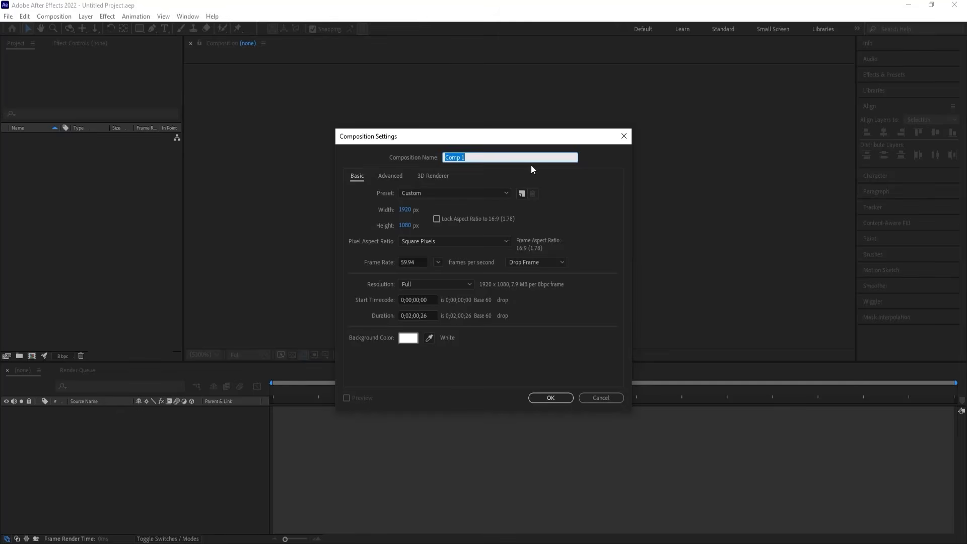
Name the new composition Main Animation, with a frame rate of 30 fps and a duration of 0:01:00:00.
{"action": "type", "text": "Main Animation"}
{"action": "left_click", "coordinate": [438, 262]}
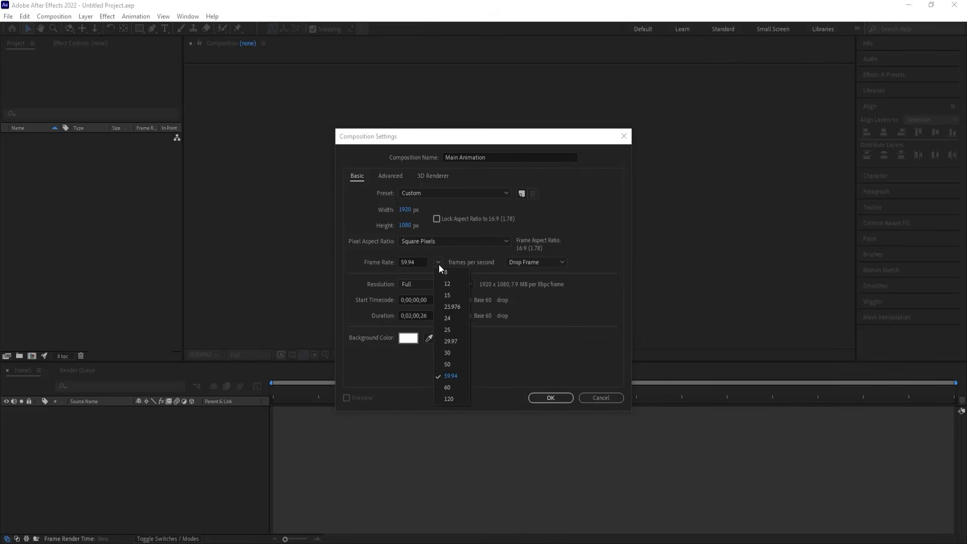
{"action": "left_click", "coordinate": [447, 353]}
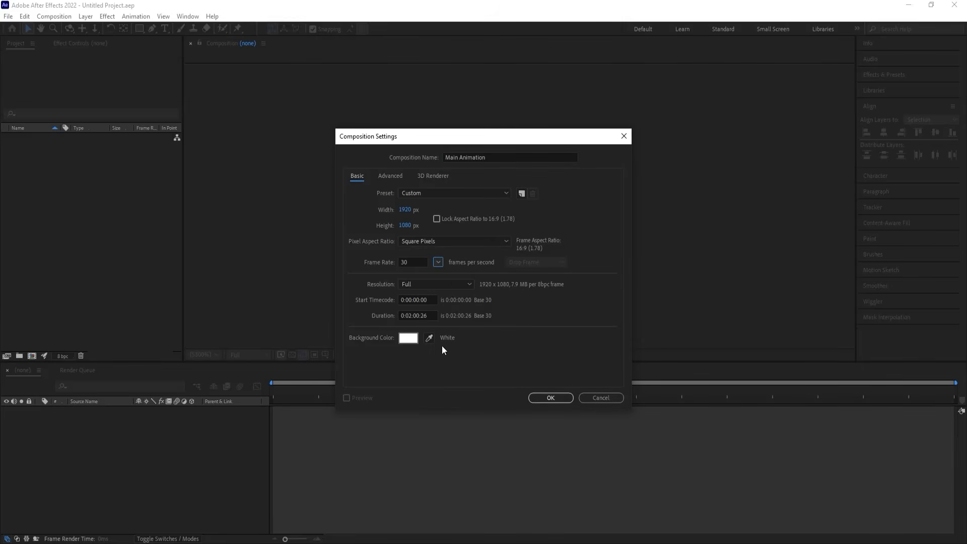
{"action": "left_click", "coordinate": [426, 316]}
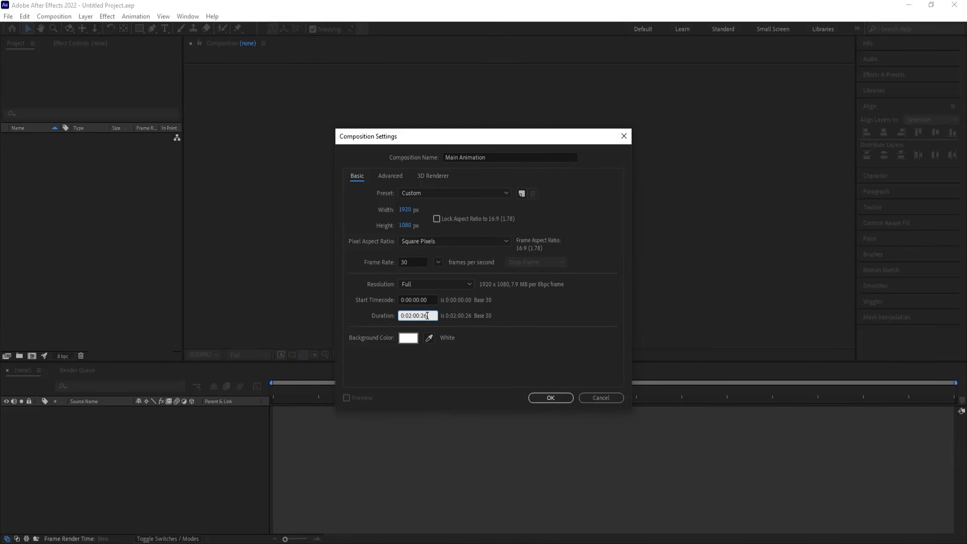
{"action": "type", "text": "0:02:0000"}
{"action": "key", "text": "Return"}
{"action": "left_click", "coordinate": [418, 315]}
{"action": "key", "text": "Return"}
Set the composition's background color to black and create the composition.
{"action": "left_click", "coordinate": [408, 338]}
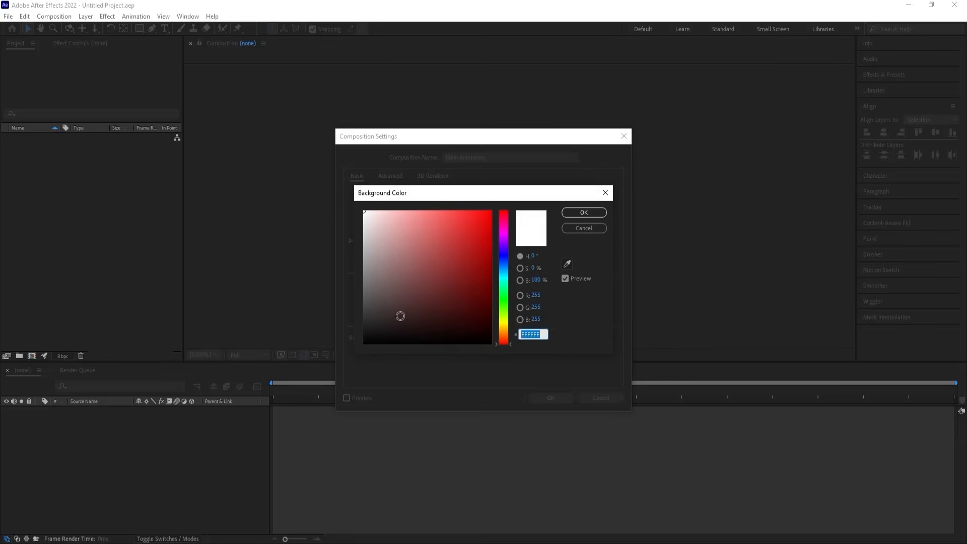
{"action": "left_click_drag", "start_coordinate": [399, 315], "coordinate": [300, 398]}
{"action": "left_click", "coordinate": [584, 213]}
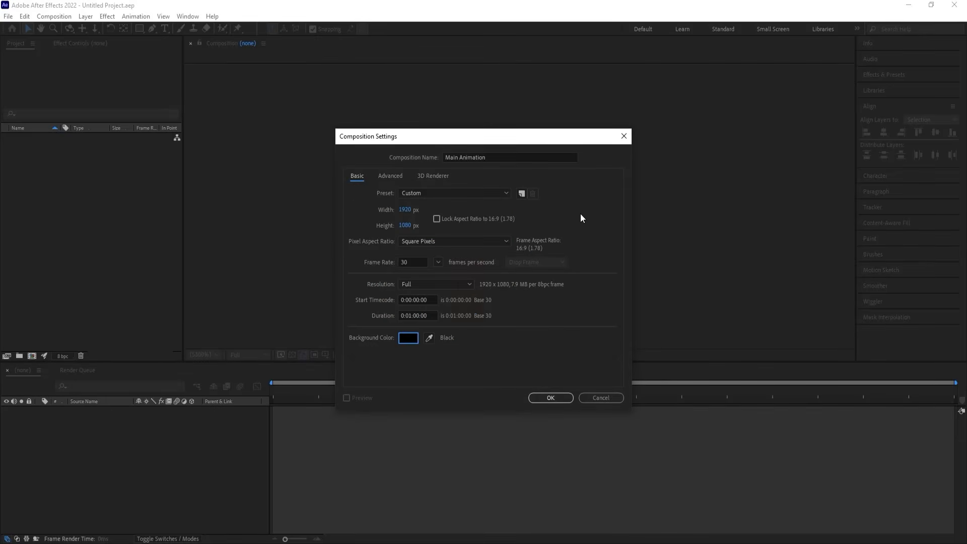
{"action": "left_click", "coordinate": [550, 398]}
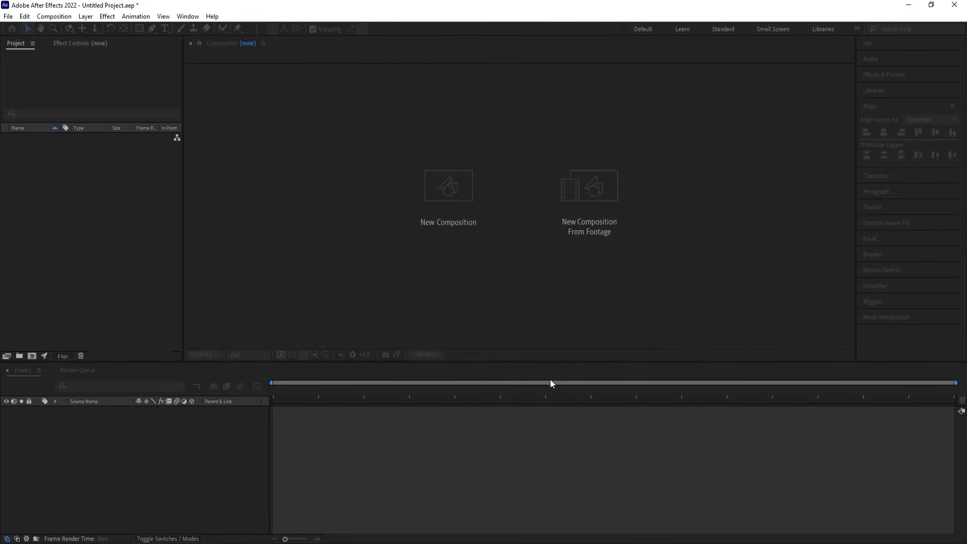
Show the Title/Action Safe guides in the composition view.
{"action": "left_click", "coordinate": [325, 355]}
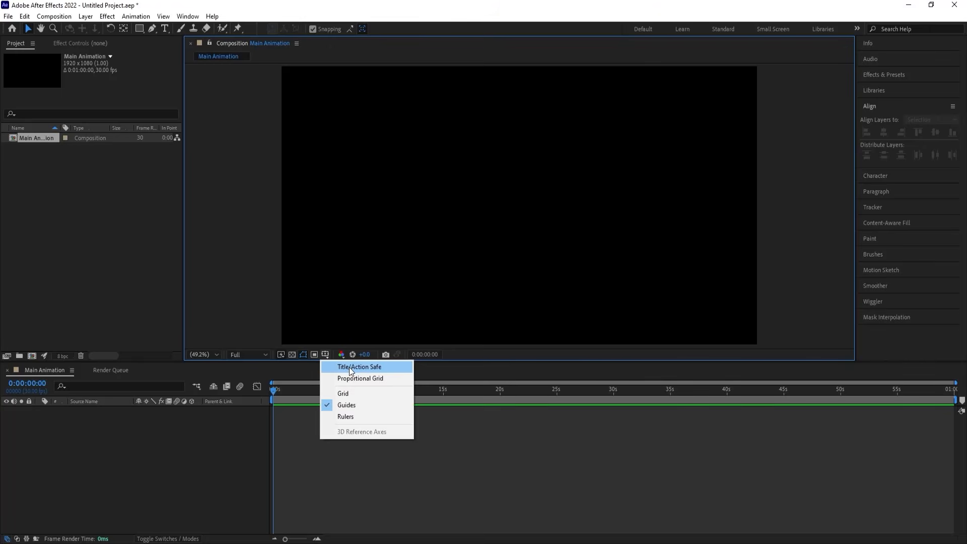
{"action": "left_click", "coordinate": [349, 367]}
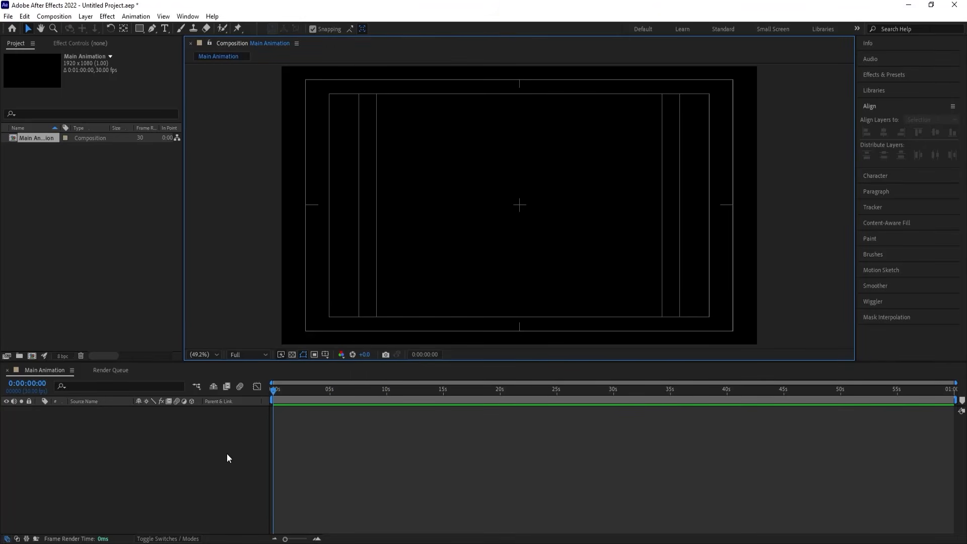
Create a second composition named Wheel, 1080 px wide, keeping the other settings.
{"action": "key", "text": "ctrl+n"}
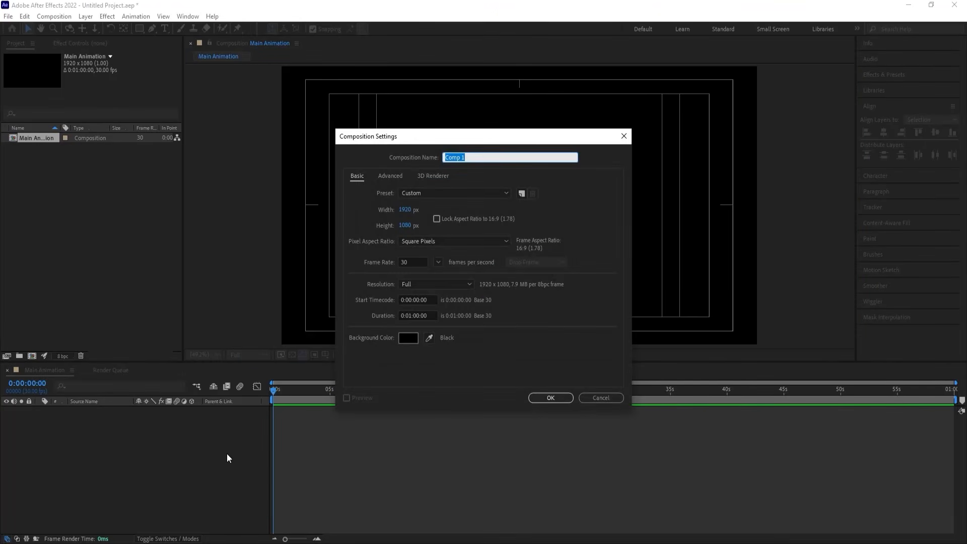
{"action": "type", "text": "Wheel"}
{"action": "key", "text": "Tab"}
{"action": "type", "text": "1080"}
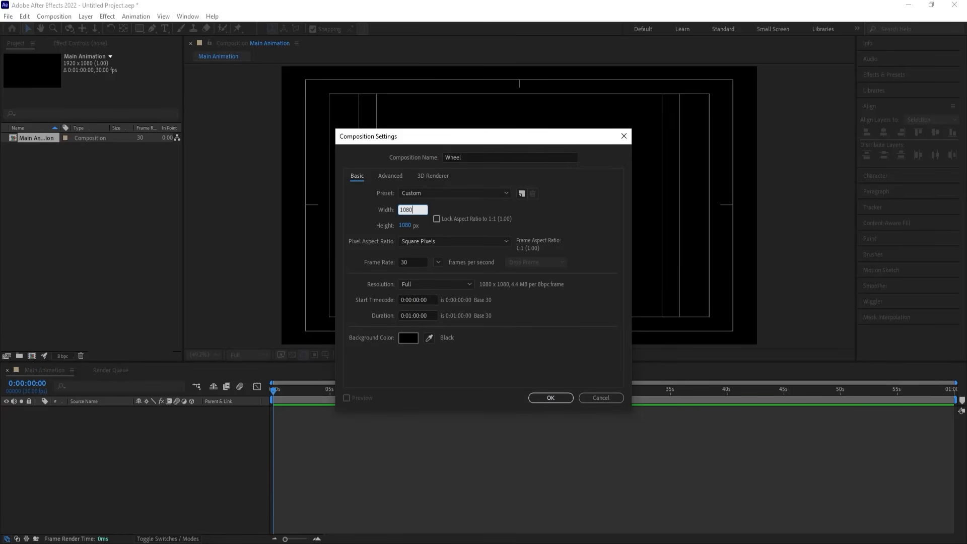
{"action": "left_click", "coordinate": [548, 400]}
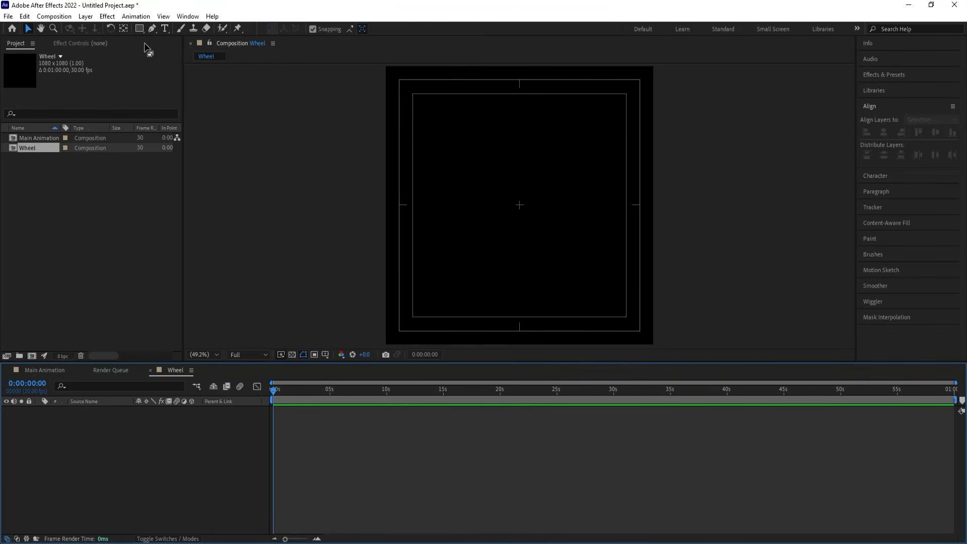
Set up the Ellipse tool with no fill and a white FFFFFF stroke.
{"action": "left_click_drag", "start_coordinate": [144, 32], "coordinate": [164, 53]}
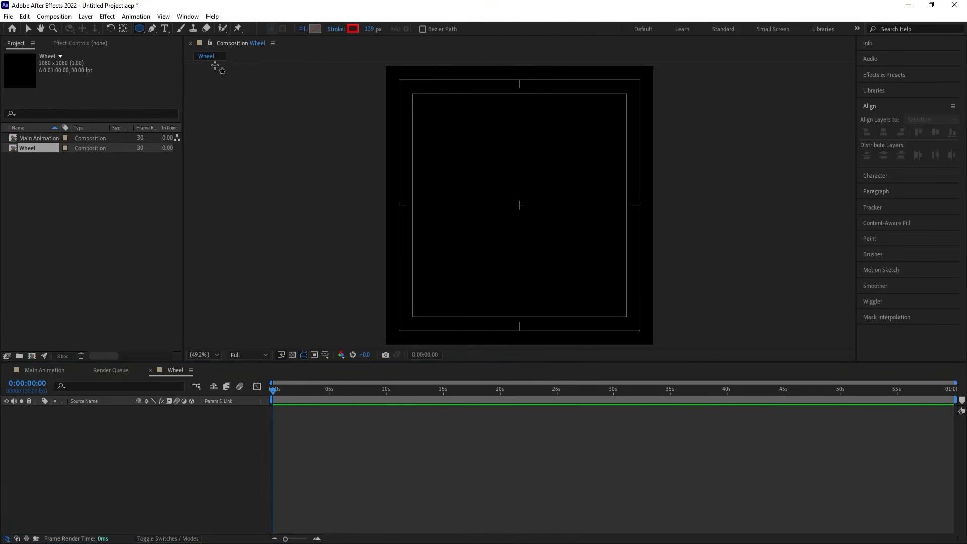
{"action": "left_click", "coordinate": [318, 29]}
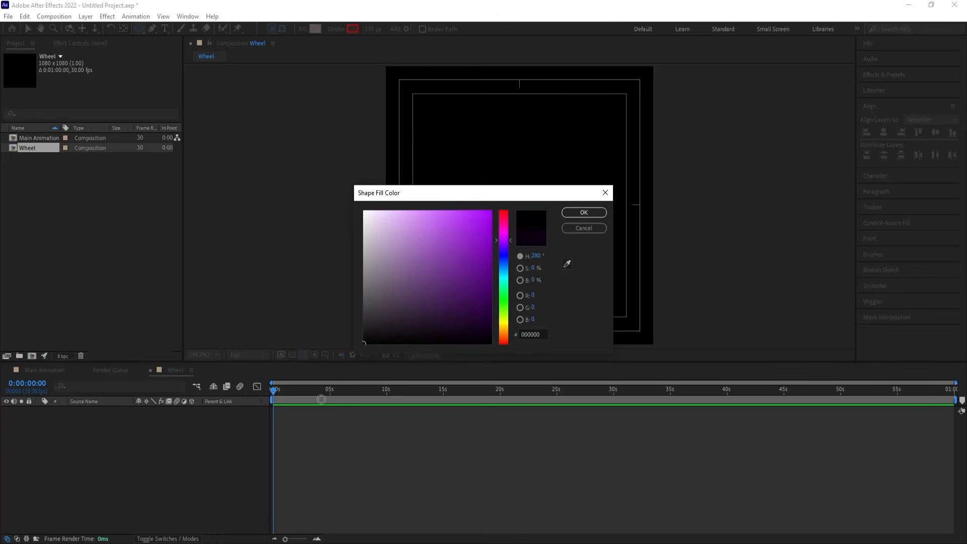
{"action": "key", "text": "Return"}
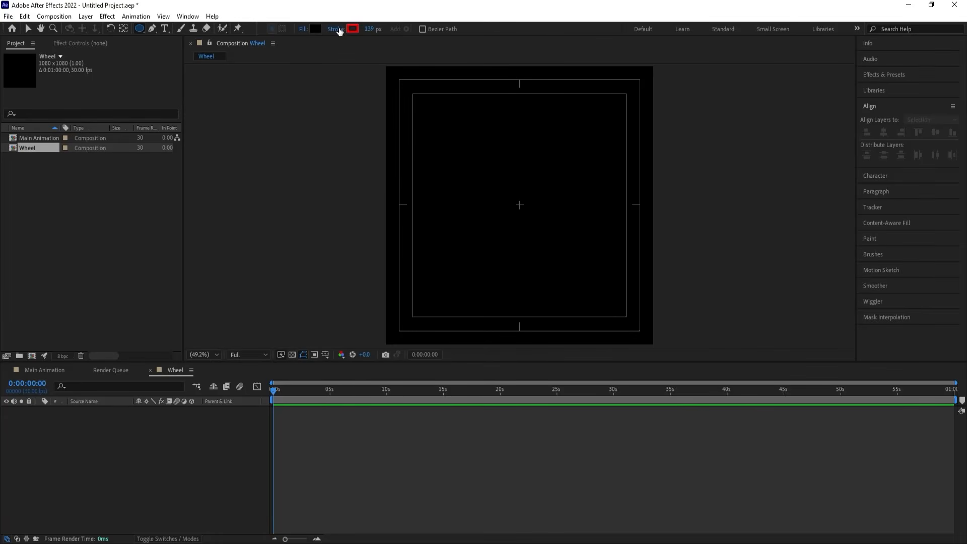
{"action": "left_click", "coordinate": [355, 30]}
{"action": "type", "text": "ffffff"}
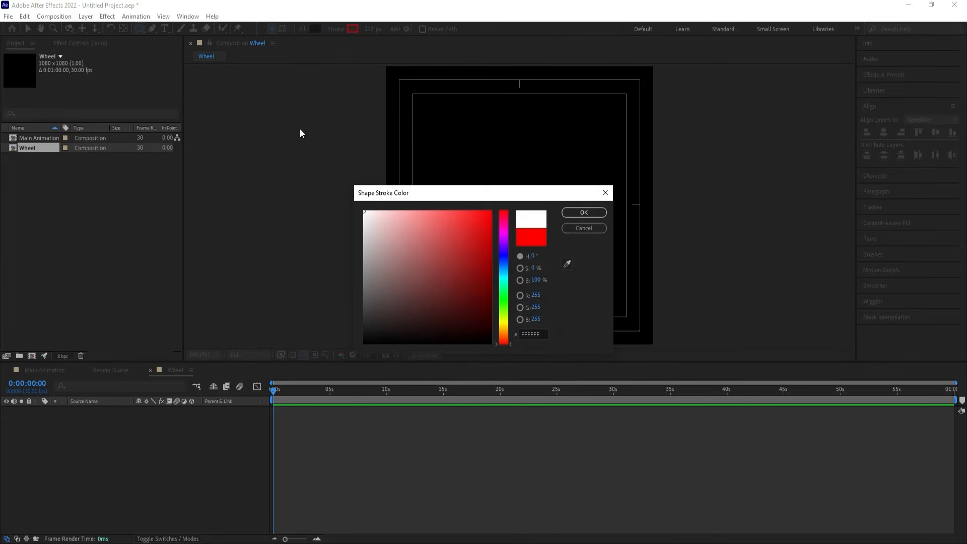
{"action": "key", "text": "Return"}
{"action": "left_click", "coordinate": [301, 29]}
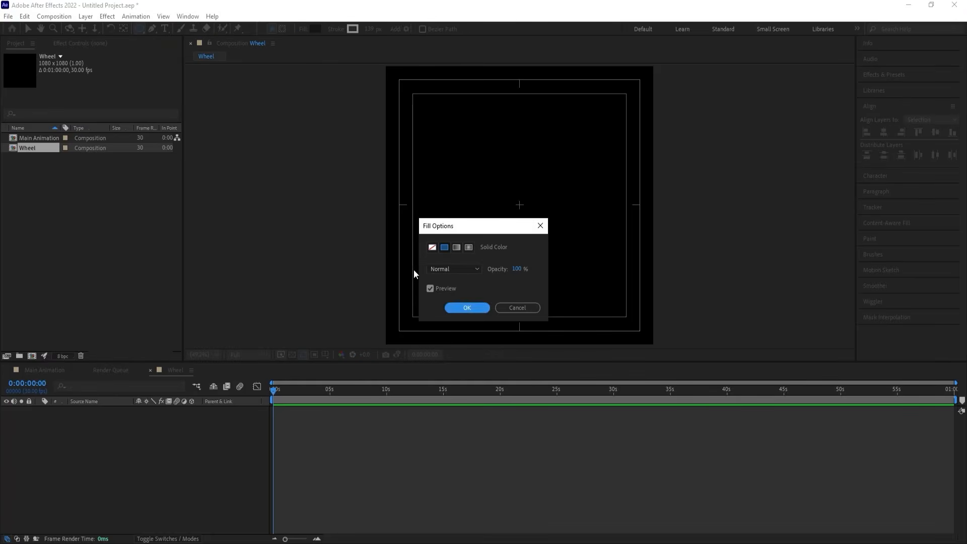
{"action": "left_click", "coordinate": [432, 252]}
{"action": "left_click", "coordinate": [462, 304]}
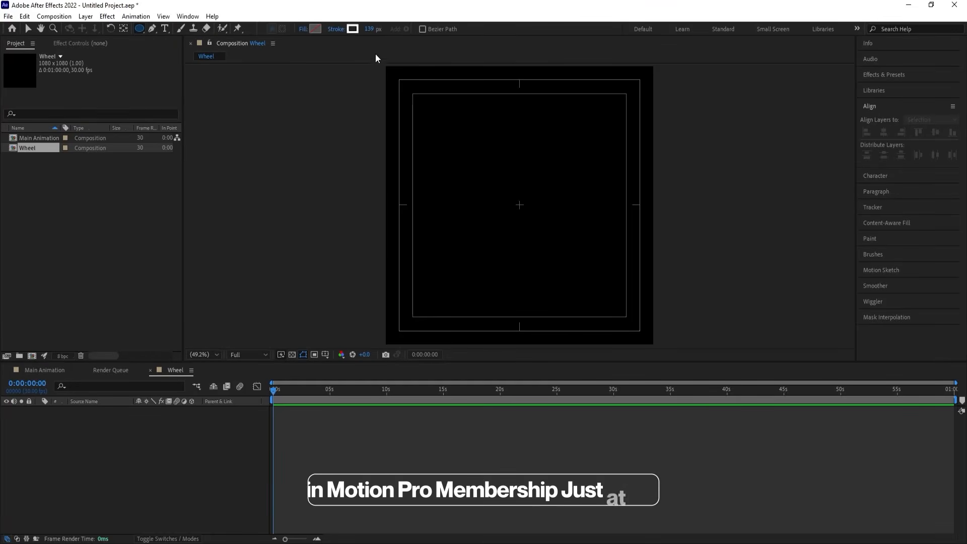
Add an ellipse that fills the whole Wheel composition, with a 20 px stroke.
{"action": "left_click", "coordinate": [368, 31]}
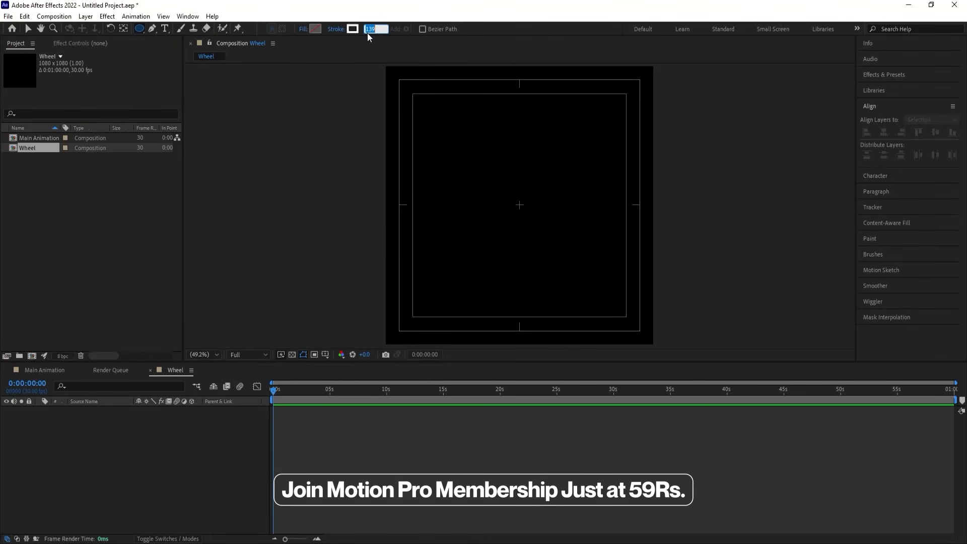
{"action": "type", "text": "20"}
{"action": "key", "text": "Return"}
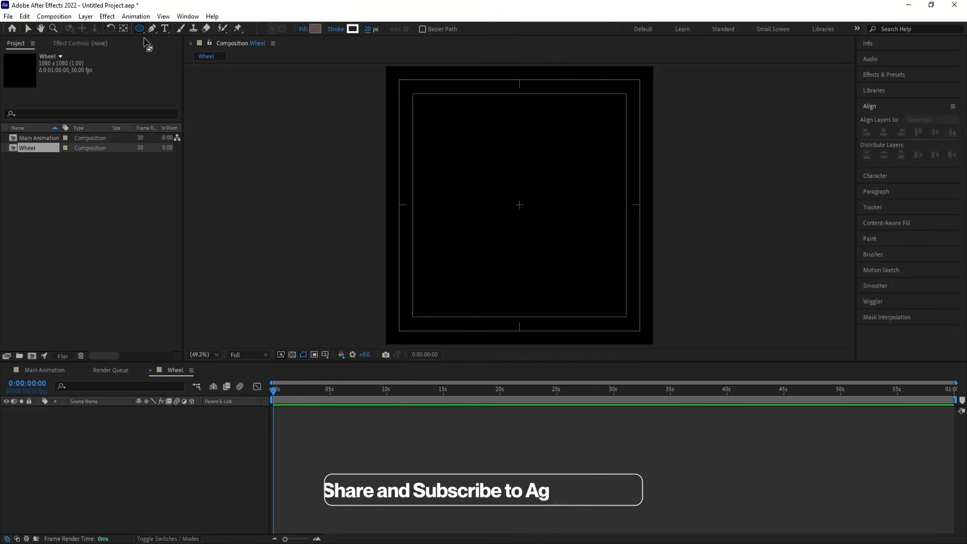
{"action": "double_click", "coordinate": [140, 29]}
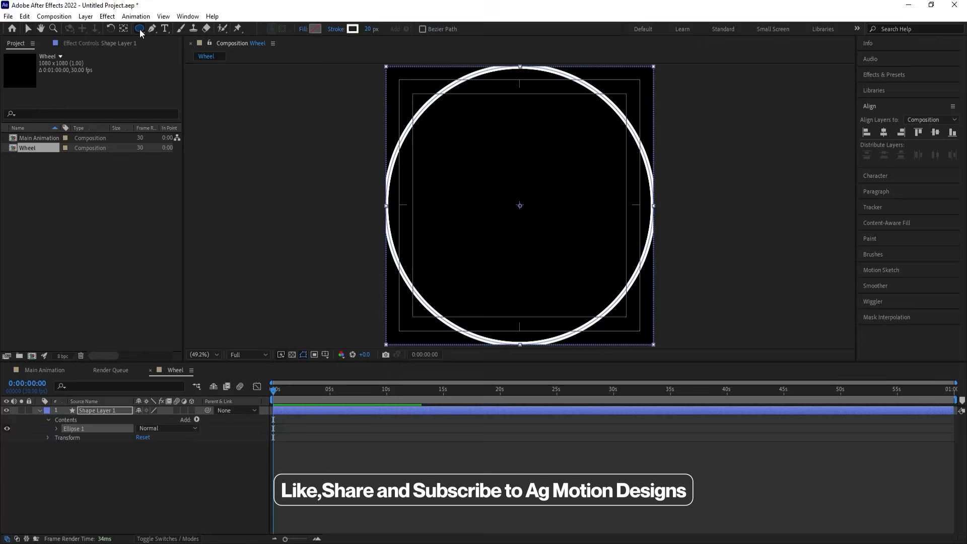
{"action": "key", "text": "v"}
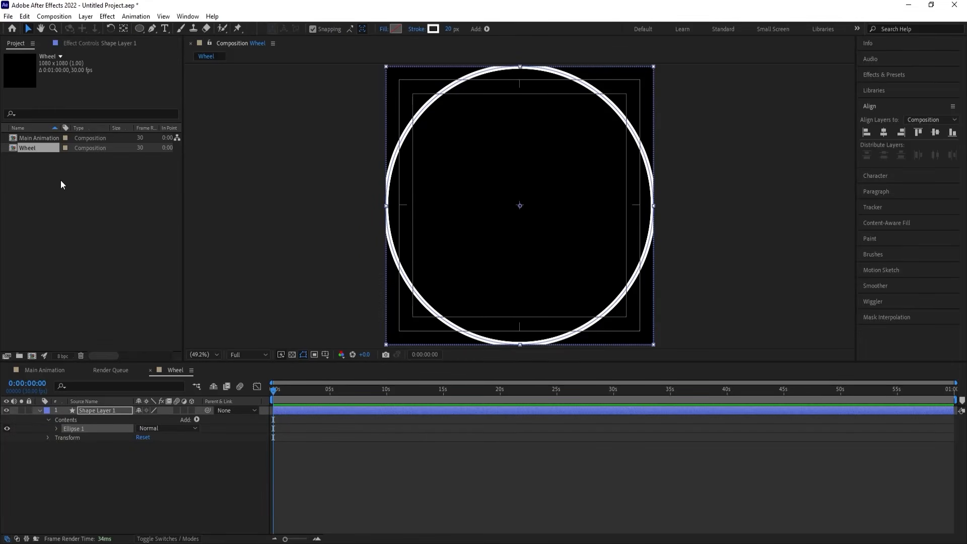
Thicken the ellipse's stroke to 50 px and scale its layer down to 94% so the ring fits inside the frame.
{"action": "left_click", "coordinate": [452, 30]}
{"action": "type", "text": "50"}
{"action": "key", "text": "Return"}
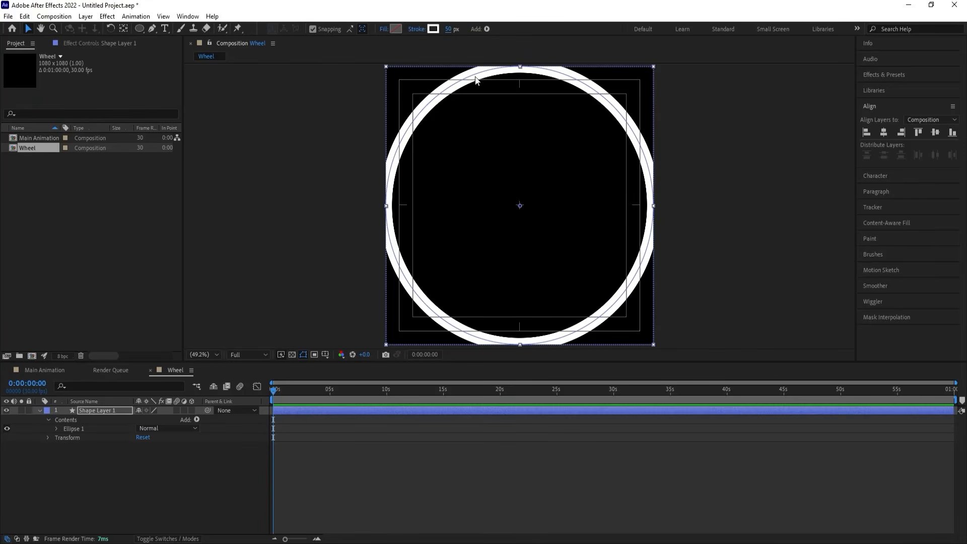
{"action": "left_click", "coordinate": [116, 439]}
{"action": "key", "text": "s"}
{"action": "left_click_drag", "start_coordinate": [148, 419], "coordinate": [146, 419]}
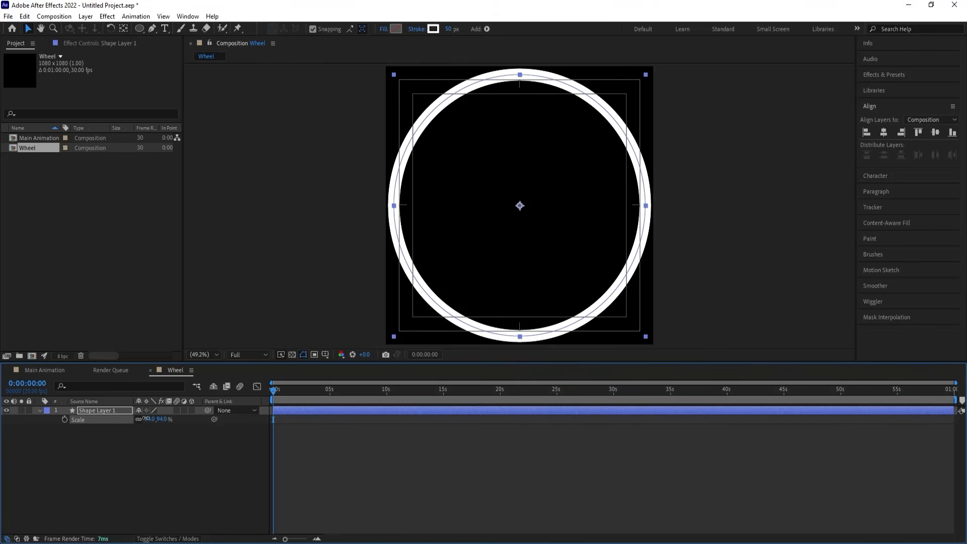
{"action": "left_click", "coordinate": [132, 445]}
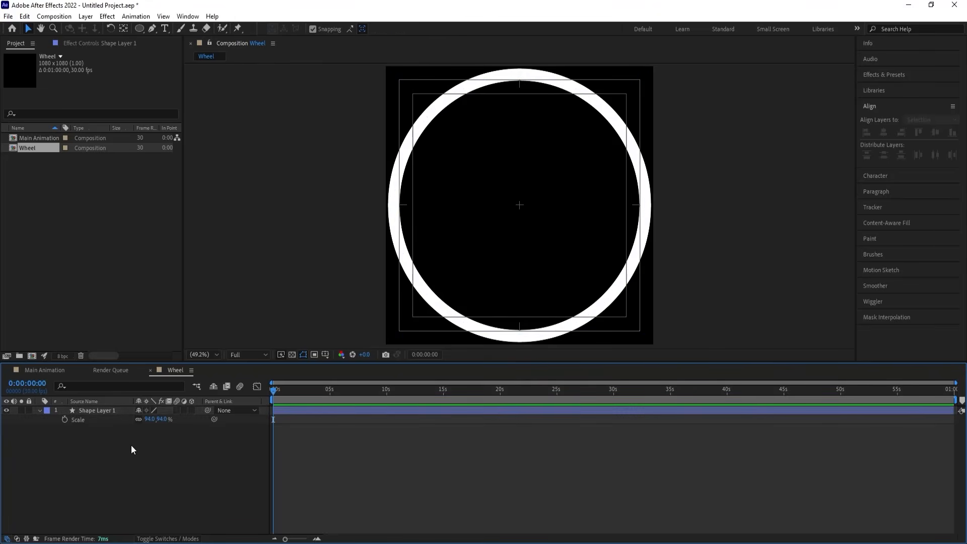
Draw a vertical spoke with the Pen tool from the composition's center up to the ring, with a 10 px stroke.
{"action": "left_click", "coordinate": [152, 29]}
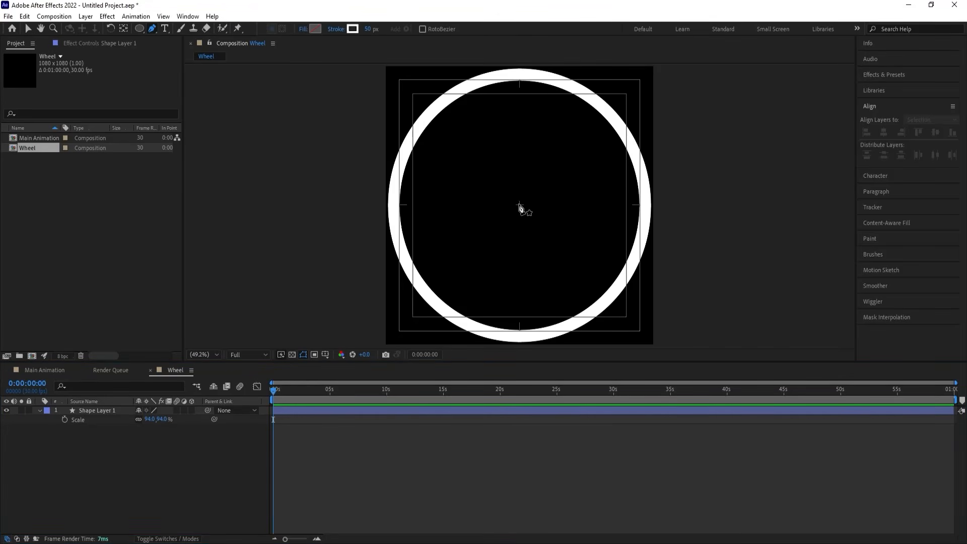
{"action": "left_click", "coordinate": [519, 204]}
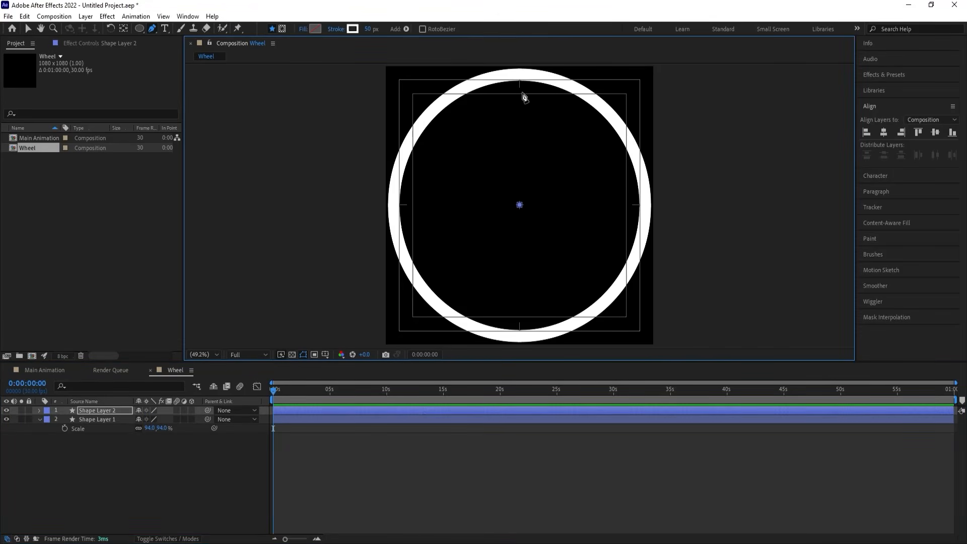
{"action": "left_click", "coordinate": [519, 75]}
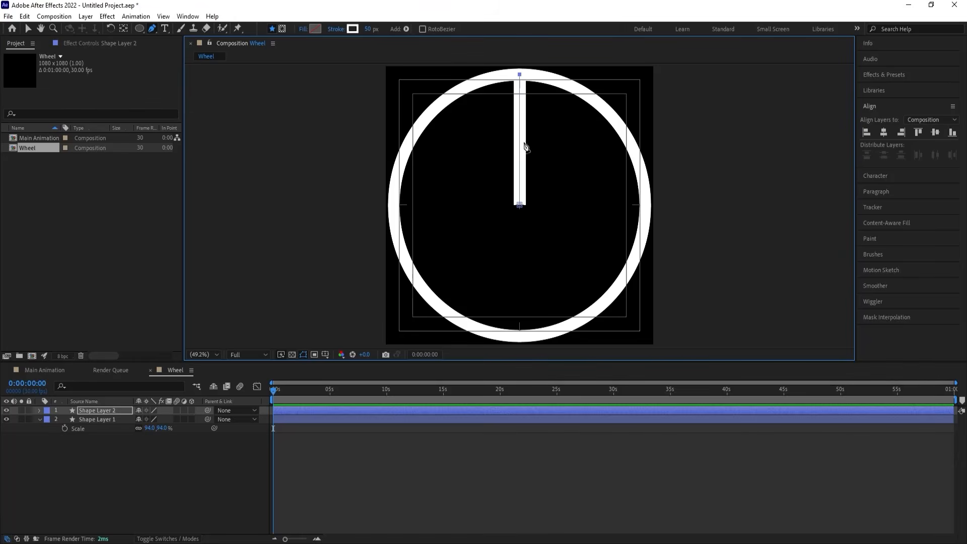
{"action": "left_click", "coordinate": [371, 29]}
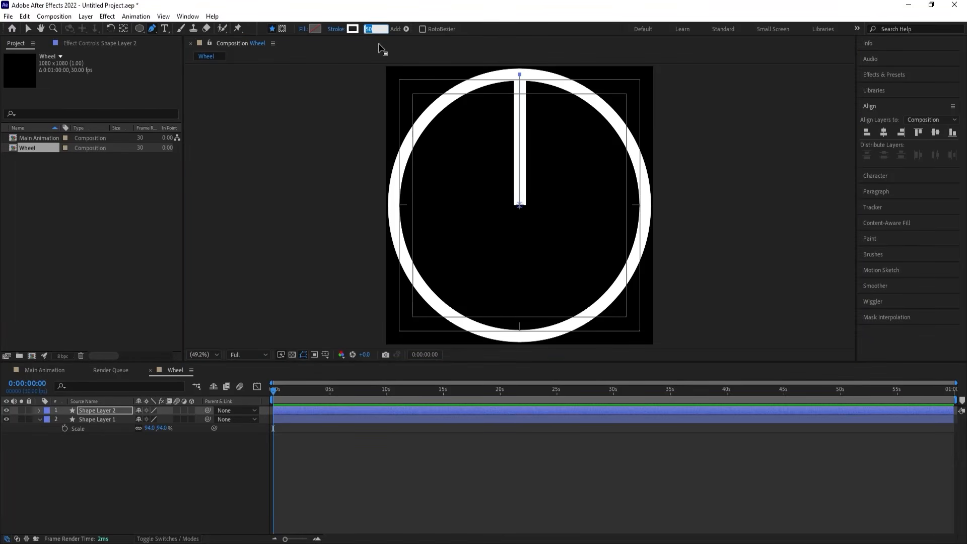
{"action": "type", "text": "10"}
{"action": "key", "text": "Return"}
{"action": "left_click", "coordinate": [142, 463]}
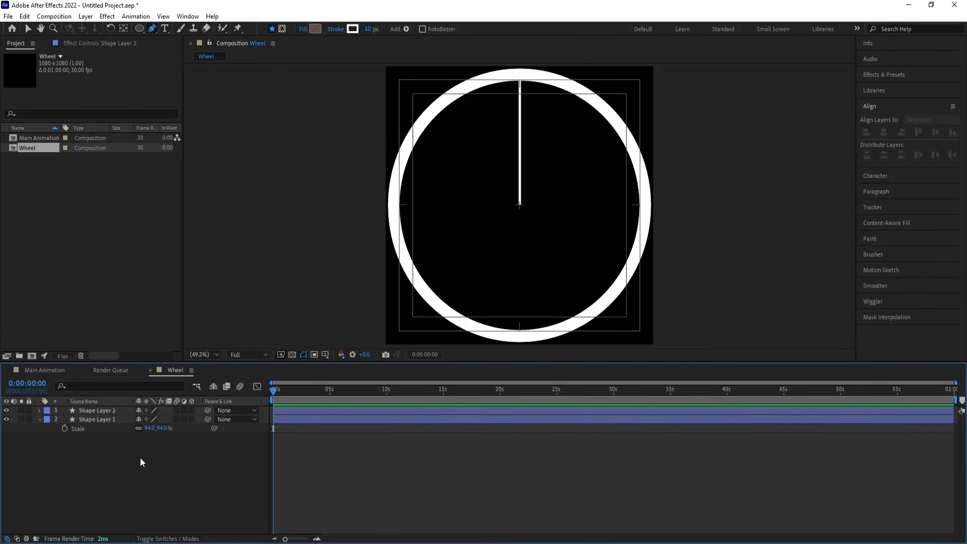
Set the spoke's stroke width to 25 px.
{"action": "left_click", "coordinate": [97, 411]}
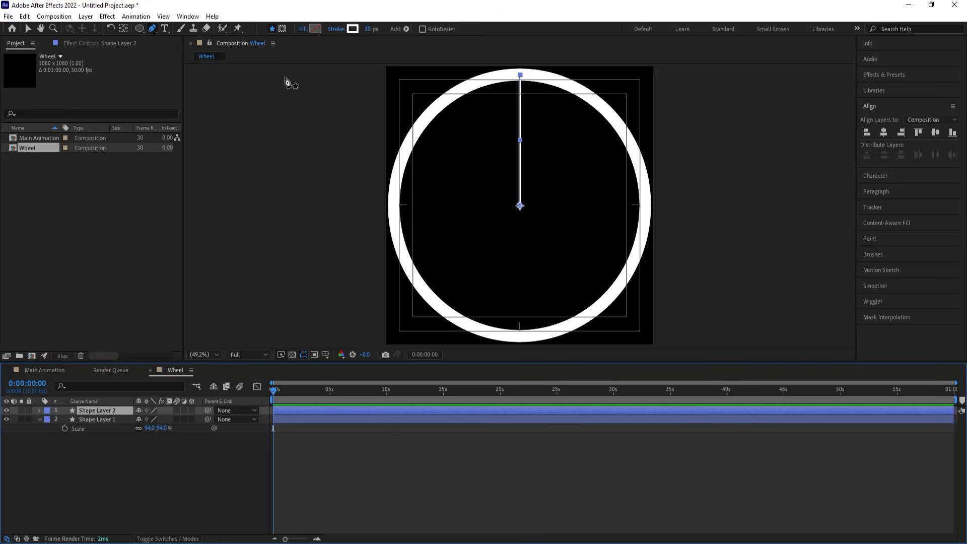
{"action": "left_click", "coordinate": [371, 29]}
{"action": "type", "text": "25"}
{"action": "key", "text": "Return"}
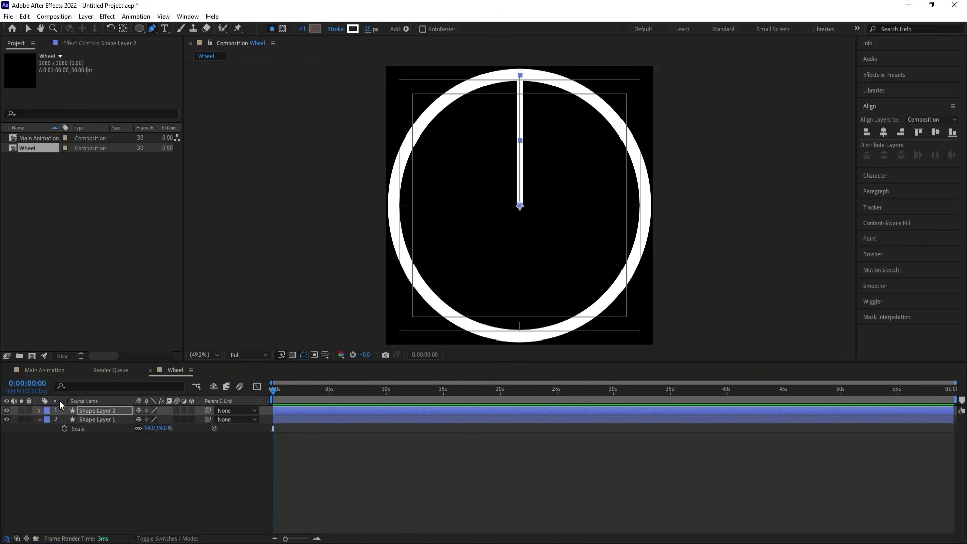
{"action": "left_click", "coordinate": [69, 512]}
Add a Repeater to the spoke's shape layer and reveal the Repeater's properties.
{"action": "left_click", "coordinate": [94, 410]}
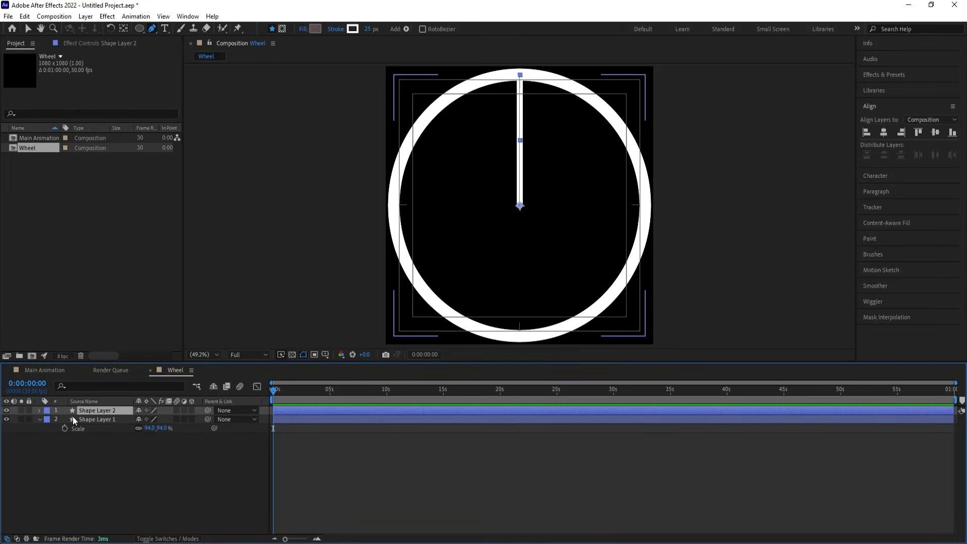
{"action": "left_click", "coordinate": [38, 410]}
{"action": "left_click", "coordinate": [196, 419]}
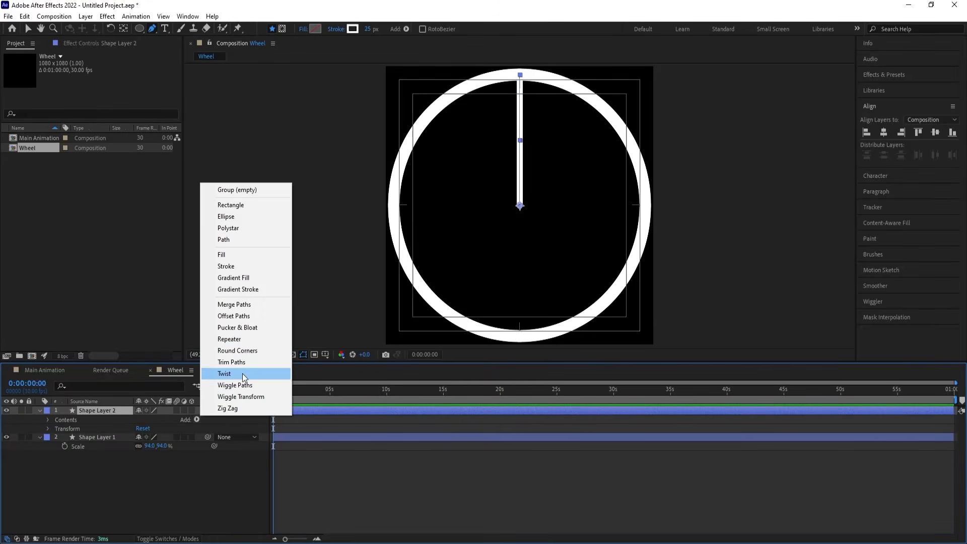
{"action": "left_click", "coordinate": [235, 340]}
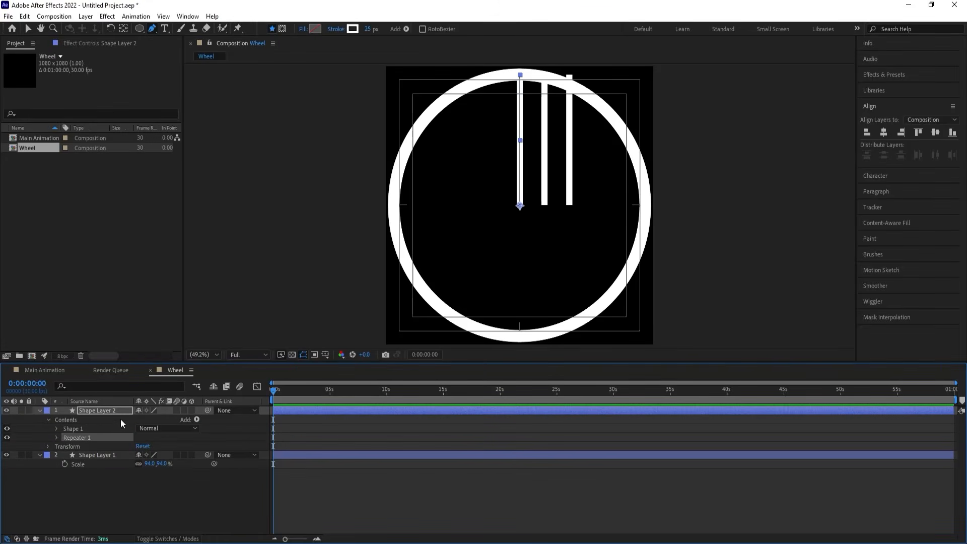
{"action": "left_click", "coordinate": [56, 438]}
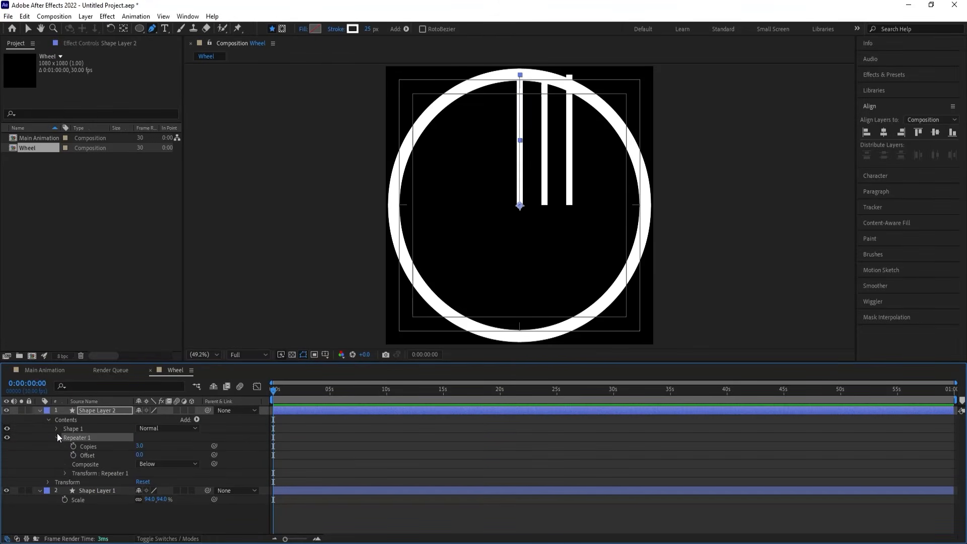
Set the horizontal Position in the spoke Repeater's transform to 0 so all copies share the same origin.
{"action": "left_click", "coordinate": [68, 470]}
{"action": "left_click", "coordinate": [66, 472]}
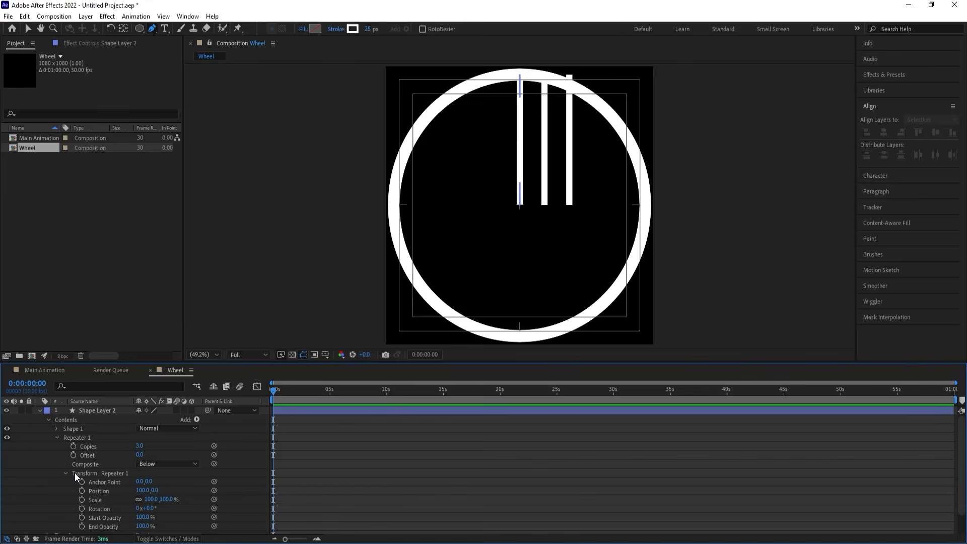
{"action": "left_click", "coordinate": [92, 410]}
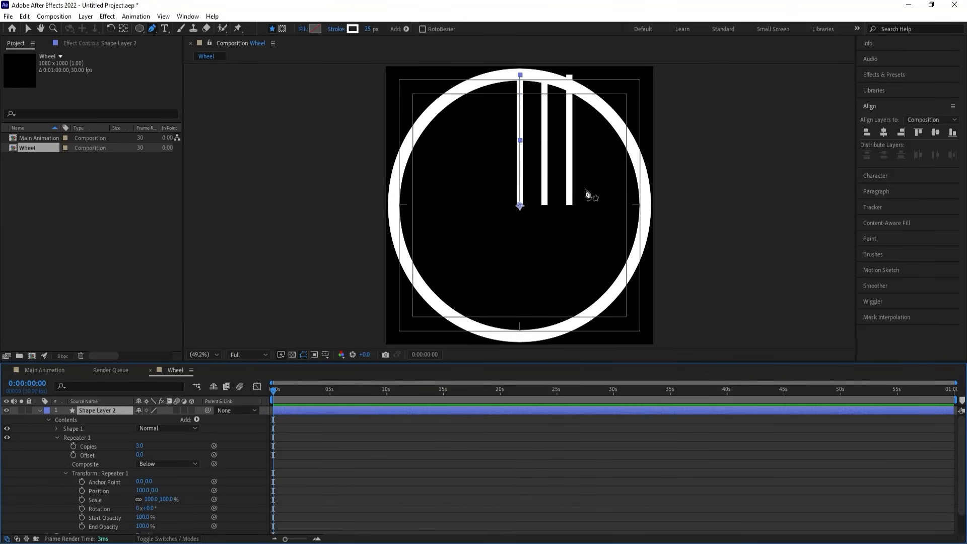
{"action": "scroll", "coordinate": [523, 209], "scroll_direction": "up", "scroll_amount": 7}
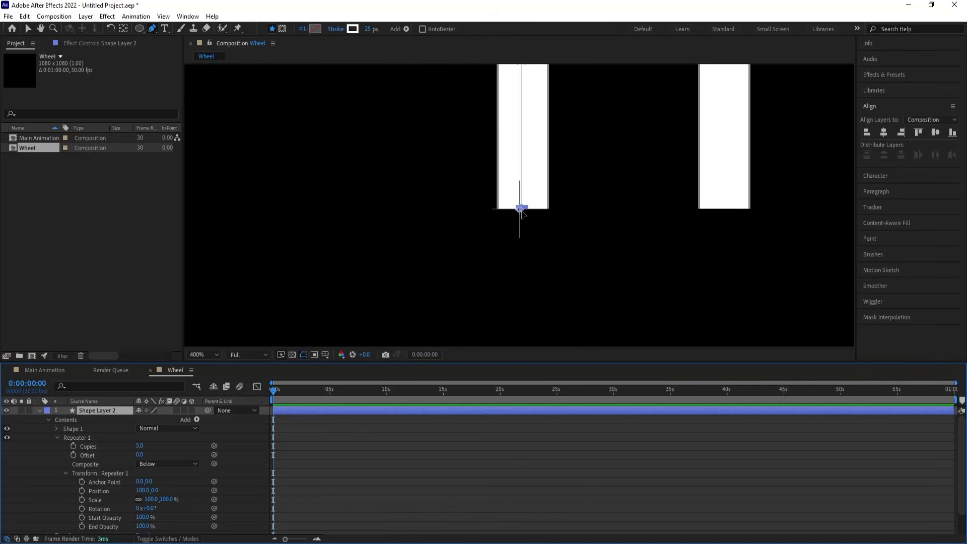
{"action": "scroll", "coordinate": [520, 209], "scroll_direction": "down", "scroll_amount": 7}
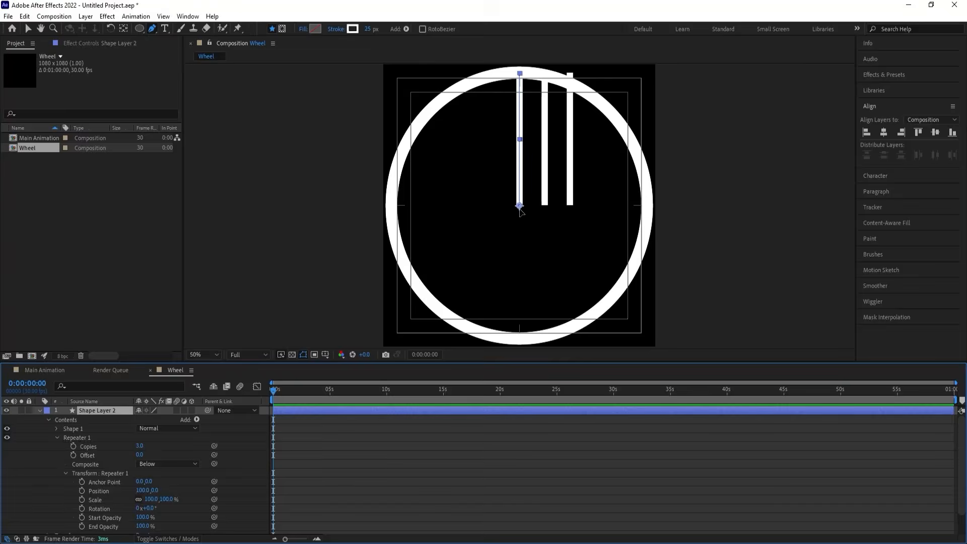
{"action": "left_click", "coordinate": [140, 490]}
{"action": "type", "text": "0"}
{"action": "key", "text": "Return"}
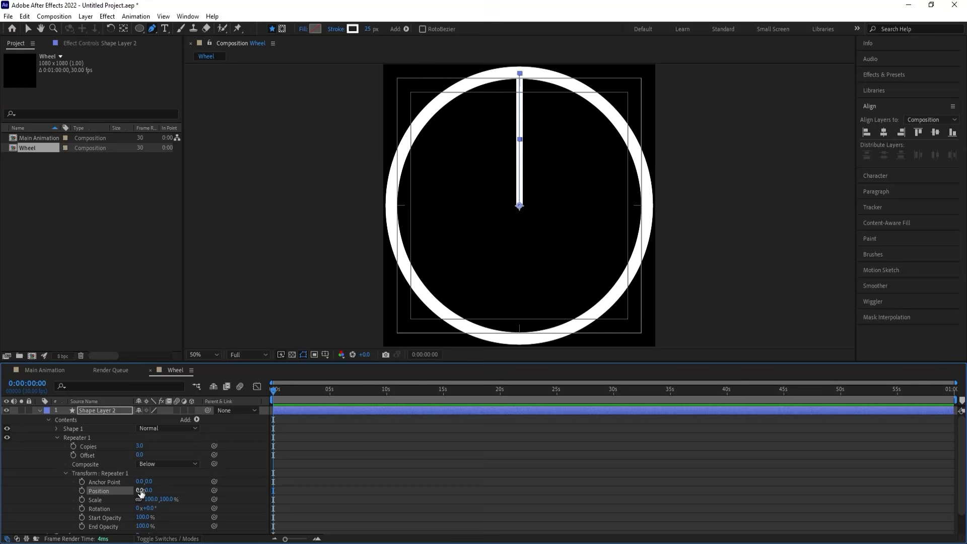
Set the spoke Repeater to 20 copies with a rotation of 360/20 degrees, and collapse both shape layers.
{"action": "left_click", "coordinate": [140, 446]}
{"action": "key", "text": "Return"}
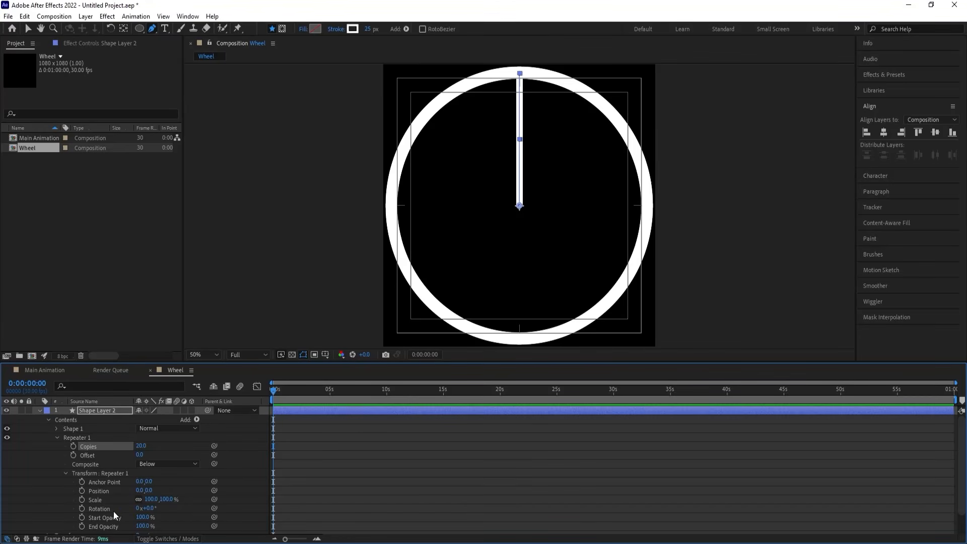
{"action": "left_click", "coordinate": [151, 508]}
{"action": "type", "text": "360/20"}
{"action": "key", "text": "Return"}
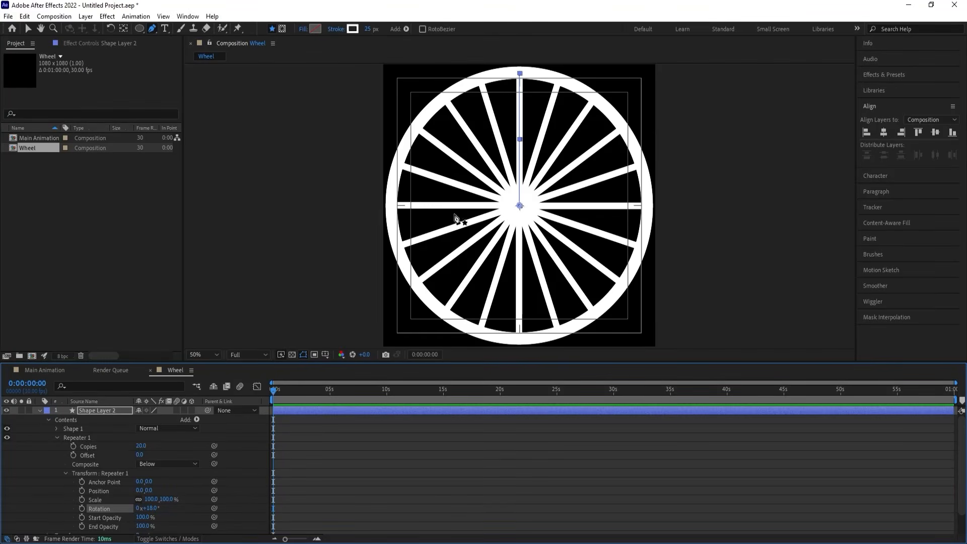
{"action": "left_click", "coordinate": [43, 409]}
{"action": "left_click", "coordinate": [40, 410]}
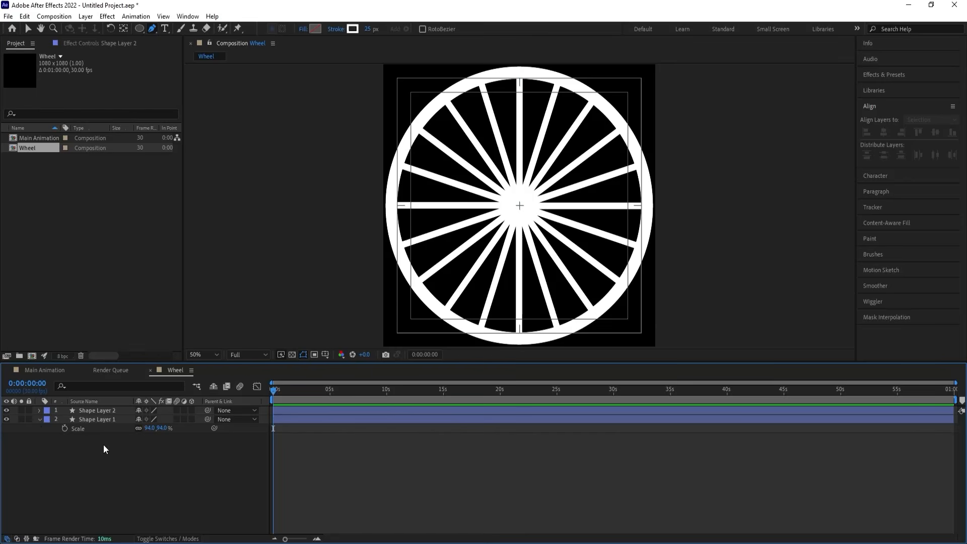
{"action": "left_click", "coordinate": [39, 419]}
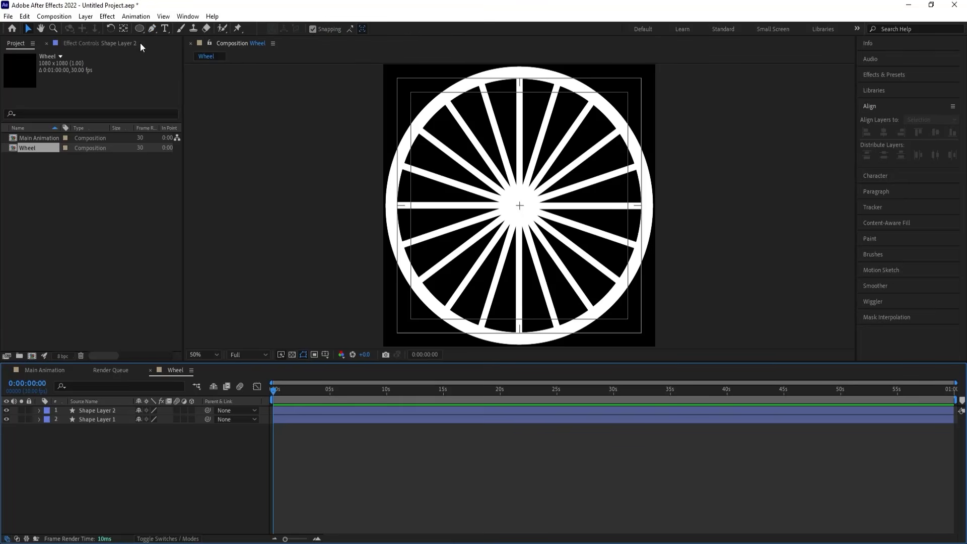
Draw a black-filled ellipse without a stroke over the point where the spokes meet, on its own shape layer.
{"action": "left_click", "coordinate": [139, 30]}
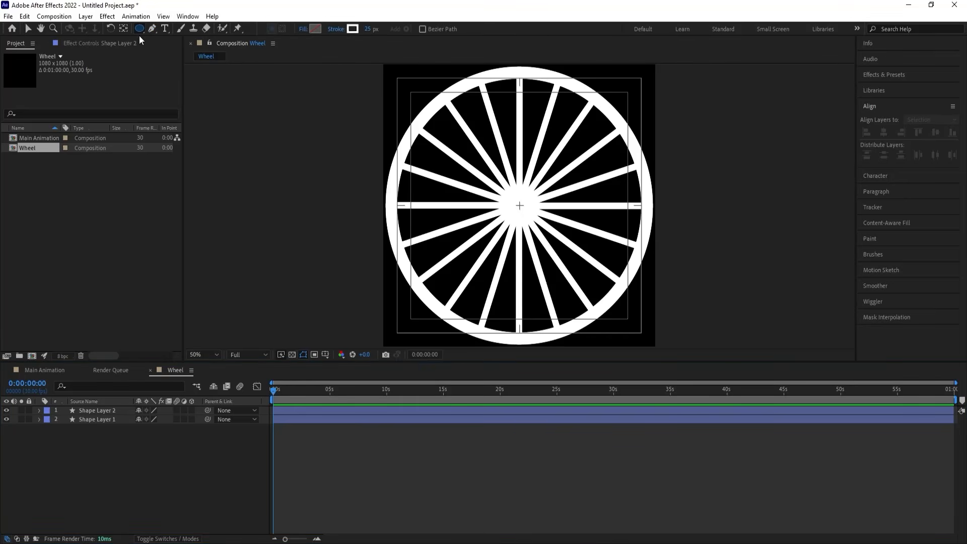
{"action": "left_click", "coordinate": [315, 28]}
{"action": "key", "text": "Return"}
{"action": "left_click", "coordinate": [336, 29]}
{"action": "left_click", "coordinate": [432, 247]}
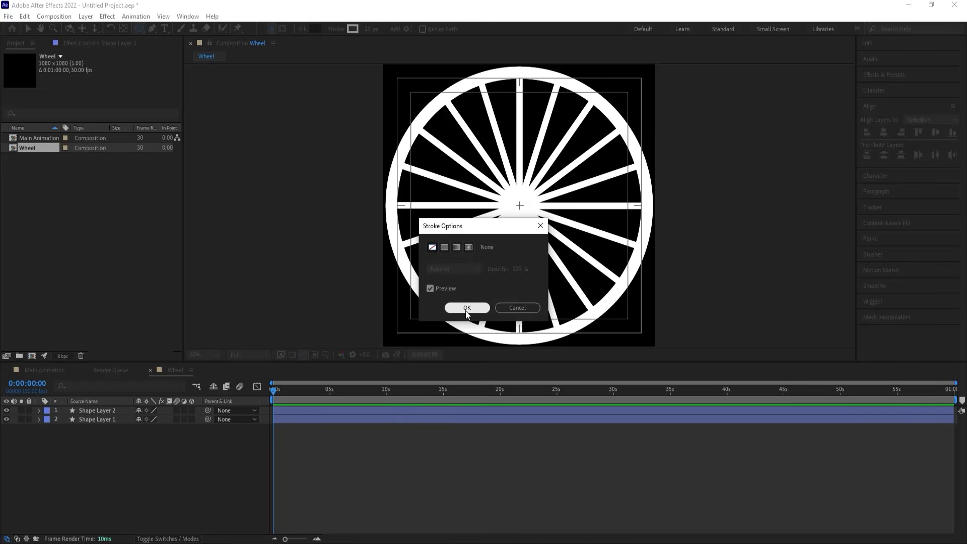
{"action": "left_click", "coordinate": [467, 308]}
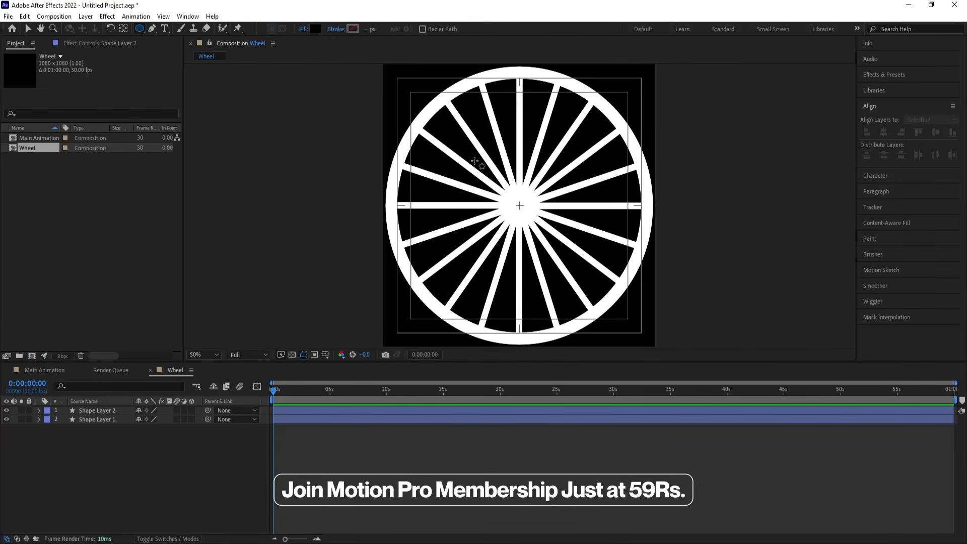
{"action": "left_click_drag", "start_coordinate": [475, 161], "coordinate": [580, 271]}
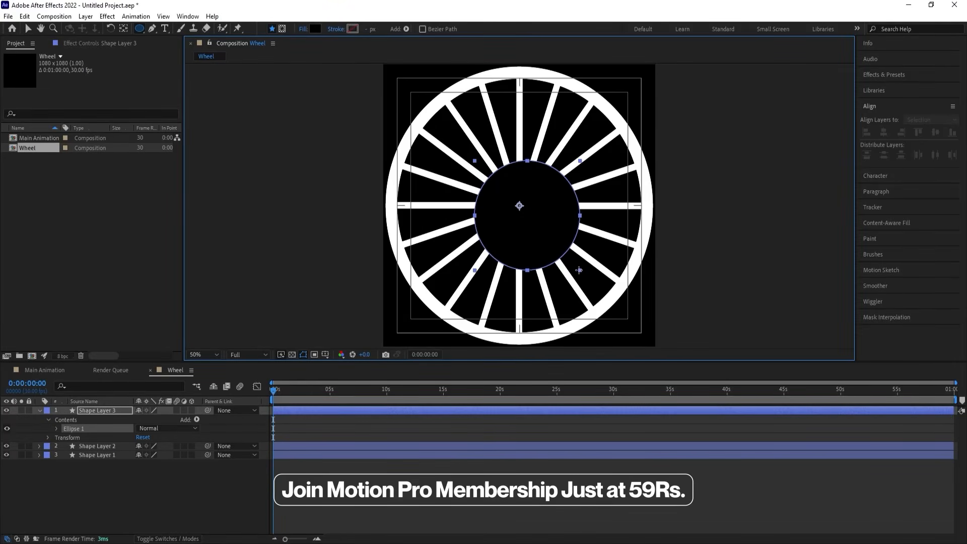
Center the black ellipse layer's anchor point on its content and align the layer horizontally and vertically to the composition.
{"action": "left_click", "coordinate": [87, 410]}
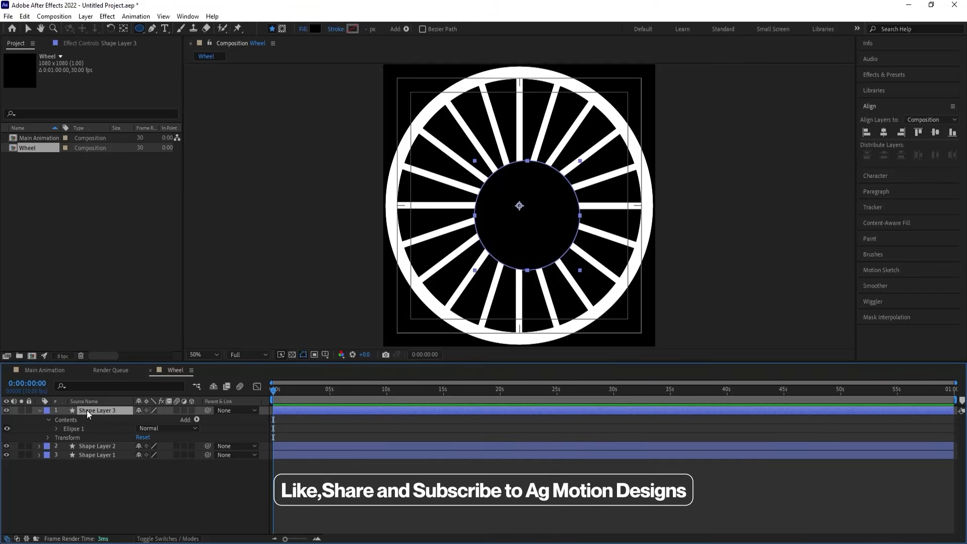
{"action": "key", "text": "ctrl+alt+Home"}
{"action": "left_click", "coordinate": [884, 132]}
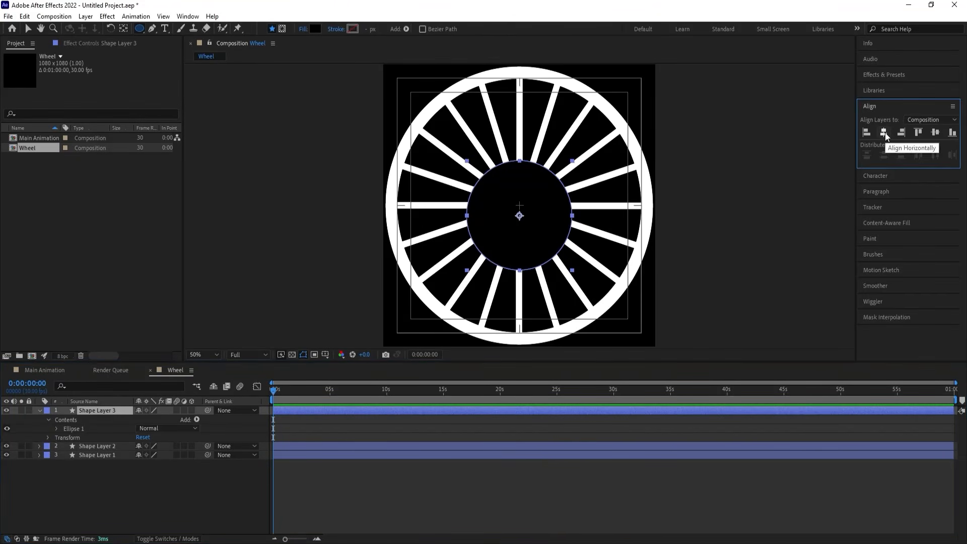
{"action": "left_click", "coordinate": [936, 133]}
{"action": "left_click", "coordinate": [109, 478]}
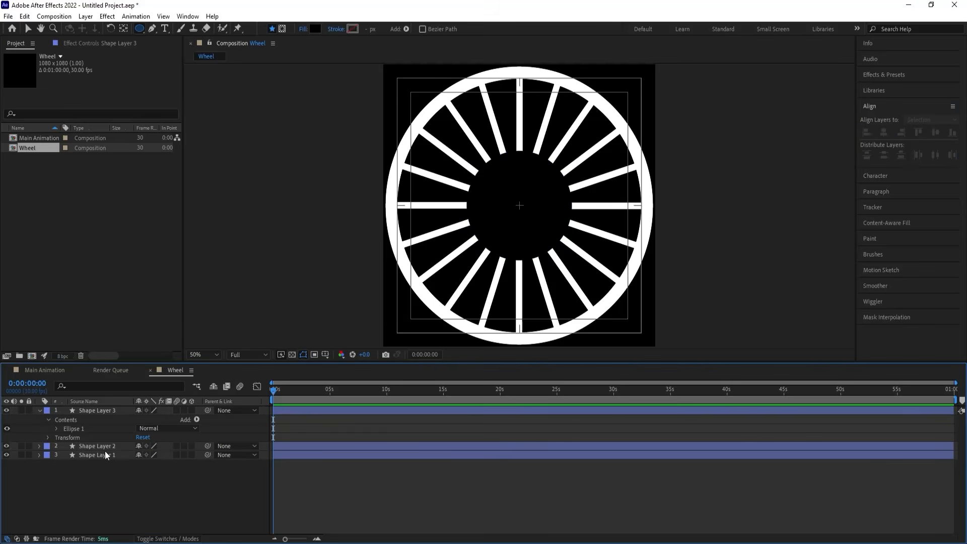
Duplicate the black ellipse layer and scale the copy down to 66%.
{"action": "left_click", "coordinate": [101, 410]}
{"action": "key", "text": "ctrl+d"}
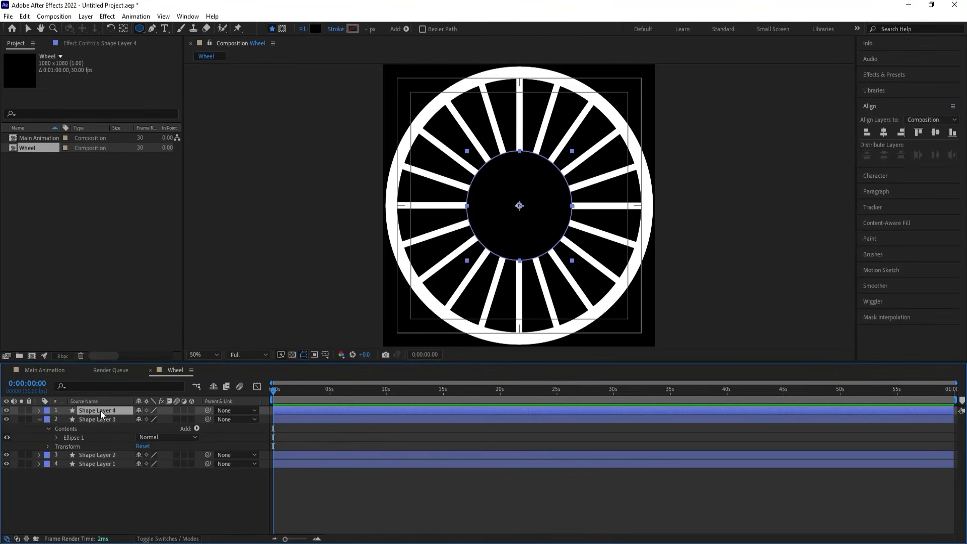
{"action": "key", "text": "s"}
{"action": "left_click_drag", "start_coordinate": [146, 419], "coordinate": [149, 331]}
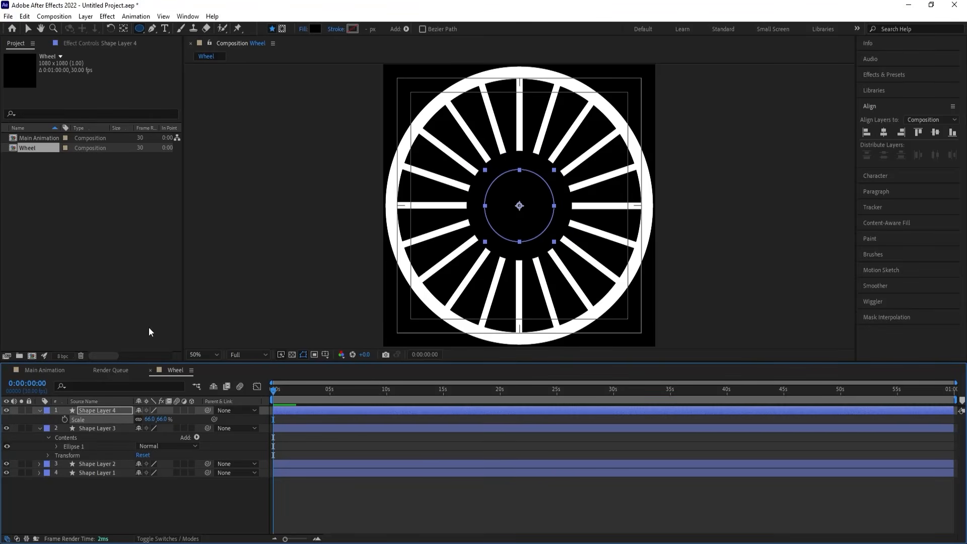
Change the smaller ellipse's fill to dark gray 2B2B2B and collapse the layers' properties.
{"action": "left_click", "coordinate": [316, 29]}
{"action": "left_click", "coordinate": [362, 321]}
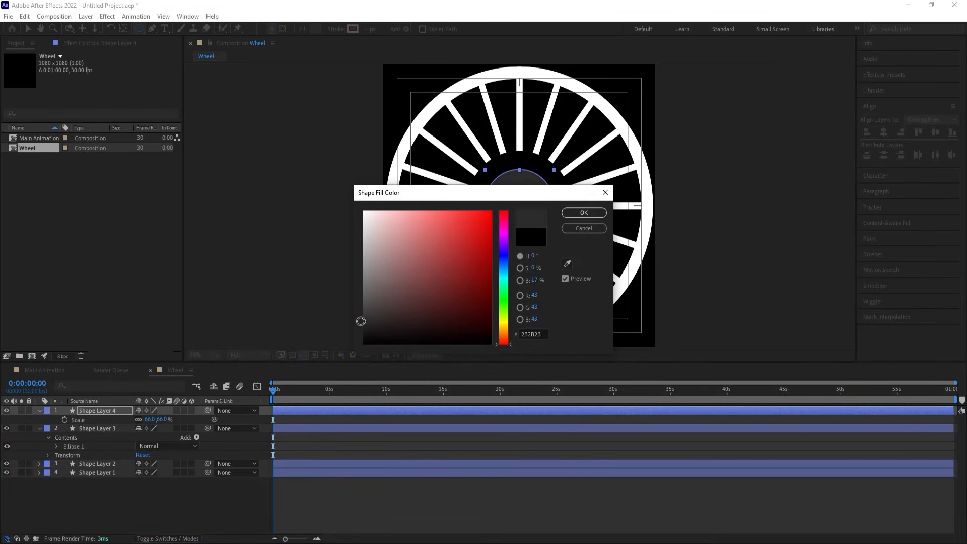
{"action": "key", "text": "Return"}
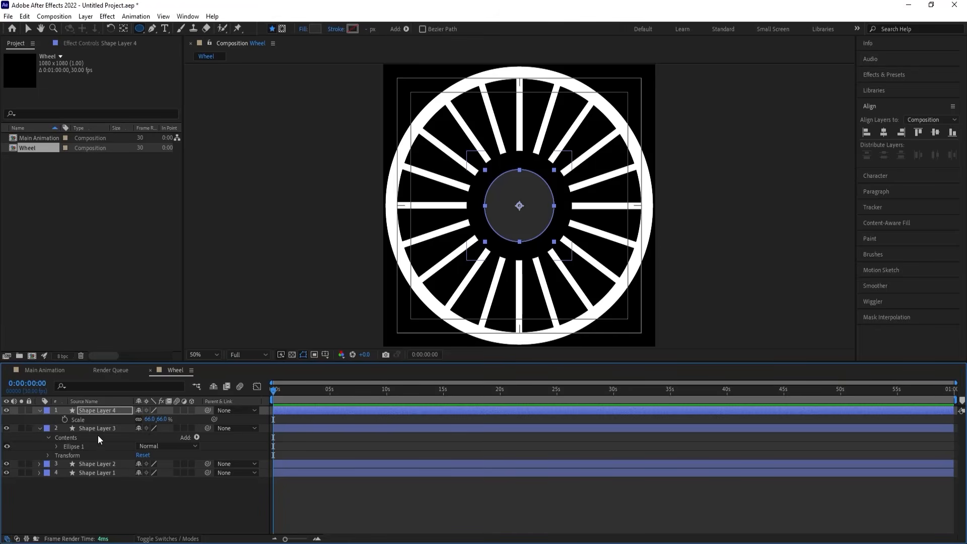
{"action": "left_click", "coordinate": [300, 419]}
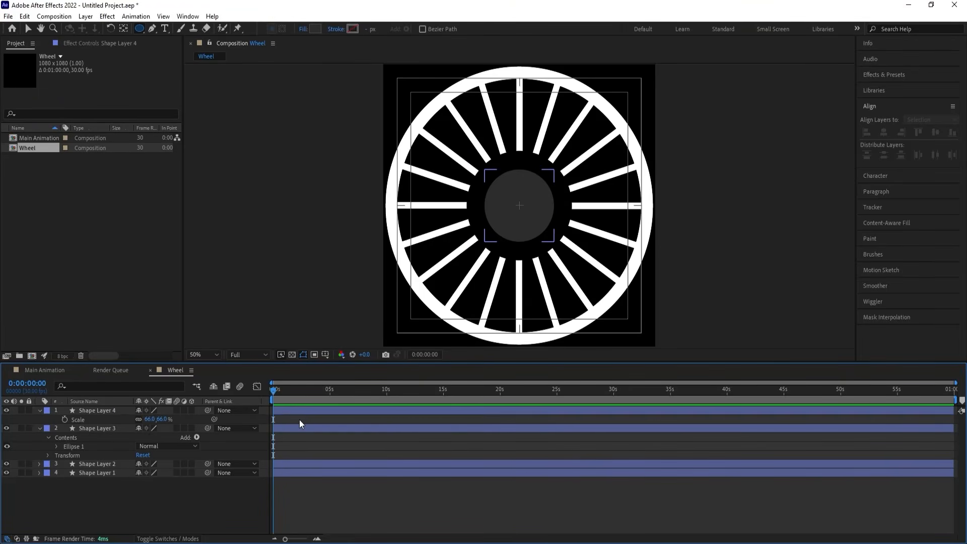
{"action": "key", "text": "u"}
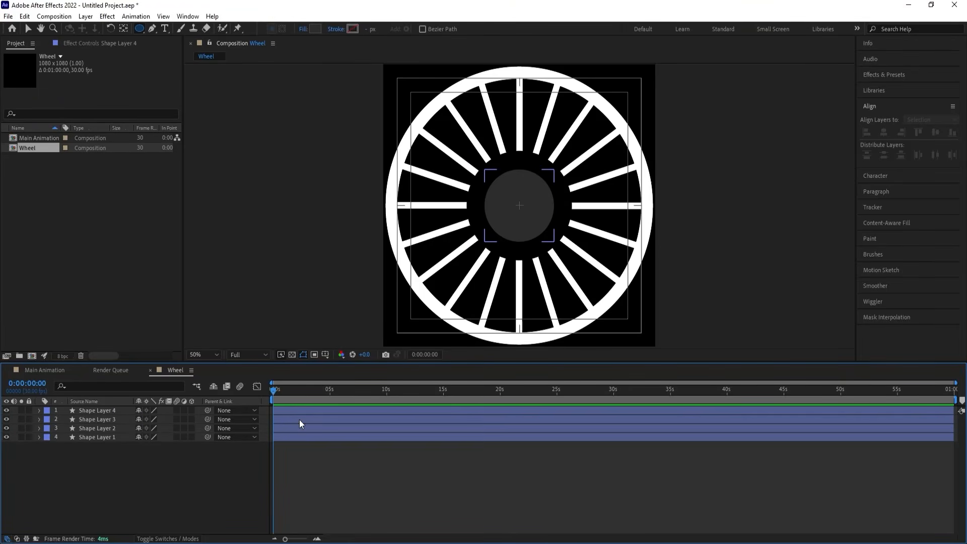
Add a null object to the Wheel composition and parent all four shape layers to it.
{"action": "right_click", "coordinate": [158, 478]}
{"action": "mouse_move", "coordinate": [192, 352]}
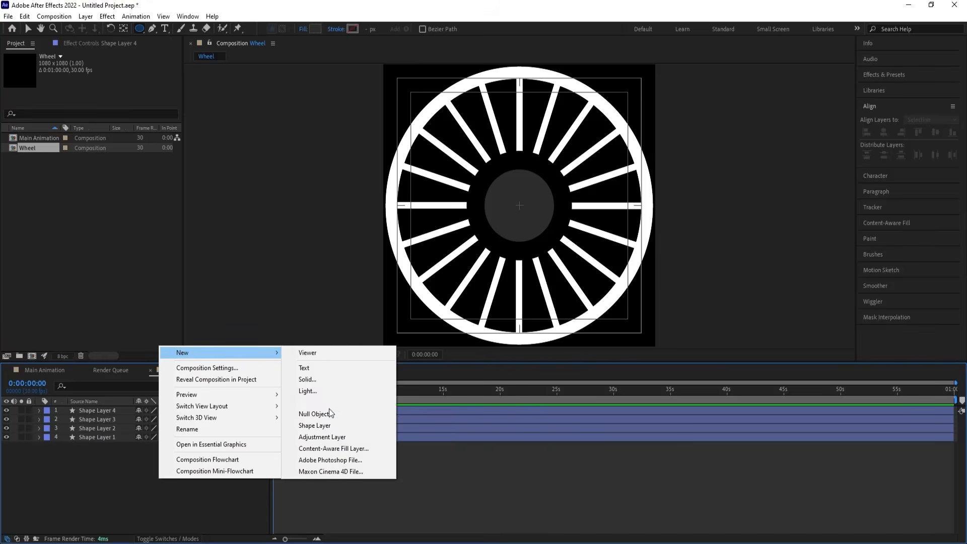
{"action": "left_click", "coordinate": [315, 414]}
{"action": "left_click", "coordinate": [120, 419]}
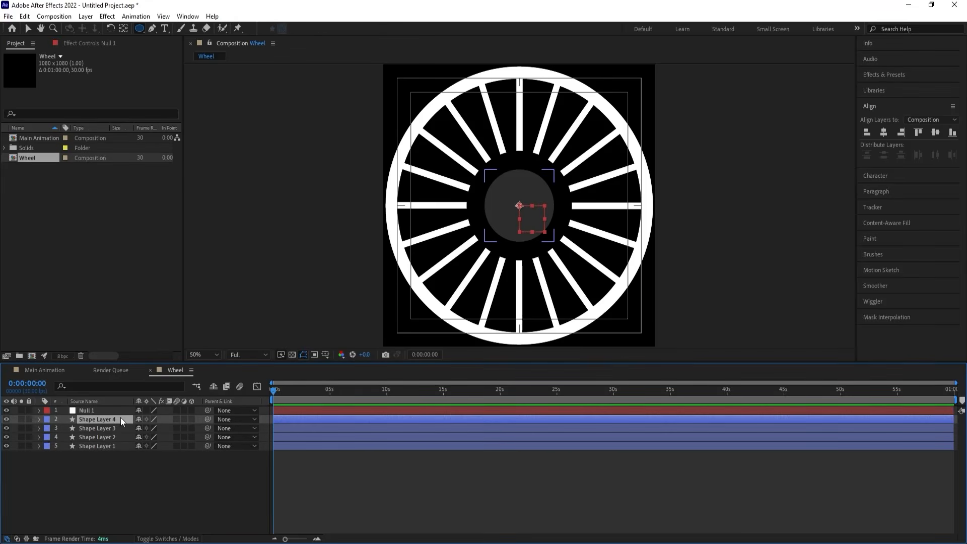
{"action": "left_click", "coordinate": [102, 447], "text": "shift"}
{"action": "left_click_drag", "start_coordinate": [206, 418], "coordinate": [94, 411]}
Keyframe the null's Rotation from 0 at the start to one full revolution at 8 seconds.
{"action": "left_click", "coordinate": [92, 409]}
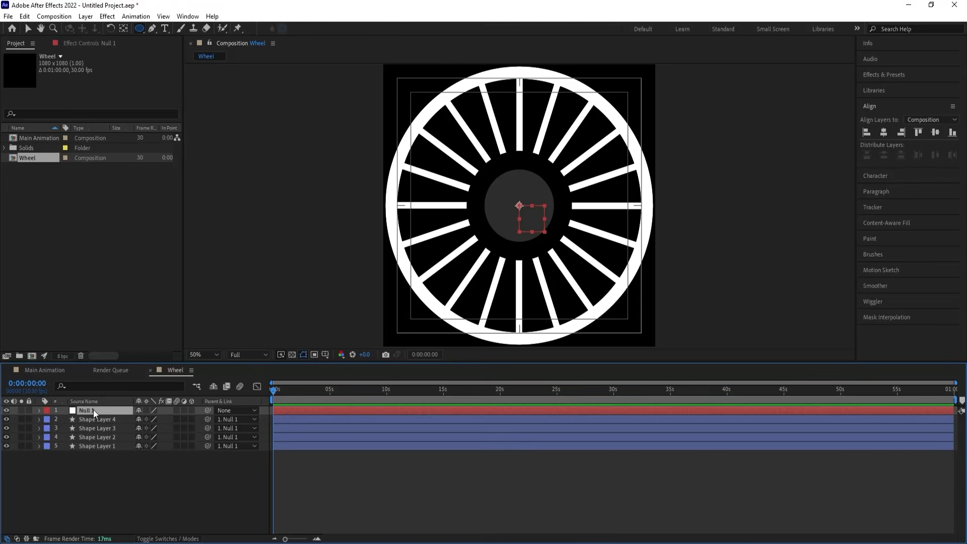
{"action": "key", "text": "r"}
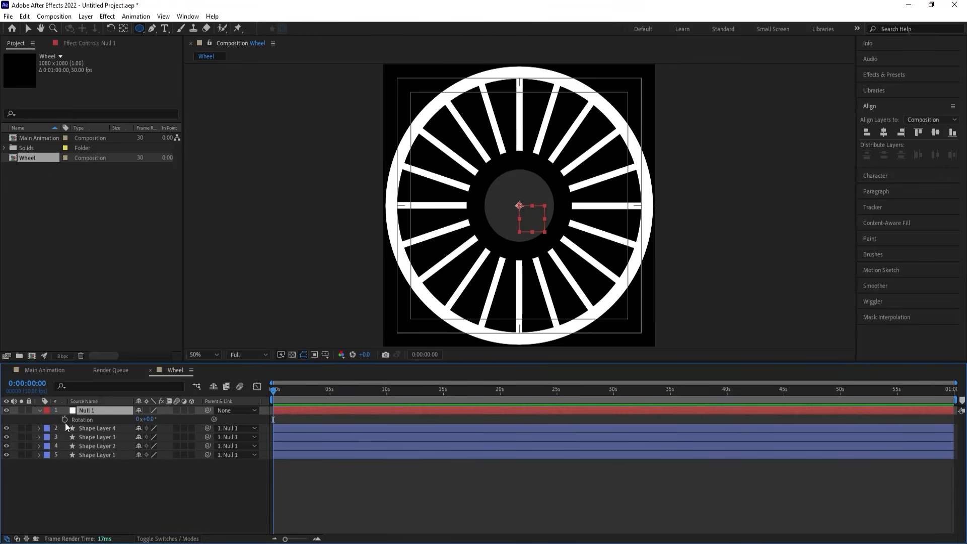
{"action": "left_click", "coordinate": [64, 420]}
{"action": "key", "text": "equal"}
{"action": "key", "text": "equal"}
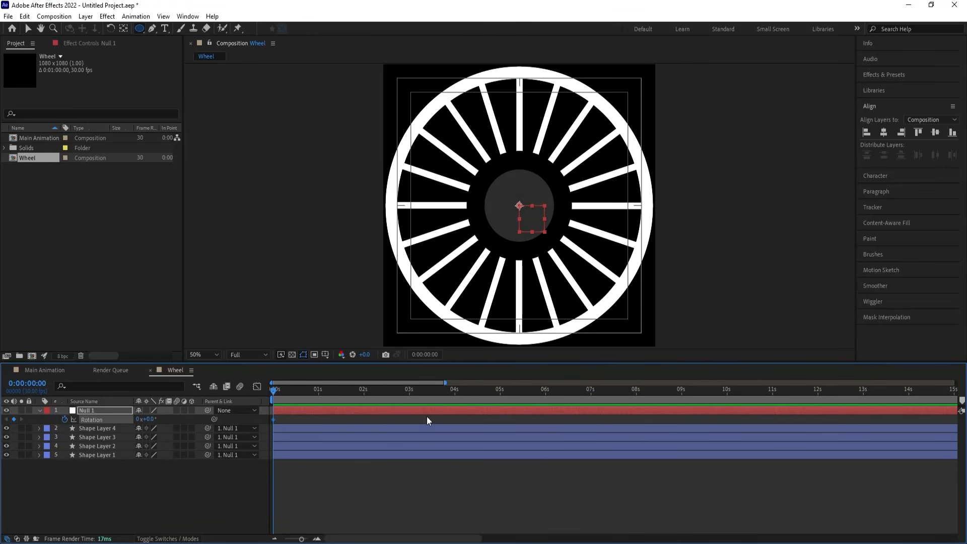
{"action": "left_click", "coordinate": [635, 395]}
{"action": "left_click", "coordinate": [635, 395]}
{"action": "left_click", "coordinate": [139, 419]}
{"action": "type", "text": "1"}
{"action": "key", "text": "Return"}
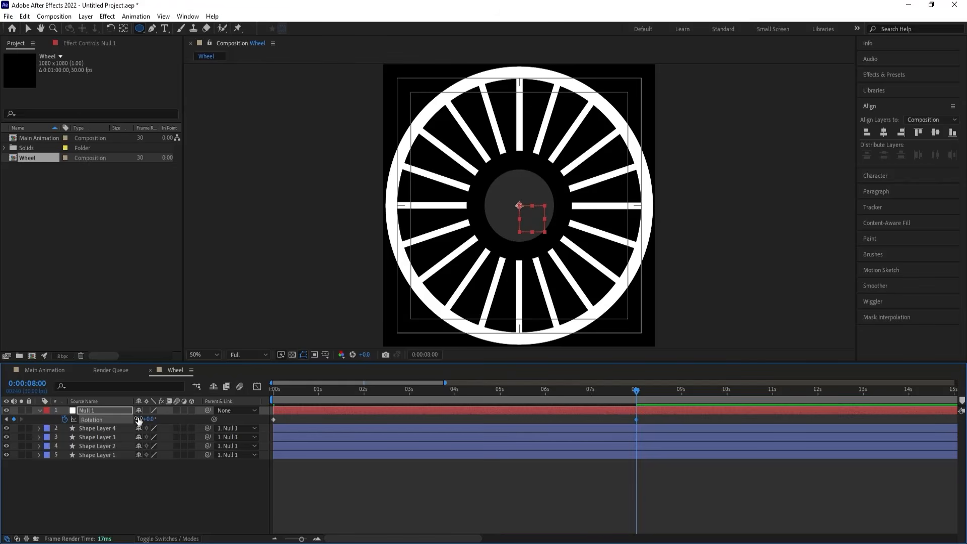
End the work area at 8 seconds and preview the wheel's rotation from the start of the timeline.
{"action": "left_click_drag", "start_coordinate": [279, 385], "coordinate": [244, 385]}
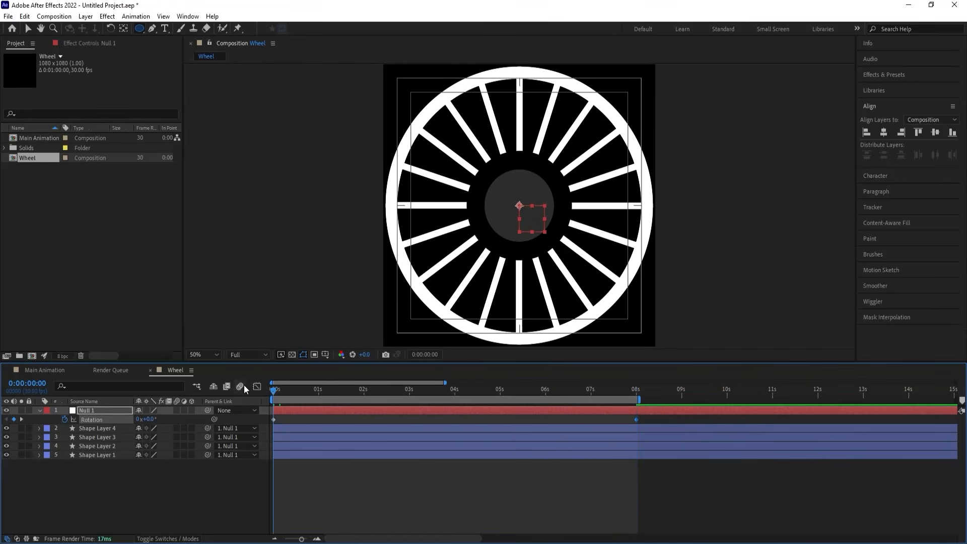
{"action": "key", "text": "space"}
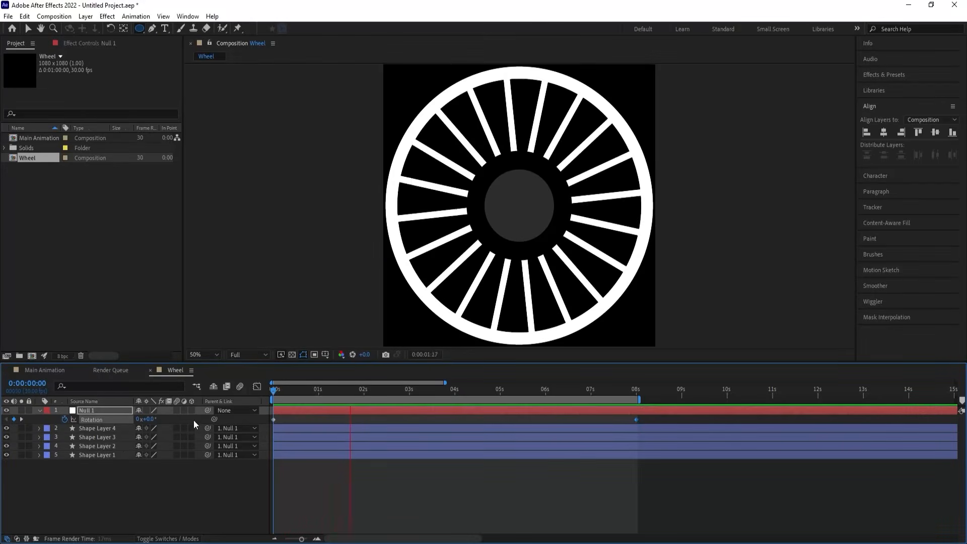
{"action": "key", "text": "space"}
Add a loopOut() expression to the null's Rotation and collapse its properties.
{"action": "left_click", "coordinate": [66, 420], "text": "alt"}
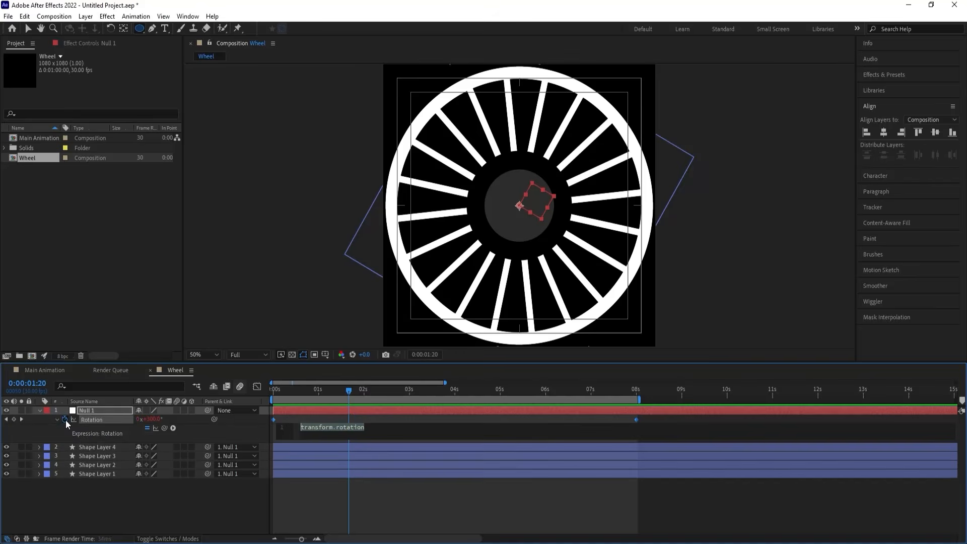
{"action": "type", "text": "loo"}
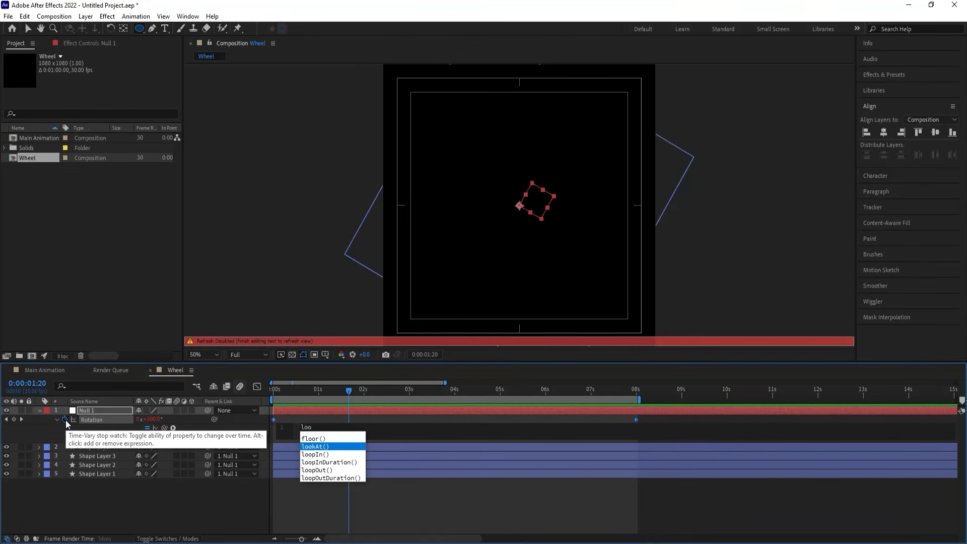
{"action": "key", "text": "Down"}
{"action": "key", "text": "Down"}
{"action": "key", "text": "Down"}
{"action": "key", "text": "Return"}
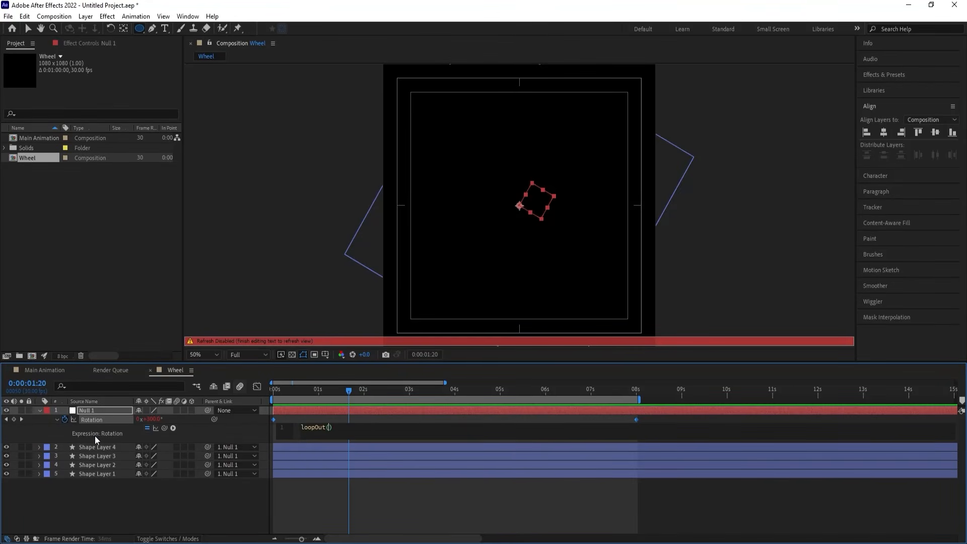
{"action": "left_click", "coordinate": [107, 481]}
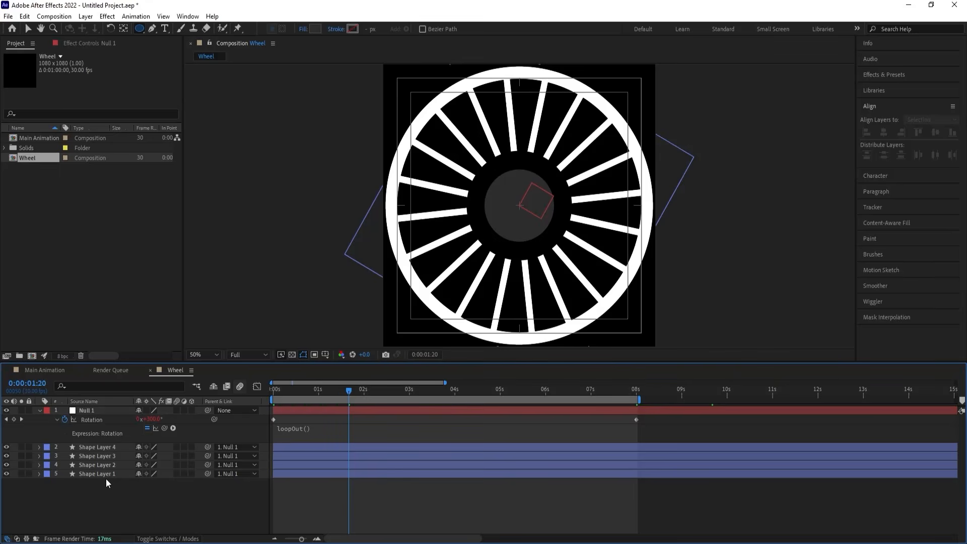
{"action": "key", "text": "u"}
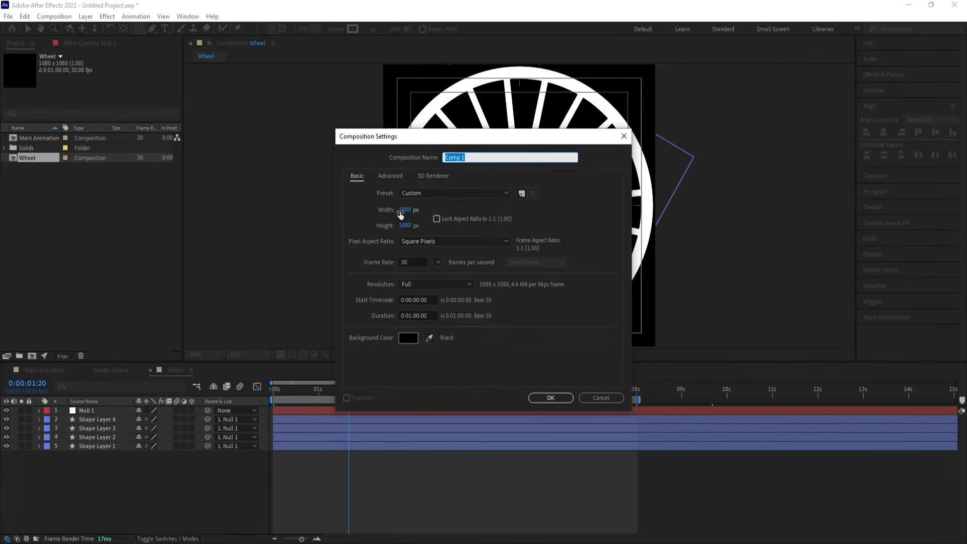
Create a new composition named Text Strip, 1920 px wide and 200 px high.
{"action": "type", "text": "S"}
{"action": "type", "text": "T"}
{"action": "type", "text": "ext S"}
{"action": "left_click", "coordinate": [405, 209]}
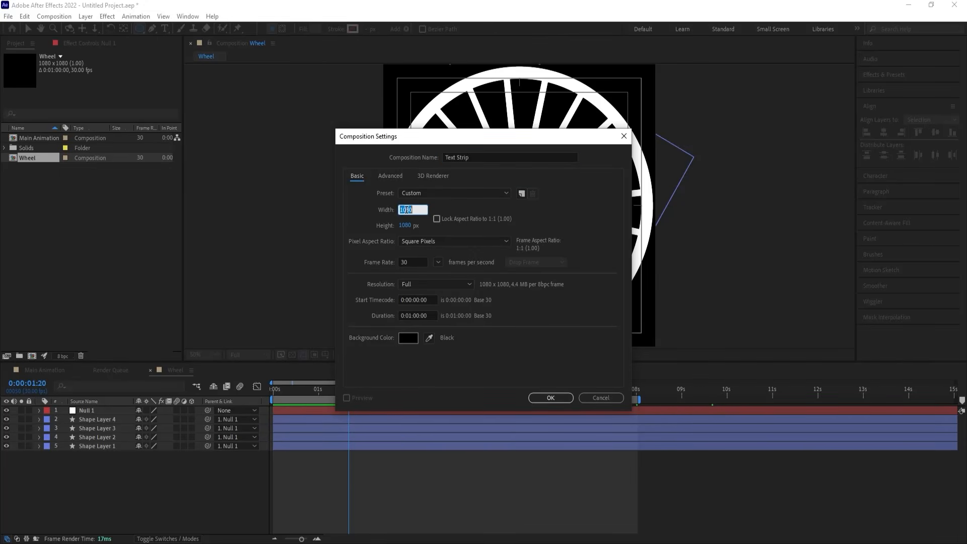
{"action": "type", "text": "1920"}
{"action": "left_click", "coordinate": [407, 226]}
{"action": "type", "text": "200"}
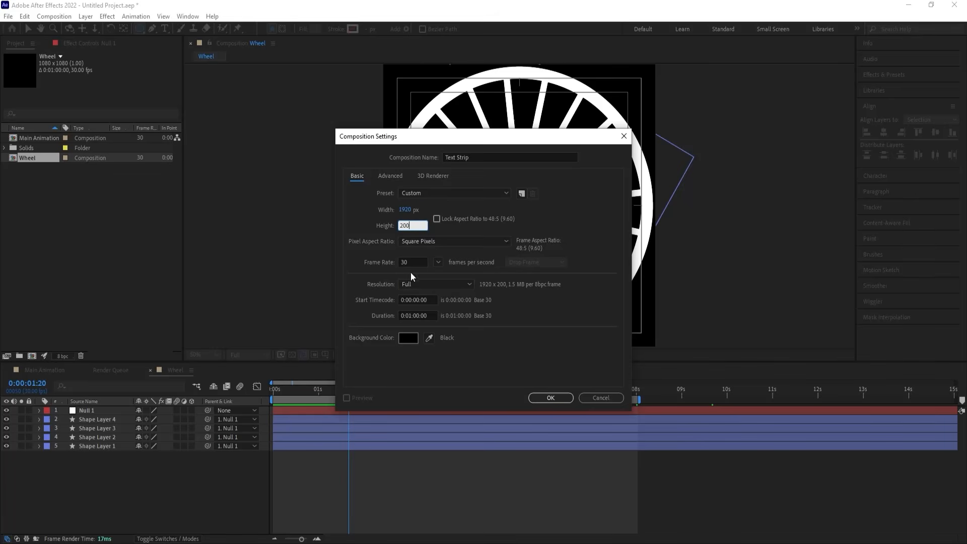
{"action": "key", "text": "Return"}
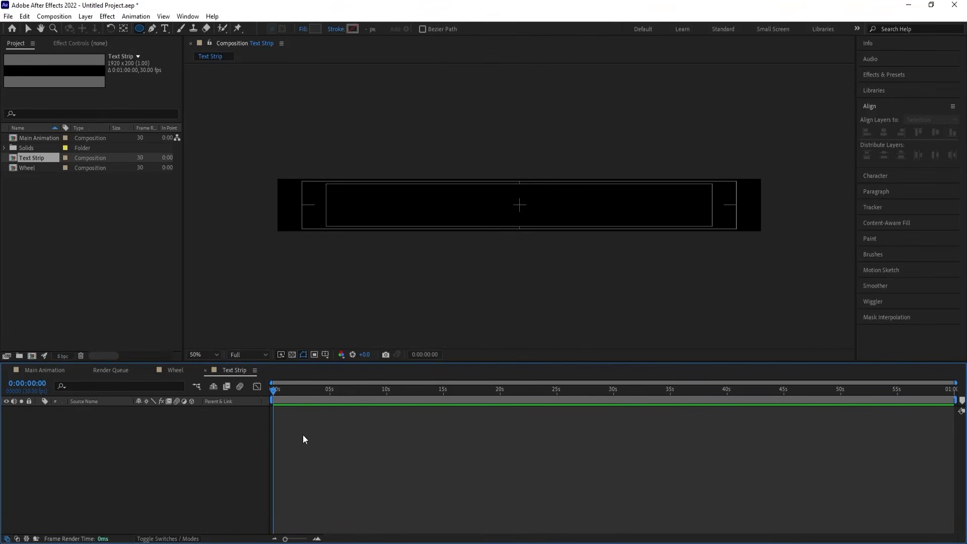
Add a white solid at the full size of the Text Strip composition and lock its layer.
{"action": "key", "text": "ctrl+y"}
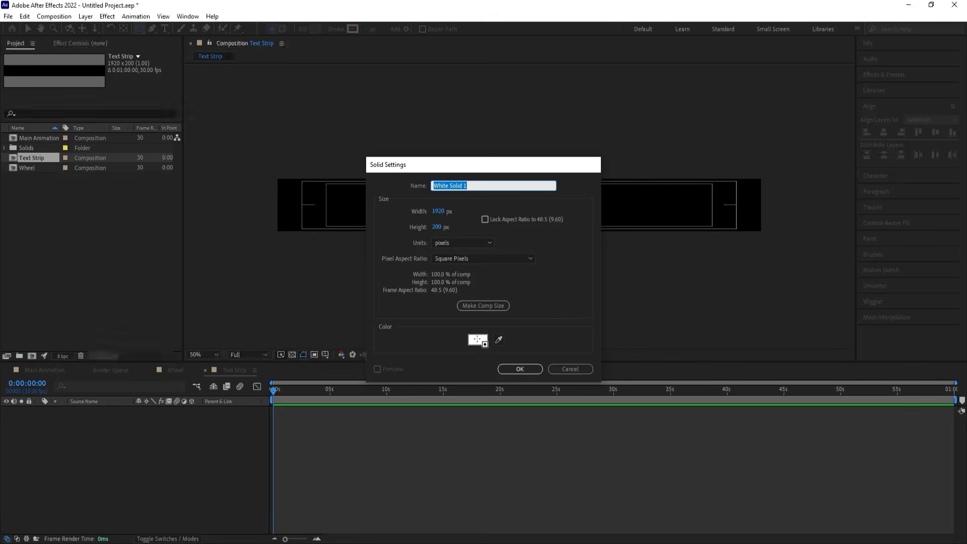
{"action": "key", "text": "Return"}
{"action": "left_click", "coordinate": [29, 410]}
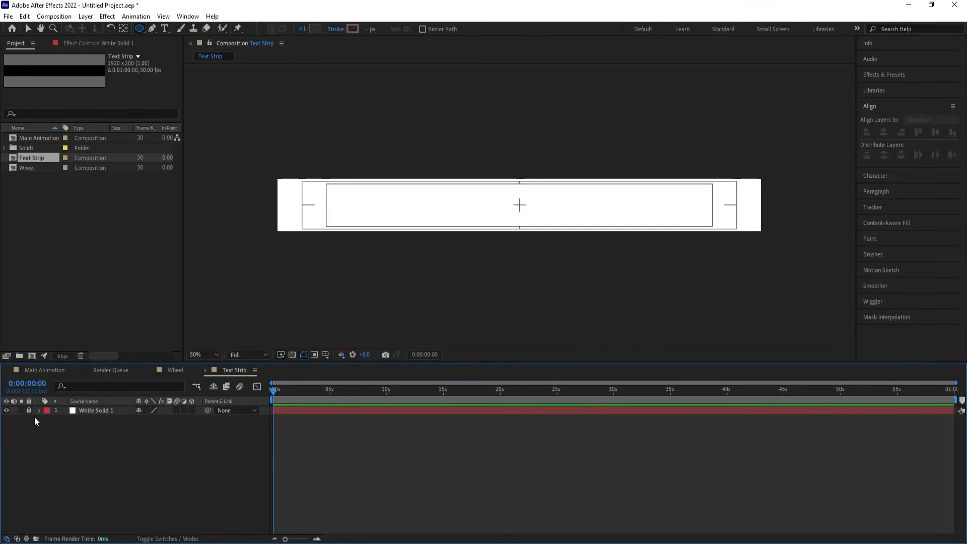
Add a text layer on the strip reading "- MOTION GRAPHICS -" three times in a row.
{"action": "left_click", "coordinate": [164, 28]}
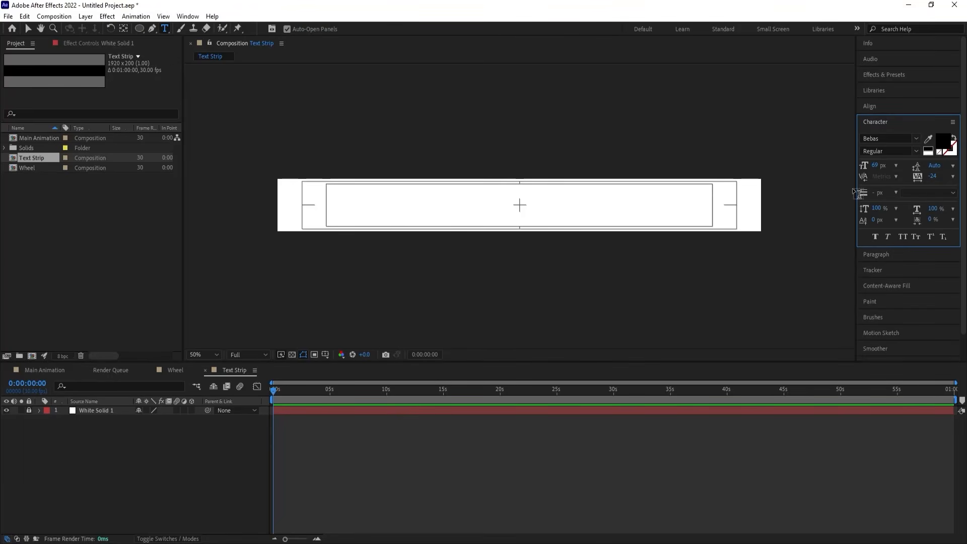
{"action": "left_click", "coordinate": [456, 215]}
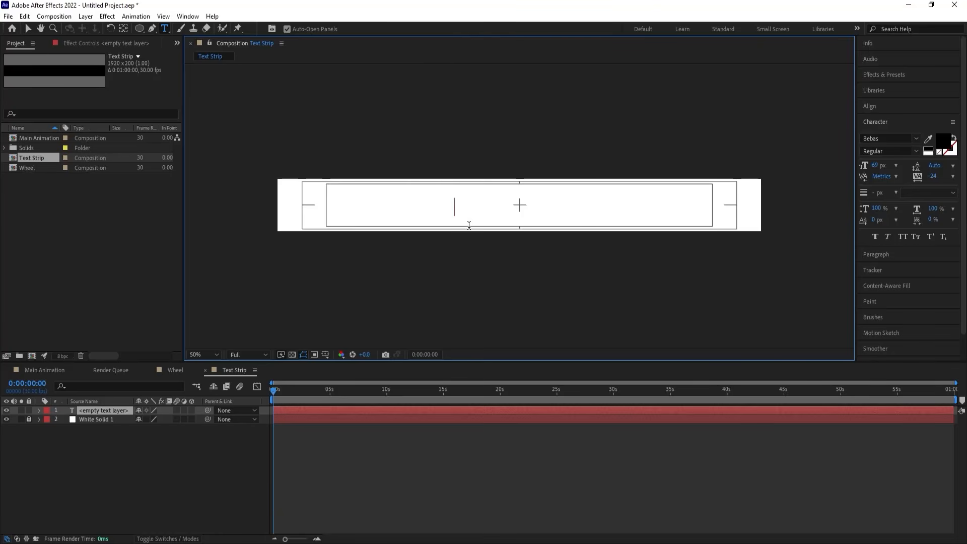
{"action": "type", "text": "- M"}
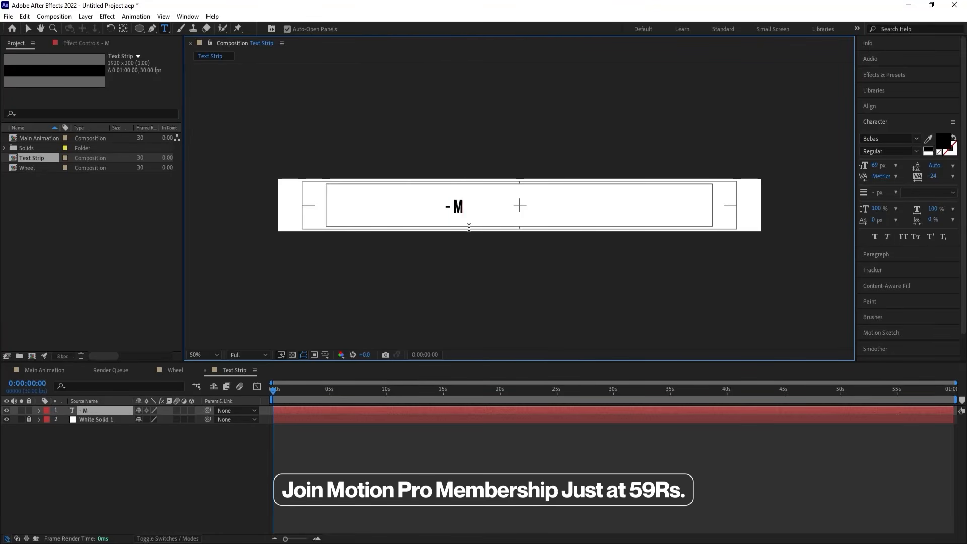
{"action": "type", "text": "OTION GRA"}
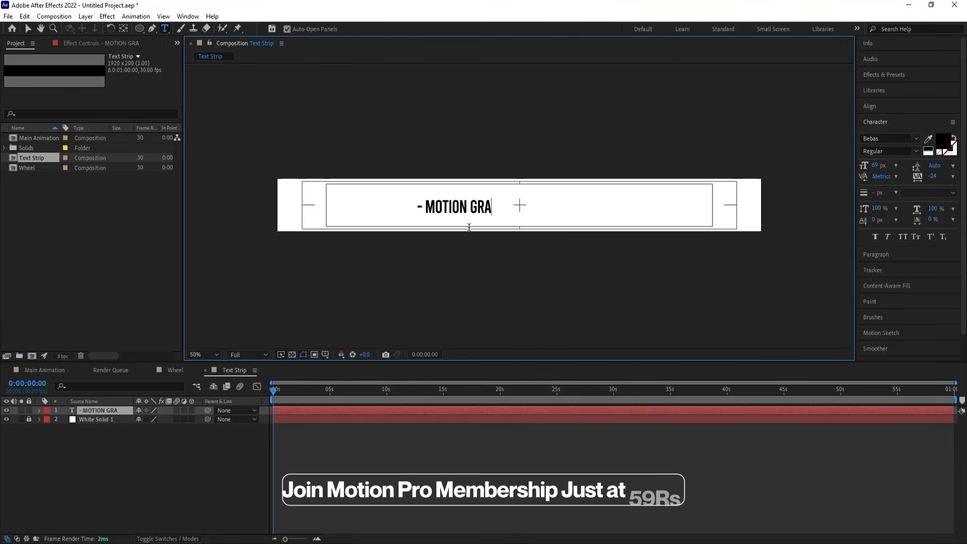
{"action": "type", "text": "PHICS -"}
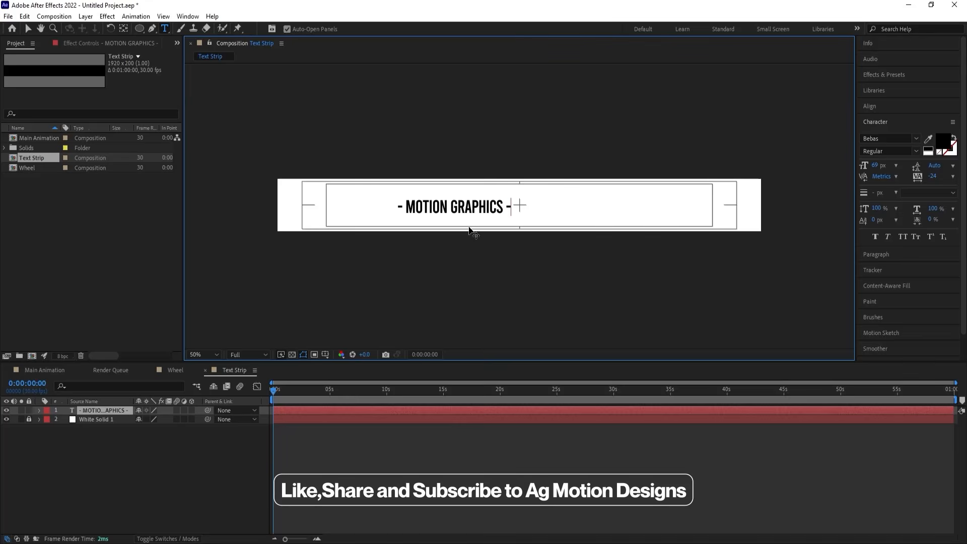
{"action": "key", "text": "ctrl+a"}
{"action": "key", "text": "ctrl+c"}
{"action": "key", "text": "Right"}
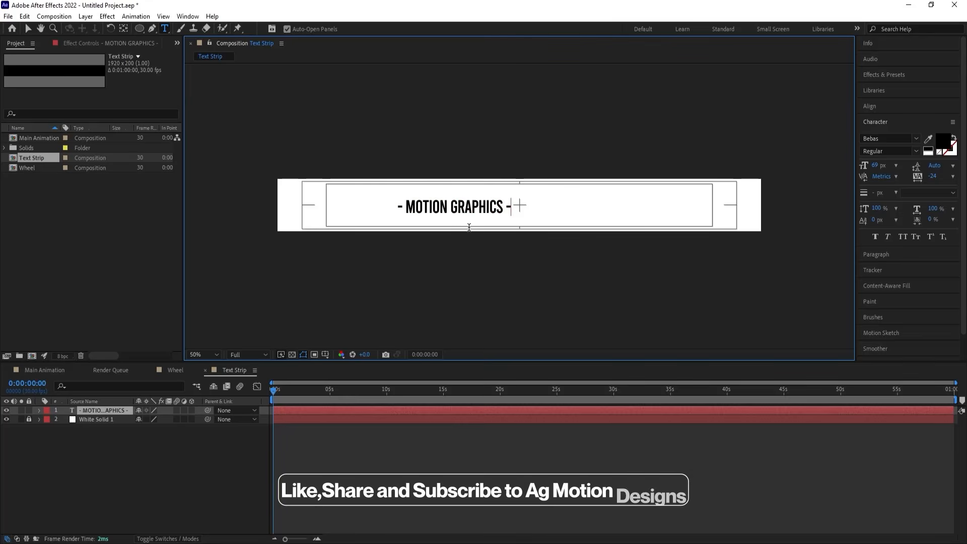
{"action": "key", "text": "ctrl+v"}
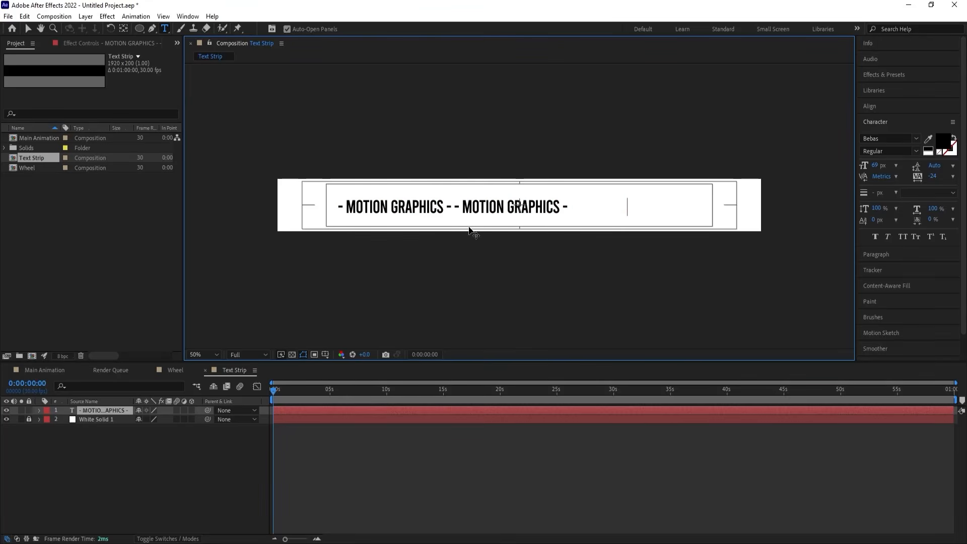
{"action": "key", "text": "ctrl+v"}
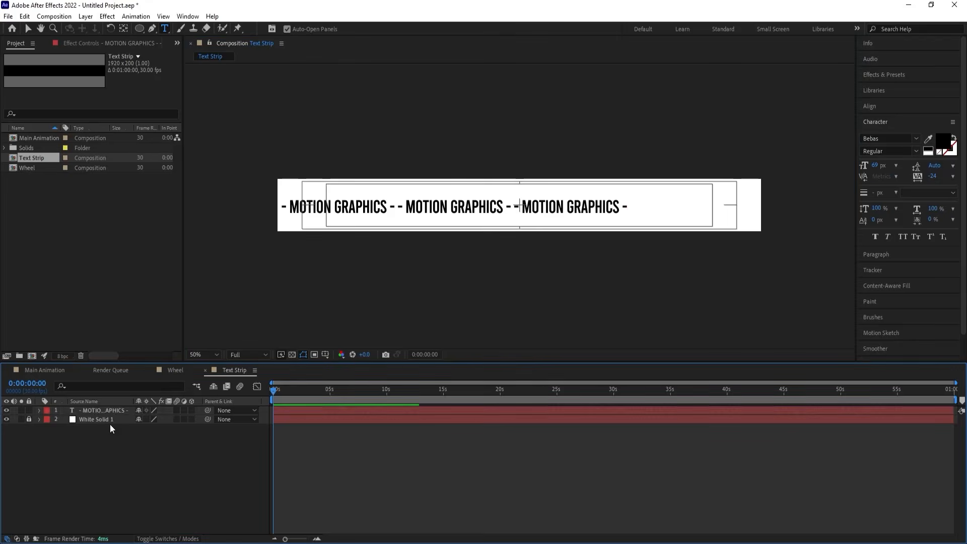
Center the text layer horizontally and vertically in the composition.
{"action": "left_click", "coordinate": [103, 409]}
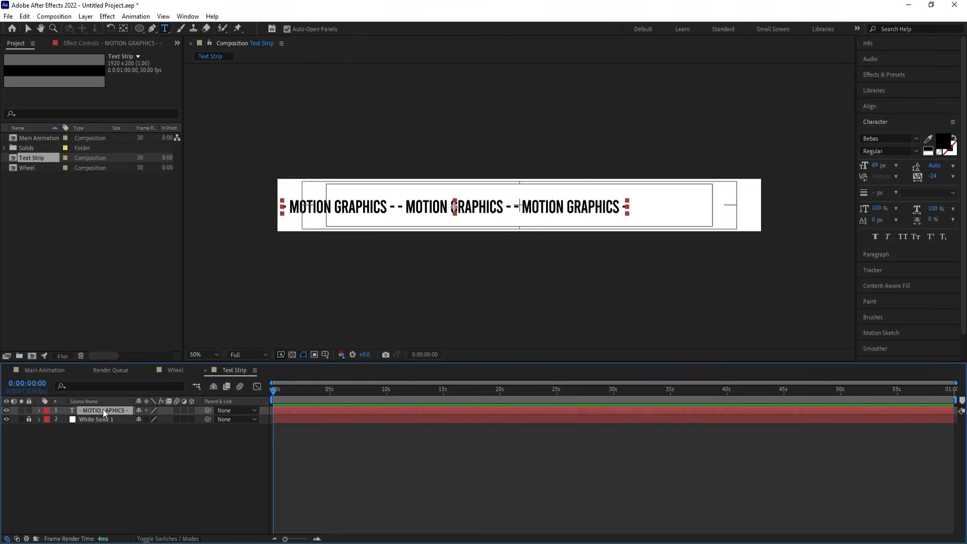
{"action": "left_click", "coordinate": [889, 107]}
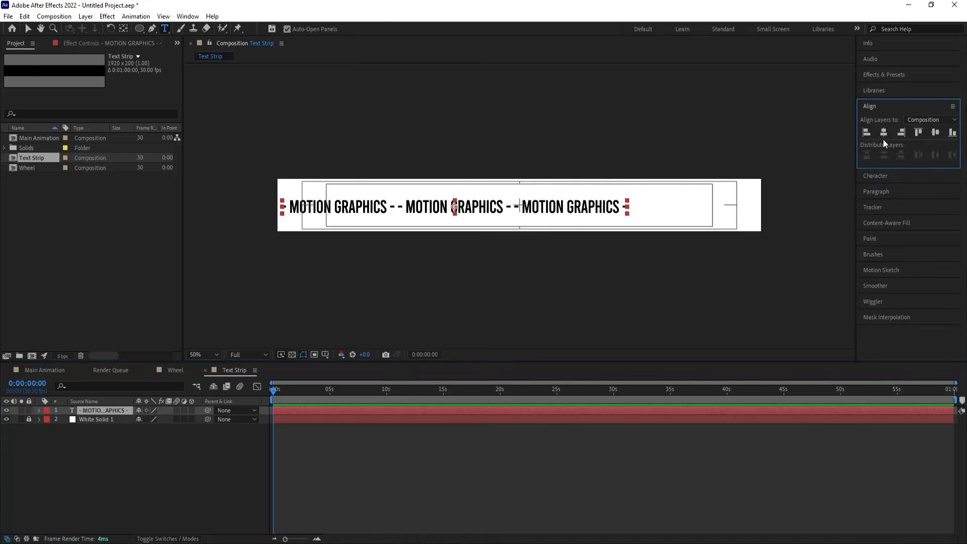
{"action": "left_click", "coordinate": [884, 133]}
{"action": "left_click", "coordinate": [935, 132]}
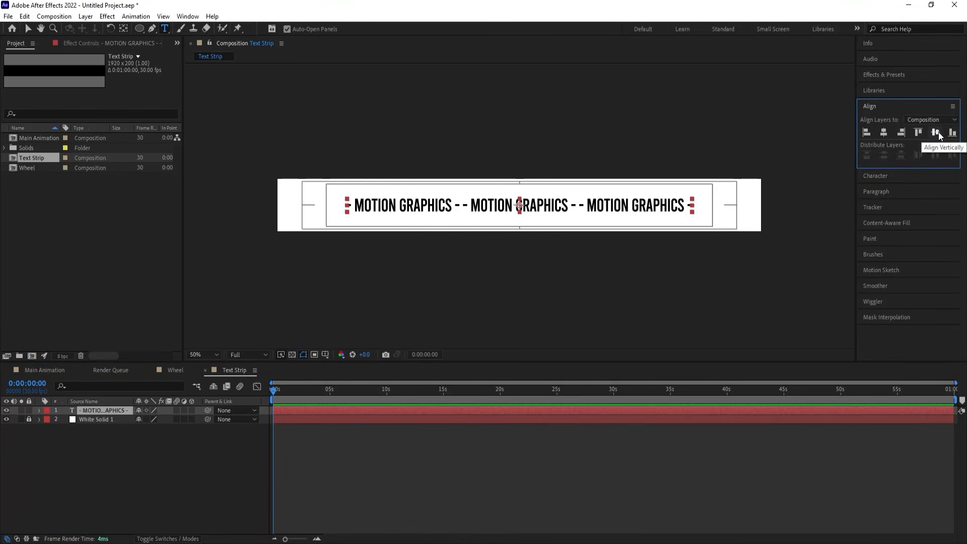
Scale the text layer up to 135% so it nearly spans the strip's width.
{"action": "left_click", "coordinate": [192, 414]}
{"action": "key", "text": "s"}
{"action": "left_click_drag", "start_coordinate": [151, 419], "coordinate": [168, 416]}
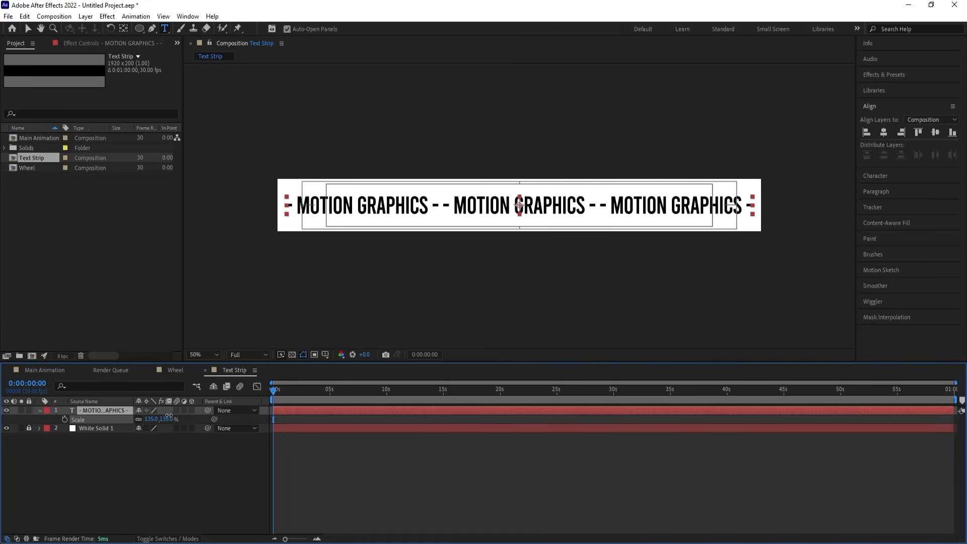
{"action": "left_click", "coordinate": [131, 455]}
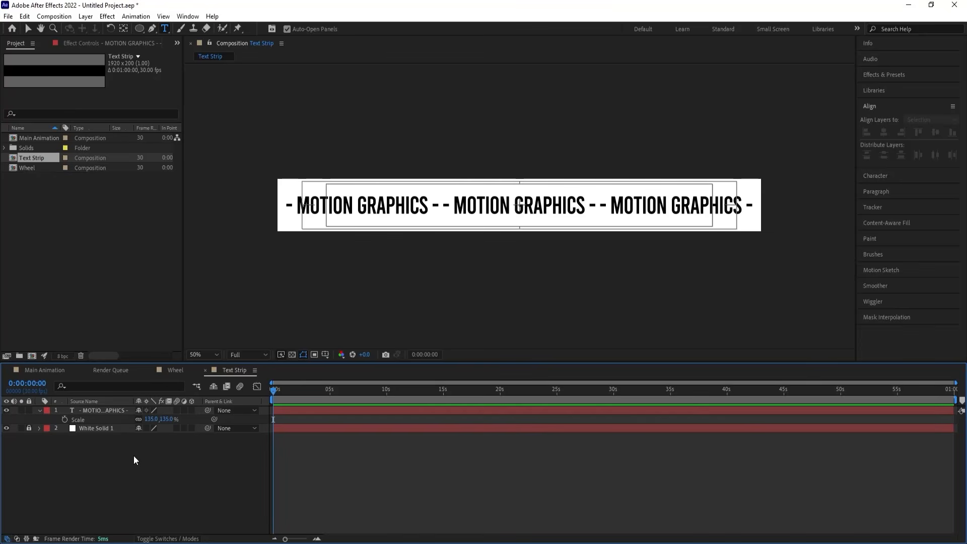
Reduce the Text Strip composition's height to 100 px and collapse the text layer's properties.
{"action": "key", "text": "ctrl+k"}
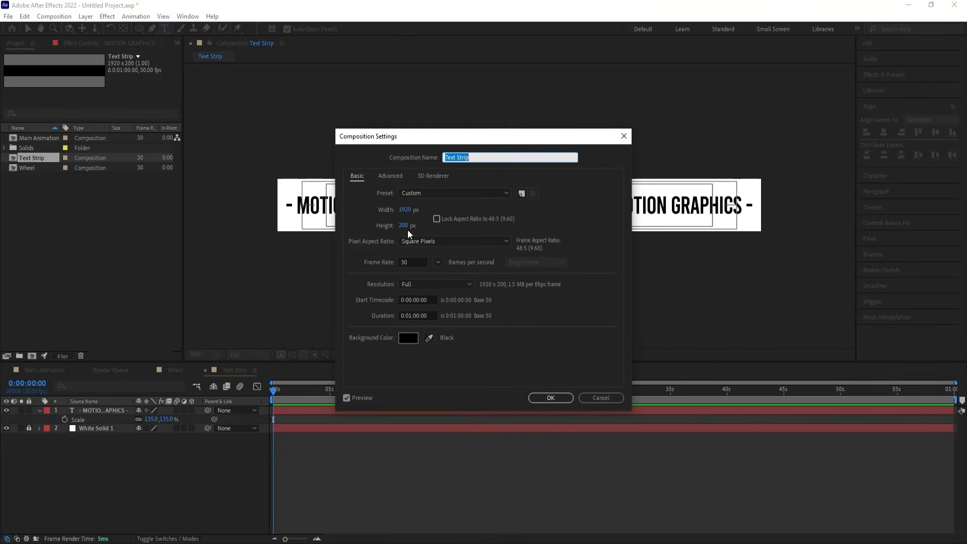
{"action": "left_click", "coordinate": [405, 226]}
{"action": "type", "text": "100"}
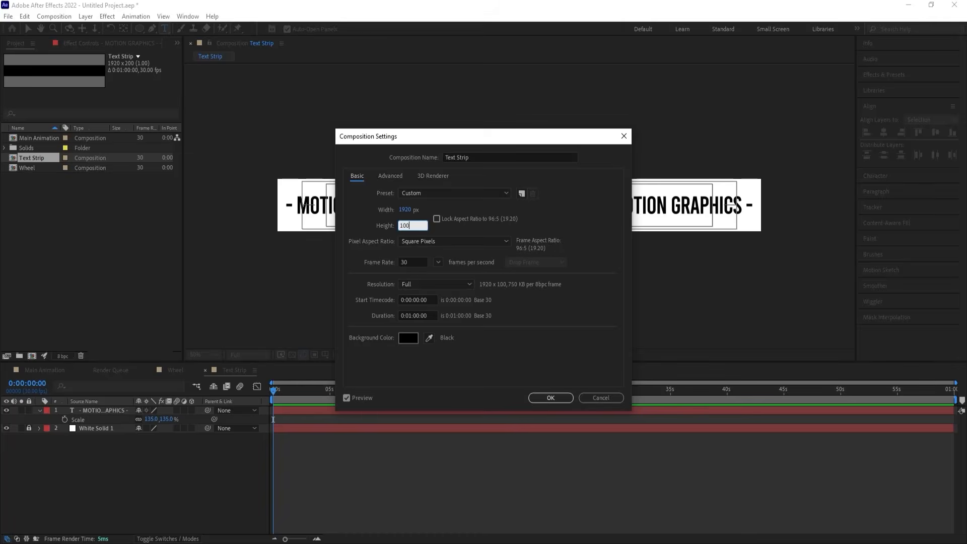
{"action": "key", "text": "Return"}
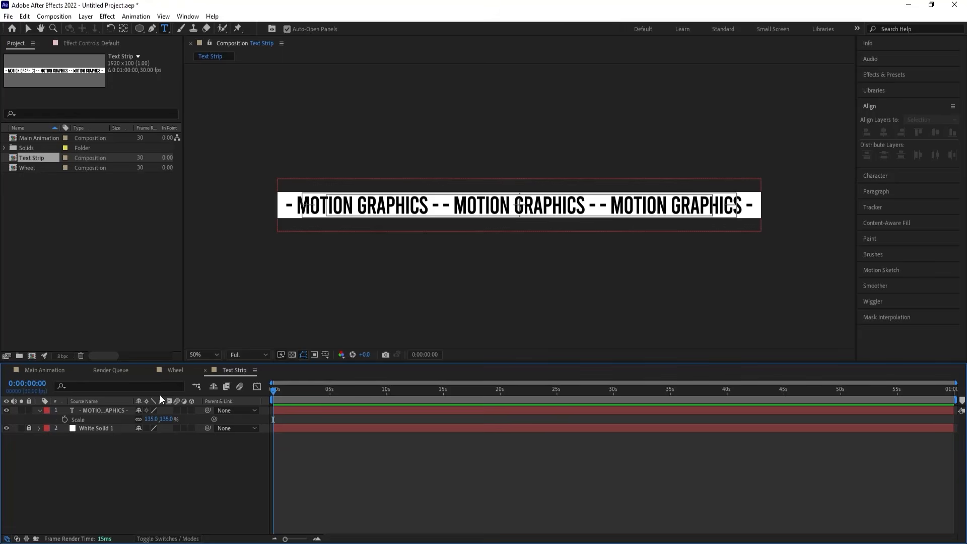
{"action": "left_click", "coordinate": [39, 411]}
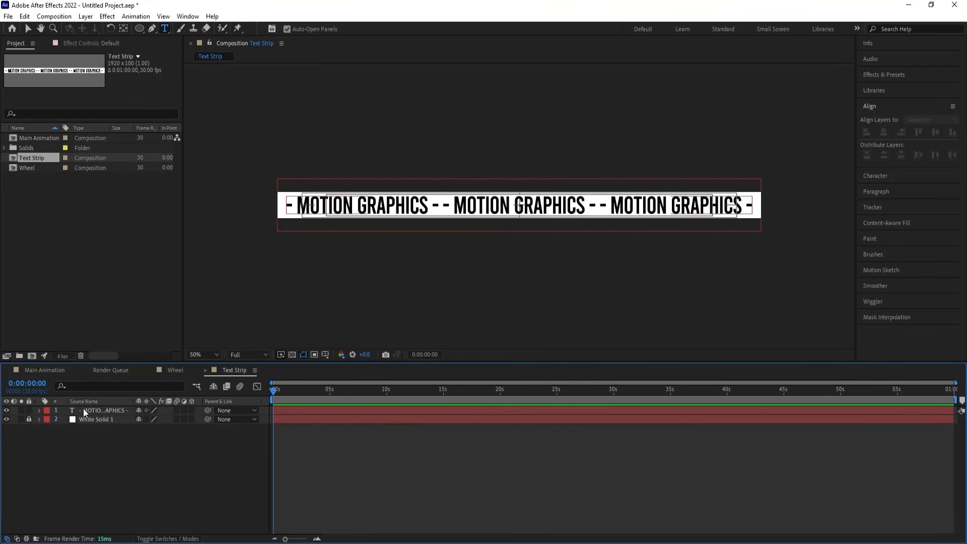
Duplicate the text layer and set a Position keyframe on the duplicate at the start of the timeline.
{"action": "left_click", "coordinate": [99, 412]}
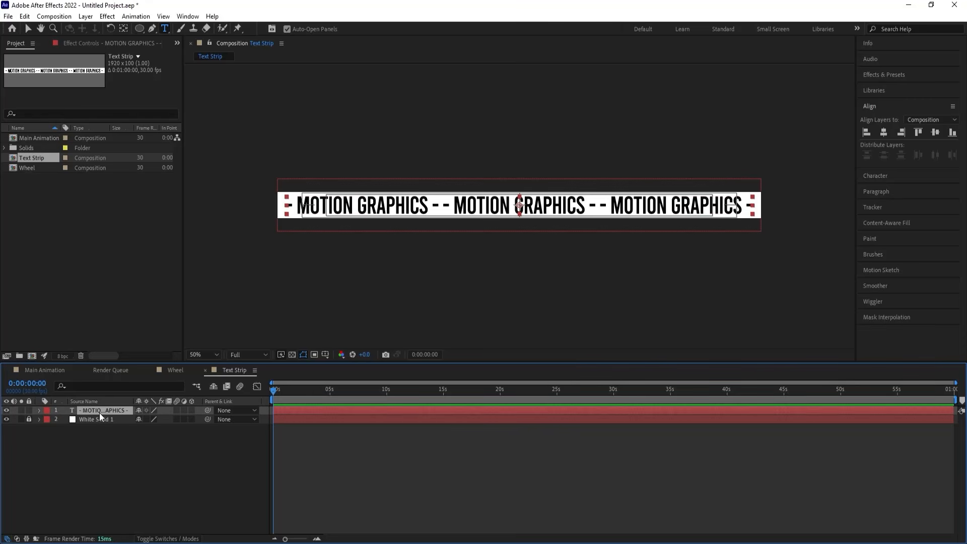
{"action": "key", "text": "ctrl+d"}
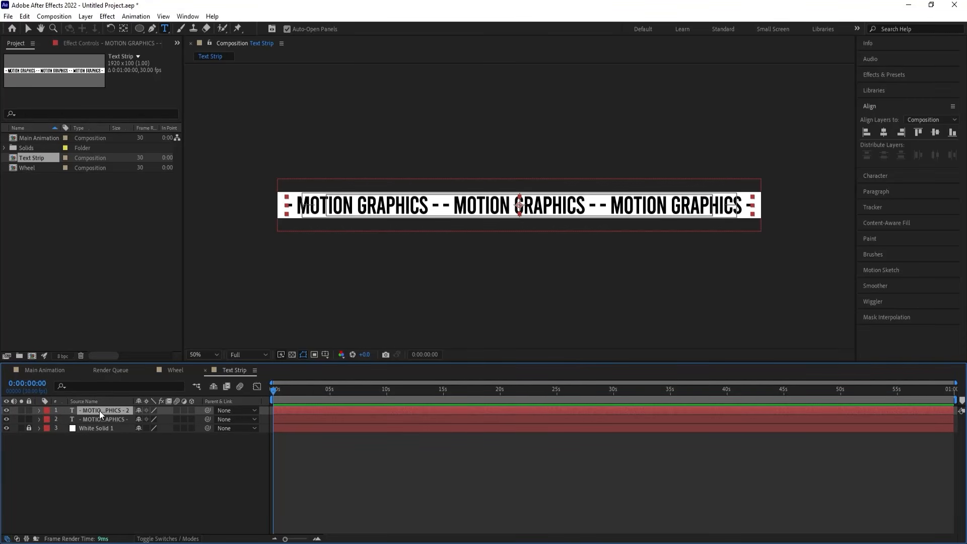
{"action": "key", "text": "p"}
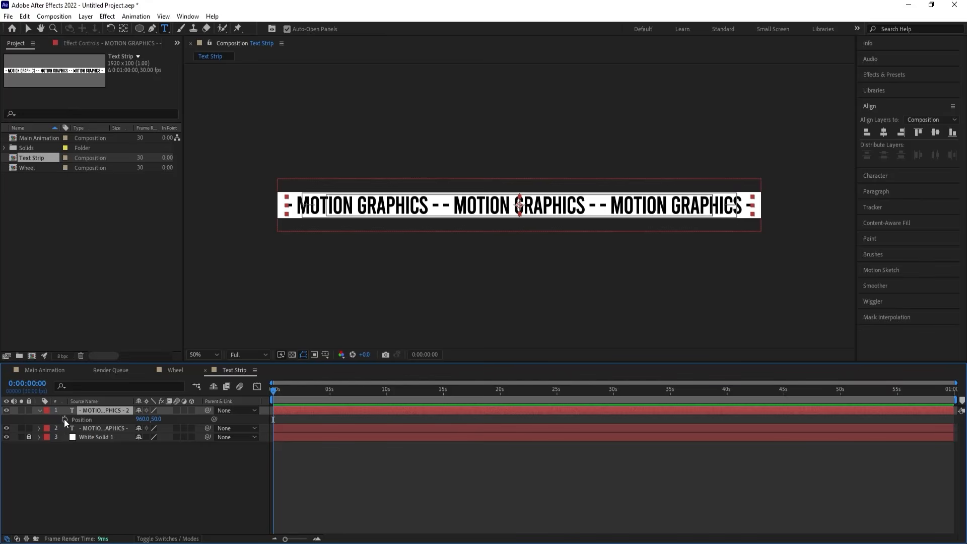
{"action": "left_click", "coordinate": [65, 419]}
{"action": "key", "text": "equal"}
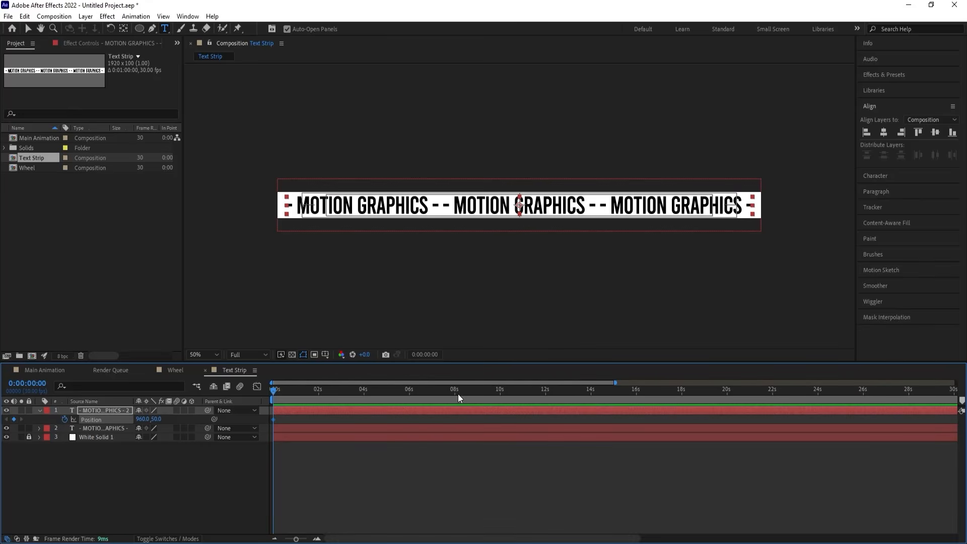
At 8 seconds, move the duplicate text just past the strip's right end, to Position 2872, 50.
{"action": "left_click", "coordinate": [454, 390]}
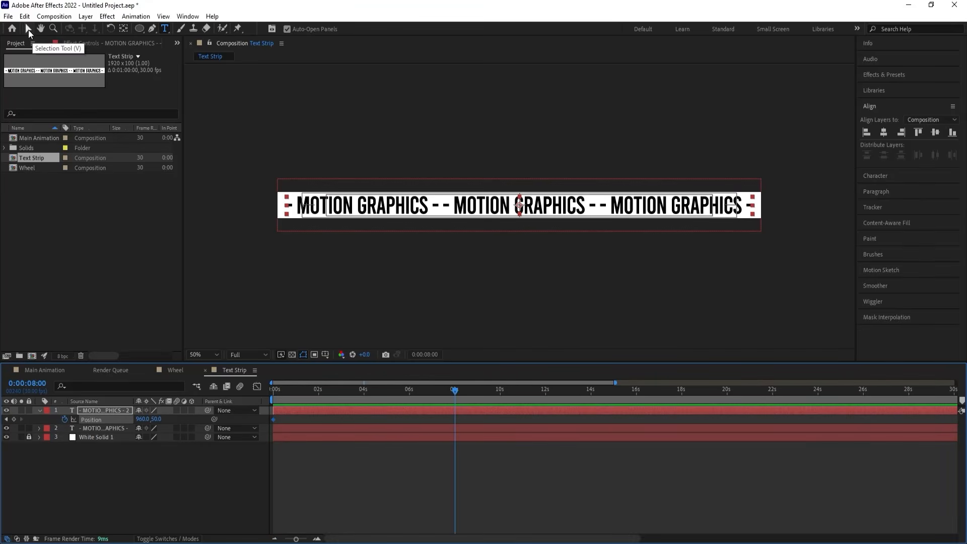
{"action": "left_click", "coordinate": [28, 29]}
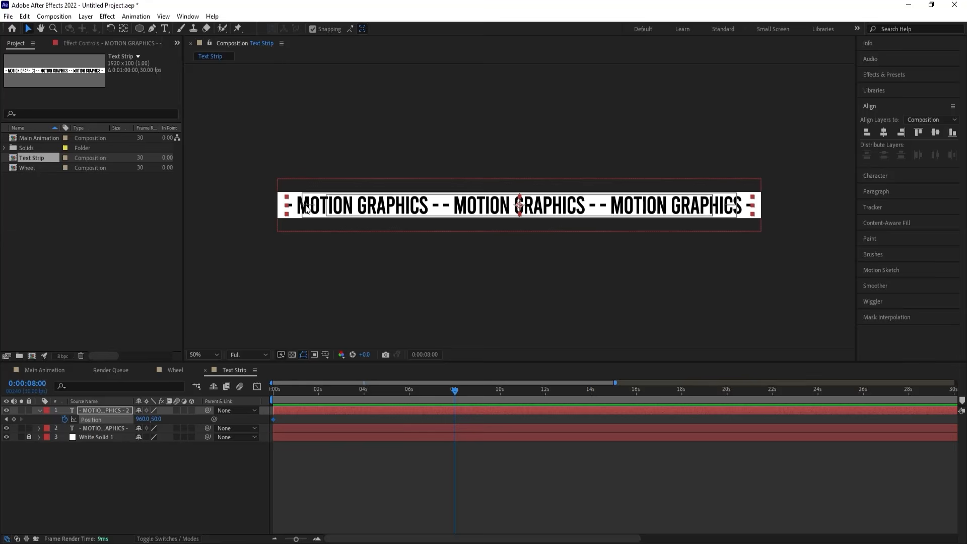
{"action": "left_click_drag", "start_coordinate": [307, 208], "coordinate": [788, 202]}
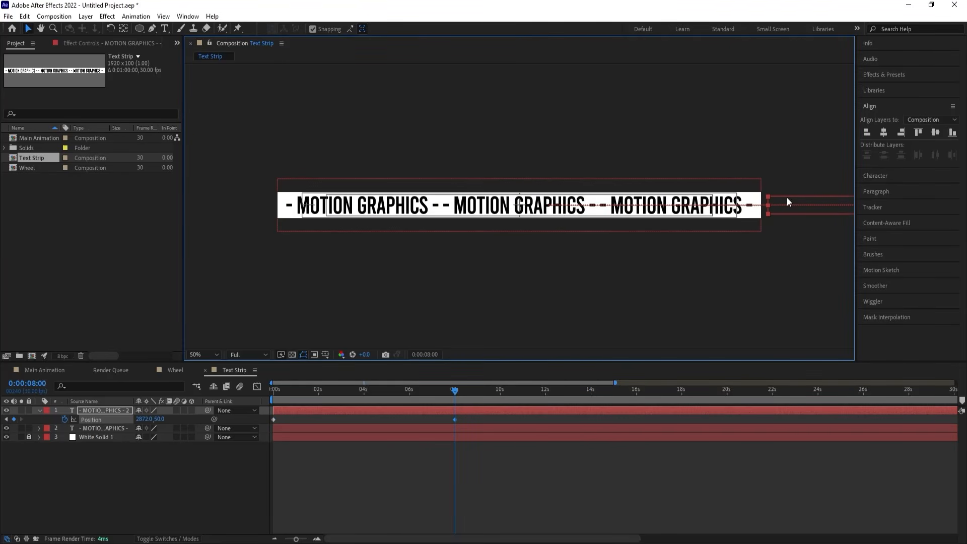
{"action": "left_click", "coordinate": [160, 494]}
Parent the original text layer to the duplicate and preview the scrolling text from the start.
{"action": "left_click", "coordinate": [85, 429]}
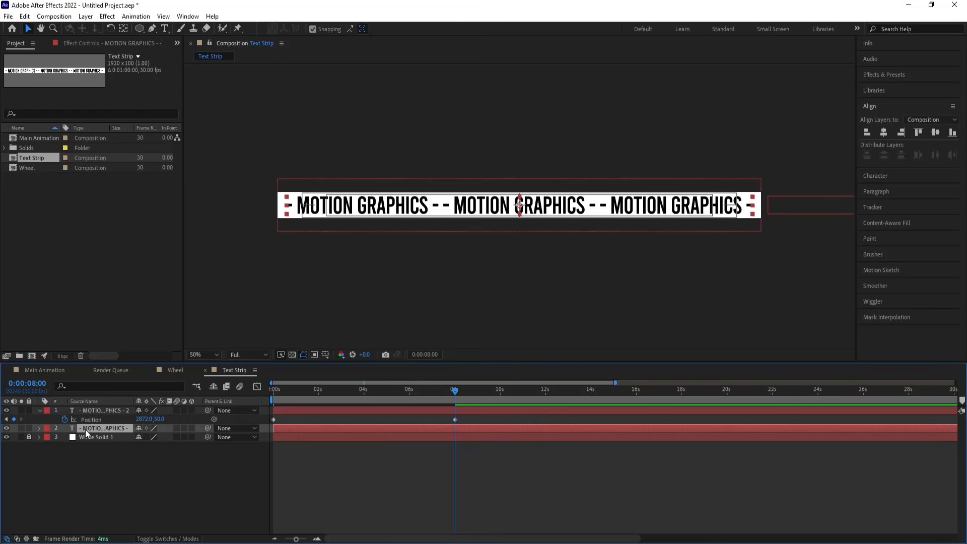
{"action": "left_click_drag", "start_coordinate": [208, 429], "coordinate": [126, 409]}
{"action": "left_click", "coordinate": [307, 390]}
{"action": "left_click_drag", "start_coordinate": [301, 390], "coordinate": [238, 394]}
{"action": "key", "text": "space"}
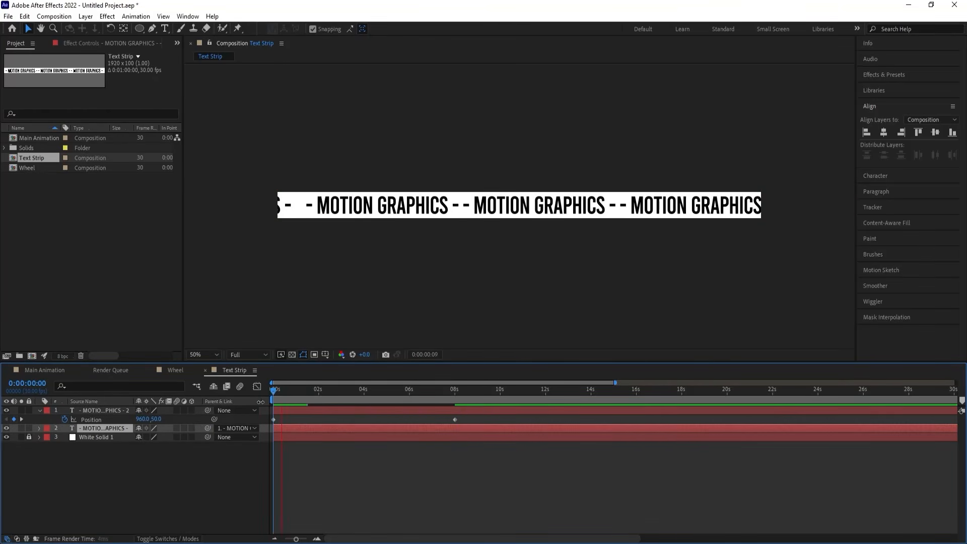
{"action": "key", "text": "space"}
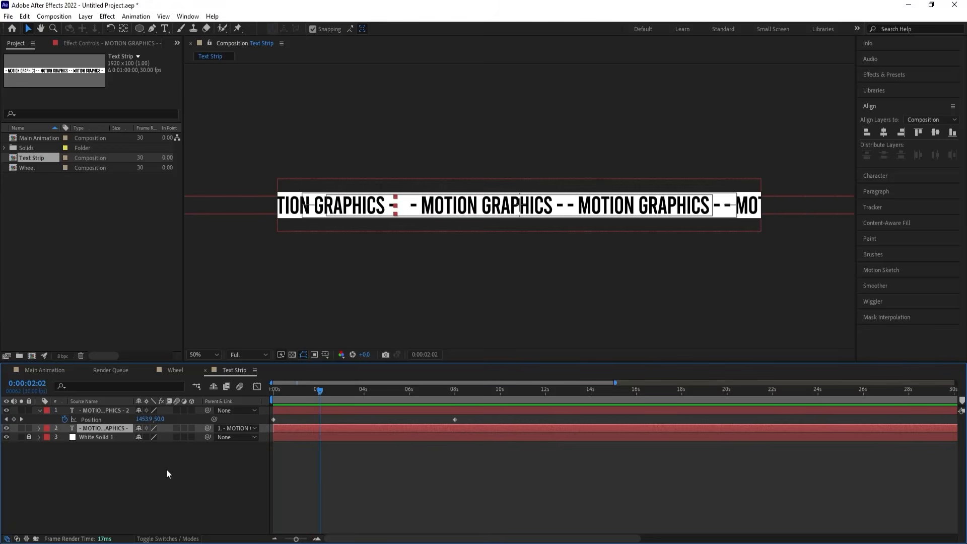
Add a loopOut() expression to the duplicate text layer's Position.
{"action": "left_click", "coordinate": [66, 417], "text": "alt"}
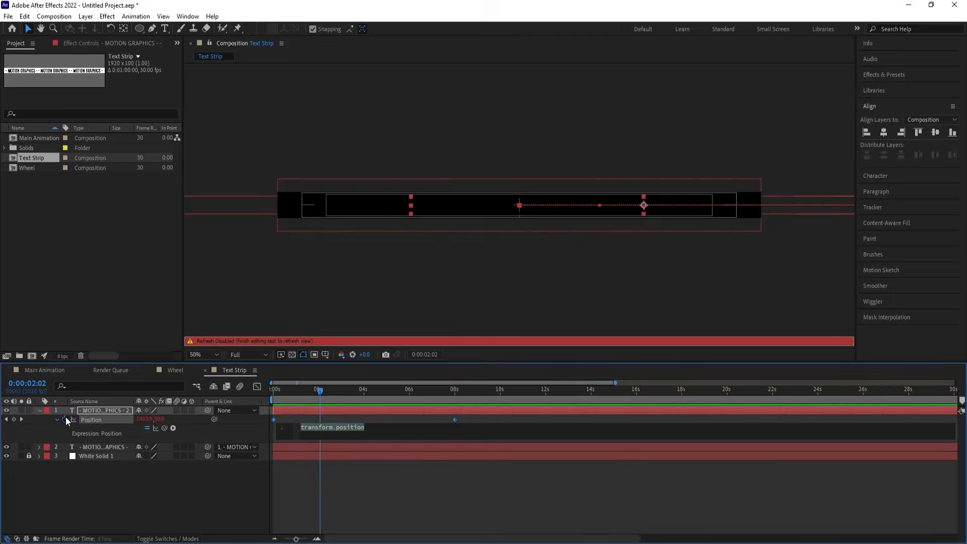
{"action": "type", "text": "loop"}
{"action": "key", "text": "Down"}
{"action": "key", "text": "Down"}
{"action": "key", "text": "Down"}
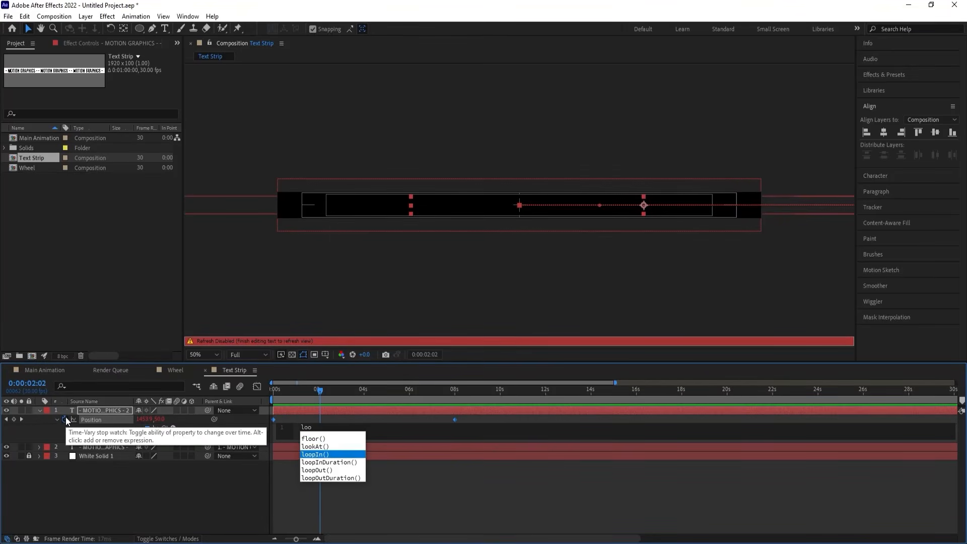
{"action": "key", "text": "Return"}
{"action": "left_click", "coordinate": [147, 476]}
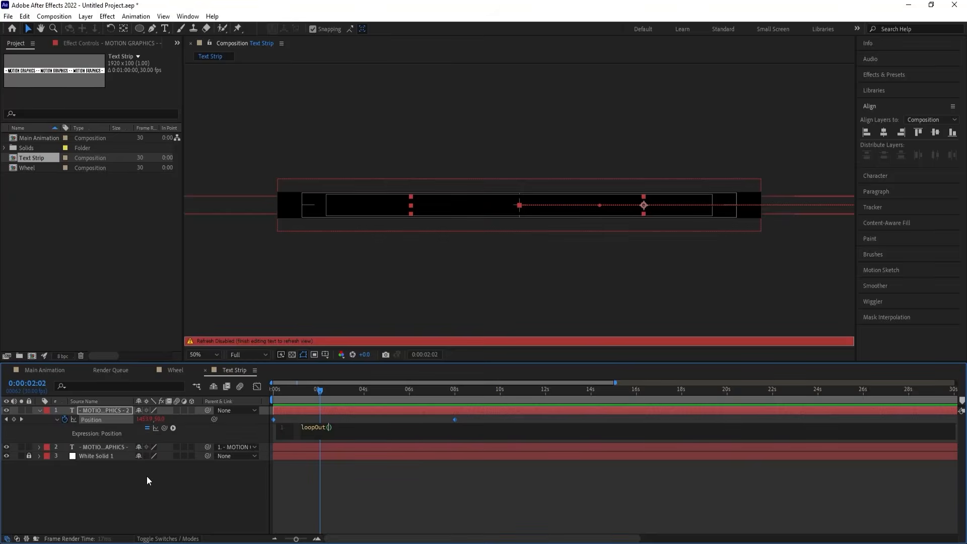
Preview the looping scrolling text around the 8-second loop point of the Text Strip composition.
{"action": "key", "text": "space"}
{"action": "key", "text": "space"}
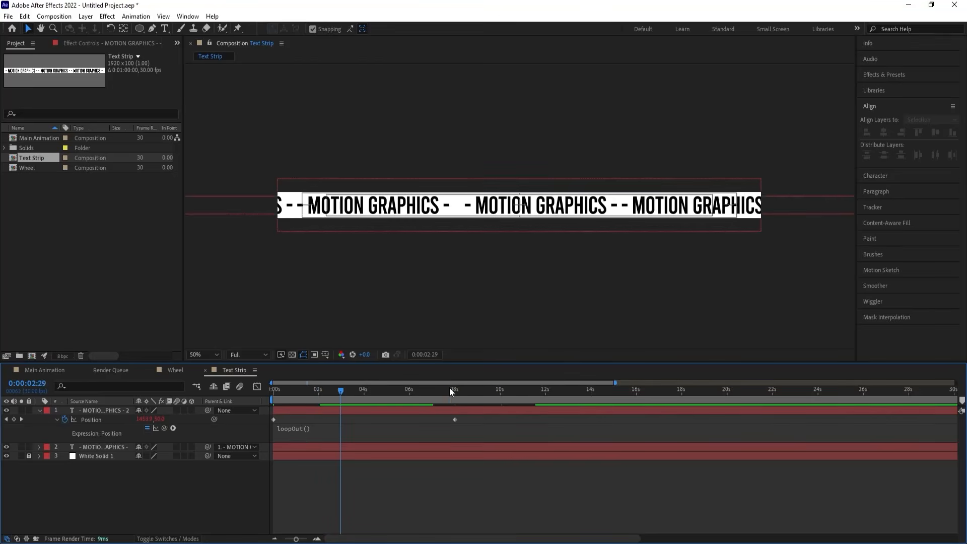
{"action": "left_click", "coordinate": [450, 391]}
{"action": "key", "text": "space"}
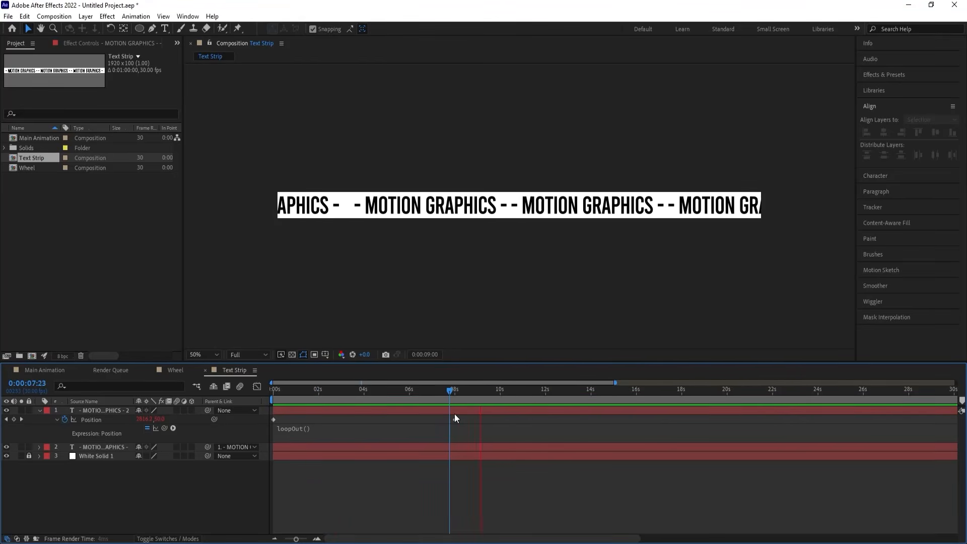
{"action": "key", "text": "space"}
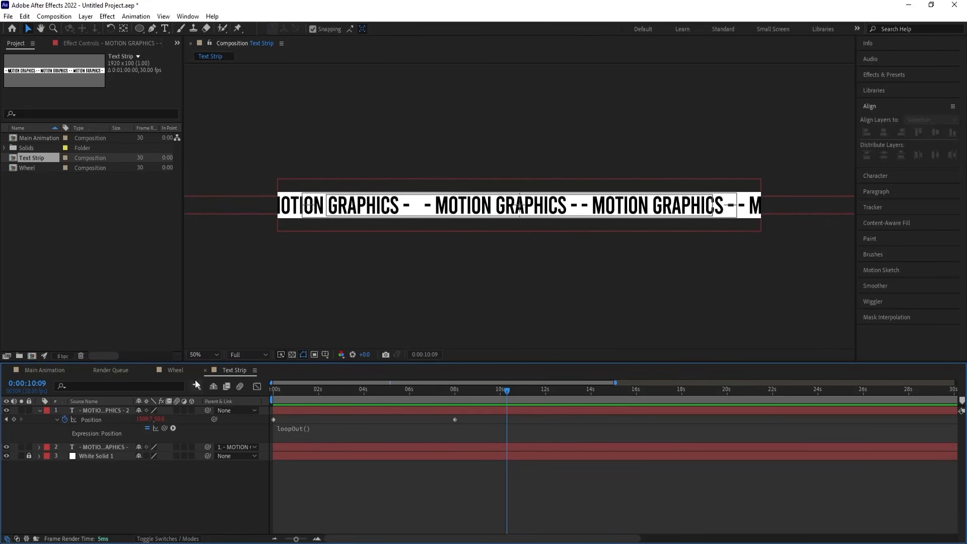
Add the Wheel composition to the Main Animation composition and scale it to 28%.
{"action": "left_click", "coordinate": [38, 373]}
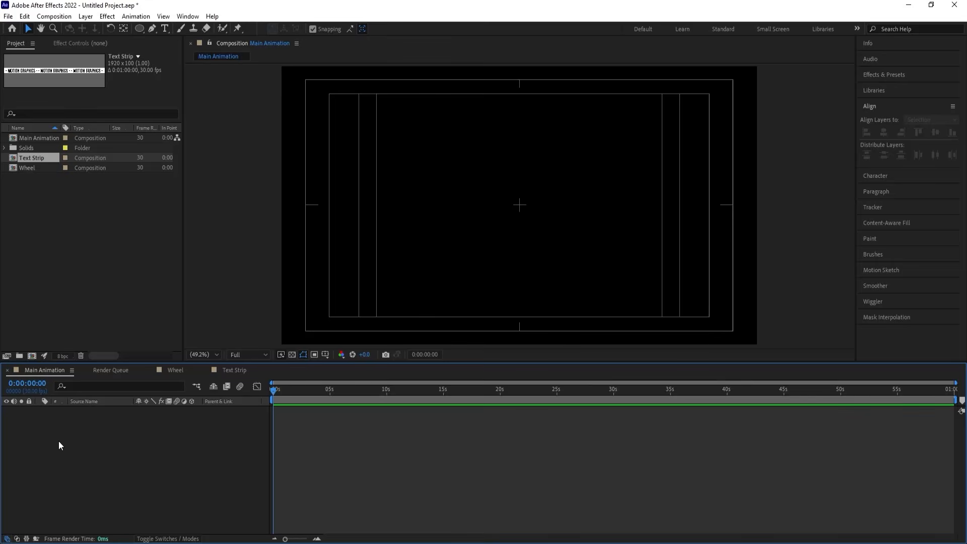
{"action": "left_click", "coordinate": [30, 168]}
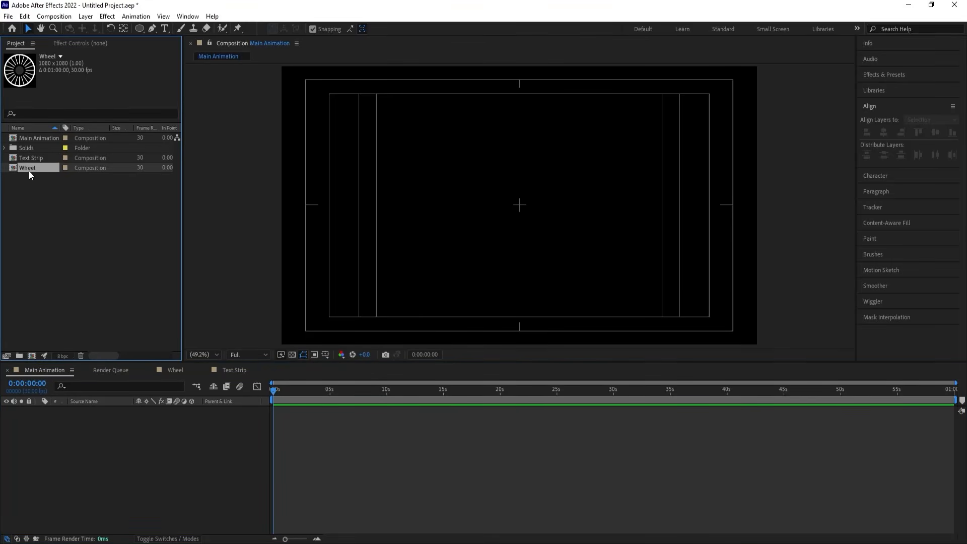
{"action": "left_click_drag", "start_coordinate": [125, 460], "coordinate": [125, 458]}
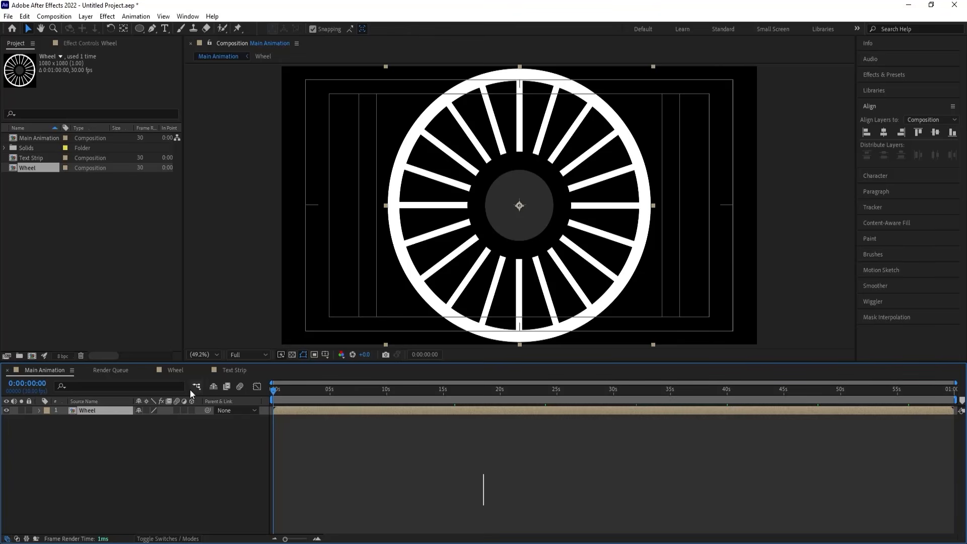
{"action": "key", "text": "s"}
{"action": "left_click_drag", "start_coordinate": [149, 419], "coordinate": [113, 420]}
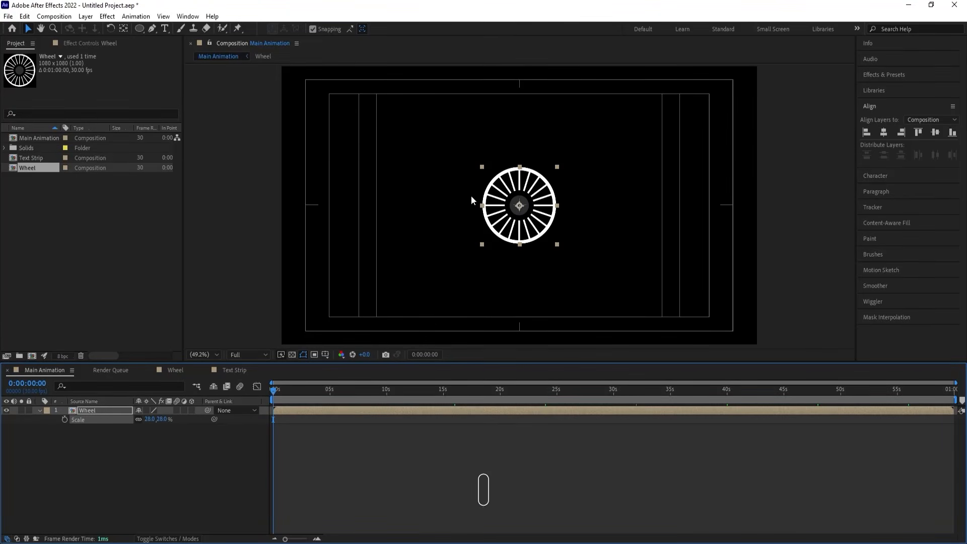
Move the wheel to the frame's upper-left corner, with its outer edge flush against the left frame edge.
{"action": "left_click_drag", "start_coordinate": [471, 199], "coordinate": [337, 111]}
{"action": "scroll", "coordinate": [276, 126], "scroll_direction": "up", "scroll_amount": 5}
{"action": "key", "text": "comma"}
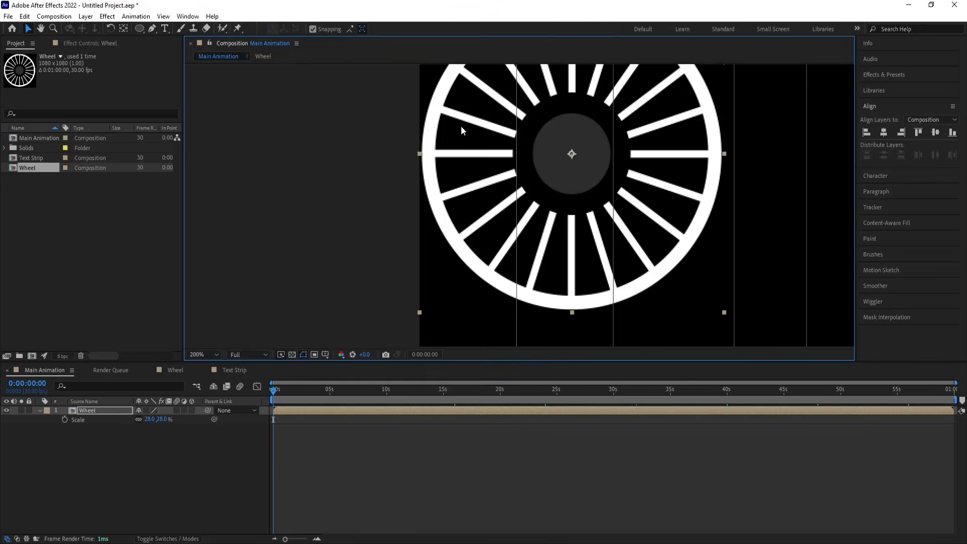
{"action": "scroll", "coordinate": [442, 147], "scroll_direction": "up", "scroll_amount": 3}
{"action": "scroll", "coordinate": [402, 160], "scroll_direction": "up", "scroll_amount": 1}
{"action": "left_click_drag", "start_coordinate": [379, 169], "coordinate": [365, 168]}
{"action": "scroll", "coordinate": [365, 171], "scroll_direction": "down", "scroll_amount": 9}
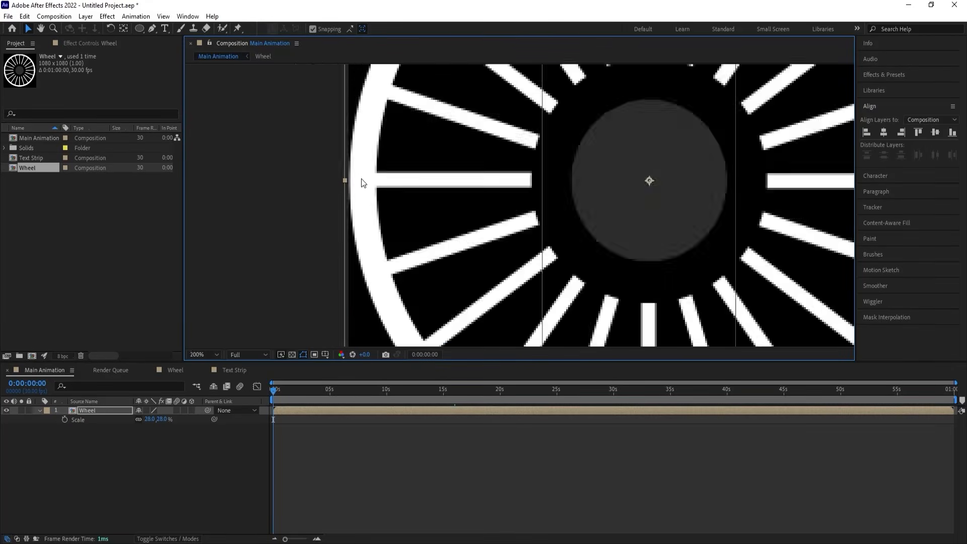
{"action": "left_click", "coordinate": [201, 354]}
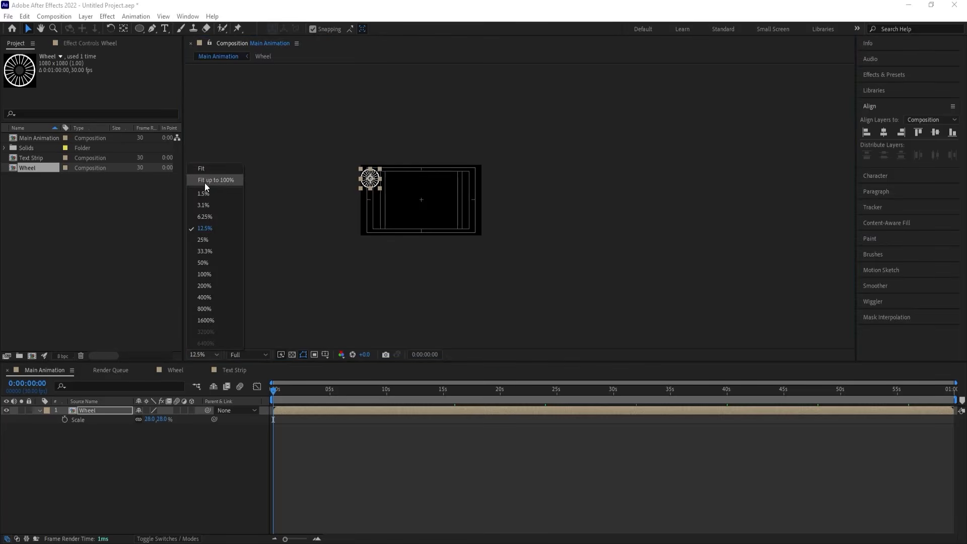
{"action": "left_click", "coordinate": [204, 181]}
Duplicate the wheel three times and spread the copies at the lower left, upper right and lower right of the frame.
{"action": "left_click", "coordinate": [95, 409]}
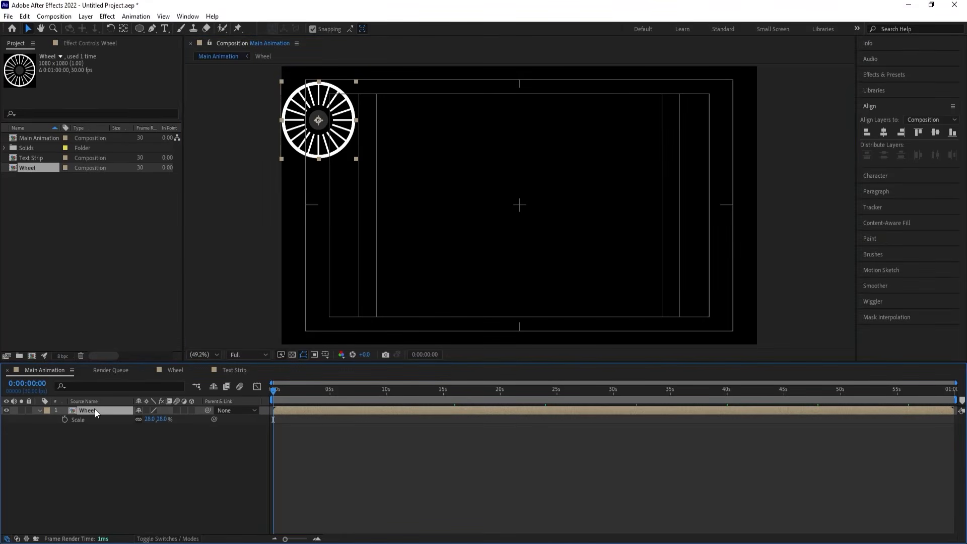
{"action": "key", "text": "ctrl+d"}
{"action": "left_click_drag", "start_coordinate": [325, 122], "coordinate": [729, 247]}
{"action": "key", "text": "ctrl+d"}
{"action": "key", "text": "Return"}
{"action": "key", "text": "ctrl+d"}
{"action": "key", "text": "Return"}
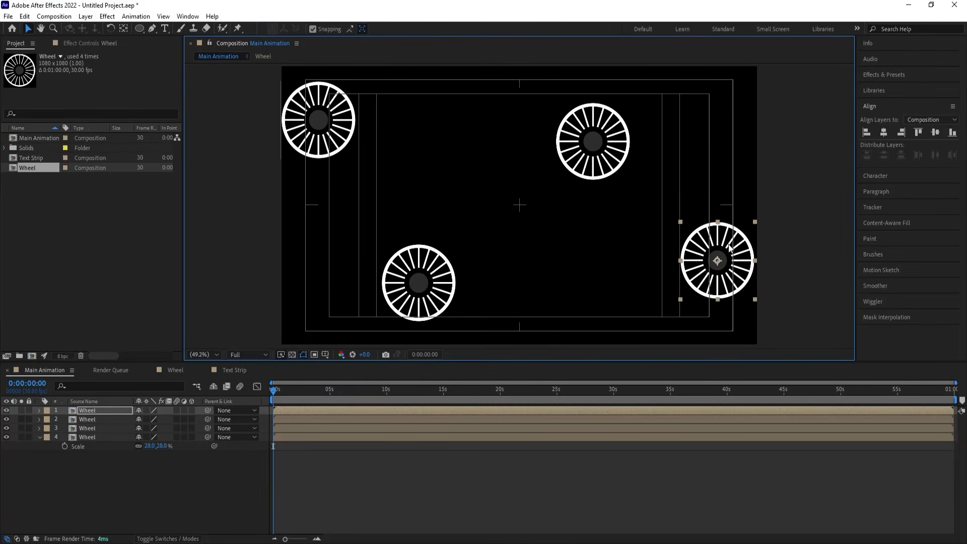
Nudge the lower-right wheel so its outer edge sits flush against the right frame edge.
{"action": "scroll", "coordinate": [757, 268], "scroll_direction": "up", "scroll_amount": 5}
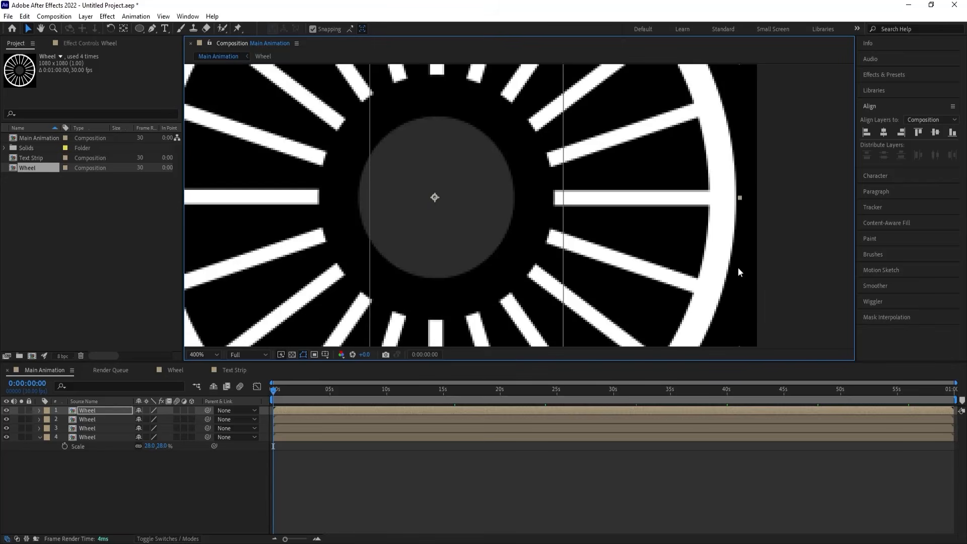
{"action": "left_click_drag", "start_coordinate": [693, 250], "coordinate": [698, 252]}
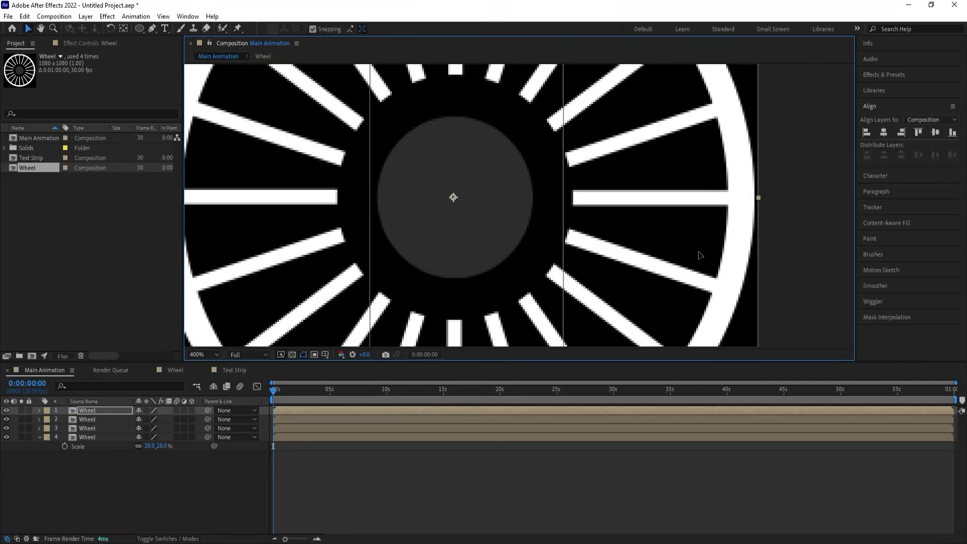
{"action": "left_click", "coordinate": [207, 355]}
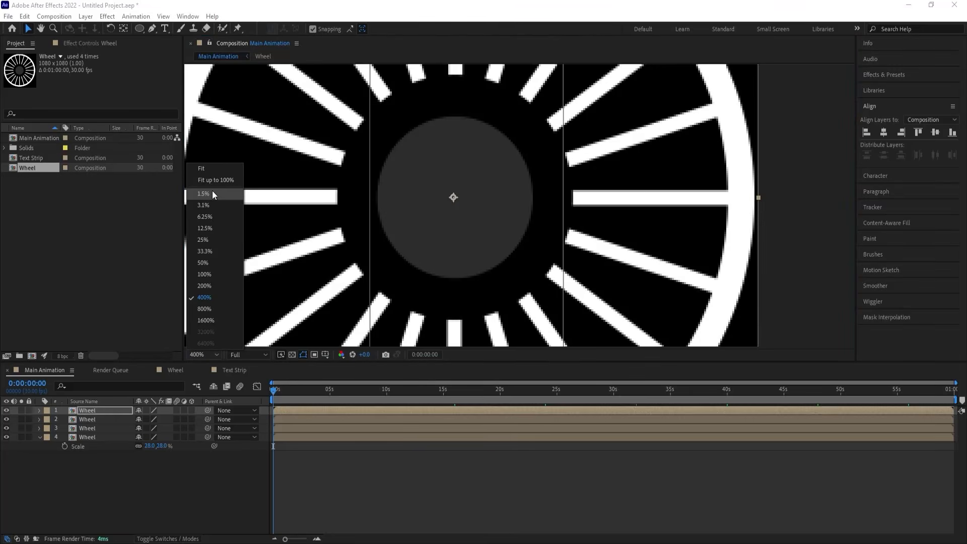
{"action": "left_click", "coordinate": [209, 174]}
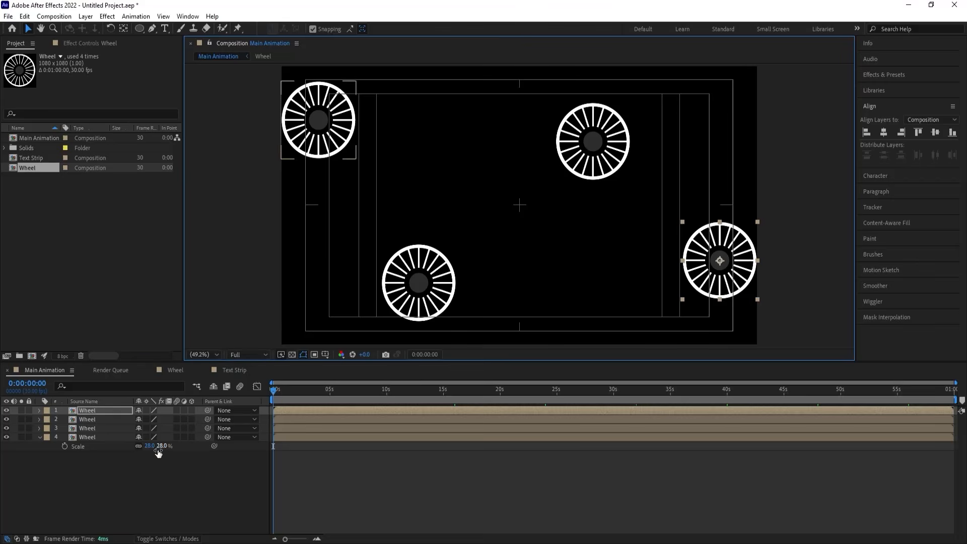
Create a null object and parent all four Wheel layers to it.
{"action": "left_click", "coordinate": [153, 468]}
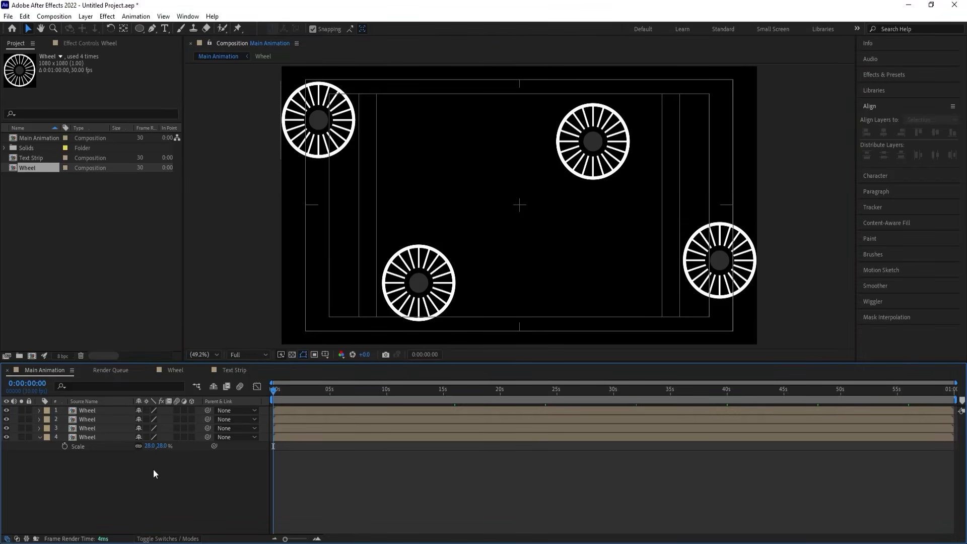
{"action": "right_click", "coordinate": [153, 470]}
{"action": "mouse_move", "coordinate": [183, 346]}
{"action": "left_click", "coordinate": [318, 406]}
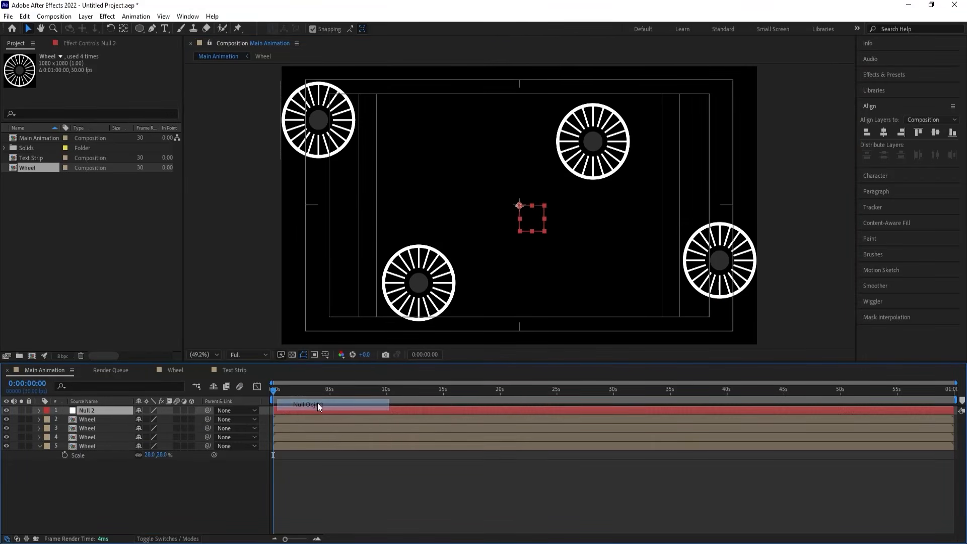
{"action": "left_click", "coordinate": [100, 419]}
{"action": "left_click", "coordinate": [89, 446], "text": "shift"}
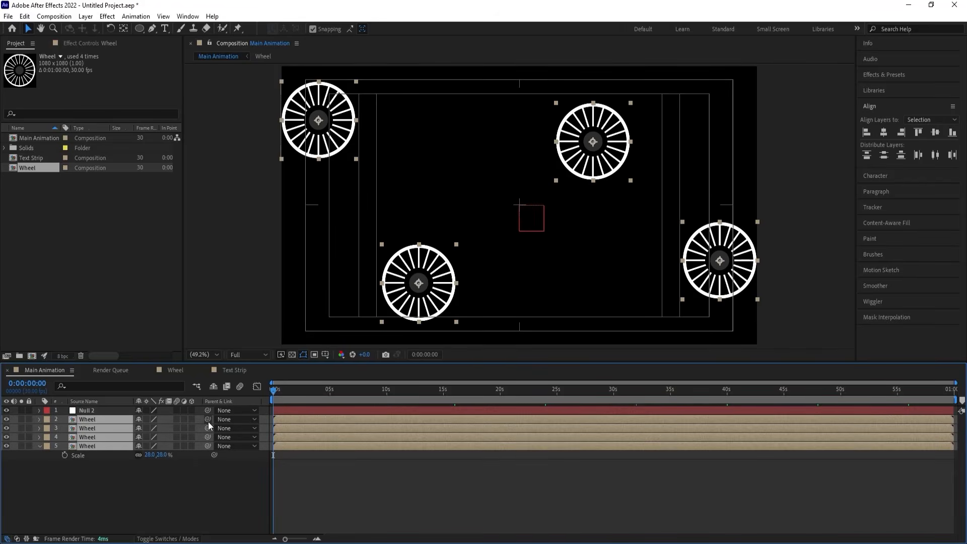
{"action": "left_click_drag", "start_coordinate": [208, 421], "coordinate": [94, 410]}
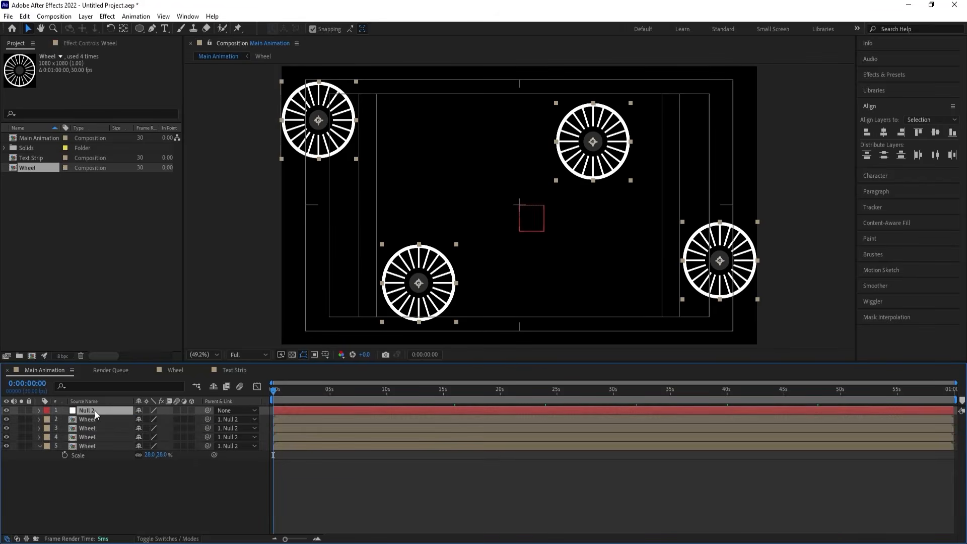
Set a Position keyframe on the null object at the start of the timeline.
{"action": "left_click", "coordinate": [95, 410]}
{"action": "key", "text": "p"}
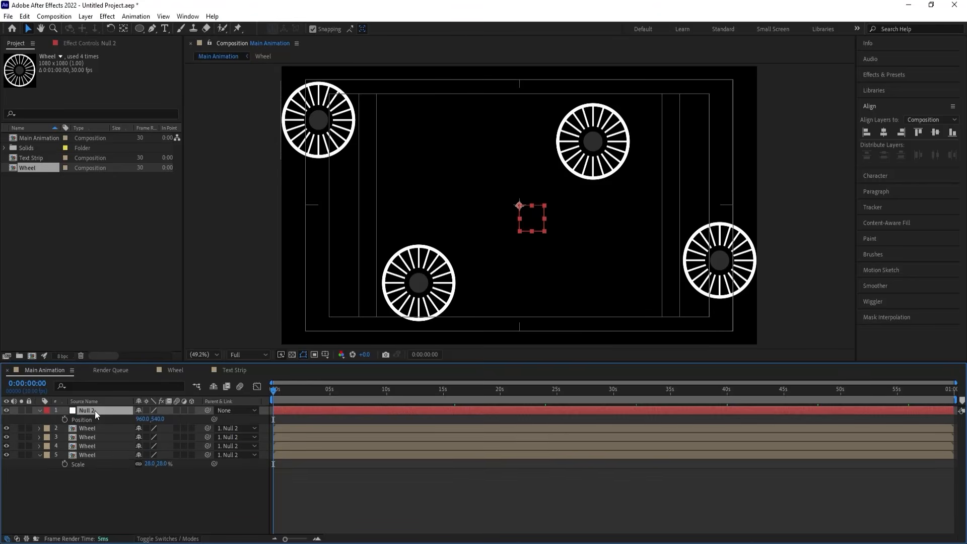
{"action": "left_click", "coordinate": [63, 417]}
At 8 seconds, move the null object left to Position -1239.3, 540 so all wheels leave the frame.
{"action": "key", "text": "equal"}
{"action": "key", "text": "equal"}
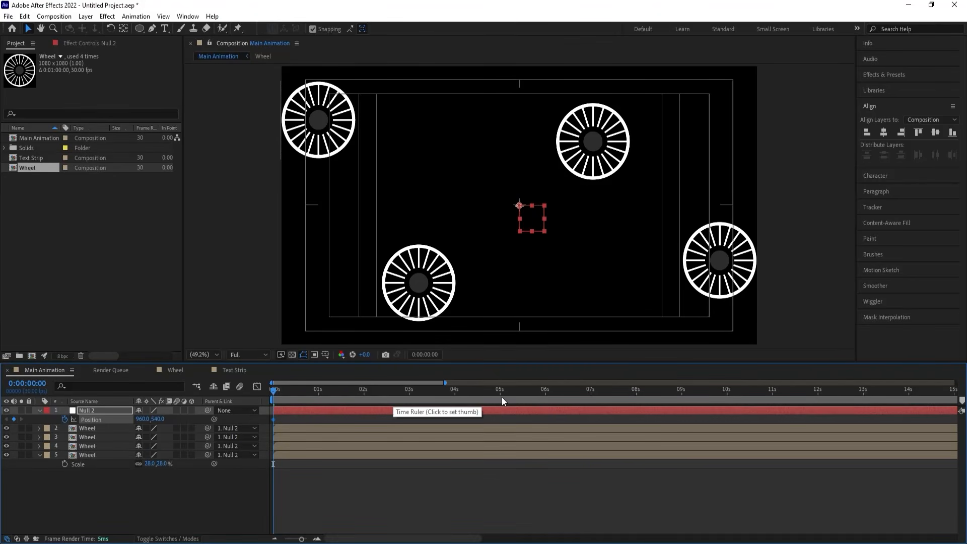
{"action": "left_click", "coordinate": [636, 392]}
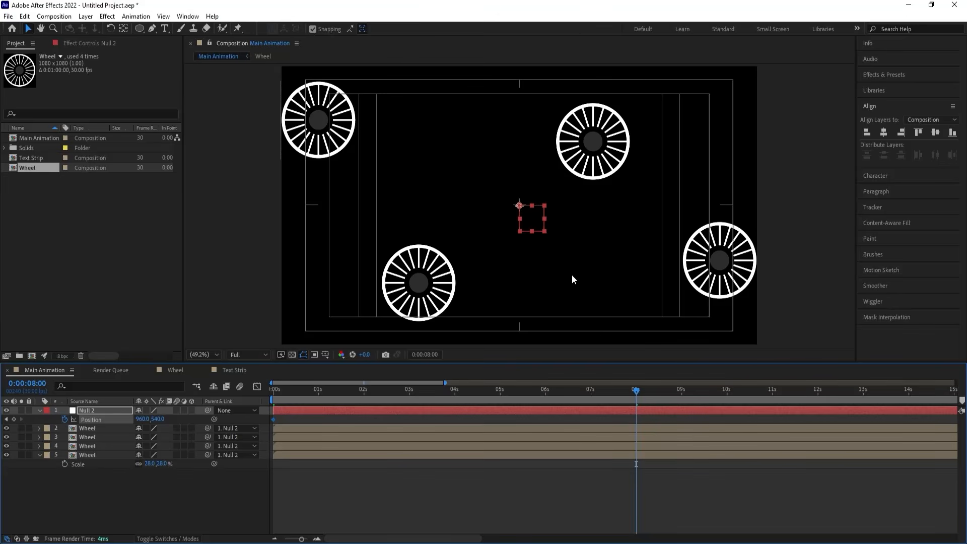
{"action": "left_click_drag", "start_coordinate": [530, 219], "coordinate": [150, 255]}
{"action": "key", "text": "comma"}
{"action": "key", "text": "comma"}
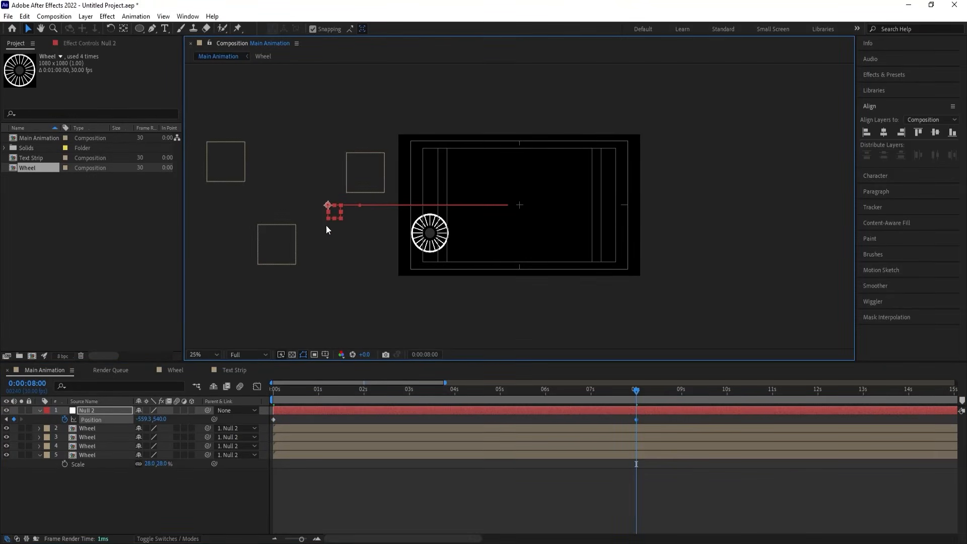
{"action": "left_click_drag", "start_coordinate": [335, 217], "coordinate": [249, 216]}
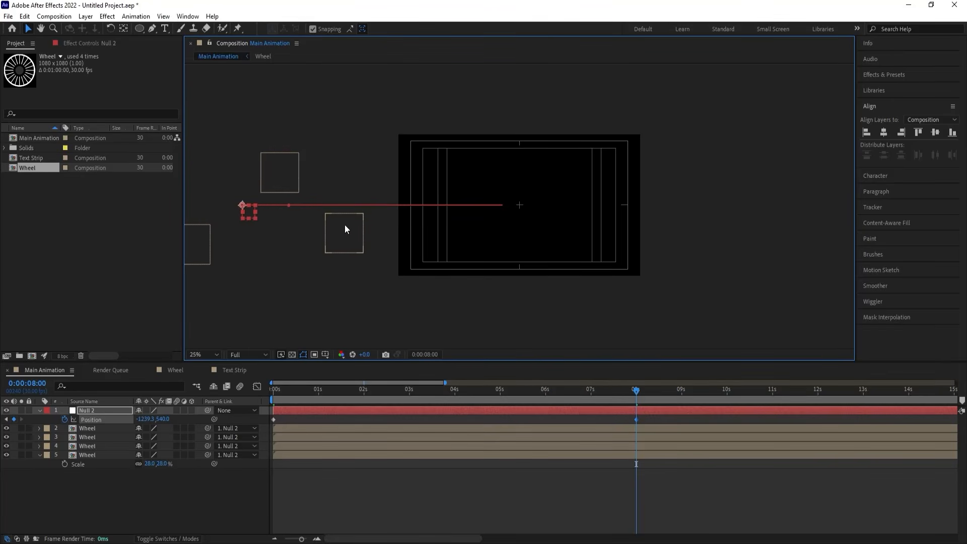
Preview the wheels' leftward movement from the start, with the whole composition fitted in view.
{"action": "key", "text": "space"}
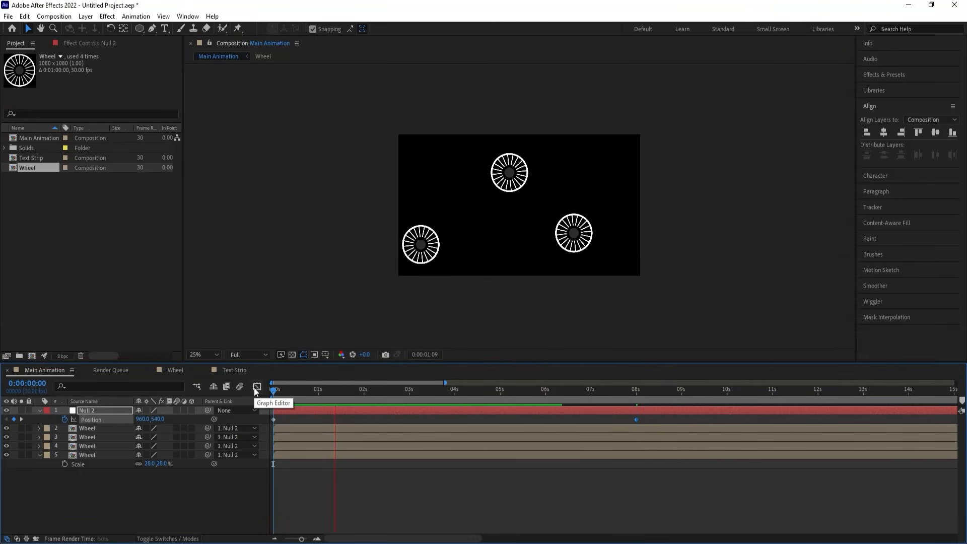
{"action": "key", "text": "space"}
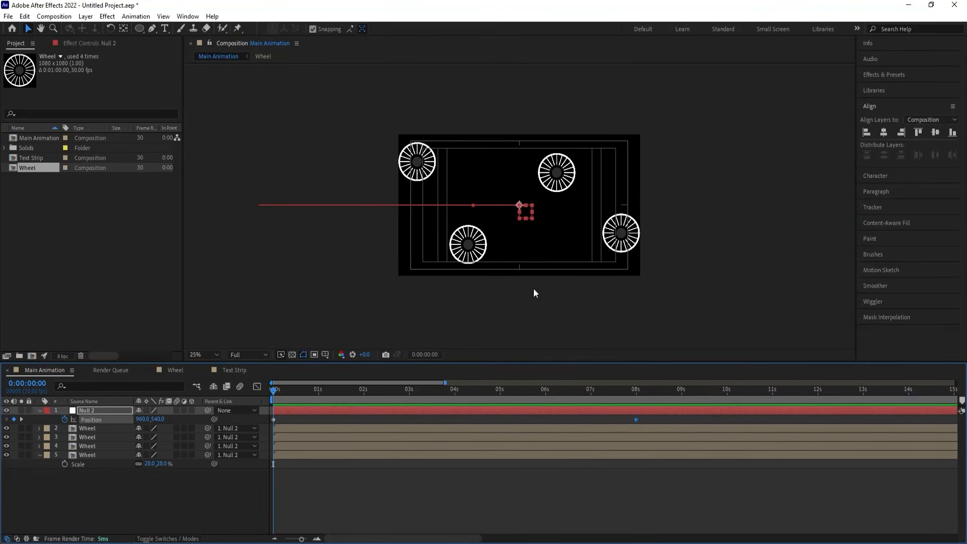
{"action": "left_click", "coordinate": [203, 355]}
{"action": "left_click", "coordinate": [206, 175]}
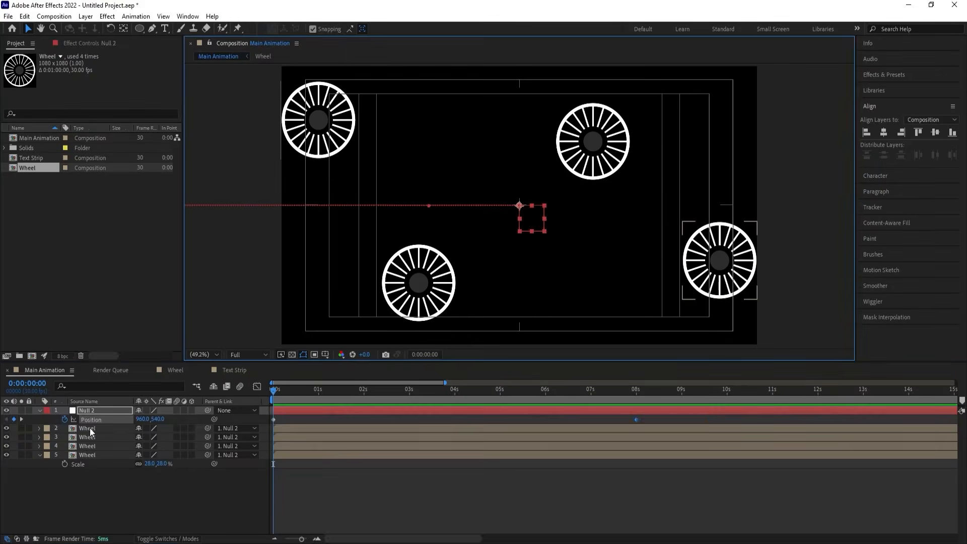
Duplicate the four Wheel layers, group the duplicates directly below the null, and give them a Red label.
{"action": "left_click", "coordinate": [87, 428]}
{"action": "left_click", "coordinate": [87, 454], "text": "shift"}
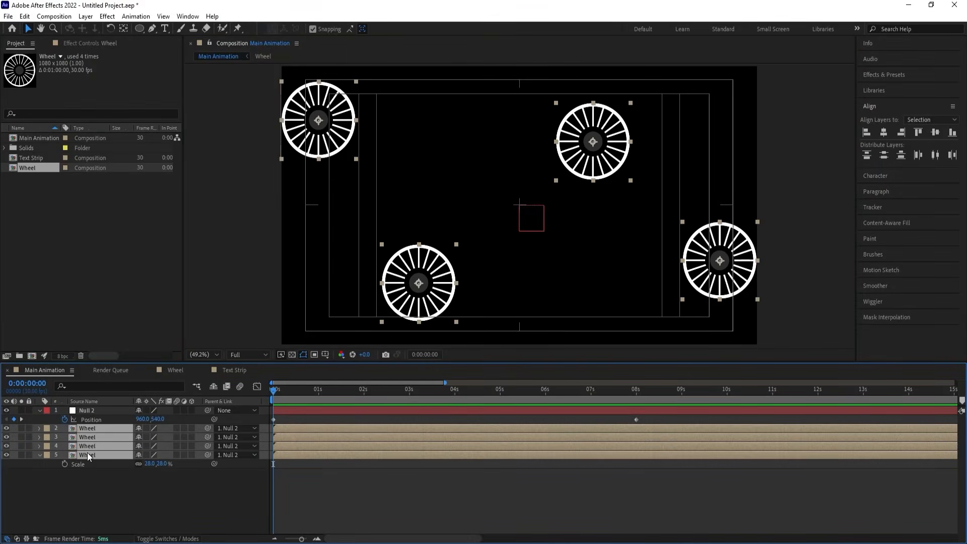
{"action": "key", "text": "ctrl+d"}
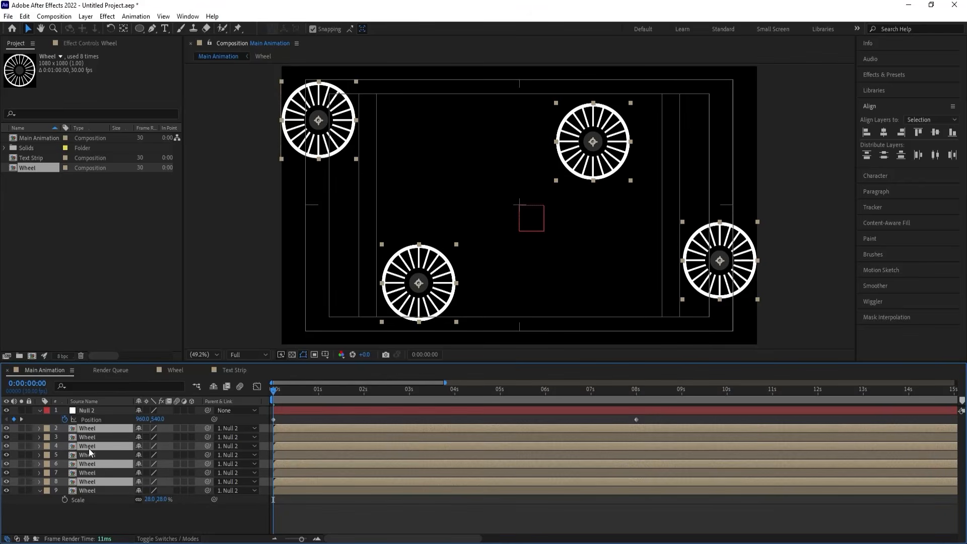
{"action": "left_click_drag", "start_coordinate": [89, 445], "coordinate": [89, 438]}
{"action": "left_click", "coordinate": [49, 432]}
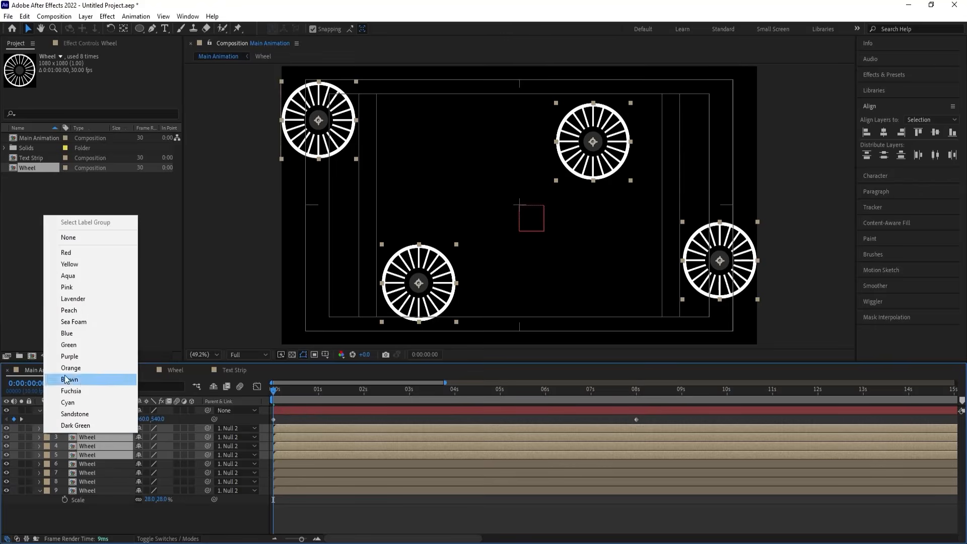
{"action": "left_click", "coordinate": [68, 253]}
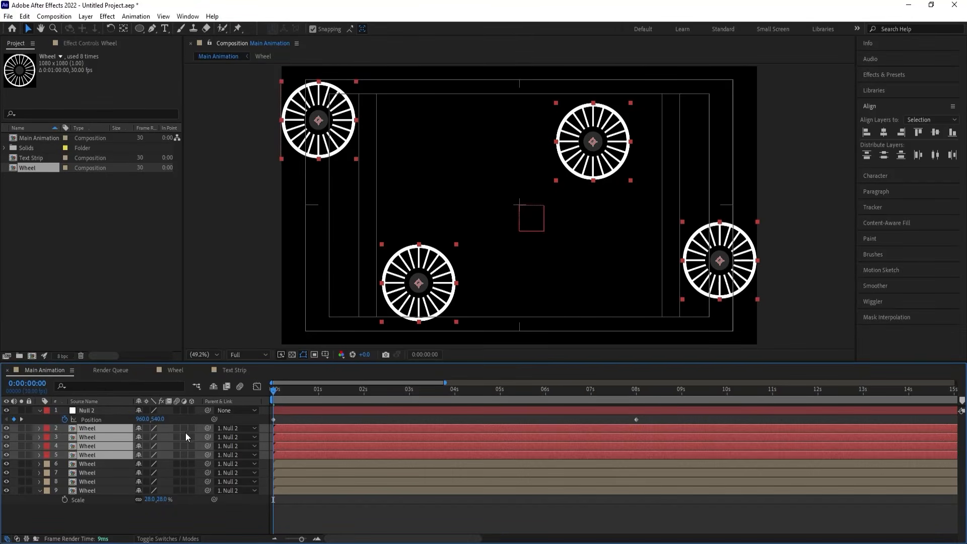
Set the parent of the four red duplicate Wheel layers to None and preview the animation.
{"action": "left_click", "coordinate": [222, 427]}
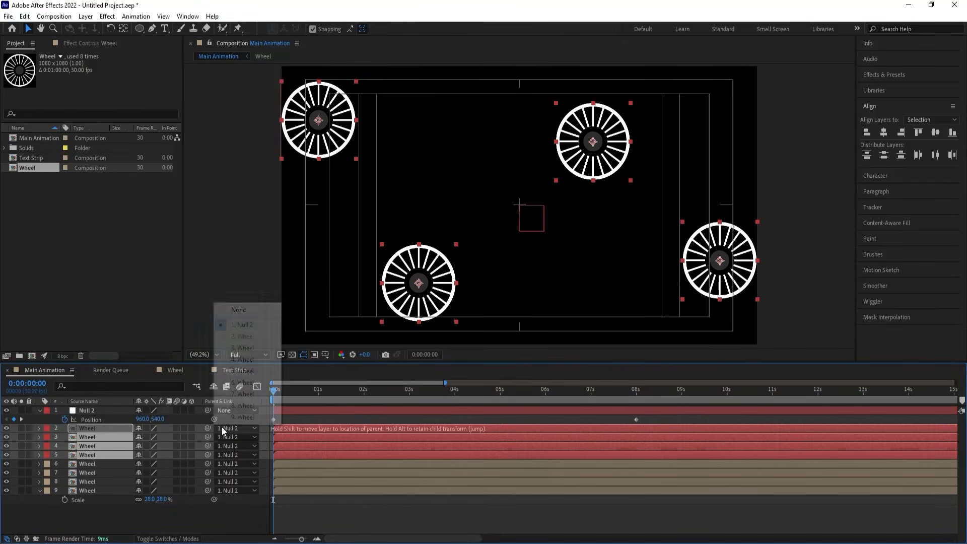
{"action": "left_click", "coordinate": [235, 310]}
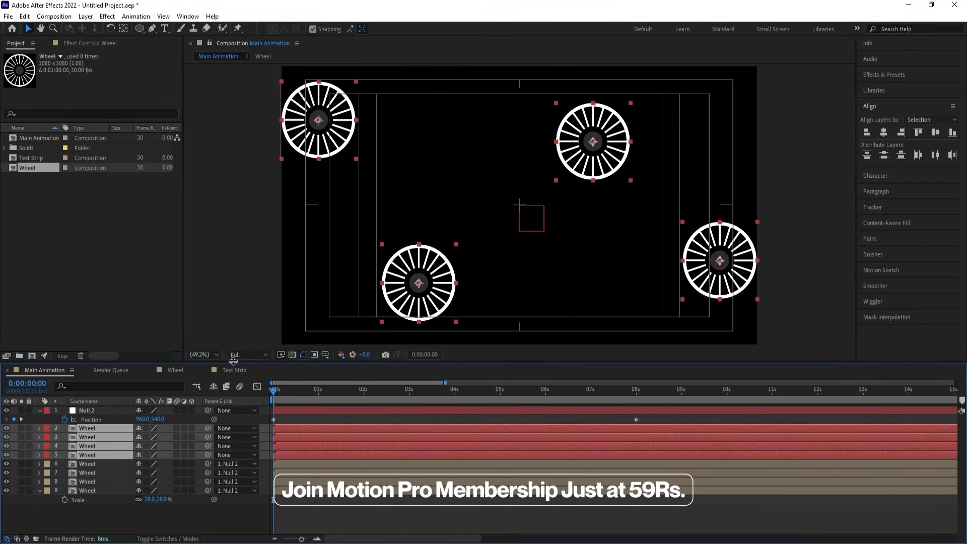
{"action": "key", "text": "space"}
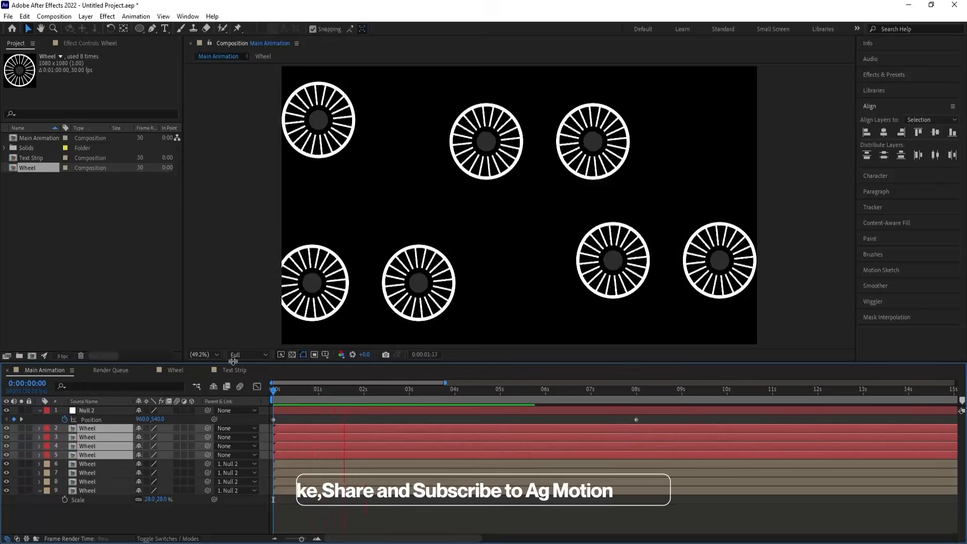
At 8 seconds, parent the four selected red duplicate Wheel layers to the Null 2 layer.
{"action": "key", "text": "space"}
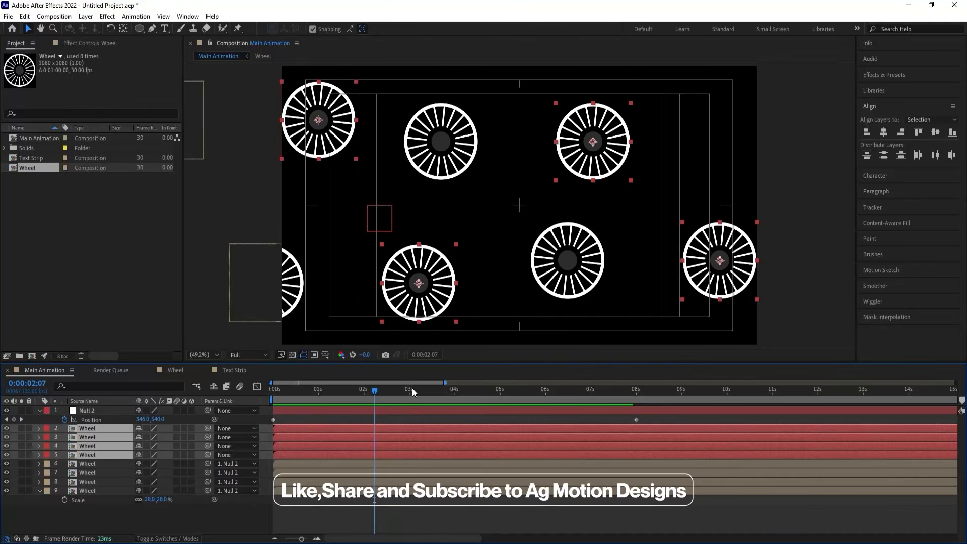
{"action": "left_click_drag", "start_coordinate": [413, 390], "coordinate": [551, 397]}
{"action": "key", "text": "k"}
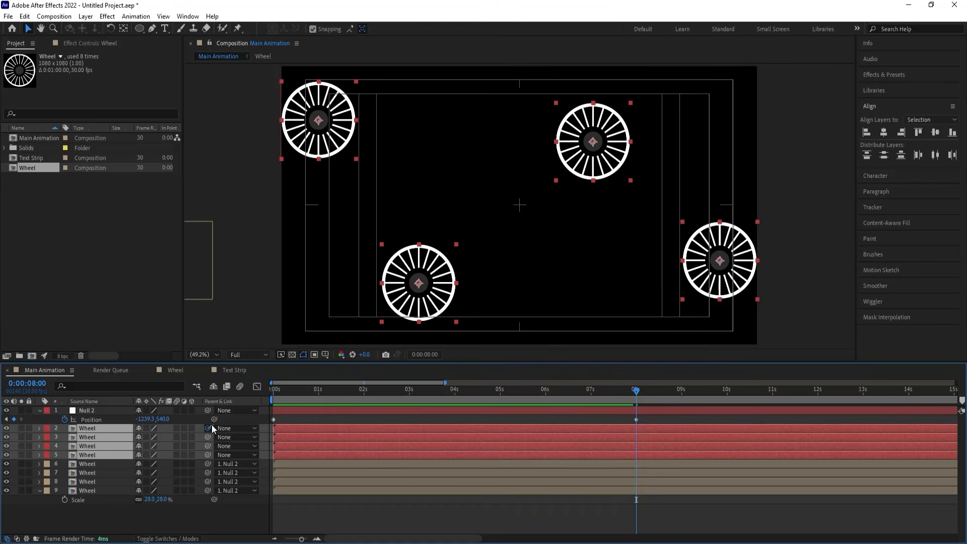
{"action": "left_click_drag", "start_coordinate": [212, 425], "coordinate": [100, 411]}
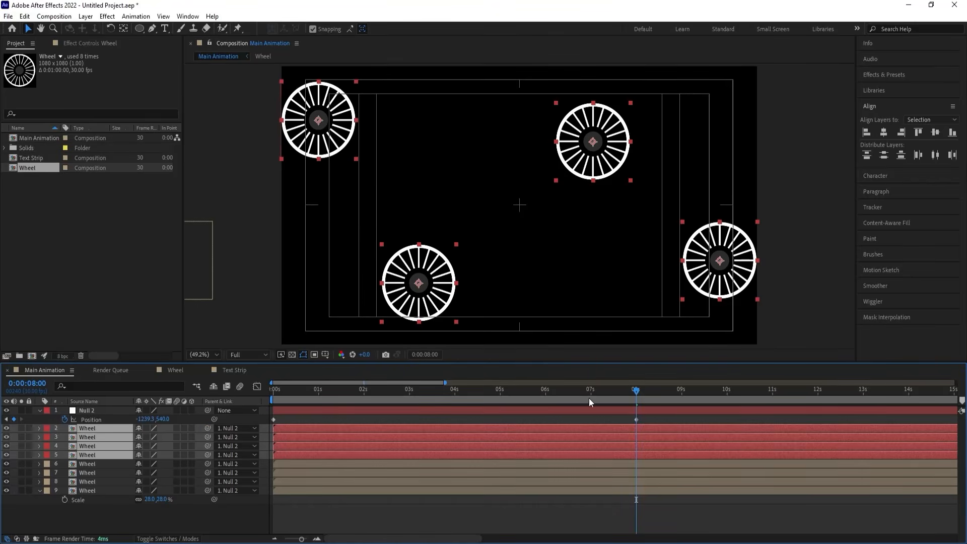
End the work area at the null's 8-second keyframe and preview the looping wheel movement.
{"action": "left_click_drag", "start_coordinate": [588, 398], "coordinate": [547, 404]}
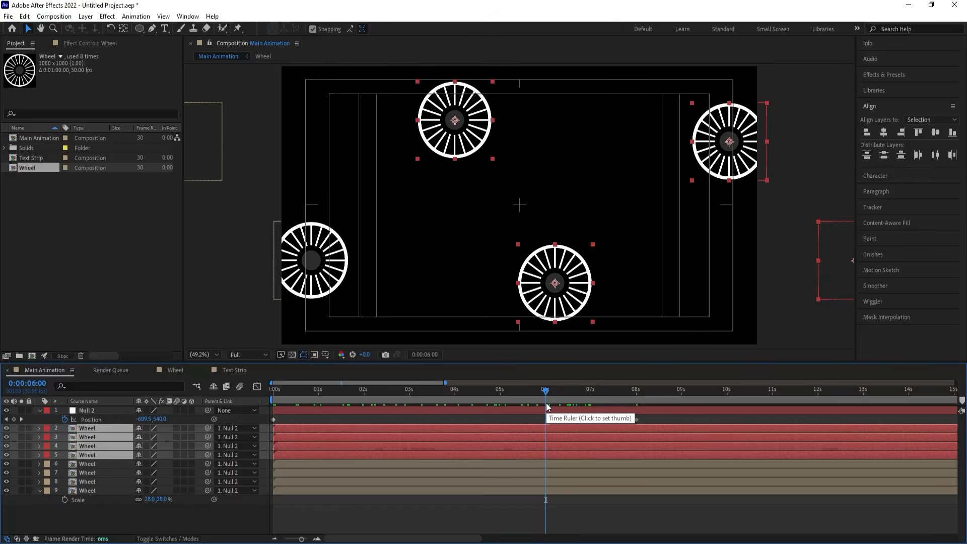
{"action": "key", "text": "k"}
{"action": "key", "text": "n"}
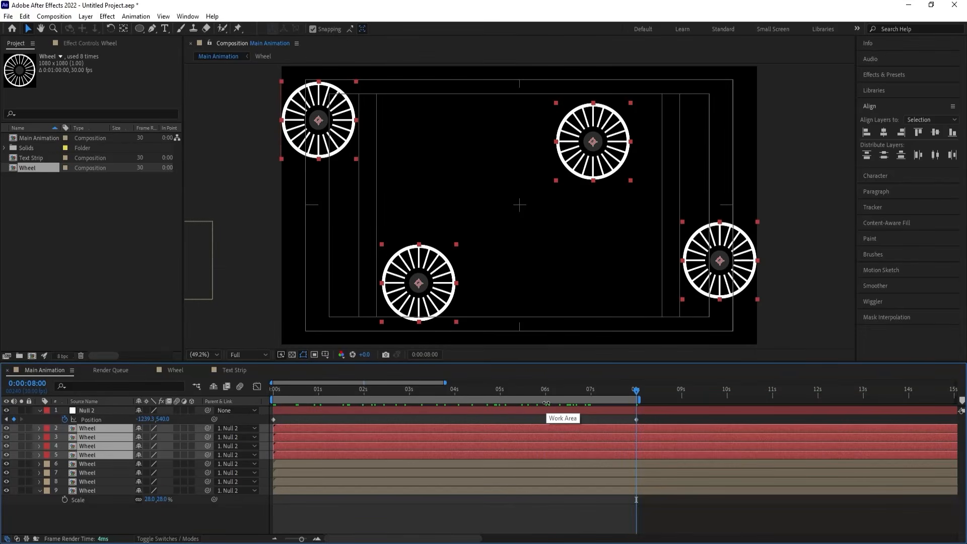
{"action": "left_click", "coordinate": [593, 394]}
{"action": "key", "text": "space"}
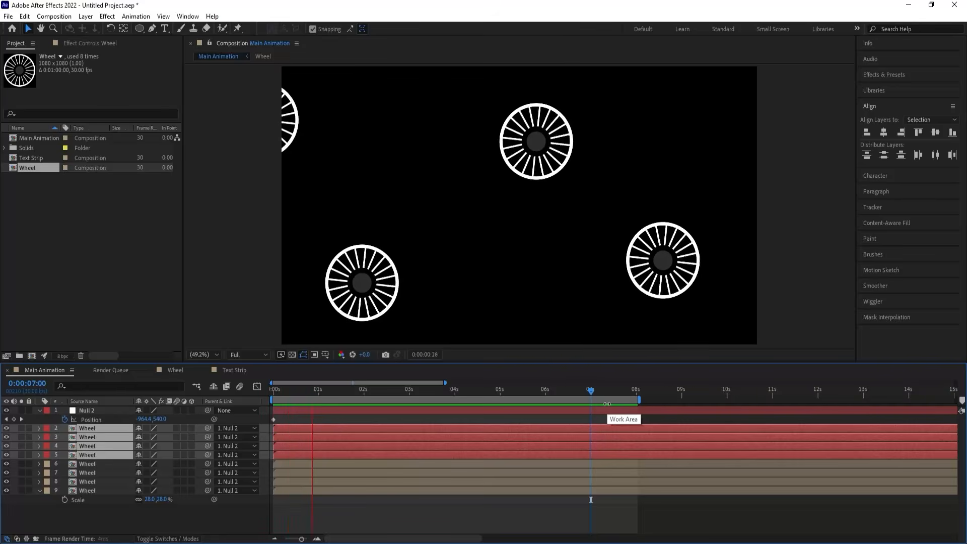
{"action": "left_click_drag", "start_coordinate": [393, 392], "coordinate": [234, 390]}
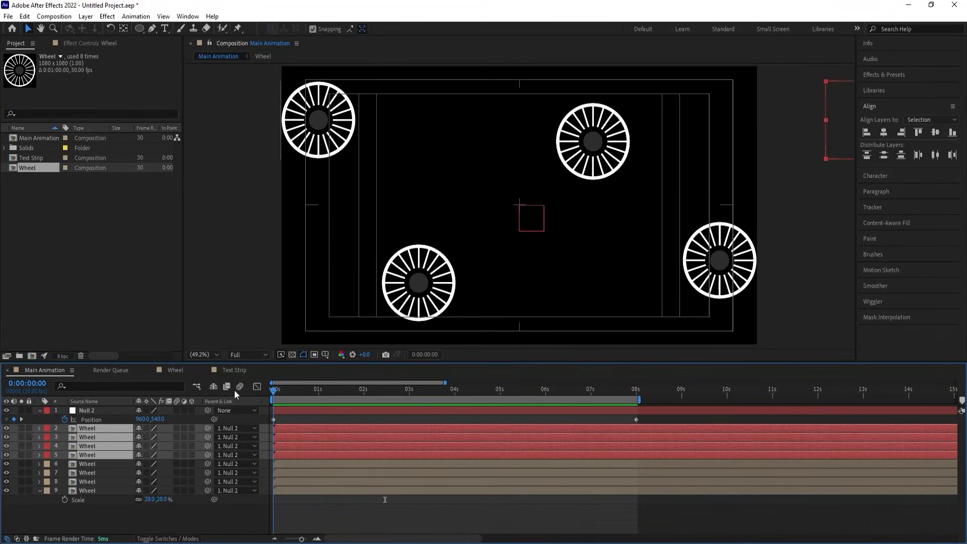
Give all eight Wheel layers a Red label.
{"action": "left_click", "coordinate": [82, 488]}
{"action": "left_click", "coordinate": [92, 431], "text": "shift"}
{"action": "left_click", "coordinate": [46, 431]}
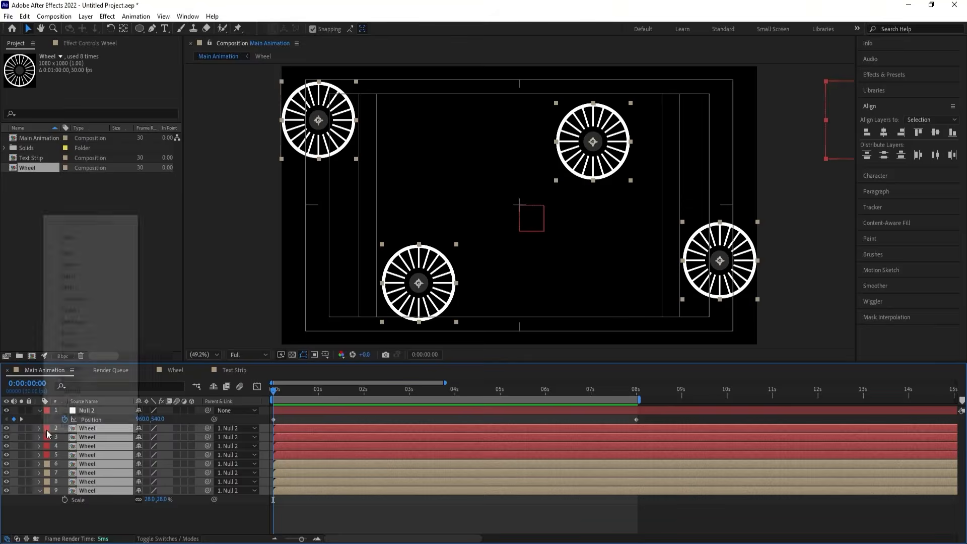
{"action": "left_click", "coordinate": [66, 252]}
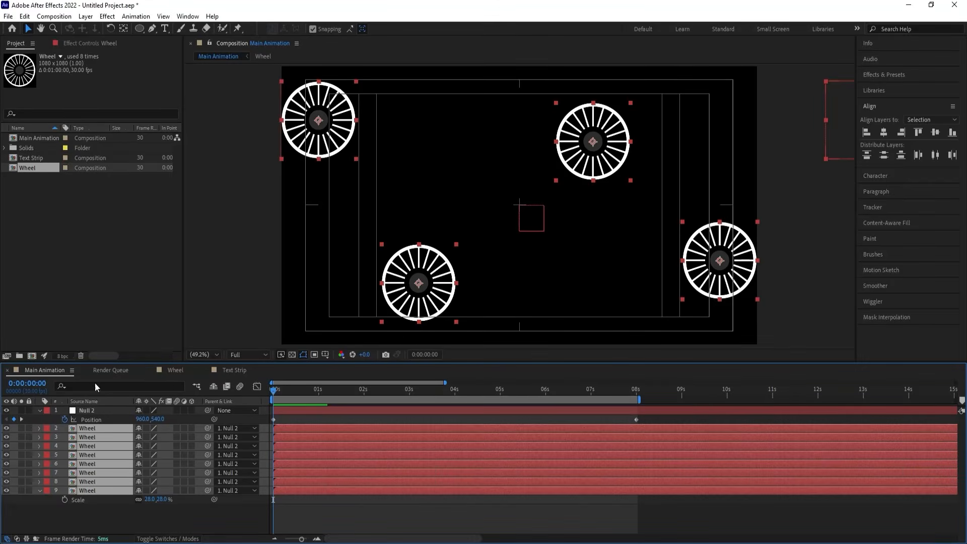
Collapse the properties of all eight Wheel layers and lock the layers.
{"action": "left_click", "coordinate": [39, 428]}
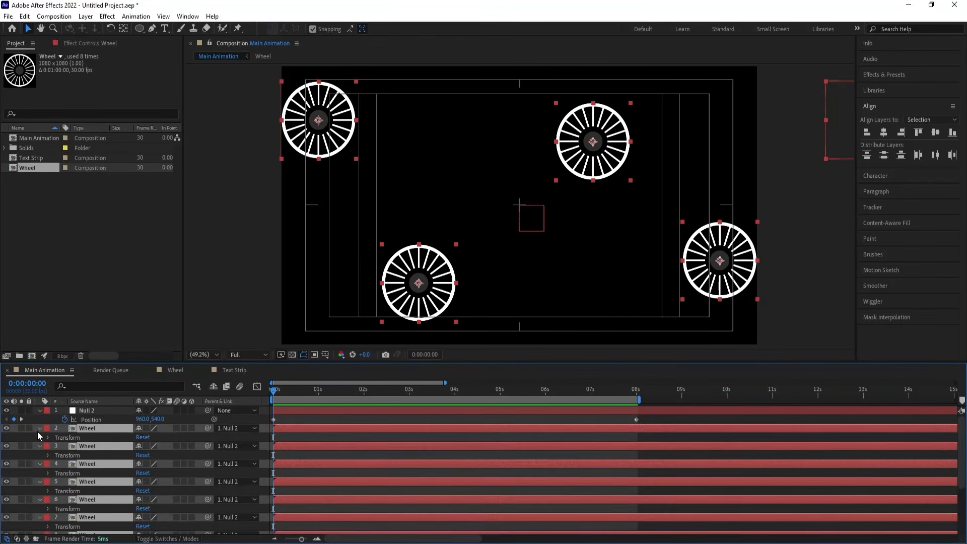
{"action": "left_click", "coordinate": [40, 429]}
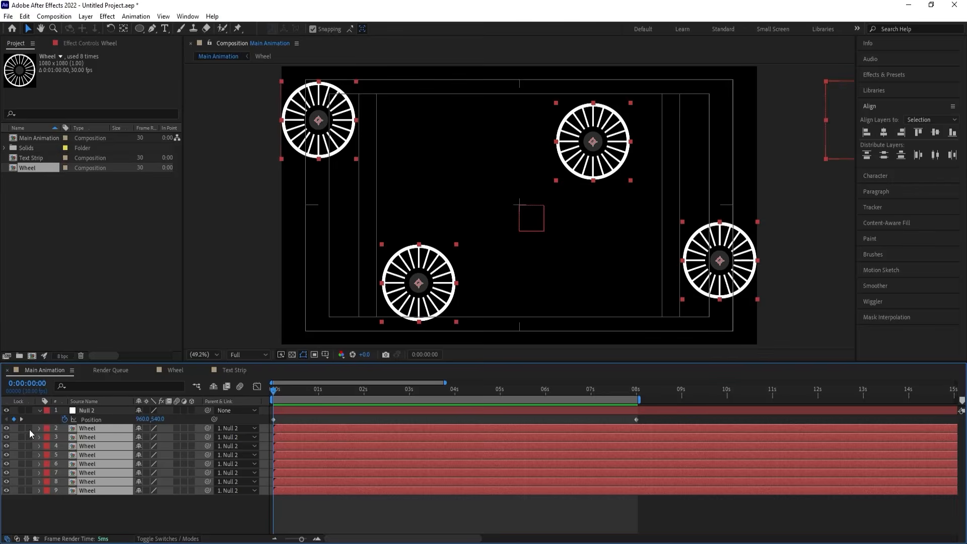
{"action": "left_click", "coordinate": [28, 428]}
{"action": "key", "text": "space"}
{"action": "key", "text": "space"}
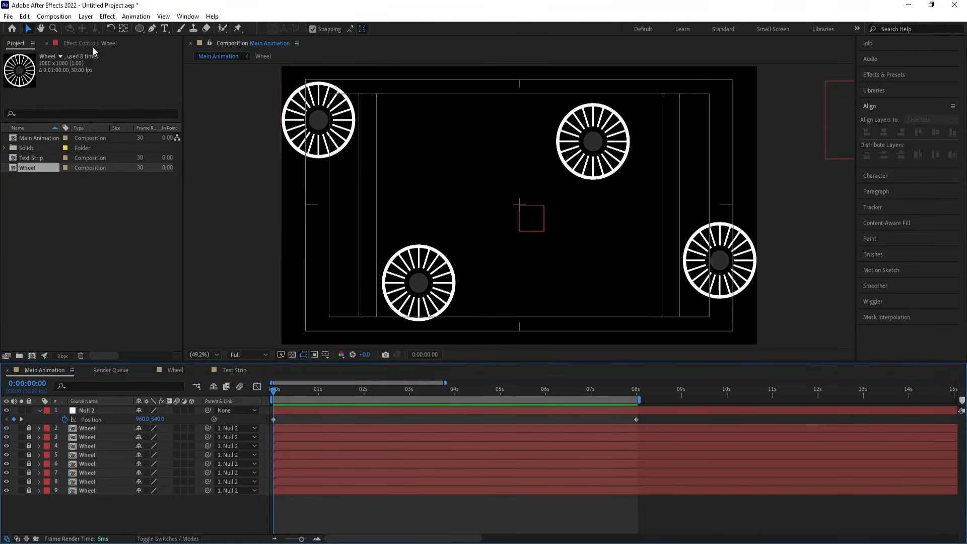
Add the Text Strip composition directly below the null, scale it to 69%, and place its left end on the upper-left wheel.
{"action": "left_click_drag", "start_coordinate": [30, 158], "coordinate": [92, 412]}
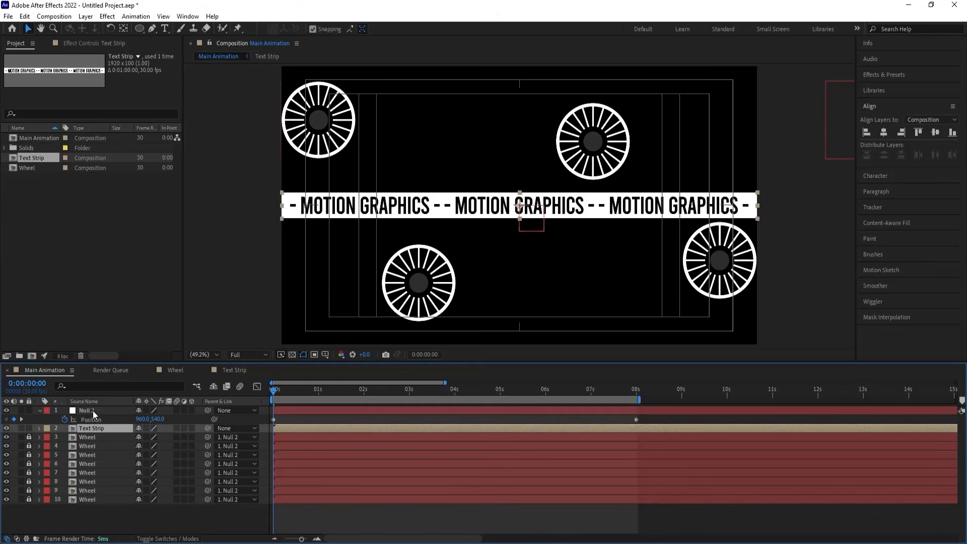
{"action": "key", "text": "s"}
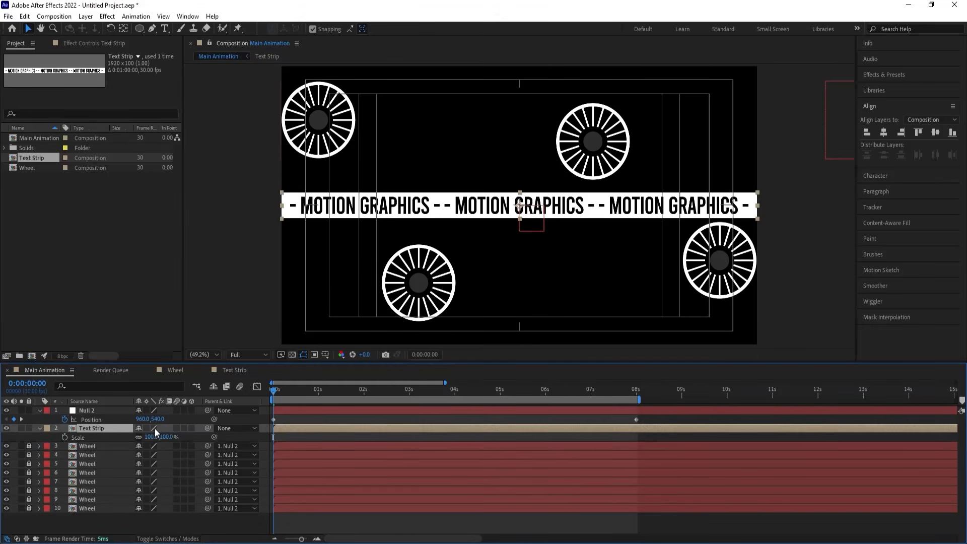
{"action": "left_click_drag", "start_coordinate": [149, 436], "coordinate": [133, 436]}
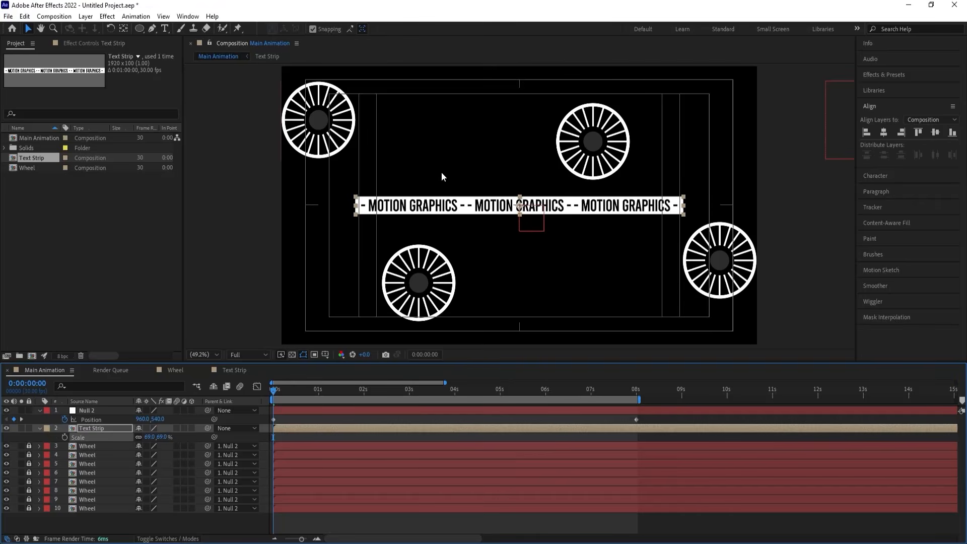
{"action": "left_click_drag", "start_coordinate": [412, 211], "coordinate": [376, 125]}
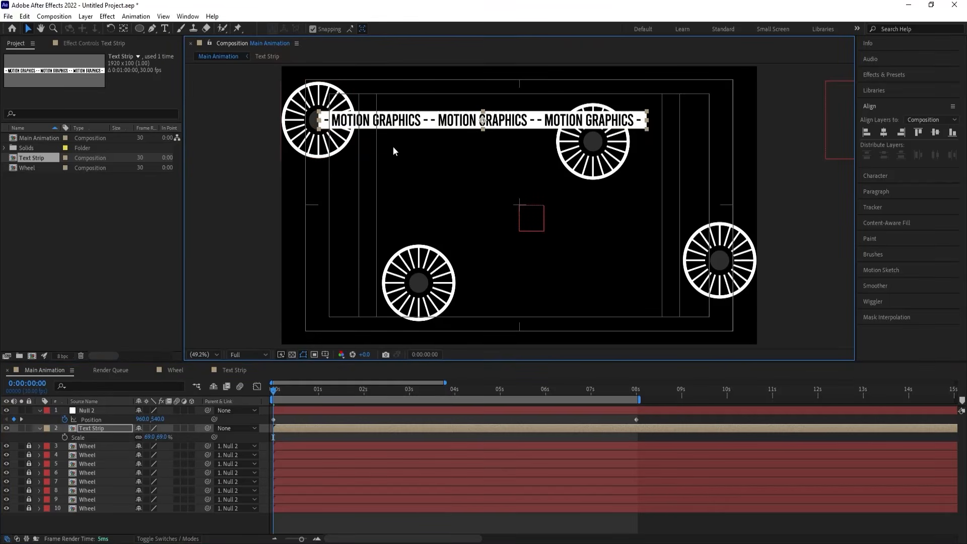
Turn off snapping and move the Text Strip's anchor point to its left end, at the upper-left wheel's centre.
{"action": "left_click", "coordinate": [312, 29]}
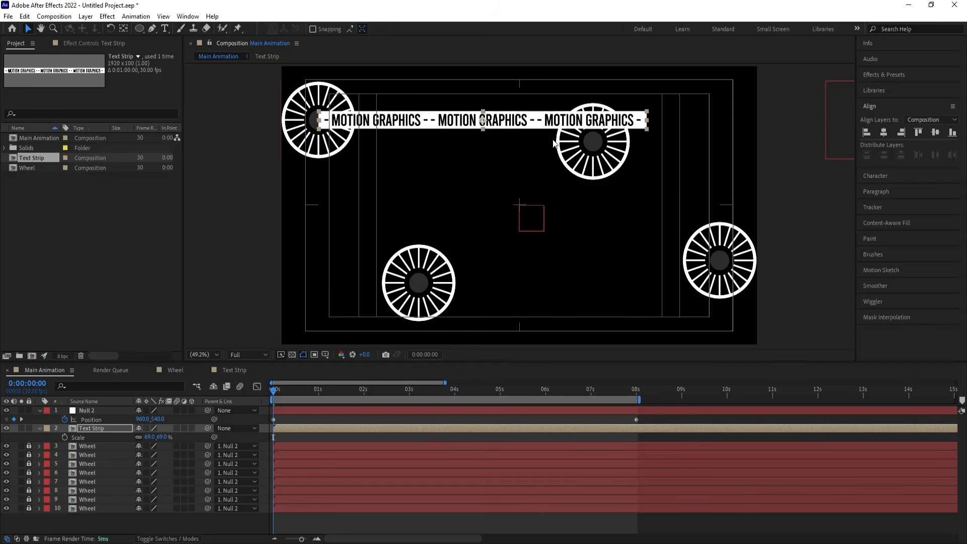
{"action": "left_click", "coordinate": [479, 121]}
{"action": "key", "text": "y"}
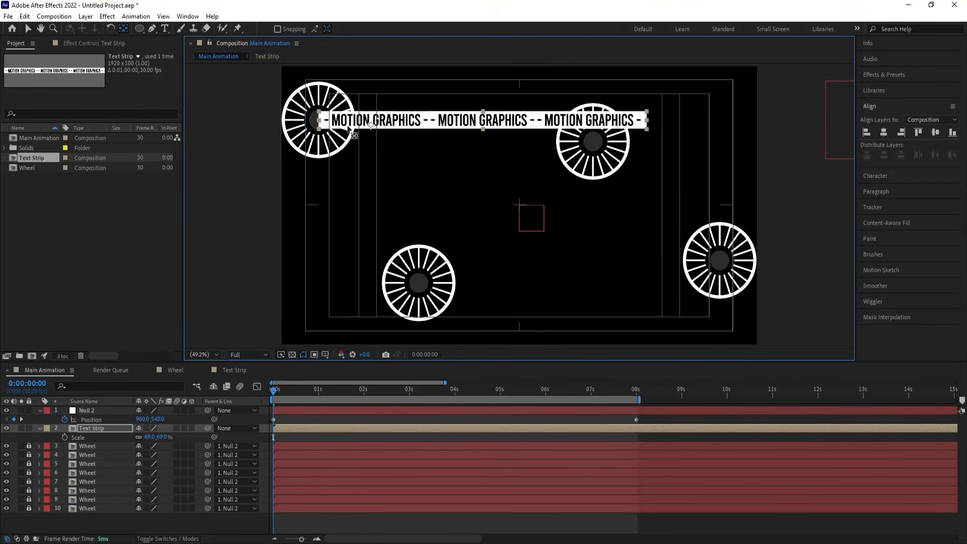
{"action": "left_click_drag", "start_coordinate": [348, 127], "coordinate": [321, 121]}
Rotate the Text Strip slightly clockwise toward the upper middle wheel and set its scale to 59% so it spans both wheels.
{"action": "key", "text": "w"}
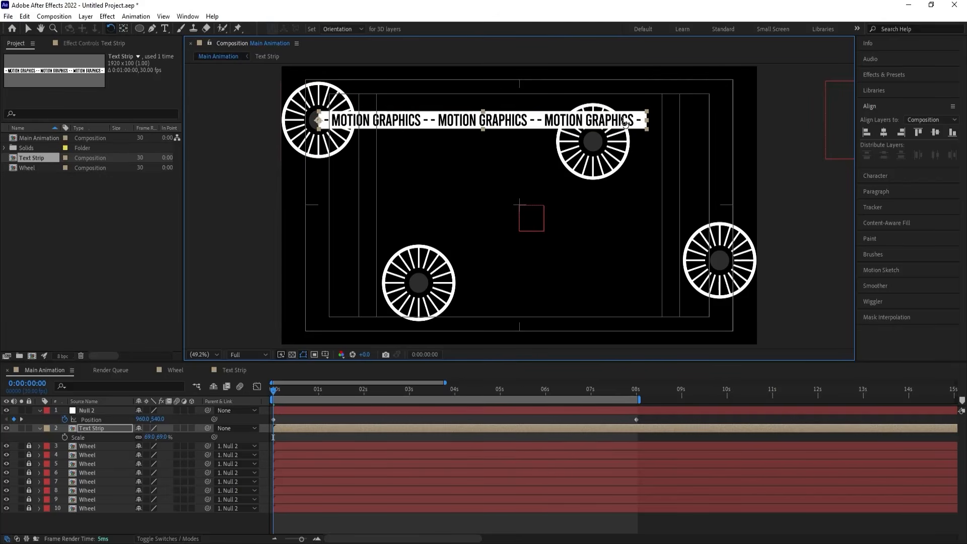
{"action": "left_click_drag", "start_coordinate": [625, 123], "coordinate": [627, 146]}
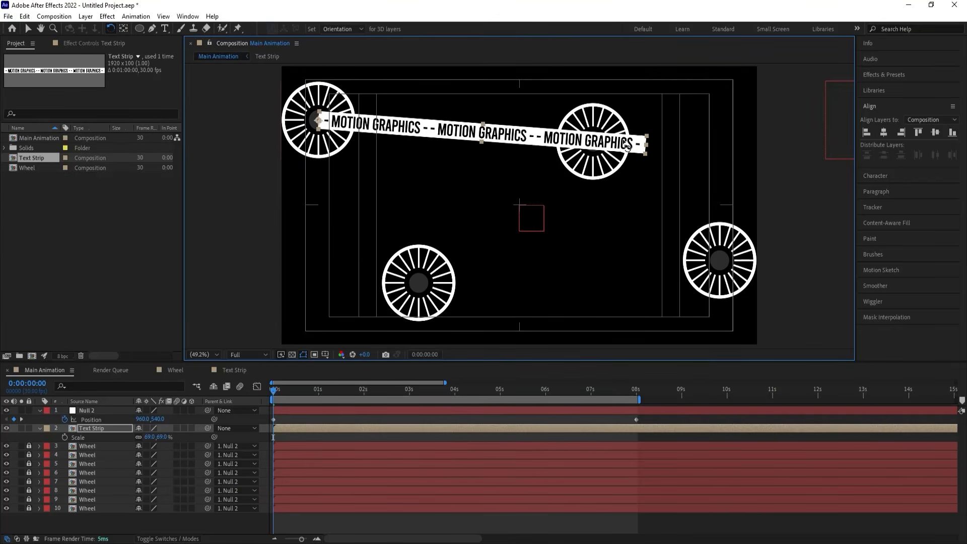
{"action": "left_click_drag", "start_coordinate": [152, 439], "coordinate": [146, 437]}
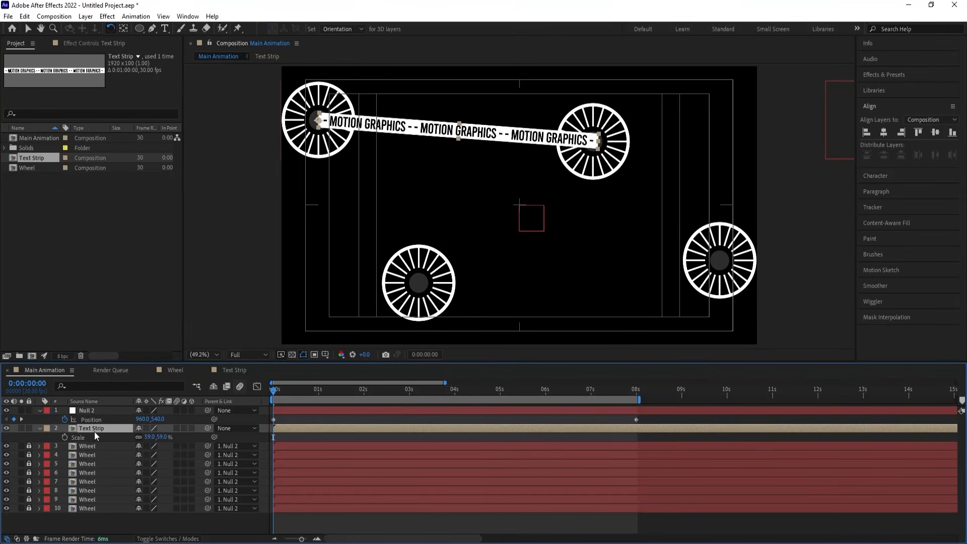
Duplicate the Text Strip and move the duplicate's anchor point to its right end, on the upper middle wheel.
{"action": "key", "text": "ctrl+d"}
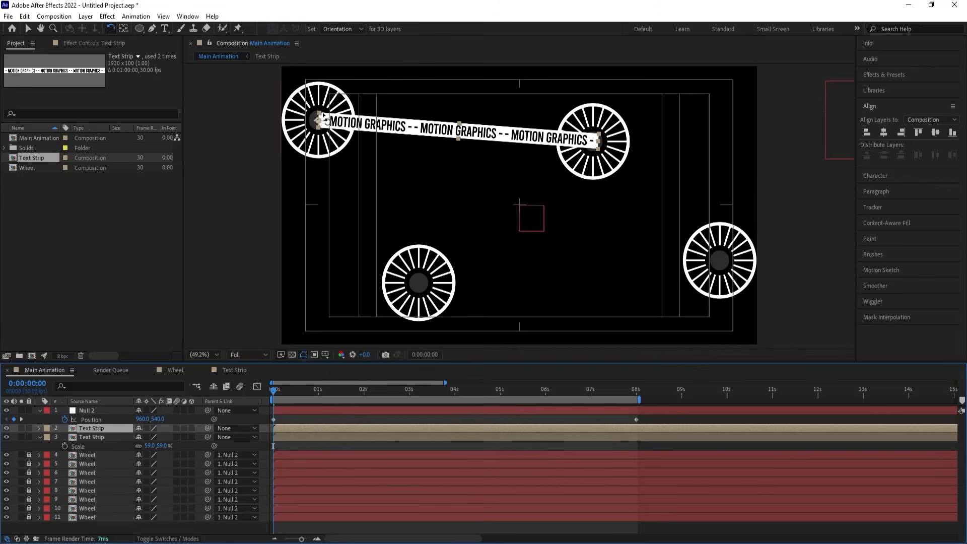
{"action": "key", "text": "y"}
{"action": "left_click_drag", "start_coordinate": [323, 117], "coordinate": [598, 143]}
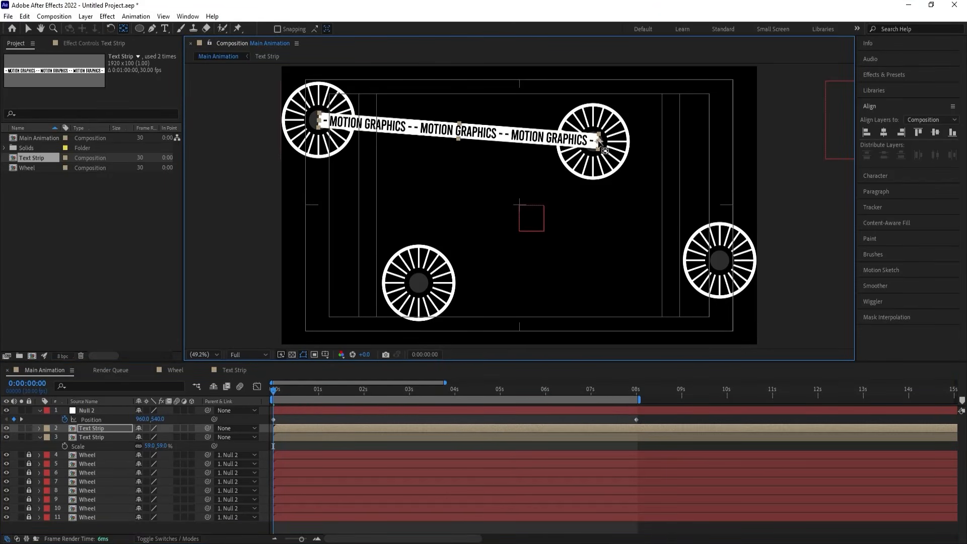
Rotate the duplicate Text Strip down to the lower-left wheel and set its scale to 49%.
{"action": "key", "text": "w"}
{"action": "left_click_drag", "start_coordinate": [335, 127], "coordinate": [398, 308]}
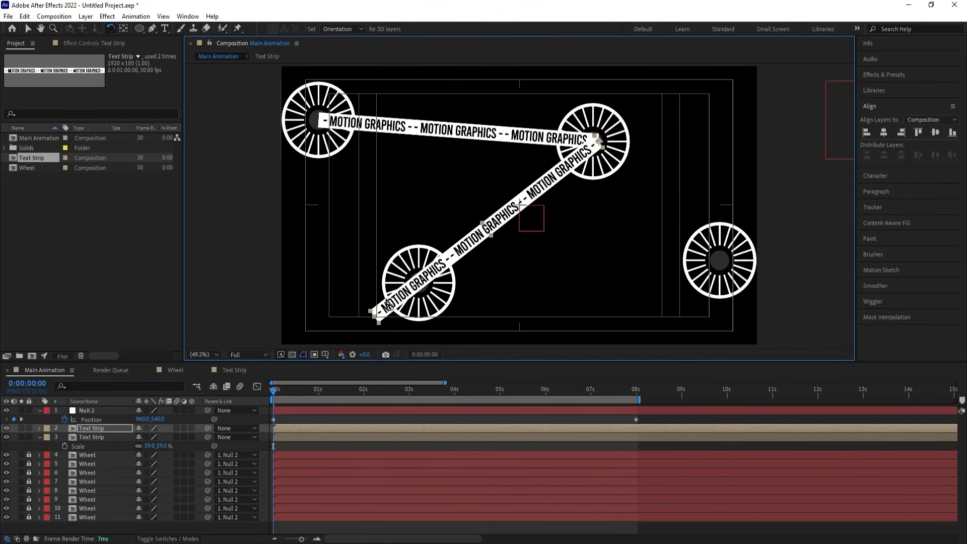
{"action": "key", "text": "s"}
{"action": "left_click_drag", "start_coordinate": [151, 436], "coordinate": [146, 437]}
Preview the two scrolling text strips with the moving wheels, checking the text direction from the start.
{"action": "key", "text": "space"}
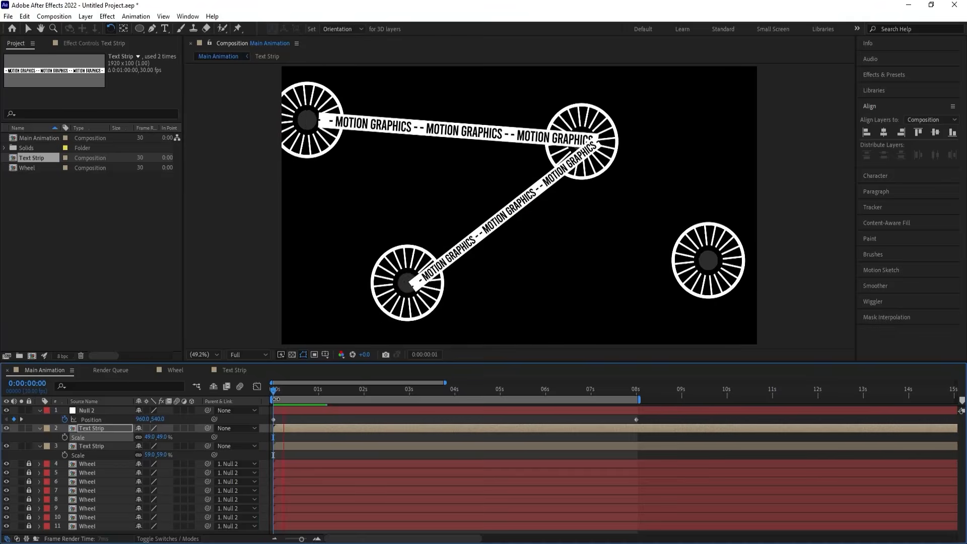
{"action": "left_click", "coordinate": [276, 388]}
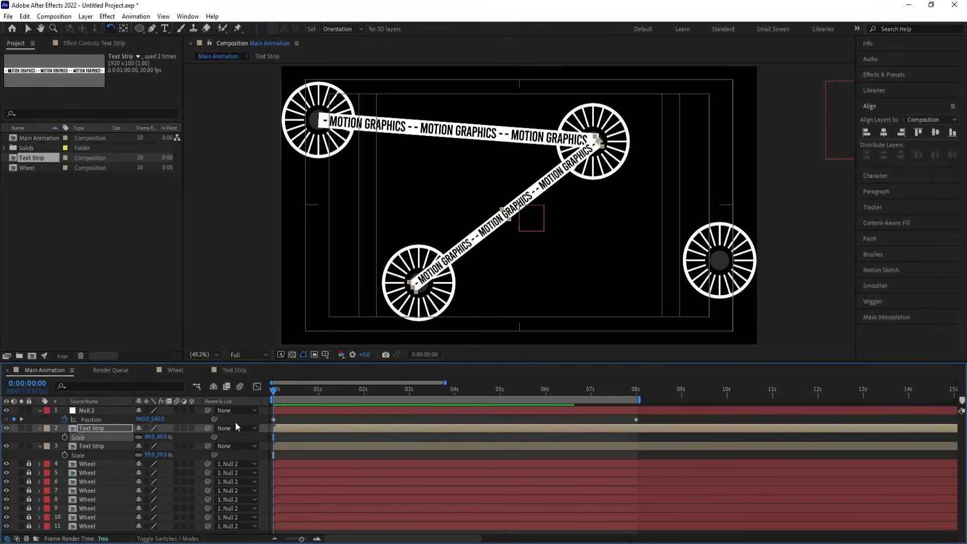
{"action": "key", "text": "space"}
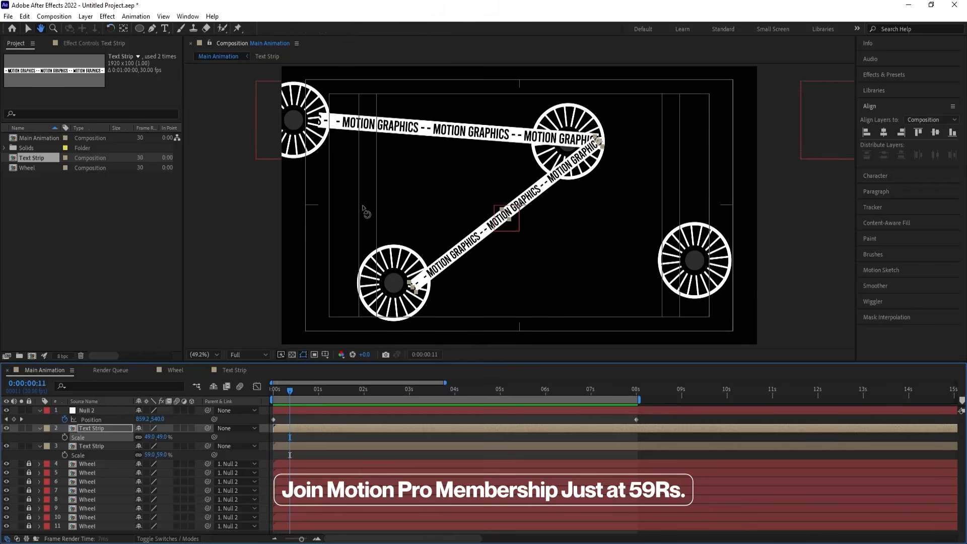
{"action": "key", "text": "space"}
{"action": "key", "text": "space"}
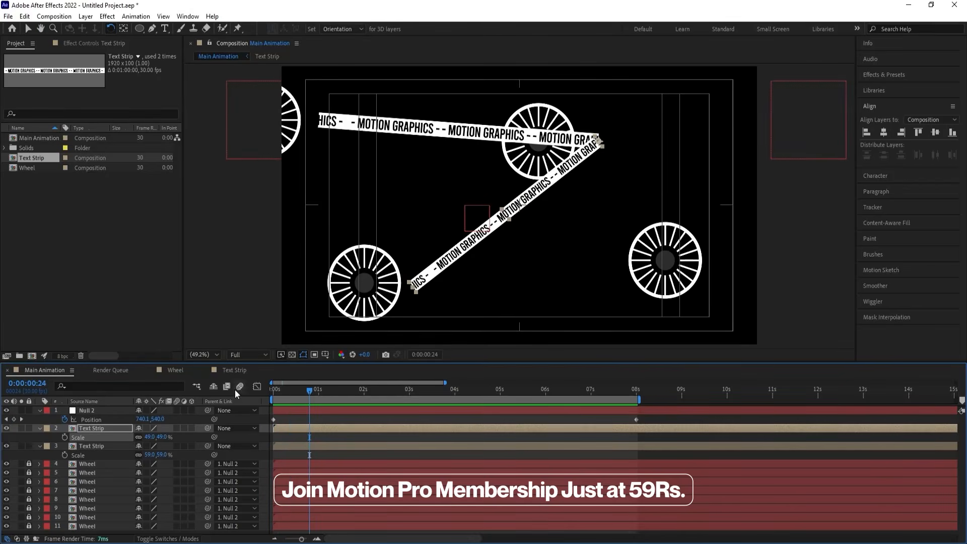
{"action": "left_click_drag", "start_coordinate": [278, 390], "coordinate": [243, 385]}
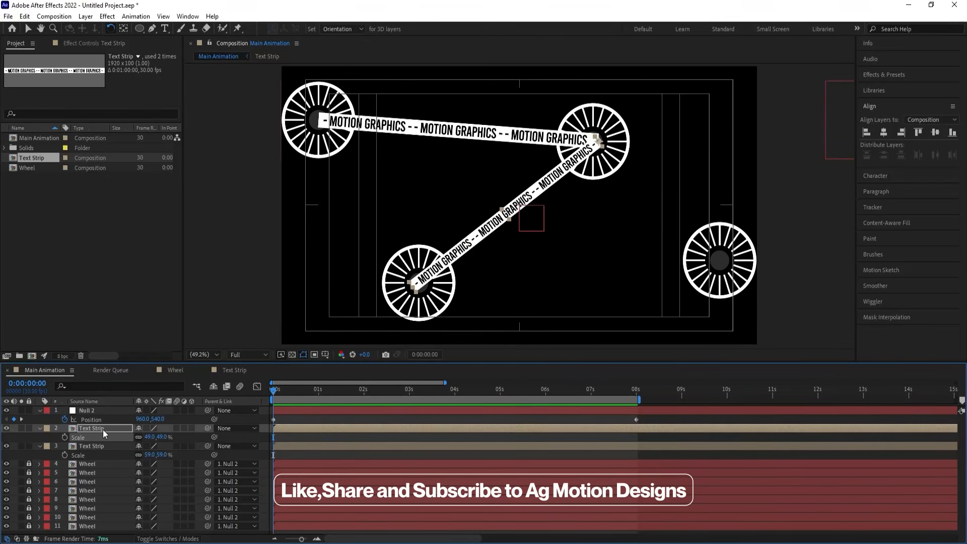
Set the diagonal Text Strip's rotation to 143° to reverse its text direction, and preview the result.
{"action": "key", "text": "r"}
{"action": "left_click_drag", "start_coordinate": [151, 438], "coordinate": [225, 424]}
{"action": "key", "text": "ctrl+z"}
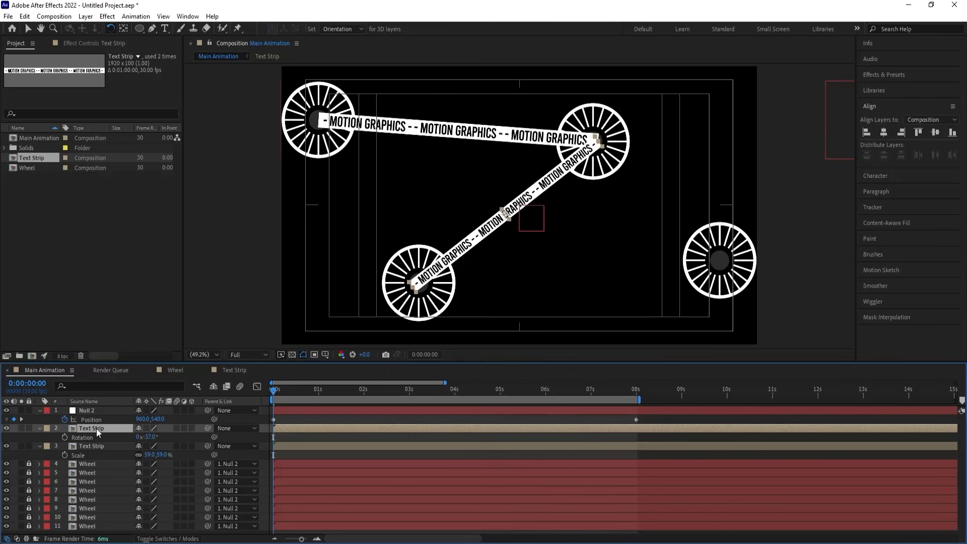
{"action": "left_click_drag", "start_coordinate": [151, 437], "coordinate": [219, 418]}
{"action": "key", "text": "space"}
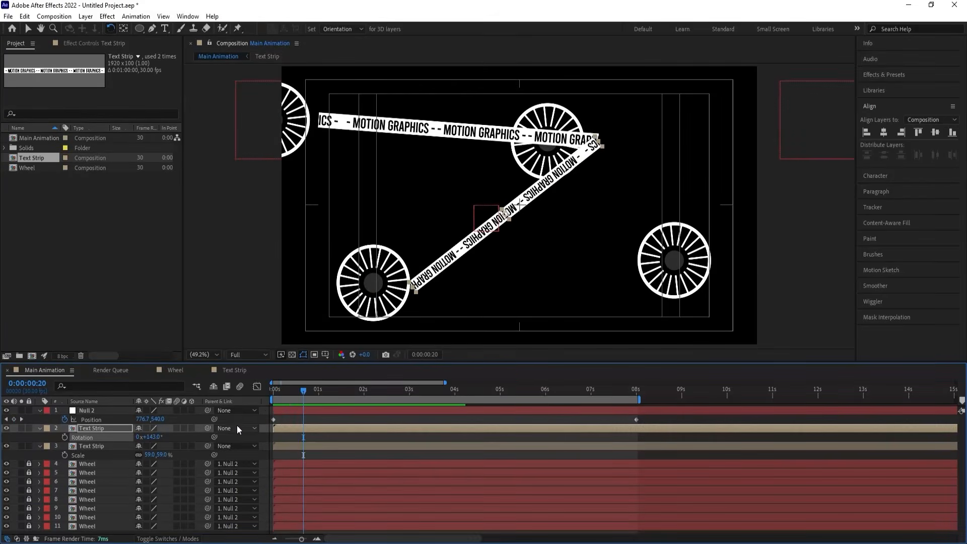
{"action": "key", "text": "space"}
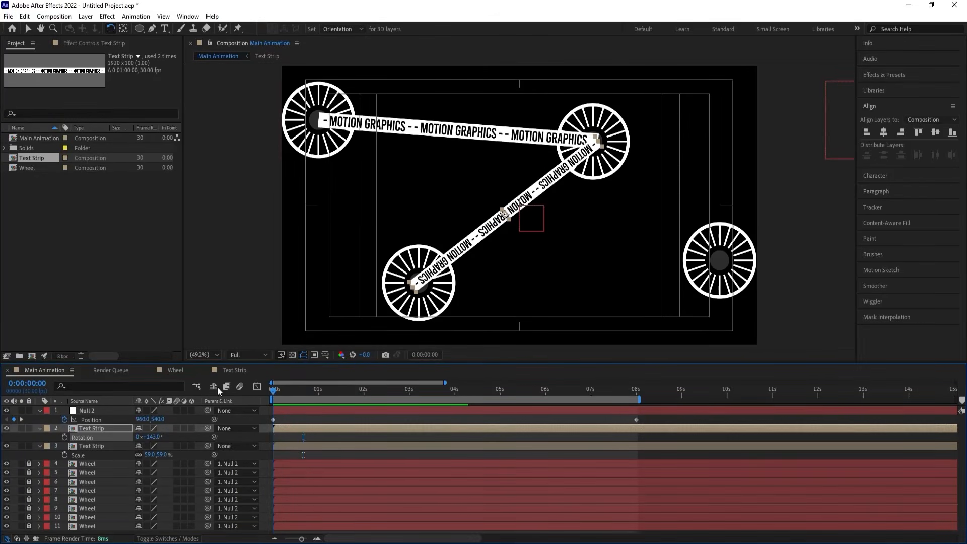
Duplicate the upper Text Strip, move its left end to the lower-left wheel, and rotate it to reach the lower-right wheel.
{"action": "left_click", "coordinate": [109, 446]}
{"action": "key", "text": "ctrl+d"}
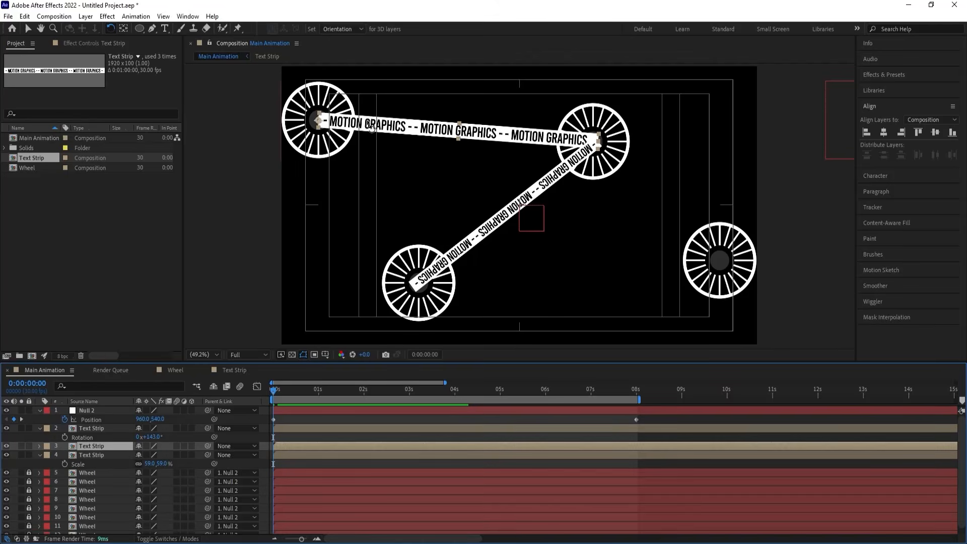
{"action": "key", "text": "v"}
{"action": "left_click_drag", "start_coordinate": [362, 125], "coordinate": [461, 287]}
{"action": "key", "text": "w"}
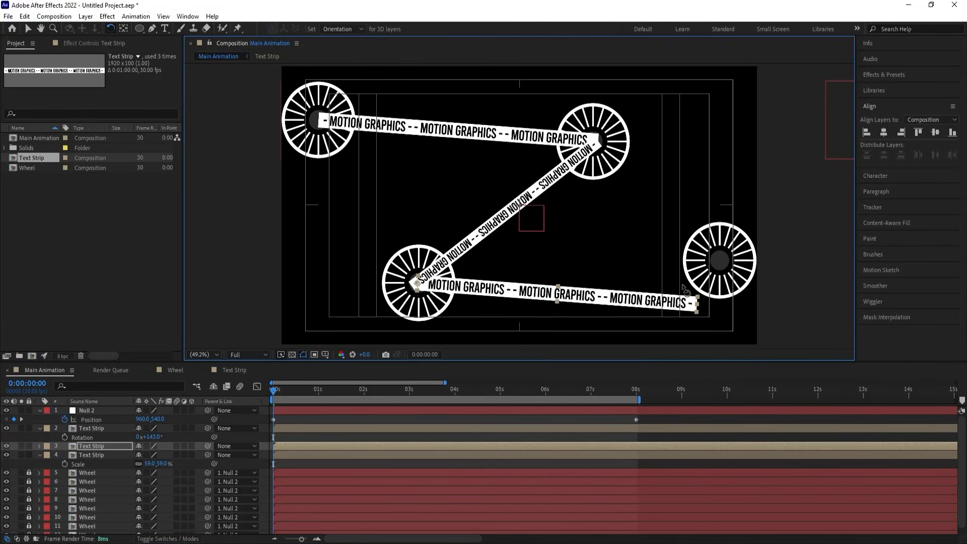
{"action": "left_click_drag", "start_coordinate": [692, 310], "coordinate": [692, 268]}
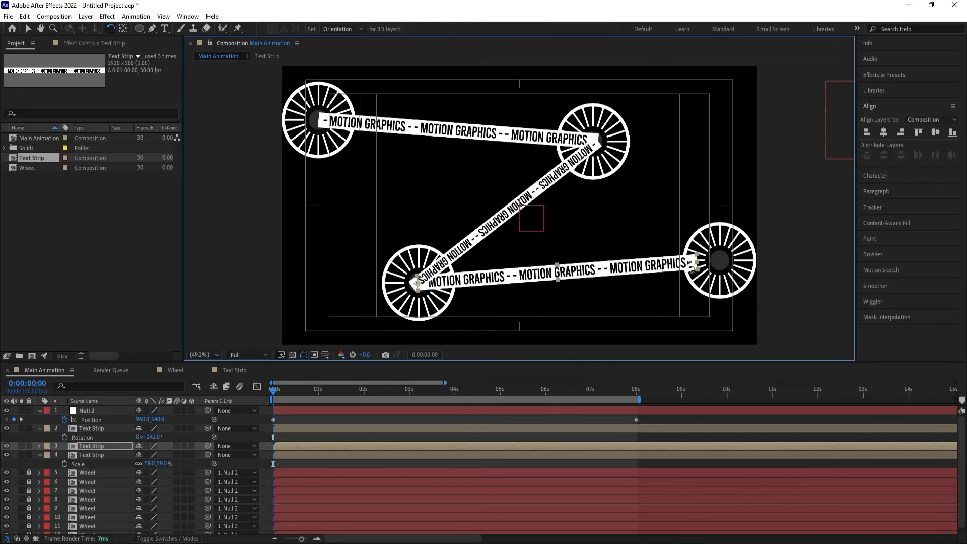
Set the lower Text Strip's scale to 64% and move its layer directly below Null 2.
{"action": "key", "text": "s"}
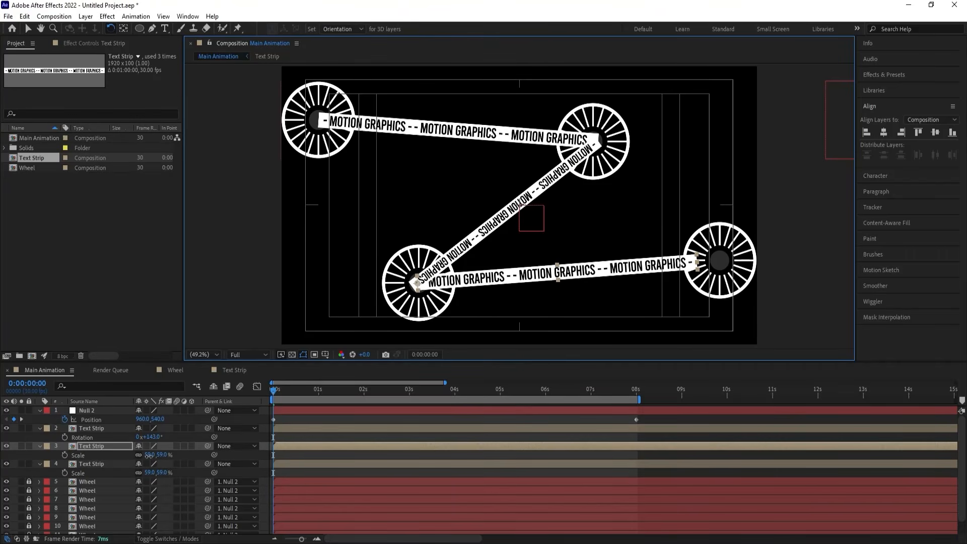
{"action": "left_click_drag", "start_coordinate": [149, 456], "coordinate": [152, 457]}
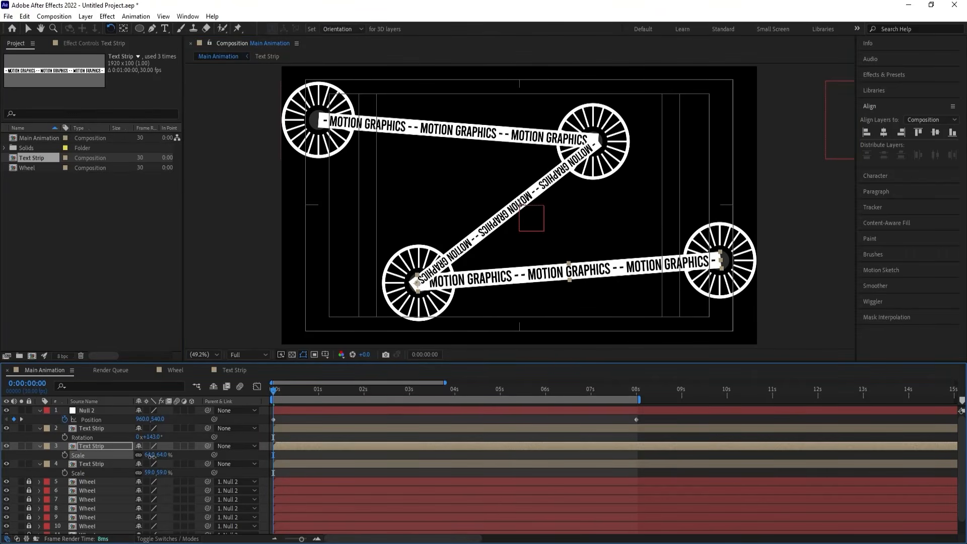
{"action": "left_click_drag", "start_coordinate": [431, 294], "coordinate": [427, 297]}
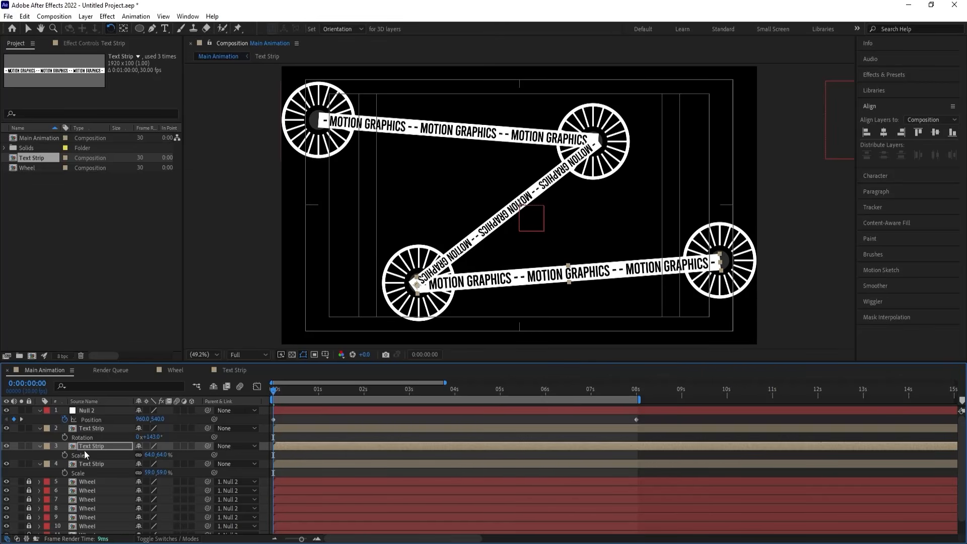
{"action": "left_click_drag", "start_coordinate": [85, 447], "coordinate": [84, 425]}
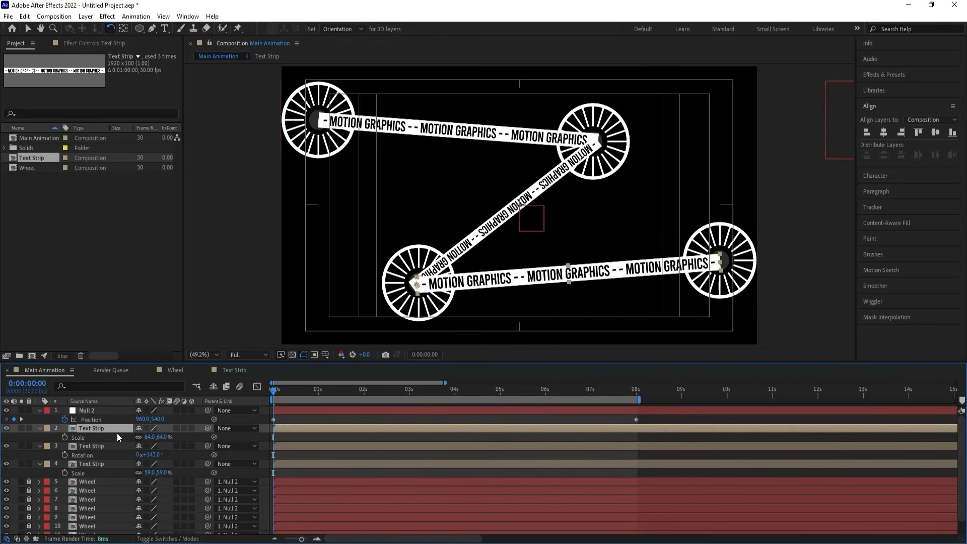
Duplicate the lower Text Strip, parent all four Text Strips to Null 2, and preview their movement.
{"action": "key", "text": "ctrl+d"}
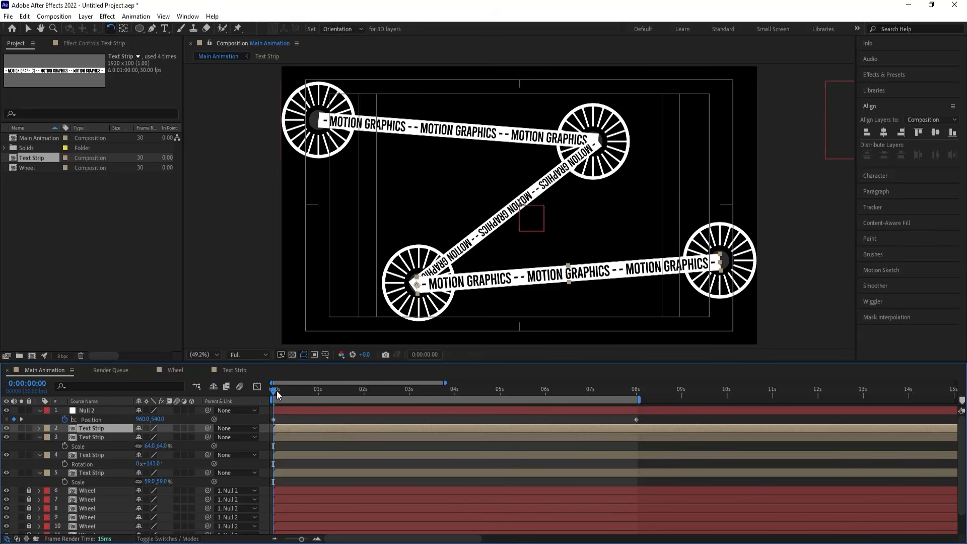
{"action": "left_click_drag", "start_coordinate": [276, 390], "coordinate": [243, 401]}
{"action": "left_click", "coordinate": [94, 438]}
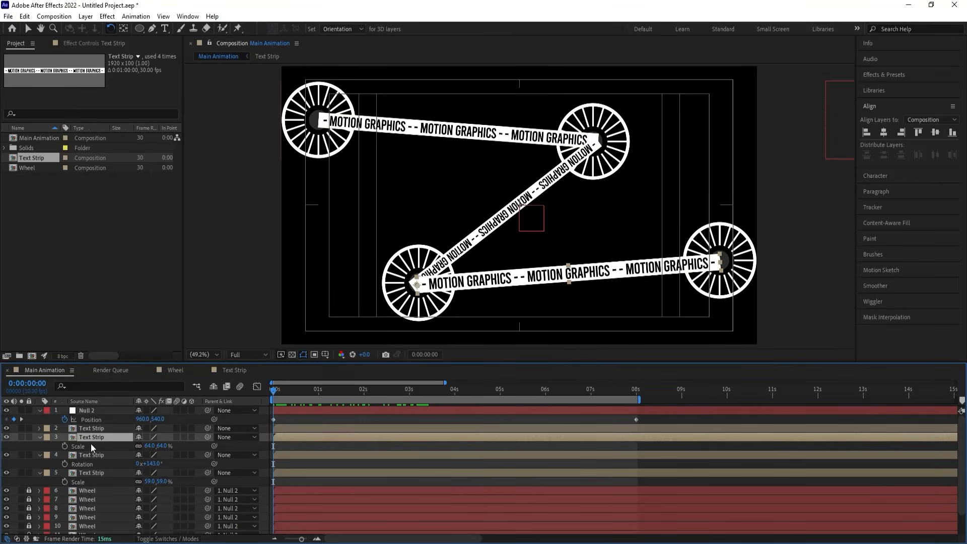
{"action": "left_click", "coordinate": [85, 429]}
{"action": "left_click", "coordinate": [83, 472], "text": "shift"}
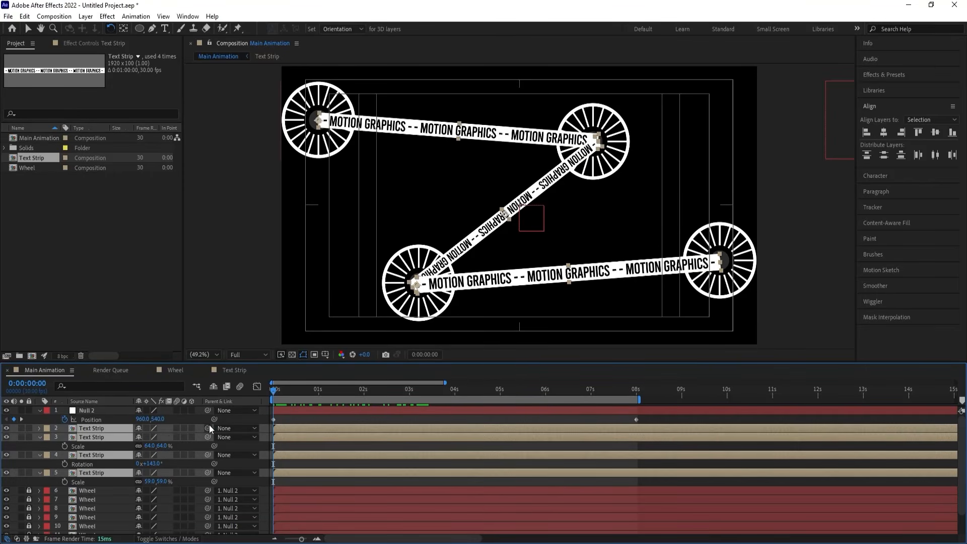
{"action": "left_click_drag", "start_coordinate": [209, 425], "coordinate": [99, 409]}
{"action": "left_click", "coordinate": [285, 416]}
{"action": "key", "text": "space"}
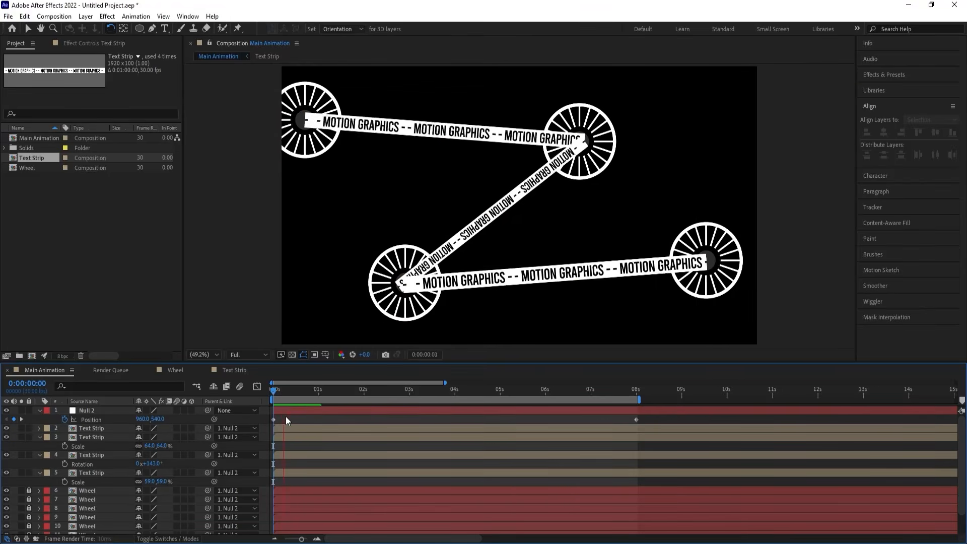
Move the duplicate Text Strip so its left end sits on the lower-right wheel, and play ahead until the next upper wheel enters.
{"action": "left_click", "coordinate": [111, 427]}
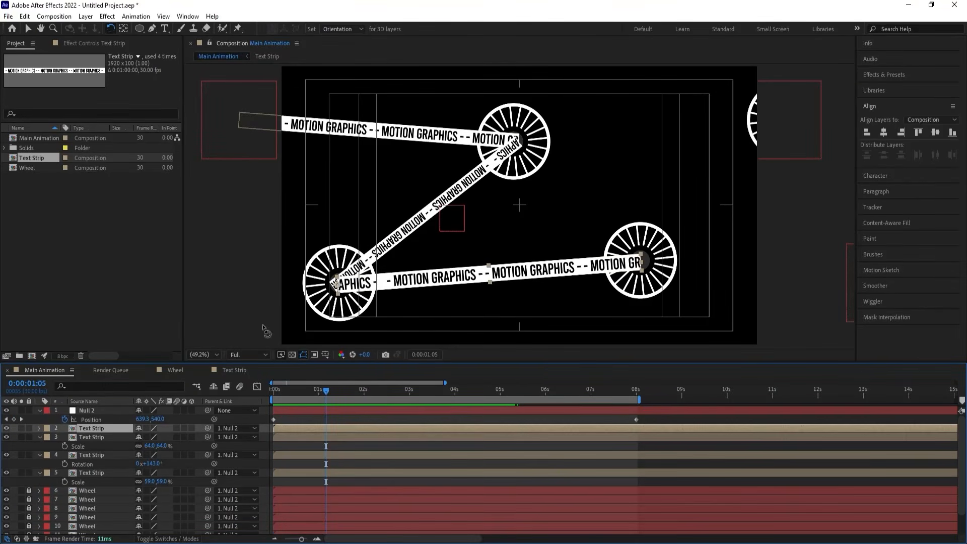
{"action": "key", "text": "v"}
{"action": "left_click_drag", "start_coordinate": [397, 284], "coordinate": [700, 257]}
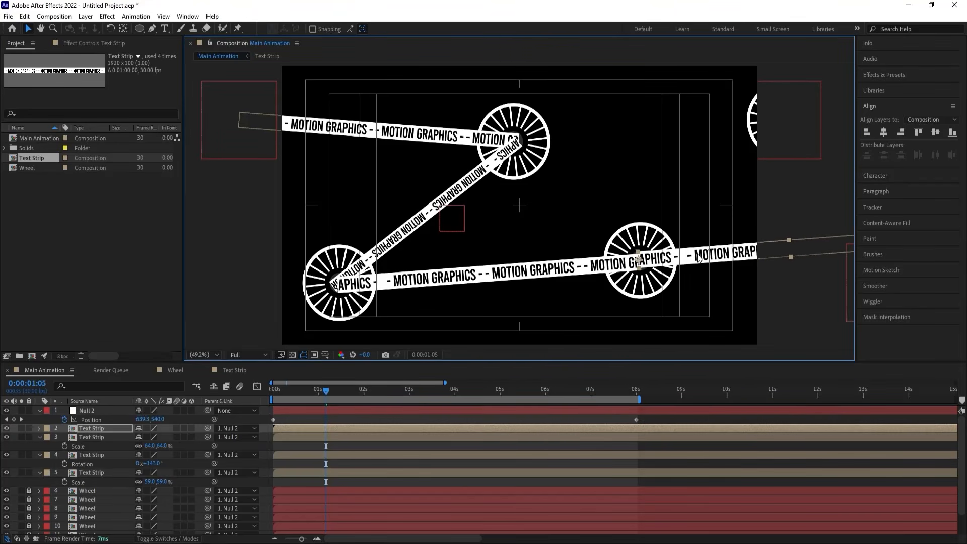
{"action": "key", "text": "space"}
{"action": "key", "text": "space"}
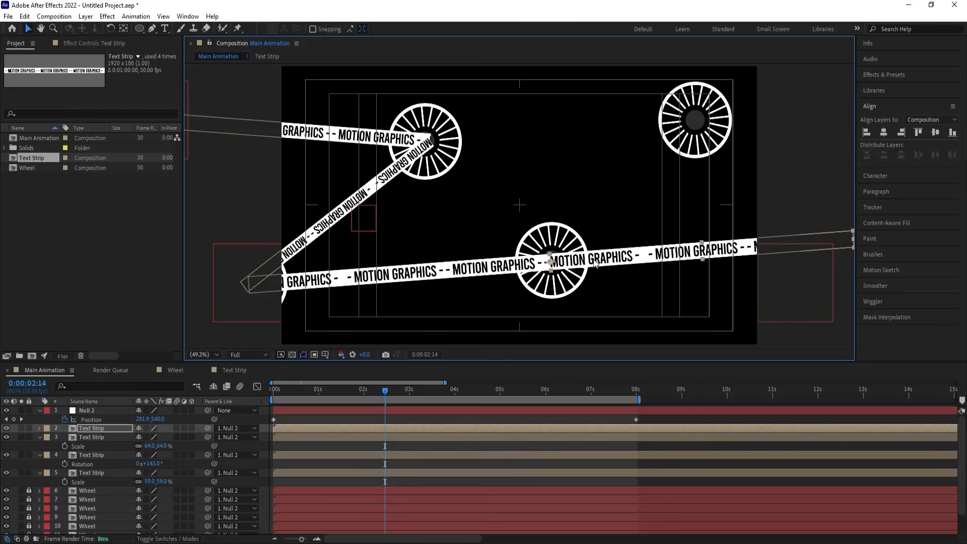
Rotate the duplicate Text Strip up toward the incoming upper wheel and set its scale to 43%.
{"action": "key", "text": "w"}
{"action": "left_click_drag", "start_coordinate": [815, 237], "coordinate": [681, 145]}
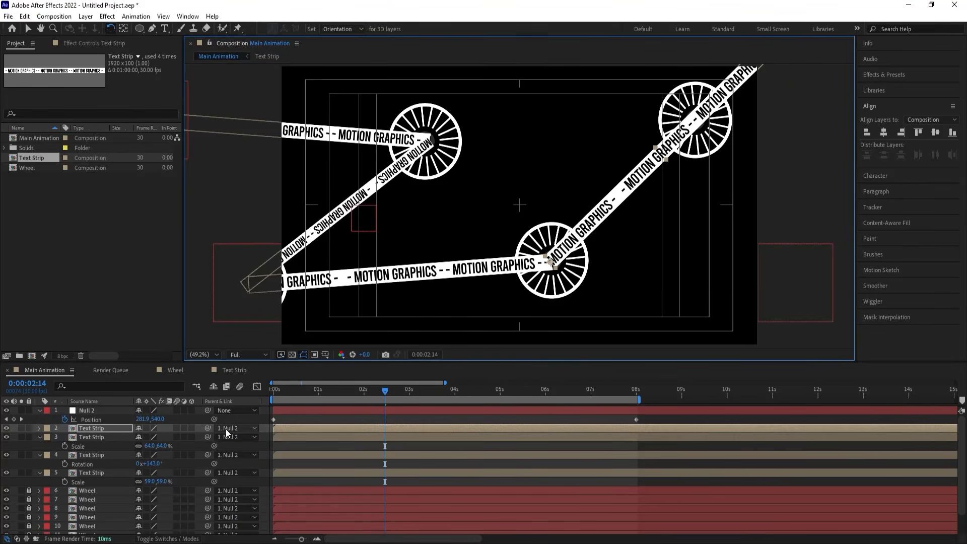
{"action": "key", "text": "s"}
{"action": "left_click_drag", "start_coordinate": [150, 437], "coordinate": [140, 437]}
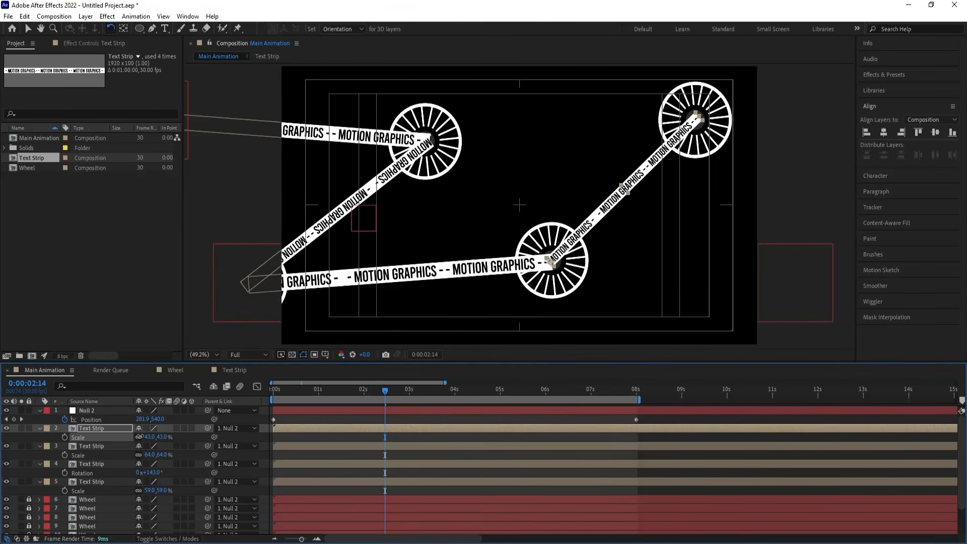
Preview the animation from the start and check the strips and wheels at the 8-second loop point.
{"action": "key", "text": "space"}
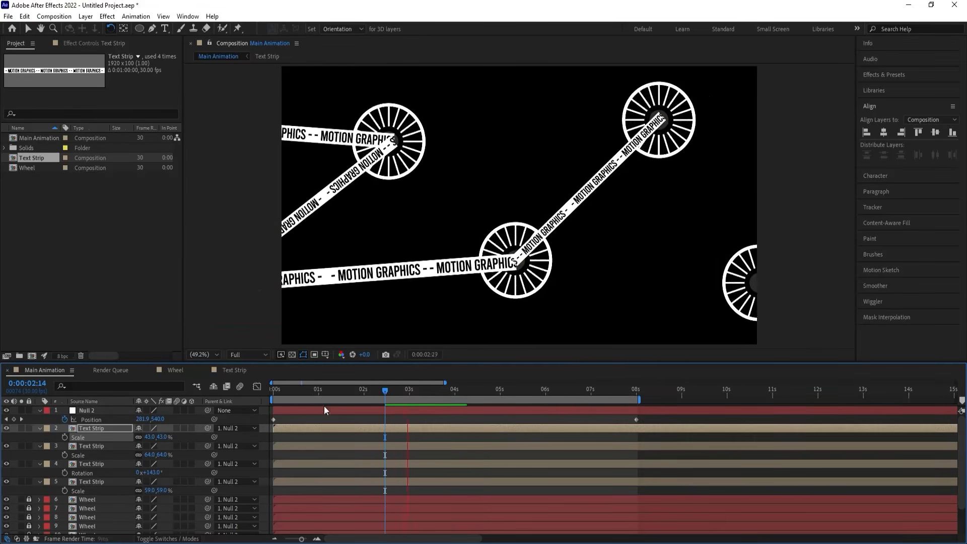
{"action": "left_click_drag", "start_coordinate": [297, 389], "coordinate": [232, 391]}
{"action": "key", "text": "space"}
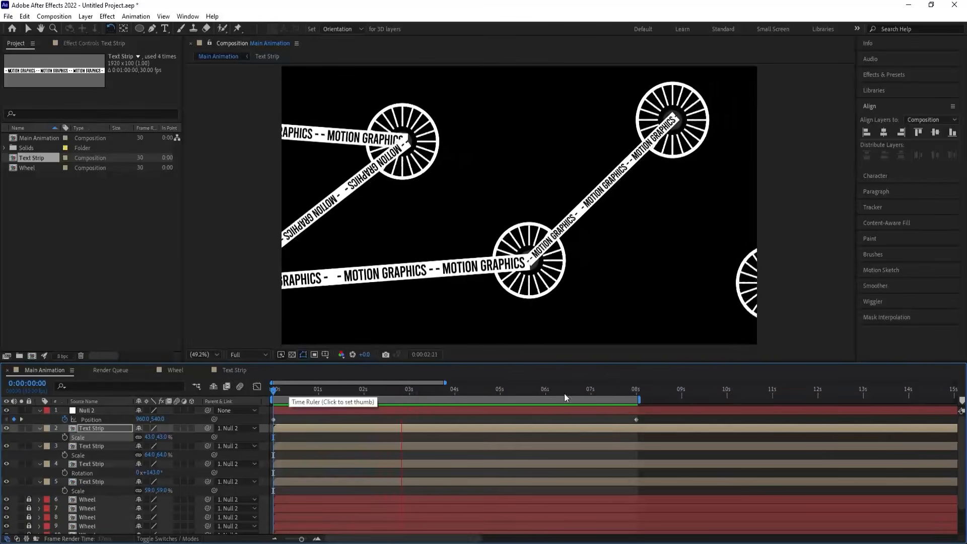
{"action": "left_click", "coordinate": [624, 392]}
{"action": "key", "text": "Page_Down"}
{"action": "key", "text": "Page_Down"}
{"action": "key", "text": "Page_Down"}
{"action": "key", "text": "Page_Down"}
{"action": "key", "text": "Page_Down"}
{"action": "key", "text": "Page_Down"}
{"action": "key", "text": "Page_Down"}
{"action": "key", "text": "Page_Down"}
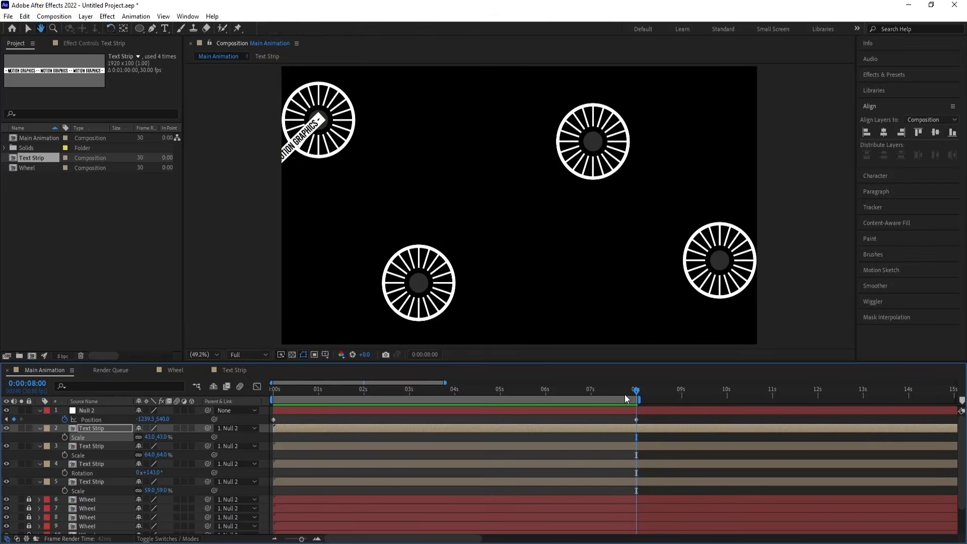
{"action": "key", "text": "space"}
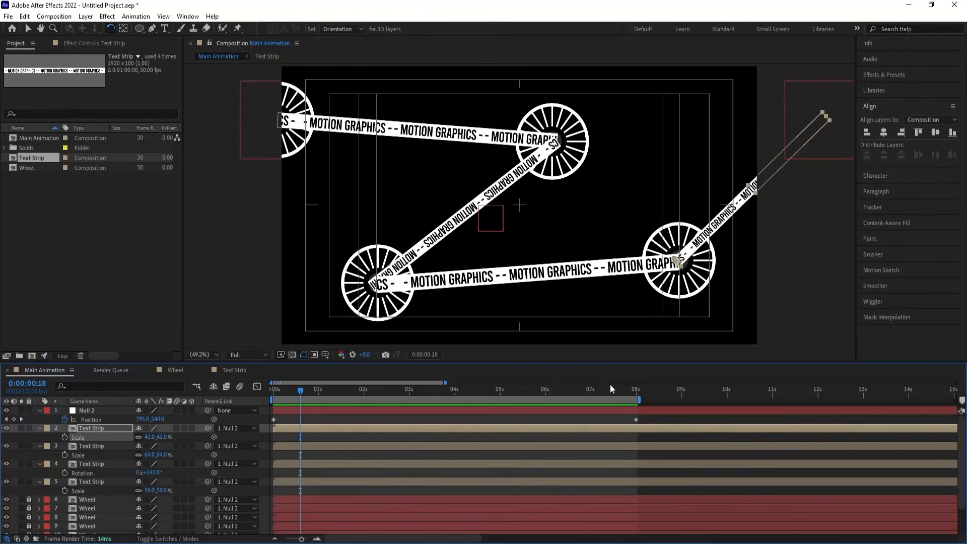
Duplicate the four Text Strips at the first frame, stack the copies together directly below Null 2, and label them pink.
{"action": "left_click_drag", "start_coordinate": [301, 392], "coordinate": [238, 392]}
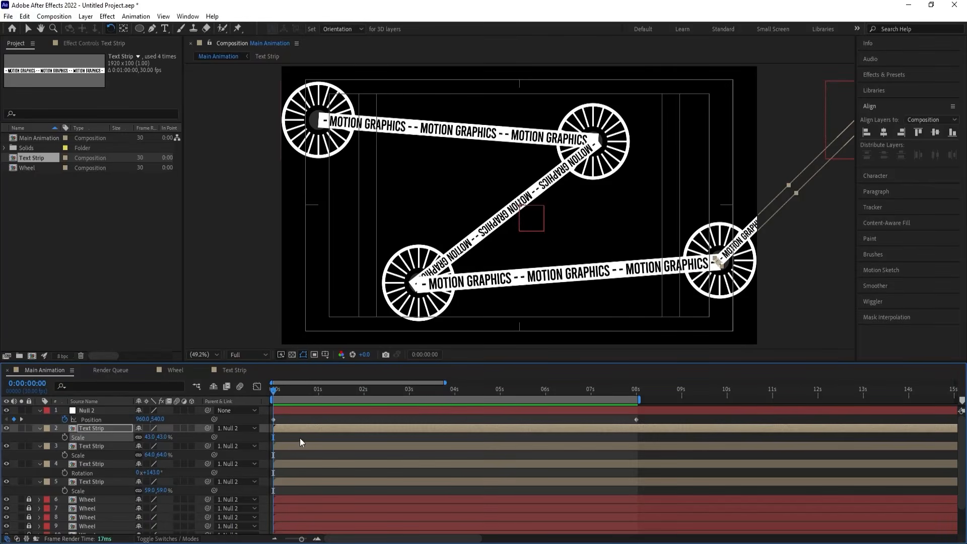
{"action": "left_click", "coordinate": [294, 415]}
{"action": "key", "text": "u"}
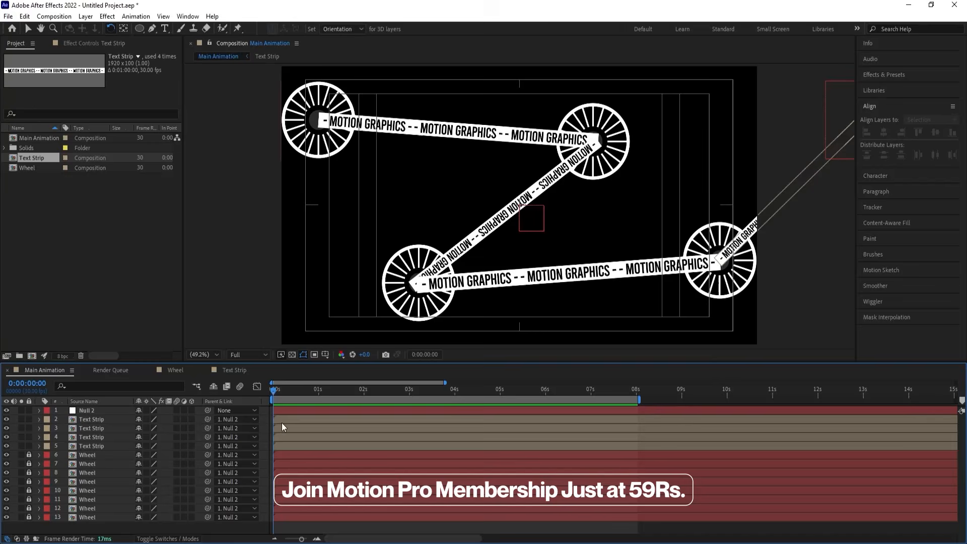
{"action": "left_click", "coordinate": [100, 419]}
{"action": "left_click", "coordinate": [89, 445], "text": "shift"}
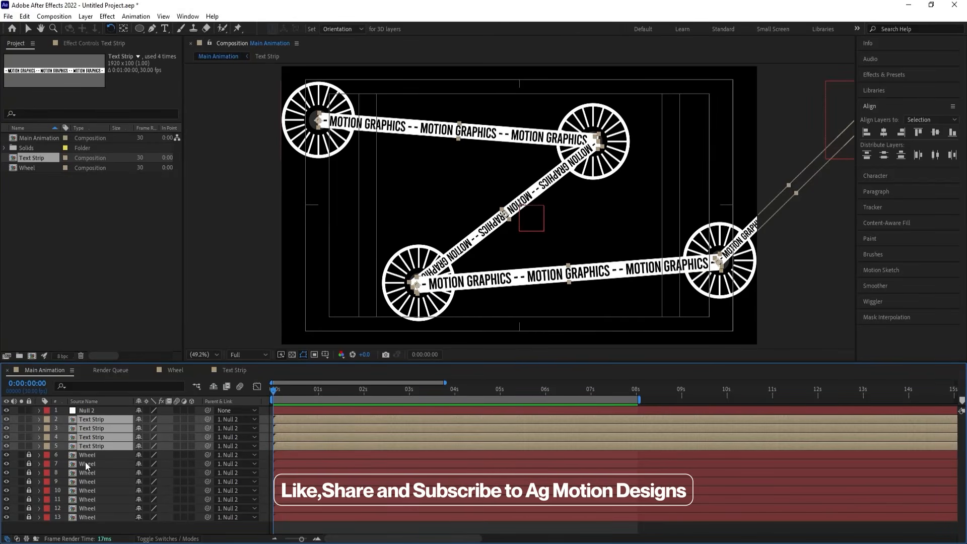
{"action": "key", "text": "ctrl+d"}
{"action": "left_click_drag", "start_coordinate": [87, 437], "coordinate": [76, 424]}
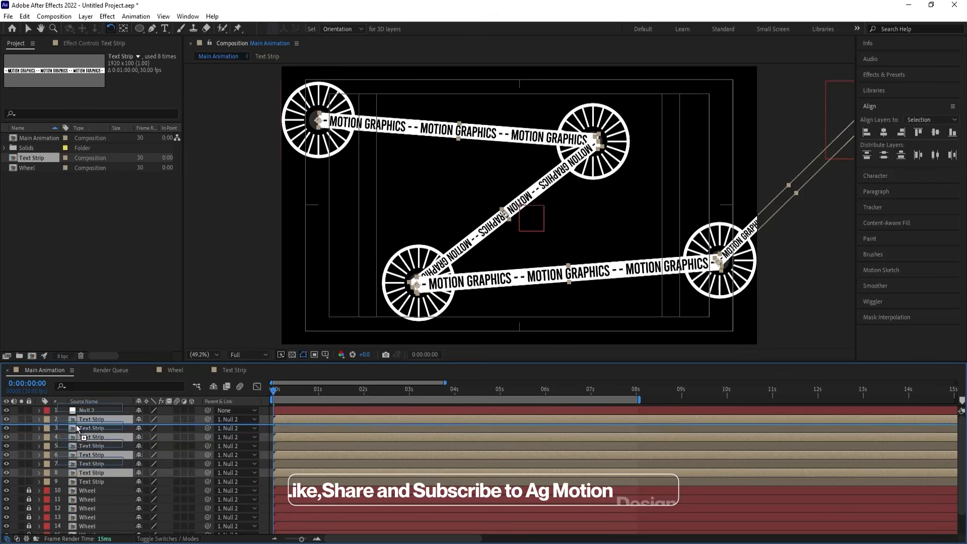
{"action": "left_click", "coordinate": [48, 419]}
{"action": "left_click", "coordinate": [71, 278]}
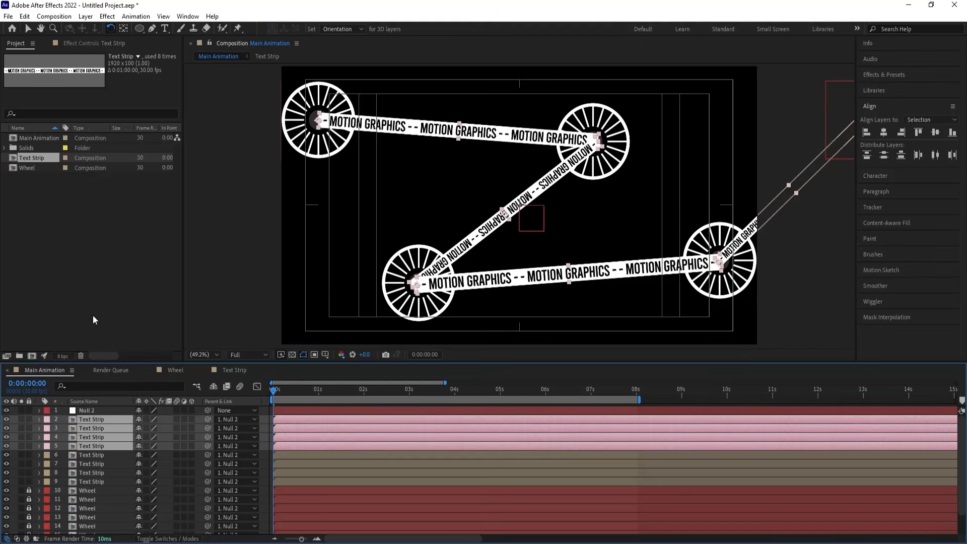
Remove the pink Text Strips' parent at the first frame, and parent them to Null 2 again at 0:00:07:29.
{"action": "left_click", "coordinate": [230, 418]}
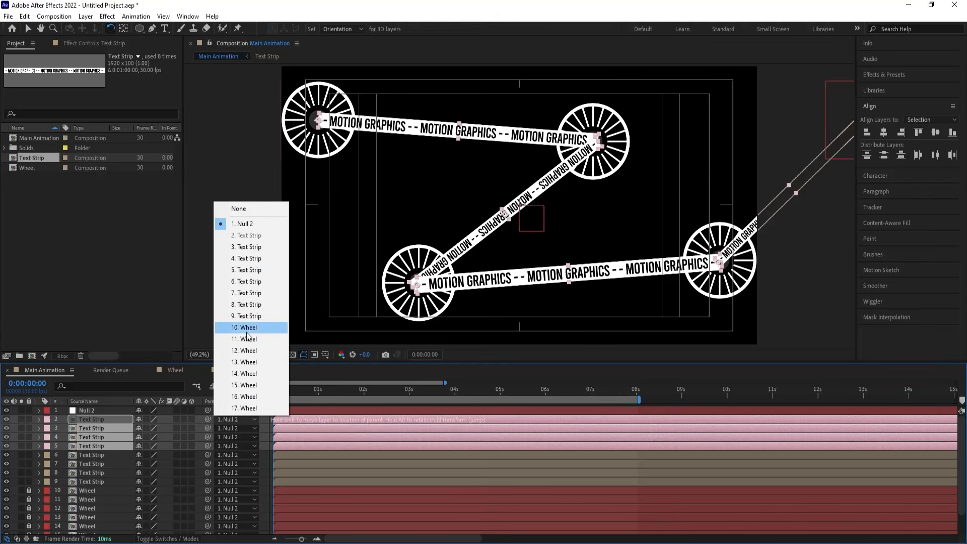
{"action": "left_click", "coordinate": [247, 207]}
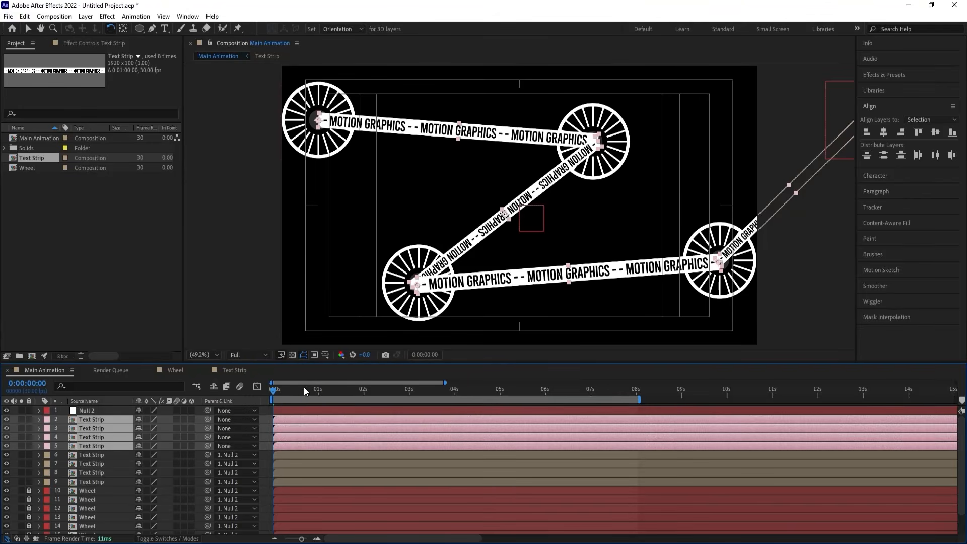
{"action": "left_click_drag", "start_coordinate": [304, 387], "coordinate": [637, 399]}
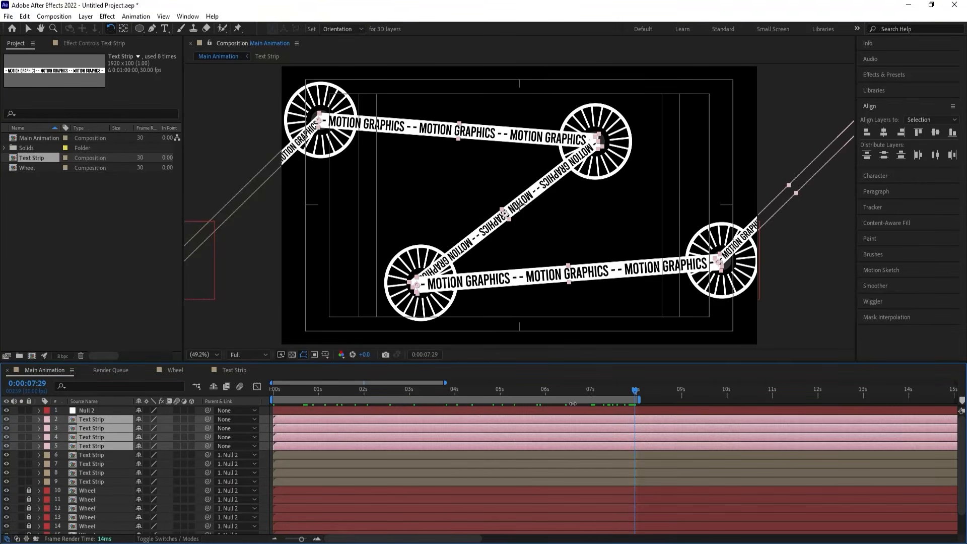
{"action": "left_click_drag", "start_coordinate": [207, 421], "coordinate": [84, 410]}
{"action": "key", "text": "space"}
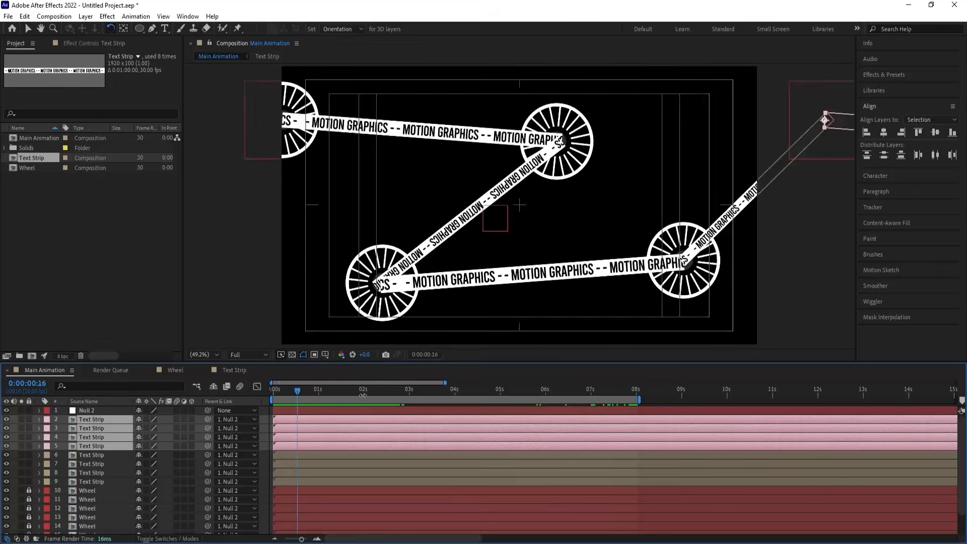
Preview the animation from the start and examine the frames around 8 seconds, including the strip leaving the upper-left wheel.
{"action": "left_click_drag", "start_coordinate": [297, 387], "coordinate": [192, 404]}
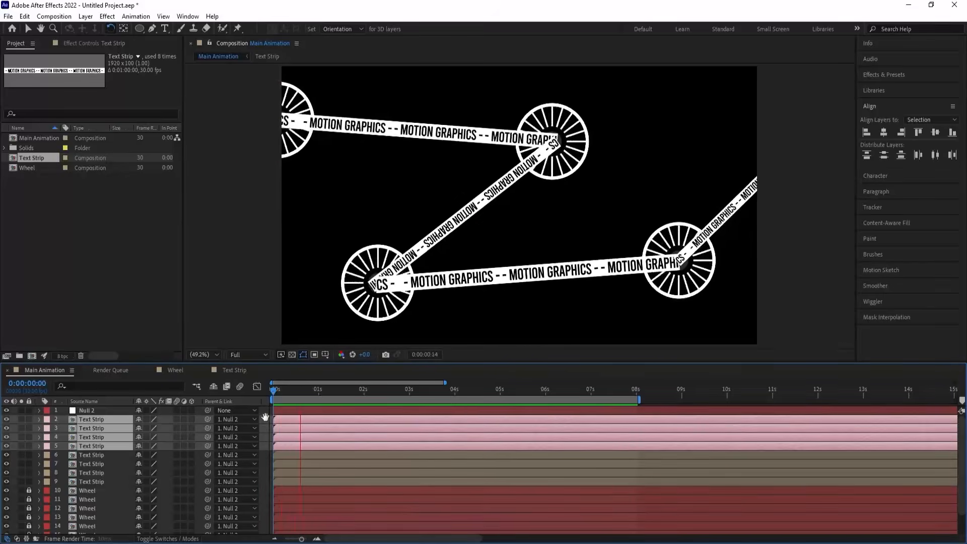
{"action": "left_click", "coordinate": [625, 388]}
{"action": "key", "text": "space"}
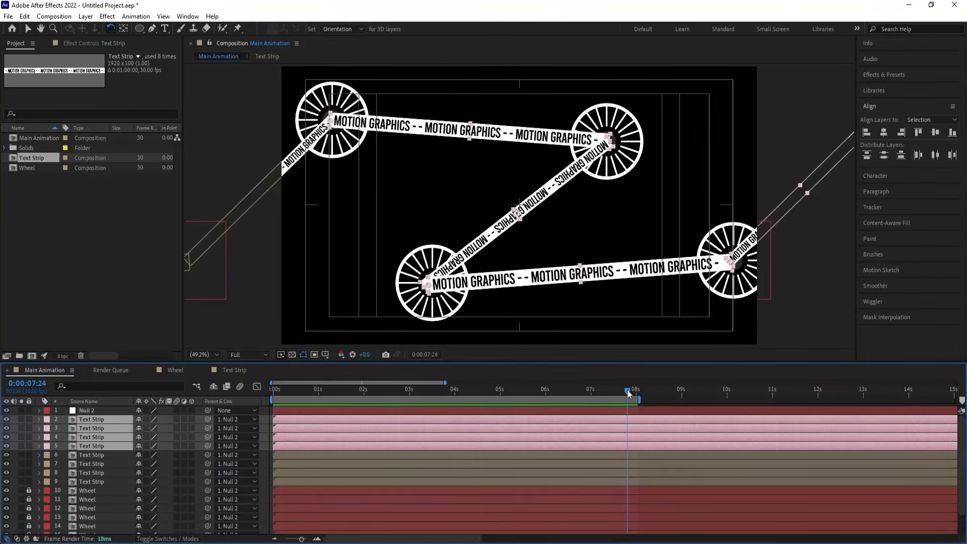
{"action": "key", "text": "space"}
{"action": "left_click", "coordinate": [630, 393]}
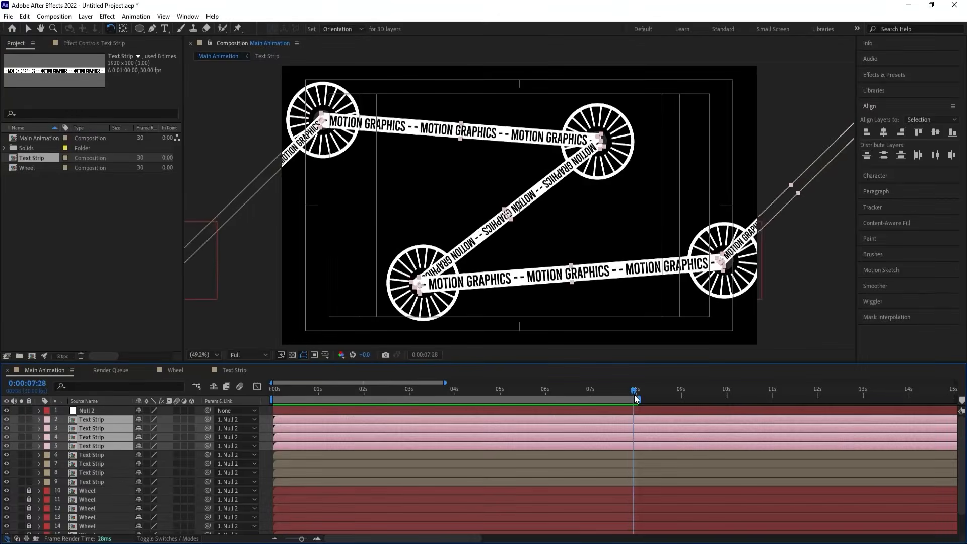
{"action": "left_click", "coordinate": [267, 179]}
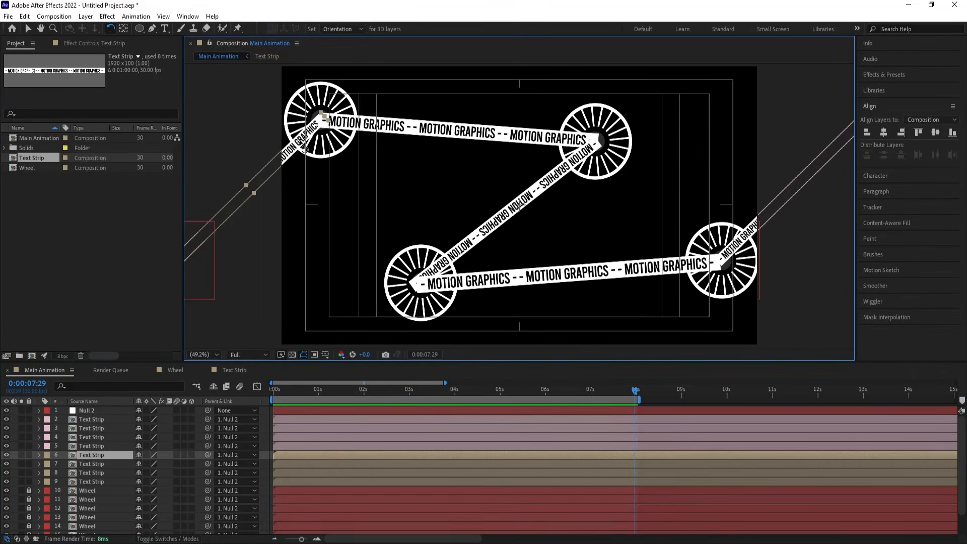
{"action": "left_click", "coordinate": [638, 392]}
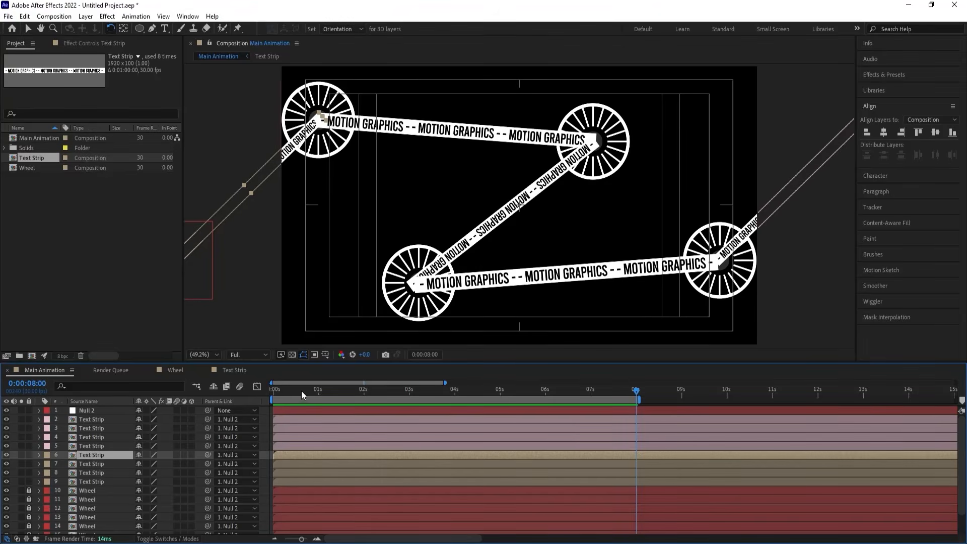
At 0:00:07:29, duplicate the Text Strip running off-frame from the upper-left wheel, move the copy directly below Null 2, and remove its parent.
{"action": "left_click_drag", "start_coordinate": [301, 391], "coordinate": [635, 425]}
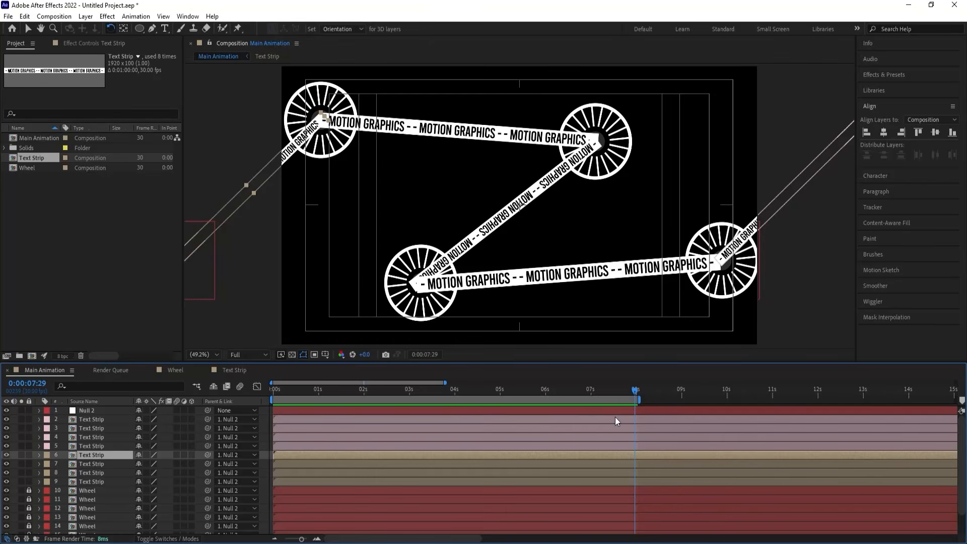
{"action": "left_click", "coordinate": [236, 255]}
{"action": "left_click", "coordinate": [281, 161]}
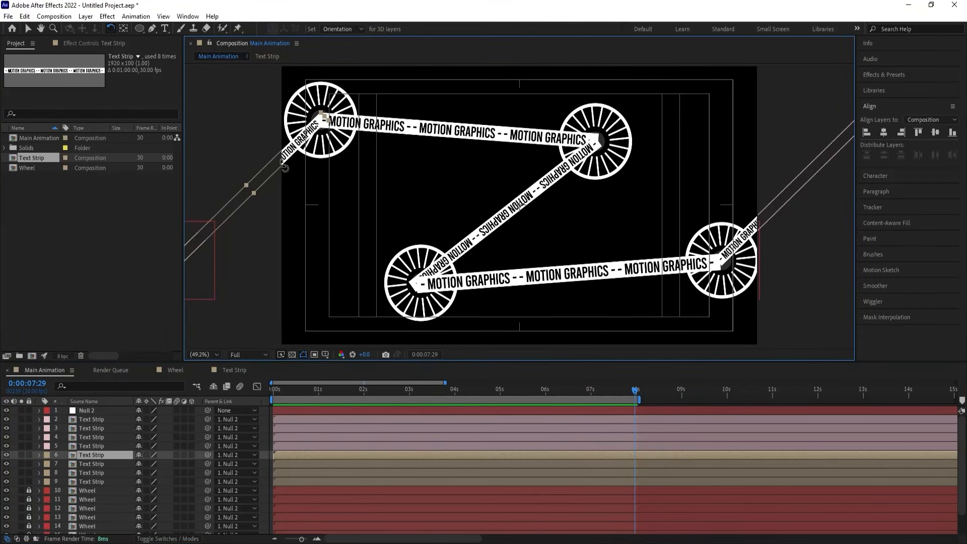
{"action": "key", "text": "ctrl+d"}
{"action": "left_click_drag", "start_coordinate": [100, 458], "coordinate": [98, 417]}
{"action": "left_click", "coordinate": [247, 419]}
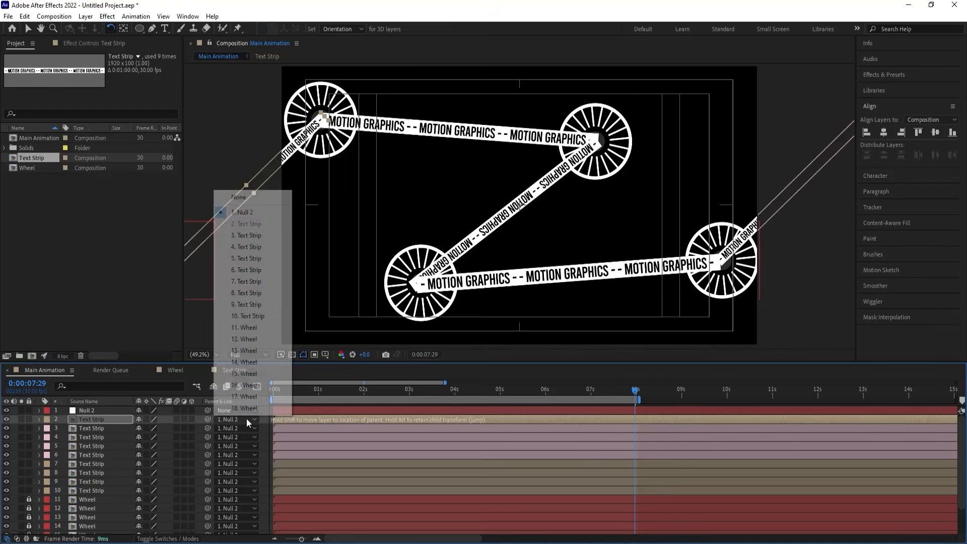
{"action": "left_click", "coordinate": [220, 199]}
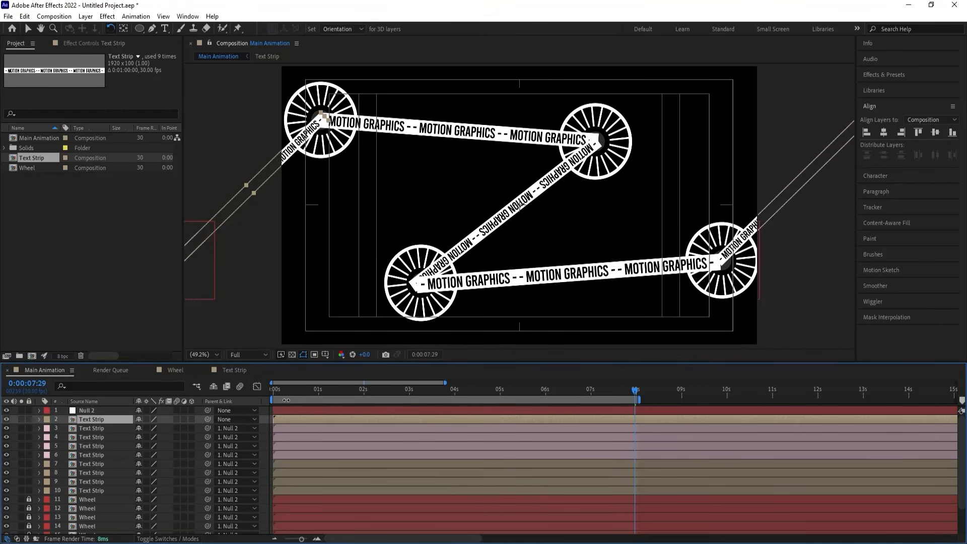
Parent the unparented Text Strip copy to Null 2 at the first frame, and preview the animation.
{"action": "key", "text": "Home"}
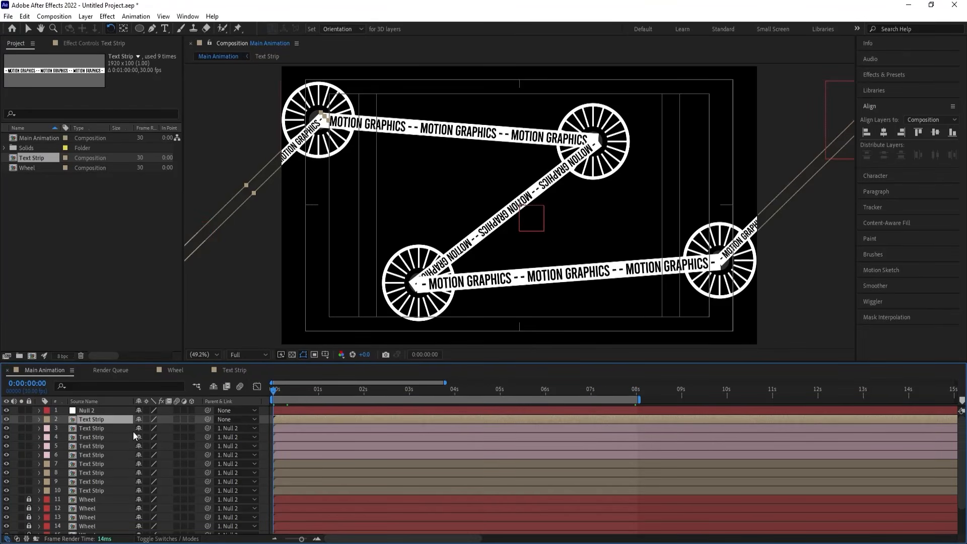
{"action": "left_click_drag", "start_coordinate": [207, 421], "coordinate": [101, 411]}
{"action": "key", "text": "space"}
{"action": "key", "text": "space"}
Trim the work area's end to 0:00:08:00 and play through the loop point.
{"action": "left_click", "coordinate": [617, 389]}
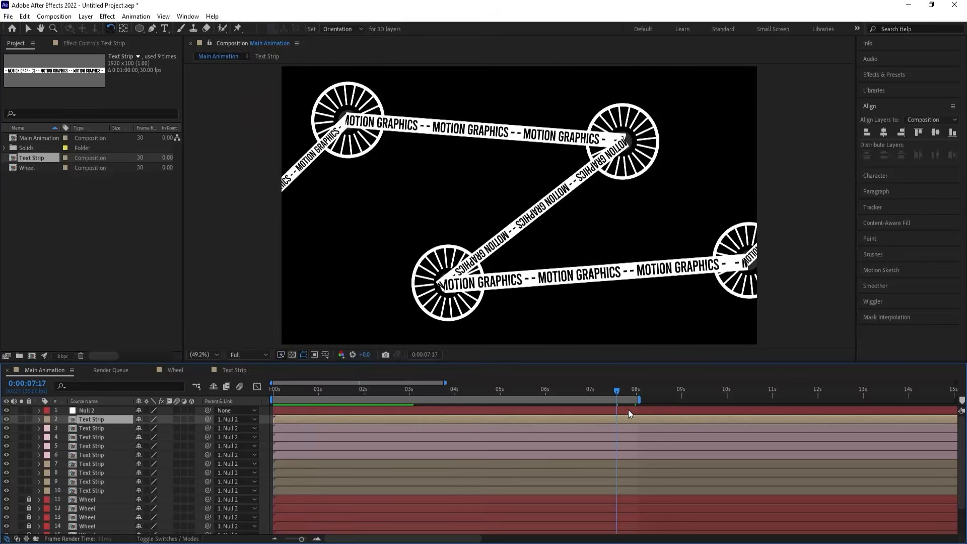
{"action": "left_click_drag", "start_coordinate": [620, 391], "coordinate": [636, 400]}
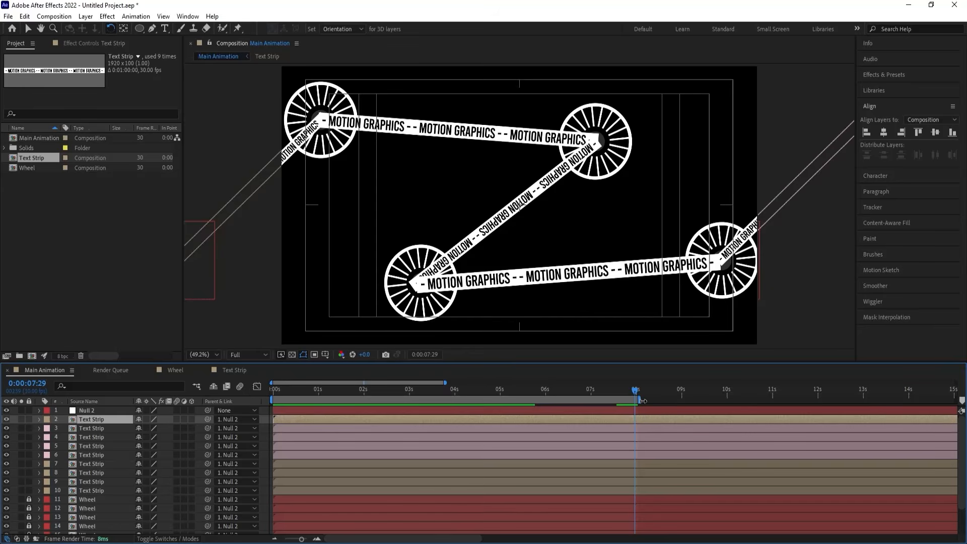
{"action": "key", "text": "equal"}
{"action": "key", "text": "equal"}
{"action": "left_click_drag", "start_coordinate": [651, 400], "coordinate": [647, 399]}
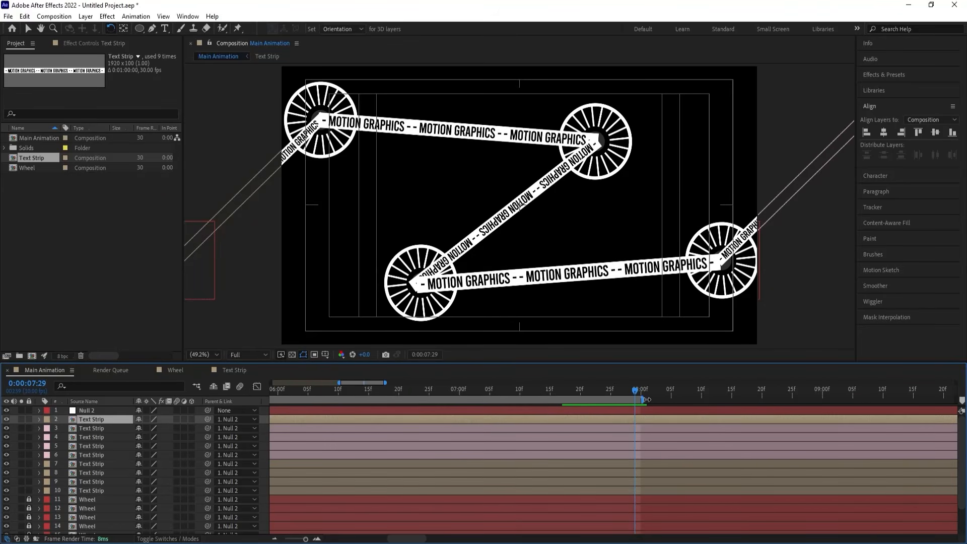
{"action": "key", "text": "space"}
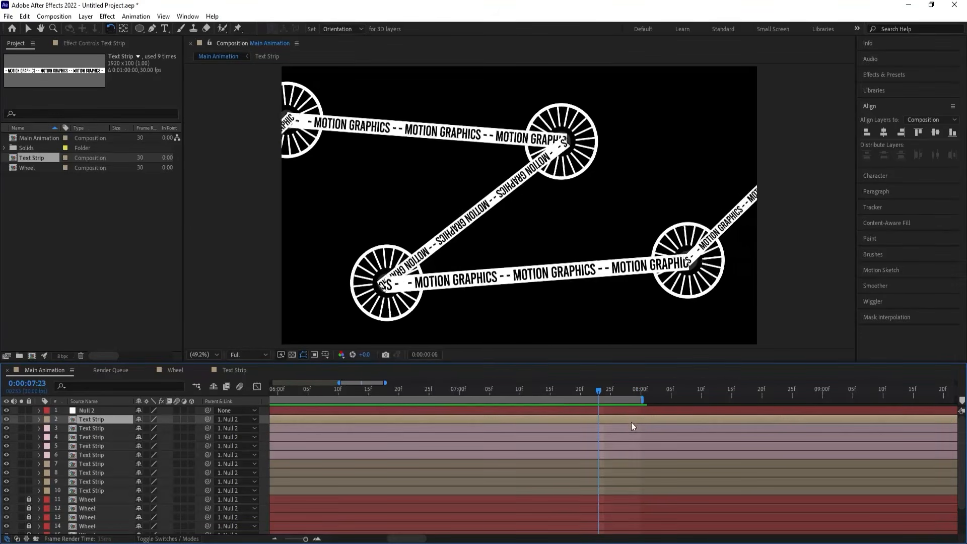
Preview the loop point from about 7 seconds, and compare the frames near 0:00:07:27 with the first frame.
{"action": "key", "text": "minus"}
{"action": "key", "text": "minus"}
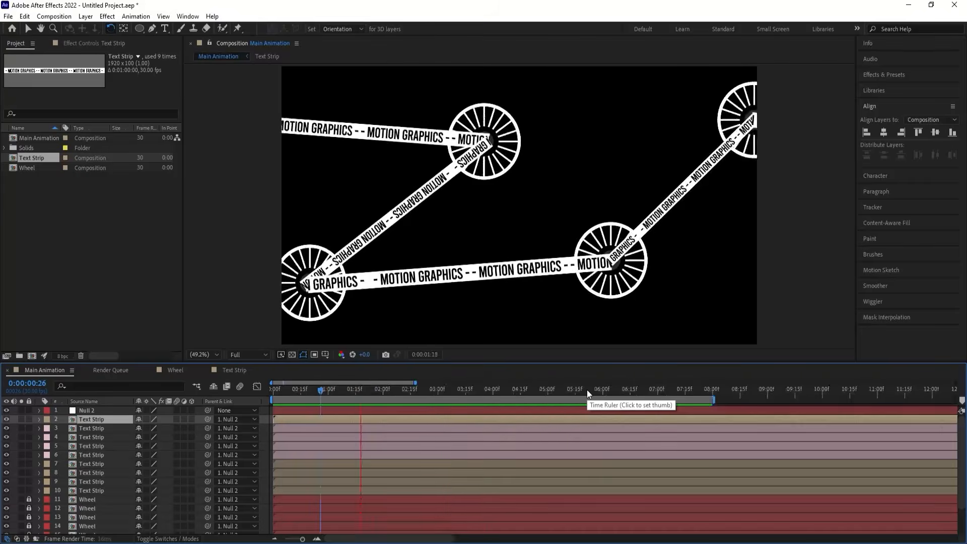
{"action": "left_click", "coordinate": [470, 389]}
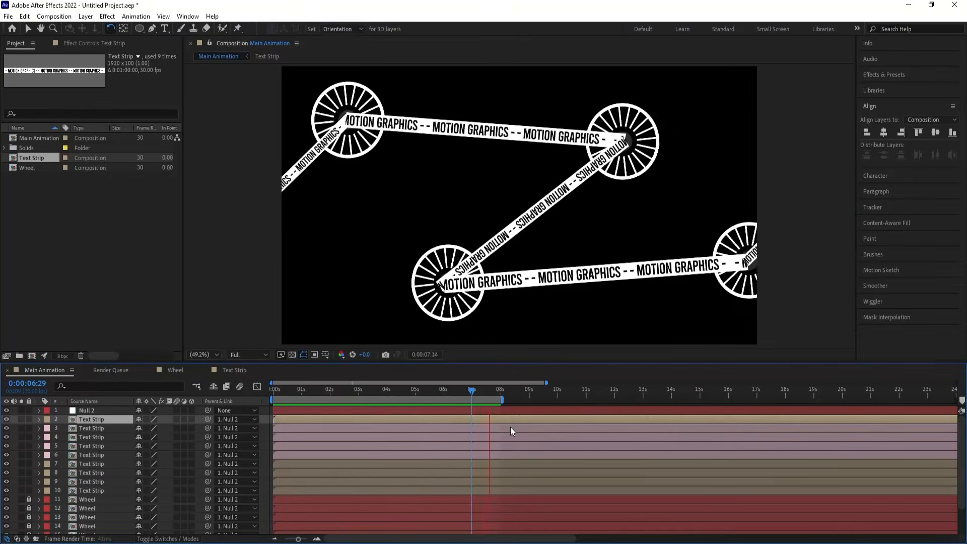
{"action": "key", "text": "space"}
{"action": "mouse_move", "coordinate": [482, 391]}
{"action": "left_mouse_down"}
{"action": "mouse_move", "coordinate": [511, 391]}
{"action": "mouse_move", "coordinate": [491, 391]}
{"action": "left_mouse_up"}
{"action": "key", "text": "equal"}
{"action": "key", "text": "equal"}
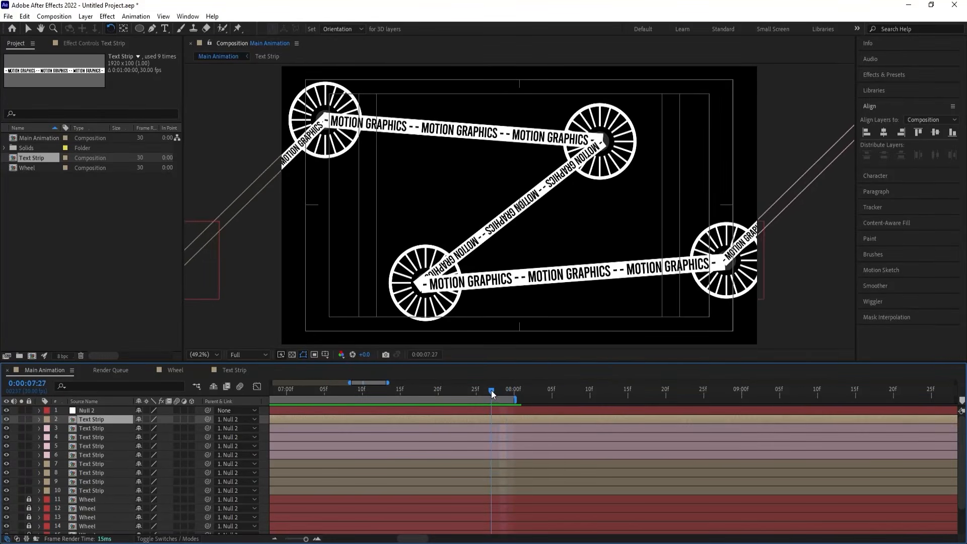
{"action": "key", "text": "space"}
{"action": "key", "text": "space"}
{"action": "left_click_drag", "start_coordinate": [403, 391], "coordinate": [184, 412]}
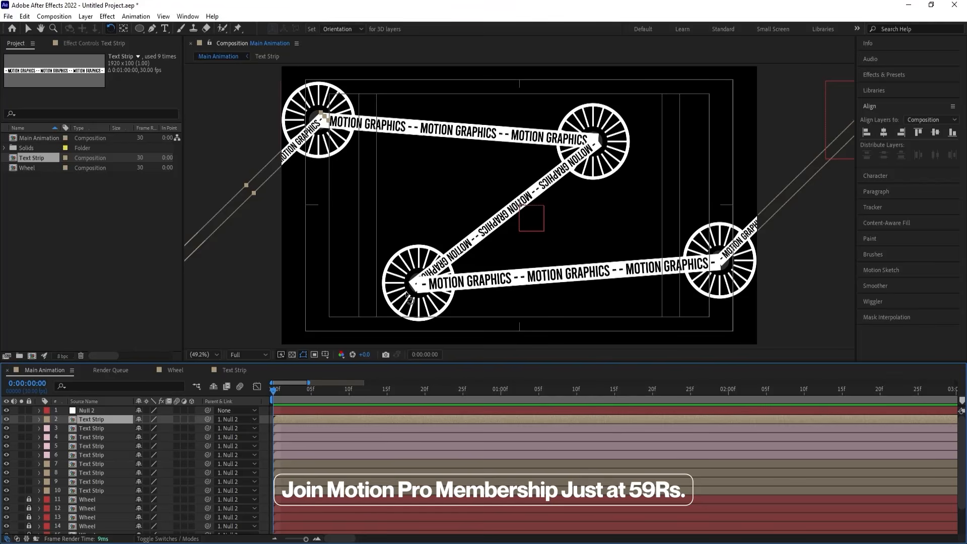
Reveal Null 2's Position keyframes, extend the work area to include the keyframe at 0:00:08:00, and play the loop point.
{"action": "left_click", "coordinate": [95, 412]}
{"action": "key", "text": "u"}
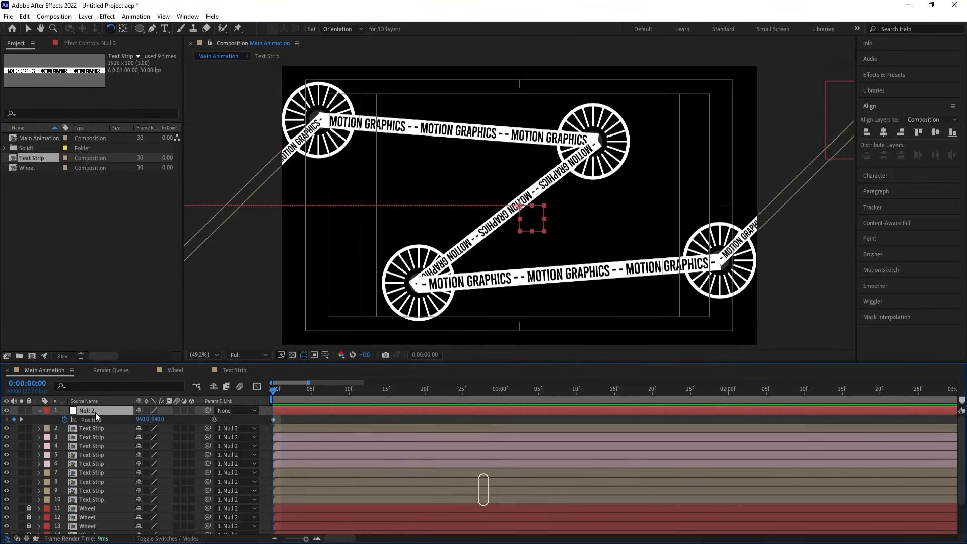
{"action": "key", "text": "k"}
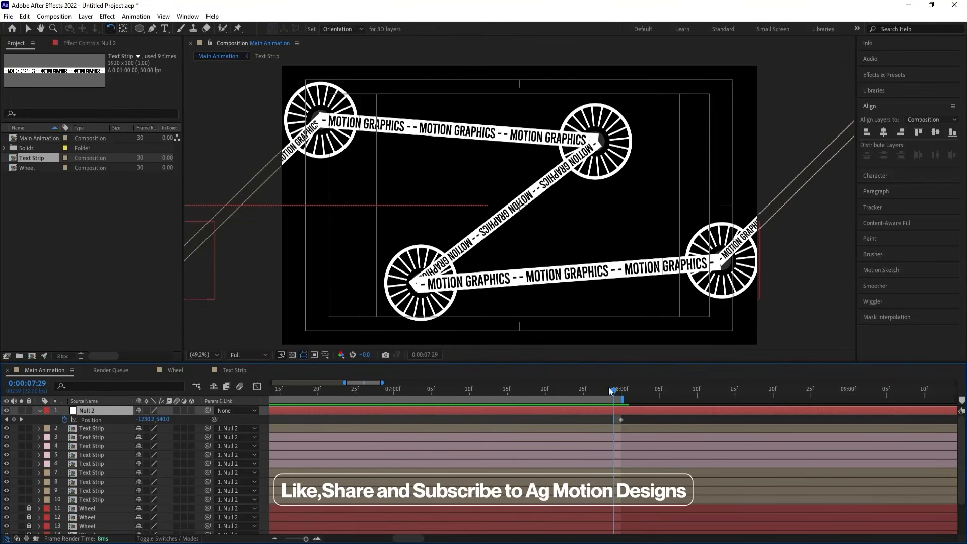
{"action": "left_click_drag", "start_coordinate": [611, 391], "coordinate": [621, 393]}
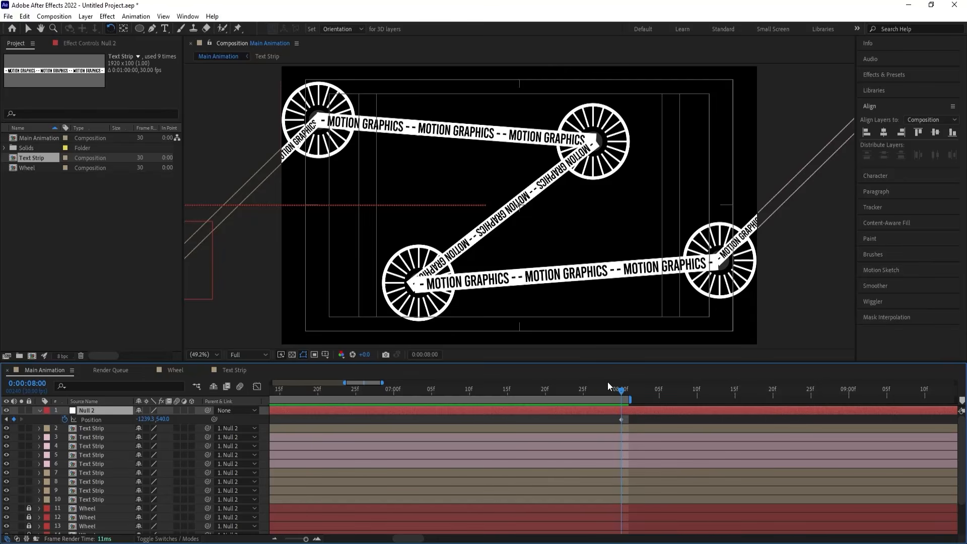
{"action": "left_click", "coordinate": [596, 387]}
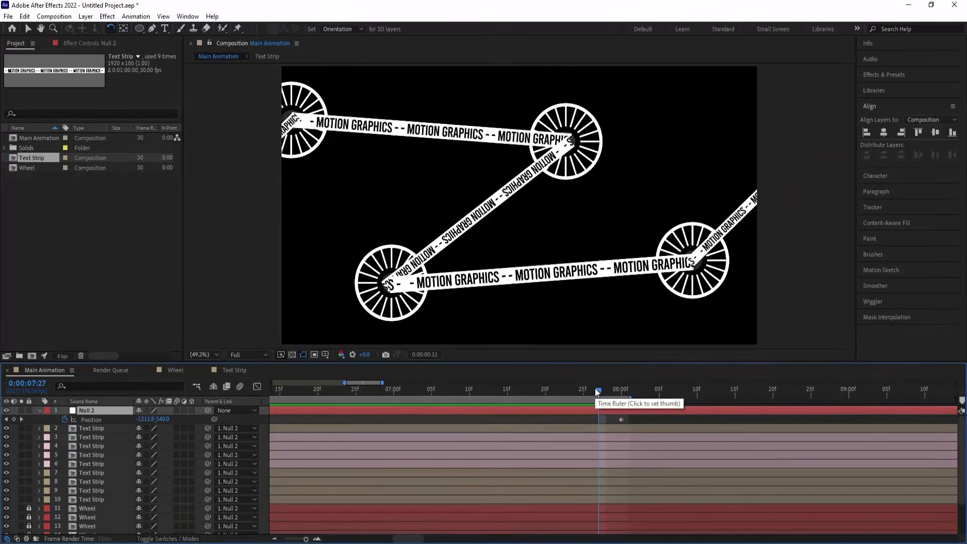
Preview the animation from the first frame, and replay the final second to check how smoothly the text strips loop.
{"action": "key", "text": "Home"}
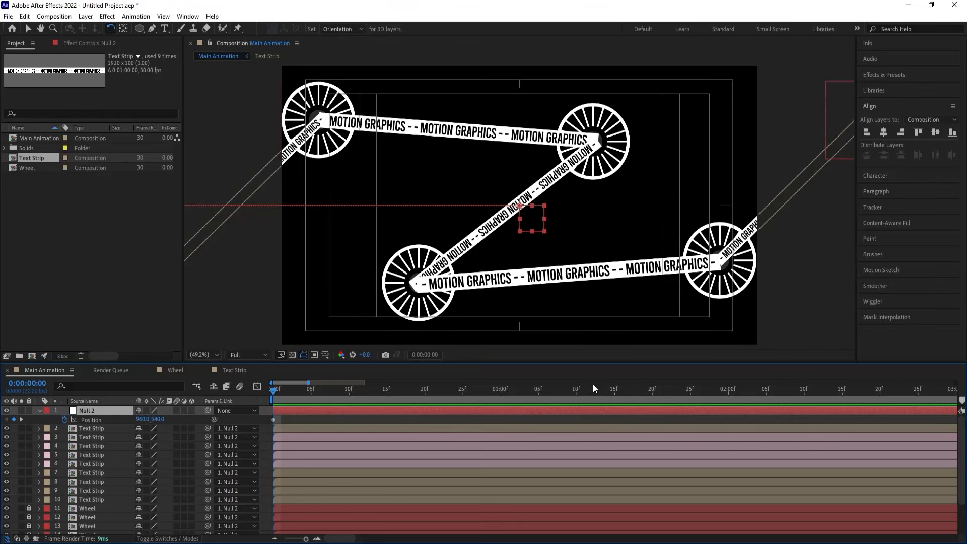
{"action": "key", "text": "minus"}
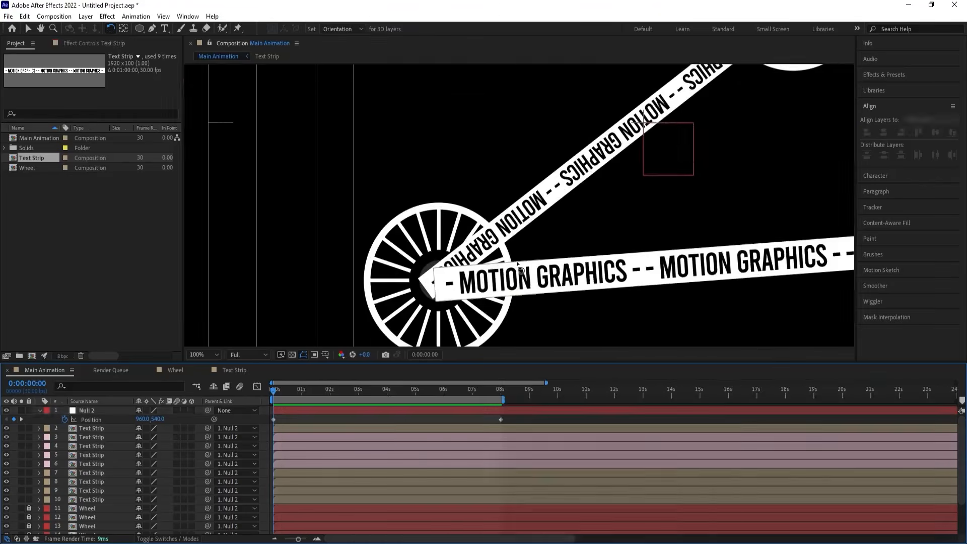
{"action": "scroll", "coordinate": [516, 263], "scroll_direction": "down", "scroll_amount": 3}
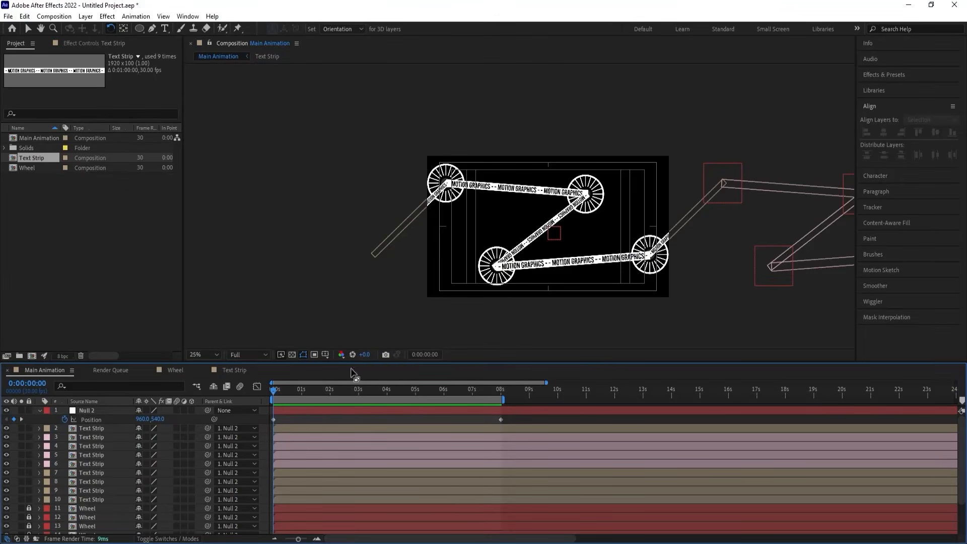
{"action": "left_click", "coordinate": [213, 355]}
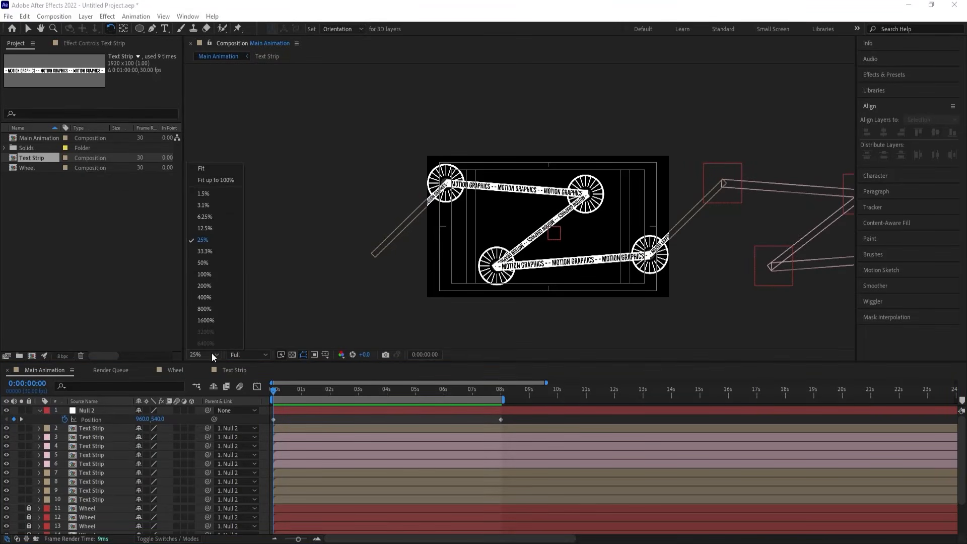
{"action": "left_click", "coordinate": [211, 180]}
{"action": "key", "text": "space"}
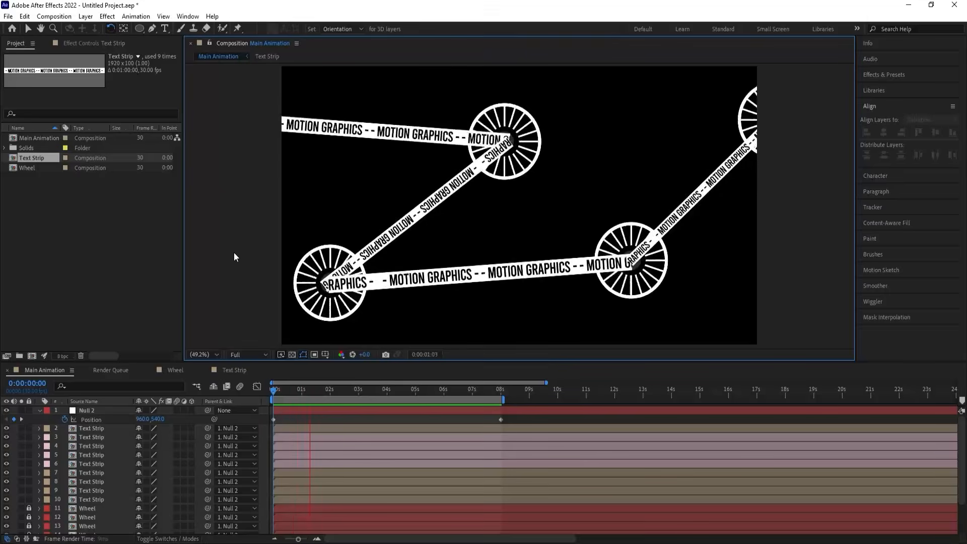
{"action": "key", "text": "space"}
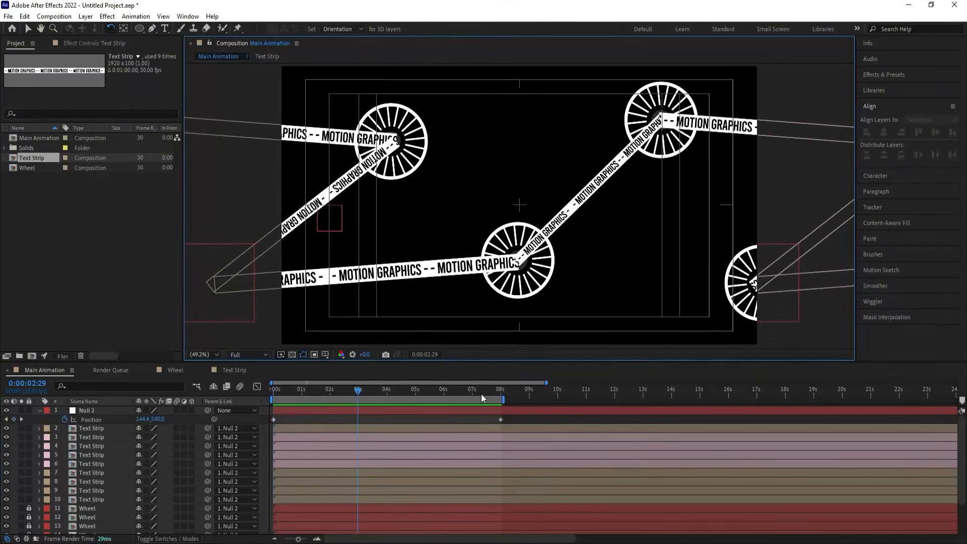
{"action": "left_click", "coordinate": [481, 394]}
{"action": "key", "text": "space"}
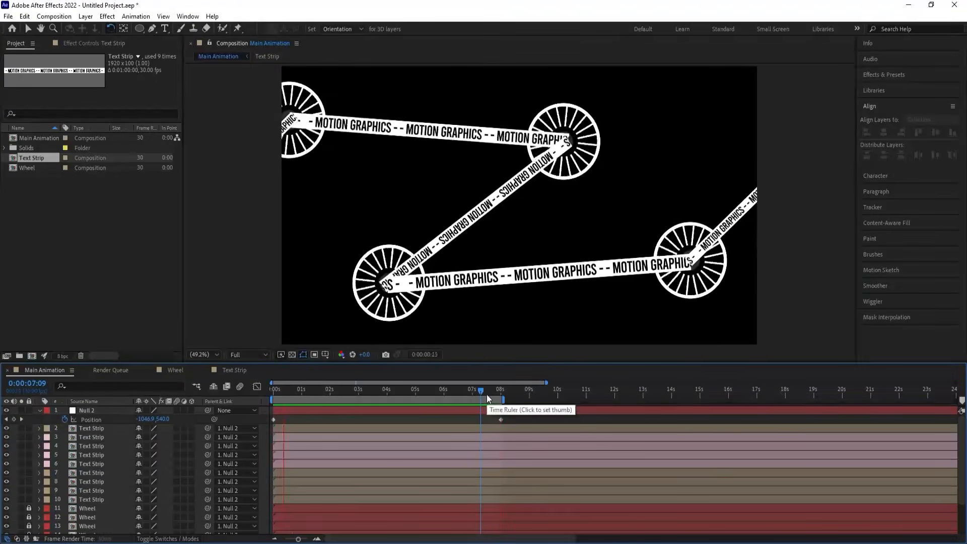
{"action": "key", "text": "space"}
{"action": "left_click", "coordinate": [487, 392]}
{"action": "key", "text": "space"}
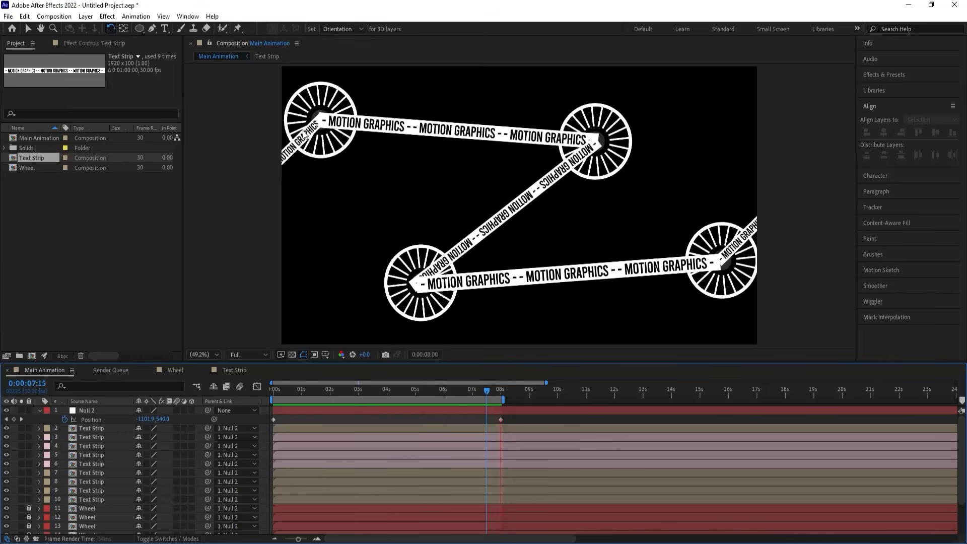
{"action": "key", "text": "space"}
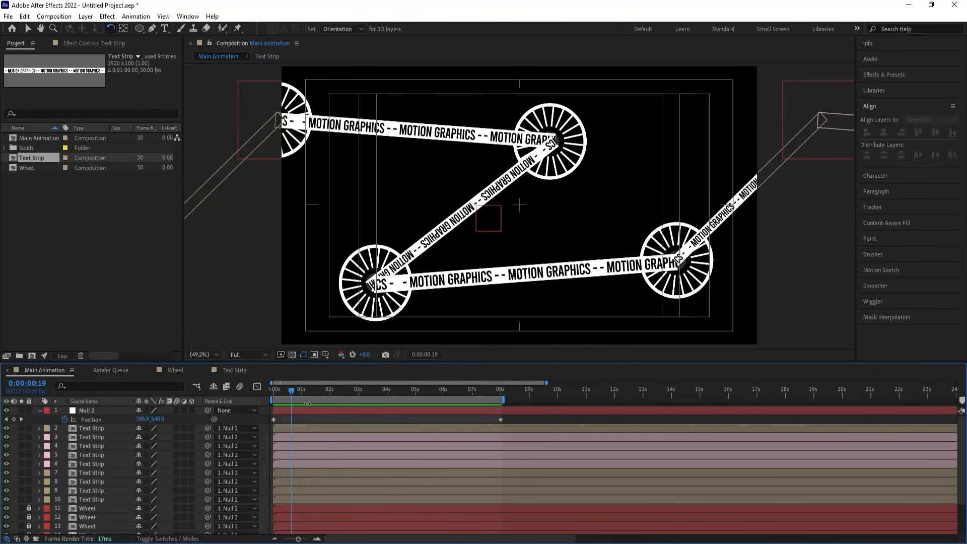
Show rulers, place a vertical guide at the lower-left strip's tip at the first frame, and compare the tip's position at 0:00:08:00.
{"action": "left_click_drag", "start_coordinate": [286, 394], "coordinate": [258, 392]}
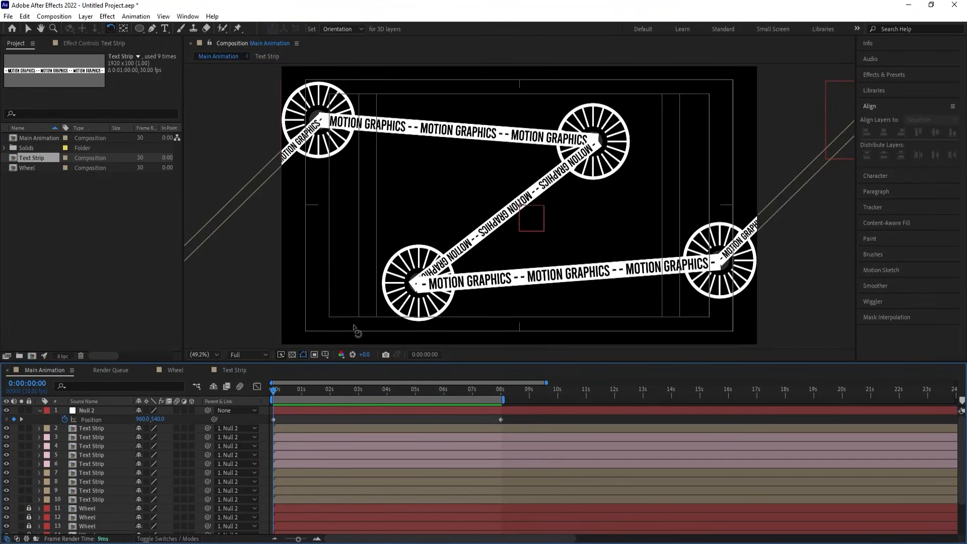
{"action": "key", "text": "ctrl+r"}
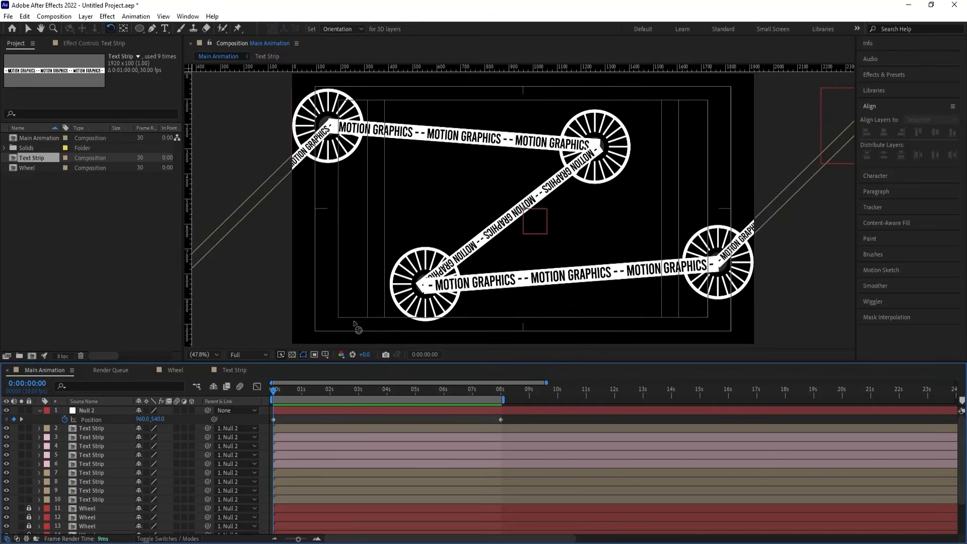
{"action": "scroll", "coordinate": [416, 300], "scroll_direction": "up", "scroll_amount": 6}
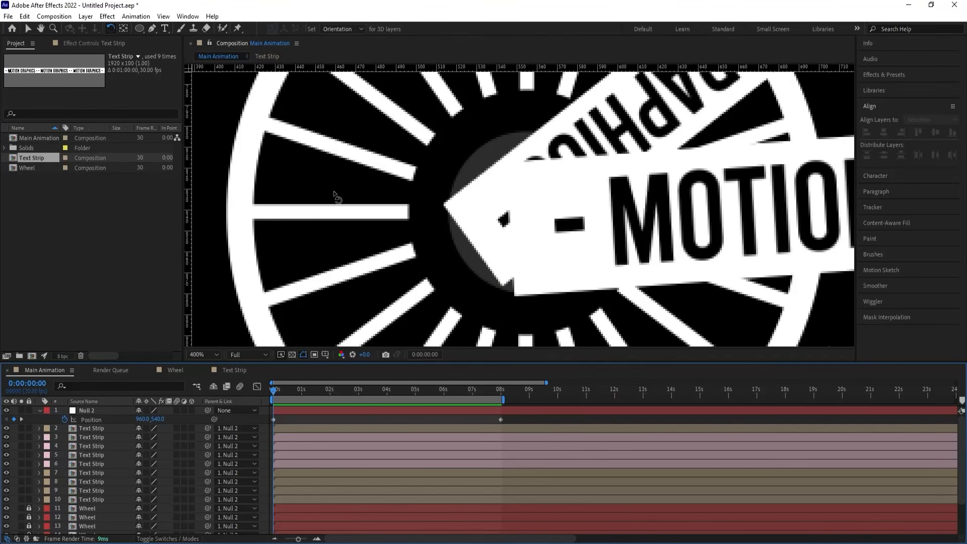
{"action": "left_click_drag", "start_coordinate": [190, 207], "coordinate": [443, 213]}
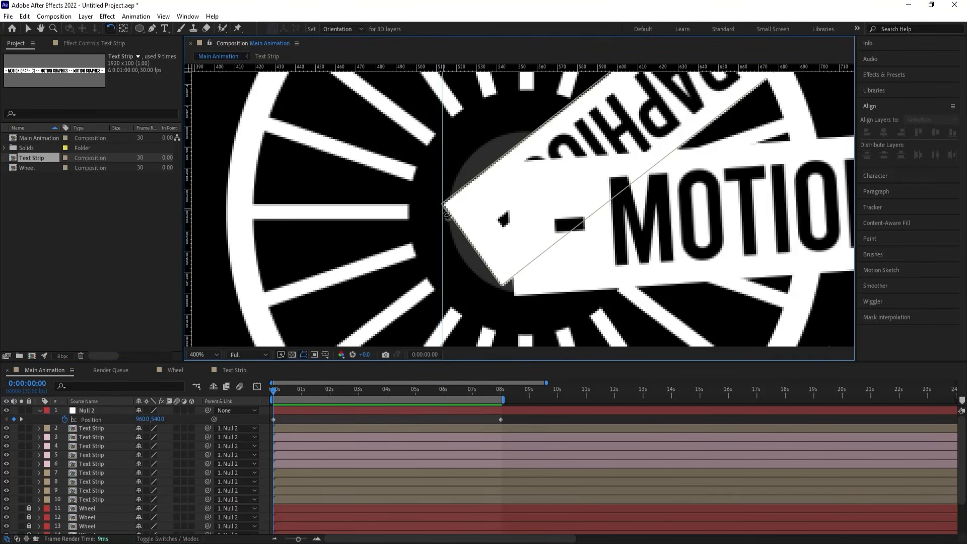
{"action": "left_click", "coordinate": [210, 355]}
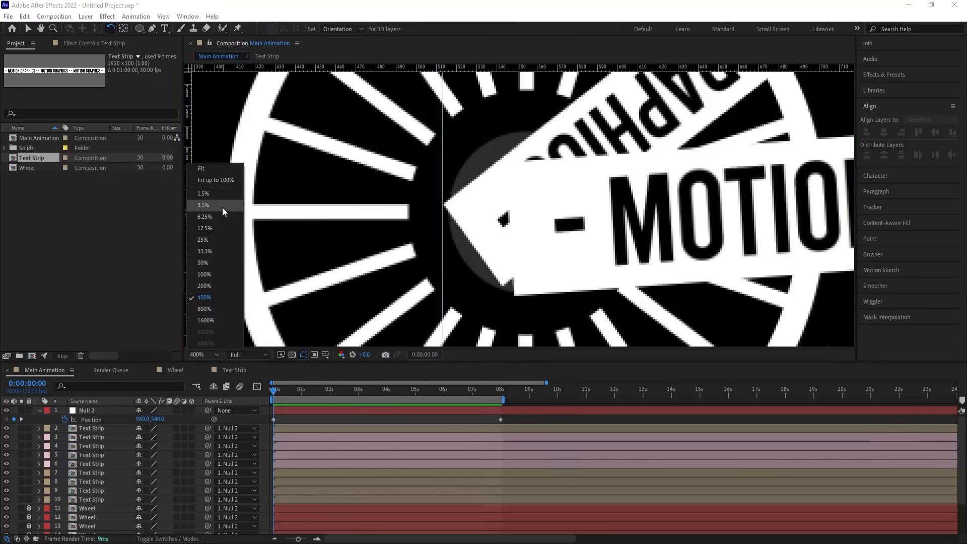
{"action": "left_click", "coordinate": [205, 170]}
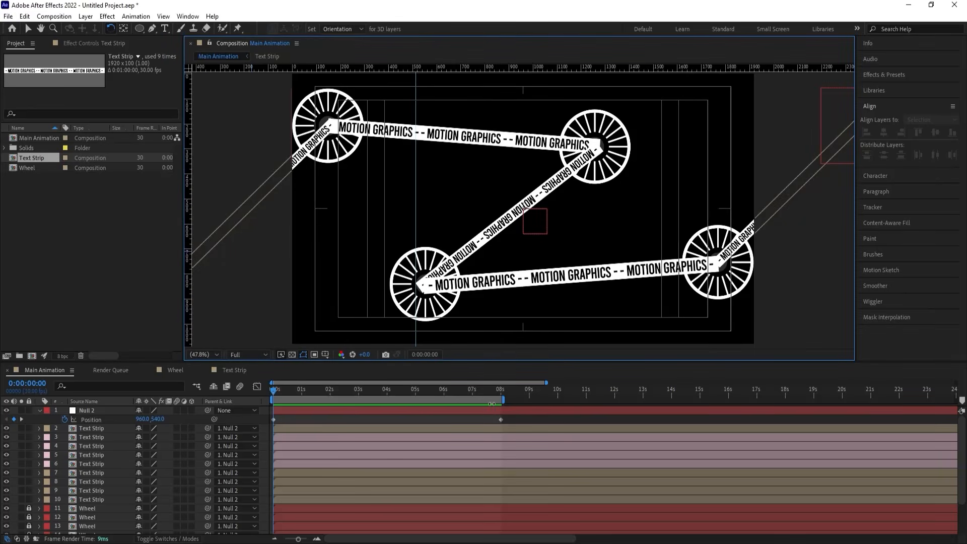
{"action": "key", "text": "k"}
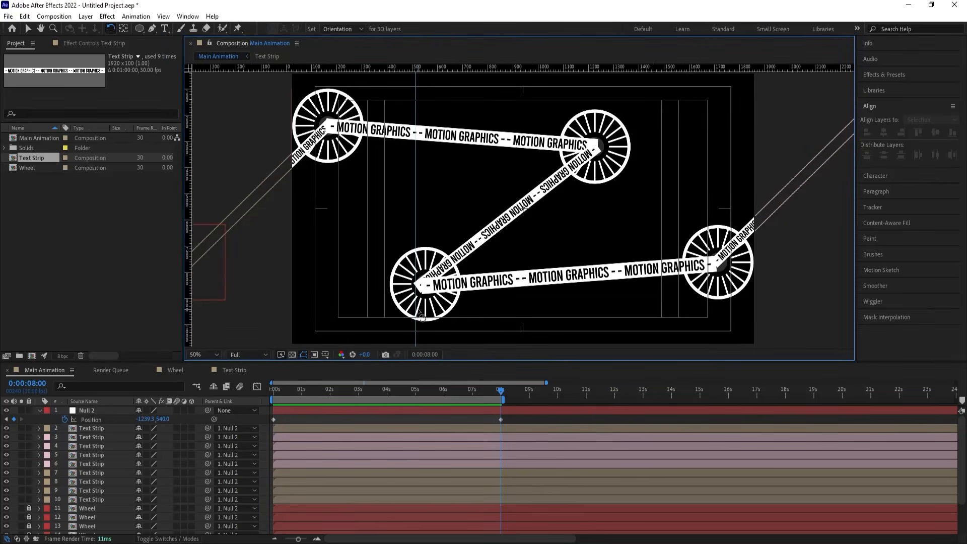
{"action": "scroll", "coordinate": [413, 305], "scroll_direction": "up", "scroll_amount": 4}
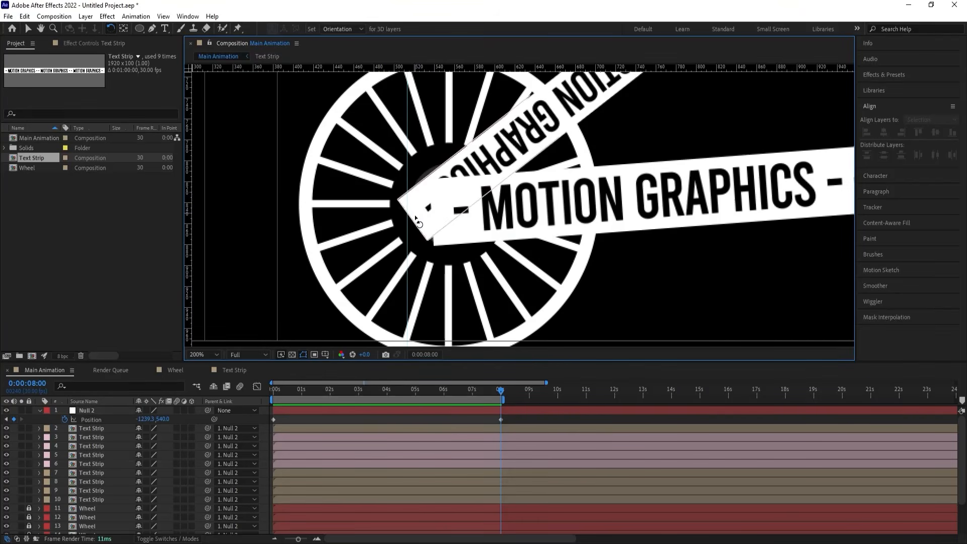
Select Text Strip layers 3 through 7 and nudge them about 10 px right so the lower-left strip's tip meets the guide.
{"action": "left_click", "coordinate": [489, 428]}
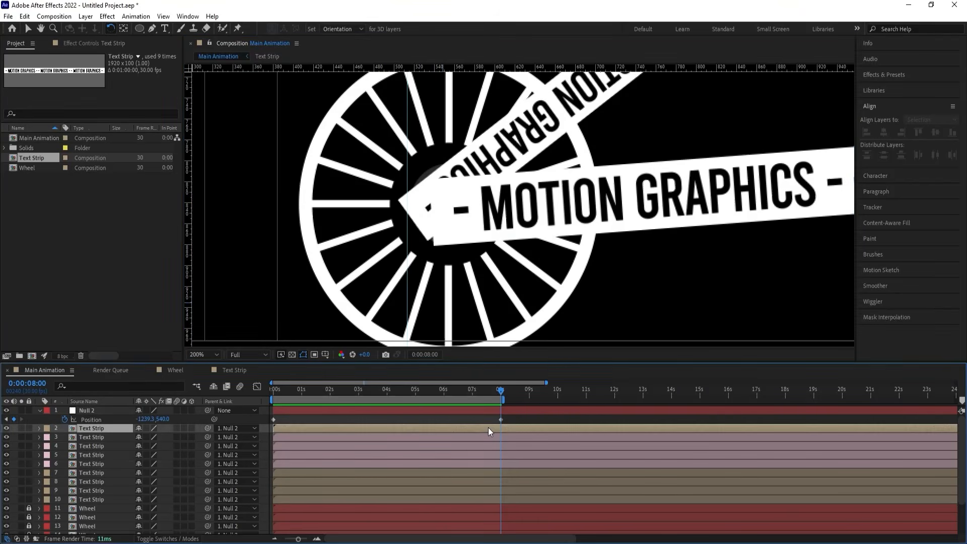
{"action": "left_click", "coordinate": [490, 462], "text": "shift"}
{"action": "scroll", "coordinate": [491, 234], "scroll_direction": "down", "scroll_amount": 4}
{"action": "scroll", "coordinate": [556, 225], "scroll_direction": "down", "scroll_amount": 2}
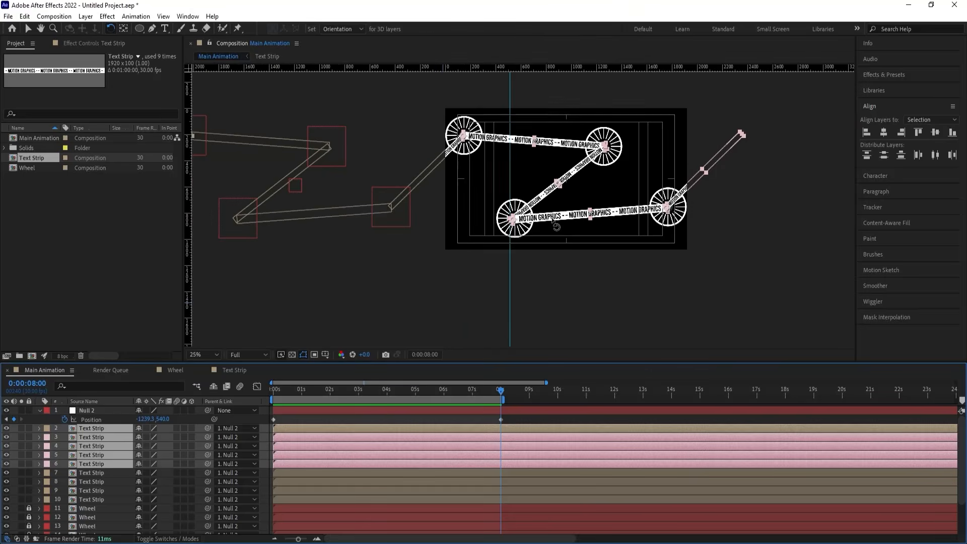
{"action": "left_click", "coordinate": [448, 160], "text": "shift"}
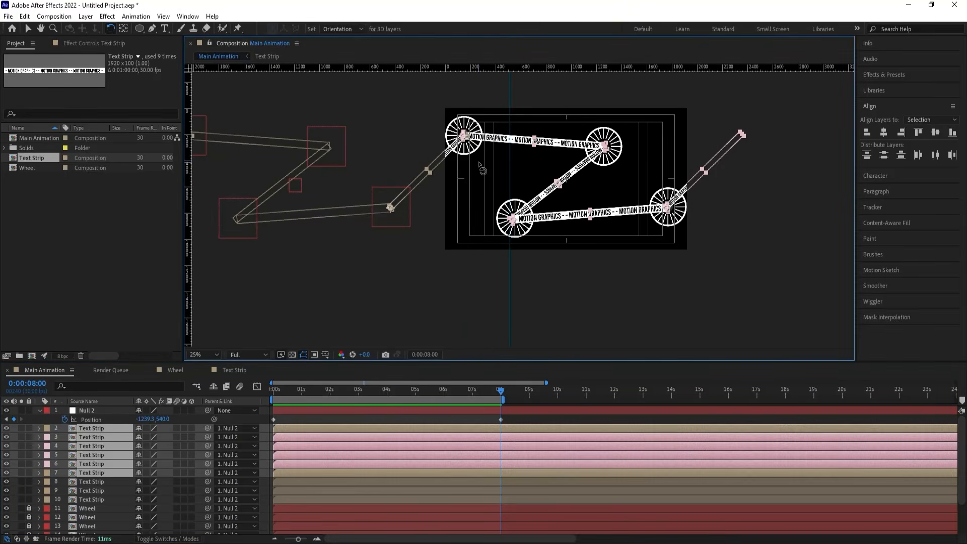
{"action": "scroll", "coordinate": [479, 164], "scroll_direction": "up", "scroll_amount": 2}
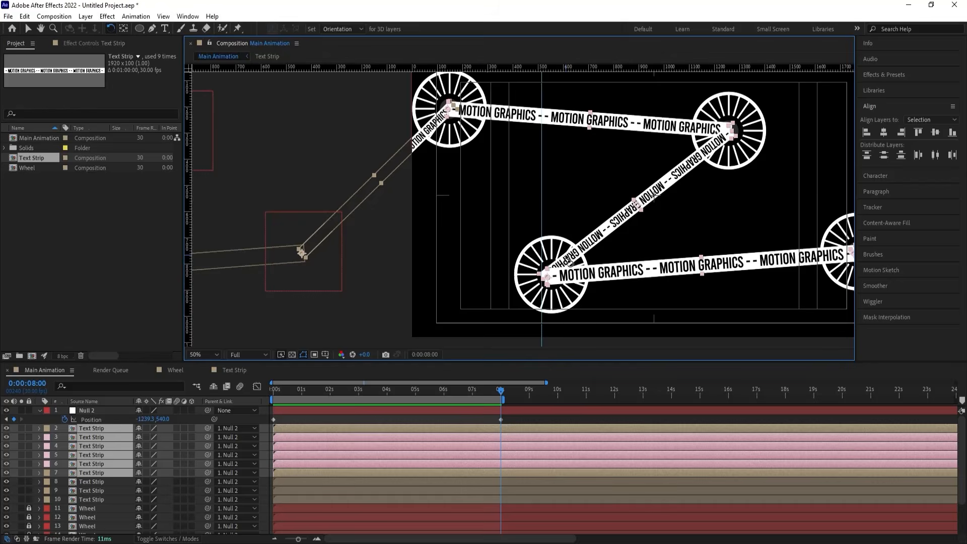
{"action": "scroll", "coordinate": [480, 265], "scroll_direction": "down", "scroll_amount": 4}
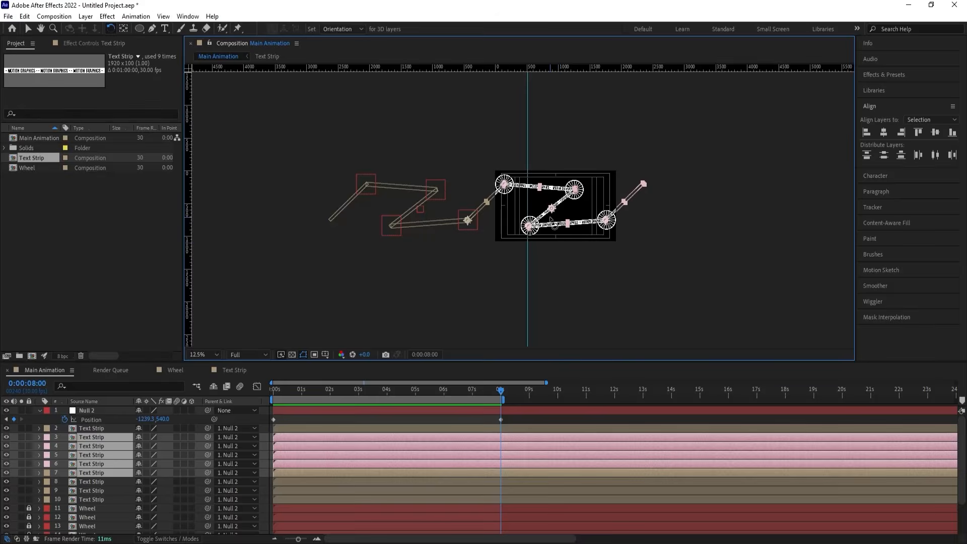
{"action": "scroll", "coordinate": [551, 220], "scroll_direction": "up", "scroll_amount": 8}
{"action": "scroll", "coordinate": [552, 223], "scroll_direction": "down", "scroll_amount": 2}
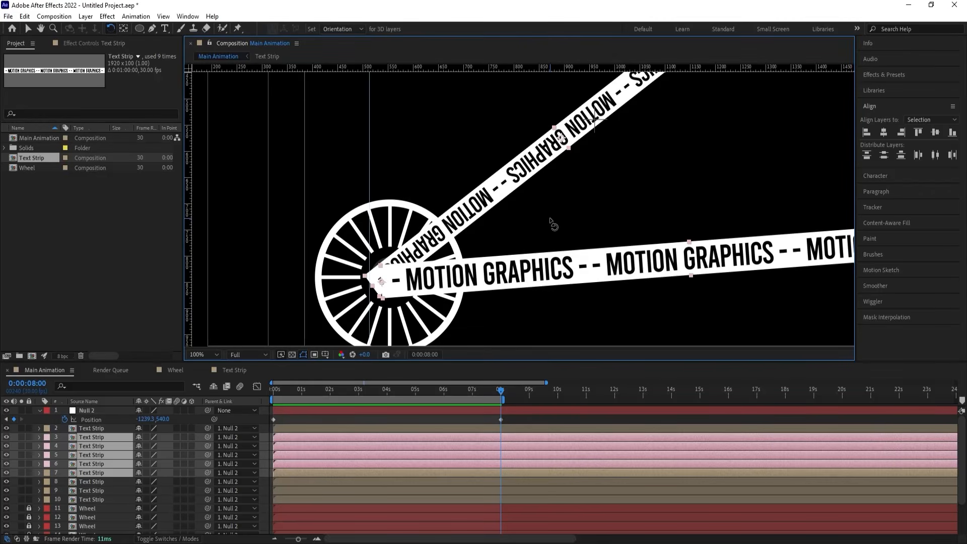
{"action": "key", "text": "Right"}
{"action": "key", "text": "Right"}
{"action": "key", "text": "Right"}
{"action": "key", "text": "Right"}
{"action": "key", "text": "Right"}
{"action": "key", "text": "Right"}
{"action": "key", "text": "Right"}
{"action": "key", "text": "Right"}
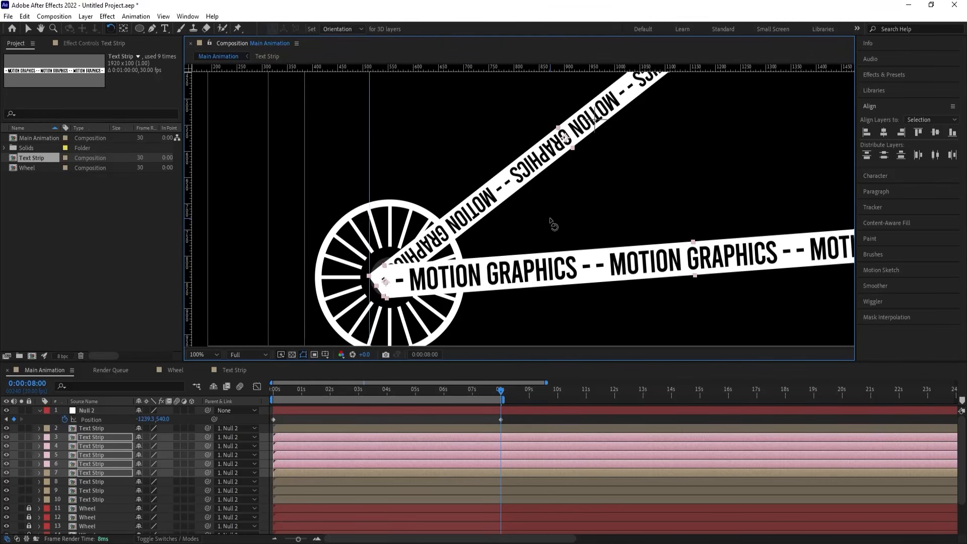
{"action": "key", "text": "Right"}
{"action": "key", "text": "Right"}
Fit the whole composition in view and preview the loop point from about 0:00:06:24.
{"action": "left_click", "coordinate": [391, 412]}
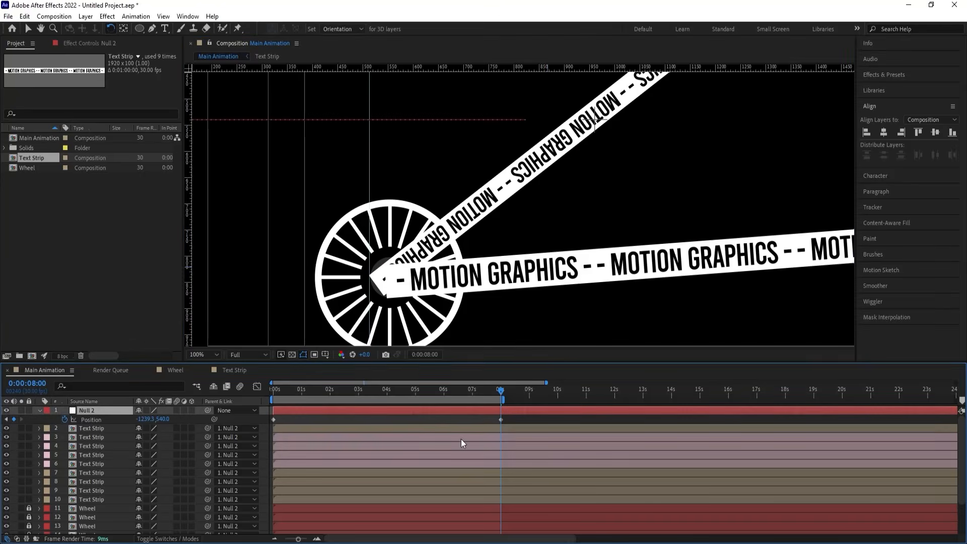
{"action": "left_click", "coordinate": [466, 388]}
{"action": "left_click", "coordinate": [219, 354]}
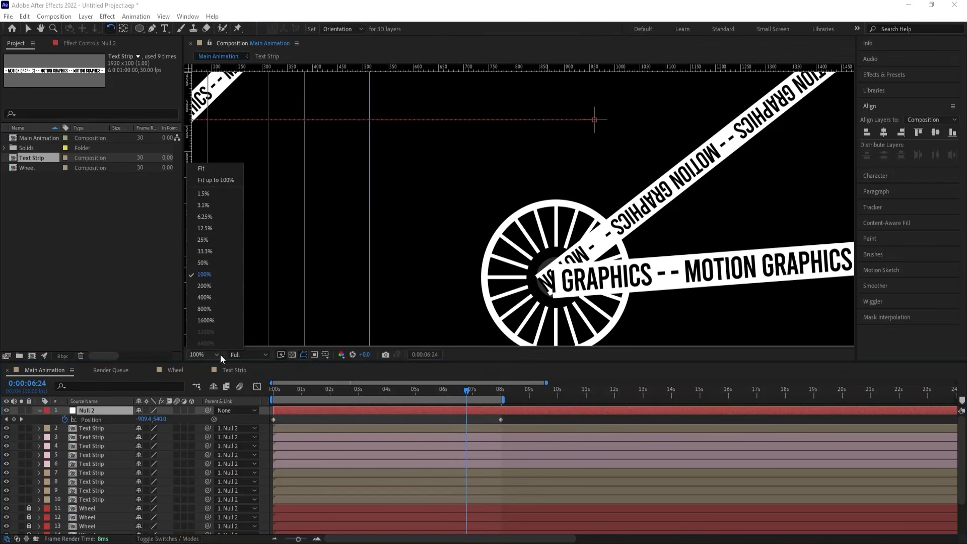
{"action": "left_click", "coordinate": [202, 168]}
{"action": "key", "text": "space"}
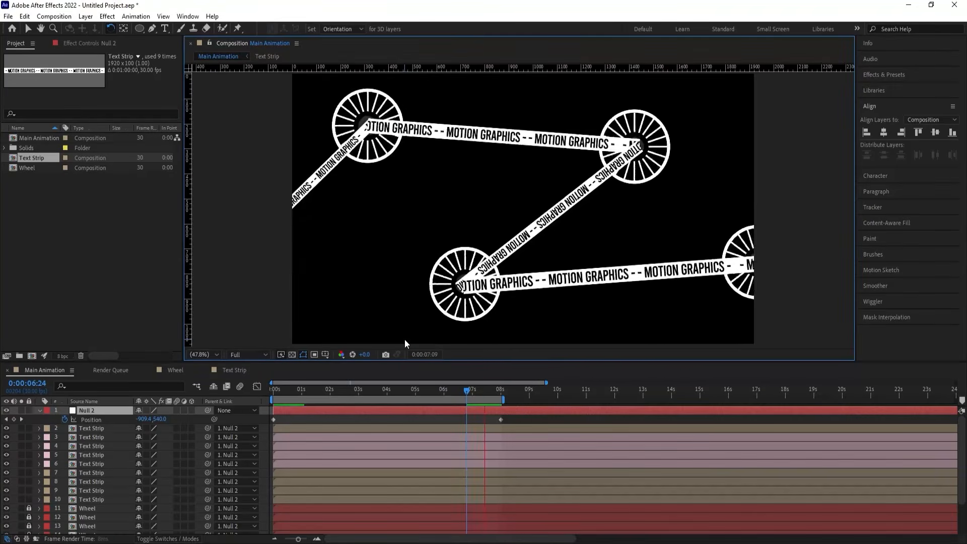
{"action": "left_click", "coordinate": [465, 389]}
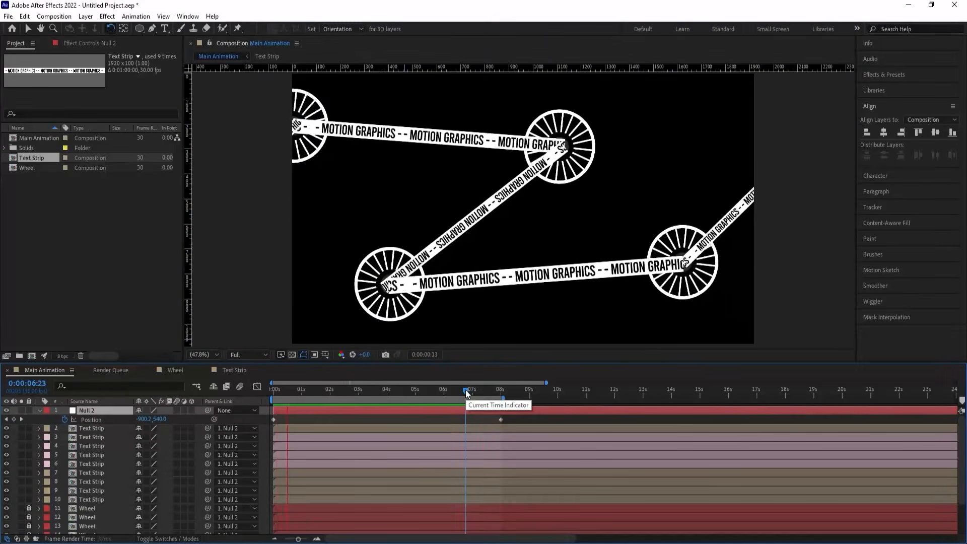
{"action": "key", "text": "space"}
Preview the animation from the first frame, and replay the loop point from 0:00:05:24.
{"action": "left_click_drag", "start_coordinate": [292, 389], "coordinate": [226, 387]}
{"action": "key", "text": "space"}
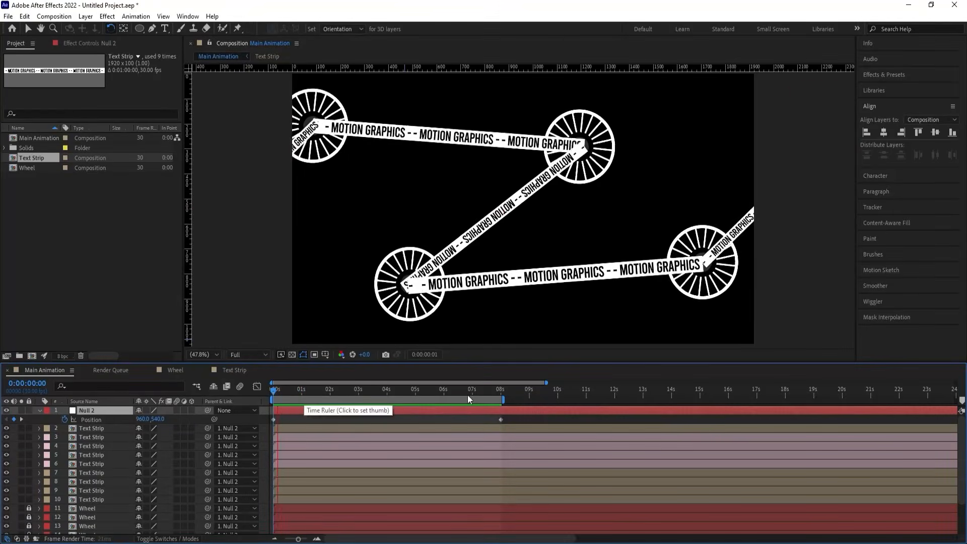
{"action": "left_click", "coordinate": [440, 390]}
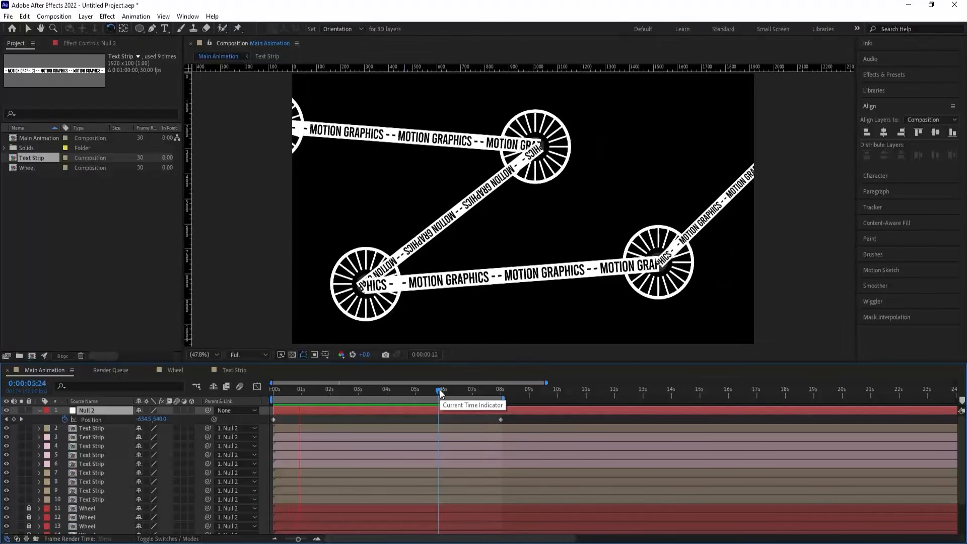
{"action": "key", "text": "space"}
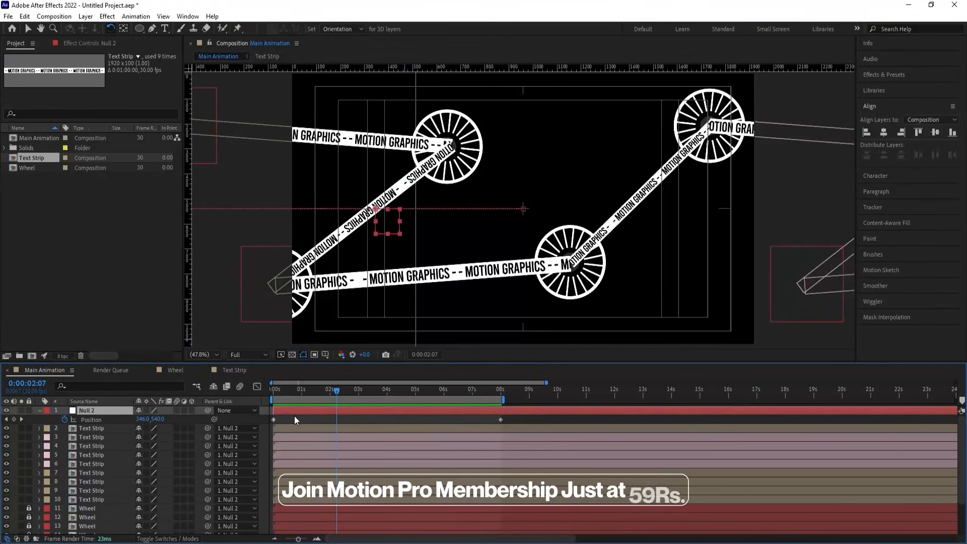
Move all nine Text Strip layers below the Wheel layers, and preview the strips passing behind the wheels.
{"action": "left_click", "coordinate": [93, 428]}
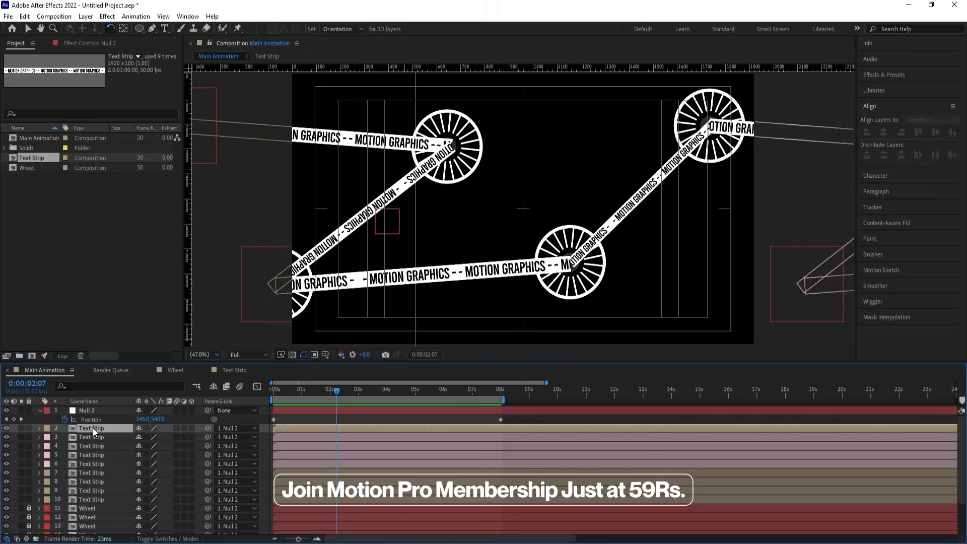
{"action": "left_click", "coordinate": [83, 498], "text": "shift"}
{"action": "scroll", "coordinate": [83, 497], "scroll_direction": "down", "scroll_amount": 2}
{"action": "left_click_drag", "start_coordinate": [89, 455], "coordinate": [98, 536]}
{"action": "key", "text": "space"}
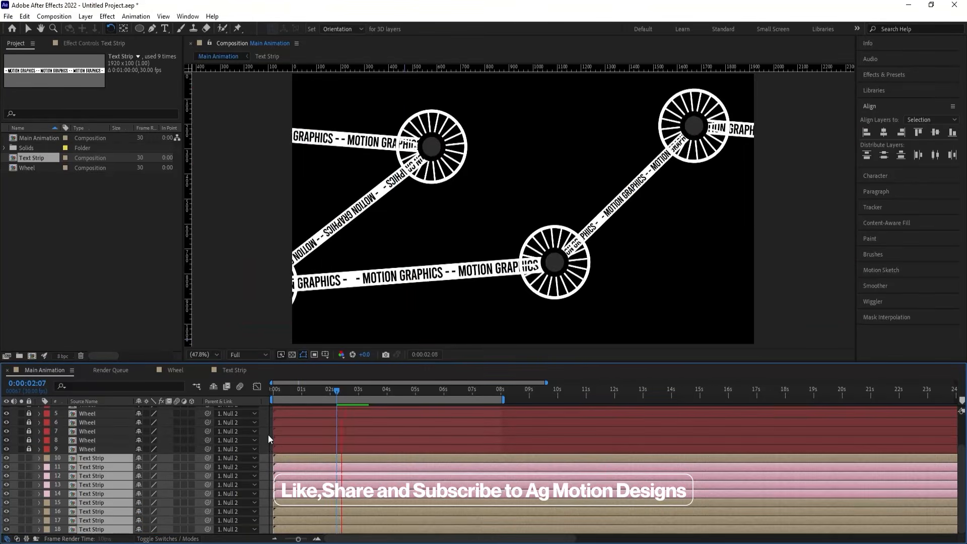
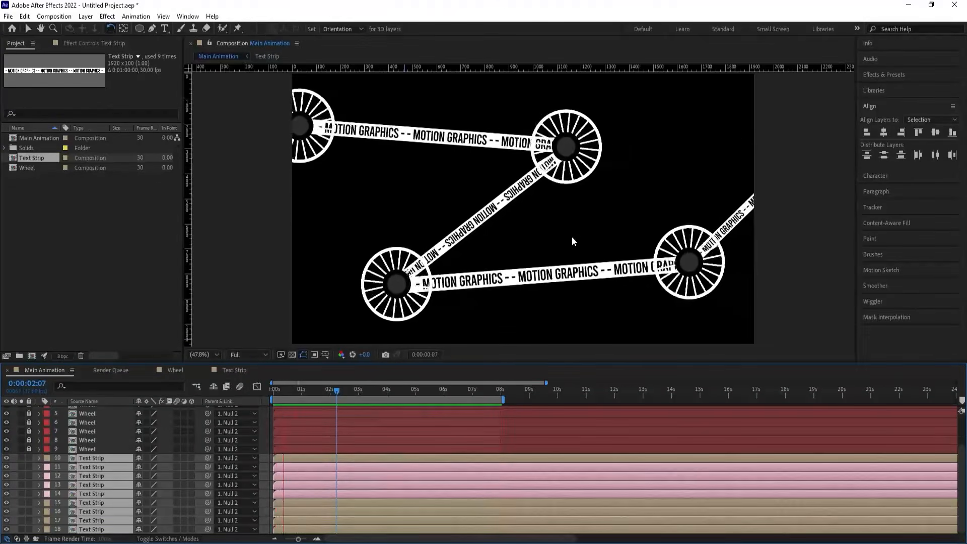
{"action": "key", "text": "space"}
Unlock the Wheel layers and collapse Null 2's Position property in the Main Animation layer stack.
{"action": "left_click", "coordinate": [266, 418]}
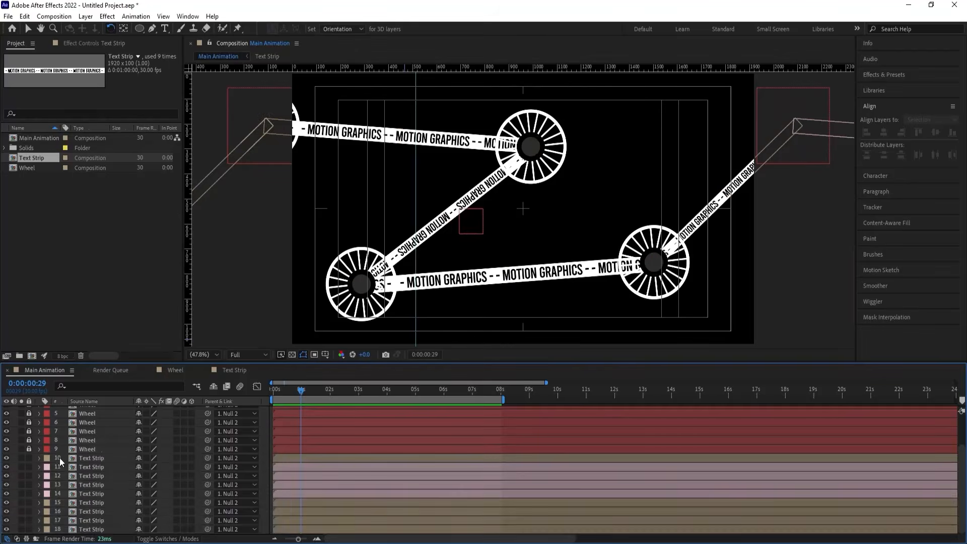
{"action": "scroll", "coordinate": [45, 452], "scroll_direction": "up", "scroll_amount": 2}
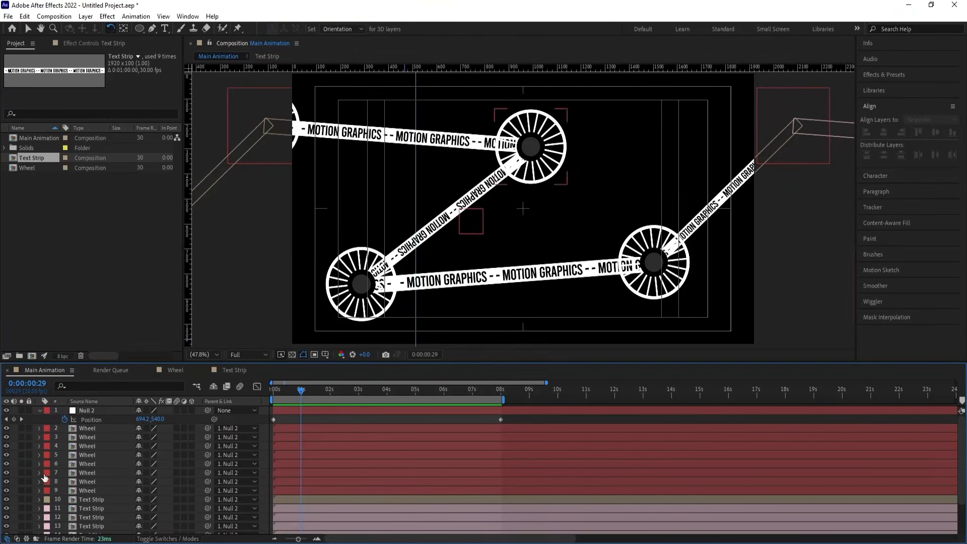
{"action": "scroll", "coordinate": [77, 473], "scroll_direction": "down", "scroll_amount": 2}
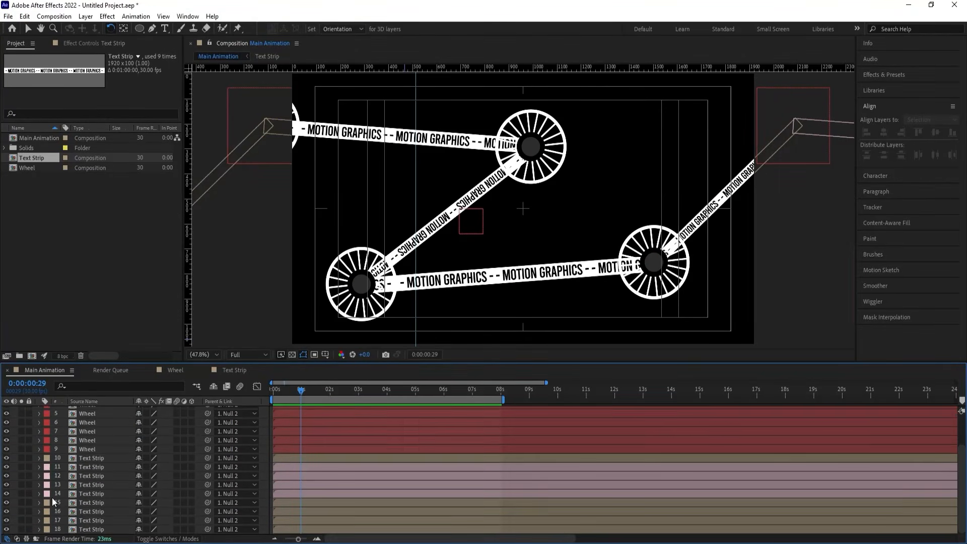
{"action": "scroll", "coordinate": [56, 491], "scroll_direction": "up", "scroll_amount": 2}
{"action": "scroll", "coordinate": [80, 446], "scroll_direction": "down", "scroll_amount": 2}
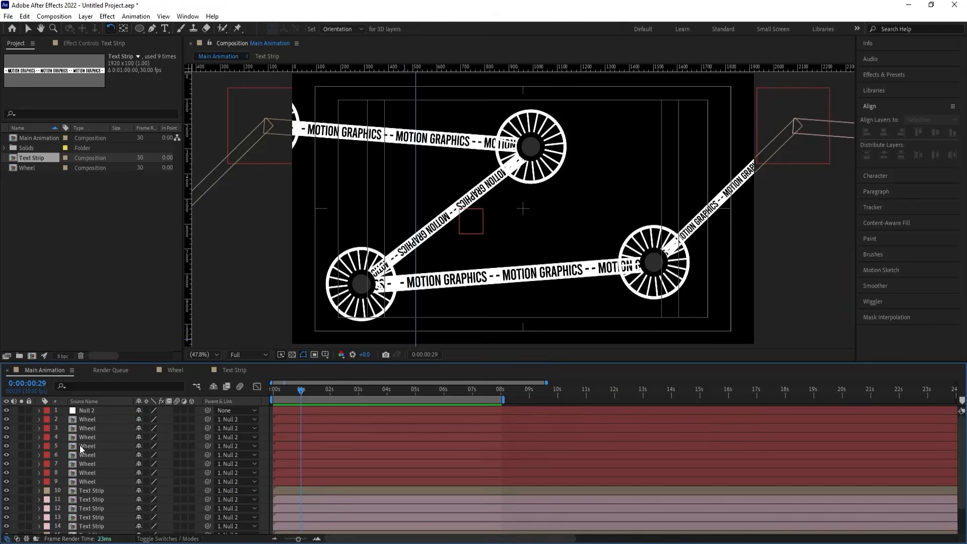
Apply the Tint effect to Text Strip layer 18, the upper belt strip, and map white to bright green.
{"action": "left_click", "coordinate": [90, 529]}
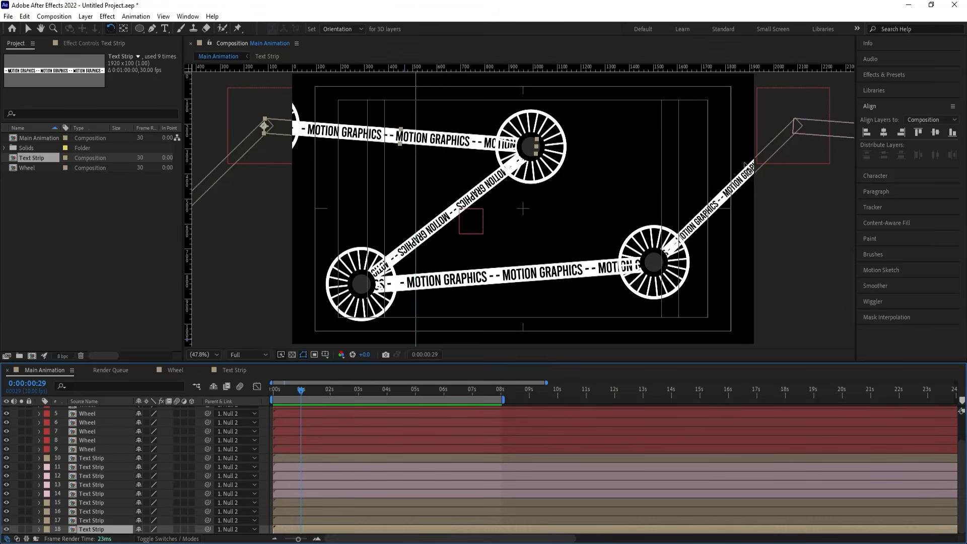
{"action": "left_click", "coordinate": [881, 76]}
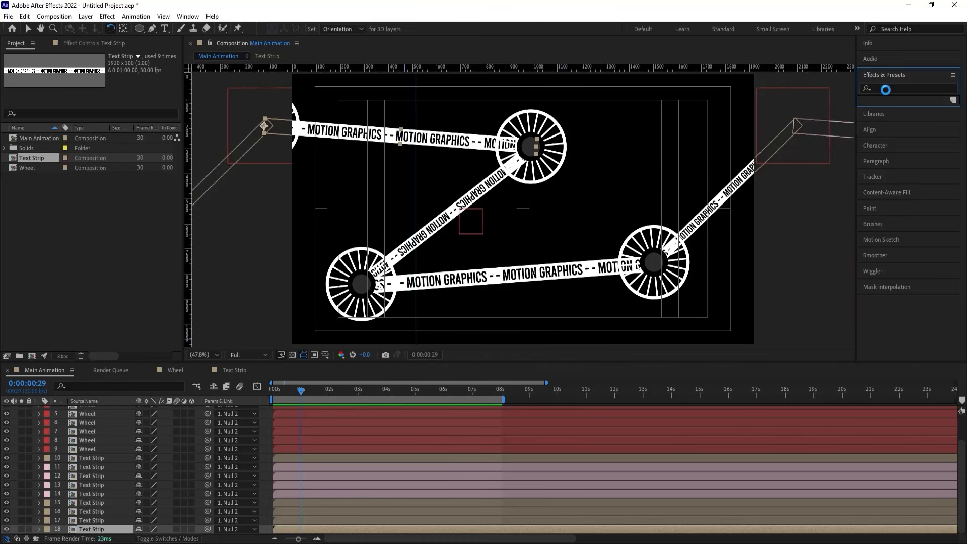
{"action": "left_click", "coordinate": [886, 90]}
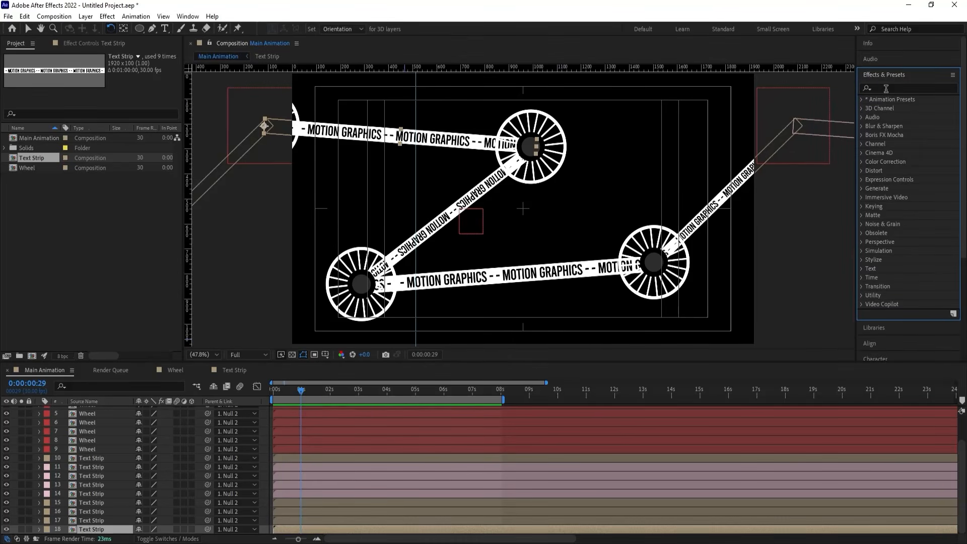
{"action": "type", "text": "tint"}
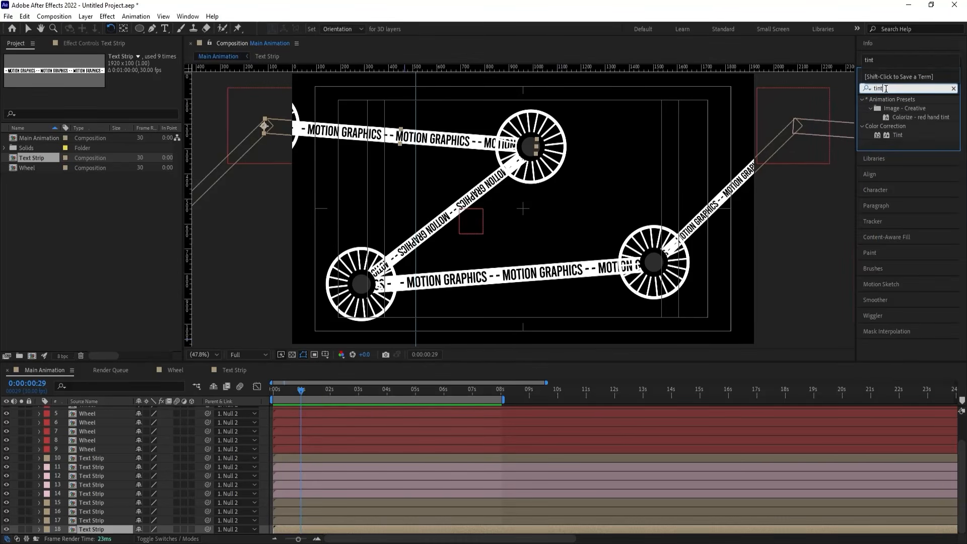
{"action": "double_click", "coordinate": [894, 135]}
{"action": "key", "text": "v"}
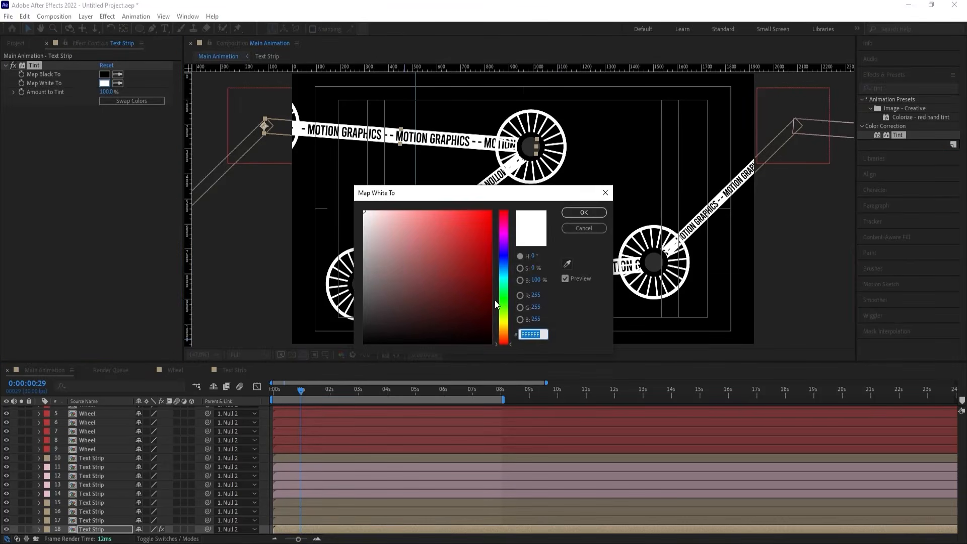
{"action": "left_click", "coordinate": [502, 301]}
{"action": "key", "text": "Return"}
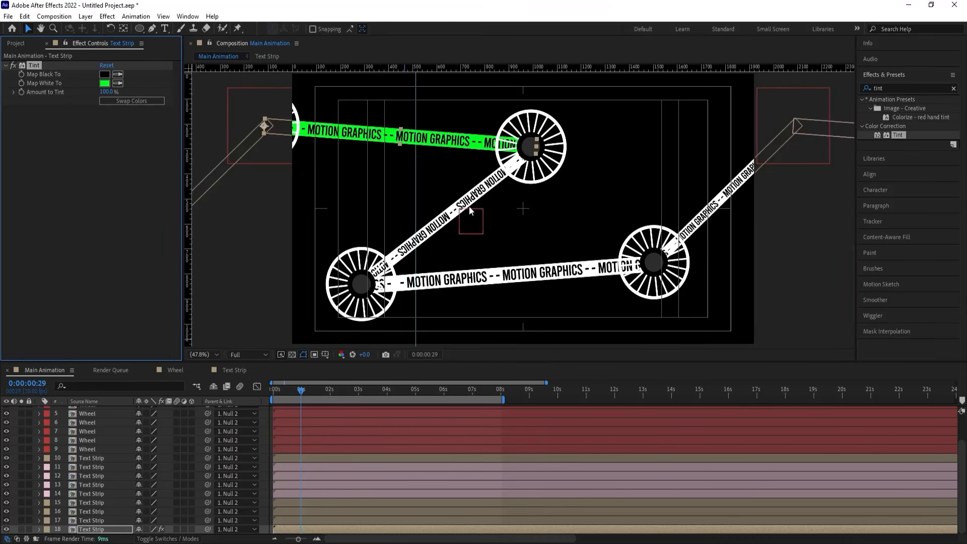
Apply the same green Tint to diagonal Text Strip layer 17, swap its colors, and play ahead to 0:00:01:23.
{"action": "left_click", "coordinate": [483, 195]}
{"action": "key", "text": "ctrl+alt+shift+e"}
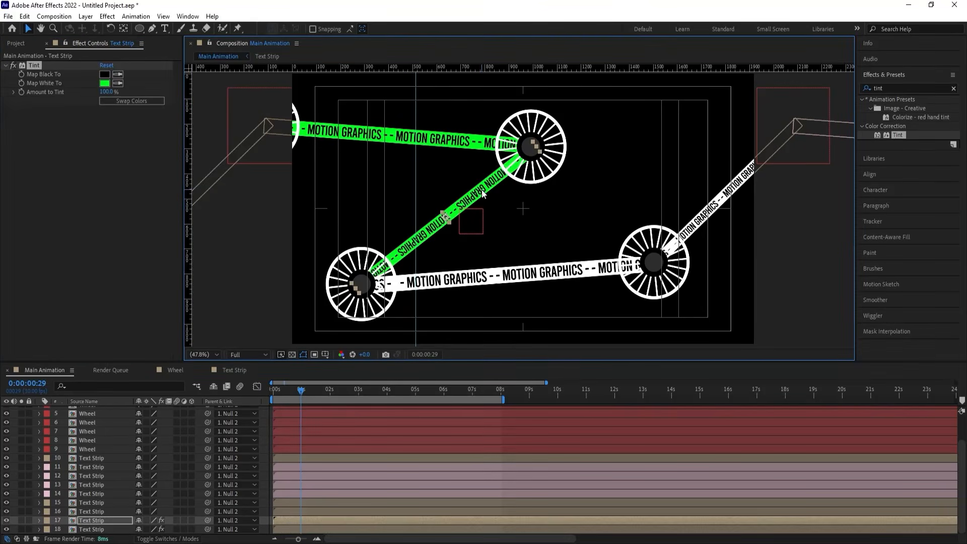
{"action": "left_click", "coordinate": [114, 102]}
{"action": "key", "text": "space"}
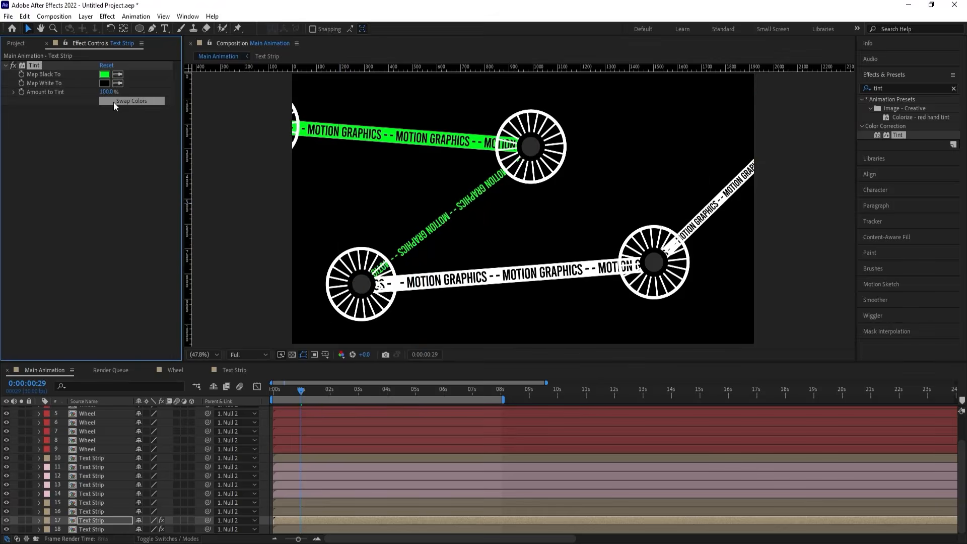
{"action": "key", "text": "space"}
Apply the same green Tint to Text Strip layer 16, the lower belt strip, and play ahead to 0:00:02:09.
{"action": "left_click", "coordinate": [449, 278]}
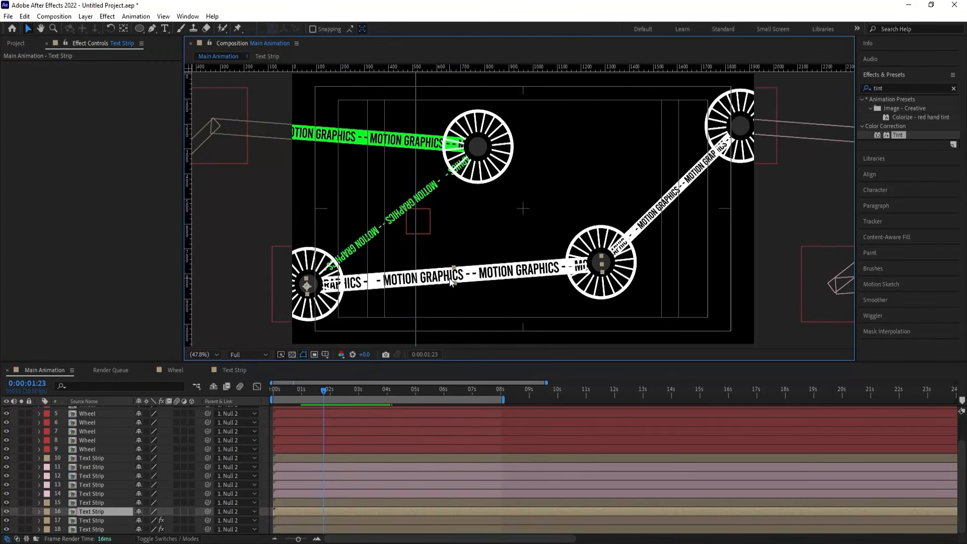
{"action": "key", "text": "ctrl+alt+shift+e"}
{"action": "key", "text": "space"}
{"action": "key", "text": "space"}
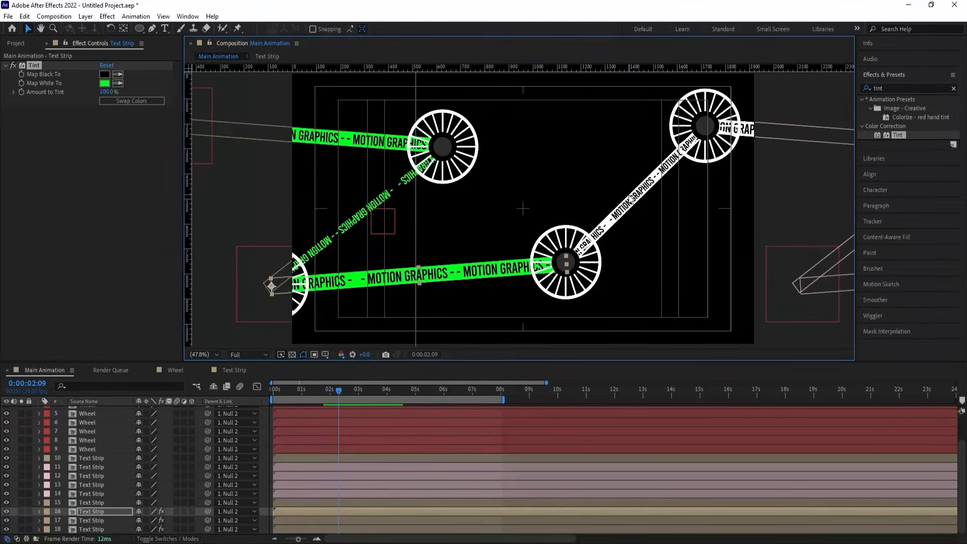
Apply the green Tint to diagonal Text Strip layer 15, swap its colors for green text on black, and play the animation.
{"action": "left_click", "coordinate": [632, 200]}
{"action": "key", "text": "ctrl+alt+shift+e"}
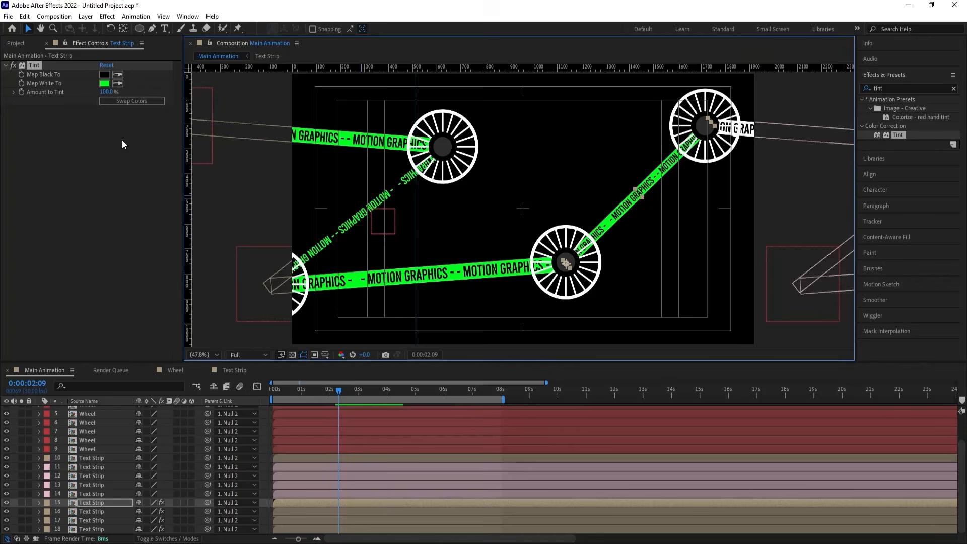
{"action": "left_click", "coordinate": [122, 102]}
{"action": "key", "text": "space"}
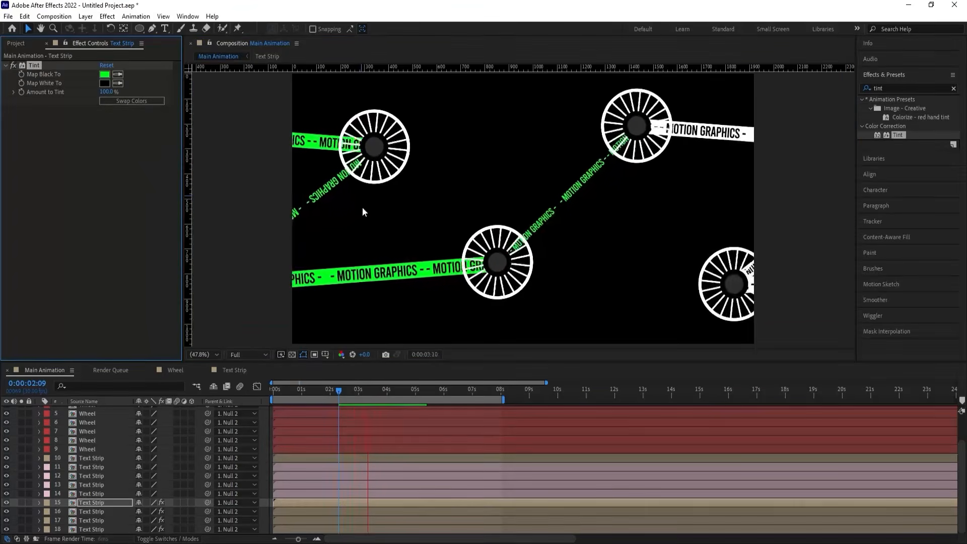
Apply the same green Tint to Text Strip layer 14, the upper strip entering the frame, and continue the preview.
{"action": "left_click", "coordinate": [691, 140]}
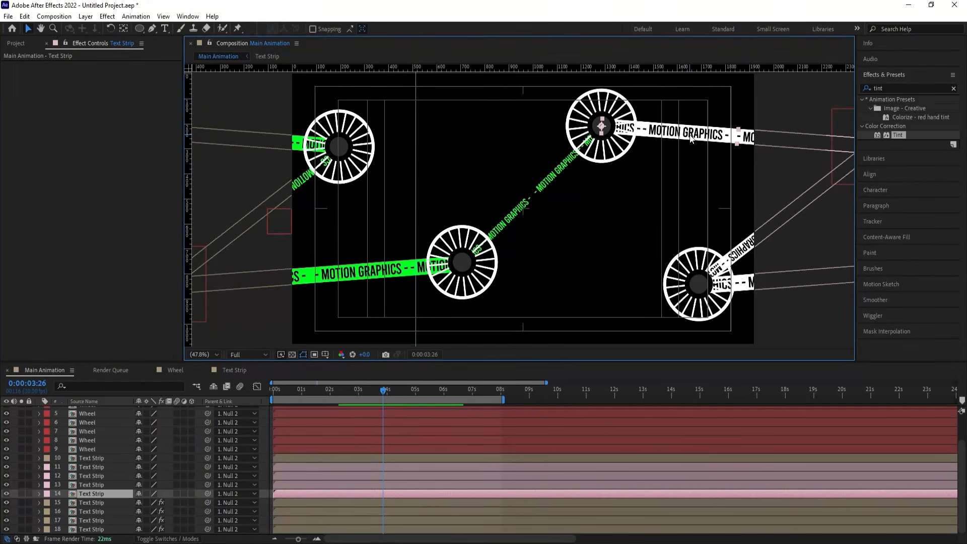
{"action": "key", "text": "ctrl+alt+shift+e"}
{"action": "key", "text": "space"}
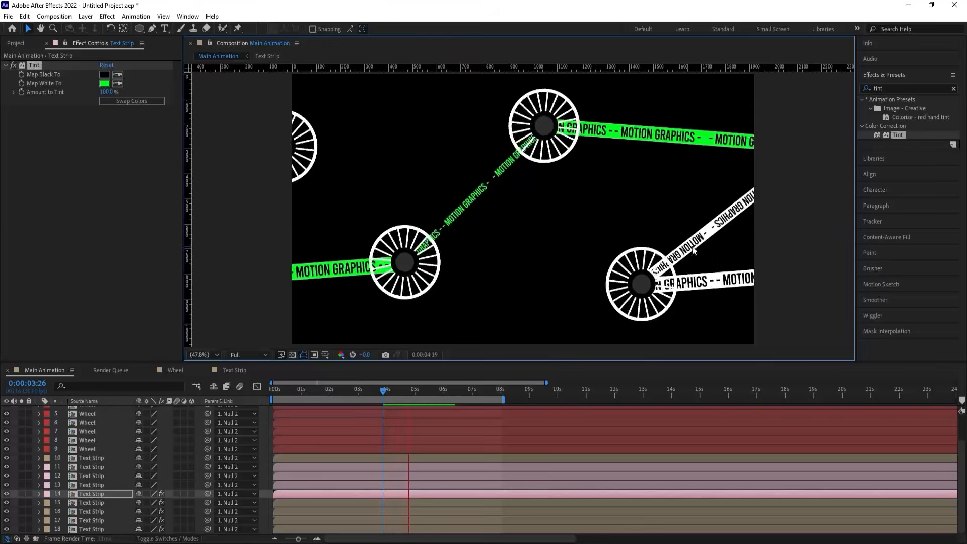
Apply the same green Tint to diagonal Text Strip layer 13, swap its colors, and play the animation.
{"action": "left_click", "coordinate": [695, 224]}
{"action": "key", "text": "ctrl+alt+shift+e"}
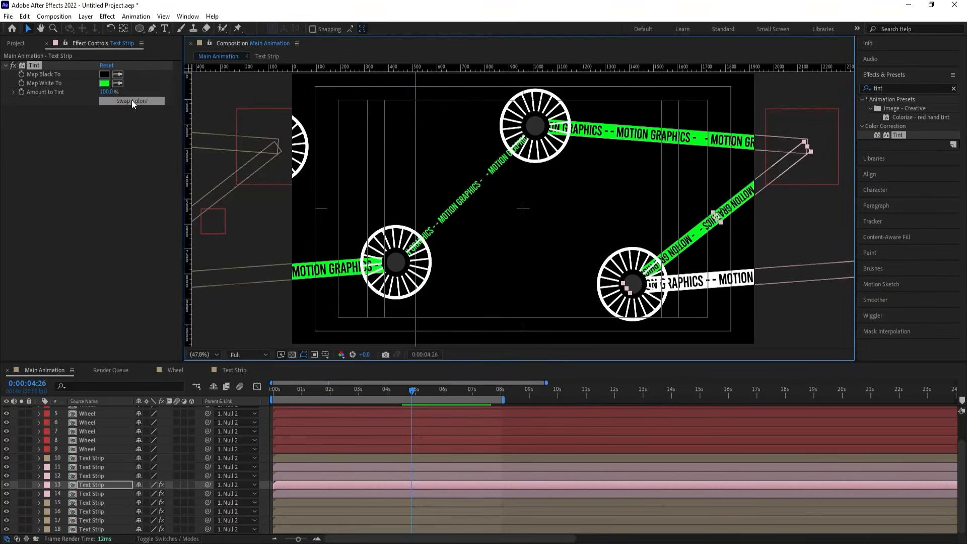
{"action": "left_click", "coordinate": [132, 99]}
{"action": "key", "text": "space"}
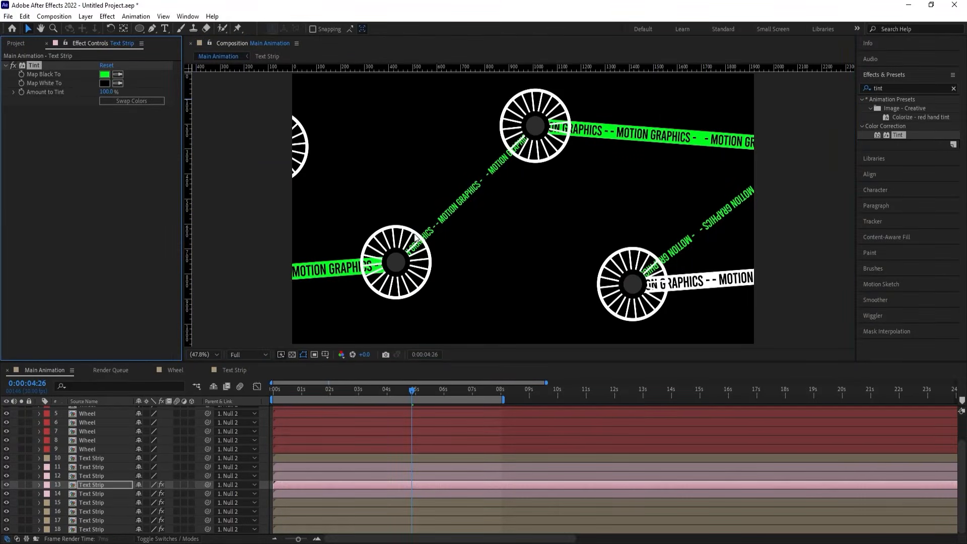
Apply the green Tint to Text Strip layer 12, the lower belt strip, and continue the preview.
{"action": "left_click", "coordinate": [701, 282]}
{"action": "key", "text": "ctrl+alt+shift+e"}
{"action": "key", "text": "space"}
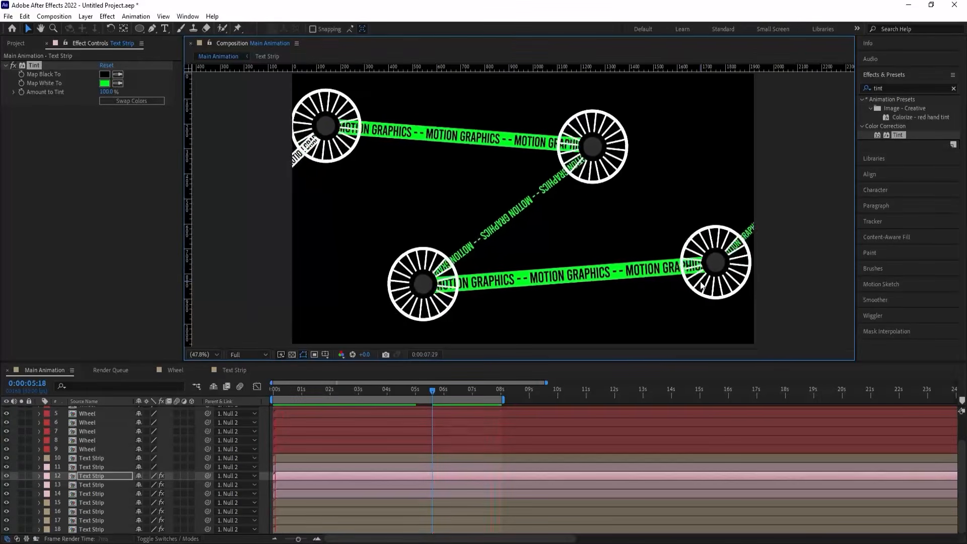
Near 8 seconds, apply the green Tint to diagonal Text Strip layer 11, swap its colors, and preview the animation.
{"action": "key", "text": "space"}
{"action": "left_click", "coordinate": [503, 393]}
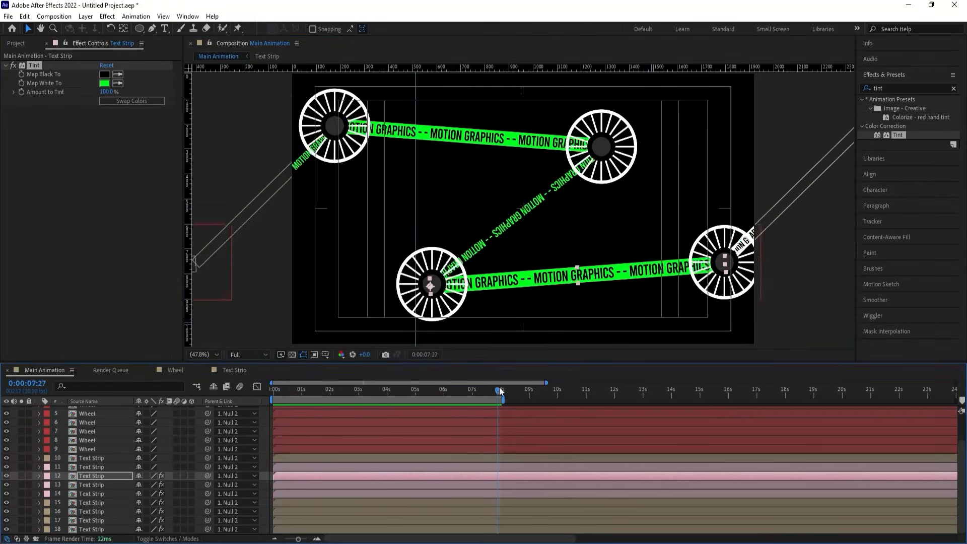
{"action": "left_click", "coordinate": [787, 201]}
{"action": "key", "text": "ctrl+v"}
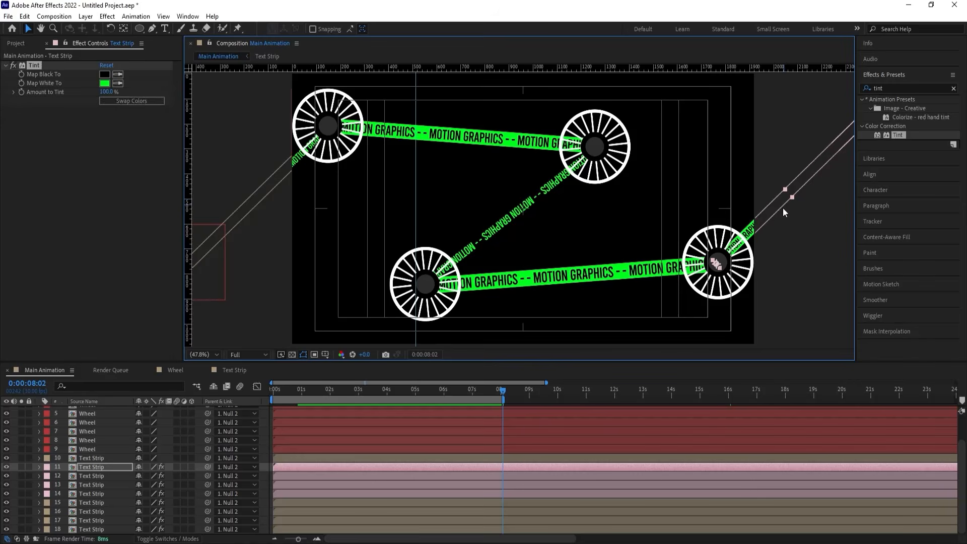
{"action": "left_click", "coordinate": [141, 101]}
{"action": "key", "text": "space"}
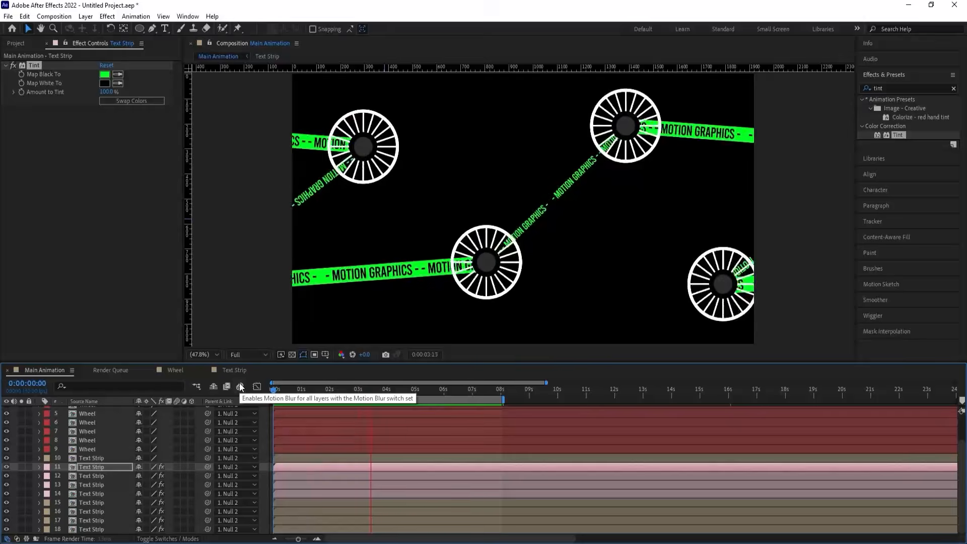
{"action": "key", "text": "space"}
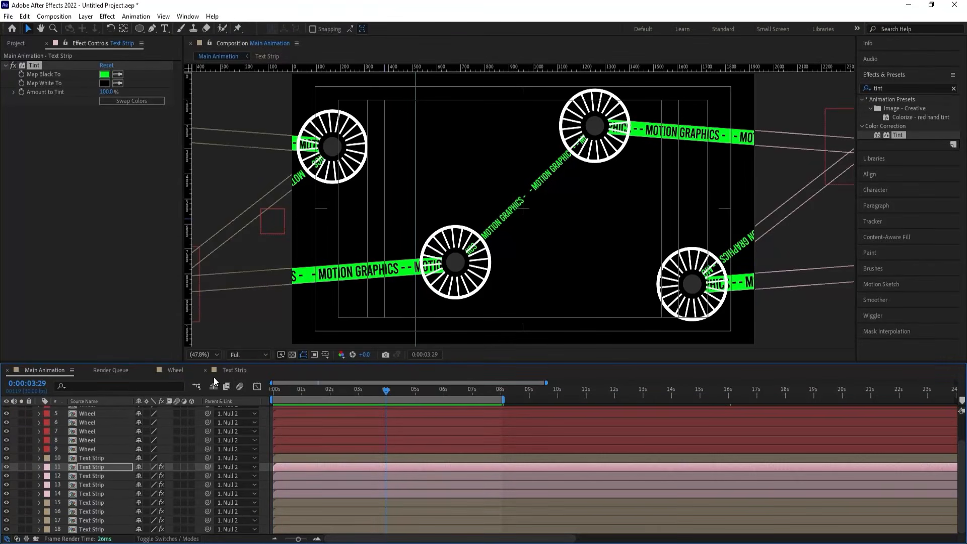
Copy the green hex value from the Map Black To color of Text Strip layer 11's Tint.
{"action": "left_click", "coordinate": [173, 371]}
{"action": "left_click", "coordinate": [56, 370]}
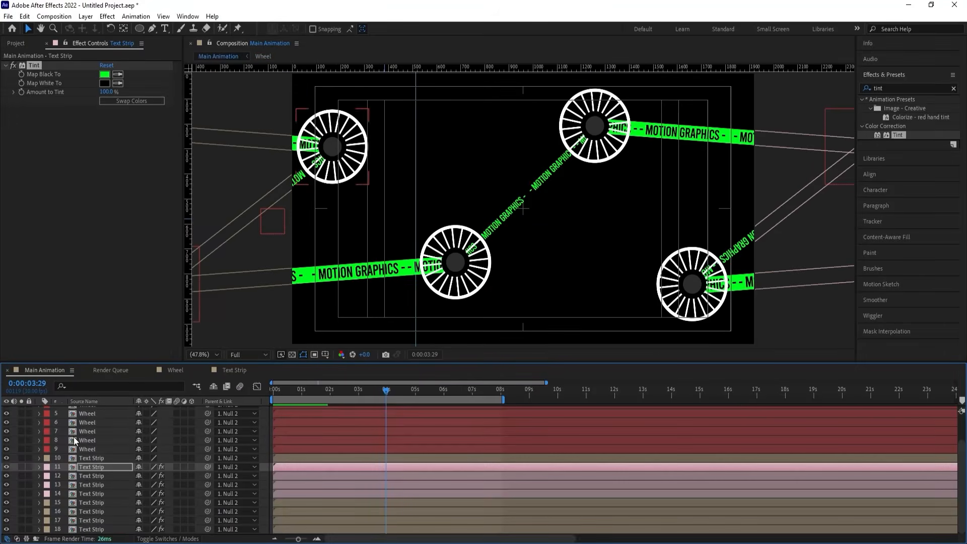
{"action": "left_click", "coordinate": [105, 74]}
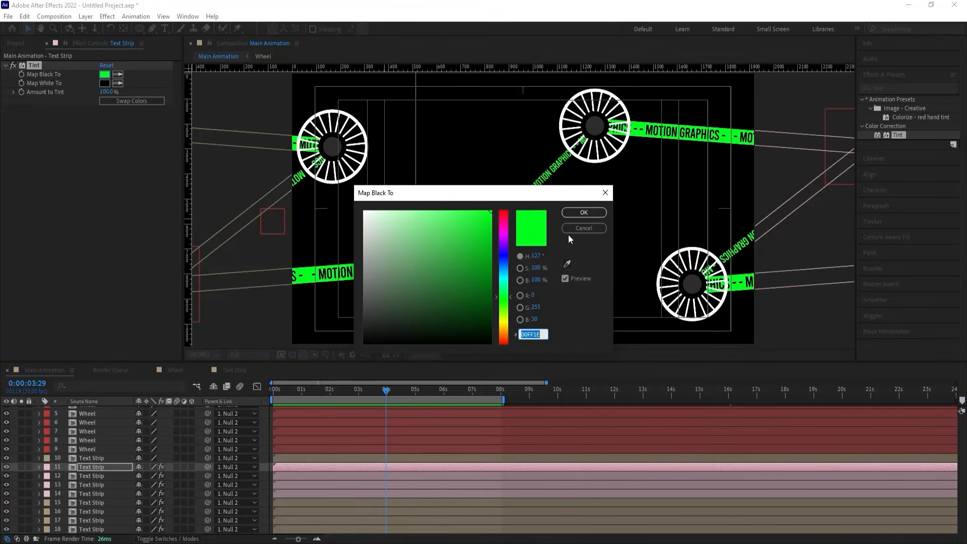
{"action": "left_click", "coordinate": [582, 228]}
In the Wheel composition, set Shape Layer 3's hub fill to 00FF1E and preview the result in Main Animation.
{"action": "left_click", "coordinate": [184, 369]}
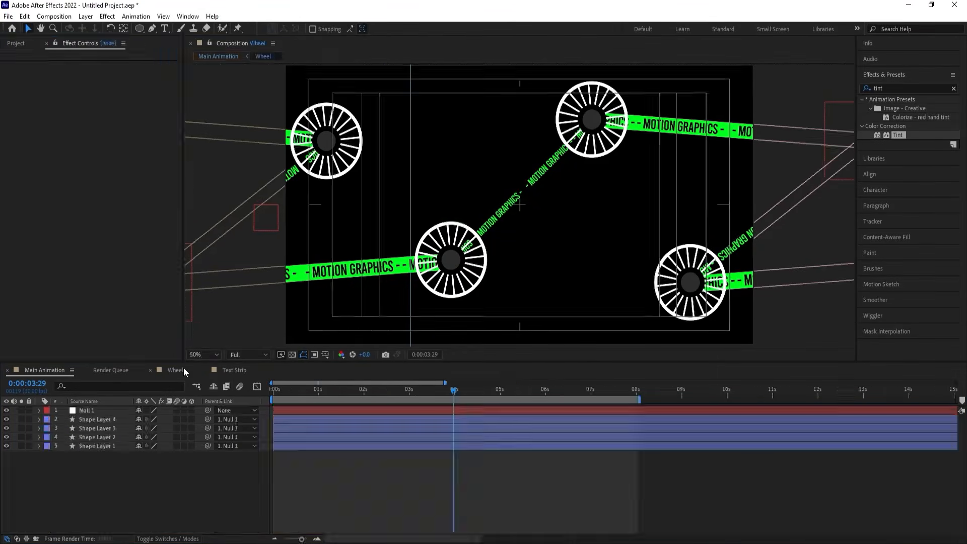
{"action": "left_click", "coordinate": [101, 427]}
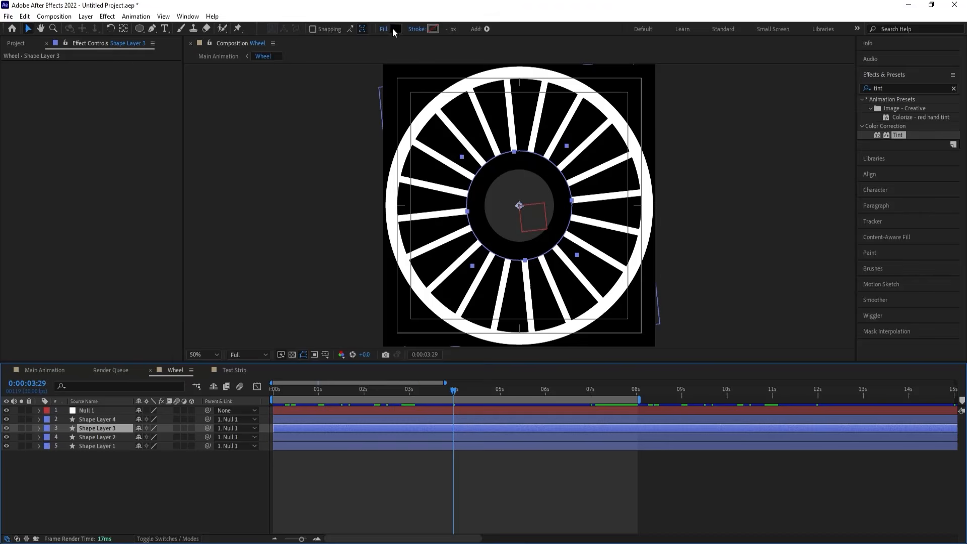
{"action": "left_click", "coordinate": [396, 29]}
{"action": "type", "text": "00FF1E"}
{"action": "key", "text": "Return"}
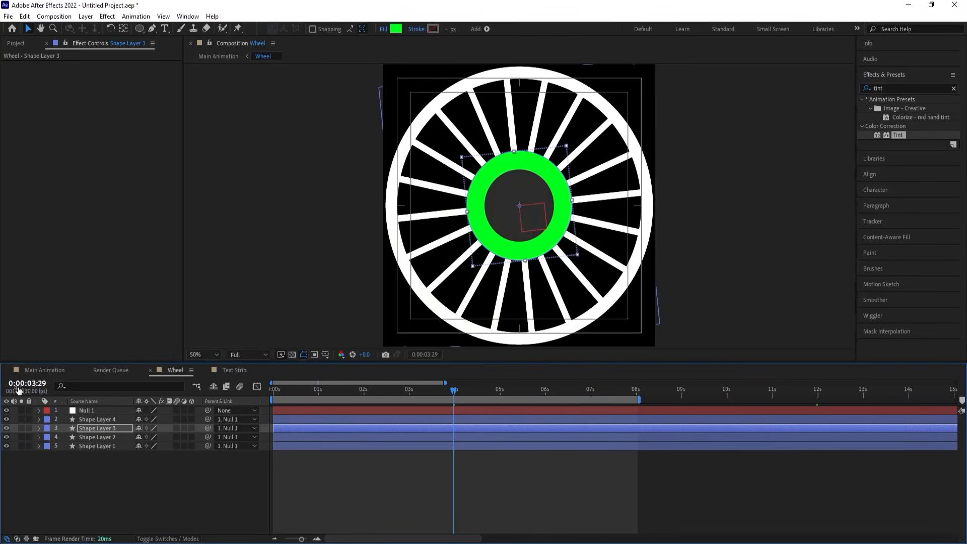
{"action": "left_click", "coordinate": [38, 373]}
{"action": "key", "text": "space"}
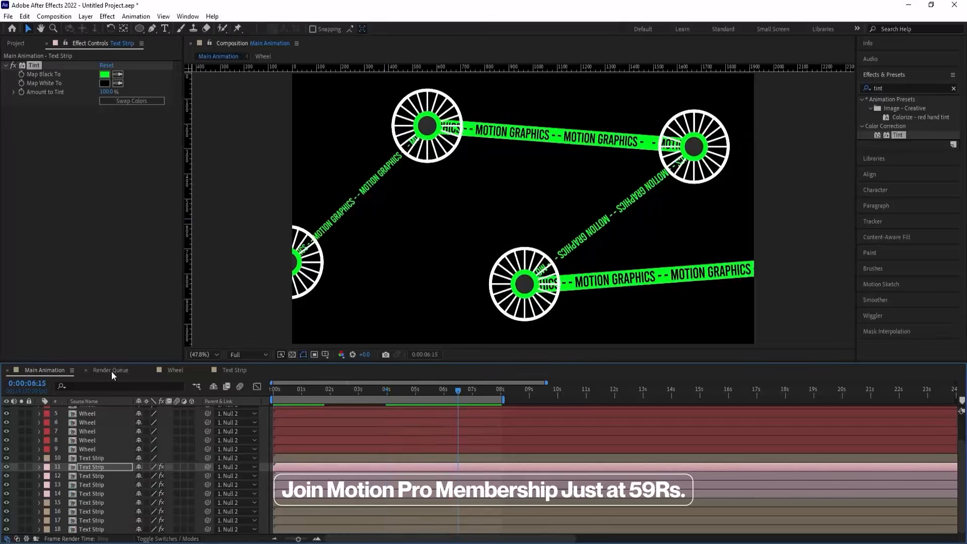
{"action": "key", "text": "space"}
In the Wheel composition, duplicate the outer ring Shape Layer 1 and give the copy a 23 px stroke in green 00FF1E.
{"action": "left_click", "coordinate": [173, 369]}
{"action": "left_click", "coordinate": [93, 419]}
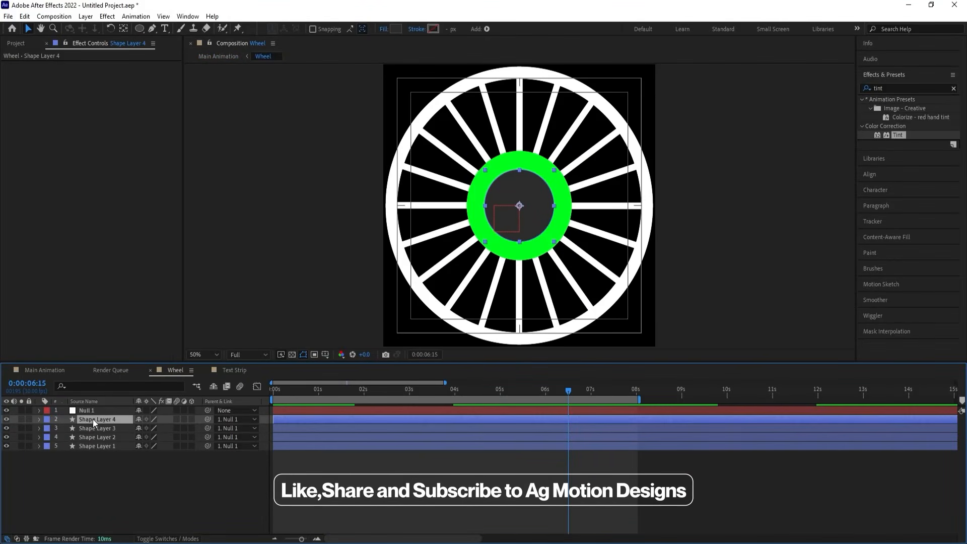
{"action": "left_click", "coordinate": [89, 446]}
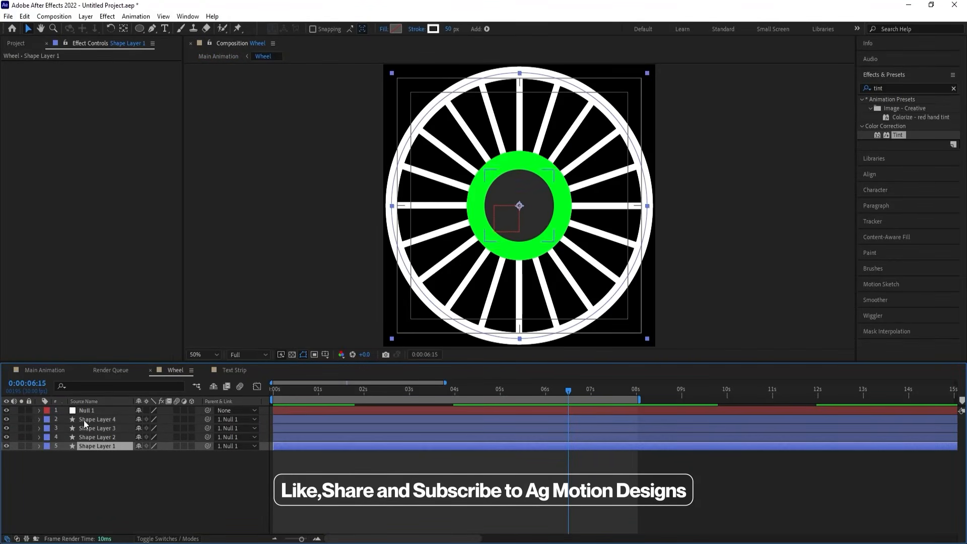
{"action": "key", "text": "ctrl+d"}
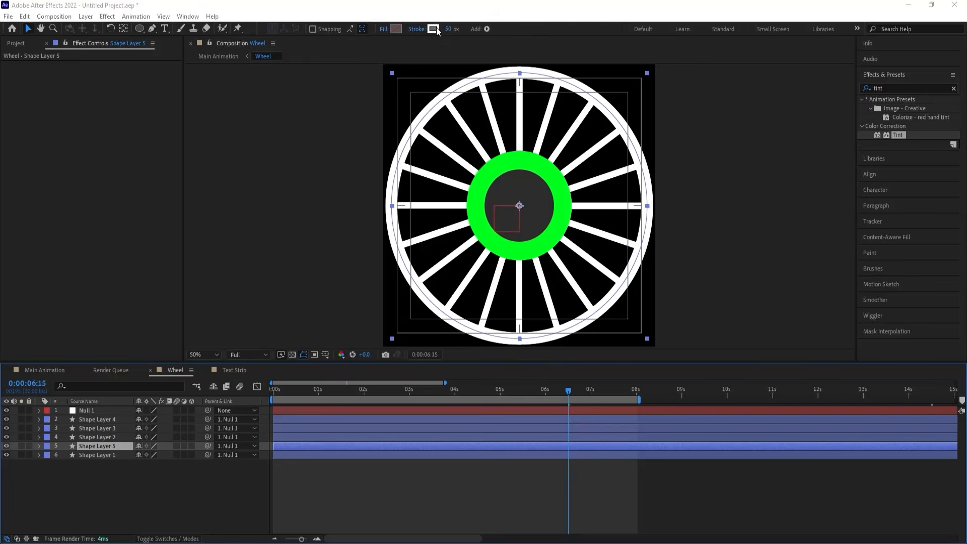
{"action": "left_click", "coordinate": [436, 29]}
{"action": "key", "text": "Return"}
{"action": "left_click_drag", "start_coordinate": [446, 31], "coordinate": [437, 31]}
Move the spokes, Shape Layer 2, beneath all other Wheel layers and preview the result in Main Animation.
{"action": "left_click", "coordinate": [106, 438]}
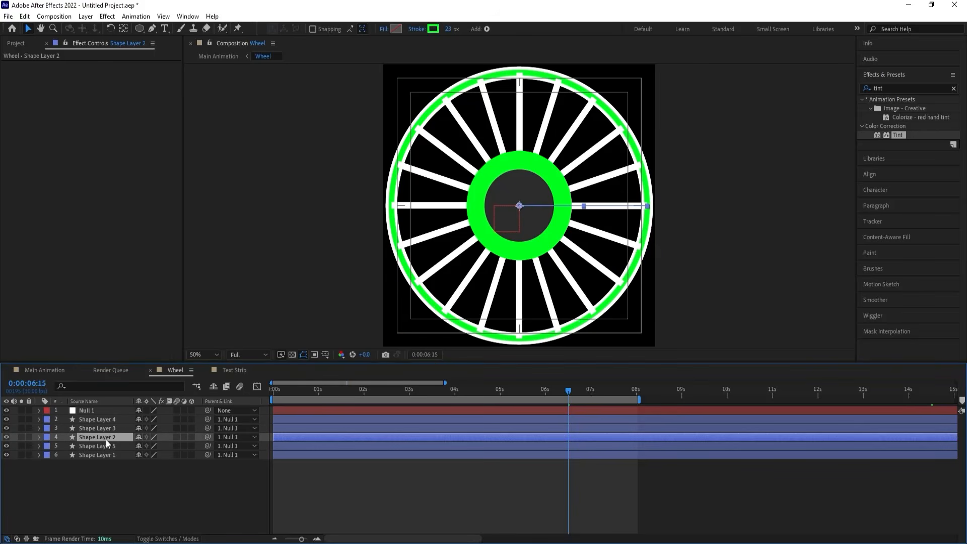
{"action": "left_click_drag", "start_coordinate": [105, 439], "coordinate": [108, 464]}
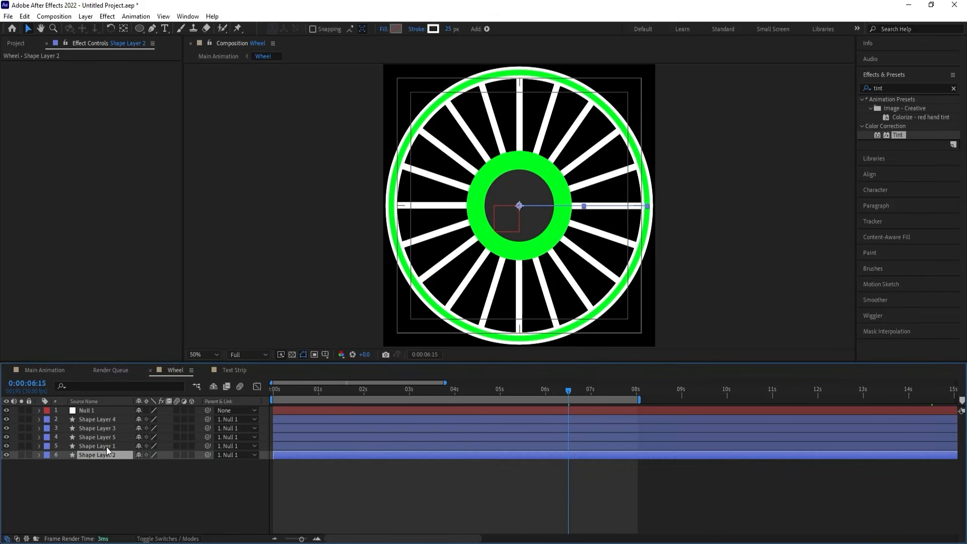
{"action": "left_click", "coordinate": [42, 371]}
{"action": "key", "text": "space"}
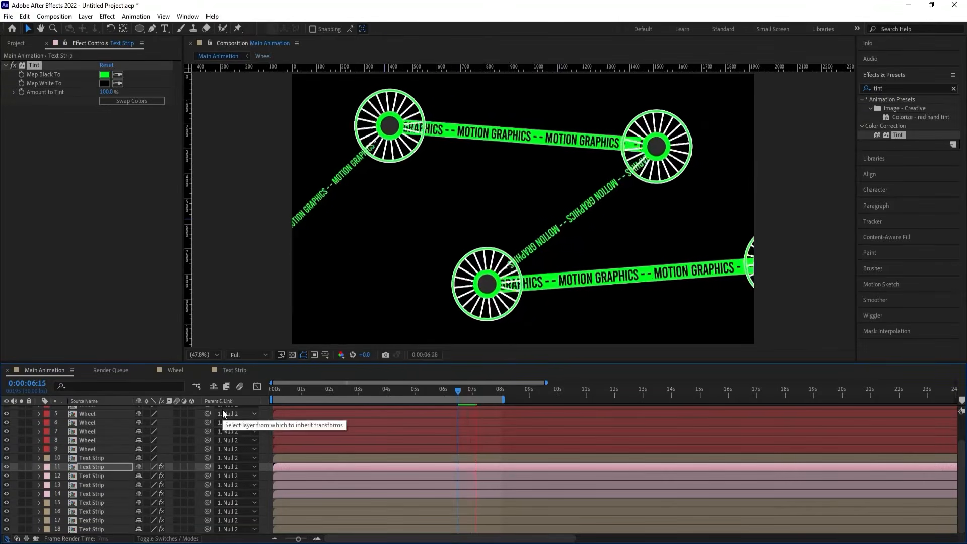
{"action": "key", "text": "space"}
Change the stroke of Shape Layer 5, the wheel's thin inner rim ring, to black and preview Main Animation.
{"action": "left_click", "coordinate": [178, 367]}
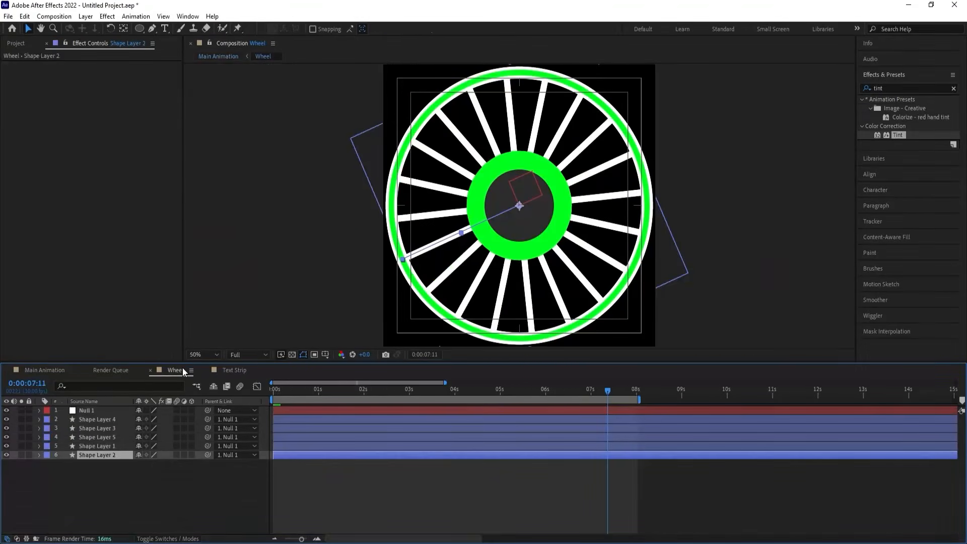
{"action": "left_click", "coordinate": [93, 445]}
{"action": "left_click", "coordinate": [94, 437]}
{"action": "left_click", "coordinate": [92, 446]}
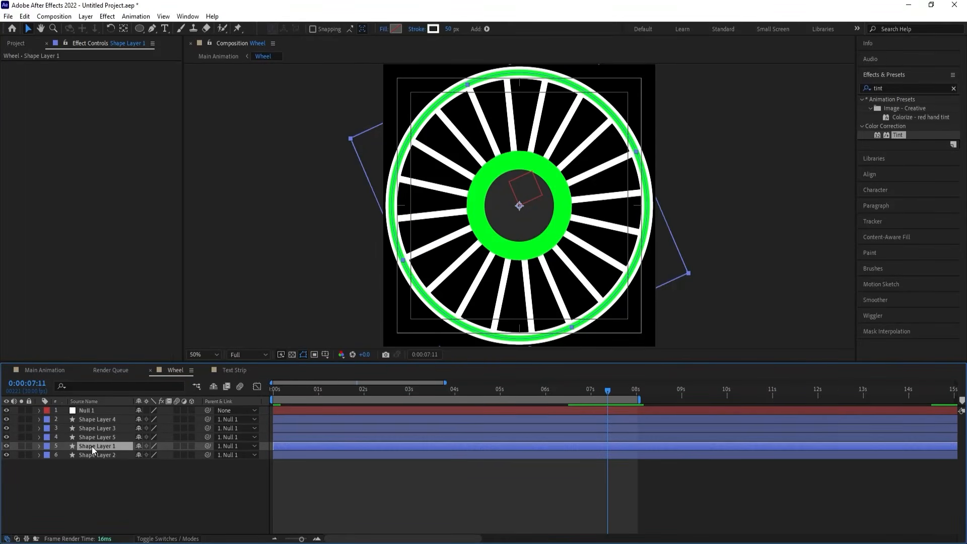
{"action": "left_click", "coordinate": [84, 437]}
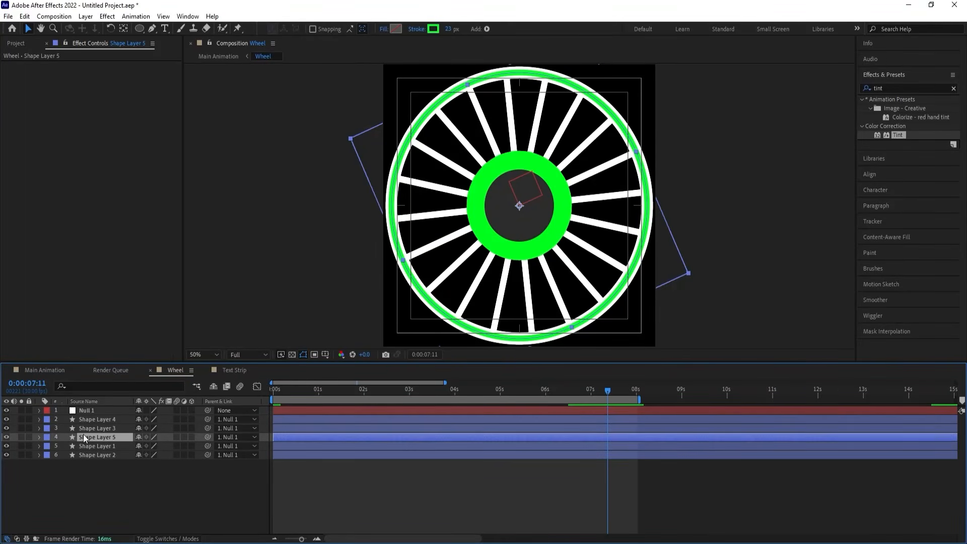
{"action": "left_click", "coordinate": [435, 30]}
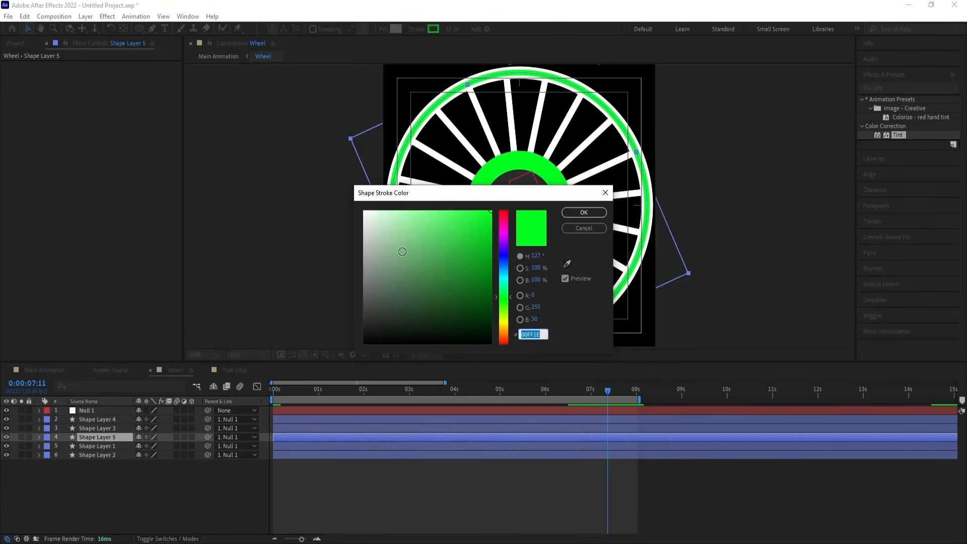
{"action": "left_click_drag", "start_coordinate": [402, 251], "coordinate": [326, 454]}
{"action": "key", "text": "Return"}
{"action": "left_click", "coordinate": [44, 369]}
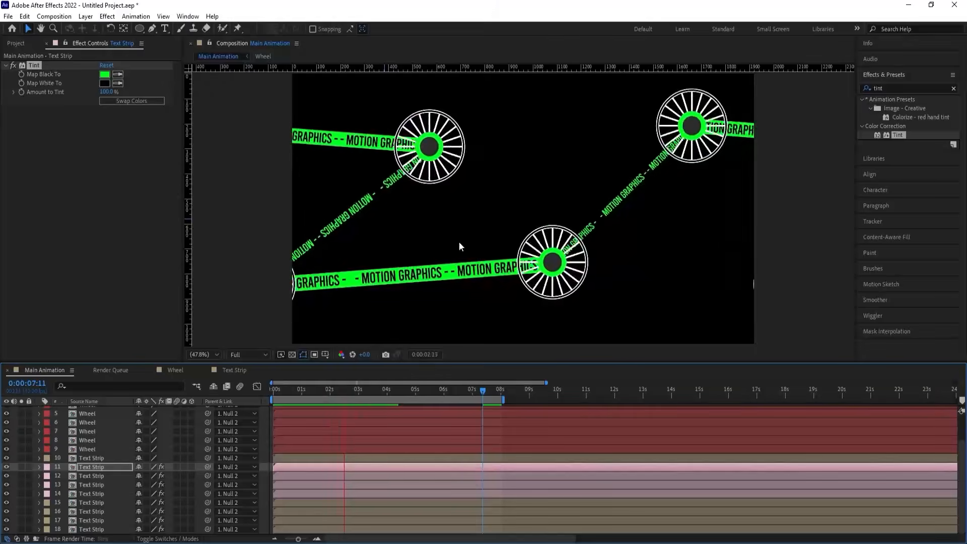
{"action": "key", "text": "space"}
{"action": "key", "text": "space"}
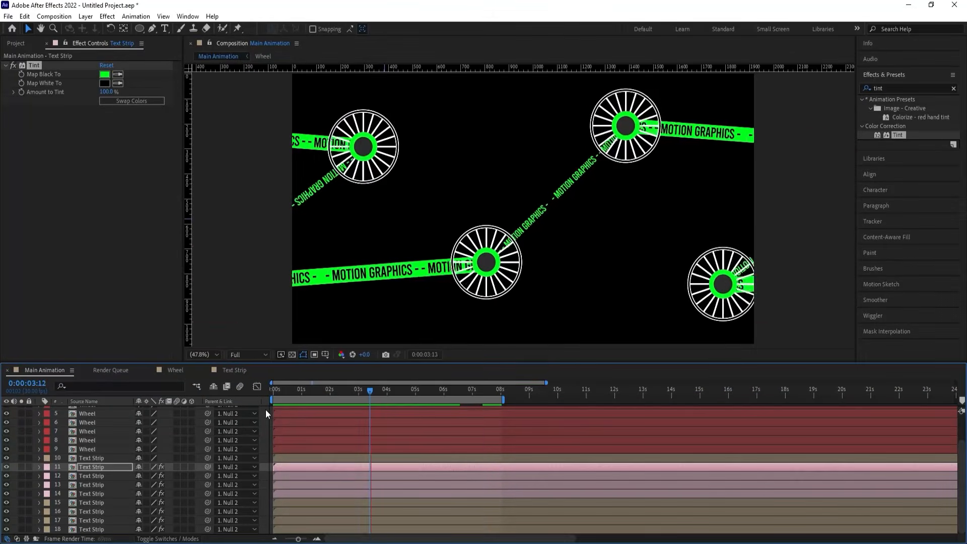
{"action": "key", "text": "space"}
Create a 1920 × 1080 px solid in Main Animation with light gray E2E2E2 as its color.
{"action": "left_click", "coordinate": [265, 411]}
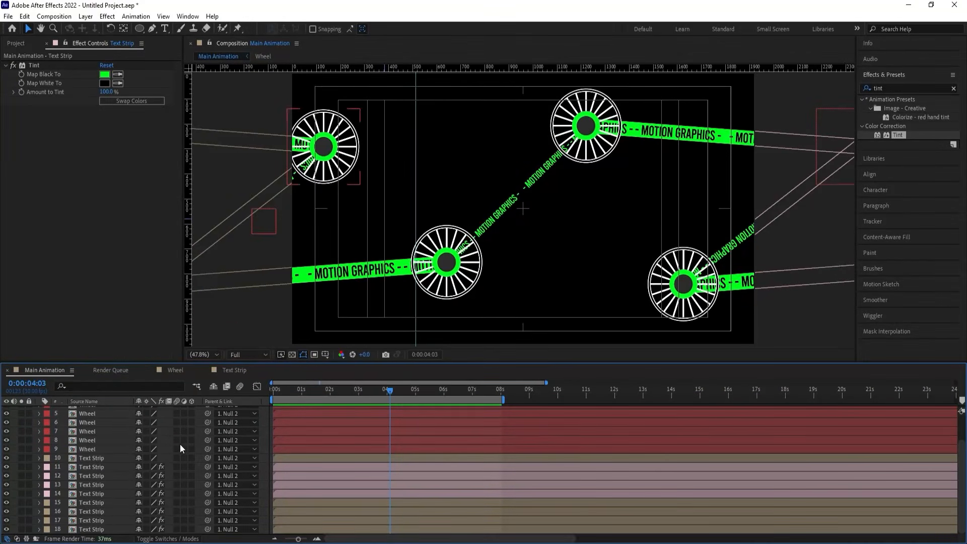
{"action": "key", "text": "ctrl+y"}
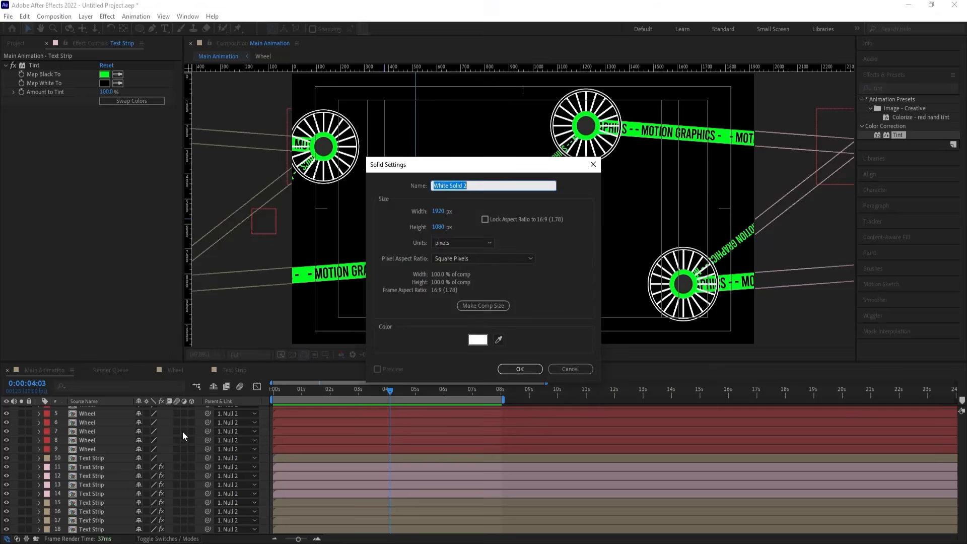
{"action": "left_click", "coordinate": [479, 340]}
{"action": "left_click", "coordinate": [365, 220]}
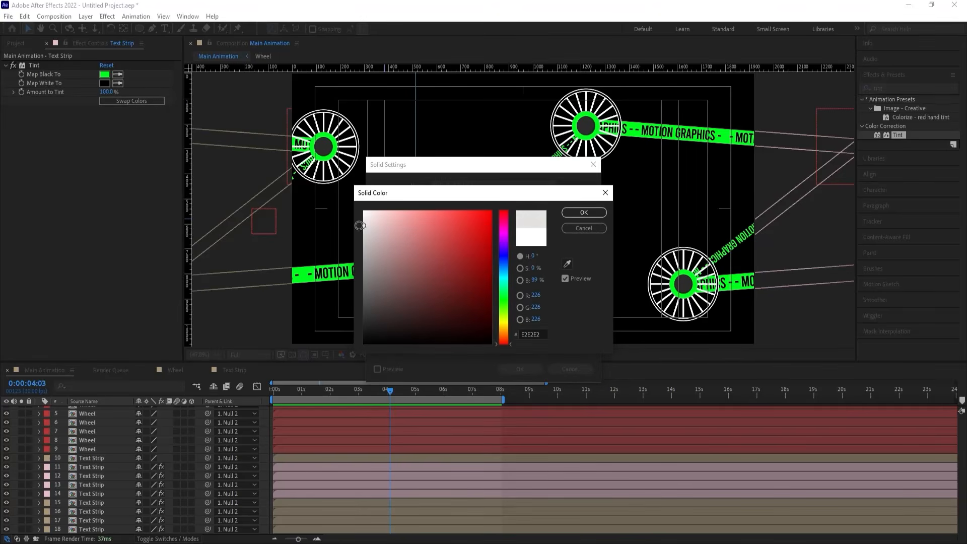
{"action": "key", "text": "Return"}
{"action": "key", "text": "Return"}
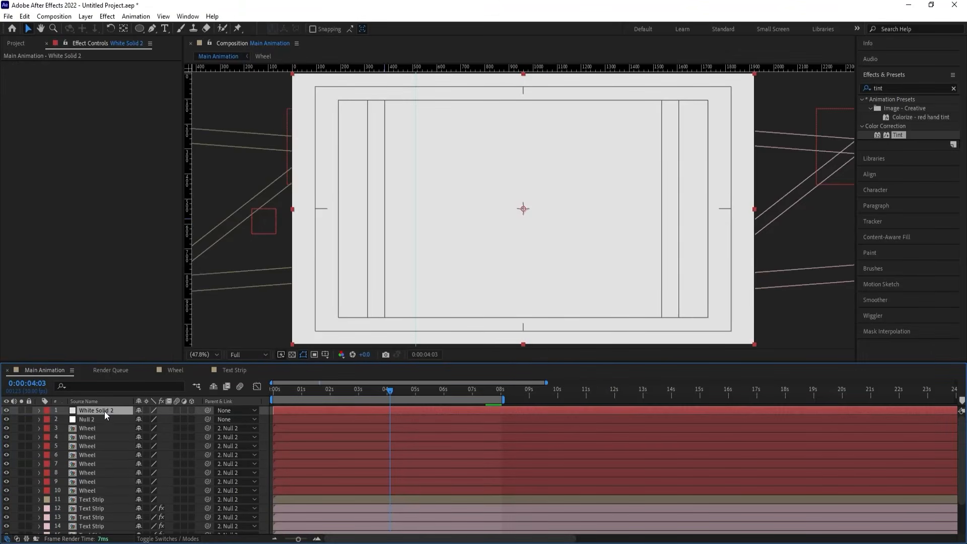
Move the light gray solid beneath all other layers as the background and preview the animation from the start.
{"action": "scroll", "coordinate": [119, 531], "scroll_direction": "down", "scroll_amount": 2}
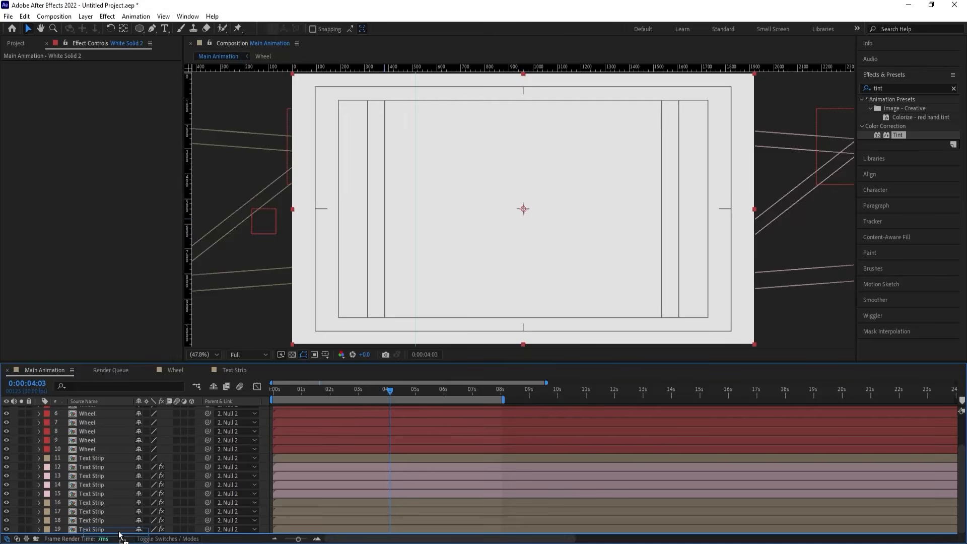
{"action": "key", "text": "ctrl+shift+bracketleft"}
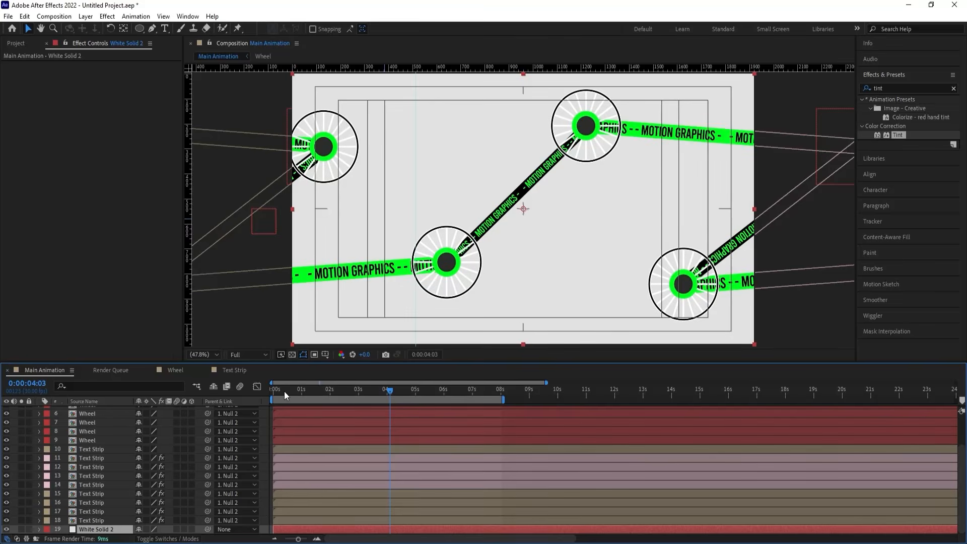
{"action": "left_click_drag", "start_coordinate": [284, 391], "coordinate": [247, 388]}
{"action": "key", "text": "space"}
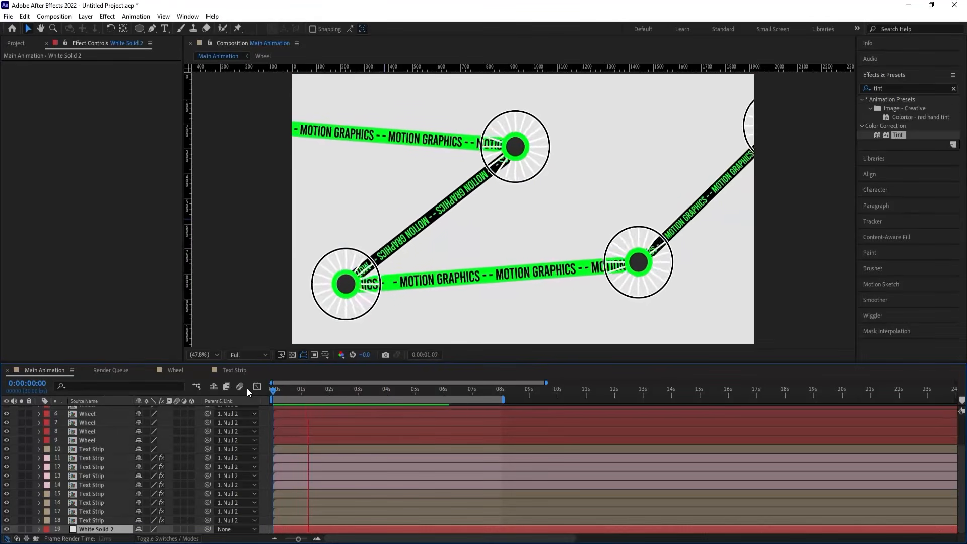
{"action": "key", "text": "space"}
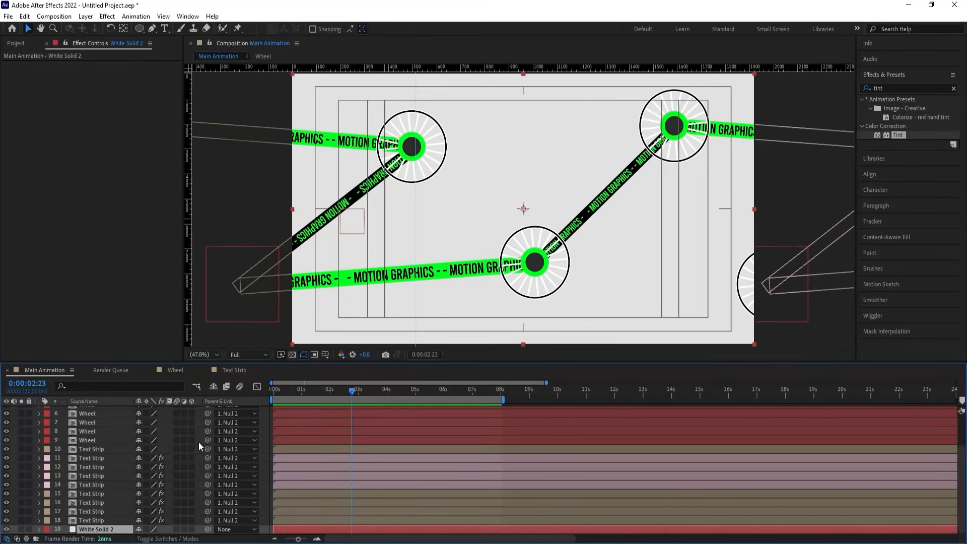
Apply the CC Vignette effect to the background solid, White Solid 2, and preview Main Animation.
{"action": "left_click", "coordinate": [887, 86]}
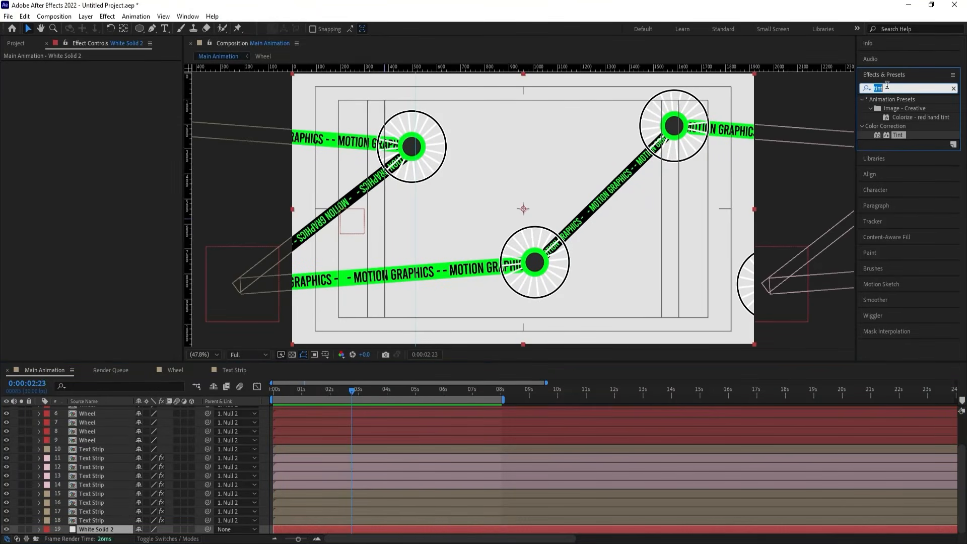
{"action": "type", "text": "cc v"}
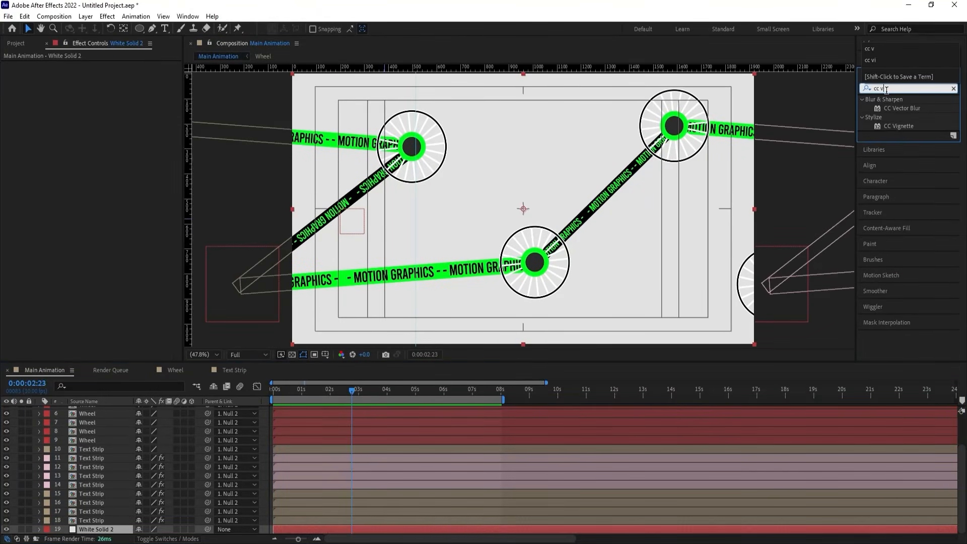
{"action": "double_click", "coordinate": [893, 126]}
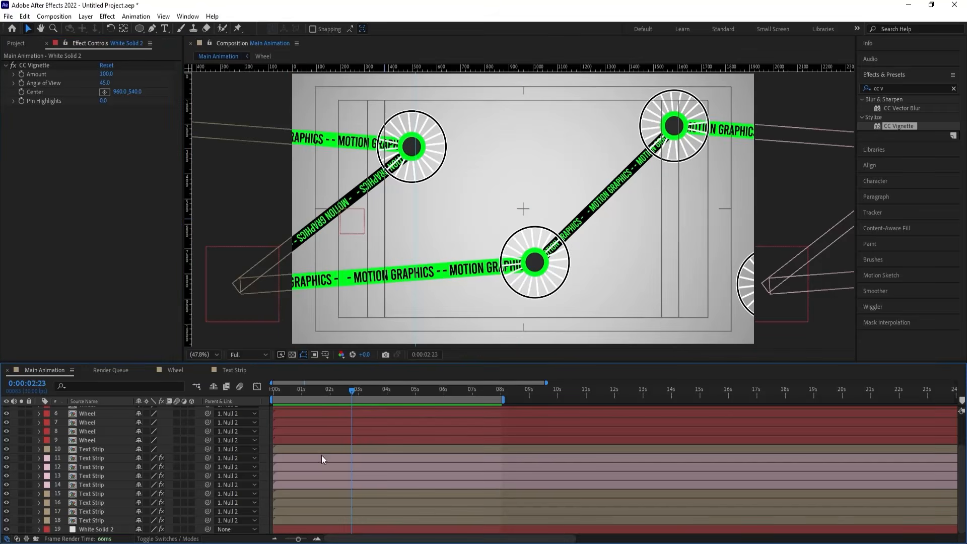
{"action": "key", "text": "space"}
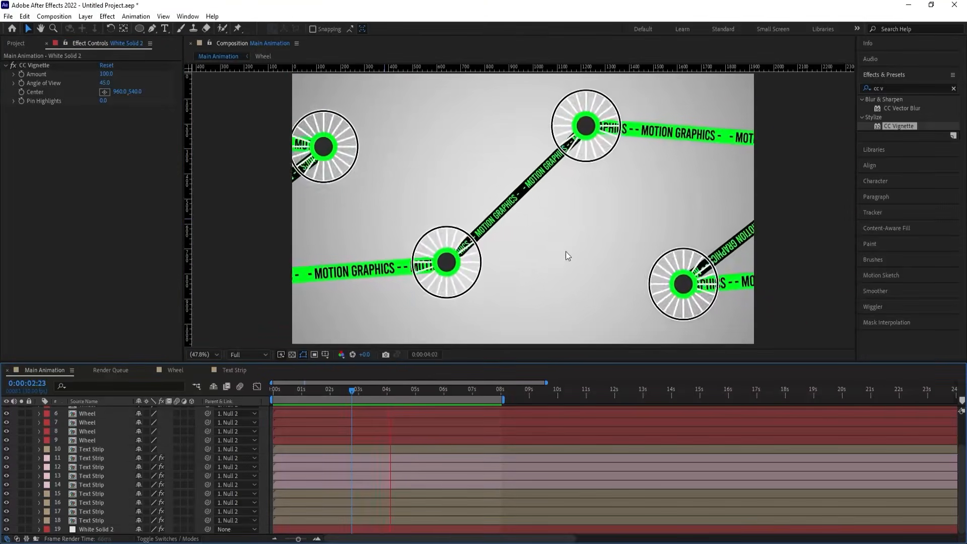
{"action": "key", "text": "space"}
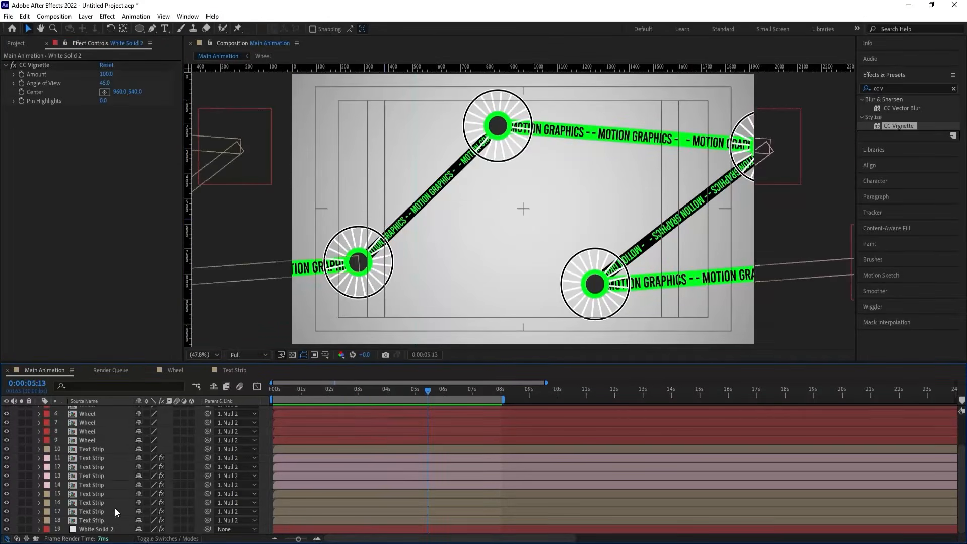
Preview the animation with the background solid hidden for comparison, and restore the solid's visibility.
{"action": "left_click", "coordinate": [6, 529]}
{"action": "key", "text": "space"}
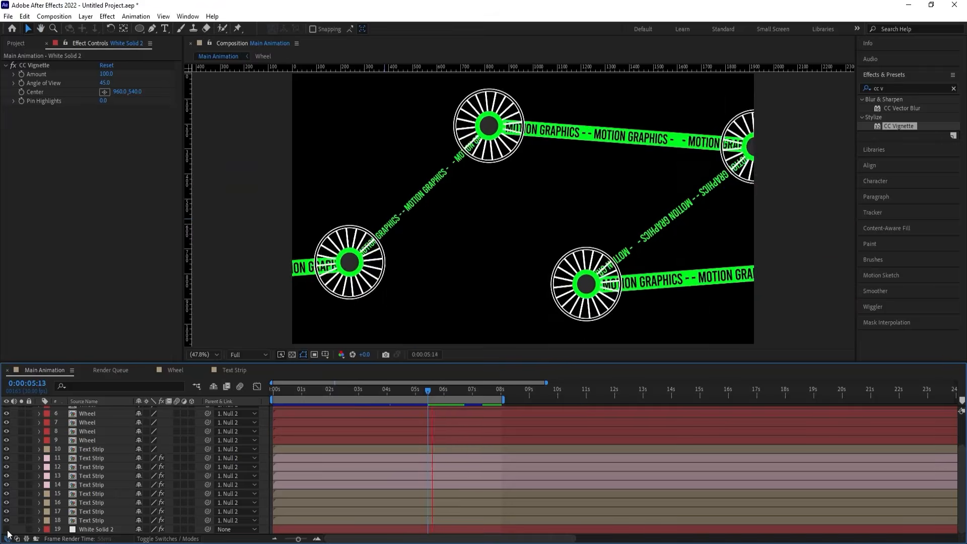
{"action": "key", "text": "space"}
{"action": "left_click", "coordinate": [6, 529]}
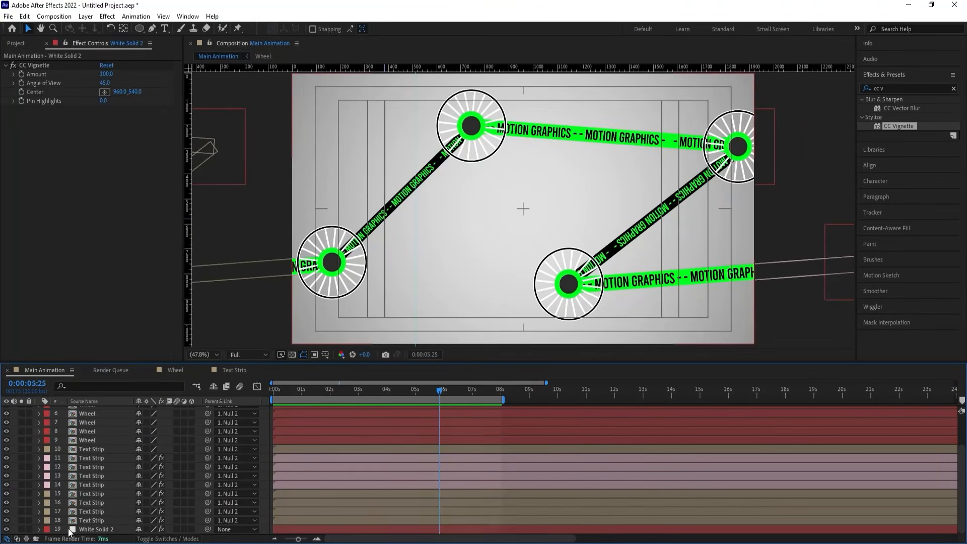
Change the background solid's color to dark gray 232323.
{"action": "left_click", "coordinate": [117, 529]}
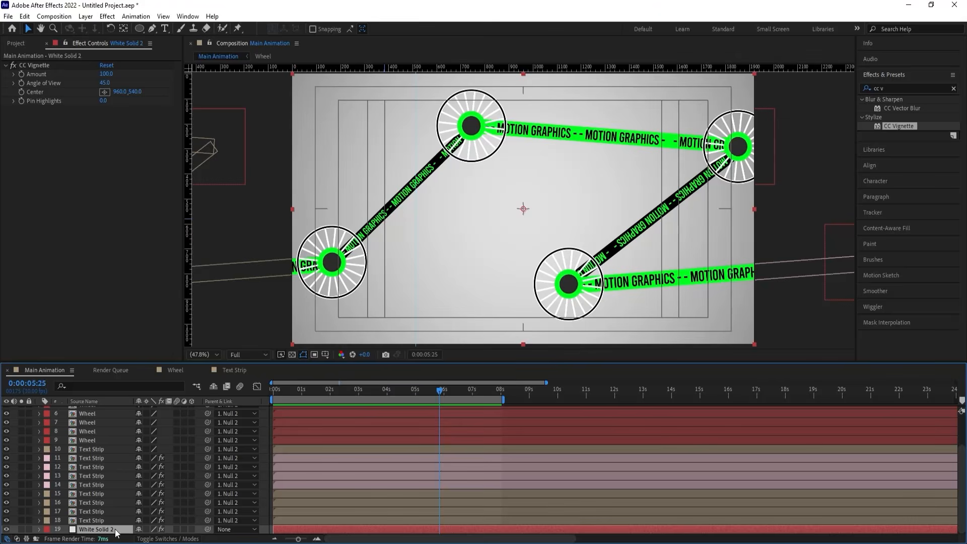
{"action": "key", "text": "ctrl+shift+y"}
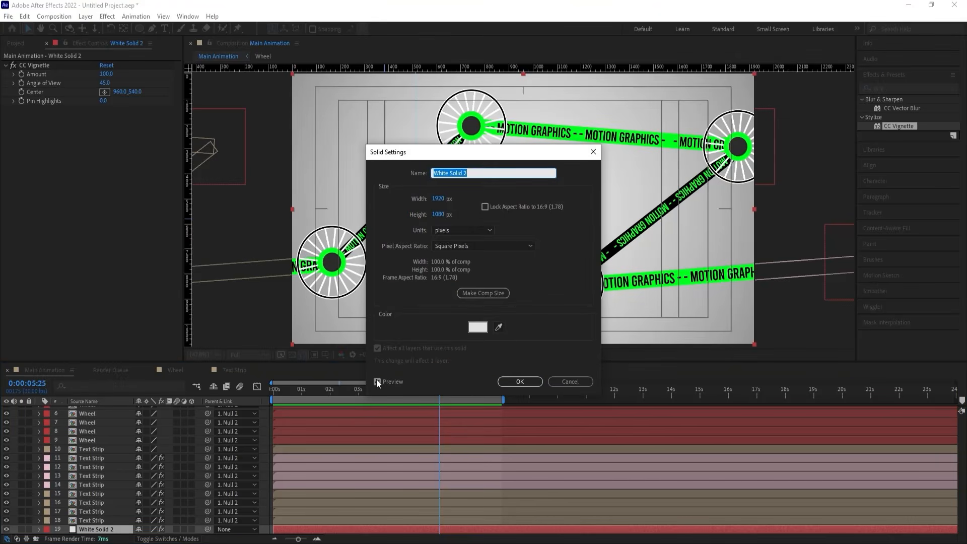
{"action": "left_click", "coordinate": [477, 327]}
{"action": "left_click_drag", "start_coordinate": [382, 327], "coordinate": [362, 326]}
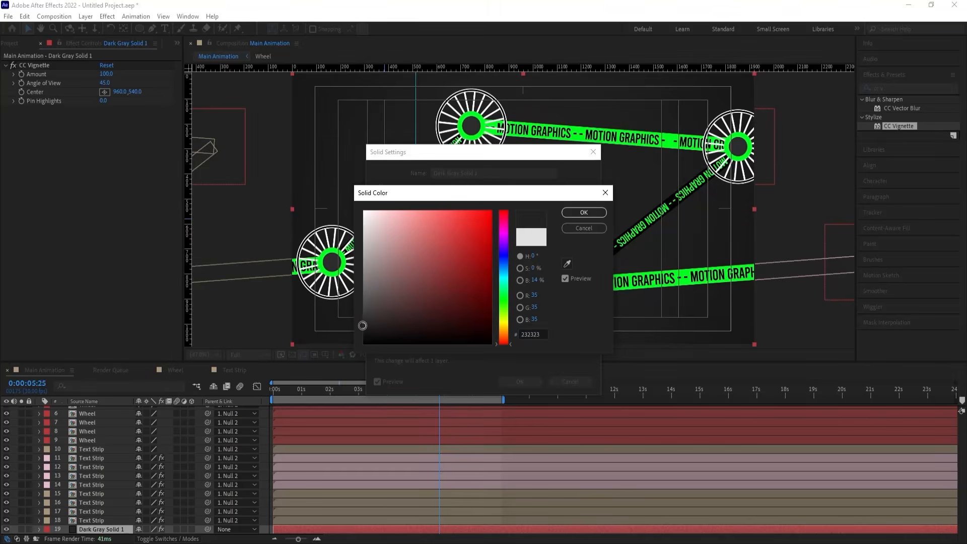
{"action": "key", "text": "Return"}
{"action": "key", "text": "Return"}
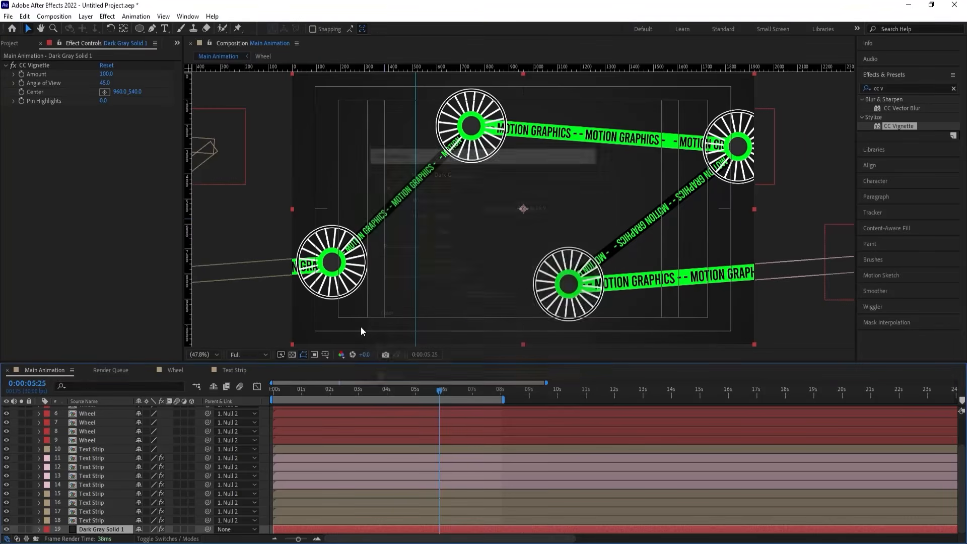
Set the background's CC Vignette Amount to 185 and Angle of View to 48.2, and preview the animation.
{"action": "mouse_move", "coordinate": [108, 75]}
{"action": "left_mouse_down"}
{"action": "mouse_move", "coordinate": [150, 75]}
{"action": "mouse_move", "coordinate": [122, 83]}
{"action": "left_mouse_up"}
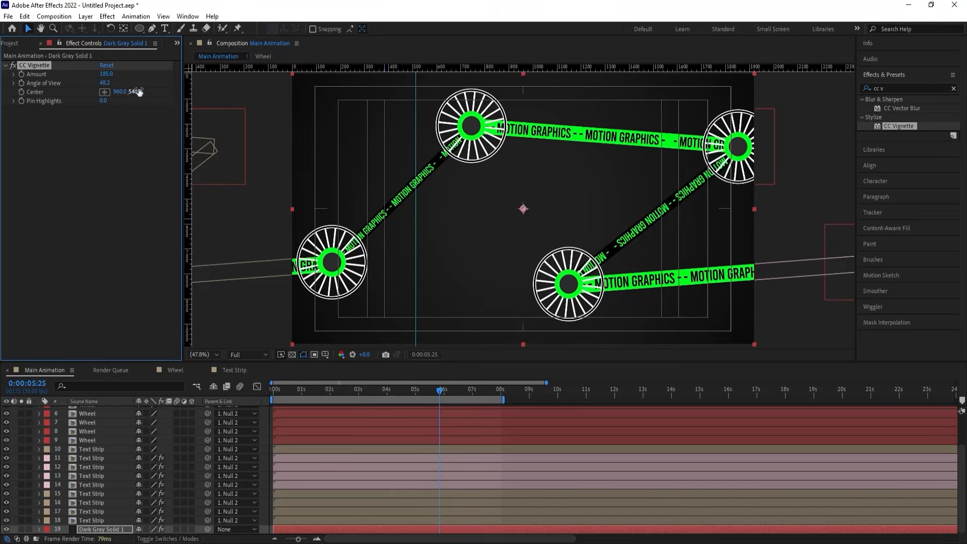
{"action": "key", "text": "space"}
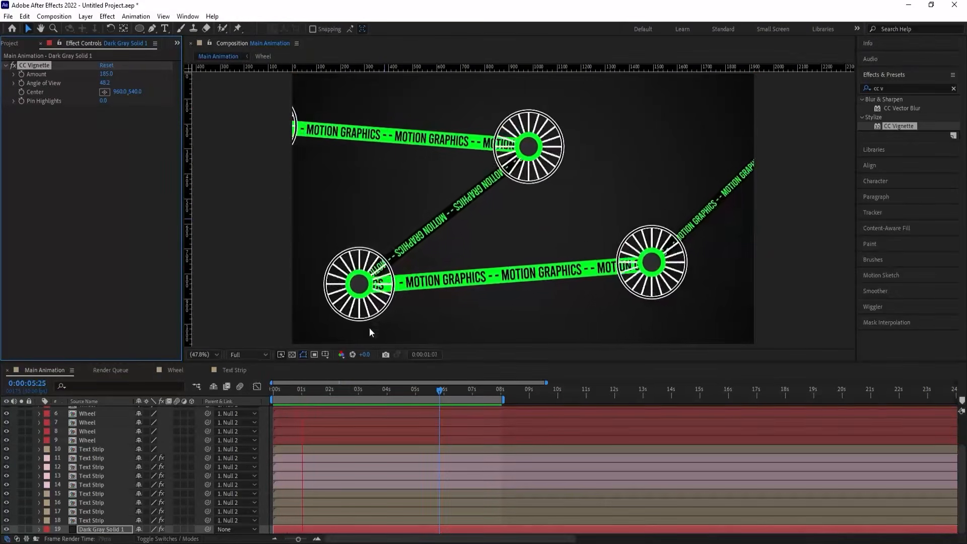
{"action": "key", "text": "space"}
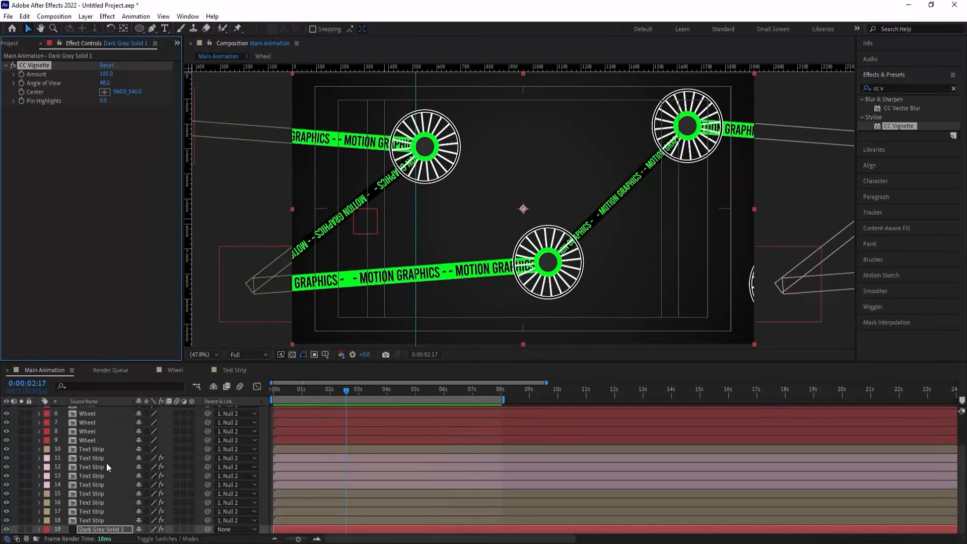
Pre-compose Null 2 and all Wheel and Text Strip layers as "Animation" and enable Collapse Transformations on the new layer.
{"action": "left_click", "coordinate": [86, 520]}
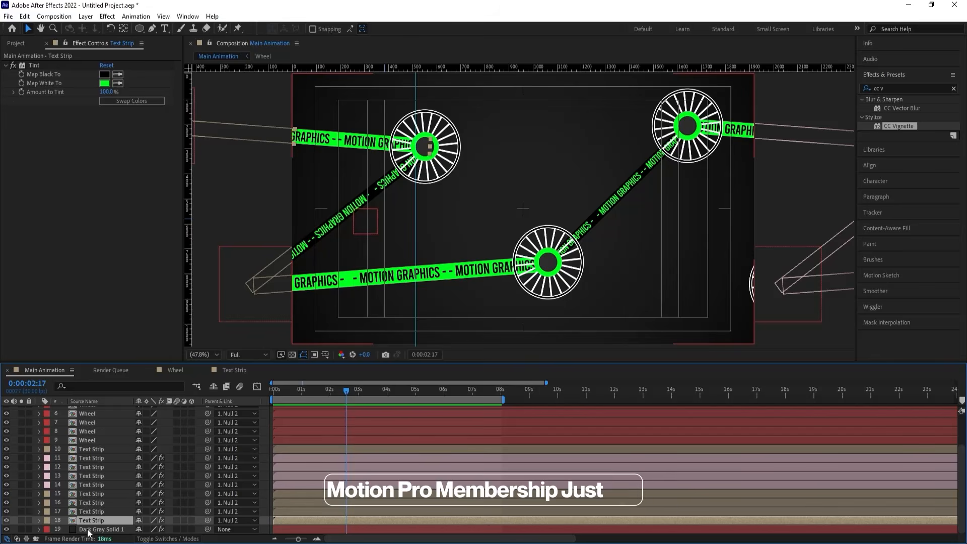
{"action": "scroll", "coordinate": [89, 516], "scroll_direction": "up", "scroll_amount": 3}
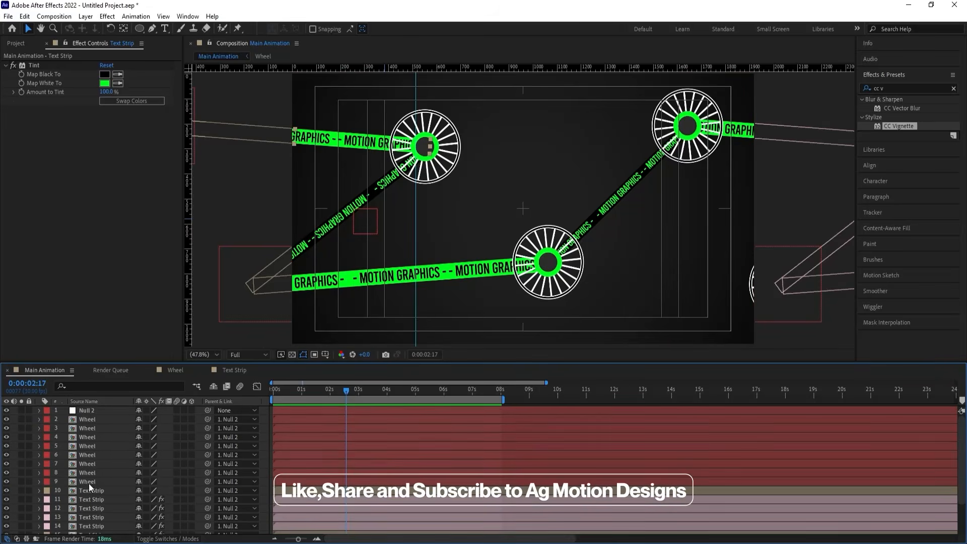
{"action": "left_click", "coordinate": [84, 410], "text": "shift"}
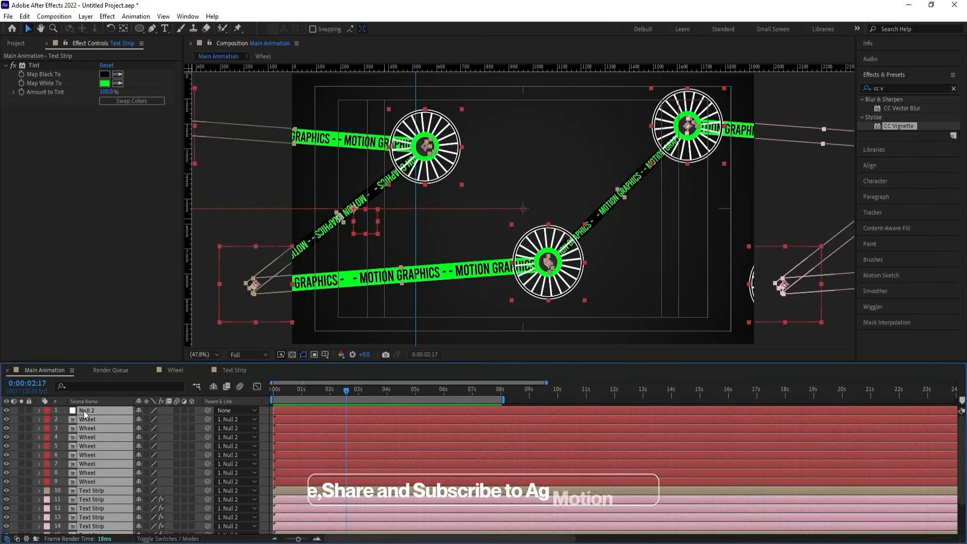
{"action": "key", "text": "ctrl+shift+c"}
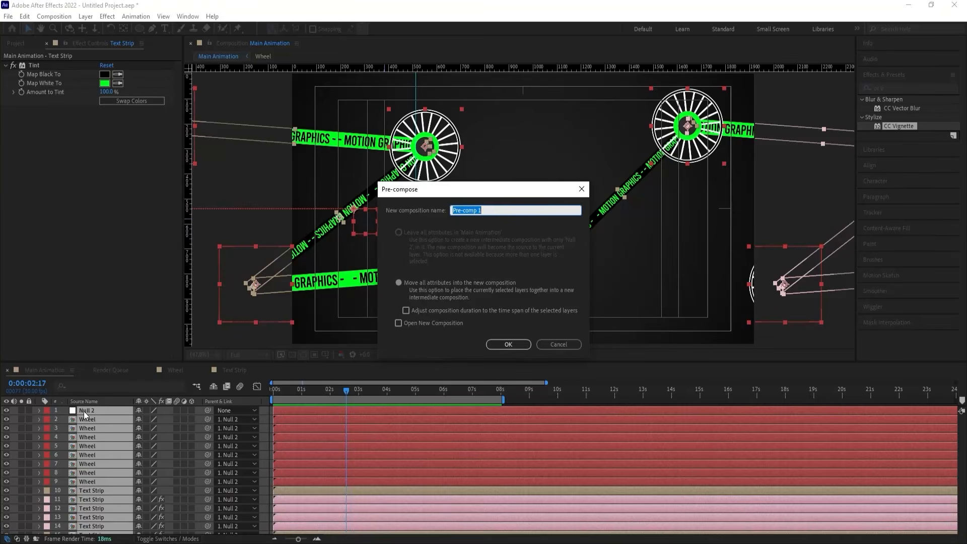
{"action": "type", "text": "Animation"}
{"action": "key", "text": "Return"}
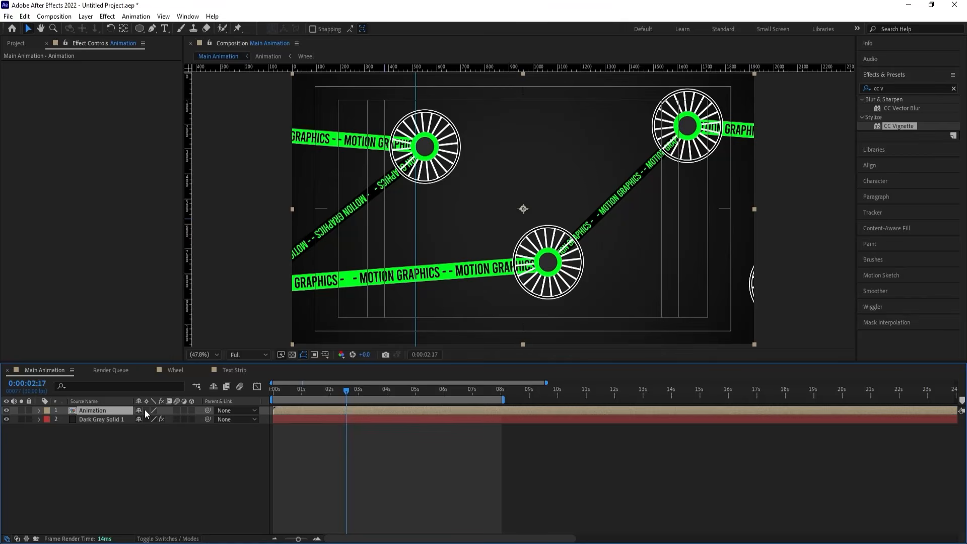
{"action": "left_click", "coordinate": [146, 409]}
Try animating the Animation layer's Rotation from 0 at the start to one full revolution at 0:00:07:29, and preview it.
{"action": "key", "text": "Home"}
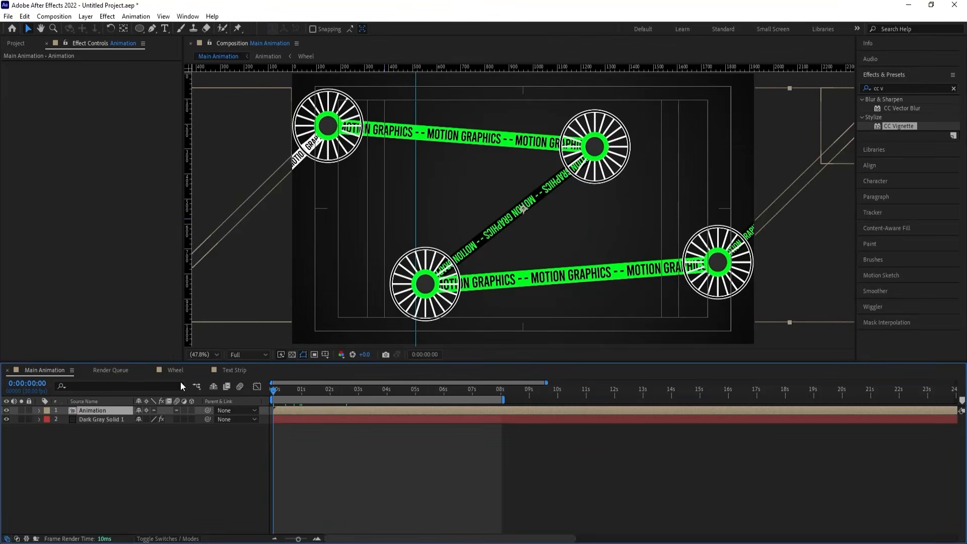
{"action": "key", "text": "r"}
{"action": "left_click", "coordinate": [64, 419]}
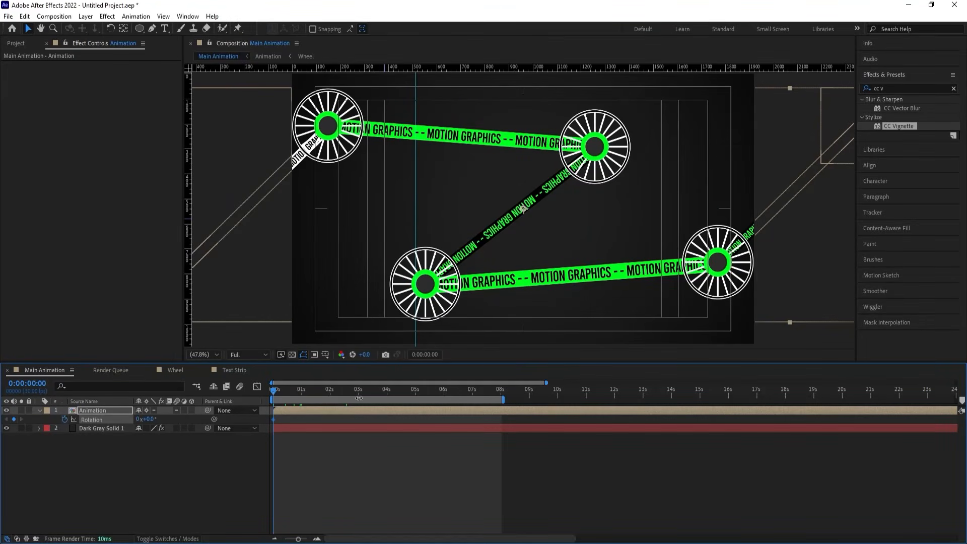
{"action": "left_click", "coordinate": [500, 391]}
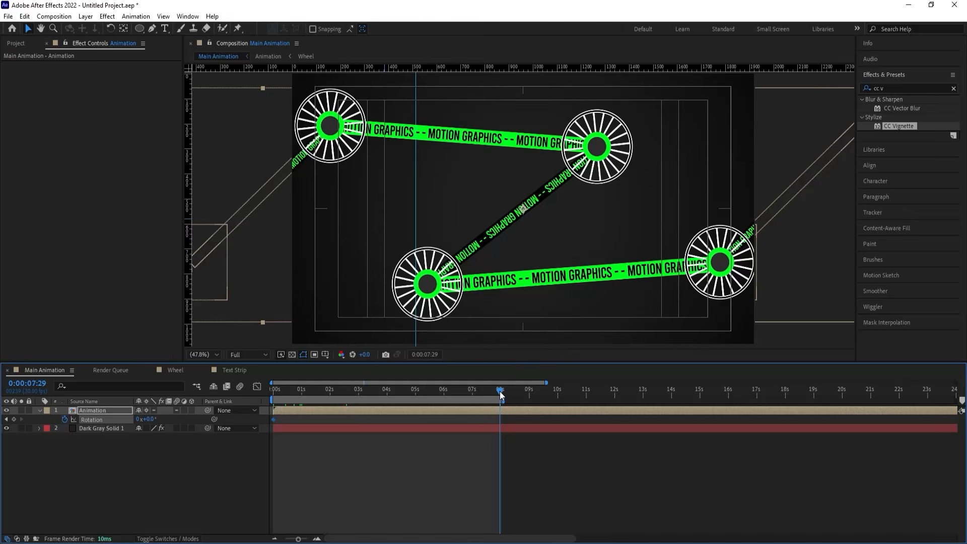
{"action": "left_click", "coordinate": [138, 419]}
{"action": "type", "text": "1"}
{"action": "key", "text": "Return"}
{"action": "left_click_drag", "start_coordinate": [496, 391], "coordinate": [490, 391]}
{"action": "key", "text": "space"}
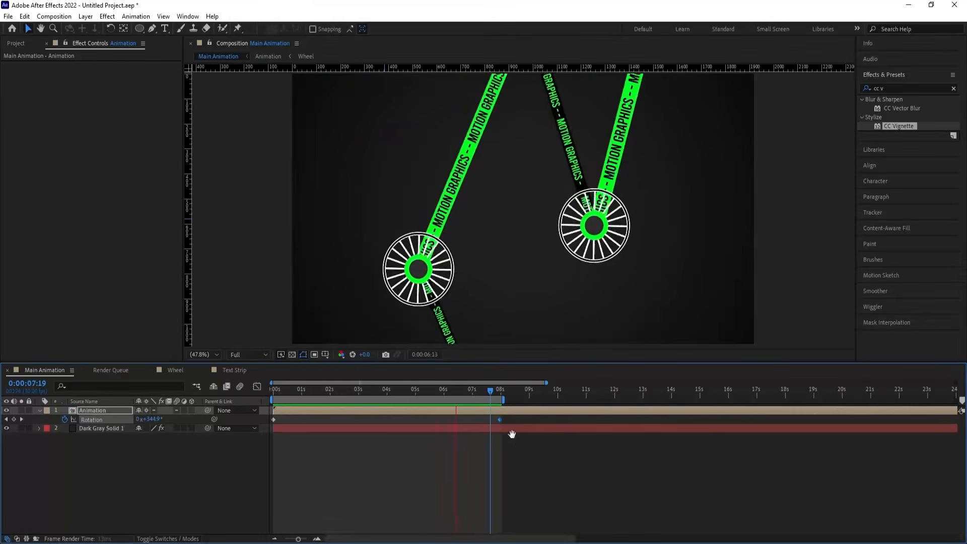
{"action": "key", "text": "space"}
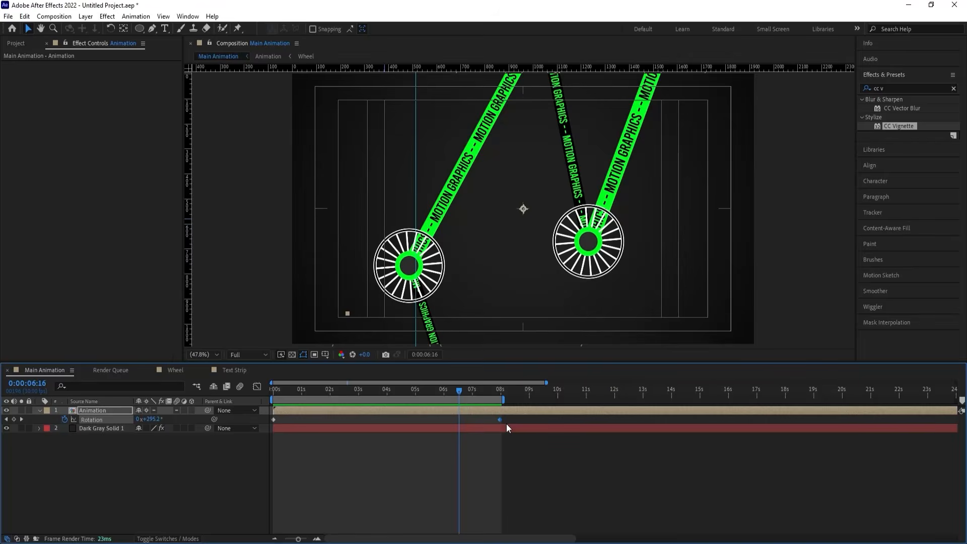
Remove the Rotation keyframes from the Animation layer and turn off its rotation animation.
{"action": "key", "text": "k"}
{"action": "key", "text": "Delete"}
{"action": "left_click", "coordinate": [491, 449]}
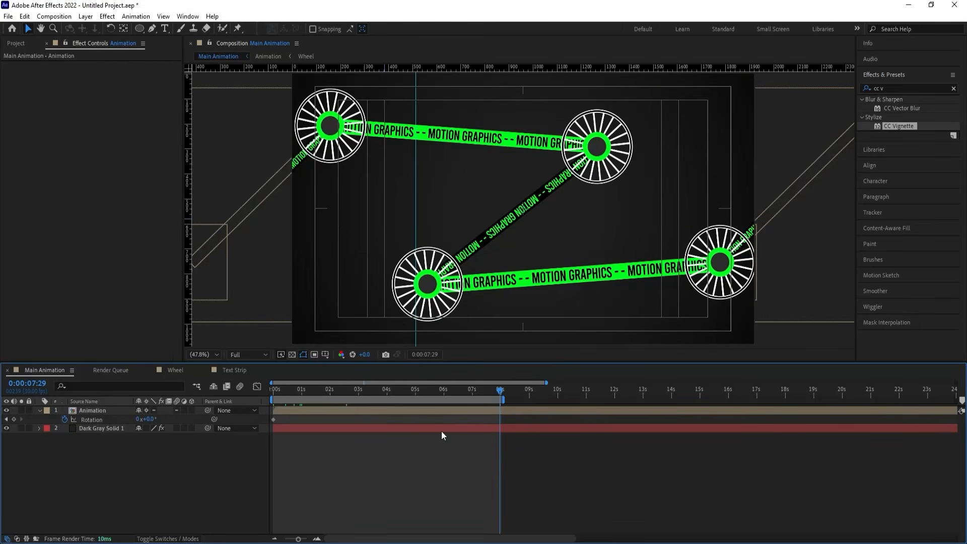
{"action": "left_click", "coordinate": [450, 409]}
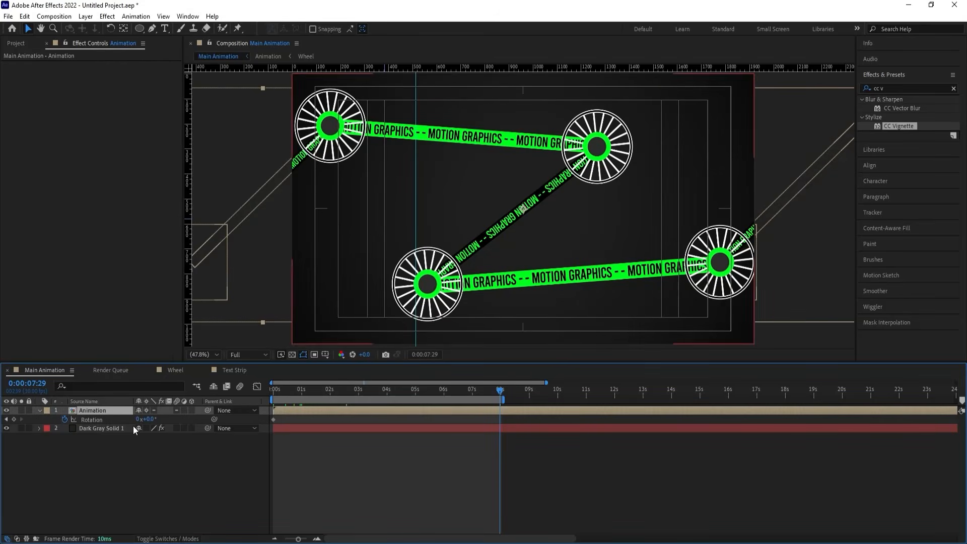
{"action": "left_click", "coordinate": [65, 419]}
{"action": "left_click", "coordinate": [198, 476]}
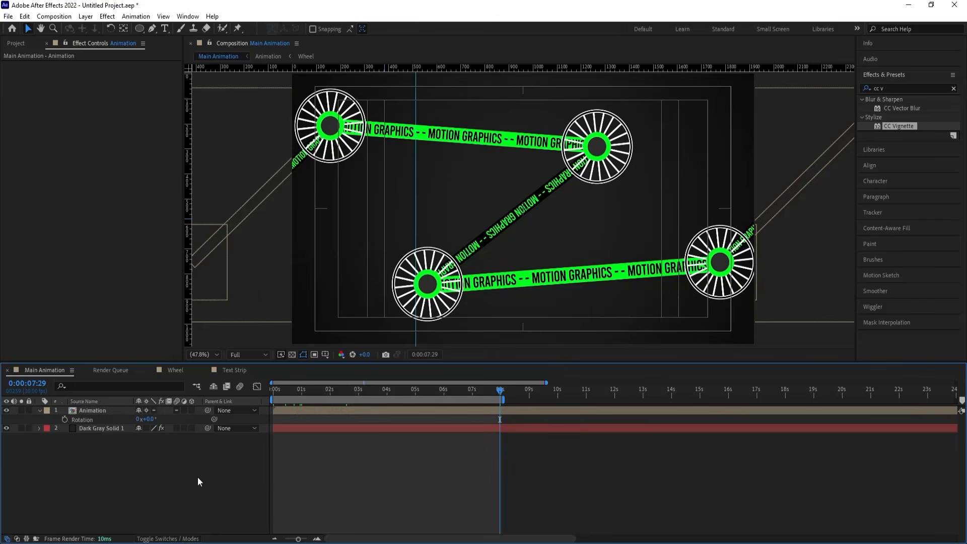
Open the Animation pre-composition and trim it to its work area, ending just after 0:00:08:00.
{"action": "double_click", "coordinate": [94, 411]}
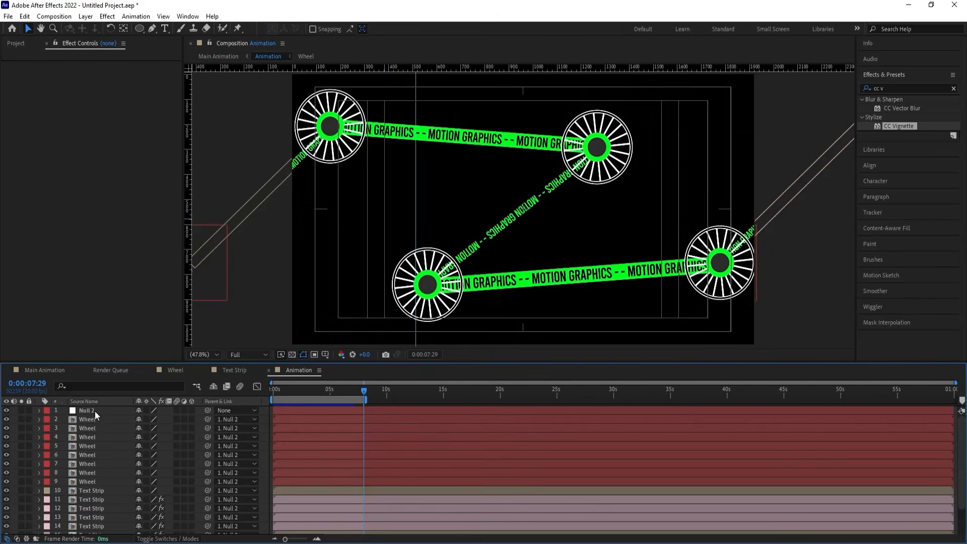
{"action": "key", "text": "equal"}
{"action": "key", "text": "equal"}
{"action": "key", "text": "equal"}
{"action": "key", "text": "equal"}
{"action": "key", "text": "equal"}
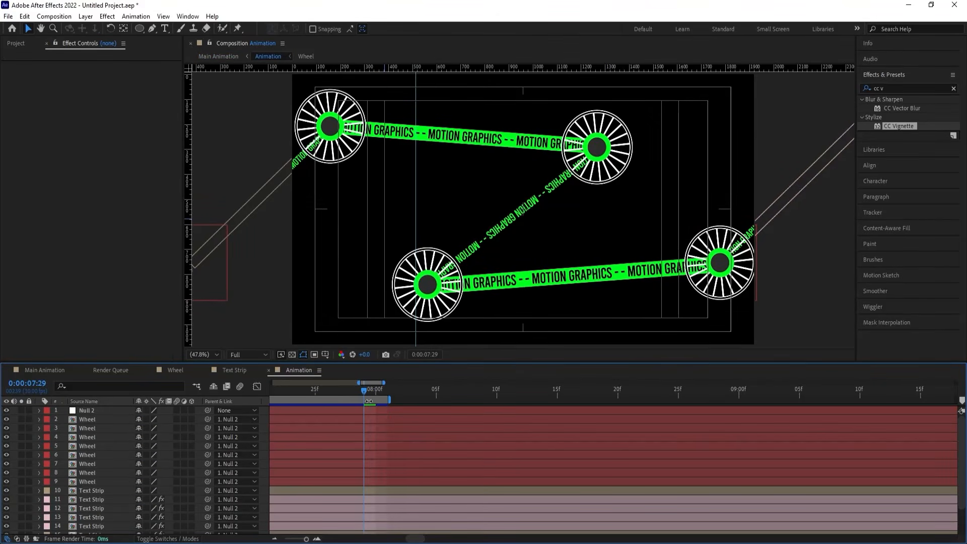
{"action": "left_click", "coordinate": [377, 396]}
{"action": "right_click", "coordinate": [366, 399]}
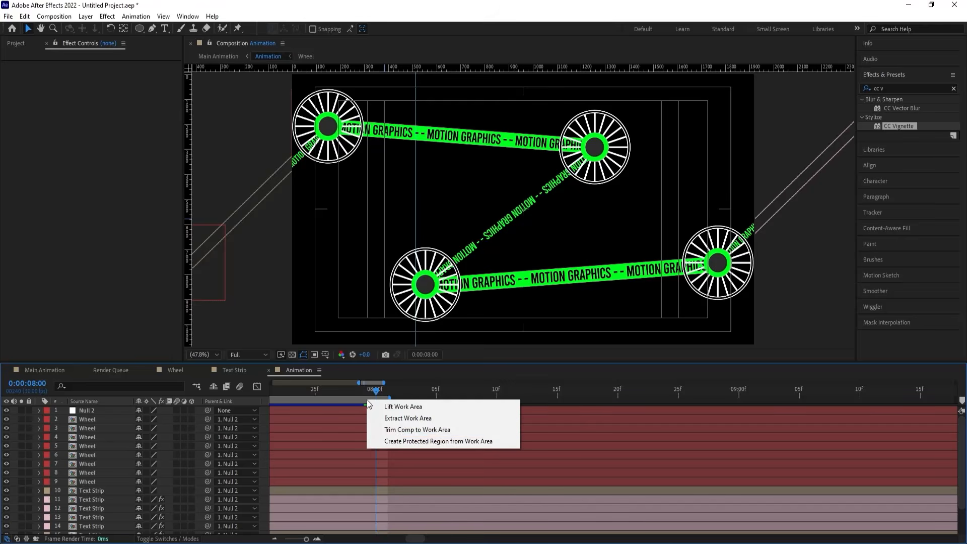
{"action": "left_click", "coordinate": [387, 432]}
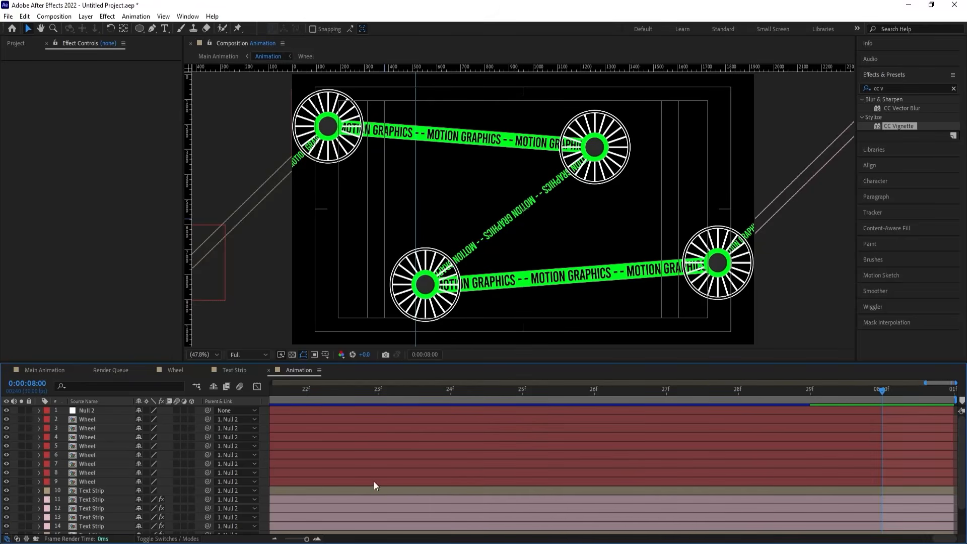
Enable Time Remapping on the Animation layer in Main Animation and add a Time Remap keyframe at 0:00:08:00.
{"action": "left_click", "coordinate": [45, 370]}
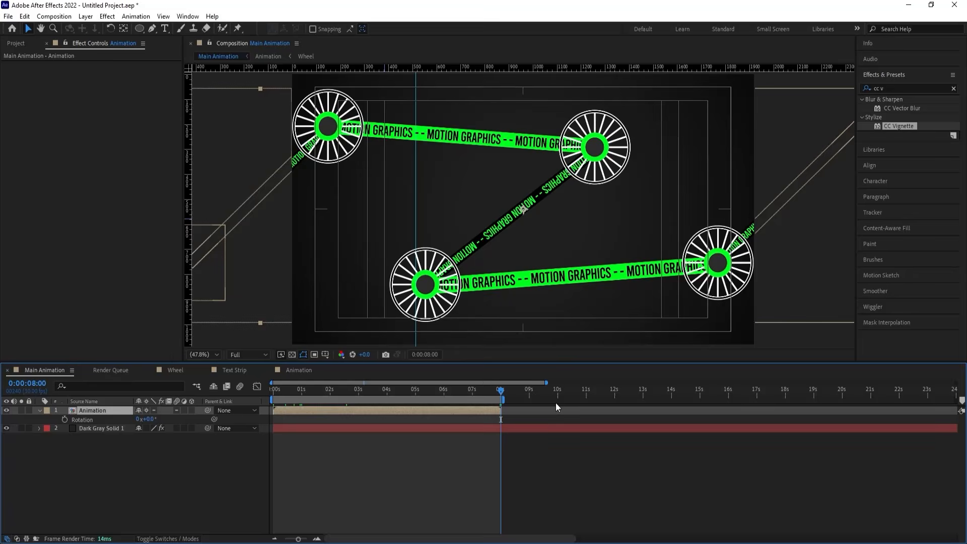
{"action": "right_click", "coordinate": [502, 409]}
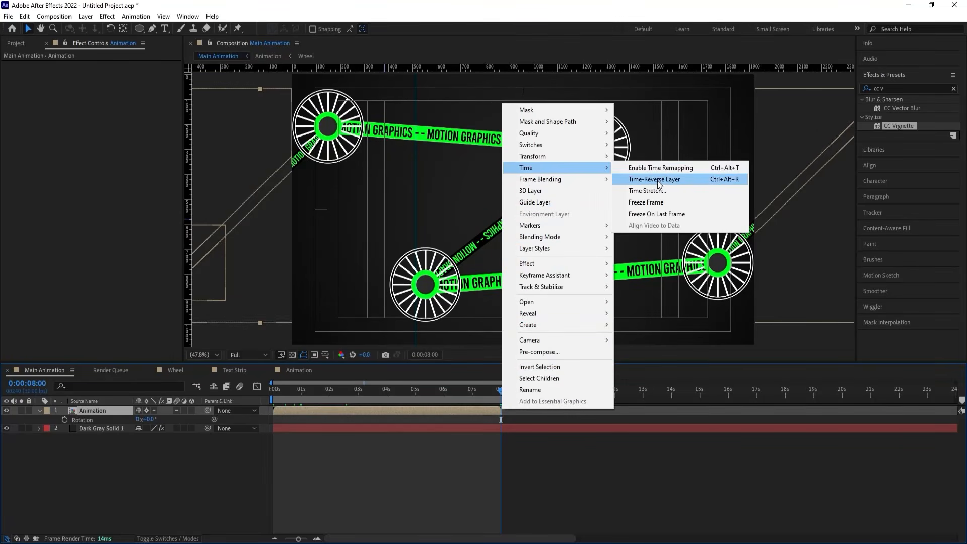
{"action": "left_click", "coordinate": [652, 168]}
{"action": "key", "text": "equal"}
{"action": "key", "text": "equal"}
{"action": "key", "text": "equal"}
{"action": "key", "text": "equal"}
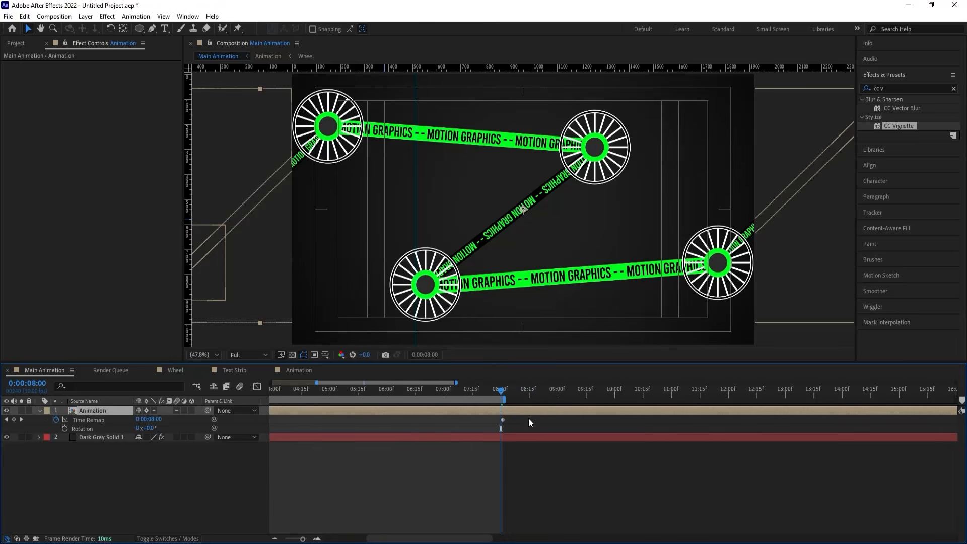
{"action": "left_click", "coordinate": [13, 419]}
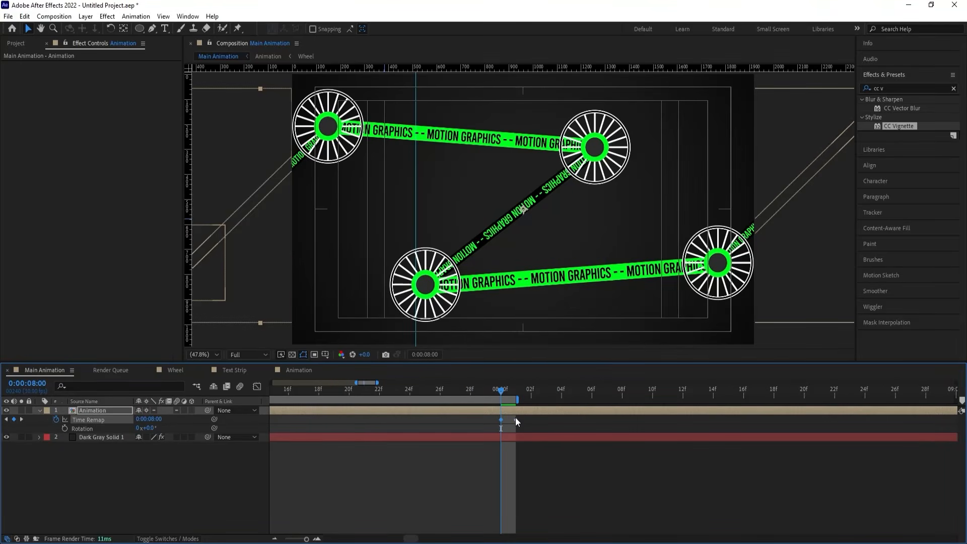
Delete the Time Remap keyframe just after 0:00:08:00 and apply a loopOut() expression to the Animation layer's Time Remap.
{"action": "left_click", "coordinate": [504, 427]}
{"action": "left_click", "coordinate": [168, 468]}
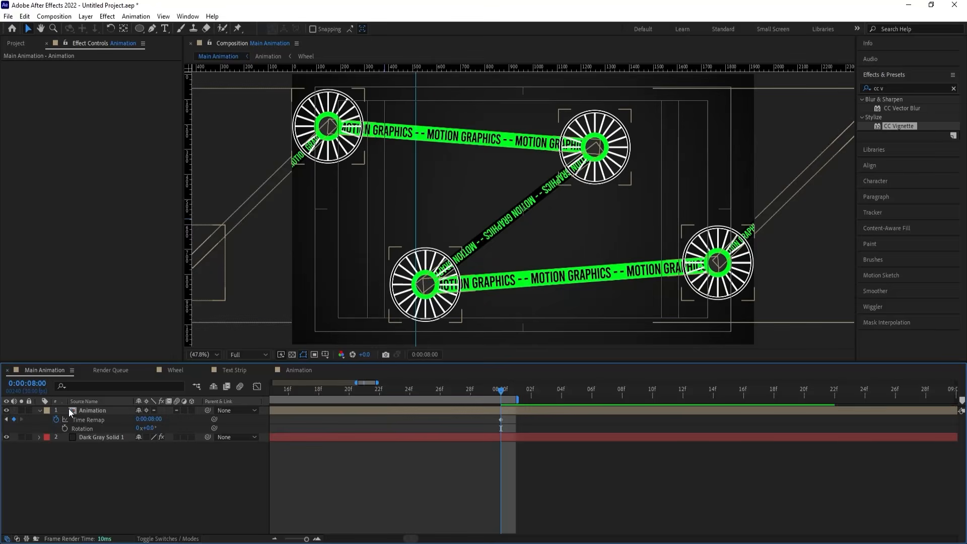
{"action": "left_click", "coordinate": [56, 420], "text": "alt"}
{"action": "type", "text": "lo"}
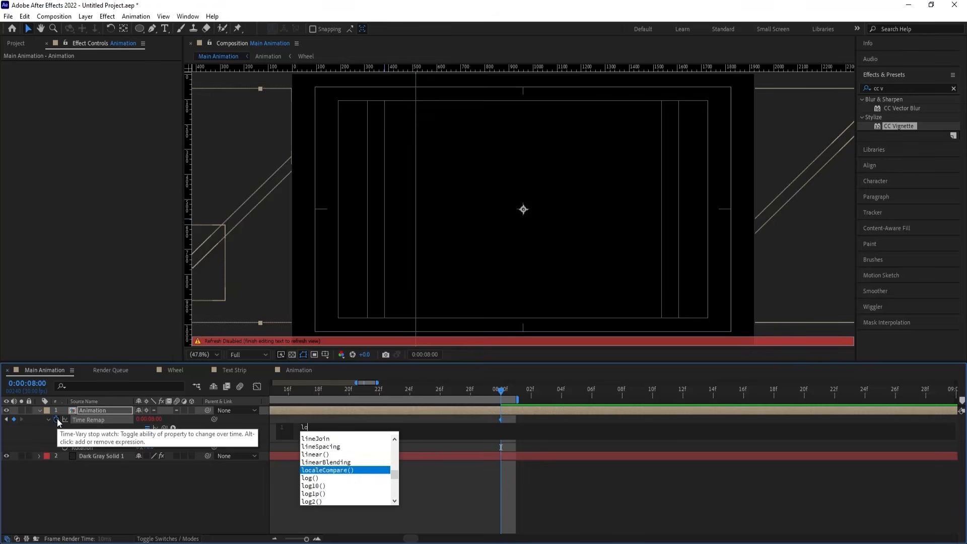
{"action": "type", "text": "op"}
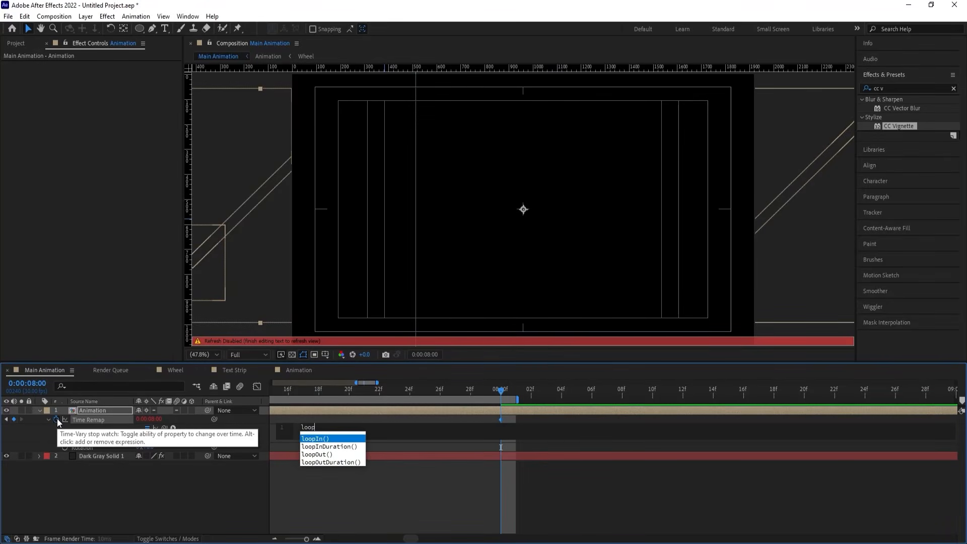
{"action": "key", "text": "Down"}
{"action": "key", "text": "Down"}
{"action": "key", "text": "Return"}
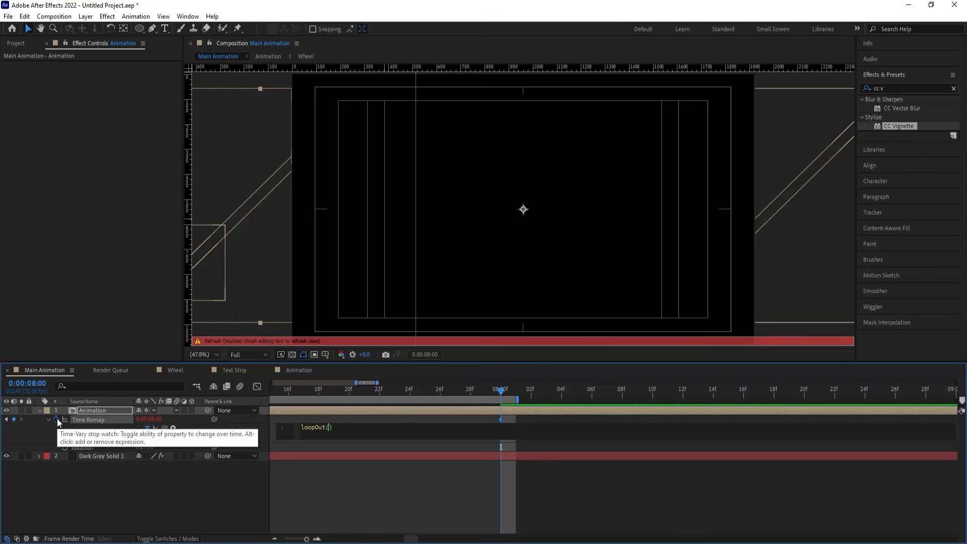
{"action": "left_click", "coordinate": [101, 485]}
Extend the Main Animation work area so that it ends at 0:00:16:00.
{"action": "key", "text": "minus"}
{"action": "key", "text": "minus"}
{"action": "key", "text": "minus"}
{"action": "key", "text": "minus"}
{"action": "key", "text": "minus"}
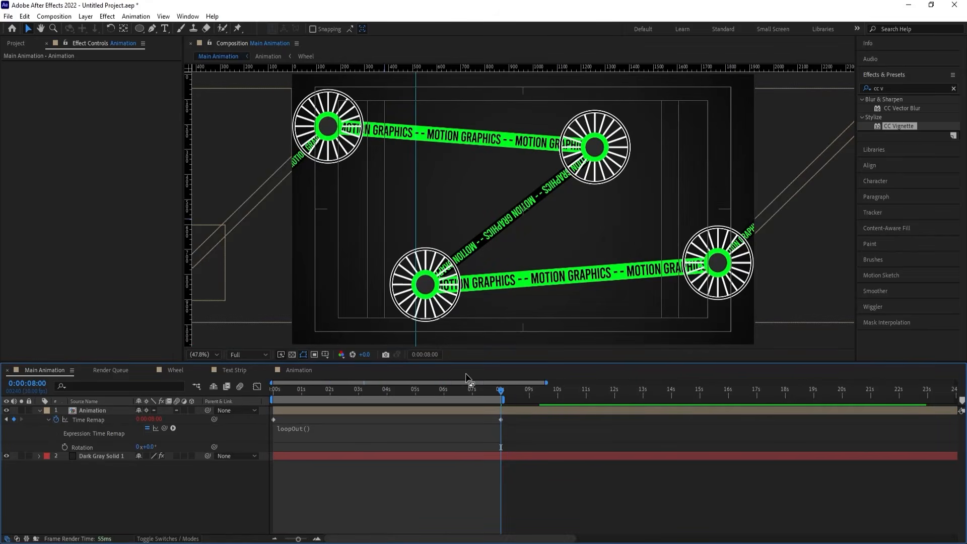
{"action": "left_click_drag", "start_coordinate": [411, 400], "coordinate": [607, 399]}
{"action": "left_click", "coordinate": [569, 413]}
{"action": "left_click", "coordinate": [546, 389]}
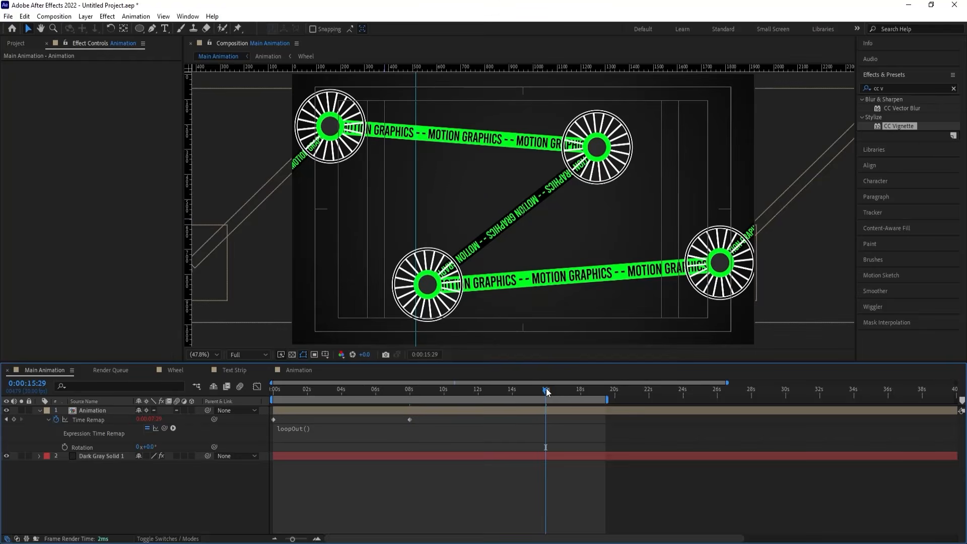
{"action": "key", "text": "equal"}
{"action": "key", "text": "equal"}
{"action": "key", "text": "equal"}
{"action": "key", "text": "equal"}
{"action": "key", "text": "equal"}
{"action": "left_click", "coordinate": [550, 395]}
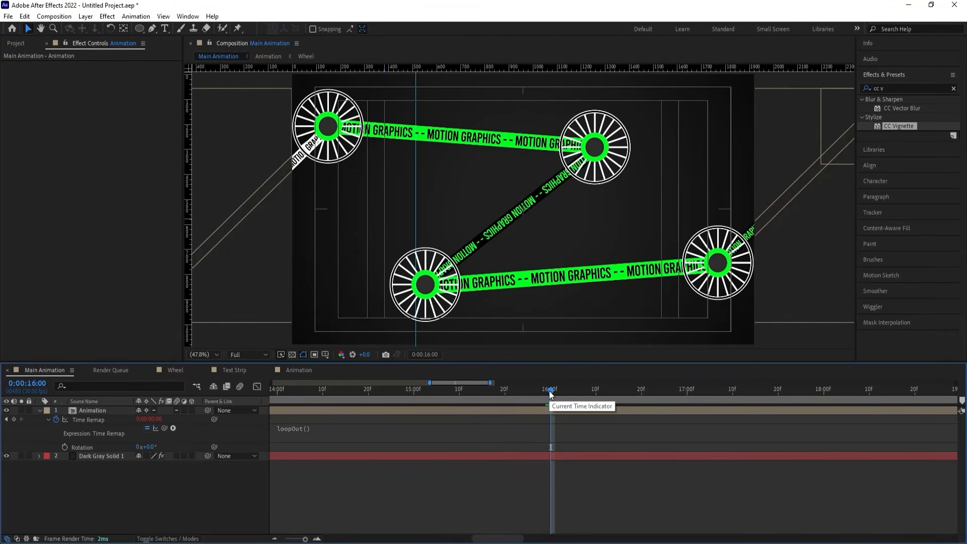
{"action": "key", "text": "n"}
Preview the loop transition from about 0:00:15:24 through the end of the work area and back to the start.
{"action": "left_click", "coordinate": [525, 387]}
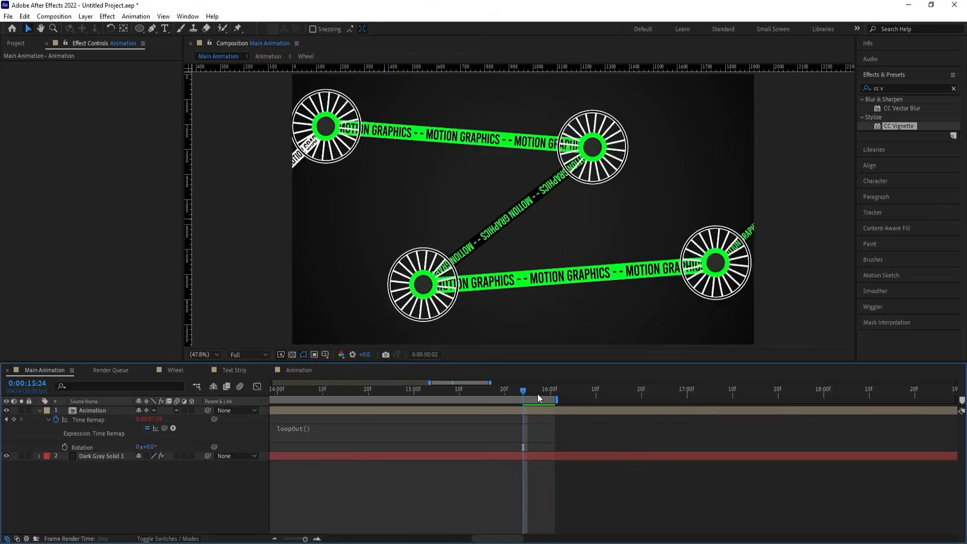
{"action": "key", "text": "space"}
{"action": "key", "text": "minus"}
{"action": "key", "text": "minus"}
{"action": "key", "text": "minus"}
{"action": "key", "text": "minus"}
{"action": "key", "text": "minus"}
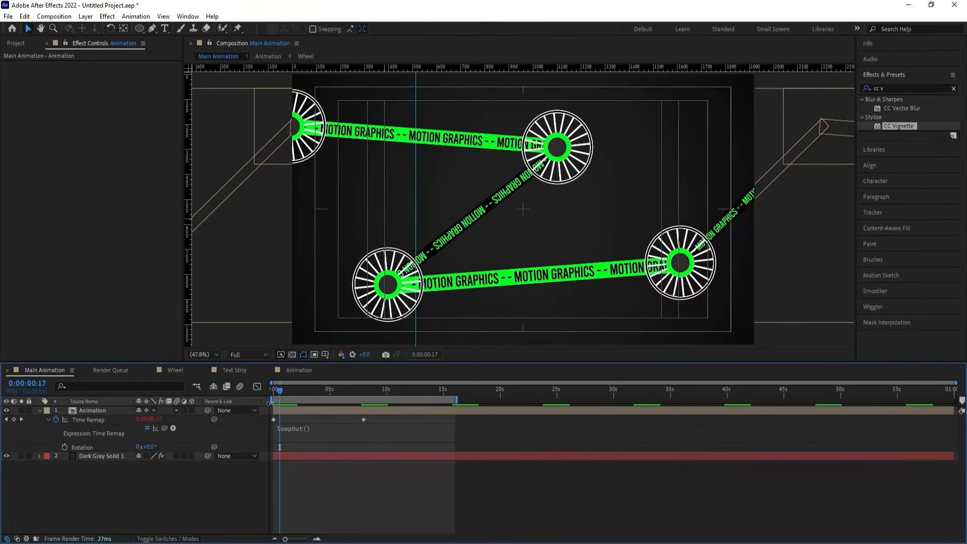
Add a Rotation keyframe to the Animation layer at 0:00:00:00.
{"action": "left_click_drag", "start_coordinate": [279, 387], "coordinate": [271, 389]}
{"action": "left_click", "coordinate": [84, 410]}
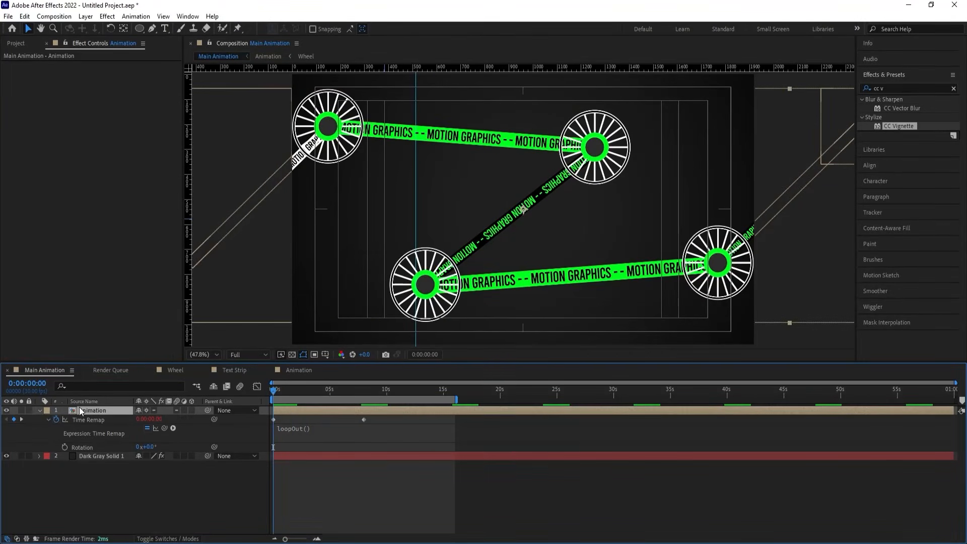
{"action": "key", "text": "u"}
{"action": "key", "text": "r"}
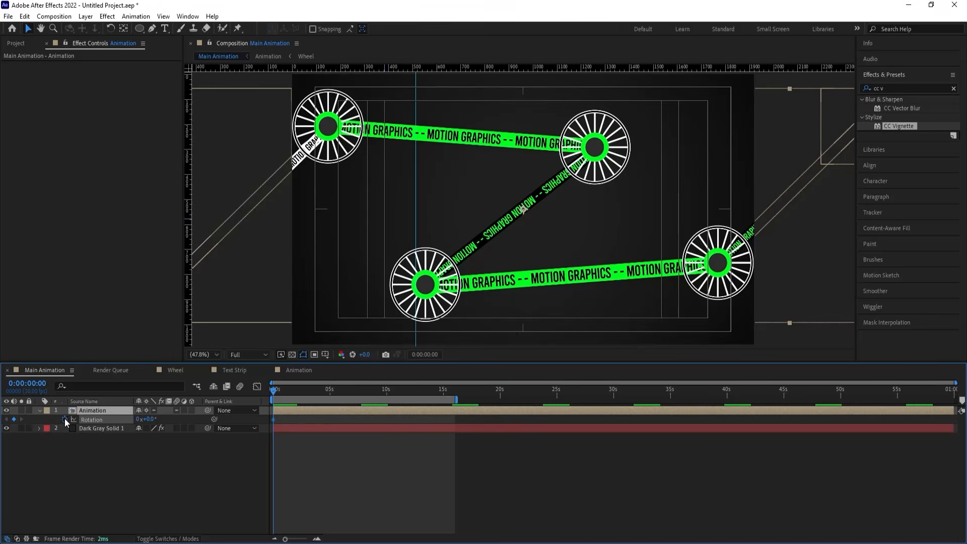
Add a rotation keyframe of one full revolution to the Animation layer at 0:00:16:00.
{"action": "left_click", "coordinate": [454, 391]}
{"action": "key", "text": "equal"}
{"action": "key", "text": "equal"}
{"action": "key", "text": "equal"}
{"action": "key", "text": "equal"}
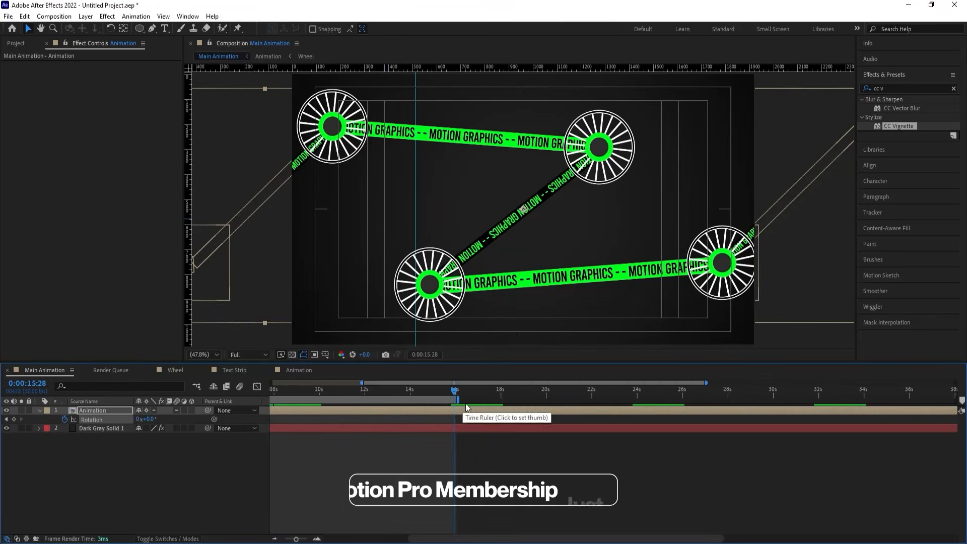
{"action": "left_click", "coordinate": [466, 392]}
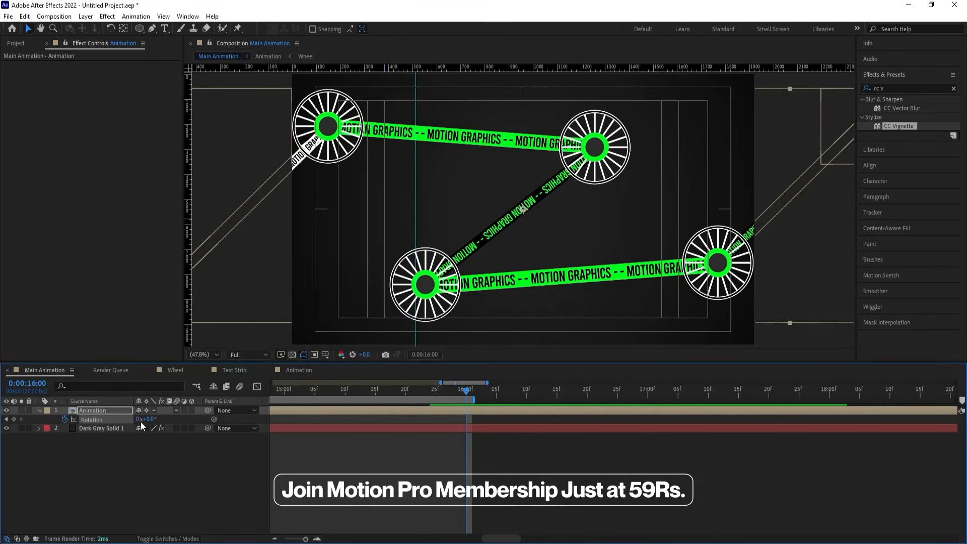
{"action": "left_click", "coordinate": [139, 418]}
{"action": "type", "text": "1"}
{"action": "key", "text": "Return"}
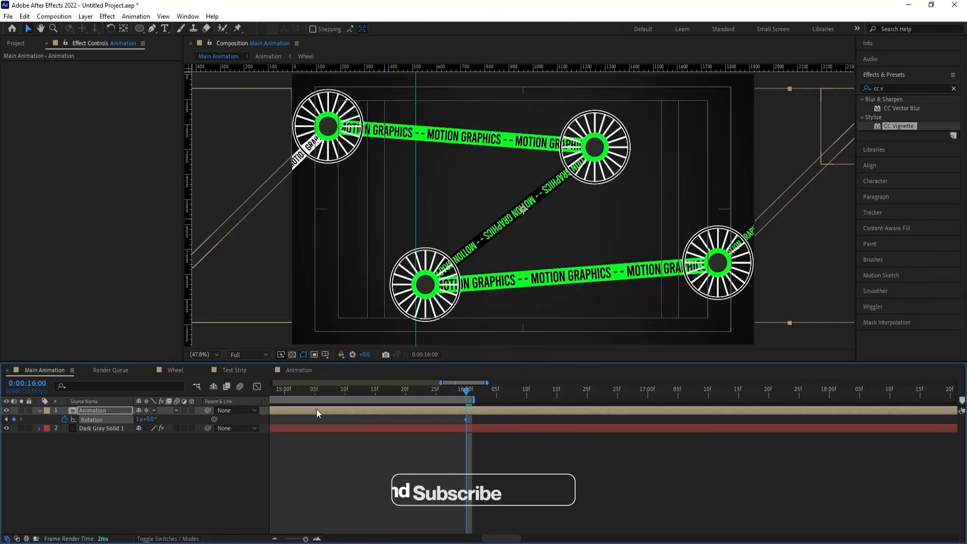
Preview the rotation animation from the start of the Main Animation timeline.
{"action": "key", "text": "minus"}
{"action": "key", "text": "minus"}
{"action": "key", "text": "minus"}
{"action": "key", "text": "minus"}
{"action": "left_click_drag", "start_coordinate": [319, 388], "coordinate": [214, 389]}
{"action": "key", "text": "space"}
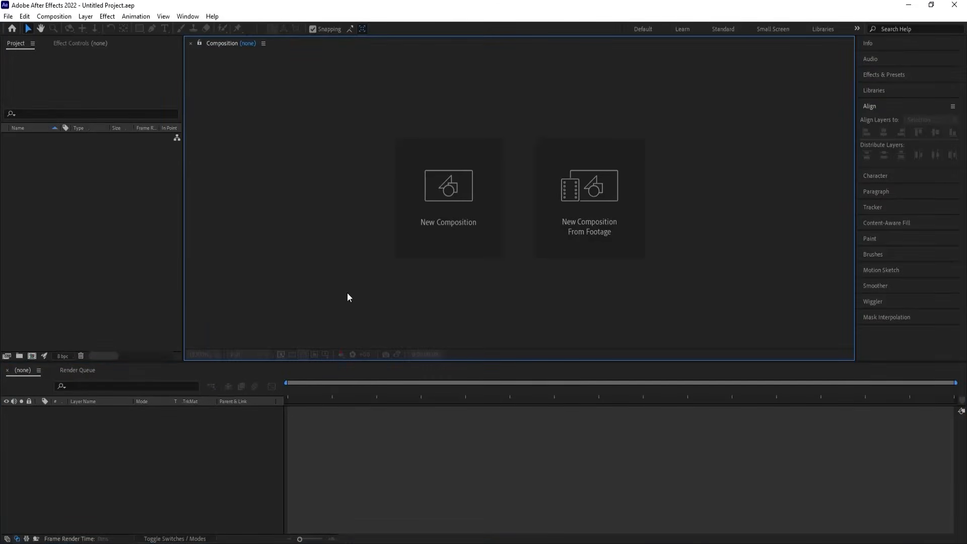
Create a 1920 x 1080 composition named Main Animation and show the Title/Action Safe guides.
{"action": "left_click", "coordinate": [417, 245]}
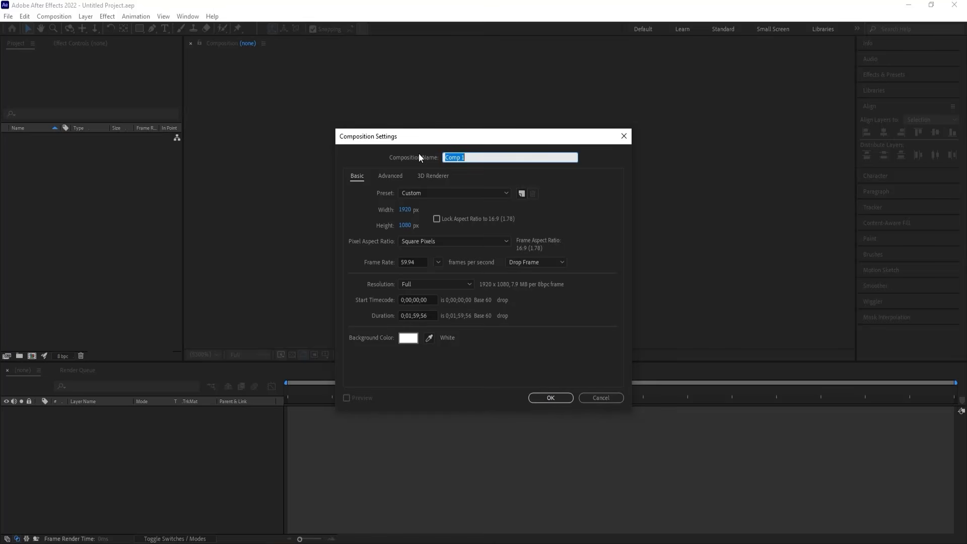
{"action": "type", "text": "Main Animation"}
{"action": "left_click", "coordinate": [549, 397]}
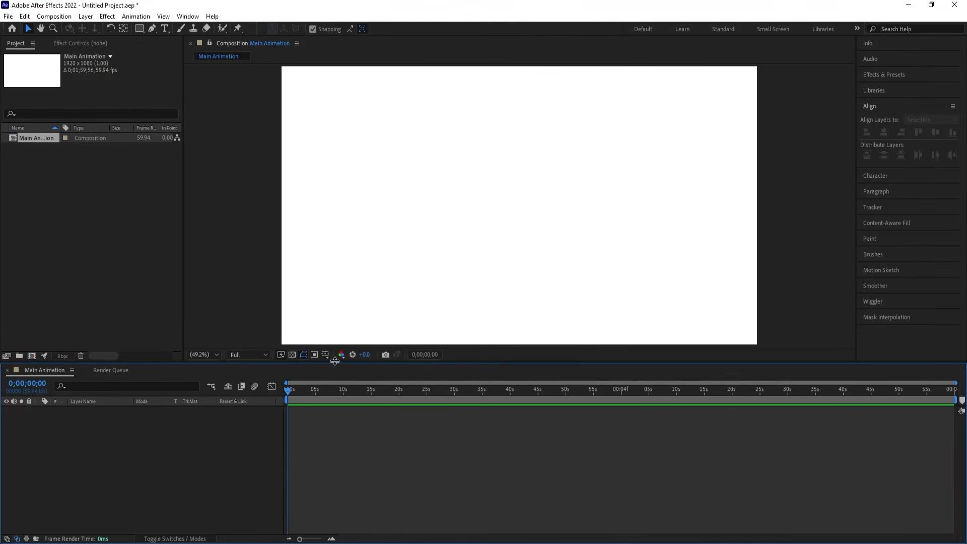
{"action": "left_click", "coordinate": [325, 354]}
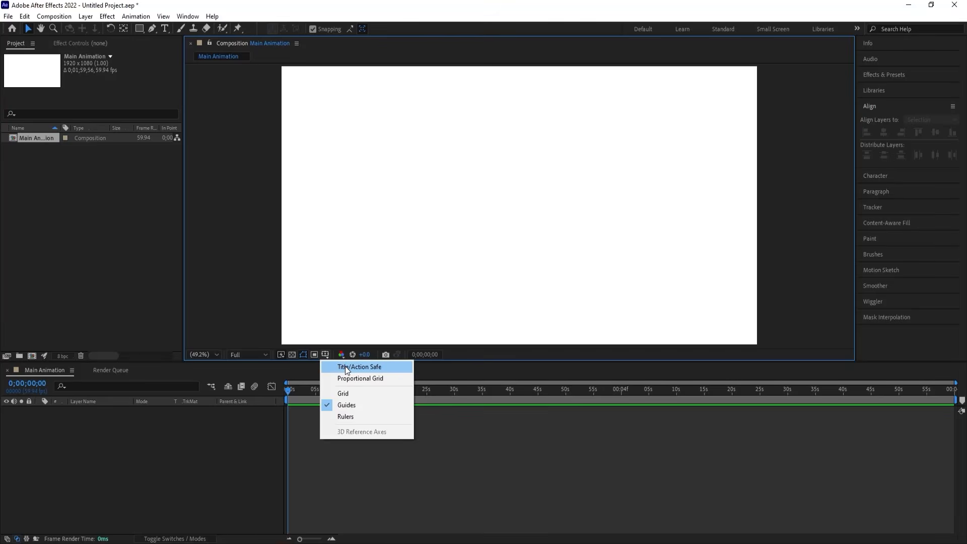
{"action": "left_click", "coordinate": [347, 367]}
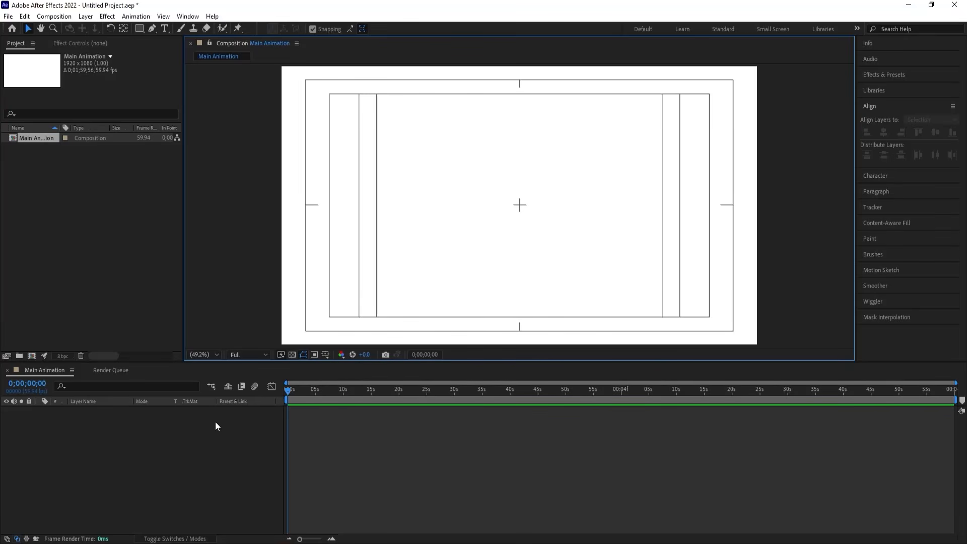
Create a new 1920 x 1080 composition named Grid.
{"action": "key", "text": "ctrl+n"}
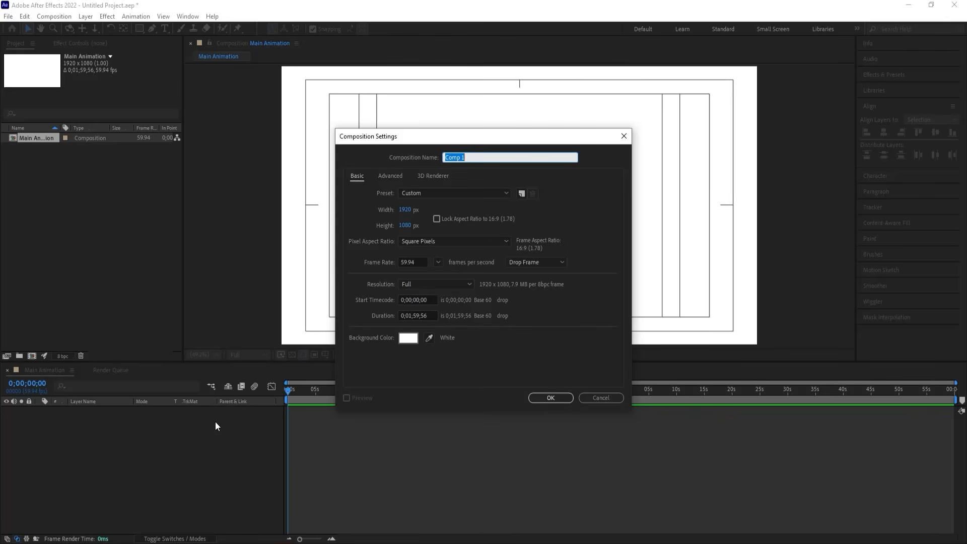
{"action": "type", "text": "Grid"}
{"action": "key", "text": "Return"}
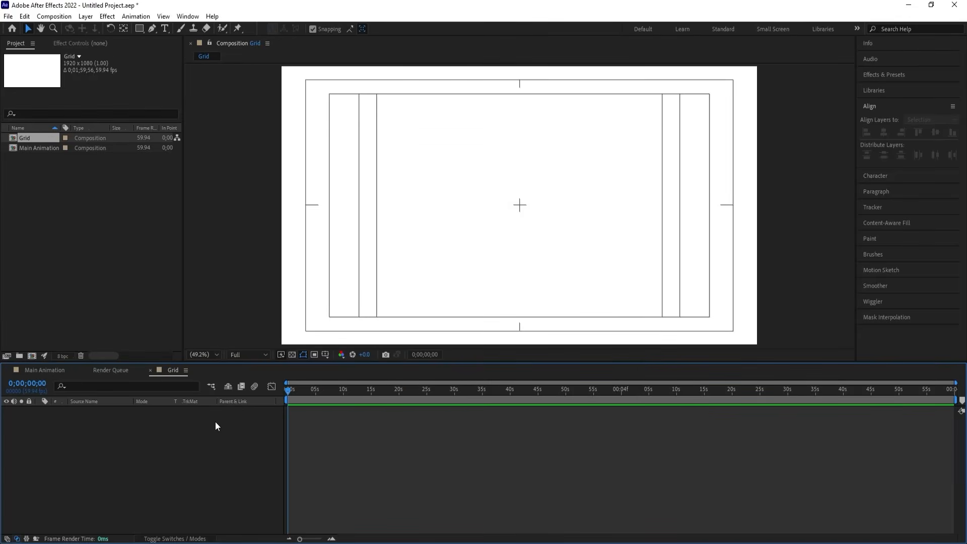
Add a full-size black solid (000000) to the Grid composition.
{"action": "key", "text": "ctrl+y"}
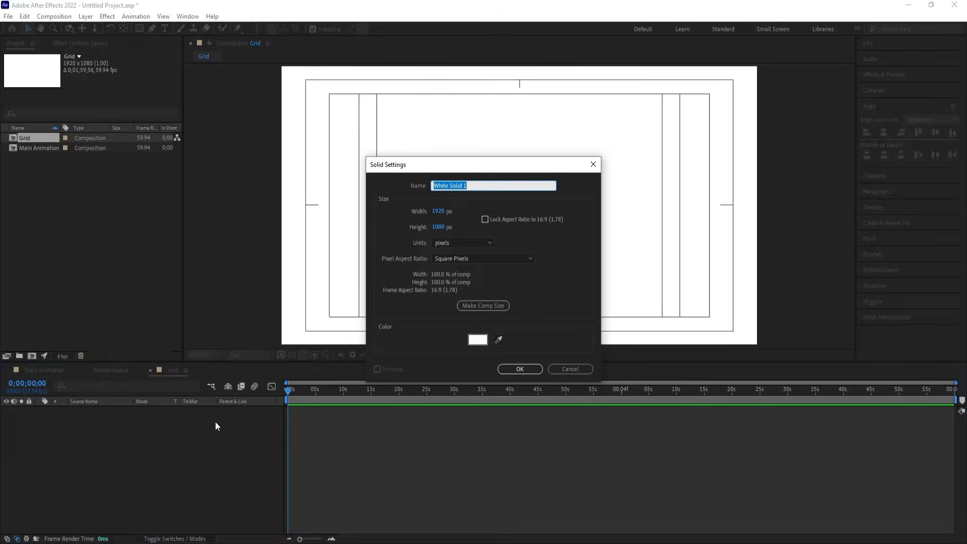
{"action": "left_click", "coordinate": [478, 340]}
{"action": "type", "text": "000000"}
{"action": "key", "text": "Return"}
{"action": "key", "text": "Return"}
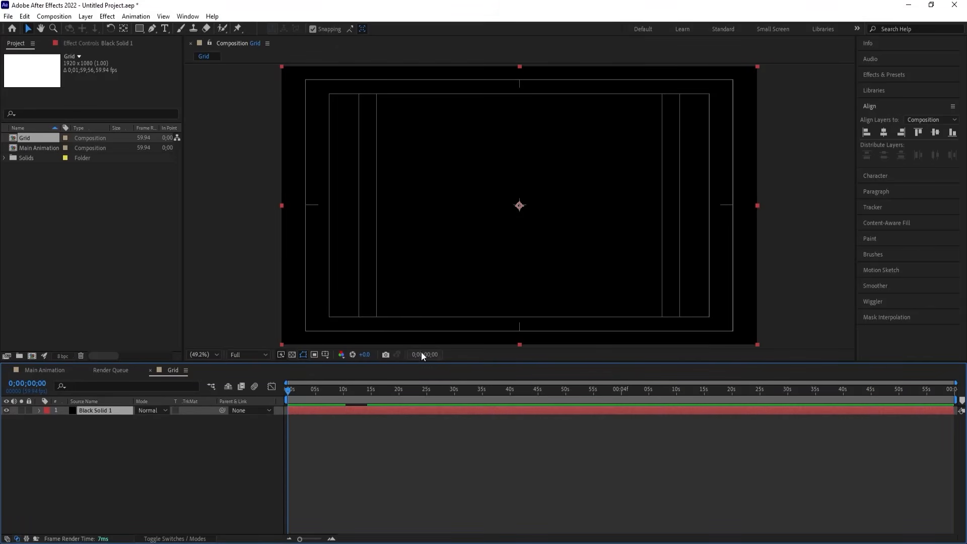
Draw a straight vertical line with the Pen tool through the composition's centre, from top edge to bottom edge, on a new shape layer.
{"action": "left_click", "coordinate": [150, 30]}
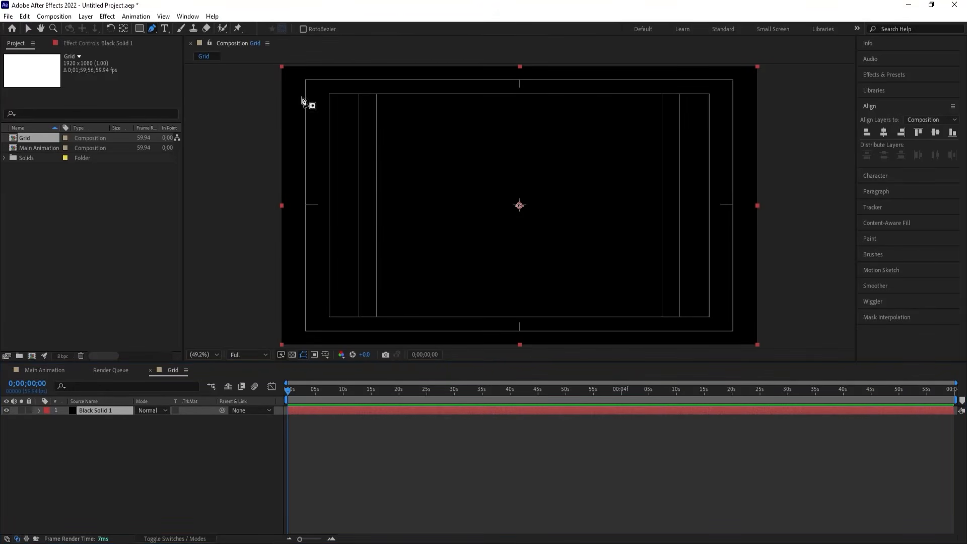
{"action": "left_click", "coordinate": [129, 447]}
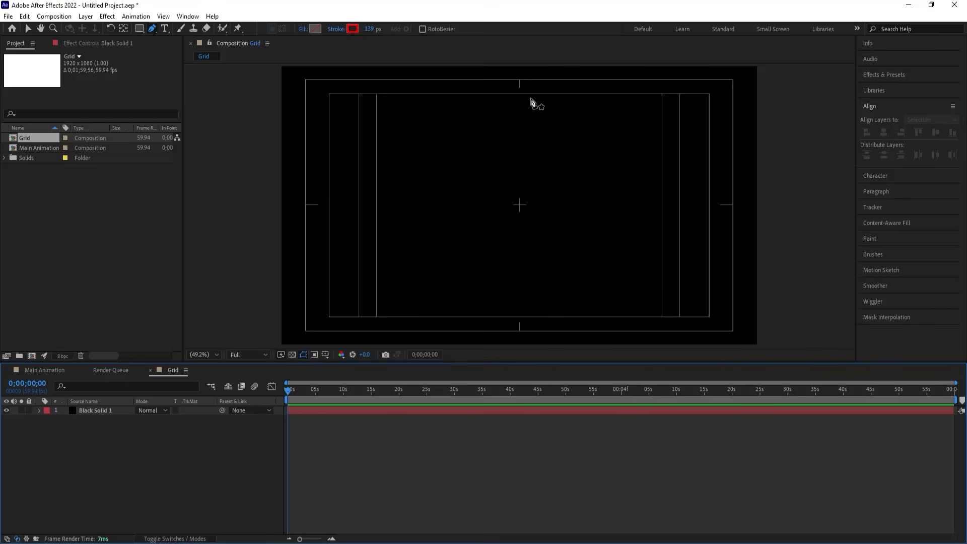
{"action": "left_click", "coordinate": [520, 66]}
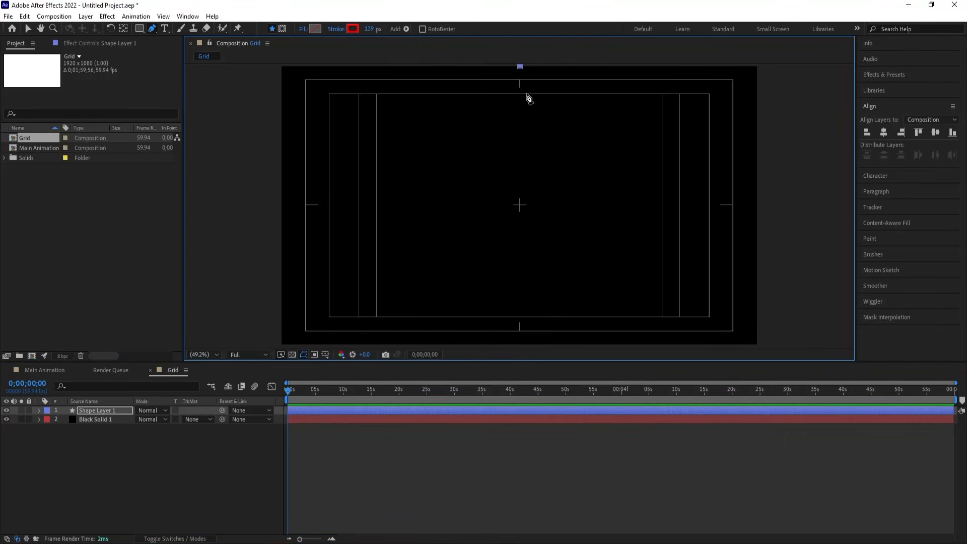
{"action": "left_click", "coordinate": [521, 347]}
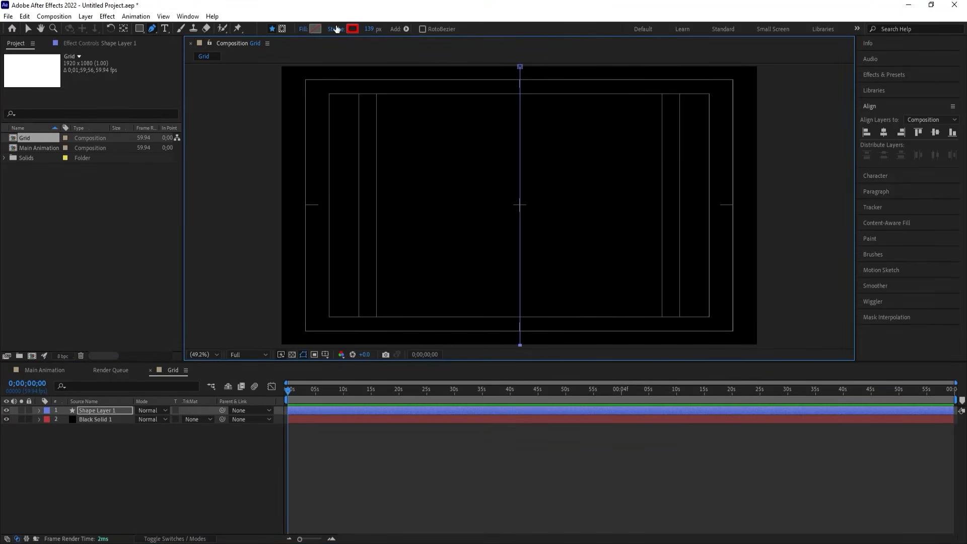
Set the line's stroke width to 0.5 px and its stroke colour to white (ffffff).
{"action": "left_click", "coordinate": [366, 29]}
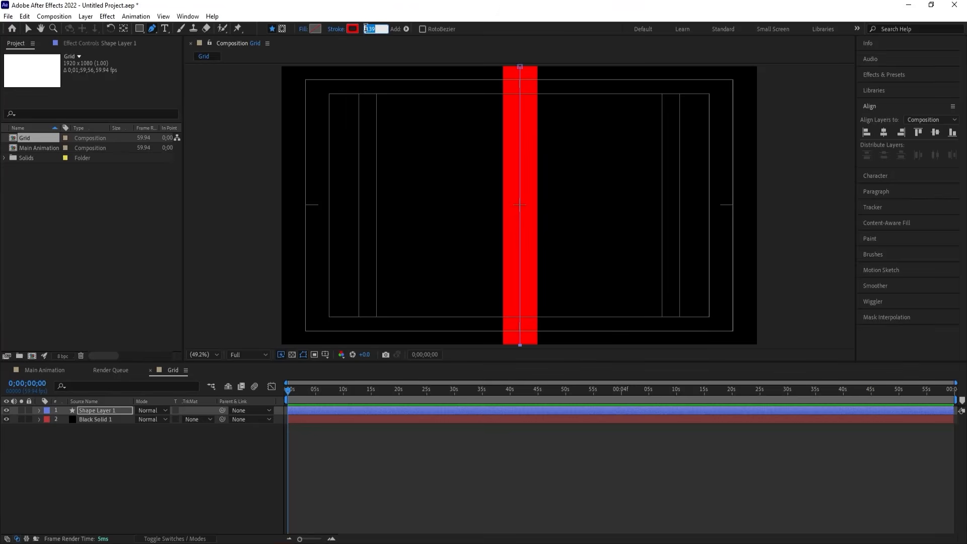
{"action": "type", "text": "0.5"}
{"action": "key", "text": "Return"}
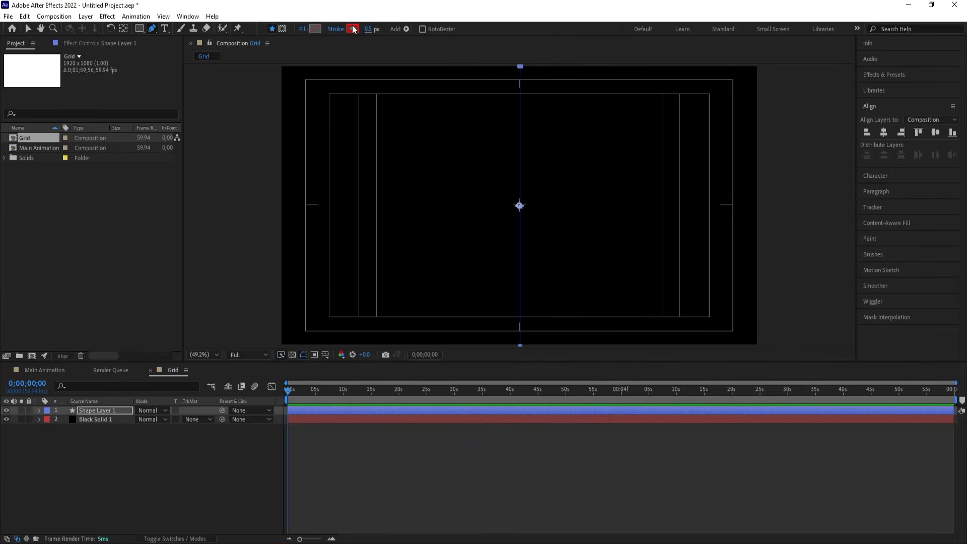
{"action": "left_click", "coordinate": [353, 29]}
{"action": "type", "text": "ffffff"}
{"action": "key", "text": "Return"}
{"action": "left_click", "coordinate": [84, 452]}
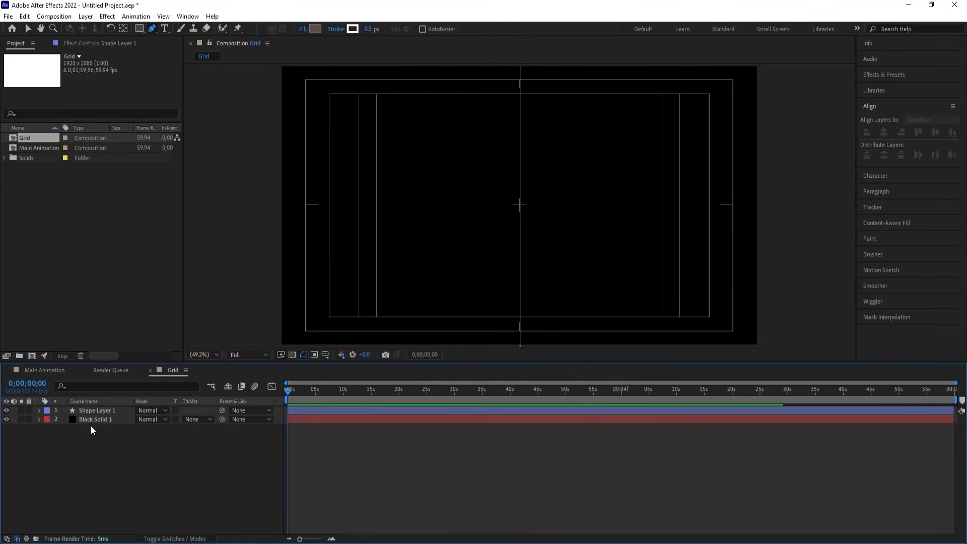
Centre the line horizontally and vertically in the composition, and finally align it to the composition's left edge.
{"action": "left_click", "coordinate": [92, 419]}
{"action": "left_click", "coordinate": [91, 412]}
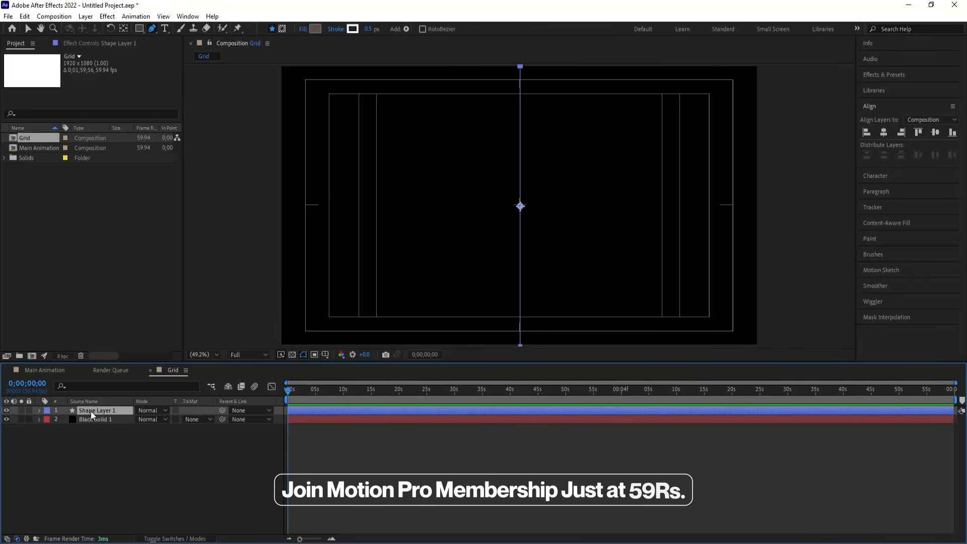
{"action": "left_click", "coordinate": [884, 134]}
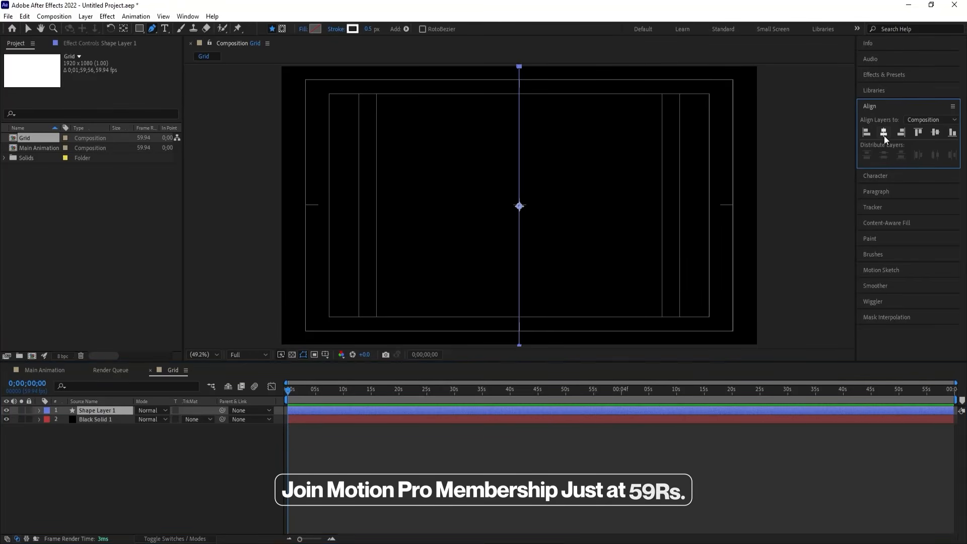
{"action": "left_click", "coordinate": [935, 134]}
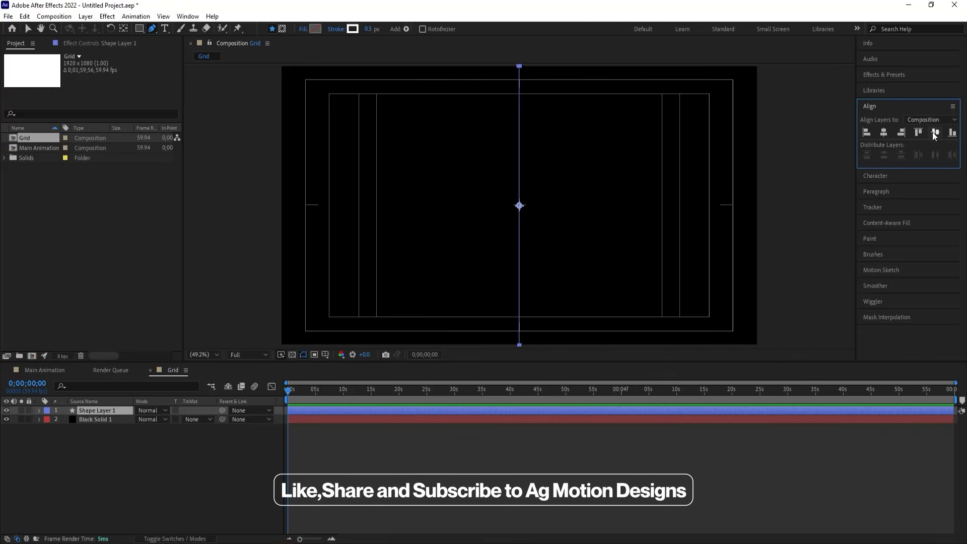
{"action": "left_click", "coordinate": [867, 132]}
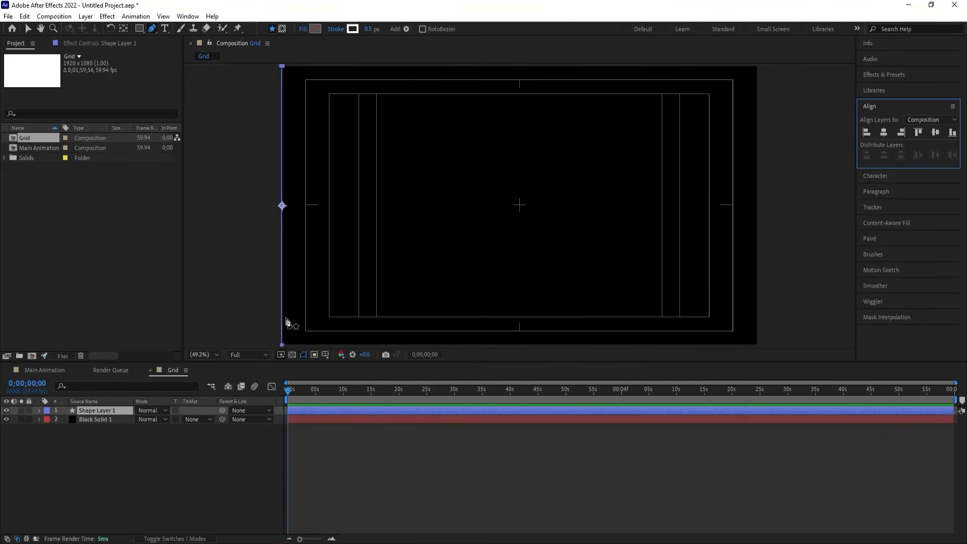
Add a Repeater to the line's shape layer with position 22, 0 and 90 copies to fill the frame.
{"action": "left_click", "coordinate": [39, 410]}
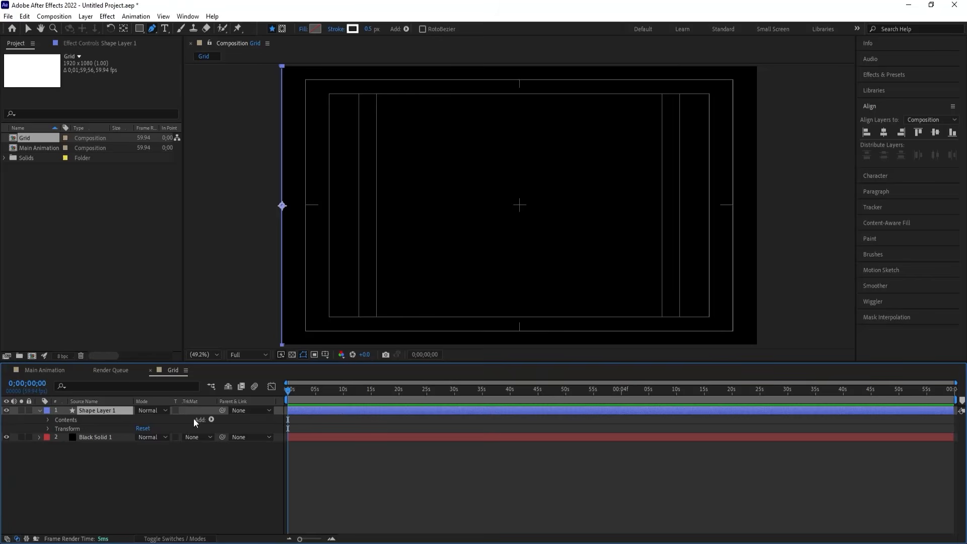
{"action": "left_click", "coordinate": [212, 420]}
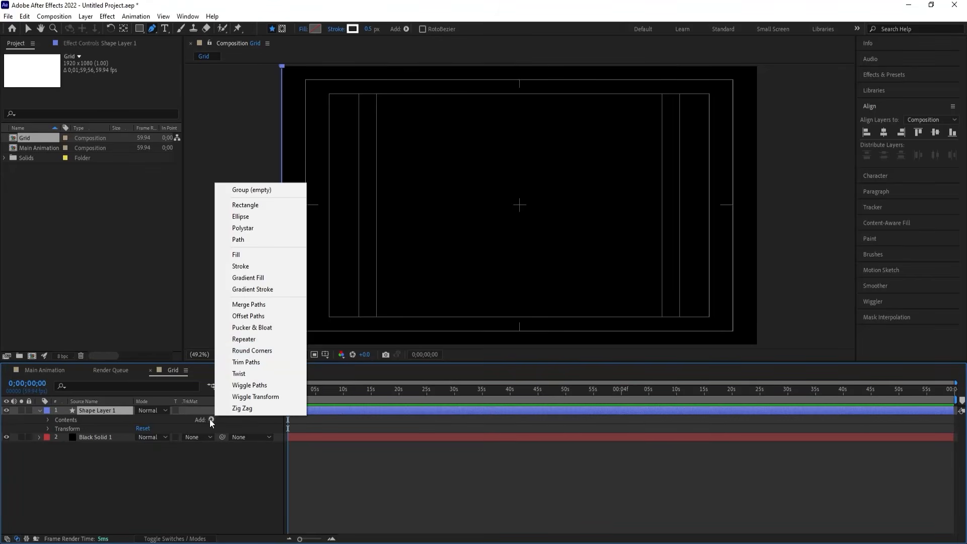
{"action": "left_click", "coordinate": [252, 342]}
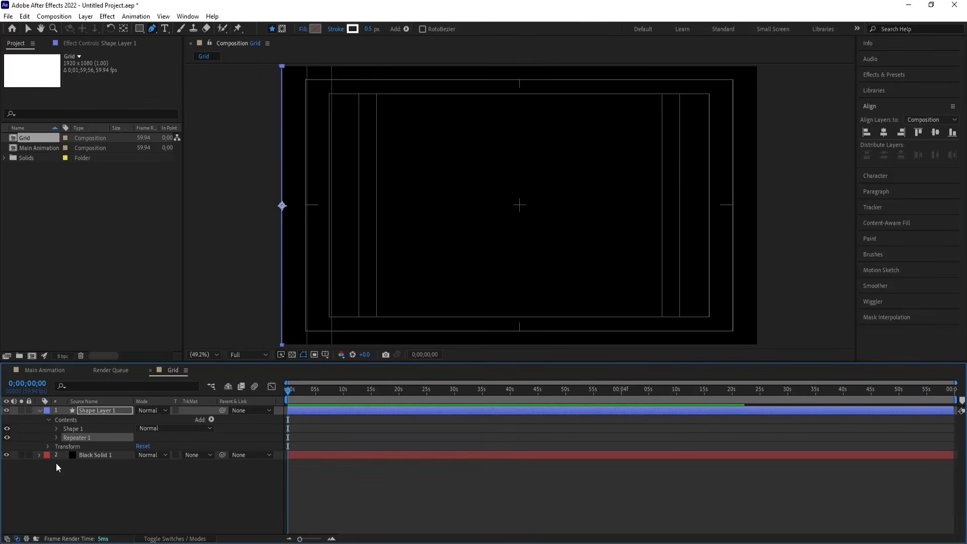
{"action": "left_click", "coordinate": [56, 437]}
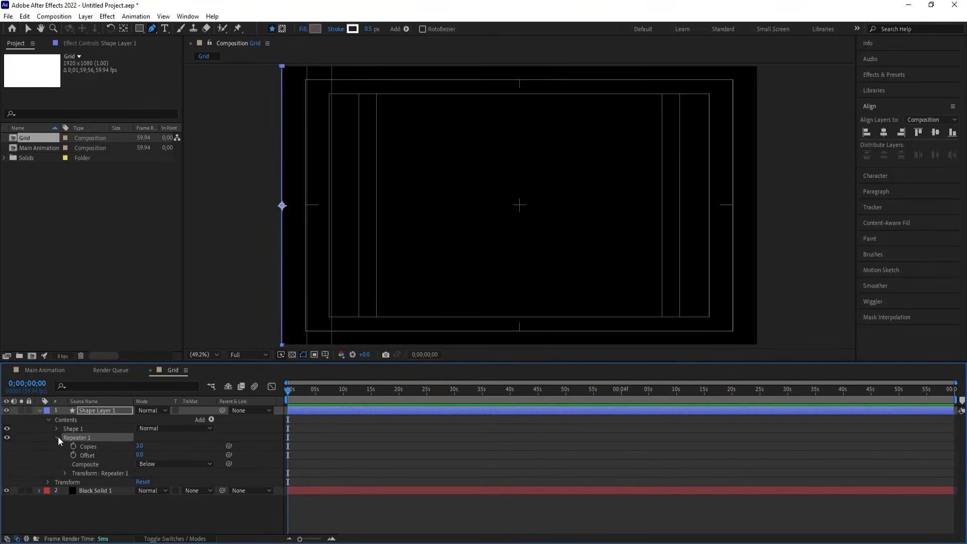
{"action": "left_click", "coordinate": [65, 473]}
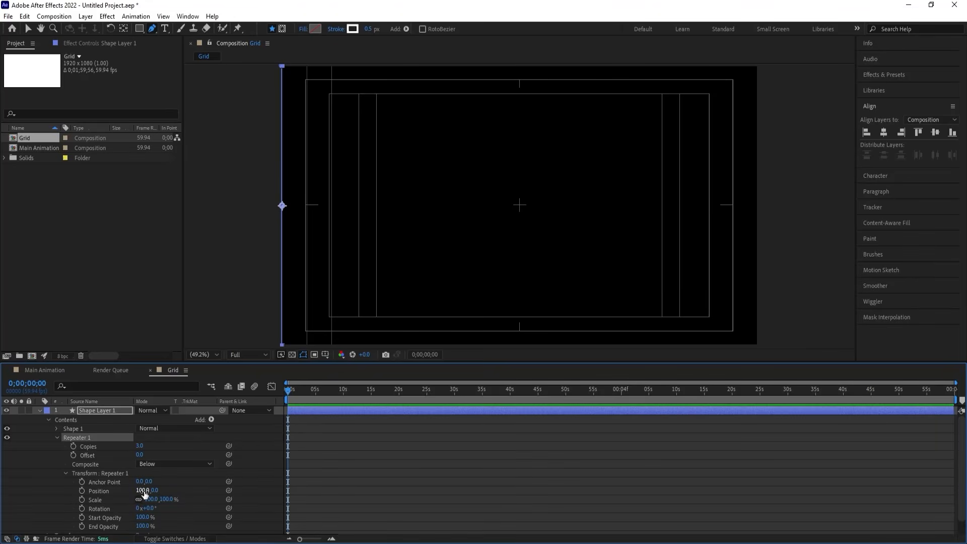
{"action": "left_click_drag", "start_coordinate": [143, 493], "coordinate": [88, 474]}
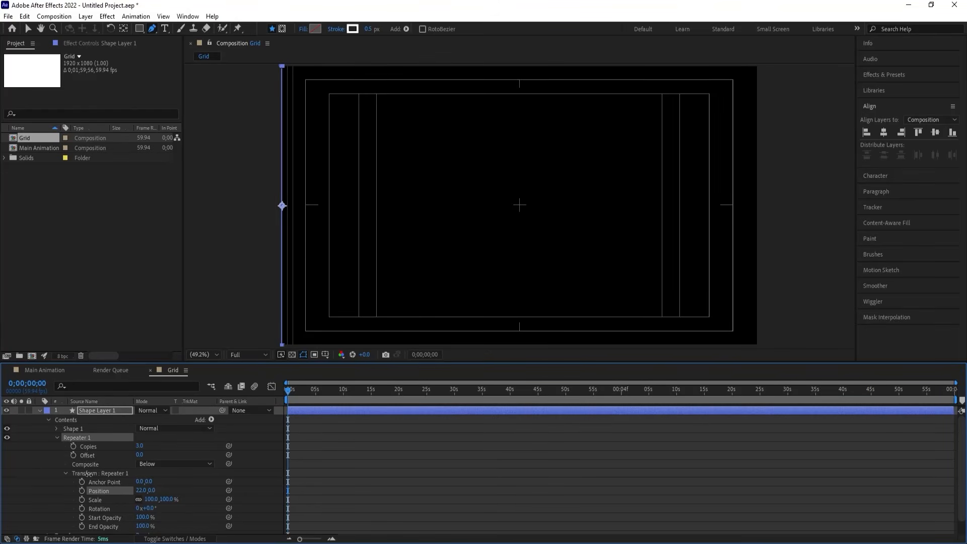
{"action": "left_click_drag", "start_coordinate": [143, 443], "coordinate": [187, 453]}
Duplicate the repeated-lines shape layer and set the duplicate's rotation to 90°.
{"action": "left_click", "coordinate": [109, 409]}
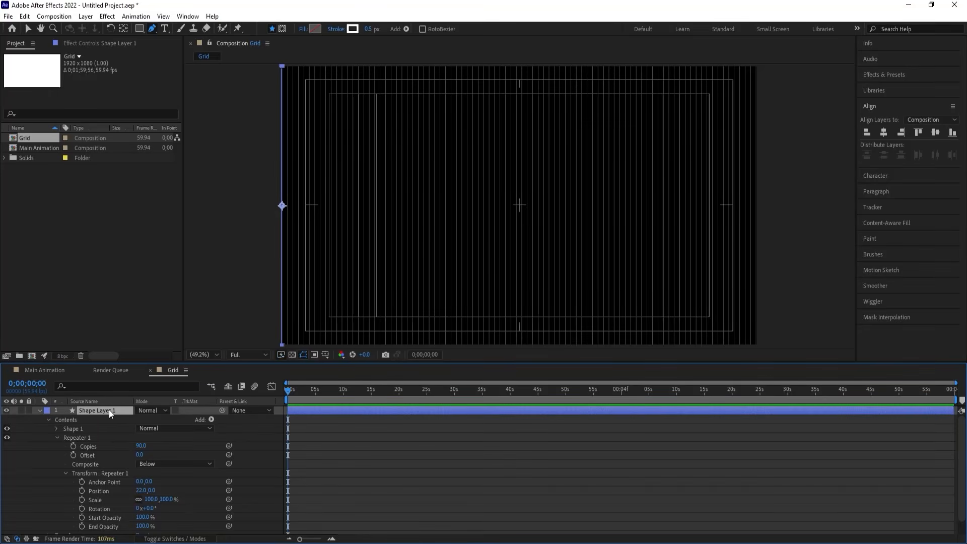
{"action": "key", "text": "ctrl+d"}
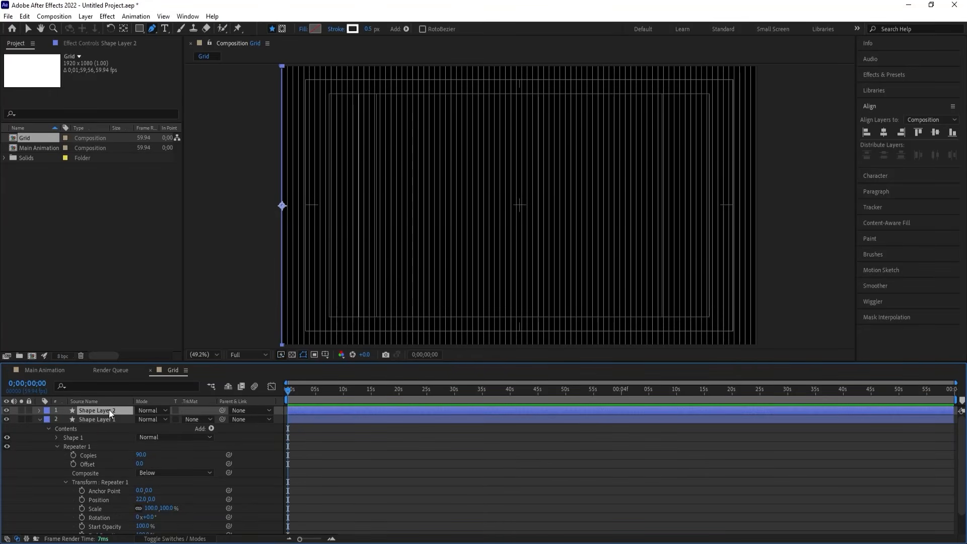
{"action": "key", "text": "r"}
{"action": "left_click", "coordinate": [150, 419]}
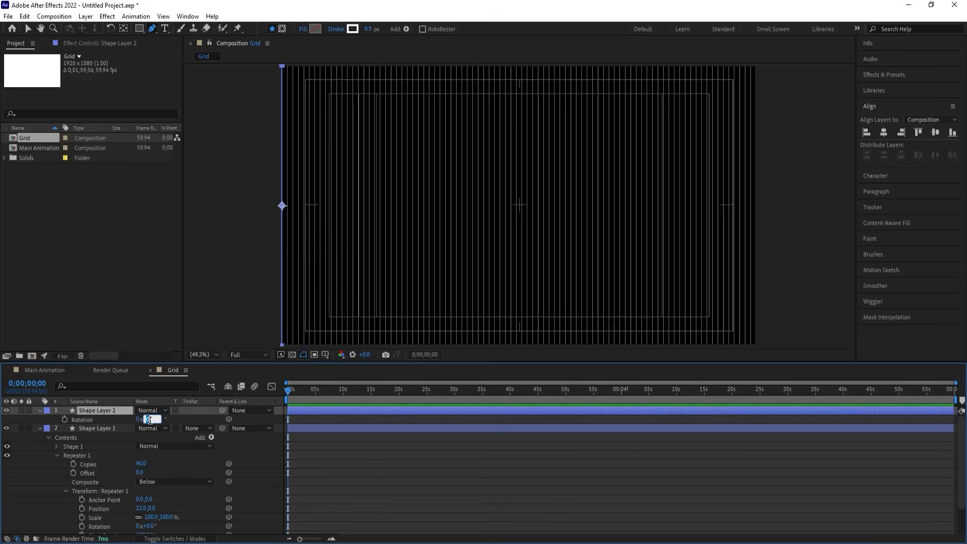
{"action": "type", "text": "90"}
{"action": "key", "text": "Return"}
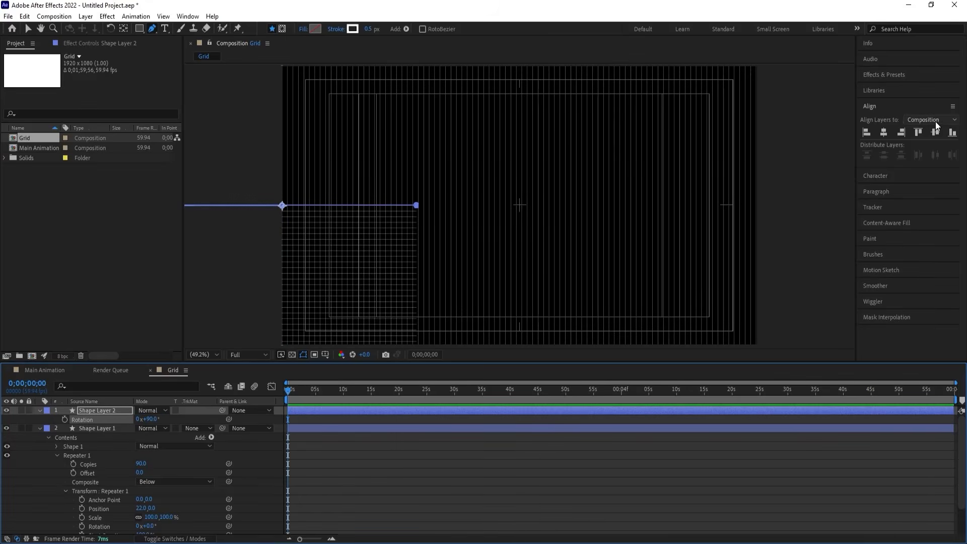
Align the rotated duplicate to the composition's horizontal centre and top edge.
{"action": "left_click", "coordinate": [884, 132]}
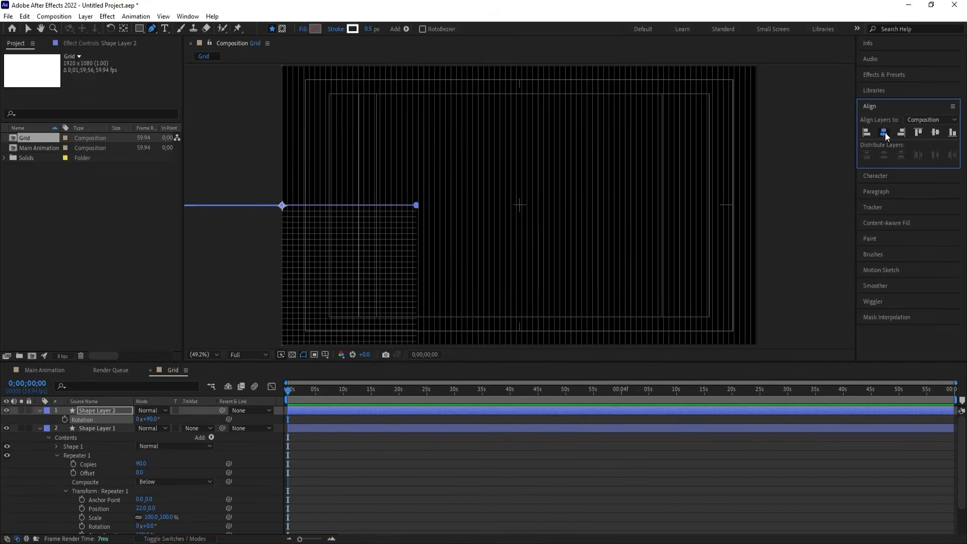
{"action": "left_click", "coordinate": [918, 132]}
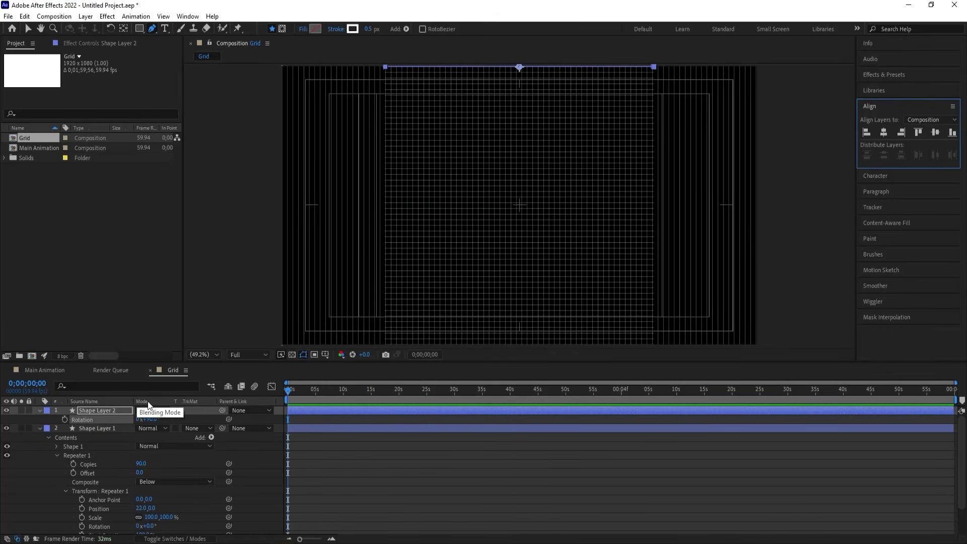
Unlink the rotated line layer's scale proportions, set its scale to 100, 190% to span the frame, and collapse the layer properties.
{"action": "key", "text": "s"}
{"action": "left_click", "coordinate": [139, 419]}
{"action": "left_click_drag", "start_coordinate": [166, 419], "coordinate": [202, 410]}
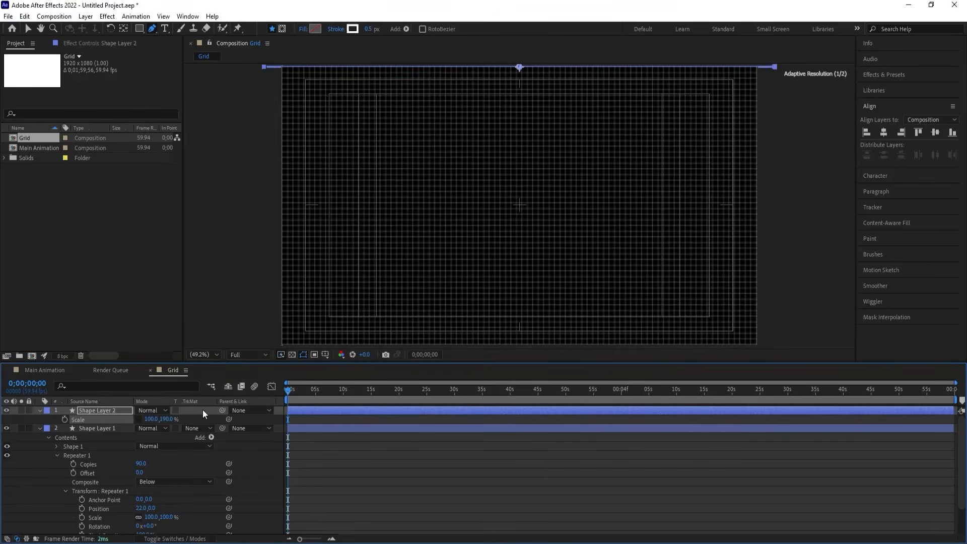
{"action": "left_click", "coordinate": [299, 459]}
{"action": "key", "text": "u"}
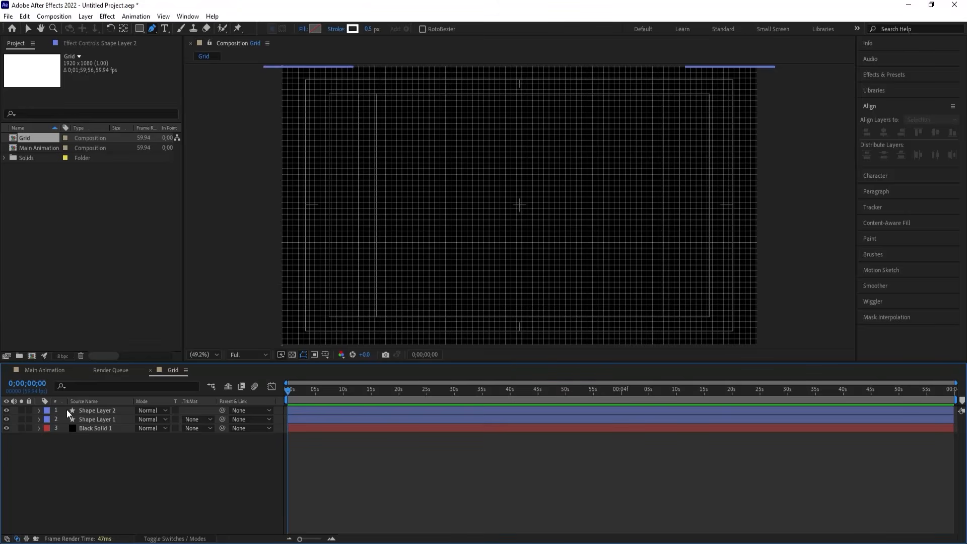
Add a white (ffffff) full-size solid to the Main Animation composition and lock it as the background.
{"action": "left_click", "coordinate": [45, 370]}
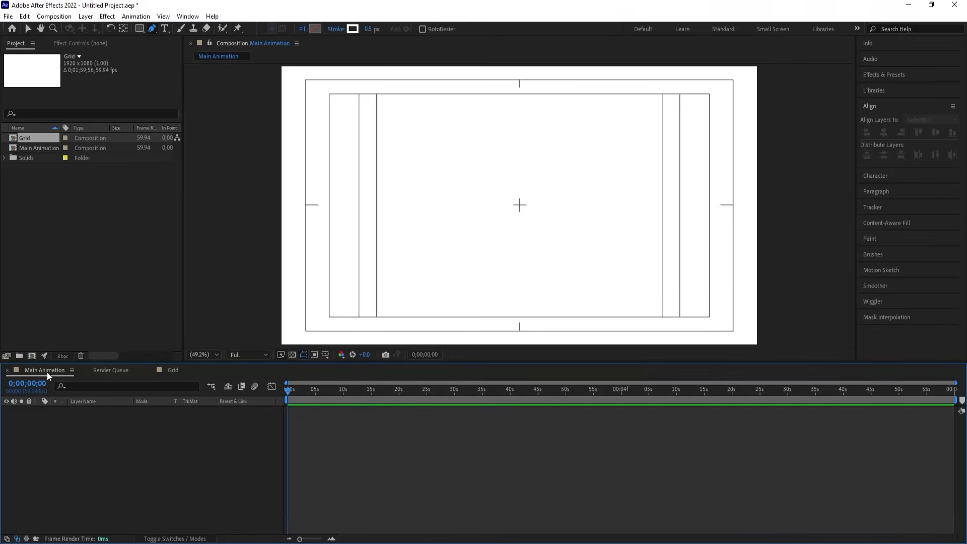
{"action": "key", "text": "ctrl+y"}
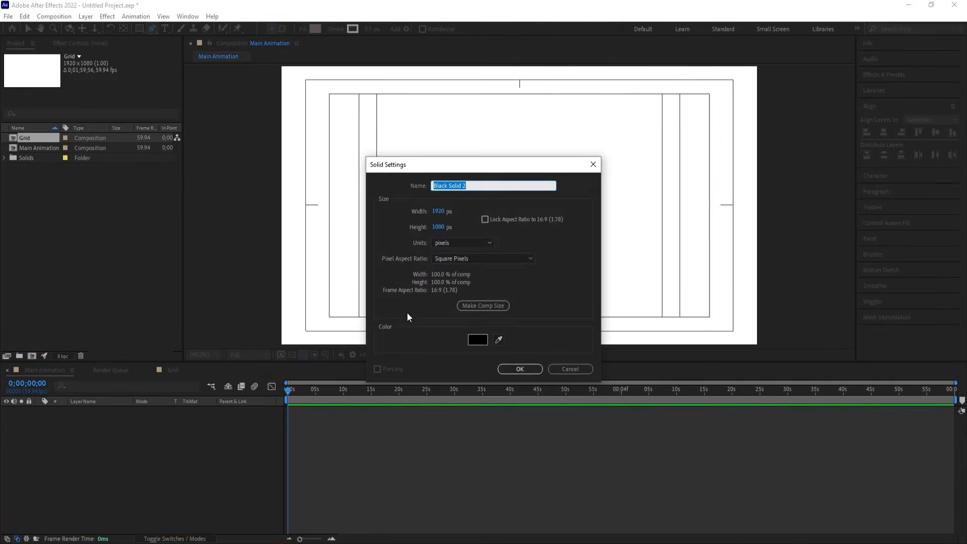
{"action": "left_click", "coordinate": [477, 340]}
{"action": "type", "text": "ffffff"}
{"action": "key", "text": "Return"}
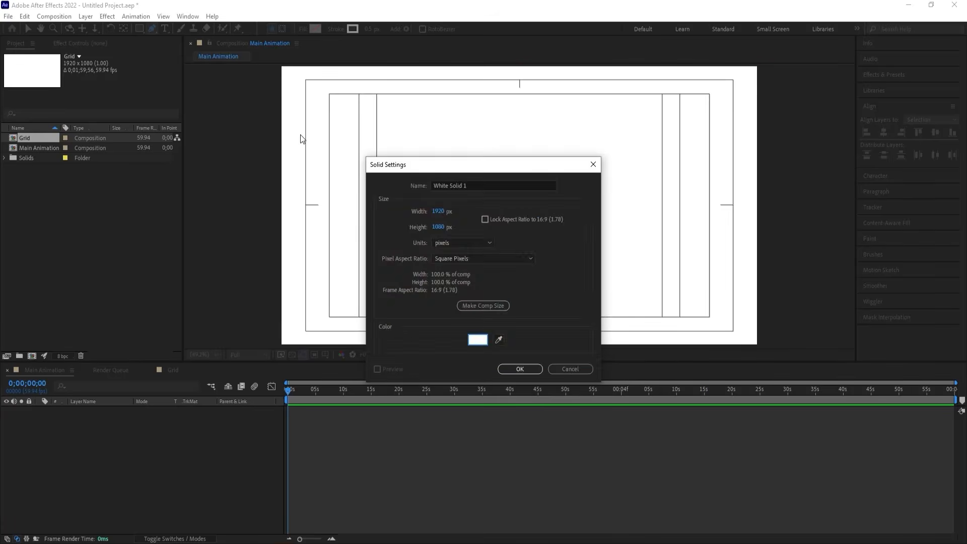
{"action": "key", "text": "Return"}
{"action": "left_click", "coordinate": [29, 411]}
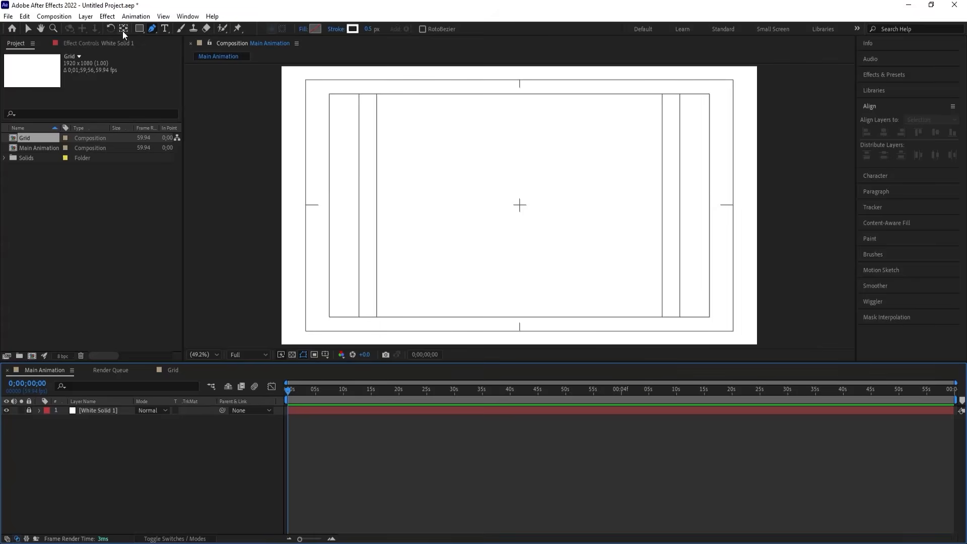
Draw a small circle near the composition's centre with the Ellipse tool, using a black fill and no stroke.
{"action": "left_click_drag", "start_coordinate": [138, 30], "coordinate": [177, 52]}
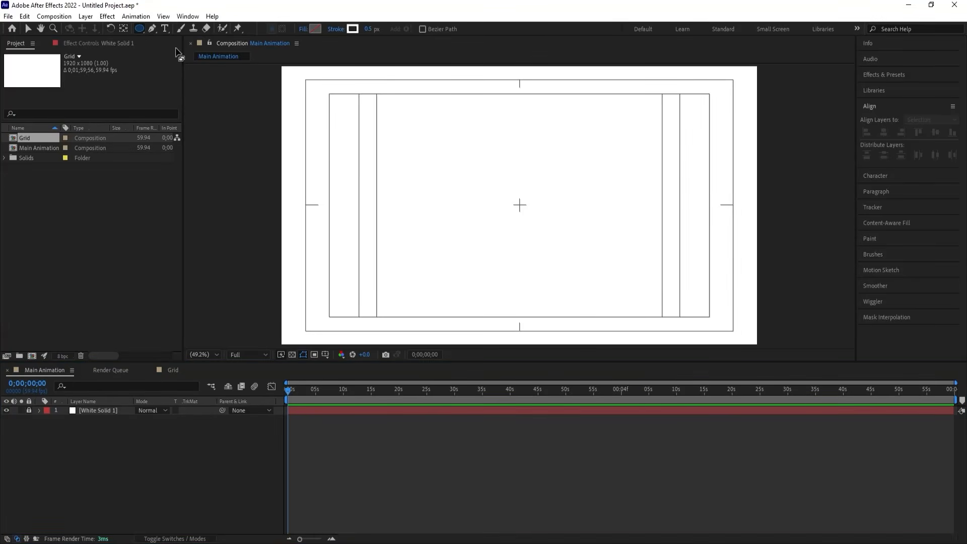
{"action": "left_click", "coordinate": [314, 29]}
{"action": "left_click_drag", "start_coordinate": [450, 275], "coordinate": [245, 436]}
{"action": "key", "text": "Return"}
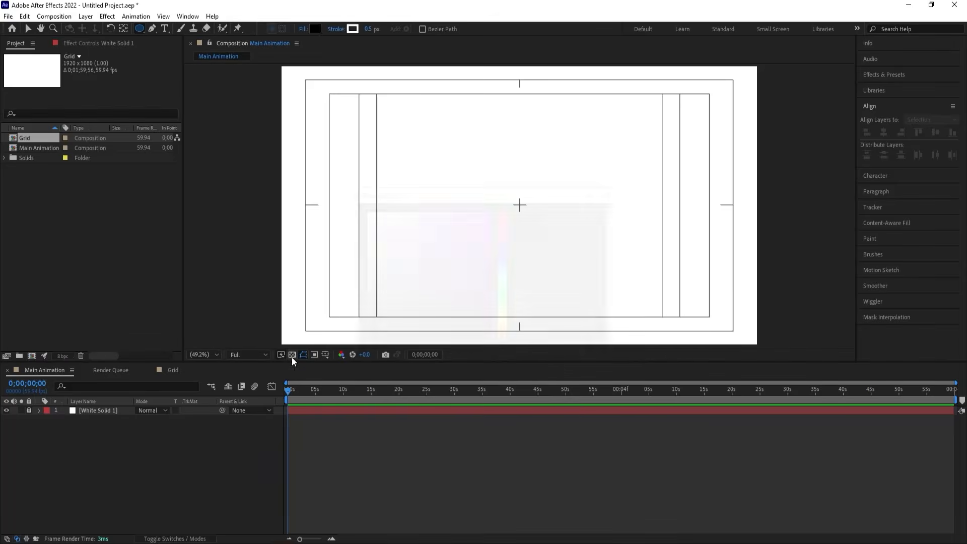
{"action": "left_click", "coordinate": [336, 30]}
{"action": "left_click", "coordinate": [433, 246]}
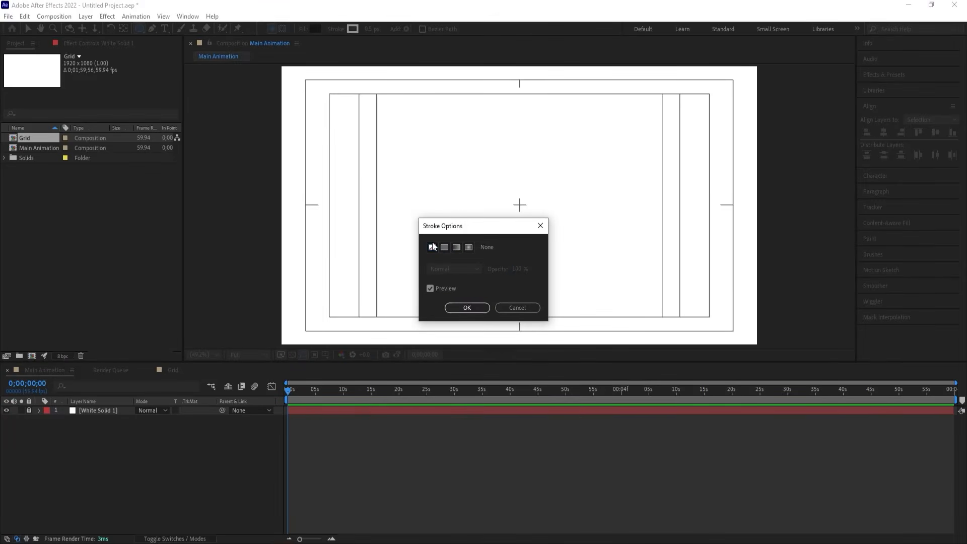
{"action": "left_click", "coordinate": [460, 306]}
{"action": "left_click_drag", "start_coordinate": [500, 194], "coordinate": [542, 239]}
{"action": "left_click", "coordinate": [301, 412]}
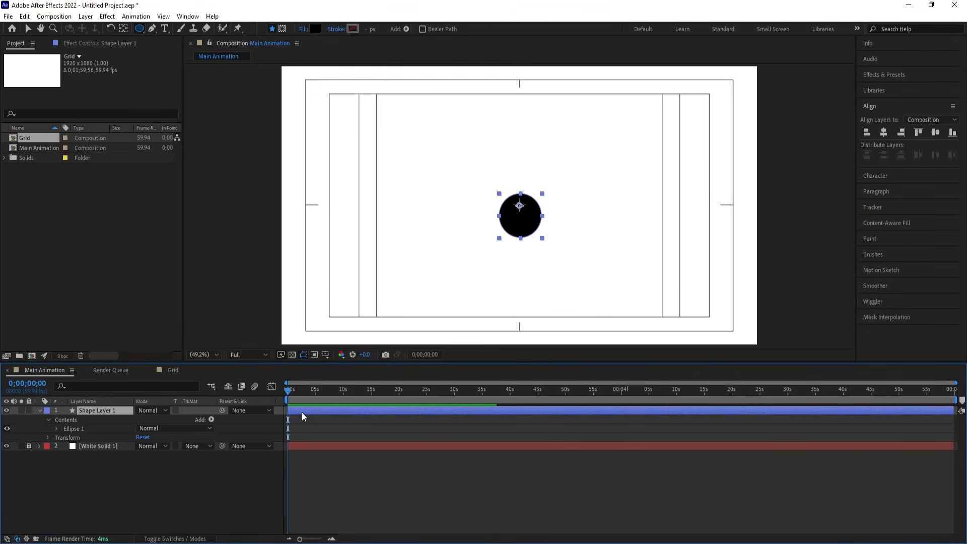
Centre the circle's anchor point on its shape and align the circle to the composition's horizontal and vertical centre.
{"action": "key", "text": "ctrl+alt+Home"}
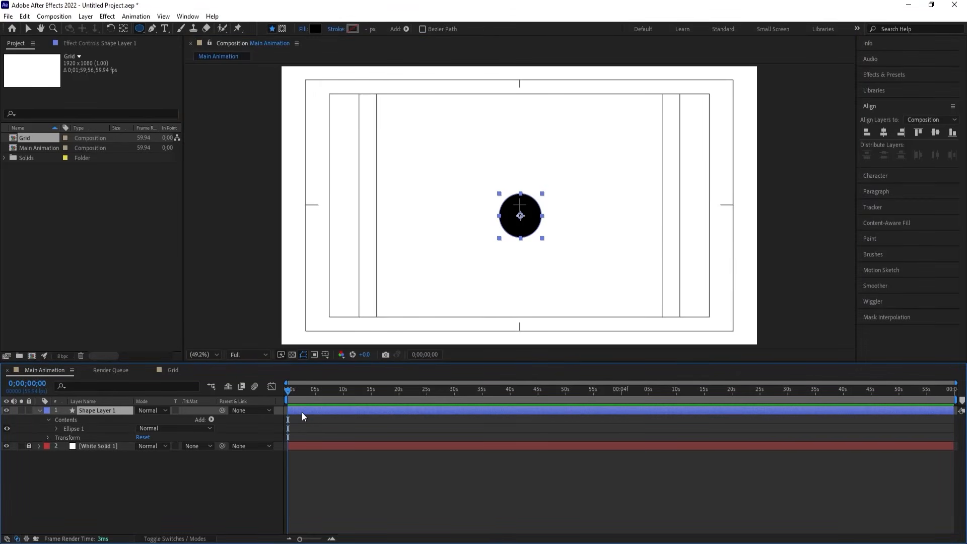
{"action": "left_click", "coordinate": [884, 132]}
{"action": "left_click", "coordinate": [936, 132]}
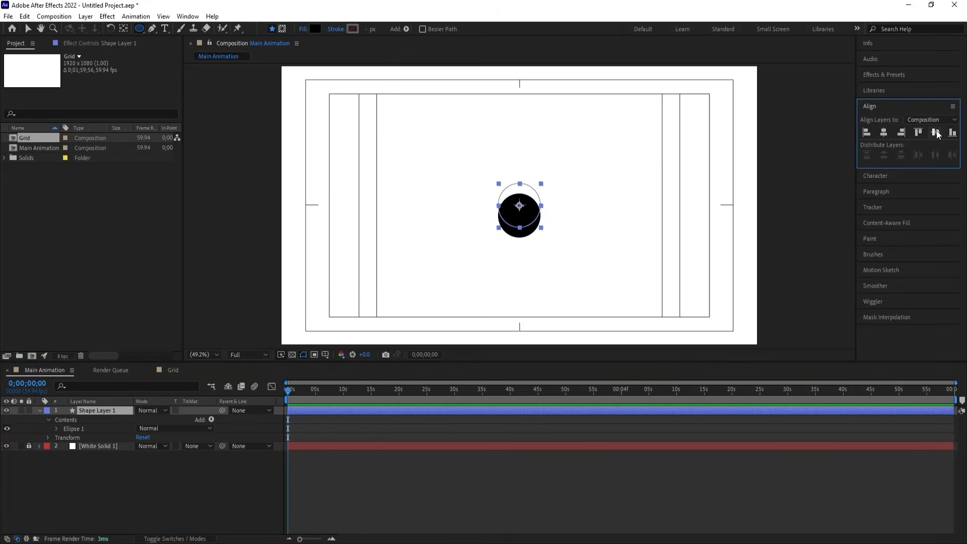
{"action": "left_click", "coordinate": [308, 422]}
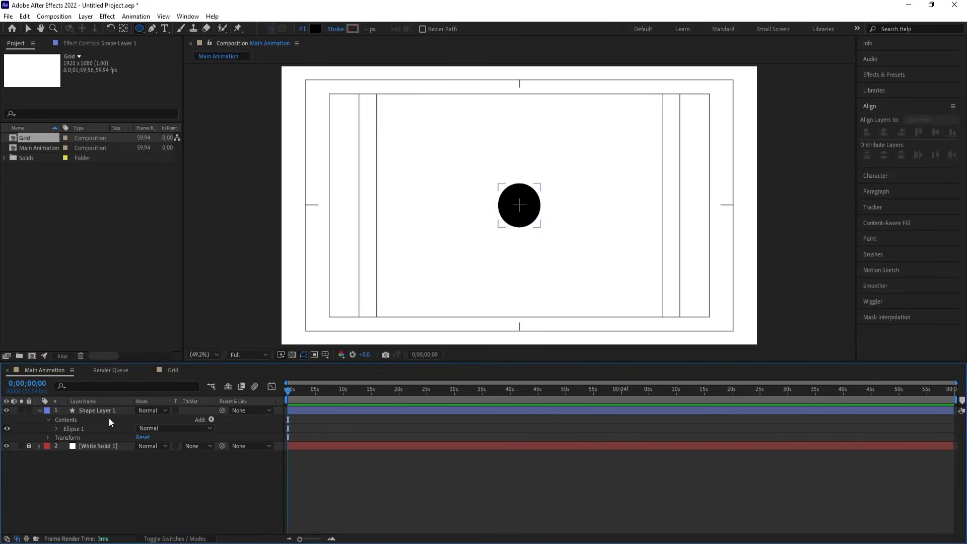
Keyframe the circle's position from 960, 540 at 0 seconds to 960, -99 at 1 second so it exits above the frame.
{"action": "left_click", "coordinate": [98, 409]}
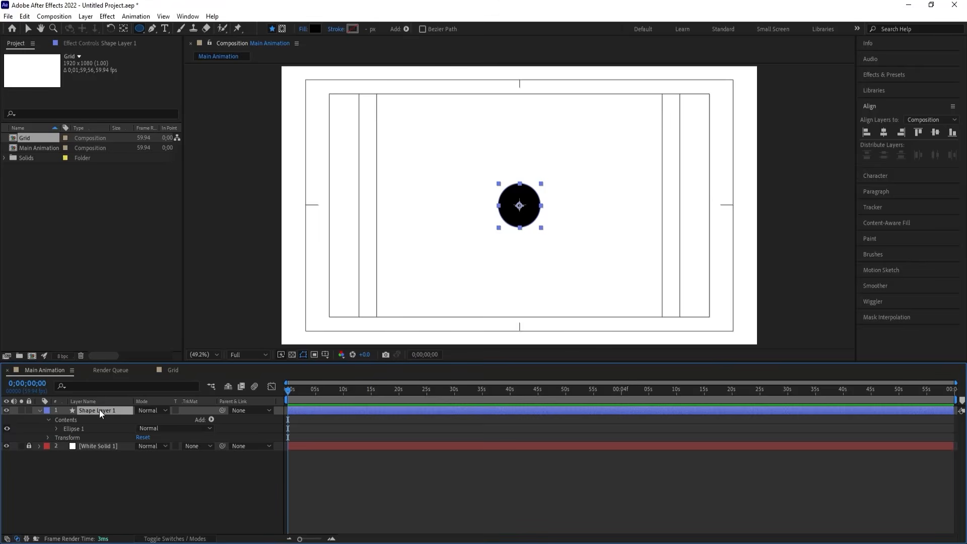
{"action": "key", "text": "p"}
{"action": "left_click", "coordinate": [65, 420]}
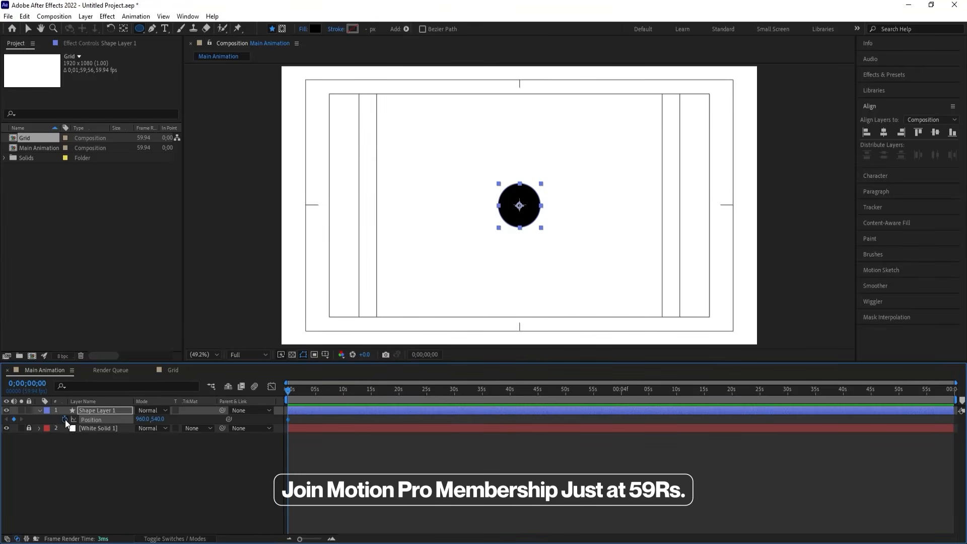
{"action": "scroll", "coordinate": [341, 399], "scroll_direction": "up", "scroll_amount": 5}
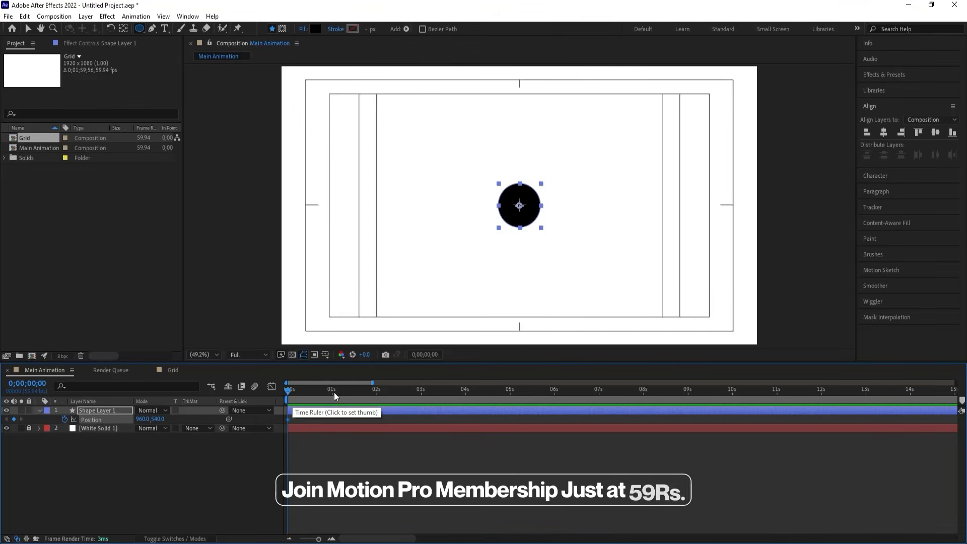
{"action": "left_click", "coordinate": [332, 391]}
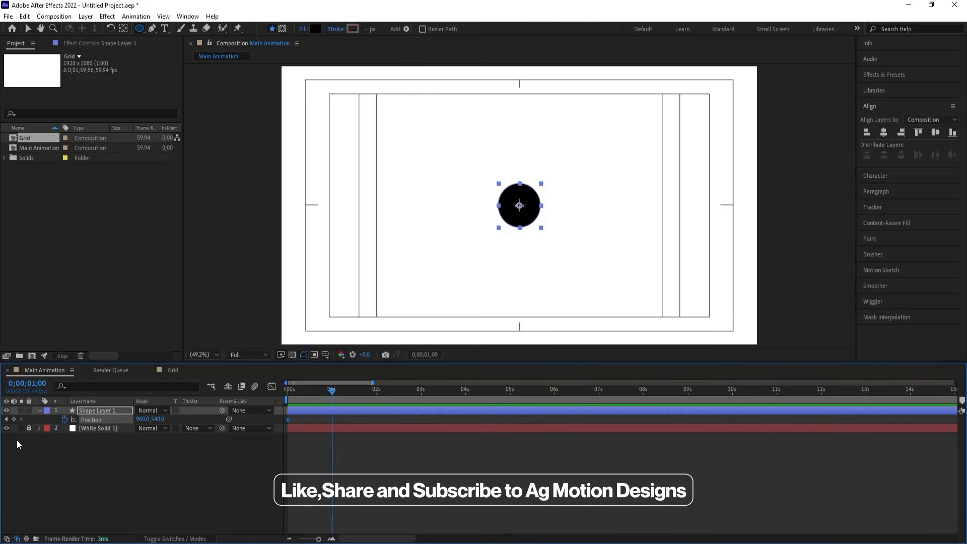
{"action": "left_click", "coordinate": [15, 419]}
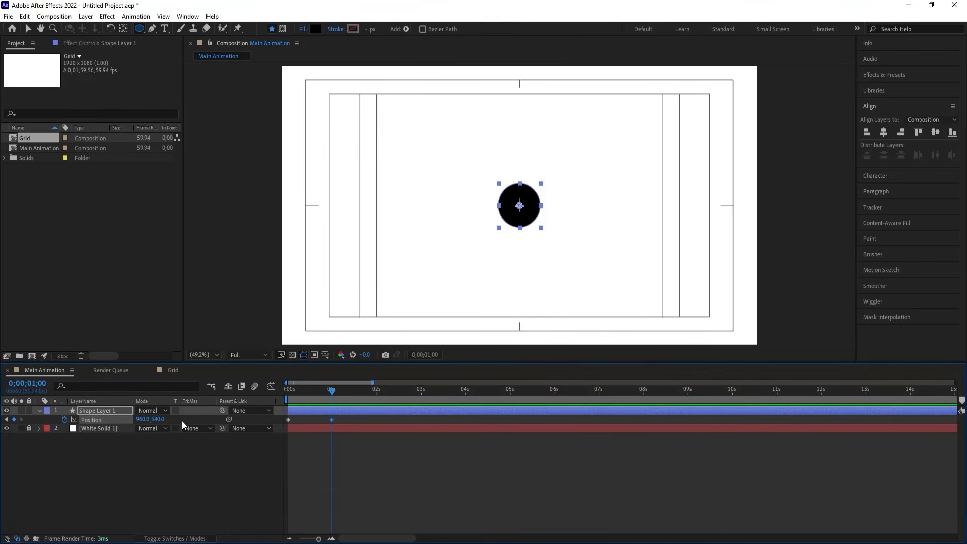
{"action": "left_click", "coordinate": [96, 410]}
{"action": "left_click_drag", "start_coordinate": [161, 419], "coordinate": [7, 357]}
{"action": "left_click_drag", "start_coordinate": [159, 419], "coordinate": [81, 382]}
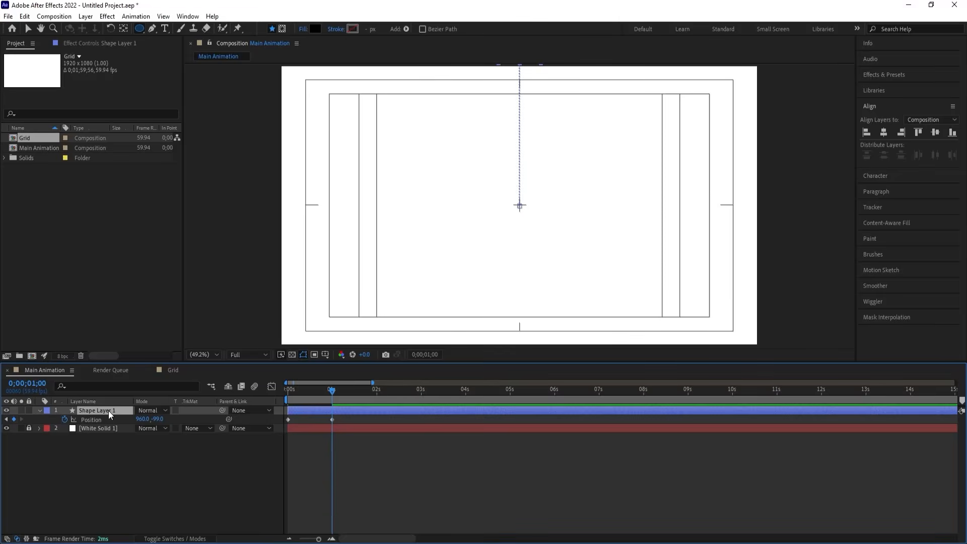
Duplicate the circle layer, clear the duplicate's position keyframes, and set a fresh position keyframe at 0 seconds.
{"action": "key", "text": "ctrl+d"}
{"action": "key", "text": "p"}
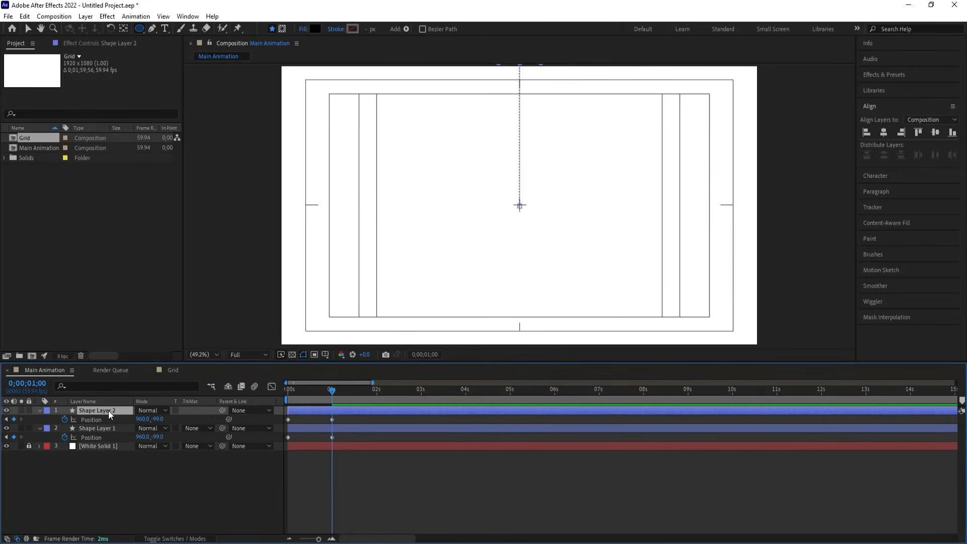
{"action": "key", "text": "Home"}
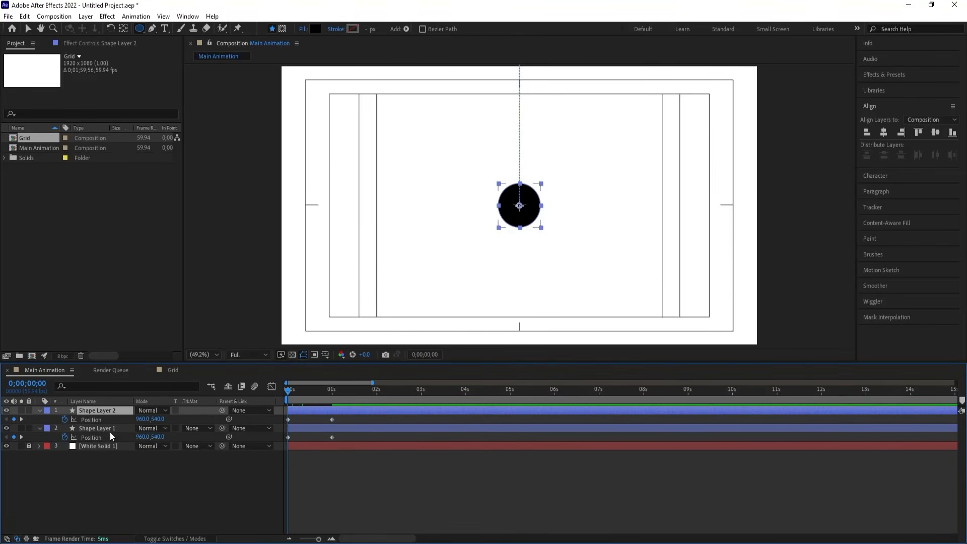
{"action": "key", "text": "Delete"}
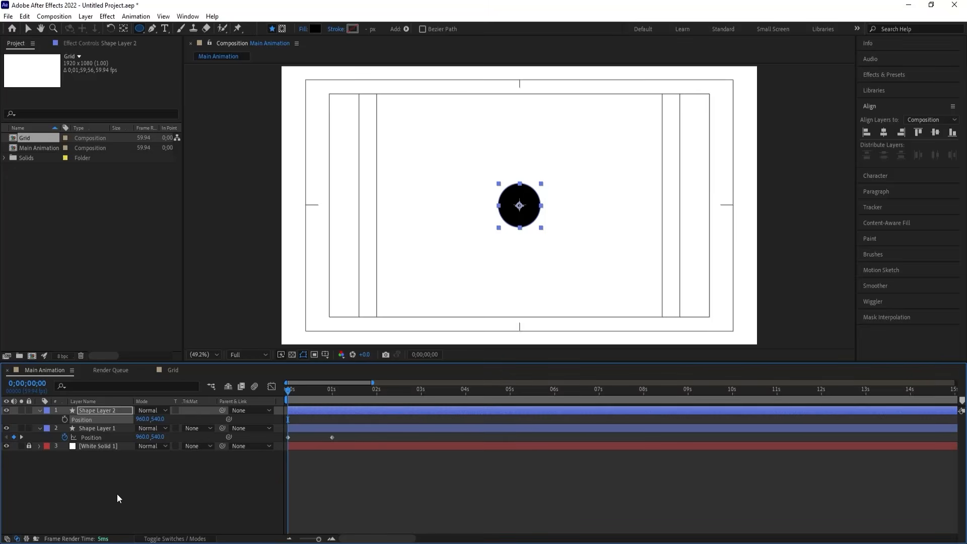
{"action": "left_click", "coordinate": [117, 494]}
{"action": "left_click", "coordinate": [65, 421]}
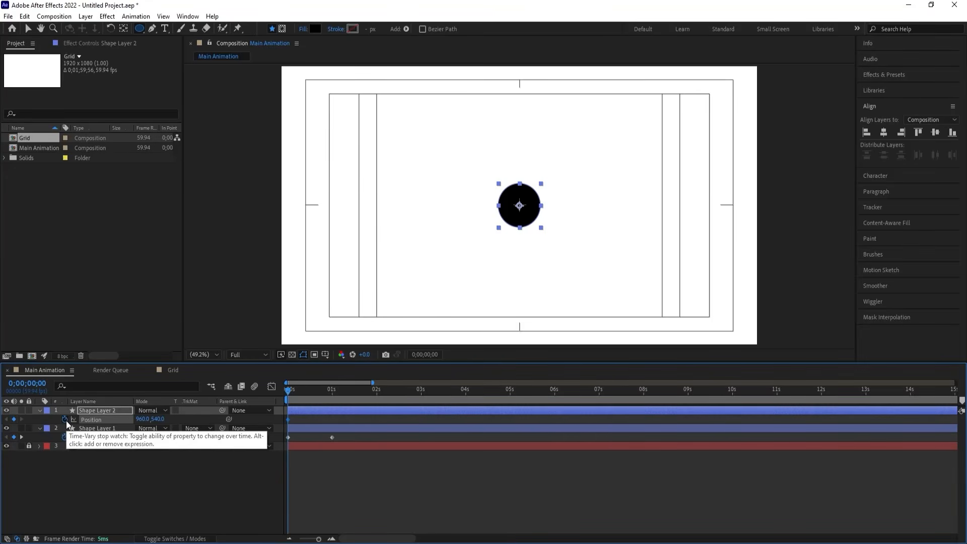
Animate the duplicate circle's position from 960, 1176 at 0 seconds to 960, 540 at 1 second and preview the motion.
{"action": "key", "text": "k"}
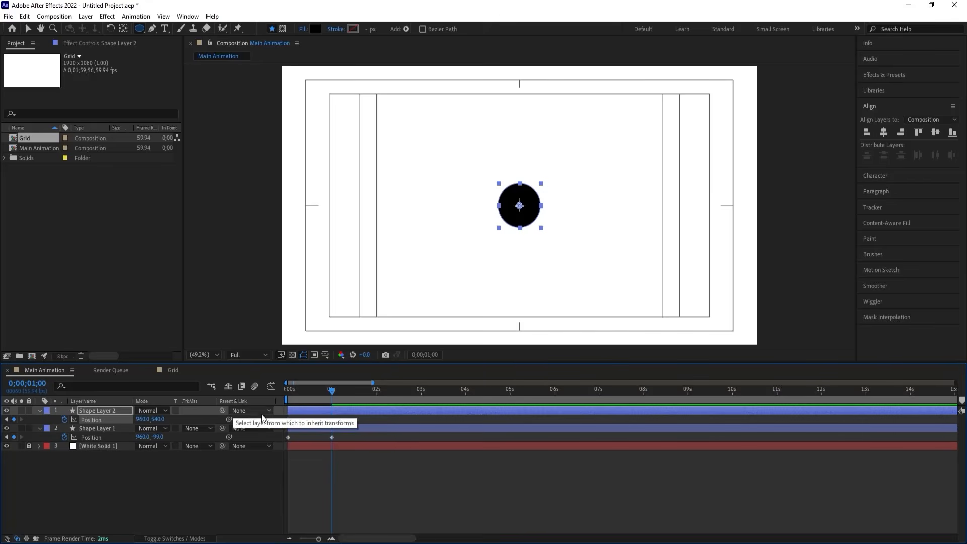
{"action": "key", "text": "j"}
{"action": "left_click_drag", "start_coordinate": [158, 419], "coordinate": [473, 425]}
{"action": "key", "text": "space"}
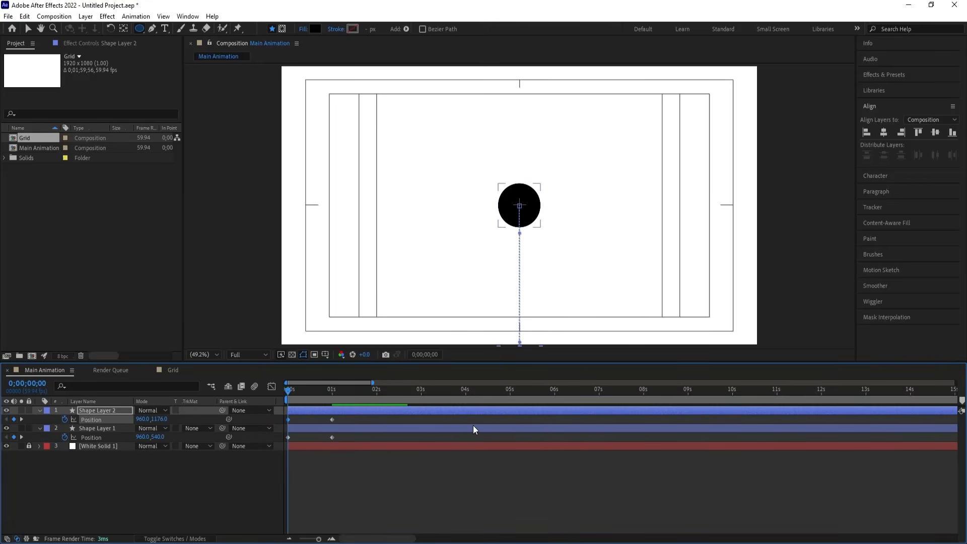
{"action": "key", "text": "space"}
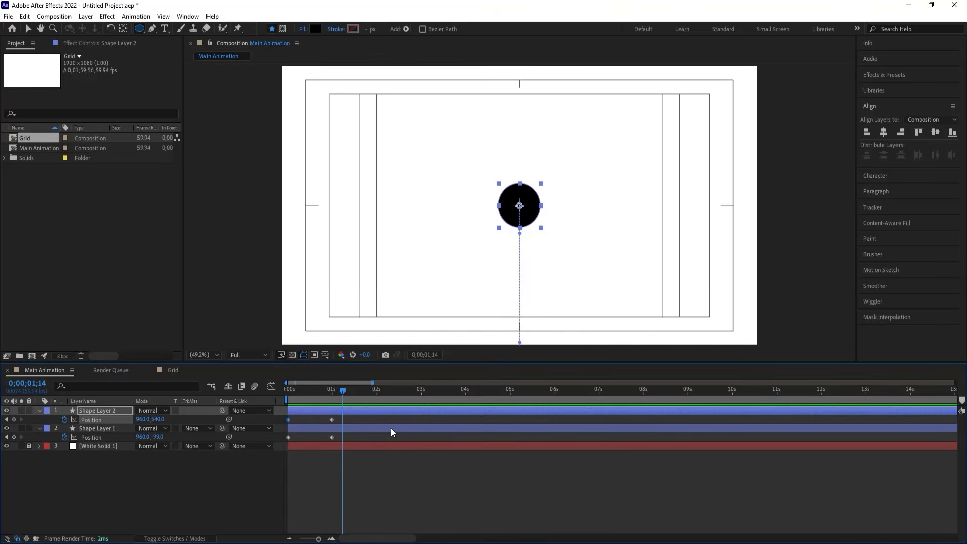
Shift the position keyframes of both circle layers together so they run from 1 second to 2 seconds.
{"action": "left_click_drag", "start_coordinate": [299, 393], "coordinate": [277, 401]}
{"action": "key", "text": "equal"}
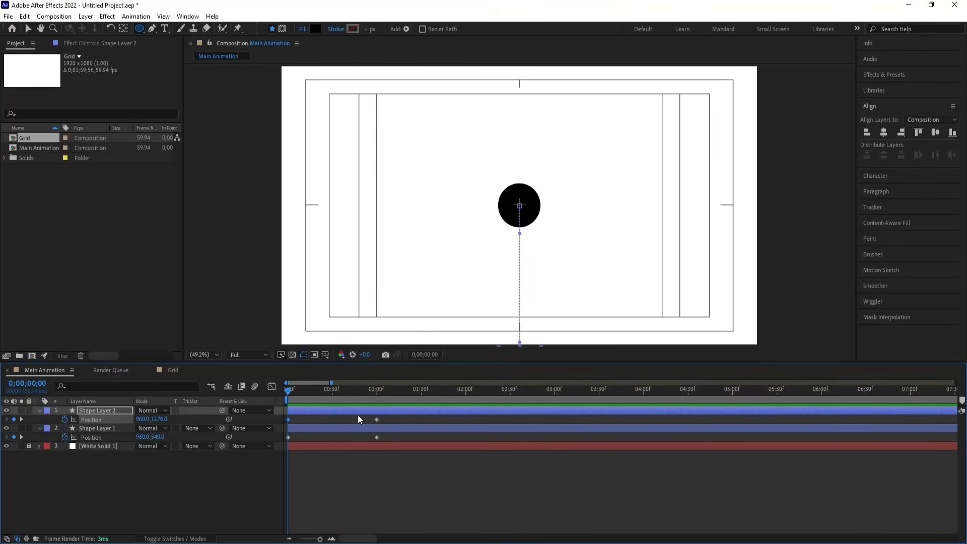
{"action": "left_click_drag", "start_coordinate": [387, 420], "coordinate": [270, 454]}
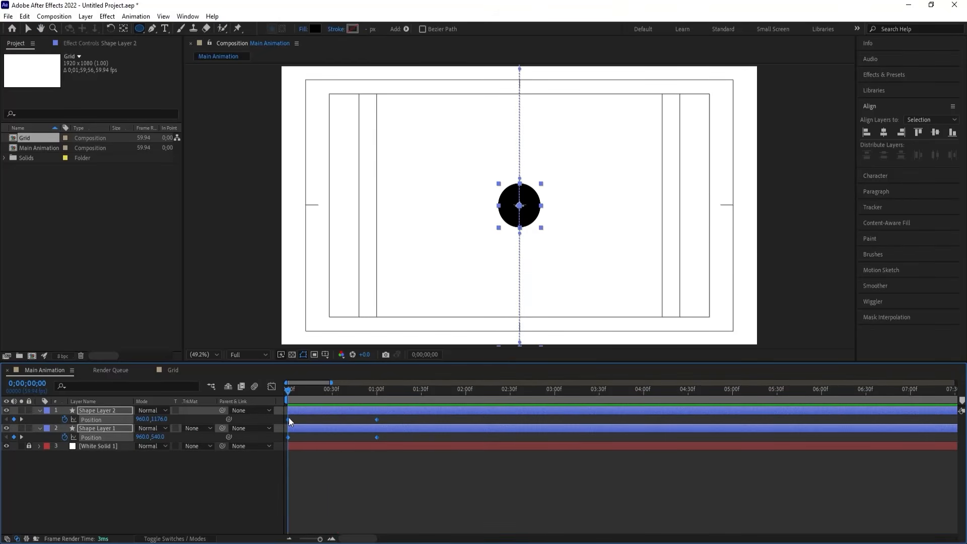
{"action": "left_click_drag", "start_coordinate": [289, 418], "coordinate": [379, 419]}
{"action": "left_click", "coordinate": [389, 418]}
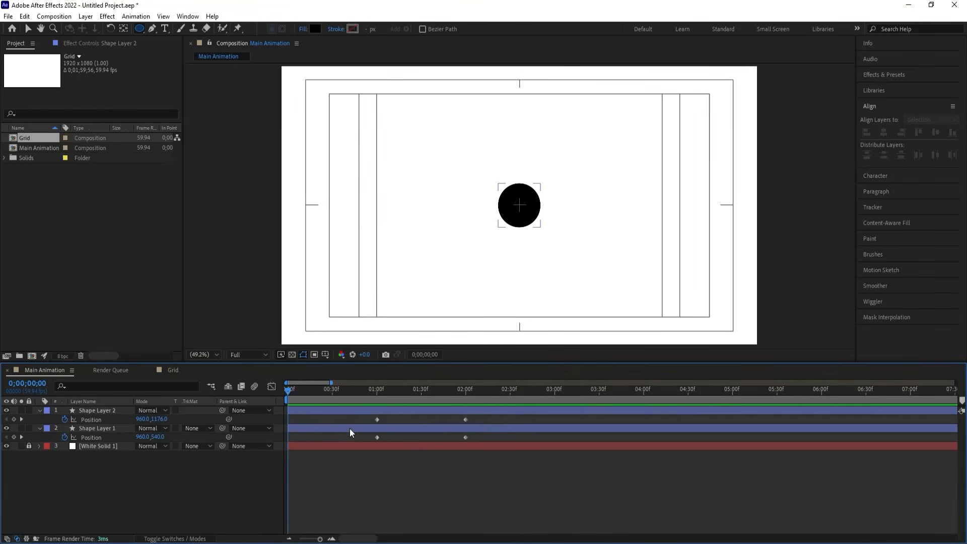
Keyframe the original circle's scale from 0% at 0 seconds to 100% at 1 second.
{"action": "left_click", "coordinate": [350, 428]}
{"action": "key", "text": "s"}
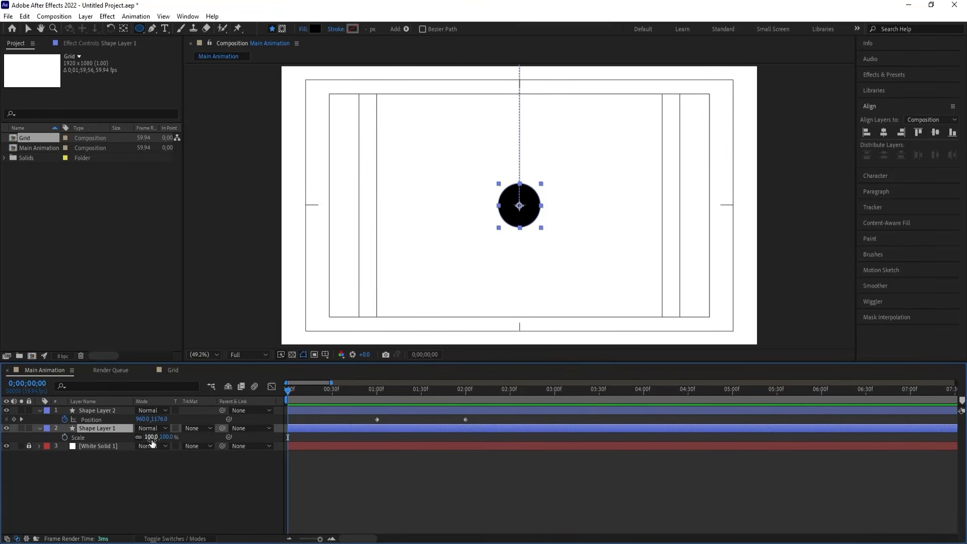
{"action": "left_click", "coordinate": [150, 436]}
{"action": "type", "text": "0"}
{"action": "key", "text": "Return"}
{"action": "left_click", "coordinate": [65, 437]}
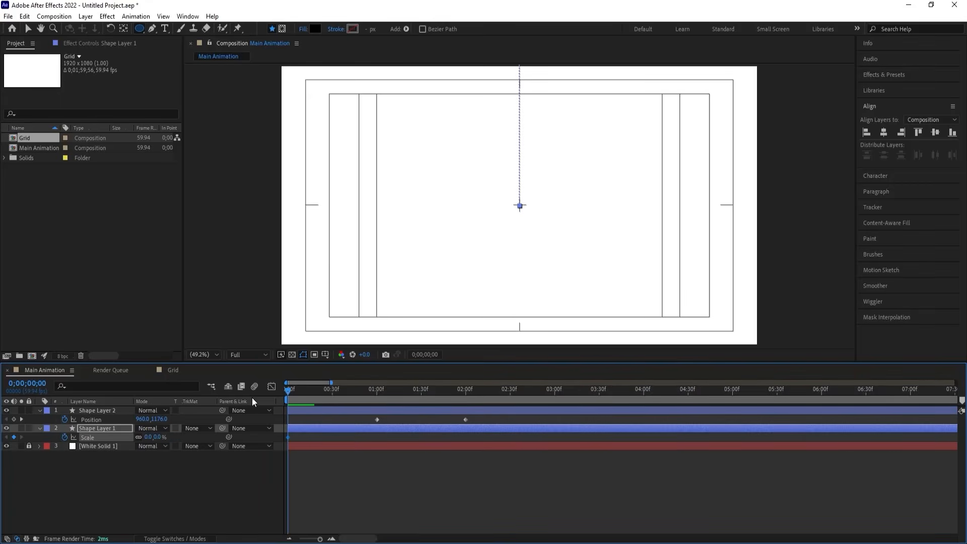
{"action": "key", "text": "k"}
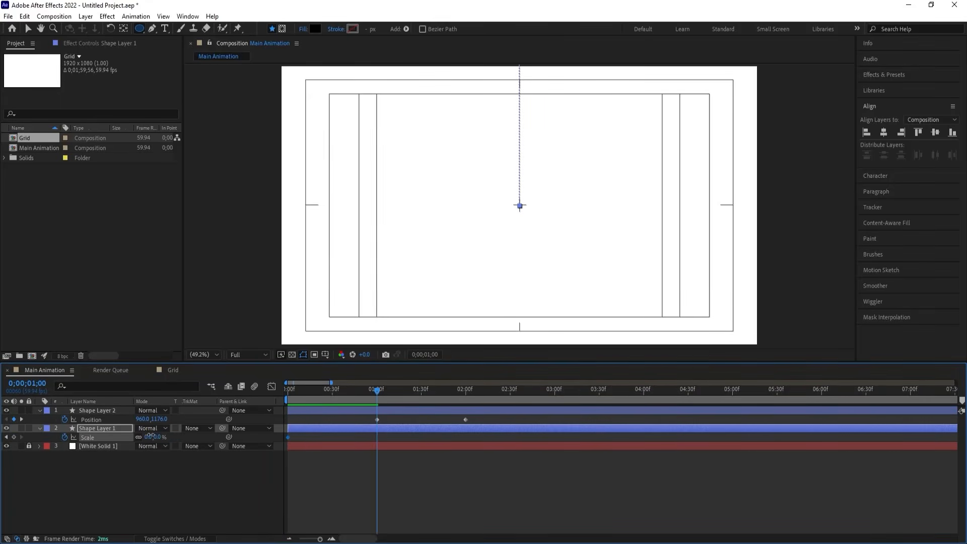
{"action": "left_click", "coordinate": [151, 437]}
{"action": "type", "text": "100"}
{"action": "key", "text": "Return"}
{"action": "left_click", "coordinate": [440, 494]}
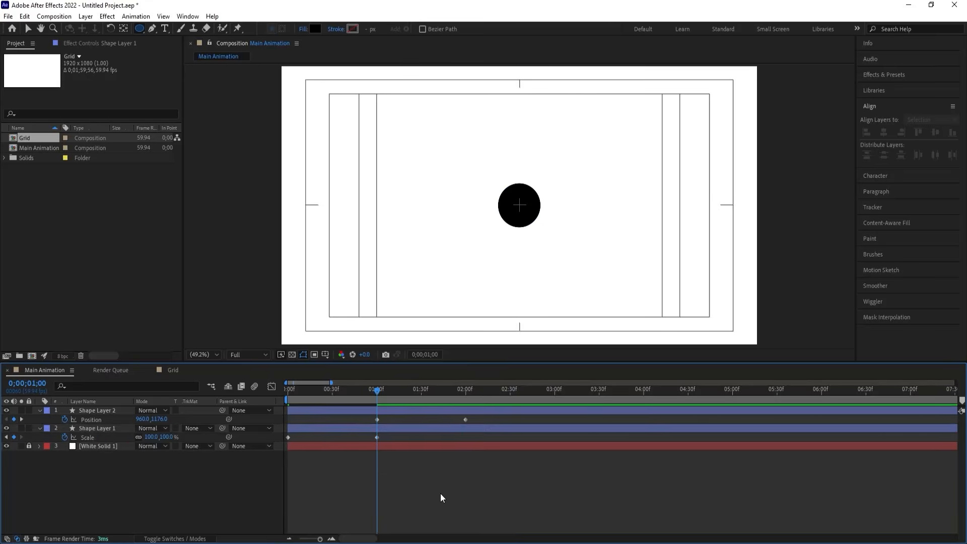
Apply Easy Ease to all position and scale keyframes of both circle layers, sharpen their speed curves into steep mid-move peaks, and preview.
{"action": "key", "text": "u"}
{"action": "key", "text": "u"}
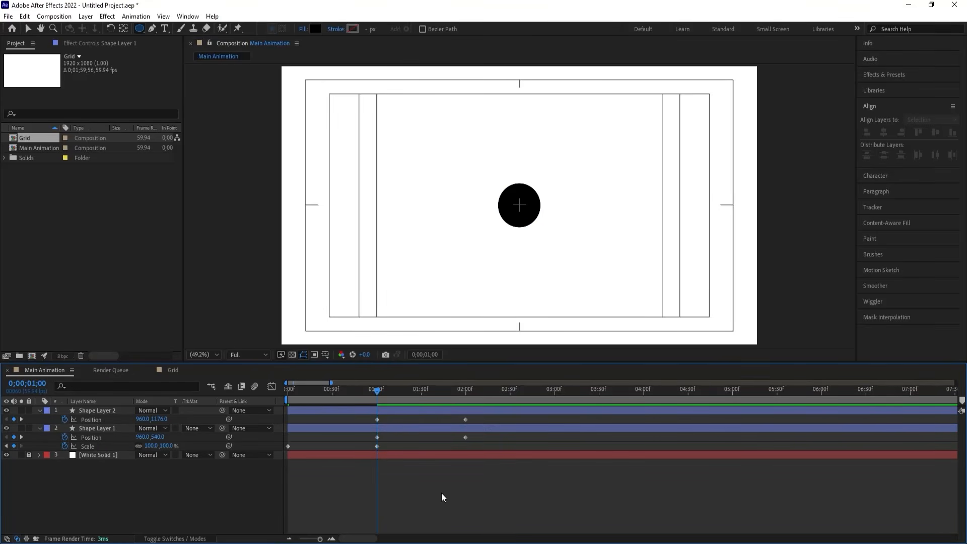
{"action": "left_click_drag", "start_coordinate": [547, 484], "coordinate": [174, 405]}
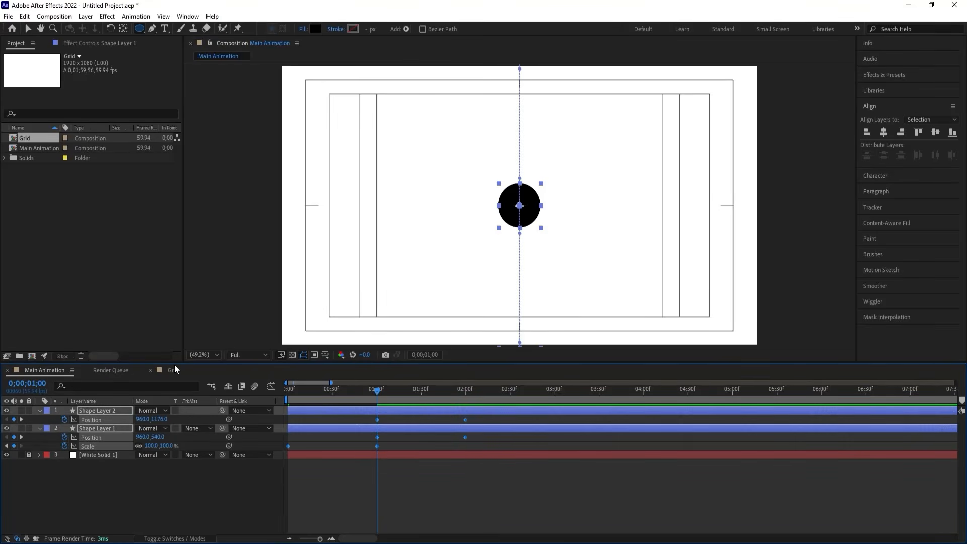
{"action": "key", "text": "F9"}
{"action": "left_click", "coordinate": [272, 388]}
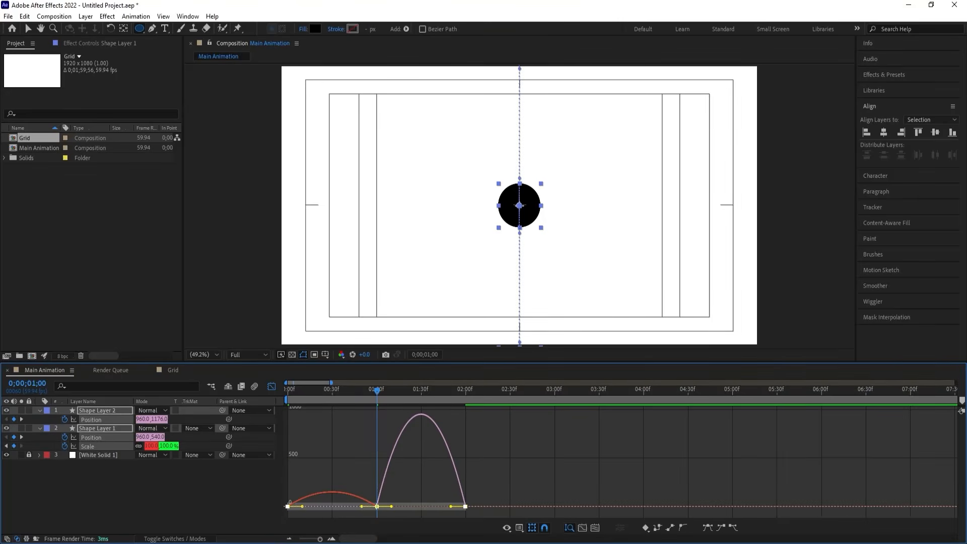
{"action": "left_click_drag", "start_coordinate": [450, 507], "coordinate": [406, 507]}
{"action": "left_click", "coordinate": [285, 392]}
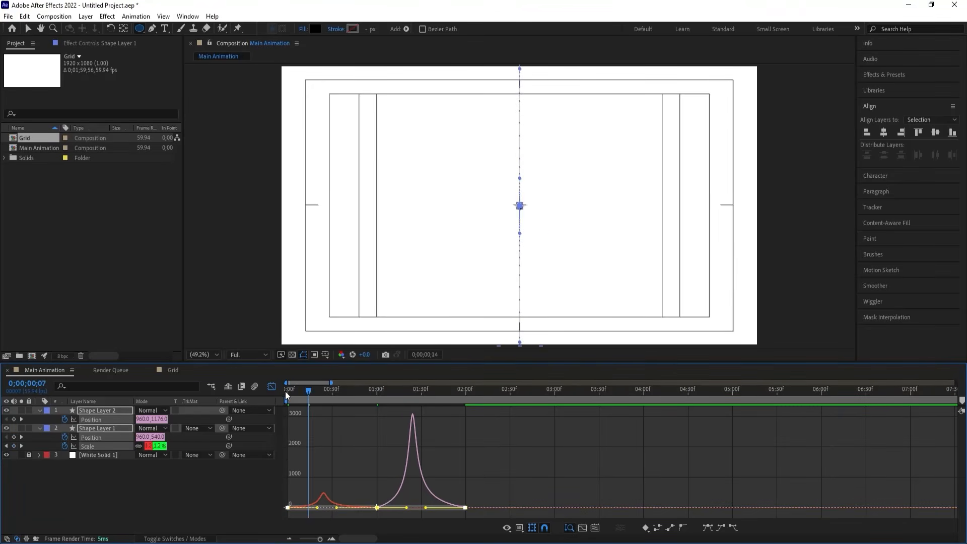
{"action": "key", "text": "space"}
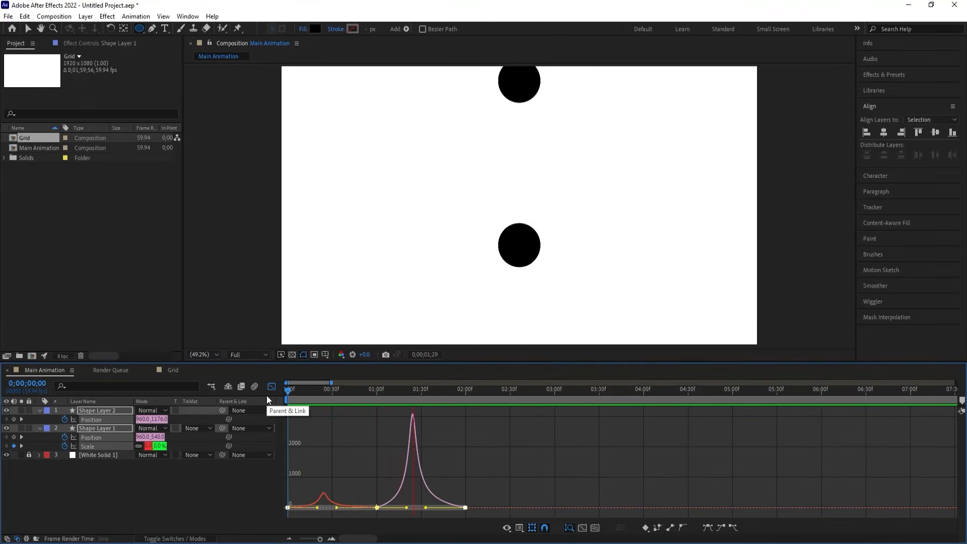
{"action": "key", "text": "shift+F3"}
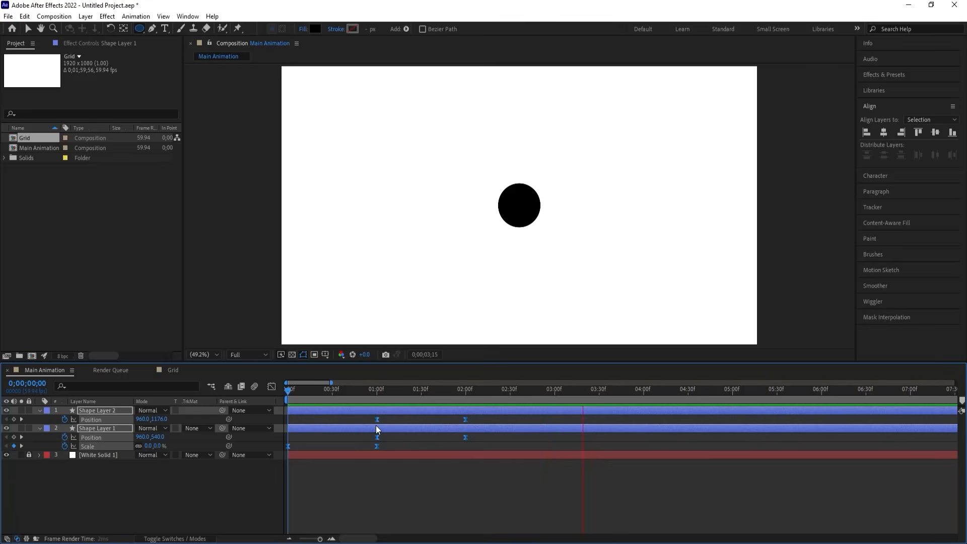
{"action": "key", "text": "space"}
Shift both circles' position keyframes and the ending scale keyframe 30 frames earlier, so the movement starts at frame 30, and preview.
{"action": "left_click_drag", "start_coordinate": [368, 418], "coordinate": [480, 452]}
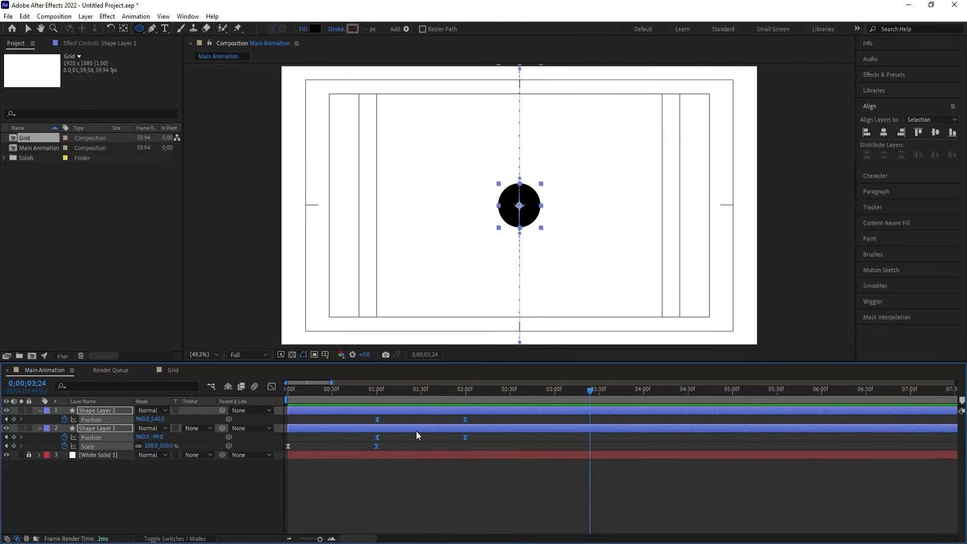
{"action": "left_click_drag", "start_coordinate": [378, 418], "coordinate": [334, 410]}
{"action": "key", "text": "Home"}
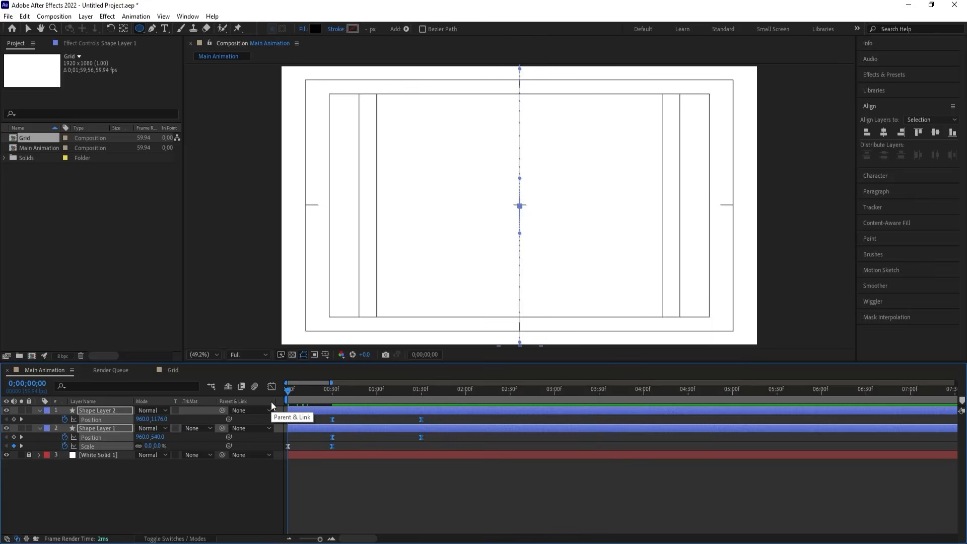
{"action": "key", "text": "space"}
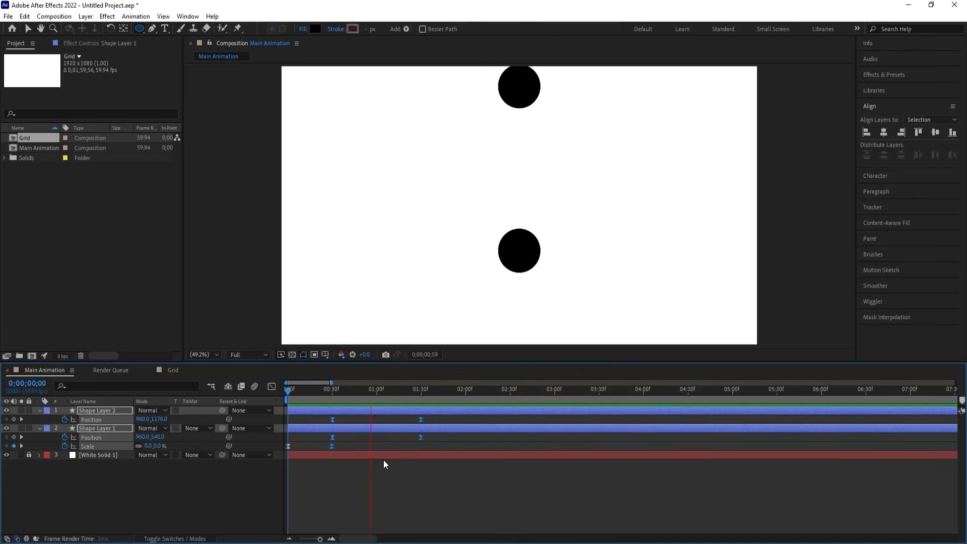
{"action": "key", "text": "space"}
Keyframe Shape Layer 2's scale from 100% at 0;00;01;13 to 1344% at 0;00;02;30 so the circle fills the frame.
{"action": "left_click_drag", "start_coordinate": [414, 386], "coordinate": [396, 394]}
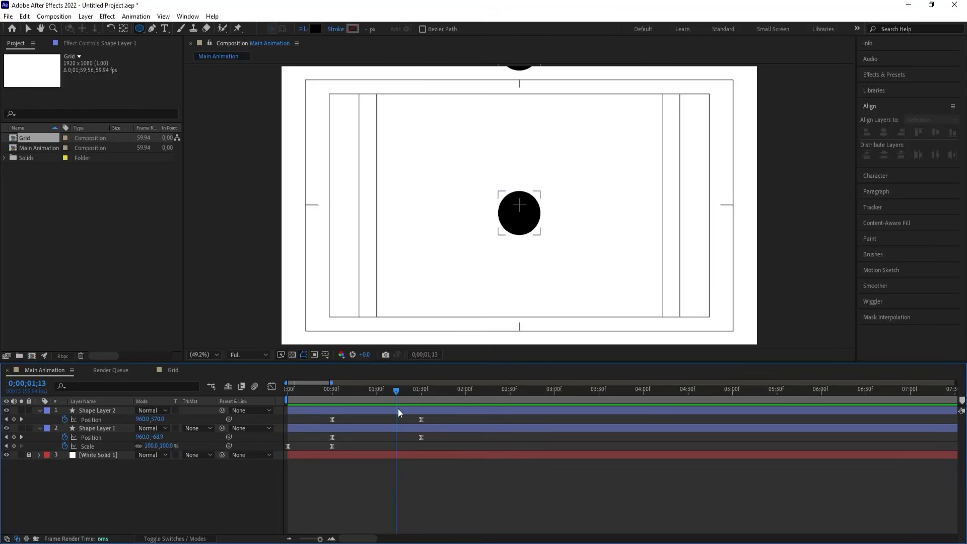
{"action": "left_click", "coordinate": [398, 410]}
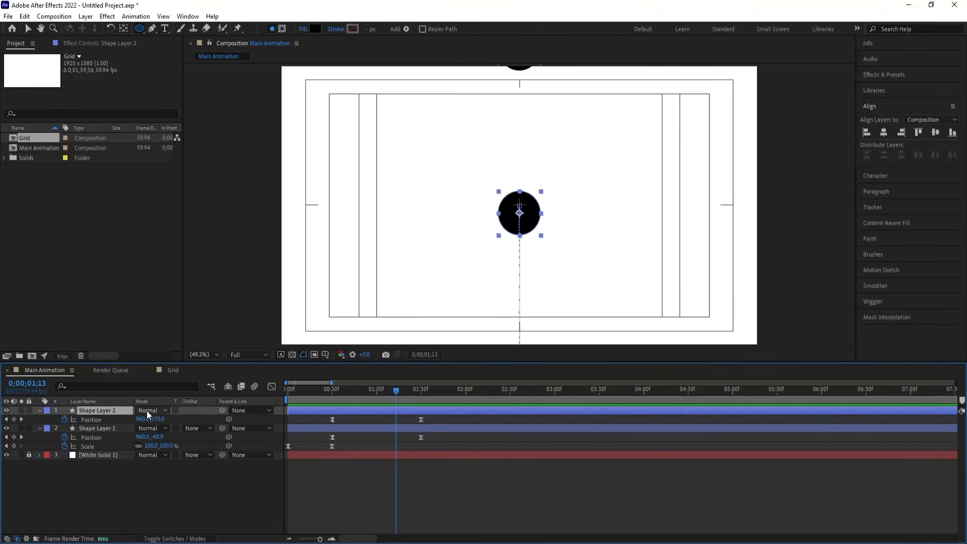
{"action": "key", "text": "s"}
{"action": "left_click", "coordinate": [64, 420]}
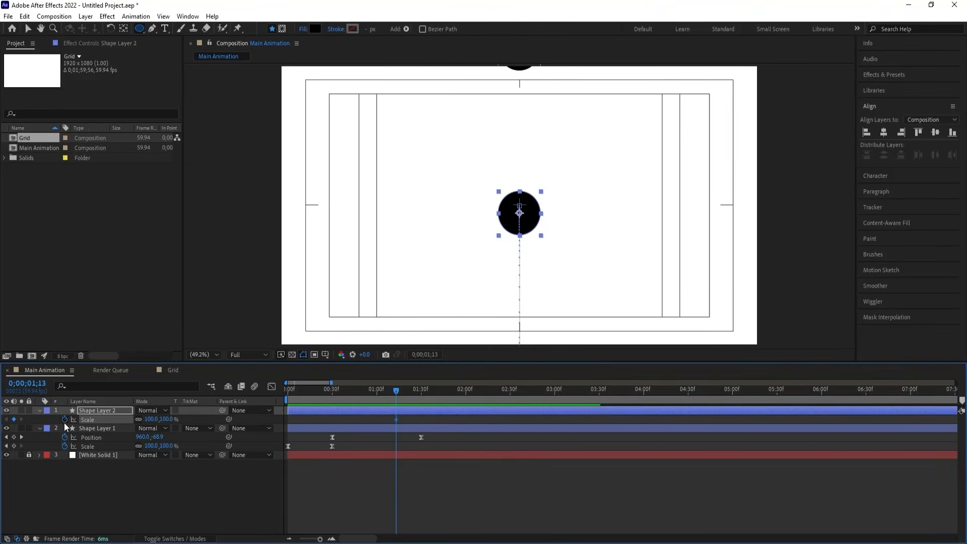
{"action": "left_click", "coordinate": [509, 389]}
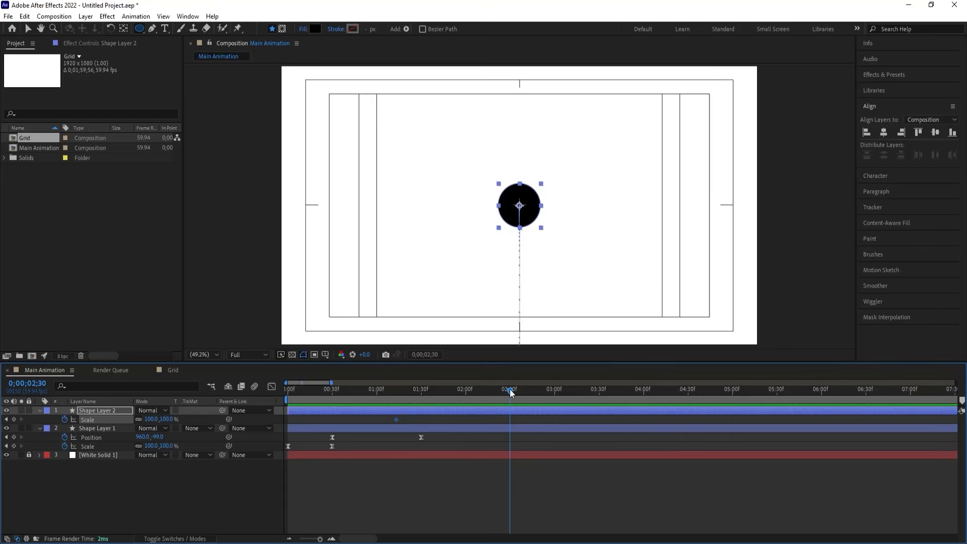
{"action": "left_click_drag", "start_coordinate": [154, 423], "coordinate": [601, 236]}
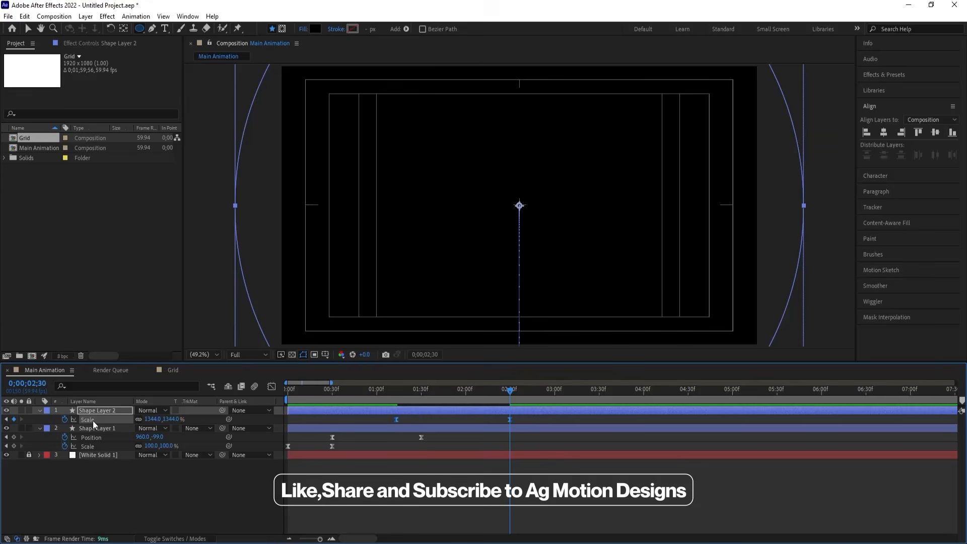
Sharpen the speed curve of Shape Layer 2's eased scale keyframes into a steep central peak and preview the growth.
{"action": "key", "text": "shift+F3"}
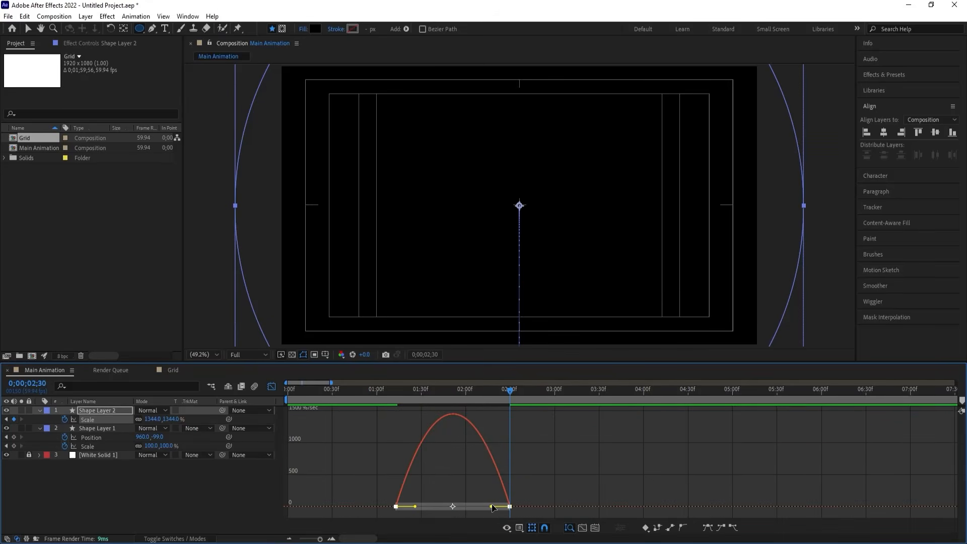
{"action": "left_click_drag", "start_coordinate": [492, 504], "coordinate": [437, 508]}
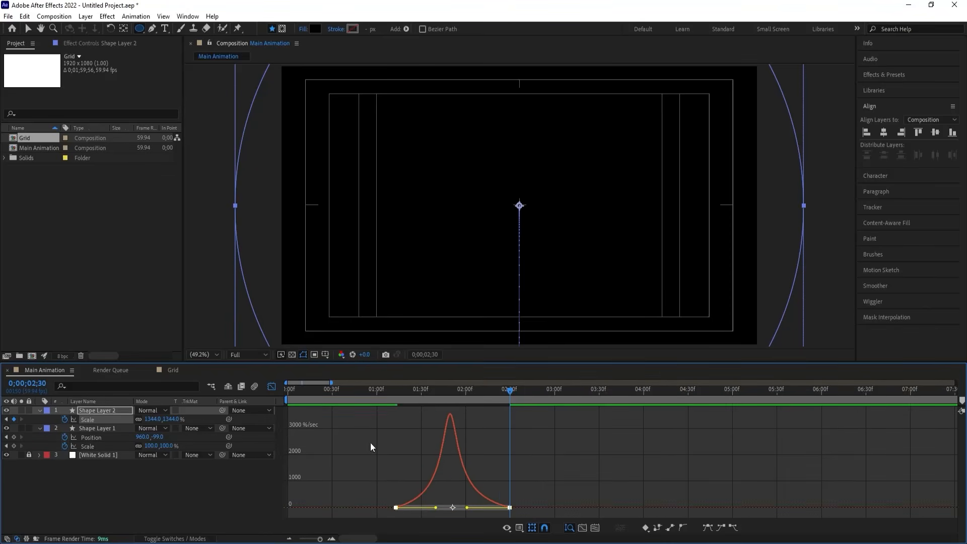
{"action": "key", "text": "Home"}
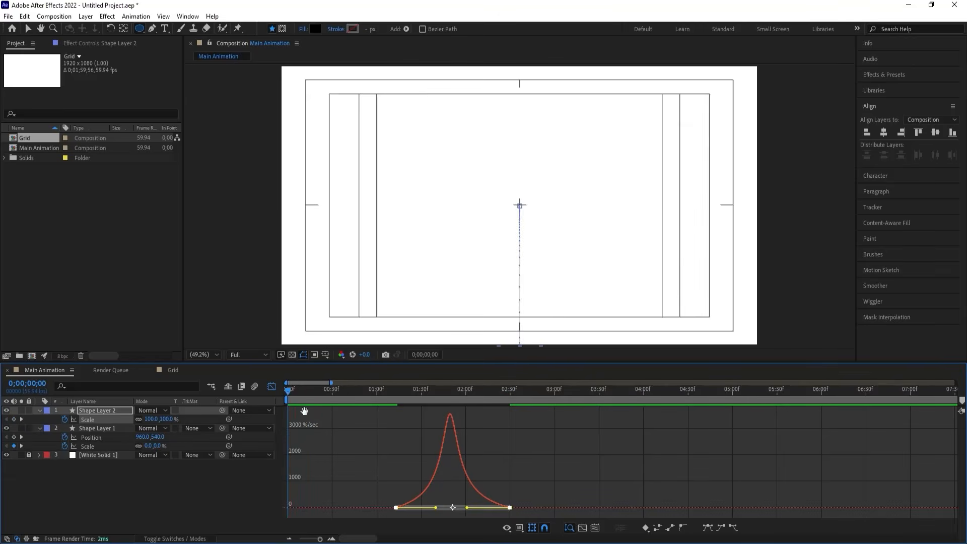
{"action": "key", "text": "space"}
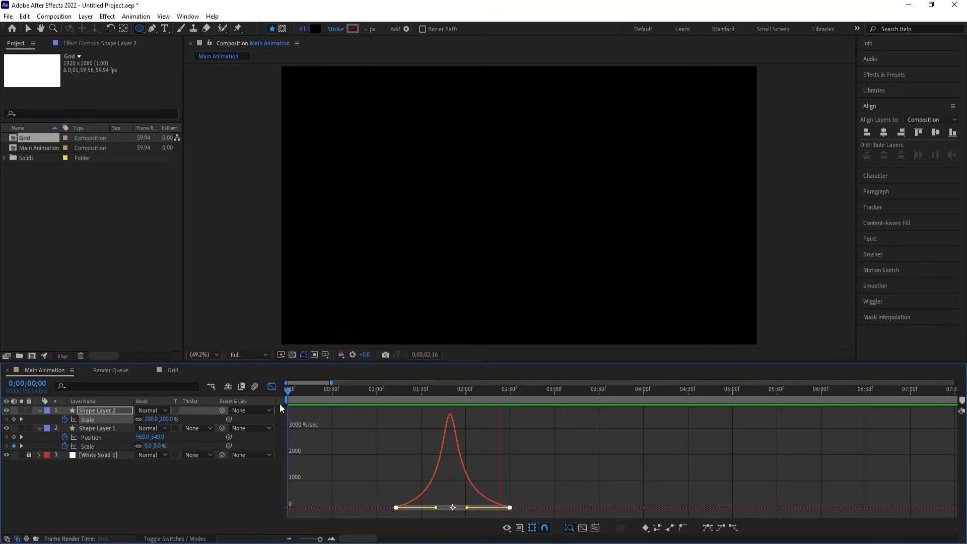
{"action": "left_click", "coordinate": [273, 387]}
{"action": "left_click", "coordinate": [414, 421]}
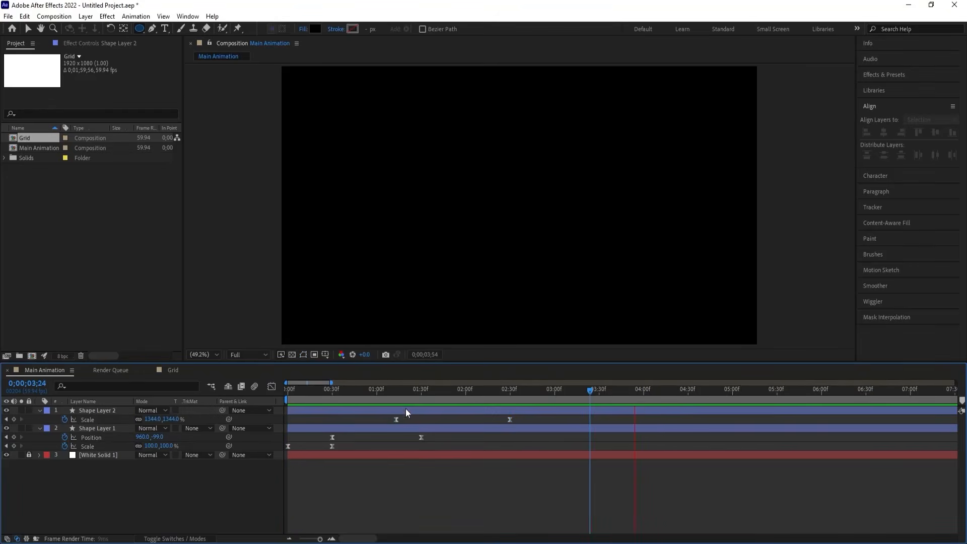
Duplicate Shape Layer 2 at 0;00;01;13 and reveal the duplicate's position and scale keyframes.
{"action": "left_click", "coordinate": [396, 392]}
{"action": "left_click", "coordinate": [397, 410]}
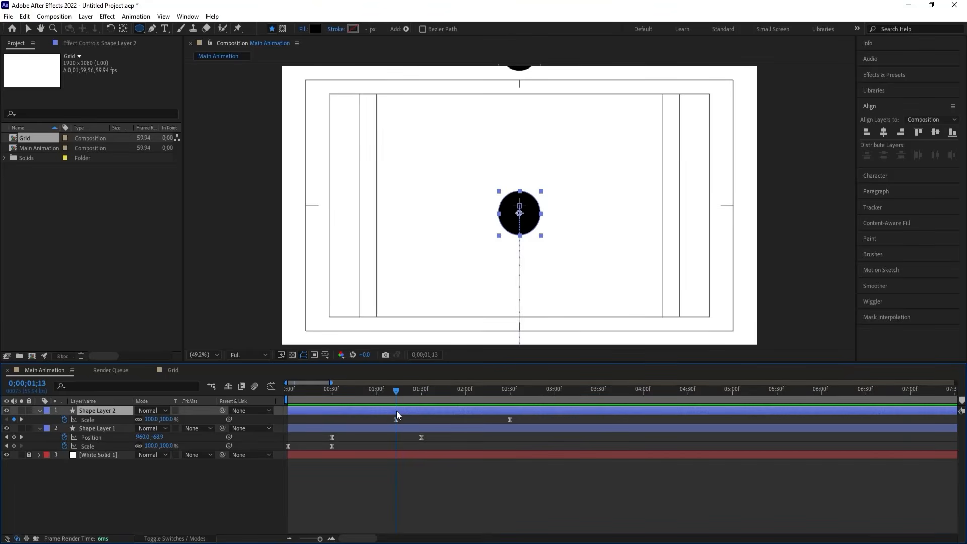
{"action": "key", "text": "ctrl+d"}
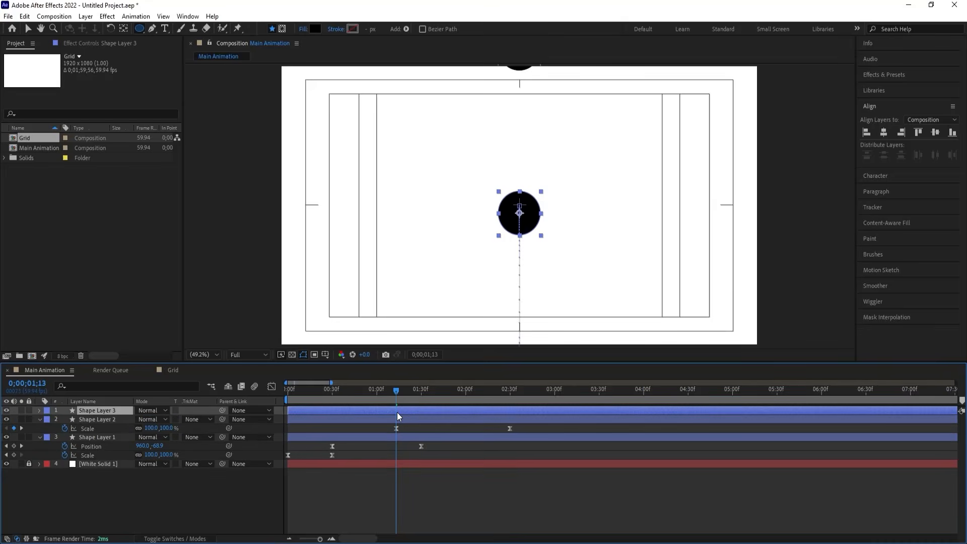
{"action": "key", "text": "u"}
{"action": "key", "text": "u"}
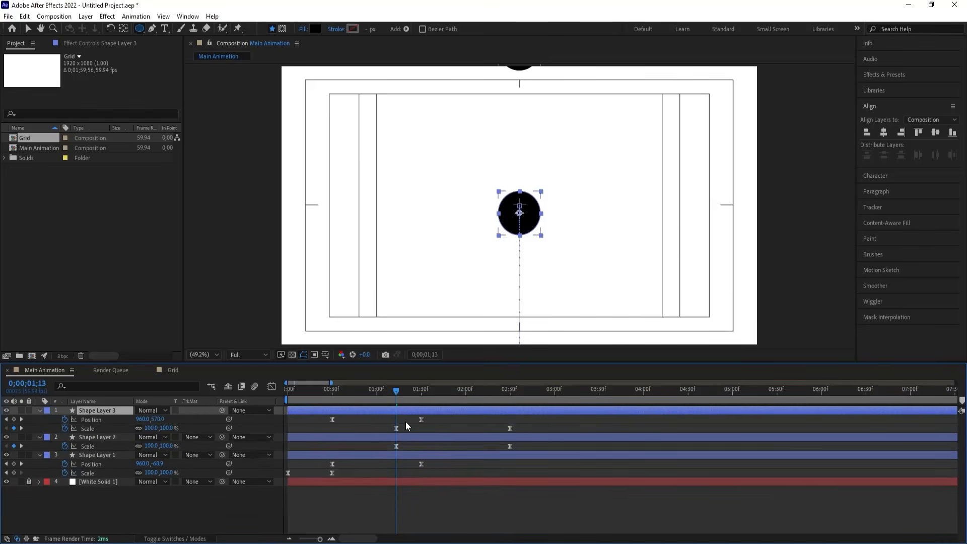
{"action": "key", "text": "u"}
{"action": "left_click", "coordinate": [406, 421]}
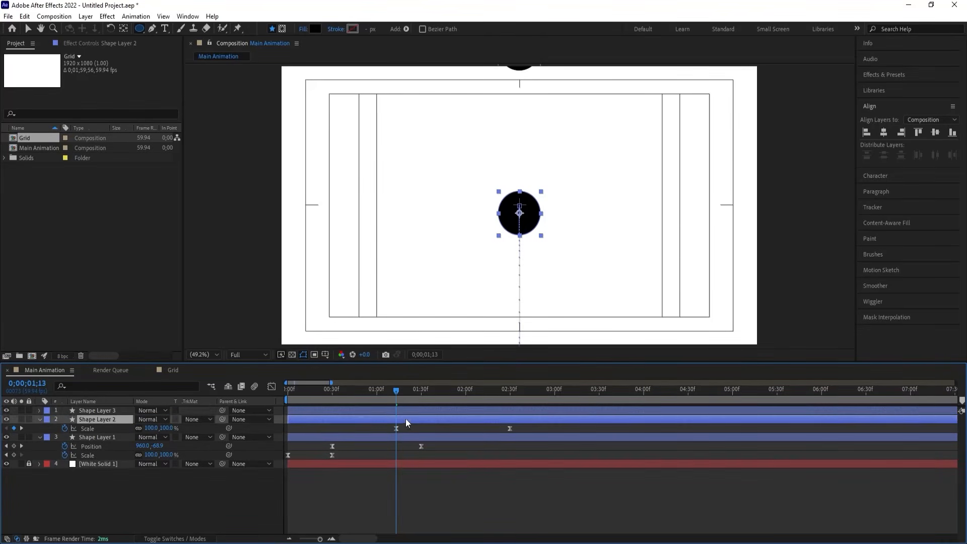
{"action": "left_click", "coordinate": [404, 412]}
{"action": "key", "text": "u"}
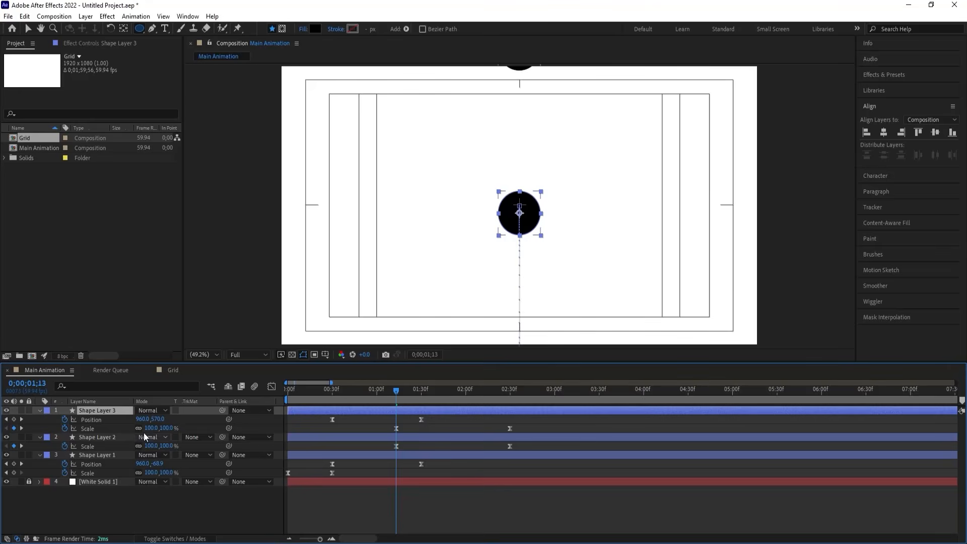
Set the duplicate circle's starting scale keyframe at 0;00;01;13 to 0% and preview the growth.
{"action": "left_click", "coordinate": [151, 428]}
{"action": "type", "text": "0"}
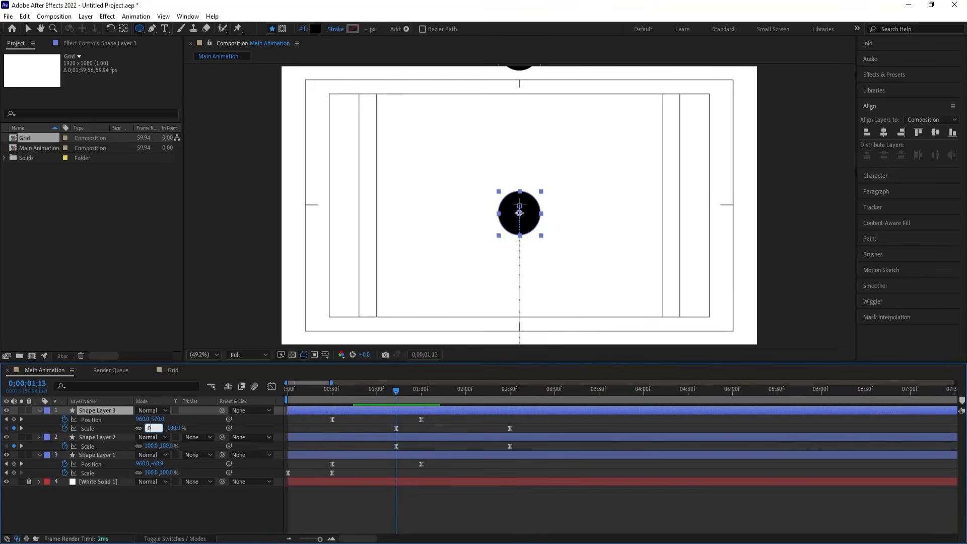
{"action": "key", "text": "Return"}
{"action": "key", "text": "space"}
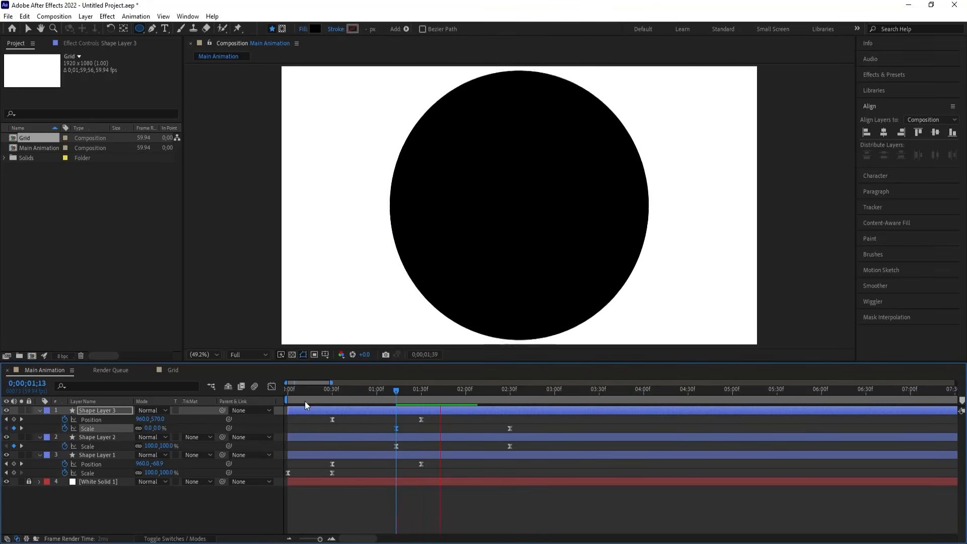
Change Shape Layer 3's fill color to bright red and preview the animation from the start.
{"action": "left_click", "coordinate": [333, 409]}
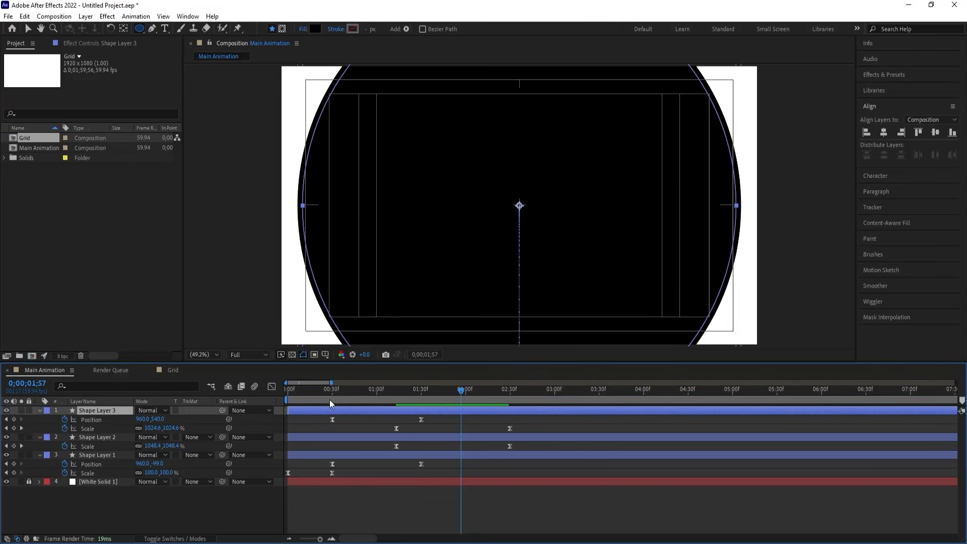
{"action": "left_click", "coordinate": [316, 30]}
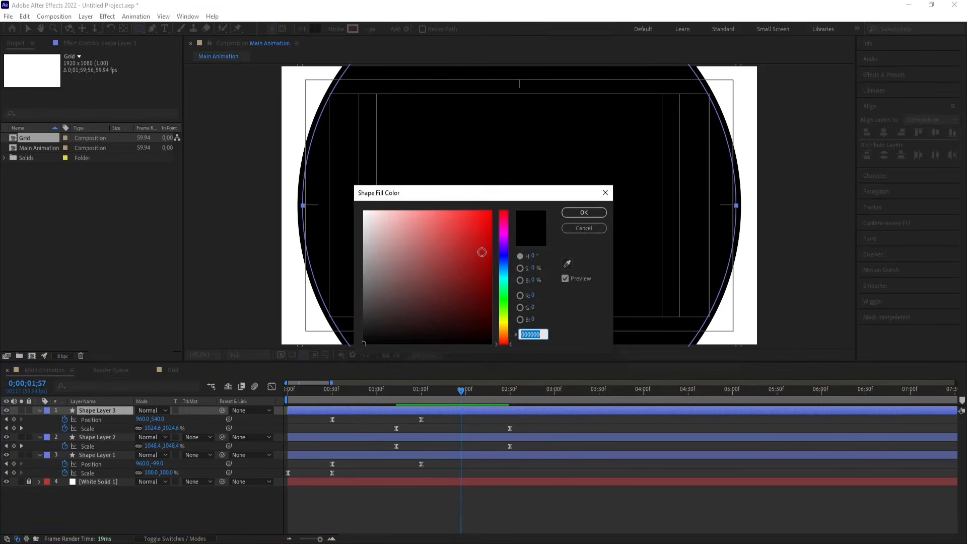
{"action": "left_click_drag", "start_coordinate": [482, 251], "coordinate": [527, 184]}
{"action": "left_click", "coordinate": [573, 214]}
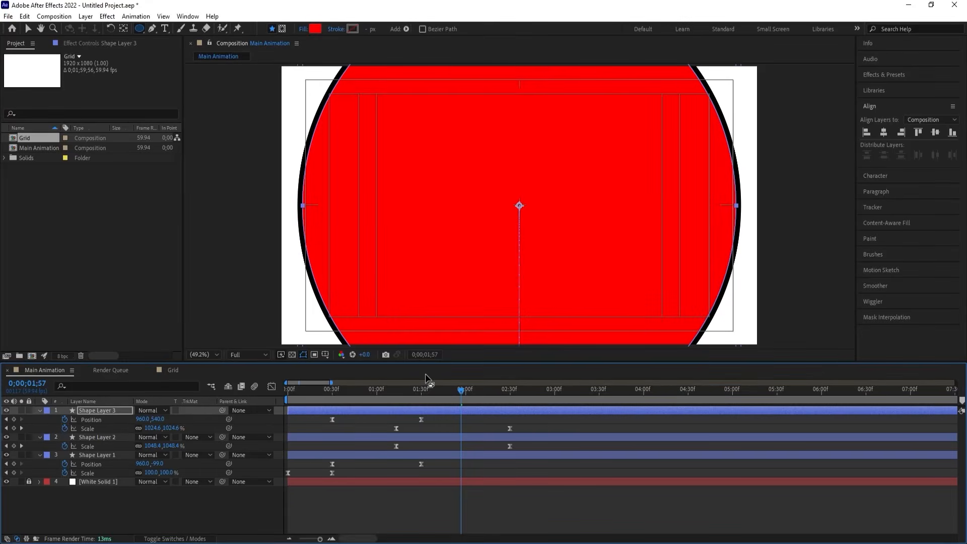
{"action": "left_click", "coordinate": [412, 389]}
{"action": "left_click_drag", "start_coordinate": [402, 388], "coordinate": [288, 389]}
{"action": "key", "text": "space"}
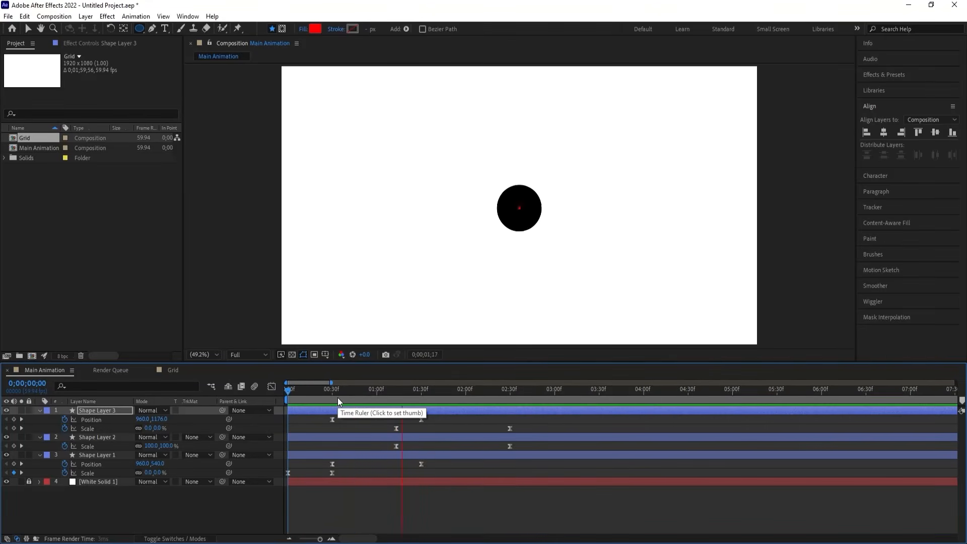
Add the Grid composition directly below Shape Layer 3, set its track matte to Alpha Matte "Shape Layer 3", and preview from the start.
{"action": "left_click", "coordinate": [366, 420]}
{"action": "key", "text": "ctrl+grave"}
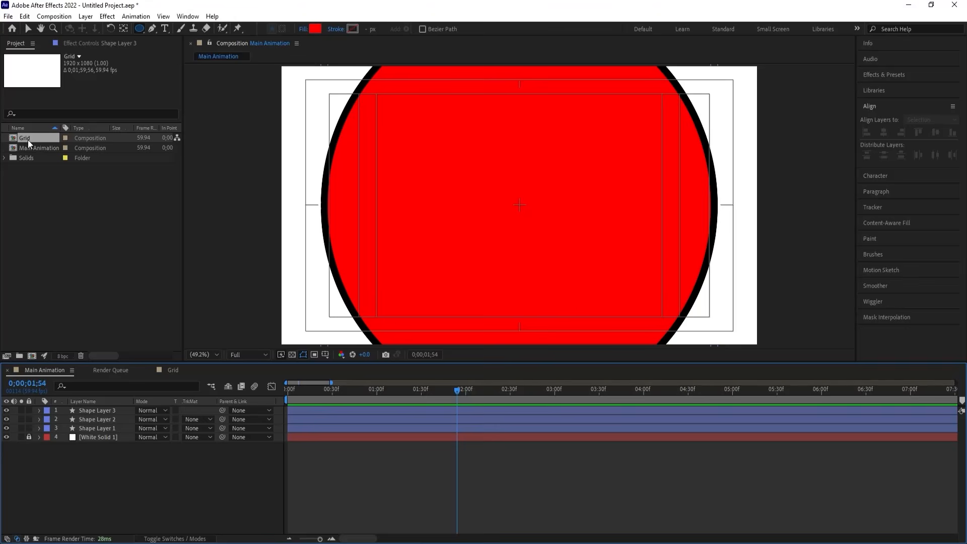
{"action": "left_click_drag", "start_coordinate": [29, 140], "coordinate": [101, 410]}
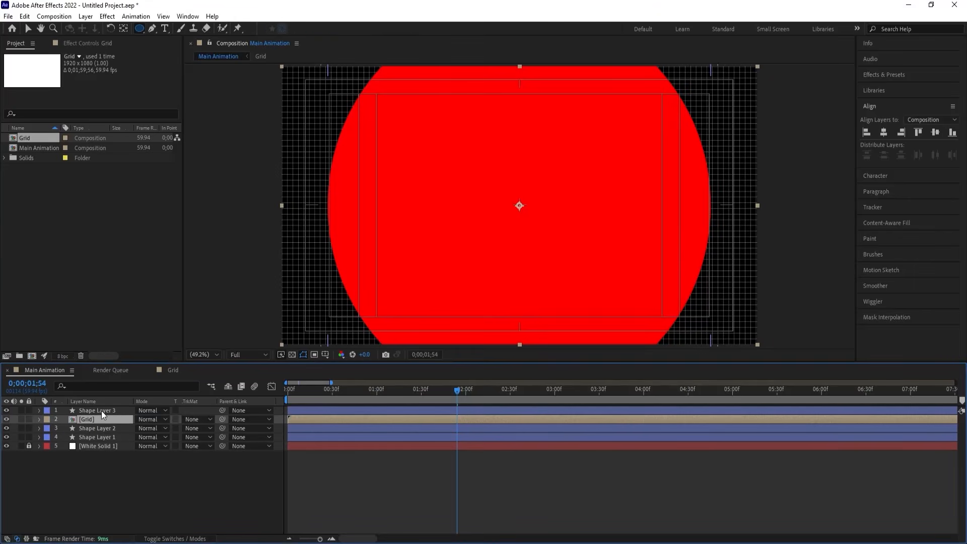
{"action": "left_click", "coordinate": [197, 421]}
{"action": "left_click", "coordinate": [212, 443]}
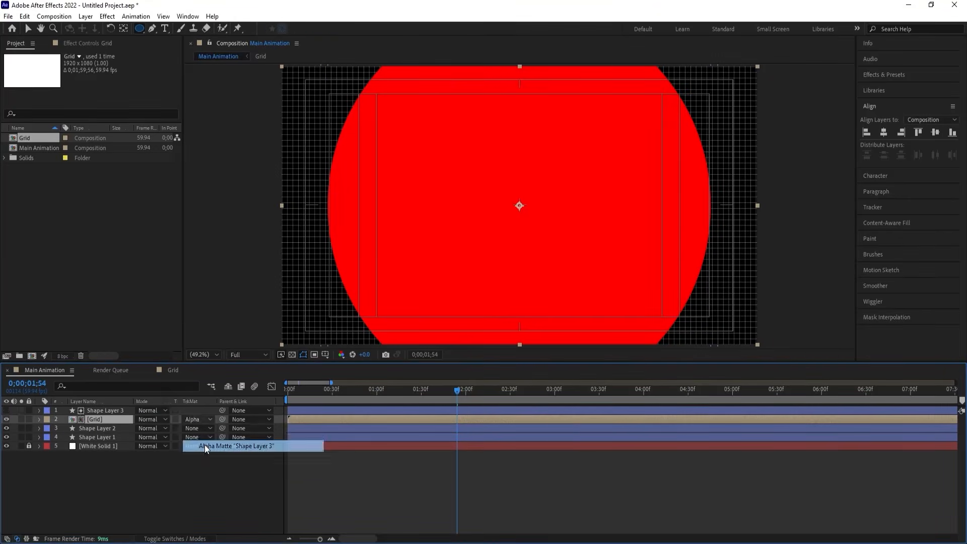
{"action": "key", "text": "Home"}
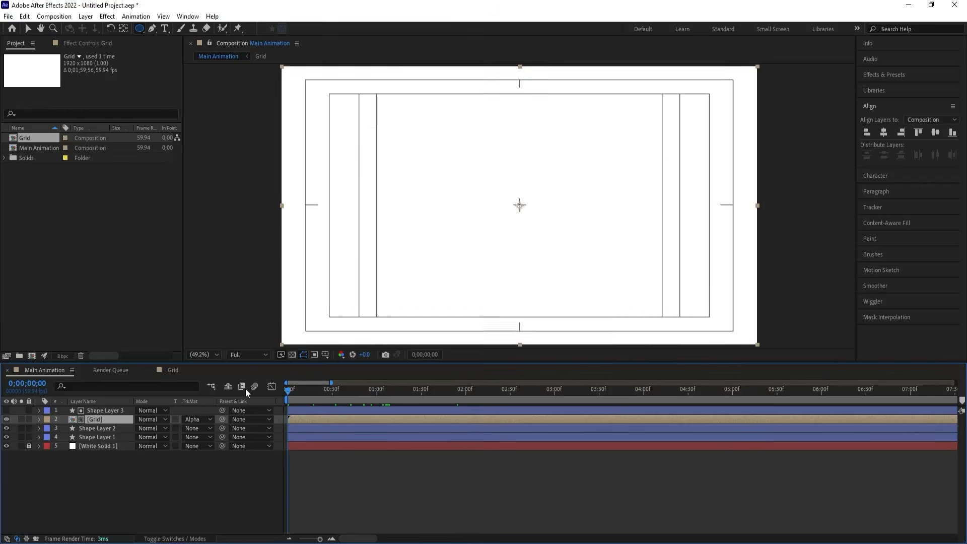
{"action": "key", "text": "space"}
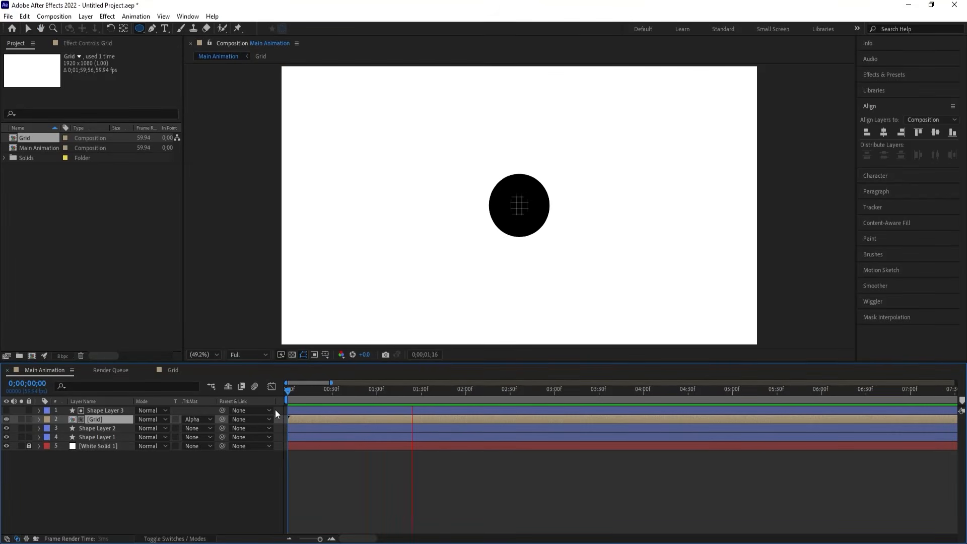
Stop the preview and draw a small white ellipse near the center of the composition on a new shape layer.
{"action": "key", "text": "space"}
{"action": "left_click", "coordinate": [119, 479]}
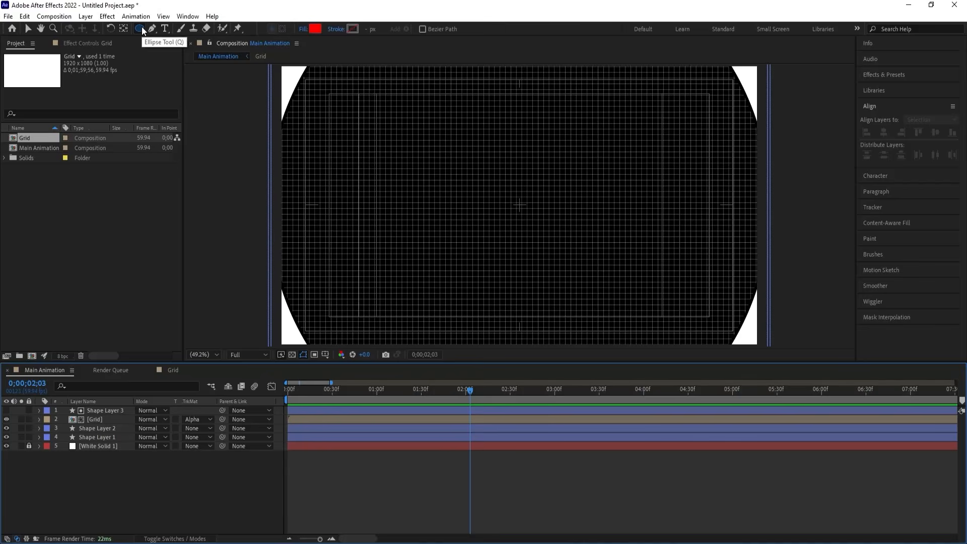
{"action": "left_click", "coordinate": [314, 30]}
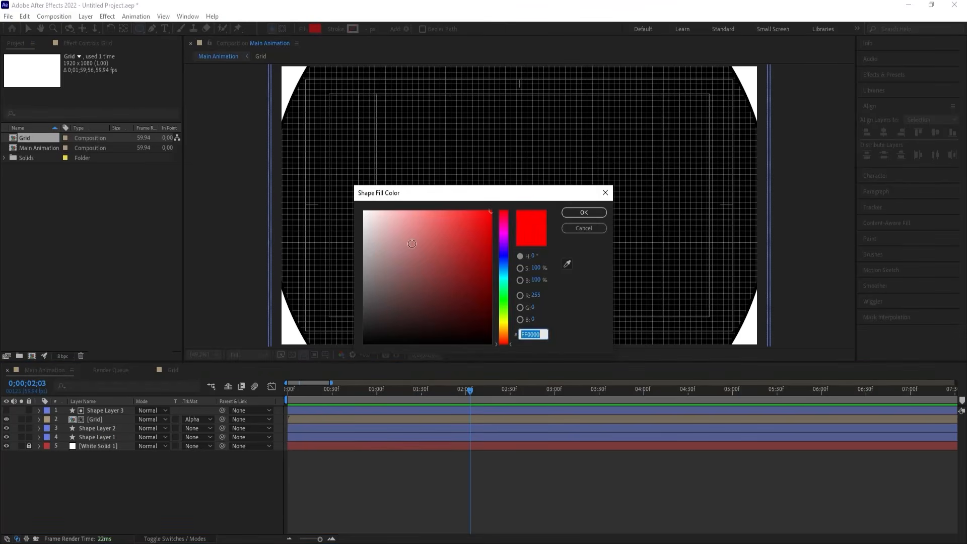
{"action": "left_click_drag", "start_coordinate": [412, 243], "coordinate": [339, 196]}
{"action": "key", "text": "Return"}
{"action": "left_click_drag", "start_coordinate": [508, 193], "coordinate": [536, 220]}
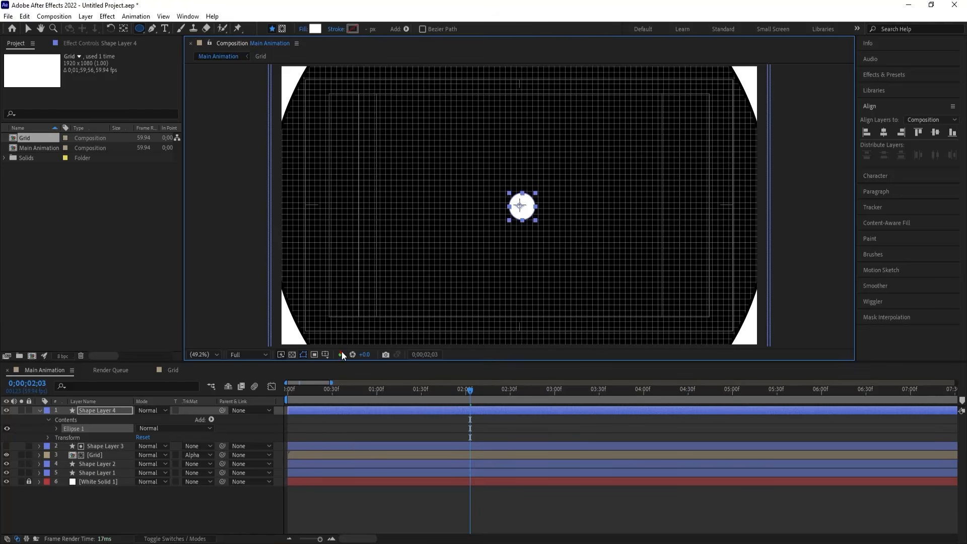
Center the white circle of Shape Layer 4 horizontally and vertically in the composition.
{"action": "left_click", "coordinate": [333, 445]}
{"action": "left_click", "coordinate": [328, 409]}
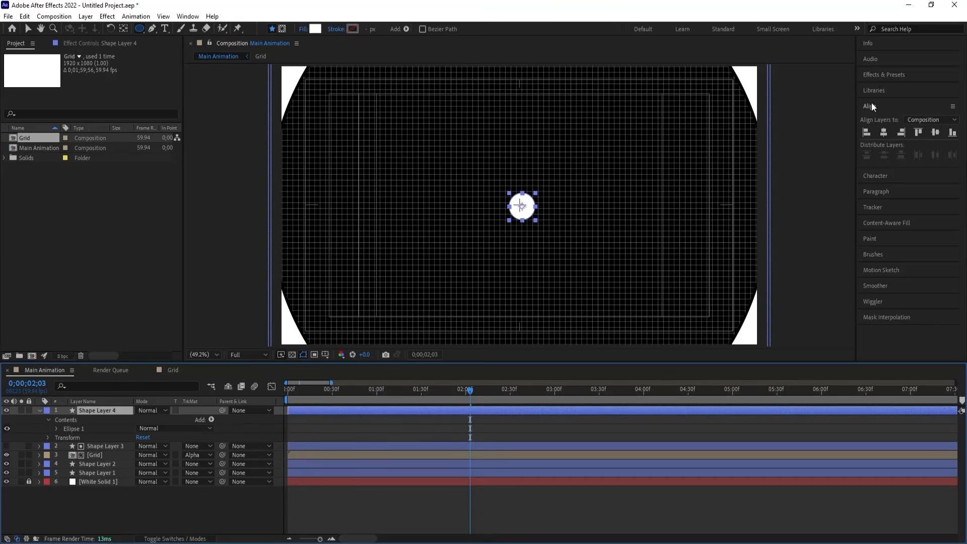
{"action": "left_click", "coordinate": [884, 133]}
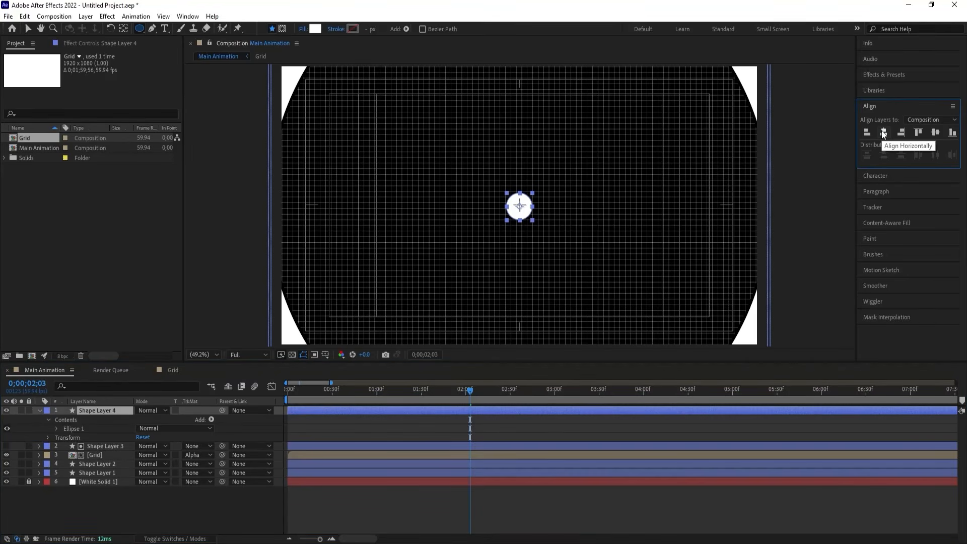
{"action": "left_click", "coordinate": [933, 134]}
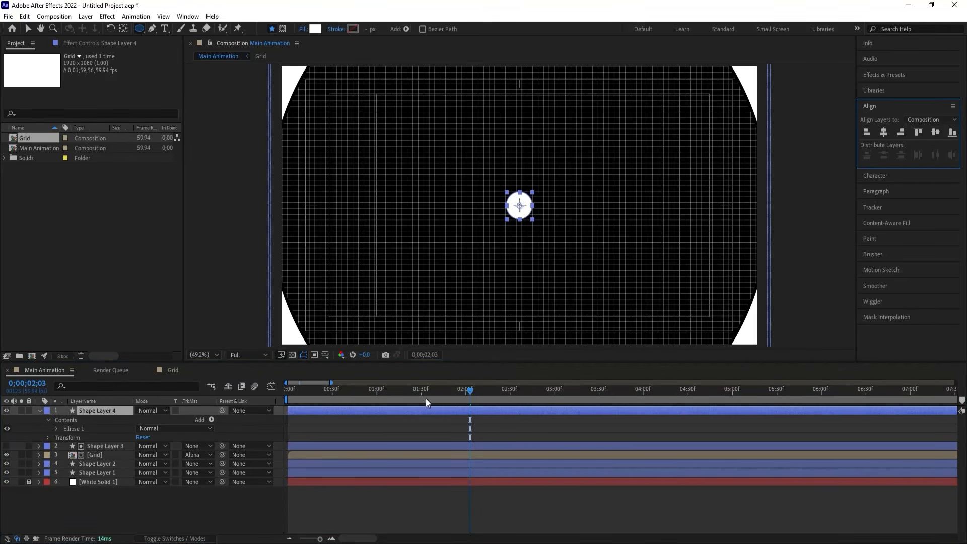
Pre-compose Shape Layer 3, Grid, Shape Layer 2 and Shape Layer 1 into a new composition named Start.
{"action": "left_click_drag", "start_coordinate": [419, 391], "coordinate": [316, 393]}
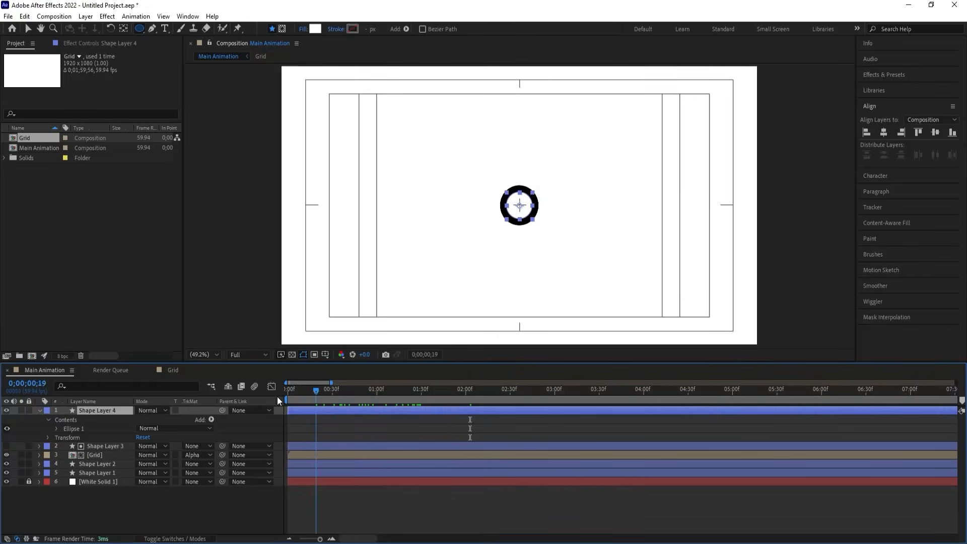
{"action": "key", "text": "Home"}
{"action": "left_click", "coordinate": [78, 445]}
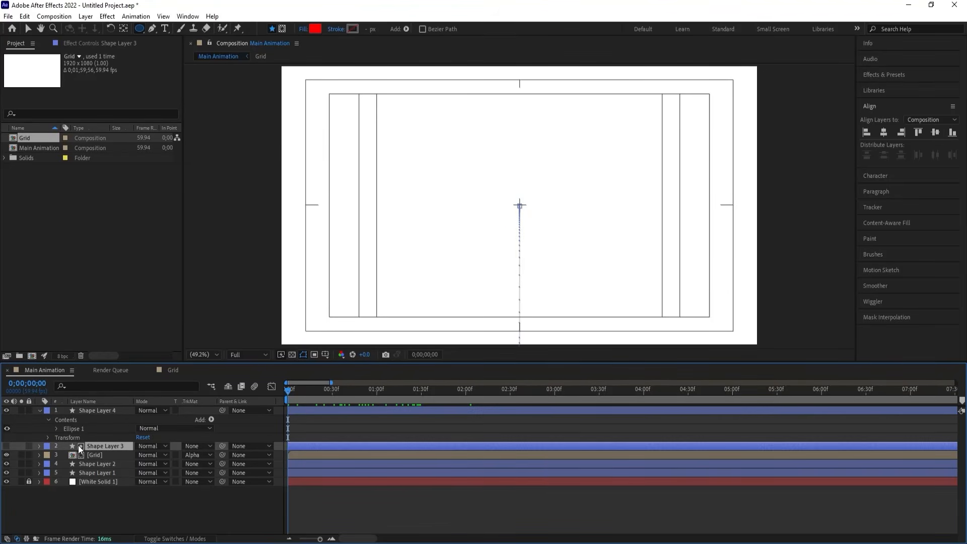
{"action": "left_click", "coordinate": [80, 470], "text": "shift"}
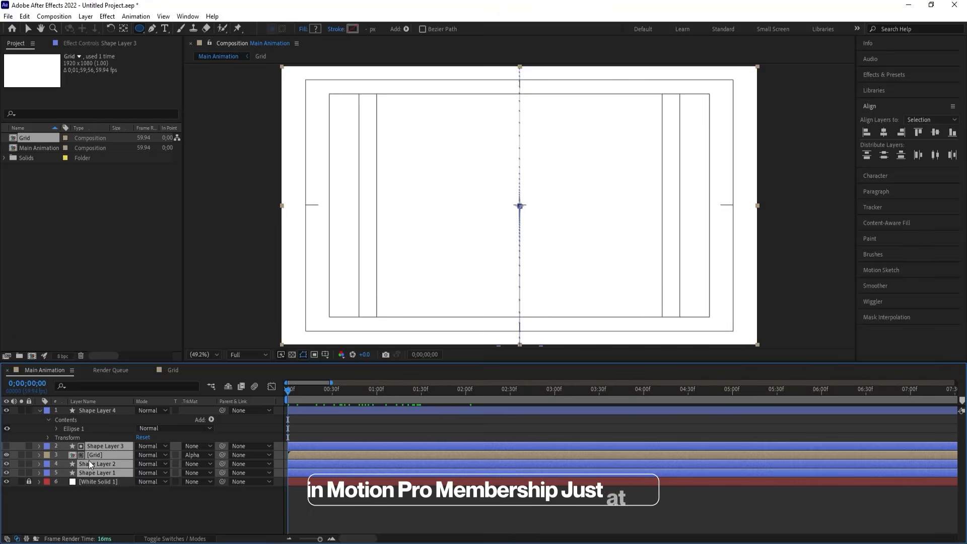
{"action": "key", "text": "ctrl+shift+c"}
{"action": "type", "text": "Start"}
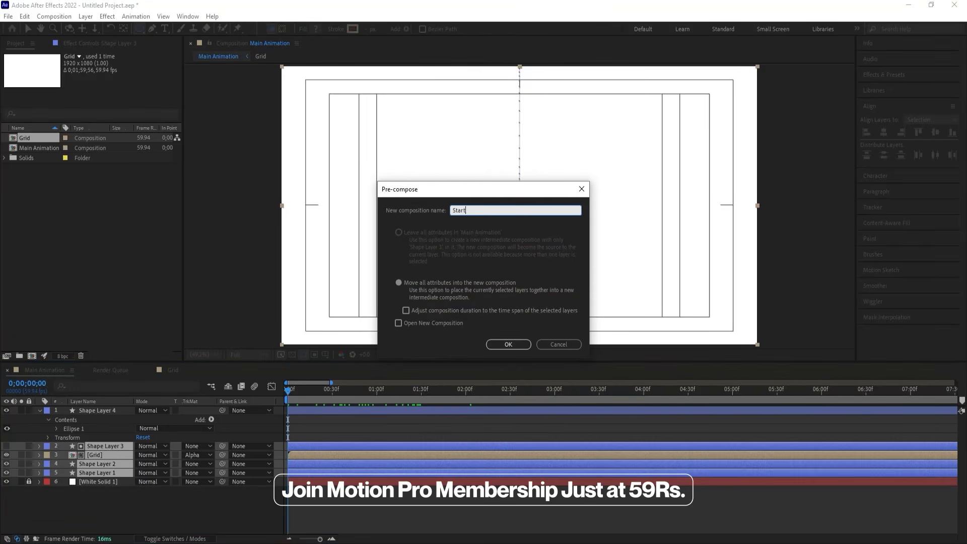
{"action": "key", "text": "Return"}
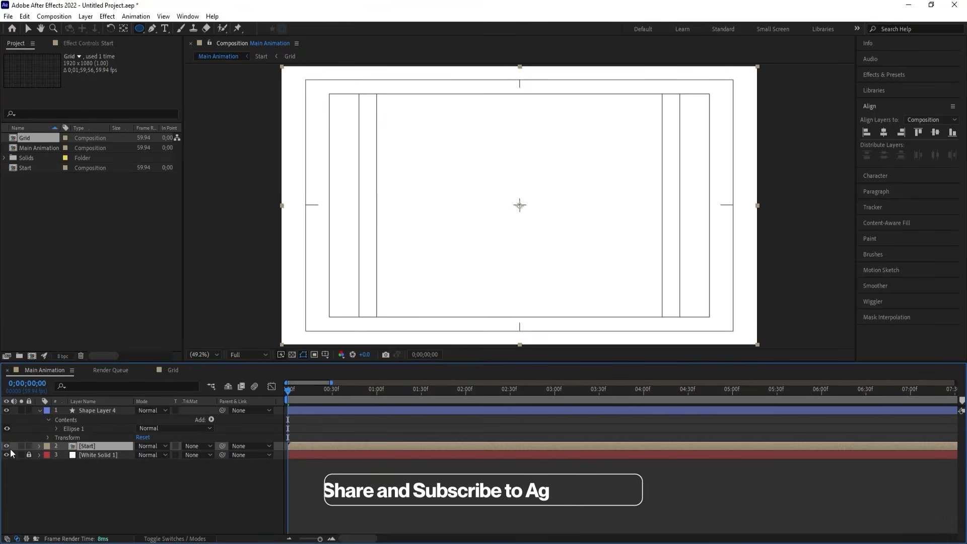
Hide the Start and White Solid 1 layers and set the Main Animation composition's background color to black.
{"action": "left_click", "coordinate": [7, 446]}
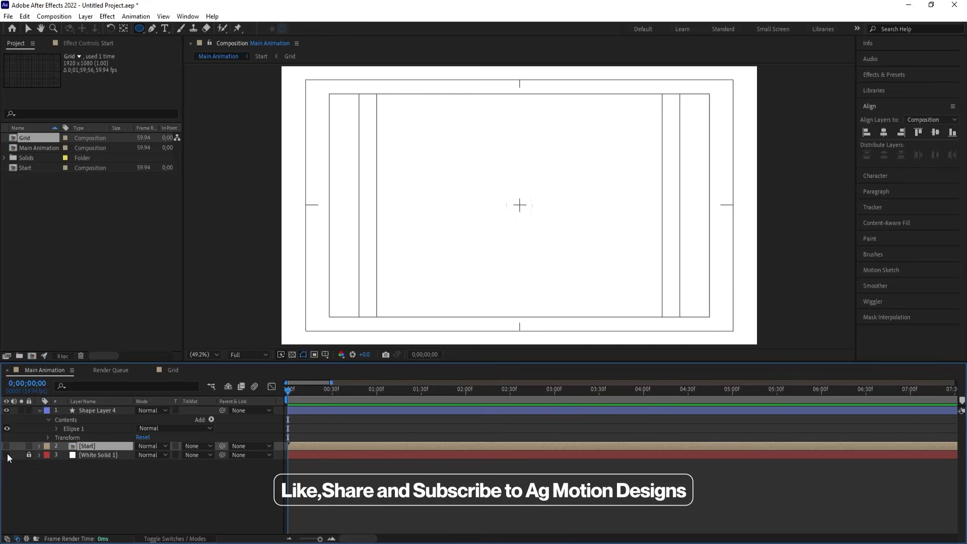
{"action": "left_click", "coordinate": [40, 410]}
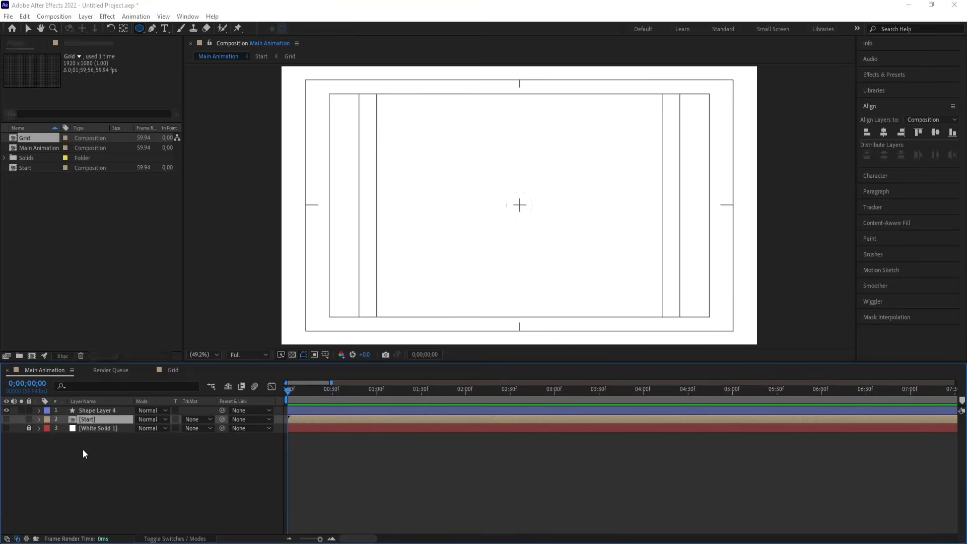
{"action": "key", "text": "ctrl+k"}
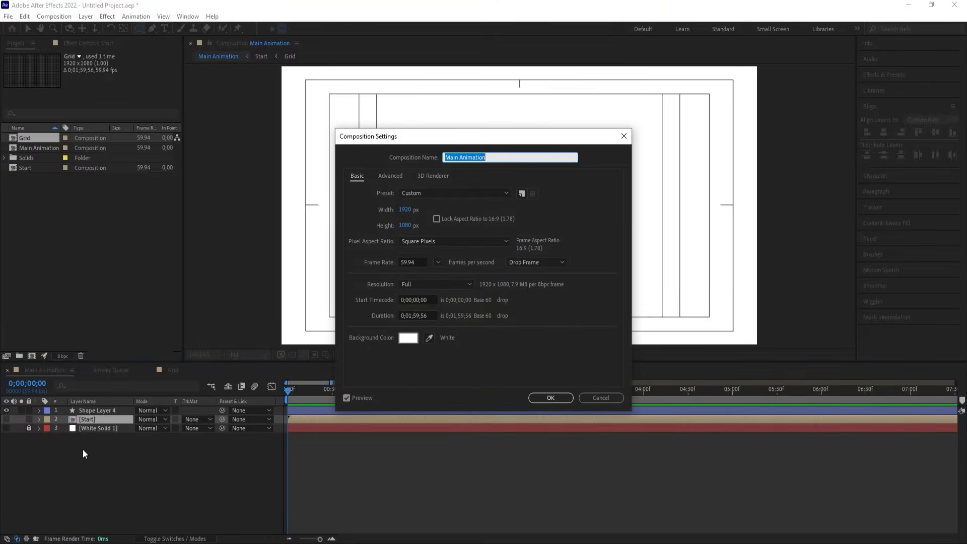
{"action": "left_click", "coordinate": [408, 337]}
{"action": "left_click", "coordinate": [364, 343]}
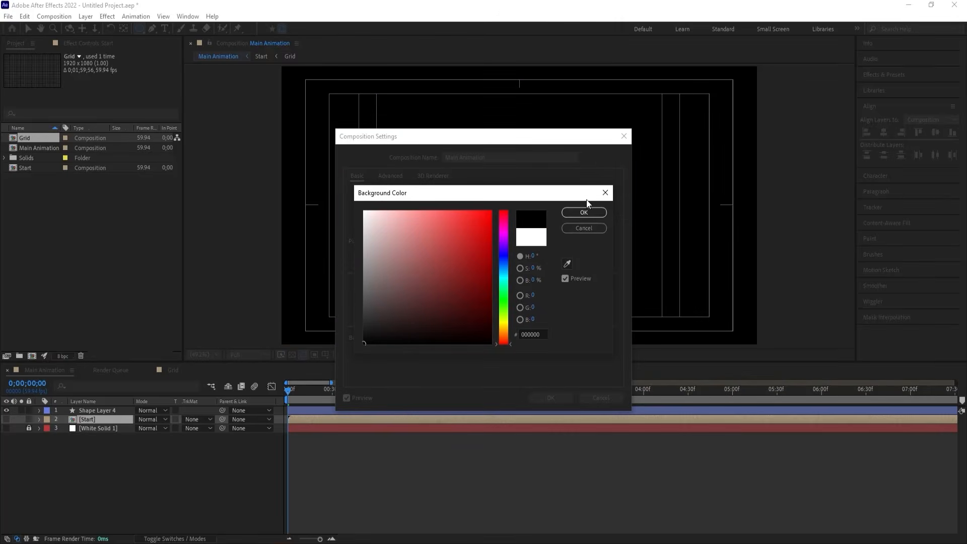
{"action": "left_click", "coordinate": [583, 212]}
{"action": "left_click", "coordinate": [551, 397]}
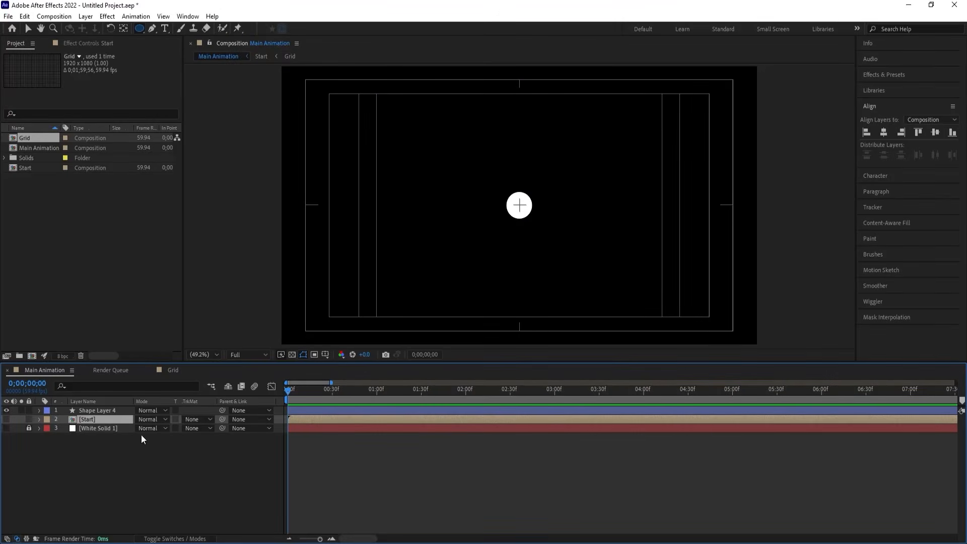
{"action": "left_click", "coordinate": [149, 462]}
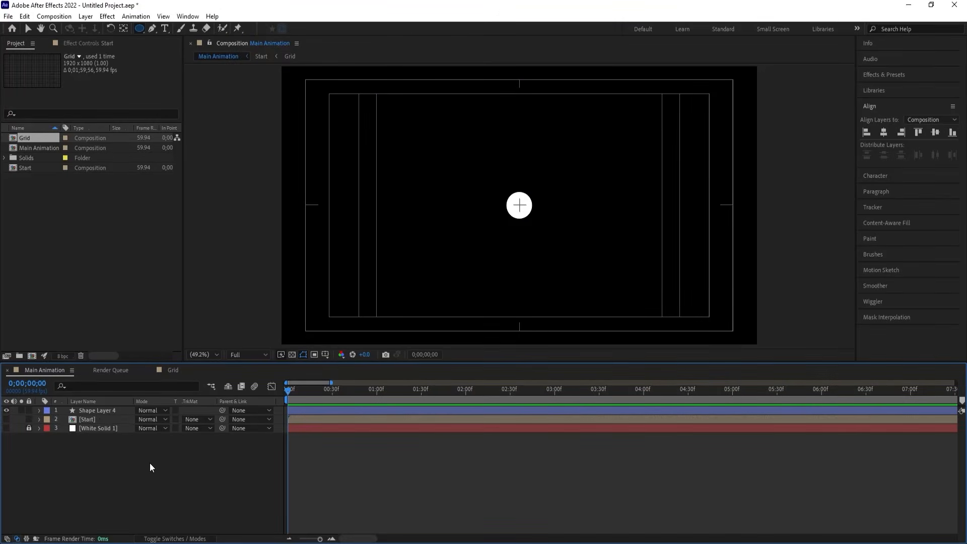
Duplicate Shape Layer 4 and set the duplicate circle's fill color to 000000.
{"action": "left_click", "coordinate": [88, 410]}
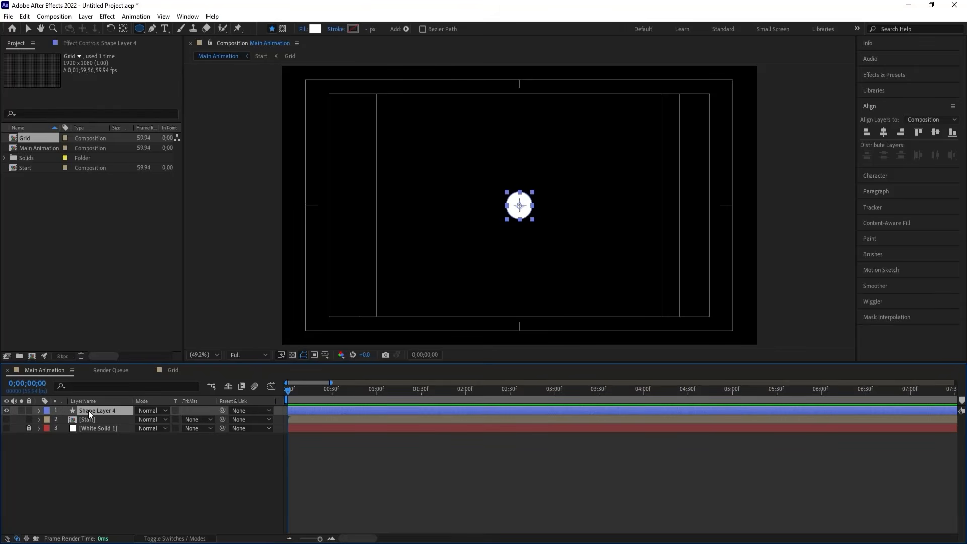
{"action": "key", "text": "ctrl+d"}
{"action": "left_click", "coordinate": [319, 29]}
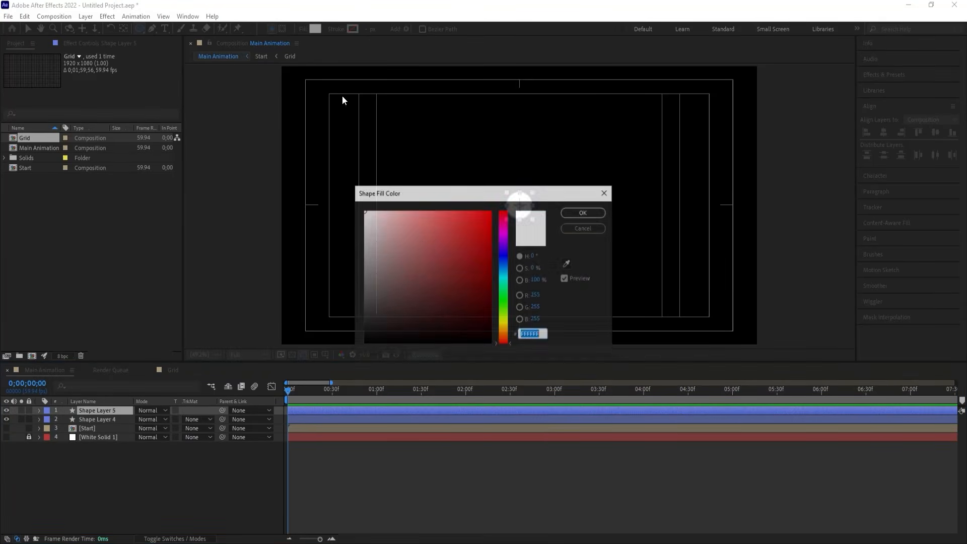
{"action": "type", "text": "000000"}
{"action": "key", "text": "Return"}
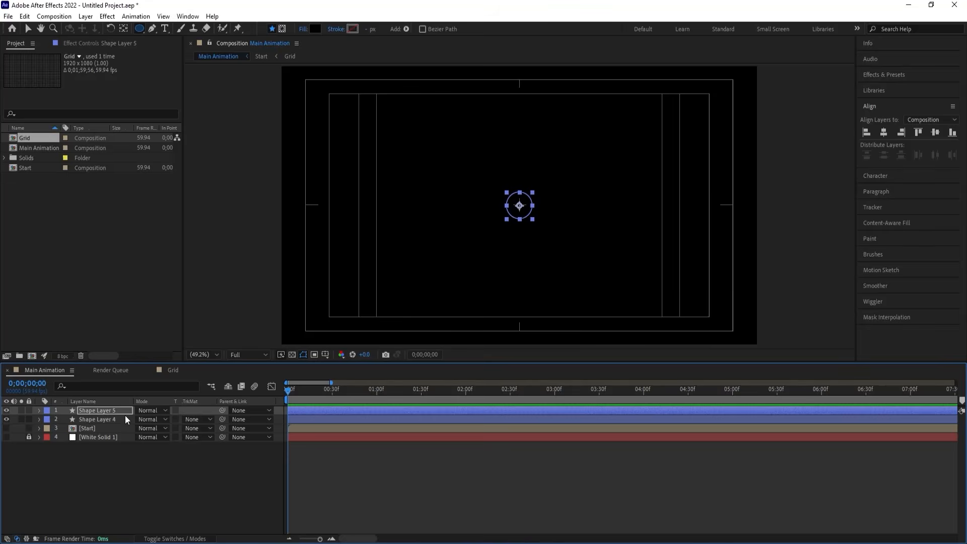
Scale the black circle of Shape Layer 5 down to 60% so it forms a ring with the white circle.
{"action": "key", "text": "s"}
{"action": "left_click_drag", "start_coordinate": [151, 422], "coordinate": [140, 422]}
{"action": "left_click", "coordinate": [493, 513]}
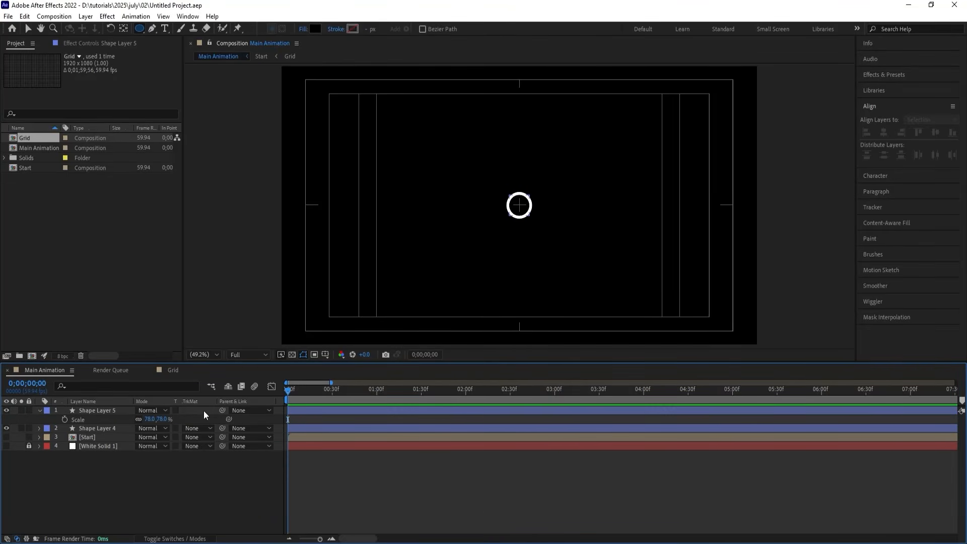
{"action": "left_click", "coordinate": [108, 410]}
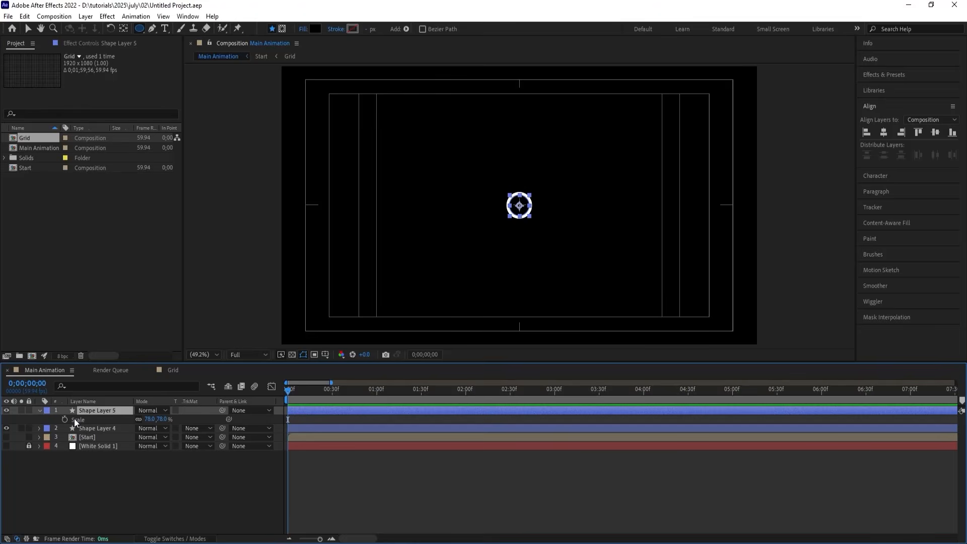
{"action": "left_click_drag", "start_coordinate": [149, 422], "coordinate": [135, 416]}
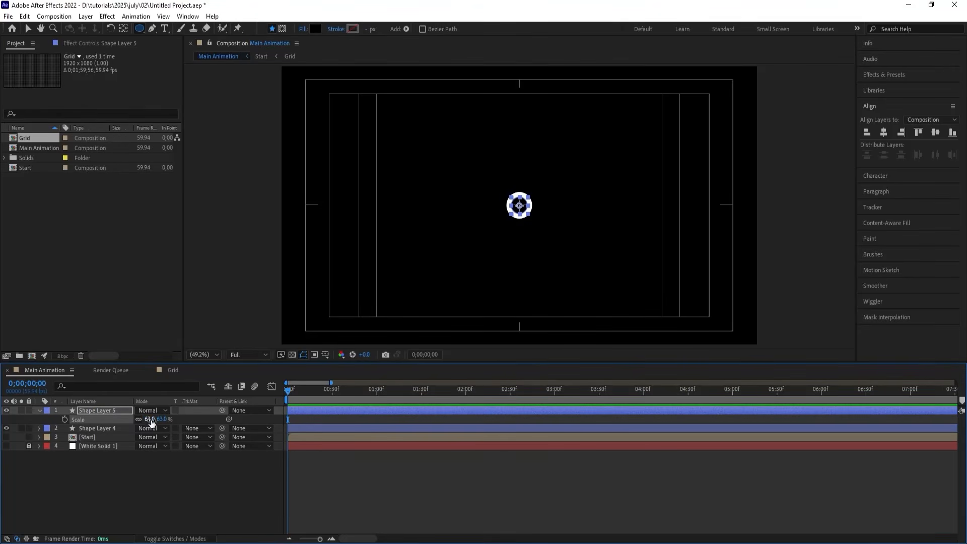
{"action": "left_click", "coordinate": [150, 419]}
{"action": "type", "text": "60"}
{"action": "key", "text": "Return"}
{"action": "left_click", "coordinate": [100, 496]}
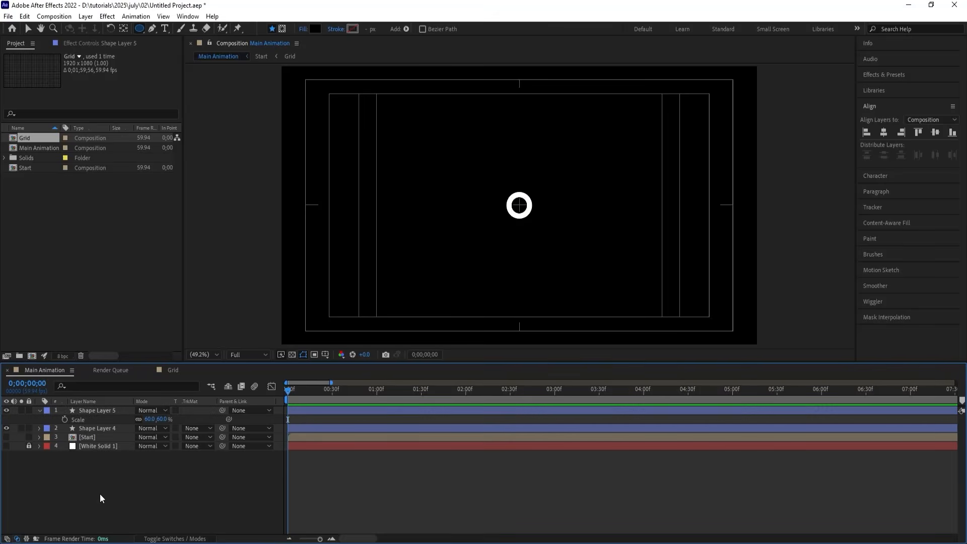
{"action": "left_click", "coordinate": [39, 410]}
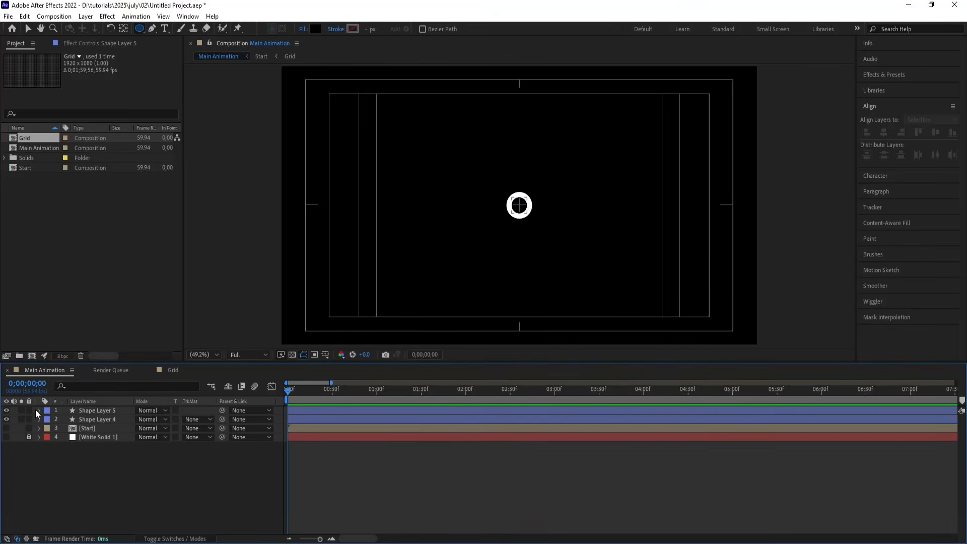
Add scale keyframes to Shape Layer 4 and Shape Layer 5 at 0;00;00;00 and 0;00;00;20.
{"action": "left_click", "coordinate": [87, 420]}
{"action": "left_click", "coordinate": [87, 411], "text": "shift"}
{"action": "key", "text": "s"}
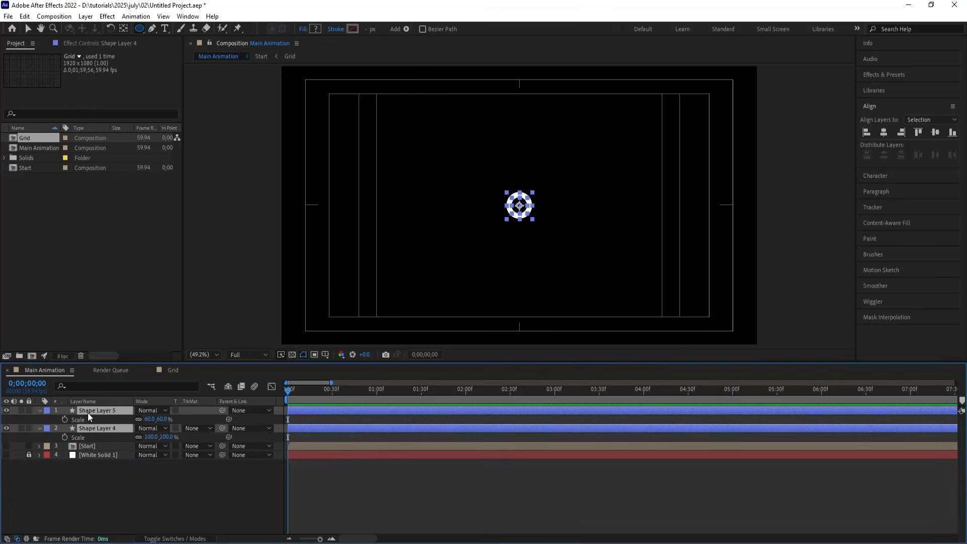
{"action": "left_click", "coordinate": [65, 420]}
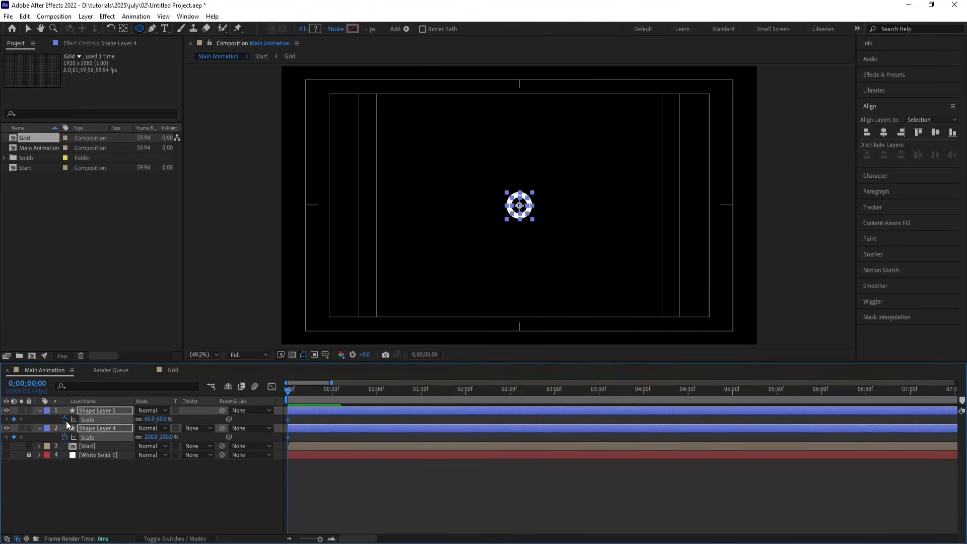
{"action": "key", "text": "="}
{"action": "left_click", "coordinate": [348, 390]}
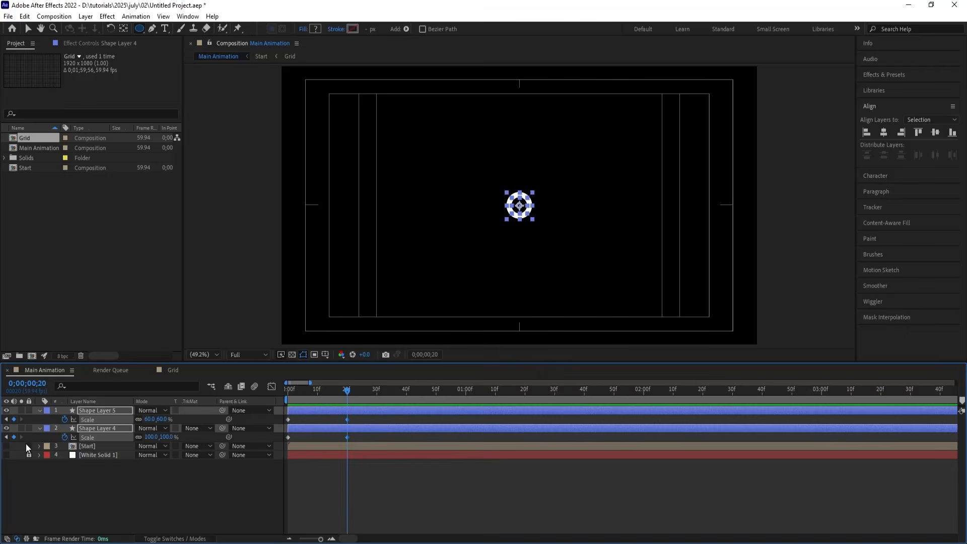
{"action": "left_click", "coordinate": [90, 485]}
Set the scale keyframes at 0;00;00;00 of Shape Layer 4 and Shape Layer 5 to 0%.
{"action": "key", "text": "Home"}
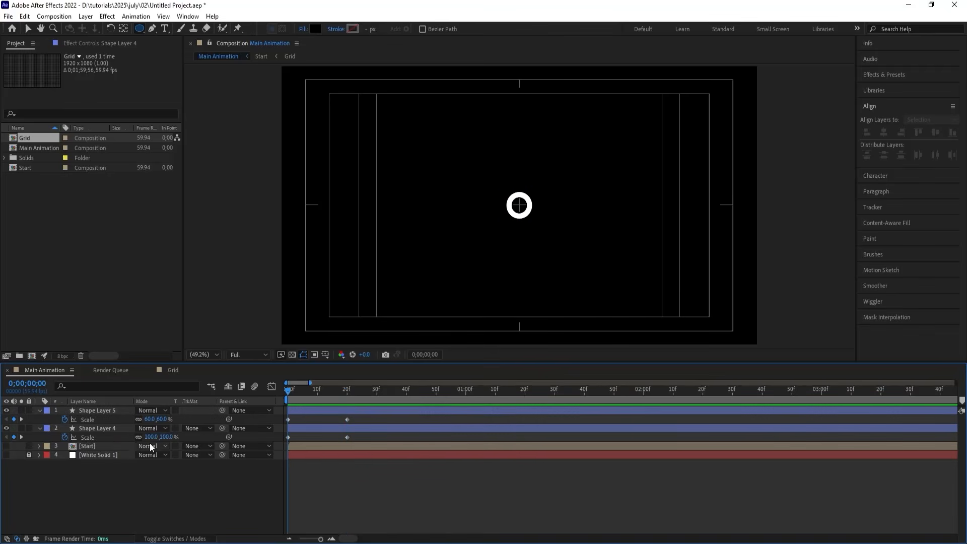
{"action": "left_click", "coordinate": [151, 437]}
{"action": "type", "text": "0"}
{"action": "key", "text": "Return"}
{"action": "left_click", "coordinate": [151, 420]}
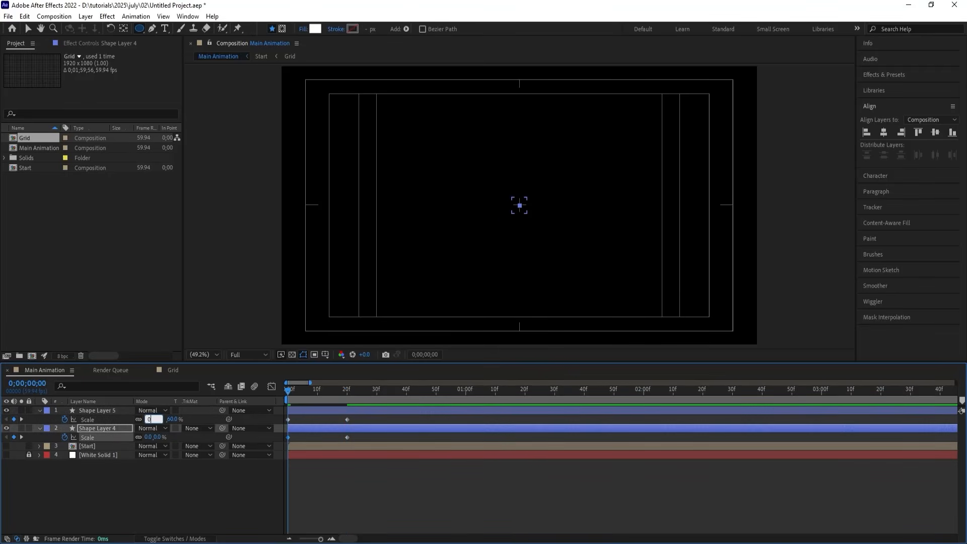
{"action": "type", "text": "0"}
{"action": "key", "text": "Return"}
Ease all scale keyframes of both circles and shape their speed graph to peak early with a long slowdown.
{"action": "left_click_drag", "start_coordinate": [399, 492], "coordinate": [262, 403]}
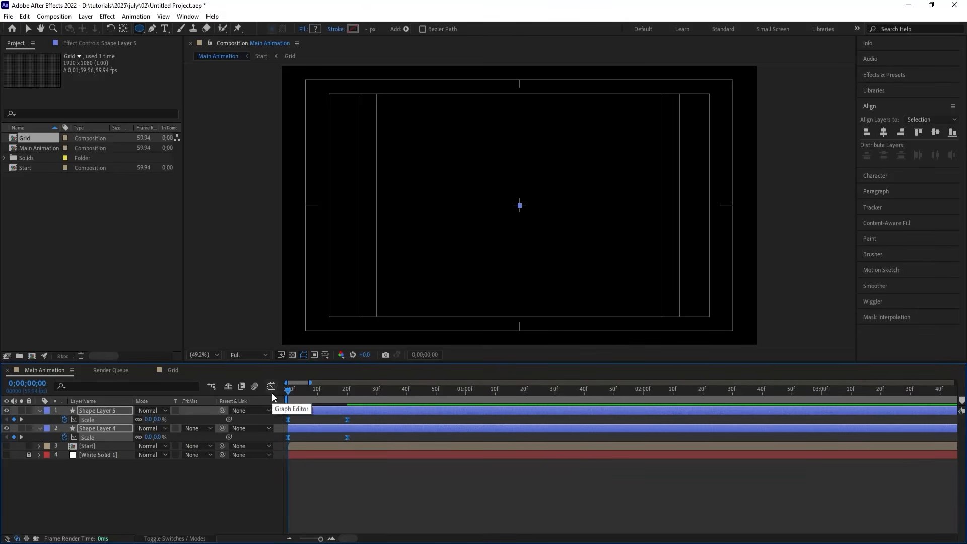
{"action": "left_click", "coordinate": [272, 387]}
{"action": "left_click_drag", "start_coordinate": [376, 479], "coordinate": [301, 503]}
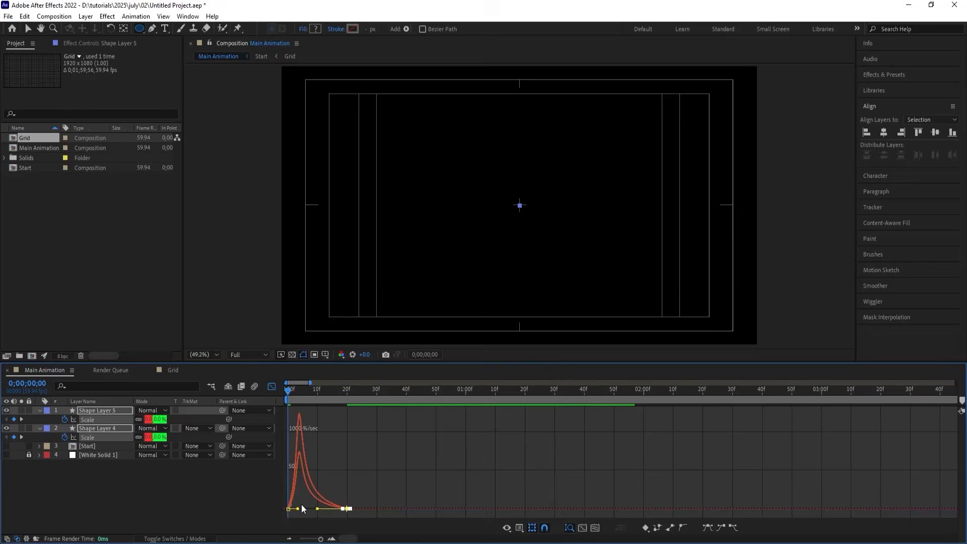
{"action": "left_click", "coordinate": [272, 387]}
Shift Shape Layer 5 to start at frame 10 and preview the ring animation from the beginning.
{"action": "key", "text": "equal"}
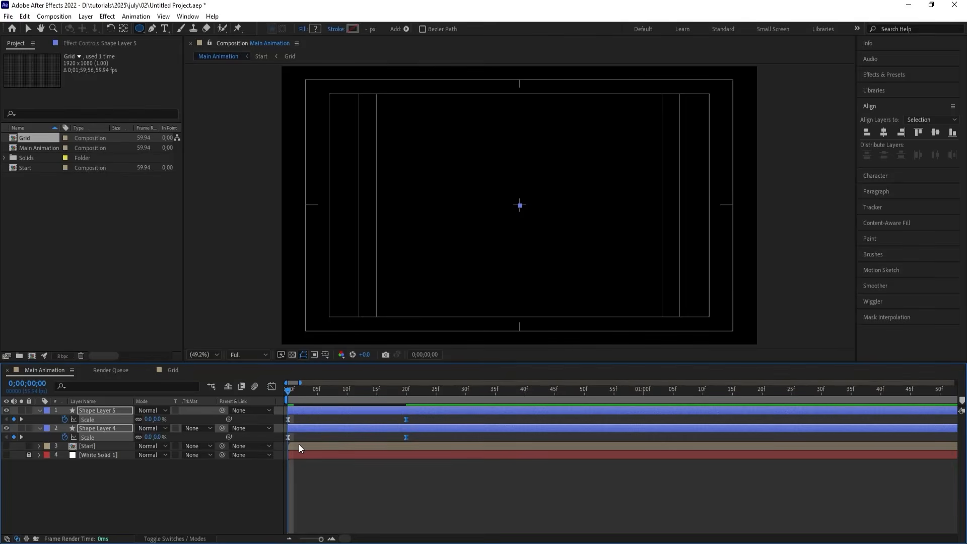
{"action": "left_click", "coordinate": [319, 453]}
{"action": "left_click_drag", "start_coordinate": [317, 392], "coordinate": [231, 386]}
{"action": "left_click", "coordinate": [341, 412]}
{"action": "key", "text": "bracketleft"}
{"action": "key", "text": "space"}
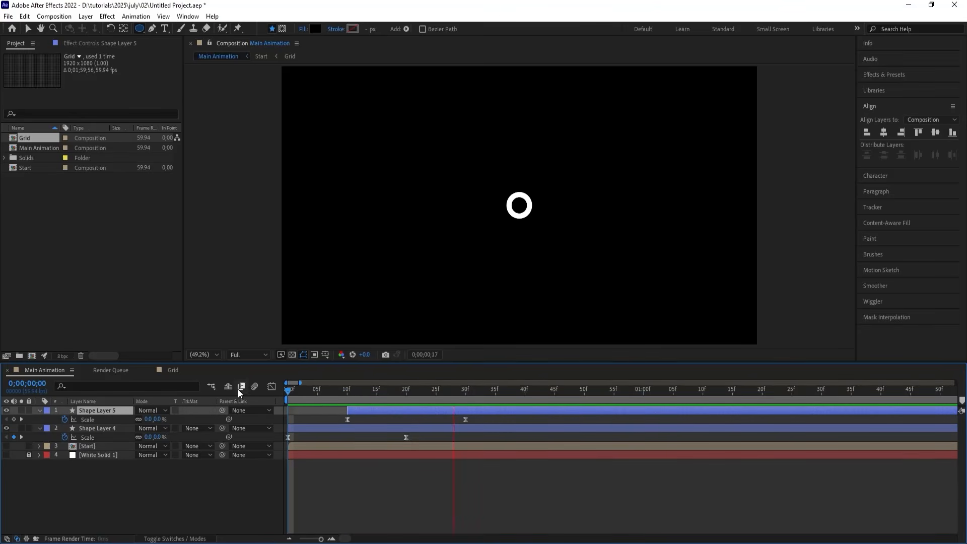
{"action": "key", "text": "minus"}
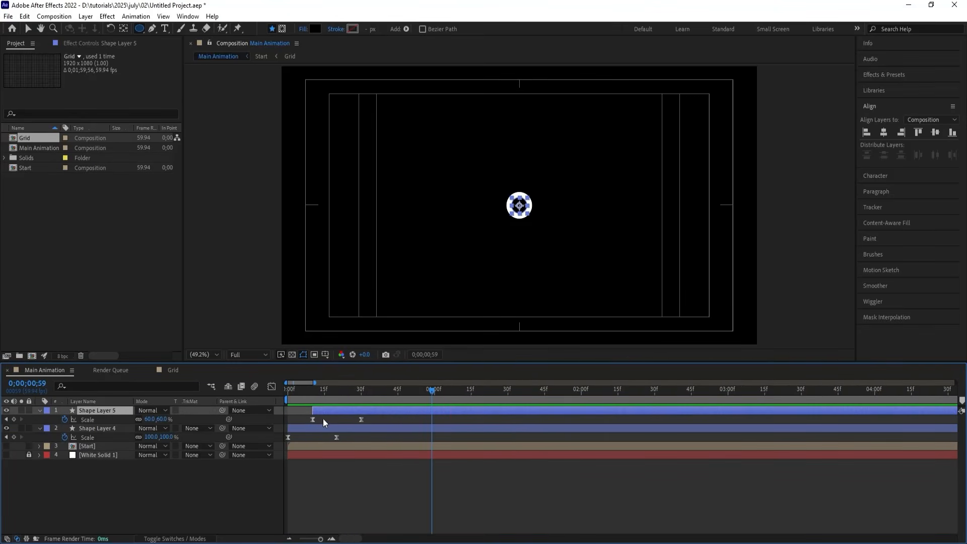
Move the final scale keyframes of Shape Layer 4 and Shape Layer 5 to about frames 38 and 48 and preview the slower ring animation.
{"action": "left_click_drag", "start_coordinate": [324, 419], "coordinate": [323, 447]}
{"action": "left_click_drag", "start_coordinate": [360, 420], "coordinate": [405, 419]}
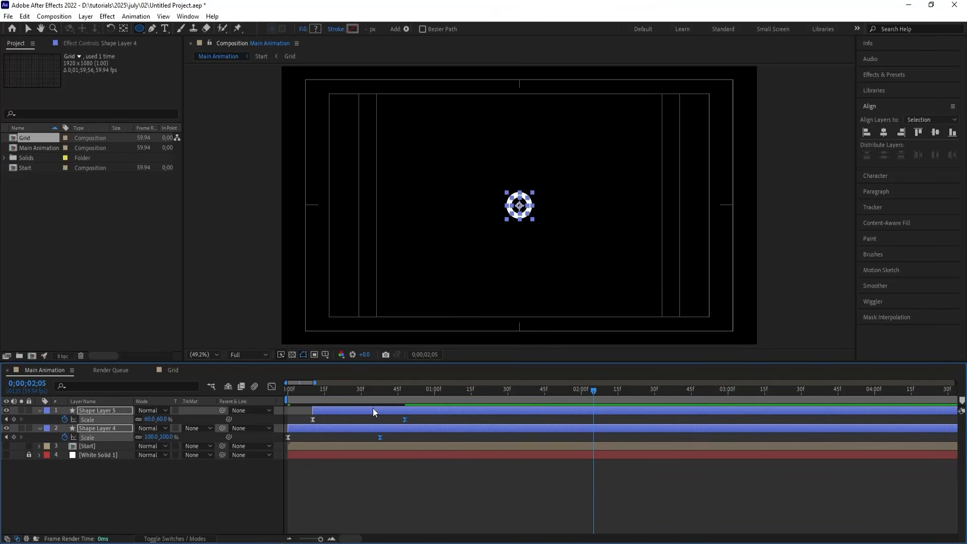
{"action": "left_click_drag", "start_coordinate": [298, 392], "coordinate": [277, 401]}
{"action": "key", "text": "space"}
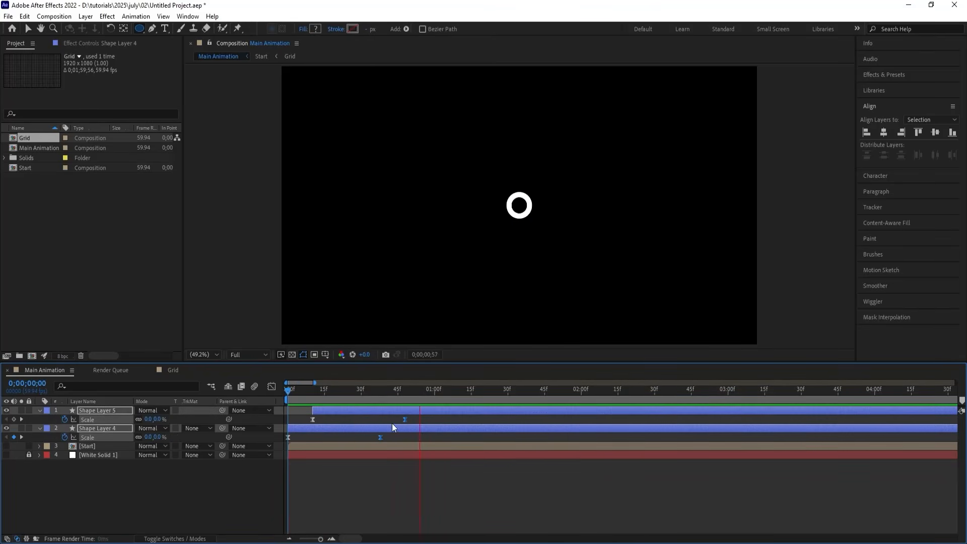
{"action": "left_click_drag", "start_coordinate": [432, 395], "coordinate": [434, 395]}
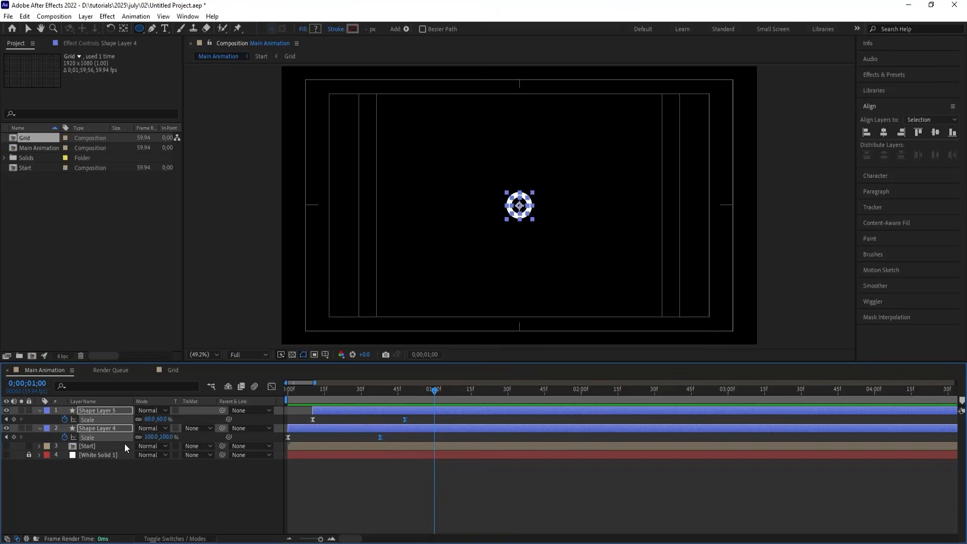
Pre-compose Shape Layer 4 and Shape Layer 5 into a composition named Circle.
{"action": "left_click", "coordinate": [131, 482]}
{"action": "key", "text": "u"}
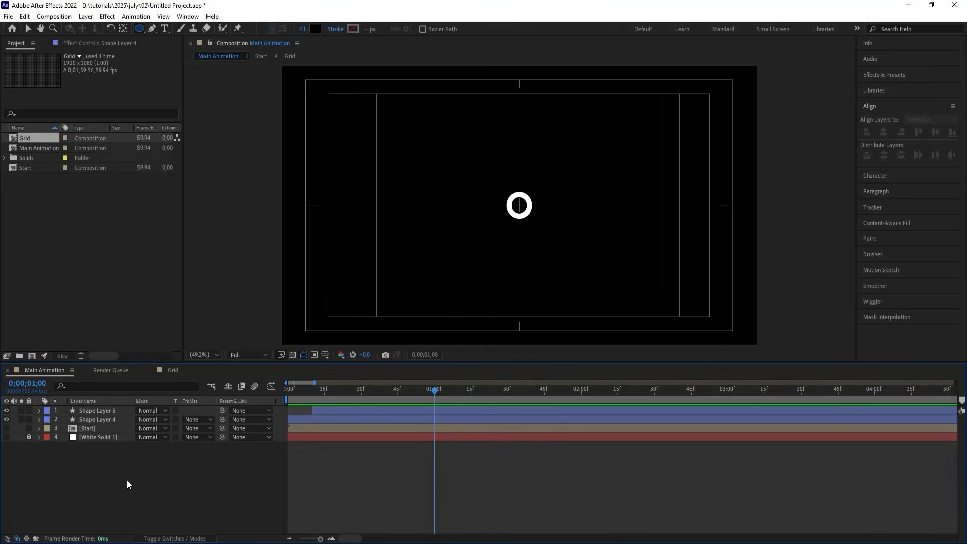
{"action": "left_click", "coordinate": [99, 420]}
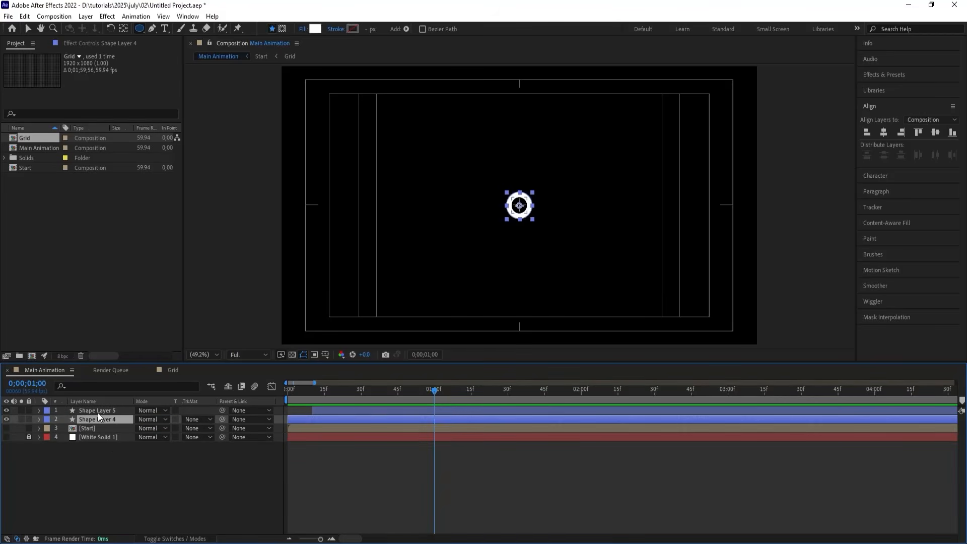
{"action": "left_click", "coordinate": [98, 412], "text": "shift"}
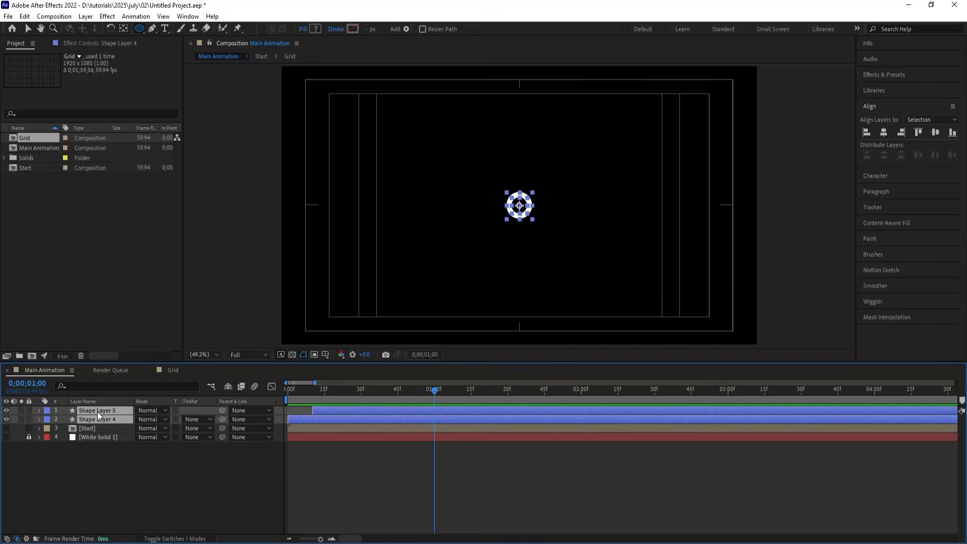
{"action": "key", "text": "ctrl+shift+c"}
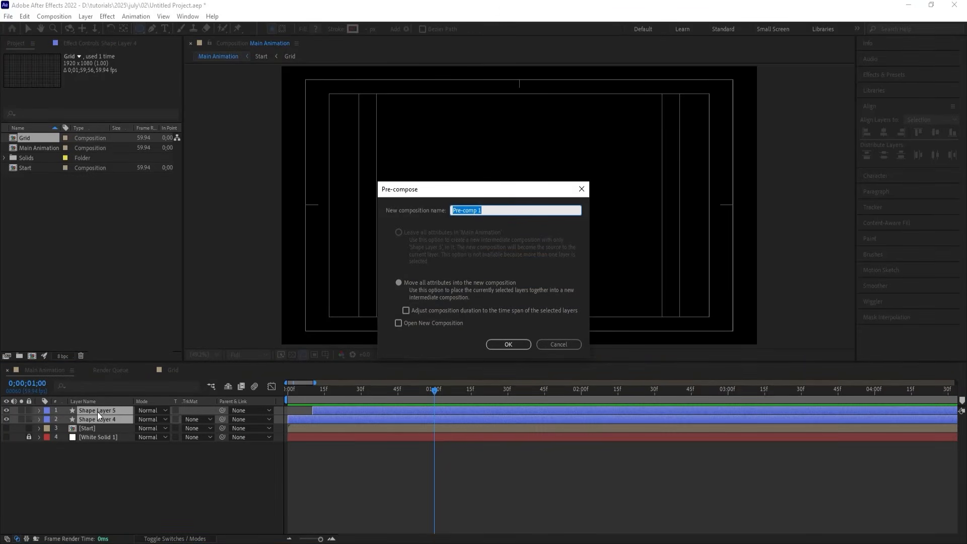
{"action": "type", "text": "Circle"}
{"action": "key", "text": "Return"}
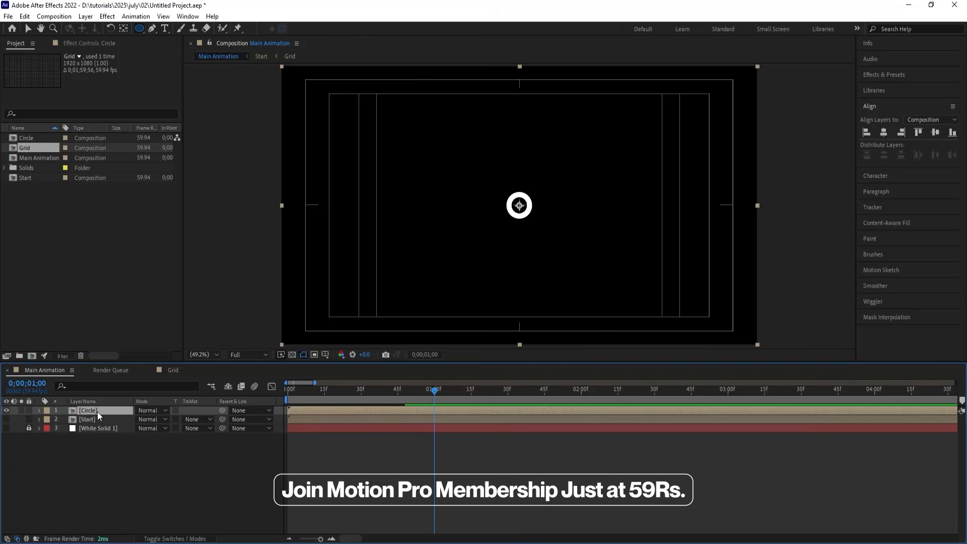
Enable Collapse Transformations for the Circle layer and deselect it.
{"action": "key", "text": "F4"}
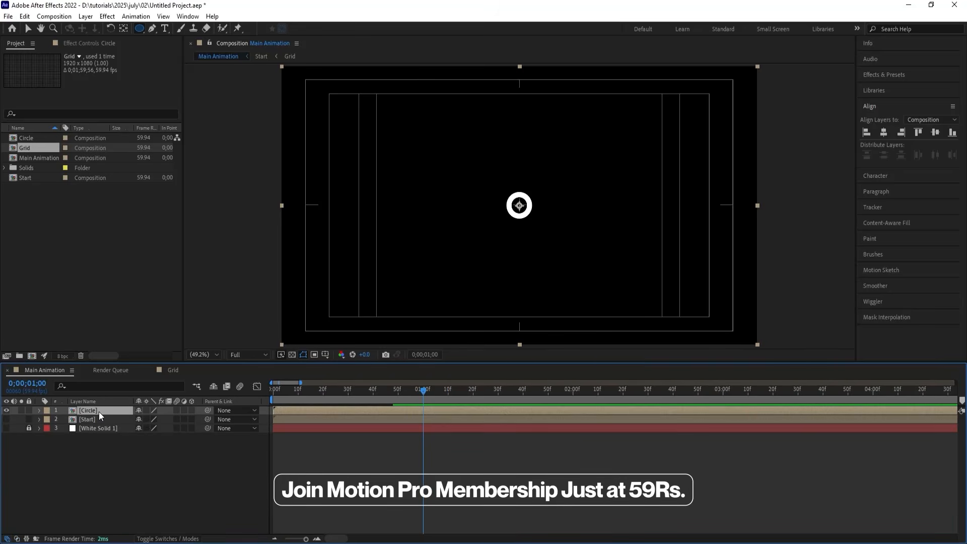
{"action": "left_click", "coordinate": [147, 410]}
{"action": "left_click", "coordinate": [153, 442]}
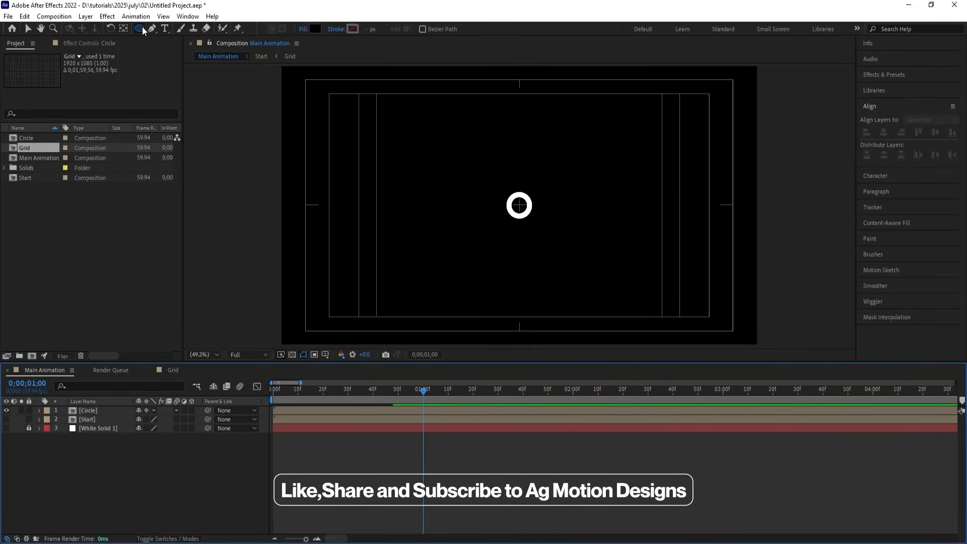
Choose the Rectangle tool and set it to no fill with a white (FFFFFF) 1 px stroke.
{"action": "left_click_drag", "start_coordinate": [142, 27], "coordinate": [173, 29]}
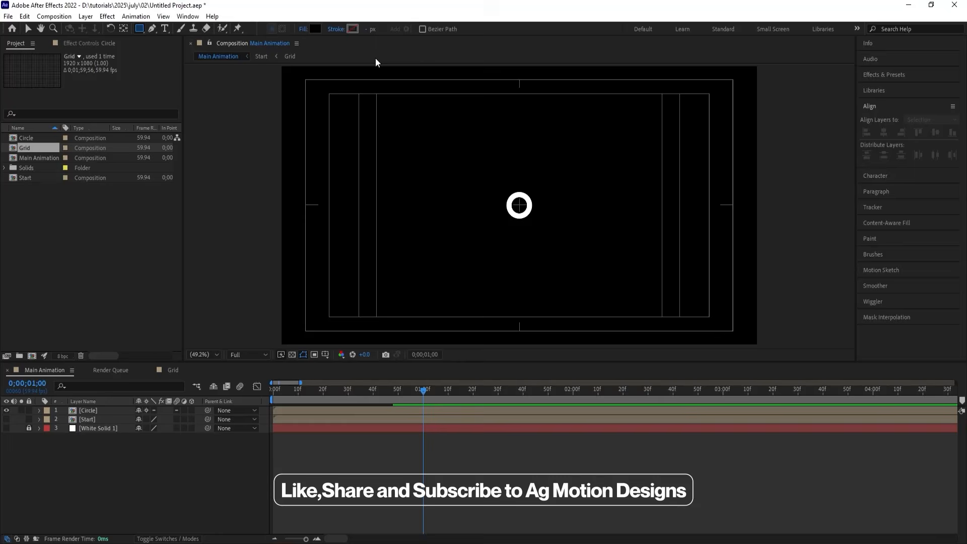
{"action": "left_click", "coordinate": [303, 30]}
{"action": "left_click", "coordinate": [432, 247]}
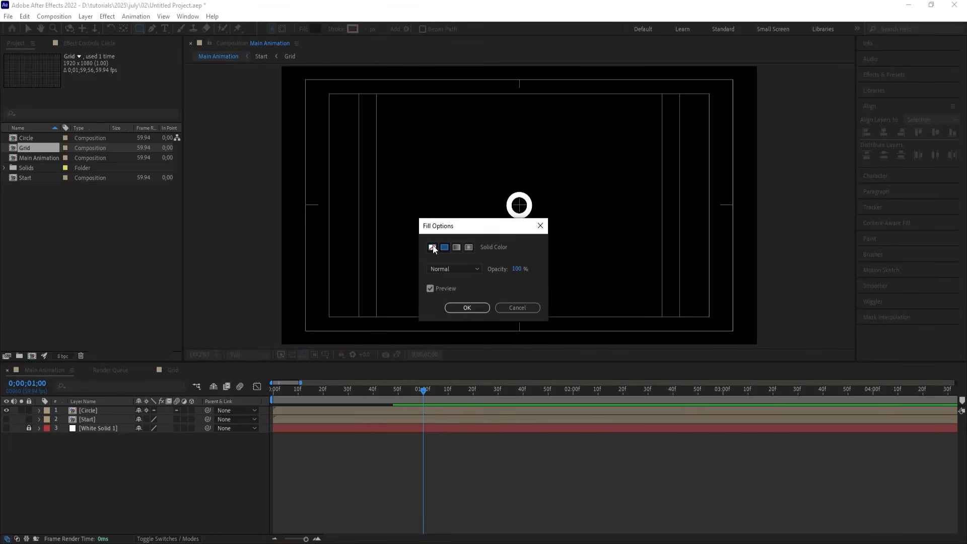
{"action": "left_click", "coordinate": [454, 308]}
{"action": "left_click", "coordinate": [353, 28]}
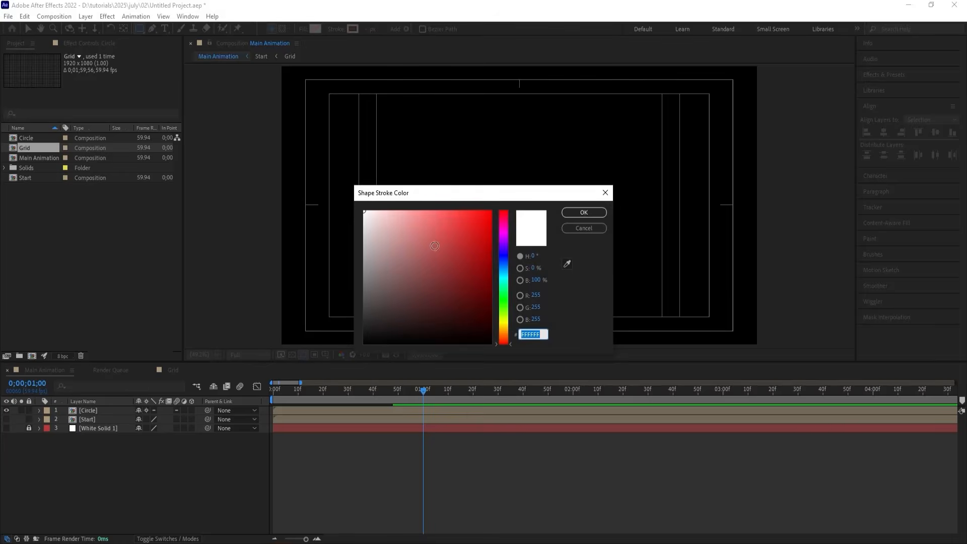
{"action": "key", "text": "Return"}
{"action": "left_click", "coordinate": [373, 29]}
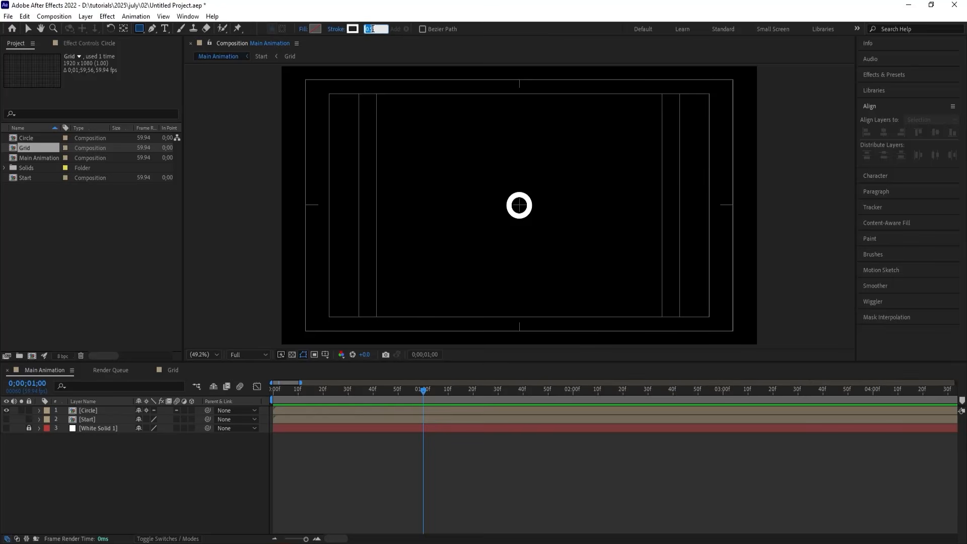
{"action": "key", "text": "Return"}
Draw a square about 622 px wide, centre its anchor point, and align it horizontally and vertically to the composition's centre.
{"action": "left_click_drag", "start_coordinate": [422, 119], "coordinate": [575, 252]}
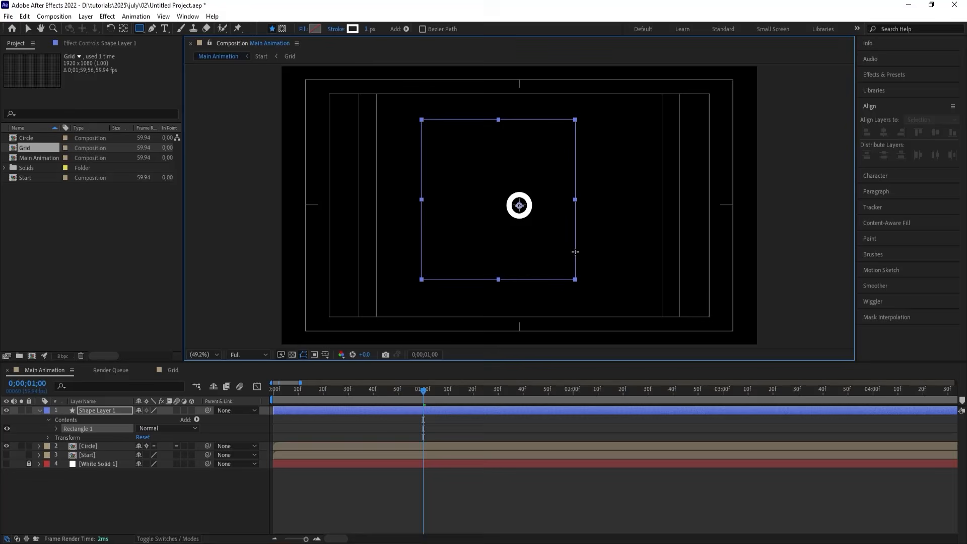
{"action": "left_click", "coordinate": [326, 428]}
{"action": "left_click", "coordinate": [323, 409]}
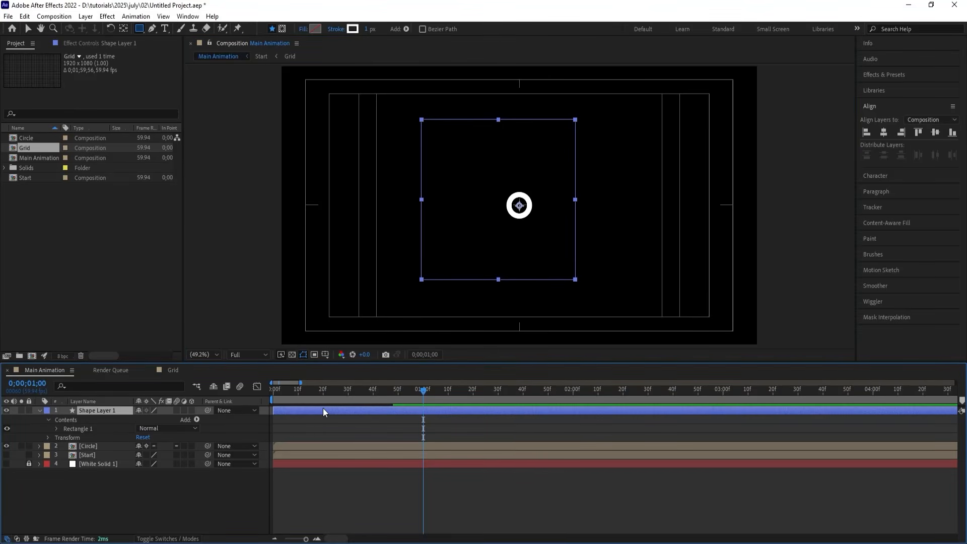
{"action": "key", "text": "ctrl+alt+Home"}
{"action": "left_click", "coordinate": [884, 133]}
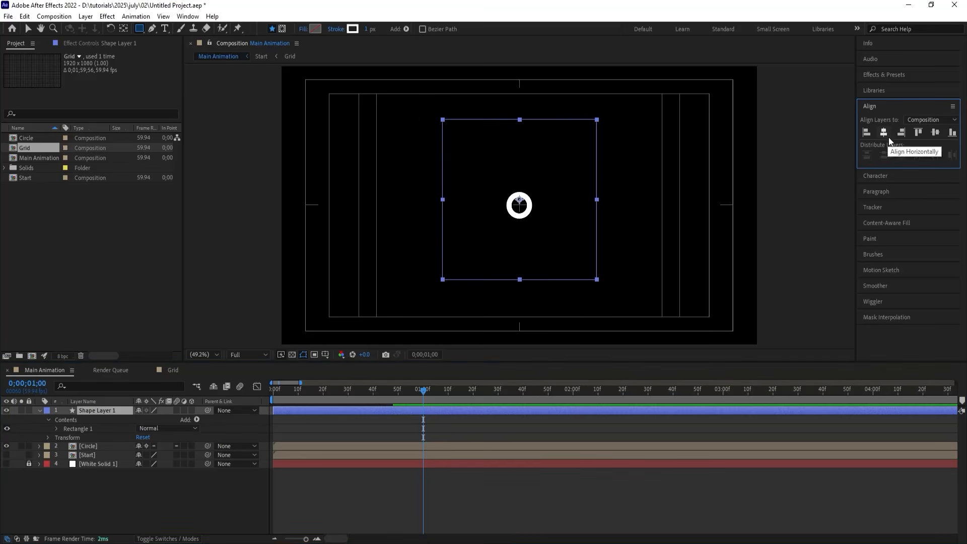
{"action": "left_click", "coordinate": [933, 132]}
Set the square's stroke width to 2 px and preview the animation from the start.
{"action": "left_click", "coordinate": [368, 29]}
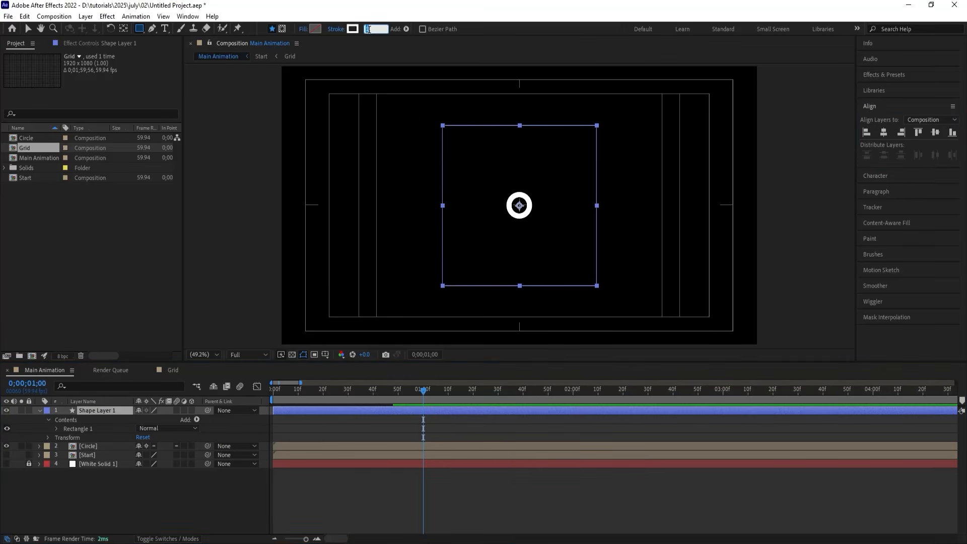
{"action": "type", "text": "2"}
{"action": "key", "text": "Return"}
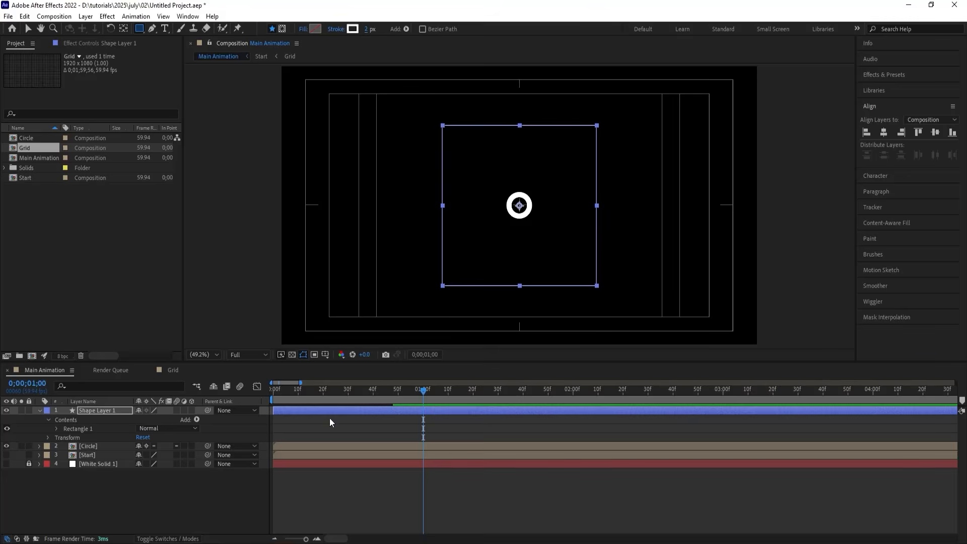
{"action": "left_click", "coordinate": [331, 418]}
{"action": "left_click_drag", "start_coordinate": [293, 393], "coordinate": [270, 393]}
{"action": "key", "text": "space"}
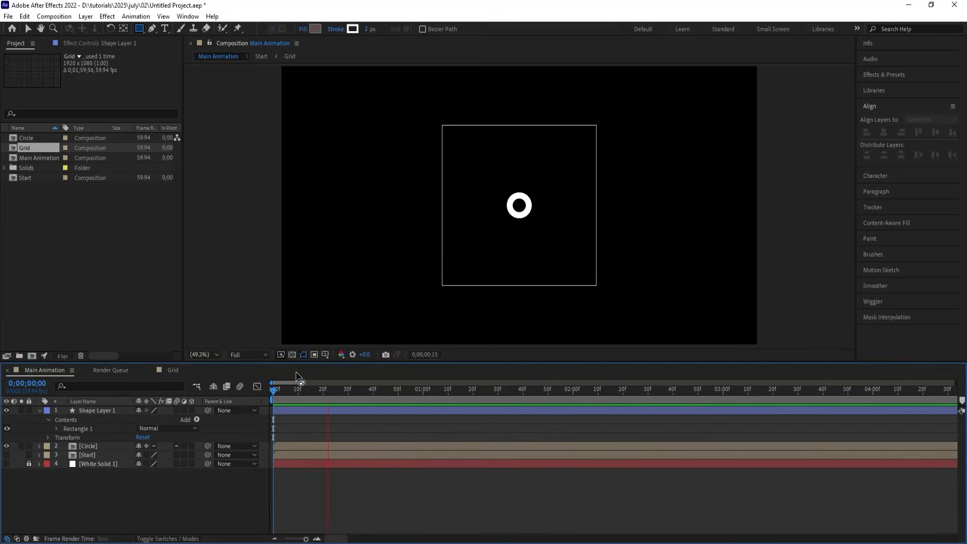
{"action": "key", "text": "space"}
Animate the Circle layer's position from the square's centre at 0;00;01;00 to its bottom-right corner at 0;00;01;43.
{"action": "left_click", "coordinate": [424, 392]}
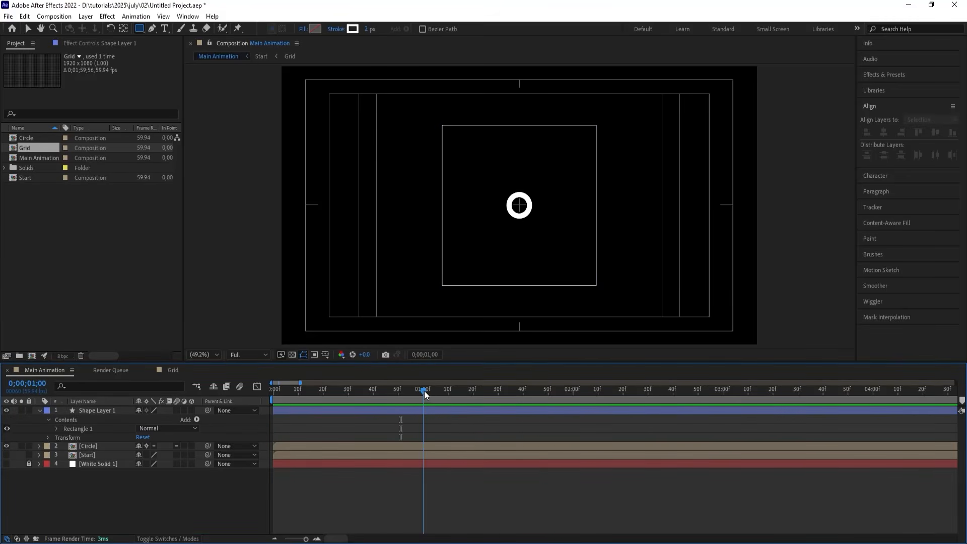
{"action": "left_click", "coordinate": [93, 446]}
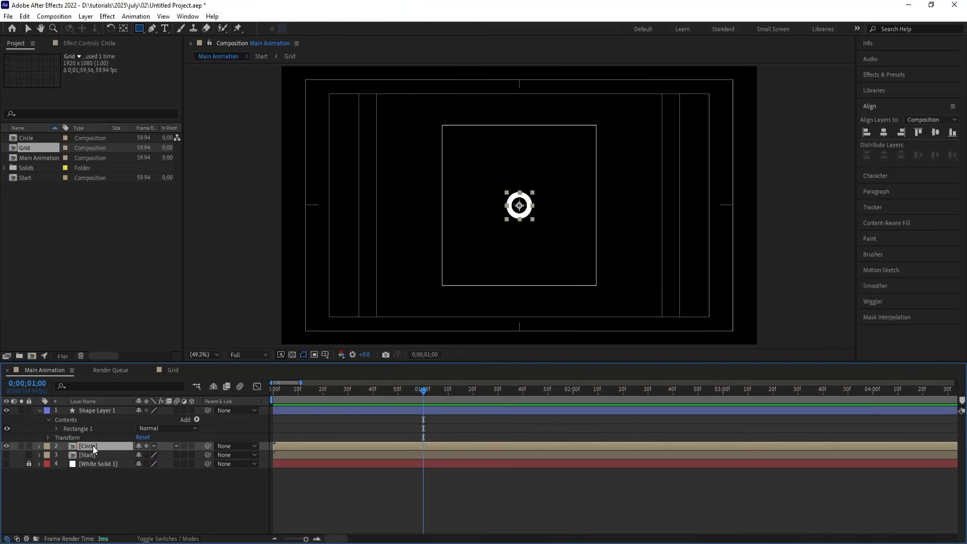
{"action": "key", "text": "p"}
{"action": "left_click", "coordinate": [65, 456]}
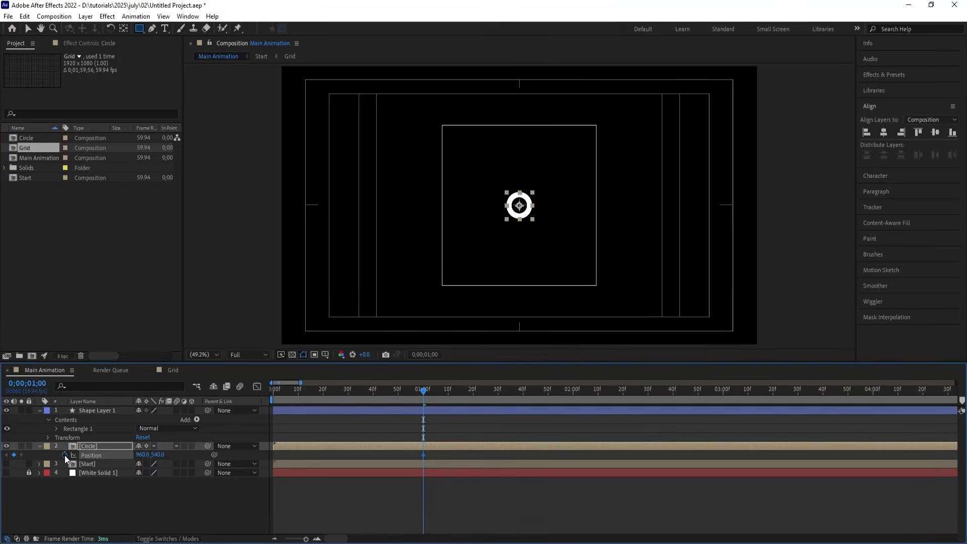
{"action": "key", "text": "minus"}
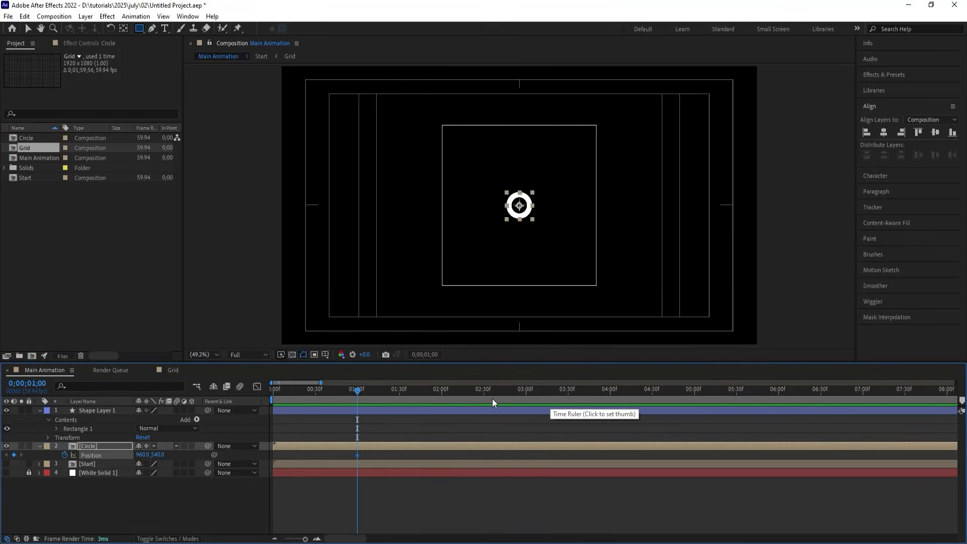
{"action": "left_click_drag", "start_coordinate": [403, 394], "coordinate": [418, 395]}
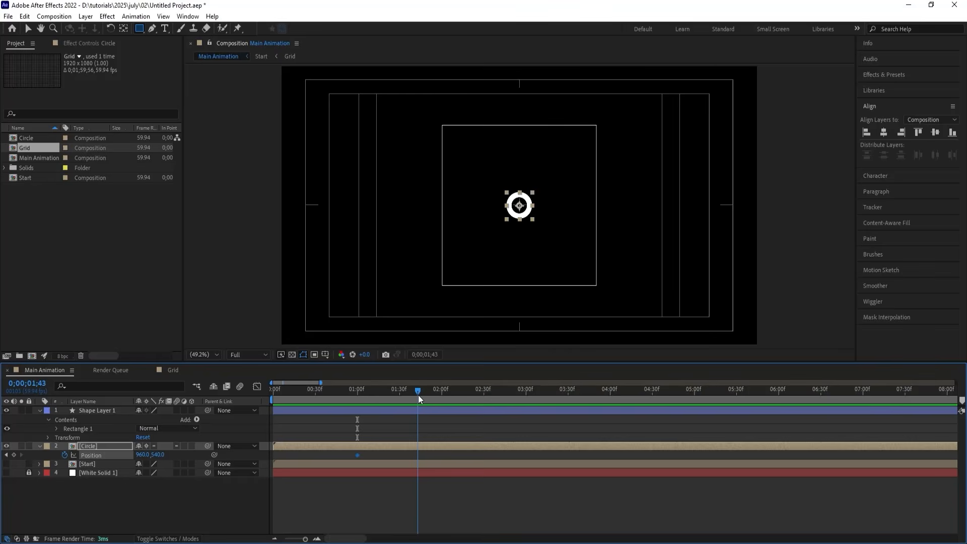
{"action": "key", "text": "v"}
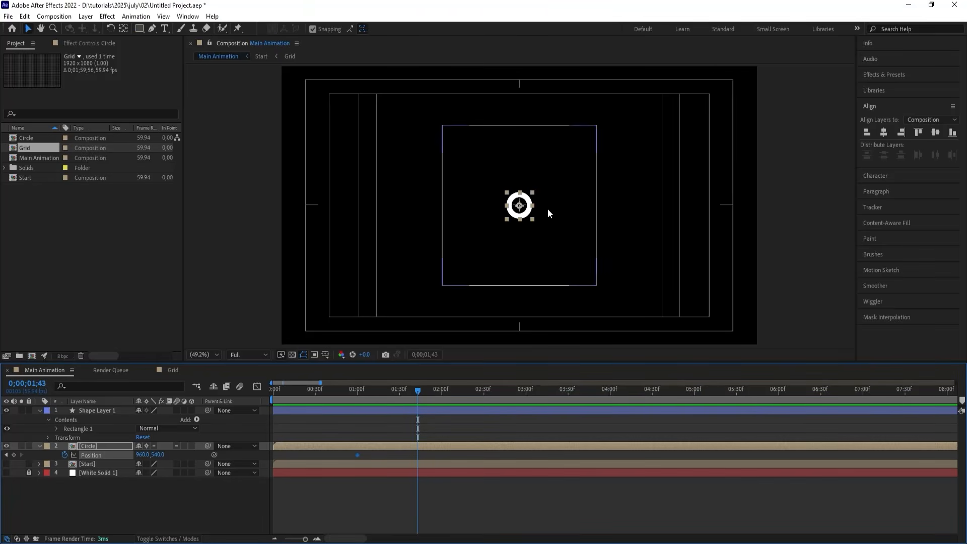
{"action": "left_click_drag", "start_coordinate": [525, 212], "coordinate": [626, 322]}
{"action": "scroll", "coordinate": [582, 271], "scroll_direction": "up", "scroll_amount": 2}
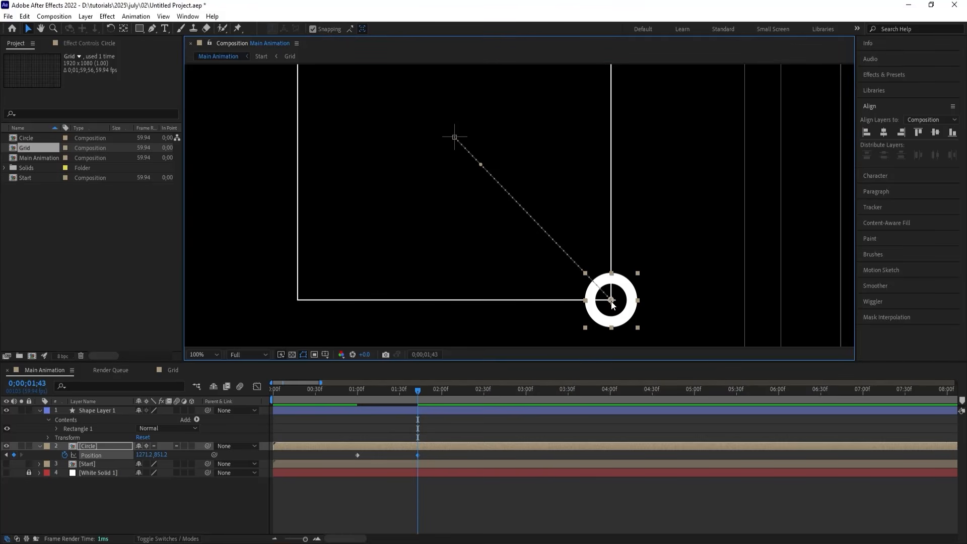
{"action": "left_click", "coordinate": [397, 428]}
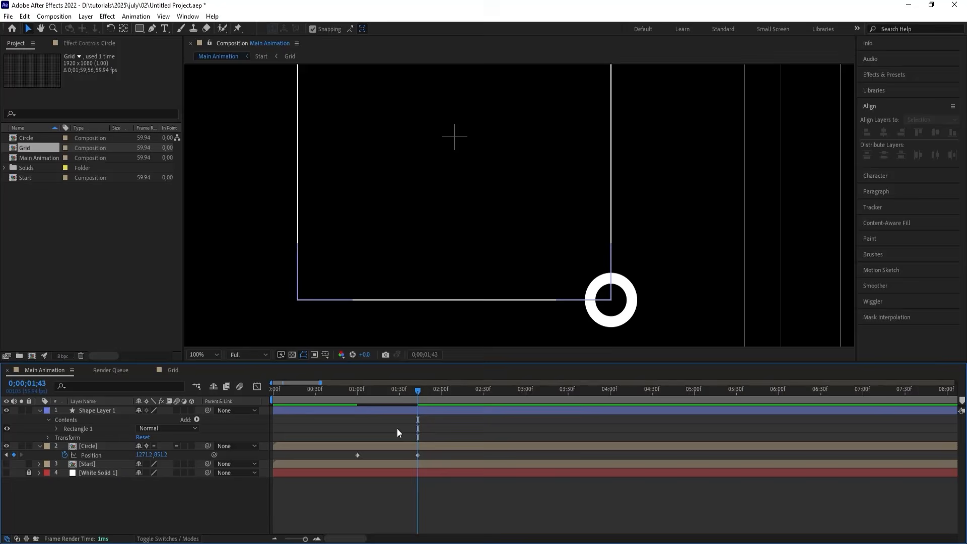
Duplicate the Circle layer three times and place the copies on the square's bottom-left, top-left and top-right corners at 0;00;01;43.
{"action": "left_click", "coordinate": [373, 447]}
{"action": "key", "text": "ctrl+d"}
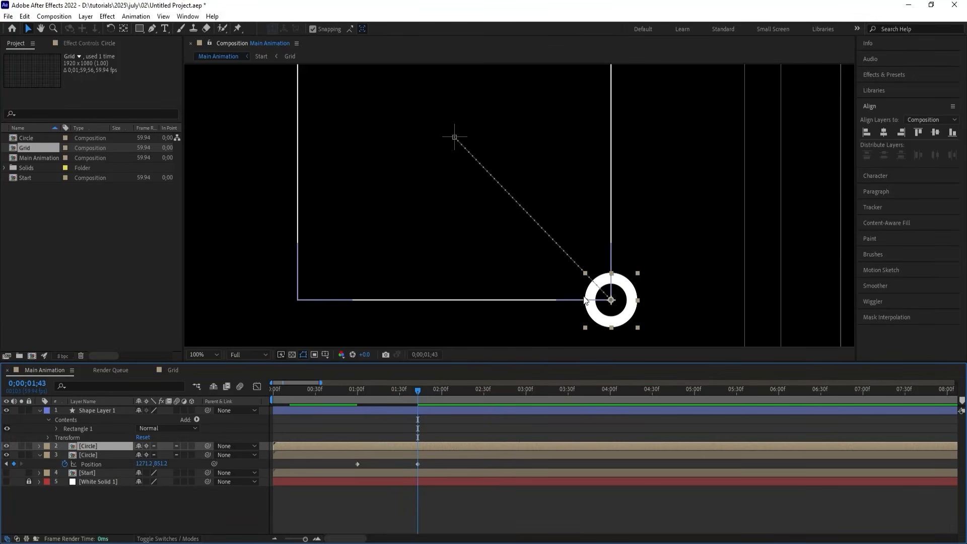
{"action": "left_click_drag", "start_coordinate": [585, 301], "coordinate": [297, 321]}
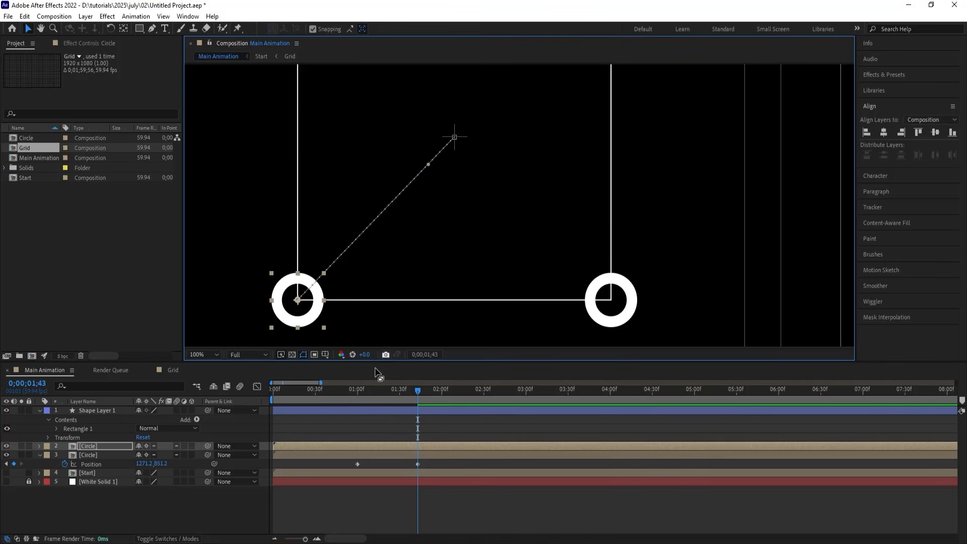
{"action": "left_click", "coordinate": [389, 448]}
{"action": "key", "text": "ctrl+d"}
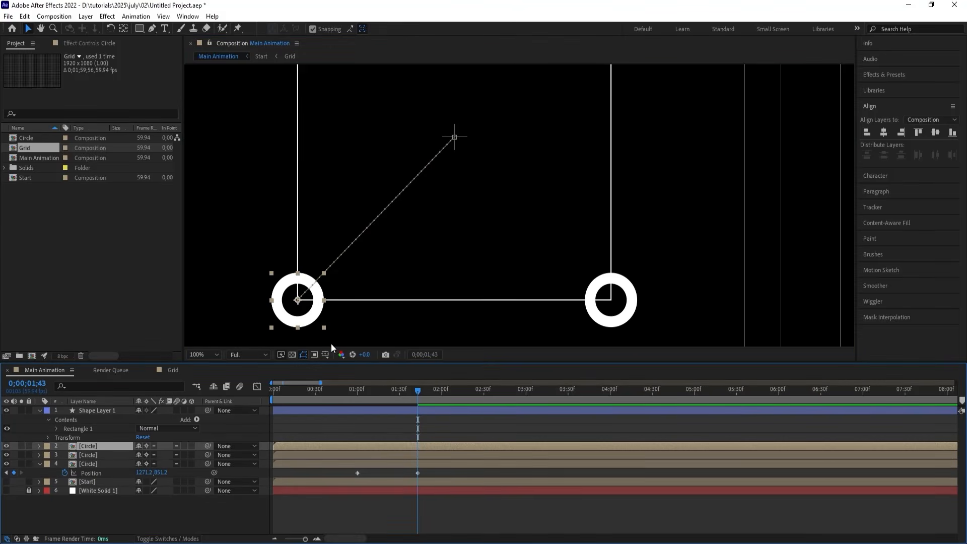
{"action": "left_click_drag", "start_coordinate": [320, 325], "coordinate": [625, 194]}
{"action": "key", "text": "v"}
{"action": "key", "text": "ctrl+d"}
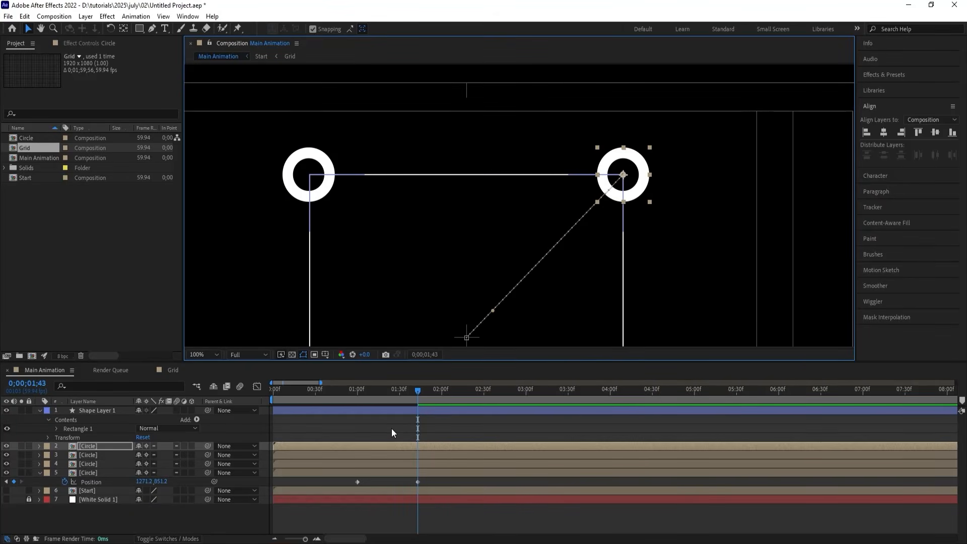
Show the position keyframes of all four Circle layers and preview their movement to the square's corners from 0;00;00;57.
{"action": "left_click", "coordinate": [391, 431]}
{"action": "key", "text": "u"}
{"action": "left_click", "coordinate": [352, 393]}
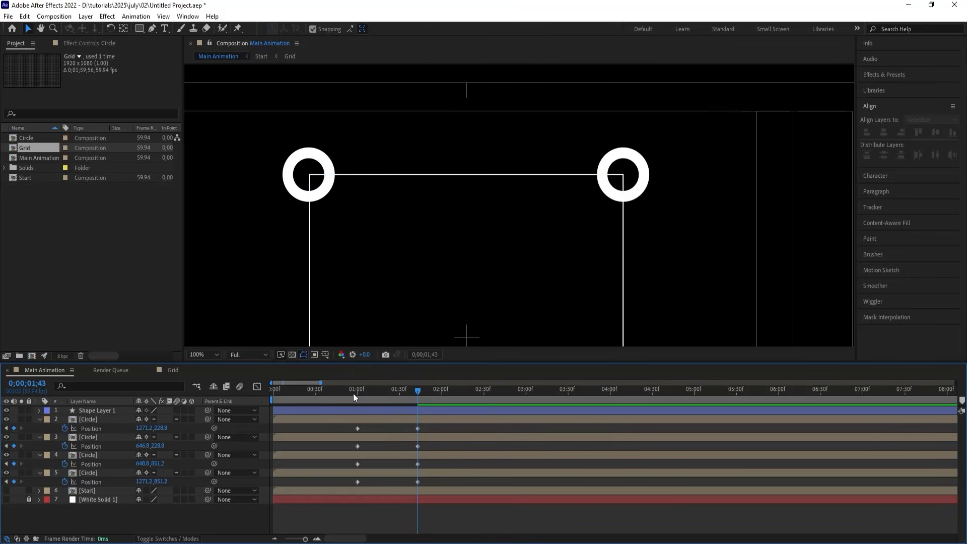
{"action": "left_click", "coordinate": [201, 355]}
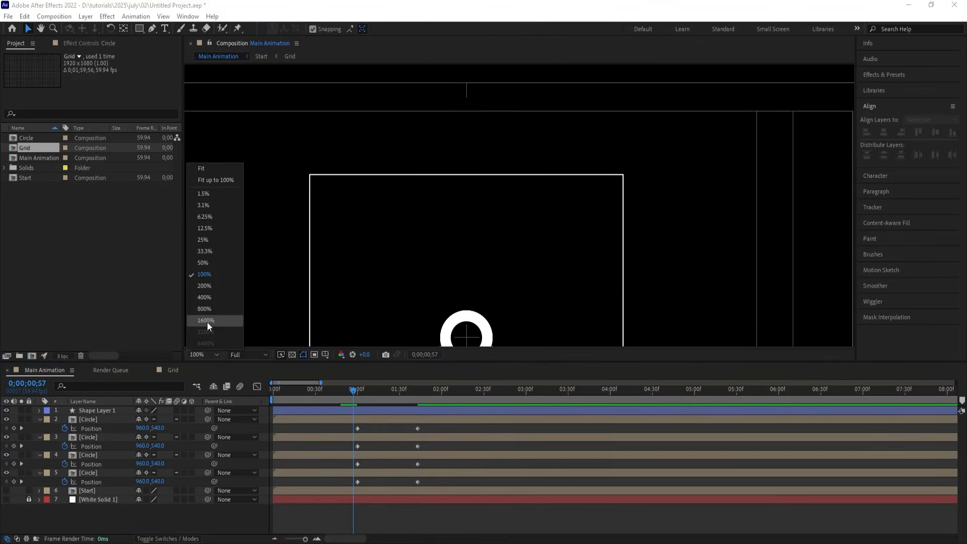
{"action": "left_click", "coordinate": [204, 171]}
{"action": "key", "text": "space"}
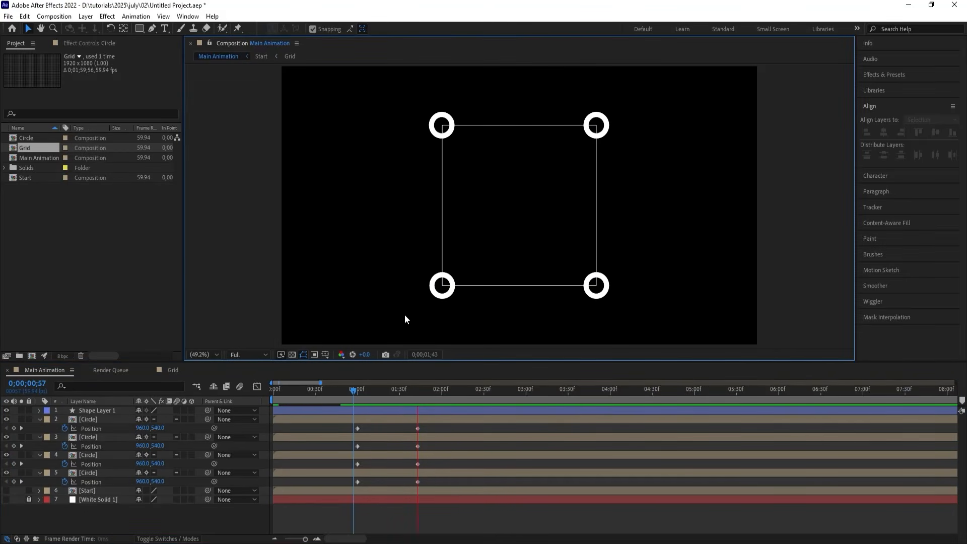
Apply Easy Ease to the four Circle layers' position keyframes and sharpen the speed curve to about 71% influence.
{"action": "key", "text": "space"}
{"action": "left_click_drag", "start_coordinate": [428, 428], "coordinate": [327, 494]}
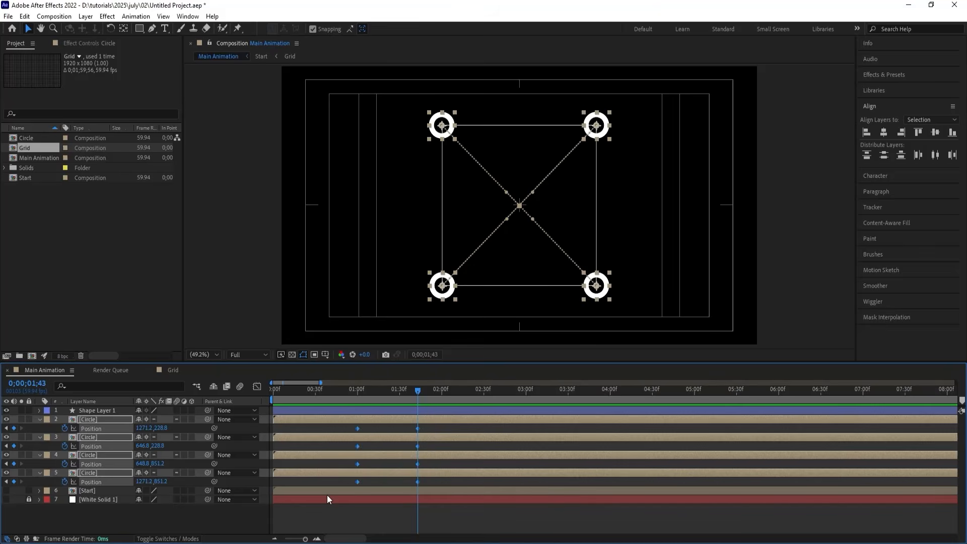
{"action": "key", "text": "F9"}
{"action": "left_click", "coordinate": [256, 387]}
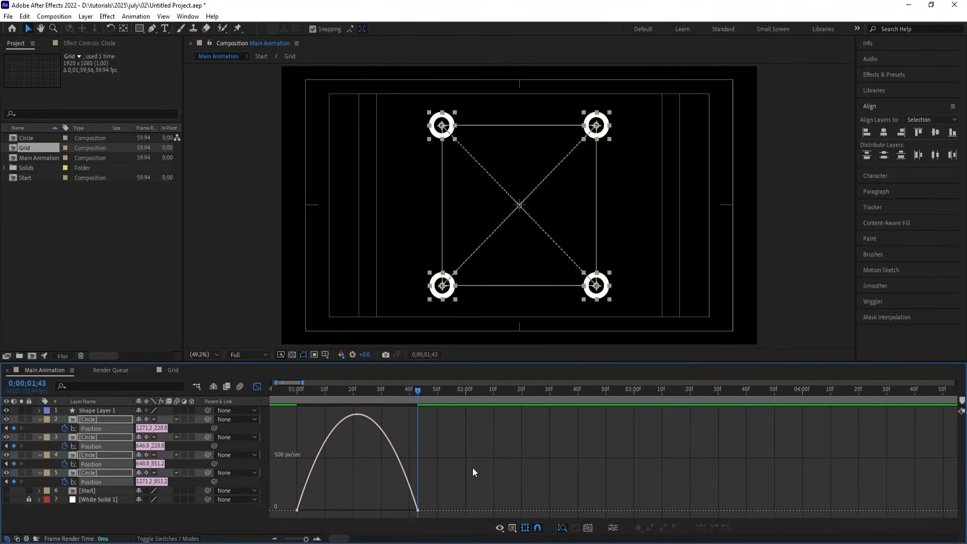
{"action": "scroll", "coordinate": [473, 467], "scroll_direction": "up", "scroll_amount": 3}
{"action": "left_click_drag", "start_coordinate": [490, 506], "coordinate": [467, 506]}
{"action": "left_click_drag", "start_coordinate": [409, 506], "coordinate": [431, 509]}
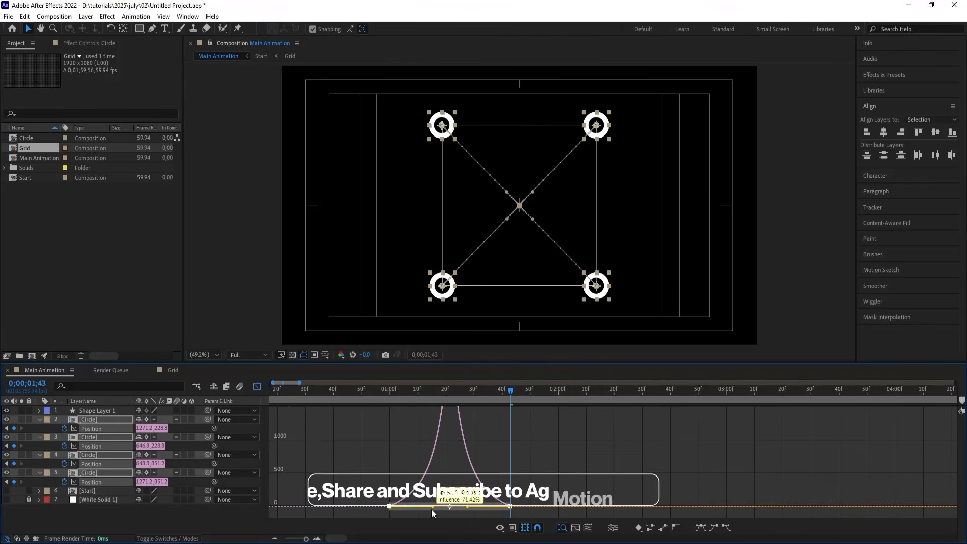
Preview the eased circle movement from the start and again from 0;00;01;00.
{"action": "left_click", "coordinate": [257, 386]}
{"action": "key", "text": "Home"}
{"action": "key", "text": "space"}
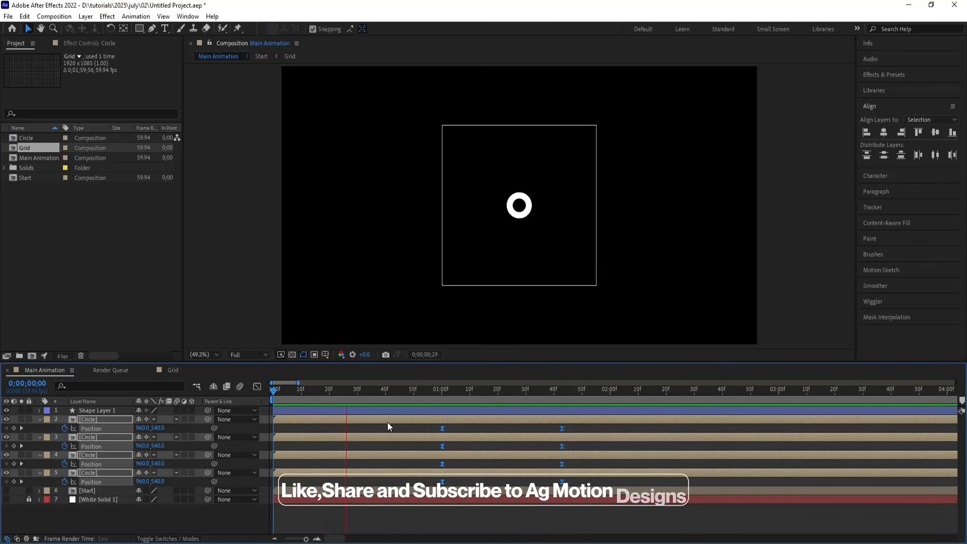
{"action": "left_click_drag", "start_coordinate": [472, 390], "coordinate": [443, 391]}
{"action": "key", "text": "space"}
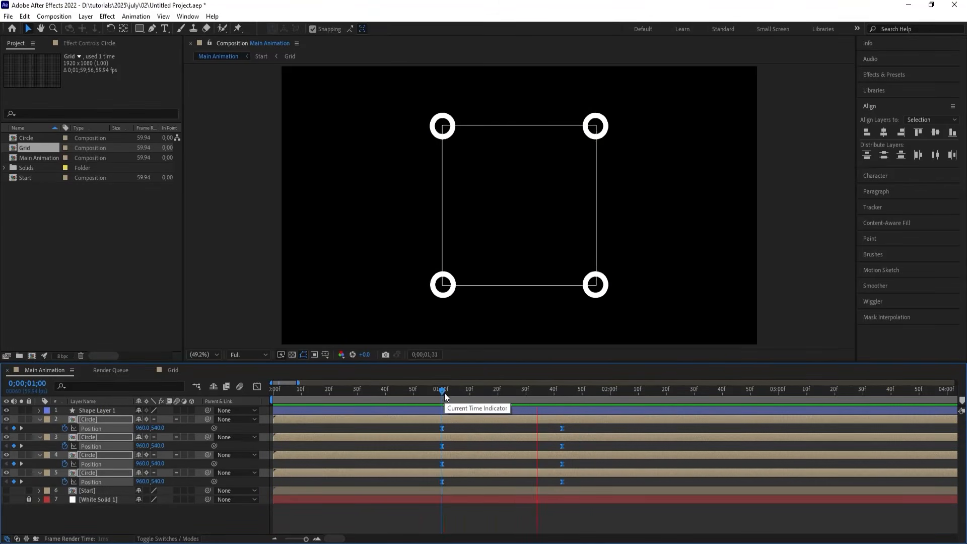
{"action": "key", "text": "space"}
{"action": "key", "text": "j"}
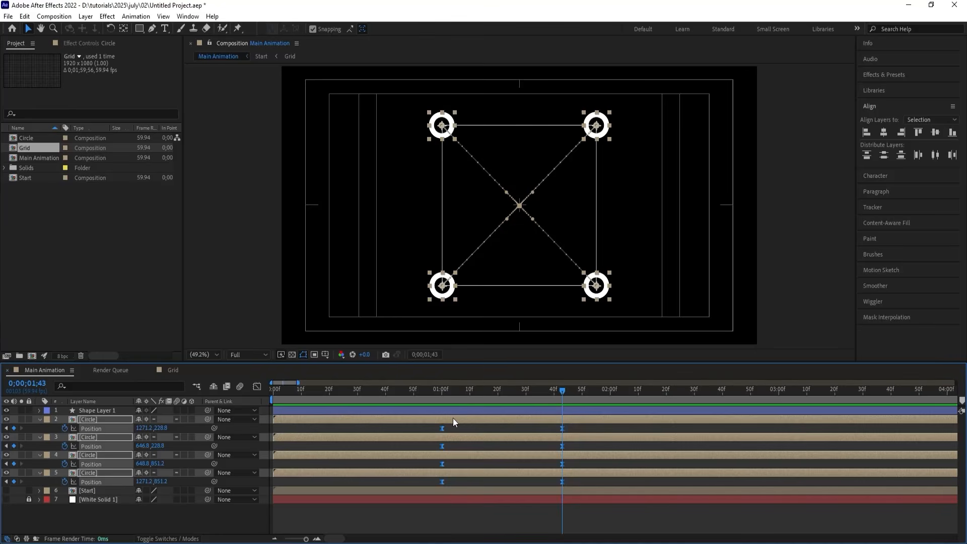
{"action": "key", "text": "j"}
{"action": "left_click", "coordinate": [455, 425]}
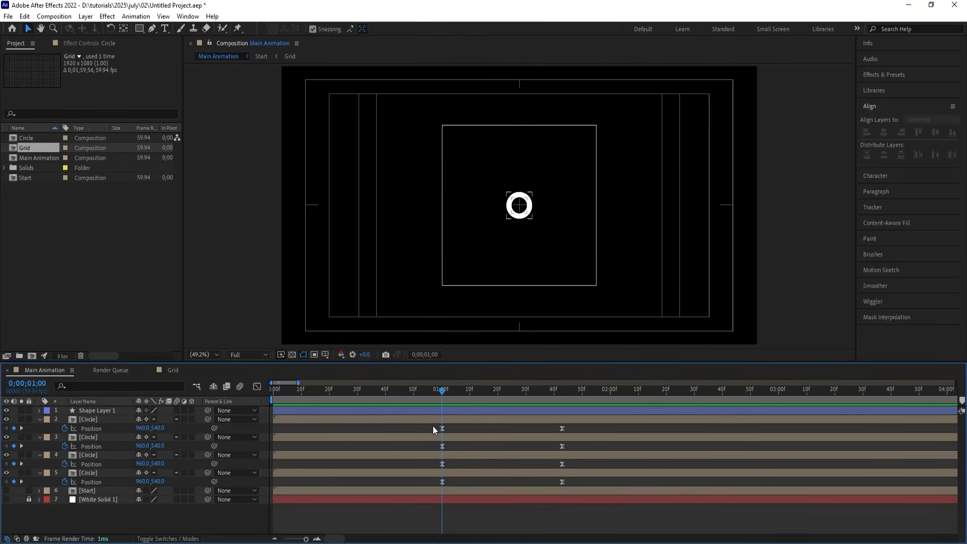
Reapply Easy Ease to all four circles' position keyframes and moderately lengthen both influence handles in the speed graph.
{"action": "left_click_drag", "start_coordinate": [434, 425], "coordinate": [587, 506]}
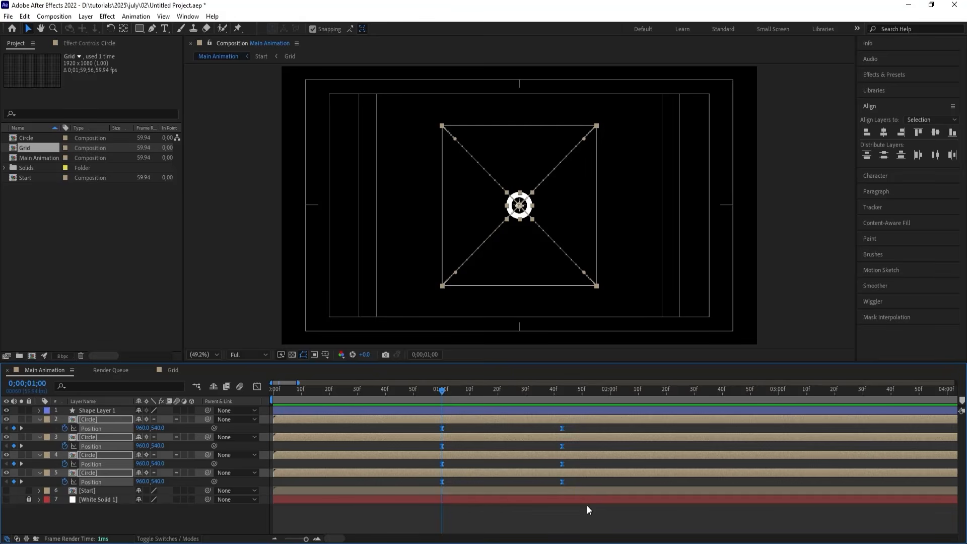
{"action": "key", "text": "F9"}
{"action": "left_click", "coordinate": [257, 387]}
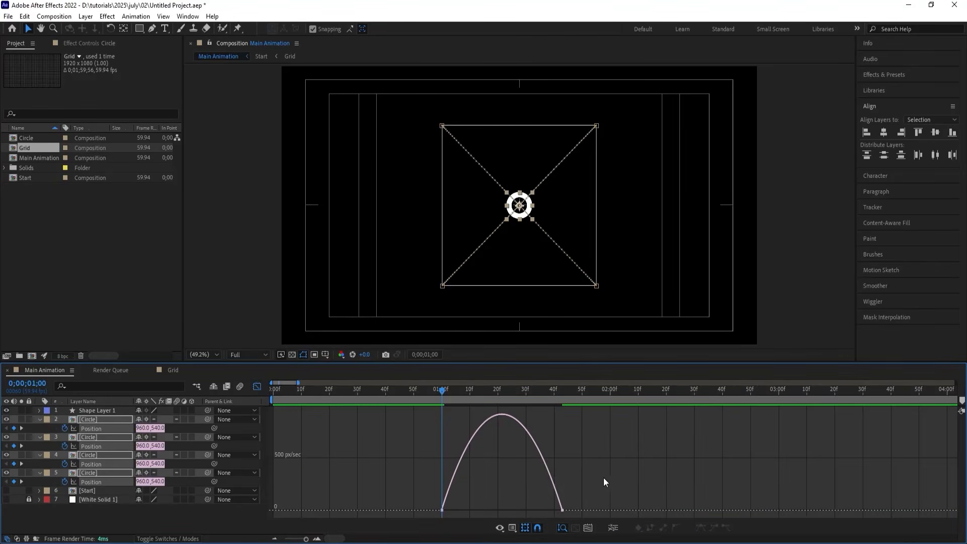
{"action": "left_click_drag", "start_coordinate": [612, 468], "coordinate": [442, 524]}
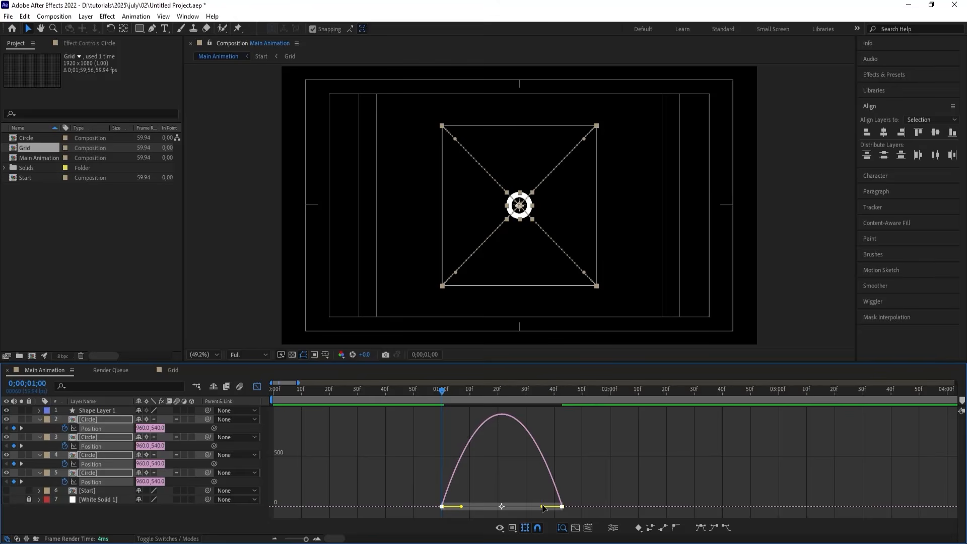
{"action": "left_click_drag", "start_coordinate": [543, 505], "coordinate": [517, 506]}
{"action": "left_click_drag", "start_coordinate": [462, 508], "coordinate": [479, 507]}
{"action": "left_click", "coordinate": [257, 386]}
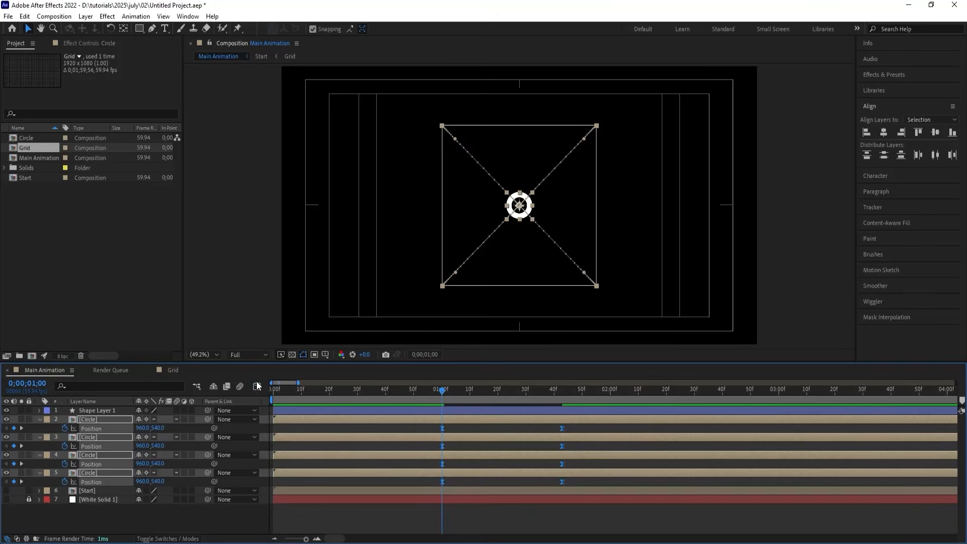
Stagger the end position keyframes of the lower three Circle layers to about 0;00;01;51, 0;00;02;00 and 0;00;02;08.
{"action": "left_click", "coordinate": [572, 444]}
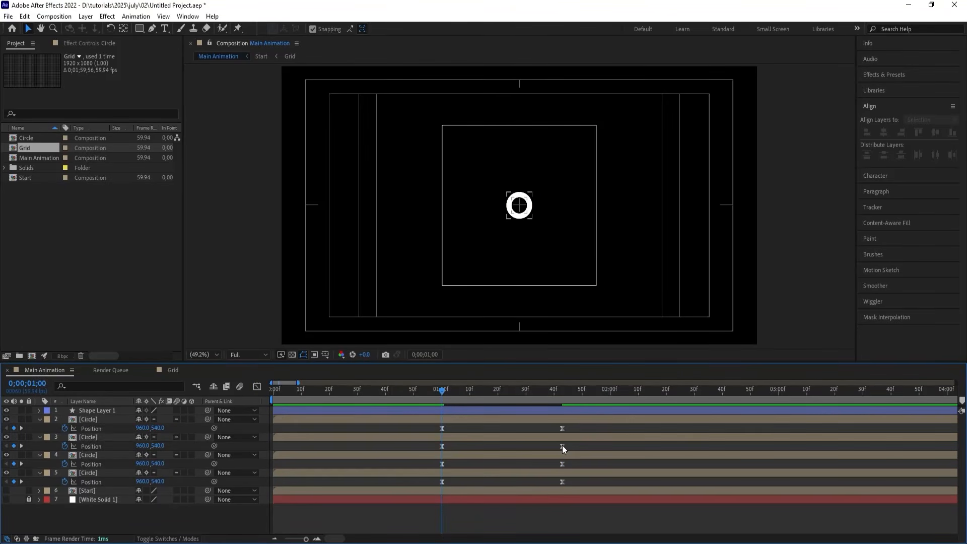
{"action": "left_click", "coordinate": [562, 445]}
{"action": "left_click_drag", "start_coordinate": [562, 445], "coordinate": [633, 489]}
Preview the staggered circle movement from 0;00;01;00 and the whole animation from the start.
{"action": "key", "text": "space"}
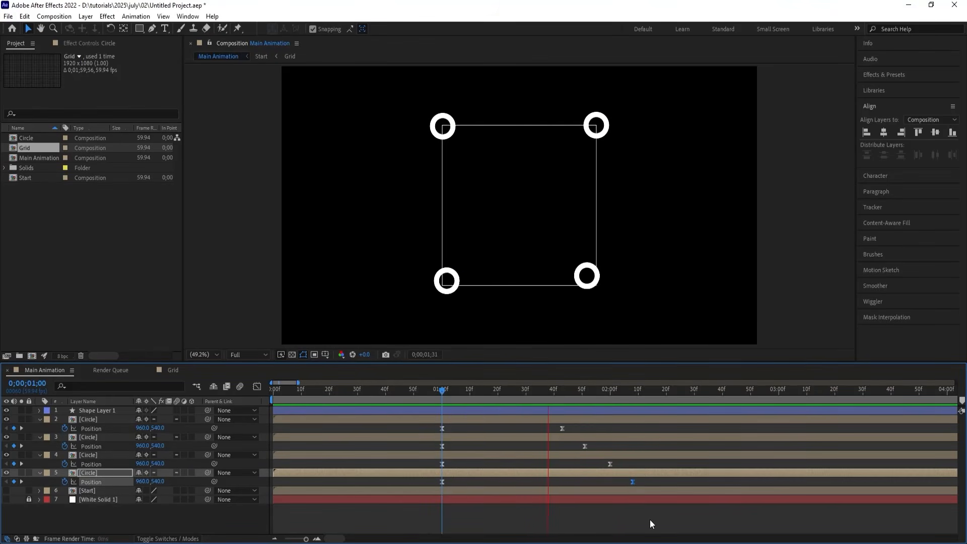
{"action": "key", "text": "space"}
{"action": "key", "text": "minus"}
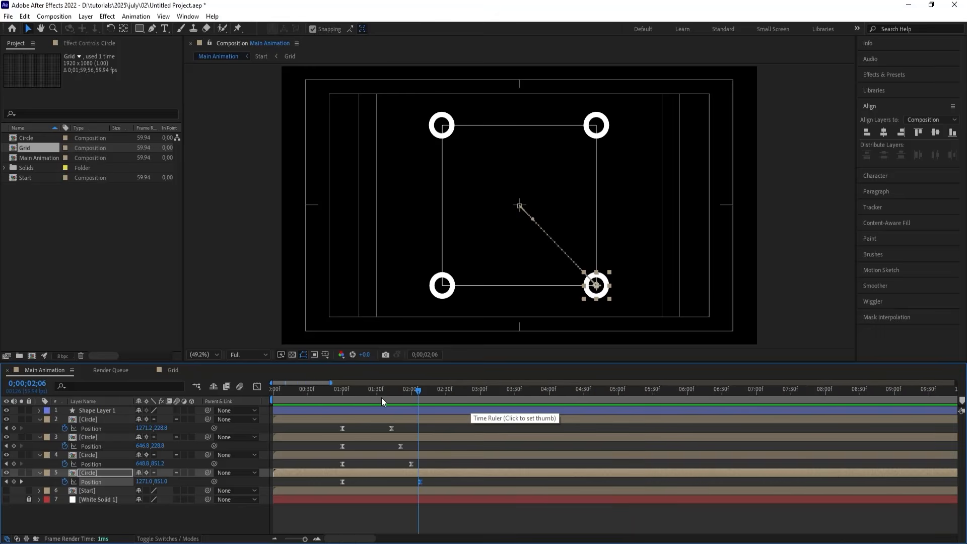
{"action": "key", "text": "Home"}
{"action": "key", "text": "space"}
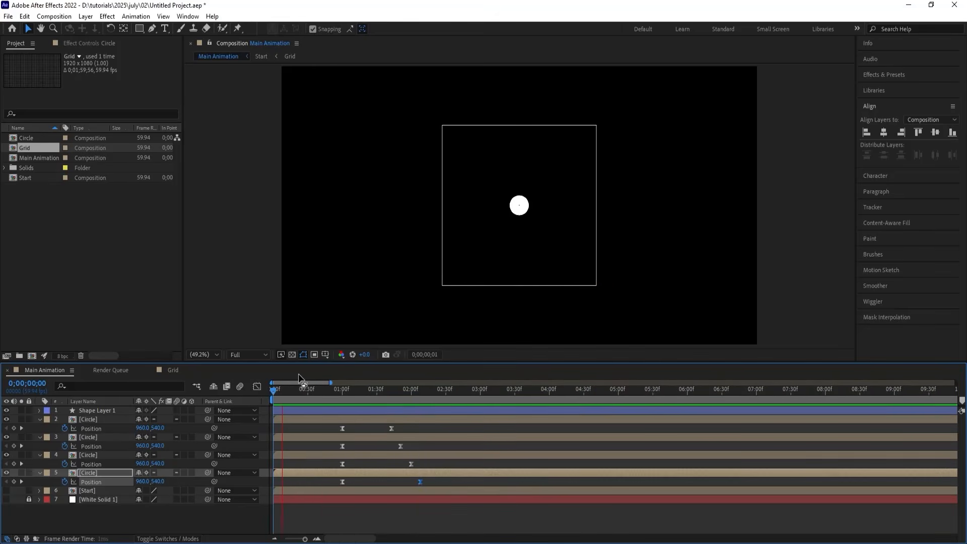
{"action": "key", "text": "space"}
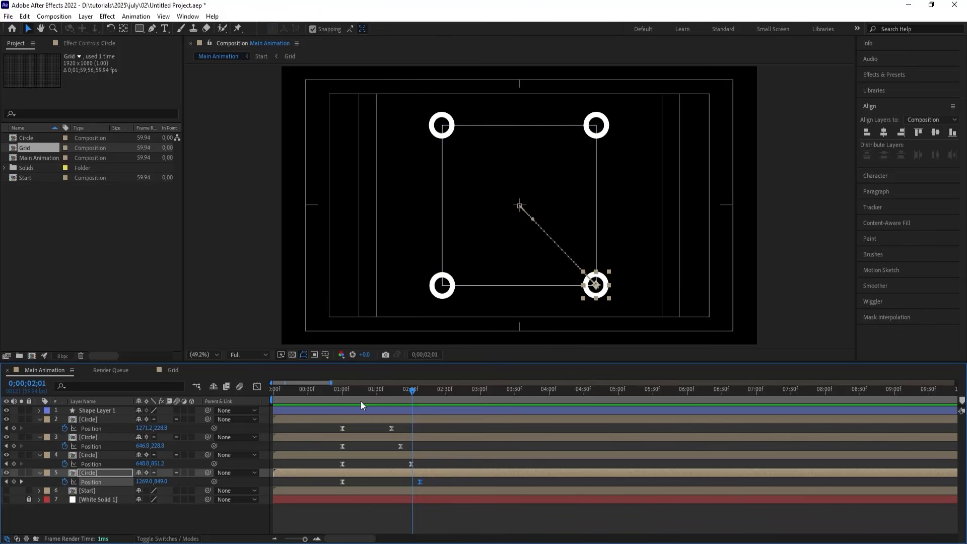
Trim the beginning of Shape Layer 1 so it starts at 0;00;01;42.
{"action": "left_click", "coordinate": [380, 398]}
{"action": "mouse_move", "coordinate": [381, 398]}
{"action": "left_mouse_down"}
{"action": "mouse_move", "coordinate": [389, 401]}
{"action": "mouse_move", "coordinate": [361, 395]}
{"action": "mouse_move", "coordinate": [391, 399]}
{"action": "left_mouse_up"}
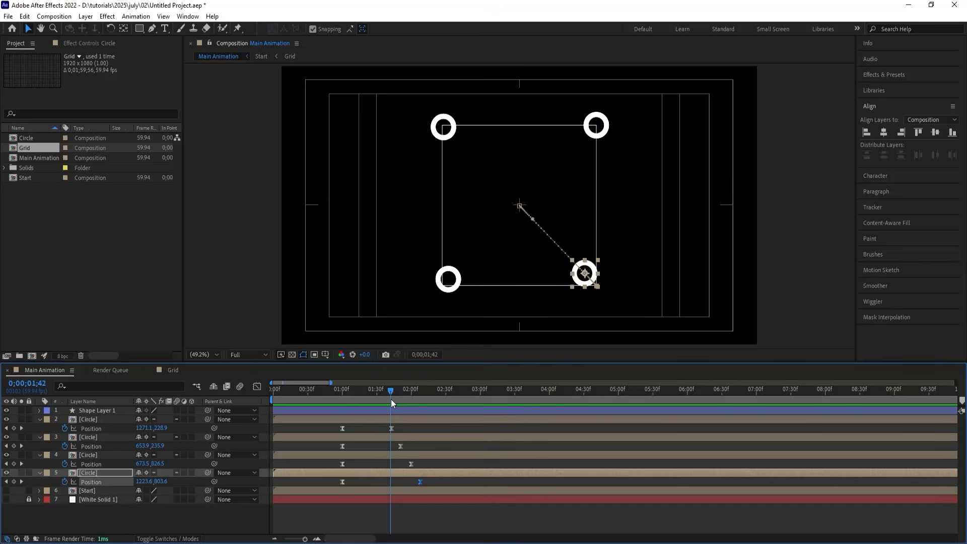
{"action": "left_click", "coordinate": [335, 409]}
{"action": "key", "text": "alt+bracketleft"}
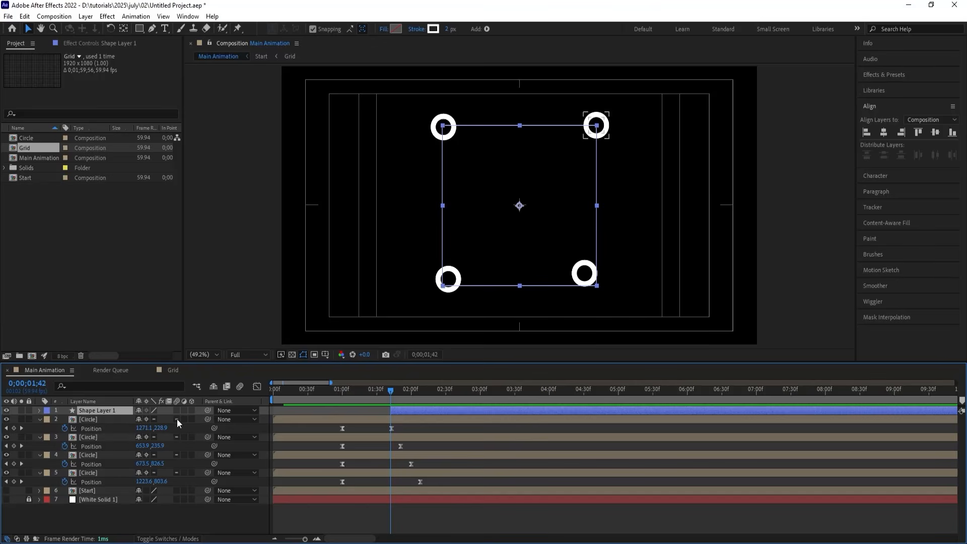
Add Trim Paths to Shape Layer 1 and keyframe its End value at 0% at 0;00;01;42.
{"action": "left_click", "coordinate": [40, 410]}
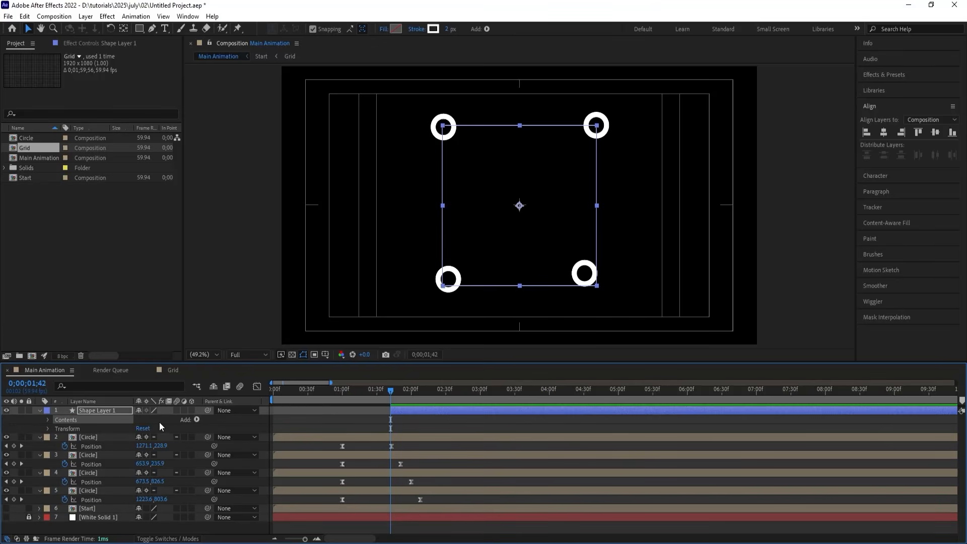
{"action": "left_click", "coordinate": [196, 420]}
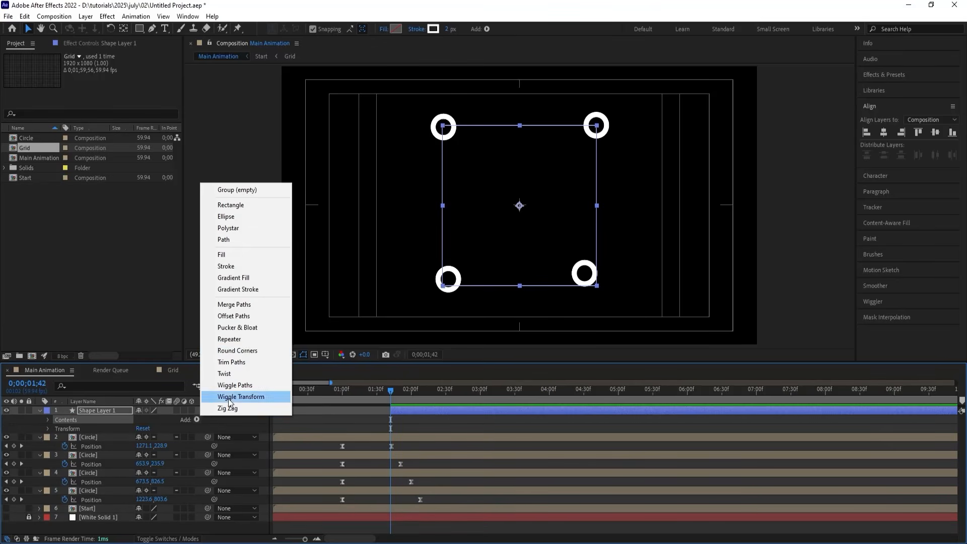
{"action": "left_click", "coordinate": [235, 361]}
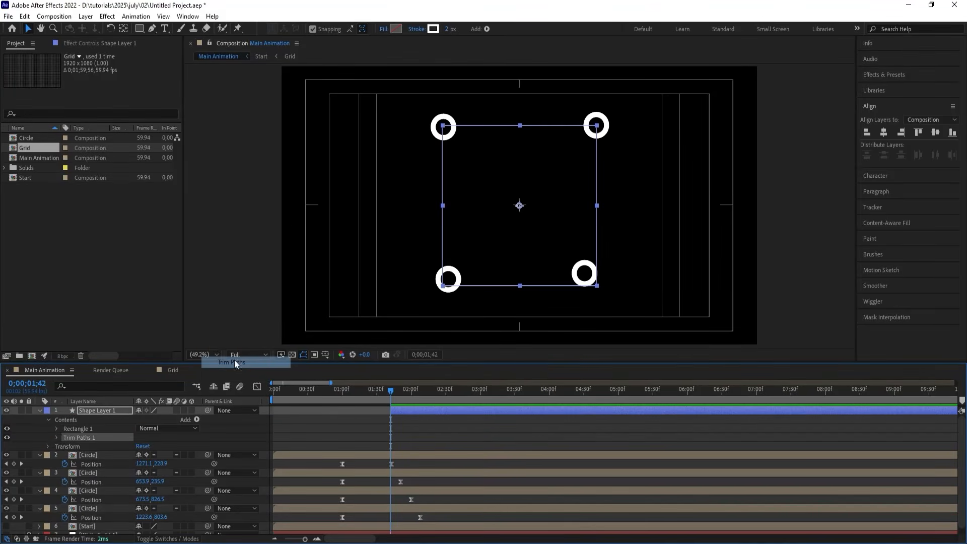
{"action": "left_click", "coordinate": [56, 437]}
{"action": "left_click", "coordinate": [144, 455]}
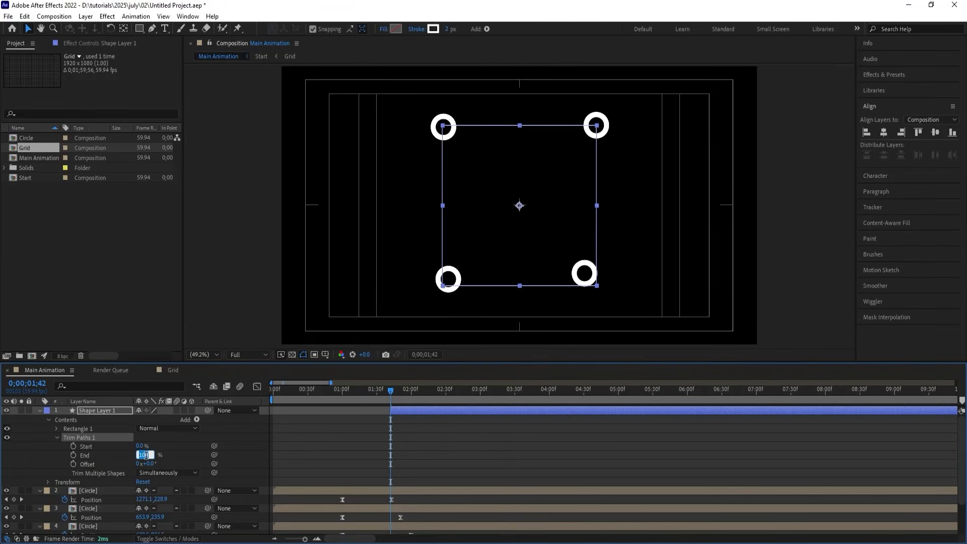
{"action": "type", "text": "0"}
{"action": "key", "text": "Return"}
{"action": "left_click", "coordinate": [74, 455]}
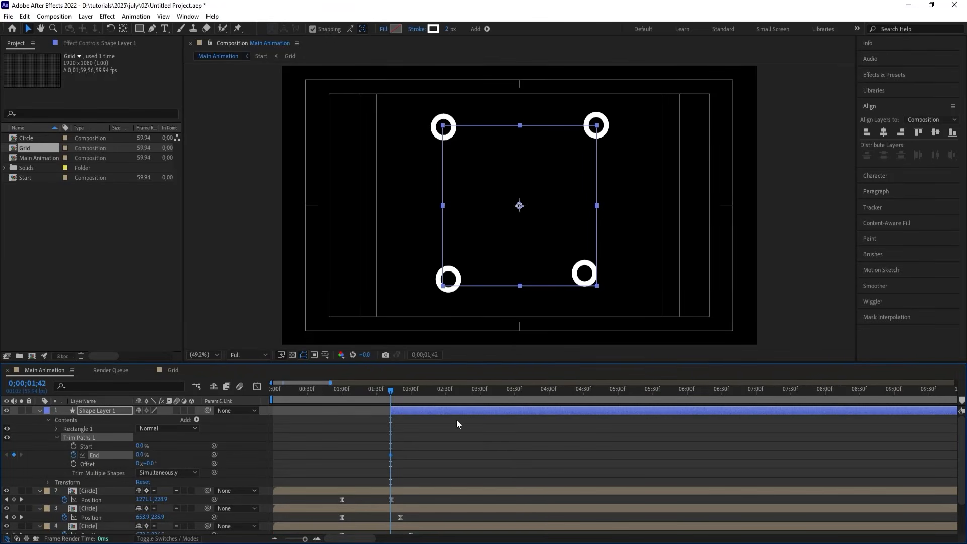
Keyframe the Trim Paths End value at 100% at 0;00;02;58 and preview the outline drawing from 0;00;01;32.
{"action": "left_click_drag", "start_coordinate": [475, 390], "coordinate": [478, 393]}
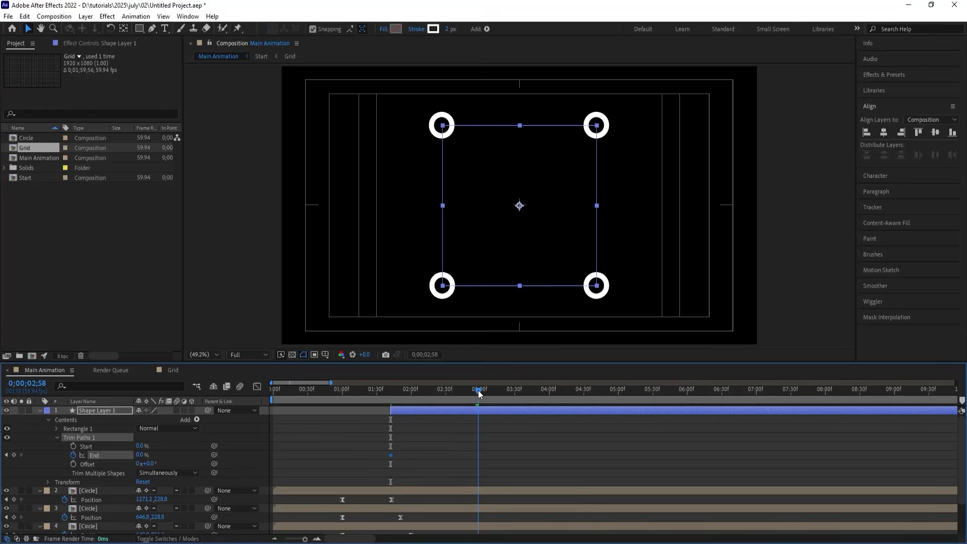
{"action": "left_click", "coordinate": [141, 455]}
{"action": "type", "text": "100"}
{"action": "key", "text": "Return"}
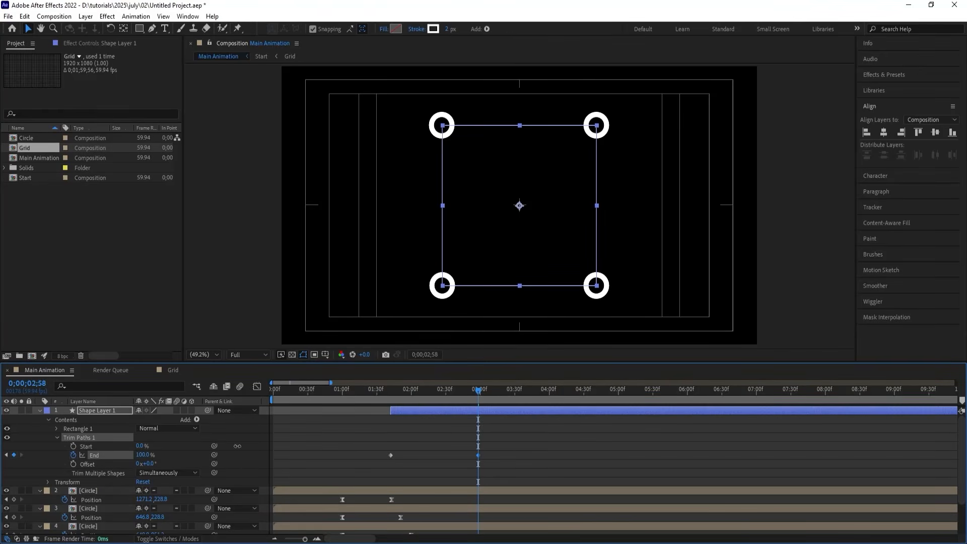
{"action": "left_click", "coordinate": [378, 389]}
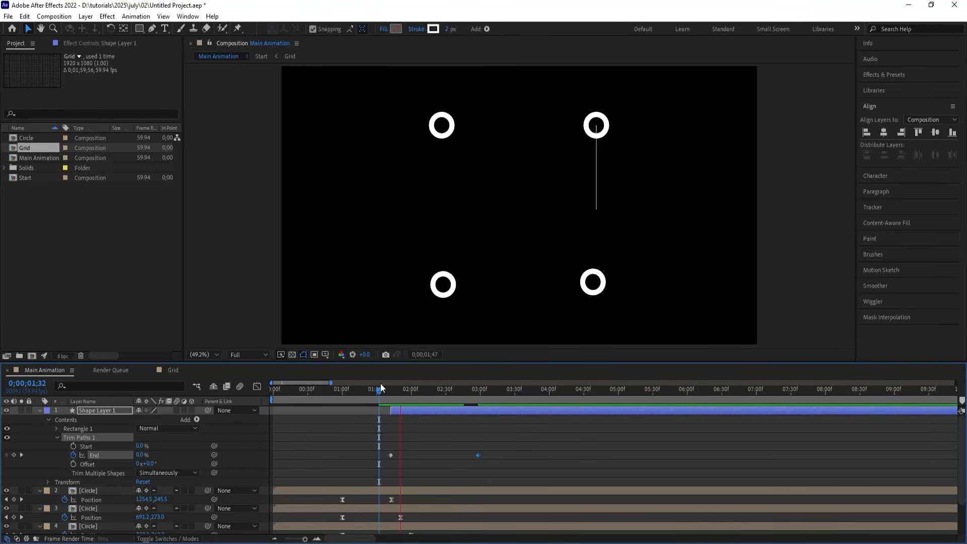
{"action": "key", "text": "space"}
Apply Easy Ease to the Trim Paths End keyframes, sharpen their speed curve by extending both handles, and preview from 0;00;01;29.
{"action": "left_click_drag", "start_coordinate": [357, 451], "coordinate": [486, 468]}
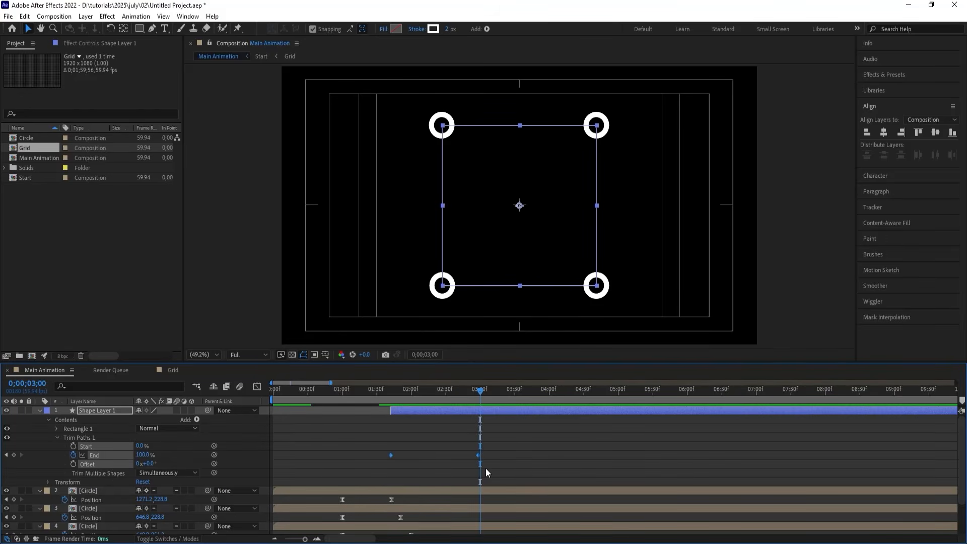
{"action": "key", "text": "F9"}
{"action": "left_click", "coordinate": [257, 387]}
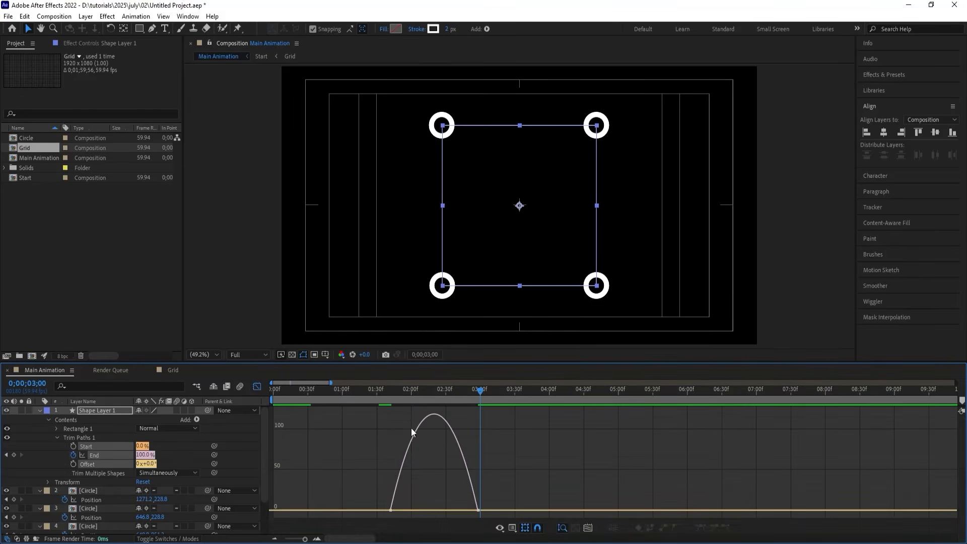
{"action": "left_click_drag", "start_coordinate": [490, 471], "coordinate": [375, 515]}
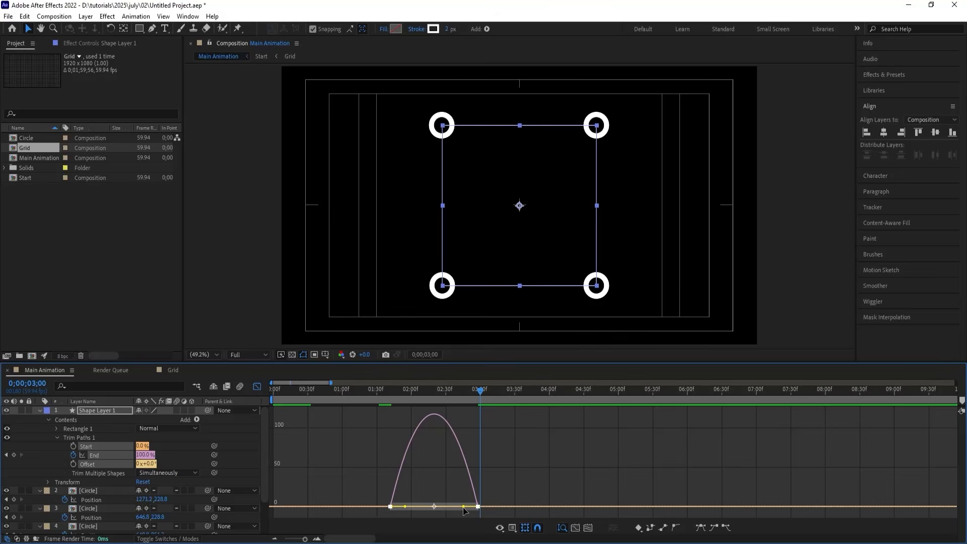
{"action": "left_click_drag", "start_coordinate": [463, 510], "coordinate": [416, 506]}
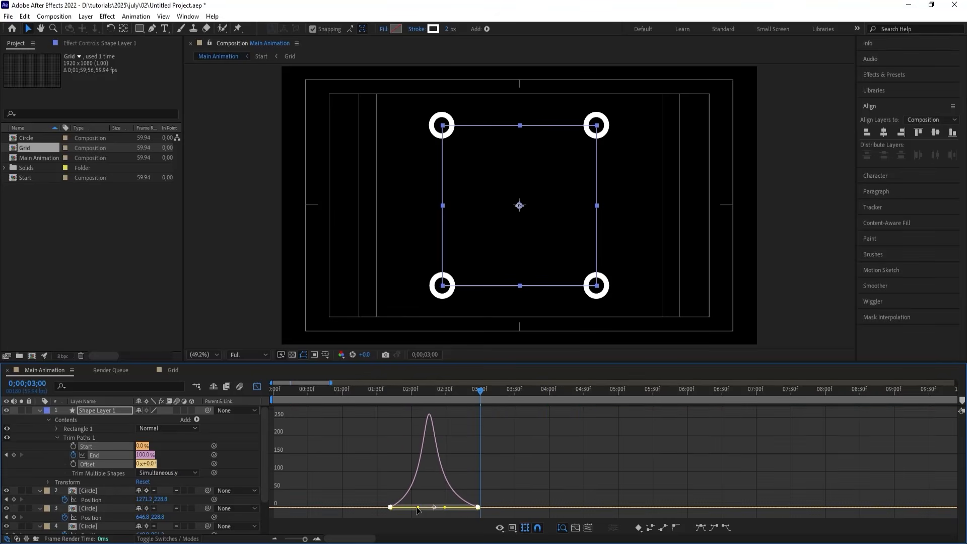
{"action": "left_click", "coordinate": [257, 387]}
{"action": "left_click", "coordinate": [376, 390]}
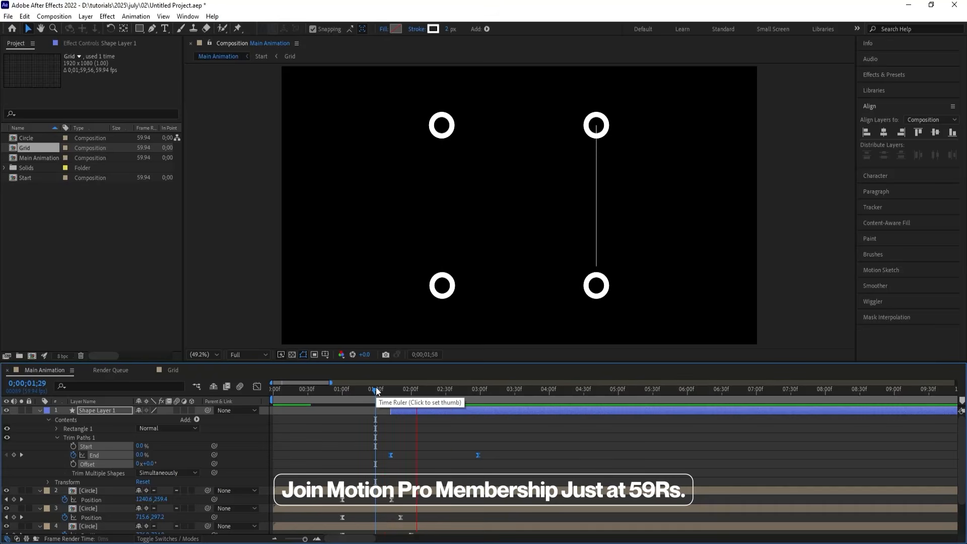
{"action": "key", "text": "space"}
Show only the keyframed properties and move Shape Layer 1 below the four Circle layers.
{"action": "left_click", "coordinate": [410, 425]}
{"action": "key", "text": "u"}
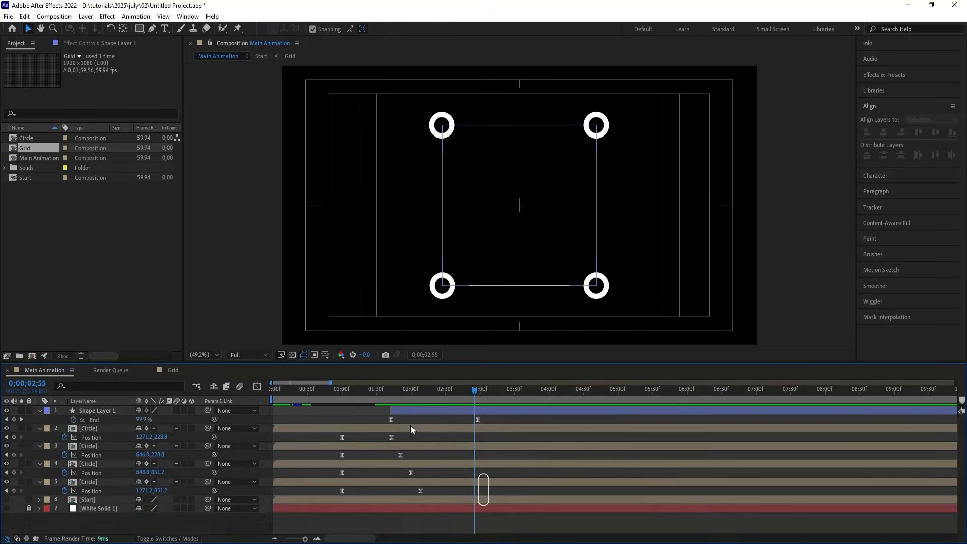
{"action": "left_click", "coordinate": [390, 411]}
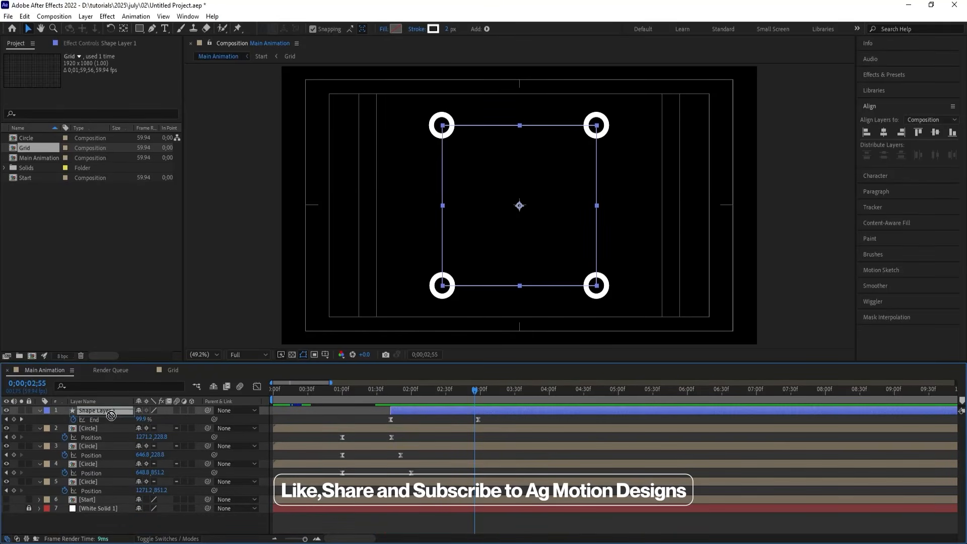
{"action": "left_click_drag", "start_coordinate": [111, 415], "coordinate": [126, 488]}
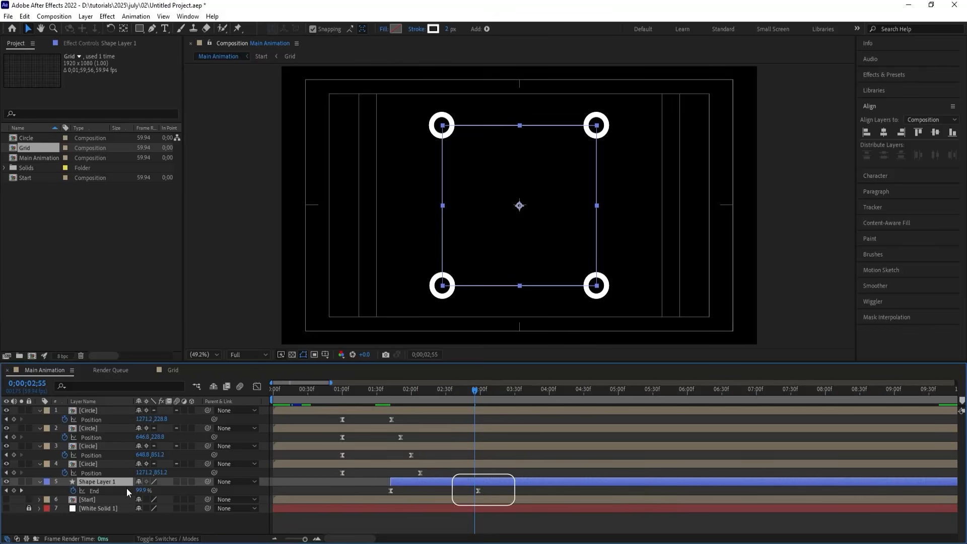
Set the square outline's stroke width to 5 px.
{"action": "left_click", "coordinate": [448, 29]}
{"action": "type", "text": "5"}
{"action": "key", "text": "Return"}
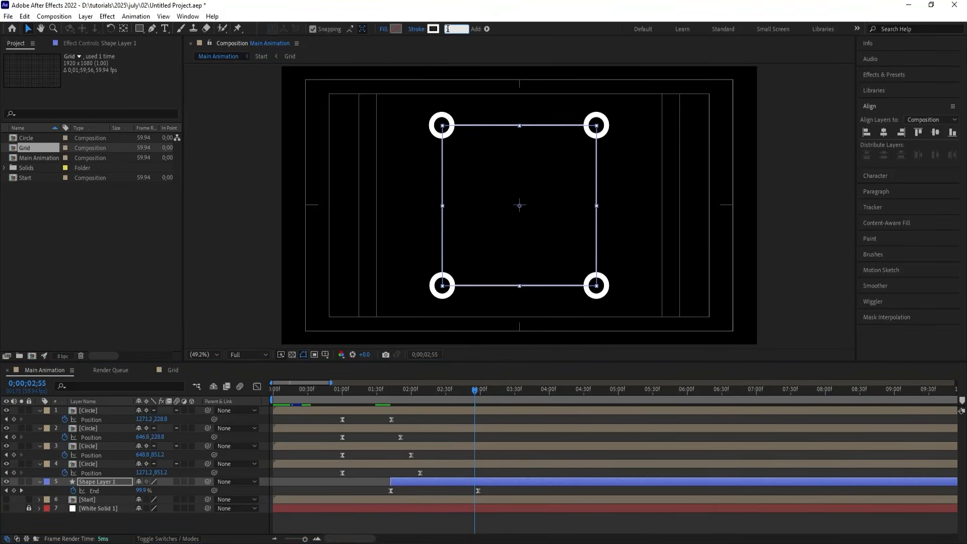
Preview the animation with the thinner outline from the beginning of the timeline.
{"action": "left_click_drag", "start_coordinate": [313, 394], "coordinate": [247, 397]}
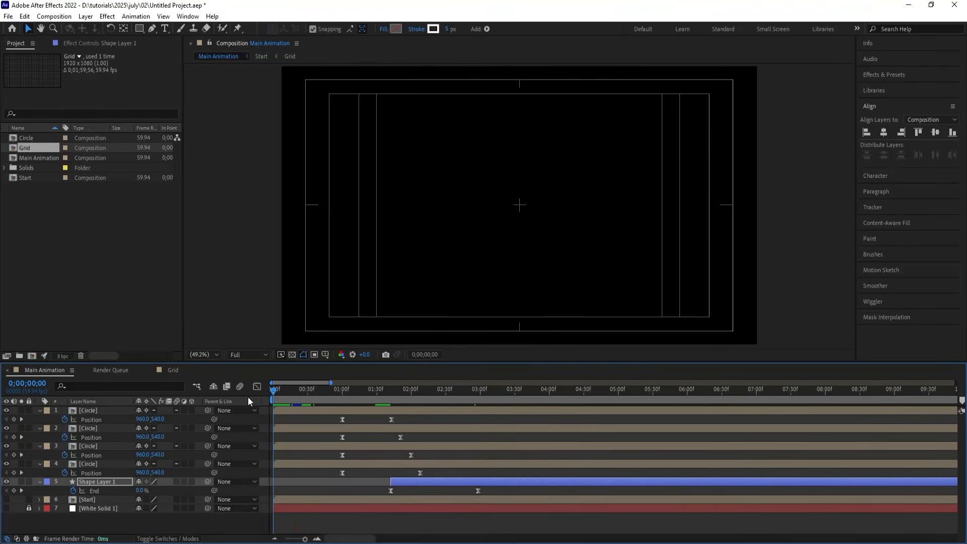
{"action": "key", "text": "space"}
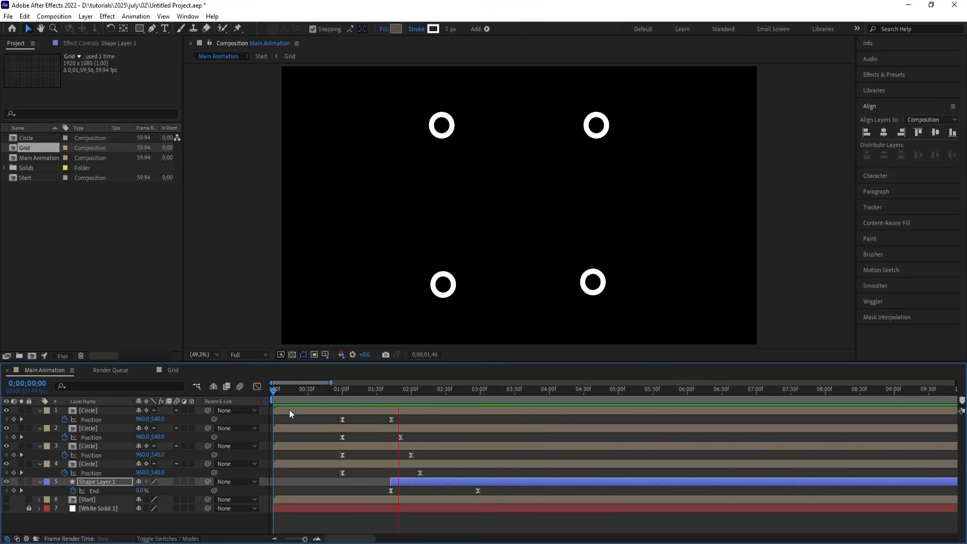
{"action": "key", "text": "space"}
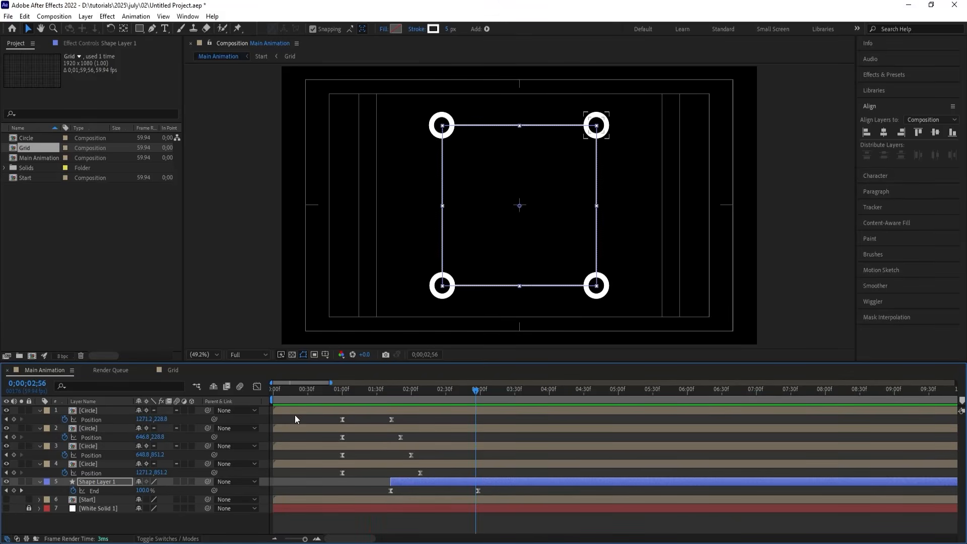
Collapse the keyframed properties of all layers and add a null object with the time at 0;00;02;58.
{"action": "left_click", "coordinate": [292, 419]}
{"action": "key", "text": "k"}
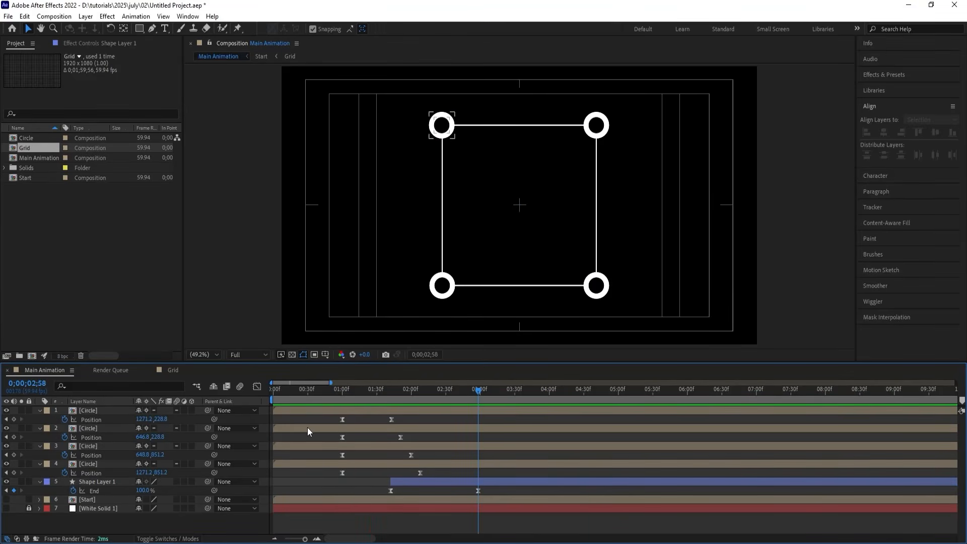
{"action": "key", "text": "u"}
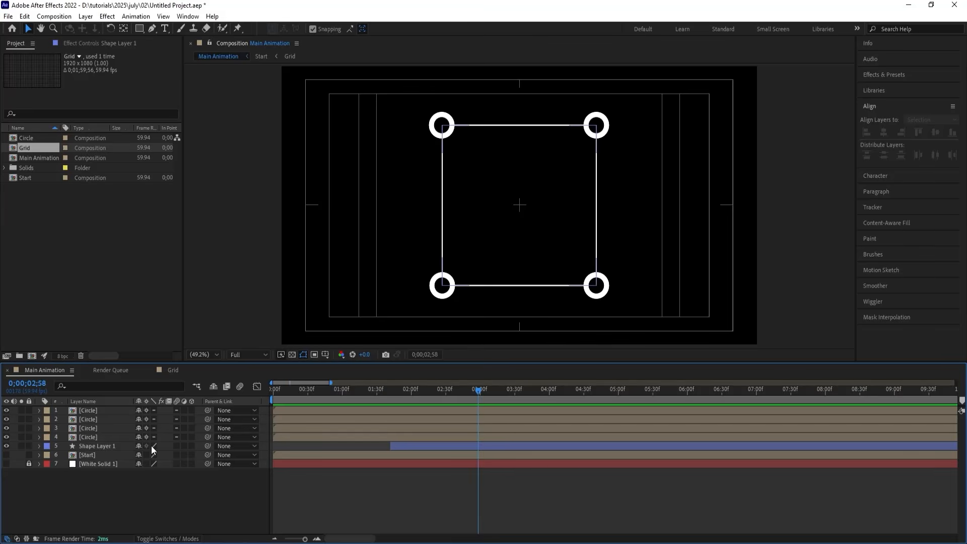
{"action": "right_click", "coordinate": [132, 479]}
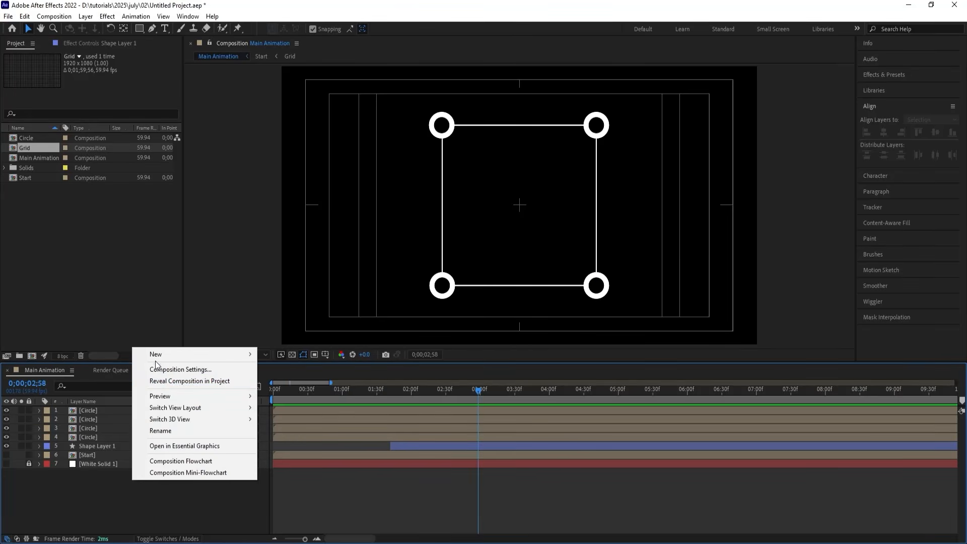
{"action": "mouse_move", "coordinate": [154, 361]}
{"action": "left_click", "coordinate": [285, 415]}
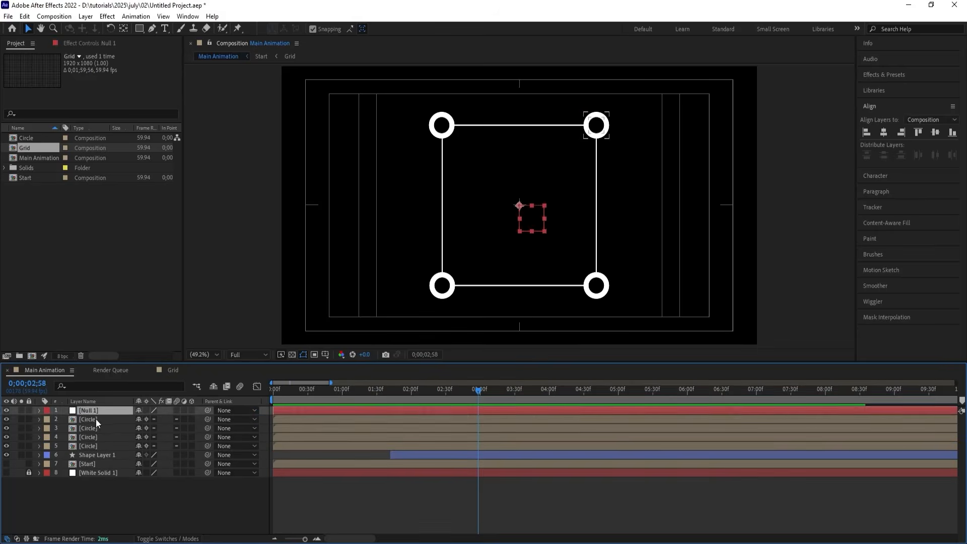
Parent the four Circle layers and Shape Layer 1 to Null 1.
{"action": "left_click", "coordinate": [97, 421]}
{"action": "left_click", "coordinate": [86, 446], "text": "shift"}
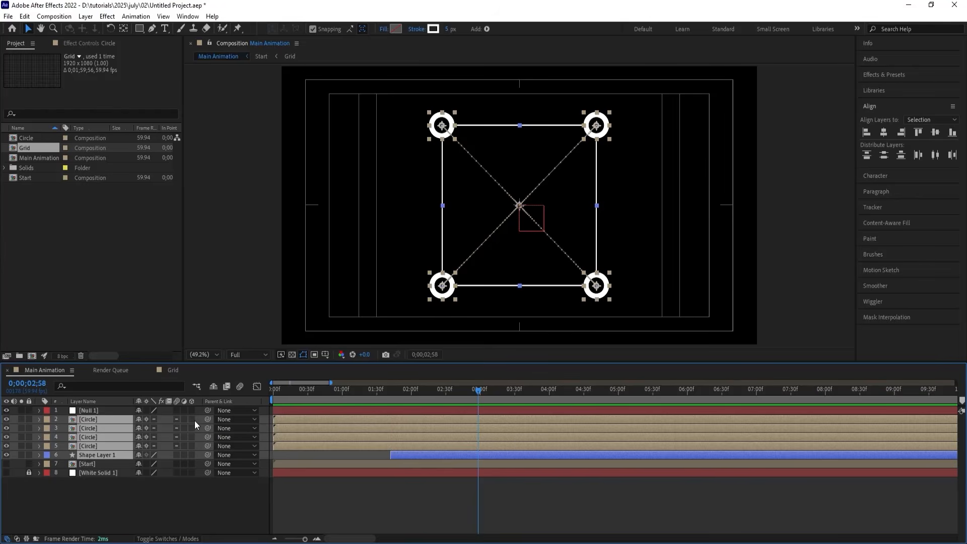
{"action": "left_click_drag", "start_coordinate": [205, 420], "coordinate": [115, 410]}
Keyframe the null's Rotation at 0° at 0;00;02;58 and at 180° at 0;00;05;00.
{"action": "left_click", "coordinate": [115, 410]}
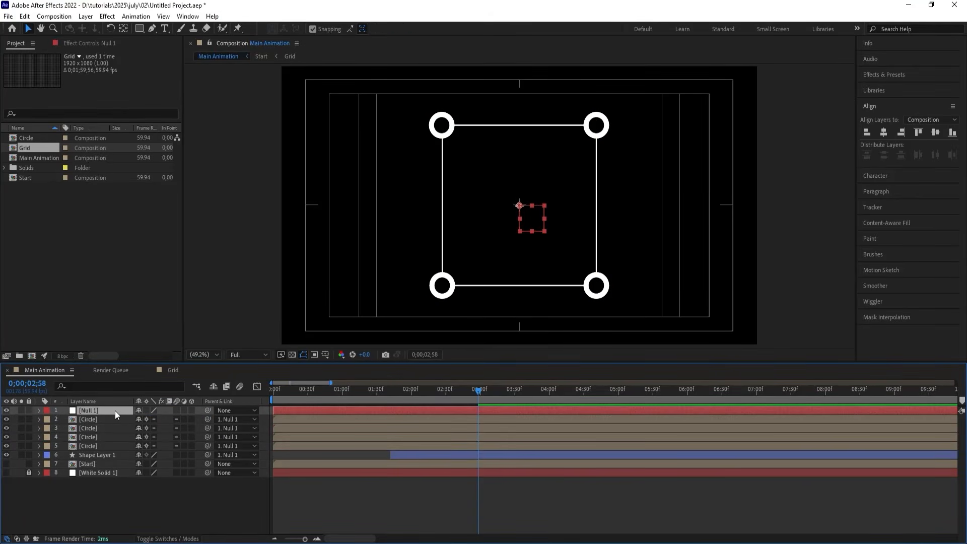
{"action": "key", "text": "r"}
{"action": "left_click", "coordinate": [65, 419]}
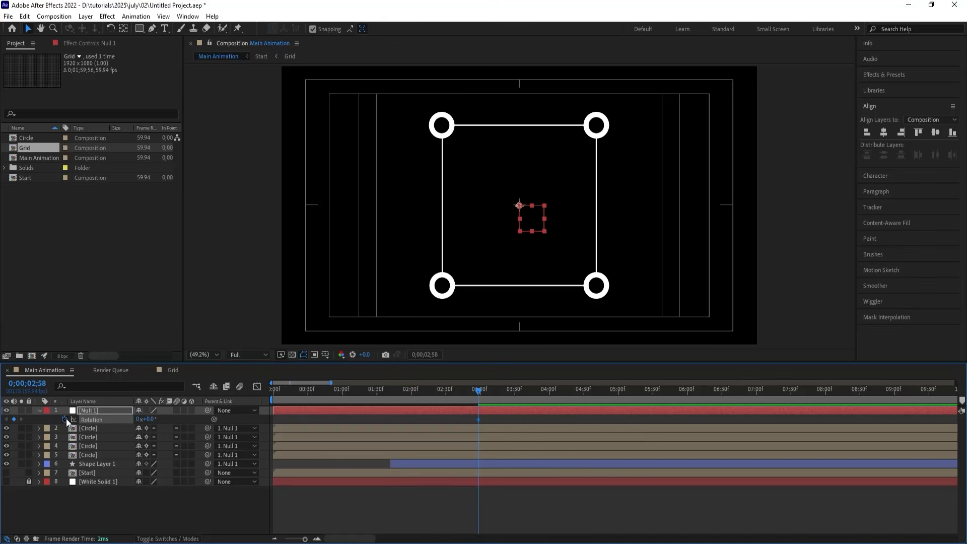
{"action": "left_click", "coordinate": [619, 391]}
{"action": "left_click", "coordinate": [147, 420]}
{"action": "type", "text": "180"}
{"action": "key", "text": "Return"}
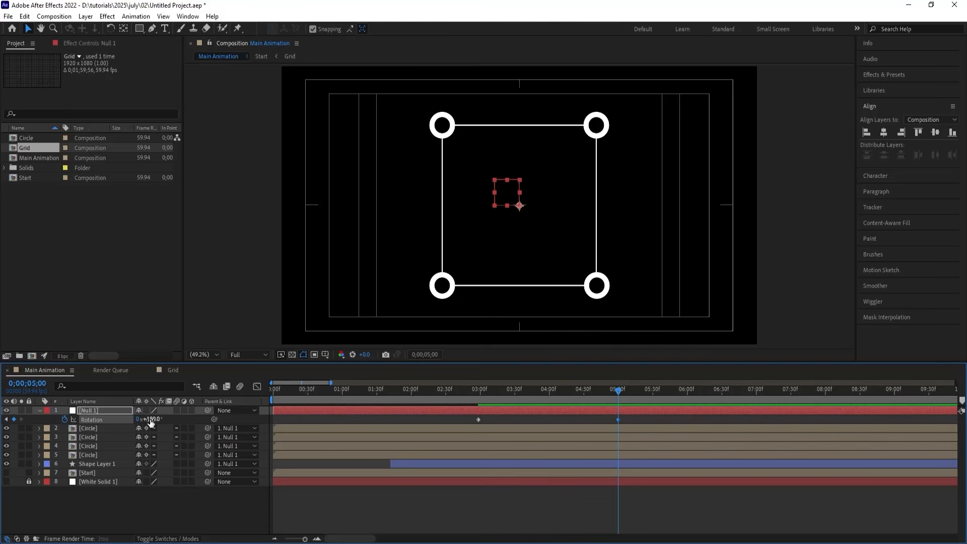
Ease both Rotation keyframes of the null and extend their speed curve handles toward each other for a sharp central peak.
{"action": "left_click", "coordinate": [466, 421]}
{"action": "left_click_drag", "start_coordinate": [465, 420], "coordinate": [656, 424]}
{"action": "left_click", "coordinate": [255, 385]}
{"action": "left_click_drag", "start_coordinate": [647, 457], "coordinate": [383, 516]}
{"action": "left_click_drag", "start_coordinate": [500, 506], "coordinate": [530, 507]}
{"action": "left_click_drag", "start_coordinate": [595, 508], "coordinate": [563, 509]}
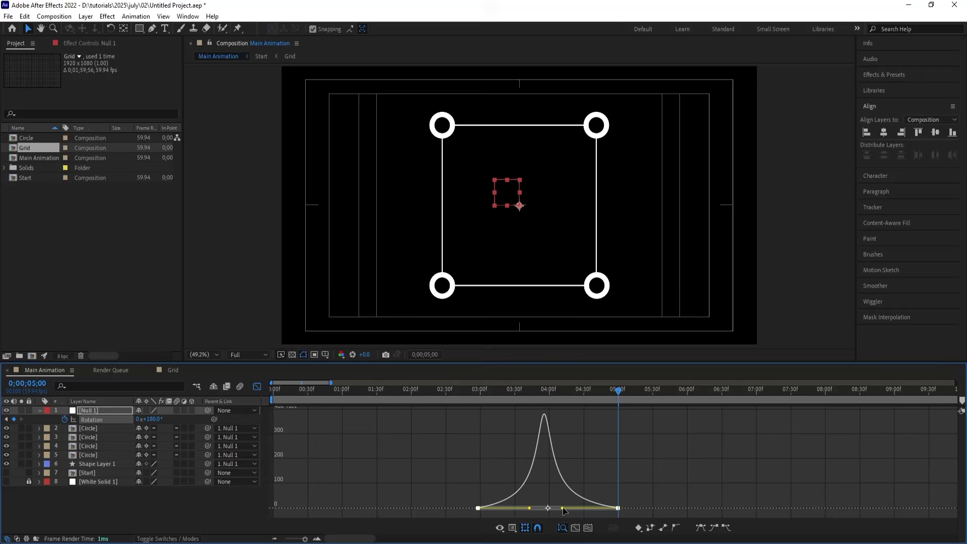
Leave the graph view and preview the eased rotation from 0;00;02;41, followed by the full animation from the start.
{"action": "left_click", "coordinate": [458, 399]}
{"action": "left_click", "coordinate": [258, 386]}
{"action": "key", "text": "space"}
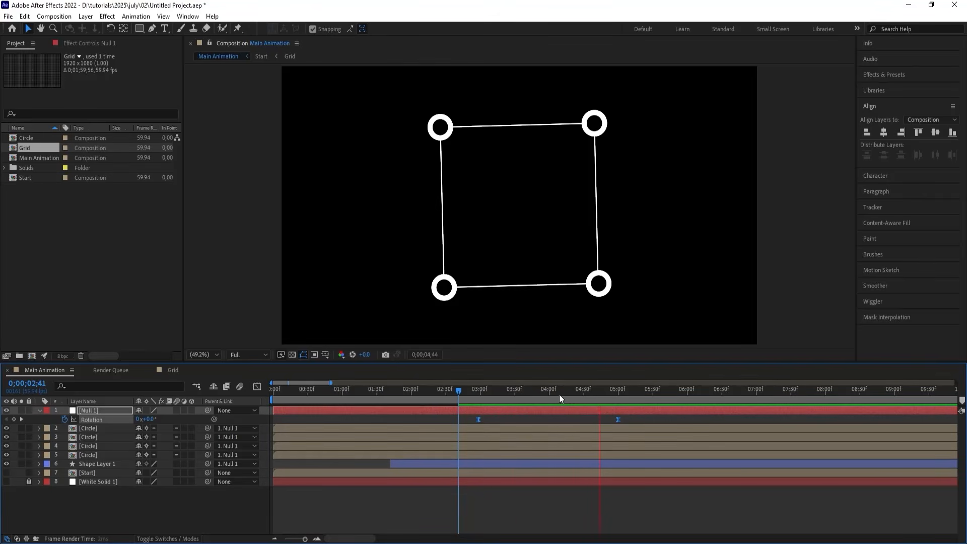
{"action": "key", "text": "space"}
{"action": "key", "text": "space"}
{"action": "key", "text": "space"}
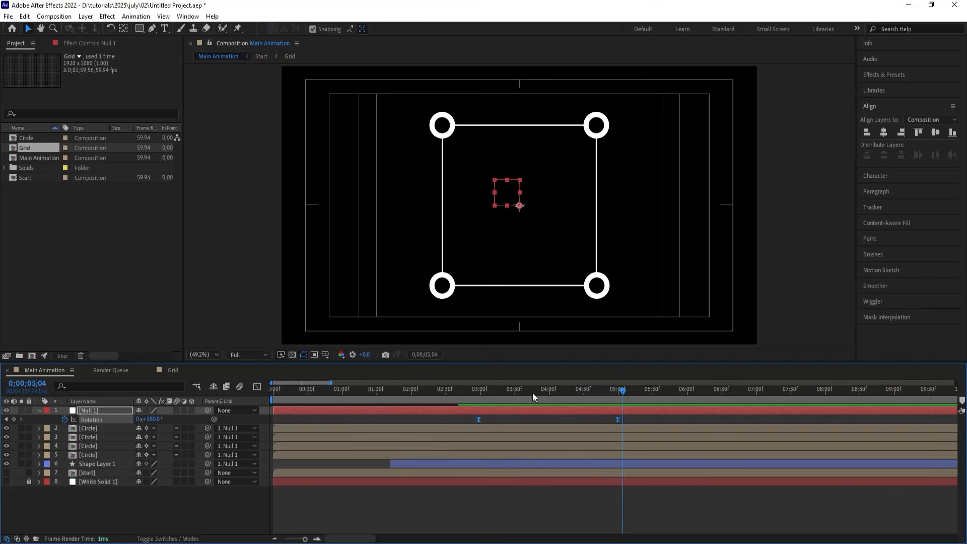
{"action": "key", "text": "Home"}
{"action": "key", "text": "space"}
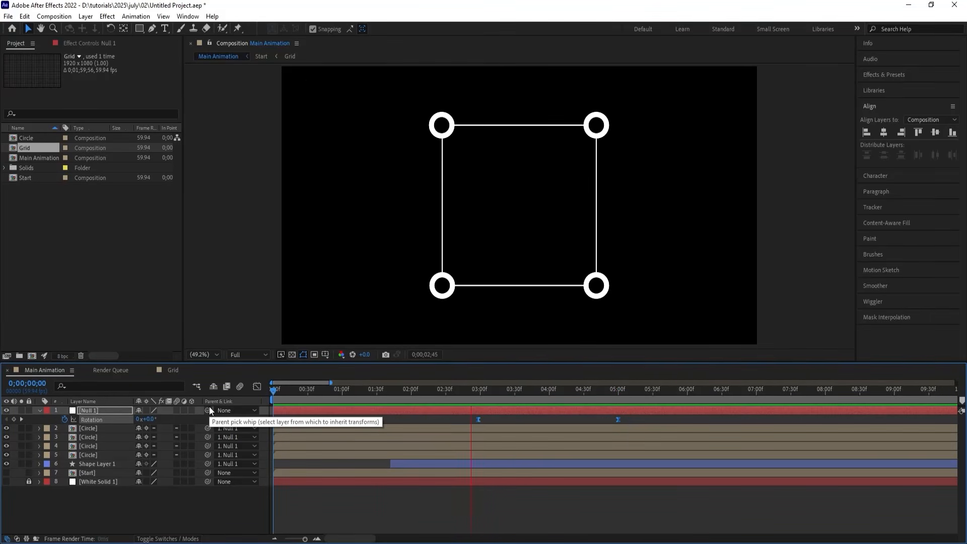
{"action": "key", "text": "space"}
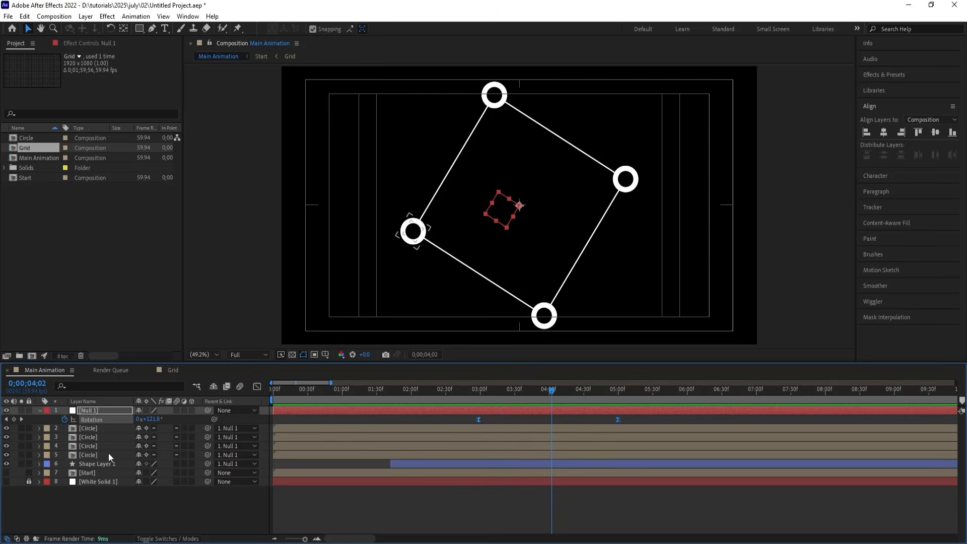
Pre-compose Null 1, the four Circle layers and Shape Layer 1 into a composition named "Scean 02".
{"action": "left_click", "coordinate": [92, 461]}
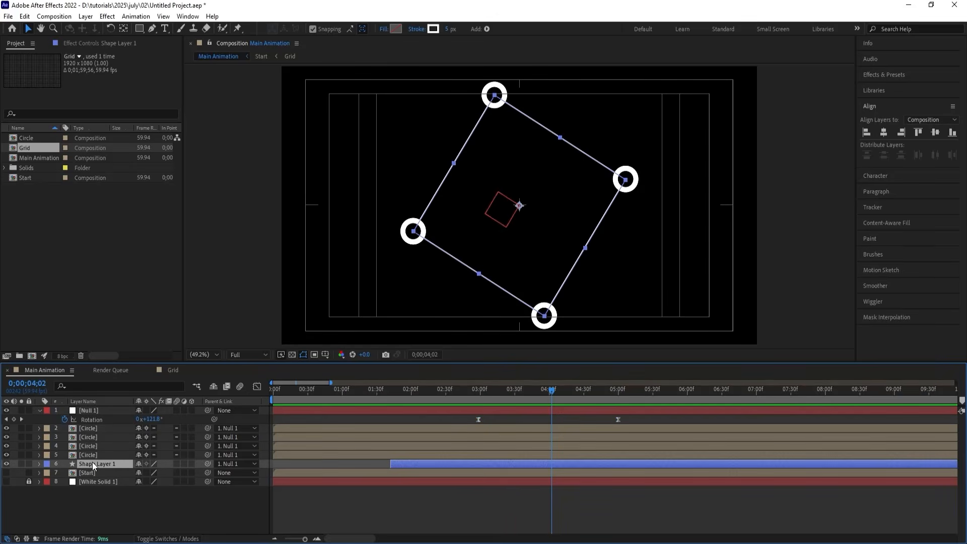
{"action": "left_click", "coordinate": [95, 410], "text": "shift"}
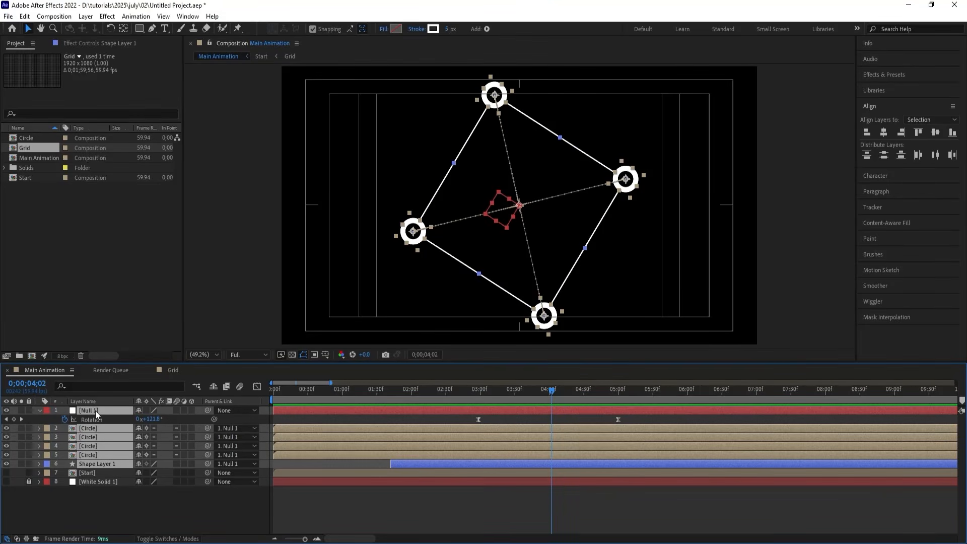
{"action": "key", "text": "ctrl+shift+c"}
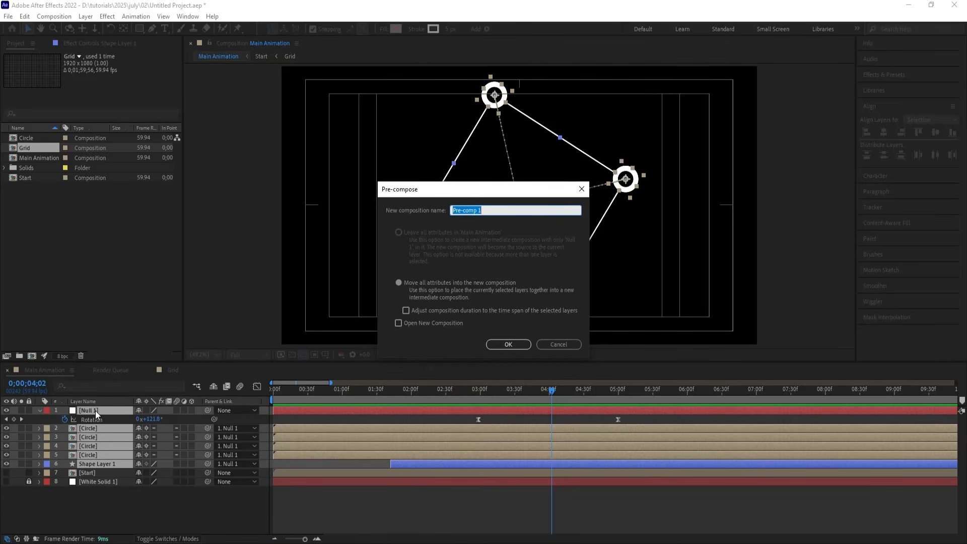
{"action": "type", "text": "Scean 02"}
{"action": "key", "text": "Return"}
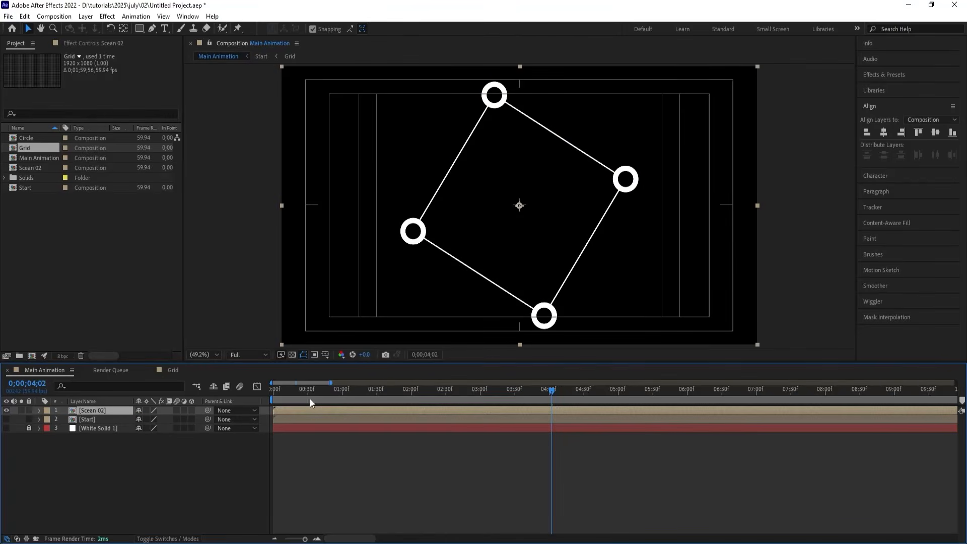
Duplicate the Scean 02 layer with the time at 0;00;02;48 and rotate the copy by 45°.
{"action": "mouse_move", "coordinate": [397, 391]}
{"action": "left_mouse_down"}
{"action": "mouse_move", "coordinate": [405, 394]}
{"action": "mouse_move", "coordinate": [387, 390]}
{"action": "mouse_move", "coordinate": [466, 409]}
{"action": "left_mouse_up"}
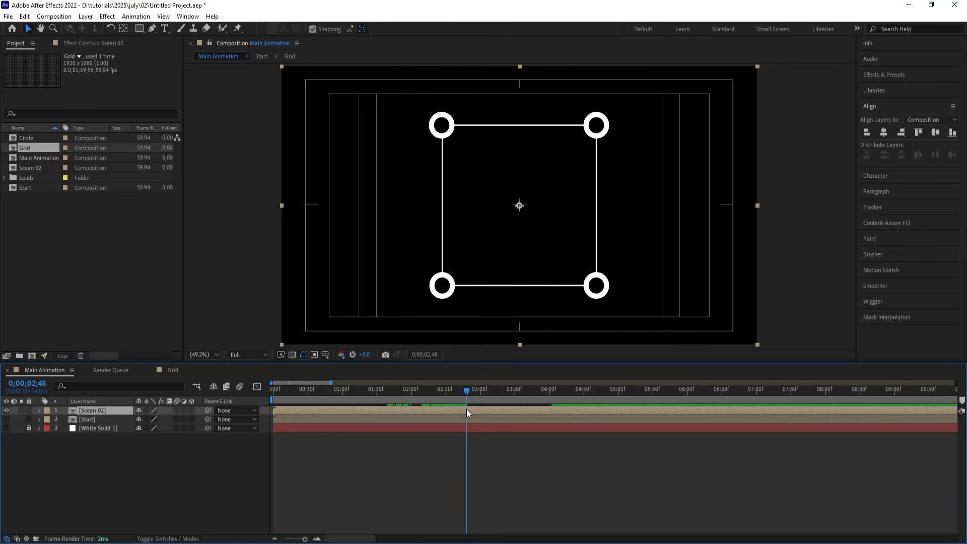
{"action": "left_click", "coordinate": [126, 440]}
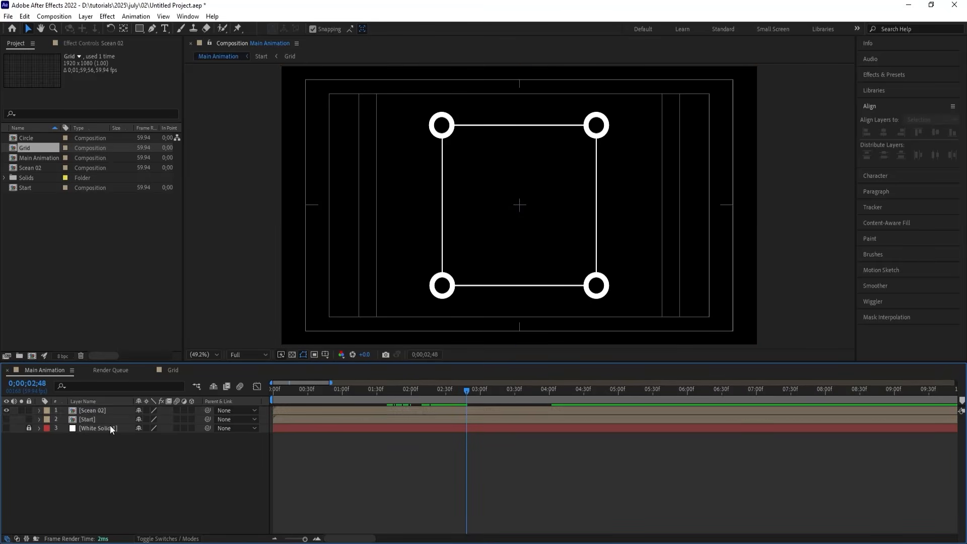
{"action": "left_click", "coordinate": [99, 410]}
{"action": "key", "text": "ctrl+d"}
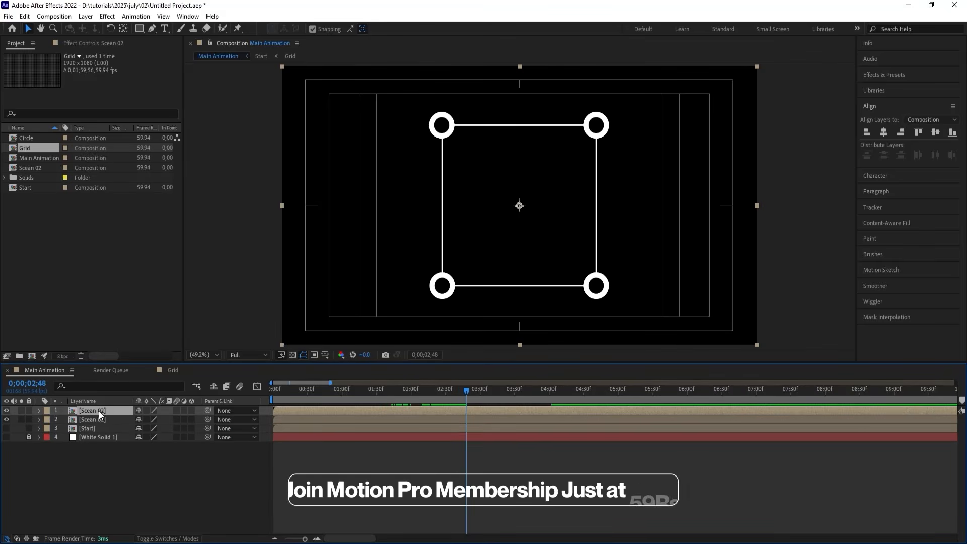
{"action": "key", "text": "r"}
{"action": "left_click", "coordinate": [151, 419]}
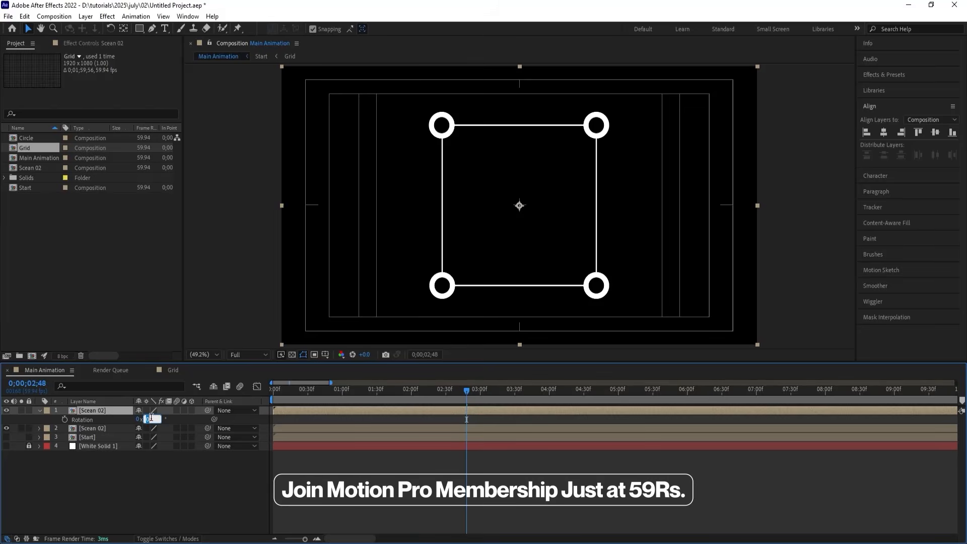
{"action": "key", "text": "Return"}
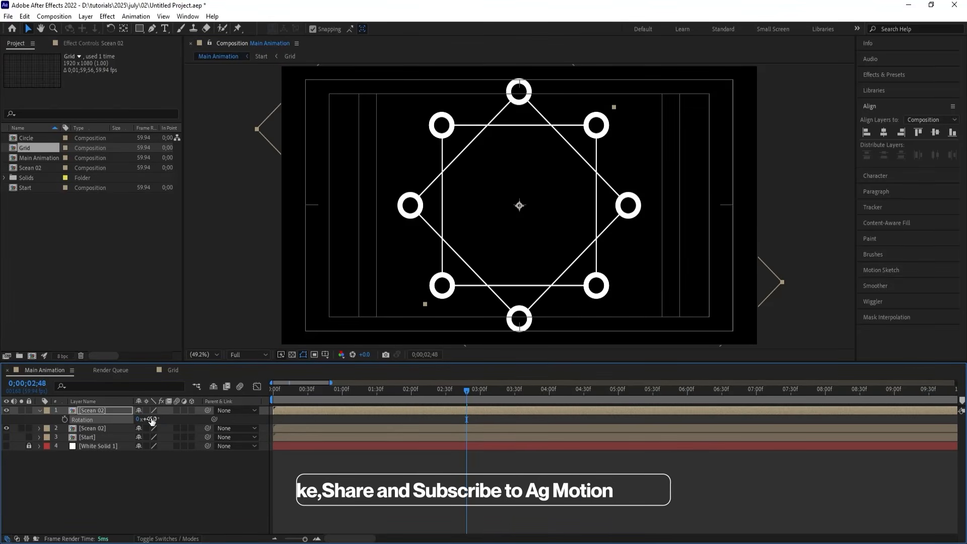
Try a 30° rotation on the Scean 02 copy and settle on 20°.
{"action": "left_click", "coordinate": [151, 419]}
{"action": "key", "text": "Return"}
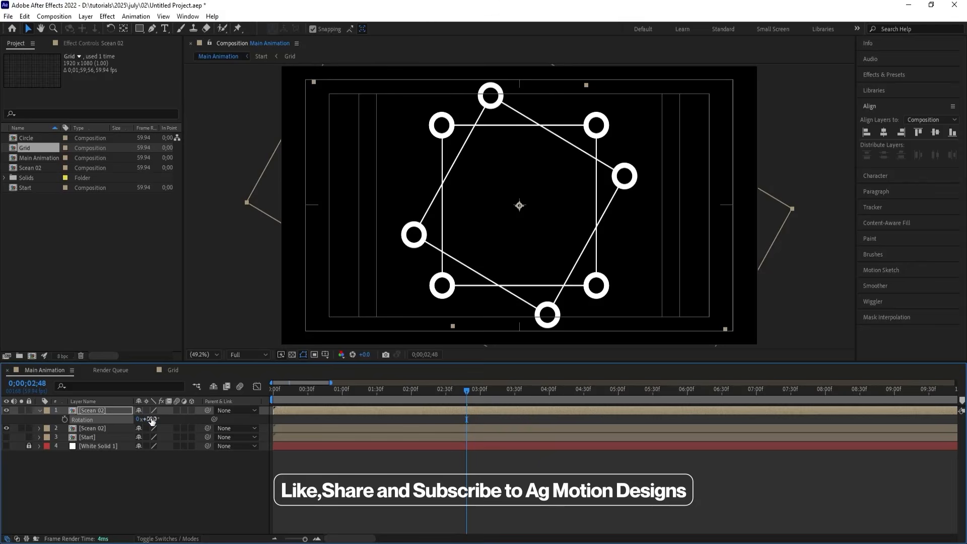
{"action": "left_click", "coordinate": [151, 419]}
{"action": "type", "text": "20"}
{"action": "key", "text": "Return"}
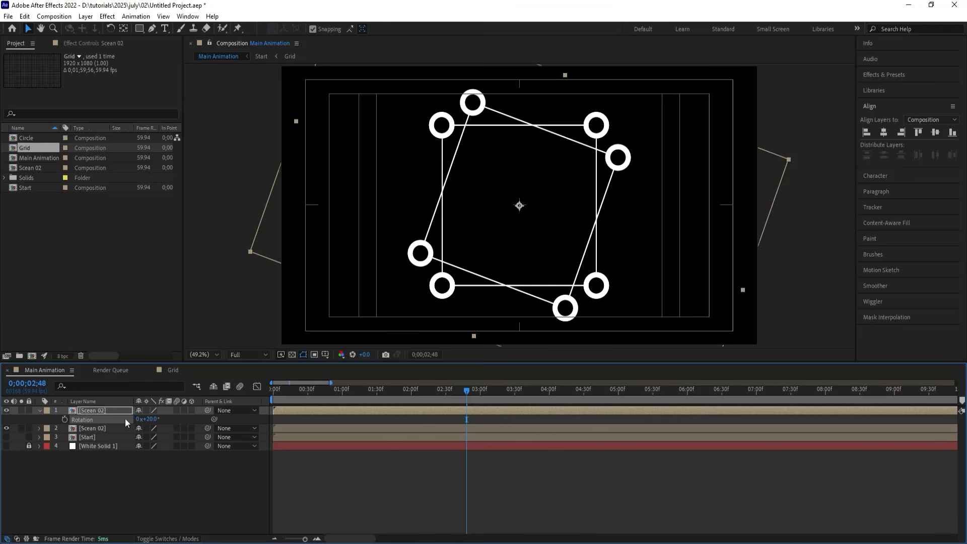
Create two more copies of the rotated Scean 02 layer, setting their Rotation to 40° and 60°.
{"action": "key", "text": "ctrl+d"}
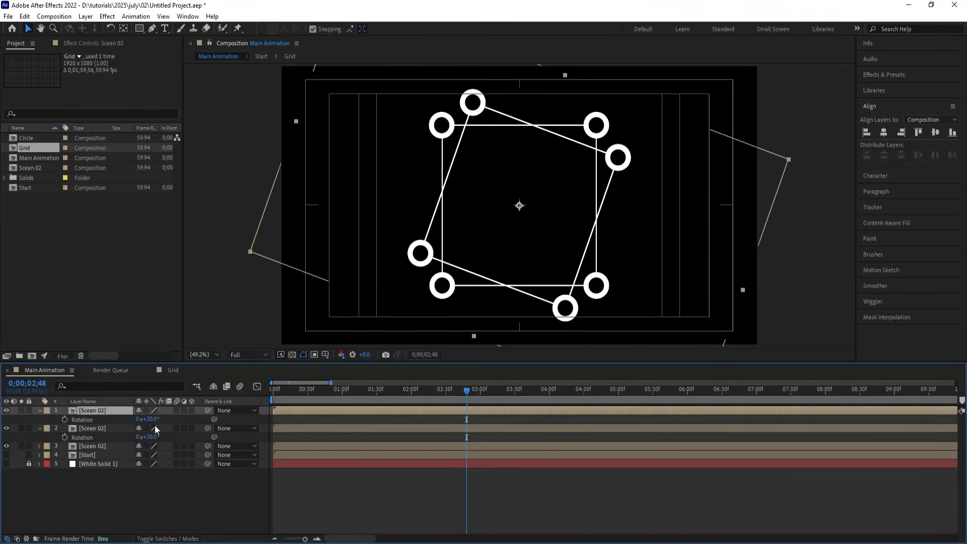
{"action": "left_click", "coordinate": [151, 419]}
{"action": "type", "text": "40"}
{"action": "key", "text": "Return"}
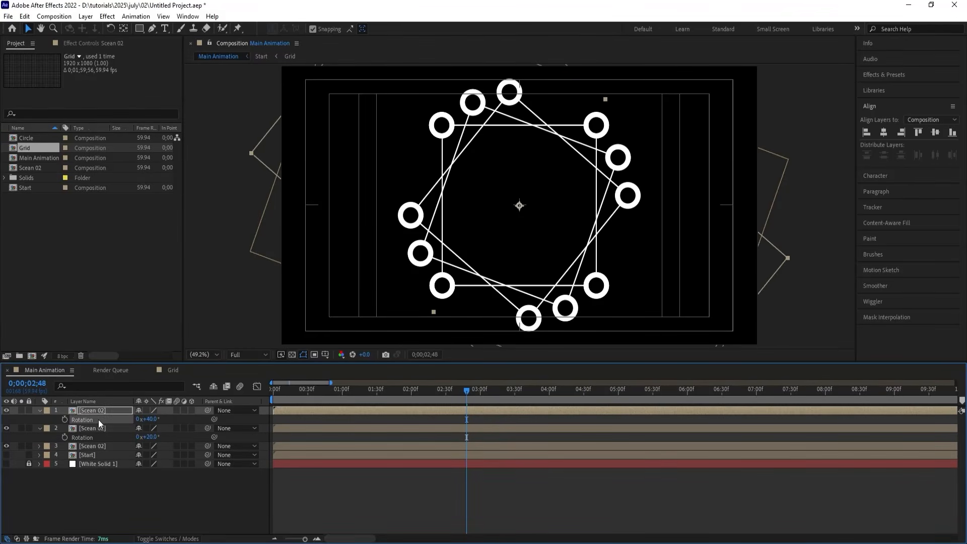
{"action": "key", "text": "ctrl+d"}
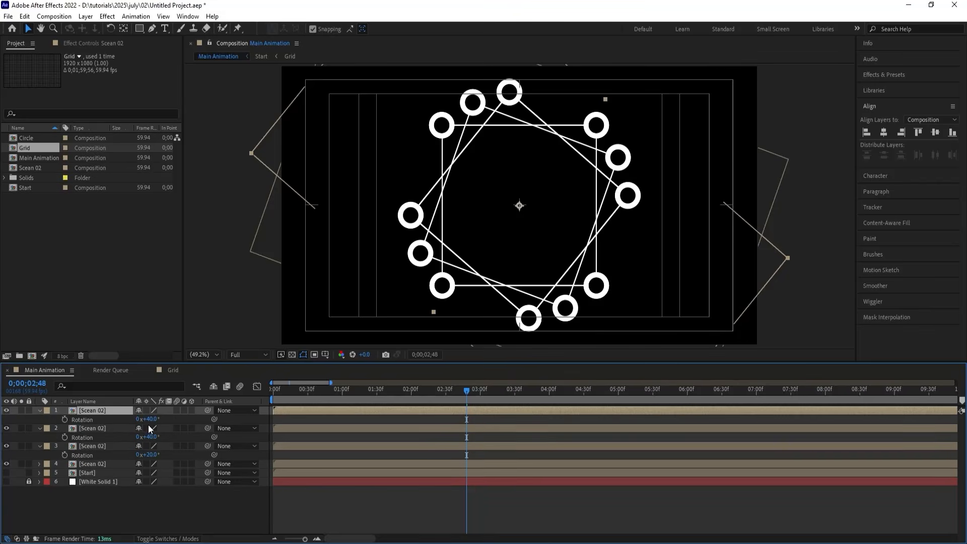
{"action": "left_click", "coordinate": [148, 419]}
{"action": "type", "text": "60"}
{"action": "key", "text": "Return"}
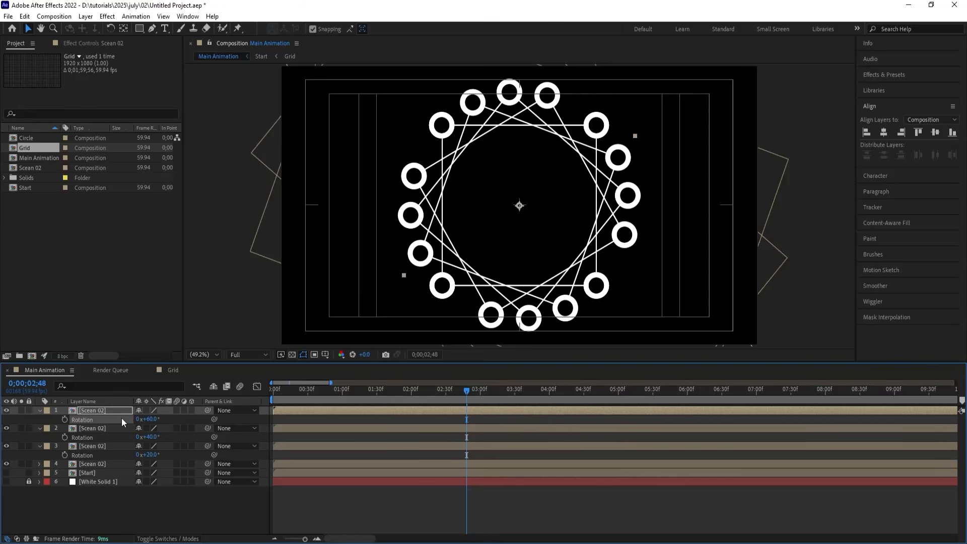
Duplicate the 60° Scean 02 layer and try 90° on the copy before setting its Rotation to 80°.
{"action": "key", "text": "ctrl+d"}
{"action": "left_click", "coordinate": [152, 419]}
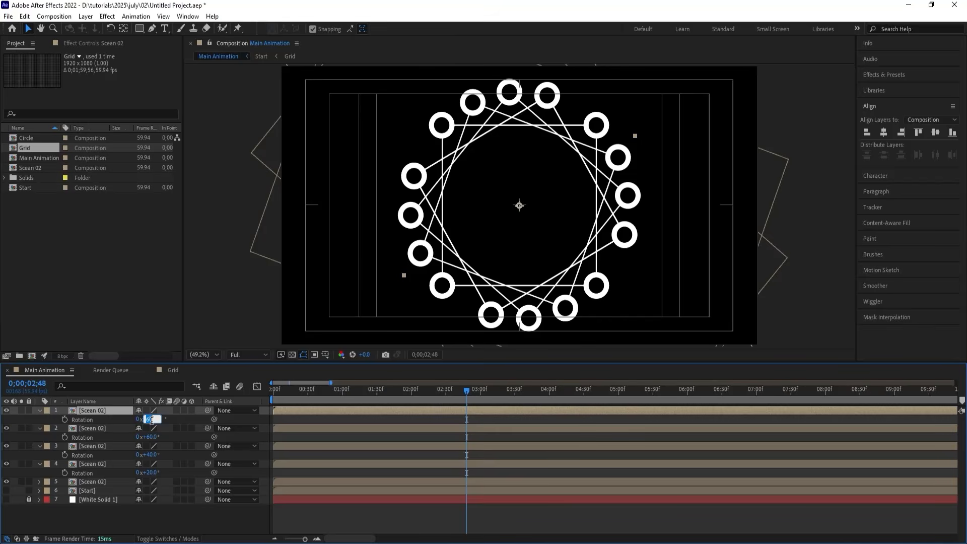
{"action": "key", "text": "Return"}
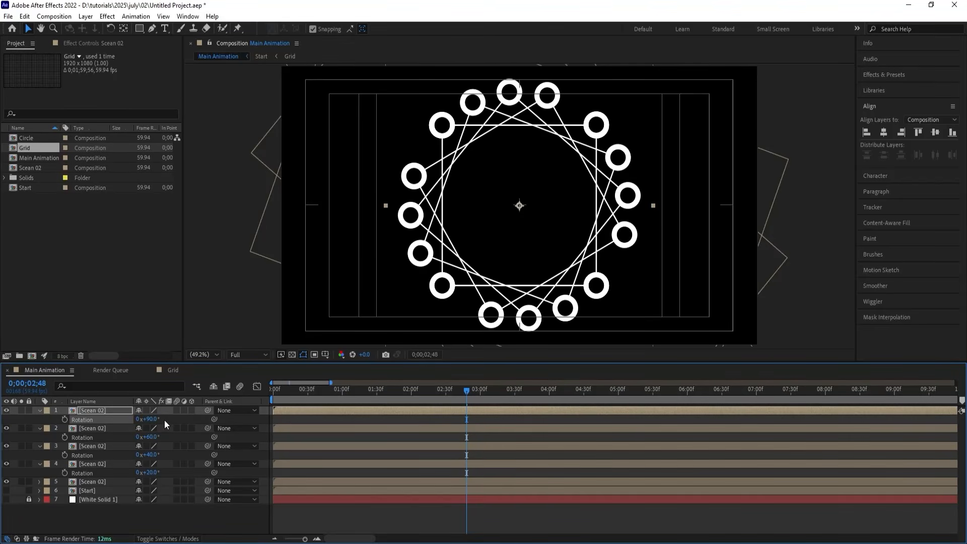
{"action": "left_click", "coordinate": [152, 419]}
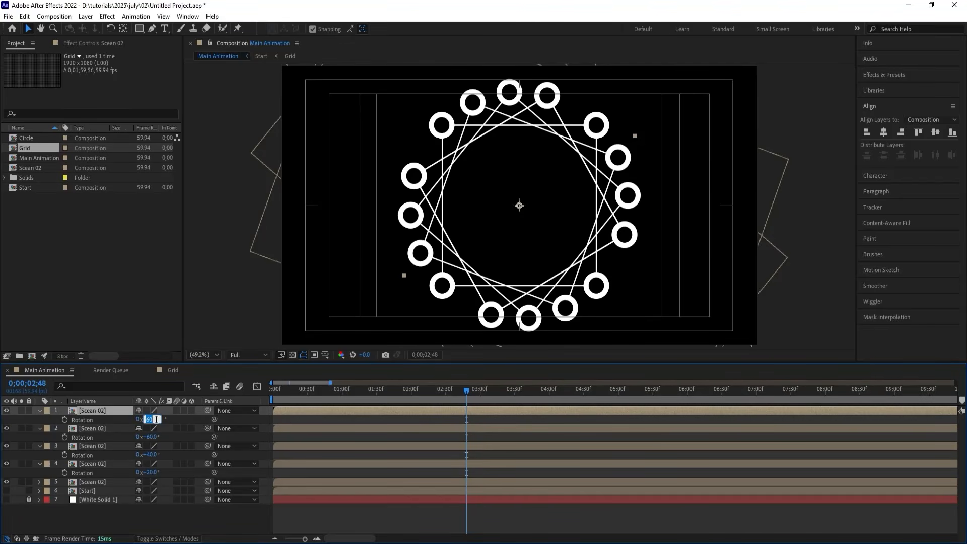
{"action": "key", "text": "Right"}
{"action": "type", "text": "+20"}
{"action": "key", "text": "Return"}
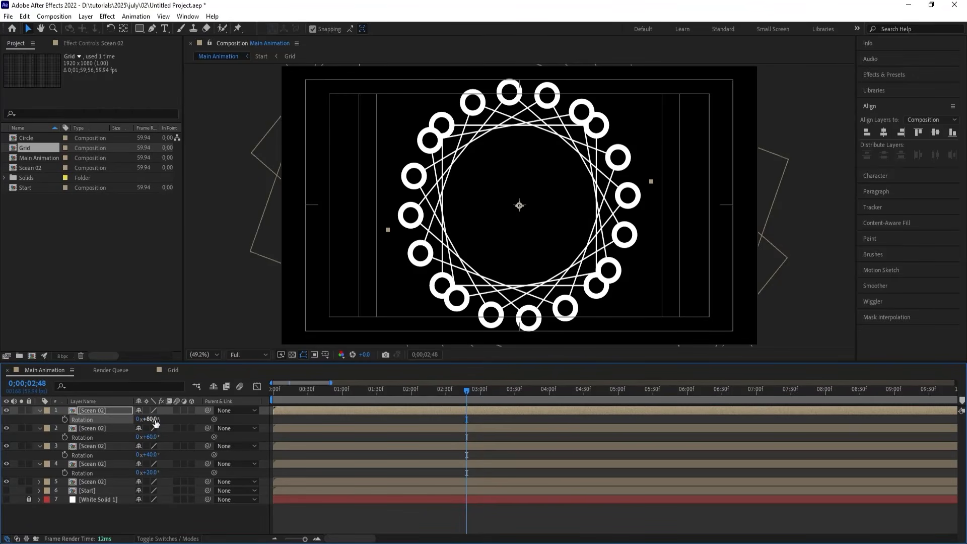
Try a Rotation of 76° on the topmost Scean 02 copy and show the Rotation of the original Scean 02 layer.
{"action": "left_click_drag", "start_coordinate": [152, 419], "coordinate": [151, 419]}
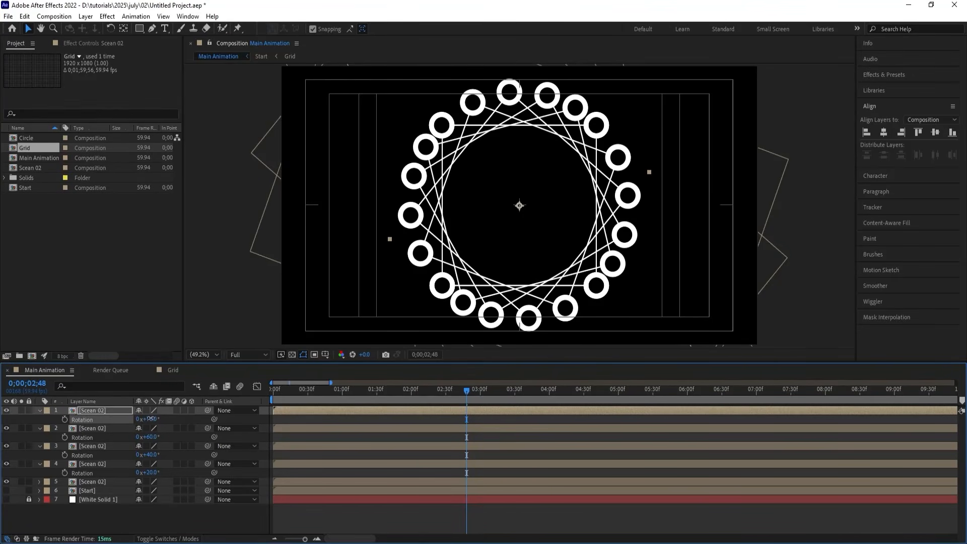
{"action": "left_click", "coordinate": [111, 482]}
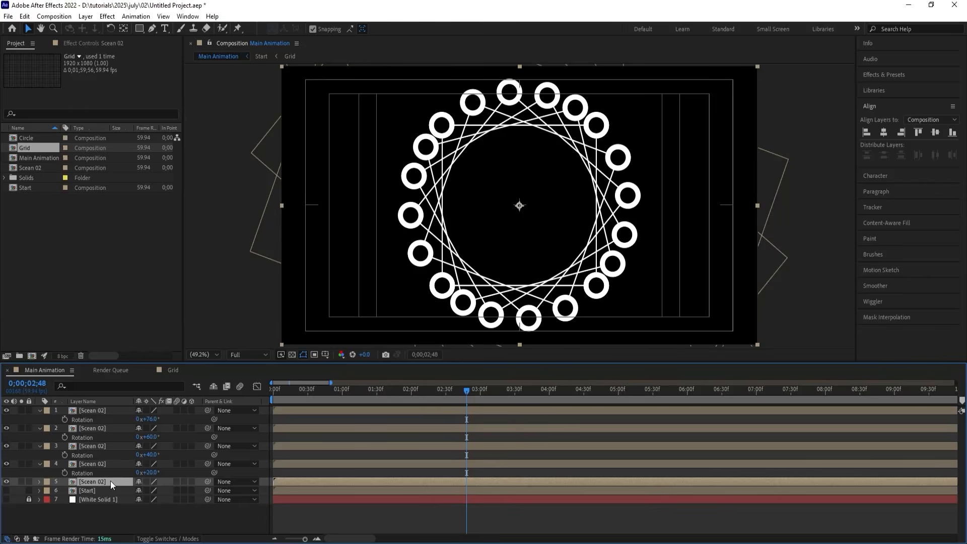
{"action": "key", "text": "r"}
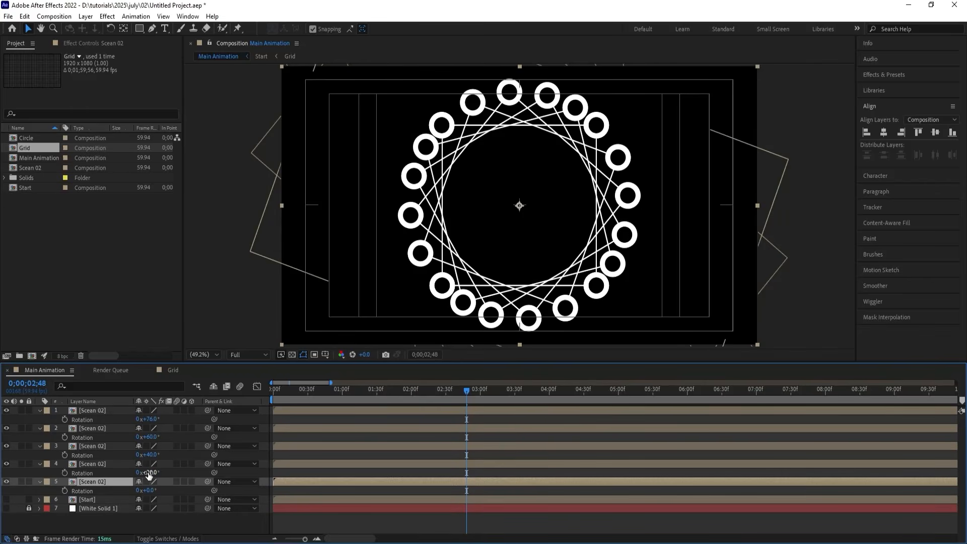
Set the Rotation of Scean 02 layers 4, 3 and 2 to 15°, 30° and 45°, and delete the topmost copy.
{"action": "left_click", "coordinate": [149, 472]}
{"action": "type", "text": "15"}
{"action": "key", "text": "Return"}
{"action": "left_click", "coordinate": [150, 455]}
{"action": "type", "text": "30"}
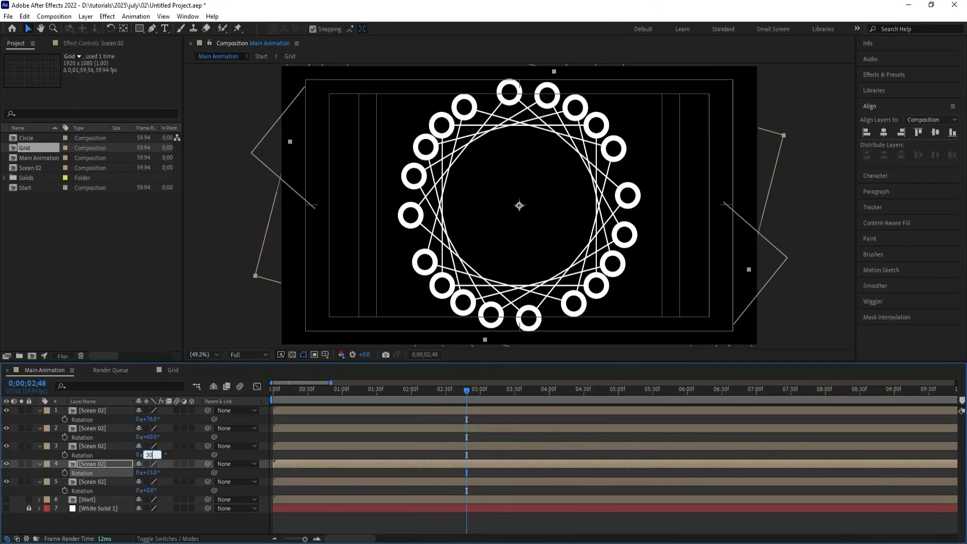
{"action": "key", "text": "Return"}
{"action": "left_click", "coordinate": [151, 437]}
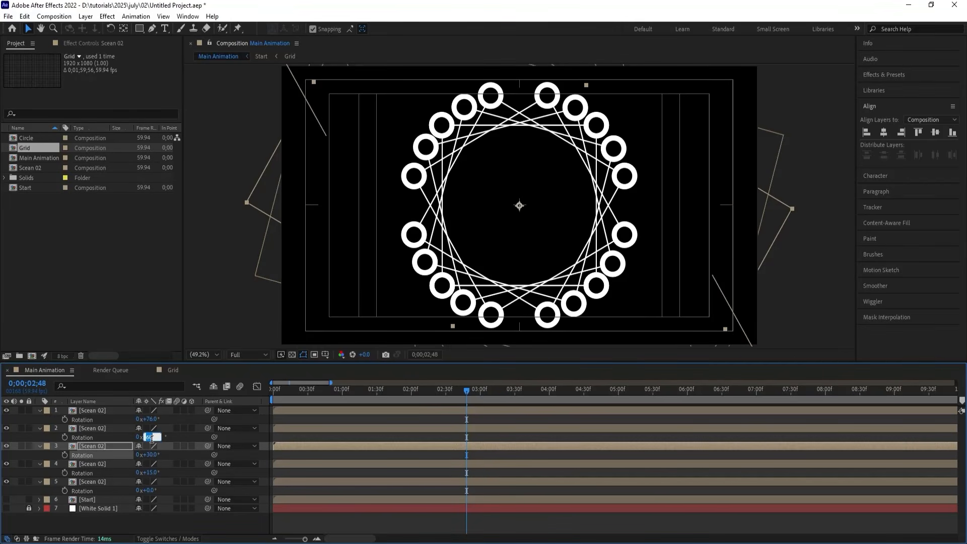
{"action": "type", "text": "3"}
{"action": "key", "text": "Return"}
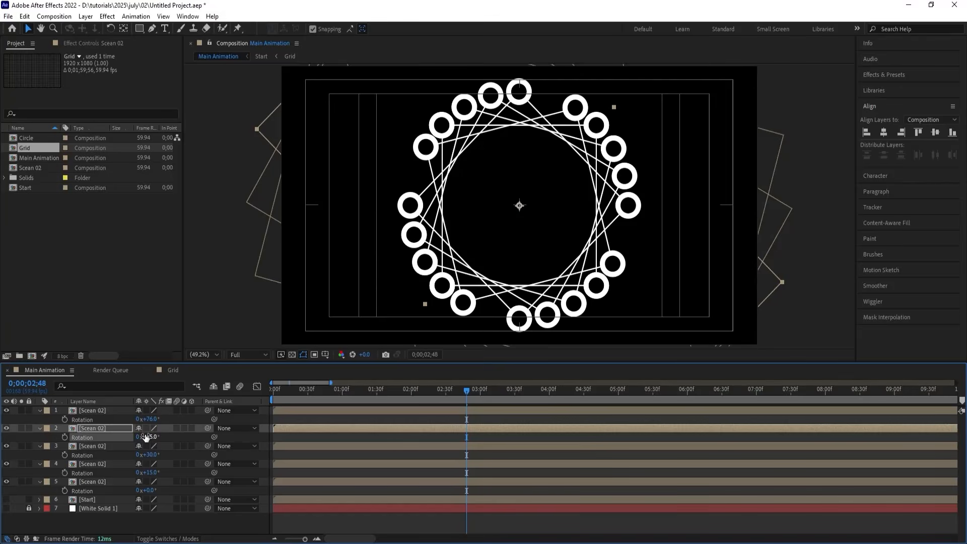
{"action": "left_click", "coordinate": [89, 410]}
{"action": "key", "text": "Delete"}
Create two more copies from the 45° Scean 02 layer, setting their Rotation to 60° and 75°.
{"action": "left_click", "coordinate": [89, 410]}
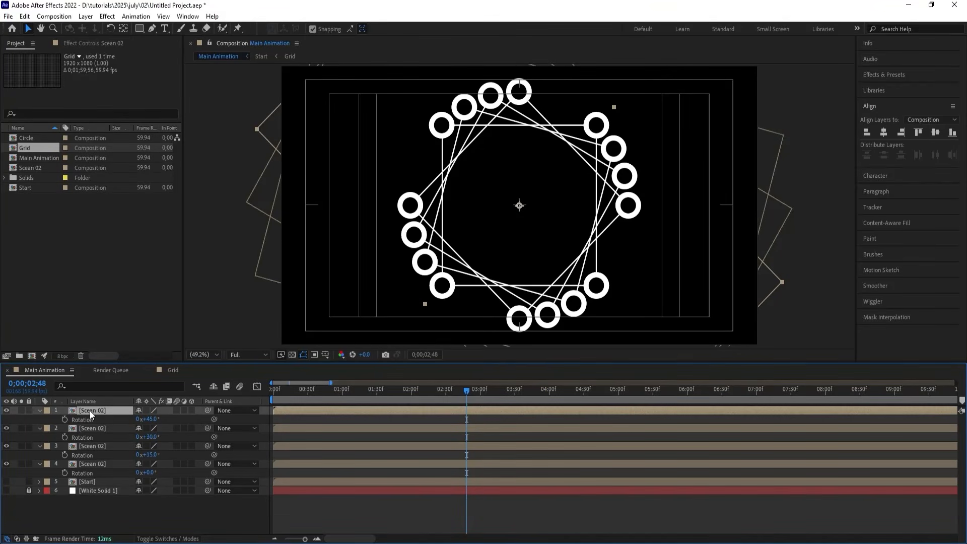
{"action": "key", "text": "ctrl+d"}
{"action": "key", "text": "r"}
{"action": "left_click", "coordinate": [148, 420]}
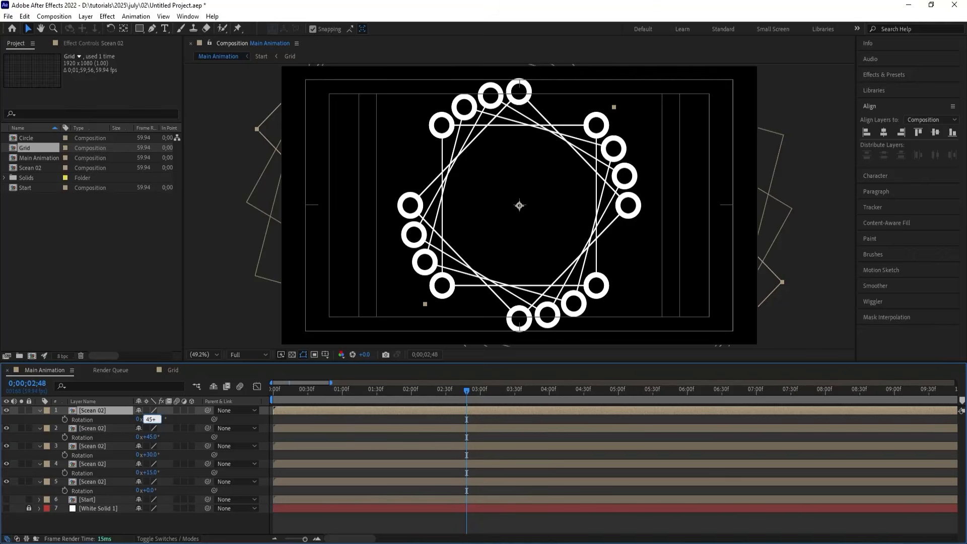
{"action": "key", "text": "Return"}
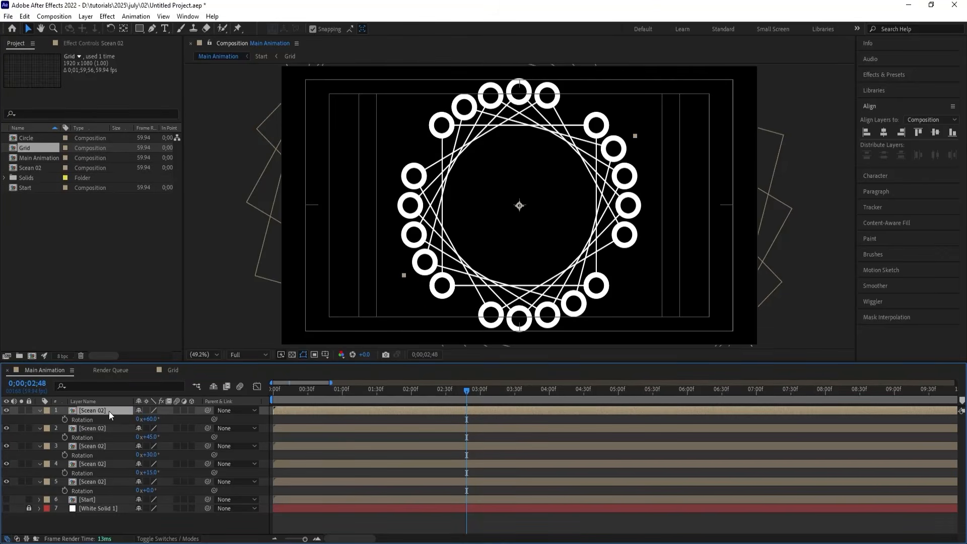
{"action": "key", "text": "ctrl+d"}
{"action": "left_click", "coordinate": [151, 419]}
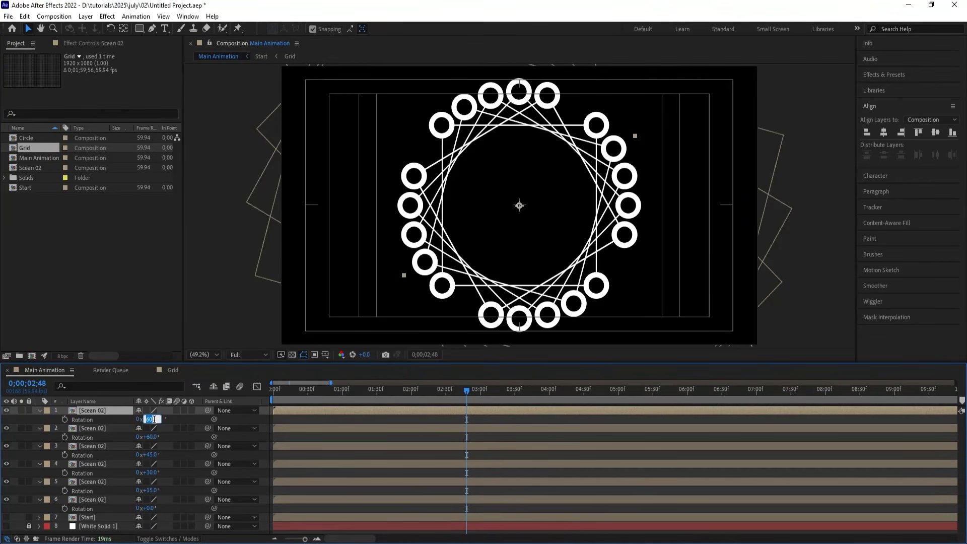
{"action": "key", "text": "Return"}
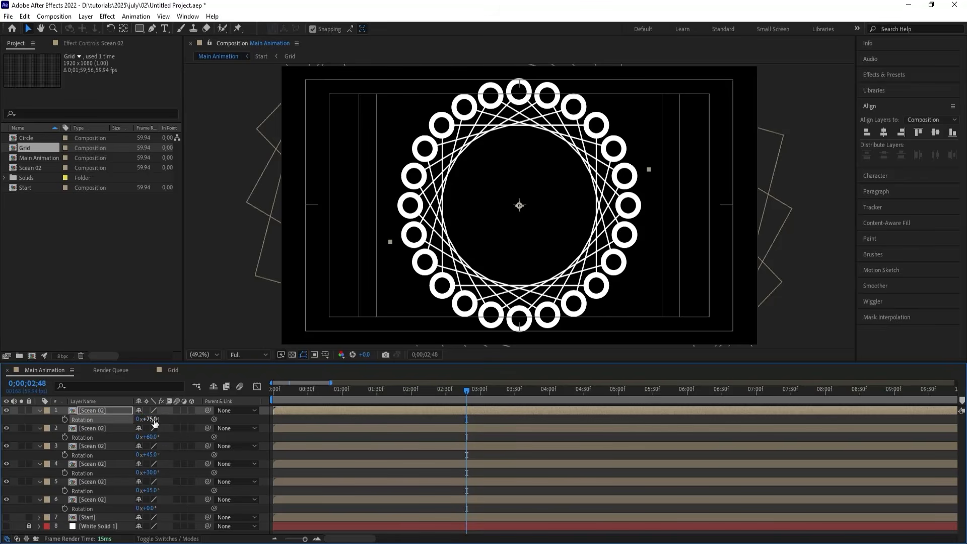
{"action": "left_click", "coordinate": [97, 412]}
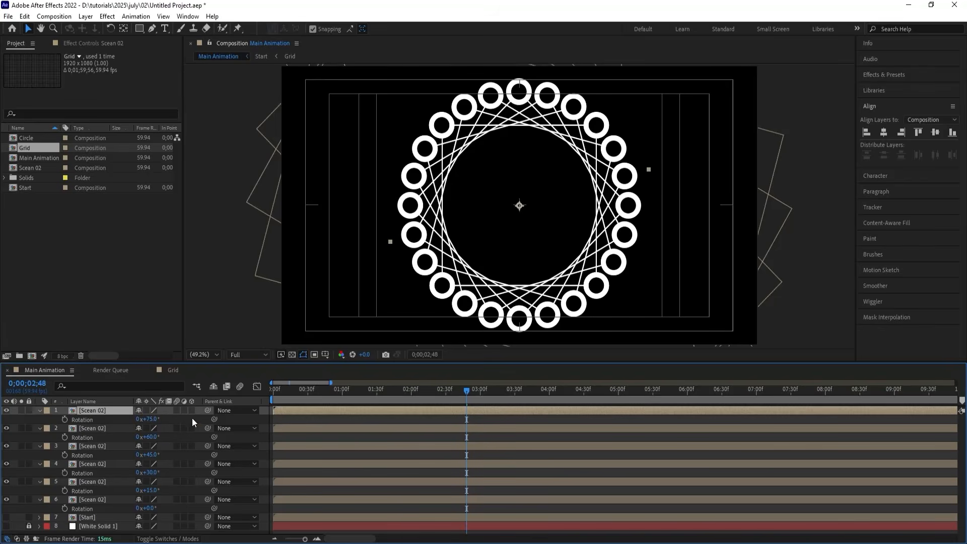
Preview the radial pattern from the start of the Main Animation composition.
{"action": "left_click", "coordinate": [284, 418]}
{"action": "left_click_drag", "start_coordinate": [289, 391], "coordinate": [227, 390]}
{"action": "key", "text": "space"}
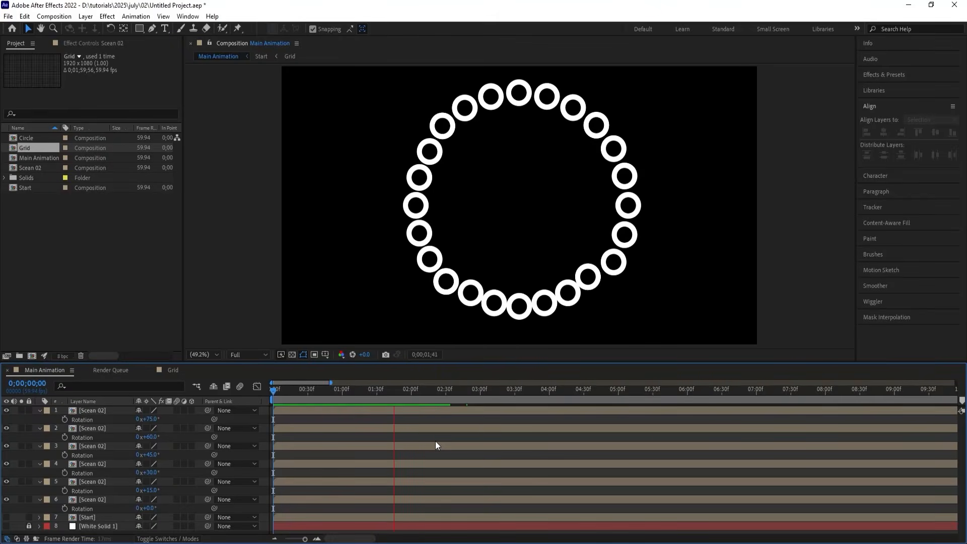
{"action": "key", "text": "space"}
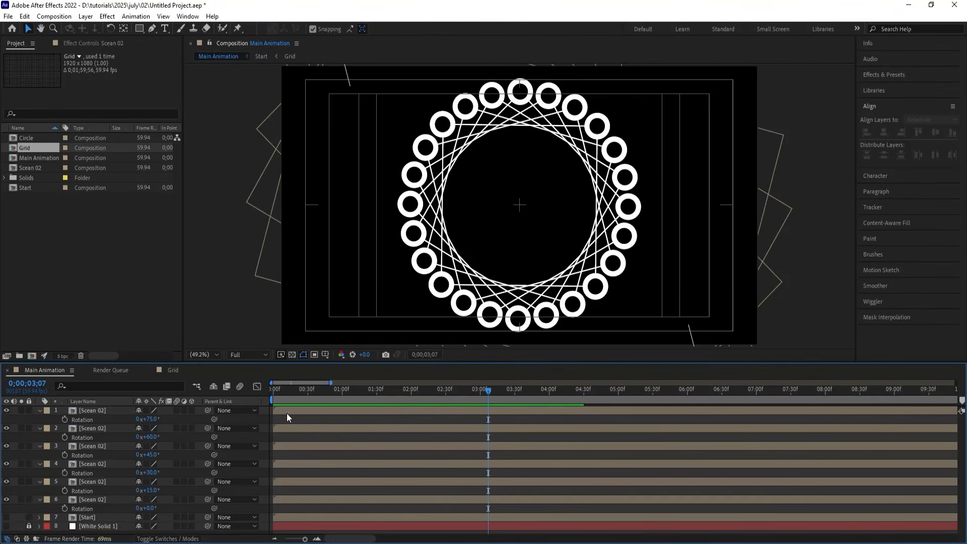
Collapse the Rotation properties and try starting Scean 02 layer 5 at 0;00;00;10 and layer 4 at 0;00;00;20.
{"action": "key", "text": "r"}
{"action": "key", "text": "Home"}
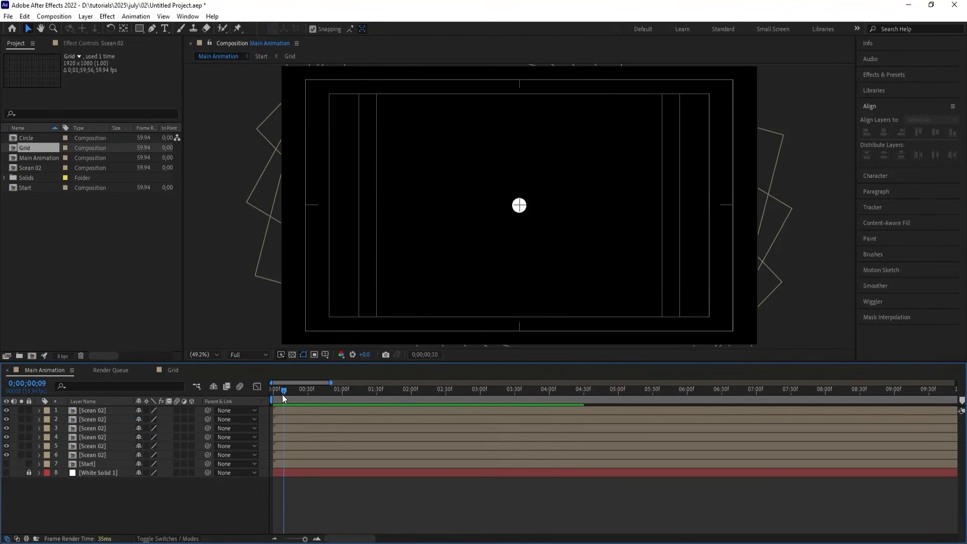
{"action": "key", "text": "equal"}
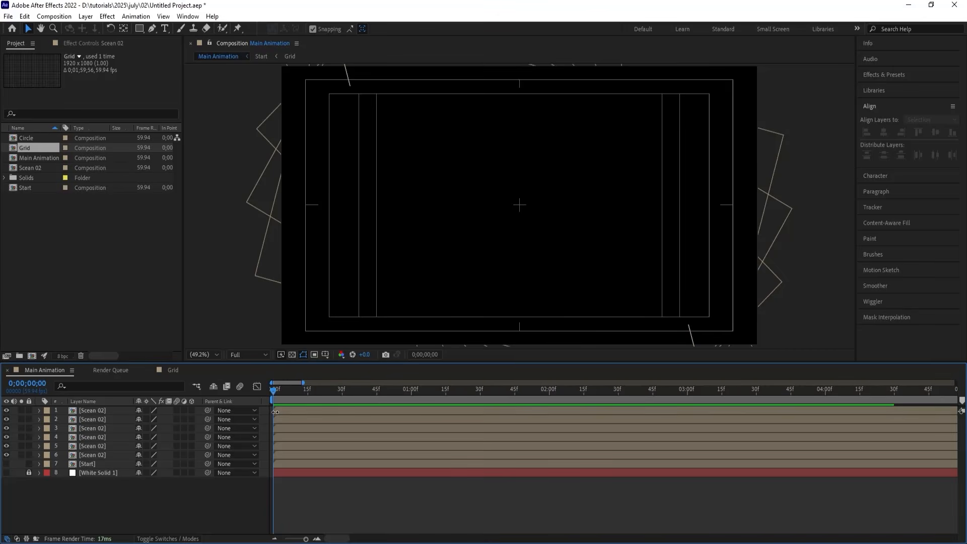
{"action": "key", "text": "equal"}
{"action": "left_click", "coordinate": [318, 391]}
{"action": "left_click", "coordinate": [319, 457]}
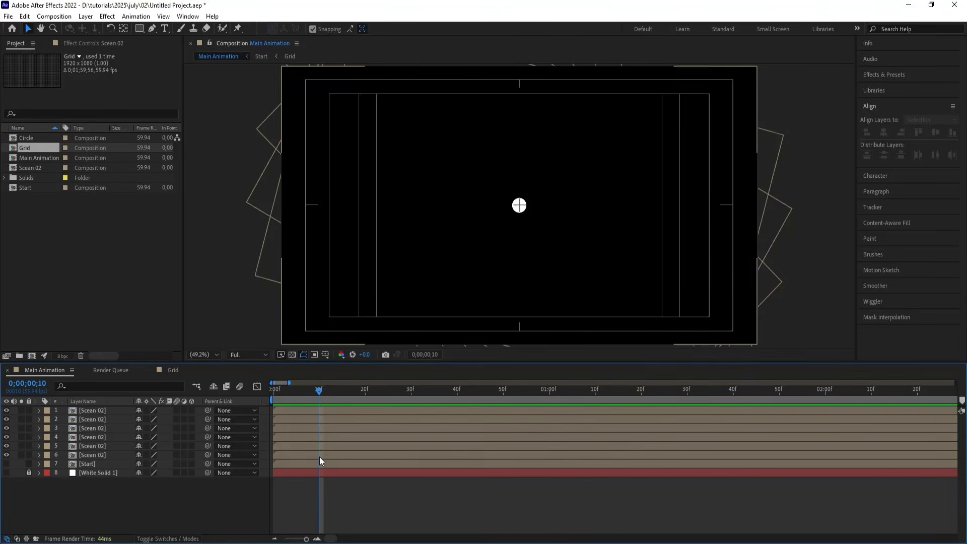
{"action": "left_click", "coordinate": [318, 447]}
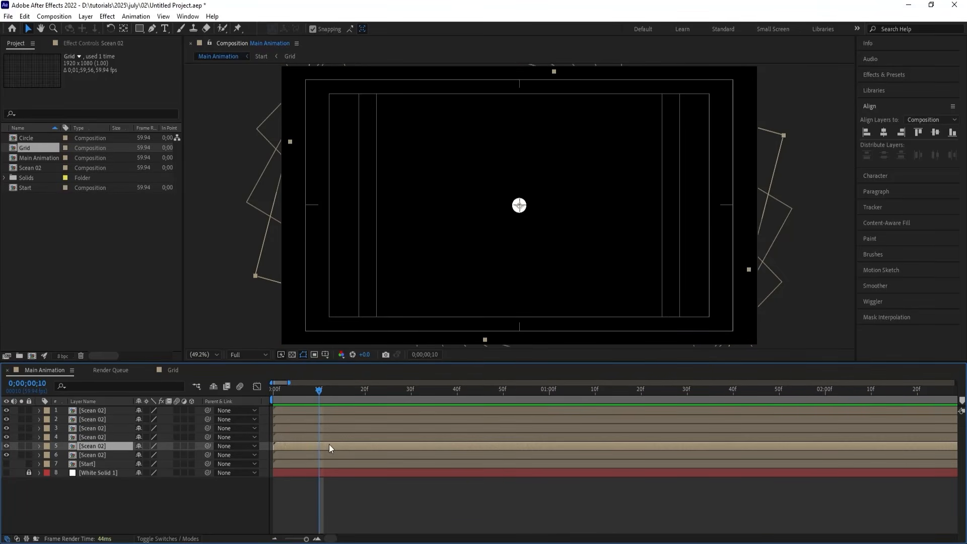
{"action": "key", "text": "alt+bracketleft"}
{"action": "left_click", "coordinate": [366, 394]}
{"action": "left_click", "coordinate": [359, 439]}
{"action": "key", "text": "alt+bracketleft"}
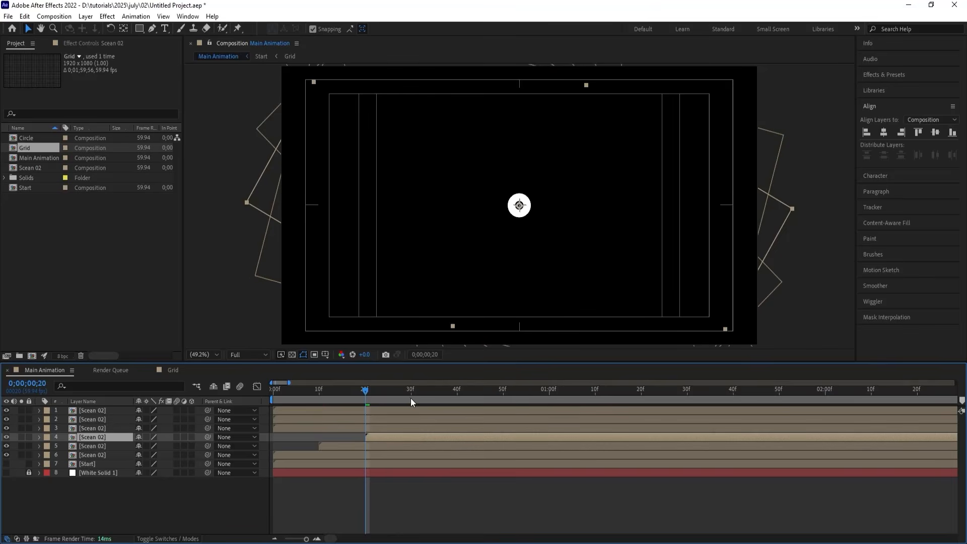
Try starting Scean 02 layers 3, 2 and 1 at 0;00;00;30, 0;00;00;40 and 0;00;00;50.
{"action": "left_click", "coordinate": [410, 398]}
{"action": "left_click", "coordinate": [410, 427]}
{"action": "key", "text": "alt+bracketleft"}
{"action": "left_click", "coordinate": [460, 398]}
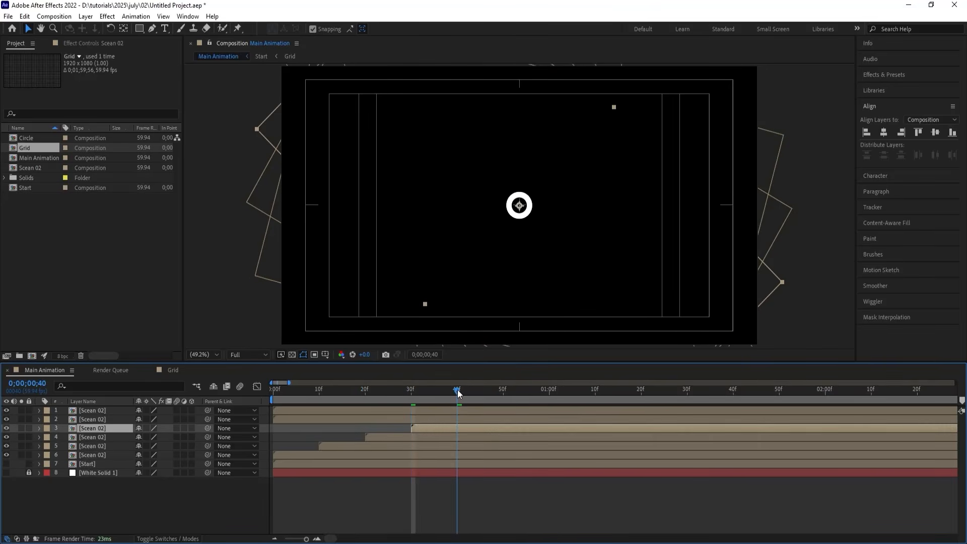
{"action": "left_click", "coordinate": [460, 421]}
{"action": "key", "text": "alt+bracketleft"}
{"action": "left_click", "coordinate": [504, 398]}
{"action": "left_click", "coordinate": [503, 409]}
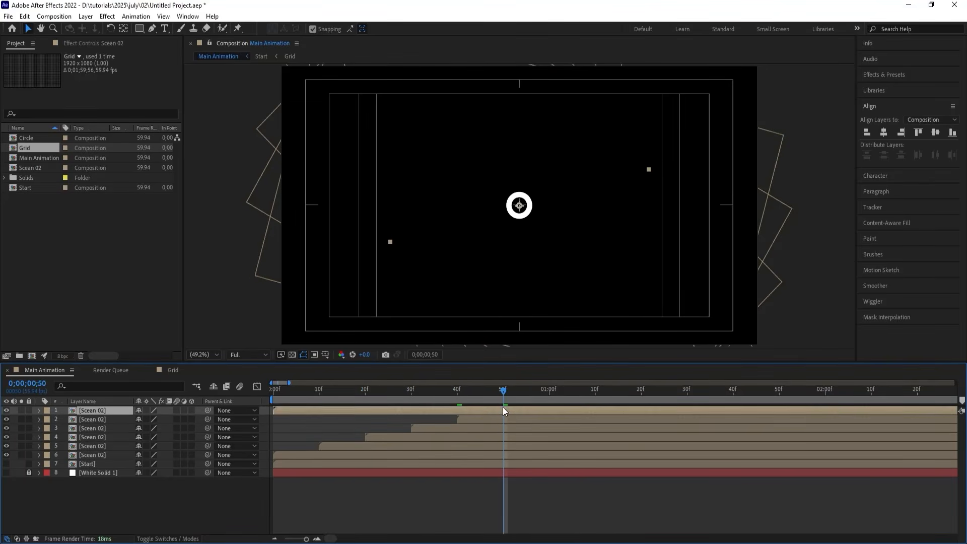
{"action": "key", "text": "alt+bracketleft"}
Preview the staggered Scean 02 layers from the start of the composition.
{"action": "key", "text": "Home"}
{"action": "key", "text": "space"}
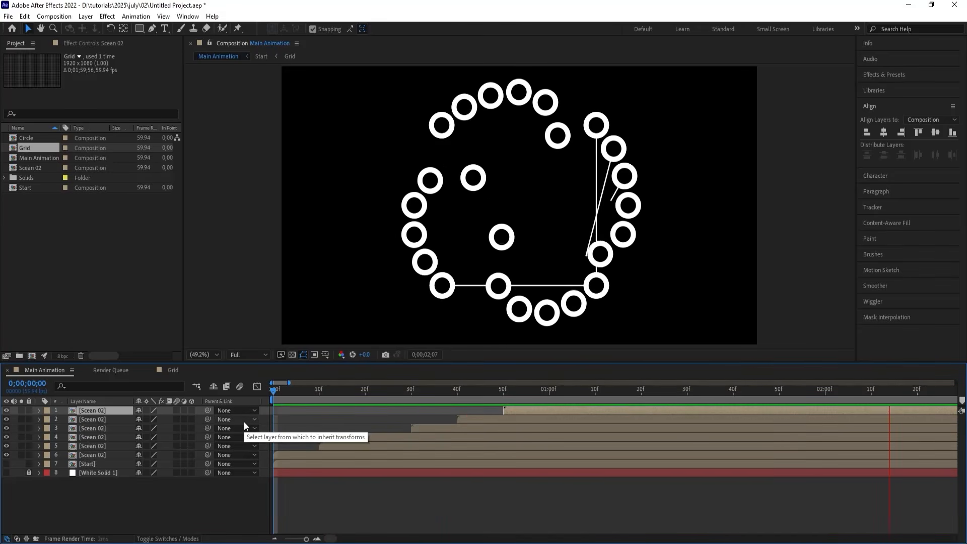
{"action": "key", "text": "space"}
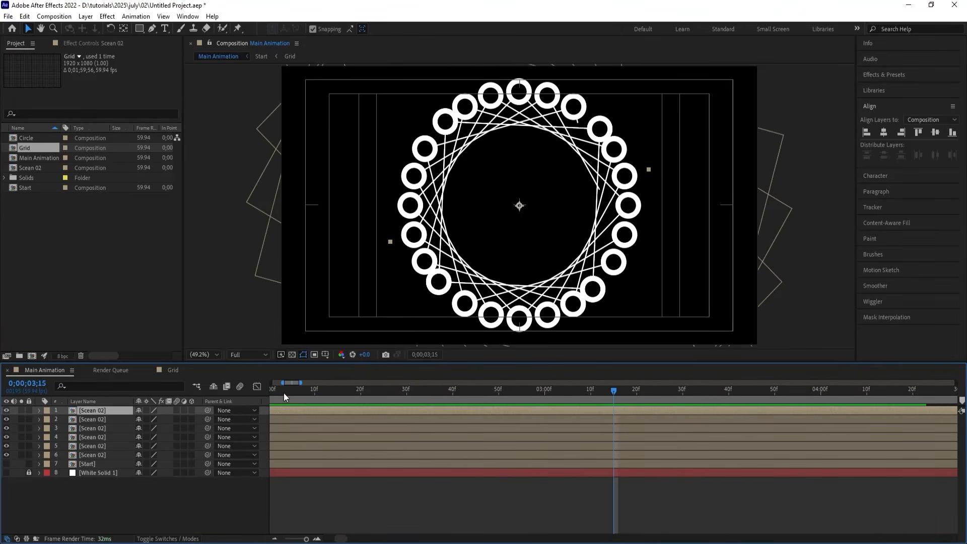
Move the start of Scean 02 layer 1 to 0;00;00;00 and of layer 2 to 0;00;00;10.
{"action": "key", "text": "minus"}
{"action": "key", "text": "minus"}
{"action": "left_click_drag", "start_coordinate": [283, 393], "coordinate": [212, 388]}
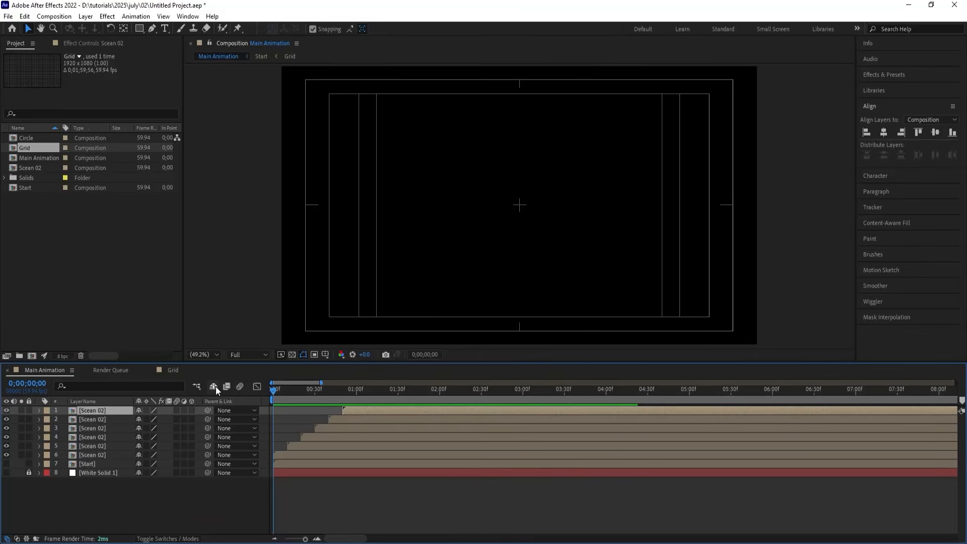
{"action": "key", "text": "bracketleft"}
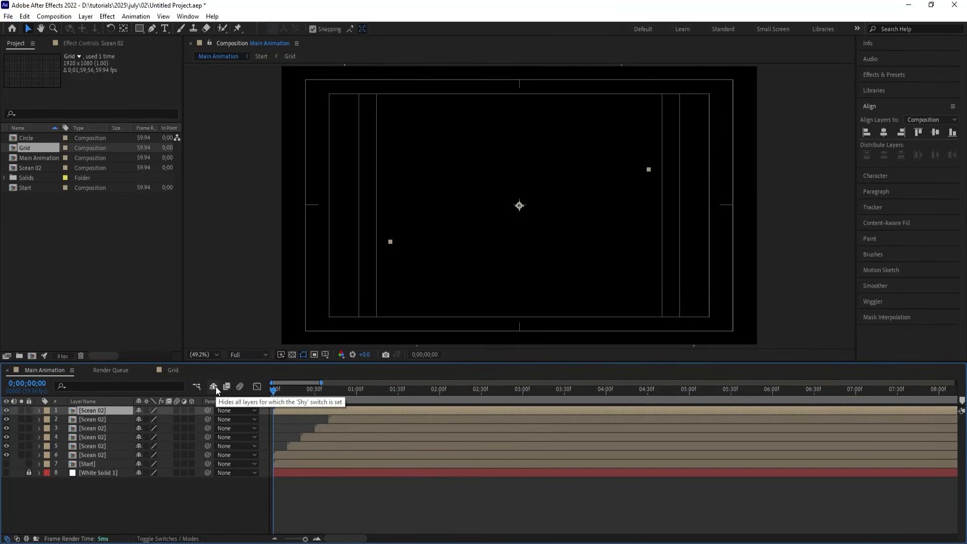
{"action": "key", "text": "equal"}
{"action": "left_click", "coordinate": [302, 392]}
{"action": "left_click", "coordinate": [405, 420]}
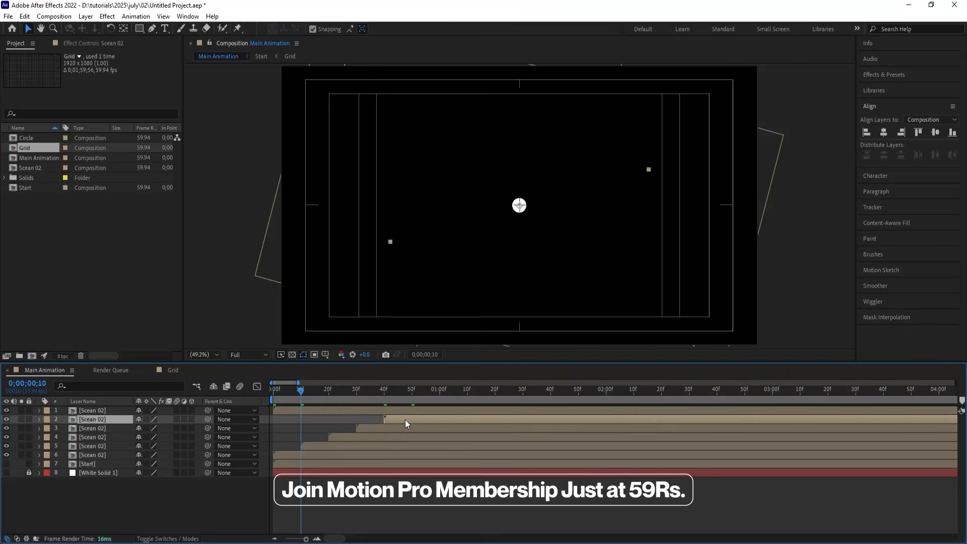
{"action": "key", "text": "bracketleft"}
Move the start of Scean 02 layer 3 to 0;00;00;20 and of layer 4 to 0;00;00;30.
{"action": "left_click", "coordinate": [328, 394]}
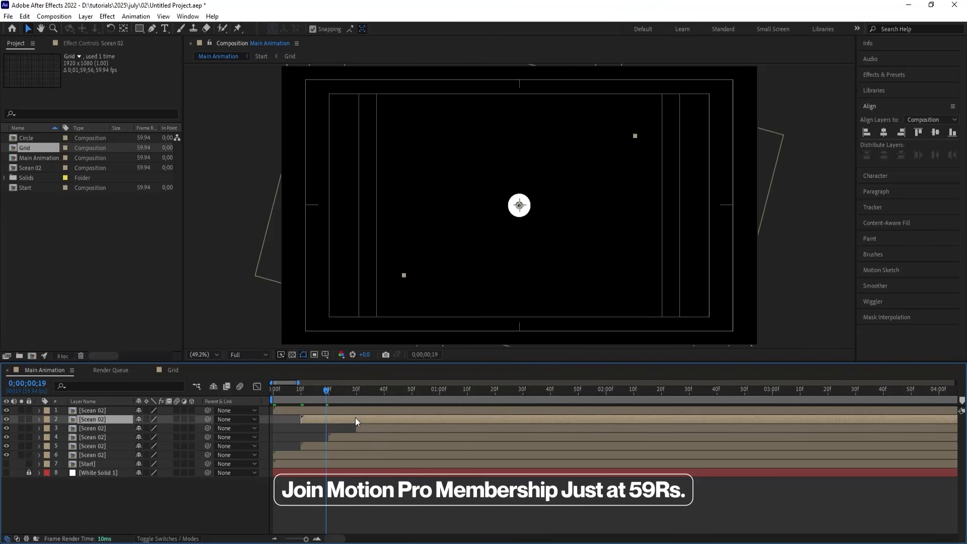
{"action": "left_click", "coordinate": [328, 392]}
{"action": "left_click", "coordinate": [364, 426]}
{"action": "key", "text": "bracketleft"}
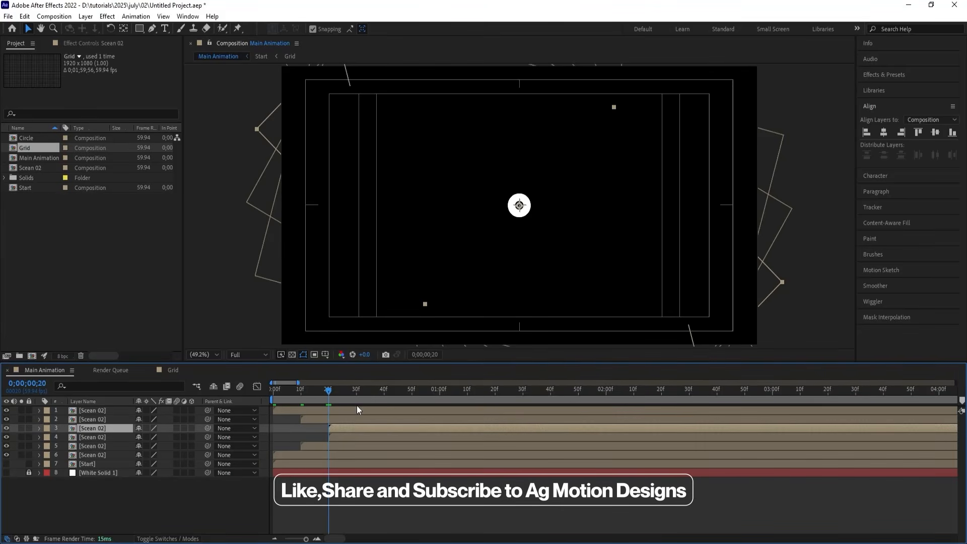
{"action": "left_click", "coordinate": [355, 394]}
{"action": "left_click", "coordinate": [354, 437]}
{"action": "key", "text": "bracketleft"}
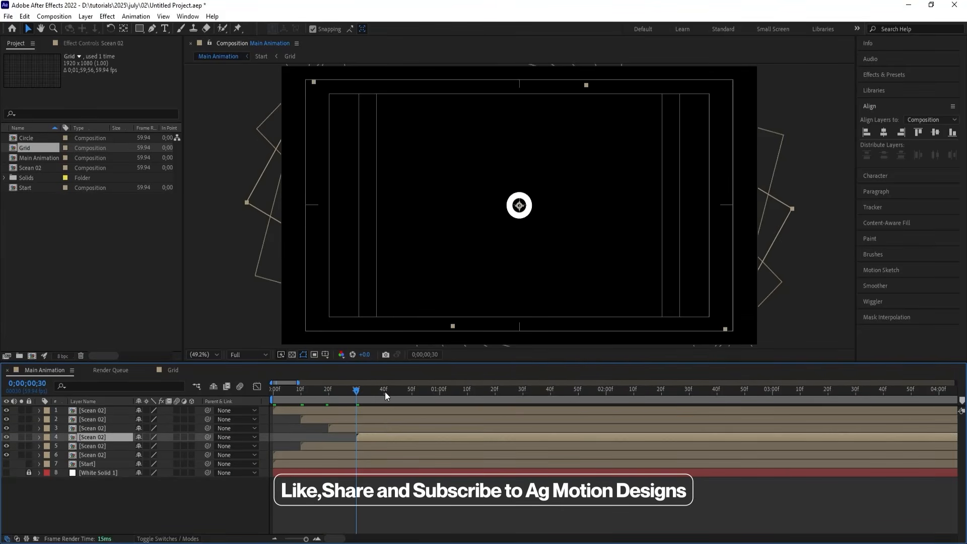
Move the start of Scean 02 layer 5 to 0;00;00;40 and of layer 6 to 0;00;00;50.
{"action": "left_click", "coordinate": [385, 393]}
{"action": "left_click", "coordinate": [382, 445]}
{"action": "key", "text": "bracketleft"}
{"action": "left_click", "coordinate": [412, 395]}
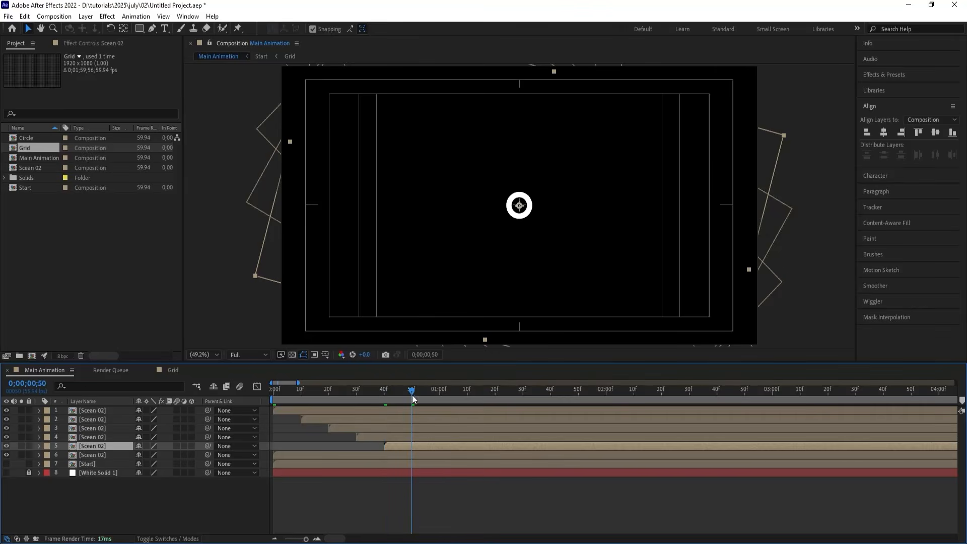
{"action": "left_click", "coordinate": [415, 453]}
{"action": "key", "text": "bracketleft"}
Preview the reversed layer stagger from the beginning until the radial pattern has fully formed.
{"action": "left_click_drag", "start_coordinate": [304, 398], "coordinate": [203, 389]}
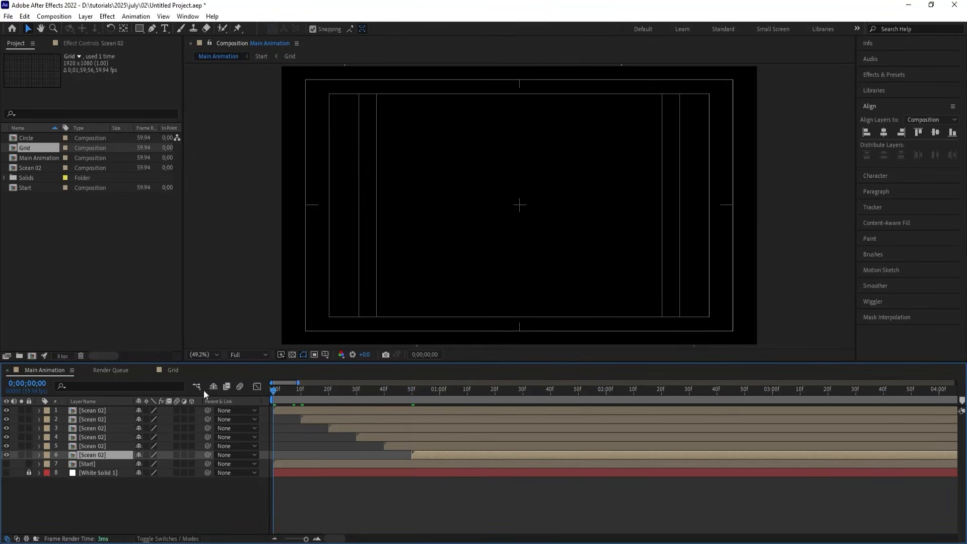
{"action": "key", "text": "space"}
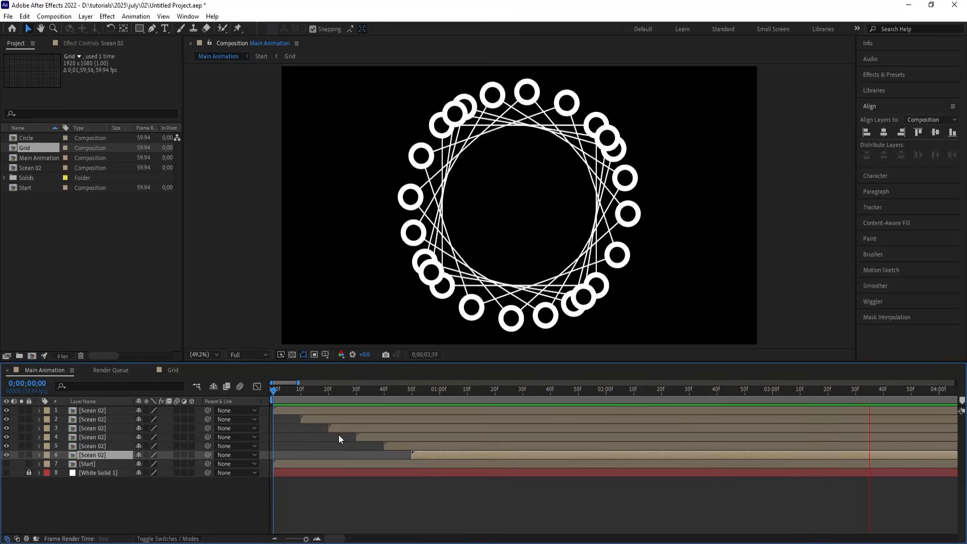
{"action": "key", "text": "space"}
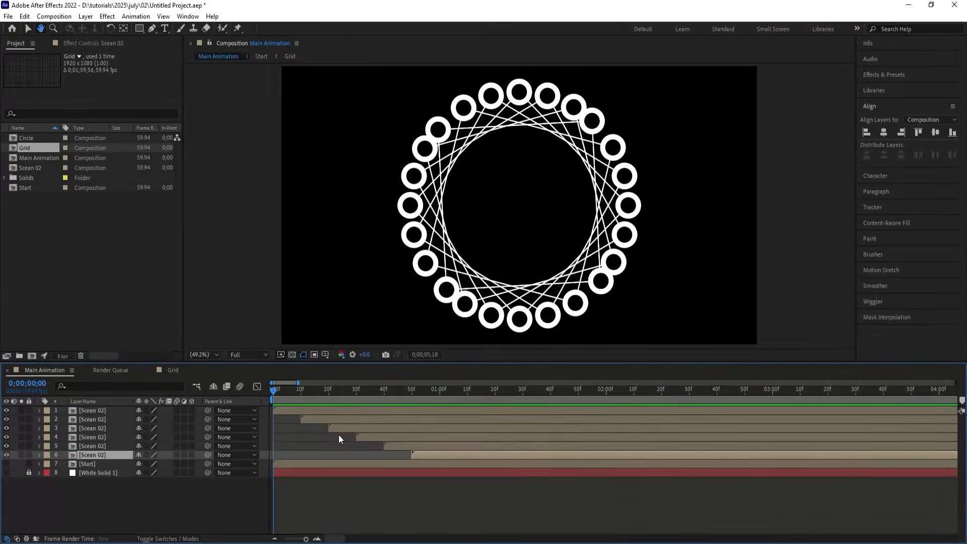
{"action": "scroll", "coordinate": [339, 436], "scroll_direction": "down", "scroll_amount": 5}
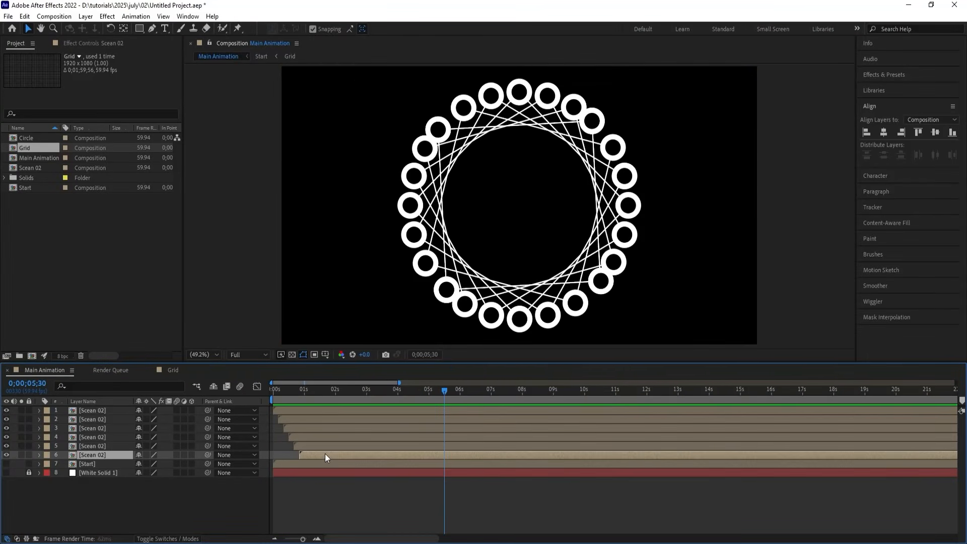
{"action": "key", "text": "space"}
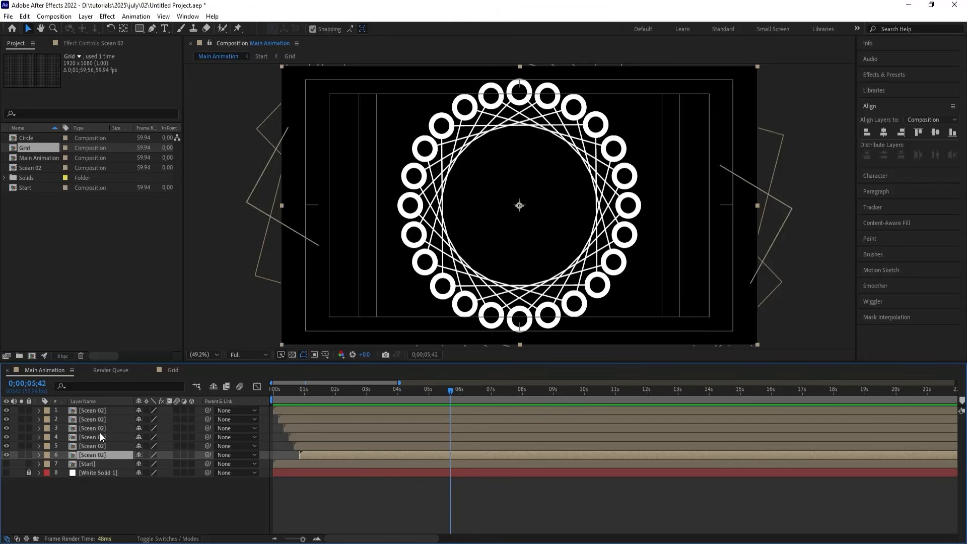
Show the Start layer and White Solid 1 with all Scean 02 layers hidden, and preview the opening transition.
{"action": "left_click", "coordinate": [8, 462]}
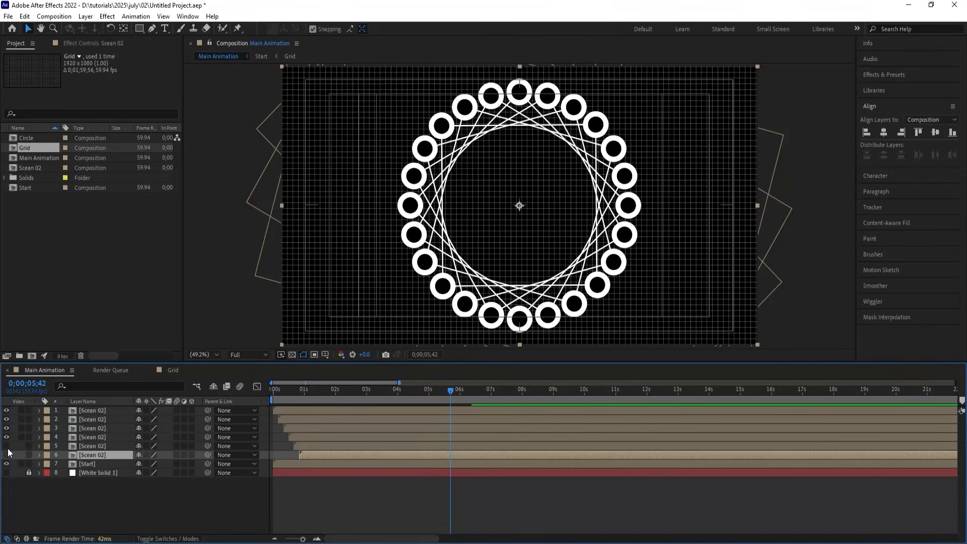
{"action": "left_click", "coordinate": [7, 464], "text": "alt"}
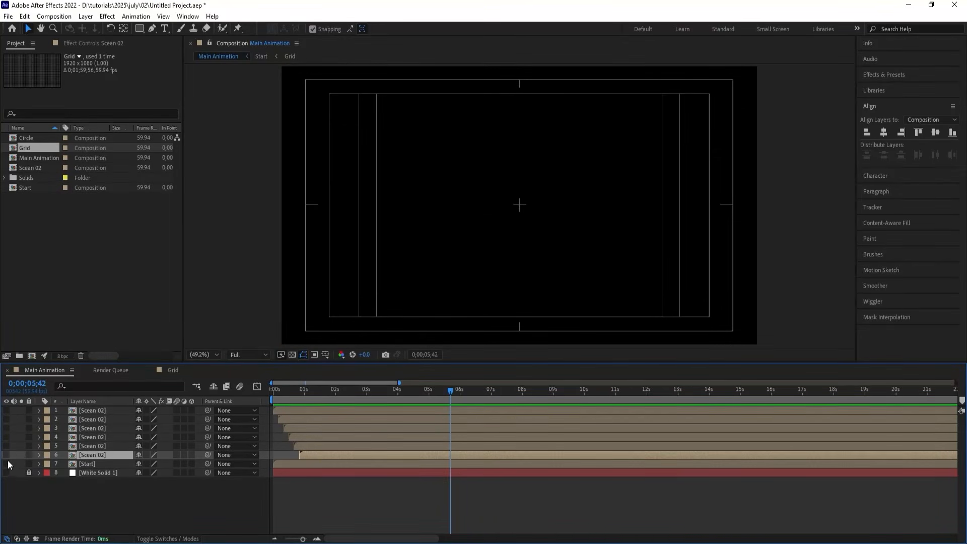
{"action": "key", "text": "space"}
{"action": "left_click", "coordinate": [7, 472]}
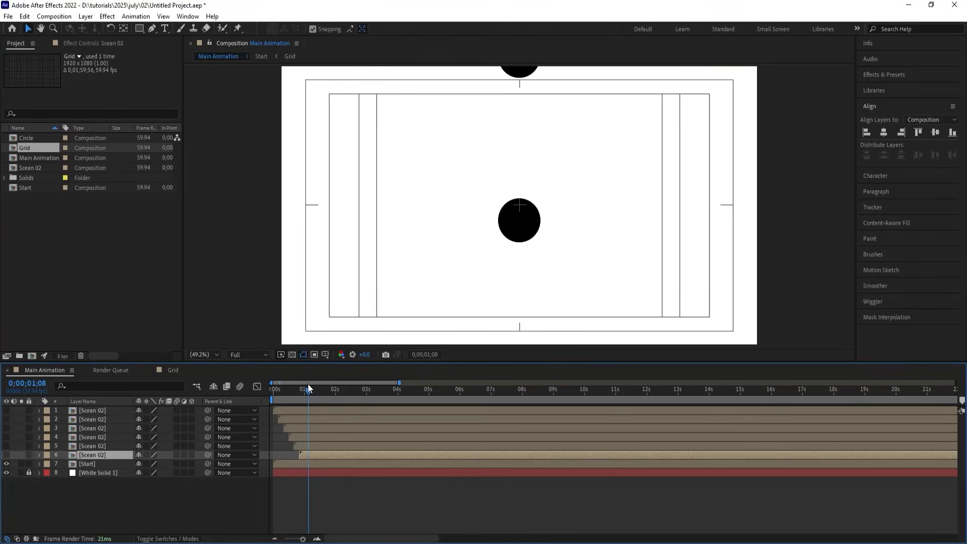
{"action": "key", "text": "space"}
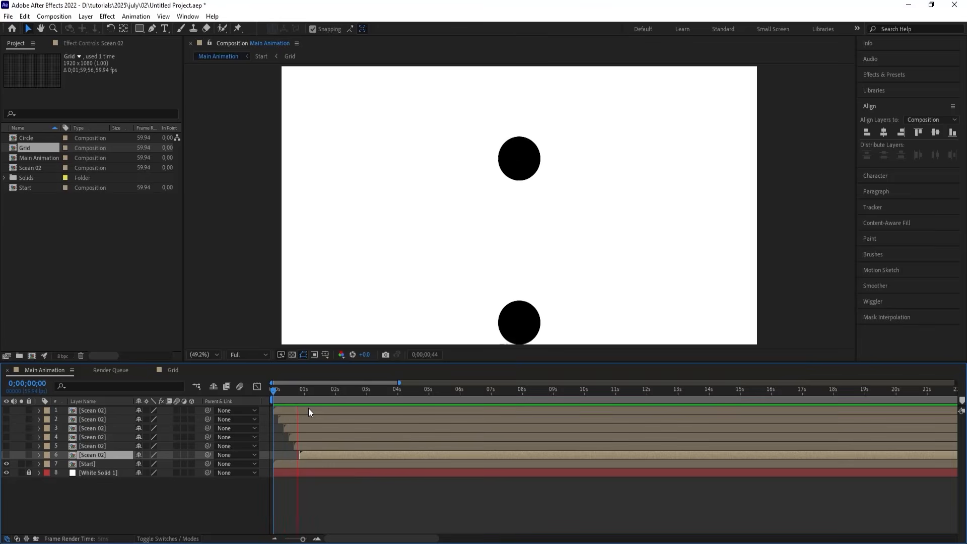
{"action": "key", "text": "space"}
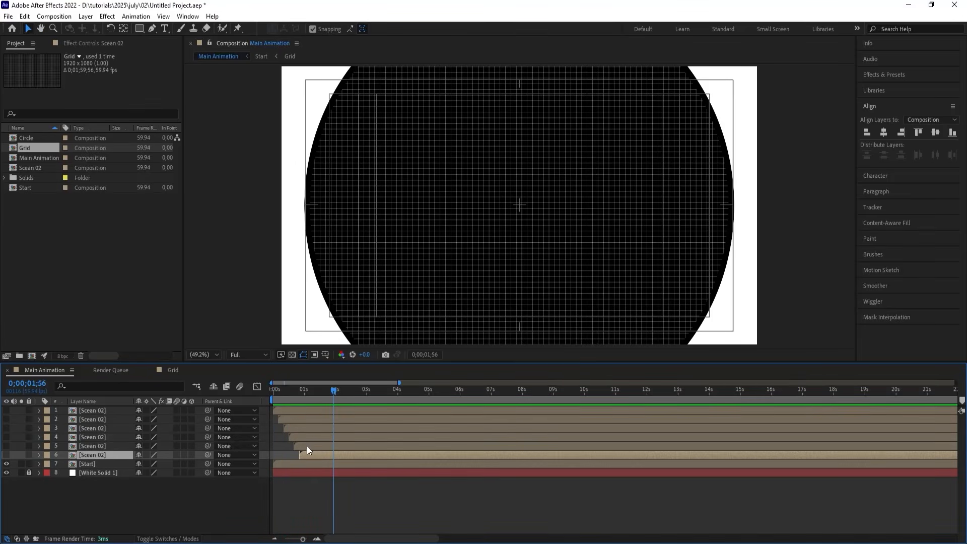
Make all six Scean 02 layers visible and shift them together so the first starts at about 0;00;01;36.
{"action": "left_click", "coordinate": [86, 410], "text": "shift"}
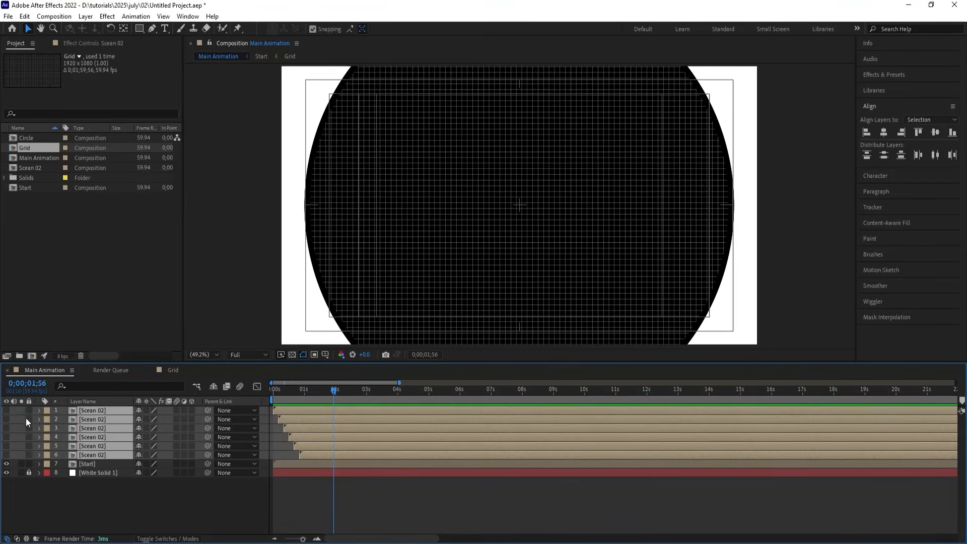
{"action": "left_click_drag", "start_coordinate": [7, 410], "coordinate": [7, 455]}
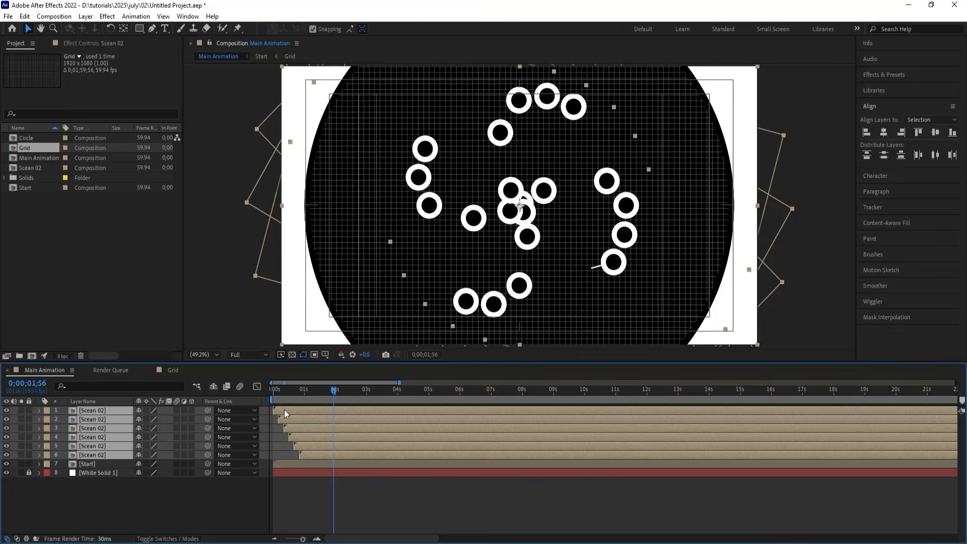
{"action": "left_click_drag", "start_coordinate": [284, 409], "coordinate": [337, 412]}
Preview the transition from the opening circle into the radial pattern, including a run from the composition's beginning.
{"action": "left_click", "coordinate": [303, 390]}
{"action": "key", "text": "space"}
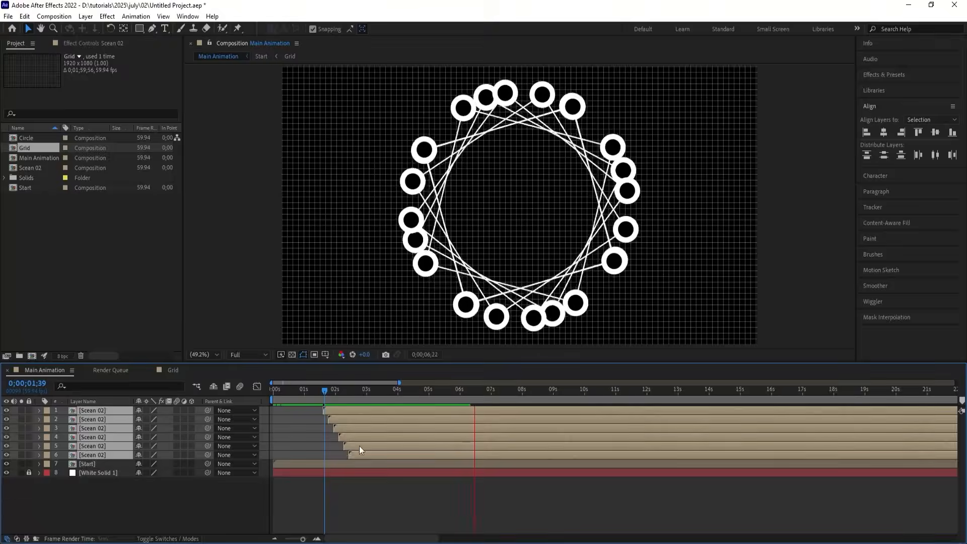
{"action": "key", "text": "space"}
{"action": "left_click_drag", "start_coordinate": [309, 391], "coordinate": [273, 391]}
{"action": "key", "text": "space"}
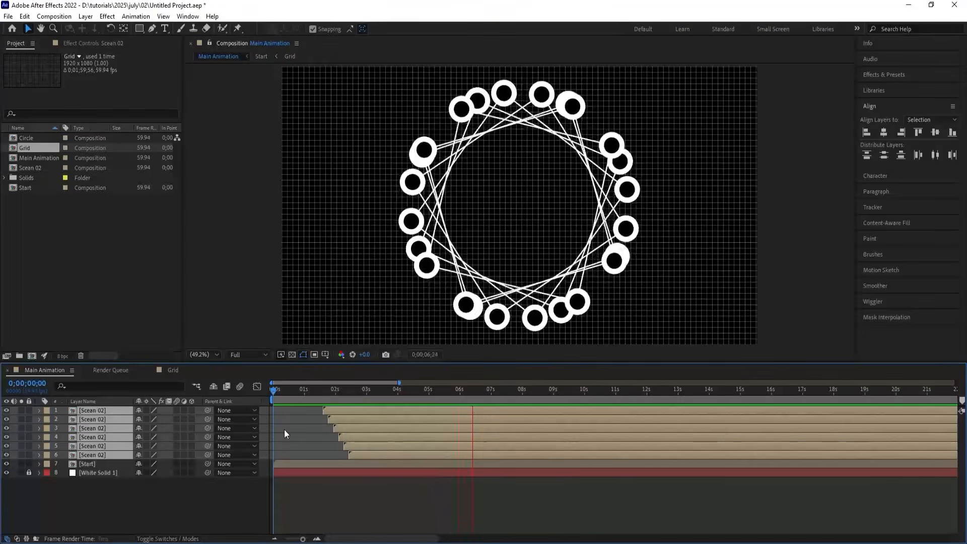
{"action": "key", "text": "space"}
Pre-compose the six Scean 02 layers as "Collection of scean 02", trim its start to 0;00;01;36, and preview it.
{"action": "left_click", "coordinate": [309, 431]}
{"action": "left_click", "coordinate": [322, 396]}
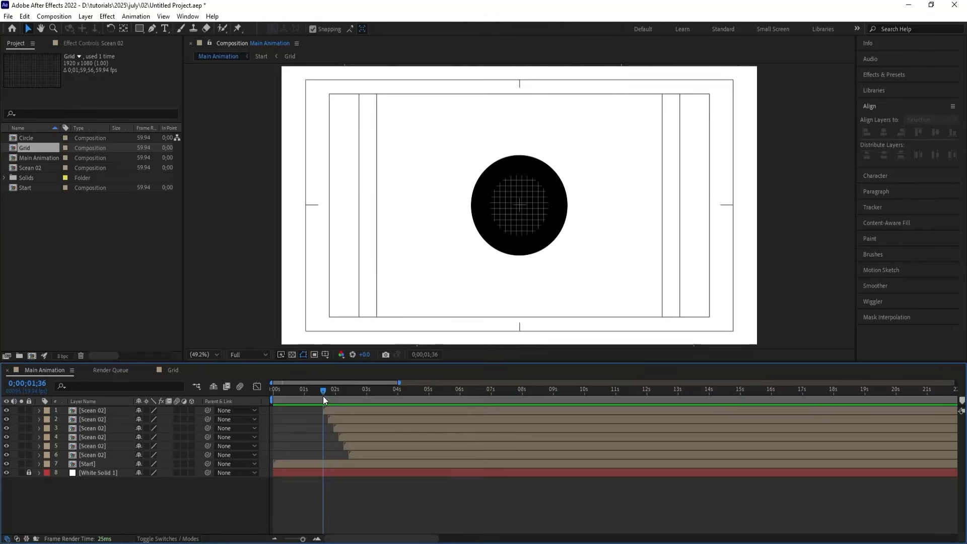
{"action": "left_click", "coordinate": [325, 409]}
{"action": "left_click", "coordinate": [355, 454], "text": "shift"}
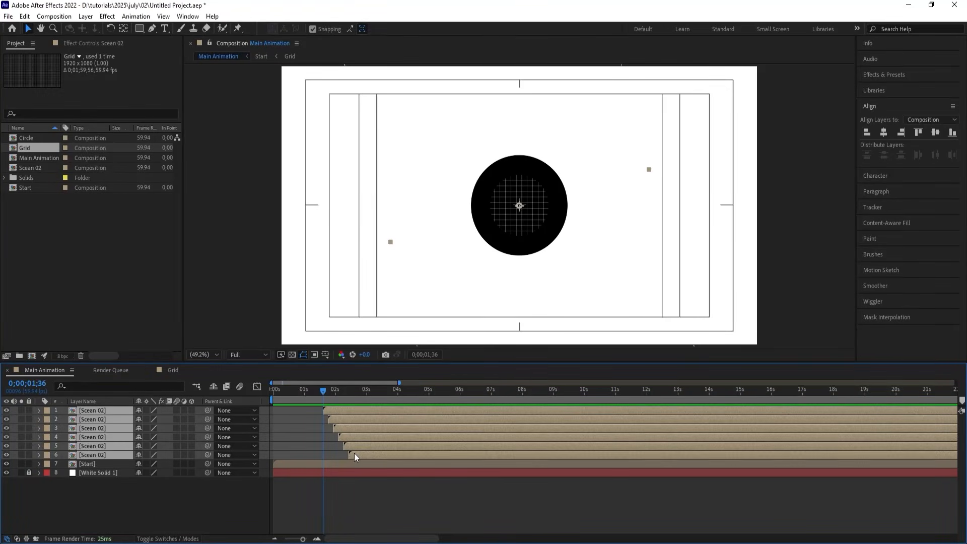
{"action": "key", "text": "ctrl+shift+c"}
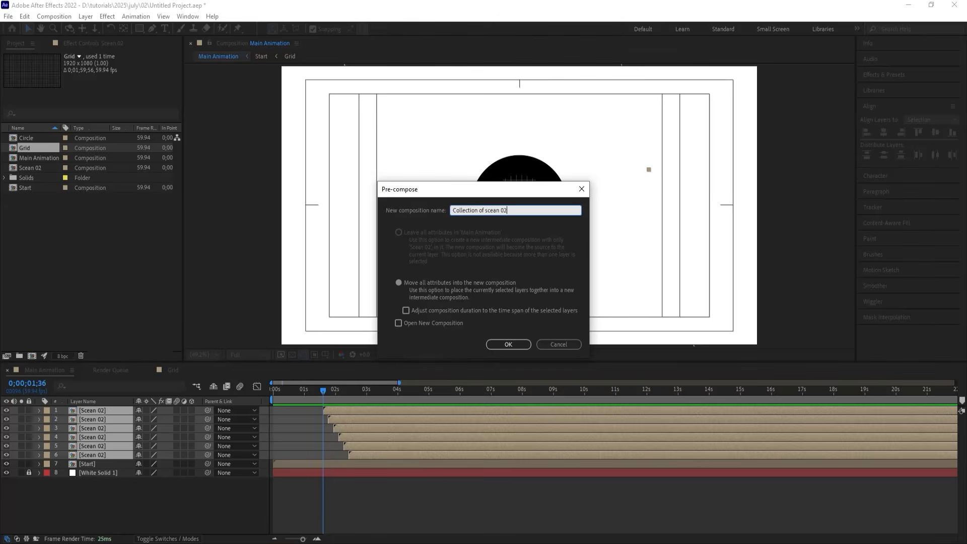
{"action": "key", "text": "Return"}
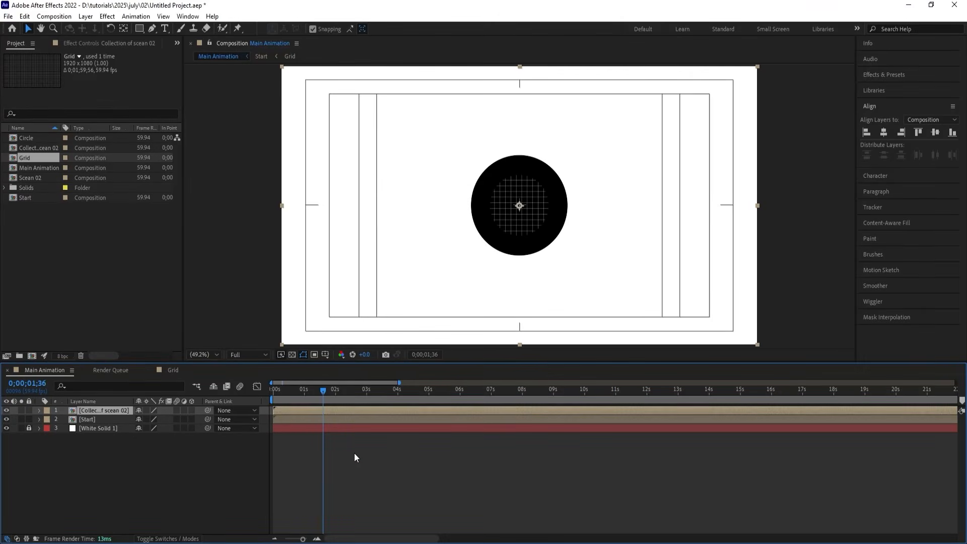
{"action": "key", "text": "space"}
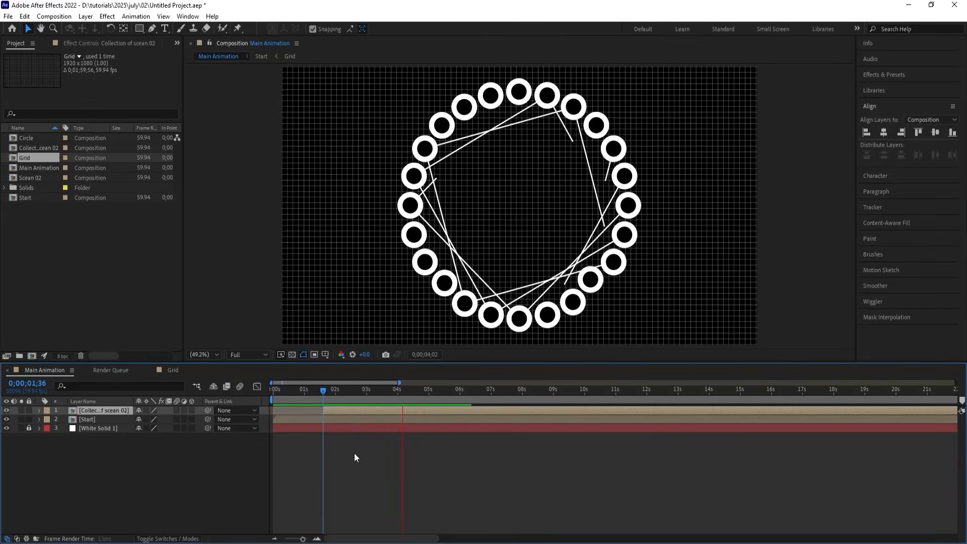
{"action": "left_click", "coordinate": [371, 419]}
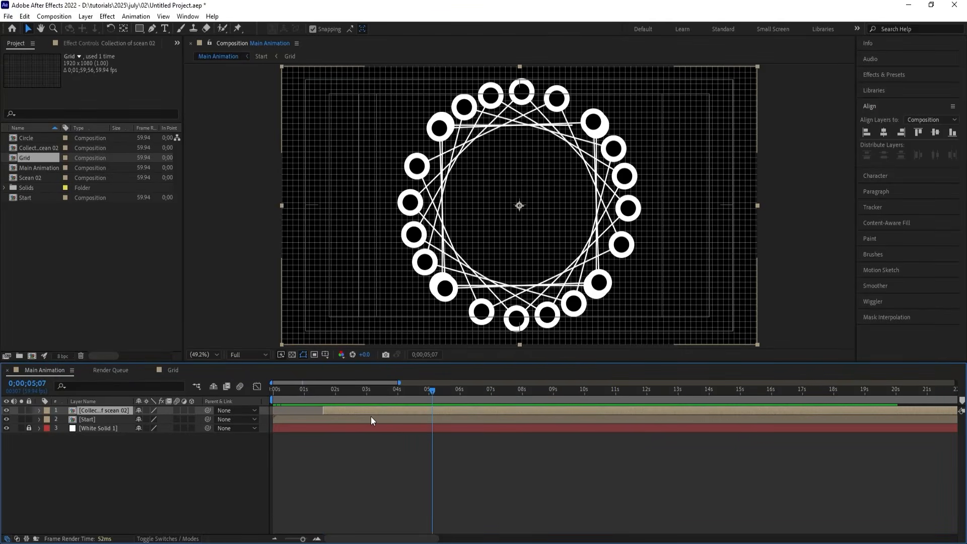
Duplicate the Collection of scean 02 layer and scale the upper copy to 53% as a smaller inner pattern.
{"action": "key", "text": "ctrl+d"}
{"action": "key", "text": "s"}
{"action": "left_click_drag", "start_coordinate": [160, 419], "coordinate": [128, 420]}
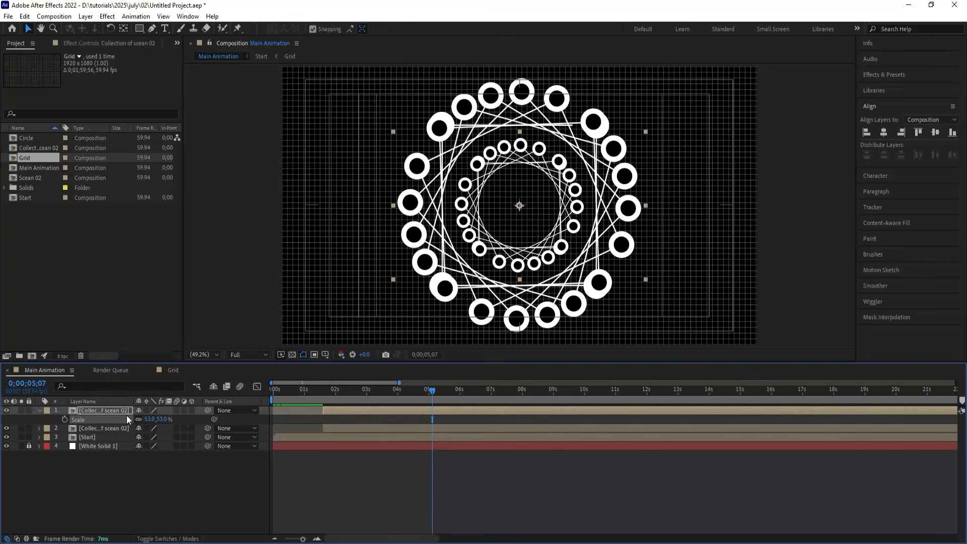
Duplicate the full-size Collection of scean 02 layer, scale the lower copy to 192%, and preview the three nested patterns.
{"action": "left_click", "coordinate": [95, 429]}
{"action": "key", "text": "ctrl+d"}
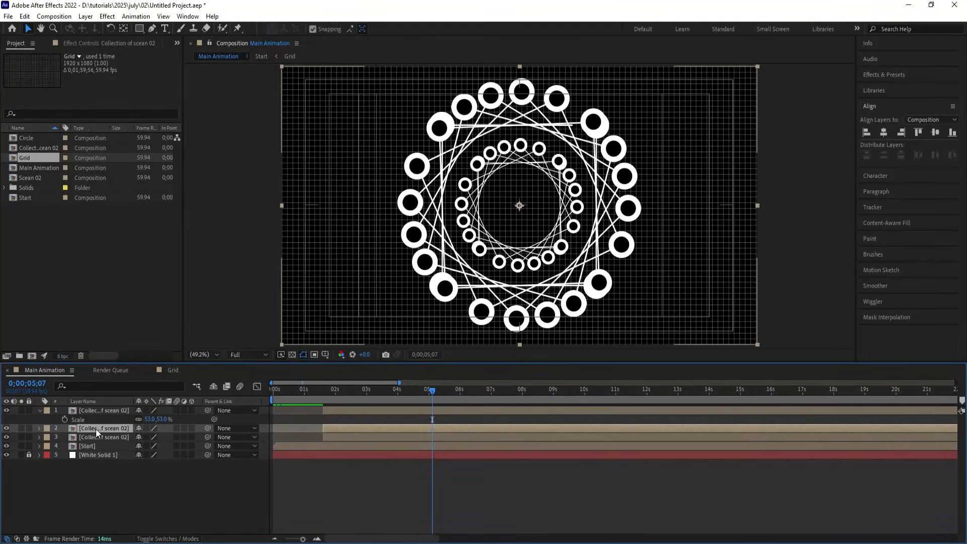
{"action": "left_click", "coordinate": [95, 437]}
{"action": "key", "text": "s"}
{"action": "left_click_drag", "start_coordinate": [152, 446], "coordinate": [147, 410]}
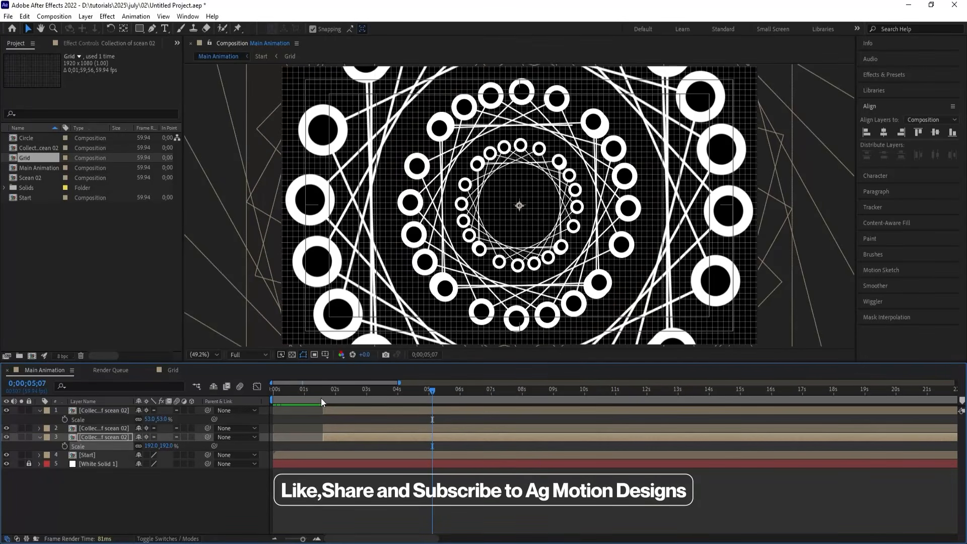
{"action": "left_click_drag", "start_coordinate": [320, 393], "coordinate": [311, 394]}
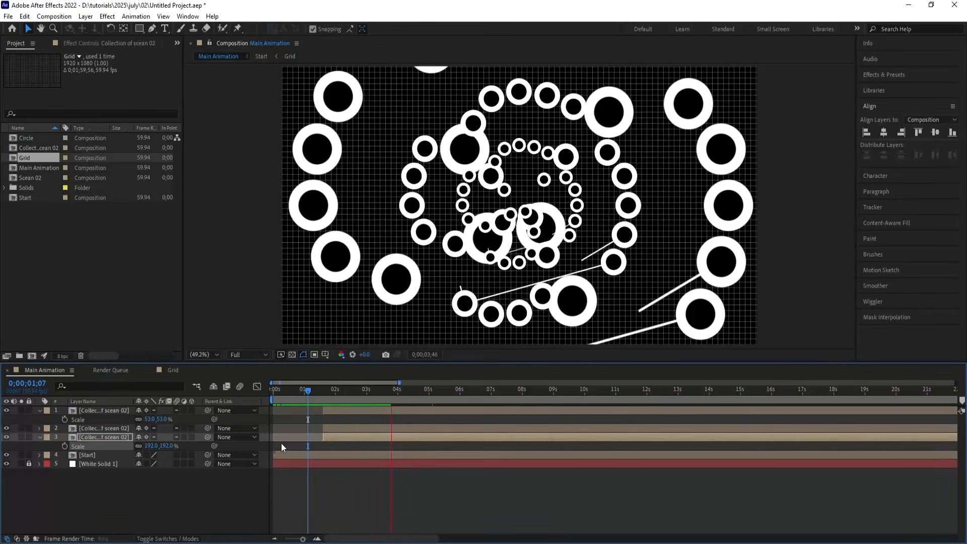
{"action": "key", "text": "space"}
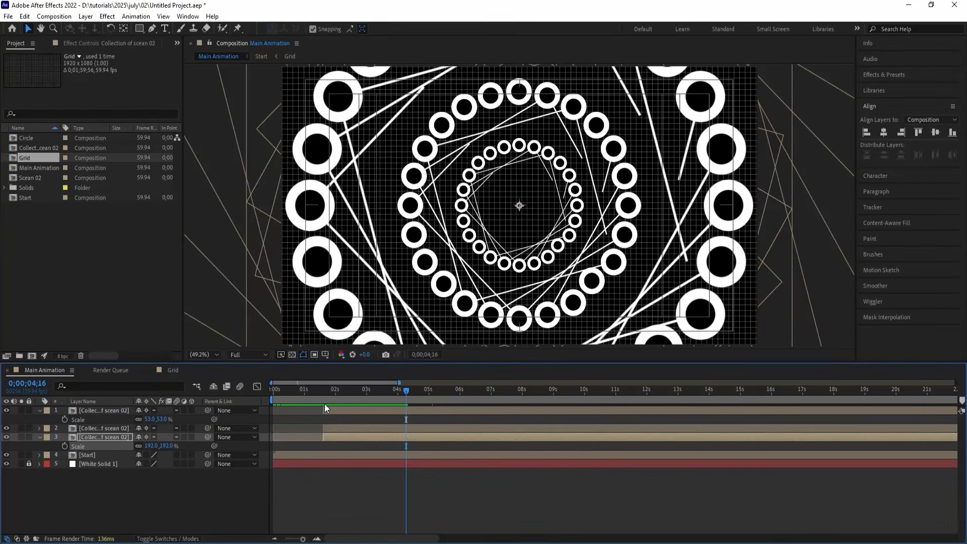
Trim the start of the middle, full-size Collection of scean 02 layer to 0;00;02;00.
{"action": "key", "text": "equal"}
{"action": "key", "text": "minus"}
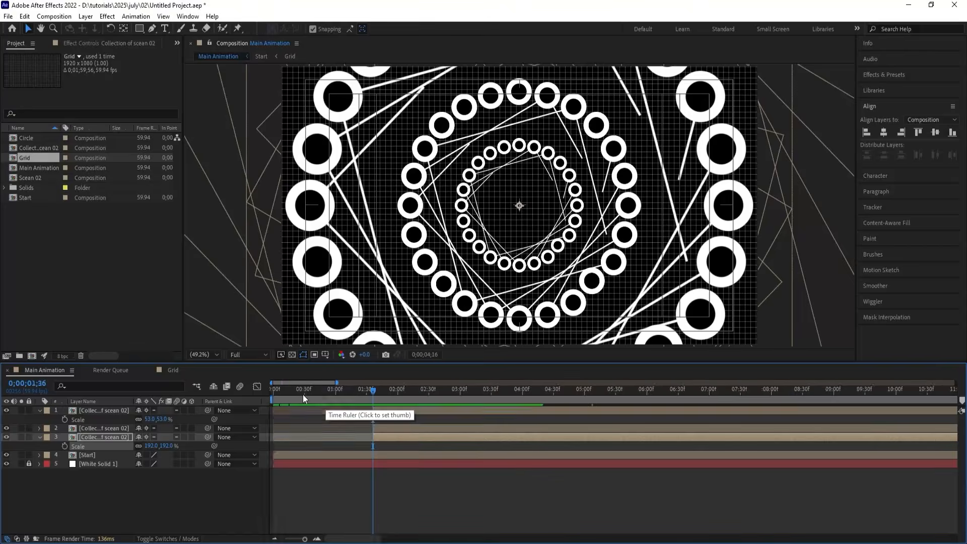
{"action": "left_click", "coordinate": [373, 394]}
{"action": "left_click_drag", "start_coordinate": [392, 390], "coordinate": [424, 386]}
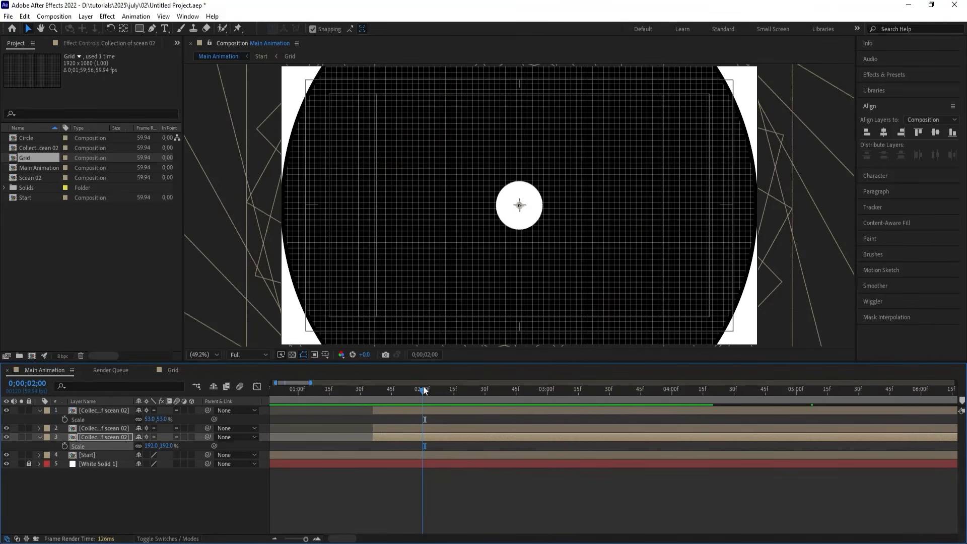
{"action": "left_click", "coordinate": [421, 427]}
{"action": "key", "text": "alt+bracketleft"}
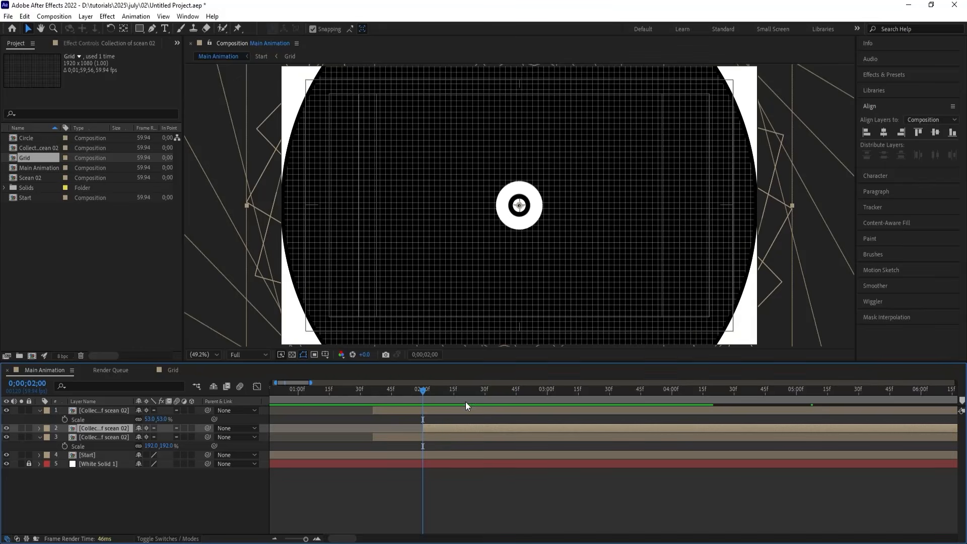
Trim the start of the 53% Collection of scean 02 layer to about 0;00;02;27.
{"action": "left_click", "coordinate": [479, 390]}
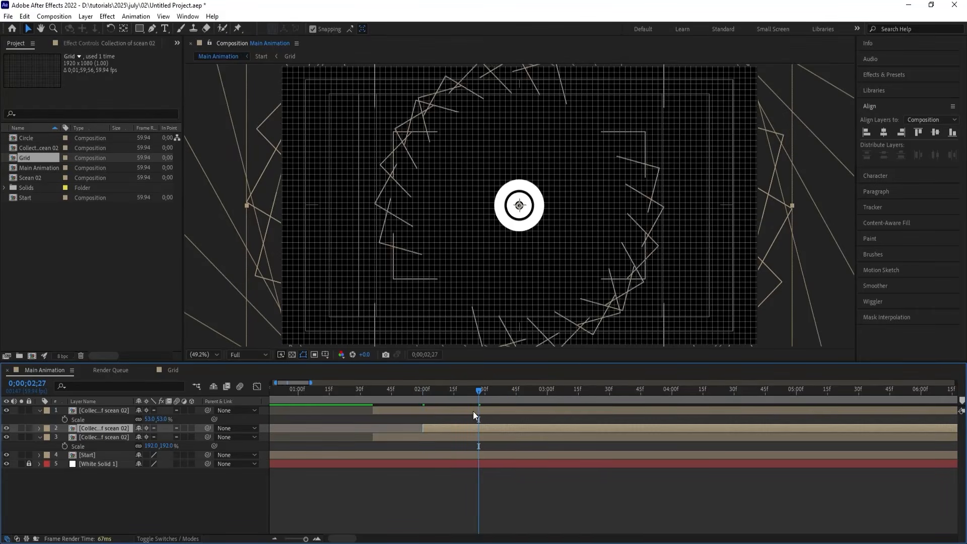
{"action": "left_click", "coordinate": [473, 411]}
{"action": "key", "text": "alt+bracketleft"}
{"action": "key", "text": "minus"}
{"action": "key", "text": "minus"}
{"action": "key", "text": "equal"}
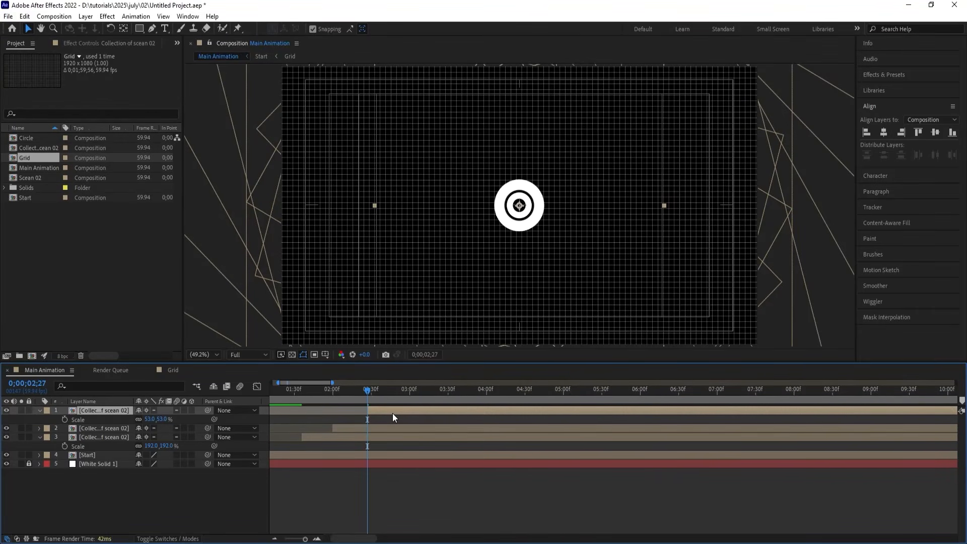
Preview the staggered nested patterns from 0;00;01;36 until all three have formed and are rotating.
{"action": "left_click", "coordinate": [301, 392]}
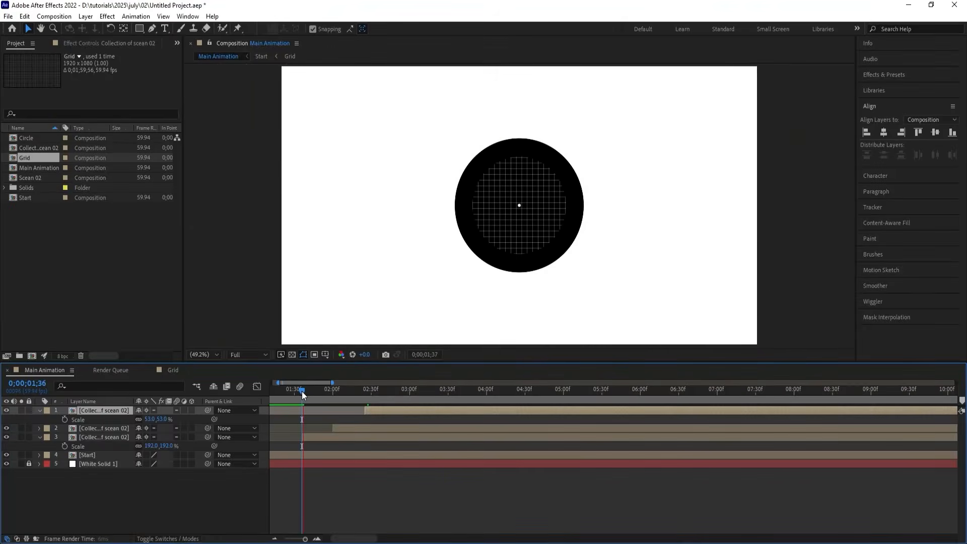
{"action": "key", "text": "space"}
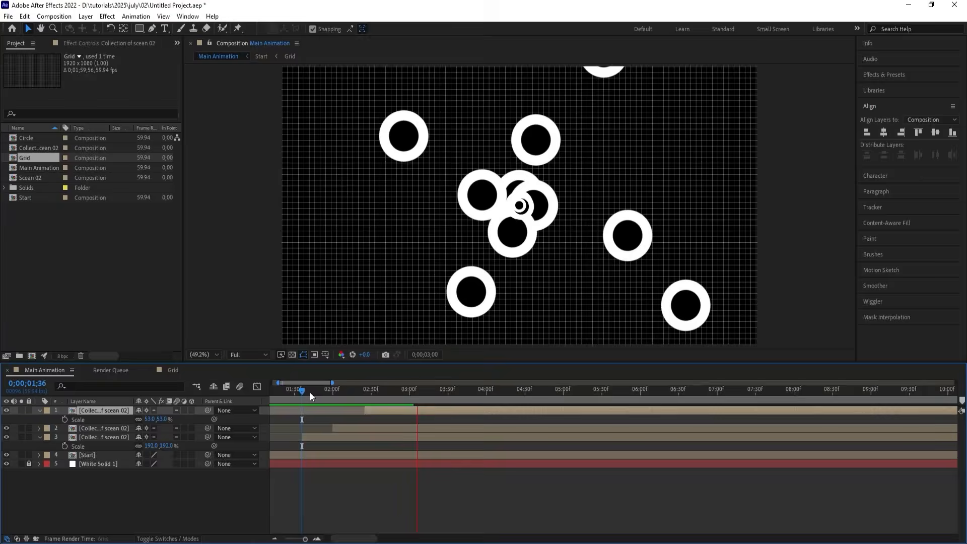
{"action": "key", "text": "minus"}
{"action": "key", "text": "minus"}
{"action": "key", "text": "minus"}
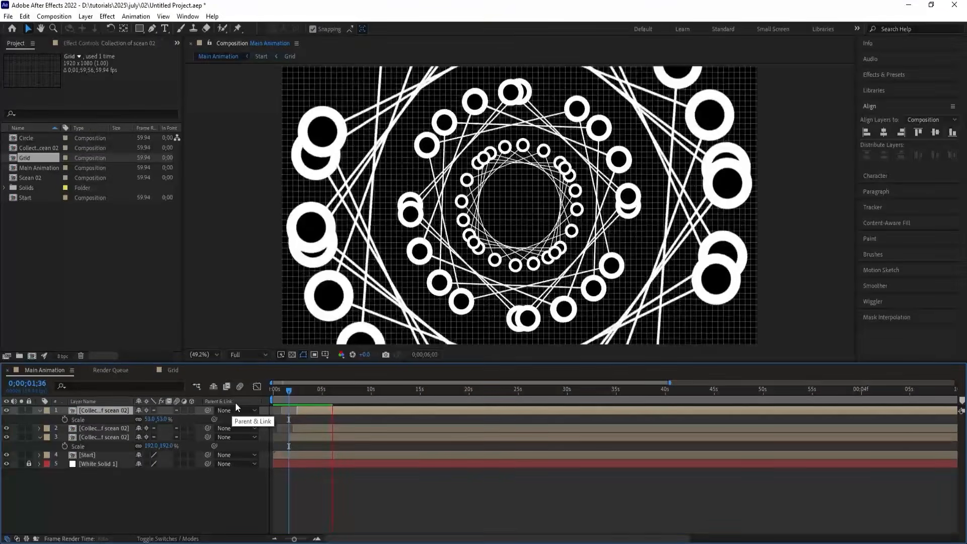
{"action": "key", "text": "space"}
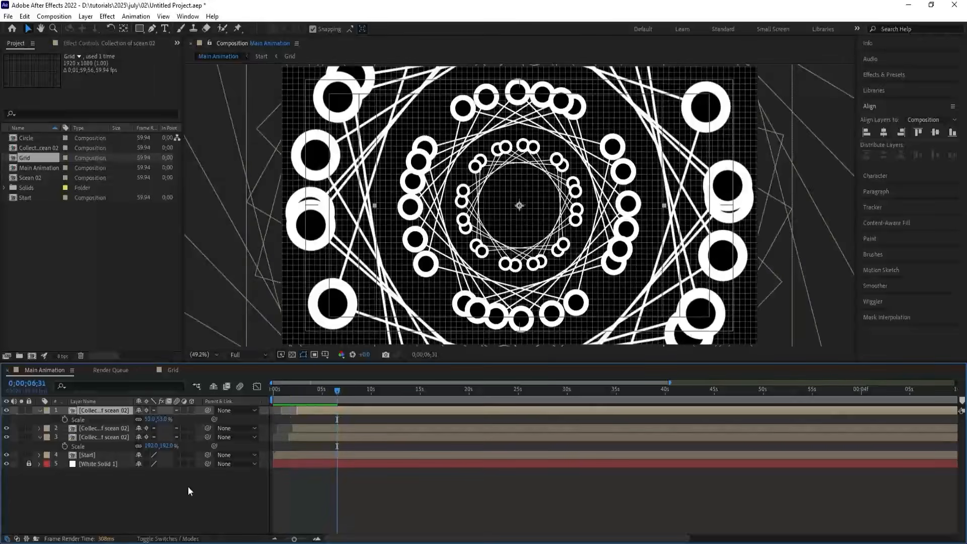
Collapse the open Scale properties of the layers and unlock White Solid 1.
{"action": "left_click", "coordinate": [186, 488]}
{"action": "key", "text": "u"}
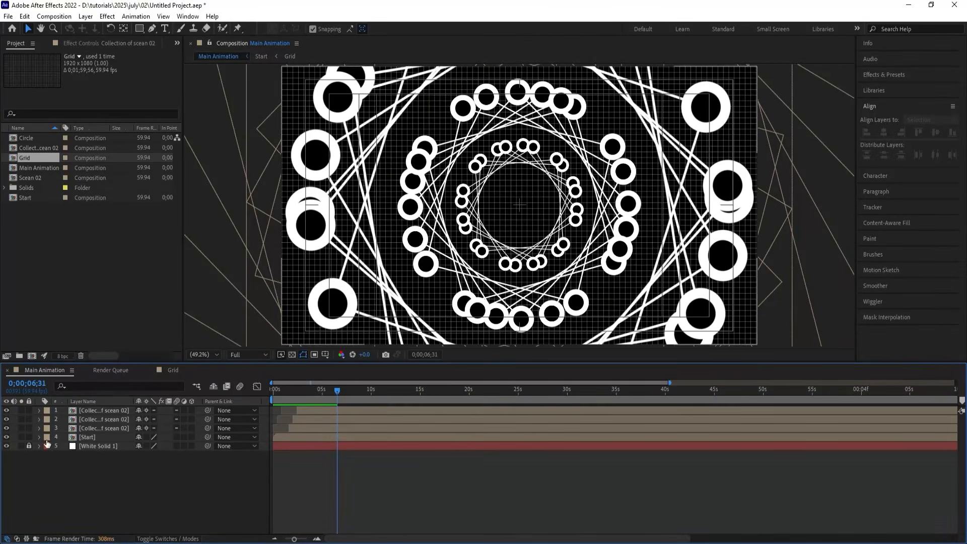
{"action": "left_click", "coordinate": [29, 446]}
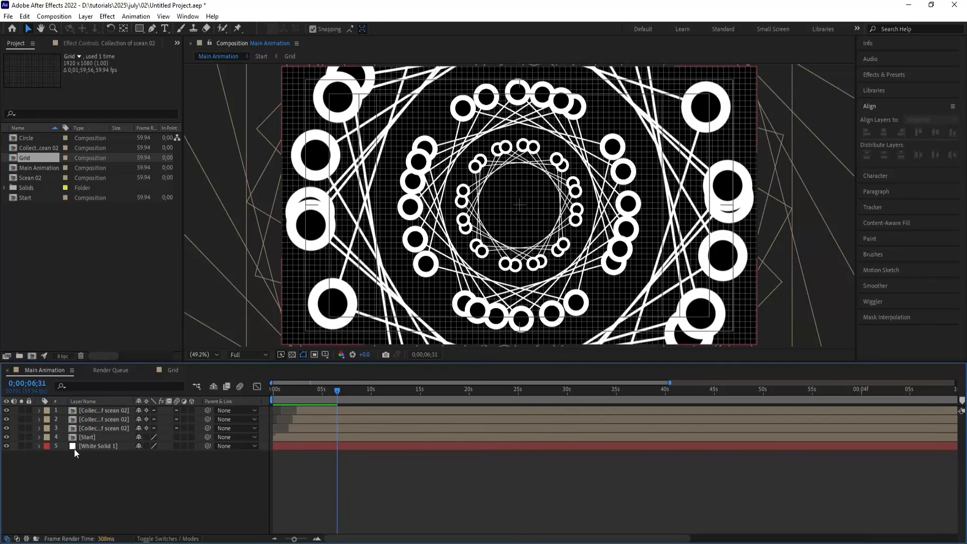
Pre-compose the three Collection of scean 02 layers and the Start layer as "Animation", with White Solid 1 hidden.
{"action": "left_click", "coordinate": [87, 437]}
{"action": "left_click", "coordinate": [83, 410], "text": "shift"}
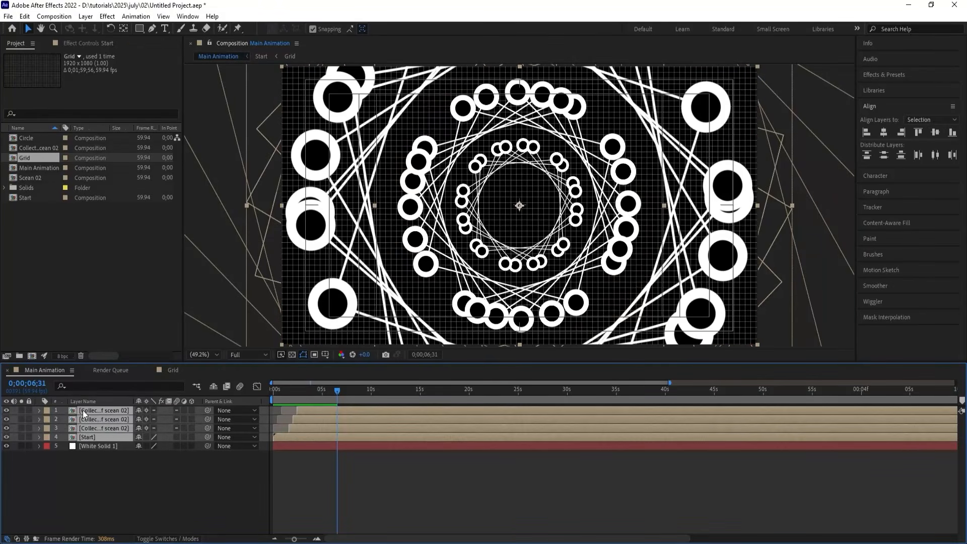
{"action": "key", "text": "ctrl+shift+c"}
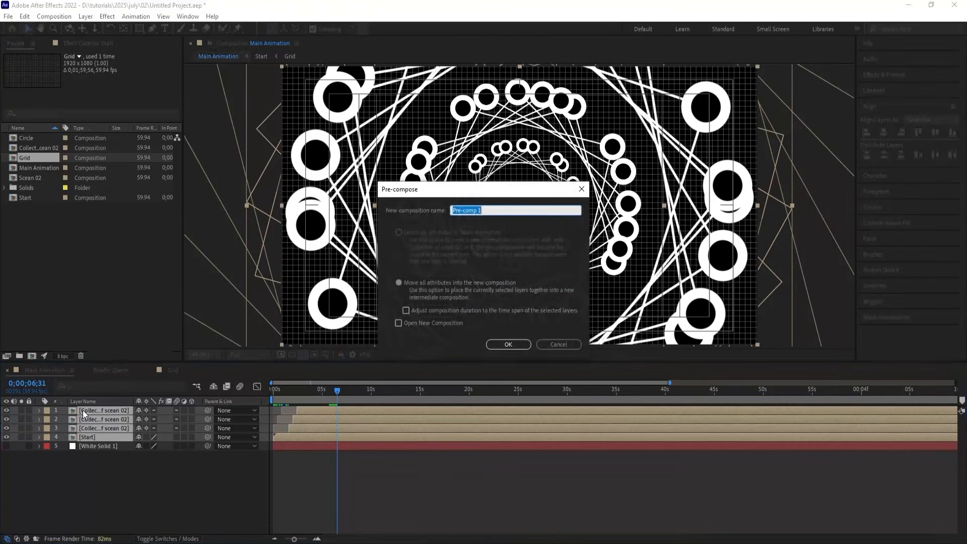
{"action": "type", "text": "Animation"}
{"action": "key", "text": "Return"}
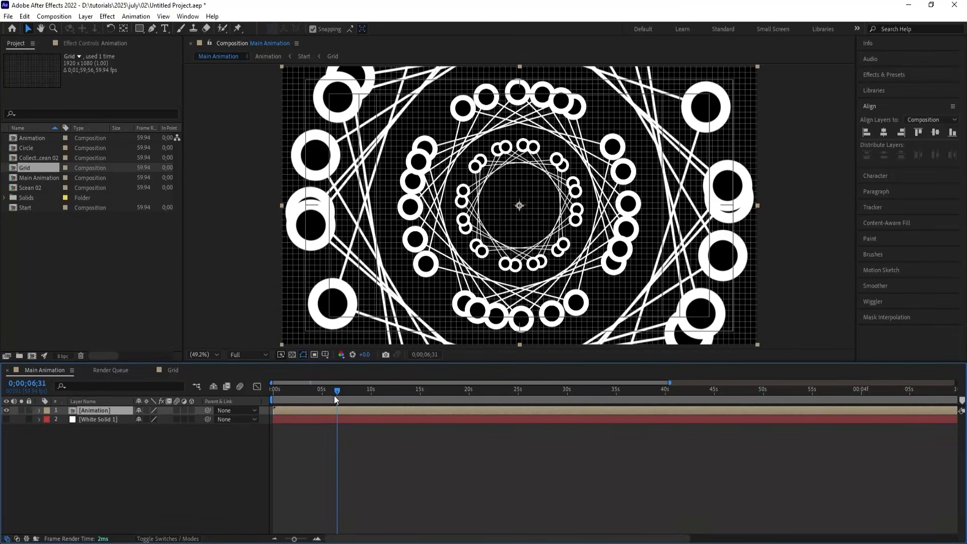
{"action": "left_click_drag", "start_coordinate": [335, 396], "coordinate": [333, 388]}
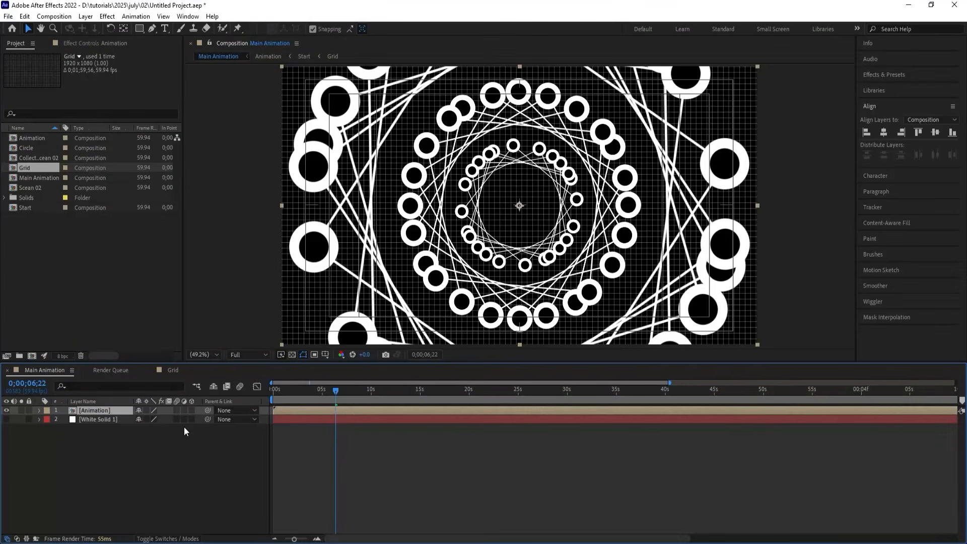
Split the Animation layer at 0;00;06;22 and draw a rectangular mask over the upper half of the later part.
{"action": "key", "text": "ctrl+shift+d"}
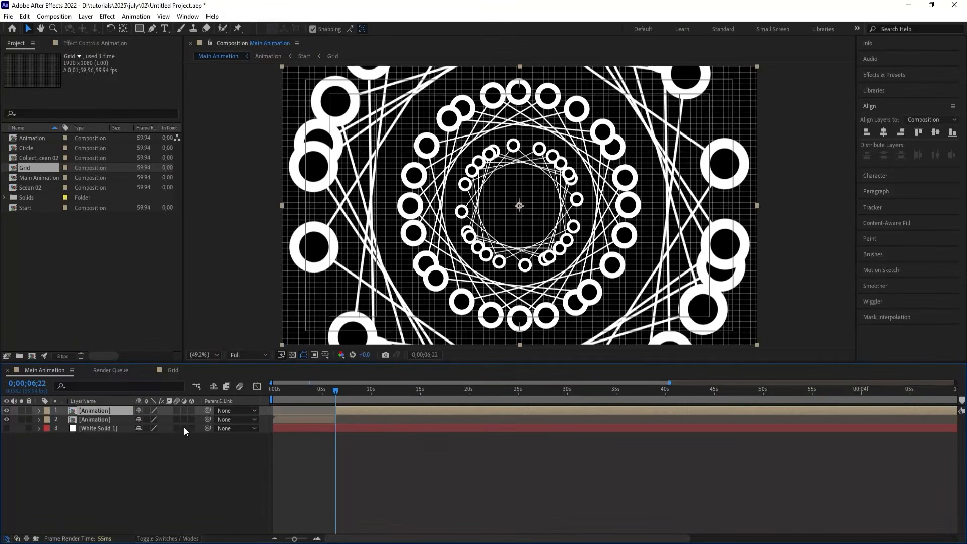
{"action": "left_click", "coordinate": [136, 30]}
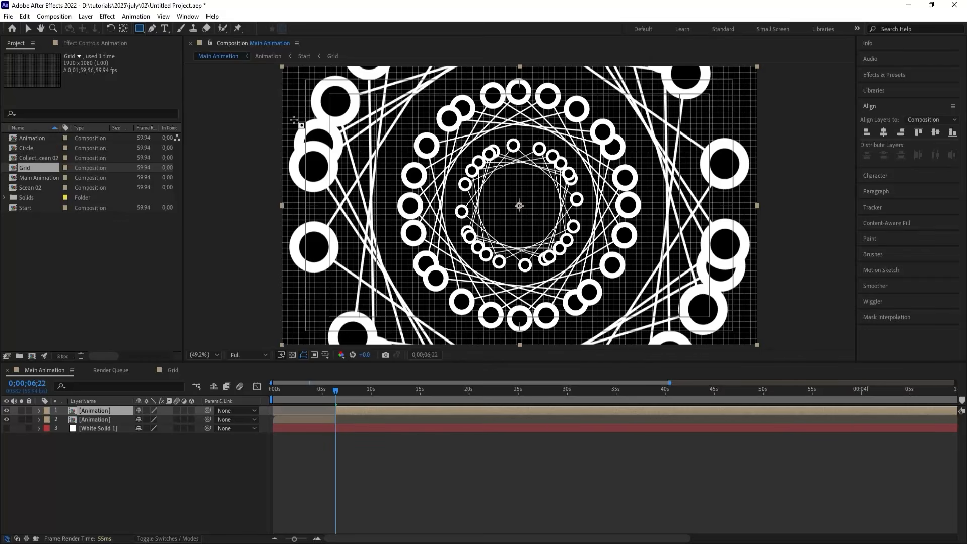
{"action": "scroll", "coordinate": [377, 125], "scroll_direction": "down", "scroll_amount": 2}
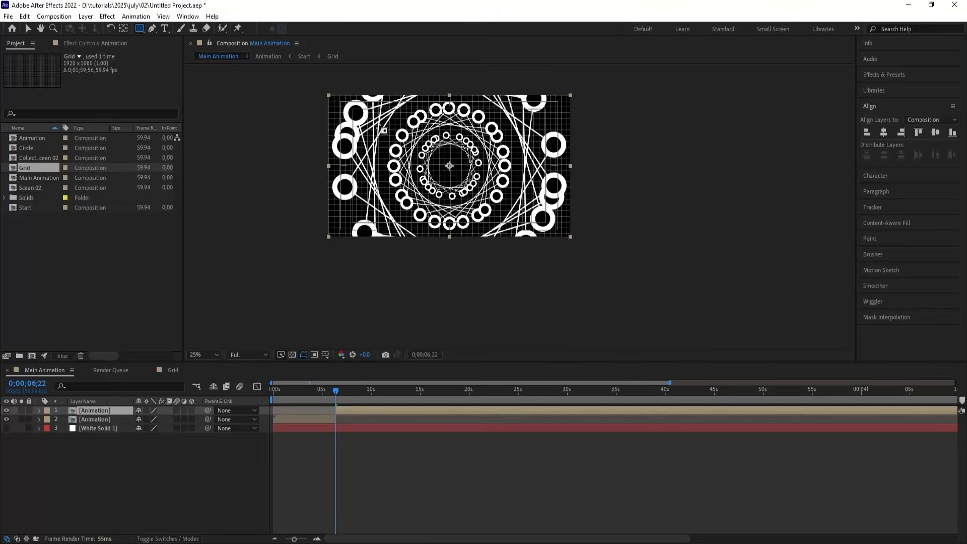
{"action": "left_click_drag", "start_coordinate": [413, 125], "coordinate": [414, 173]}
{"action": "left_click_drag", "start_coordinate": [304, 121], "coordinate": [593, 214]}
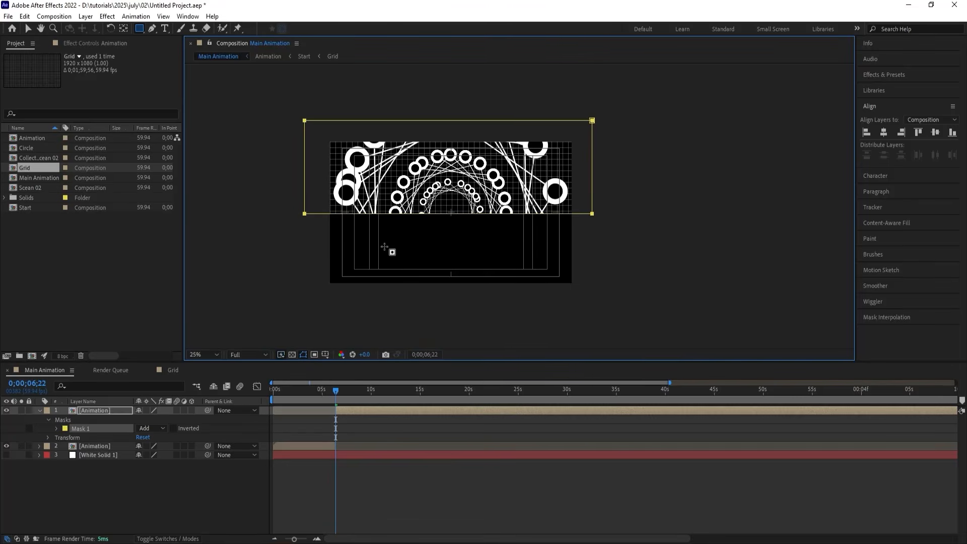
Fit the view and nudge the mask's lower edge up to the composition's horizontal centre line.
{"action": "left_click", "coordinate": [203, 354]}
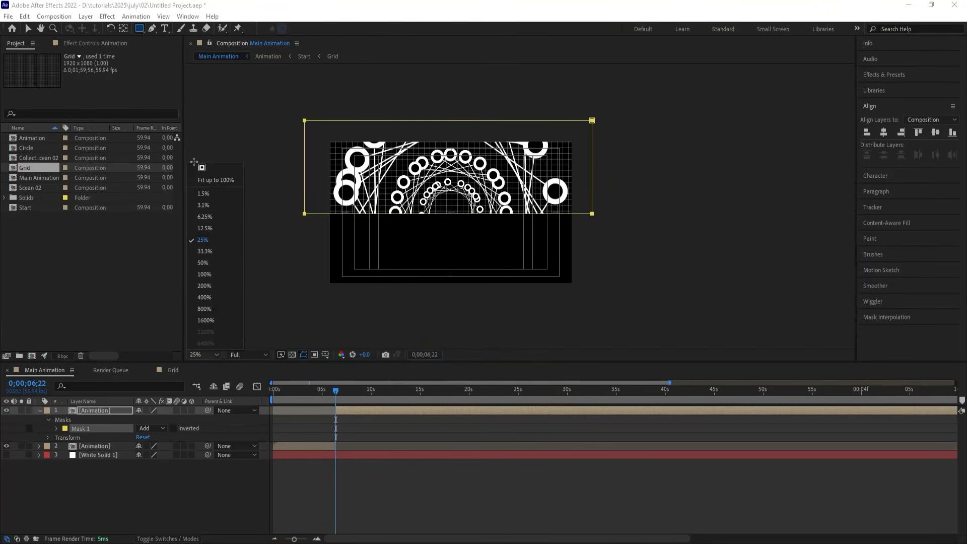
{"action": "left_click", "coordinate": [201, 173]}
{"action": "key", "text": "v"}
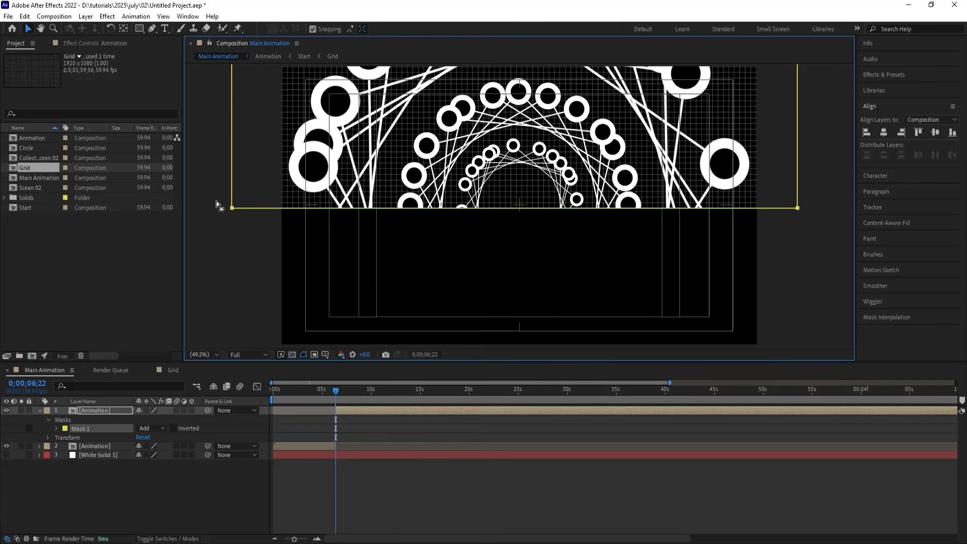
{"action": "left_click_drag", "start_coordinate": [218, 204], "coordinate": [810, 232]}
{"action": "key", "text": "Up"}
{"action": "key", "text": "Up"}
{"action": "key", "text": "Up"}
{"action": "key", "text": "Up"}
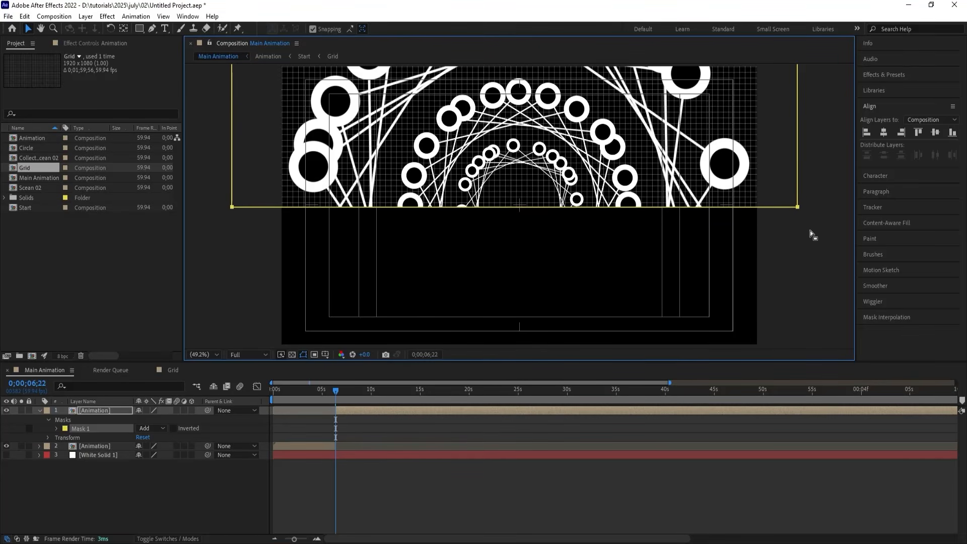
{"action": "key", "text": "Up"}
{"action": "key", "text": "Up"}
{"action": "key", "text": "Up"}
{"action": "key", "text": "Up"}
{"action": "key", "text": "Up"}
{"action": "key", "text": "Up"}
{"action": "key", "text": "Up"}
{"action": "key", "text": "Up"}
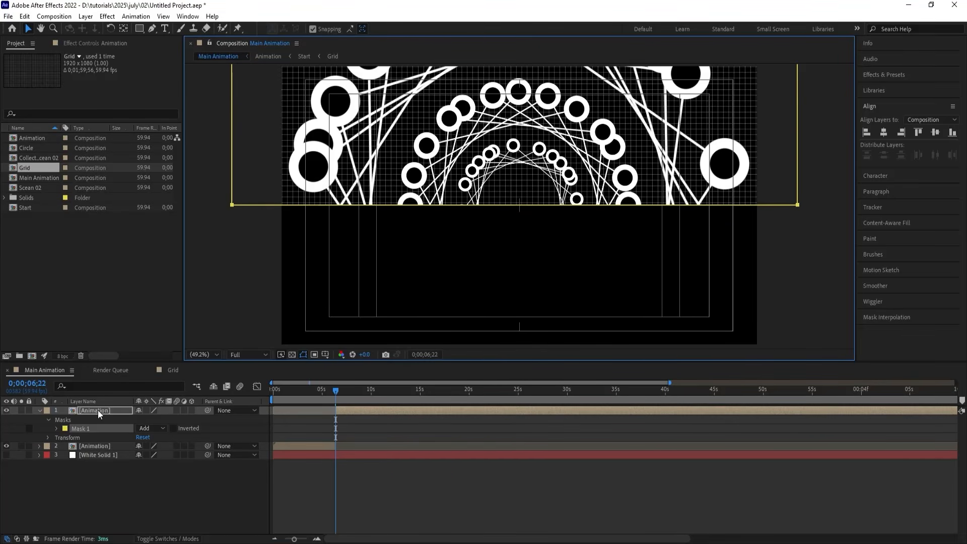
Duplicate the masked Animation layer and invert Mask 1 on the copy so it covers the lower half.
{"action": "left_click", "coordinate": [98, 410]}
{"action": "key", "text": "ctrl+d"}
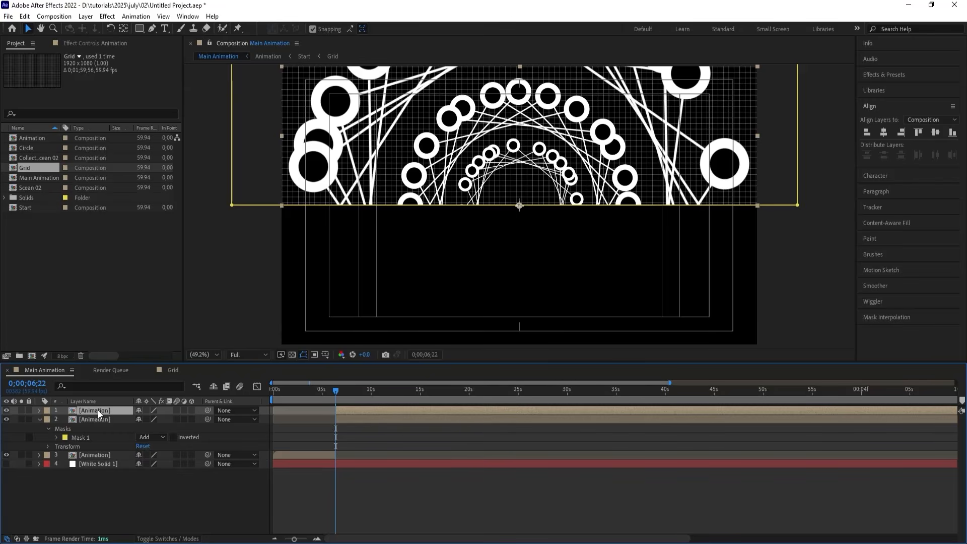
{"action": "key", "text": "m"}
{"action": "left_click", "coordinate": [173, 419]}
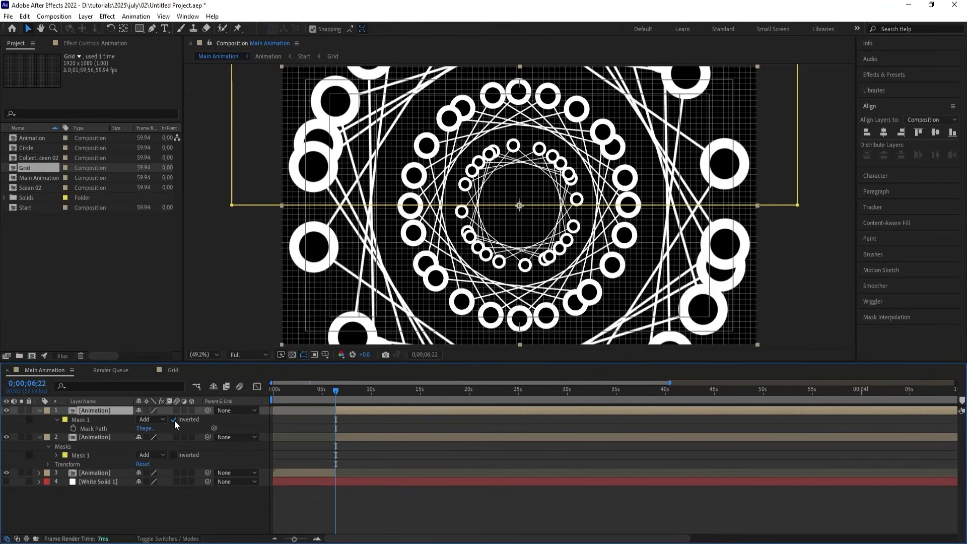
Add Position keyframes to both masked Animation layers at 0;00;06;22.
{"action": "left_click", "coordinate": [346, 437], "text": "shift"}
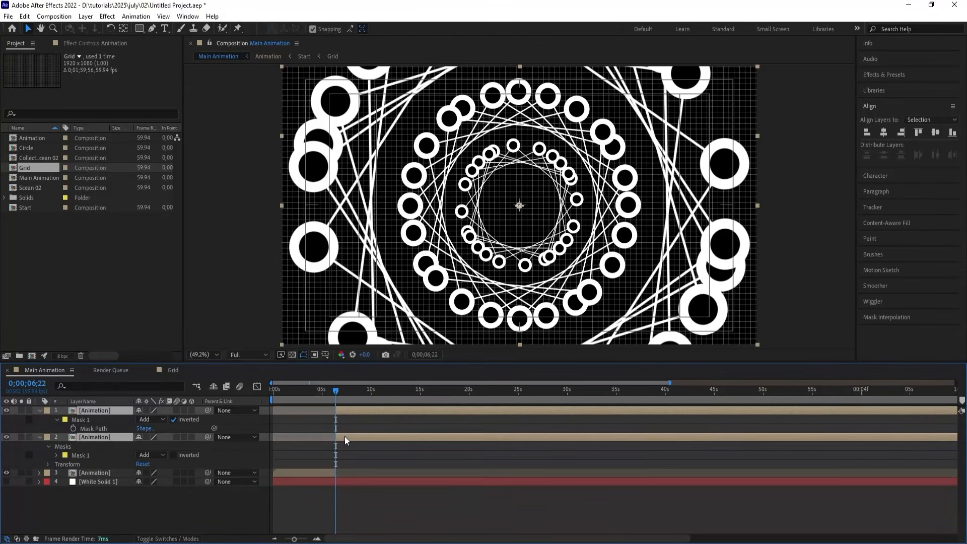
{"action": "key", "text": "p"}
{"action": "left_click", "coordinate": [65, 419]}
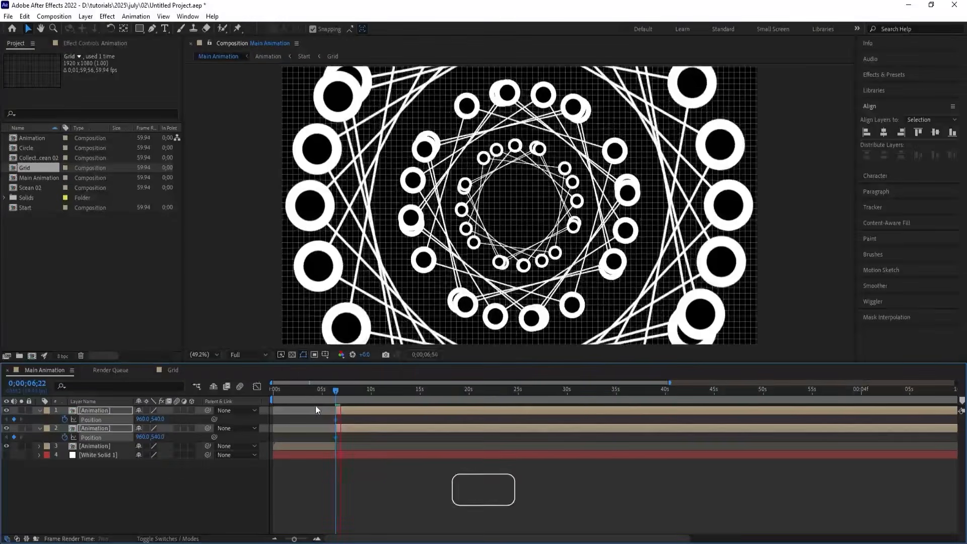
At 0;00;07;56, move the lower-half Animation layer down to Position 960, 1099.
{"action": "key", "text": "space"}
{"action": "key", "text": "equal"}
{"action": "key", "text": "equal"}
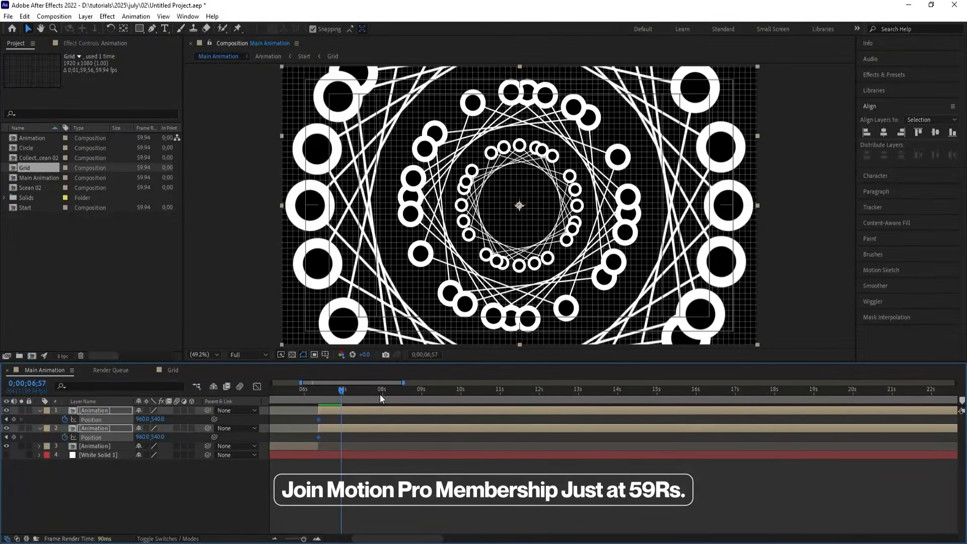
{"action": "left_click", "coordinate": [380, 393]}
{"action": "left_click", "coordinate": [362, 418]}
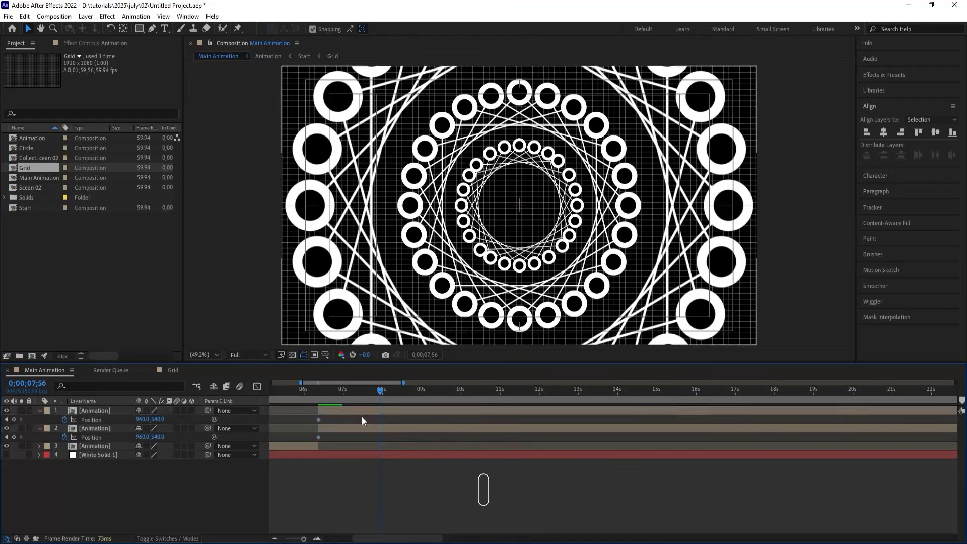
{"action": "left_click", "coordinate": [359, 410]}
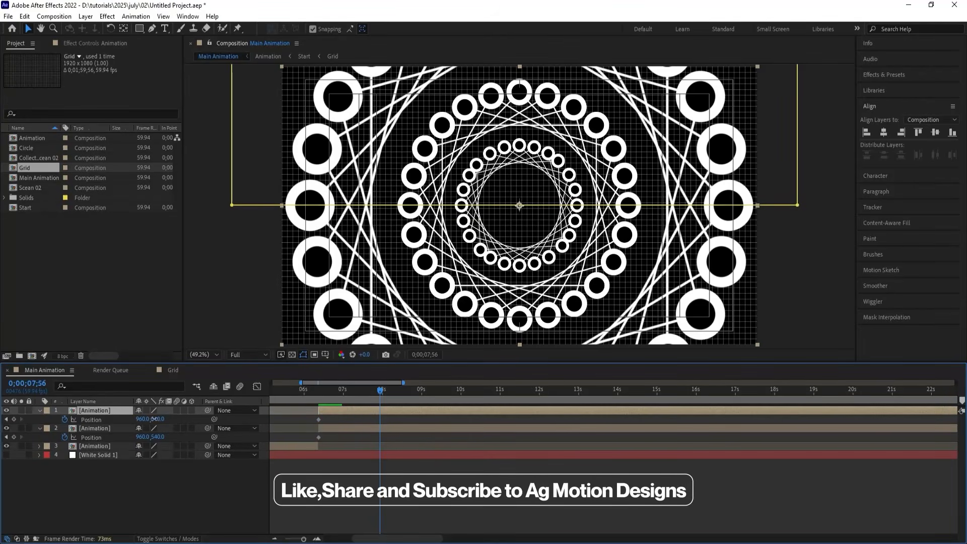
{"action": "left_click_drag", "start_coordinate": [153, 419], "coordinate": [437, 418]}
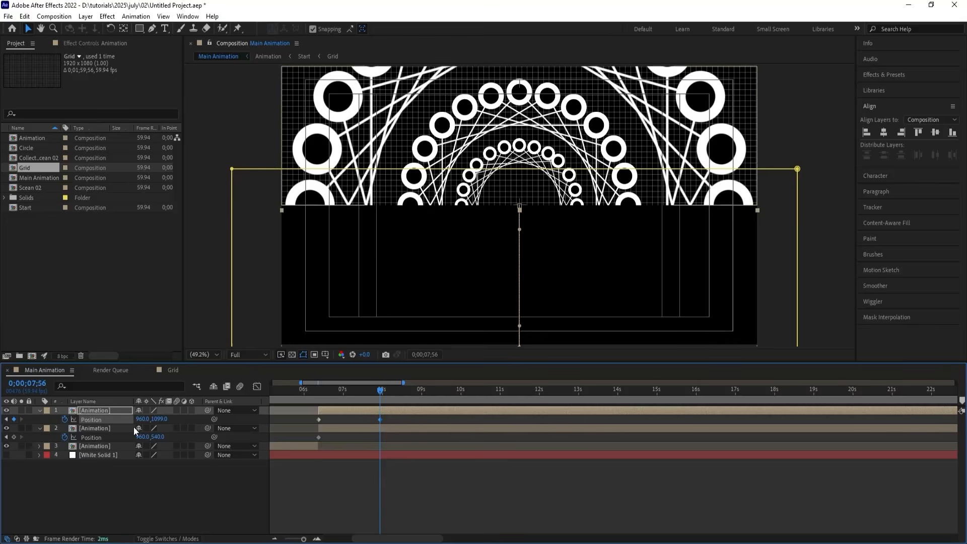
Move the upper-half Animation layer up to Position 960, -21 at 0;00;07;56 and show White Solid 1.
{"action": "left_click", "coordinate": [104, 428]}
{"action": "left_click_drag", "start_coordinate": [157, 437], "coordinate": [1, 356]}
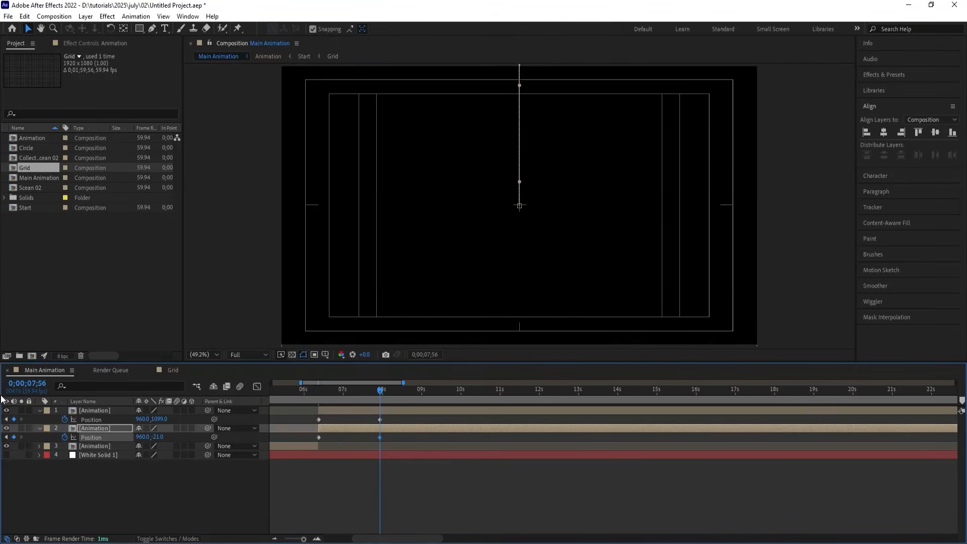
{"action": "left_click", "coordinate": [7, 455]}
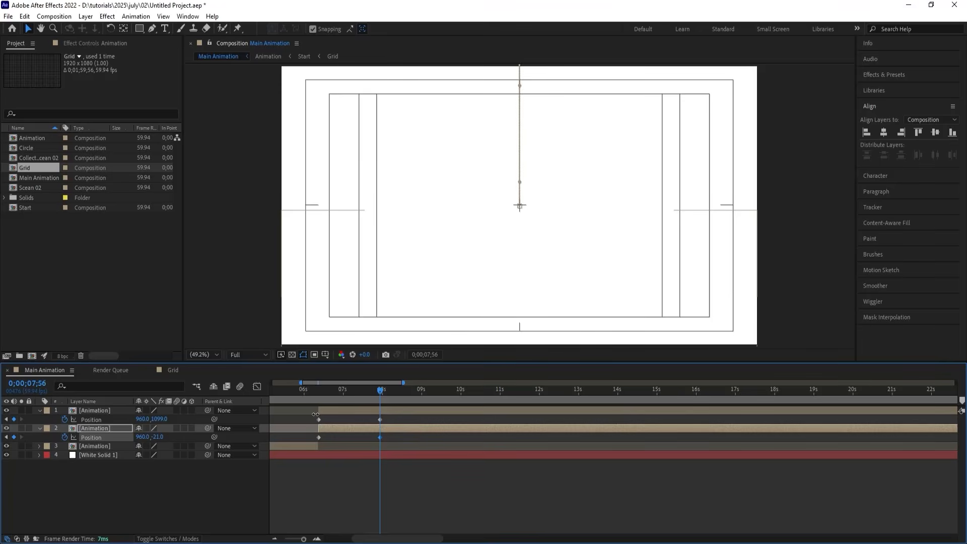
Easy-ease the Position keyframes of both halves and shape their speed graph into a sharp central peak.
{"action": "left_click_drag", "start_coordinate": [306, 418], "coordinate": [402, 448]}
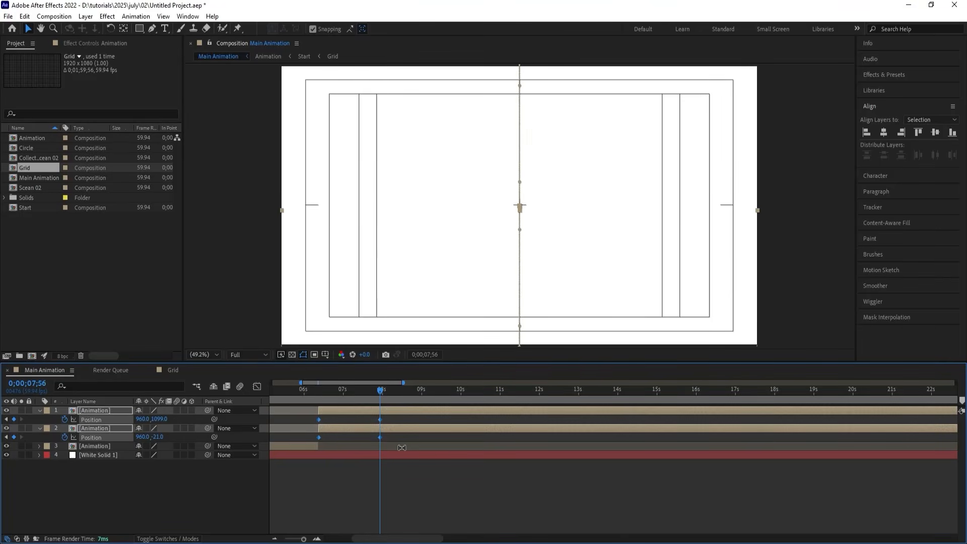
{"action": "left_click", "coordinate": [256, 386]}
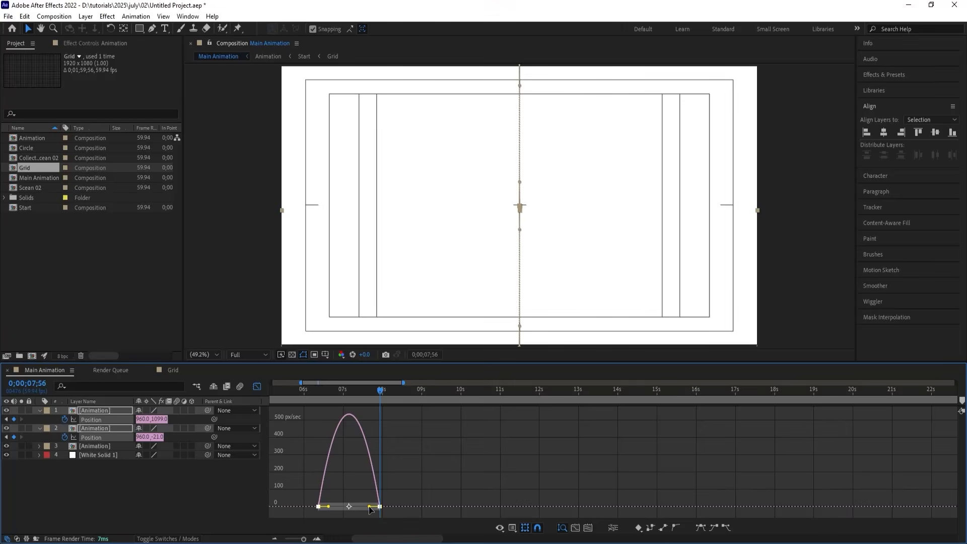
{"action": "left_click_drag", "start_coordinate": [371, 508], "coordinate": [341, 508]}
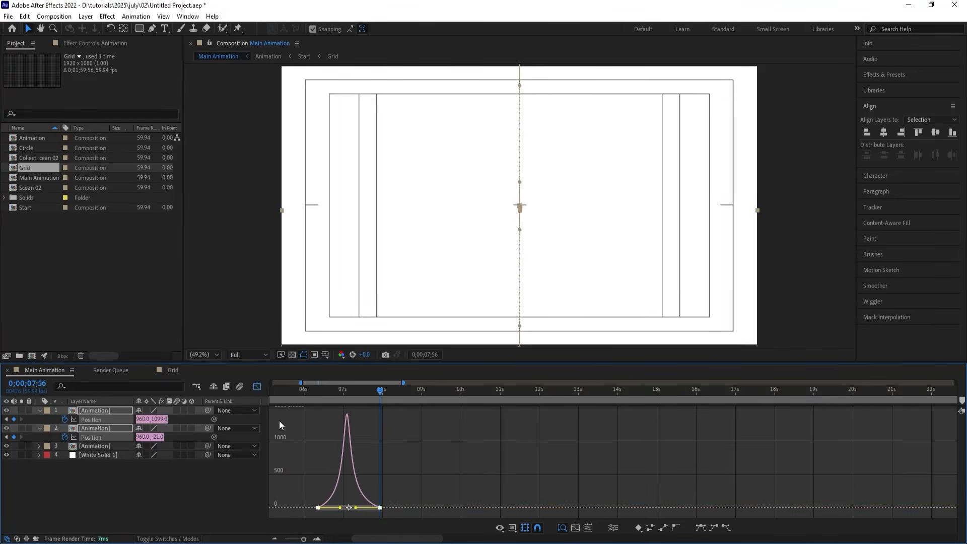
{"action": "left_click", "coordinate": [257, 386]}
End the work area at 0;00;07;56 and preview the split transition from the start.
{"action": "key", "text": "space"}
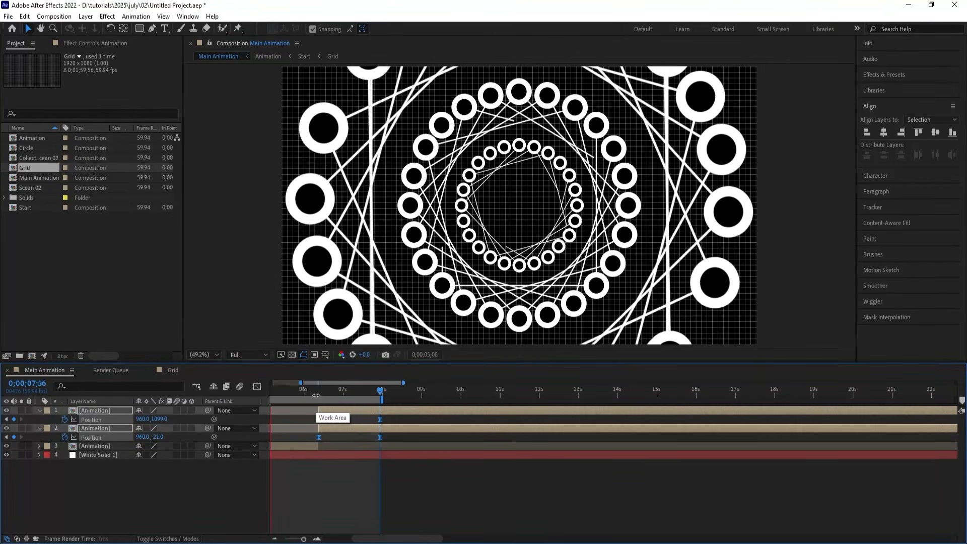
{"action": "key", "text": "space"}
{"action": "key", "text": "Home"}
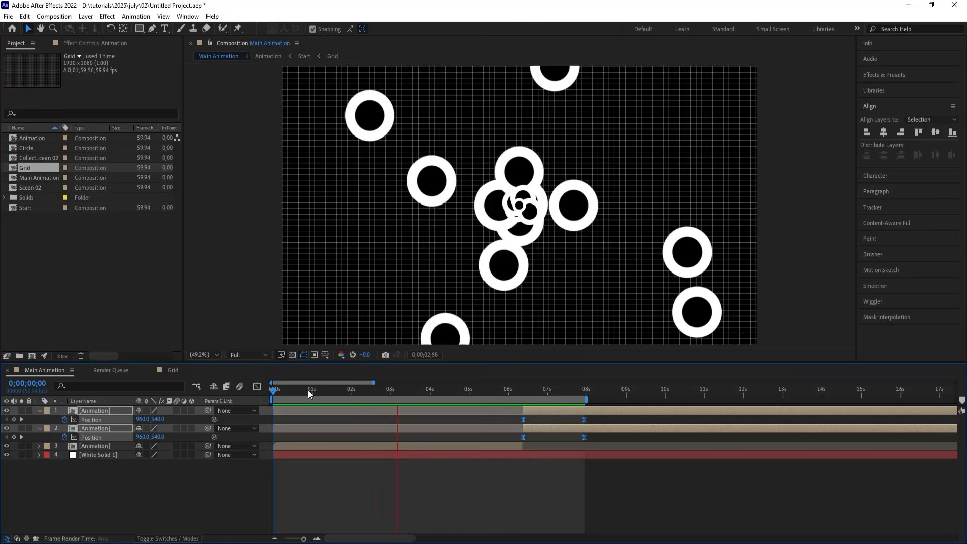
{"action": "key", "text": "space"}
{"action": "left_click_drag", "start_coordinate": [291, 391], "coordinate": [273, 394]}
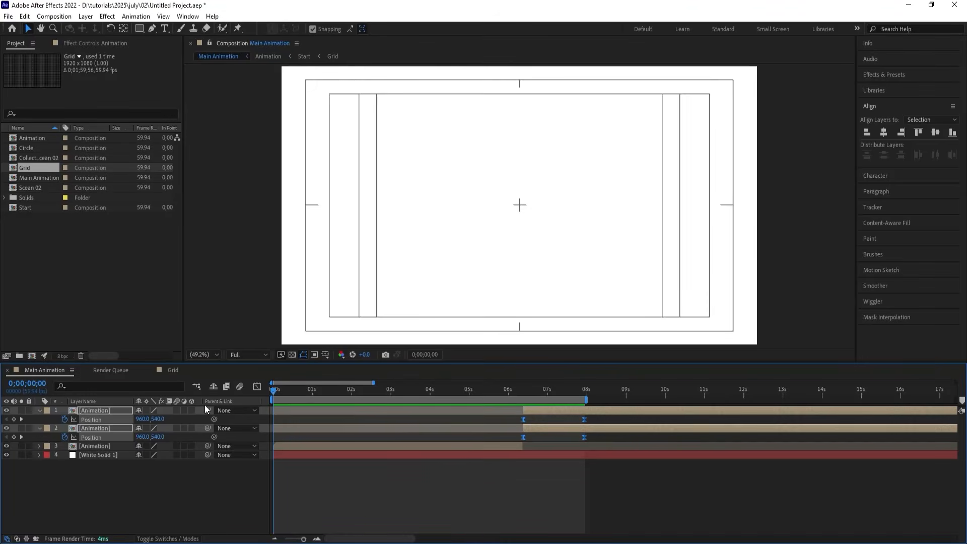
{"action": "left_click", "coordinate": [147, 479]}
{"action": "key", "text": "space"}
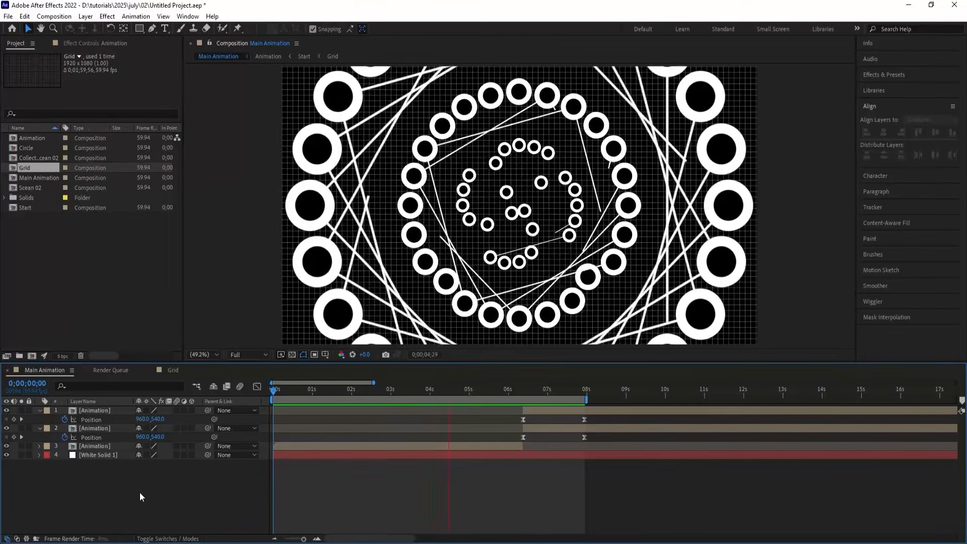
Add a null object to Main Animation and parent the three Animation layers to it.
{"action": "right_click", "coordinate": [124, 486]}
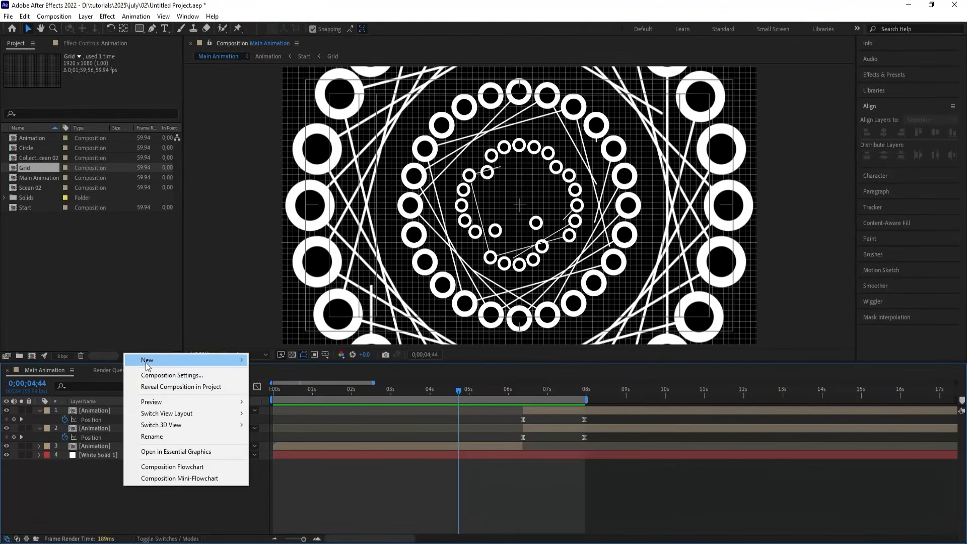
{"action": "mouse_move", "coordinate": [146, 363]}
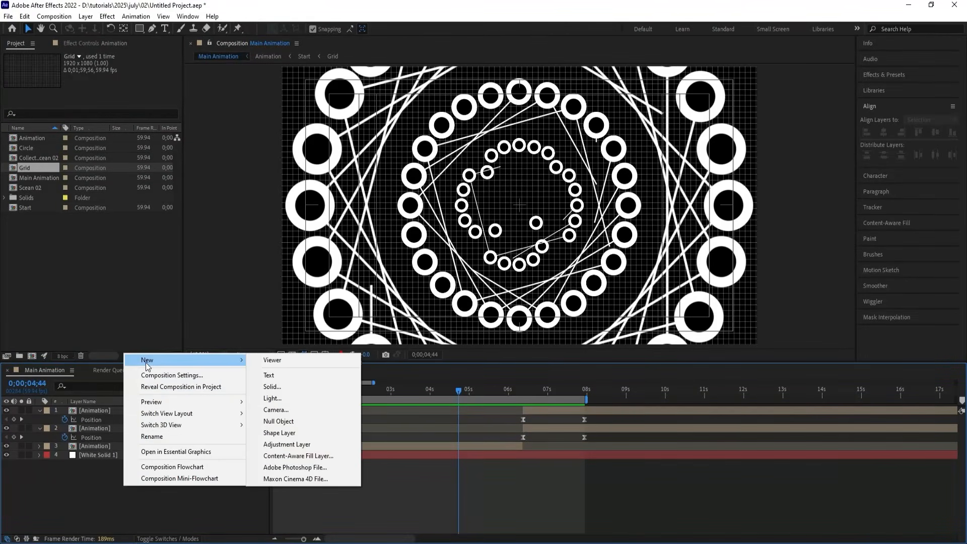
{"action": "left_click", "coordinate": [281, 422]}
{"action": "left_click", "coordinate": [80, 419]}
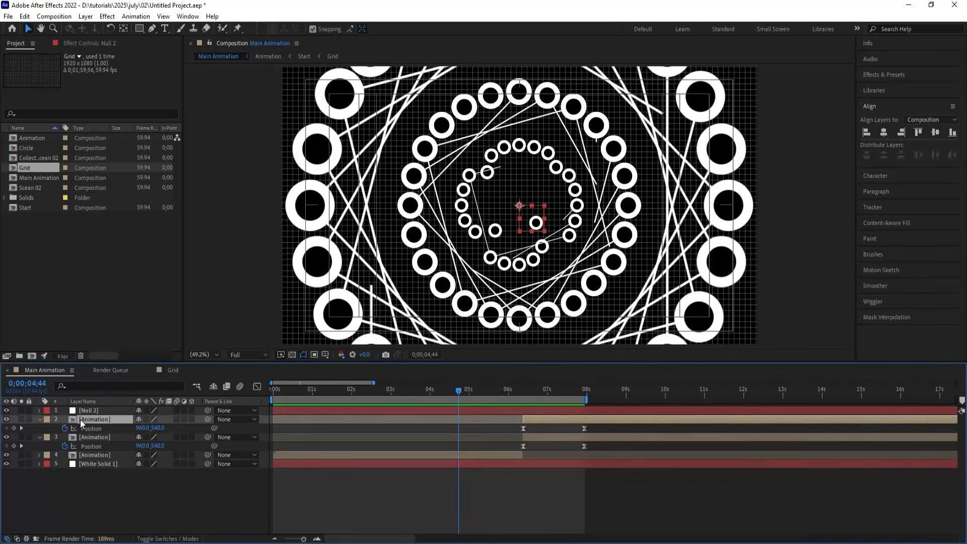
{"action": "left_click", "coordinate": [80, 455], "text": "shift"}
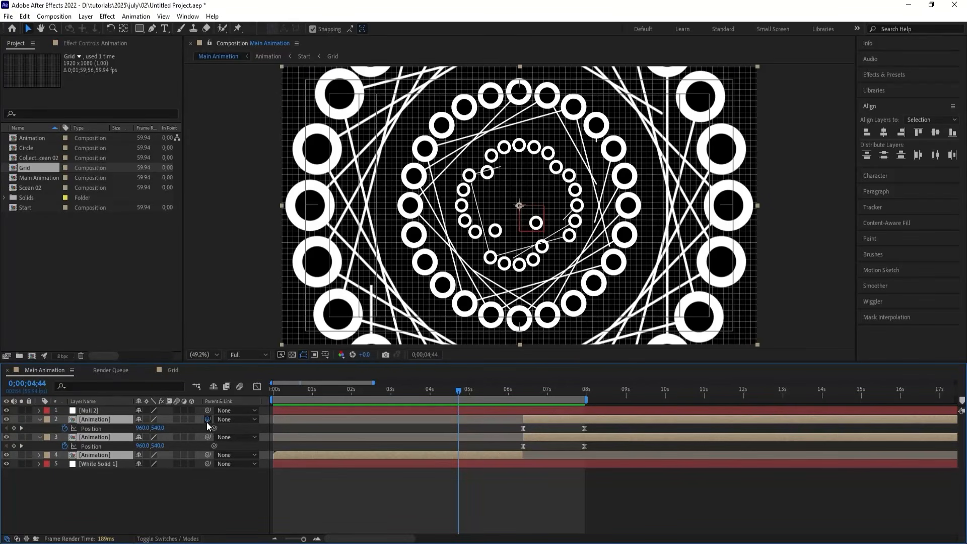
{"action": "left_click_drag", "start_coordinate": [206, 422], "coordinate": [124, 415]}
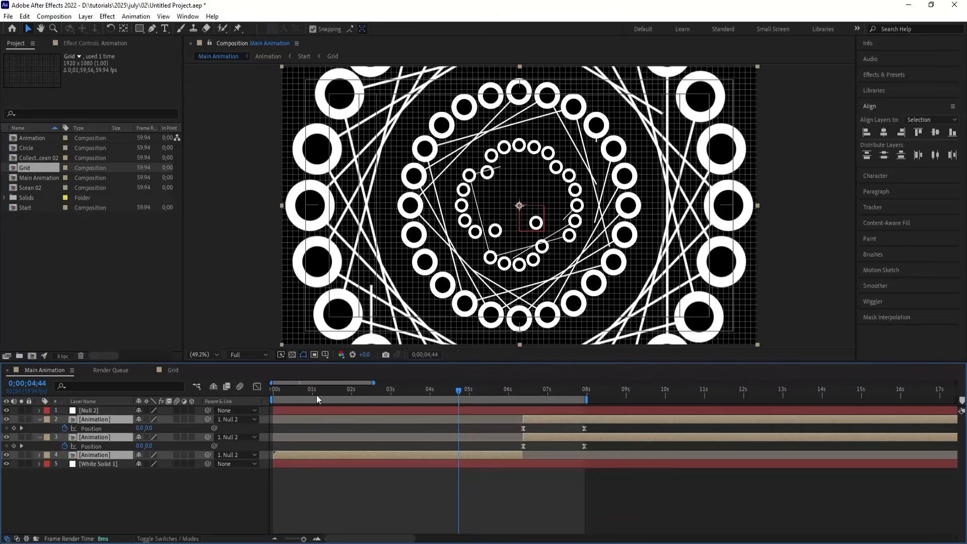
Keyframe the null's Scale at 0;00;00;00, set it to 150% at 0;00;07;56, and preview the zoom from the start.
{"action": "key", "text": "Home"}
{"action": "left_click", "coordinate": [83, 411]}
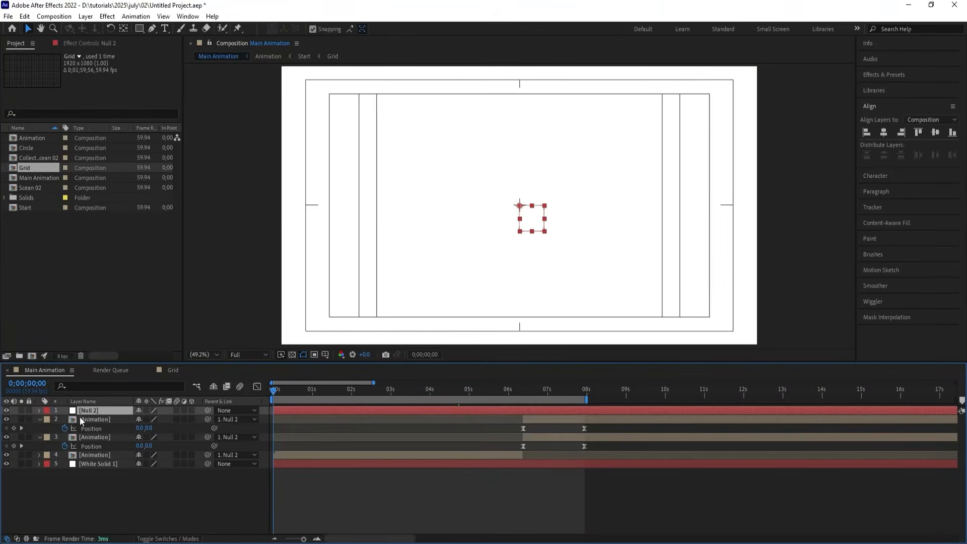
{"action": "key", "text": "s"}
{"action": "left_click", "coordinate": [64, 419]}
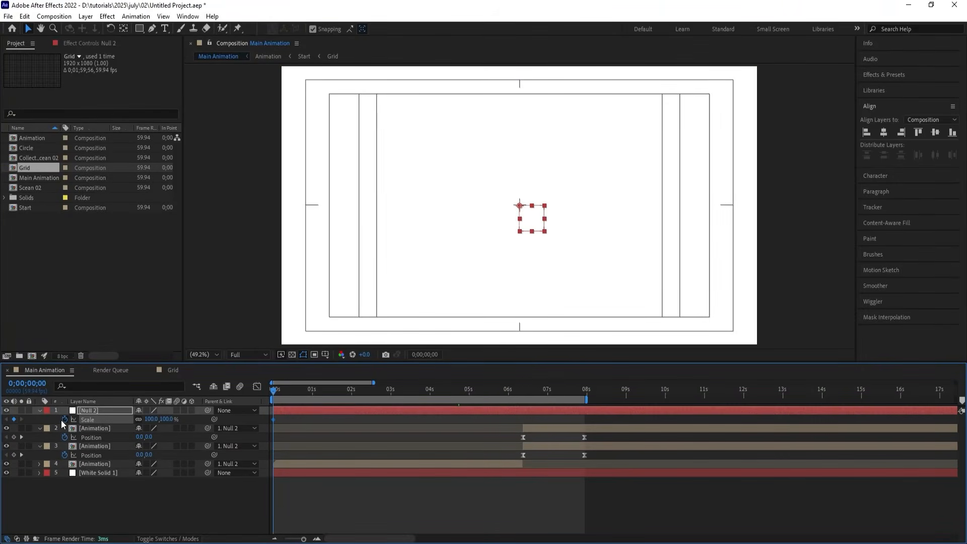
{"action": "left_click", "coordinate": [564, 391]}
{"action": "key", "text": "k"}
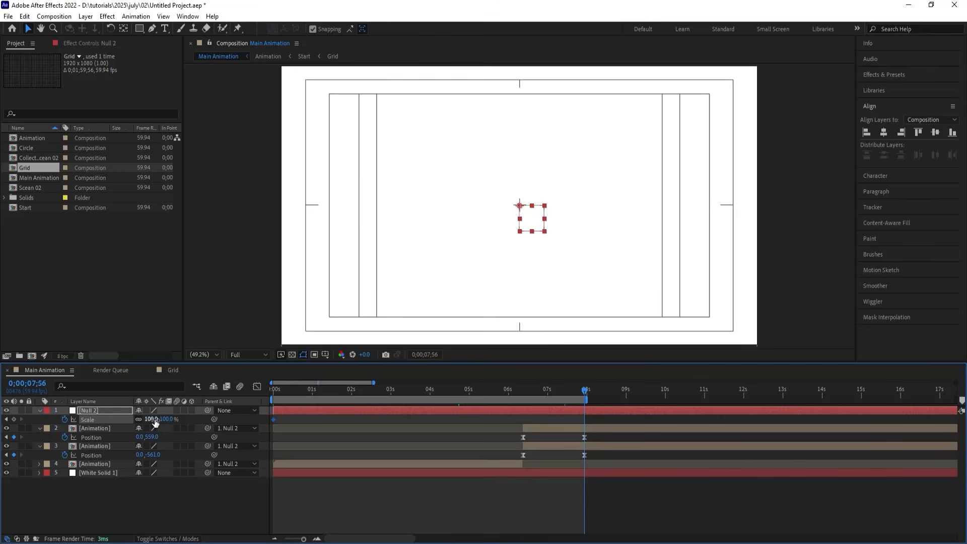
{"action": "type", "text": "150"}
{"action": "key", "text": "Return"}
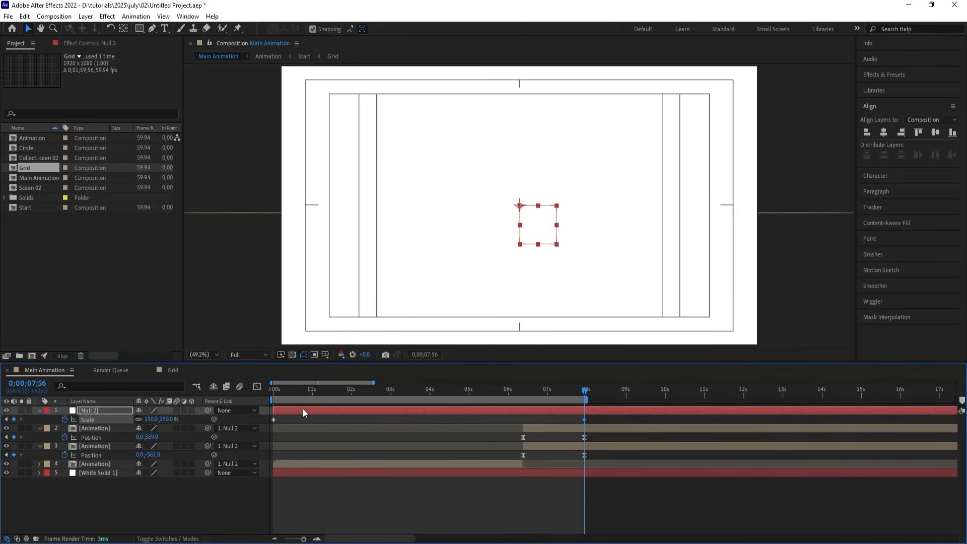
{"action": "key", "text": "Home"}
{"action": "key", "text": "space"}
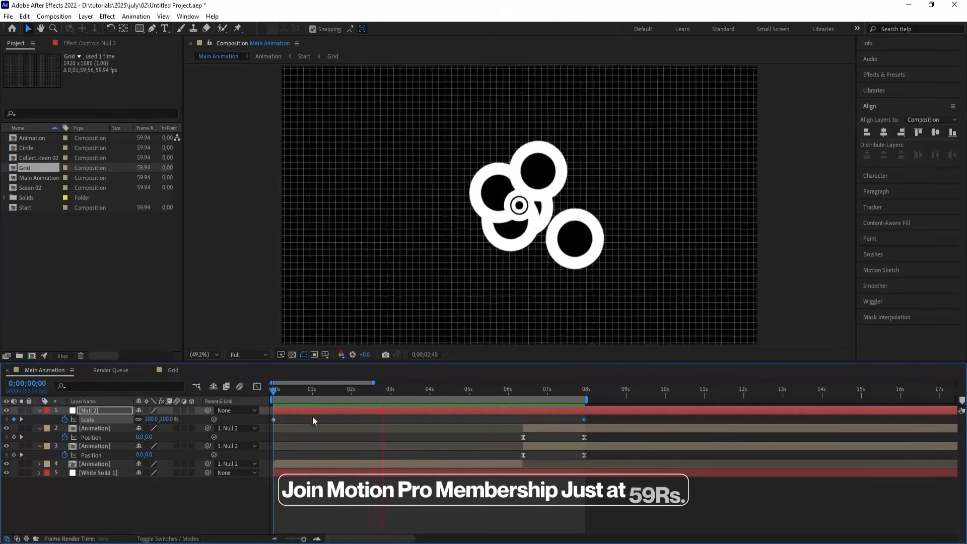
Open the Collection of scean 02 precomp inside Animation and add a null object to it.
{"action": "left_click", "coordinate": [301, 463]}
{"action": "double_click", "coordinate": [301, 463]}
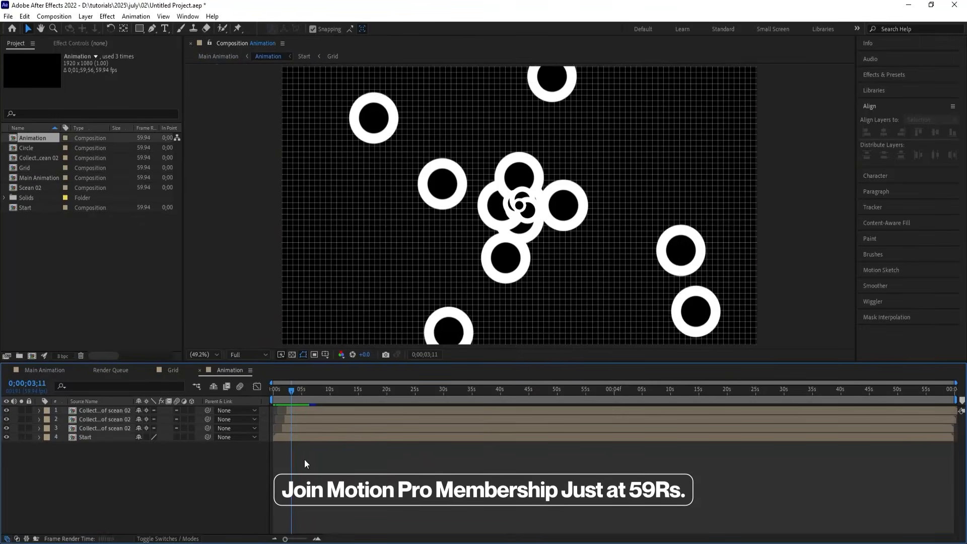
{"action": "key", "text": "space"}
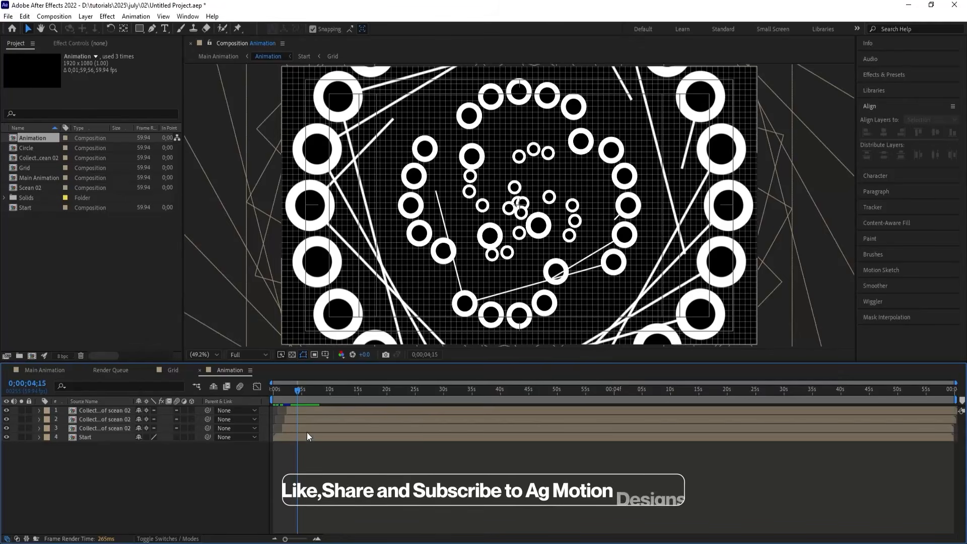
{"action": "double_click", "coordinate": [309, 409]}
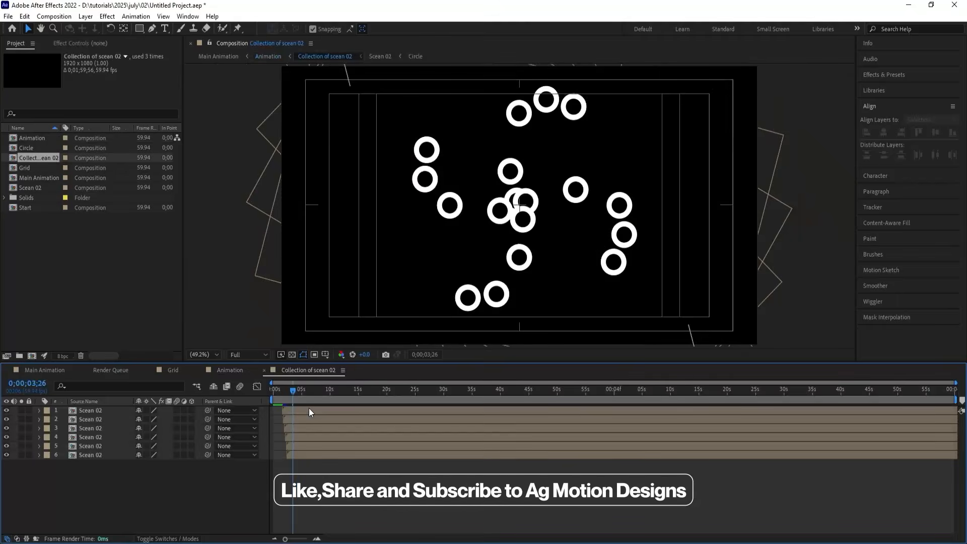
{"action": "right_click", "coordinate": [182, 478]}
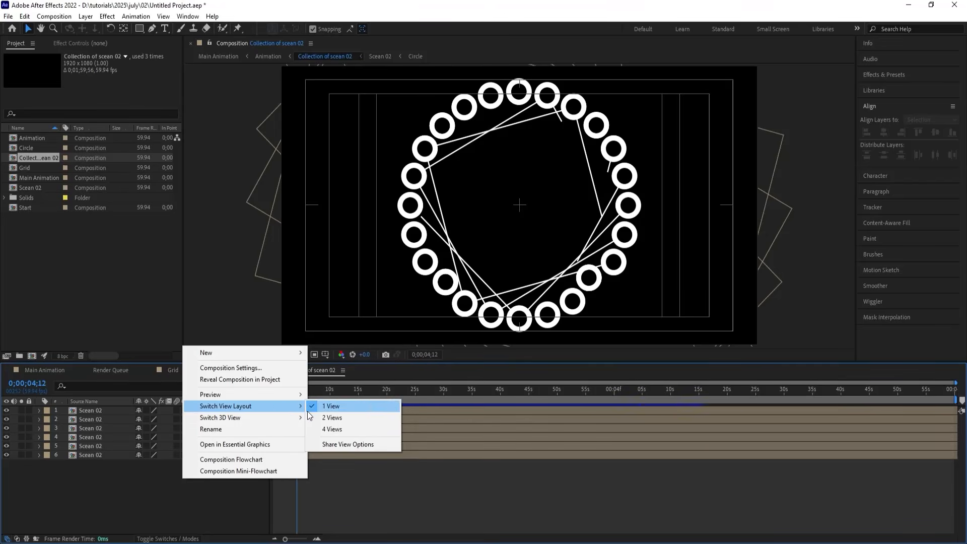
{"action": "left_click", "coordinate": [339, 414]}
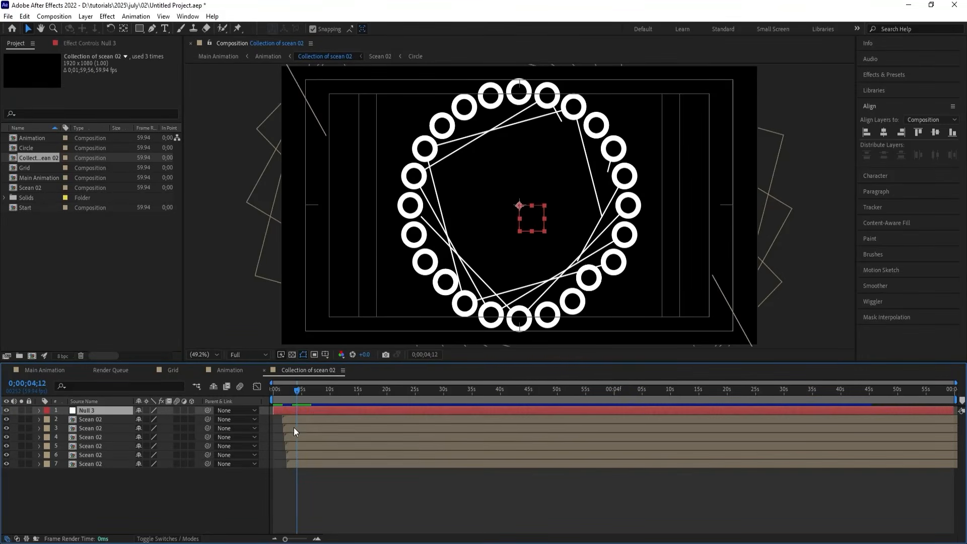
Parent all six Scean 02 layers to the Null 3 layer.
{"action": "left_click", "coordinate": [123, 419]}
{"action": "left_click", "coordinate": [105, 461], "text": "shift"}
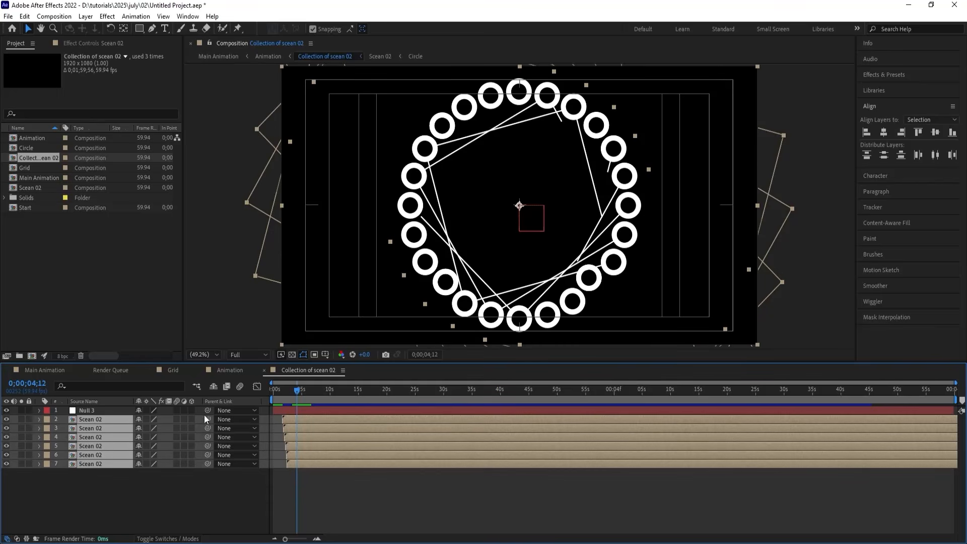
{"action": "left_click_drag", "start_coordinate": [207, 416], "coordinate": [124, 413]}
Add the expression time*20 to the Rotation of the Null 3 layer.
{"action": "left_click", "coordinate": [124, 413]}
{"action": "key", "text": "r"}
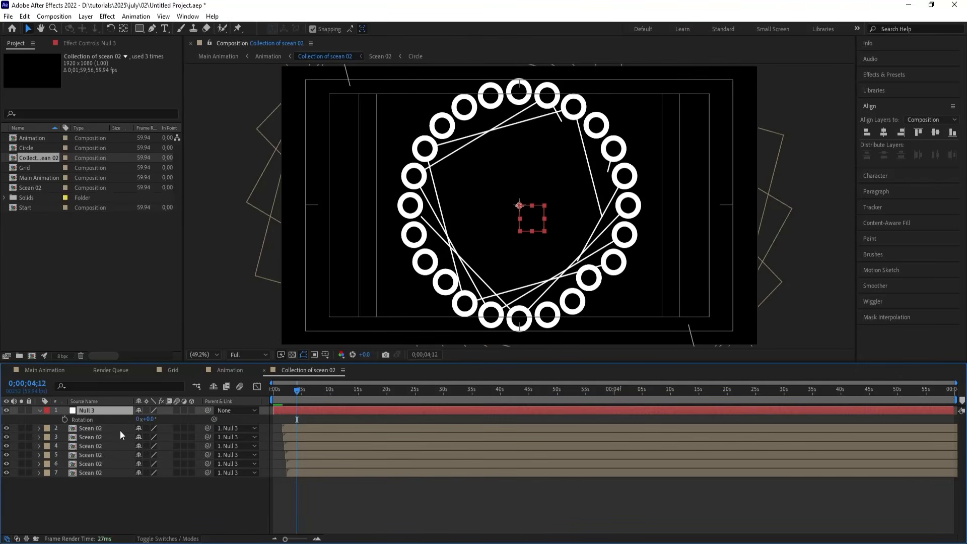
{"action": "left_click", "coordinate": [67, 418], "text": "alt"}
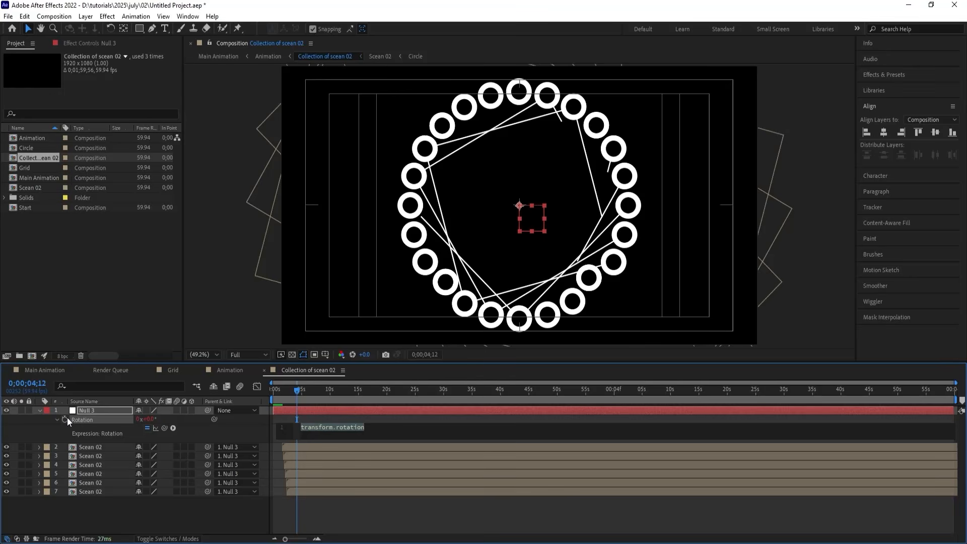
{"action": "type", "text": "time*20"}
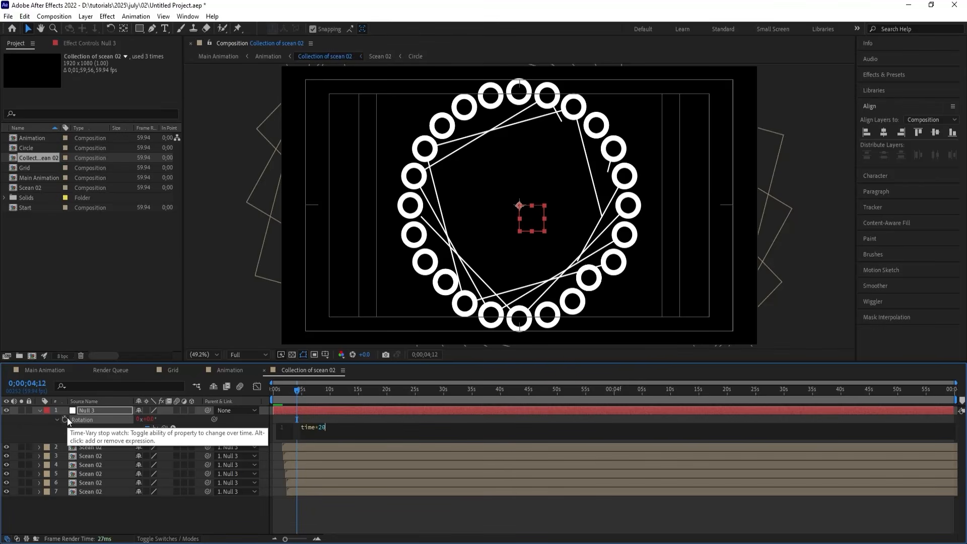
{"action": "left_click", "coordinate": [172, 509]}
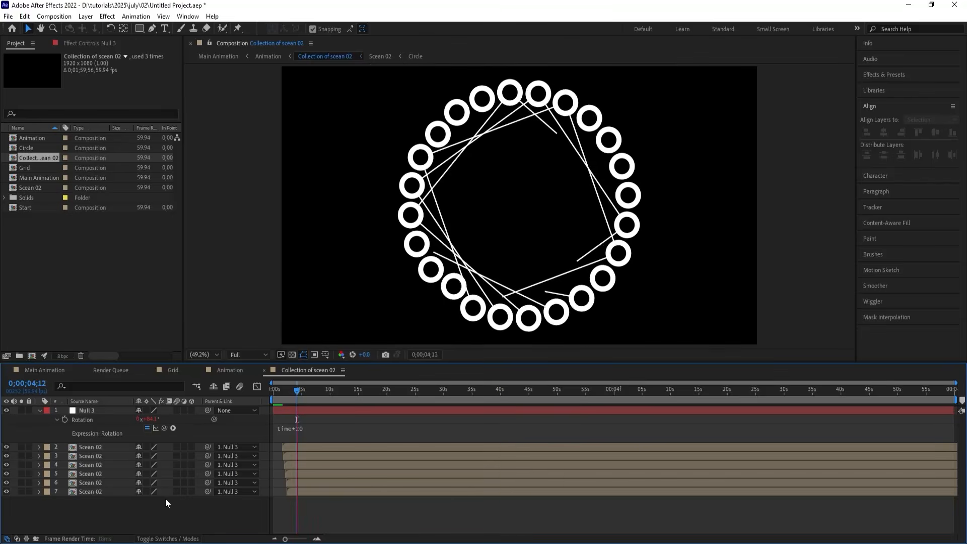
Preview the Main Animation composition, playing it from its beginning.
{"action": "left_click", "coordinate": [52, 370]}
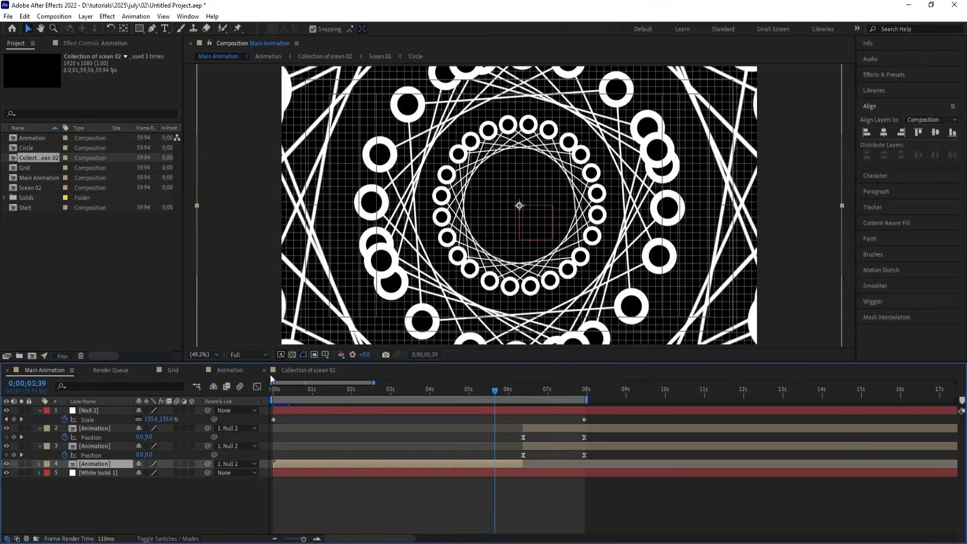
{"action": "key", "text": "space"}
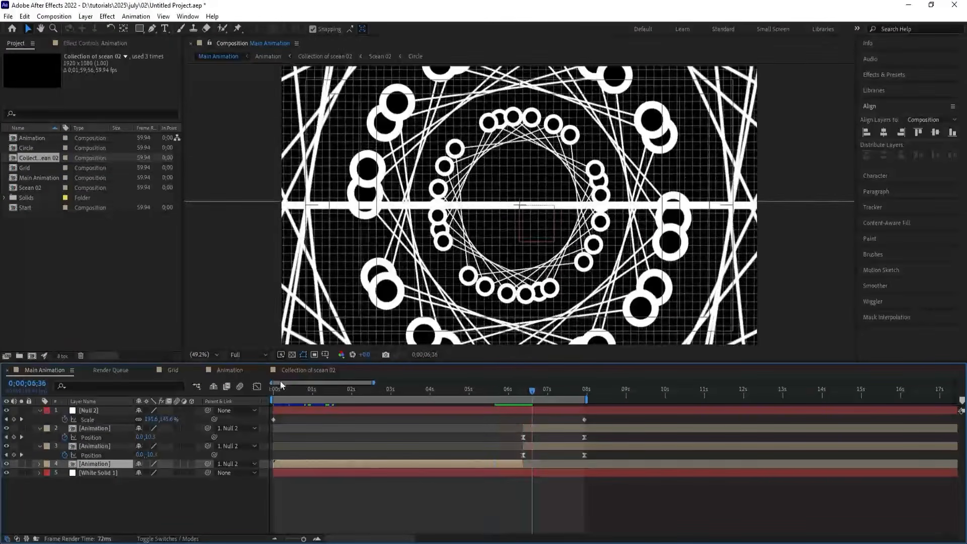
{"action": "left_click_drag", "start_coordinate": [277, 388], "coordinate": [256, 388]}
{"action": "key", "text": "space"}
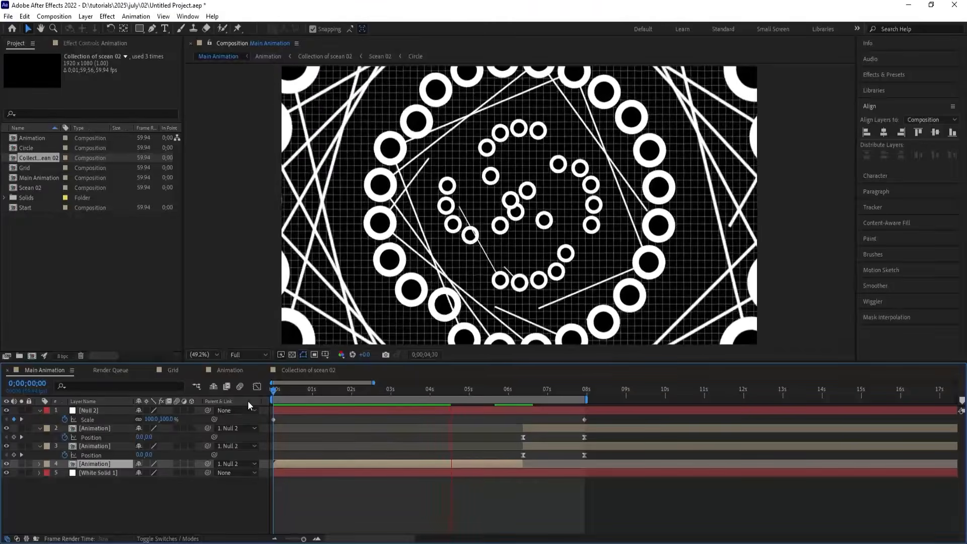
In the Collection of scean 02 composition, apply Drop Shadow to the first Scean 02 layer with opacity 75%, distance 10 and softness 100.
{"action": "left_click", "coordinate": [171, 372]}
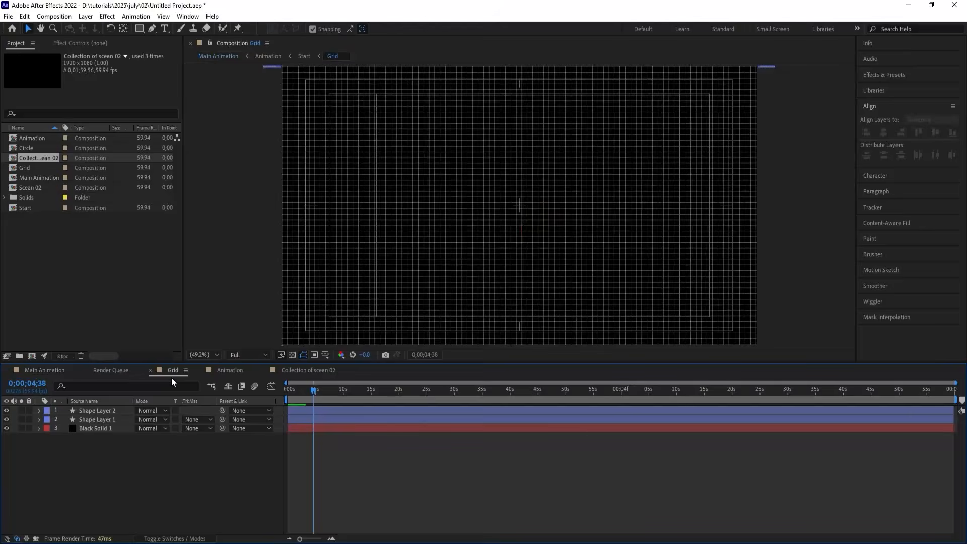
{"action": "left_click", "coordinate": [230, 370]}
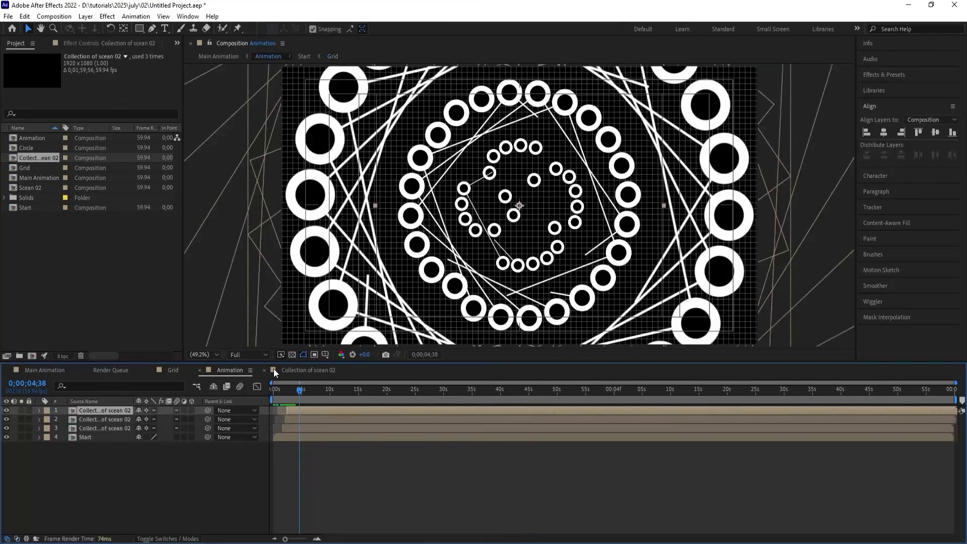
{"action": "left_click", "coordinate": [140, 454]}
{"action": "left_click", "coordinate": [116, 411]}
{"action": "left_click", "coordinate": [880, 74]}
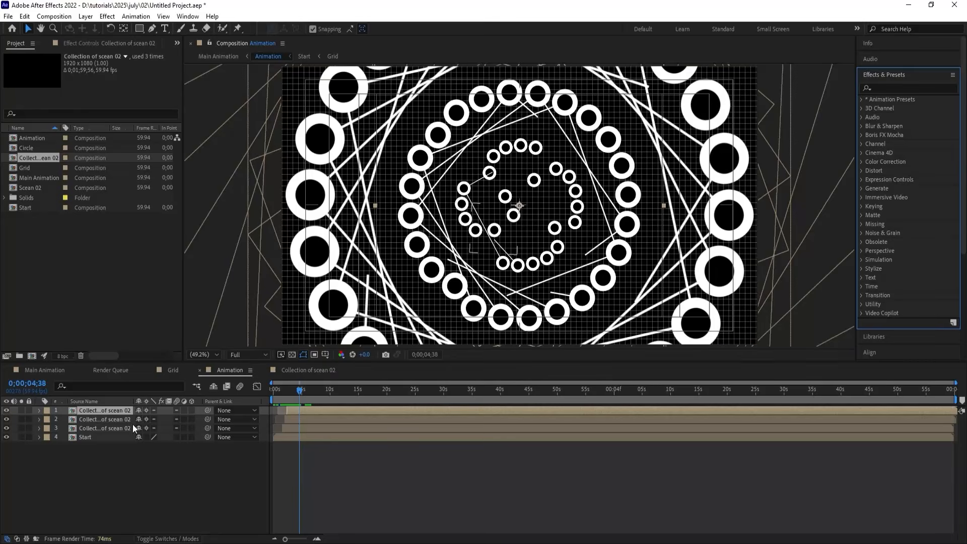
{"action": "double_click", "coordinate": [117, 410]}
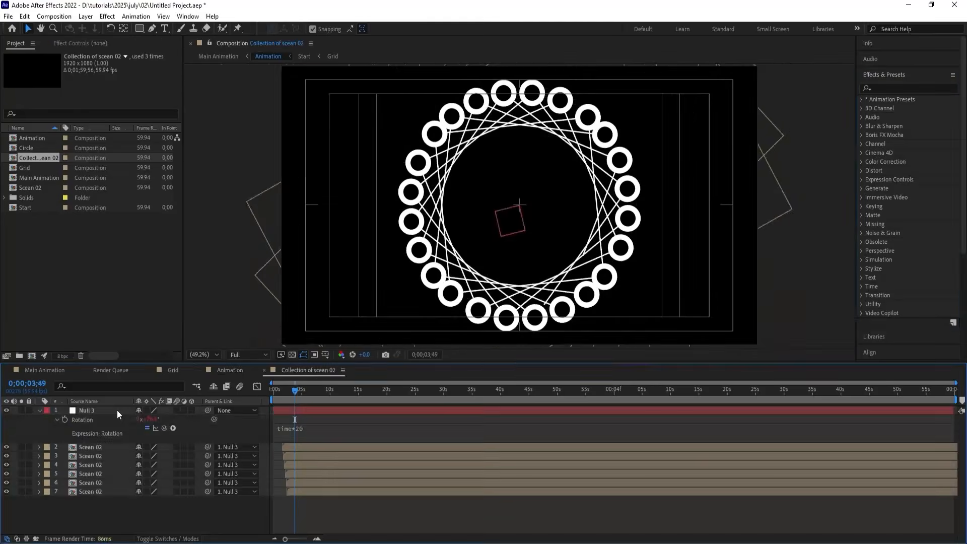
{"action": "left_click", "coordinate": [87, 448]}
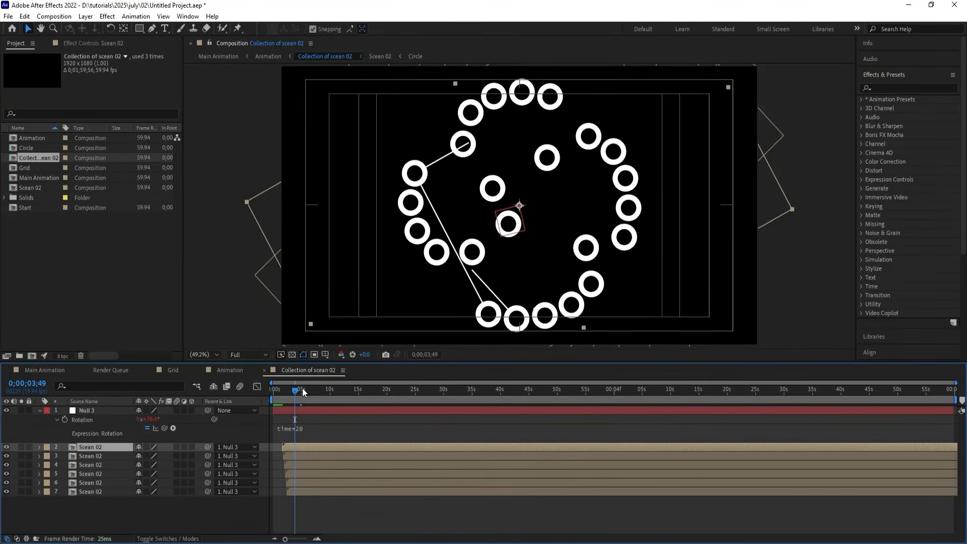
{"action": "left_click_drag", "start_coordinate": [302, 388], "coordinate": [310, 392]}
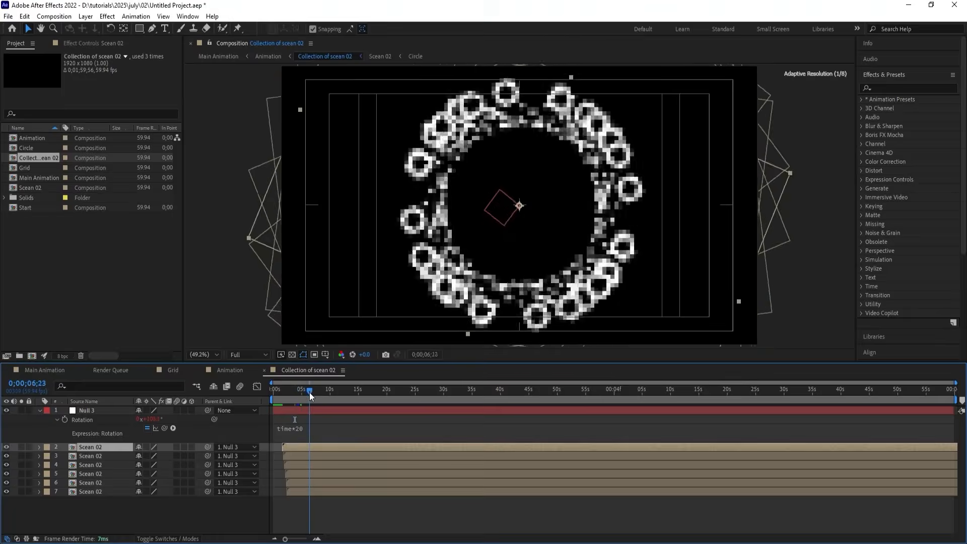
{"action": "left_click", "coordinate": [890, 88]}
{"action": "type", "text": "drop"}
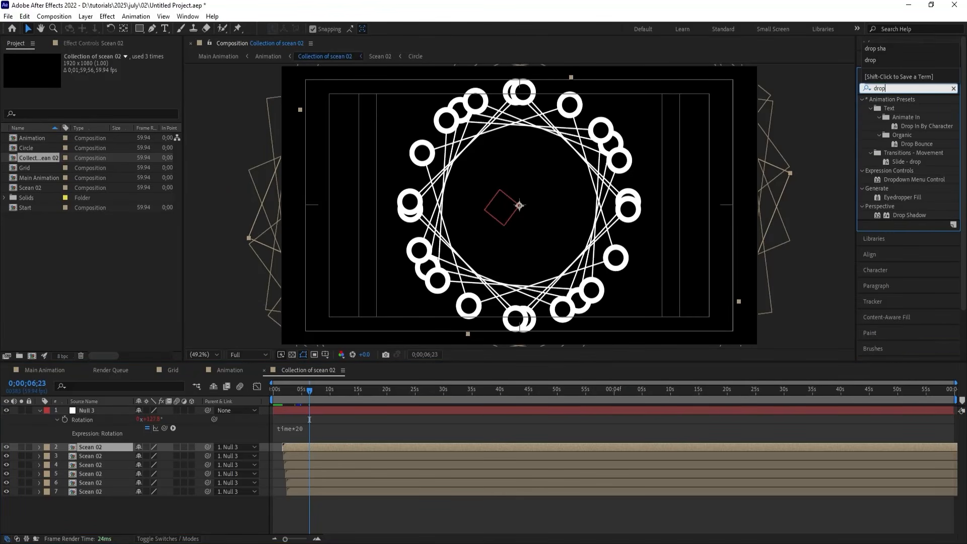
{"action": "double_click", "coordinate": [902, 216]}
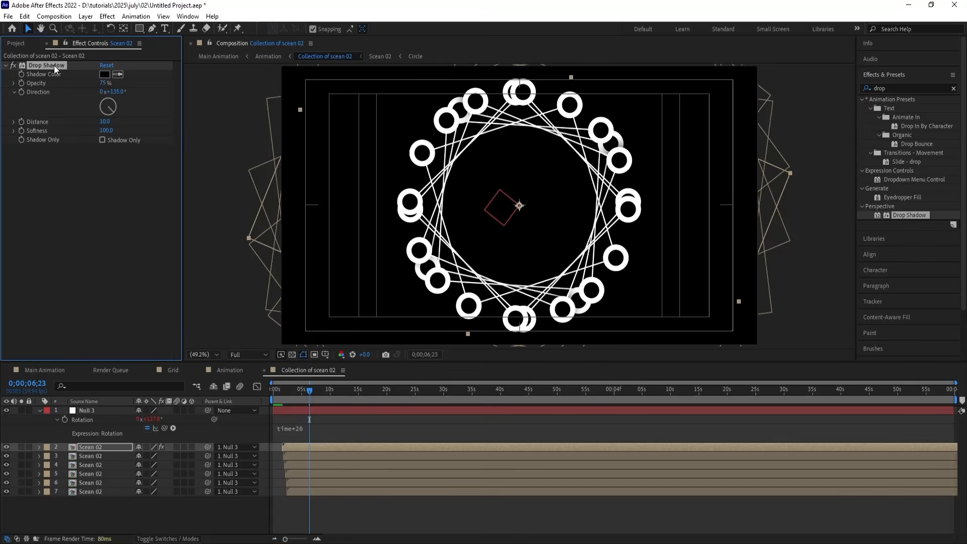
Copy the Drop Shadow effect onto the other five Scean 02 layers.
{"action": "left_click", "coordinate": [96, 455]}
{"action": "left_click", "coordinate": [92, 491], "text": "shift"}
{"action": "key", "text": "ctrl+alt+shift+e"}
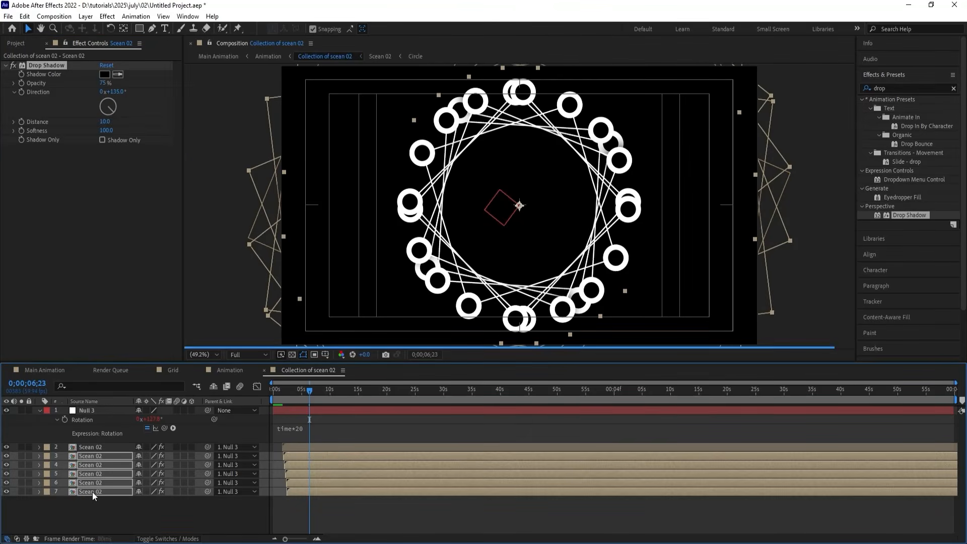
Check the shadows in the Main Animation composition by playing it from about the five-second mark.
{"action": "left_click", "coordinate": [47, 370]}
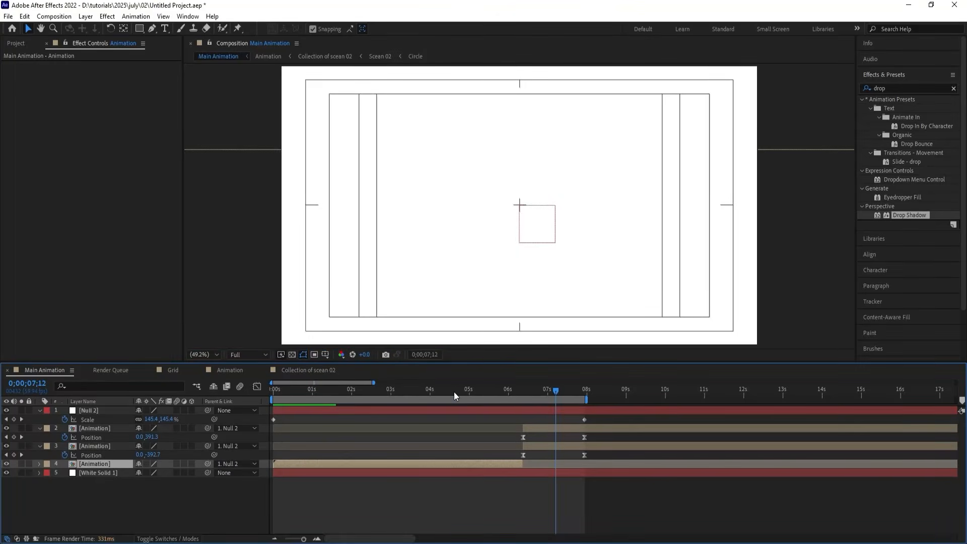
{"action": "left_click", "coordinate": [455, 392]}
{"action": "left_click_drag", "start_coordinate": [458, 392], "coordinate": [466, 391]}
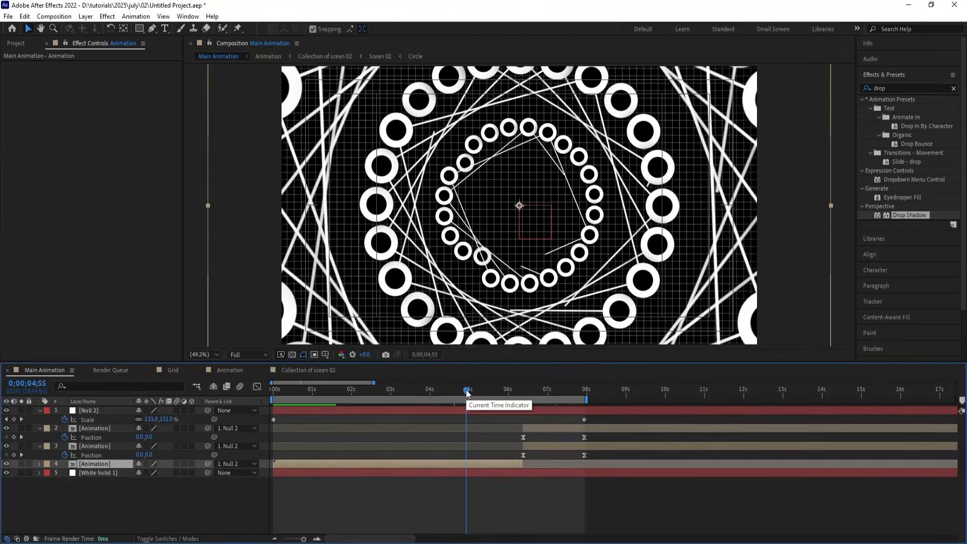
{"action": "key", "text": "space"}
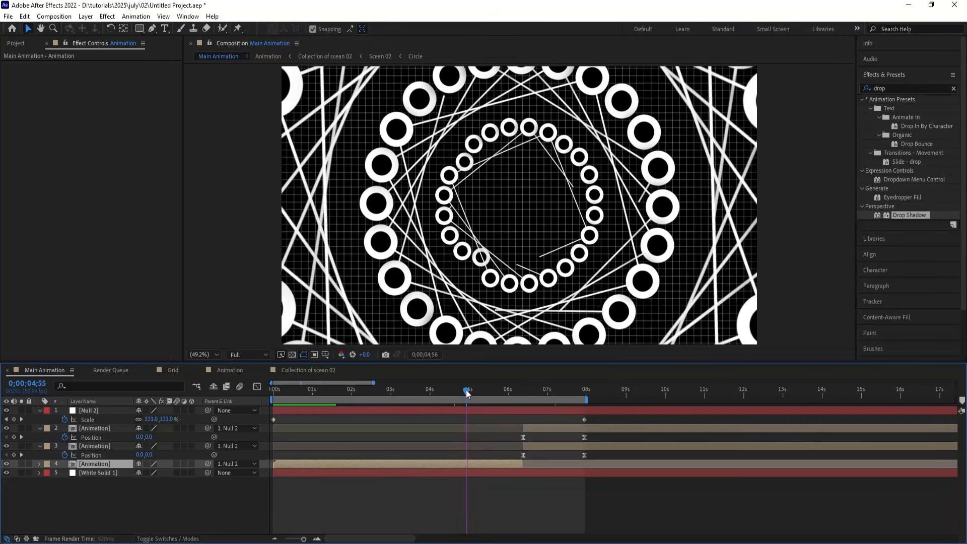
{"action": "key", "text": "space"}
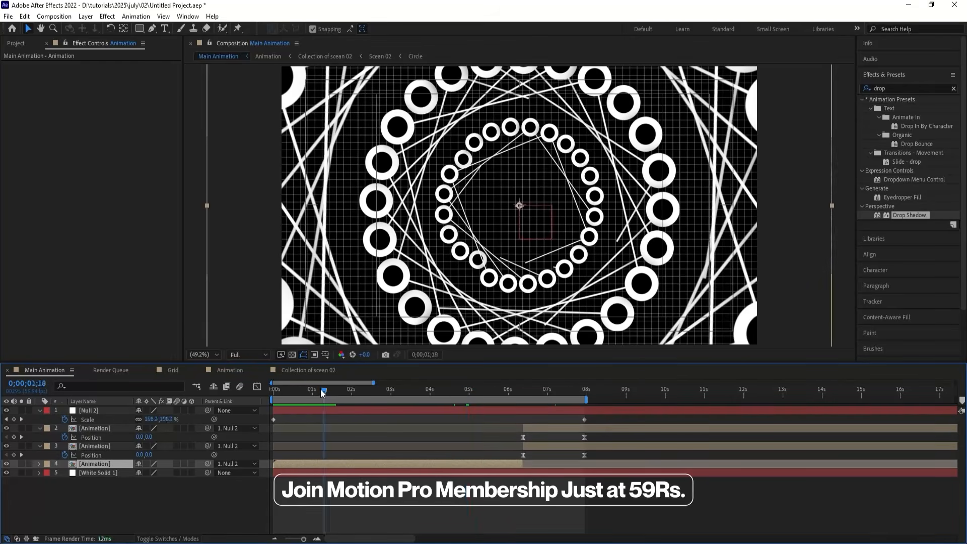
Preview Main Animation from its beginning at Quarter resolution.
{"action": "key", "text": "Home"}
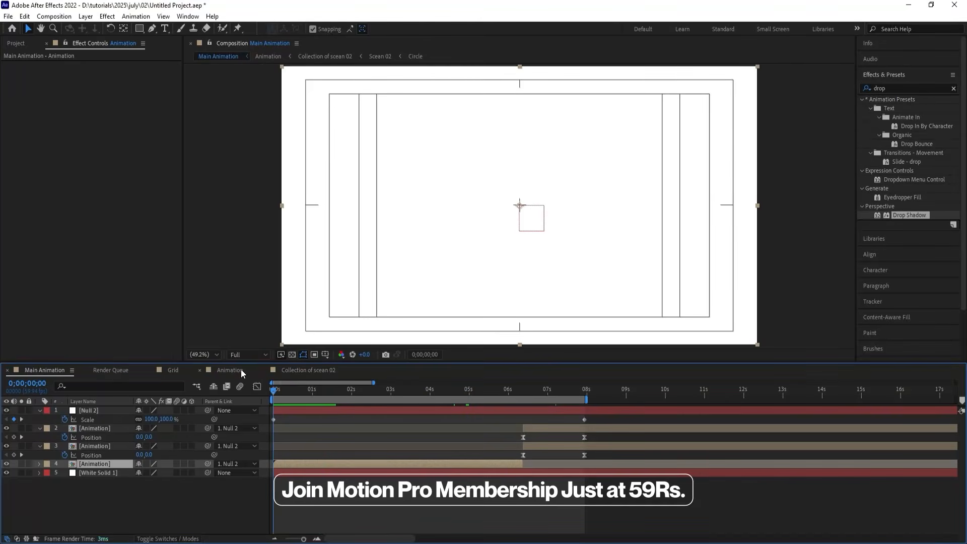
{"action": "left_click", "coordinate": [241, 354]}
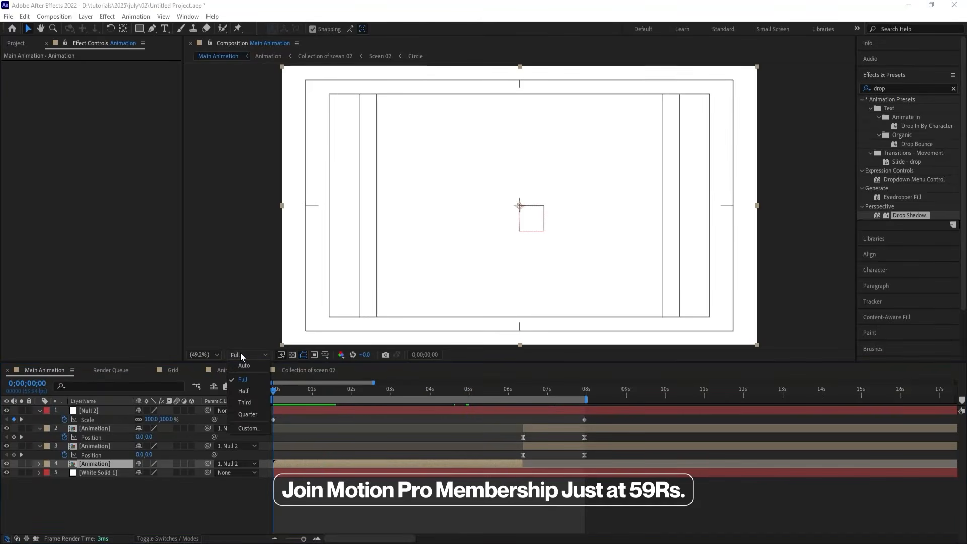
{"action": "left_click", "coordinate": [243, 411]}
{"action": "key", "text": "space"}
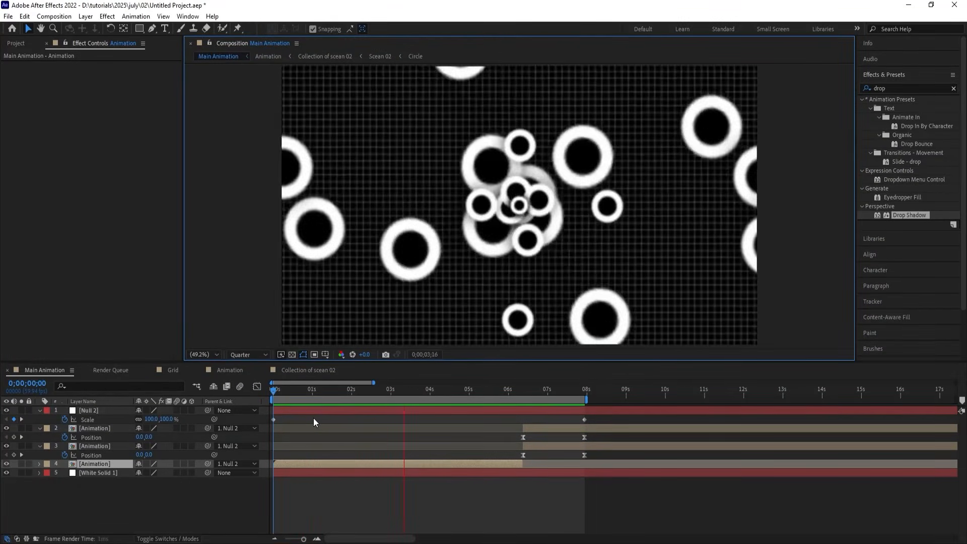
{"action": "key", "text": "space"}
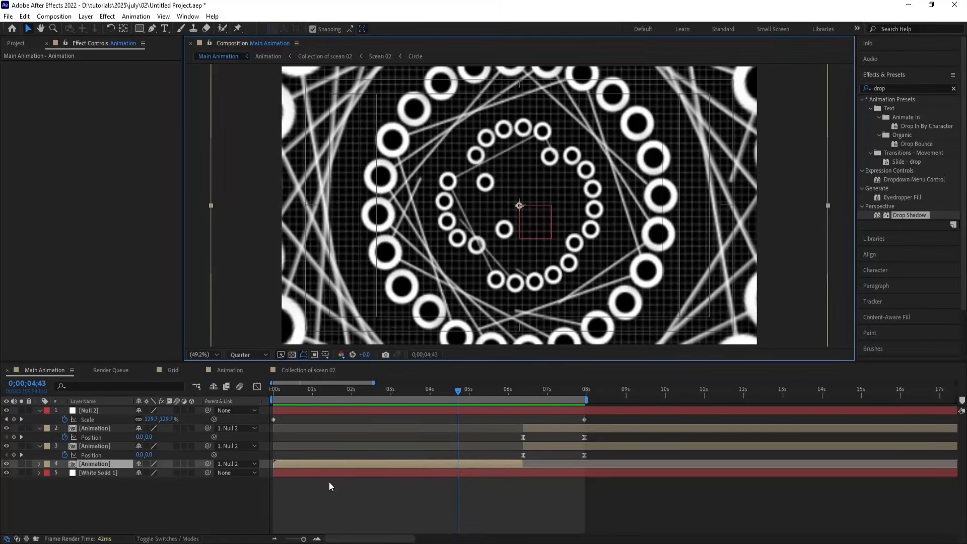
Collapse the revealed layer properties in Main Animation and add a new adjustment layer above all layers.
{"action": "left_click", "coordinate": [164, 517]}
{"action": "key", "text": "u"}
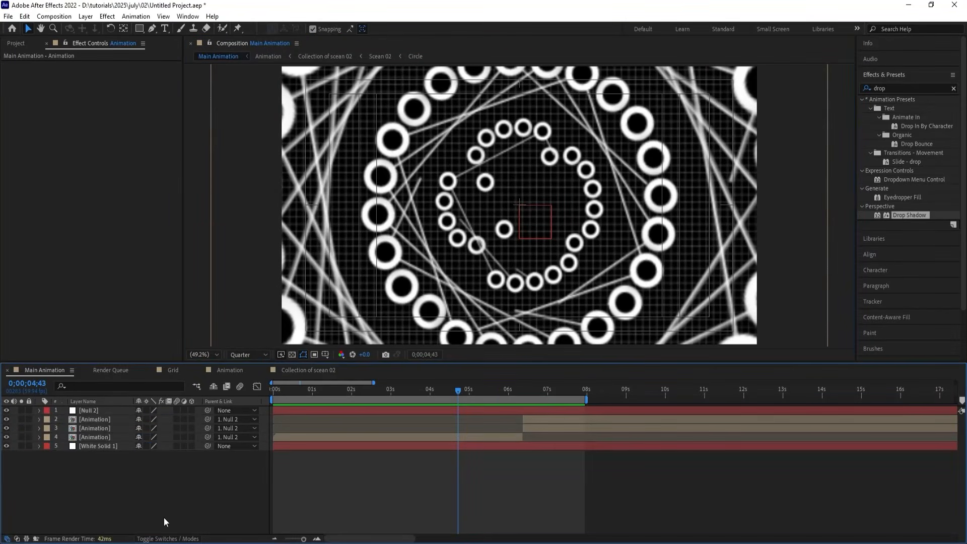
{"action": "right_click", "coordinate": [164, 499]}
{"action": "mouse_move", "coordinate": [181, 374]}
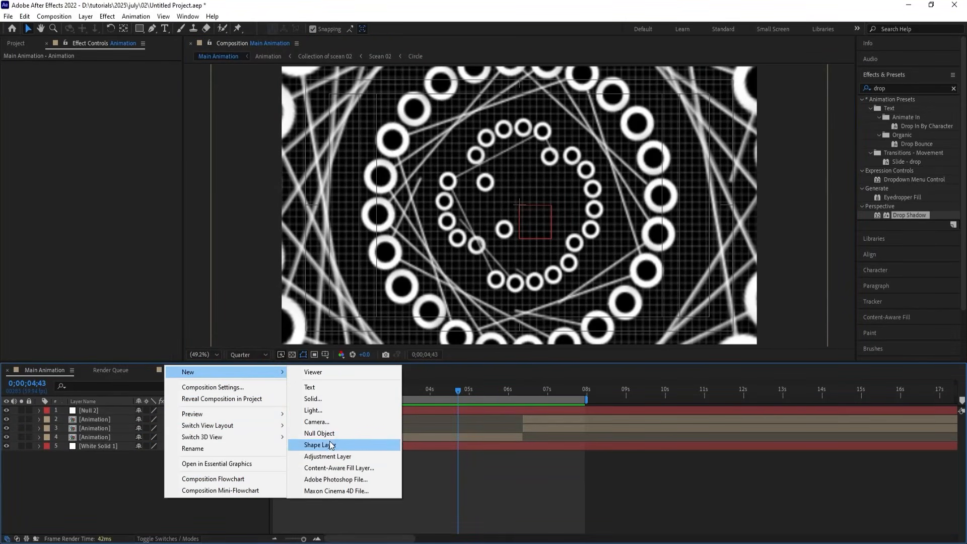
{"action": "left_click", "coordinate": [322, 456]}
Set the viewer resolution to Full and apply the Tint effect to the adjustment layer.
{"action": "left_click", "coordinate": [241, 355]}
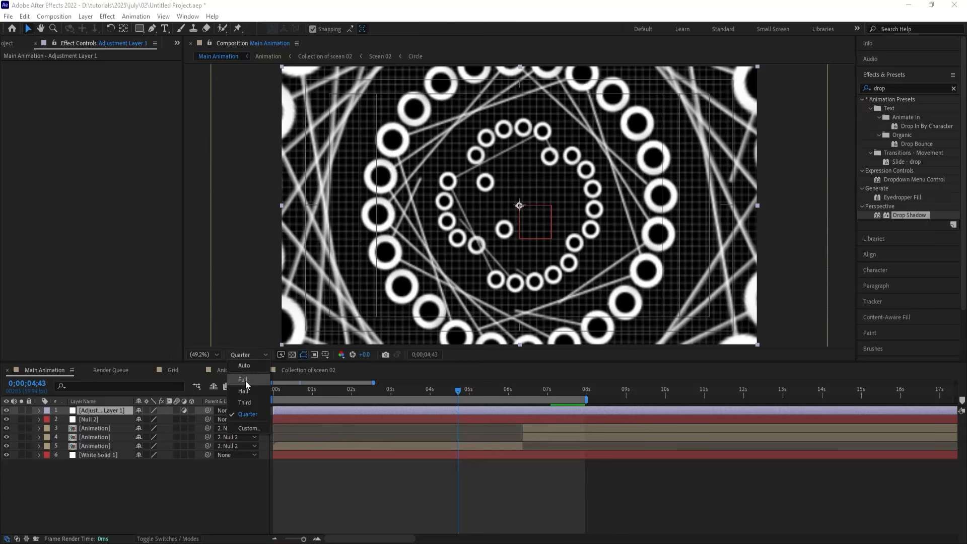
{"action": "left_click", "coordinate": [246, 380]}
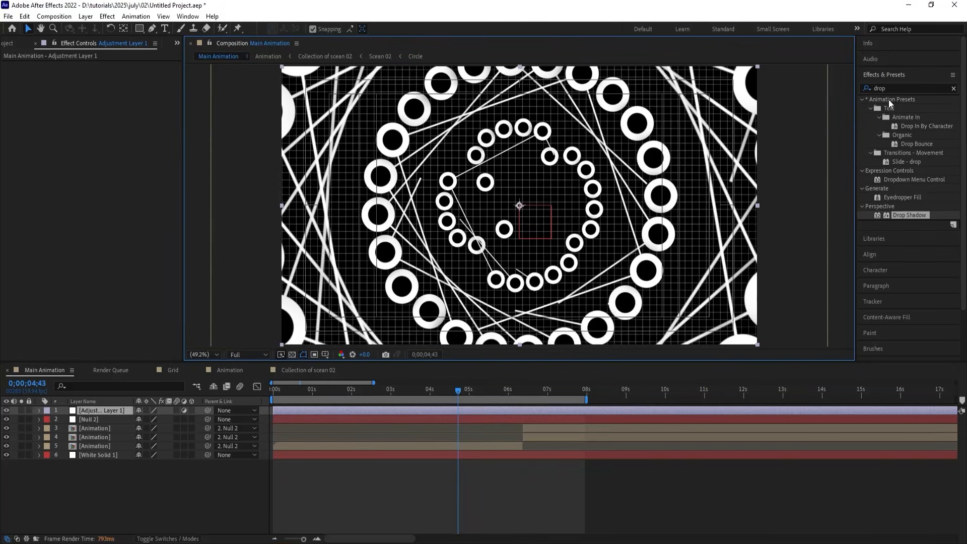
{"action": "left_click", "coordinate": [887, 88]}
{"action": "type", "text": "tint"}
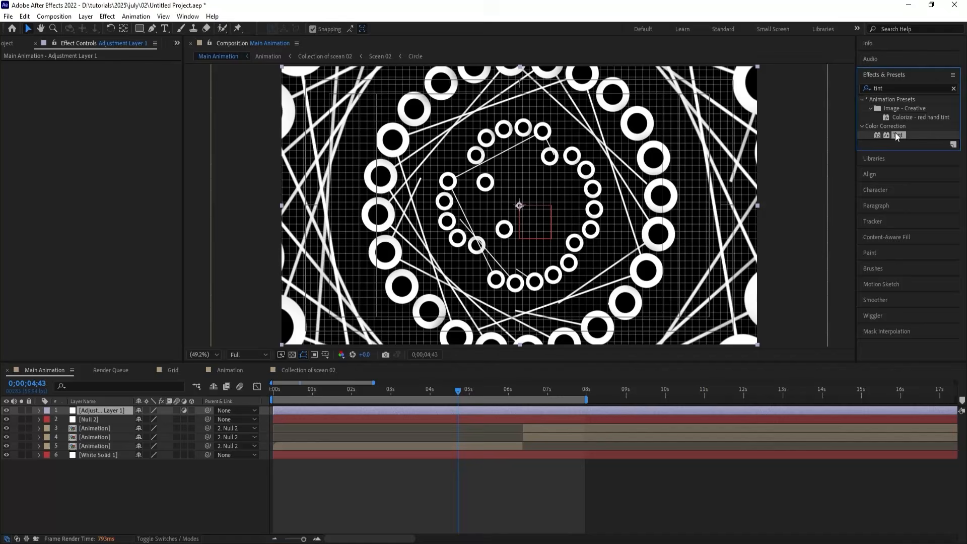
{"action": "double_click", "coordinate": [897, 135]}
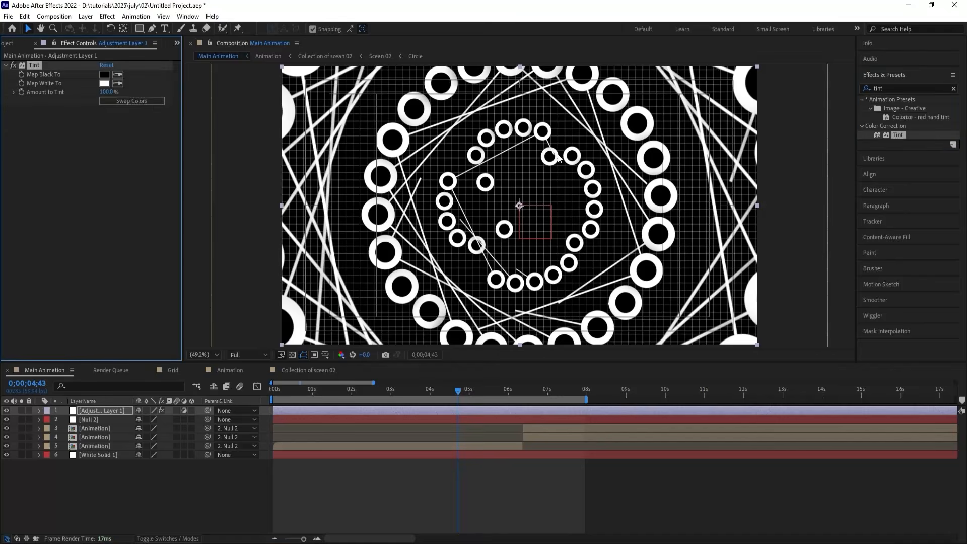
Set the Tint effect's Map White To color to pure red, FF0000.
{"action": "left_click", "coordinate": [153, 101]}
{"action": "left_click", "coordinate": [153, 102]}
{"action": "left_click", "coordinate": [106, 82]}
{"action": "left_click_drag", "start_coordinate": [468, 243], "coordinate": [523, 161]}
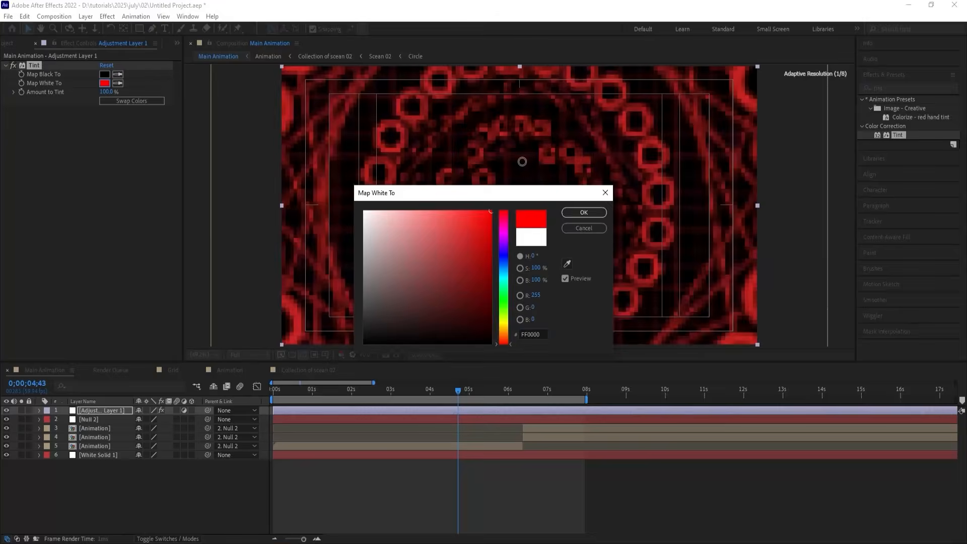
{"action": "key", "text": "Return"}
Set the Tint effect's Map Black To color to white and swap the two tint colors.
{"action": "left_click", "coordinate": [104, 74]}
{"action": "left_click_drag", "start_coordinate": [428, 262], "coordinate": [292, 144]}
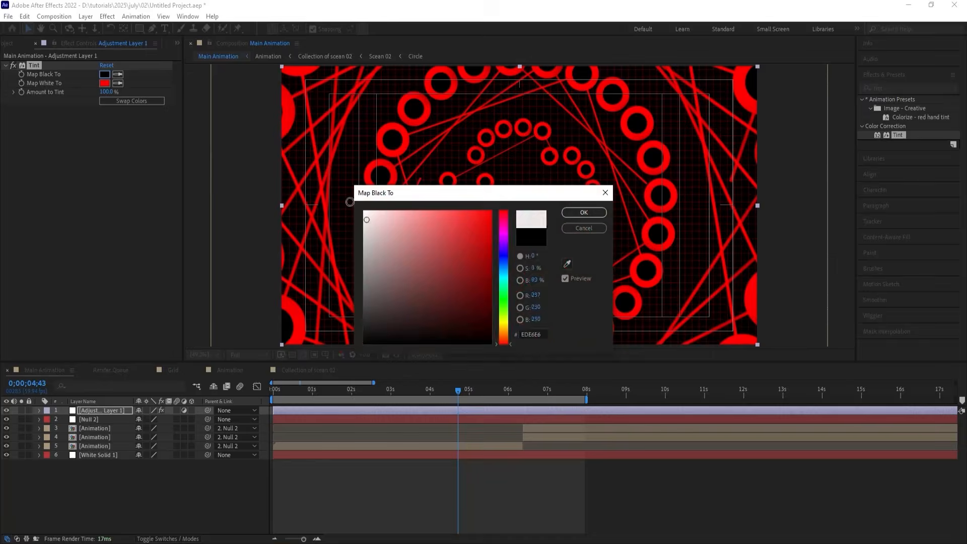
{"action": "key", "text": "Return"}
{"action": "left_click", "coordinate": [138, 101]}
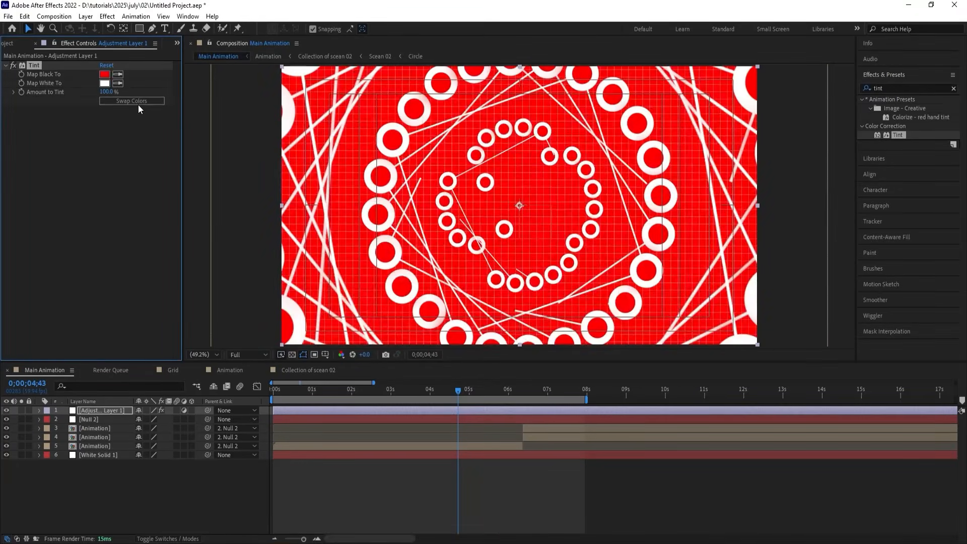
Change the Tint effect's Map Black To color to violet-blue and scrub through the animation to preview it.
{"action": "left_click", "coordinate": [104, 74]}
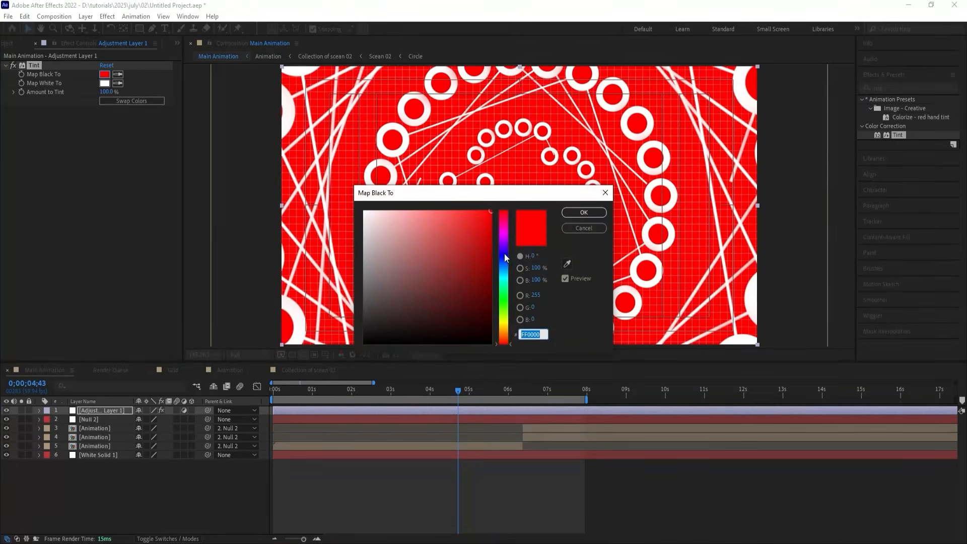
{"action": "left_click", "coordinate": [504, 252]}
{"action": "key", "text": "Return"}
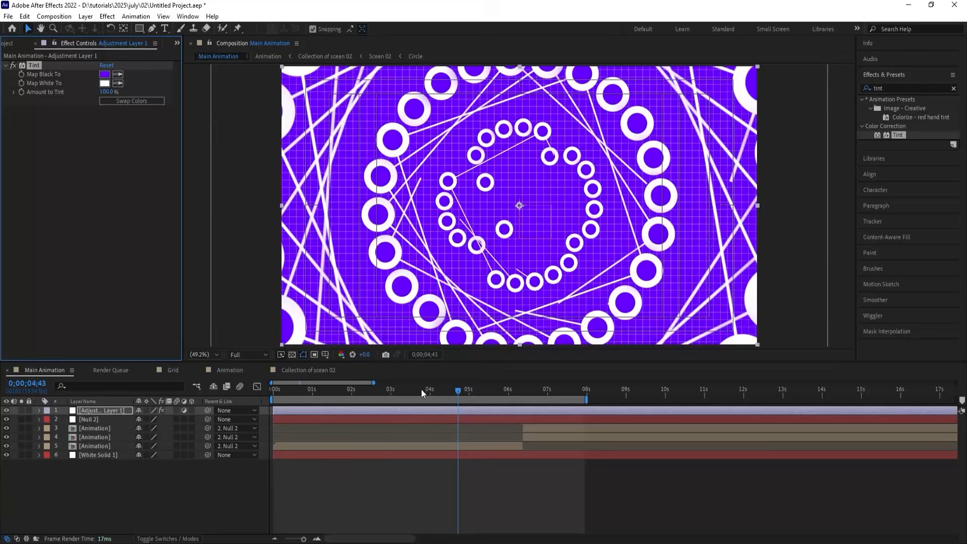
{"action": "left_click_drag", "start_coordinate": [421, 391], "coordinate": [507, 388]}
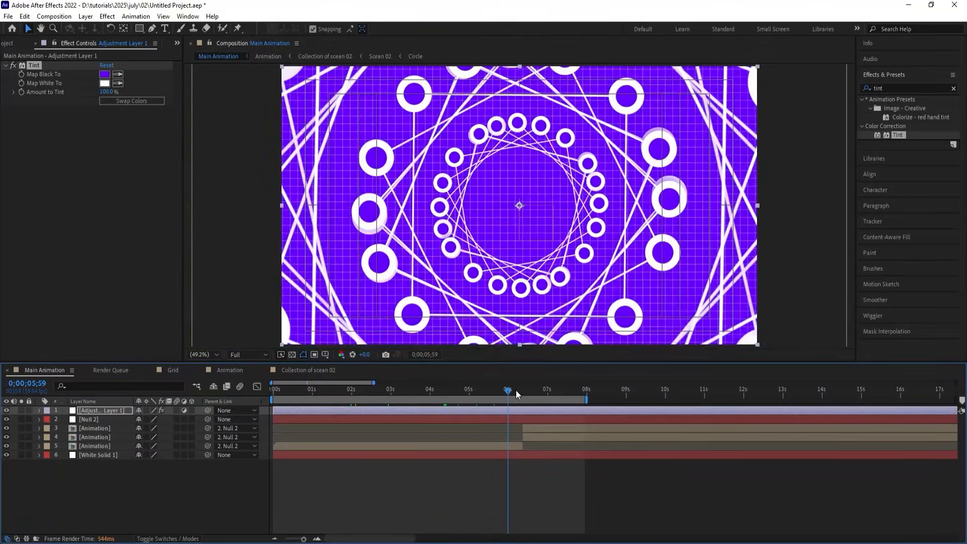
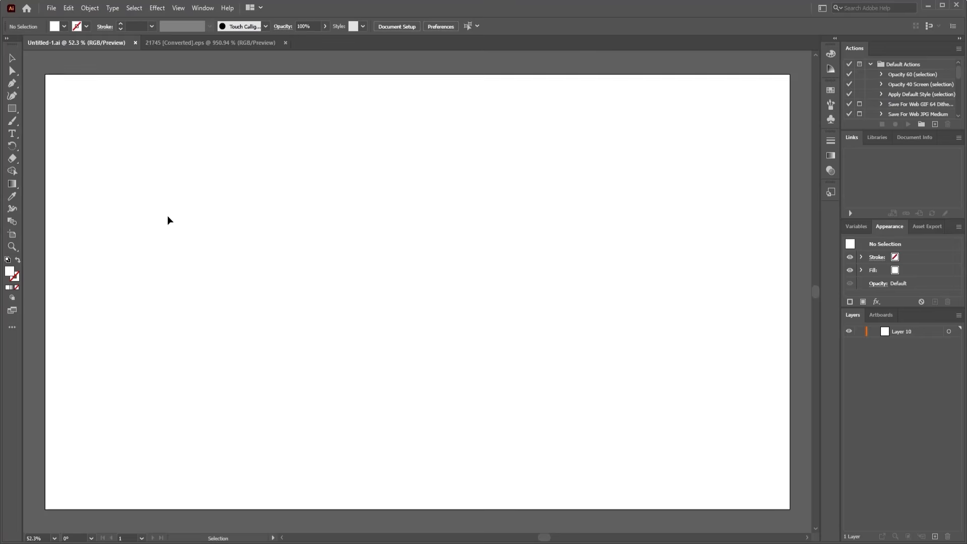
In Illustrator, copy the ridged chips group from 21745 [Converted].eps and paste it into Untitled-1.ai.
{"action": "left_click", "coordinate": [197, 43]}
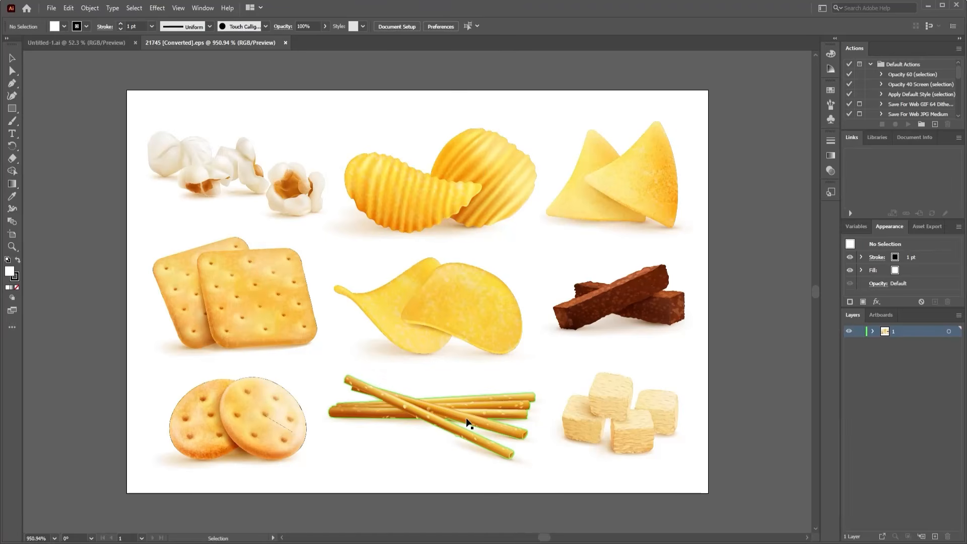
{"action": "left_click", "coordinate": [407, 196]}
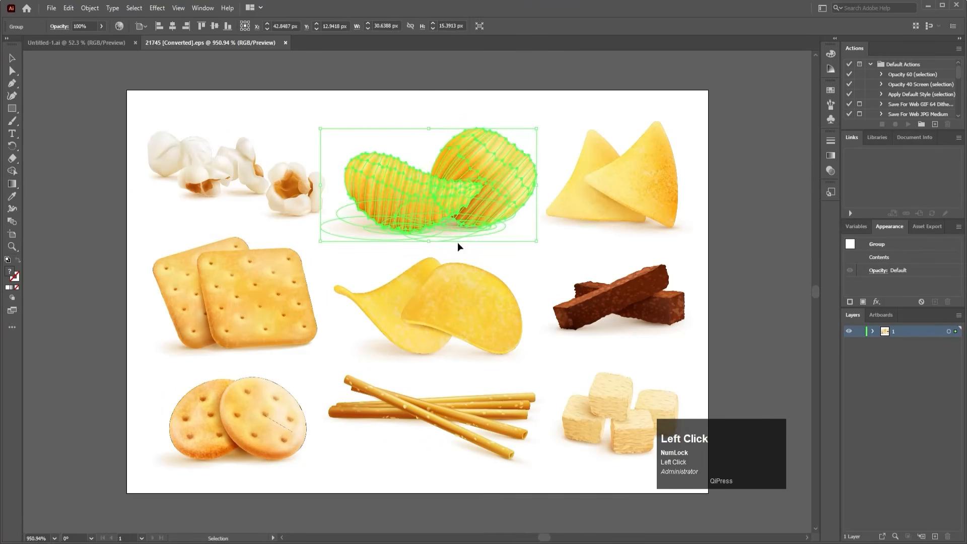
{"action": "left_click", "coordinate": [424, 203]}
{"action": "key", "text": "ctrl"}
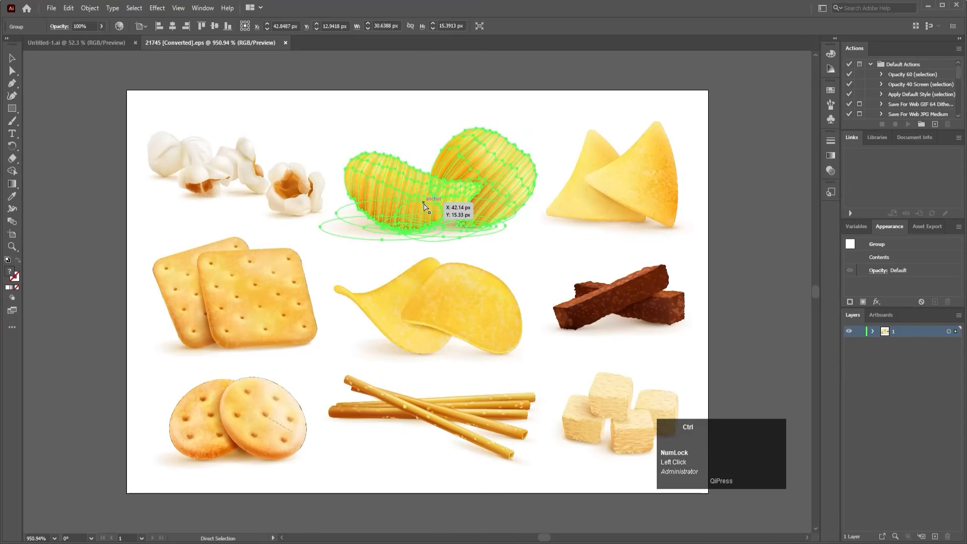
{"action": "left_click", "coordinate": [60, 44]}
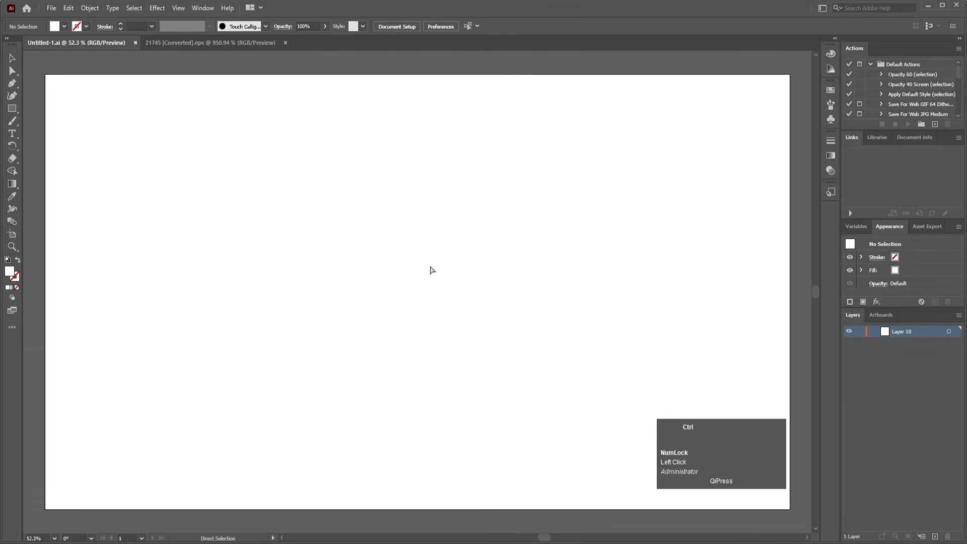
{"action": "key", "text": "ctrl+v"}
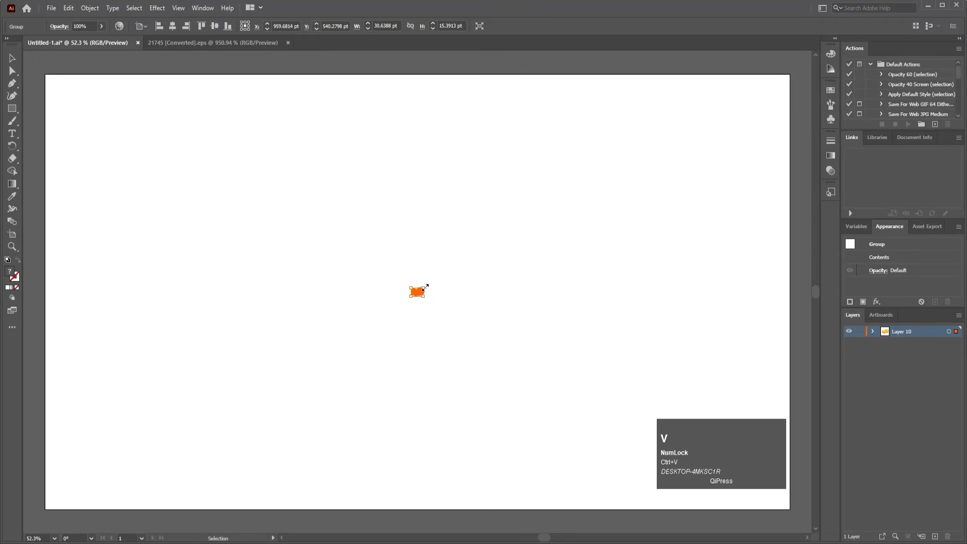
Scale the pasted chips up to about 696 by 350 pt and move them to the middle of the artboard.
{"action": "left_click_drag", "start_coordinate": [425, 288], "coordinate": [696, 107]}
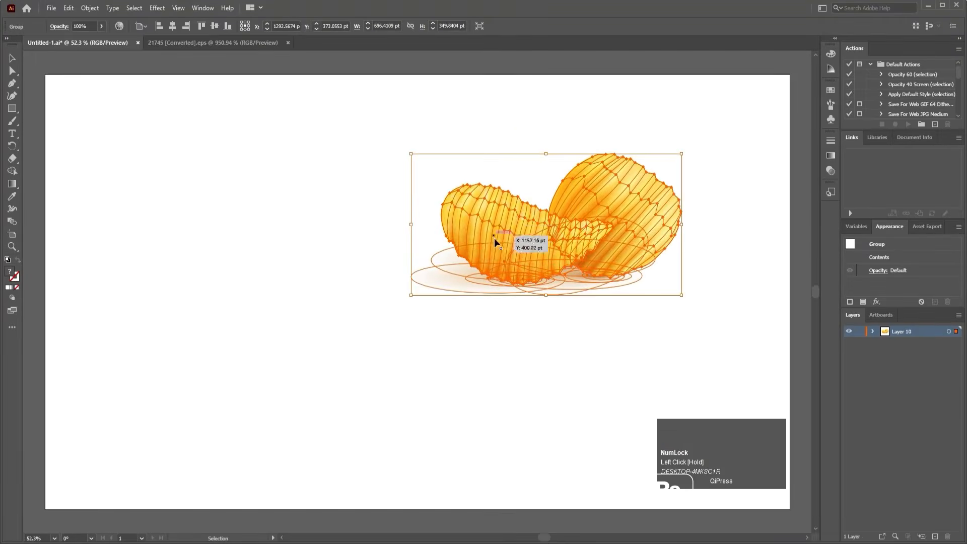
{"action": "left_click_drag", "start_coordinate": [496, 242], "coordinate": [350, 324]}
{"action": "left_click", "coordinate": [382, 212]}
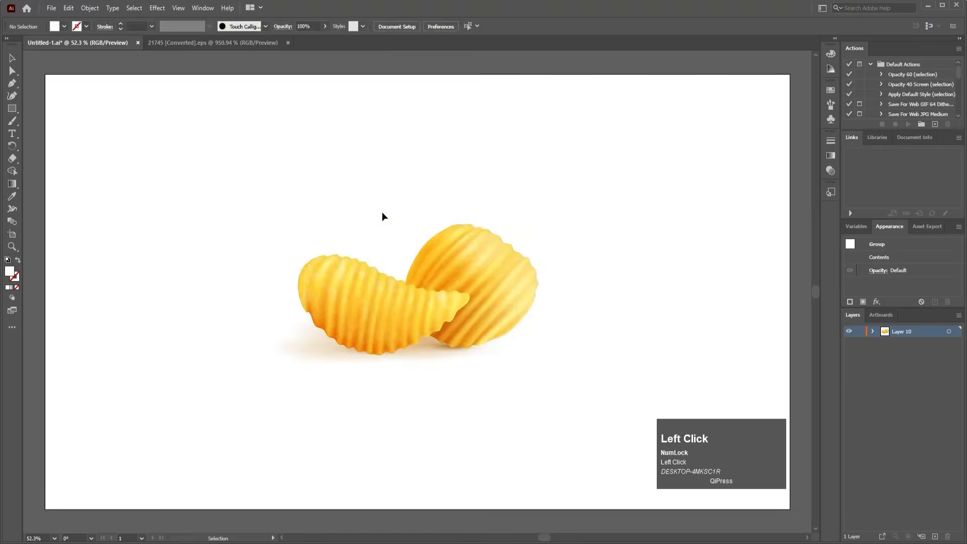
Ungroup the ridged chips artwork so the two chips can be selected separately.
{"action": "left_click", "coordinate": [383, 321]}
{"action": "right_click", "coordinate": [383, 325]}
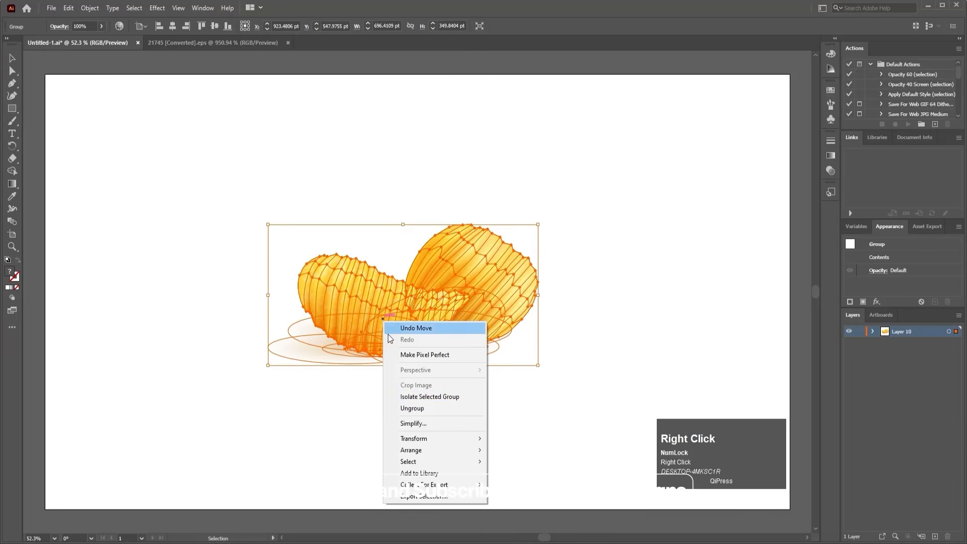
{"action": "left_click", "coordinate": [409, 404]}
{"action": "left_click", "coordinate": [324, 373]}
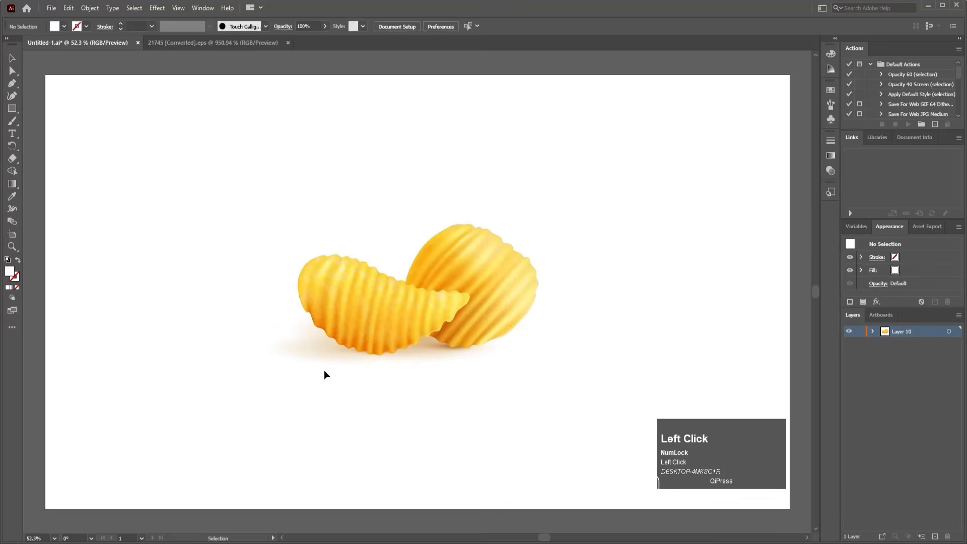
Ungroup the front curved chip from its shadow and delete the shadow ellipses beneath it.
{"action": "left_click", "coordinate": [321, 362]}
{"action": "right_click", "coordinate": [322, 363]}
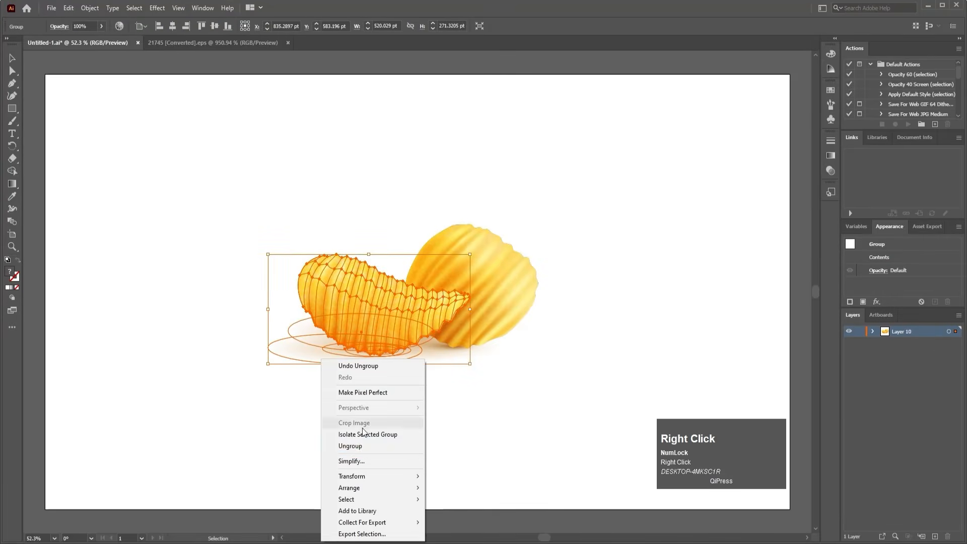
{"action": "left_click", "coordinate": [350, 446]}
{"action": "left_click", "coordinate": [324, 374]}
{"action": "left_click", "coordinate": [322, 355]}
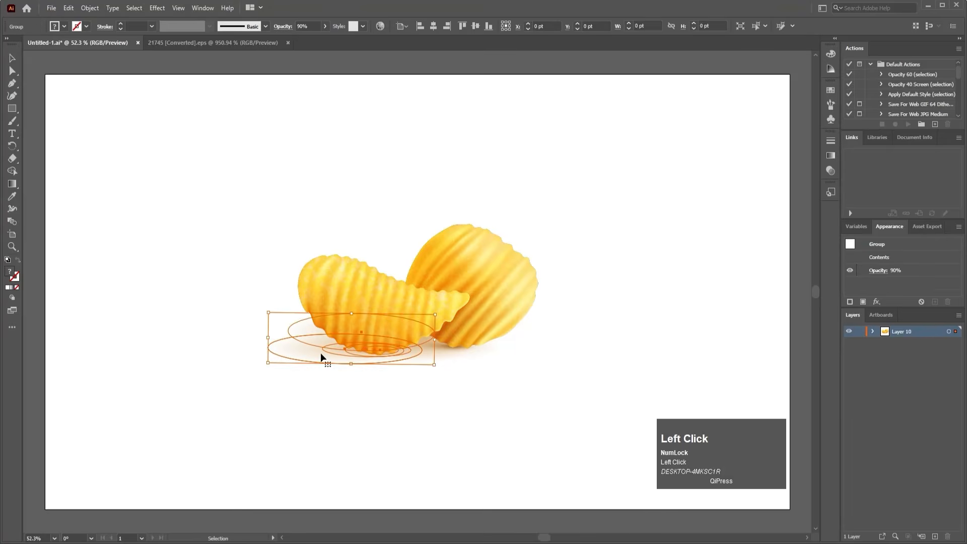
{"action": "key", "text": "Delete"}
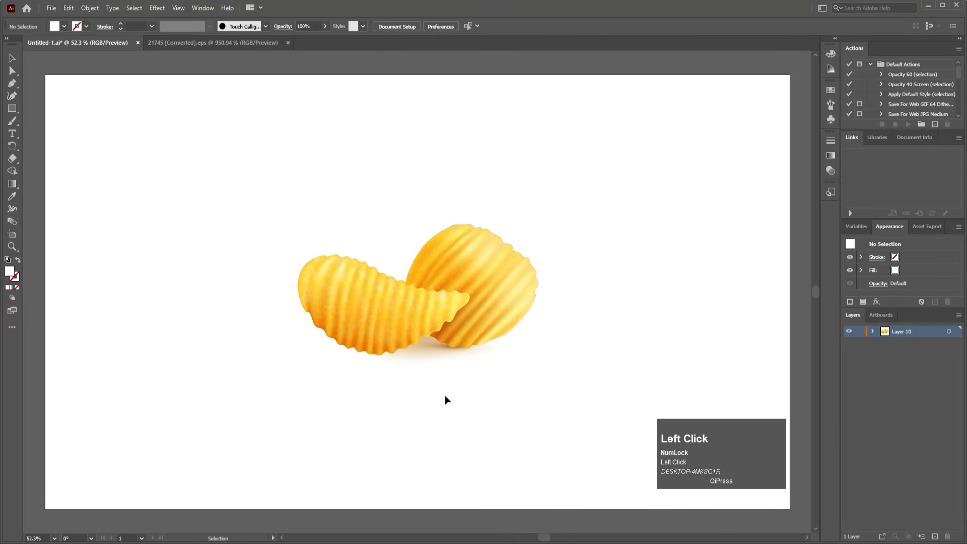
Ungroup the round chip from its shadow and delete the remaining shadow ellipses.
{"action": "left_click", "coordinate": [471, 337]}
{"action": "left_click", "coordinate": [422, 377]}
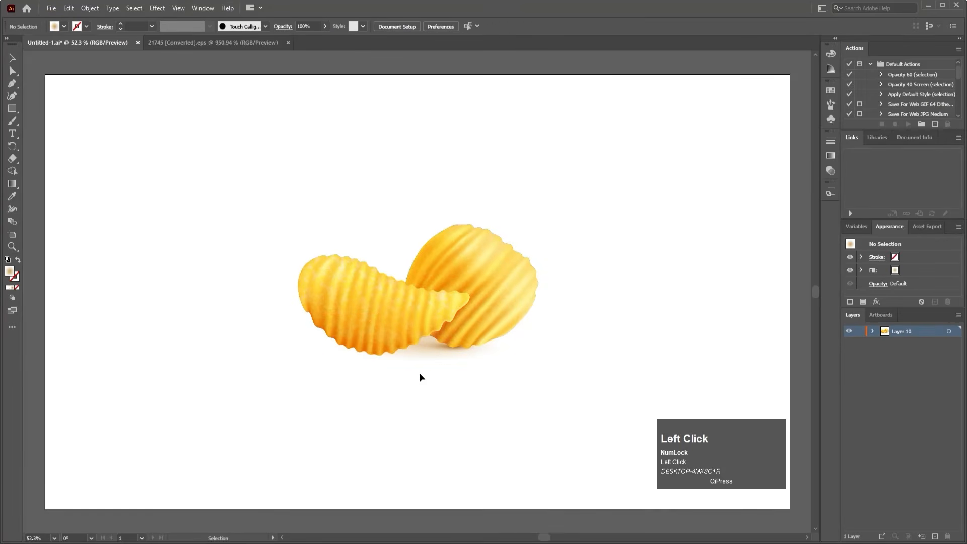
{"action": "left_click", "coordinate": [436, 352]}
{"action": "right_click", "coordinate": [433, 350]}
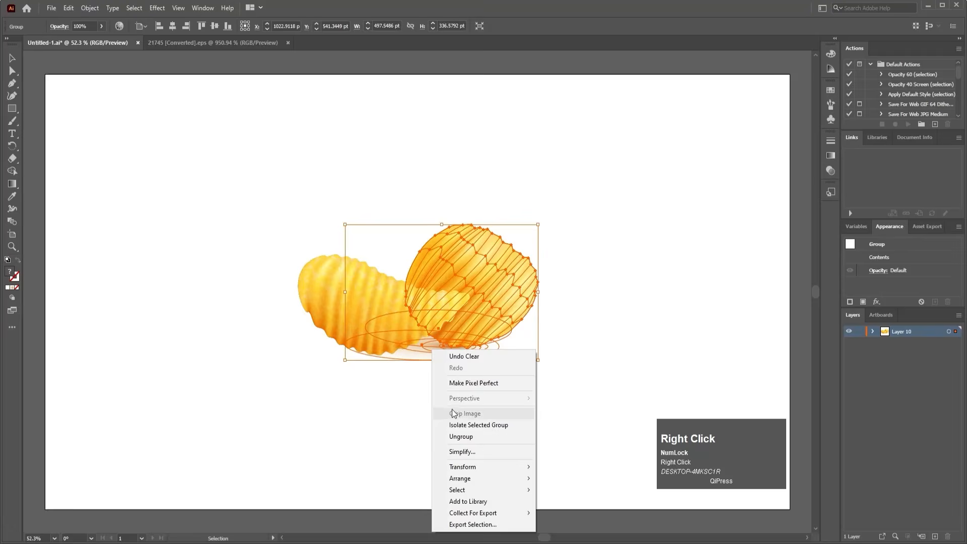
{"action": "left_click", "coordinate": [465, 437]}
{"action": "left_click", "coordinate": [434, 361]}
{"action": "key", "text": "Delete"}
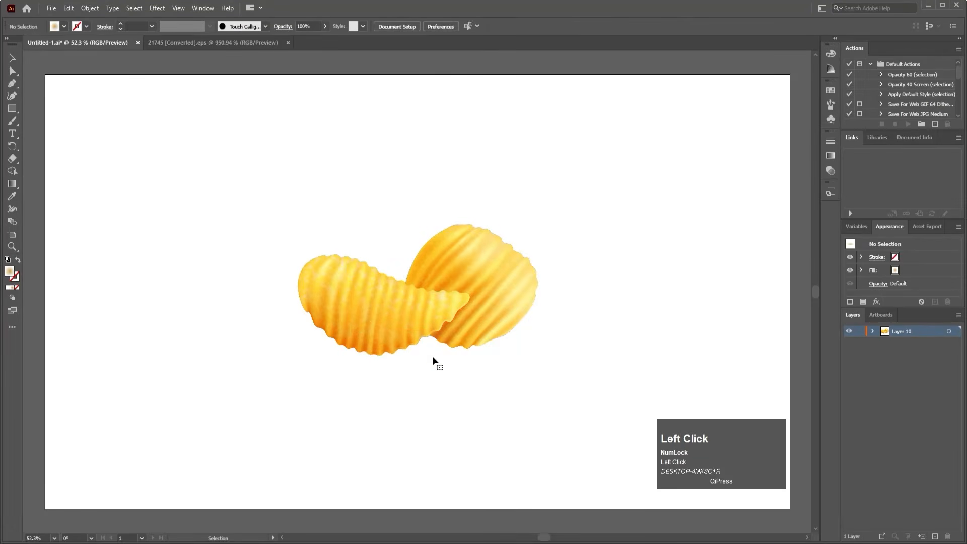
Move the curved chip to the left and the round chip to the right so they no longer overlap.
{"action": "left_click_drag", "start_coordinate": [378, 328], "coordinate": [278, 327]}
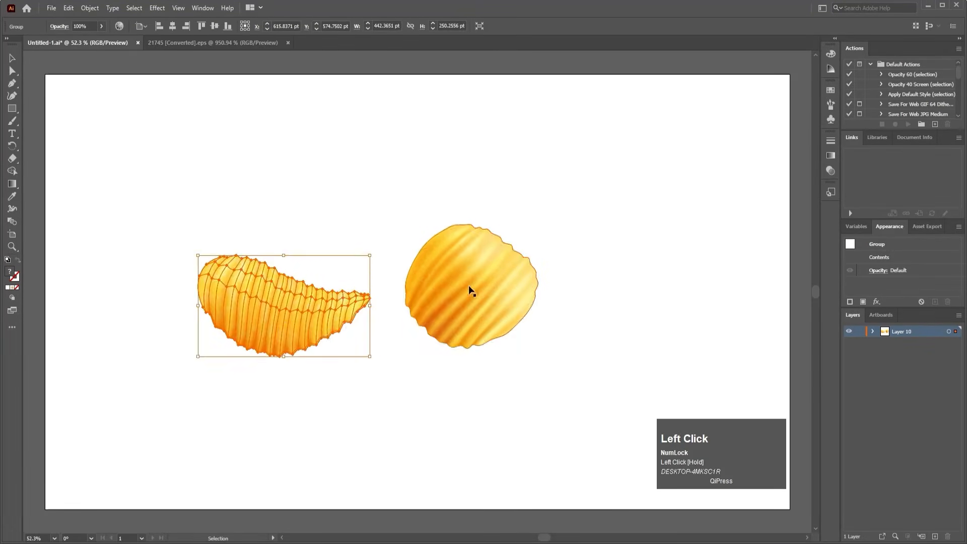
{"action": "left_click", "coordinate": [479, 324]}
{"action": "left_click_drag", "start_coordinate": [478, 324], "coordinate": [559, 335]}
{"action": "left_click", "coordinate": [421, 334]}
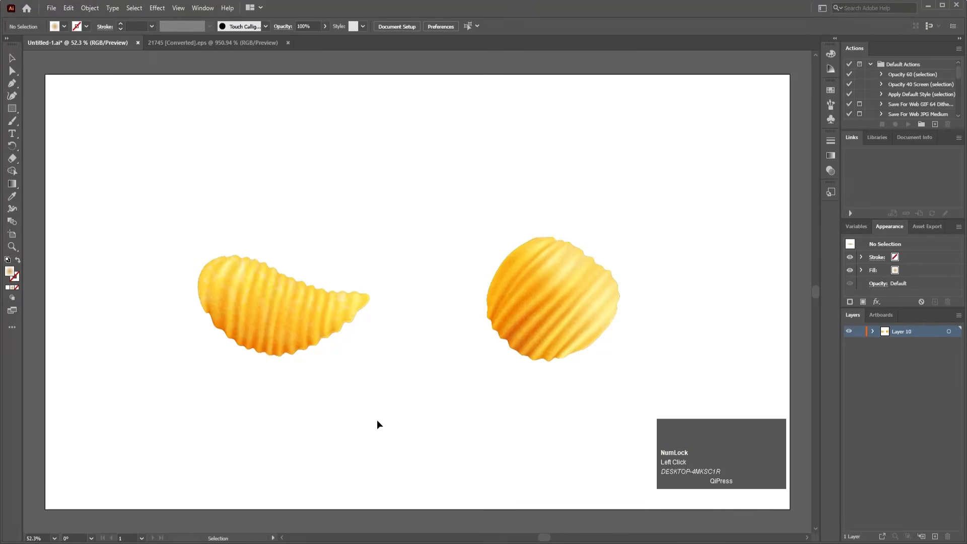
Cut the round chip and paste it in place onto a new layer above Layer 10.
{"action": "left_click", "coordinate": [542, 301]}
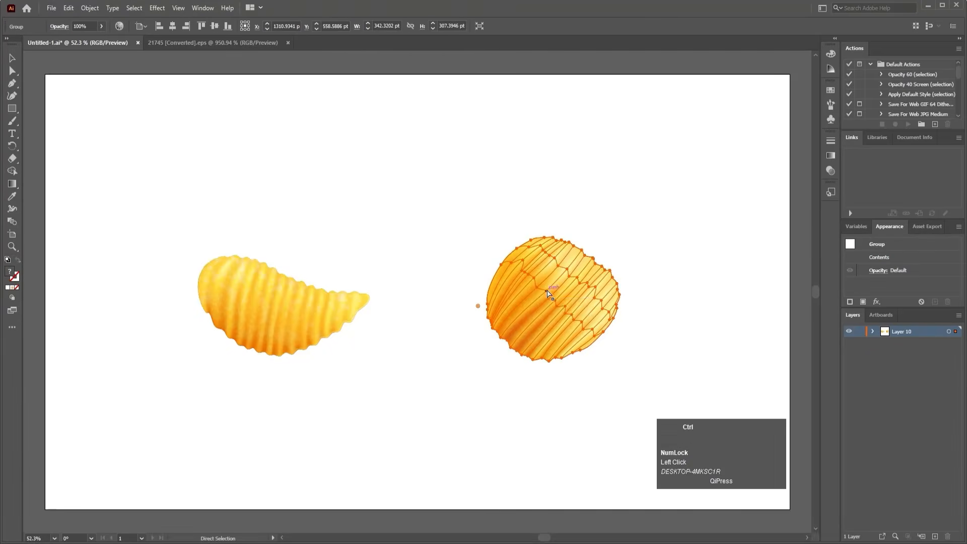
{"action": "key", "text": "ctrl+x"}
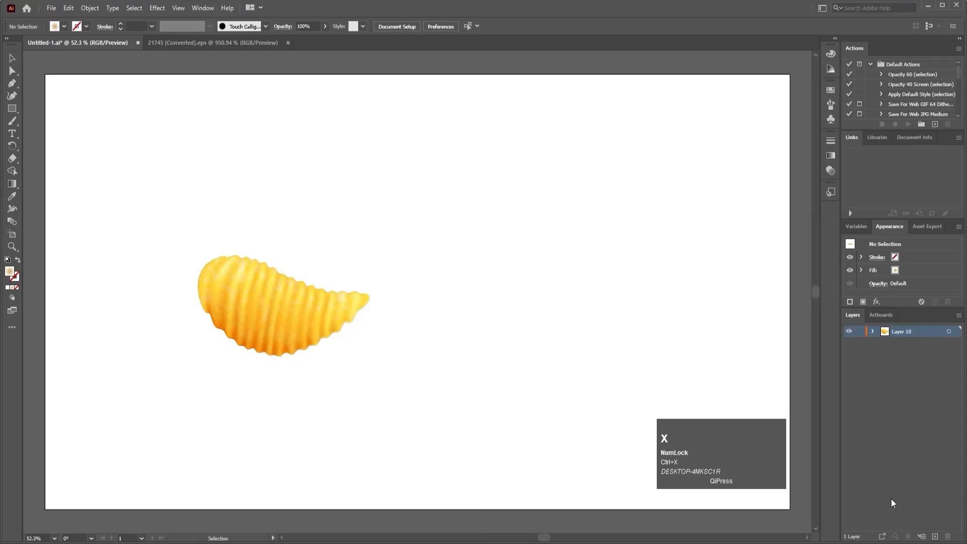
{"action": "left_click", "coordinate": [934, 537]}
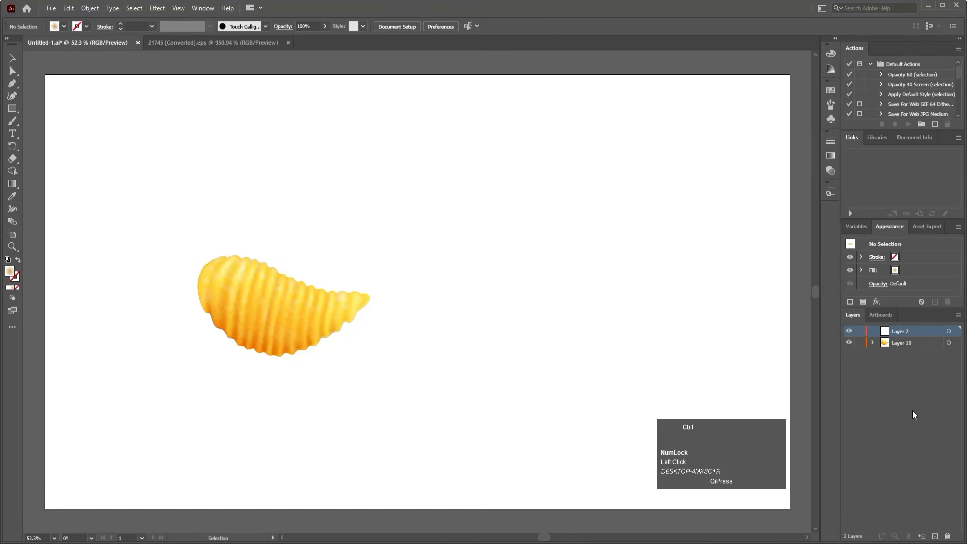
{"action": "key", "text": "ctrl+shift+v"}
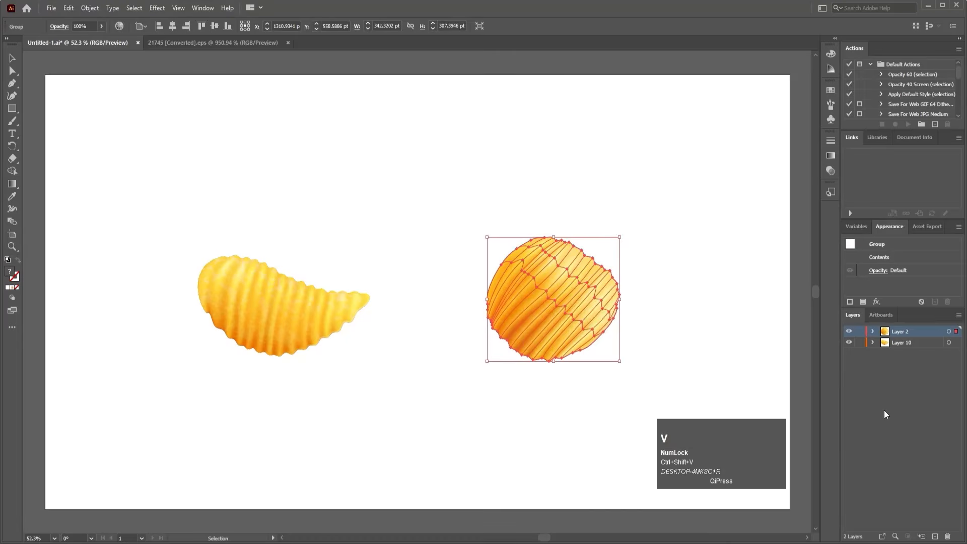
Shift the round chip slightly on its new layer and save the Illustrator document.
{"action": "left_click_drag", "start_coordinate": [554, 315], "coordinate": [526, 304]}
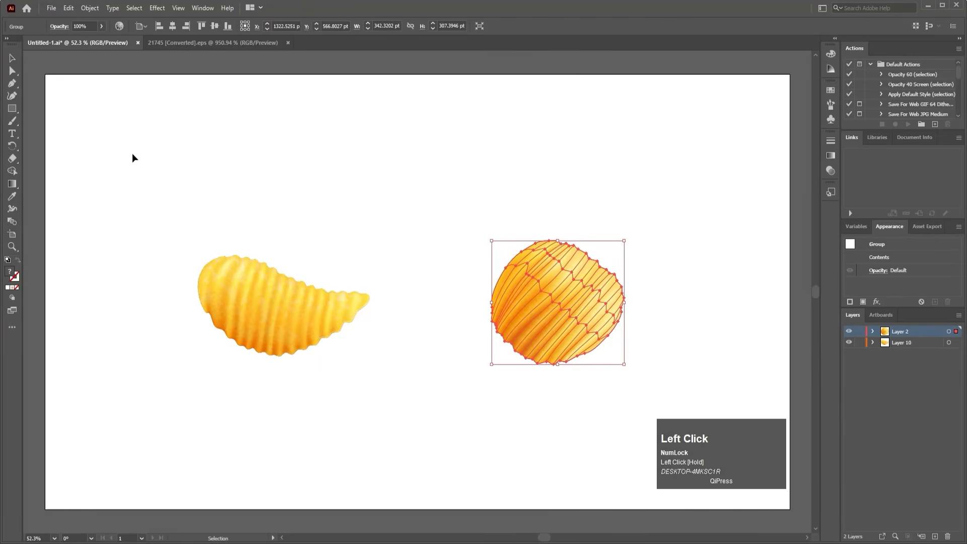
{"action": "key", "text": "ctrl+s"}
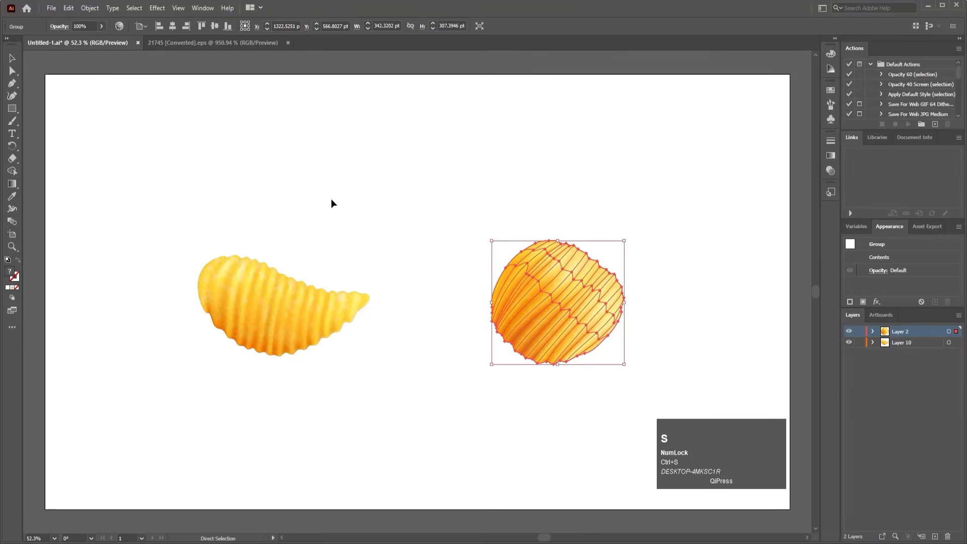
{"action": "left_click", "coordinate": [375, 204]}
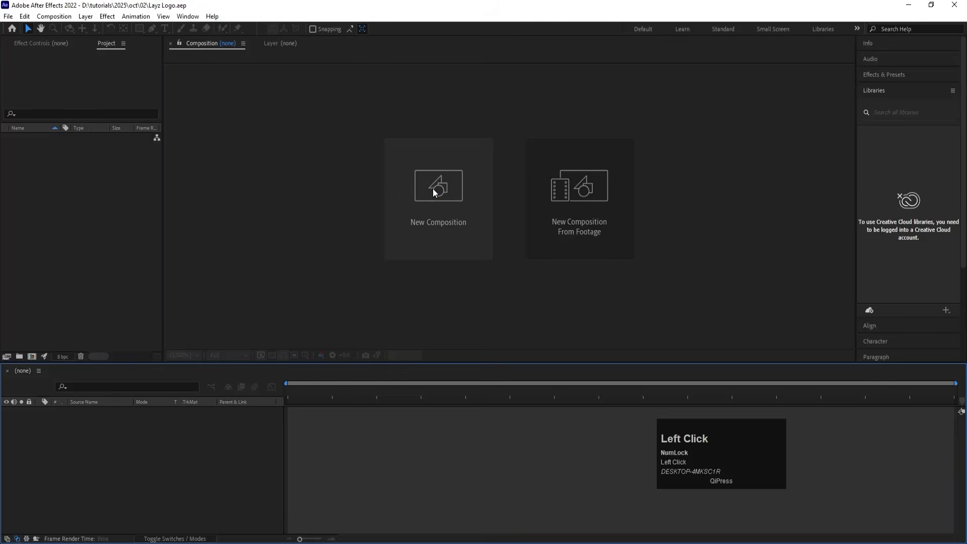
In After Effects, start a new composition named Main Animation with a size of 1920 by 1080 px.
{"action": "left_click", "coordinate": [433, 192]}
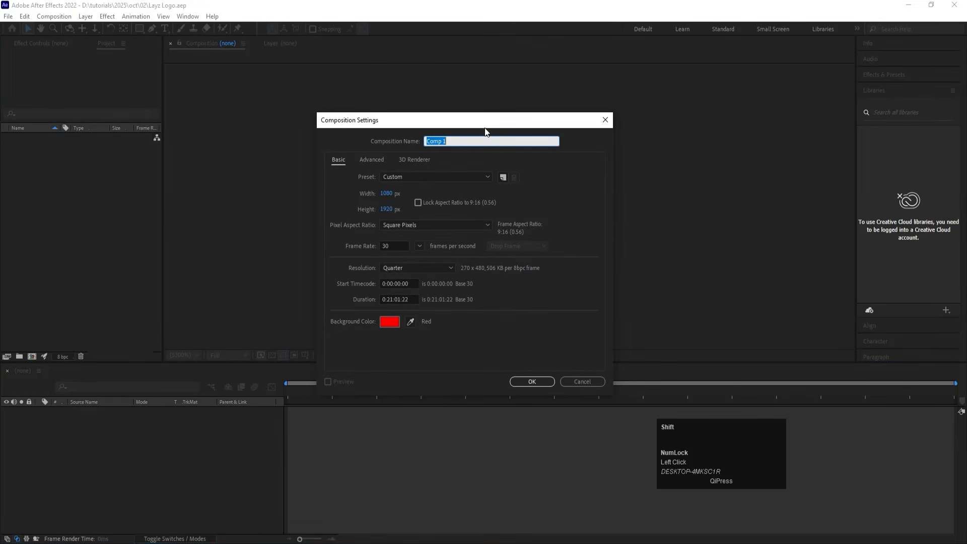
{"action": "type", "text": "Main Animation"}
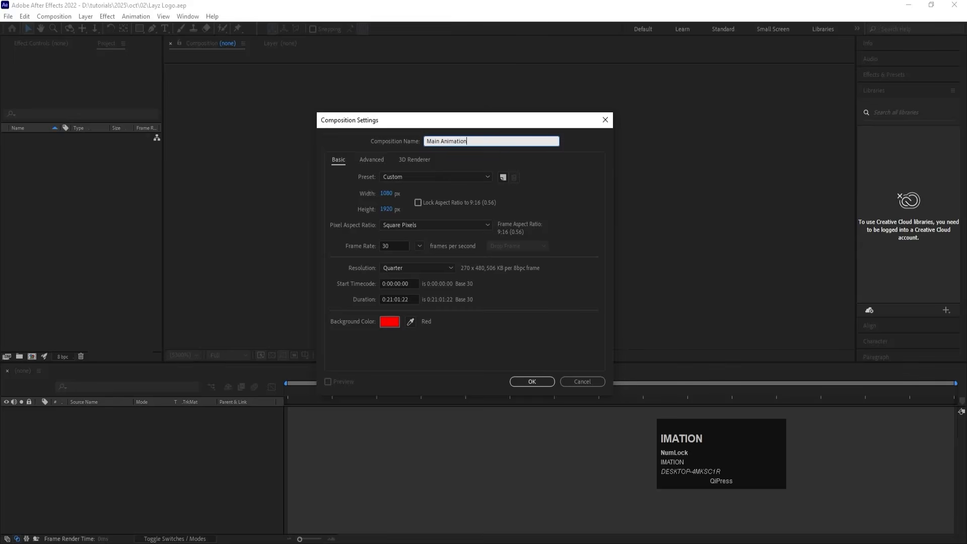
{"action": "left_click", "coordinate": [388, 193]}
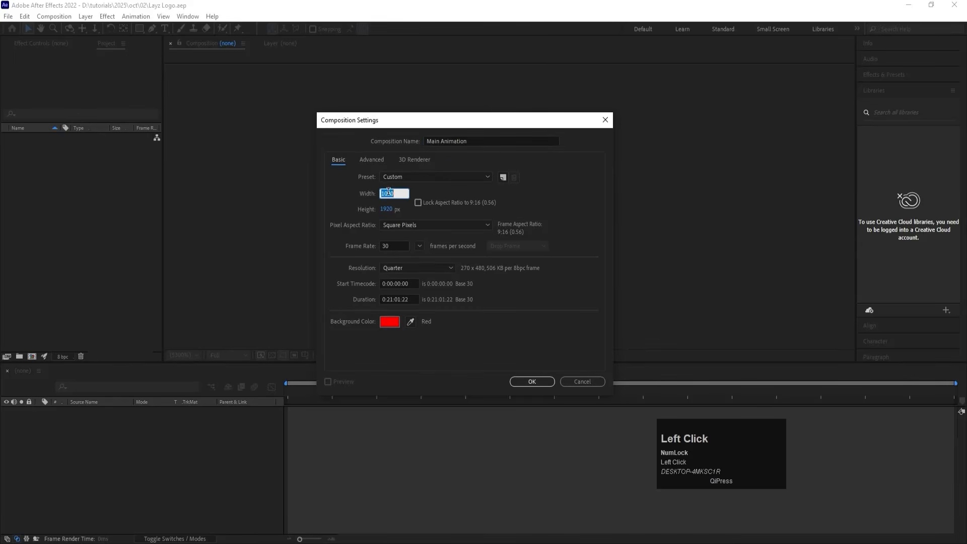
{"action": "type", "text": "1920"}
{"action": "left_click", "coordinate": [387, 212]}
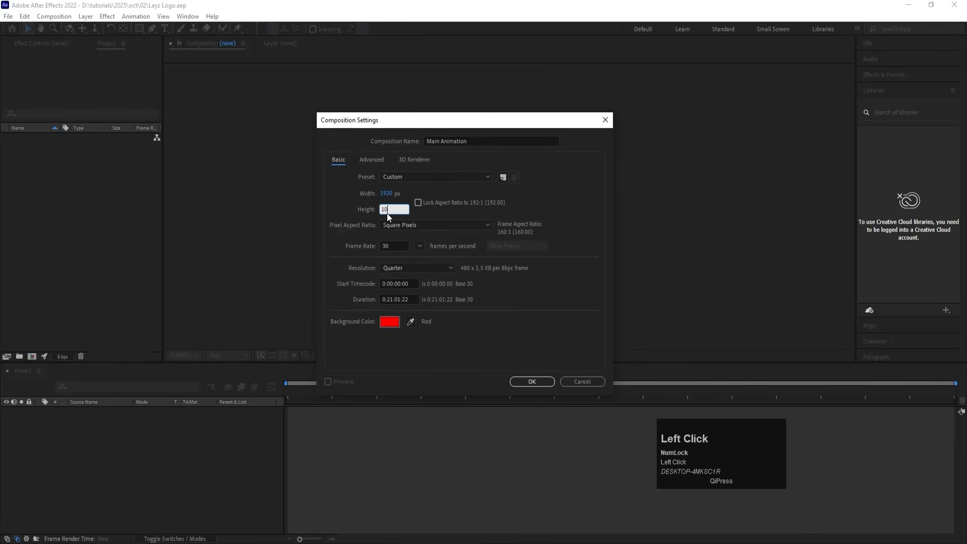
{"action": "type", "text": "1080"}
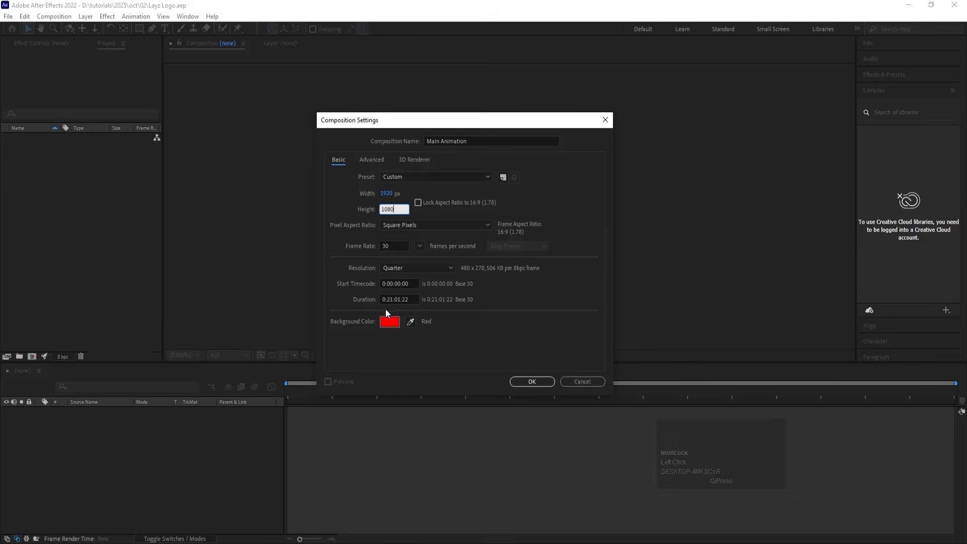
Set the Main Animation composition's duration to 0:01:00:00 and its background colour to white, and create it.
{"action": "left_click", "coordinate": [388, 296]}
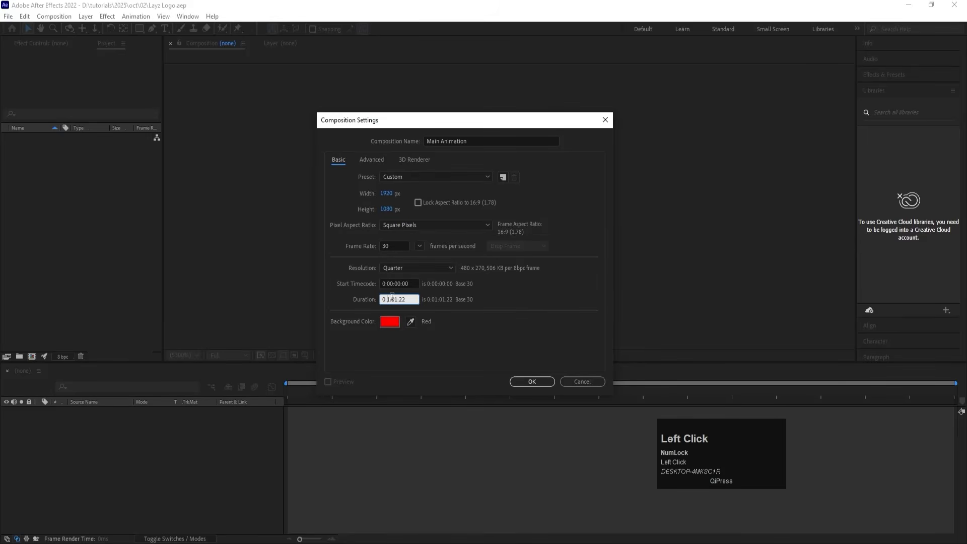
{"action": "left_click", "coordinate": [411, 298]}
{"action": "left_click", "coordinate": [395, 320]}
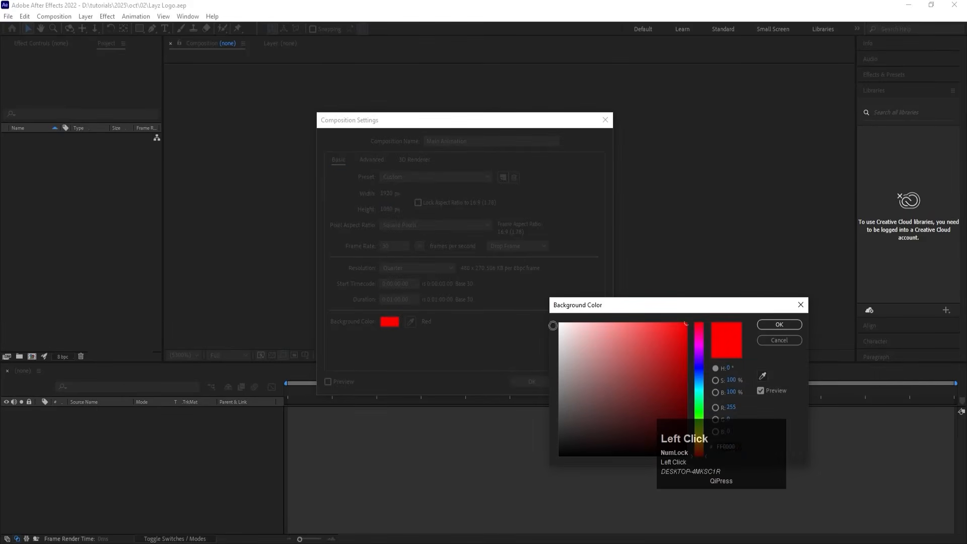
{"action": "left_click_drag", "start_coordinate": [553, 326], "coordinate": [535, 307]}
{"action": "left_click", "coordinate": [775, 324]}
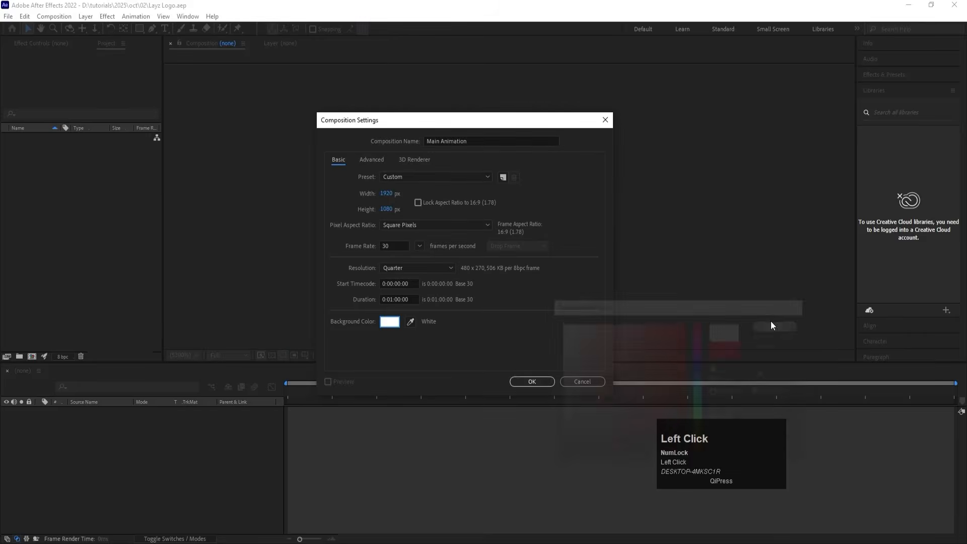
{"action": "left_click", "coordinate": [534, 381]}
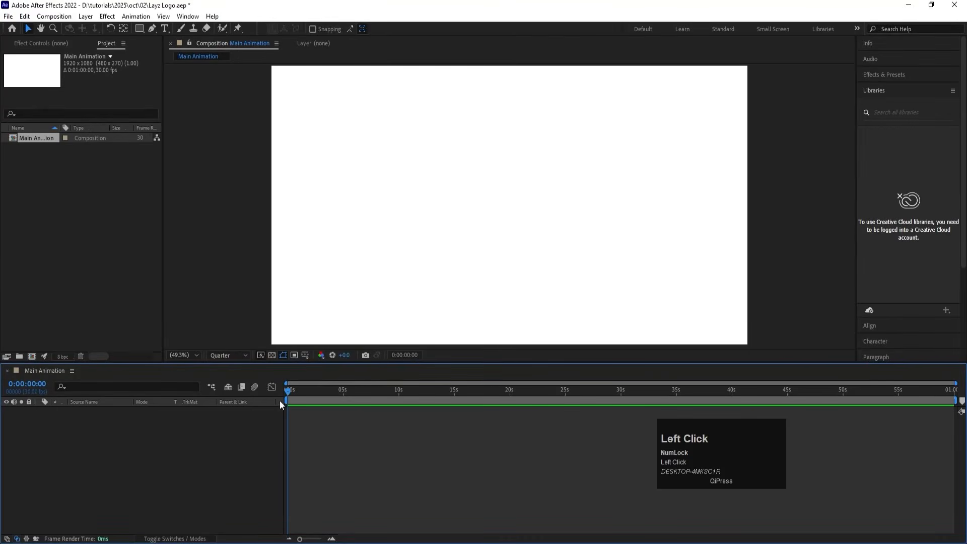
Show the Title/Action Safe guides and add a white 1920 by 1080 px solid named Bg.
{"action": "left_click", "coordinate": [307, 355]}
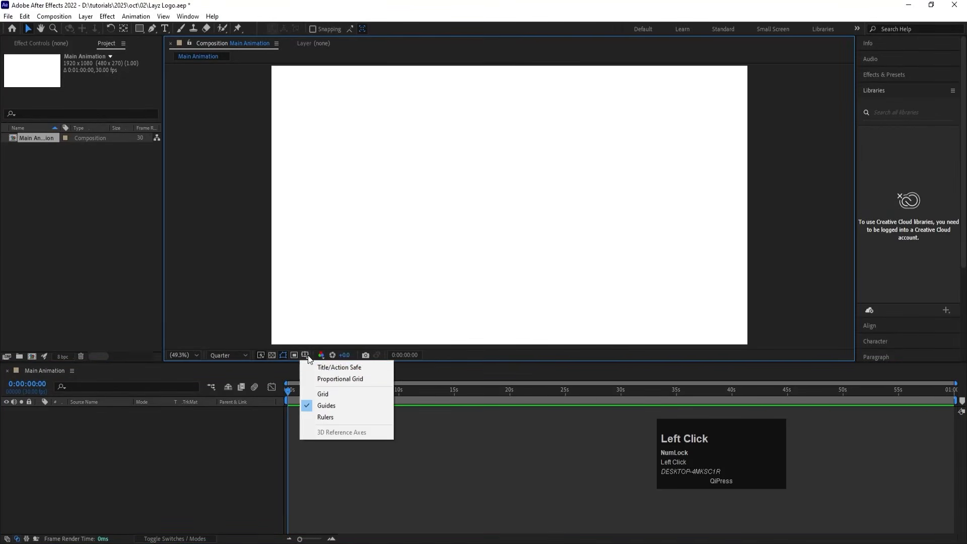
{"action": "left_click", "coordinate": [338, 371]}
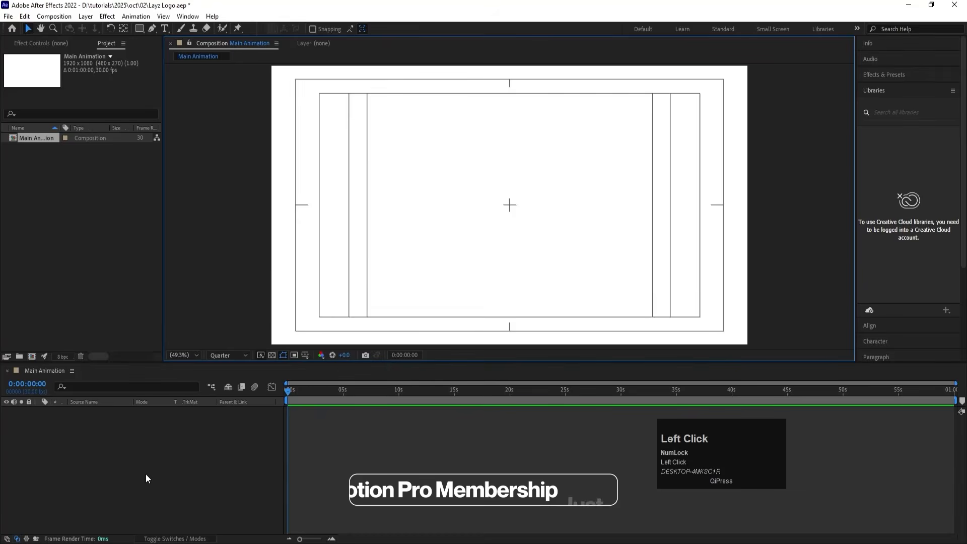
{"action": "key", "text": "ctrl+y"}
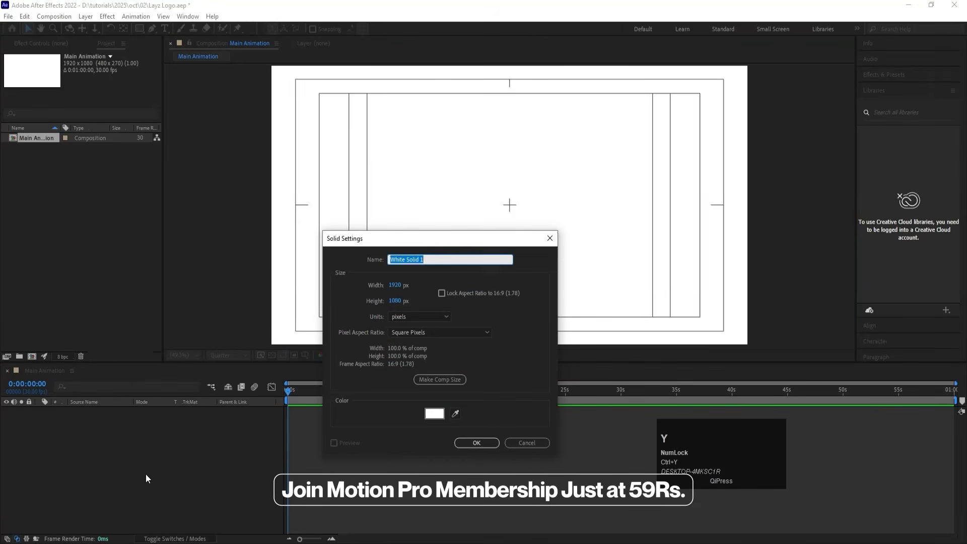
{"action": "type", "text": "Bg"}
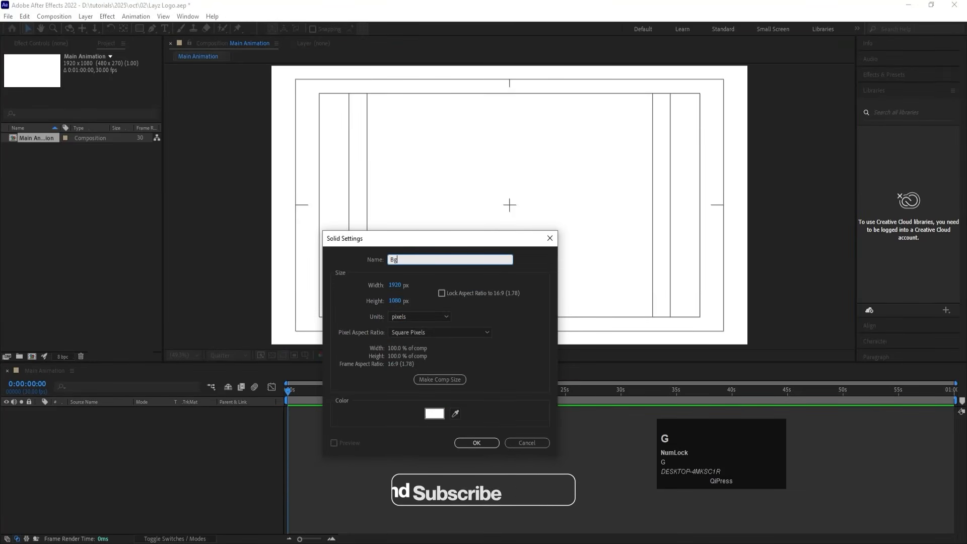
{"action": "left_click", "coordinate": [492, 442]}
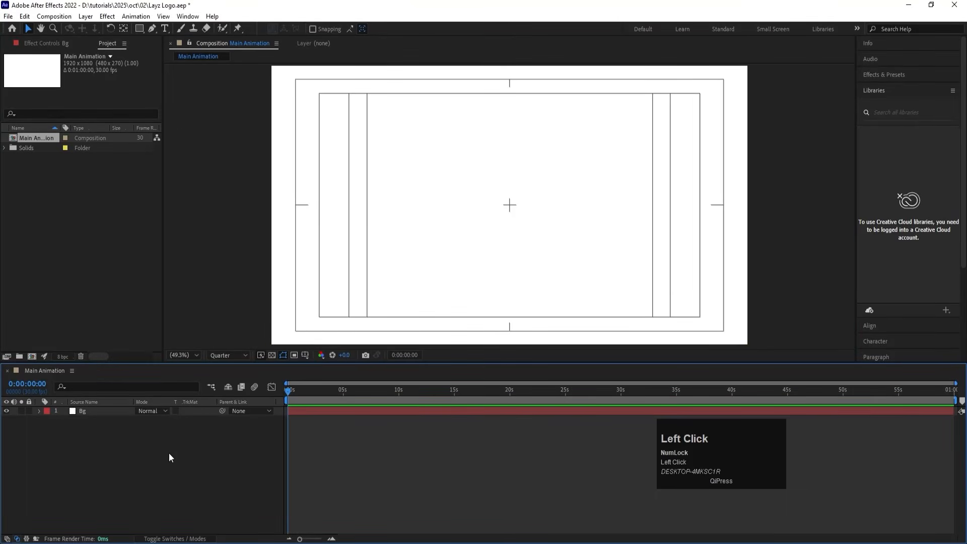
Import the Logo PNG file as footage.
{"action": "key", "text": "ctrl+i"}
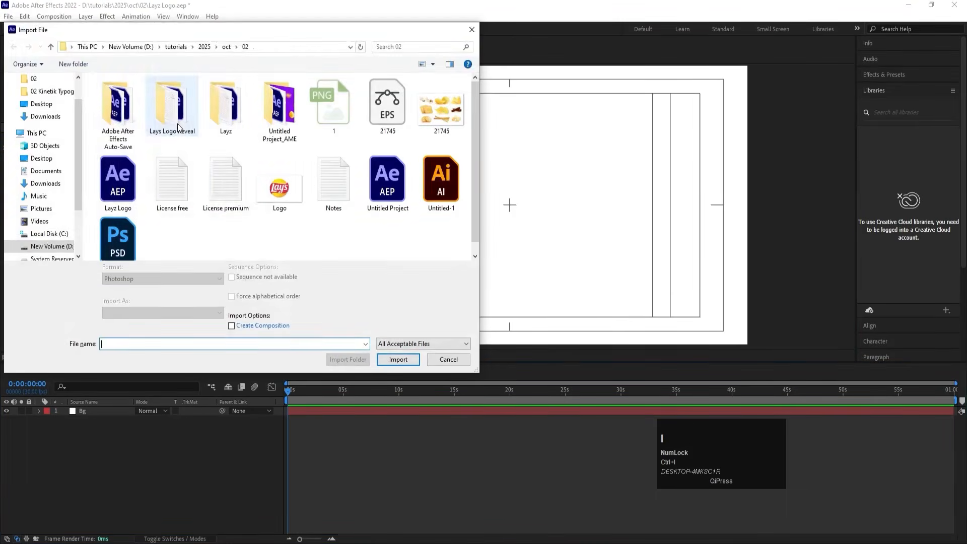
{"action": "left_click", "coordinate": [271, 204]}
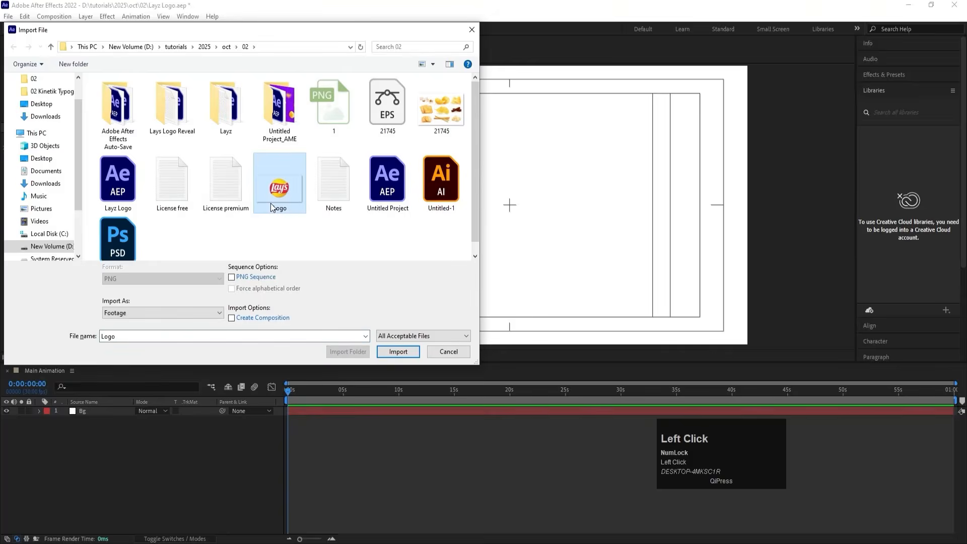
{"action": "left_click", "coordinate": [388, 350]}
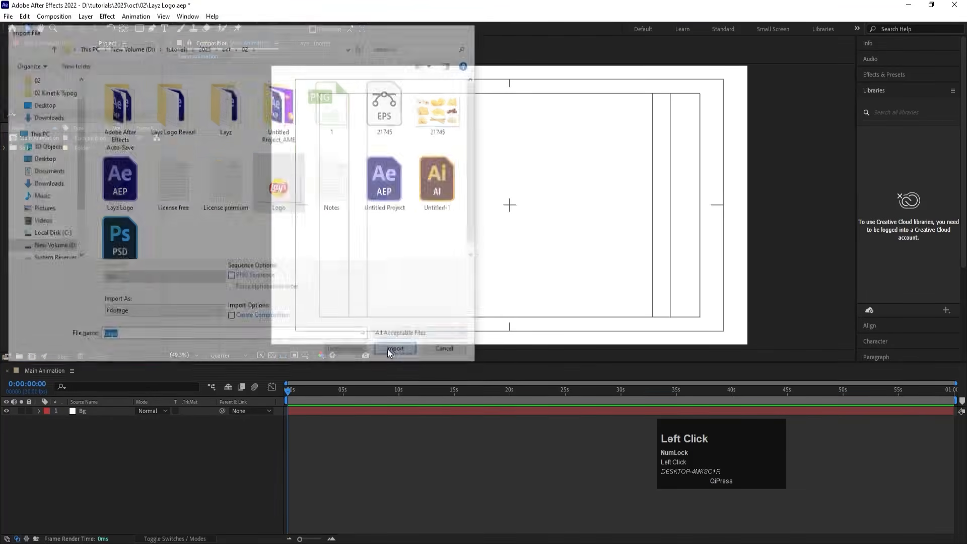
Import the Illustrator file Untitled-1 as Composition - Retain Layer Sizes.
{"action": "key", "text": "ctrl+i"}
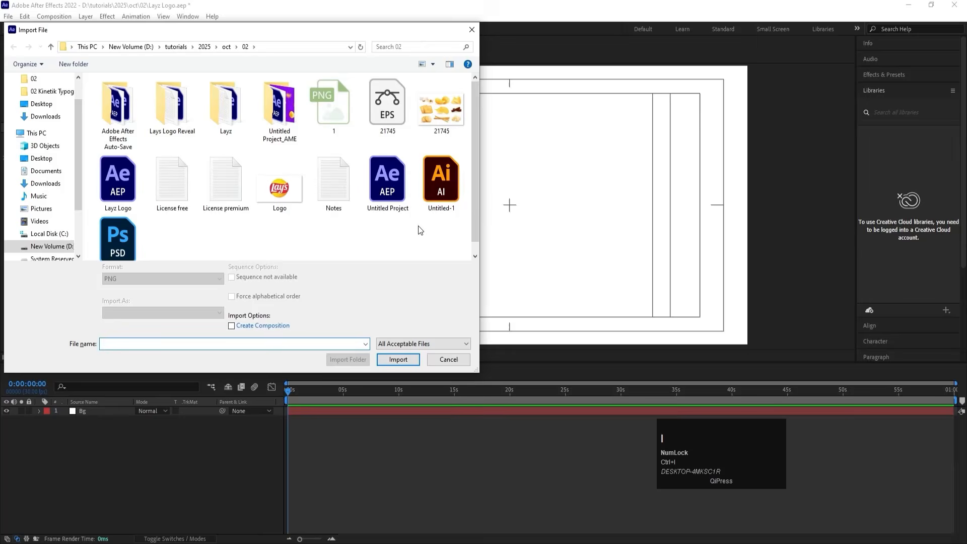
{"action": "left_click", "coordinate": [443, 201]}
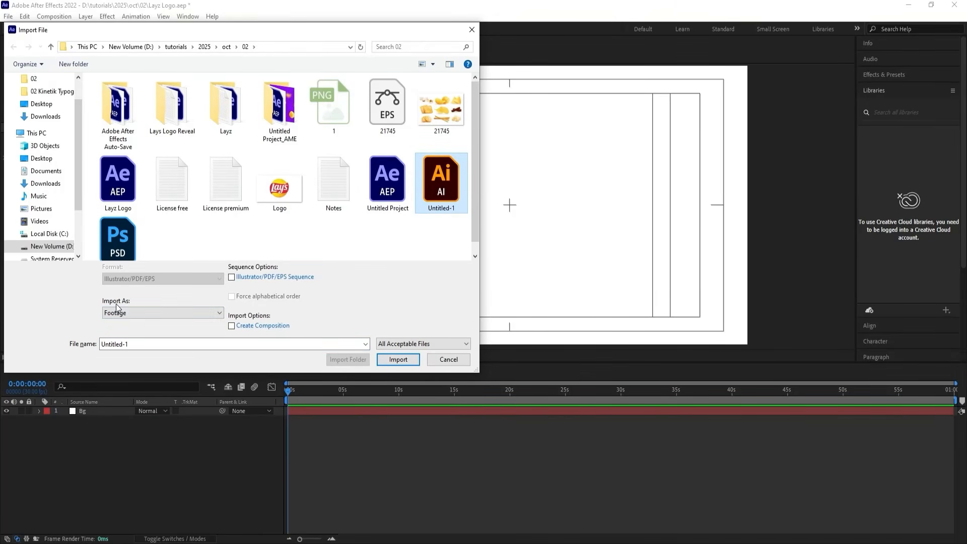
{"action": "left_click", "coordinate": [123, 334]}
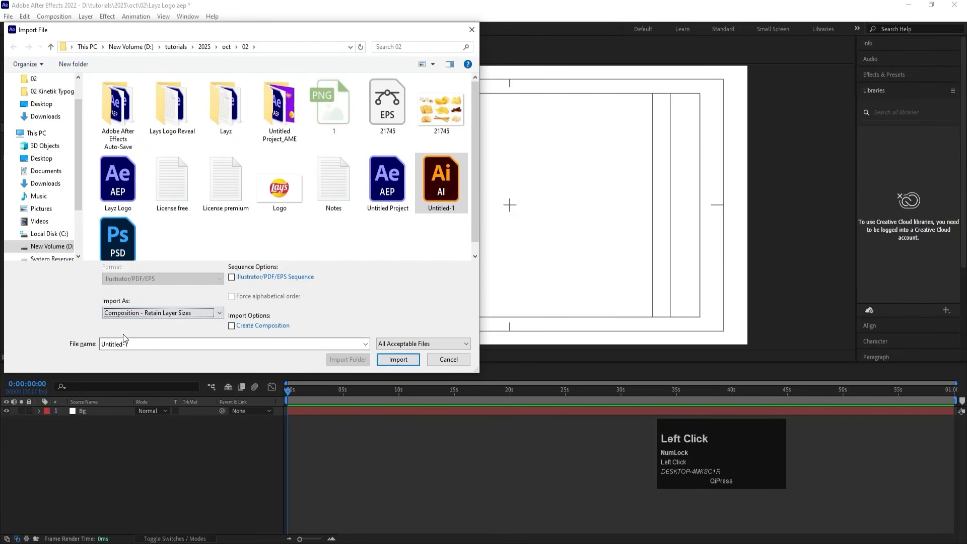
{"action": "left_click", "coordinate": [405, 361]}
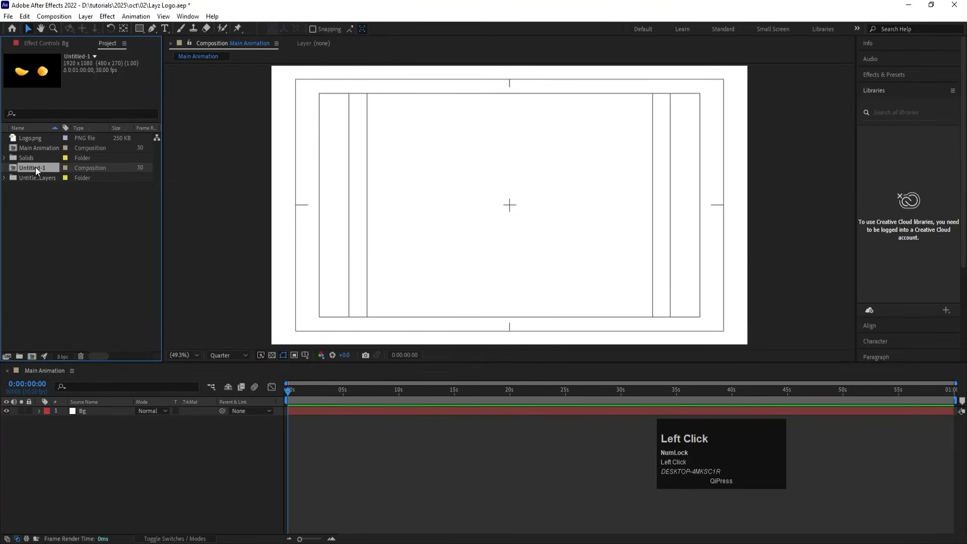
Open the imported Untitled-1 composition and rename it Chips.
{"action": "double_click", "coordinate": [36, 167]}
{"action": "left_click", "coordinate": [464, 231]}
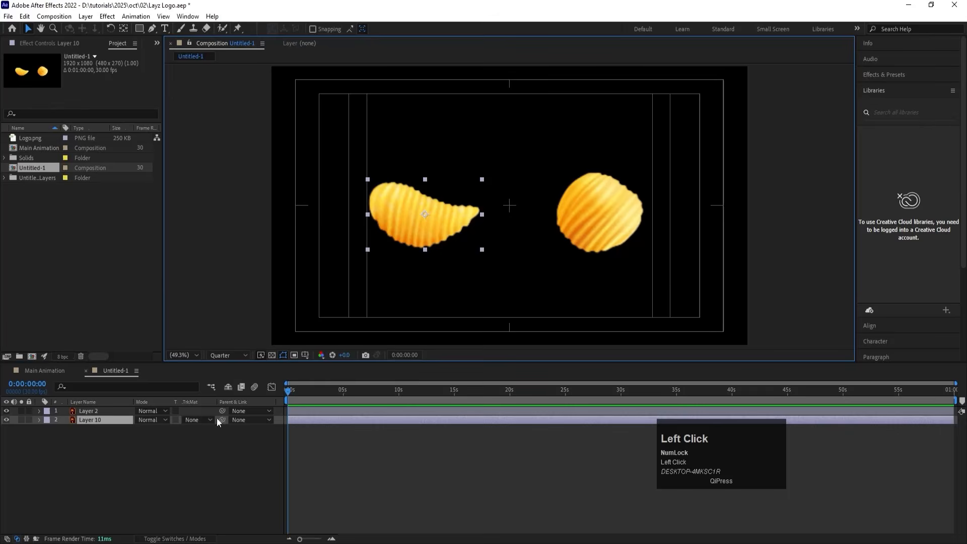
{"action": "left_click", "coordinate": [164, 472]}
{"action": "key", "text": "ctrl+k"}
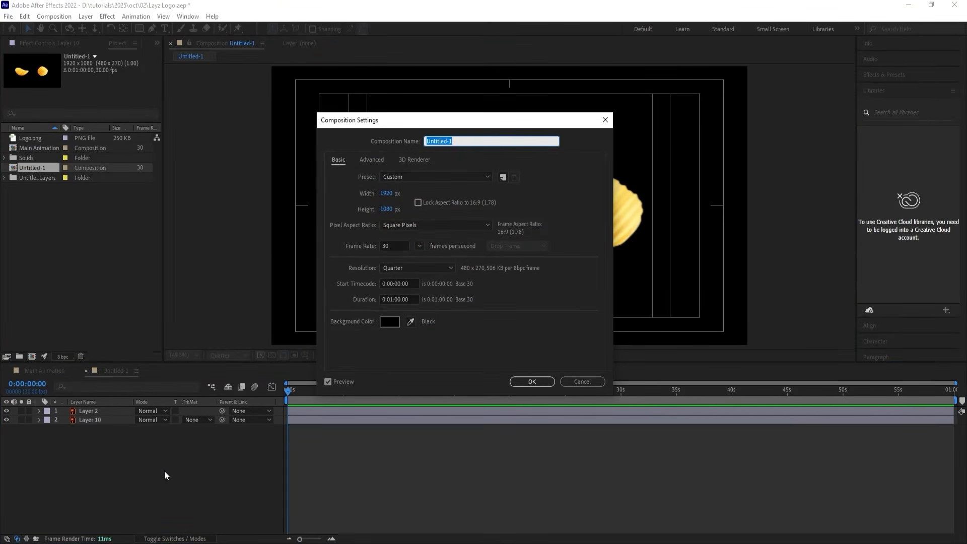
{"action": "type", "text": "Chips"}
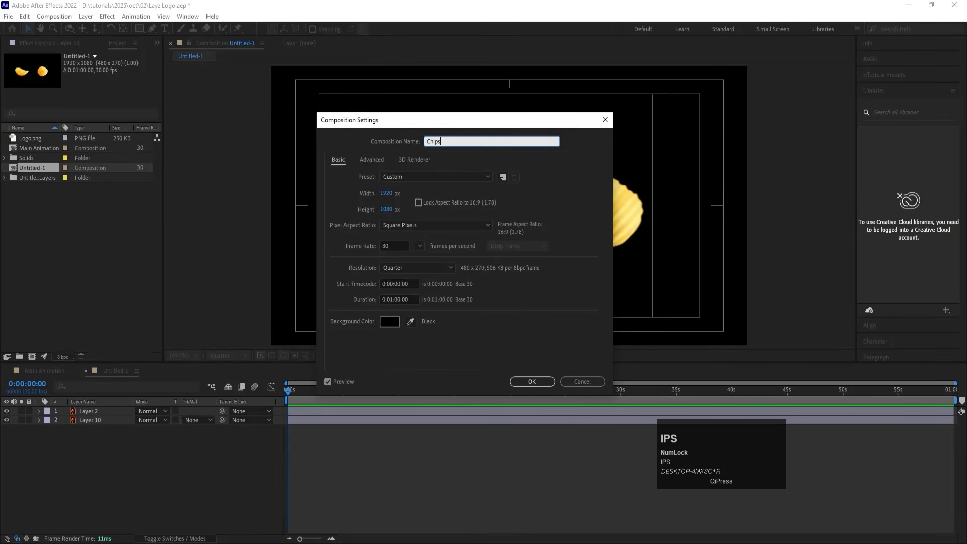
{"action": "key", "text": "Return"}
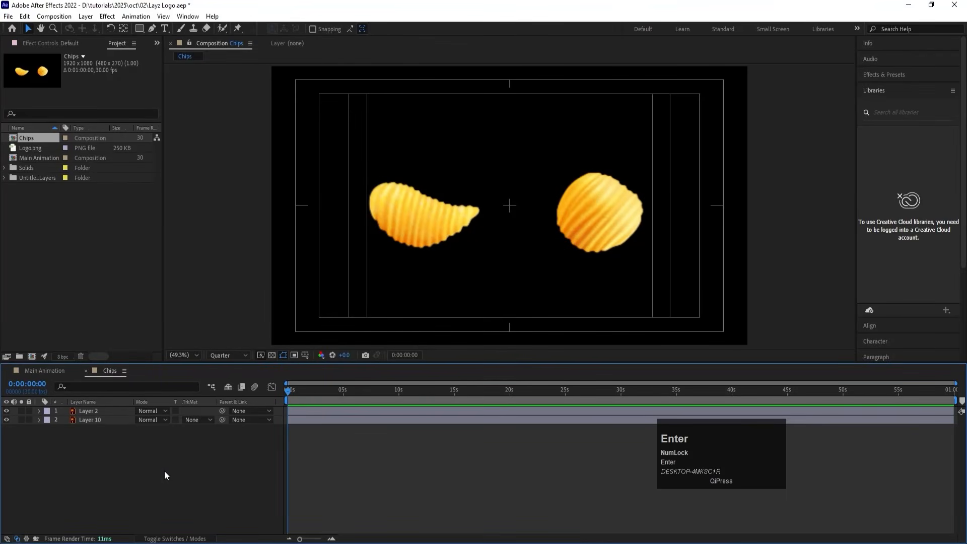
Hide the round chip's layer, then move the curved chip to the centre of the frame and tilt it slightly clockwise.
{"action": "left_click", "coordinate": [135, 457]}
{"action": "left_click", "coordinate": [442, 236]}
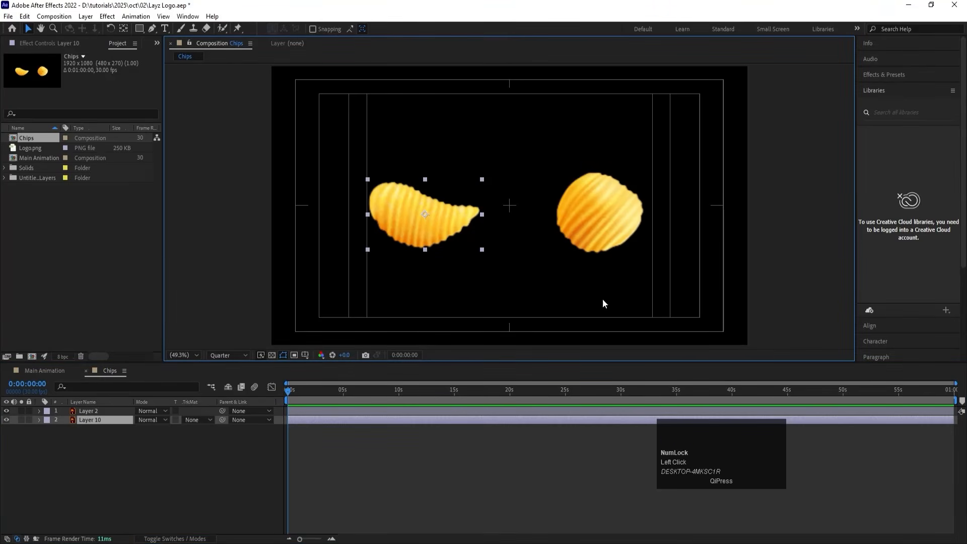
{"action": "left_click", "coordinate": [589, 228]}
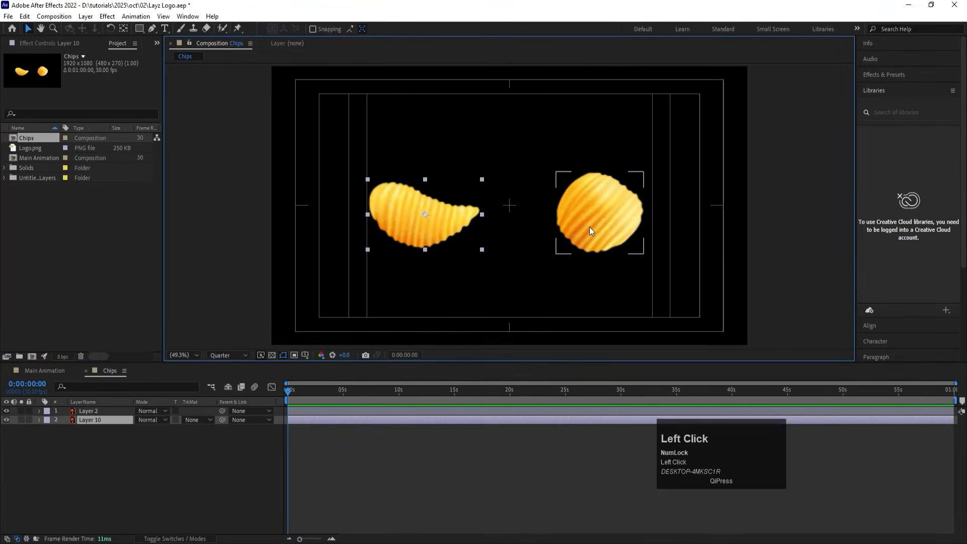
{"action": "left_click", "coordinate": [6, 411]}
{"action": "left_click_drag", "start_coordinate": [463, 207], "coordinate": [552, 222]}
{"action": "key", "text": "w"}
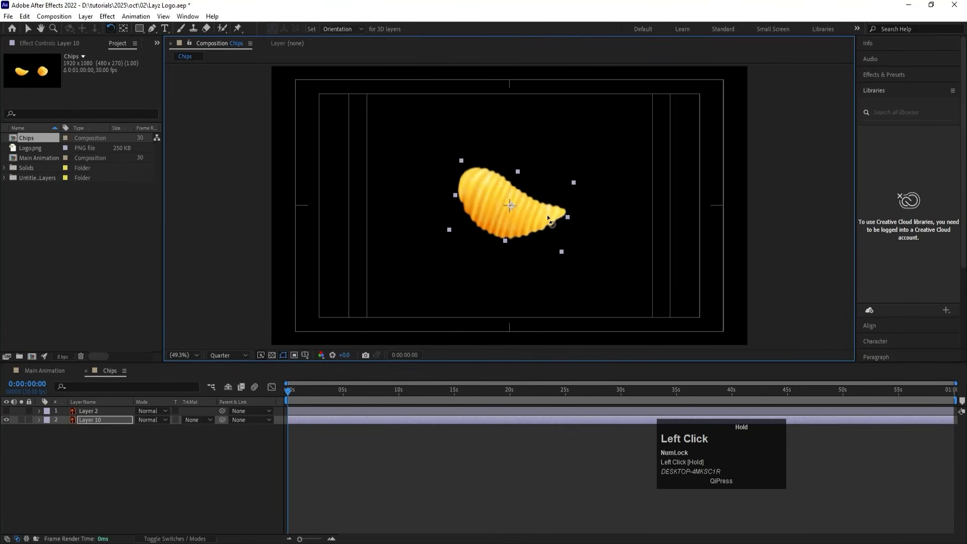
{"action": "left_click", "coordinate": [56, 451]}
Duplicate the curved chip, place the copy in the frame's lower-left corner, rotate its tip upward and scale it to 72%.
{"action": "left_click", "coordinate": [98, 421]}
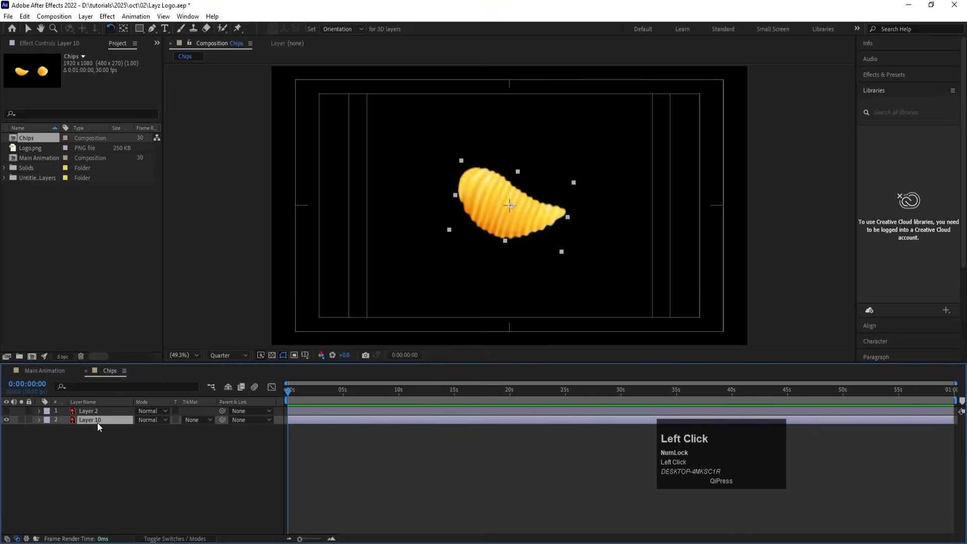
{"action": "key", "text": "ctrl+d"}
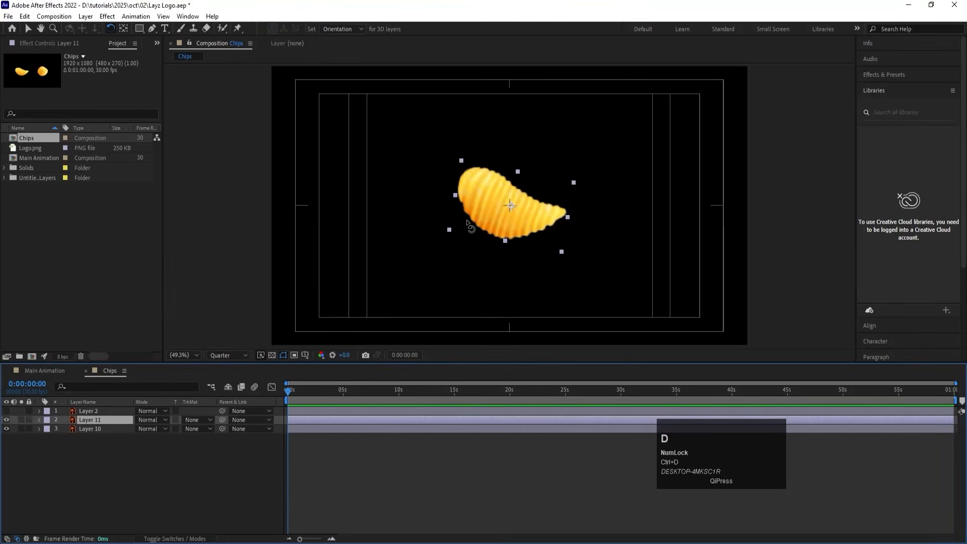
{"action": "key", "text": "v"}
{"action": "left_click_drag", "start_coordinate": [478, 218], "coordinate": [338, 300]}
{"action": "key", "text": "w"}
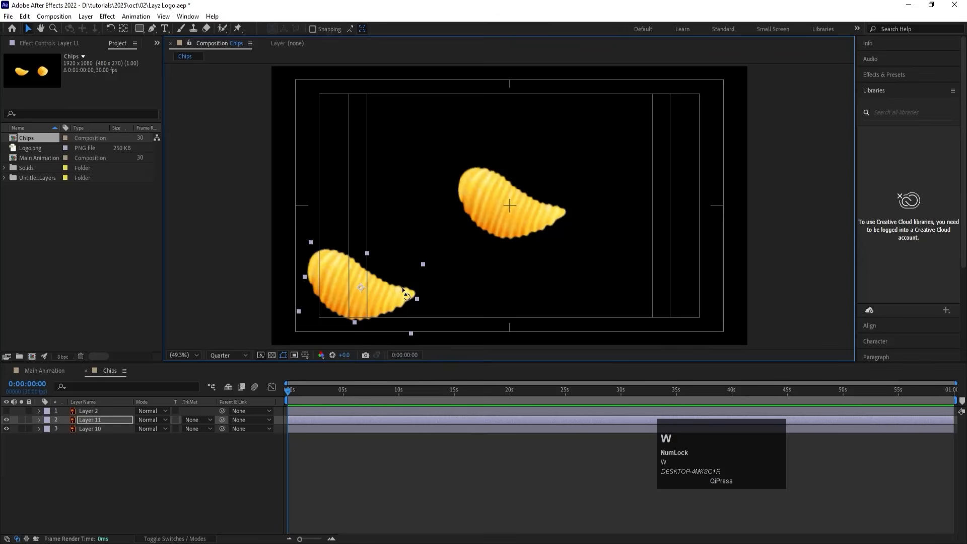
{"action": "left_click_drag", "start_coordinate": [403, 291], "coordinate": [401, 267]}
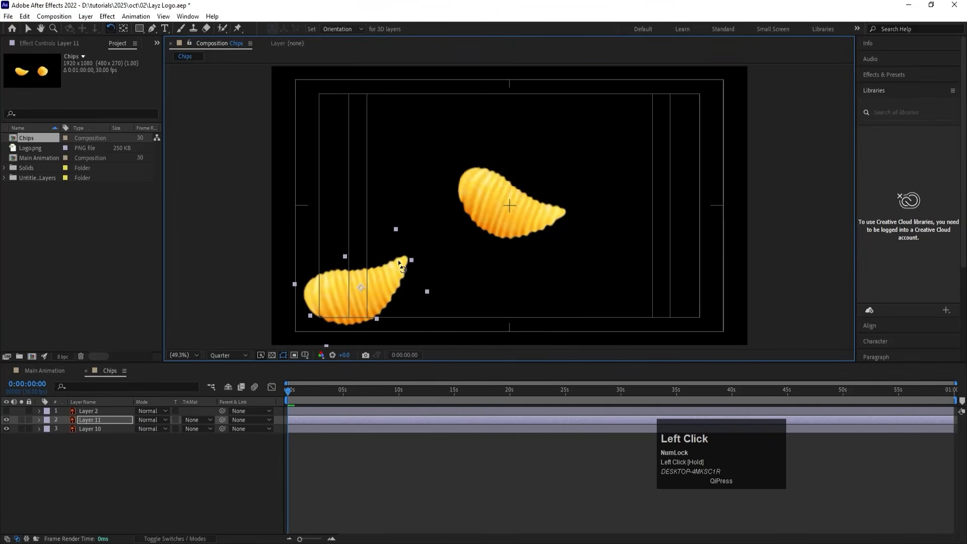
{"action": "key", "text": "s"}
{"action": "left_click_drag", "start_coordinate": [151, 429], "coordinate": [137, 428]}
Duplicate the lower-left chip into the frame's upper-left area, enlarge the copy and rotate it so its tip points nearly horizontally.
{"action": "key", "text": "v"}
{"action": "left_click_drag", "start_coordinate": [354, 306], "coordinate": [395, 130]}
{"action": "key", "text": "ctrl+d"}
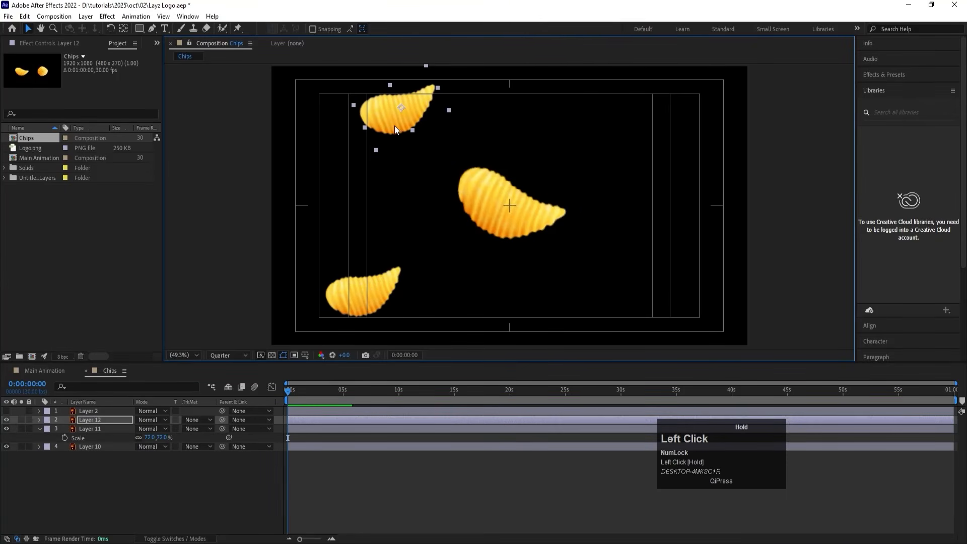
{"action": "key", "text": "w"}
{"action": "left_click_drag", "start_coordinate": [433, 100], "coordinate": [456, 90]}
{"action": "key", "text": "v"}
{"action": "key", "text": "w"}
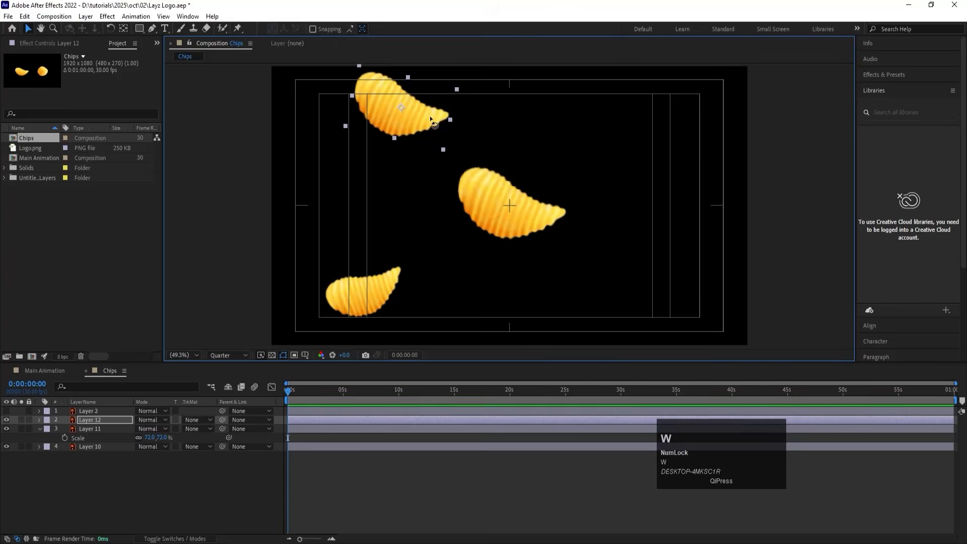
{"action": "left_click_drag", "start_coordinate": [432, 121], "coordinate": [717, 259]}
{"action": "key", "text": "v"}
Duplicate the upper-left curved chip and place the copy near the frame's right edge, smaller and with its tip rotated upward.
{"action": "key", "text": "ctrl+d"}
{"action": "key", "text": "w"}
{"action": "key", "text": "v"}
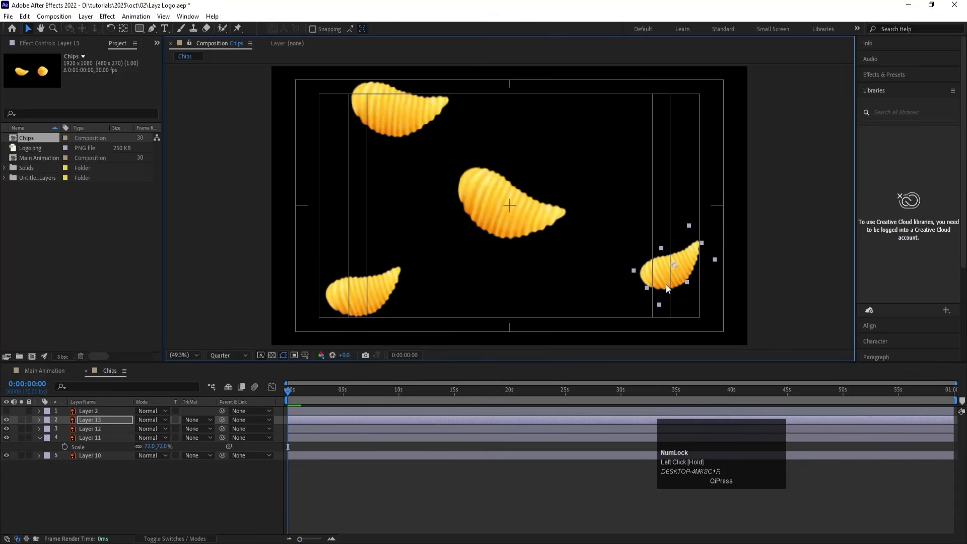
{"action": "left_click_drag", "start_coordinate": [666, 287], "coordinate": [662, 287]}
{"action": "left_click", "coordinate": [44, 512]}
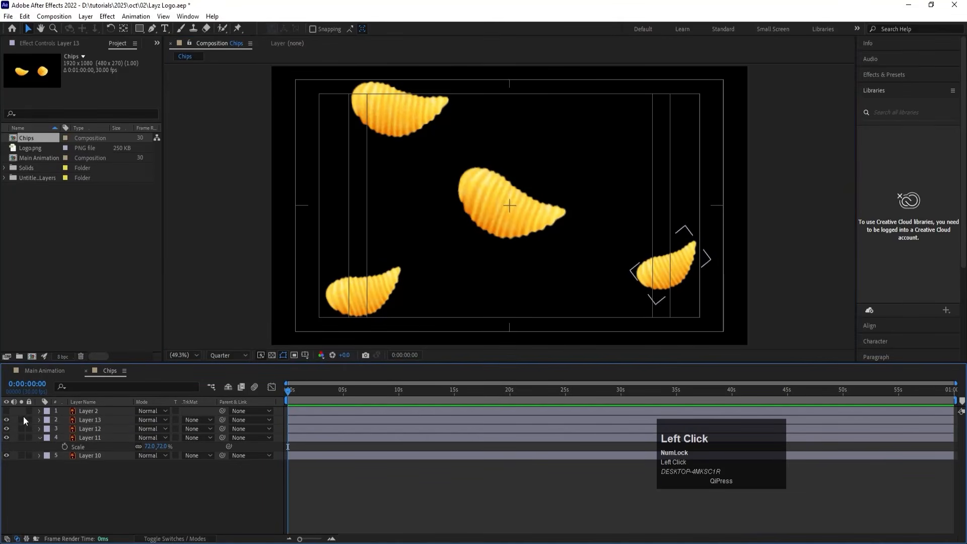
Make the round chip on Layer 2 visible again, move it to the frame's upper-right area and rotate it slightly.
{"action": "left_click", "coordinate": [6, 411]}
{"action": "left_click", "coordinate": [76, 412]}
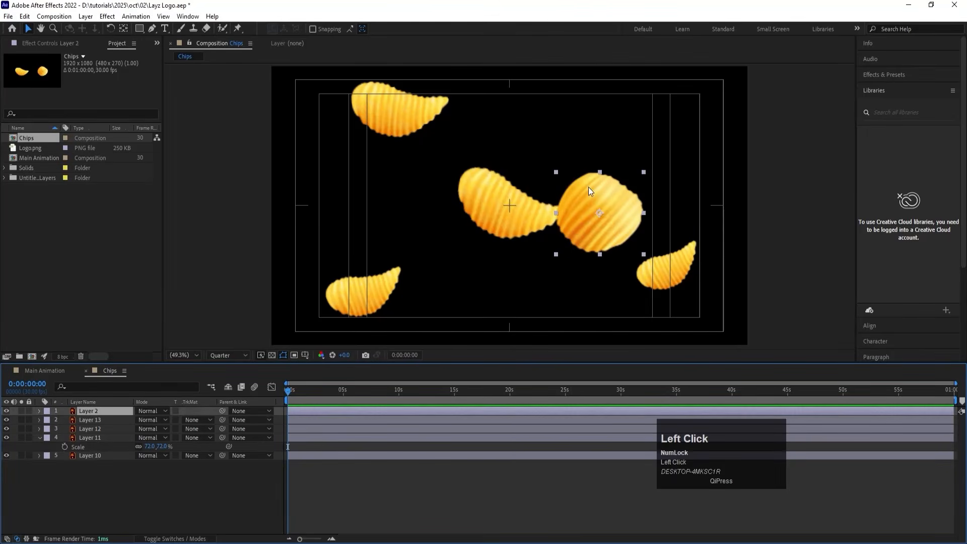
{"action": "left_click", "coordinate": [585, 227]}
{"action": "left_click_drag", "start_coordinate": [585, 231], "coordinate": [563, 284]}
{"action": "key", "text": "w"}
{"action": "key", "text": "v"}
Duplicate the round chip three times, placing a small copy at centre left, a large one at the bottom edge and a small one at the right edge.
{"action": "key", "text": "ctrl+d"}
{"action": "key", "text": "ctrl+d"}
{"action": "left_click_drag", "start_coordinate": [512, 318], "coordinate": [721, 179]}
{"action": "key", "text": "ctrl+d"}
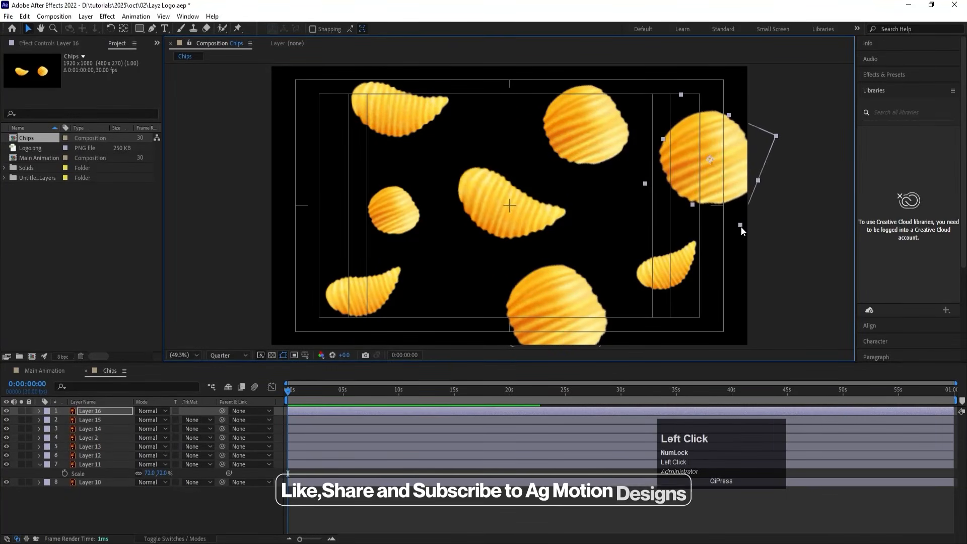
{"action": "left_click_drag", "start_coordinate": [742, 226], "coordinate": [728, 185]}
{"action": "left_click", "coordinate": [606, 144]}
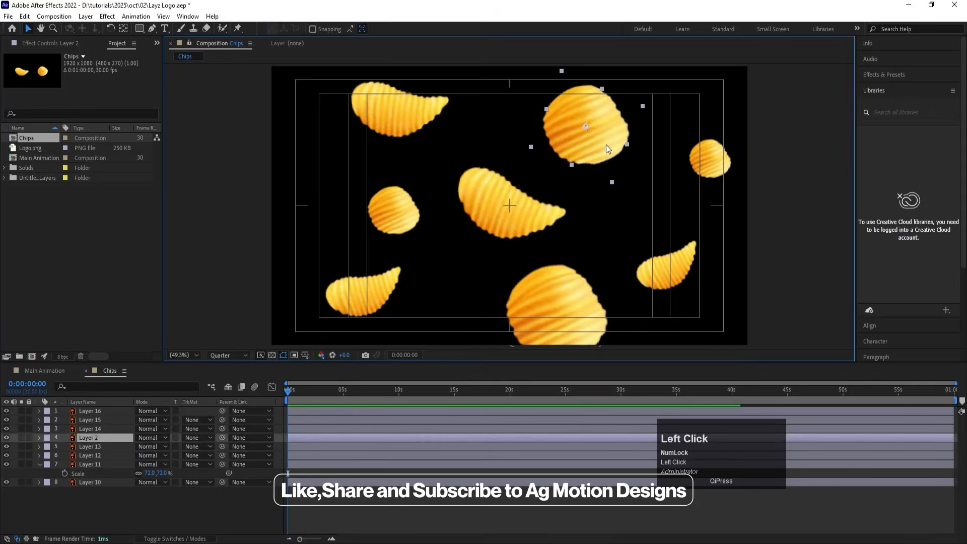
{"action": "double_click", "coordinate": [606, 144]}
{"action": "left_click", "coordinate": [233, 45]}
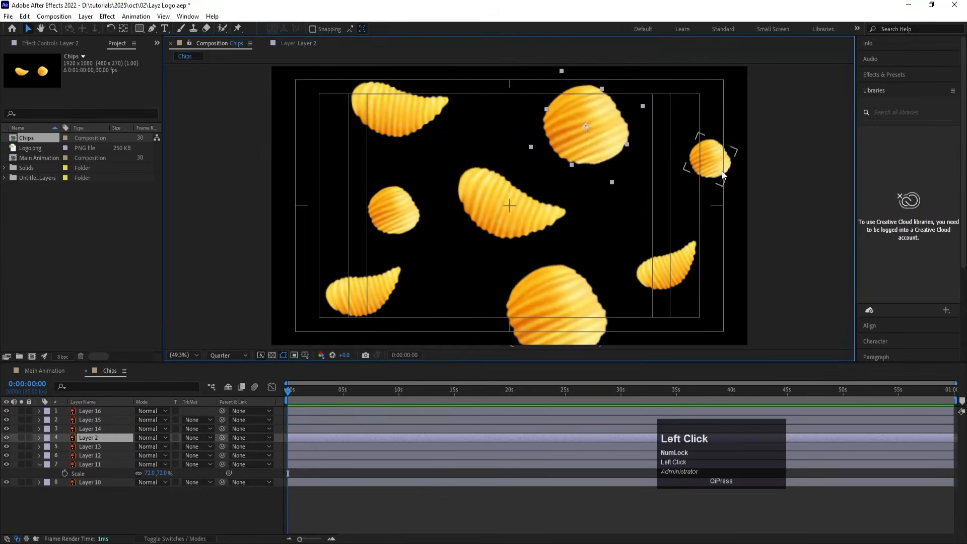
Nudge the small round chip at the right edge slightly down and the large upper-right round chip slightly right.
{"action": "left_click_drag", "start_coordinate": [710, 168], "coordinate": [704, 181]}
{"action": "left_click_drag", "start_coordinate": [578, 151], "coordinate": [591, 150]}
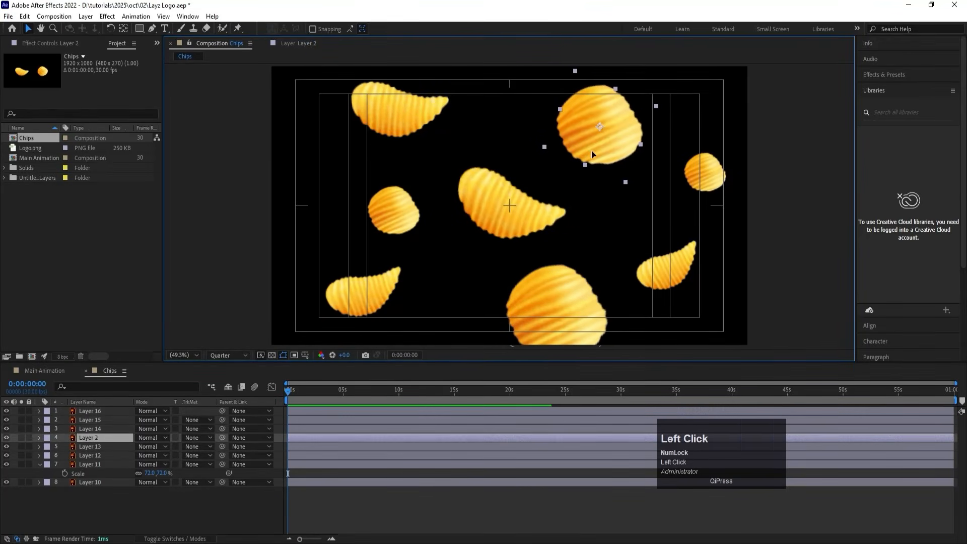
Duplicate the lower-right curved chip, place the copy partly past the frame's left edge and rotate its tip downward.
{"action": "left_click", "coordinate": [663, 267]}
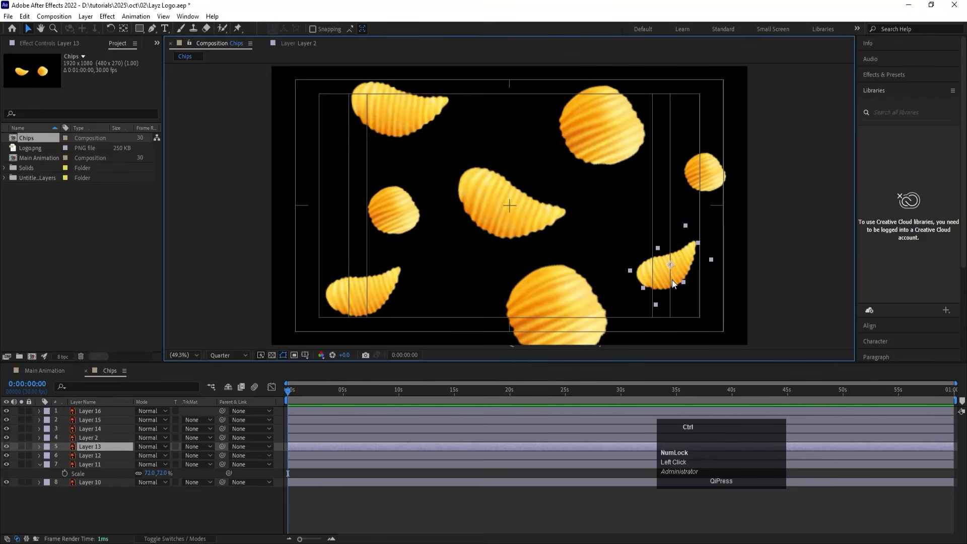
{"action": "key", "text": "ctrl+d"}
{"action": "left_click_drag", "start_coordinate": [674, 283], "coordinate": [339, 159]}
{"action": "key", "text": "q"}
{"action": "key", "text": "w"}
{"action": "key", "text": "q"}
{"action": "key", "text": "w"}
{"action": "key", "text": "v"}
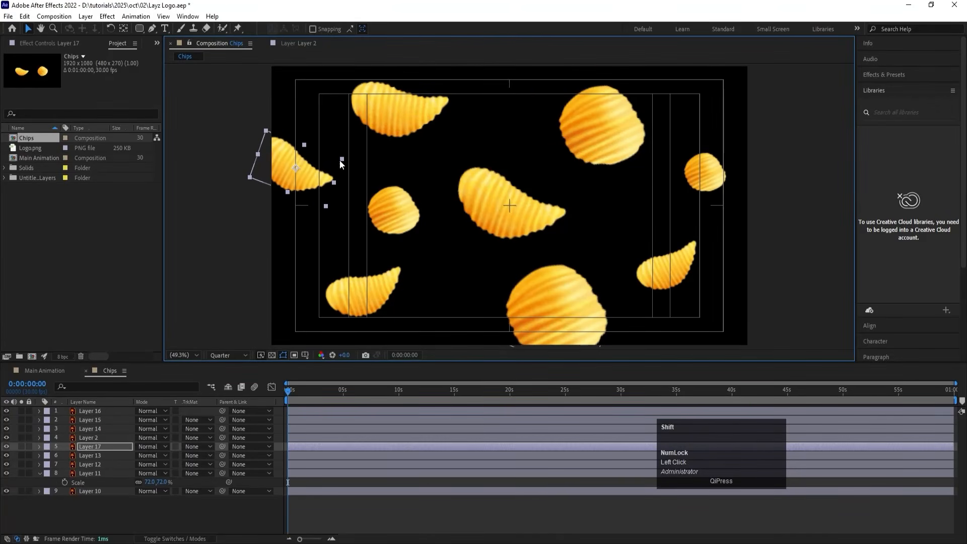
{"action": "left_click_drag", "start_coordinate": [617, 174], "coordinate": [618, 175]}
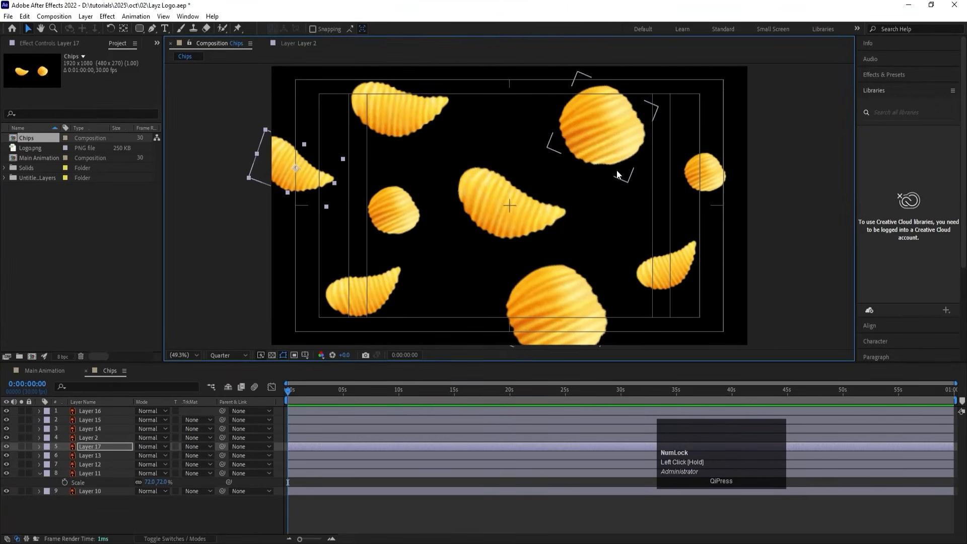
Duplicate the small round chip at the right edge, placing one in the frame's lower-left corner and slightly rotating the right one.
{"action": "left_click", "coordinate": [687, 168]}
{"action": "left_click_drag", "start_coordinate": [719, 184], "coordinate": [274, 345]}
{"action": "key", "text": "v"}
{"action": "key", "text": "ctrl+d"}
Duplicate the upper-left curved chip, place the copy partly below the frame's bottom edge and rotate its tip upward.
{"action": "left_click", "coordinate": [394, 137]}
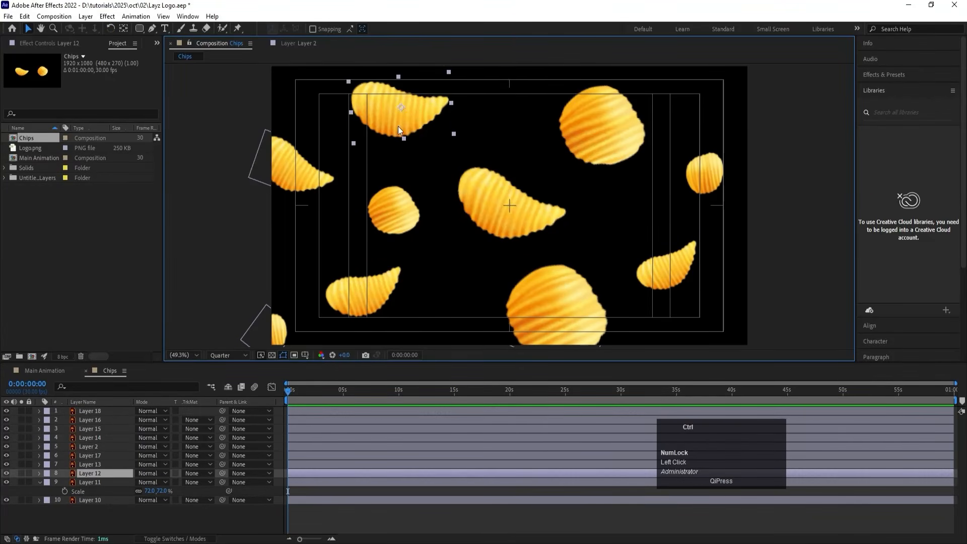
{"action": "key", "text": "ctrl+d"}
{"action": "left_click_drag", "start_coordinate": [398, 127], "coordinate": [467, 330]}
{"action": "key", "text": "w"}
{"action": "key", "text": "v"}
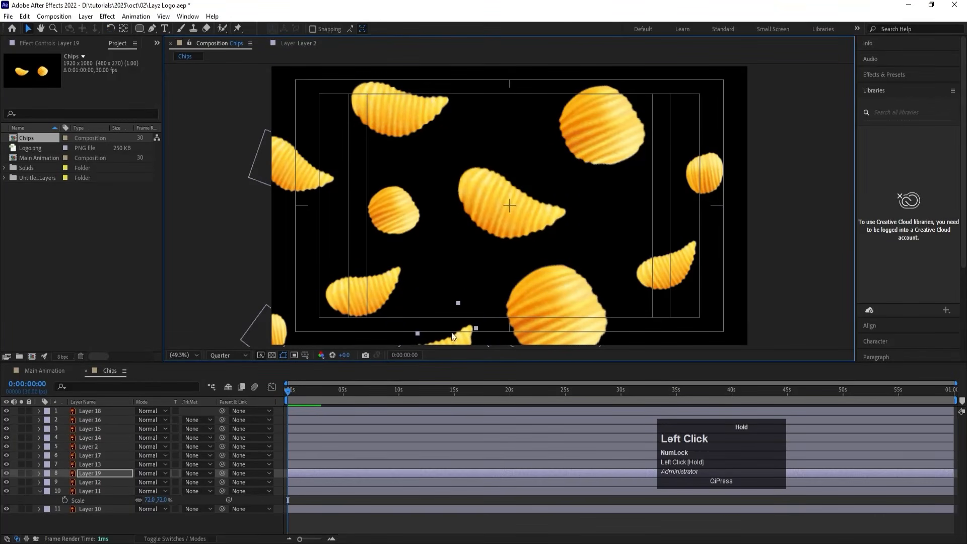
Duplicate the lower-left curved chip, place the copy in the frame's upper-right corner and rotate its tip slightly downward.
{"action": "left_click", "coordinate": [347, 305]}
{"action": "key", "text": "ctrl+d"}
{"action": "left_click_drag", "start_coordinate": [346, 306], "coordinate": [678, 73]}
{"action": "key", "text": "w"}
{"action": "key", "text": "v"}
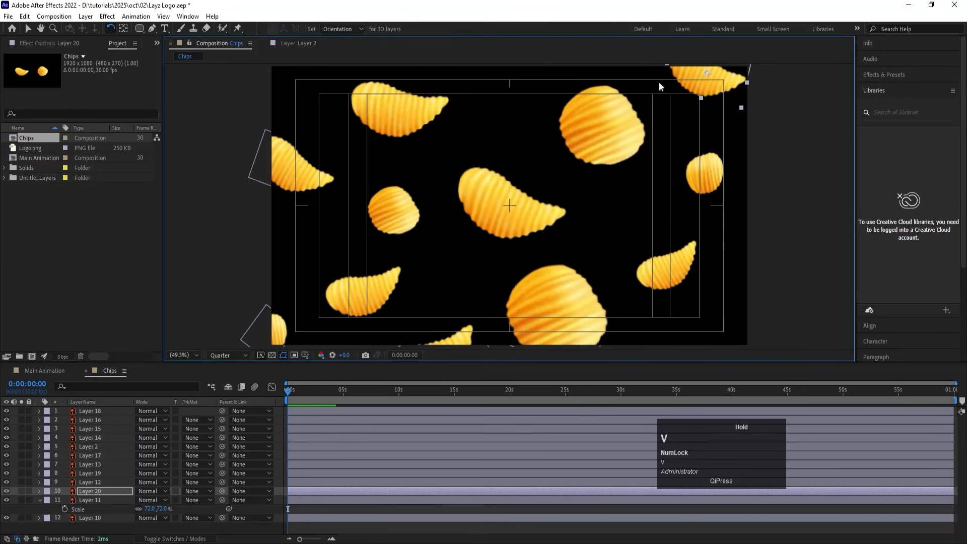
Duplicate the small centre-left round chip and place the copy partly above the frame's top edge near the centre.
{"action": "left_click", "coordinate": [395, 216]}
{"action": "key", "text": "ctrl+d"}
{"action": "left_click_drag", "start_coordinate": [397, 219], "coordinate": [523, 83]}
Duplicate the lower-right curved chip twice, placing rotated copies partly outside the frame's upper-left and lower-right corners.
{"action": "left_click", "coordinate": [649, 279]}
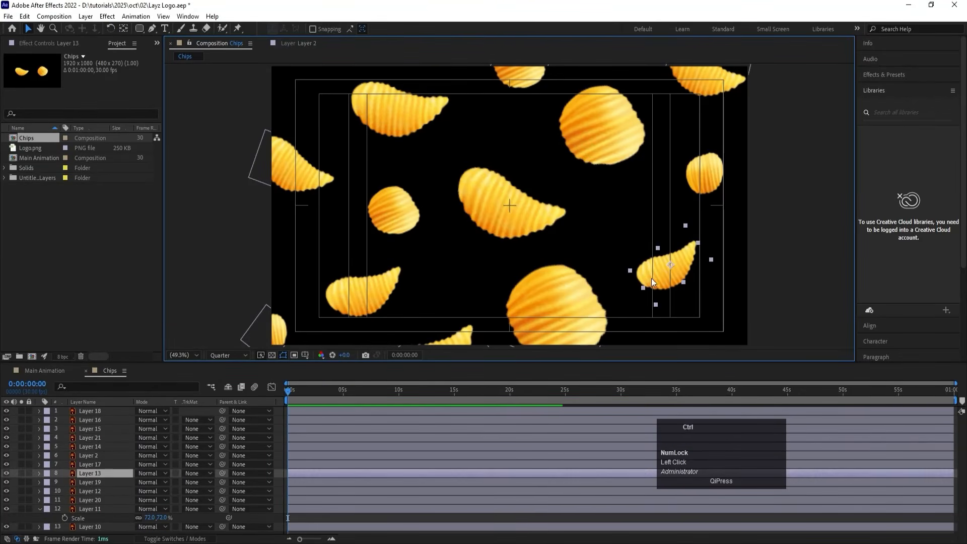
{"action": "key", "text": "ctrl+d"}
{"action": "left_click_drag", "start_coordinate": [651, 278], "coordinate": [298, 71]}
{"action": "key", "text": "w"}
{"action": "key", "text": "v"}
{"action": "key", "text": "ctrl+d"}
{"action": "key", "text": "w"}
{"action": "left_click", "coordinate": [303, 85]}
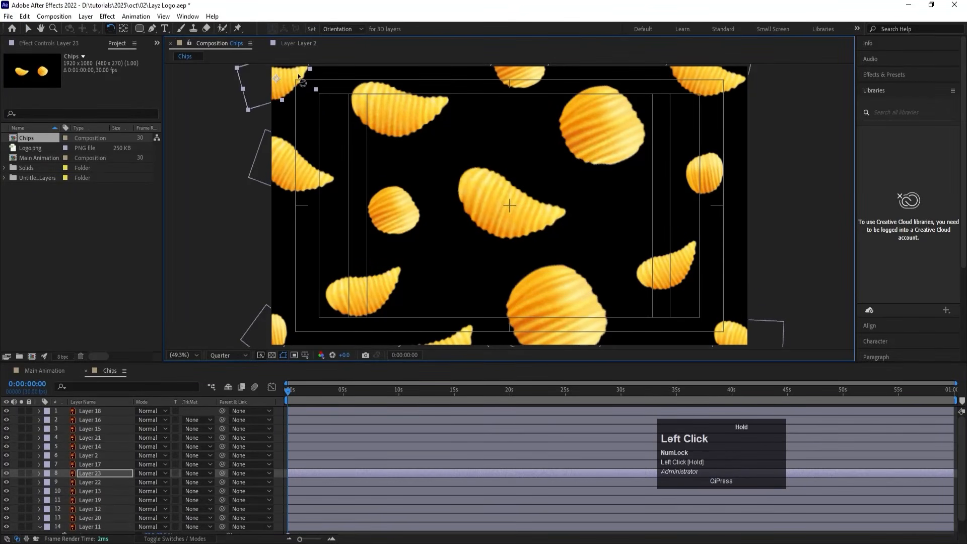
{"action": "key", "text": "v"}
Save the project and collapse the open Scale property of Layer 11.
{"action": "left_click", "coordinate": [277, 412]}
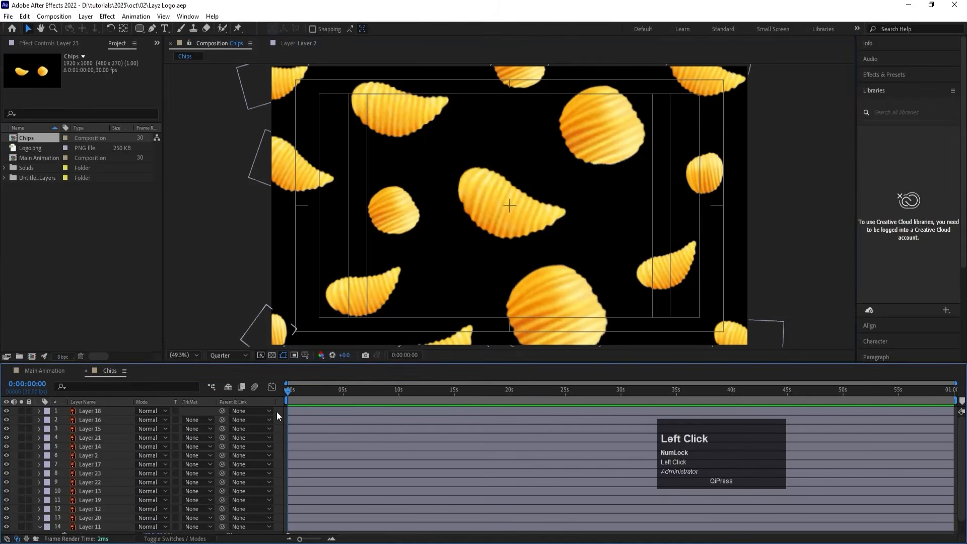
{"action": "scroll", "coordinate": [316, 436], "scroll_direction": "down", "scroll_amount": 1}
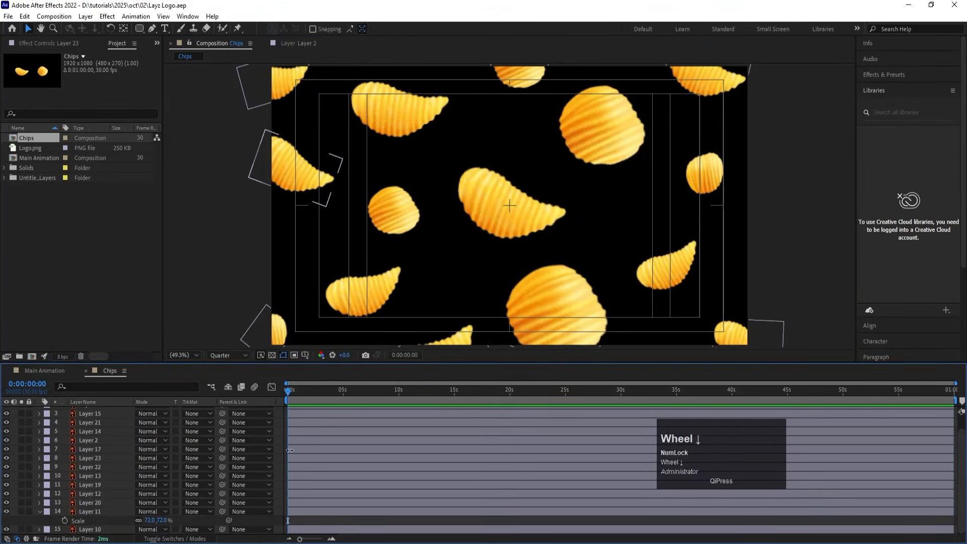
{"action": "key", "text": "u"}
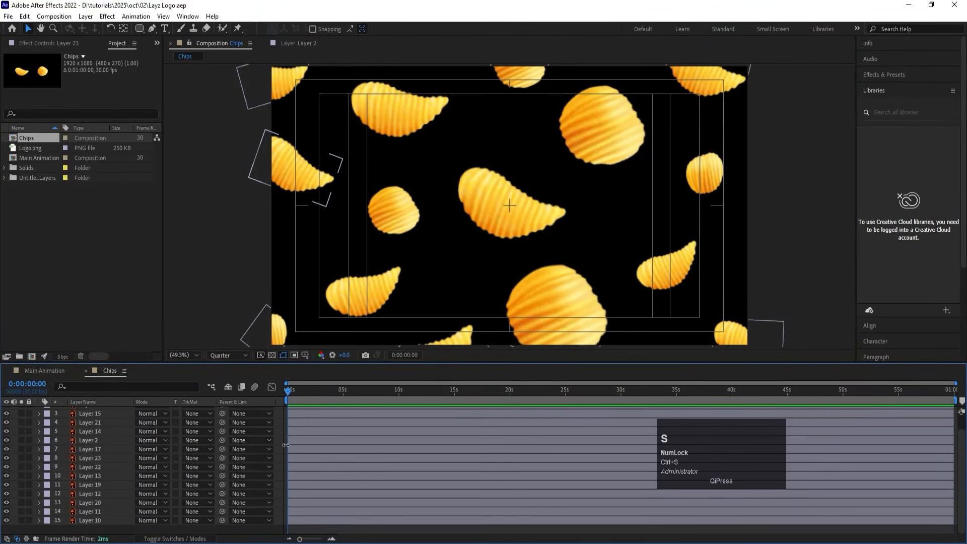
In the Main Animation composition, lock the Bg layer and add a black 1920 x 1080 px solid above it.
{"action": "left_click", "coordinate": [56, 368]}
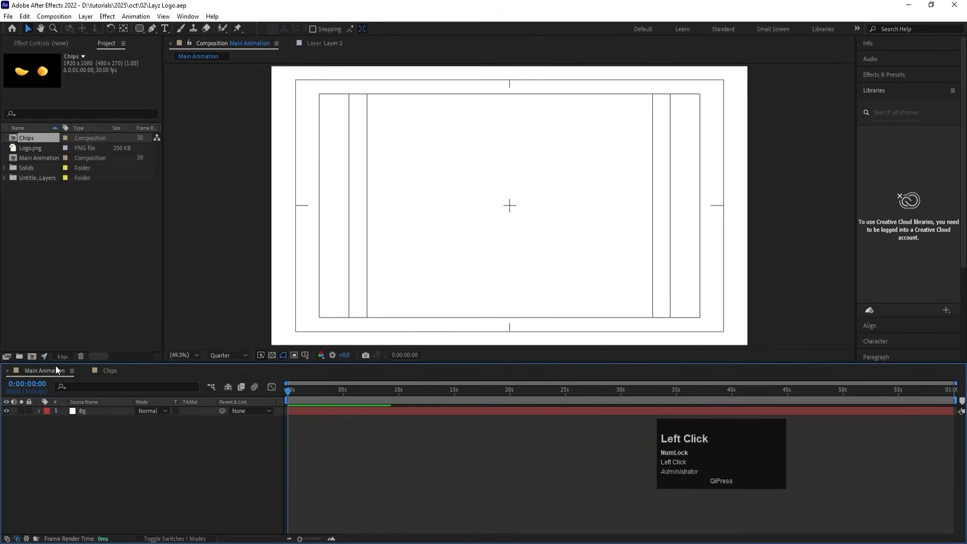
{"action": "left_click", "coordinate": [29, 411]}
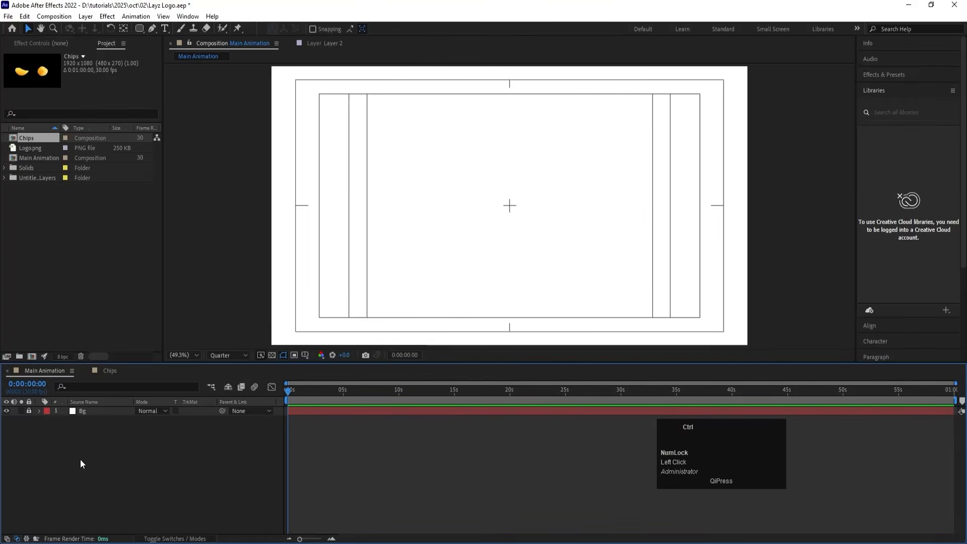
{"action": "key", "text": "ctrl+y"}
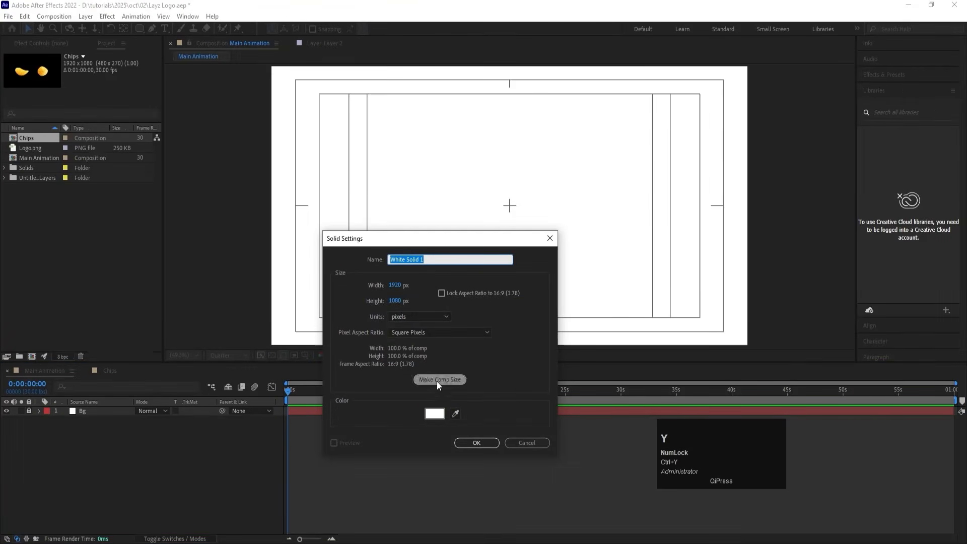
{"action": "left_click", "coordinate": [434, 413]}
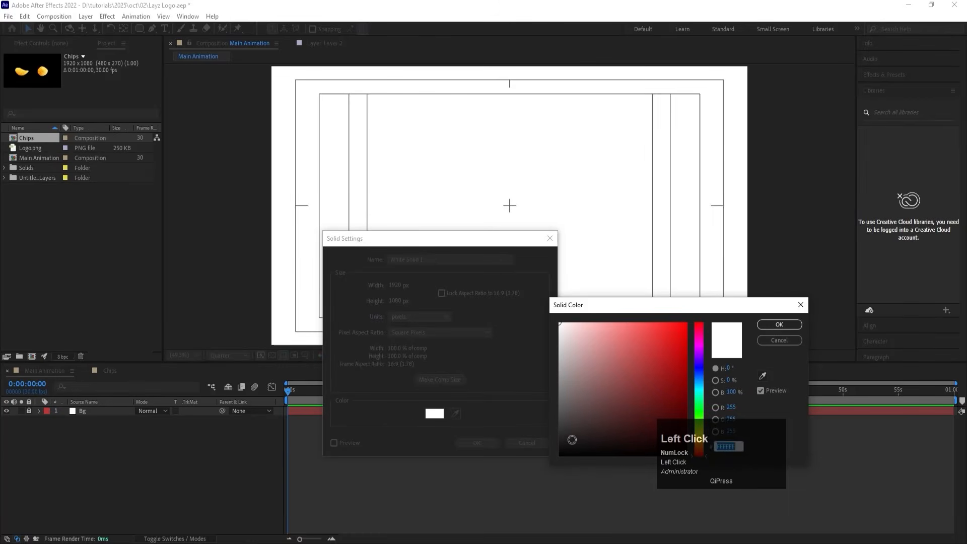
{"action": "left_click_drag", "start_coordinate": [572, 440], "coordinate": [549, 472]}
{"action": "left_click", "coordinate": [563, 454]}
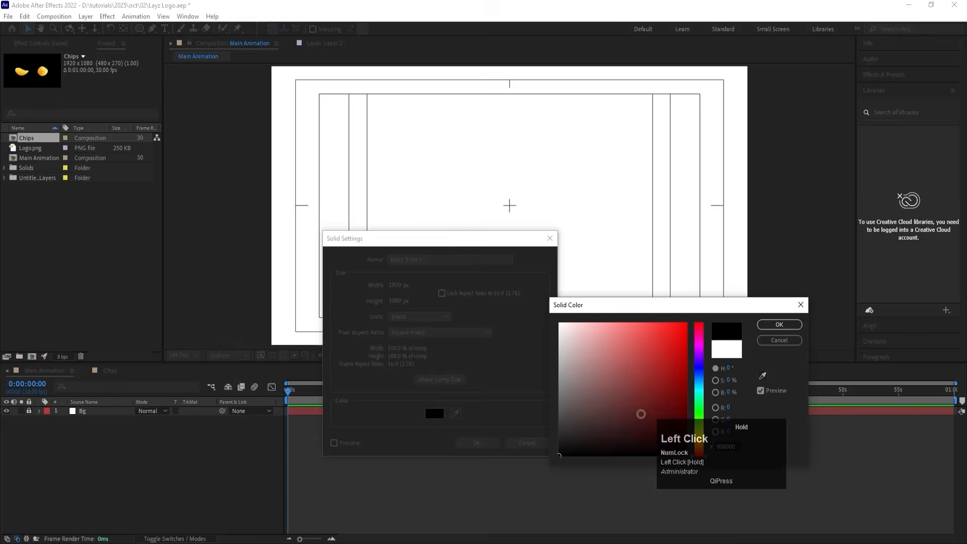
{"action": "left_click", "coordinate": [761, 327]}
{"action": "left_click", "coordinate": [477, 443]}
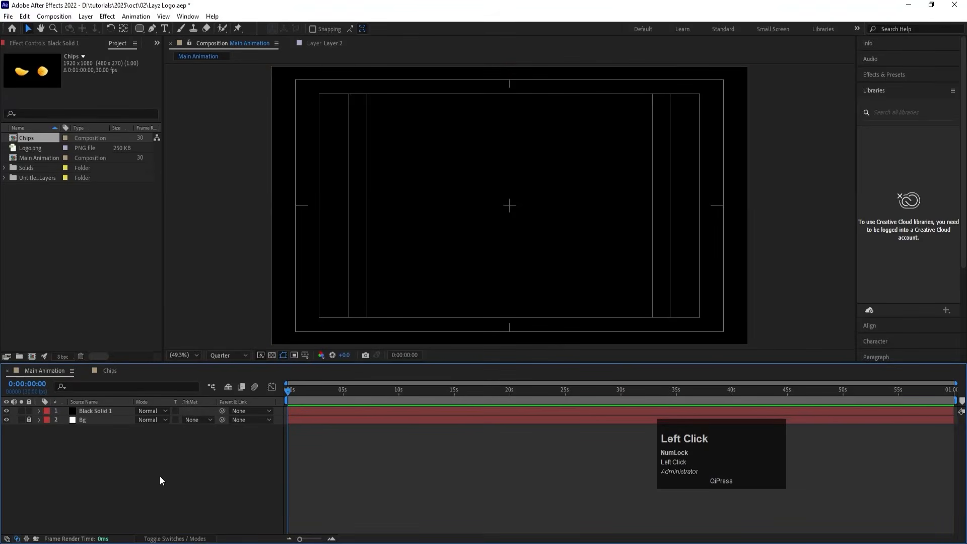
Set up the Pen tool to draw shapes with no fill and a white stroke.
{"action": "key", "text": "g"}
{"action": "scroll", "coordinate": [497, 144], "scroll_direction": "down", "scroll_amount": 2}
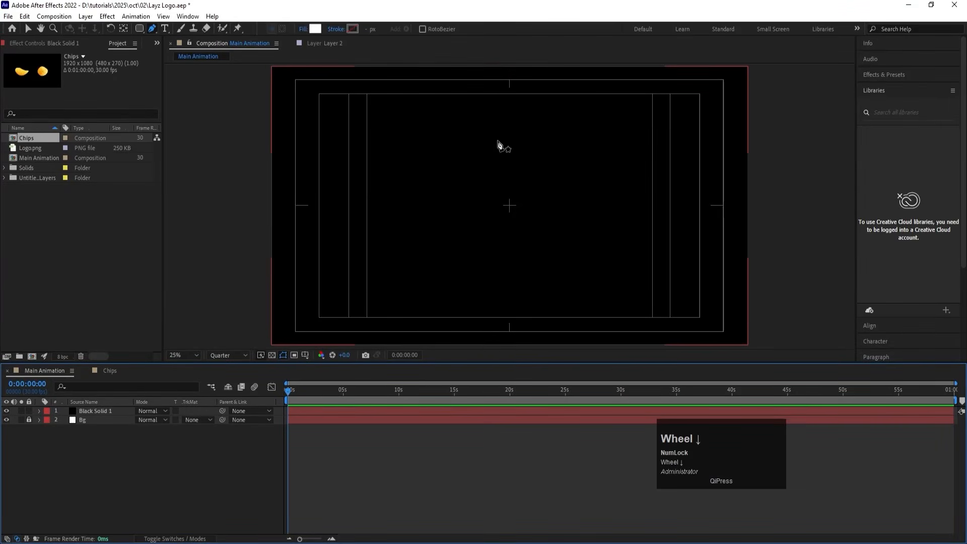
{"action": "left_click", "coordinate": [301, 29]}
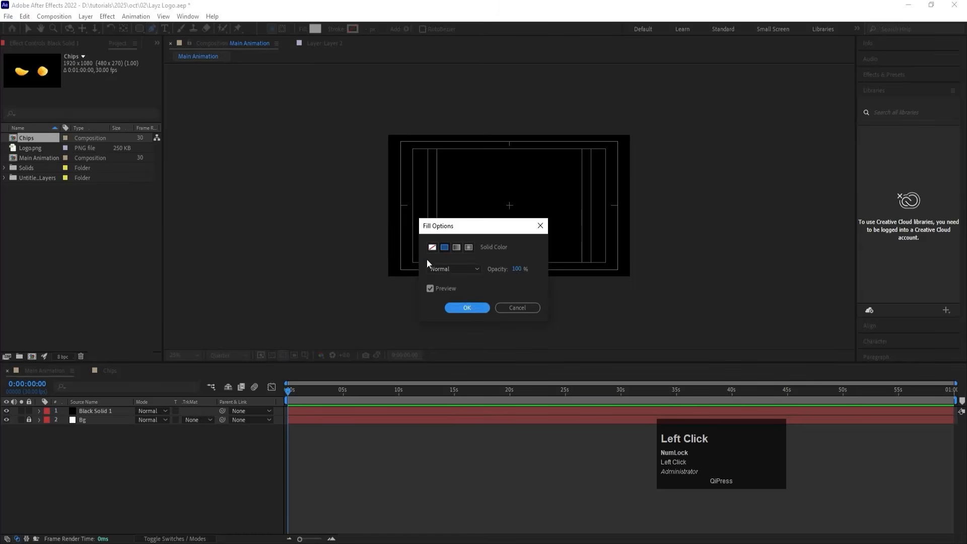
{"action": "left_click", "coordinate": [432, 247]}
{"action": "left_click", "coordinate": [462, 307]}
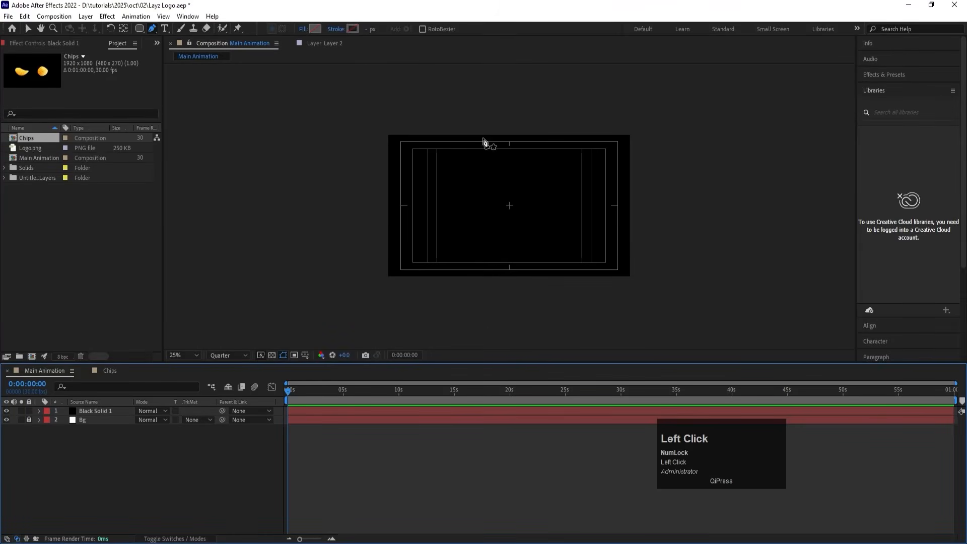
{"action": "left_click", "coordinate": [354, 29]}
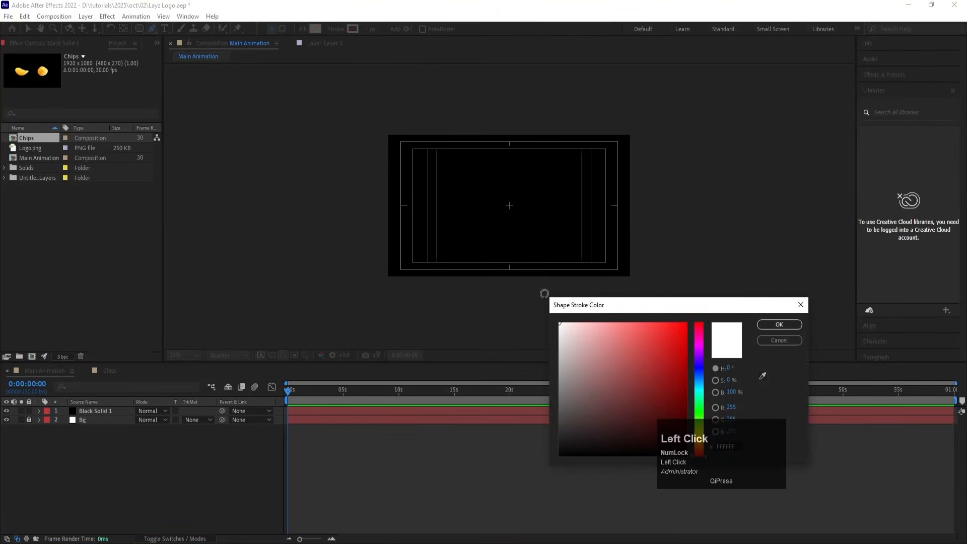
{"action": "left_click", "coordinate": [769, 325]}
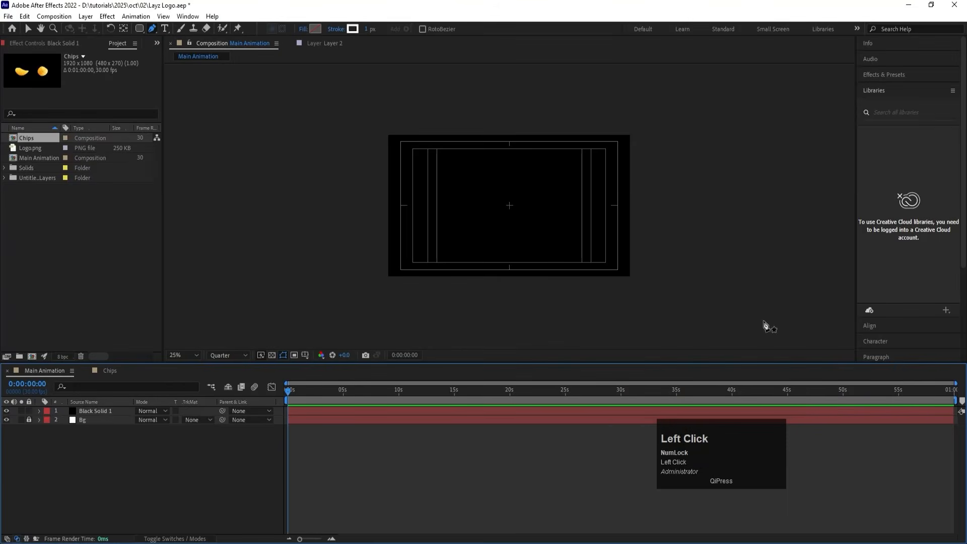
Draw a steep diagonal line near the frame's centre, running from above the top edge to below the bottom edge.
{"action": "left_click", "coordinate": [529, 121]}
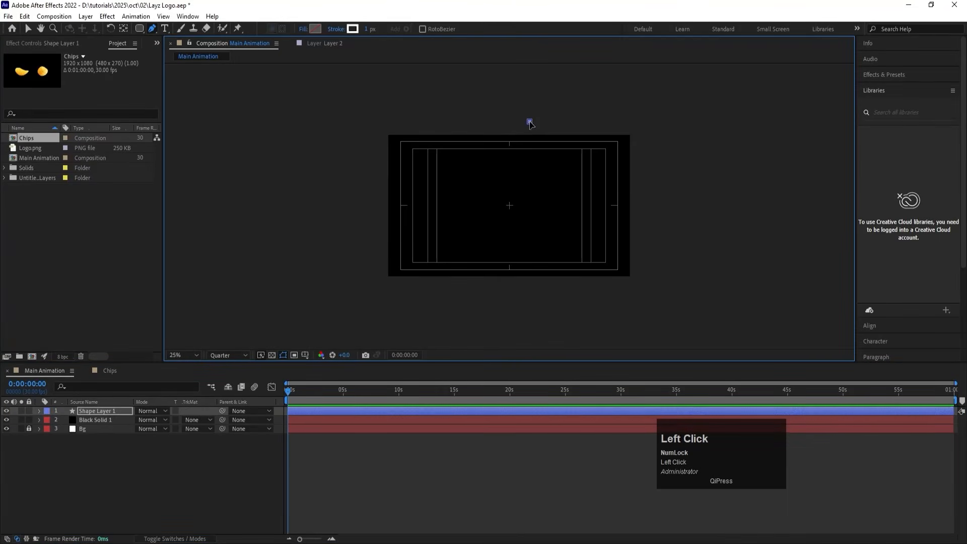
{"action": "left_click", "coordinate": [475, 332]}
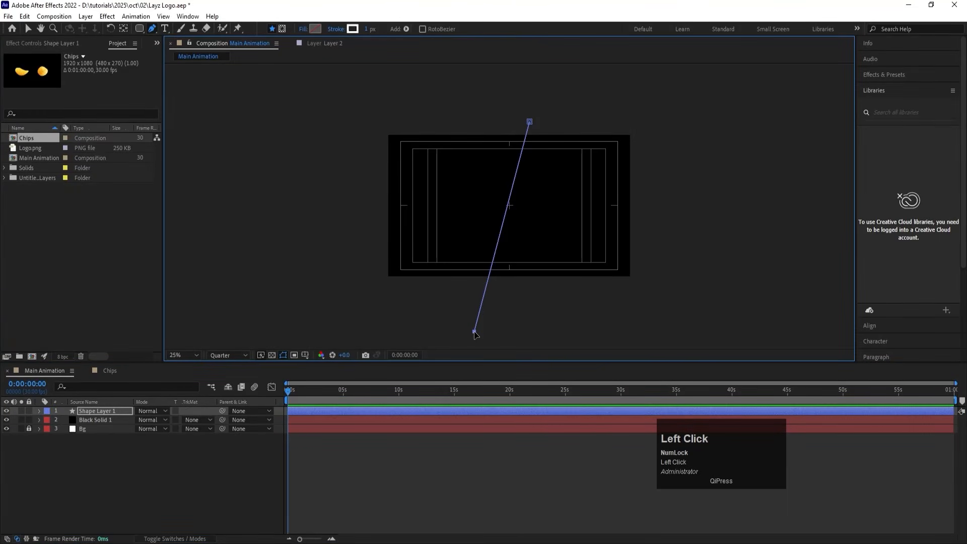
{"action": "left_click", "coordinate": [367, 28]}
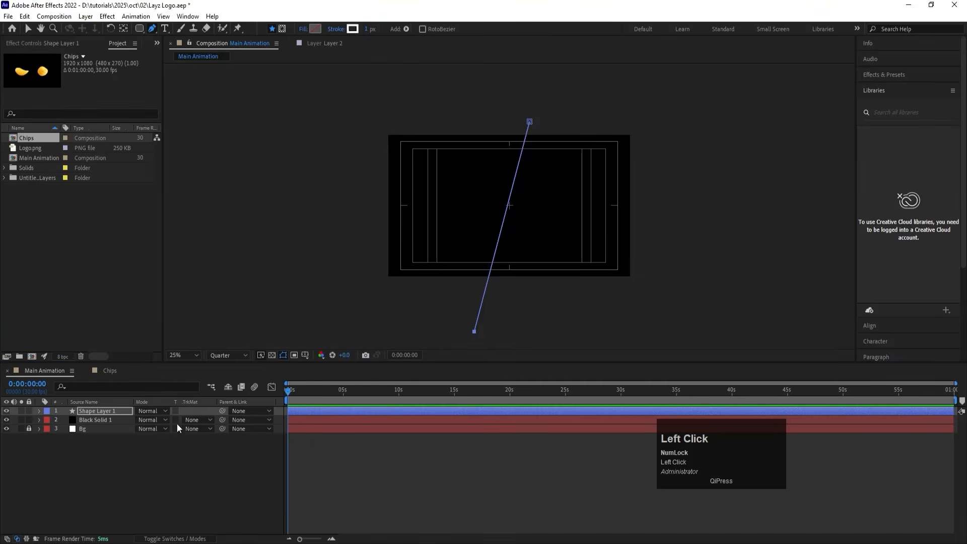
{"action": "left_click", "coordinate": [183, 355]}
{"action": "left_click", "coordinate": [182, 170]}
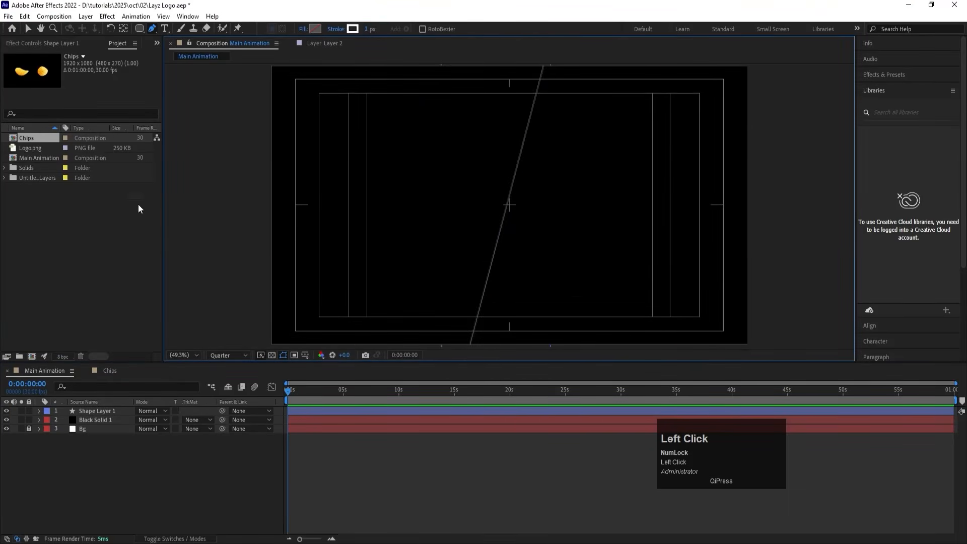
Select Shape Layer 1 and set the composition's preview resolution to Full.
{"action": "left_click", "coordinate": [91, 414]}
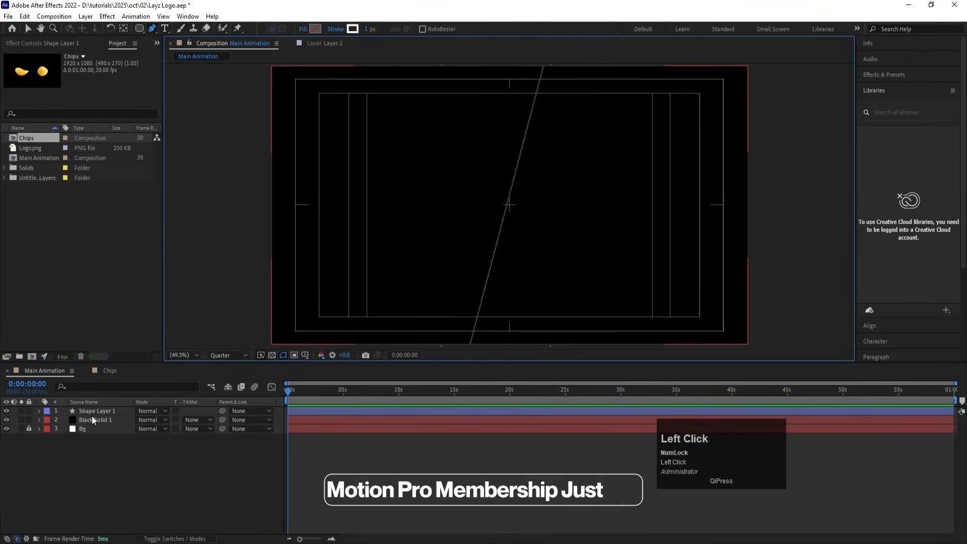
{"action": "left_click", "coordinate": [220, 355]}
{"action": "left_click", "coordinate": [227, 379]}
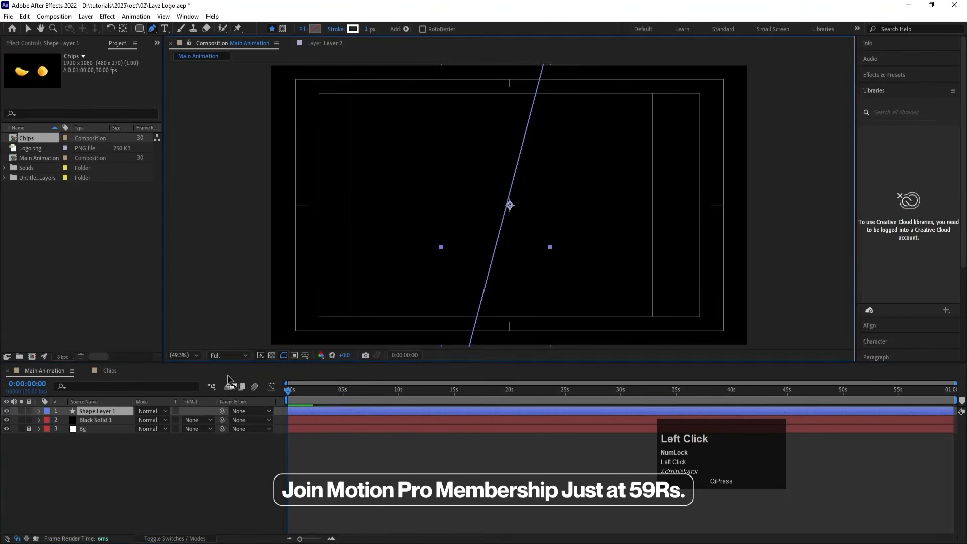
Centre the anchor point of Shape Layer 1 on its line and align the layer horizontally and vertically to the composition's centre.
{"action": "left_click", "coordinate": [156, 482]}
{"action": "left_click", "coordinate": [114, 411]}
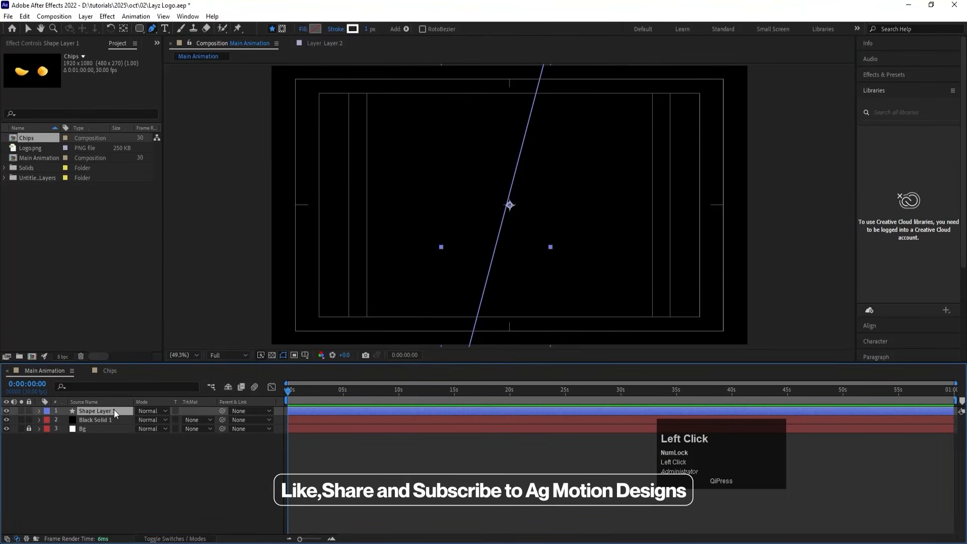
{"action": "key", "text": "ctrl+alt+Home"}
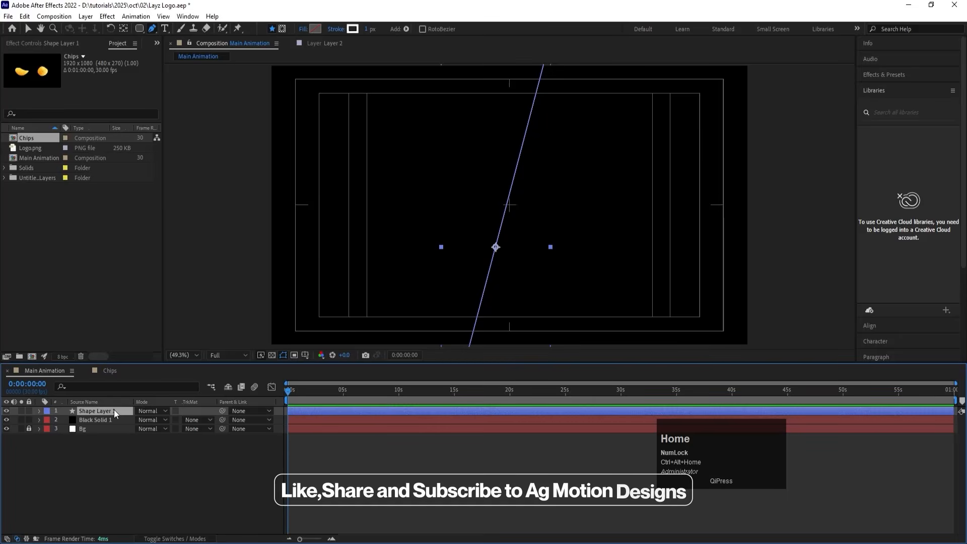
{"action": "left_click", "coordinate": [877, 326]}
{"action": "left_click", "coordinate": [883, 133]}
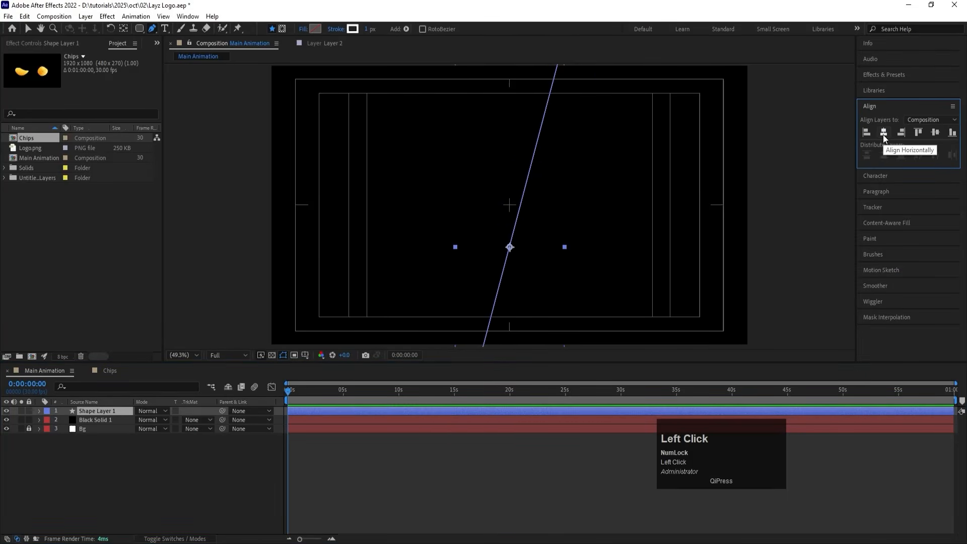
{"action": "left_click", "coordinate": [935, 133]}
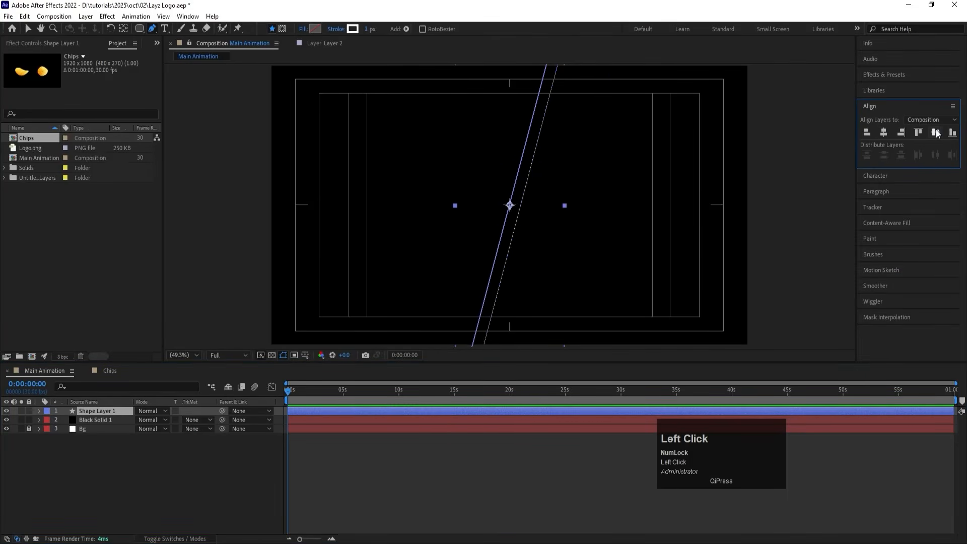
Add Wiggle Paths to Shape Layer 1 with Size 143 and Smooth points, and preview the line's motion.
{"action": "left_click", "coordinate": [40, 412]}
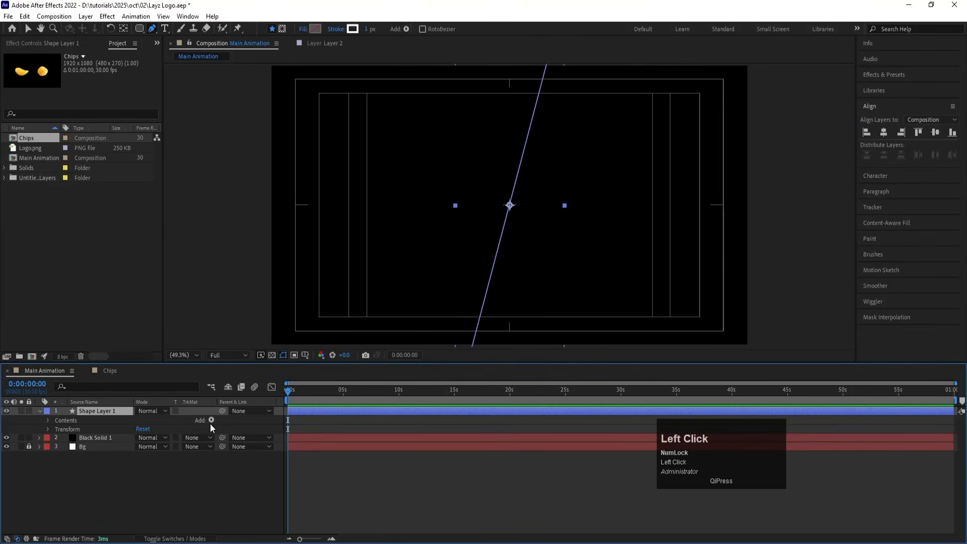
{"action": "left_click", "coordinate": [210, 421]}
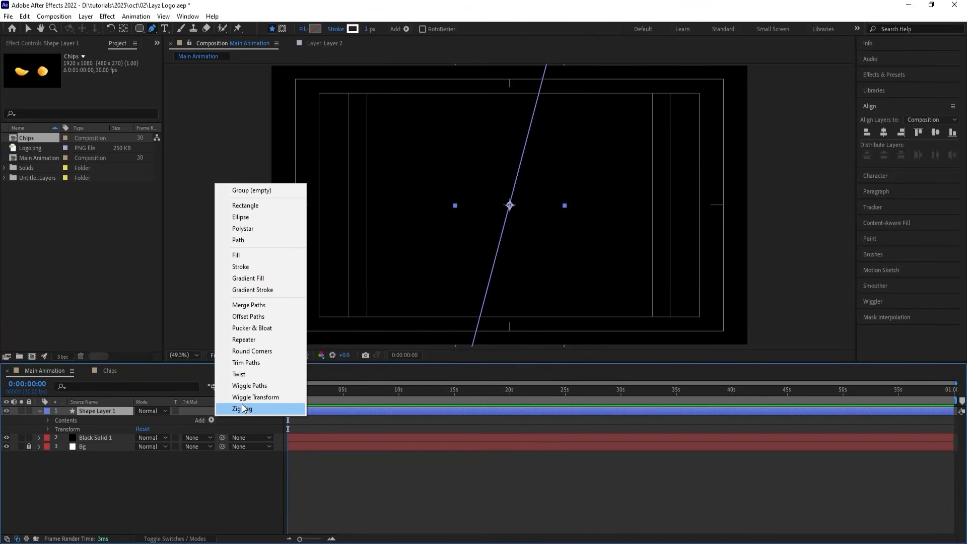
{"action": "left_click", "coordinate": [249, 384]}
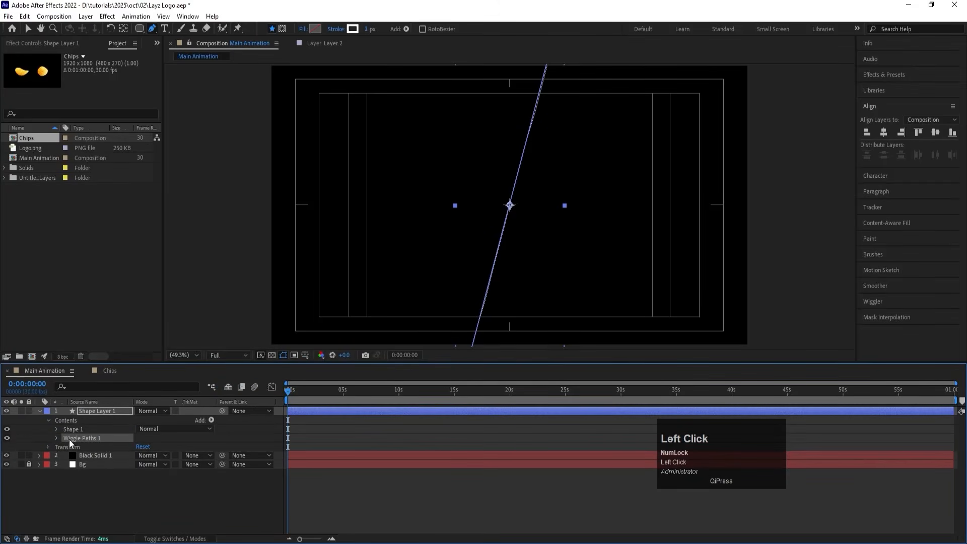
{"action": "left_click", "coordinate": [56, 438]}
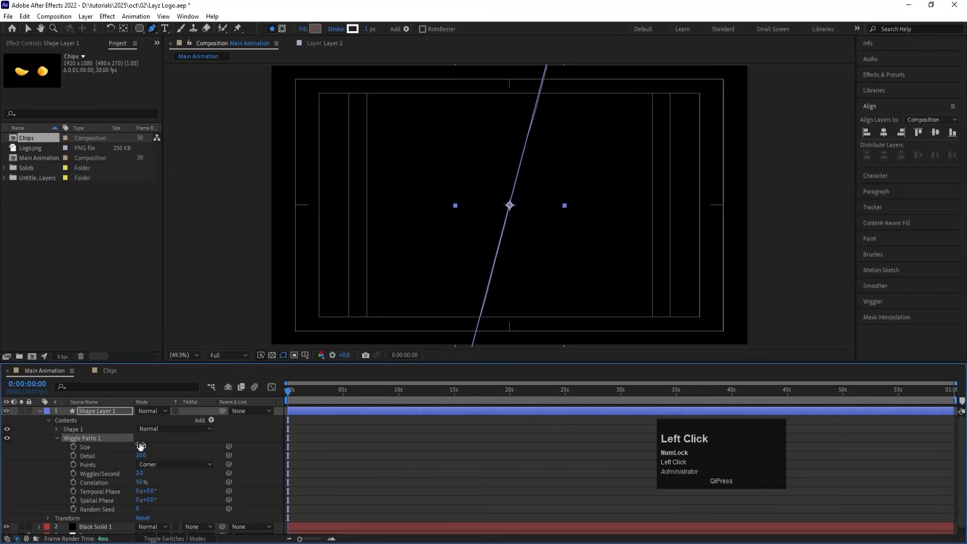
{"action": "left_click_drag", "start_coordinate": [141, 446], "coordinate": [199, 436]}
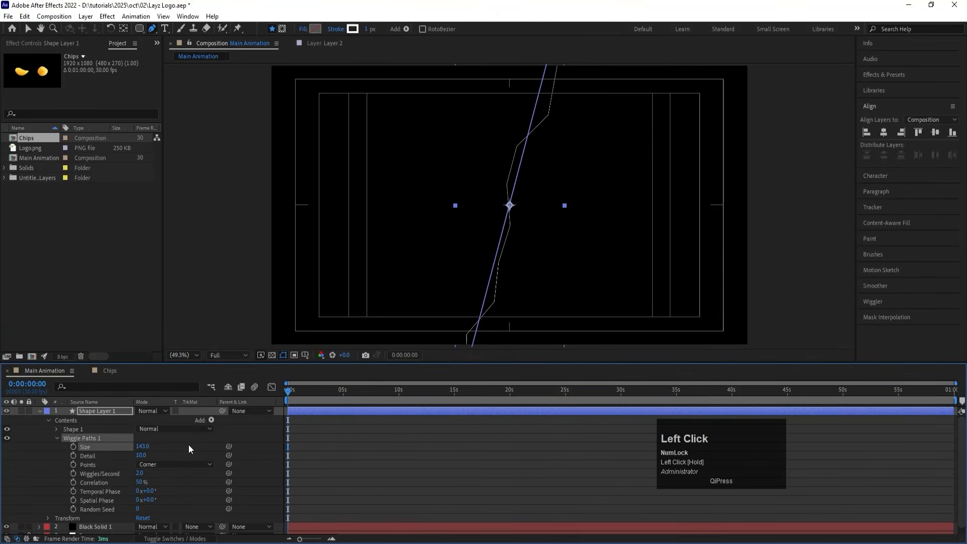
{"action": "left_click", "coordinate": [167, 464]}
{"action": "left_click", "coordinate": [156, 484]}
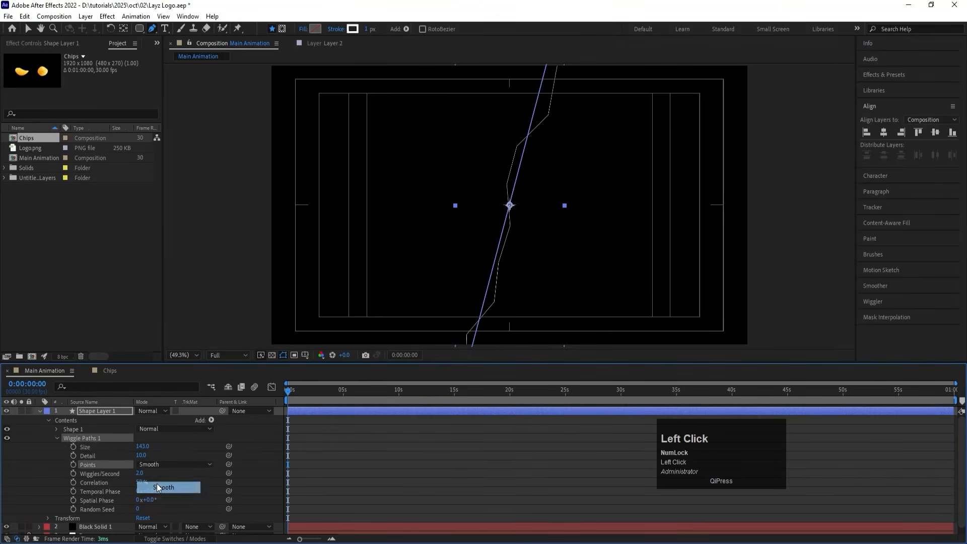
{"action": "key", "text": "space"}
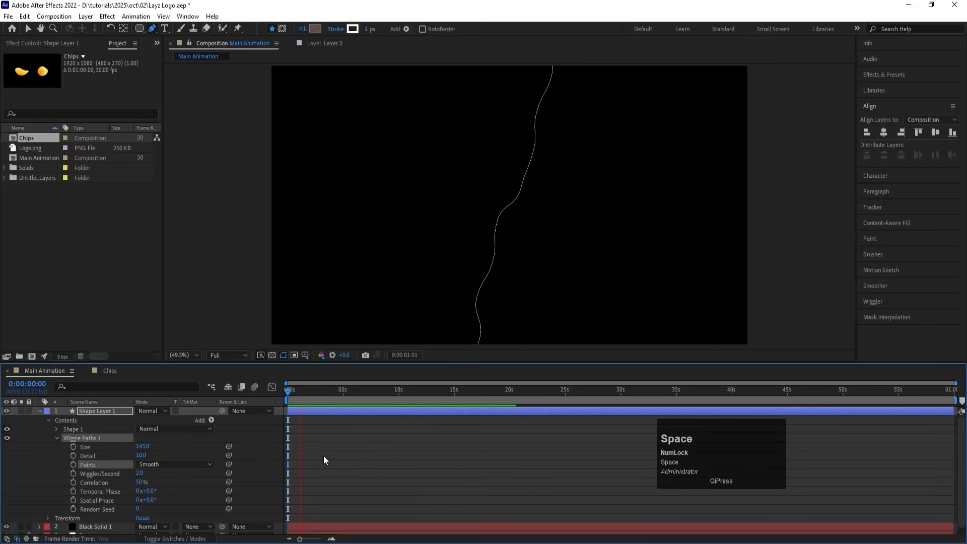
{"action": "key", "text": "space"}
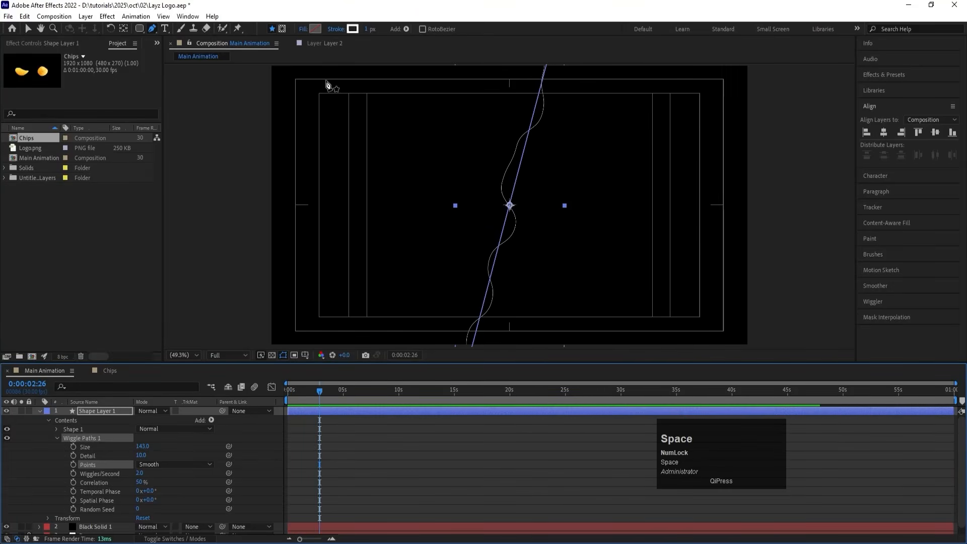
Set the line's stroke width to 3 px, preview it, and return to the composition's start.
{"action": "left_click", "coordinate": [368, 29]}
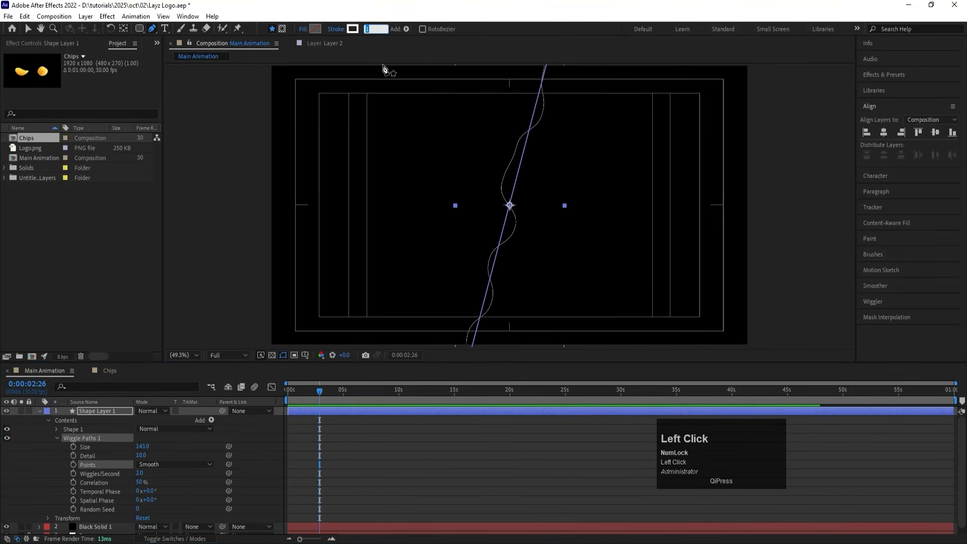
{"action": "type", "text": "3"}
{"action": "key", "text": "Return"}
{"action": "left_click", "coordinate": [386, 442]}
{"action": "key", "text": "space"}
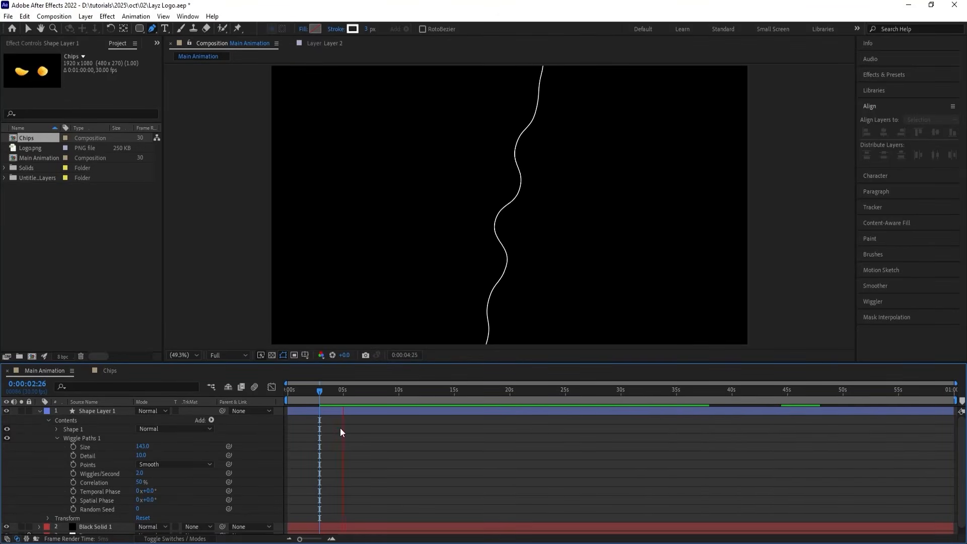
{"action": "key", "text": "space"}
{"action": "left_click_drag", "start_coordinate": [303, 385], "coordinate": [223, 388]}
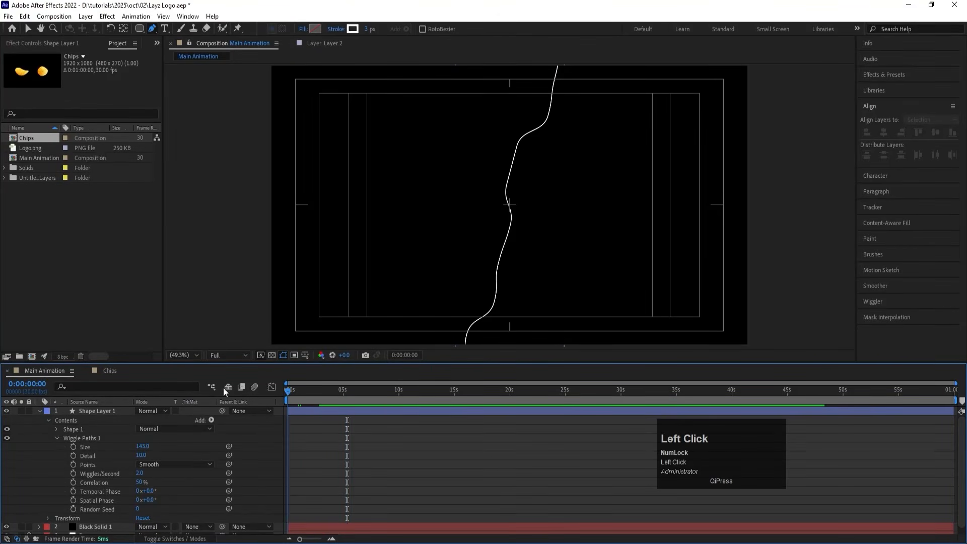
Add a Repeater to Shape Layer 1 with its transform Position at 42, 0, preview it, and return to the start.
{"action": "left_click", "coordinate": [57, 436]}
{"action": "left_click", "coordinate": [211, 420]}
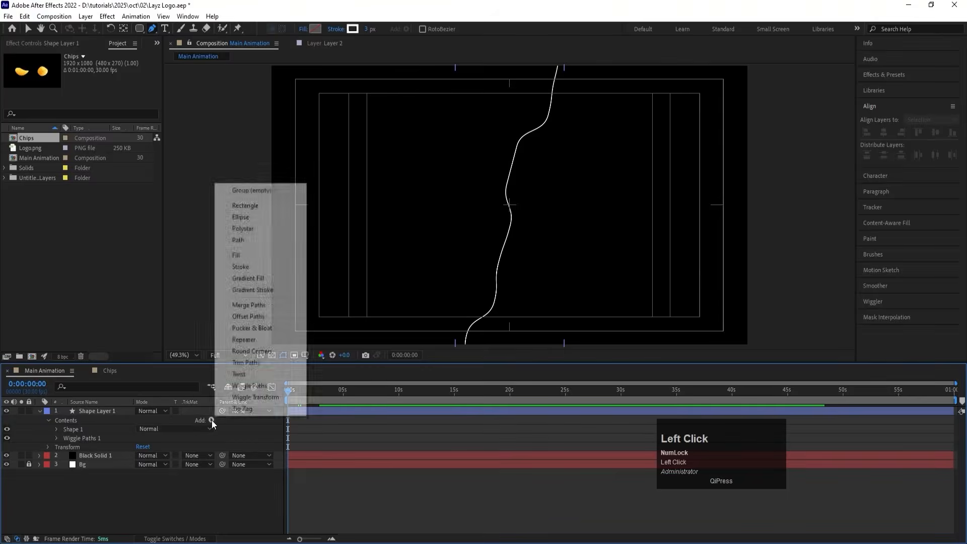
{"action": "left_click", "coordinate": [245, 339]}
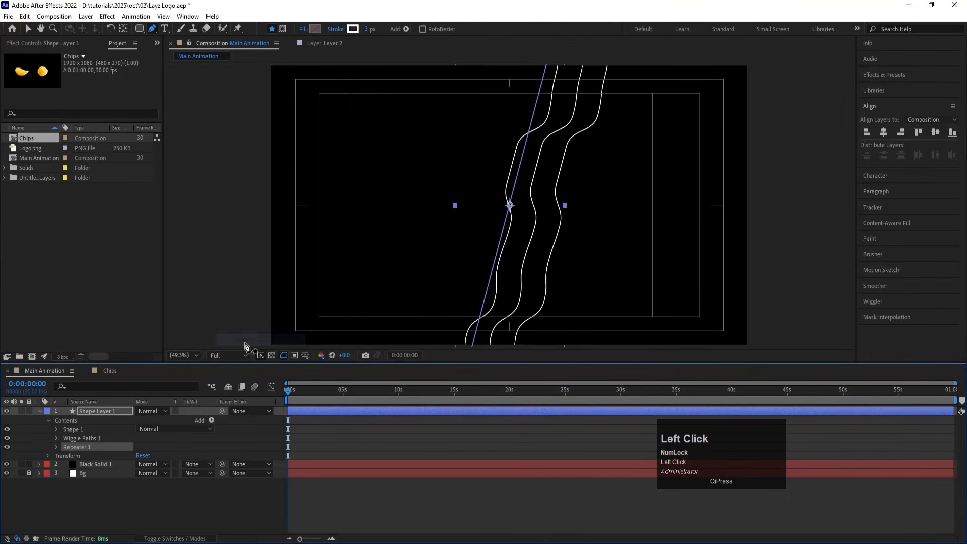
{"action": "left_click", "coordinate": [56, 446]}
{"action": "left_click", "coordinate": [65, 482]}
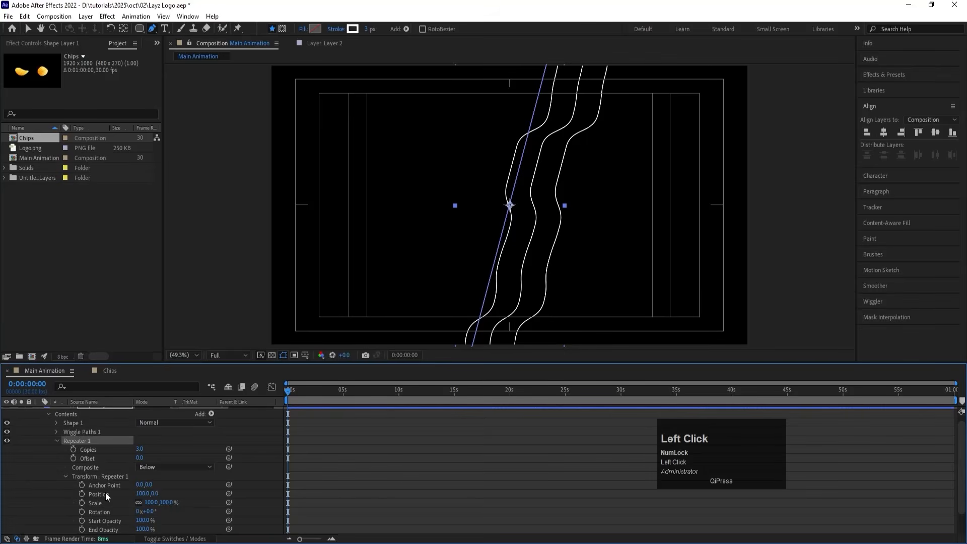
{"action": "left_click_drag", "start_coordinate": [142, 494], "coordinate": [112, 495]}
{"action": "key", "text": "space"}
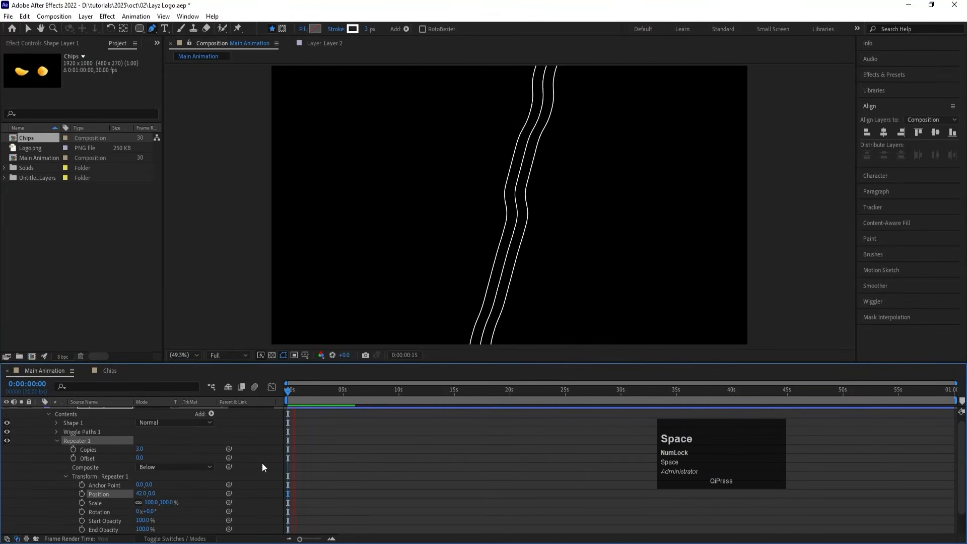
{"action": "key", "text": "space"}
{"action": "left_click_drag", "start_coordinate": [304, 390], "coordinate": [184, 395]}
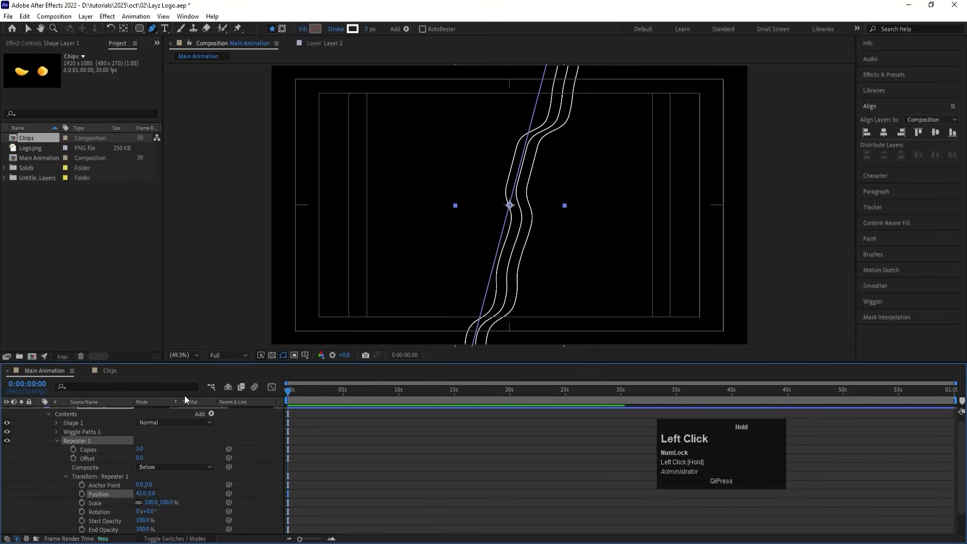
Align Shape Layer 1 to the composition's left edge and raise the Repeater's Copies until the lines span the frame.
{"action": "left_click", "coordinate": [865, 133]}
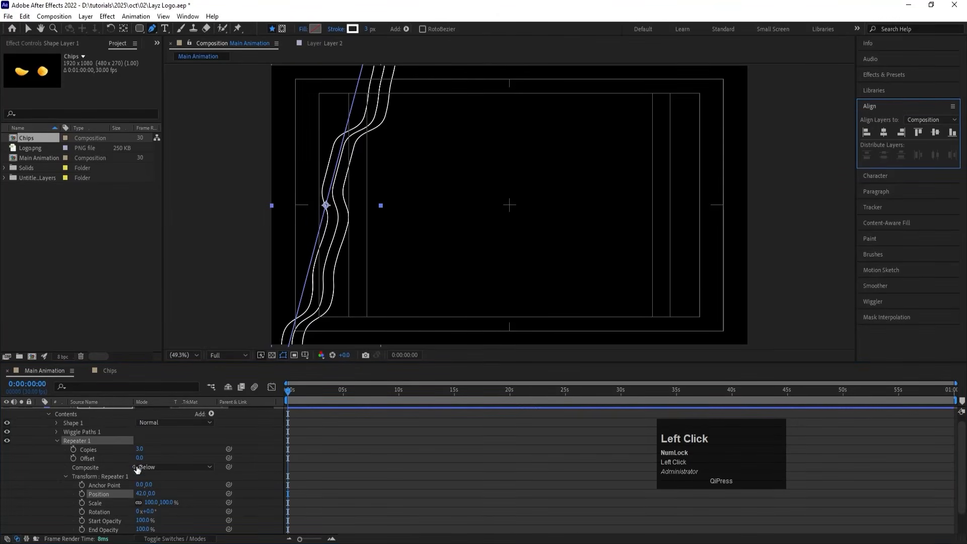
{"action": "left_click_drag", "start_coordinate": [140, 448], "coordinate": [174, 447]}
{"action": "scroll", "coordinate": [273, 474], "scroll_direction": "up", "scroll_amount": 1}
Move Shape Layer 1 to Position -487, 540 and set a Position keyframe at the composition's start.
{"action": "key", "text": "p"}
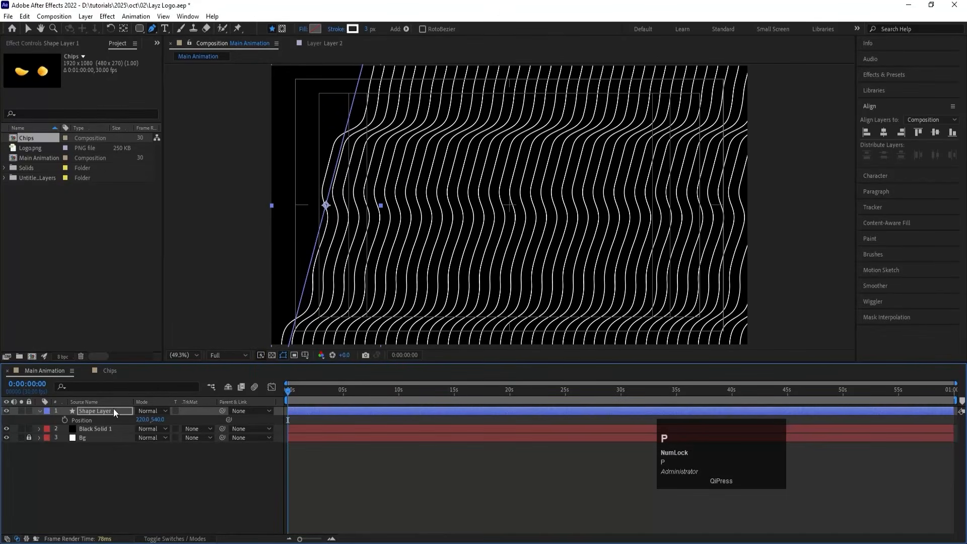
{"action": "left_click_drag", "start_coordinate": [142, 420], "coordinate": [54, 412]}
{"action": "left_click", "coordinate": [64, 419]}
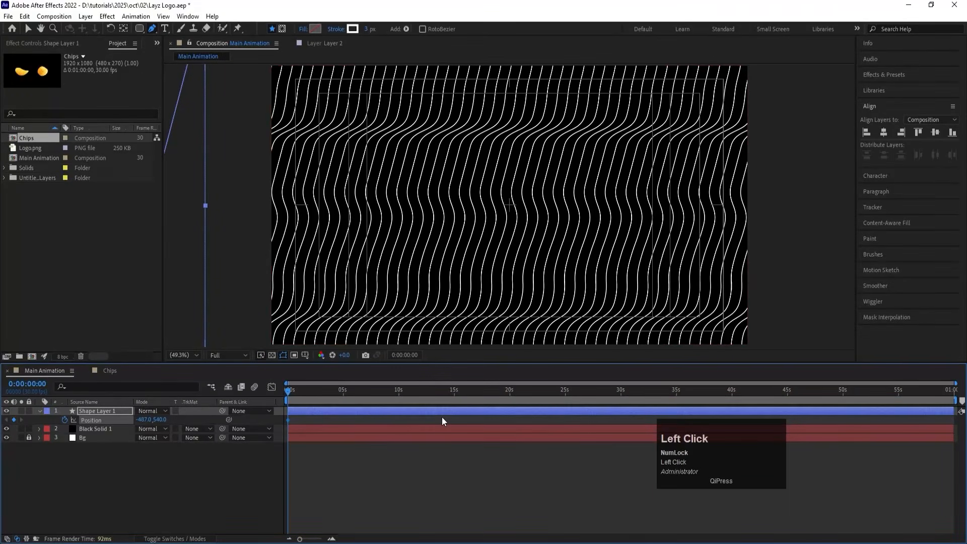
Add a second Position keyframe at 0:00:08:02 with Shape Layer 1 shifted to the right, and preview from the start.
{"action": "key", "text": "equal"}
{"action": "left_click", "coordinate": [467, 394]}
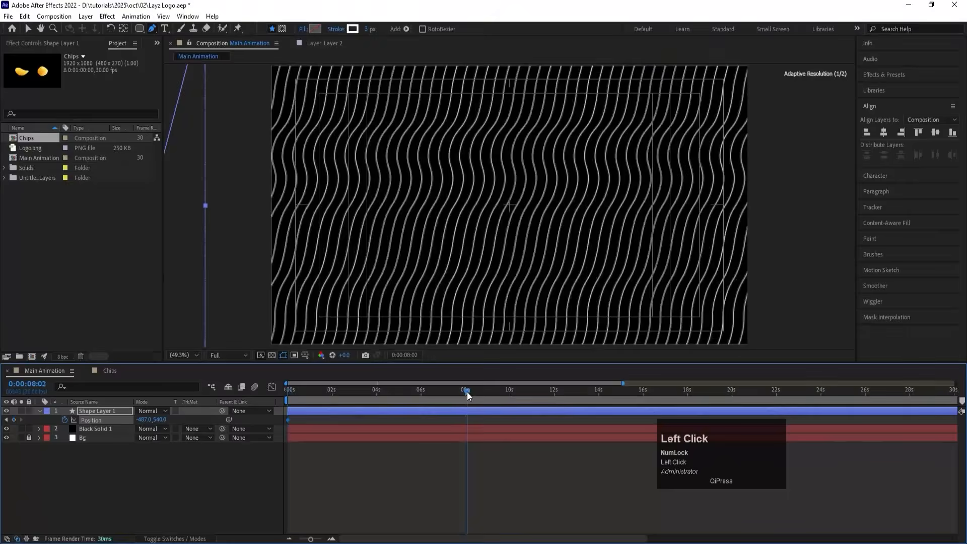
{"action": "left_click_drag", "start_coordinate": [145, 419], "coordinate": [258, 399]}
{"action": "left_click", "coordinate": [300, 390]}
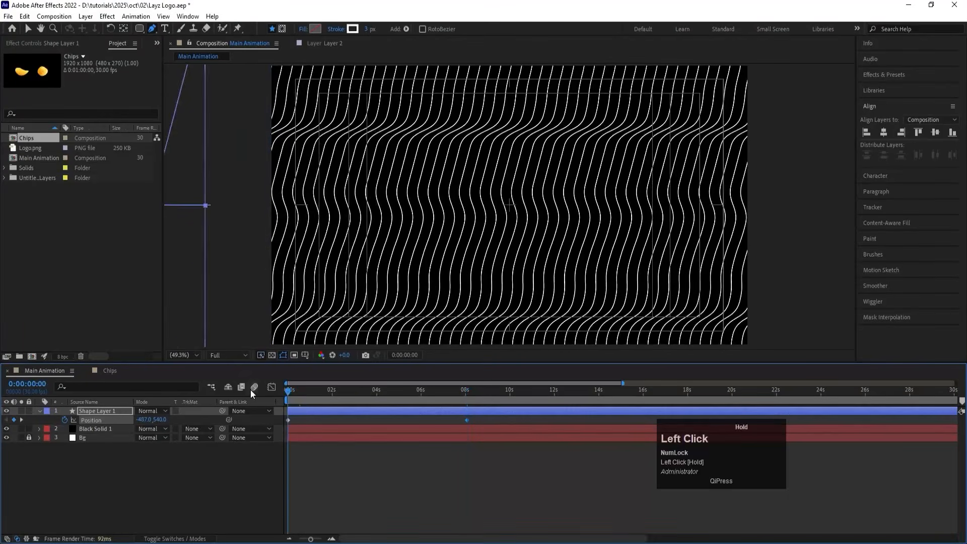
{"action": "key", "text": "space"}
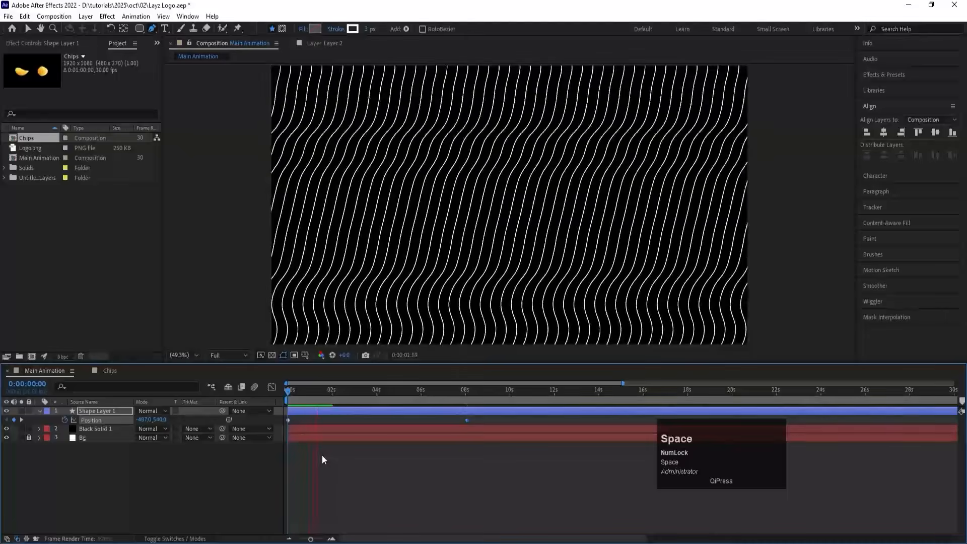
{"action": "key", "text": "space"}
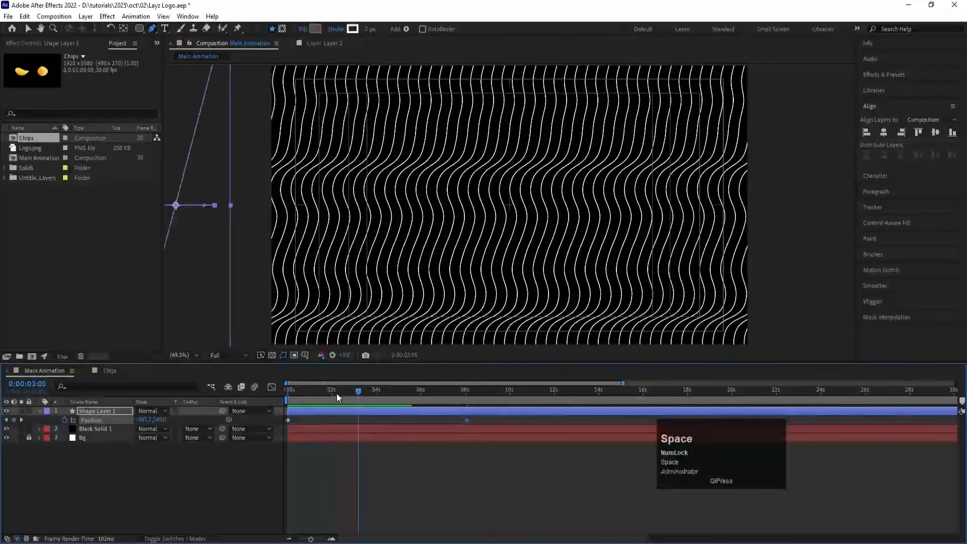
Apply the Turbulent Displace effect to Shape Layer 1 and preview the distorted lines.
{"action": "left_click", "coordinate": [110, 477]}
{"action": "key", "text": "u"}
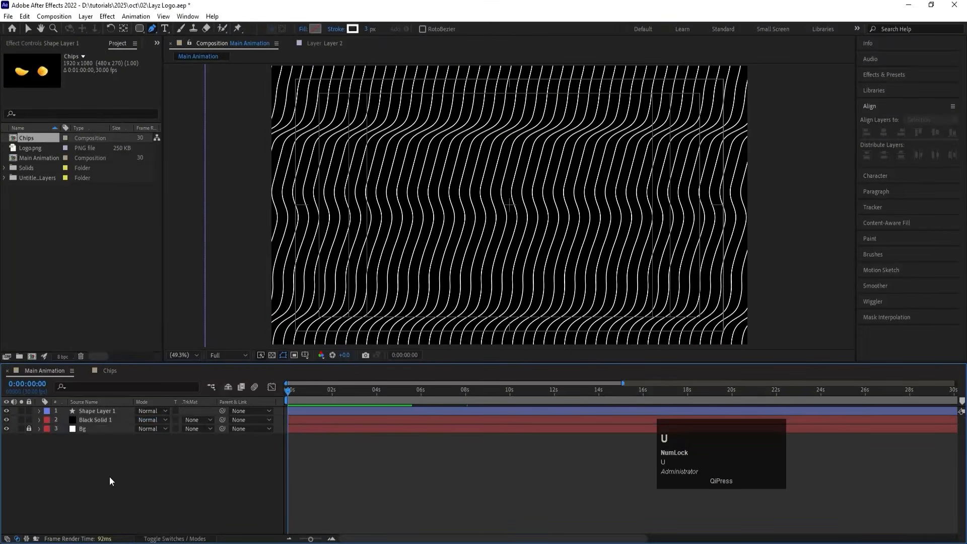
{"action": "left_click", "coordinate": [96, 410]}
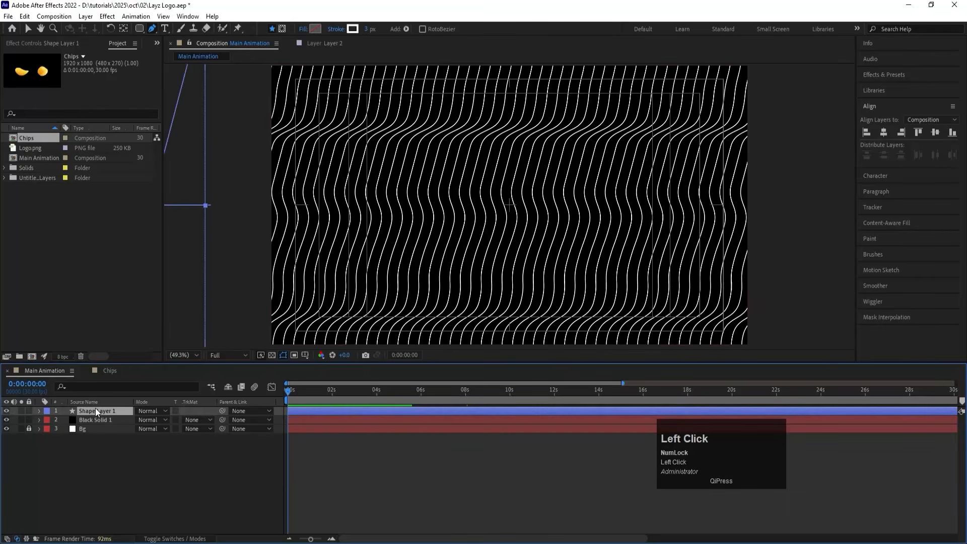
{"action": "left_click", "coordinate": [885, 75]}
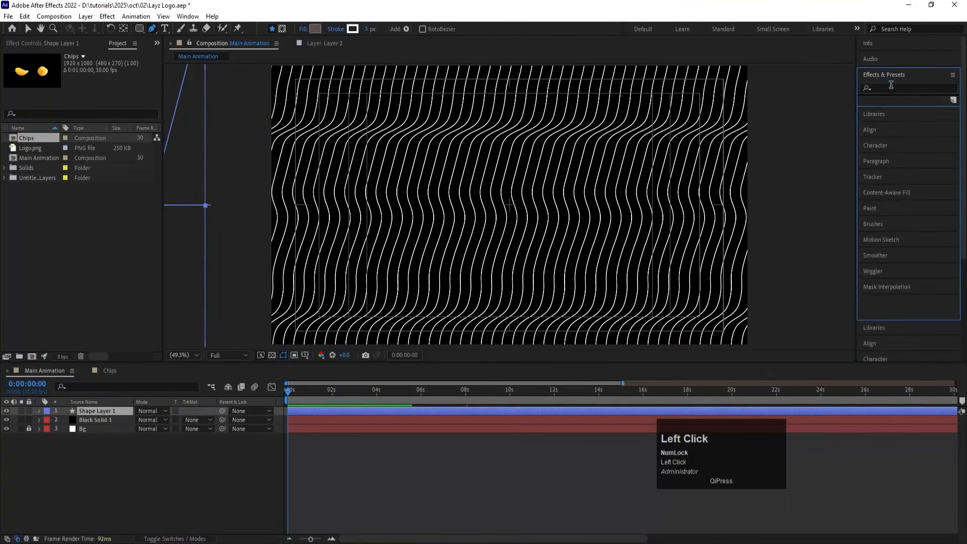
{"action": "left_click", "coordinate": [891, 87]}
{"action": "type", "text": "tur"}
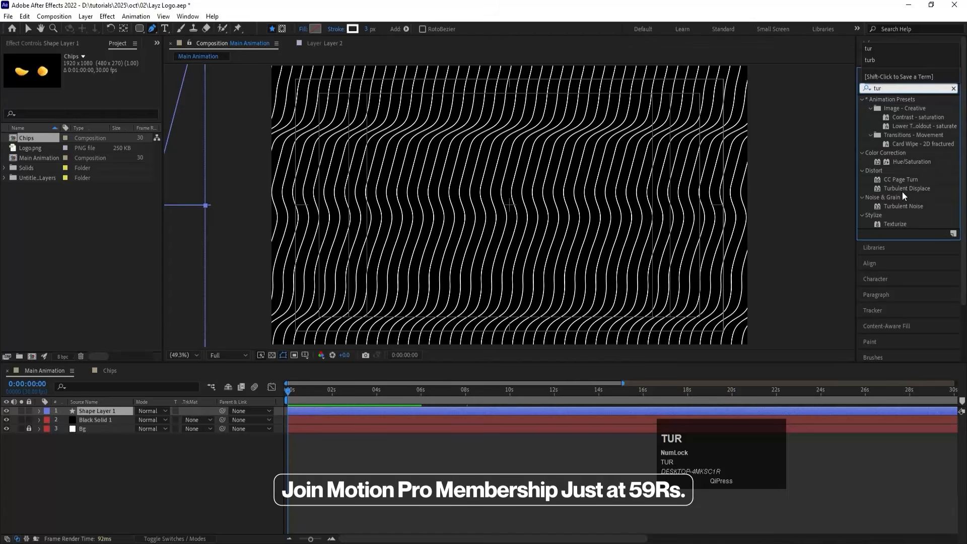
{"action": "double_click", "coordinate": [901, 190]}
{"action": "key", "text": "space"}
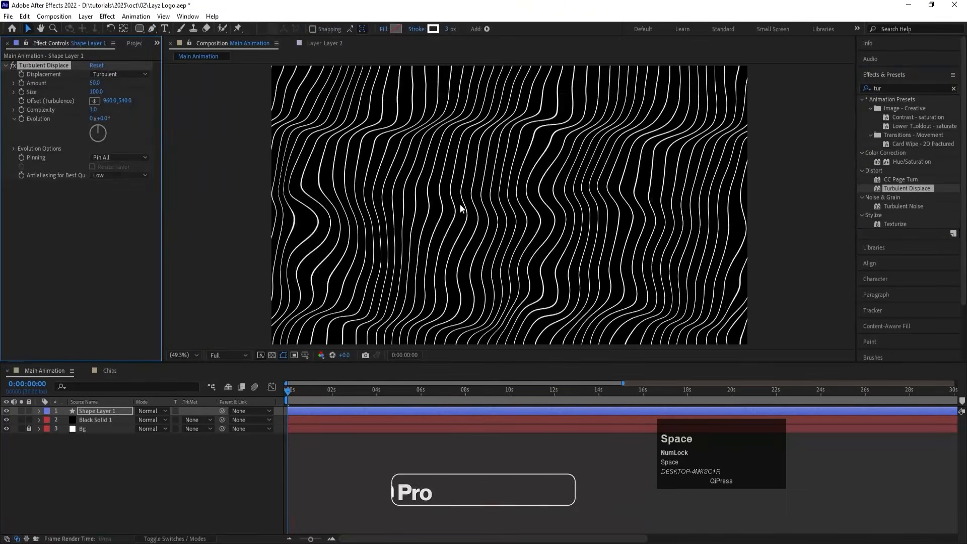
{"action": "key", "text": "space"}
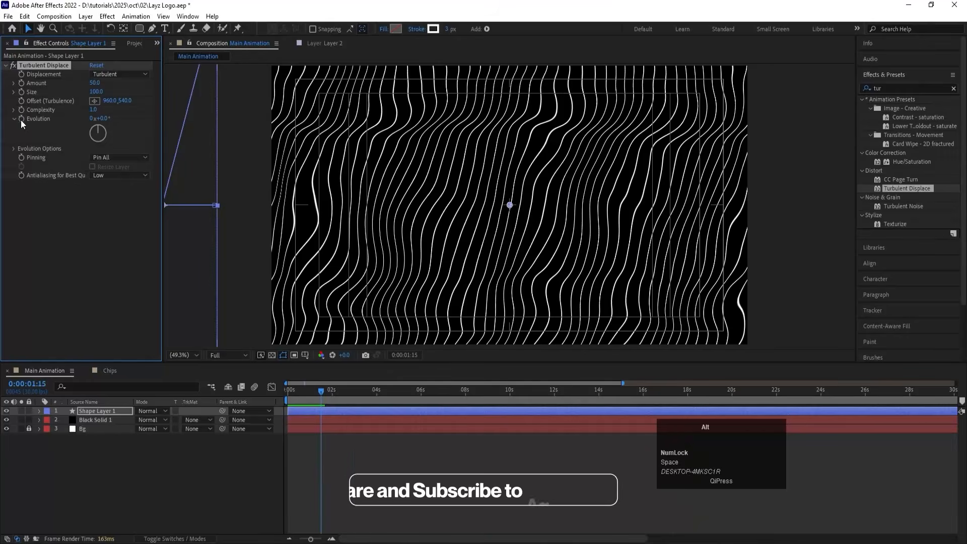
Drive Turbulent Displace's Evolution with the expression time*30, preview the result, and collapse the layer's properties.
{"action": "left_click", "coordinate": [20, 119], "text": "alt"}
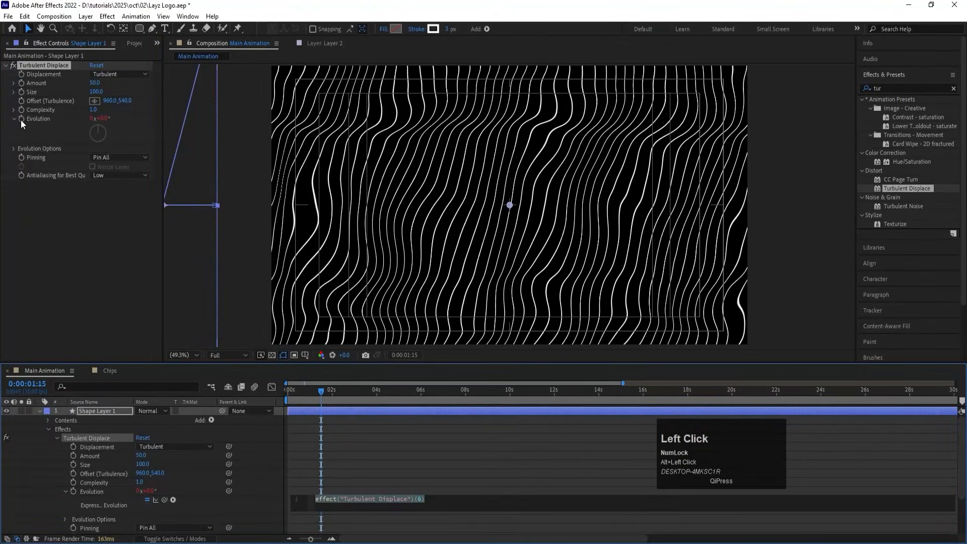
{"action": "type", "text": "tim"}
{"action": "key", "text": "Return"}
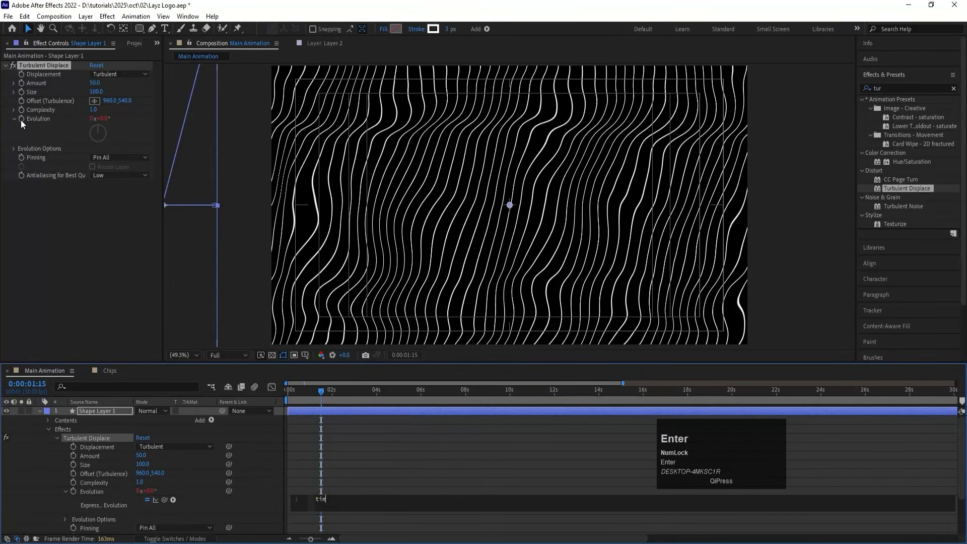
{"action": "type", "text": "*"}
{"action": "left_click", "coordinate": [317, 466]}
{"action": "key", "text": "space"}
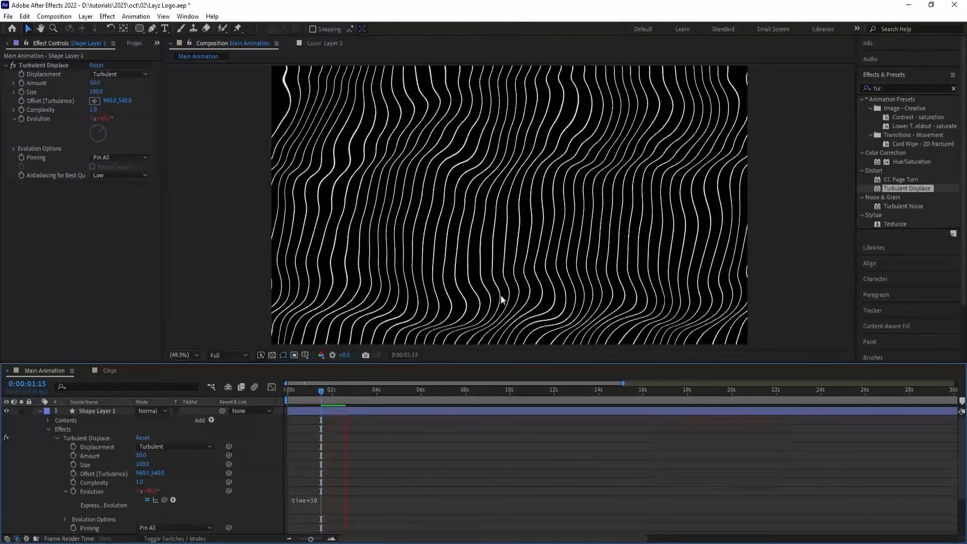
{"action": "left_click", "coordinate": [41, 411]}
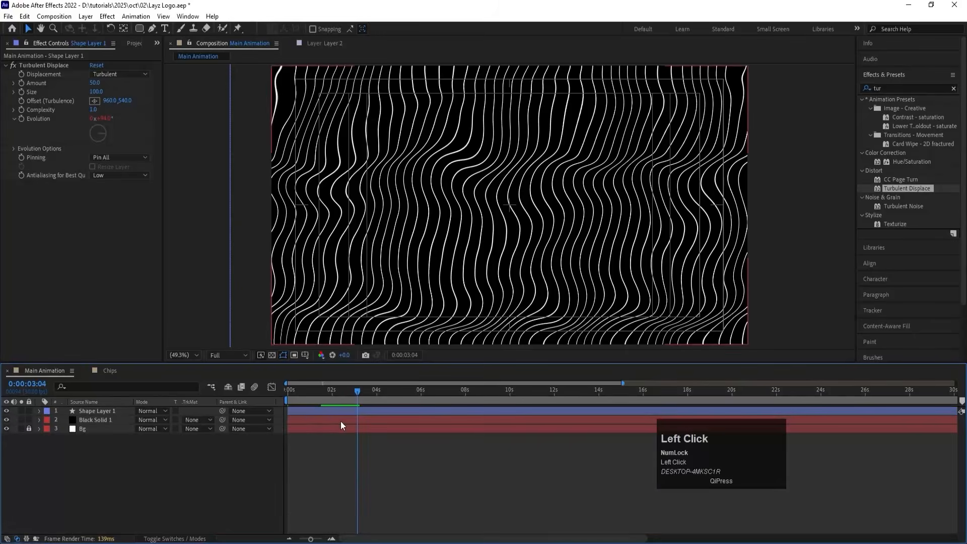
Return to the composition's start and add a new adjustment layer above Shape Layer 1.
{"action": "left_click_drag", "start_coordinate": [290, 396], "coordinate": [129, 431]}
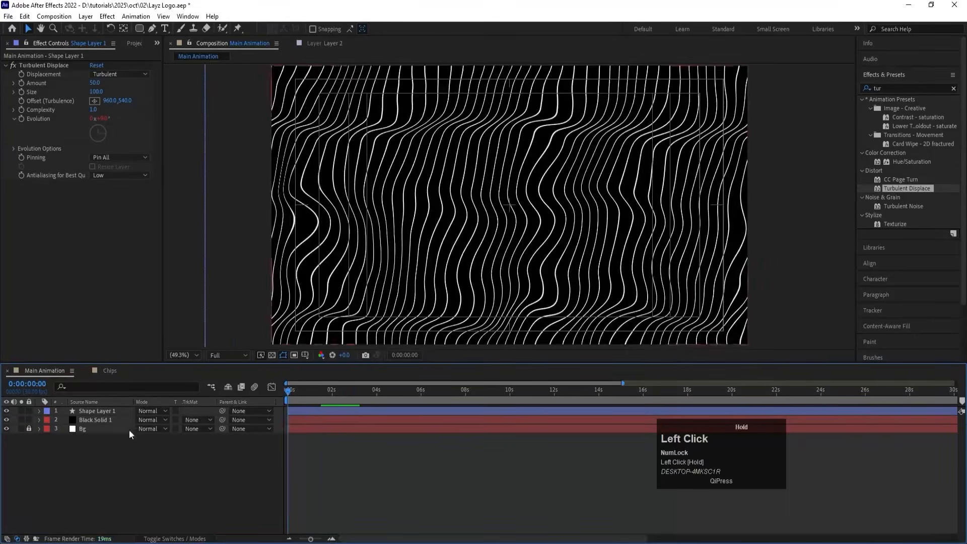
{"action": "right_click", "coordinate": [132, 467]}
{"action": "left_click", "coordinate": [170, 342]}
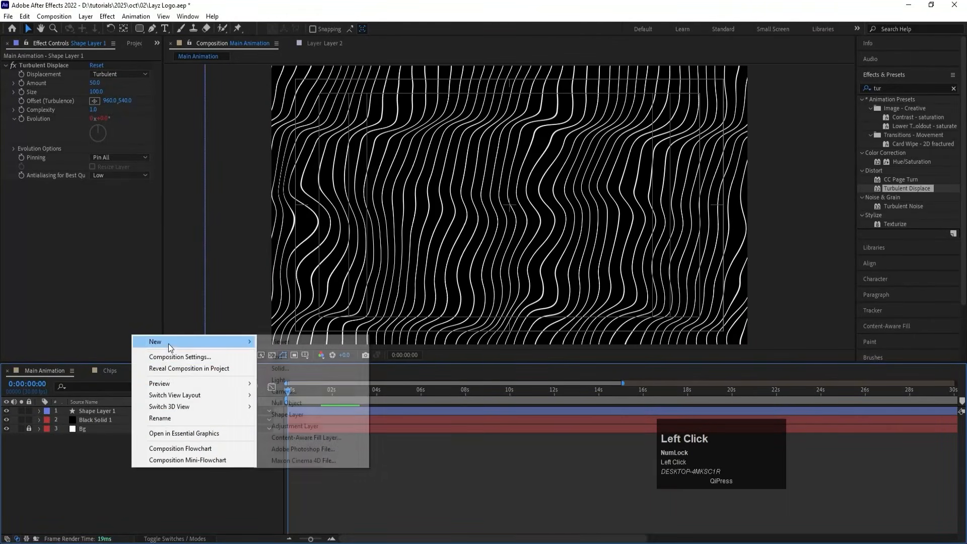
{"action": "left_click", "coordinate": [295, 426]}
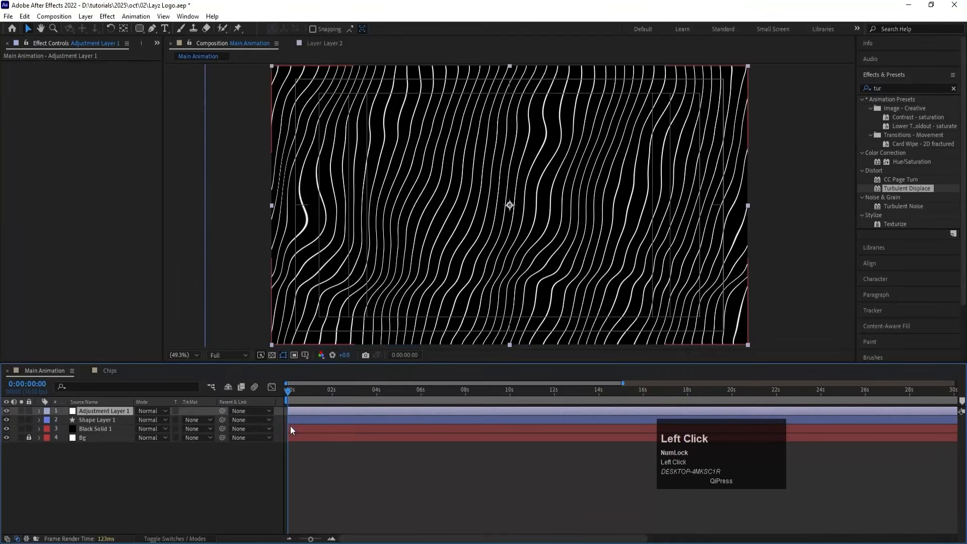
Find the Tint effect and apply it to Adjustment Layer 1.
{"action": "left_click", "coordinate": [887, 88]}
{"action": "key", "text": "ctrl+a"}
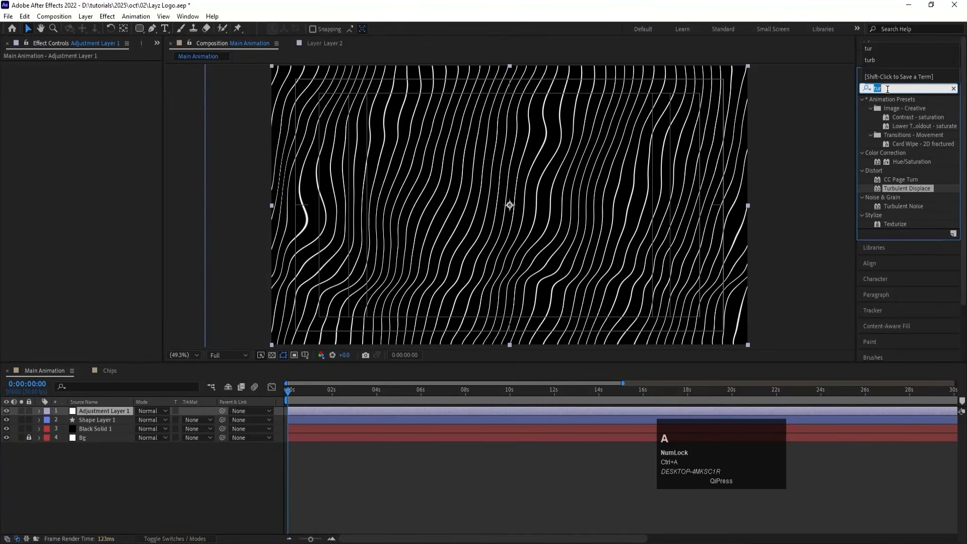
{"action": "type", "text": "tint"}
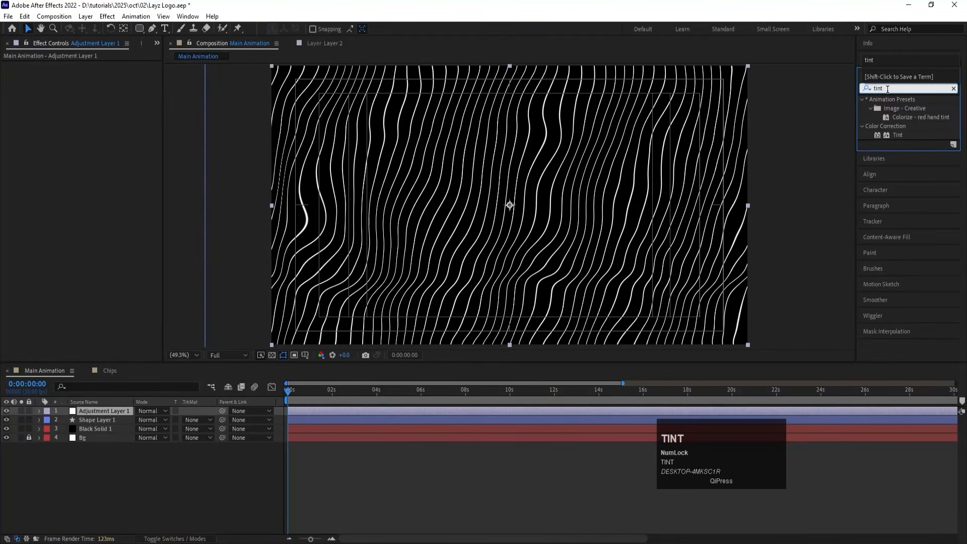
{"action": "double_click", "coordinate": [896, 135]}
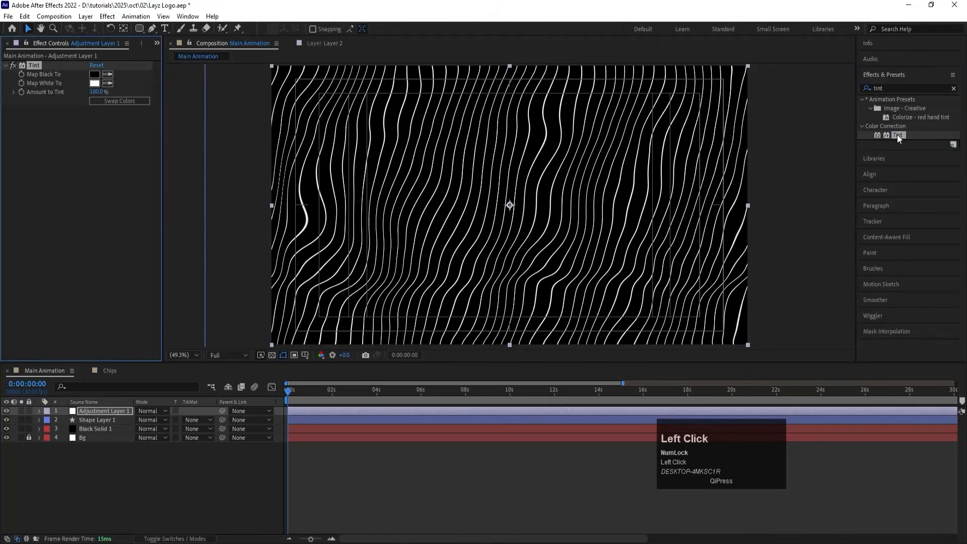
Set the Tint effect's Map Black To color to pure red (FF0000) on the adjustment layer.
{"action": "key", "text": "equal"}
{"action": "key", "text": "equal"}
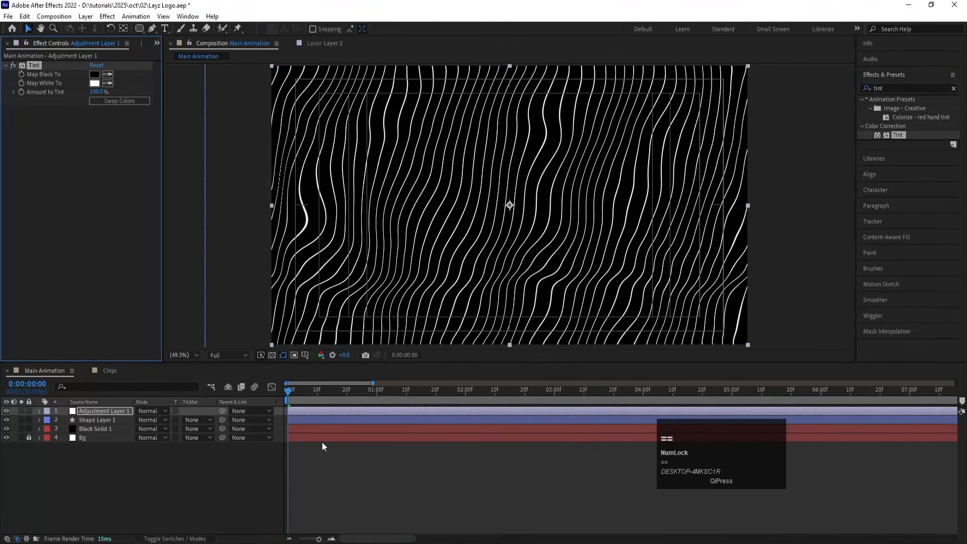
{"action": "left_click", "coordinate": [94, 75]}
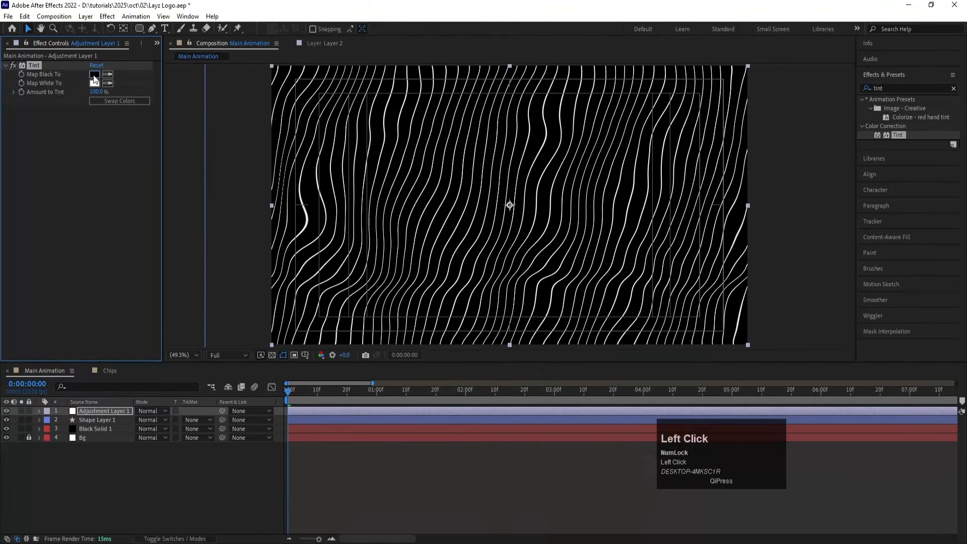
{"action": "left_click_drag", "start_coordinate": [641, 357], "coordinate": [739, 279]}
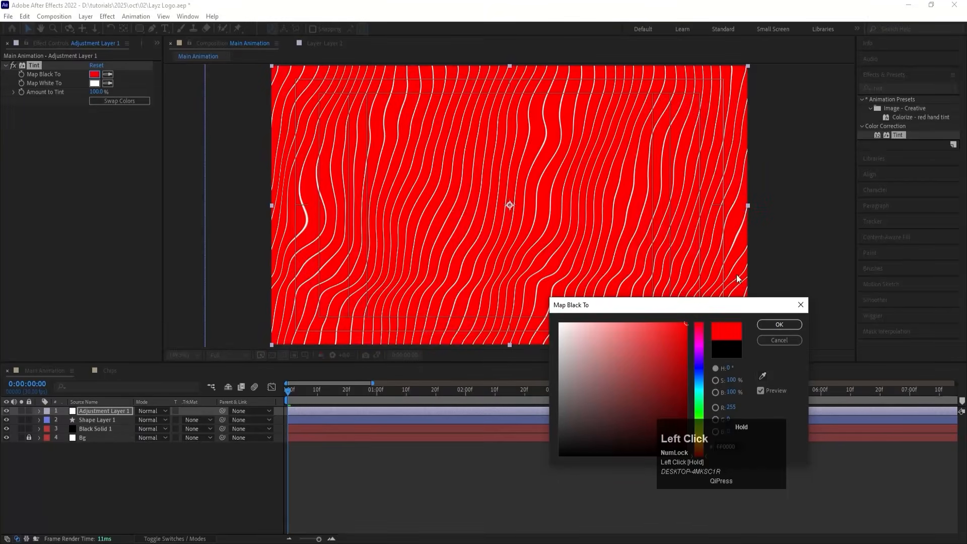
{"action": "left_click", "coordinate": [779, 325]}
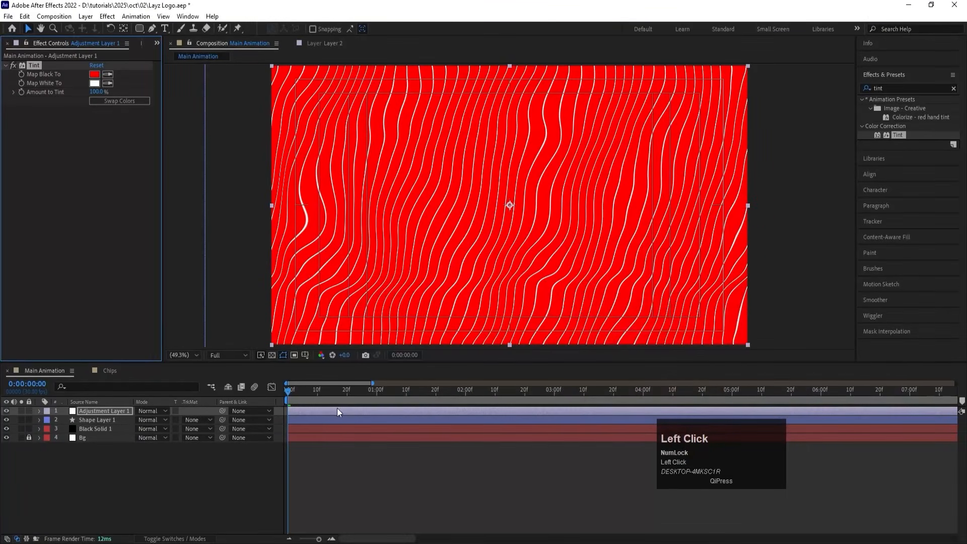
Split the adjustment layer at 0:00:00:20 and set the second segment's Tint Map Black To color to purple.
{"action": "left_click", "coordinate": [347, 398]}
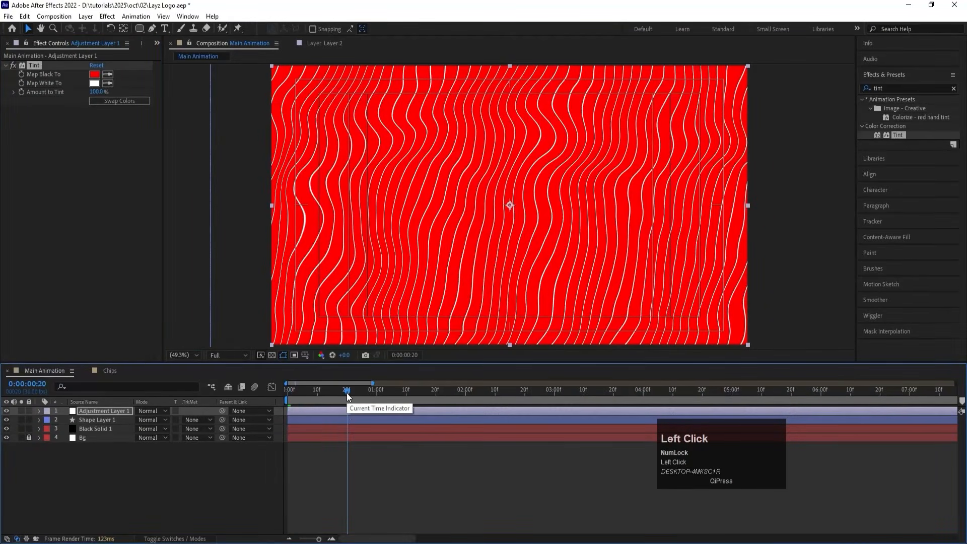
{"action": "left_click", "coordinate": [347, 413]}
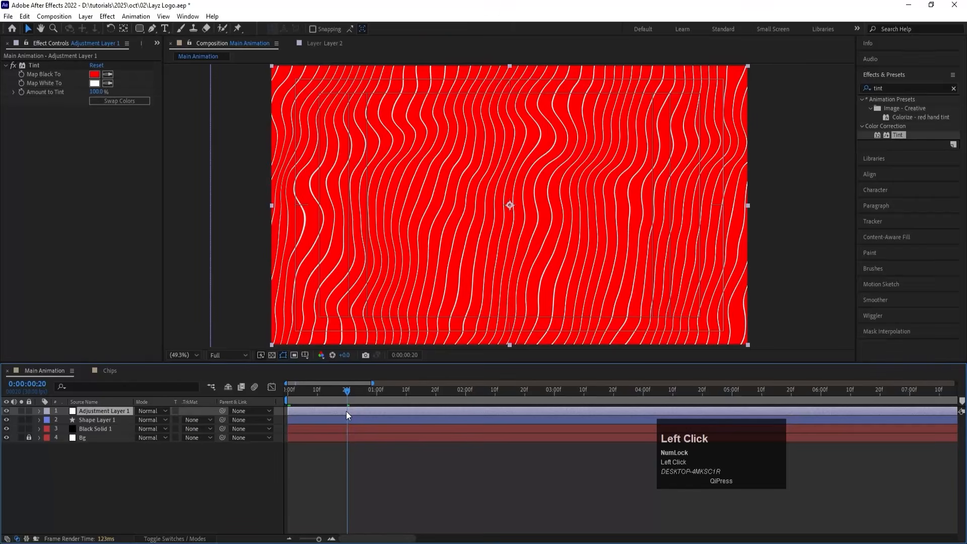
{"action": "key", "text": "ctrl"}
{"action": "key", "text": "ctrl+shift+d"}
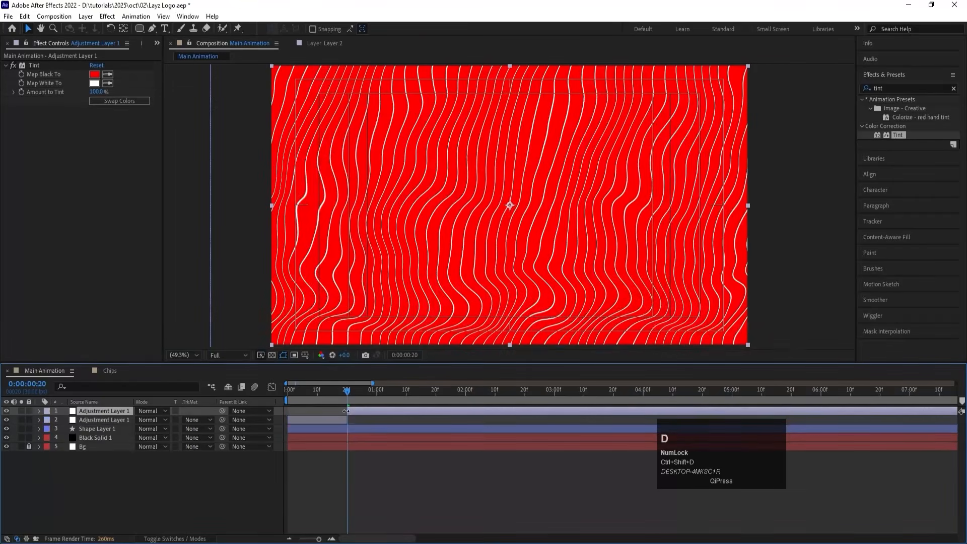
{"action": "left_click", "coordinate": [94, 74]}
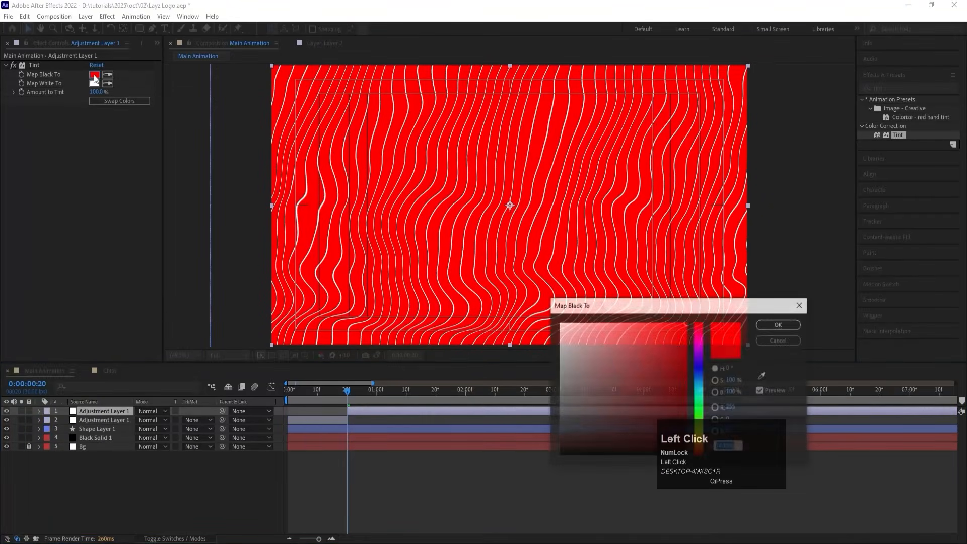
{"action": "left_click", "coordinate": [699, 352]}
{"action": "key", "text": "Return"}
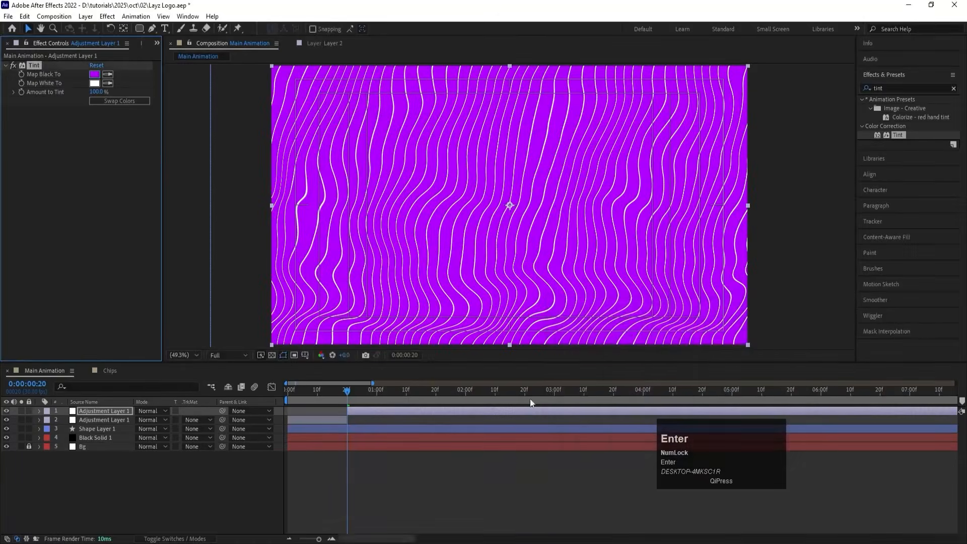
Split the purple adjustment layer at 0:00:01:10 and set the new segment's Map Black To color to cyan.
{"action": "left_click", "coordinate": [406, 395]}
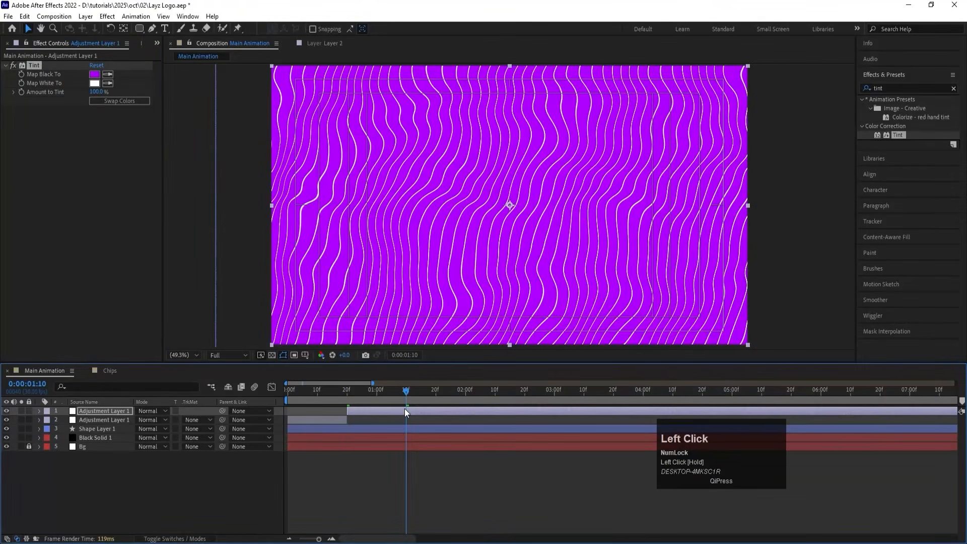
{"action": "key", "text": "ctrl+shift+d"}
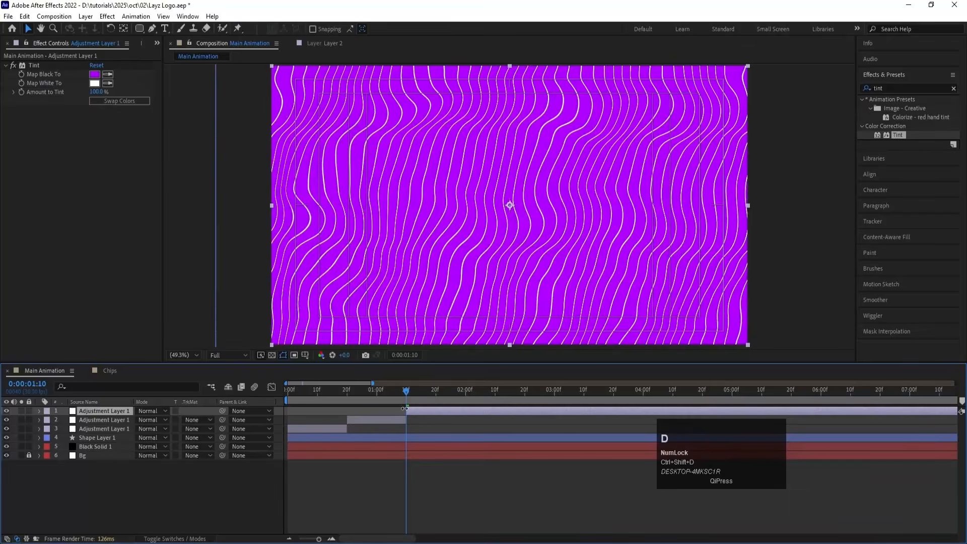
{"action": "left_click", "coordinate": [94, 74]}
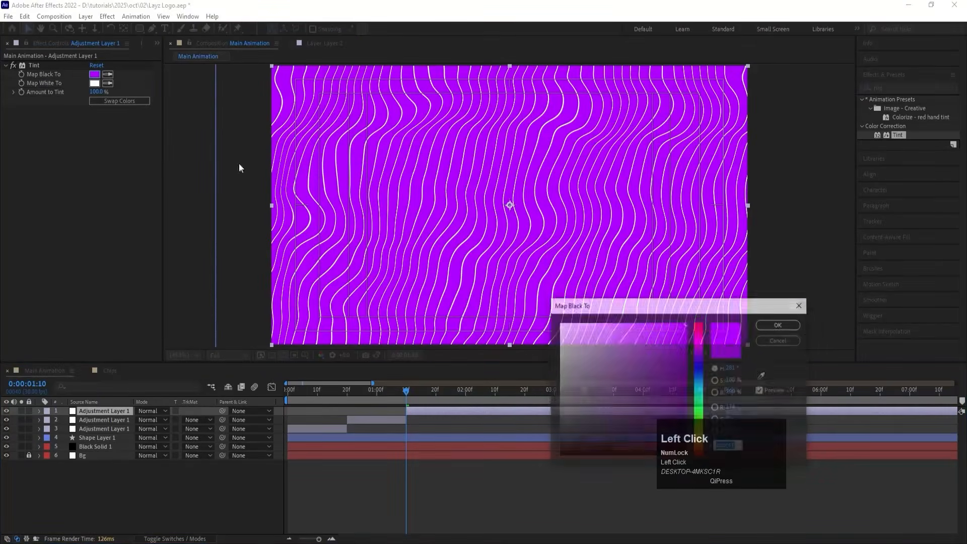
{"action": "left_click", "coordinate": [701, 384]}
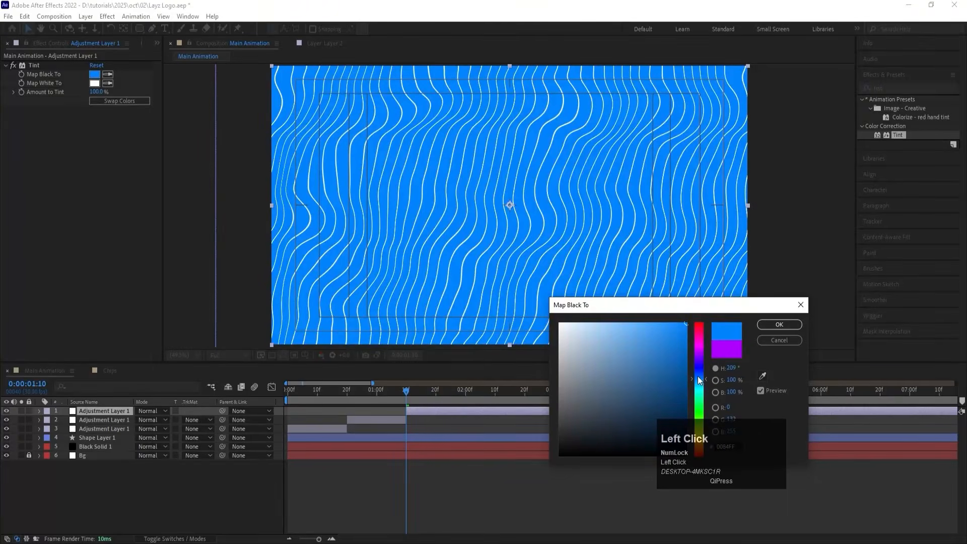
{"action": "left_click", "coordinate": [700, 389]}
{"action": "left_click", "coordinate": [765, 326]}
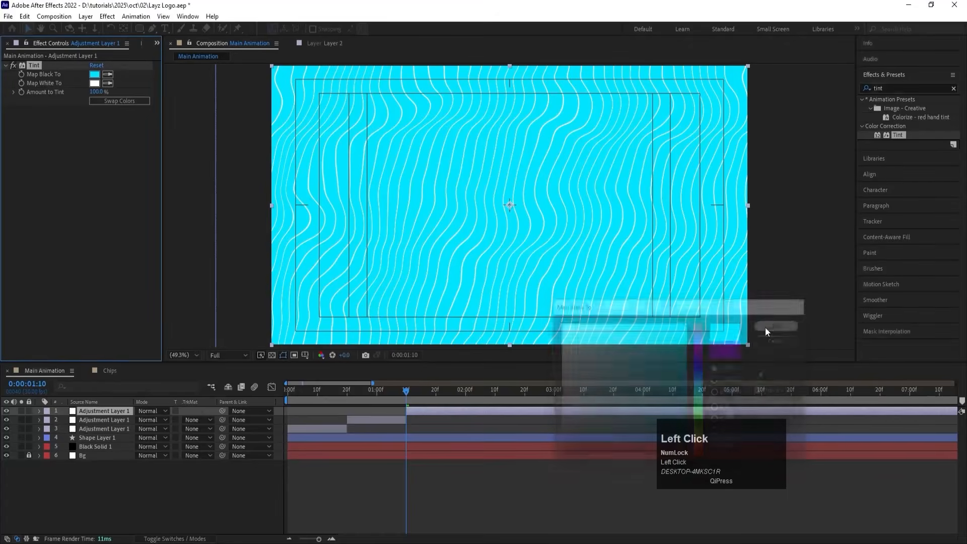
Split the cyan adjustment layer at 0:00:02:00 and set the new segment's Map Black To color to bright green.
{"action": "left_click", "coordinate": [465, 393]}
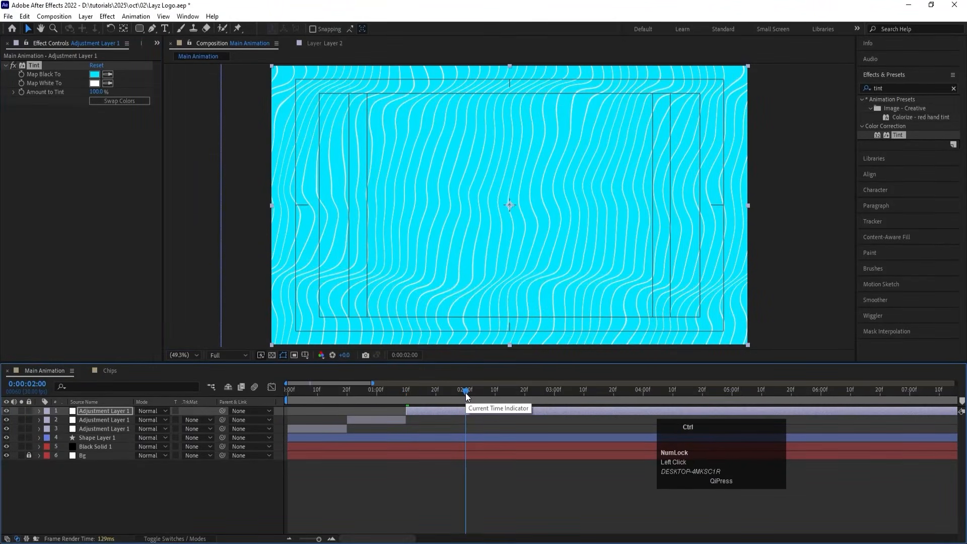
{"action": "key", "text": "ctrl+shift+d"}
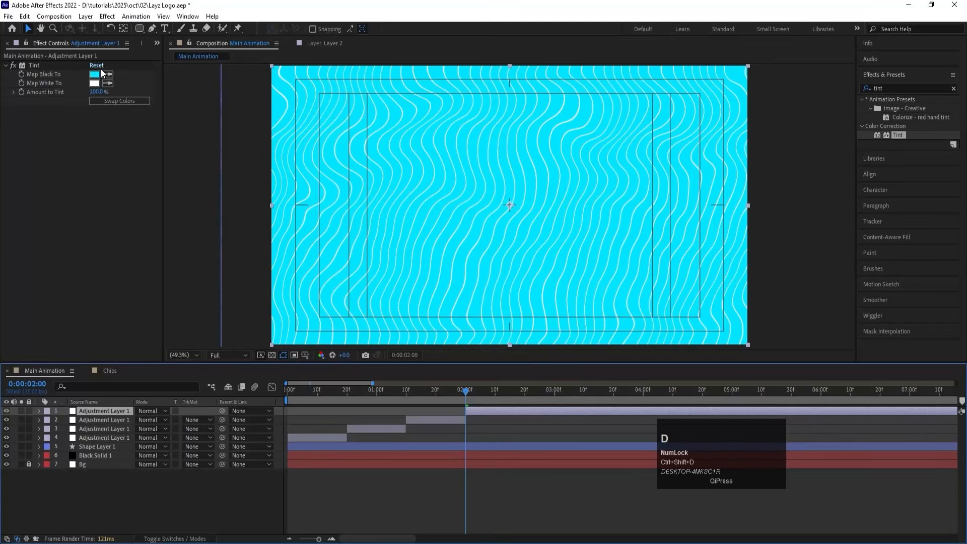
{"action": "left_click", "coordinate": [94, 74]}
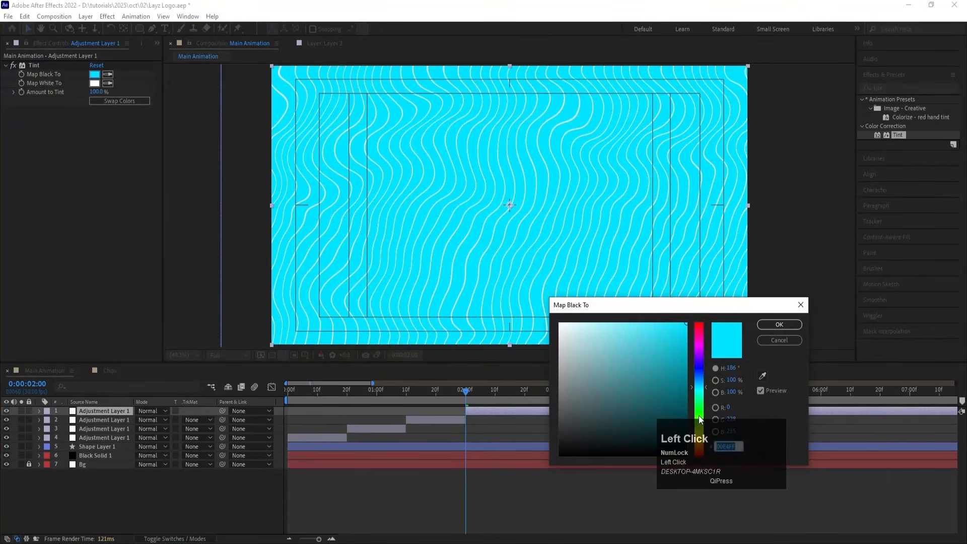
{"action": "left_click", "coordinate": [701, 416]}
{"action": "key", "text": "Return"}
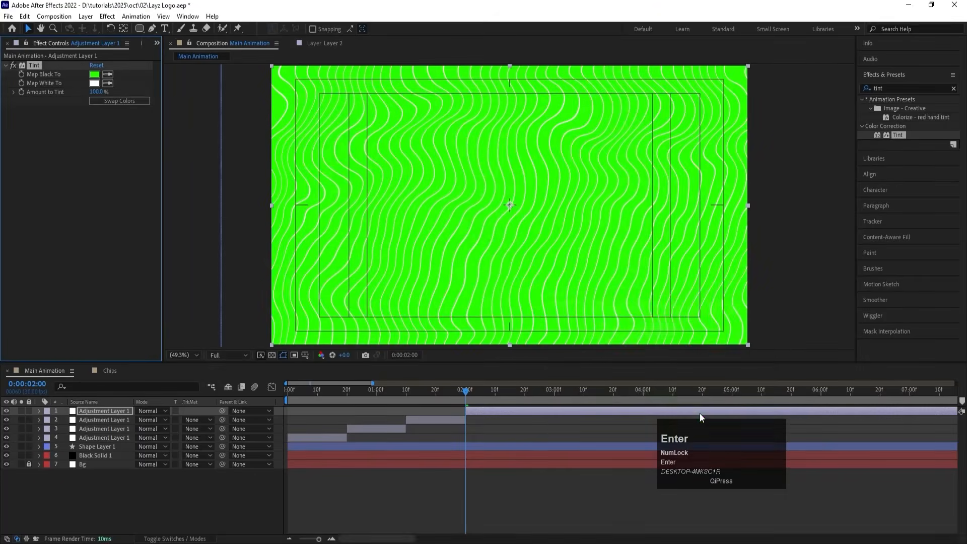
Split the green adjustment layer at 0:00:02:20 and delete the segment after that time.
{"action": "left_click", "coordinate": [525, 394]}
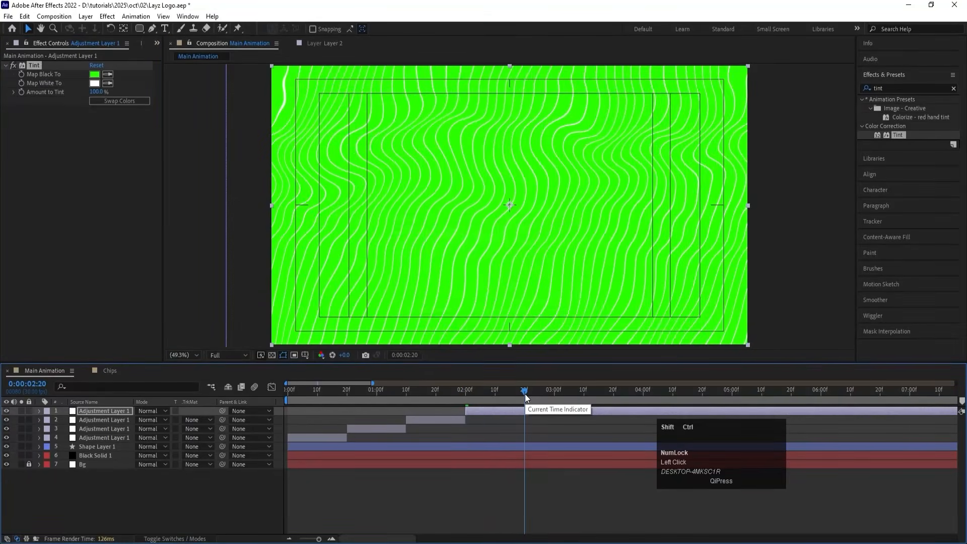
{"action": "key", "text": "ctrl+shift+d"}
{"action": "key", "text": "Delete"}
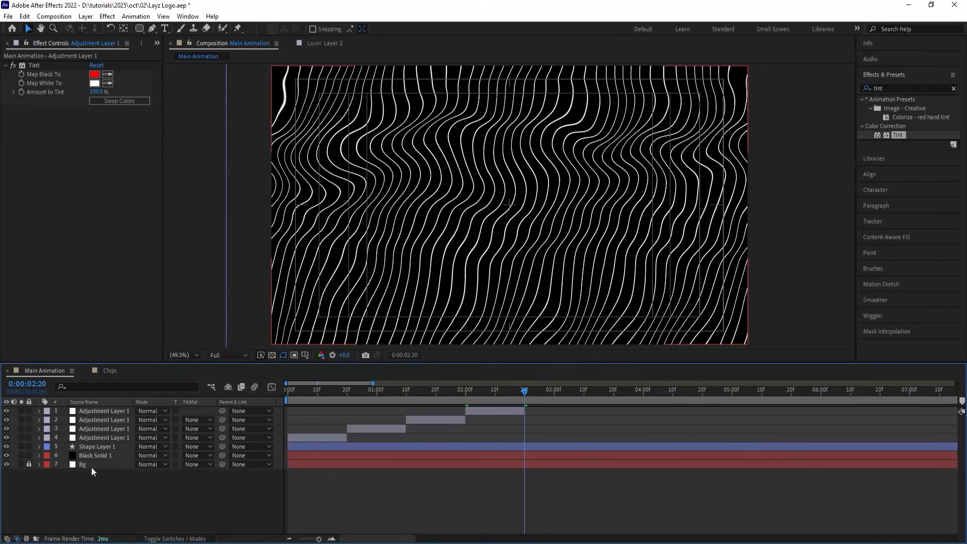
Pre-compose the four adjustment layers, Shape Layer 1 and Black Solid 1 into a composition named Bg Animation.
{"action": "left_click", "coordinate": [87, 454]}
{"action": "left_click", "coordinate": [87, 412], "text": "shift"}
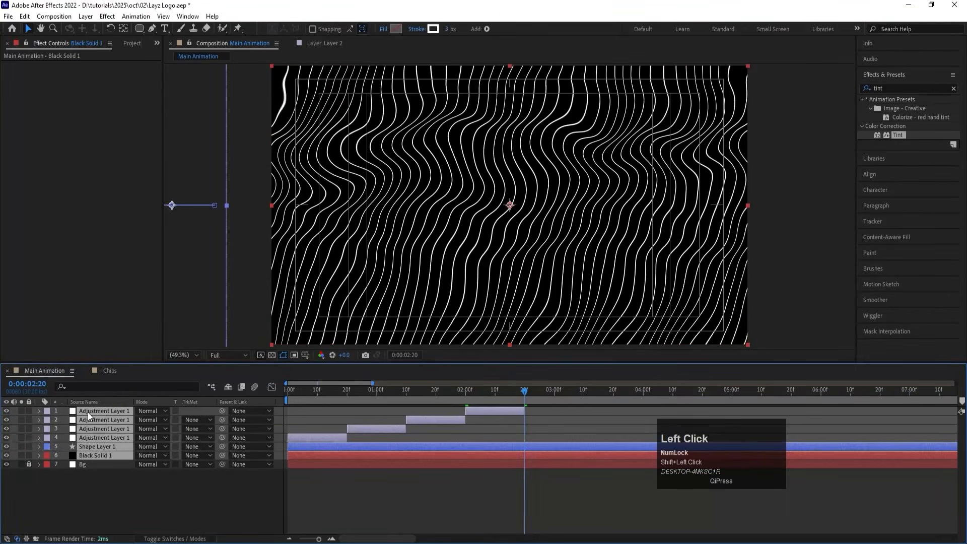
{"action": "key", "text": "ctrl+shift+c"}
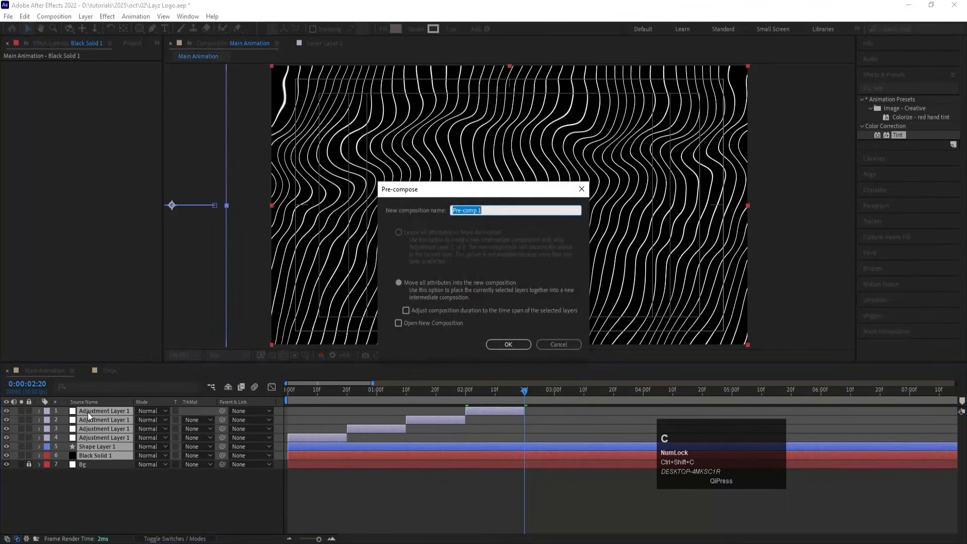
{"action": "type", "text": "Bg An"}
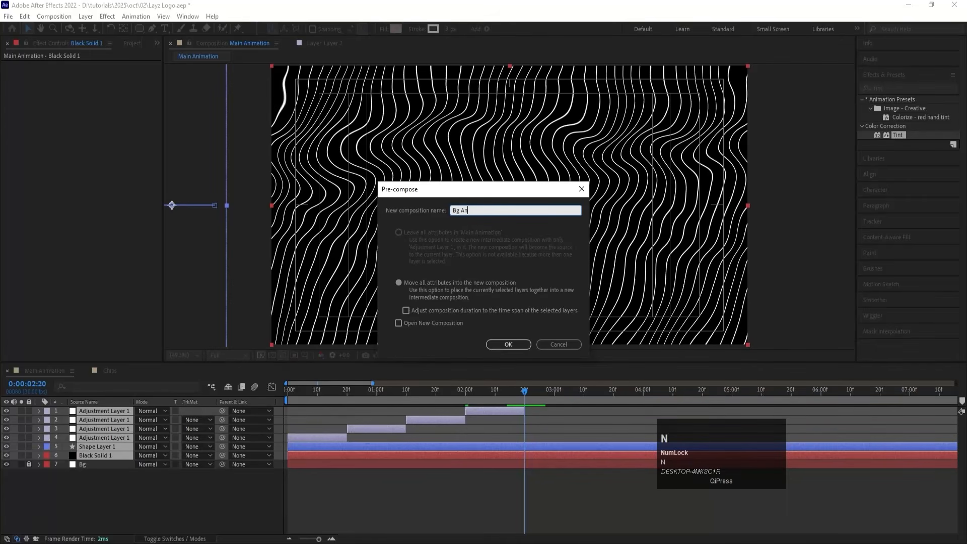
{"action": "type", "text": "imation"}
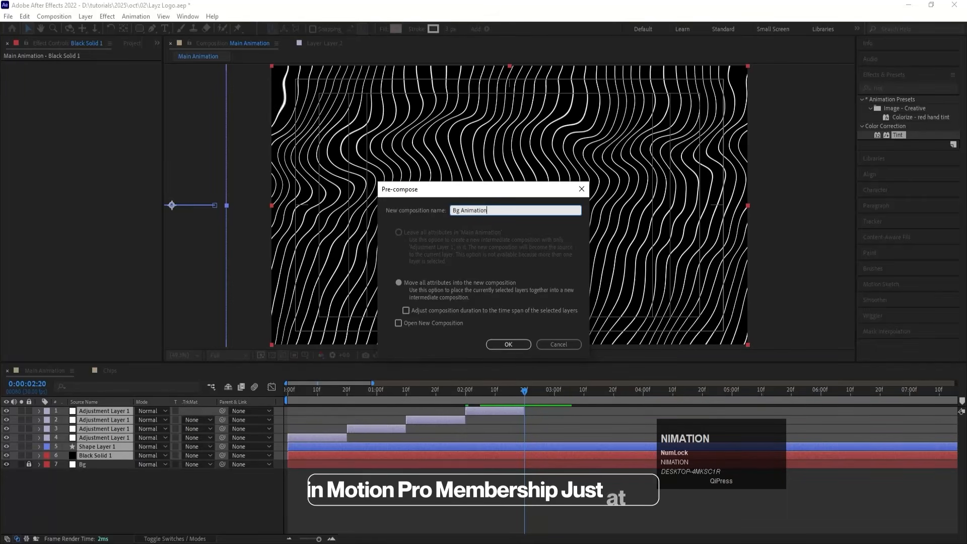
{"action": "key", "text": "Return"}
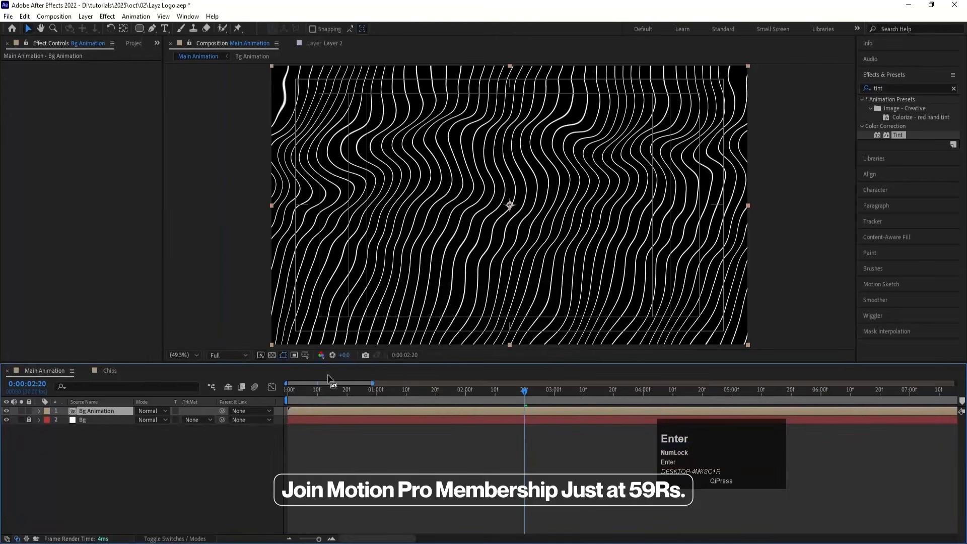
Open the Bg Animation composition, end its work area at 0:00:02:19, and trim the composition to the work area.
{"action": "double_click", "coordinate": [470, 410]}
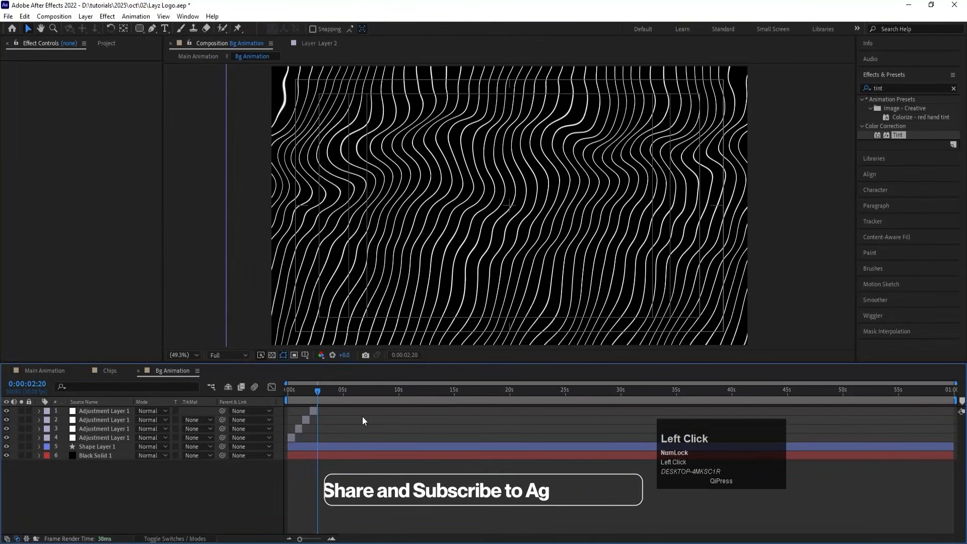
{"action": "key", "text": "equal"}
{"action": "key", "text": "equal"}
{"action": "key", "text": "equal"}
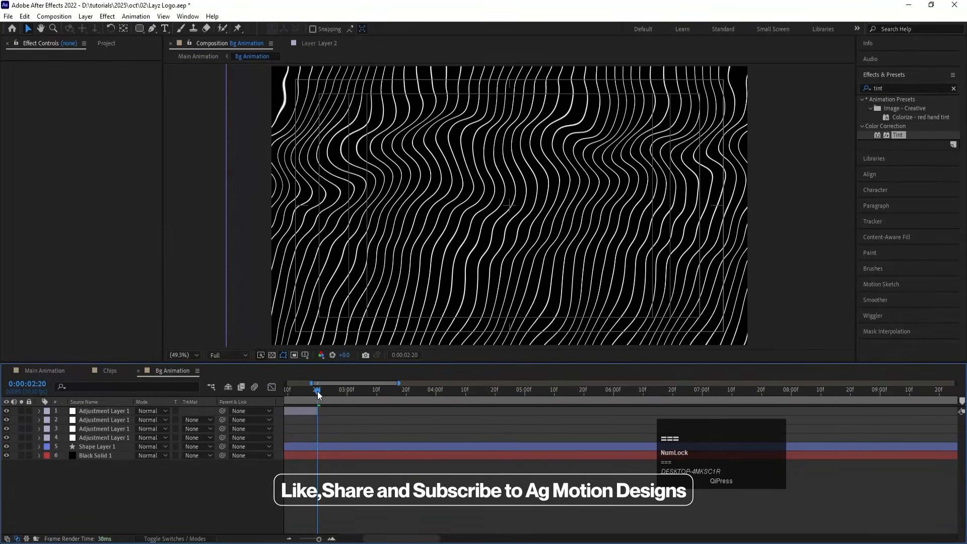
{"action": "left_click_drag", "start_coordinate": [317, 391], "coordinate": [314, 391]}
{"action": "key", "text": "n"}
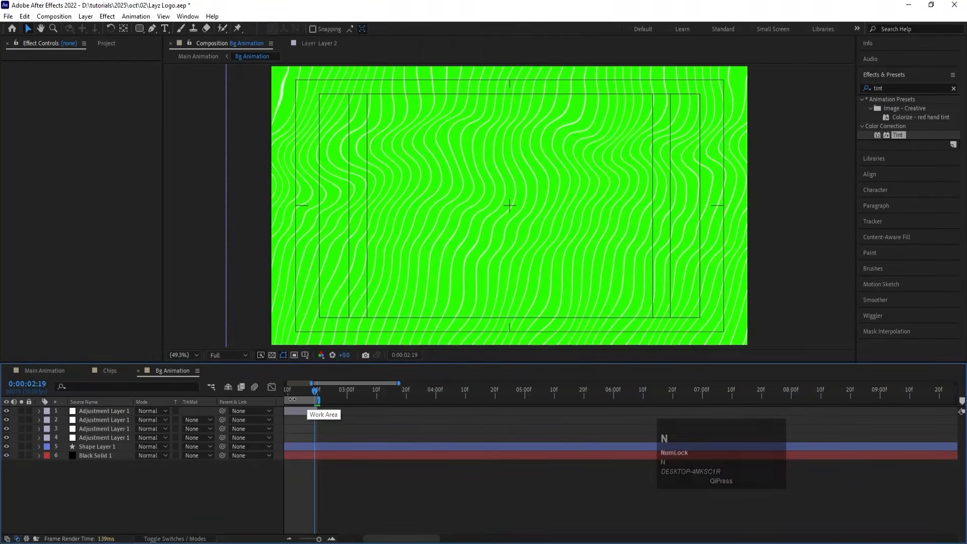
{"action": "right_click", "coordinate": [307, 399]}
{"action": "left_click", "coordinate": [319, 429]}
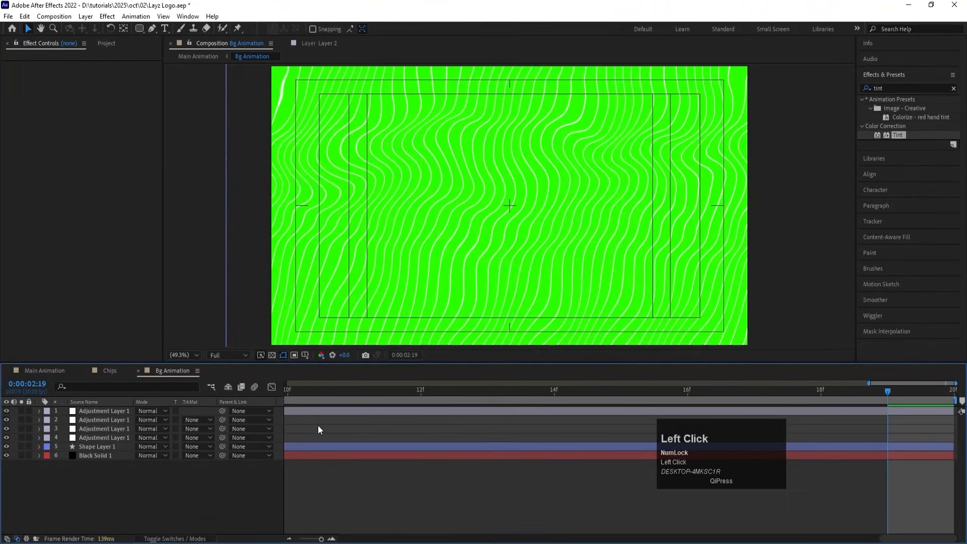
Return to the Main Animation composition and enable time remapping on the Bg Animation layer.
{"action": "left_click", "coordinate": [52, 370]}
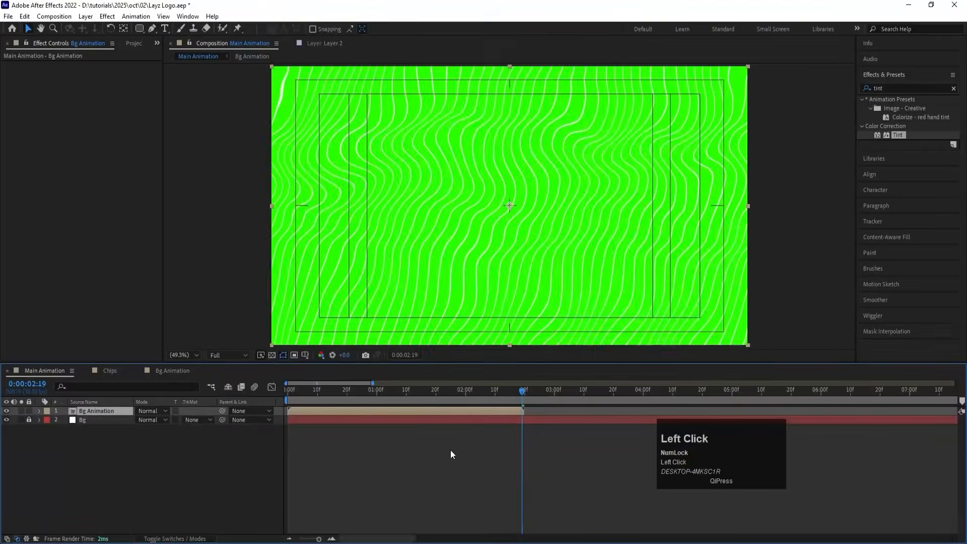
{"action": "key", "text": "o"}
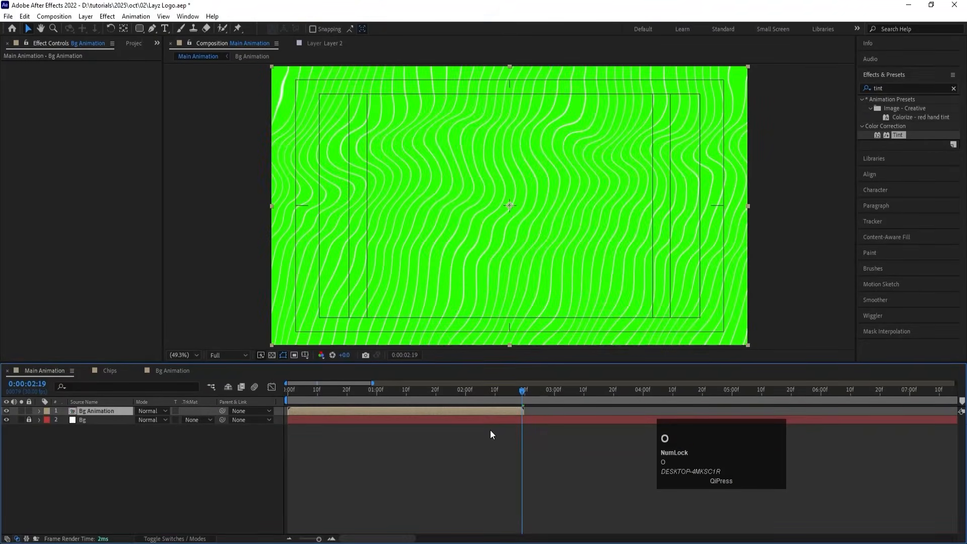
{"action": "right_click", "coordinate": [518, 412]}
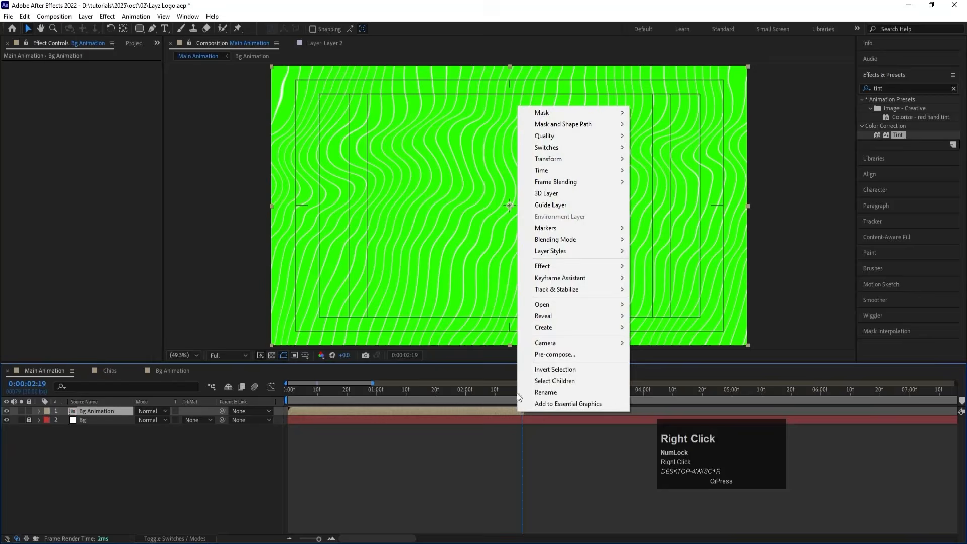
{"action": "left_click", "coordinate": [536, 170]}
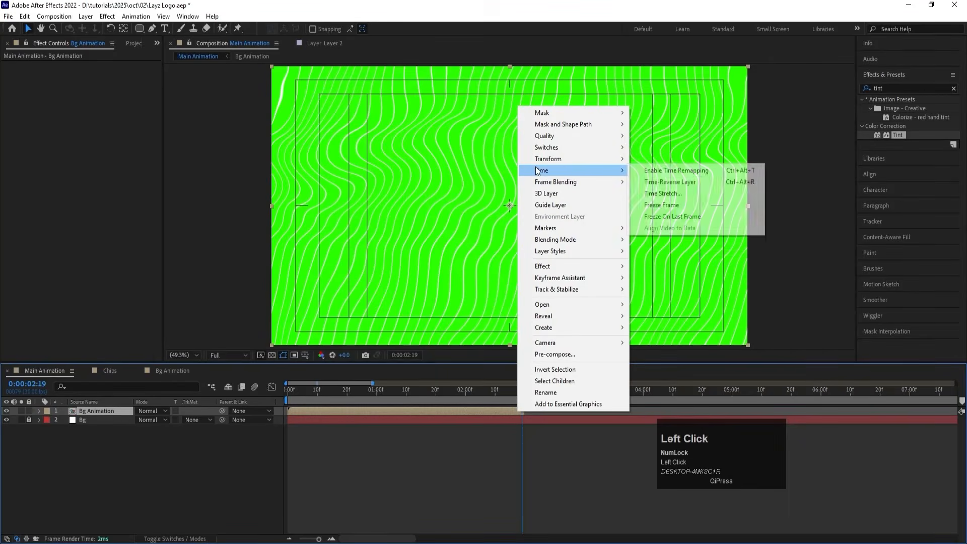
{"action": "left_click", "coordinate": [679, 173]}
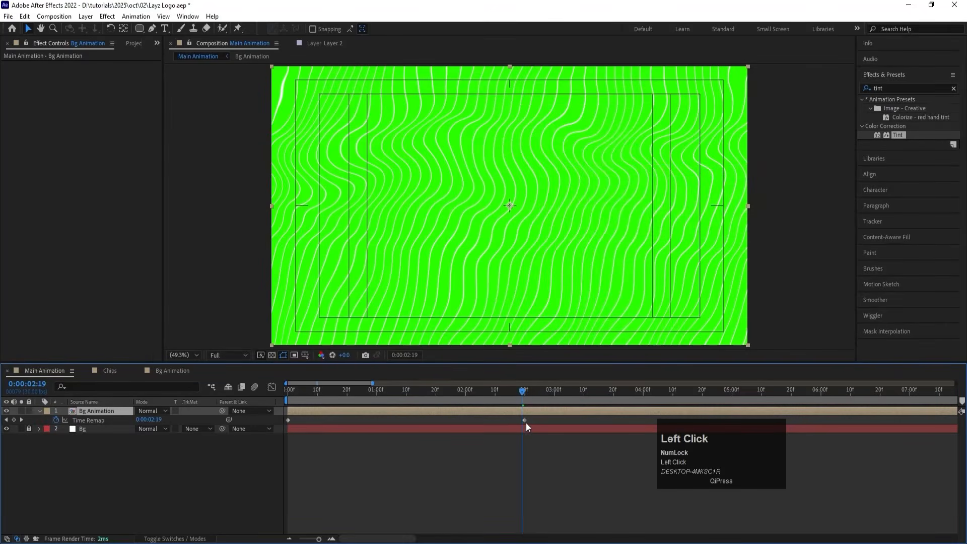
Add a Time Remap keyframe at 0:00:02:19 on Bg Animation and delete the original end keyframe just after it.
{"action": "left_click", "coordinate": [14, 420]}
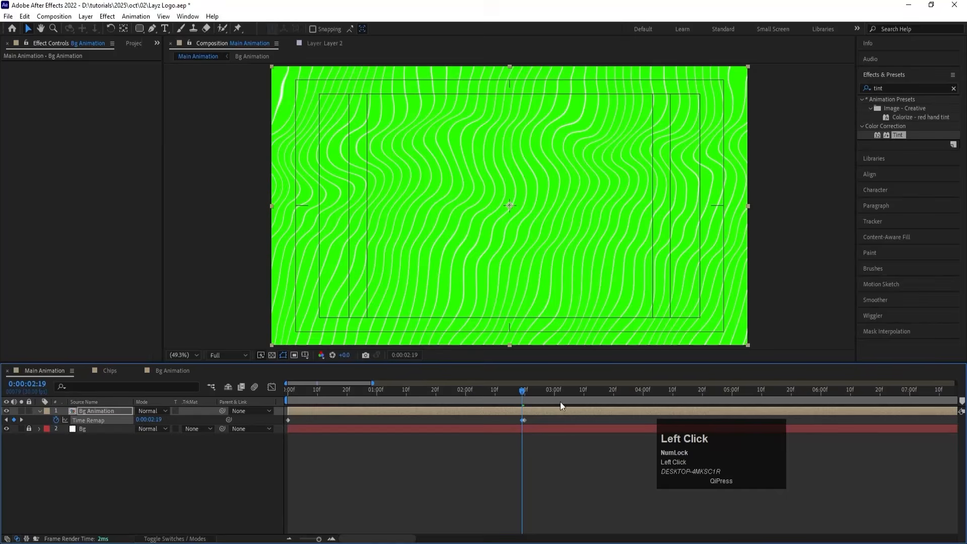
{"action": "left_click", "coordinate": [528, 419]}
{"action": "left_click", "coordinate": [525, 420]}
{"action": "key", "text": "Delete"}
{"action": "left_click", "coordinate": [166, 479]}
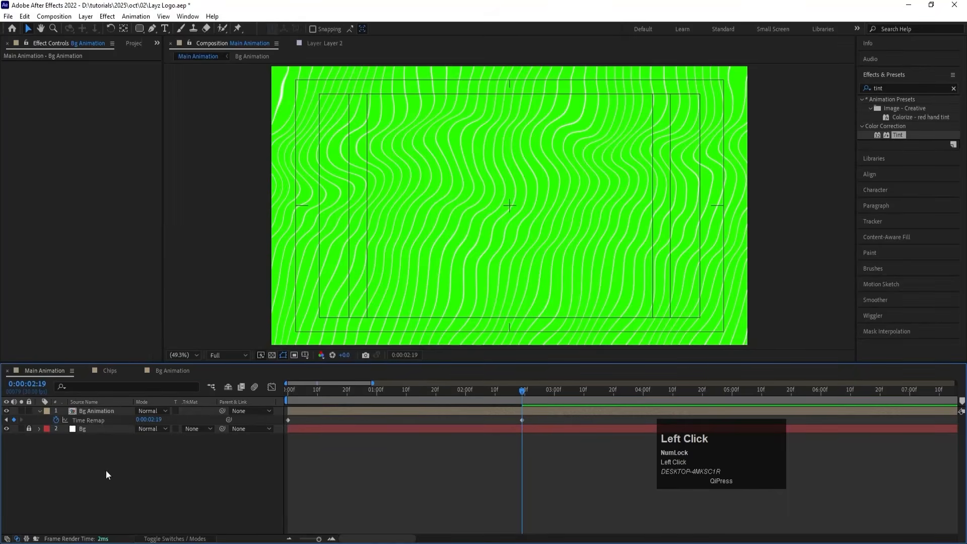
Add the expression loopOut() to Bg Animation's Time Remap property and save the project.
{"action": "left_click", "coordinate": [55, 419], "text": "alt"}
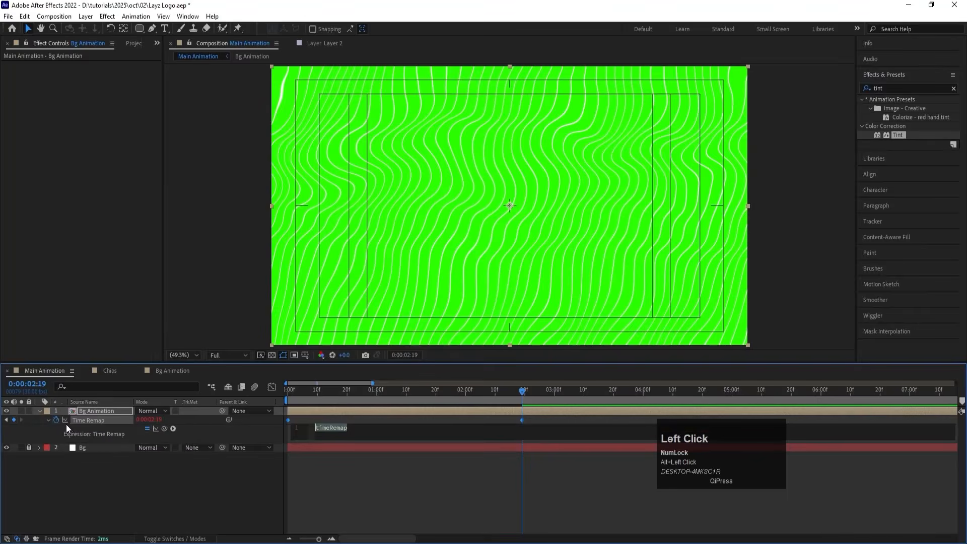
{"action": "type", "text": "loo"}
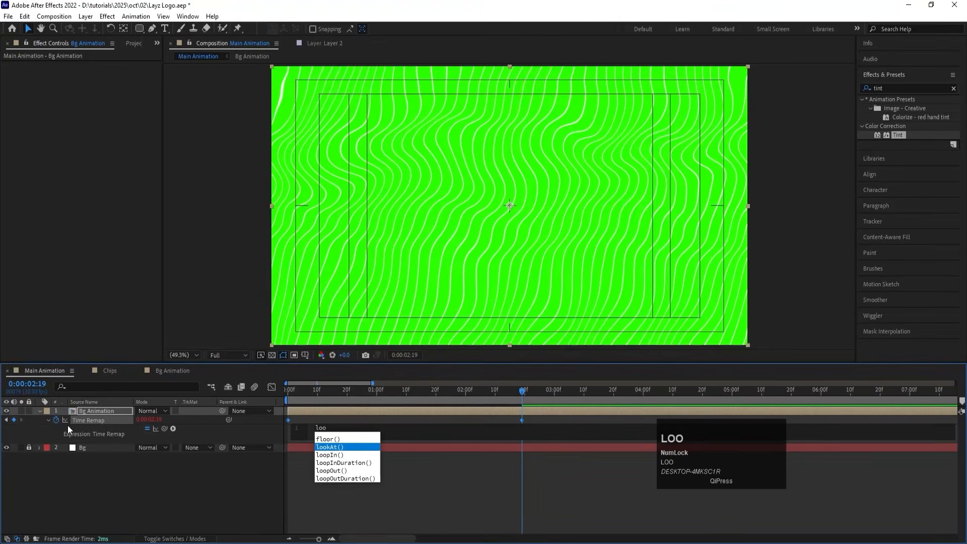
{"action": "key", "text": "Down"}
{"action": "key", "text": "Down"}
{"action": "key", "text": "Down"}
{"action": "key", "text": "Return"}
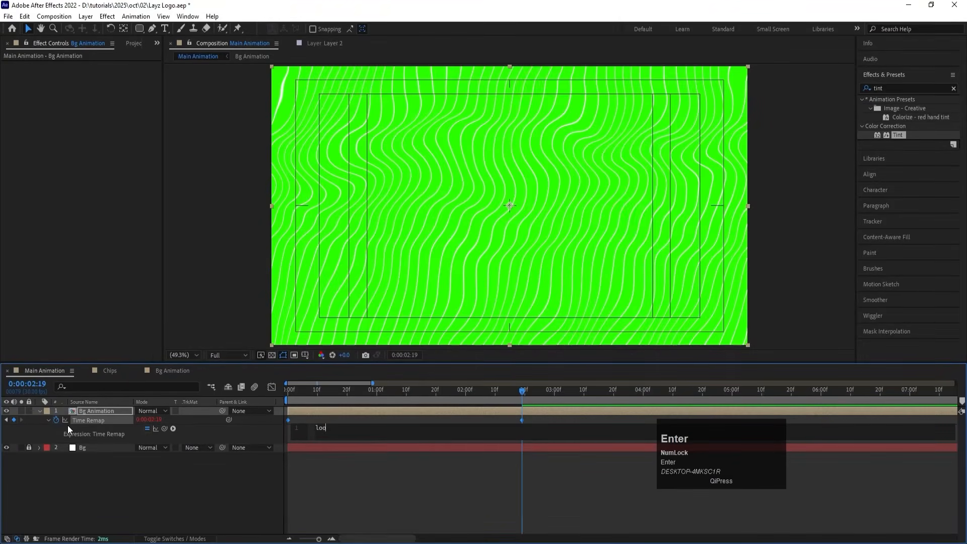
{"action": "left_click", "coordinate": [348, 485]}
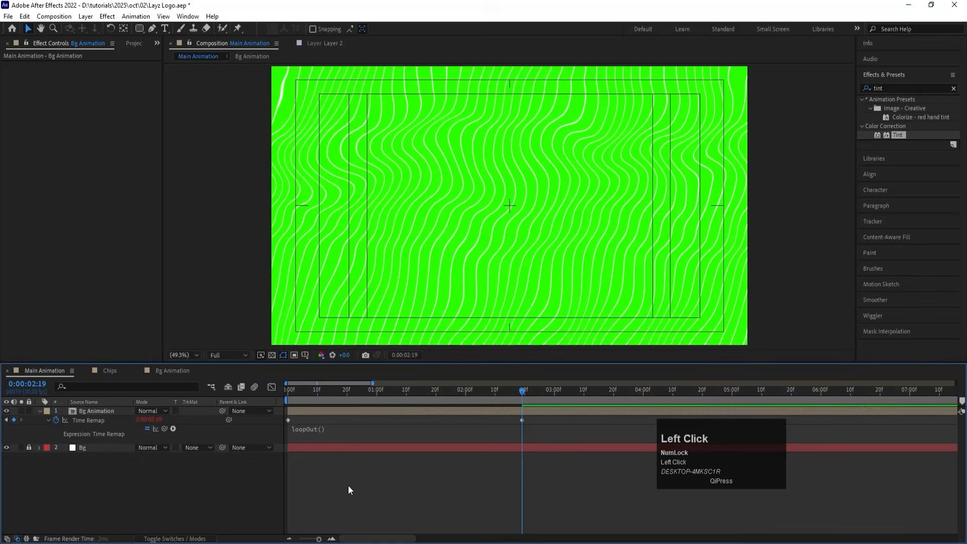
{"action": "left_click", "coordinate": [321, 446]}
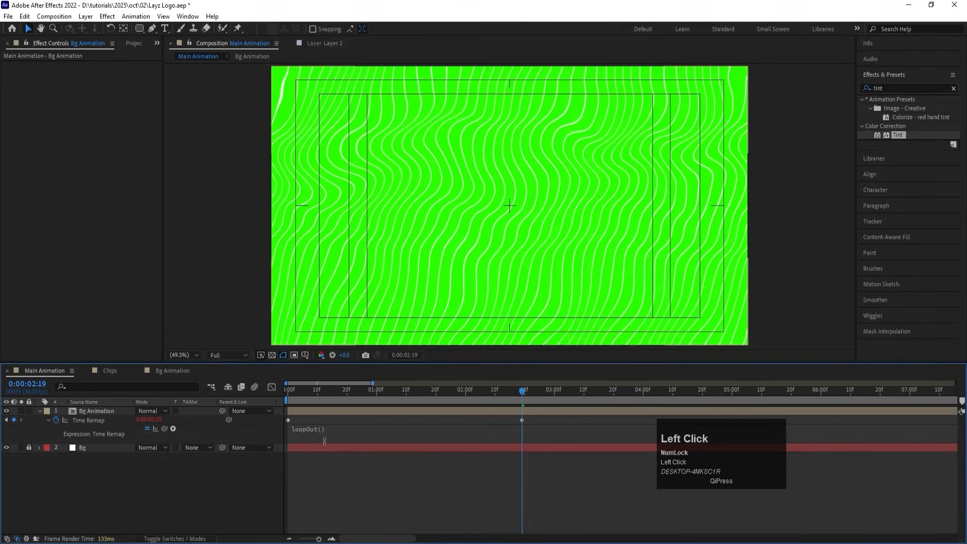
{"action": "left_click", "coordinate": [314, 414]}
{"action": "key", "text": "ctrl+s"}
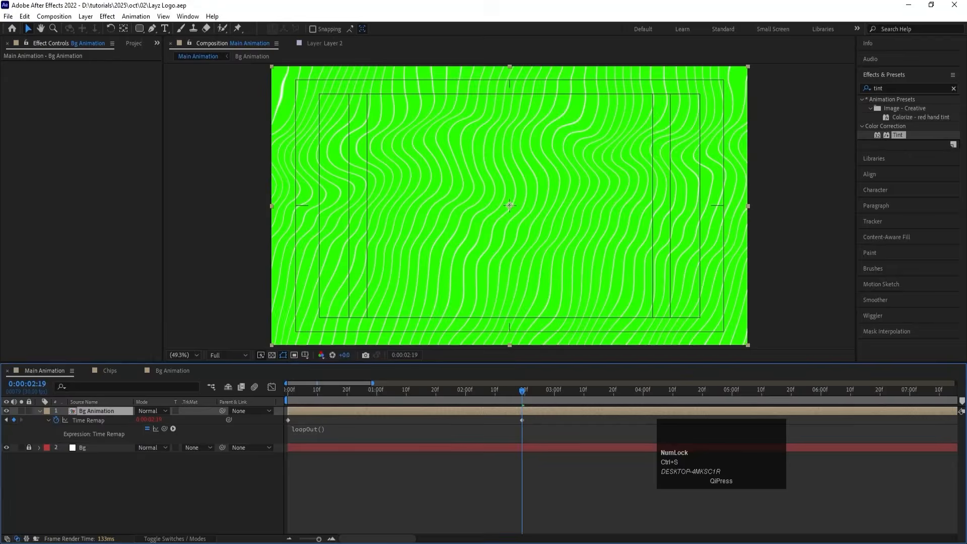
Preview the looping background in Main Animation, then collapse the Bg Animation layer's properties.
{"action": "key", "text": "space"}
{"action": "key", "text": "minus"}
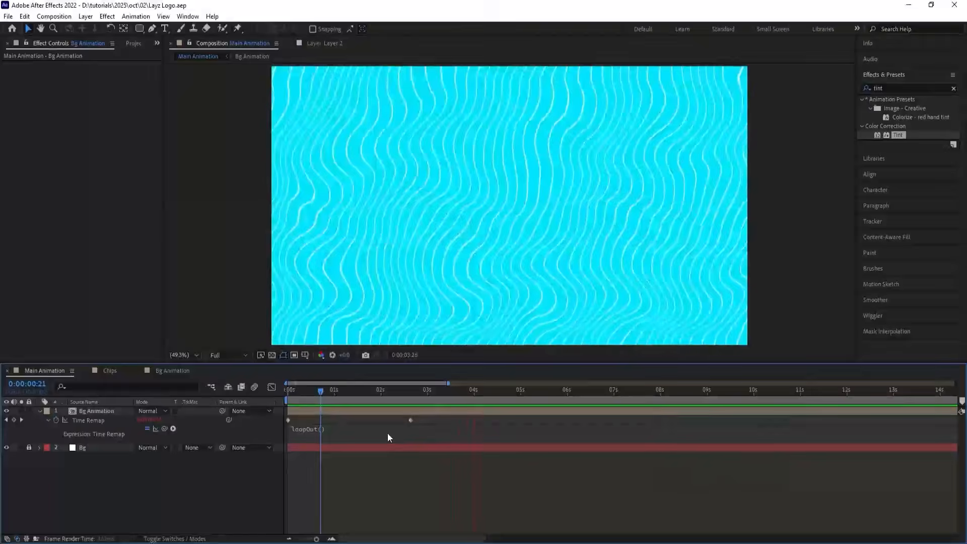
{"action": "key", "text": "space"}
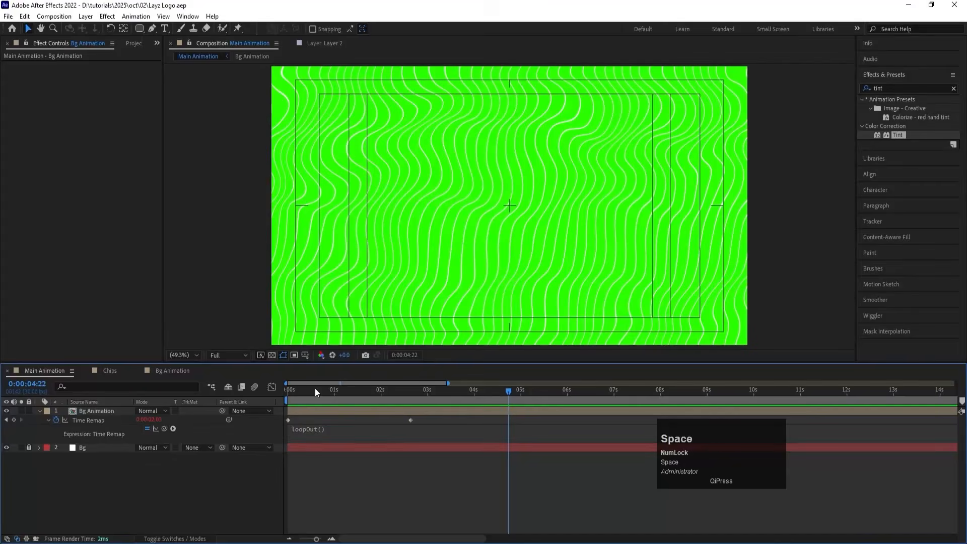
{"action": "key", "text": "u"}
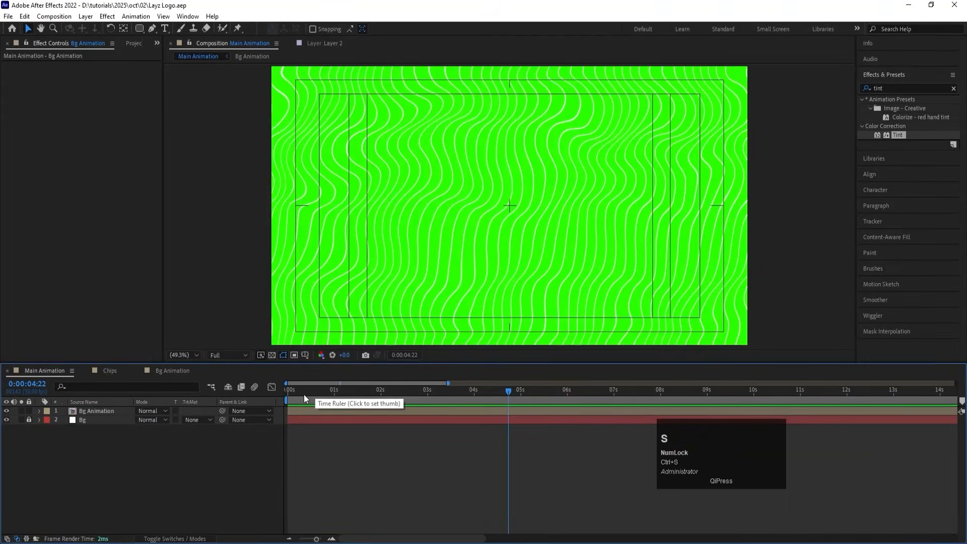
At 0:00:00:00, draw a white-filled circle without a stroke near the middle of the composition with the Ellipse tool.
{"action": "left_click_drag", "start_coordinate": [304, 392], "coordinate": [236, 391]}
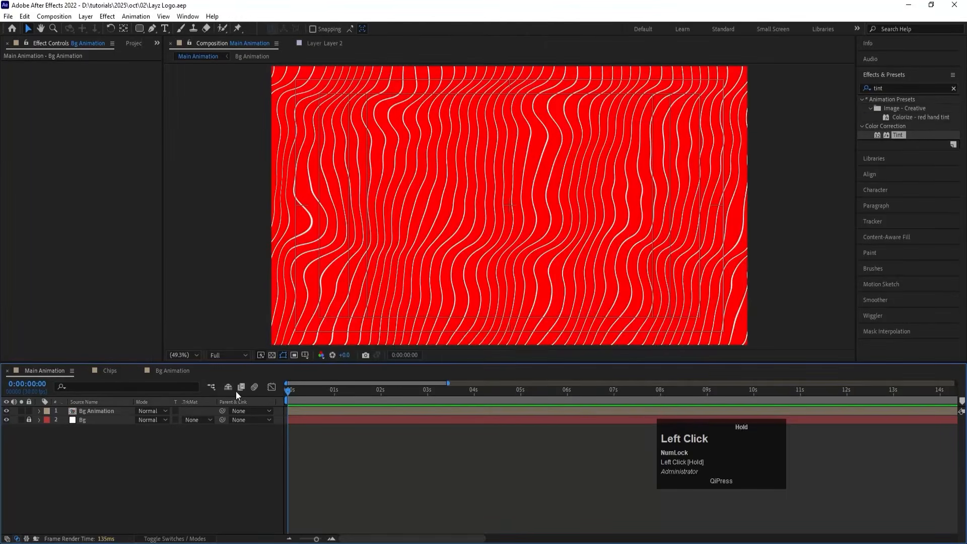
{"action": "left_click", "coordinate": [145, 29]}
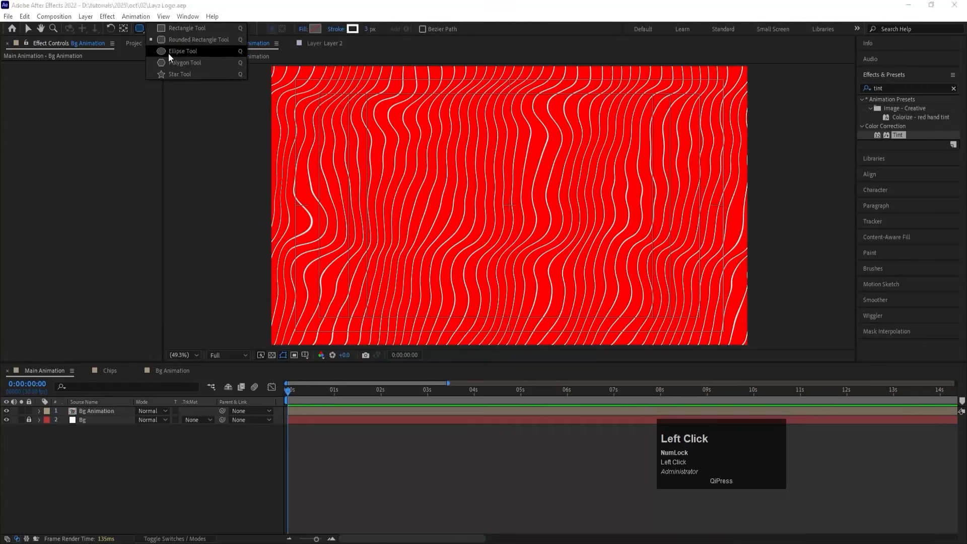
{"action": "left_click", "coordinate": [168, 53]}
{"action": "left_click", "coordinate": [314, 29]}
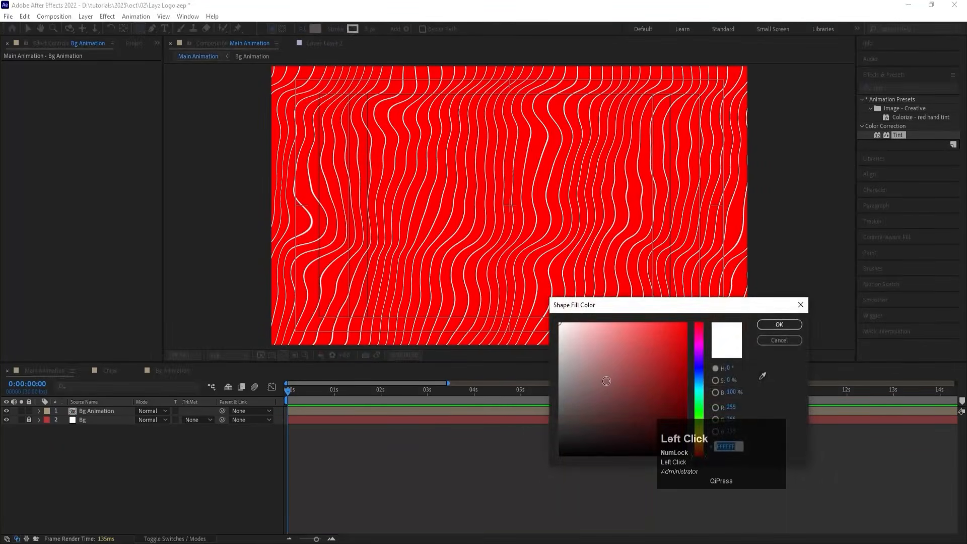
{"action": "key", "text": "Return"}
{"action": "left_click", "coordinate": [340, 30]}
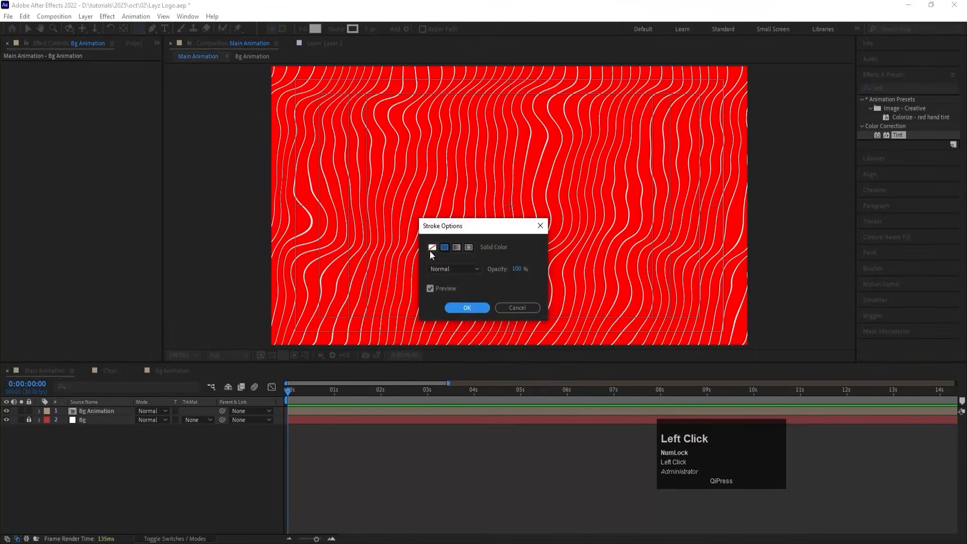
{"action": "left_click", "coordinate": [432, 248]}
{"action": "key", "text": "Return"}
{"action": "left_click_drag", "start_coordinate": [428, 155], "coordinate": [553, 286]}
{"action": "left_click", "coordinate": [110, 467]}
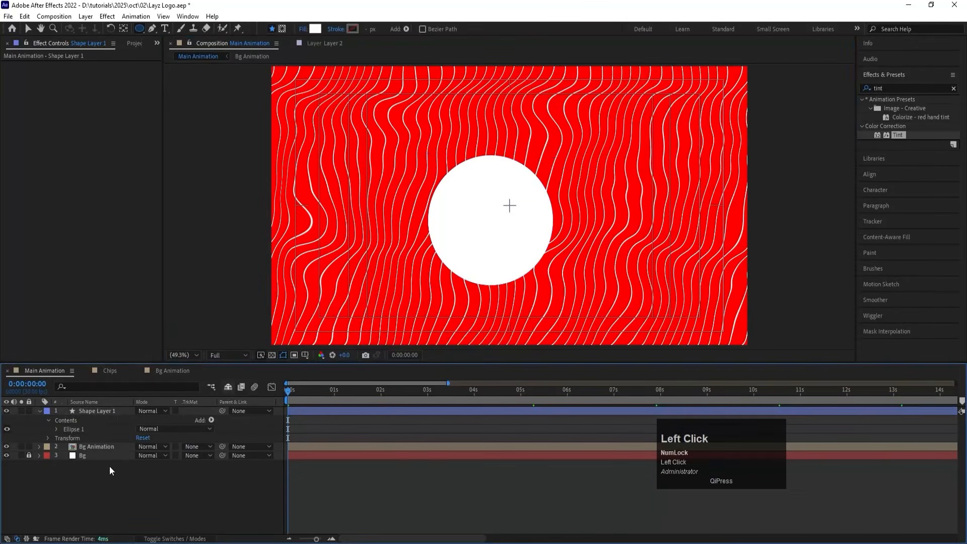
Rename the new circle shape layer Mask.
{"action": "left_click", "coordinate": [111, 409]}
{"action": "key", "text": "Return"}
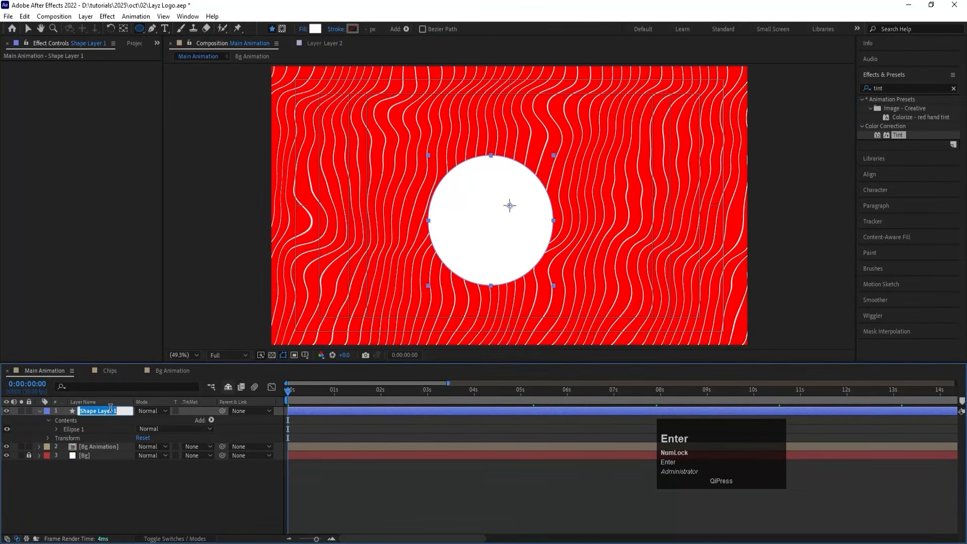
{"action": "type", "text": "Mask"}
{"action": "key", "text": "Return"}
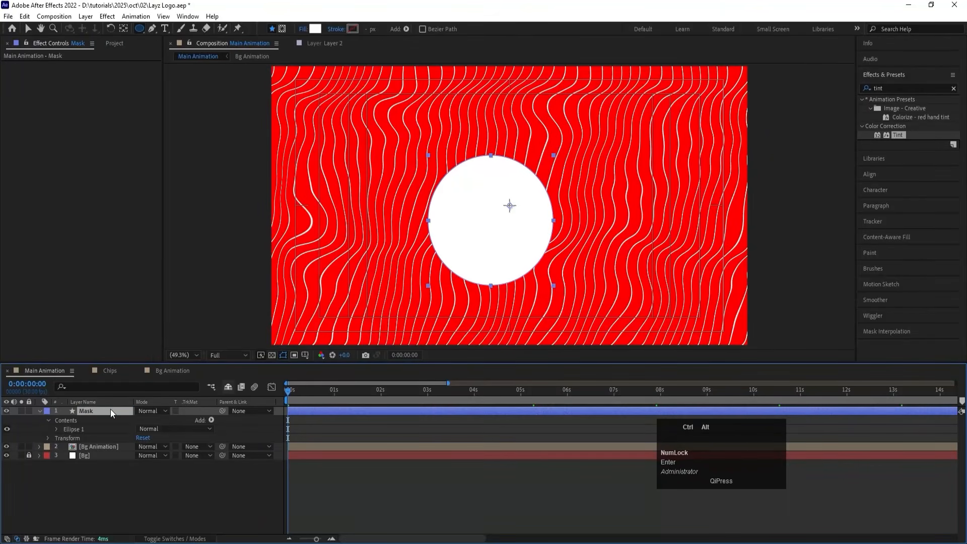
Center the Mask layer's anchor point on the circle and align it horizontally and vertically to the composition's center.
{"action": "key", "text": "ctrl+alt+Home"}
{"action": "left_click", "coordinate": [865, 175]}
{"action": "left_click", "coordinate": [883, 132]}
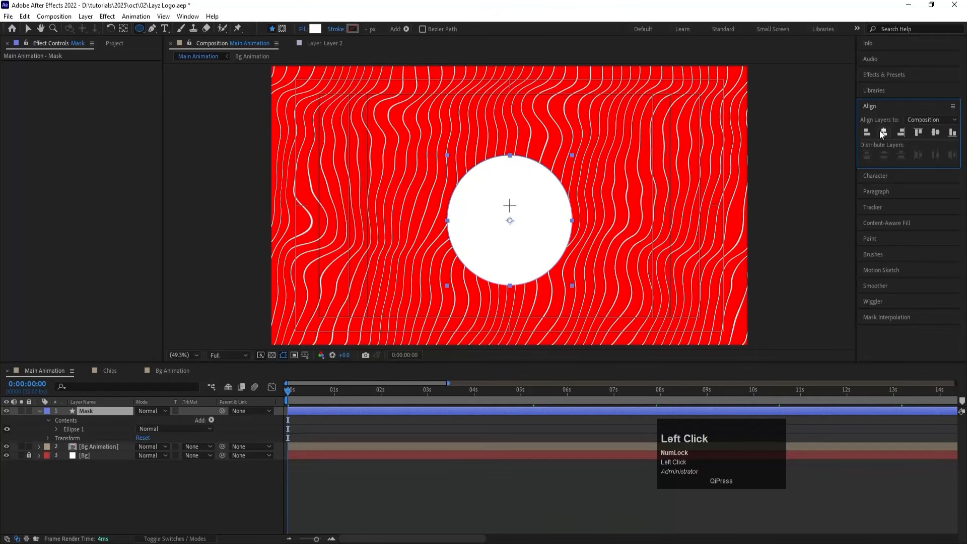
{"action": "left_click", "coordinate": [936, 133]}
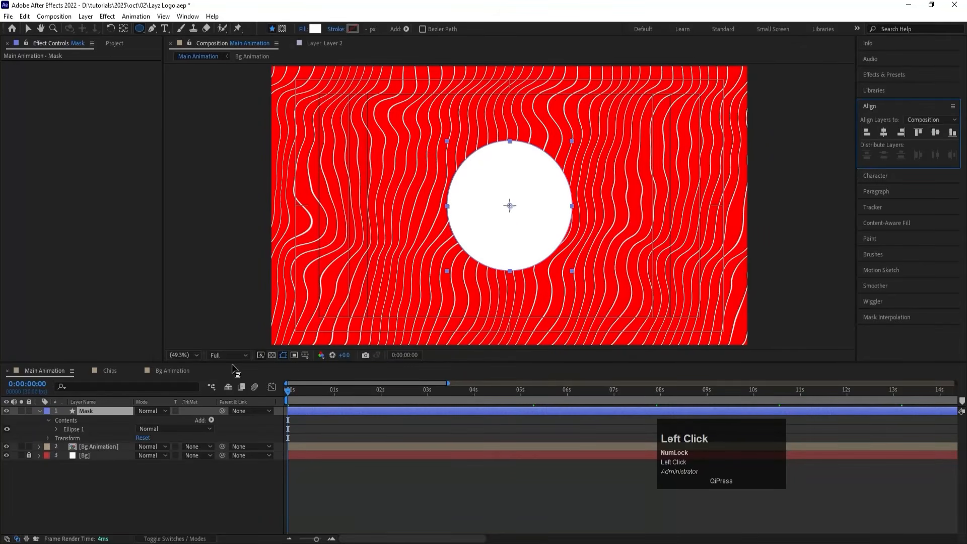
Set the Mask layer's Scale to 0%.
{"action": "left_click", "coordinate": [204, 411]}
{"action": "key", "text": "s"}
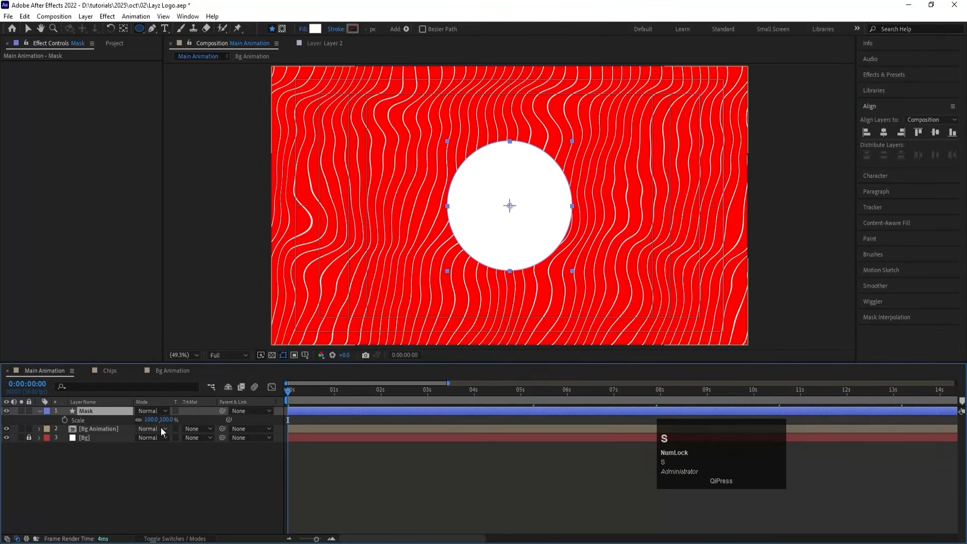
{"action": "left_click", "coordinate": [150, 419]}
{"action": "type", "text": "0"}
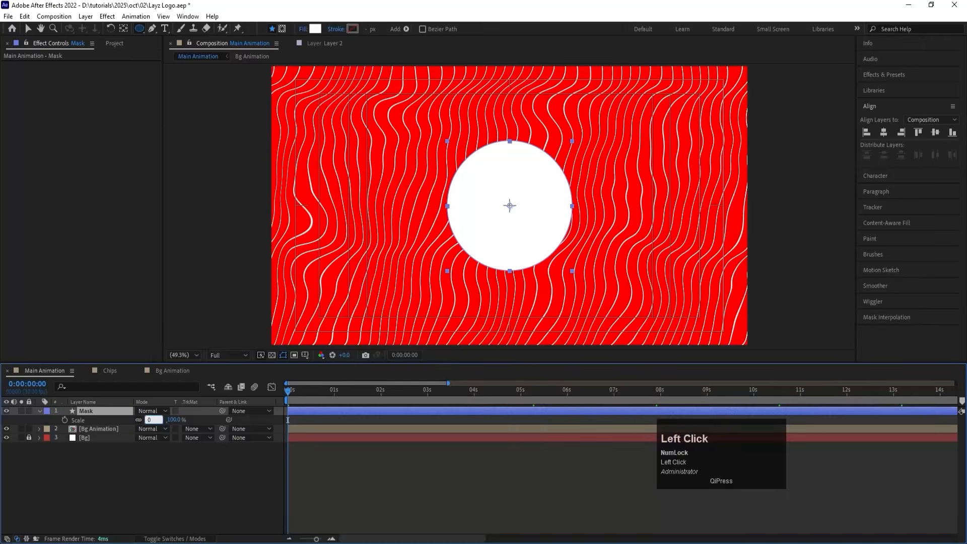
{"action": "key", "text": "Return"}
Set the Bg Animation layer's track matte to Alpha Matte "Mask".
{"action": "left_click", "coordinate": [198, 429]}
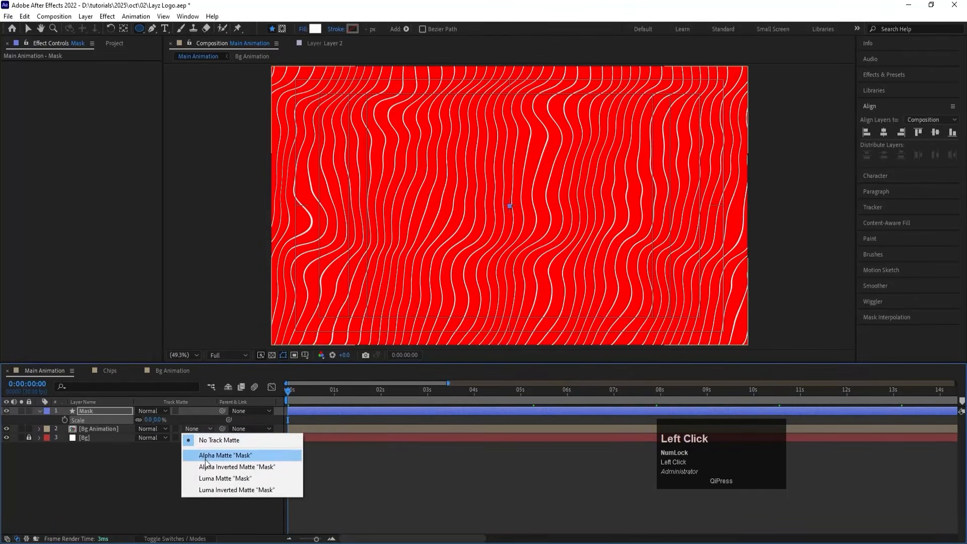
{"action": "left_click", "coordinate": [204, 460]}
{"action": "left_click", "coordinate": [151, 484]}
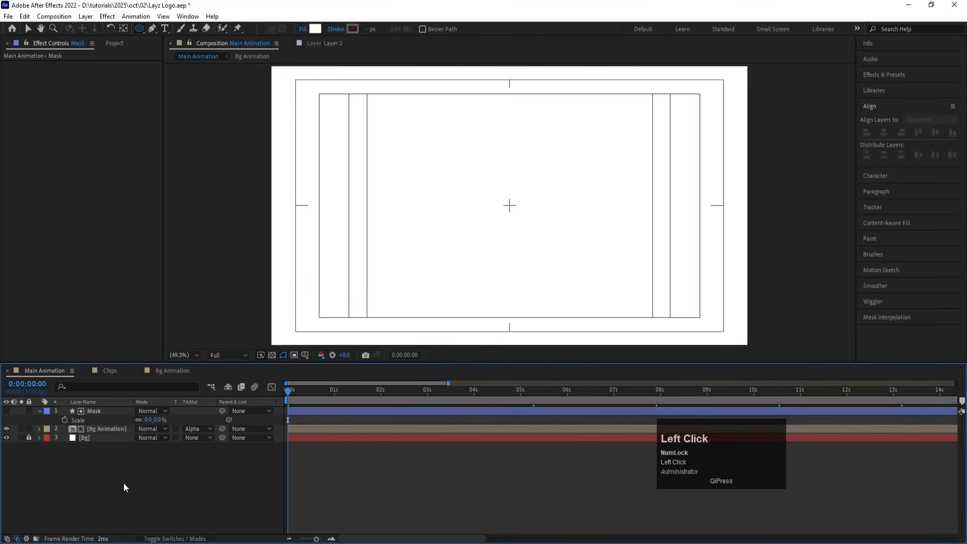
Keyframe the Mask layer's Scale at 0:00:00:00, set it to 461% at 0:00:01:00, and apply Easy Ease to the keyframes.
{"action": "left_click", "coordinate": [65, 420]}
{"action": "left_click", "coordinate": [298, 411]}
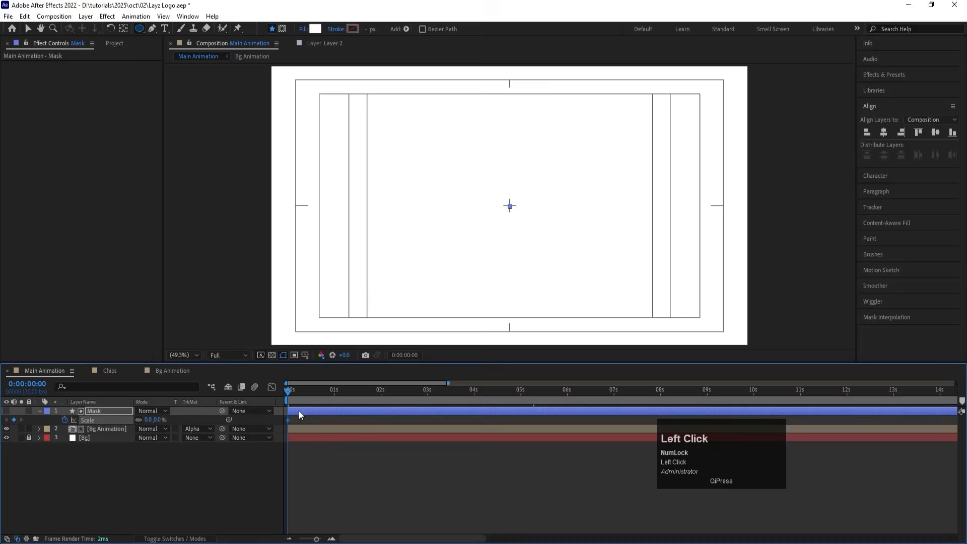
{"action": "left_click", "coordinate": [334, 391]}
{"action": "left_click_drag", "start_coordinate": [148, 422], "coordinate": [177, 412]}
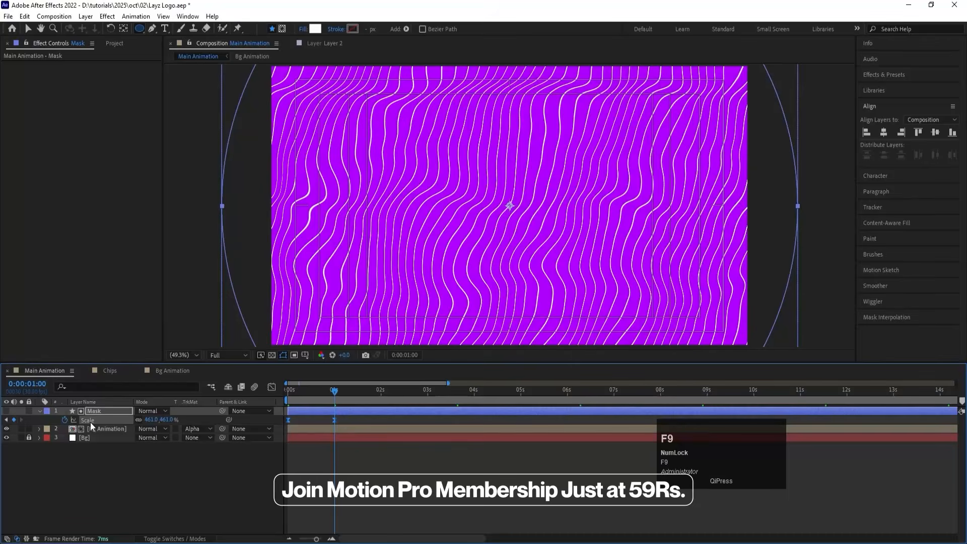
Adjust the speed curve of the Mask layer's Scale animation in the Graph Editor and return to 0:00:00:00.
{"action": "left_click", "coordinate": [272, 387]}
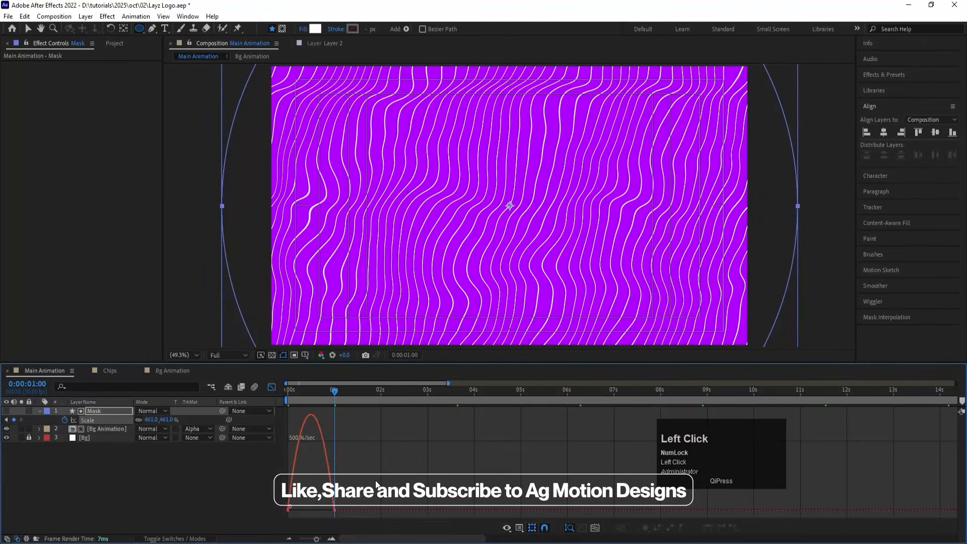
{"action": "left_click_drag", "start_coordinate": [284, 407], "coordinate": [283, 512]}
{"action": "left_click_drag", "start_coordinate": [298, 392], "coordinate": [268, 391]}
{"action": "left_click", "coordinate": [272, 388]}
Preview the circular reveal of the background from the start of the composition.
{"action": "key", "text": "space"}
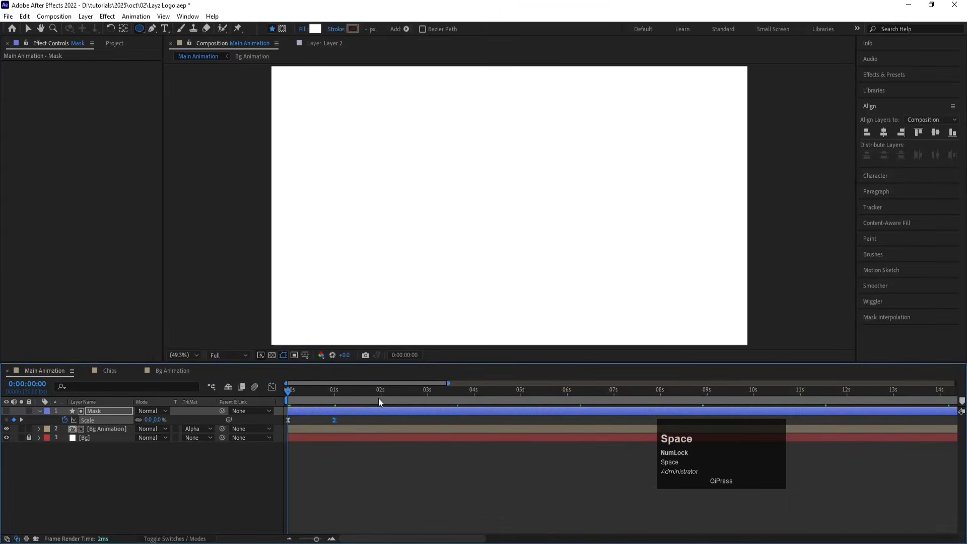
{"action": "left_click", "coordinate": [233, 396]}
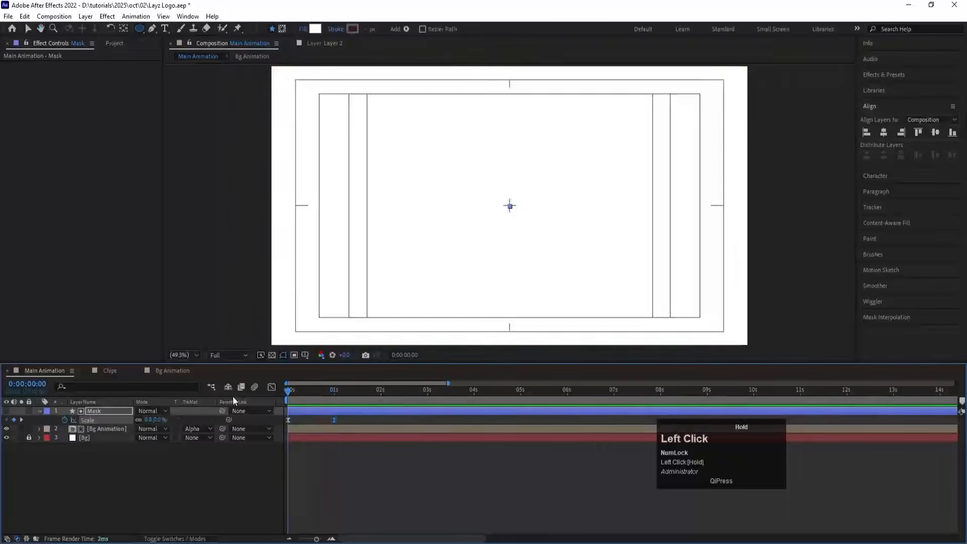
{"action": "key", "text": "space"}
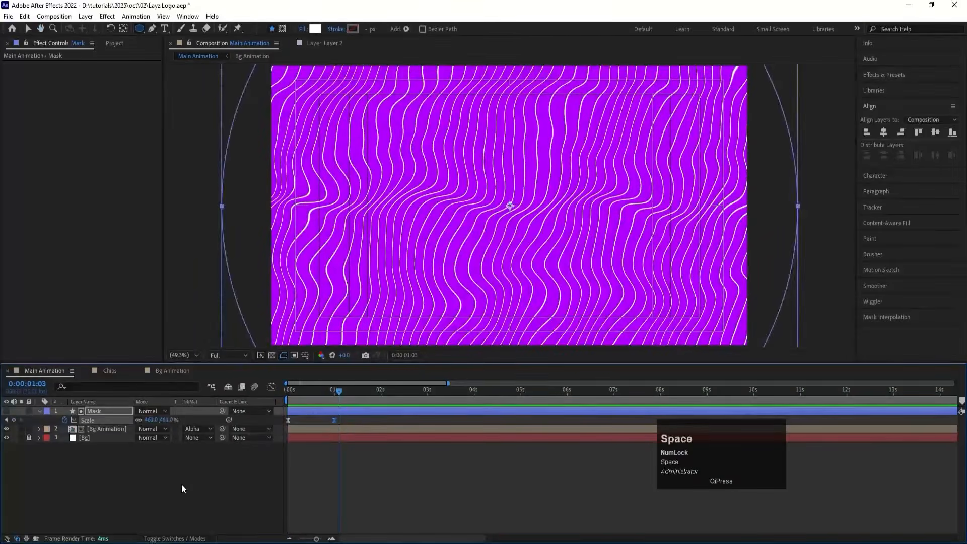
Collapse the Mask layer's properties and look over the arrow artwork of Arrow.ai in Illustrator.
{"action": "left_click", "coordinate": [182, 483]}
{"action": "key", "text": "u"}
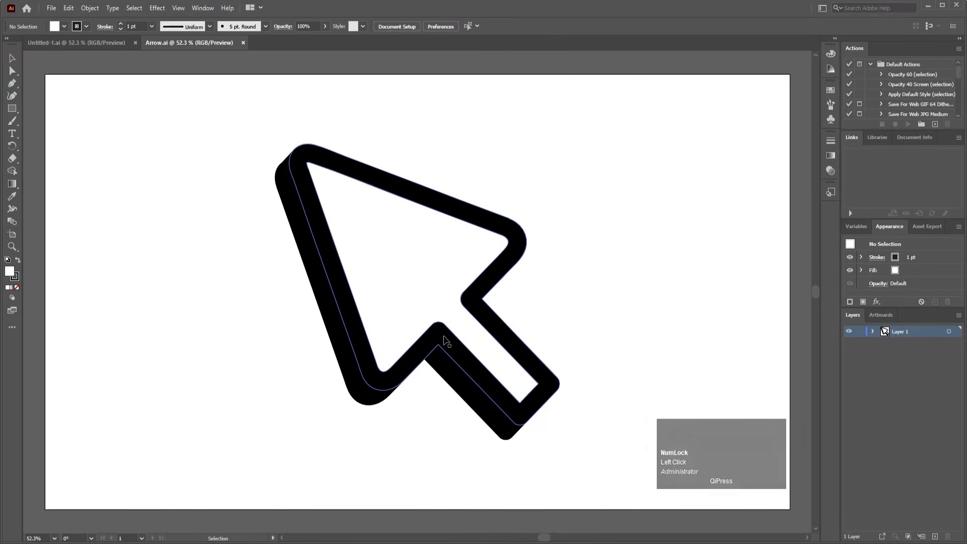
{"action": "left_click", "coordinate": [545, 304]}
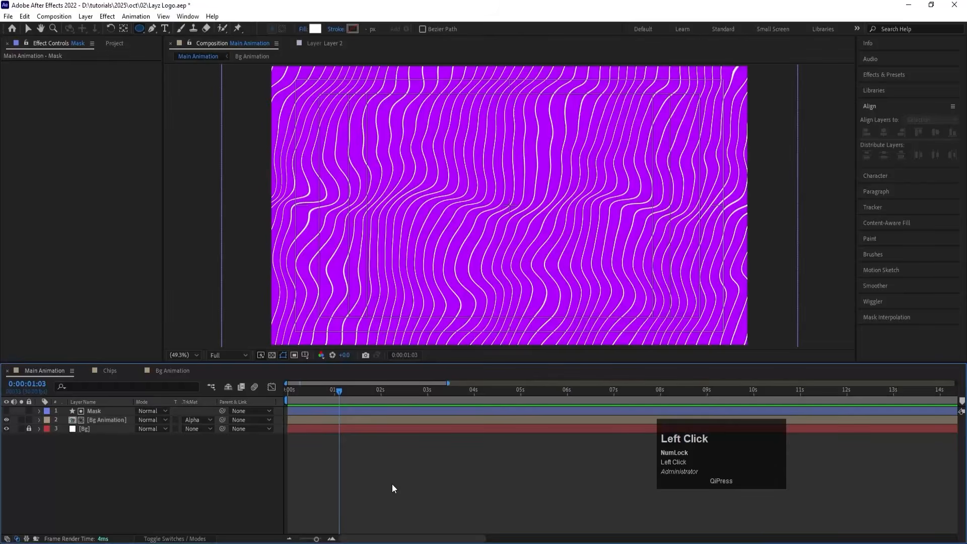
In After Effects, import the Arrow Illustrator file as Composition - Retain Layer Sizes.
{"action": "key", "text": "ctrl+i"}
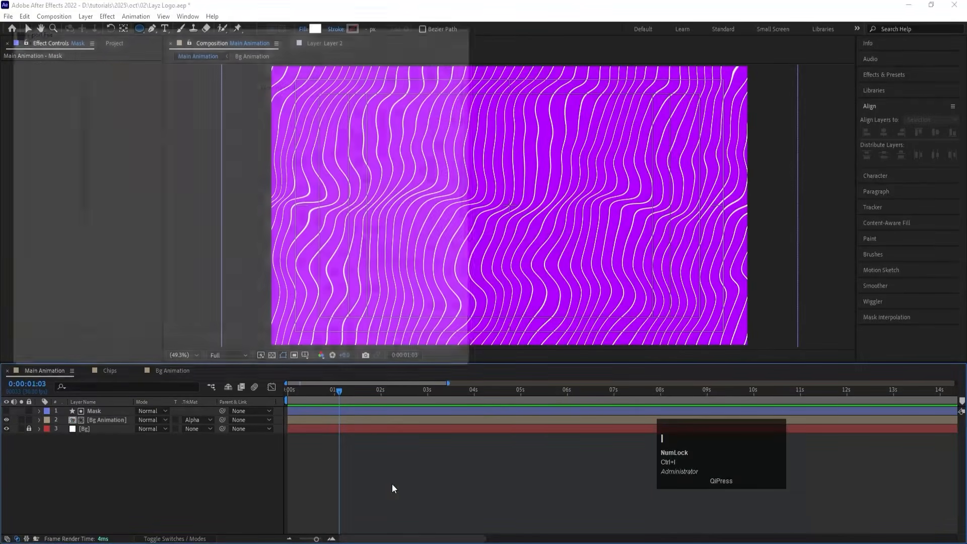
{"action": "left_click", "coordinate": [125, 188]}
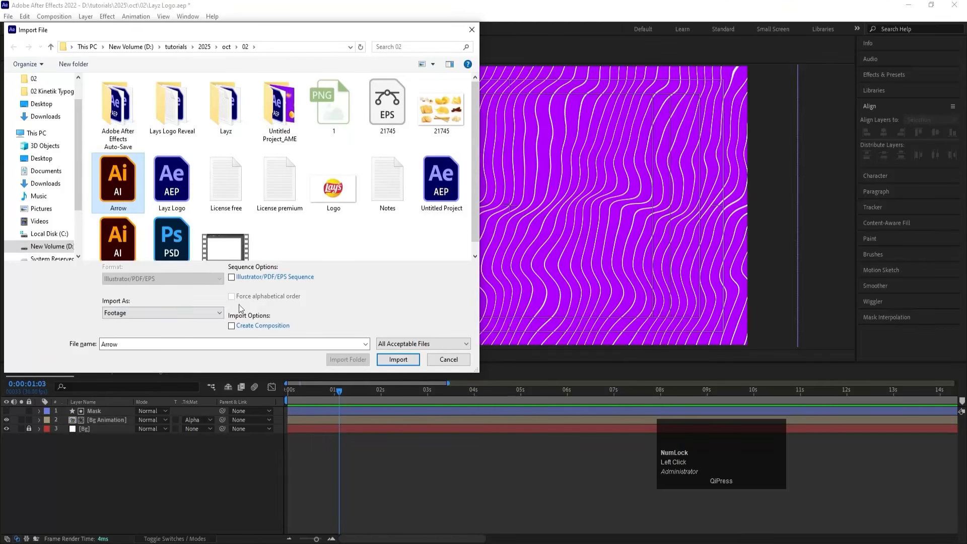
{"action": "left_click", "coordinate": [121, 317]}
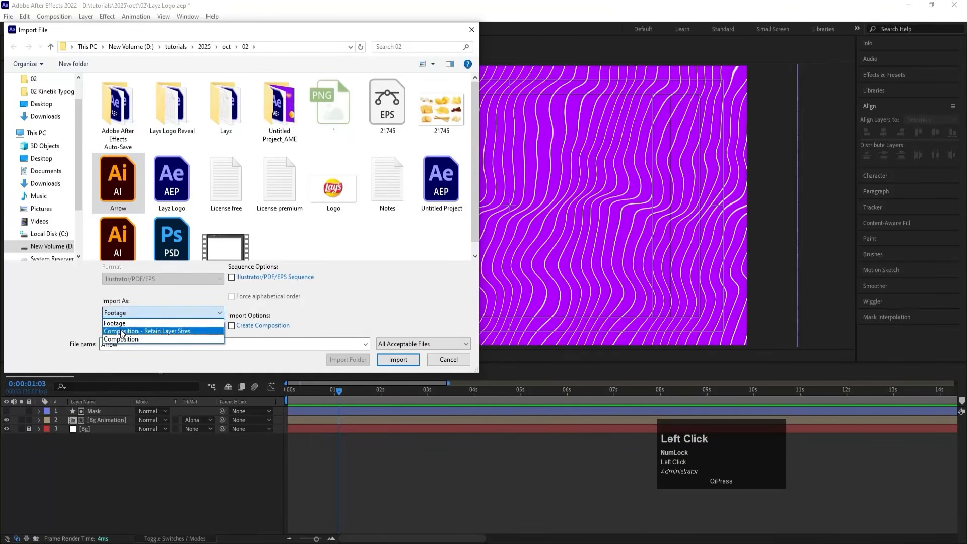
{"action": "left_click", "coordinate": [123, 334]}
{"action": "left_click", "coordinate": [398, 359]}
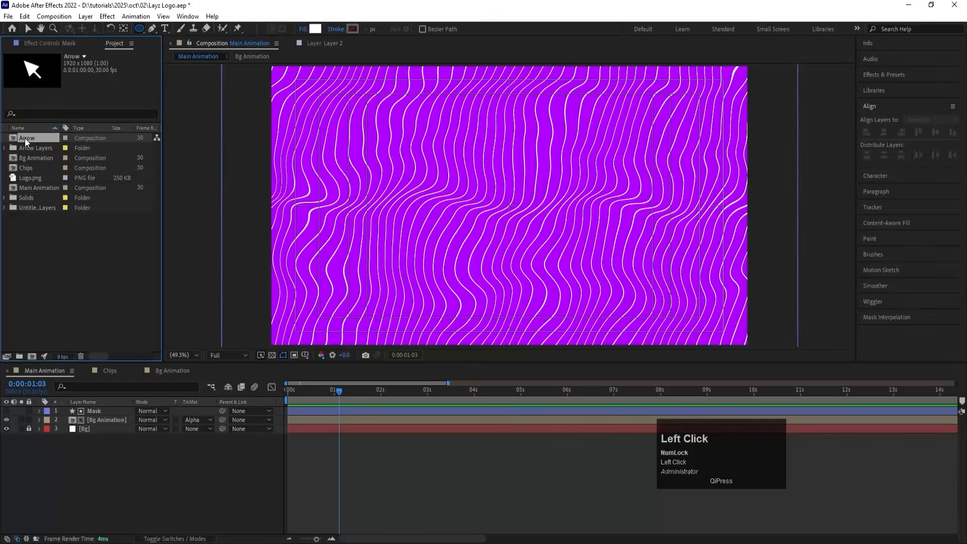
Copy Layer 1 from the Arrow composition into Main Animation and rename the pasted layer Arrow.
{"action": "mouse_move", "coordinate": [25, 138]}
{"action": "left_mouse_down"}
{"action": "mouse_move", "coordinate": [126, 418]}
{"action": "mouse_move", "coordinate": [44, 138]}
{"action": "left_mouse_up"}
{"action": "double_click", "coordinate": [44, 138]}
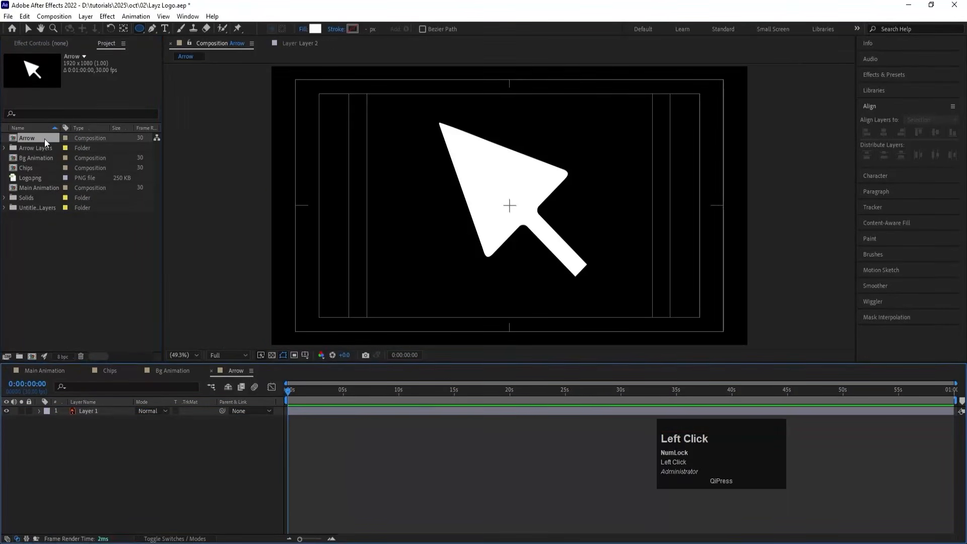
{"action": "left_click", "coordinate": [83, 410]}
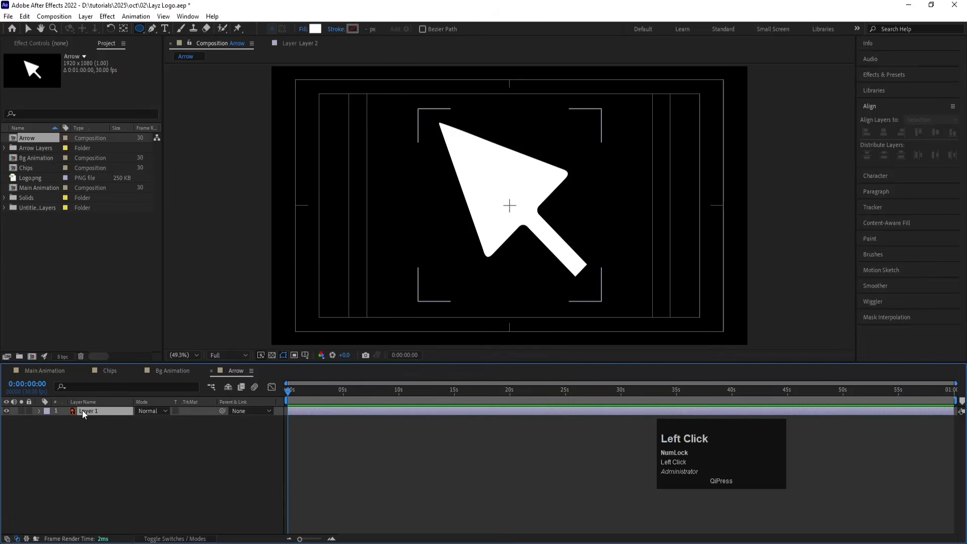
{"action": "key", "text": "ctrl+c"}
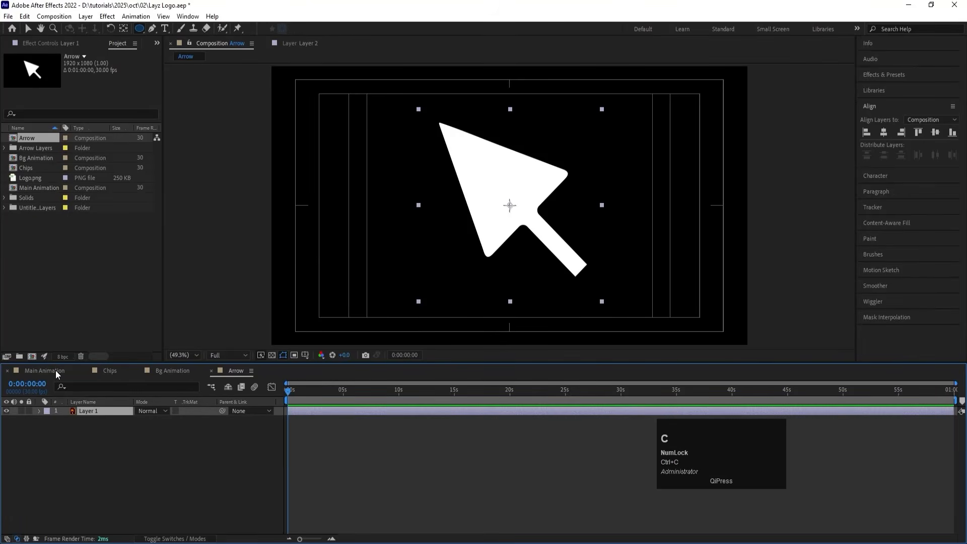
{"action": "left_click", "coordinate": [56, 370]}
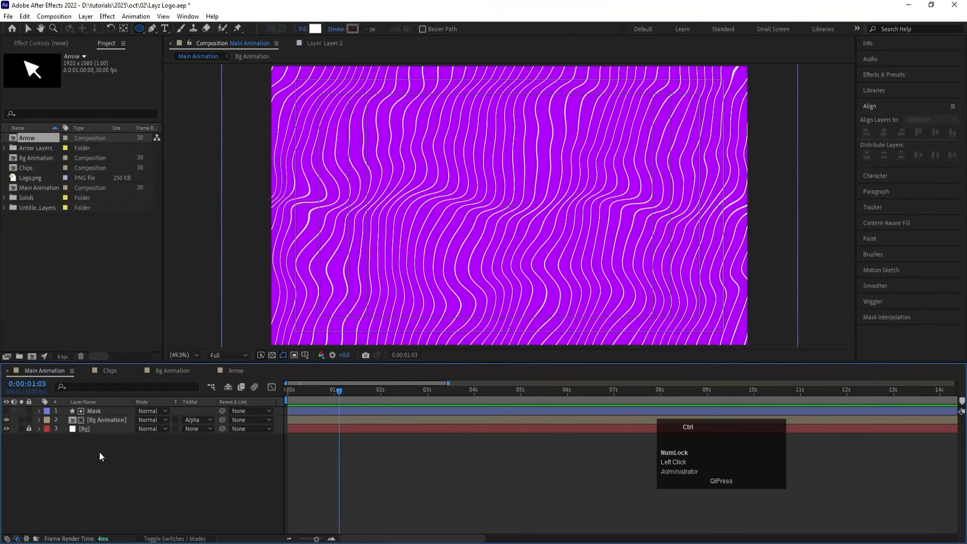
{"action": "key", "text": "ctrl+v"}
{"action": "key", "text": "Return"}
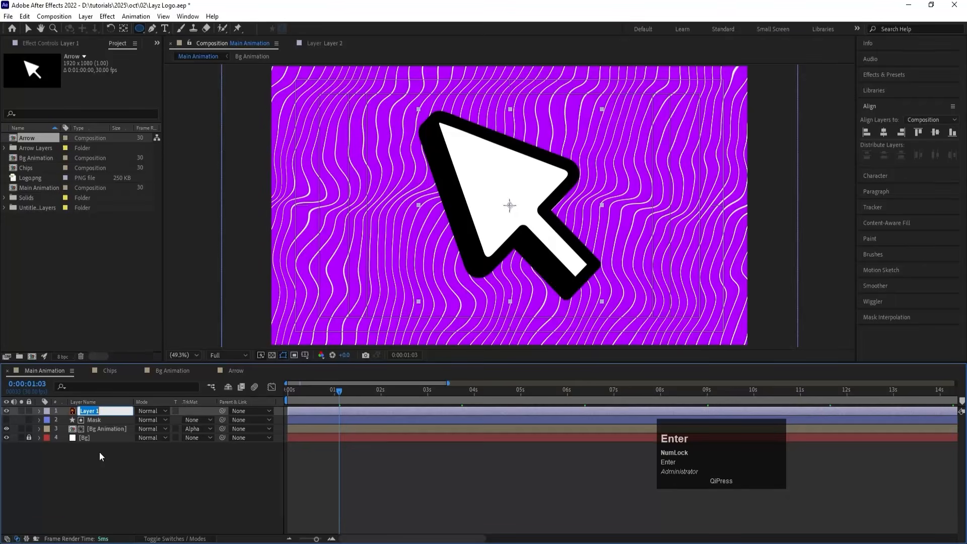
{"action": "type", "text": "Arrow"}
{"action": "key", "text": "Return"}
Scale the Arrow layer down to about 16% and turn on its continuous rasterization.
{"action": "key", "text": "s"}
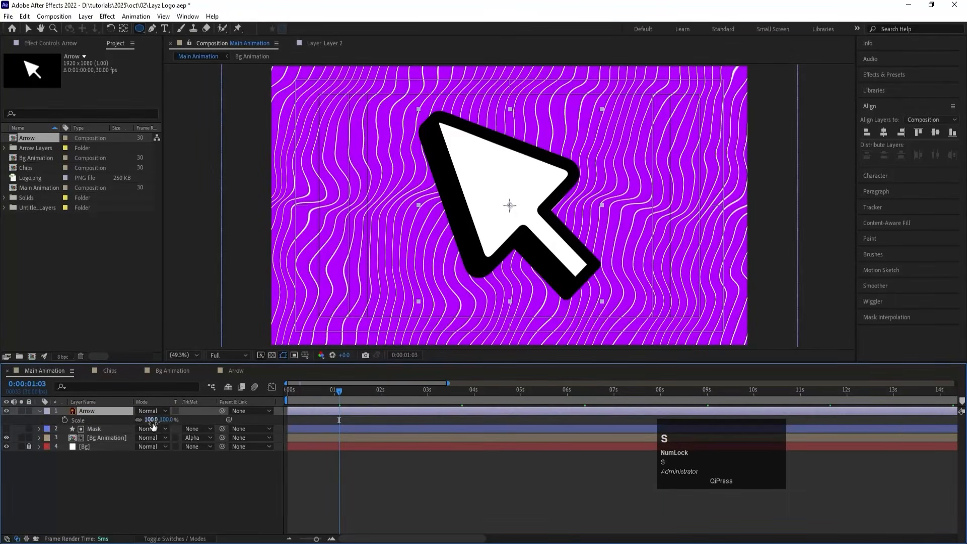
{"action": "left_click_drag", "start_coordinate": [158, 415], "coordinate": [114, 418]}
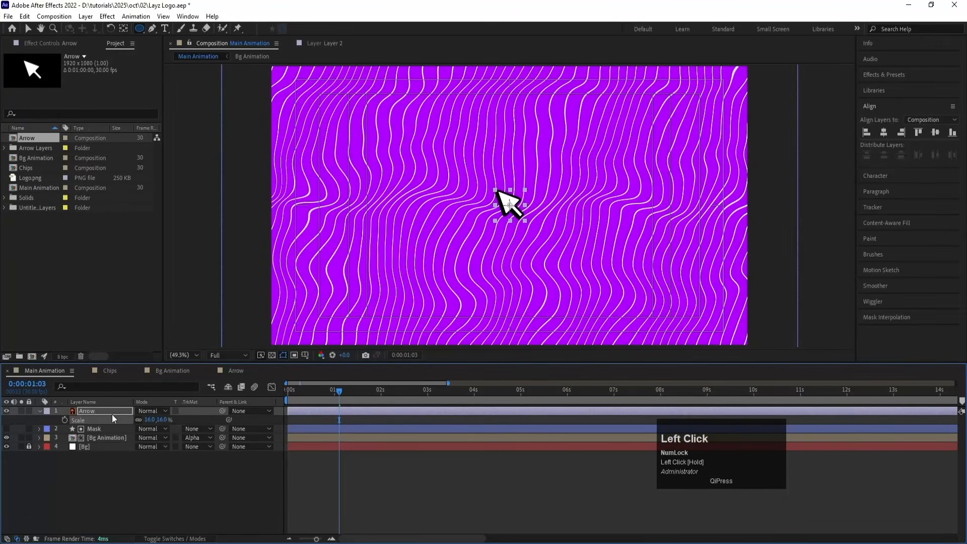
{"action": "left_click", "coordinate": [152, 420]}
{"action": "key", "text": "Return"}
{"action": "key", "text": "p"}
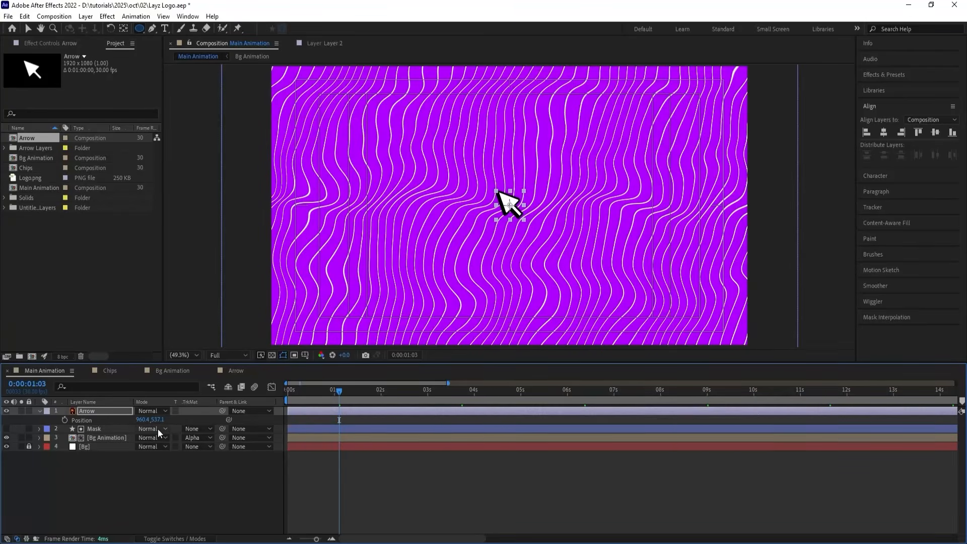
{"action": "key", "text": "F4"}
{"action": "left_click", "coordinate": [147, 410]}
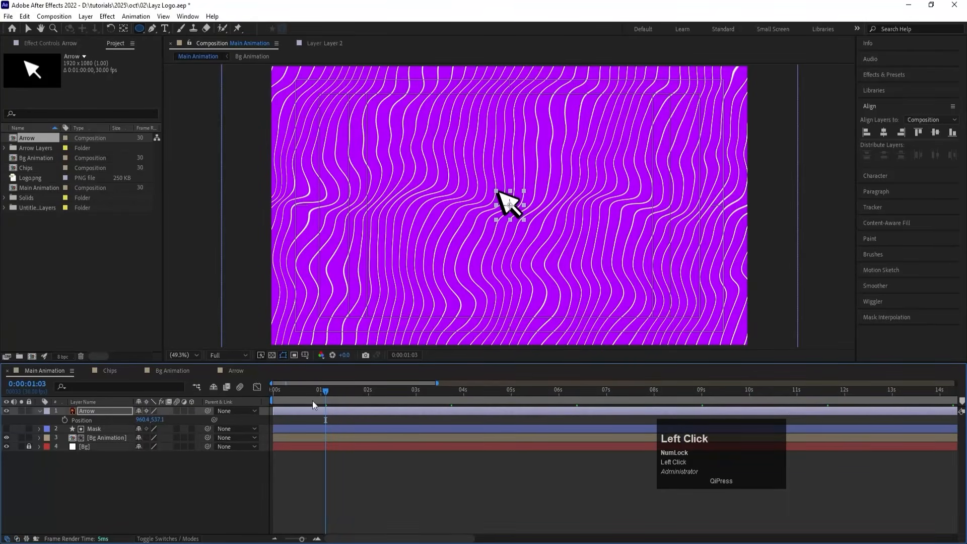
Return to 0:00:00:00 and copy the central chip, Layer 10, from the Chips composition into Main Animation.
{"action": "left_click_drag", "start_coordinate": [312, 401], "coordinate": [247, 395]}
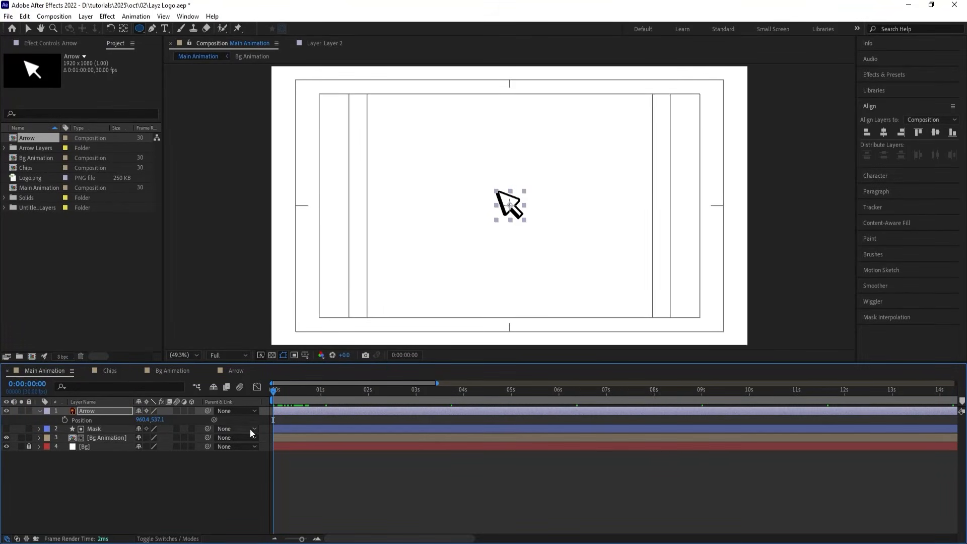
{"action": "left_click", "coordinate": [104, 371]}
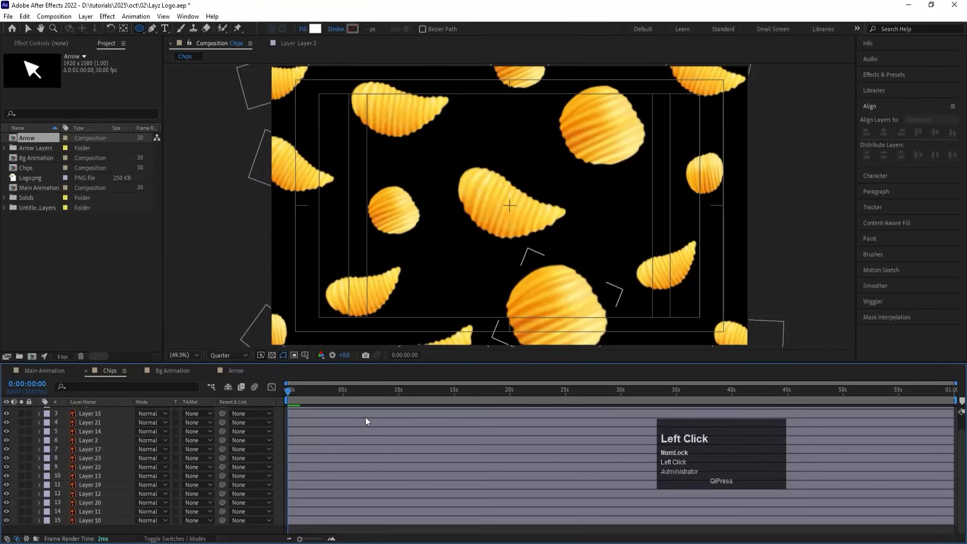
{"action": "key", "text": "v"}
{"action": "left_click", "coordinate": [500, 223]}
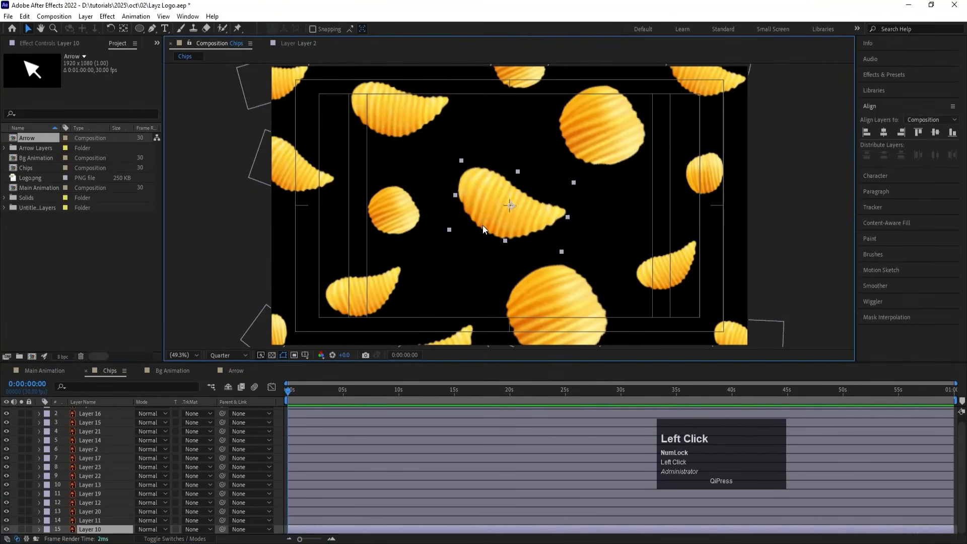
{"action": "key", "text": "ctrl"}
{"action": "left_click", "coordinate": [35, 371]}
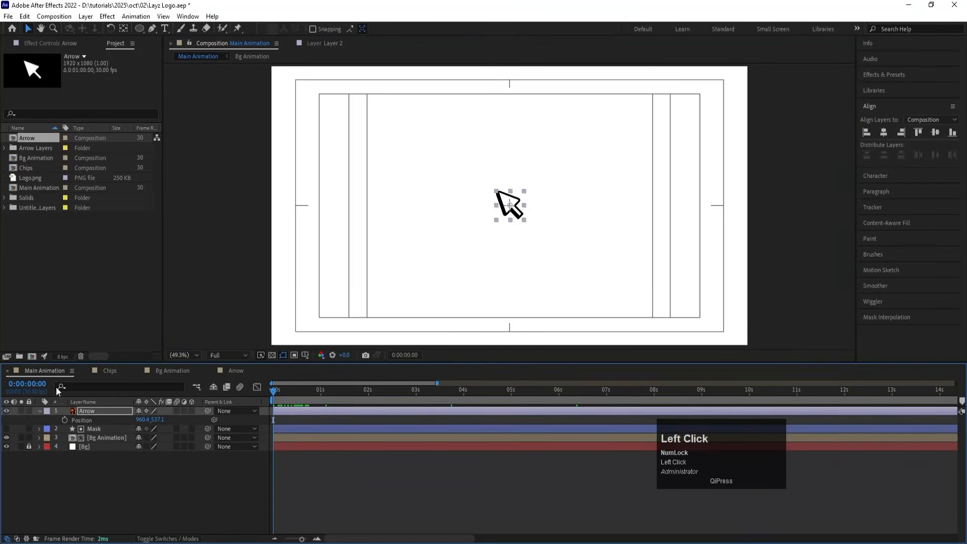
{"action": "left_click", "coordinate": [120, 492]}
{"action": "key", "text": "ctrl+v"}
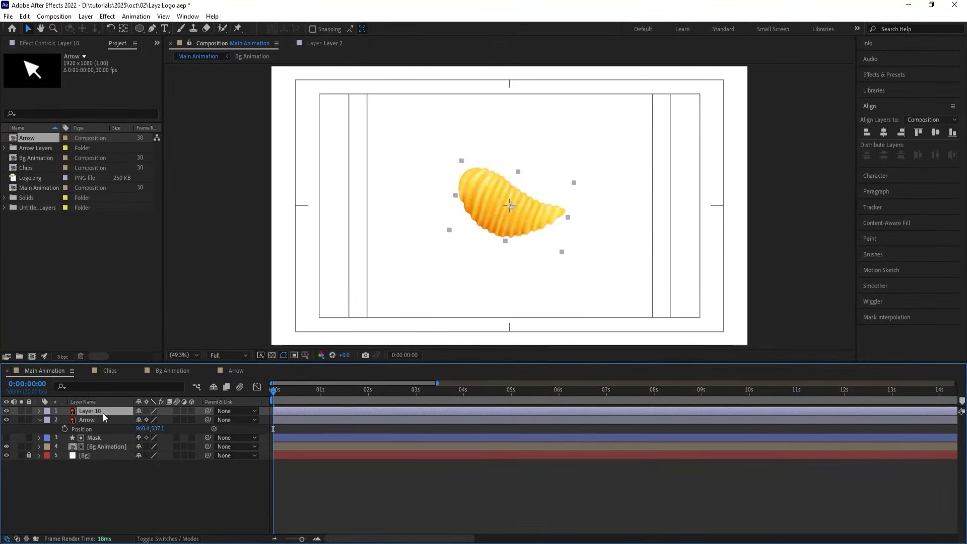
Rename the pasted chip layer as CHIP.
{"action": "key", "text": "Return"}
{"action": "type", "text": "S"}
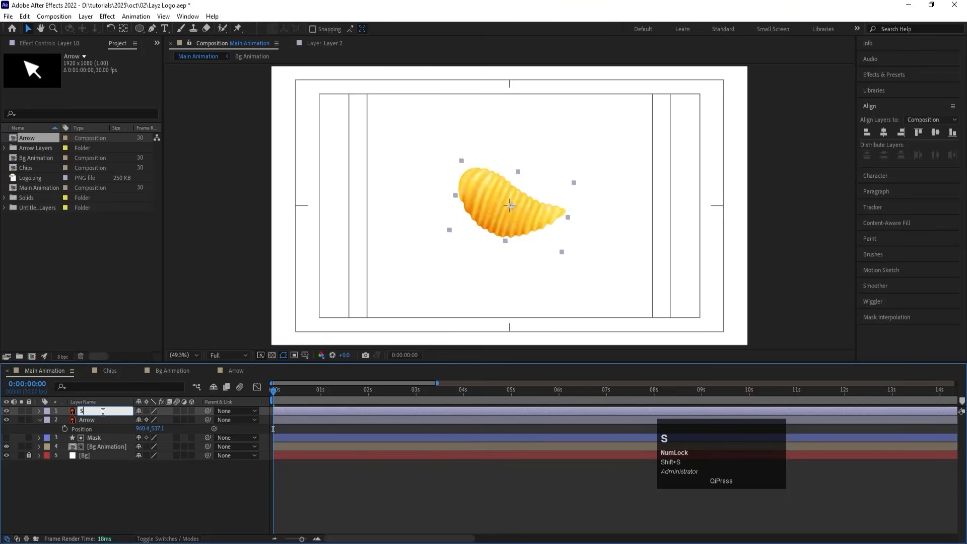
{"action": "type", "text": "Hip"}
{"action": "key", "text": "Return"}
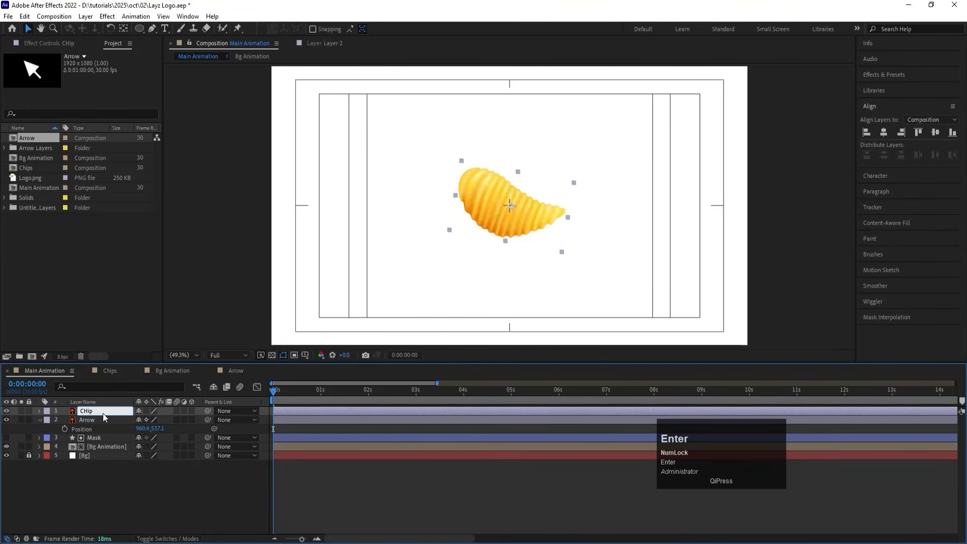
{"action": "key", "text": "Return"}
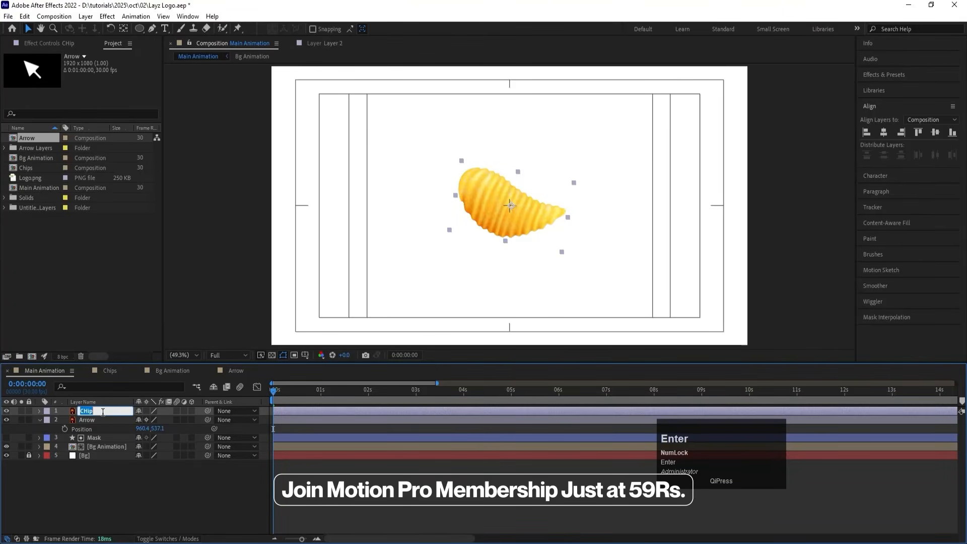
{"action": "type", "text": "CHIP"}
{"action": "key", "text": "Return"}
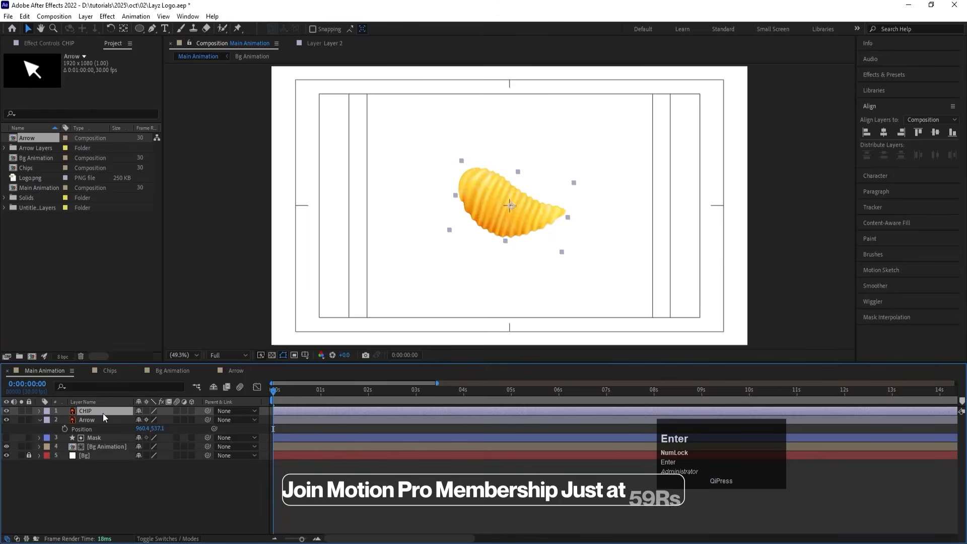
Set the label color of the CHIP and Arrow layers to Yellow, collapse the open properties and save the project.
{"action": "left_click", "coordinate": [81, 420], "text": "shift"}
{"action": "left_click", "coordinate": [47, 420]}
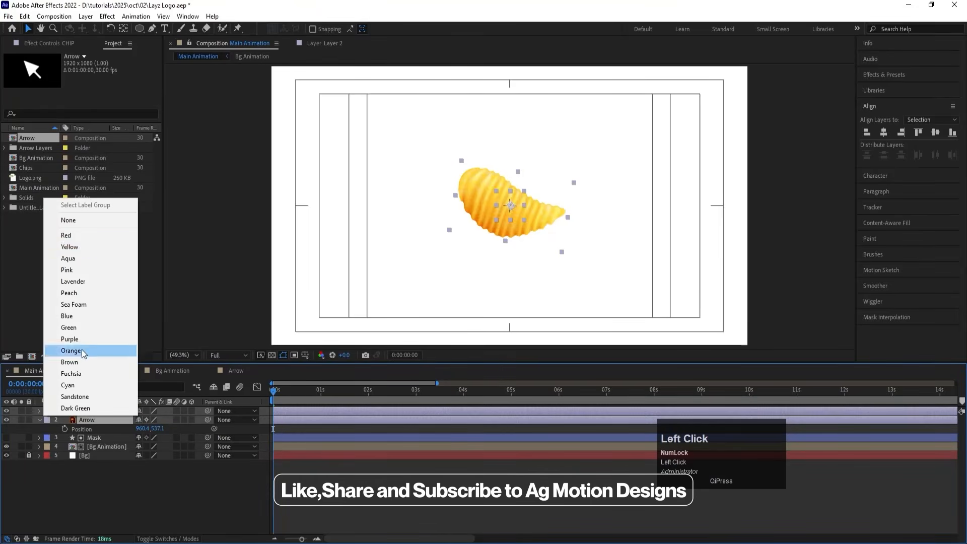
{"action": "left_click", "coordinate": [81, 248]}
{"action": "left_click", "coordinate": [110, 507]}
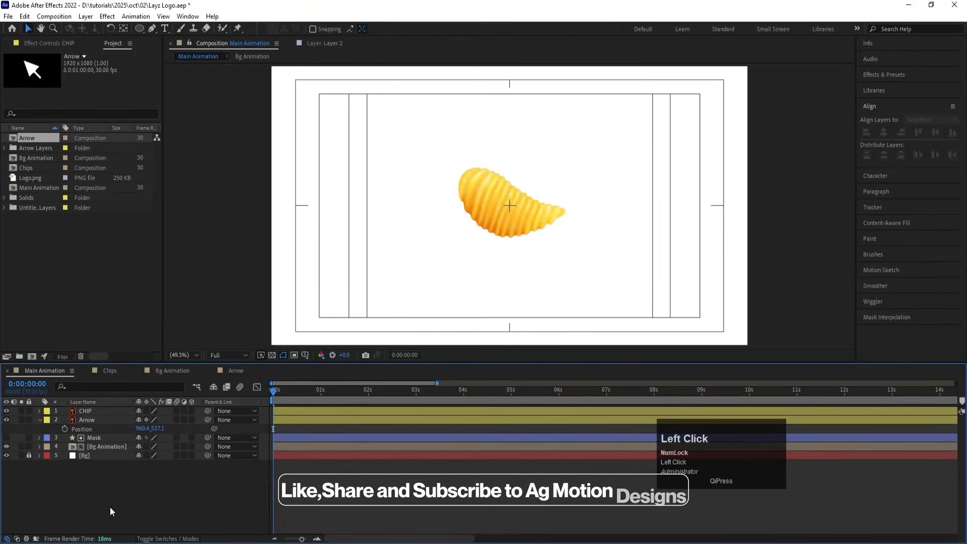
{"action": "key", "text": "u"}
{"action": "key", "text": "u"}
{"action": "key", "text": "ctrl+s"}
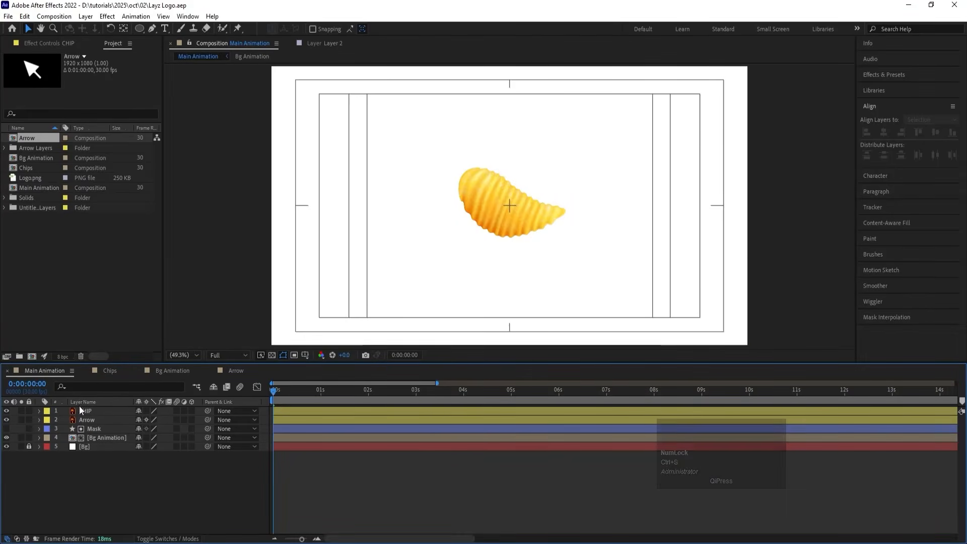
Hide the CHIP layer and add Position keyframes to the Arrow layer at 0:00:00:00 and 0:00:01:00.
{"action": "left_click", "coordinate": [56, 412]}
{"action": "left_click", "coordinate": [6, 412]}
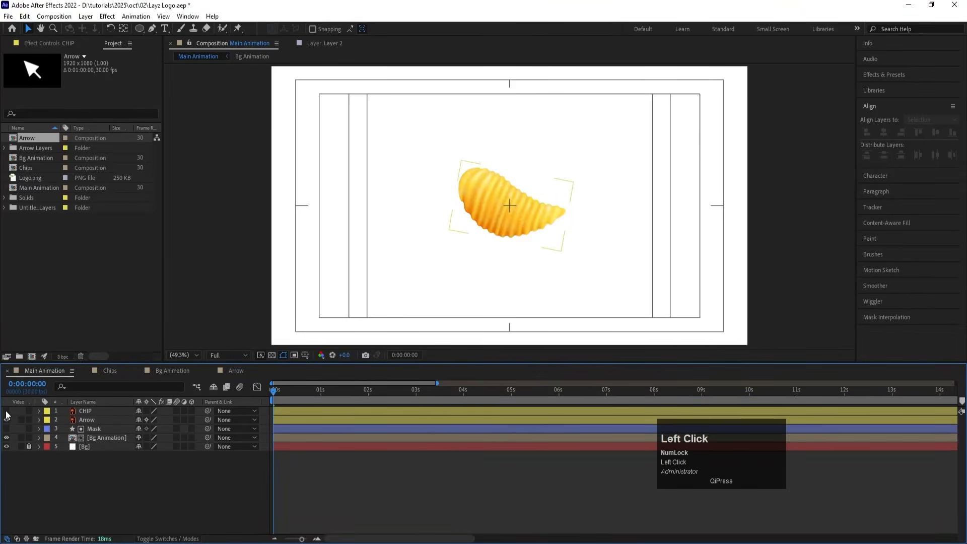
{"action": "left_click", "coordinate": [99, 421]}
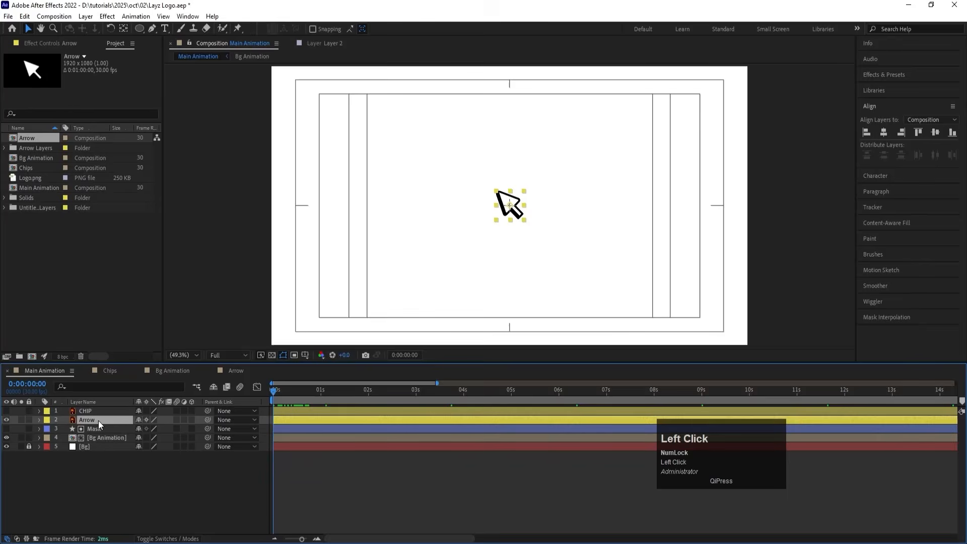
{"action": "key", "text": "p"}
{"action": "left_click", "coordinate": [63, 429]}
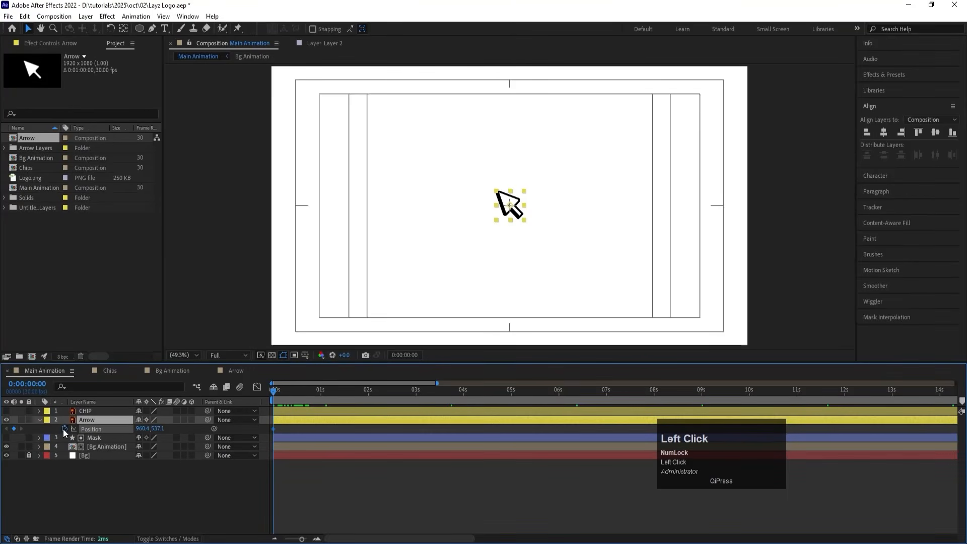
{"action": "left_click", "coordinate": [320, 392]}
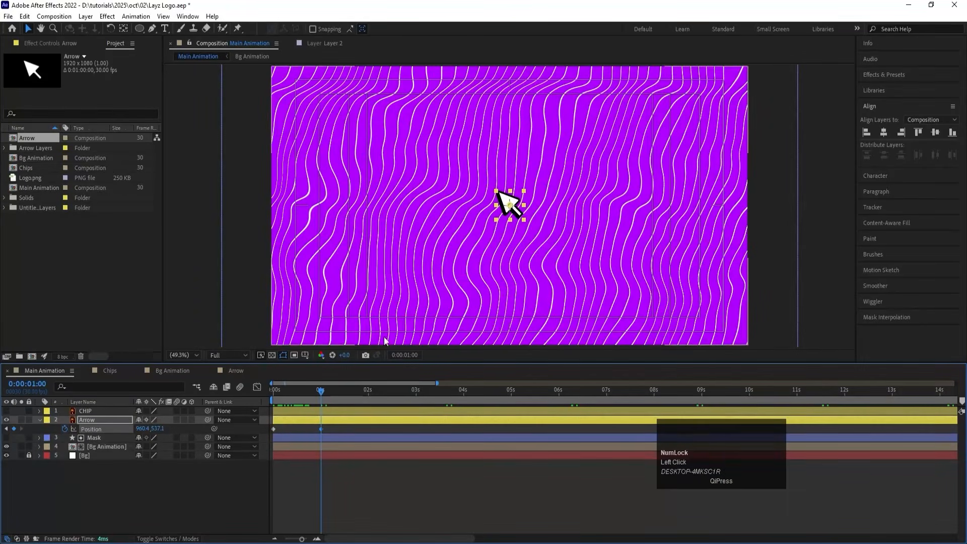
Show the CHIP layer again and move it below the Arrow layer in the layer stack.
{"action": "left_click", "coordinate": [7, 411]}
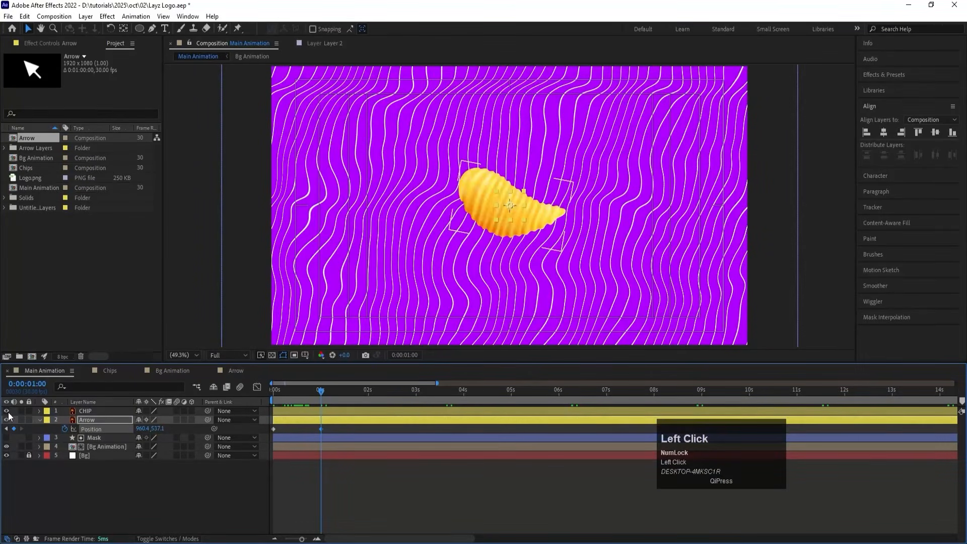
{"action": "left_click", "coordinate": [95, 412]}
{"action": "left_click_drag", "start_coordinate": [95, 412], "coordinate": [99, 428]}
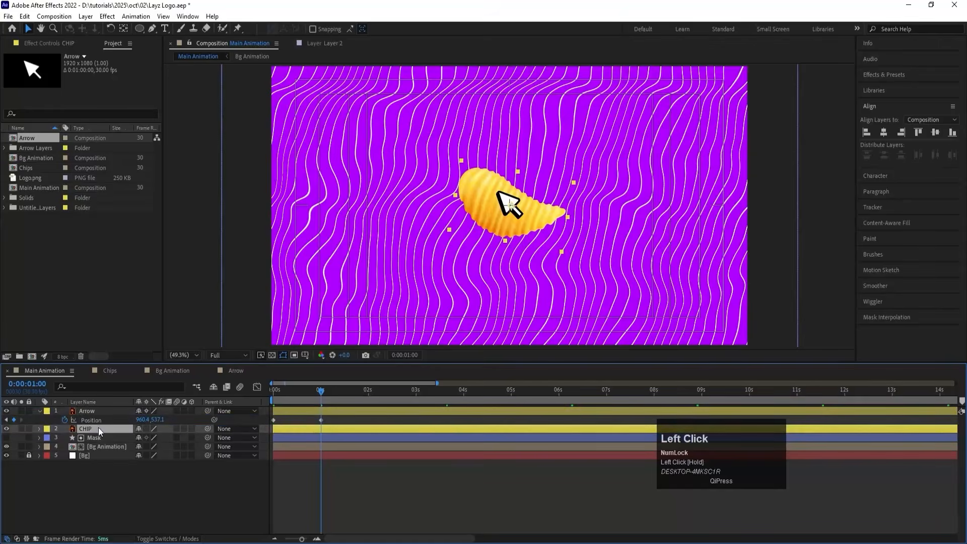
{"action": "left_click", "coordinate": [95, 496]}
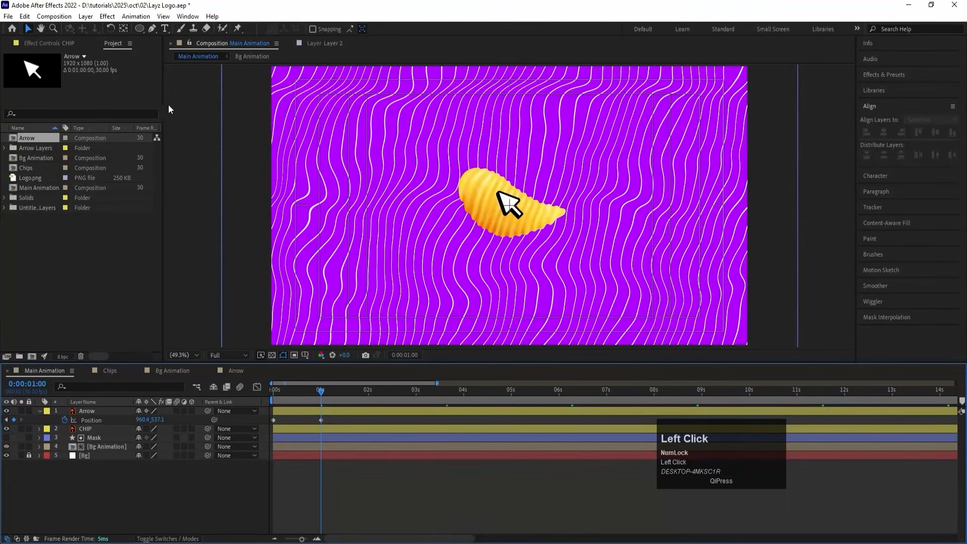
Choose the Rectangle tool and set its fill to None and its stroke color to white.
{"action": "left_click", "coordinate": [140, 31]}
{"action": "left_click_drag", "start_coordinate": [140, 32], "coordinate": [170, 27]}
{"action": "left_click", "coordinate": [302, 31]}
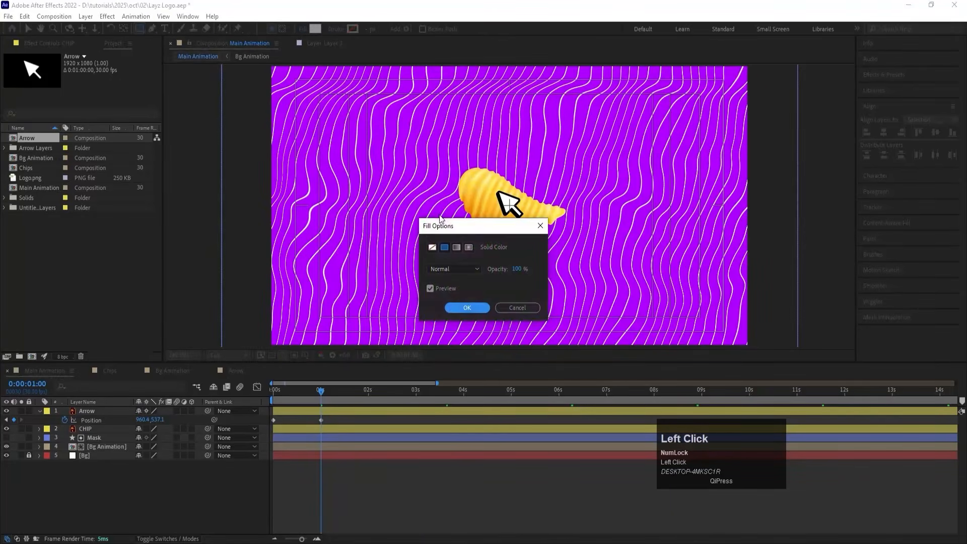
{"action": "left_click", "coordinate": [433, 246]}
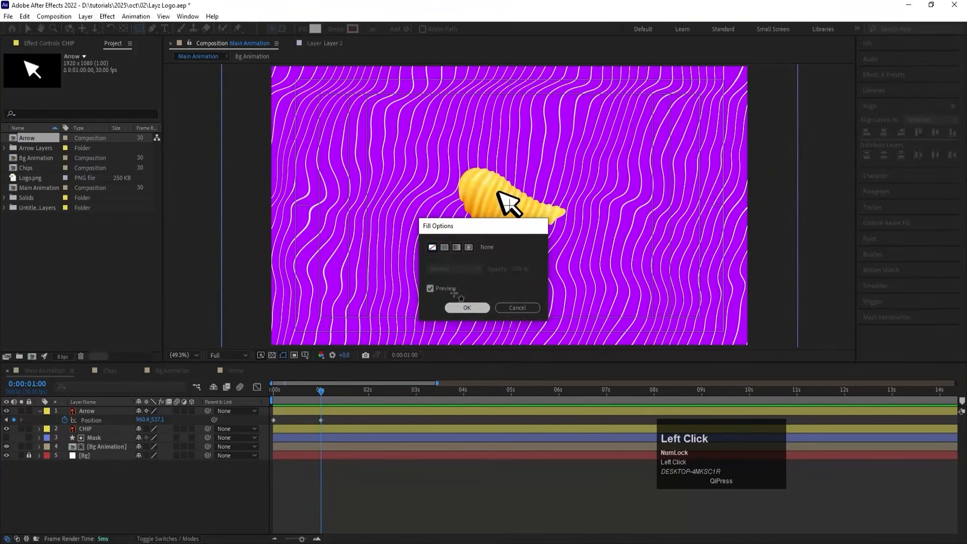
{"action": "left_click", "coordinate": [457, 306]}
{"action": "left_click", "coordinate": [355, 29]}
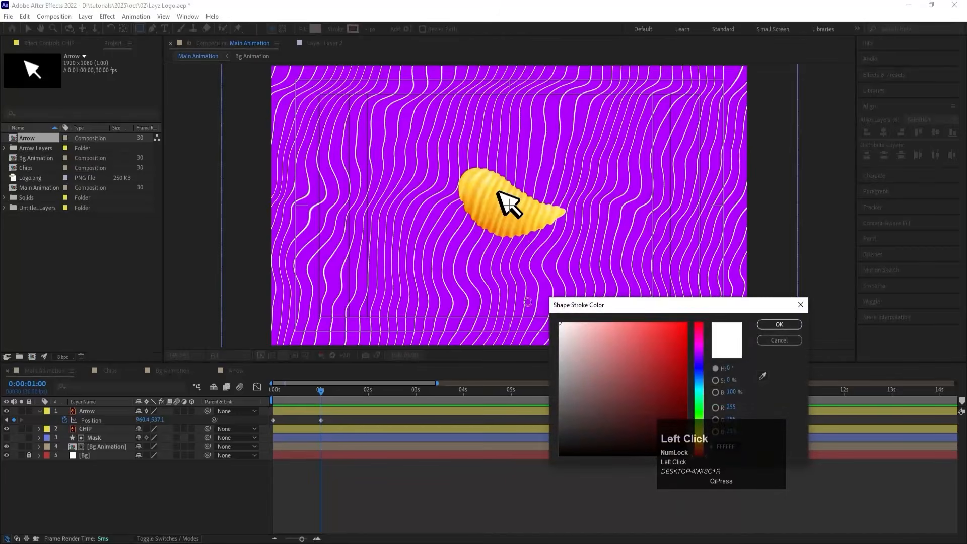
{"action": "key", "text": "Return"}
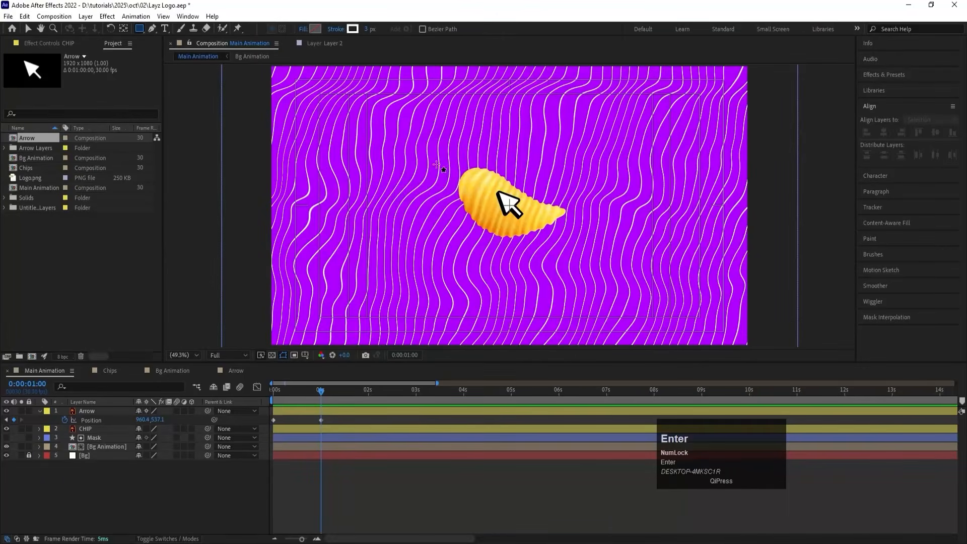
Draw a rectangular outline around the chip and center it, with its anchor point, in the composition.
{"action": "left_click_drag", "start_coordinate": [442, 164], "coordinate": [578, 244]}
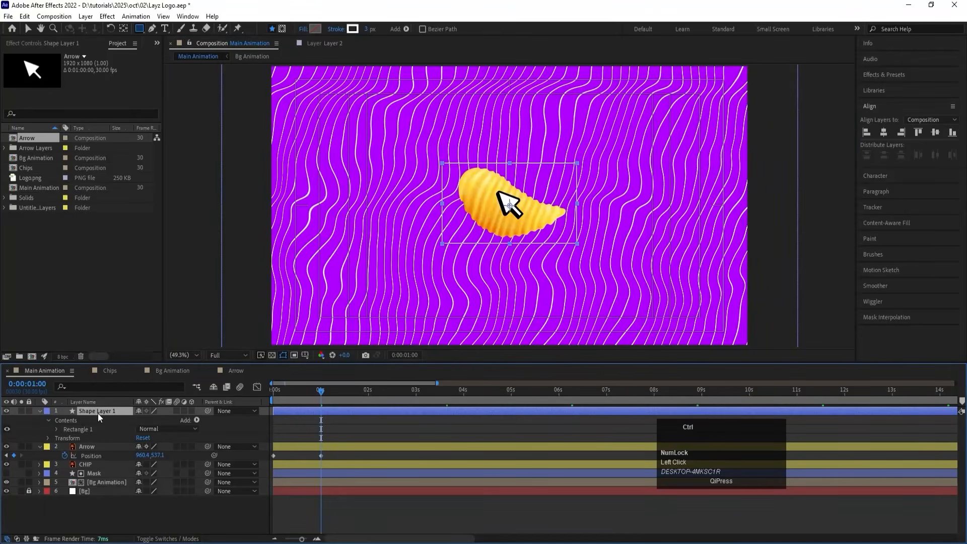
{"action": "key", "text": "ctrl+alt+Home"}
{"action": "left_click", "coordinate": [885, 131]}
{"action": "left_click", "coordinate": [932, 134]}
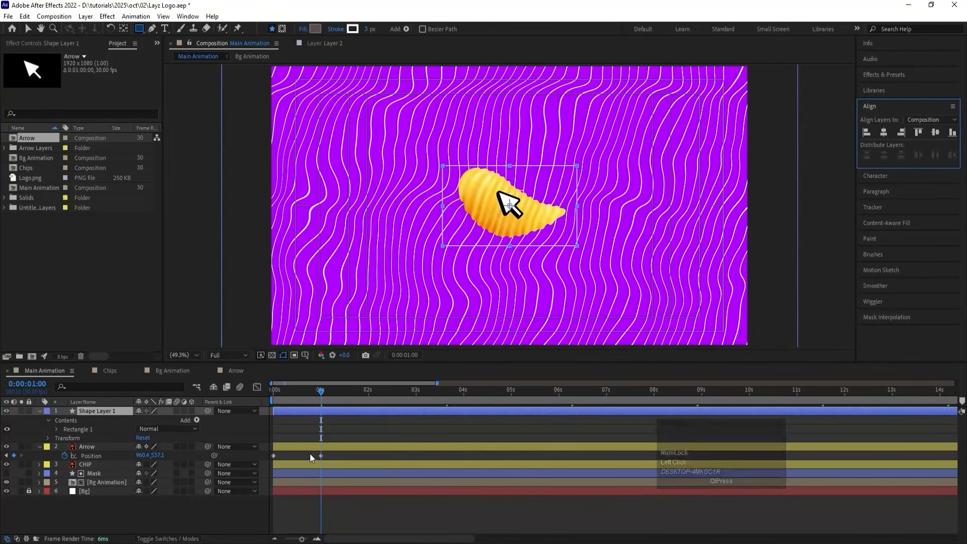
Nudge the CHIP layer slightly down inside the frame and set the stroke width of Shape Layer 1 to 5 px.
{"action": "left_click", "coordinate": [116, 462]}
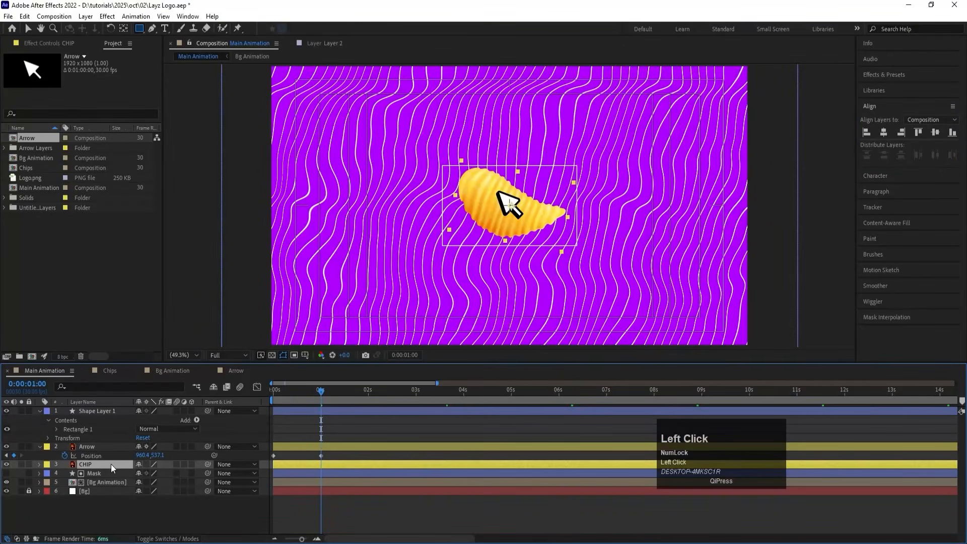
{"action": "key", "text": "Return"}
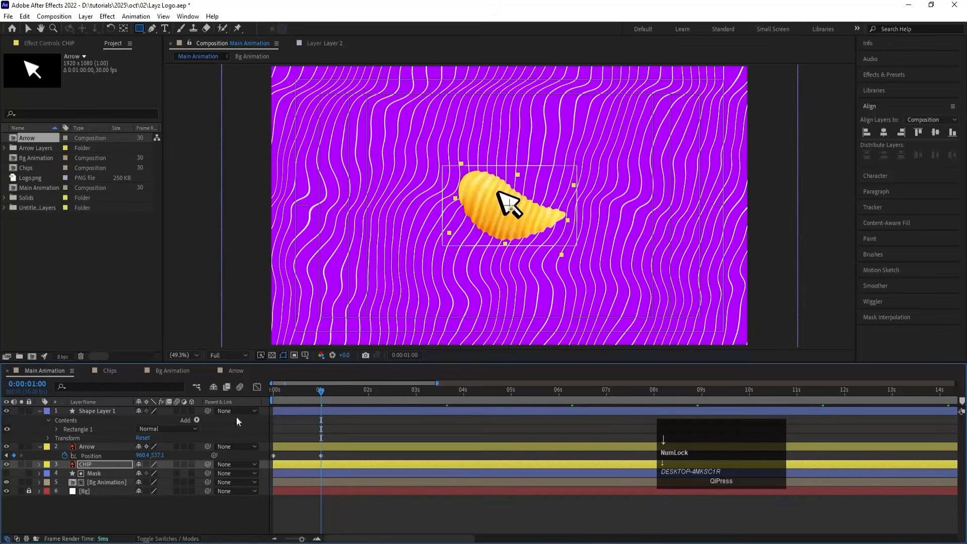
{"action": "left_click", "coordinate": [315, 410]}
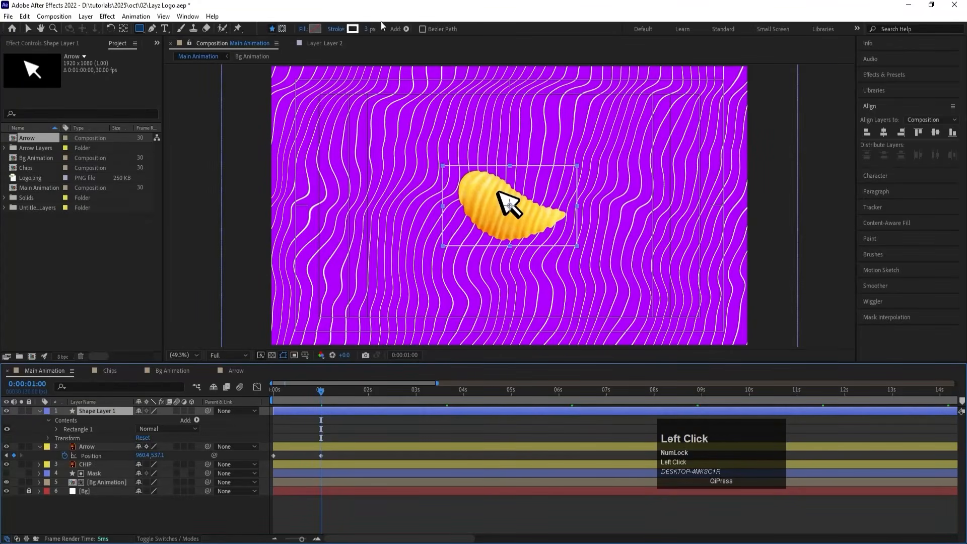
{"action": "left_click_drag", "start_coordinate": [367, 31], "coordinate": [385, 47]}
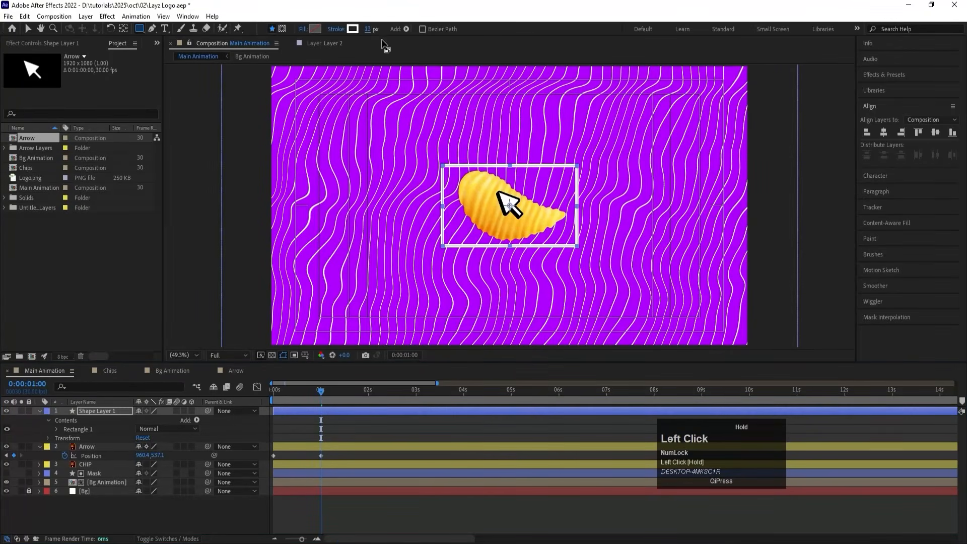
{"action": "left_click", "coordinate": [374, 31]}
{"action": "type", "text": "5"}
{"action": "key", "text": "Return"}
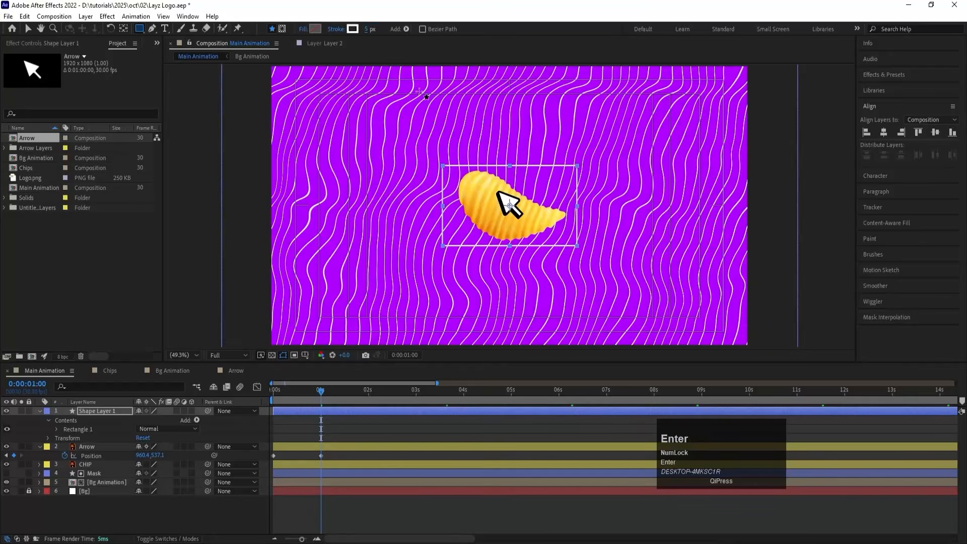
With no layer selected, set the shape fill to solid white and the stroke to None.
{"action": "left_click", "coordinate": [366, 429]}
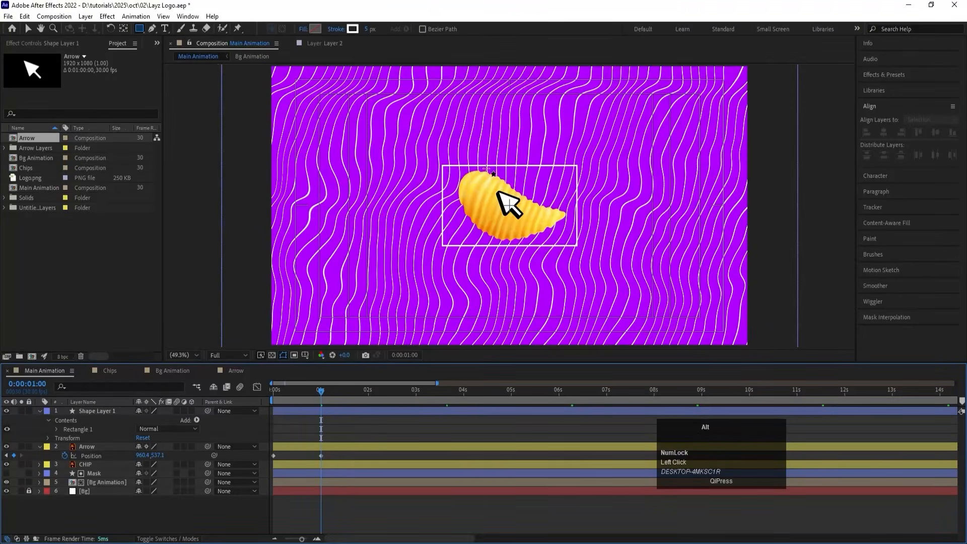
{"action": "scroll", "coordinate": [455, 140], "scroll_direction": "up", "scroll_amount": 2}
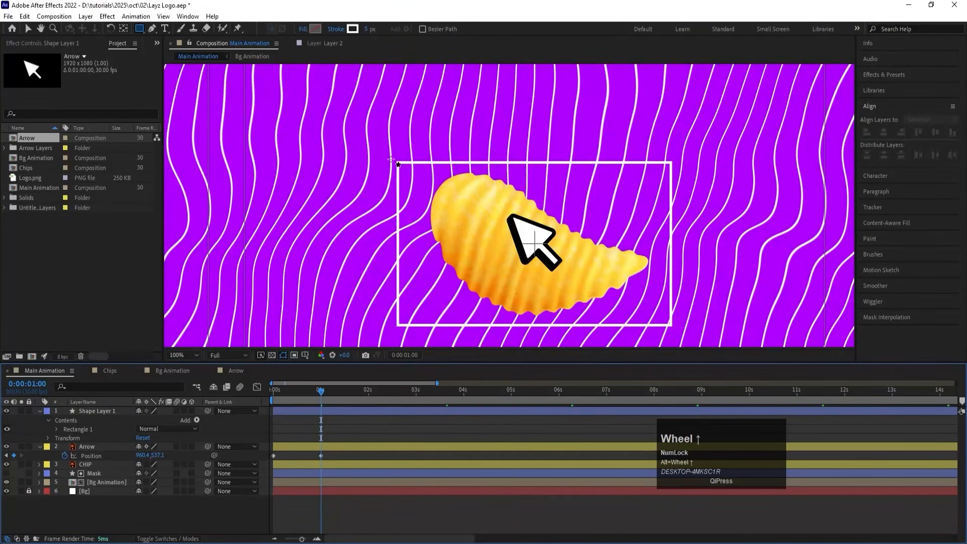
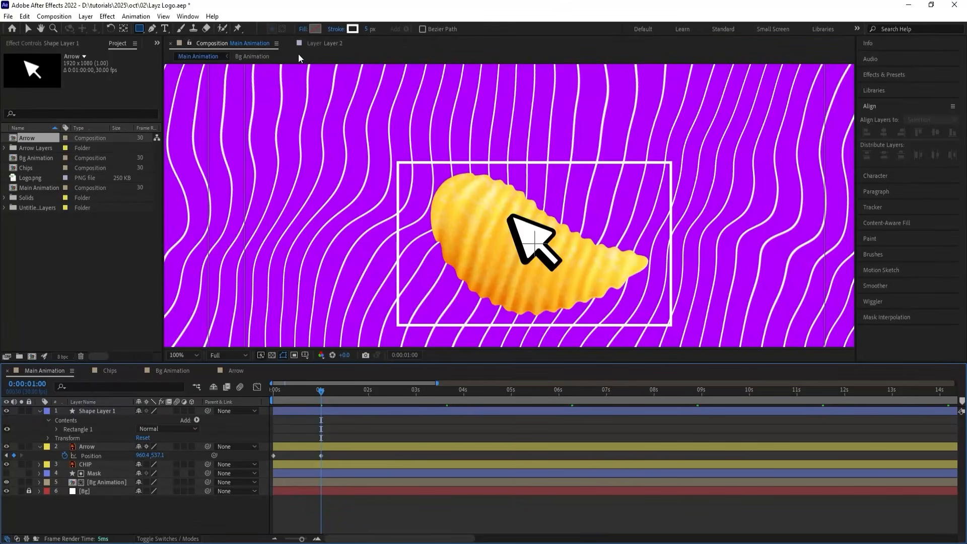
{"action": "left_click", "coordinate": [315, 29]}
{"action": "left_click", "coordinate": [585, 353]}
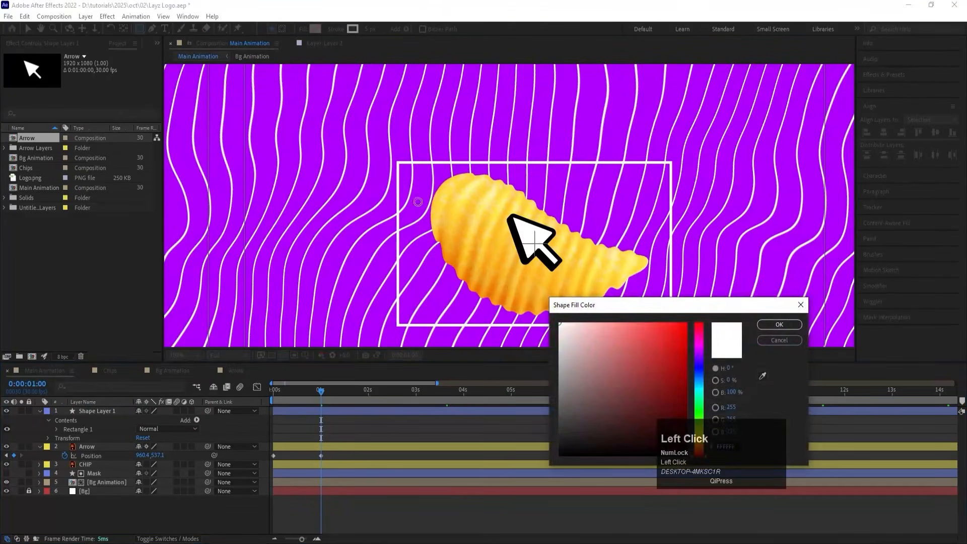
{"action": "key", "text": "Return"}
{"action": "left_click", "coordinate": [336, 29]}
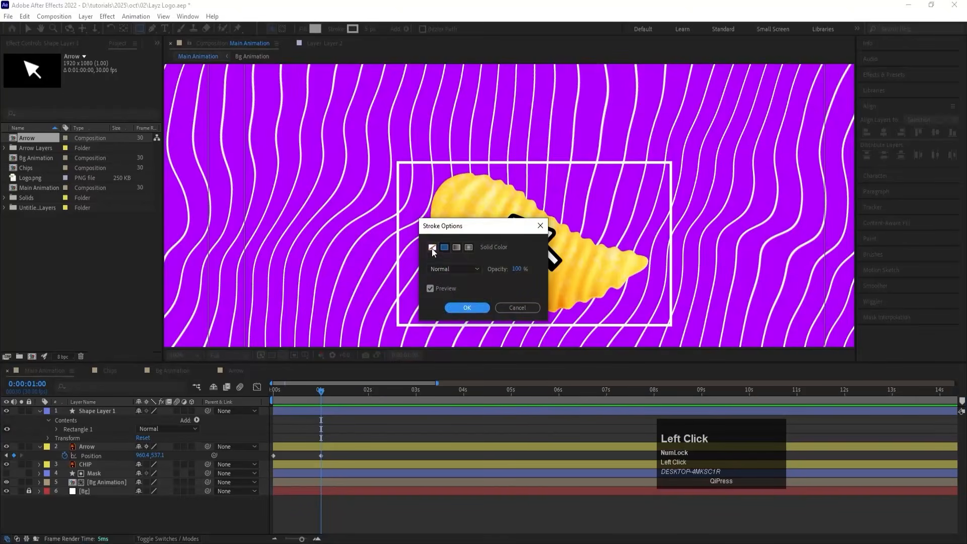
{"action": "left_click", "coordinate": [463, 308]}
Draw a small white square on the frame's upper-left corner, center its anchor point and nudge it onto the corner.
{"action": "scroll", "coordinate": [385, 139], "scroll_direction": "up", "scroll_amount": 2}
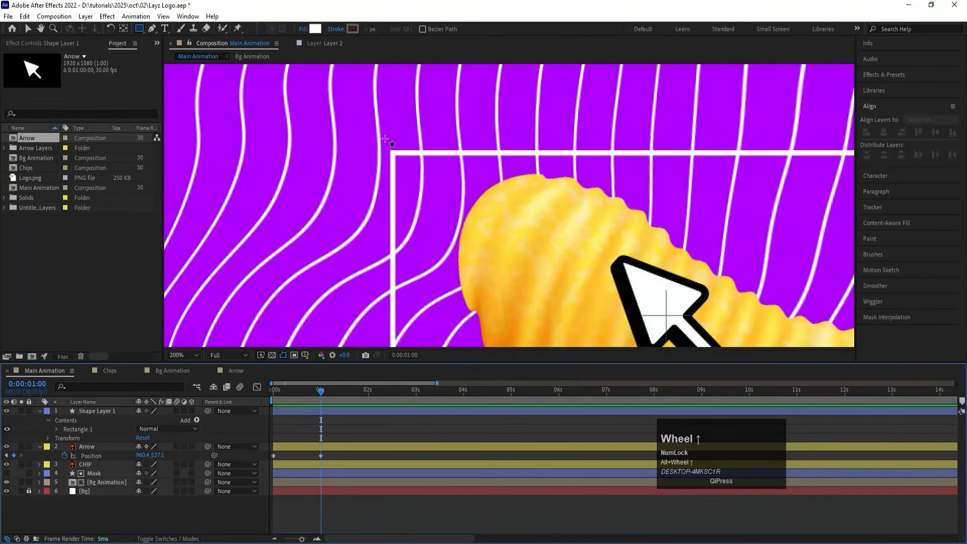
{"action": "left_click_drag", "start_coordinate": [376, 134], "coordinate": [417, 178]}
{"action": "key", "text": "shift"}
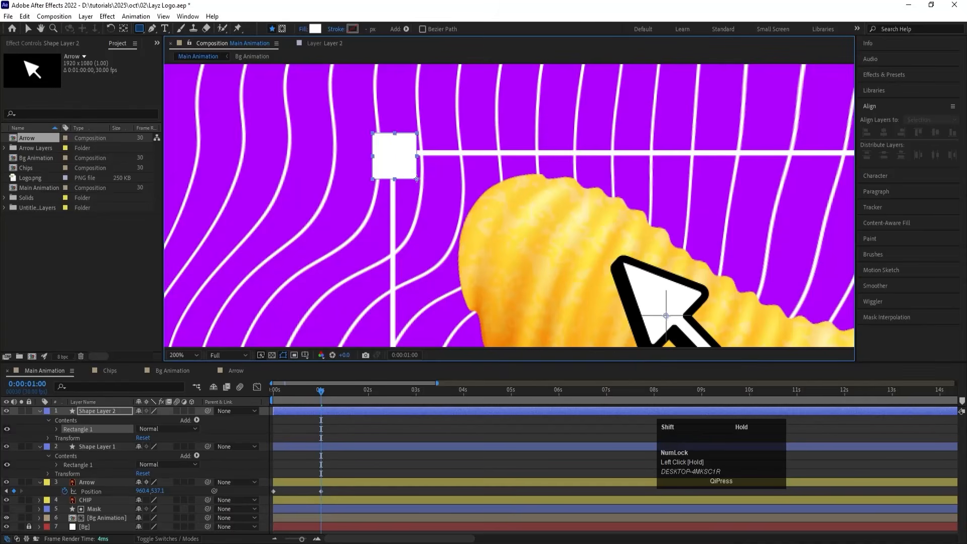
{"action": "left_click", "coordinate": [319, 404]}
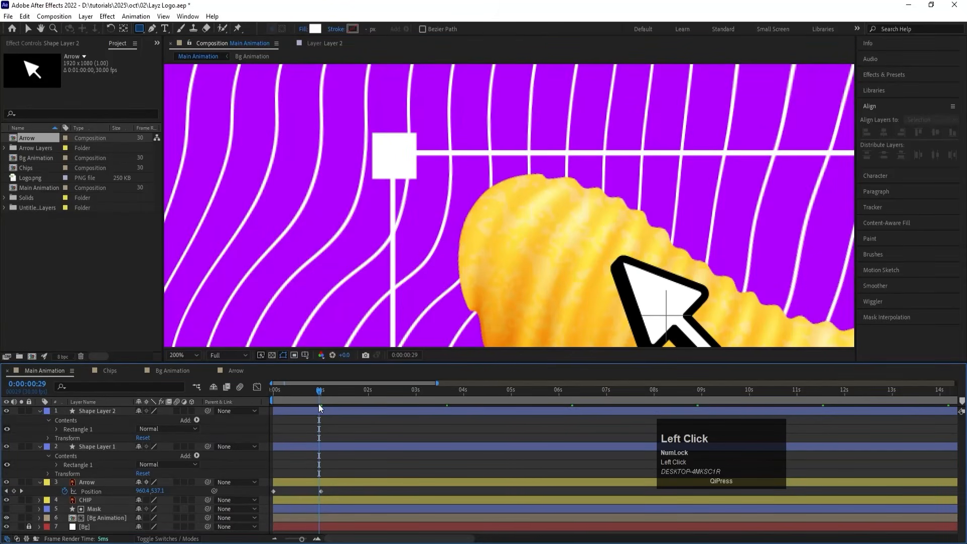
{"action": "left_click", "coordinate": [322, 410]}
{"action": "key", "text": "ctrl+alt+Home"}
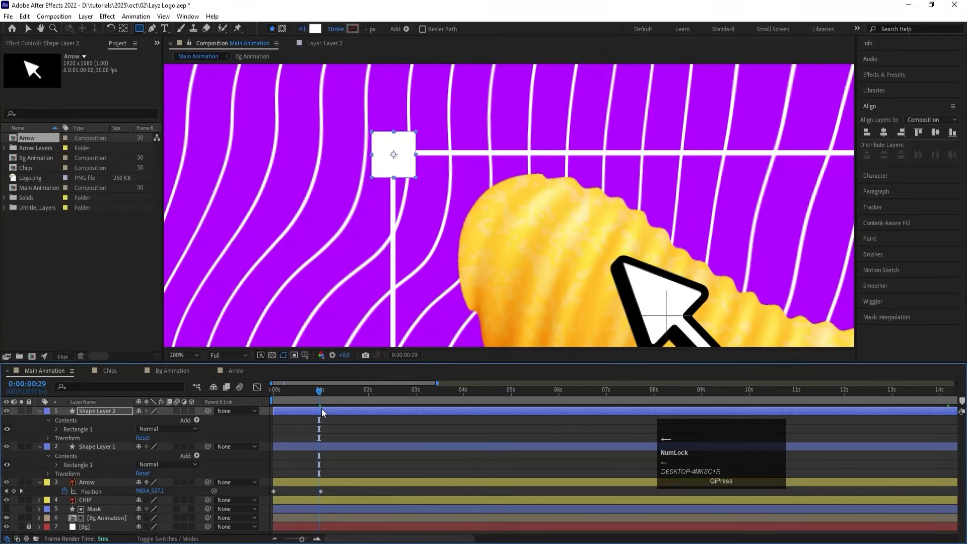
{"action": "left_click", "coordinate": [335, 425]}
{"action": "left_click", "coordinate": [330, 411]}
Duplicate the corner square and move the copy to the frame's upper-right corner.
{"action": "scroll", "coordinate": [432, 236], "scroll_direction": "down", "scroll_amount": 2}
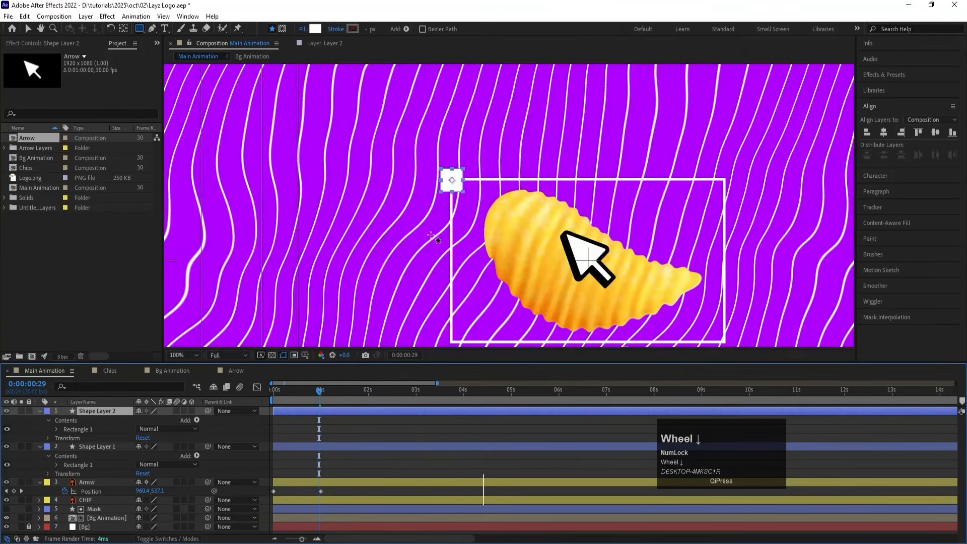
{"action": "key", "text": "ctrl+d"}
{"action": "key", "text": "v"}
{"action": "left_click_drag", "start_coordinate": [458, 187], "coordinate": [720, 187]}
{"action": "left_click_drag", "start_coordinate": [705, 221], "coordinate": [647, 179]}
Duplicate both upper corner squares and move the copies down to the frame's lower corners.
{"action": "left_click", "coordinate": [394, 140], "text": "shift"}
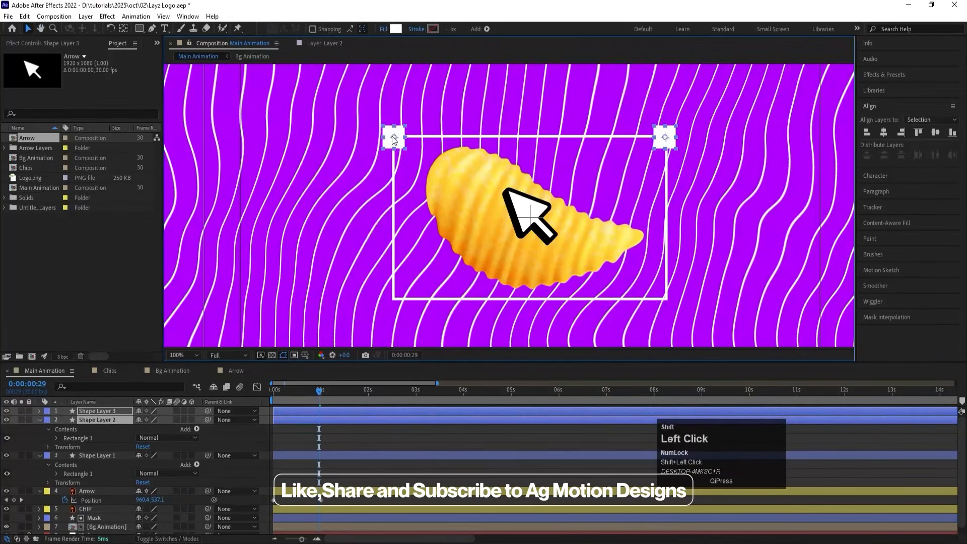
{"action": "key", "text": "ctrl+d"}
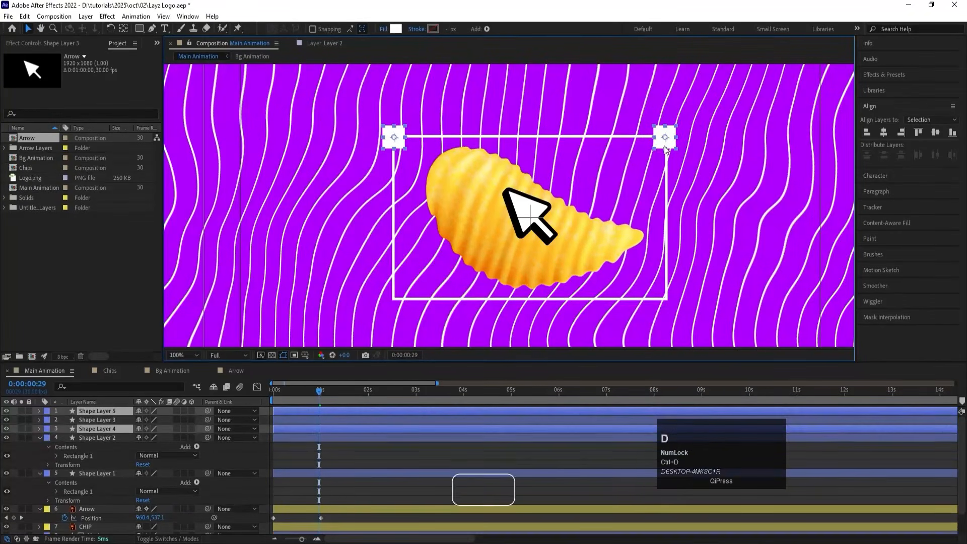
{"action": "left_click_drag", "start_coordinate": [665, 150], "coordinate": [667, 238]}
{"action": "key", "text": "ctrl+z"}
{"action": "left_click_drag", "start_coordinate": [670, 145], "coordinate": [679, 305]}
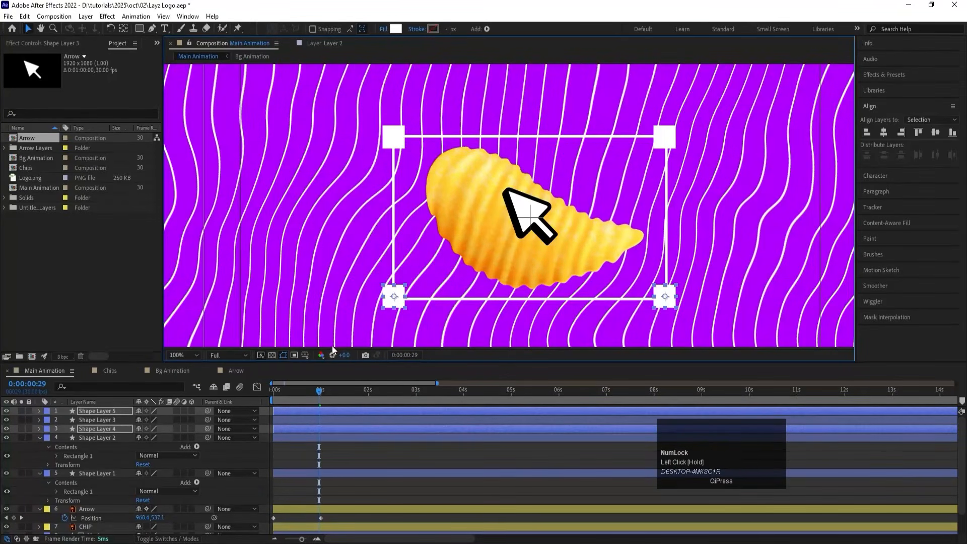
Delete the duplicated squares, Shape Layer 3, Shape Layer 4 and Shape Layer 5.
{"action": "left_click", "coordinate": [321, 443]}
{"action": "left_click", "coordinate": [314, 430]}
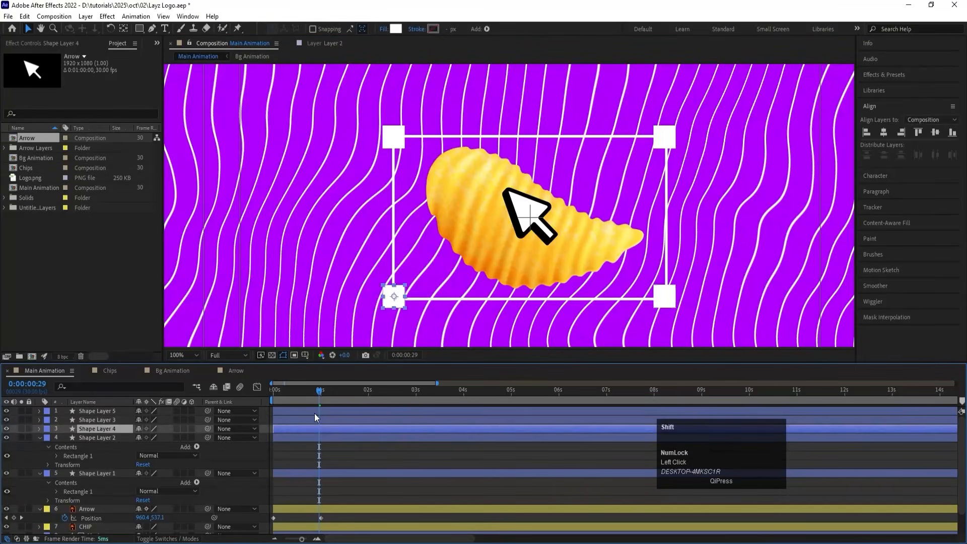
{"action": "left_click", "coordinate": [315, 413], "text": "shift"}
{"action": "key", "text": "Delete"}
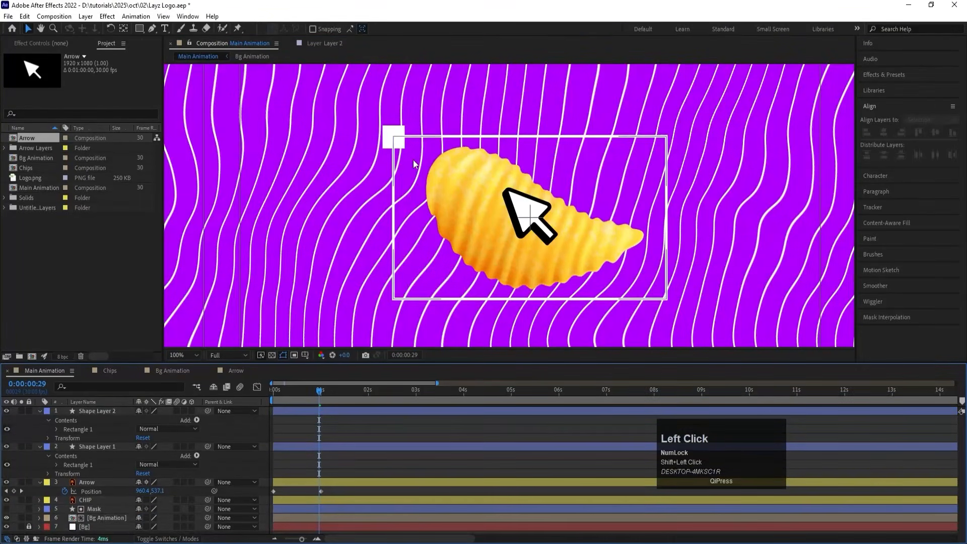
Add a Repeater to the corner square in Shape Layer 2 and set its copies to 2.
{"action": "left_click", "coordinate": [393, 136]}
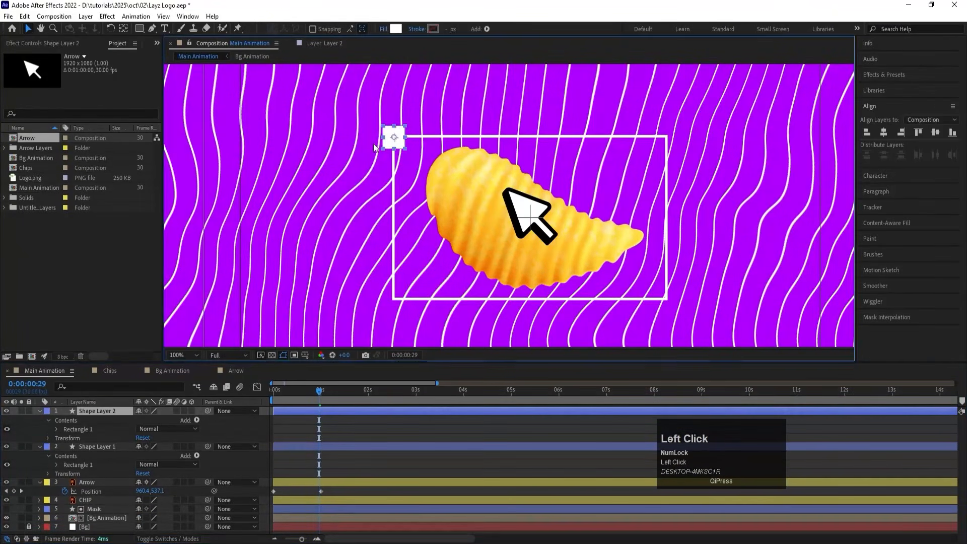
{"action": "left_click", "coordinate": [200, 419]}
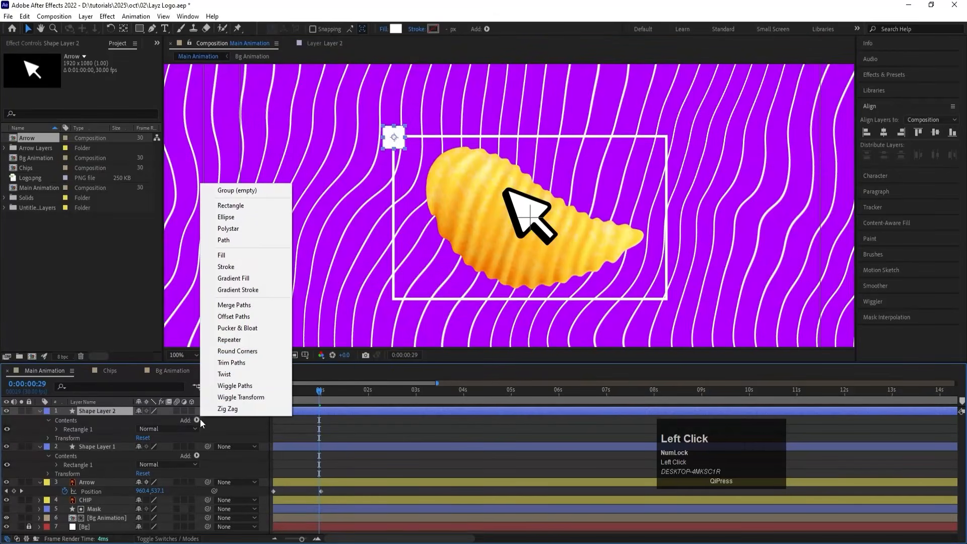
{"action": "left_click", "coordinate": [239, 340]}
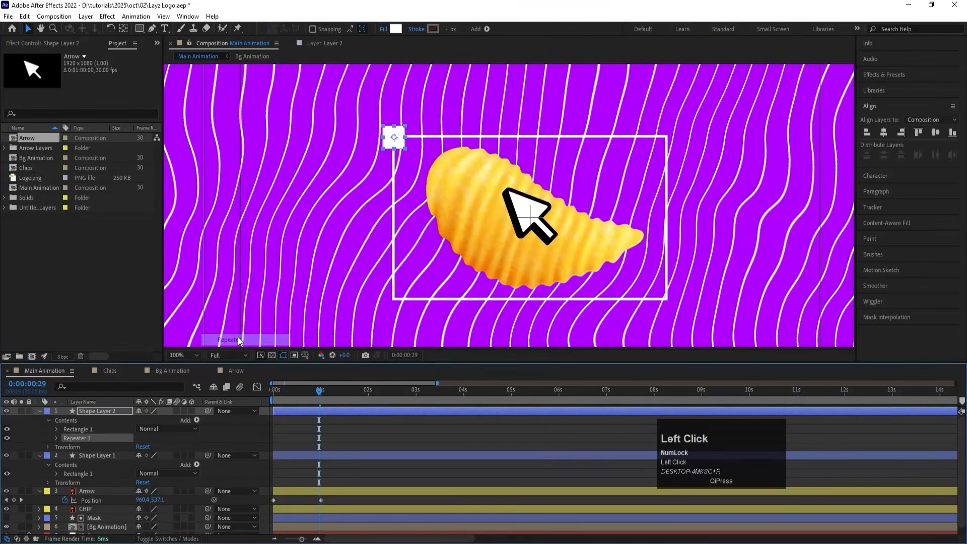
{"action": "left_click", "coordinate": [56, 438]}
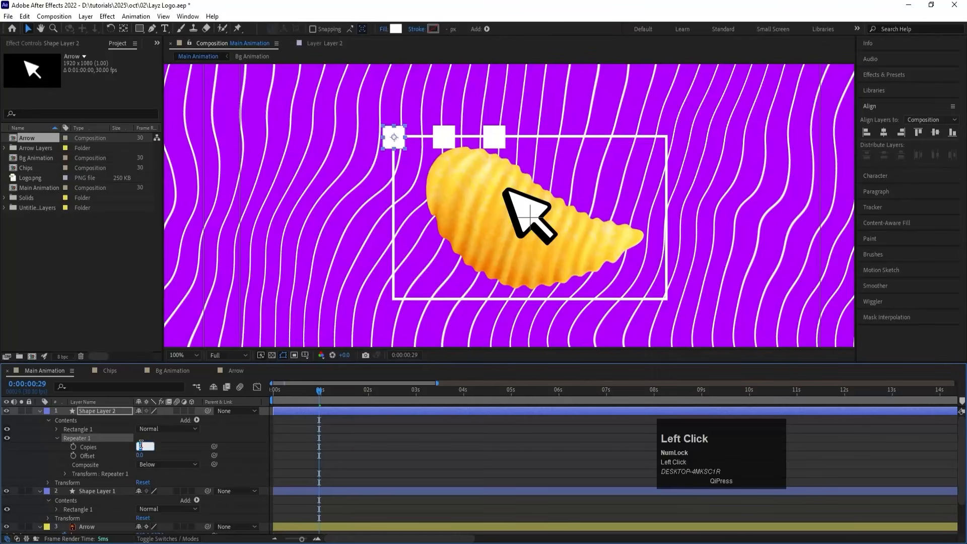
{"action": "type", "text": "2"}
{"action": "key", "text": "Return"}
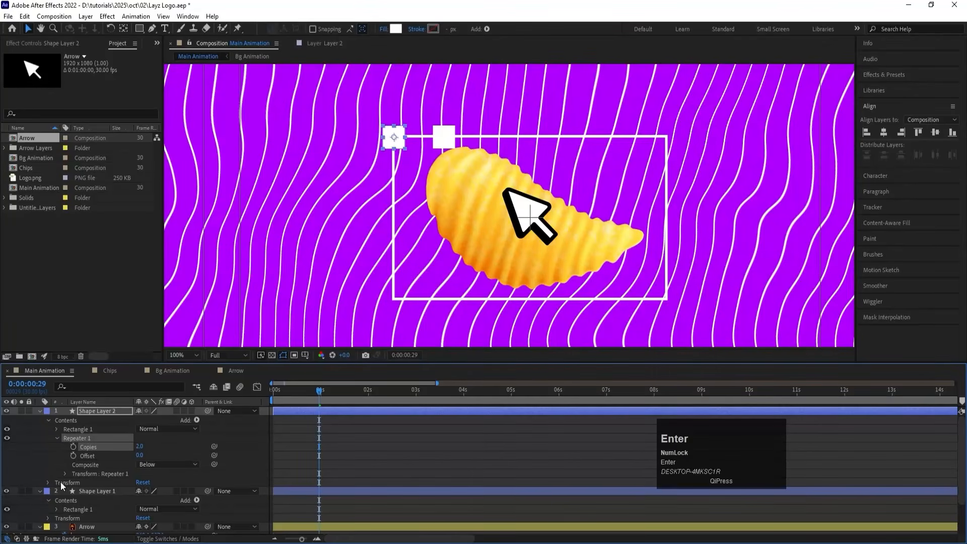
Set the Repeater's transform position to 539.0, 0.0 so the copy sits on the frame's upper-right corner, and collapse the Repeater.
{"action": "left_click", "coordinate": [63, 475]}
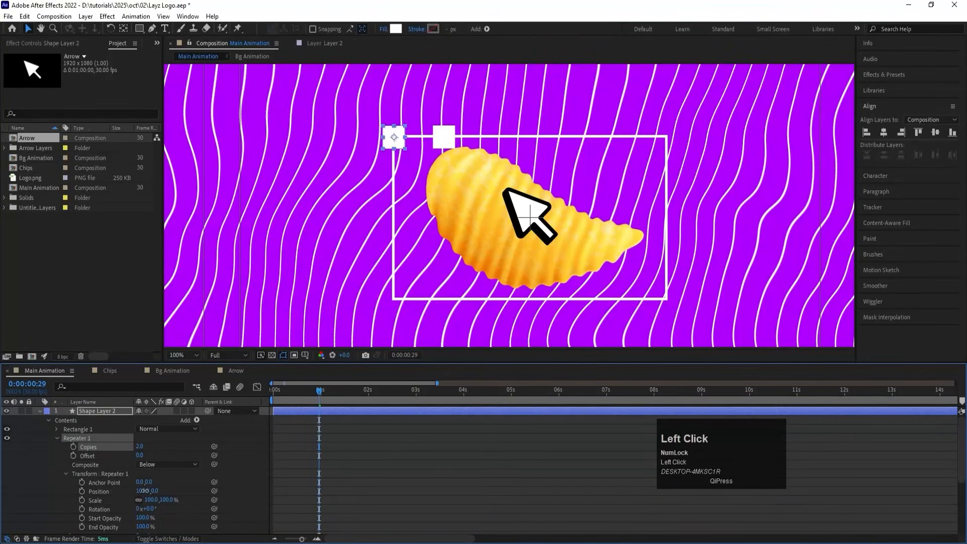
{"action": "left_click_drag", "start_coordinate": [144, 491], "coordinate": [318, 446]}
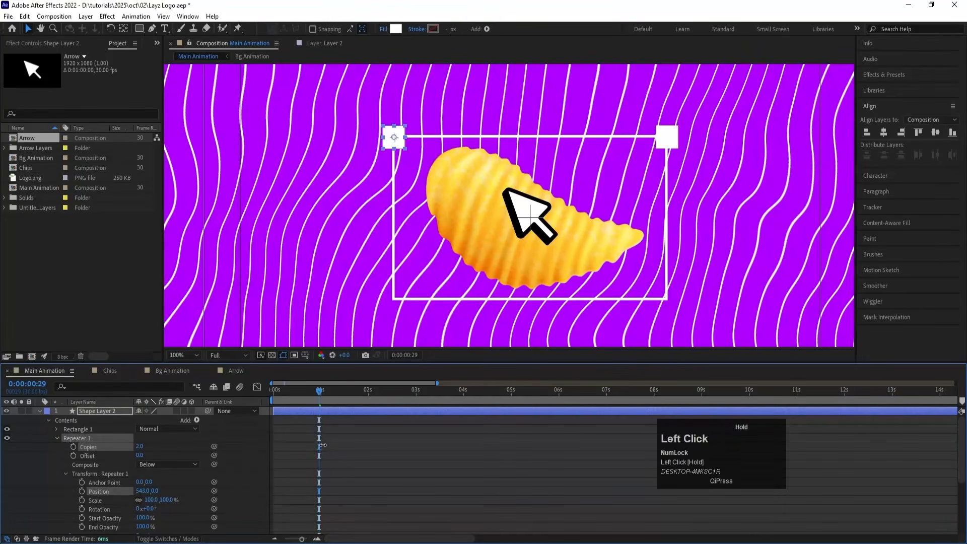
{"action": "left_click_drag", "start_coordinate": [321, 445], "coordinate": [321, 445]}
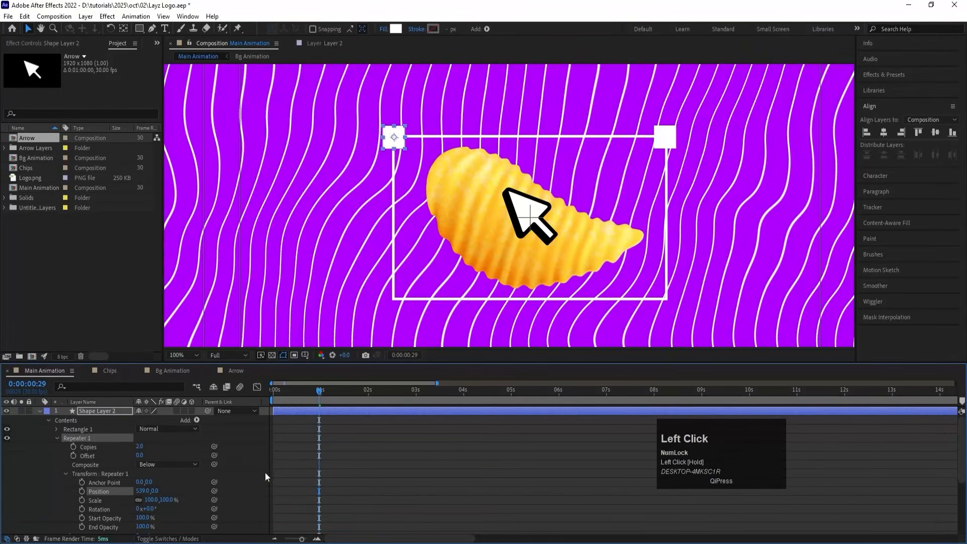
{"action": "left_click", "coordinate": [56, 439]}
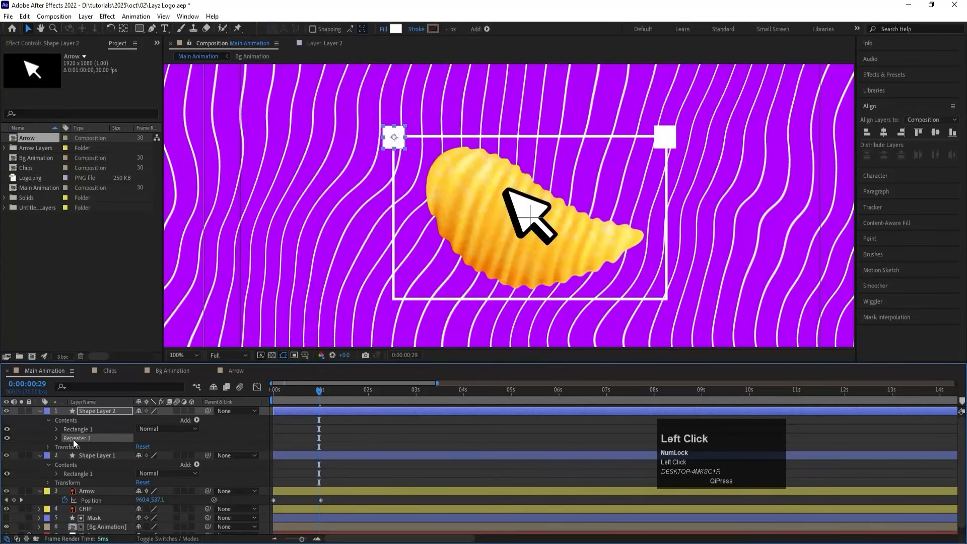
Duplicate Repeater 1 in Shape Layer 2, zero its horizontal position and offset it down so copies sit on the frame's lower corners; collapse the layer.
{"action": "key", "text": "ctrl"}
{"action": "key", "text": "ctrl+d"}
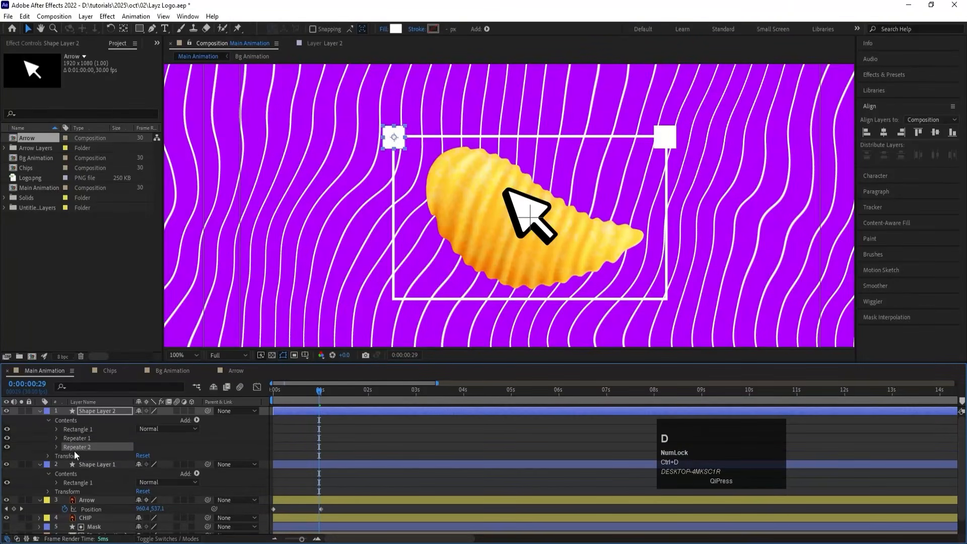
{"action": "left_click", "coordinate": [57, 446]}
{"action": "left_click", "coordinate": [65, 482]}
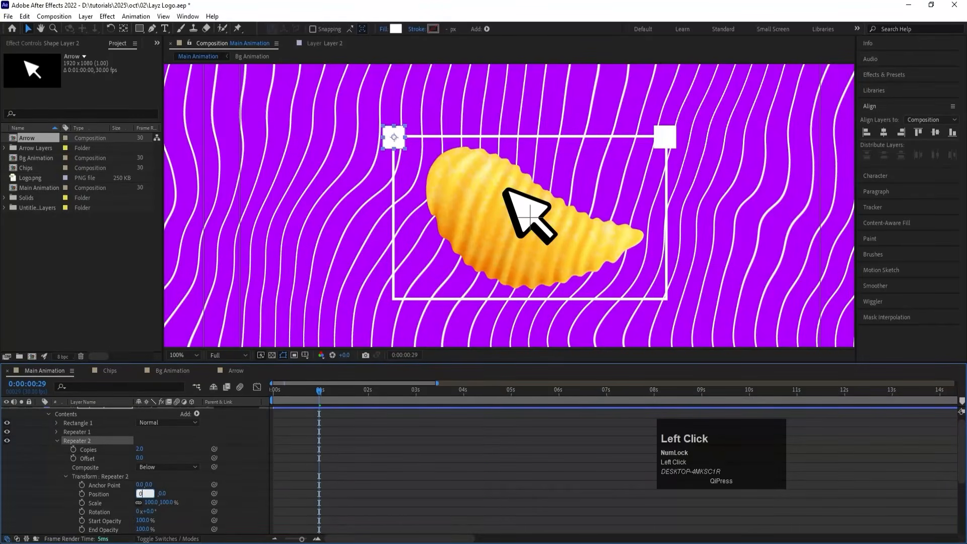
{"action": "key", "text": "Return"}
{"action": "left_click_drag", "start_coordinate": [161, 494], "coordinate": [343, 455]}
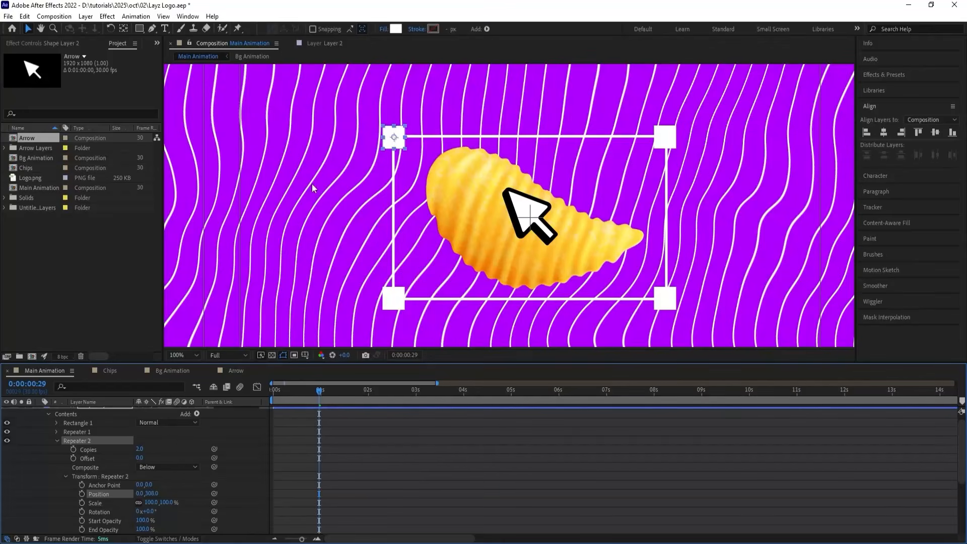
{"action": "scroll", "coordinate": [282, 443], "scroll_direction": "up", "scroll_amount": 1}
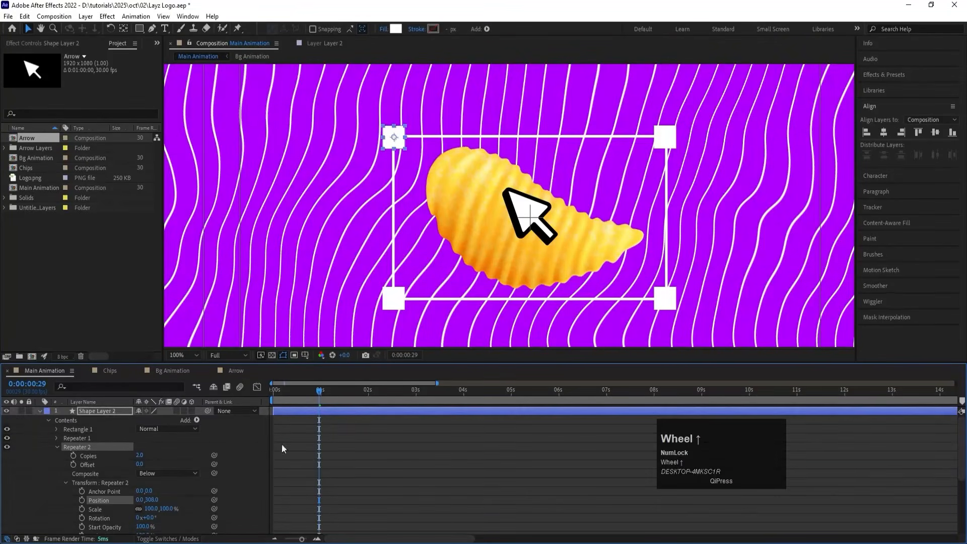
{"action": "left_click", "coordinate": [40, 411]}
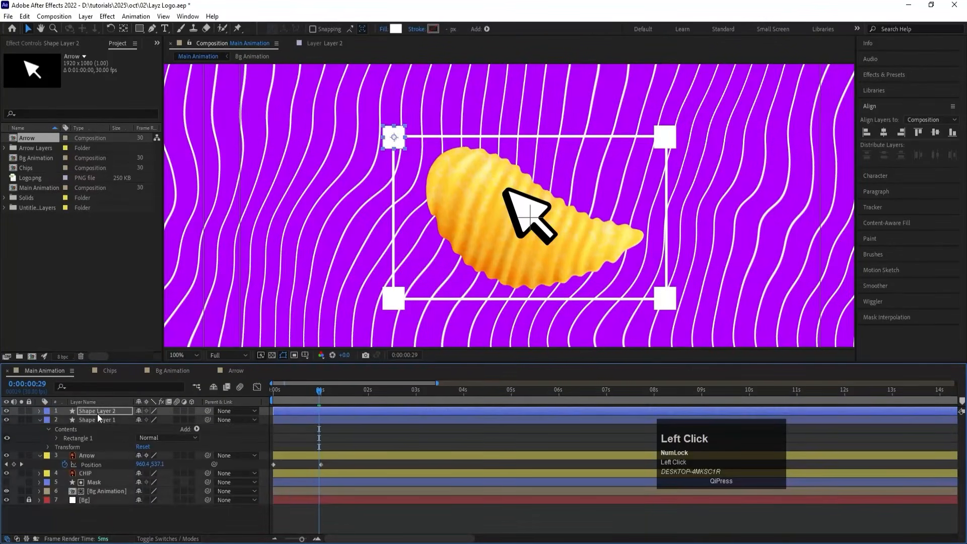
Parent the corner squares in Shape Layer 2 to the frame in Shape Layer 1.
{"action": "left_click_drag", "start_coordinate": [204, 415], "coordinate": [113, 420]}
{"action": "left_click", "coordinate": [103, 411]}
{"action": "left_click", "coordinate": [92, 420]}
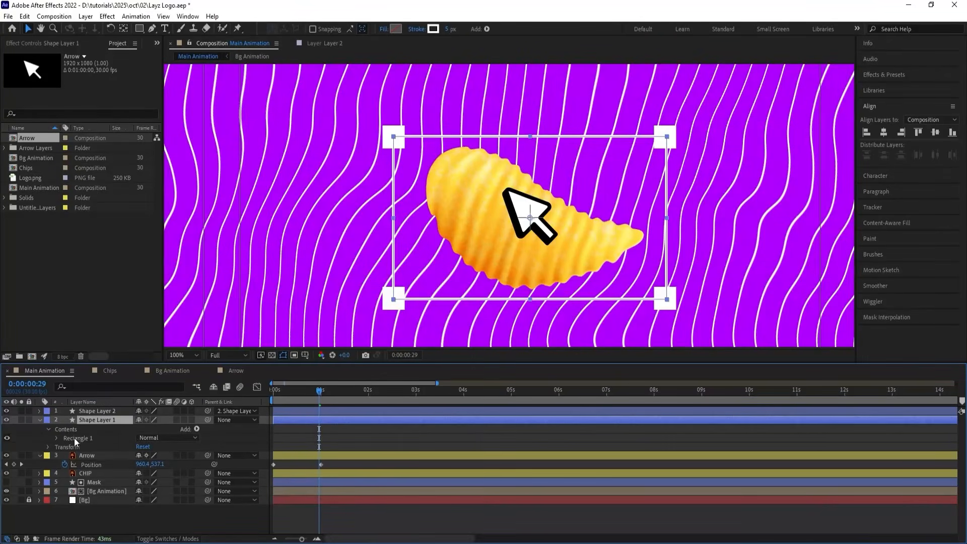
Add dashes to Stroke 1 of the frame rectangle in Shape Layer 1, and collapse the layer.
{"action": "left_click", "coordinate": [54, 438]}
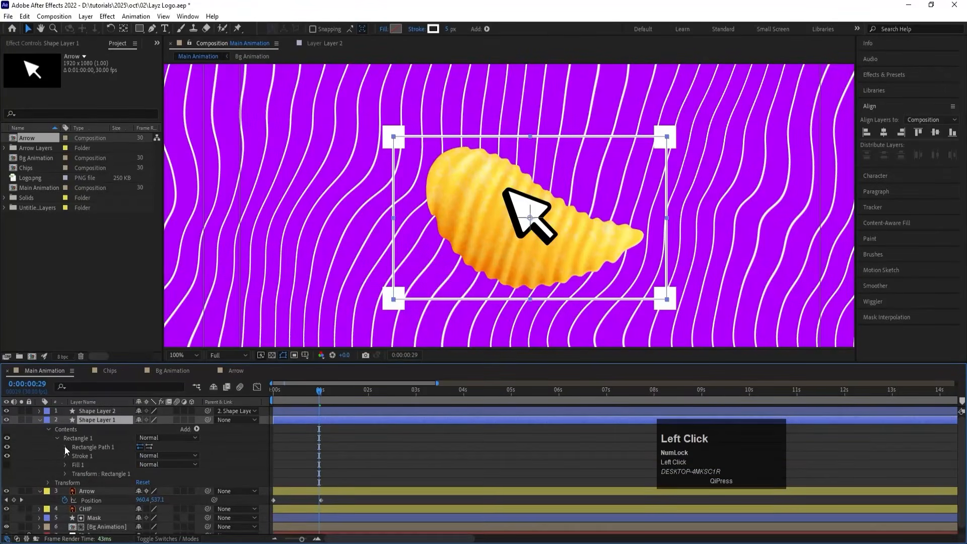
{"action": "left_click", "coordinate": [65, 447]}
{"action": "left_click", "coordinate": [65, 446]}
{"action": "left_click", "coordinate": [65, 459]}
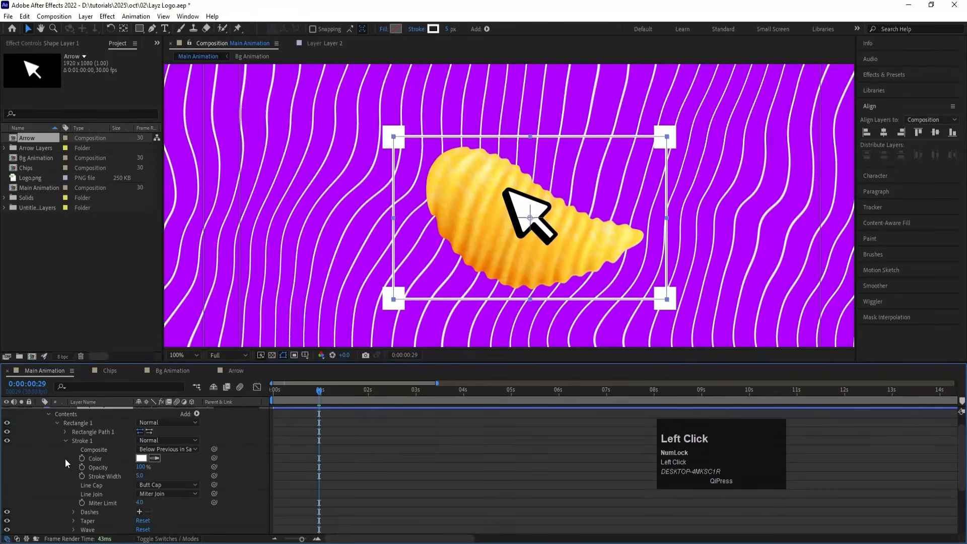
{"action": "left_click", "coordinate": [141, 512]}
{"action": "left_click", "coordinate": [339, 490]}
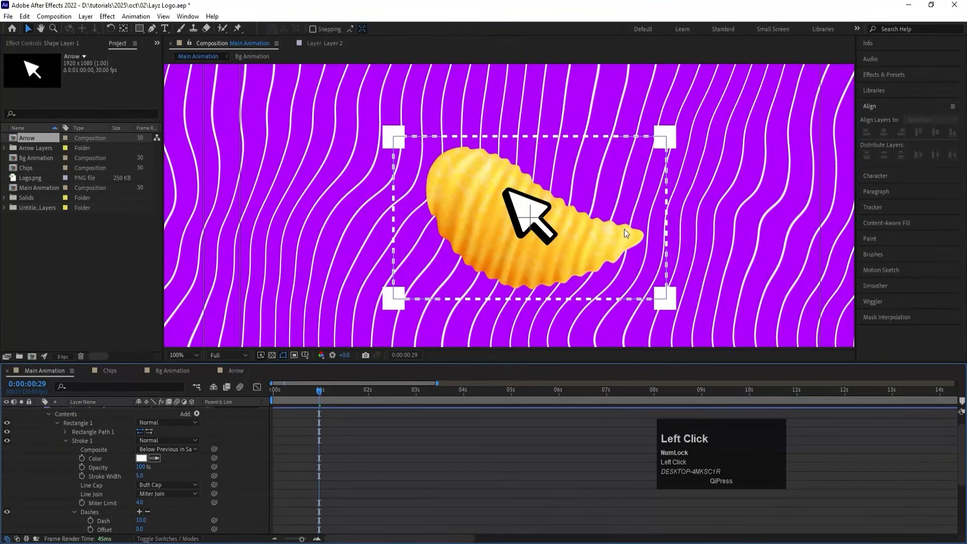
{"action": "scroll", "coordinate": [40, 421], "scroll_direction": "up", "scroll_amount": 3}
{"action": "left_click", "coordinate": [38, 418]}
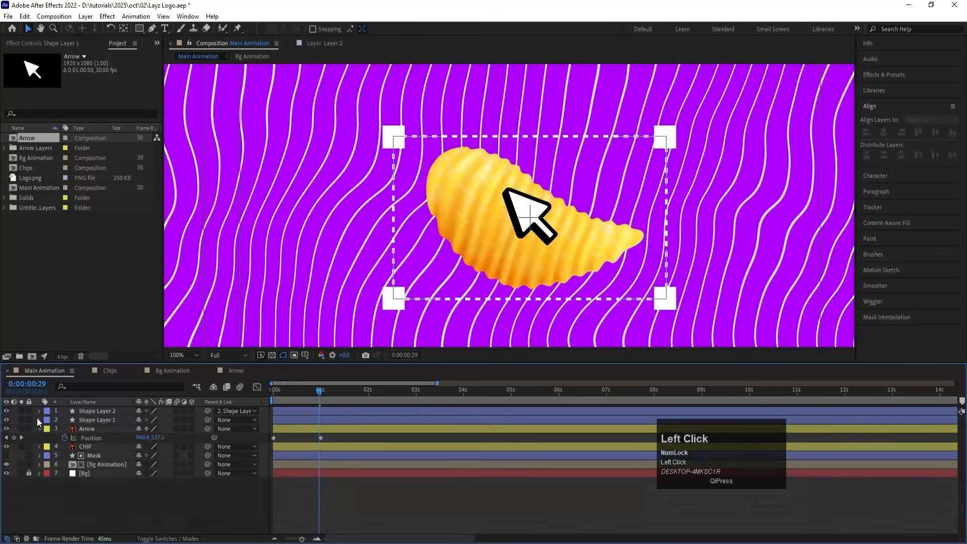
Fit the whole composition in the viewer and save the project.
{"action": "left_click", "coordinate": [188, 355]}
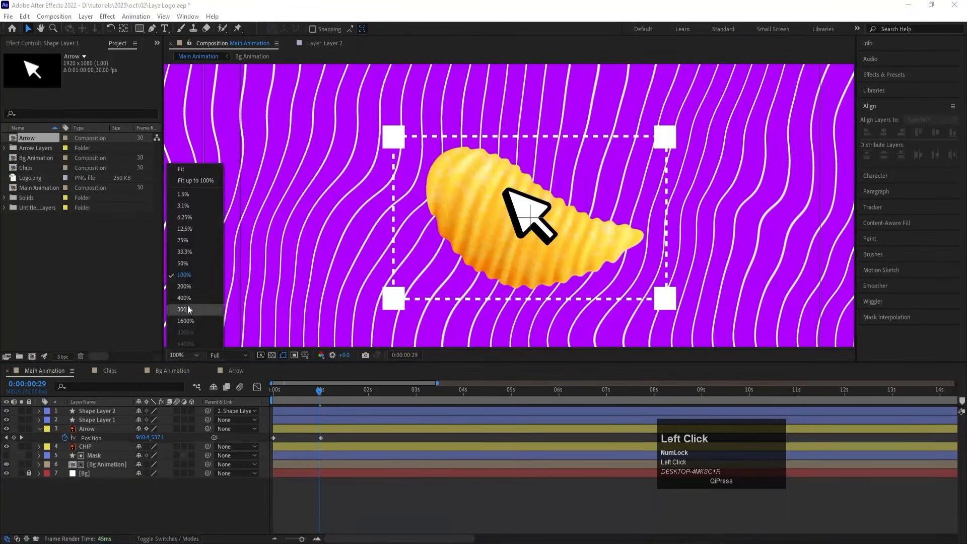
{"action": "left_click", "coordinate": [179, 163]}
{"action": "left_click", "coordinate": [174, 359]}
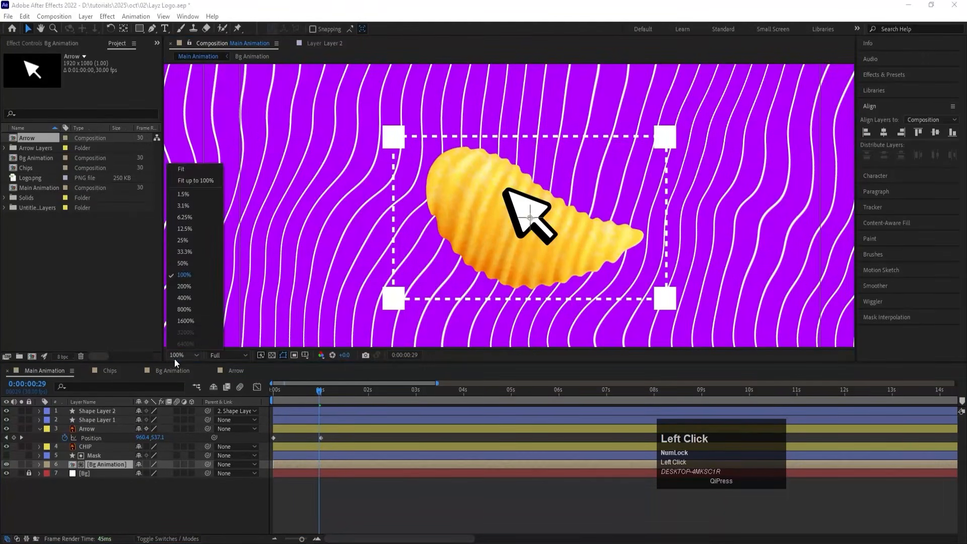
{"action": "left_click", "coordinate": [185, 177]}
{"action": "left_click", "coordinate": [121, 525]}
{"action": "key", "text": "ctrl+s"}
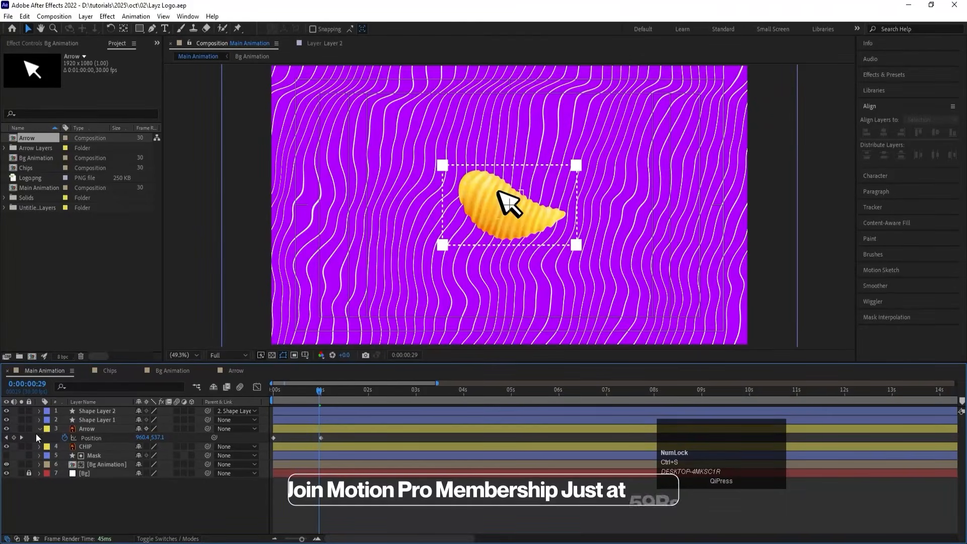
At 0:00:00:00, move the Arrow beyond the composition's lower-right corner, to position 1983.5, 1123.8.
{"action": "left_click", "coordinate": [81, 429]}
{"action": "left_click_drag", "start_coordinate": [284, 391], "coordinate": [231, 389]}
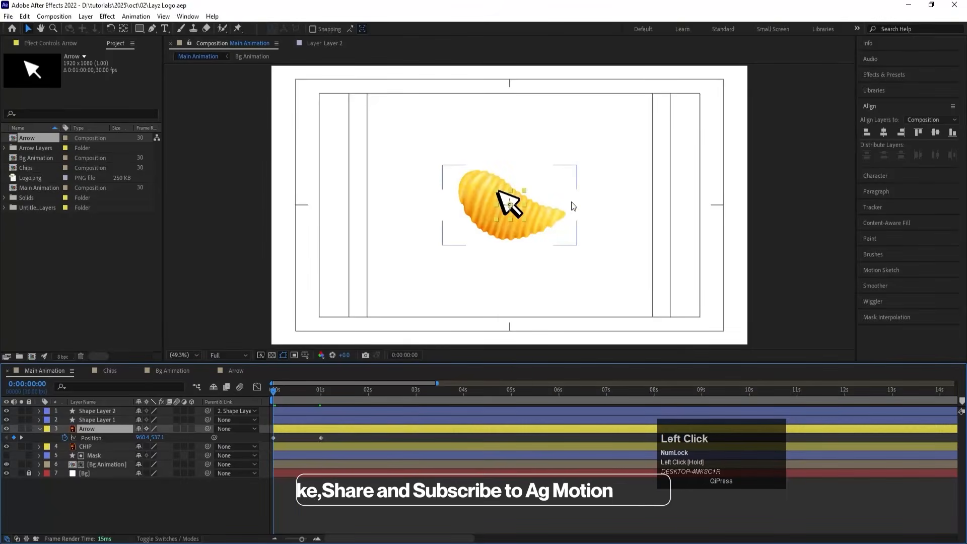
{"action": "left_click_drag", "start_coordinate": [507, 208], "coordinate": [761, 361]}
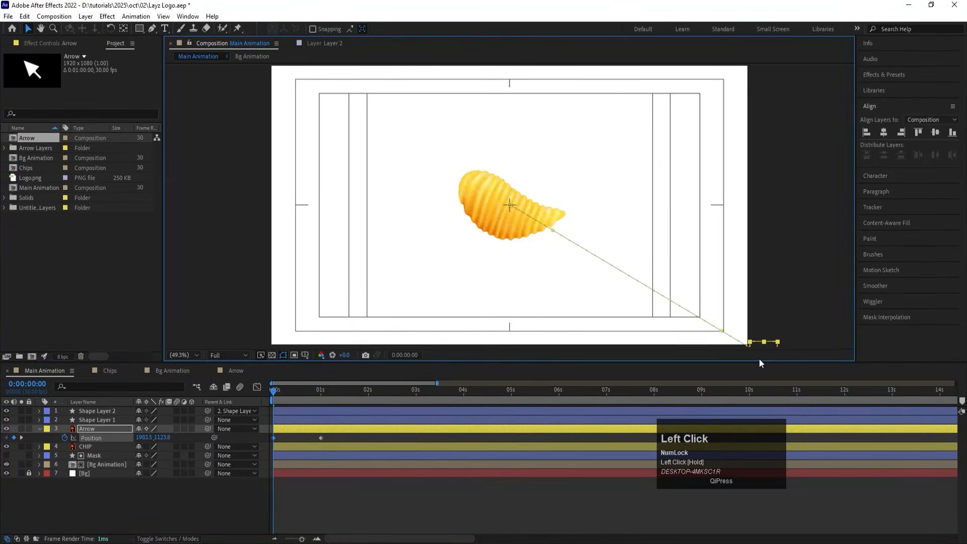
At the Position keyframe at 0:00:01:00, move the Arrow's tip to the frame's upper-left corner, at position 735.4, 433.1.
{"action": "key", "text": "k"}
{"action": "scroll", "coordinate": [509, 204], "scroll_direction": "up", "scroll_amount": 1}
{"action": "scroll", "coordinate": [510, 204], "scroll_direction": "up", "scroll_amount": 2}
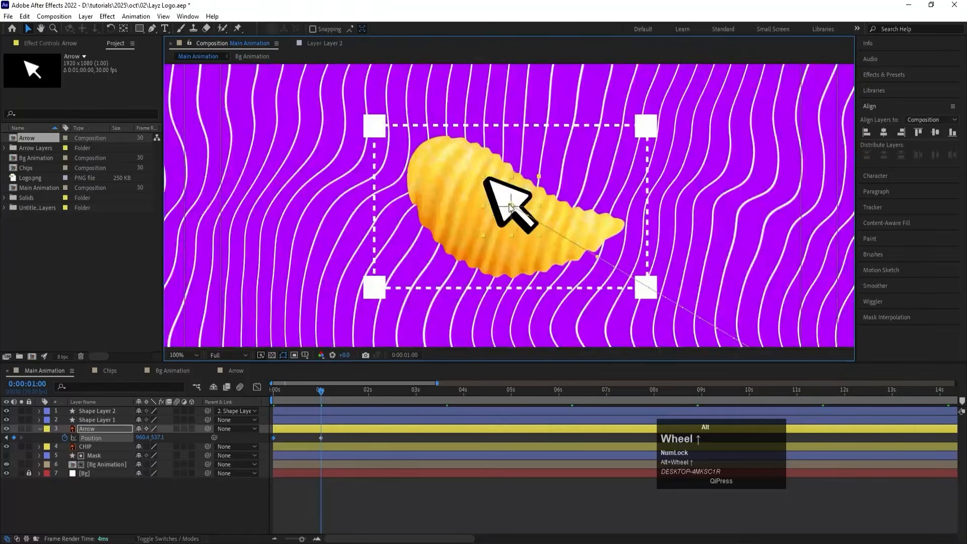
{"action": "left_click_drag", "start_coordinate": [509, 205], "coordinate": [390, 167]}
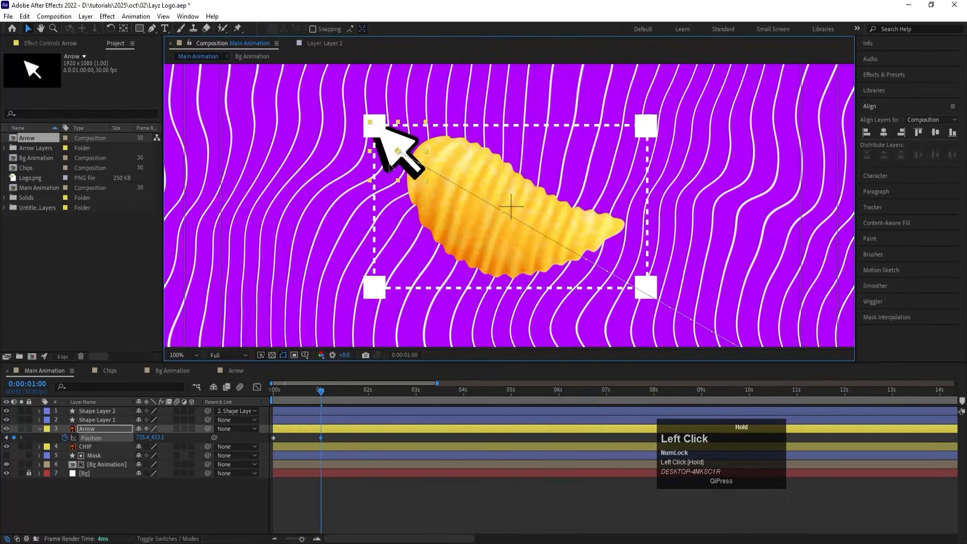
Move Shape Layer 1 and Shape Layer 2 below the Arrow in the layer stack.
{"action": "left_click", "coordinate": [86, 421]}
{"action": "left_click", "coordinate": [83, 414], "text": "shift"}
{"action": "left_click_drag", "start_coordinate": [90, 421], "coordinate": [103, 440]}
{"action": "left_click", "coordinate": [115, 499]}
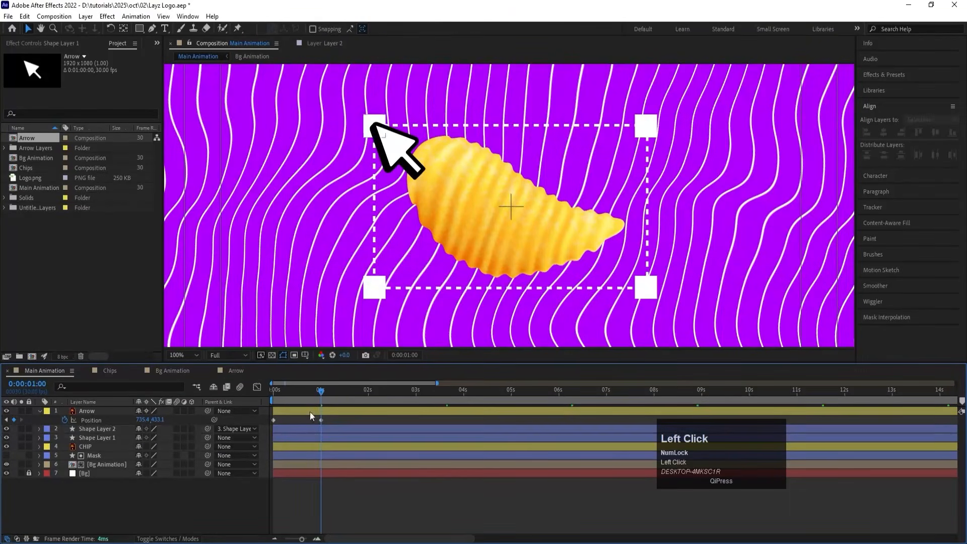
Hide Shape Layer 2, Shape Layer 1 and the CHIP layer.
{"action": "left_click", "coordinate": [98, 419]}
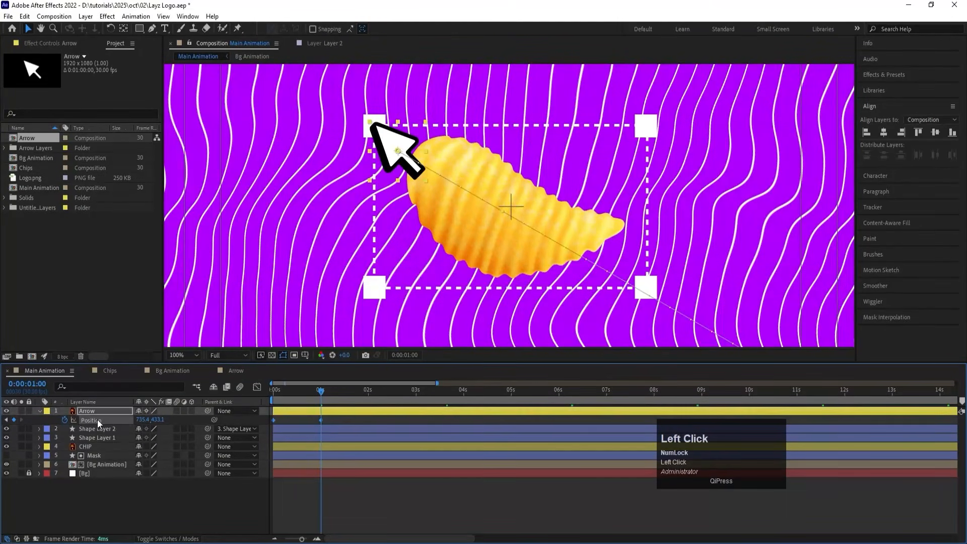
{"action": "left_click", "coordinate": [87, 428]}
{"action": "left_click", "coordinate": [86, 446], "text": "shift"}
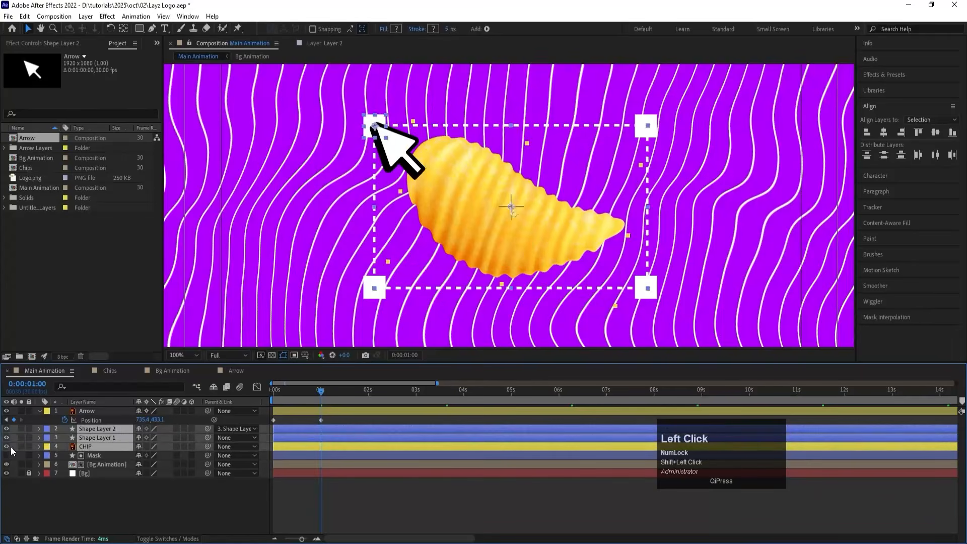
{"action": "left_click", "coordinate": [10, 446]}
Apply Easy Ease to the Arrow's Position keyframes and shape the speed graph to peak early with a long slow-down.
{"action": "left_click", "coordinate": [91, 410]}
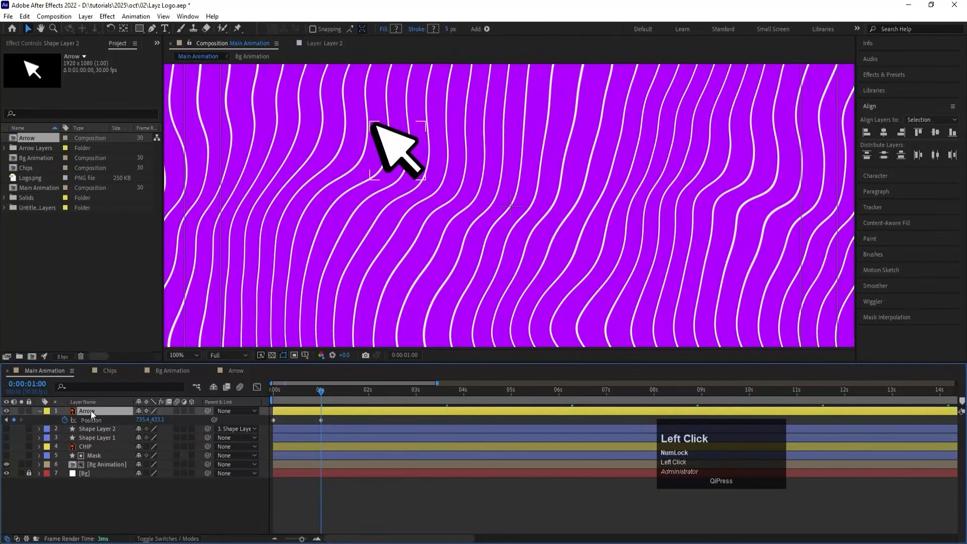
{"action": "left_click", "coordinate": [99, 421]}
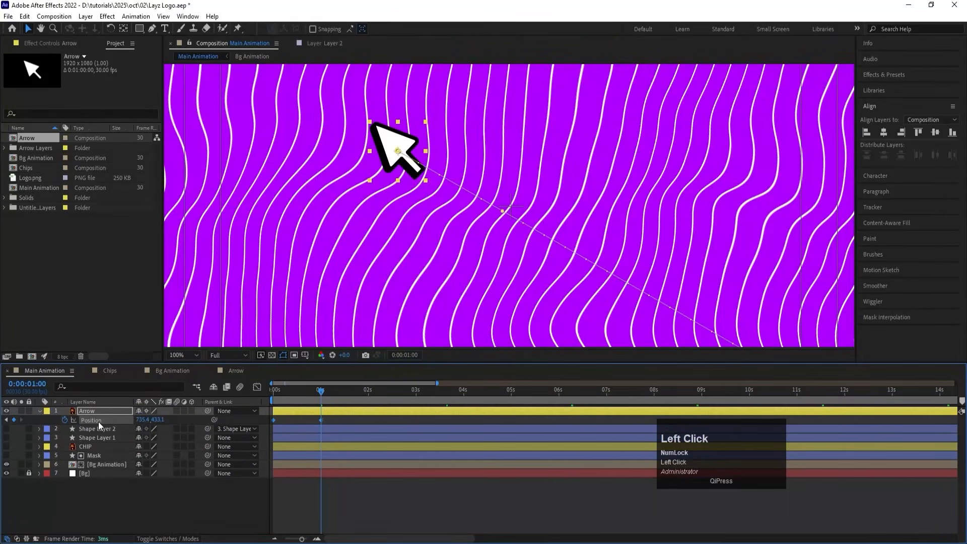
{"action": "key", "text": "F9"}
{"action": "left_click", "coordinate": [257, 386]}
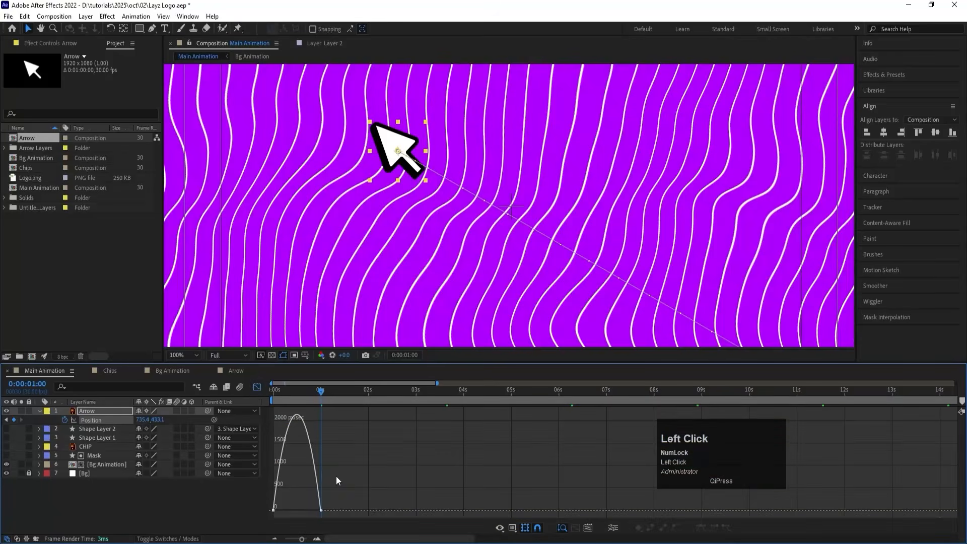
{"action": "left_click_drag", "start_coordinate": [348, 448], "coordinate": [266, 513]}
Close the graph editor and preview the Arrow's eased motion from the start with the full composition in view.
{"action": "left_click_drag", "start_coordinate": [283, 392], "coordinate": [246, 394]}
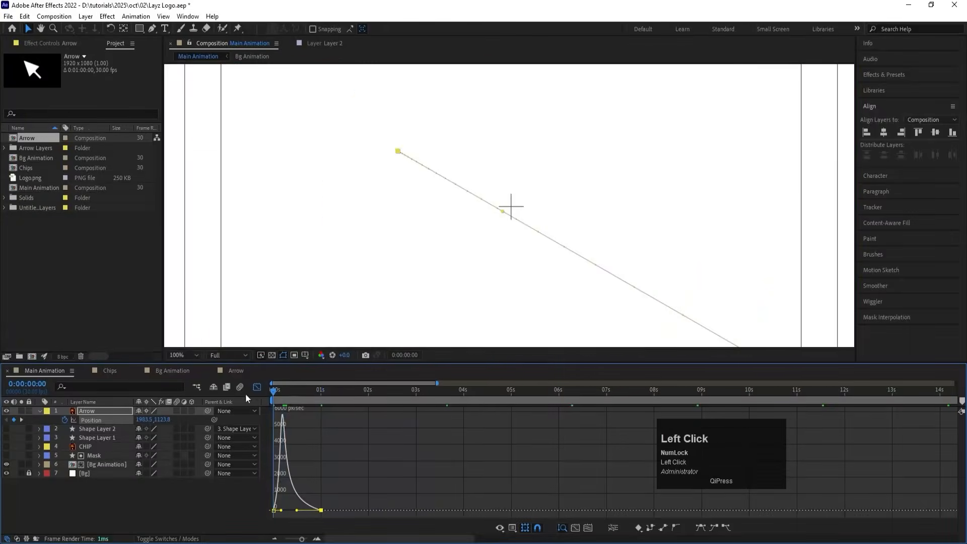
{"action": "left_click", "coordinate": [191, 356]}
{"action": "left_click", "coordinate": [185, 161]}
{"action": "left_click", "coordinate": [186, 162]}
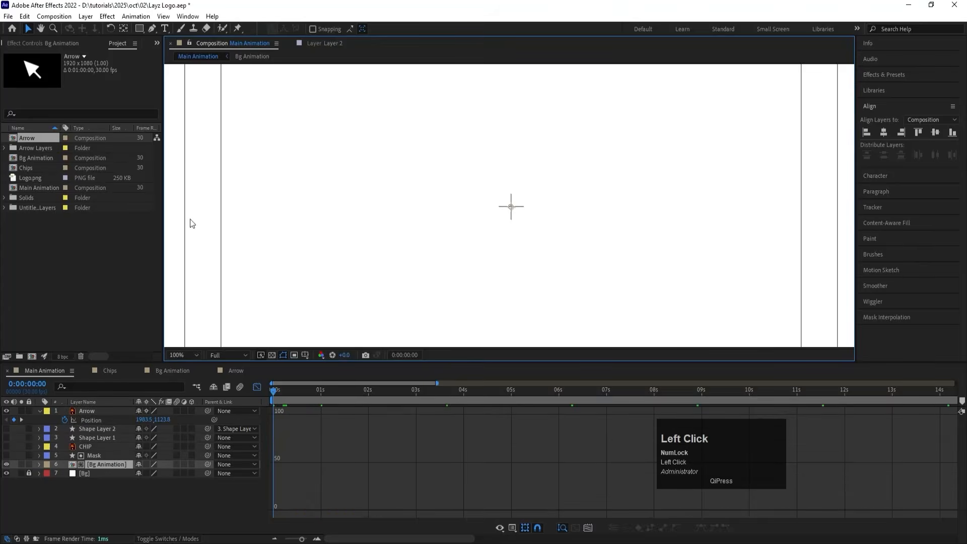
{"action": "left_click", "coordinate": [182, 351]}
{"action": "left_click", "coordinate": [206, 172]}
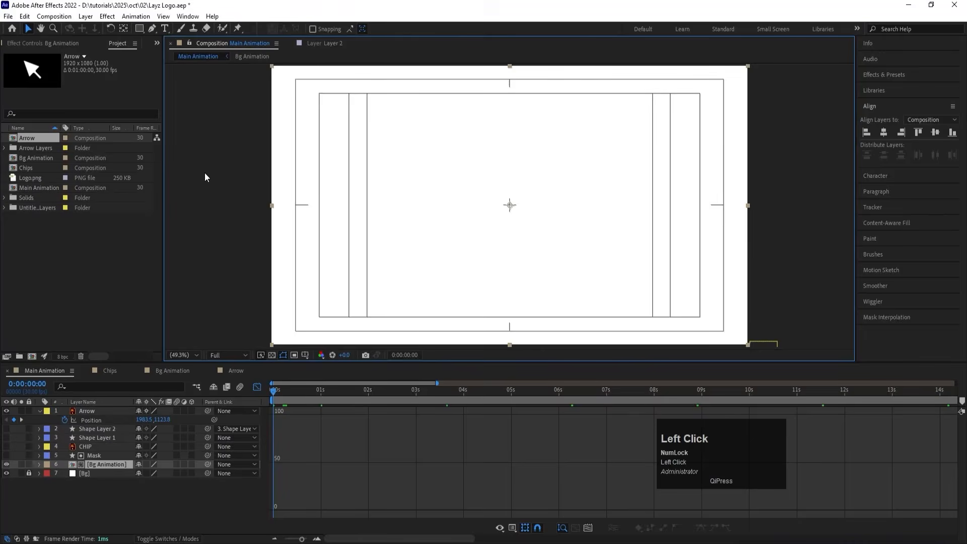
{"action": "left_click", "coordinate": [256, 388]}
{"action": "key", "text": "space"}
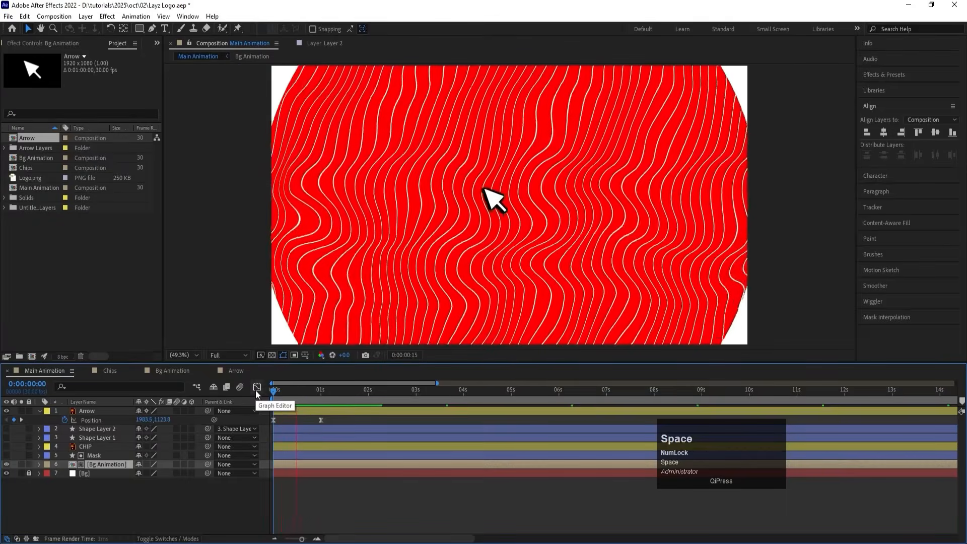
Shift the Arrow layer to start at 0:00:00:10 and preview its entrance.
{"action": "left_click", "coordinate": [284, 396]}
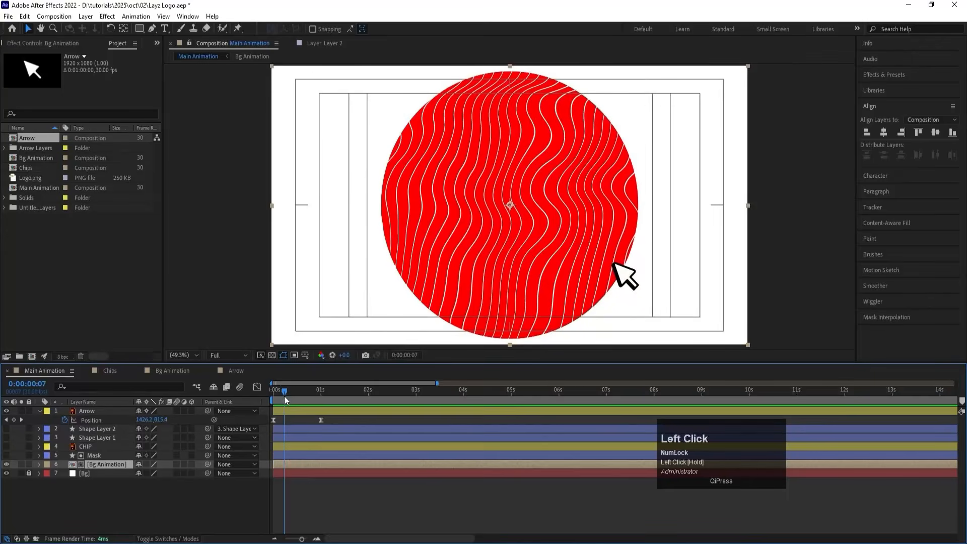
{"action": "key", "text": "="}
{"action": "left_click_drag", "start_coordinate": [279, 396], "coordinate": [294, 401]}
{"action": "left_click", "coordinate": [286, 413]}
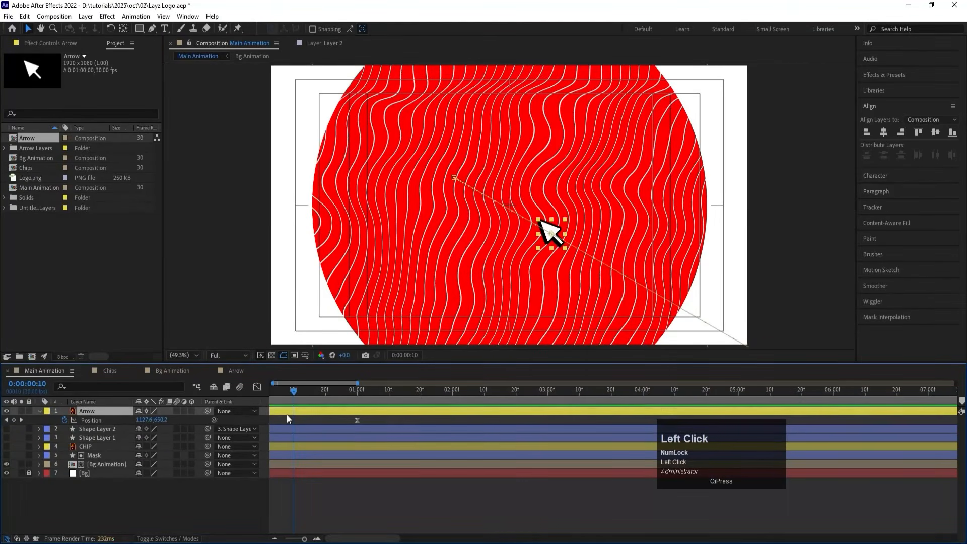
{"action": "key", "text": "bracketleft"}
{"action": "key", "text": "space"}
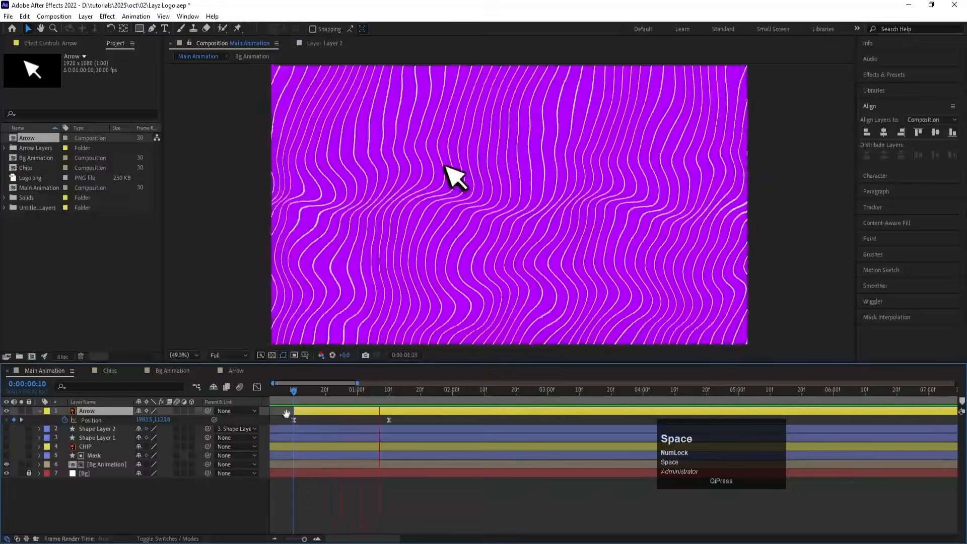
Shorten the Arrow's move by shifting its last Position keyframe to 0:00:01:00, and preview the timing.
{"action": "left_click_drag", "start_coordinate": [391, 390], "coordinate": [292, 397]}
{"action": "key", "text": "space"}
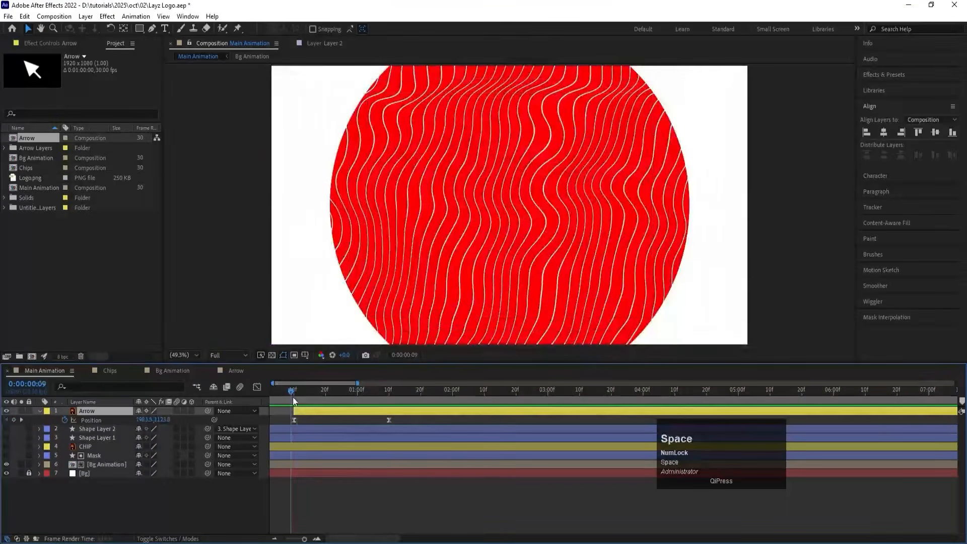
{"action": "left_click_drag", "start_coordinate": [376, 395], "coordinate": [357, 420]}
{"action": "left_click", "coordinate": [285, 391]}
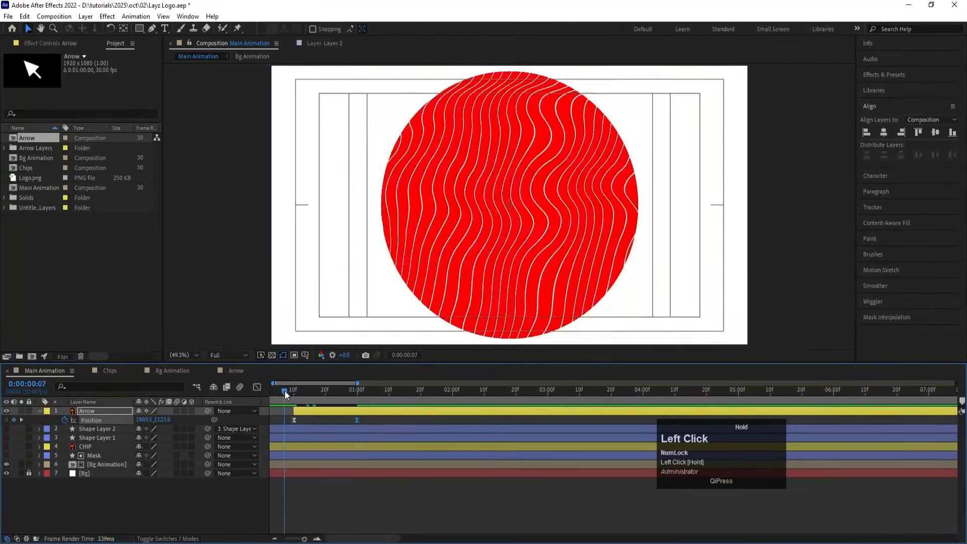
{"action": "key", "text": "space"}
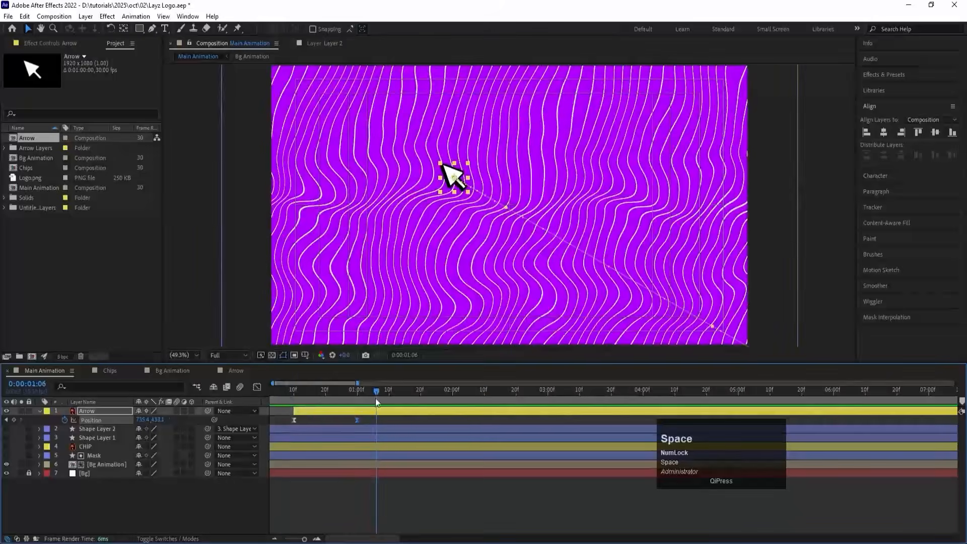
Add a Position keyframe to the Arrow at 0:00:01:09 and show Shape Layer 2 and Shape Layer 1 again.
{"action": "left_click_drag", "start_coordinate": [378, 395], "coordinate": [388, 400]}
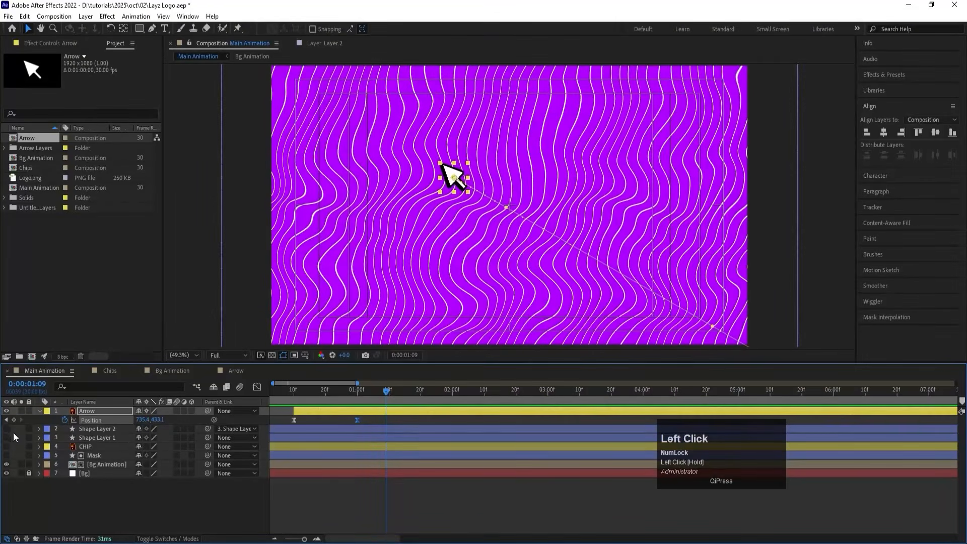
{"action": "left_click", "coordinate": [14, 419]}
{"action": "left_click_drag", "start_coordinate": [8, 429], "coordinate": [9, 440]}
{"action": "left_click", "coordinate": [401, 423]}
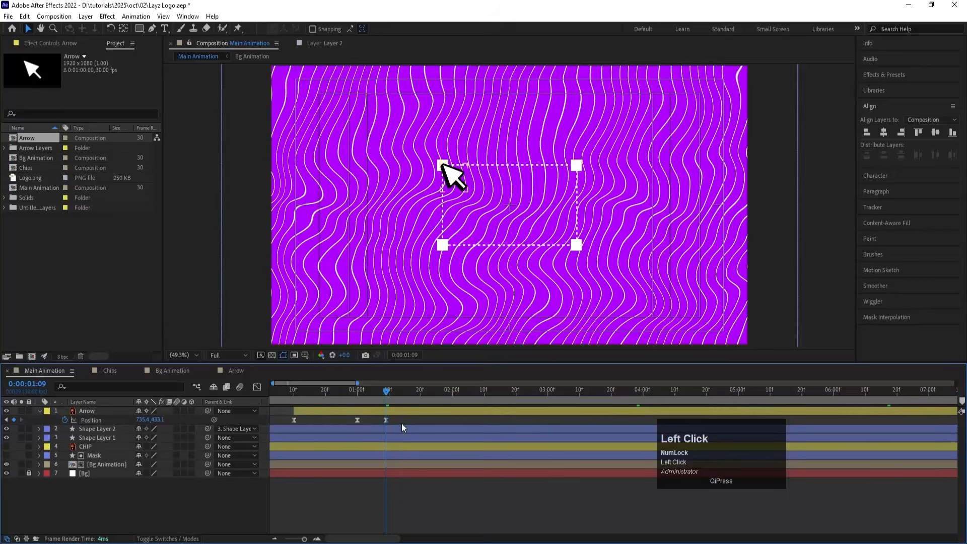
At 0:00:02:00, move the Arrow to the dashed frame's lower-right handle and apply Easy Ease to its last two Position keyframes.
{"action": "left_click_drag", "start_coordinate": [388, 392], "coordinate": [452, 410]}
{"action": "left_click", "coordinate": [452, 410]}
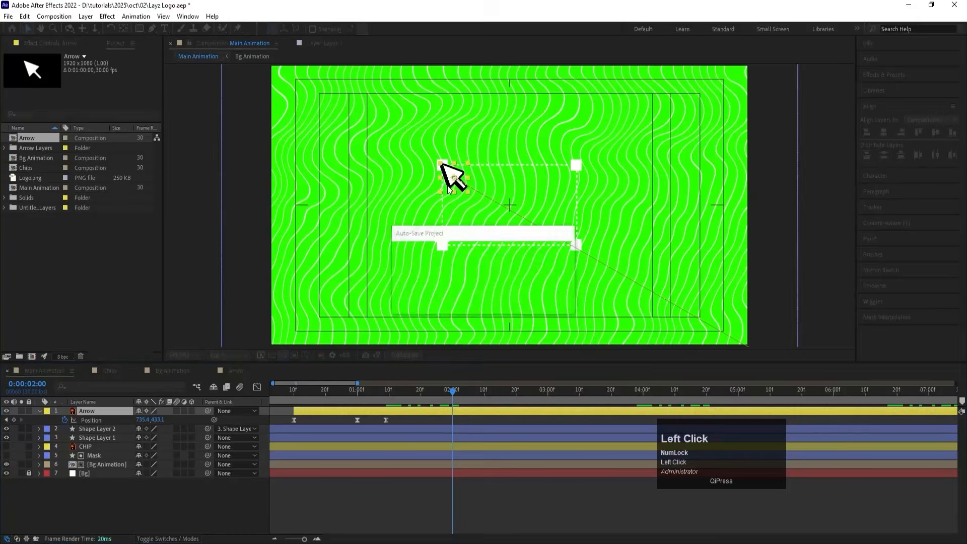
{"action": "left_click_drag", "start_coordinate": [446, 186], "coordinate": [588, 272]}
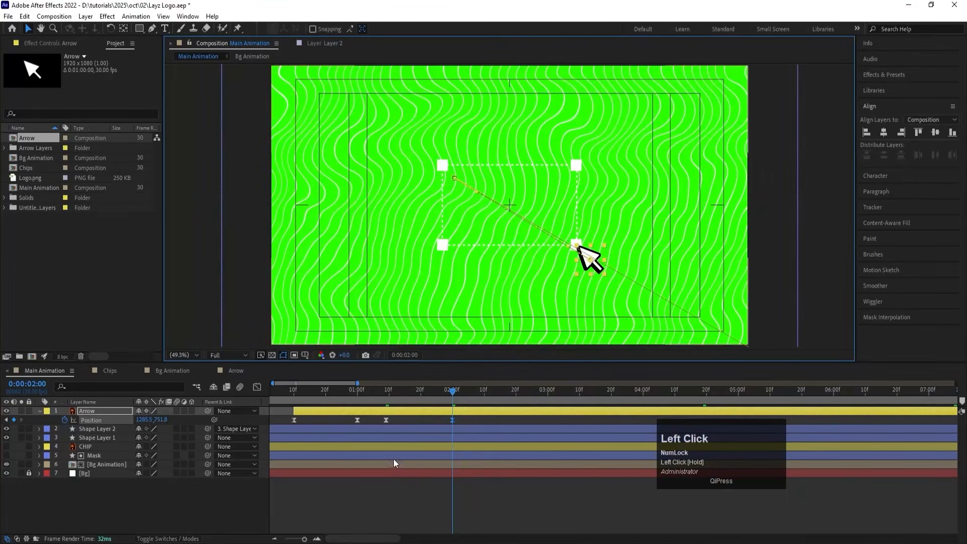
{"action": "key", "text": "j"}
{"action": "left_click", "coordinate": [377, 422]}
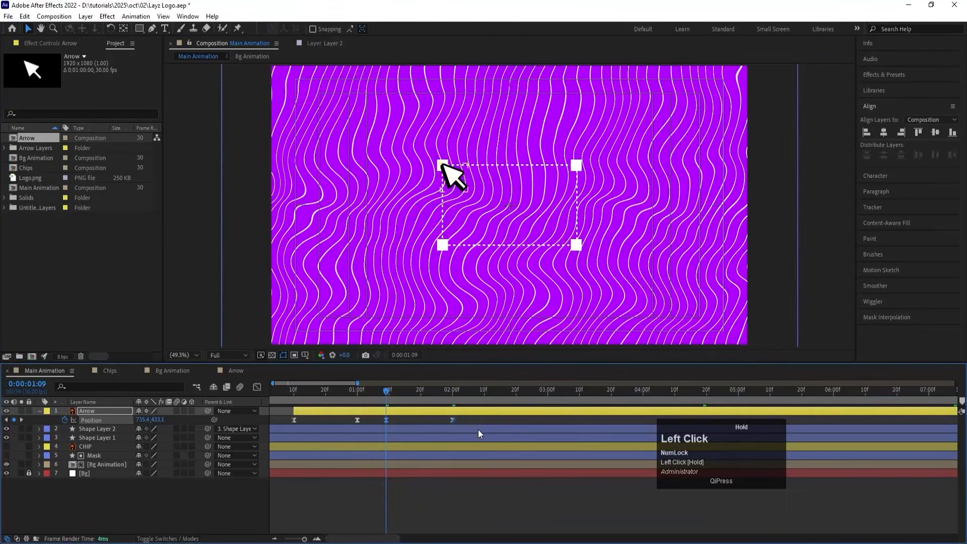
{"action": "key", "text": "F9"}
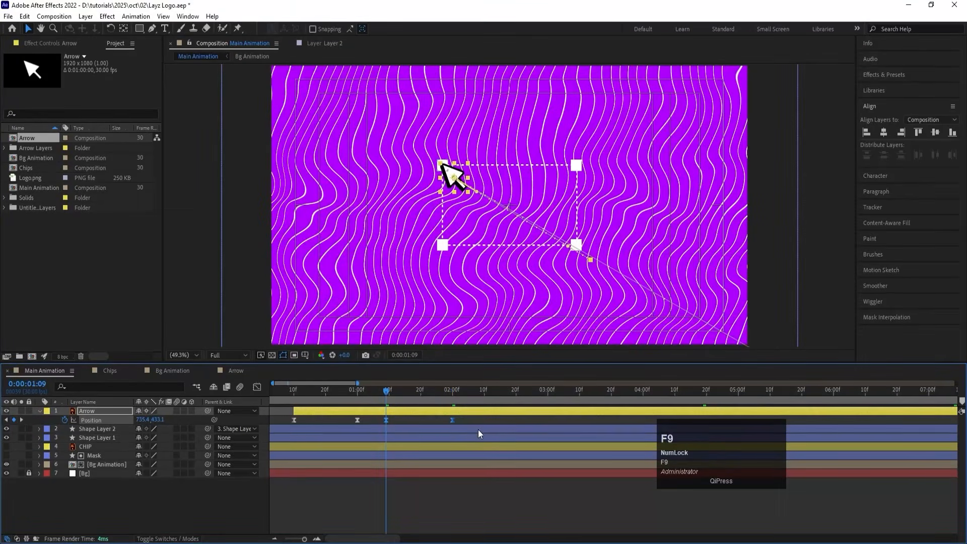
Trim the start of Shape Layer 2 and Shape Layer 1 to 0:00:01:09.
{"action": "left_click", "coordinate": [83, 431]}
{"action": "left_click", "coordinate": [89, 437], "text": "shift"}
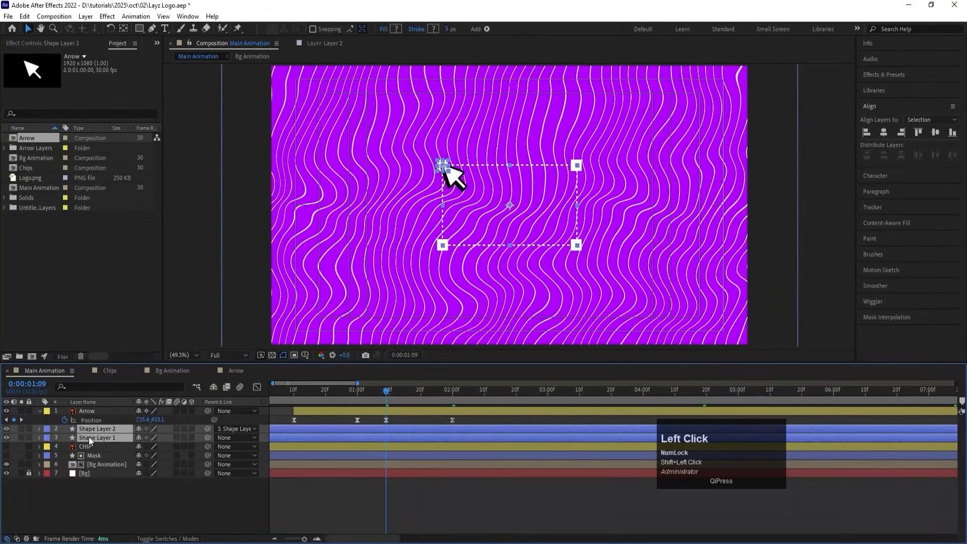
{"action": "key", "text": "alt+bracketleft"}
{"action": "left_click", "coordinate": [357, 439]}
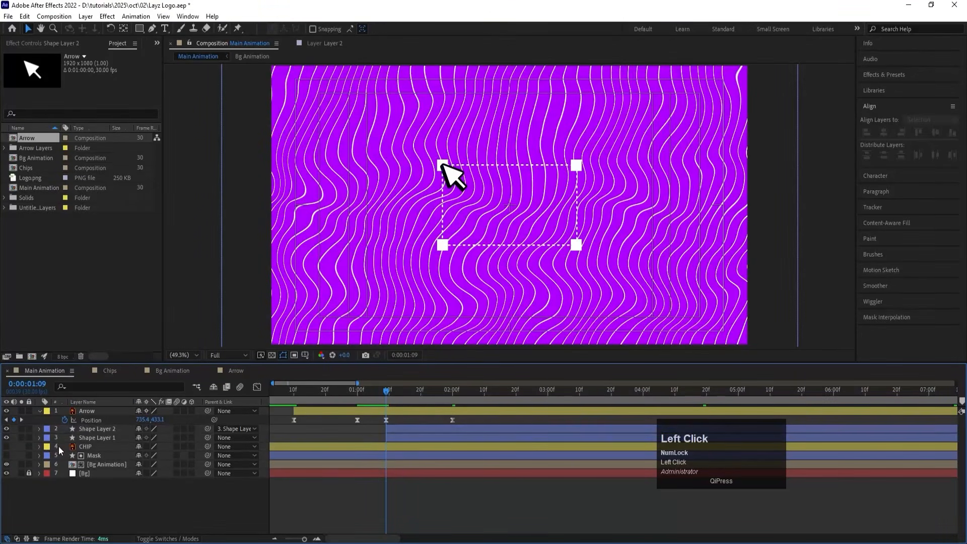
Move Shape Layer 1's anchor point from the dashed frame's centre to its upper-left corner with the Pan Behind tool.
{"action": "left_click", "coordinate": [83, 438]}
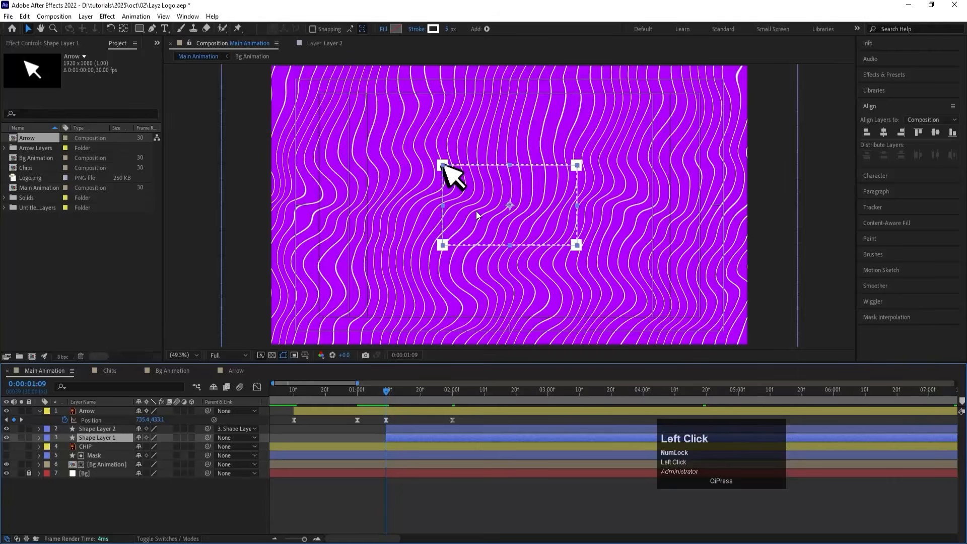
{"action": "key", "text": "y"}
{"action": "scroll", "coordinate": [499, 186], "scroll_direction": "up", "scroll_amount": 3}
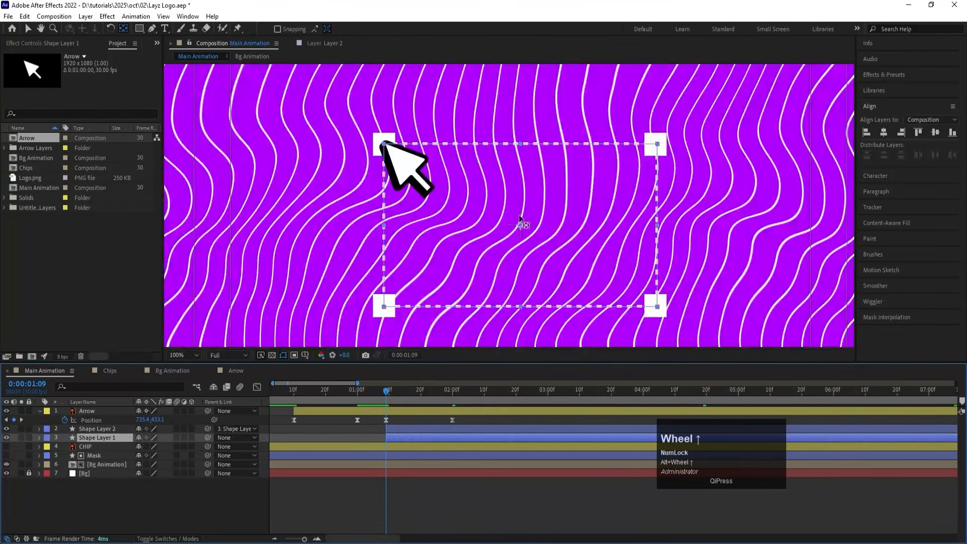
{"action": "left_click_drag", "start_coordinate": [521, 223], "coordinate": [385, 145]}
Set Shape Layer 1's Scale to 0% and add a Scale keyframe at 0:00:01:09.
{"action": "key", "text": "s"}
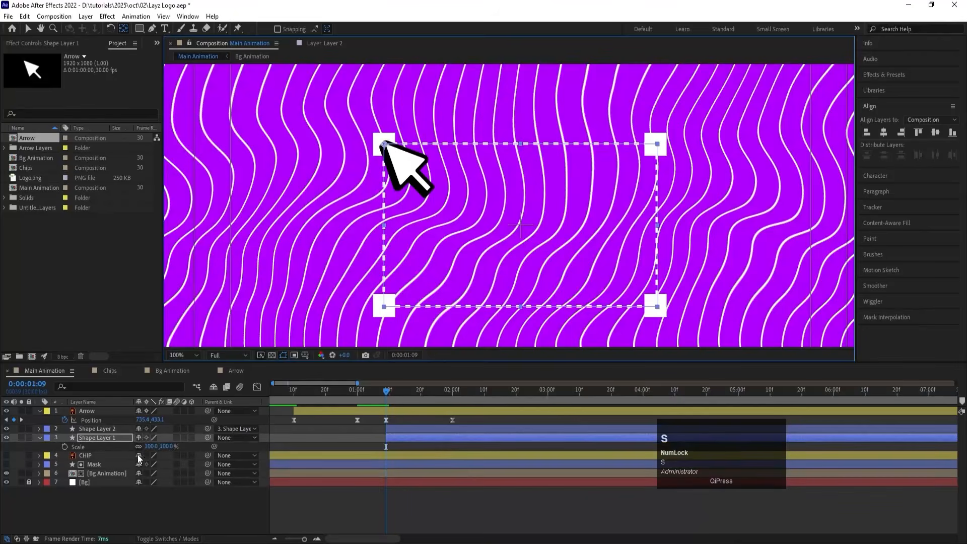
{"action": "left_click", "coordinate": [150, 447]}
{"action": "type", "text": "0"}
{"action": "key", "text": "Return"}
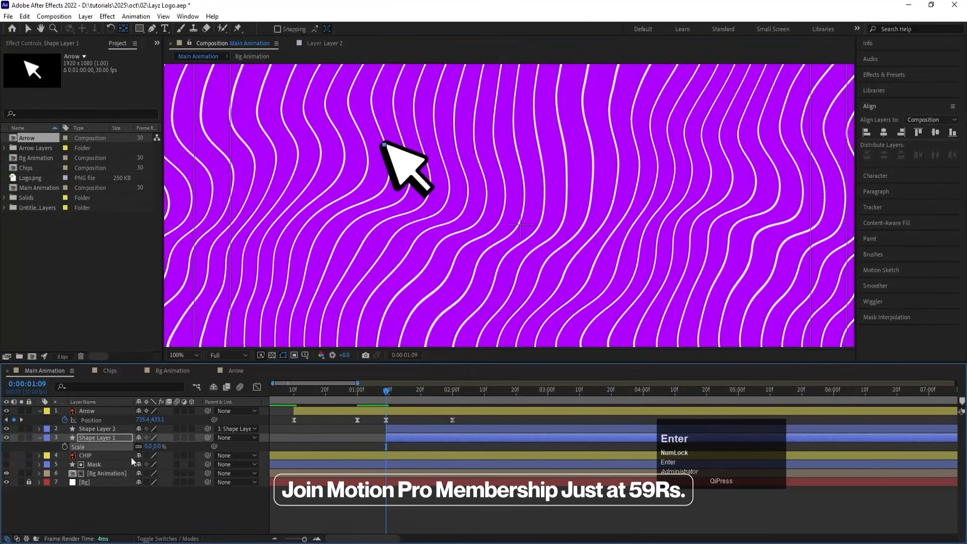
{"action": "left_click", "coordinate": [66, 445]}
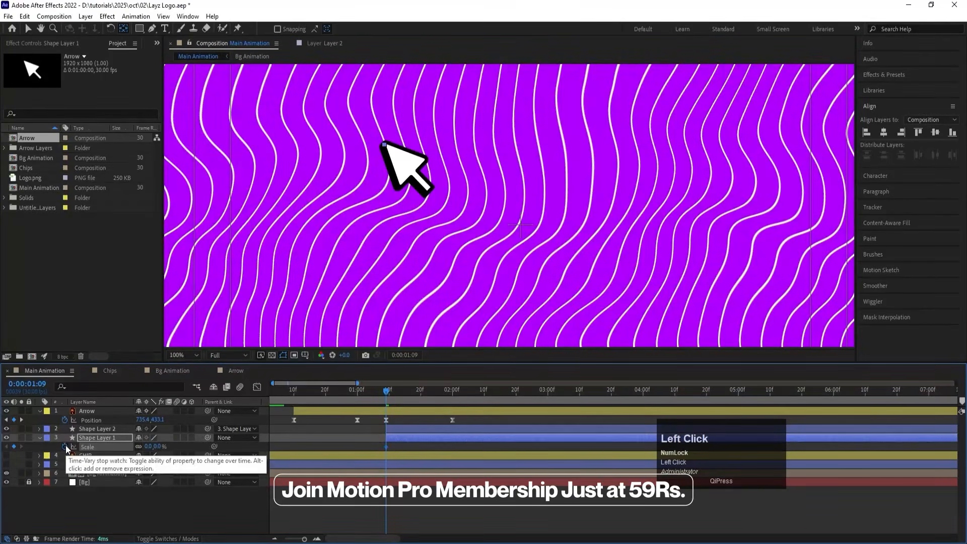
Keyframe Shape Layer 1's scale at 100% at 0:00:02:00 and apply Easy Ease to both of its scale keyframes.
{"action": "key", "text": "k"}
{"action": "left_click", "coordinate": [148, 447]}
{"action": "type", "text": "1"}
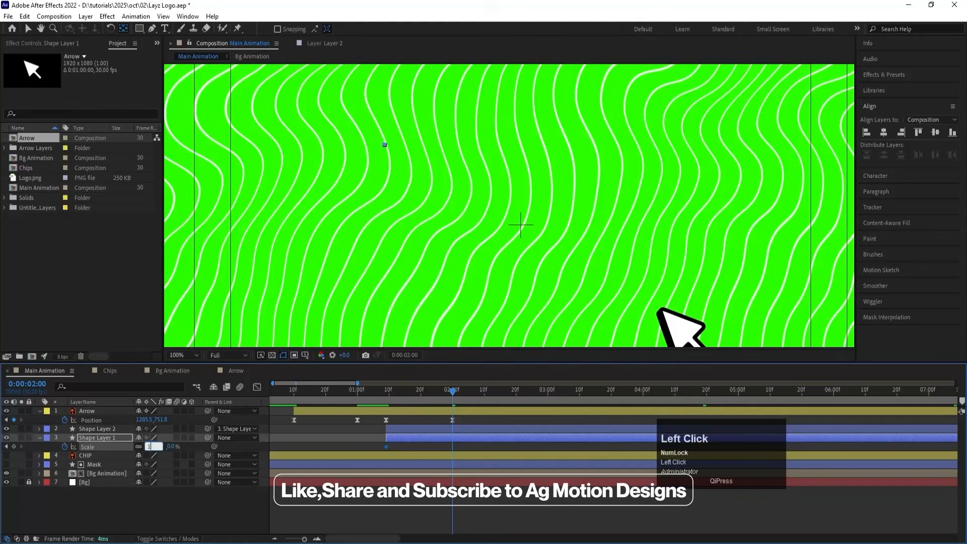
{"action": "type", "text": "00"}
{"action": "key", "text": "Return"}
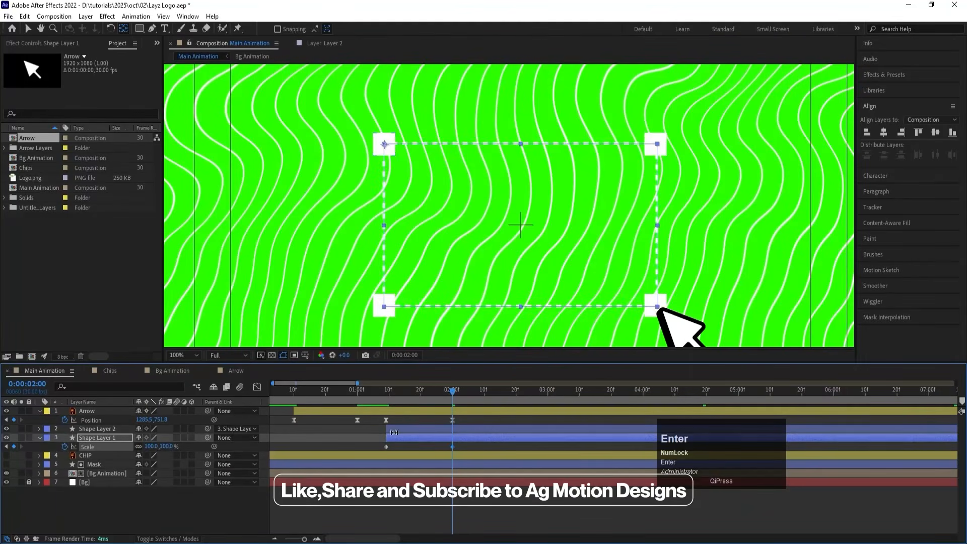
{"action": "left_click_drag", "start_coordinate": [373, 445], "coordinate": [464, 457]}
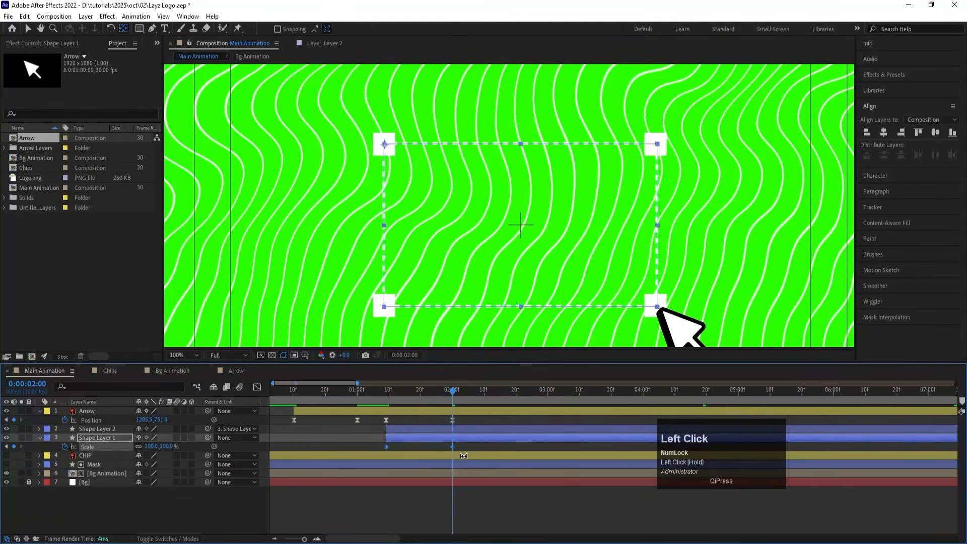
{"action": "key", "text": "F9"}
Fit the whole composition in the viewer and play back the arrow and selection box animation.
{"action": "left_click", "coordinate": [387, 392]}
{"action": "key", "text": "space"}
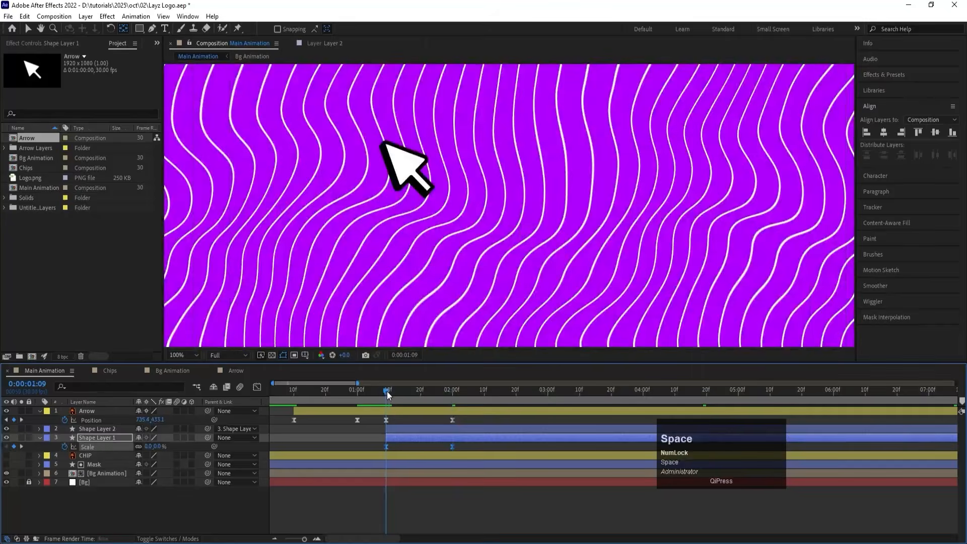
{"action": "left_click", "coordinate": [182, 354]}
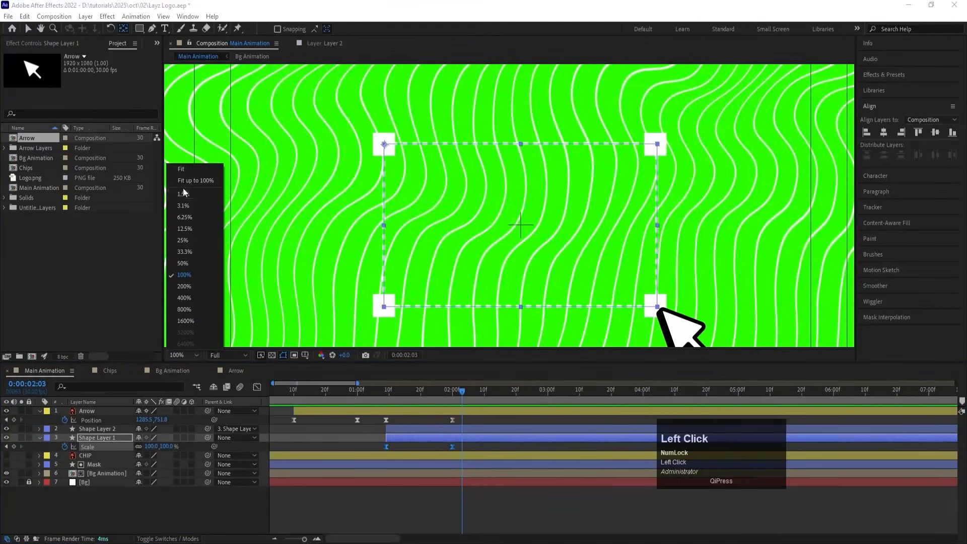
{"action": "left_click", "coordinate": [185, 174]}
{"action": "key", "text": "space"}
{"action": "key", "text": "space"}
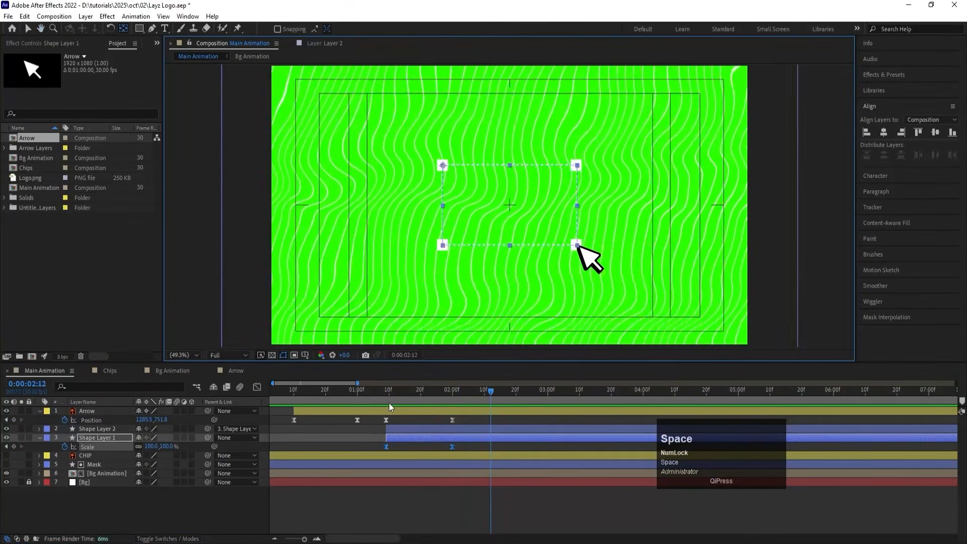
{"action": "key", "text": "space"}
{"action": "left_click", "coordinate": [397, 397]}
{"action": "key", "text": "space"}
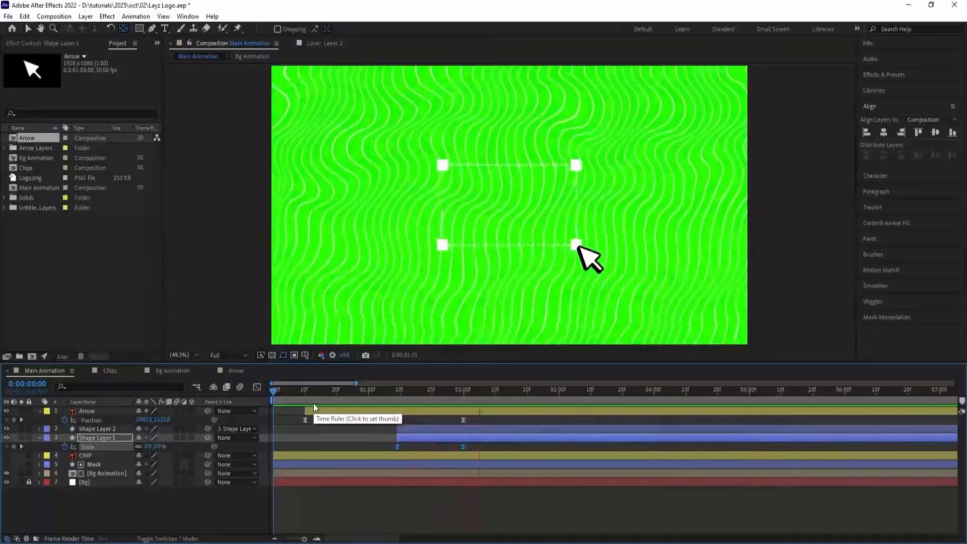
{"action": "key", "text": "space"}
{"action": "left_click", "coordinate": [318, 391]}
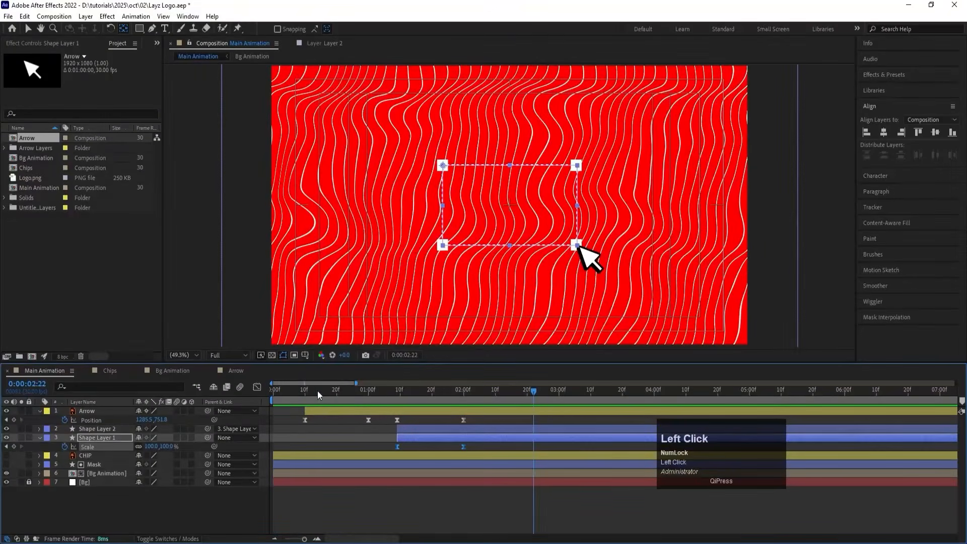
{"action": "key", "text": "space"}
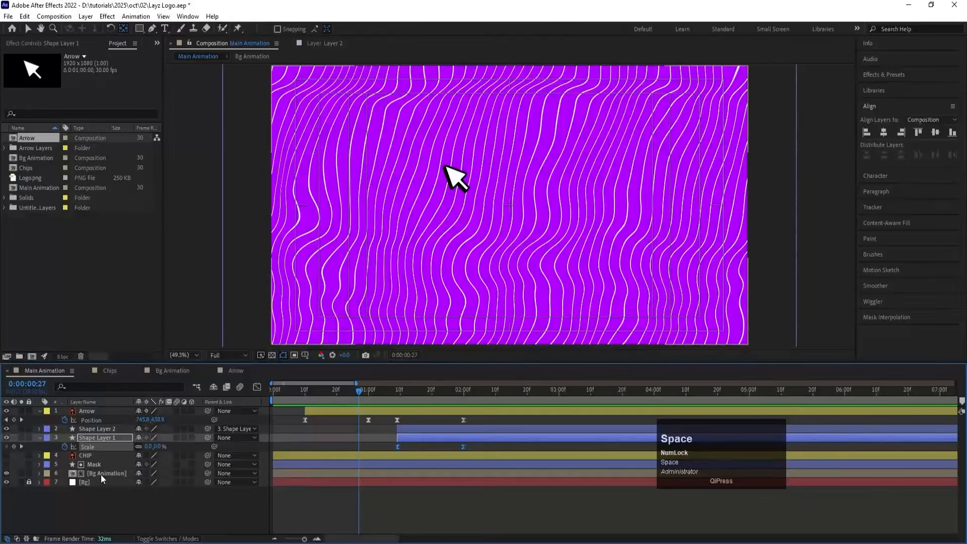
Open the Bg Animation composition and set the stroke width of Shape Layer 1's wavy lines to 1 px.
{"action": "double_click", "coordinate": [101, 475]}
{"action": "key", "text": "minus"}
{"action": "key", "text": "minus"}
{"action": "key", "text": "minus"}
{"action": "key", "text": "minus"}
{"action": "key", "text": "minus"}
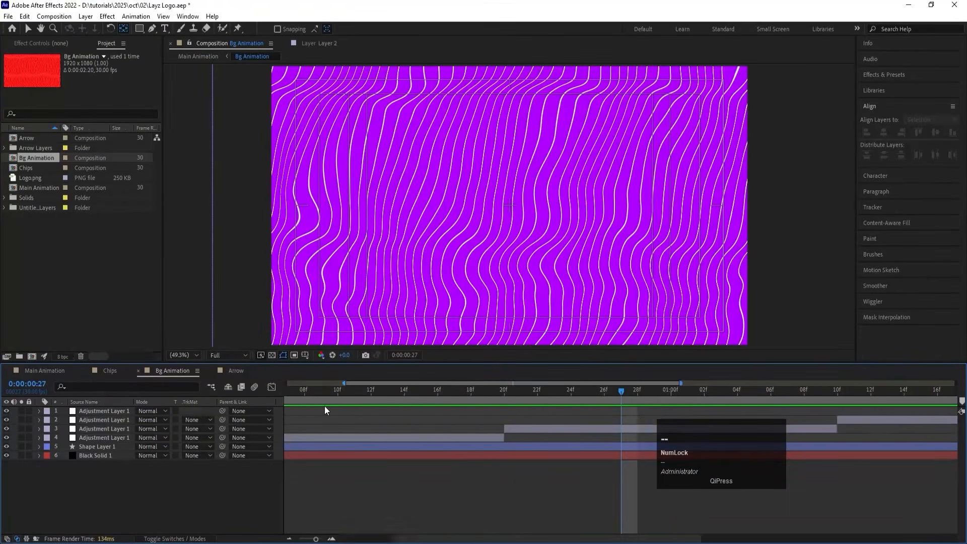
{"action": "left_click", "coordinate": [77, 445]}
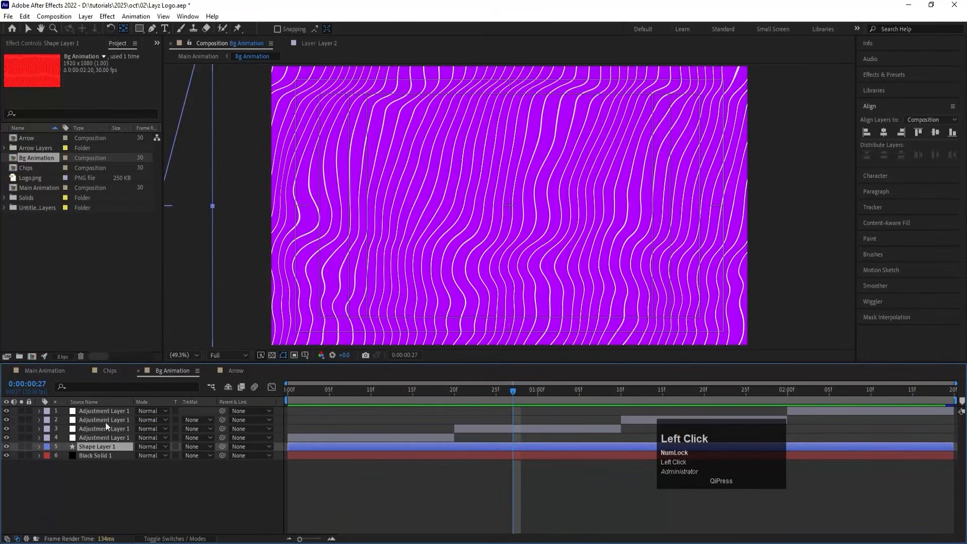
{"action": "left_click", "coordinate": [28, 29]}
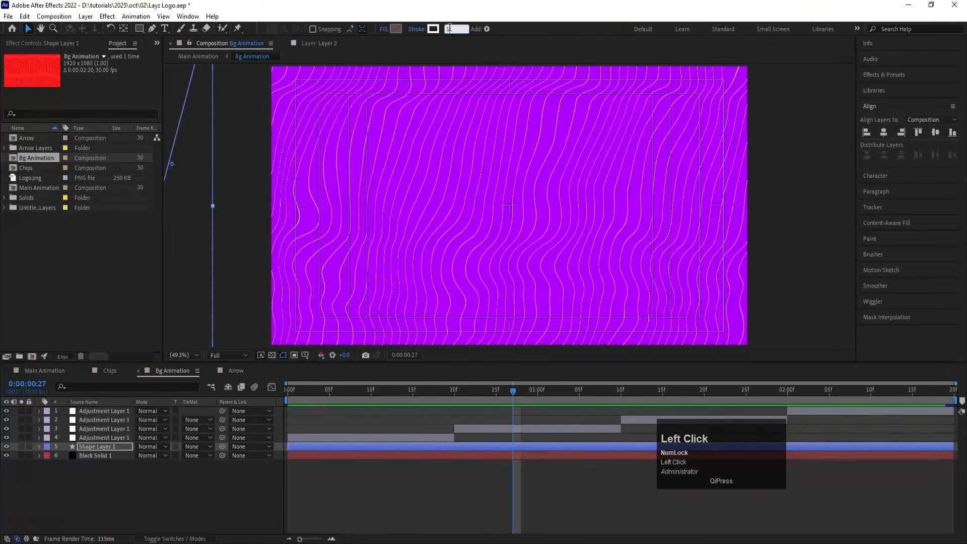
{"action": "key", "text": "Return"}
Return to Main Animation and preview it from the start with the viewer maximized to check the thinner background lines.
{"action": "left_click", "coordinate": [66, 370]}
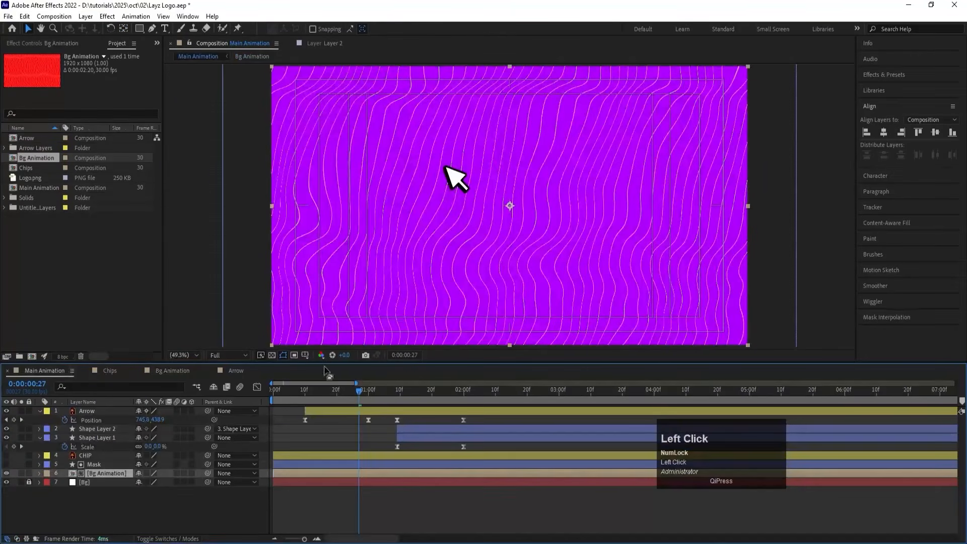
{"action": "left_click", "coordinate": [272, 389]}
{"action": "key", "text": "space"}
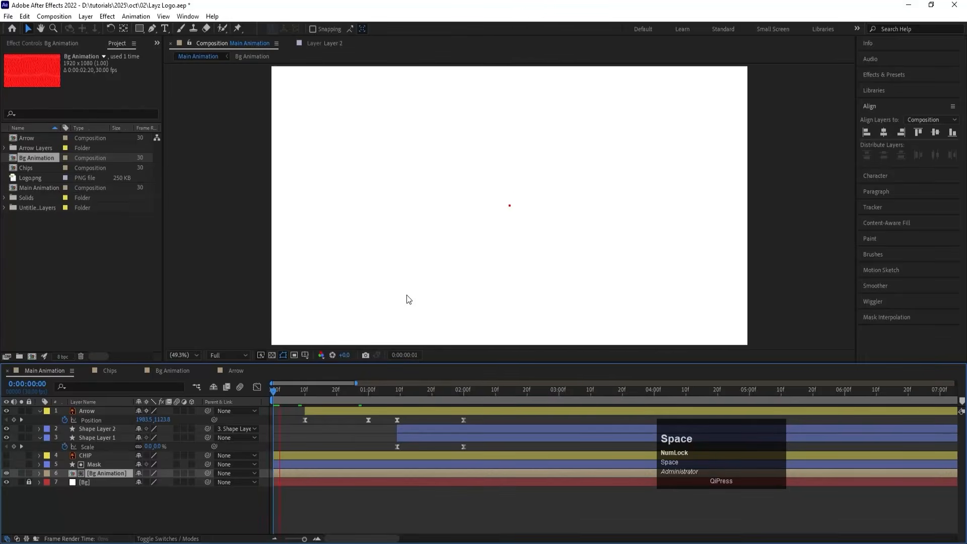
{"action": "key", "text": "grave"}
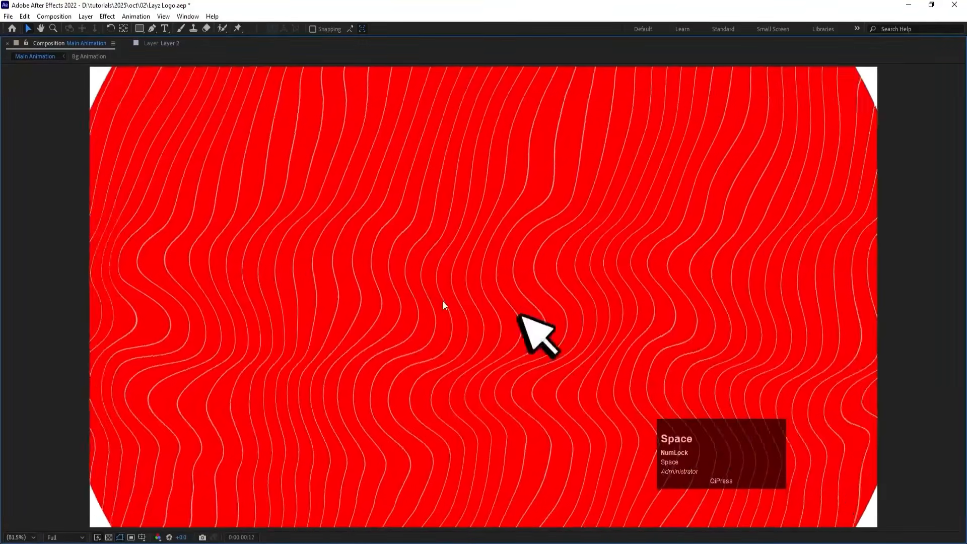
{"action": "key", "text": "space"}
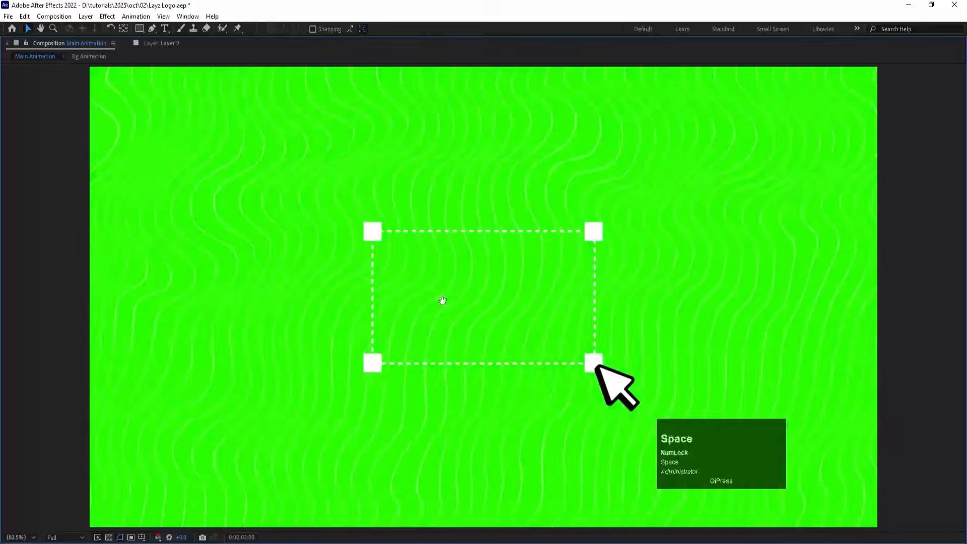
{"action": "key", "text": "grave"}
{"action": "key", "text": "space"}
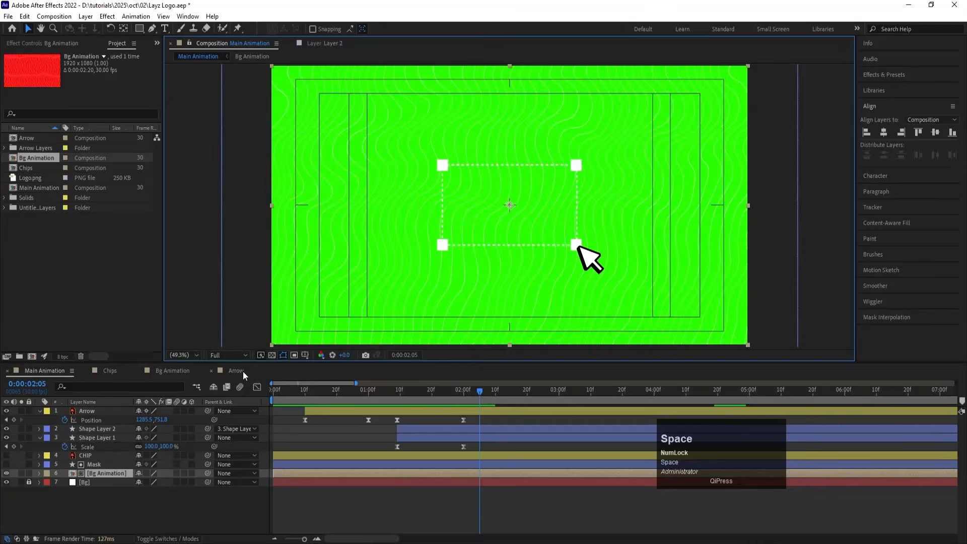
In Bg Animation, darken the last adjustment layer's Tint black mapping to a green of about 21C800.
{"action": "left_click", "coordinate": [237, 371]}
{"action": "left_click", "coordinate": [171, 371]}
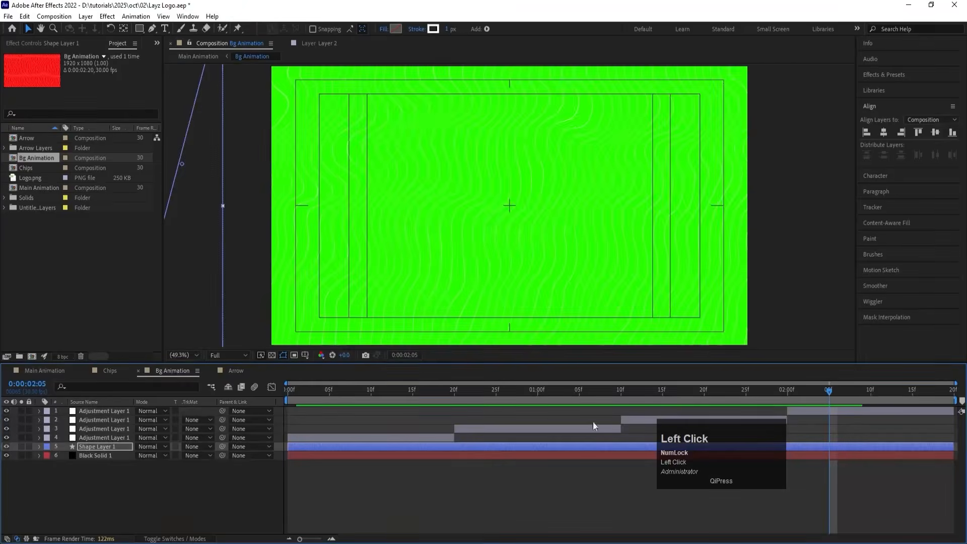
{"action": "left_click", "coordinate": [811, 411]}
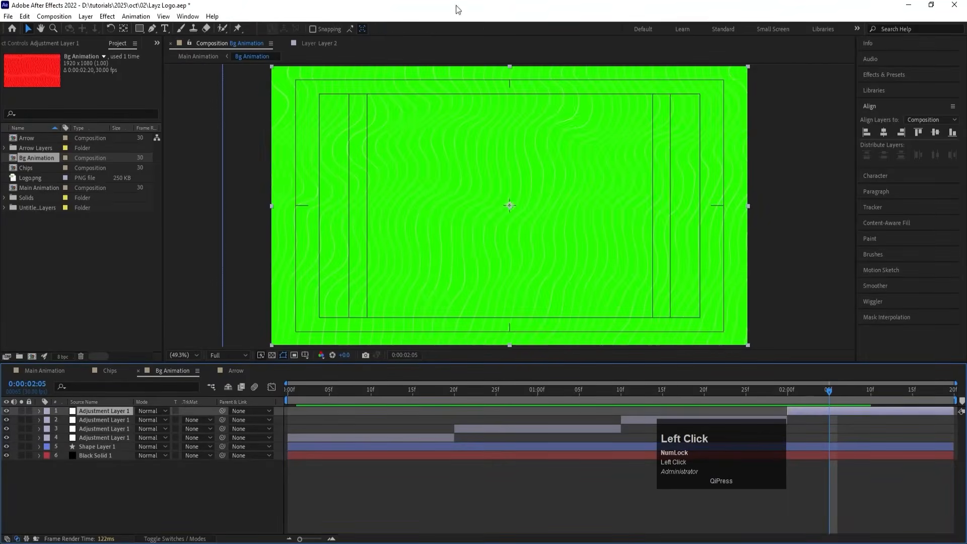
{"action": "left_click", "coordinate": [97, 412]}
{"action": "left_click", "coordinate": [45, 46]}
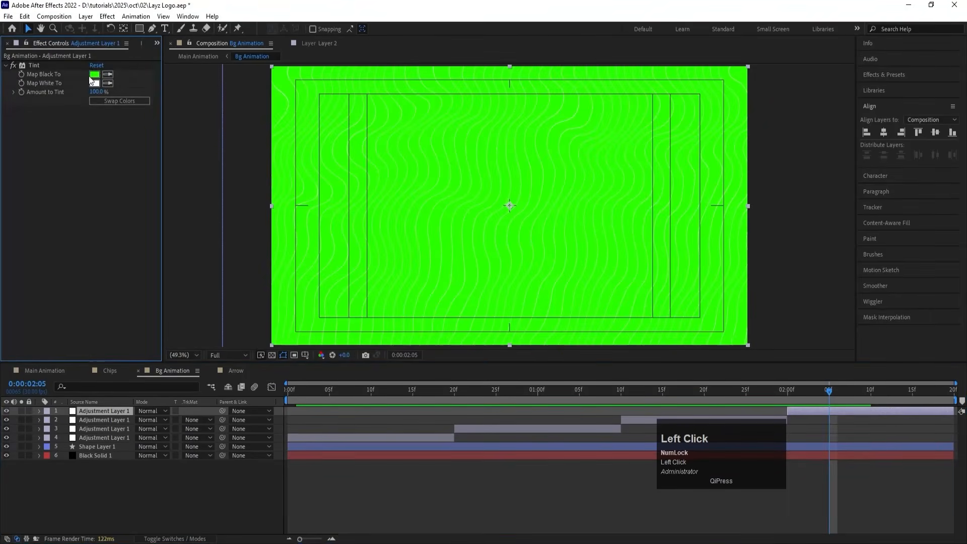
{"action": "left_click", "coordinate": [93, 75]}
{"action": "mouse_move", "coordinate": [684, 346]}
{"action": "left_mouse_down"}
{"action": "mouse_move", "coordinate": [686, 368]}
{"action": "mouse_move", "coordinate": [685, 349]}
{"action": "left_mouse_up"}
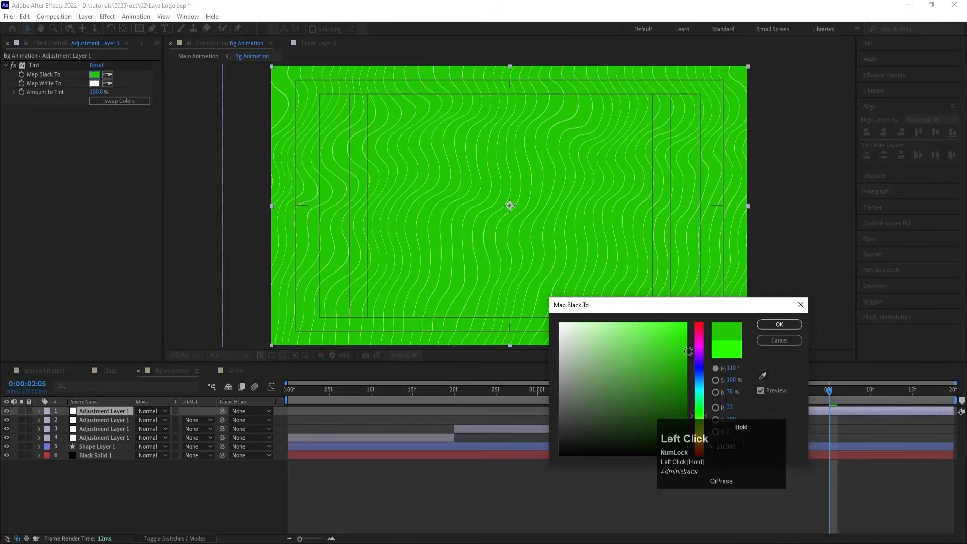
{"action": "left_click", "coordinate": [779, 325]}
Return to Main Animation and play it back to review the darker green background.
{"action": "left_click", "coordinate": [44, 370]}
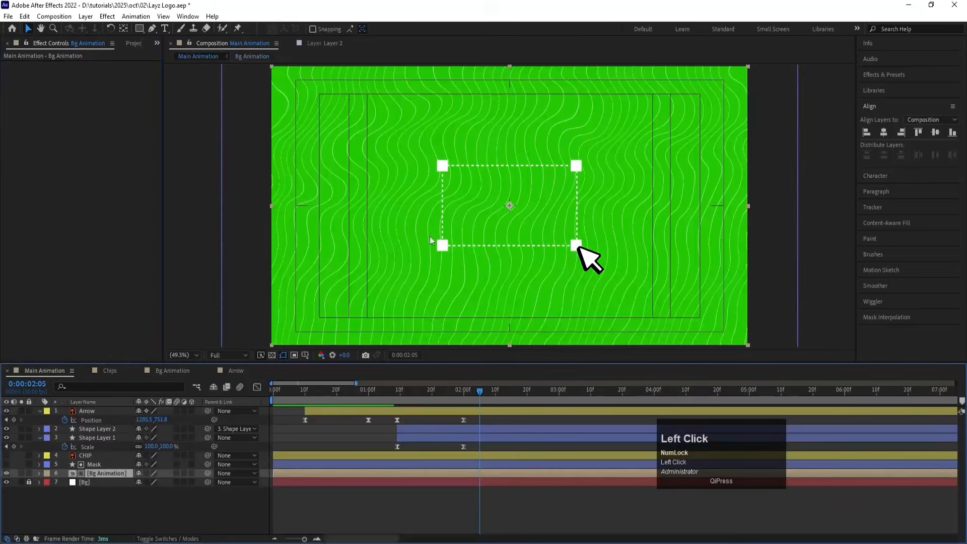
{"action": "left_click_drag", "start_coordinate": [394, 391], "coordinate": [383, 392]}
{"action": "key", "text": "space"}
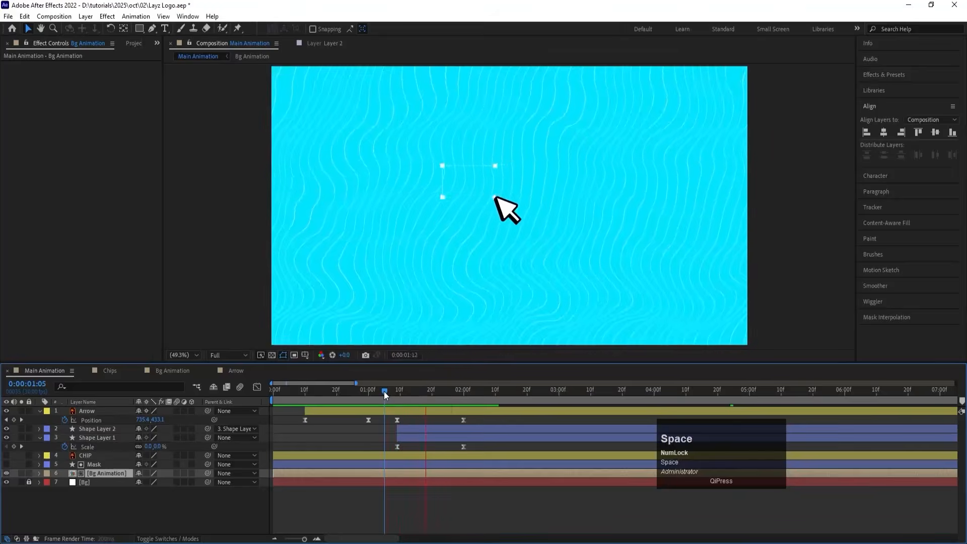
{"action": "key", "text": "space"}
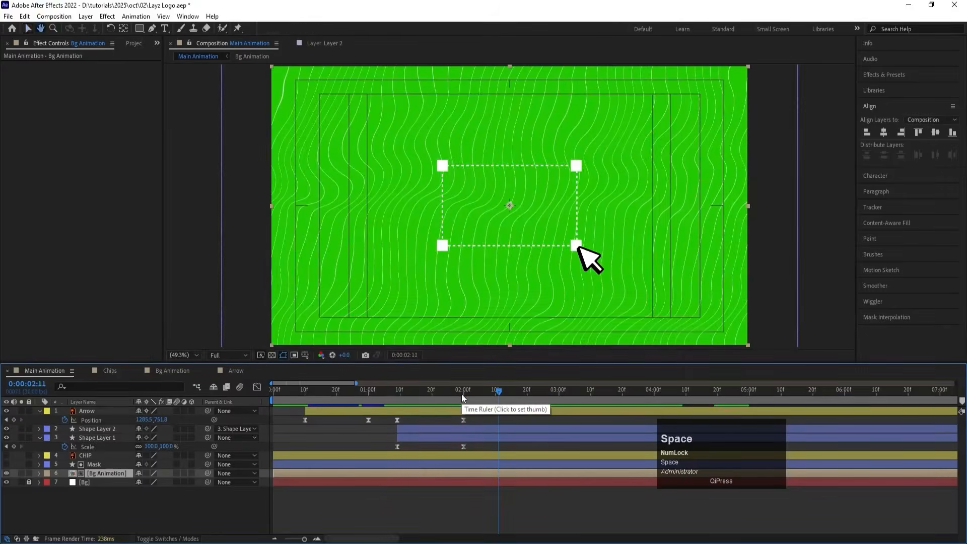
{"action": "left_click_drag", "start_coordinate": [461, 394], "coordinate": [272, 402]}
{"action": "key", "text": "space"}
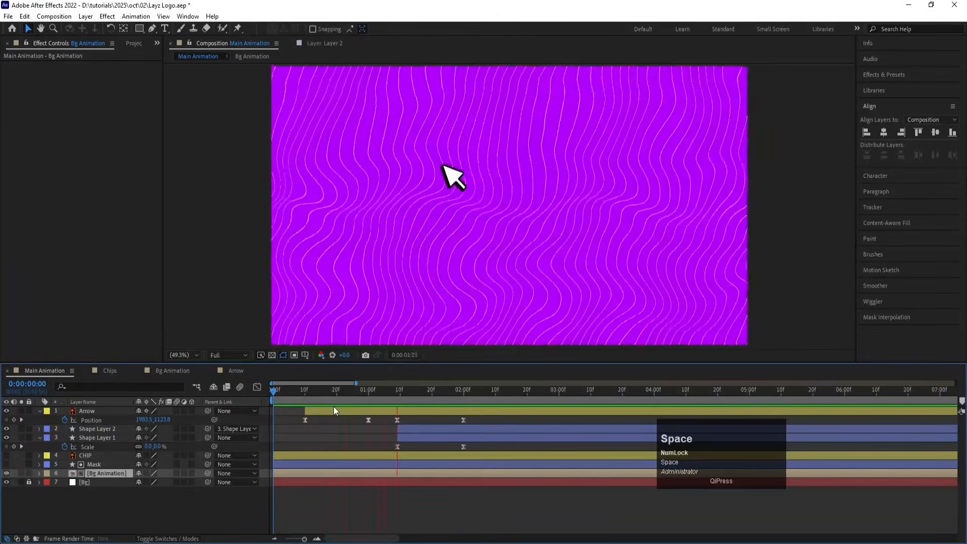
{"action": "key", "text": "space"}
Steepen the speed curve between the Arrow position and Shape Layer 1 scale keyframes at 0:00:01:09 and 0:00:02:00, and preview the motion.
{"action": "key", "text": "j"}
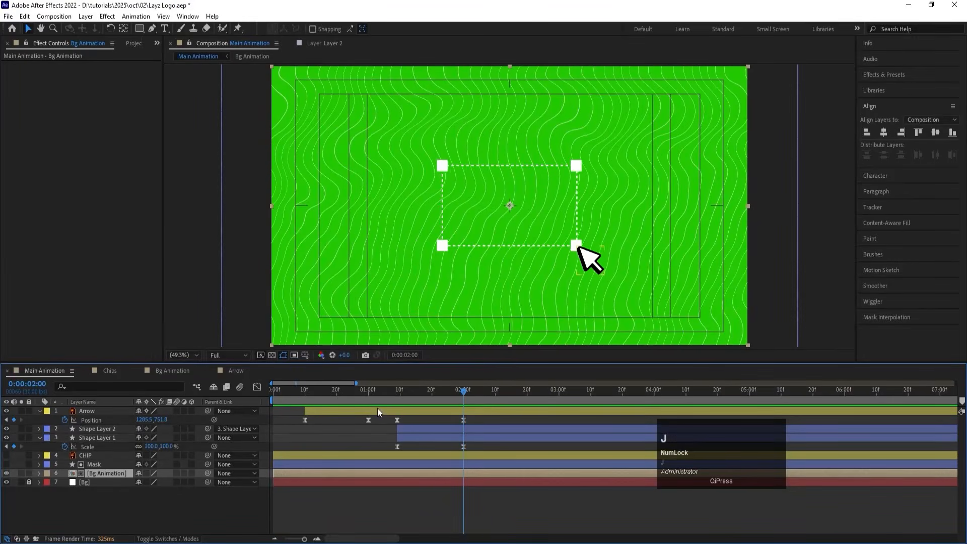
{"action": "left_click_drag", "start_coordinate": [389, 422], "coordinate": [492, 452]}
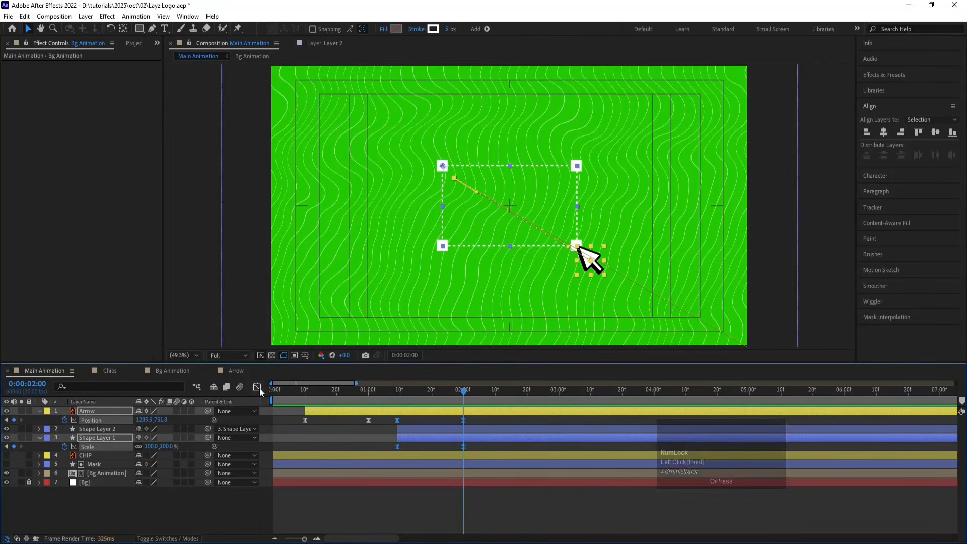
{"action": "left_click", "coordinate": [257, 387]}
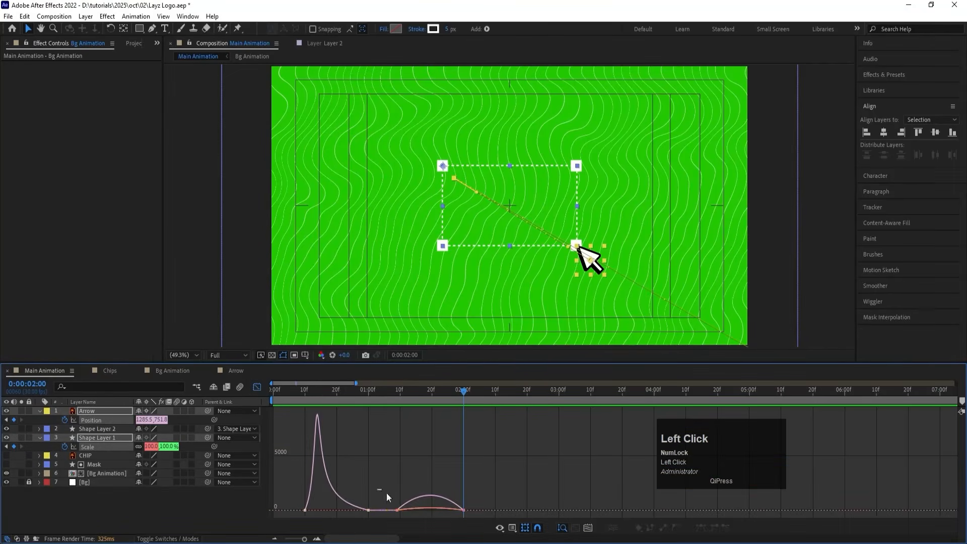
{"action": "left_click_drag", "start_coordinate": [378, 447], "coordinate": [422, 506]}
{"action": "left_click", "coordinate": [256, 387]}
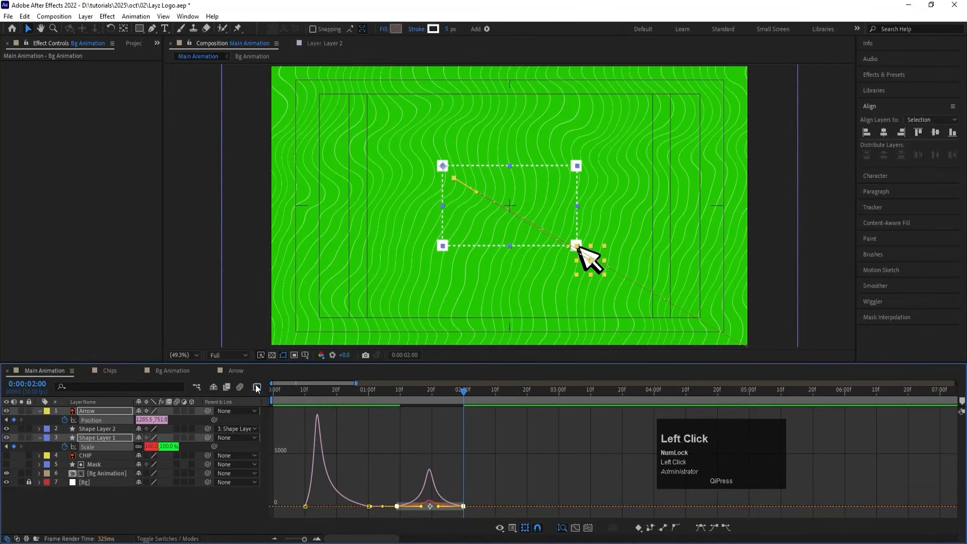
{"action": "left_click", "coordinate": [397, 392]}
{"action": "key", "text": "space"}
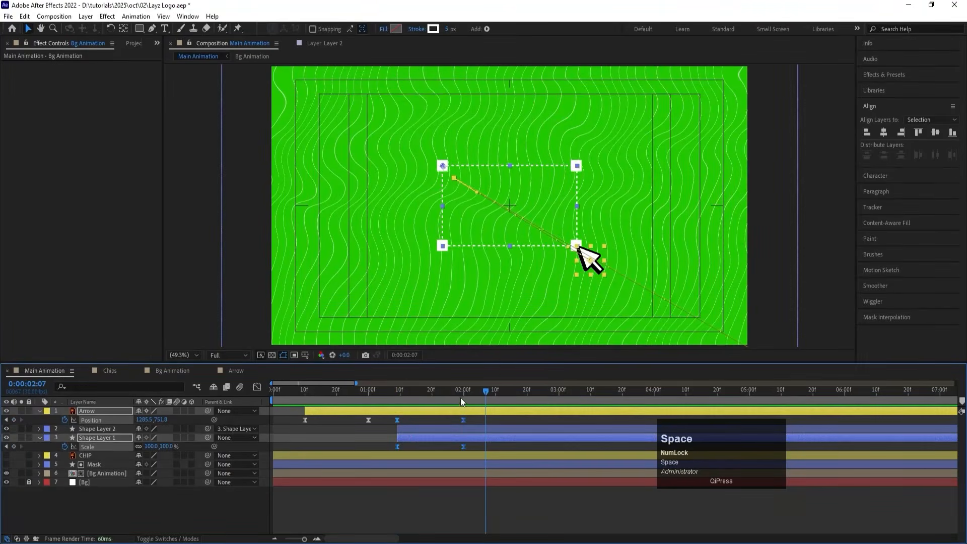
Make the CHIP layer visible and move its start to 0:00:01:09.
{"action": "left_click", "coordinate": [400, 399]}
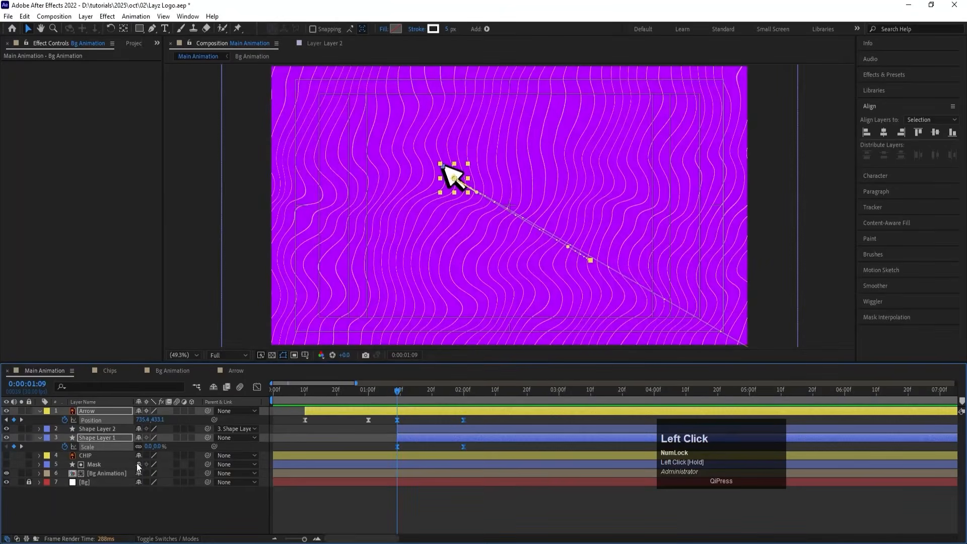
{"action": "left_click", "coordinate": [78, 458]}
{"action": "left_click", "coordinate": [6, 456]}
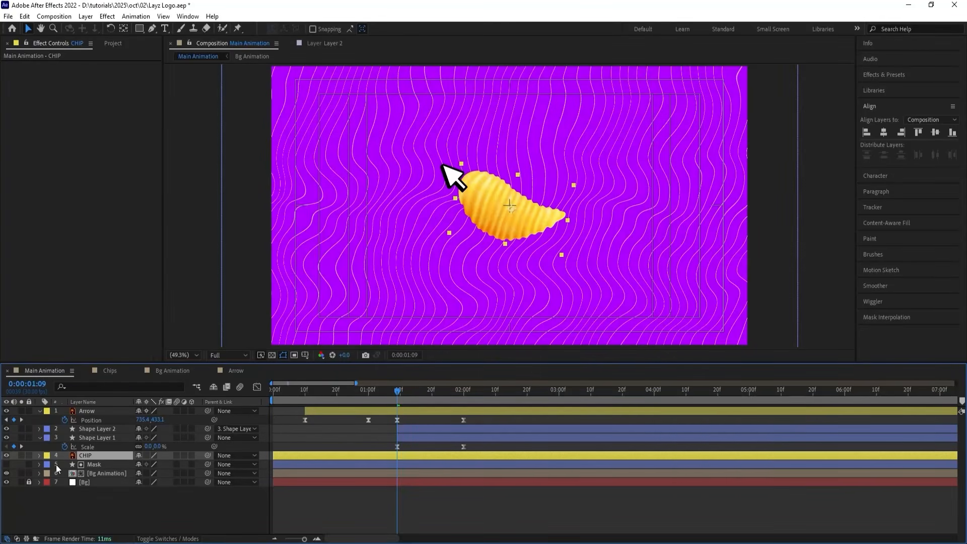
{"action": "key", "text": "bracketleft"}
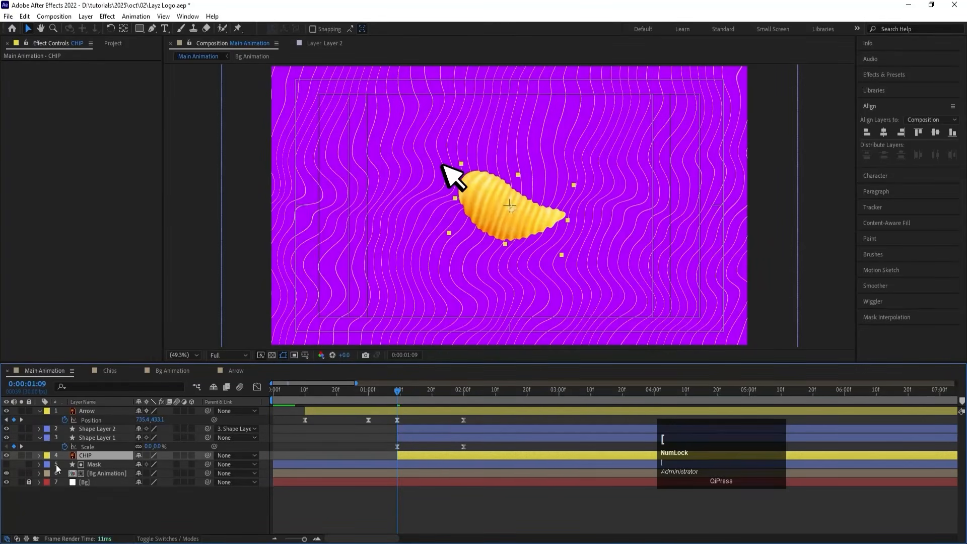
Parent the CHIP layer to Shape Layer 1 at 0:00:02:00 and return to an earlier frame to check the scaling.
{"action": "left_click_drag", "start_coordinate": [452, 392], "coordinate": [464, 396]}
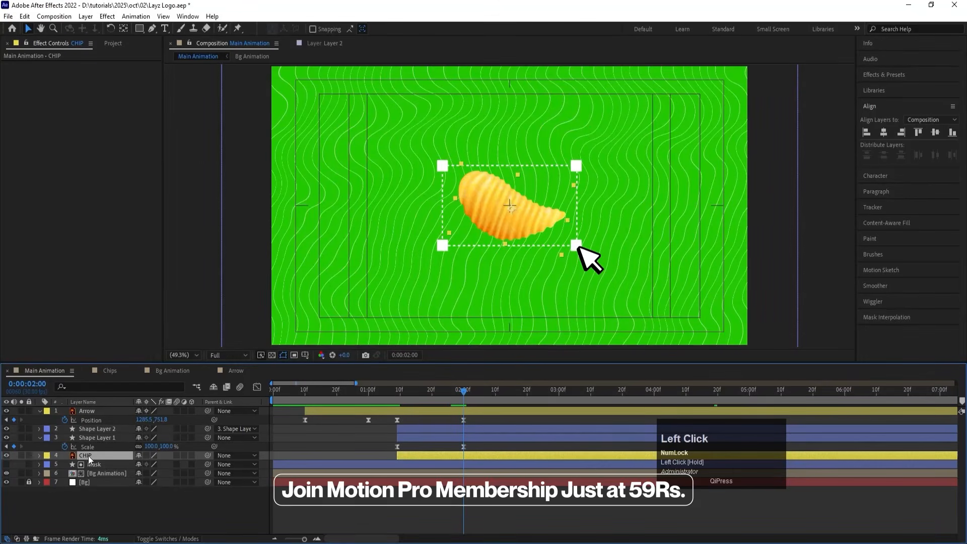
{"action": "left_click_drag", "start_coordinate": [207, 454], "coordinate": [167, 440]}
{"action": "left_click", "coordinate": [385, 385]}
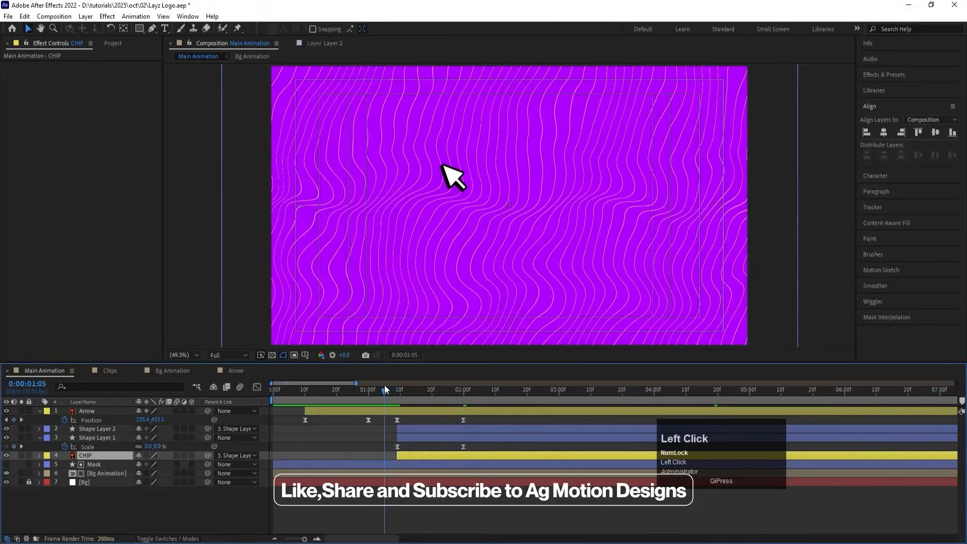
Preview the chip scaling, and trim the ends of Shape Layer 1 and Shape Layer 2 at 0:00:02:10.
{"action": "key", "text": "space"}
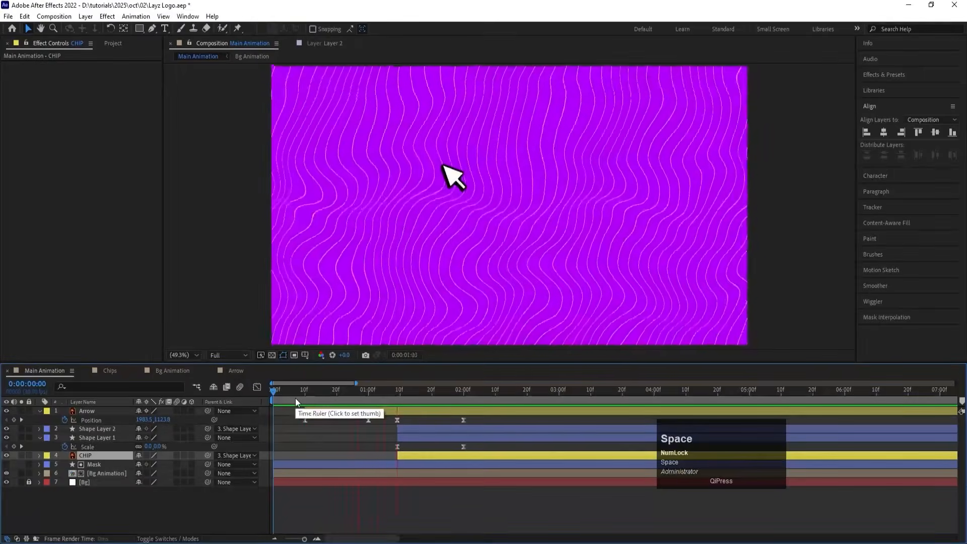
{"action": "key", "text": "space"}
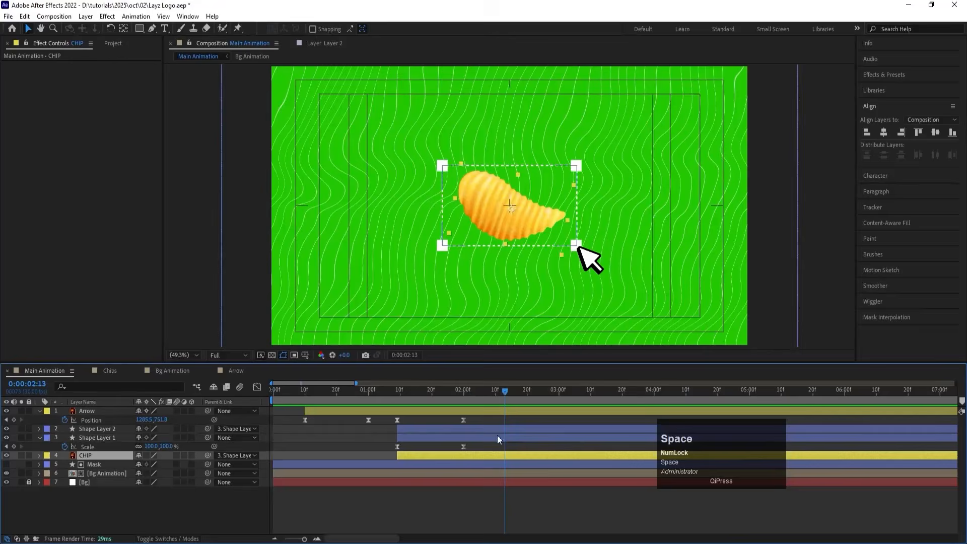
{"action": "left_click", "coordinate": [495, 399]}
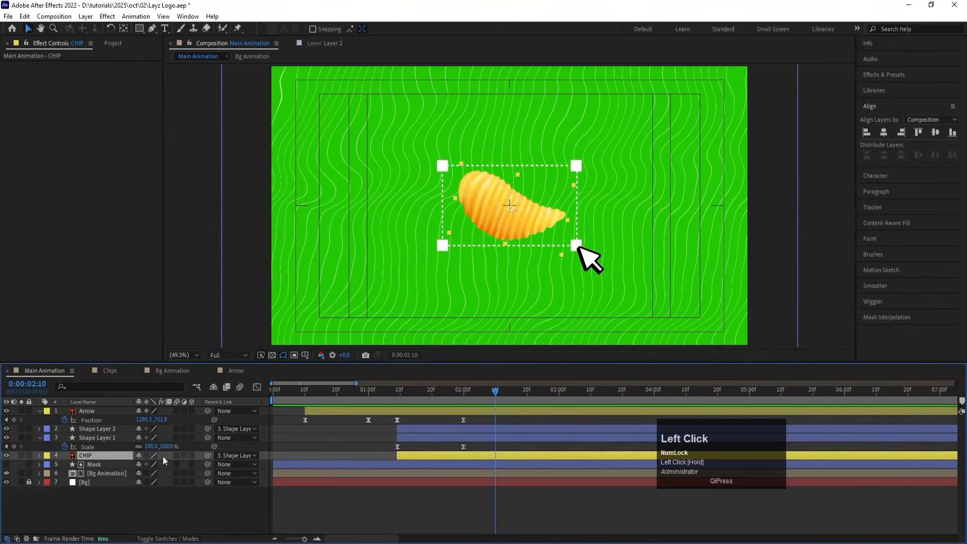
{"action": "left_click", "coordinate": [91, 437]}
{"action": "left_click", "coordinate": [87, 431], "text": "shift"}
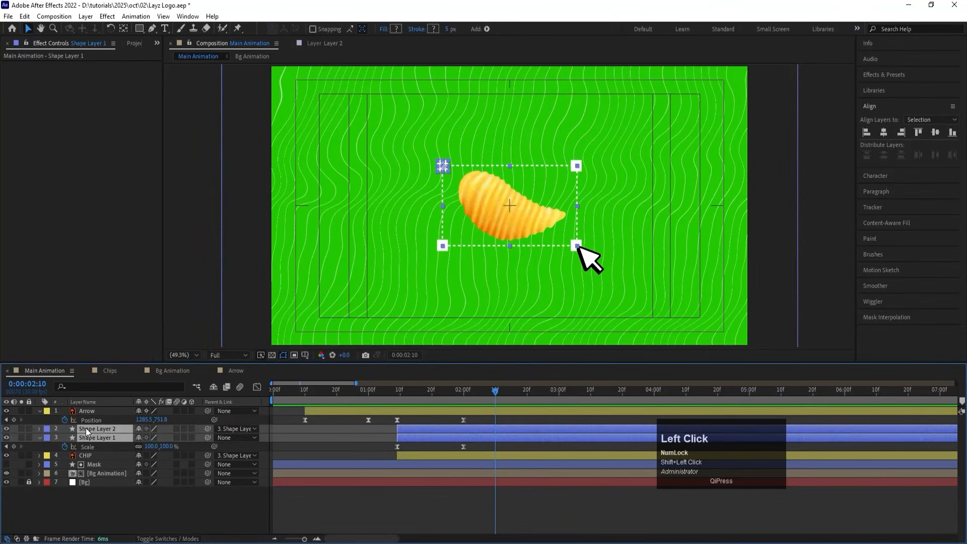
{"action": "key", "text": "alt"}
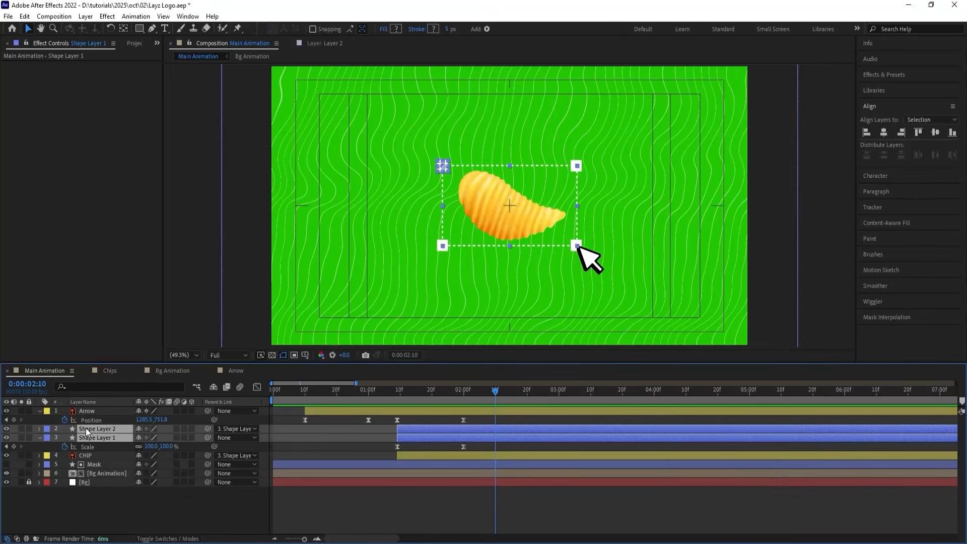
{"action": "key", "text": "alt+bracketright"}
{"action": "key", "text": "space"}
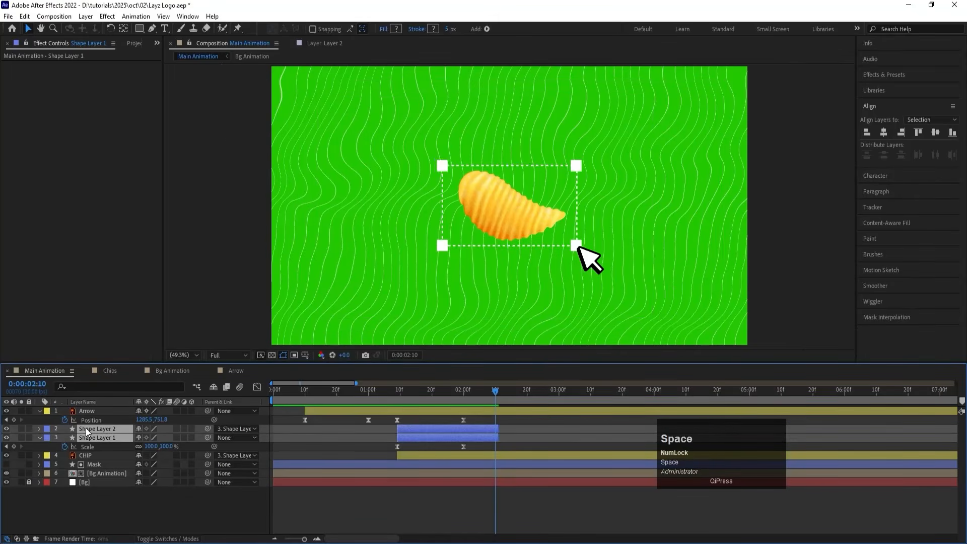
{"action": "key", "text": "space"}
Set the CHIP layer's scale to 114% at 0:00:02:10 and add a scale keyframe there.
{"action": "left_click", "coordinate": [83, 457]}
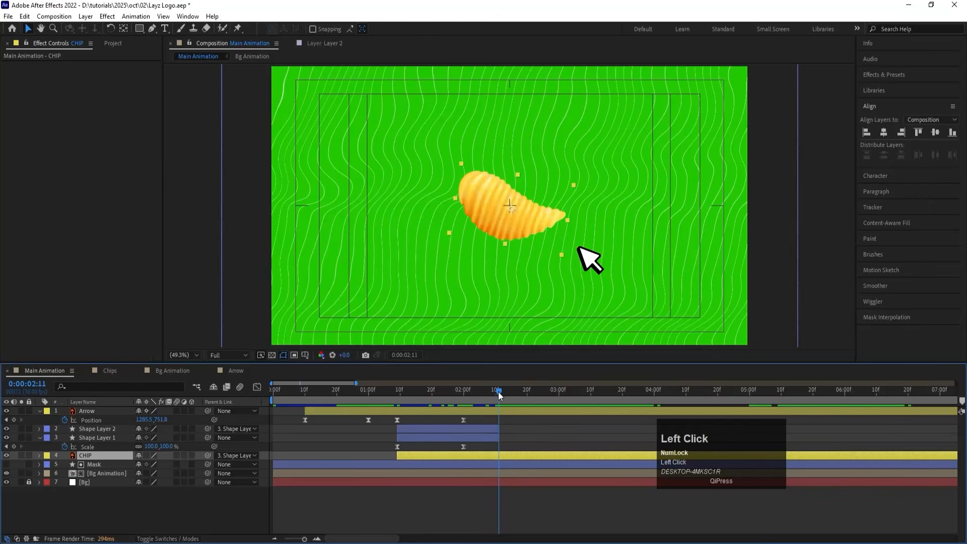
{"action": "left_click_drag", "start_coordinate": [498, 392], "coordinate": [495, 392]}
{"action": "key", "text": "s"}
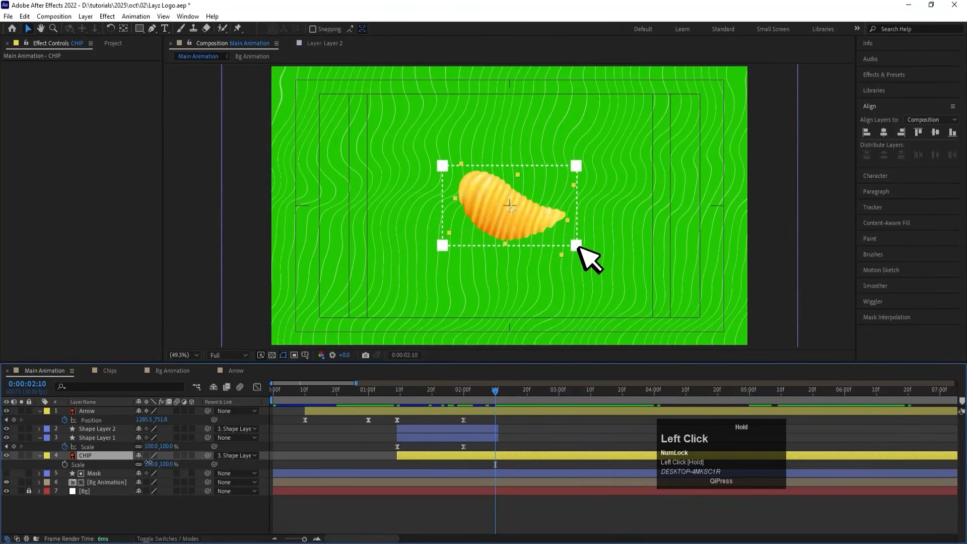
{"action": "left_click_drag", "start_coordinate": [149, 462], "coordinate": [154, 462]}
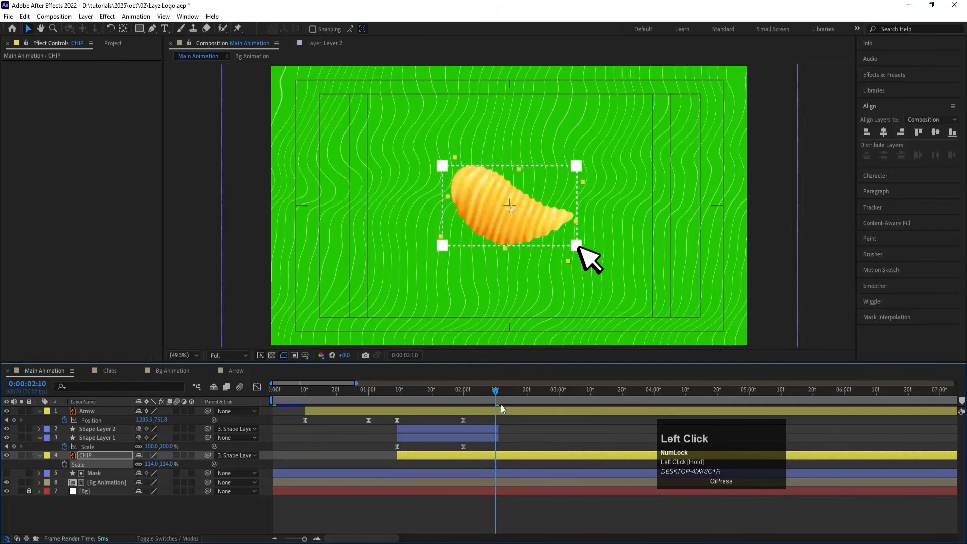
{"action": "left_click_drag", "start_coordinate": [500, 406], "coordinate": [496, 391]}
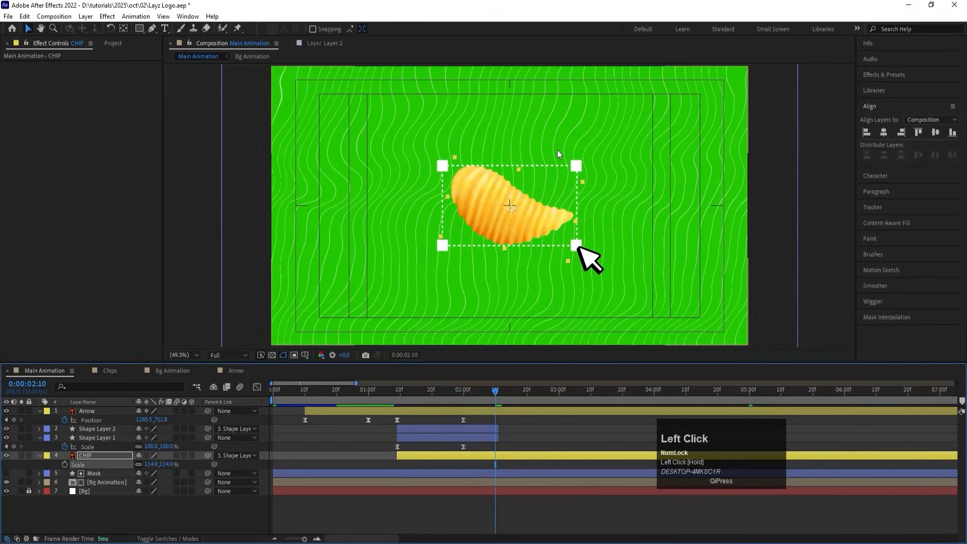
{"action": "left_click", "coordinate": [64, 465]}
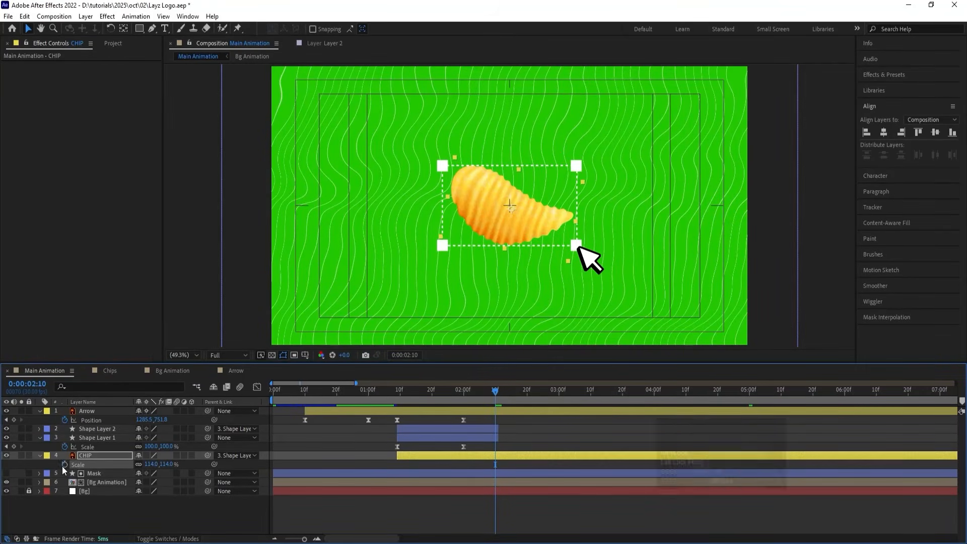
Keyframe the CHIP layer's scale at 83% at 0:00:03:00 and apply Easy Ease to both of its scale keyframes.
{"action": "left_click_drag", "start_coordinate": [516, 397], "coordinate": [560, 401]}
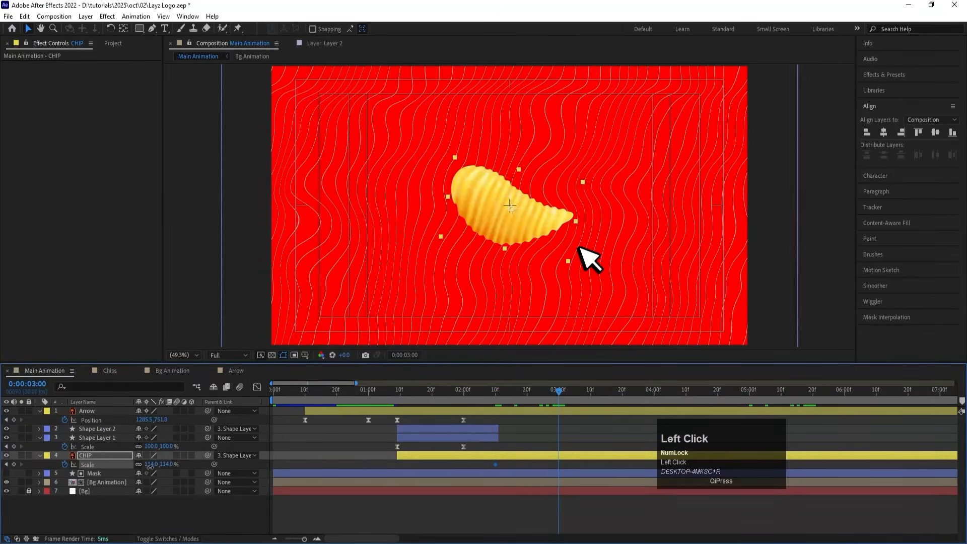
{"action": "left_click_drag", "start_coordinate": [150, 467], "coordinate": [134, 482]}
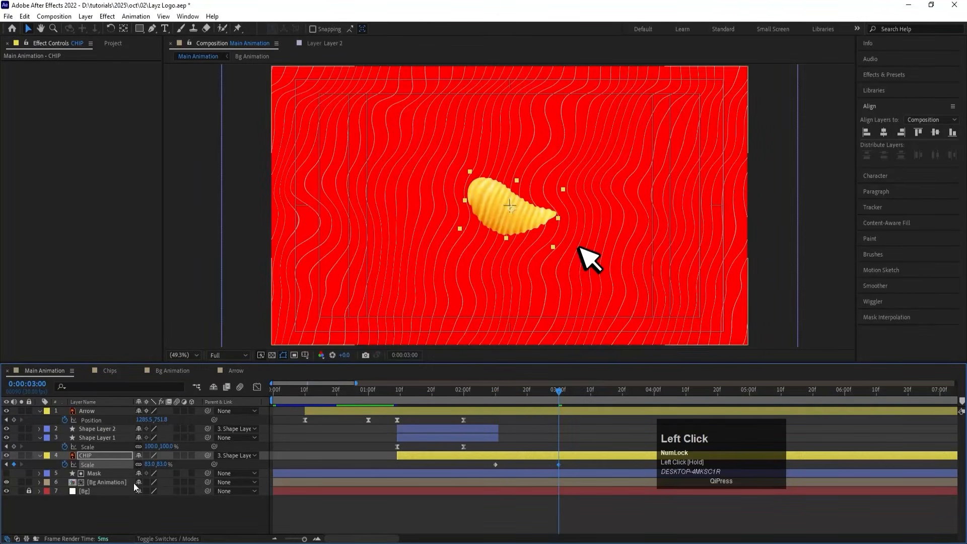
{"action": "key", "text": "F9"}
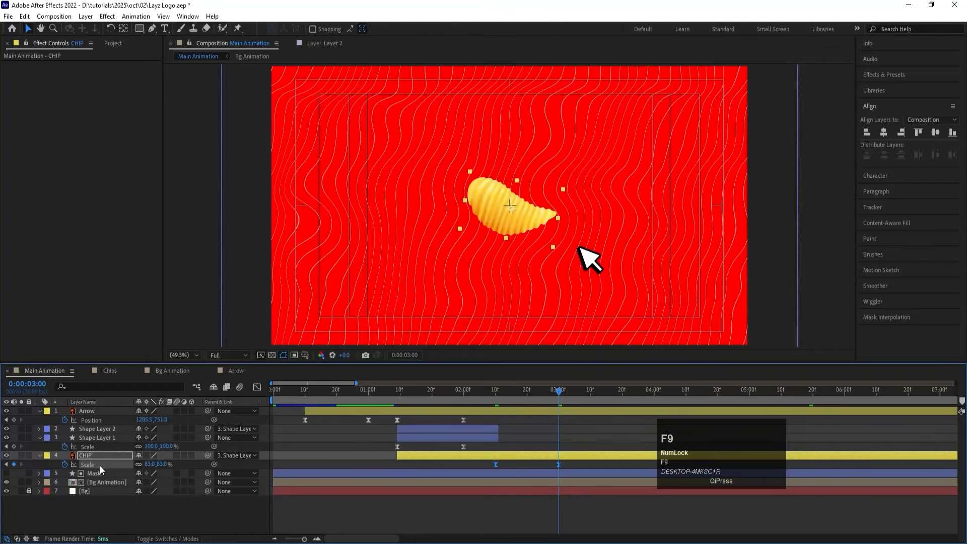
Shape the CHIP scale speed curve so it peaks sharply just before 0:00:03:00, and preview the shrinking chip.
{"action": "left_click", "coordinate": [257, 386]}
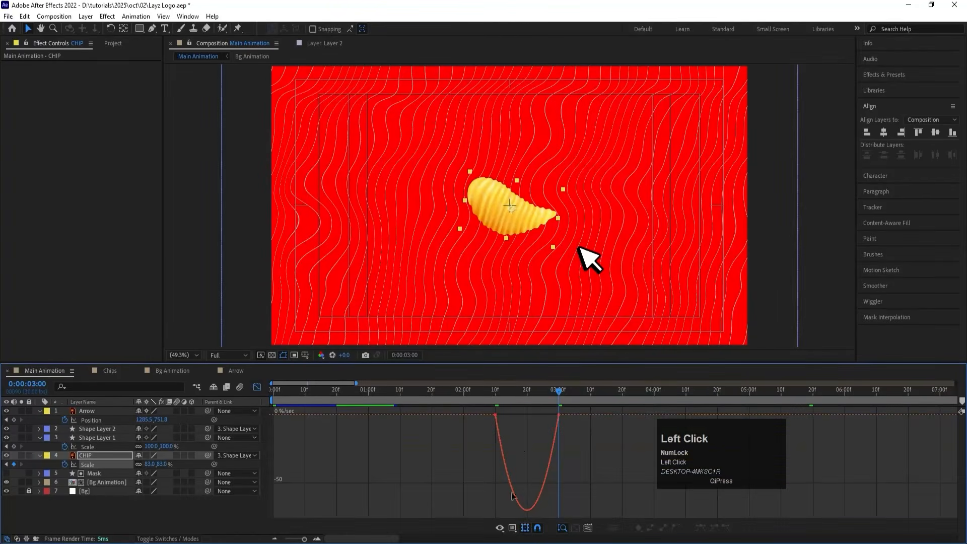
{"action": "left_click_drag", "start_coordinate": [519, 442], "coordinate": [467, 389]}
{"action": "left_click_drag", "start_coordinate": [506, 415], "coordinate": [554, 415]}
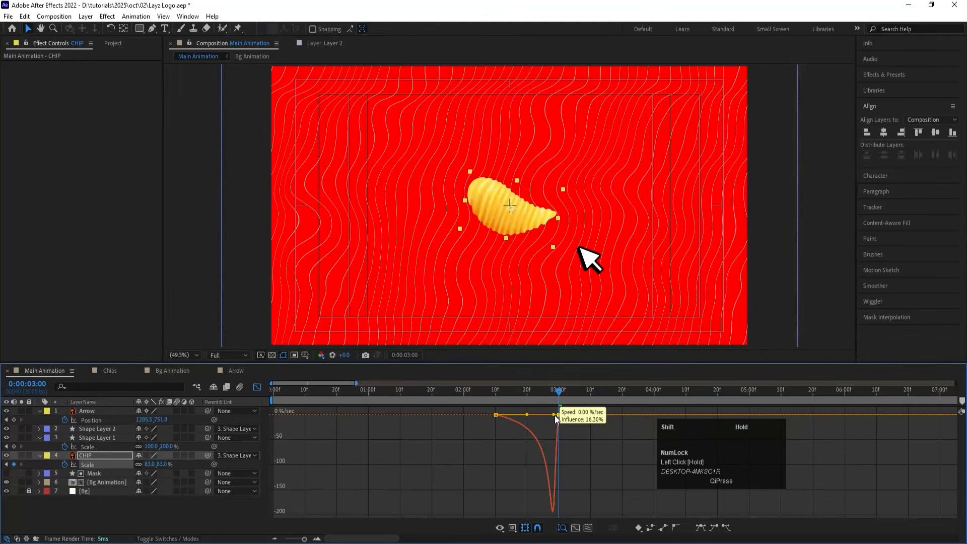
{"action": "left_click", "coordinate": [257, 388]}
{"action": "left_click", "coordinate": [395, 391]}
{"action": "key", "text": "space"}
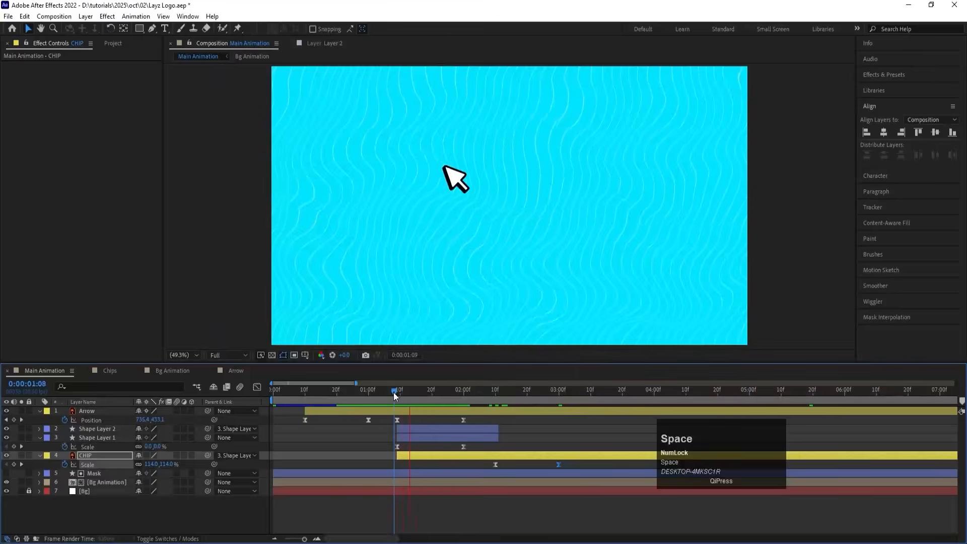
{"action": "key", "text": "space"}
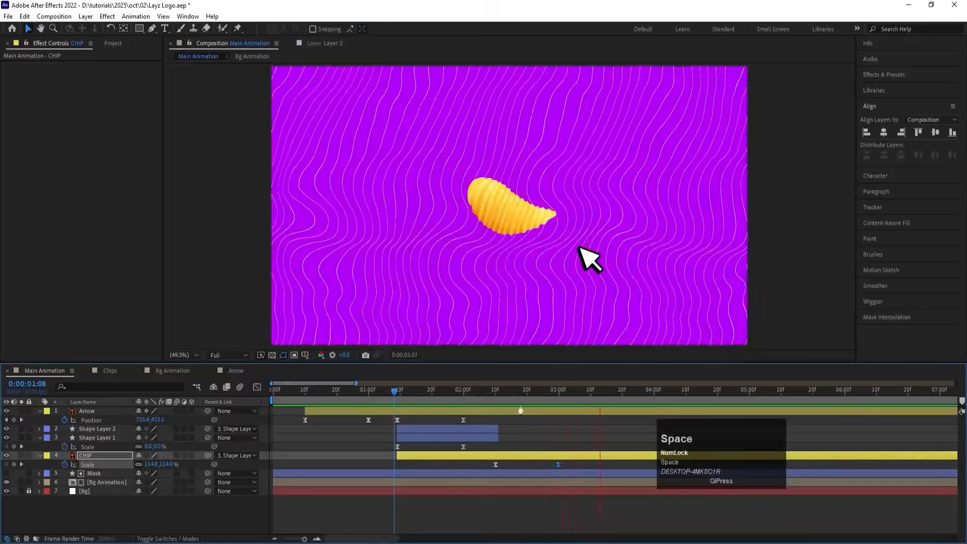
{"action": "left_click", "coordinate": [506, 392]}
{"action": "key", "text": "space"}
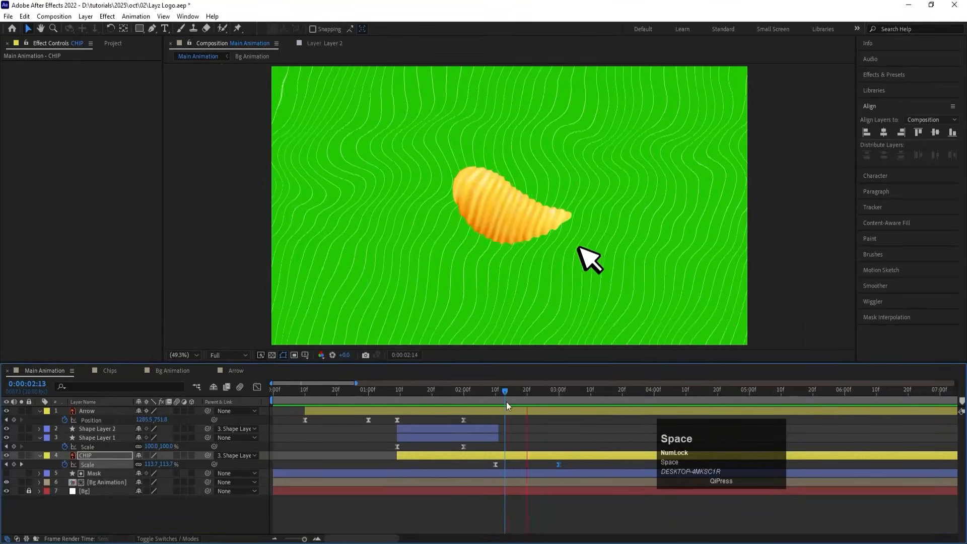
{"action": "key", "text": "space"}
Move the CHIP layer's 83% scale keyframe to about 0:00:02:19 and preview the faster shrink.
{"action": "left_click_drag", "start_coordinate": [558, 464], "coordinate": [524, 469]}
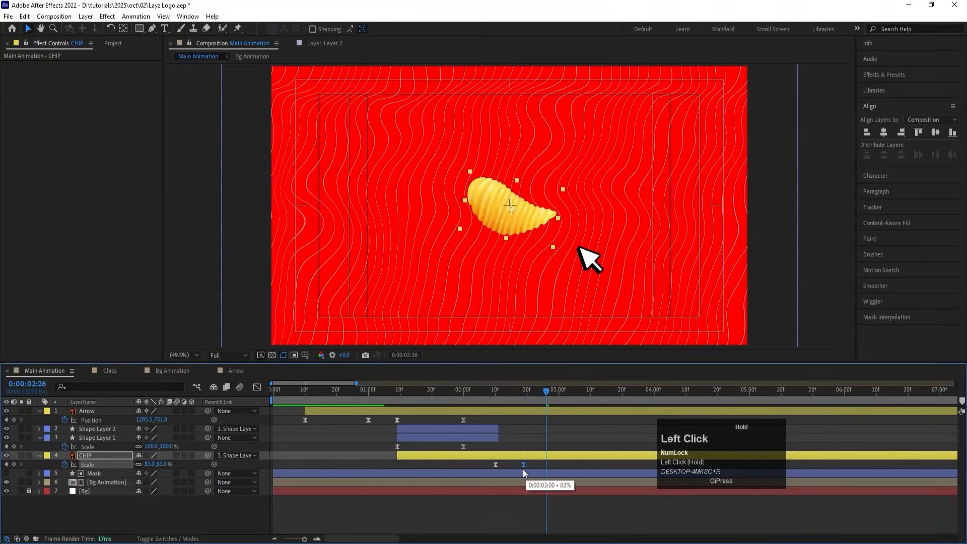
{"action": "left_click", "coordinate": [494, 392]}
{"action": "key", "text": "space"}
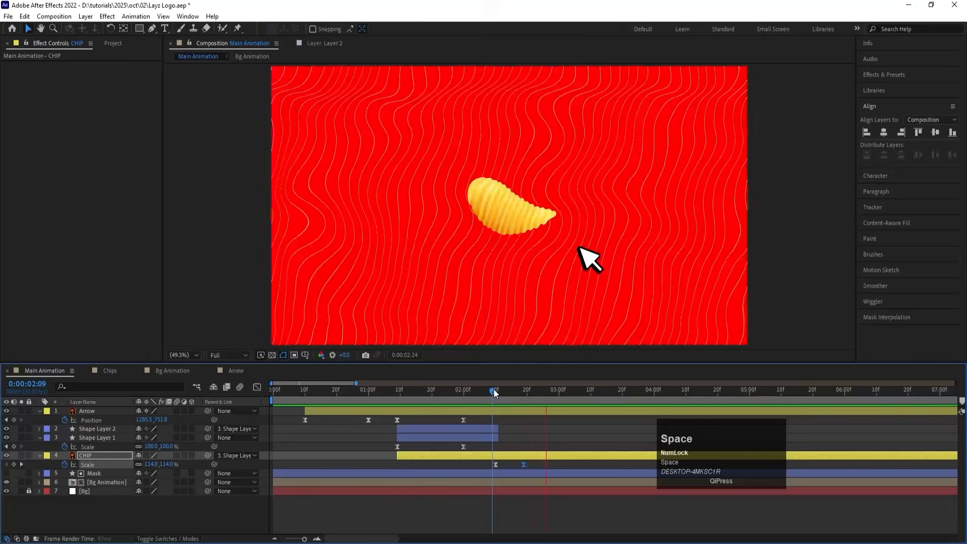
{"action": "left_click", "coordinate": [413, 391]}
{"action": "key", "text": "space"}
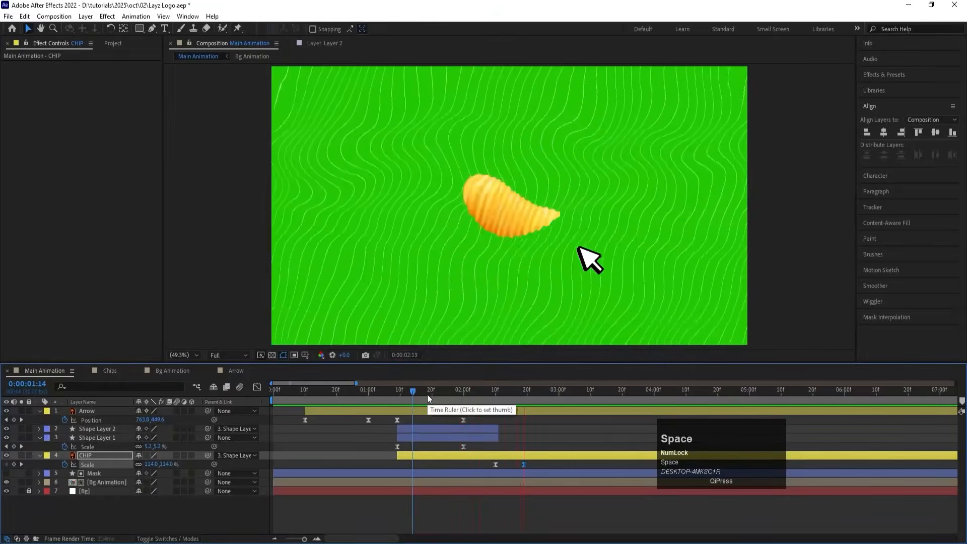
Move the CHIP layer's 83% scale keyframe to about 0:00:02:16 and play back the selection and shrink.
{"action": "left_click", "coordinate": [524, 466]}
{"action": "left_click_drag", "start_coordinate": [524, 467], "coordinate": [514, 465]}
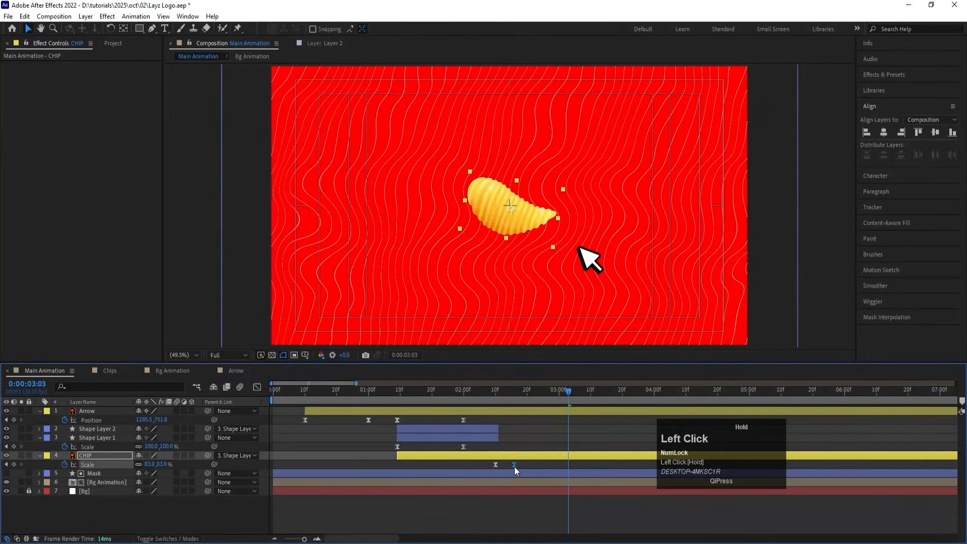
{"action": "left_click", "coordinate": [496, 393]}
{"action": "key", "text": "space"}
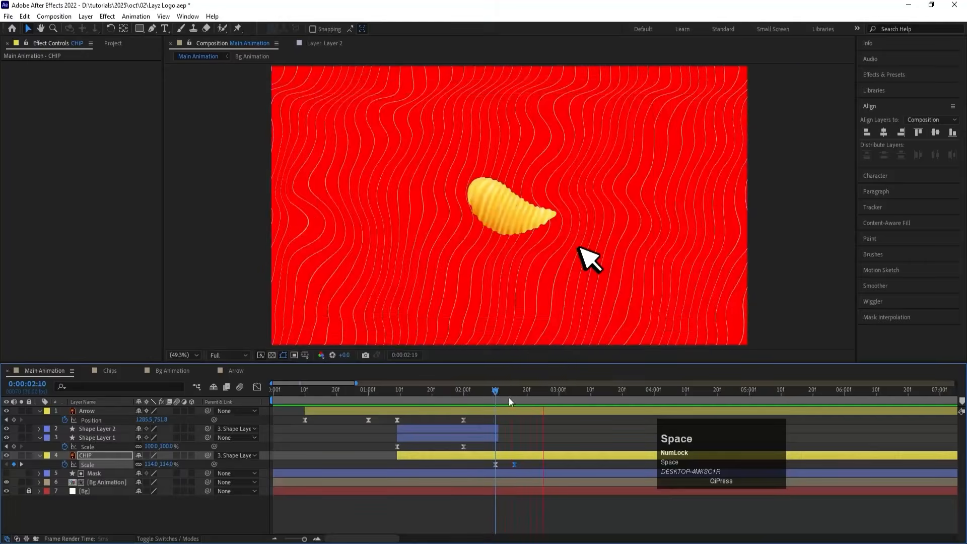
{"action": "left_click_drag", "start_coordinate": [498, 393], "coordinate": [409, 391]}
{"action": "key", "text": "space"}
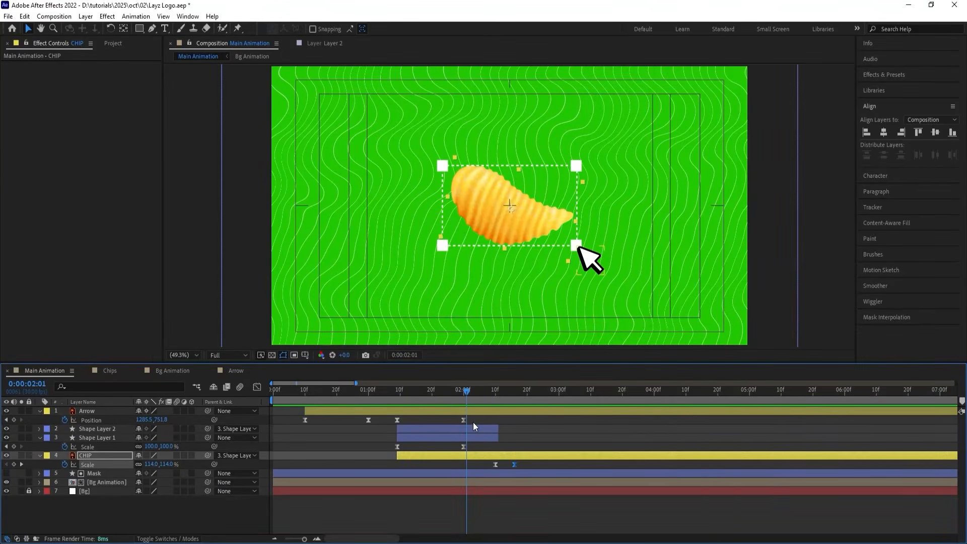
Split the Arrow layer at 0:00:02:02.
{"action": "left_click", "coordinate": [471, 413]}
{"action": "left_click_drag", "start_coordinate": [469, 392], "coordinate": [470, 394]}
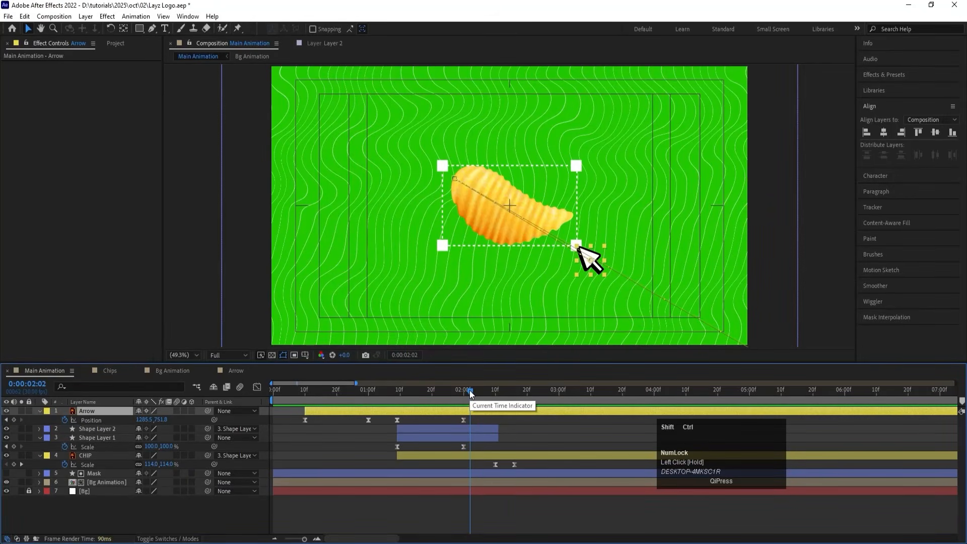
{"action": "key", "text": "ctrl+shift+d"}
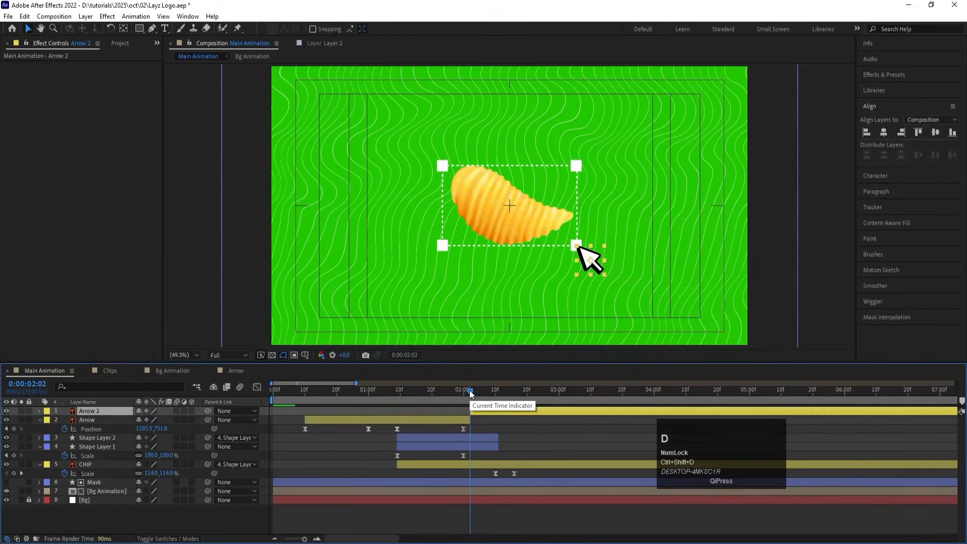
Bring up the Position keyframes of Arrow 2, collapse all layer properties, and save the project.
{"action": "key", "text": "u"}
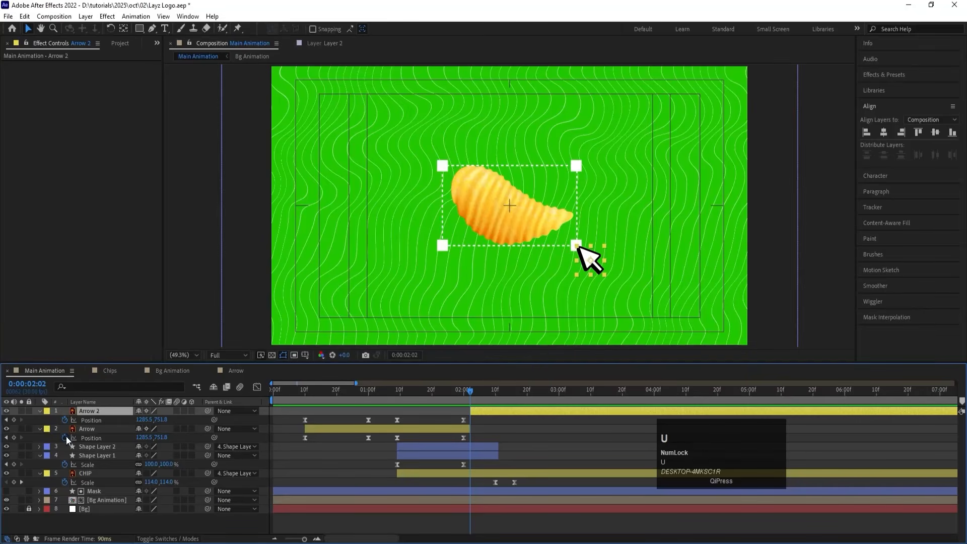
{"action": "left_click", "coordinate": [83, 421]}
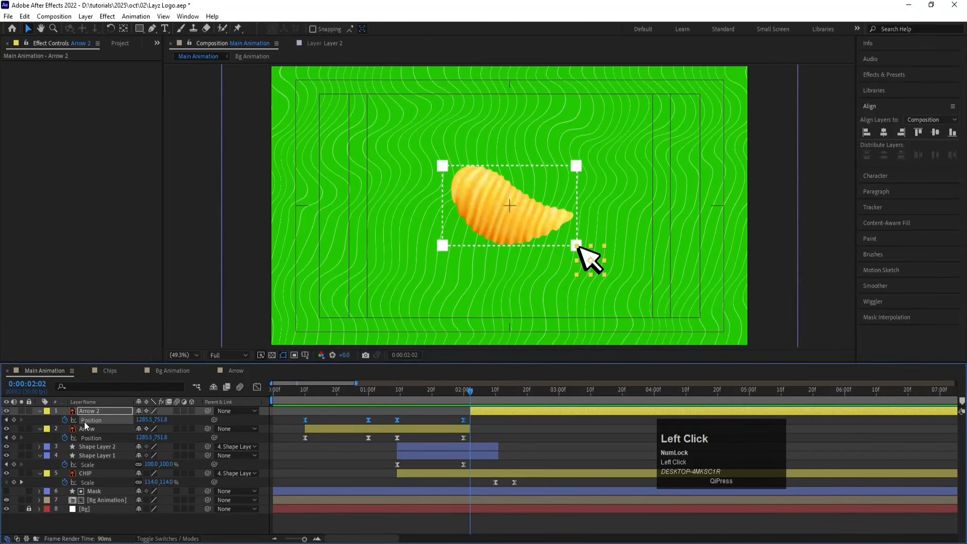
{"action": "left_click", "coordinate": [393, 421]}
{"action": "key", "text": "u"}
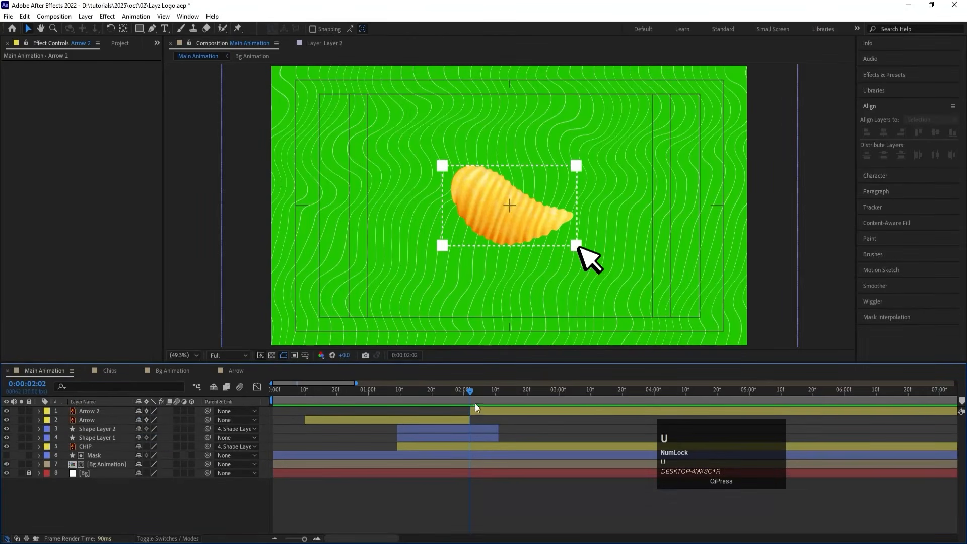
{"action": "left_click", "coordinate": [480, 411]}
{"action": "key", "text": "ctrl+s"}
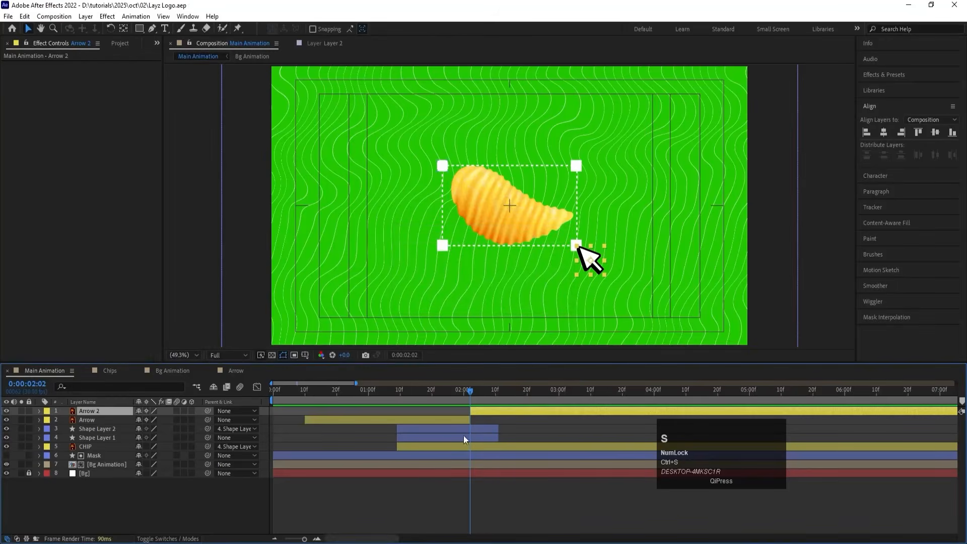
Draw a curved path with the Pen tool from the arrow tip, looping under, around and over the chip.
{"action": "left_click", "coordinate": [452, 510]}
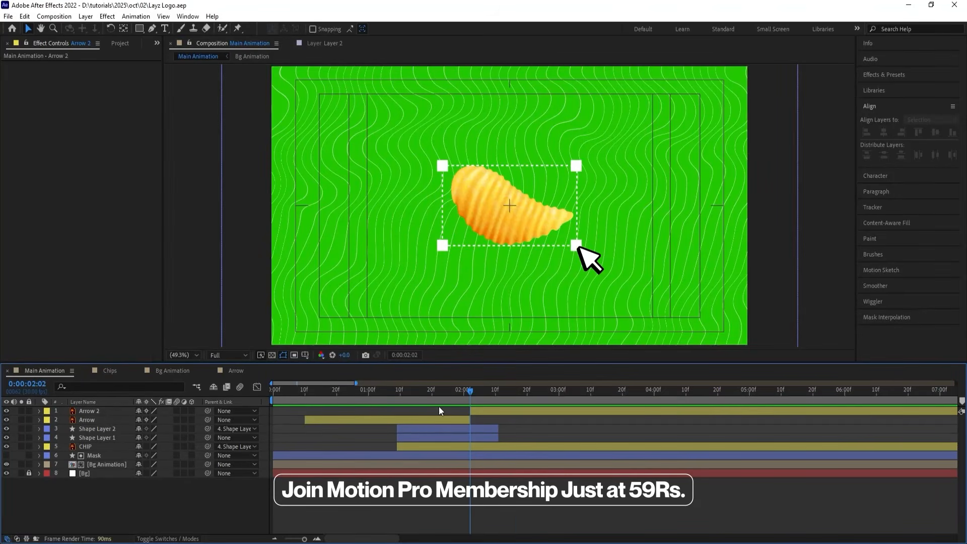
{"action": "key", "text": "g"}
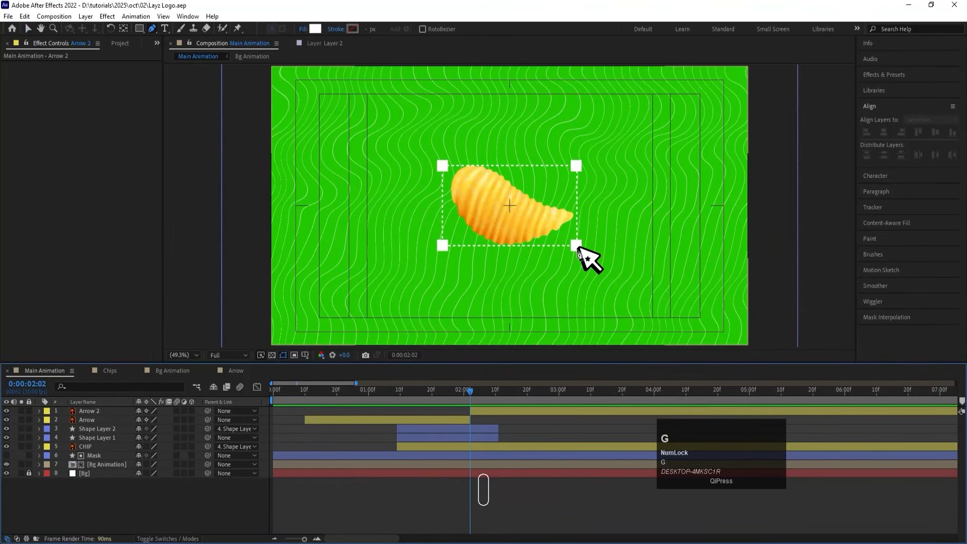
{"action": "left_click", "coordinate": [585, 257]}
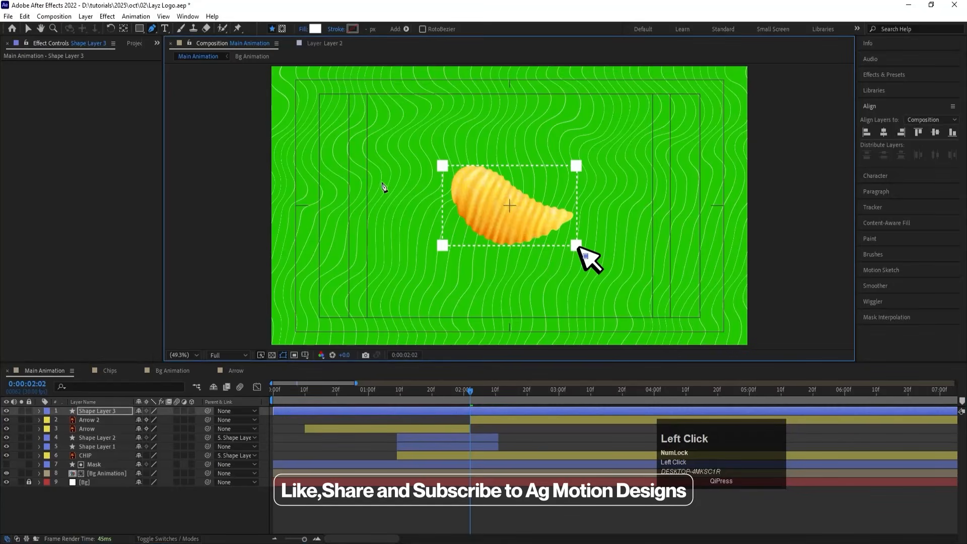
{"action": "left_click_drag", "start_coordinate": [388, 174], "coordinate": [401, 51]}
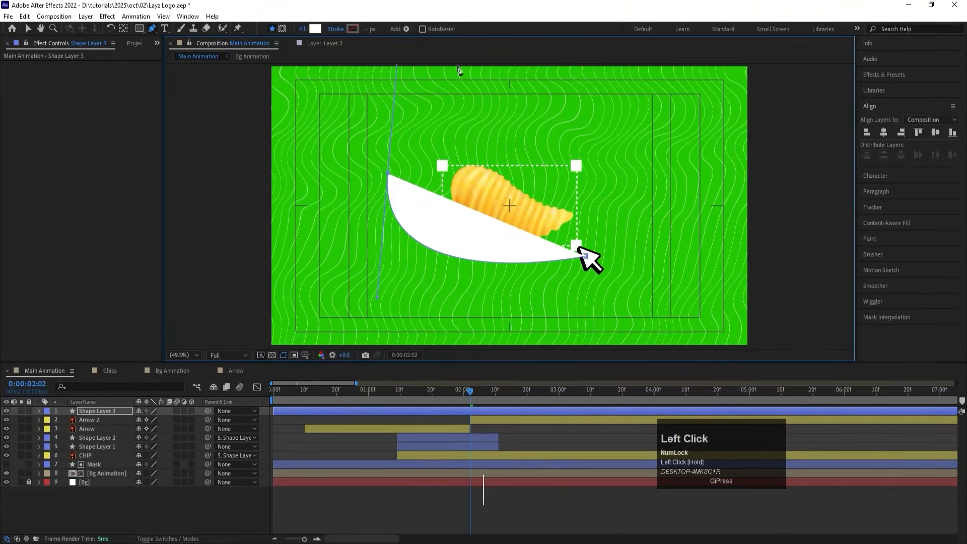
{"action": "left_click_drag", "start_coordinate": [607, 180], "coordinate": [556, 258]}
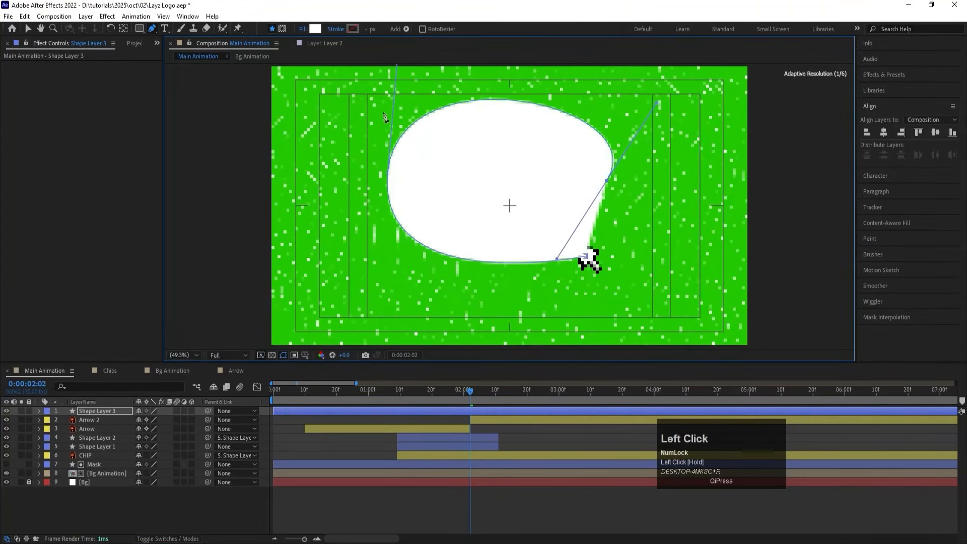
Set the fill of the new curved shape to None.
{"action": "left_click", "coordinate": [303, 28]}
{"action": "left_click", "coordinate": [432, 247]}
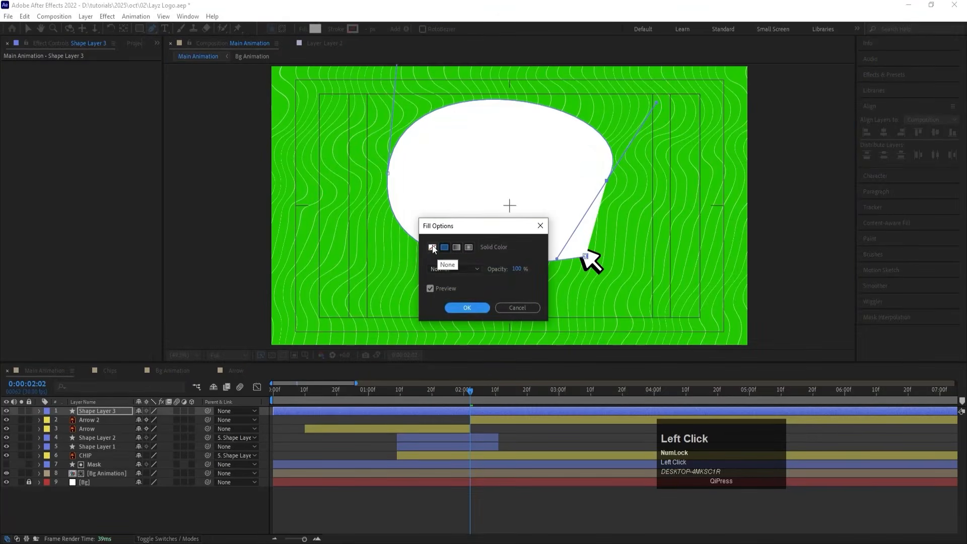
{"action": "left_click", "coordinate": [467, 308]}
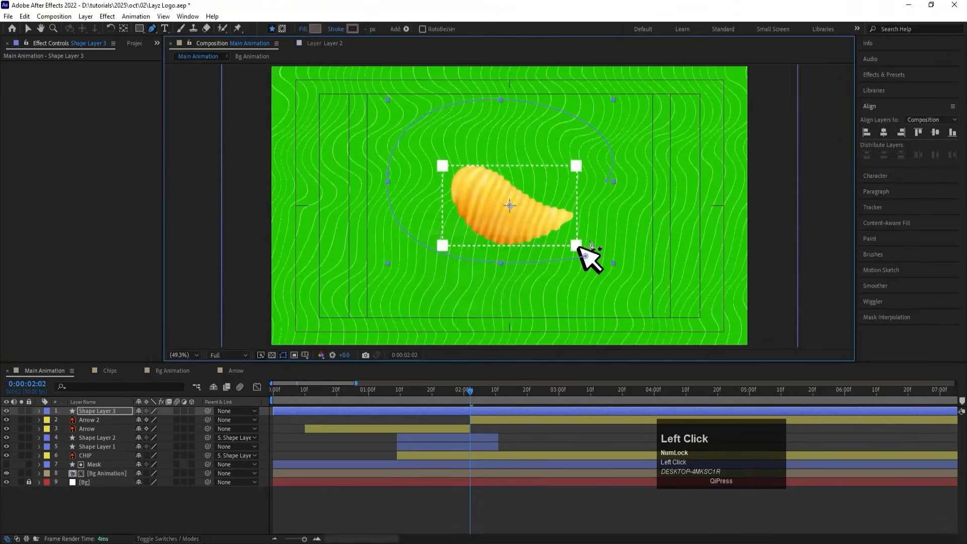
Extend the curve to end on the chip's lower edge, and move its point right of the chip outward for a rounder loop.
{"action": "left_click", "coordinate": [606, 182]}
{"action": "left_click_drag", "start_coordinate": [529, 221], "coordinate": [511, 218]}
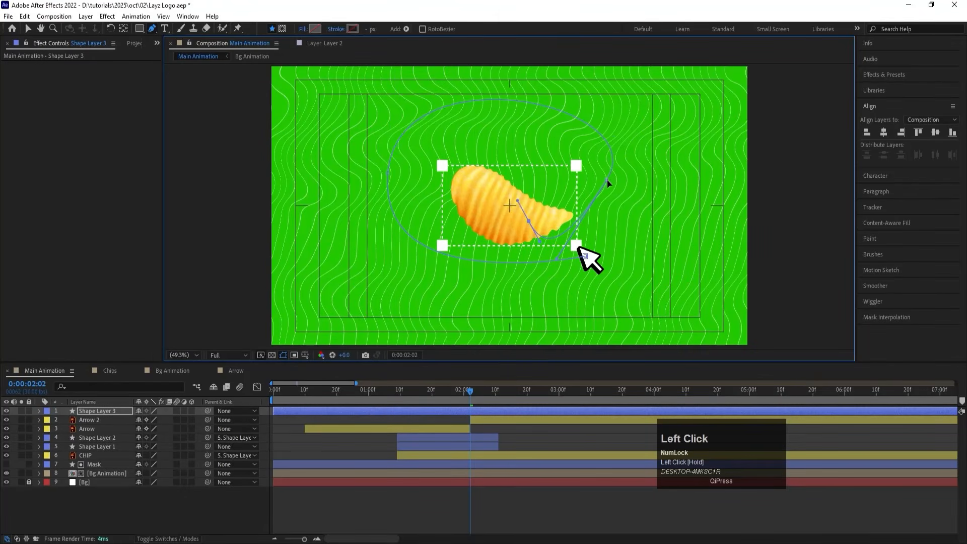
{"action": "left_click_drag", "start_coordinate": [628, 192], "coordinate": [584, 258]}
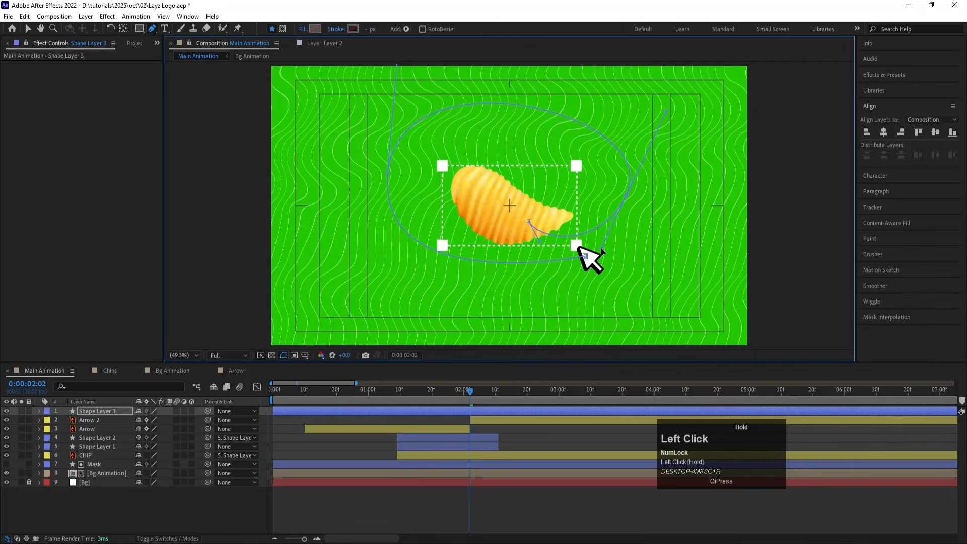
Give the curve a white stroke 3 px wide.
{"action": "left_click", "coordinate": [353, 30]}
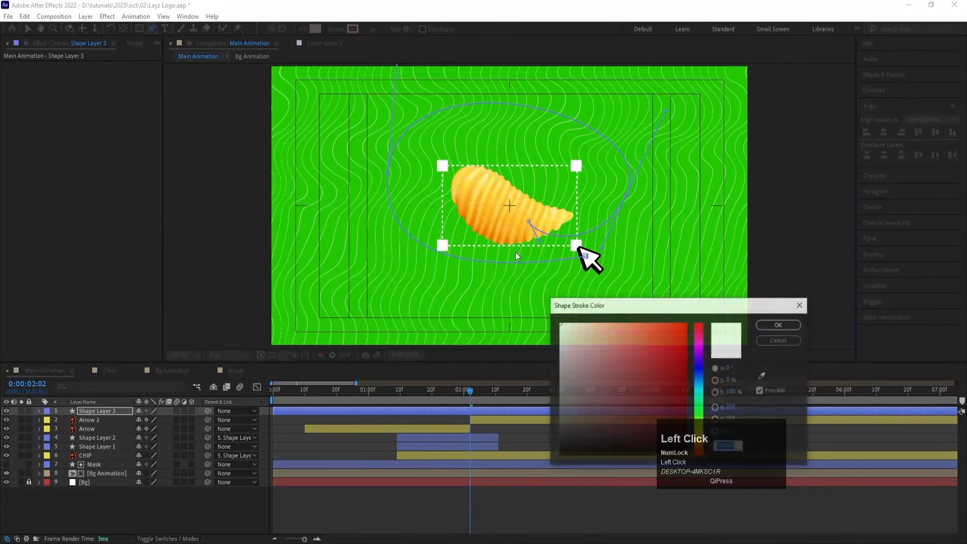
{"action": "left_click", "coordinate": [768, 329]}
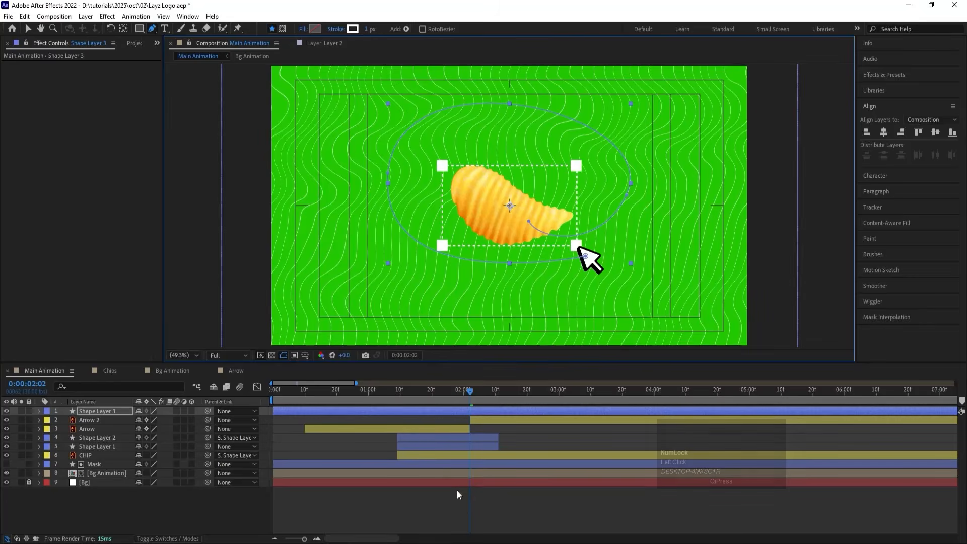
{"action": "left_click", "coordinate": [462, 506]}
{"action": "left_click", "coordinate": [473, 411]}
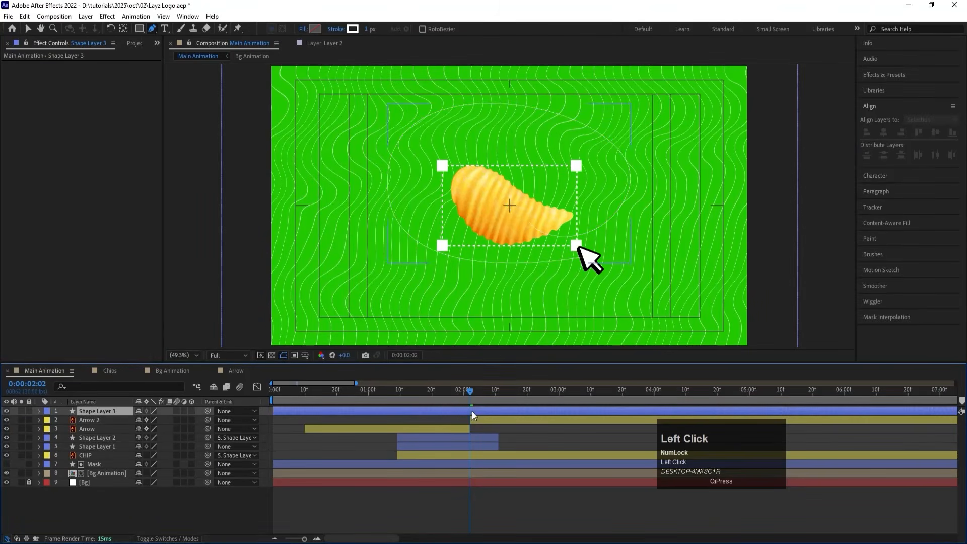
{"action": "left_click", "coordinate": [367, 29]}
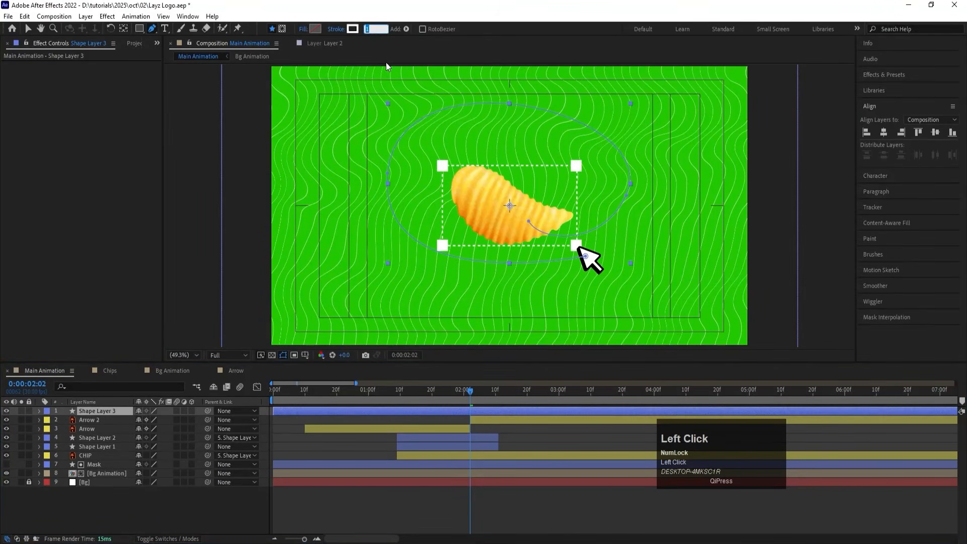
{"action": "type", "text": "3"}
{"action": "key", "text": "Return"}
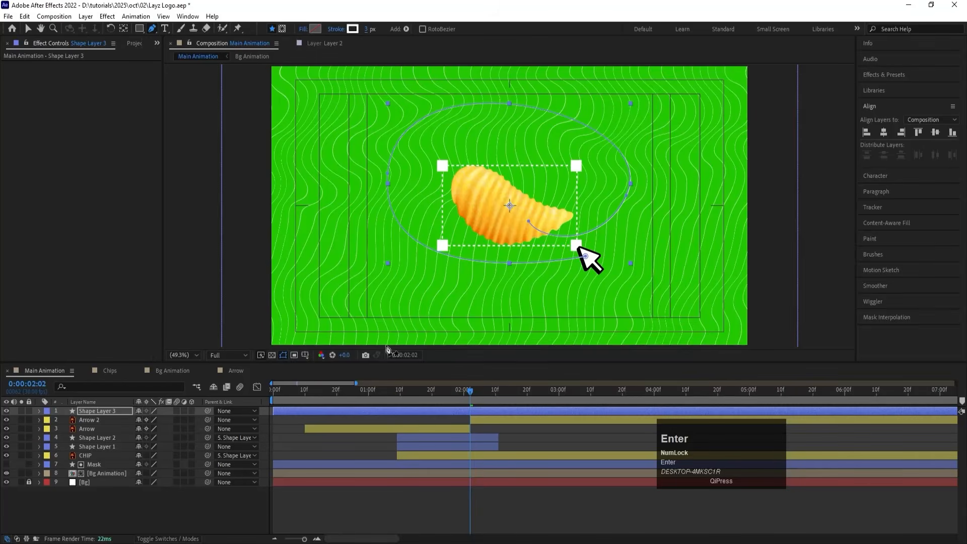
{"action": "left_click", "coordinate": [408, 498]}
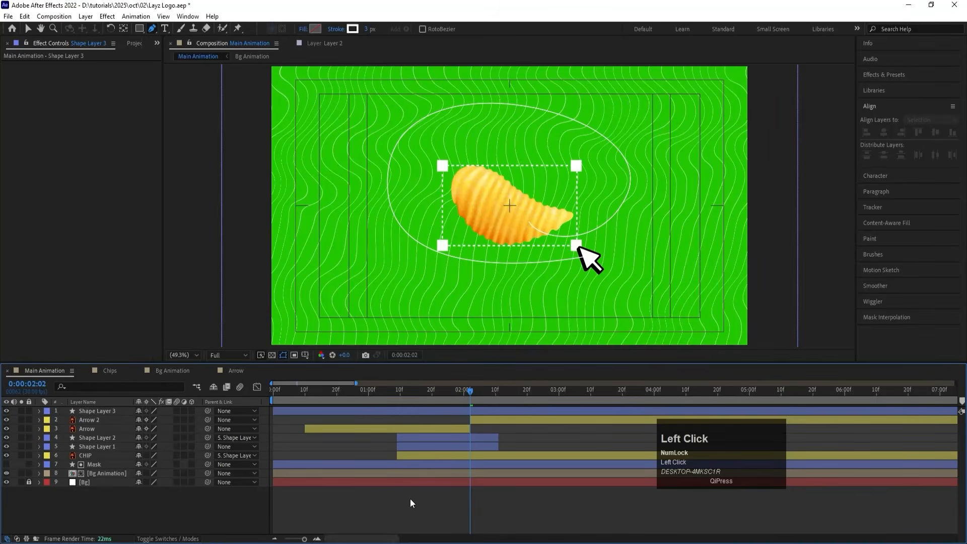
Start the curve's shape layer at 0:00:02:02 and rename it Path.
{"action": "left_click", "coordinate": [439, 411]}
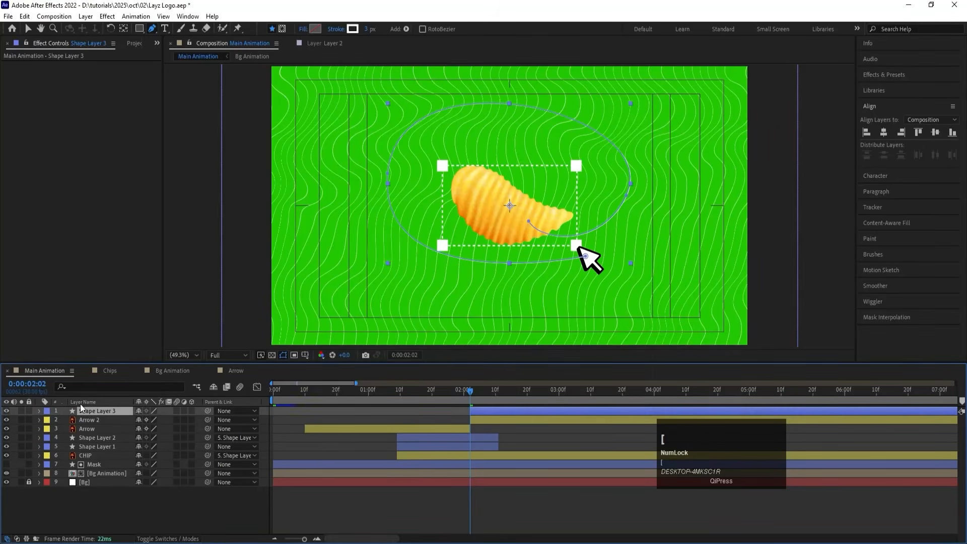
{"action": "key", "text": "Return"}
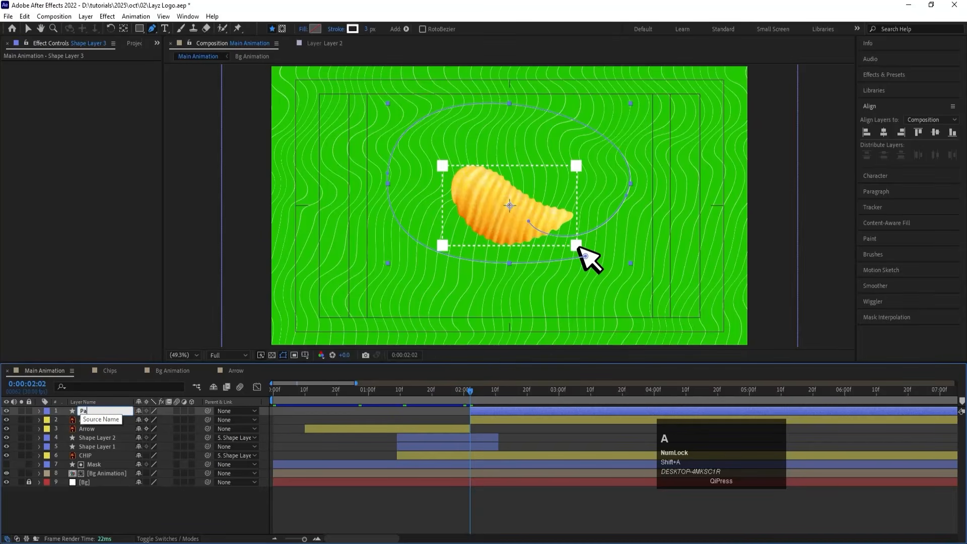
{"action": "key", "text": "Return"}
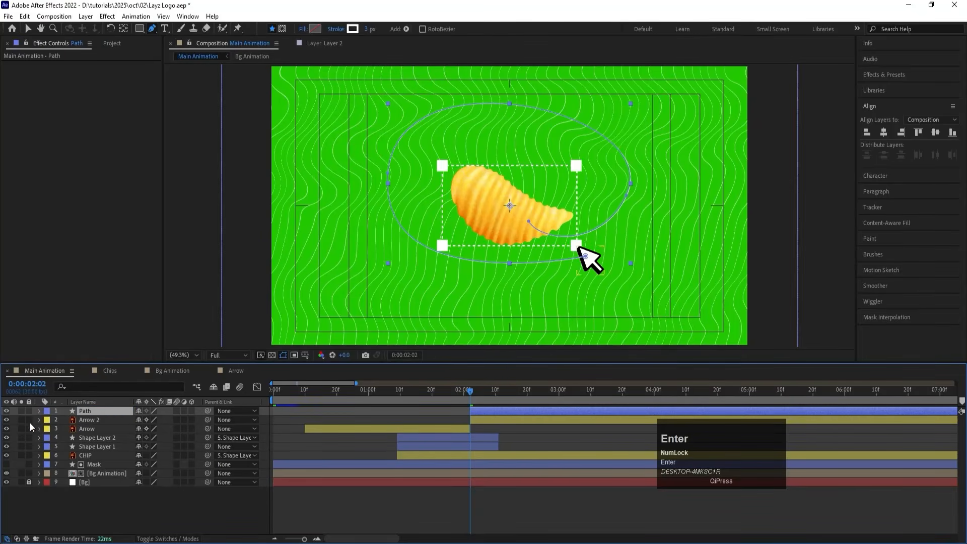
Add a keyframe at 0:00:02:02 to the Path property of Path 1 in the Path layer, and copy that keyframe.
{"action": "left_click", "coordinate": [40, 410]}
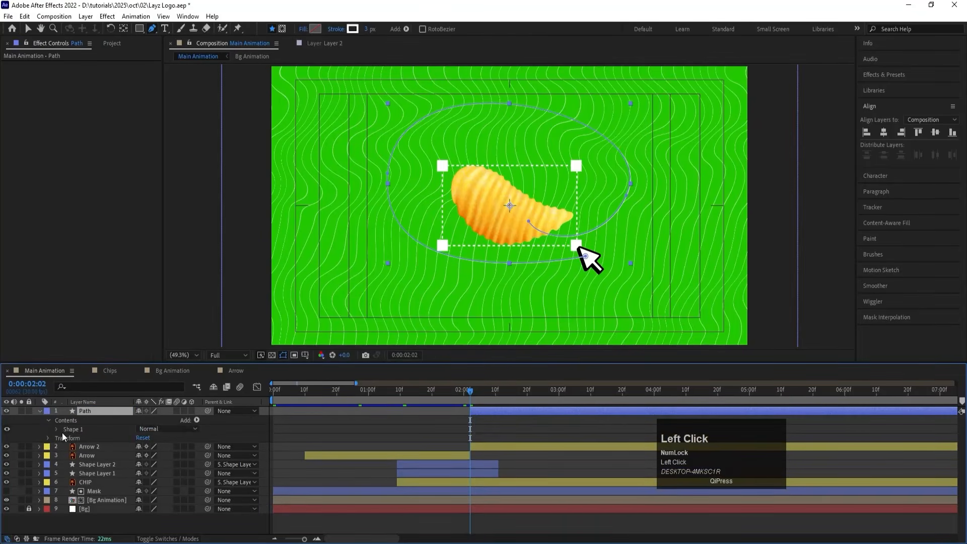
{"action": "left_click", "coordinate": [59, 429]}
{"action": "left_click", "coordinate": [67, 437]}
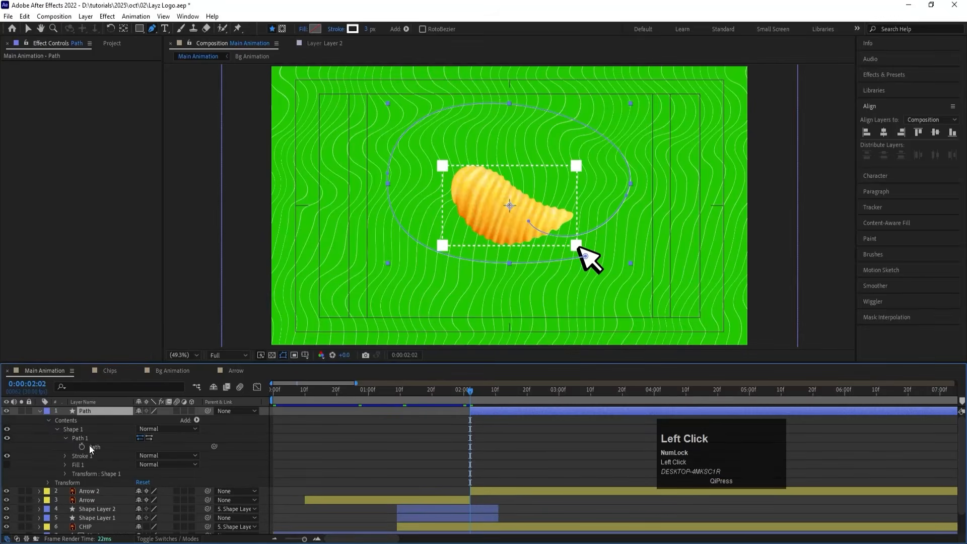
{"action": "left_click", "coordinate": [82, 446]}
{"action": "left_click", "coordinate": [505, 431]}
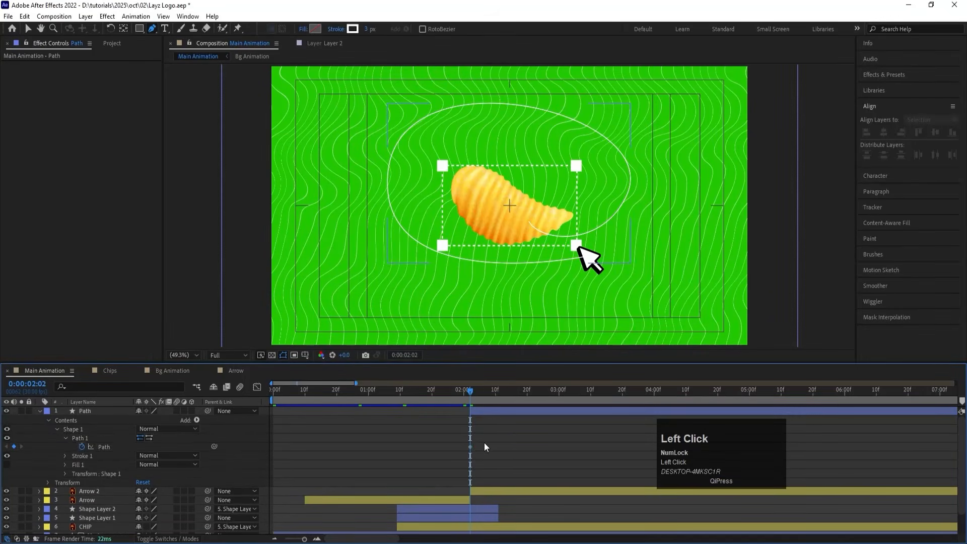
{"action": "left_click", "coordinate": [470, 448]}
{"action": "key", "text": "ctrl+c"}
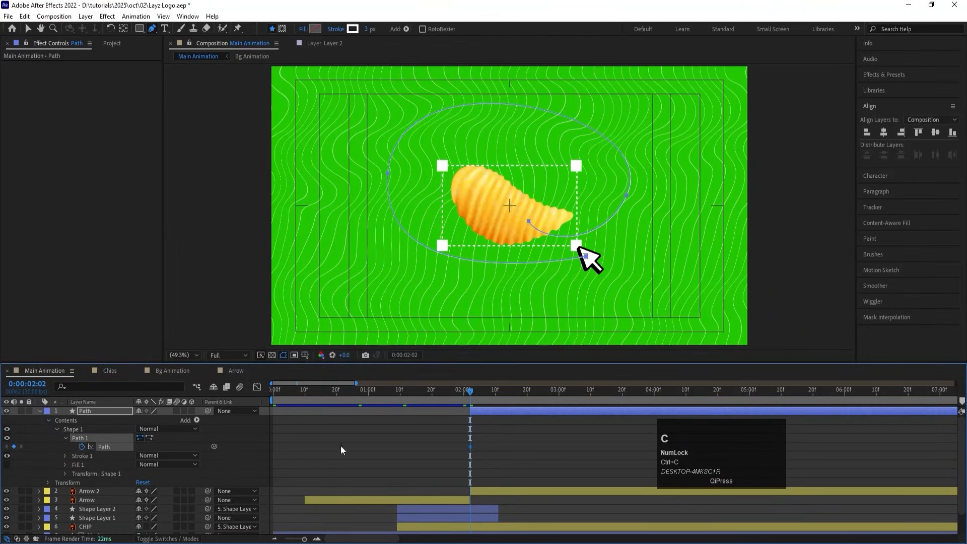
Paste the copied path into the Position property of Arrow 2 and preview the arrow travelling along the curve.
{"action": "left_click", "coordinate": [39, 411]}
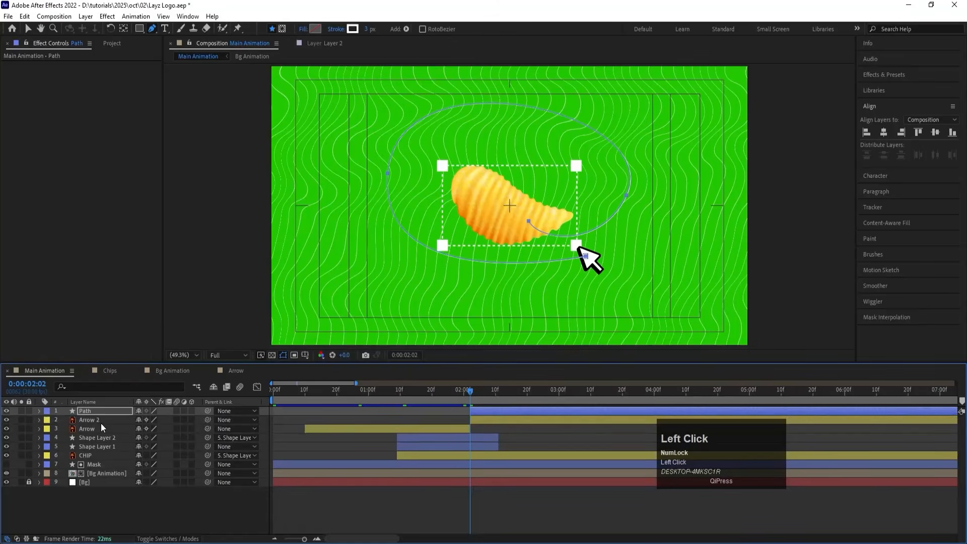
{"action": "left_click", "coordinate": [98, 421]}
{"action": "key", "text": "p"}
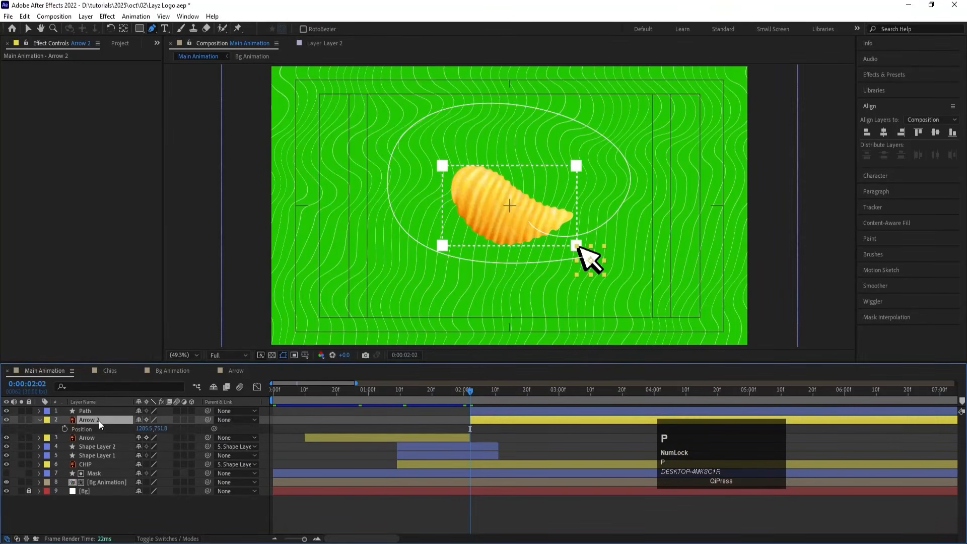
{"action": "left_click", "coordinate": [78, 431]}
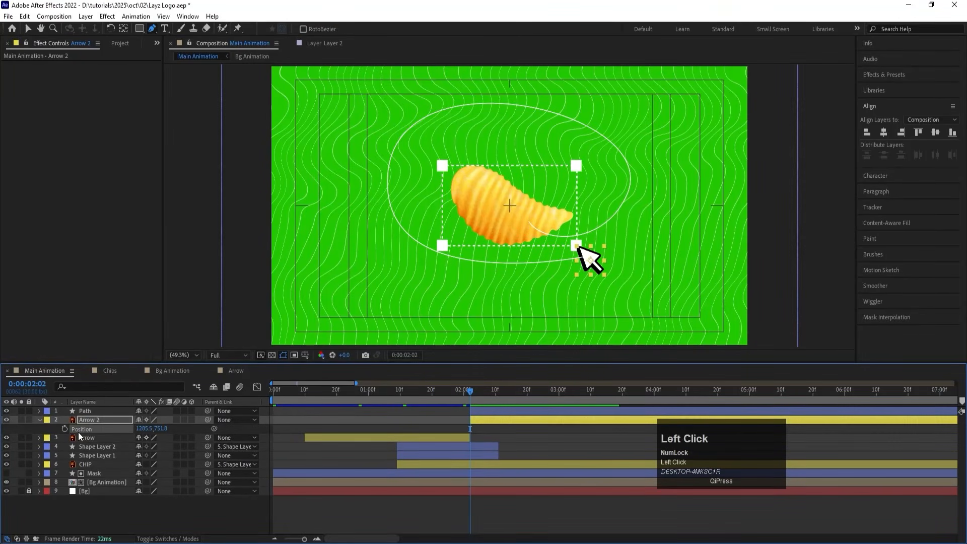
{"action": "key", "text": "ctrl+v"}
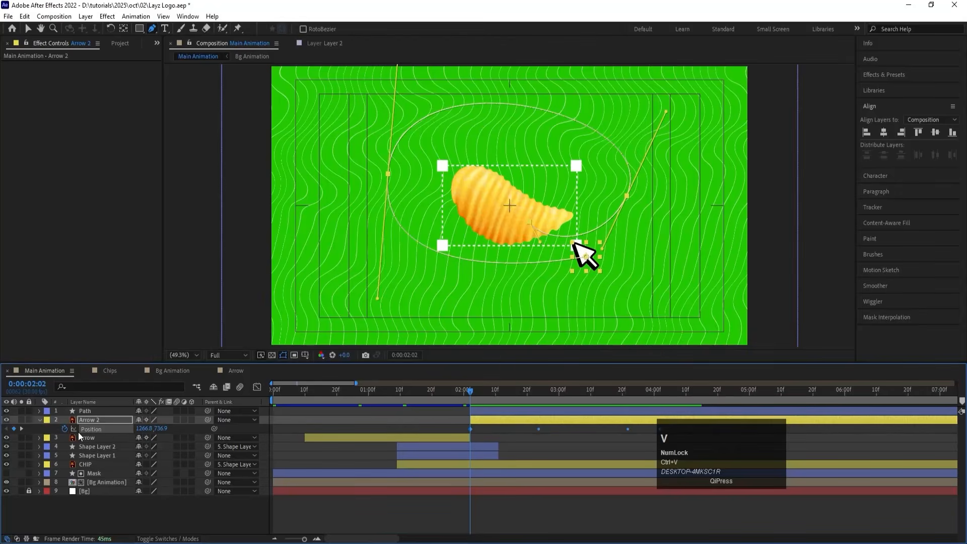
{"action": "key", "text": "minus"}
{"action": "key", "text": "space"}
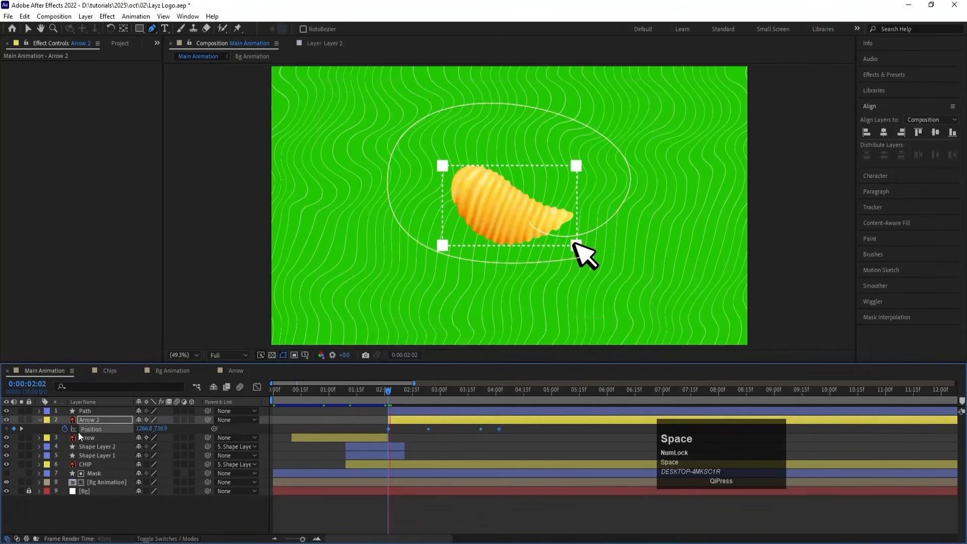
{"action": "key", "text": "space"}
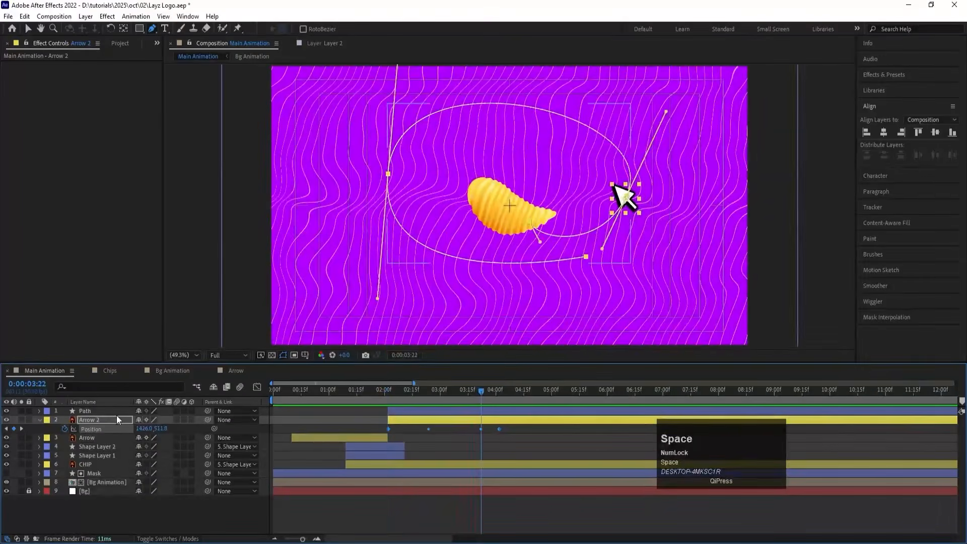
{"action": "key", "text": "space"}
{"action": "key", "text": "space"}
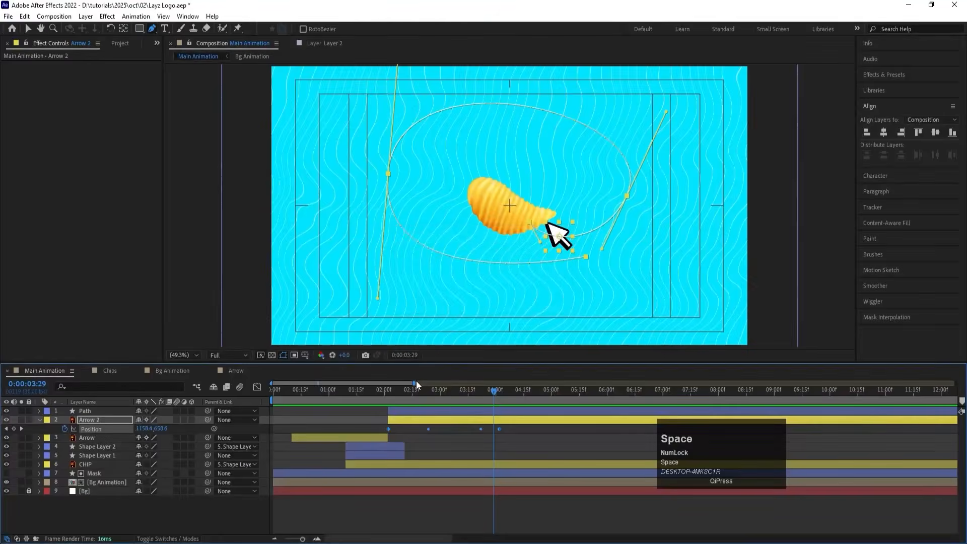
Compress Arrow 2's Position keyframes so the last one falls at 0:00:03:01, and play back the faster motion.
{"action": "key", "text": "equal"}
{"action": "left_click_drag", "start_coordinate": [612, 429], "coordinate": [497, 432]}
{"action": "key", "text": "space"}
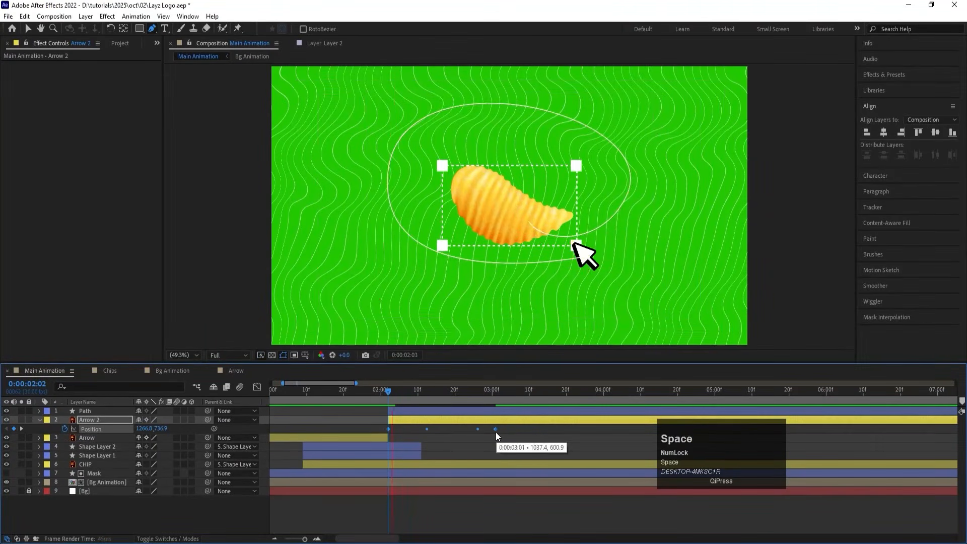
{"action": "left_click", "coordinate": [377, 389]}
{"action": "key", "text": "space"}
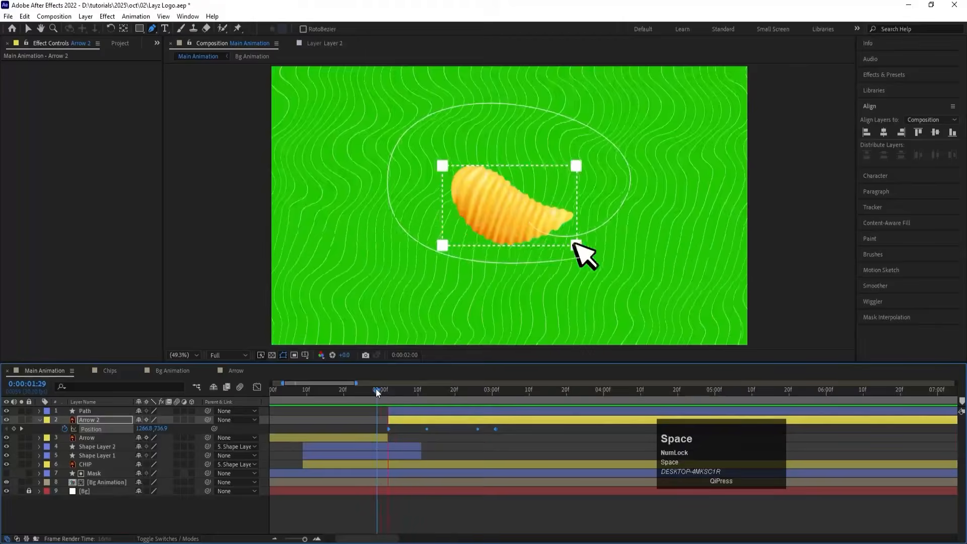
{"action": "key", "text": "space"}
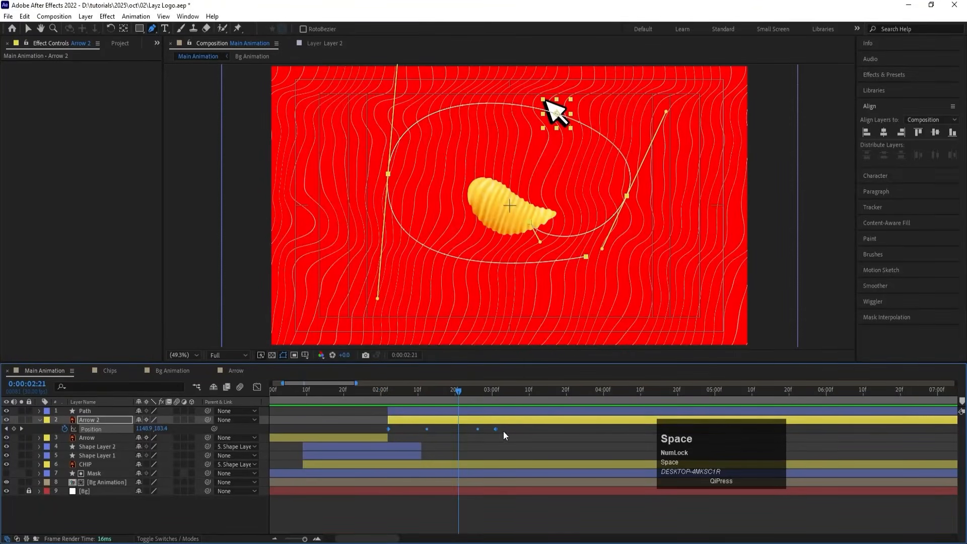
Stretch Arrow 2's Position keyframes to end at 0:00:03:10 with Easy Ease, and shape their speed graph into a steep central peak.
{"action": "left_click_drag", "start_coordinate": [495, 429], "coordinate": [528, 429], "text": "alt"}
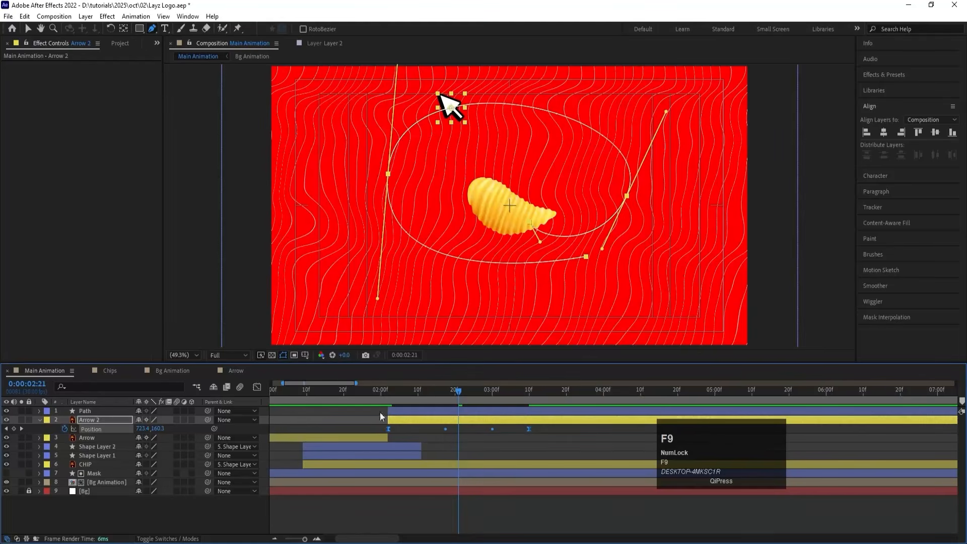
{"action": "left_click", "coordinate": [257, 387]}
{"action": "left_click_drag", "start_coordinate": [576, 454], "coordinate": [318, 538]}
{"action": "left_click_drag", "start_coordinate": [510, 510], "coordinate": [475, 507]}
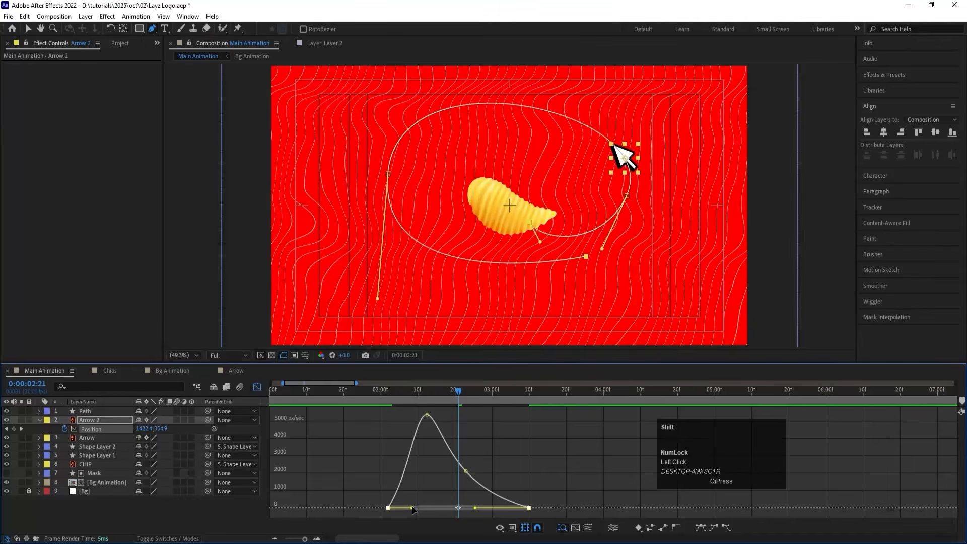
{"action": "left_click_drag", "start_coordinate": [412, 507], "coordinate": [436, 507]}
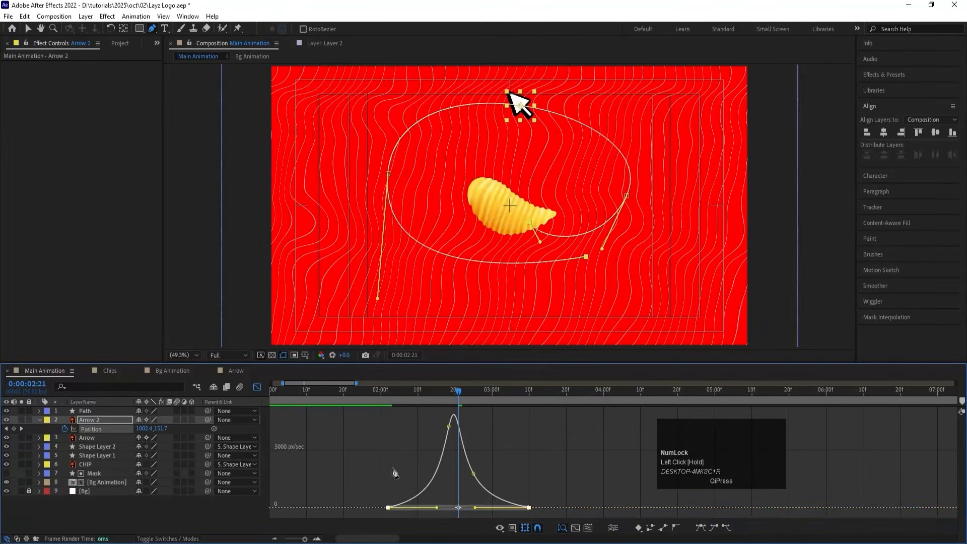
Close the graph view and play back Arrow 2's eased motion along the curve.
{"action": "left_click", "coordinate": [374, 402]}
{"action": "left_click", "coordinate": [256, 387]}
{"action": "key", "text": "space"}
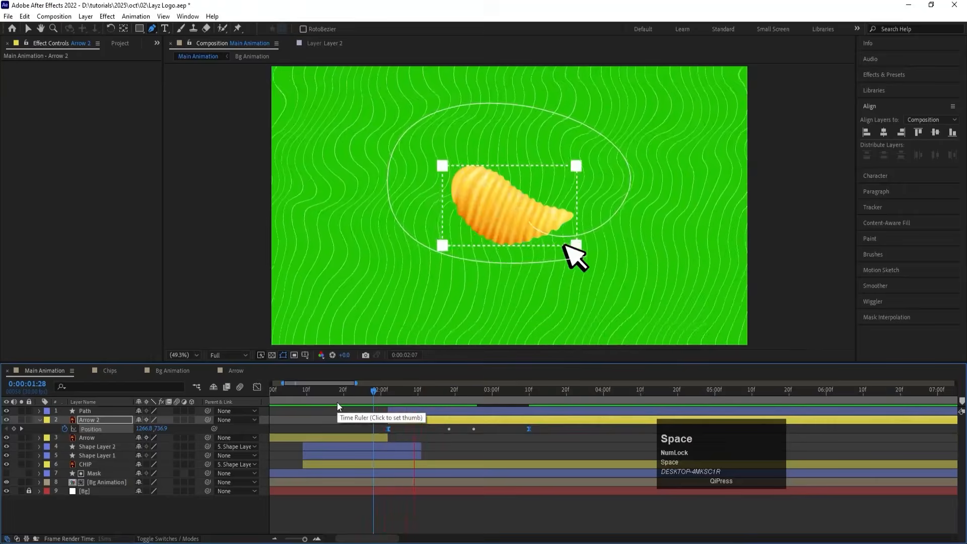
{"action": "left_click", "coordinate": [340, 395]}
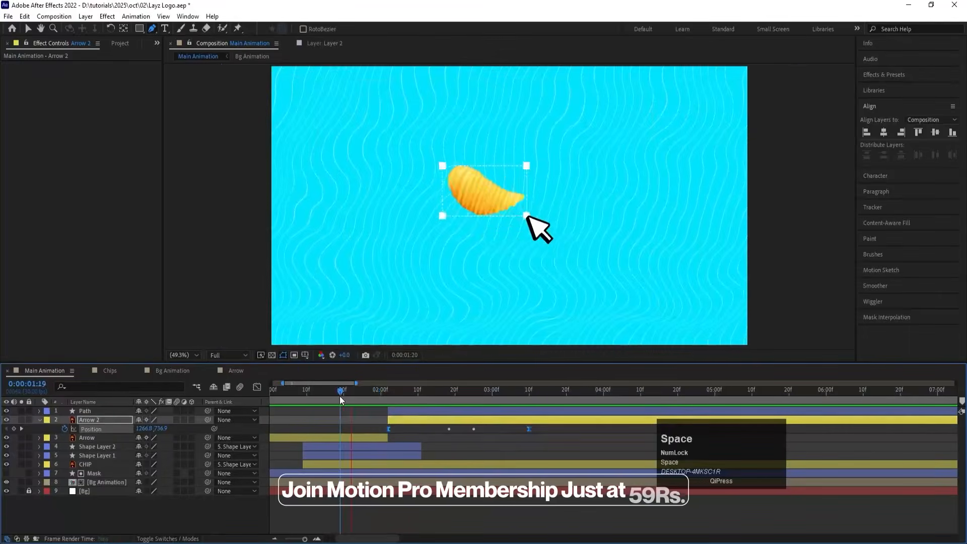
{"action": "left_click", "coordinate": [395, 392]}
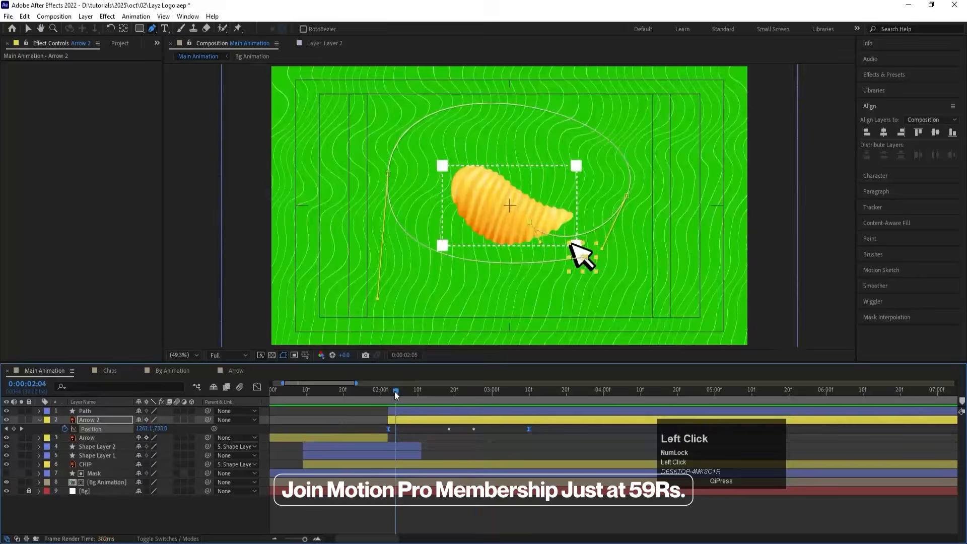
{"action": "left_click_drag", "start_coordinate": [394, 392], "coordinate": [389, 389]}
{"action": "key", "text": "space"}
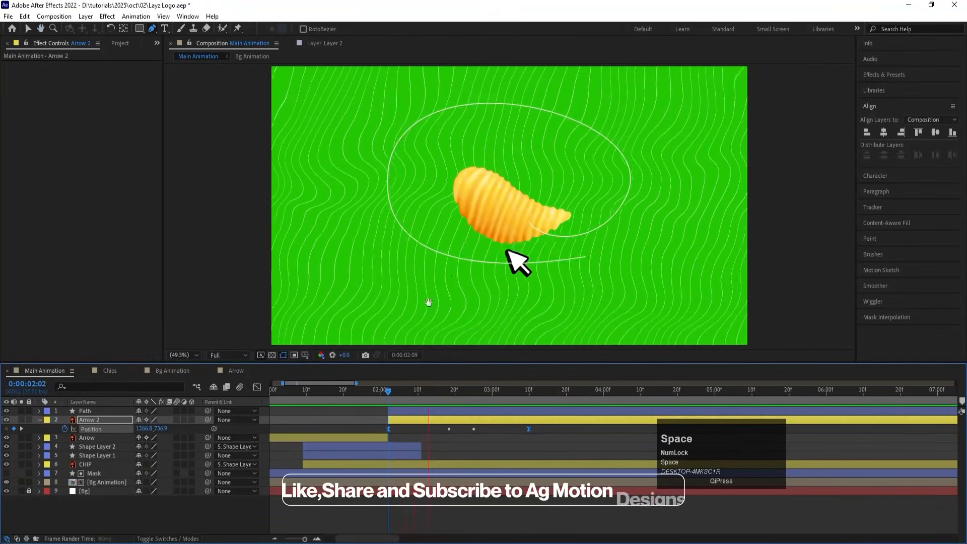
{"action": "key", "text": "space"}
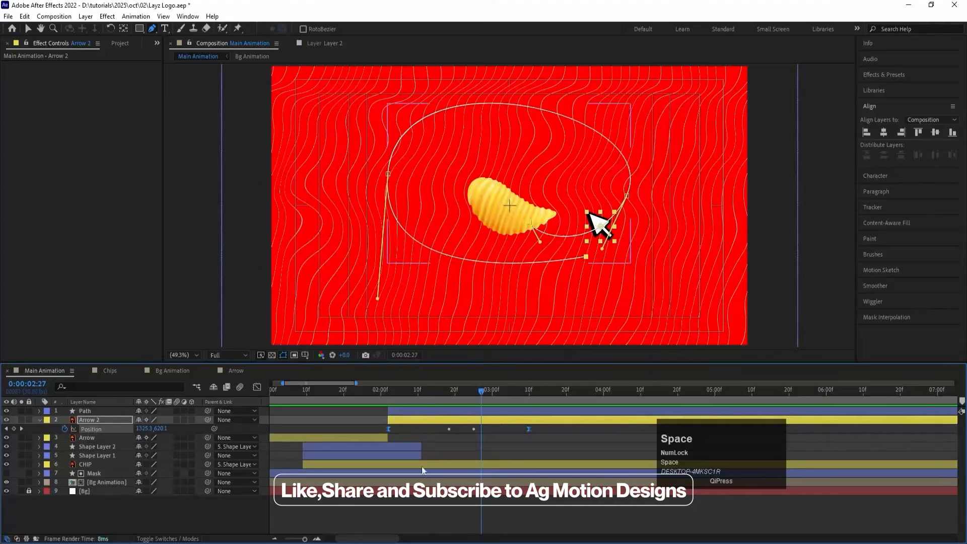
Set Arrow 2's auto-orientation to Orient Along Path and preview how the arrow turns along the curve.
{"action": "left_click", "coordinate": [389, 396]}
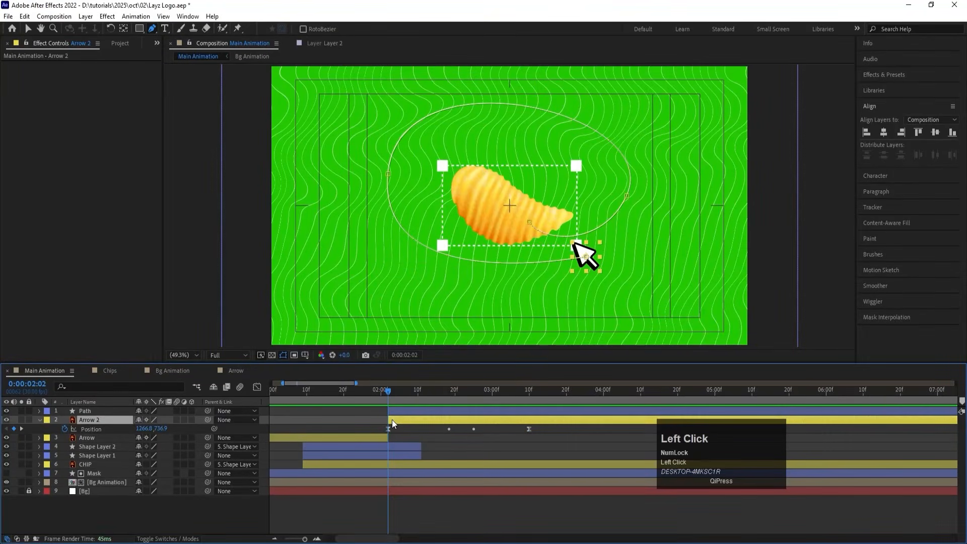
{"action": "right_click", "coordinate": [392, 419]}
{"action": "left_click", "coordinate": [423, 167]}
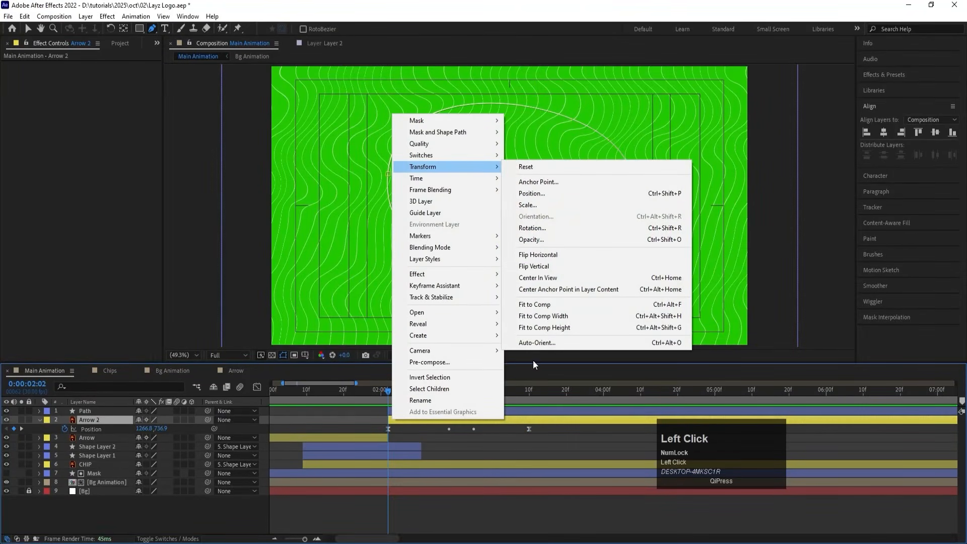
{"action": "left_click", "coordinate": [528, 344]}
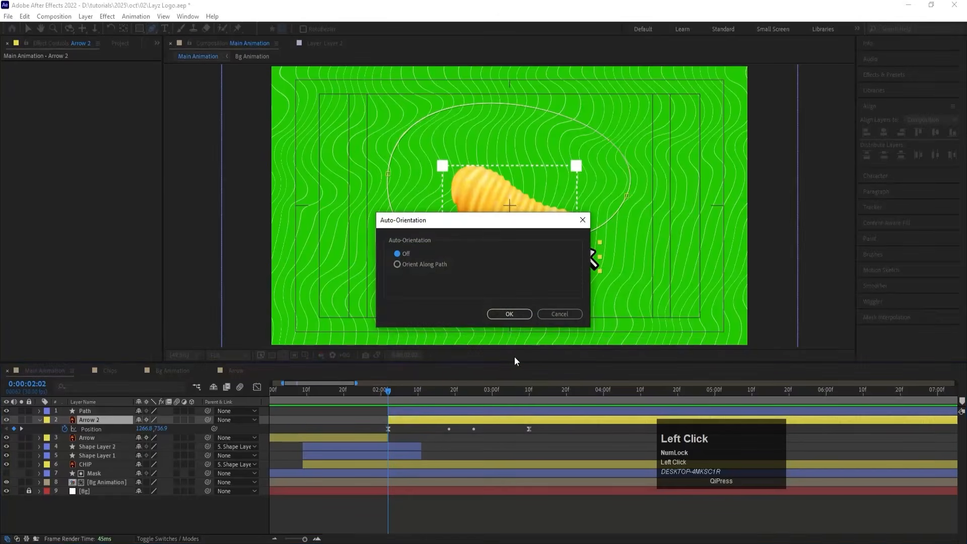
{"action": "left_click", "coordinate": [399, 265]}
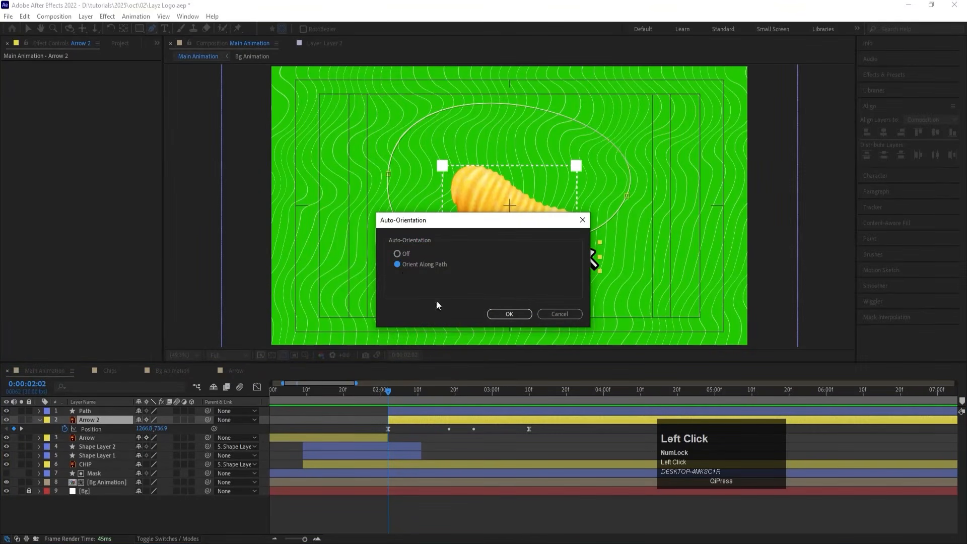
{"action": "left_click", "coordinate": [508, 315]}
{"action": "key", "text": "space"}
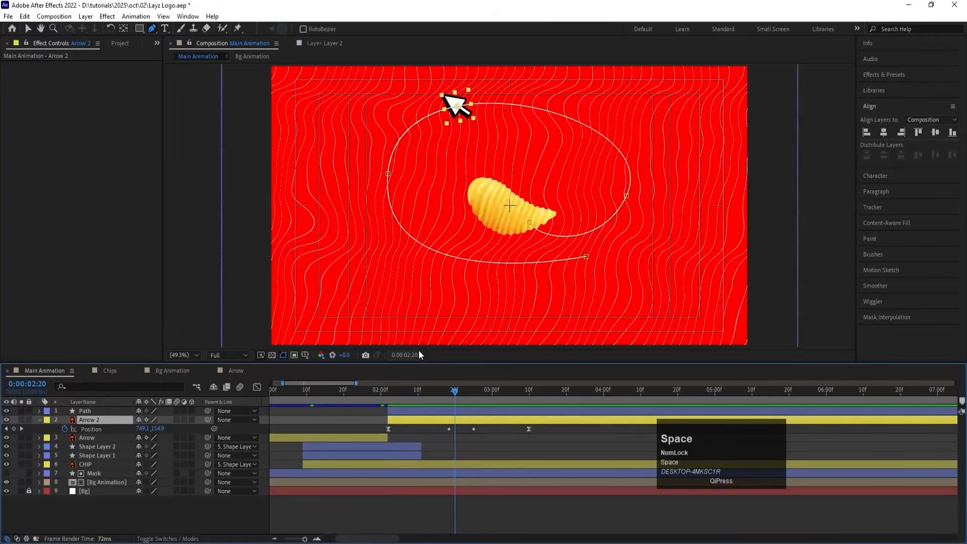
{"action": "key", "text": "space"}
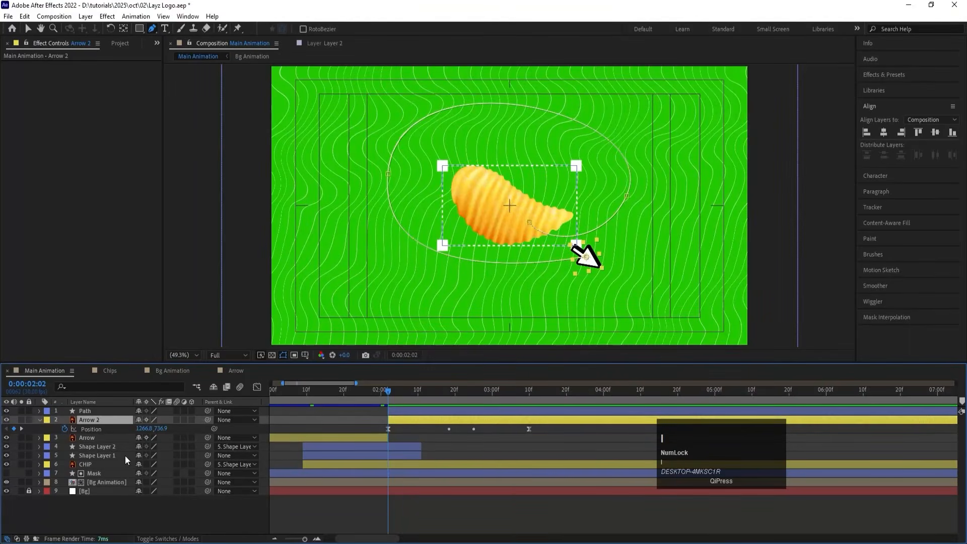
Set Arrow 2's Rotation to 135° so its tip points along the direction of travel, and play back the motion.
{"action": "key", "text": "r"}
{"action": "left_click_drag", "start_coordinate": [151, 428], "coordinate": [223, 427]}
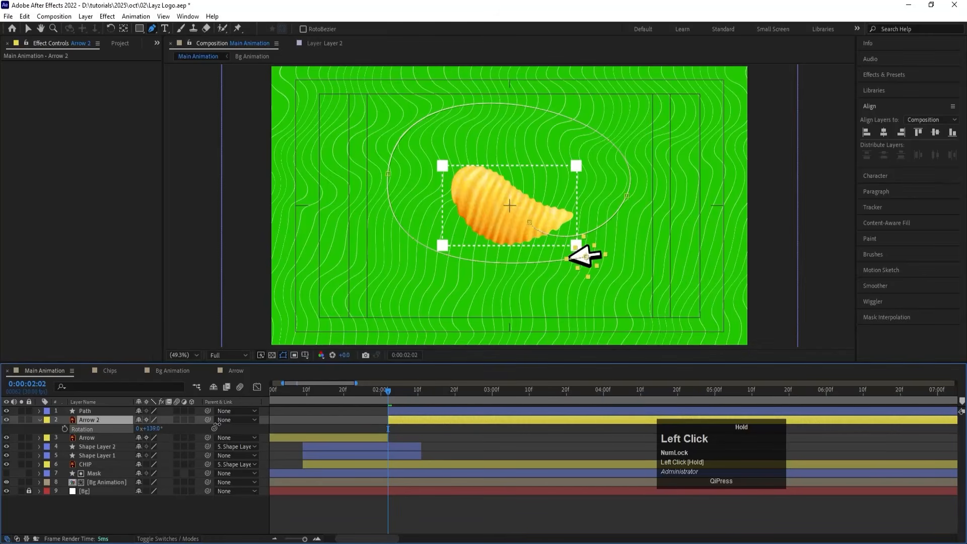
{"action": "key", "text": "space"}
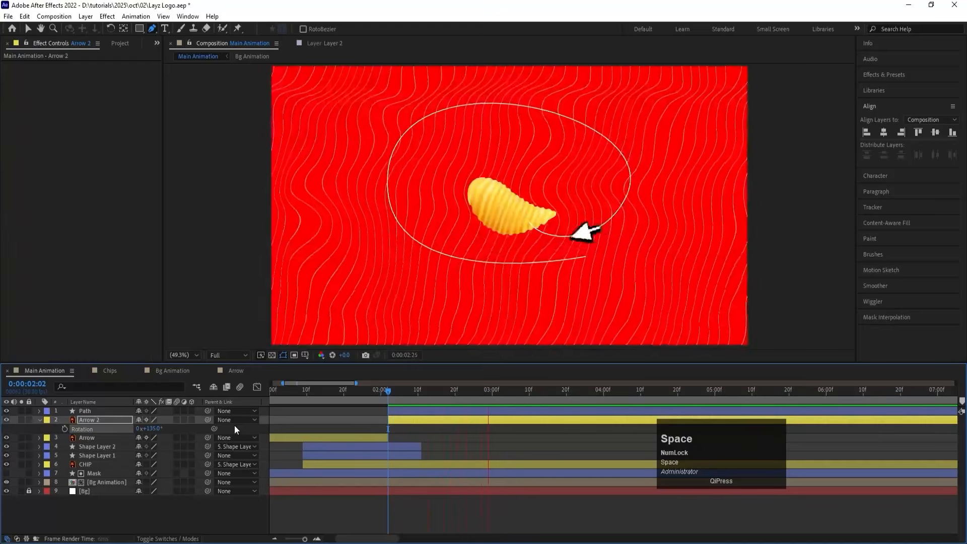
{"action": "left_click", "coordinate": [354, 392]}
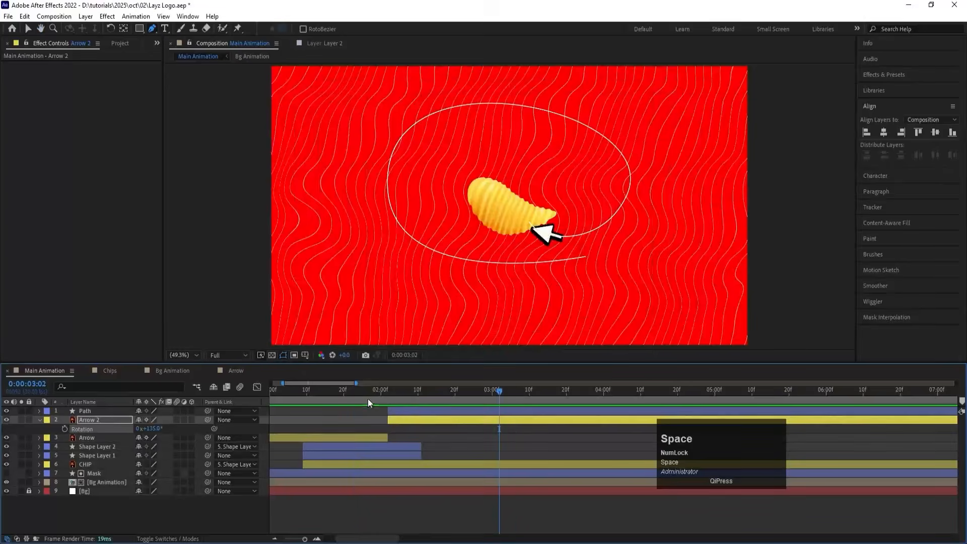
Add Trim Paths to the Path layer's contents, with the current time at 0:00:02:02, and expand its properties.
{"action": "left_click_drag", "start_coordinate": [398, 392], "coordinate": [388, 389]}
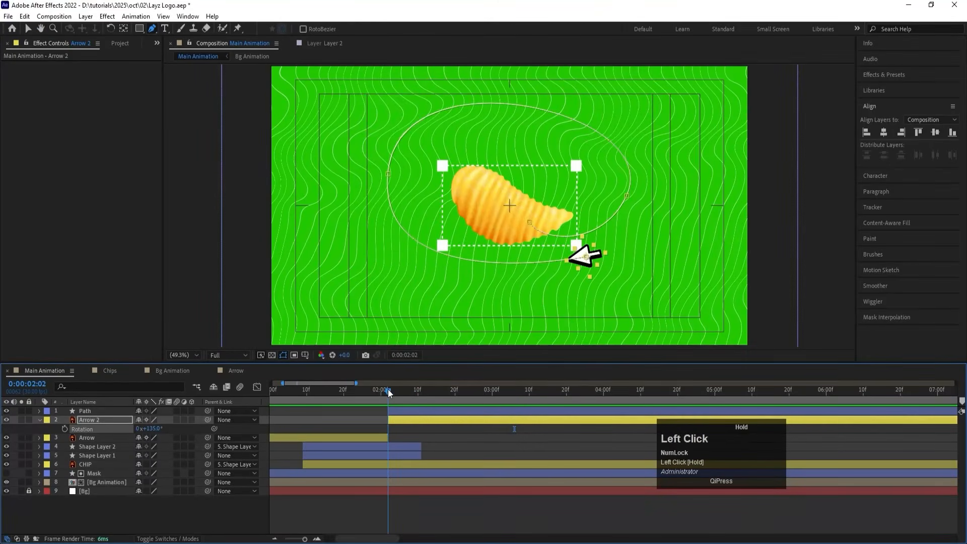
{"action": "left_click", "coordinate": [399, 409]}
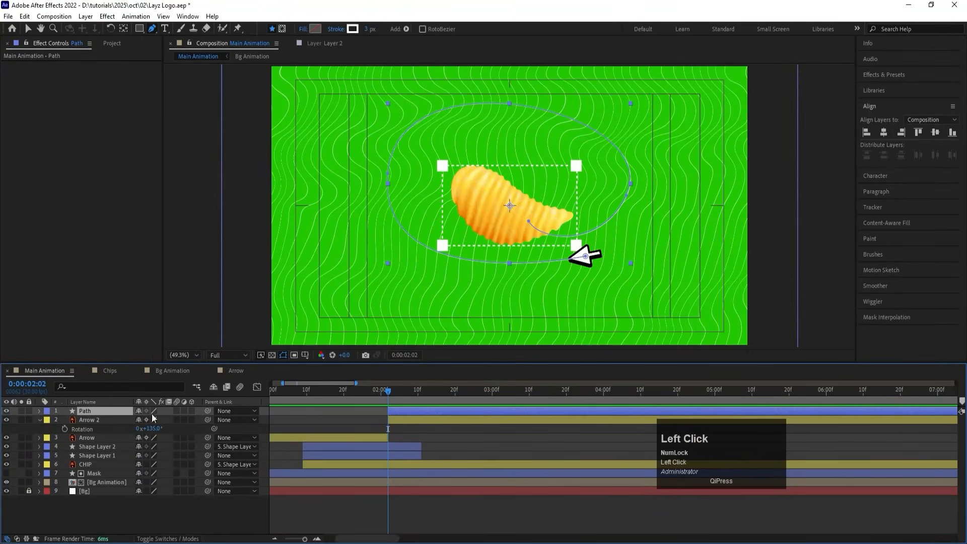
{"action": "left_click", "coordinate": [43, 415]}
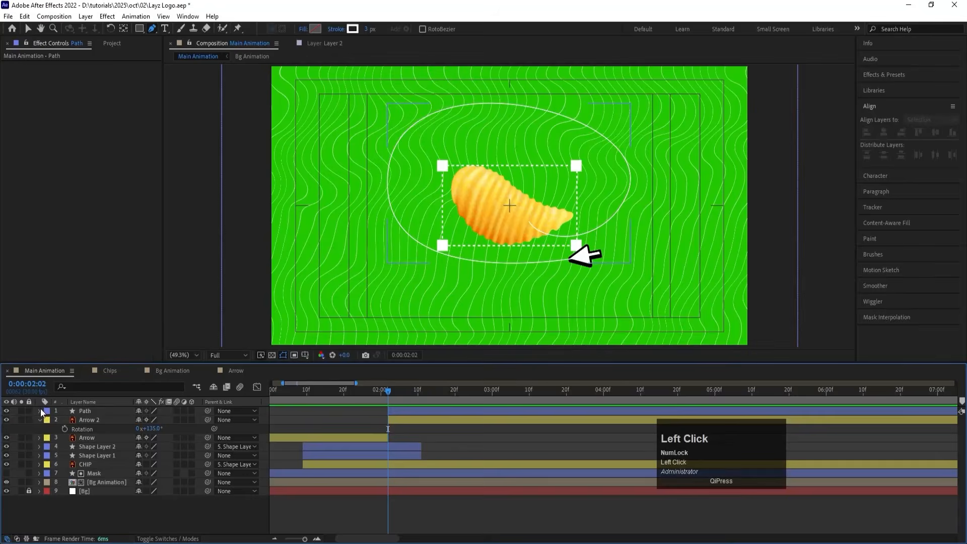
{"action": "left_click", "coordinate": [40, 410]}
{"action": "left_click", "coordinate": [196, 421]}
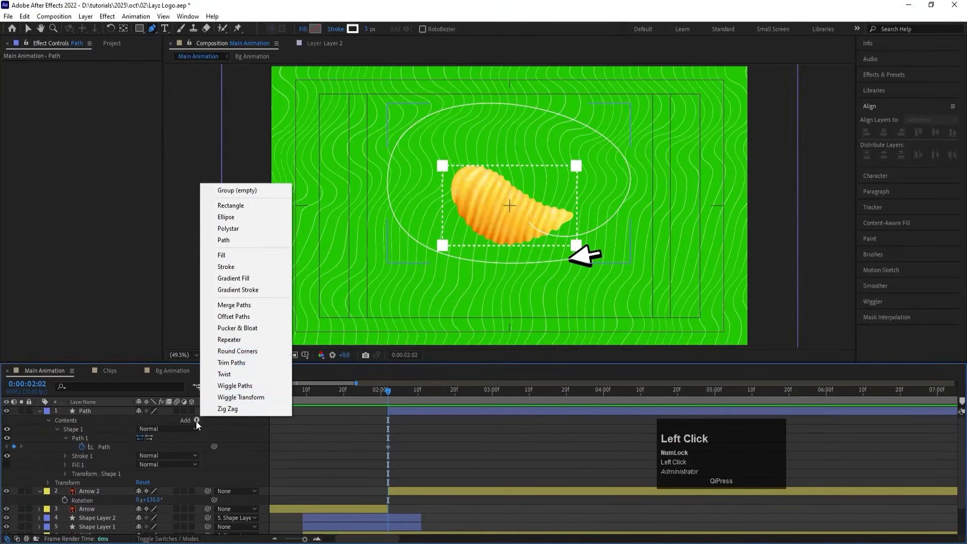
{"action": "left_click", "coordinate": [229, 361]}
{"action": "left_click", "coordinate": [57, 483]}
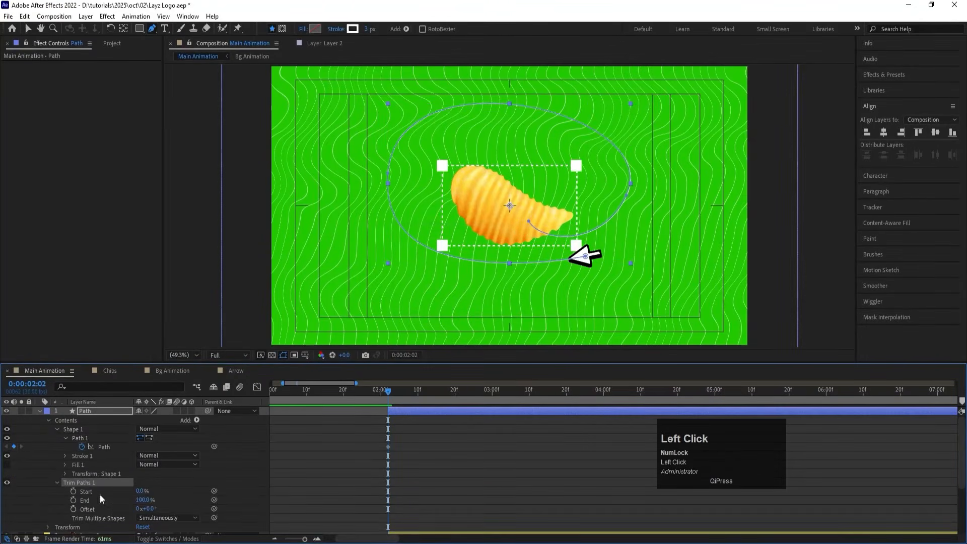
Set the Trim Paths End to 0% and add keyframes for both Start and End at 0:00:02:02.
{"action": "left_click_drag", "start_coordinate": [142, 500], "coordinate": [110, 499]}
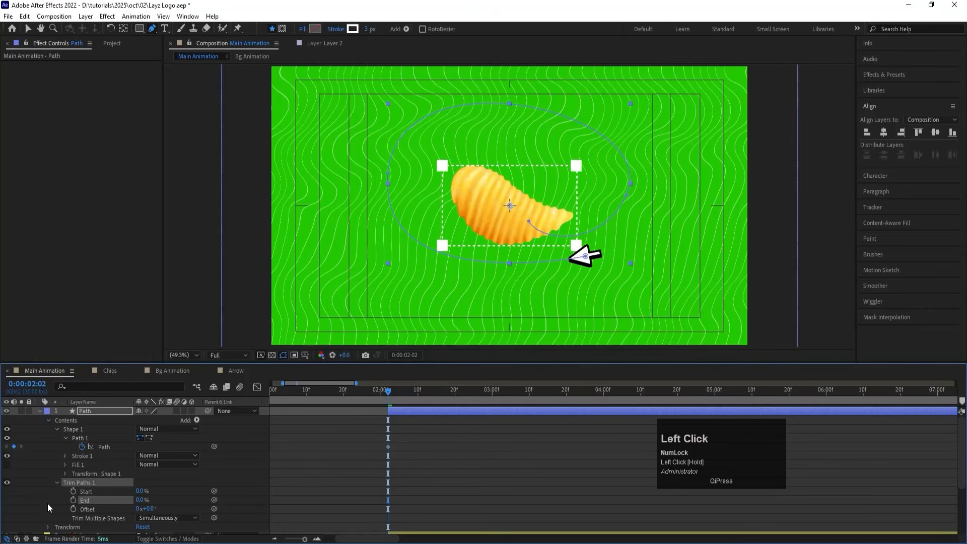
{"action": "left_click", "coordinate": [74, 492]}
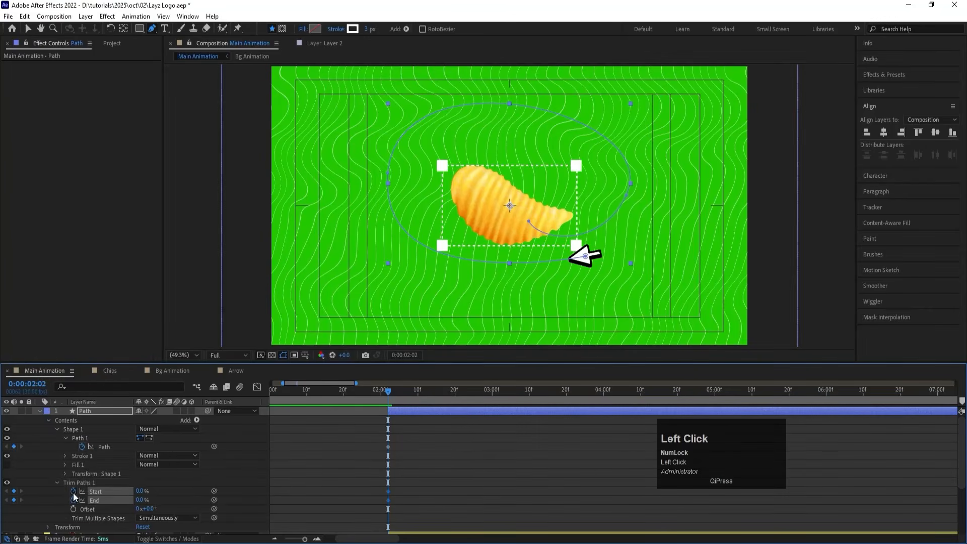
{"action": "left_click", "coordinate": [458, 443]}
Set the Path layer's trim End and Start to 100% at 0:00:03:10, and delay both Start keyframes by about four frames.
{"action": "key", "text": "u"}
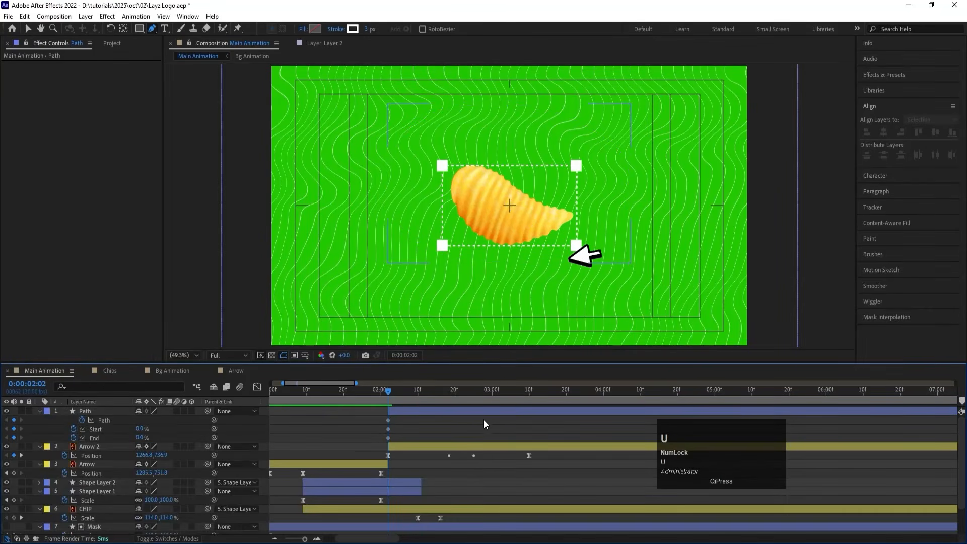
{"action": "left_click_drag", "start_coordinate": [496, 394], "coordinate": [527, 403]}
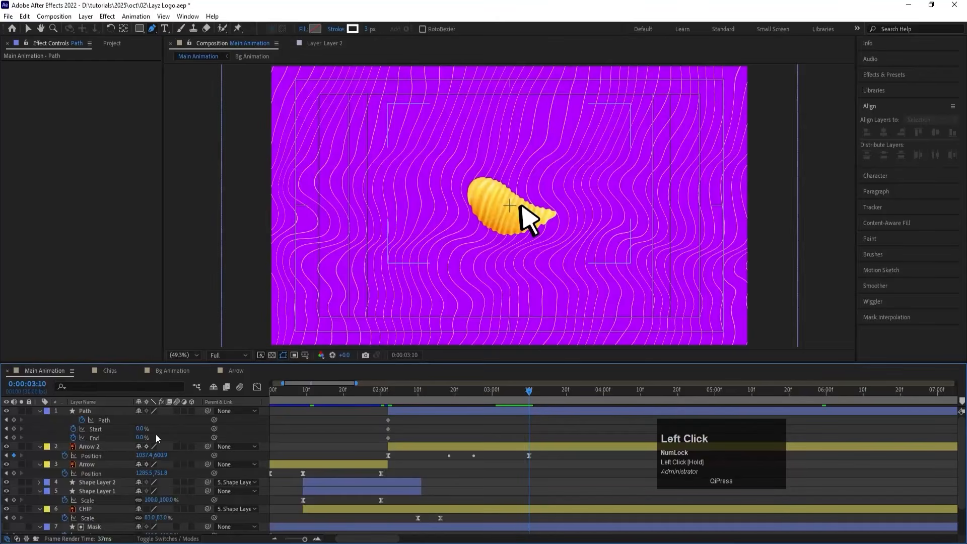
{"action": "left_click_drag", "start_coordinate": [140, 438], "coordinate": [259, 422]}
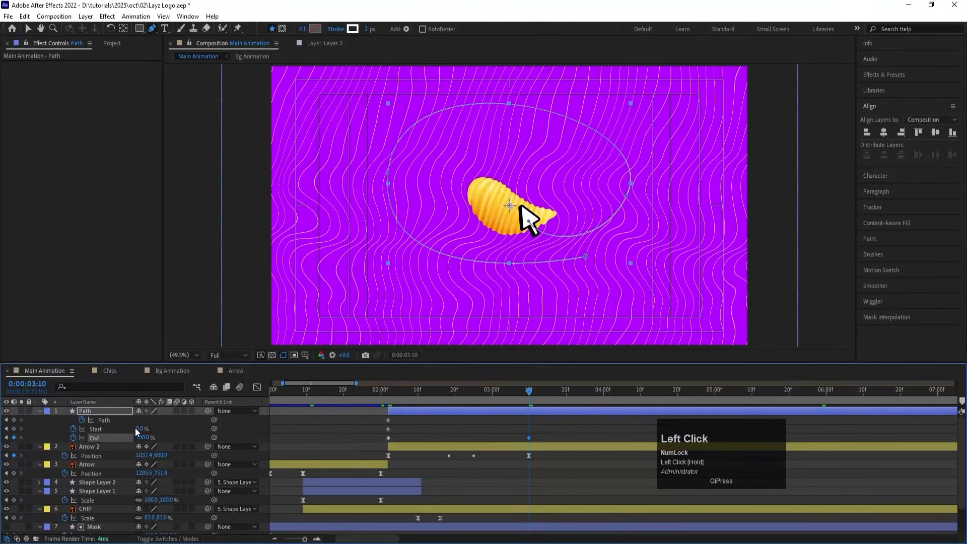
{"action": "left_click_drag", "start_coordinate": [143, 431], "coordinate": [135, 433]}
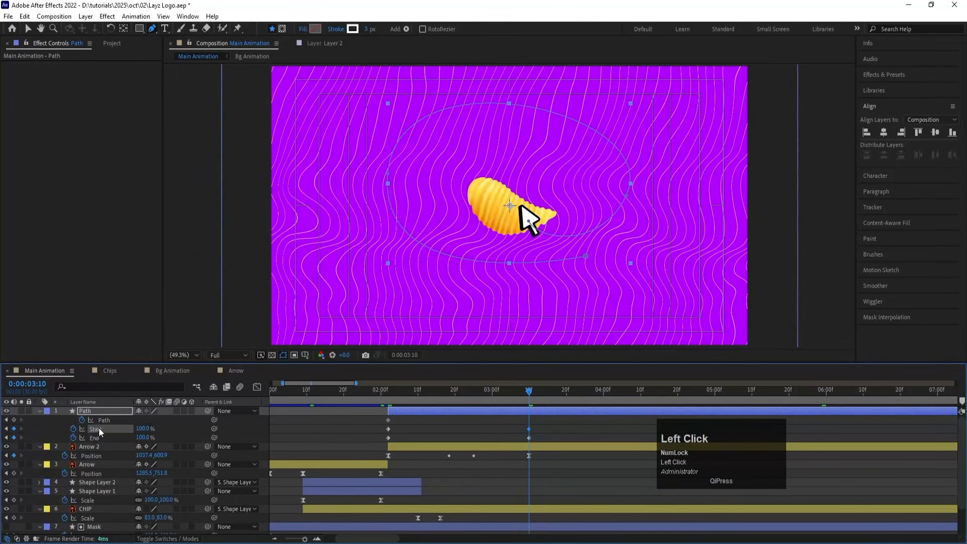
{"action": "left_click_drag", "start_coordinate": [387, 428], "coordinate": [403, 429]}
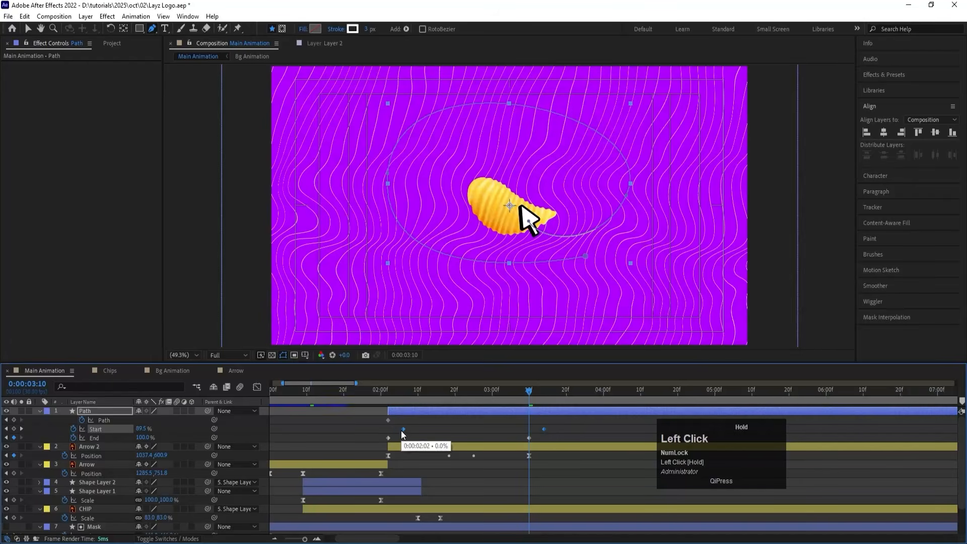
Apply Easy Ease to the trim Start and End keyframes and shape their speed graphs into steep central peaks.
{"action": "left_click_drag", "start_coordinate": [578, 426], "coordinate": [380, 445]}
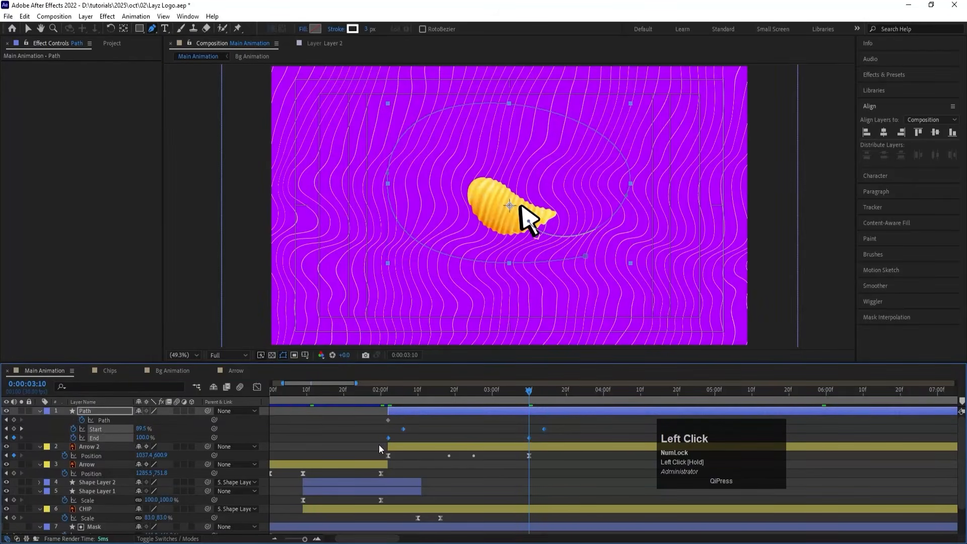
{"action": "left_click", "coordinate": [256, 387]}
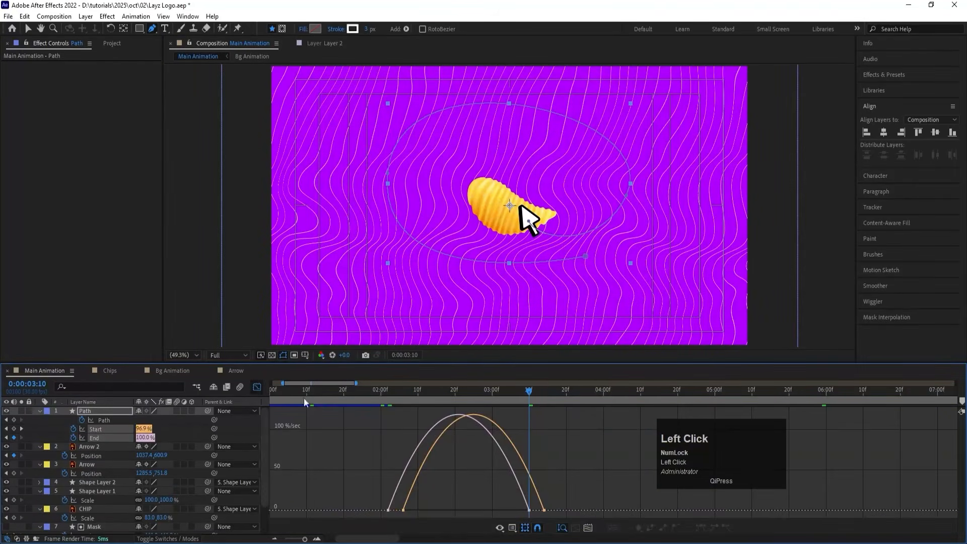
{"action": "left_click_drag", "start_coordinate": [576, 473], "coordinate": [272, 516]}
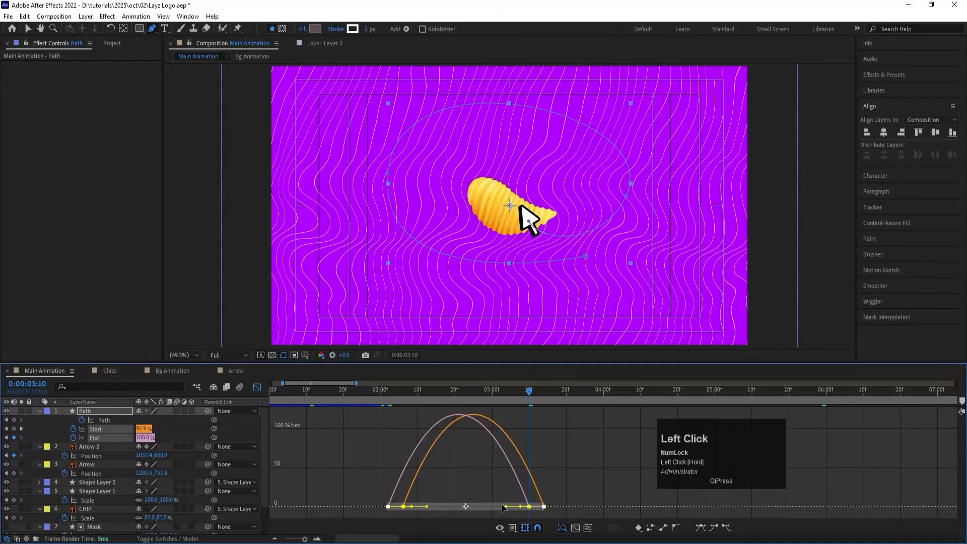
{"action": "left_click_drag", "start_coordinate": [505, 508], "coordinate": [438, 508]}
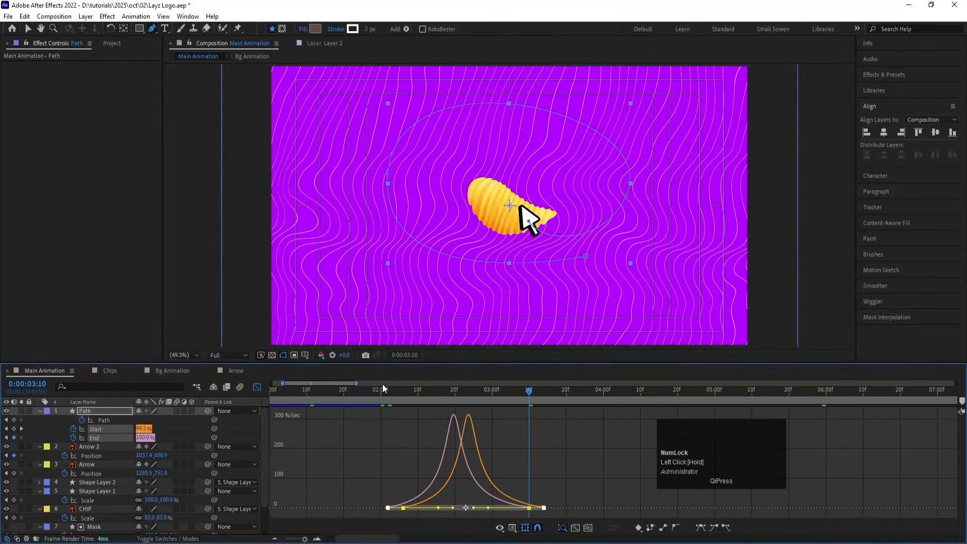
{"action": "left_click", "coordinate": [382, 384]}
{"action": "left_click", "coordinate": [254, 387]}
Play back the trimmed line trailing the arrow around the chip, and pause at 0:00:02:16.
{"action": "key", "text": "space"}
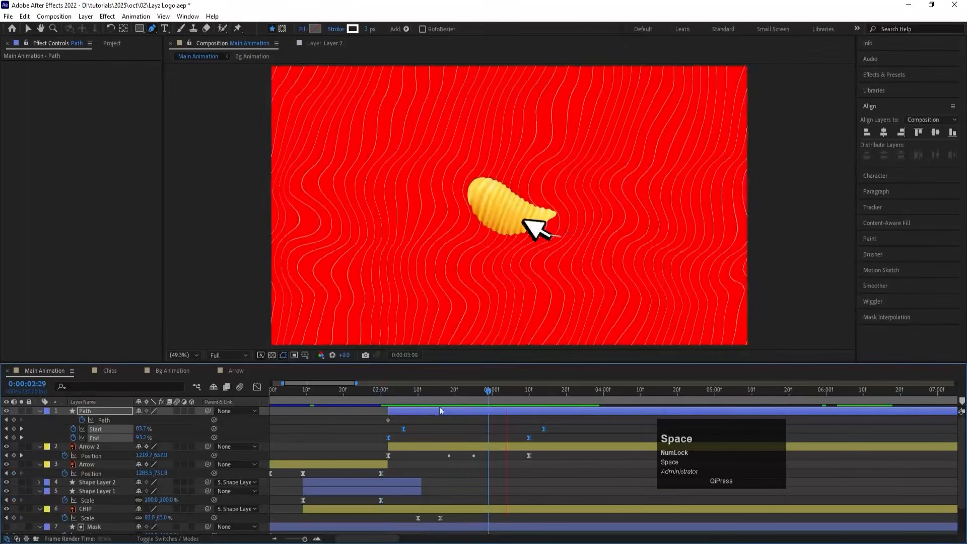
{"action": "left_click", "coordinate": [372, 396]}
{"action": "key", "text": "space"}
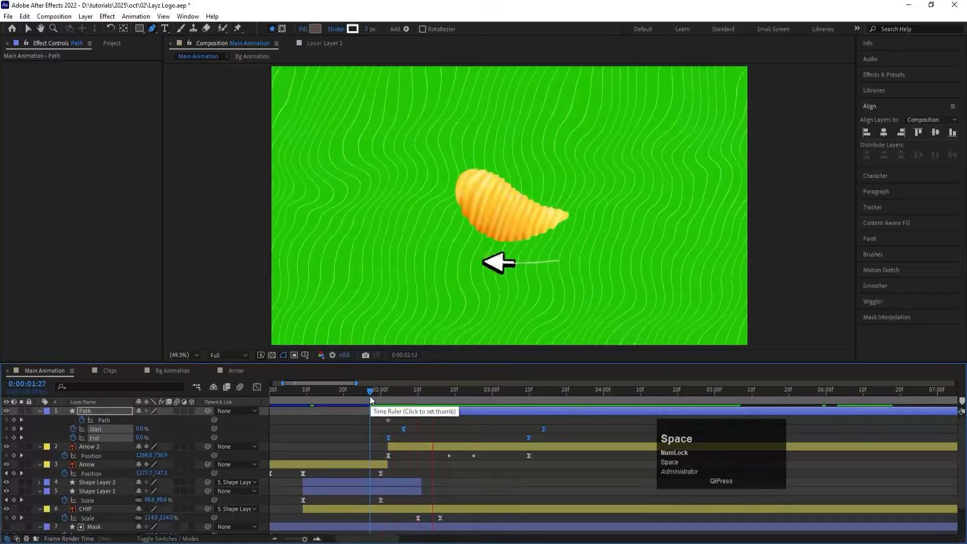
{"action": "left_click", "coordinate": [400, 398]}
{"action": "key", "text": "space"}
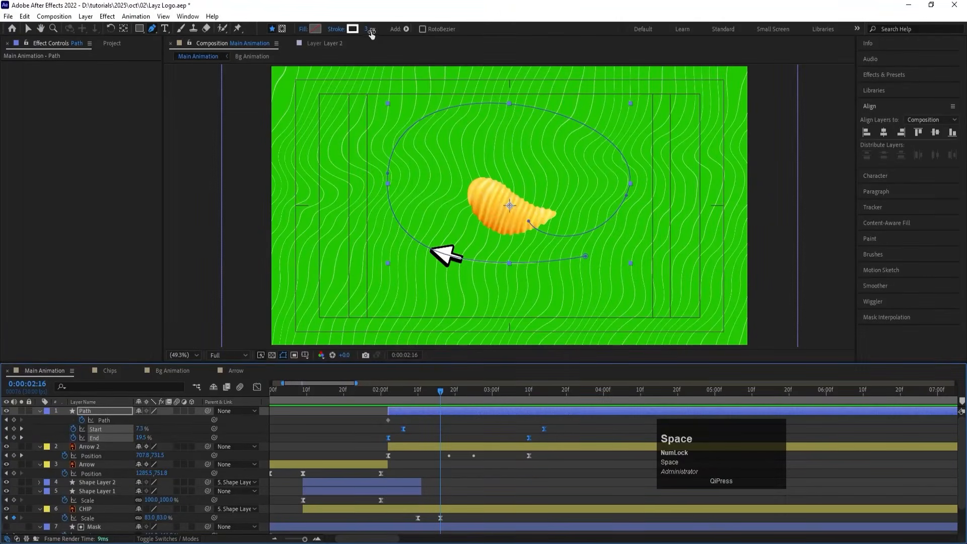
Set the Path layer's stroke width to 10 px, move the layer below Arrow 2, and preview the trail.
{"action": "left_click_drag", "start_coordinate": [371, 33], "coordinate": [373, 29]}
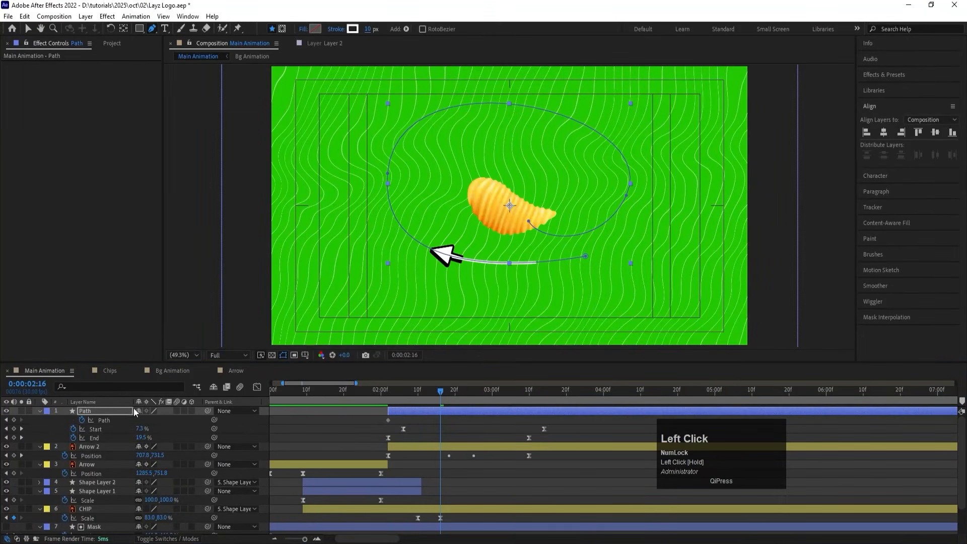
{"action": "left_click_drag", "start_coordinate": [134, 408], "coordinate": [137, 432]}
{"action": "key", "text": "space"}
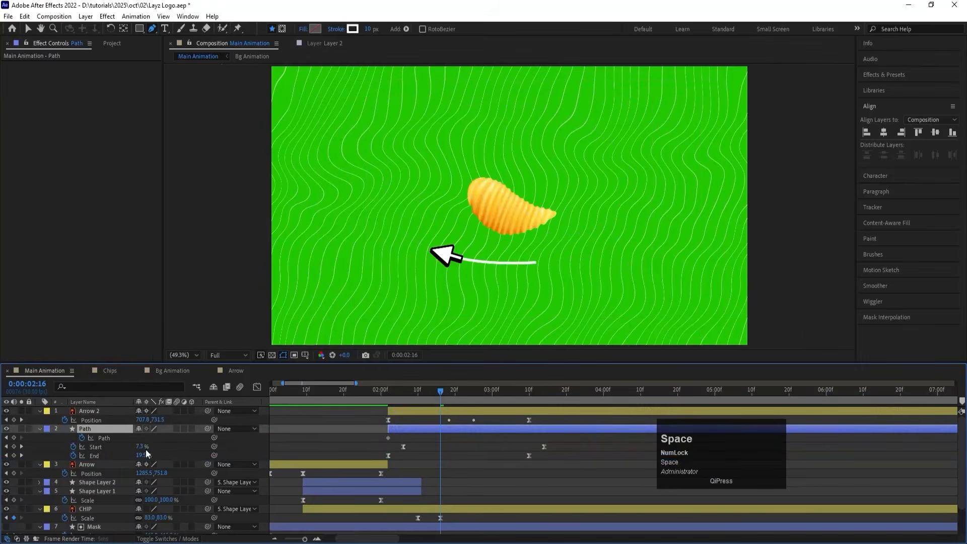
Preview the arrow's trail, and thicken the Path layer's stroke to 26 px.
{"action": "left_click_drag", "start_coordinate": [356, 391], "coordinate": [328, 386]}
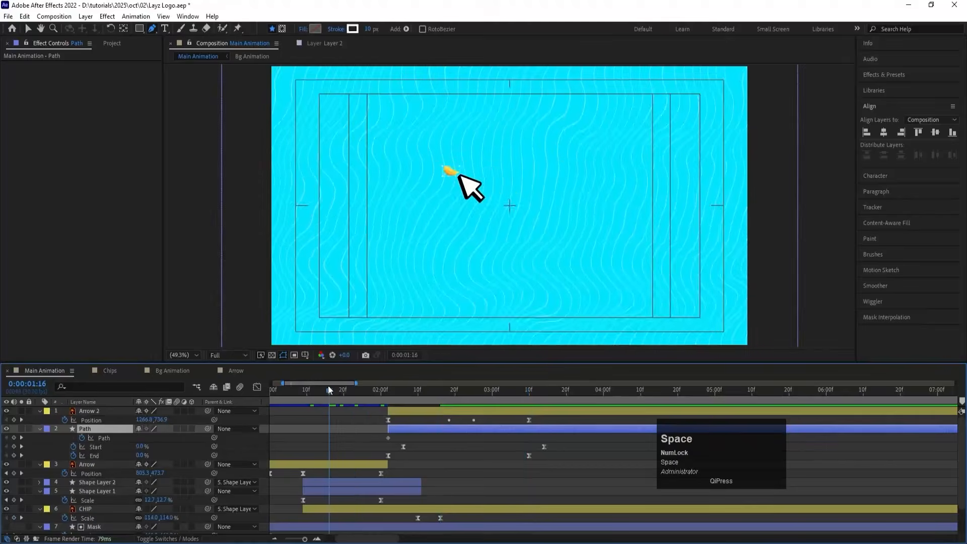
{"action": "key", "text": "space"}
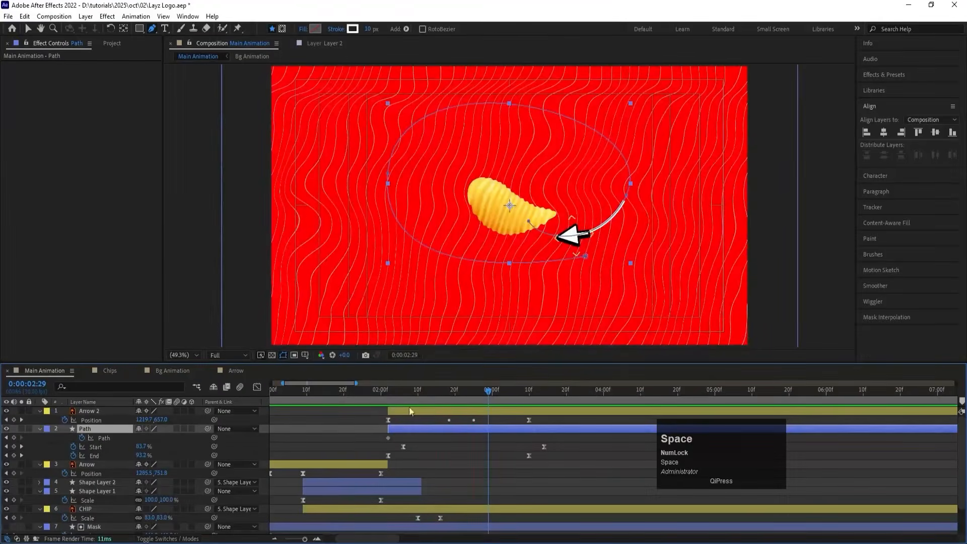
{"action": "left_click_drag", "start_coordinate": [445, 392], "coordinate": [438, 395]}
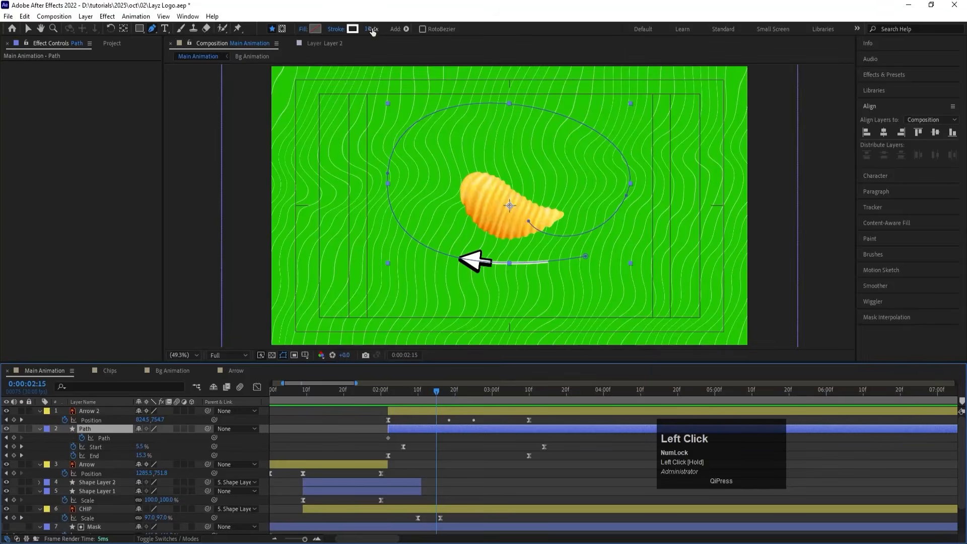
{"action": "left_click_drag", "start_coordinate": [372, 32], "coordinate": [376, 29]}
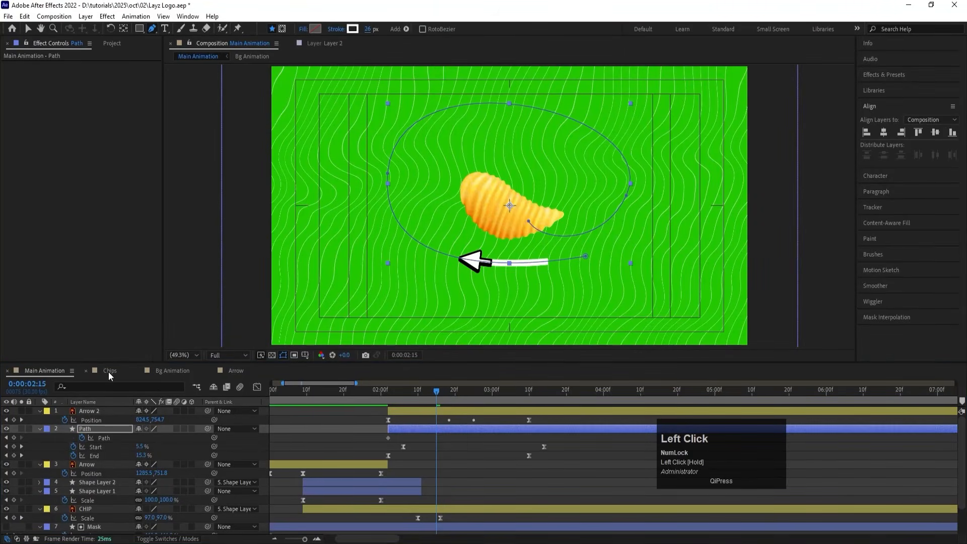
{"action": "key", "text": "space"}
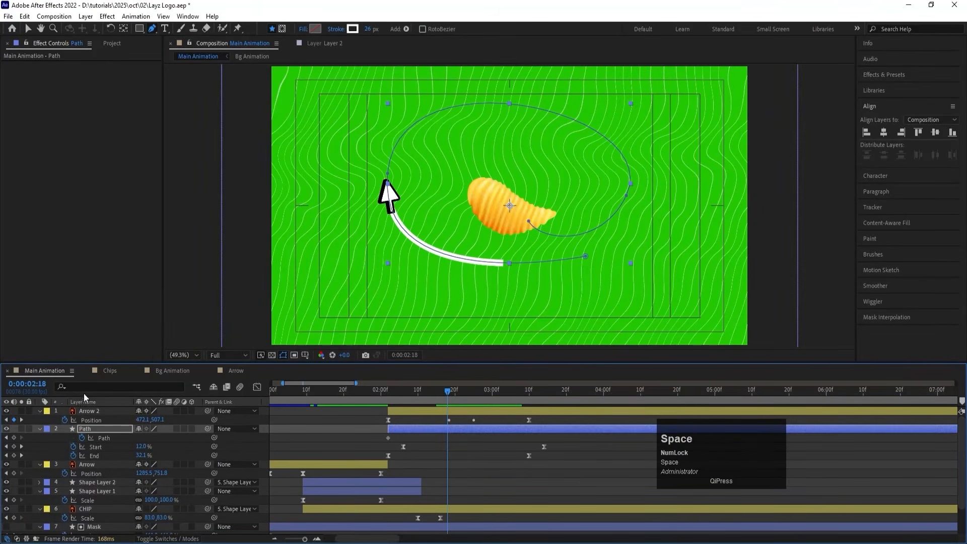
Change the Path stroke's line cap to Round Cap and preview the trail.
{"action": "left_click", "coordinate": [83, 391]}
{"action": "type", "text": "cap"}
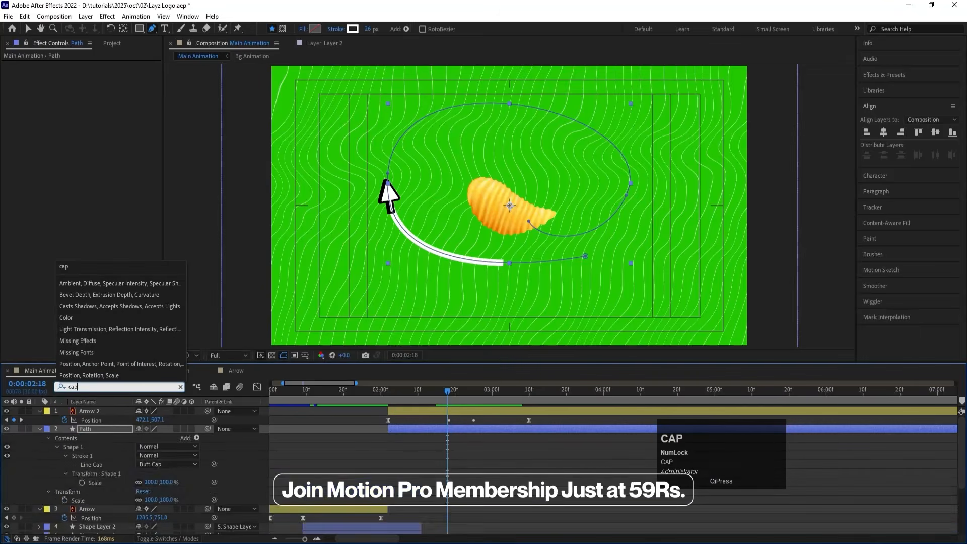
{"action": "left_click", "coordinate": [161, 464]}
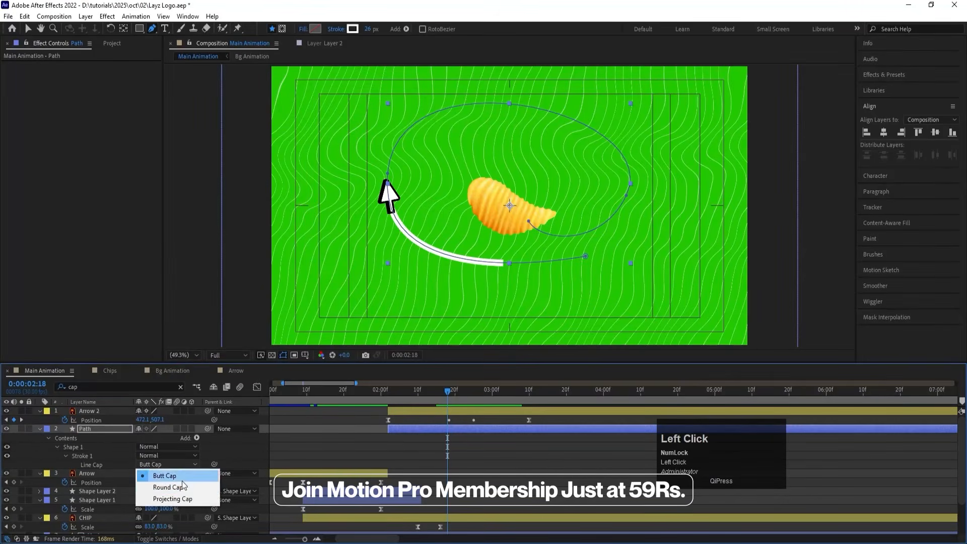
{"action": "left_click", "coordinate": [182, 484]}
{"action": "key", "text": "space"}
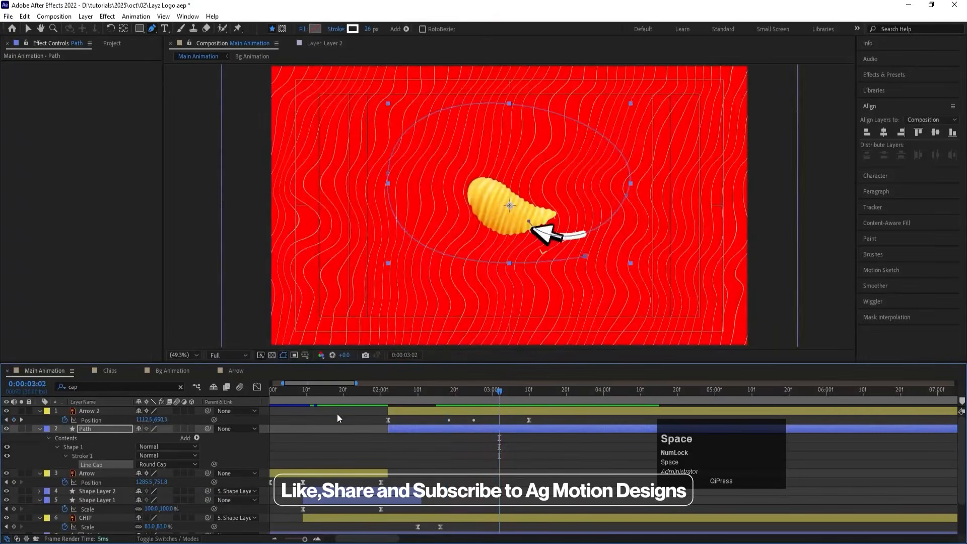
{"action": "left_click_drag", "start_coordinate": [432, 392], "coordinate": [437, 391]}
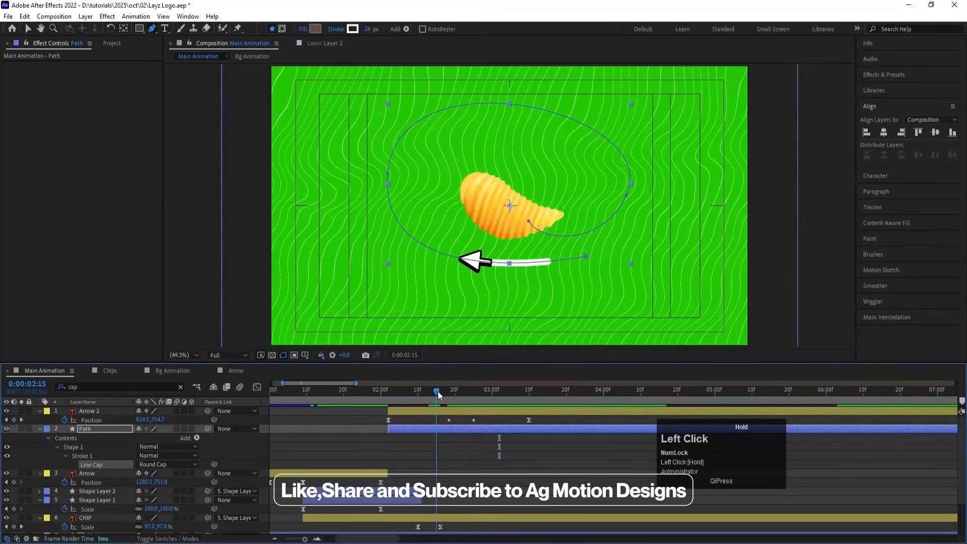
Set the Path stroke's taper Start Length to 100% and play back the tapered trail.
{"action": "left_click", "coordinate": [86, 387]}
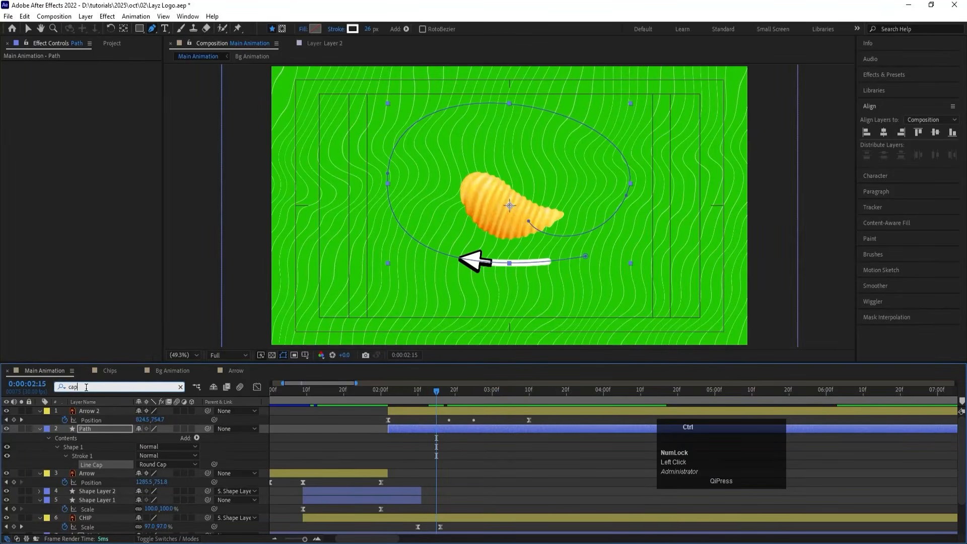
{"action": "type", "text": "ta"}
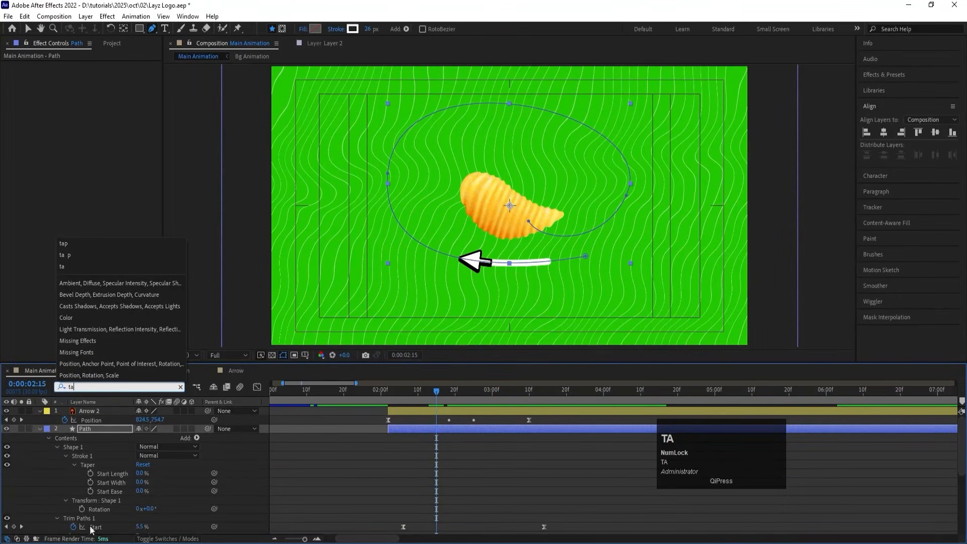
{"action": "scroll", "coordinate": [45, 498], "scroll_direction": "down", "scroll_amount": 2}
{"action": "scroll", "coordinate": [48, 473], "scroll_direction": "up", "scroll_amount": 2}
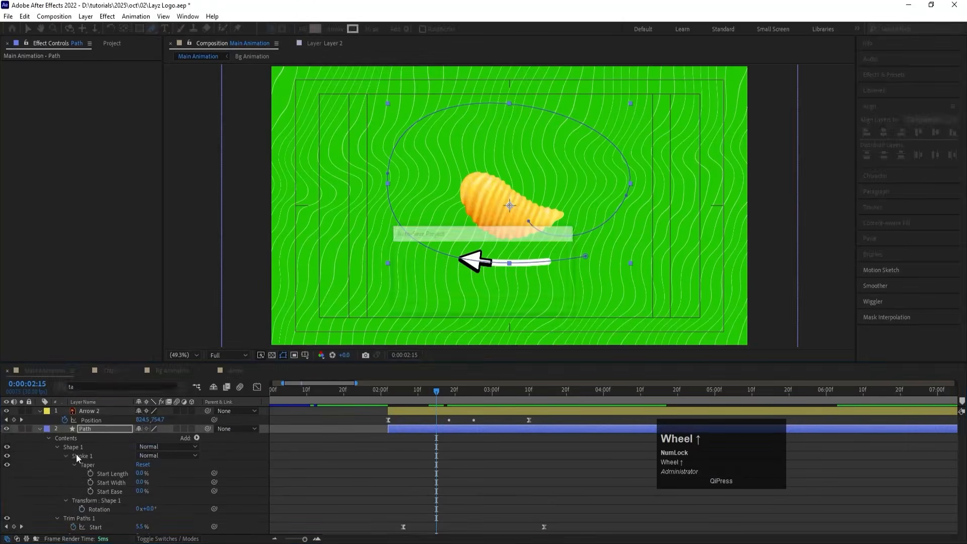
{"action": "left_click_drag", "start_coordinate": [141, 473], "coordinate": [152, 474]}
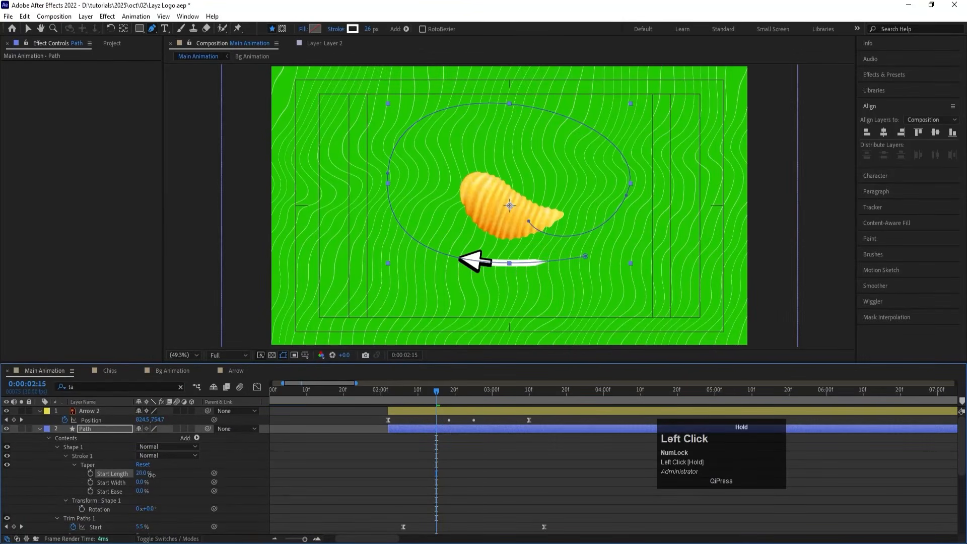
{"action": "key", "text": "space"}
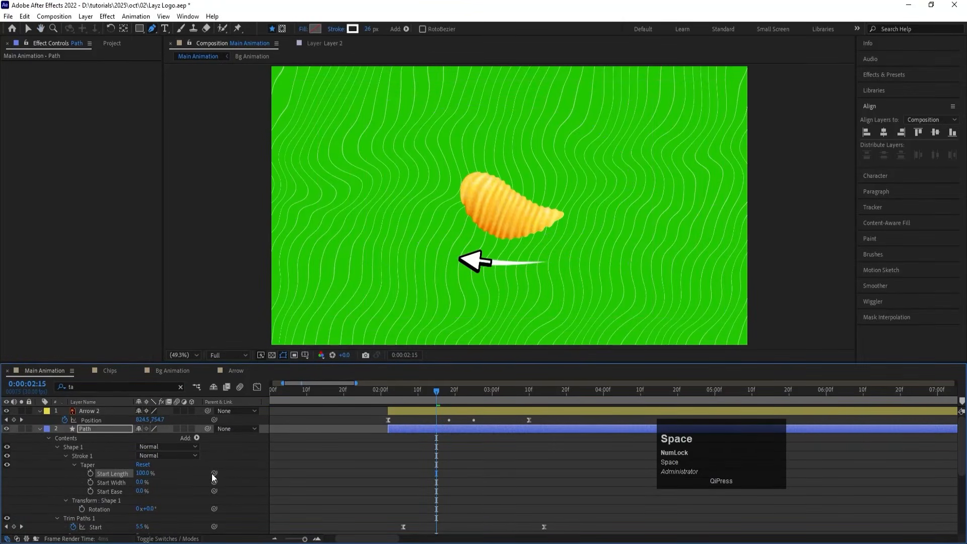
{"action": "left_click", "coordinate": [437, 466]}
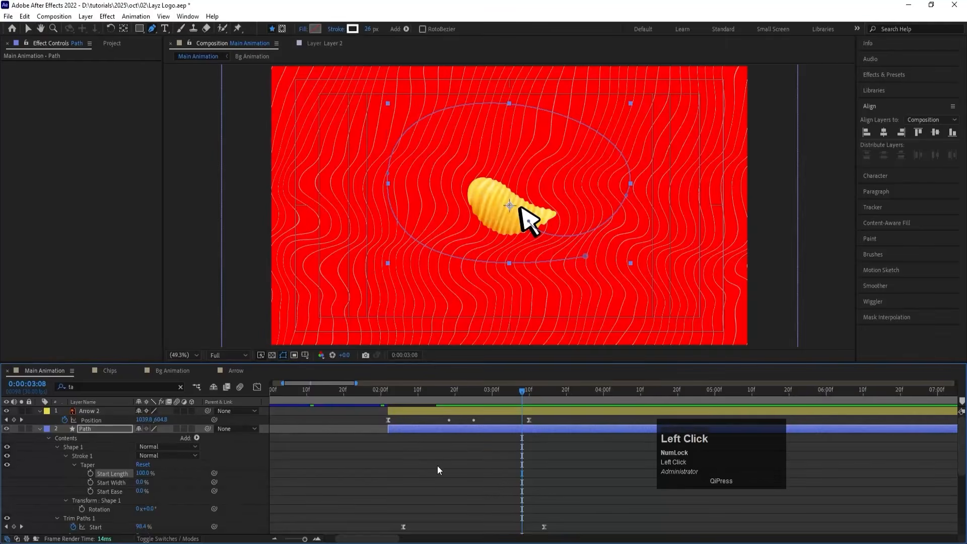
Collapse all layer properties, play back from 0:00:02:02, and pause at 0:00:02:19 with the trail in view.
{"action": "key", "text": "u"}
{"action": "key", "text": "u"}
{"action": "left_click", "coordinate": [390, 391]}
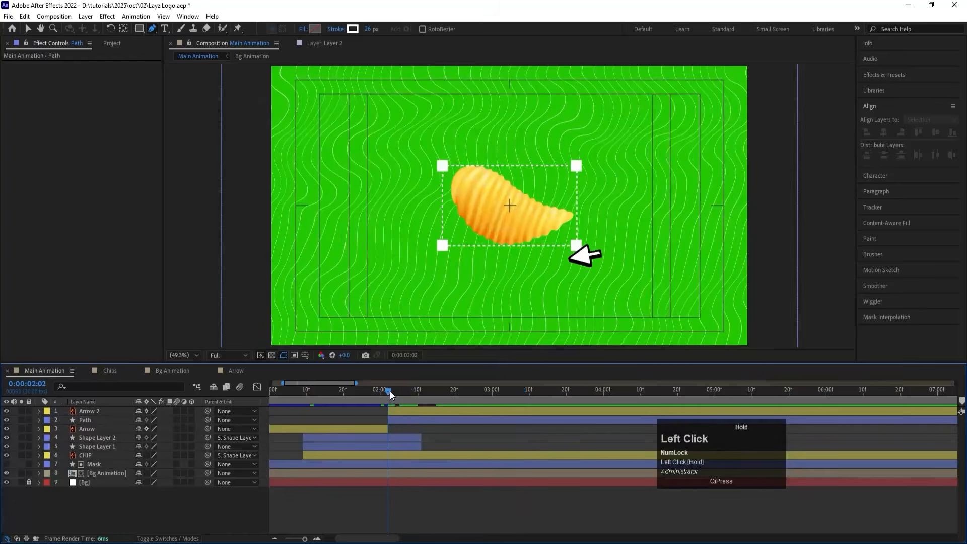
{"action": "key", "text": "space"}
{"action": "left_click", "coordinate": [440, 415]}
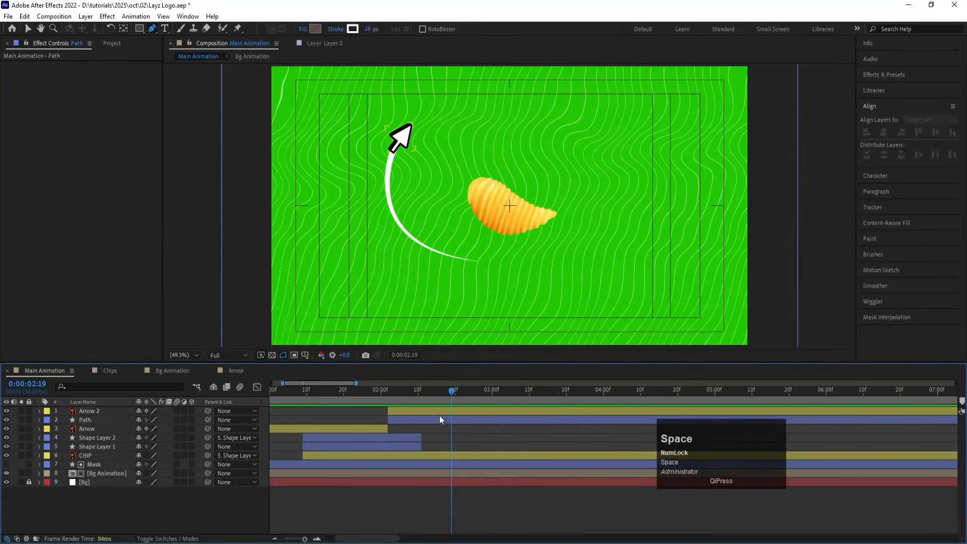
Duplicate the Path layer and nudge the copy slightly down and to the left so a second line runs outside the first.
{"action": "left_click", "coordinate": [397, 418]}
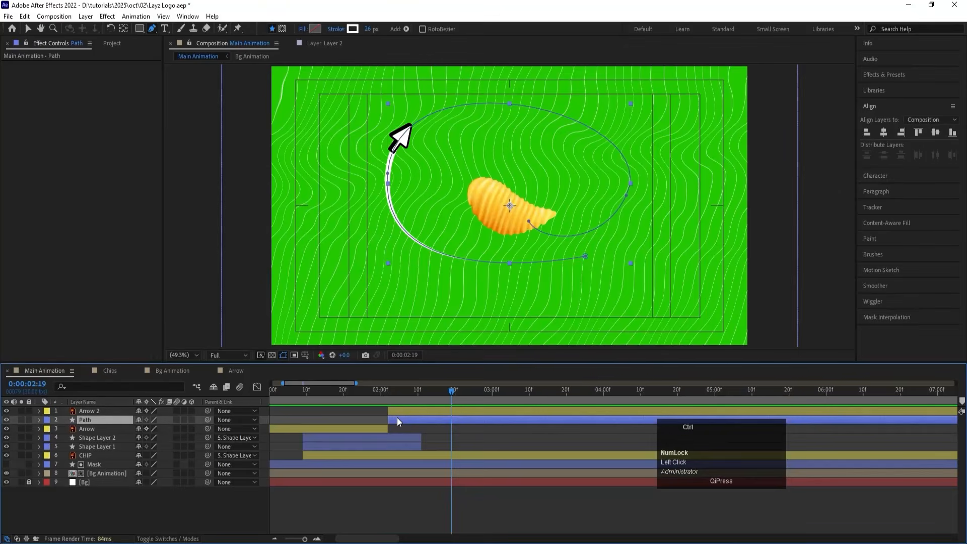
{"action": "key", "text": "ctrl+d"}
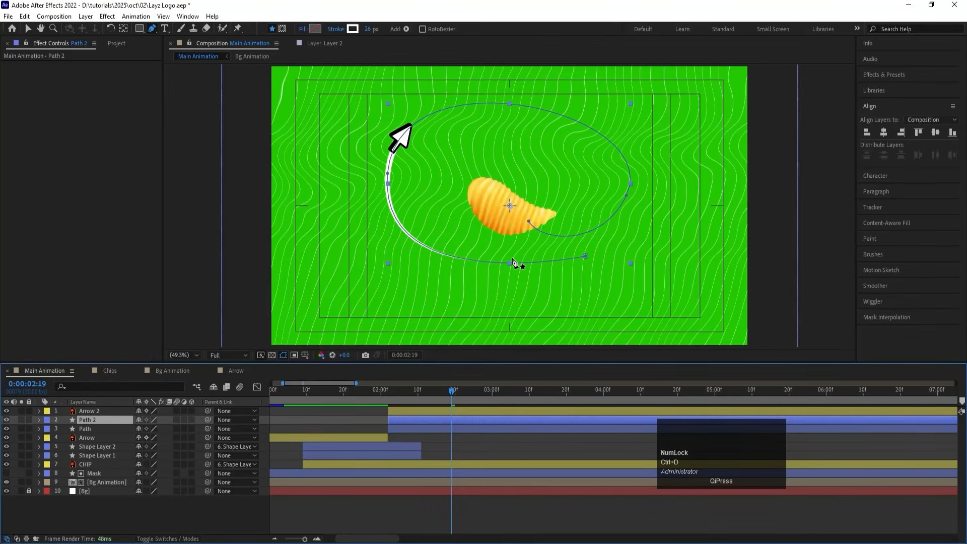
{"action": "key", "text": "Down"}
{"action": "key", "text": "Down"}
{"action": "key", "text": "Down"}
{"action": "key", "text": "Down"}
{"action": "key", "text": "Down"}
{"action": "key", "text": "Down"}
{"action": "key", "text": "Down"}
{"action": "key", "text": "Down"}
{"action": "key", "text": "Down"}
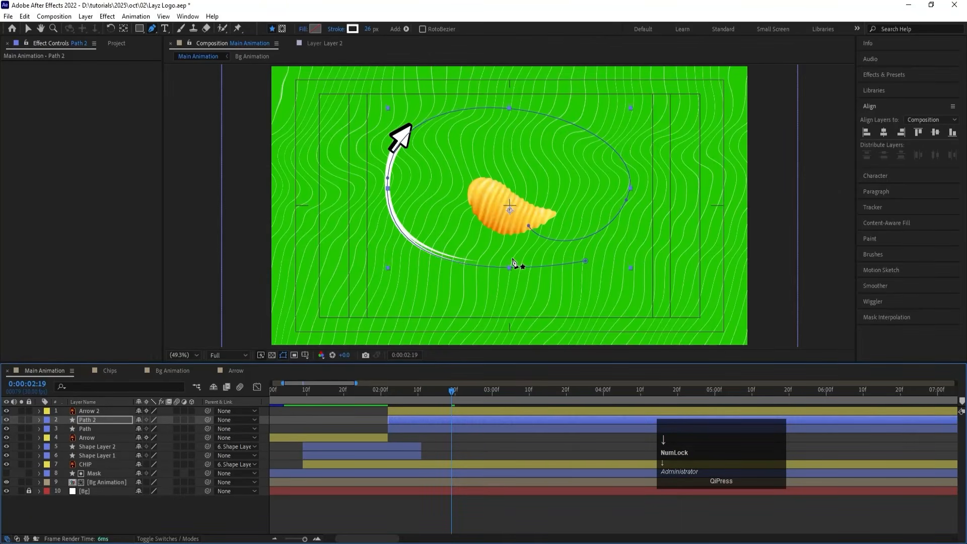
{"action": "key", "text": "Down"}
{"action": "key", "text": "Down"}
{"action": "key", "text": "Down"}
{"action": "key", "text": "Down"}
{"action": "key", "text": "Down"}
{"action": "key", "text": "Down"}
{"action": "key", "text": "Down"}
{"action": "key", "text": "Down"}
{"action": "key", "text": "Down"}
{"action": "key", "text": "Down"}
{"action": "key", "text": "Left"}
{"action": "key", "text": "Left"}
{"action": "key", "text": "Left"}
{"action": "key", "text": "Left"}
{"action": "key", "text": "Left"}
{"action": "key", "text": "Left"}
{"action": "key", "text": "Left"}
{"action": "key", "text": "Left"}
{"action": "key", "text": "Left"}
{"action": "key", "text": "Left"}
{"action": "key", "text": "Left"}
{"action": "key", "text": "Left"}
{"action": "key", "text": "Left"}
{"action": "key", "text": "Left"}
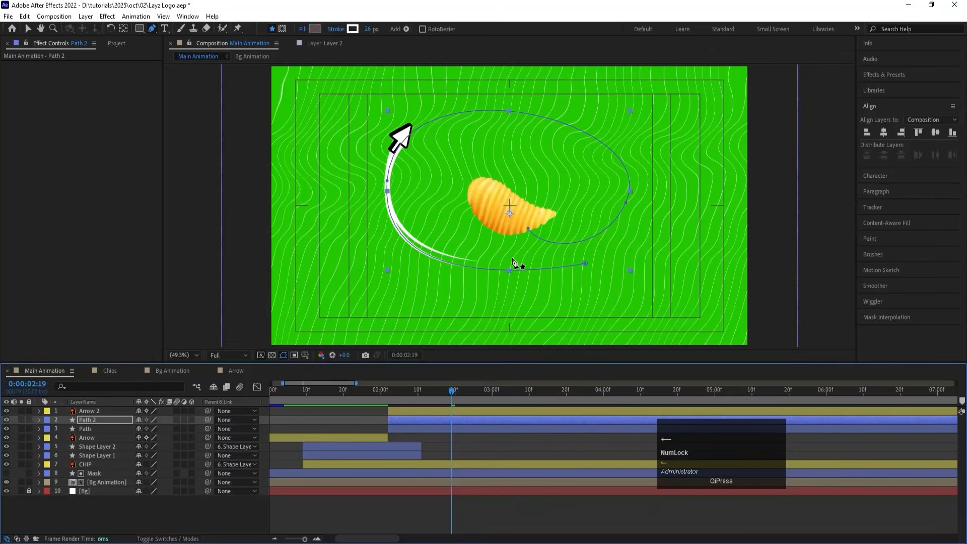
{"action": "key", "text": "Left"}
{"action": "key", "text": "Left"}
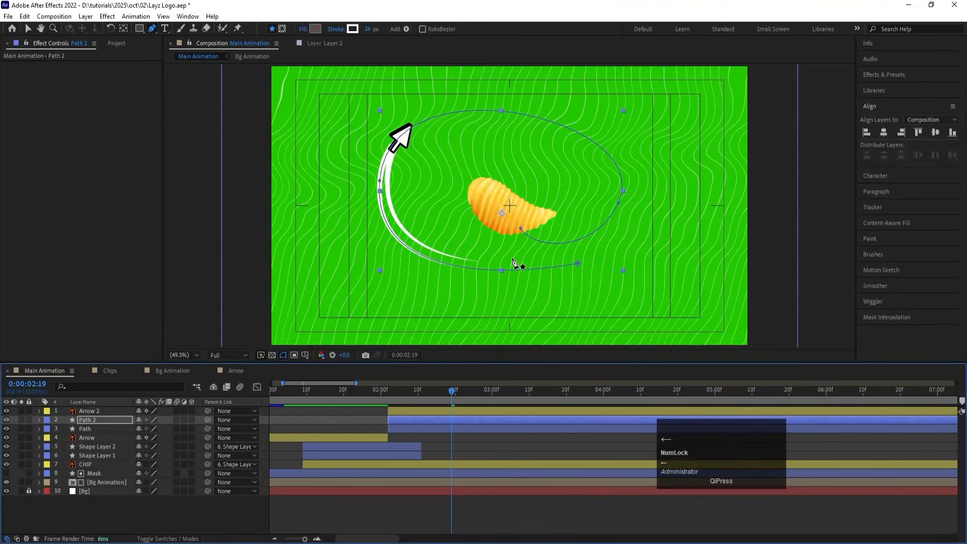
Set Path 2's stroke width to 12 px, delay its trim Start and End keyframes by about two frames, and preview the trail.
{"action": "left_click_drag", "start_coordinate": [368, 28], "coordinate": [362, 28]}
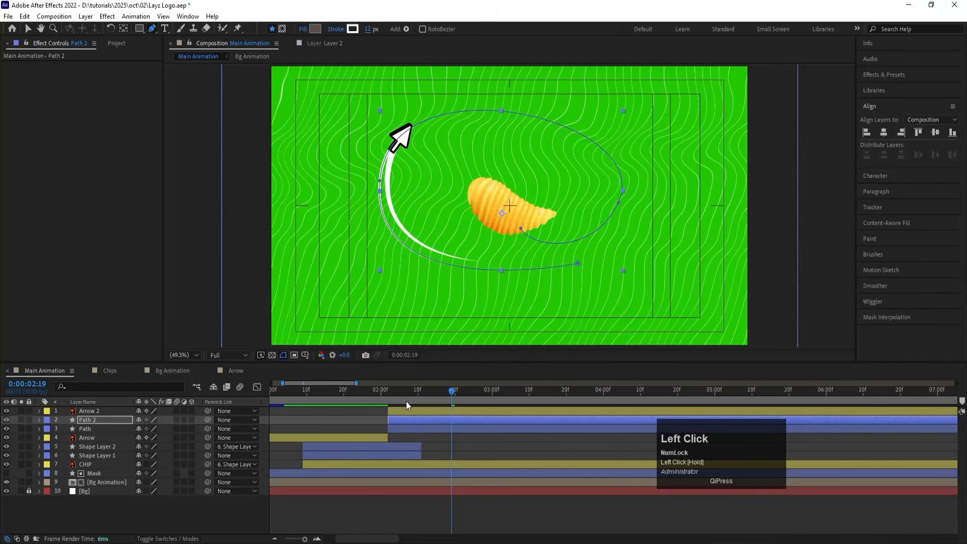
{"action": "key", "text": "u"}
{"action": "left_click_drag", "start_coordinate": [373, 453], "coordinate": [412, 440]}
{"action": "key", "text": "space"}
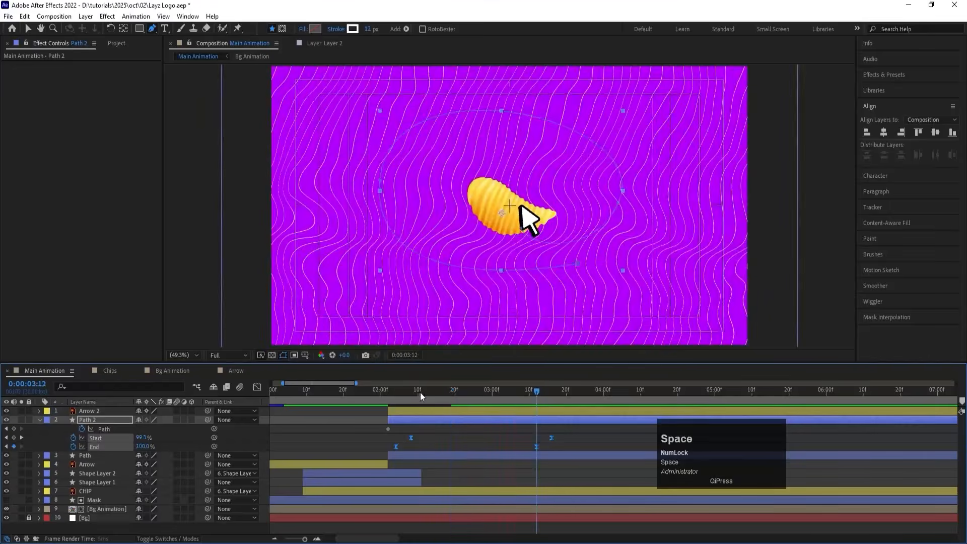
{"action": "left_click", "coordinate": [385, 388]}
{"action": "left_click", "coordinate": [369, 383]}
{"action": "key", "text": "space"}
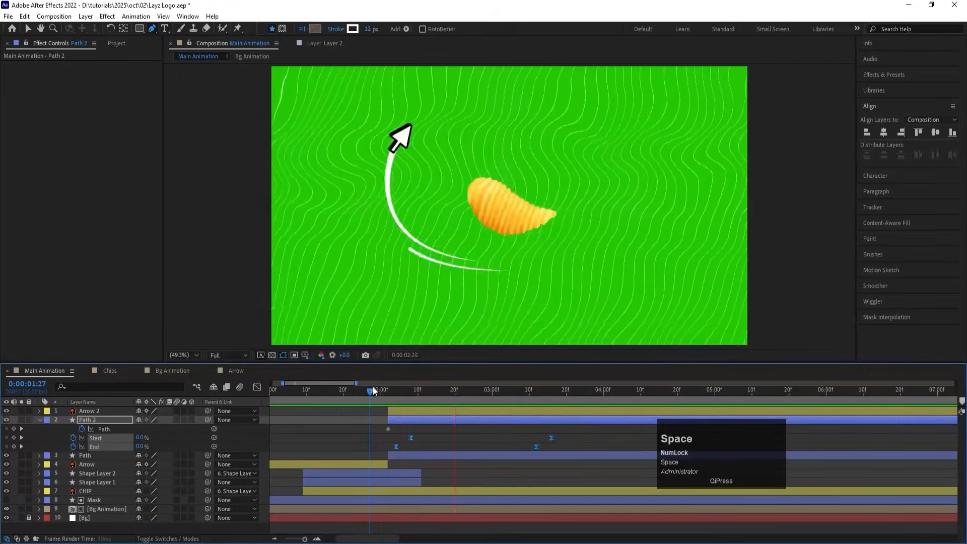
{"action": "left_click", "coordinate": [452, 445]}
Trim the out points of the Path and Path 2 layers to 0:00:03:13.
{"action": "key", "text": "u"}
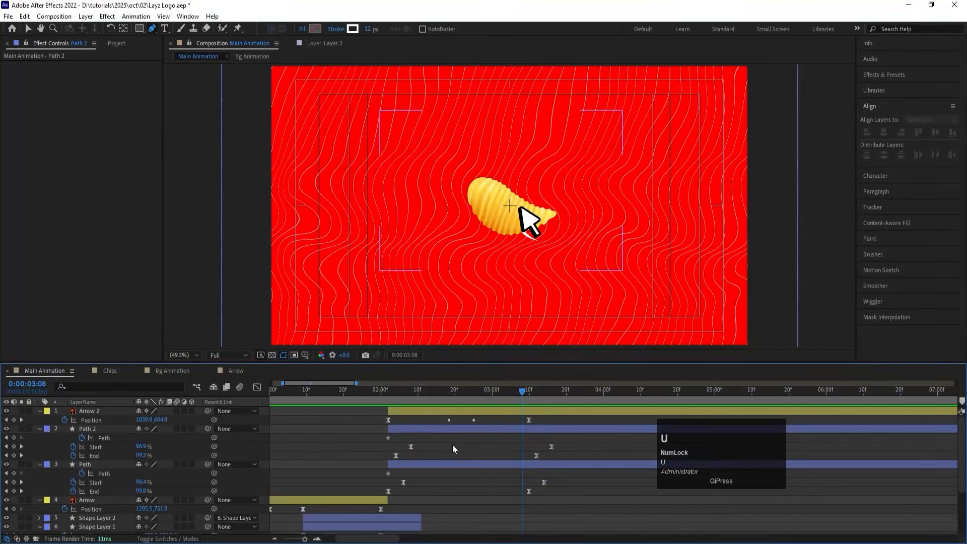
{"action": "key", "text": "u"}
{"action": "left_click_drag", "start_coordinate": [521, 394], "coordinate": [538, 398]}
{"action": "left_click", "coordinate": [532, 426]}
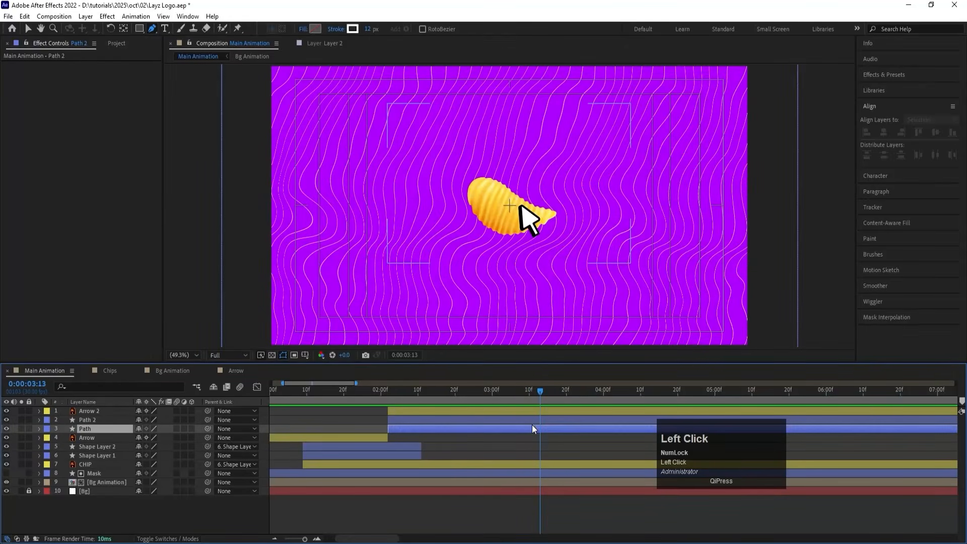
{"action": "left_click", "coordinate": [530, 410], "text": "shift"}
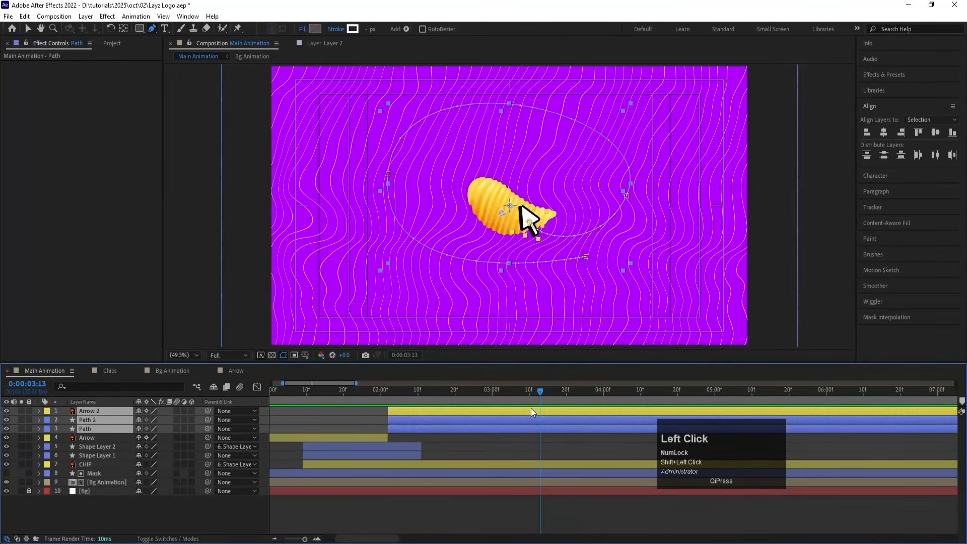
{"action": "left_click", "coordinate": [542, 443]}
{"action": "left_click", "coordinate": [535, 420]}
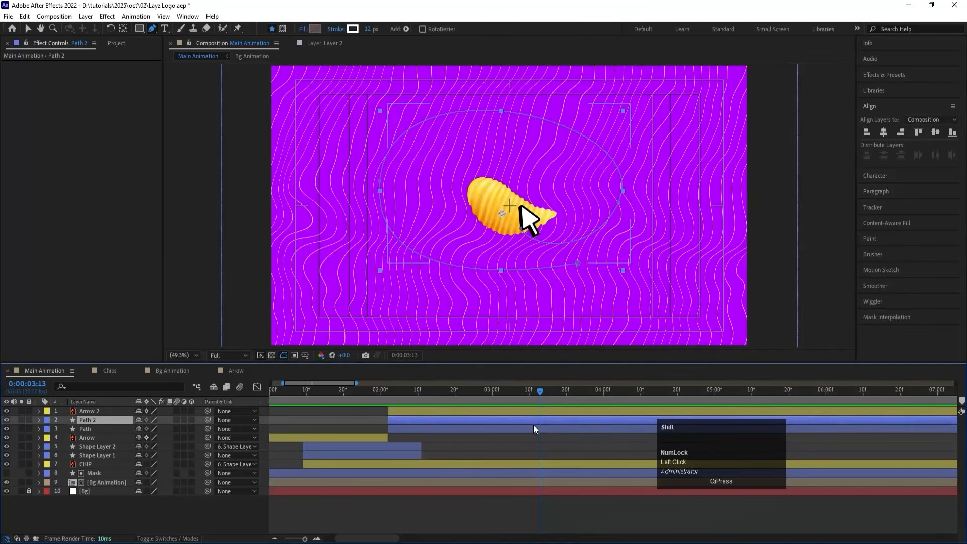
{"action": "left_click", "coordinate": [527, 428], "text": "shift"}
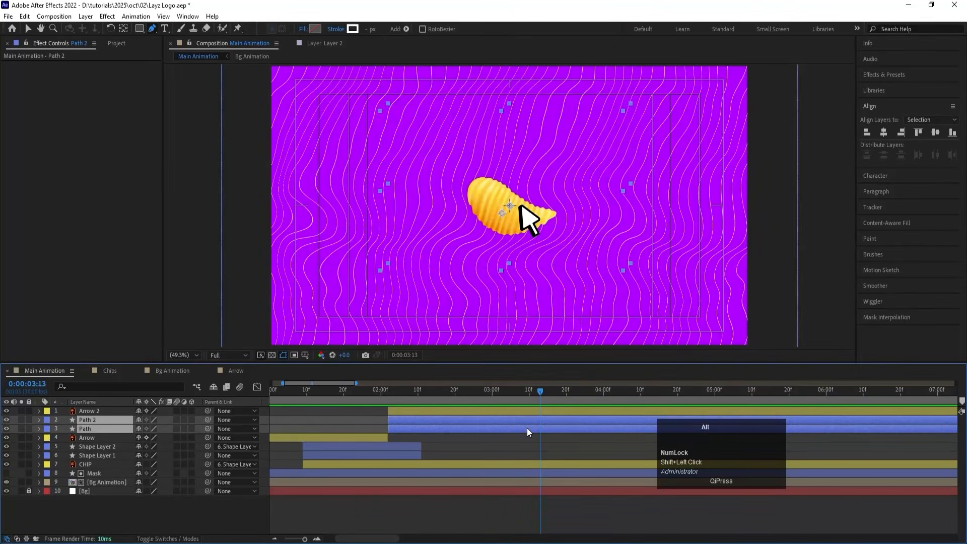
{"action": "key", "text": "alt+bracketright"}
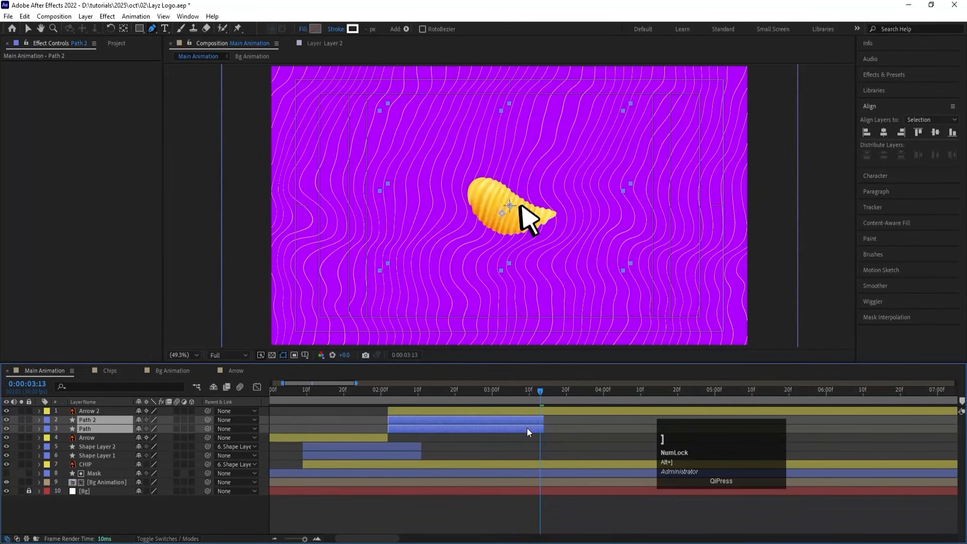
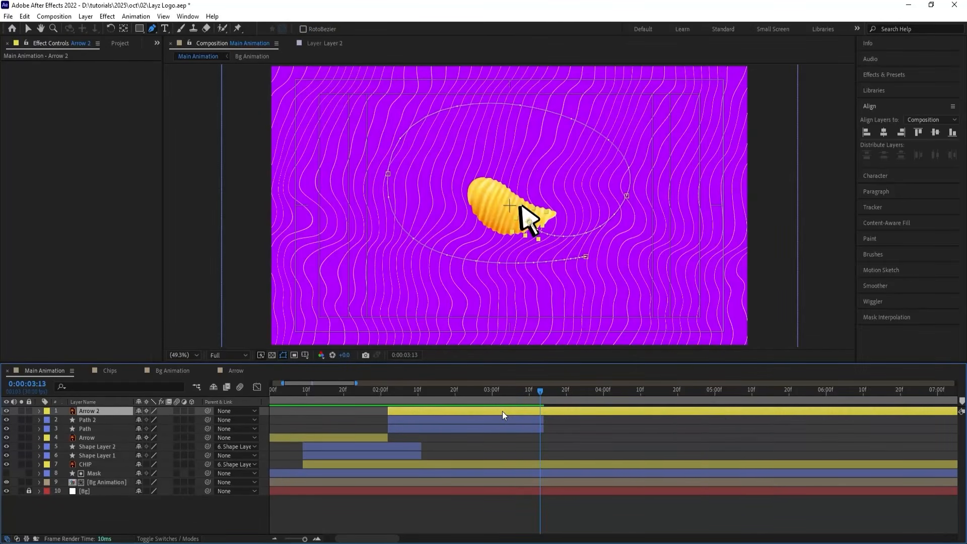
Split the Arrow 2 layer at 0:00:03:13 and remove the Position keyframes from the new second part.
{"action": "key", "text": "ctrl+shift+d"}
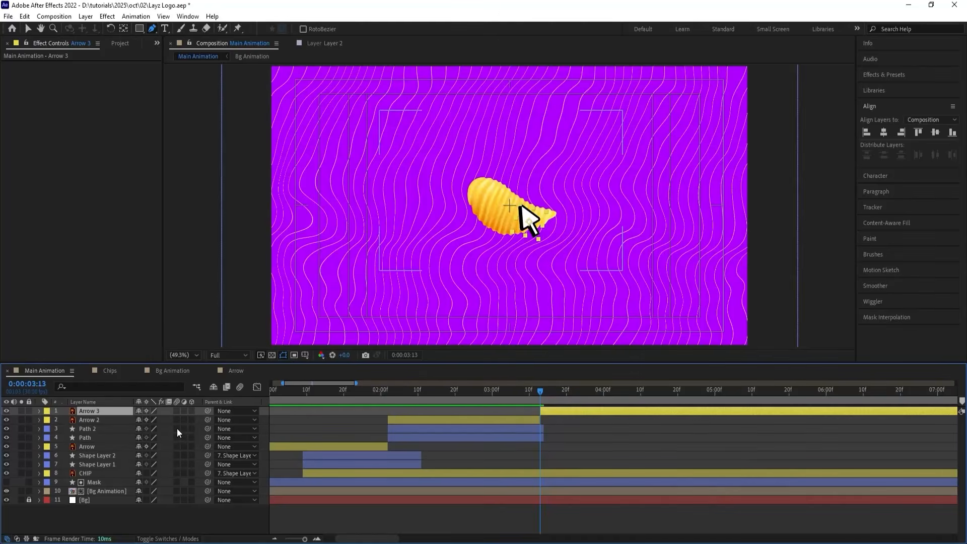
{"action": "key", "text": "u"}
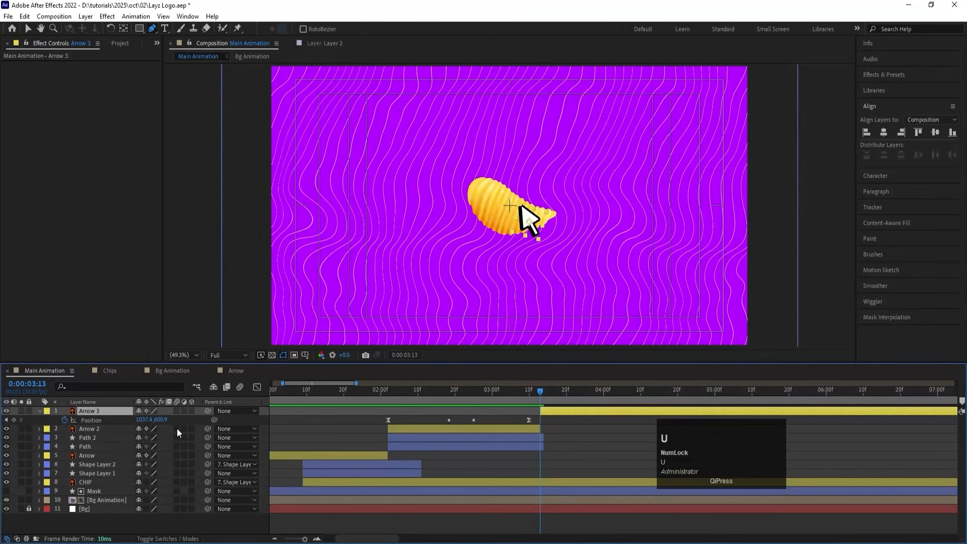
{"action": "left_click", "coordinate": [103, 423]}
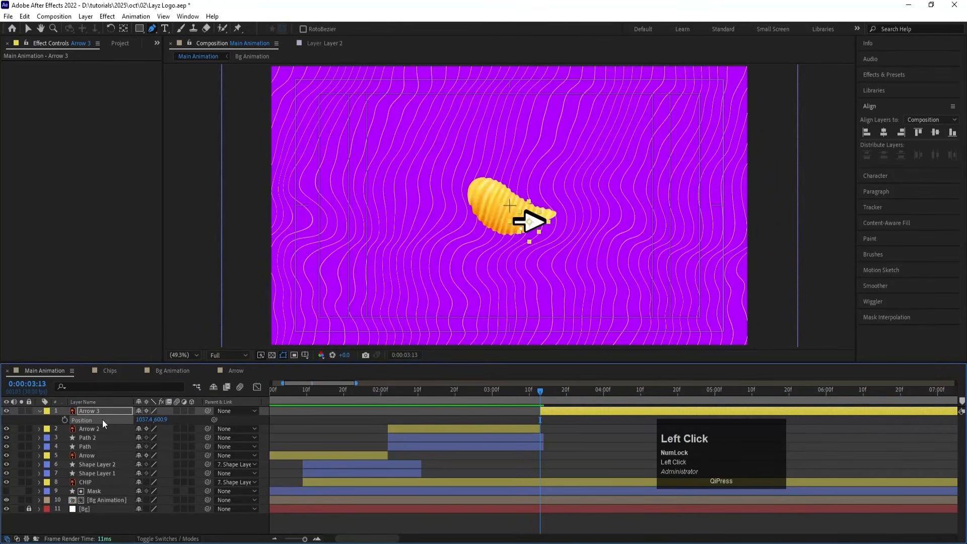
Turn off Auto-Orientation for the Arrow 3 layer.
{"action": "right_click", "coordinate": [102, 413]}
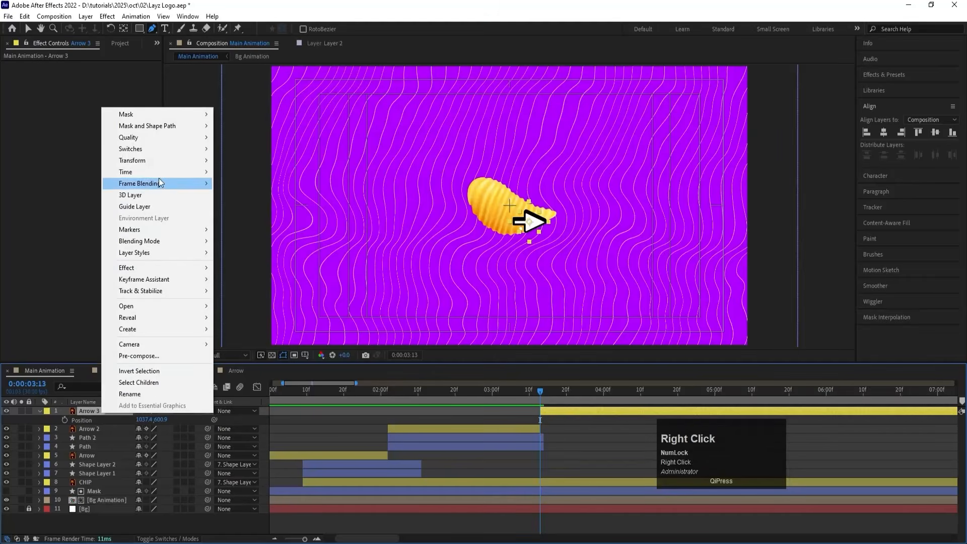
{"action": "left_click", "coordinate": [152, 160]}
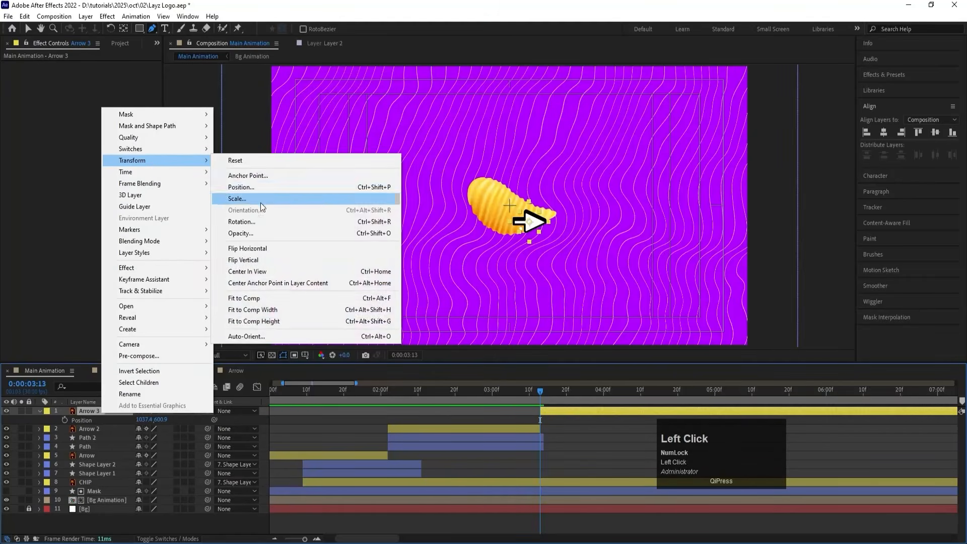
{"action": "left_click", "coordinate": [242, 335]}
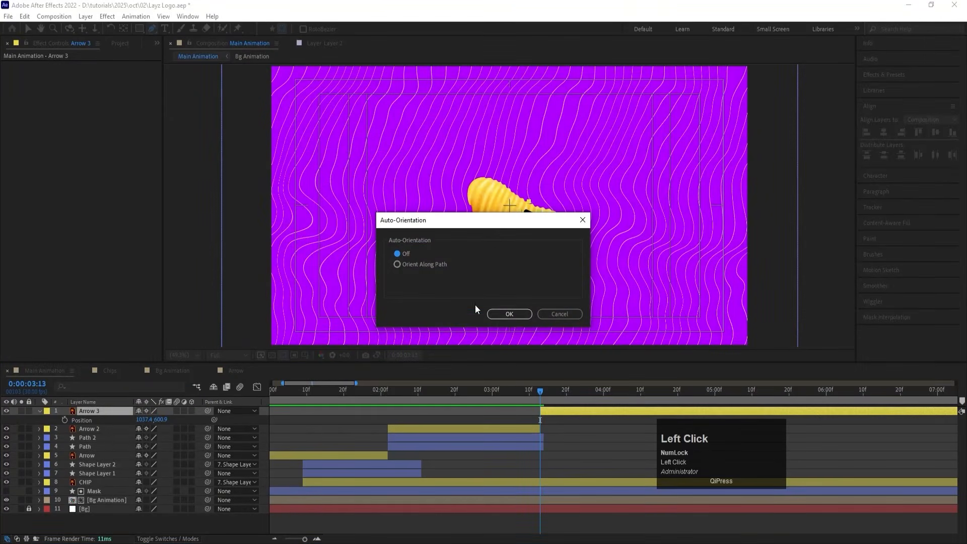
{"action": "left_click", "coordinate": [491, 316]}
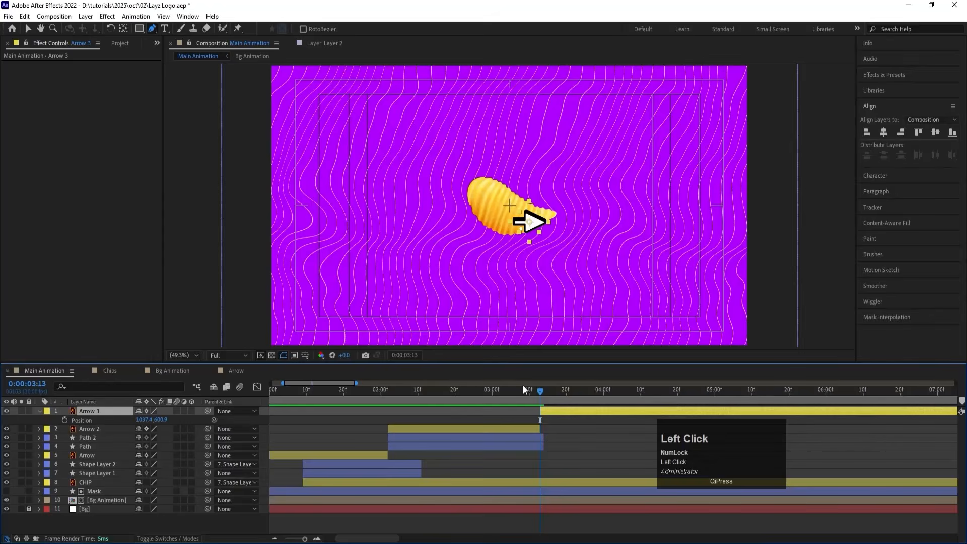
Overlap Arrow 3 with Arrow 2 for one frame, match its rotation at 15°, and return its in point to 0:00:03:13.
{"action": "key", "text": "equal"}
{"action": "key", "text": "equal"}
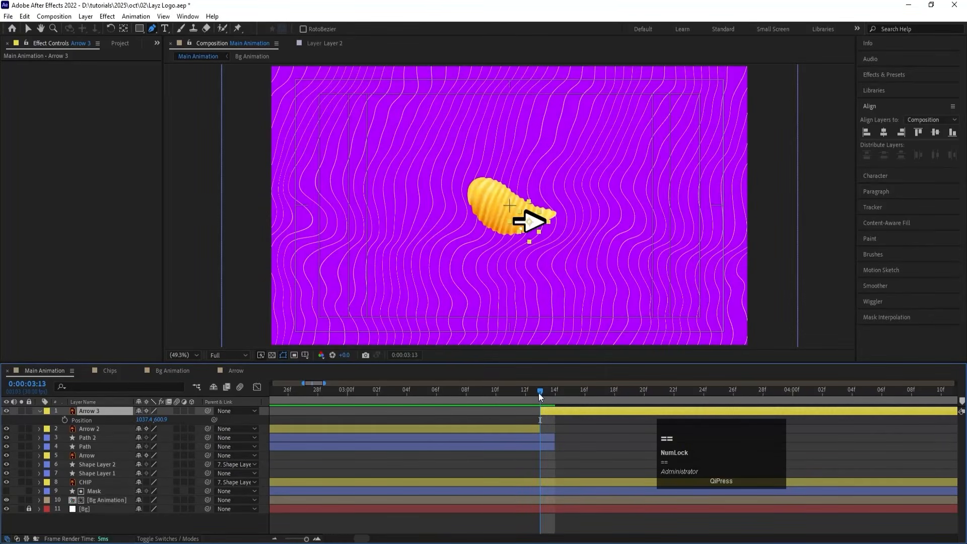
{"action": "left_click_drag", "start_coordinate": [538, 391], "coordinate": [537, 412]}
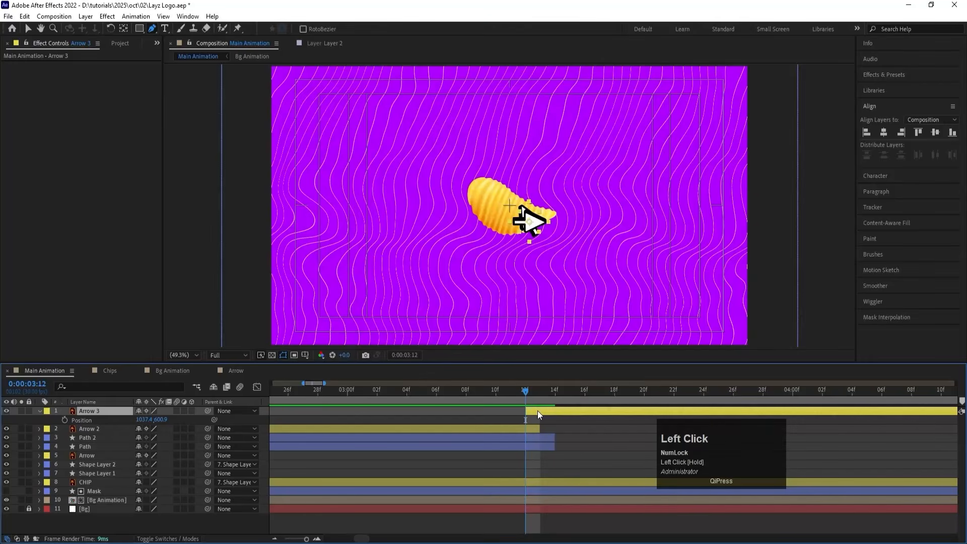
{"action": "scroll", "coordinate": [535, 227], "scroll_direction": "up", "scroll_amount": 4}
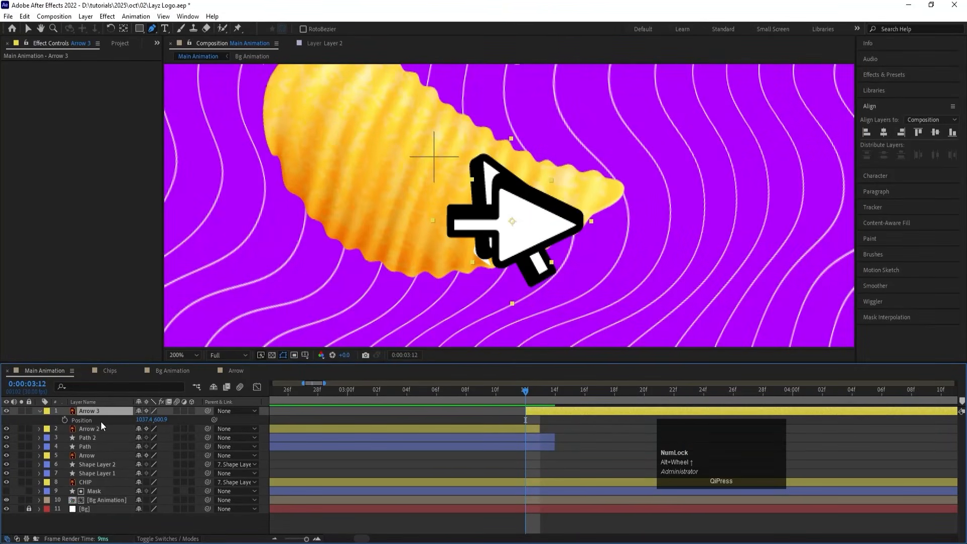
{"action": "key", "text": "r"}
{"action": "left_click_drag", "start_coordinate": [150, 419], "coordinate": [112, 412]}
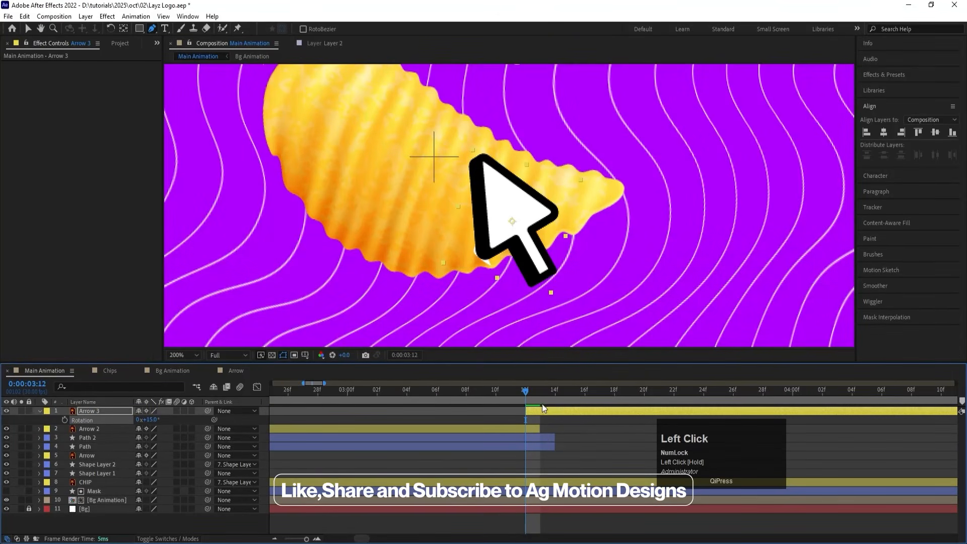
{"action": "left_click_drag", "start_coordinate": [540, 410], "coordinate": [551, 411]}
Trim the out points of Path and Path 2 back to the end of Arrow 2, and preview the handover.
{"action": "left_click", "coordinate": [543, 439]}
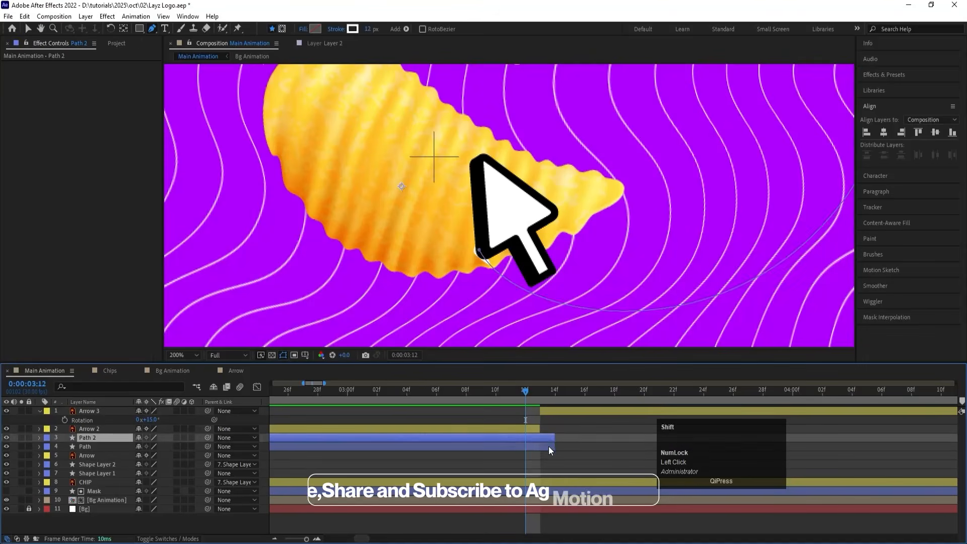
{"action": "left_click", "coordinate": [549, 449], "text": "shift"}
{"action": "left_click_drag", "start_coordinate": [551, 446], "coordinate": [538, 437]}
{"action": "key", "text": "minus"}
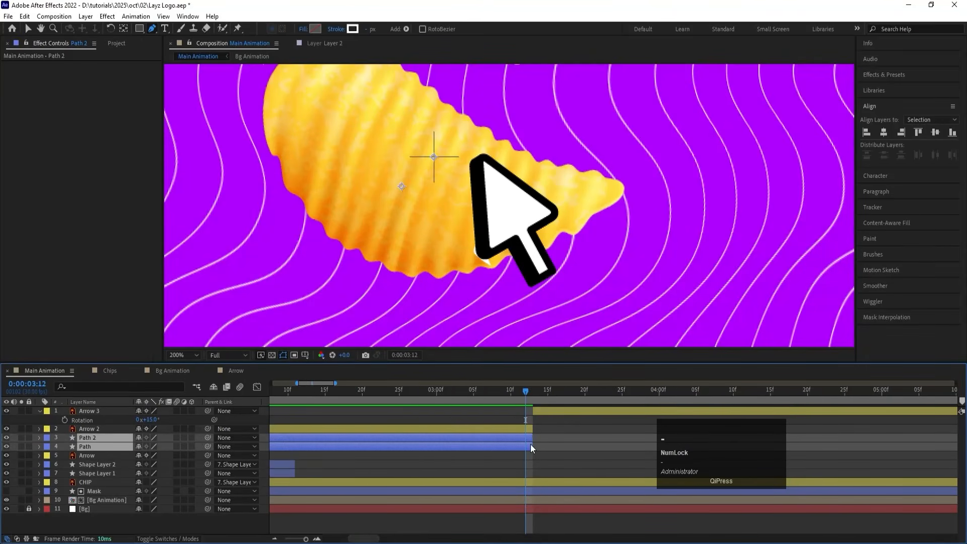
{"action": "key", "text": "minus"}
{"action": "key", "text": "minus"}
{"action": "key", "text": "minus"}
{"action": "left_click", "coordinate": [383, 395]}
{"action": "key", "text": "space"}
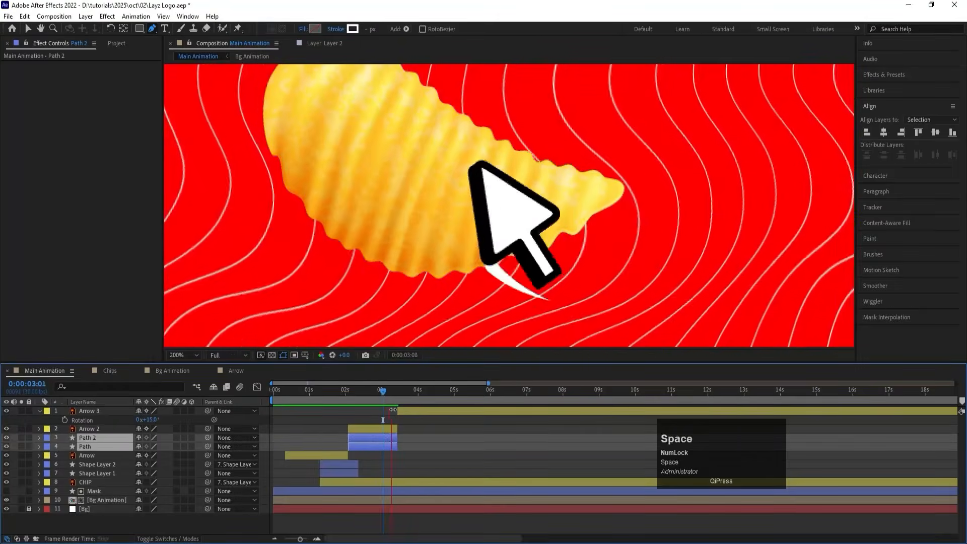
Fit the whole composition in the viewer and preview the animation from the beginning.
{"action": "left_click_drag", "start_coordinate": [336, 397], "coordinate": [155, 362]}
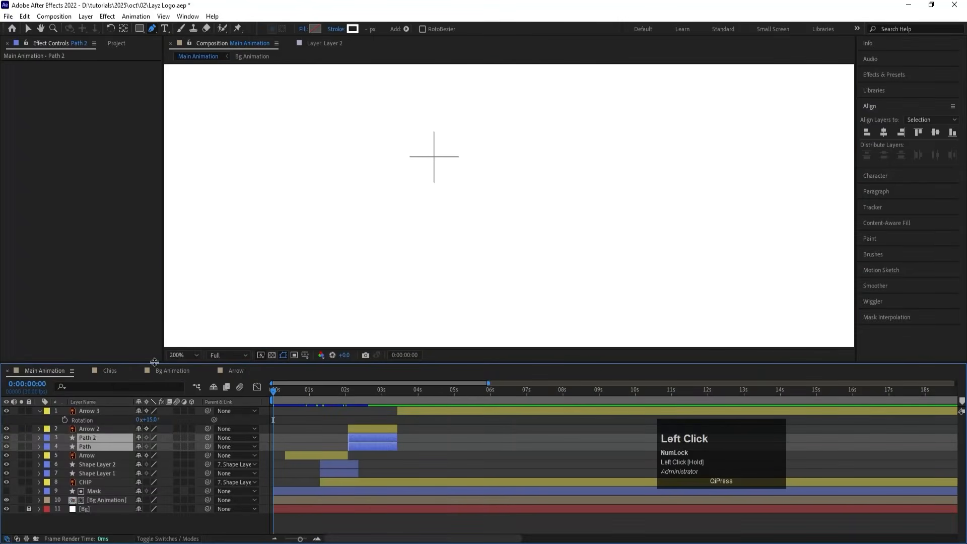
{"action": "left_click", "coordinate": [185, 355]}
{"action": "left_click", "coordinate": [182, 171]}
{"action": "key", "text": "space"}
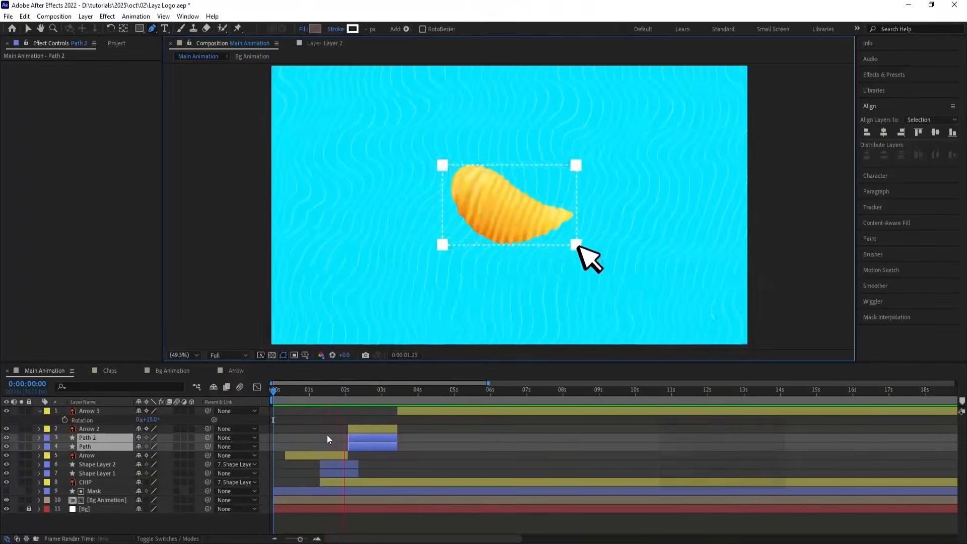
{"action": "key", "text": "space"}
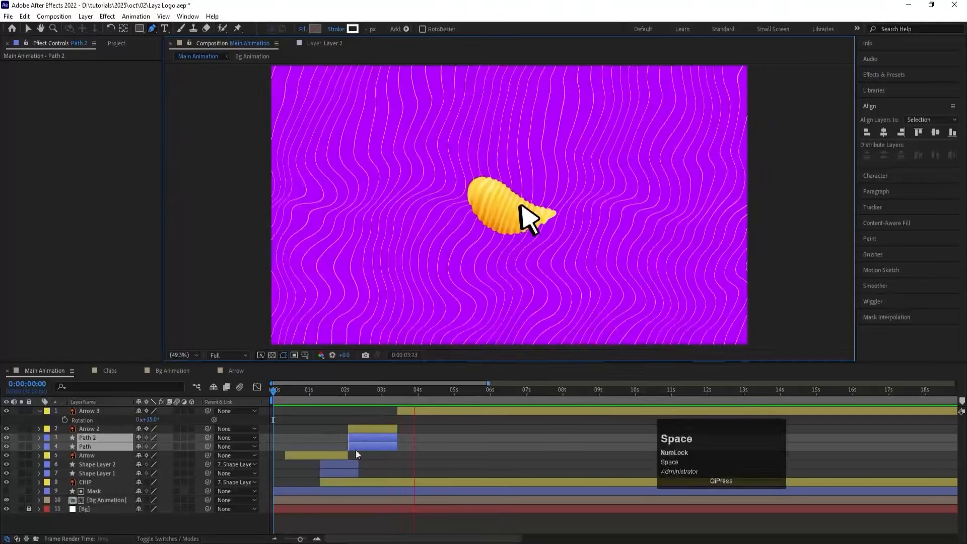
Place the playhead at 0:00:03:13, where Arrow 3 starts, and save the project.
{"action": "left_click", "coordinate": [408, 421]}
{"action": "left_click_drag", "start_coordinate": [402, 391], "coordinate": [398, 395]}
{"action": "left_click", "coordinate": [404, 410]}
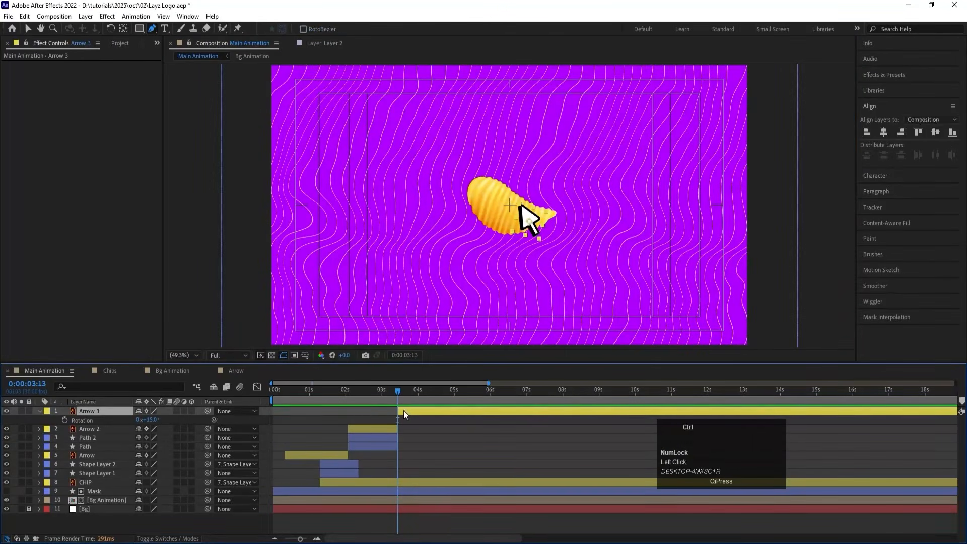
{"action": "key", "text": "ctrl+s"}
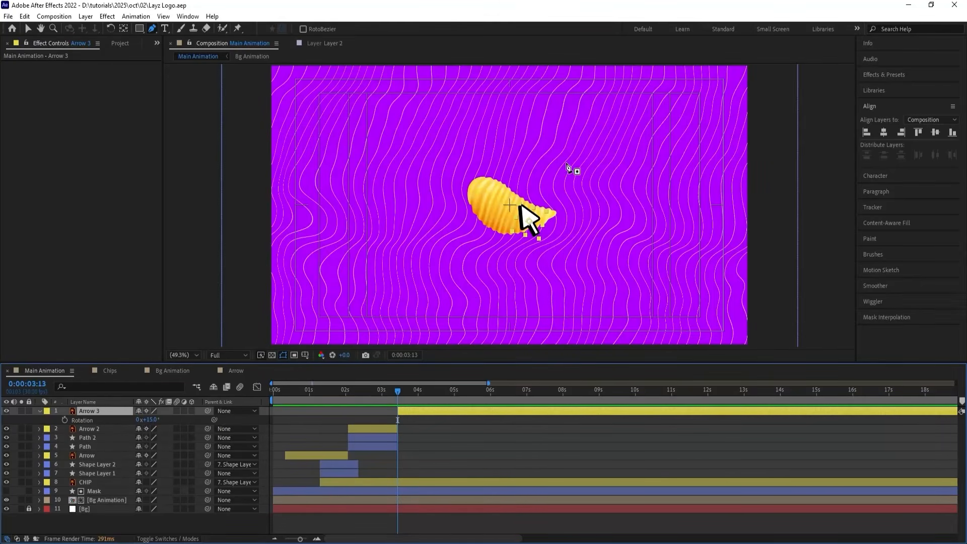
Keyframe Arrow 3's Position at 0:00:03:13 and move the arrow up and right to about 1305, 449 at 0:00:04:01.
{"action": "left_click", "coordinate": [27, 29]}
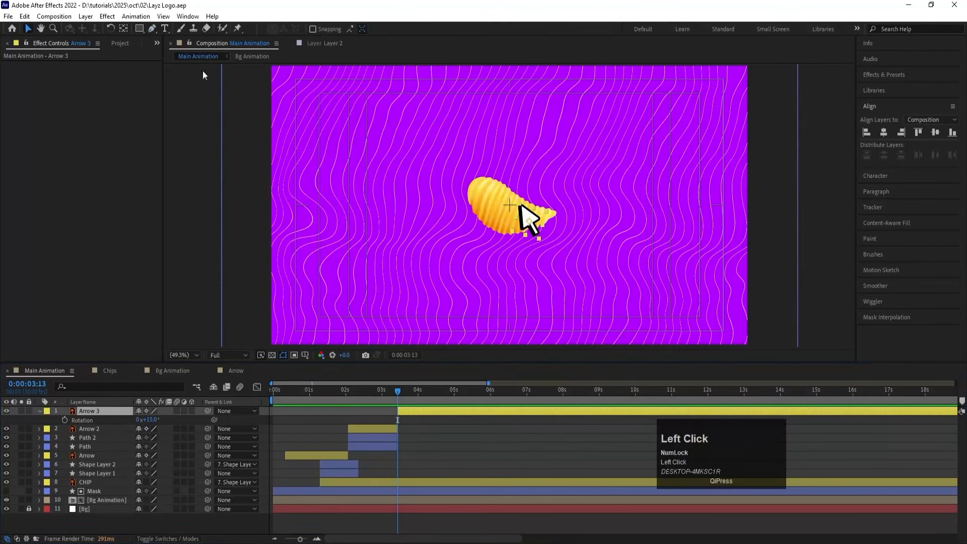
{"action": "left_click", "coordinate": [427, 451]}
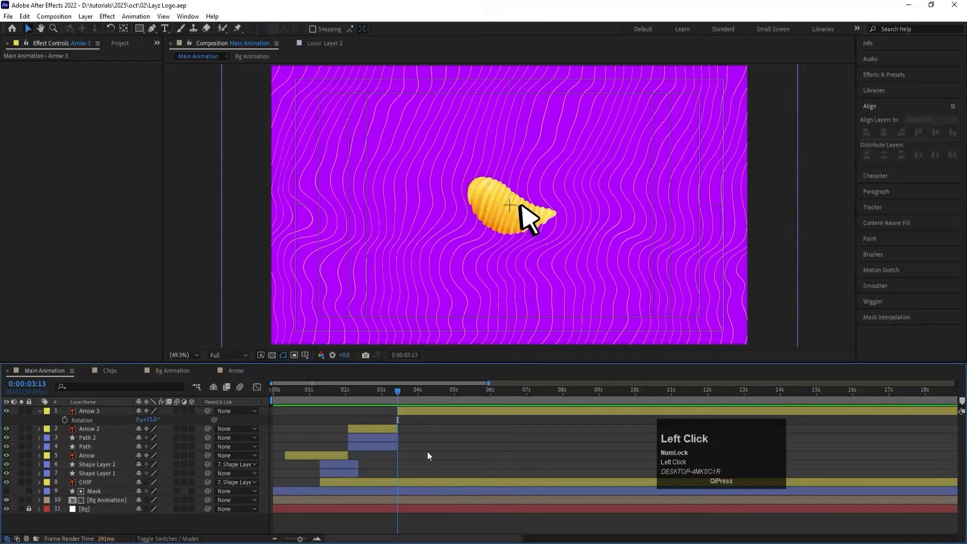
{"action": "left_click", "coordinate": [404, 410]}
{"action": "key", "text": "p"}
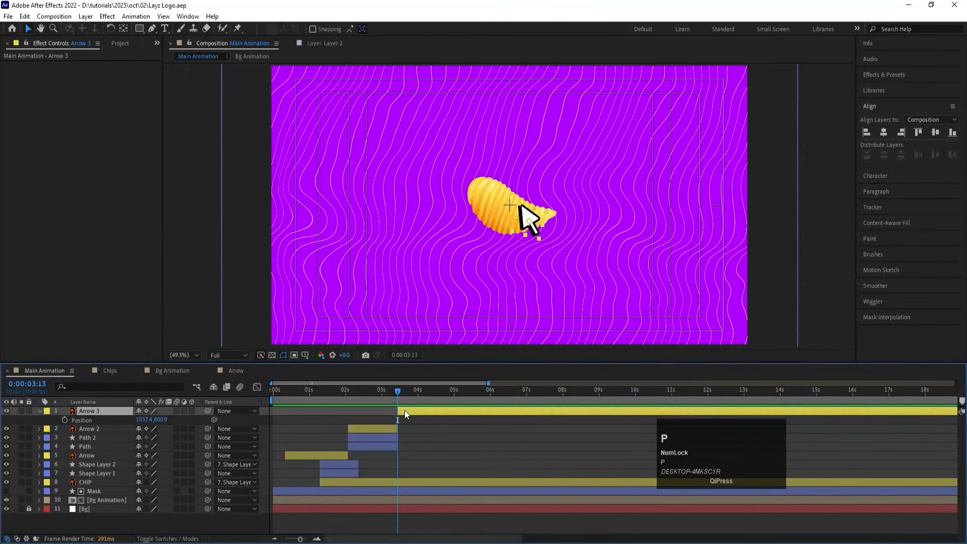
{"action": "left_click", "coordinate": [66, 419]}
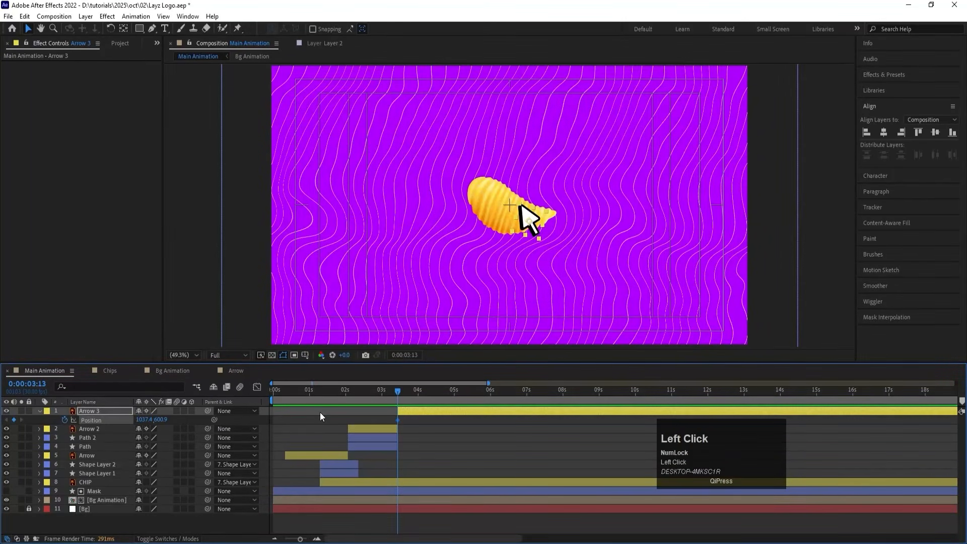
{"action": "key", "text": "equal"}
{"action": "left_click_drag", "start_coordinate": [426, 391], "coordinate": [440, 392]}
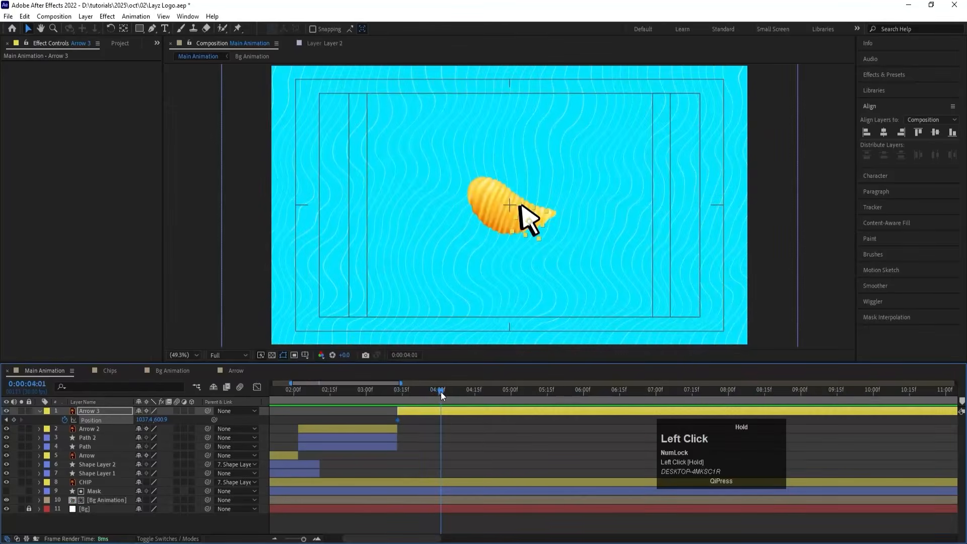
{"action": "key", "text": "v"}
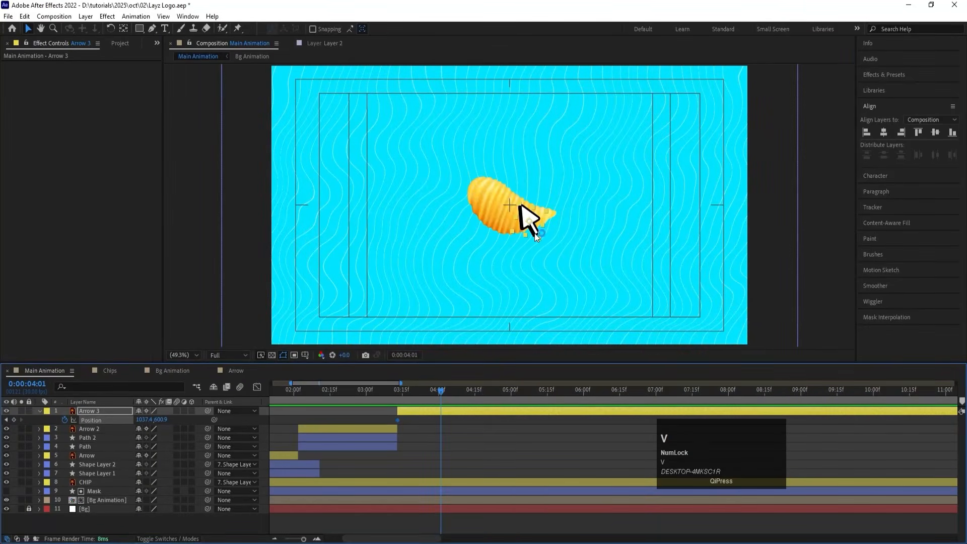
{"action": "left_click_drag", "start_coordinate": [536, 237], "coordinate": [602, 199]}
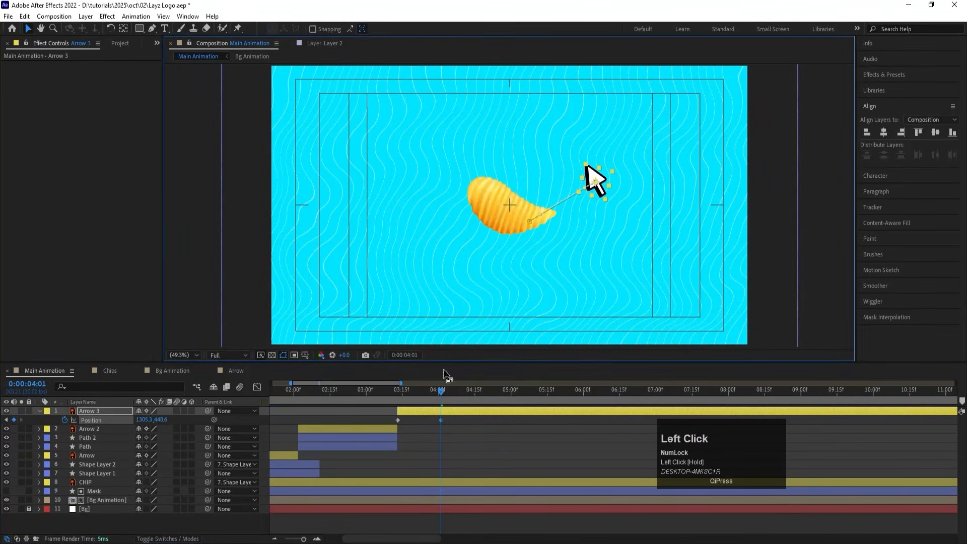
Copy Arrow 3's first Position keyframe to 0:00:04:18 so the arrow returns to the chip.
{"action": "left_click_drag", "start_coordinate": [472, 387], "coordinate": [481, 394]}
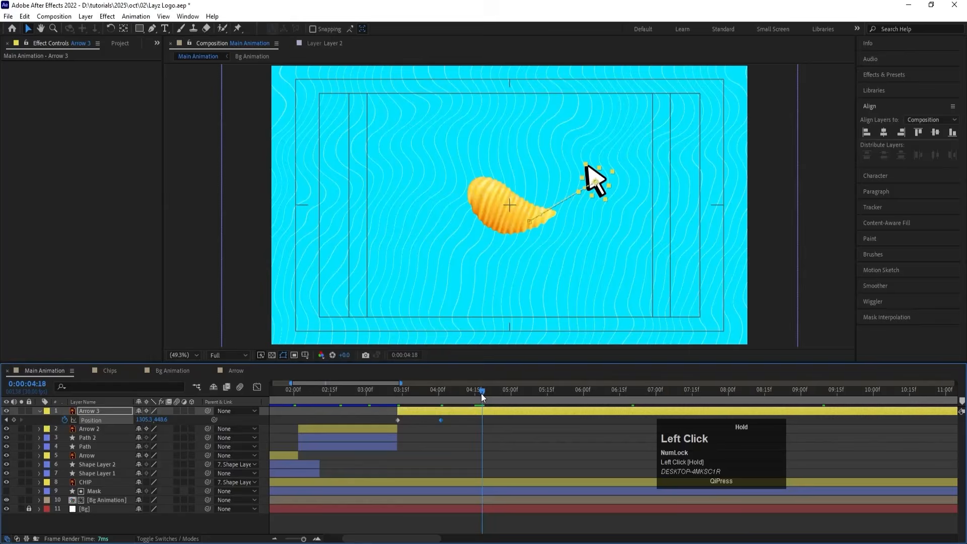
{"action": "left_click", "coordinate": [399, 420]}
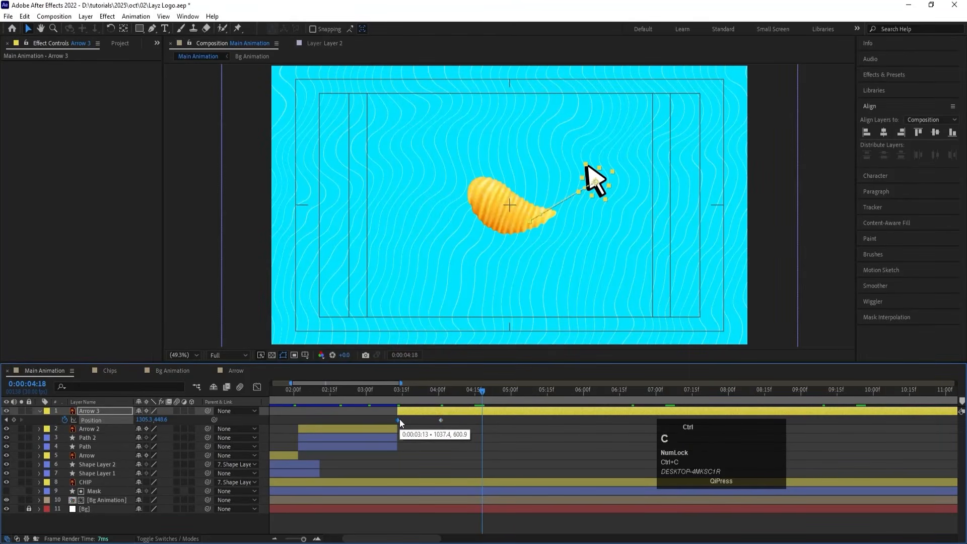
{"action": "key", "text": "ctrl+v"}
Keyframe Arrow 3's Rotation at 0:00:03:13 and set it to 71° at the second Position keyframe, 0:00:04:01.
{"action": "left_click_drag", "start_coordinate": [406, 396], "coordinate": [398, 396]}
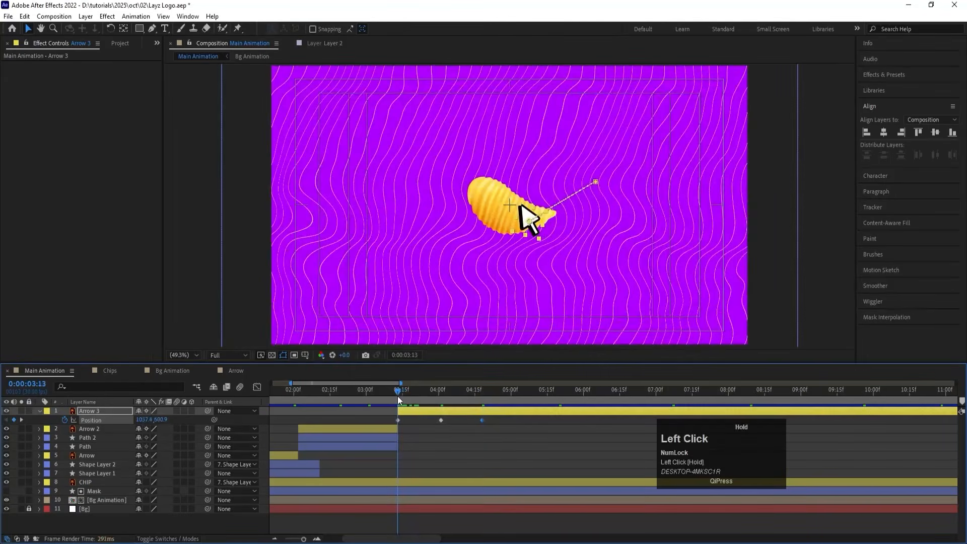
{"action": "left_click", "coordinate": [405, 414]}
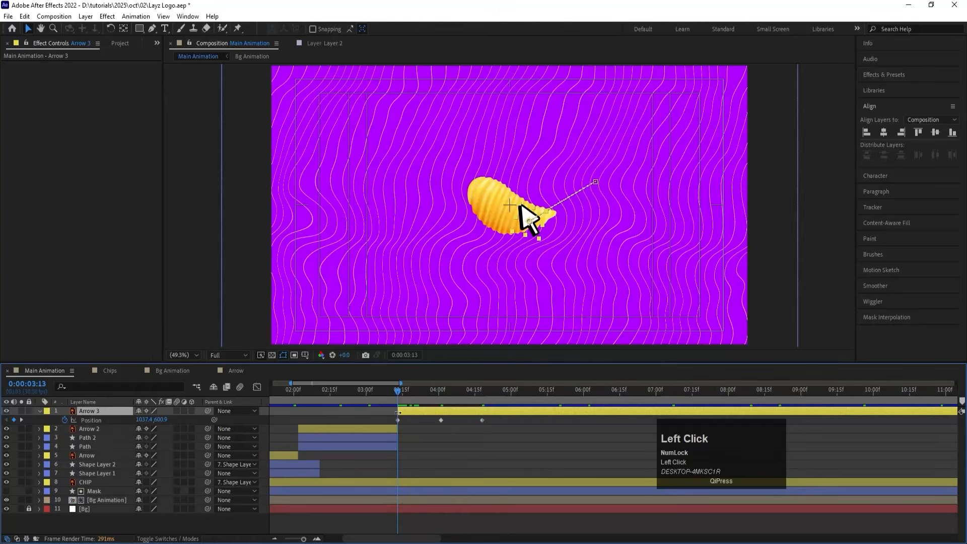
{"action": "key", "text": "r"}
{"action": "left_click", "coordinate": [65, 420]}
{"action": "key", "text": "u"}
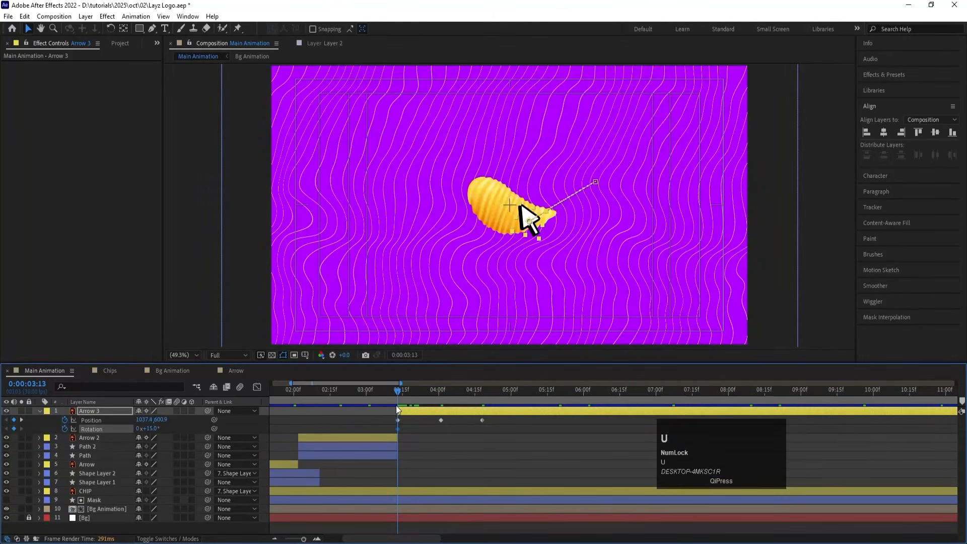
{"action": "key", "text": "k"}
{"action": "left_click_drag", "start_coordinate": [150, 426], "coordinate": [177, 428]}
Add a third Rotation keyframe to Arrow 3 at 0:00:04:18 to turn the arrow back.
{"action": "key", "text": "k"}
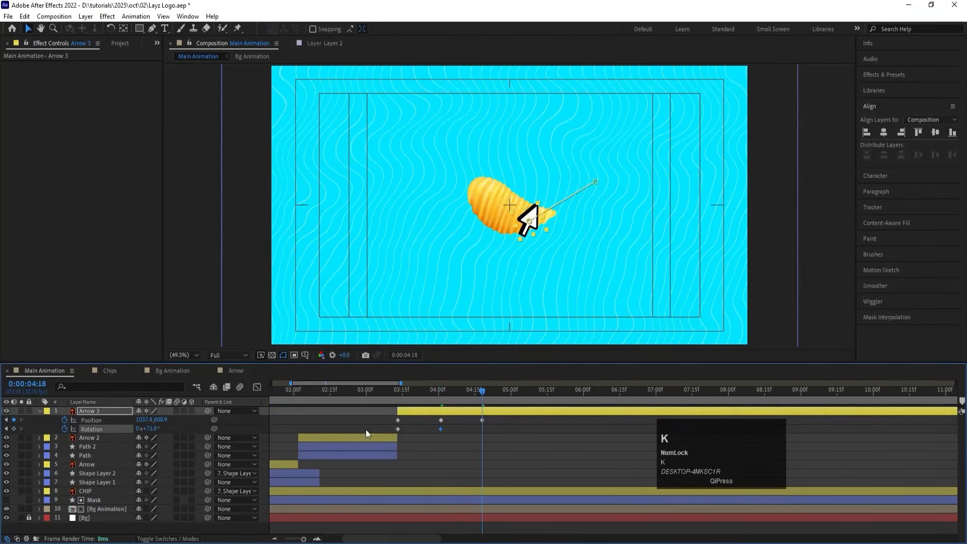
{"action": "left_click", "coordinate": [401, 426]}
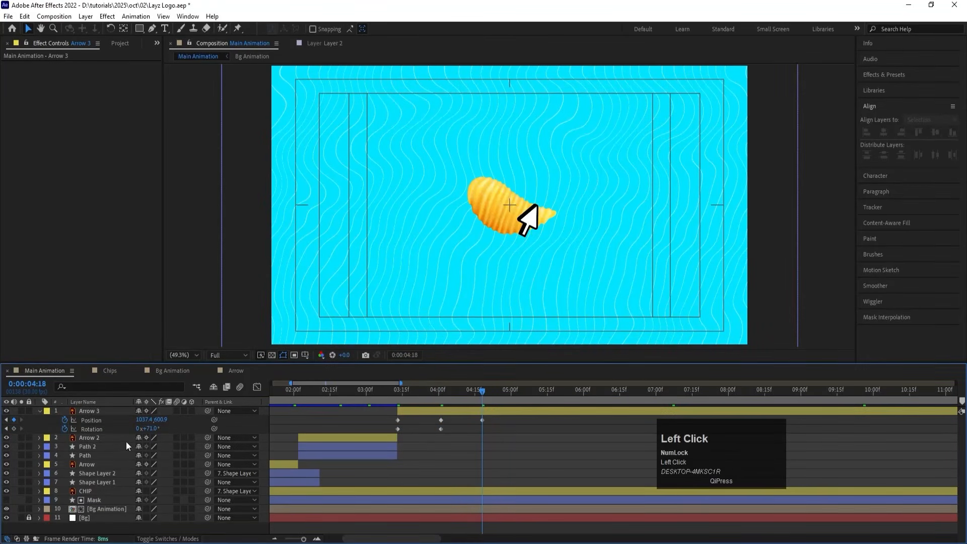
{"action": "left_click_drag", "start_coordinate": [156, 429], "coordinate": [356, 428]}
Split the CHIP layer at 0:00:03:13.
{"action": "left_click", "coordinate": [399, 398]}
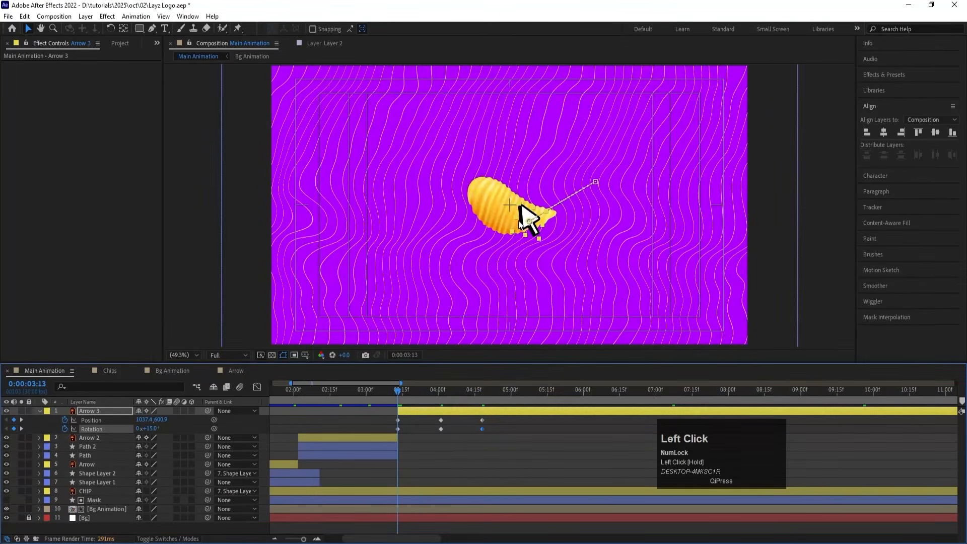
{"action": "left_click", "coordinate": [106, 494]}
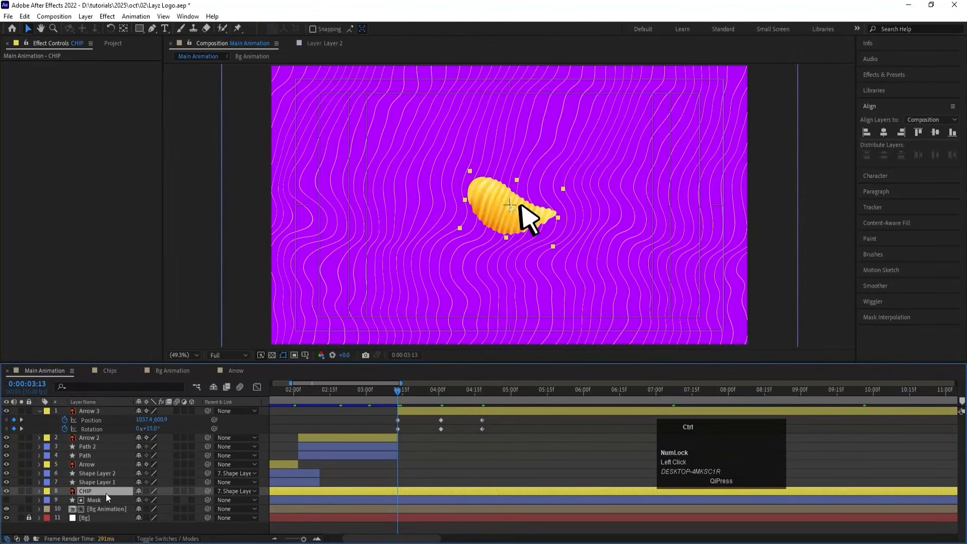
{"action": "key", "text": "ctrl+shift+d"}
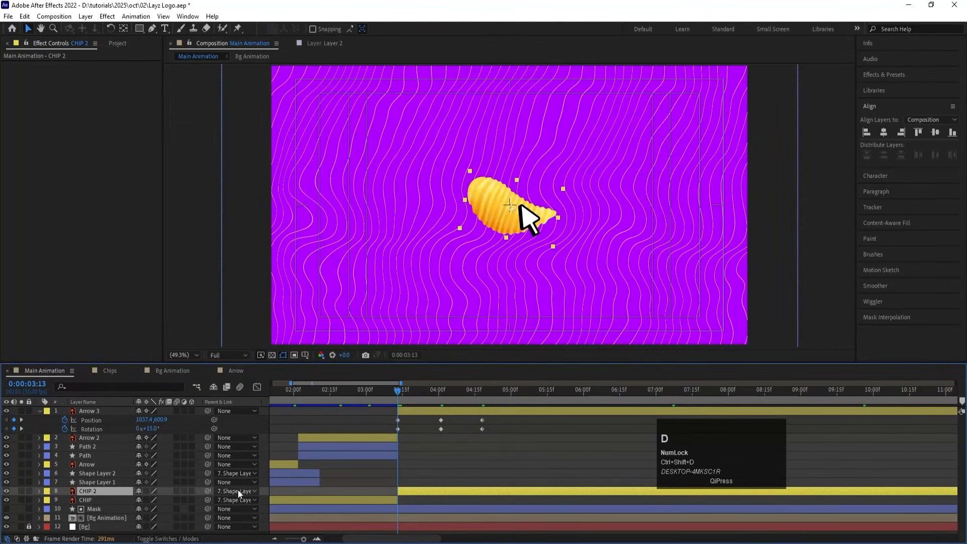
Set CHIP 2's parent to None and move the layer directly beneath Arrow 3.
{"action": "left_click", "coordinate": [238, 491]}
{"action": "left_click", "coordinate": [245, 339]}
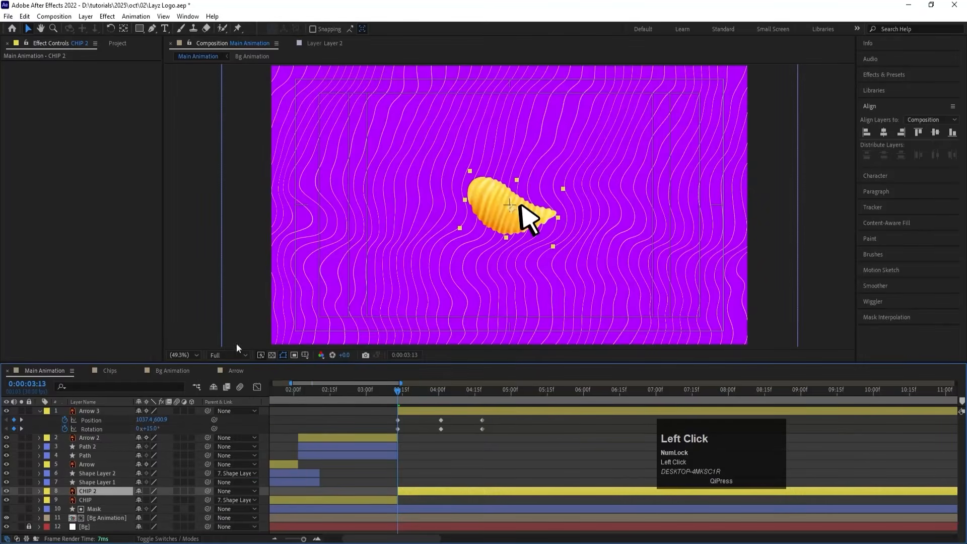
{"action": "left_click_drag", "start_coordinate": [93, 492], "coordinate": [110, 431]}
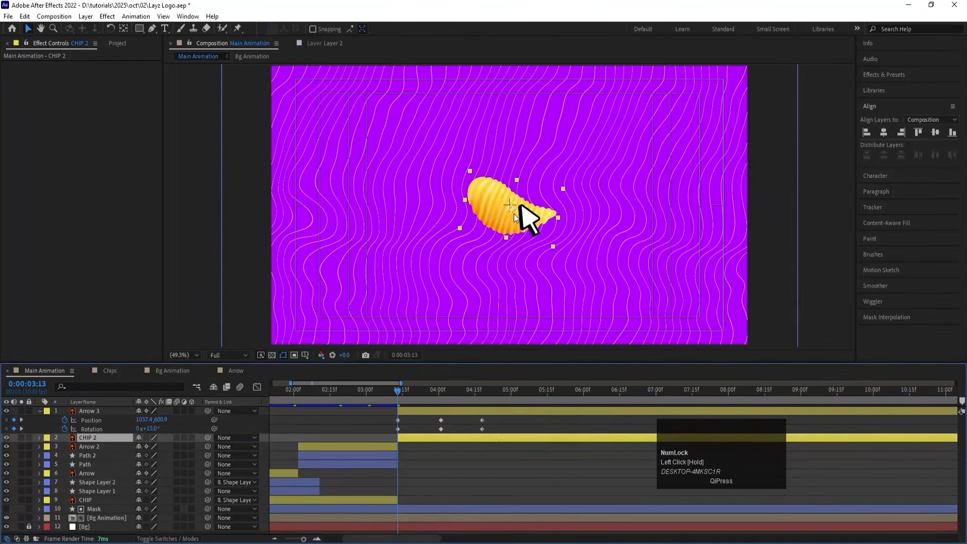
Move CHIP 2's anchor point to the tip of the arrow and parent the layer to Arrow 3.
{"action": "key", "text": "y"}
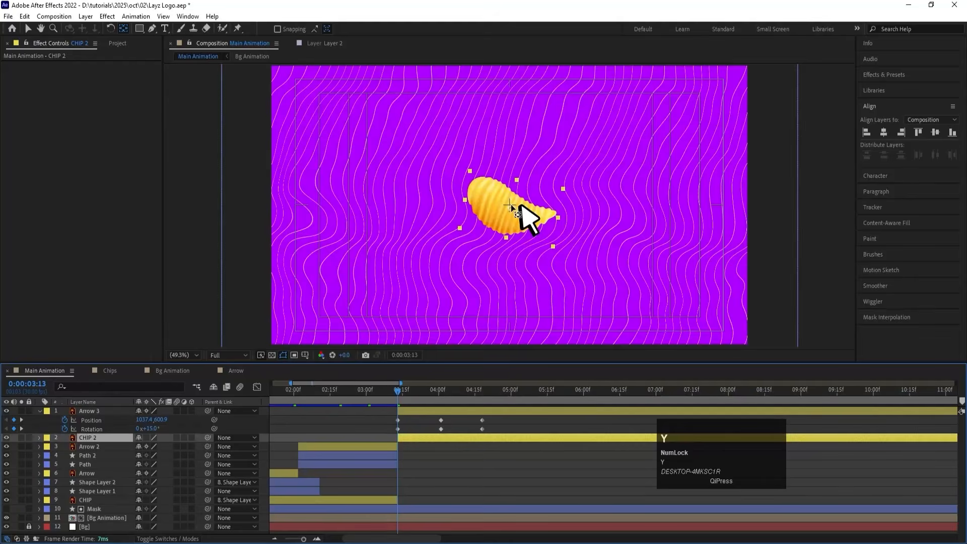
{"action": "left_click_drag", "start_coordinate": [519, 205], "coordinate": [522, 207]}
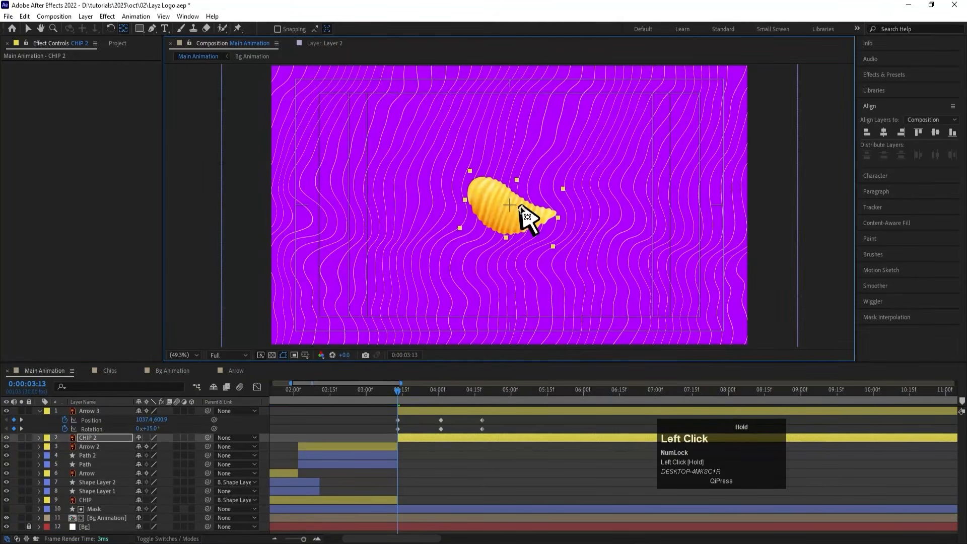
{"action": "left_click", "coordinate": [129, 437]}
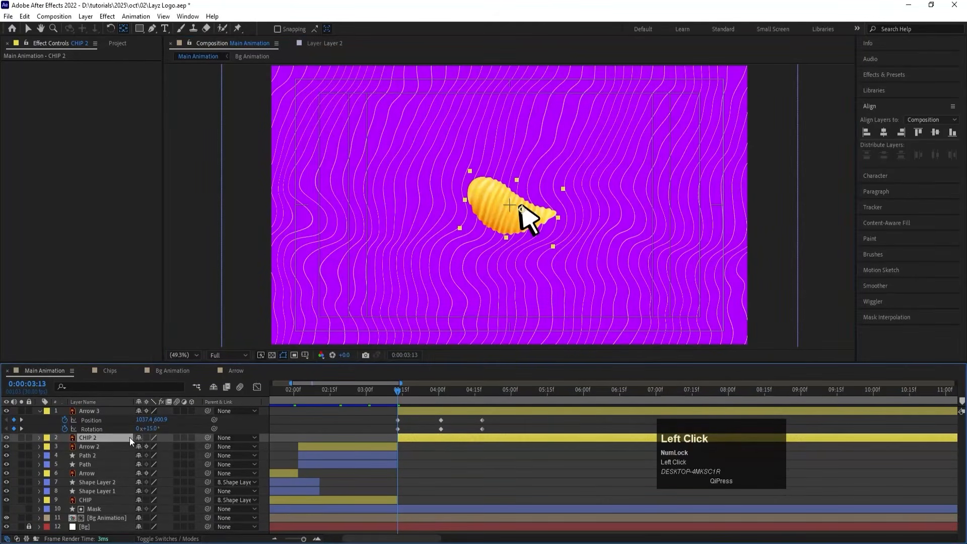
{"action": "left_click_drag", "start_coordinate": [207, 437], "coordinate": [89, 410]}
Keyframe CHIP 2's Rotation at 0:00:03:13 and set it to 87.5° at 0:00:04:01.
{"action": "key", "text": "r"}
{"action": "left_click", "coordinate": [65, 446]}
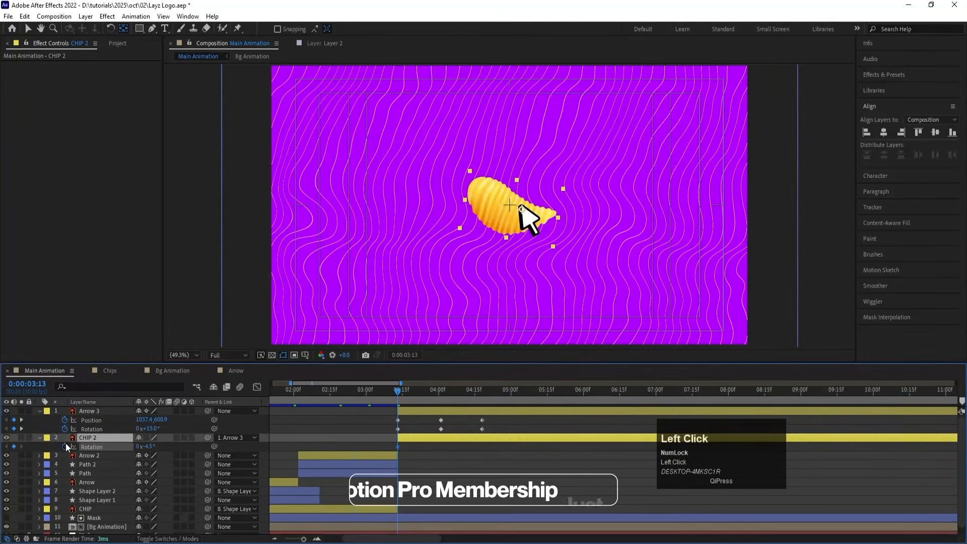
{"action": "key", "text": "k"}
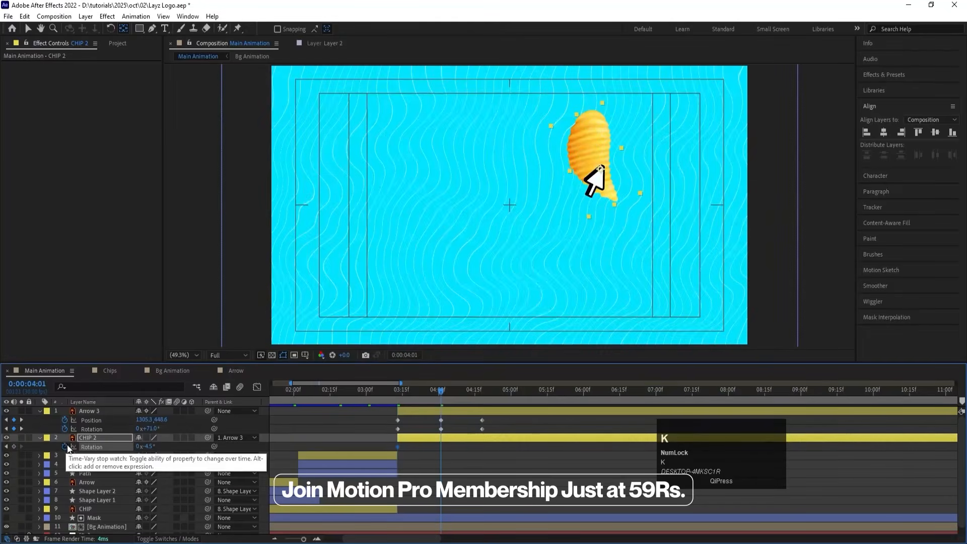
{"action": "left_click_drag", "start_coordinate": [145, 446], "coordinate": [188, 441]}
Set CHIP 2's Rotation to 0° at 0:00:04:18 and preview the chip's turn.
{"action": "key", "text": "k"}
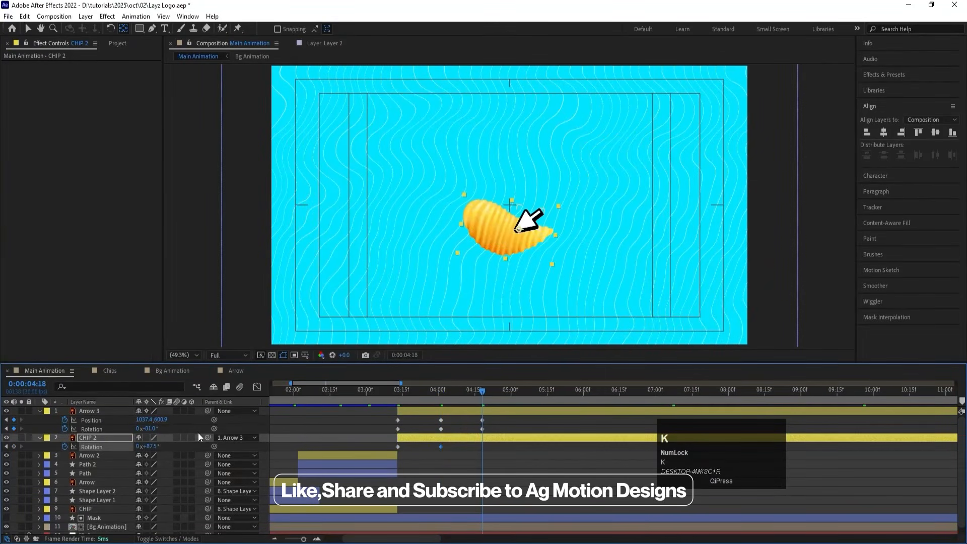
{"action": "left_click", "coordinate": [147, 447]}
{"action": "type", "text": "0"}
{"action": "key", "text": "Return"}
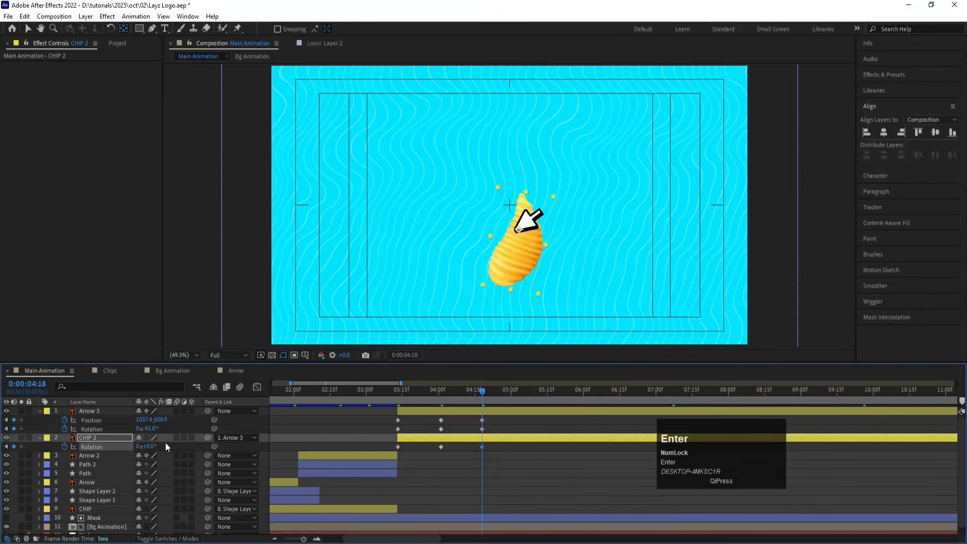
{"action": "left_click_drag", "start_coordinate": [432, 392], "coordinate": [410, 391]}
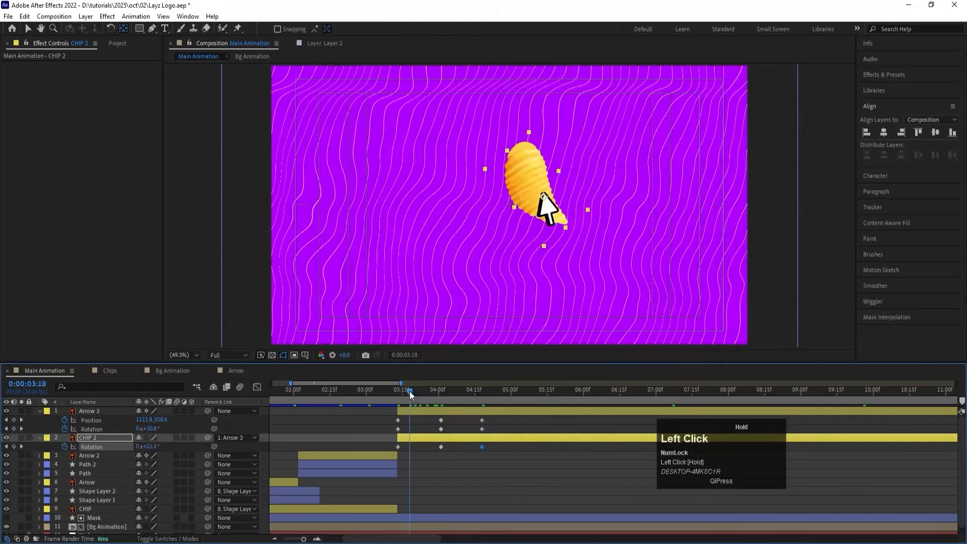
{"action": "key", "text": "space"}
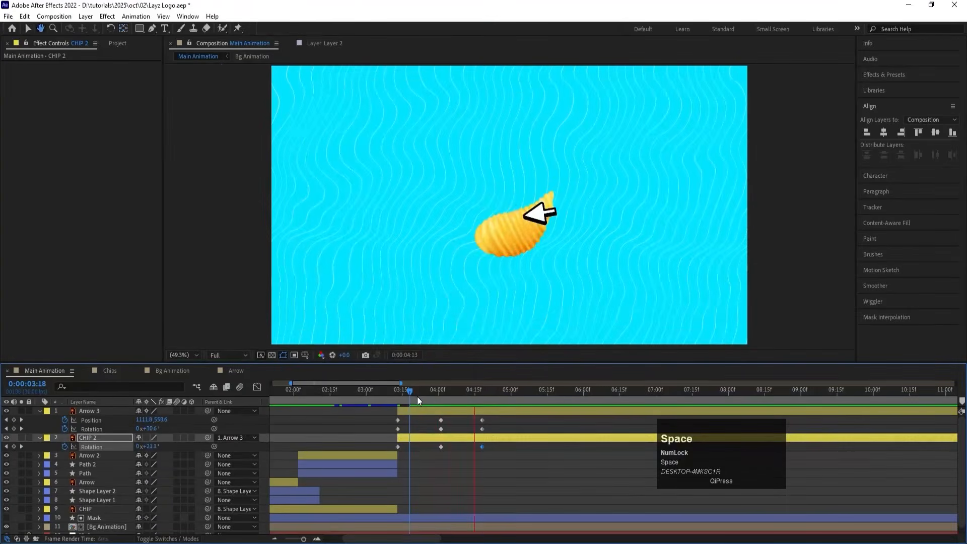
Set CHIP 2's Rotation to 32° at the last keyframe, 0:00:04:18, and return to the first keyframe at 0:00:03:13.
{"action": "key", "text": "k"}
{"action": "left_click_drag", "start_coordinate": [150, 447], "coordinate": [167, 445]}
{"action": "key", "text": "j"}
{"action": "key", "text": "j"}
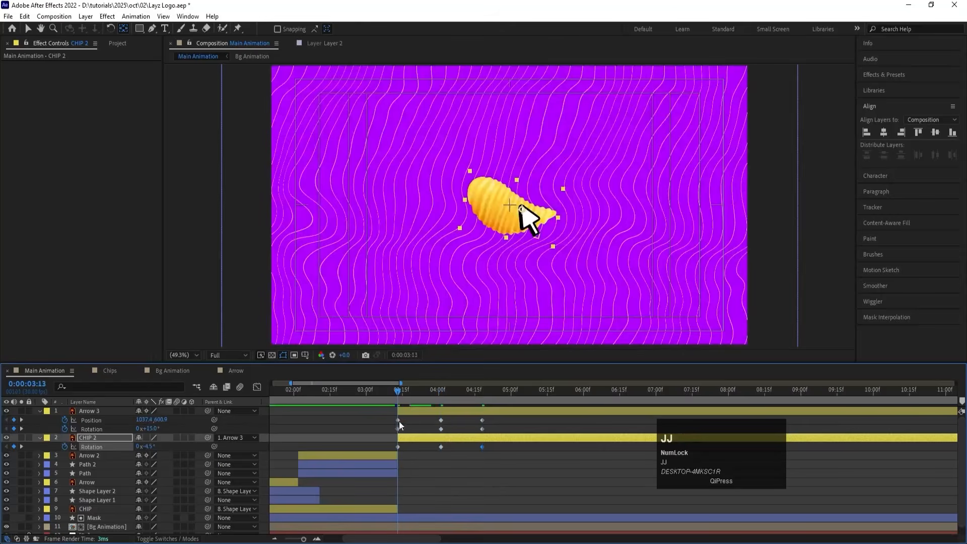
Apply Easy Ease to all Arrow 3 and CHIP 2 keyframes and reshape the first half of their speed curves to peak early.
{"action": "left_click_drag", "start_coordinate": [388, 417], "coordinate": [498, 453]}
{"action": "key", "text": "F9"}
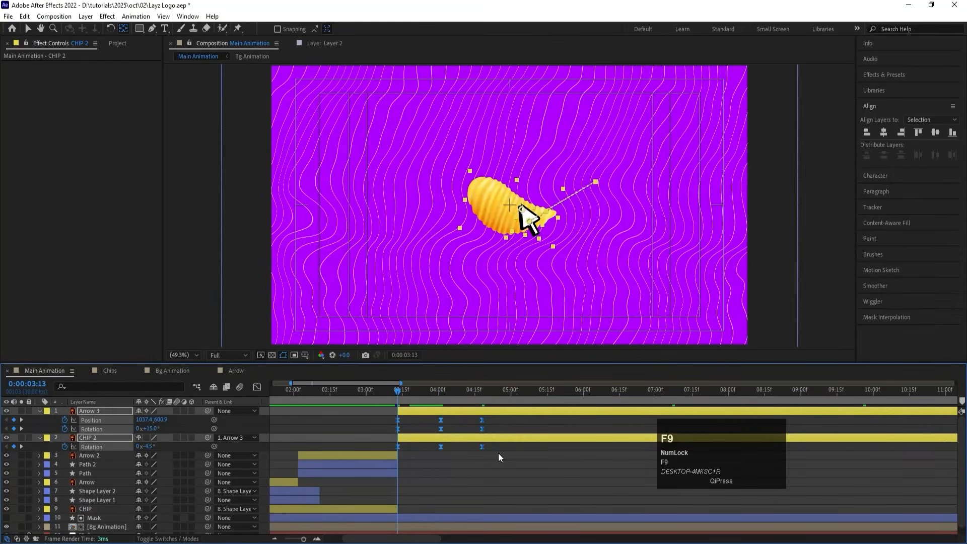
{"action": "left_click", "coordinate": [252, 387]}
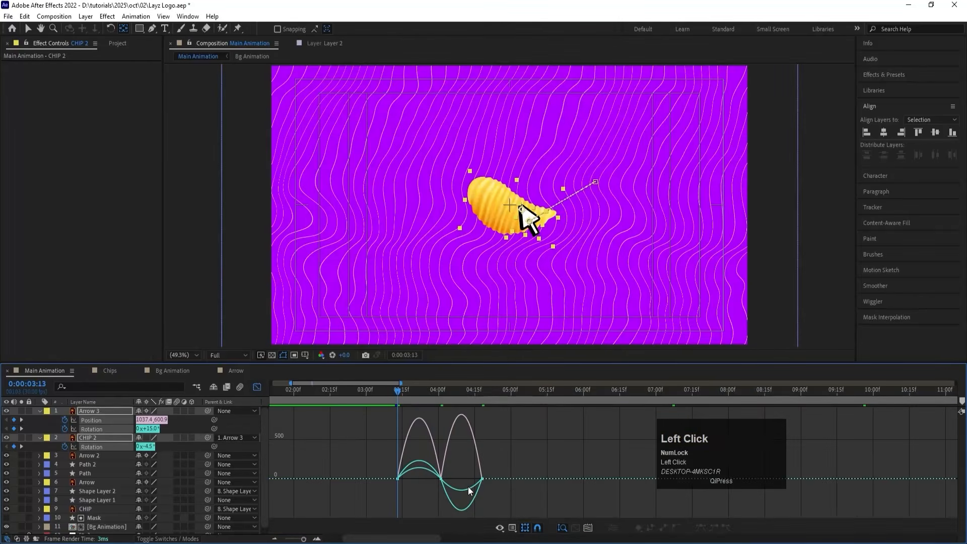
{"action": "key", "text": "equal"}
{"action": "left_click_drag", "start_coordinate": [503, 462], "coordinate": [405, 479]}
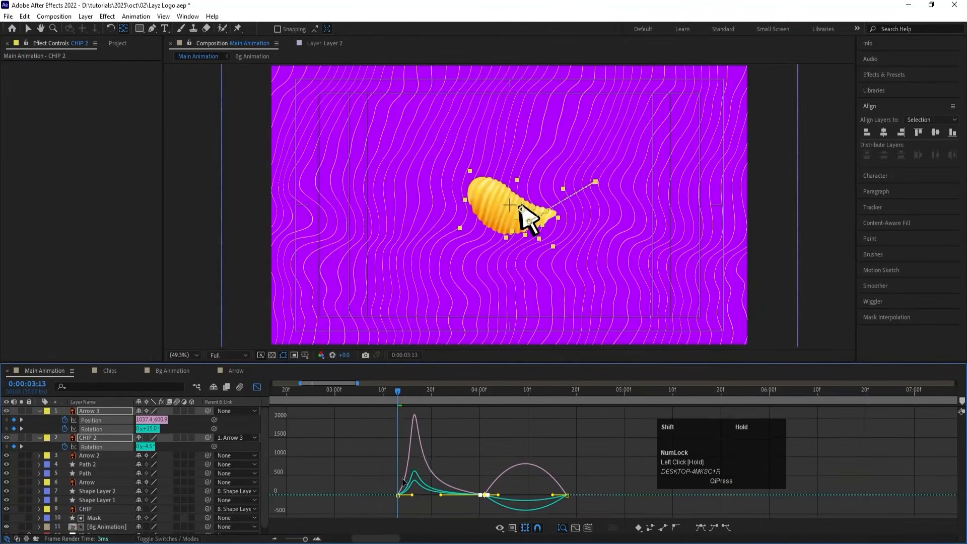
Reshape the second half of the Arrow 3 and CHIP 2 speed curves to peak just before the last keyframe.
{"action": "left_click_drag", "start_coordinate": [471, 464], "coordinate": [514, 531]}
{"action": "left_click_drag", "start_coordinate": [499, 494], "coordinate": [563, 496]}
{"action": "left_click_drag", "start_coordinate": [590, 461], "coordinate": [560, 479]}
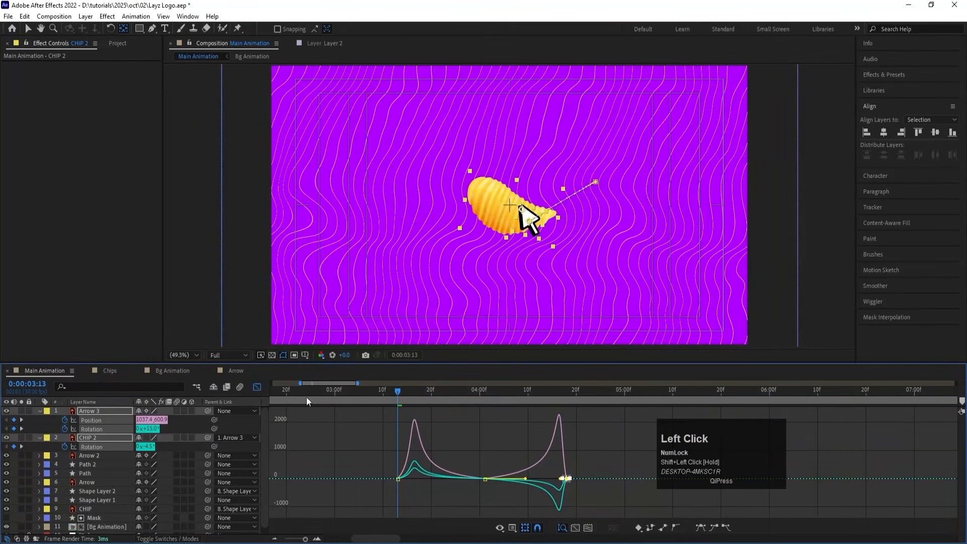
{"action": "left_click", "coordinate": [256, 388]}
Compress the Arrow 3 and CHIP 2 keyframes proportionally from 0:00:03:13 so that the last ones fall at 0:00:03:29.
{"action": "left_click", "coordinate": [343, 399]}
{"action": "key", "text": "space"}
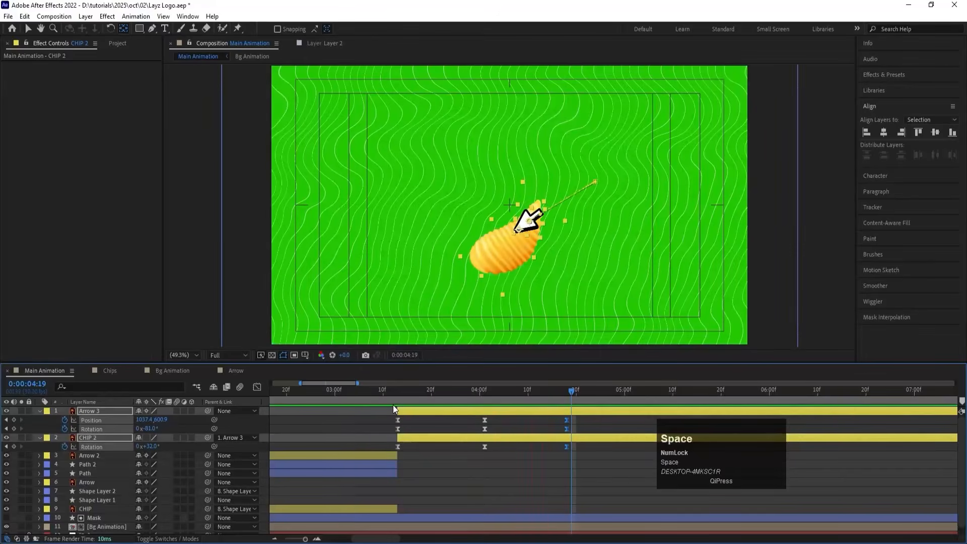
{"action": "key", "text": "minus"}
{"action": "left_click", "coordinate": [480, 399]}
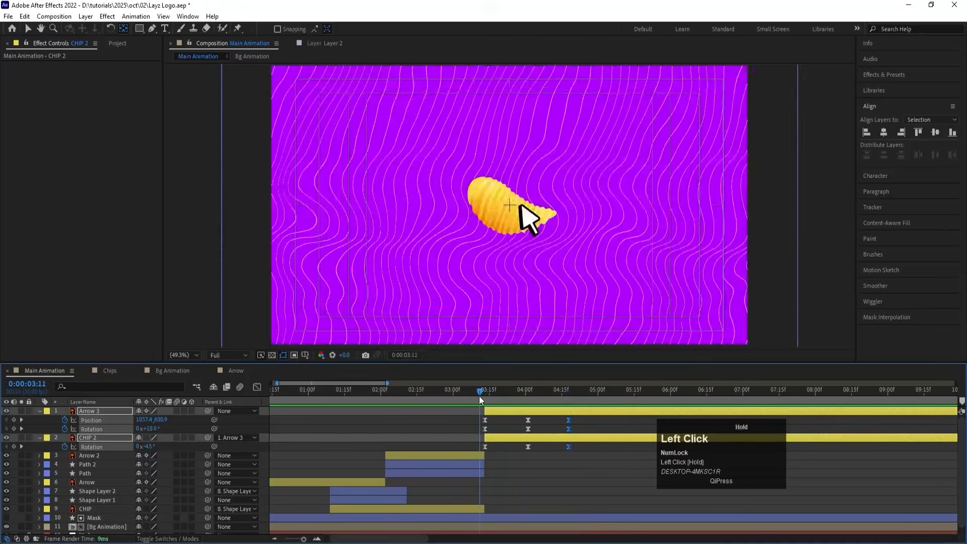
{"action": "key", "text": "space"}
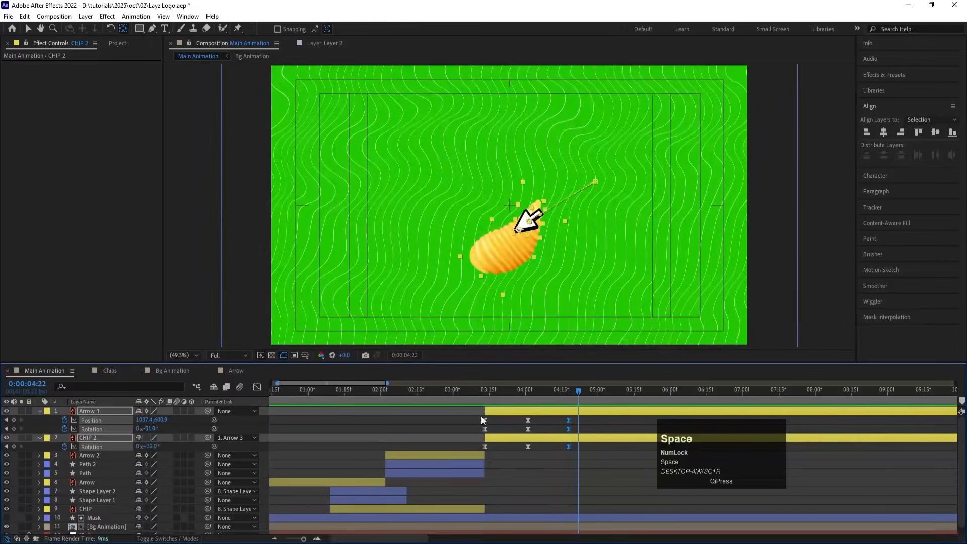
{"action": "left_click_drag", "start_coordinate": [474, 418], "coordinate": [523, 413]}
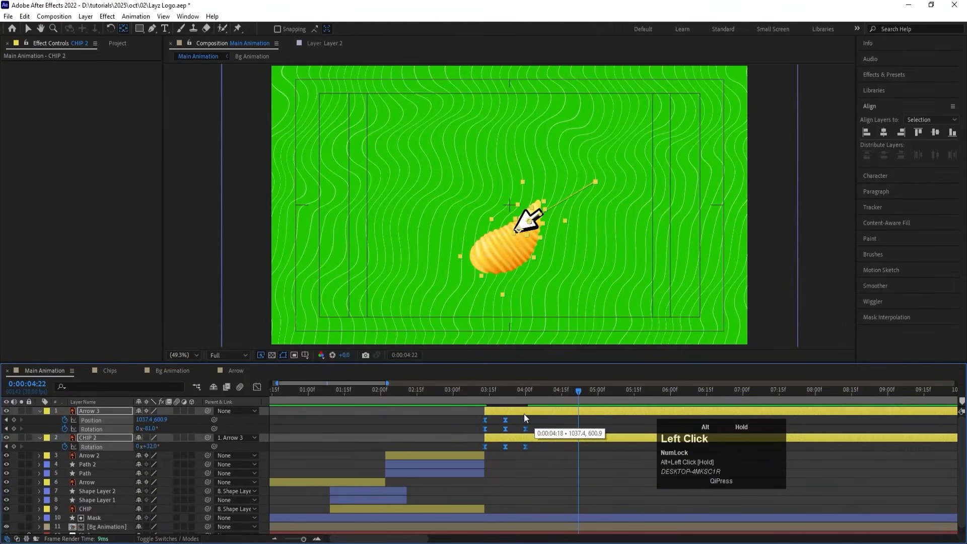
Play back the retimed arrow and chip move, also from the start of the composition, to check its speed.
{"action": "left_click", "coordinate": [479, 393]}
{"action": "key", "text": "space"}
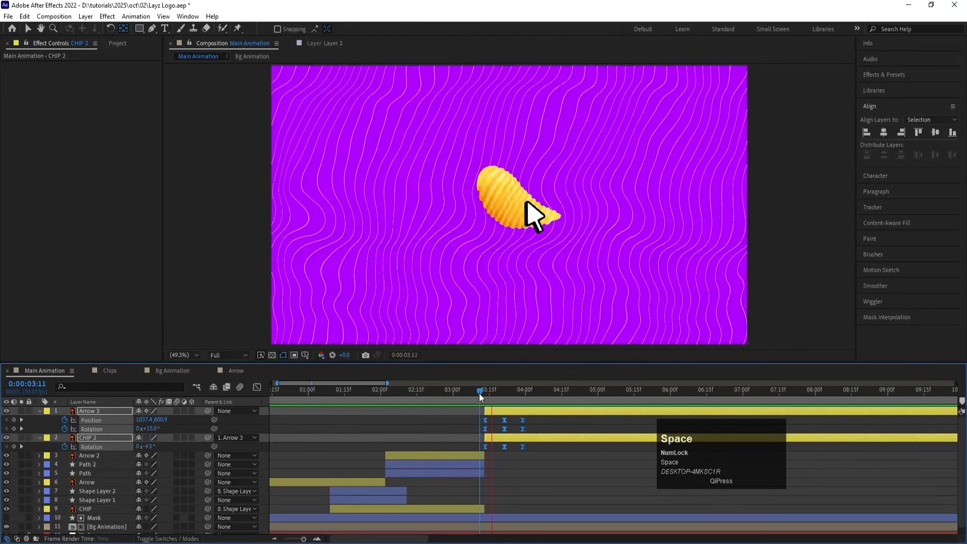
{"action": "left_click", "coordinate": [443, 166]}
{"action": "key", "text": "space"}
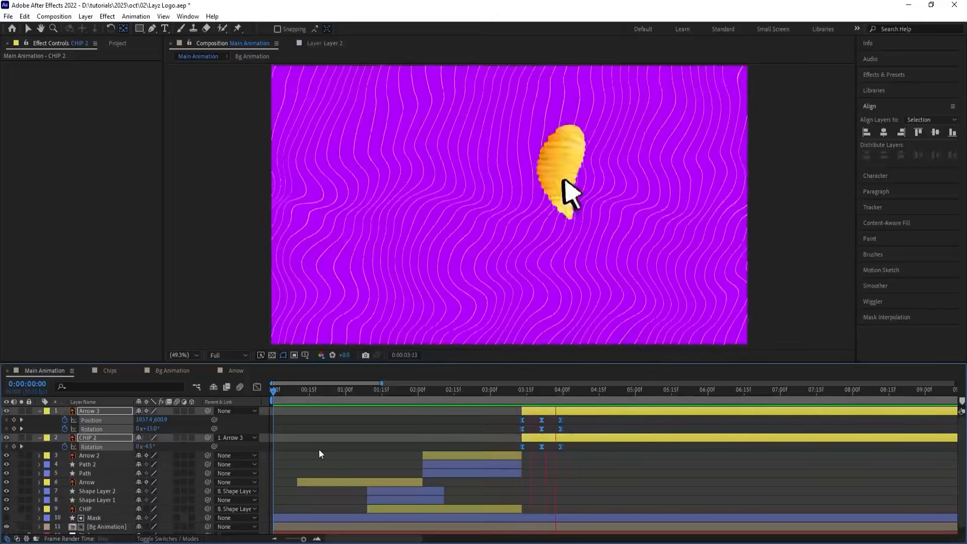
{"action": "key", "text": "space"}
{"action": "left_click", "coordinate": [583, 427]}
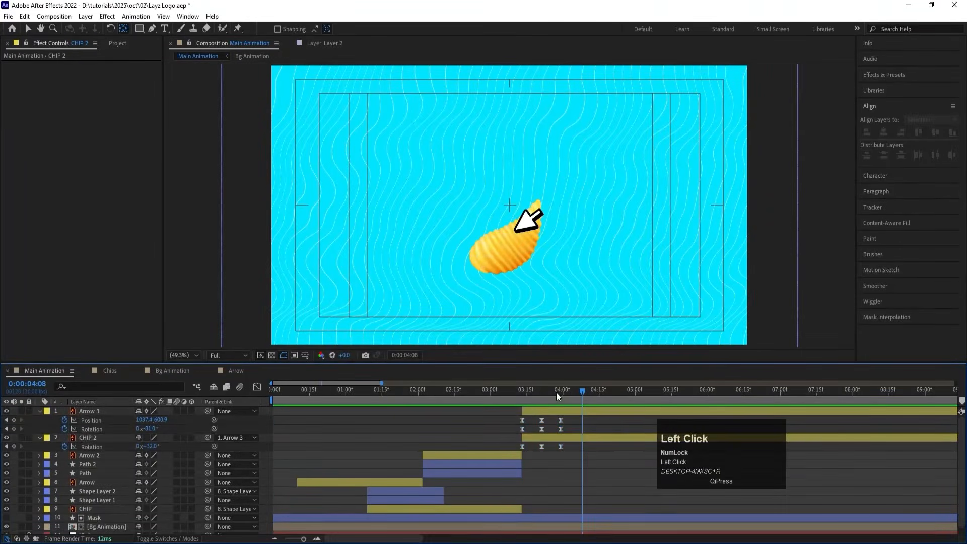
{"action": "left_click", "coordinate": [511, 389]}
{"action": "key", "text": "space"}
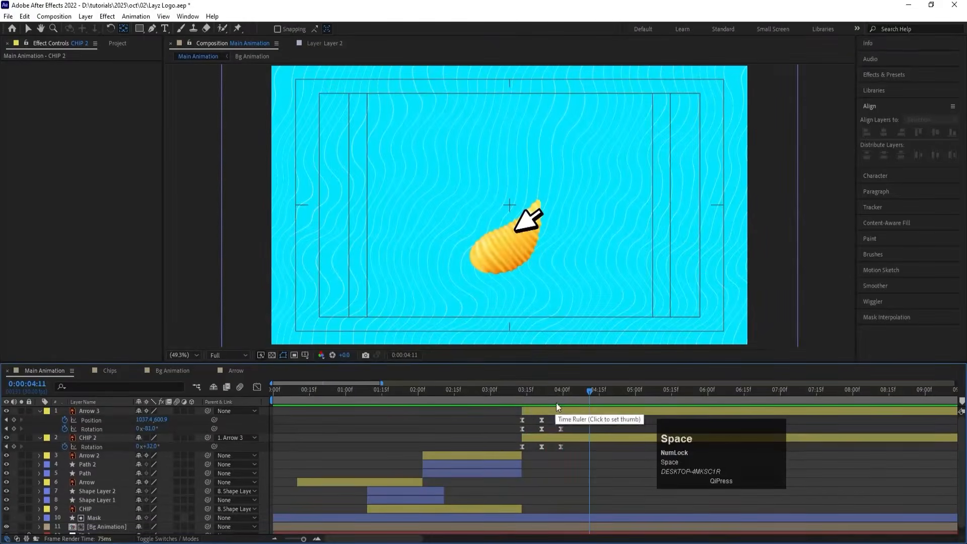
Split the CHIP 2 layer at the last keyframe, 0:00:03:29.
{"action": "left_click", "coordinate": [563, 391]}
{"action": "left_click_drag", "start_coordinate": [562, 392], "coordinate": [561, 391]}
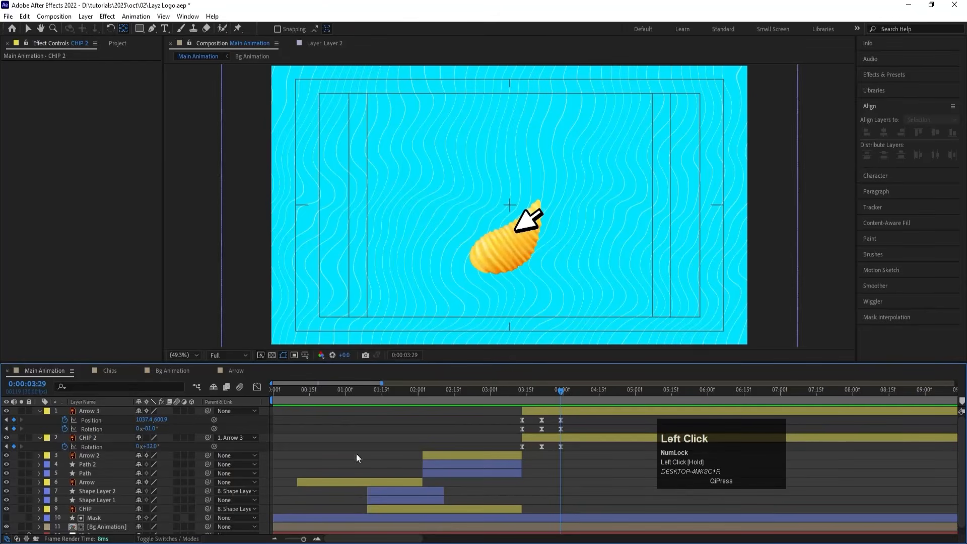
{"action": "left_click", "coordinate": [88, 436]}
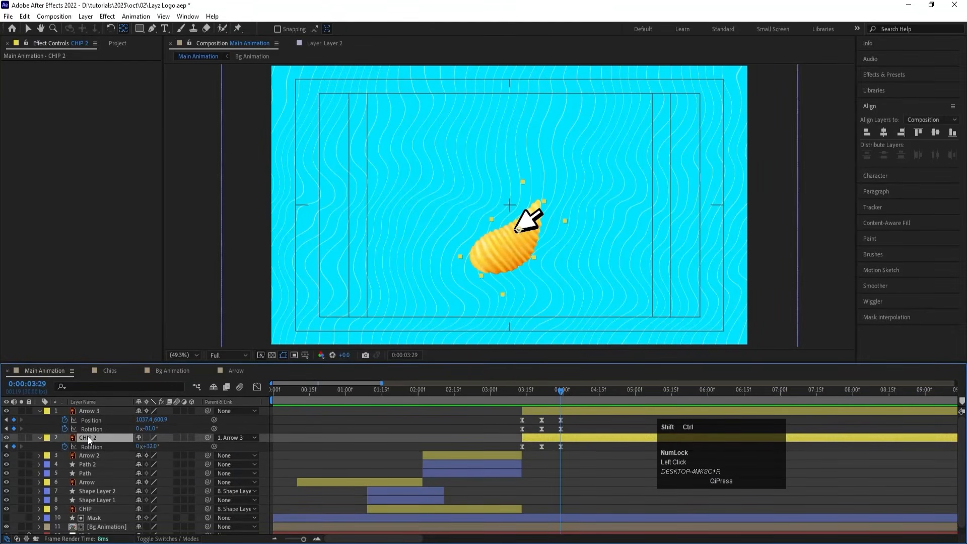
{"action": "key", "text": "ctrl+shift+d"}
Move CHIP 3 above Arrow 3 and set its parent to None.
{"action": "left_click_drag", "start_coordinate": [119, 439], "coordinate": [108, 406]}
{"action": "left_click", "coordinate": [220, 411]}
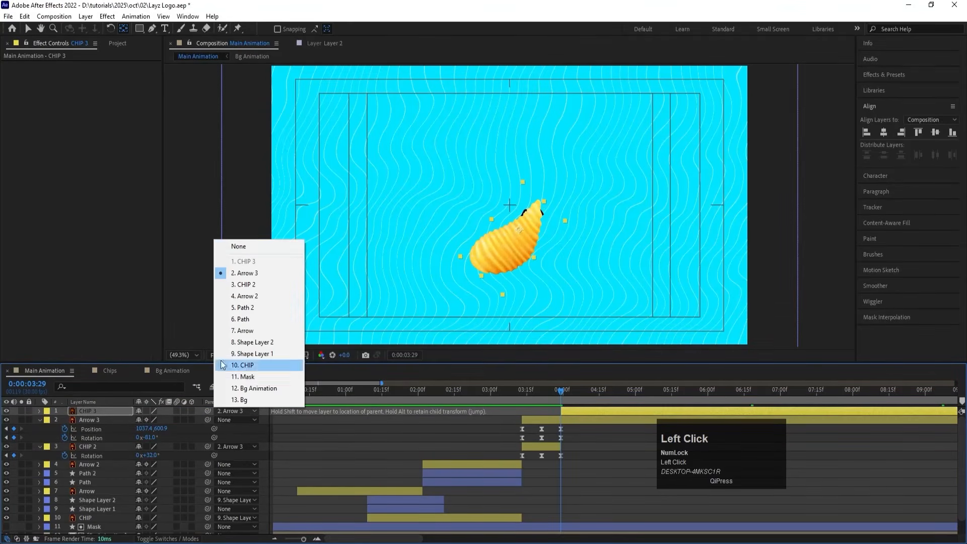
{"action": "left_click", "coordinate": [244, 244]}
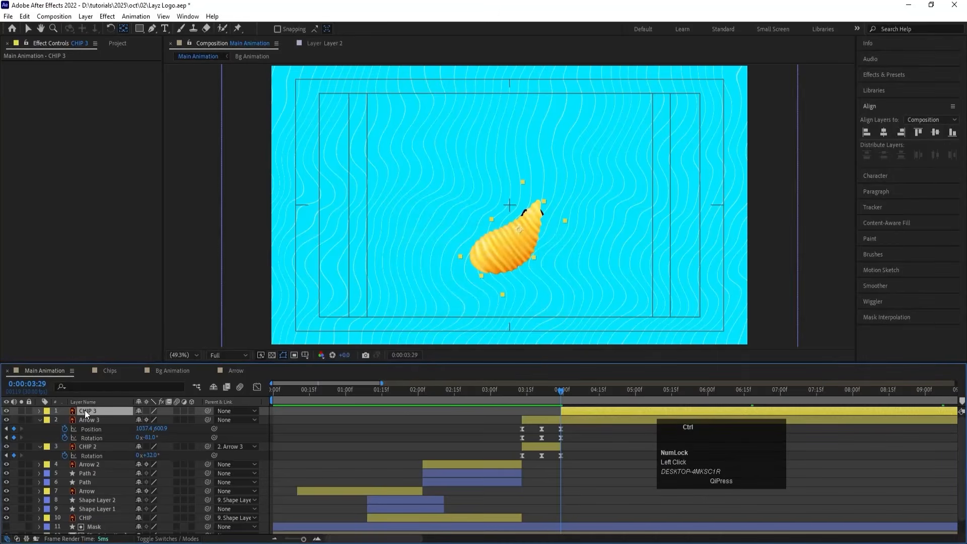
Pre-compose CHIP 3 as "Breaking chip" with all attributes moved into the new composition, and open that composition.
{"action": "key", "text": "ctrl+shift+c"}
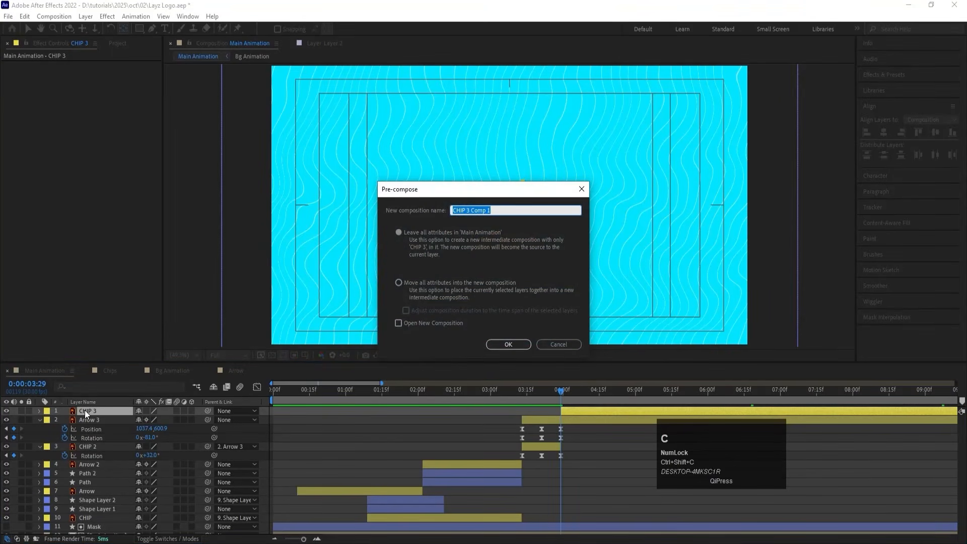
{"action": "type", "text": "Bre"}
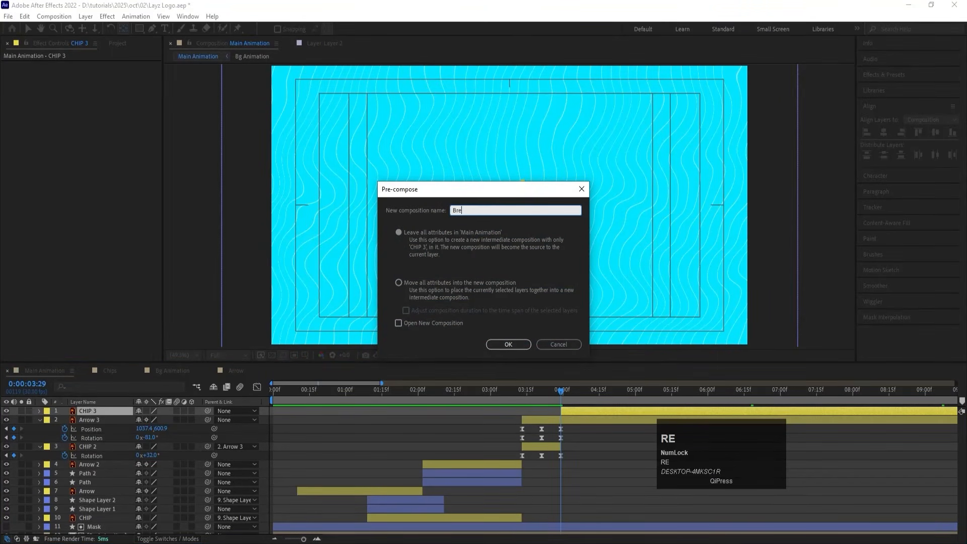
{"action": "type", "text": "aking chi"}
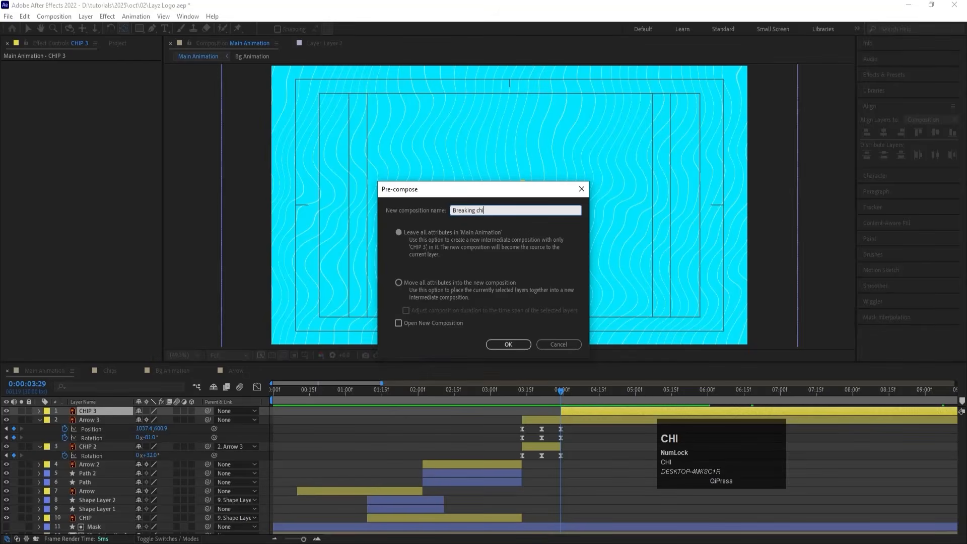
{"action": "type", "text": "p"}
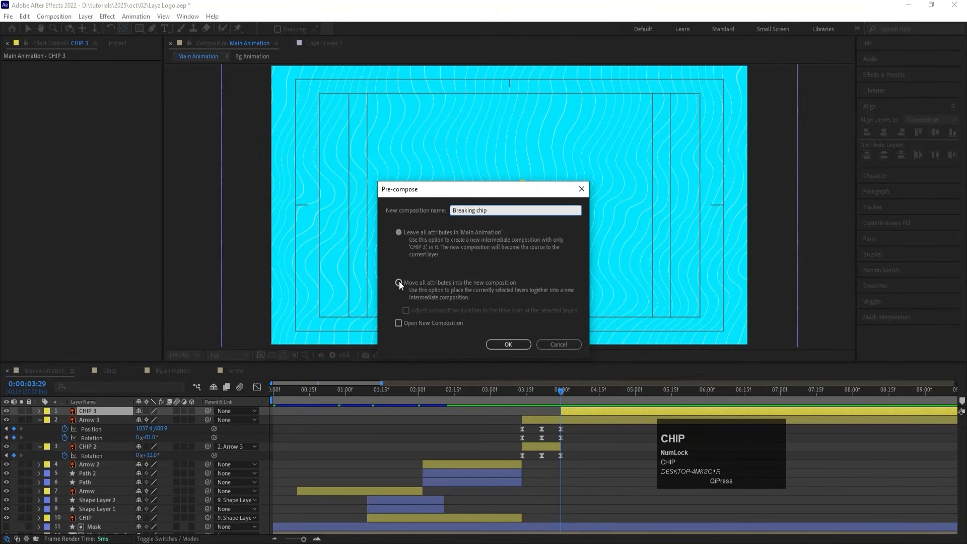
{"action": "left_click", "coordinate": [399, 282]}
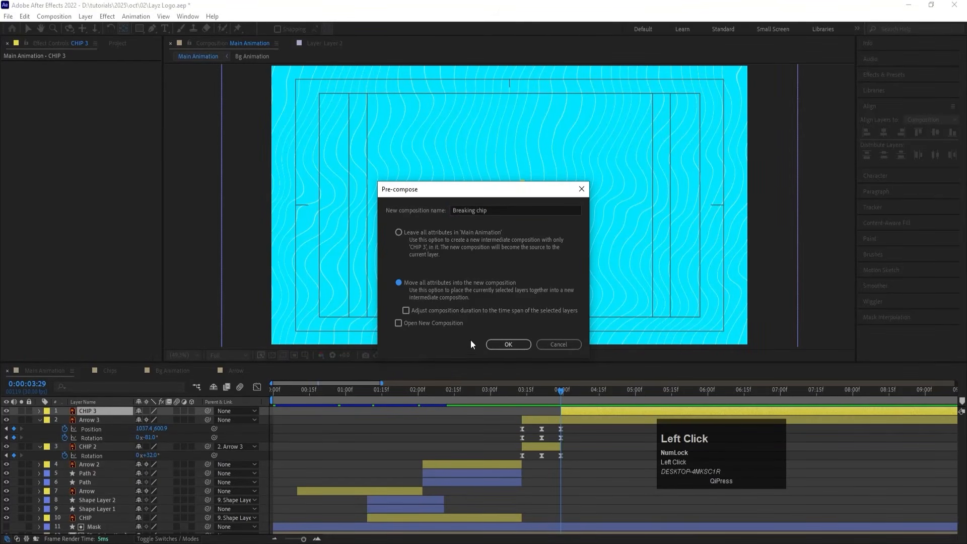
{"action": "left_click", "coordinate": [502, 343]}
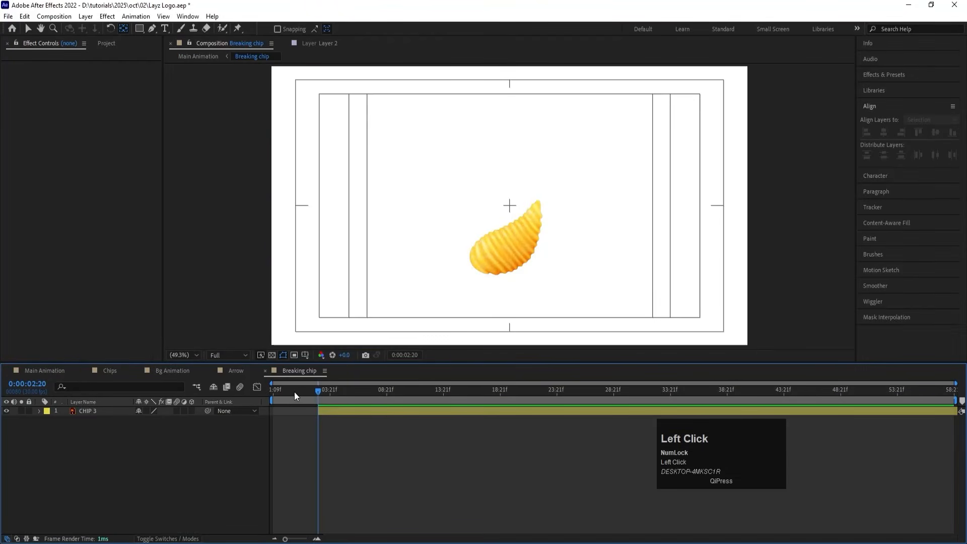
Shift CHIP 3 to begin at the very start of the Breaking chip composition and return to the Main Animation composition.
{"action": "left_click_drag", "start_coordinate": [294, 392], "coordinate": [164, 388]}
{"action": "left_click", "coordinate": [79, 411]}
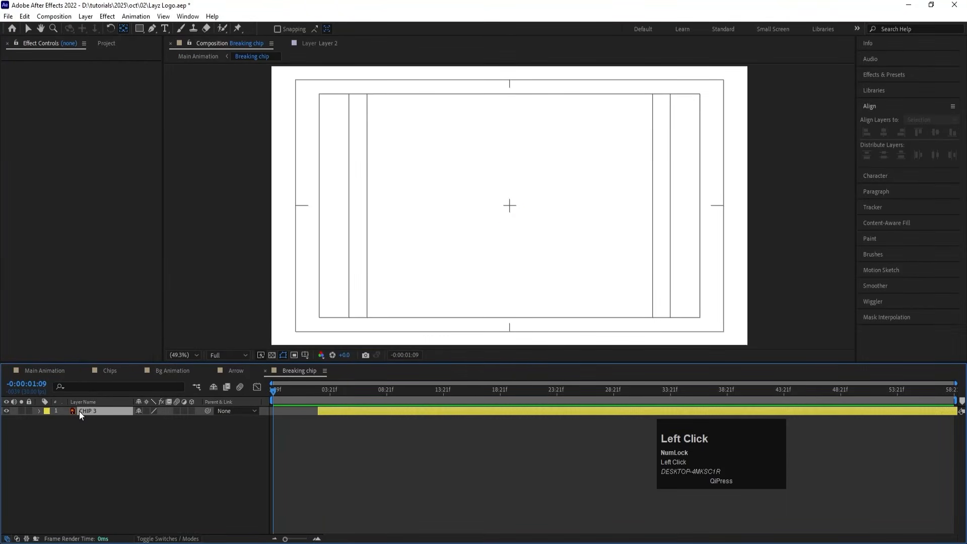
{"action": "key", "text": "bracketleft"}
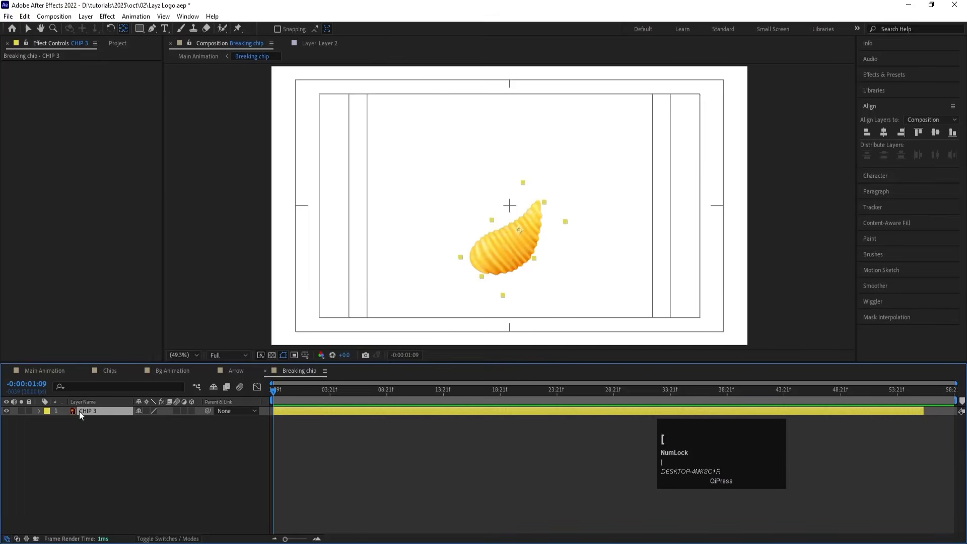
{"action": "left_click", "coordinate": [50, 369]}
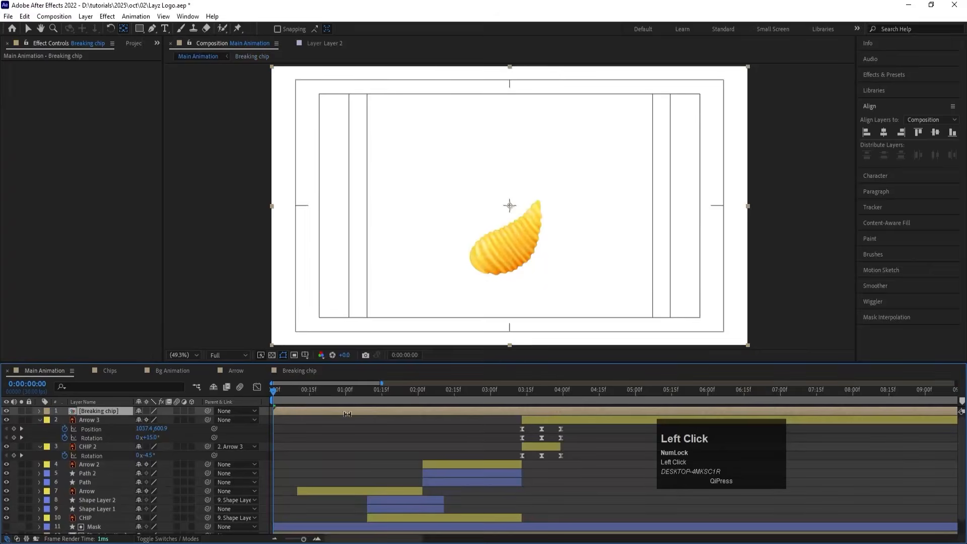
Shift the Breaking chip layer so it starts at 0:00:03:29.
{"action": "left_click_drag", "start_coordinate": [563, 397], "coordinate": [561, 389]}
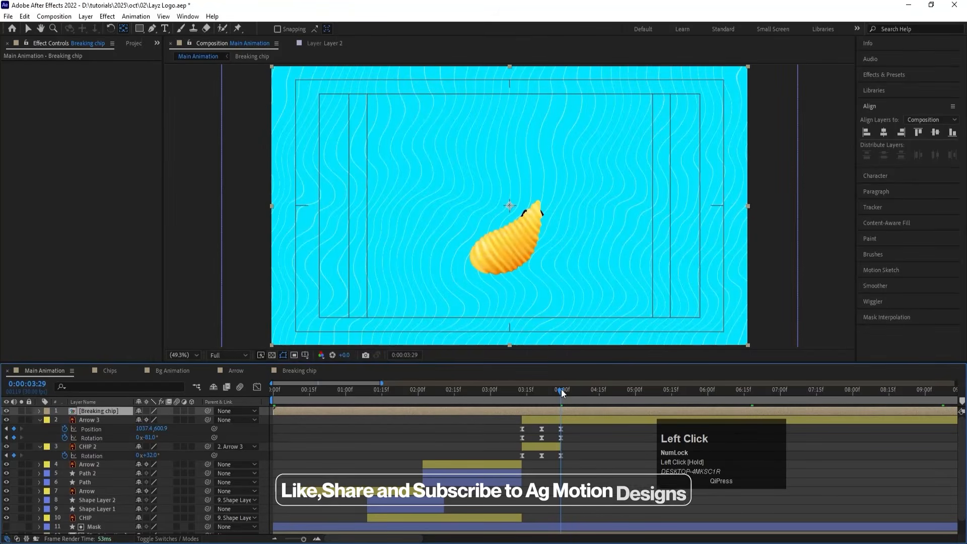
{"action": "key", "text": "bracketleft"}
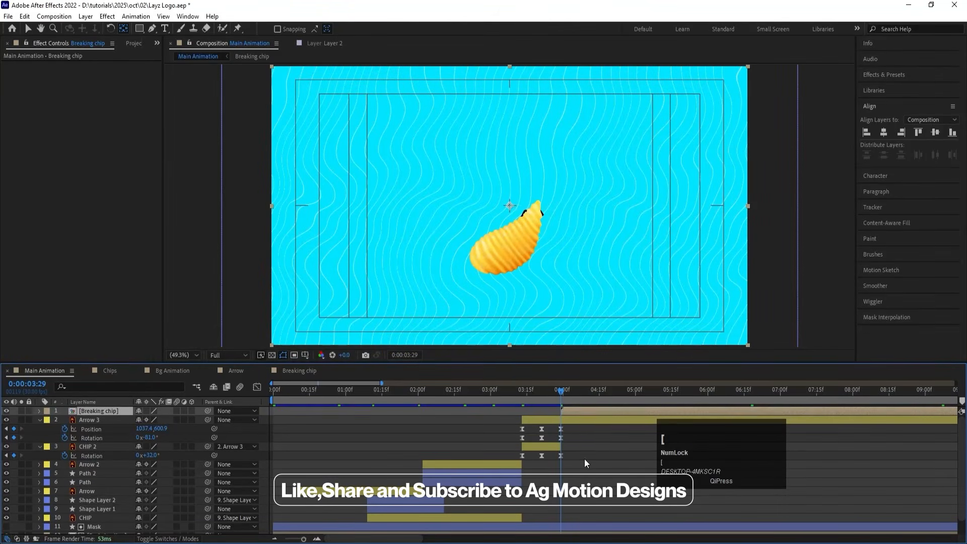
{"action": "left_click", "coordinate": [584, 458]}
{"action": "left_click", "coordinate": [567, 413]}
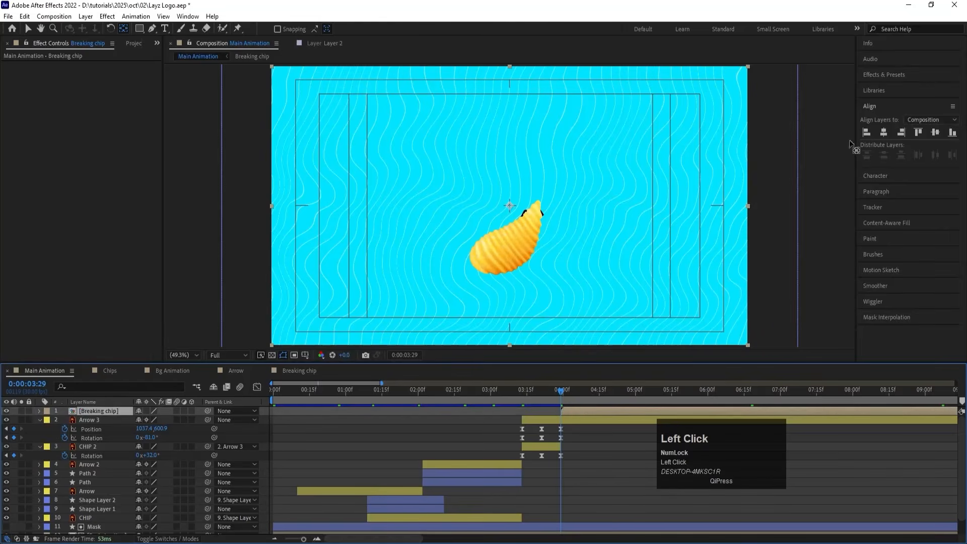
Find the CC Pixel Polly effect and apply it to the Breaking chip layer.
{"action": "left_click", "coordinate": [882, 75]}
{"action": "left_click", "coordinate": [893, 89]}
{"action": "key", "text": "ctrl+a"}
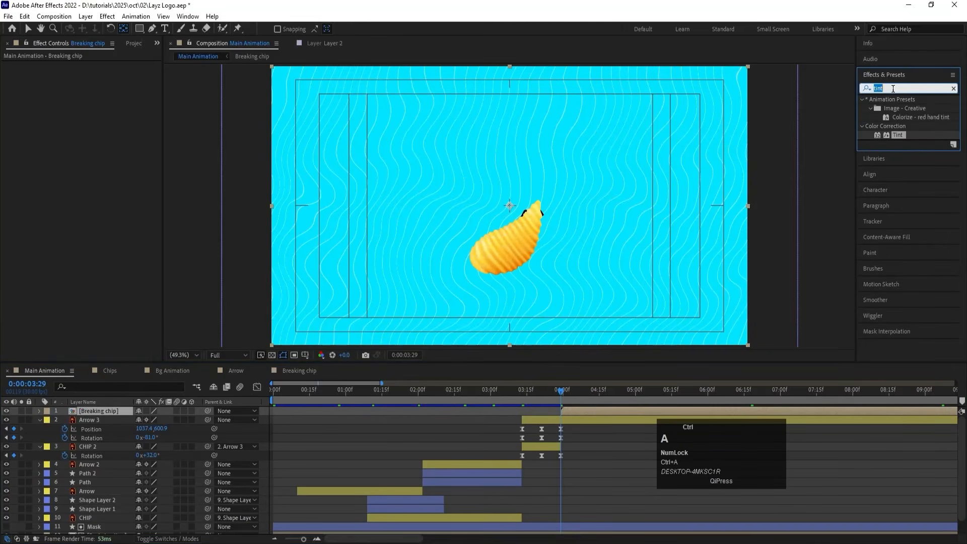
{"action": "type", "text": "c"}
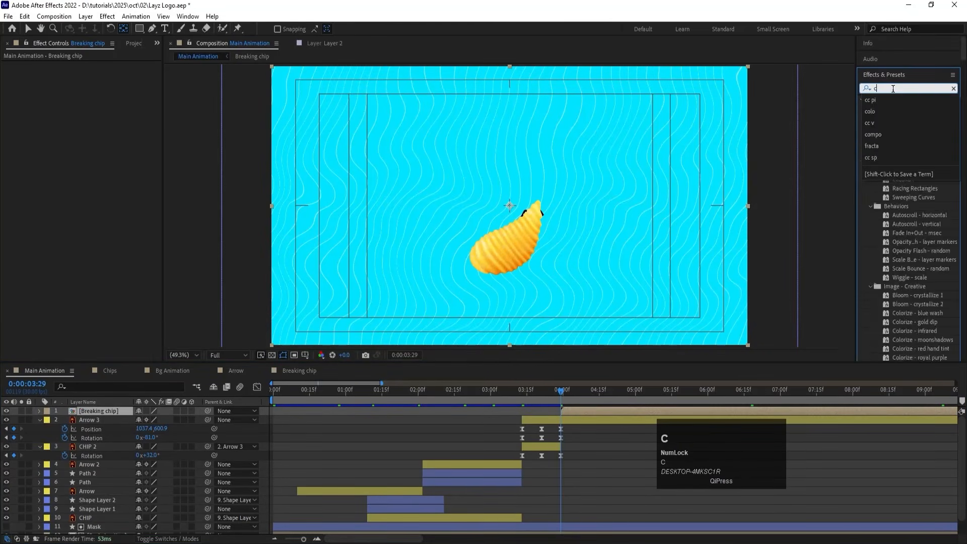
{"action": "type", "text": "c pi"}
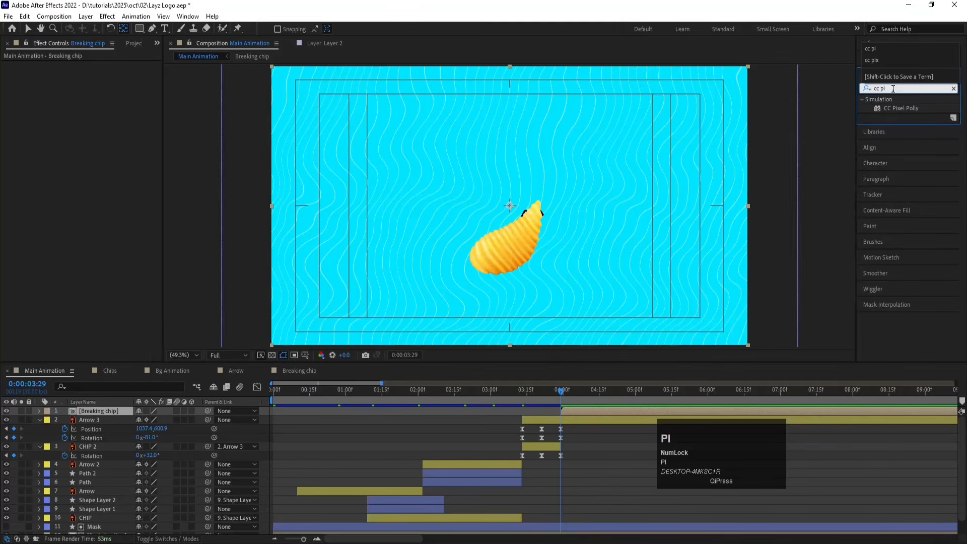
{"action": "double_click", "coordinate": [901, 107]}
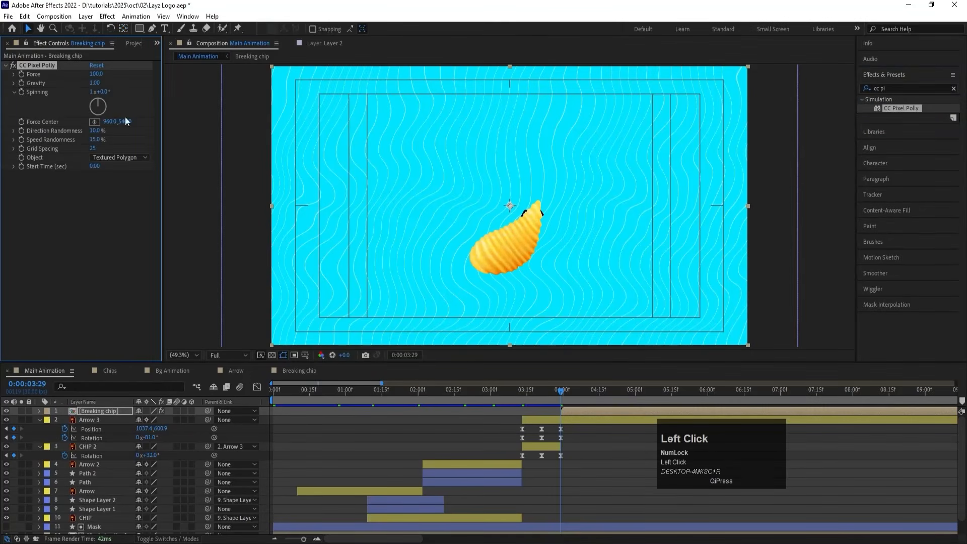
Set CC Pixel Polly's Force to 600 and place its Force Center on the chip at about 958, 692.
{"action": "left_click", "coordinate": [96, 74]}
{"action": "key", "text": "Return"}
{"action": "left_click", "coordinate": [95, 122]}
{"action": "left_click", "coordinate": [509, 246]}
Play back the chip's shatter repeatedly from around 0:00:03:28 to examine how the pieces scatter.
{"action": "key", "text": "space"}
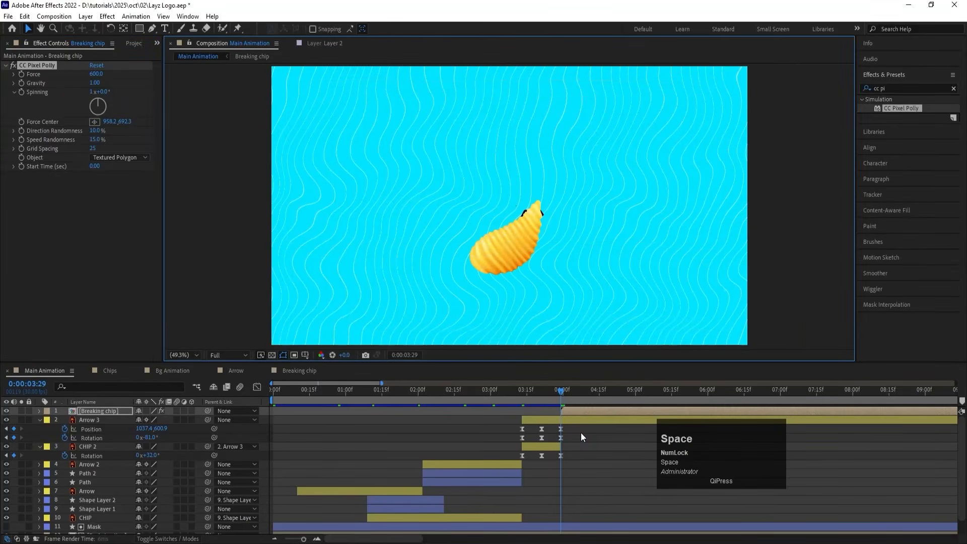
{"action": "left_click_drag", "start_coordinate": [571, 394], "coordinate": [552, 391]}
{"action": "key", "text": "space"}
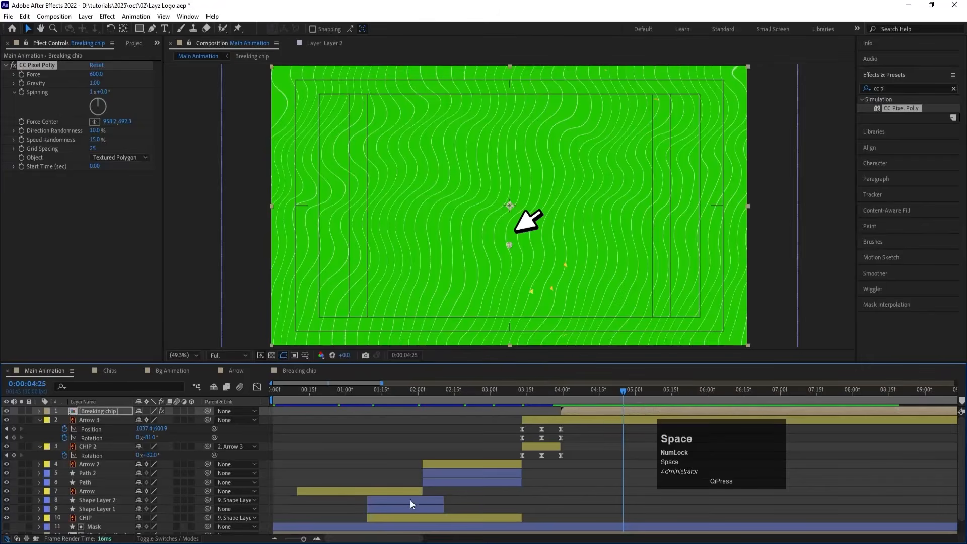
{"action": "left_click", "coordinate": [576, 427]}
{"action": "key", "text": "space"}
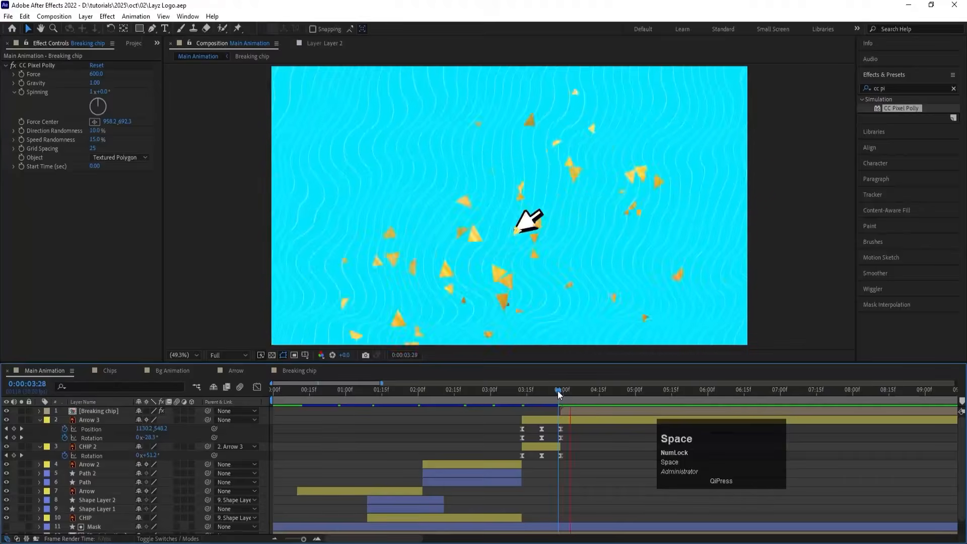
{"action": "key", "text": "space"}
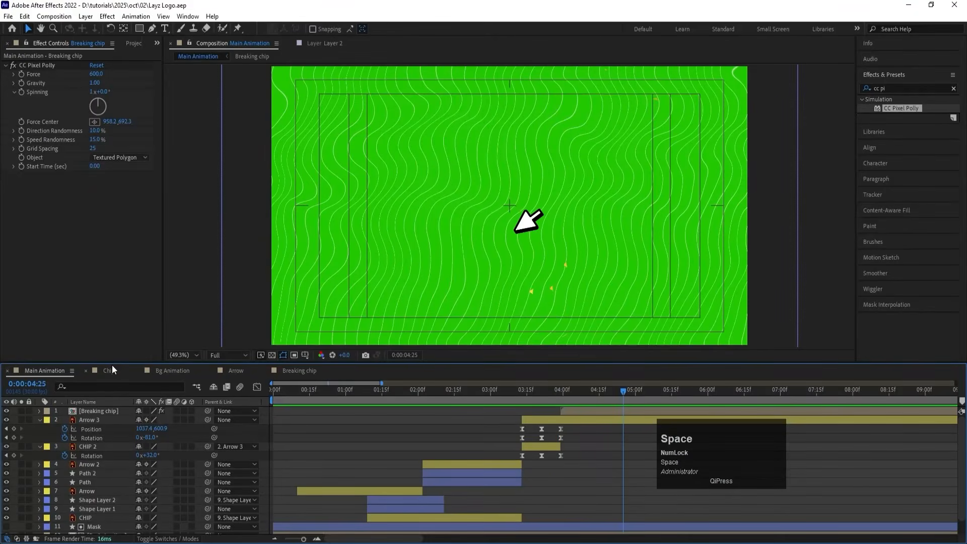
{"action": "left_click", "coordinate": [112, 366]}
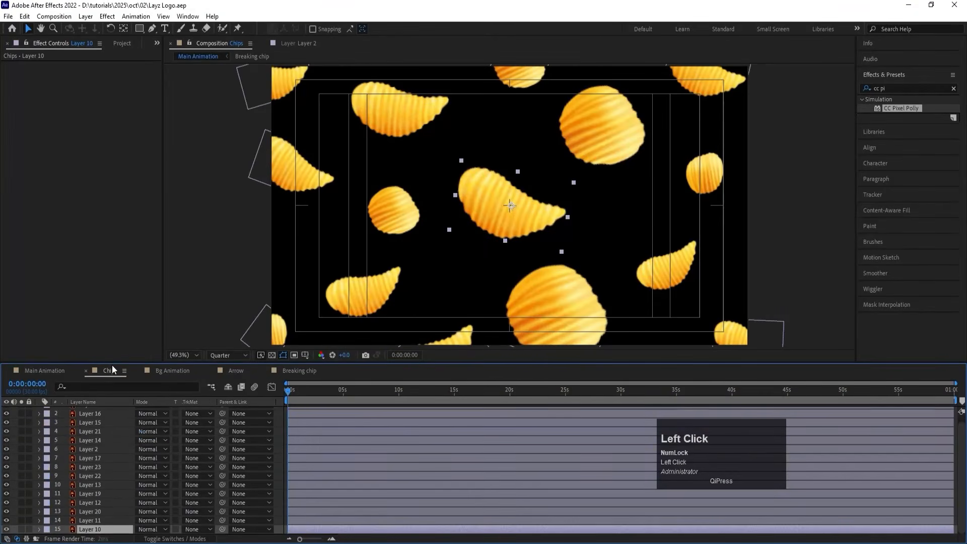
{"action": "left_click", "coordinate": [46, 370]}
{"action": "left_click", "coordinate": [557, 397]}
{"action": "key", "text": "space"}
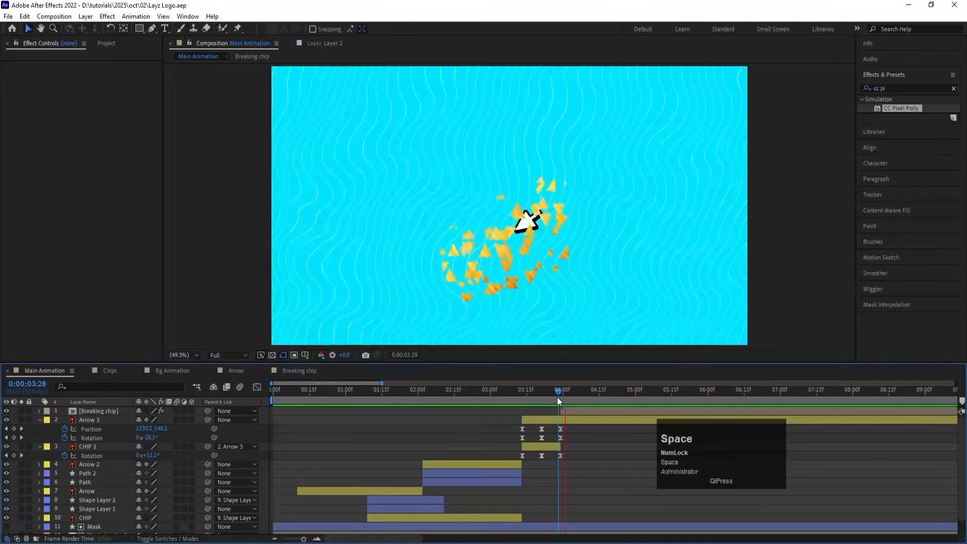
{"action": "left_click", "coordinate": [560, 398]}
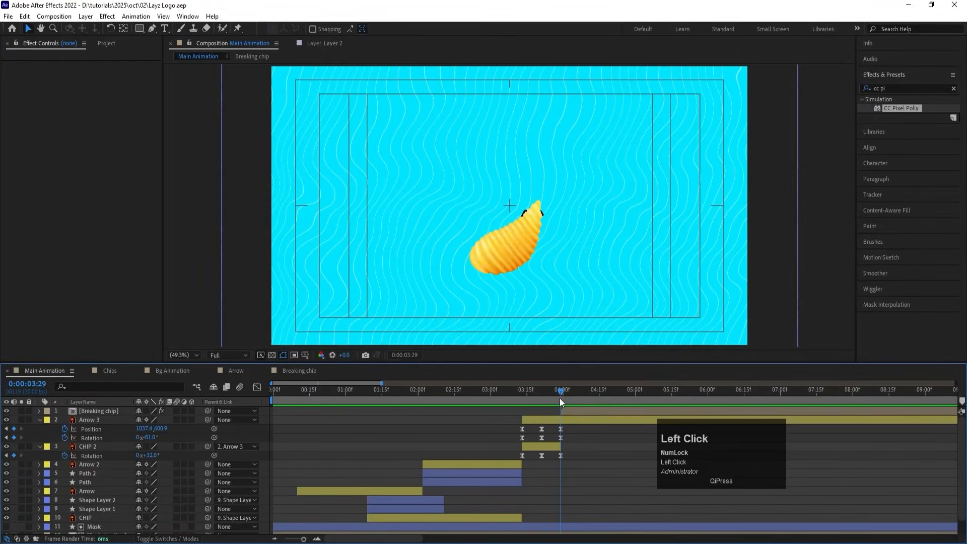
{"action": "left_click", "coordinate": [565, 421]}
{"action": "key", "text": "space"}
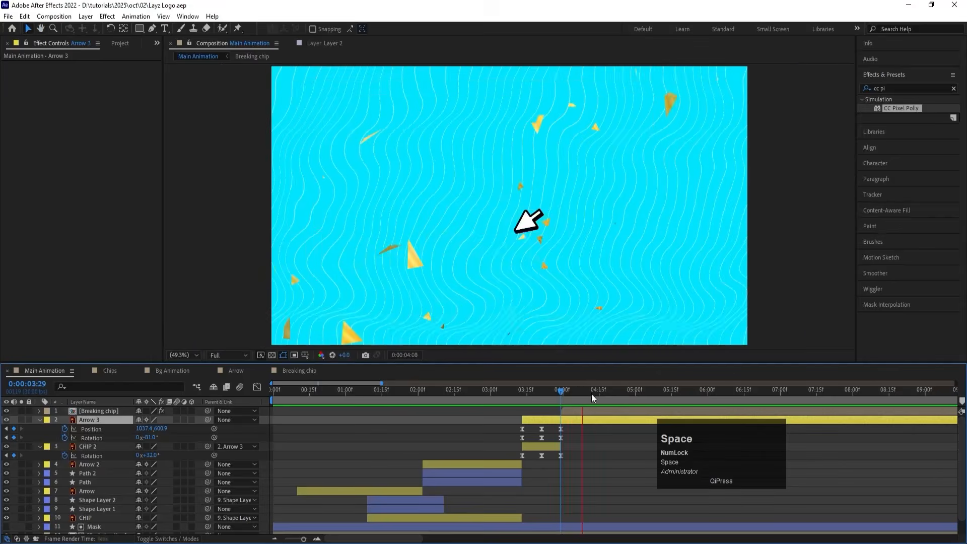
Set the Grid Spacing of CC Pixel Polly on the Breaking chip layer to 20.
{"action": "left_click_drag", "start_coordinate": [559, 398], "coordinate": [572, 401]}
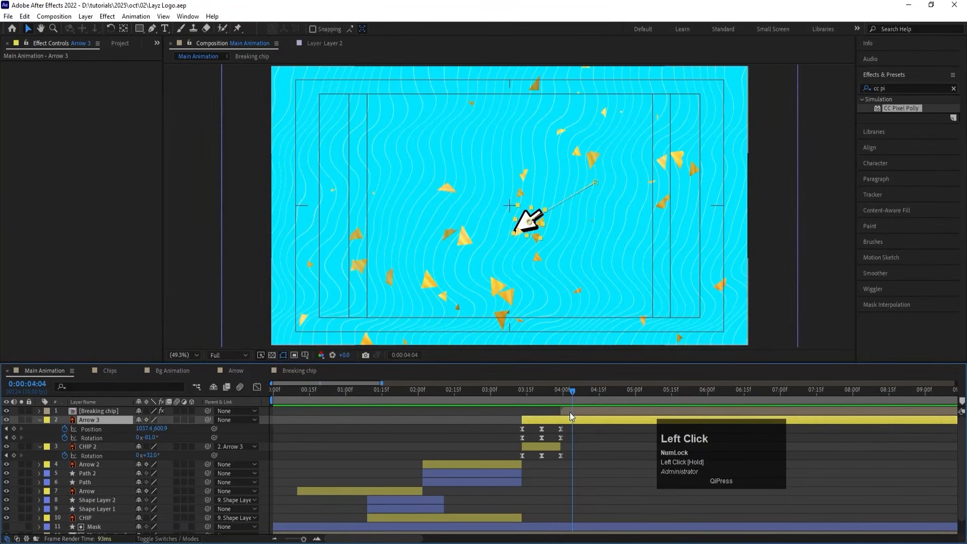
{"action": "left_click", "coordinate": [570, 412]}
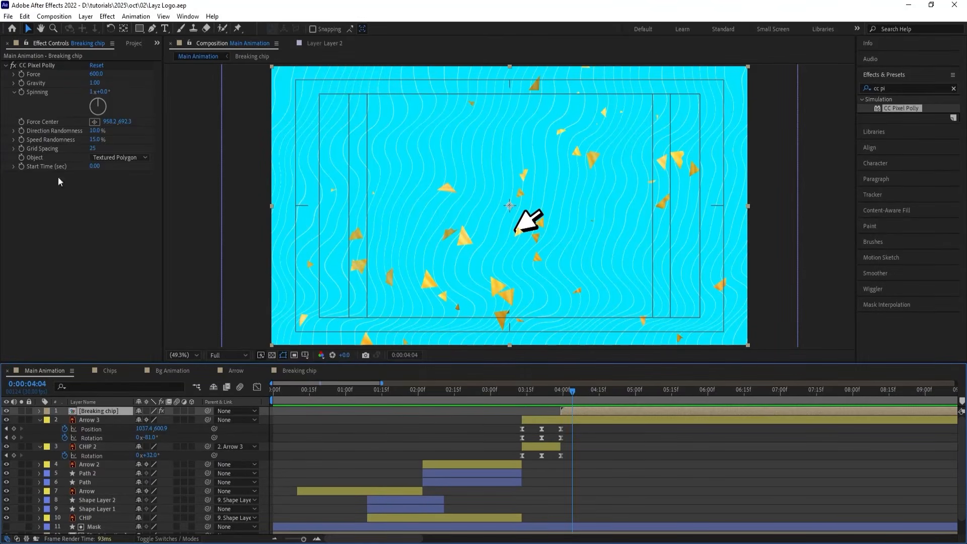
{"action": "left_click", "coordinate": [93, 149]}
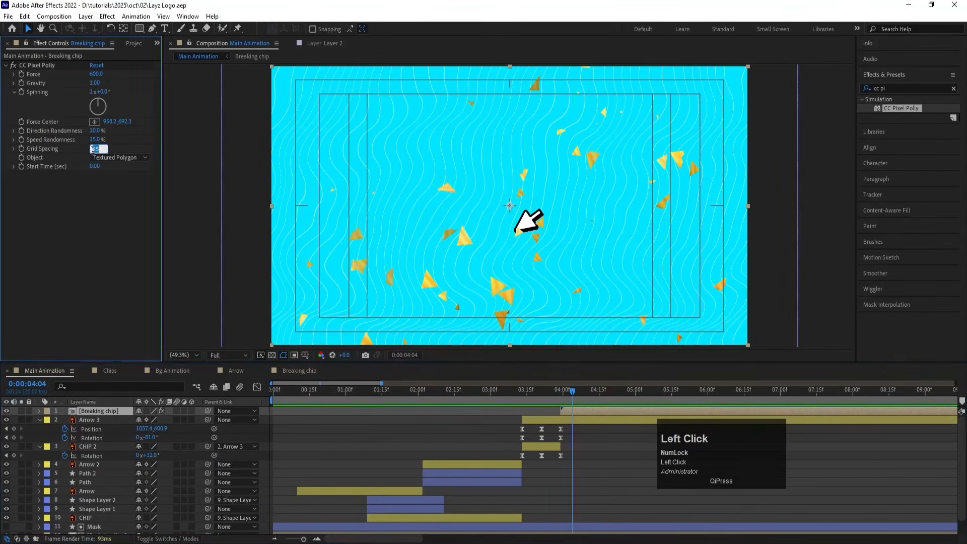
{"action": "type", "text": "20"}
{"action": "key", "text": "Return"}
{"action": "key", "text": "space"}
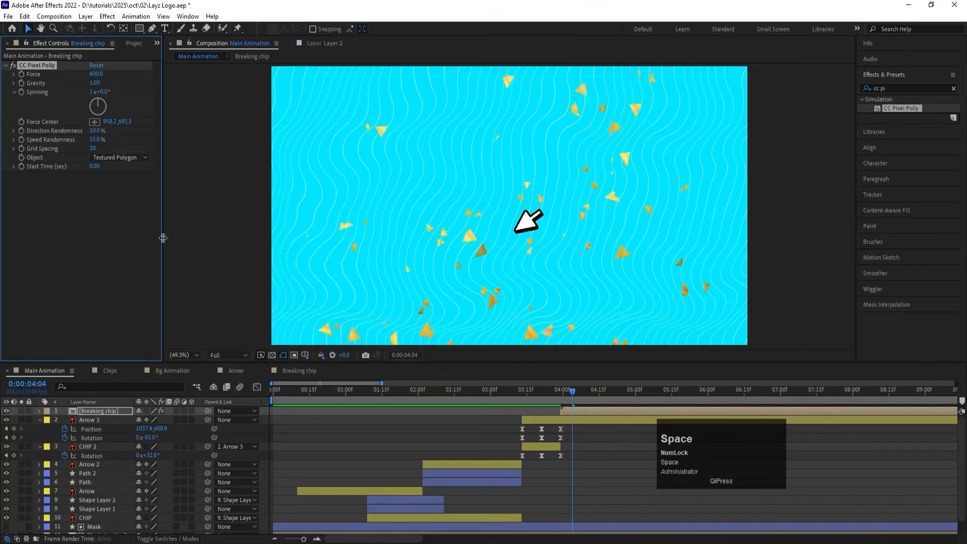
Raise CC Pixel Polly's Direction Randomness to 100% and preview the shatter from just before 0:00:03:29.
{"action": "left_click_drag", "start_coordinate": [97, 131], "coordinate": [209, 136]}
{"action": "key", "text": "space"}
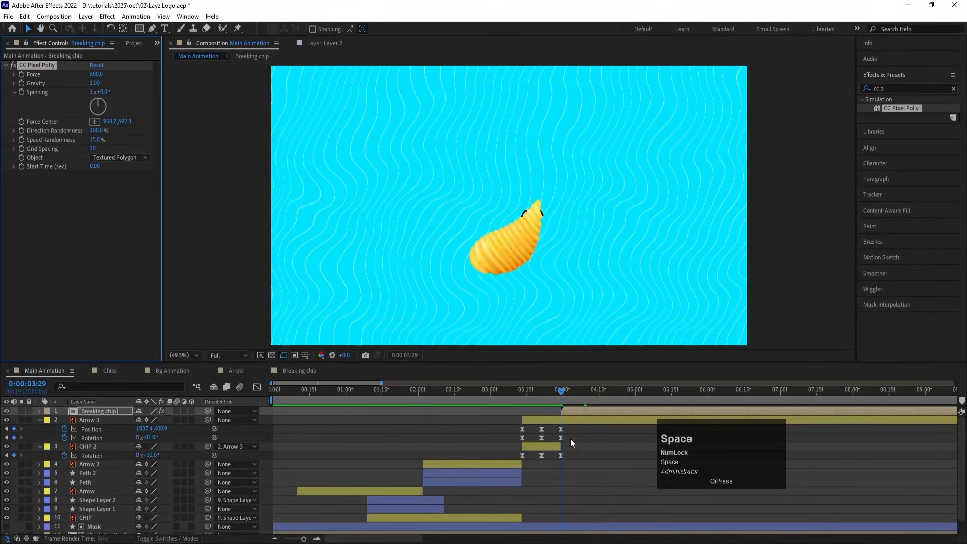
{"action": "key", "text": "space"}
{"action": "left_click", "coordinate": [552, 391]}
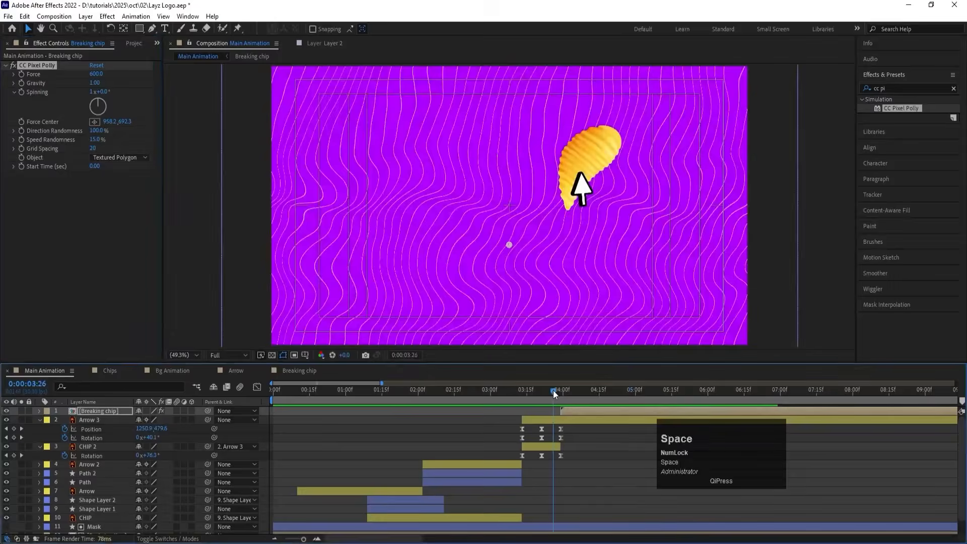
{"action": "key", "text": "space"}
{"action": "key", "text": "space"}
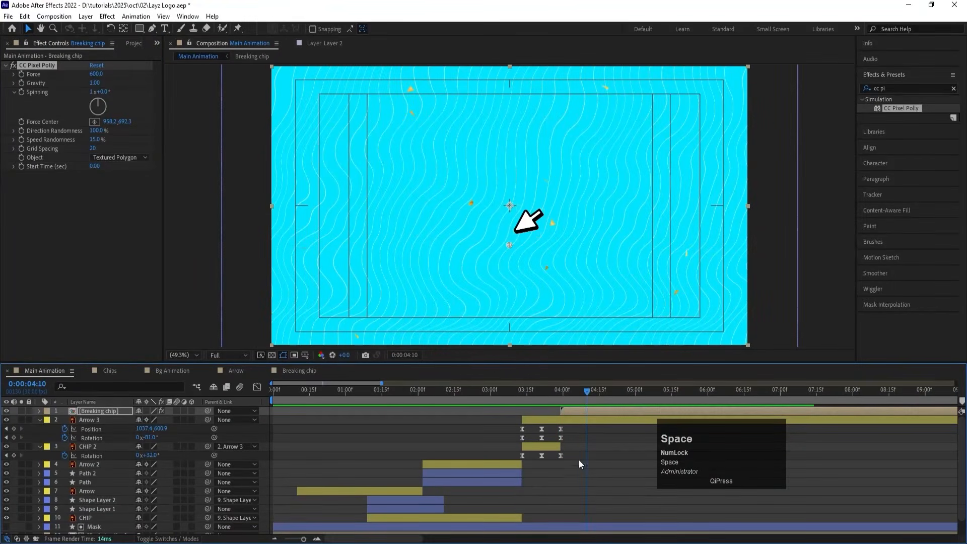
Duplicate the Breaking chip layer, set the copy's CC Pixel Polly Grid Spacing to 10, and preview the combined shatter.
{"action": "left_click", "coordinate": [570, 411]}
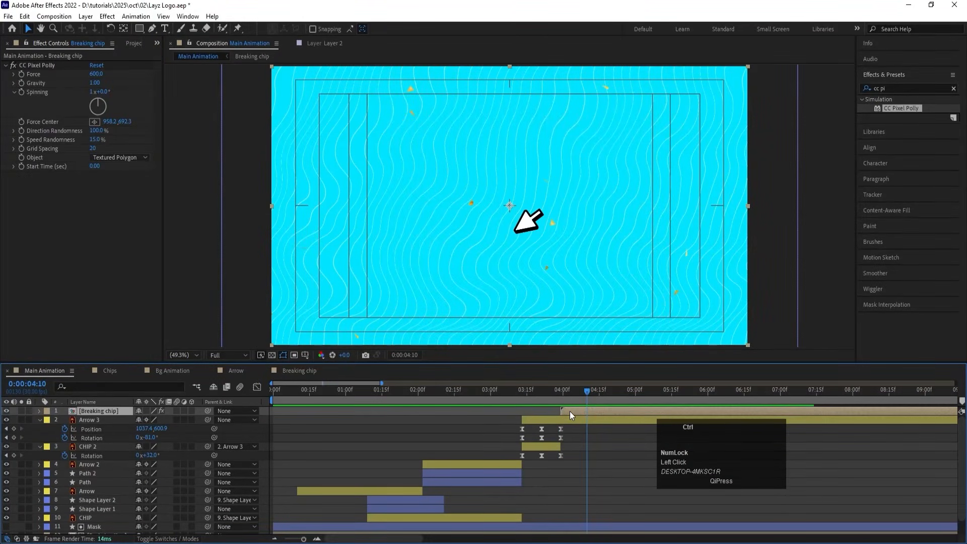
{"action": "key", "text": "ctrl+d"}
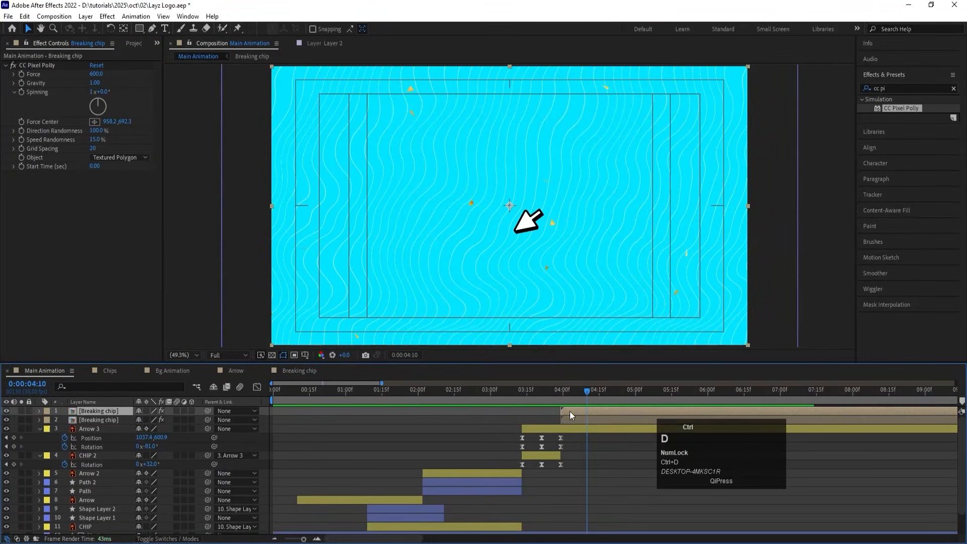
{"action": "left_click", "coordinate": [95, 148]}
{"action": "type", "text": "10"}
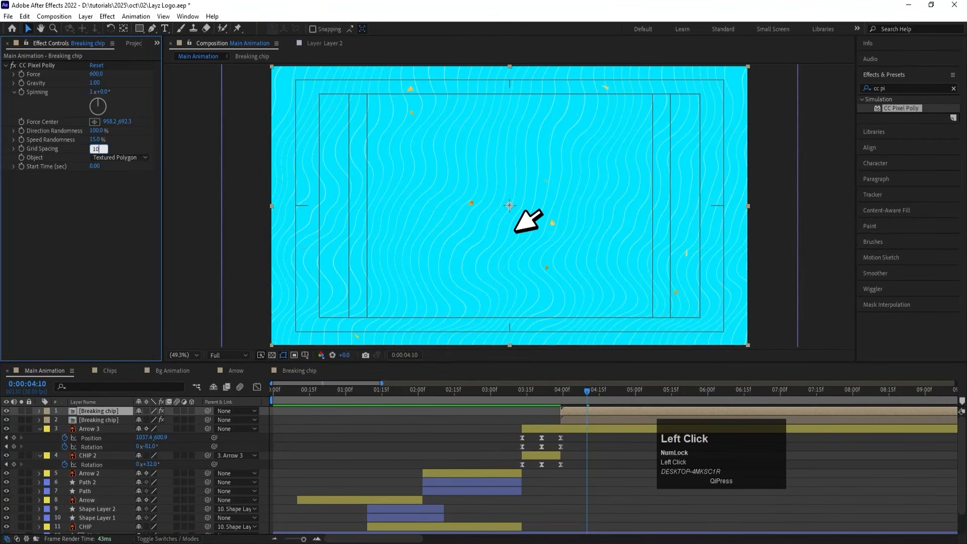
{"action": "key", "text": "Return"}
{"action": "key", "text": "i"}
{"action": "key", "text": "space"}
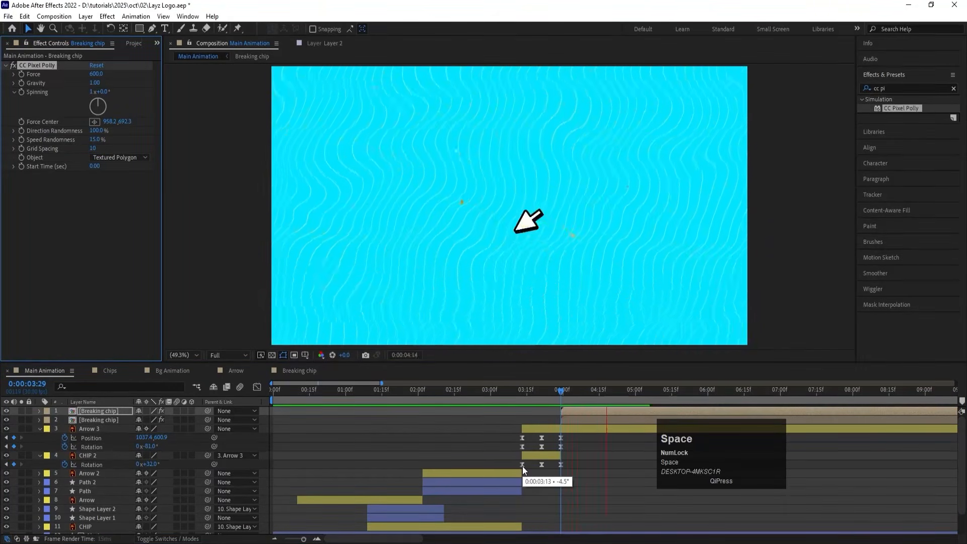
{"action": "left_click", "coordinate": [569, 391]}
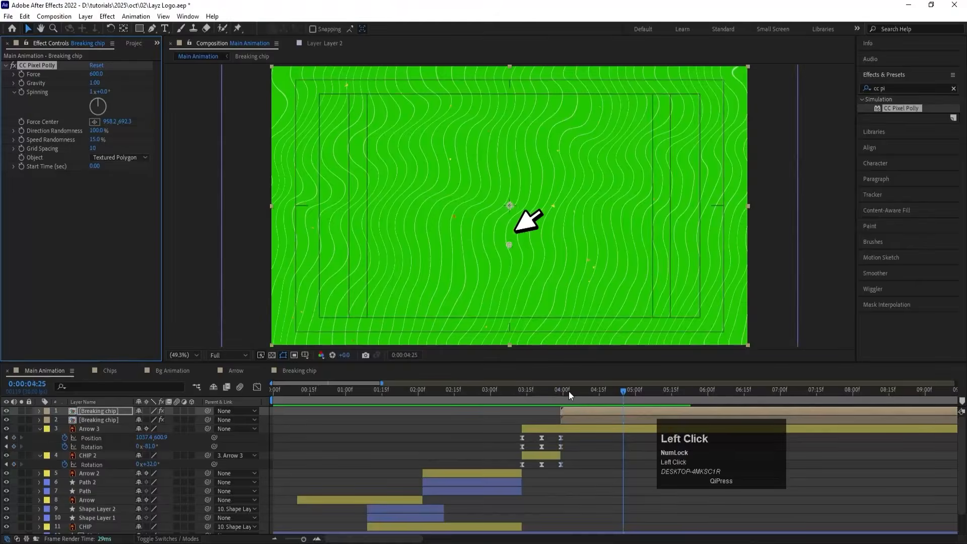
{"action": "key", "text": "space"}
{"action": "key", "text": "space"}
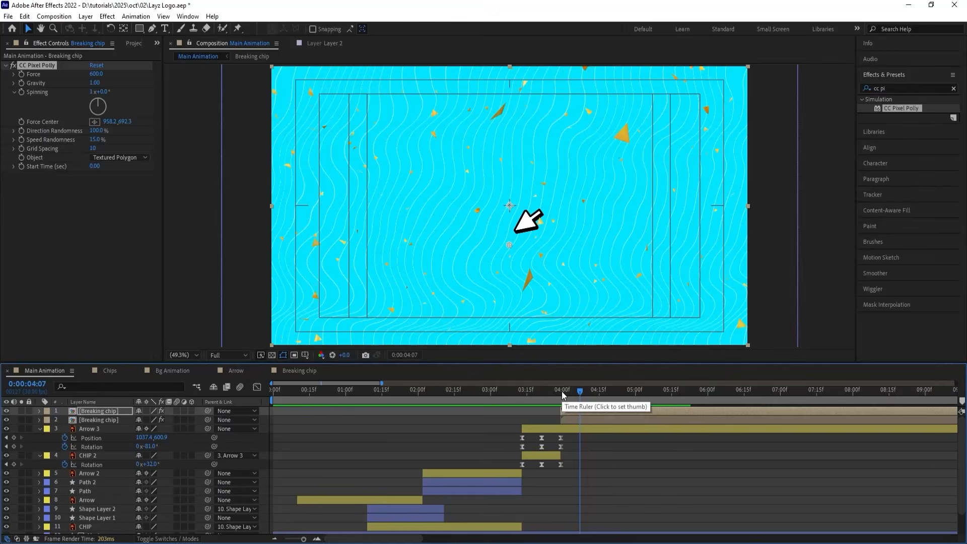
{"action": "key", "text": "space"}
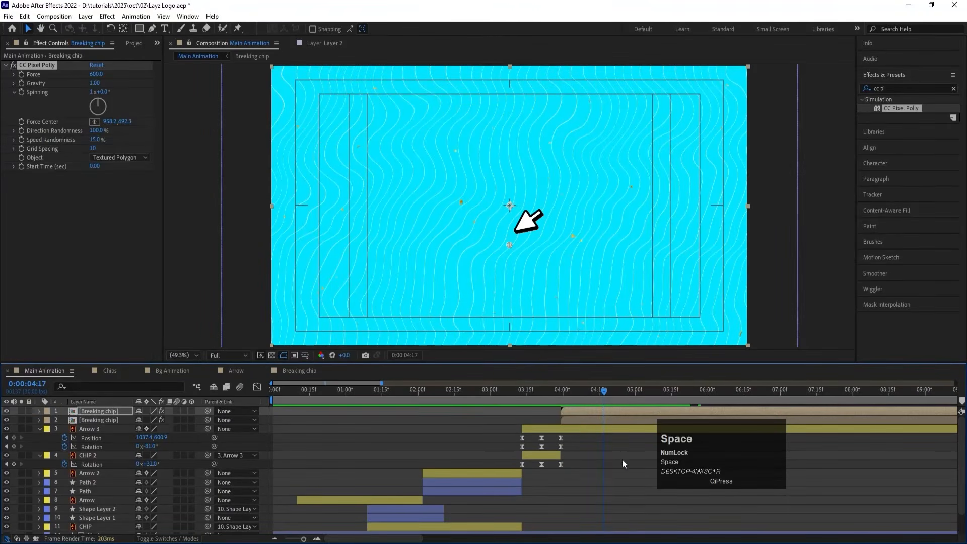
Keyframe Arrow 3 at 0:00:04:15 beyond the frame's upper right edge, at about 2024, 219.
{"action": "left_click", "coordinate": [570, 430]}
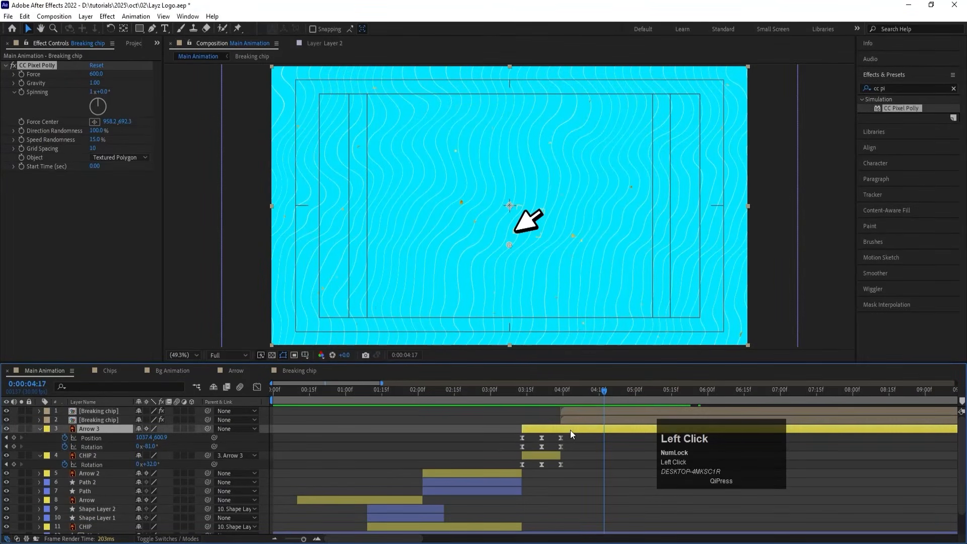
{"action": "left_click_drag", "start_coordinate": [596, 393], "coordinate": [599, 393]}
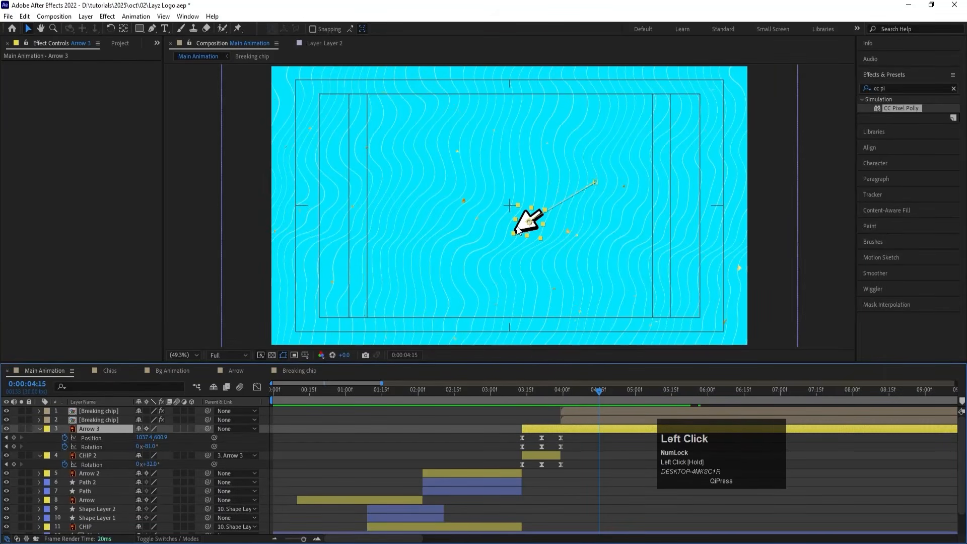
{"action": "left_click_drag", "start_coordinate": [519, 230], "coordinate": [762, 130]}
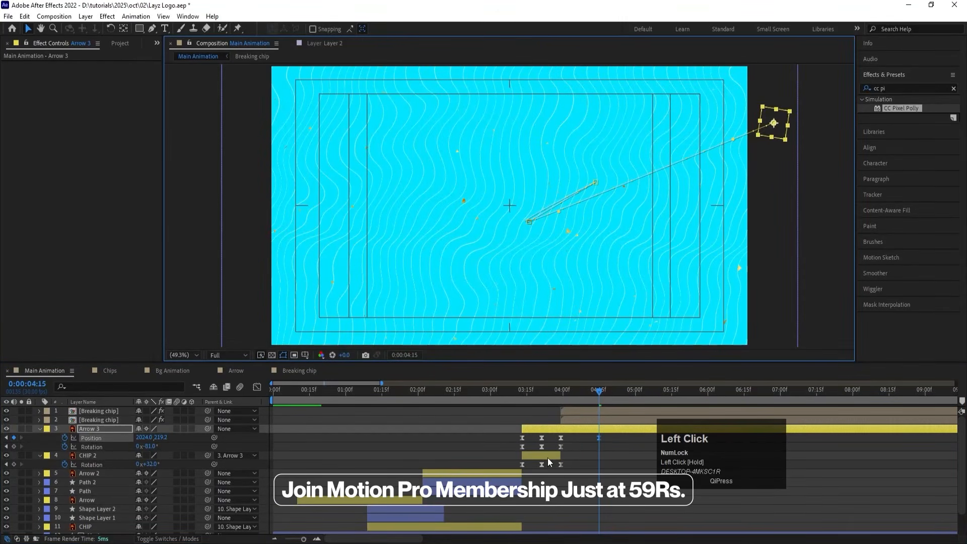
Ease Arrow 3's position keyframes and lengthen the outgoing speed handle at 0:00:03:29 for a slow start to its exit, and preview it.
{"action": "left_click", "coordinate": [258, 391]}
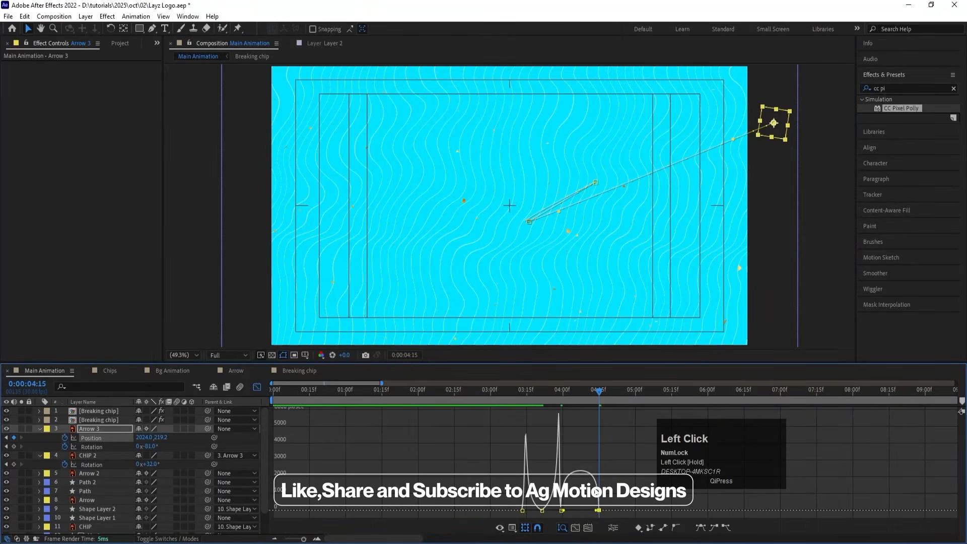
{"action": "key", "text": "F9"}
{"action": "key", "text": "equal"}
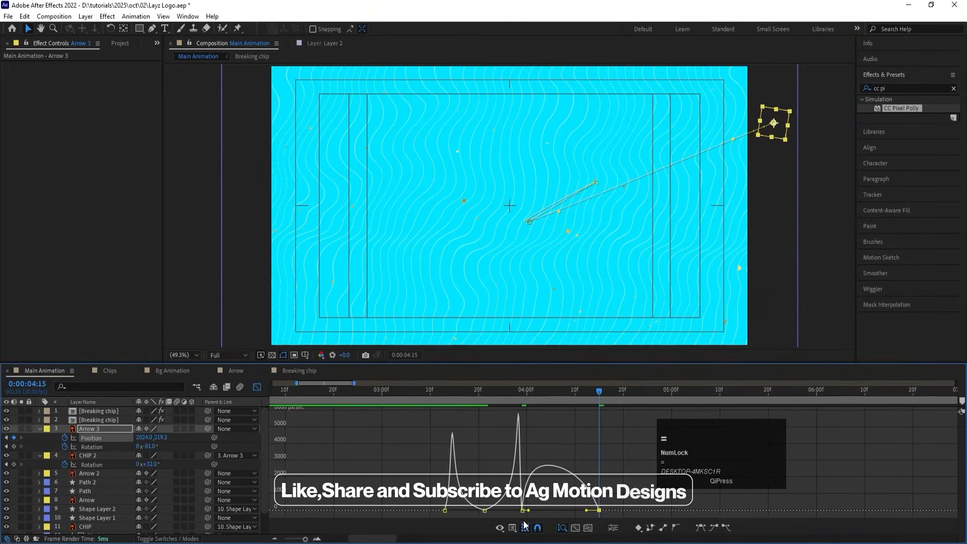
{"action": "left_click_drag", "start_coordinate": [527, 511], "coordinate": [561, 511]}
{"action": "left_click", "coordinate": [503, 386]}
{"action": "key", "text": "space"}
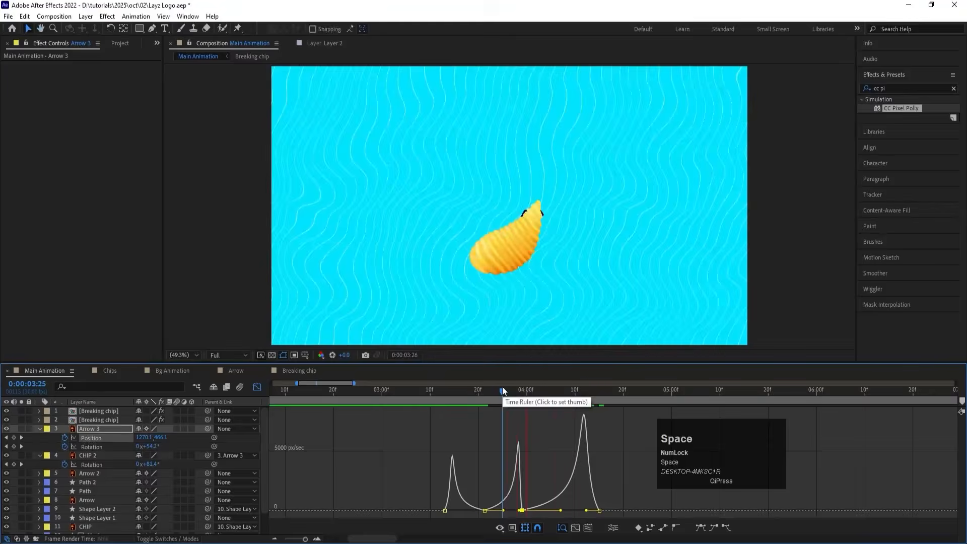
Trim the end of the Arrow 3 layer to its last position keyframe at 0:00:04:15.
{"action": "left_click", "coordinate": [257, 385]}
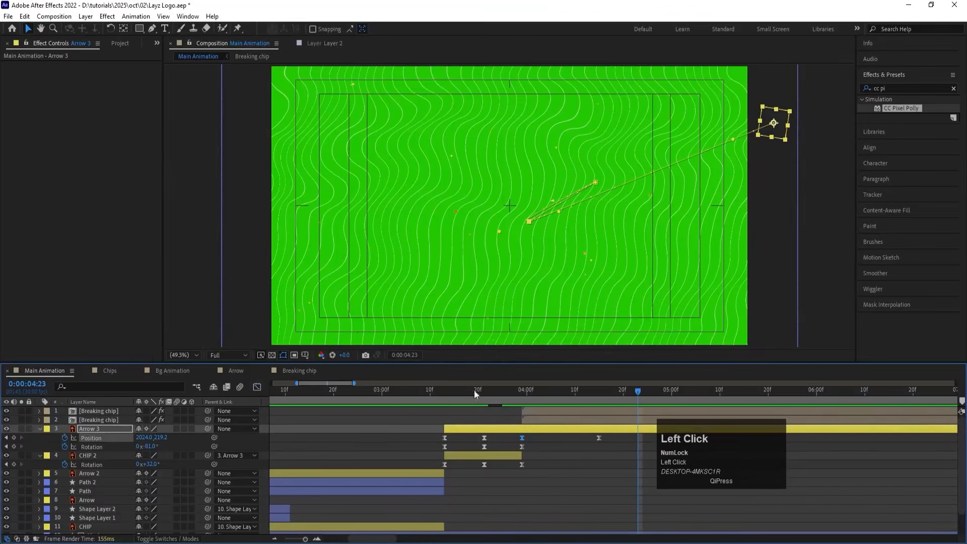
{"action": "key", "text": "j"}
{"action": "left_click", "coordinate": [609, 442]}
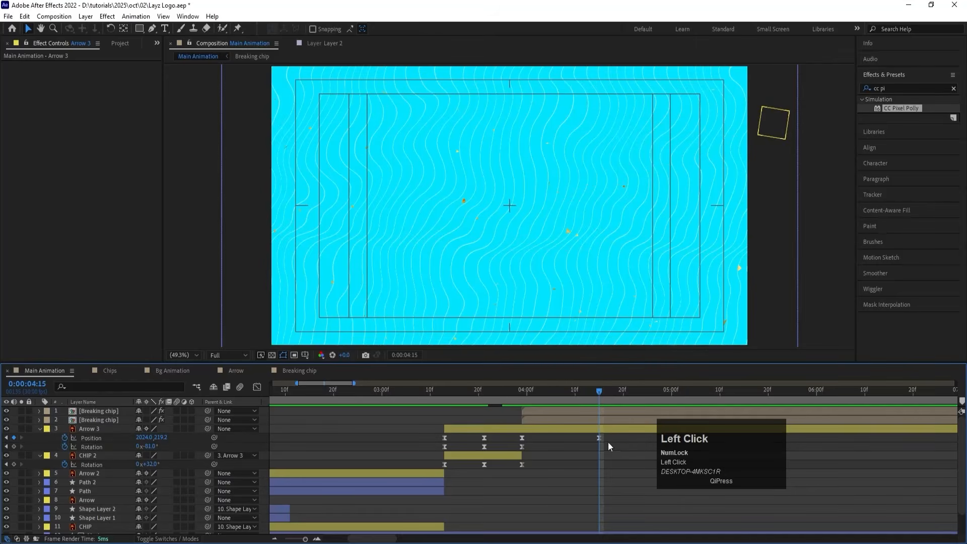
{"action": "left_click", "coordinate": [601, 431]}
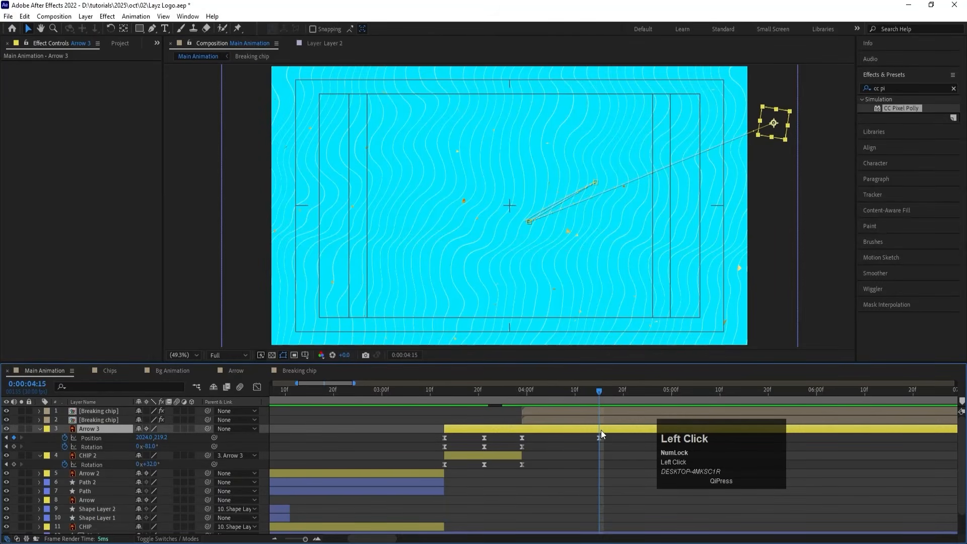
{"action": "key", "text": "alt"}
{"action": "key", "text": "alt+bracketright"}
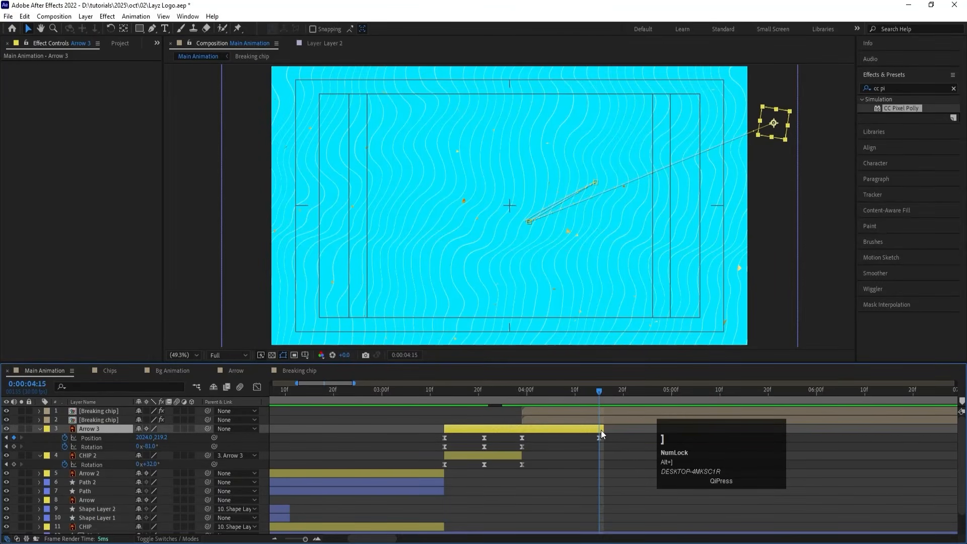
Play on to 0:00:05:24, where the shattered pieces have mostly dispersed, and trim the ends of both Breaking chip layers there.
{"action": "key", "text": "minus"}
{"action": "key", "text": "space"}
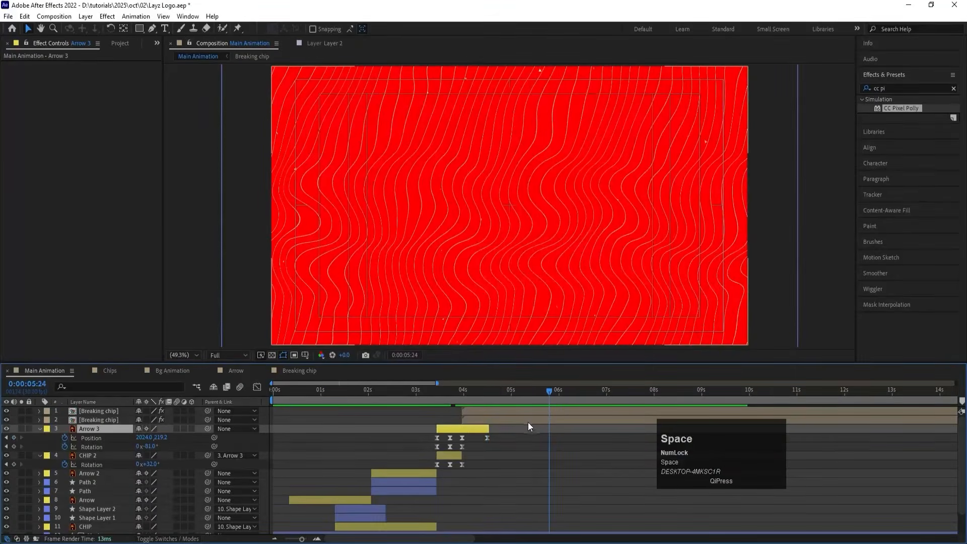
{"action": "left_click", "coordinate": [528, 421]}
{"action": "key", "text": "shift"}
{"action": "left_click", "coordinate": [518, 410], "text": "shift"}
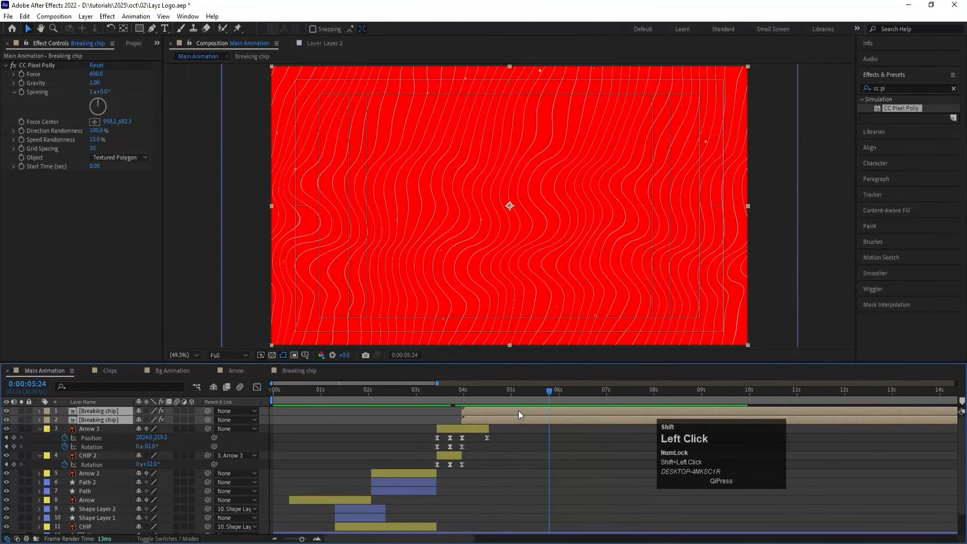
{"action": "key", "text": "alt+bracketright"}
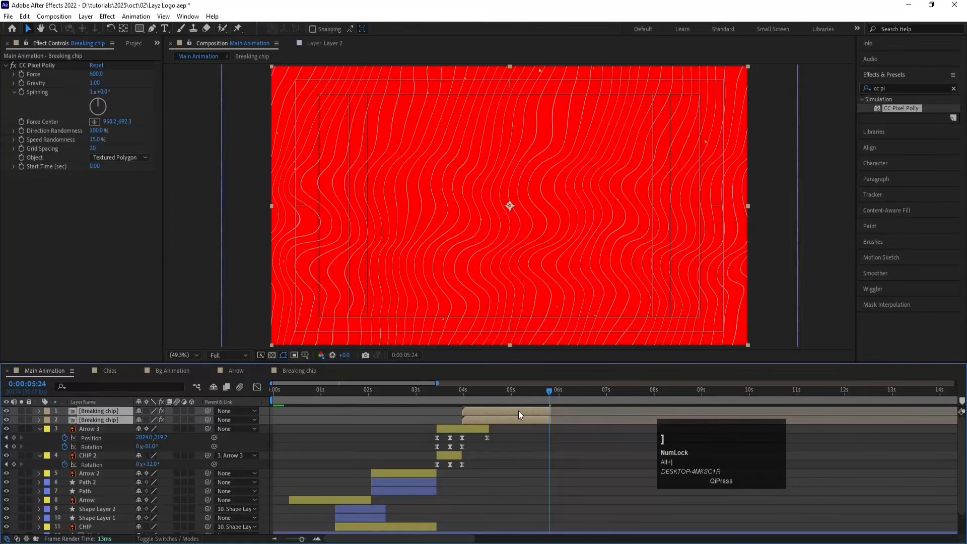
Collapse the revealed layer keyframes and preview the Main Animation from 0:00:00:00 through the chip shatter.
{"action": "left_click", "coordinate": [525, 465]}
{"action": "key", "text": "u"}
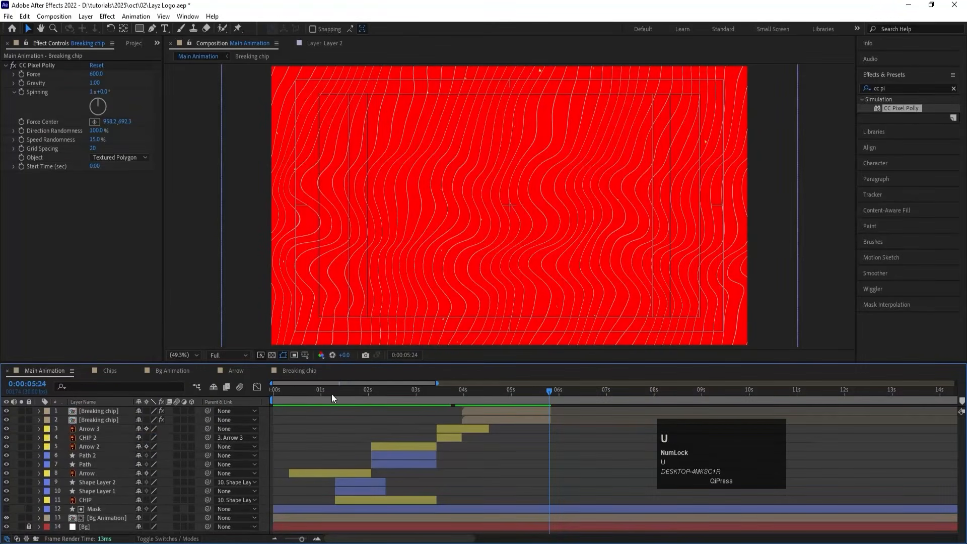
{"action": "left_click", "coordinate": [280, 384]}
{"action": "left_click_drag", "start_coordinate": [288, 398], "coordinate": [243, 401]}
{"action": "key", "text": "space"}
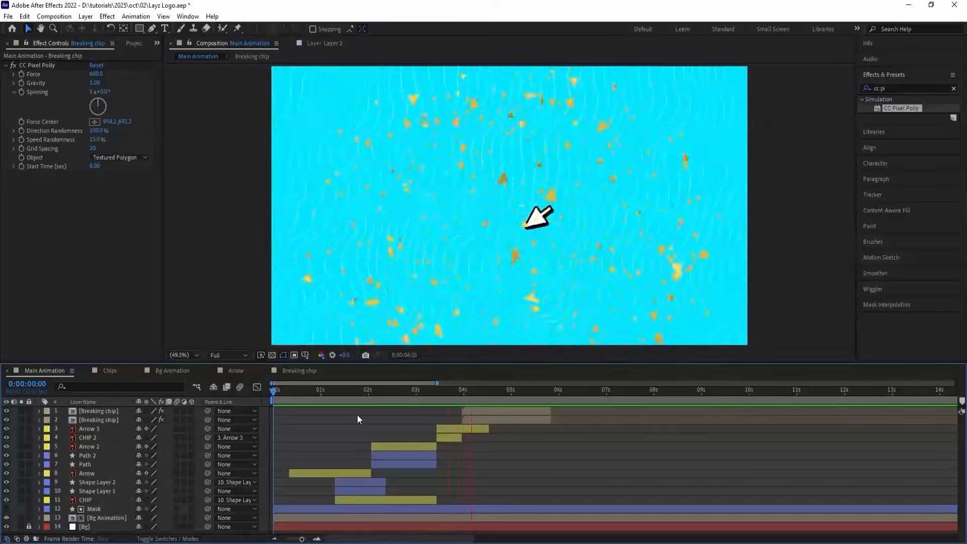
{"action": "key", "text": "space"}
Add the Chips composition as the uppermost layer of Main Animation, starting at 0:00:03:29 where the Breaking chip layers begin.
{"action": "left_click", "coordinate": [472, 413]}
{"action": "key", "text": "i"}
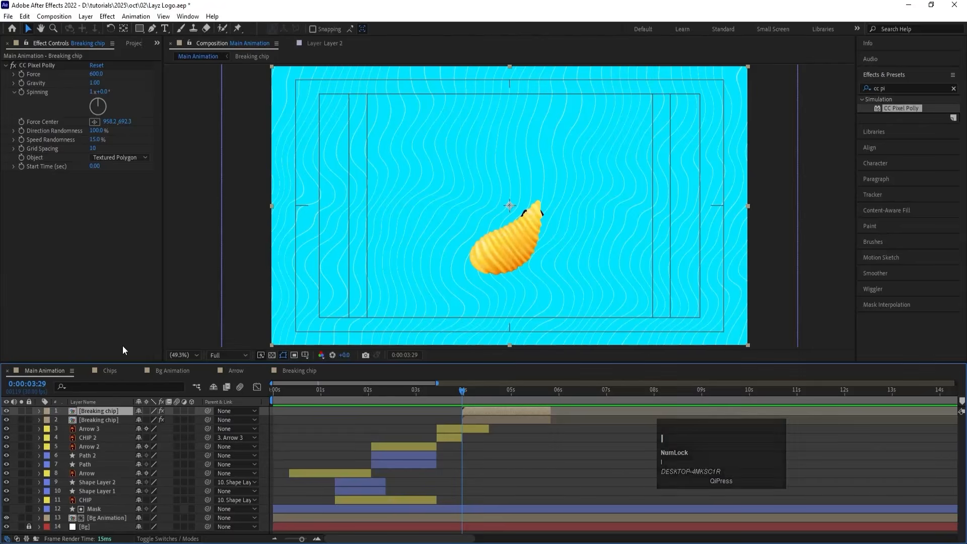
{"action": "key", "text": "ctrl+0"}
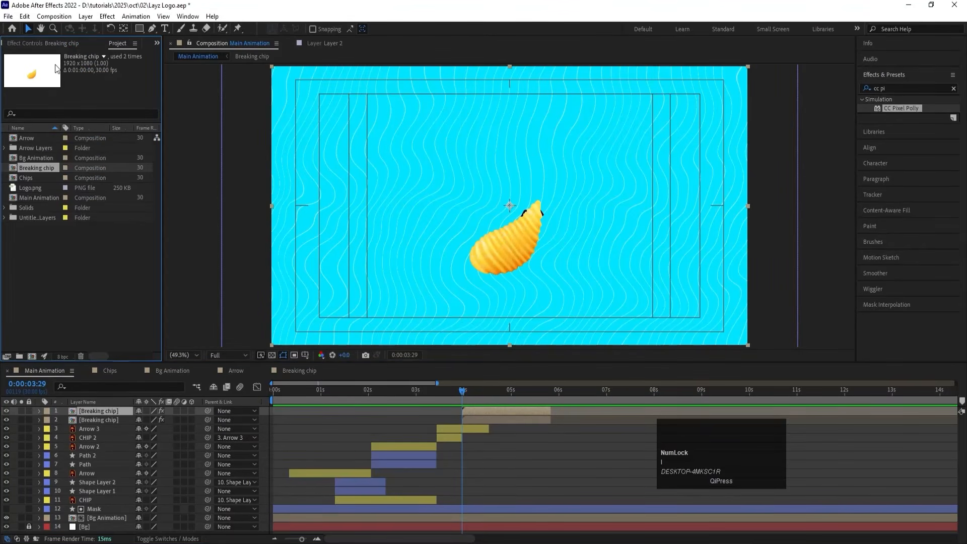
{"action": "left_click", "coordinate": [28, 177]}
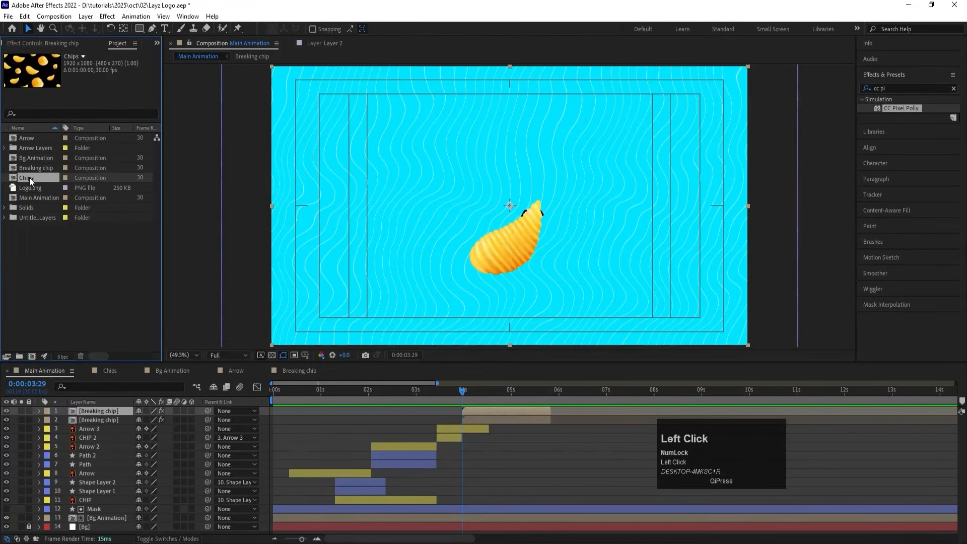
{"action": "left_click_drag", "start_coordinate": [105, 362], "coordinate": [119, 408]}
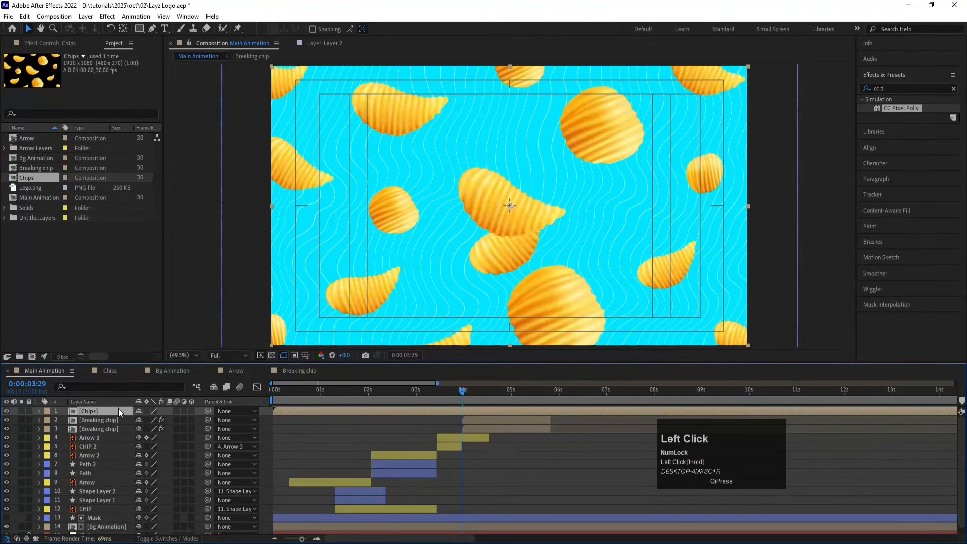
{"action": "key", "text": "bracketleft"}
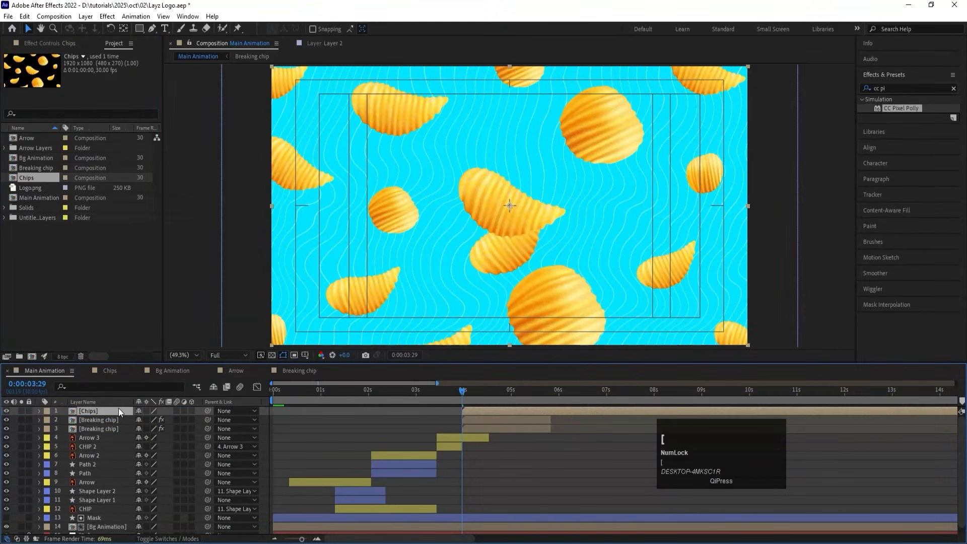
Open the Chips composition and set its preview resolution to Full.
{"action": "double_click", "coordinate": [119, 408]}
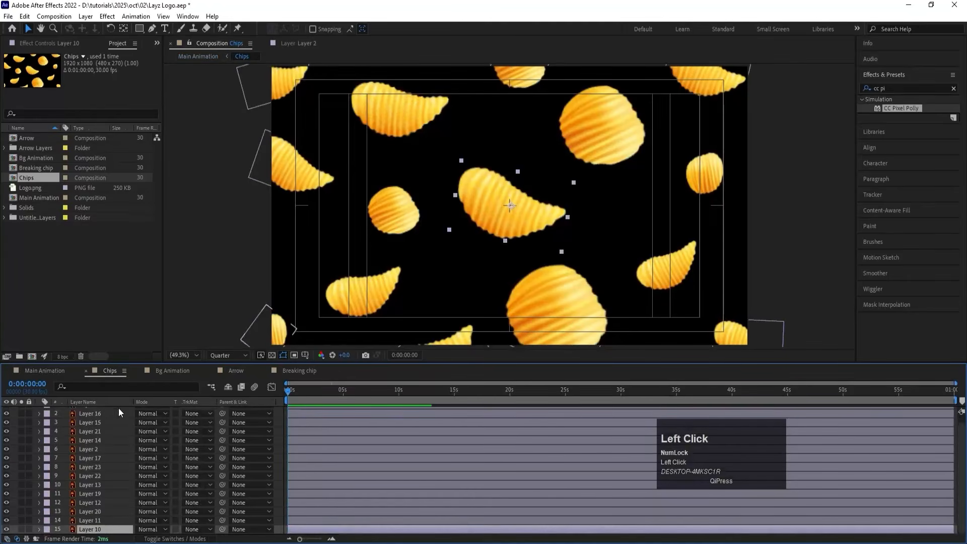
{"action": "scroll", "coordinate": [103, 479], "scroll_direction": "up", "scroll_amount": 1}
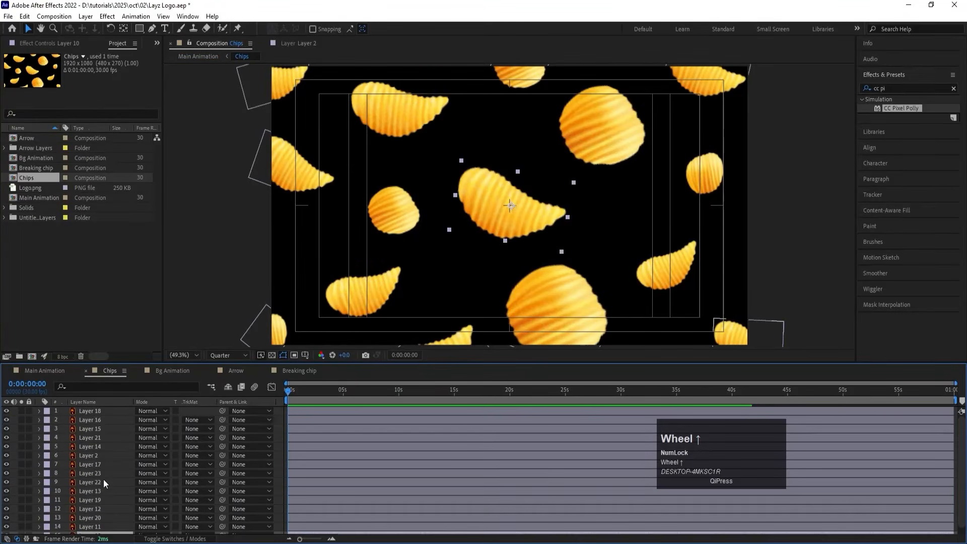
{"action": "left_click", "coordinate": [237, 356]}
{"action": "left_click", "coordinate": [235, 380]}
{"action": "left_click", "coordinate": [281, 420]}
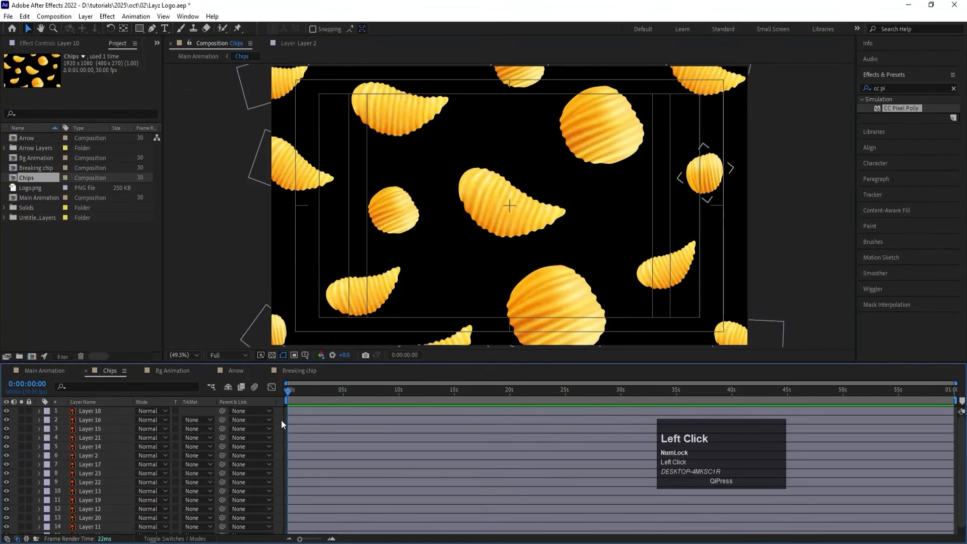
Apply Gaussian Blur with a Blurriness of 100 to the small round chip on Layer 14, and copy the effect.
{"action": "left_click", "coordinate": [397, 204]}
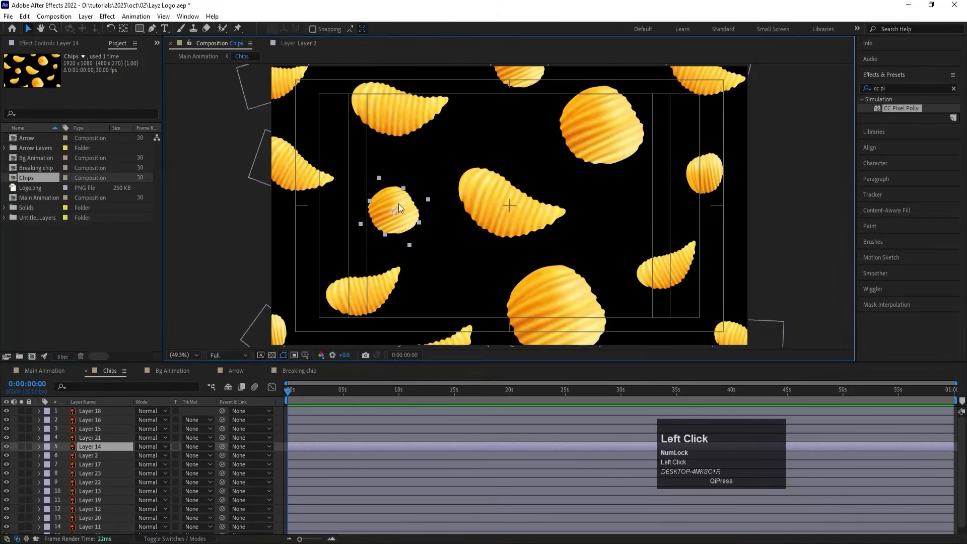
{"action": "left_click", "coordinate": [899, 89]}
{"action": "key", "text": "ctrl+a"}
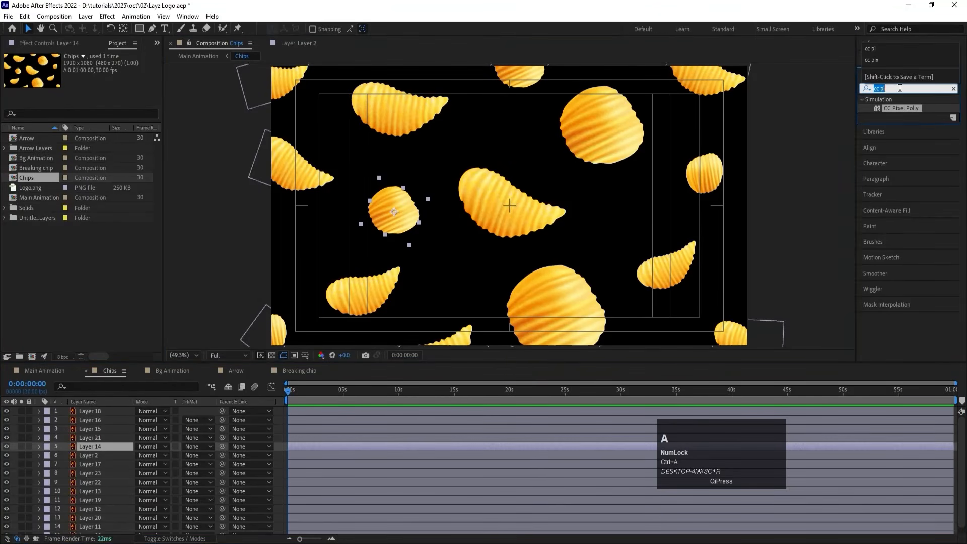
{"action": "type", "text": "gau"}
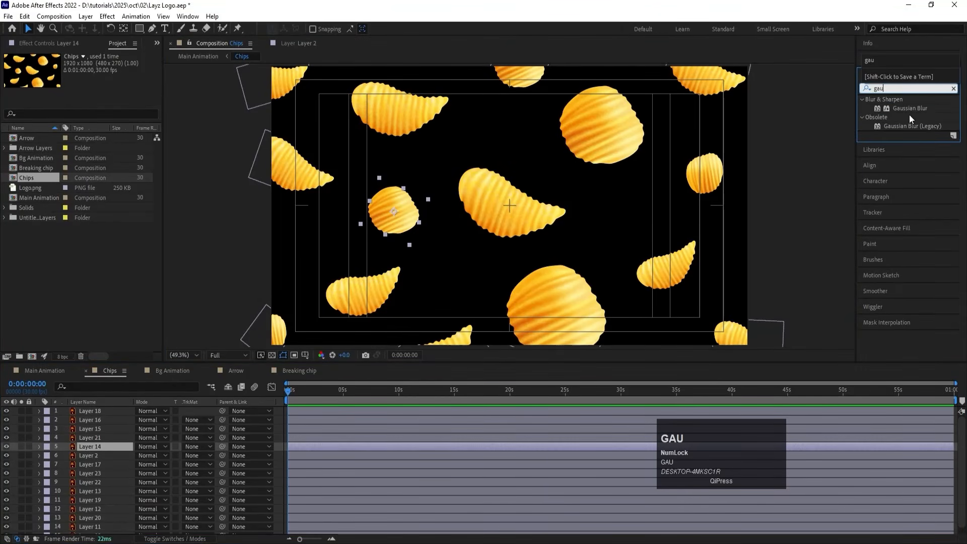
{"action": "double_click", "coordinate": [909, 110]}
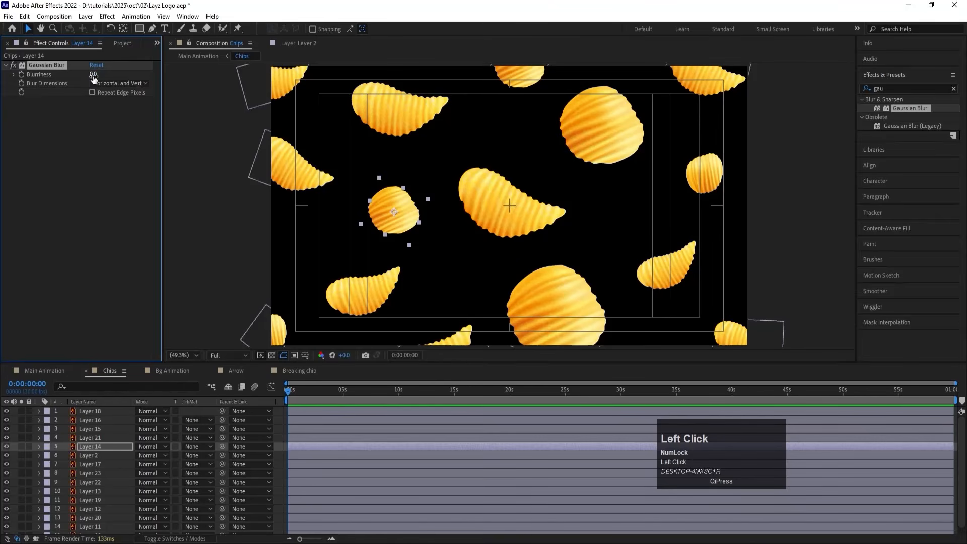
{"action": "type", "text": "100"}
{"action": "key", "text": "Return"}
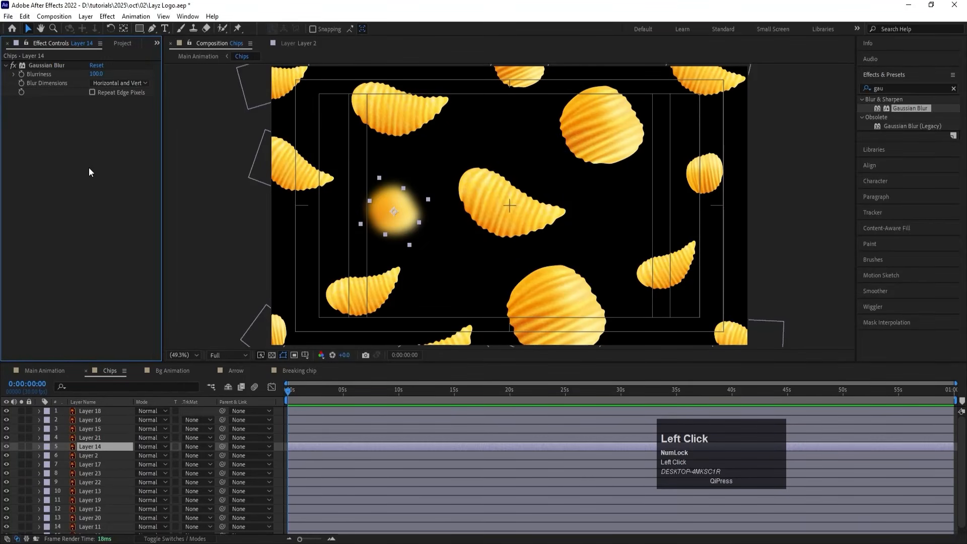
{"action": "left_click", "coordinate": [47, 65]}
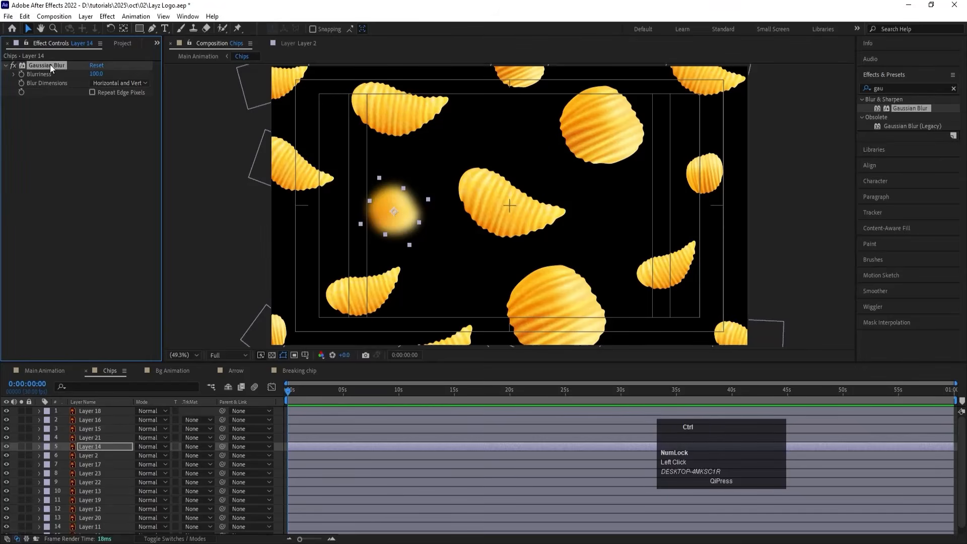
{"action": "key", "text": "ctrl+c"}
Try pasting the copied Gaussian Blur onto Layers 23, 2, 15 and 13 together, and undo it.
{"action": "left_click", "coordinate": [299, 90]}
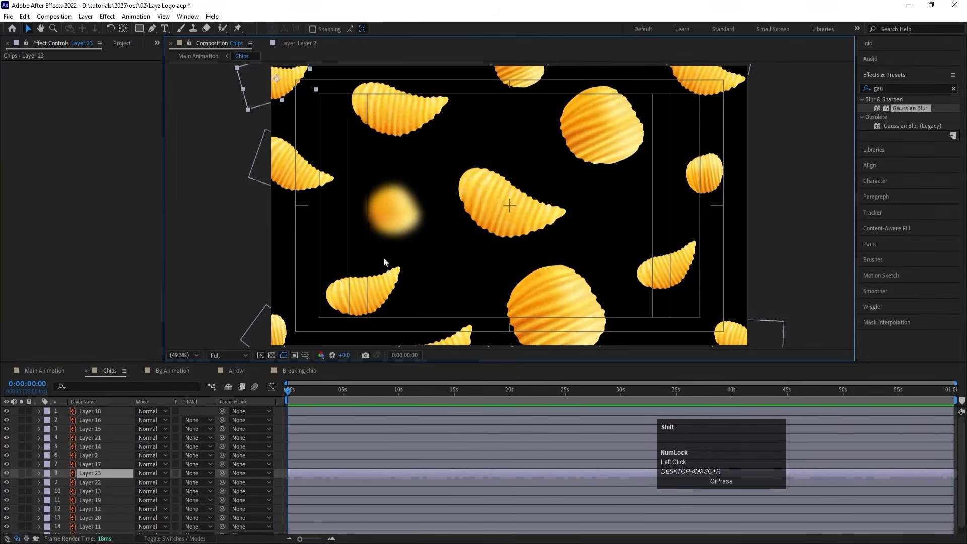
{"action": "left_click", "coordinate": [606, 133], "text": "shift"}
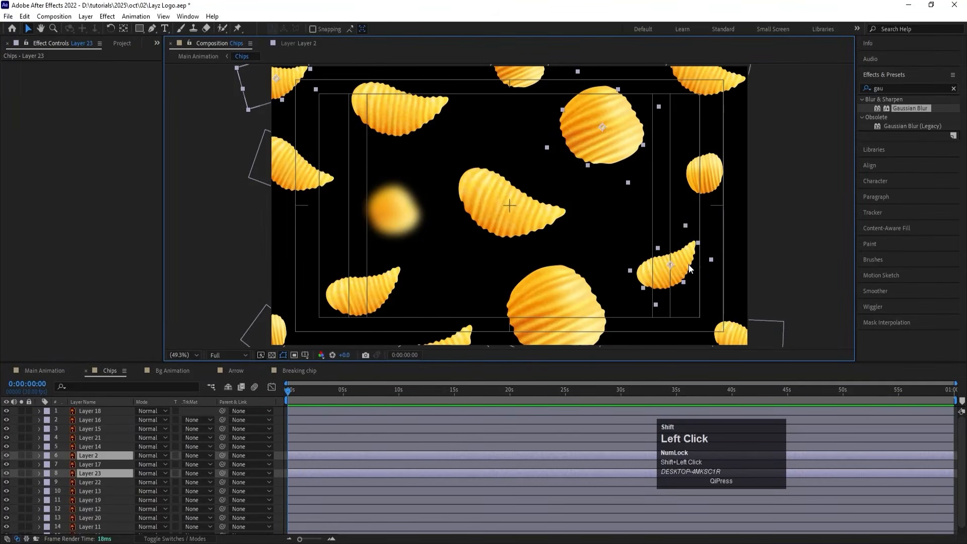
{"action": "left_click", "coordinate": [557, 337], "text": "shift"}
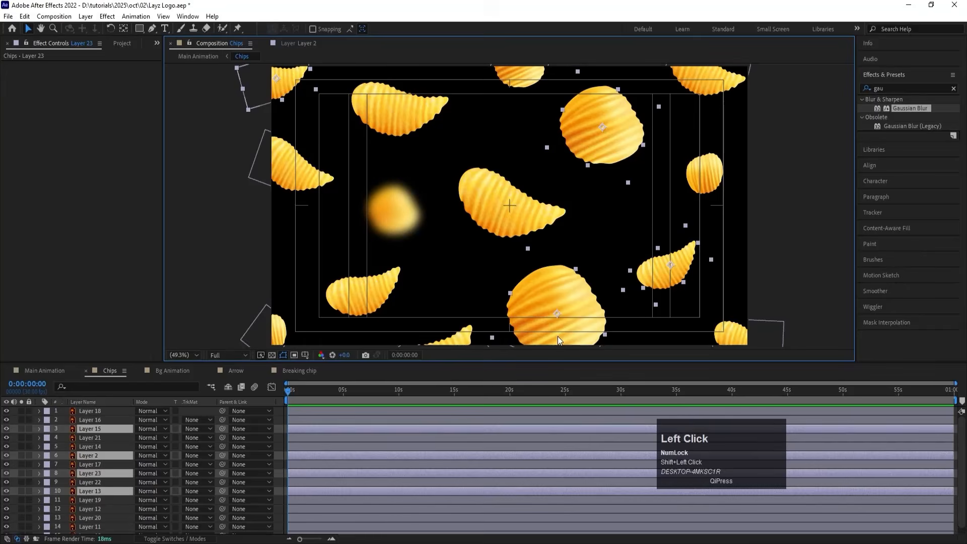
{"action": "key", "text": "ctrl+v"}
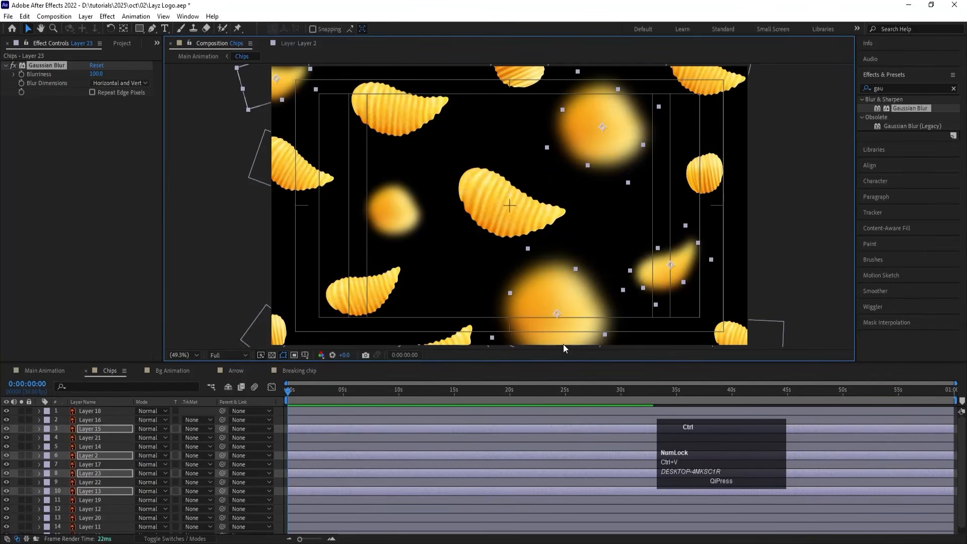
{"action": "key", "text": "ctrl+z"}
{"action": "left_click", "coordinate": [592, 315], "text": "ctrl"}
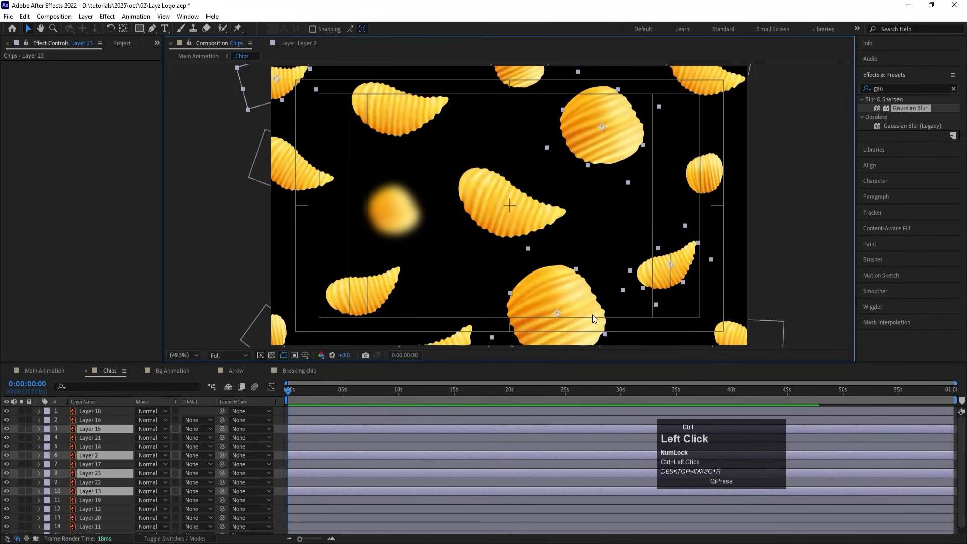
{"action": "left_click", "coordinate": [546, 298], "text": "ctrl"}
Paste the copied Gaussian Blur onto the chips on Layers 19, 20, 21, 17 and 16, one at a time.
{"action": "left_click", "coordinate": [462, 340]}
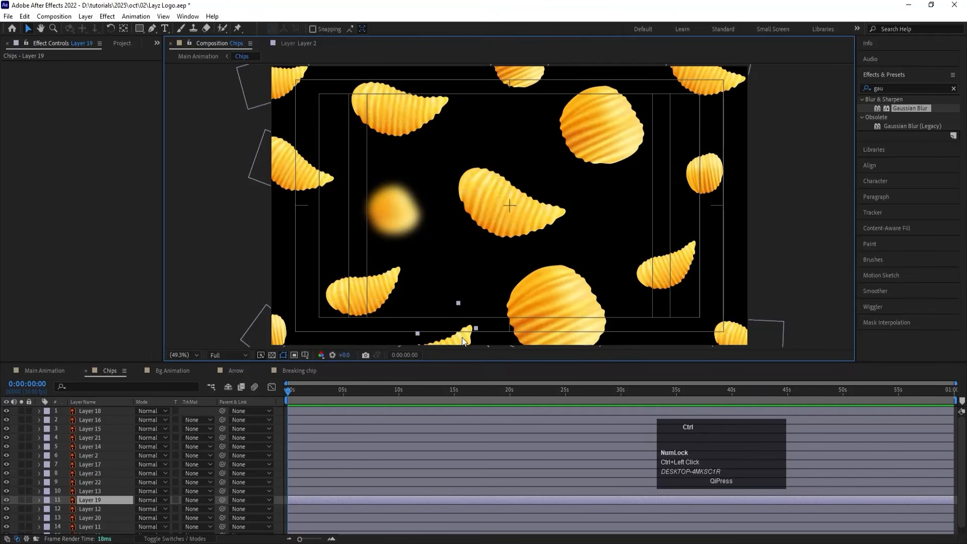
{"action": "key", "text": "ctrl+v"}
{"action": "left_click", "coordinate": [726, 75]}
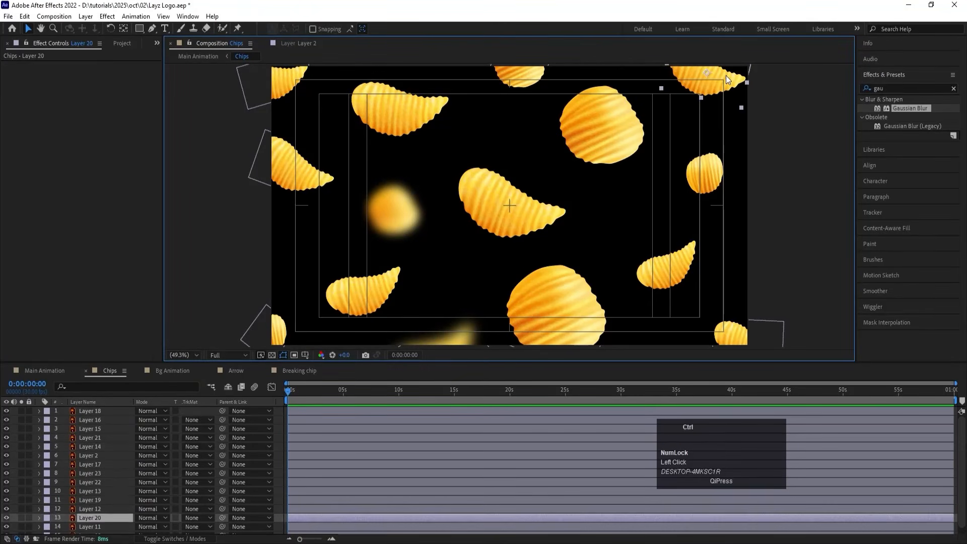
{"action": "key", "text": "ctrl+v"}
{"action": "left_click", "coordinate": [519, 71]}
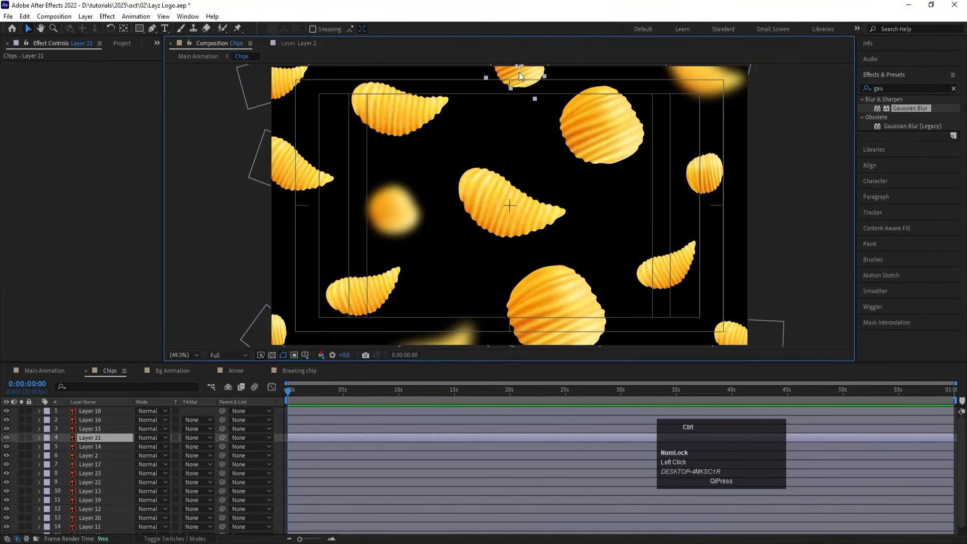
{"action": "key", "text": "ctrl+v"}
{"action": "left_click", "coordinate": [291, 159]}
{"action": "key", "text": "ctrl+v"}
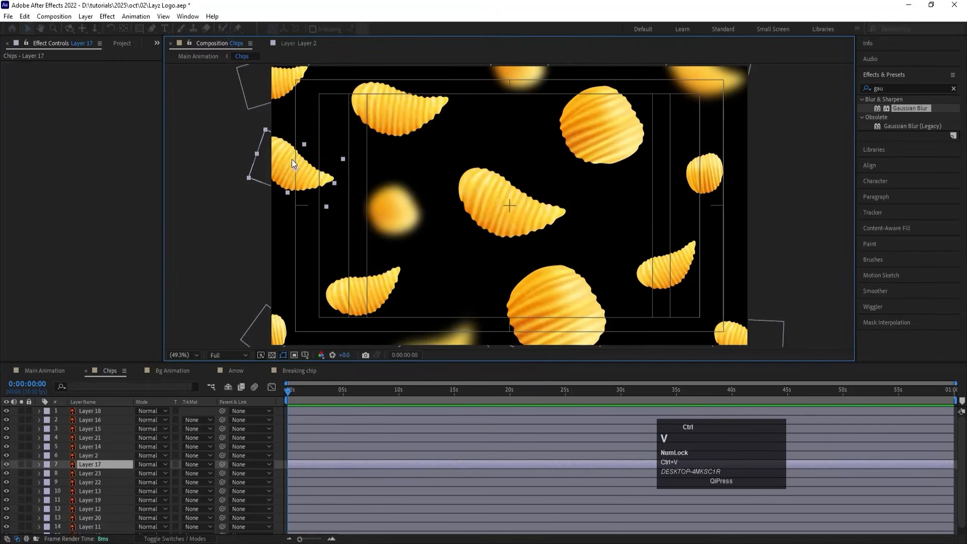
{"action": "left_click", "coordinate": [718, 184]}
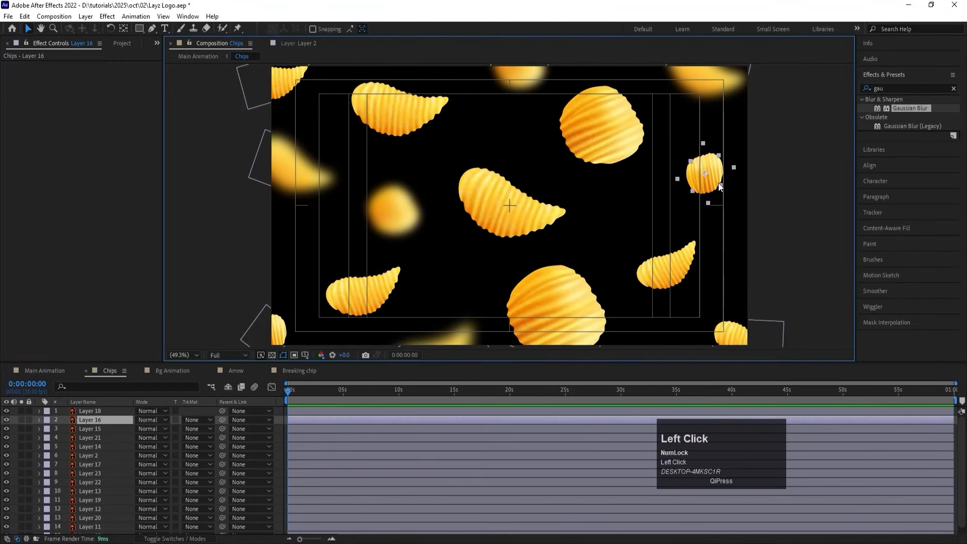
{"action": "key", "text": "ctrl+v"}
Paste the copied Gaussian Blur onto the large round chip on Layer 2 and set its Blurriness to 30.
{"action": "left_click", "coordinate": [593, 146]}
{"action": "key", "text": "ctrl+v"}
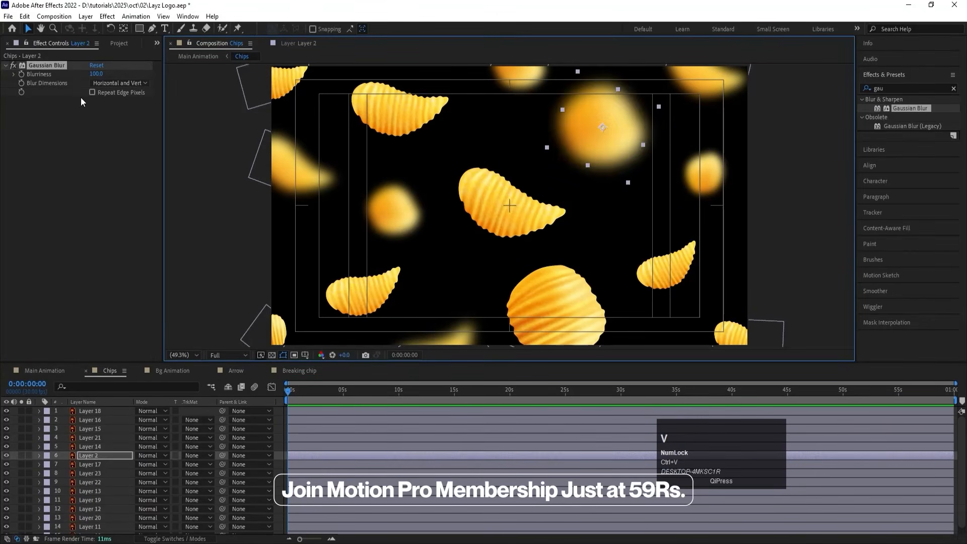
{"action": "left_click", "coordinate": [96, 74]}
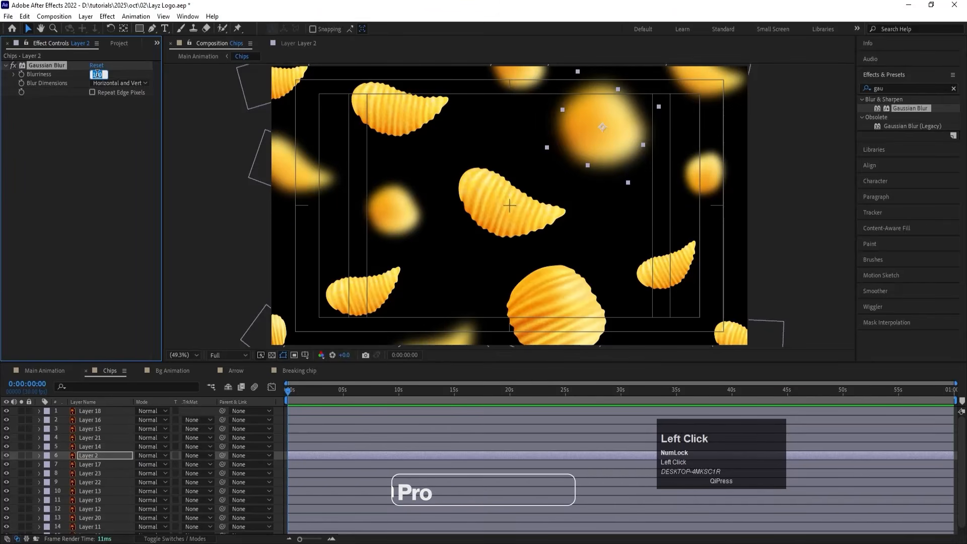
{"action": "type", "text": "30"}
{"action": "key", "text": "Return"}
Paste the Gaussian Blur onto the curved chip on Layer 11 and set its Blurriness to 10.
{"action": "left_click", "coordinate": [387, 296]}
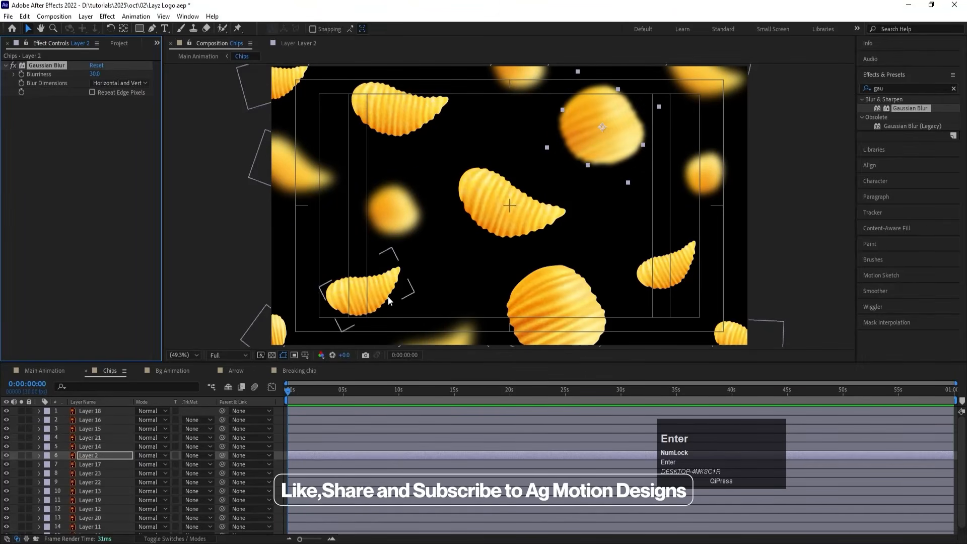
{"action": "key", "text": "ctrl+v"}
{"action": "left_click", "coordinate": [94, 74]}
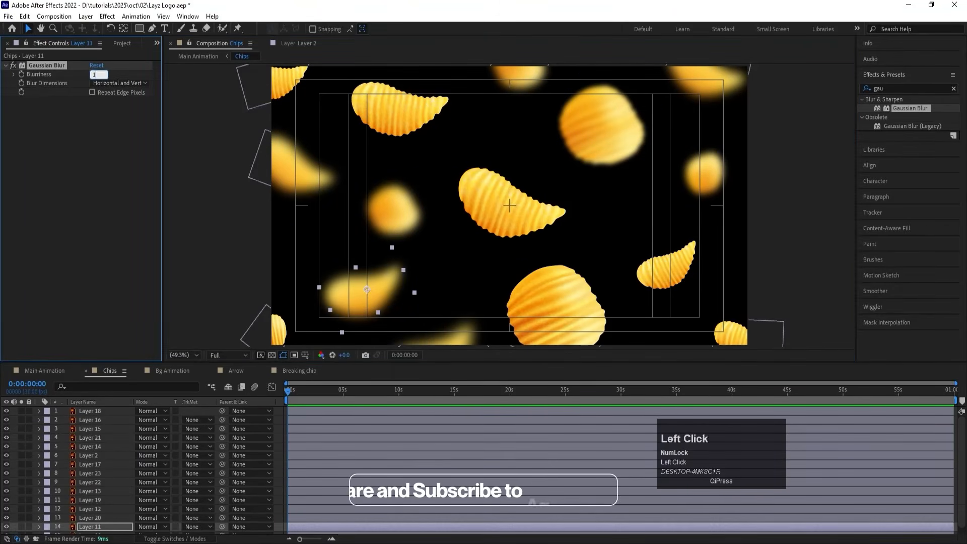
{"action": "type", "text": "10"}
{"action": "key", "text": "Return"}
Paste the Gaussian Blur onto the large round chip on Layer 15 and set its Blurriness to 30.
{"action": "left_click", "coordinate": [564, 283]}
{"action": "key", "text": "ctrl+v"}
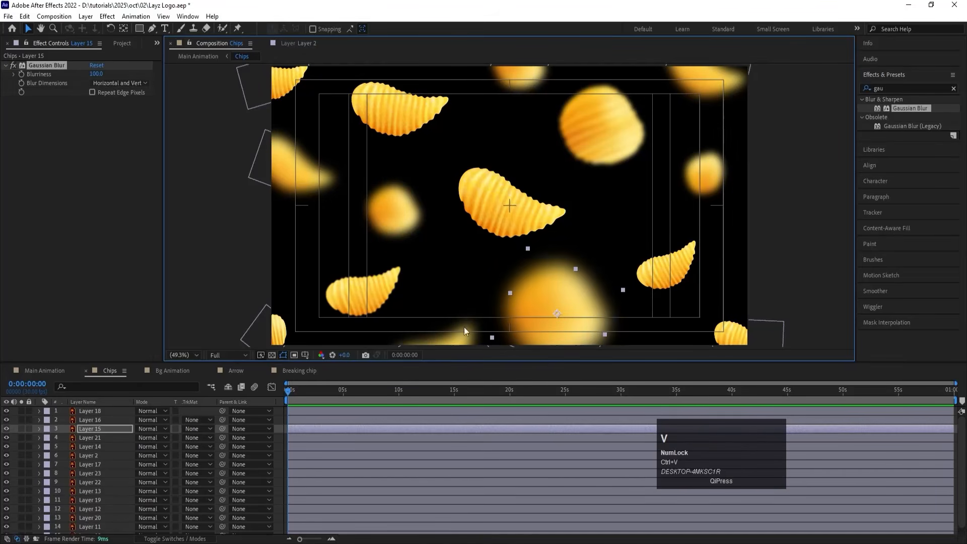
{"action": "left_click", "coordinate": [96, 74]}
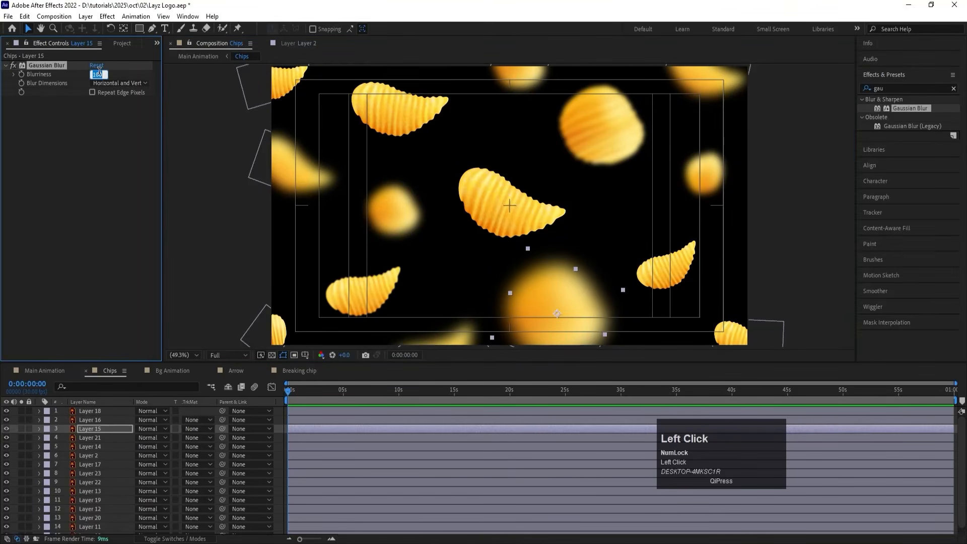
{"action": "type", "text": "30"}
{"action": "key", "text": "Return"}
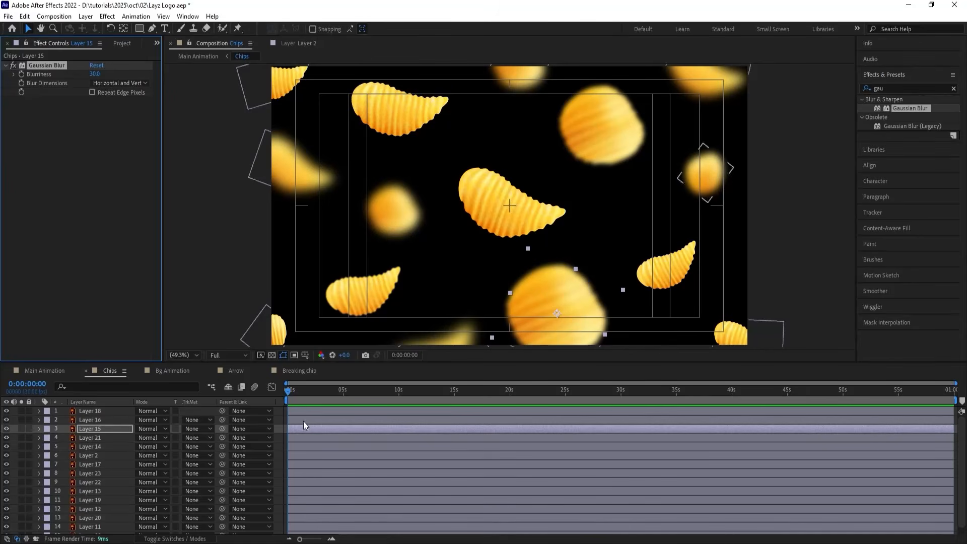
Apply the Wiggle - position preset to all chip layers in the Chips composition.
{"action": "left_click", "coordinate": [280, 442]}
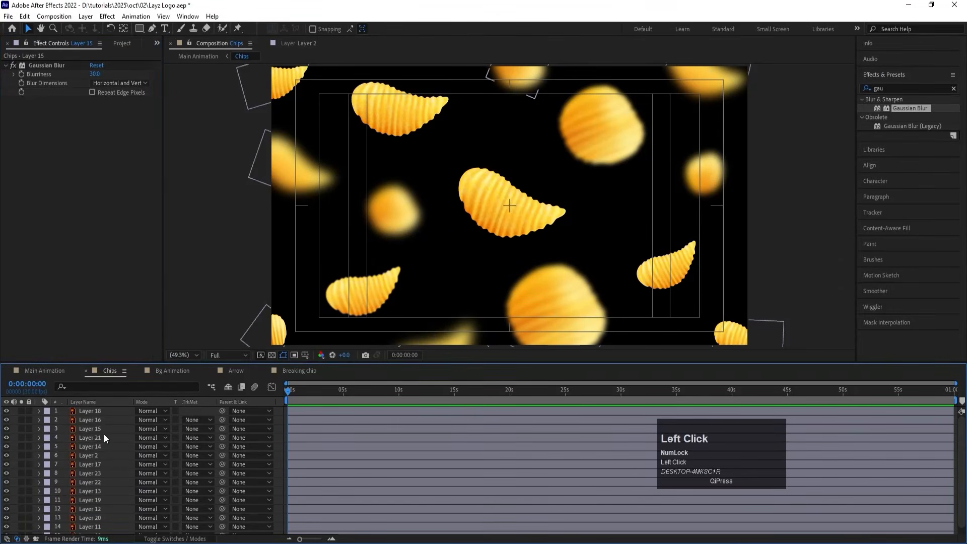
{"action": "key", "text": "ctrl+a"}
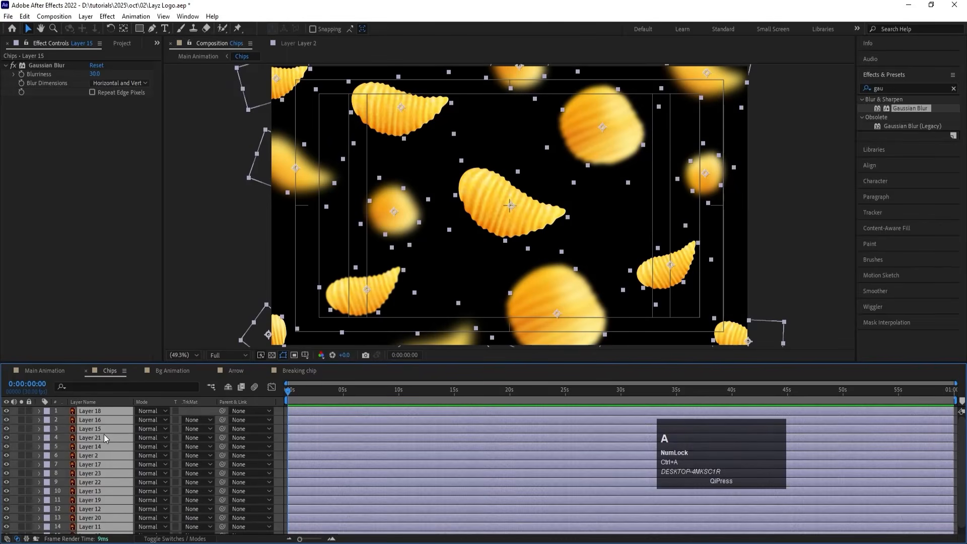
{"action": "left_click", "coordinate": [895, 86]}
{"action": "type", "text": "wig"}
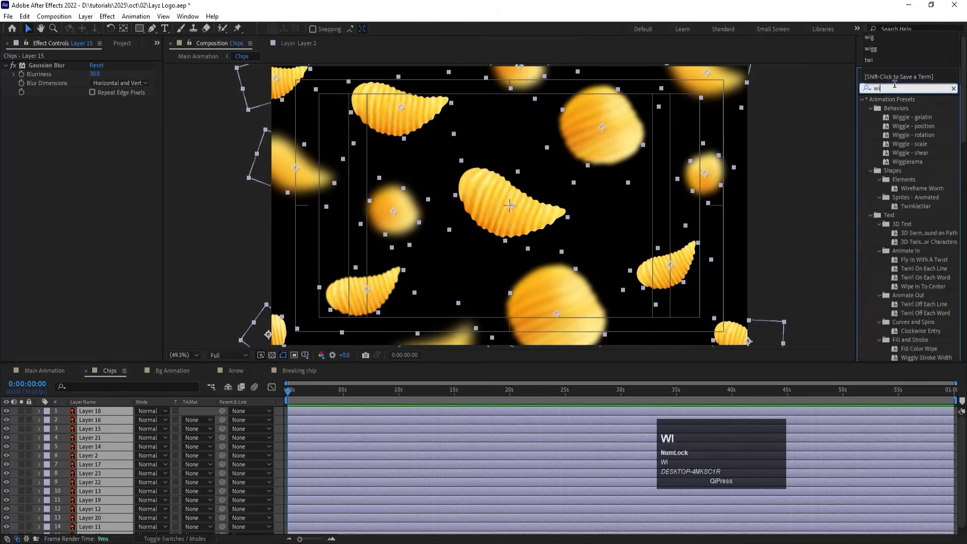
{"action": "double_click", "coordinate": [929, 129]}
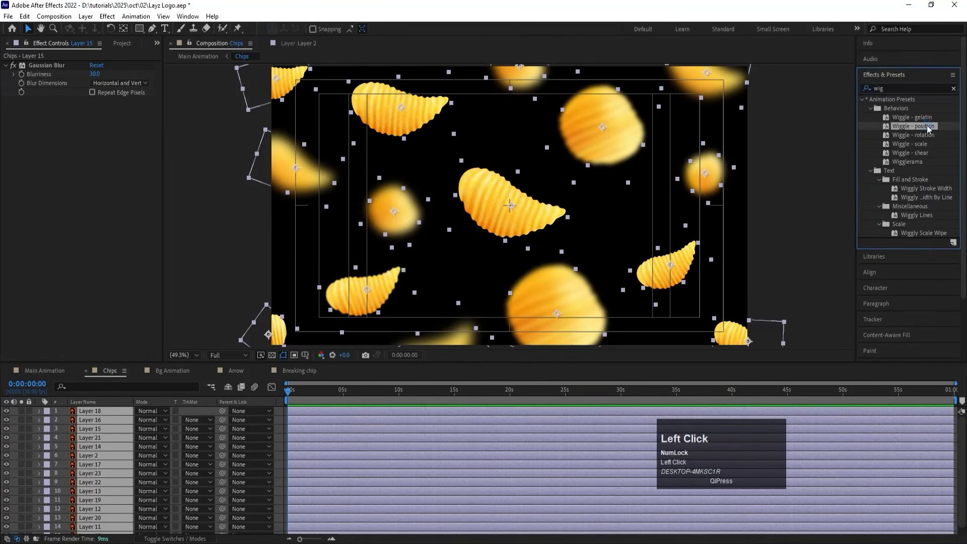
Set the preview resolution to Quarter and play back the wiggling chips.
{"action": "left_click", "coordinate": [231, 354]}
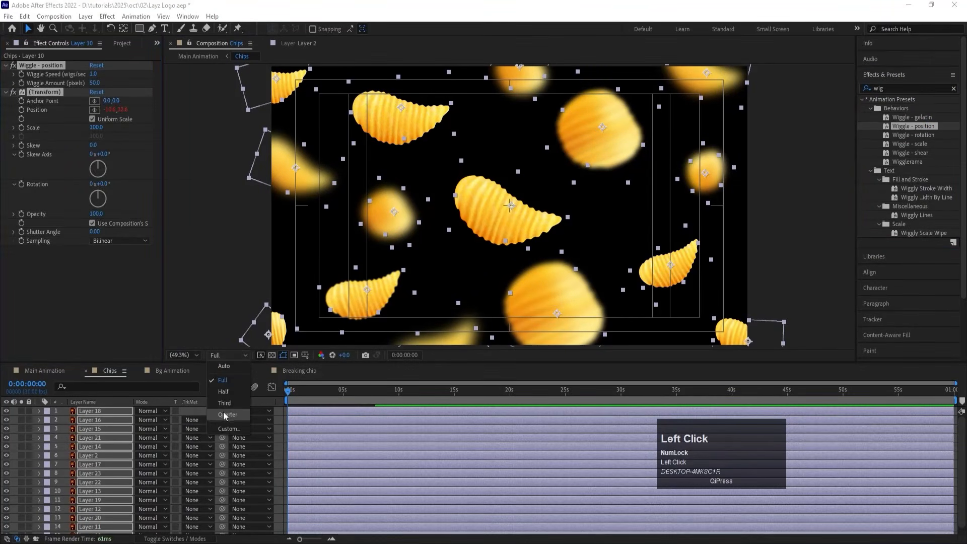
{"action": "left_click", "coordinate": [222, 413]}
{"action": "key", "text": "space"}
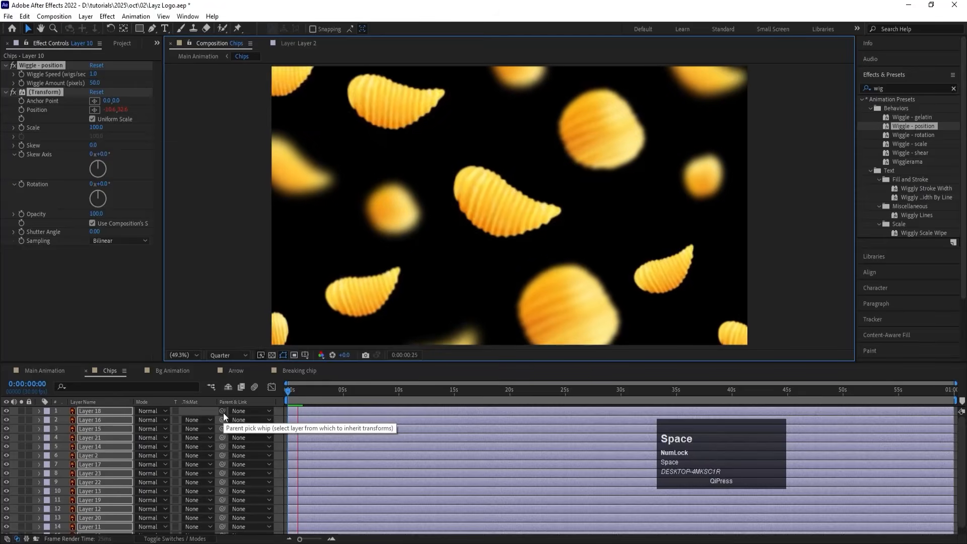
{"action": "key", "text": "space"}
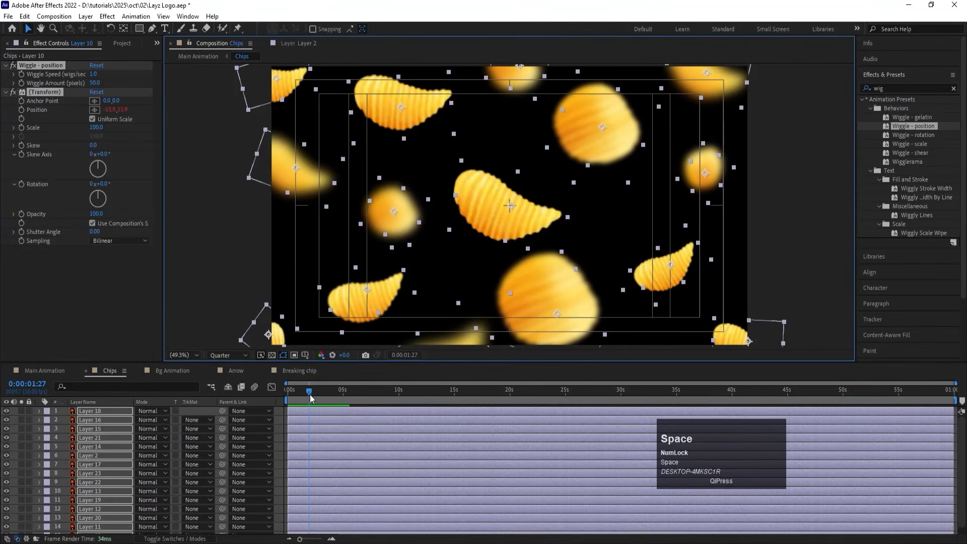
Add Position, Rotation and Scale keyframes to all chip layers at 0:00:00:00.
{"action": "left_click_drag", "start_coordinate": [310, 395], "coordinate": [126, 410]}
{"action": "key", "text": "p"}
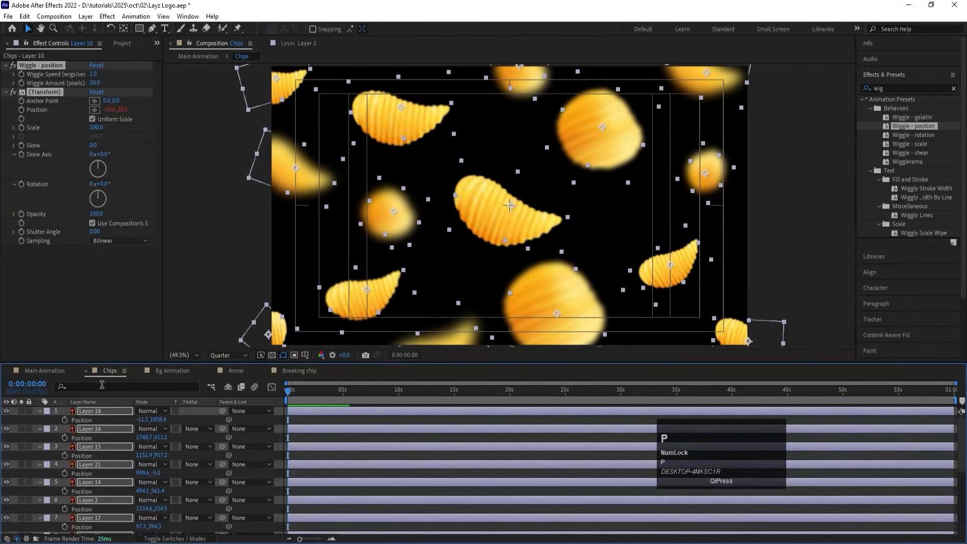
{"action": "left_click", "coordinate": [66, 421]}
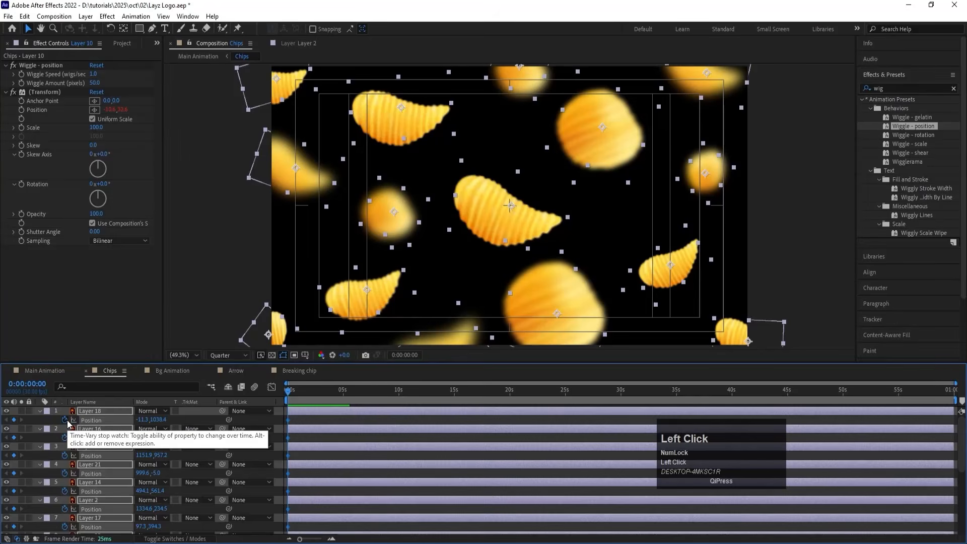
{"action": "key", "text": "r"}
{"action": "left_click", "coordinate": [65, 421]}
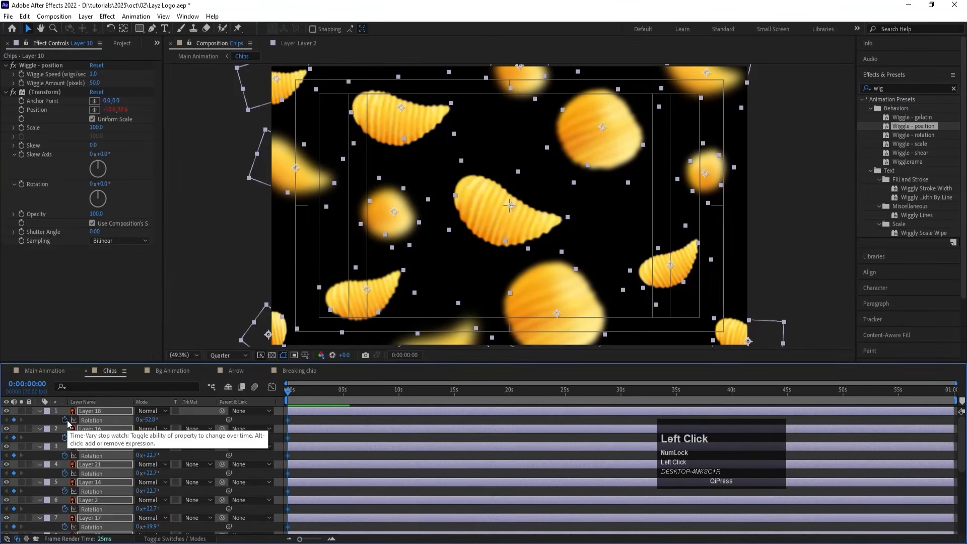
{"action": "key", "text": "s"}
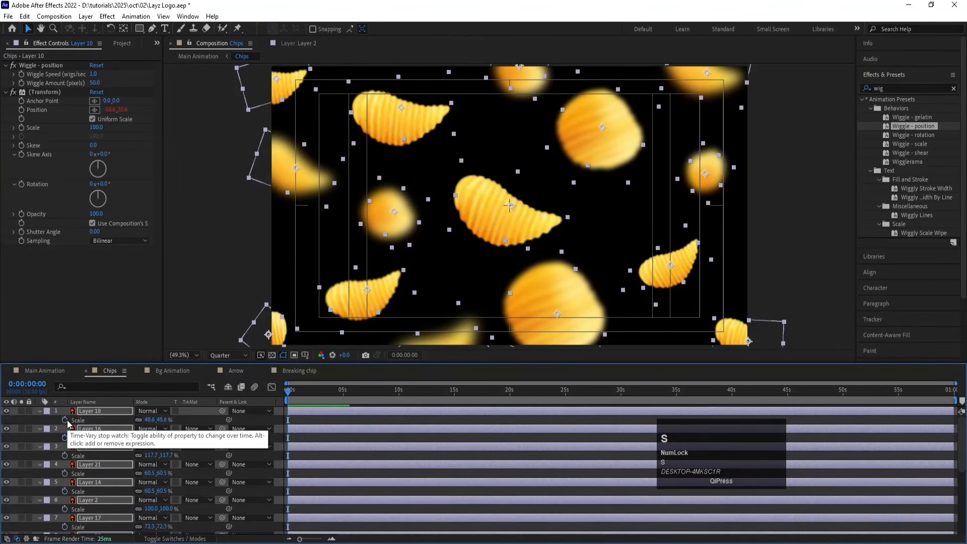
{"action": "left_click", "coordinate": [66, 420]}
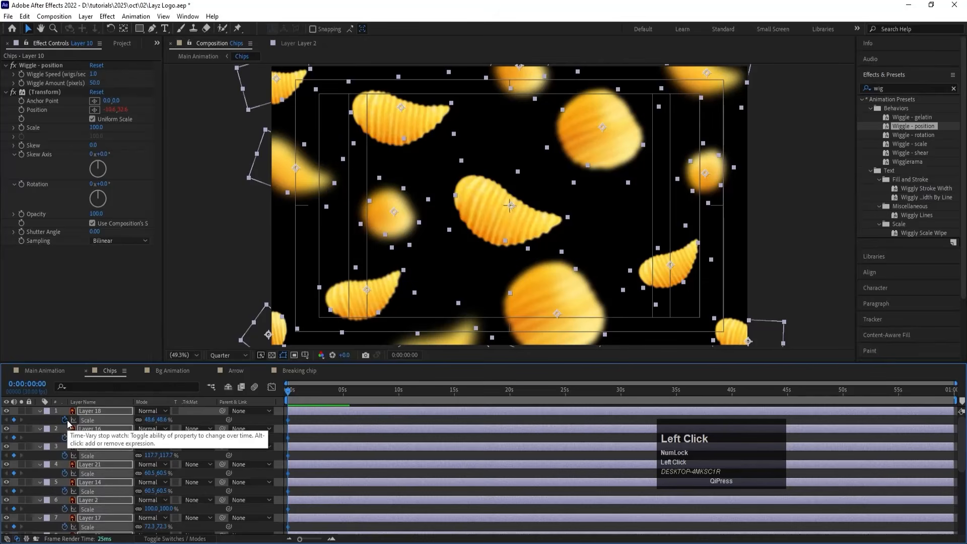
Reveal the keyframed properties and add Position, Scale and Rotation keyframes to all chip layers at 0:00:00:20.
{"action": "key", "text": "u"}
{"action": "key", "text": "equal"}
{"action": "key", "text": "equal"}
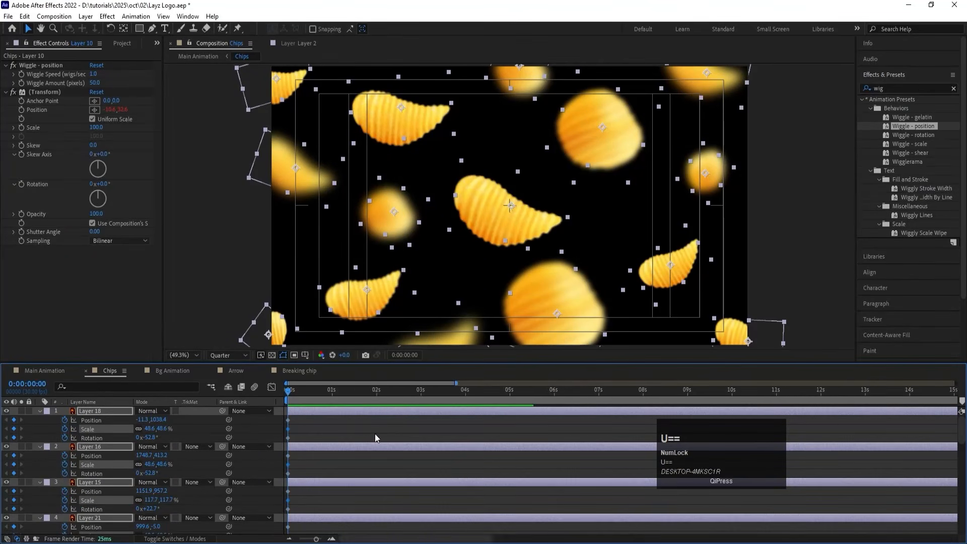
{"action": "key", "text": "equal"}
{"action": "left_click", "coordinate": [346, 397]}
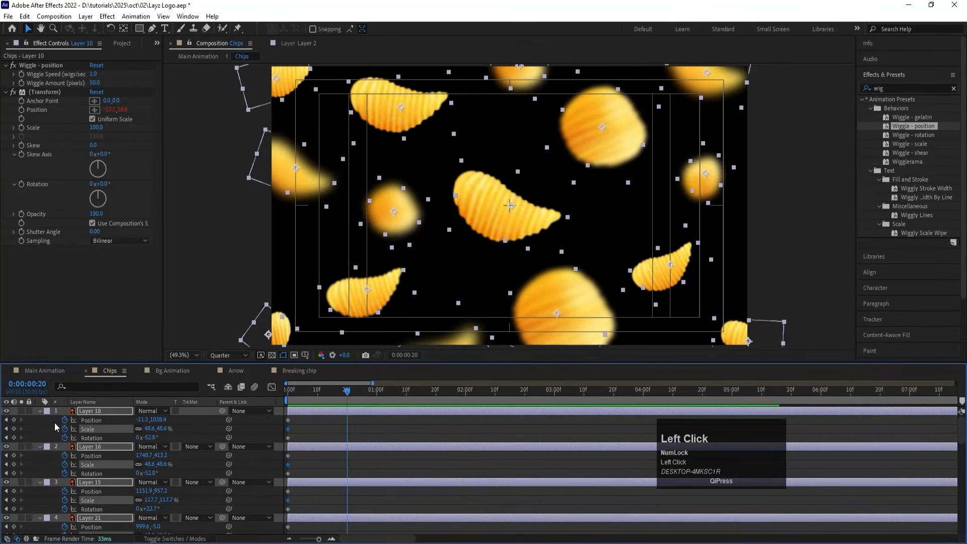
{"action": "left_click", "coordinate": [14, 420]}
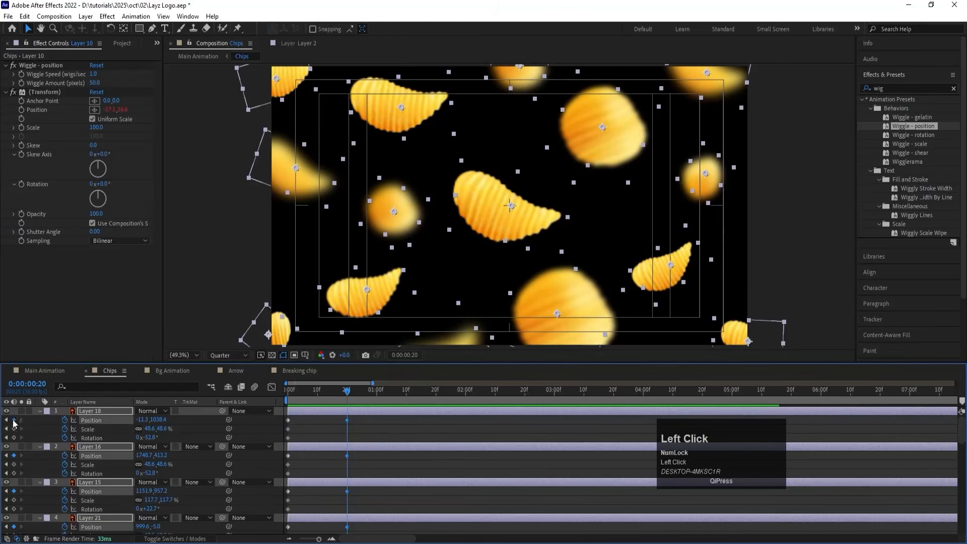
{"action": "left_click", "coordinate": [14, 429]}
{"action": "left_click", "coordinate": [14, 437]}
{"action": "left_click", "coordinate": [13, 473]}
{"action": "left_click", "coordinate": [13, 509]}
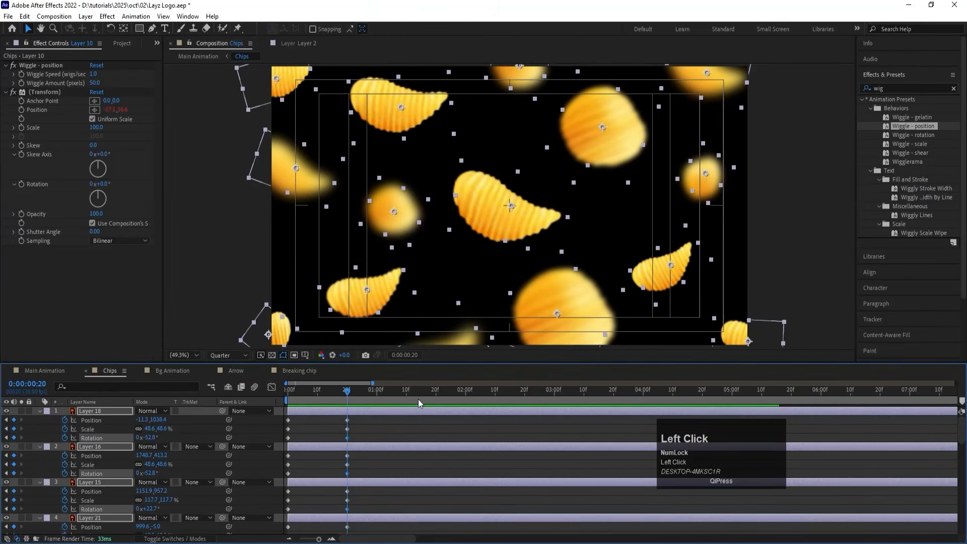
Set the Rotation of all chip layers to 0x+307.2° at 0:00:00:00.
{"action": "left_click_drag", "start_coordinate": [315, 392], "coordinate": [288, 392]}
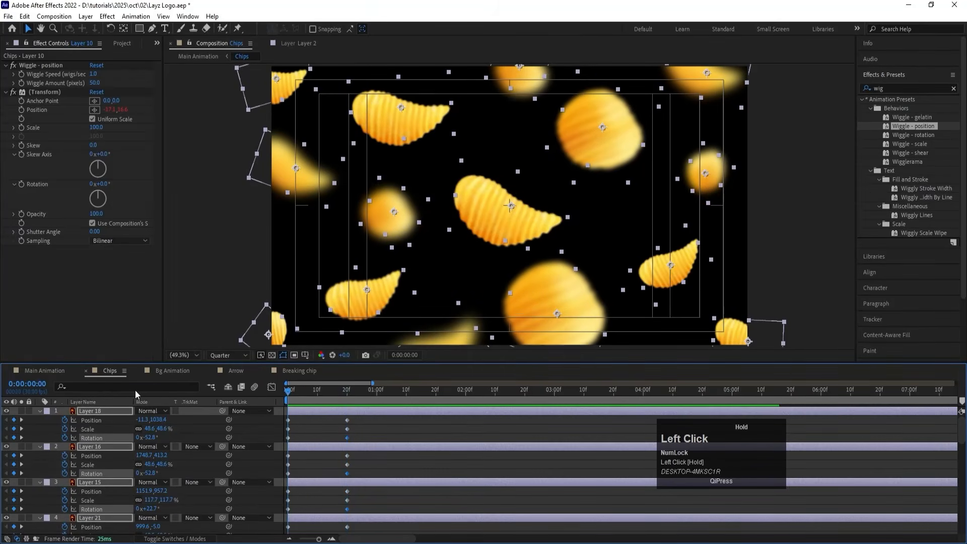
{"action": "left_click", "coordinate": [137, 438]}
{"action": "type", "text": "1"}
{"action": "key", "text": "Return"}
{"action": "scroll", "coordinate": [220, 503], "scroll_direction": "down", "scroll_amount": 6}
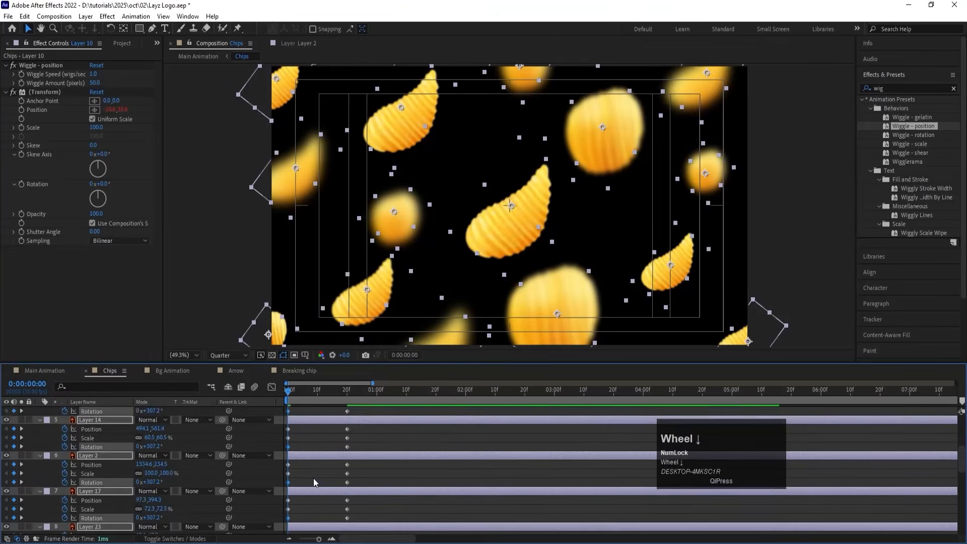
{"action": "scroll", "coordinate": [101, 512], "scroll_direction": "up", "scroll_amount": 6}
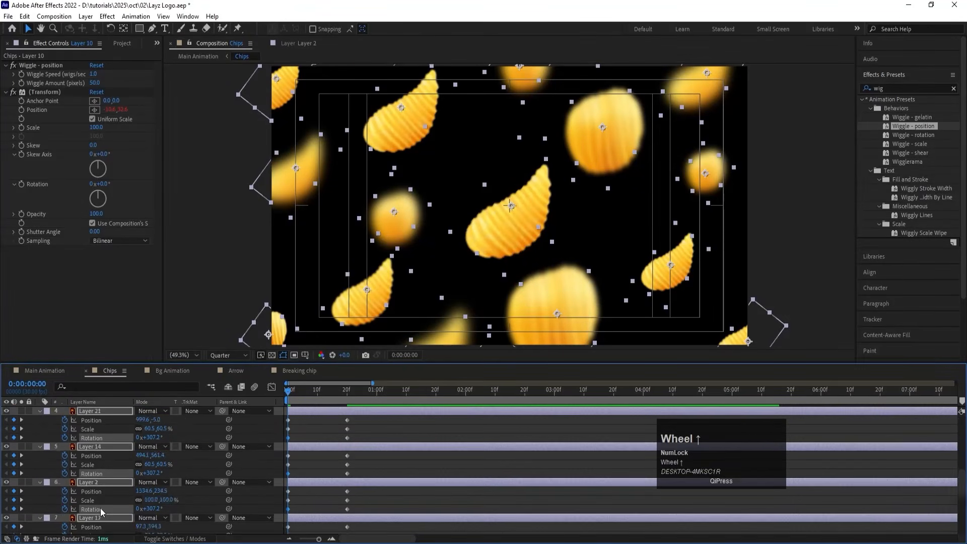
Align all chip layers to their shared horizontal and vertical centre at 0:00:00:00.
{"action": "left_click", "coordinate": [876, 270]}
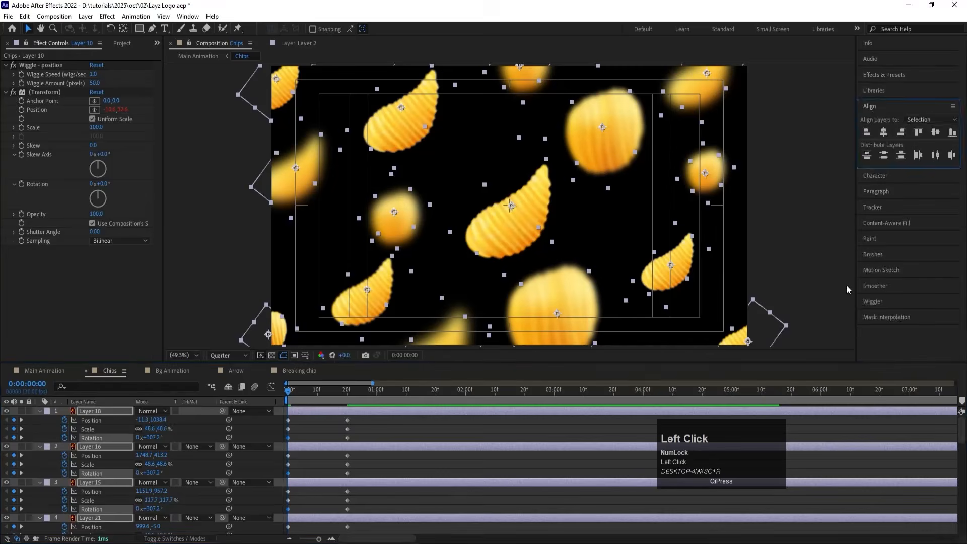
{"action": "scroll", "coordinate": [91, 448], "scroll_direction": "up", "scroll_amount": 2}
{"action": "left_click", "coordinate": [885, 132]}
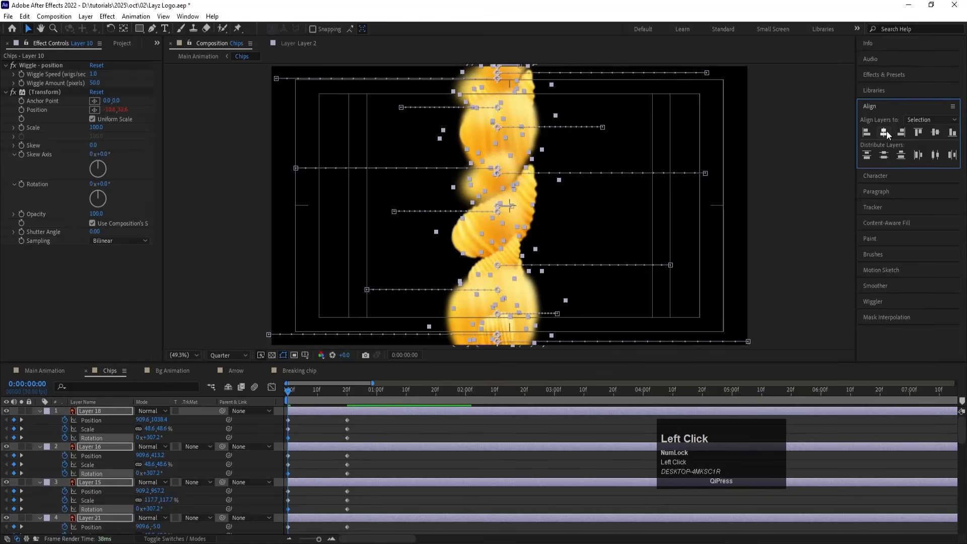
{"action": "left_click", "coordinate": [935, 133]}
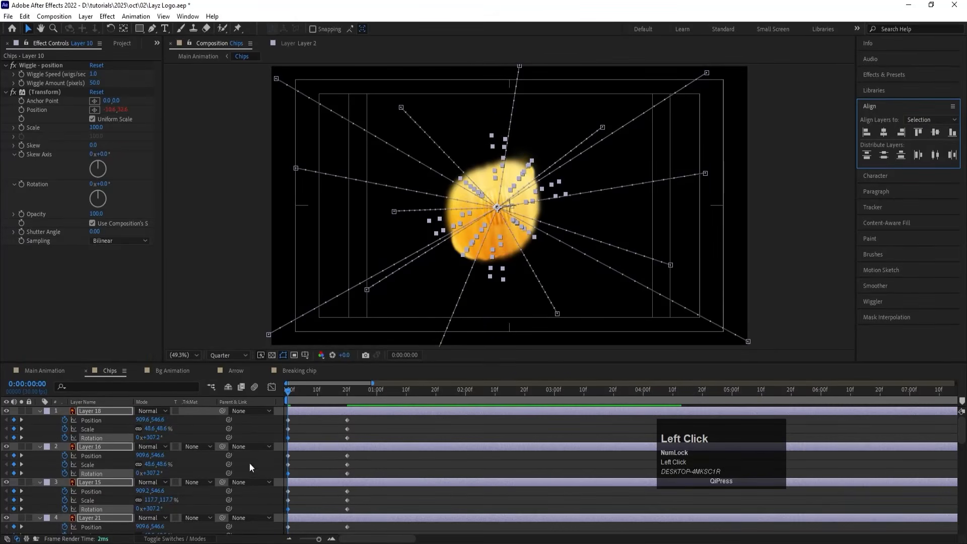
Set the Scale of all chip layers to 10% at 0:00:00:00 and play back the burst animation.
{"action": "left_click", "coordinate": [150, 429]}
{"action": "type", "text": "10"}
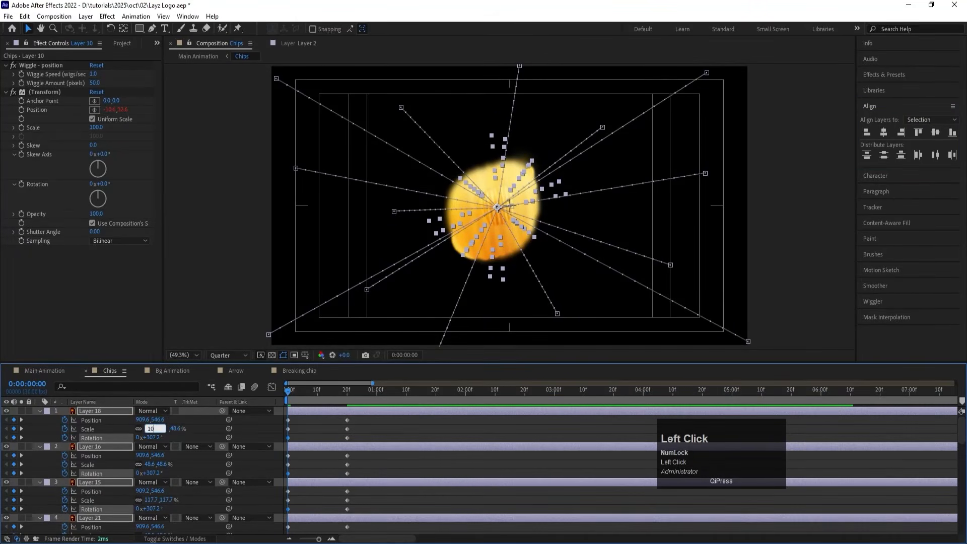
{"action": "key", "text": "Return"}
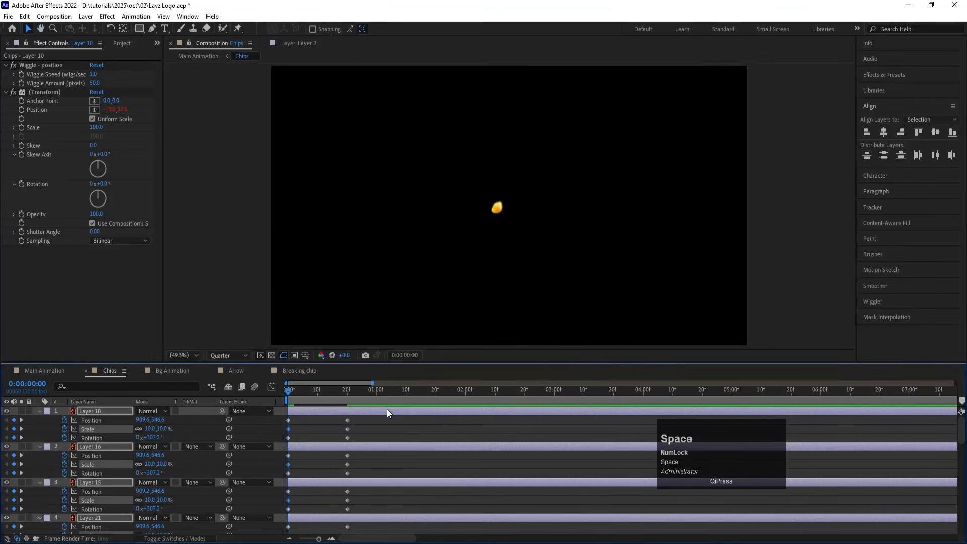
{"action": "key", "text": "space"}
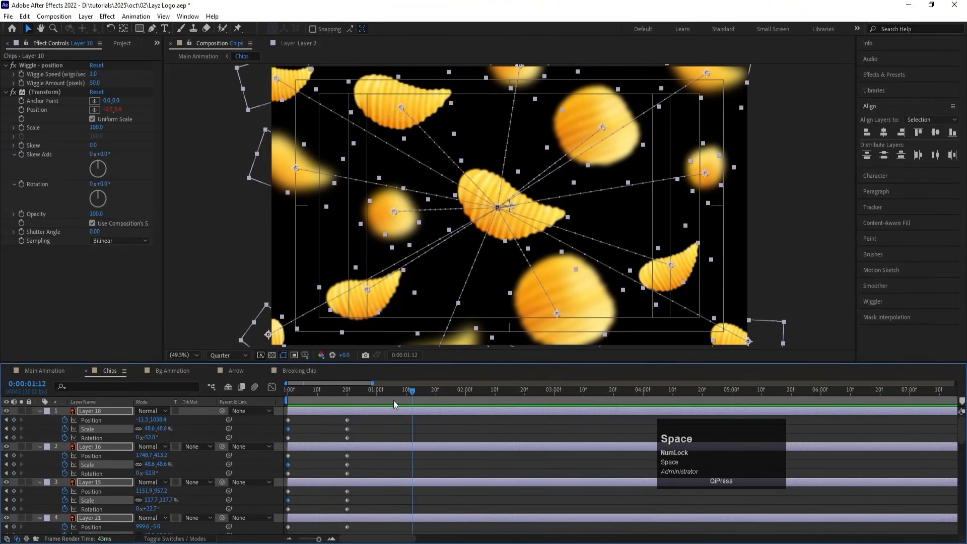
Add Position, Scale and Rotation keyframes holding the scattered pose of all chip layers at 0:00:01:20.
{"action": "left_click_drag", "start_coordinate": [410, 391], "coordinate": [436, 401]}
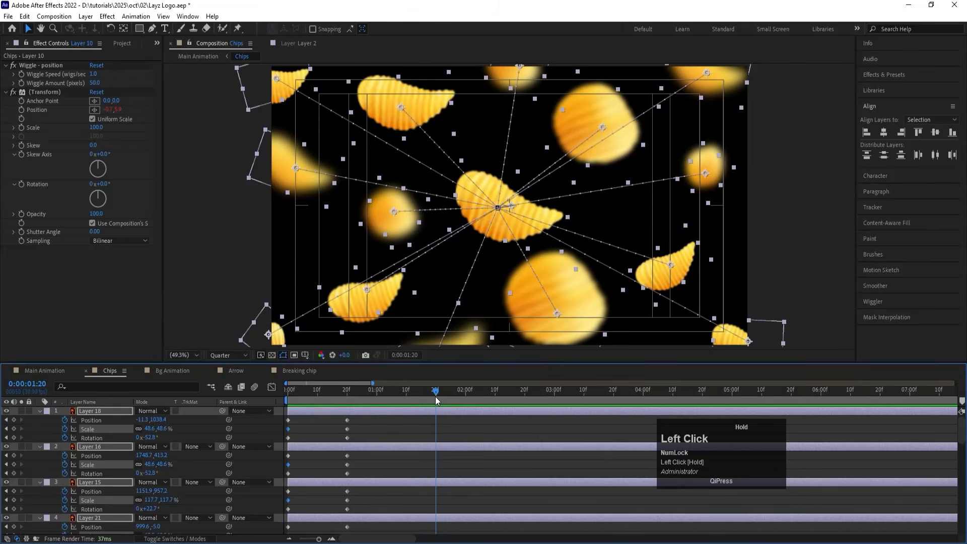
{"action": "left_click", "coordinate": [14, 420]}
{"action": "left_click", "coordinate": [14, 428]}
{"action": "left_click", "coordinate": [14, 438]}
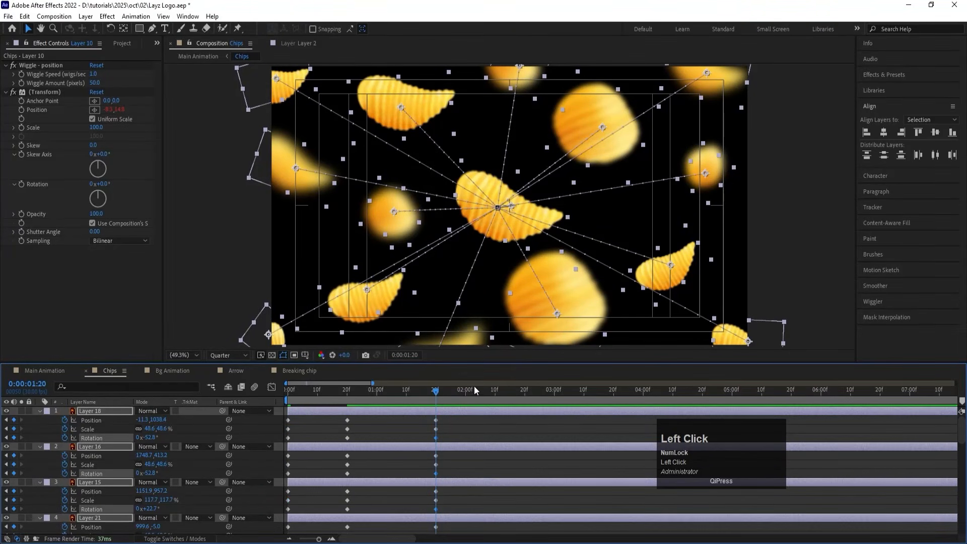
Align all chip layers to their shared horizontal and vertical centre at 0:00:02:10.
{"action": "left_click_drag", "start_coordinate": [475, 391], "coordinate": [496, 395]}
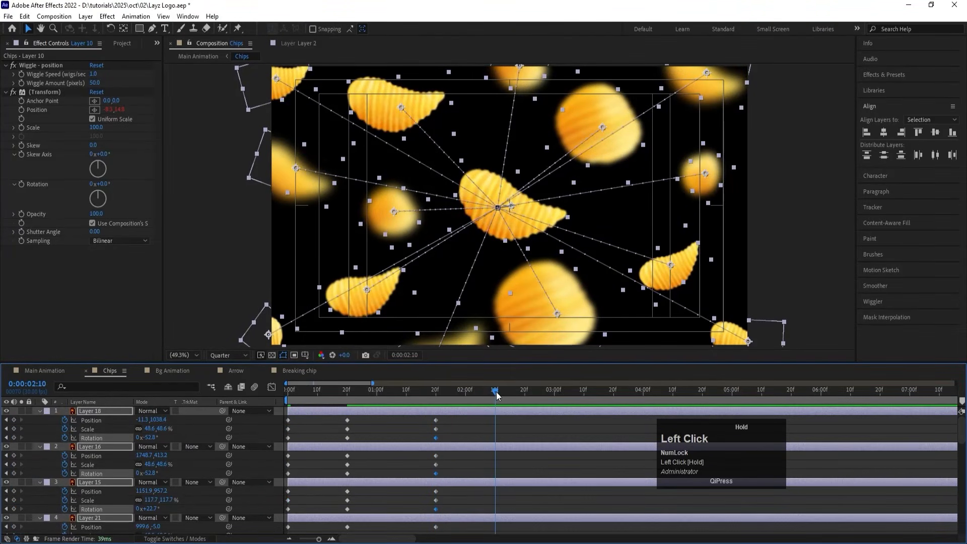
{"action": "left_click", "coordinate": [886, 136]}
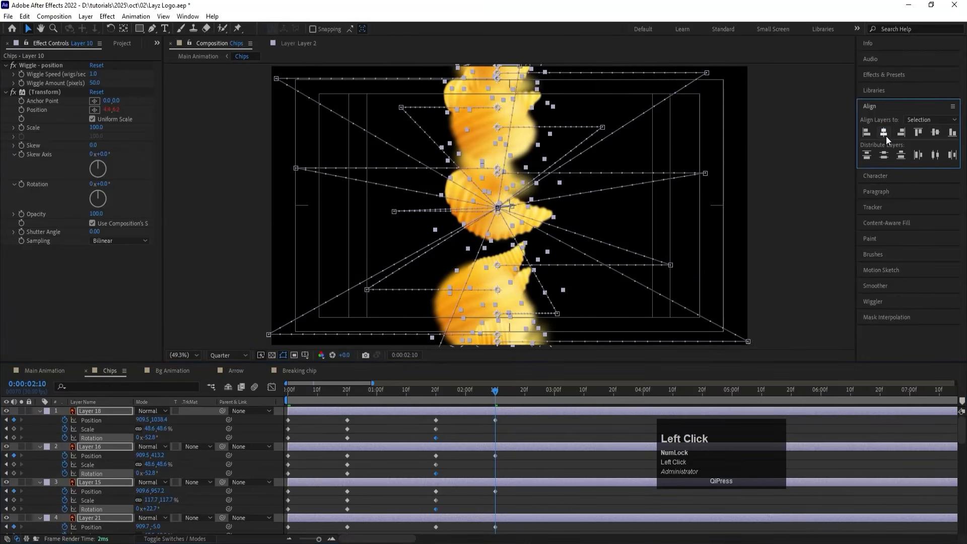
{"action": "left_click", "coordinate": [935, 132]}
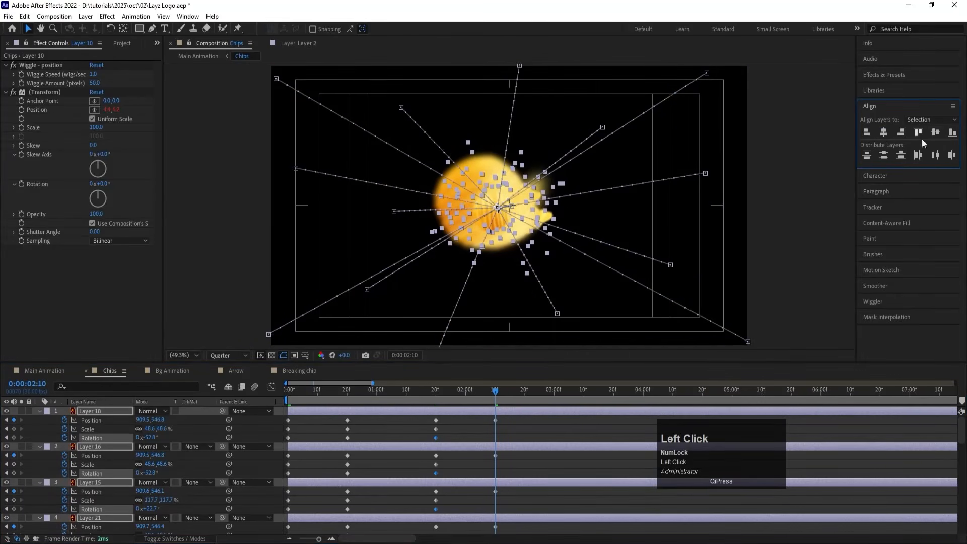
Set the Scale of all chip layers to 10% and their Rotation revolutions to -1 at 0:00:02:10, and play back the result.
{"action": "left_click", "coordinate": [148, 429]}
{"action": "type", "text": "10"}
{"action": "key", "text": "Return"}
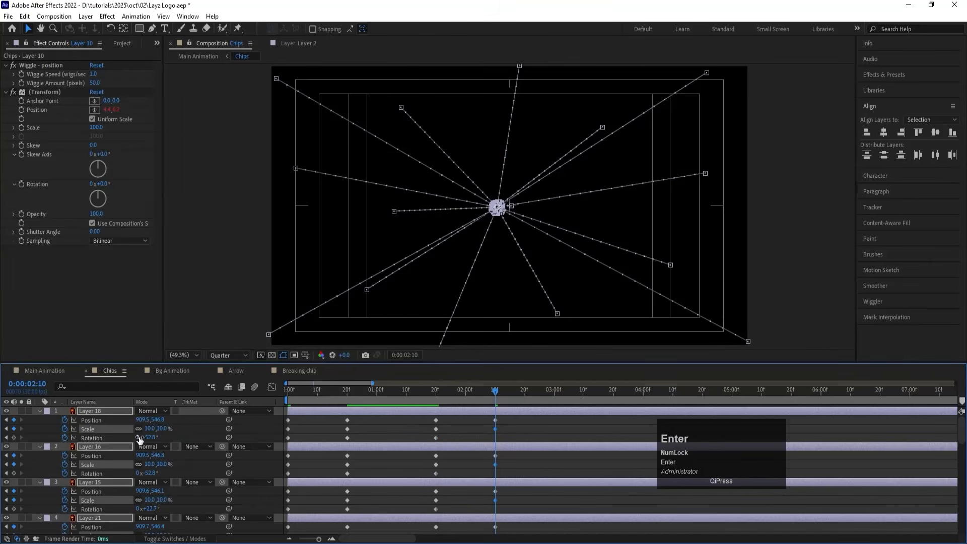
{"action": "type", "text": "-1"}
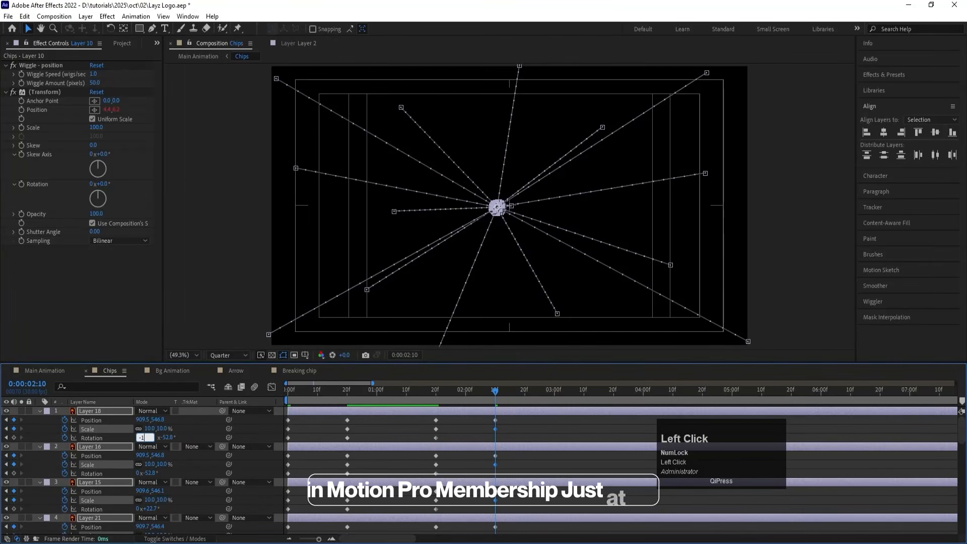
{"action": "key", "text": "Return"}
{"action": "key", "text": "space"}
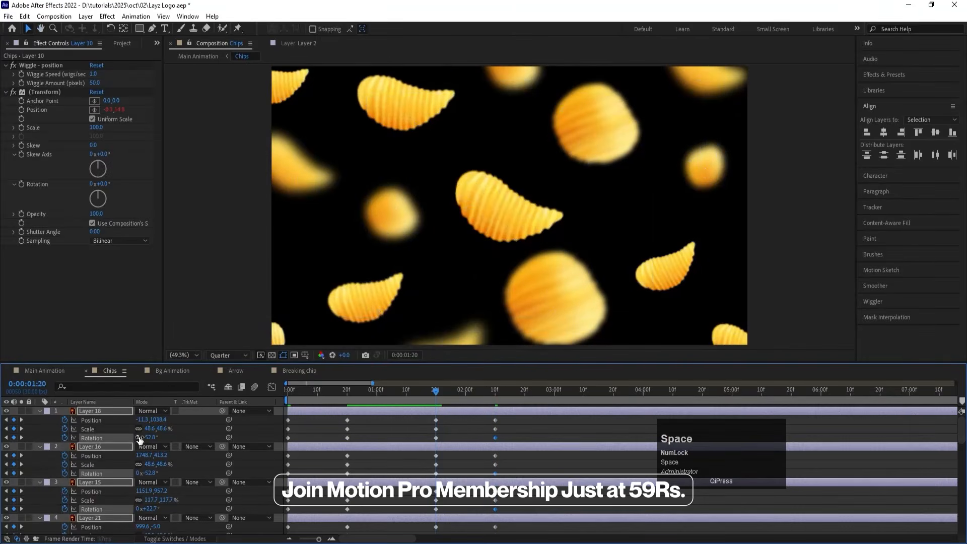
{"action": "key", "text": "space"}
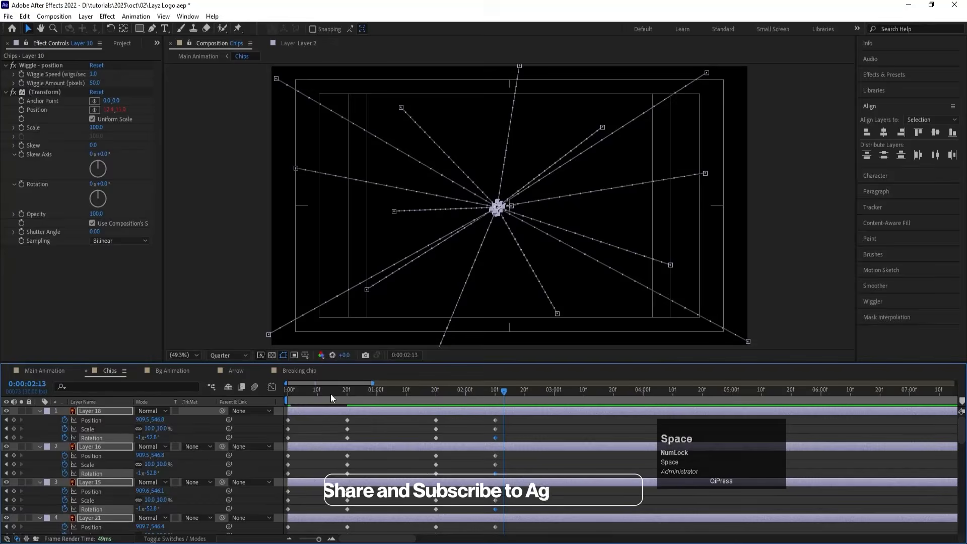
Apply Easy Ease to all Position, Scale and Rotation keyframes of the chip layers.
{"action": "left_click_drag", "start_coordinate": [331, 393], "coordinate": [229, 397]}
{"action": "scroll", "coordinate": [549, 442], "scroll_direction": "down", "scroll_amount": 10}
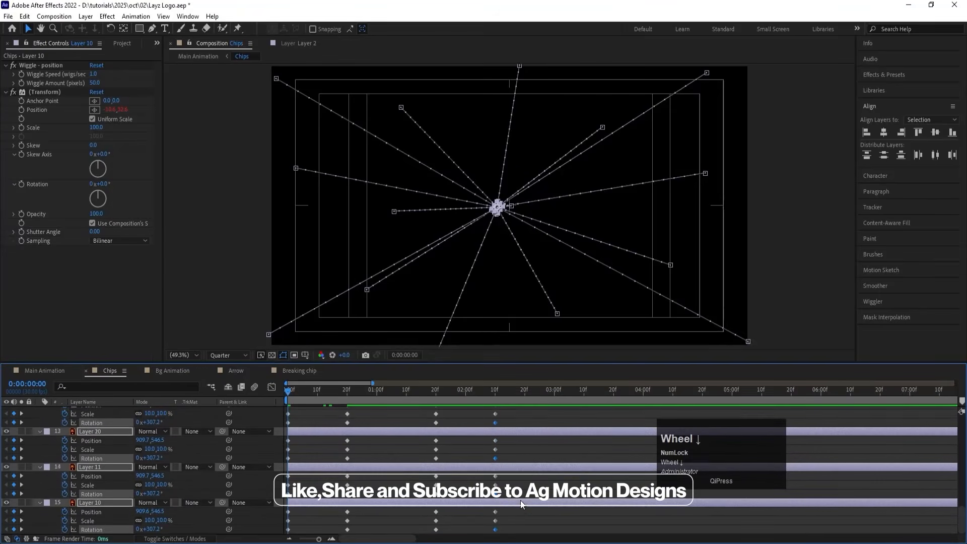
{"action": "left_click_drag", "start_coordinate": [512, 531], "coordinate": [241, 300]}
{"action": "key", "text": "F9"}
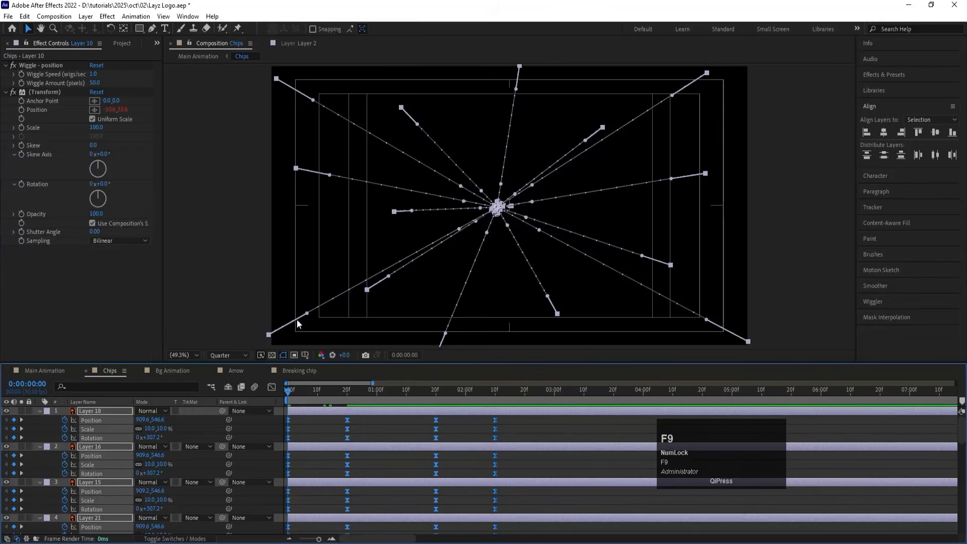
Adjust the easing curves of the chips' outward burst and inward return in the speed graph and play back the animation.
{"action": "left_click", "coordinate": [271, 388]}
{"action": "left_click", "coordinate": [270, 388]}
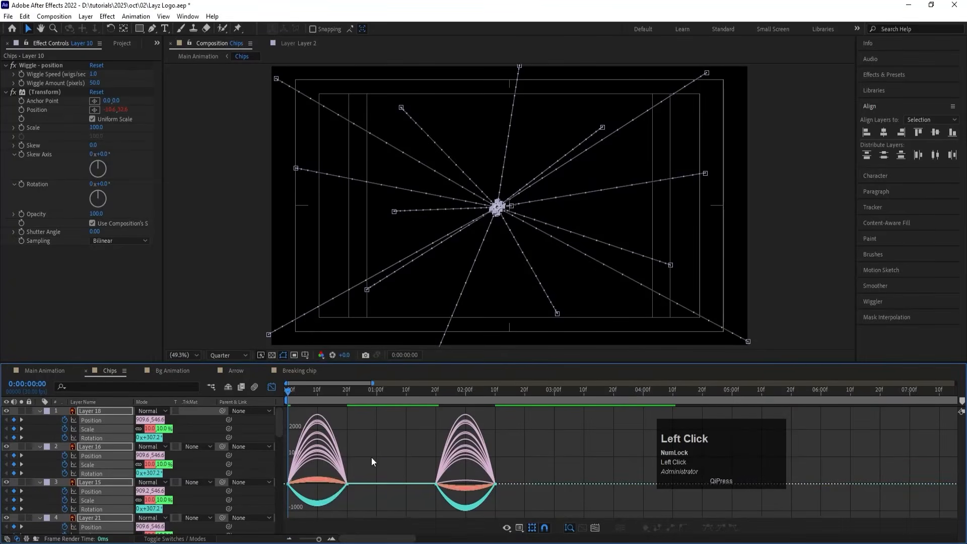
{"action": "left_click_drag", "start_coordinate": [370, 457], "coordinate": [333, 439]}
{"action": "left_click_drag", "start_coordinate": [414, 451], "coordinate": [459, 522]}
{"action": "mouse_move", "coordinate": [481, 488]}
{"action": "left_mouse_down"}
{"action": "mouse_move", "coordinate": [496, 489]}
{"action": "mouse_move", "coordinate": [482, 462]}
{"action": "mouse_move", "coordinate": [490, 487]}
{"action": "left_mouse_up"}
{"action": "left_click", "coordinate": [272, 387]}
{"action": "key", "text": "space"}
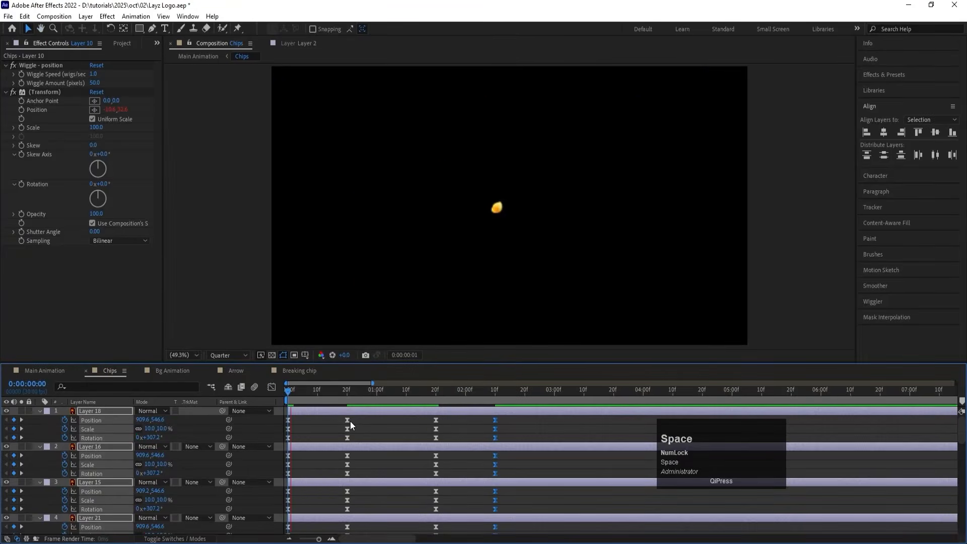
Try trimming all selected chip layers so that they end at 0:00:00:01.
{"action": "left_click_drag", "start_coordinate": [326, 393], "coordinate": [272, 393]}
{"action": "key", "text": "space"}
{"action": "key", "text": "space"}
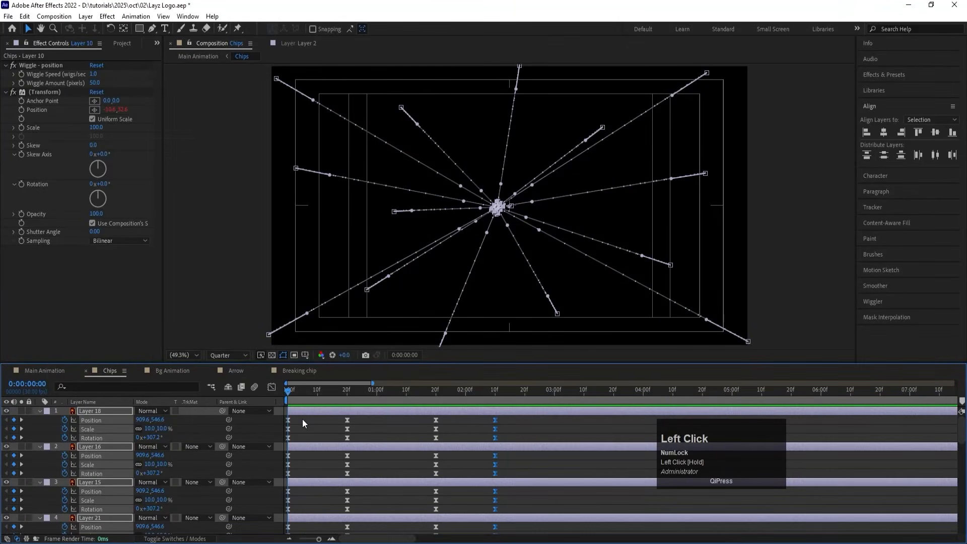
{"action": "key", "text": "Page_Down"}
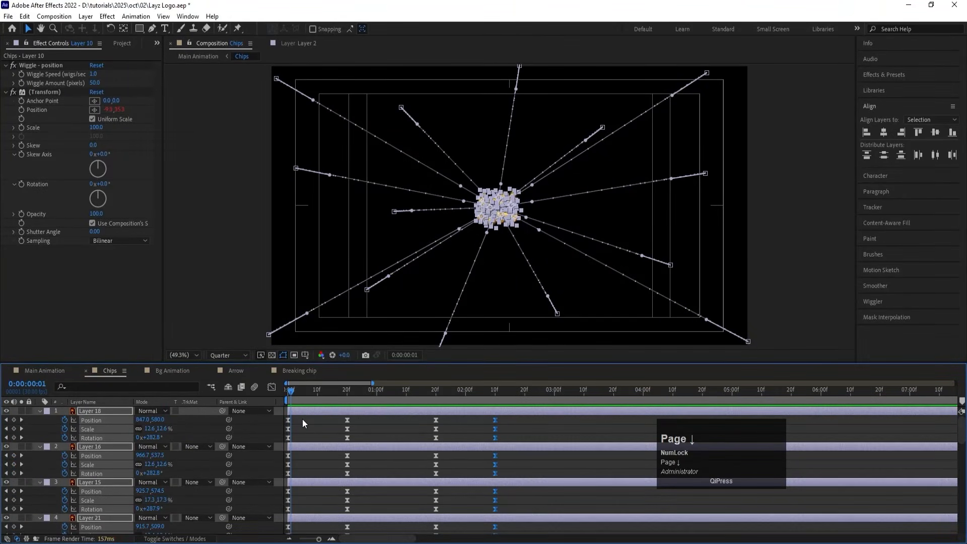
{"action": "key", "text": "alt"}
{"action": "key", "text": "alt+bracketright"}
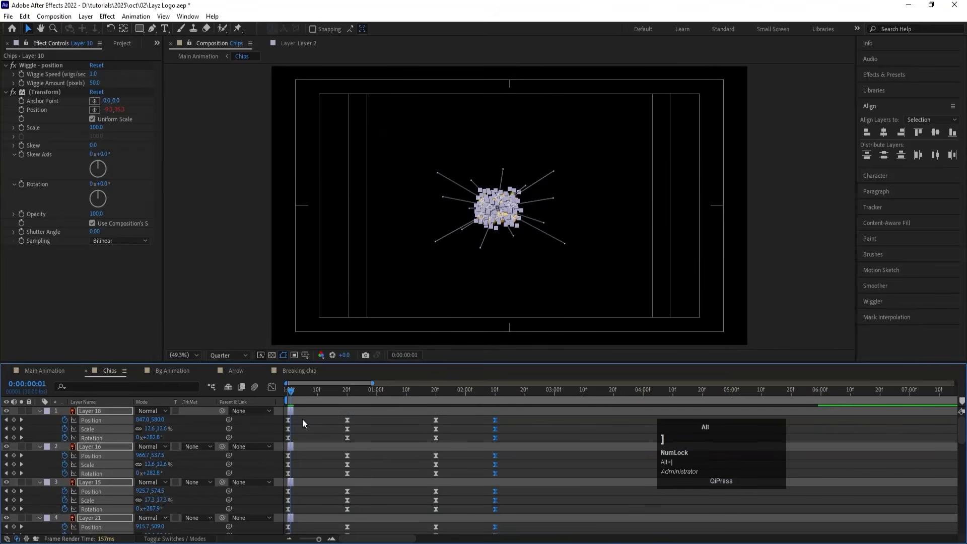
Try sequencing the trimmed two-frame chip layers with Keyframe Assistant's Sequence Layers.
{"action": "right_click", "coordinate": [303, 424]}
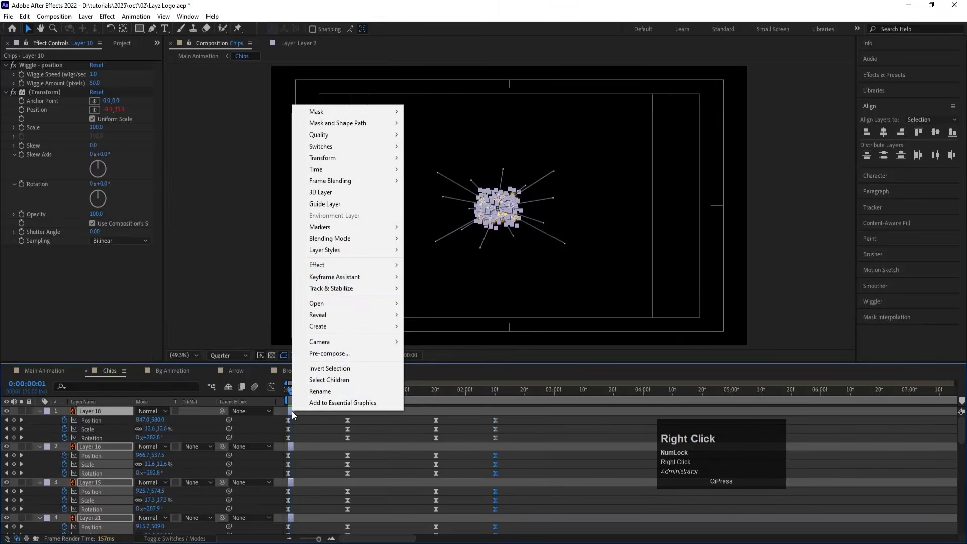
{"action": "left_click", "coordinate": [355, 267]}
{"action": "mouse_move", "coordinate": [346, 280]}
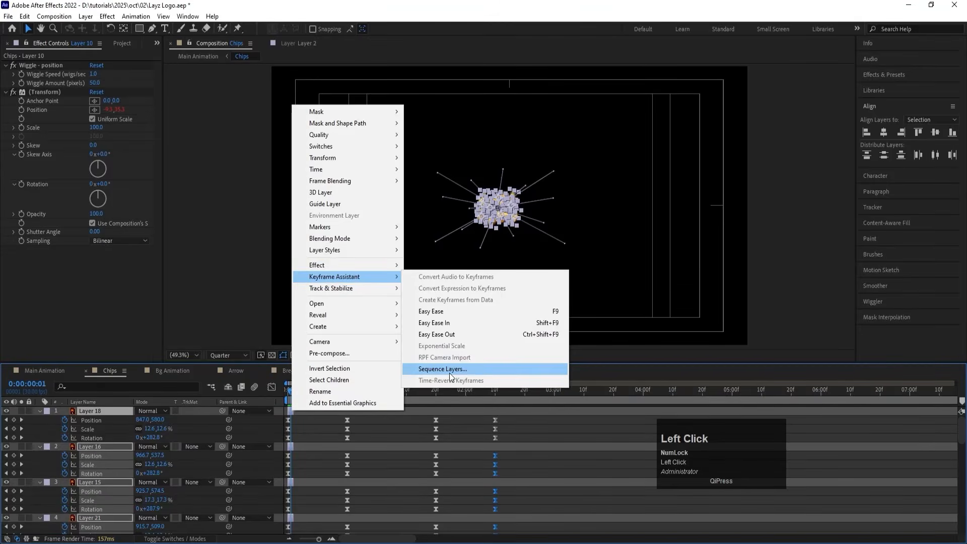
{"action": "left_click", "coordinate": [443, 369]}
{"action": "left_click", "coordinate": [504, 305]}
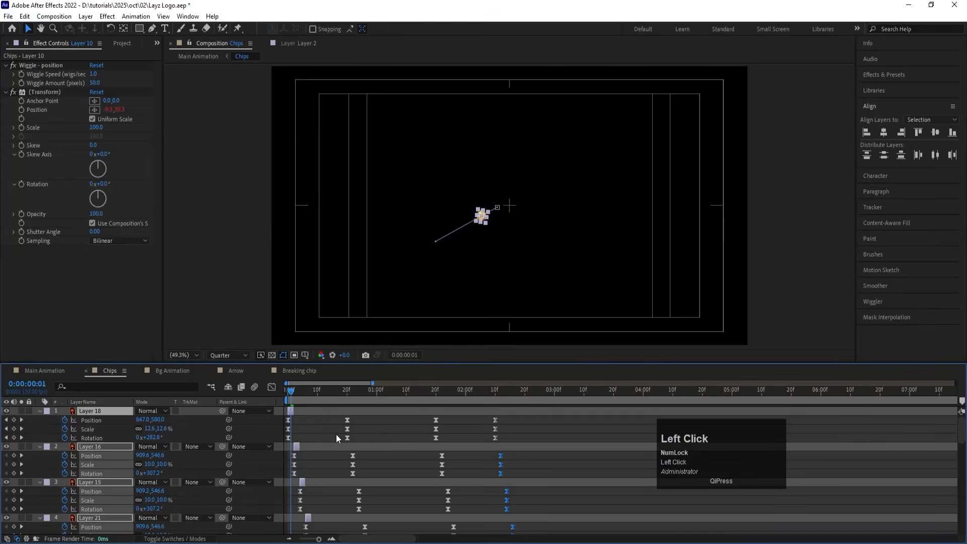
Extend all sequenced chip layers to about 35 seconds and preview the staggered animation.
{"action": "key", "text": "minus"}
{"action": "key", "text": "minus"}
{"action": "key", "text": "minus"}
{"action": "left_click", "coordinate": [290, 413]}
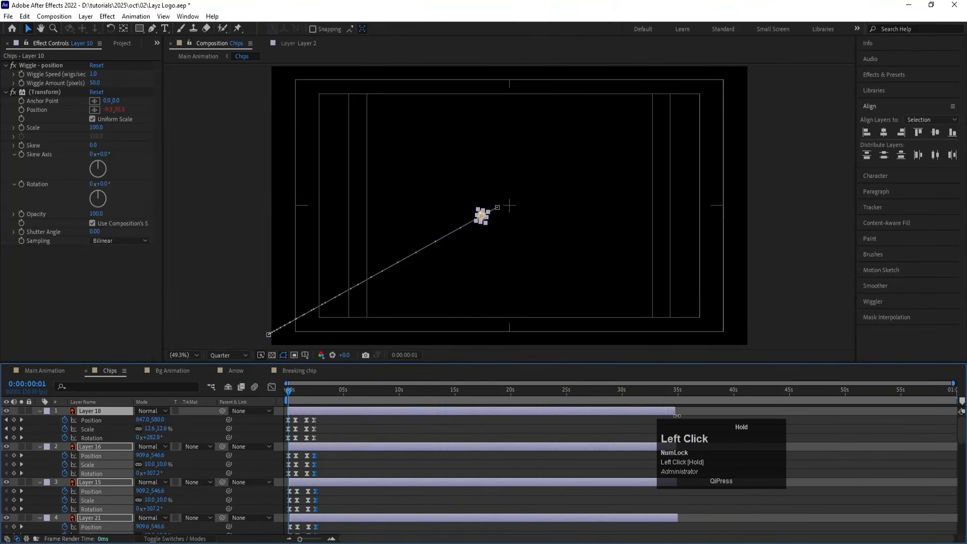
{"action": "key", "text": "space"}
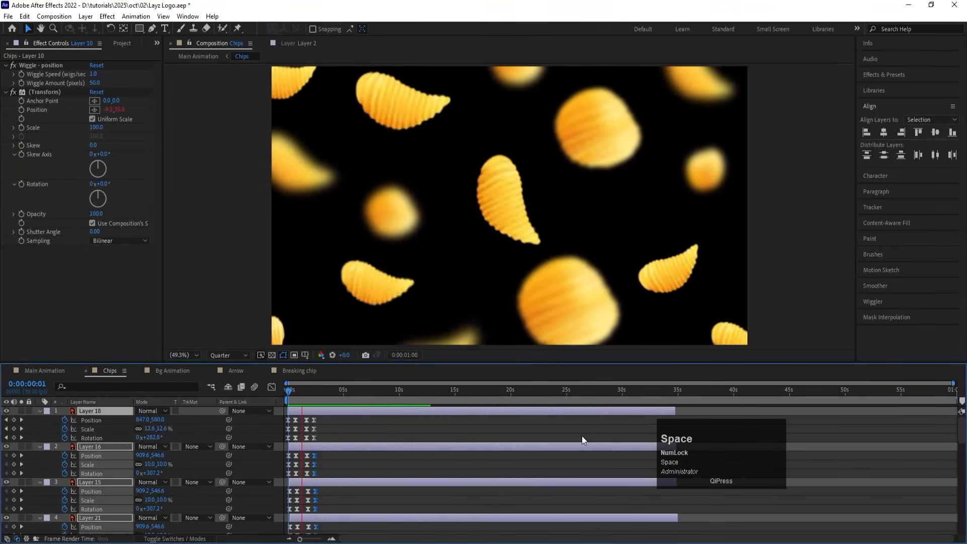
{"action": "key", "text": "space"}
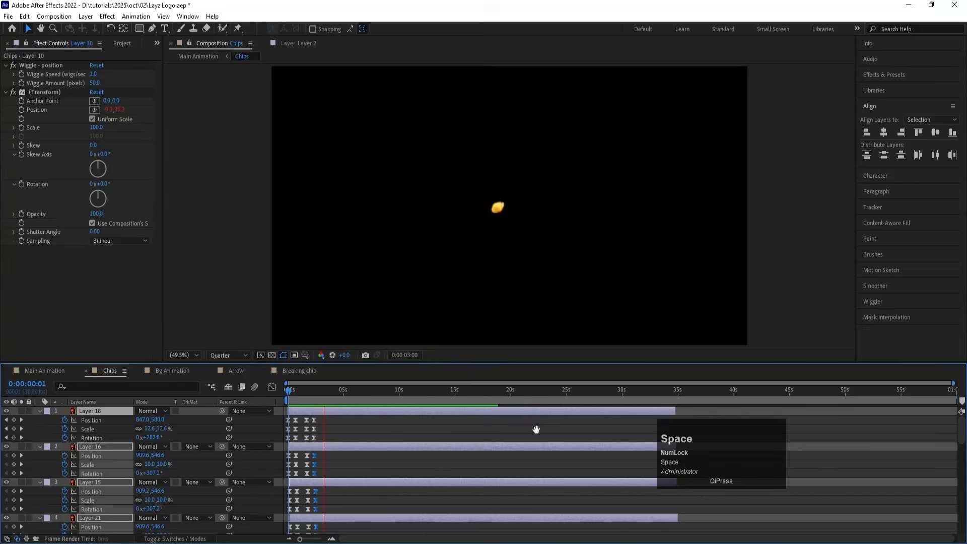
Realign all chip layers to start at 0:00:00:00 and trim each of them to a single frame.
{"action": "left_click_drag", "start_coordinate": [295, 394], "coordinate": [230, 388]}
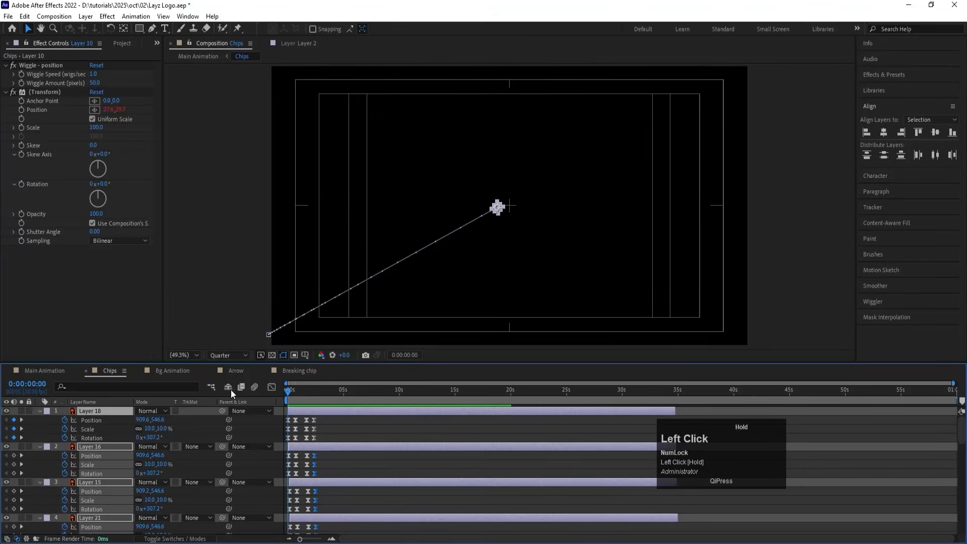
{"action": "key", "text": "bracketleft"}
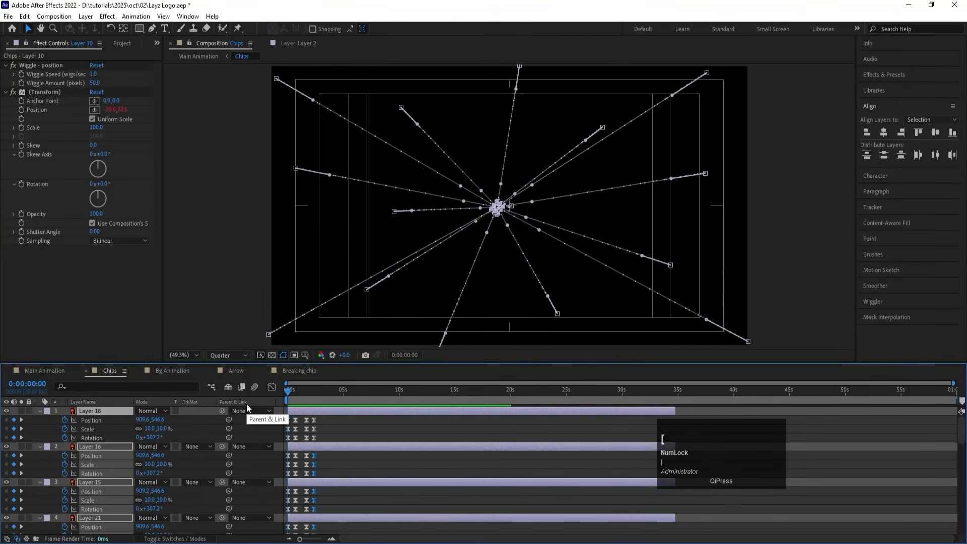
{"action": "key", "text": "equal"}
{"action": "key", "text": "equal"}
{"action": "key", "text": "equal"}
{"action": "key", "text": "equal"}
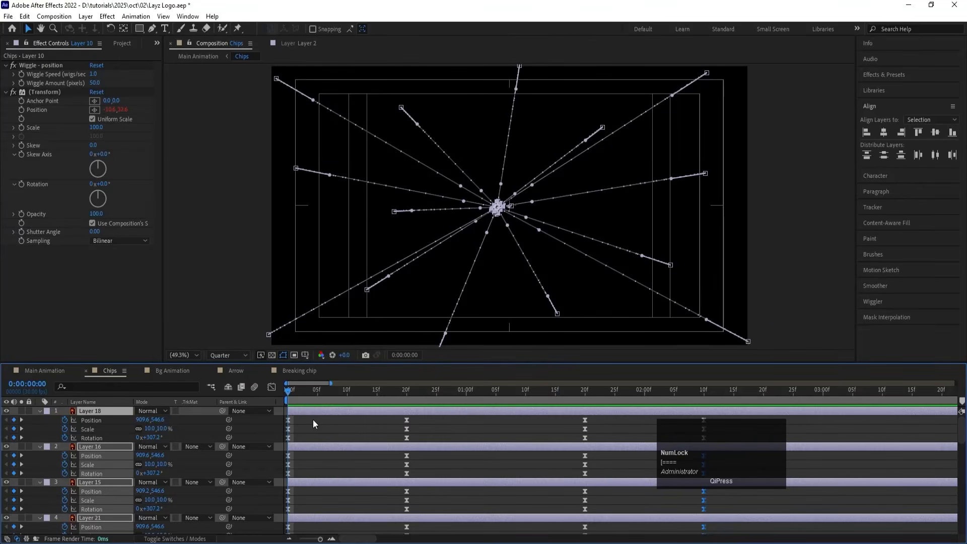
{"action": "mouse_move", "coordinate": [288, 394]}
{"action": "left_mouse_down"}
{"action": "mouse_move", "coordinate": [301, 394]}
{"action": "mouse_move", "coordinate": [288, 394]}
{"action": "left_mouse_up"}
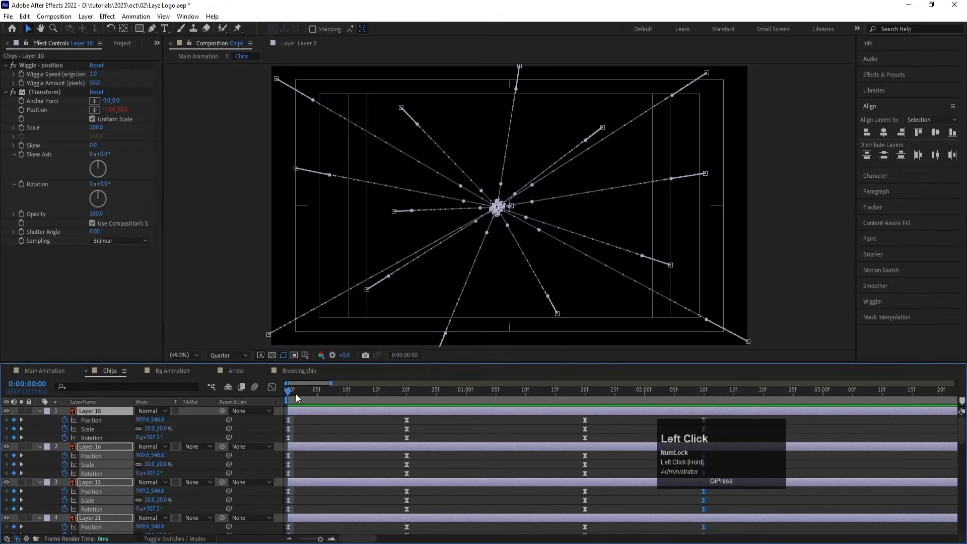
{"action": "key", "text": "alt+bracketright"}
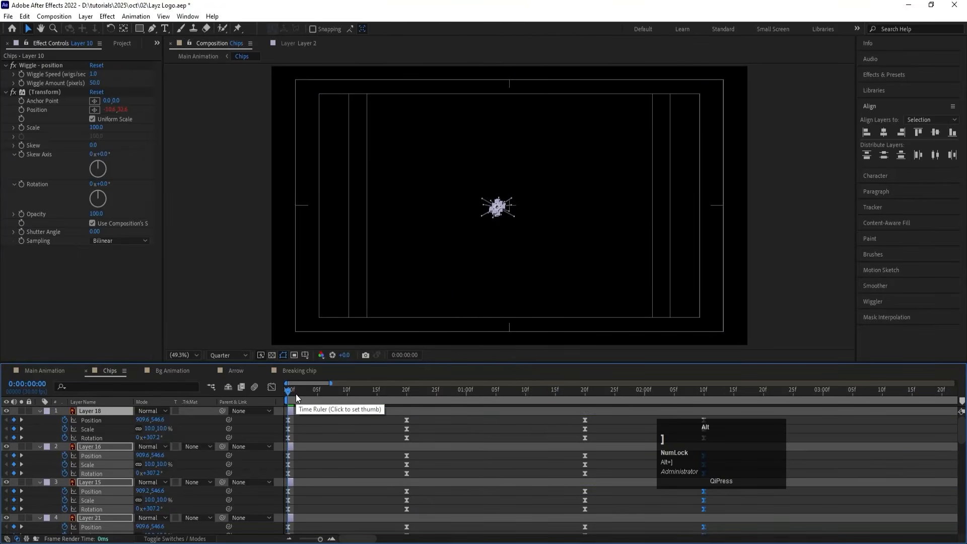
Sequence the one-frame chip layers with Keyframe Assistant's Sequence Layers to stagger them.
{"action": "right_click", "coordinate": [294, 412]}
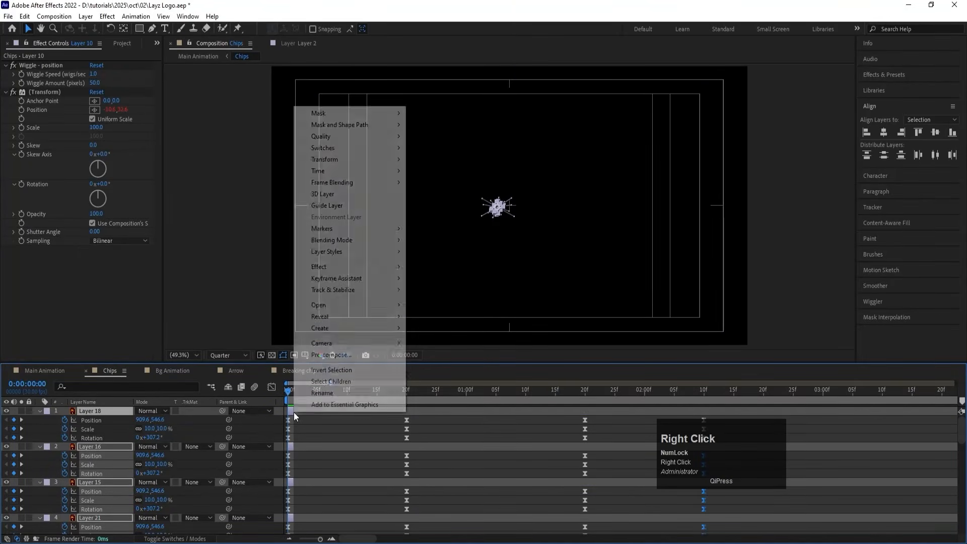
{"action": "mouse_move", "coordinate": [329, 279]}
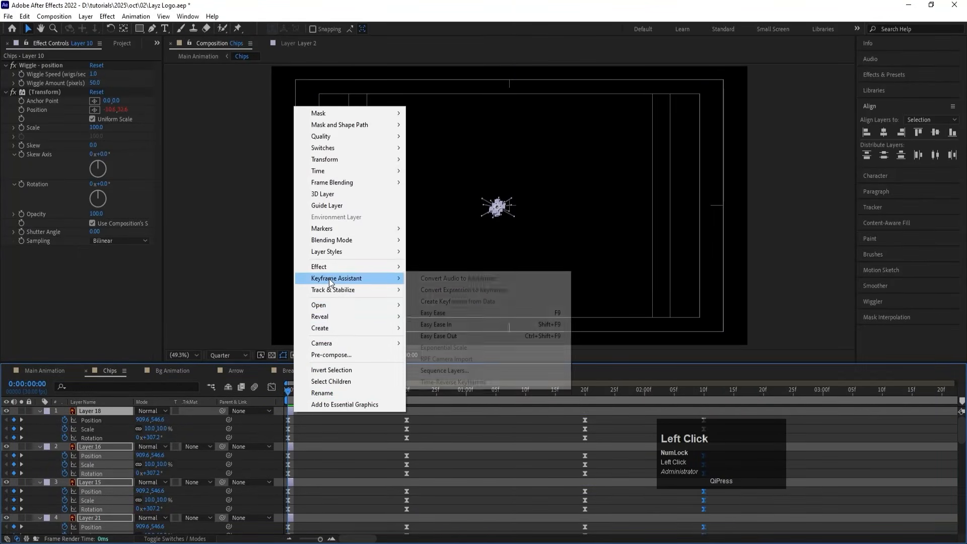
{"action": "left_click", "coordinate": [438, 373]}
{"action": "left_click", "coordinate": [501, 306]}
Extend all staggered chip layers to about 9.7 seconds and preview the animation.
{"action": "key", "text": "minus"}
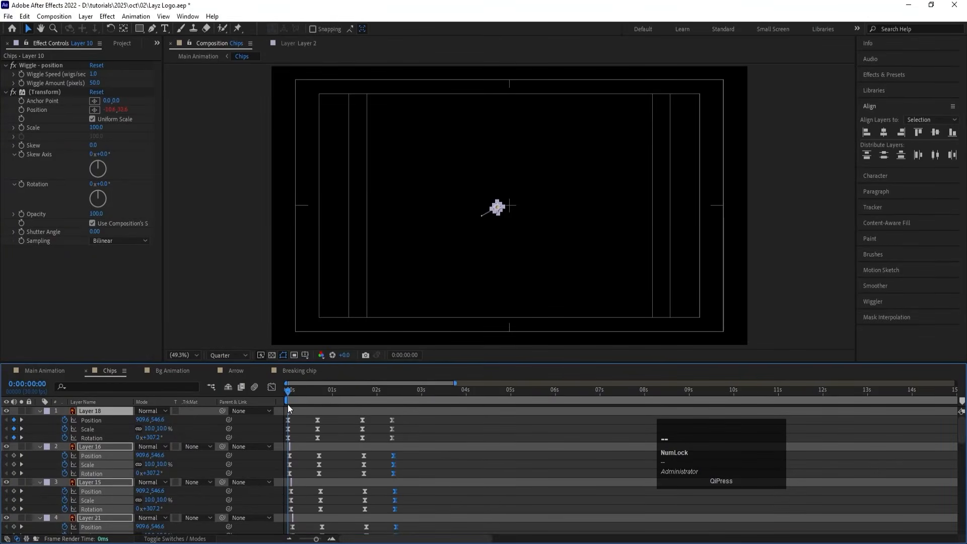
{"action": "left_click_drag", "start_coordinate": [289, 407], "coordinate": [719, 411]}
{"action": "key", "text": "space"}
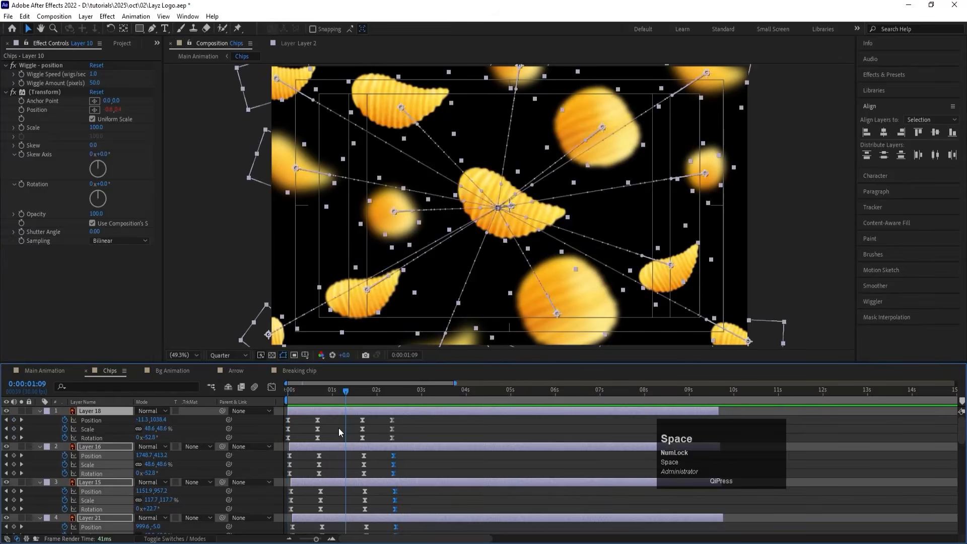
{"action": "left_click", "coordinate": [339, 427]}
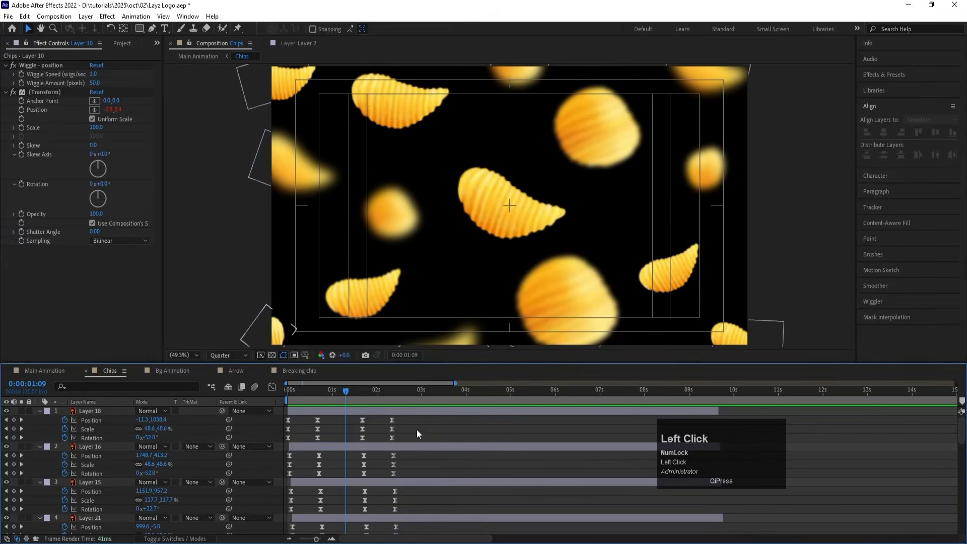
Move Layer 10, the central chip, to the top of the layer stack.
{"action": "left_click", "coordinate": [500, 227]}
{"action": "scroll", "coordinate": [96, 501], "scroll_direction": "down", "scroll_amount": 3}
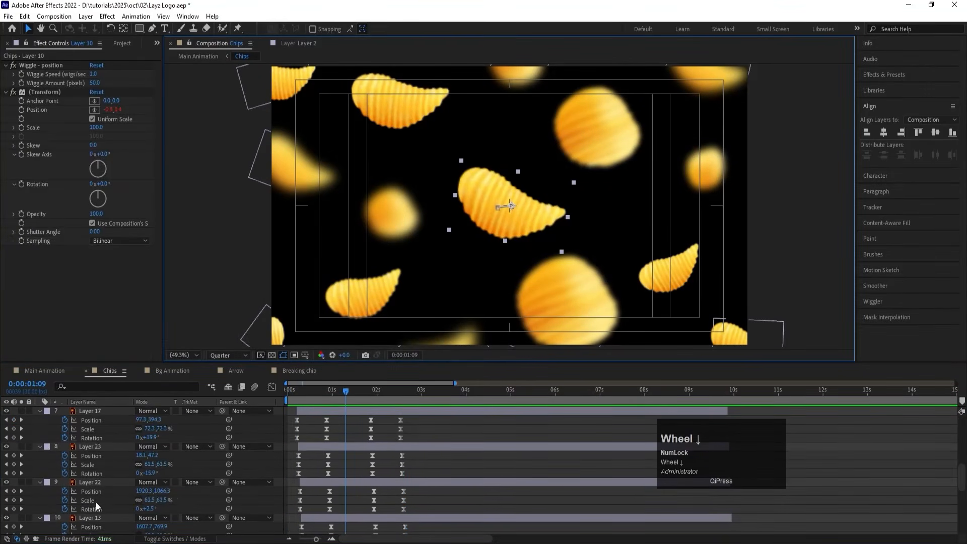
{"action": "scroll", "coordinate": [96, 503], "scroll_direction": "down", "scroll_amount": 8}
{"action": "left_click_drag", "start_coordinate": [96, 502], "coordinate": [106, 409]}
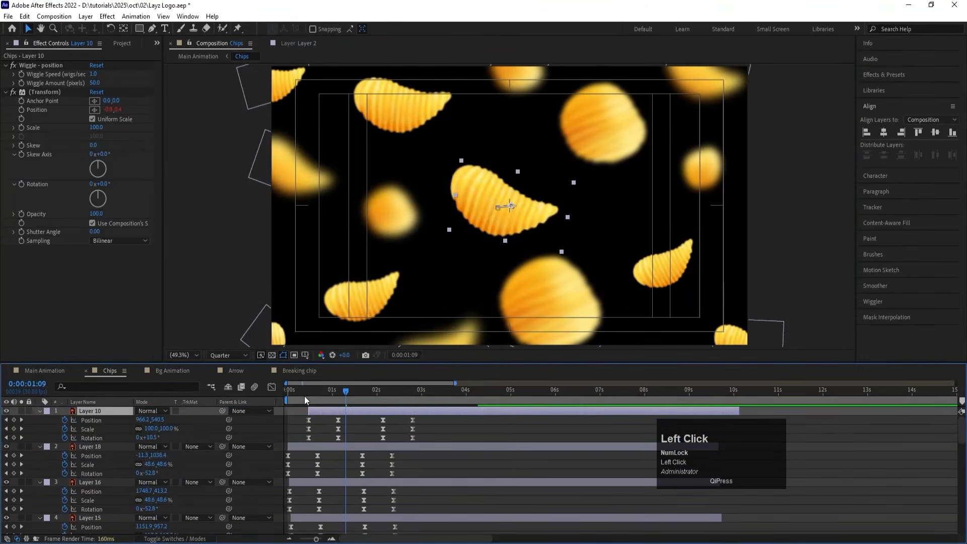
Shift Layer 10 to start at 0:00:00:00 and preview the chip animation.
{"action": "left_click_drag", "start_coordinate": [304, 396], "coordinate": [256, 390]}
{"action": "key", "text": "bracketleft"}
{"action": "key", "text": "space"}
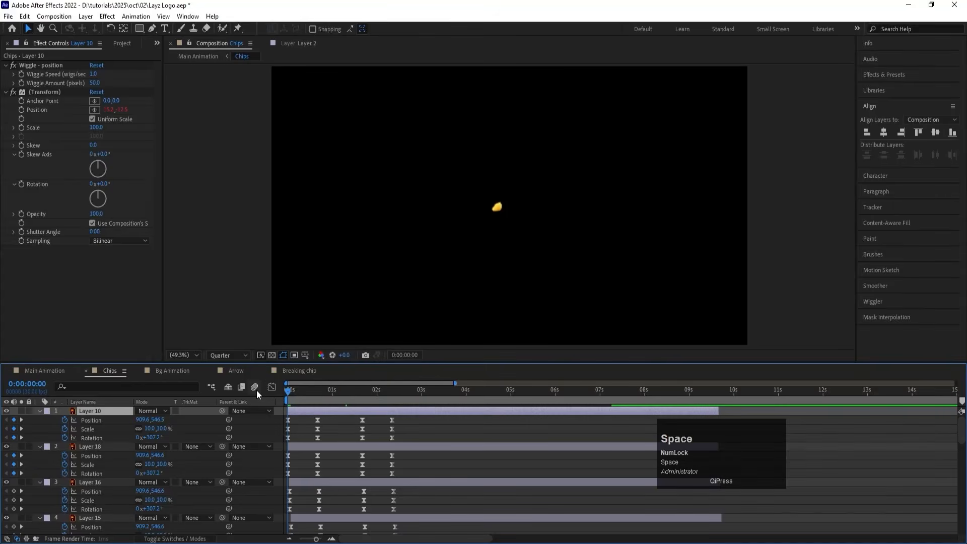
{"action": "key", "text": "space"}
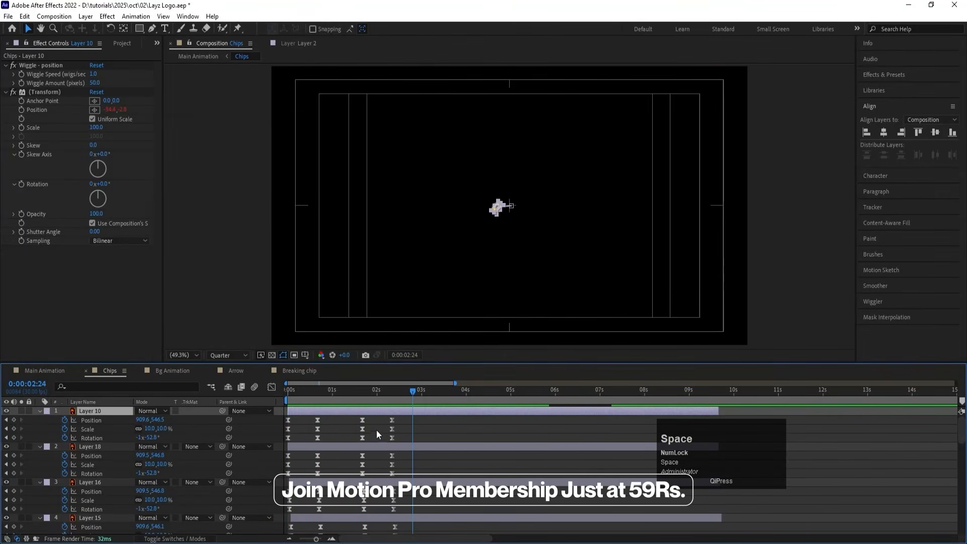
Delay Layer 10's last two sets of Position, Scale and Rotation keyframes so that the first set falls at 0:00:02:04.
{"action": "left_click", "coordinate": [383, 391]}
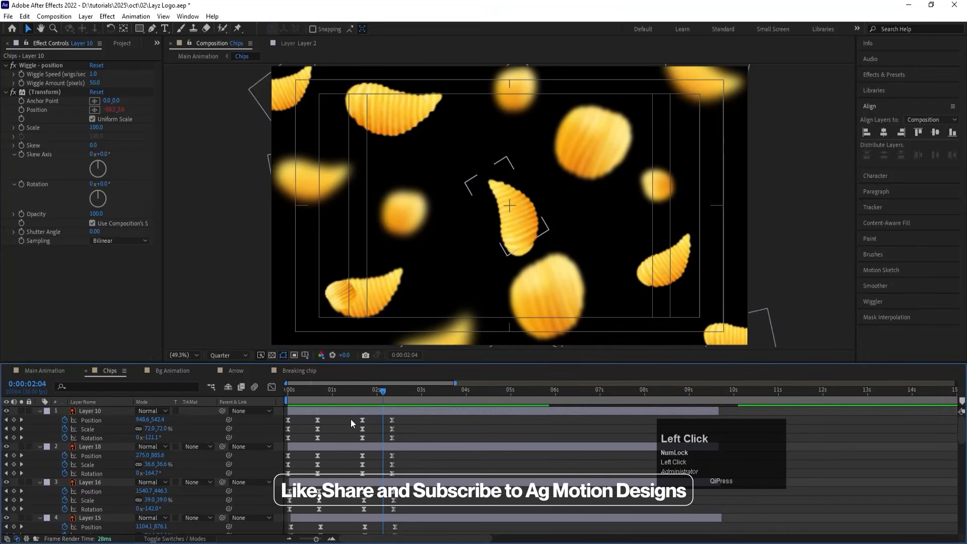
{"action": "left_click_drag", "start_coordinate": [351, 419], "coordinate": [382, 425]}
{"action": "key", "text": "space"}
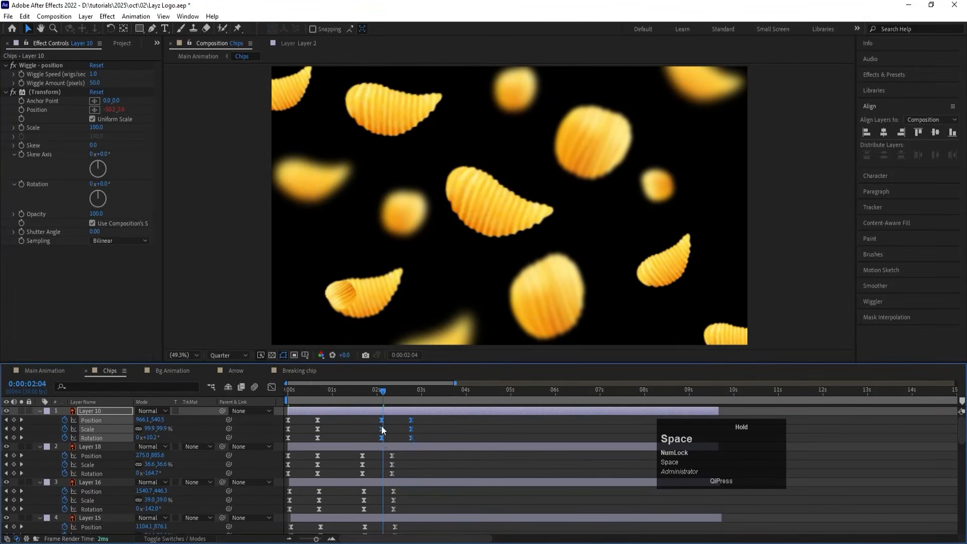
Enable motion blur on all chip layers and preview the animation.
{"action": "left_click", "coordinate": [158, 416]}
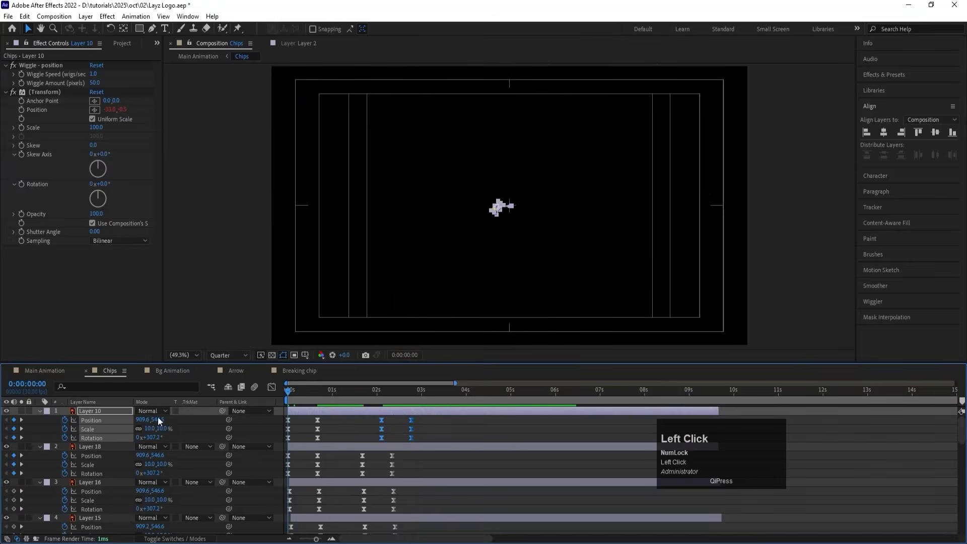
{"action": "left_click", "coordinate": [194, 420]}
{"action": "key", "text": "F4"}
{"action": "key", "text": "ctrl+a"}
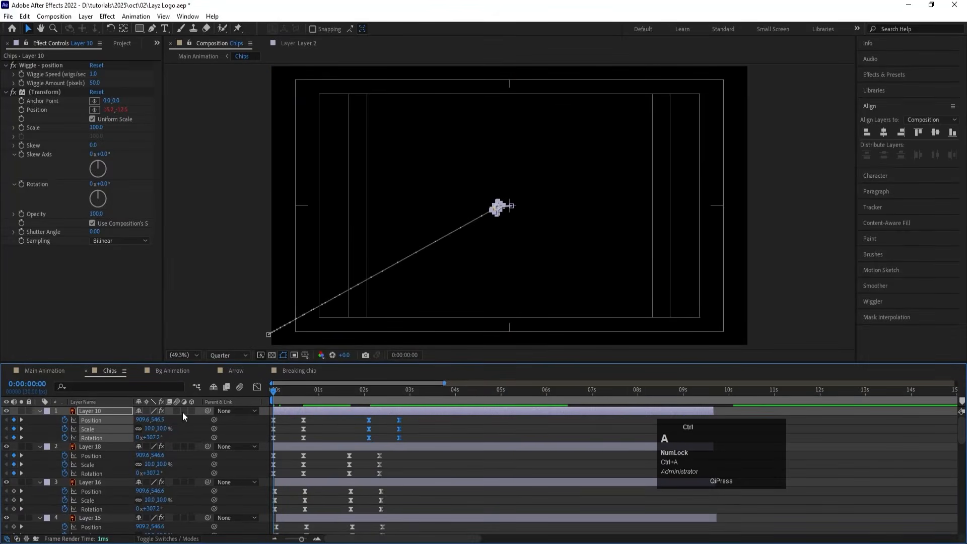
{"action": "left_click", "coordinate": [177, 410]}
{"action": "key", "text": "space"}
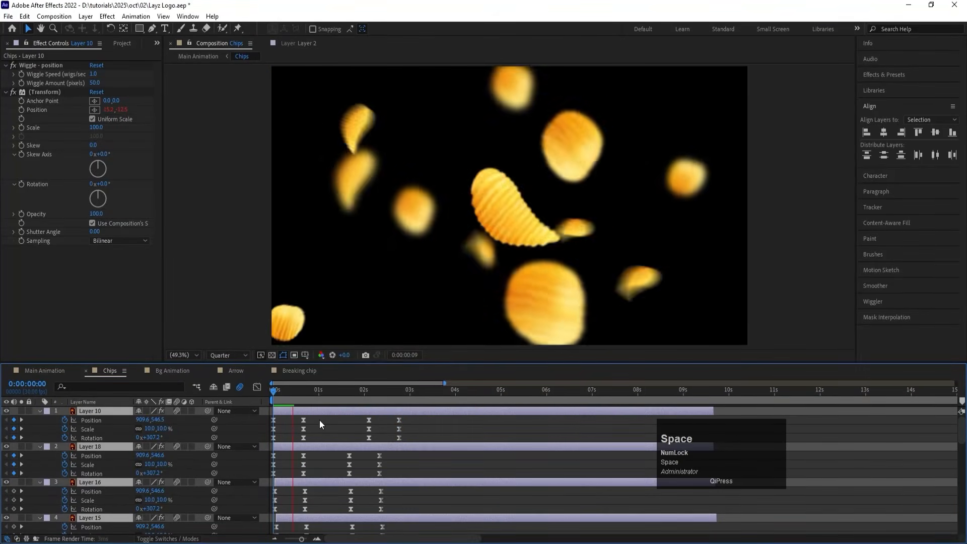
{"action": "left_click", "coordinate": [294, 389]}
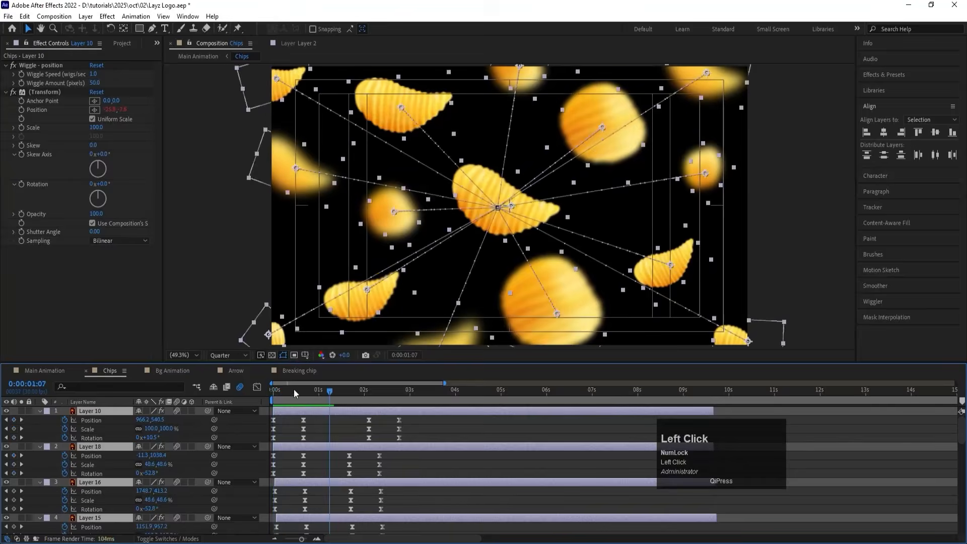
{"action": "key", "text": "space"}
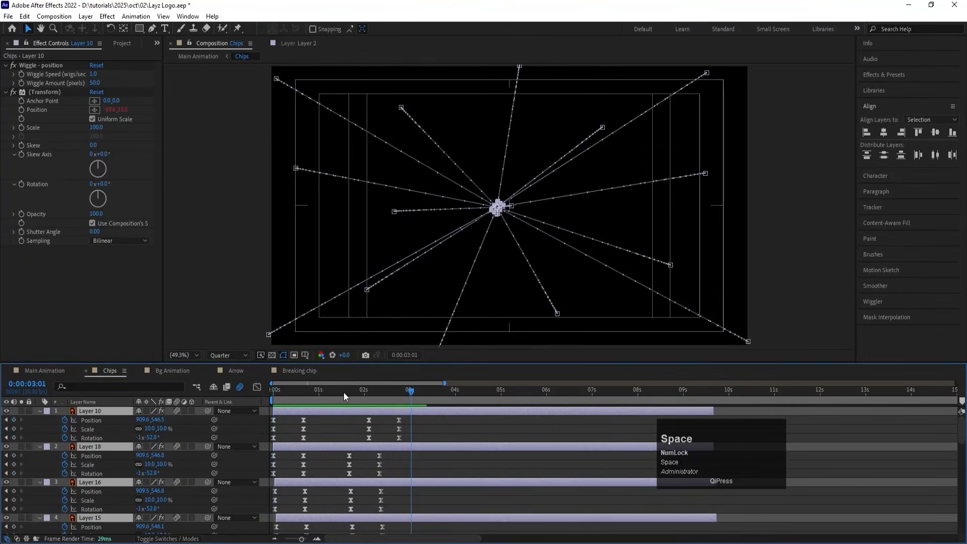
{"action": "left_click", "coordinate": [344, 392]}
Switch to the Main Animation composition and preview the chips burst from 0:00:03:29.
{"action": "left_click", "coordinate": [44, 370]}
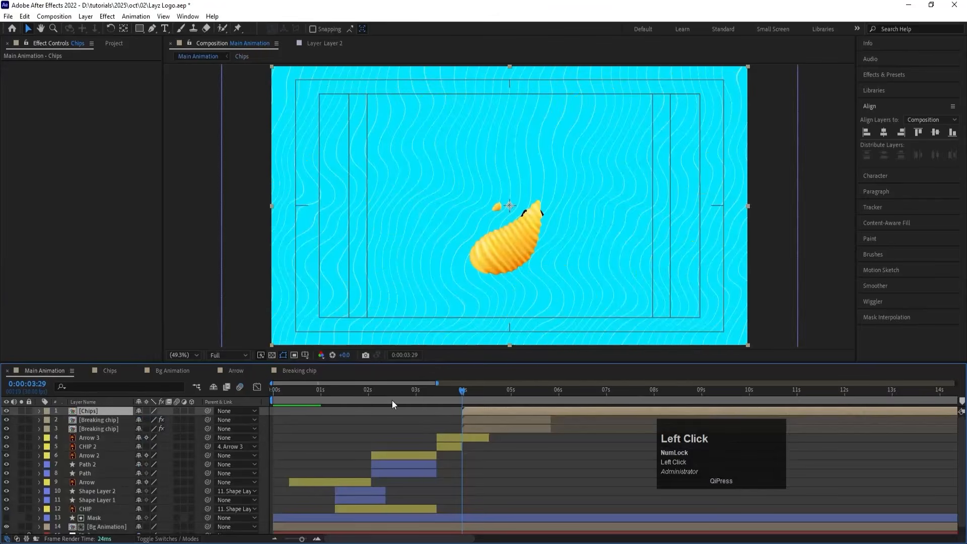
{"action": "key", "text": "space"}
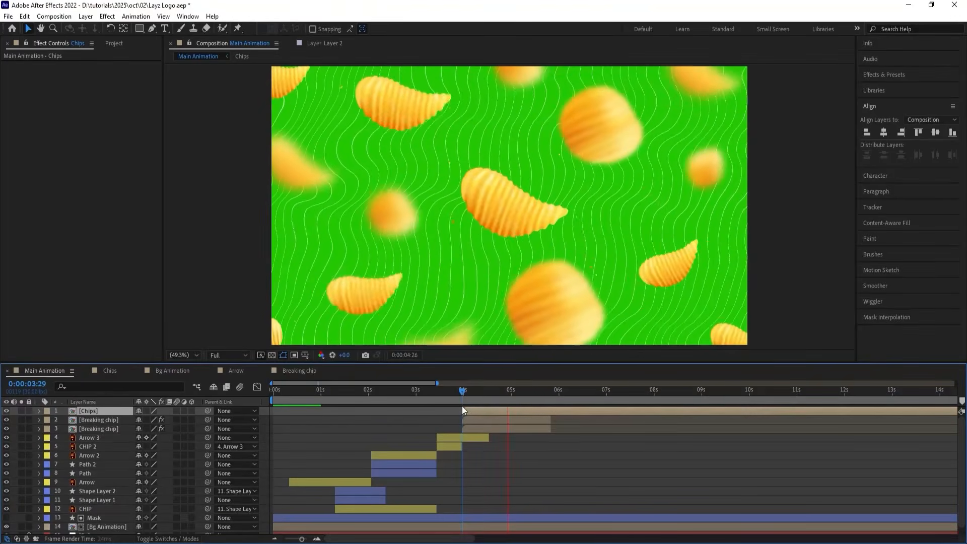
{"action": "key", "text": "space"}
{"action": "key", "text": "space"}
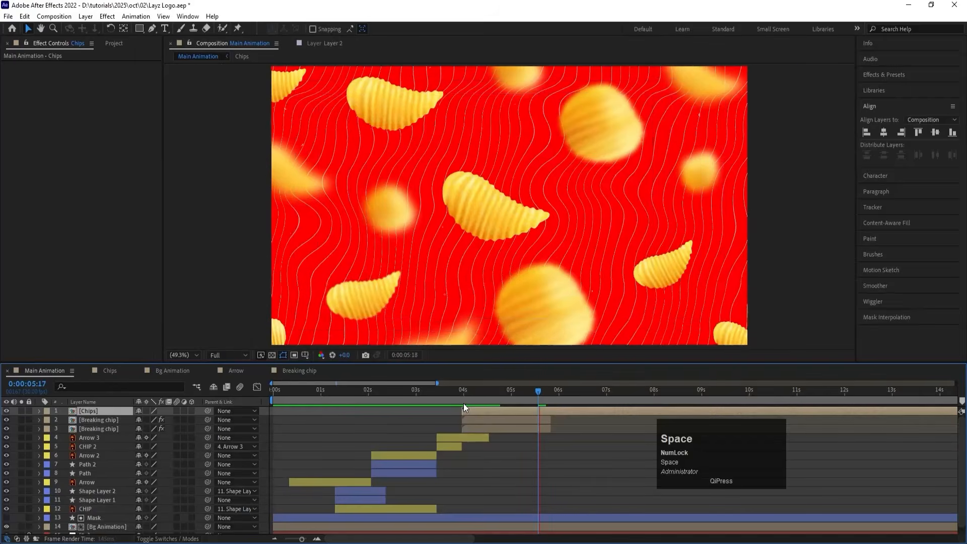
{"action": "key", "text": "space"}
Add Logo.png as the uppermost layer of the Main Animation composition and start it at 0:00:05:27.
{"action": "left_click", "coordinate": [365, 424]}
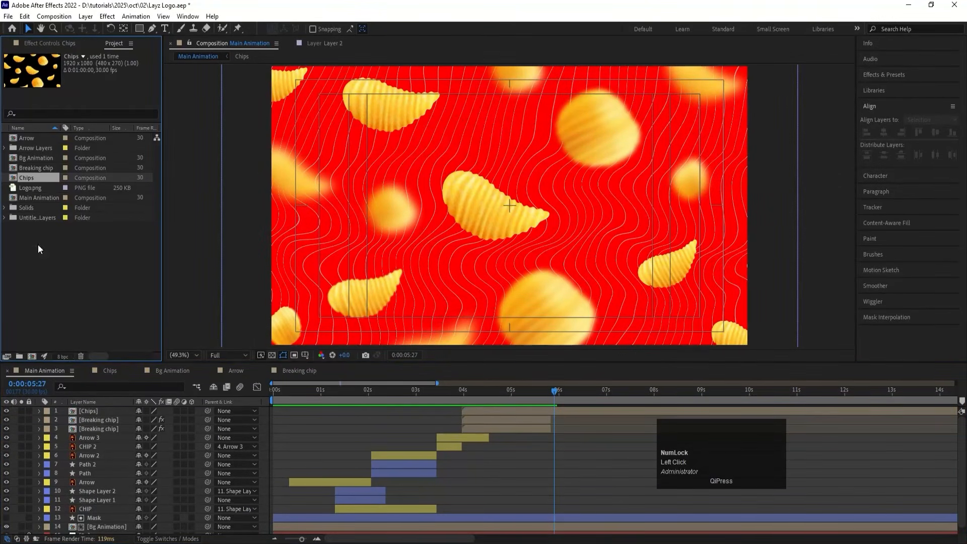
{"action": "left_click", "coordinate": [30, 189]}
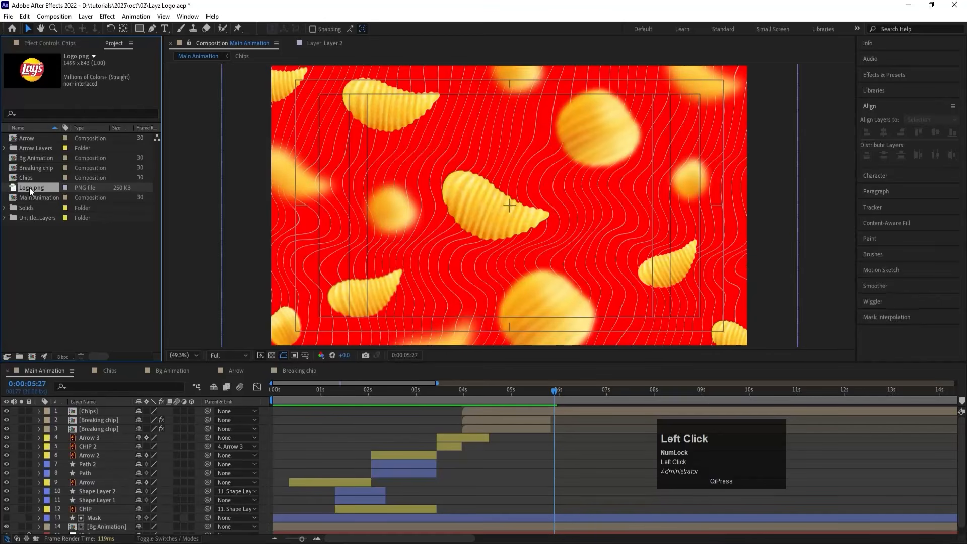
{"action": "left_click", "coordinate": [29, 187]}
{"action": "left_click_drag", "start_coordinate": [101, 383], "coordinate": [112, 411]}
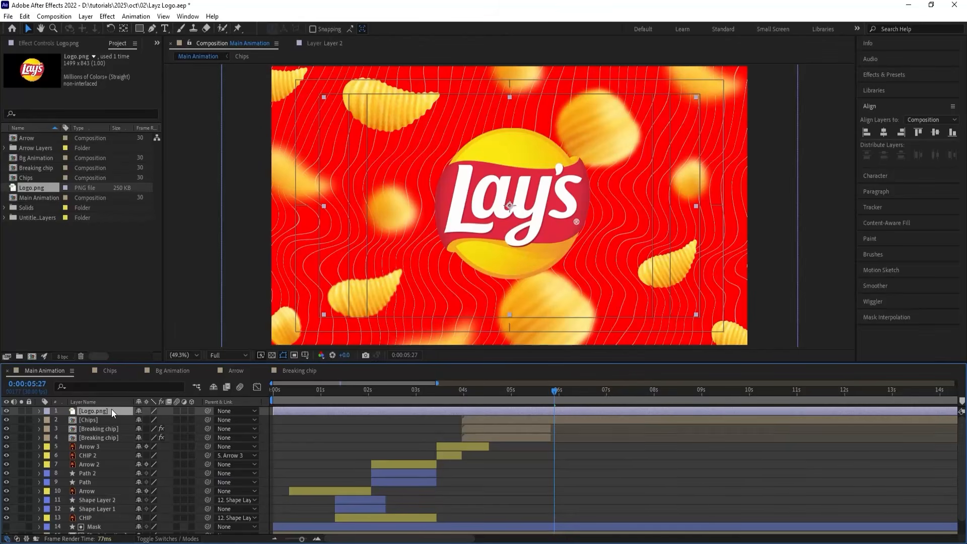
{"action": "key", "text": "bracketleft"}
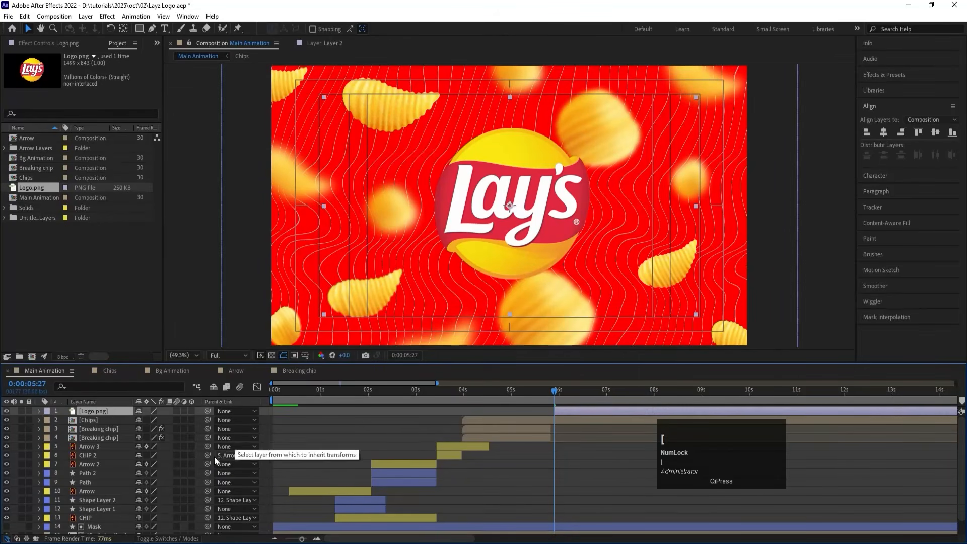
Make the logo layer 3D and add Scale and Y Rotation keyframes to it at 0:00:05:27.
{"action": "left_click", "coordinate": [192, 411]}
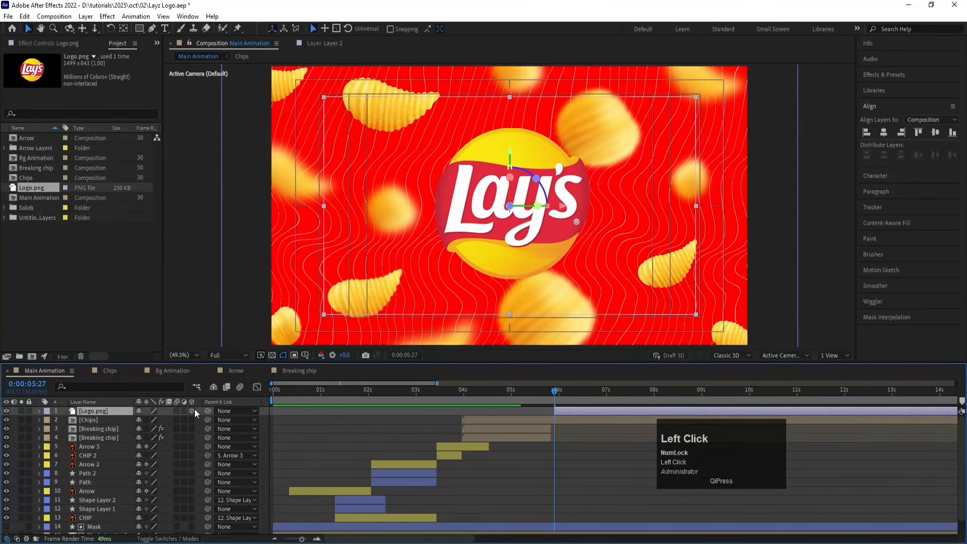
{"action": "key", "text": "s"}
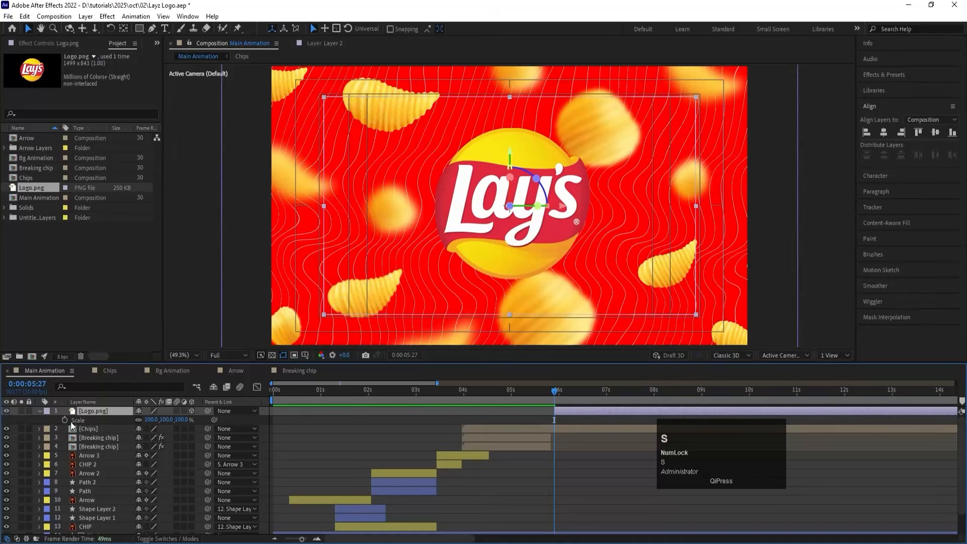
{"action": "left_click", "coordinate": [65, 419]}
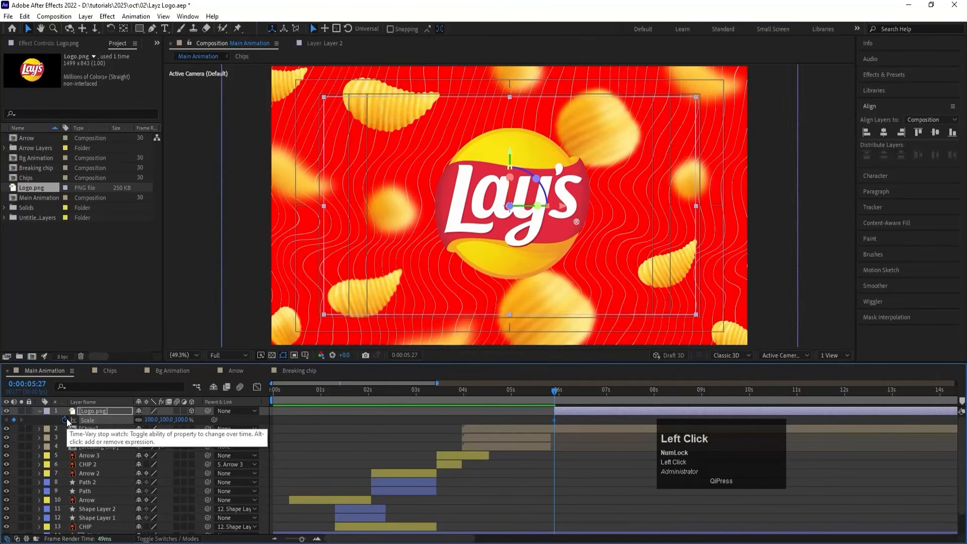
{"action": "key", "text": "r"}
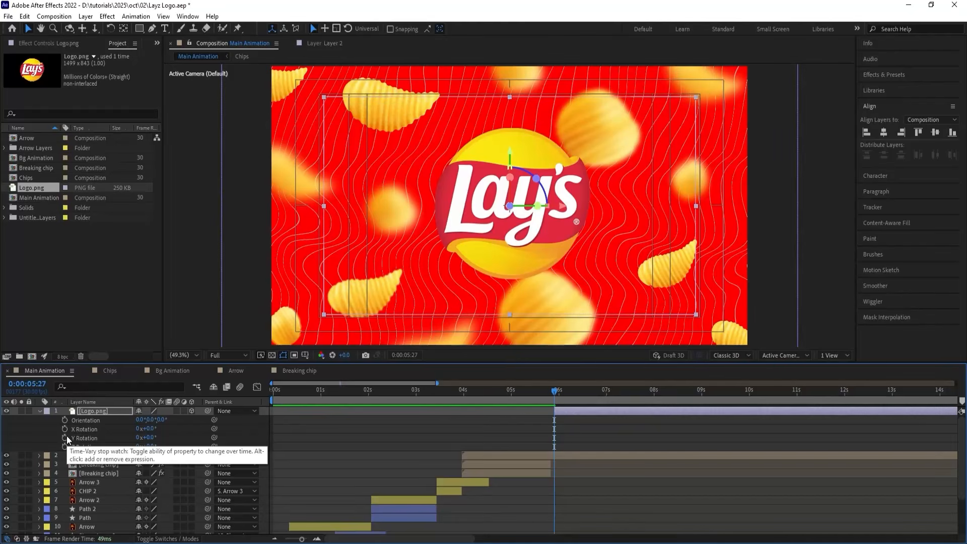
{"action": "left_click_drag", "start_coordinate": [146, 437], "coordinate": [122, 441]}
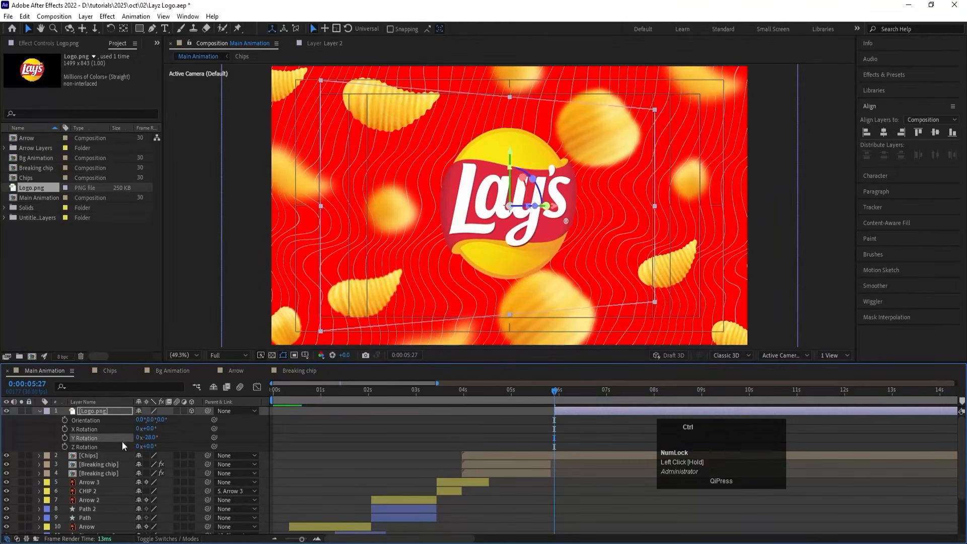
{"action": "key", "text": "ctrl+z"}
{"action": "left_click", "coordinate": [64, 437]}
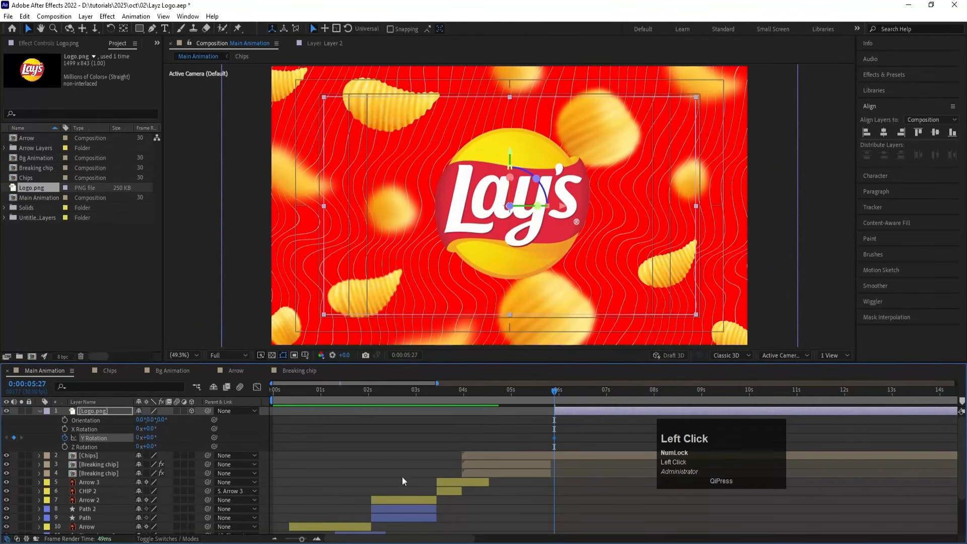
{"action": "key", "text": "u"}
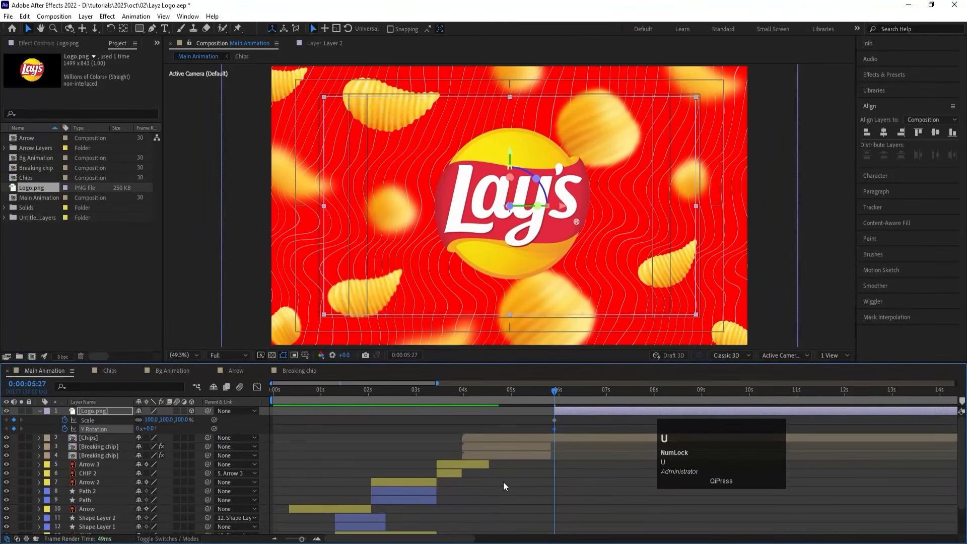
Add end keyframes for the logo's Scale and Y Rotation at 0:00:07:00, and set the 0:00:05:27 keyframes to 10% and 2 turns.
{"action": "left_click", "coordinate": [608, 398]}
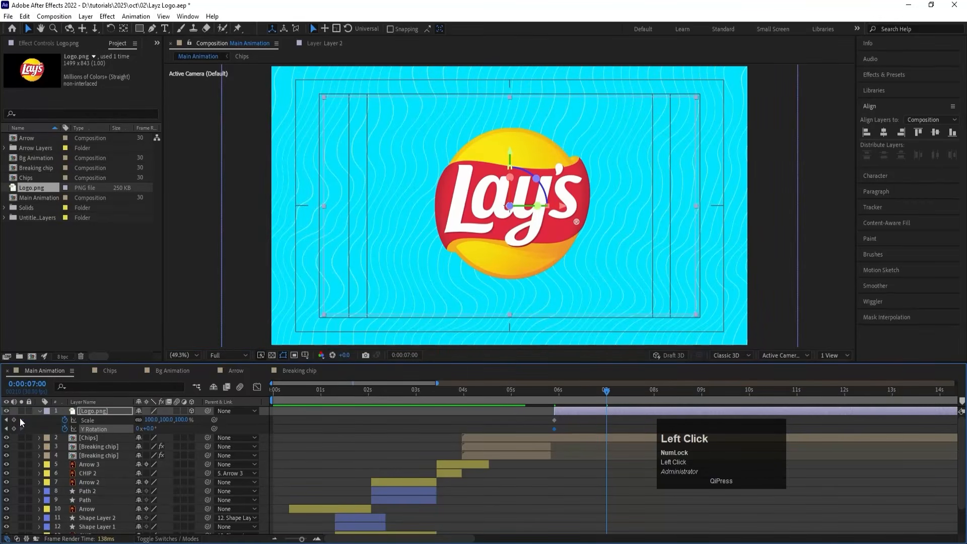
{"action": "left_click", "coordinate": [14, 428]}
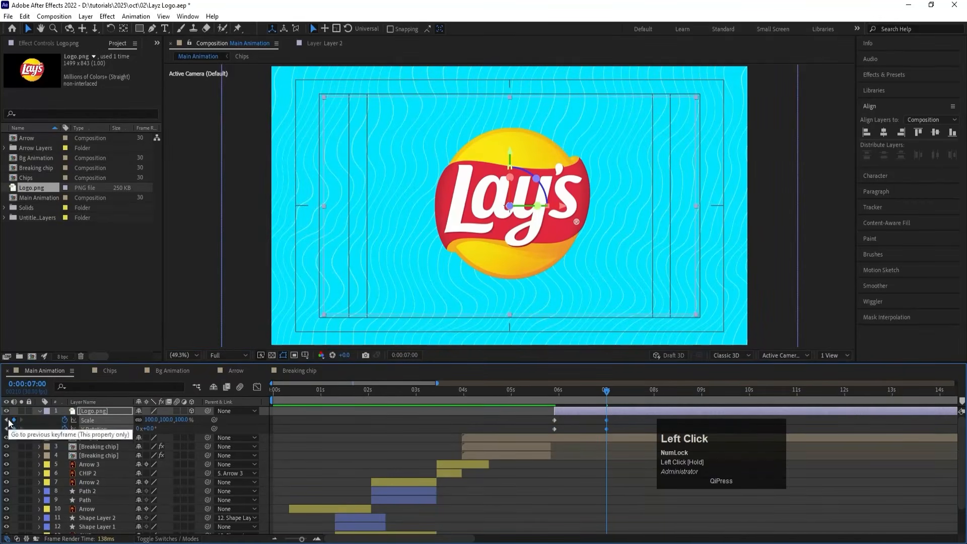
{"action": "key", "text": "j"}
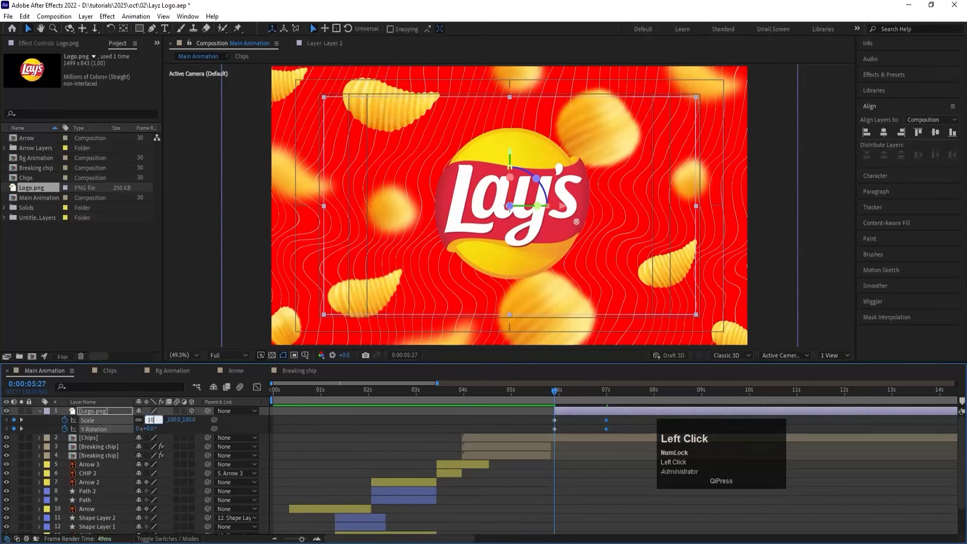
{"action": "key", "text": "Return"}
{"action": "left_click", "coordinate": [135, 430]}
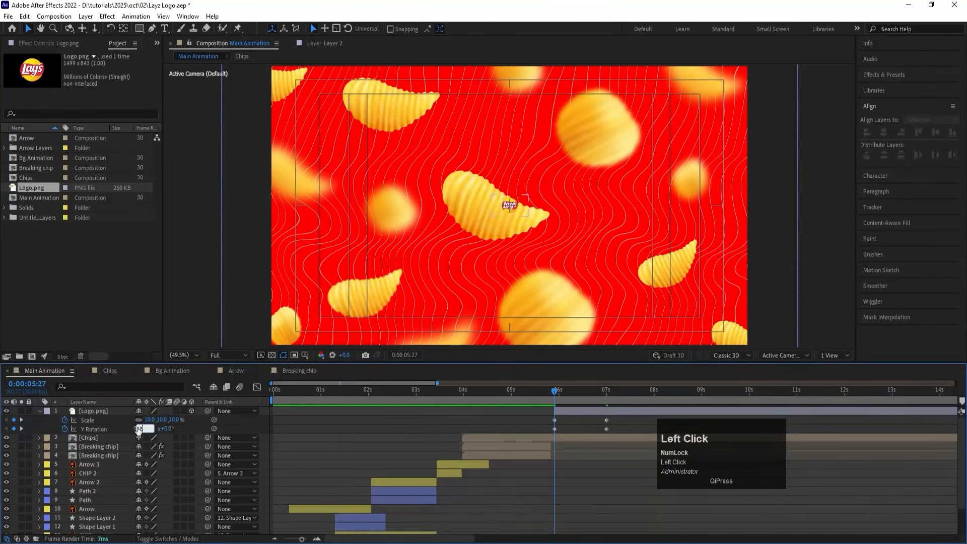
{"action": "type", "text": "2"}
{"action": "key", "text": "Return"}
Apply Easy Ease to the logo's Scale and Y Rotation keyframes, shape their curves for a fast start, and preview the spin.
{"action": "left_click_drag", "start_coordinate": [543, 415], "coordinate": [630, 430]}
{"action": "key", "text": "F9"}
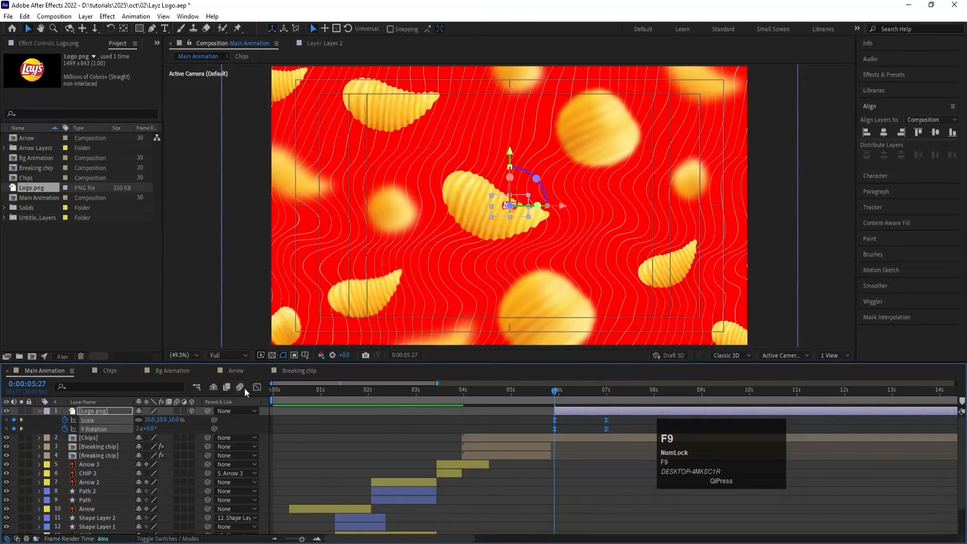
{"action": "left_click", "coordinate": [259, 388]}
{"action": "left_click_drag", "start_coordinate": [643, 471], "coordinate": [577, 353]}
{"action": "left_click_drag", "start_coordinate": [599, 425], "coordinate": [556, 428]}
{"action": "left_click", "coordinate": [257, 387]}
{"action": "key", "text": "space"}
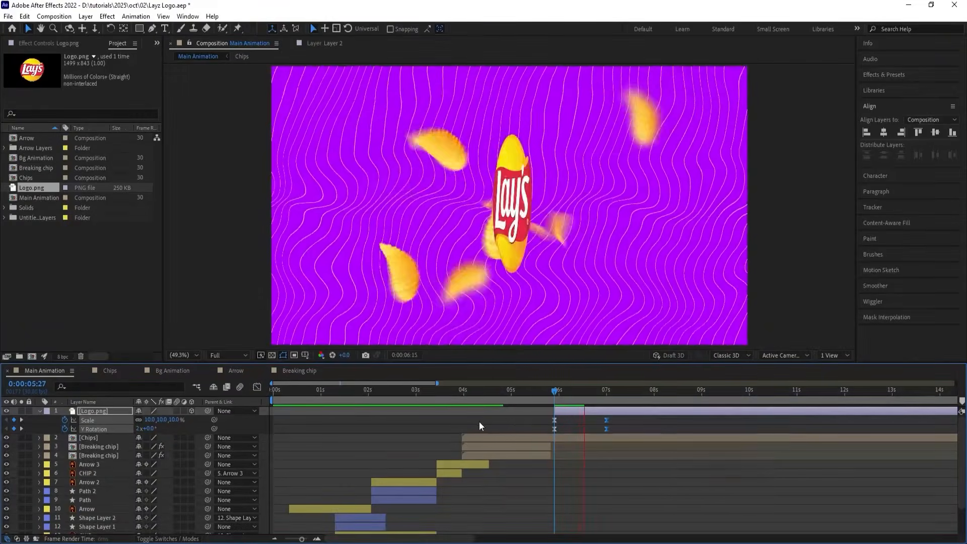
{"action": "key", "text": "space"}
Enable motion blur on the logo layer and set its Scale keyframe at 0:00:05:27 to 0%.
{"action": "left_click", "coordinate": [177, 410]}
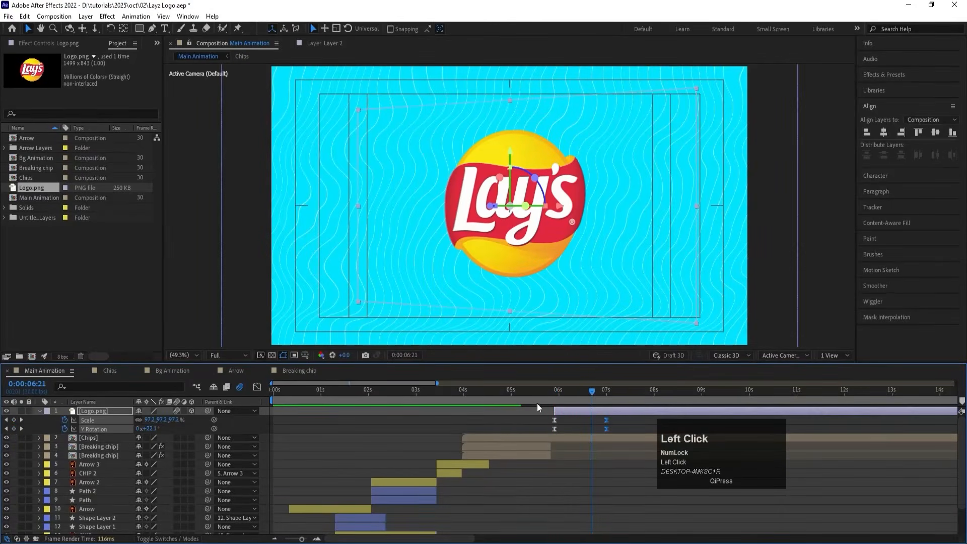
{"action": "left_click", "coordinate": [549, 397]}
{"action": "key", "text": "space"}
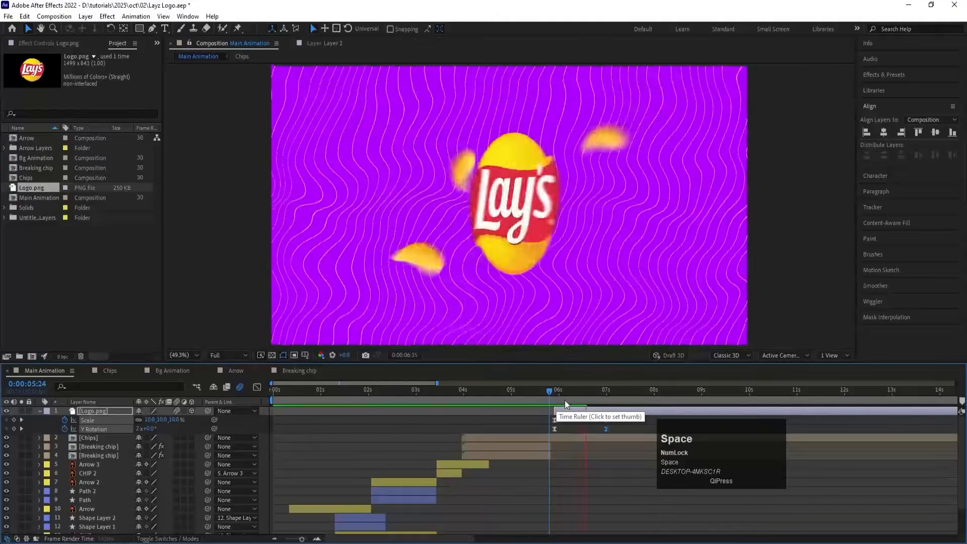
{"action": "key", "text": "j"}
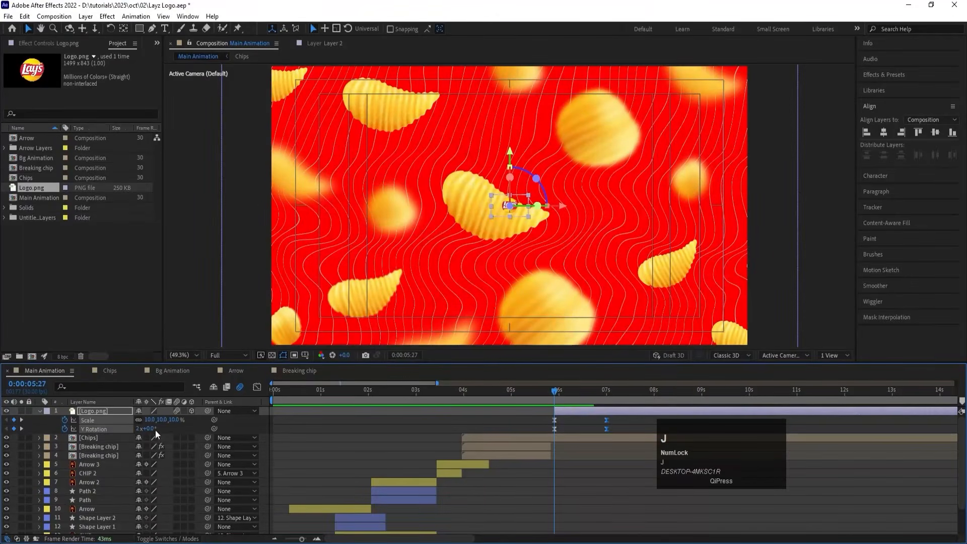
{"action": "key", "text": "space"}
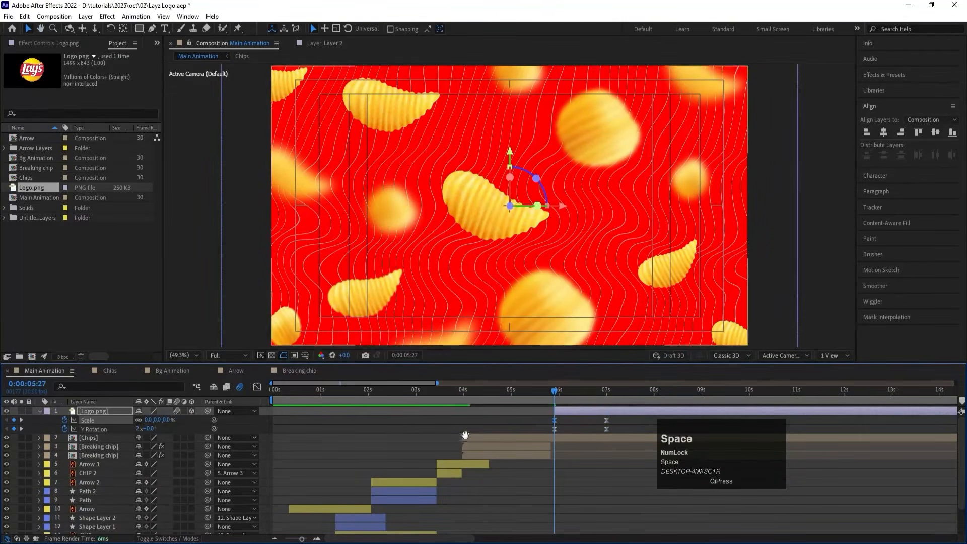
Shift the logo layer with its keyframes to start at 0:00:06:06 and preview the logo reveal.
{"action": "left_click", "coordinate": [575, 396]}
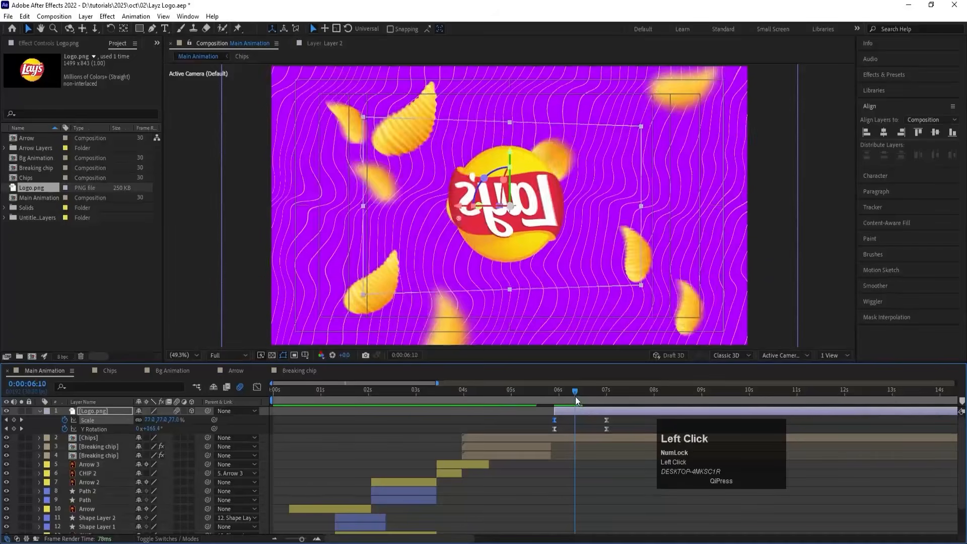
{"action": "key", "text": "bracketleft"}
{"action": "key", "text": "space"}
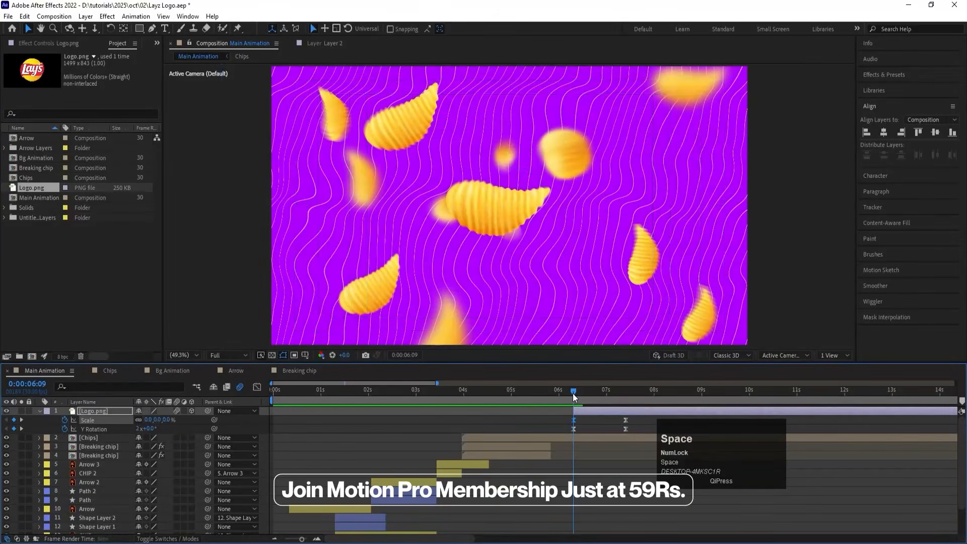
{"action": "left_click", "coordinate": [569, 389]}
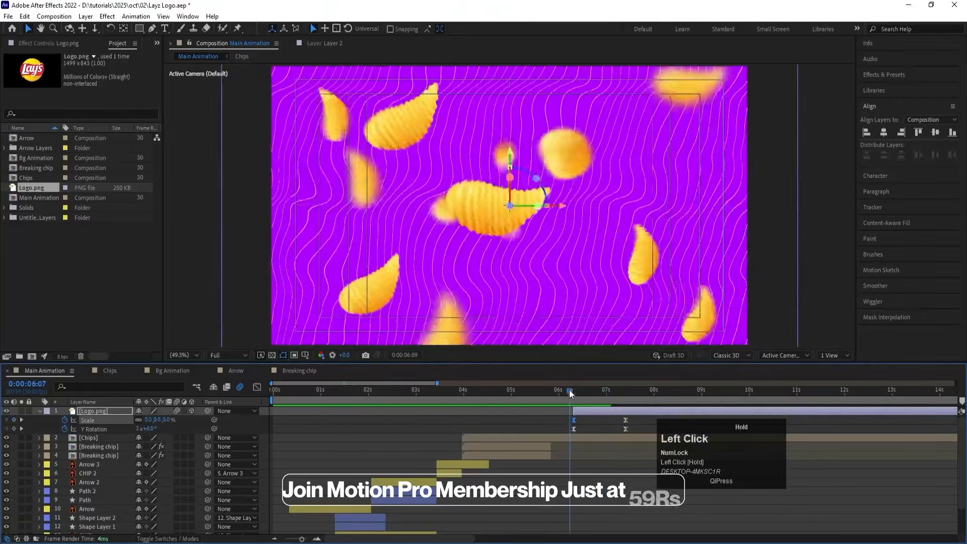
{"action": "key", "text": "bracketleft"}
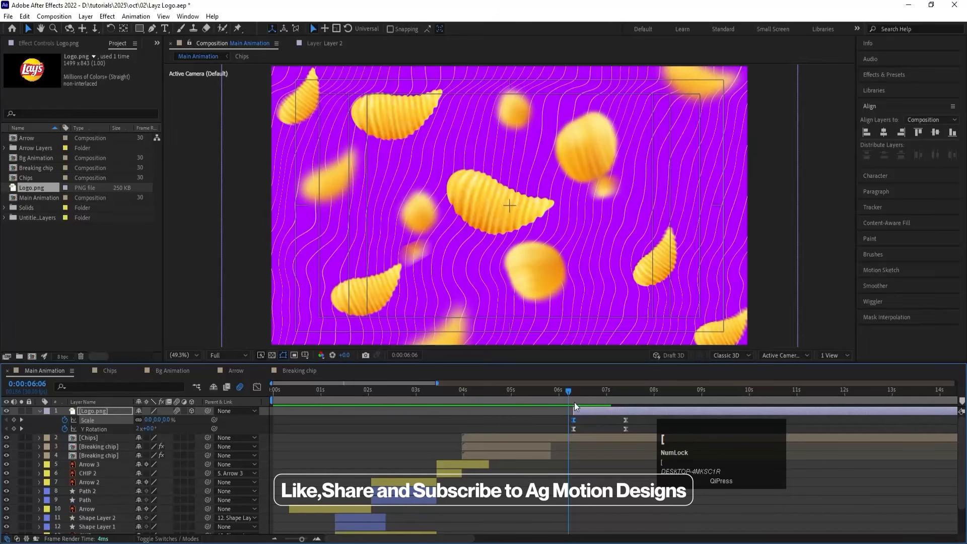
{"action": "left_click_drag", "start_coordinate": [578, 410], "coordinate": [573, 410]}
{"action": "key", "text": "space"}
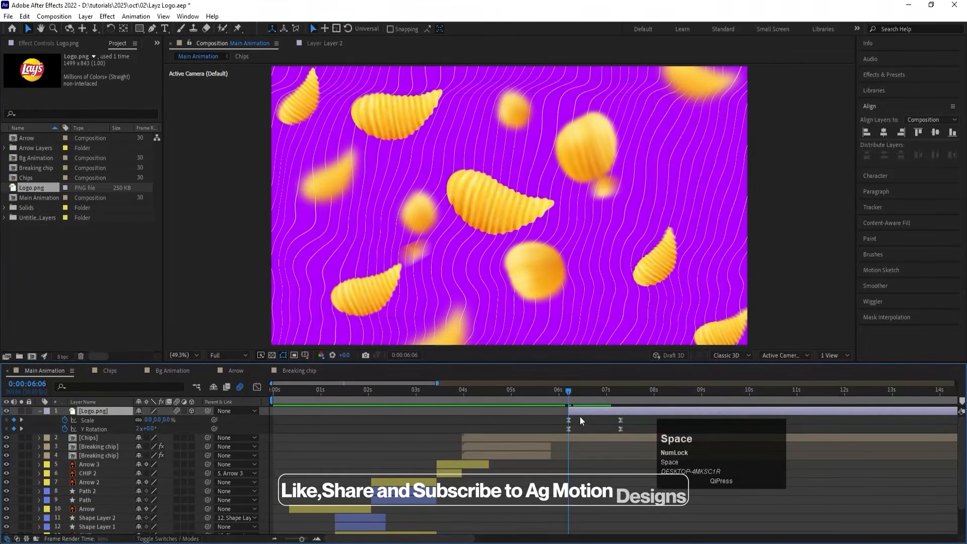
{"action": "left_click", "coordinate": [571, 398]}
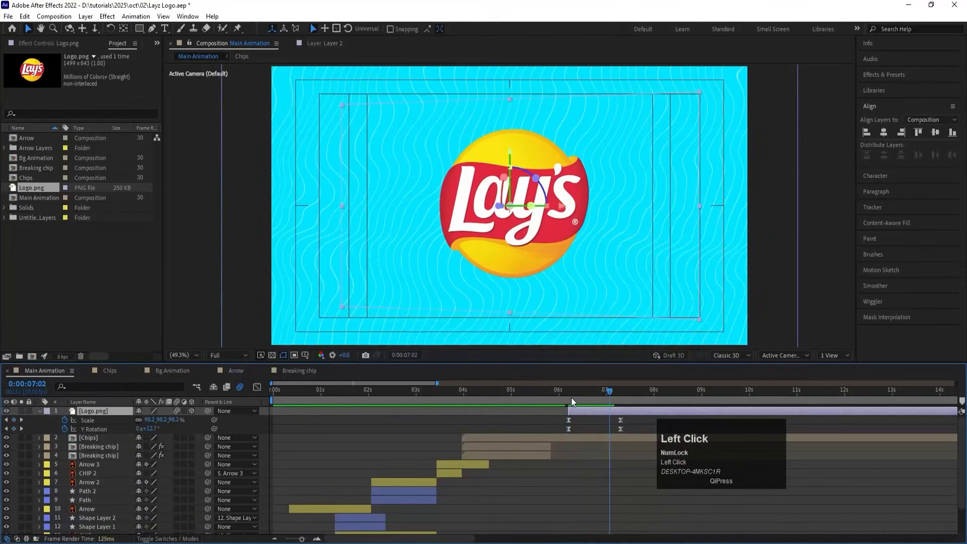
{"action": "left_click_drag", "start_coordinate": [570, 397], "coordinate": [525, 392]}
{"action": "key", "text": "space"}
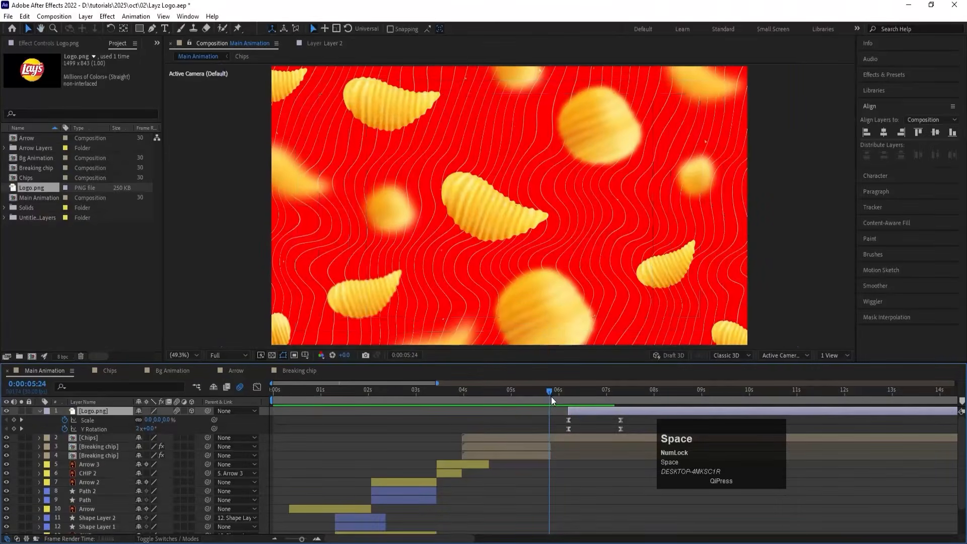
Copy the Mask layer's two Scale keyframes and paste them at 0:00:06:01.
{"action": "scroll", "coordinate": [554, 458], "scroll_direction": "down", "scroll_amount": 2}
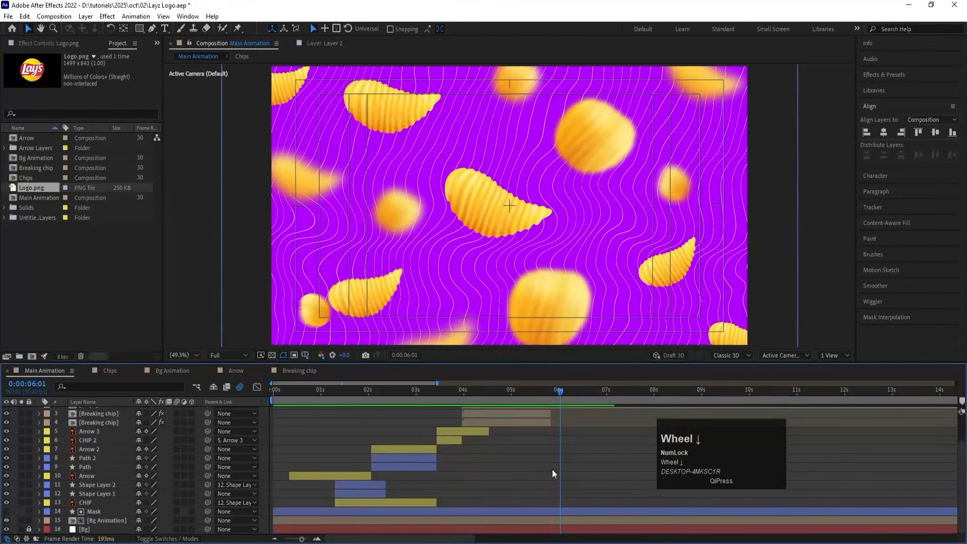
{"action": "left_click", "coordinate": [97, 511]}
{"action": "key", "text": "u"}
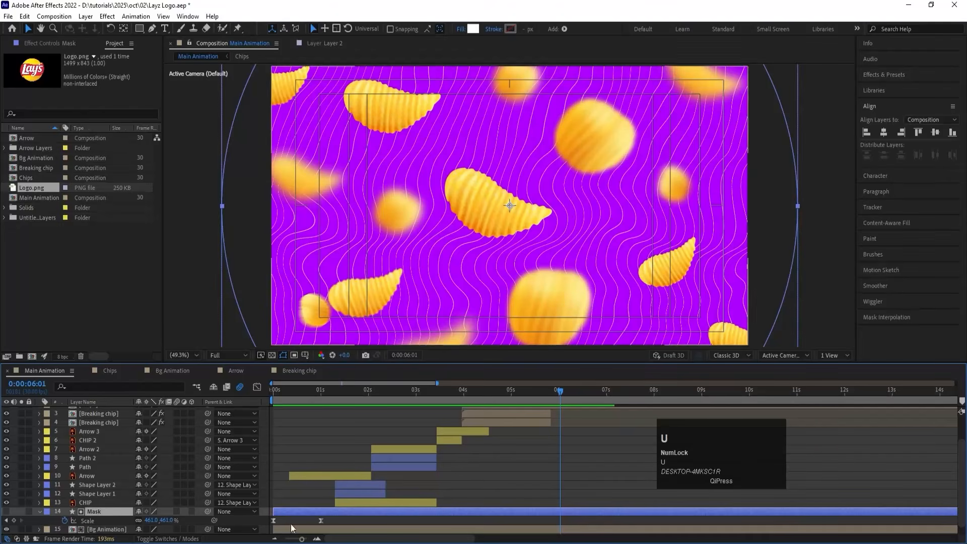
{"action": "left_click_drag", "start_coordinate": [341, 519], "coordinate": [272, 526]}
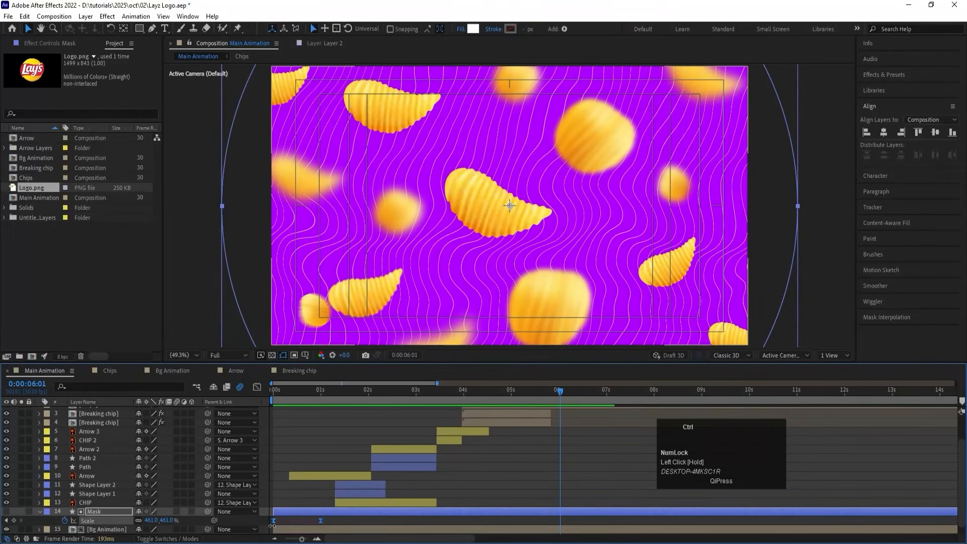
{"action": "key", "text": "ctrl+v"}
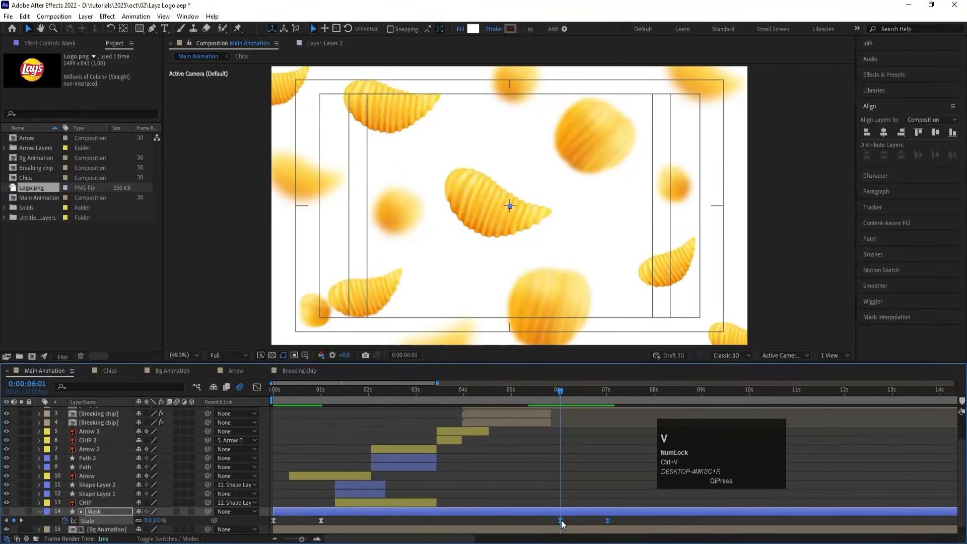
Time-reverse the pasted Mask Scale keyframes and preview the background shrinking behind the logo.
{"action": "right_click", "coordinate": [561, 520]}
{"action": "mouse_move", "coordinate": [595, 511]}
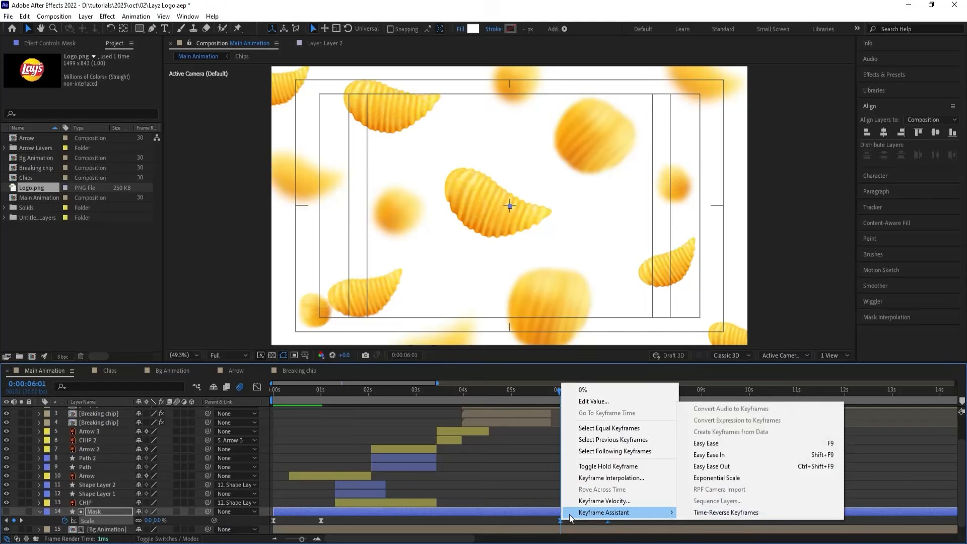
{"action": "left_click", "coordinate": [758, 514]}
{"action": "key", "text": "space"}
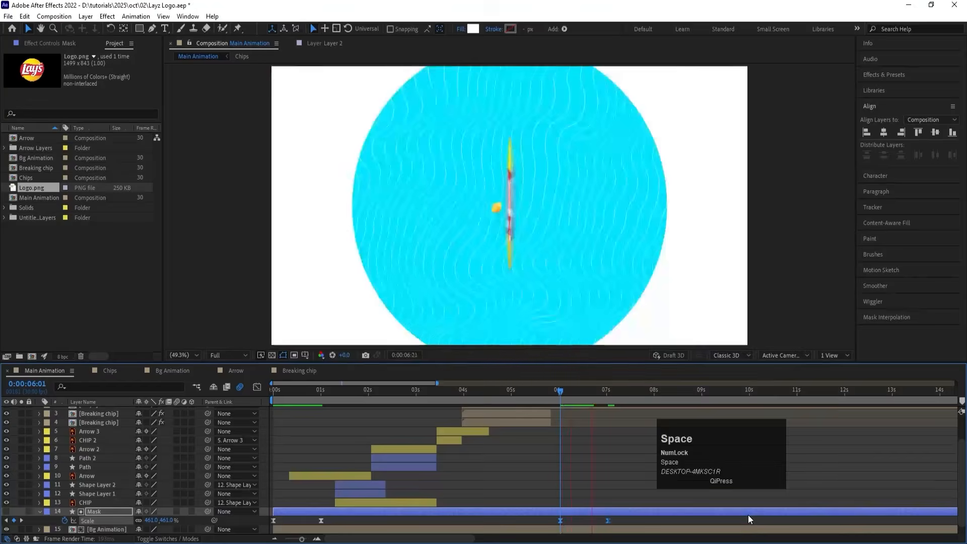
{"action": "left_click", "coordinate": [525, 394]}
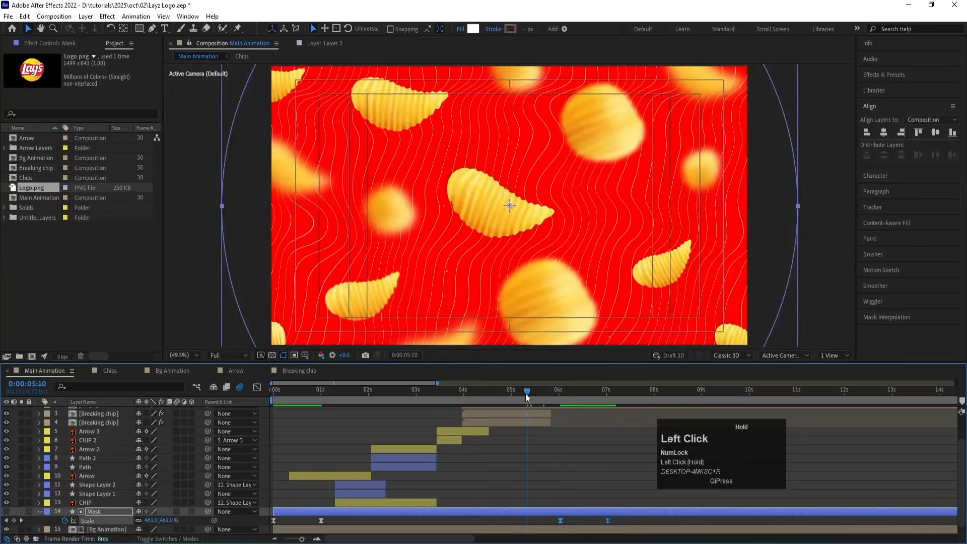
Shift the Mask layer's two closing Scale keyframes about 12 frames earlier, to around 0:00:05:19, and preview the transition into the logo.
{"action": "key", "text": "space"}
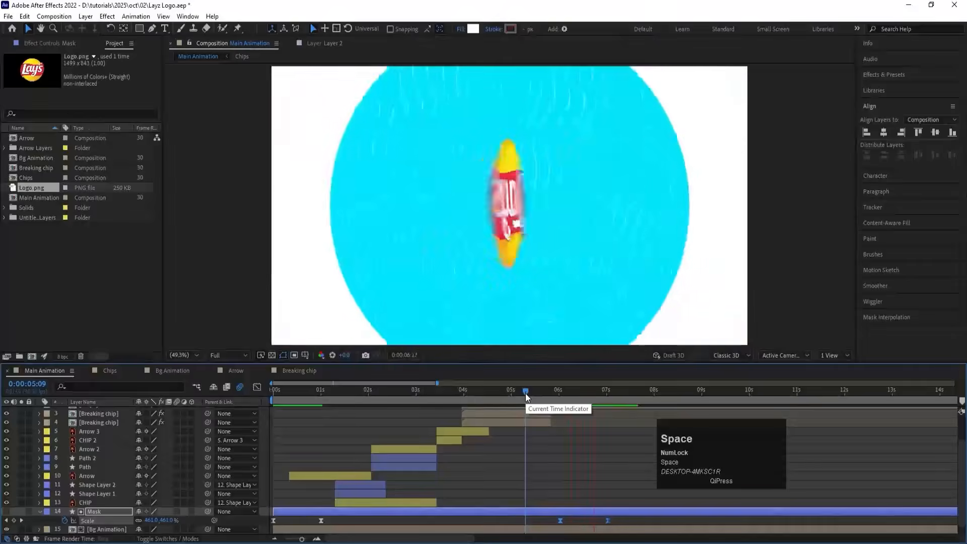
{"action": "left_click", "coordinate": [555, 392]}
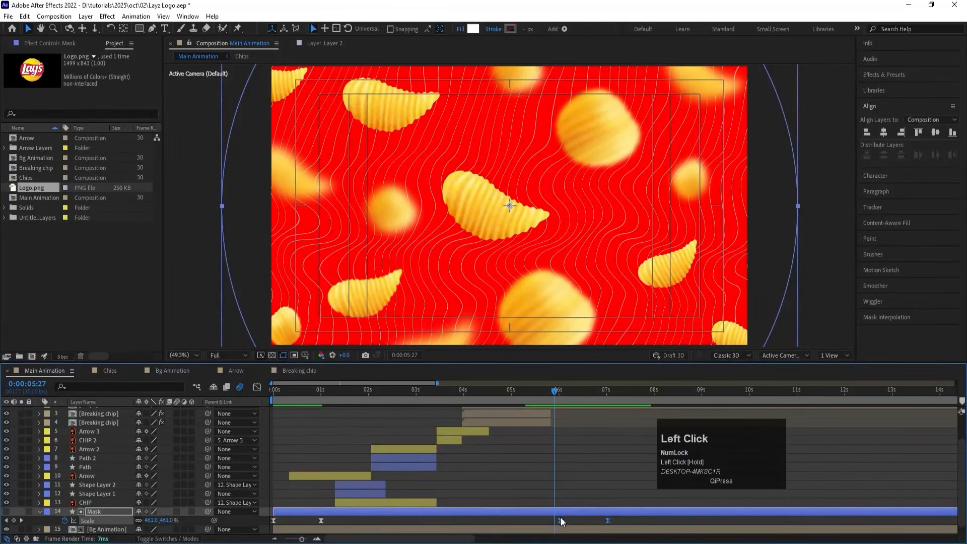
{"action": "left_click_drag", "start_coordinate": [560, 519], "coordinate": [542, 519]}
{"action": "key", "text": "space"}
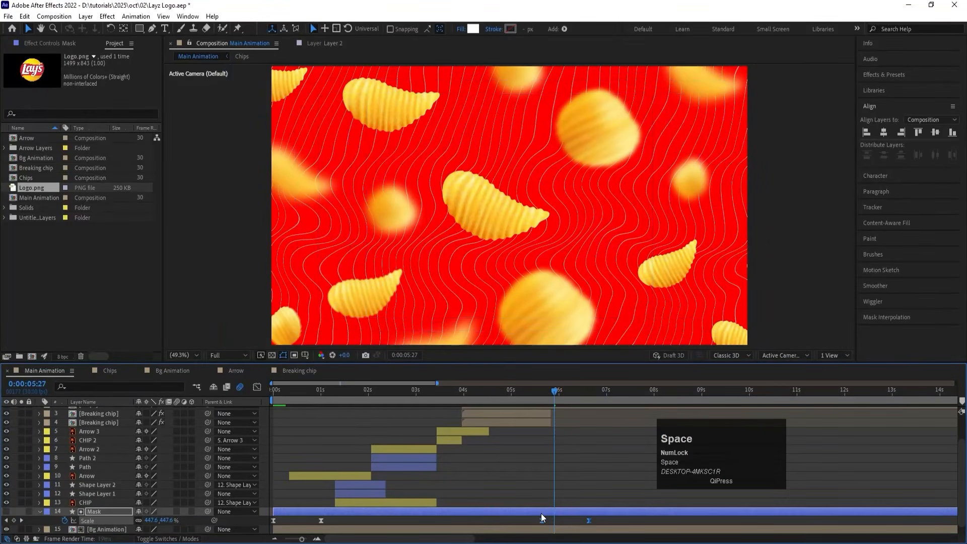
{"action": "key", "text": "space"}
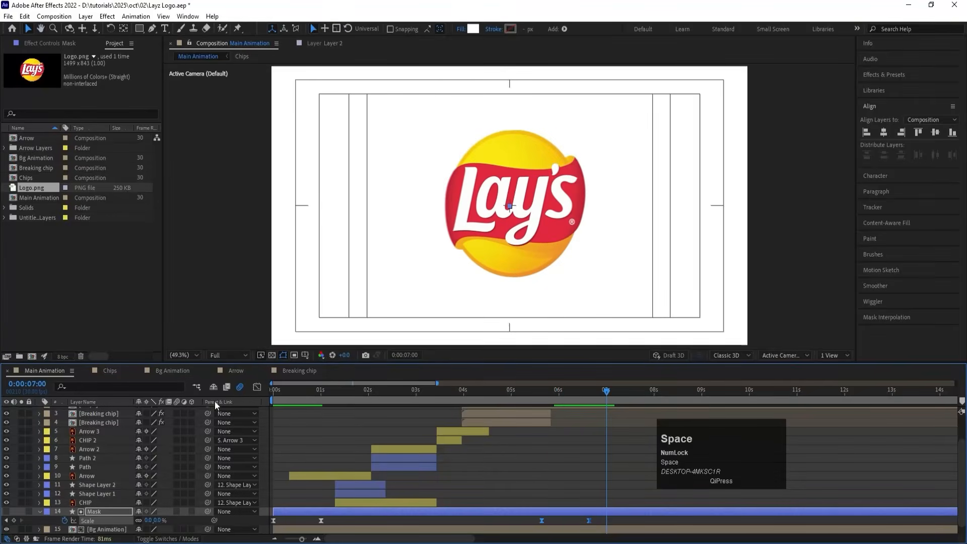
Preview the whole Main Animation composition from the start through the logo reveal.
{"action": "left_click_drag", "start_coordinate": [290, 392], "coordinate": [256, 386]}
{"action": "key", "text": "space"}
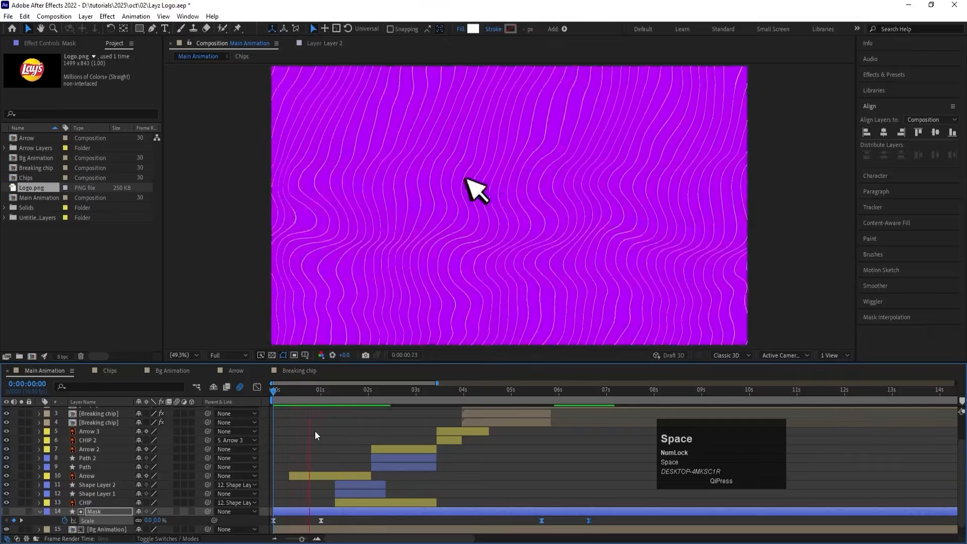
{"action": "key", "text": "minus"}
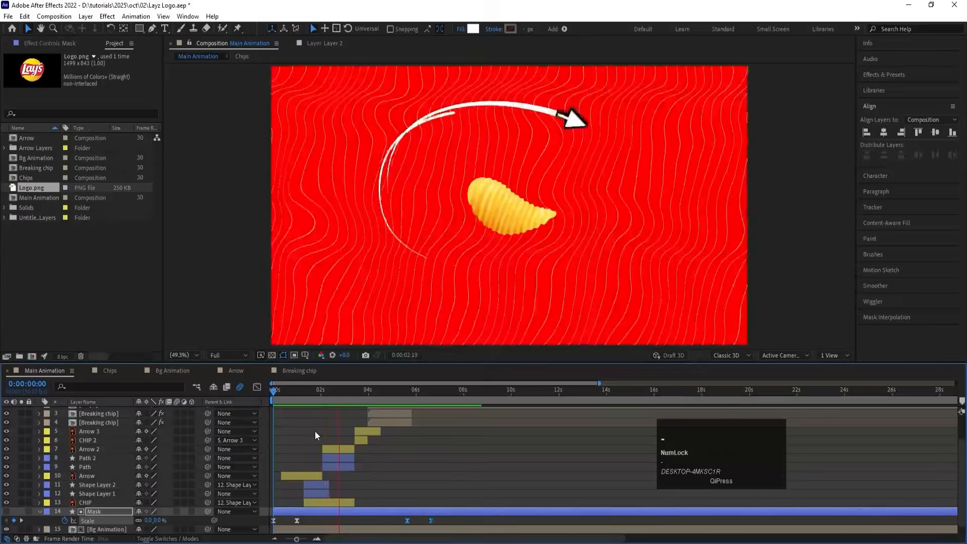
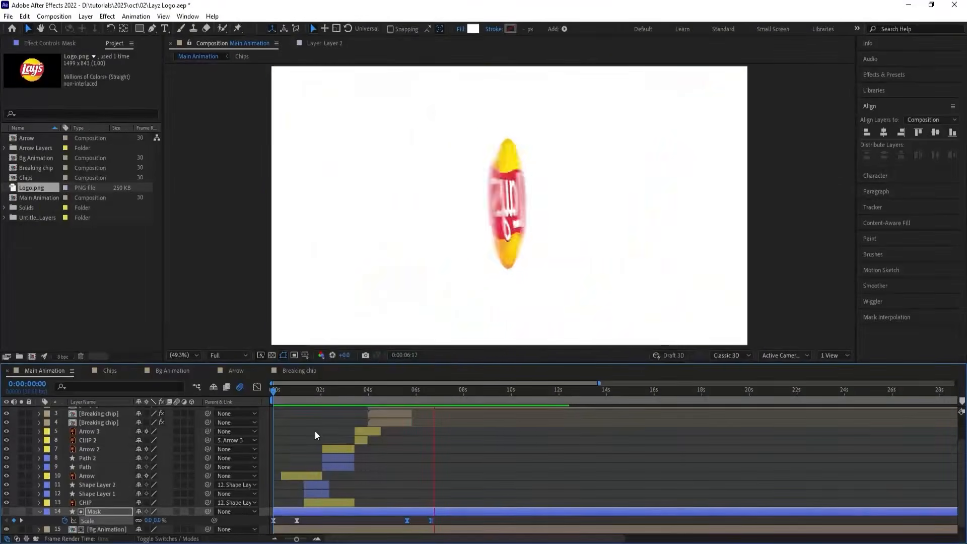
{"action": "key", "text": "space"}
Animate the Chips layer's Scale from 130% at 0:00:03:29 to 100% at 0:00:07:09 and preview the burst.
{"action": "scroll", "coordinate": [353, 464], "scroll_direction": "up", "scroll_amount": 3}
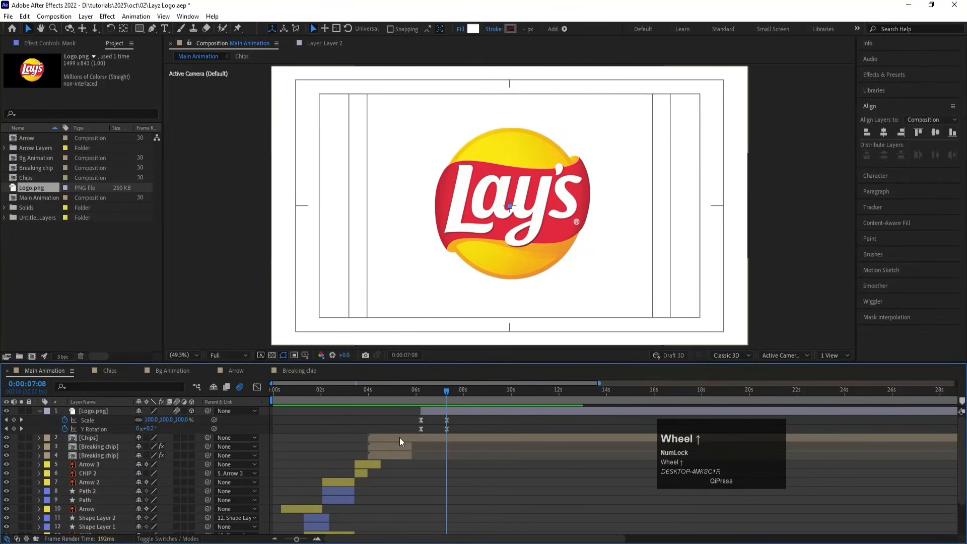
{"action": "left_click", "coordinate": [394, 443]}
{"action": "key", "text": "i"}
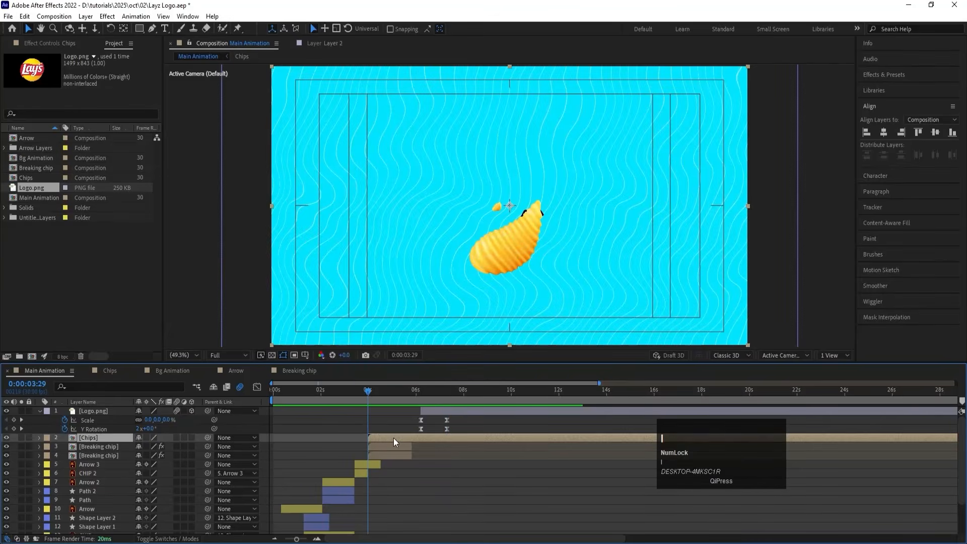
{"action": "key", "text": "s"}
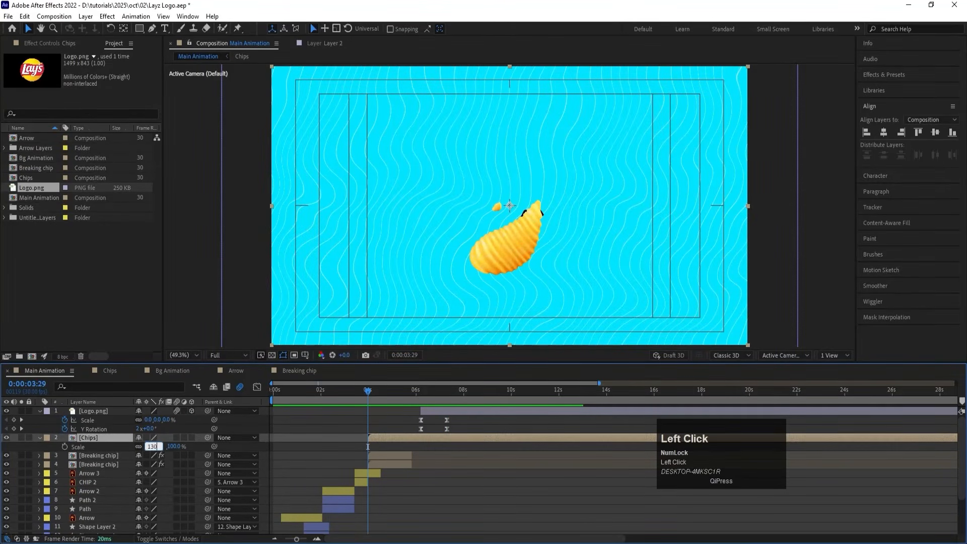
{"action": "key", "text": "Return"}
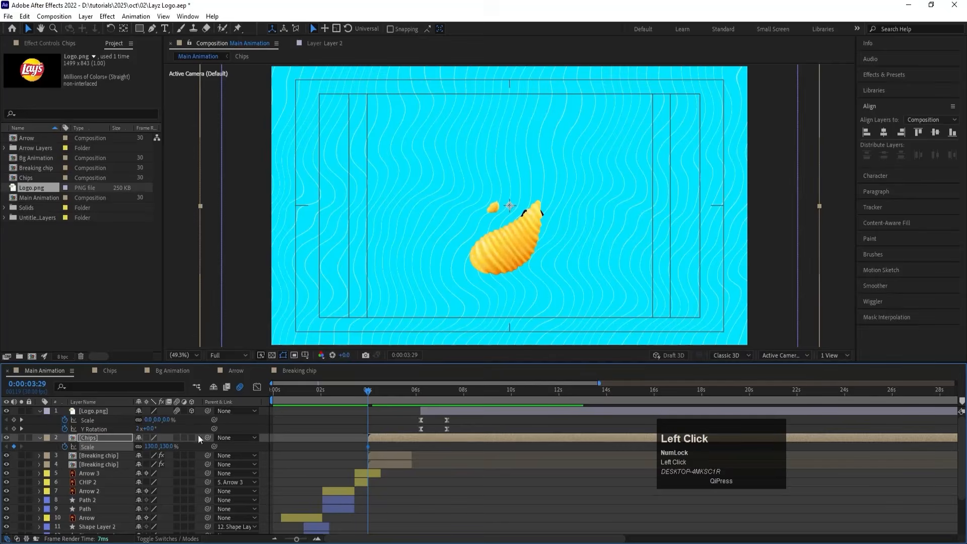
{"action": "left_click", "coordinate": [435, 393]}
{"action": "key", "text": "k"}
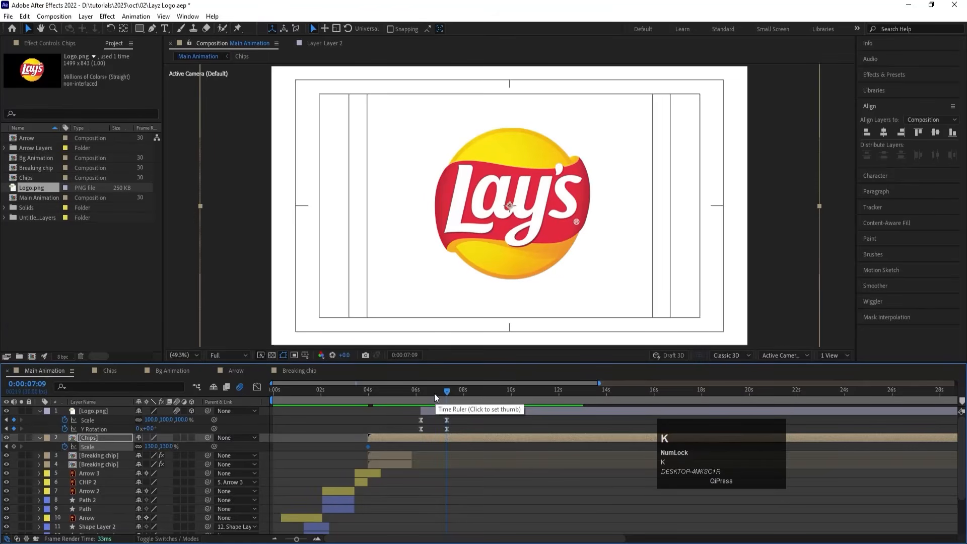
{"action": "key", "text": "Return"}
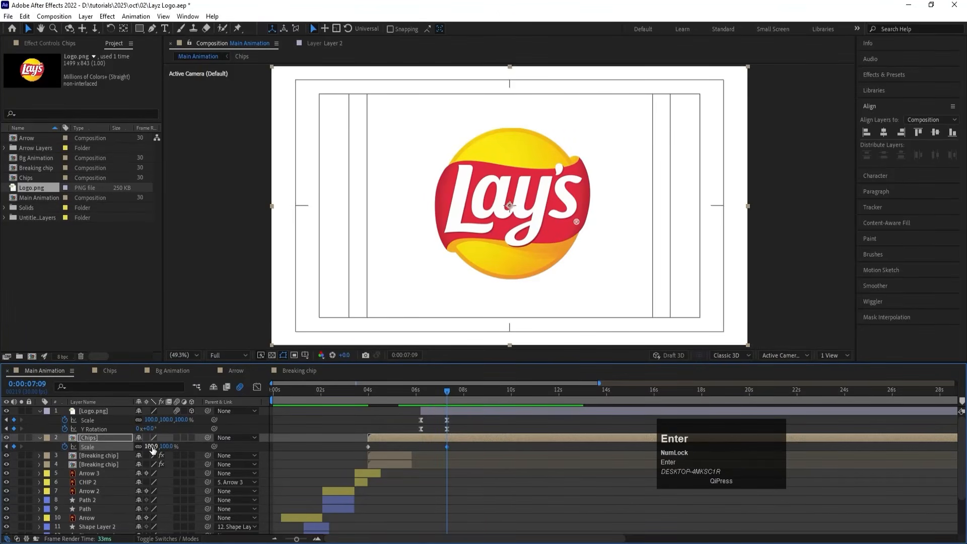
{"action": "key", "text": "space"}
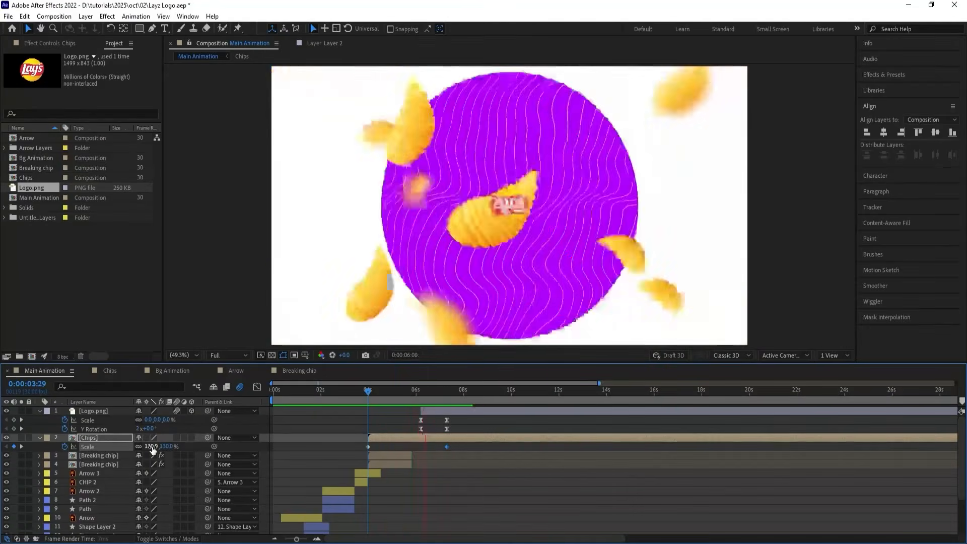
{"action": "key", "text": "space"}
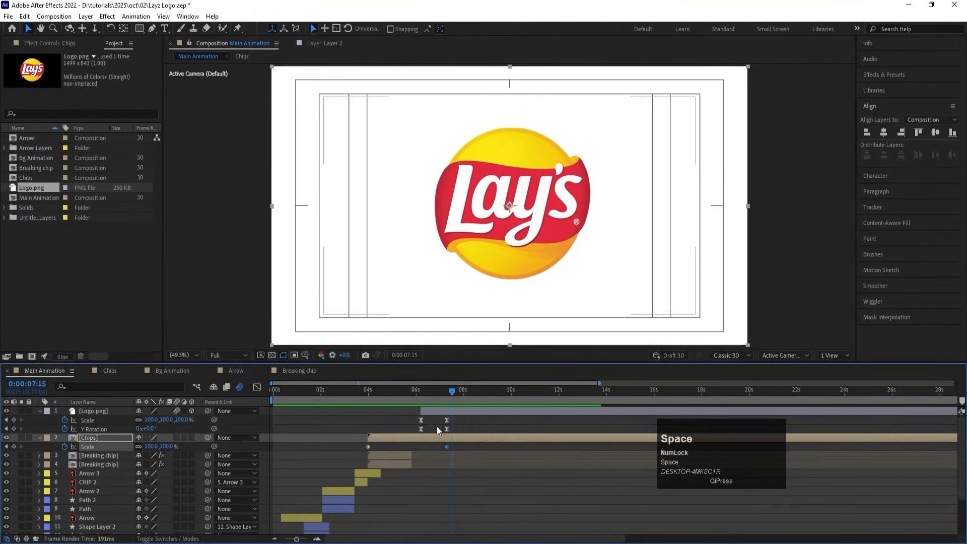
Adjust the Logo.png layer's Scale keyframe at 0:00:07:09 and preview the animation from the beginning.
{"action": "left_click", "coordinate": [437, 410]}
{"action": "key", "text": "j"}
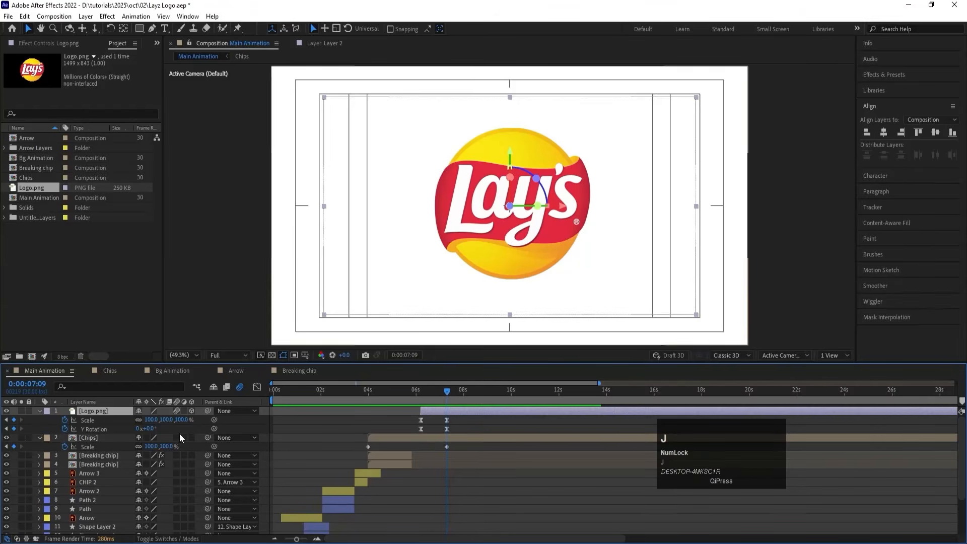
{"action": "left_click_drag", "start_coordinate": [157, 420], "coordinate": [145, 420]}
{"action": "left_click", "coordinate": [418, 394]}
{"action": "key", "text": "space"}
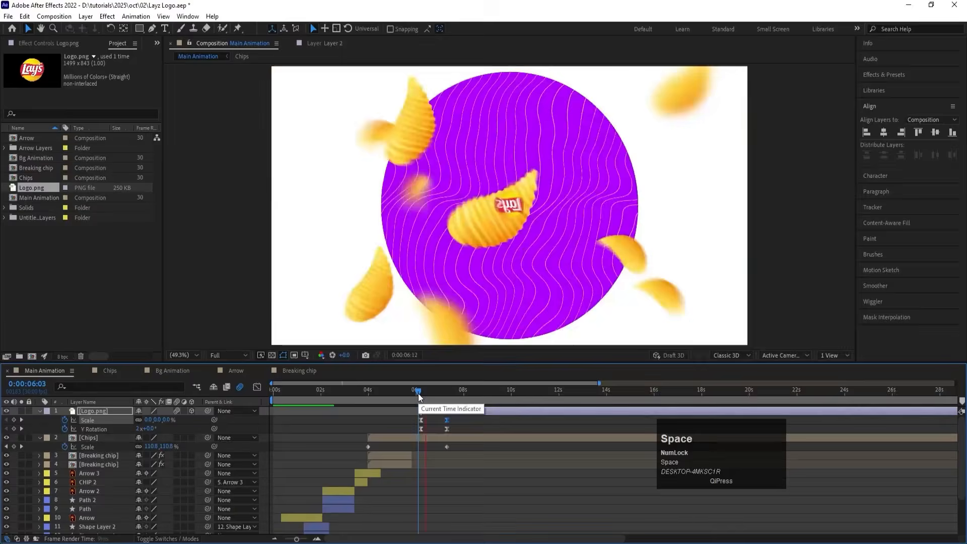
{"action": "left_click_drag", "start_coordinate": [418, 394], "coordinate": [223, 407]}
{"action": "key", "text": "space"}
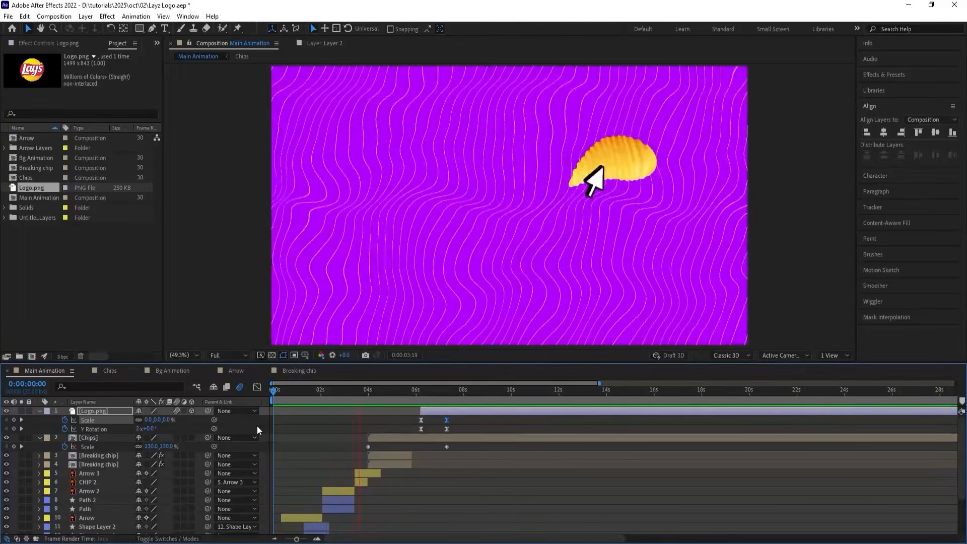
{"action": "key", "text": "space"}
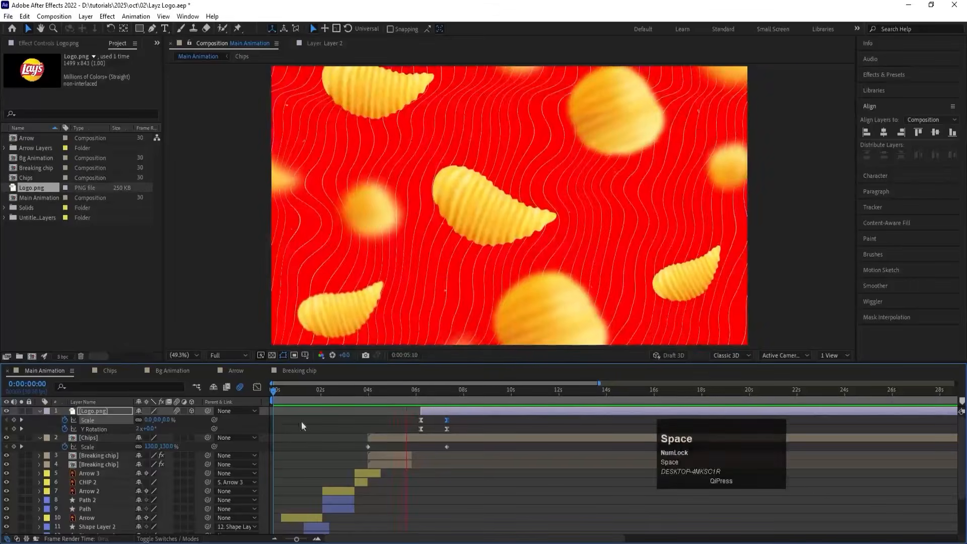
Apply the Drop Shadow effect to the Chips layer with a Distance of 100.
{"action": "left_click", "coordinate": [391, 440]}
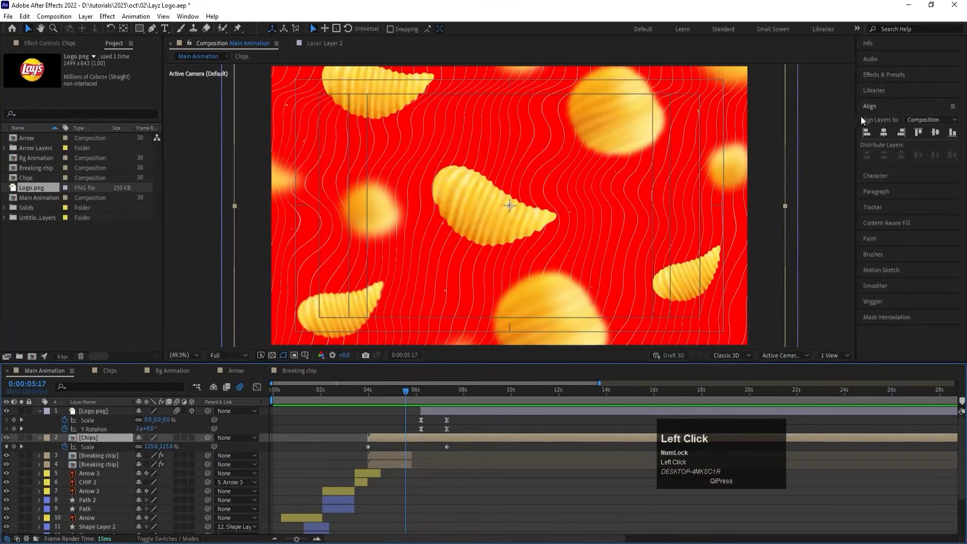
{"action": "left_click", "coordinate": [877, 76]}
{"action": "left_click", "coordinate": [898, 88]}
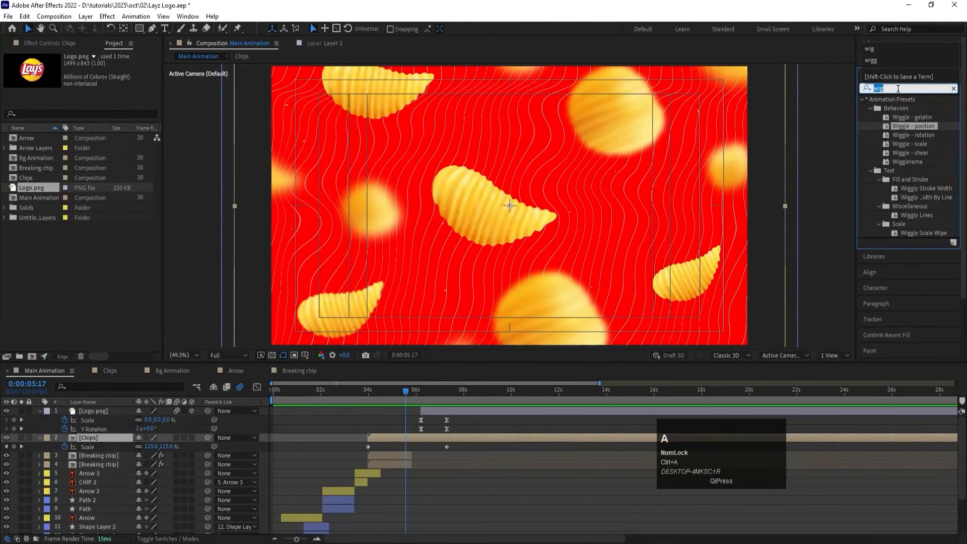
{"action": "type", "text": "drop"}
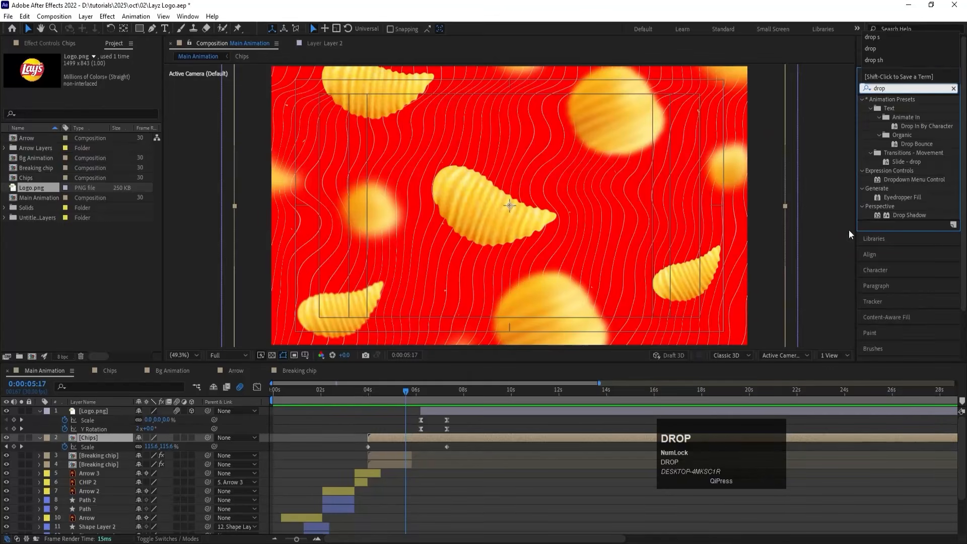
{"action": "double_click", "coordinate": [898, 215]}
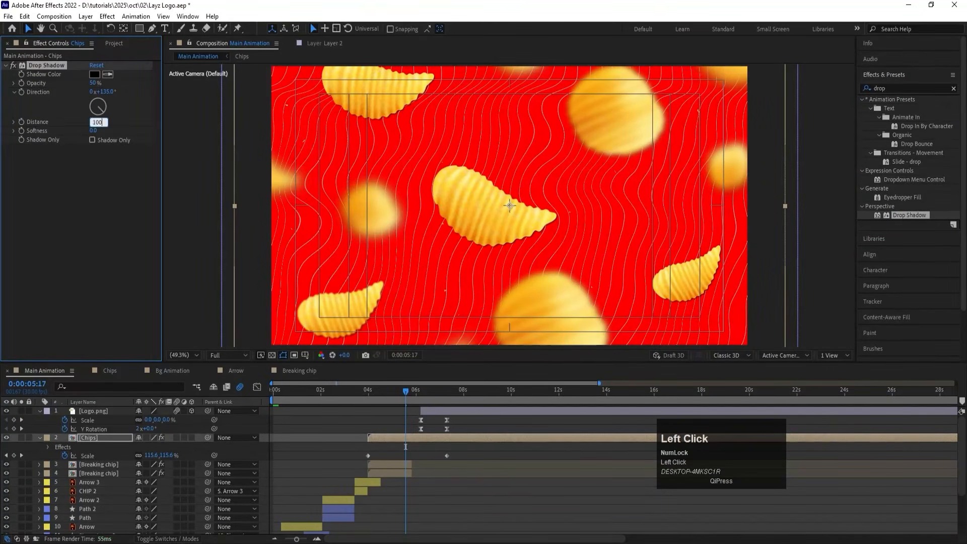
{"action": "key", "text": "Return"}
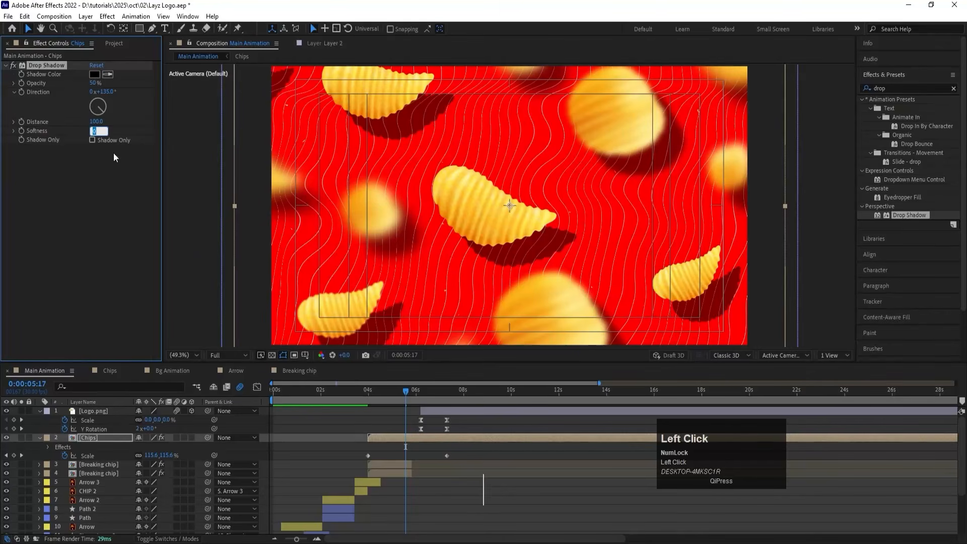
Set the Chips layer's Drop Shadow to 20% Opacity and a Distance of 50, and preview it from 0:00:03:25.
{"action": "left_click", "coordinate": [113, 160]}
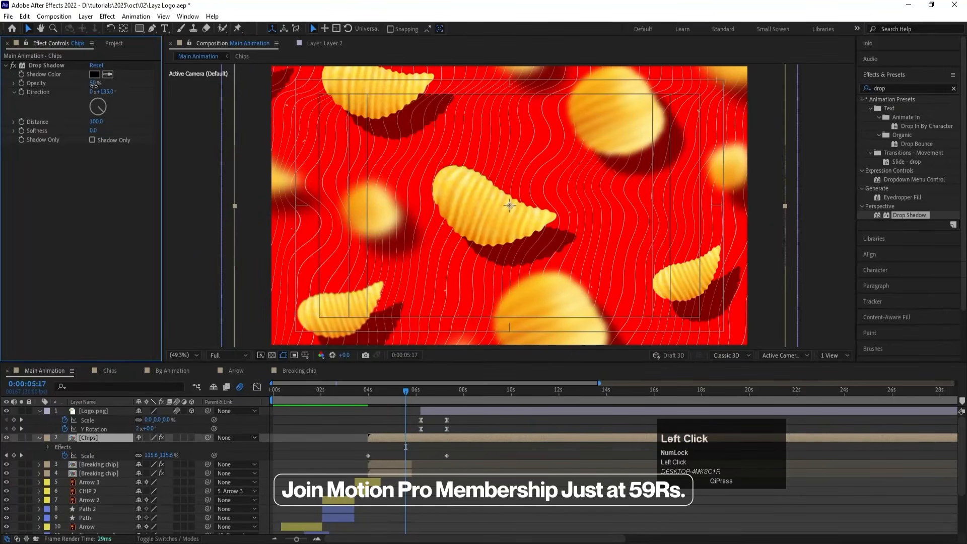
{"action": "key", "text": "Return"}
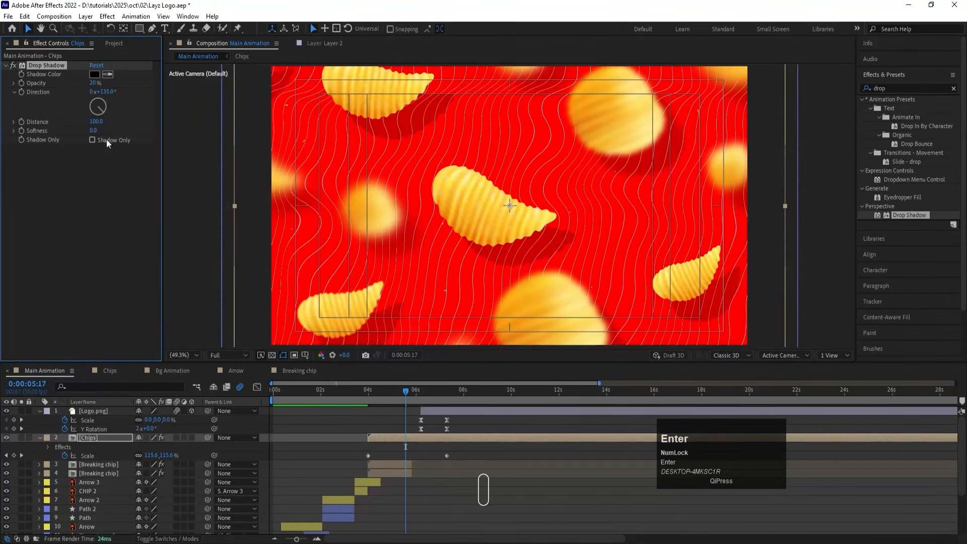
{"action": "left_click", "coordinate": [99, 119]}
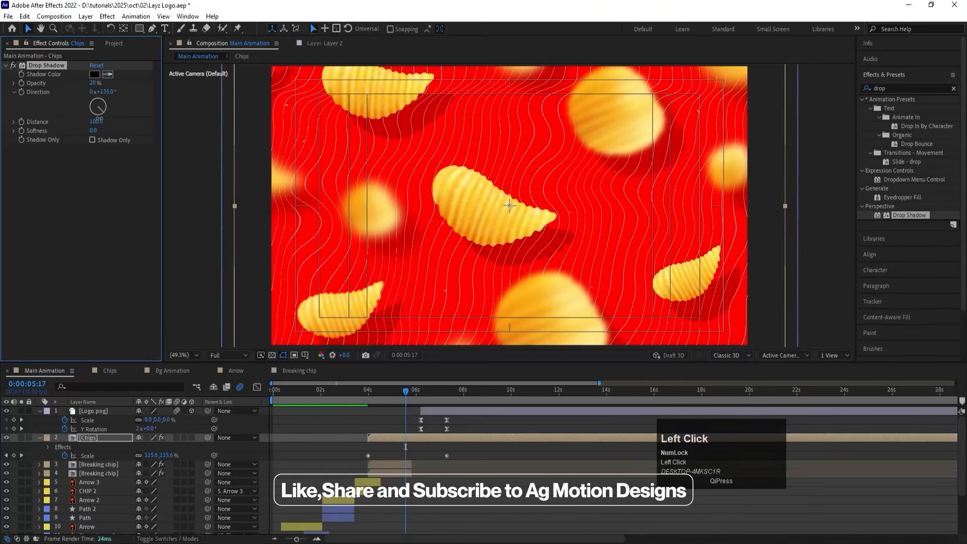
{"action": "type", "text": "50"}
{"action": "key", "text": "Return"}
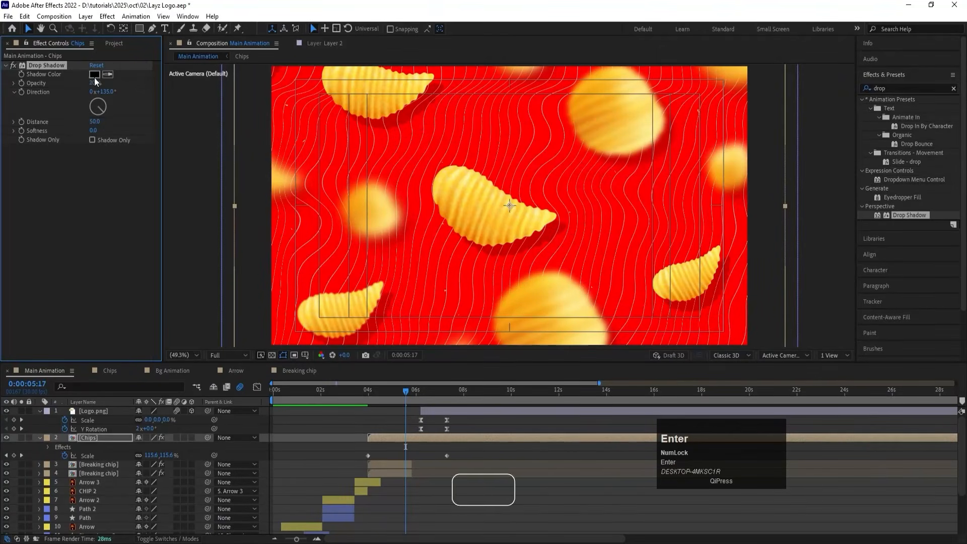
{"action": "left_click", "coordinate": [365, 392]}
{"action": "key", "text": "space"}
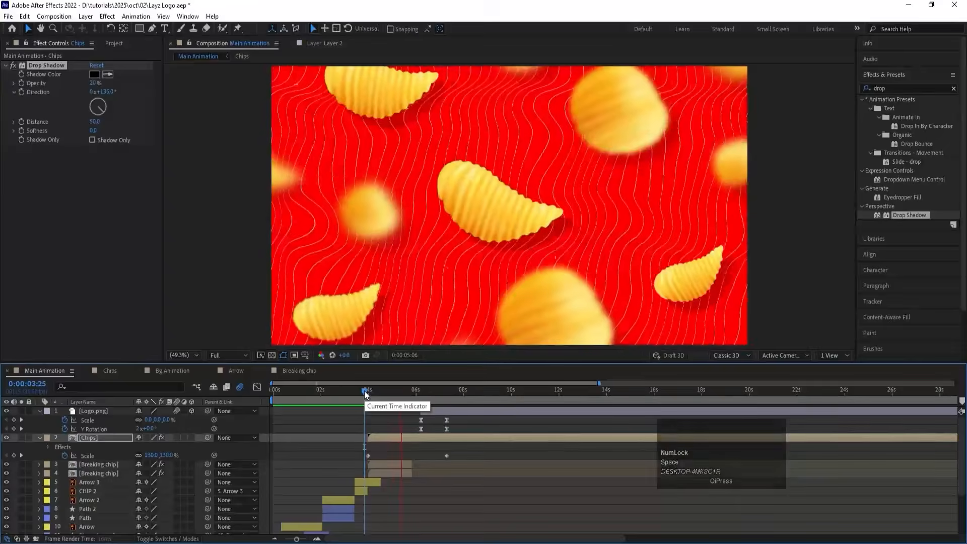
{"action": "key", "text": "space"}
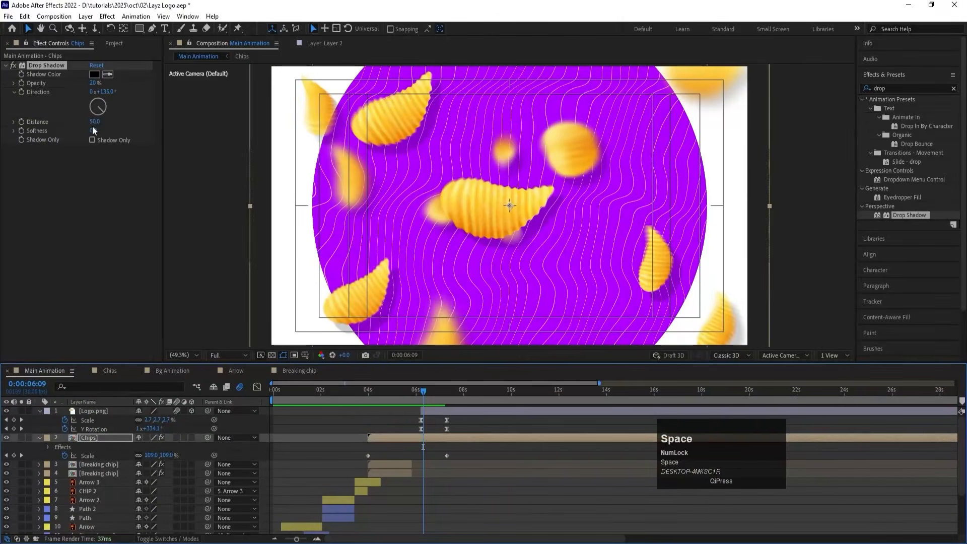
Try a Softness of 50 on the Chips layer's Drop Shadow and preview it from the layer's start.
{"action": "left_click", "coordinate": [92, 130]}
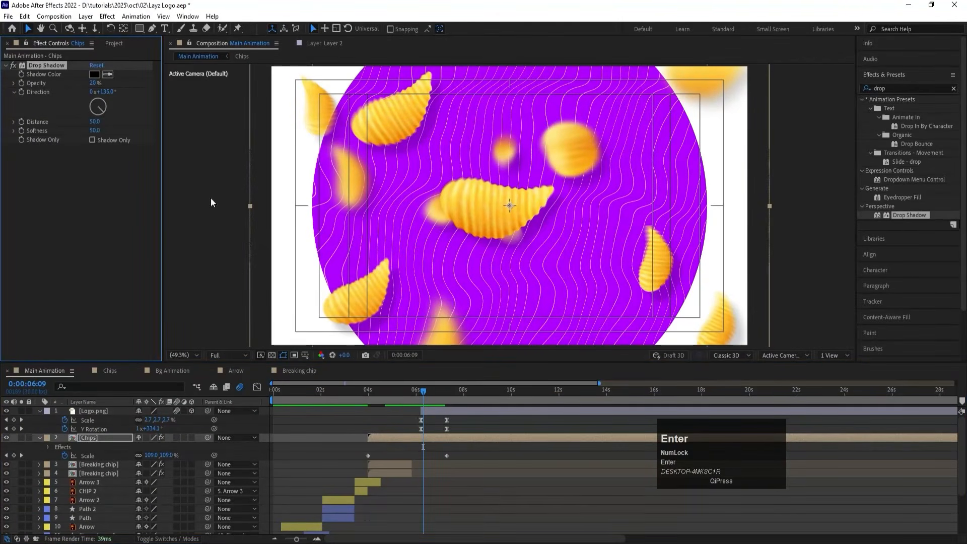
{"action": "key", "text": "space"}
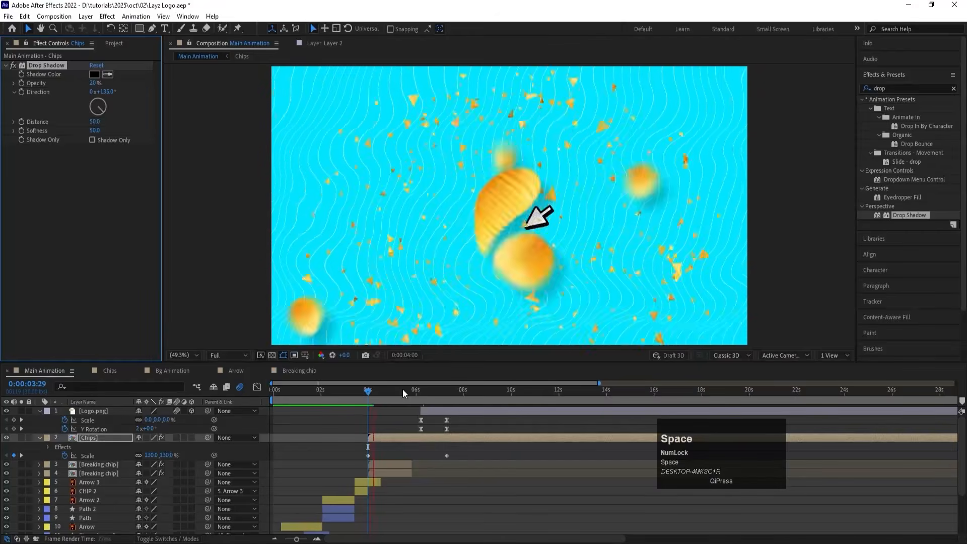
{"action": "key", "text": "space"}
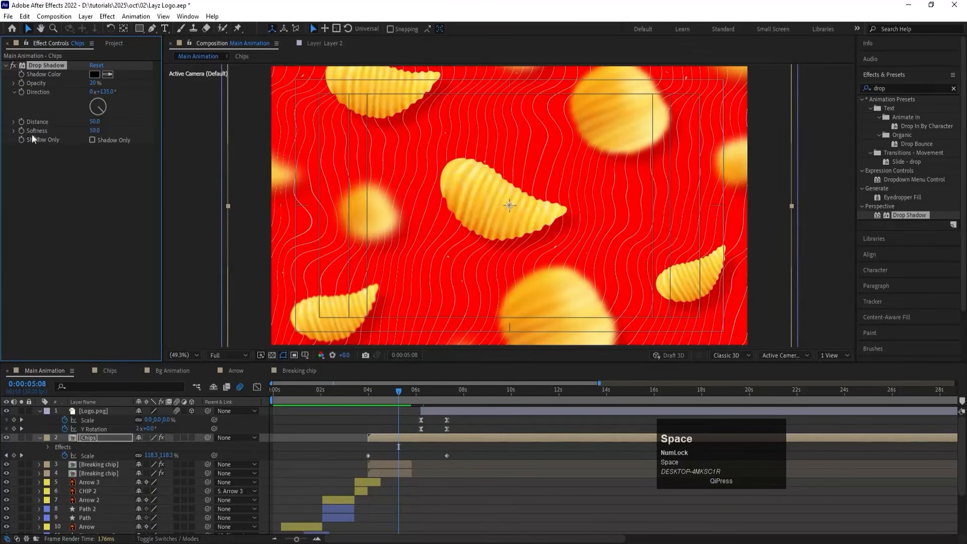
Set the Chips layer's Drop Shadow Softness to 300 and start a preview.
{"action": "left_click", "coordinate": [94, 130]}
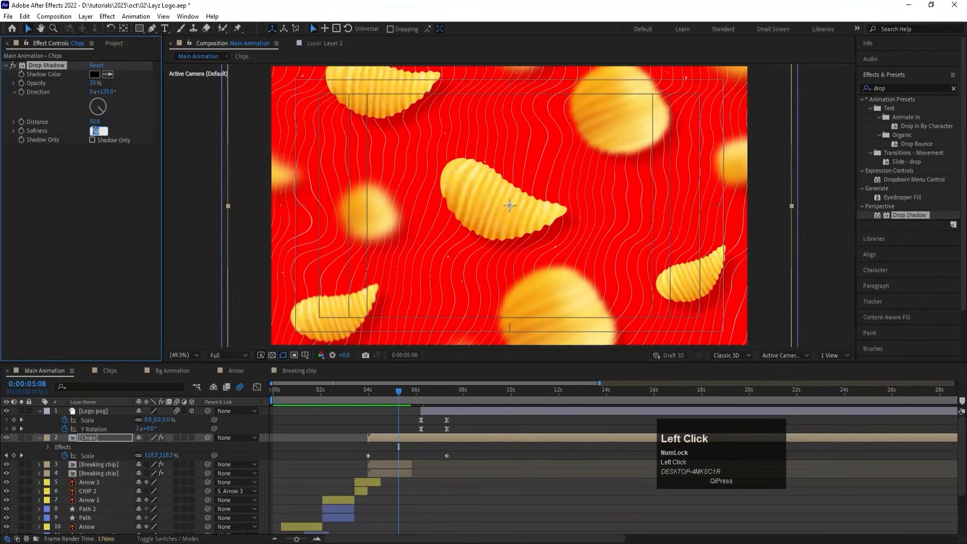
{"action": "type", "text": "300"}
{"action": "key", "text": "Return"}
{"action": "key", "text": "space"}
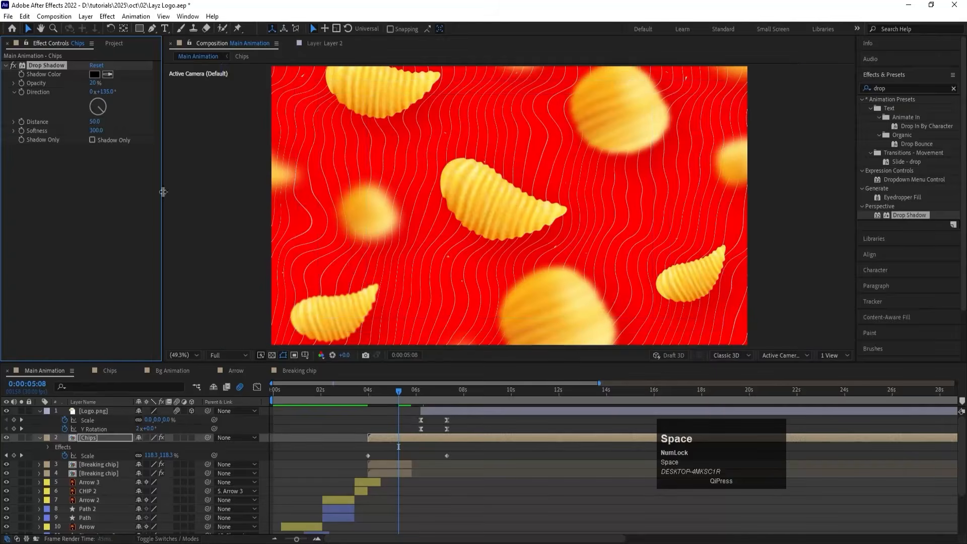
Set the Chips layer's Drop Shadow Distance to 150 and copy the effect onto the CHIP 2 layer.
{"action": "left_click_drag", "start_coordinate": [96, 126], "coordinate": [150, 128]}
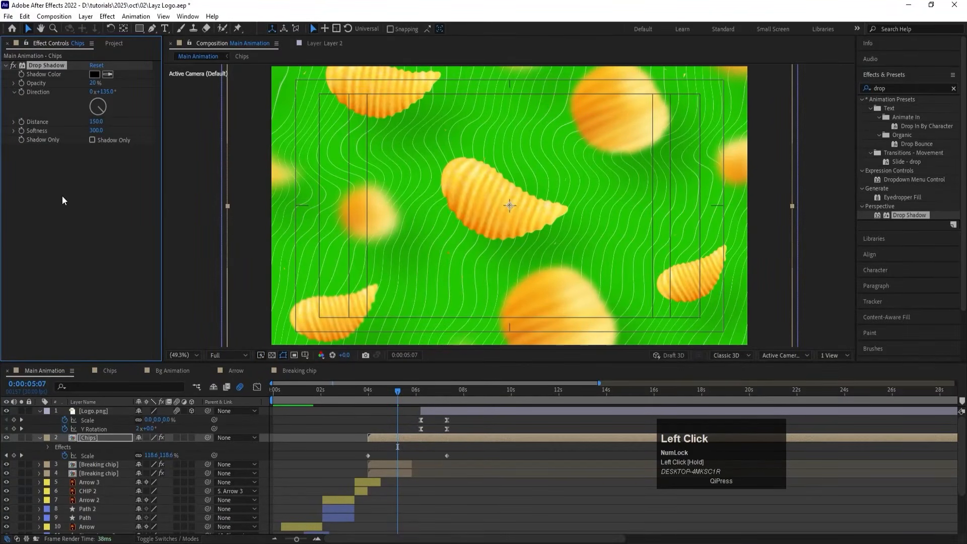
{"action": "left_click", "coordinate": [49, 222]}
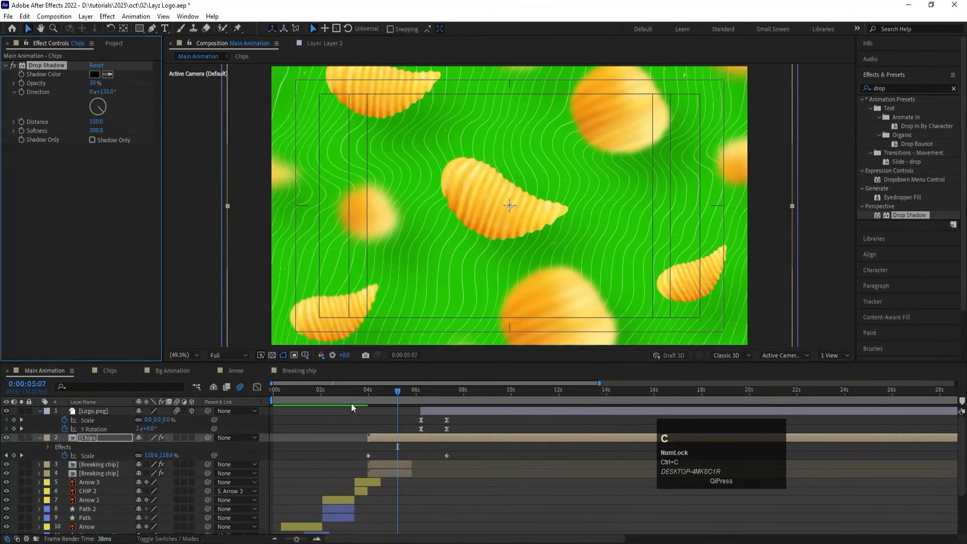
{"action": "left_click", "coordinate": [367, 394]}
{"action": "left_click", "coordinate": [101, 491]}
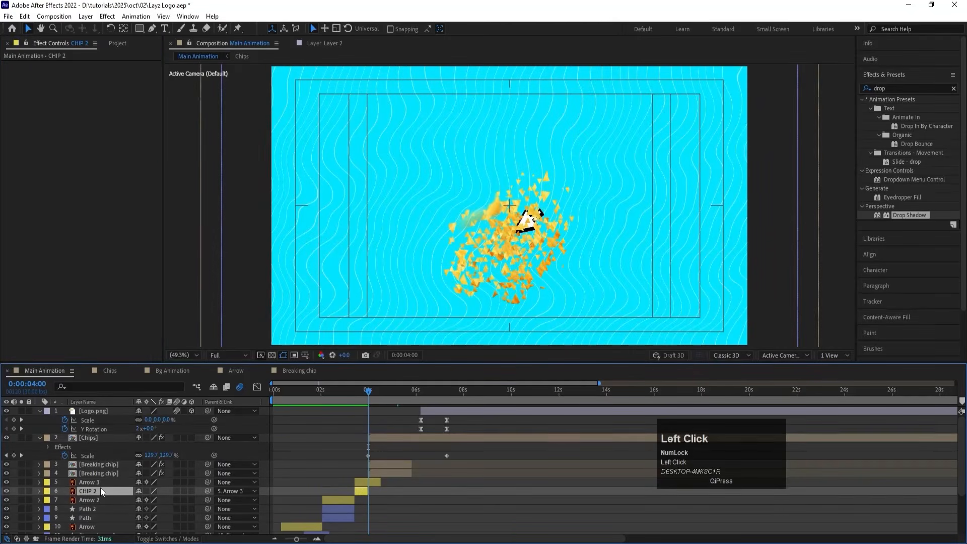
{"action": "key", "text": "ctrl+v"}
{"action": "left_click_drag", "start_coordinate": [372, 400], "coordinate": [363, 392]}
{"action": "scroll", "coordinate": [323, 501], "scroll_direction": "down", "scroll_amount": 1}
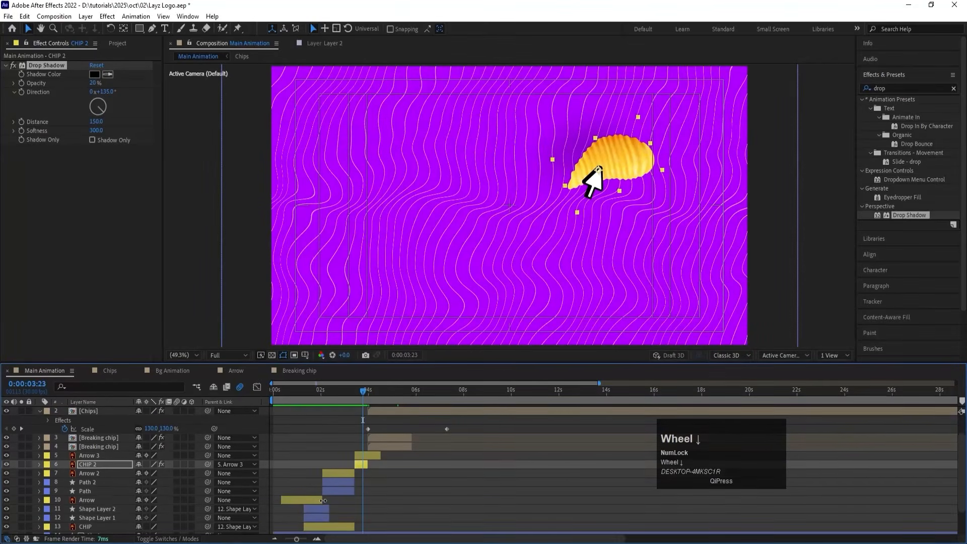
Paste the copied Drop Shadow onto the CHIP layer and preview the animation from 0:00:03:05.
{"action": "left_click", "coordinate": [348, 391]}
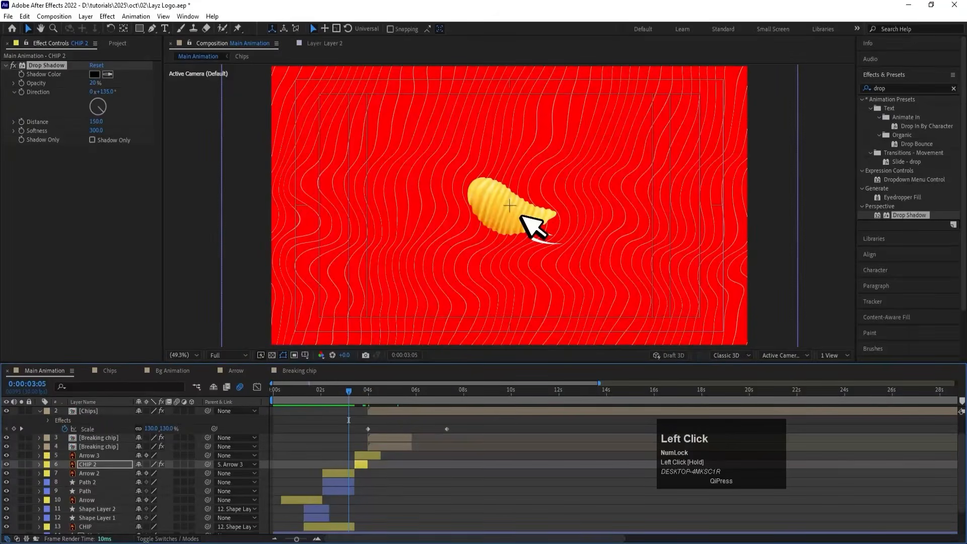
{"action": "left_click", "coordinate": [336, 529]}
{"action": "key", "text": "v"}
{"action": "key", "text": "space"}
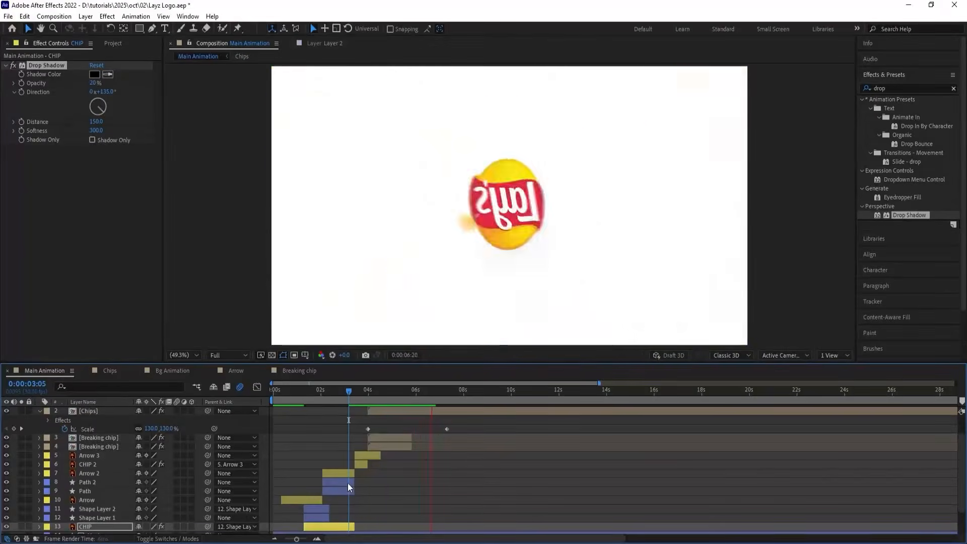
{"action": "key", "text": "space"}
Collapse the expanded layer properties and end the work area at 0:00:08:01.
{"action": "key", "text": "u"}
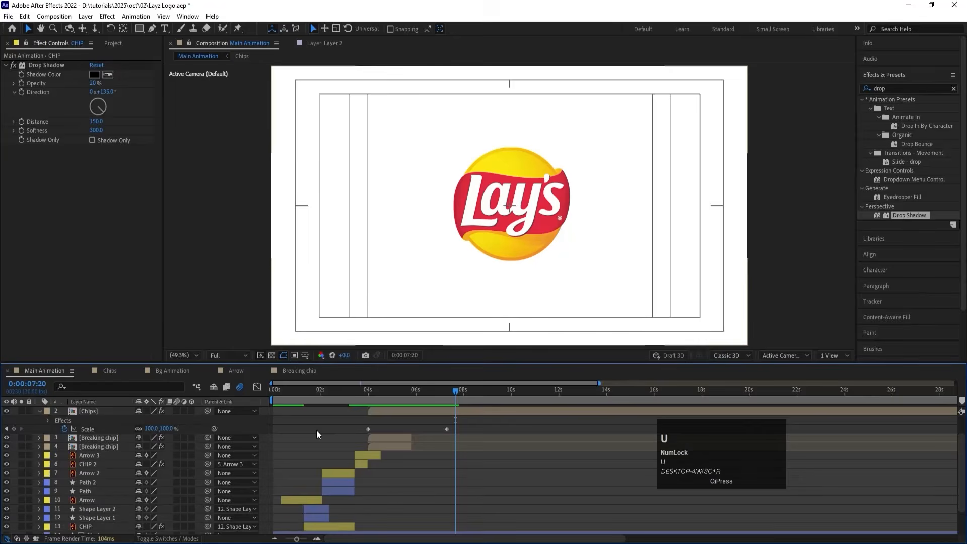
{"action": "scroll", "coordinate": [440, 513], "scroll_direction": "up", "scroll_amount": 1}
{"action": "key", "text": "space"}
{"action": "key", "text": "space"}
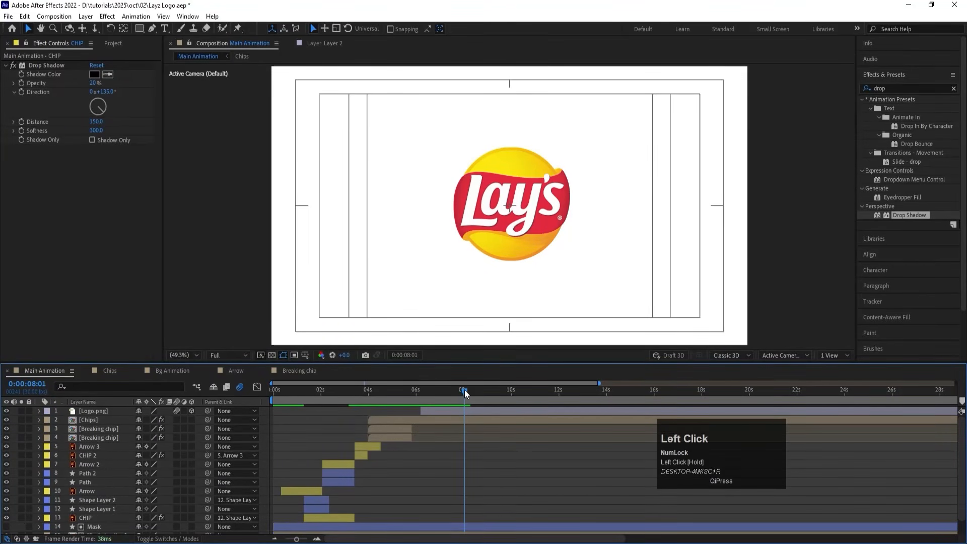
{"action": "key", "text": "space"}
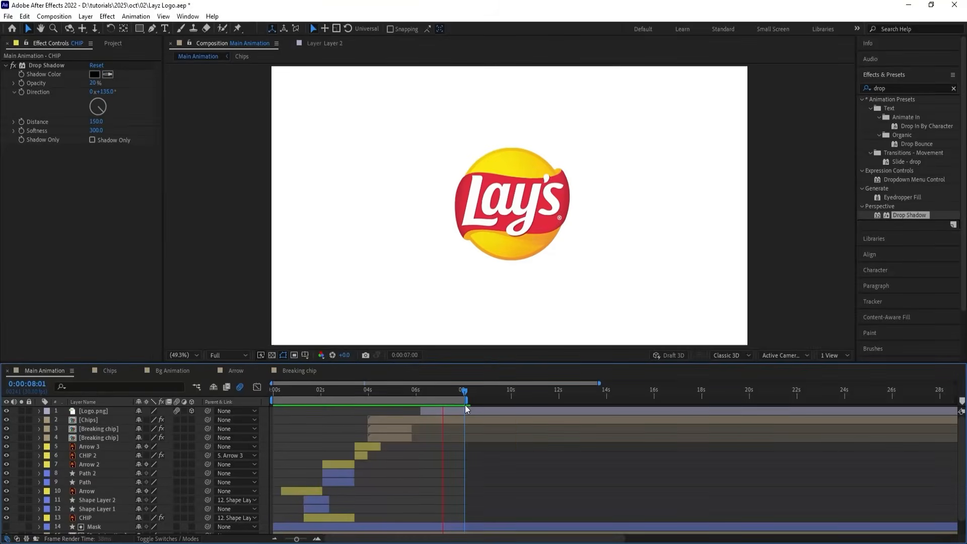
Save the project and preview the animation from the start.
{"action": "key", "text": "space"}
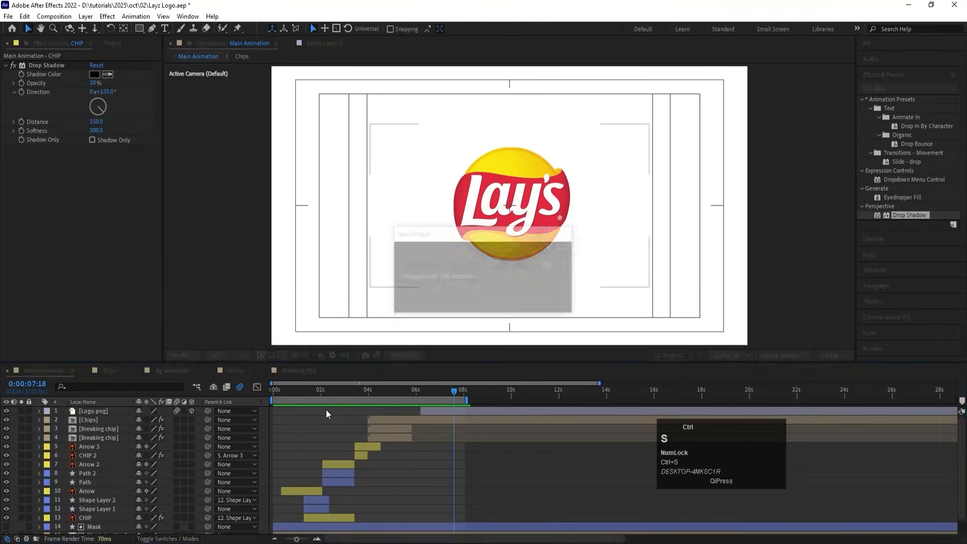
{"action": "left_click_drag", "start_coordinate": [304, 390], "coordinate": [265, 391]}
{"action": "key", "text": "space"}
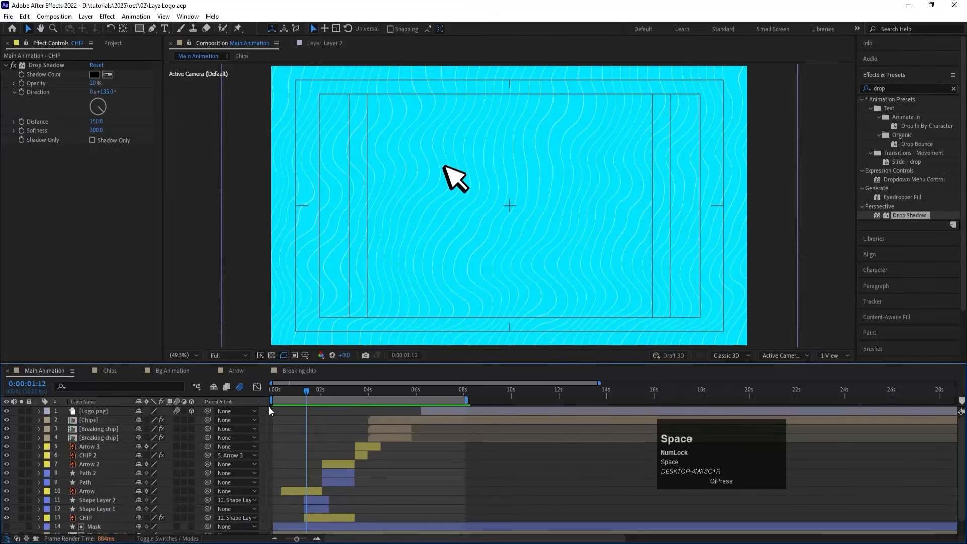
Add a new adjustment layer to the Main Animation composition and apply the Noise effect to it.
{"action": "right_click", "coordinate": [269, 408]}
{"action": "left_click", "coordinate": [269, 414]}
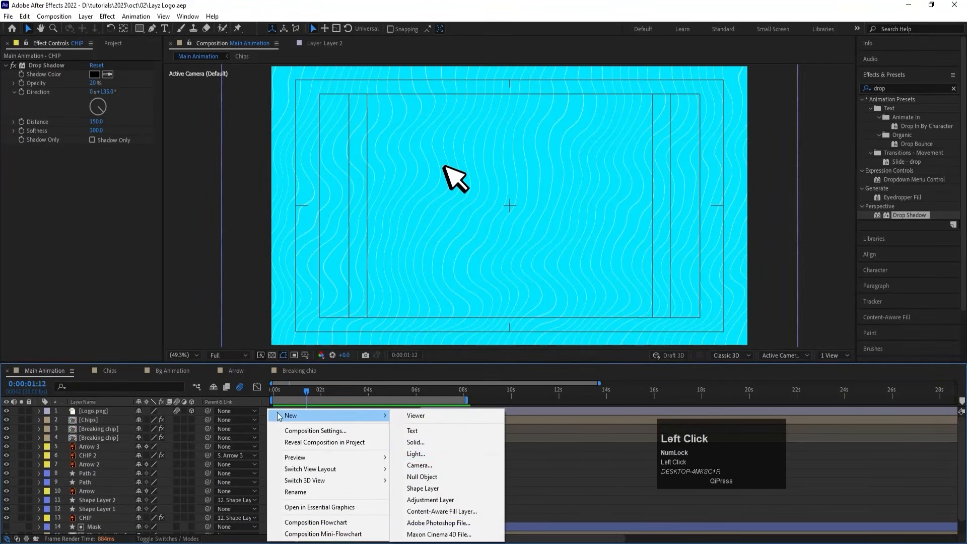
{"action": "left_click", "coordinate": [418, 498]}
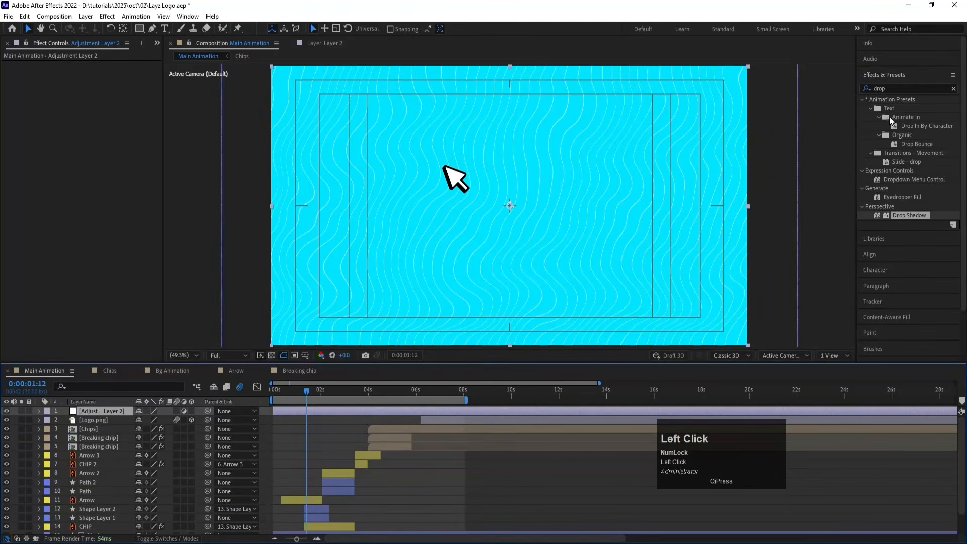
{"action": "left_click", "coordinate": [894, 88]}
{"action": "key", "text": "ctrl+a"}
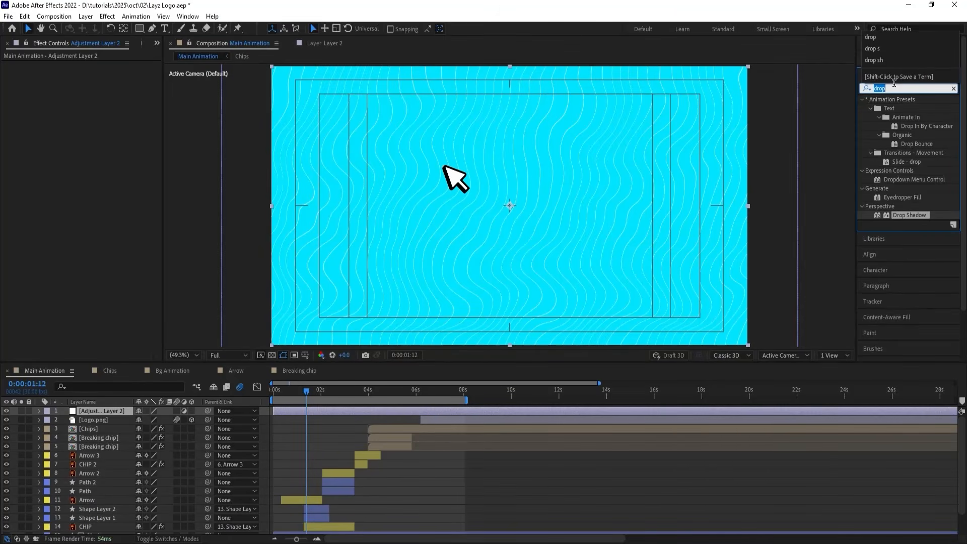
{"action": "type", "text": "noi"}
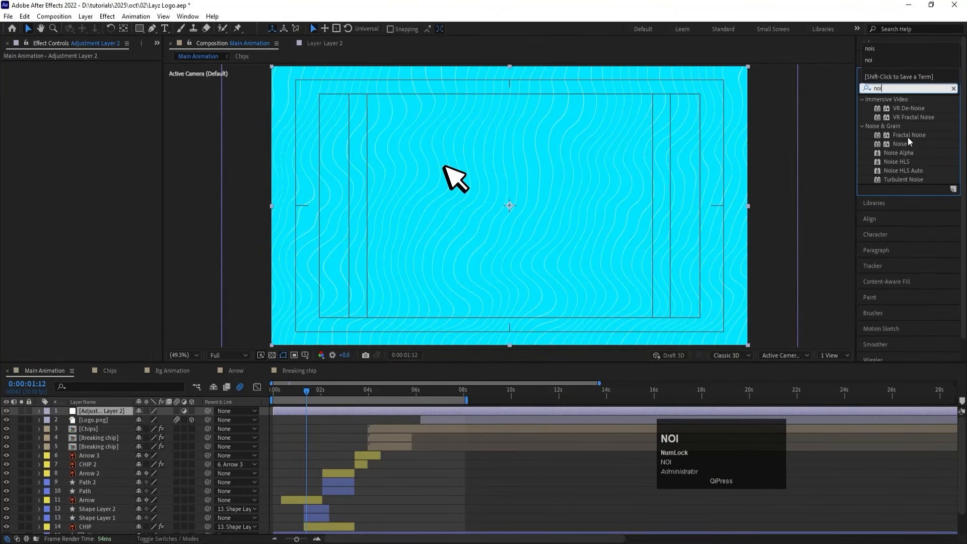
{"action": "double_click", "coordinate": [902, 143]}
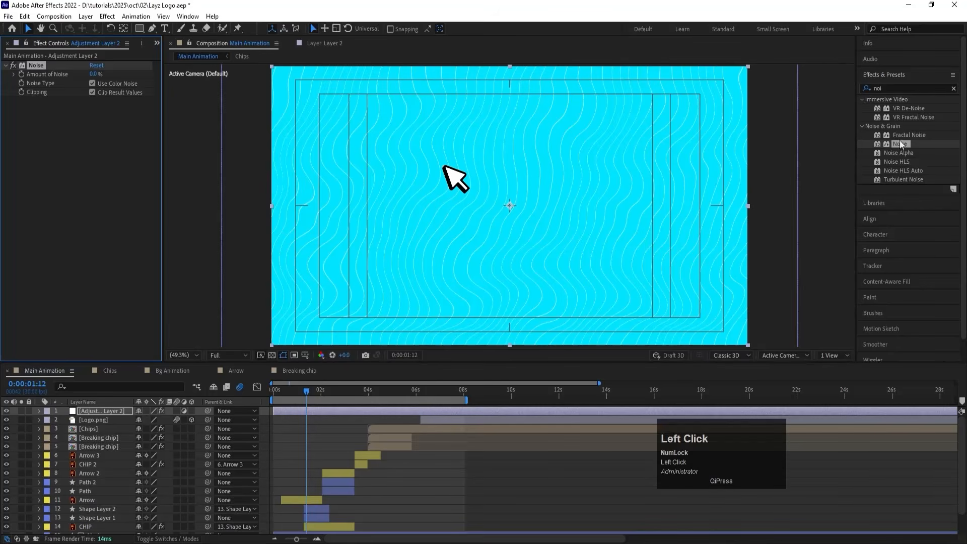
Set the adjustment layer's Amount of Noise to 25% and preview the animation.
{"action": "left_click", "coordinate": [94, 74]}
{"action": "type", "text": "25"}
{"action": "key", "text": "Return"}
{"action": "key", "text": "space"}
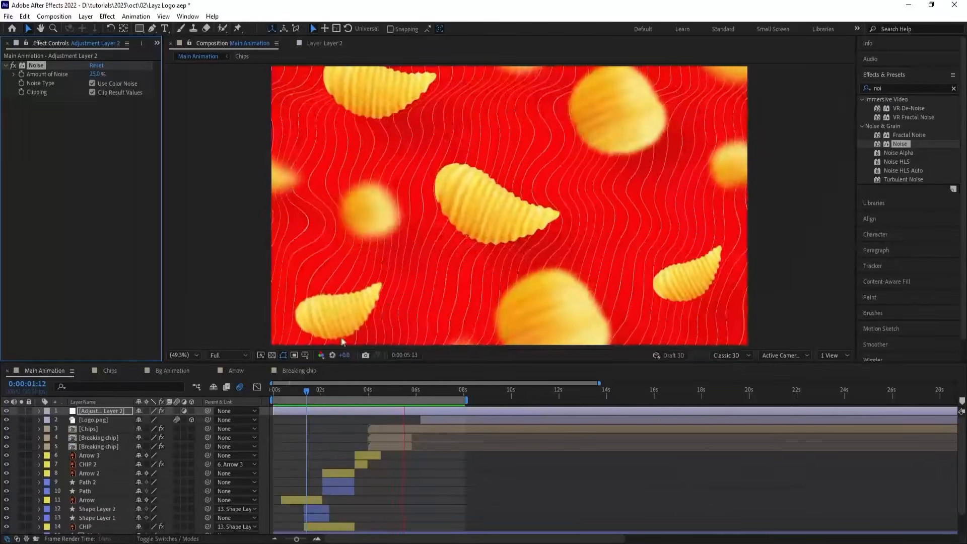
{"action": "key", "text": "space"}
Find the Posterize Time effect and apply it to the adjustment layer.
{"action": "left_click", "coordinate": [900, 88]}
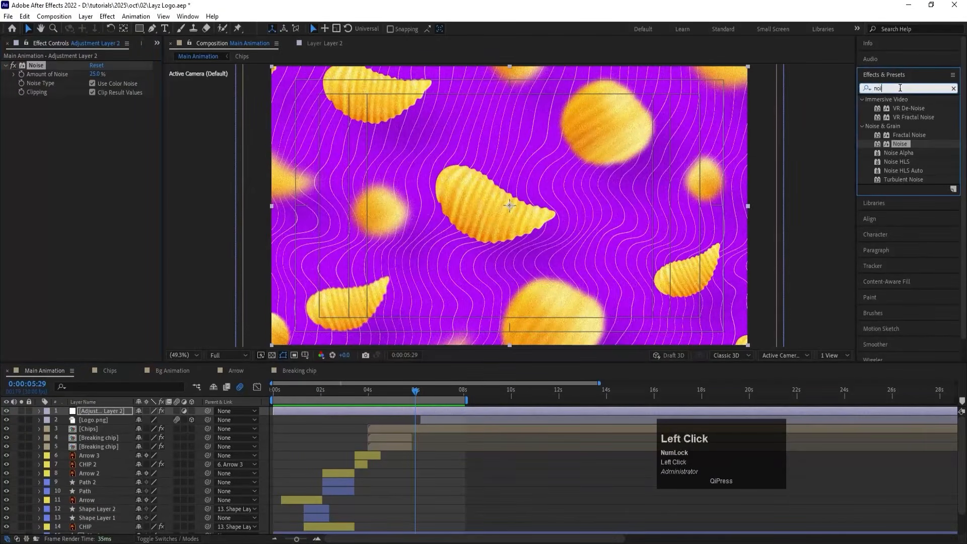
{"action": "key", "text": "ctrl+a"}
{"action": "type", "text": "pos"}
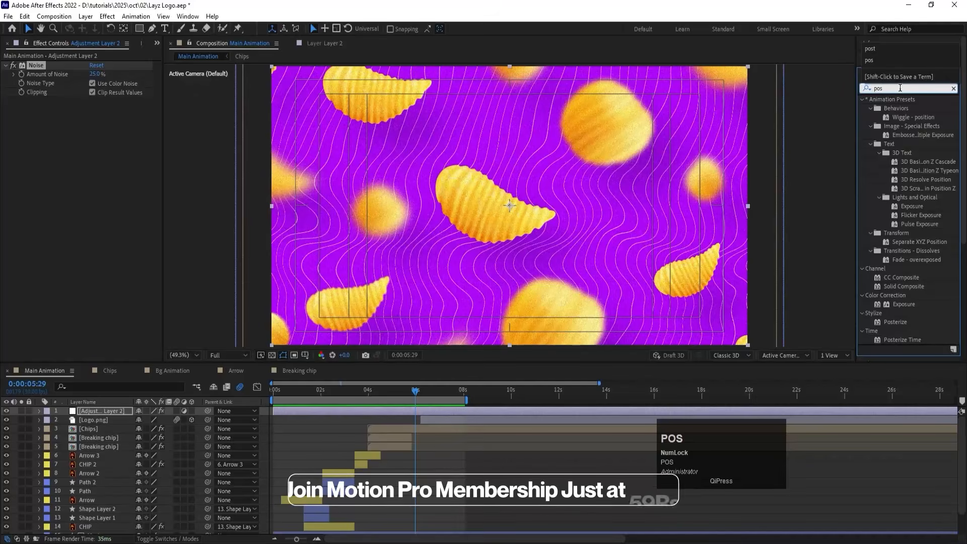
{"action": "double_click", "coordinate": [899, 340]}
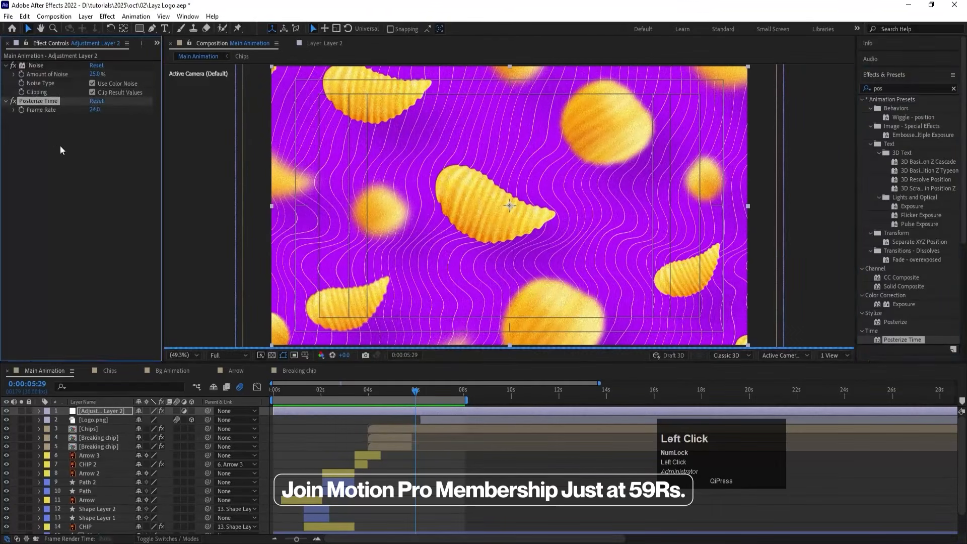
Try a Posterize Time Frame Rate of 15 and preview the animation from the start.
{"action": "left_click", "coordinate": [94, 109]}
{"action": "type", "text": "15"}
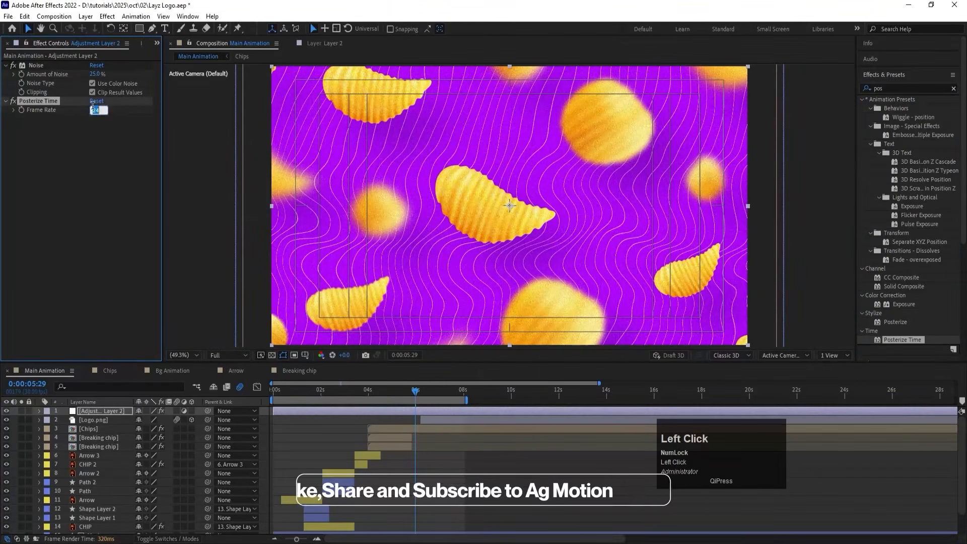
{"action": "key", "text": "Return"}
{"action": "left_click", "coordinate": [273, 391]}
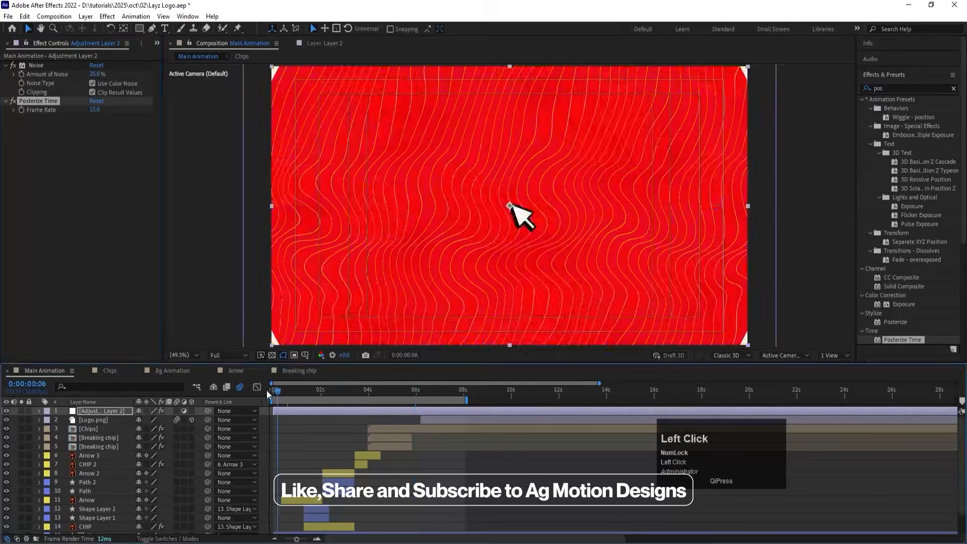
{"action": "key", "text": "space"}
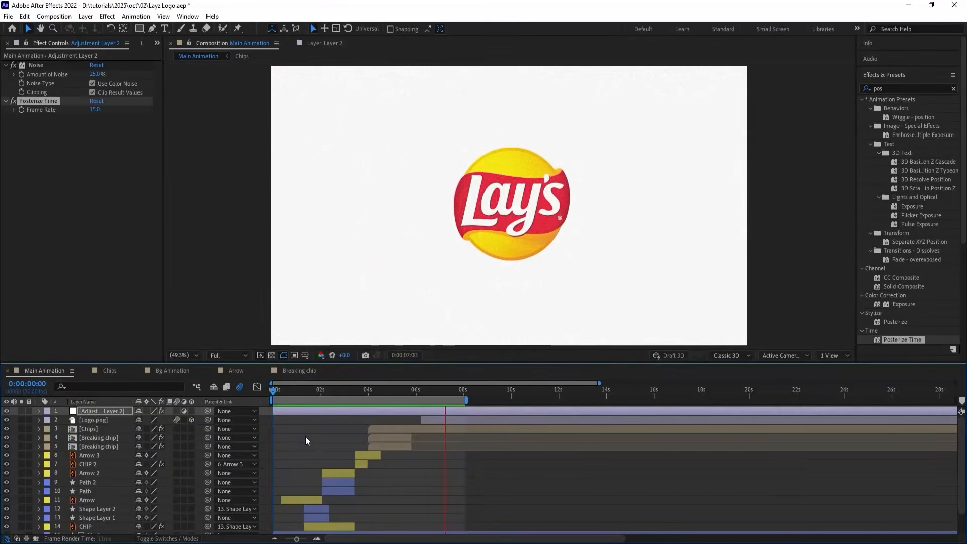
{"action": "key", "text": "space"}
Set the Posterize Time Frame Rate to 24 and preview the animation from near the start.
{"action": "left_click", "coordinate": [99, 111]}
{"action": "type", "text": "2"}
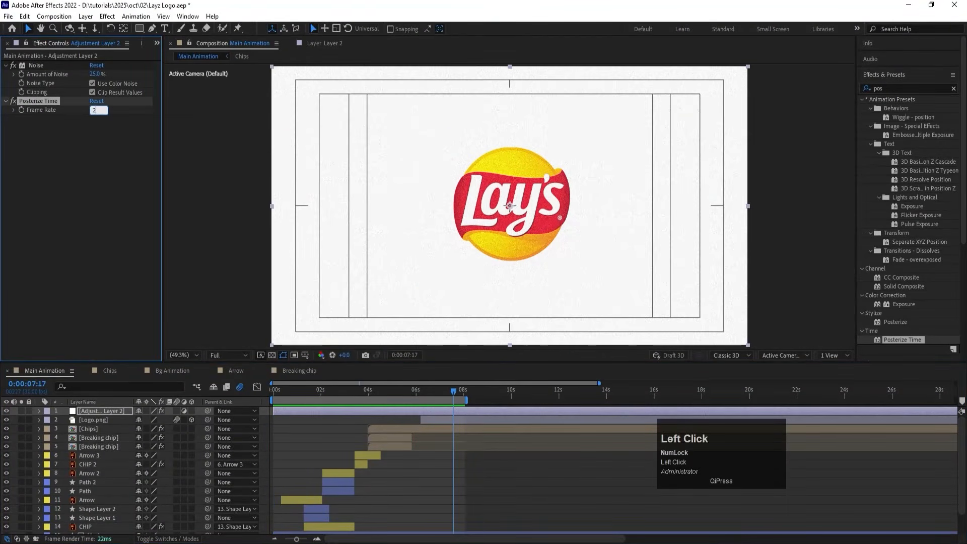
{"action": "type", "text": "4"}
{"action": "key", "text": "Return"}
{"action": "left_click", "coordinate": [297, 390]}
{"action": "key", "text": "space"}
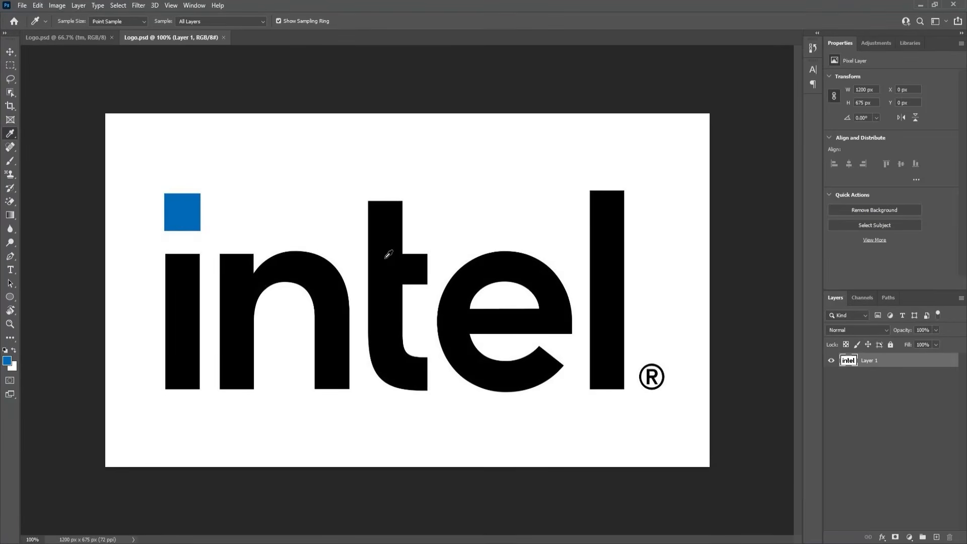
In Photoshop, erase the white background around the intel logo with the Magic Eraser Tool.
{"action": "key", "text": "v"}
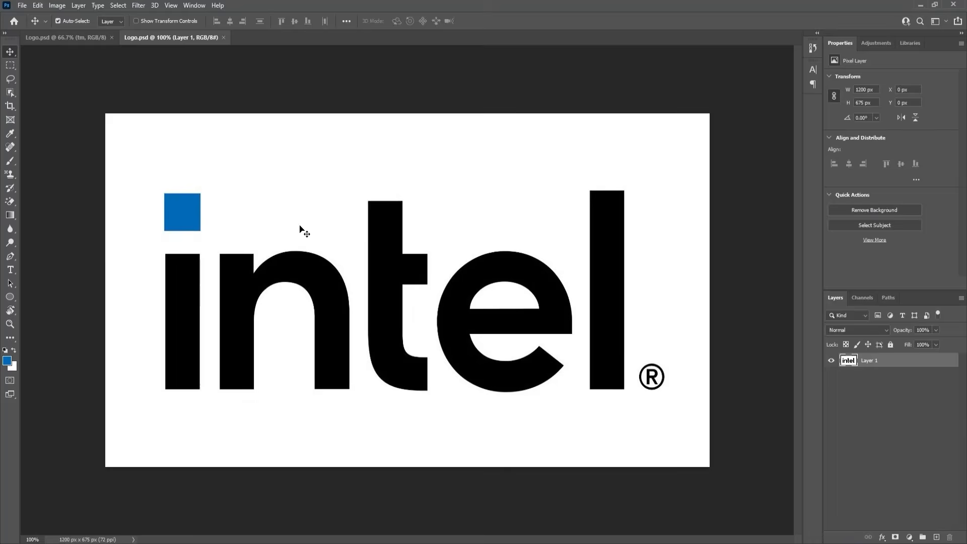
{"action": "key", "text": "e"}
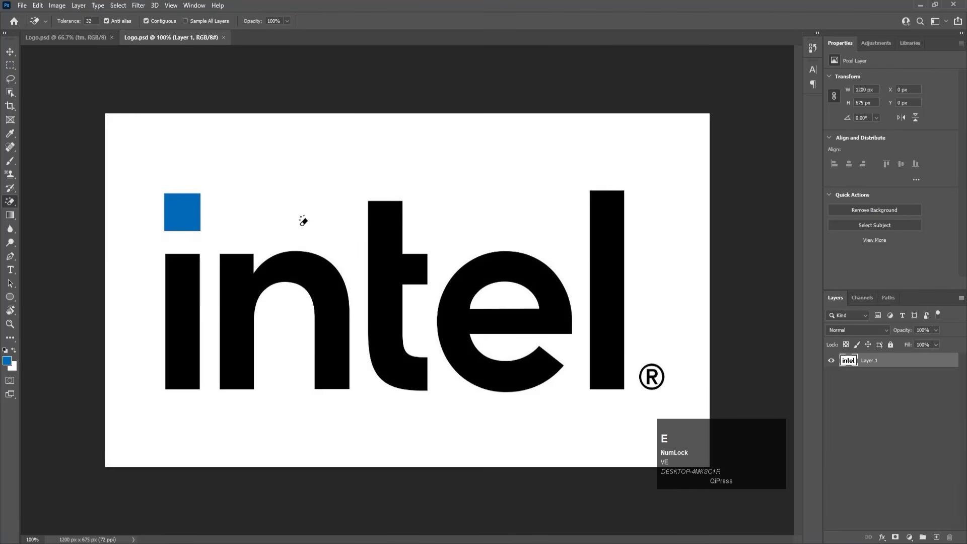
{"action": "left_click", "coordinate": [14, 208]}
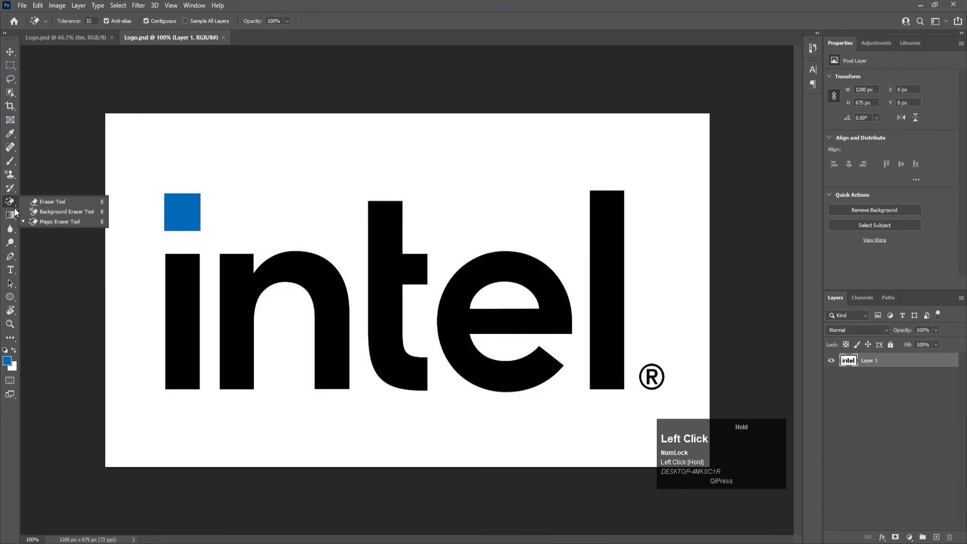
{"action": "left_click", "coordinate": [50, 218]}
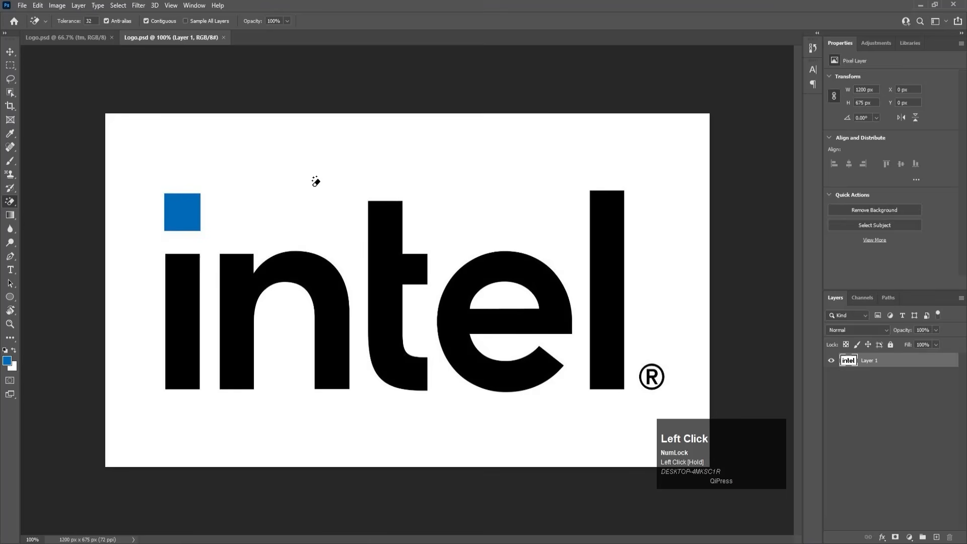
{"action": "left_click", "coordinate": [315, 182]}
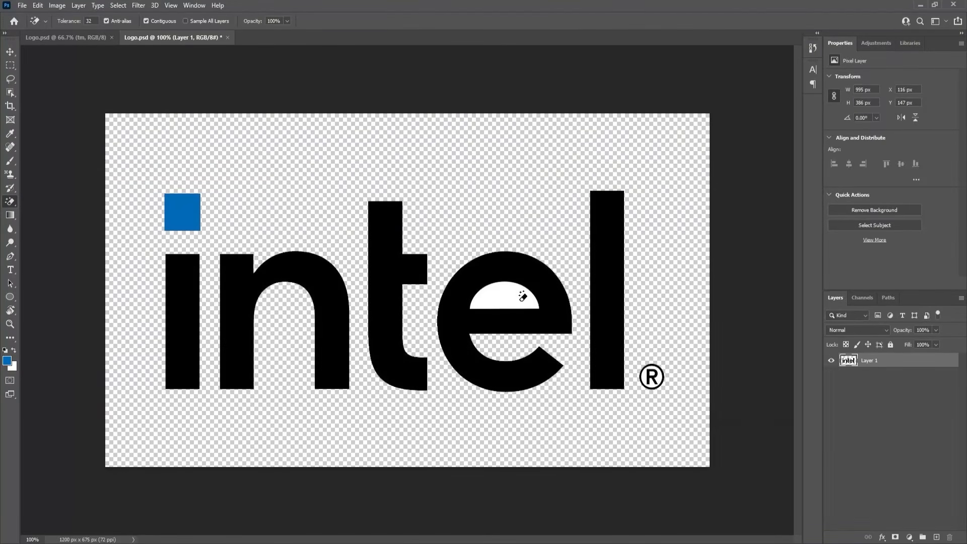
Erase the white areas inside the letter e and the registered trademark symbol.
{"action": "left_click", "coordinate": [522, 303]}
{"action": "scroll", "coordinate": [667, 392], "scroll_direction": "up", "scroll_amount": 5}
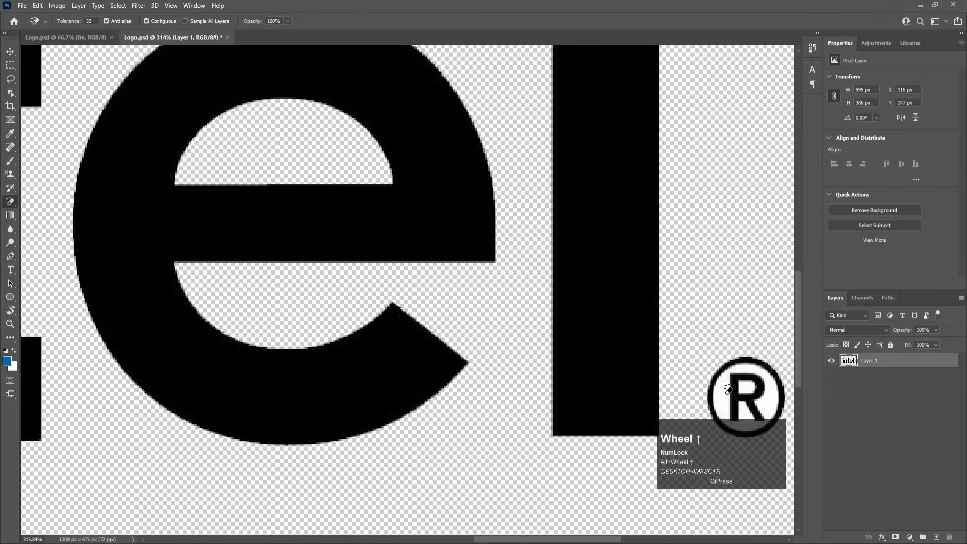
{"action": "left_click", "coordinate": [728, 389]}
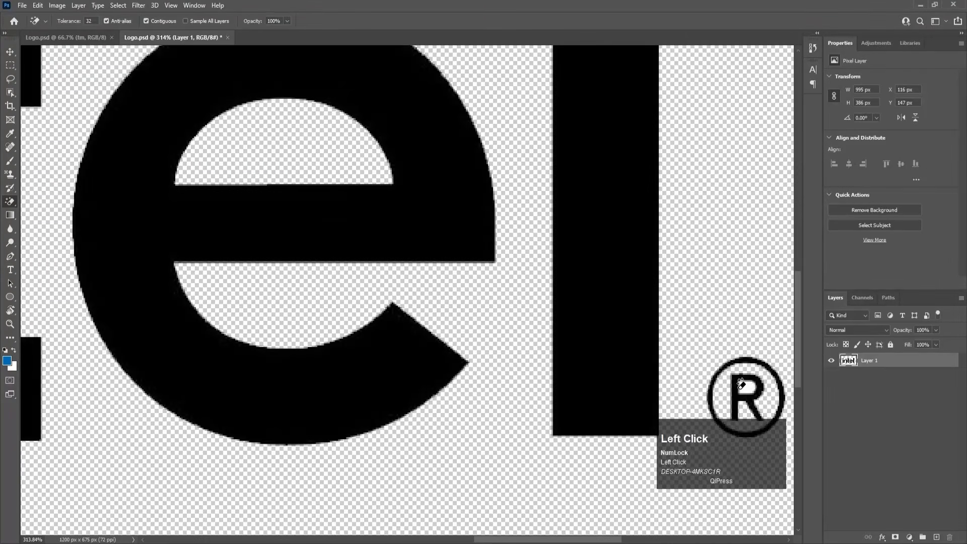
{"action": "key", "text": "ctrl"}
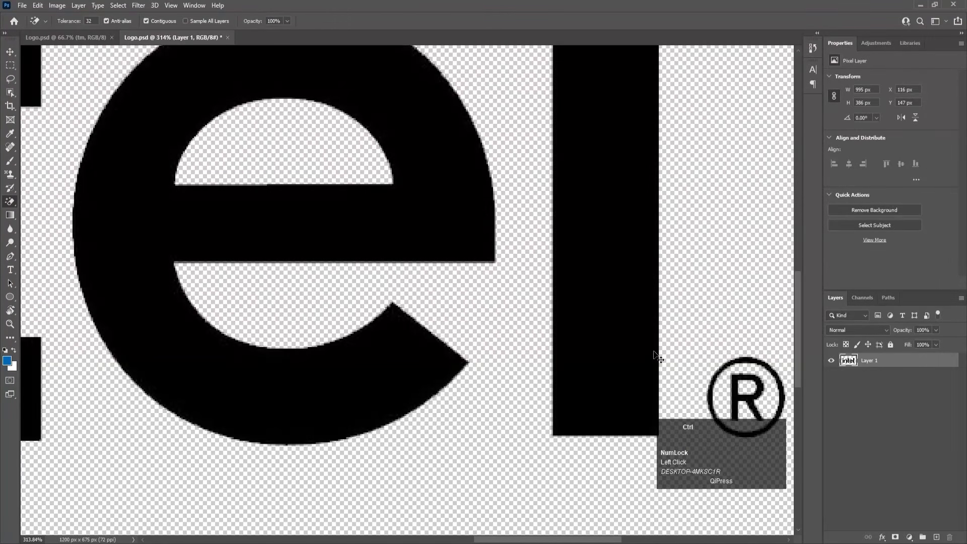
{"action": "key", "text": "ctrl+0"}
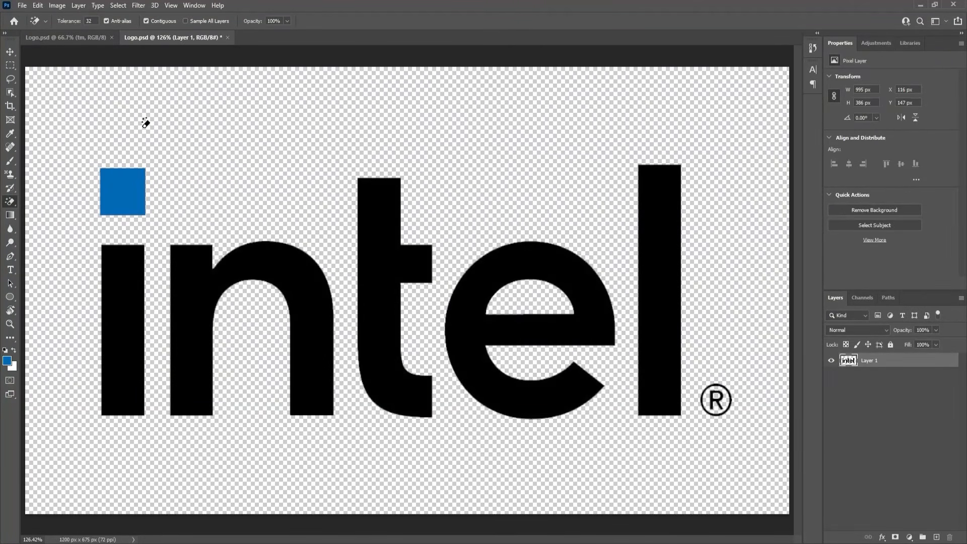
Cut the blue square dot of the i, paste it in place on a new layer and hide that layer.
{"action": "left_click", "coordinate": [10, 66]}
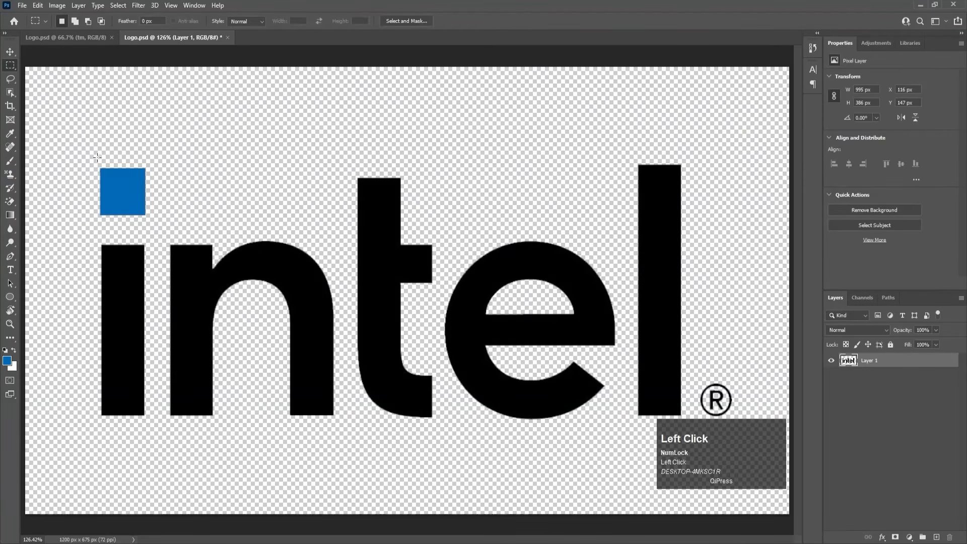
{"action": "left_click_drag", "start_coordinate": [88, 151], "coordinate": [162, 230]}
{"action": "key", "text": "ctrl+x"}
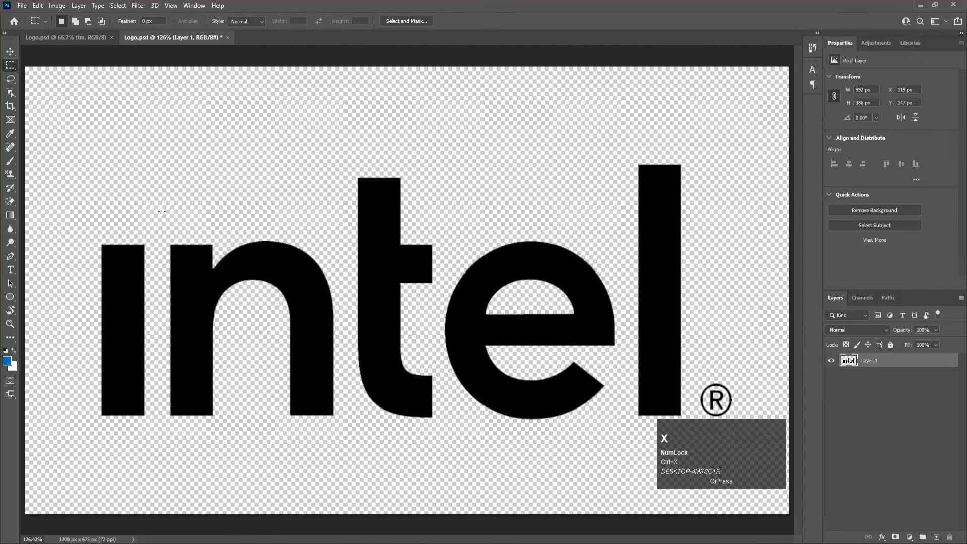
{"action": "left_click", "coordinate": [936, 537]}
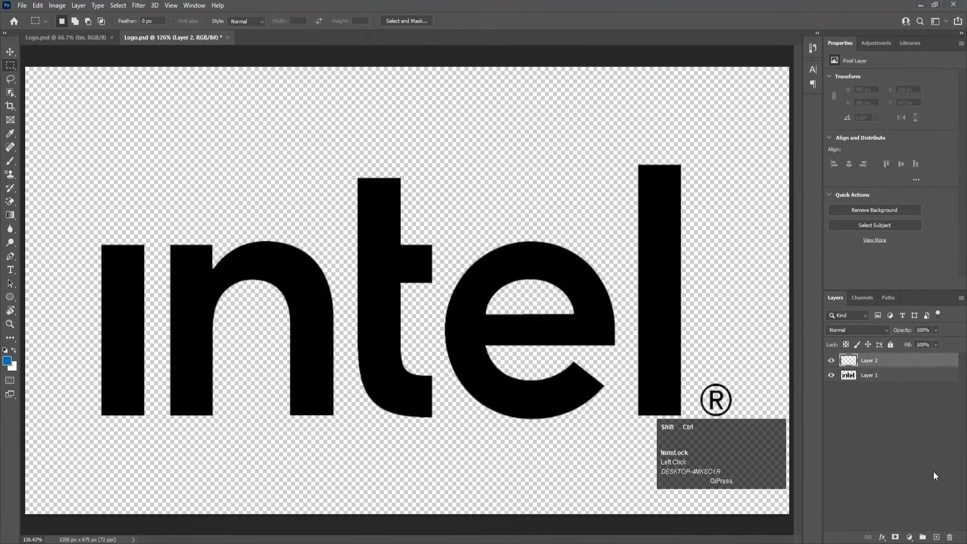
{"action": "key", "text": "ctrl+shift+v"}
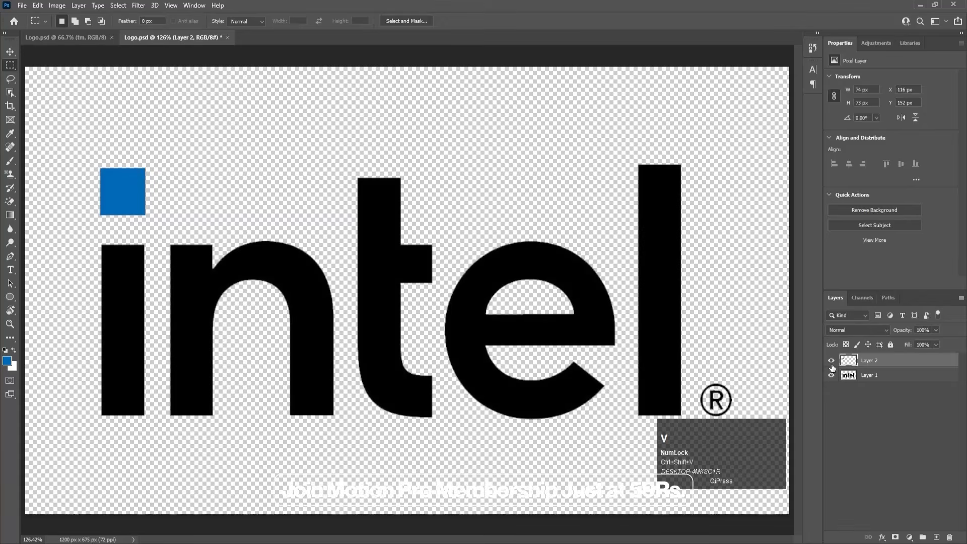
{"action": "left_click", "coordinate": [831, 360]}
Cut the black stem of the i from Layer 1, paste it in place on a new layer and hide it.
{"action": "left_click", "coordinate": [851, 375]}
{"action": "left_click_drag", "start_coordinate": [76, 217], "coordinate": [154, 447]}
{"action": "key", "text": "ctrl+x"}
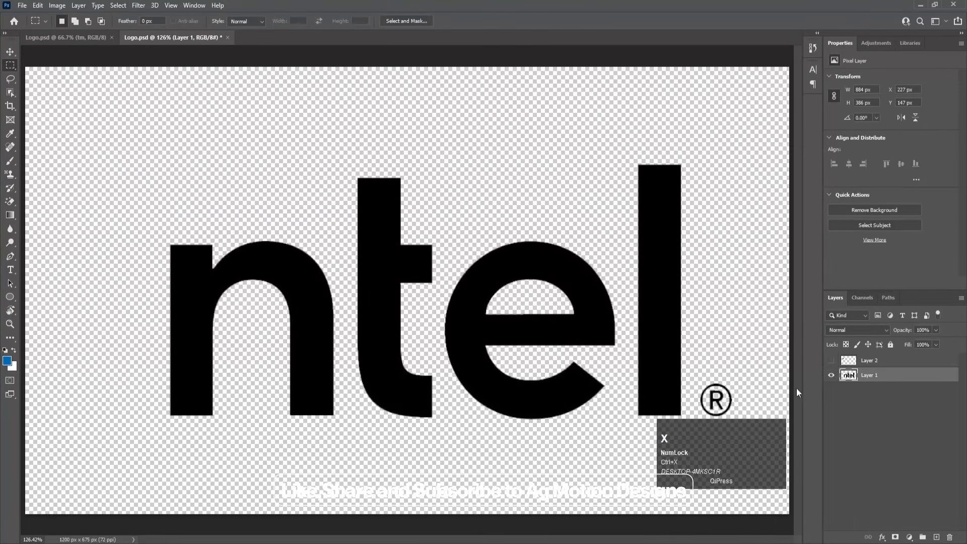
{"action": "left_click", "coordinate": [936, 537]}
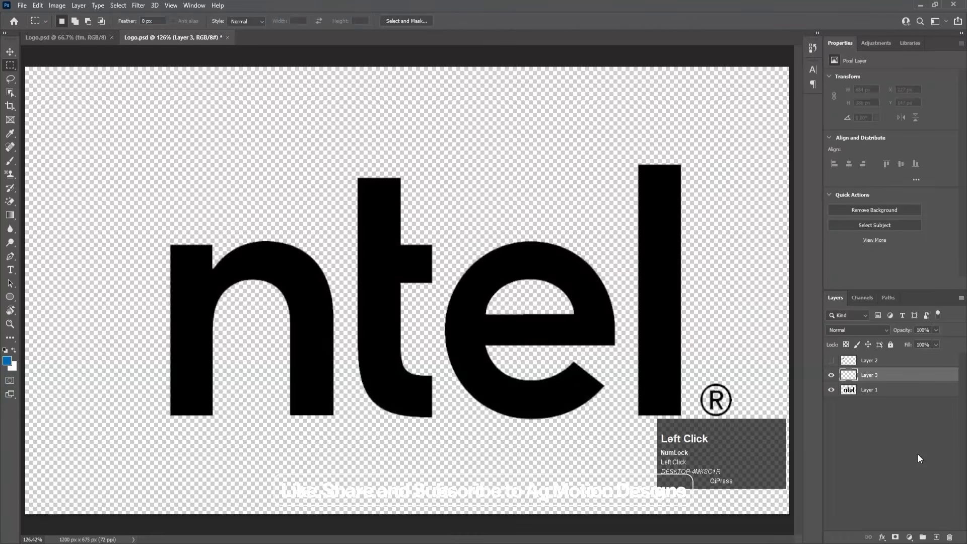
{"action": "key", "text": "ctrl+shift+v"}
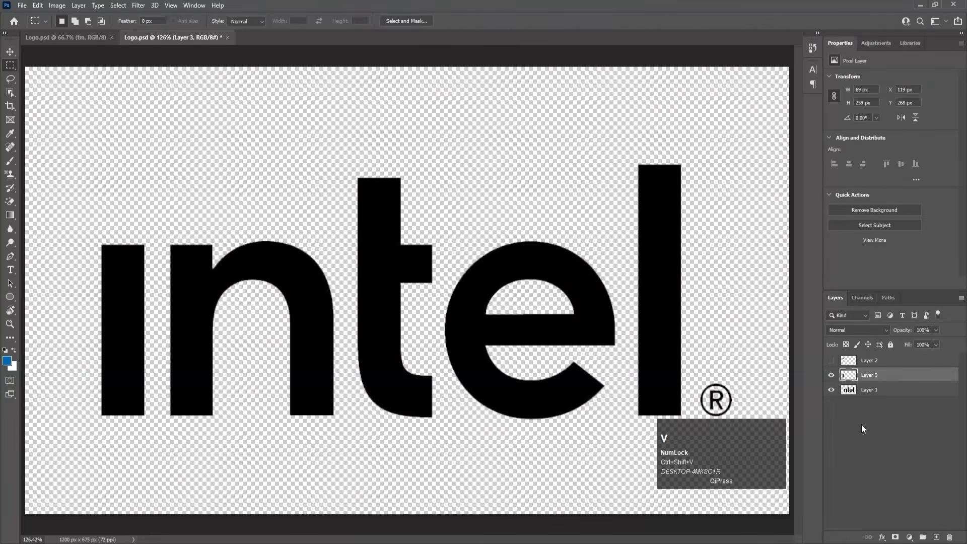
{"action": "left_click", "coordinate": [831, 375]}
Cut the letter n from Layer 1, paste it in place on a new layer and hide that layer.
{"action": "left_click", "coordinate": [869, 390]}
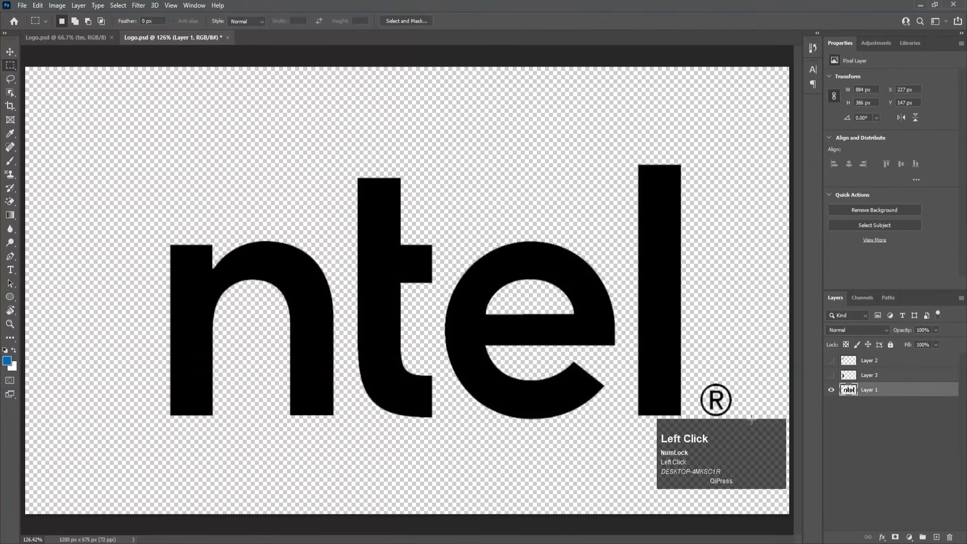
{"action": "left_click_drag", "start_coordinate": [148, 208], "coordinate": [339, 475]}
{"action": "key", "text": "ctrl+x"}
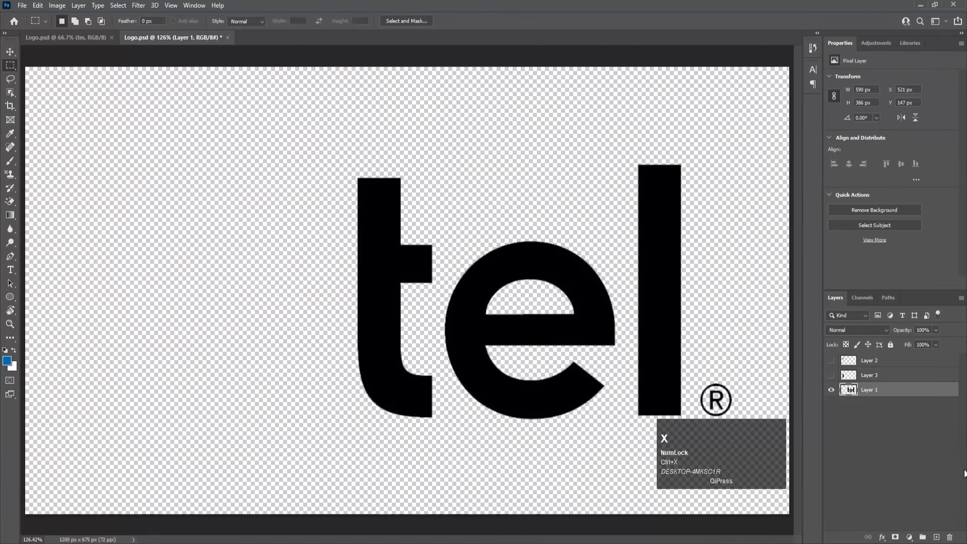
{"action": "left_click", "coordinate": [937, 537]}
{"action": "key", "text": "ctrl+shift+v"}
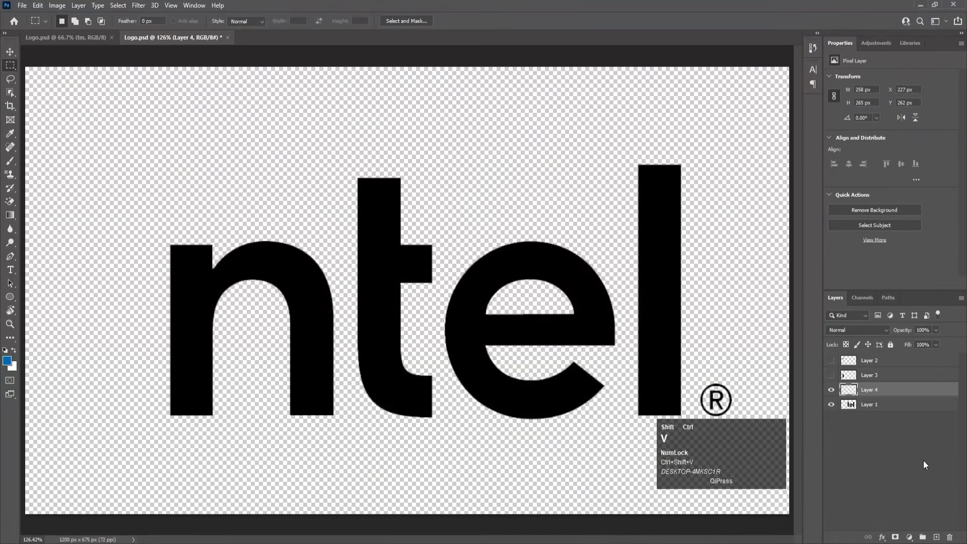
{"action": "left_click", "coordinate": [831, 389]}
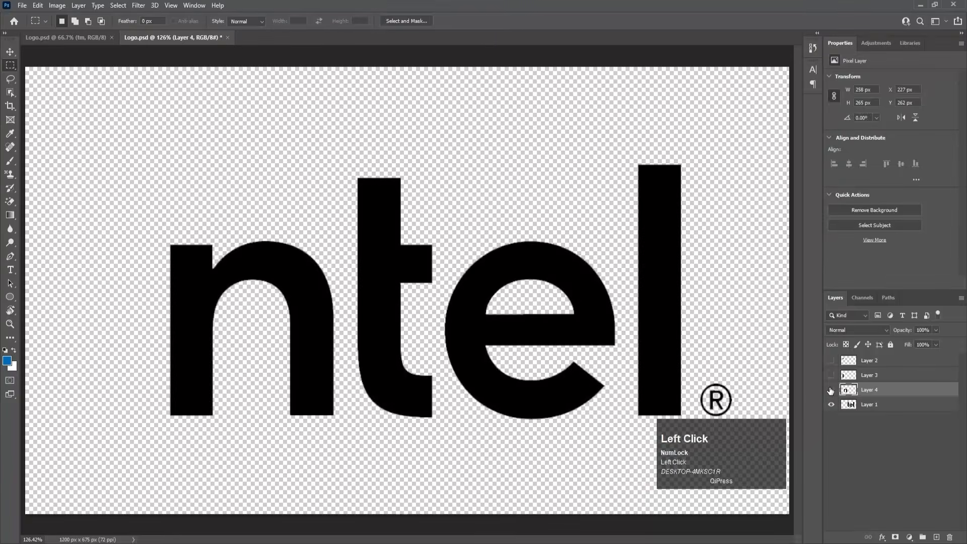
Cut the letter t from Layer 1, paste it in place on a new layer and hide that layer.
{"action": "left_click_drag", "start_coordinate": [341, 155], "coordinate": [439, 444]}
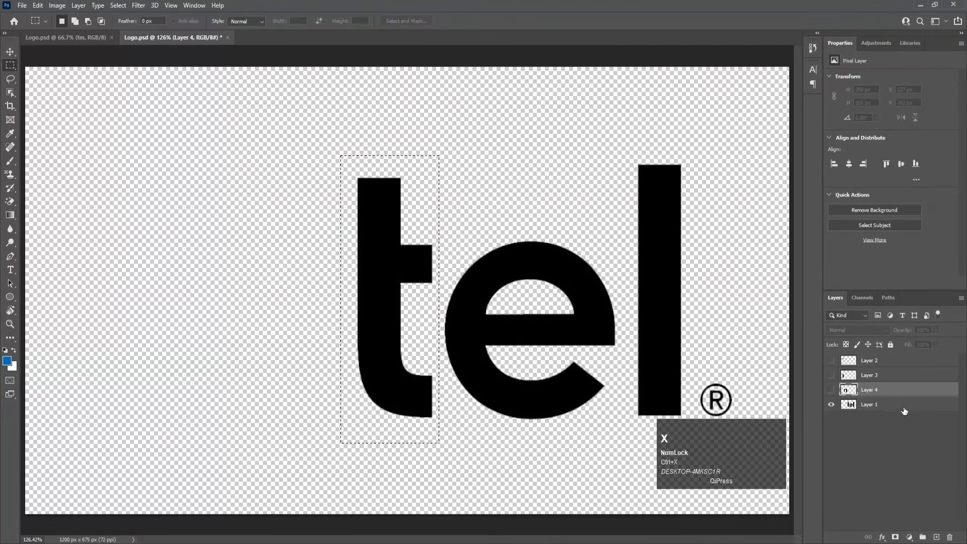
{"action": "left_click", "coordinate": [902, 404]}
{"action": "key", "text": "ctrl+x"}
{"action": "left_click", "coordinate": [933, 534]}
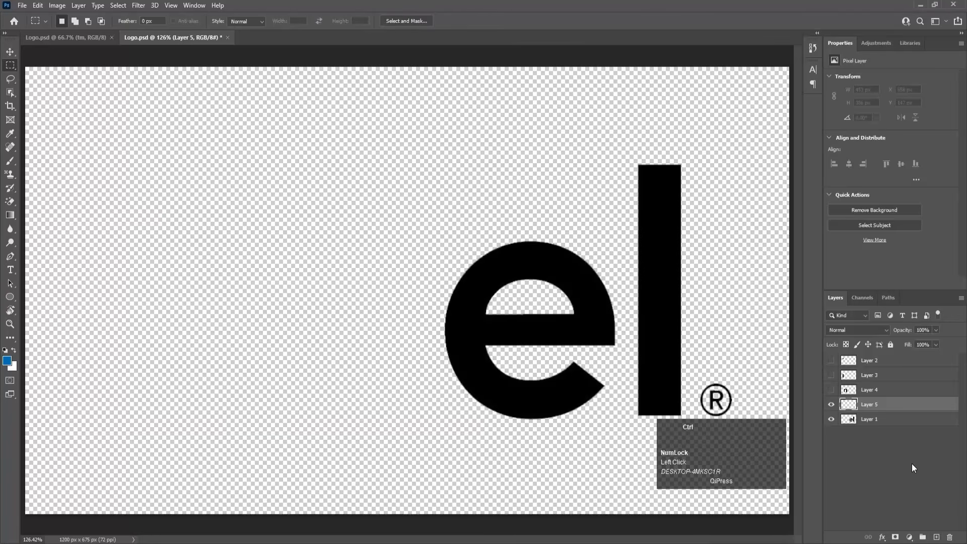
{"action": "key", "text": "ctrl+shift+v"}
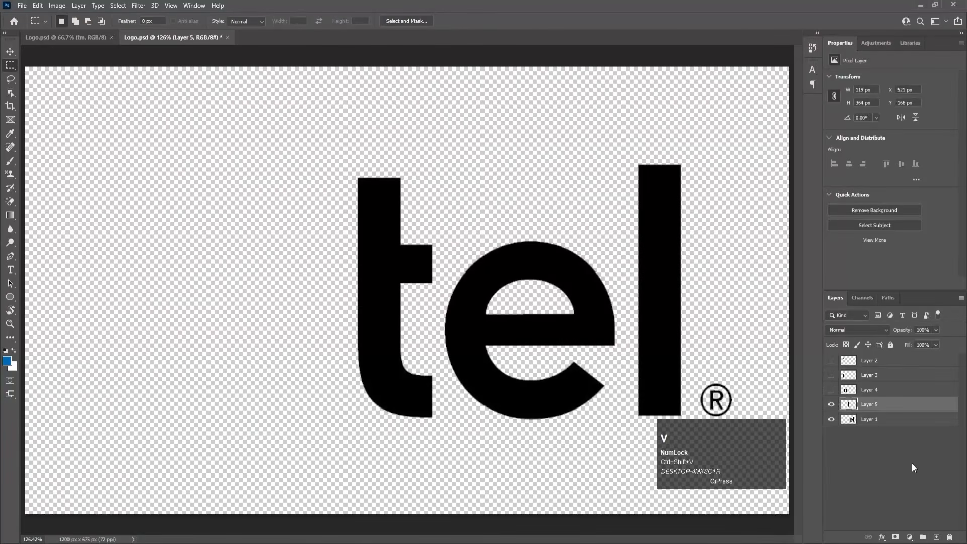
{"action": "left_click", "coordinate": [832, 405]}
Cut the letter e from Layer 1, paste it in place on a new layer and hide that layer.
{"action": "left_click", "coordinate": [859, 424]}
{"action": "left_click_drag", "start_coordinate": [411, 204], "coordinate": [624, 451]}
{"action": "key", "text": "ctrl+x"}
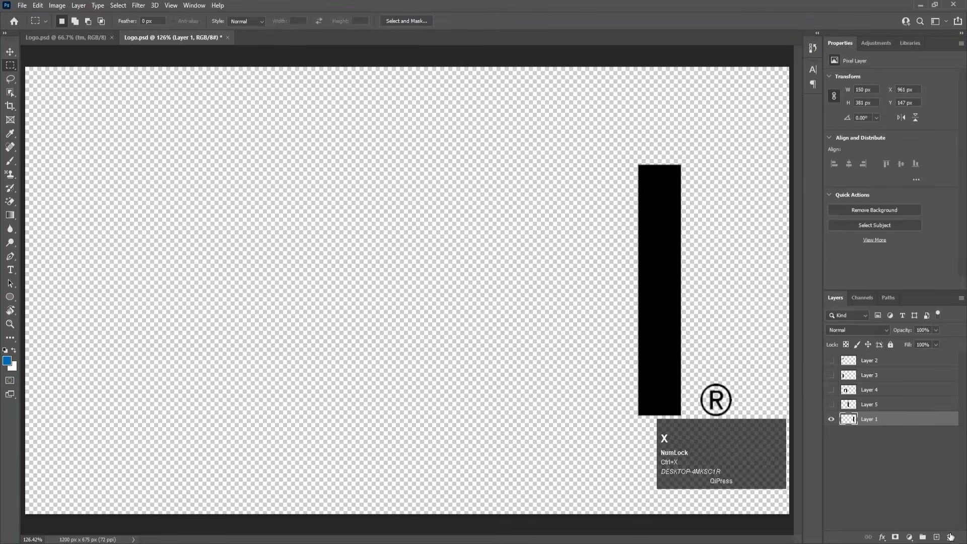
{"action": "left_click", "coordinate": [936, 537]}
{"action": "key", "text": "ctrl+shift+v"}
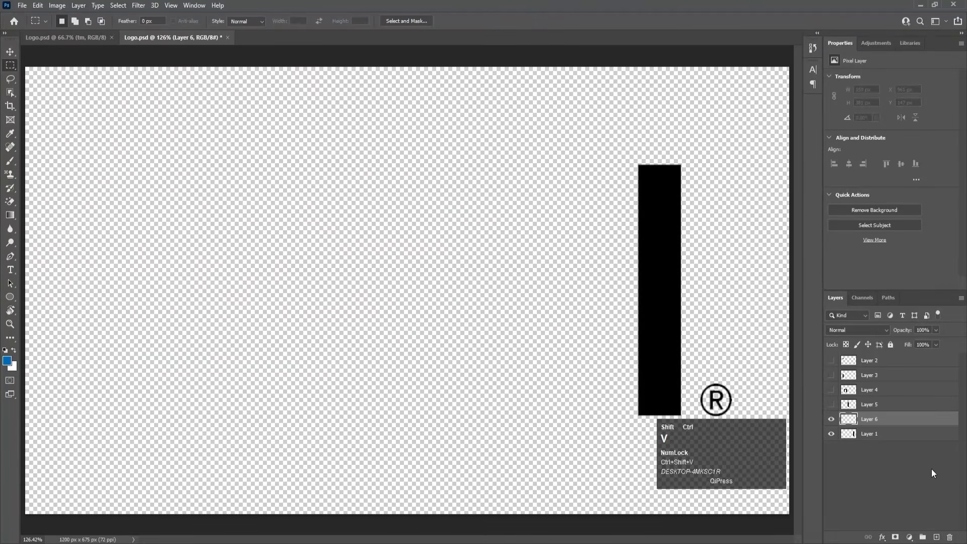
{"action": "left_click", "coordinate": [829, 420]}
Cut the letter l from Layer 1 and paste it in place on a new layer, leaving the registered trademark symbol on Layer 1.
{"action": "left_click", "coordinate": [855, 436]}
{"action": "left_click_drag", "start_coordinate": [616, 143], "coordinate": [694, 419]}
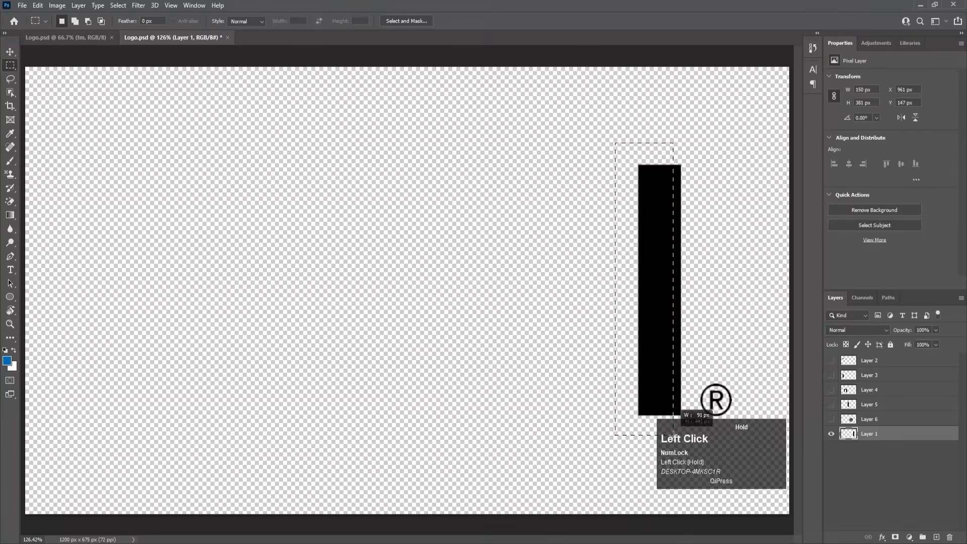
{"action": "key", "text": "ctrl+x"}
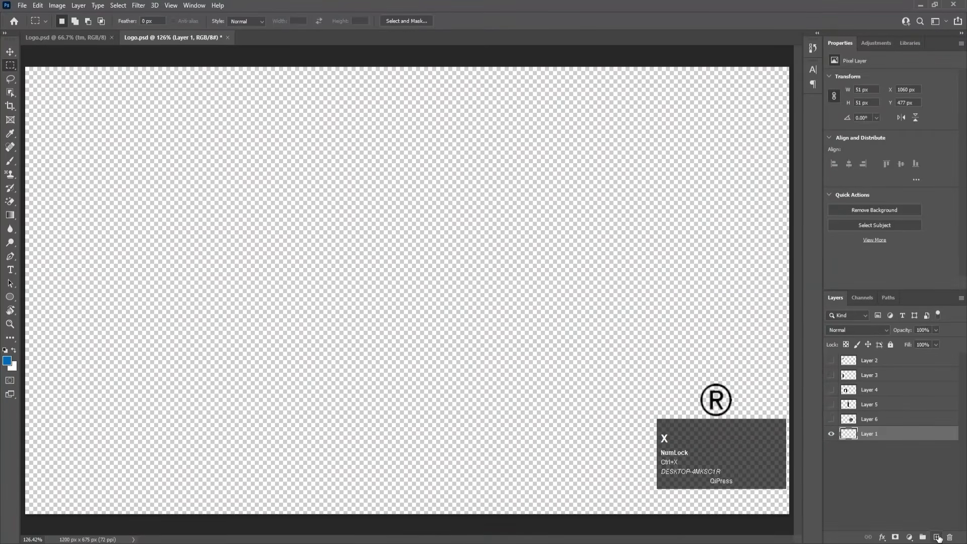
{"action": "left_click", "coordinate": [937, 537]}
{"action": "key", "text": "ctrl+shift+v"}
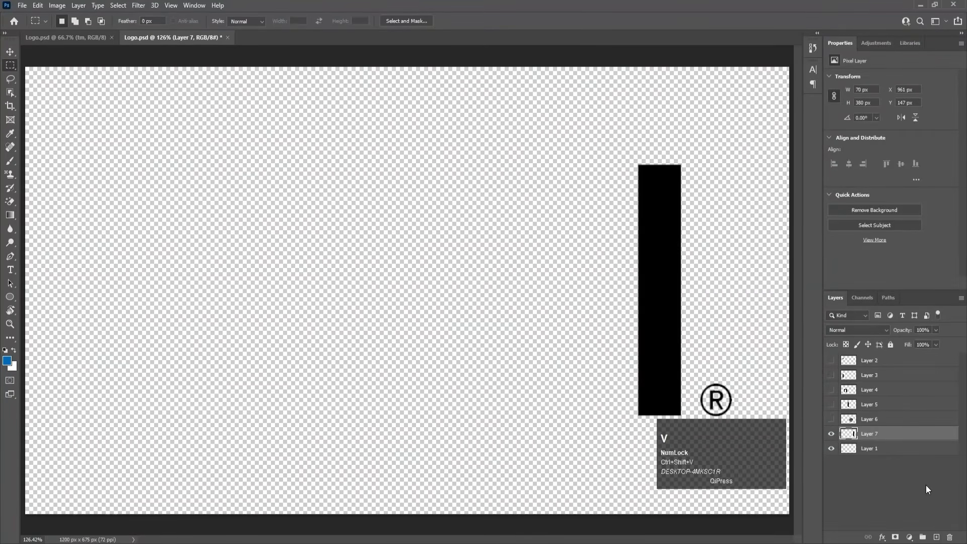
Show all the hidden logo part layers and save the Photoshop document.
{"action": "left_click_drag", "start_coordinate": [835, 425], "coordinate": [831, 359]}
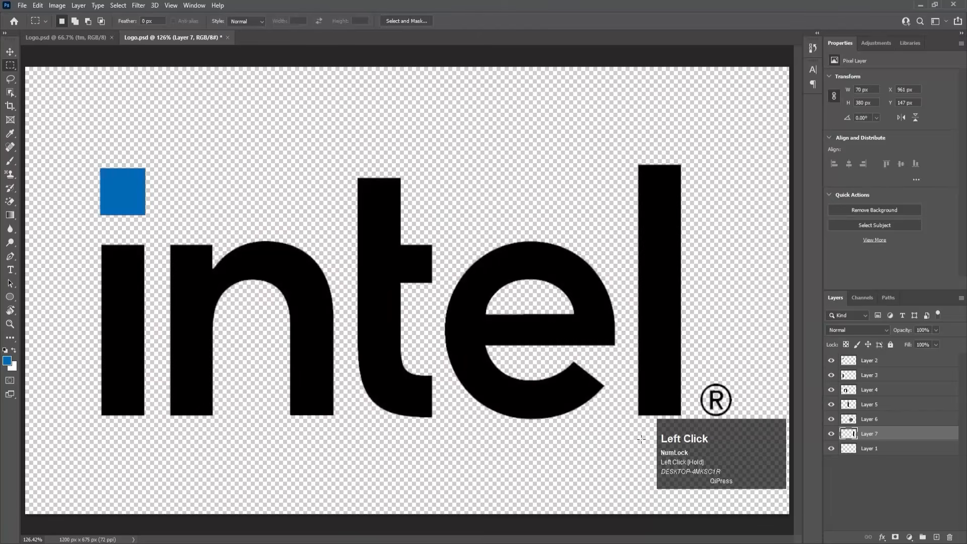
{"action": "key", "text": "ctrl+s"}
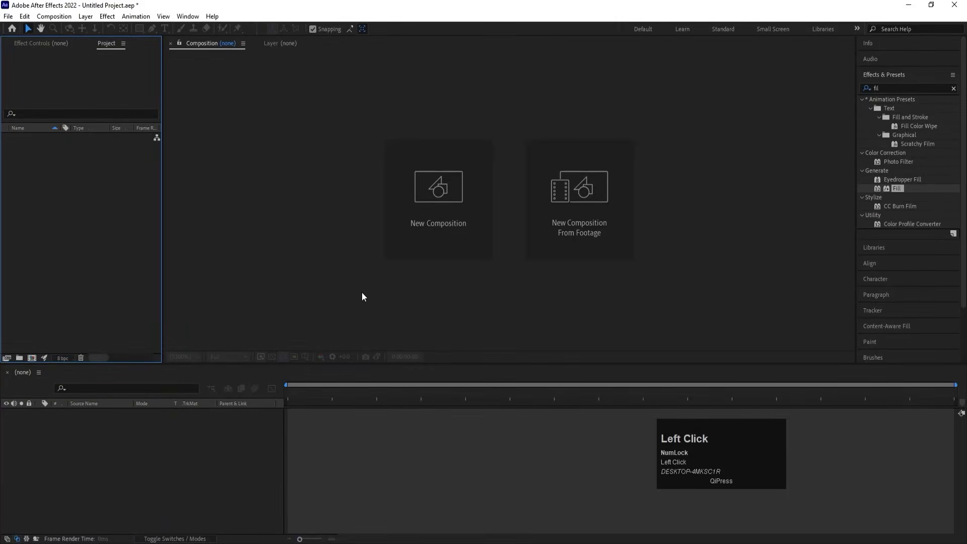
In After Effects, create a 1920 x 1080 composition at 30 fps named Main Animation and display the Title/Action Safe guides.
{"action": "left_click", "coordinate": [487, 227]}
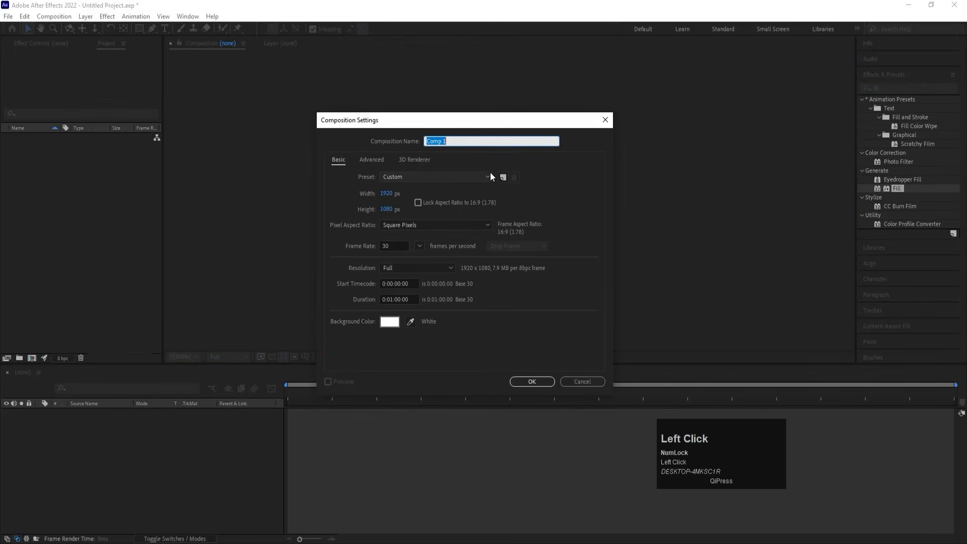
{"action": "type", "text": "Main "}
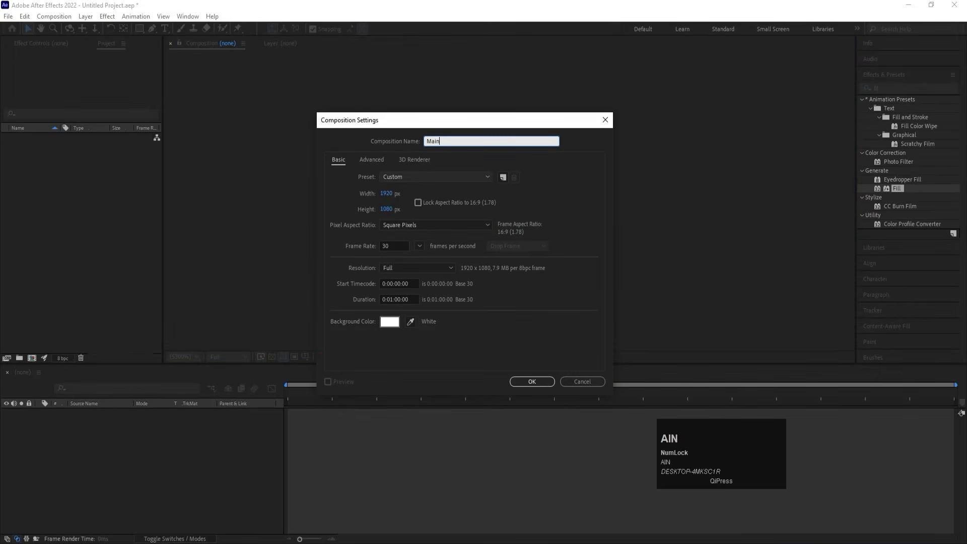
{"action": "type", "text": "Animation"}
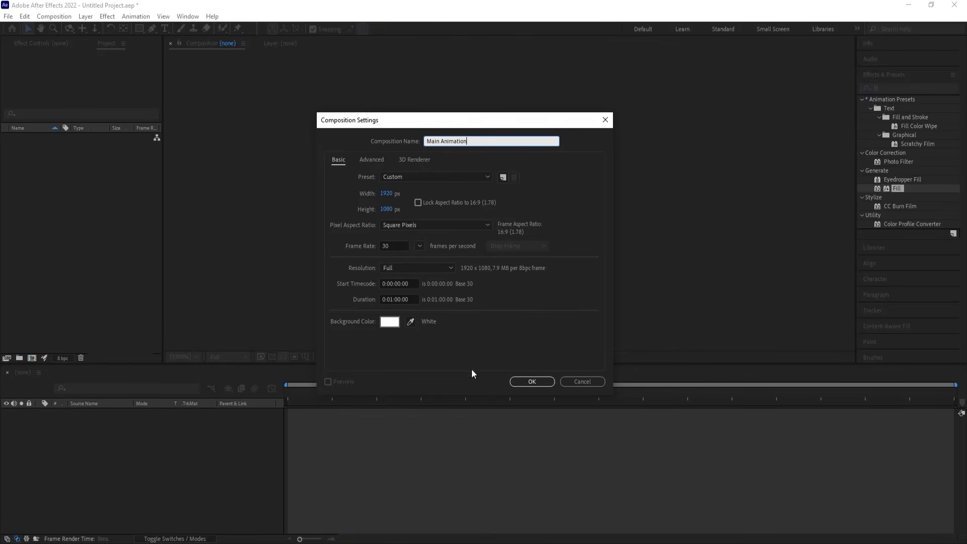
{"action": "left_click", "coordinate": [529, 382]}
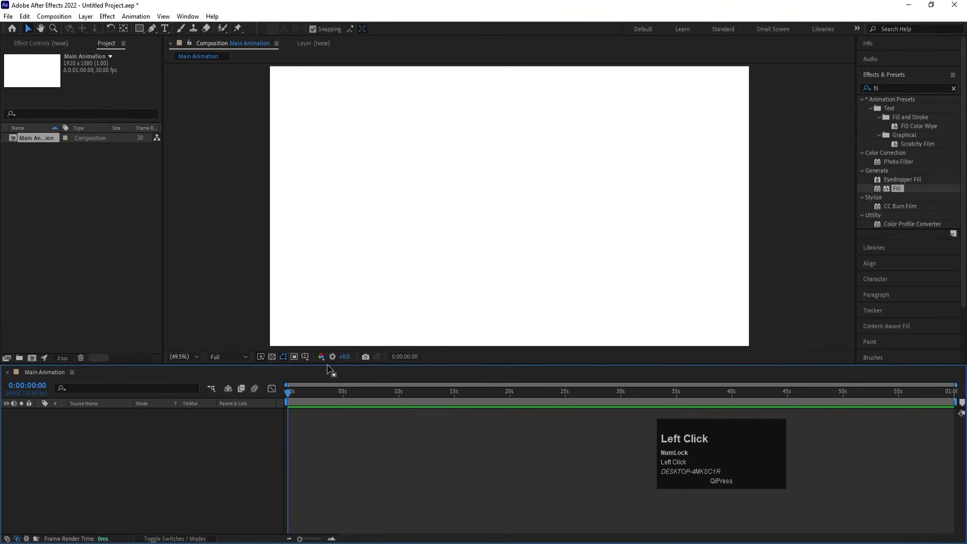
{"action": "left_click", "coordinate": [306, 357]}
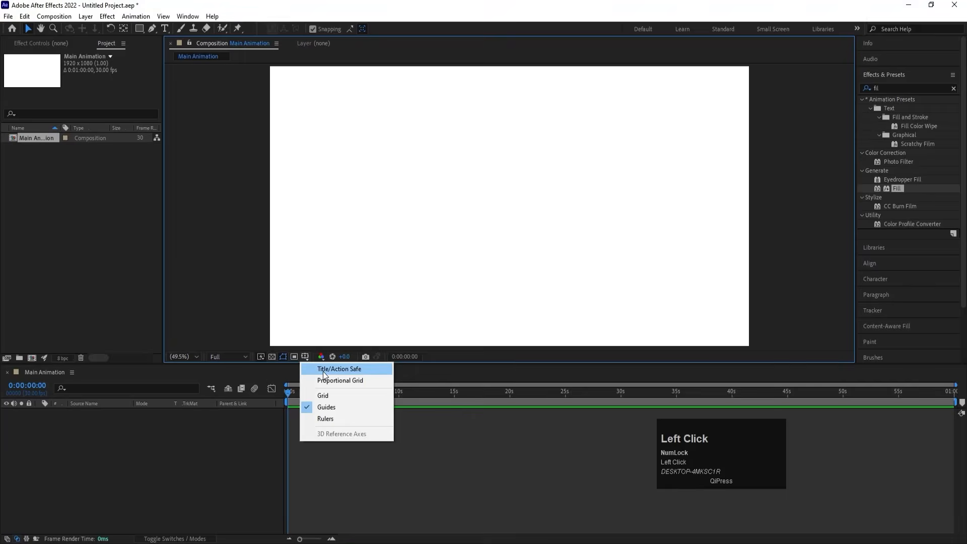
{"action": "left_click", "coordinate": [323, 370]}
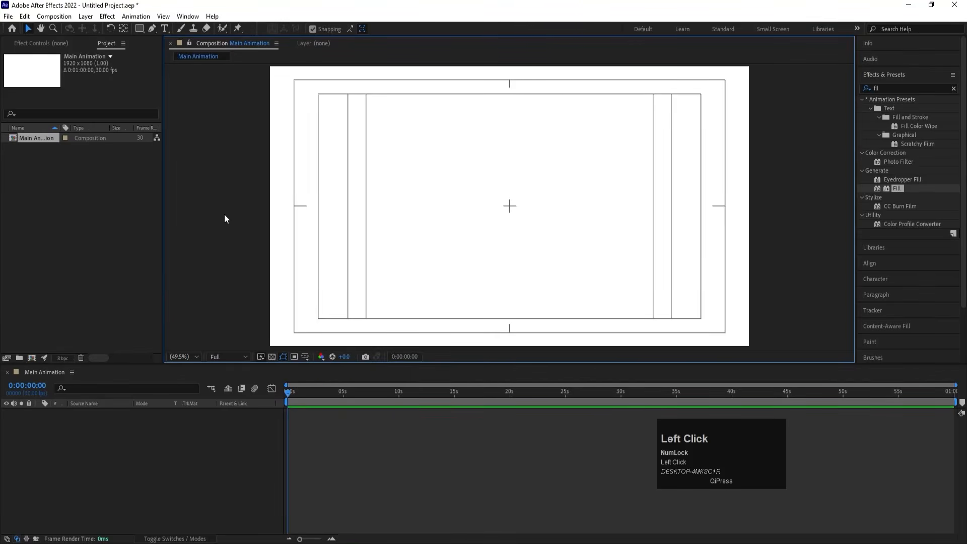
Import the Logo PSD file as Composition - Retain Layer Sizes with Editable Layer Styles.
{"action": "key", "text": "ctrl+i"}
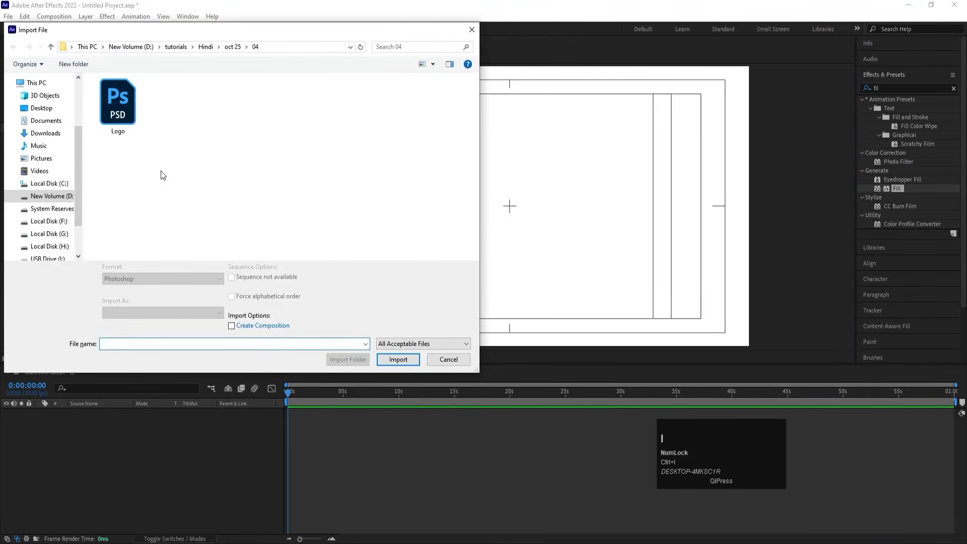
{"action": "left_click", "coordinate": [127, 131]}
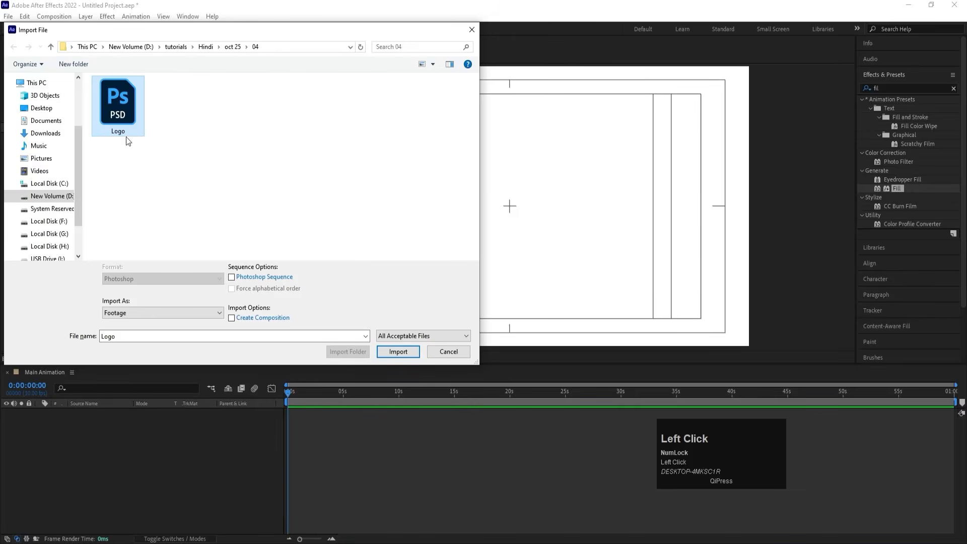
{"action": "left_click", "coordinate": [110, 316]}
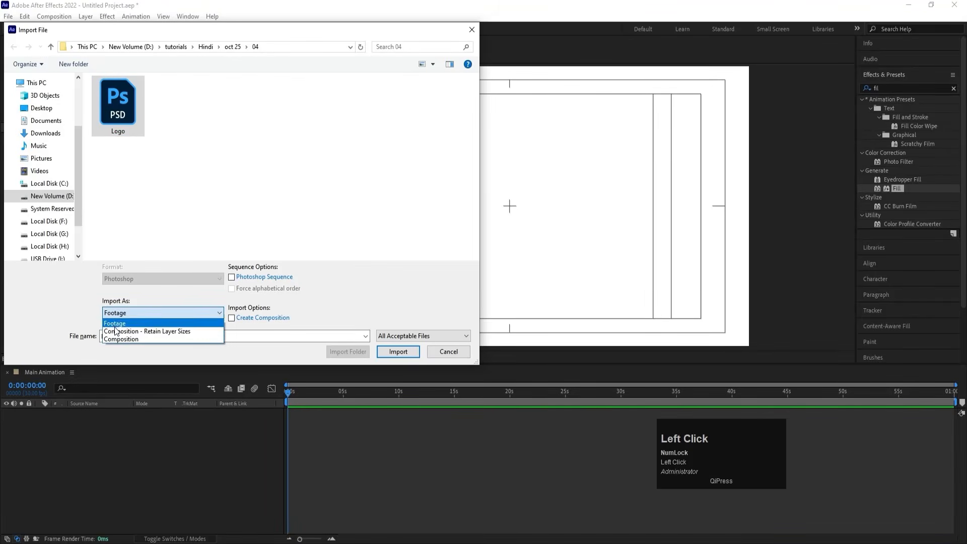
{"action": "left_click", "coordinate": [116, 331]}
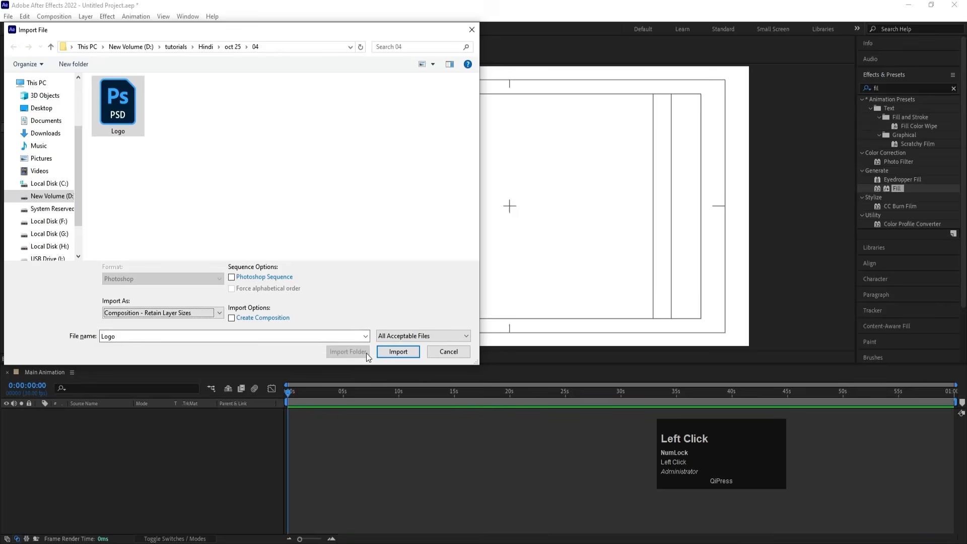
{"action": "left_click", "coordinate": [397, 352]}
{"action": "left_click", "coordinate": [498, 339]}
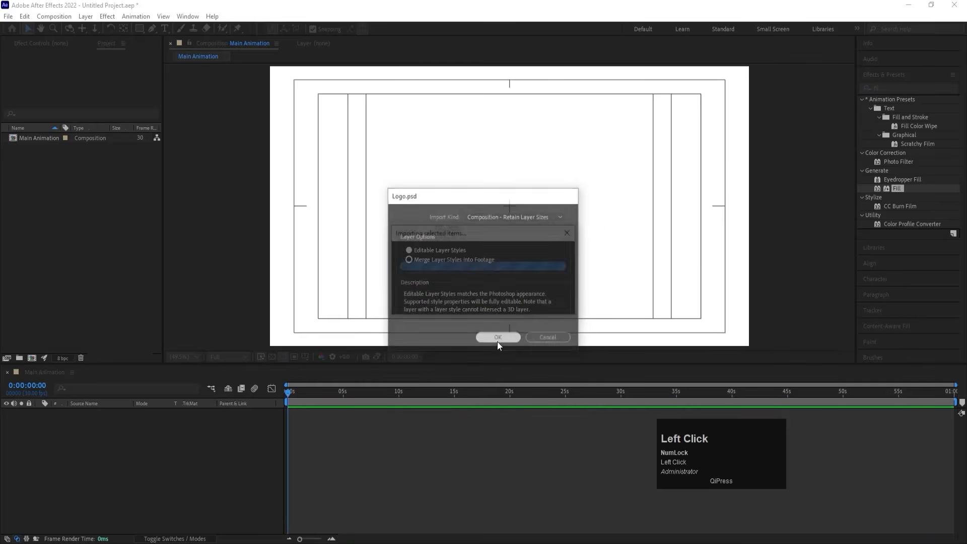
Copy all seven layers of the Logo composition and paste them into the Main Animation composition.
{"action": "double_click", "coordinate": [26, 139]}
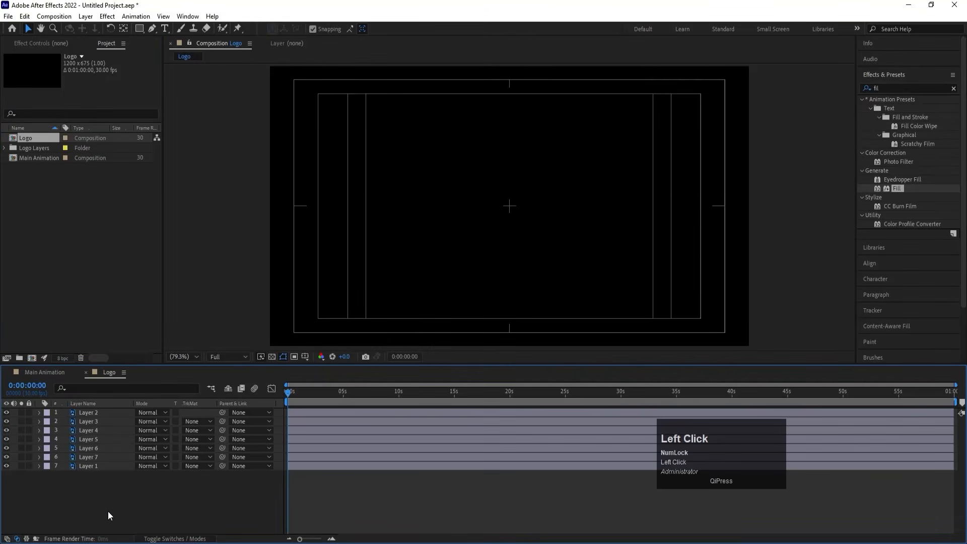
{"action": "left_click_drag", "start_coordinate": [108, 511], "coordinate": [71, 409]}
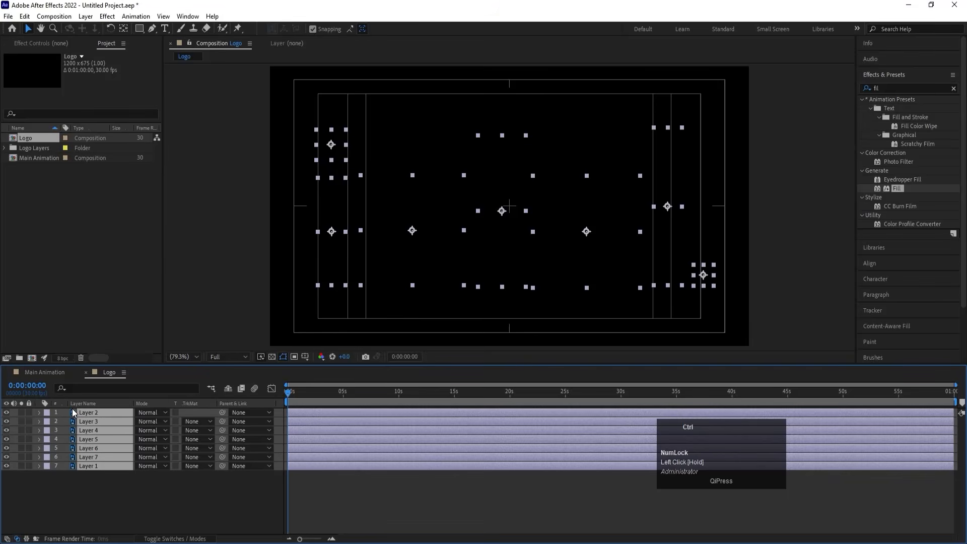
{"action": "key", "text": "ctrl+c"}
{"action": "left_click", "coordinate": [53, 376]}
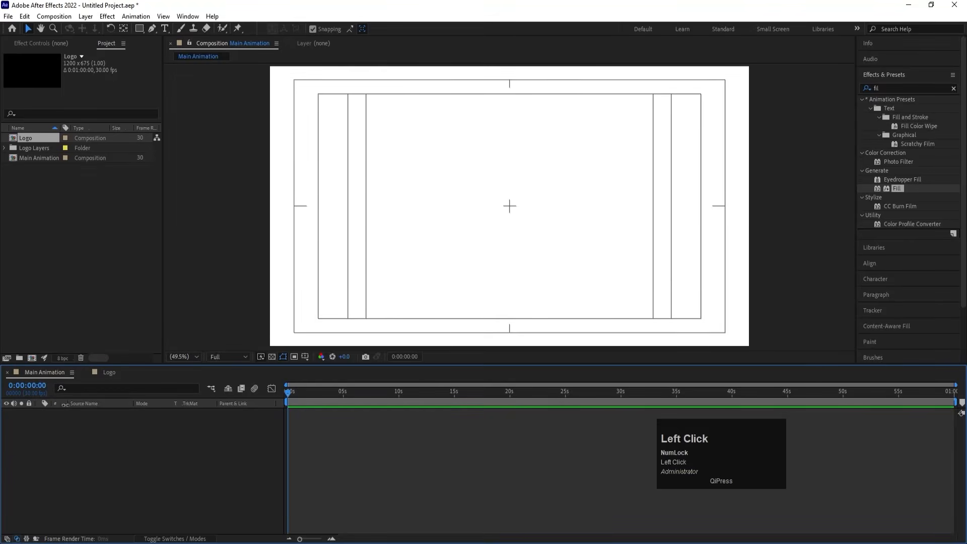
{"action": "key", "text": "ctrl+v"}
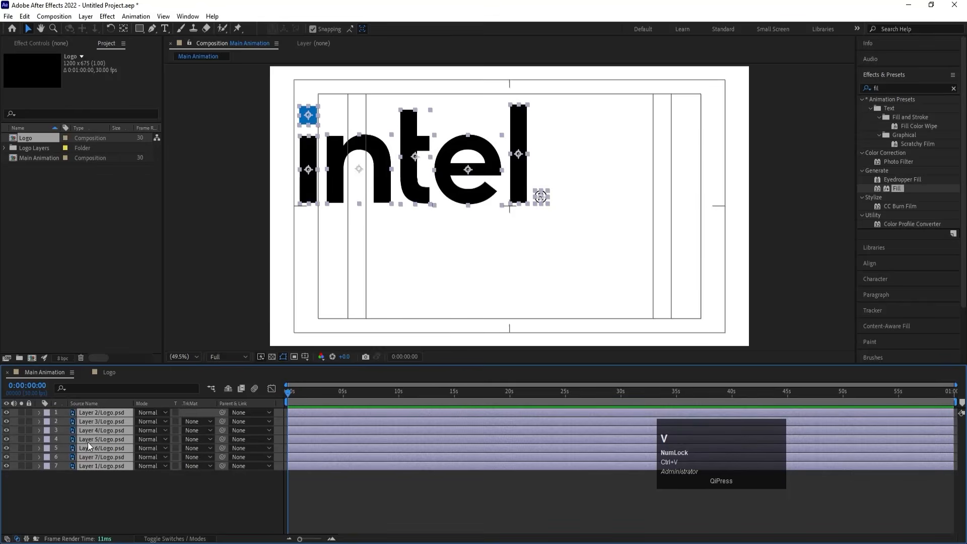
Set the Logo composition's background color to white (FFFFFF).
{"action": "left_click", "coordinate": [107, 375]}
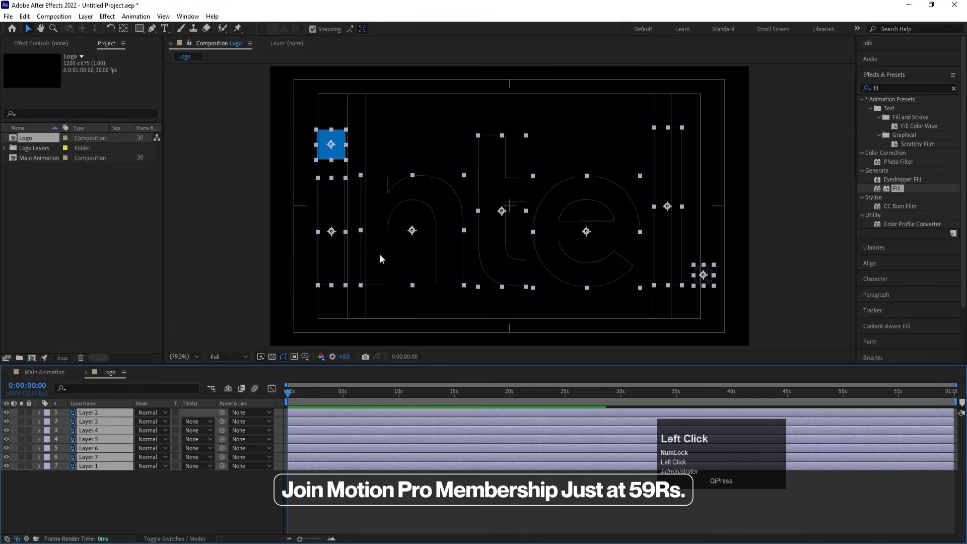
{"action": "left_click", "coordinate": [145, 506]}
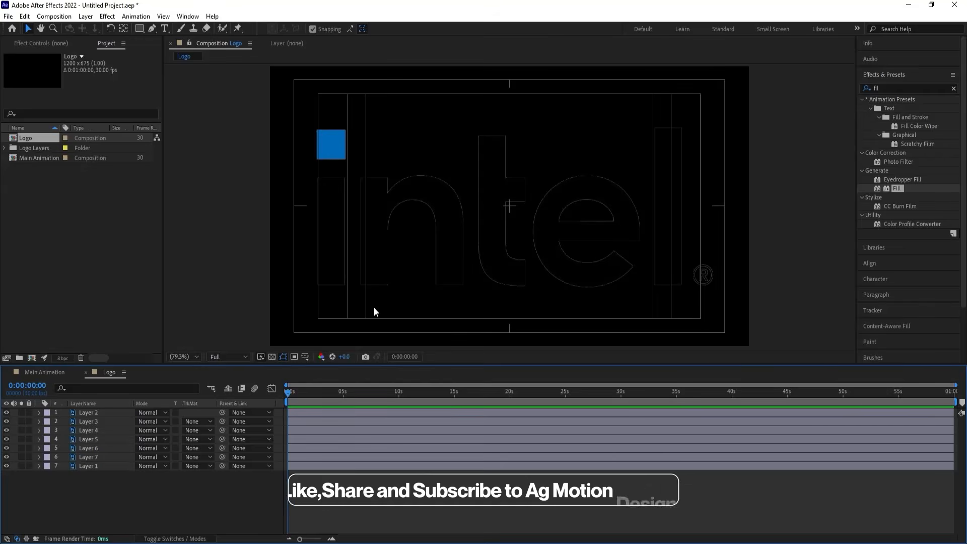
{"action": "key", "text": "ctrl+k"}
{"action": "left_click", "coordinate": [388, 322]}
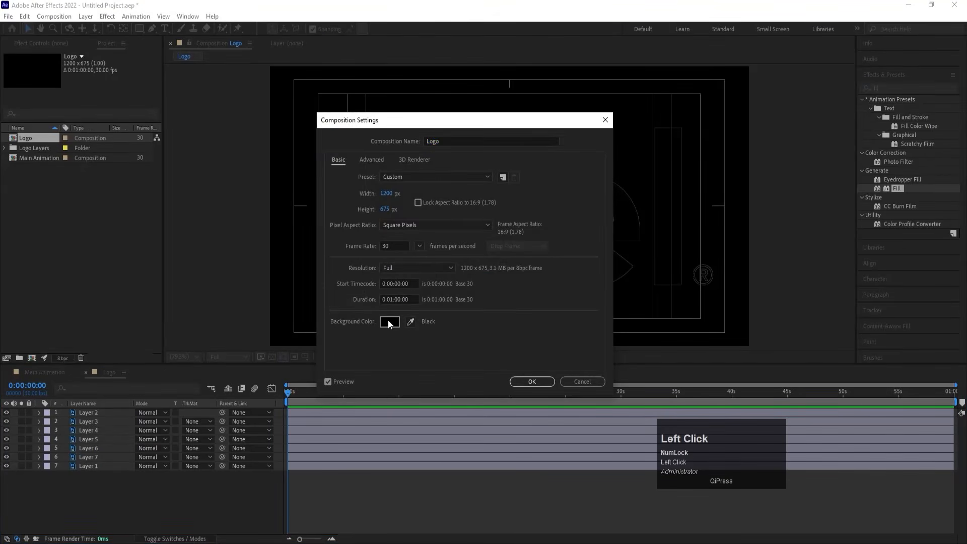
{"action": "left_click_drag", "start_coordinate": [633, 301], "coordinate": [585, 219]}
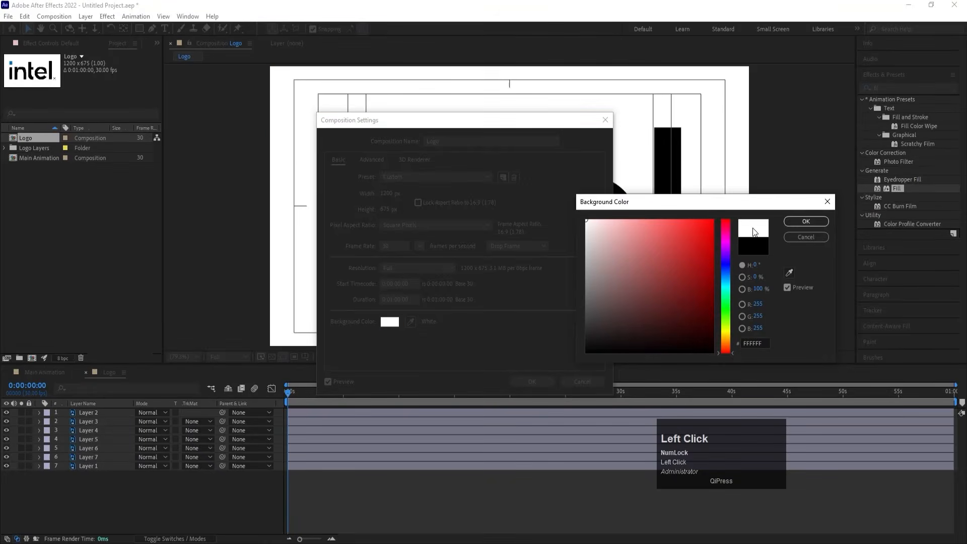
{"action": "left_click", "coordinate": [788, 223]}
{"action": "left_click", "coordinate": [532, 381]}
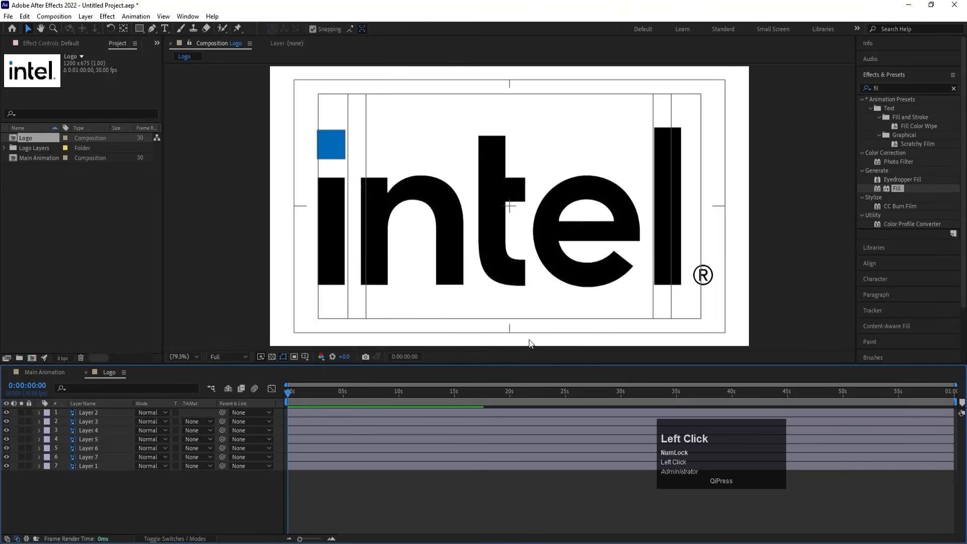
Move all the logo layers together to the center of the Main Animation composition.
{"action": "left_click", "coordinate": [37, 374]}
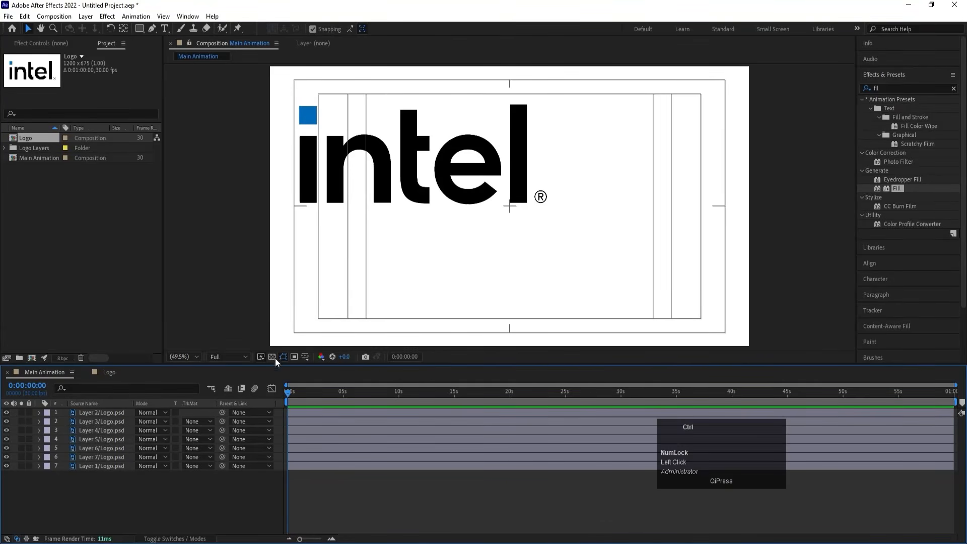
{"action": "key", "text": "ctrl+a"}
{"action": "left_click_drag", "start_coordinate": [406, 185], "coordinate": [506, 225]}
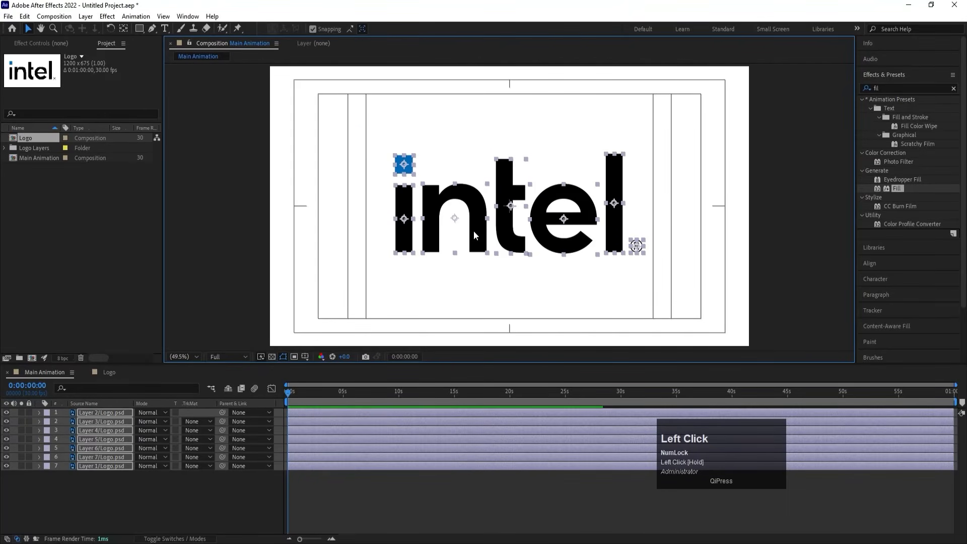
Try scaling all the selected logo layers to 67% around their own anchor points.
{"action": "key", "text": "s"}
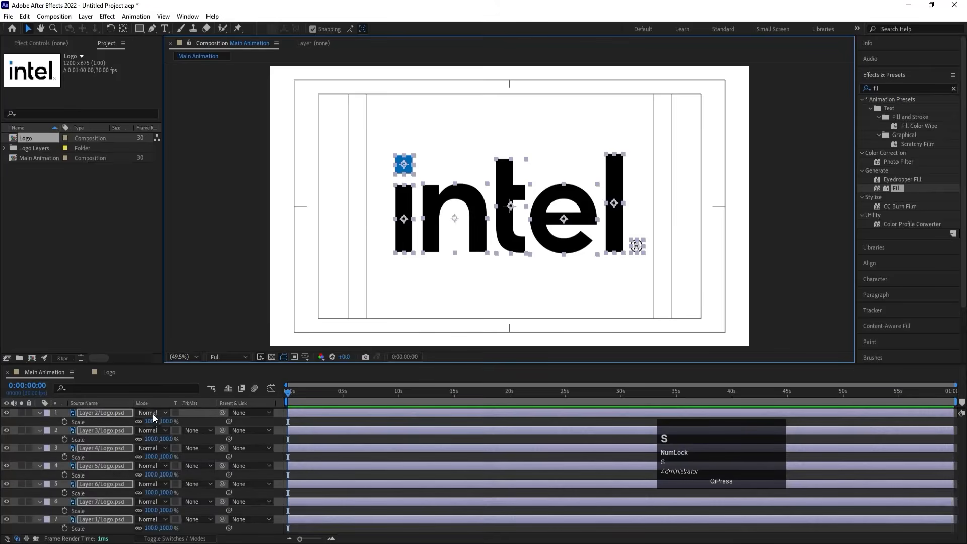
{"action": "left_click_drag", "start_coordinate": [150, 421], "coordinate": [132, 422]}
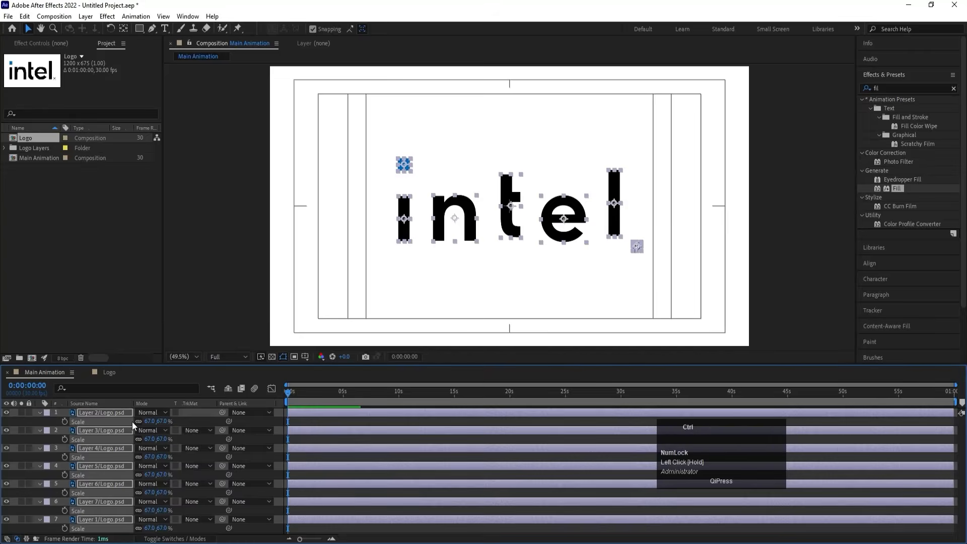
{"action": "key", "text": "ctrl+z"}
{"action": "left_click", "coordinate": [185, 420]}
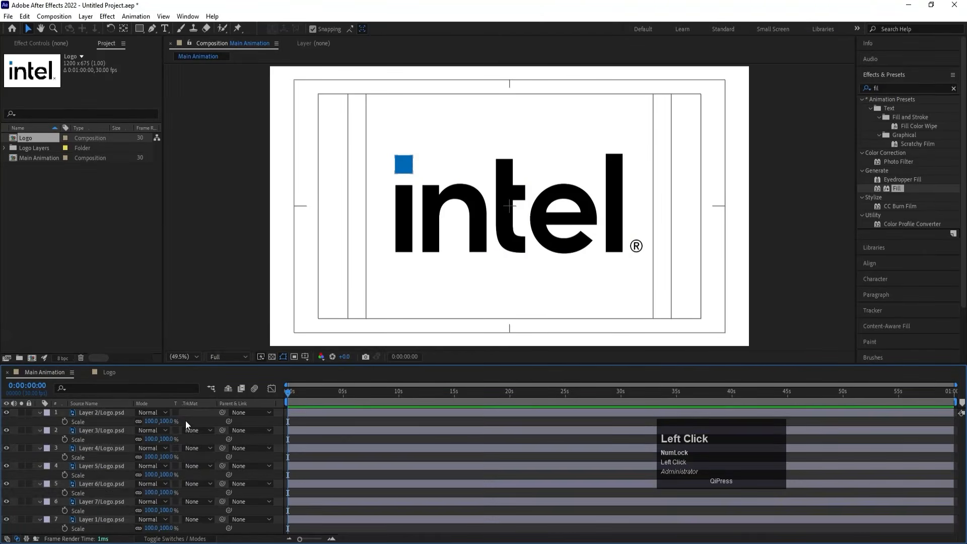
{"action": "key", "text": "u"}
Add a null object to Main Animation and parent all seven logo layers to it.
{"action": "right_click", "coordinate": [120, 486]}
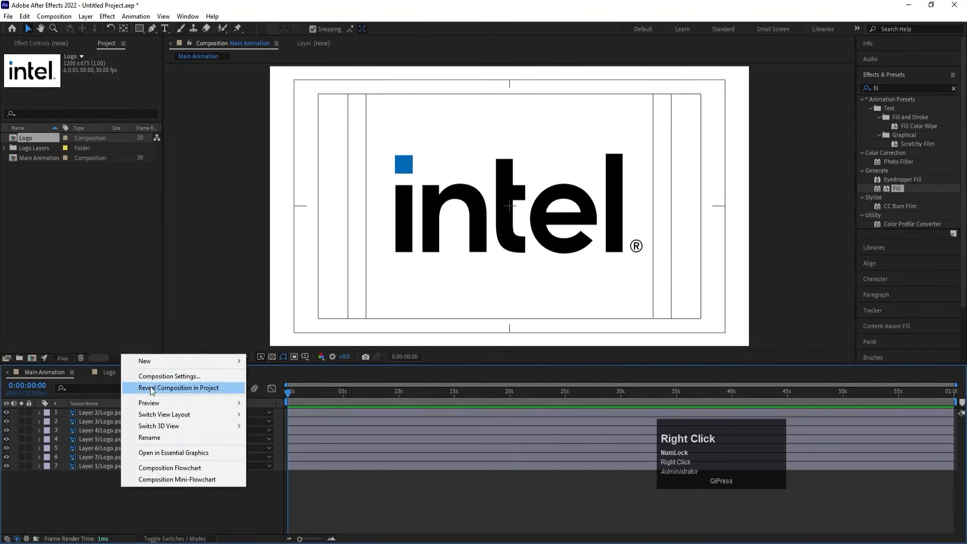
{"action": "left_click", "coordinate": [148, 361]}
{"action": "left_click", "coordinate": [295, 425]}
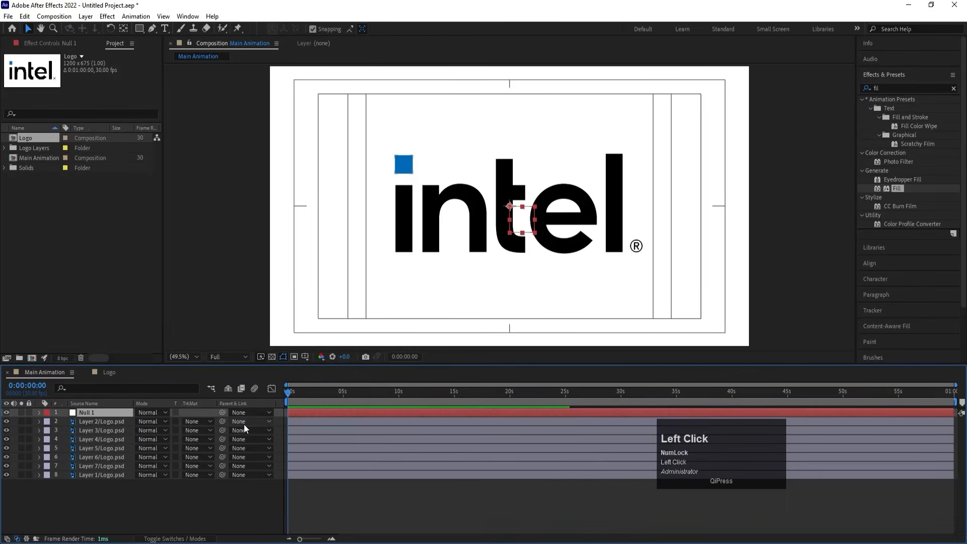
{"action": "key", "text": "ctrl+a"}
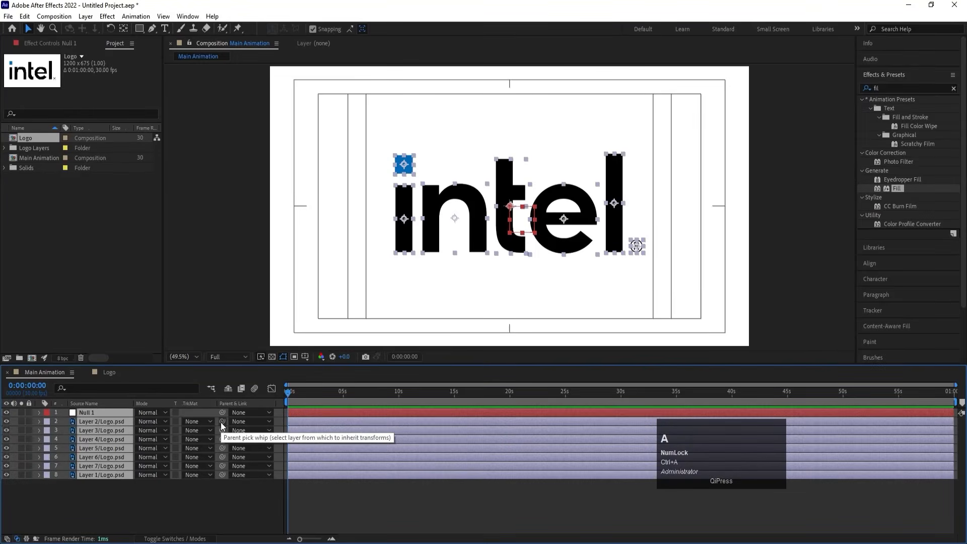
{"action": "left_click_drag", "start_coordinate": [220, 422], "coordinate": [79, 416]}
{"action": "left_click", "coordinate": [100, 498]}
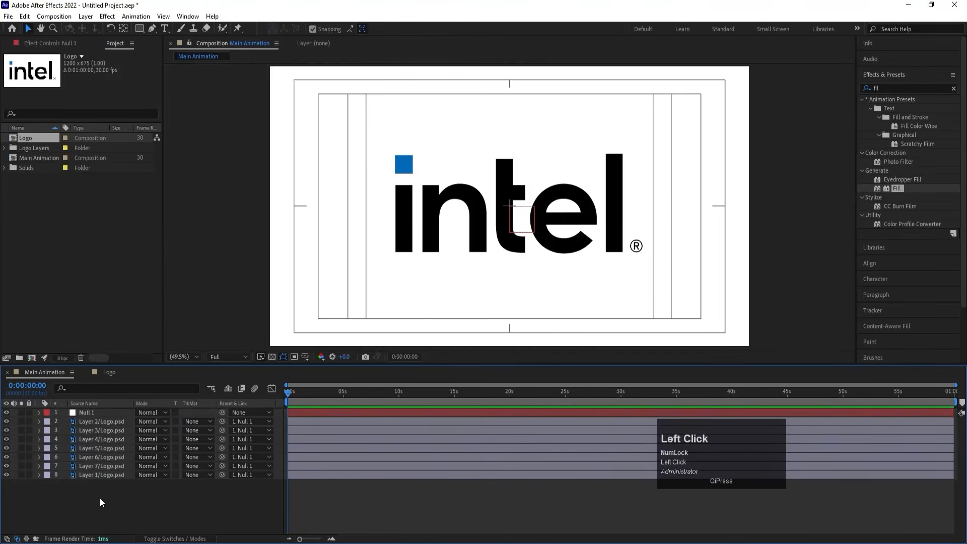
Scale the null to 64% to shrink the whole logo, and delete the null.
{"action": "left_click", "coordinate": [82, 413]}
{"action": "key", "text": "s"}
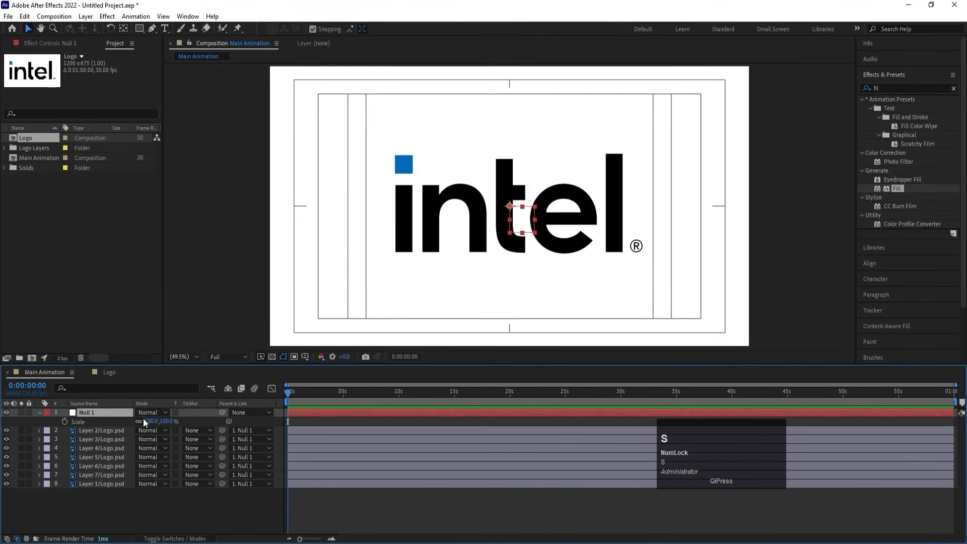
{"action": "left_click_drag", "start_coordinate": [151, 420], "coordinate": [132, 416]}
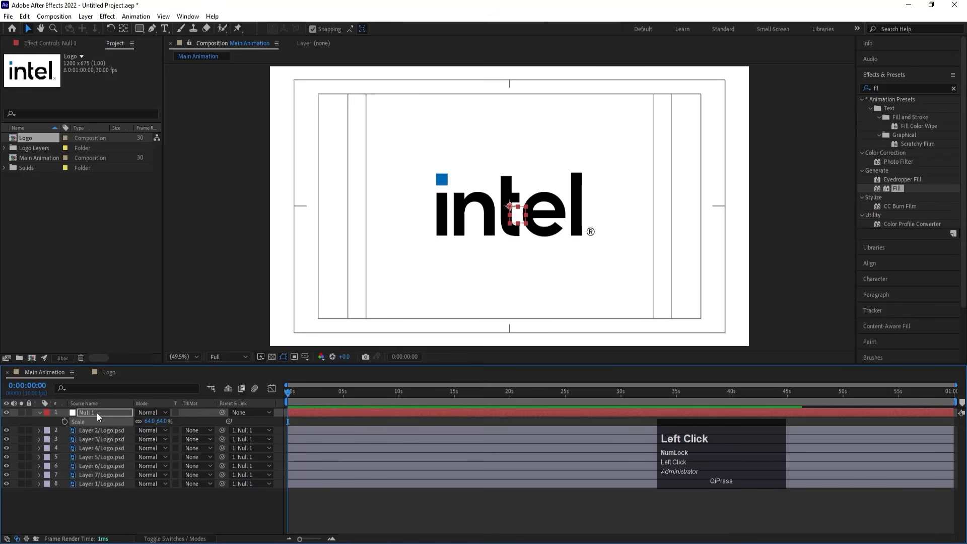
{"action": "key", "text": "Delete"}
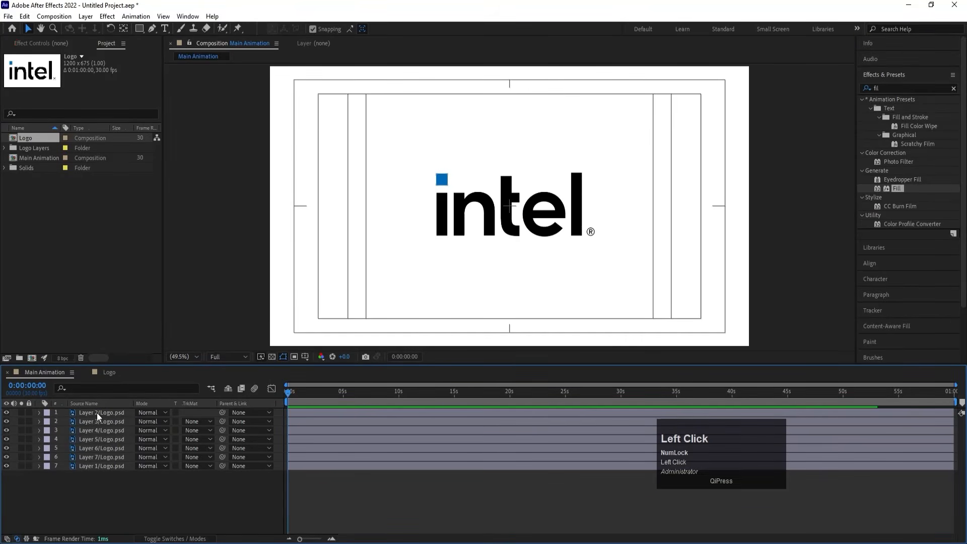
Hide every logo layer in Main Animation except the blue square on Layer 2.
{"action": "left_click", "coordinate": [123, 495]}
{"action": "left_click_drag", "start_coordinate": [398, 206], "coordinate": [630, 268]}
{"action": "left_click_drag", "start_coordinate": [9, 424], "coordinate": [6, 467]}
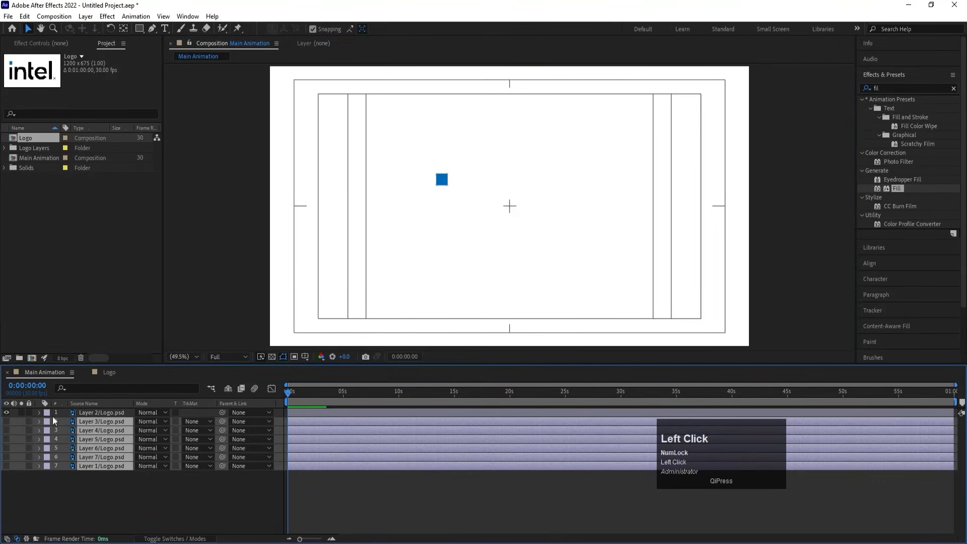
Duplicate the blue square's layer, then give the lower copy a yellow label and lock it as a position reference.
{"action": "left_click", "coordinate": [92, 414]}
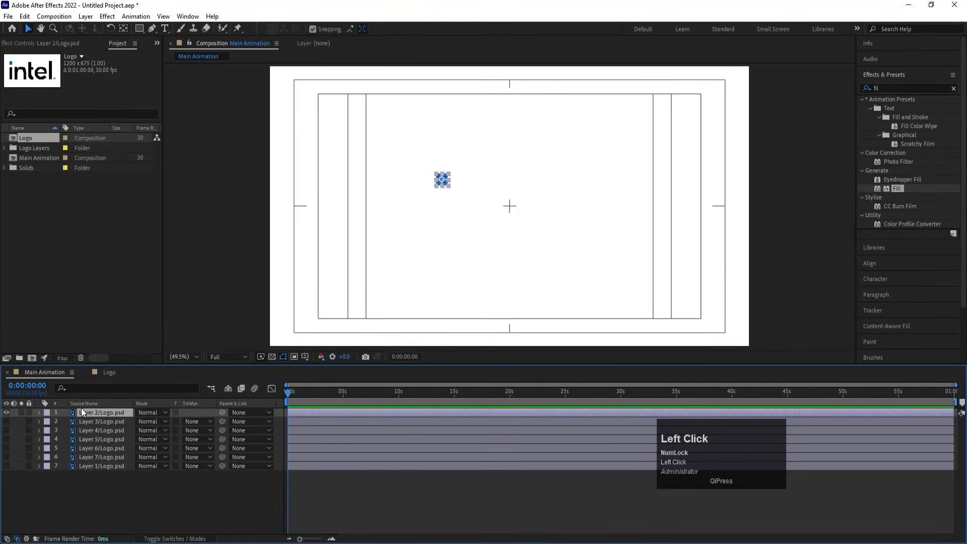
{"action": "key", "text": "ctrl+d"}
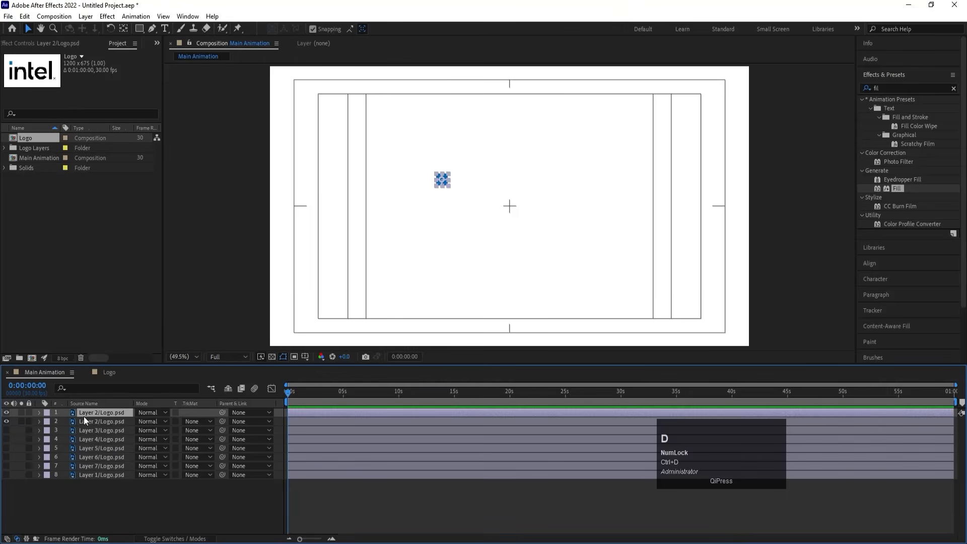
{"action": "left_click", "coordinate": [86, 420]}
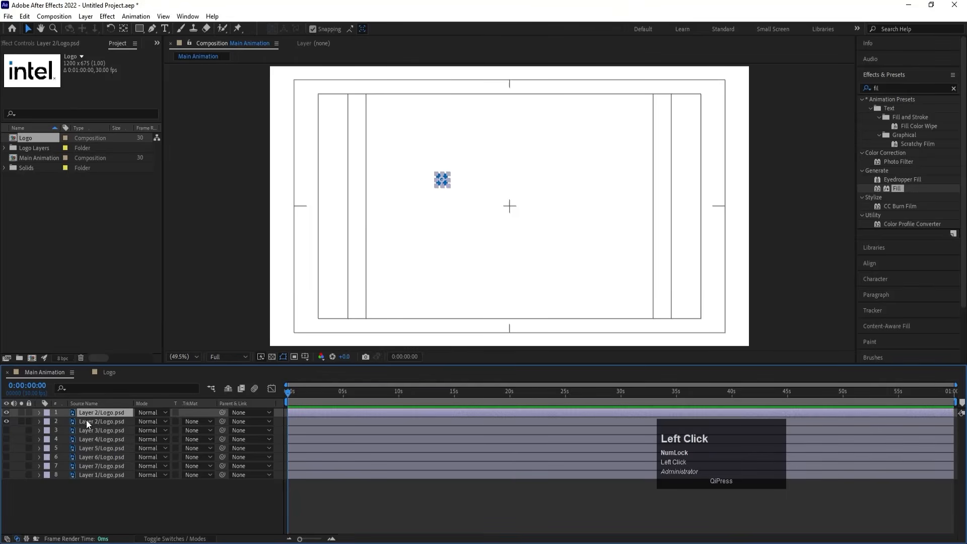
{"action": "left_click", "coordinate": [49, 422]}
{"action": "left_click", "coordinate": [74, 261]}
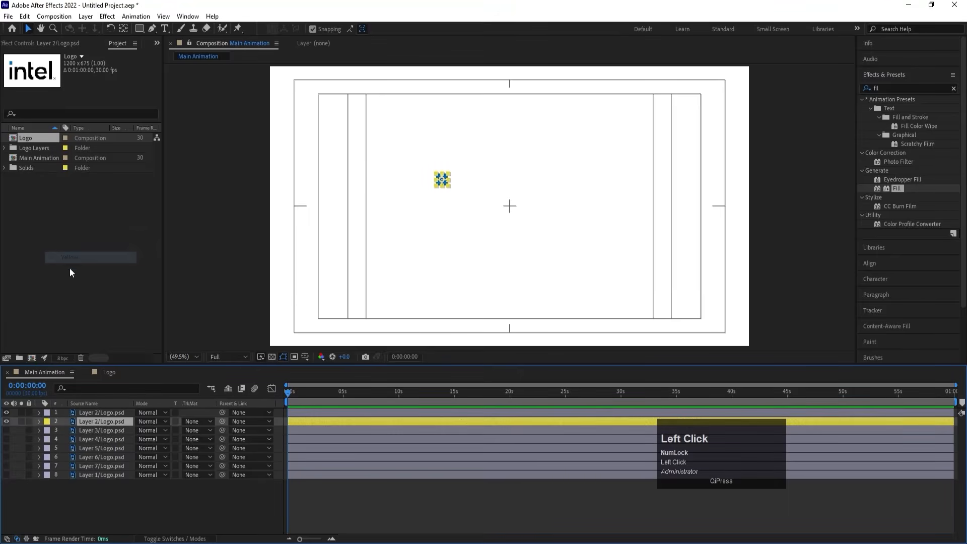
{"action": "left_click", "coordinate": [29, 421]}
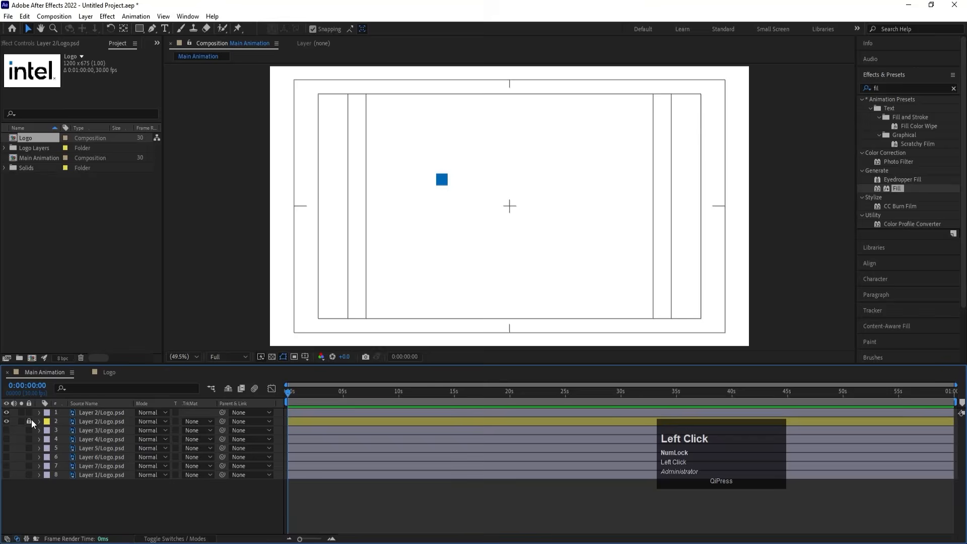
Align the unlocked blue square horizontally and vertically to the center of the composition.
{"action": "left_click", "coordinate": [83, 413]}
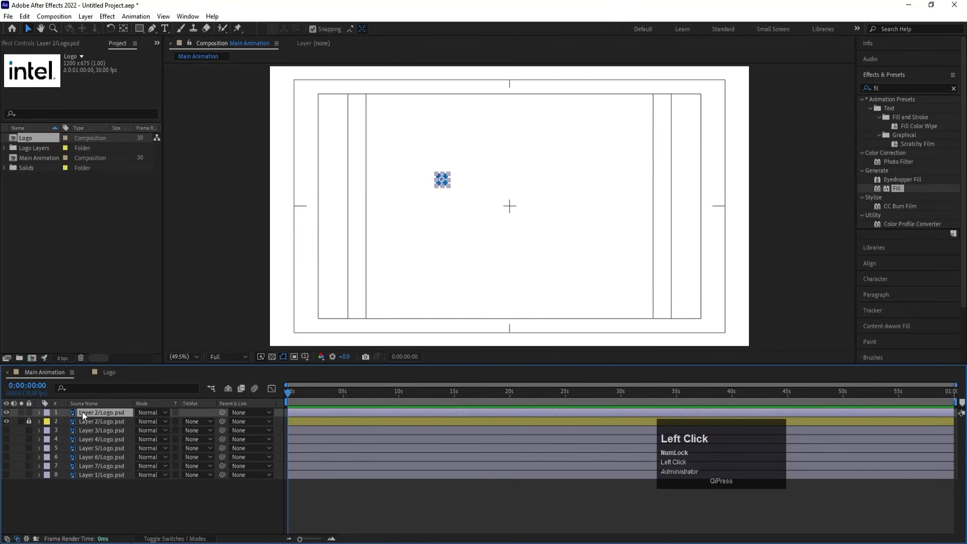
{"action": "left_click", "coordinate": [867, 264]}
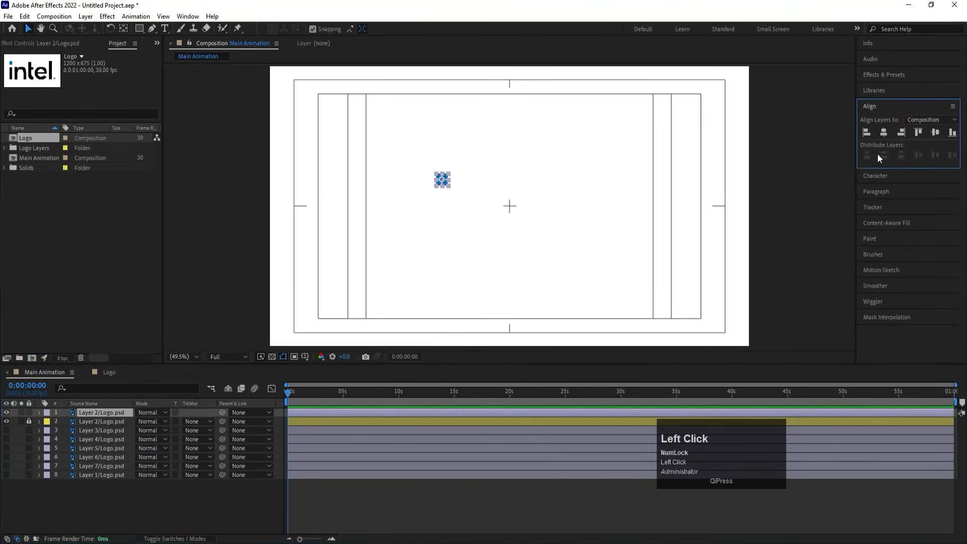
{"action": "left_click", "coordinate": [884, 133]}
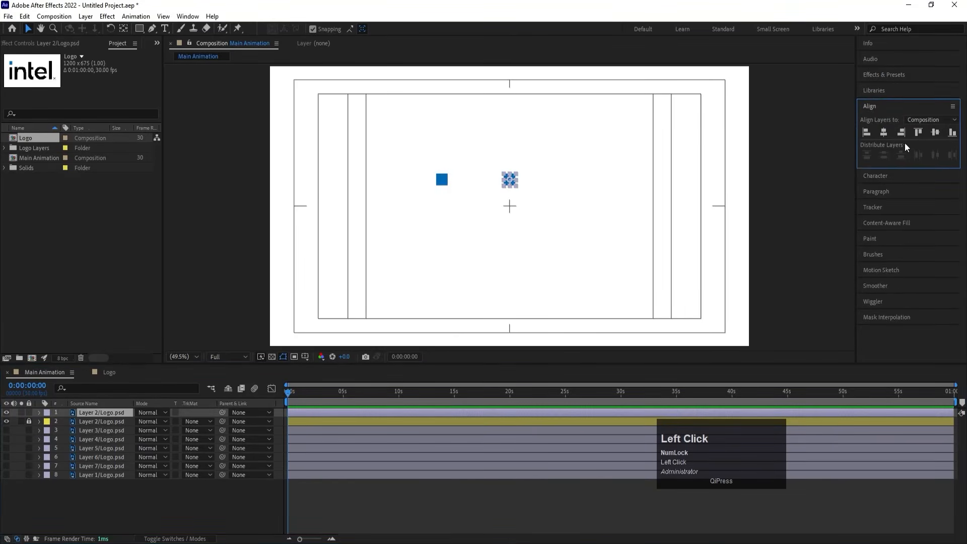
{"action": "left_click", "coordinate": [934, 132]}
Set starting Position and Rotation keyframes at 0:00 on the centered blue square and display both keyframed properties.
{"action": "key", "text": "p"}
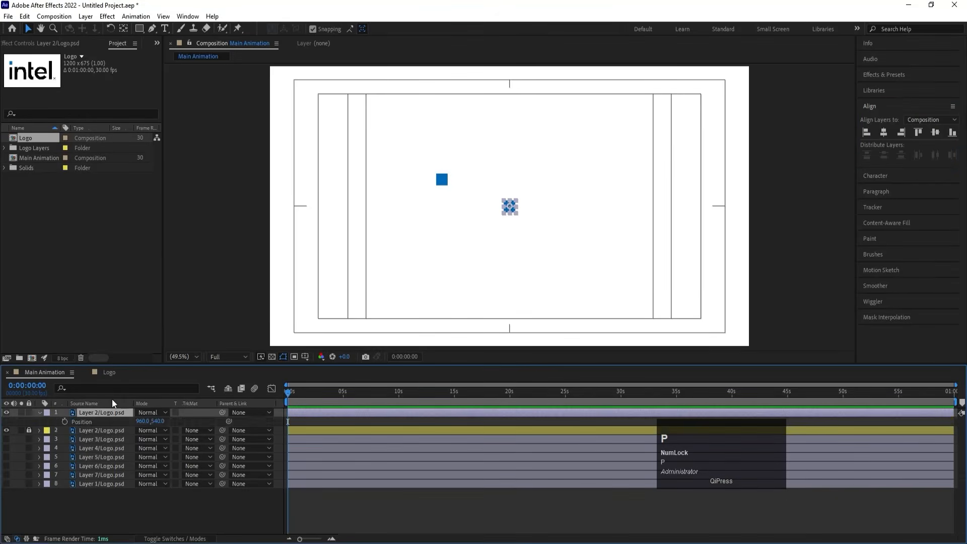
{"action": "left_click", "coordinate": [66, 421]}
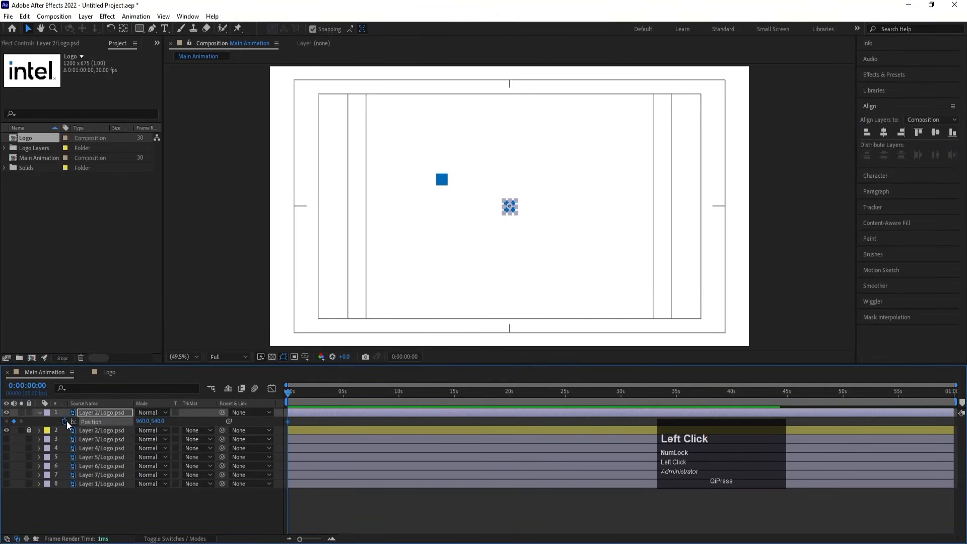
{"action": "key", "text": "r"}
{"action": "left_click", "coordinate": [65, 421]}
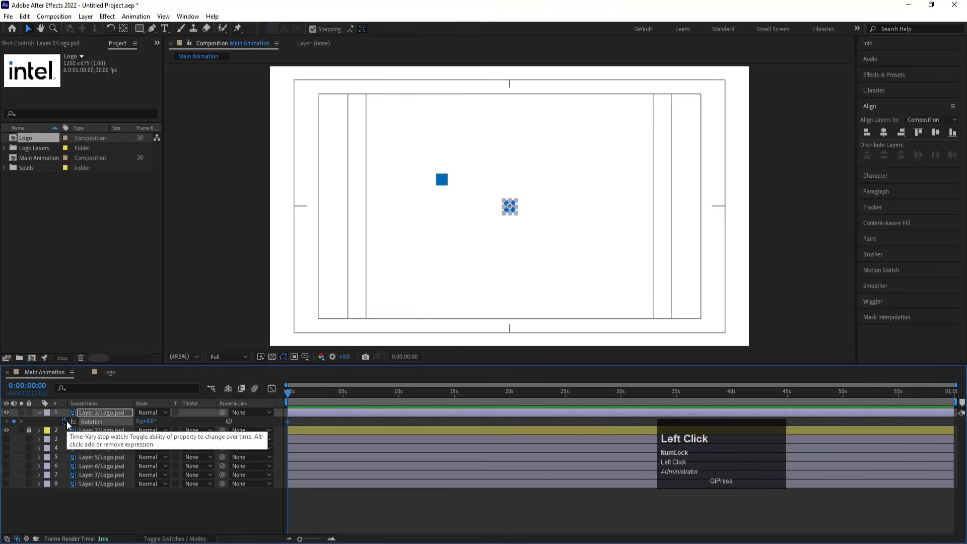
{"action": "key", "text": "u"}
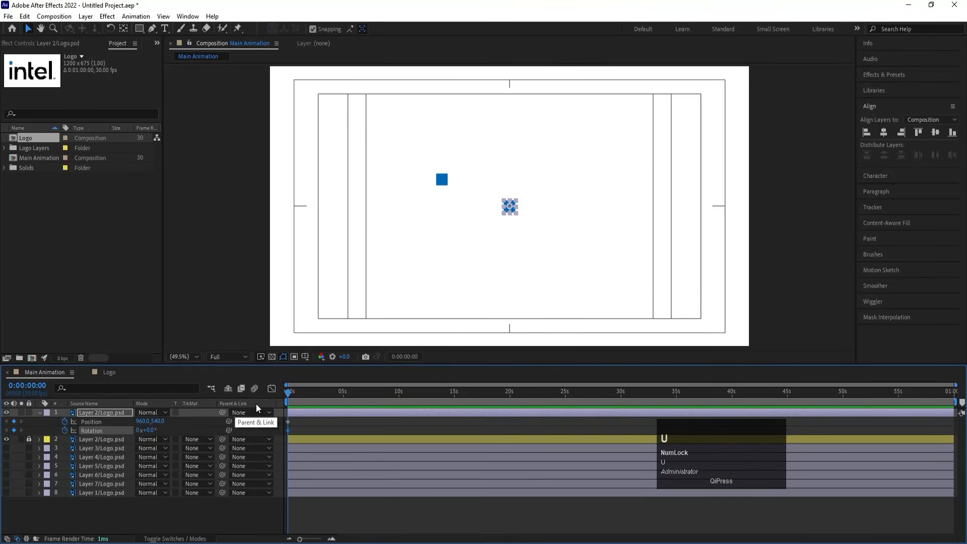
{"action": "key", "text": "equal"}
{"action": "key", "text": "equal"}
{"action": "key", "text": "equal"}
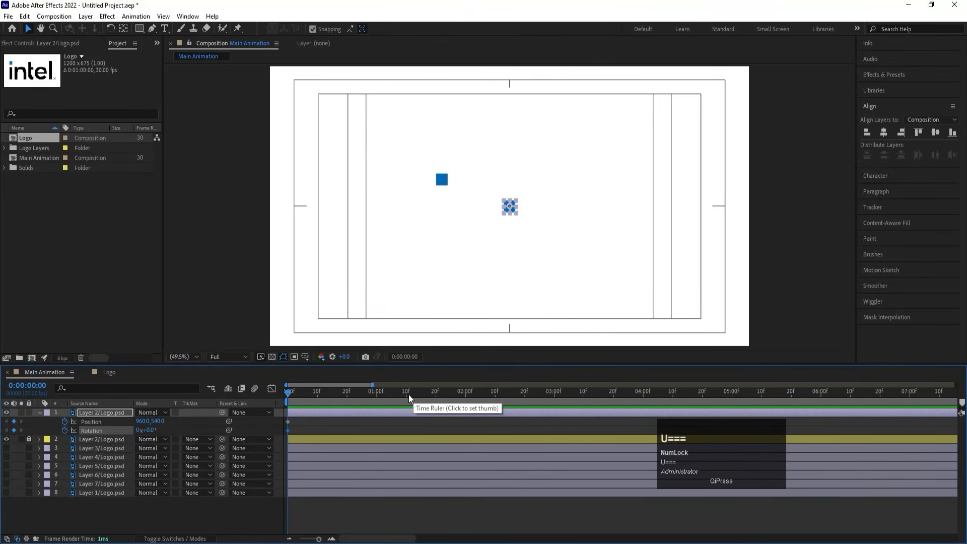
Keyframe the square's current Position and Rotation at 1:10, then set its Position at 0:00 to 960, -51, above the frame.
{"action": "left_click", "coordinate": [406, 394]}
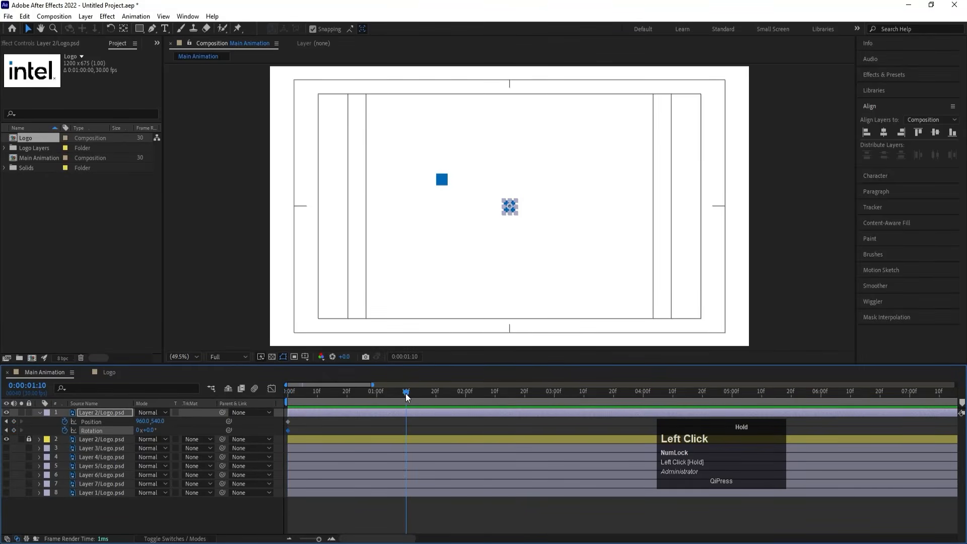
{"action": "left_click", "coordinate": [13, 422]}
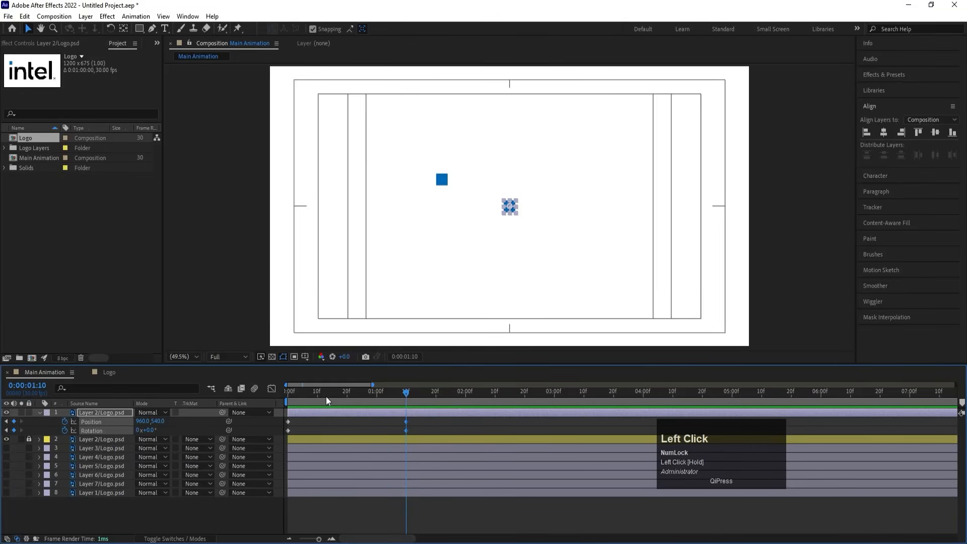
{"action": "left_click_drag", "start_coordinate": [326, 397], "coordinate": [121, 319]}
{"action": "left_click", "coordinate": [183, 424]}
{"action": "key", "text": "k"}
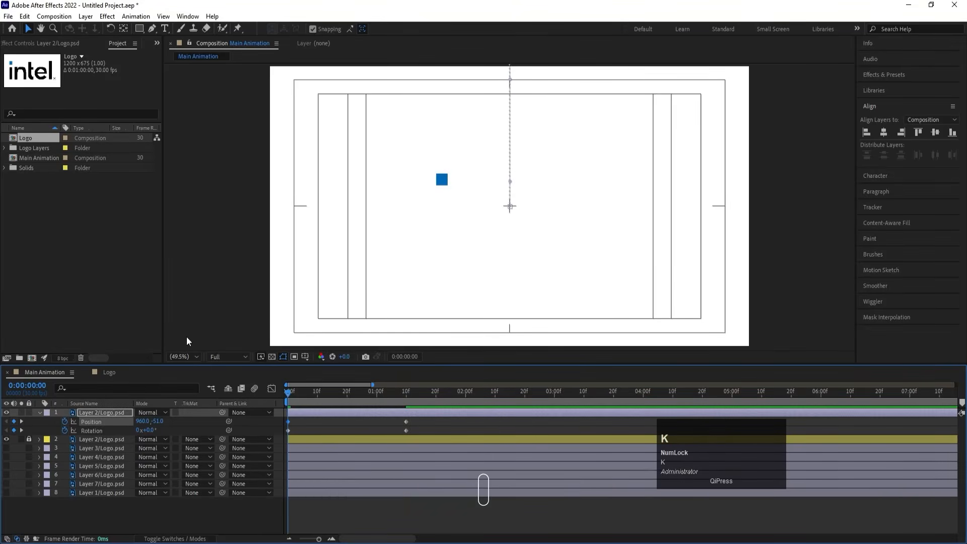
Set the blue square's Rotation at 1:10 to one full turn and preview the spinning drop from the start.
{"action": "left_click", "coordinate": [138, 431]}
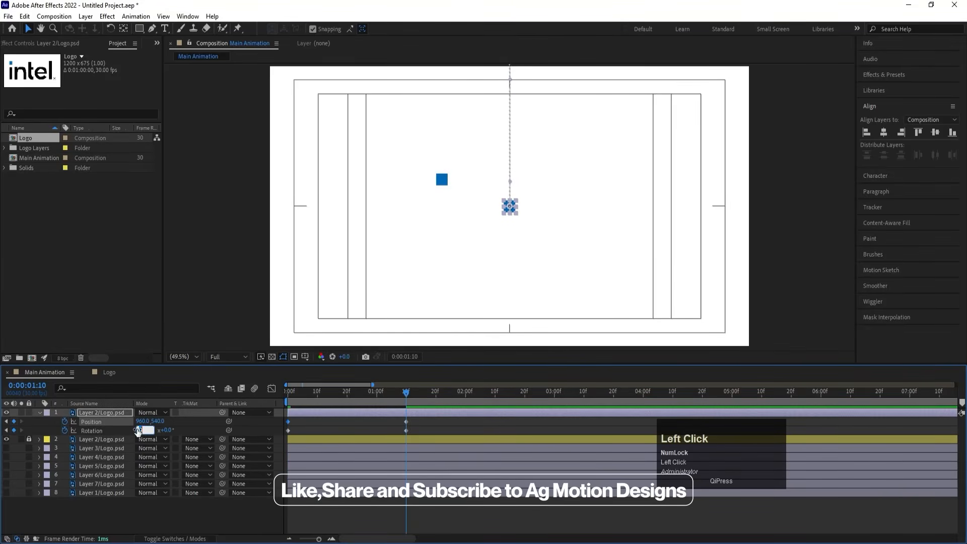
{"action": "type", "text": "1"}
{"action": "key", "text": "Return"}
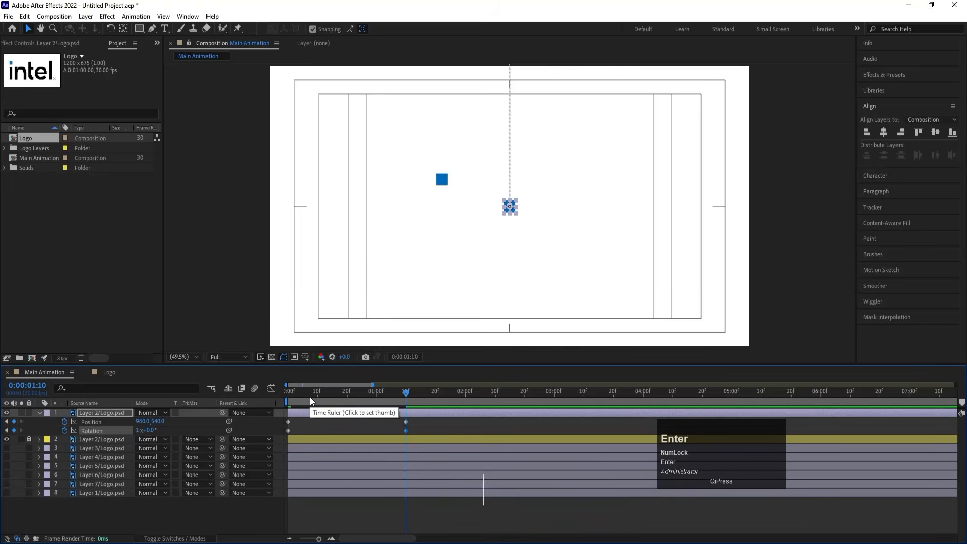
{"action": "left_click_drag", "start_coordinate": [308, 394], "coordinate": [261, 396]}
{"action": "key", "text": "space"}
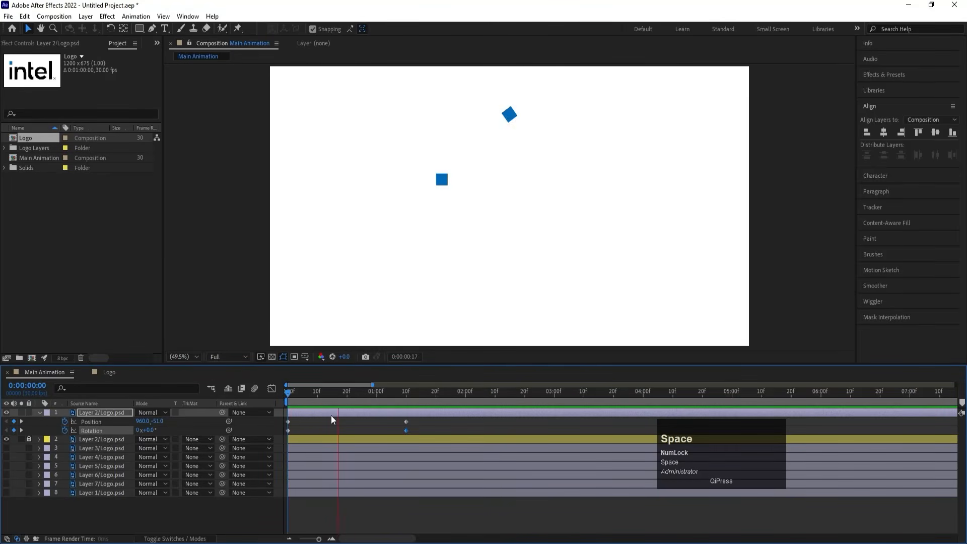
{"action": "key", "text": "space"}
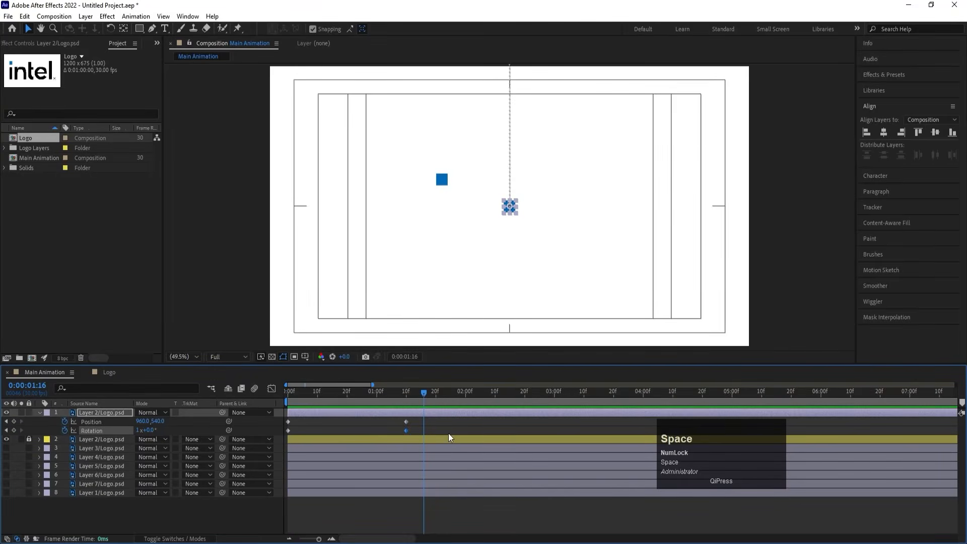
Easy-ease all Position and Rotation keyframes, reshape their speed curves into an early peak with a long slow-down, and preview the drop.
{"action": "left_click_drag", "start_coordinate": [453, 421], "coordinate": [271, 446]}
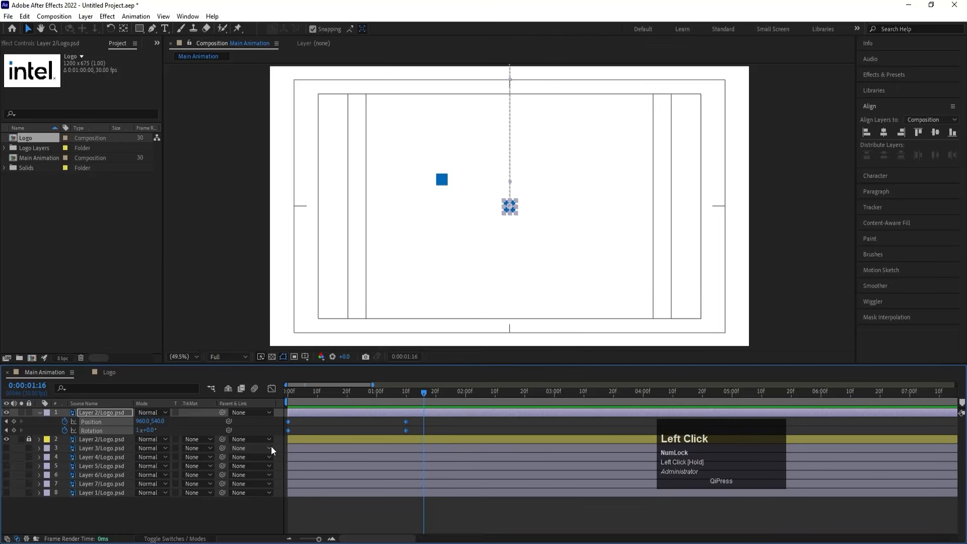
{"action": "key", "text": "F9"}
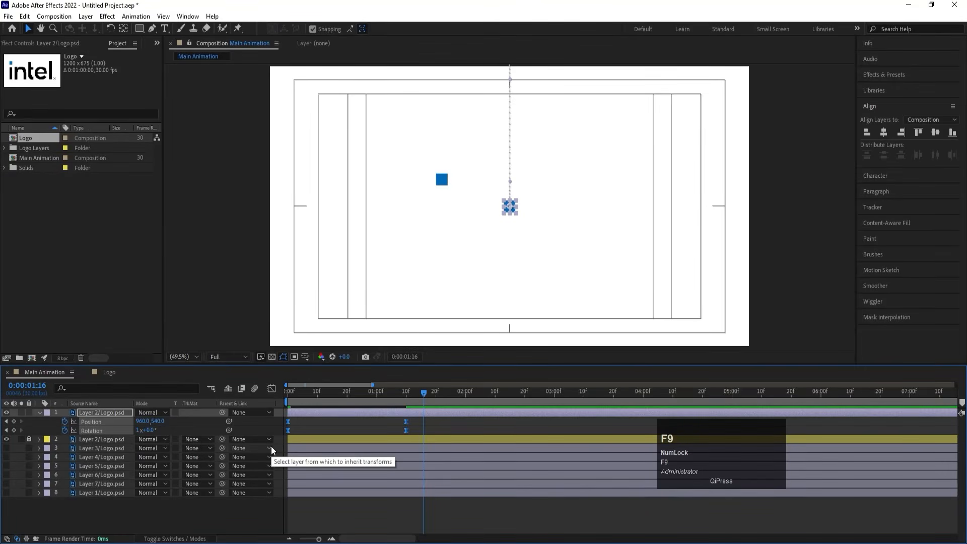
{"action": "left_click", "coordinate": [271, 388]}
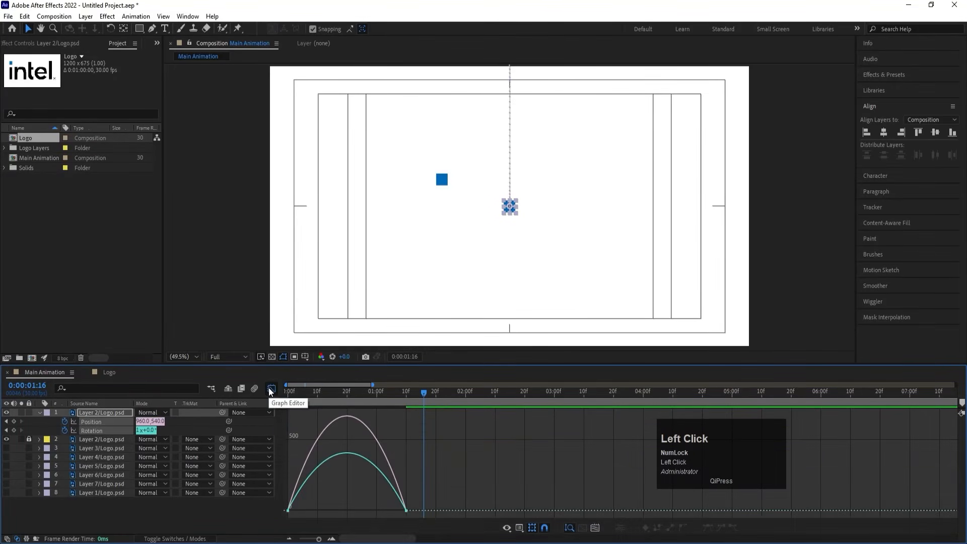
{"action": "left_click_drag", "start_coordinate": [457, 474], "coordinate": [347, 509]}
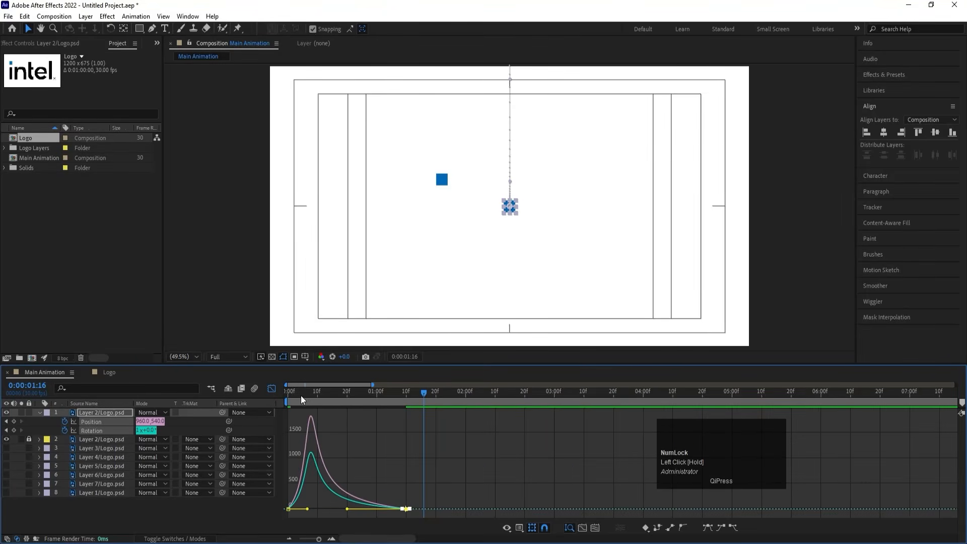
{"action": "key", "text": "space"}
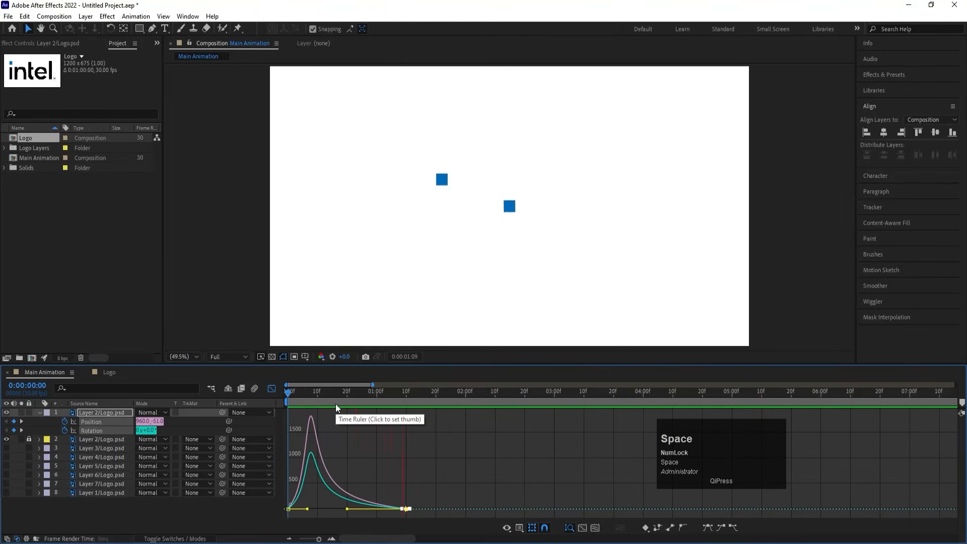
{"action": "key", "text": "space"}
Keyframe the blue square's Scale at 1:00, then enlarge it to 2946% at 2:10 to fill the whole frame.
{"action": "left_click", "coordinate": [272, 389]}
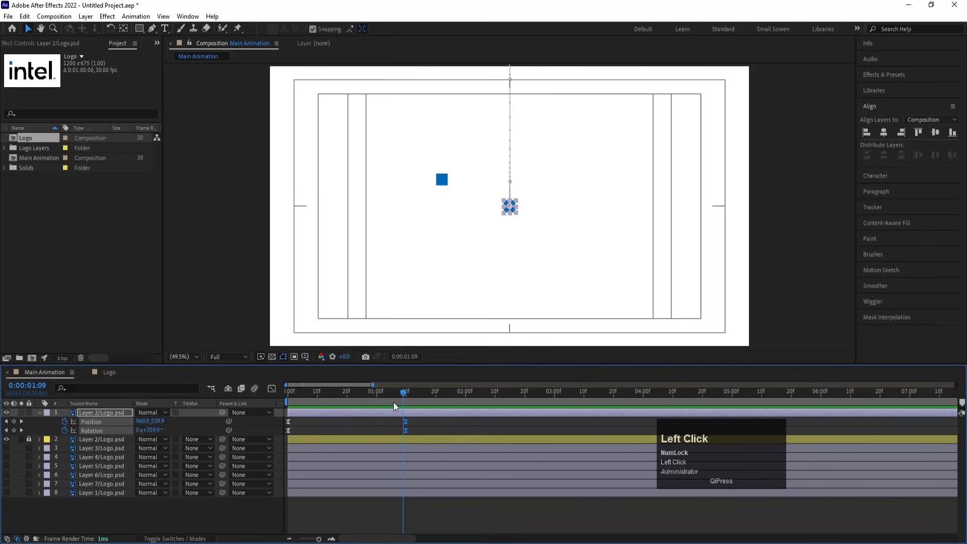
{"action": "left_click_drag", "start_coordinate": [402, 398], "coordinate": [375, 389]}
{"action": "left_click", "coordinate": [376, 438]}
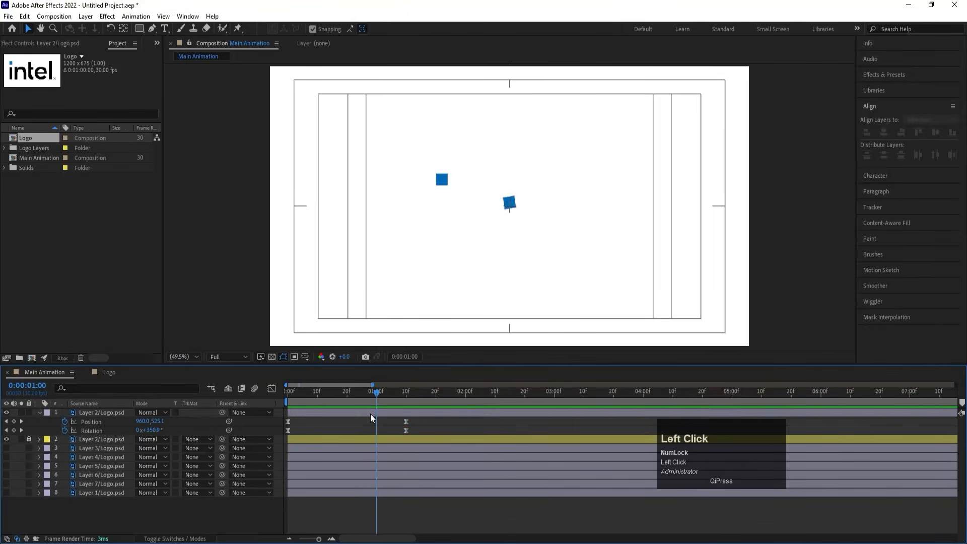
{"action": "left_click", "coordinate": [370, 414]}
{"action": "key", "text": "s"}
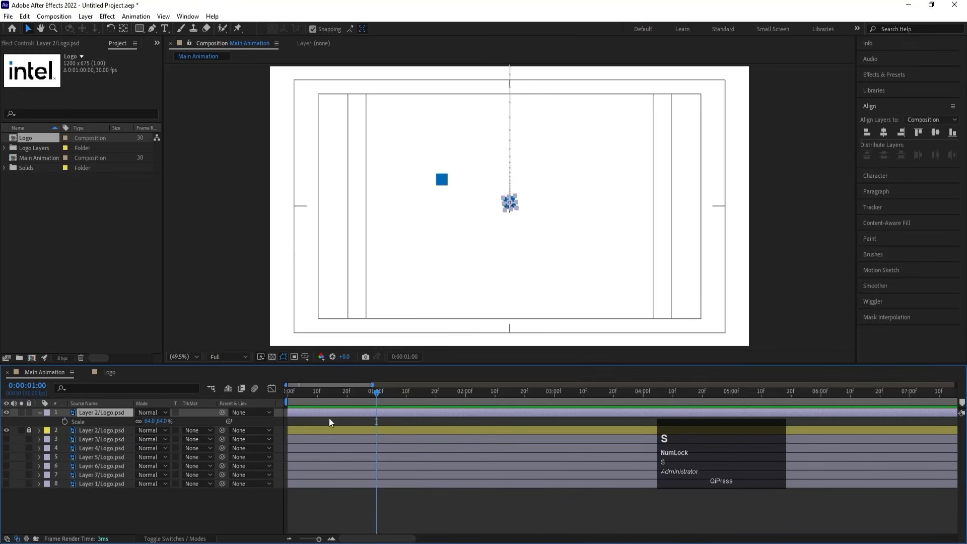
{"action": "left_click", "coordinate": [65, 421]}
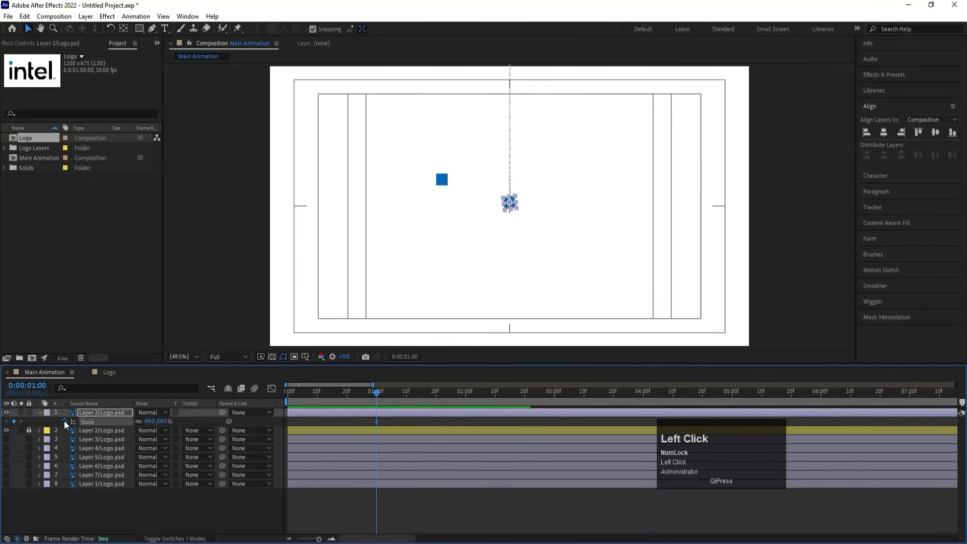
{"action": "left_click_drag", "start_coordinate": [481, 397], "coordinate": [496, 399]}
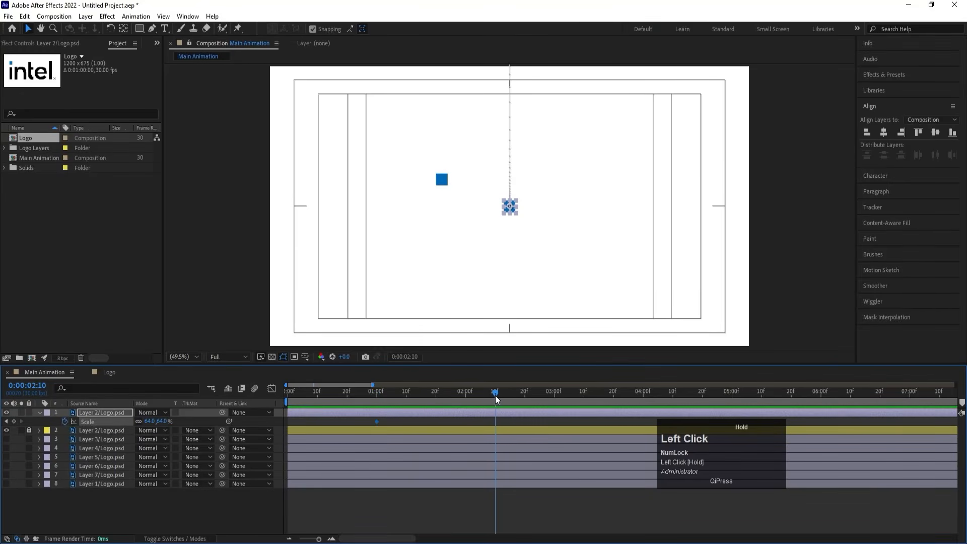
{"action": "left_click_drag", "start_coordinate": [158, 421], "coordinate": [780, 252]}
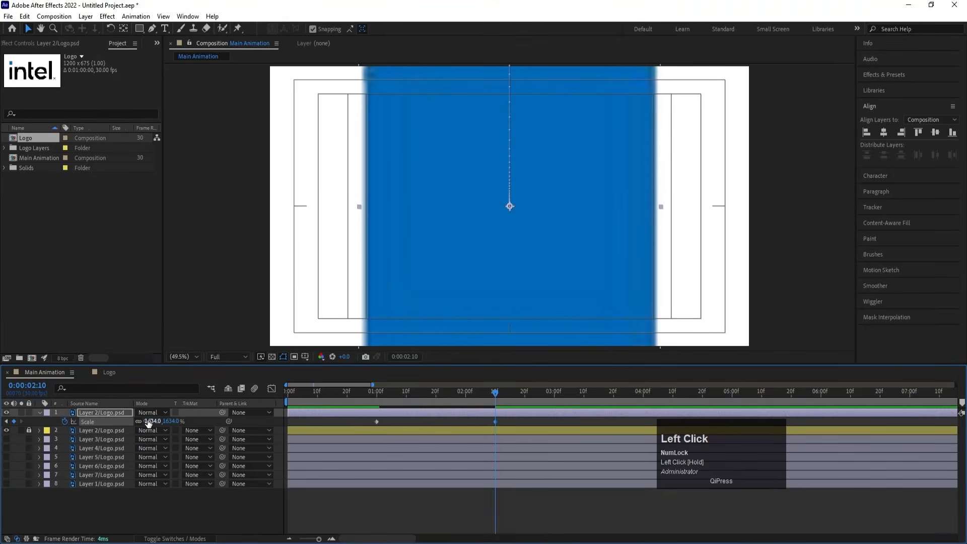
{"action": "left_click_drag", "start_coordinate": [148, 422], "coordinate": [682, 289]}
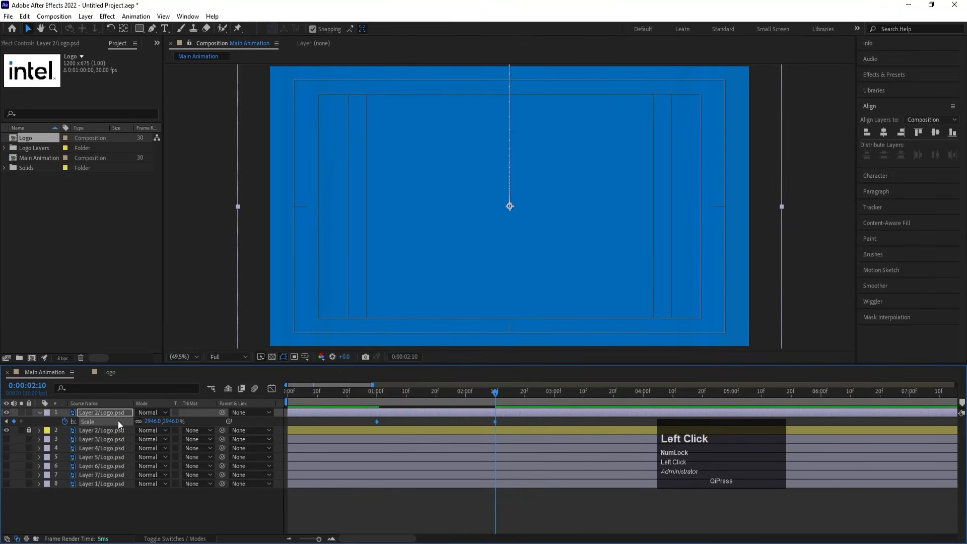
Easy-ease the two Scale keyframes, lengthen both speed handles into a sharp central peak, and preview the animation.
{"action": "key", "text": "F9"}
{"action": "left_click", "coordinate": [272, 390]}
{"action": "left_click_drag", "start_coordinate": [567, 448], "coordinate": [302, 513]}
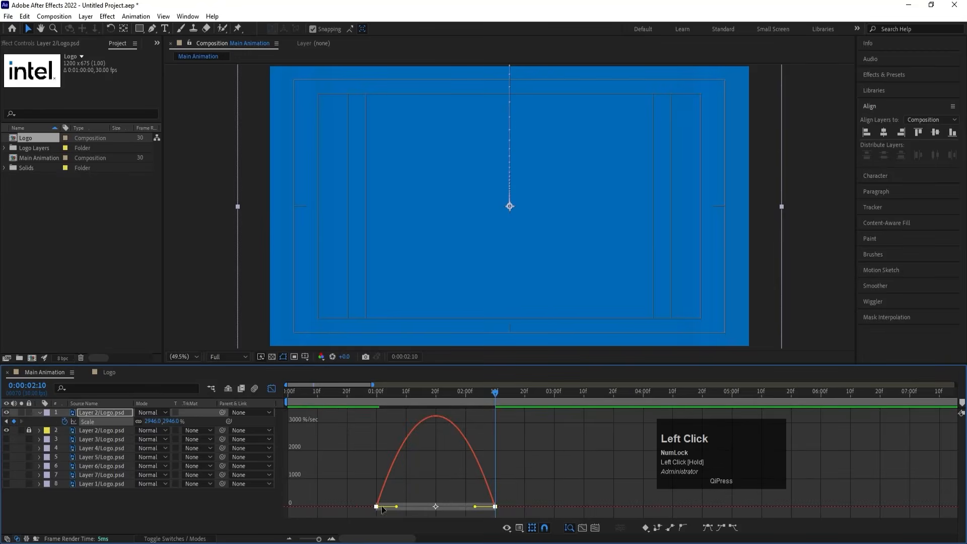
{"action": "right_click", "coordinate": [404, 483]}
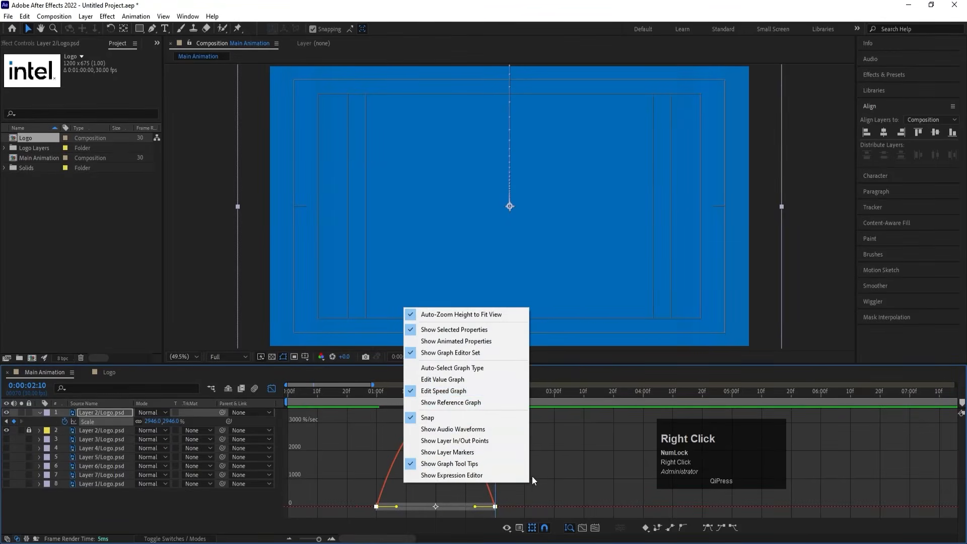
{"action": "left_click_drag", "start_coordinate": [555, 474], "coordinate": [342, 526]}
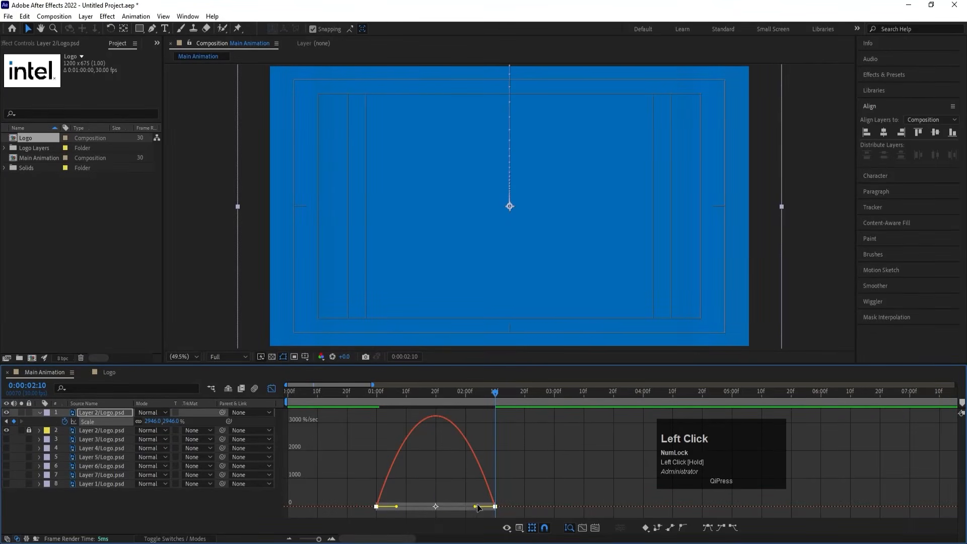
{"action": "left_click_drag", "start_coordinate": [475, 507], "coordinate": [424, 508]}
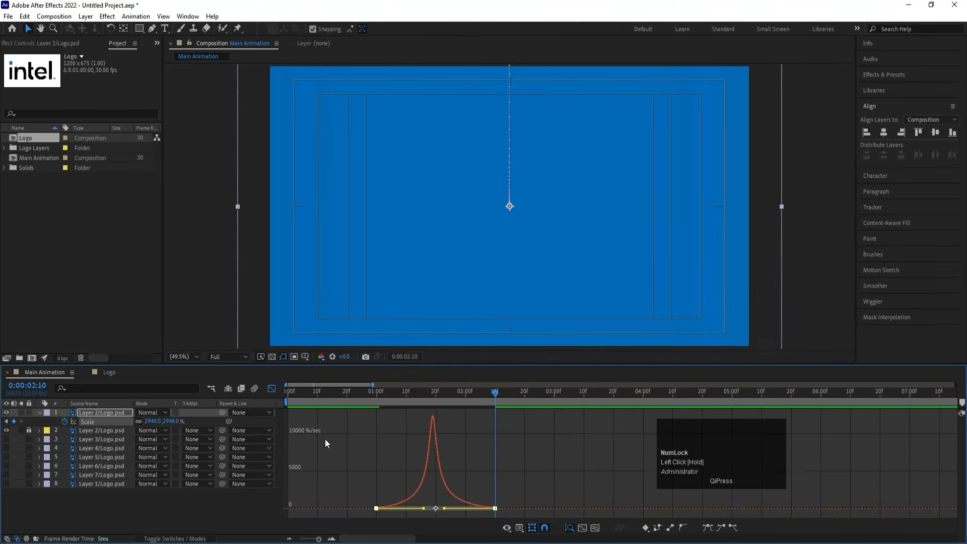
{"action": "left_click", "coordinate": [272, 388]}
{"action": "left_click", "coordinate": [289, 391]}
{"action": "key", "text": "space"}
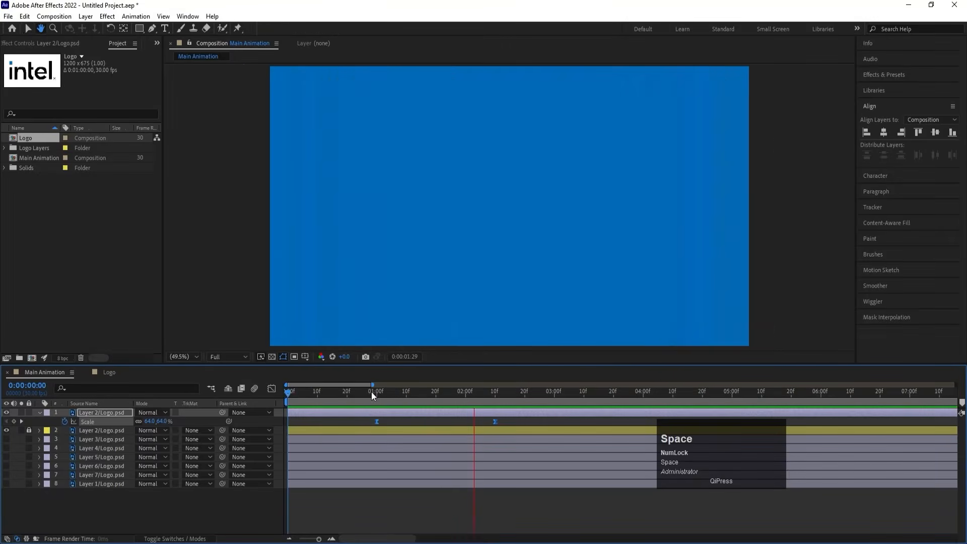
{"action": "key", "text": "space"}
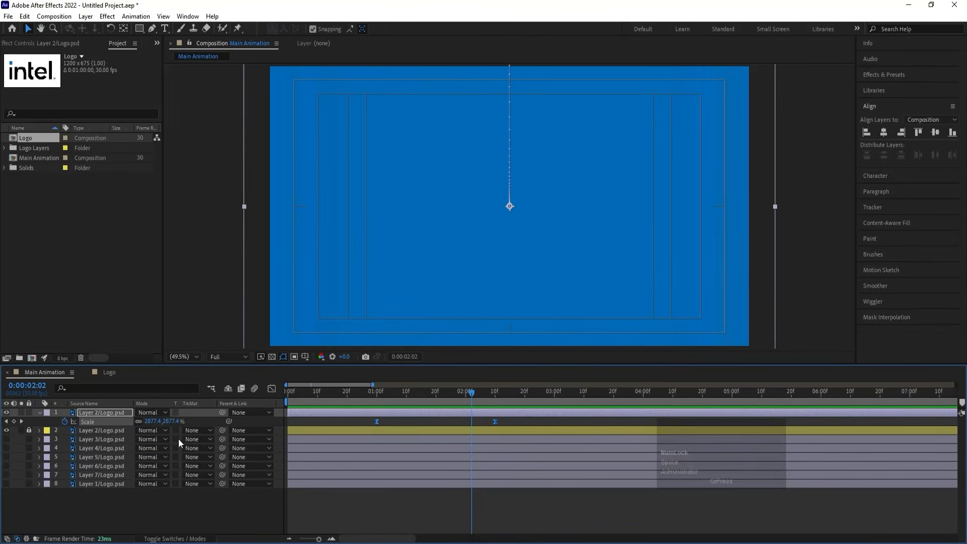
Turn on motion blur for the animated blue square's layer and preview the blurred motion.
{"action": "key", "text": "F4"}
{"action": "left_click", "coordinate": [176, 413]}
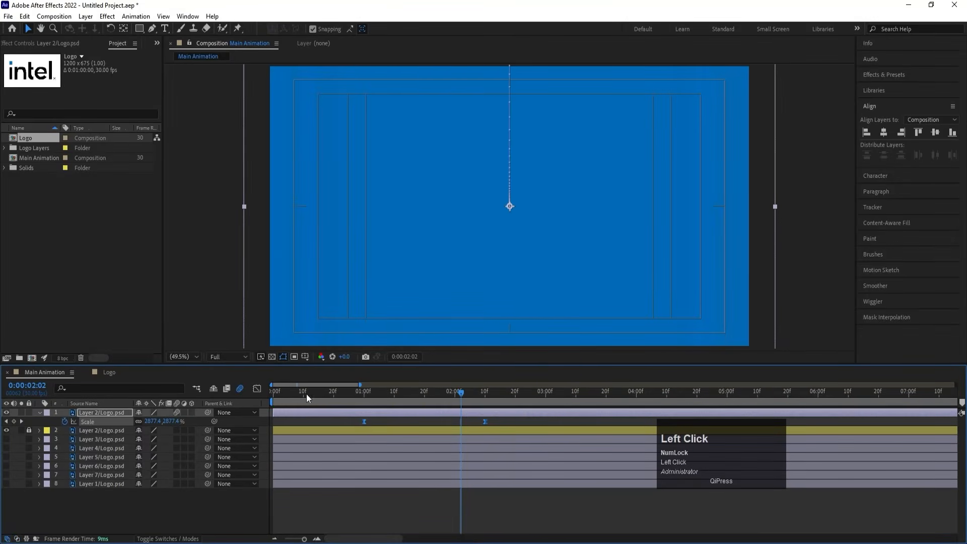
{"action": "left_click_drag", "start_coordinate": [305, 395], "coordinate": [256, 405]}
{"action": "key", "text": "space"}
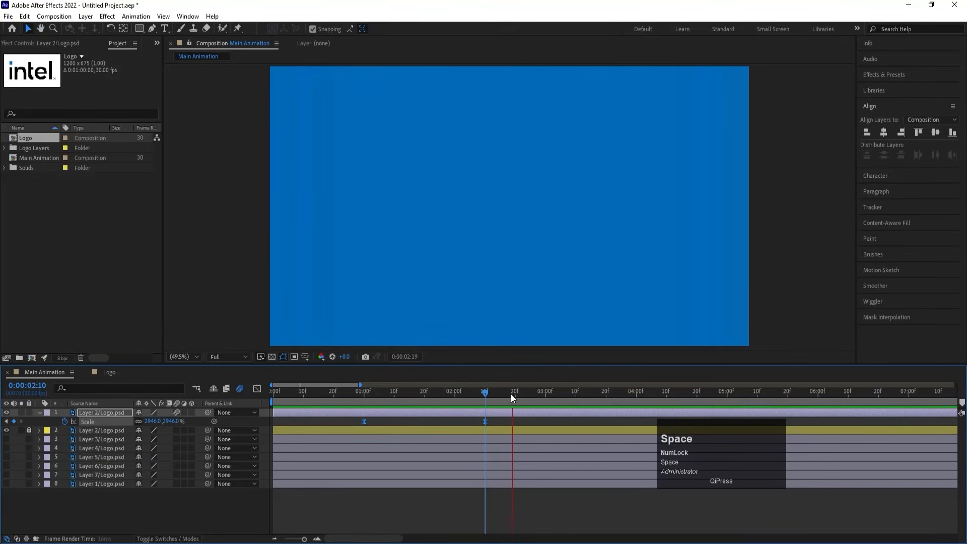
{"action": "left_click", "coordinate": [388, 400]}
{"action": "key", "text": "space"}
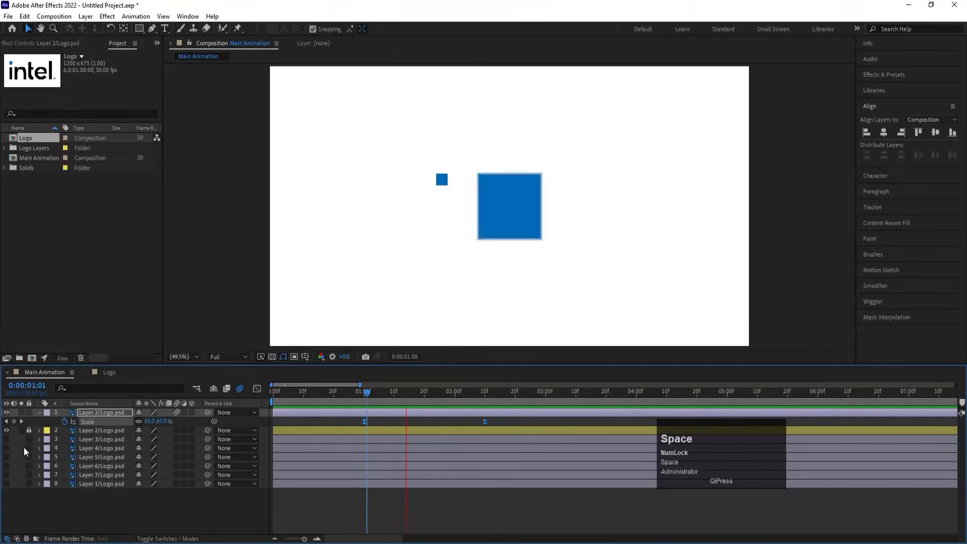
Show the six hidden logo layers, move them above the blue square's layers in the stack, and preview from the start.
{"action": "left_click", "coordinate": [91, 440]}
{"action": "left_click", "coordinate": [94, 484], "text": "shift"}
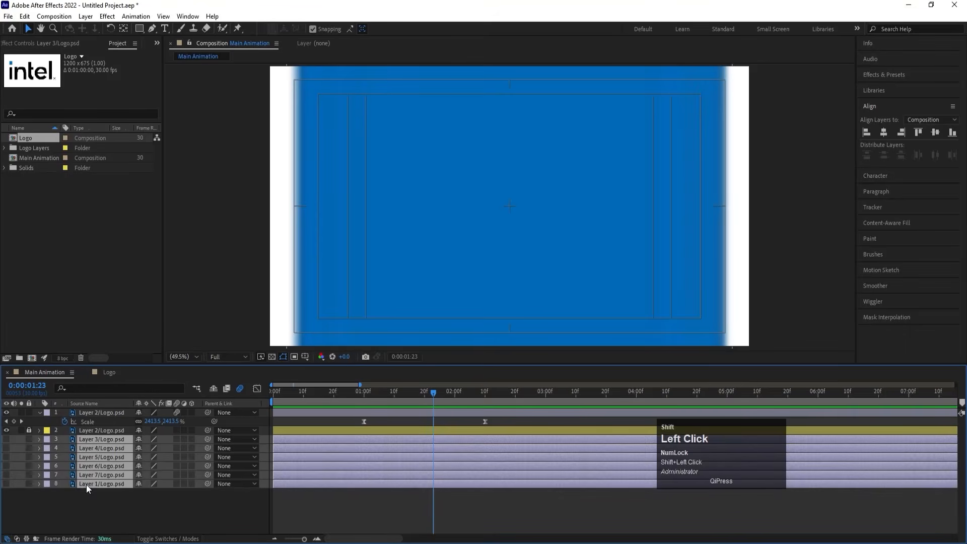
{"action": "left_click", "coordinate": [7, 439]}
{"action": "left_click_drag", "start_coordinate": [110, 441], "coordinate": [136, 417]}
{"action": "left_click", "coordinate": [363, 404]}
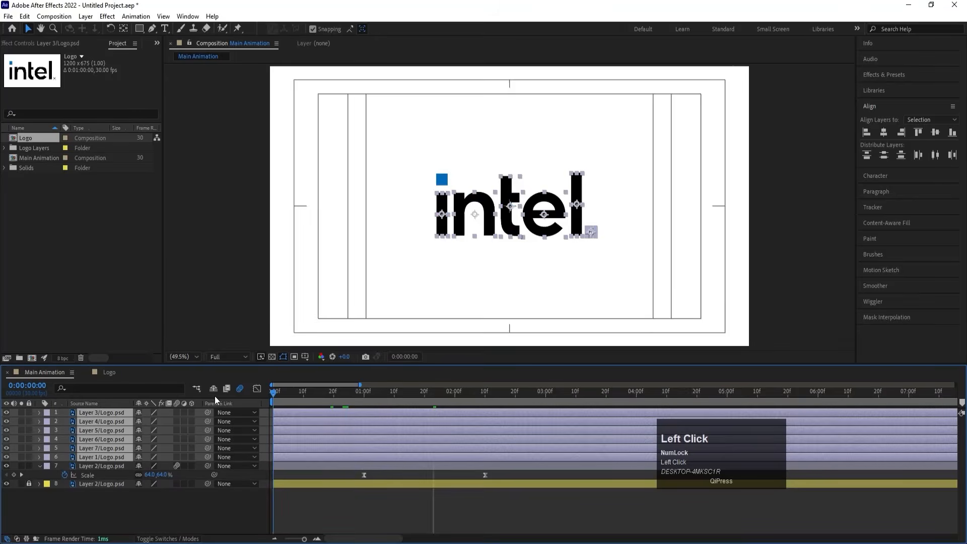
{"action": "key", "text": "space"}
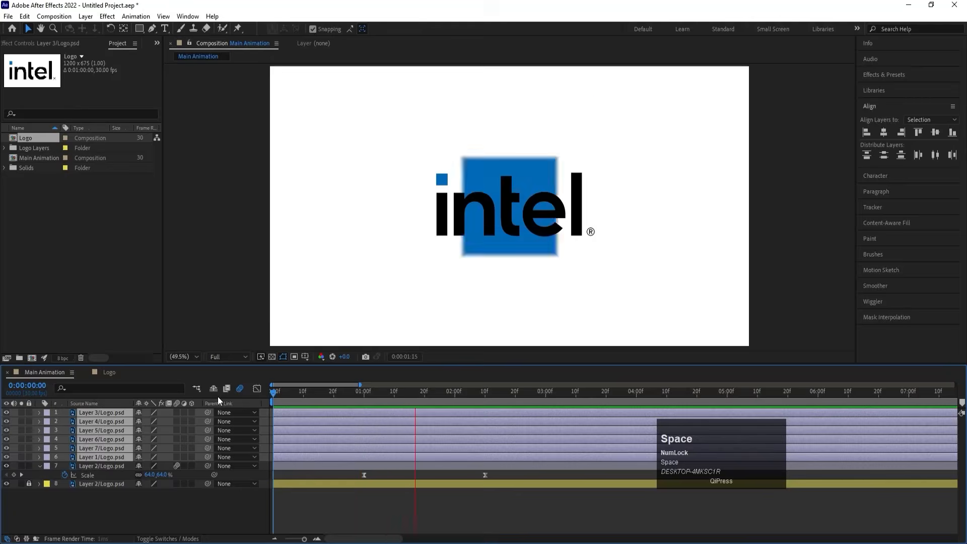
Make the six selected logo layers start at 1:10 and preview them over the expanding blue square.
{"action": "left_click_drag", "start_coordinate": [403, 394], "coordinate": [394, 396]}
{"action": "key", "text": "bracketleft"}
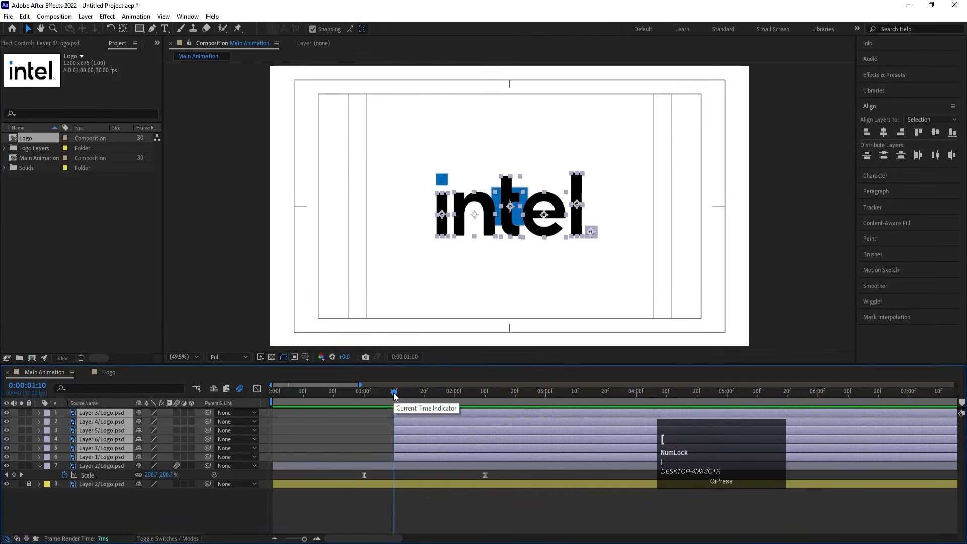
{"action": "left_click", "coordinate": [337, 440]}
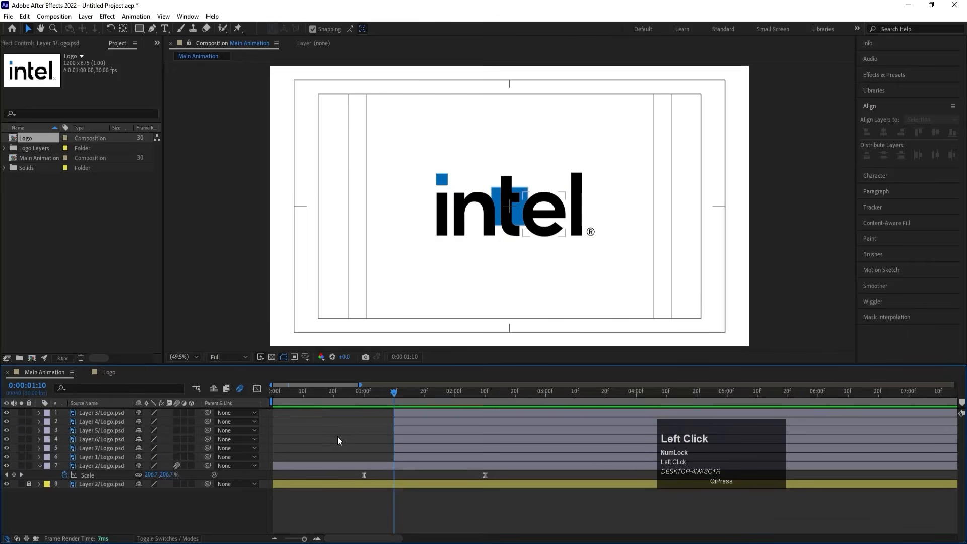
{"action": "key", "text": "space"}
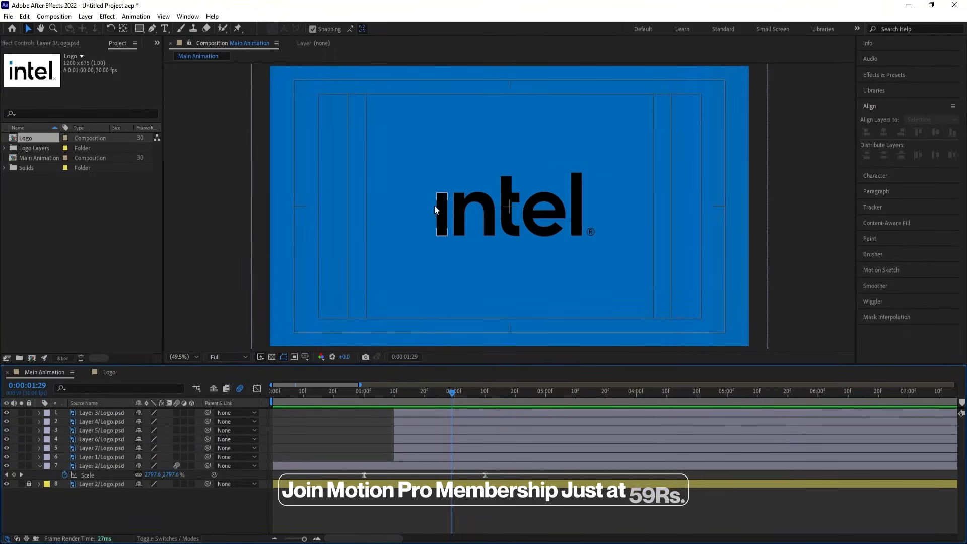
Unlock the yellow-labelled blue square layer, duplicate it, move the copy to the top of the stack, and relock the original.
{"action": "left_click", "coordinate": [29, 484]}
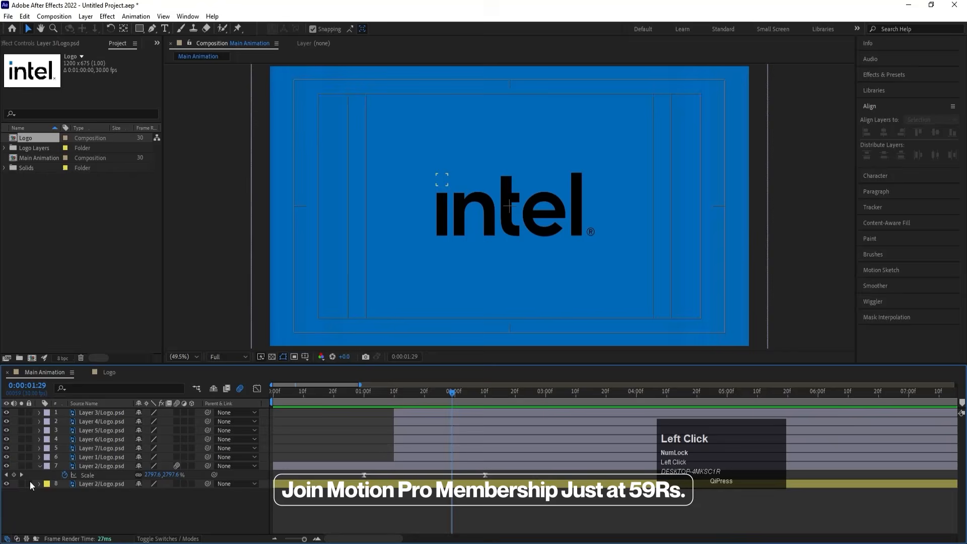
{"action": "left_click", "coordinate": [94, 485]}
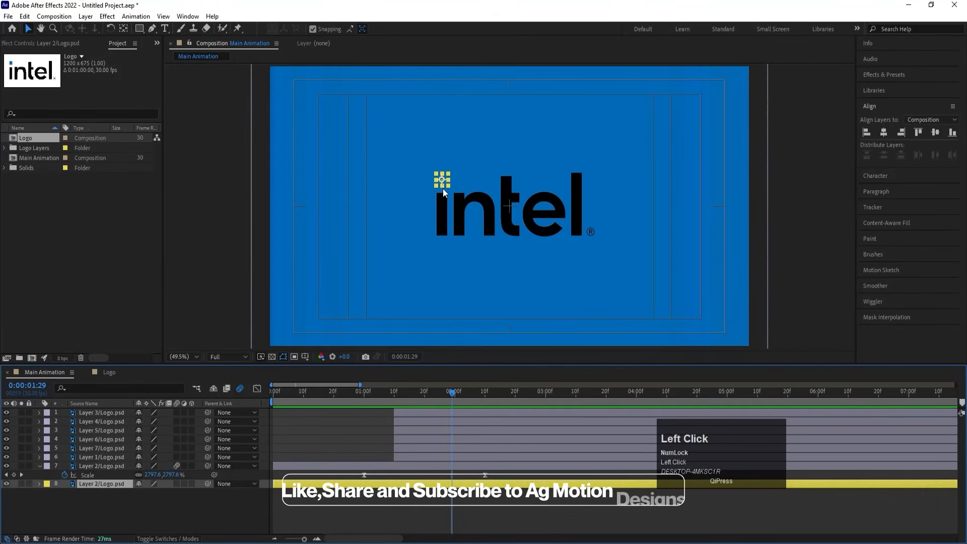
{"action": "key", "text": "ctrl+d"}
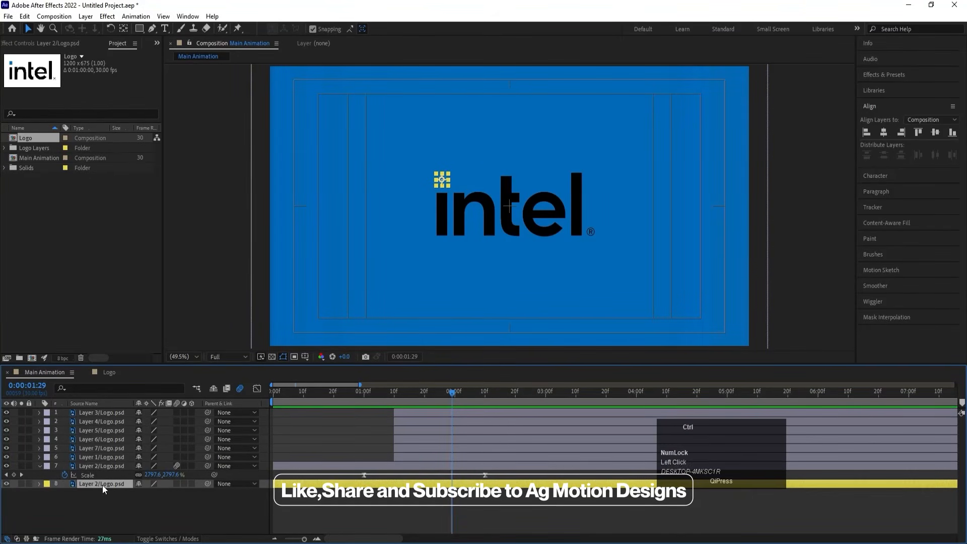
{"action": "left_click_drag", "start_coordinate": [101, 485], "coordinate": [105, 412]}
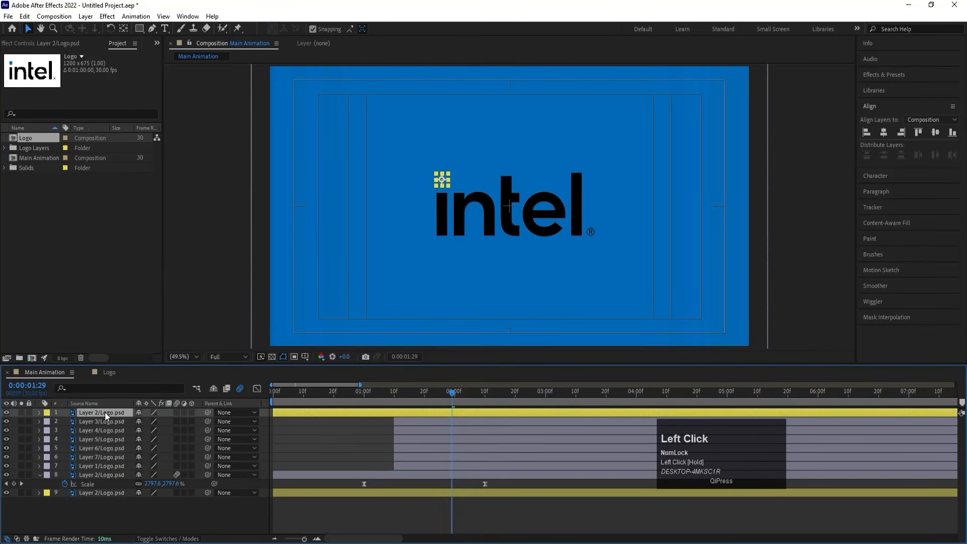
{"action": "left_click", "coordinate": [31, 493]}
{"action": "left_click", "coordinate": [41, 475]}
{"action": "left_click", "coordinate": [87, 474]}
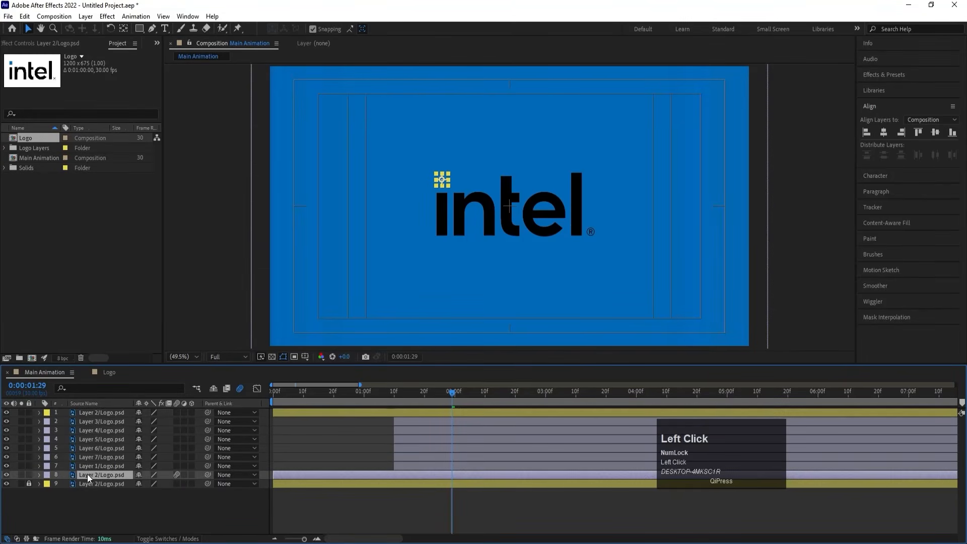
{"action": "left_click", "coordinate": [92, 422], "text": "shift"}
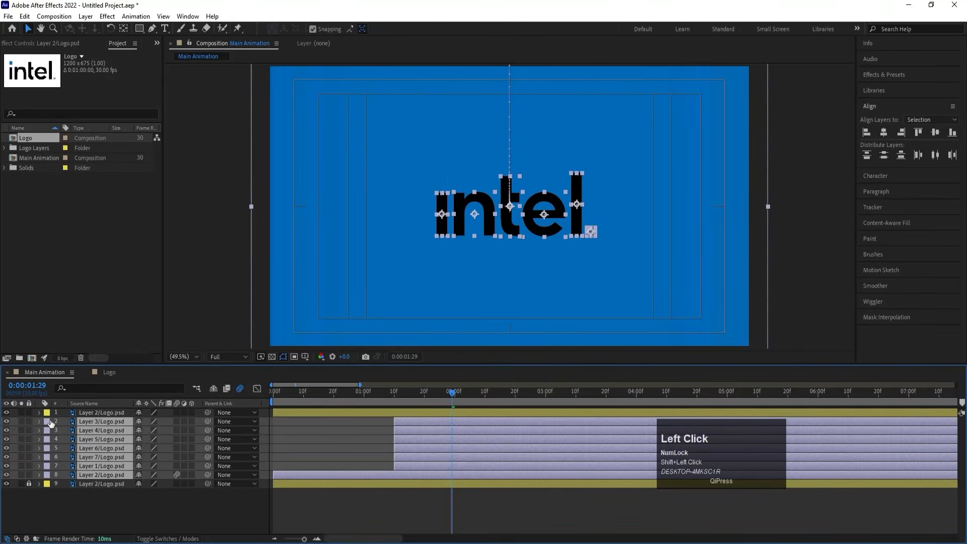
{"action": "left_click", "coordinate": [50, 422]}
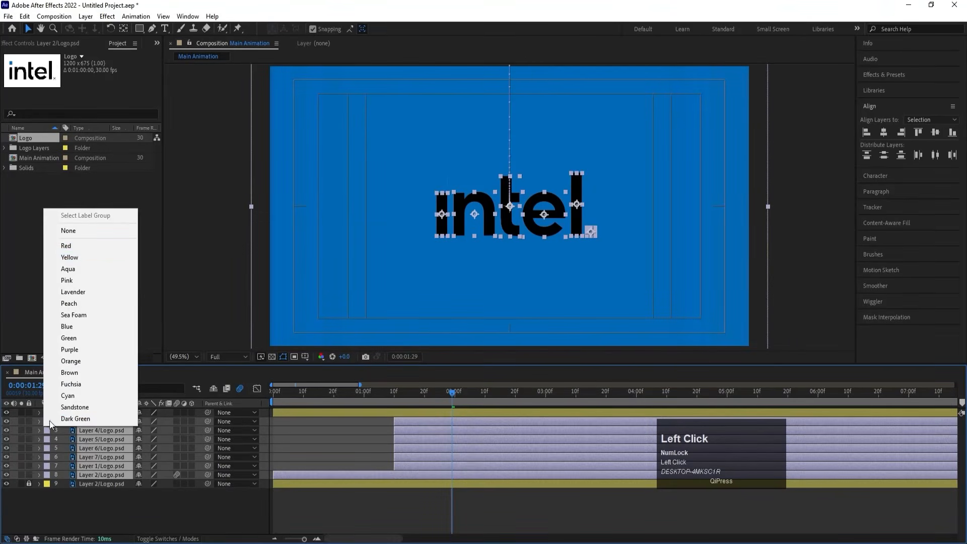
{"action": "left_click", "coordinate": [71, 269]}
{"action": "key", "text": "ctrl+z"}
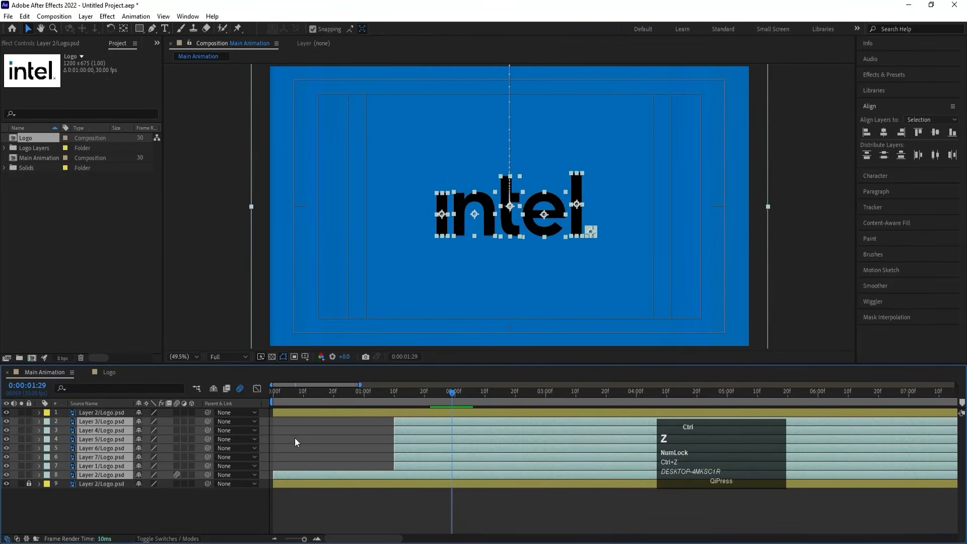
{"action": "left_click", "coordinate": [299, 459]}
{"action": "left_click", "coordinate": [287, 473]}
Set the label colour of the six logo layers starting at 1:10 to Red and attempt to save the project.
{"action": "left_click", "coordinate": [400, 464]}
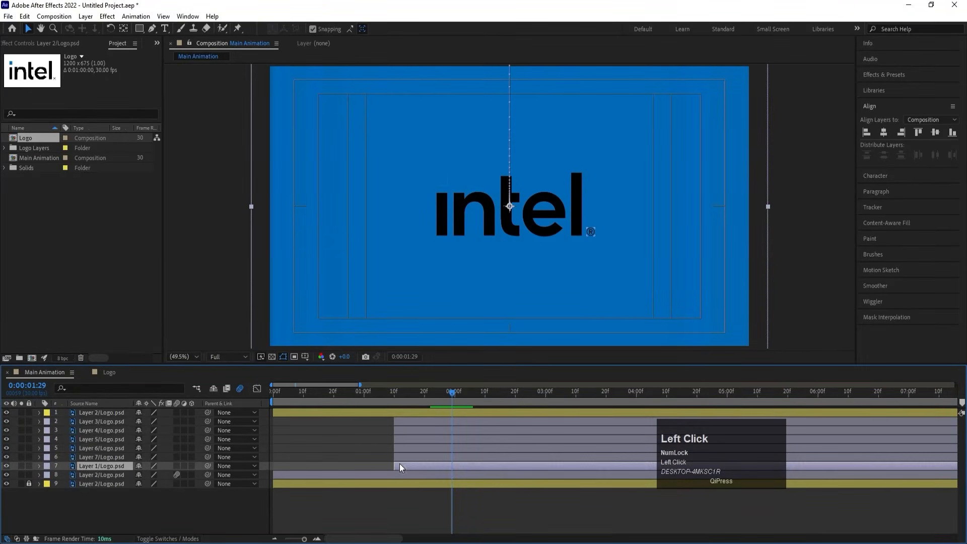
{"action": "left_click", "coordinate": [401, 423], "text": "shift"}
{"action": "left_click", "coordinate": [42, 427]}
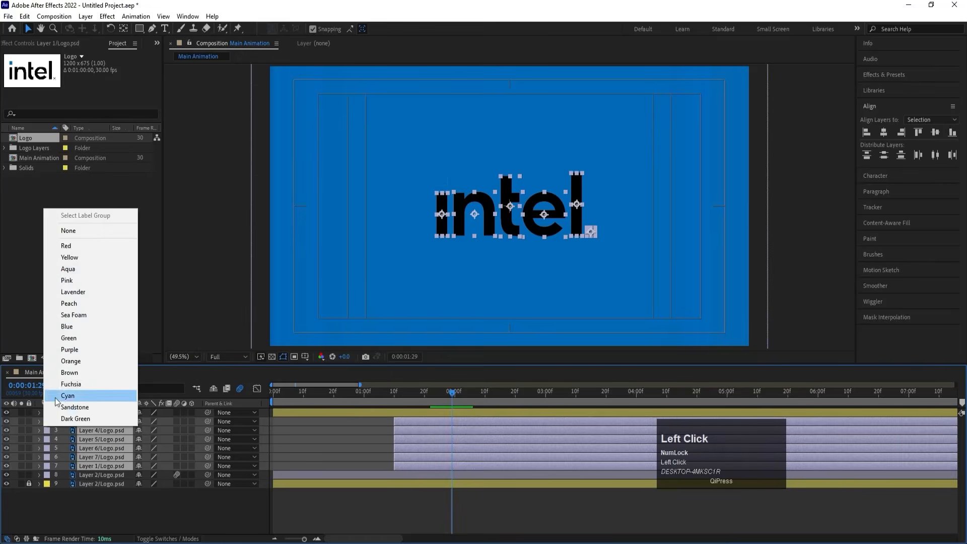
{"action": "left_click", "coordinate": [65, 246]}
{"action": "key", "text": "ctrl+s"}
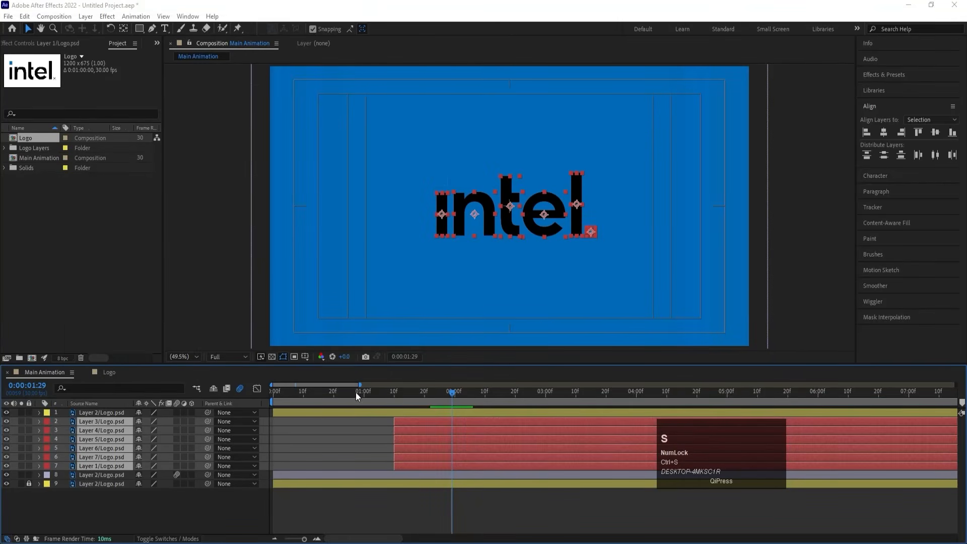
{"action": "left_click", "coordinate": [448, 287]}
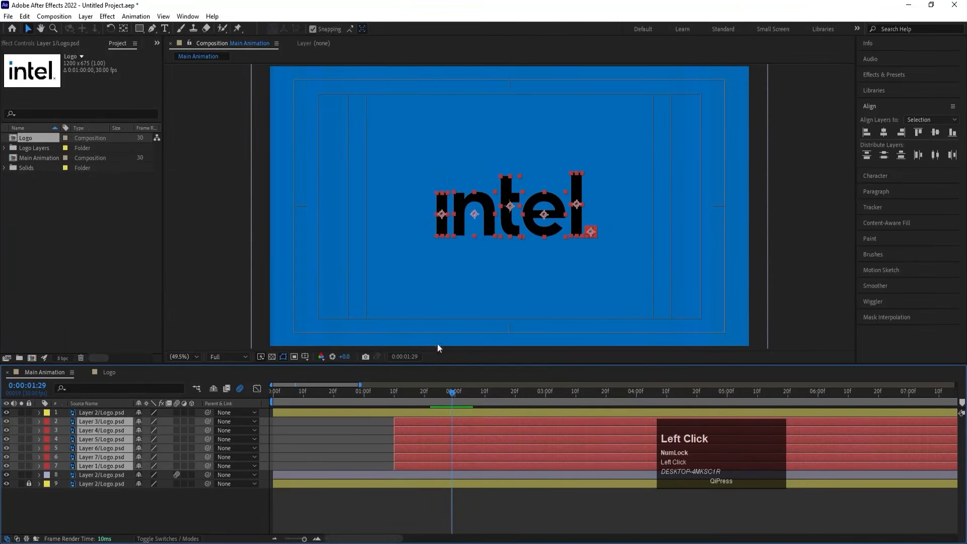
Deselect the layers and preview the animation from shortly before the one-second mark.
{"action": "left_click", "coordinate": [372, 425]}
{"action": "left_click", "coordinate": [328, 392]}
{"action": "key", "text": "space"}
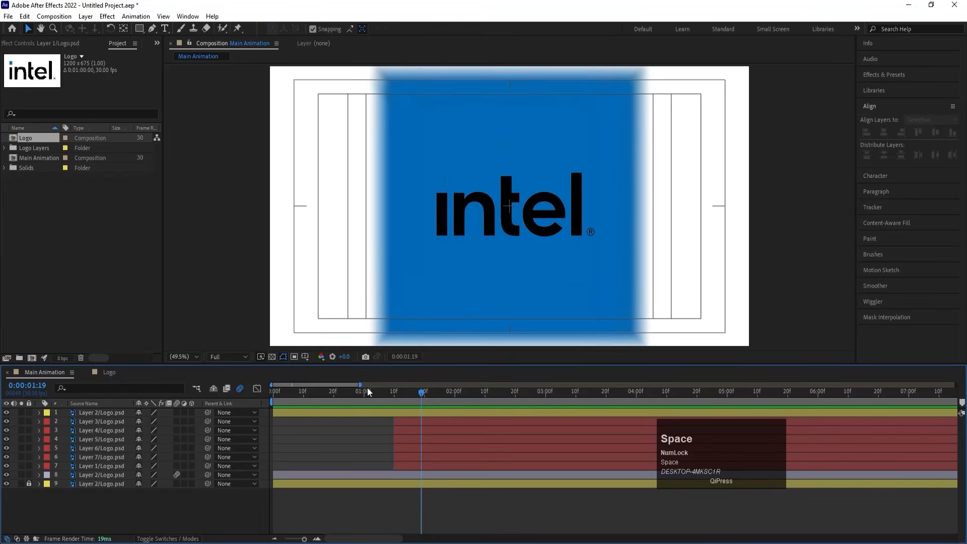
Apply the Fill effect to the topmost square layer and set its colour to white.
{"action": "left_click", "coordinate": [83, 412]}
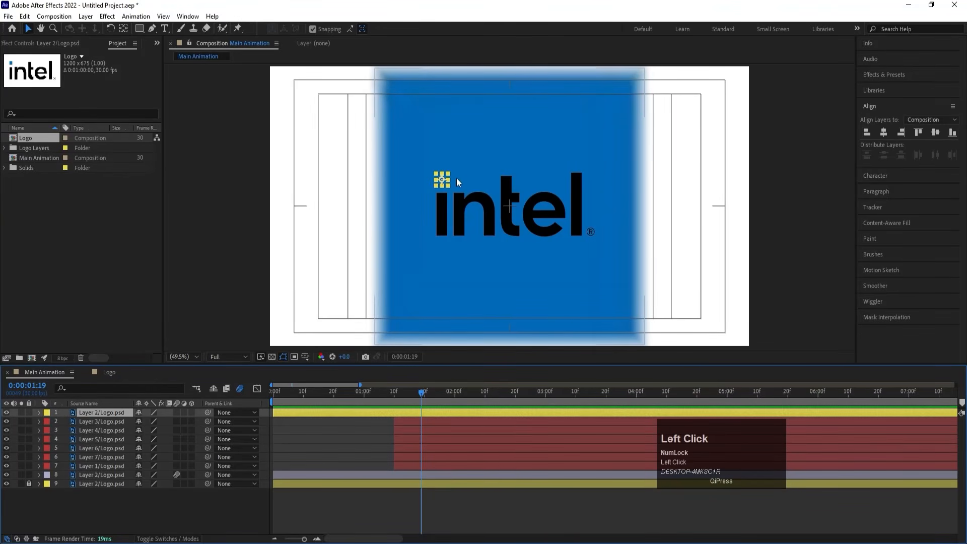
{"action": "left_click", "coordinate": [875, 74]}
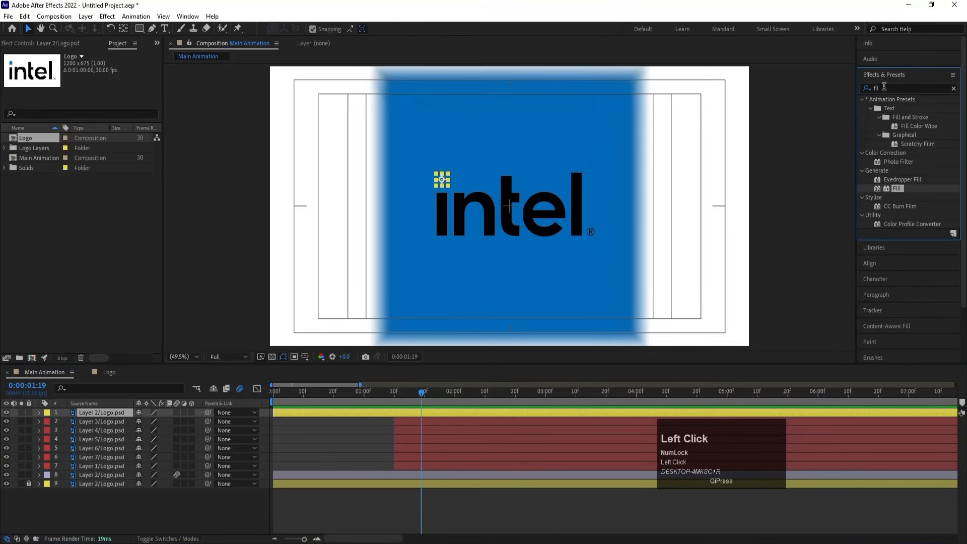
{"action": "double_click", "coordinate": [898, 186]}
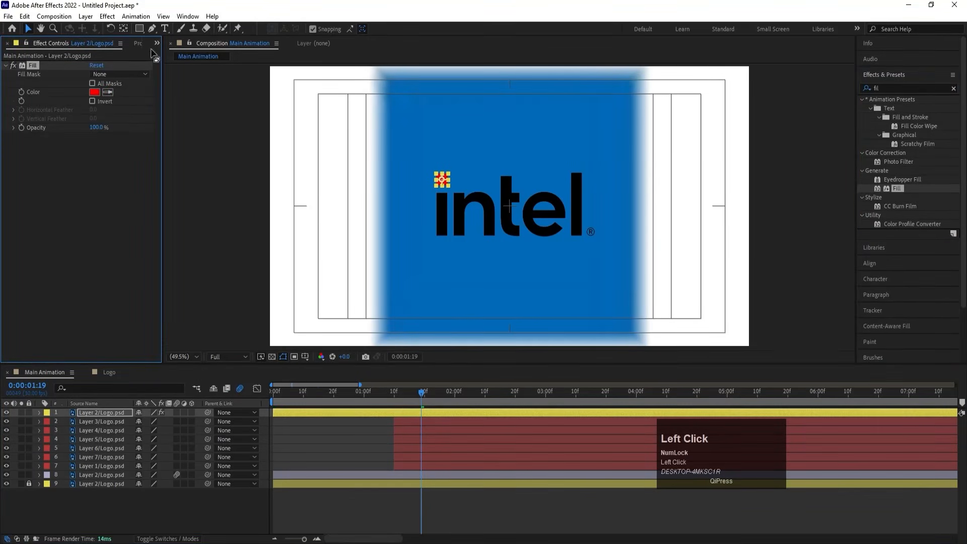
{"action": "left_click", "coordinate": [97, 91]}
{"action": "left_click_drag", "start_coordinate": [617, 286], "coordinate": [536, 198]}
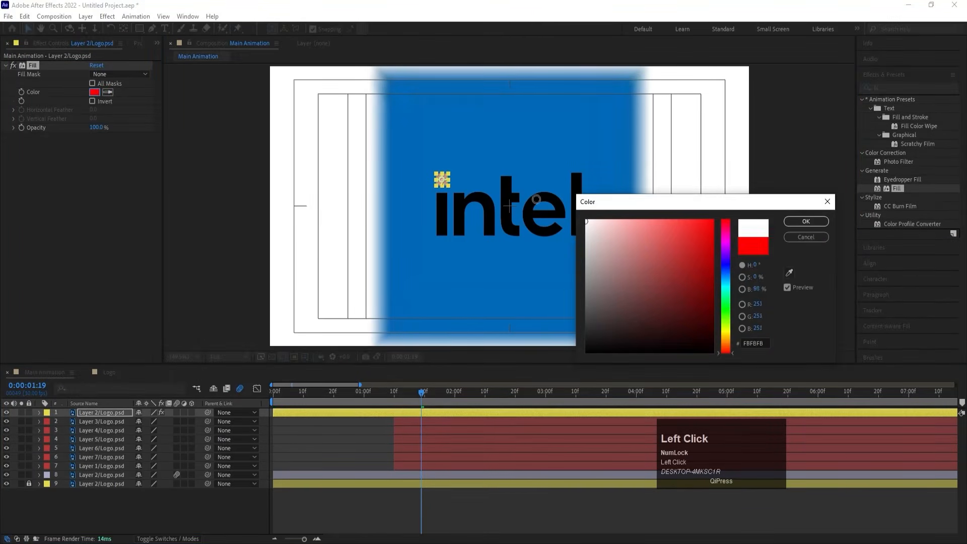
{"action": "left_click", "coordinate": [806, 221]}
Make the white square's layer start at 1:10.
{"action": "left_click_drag", "start_coordinate": [409, 389], "coordinate": [395, 391]}
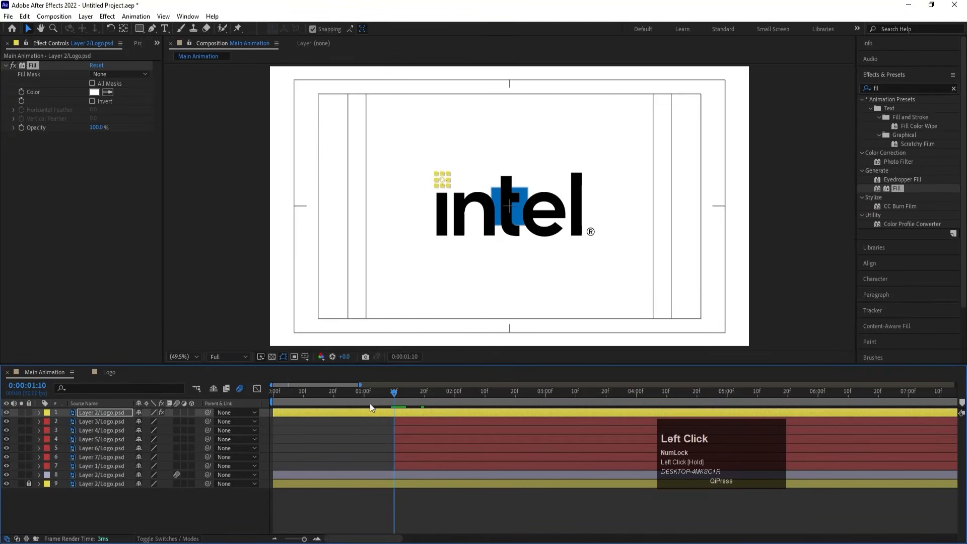
{"action": "left_click", "coordinate": [117, 412]}
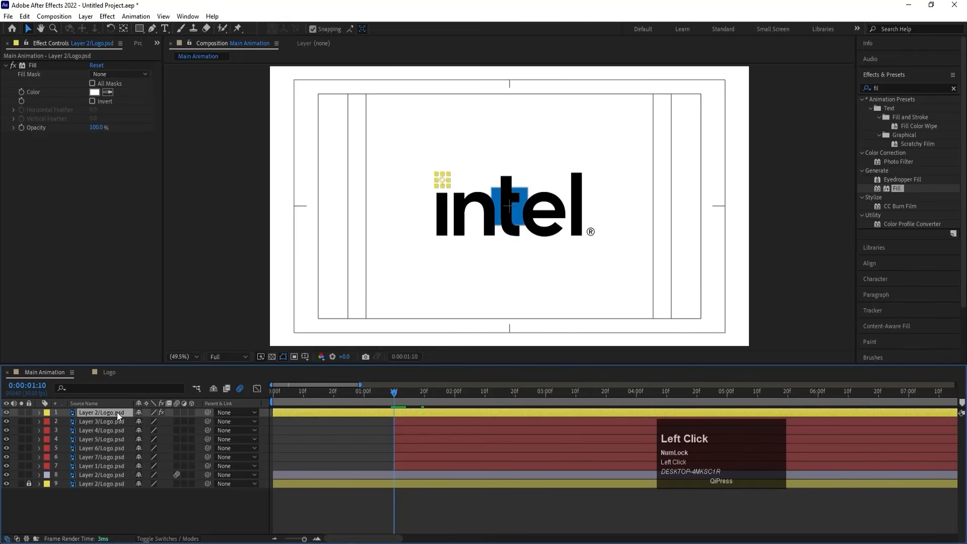
{"action": "key", "text": "bracketleft"}
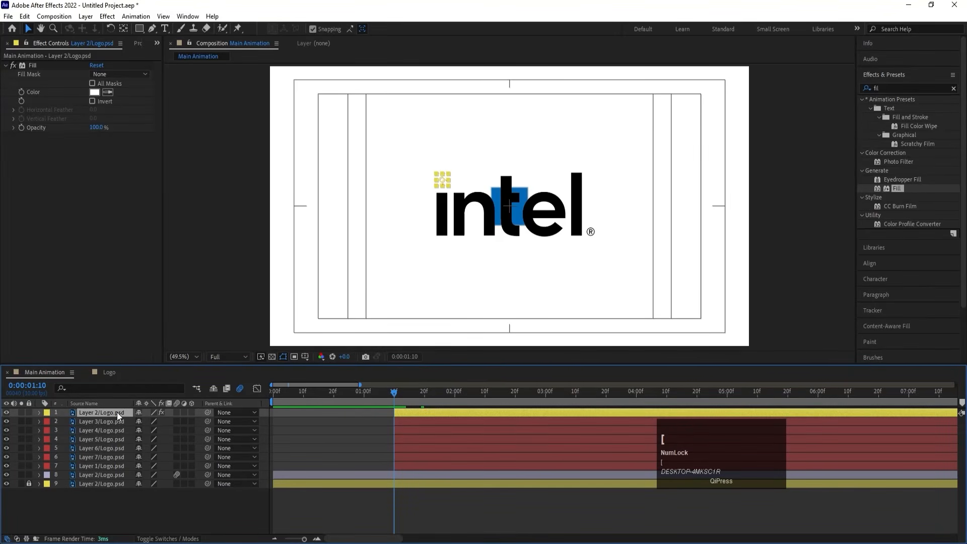
Separate the white square's Position into X and Y dimensions and preview the animation.
{"action": "key", "text": "p"}
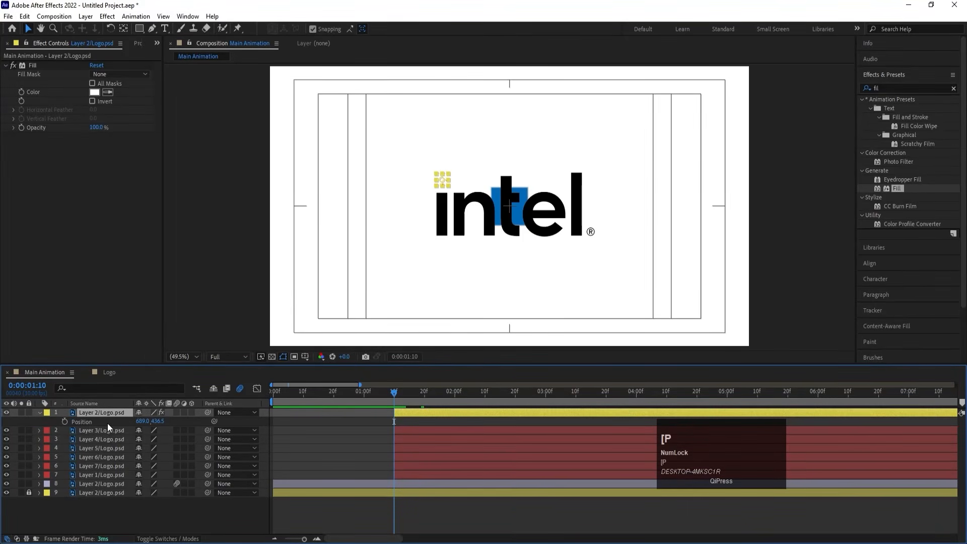
{"action": "left_click", "coordinate": [101, 423]}
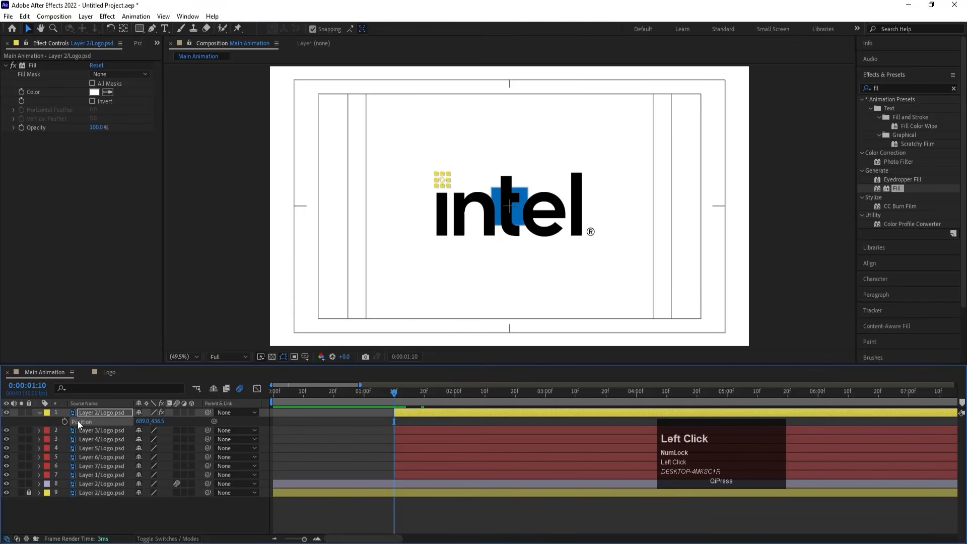
{"action": "right_click", "coordinate": [78, 421]}
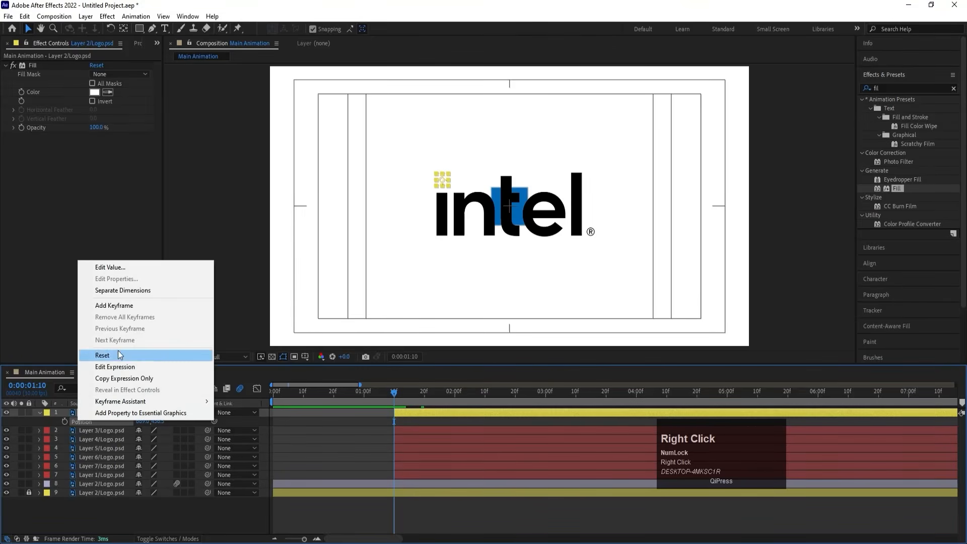
{"action": "left_click", "coordinate": [114, 286]}
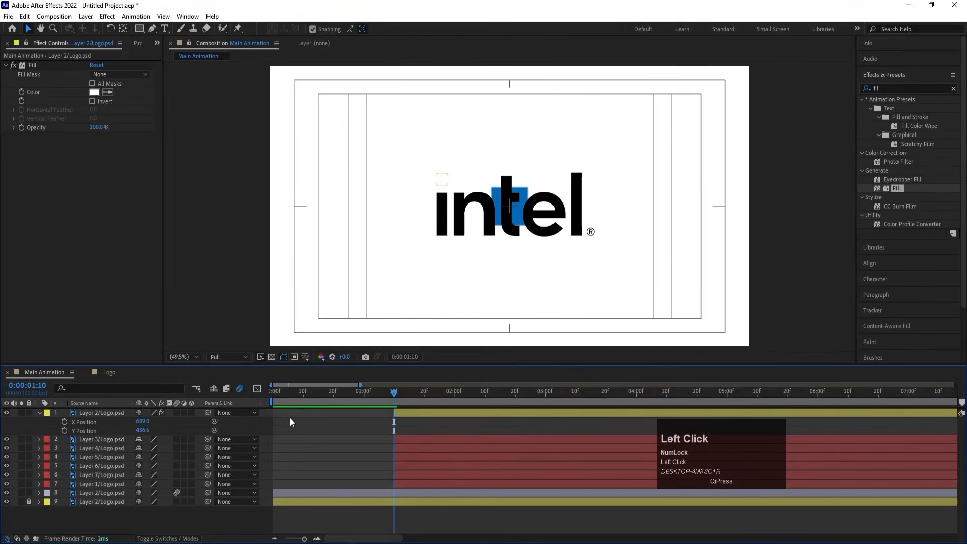
{"action": "key", "text": "space"}
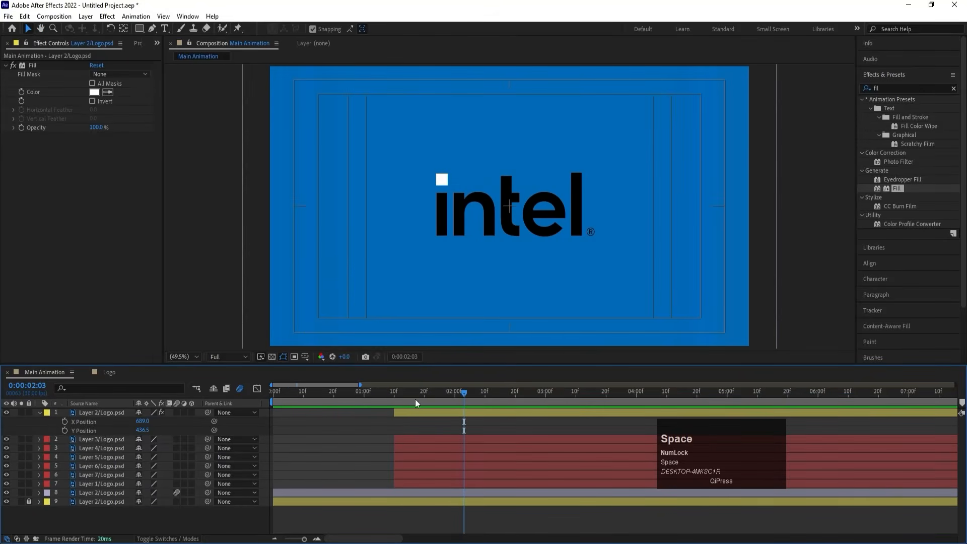
Add X Position and Y Position keyframes to the white square's layer at 3:00.
{"action": "left_click_drag", "start_coordinate": [457, 393], "coordinate": [546, 398]}
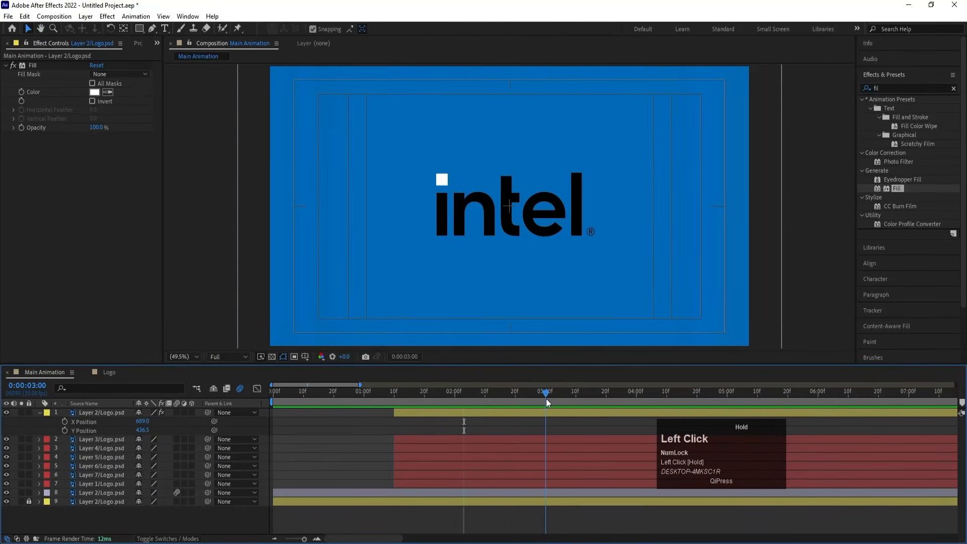
{"action": "left_click", "coordinate": [64, 422]}
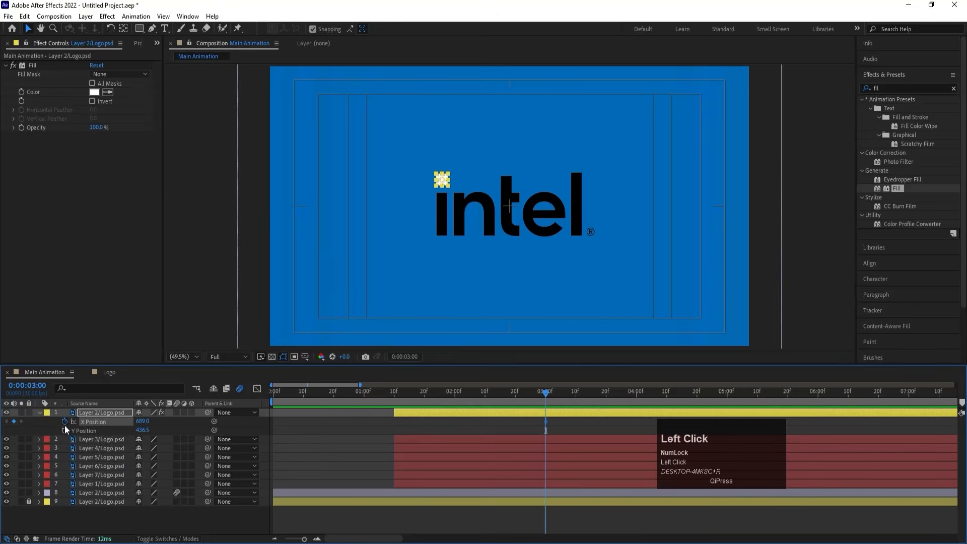
{"action": "left_click", "coordinate": [64, 430]}
Keyframe the white square's Y Position at 686.5 at 2:13, placing it just below the letter i.
{"action": "left_click_drag", "start_coordinate": [512, 393], "coordinate": [494, 392]}
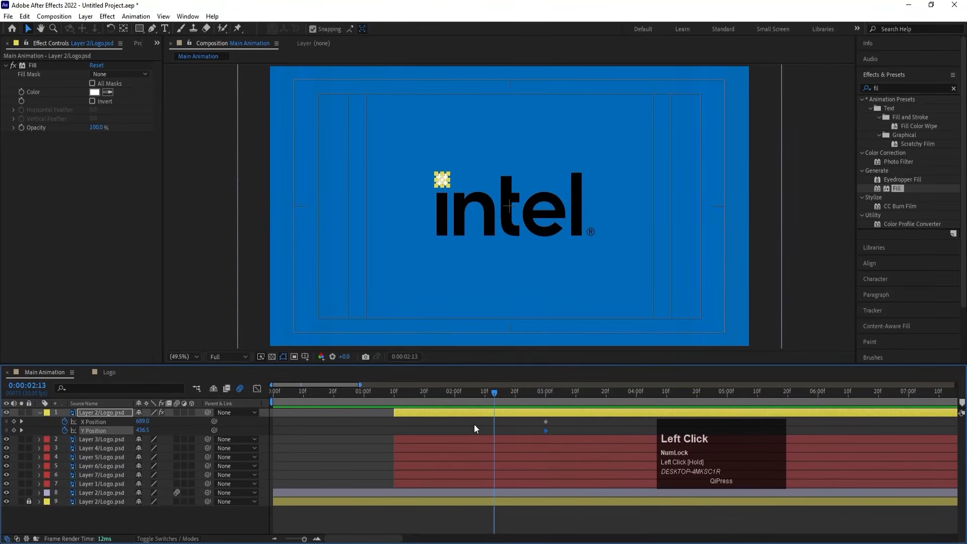
{"action": "left_click", "coordinate": [474, 425]}
{"action": "left_click_drag", "start_coordinate": [143, 430], "coordinate": [265, 427]}
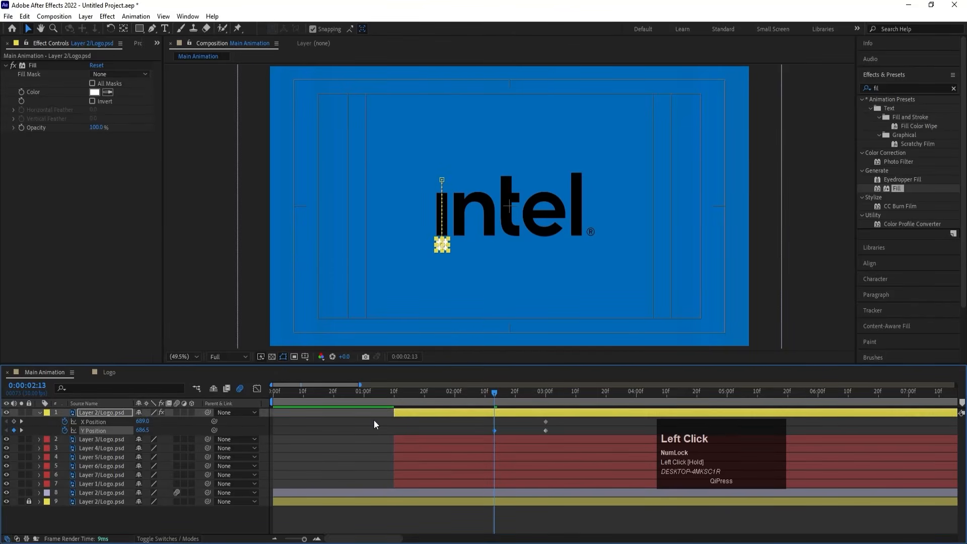
{"action": "left_click_drag", "start_coordinate": [401, 393], "coordinate": [394, 391]}
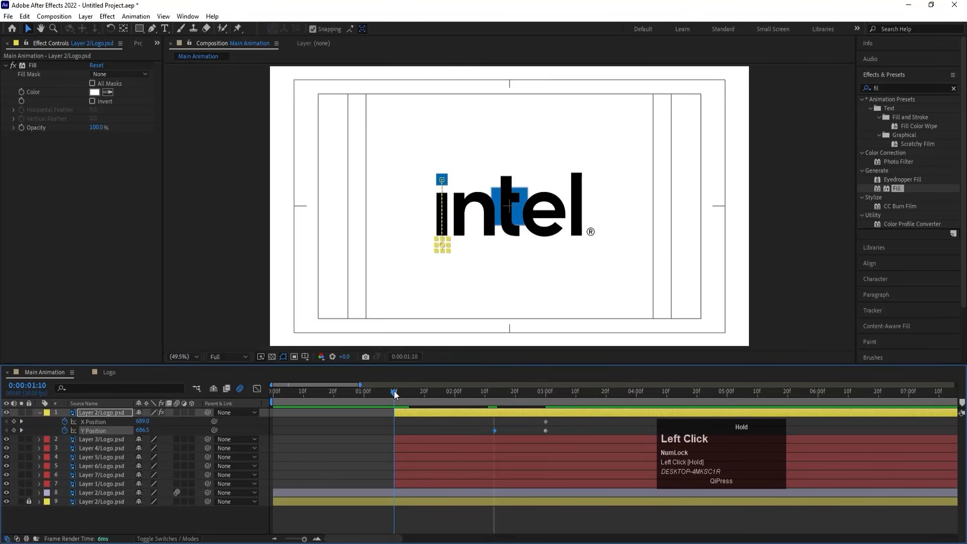
{"action": "left_click_drag", "start_coordinate": [144, 421], "coordinate": [539, 400]}
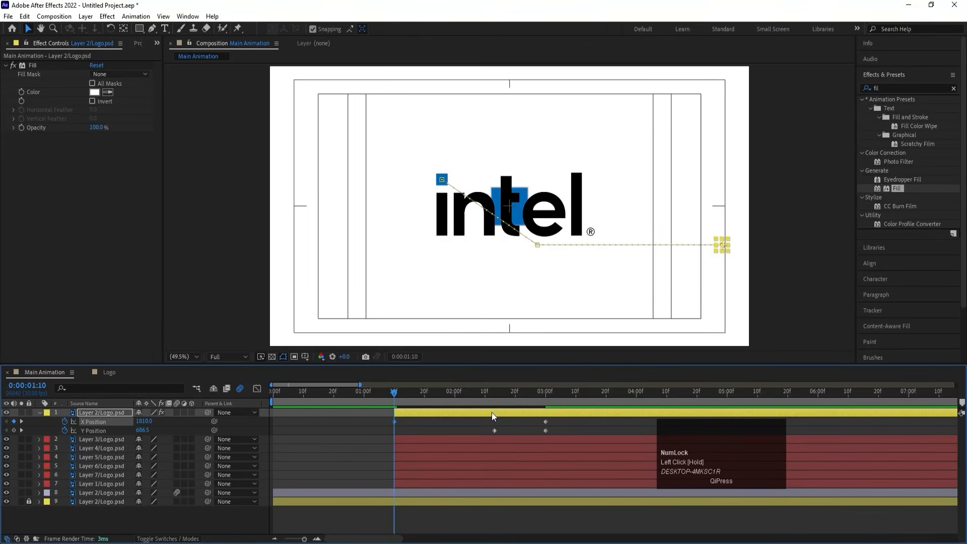
{"action": "key", "text": "ctrl+z"}
Add an X Position keyframe at 2:13 that holds the white square's current horizontal position.
{"action": "left_click", "coordinate": [493, 395]}
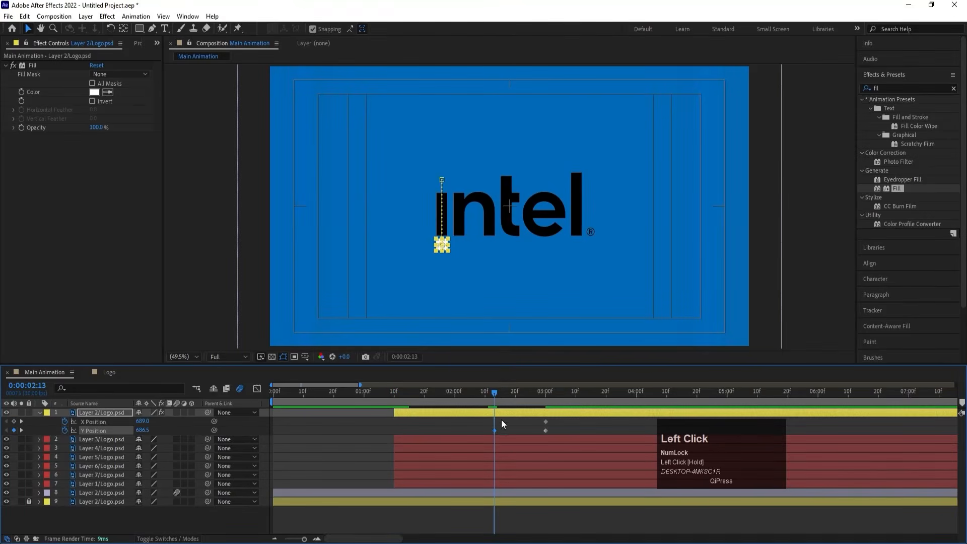
{"action": "left_click", "coordinate": [497, 419]}
{"action": "left_click", "coordinate": [497, 415]}
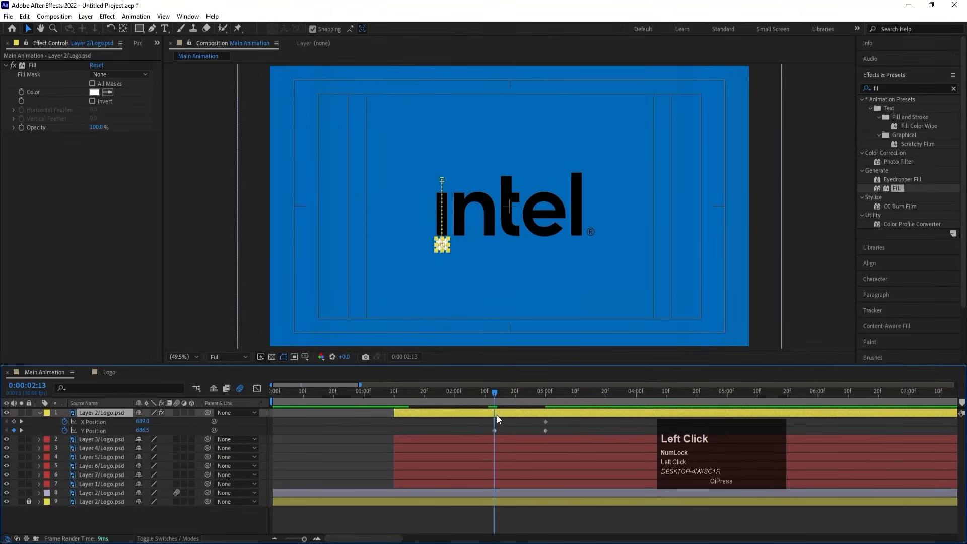
{"action": "left_click", "coordinate": [17, 424]}
Keyframe the white square's X Position at 1984 at 1:10, beyond the frame's right edge, and preview its movement.
{"action": "left_click_drag", "start_coordinate": [401, 392], "coordinate": [395, 391]}
{"action": "left_click_drag", "start_coordinate": [142, 421], "coordinate": [757, 379]}
{"action": "key", "text": "space"}
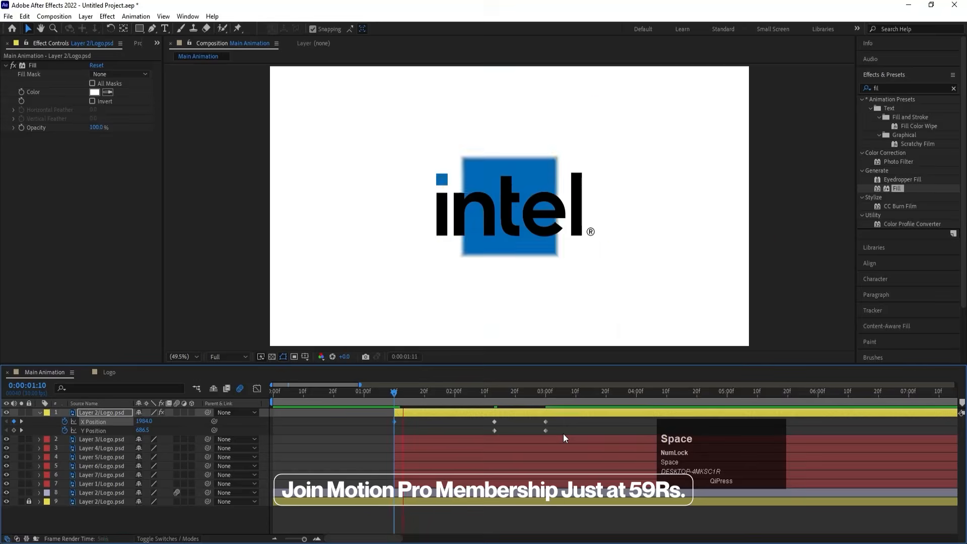
{"action": "key", "text": "space"}
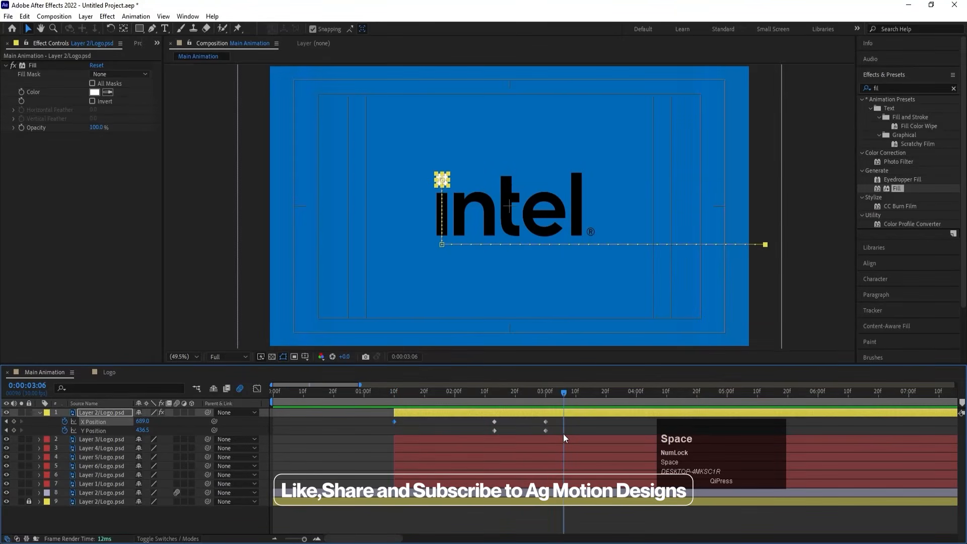
Move the white square's final keyframes to about 3:04, and Easy Ease all its position keyframes with sharper speed curves.
{"action": "left_click_drag", "start_coordinate": [554, 422], "coordinate": [384, 450]}
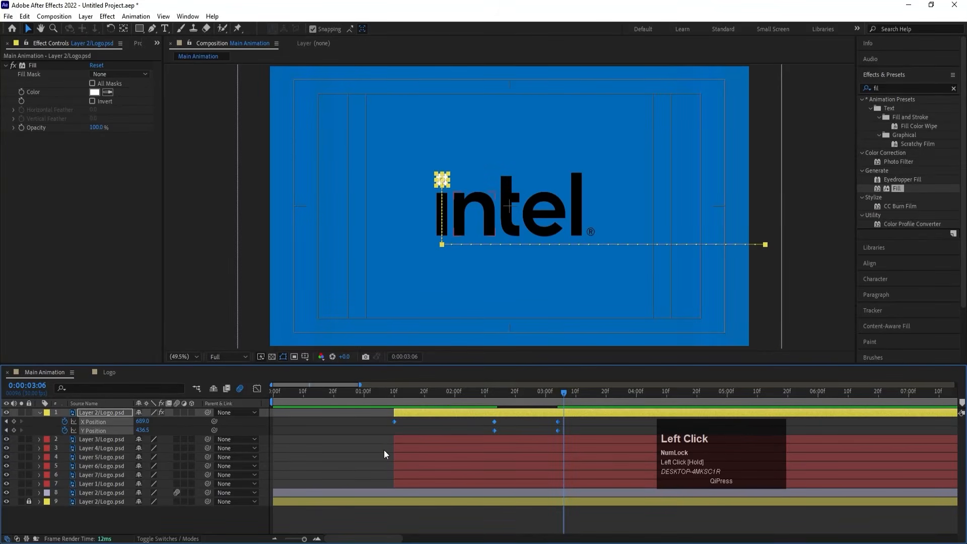
{"action": "key", "text": "F9"}
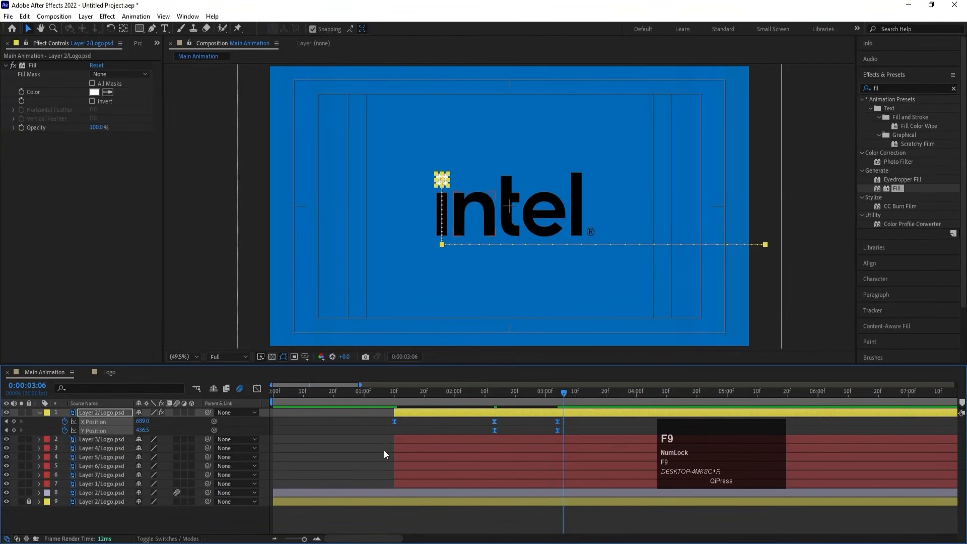
{"action": "left_click", "coordinate": [257, 388]}
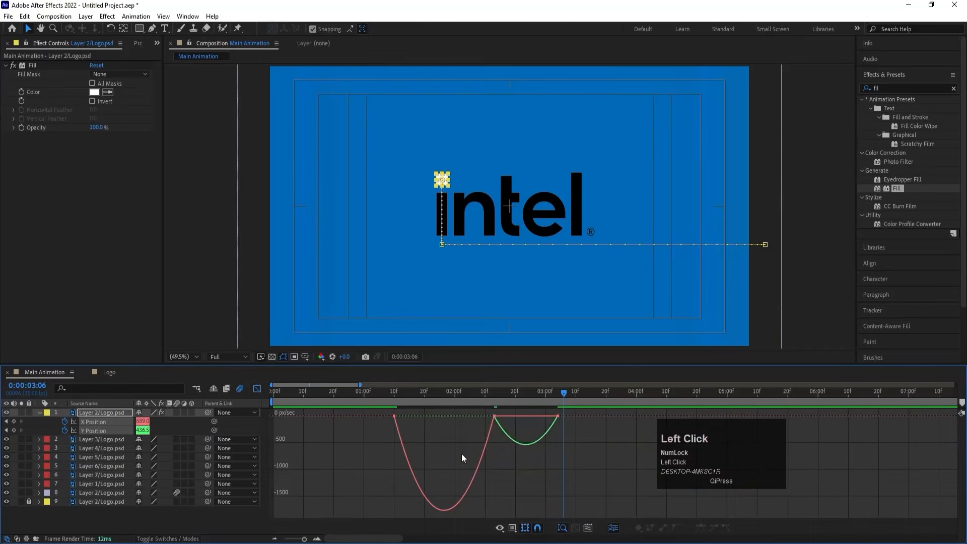
{"action": "left_click_drag", "start_coordinate": [575, 456], "coordinate": [295, 351]}
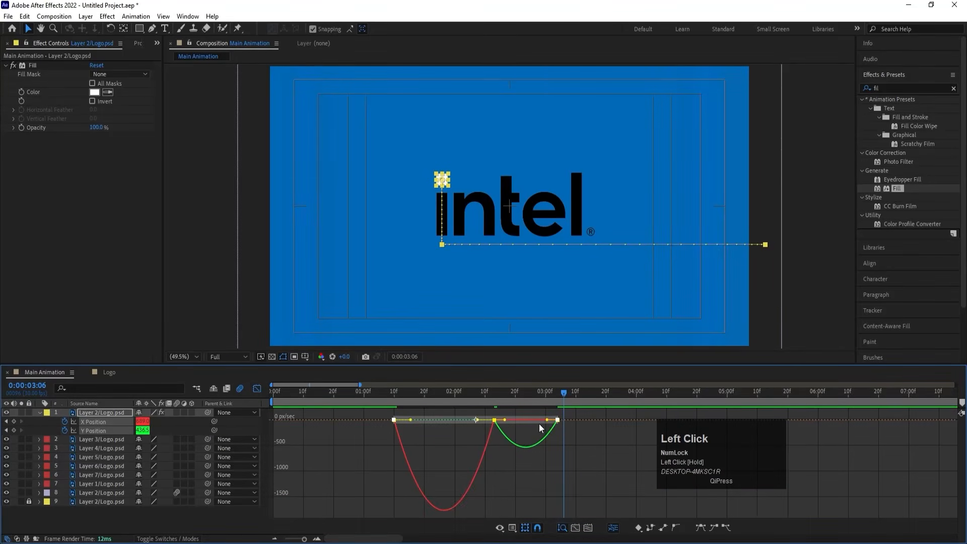
{"action": "left_click_drag", "start_coordinate": [547, 421], "coordinate": [518, 420]}
{"action": "left_click", "coordinate": [396, 396]}
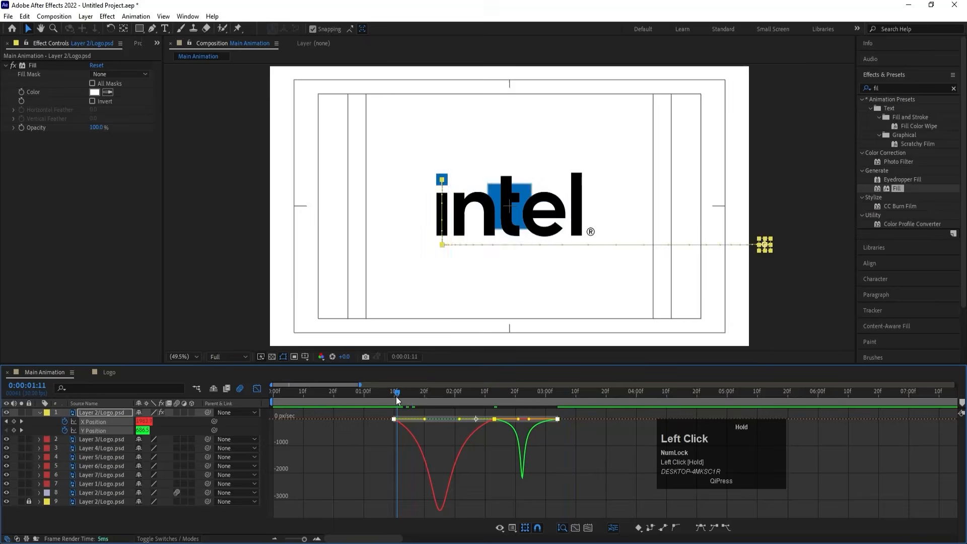
{"action": "key", "text": "space"}
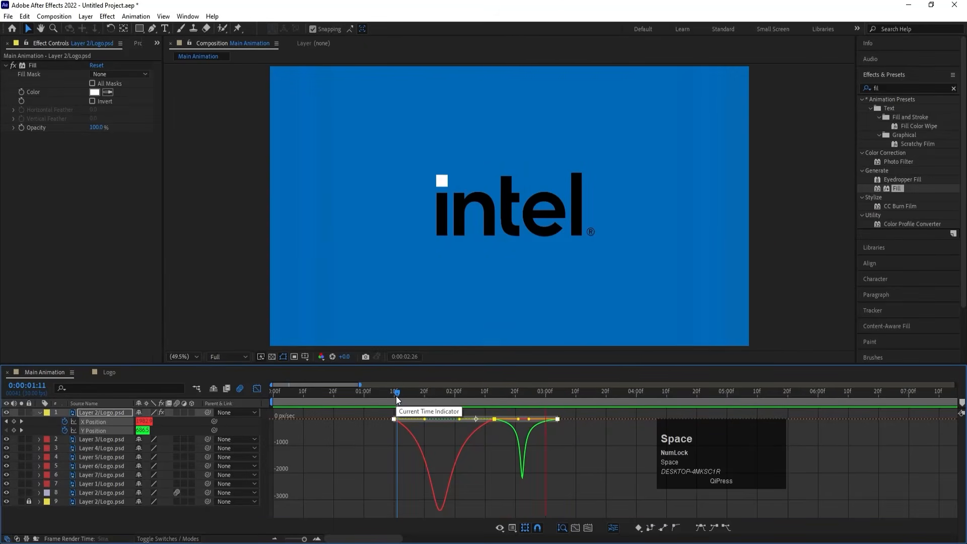
{"action": "left_click", "coordinate": [259, 390]}
Pre-compose the white square's layer as White Cube, moving all attributes into the new composition, and preview the result.
{"action": "left_click", "coordinate": [386, 392]}
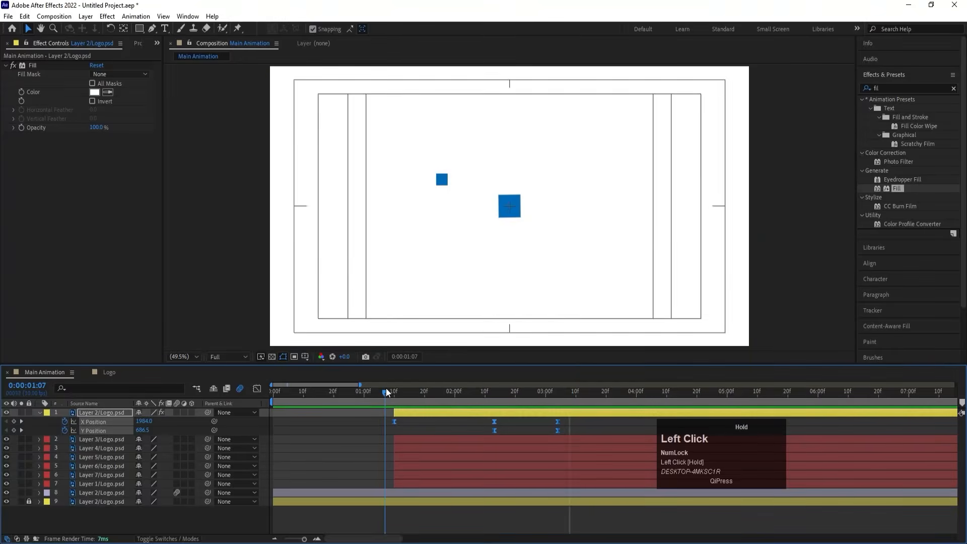
{"action": "left_click", "coordinate": [394, 396]}
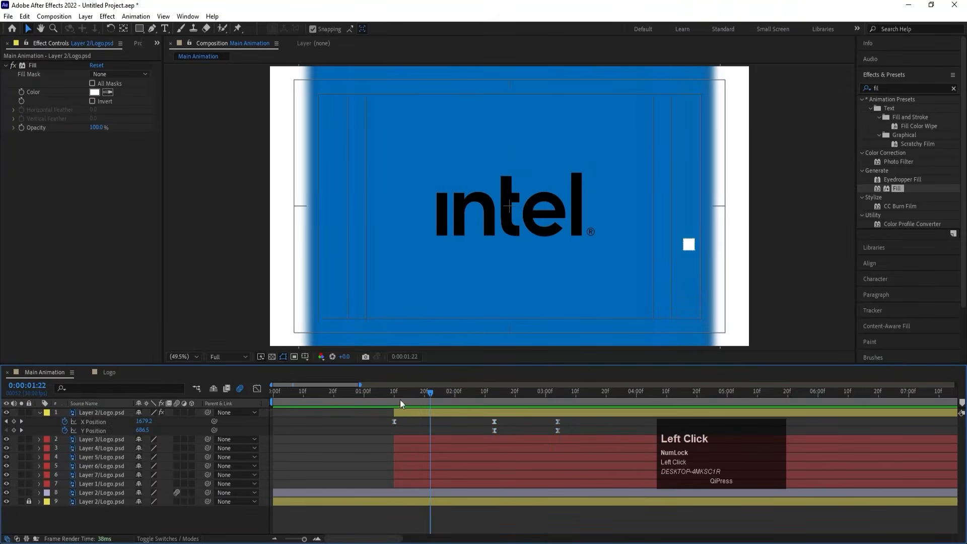
{"action": "left_click", "coordinate": [406, 415]}
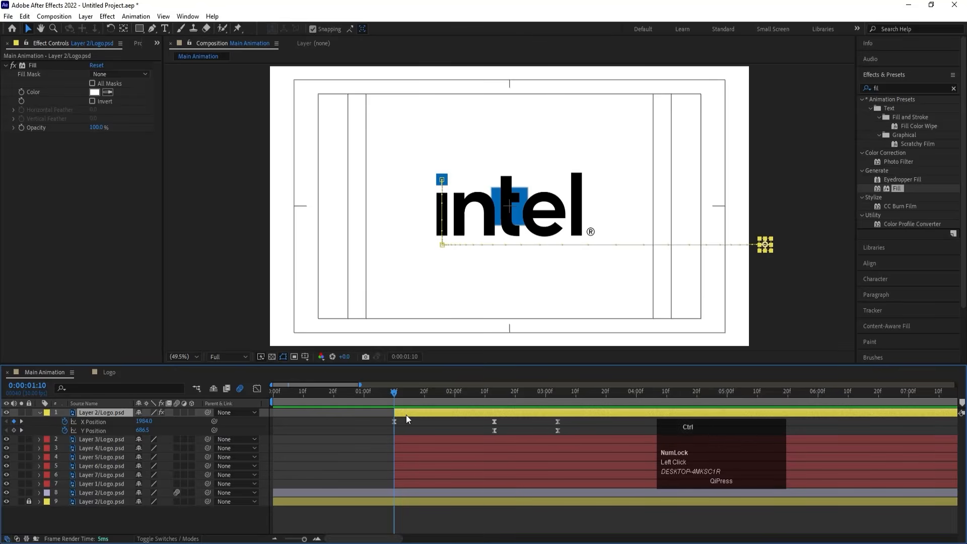
{"action": "key", "text": "ctrl"}
{"action": "key", "text": "ctrl+shift+c"}
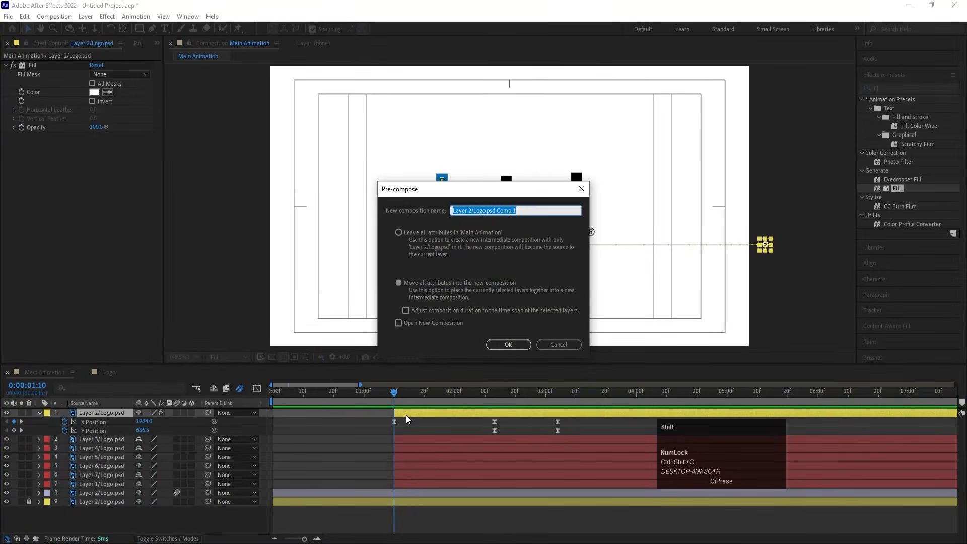
{"action": "type", "text": "White C"}
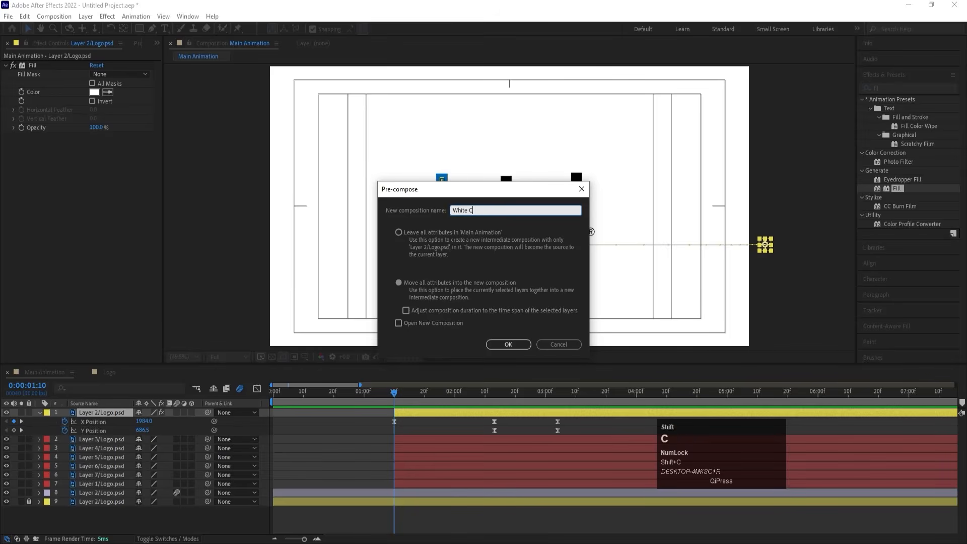
{"action": "type", "text": "Ub"}
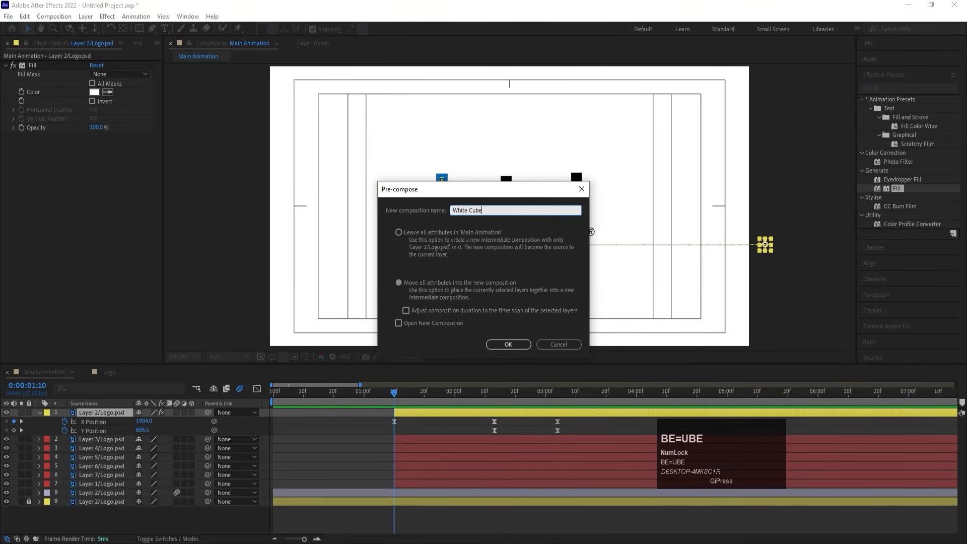
{"action": "type", "text": "e"}
{"action": "key", "text": "Return"}
{"action": "key", "text": "space"}
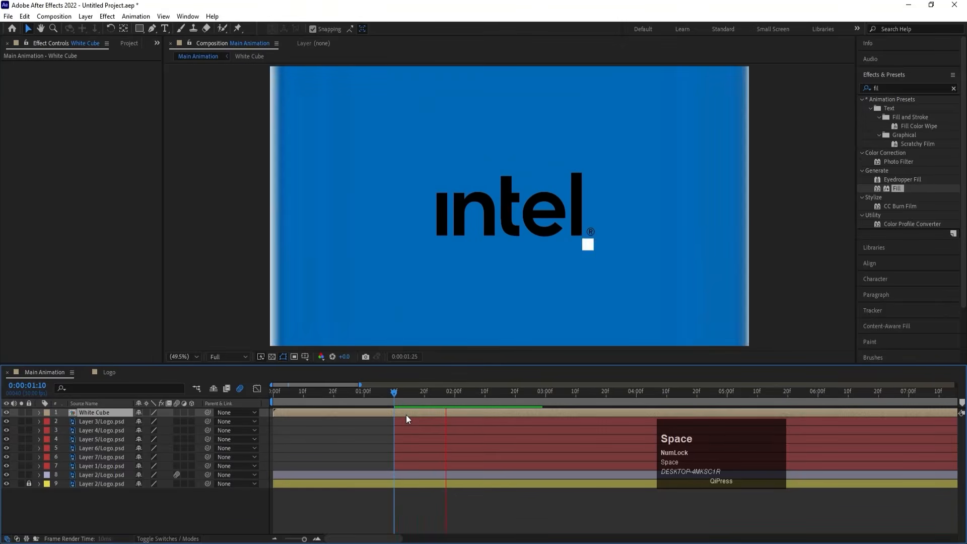
{"action": "key", "text": "space"}
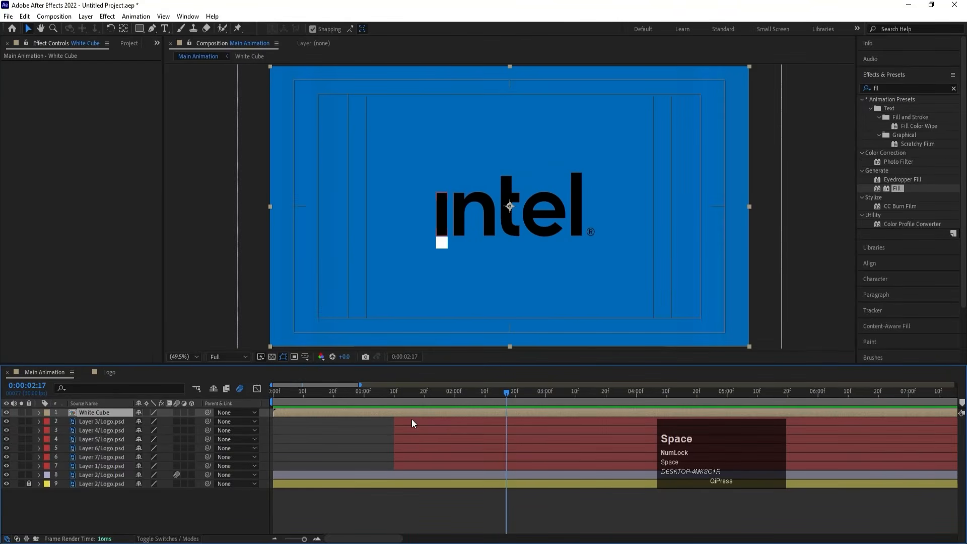
Apply the Echo effect to the White Cube layer with 80 echoes.
{"action": "key", "text": "ctrl+a"}
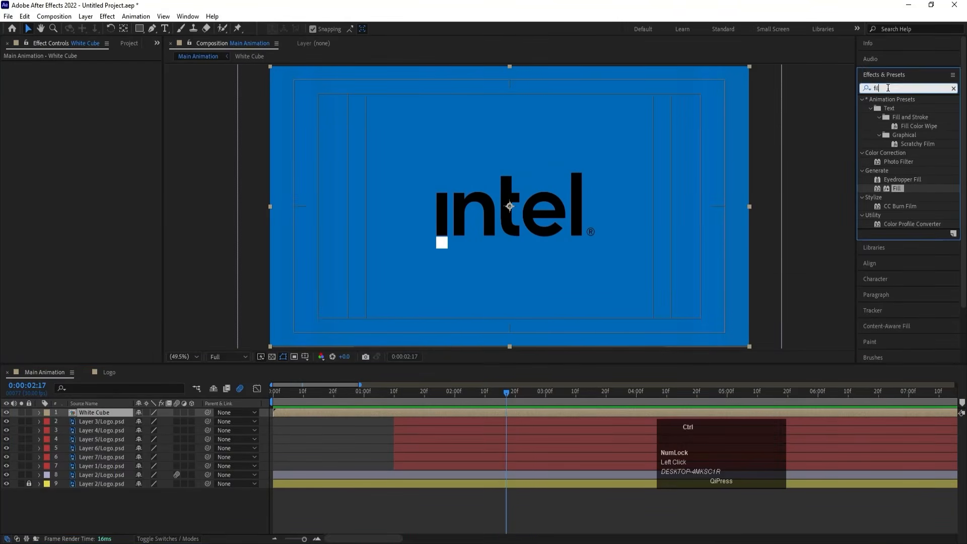
{"action": "left_click", "coordinate": [888, 88]}
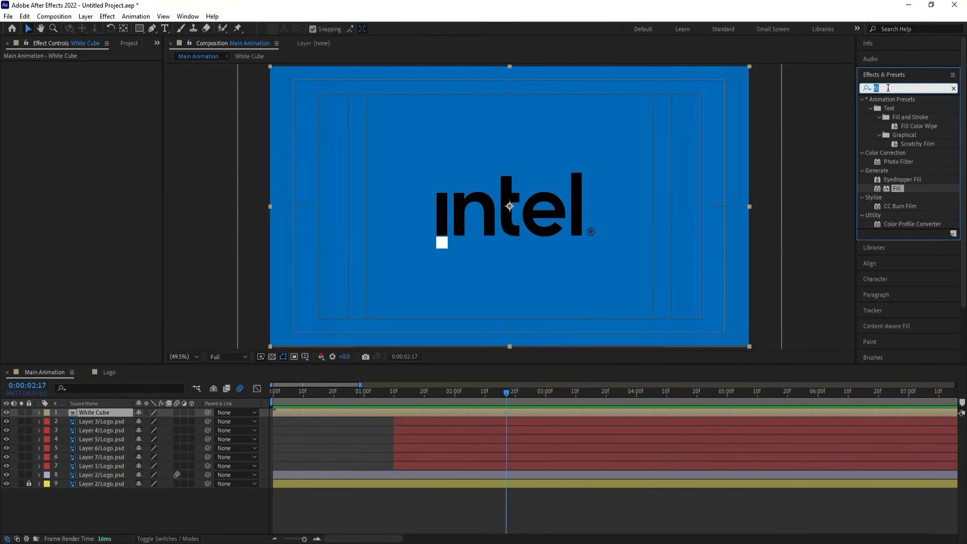
{"action": "type", "text": "ech"}
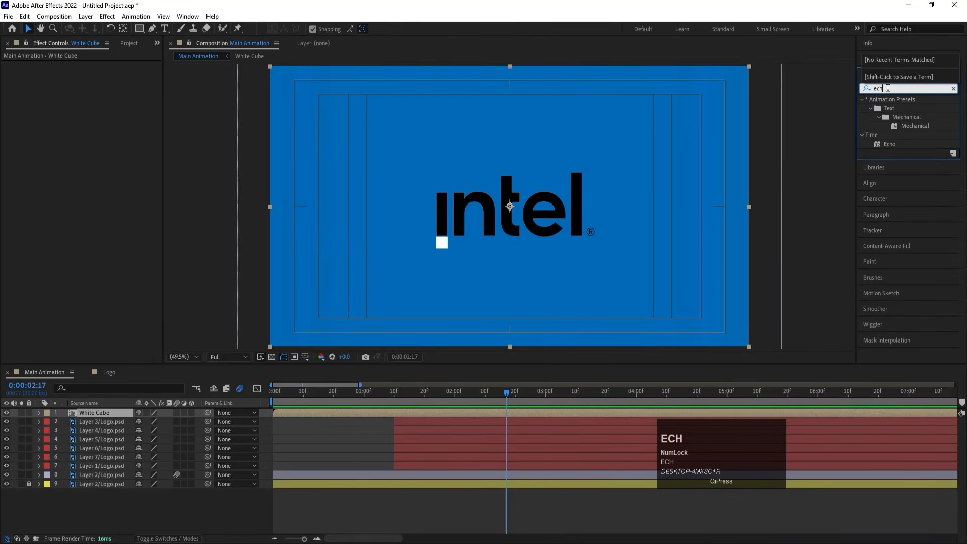
{"action": "double_click", "coordinate": [884, 143]}
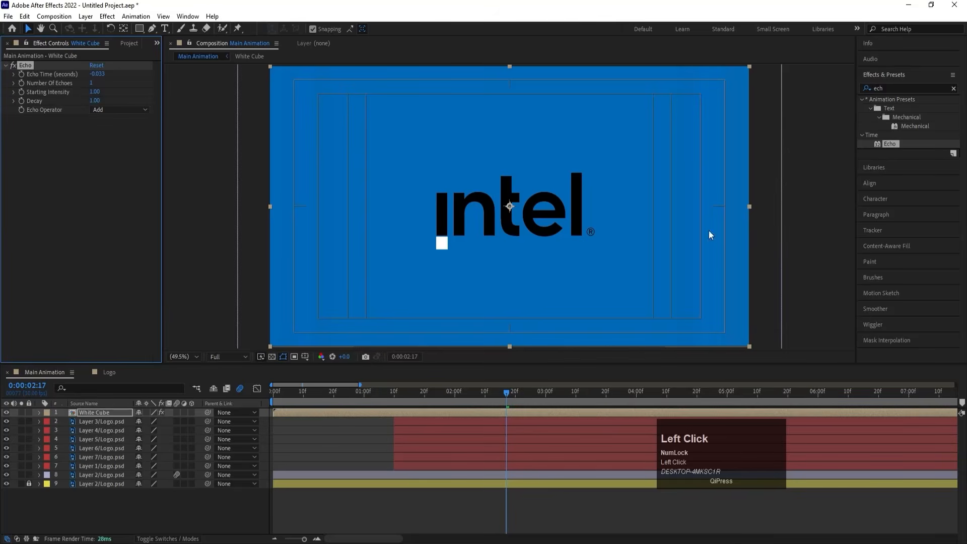
{"action": "left_click", "coordinate": [92, 84]}
{"action": "type", "text": "80"}
{"action": "key", "text": "Return"}
Set the White Cube's Echo Time to -0.003 seconds.
{"action": "left_click", "coordinate": [104, 81]}
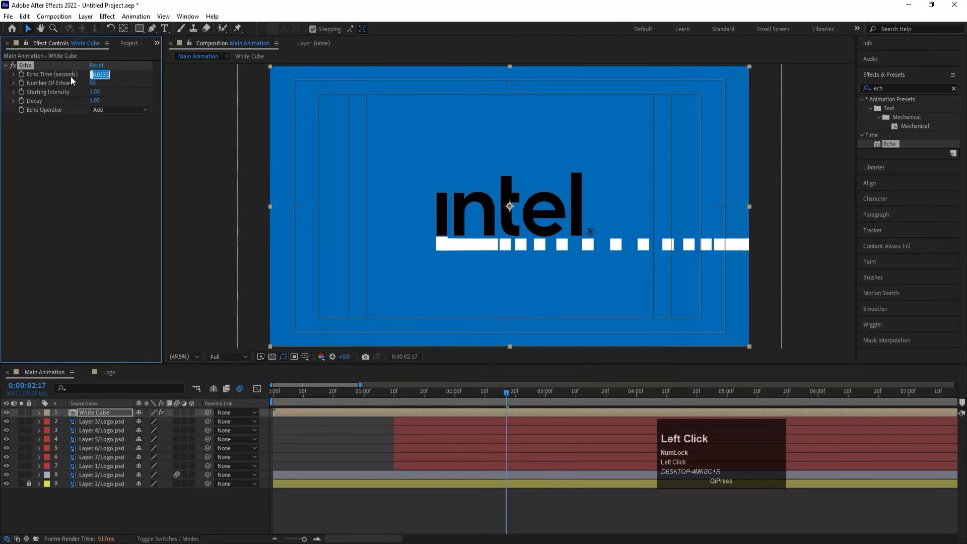
{"action": "left_click", "coordinate": [103, 76]}
{"action": "type", "text": "0"}
{"action": "left_click", "coordinate": [110, 210]}
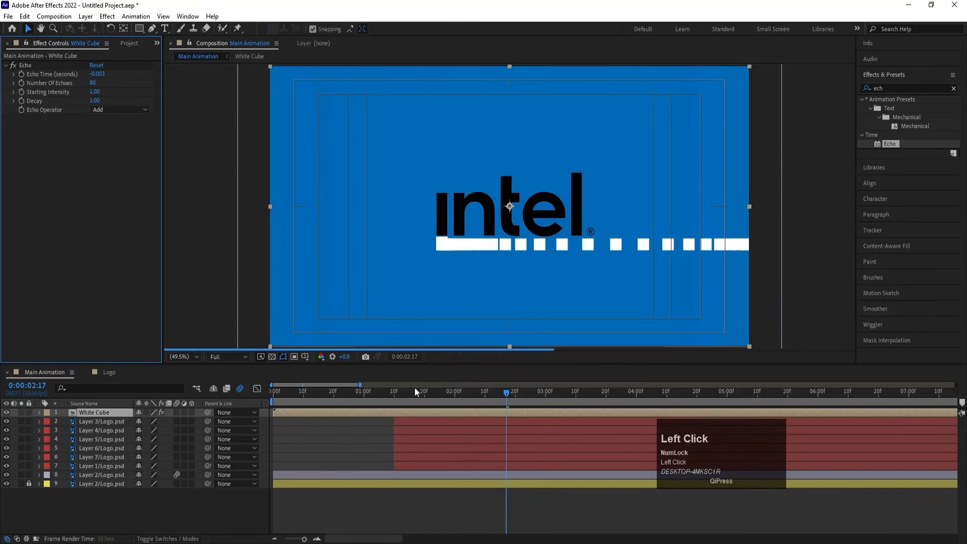
Set the preview resolution to Quarter and play back the White Cube's echo trail, stopping at 2:03.
{"action": "left_click", "coordinate": [235, 356]}
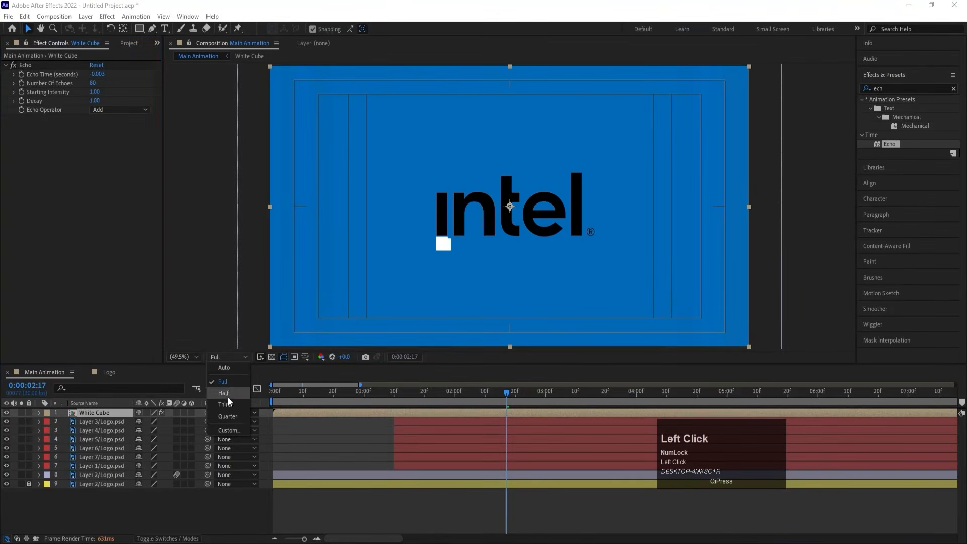
{"action": "left_click", "coordinate": [222, 417]}
{"action": "left_click", "coordinate": [342, 392]}
{"action": "key", "text": "space"}
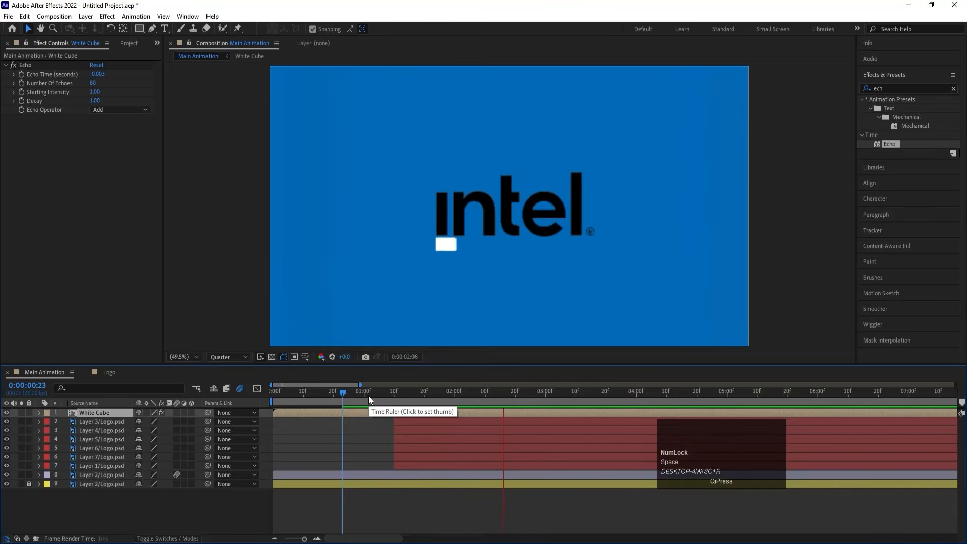
{"action": "key", "text": "space"}
{"action": "left_click", "coordinate": [394, 389]}
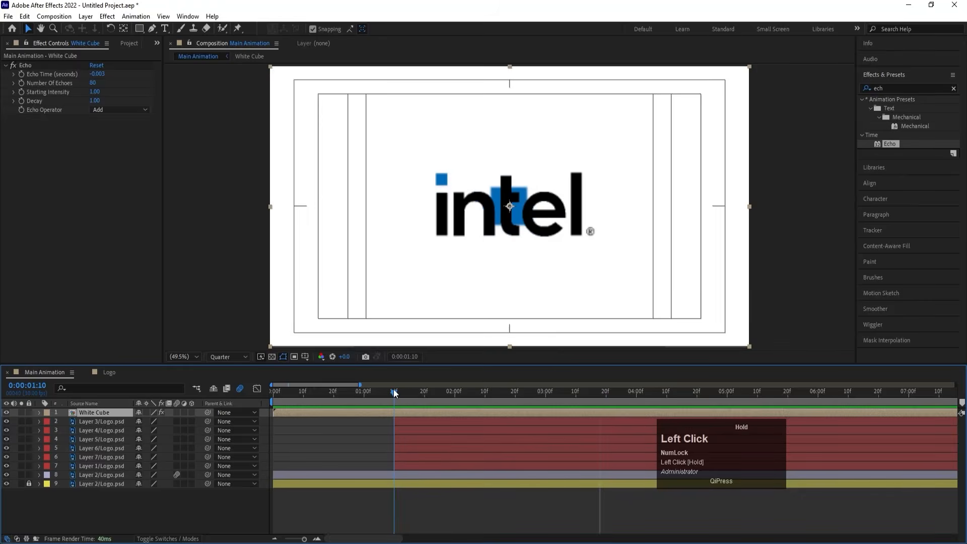
{"action": "key", "text": "space"}
{"action": "key", "text": "space"}
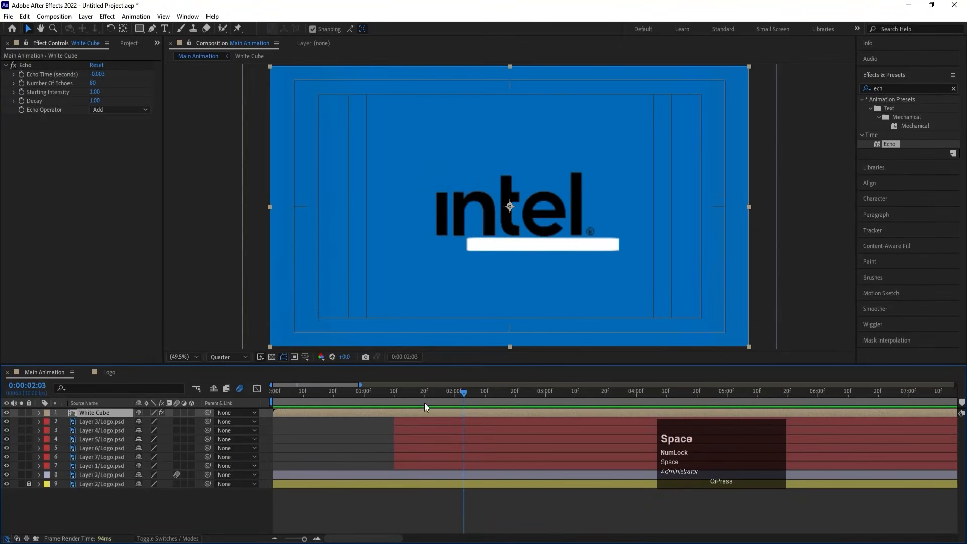
Shift the five letter layers and the registered-mark layer so that they all start at 2:03.
{"action": "left_click", "coordinate": [104, 421]}
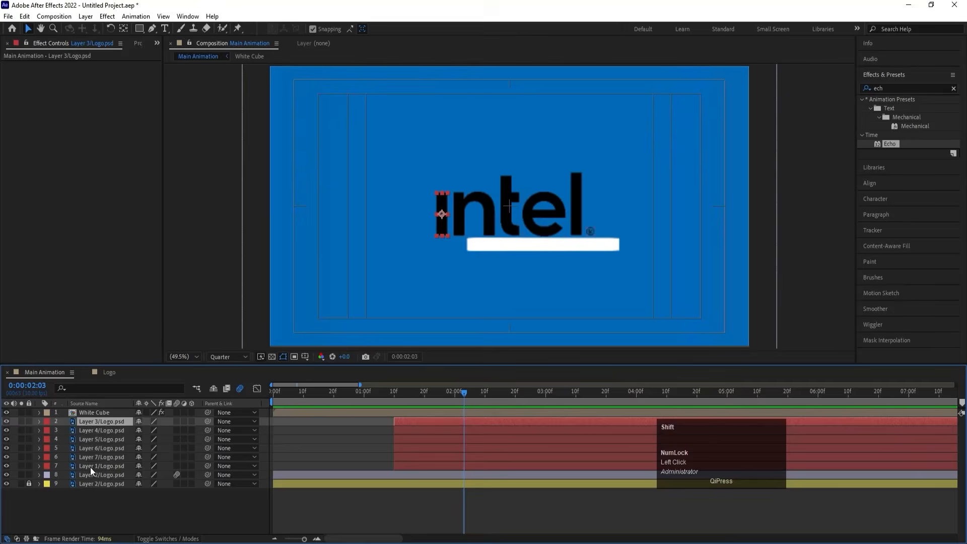
{"action": "left_click", "coordinate": [89, 466], "text": "shift"}
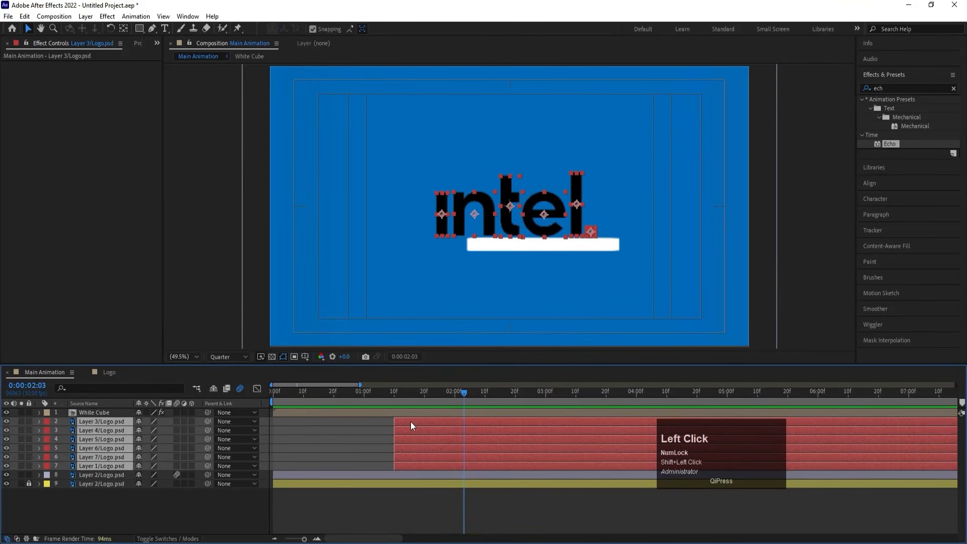
{"action": "key", "text": "bracketleft"}
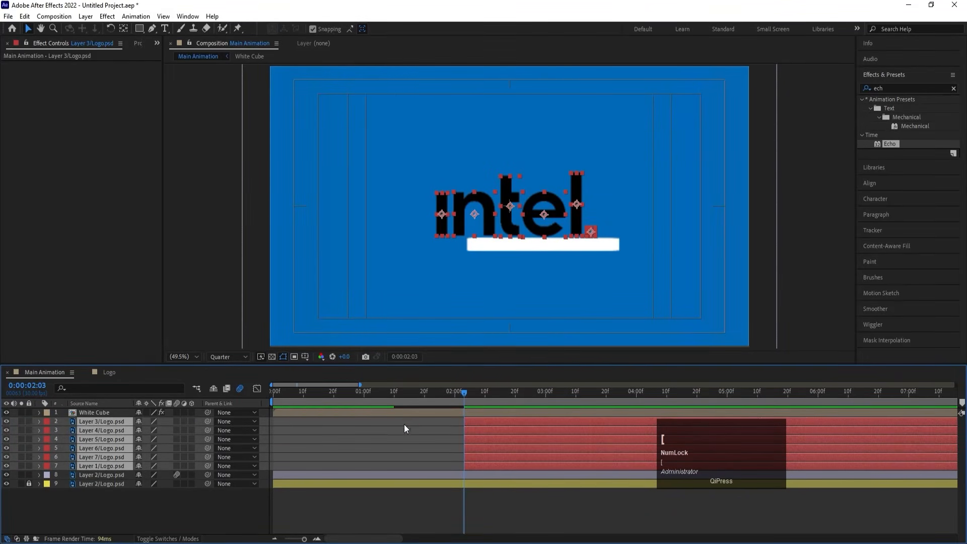
Add Position and Opacity keyframes at 2:03 to all the letter and registered-mark layers.
{"action": "key", "text": "p"}
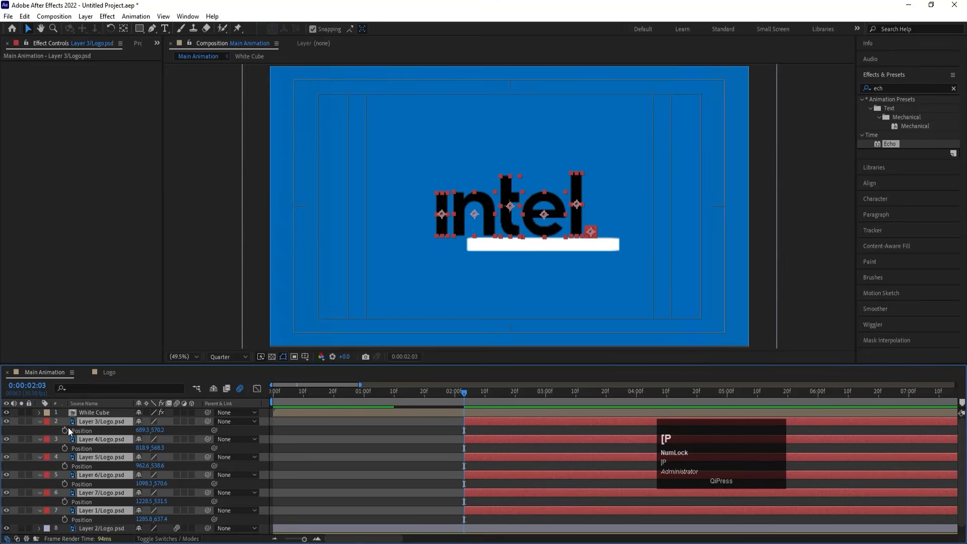
{"action": "left_click", "coordinate": [66, 428]}
{"action": "key", "text": "t"}
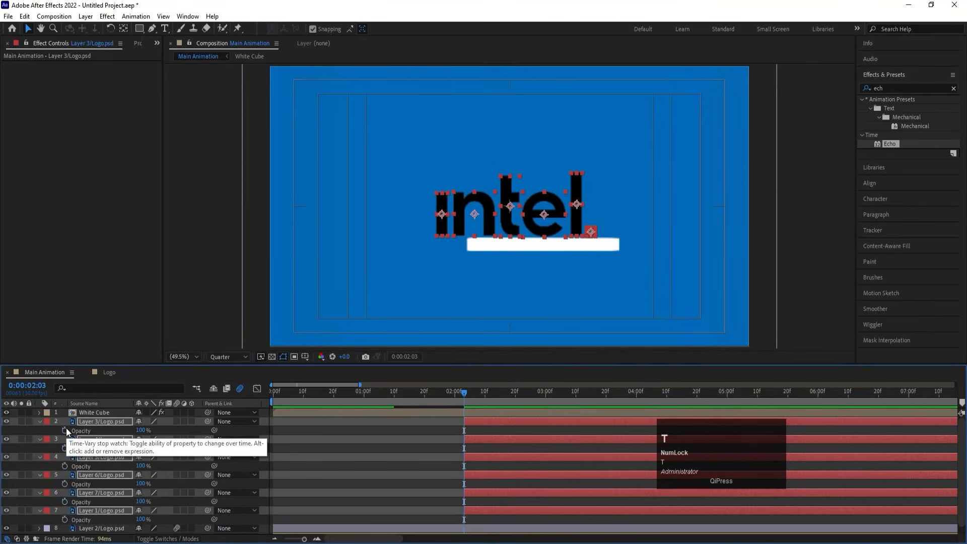
{"action": "left_click", "coordinate": [66, 429]}
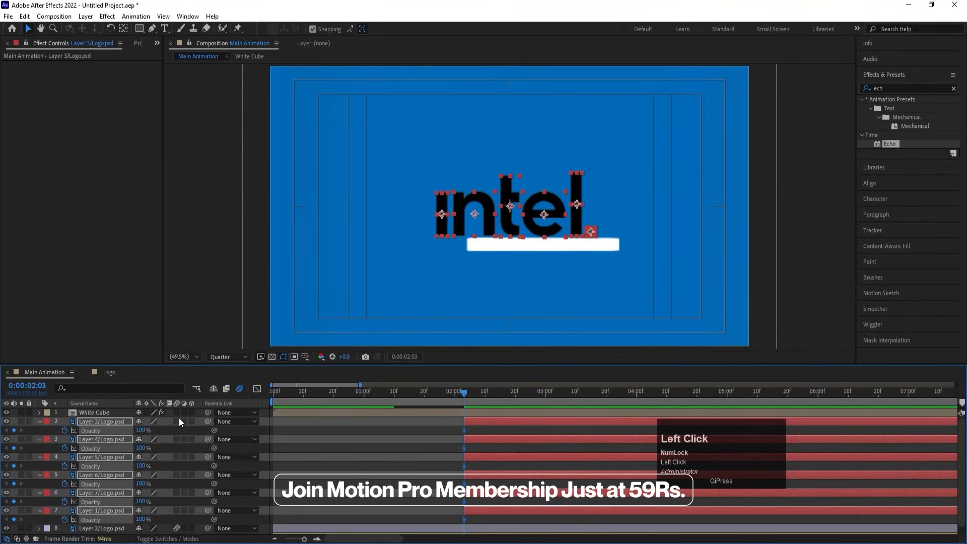
{"action": "key", "text": "u"}
Add Position and Opacity keyframes at 2:26 that hold the letter layers' final placement and 100% opacity.
{"action": "left_click_drag", "start_coordinate": [492, 393], "coordinate": [534, 407]}
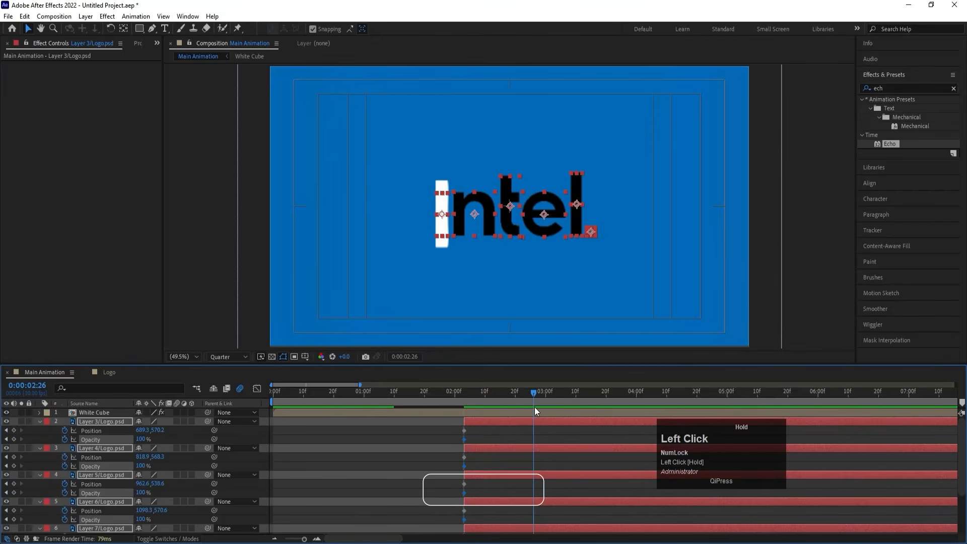
{"action": "left_click", "coordinate": [15, 430]}
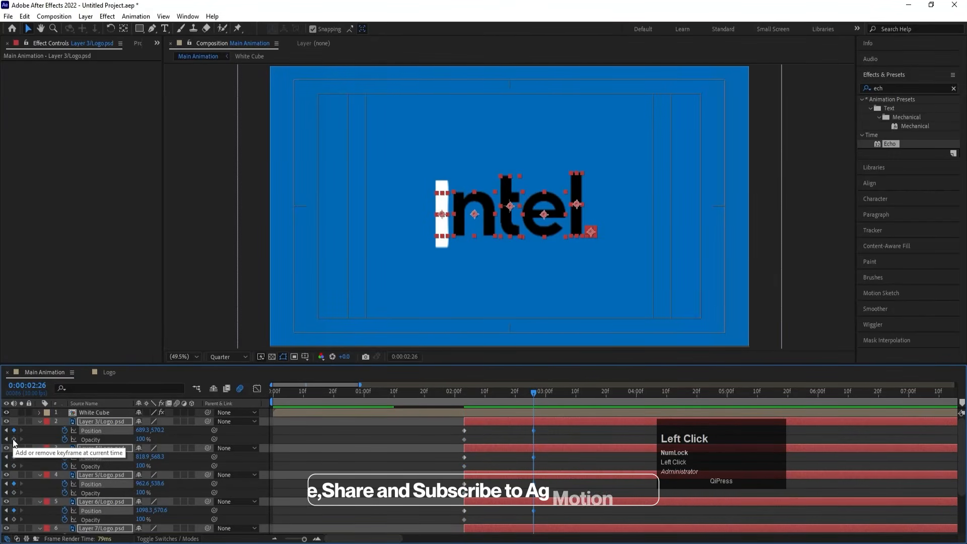
{"action": "left_click", "coordinate": [14, 439]}
At 2:03, lower all letter and registered-mark layers 102 px, placing the first letter at Y 672.2, and set their opacity to 0%.
{"action": "key", "text": "j"}
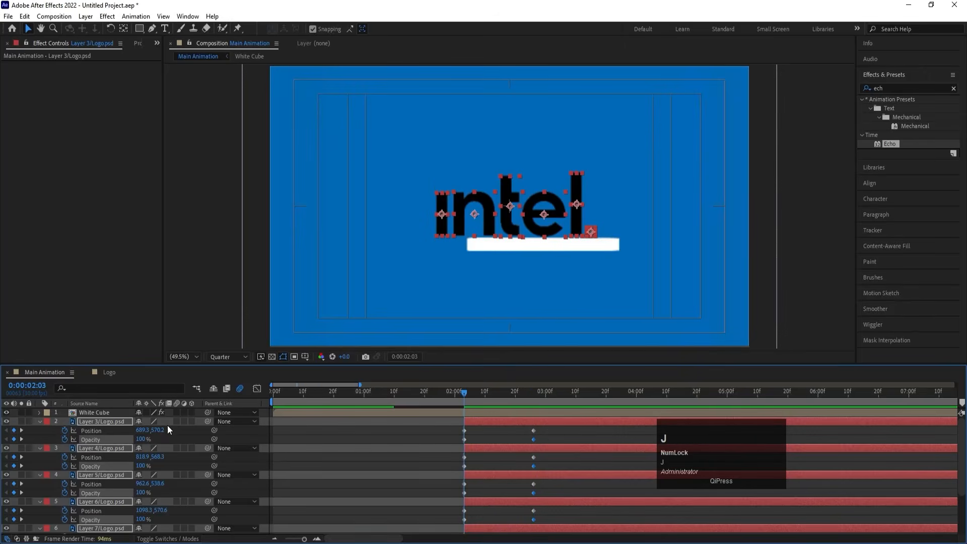
{"action": "left_click_drag", "start_coordinate": [161, 431], "coordinate": [213, 434]}
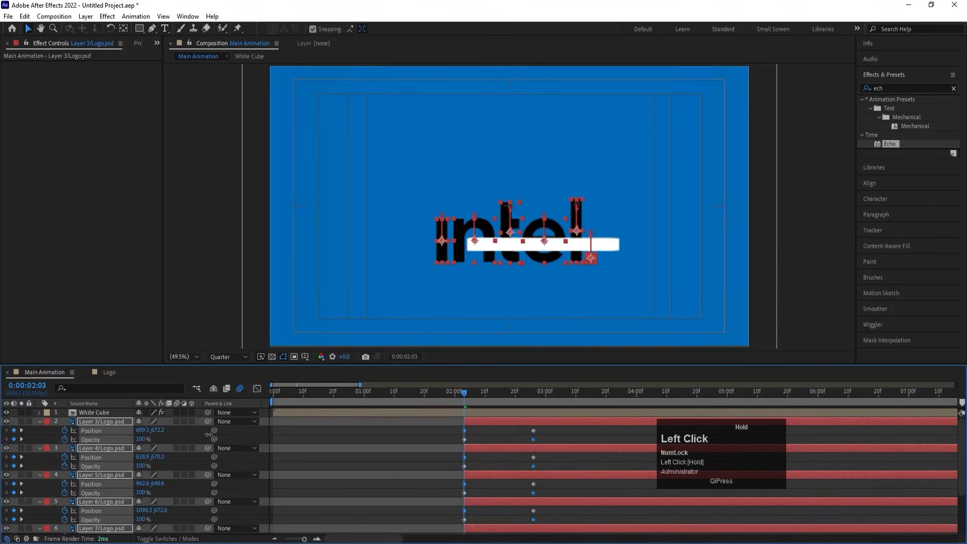
{"action": "left_click", "coordinate": [141, 440]}
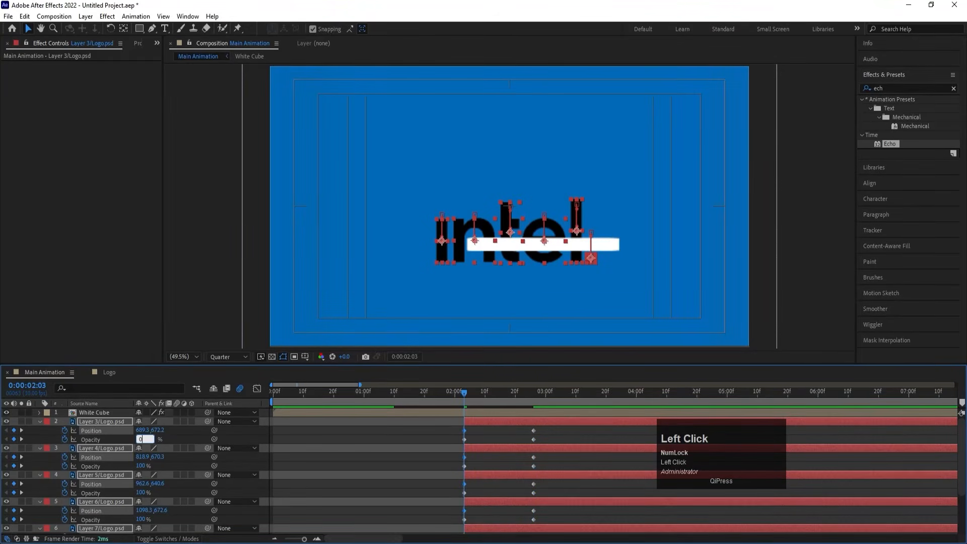
{"action": "type", "text": "0"}
{"action": "key", "text": "Return"}
Apply Easy Ease to all letter and registered-mark keyframes, reshape their speed curve into a sharp peak with a long slowdown, and preview it.
{"action": "scroll", "coordinate": [449, 438], "scroll_direction": "down", "scroll_amount": 2}
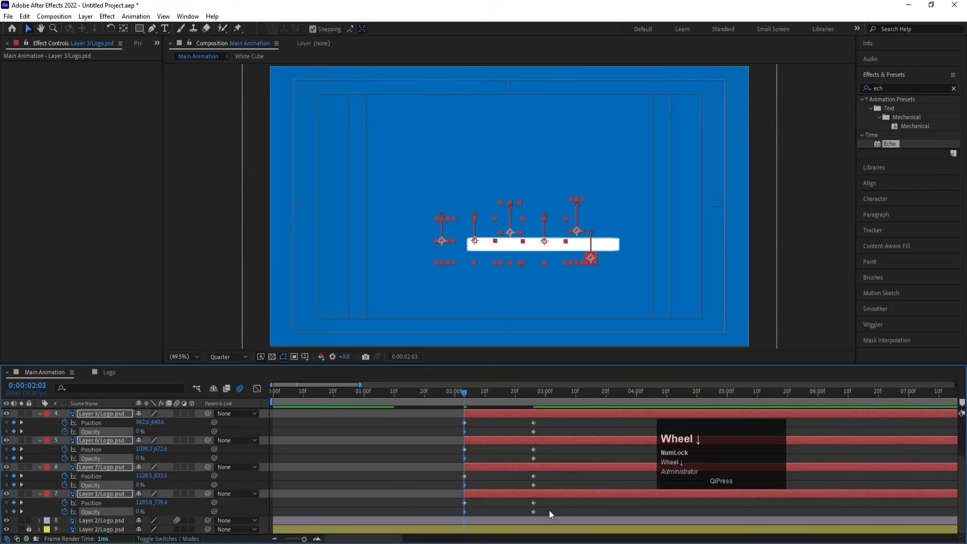
{"action": "left_click_drag", "start_coordinate": [549, 510], "coordinate": [413, 340]}
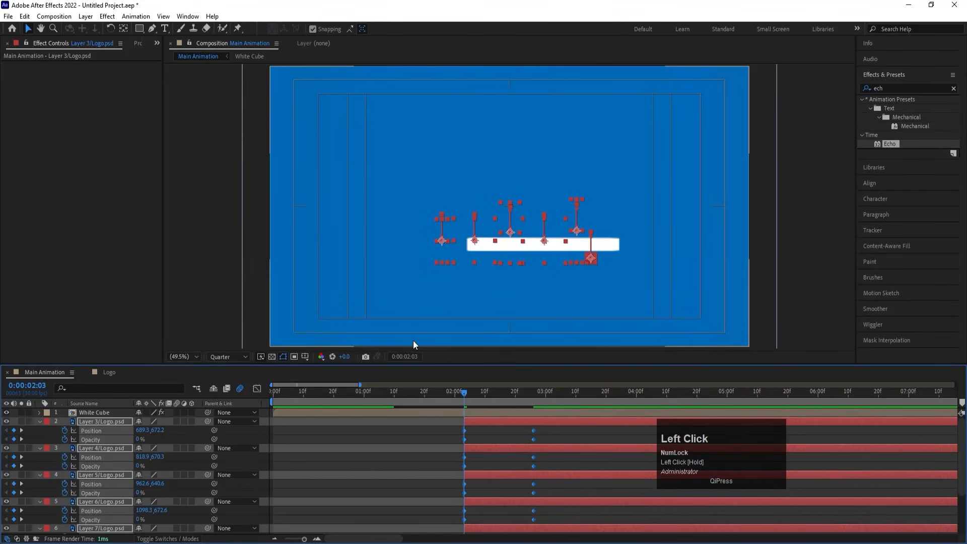
{"action": "key", "text": "F9"}
{"action": "left_click", "coordinate": [257, 388]}
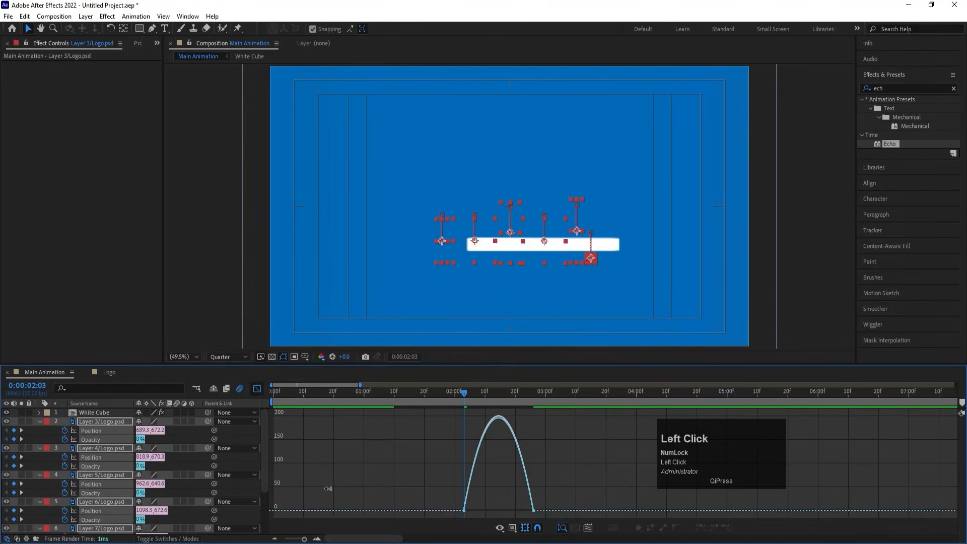
{"action": "left_click_drag", "start_coordinate": [522, 518], "coordinate": [492, 508]}
{"action": "key", "text": "space"}
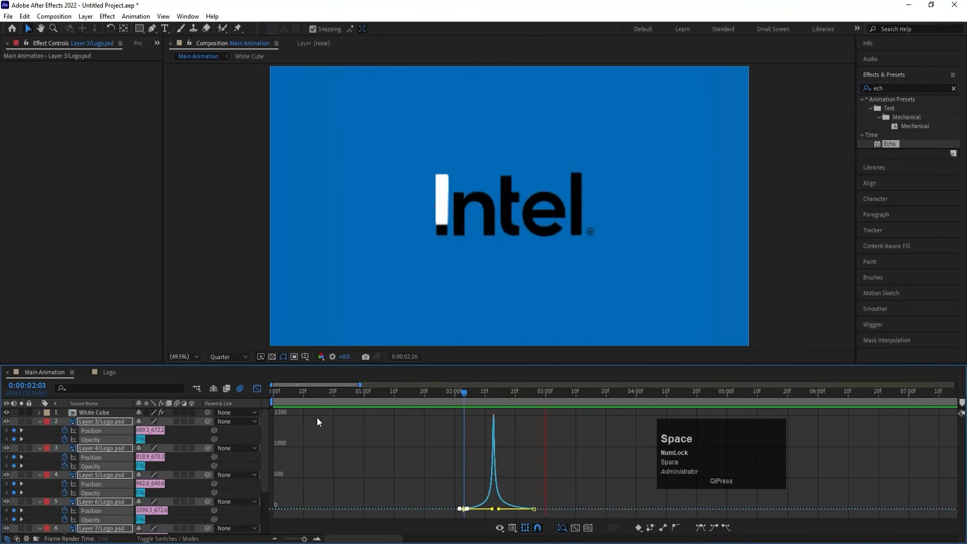
{"action": "key", "text": "space"}
{"action": "left_click", "coordinate": [258, 389]}
Stagger the letters by two frames, starting Layer 4/Logo.psd at 2:05 and Layer 5/Logo.psd at 2:07.
{"action": "left_click", "coordinate": [466, 396]}
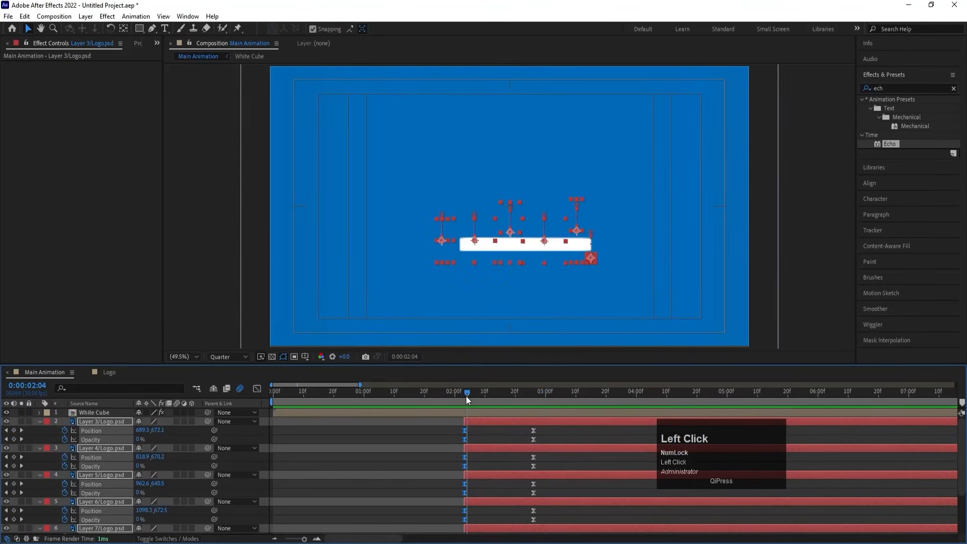
{"action": "key", "text": "j"}
{"action": "left_click", "coordinate": [474, 435]}
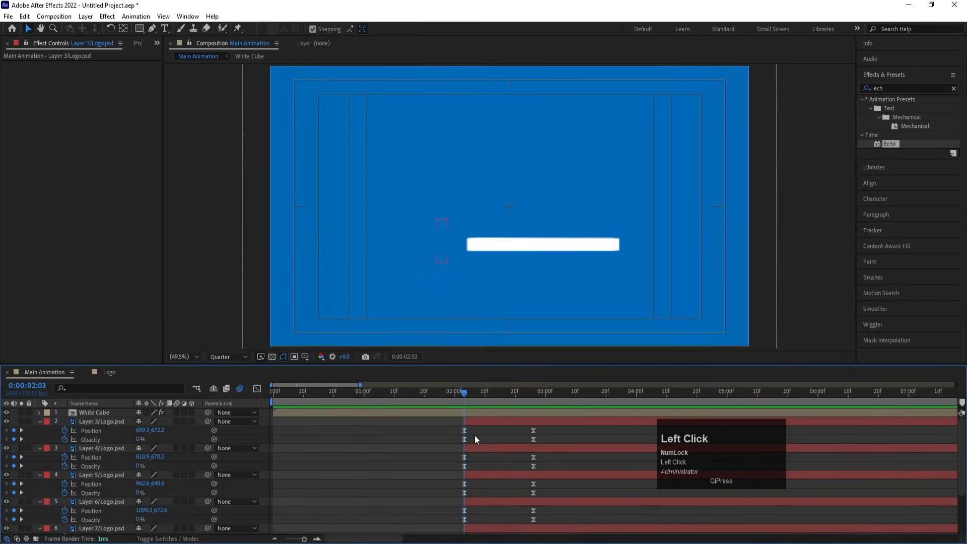
{"action": "key", "text": "Page_Down"}
{"action": "key", "text": "Page_Down"}
{"action": "left_click", "coordinate": [470, 449]}
{"action": "key", "text": "bracketleft"}
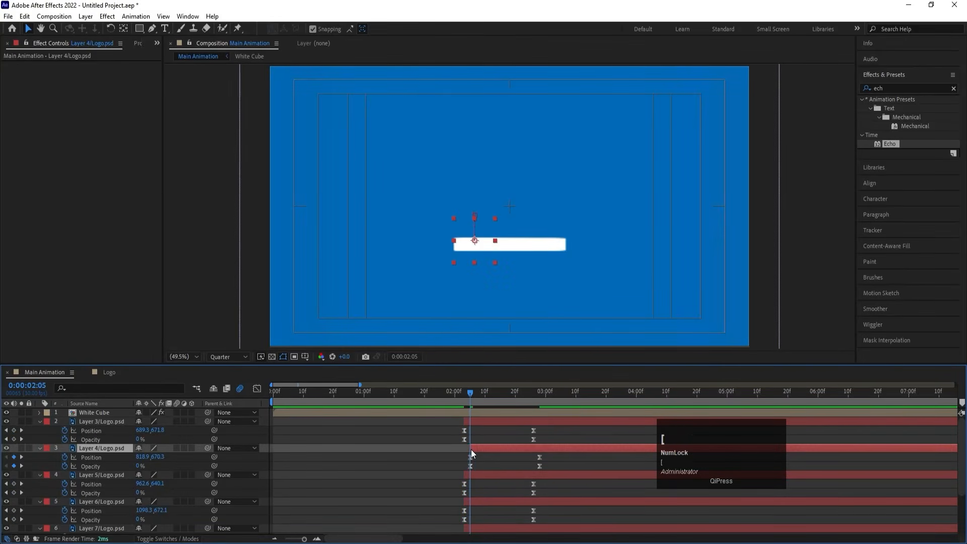
{"action": "key", "text": "Page_Down"}
{"action": "key", "text": "Page_Down"}
{"action": "left_click", "coordinate": [468, 475]}
{"action": "key", "text": "bracketleft"}
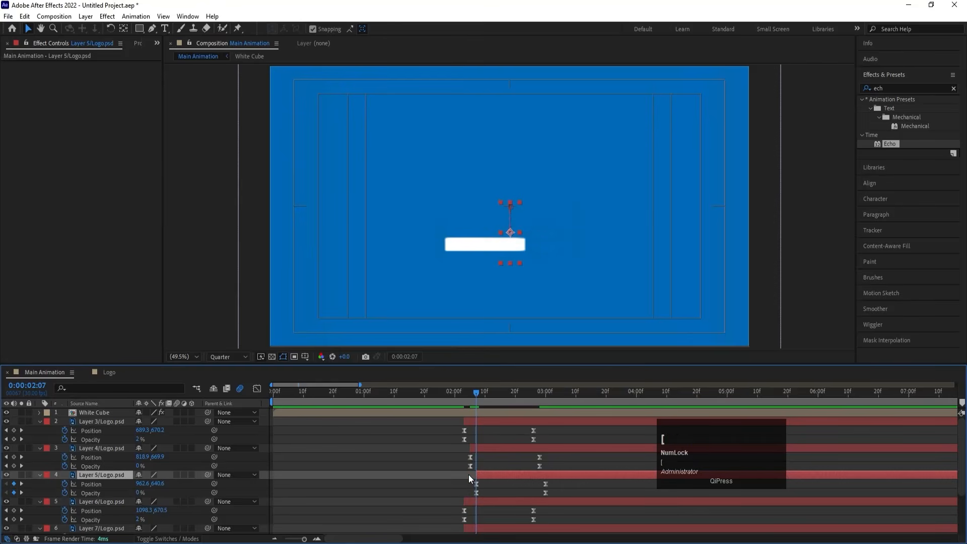
Continue the two-frame stagger by starting Layer 6/Logo.psd at 2:09 and Layer 7/Logo.psd at 2:11.
{"action": "key", "text": "Page_Down"}
{"action": "key", "text": "Page_Down"}
{"action": "left_click", "coordinate": [471, 501]}
{"action": "key", "text": "bracketleft"}
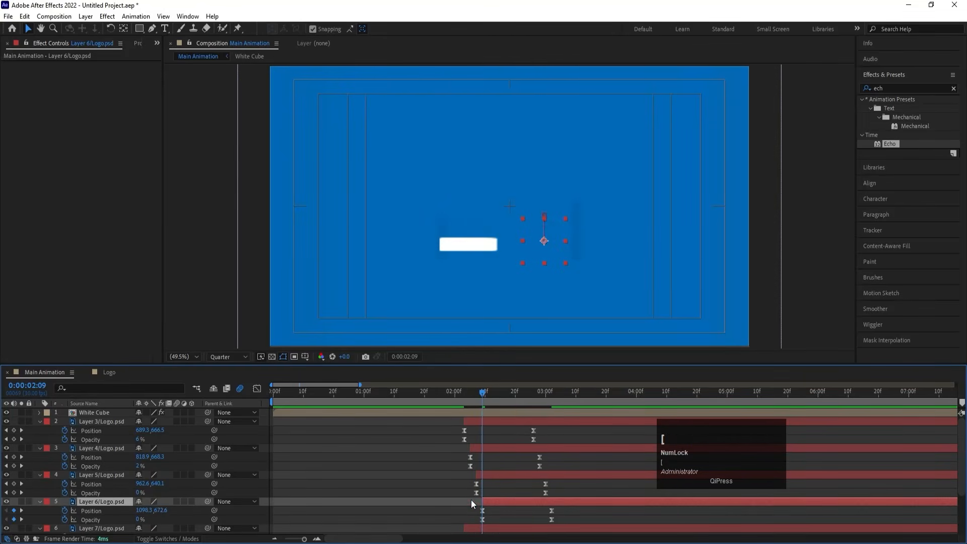
{"action": "key", "text": "Page_Down"}
{"action": "key", "text": "Page_Down"}
{"action": "scroll", "coordinate": [492, 497], "scroll_direction": "down", "scroll_amount": 1}
{"action": "left_click", "coordinate": [487, 498]}
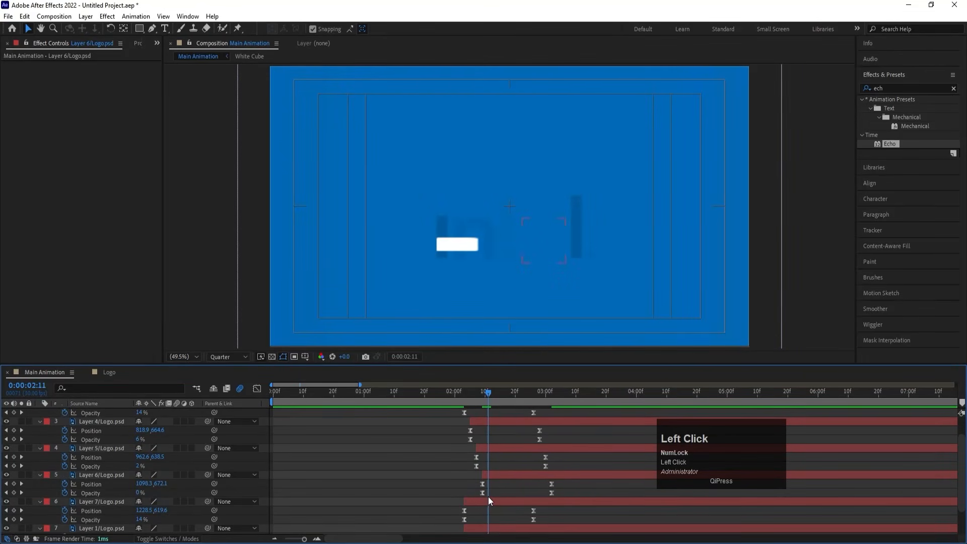
{"action": "key", "text": "bracketleft"}
Start the registered-mark layer, Layer 1/Logo.psd, at 2:13 and play back the staggered letters from 2:01.
{"action": "key", "text": "Page_Down"}
{"action": "key", "text": "Page_Down"}
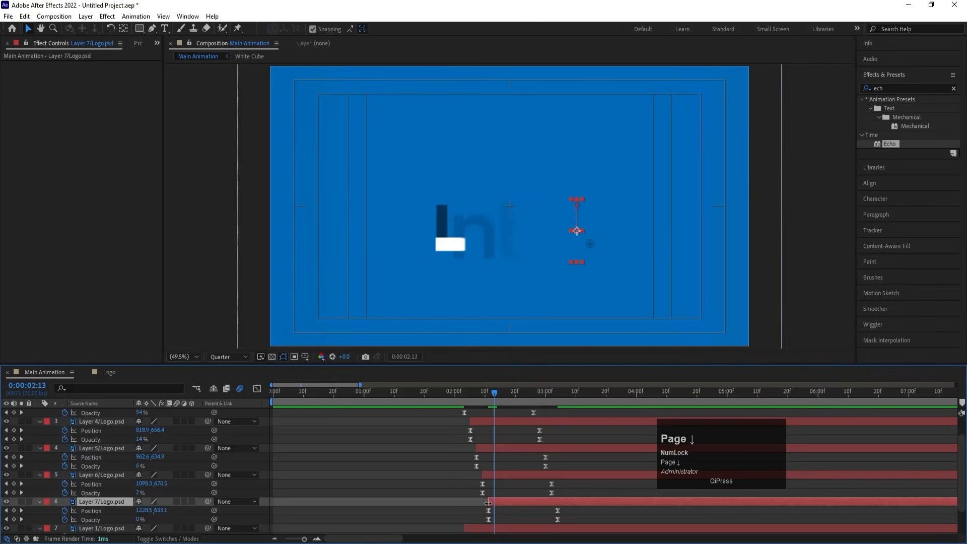
{"action": "scroll", "coordinate": [488, 502], "scroll_direction": "down", "scroll_amount": 1}
{"action": "left_click", "coordinate": [488, 494]}
{"action": "key", "text": "bracketleft"}
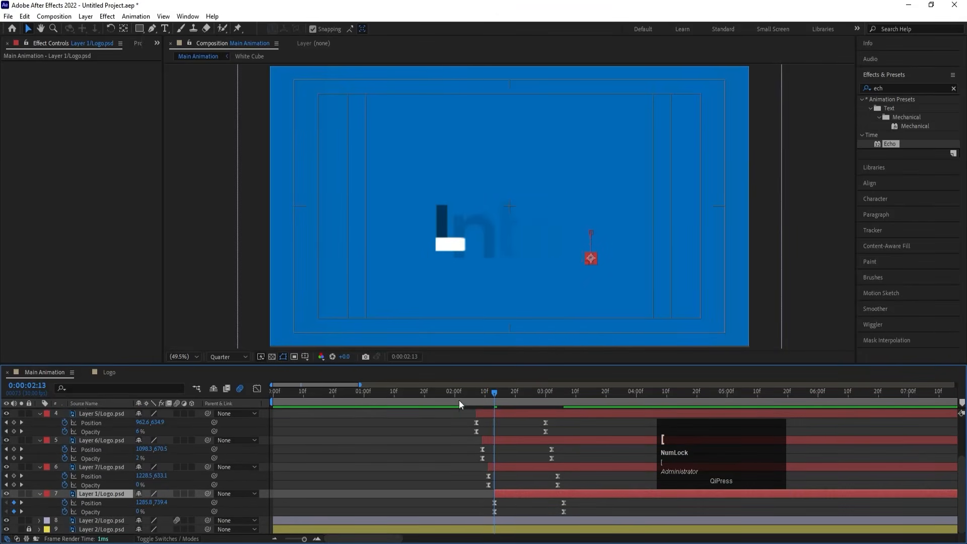
{"action": "key", "text": "space"}
{"action": "scroll", "coordinate": [481, 453], "scroll_direction": "up", "scroll_amount": 2}
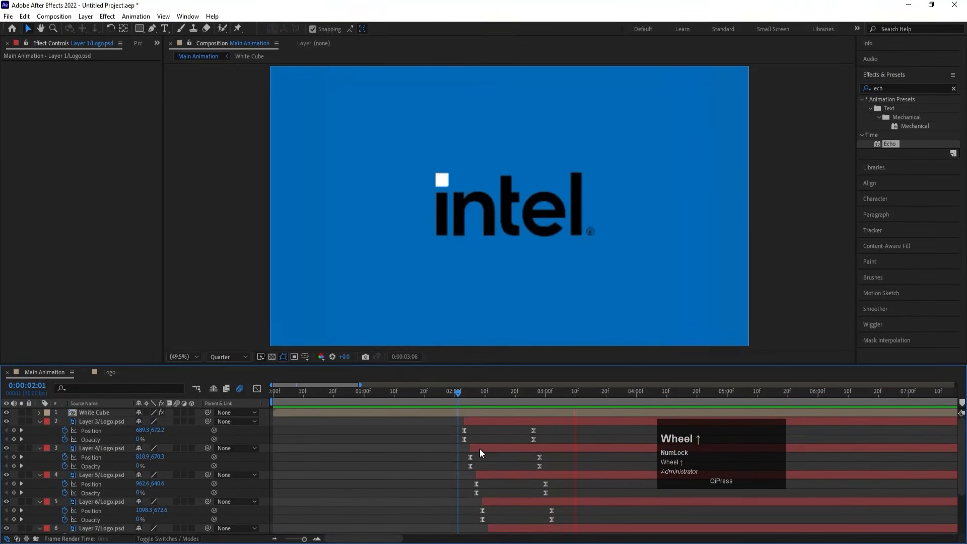
{"action": "key", "text": "space"}
{"action": "left_click", "coordinate": [458, 394]}
{"action": "key", "text": "space"}
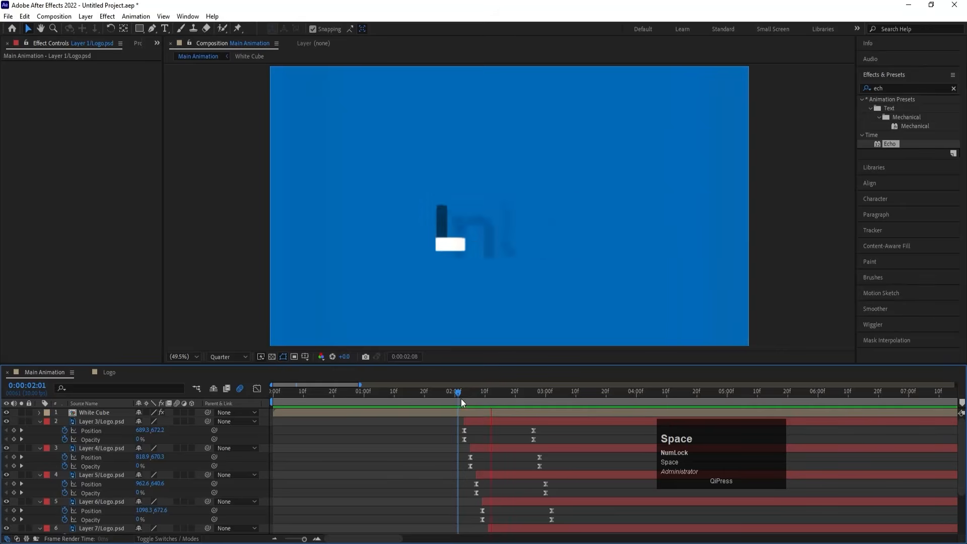
{"action": "key", "text": "space"}
Shift all six letter and registered-mark layers 13 frames later so the registered mark starts at 2:26, play back from 1:25, and collapse them.
{"action": "left_click", "coordinate": [471, 424]}
{"action": "scroll", "coordinate": [492, 481], "scroll_direction": "down", "scroll_amount": 1}
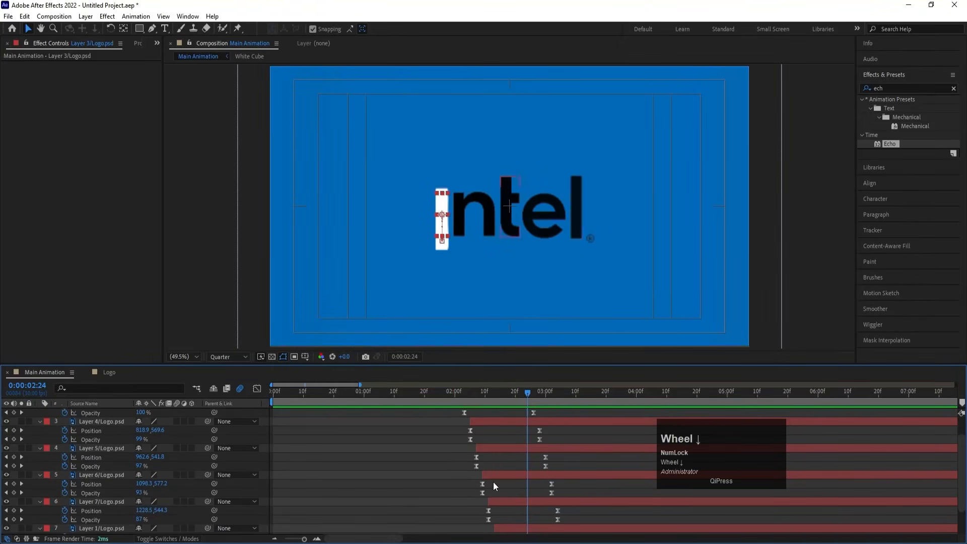
{"action": "scroll", "coordinate": [497, 520], "scroll_direction": "down", "scroll_amount": 1}
{"action": "left_click", "coordinate": [504, 494], "text": "shift"}
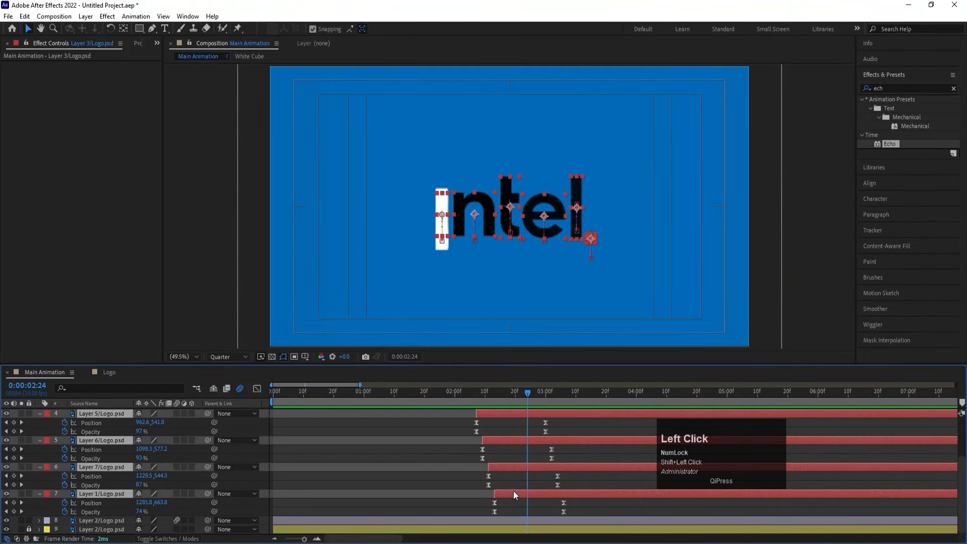
{"action": "left_click_drag", "start_coordinate": [513, 498], "coordinate": [551, 494]}
{"action": "key", "text": "space"}
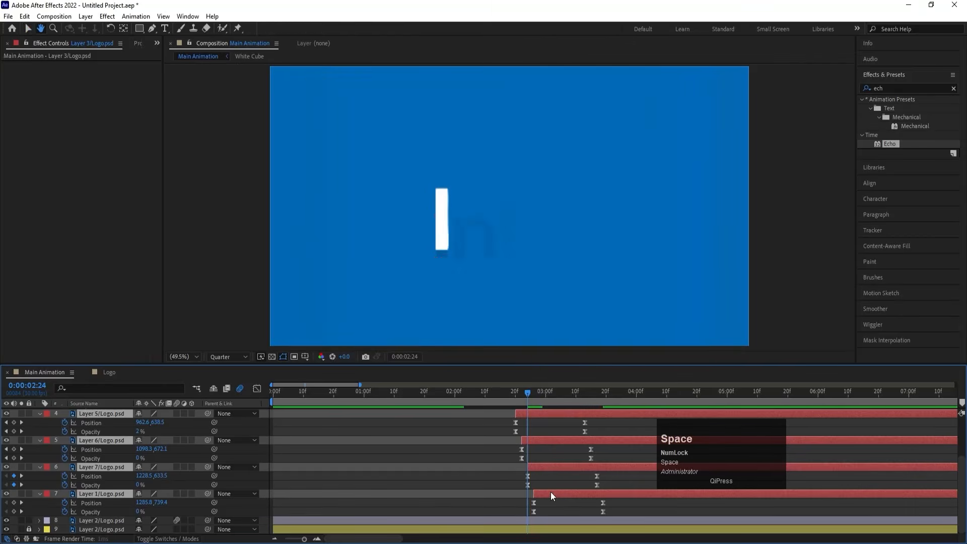
{"action": "left_click_drag", "start_coordinate": [472, 394], "coordinate": [441, 393]}
{"action": "key", "text": "space"}
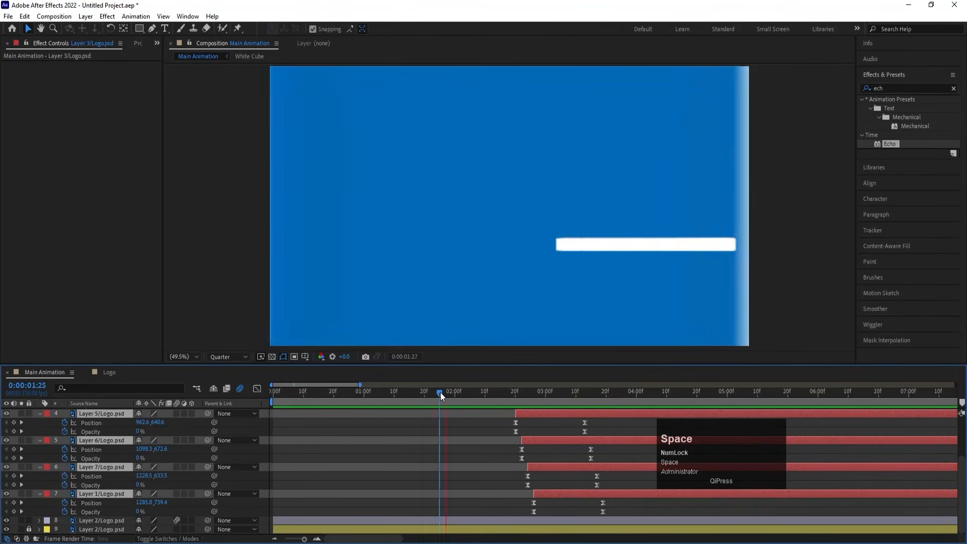
{"action": "left_click", "coordinate": [433, 429]}
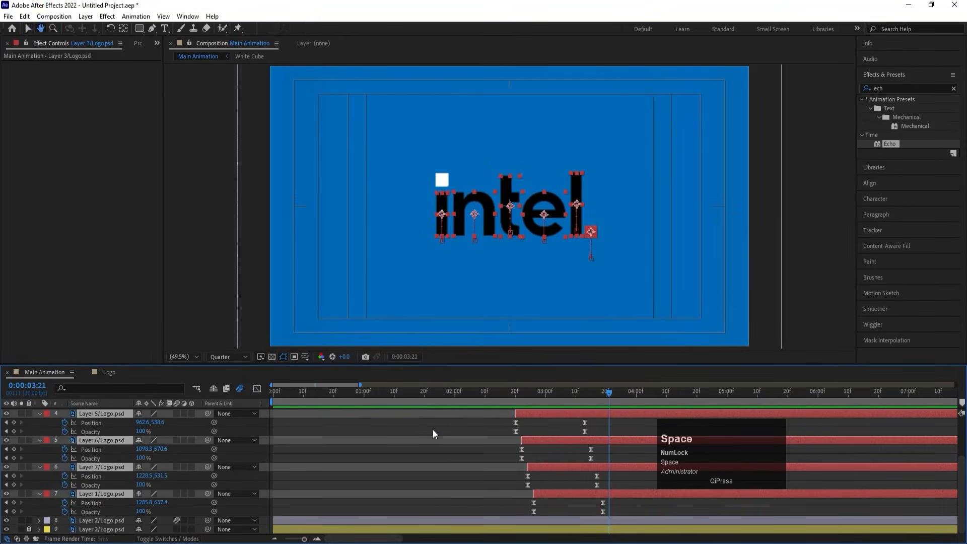
{"action": "key", "text": "u"}
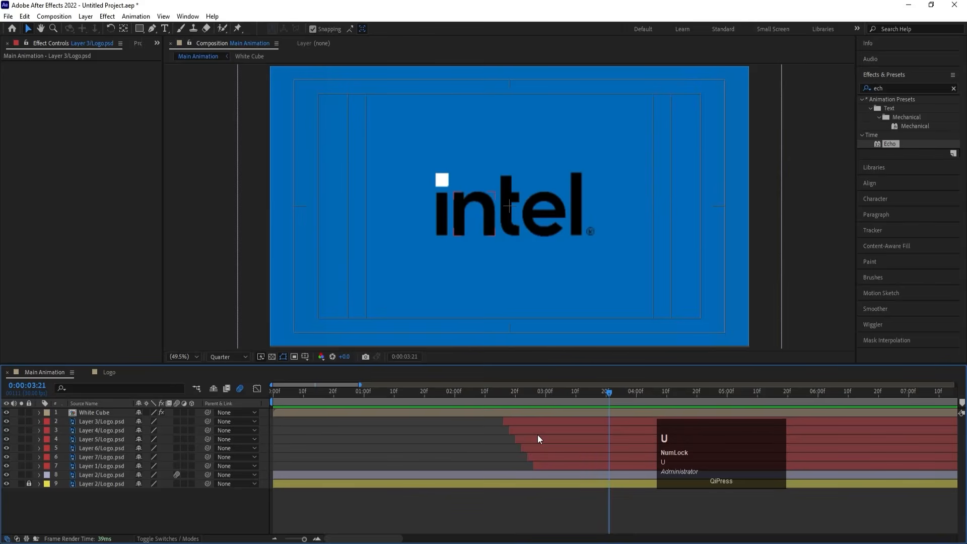
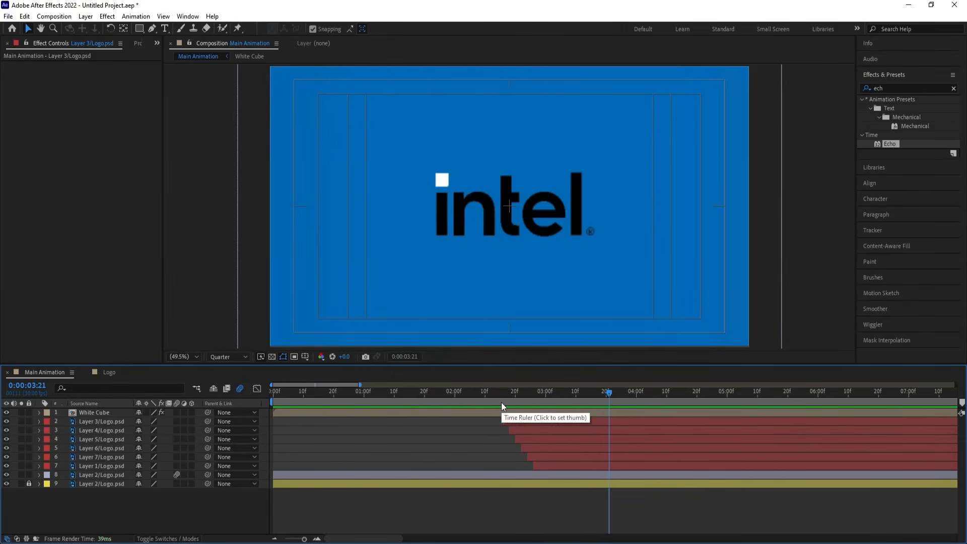
Play back the animation from the start and split the blue square layer at its last Scale keyframe, 2:10.
{"action": "left_click", "coordinate": [92, 478]}
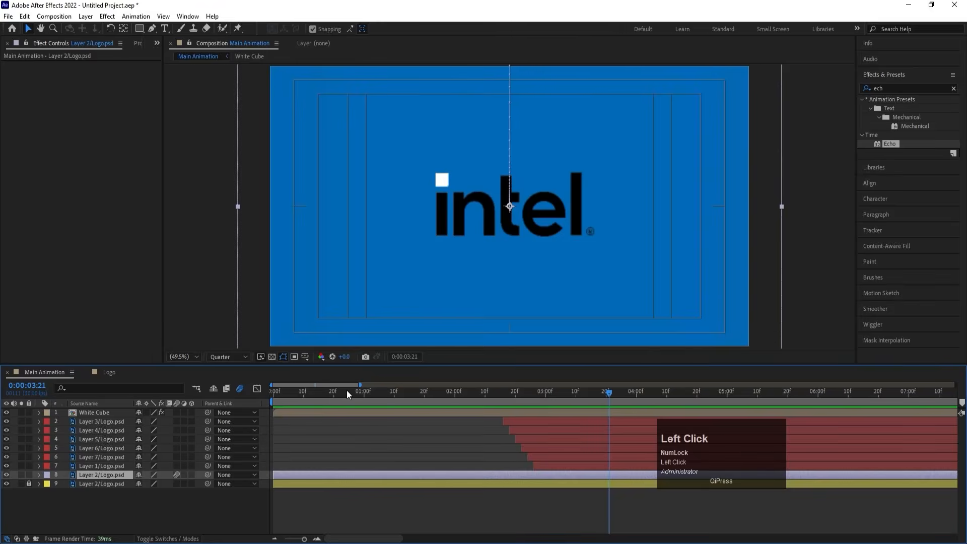
{"action": "left_click_drag", "start_coordinate": [346, 389], "coordinate": [273, 391]}
{"action": "key", "text": "space"}
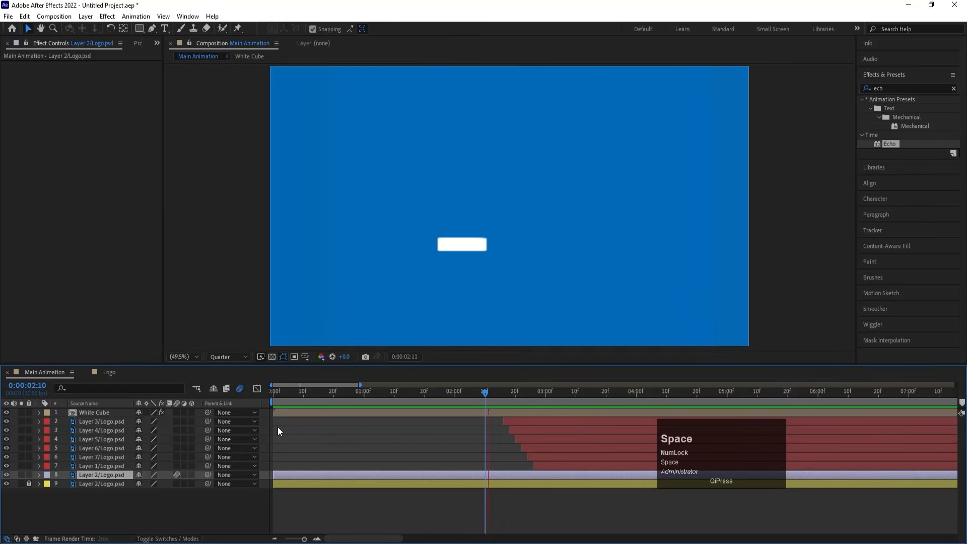
{"action": "key", "text": "u"}
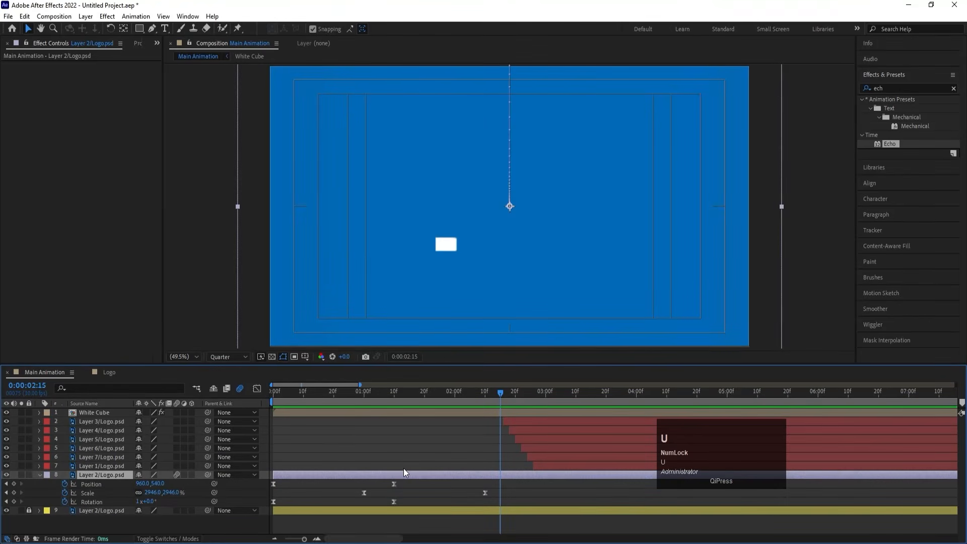
{"action": "key", "text": "j"}
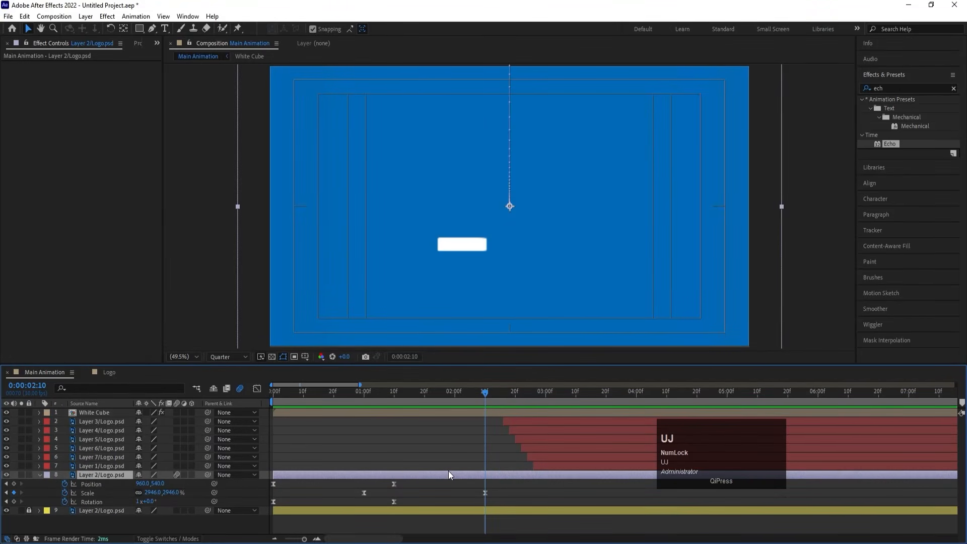
{"action": "left_click", "coordinate": [120, 473]}
{"action": "key", "text": "ctrl+shift+d"}
Remove the Position, Scale and Rotation keyframes from the second part of the blue square layer and play back the result.
{"action": "key", "text": "u"}
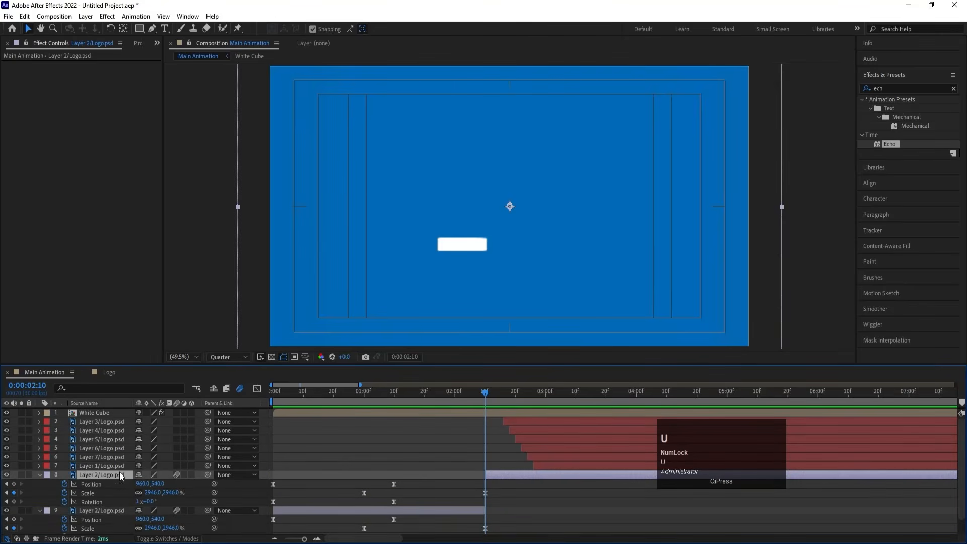
{"action": "left_click_drag", "start_coordinate": [514, 493], "coordinate": [261, 508]}
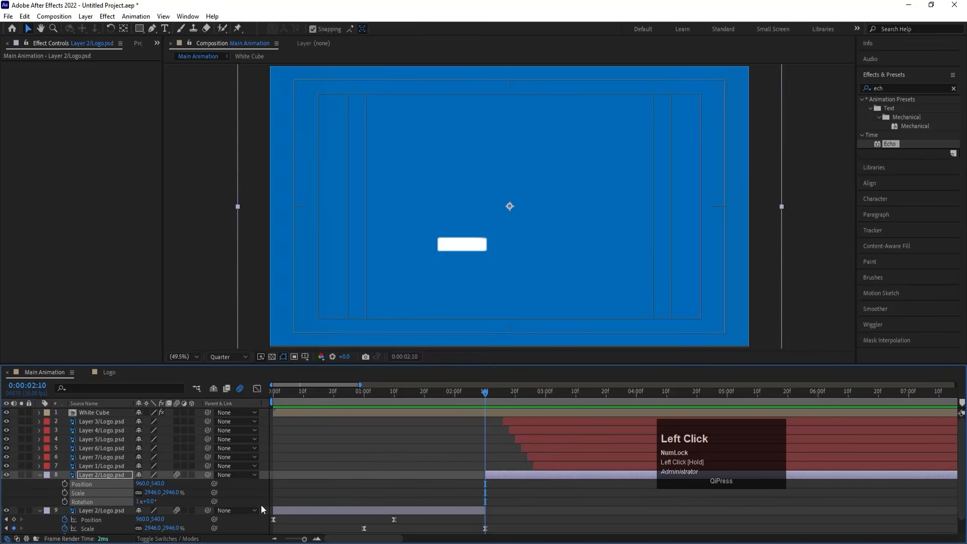
{"action": "left_click", "coordinate": [393, 504]}
{"action": "key", "text": "u"}
{"action": "key", "text": "u"}
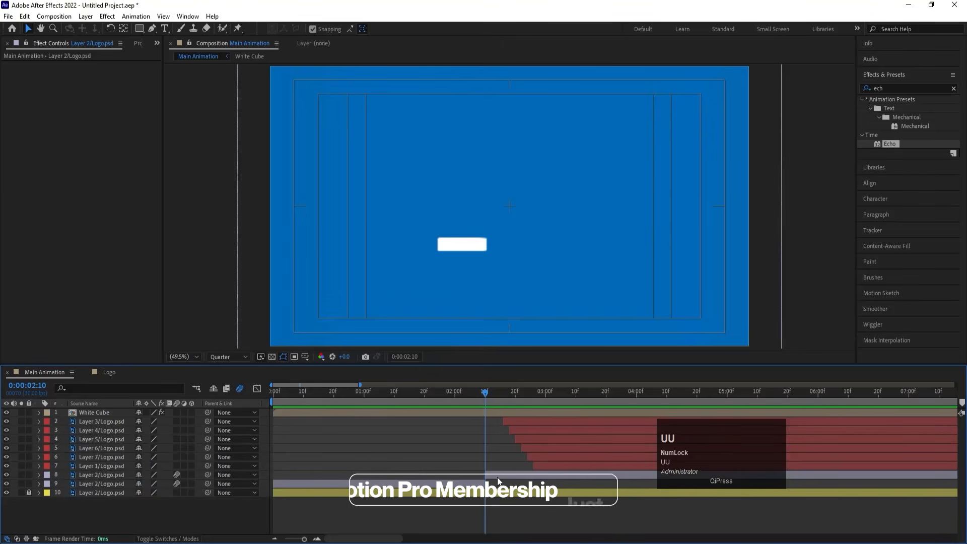
{"action": "left_click", "coordinate": [497, 476]}
{"action": "key", "text": "space"}
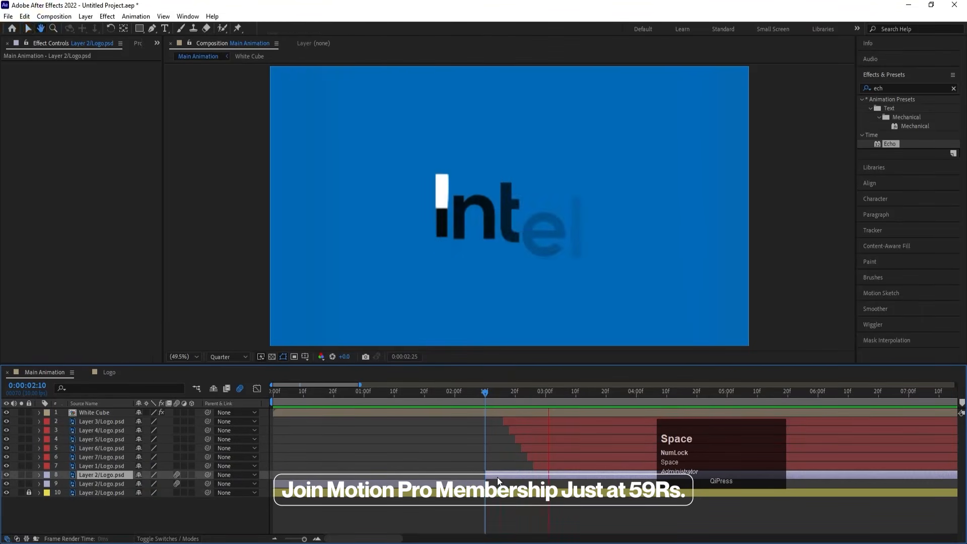
Unlock the bottom blue square layer, Layer 2/Logo.psd, and select it with the current time at 0:06.
{"action": "scroll", "coordinate": [304, 248], "scroll_direction": "down", "scroll_amount": 4}
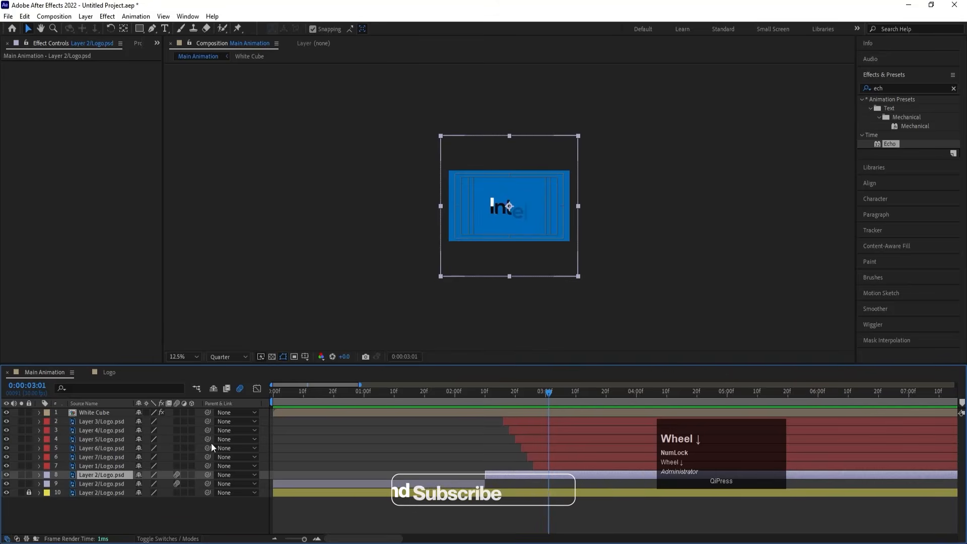
{"action": "left_click", "coordinate": [28, 493]}
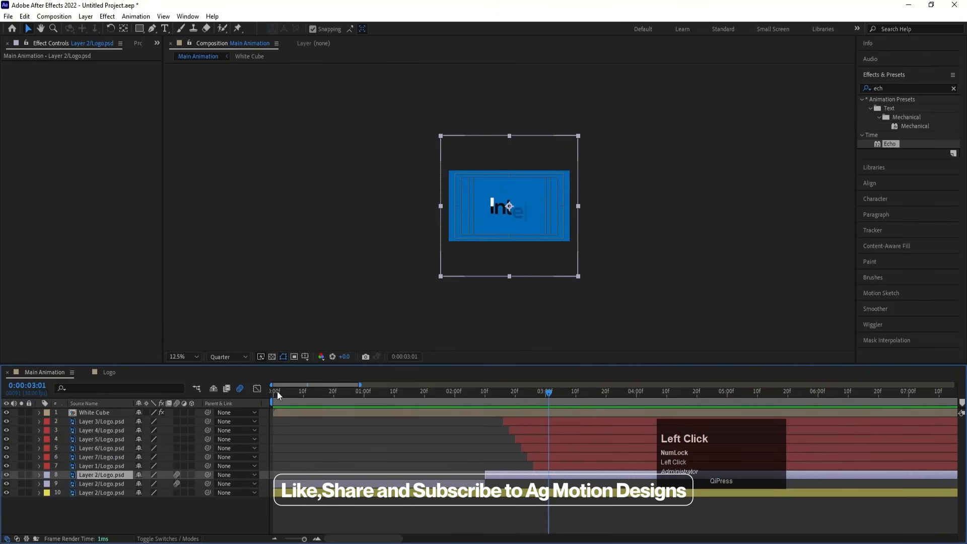
{"action": "left_click", "coordinate": [291, 401]}
{"action": "scroll", "coordinate": [492, 203], "scroll_direction": "up", "scroll_amount": 1}
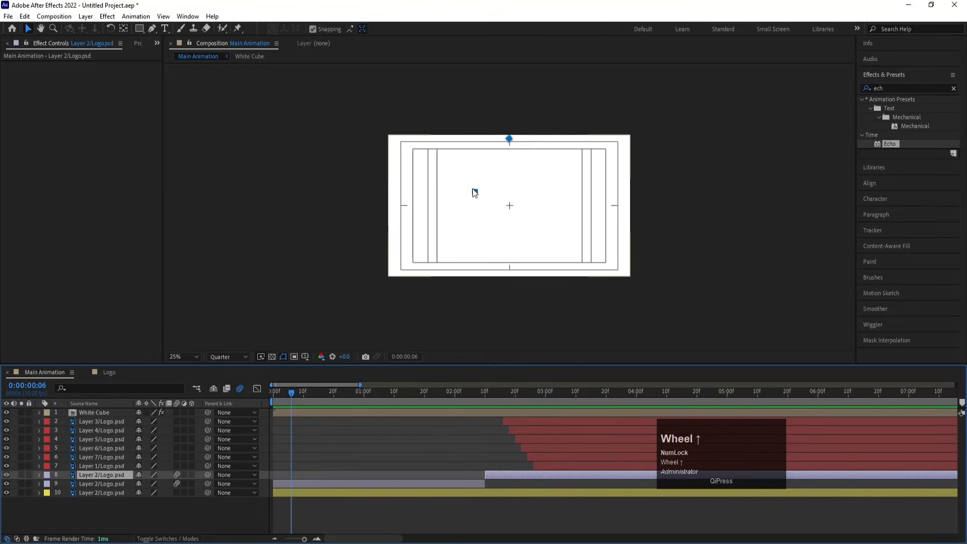
{"action": "left_click", "coordinate": [481, 198]}
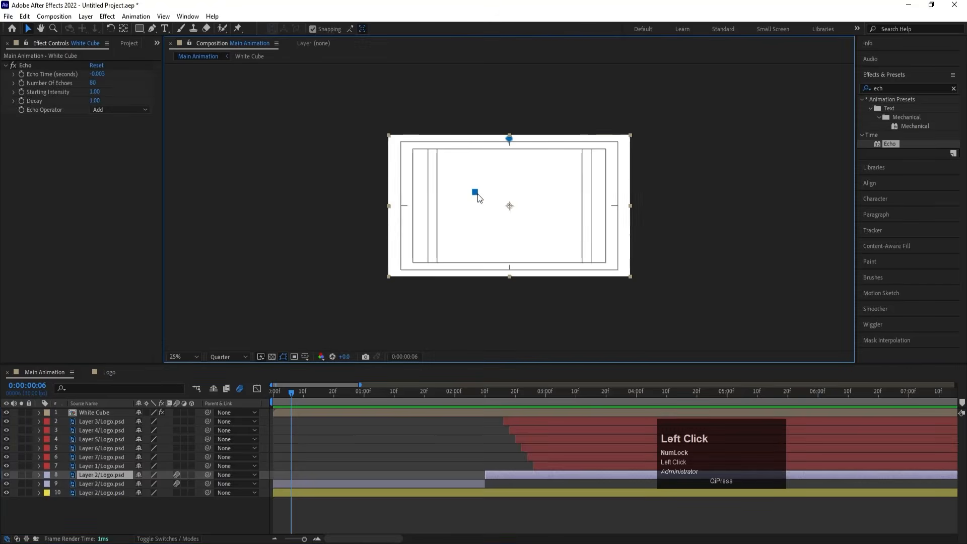
{"action": "left_click", "coordinate": [93, 493]}
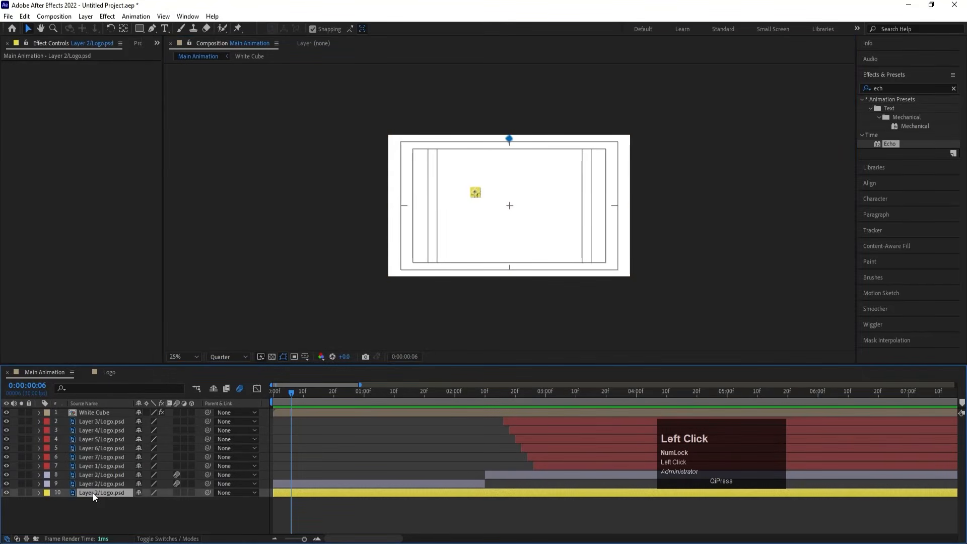
Add a Position keyframe to the bottom blue square layer at 0:06 and copy that keyframe.
{"action": "key", "text": "p"}
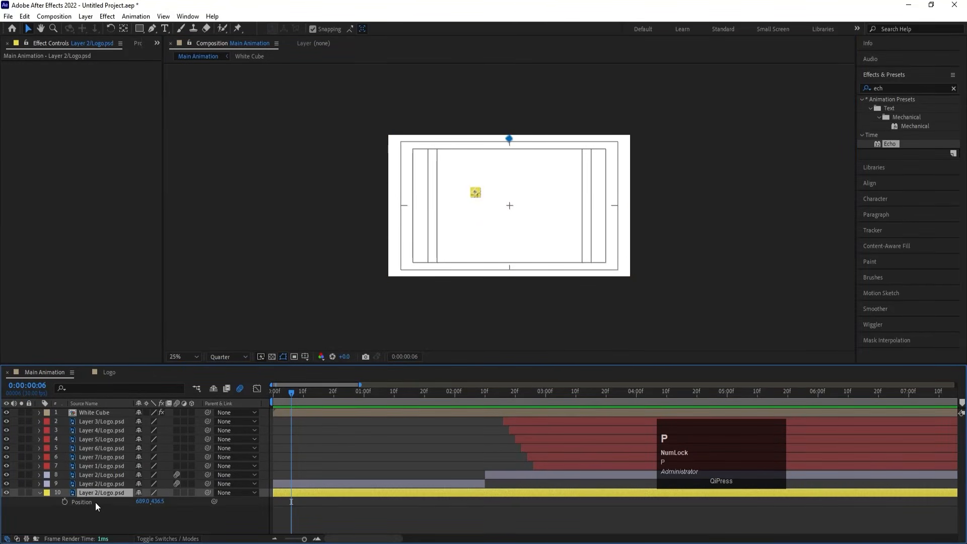
{"action": "left_click", "coordinate": [65, 501]}
{"action": "left_click", "coordinate": [334, 513]}
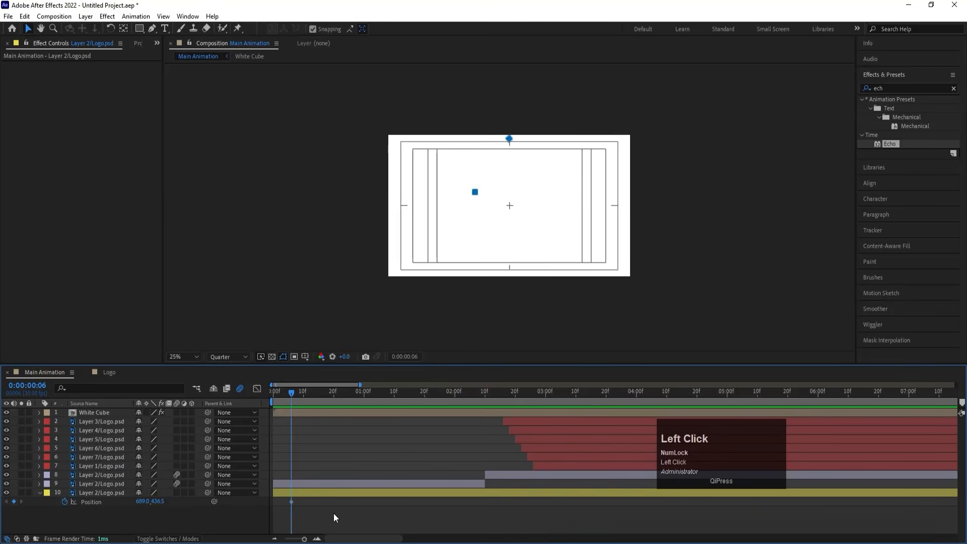
{"action": "left_click", "coordinate": [291, 501]}
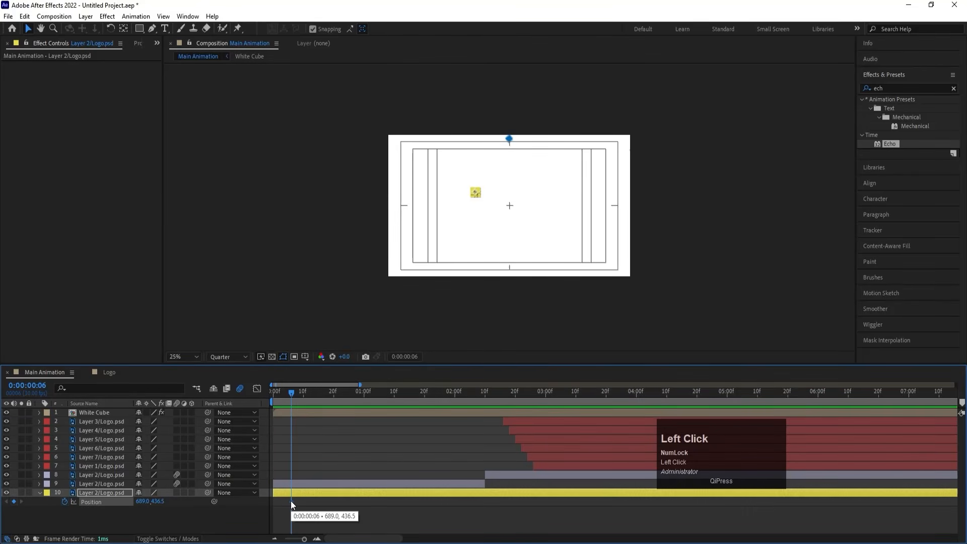
{"action": "key", "text": "ctrl+c"}
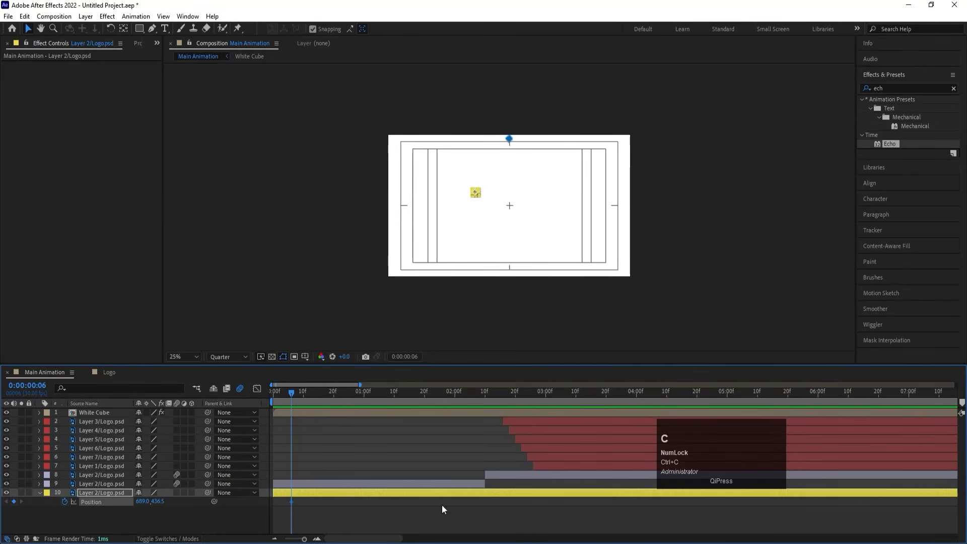
Collapse the bottom blue square layer, lock it again and hide it.
{"action": "left_click", "coordinate": [34, 496]}
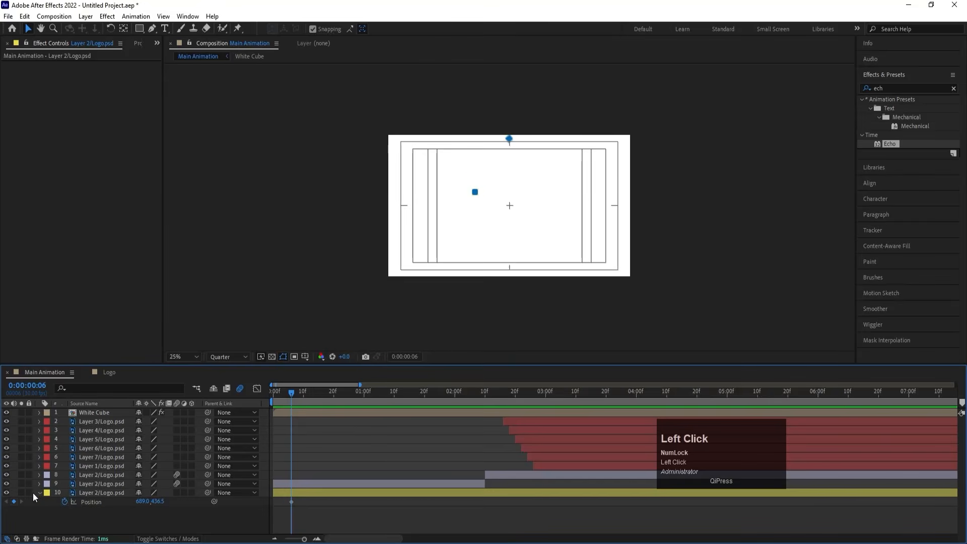
{"action": "left_click", "coordinate": [39, 493]}
{"action": "left_click", "coordinate": [28, 492]}
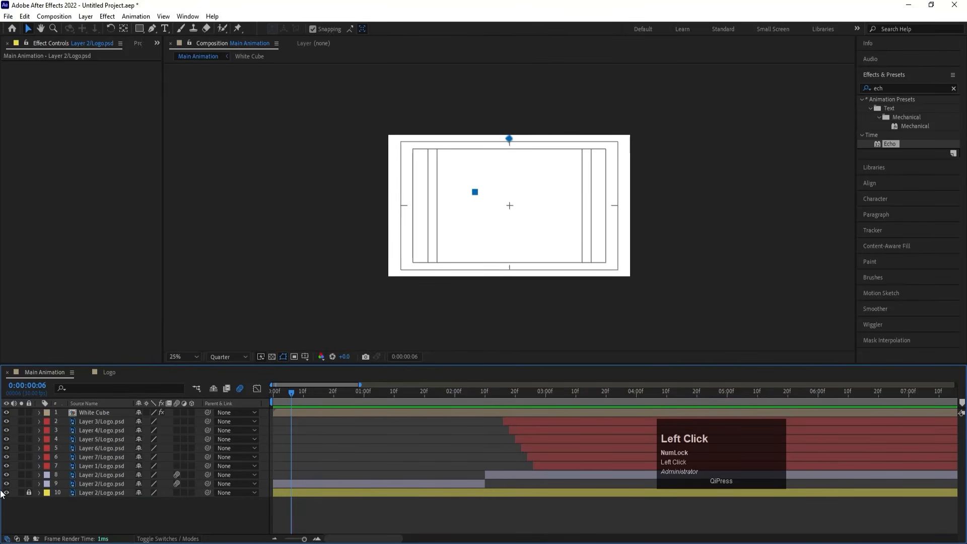
{"action": "left_click", "coordinate": [6, 493]}
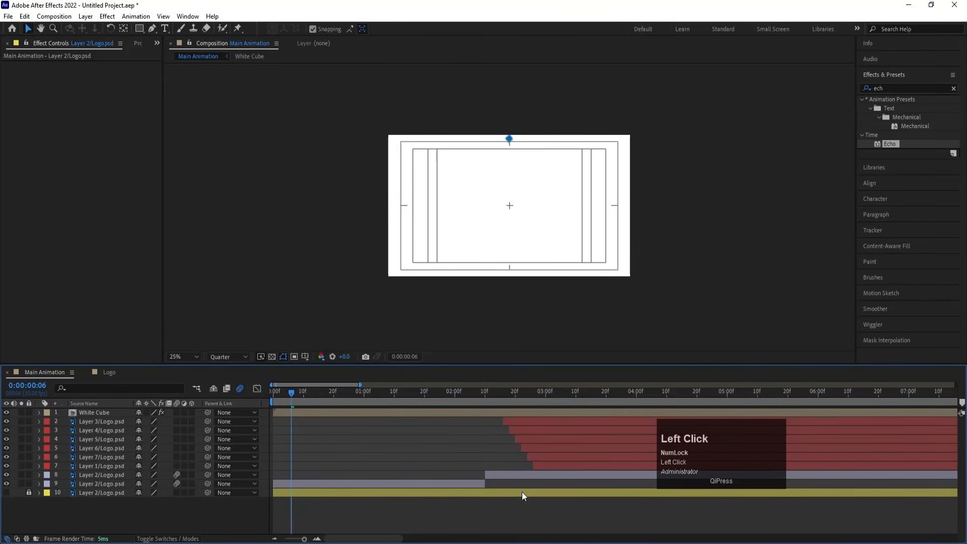
Paste the copied Position onto the second part of the split blue square layer at 2:10.
{"action": "left_click", "coordinate": [485, 393]}
{"action": "left_click", "coordinate": [500, 476]}
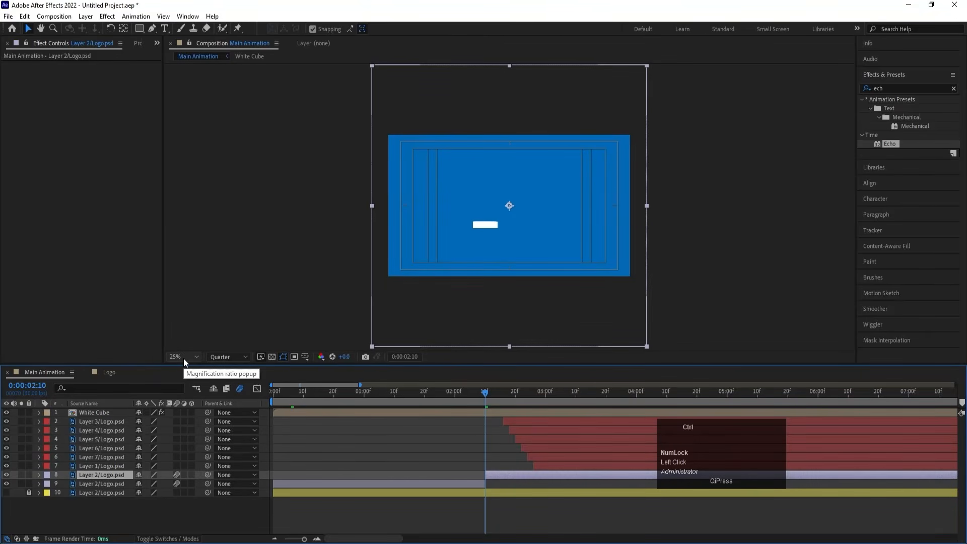
{"action": "key", "text": "ctrl+v"}
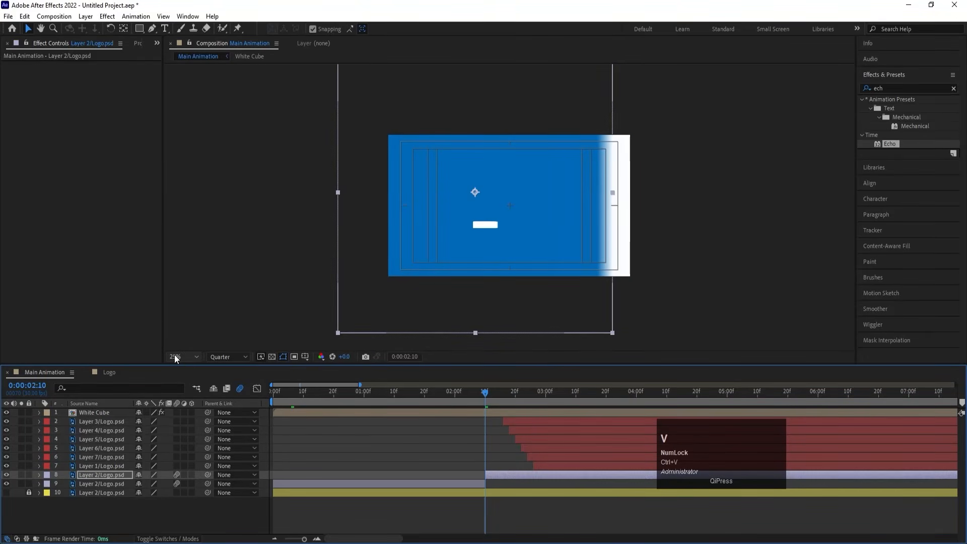
Set the Scale of the second part of the blue square layer to 4480% so it covers the whole frame.
{"action": "left_click", "coordinate": [176, 358]}
{"action": "left_click", "coordinate": [183, 171]}
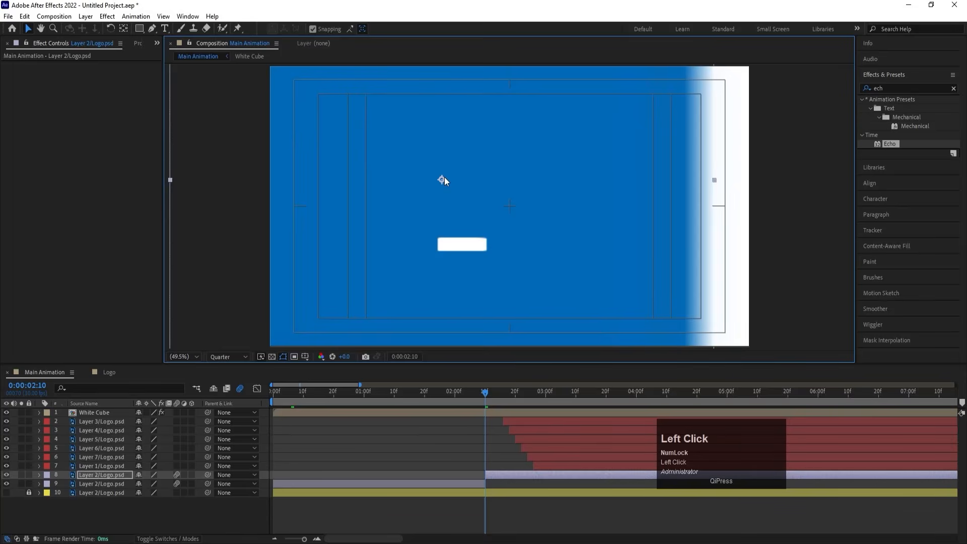
{"action": "key", "text": "s"}
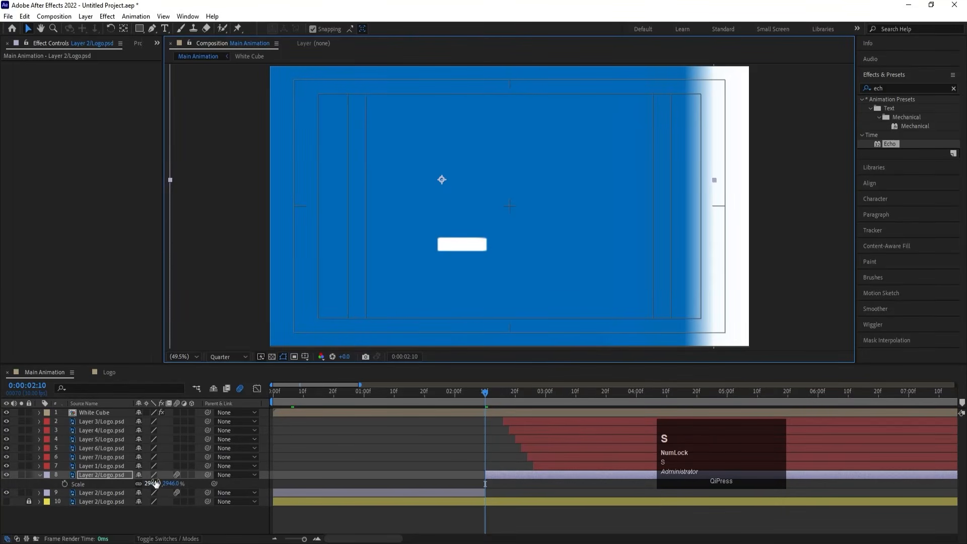
{"action": "left_click_drag", "start_coordinate": [155, 483], "coordinate": [699, 258]}
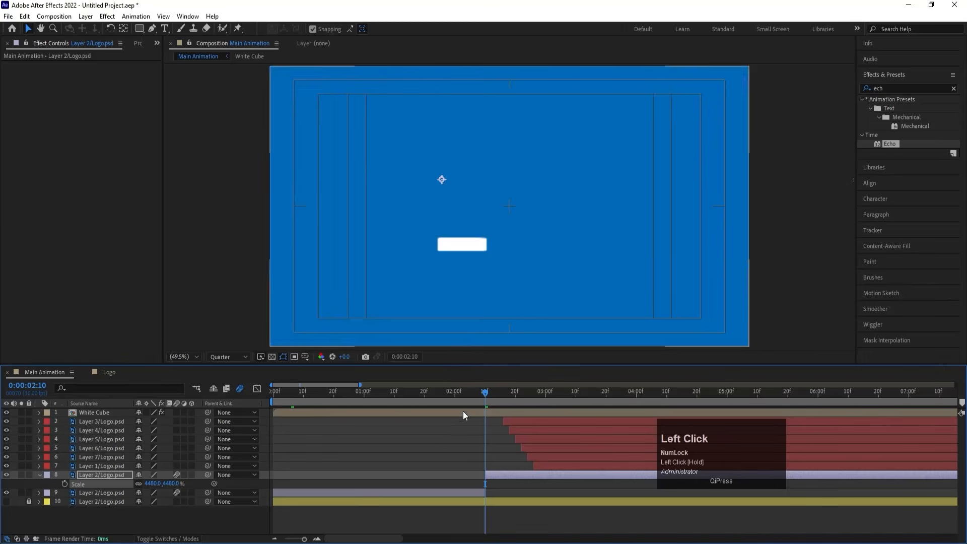
Preview the square and logo animation from several points, stopping the playhead at 0:00:03:13.
{"action": "left_click", "coordinate": [447, 396]}
{"action": "key", "text": "space"}
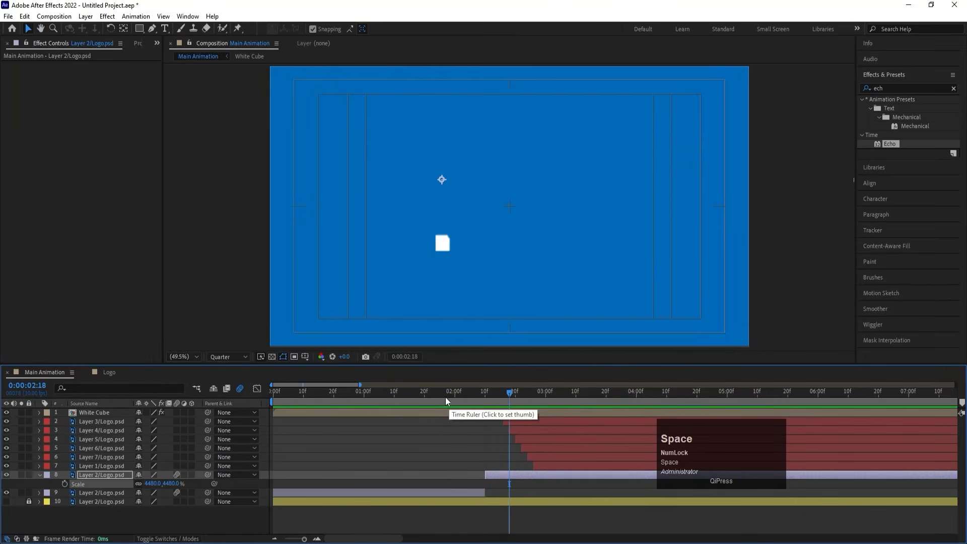
{"action": "left_click", "coordinate": [323, 394]}
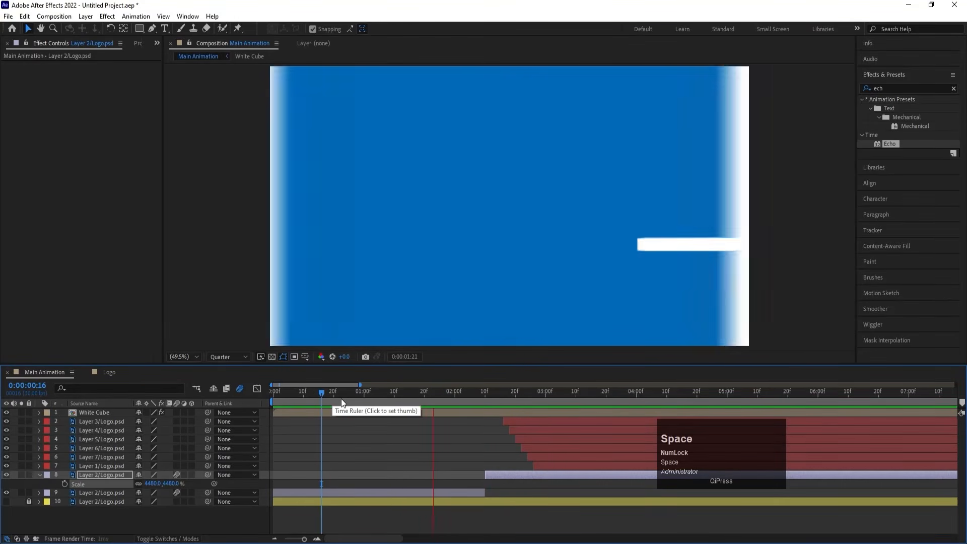
{"action": "key", "text": "space"}
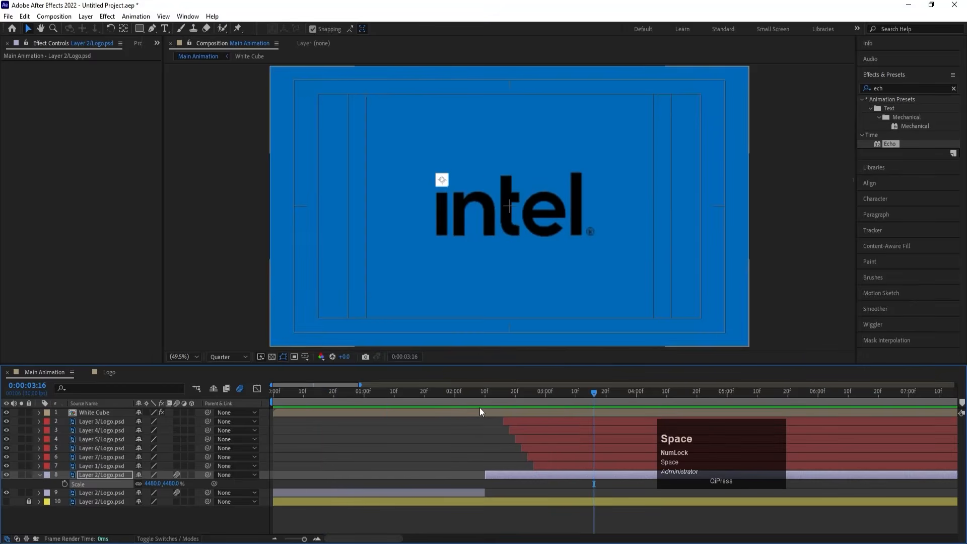
{"action": "left_click", "coordinate": [394, 392]}
{"action": "key", "text": "space"}
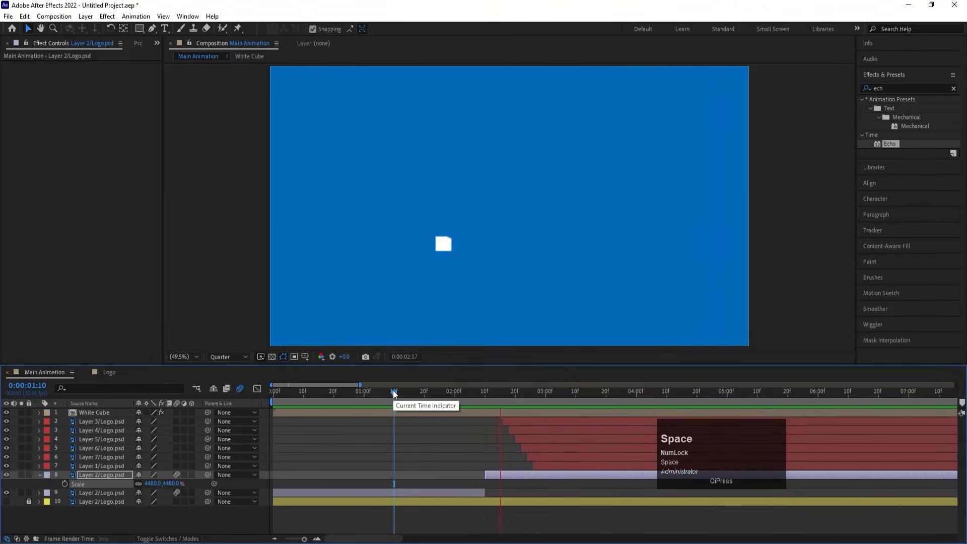
{"action": "left_click", "coordinate": [508, 475]}
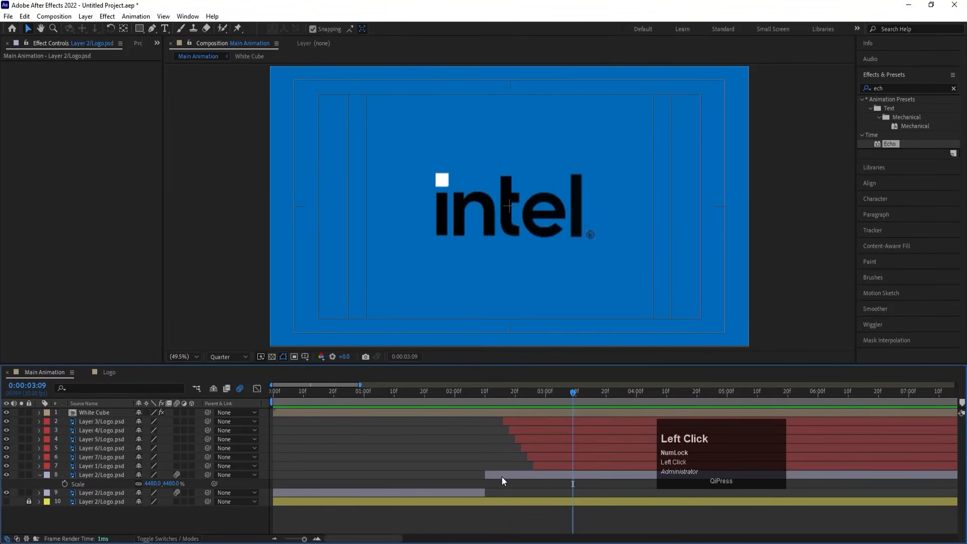
{"action": "key", "text": "space"}
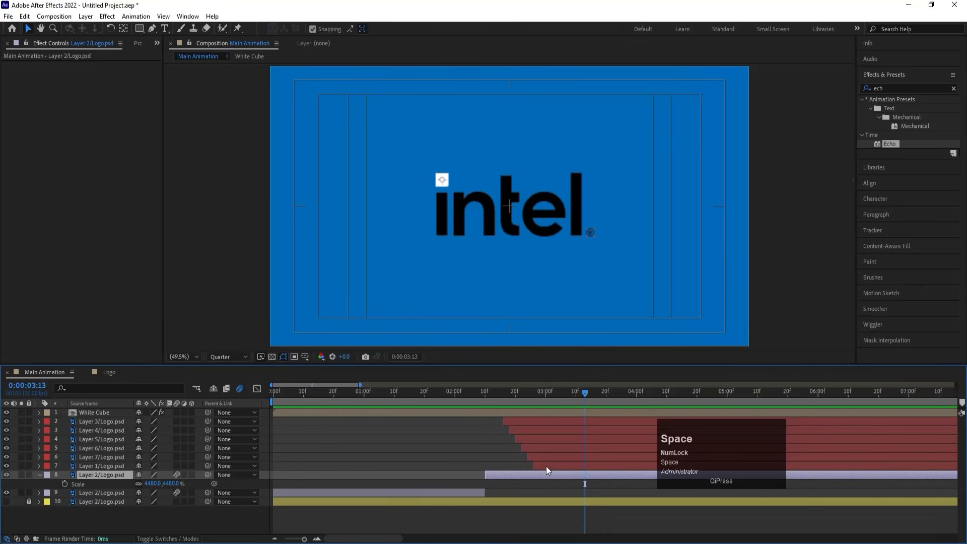
Keyframe layer 8's Scale at 0:00:03:13 with its existing size, and set it to 100% at 0:00:04:20.
{"action": "left_click", "coordinate": [101, 477]}
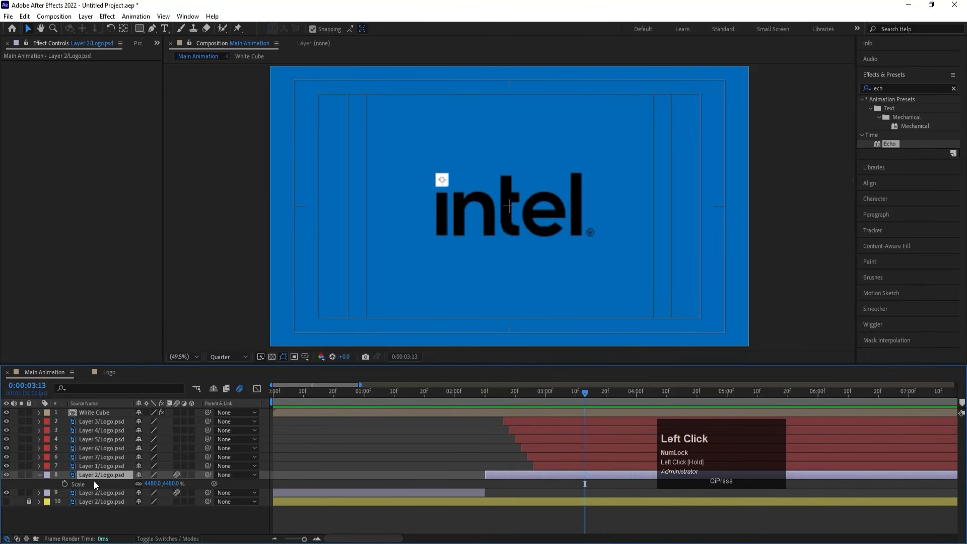
{"action": "left_click", "coordinate": [66, 483]}
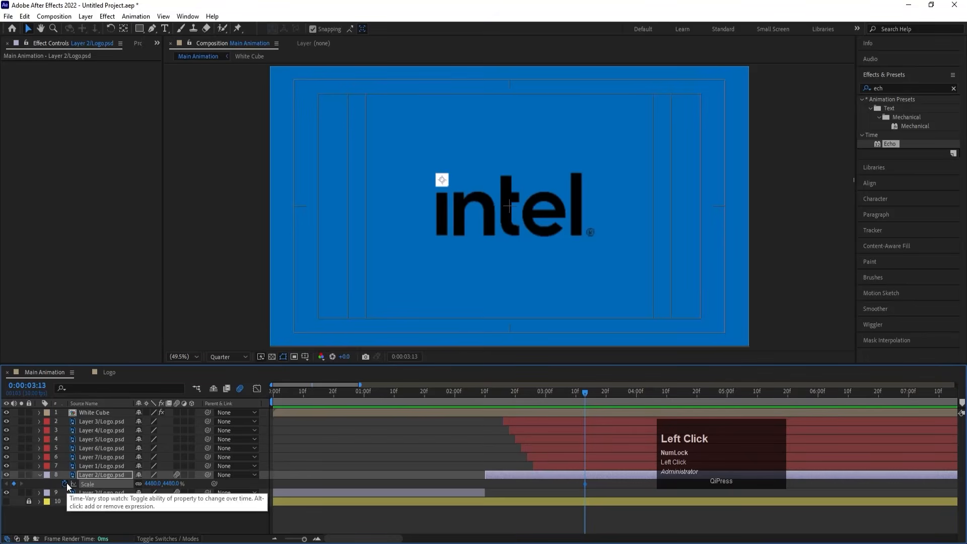
{"action": "key", "text": "u"}
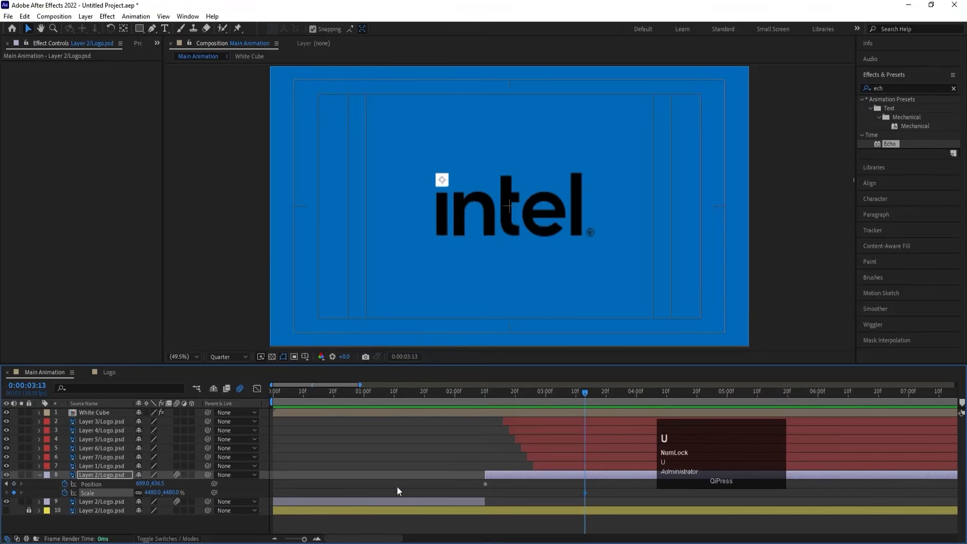
{"action": "left_click_drag", "start_coordinate": [585, 403], "coordinate": [675, 407]}
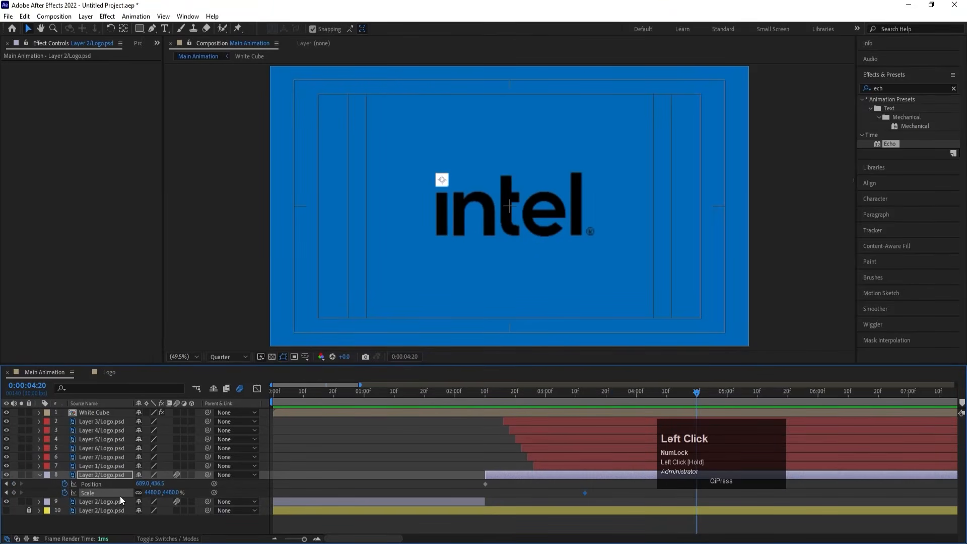
{"action": "key", "text": "Return"}
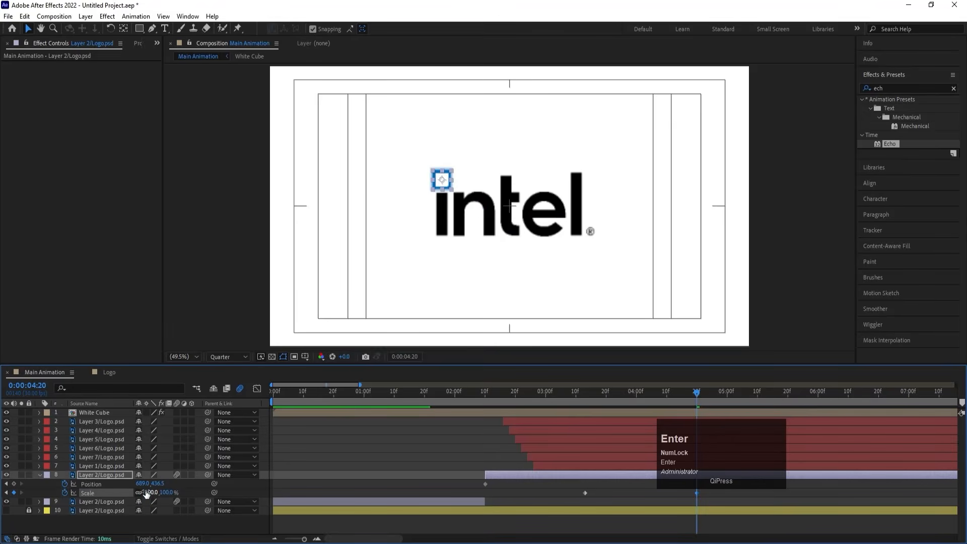
Switch the preview to Full resolution and set layer 8's Scale at 0:00:04:20 to 64%, matching locked layer 10's scale.
{"action": "left_click", "coordinate": [224, 356]}
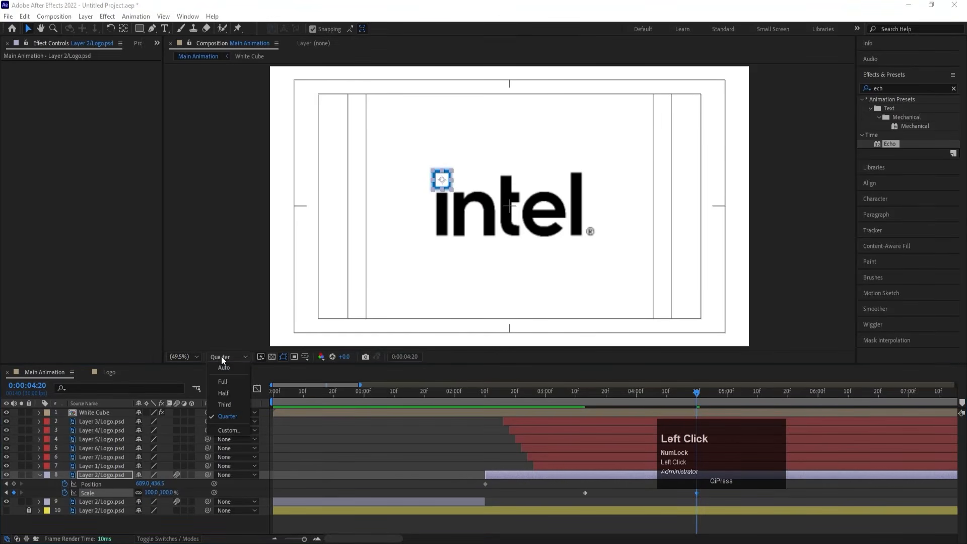
{"action": "left_click", "coordinate": [223, 382]}
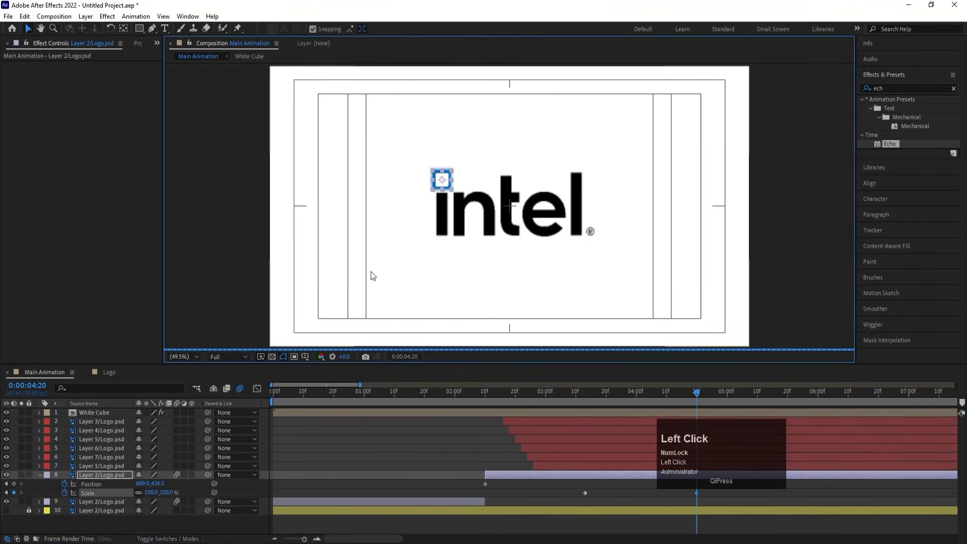
{"action": "left_click", "coordinate": [29, 510]}
{"action": "left_click", "coordinate": [83, 510]}
{"action": "key", "text": "s"}
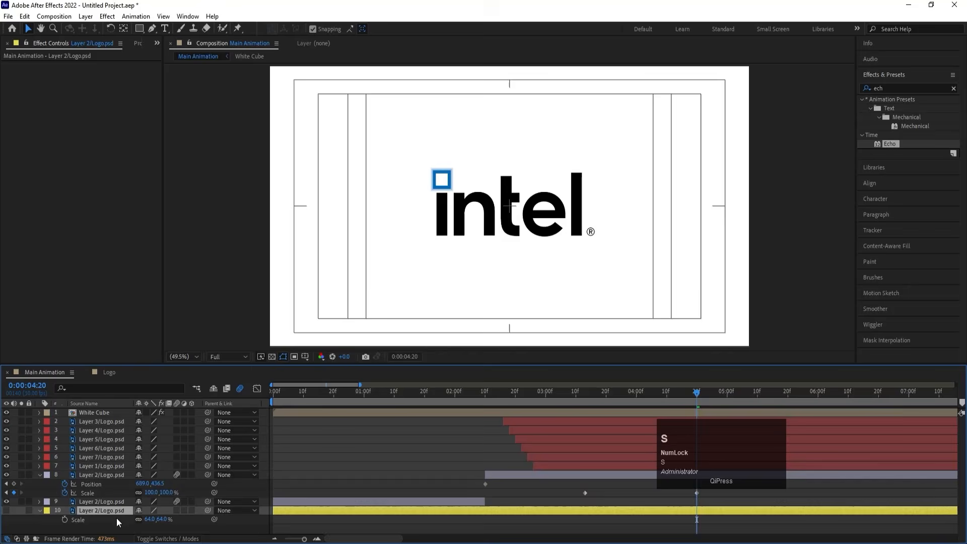
{"action": "left_click", "coordinate": [149, 520]}
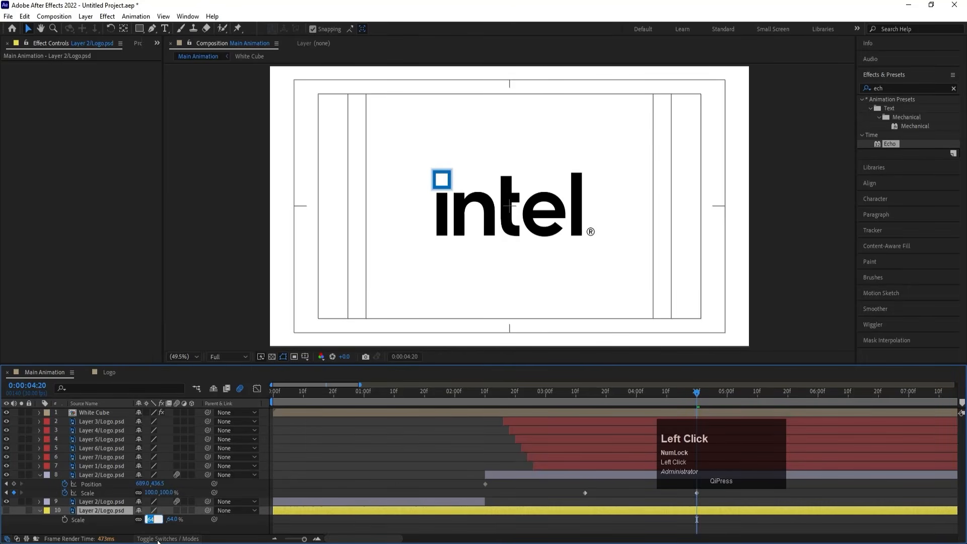
{"action": "left_click", "coordinate": [156, 493]}
{"action": "left_click", "coordinate": [194, 491]}
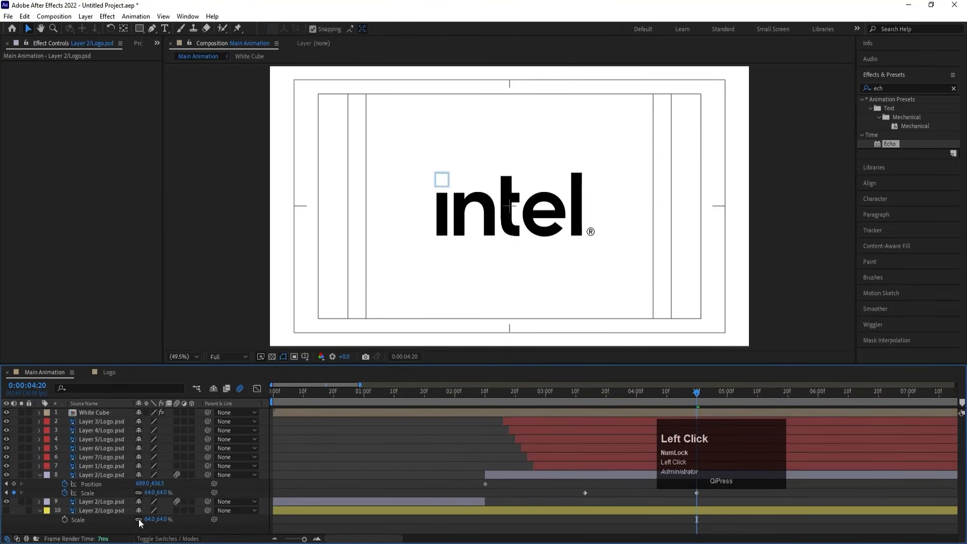
{"action": "left_click", "coordinate": [29, 511]}
Play the blue background's scale-down and apply Easy Ease to both of layer 8's Scale keyframes.
{"action": "key", "text": "space"}
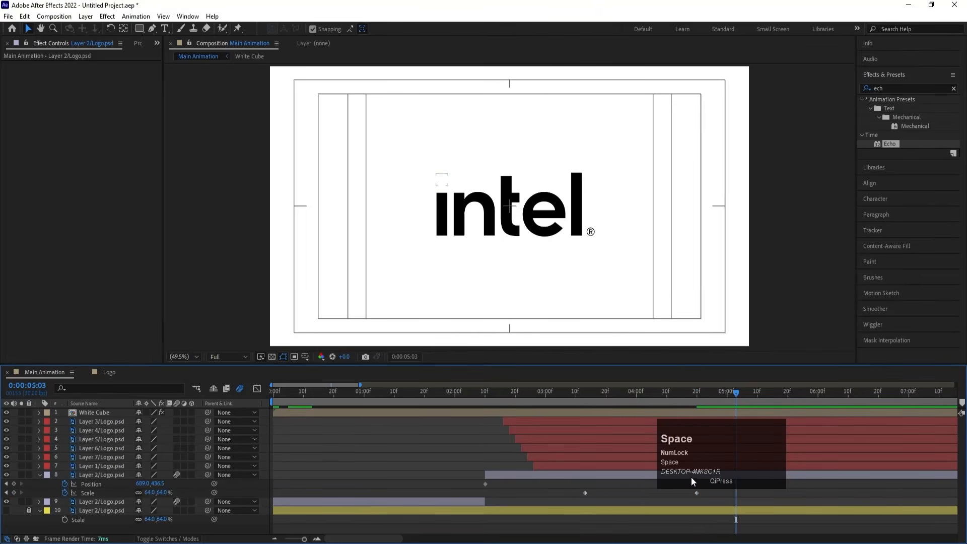
{"action": "left_click", "coordinate": [579, 398]}
{"action": "key", "text": "space"}
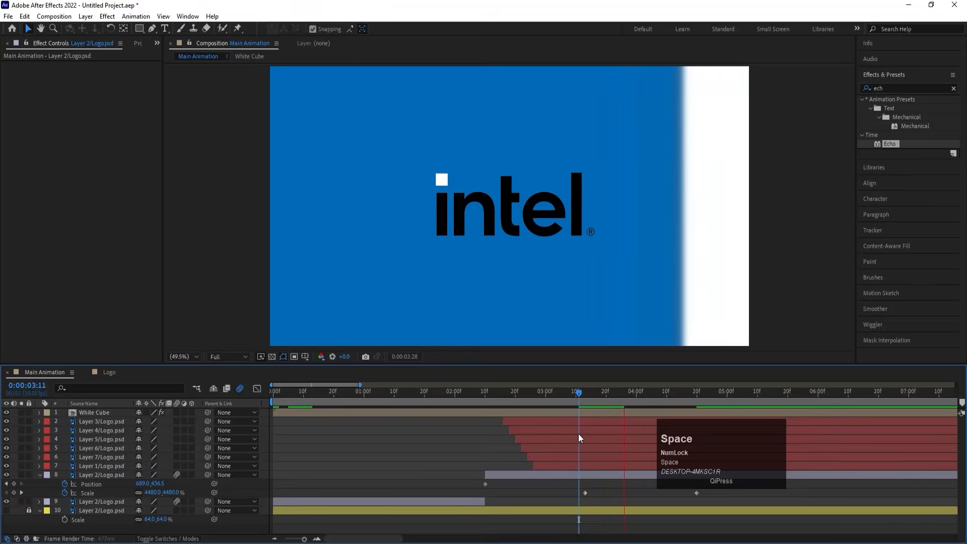
{"action": "left_click_drag", "start_coordinate": [572, 486], "coordinate": [774, 512]}
{"action": "key", "text": "F9"}
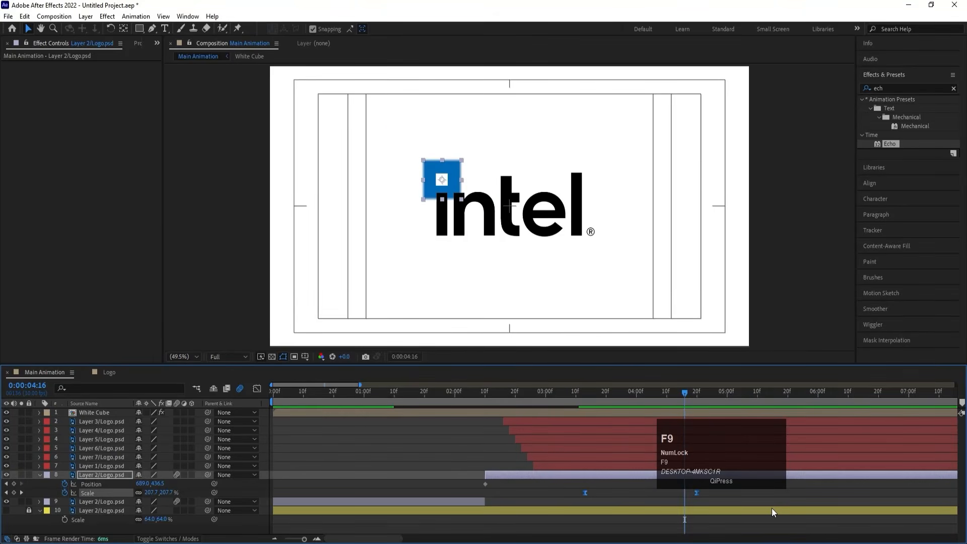
Reshape layer 8's Scale speed graph into a sharp peak midway between the two keyframes.
{"action": "left_click", "coordinate": [257, 388]}
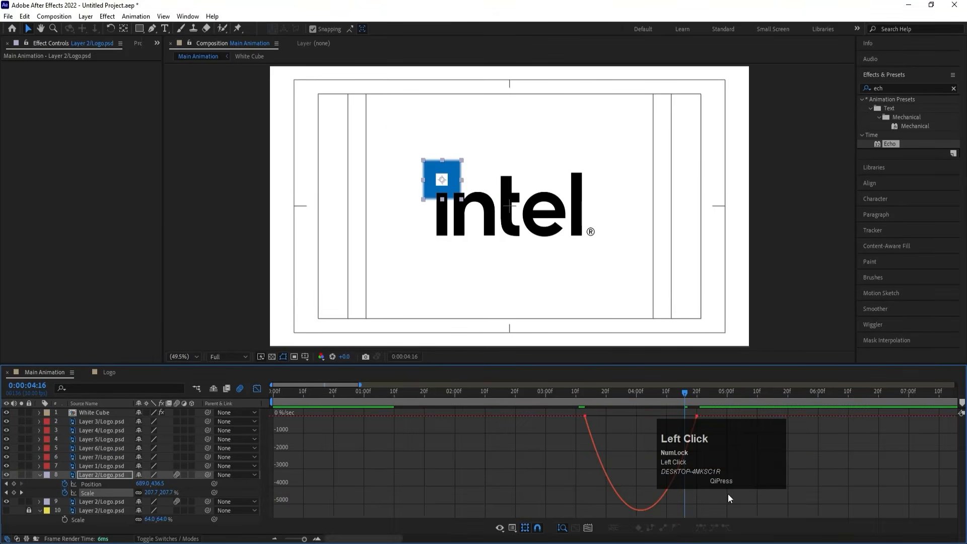
{"action": "left_click", "coordinate": [683, 445]}
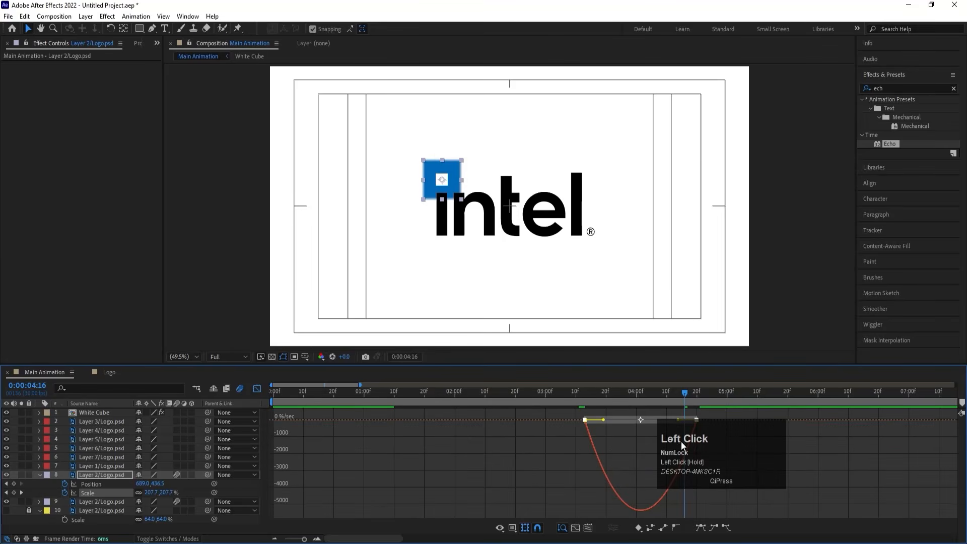
{"action": "left_click_drag", "start_coordinate": [682, 425], "coordinate": [640, 418]}
{"action": "left_click_drag", "start_coordinate": [582, 396], "coordinate": [552, 396]}
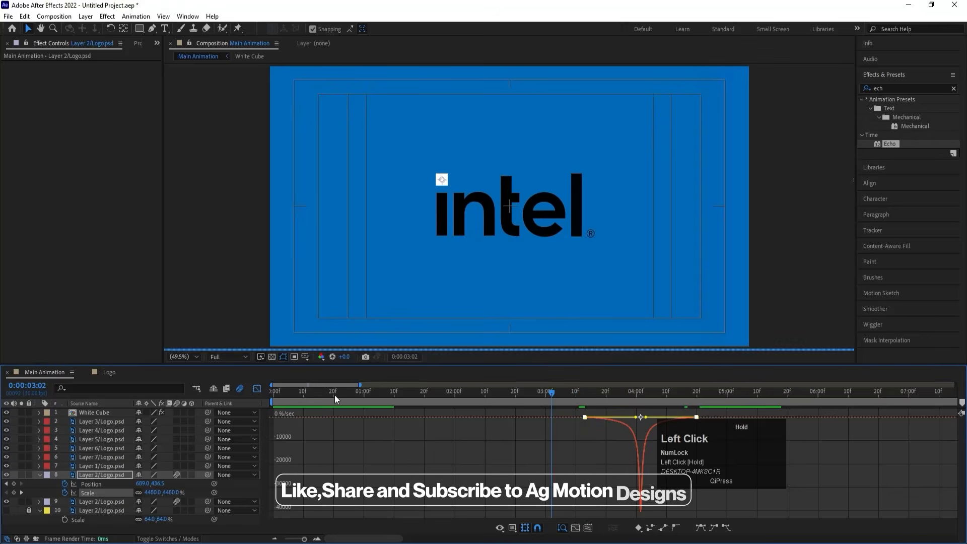
{"action": "left_click", "coordinate": [257, 389]}
Preview the whole animation from the start, lowering the preview resolution to Quarter.
{"action": "left_click", "coordinate": [273, 392]}
{"action": "key", "text": "space"}
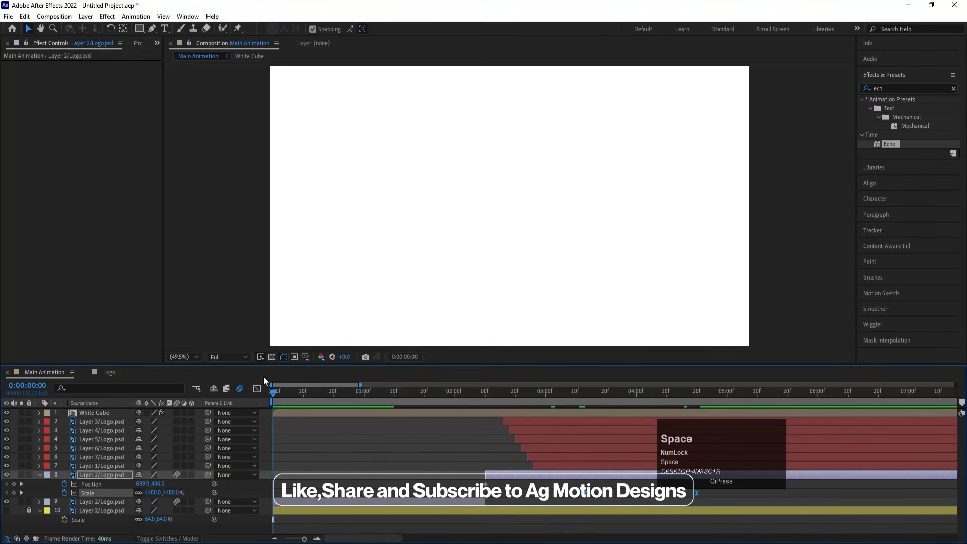
{"action": "key", "text": "minus"}
{"action": "key", "text": "minus"}
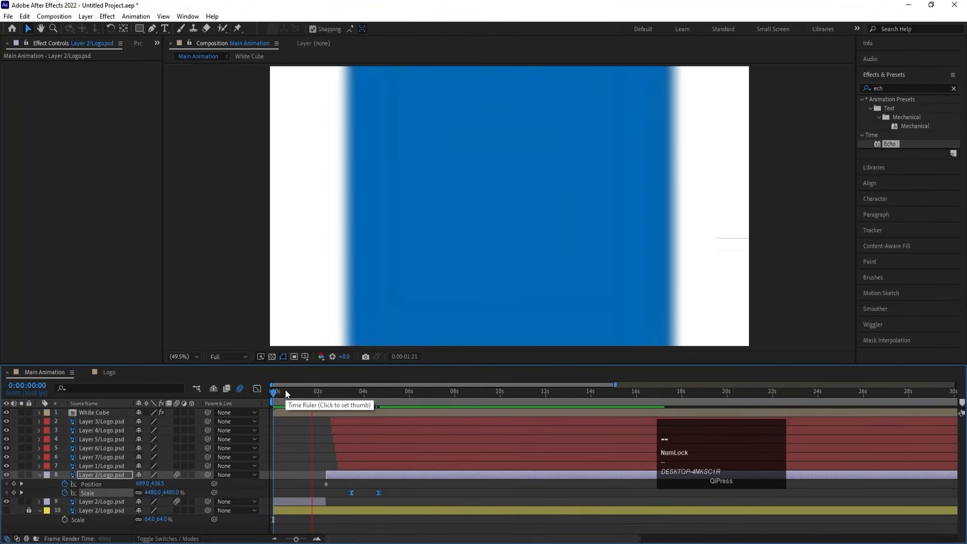
{"action": "key", "text": "space"}
{"action": "left_click", "coordinate": [245, 359]}
{"action": "left_click", "coordinate": [225, 416]}
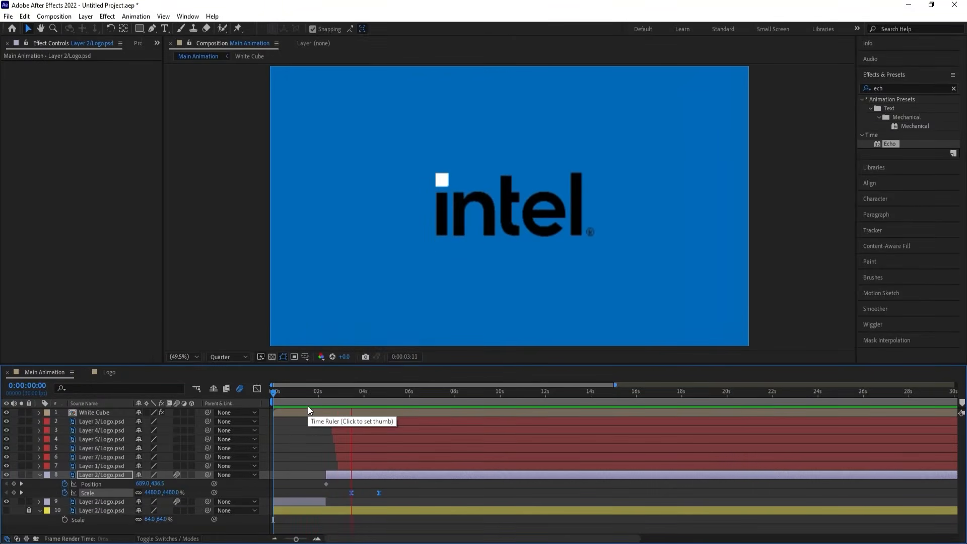
{"action": "key", "text": "space"}
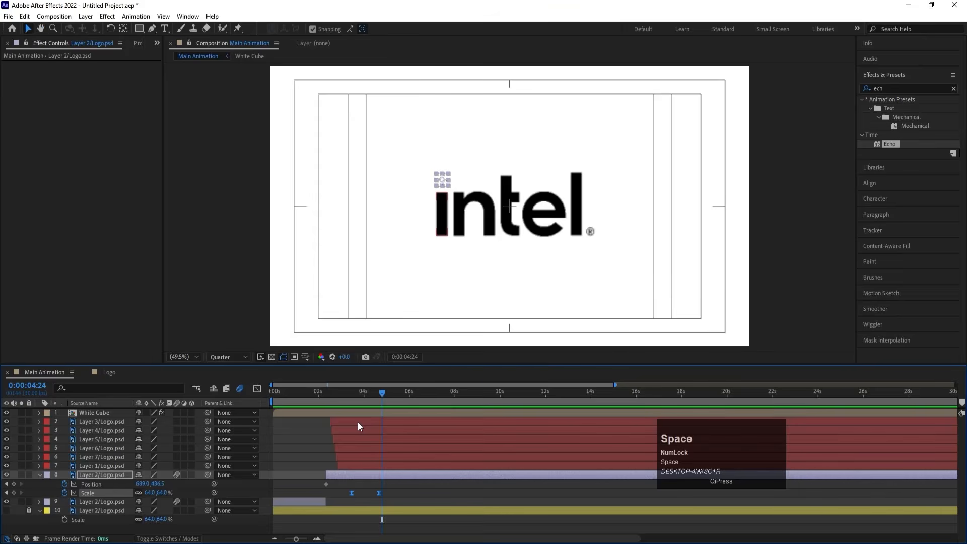
Review the scale-down timing and shift both of layer 8's Scale keyframes about 10 frames earlier.
{"action": "key", "text": "equal"}
{"action": "left_click", "coordinate": [309, 394]}
{"action": "key", "text": "space"}
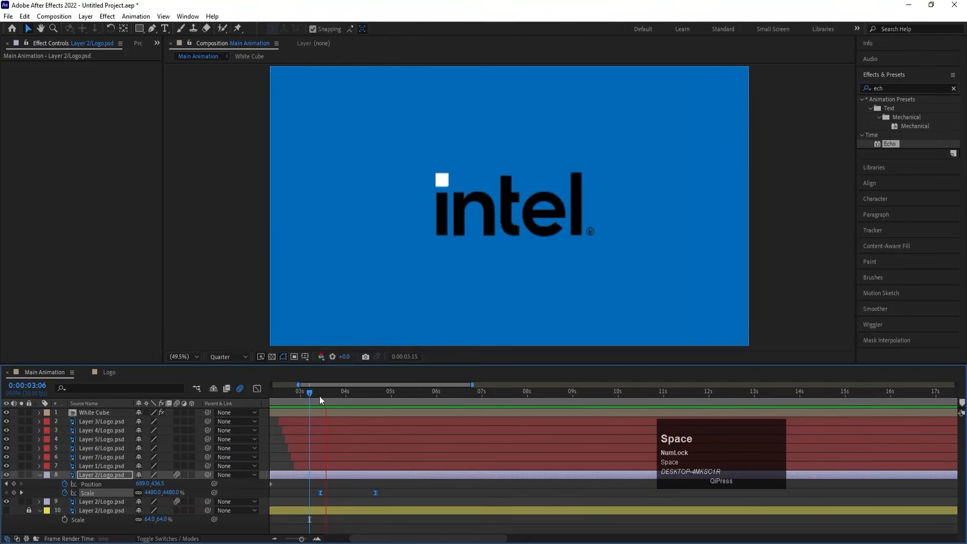
{"action": "key", "text": "space"}
{"action": "left_click_drag", "start_coordinate": [300, 392], "coordinate": [287, 392]}
{"action": "key", "text": "space"}
{"action": "left_click_drag", "start_coordinate": [320, 492], "coordinate": [304, 498]}
{"action": "key", "text": "space"}
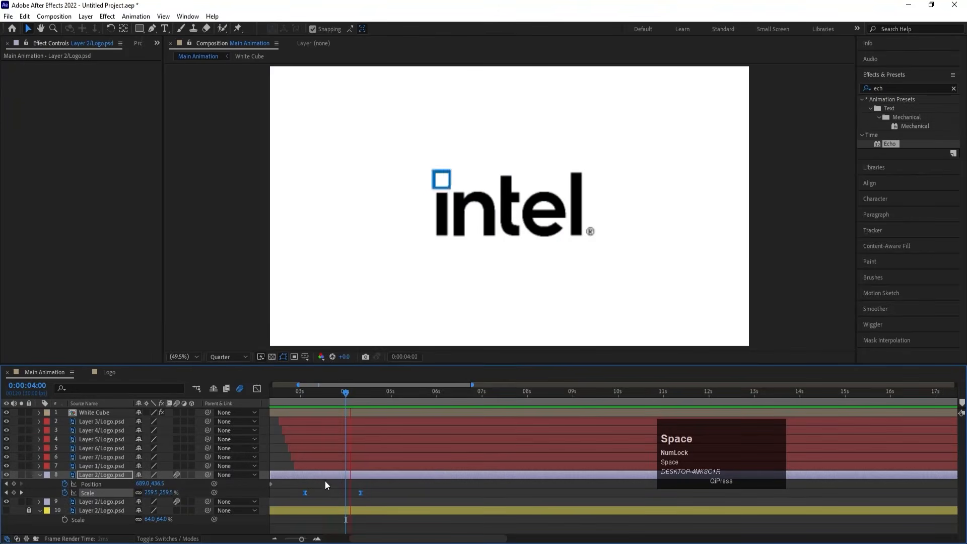
Preview the animation from 0:00:02:01 and return the playhead to 0:00:02:10.
{"action": "left_click_drag", "start_coordinate": [304, 401], "coordinate": [346, 422]}
{"action": "left_click", "coordinate": [365, 416]}
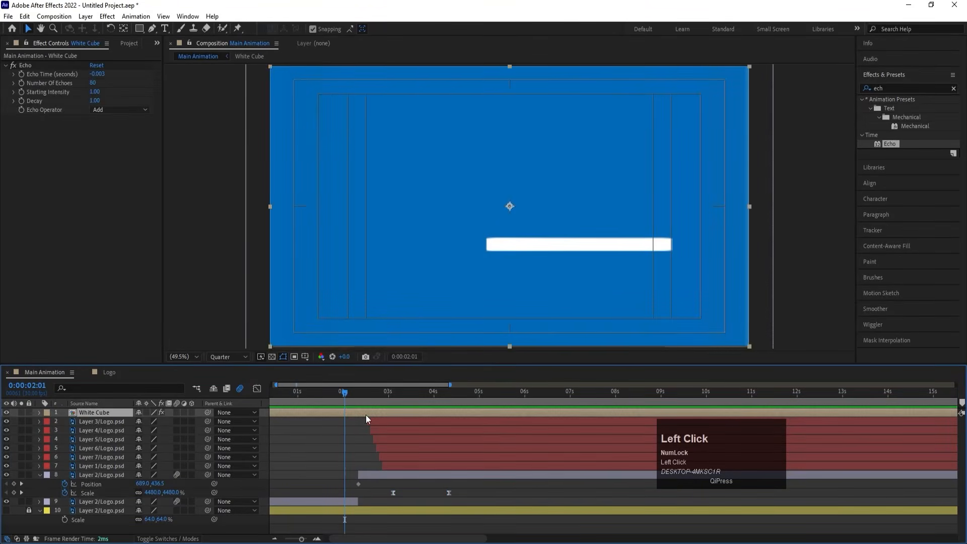
{"action": "key", "text": "space"}
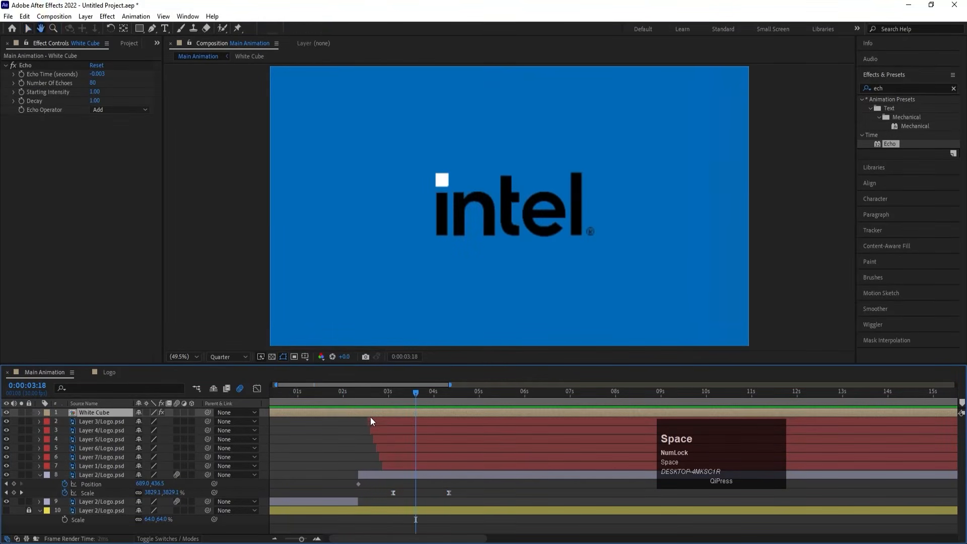
{"action": "left_click", "coordinate": [362, 398]}
{"action": "left_click_drag", "start_coordinate": [362, 397], "coordinate": [359, 394]}
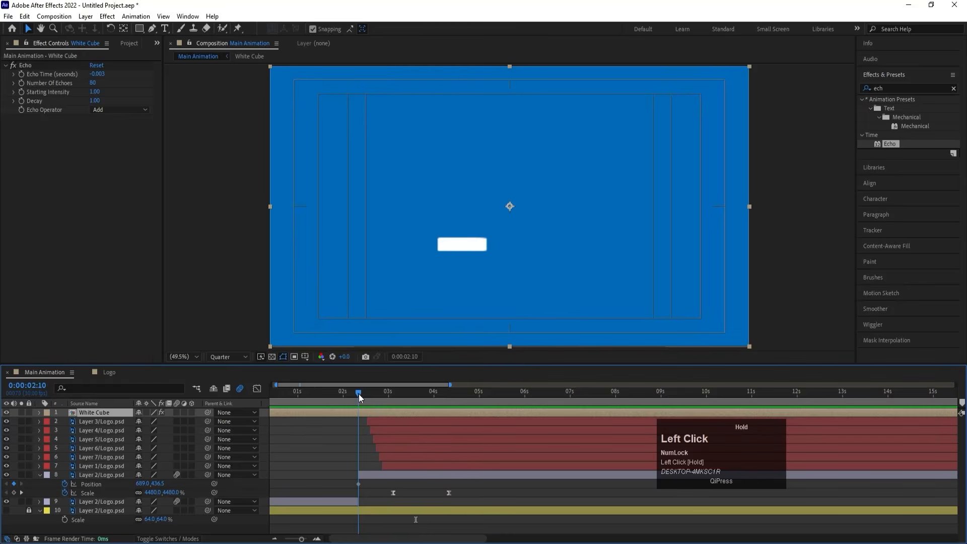
Pre-compose White Cube and the six red letter layers into a composition named White Logo, and preview the result.
{"action": "left_click", "coordinate": [389, 466]}
{"action": "left_click", "coordinate": [379, 421], "text": "shift"}
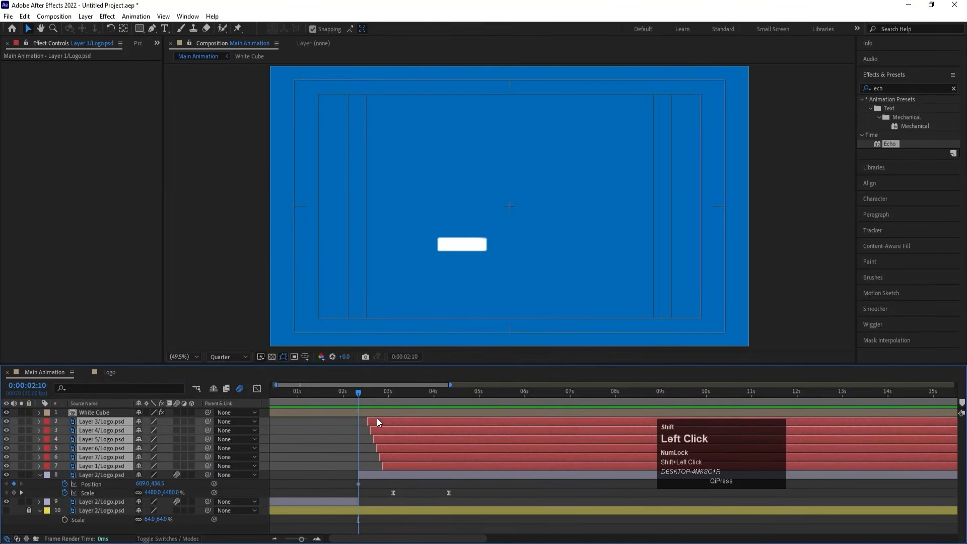
{"action": "left_click", "coordinate": [374, 410], "text": "shift"}
{"action": "key", "text": "ctrl+shift+c"}
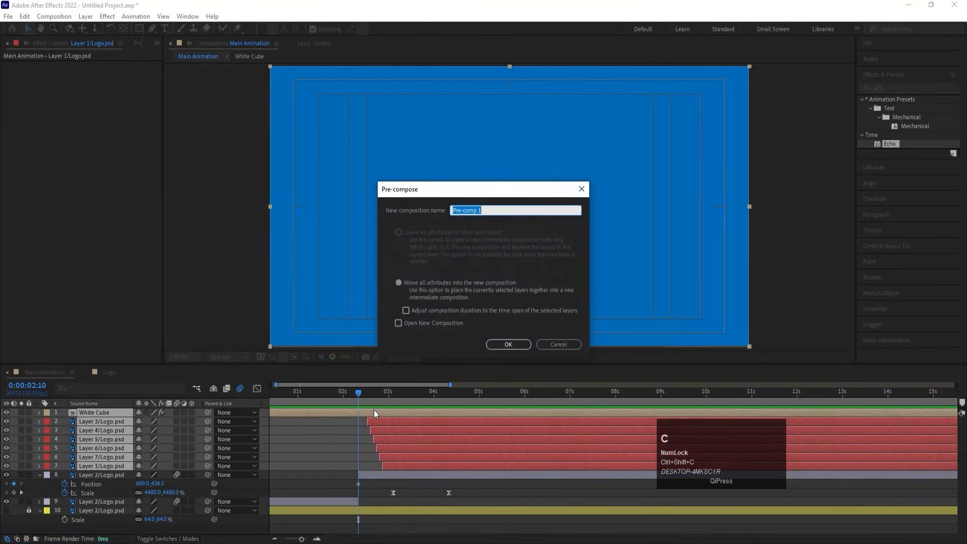
{"action": "type", "text": "White Logo"}
{"action": "key", "text": "Return"}
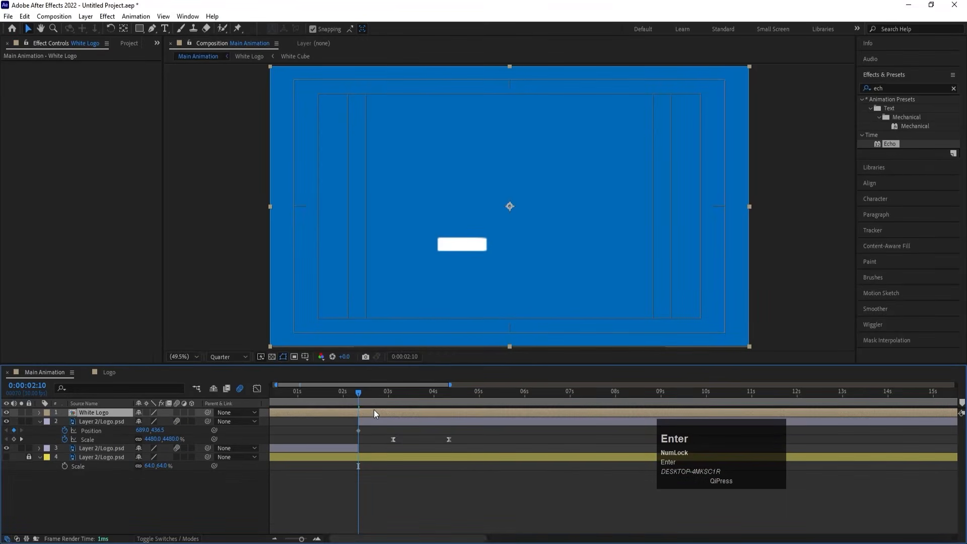
{"action": "key", "text": "space"}
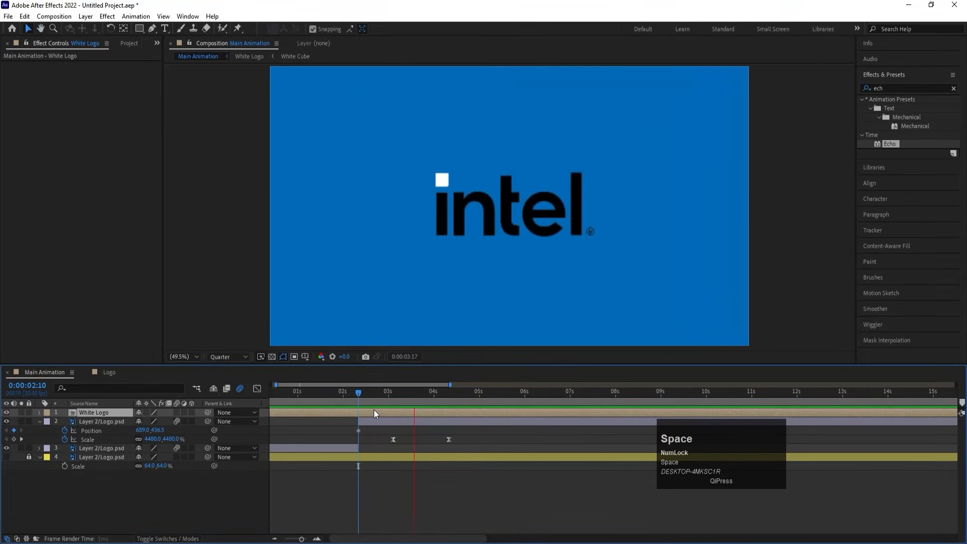
Preview the animation from 0:00:01:13.
{"action": "left_click", "coordinate": [319, 404]}
{"action": "key", "text": "space"}
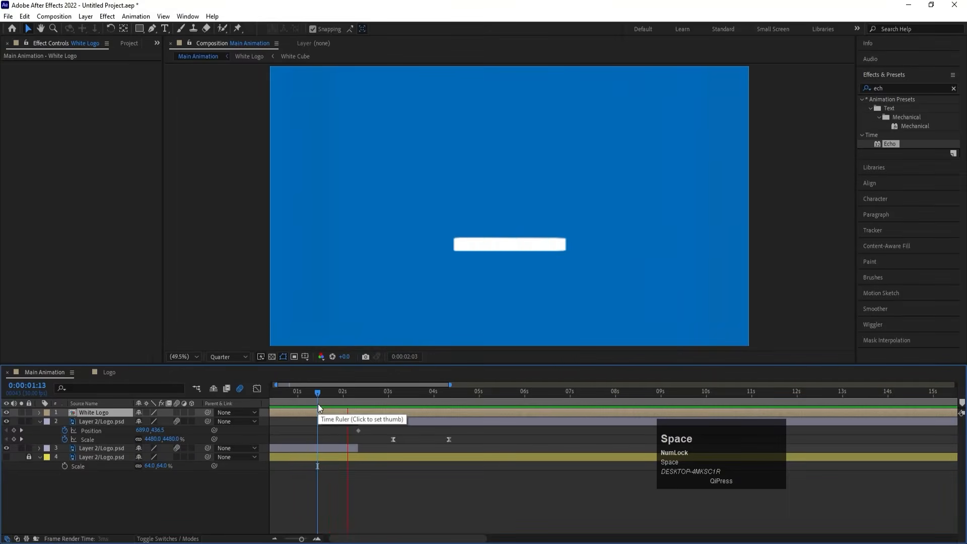
{"action": "key", "text": "space"}
{"action": "left_click", "coordinate": [365, 439]}
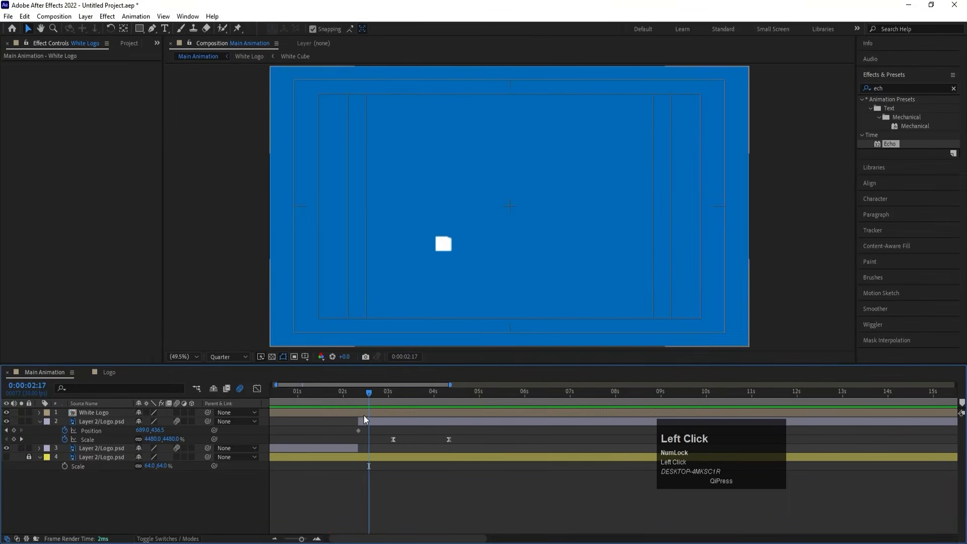
Split the White Logo layer at 0:00:02:10, where the blue background layer with the Scale keyframes begins.
{"action": "left_click", "coordinate": [358, 401]}
{"action": "left_click", "coordinate": [364, 421]}
{"action": "key", "text": "space"}
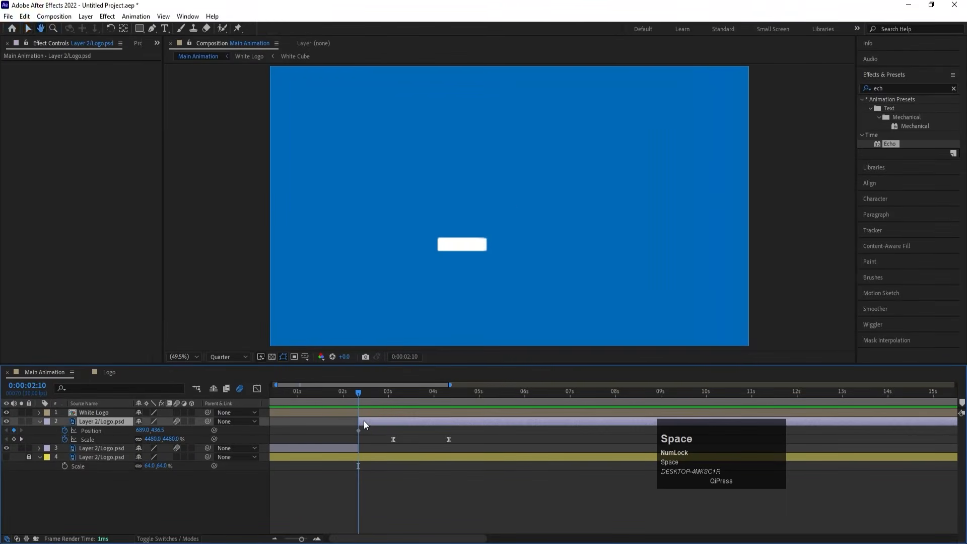
{"action": "key", "text": "space"}
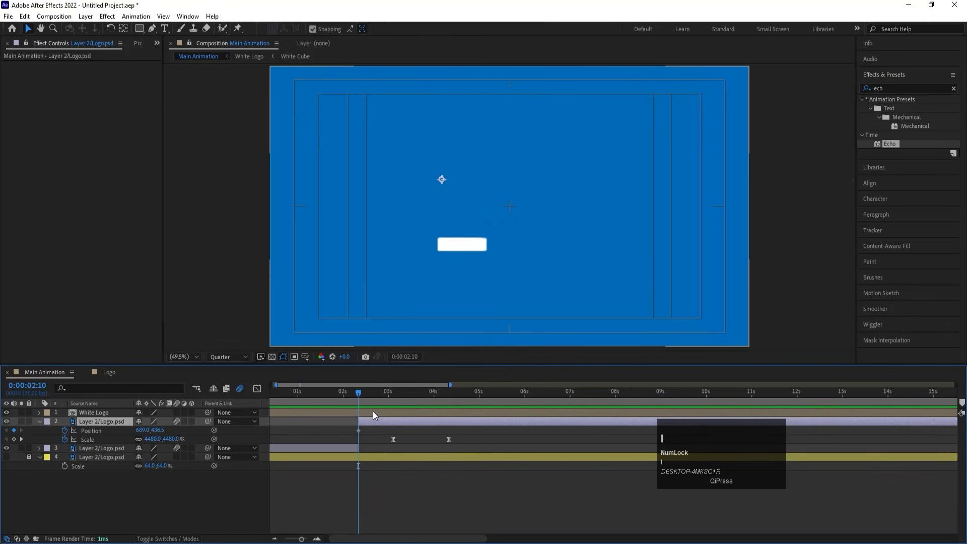
{"action": "left_click", "coordinate": [343, 412]}
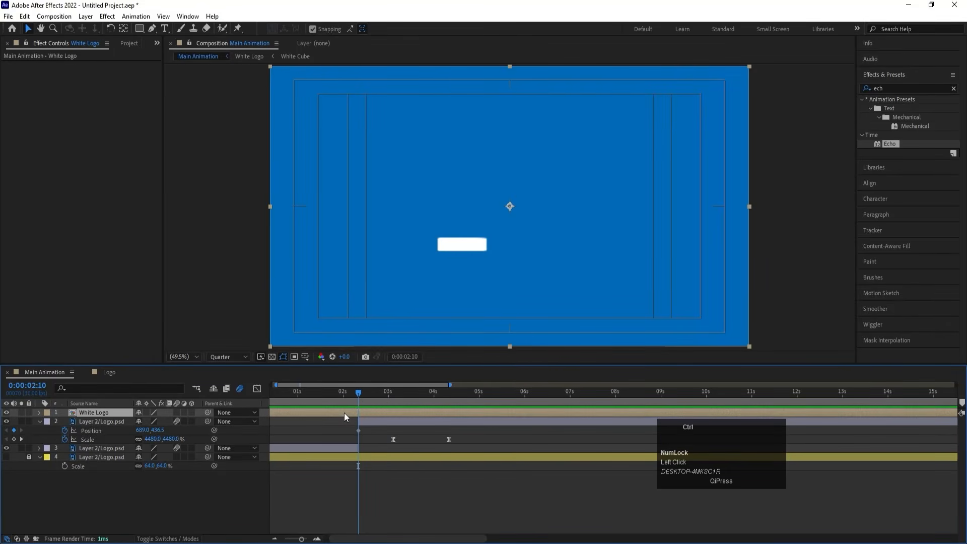
{"action": "key", "text": "ctrl+shift+d"}
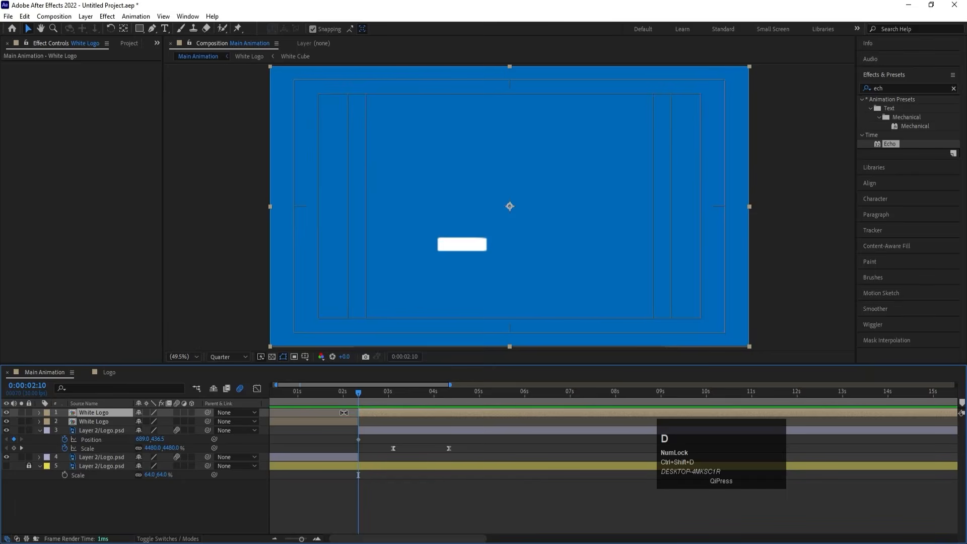
Duplicate the blue background layer that starts at 0:00:02:10 and name the copy Mask.
{"action": "left_click", "coordinate": [92, 430]}
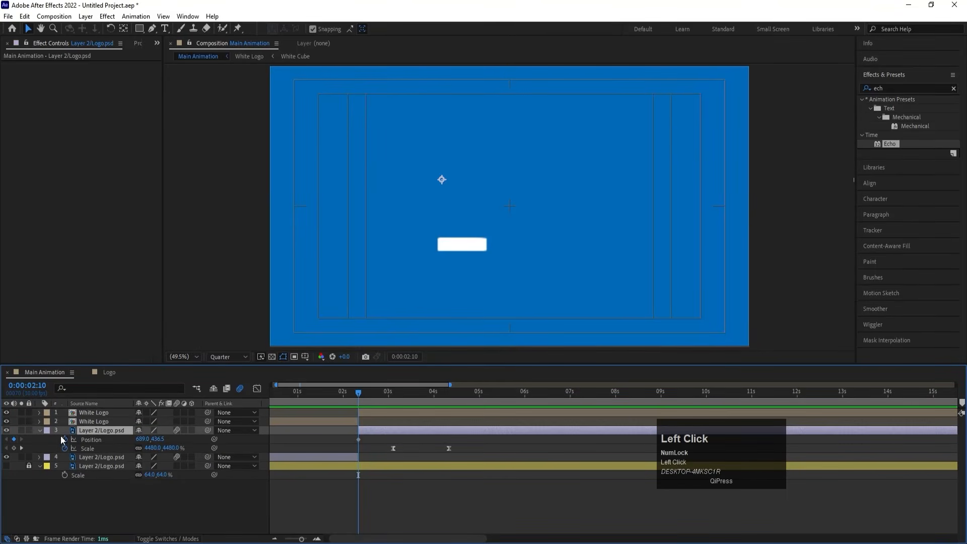
{"action": "left_click", "coordinate": [6, 431]}
{"action": "key", "text": "ctrl+d"}
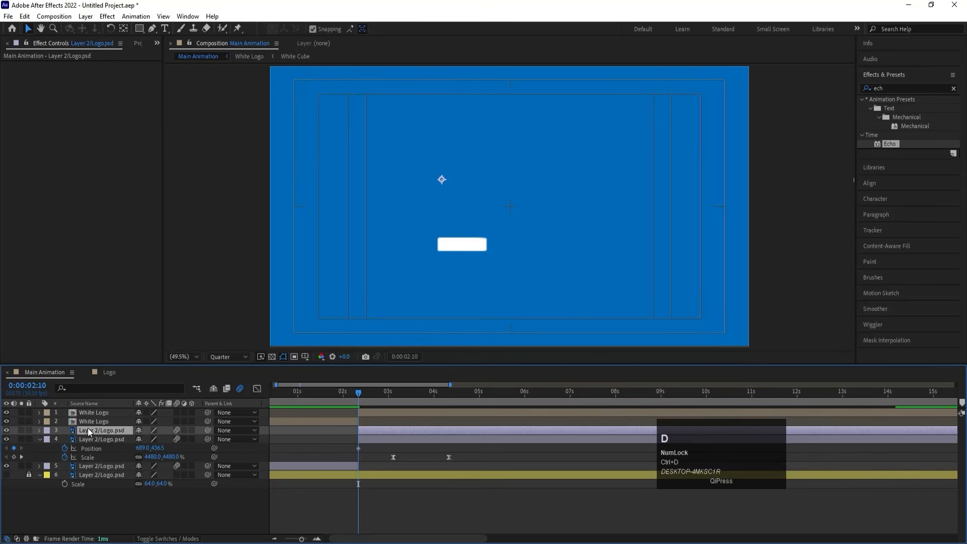
{"action": "key", "text": "Return"}
{"action": "type", "text": "M"}
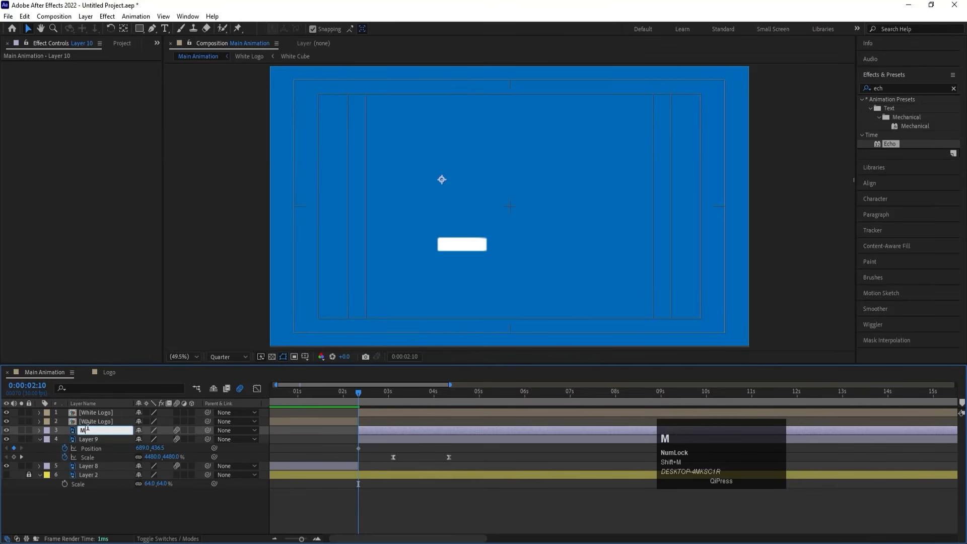
{"action": "type", "text": "ask"}
{"action": "key", "text": "Return"}
Move Mask to the top of the layer stack and set it as the alpha matte of the White Logo segment directly below it.
{"action": "left_click_drag", "start_coordinate": [88, 428], "coordinate": [88, 412]}
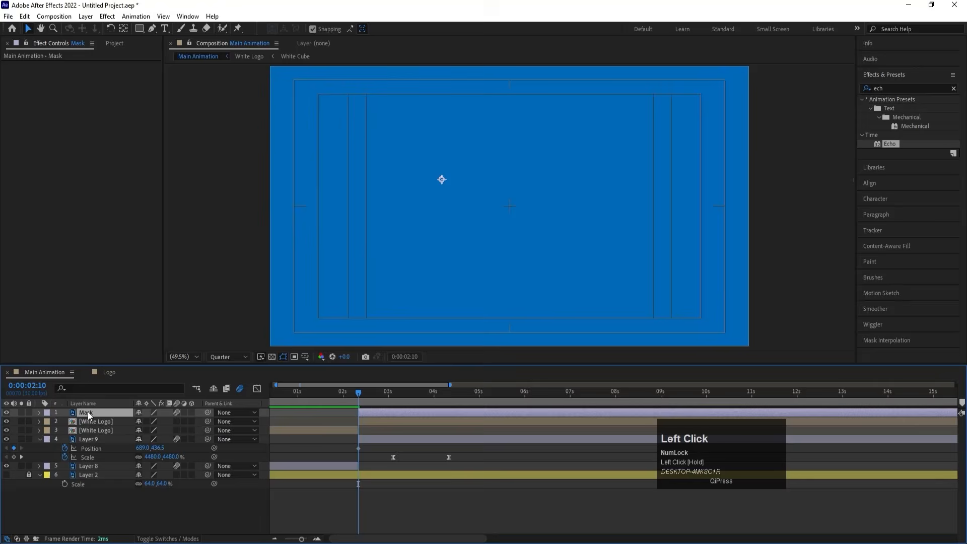
{"action": "key", "text": "F4"}
{"action": "left_click", "coordinate": [187, 425]}
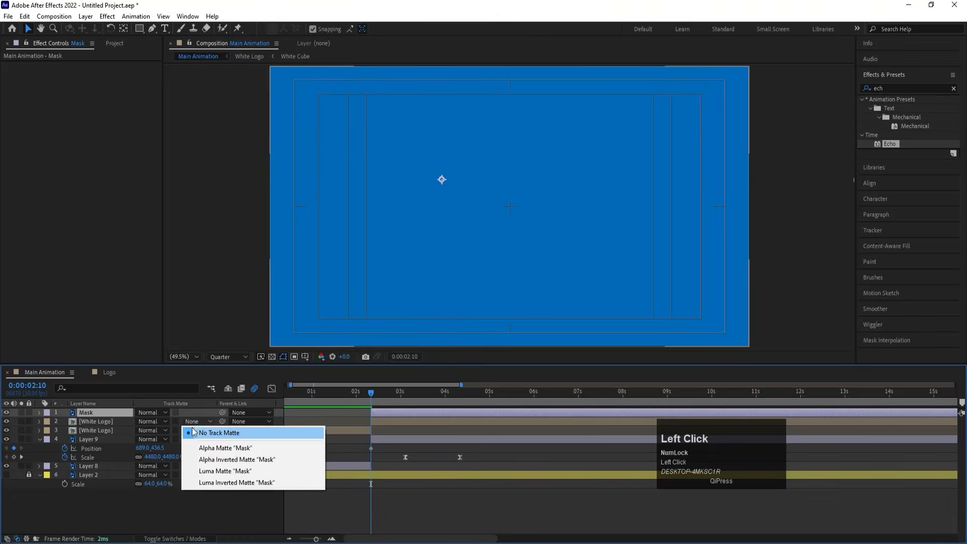
{"action": "left_click", "coordinate": [213, 446]}
{"action": "key", "text": "space"}
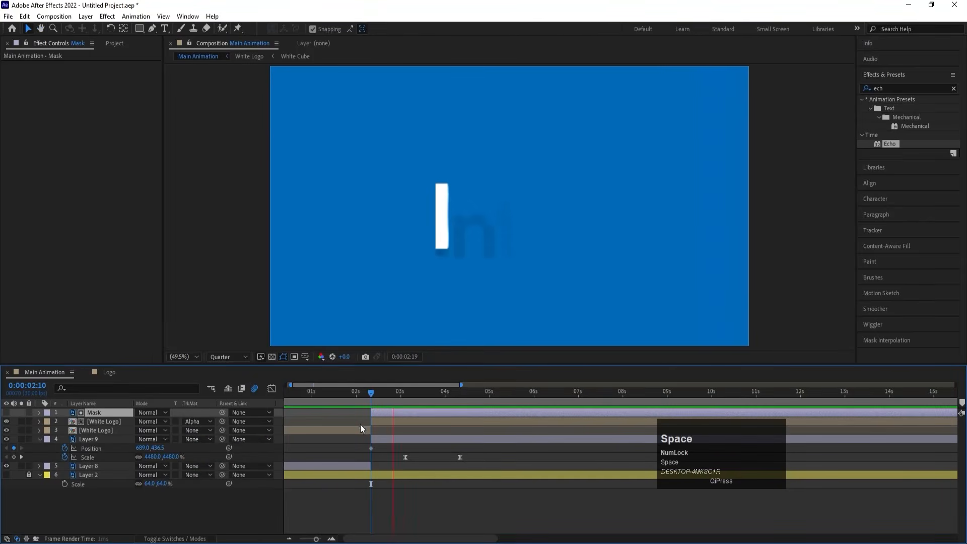
{"action": "left_click", "coordinate": [355, 392]}
{"action": "key", "text": "space"}
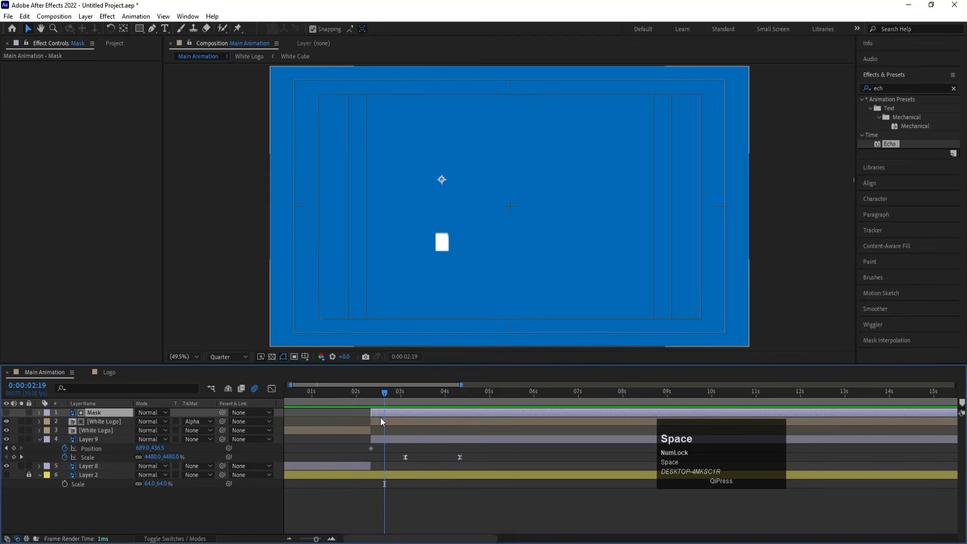
Apply a Fill effect to the matted White Logo layer, set its colour to white FFFFFF, and preview the result.
{"action": "left_click", "coordinate": [377, 422]}
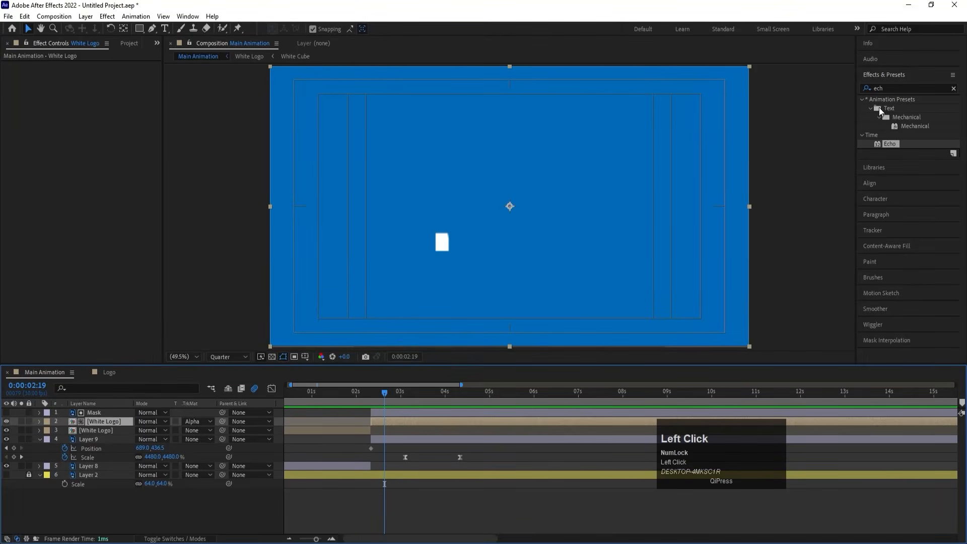
{"action": "left_click", "coordinate": [883, 88]}
{"action": "key", "text": "ctrl+a"}
{"action": "type", "text": "fill"}
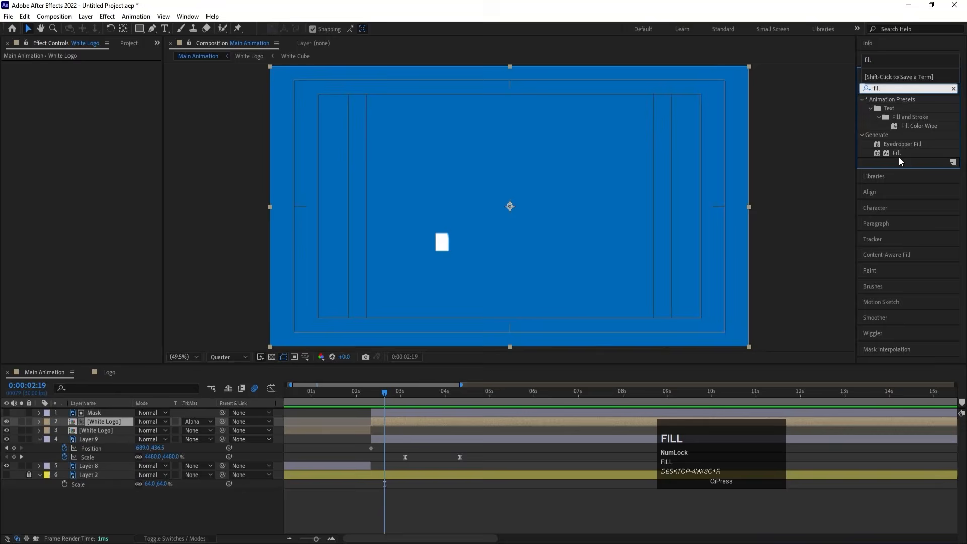
{"action": "left_click", "coordinate": [896, 153]}
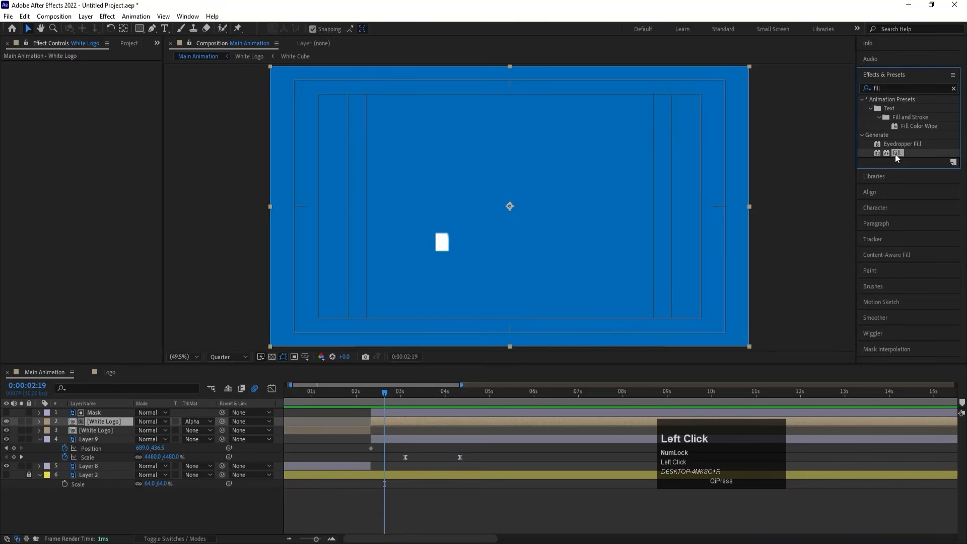
{"action": "left_click_drag", "start_coordinate": [896, 154], "coordinate": [708, 221]}
{"action": "left_click", "coordinate": [94, 92]}
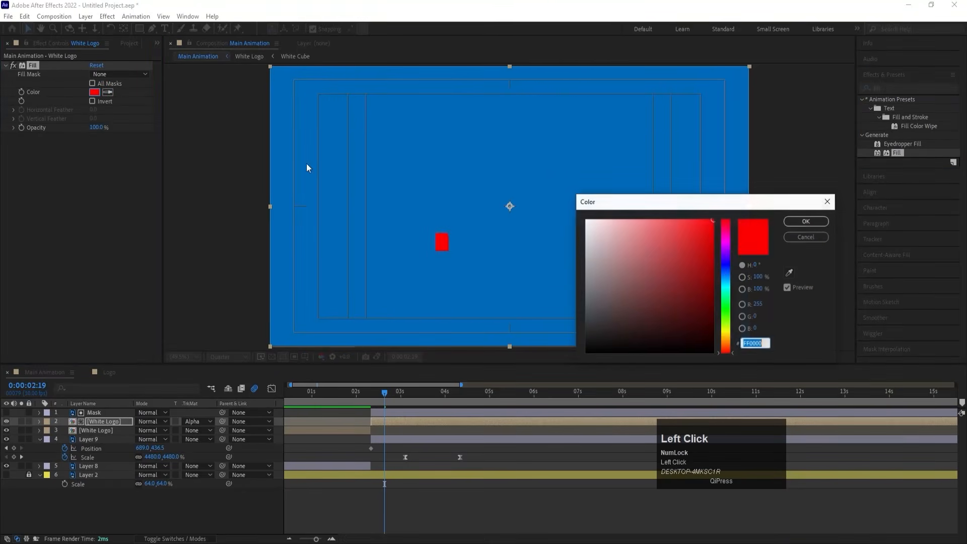
{"action": "left_click_drag", "start_coordinate": [596, 229], "coordinate": [510, 173]}
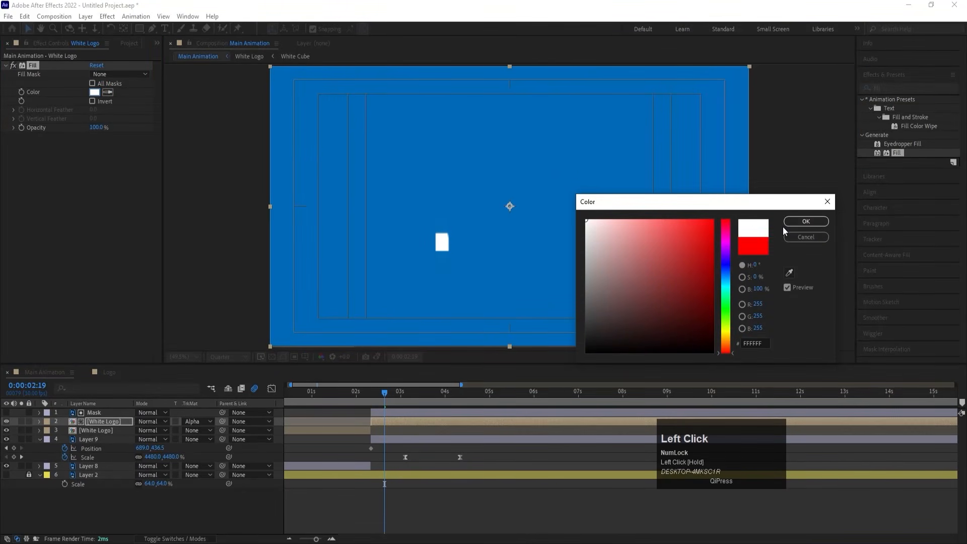
{"action": "left_click", "coordinate": [805, 222]}
{"action": "key", "text": "space"}
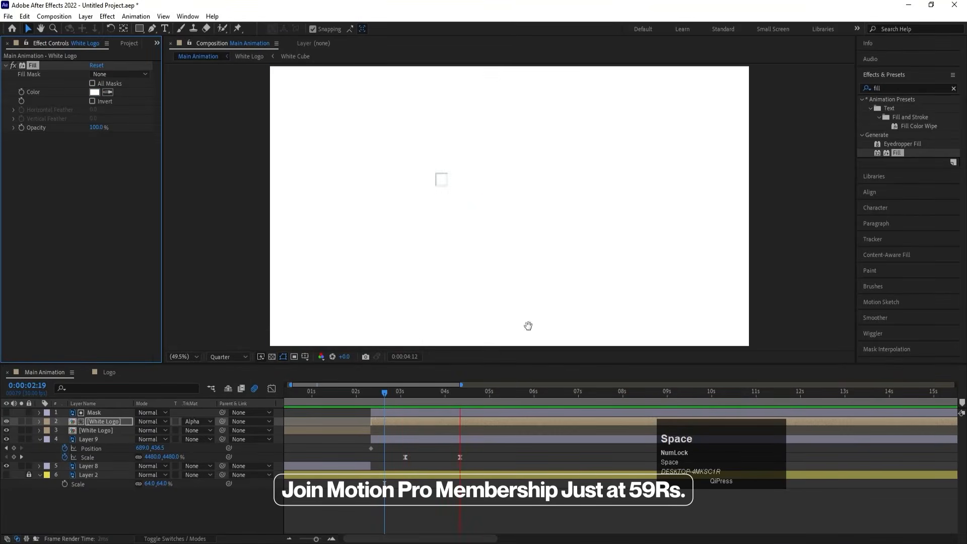
Set the Mask layer's Scale keyframe at 0:00:04:10 to 0%.
{"action": "left_click", "coordinate": [455, 412]}
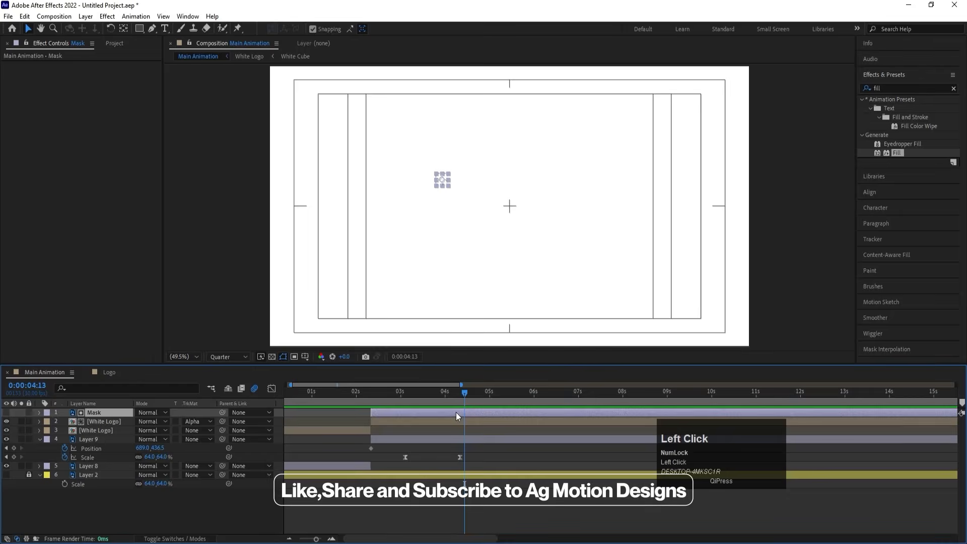
{"action": "key", "text": "u"}
{"action": "key", "text": "j"}
{"action": "left_click", "coordinate": [470, 423]}
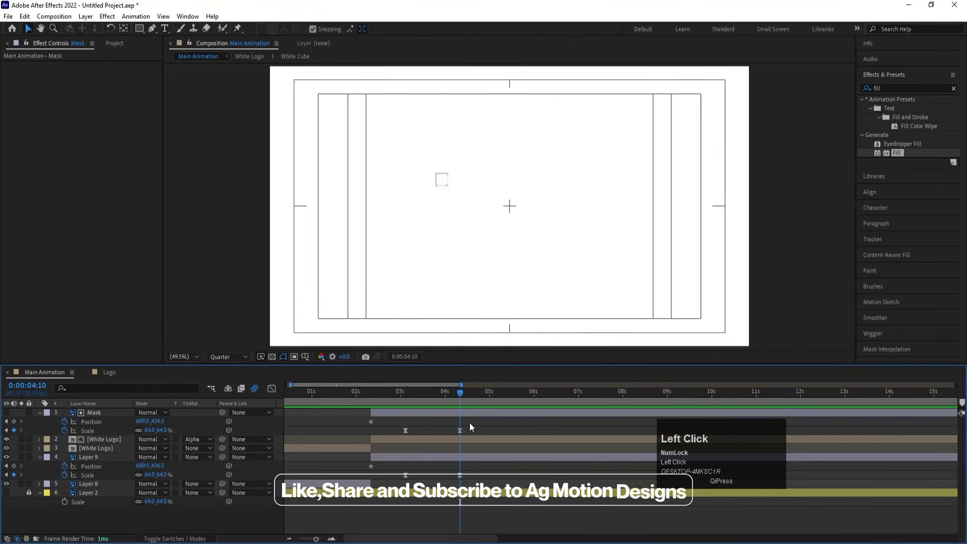
{"action": "left_click", "coordinate": [467, 413]}
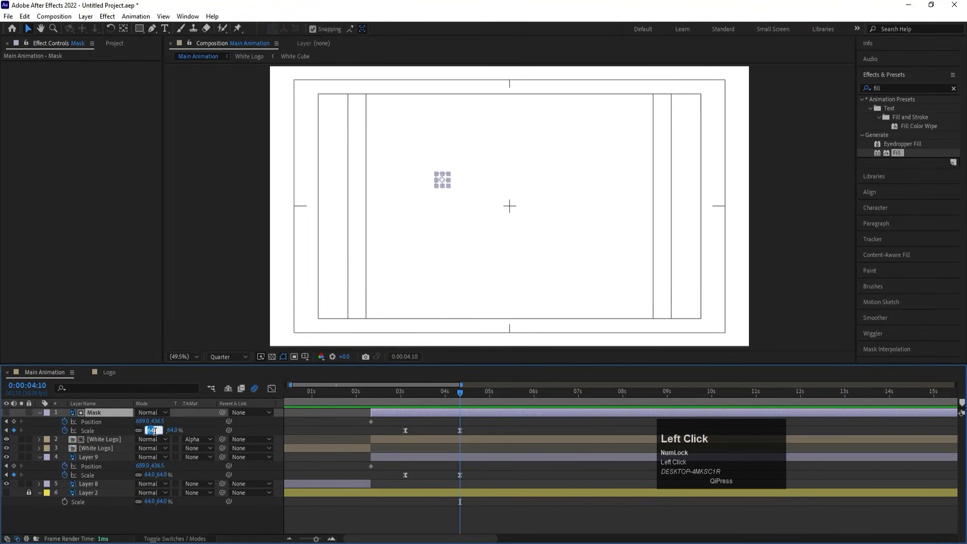
{"action": "key", "text": "Return"}
Preview the transition from about 0:00:02:04 and return the playhead to the Scale keyframe at 0:00:03:03.
{"action": "left_click", "coordinate": [363, 392]}
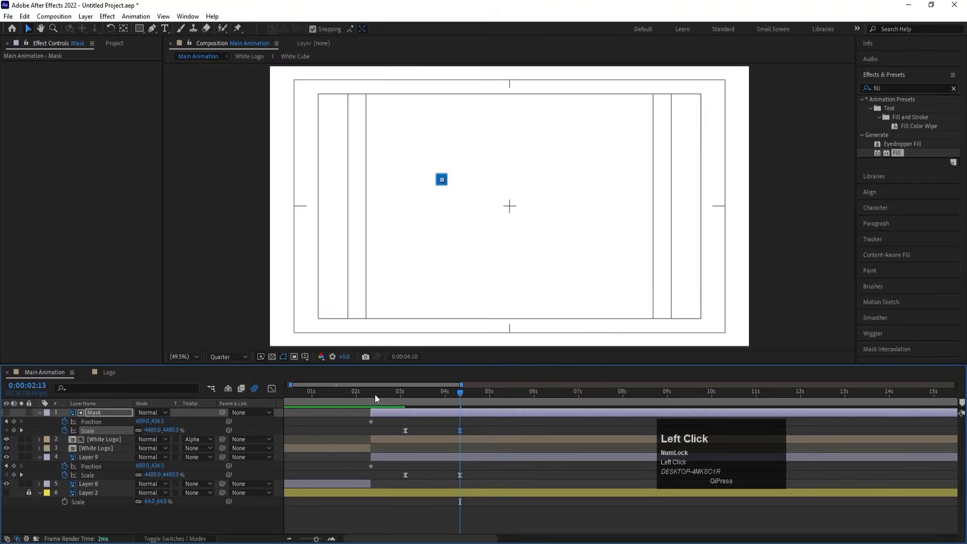
{"action": "key", "text": "space"}
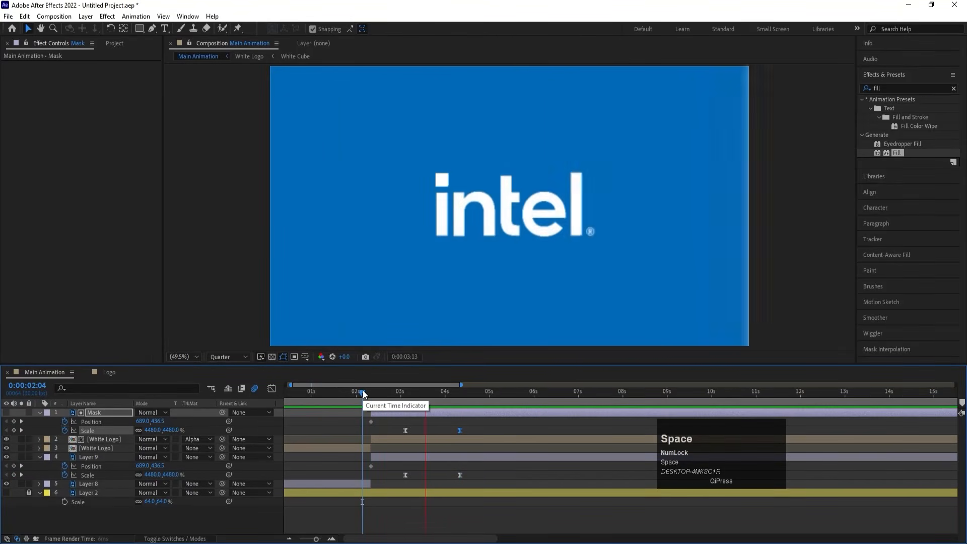
{"action": "key", "text": "space"}
{"action": "left_click", "coordinate": [363, 395]}
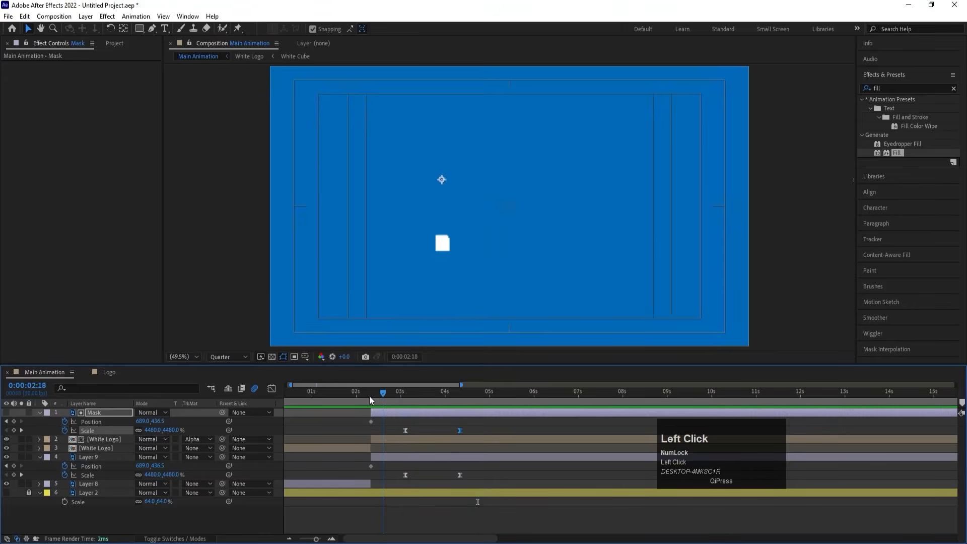
{"action": "key", "text": "space"}
{"action": "key", "text": "space"}
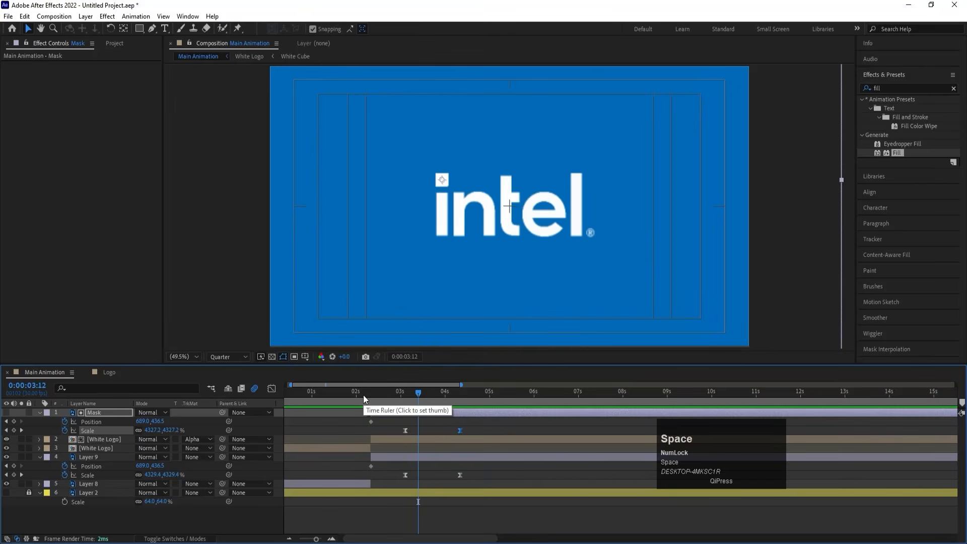
{"action": "key", "text": "j"}
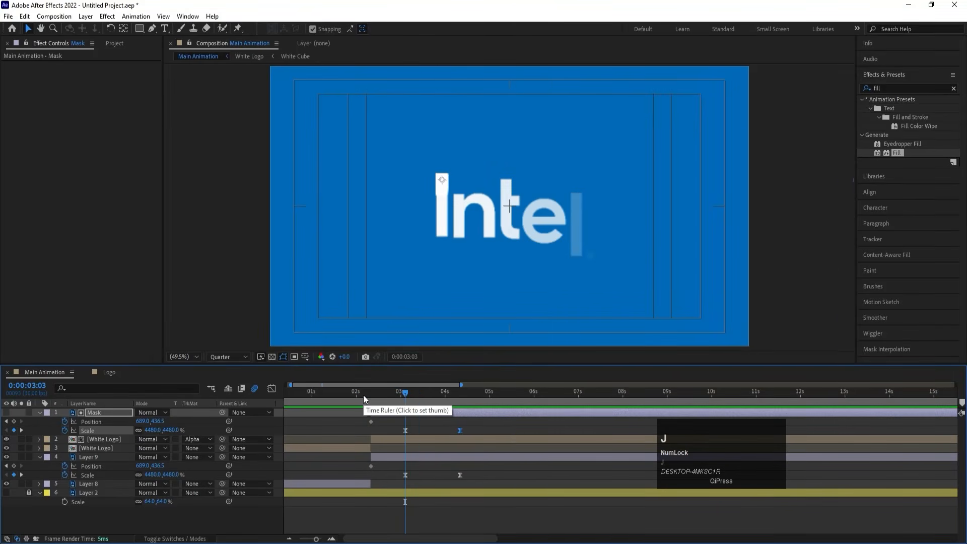
{"action": "left_click", "coordinate": [424, 432]}
Duplicate the matted White Logo layer and place the copy directly below Layer 9, so that Layer 9 acts as its alpha matte.
{"action": "left_click", "coordinate": [93, 439]}
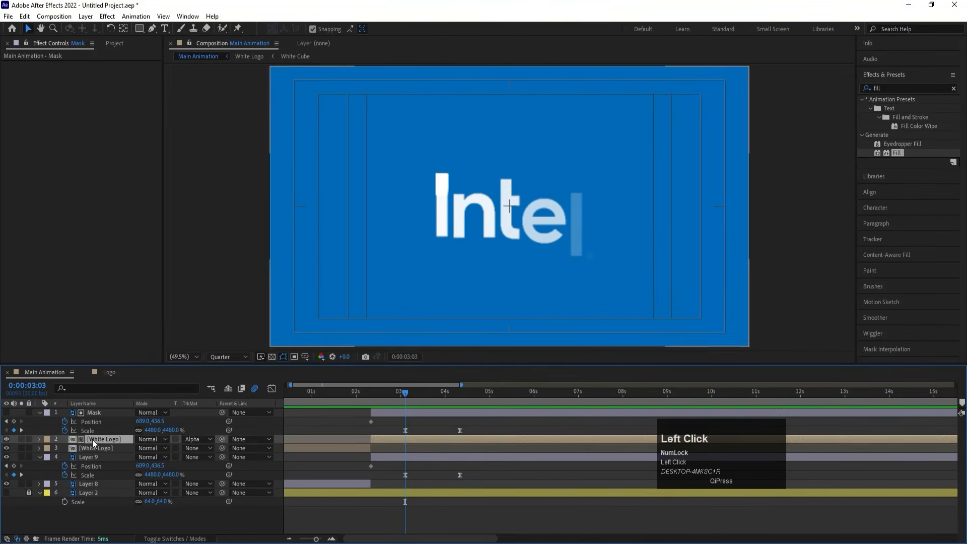
{"action": "left_click", "coordinate": [100, 414], "text": "shift"}
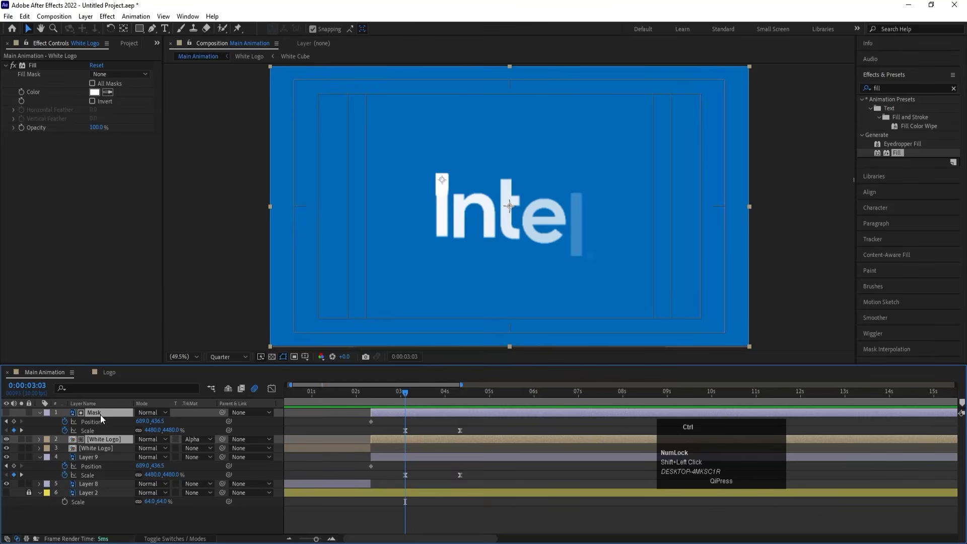
{"action": "left_click", "coordinate": [429, 426]}
{"action": "left_click", "coordinate": [93, 439]}
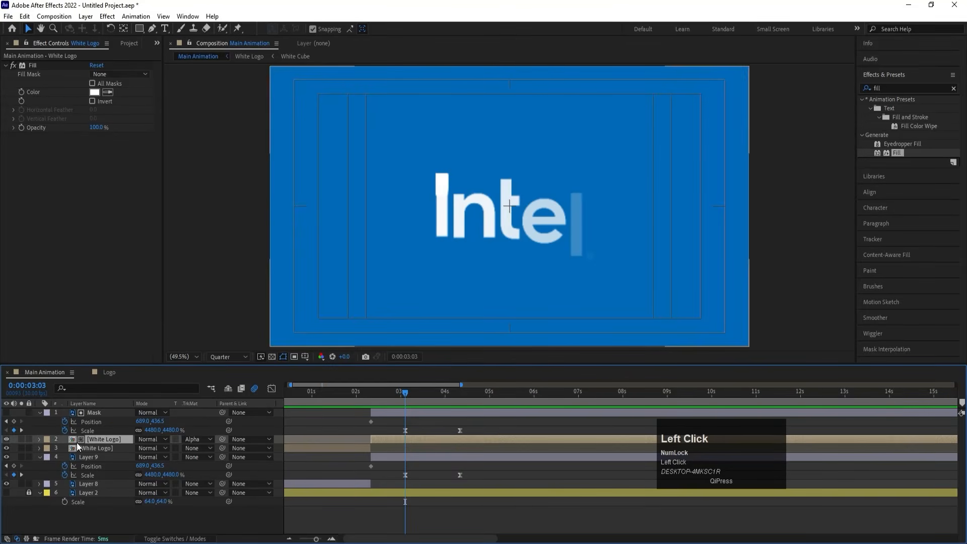
{"action": "key", "text": "ctrl+d"}
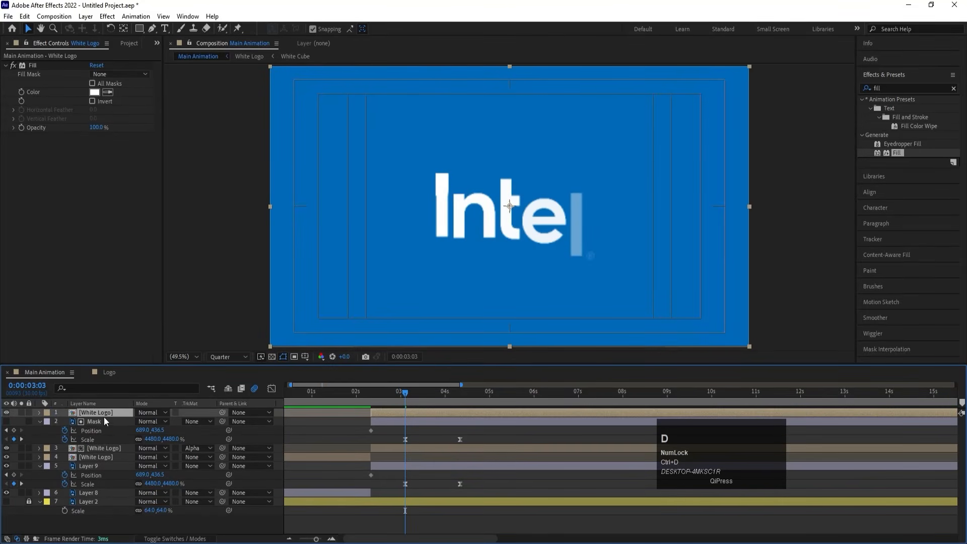
{"action": "left_click_drag", "start_coordinate": [104, 412], "coordinate": [119, 473]}
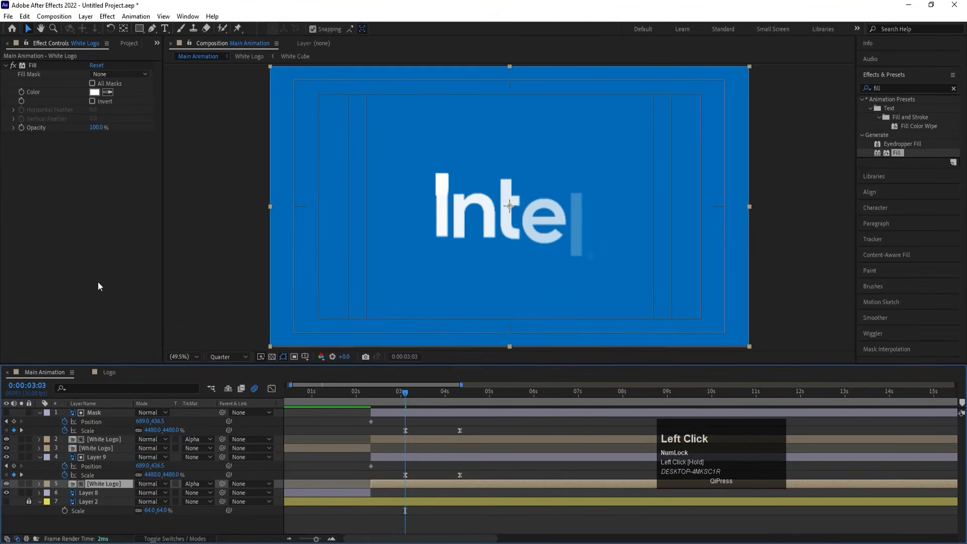
Delete the Fill effect from the duplicated White Logo layer and preview the animation from 0:00:03:03.
{"action": "left_click", "coordinate": [32, 68]}
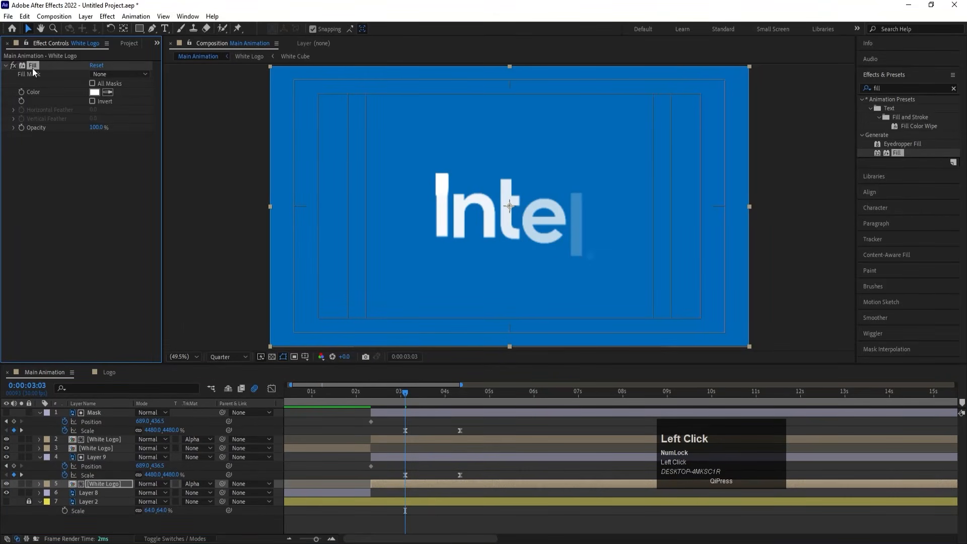
{"action": "key", "text": "Delete"}
{"action": "key", "text": "space"}
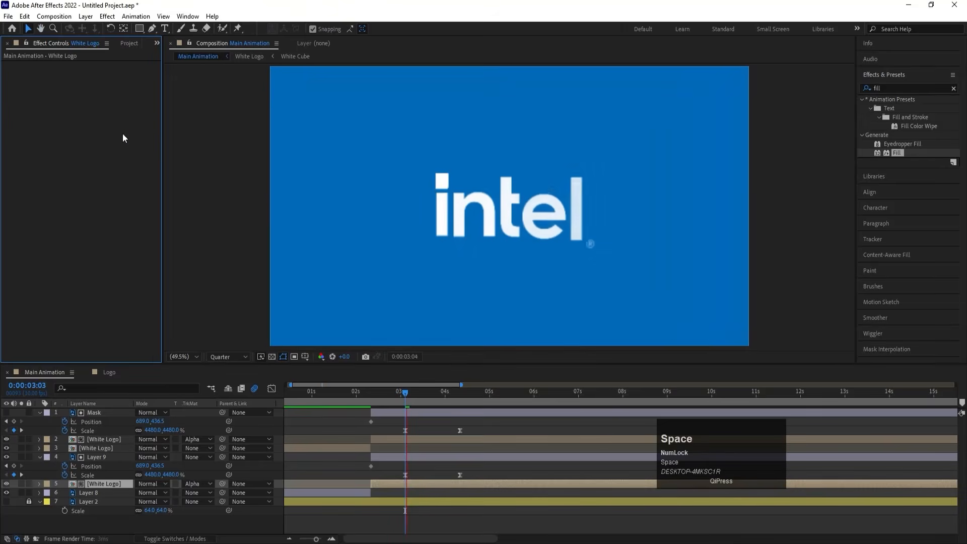
{"action": "key", "text": "space"}
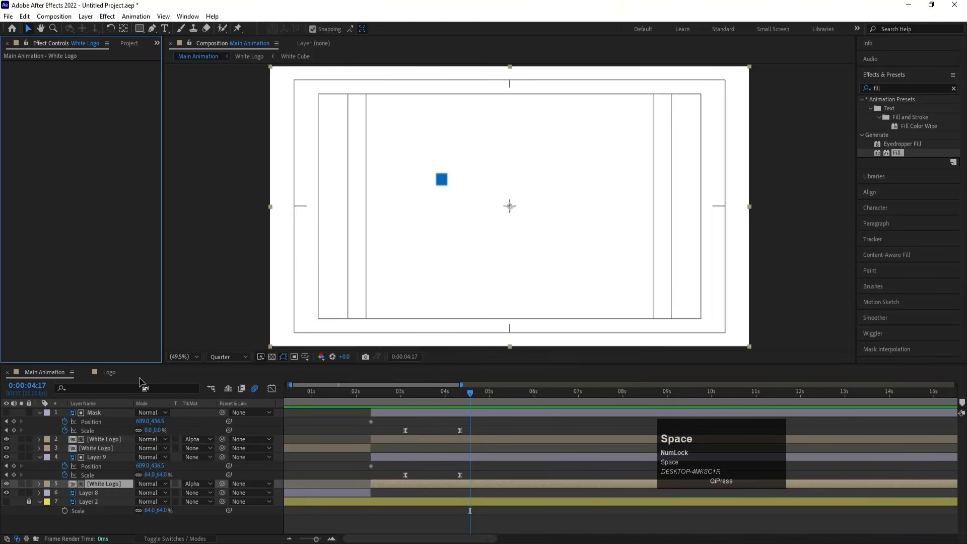
Remove the track matte from the lower White Logo layer and preview the transition.
{"action": "left_click", "coordinate": [192, 482]}
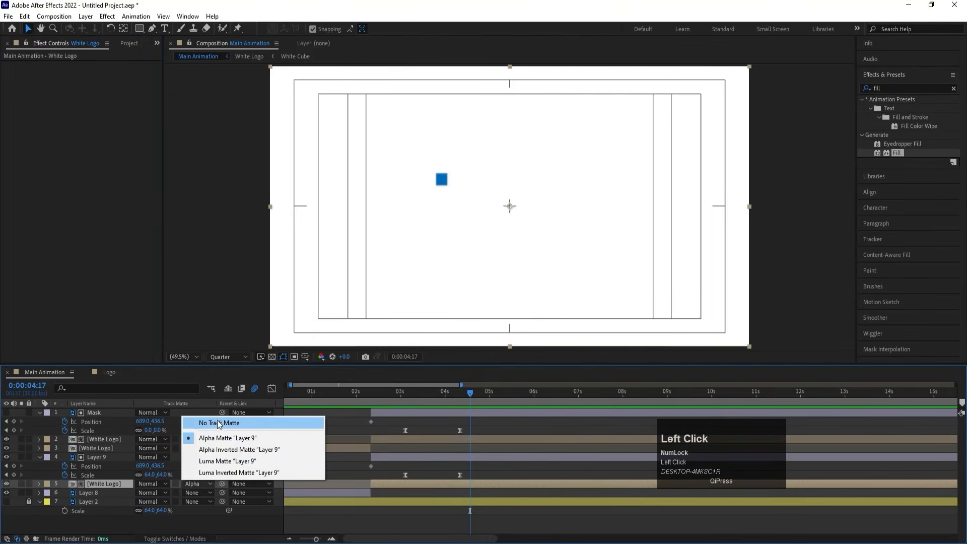
{"action": "left_click", "coordinate": [219, 422]}
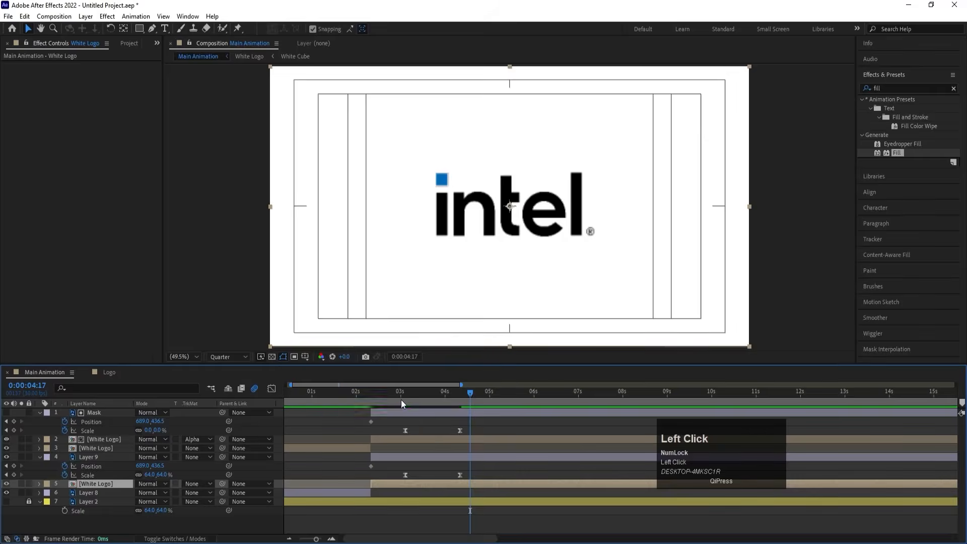
{"action": "key", "text": "space"}
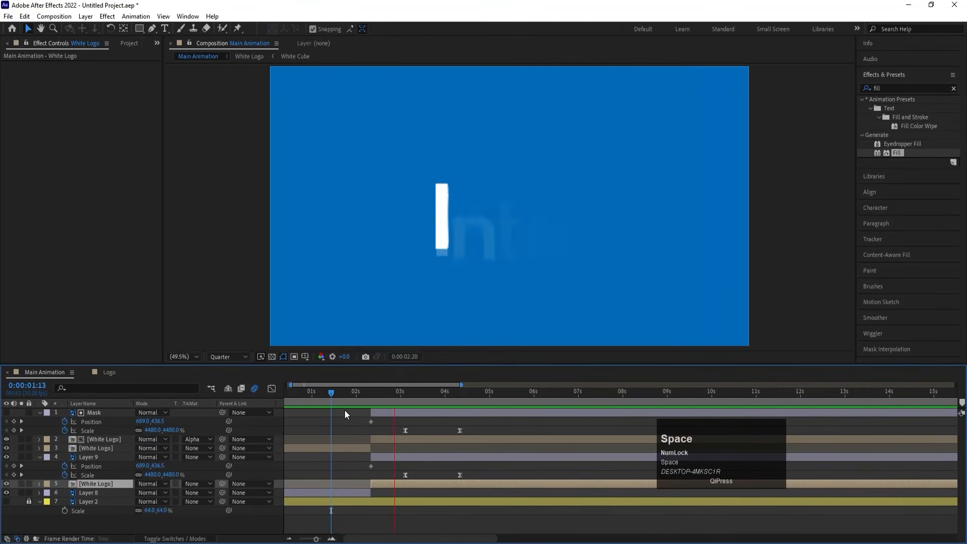
{"action": "key", "text": "space"}
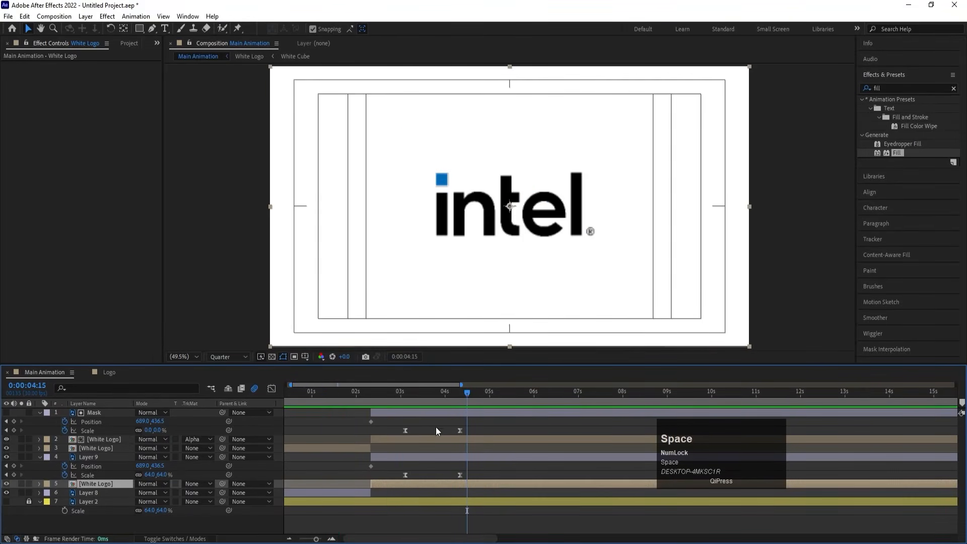
Set the composition's preview resolution to Full and play the animation from 0:00:00:00.
{"action": "left_click", "coordinate": [228, 357]}
{"action": "left_click", "coordinate": [222, 372]}
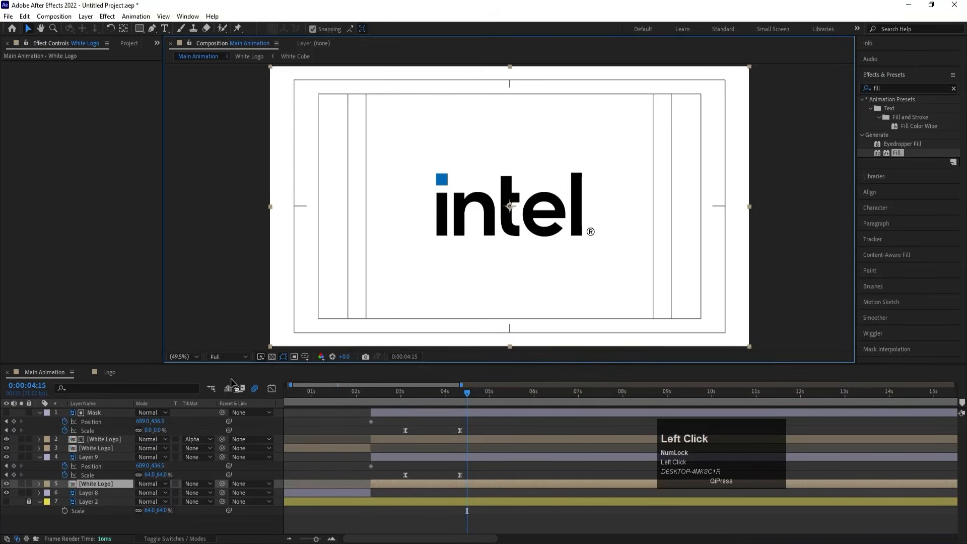
{"action": "left_click_drag", "start_coordinate": [347, 394], "coordinate": [276, 398]}
{"action": "key", "text": "space"}
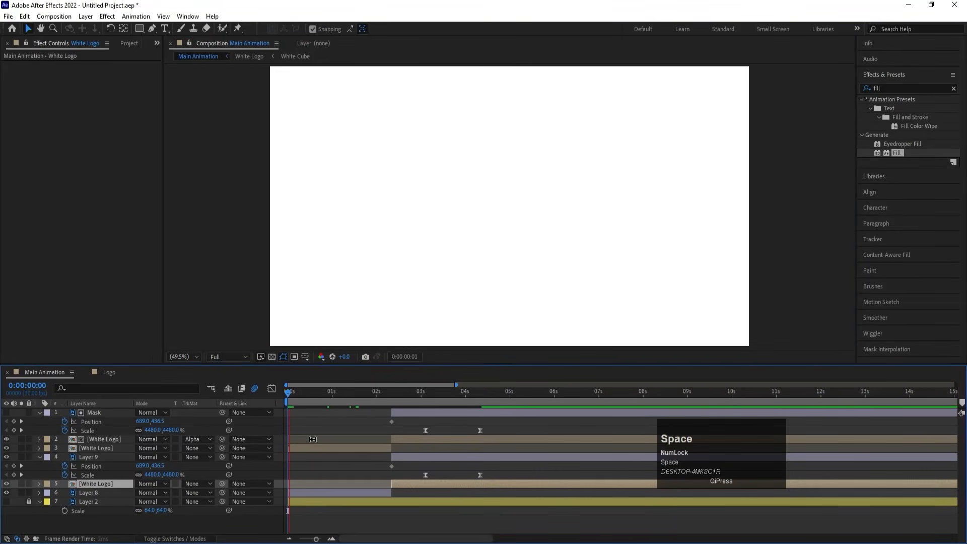
{"action": "key", "text": "space"}
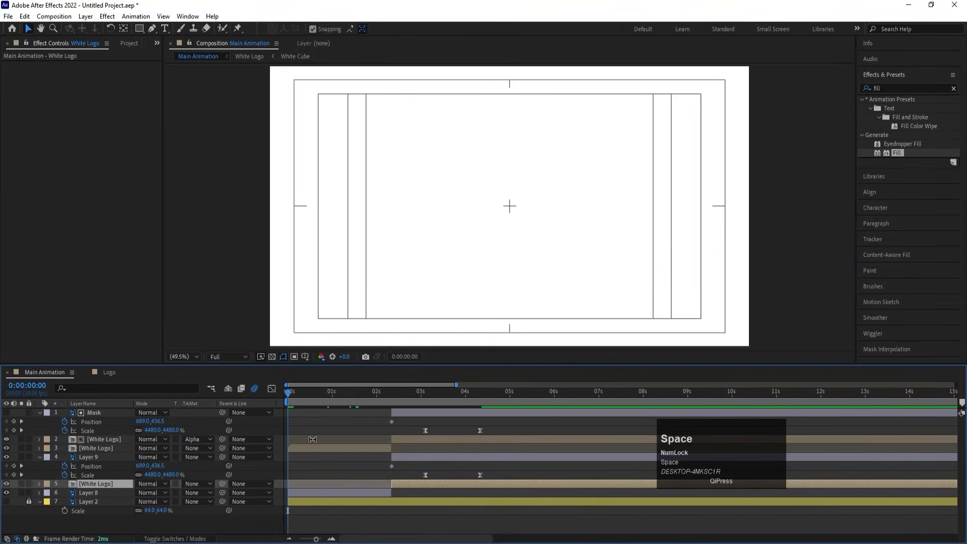
{"action": "key", "text": "space"}
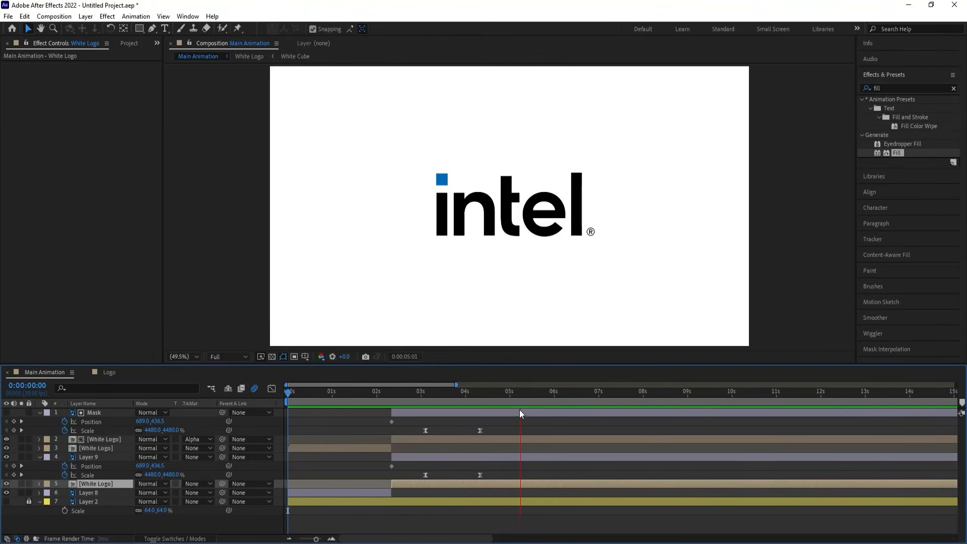
{"action": "key", "text": "space"}
End the work area at 0:00:06:00 and preview the complete logo animation.
{"action": "left_click", "coordinate": [554, 392]}
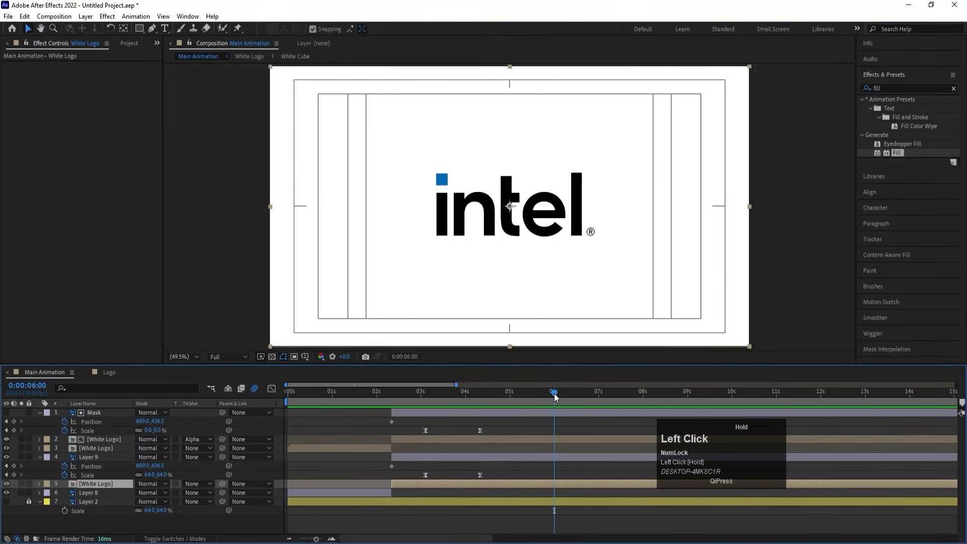
{"action": "key", "text": "space"}
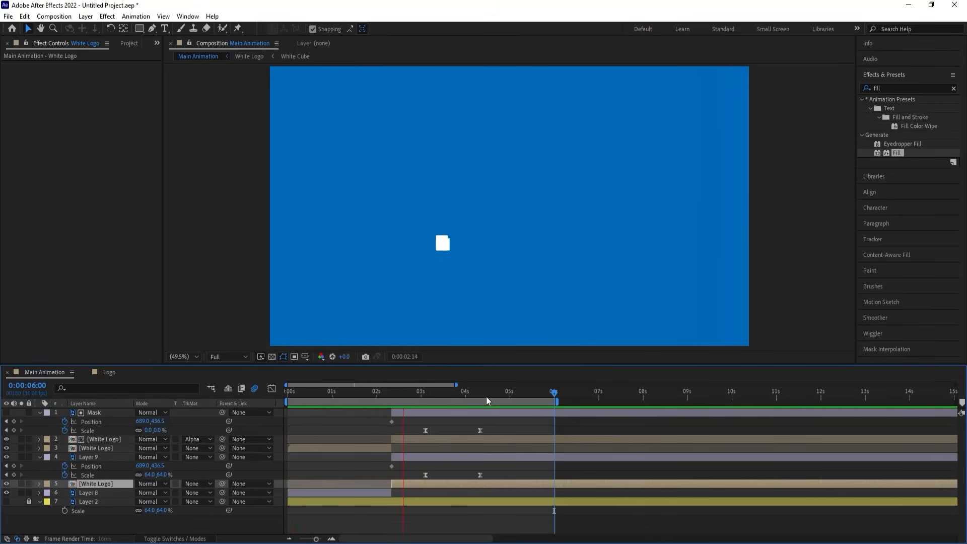
{"action": "key", "text": "space"}
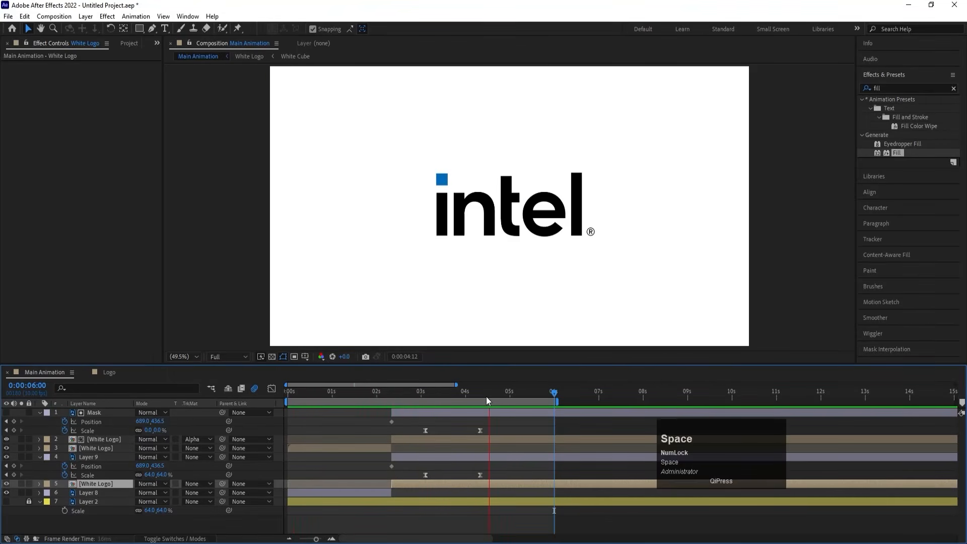
Switch to Illustrator and delete the "Coffee Day" and "INTERNATIONAL" texts and the dotted-end lines from the coffee poster.
{"action": "left_click", "coordinate": [389, 523]}
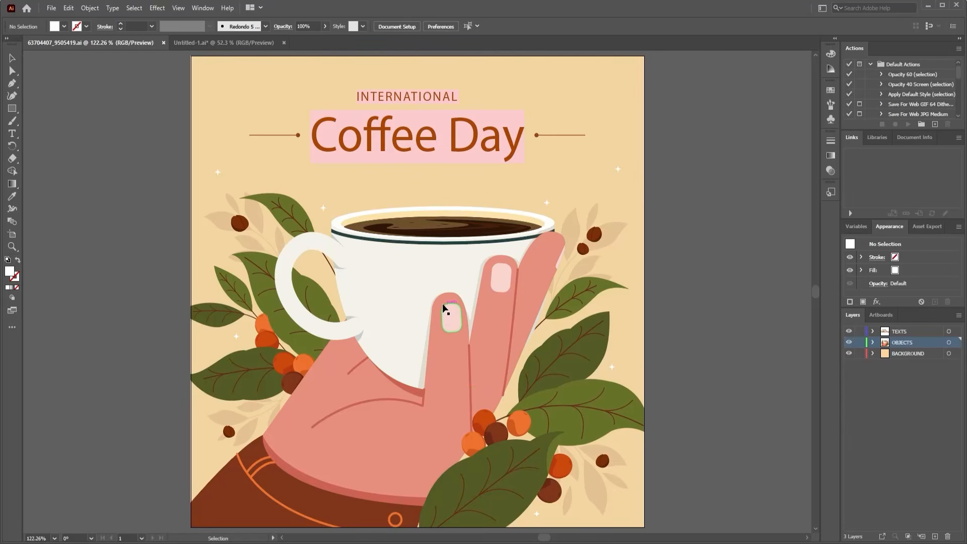
{"action": "left_click", "coordinate": [491, 137]}
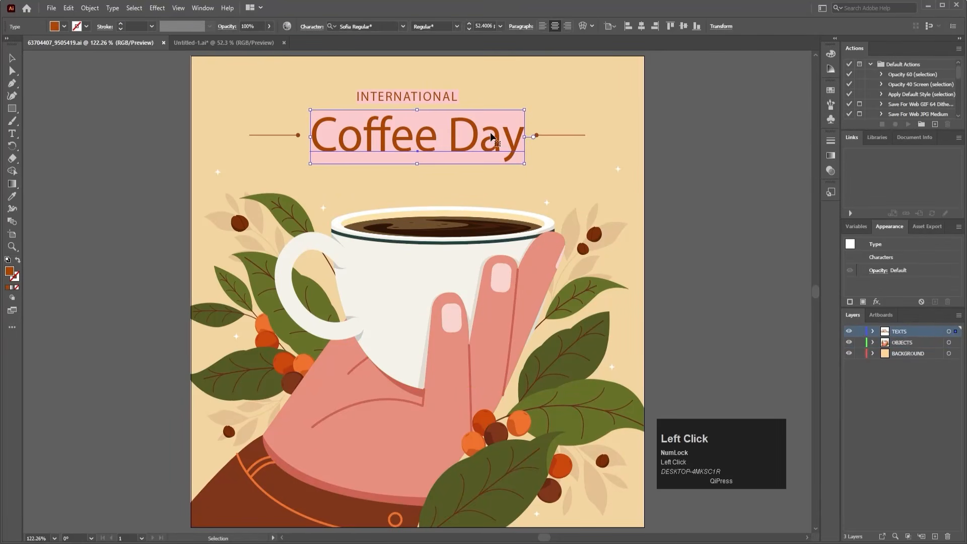
{"action": "key", "text": "Delete"}
{"action": "left_click", "coordinate": [449, 96]}
{"action": "key", "text": "Delete"}
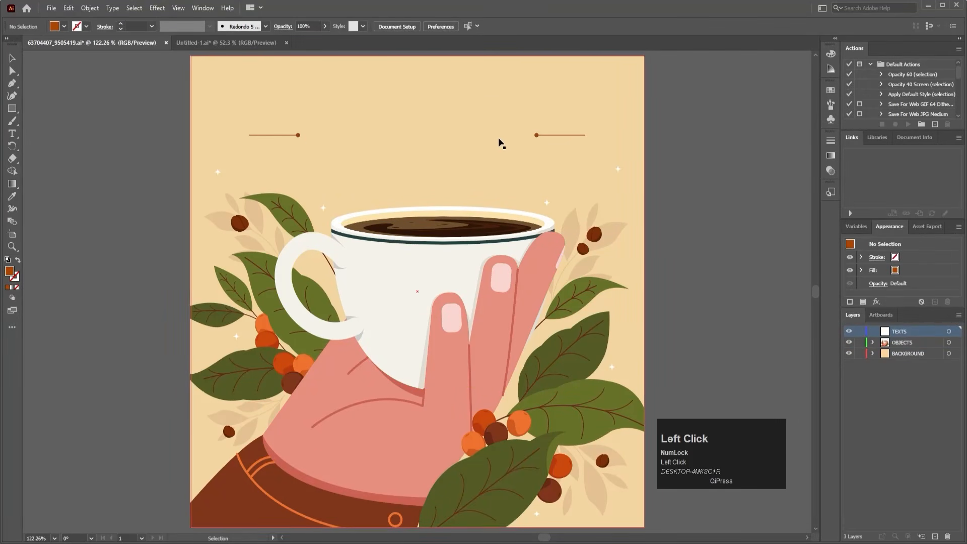
{"action": "left_click", "coordinate": [537, 135]}
{"action": "key", "text": "Delete"}
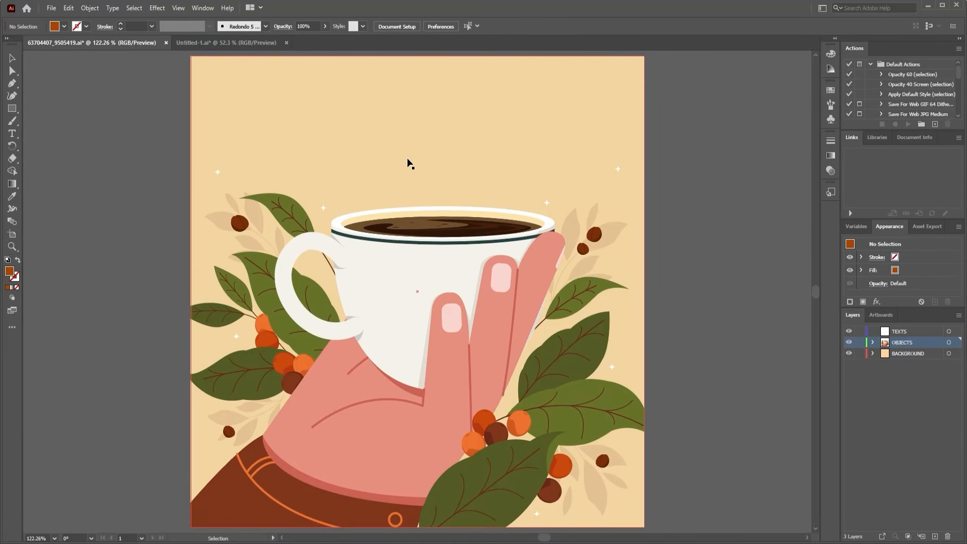
Copy all the coffee artwork into the Untitled-1 document and move it near the middle of the artboard.
{"action": "key", "text": "ctrl+a"}
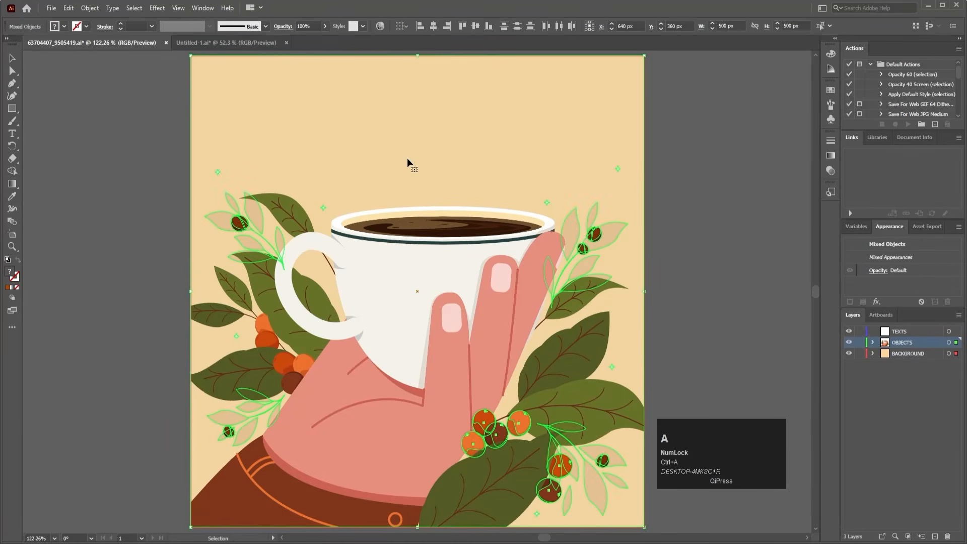
{"action": "key", "text": "ctrl"}
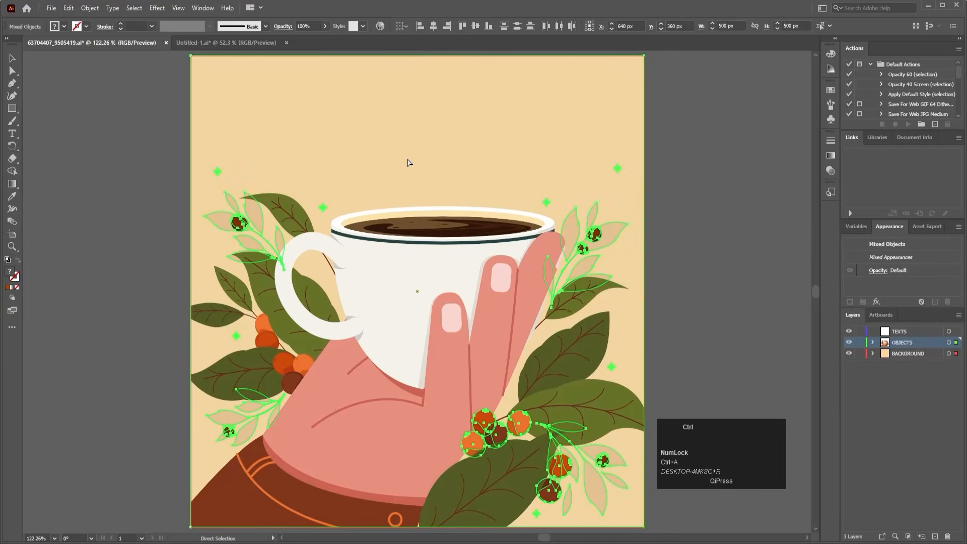
{"action": "key", "text": "ctrl+c"}
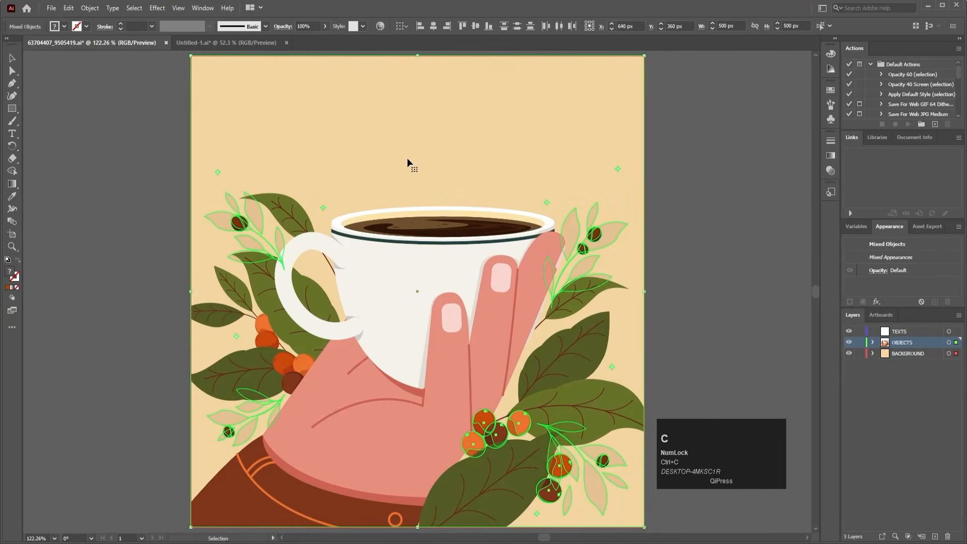
{"action": "left_click", "coordinate": [243, 42]}
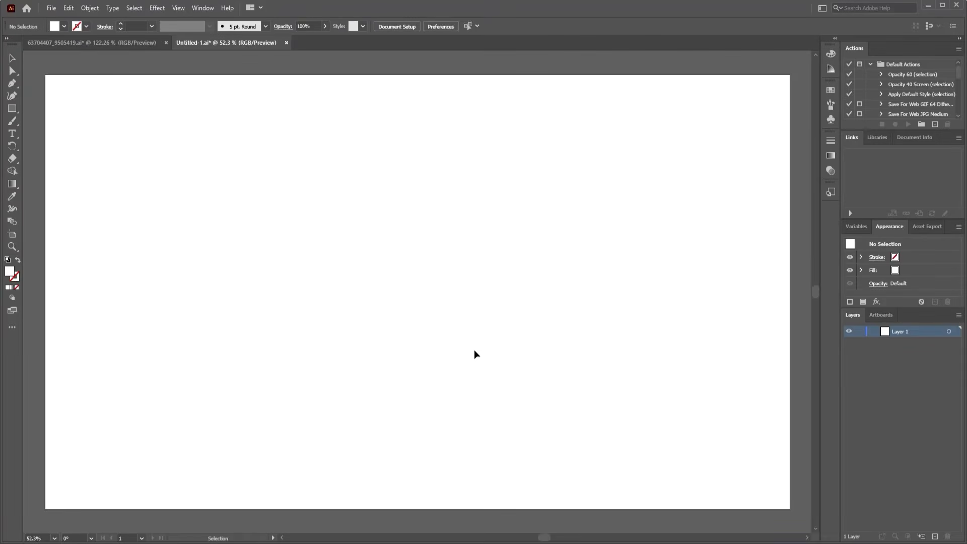
{"action": "key", "text": "shift+ctrl"}
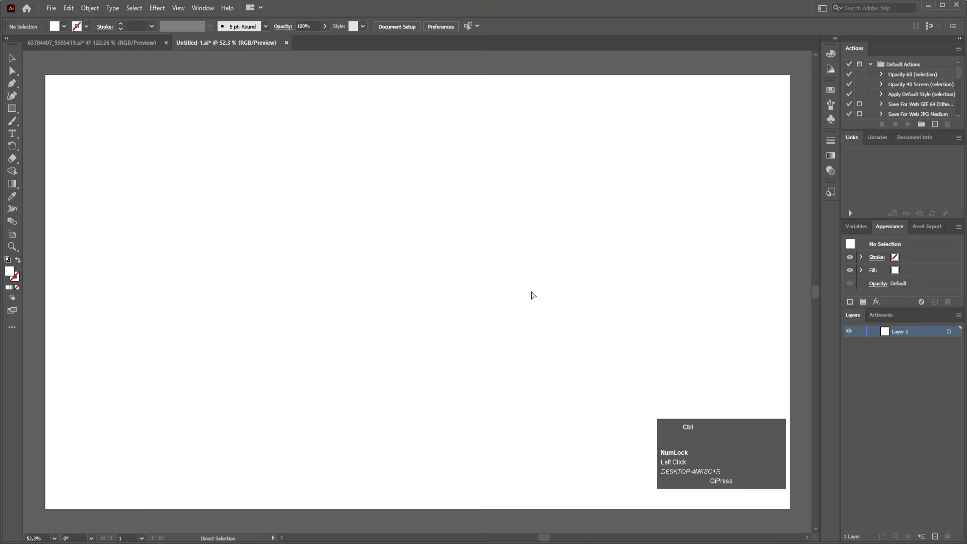
{"action": "key", "text": "ctrl+shift+v"}
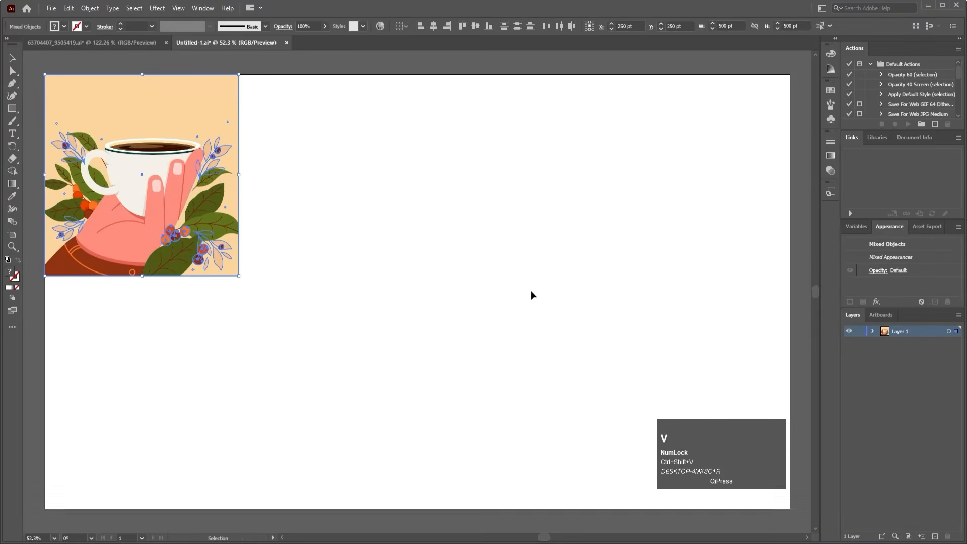
{"action": "left_click_drag", "start_coordinate": [116, 241], "coordinate": [418, 354]}
{"action": "left_click", "coordinate": [610, 250]}
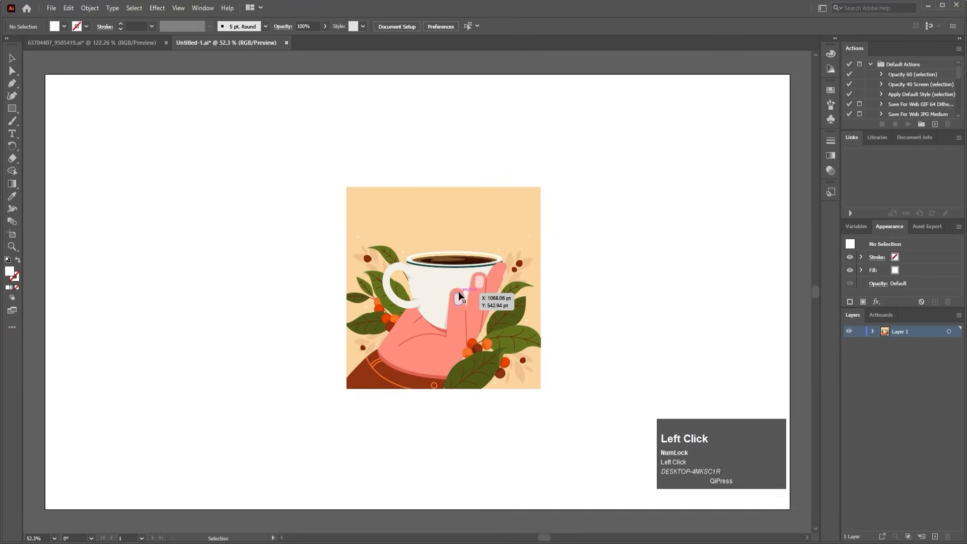
Release the clipping mask of the cup-and-hand illustration.
{"action": "left_click", "coordinate": [460, 296]}
{"action": "right_click", "coordinate": [460, 294]}
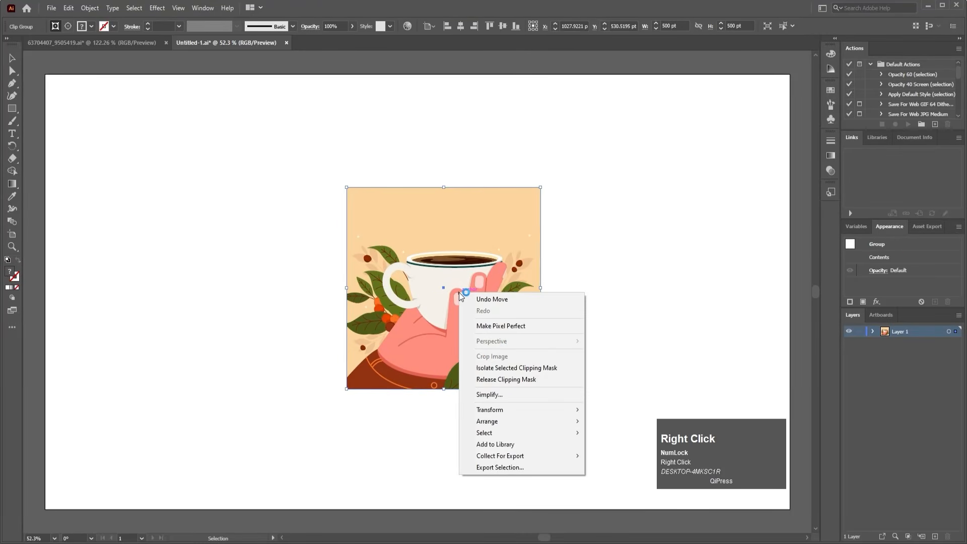
{"action": "left_click", "coordinate": [487, 385]}
{"action": "left_click", "coordinate": [660, 321]}
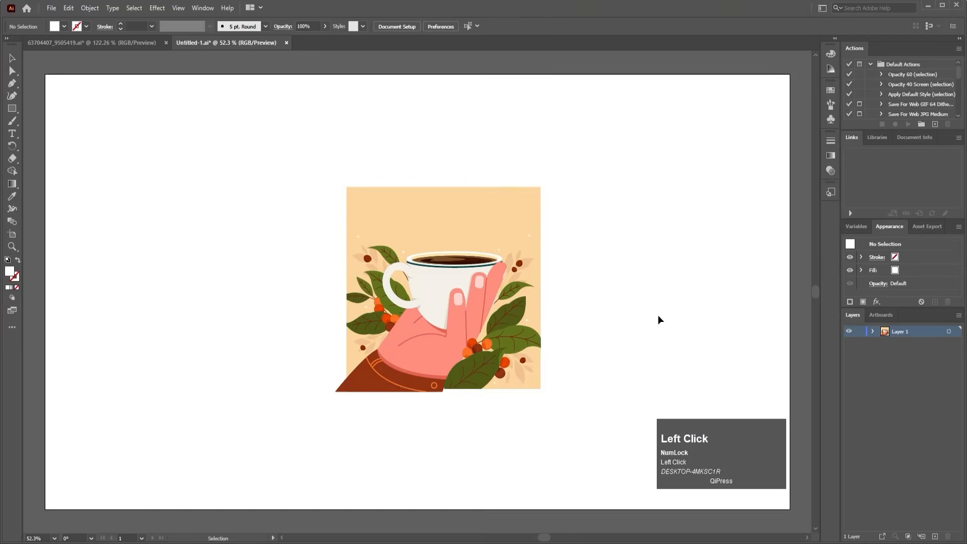
Transfer the beige background rectangle in place to a new layer and put that layer below Layer 1.
{"action": "left_click", "coordinate": [533, 215]}
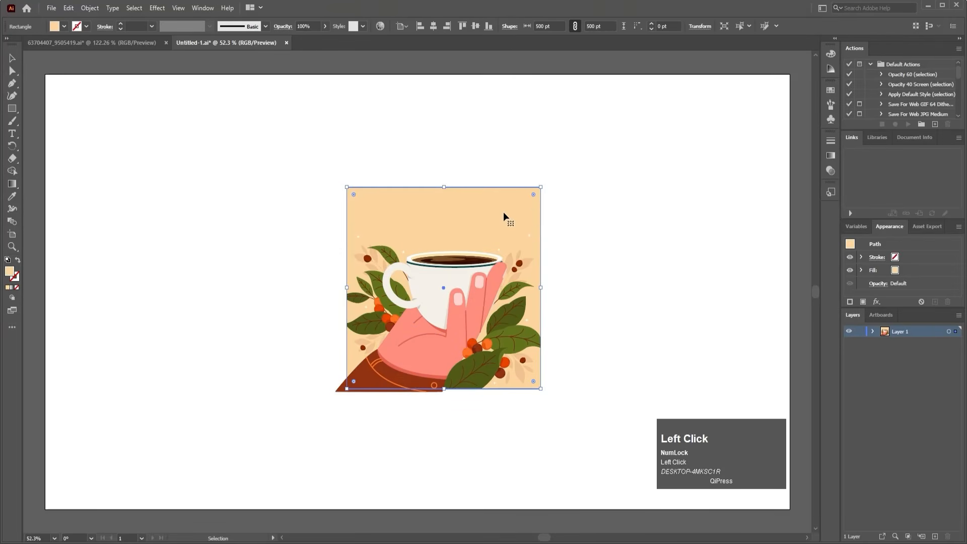
{"action": "key", "text": "ctrl+x"}
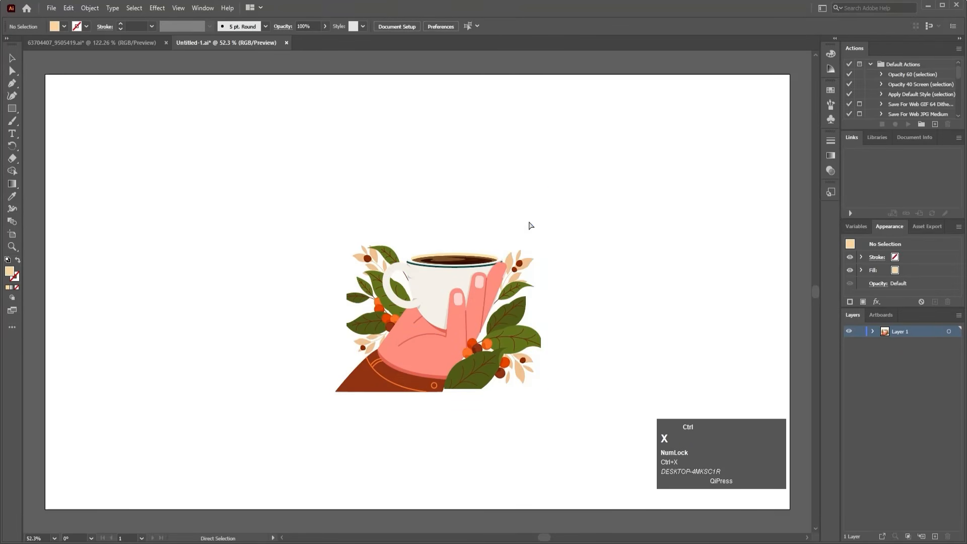
{"action": "left_click", "coordinate": [935, 536], "text": "ctrl"}
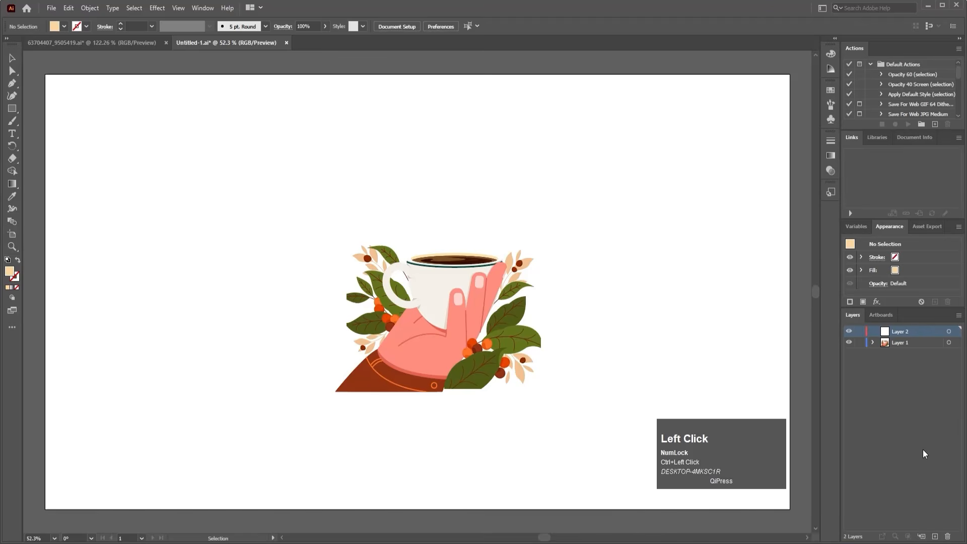
{"action": "key", "text": "ctrl+shift+v"}
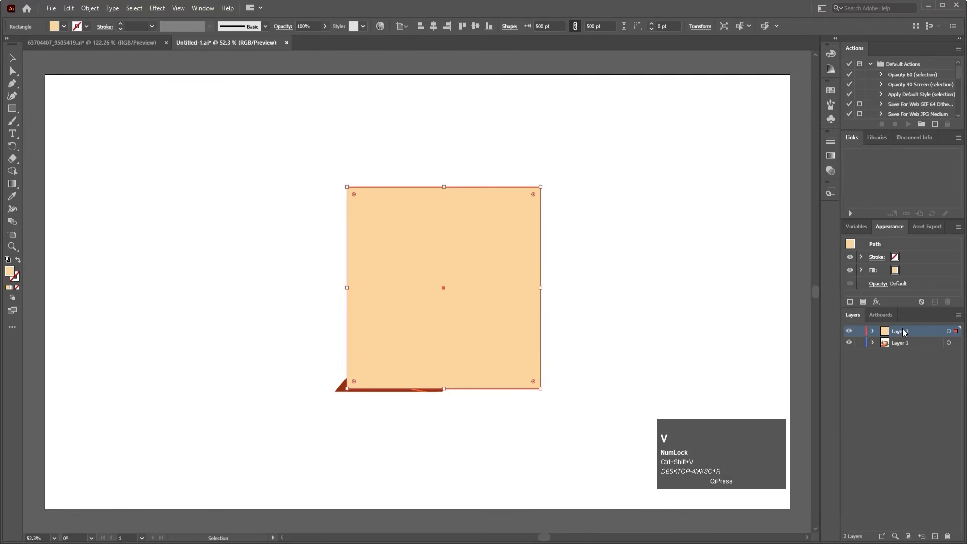
{"action": "left_click_drag", "start_coordinate": [904, 332], "coordinate": [905, 392]}
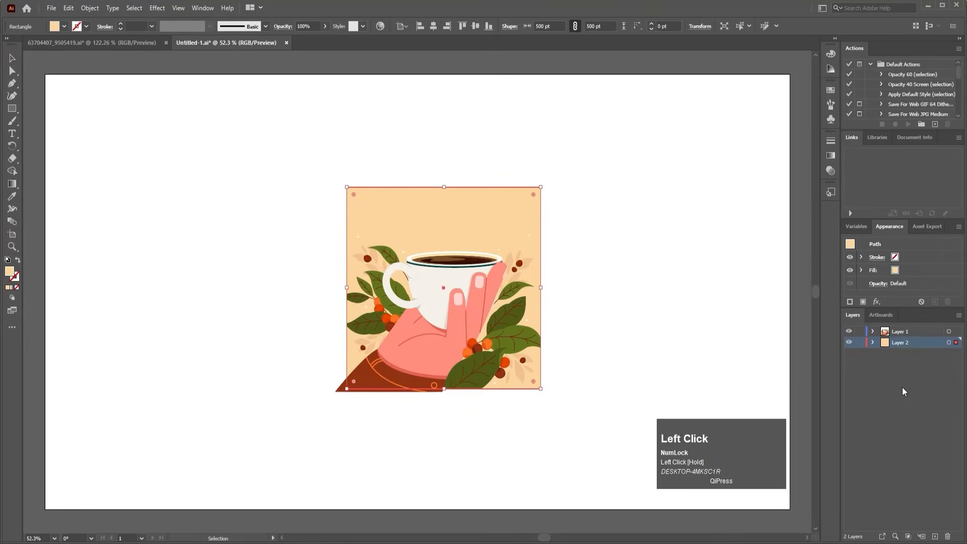
Rename the layer holding the beige rectangle as BG.
{"action": "double_click", "coordinate": [901, 344]}
{"action": "type", "text": "BG"}
{"action": "key", "text": "Return"}
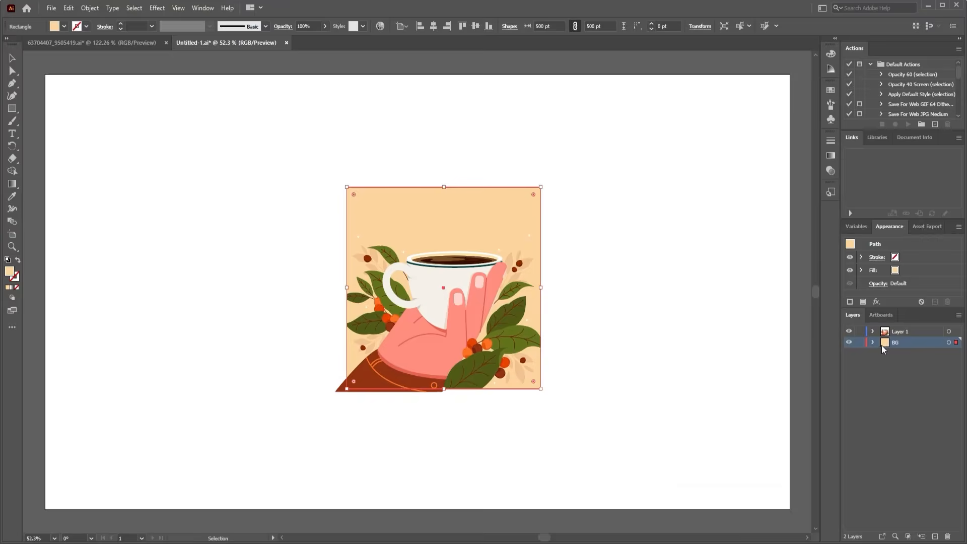
{"action": "left_click", "coordinate": [863, 343]}
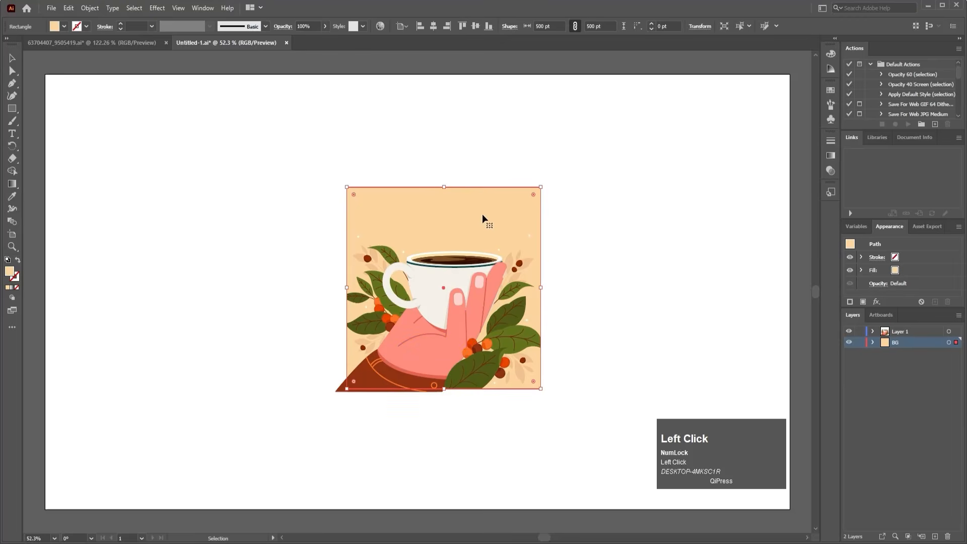
Move and stretch the beige rectangle to 1920 × 1080 pt so it covers the artboard, and lock the BG layer.
{"action": "left_click_drag", "start_coordinate": [451, 206], "coordinate": [146, 96]}
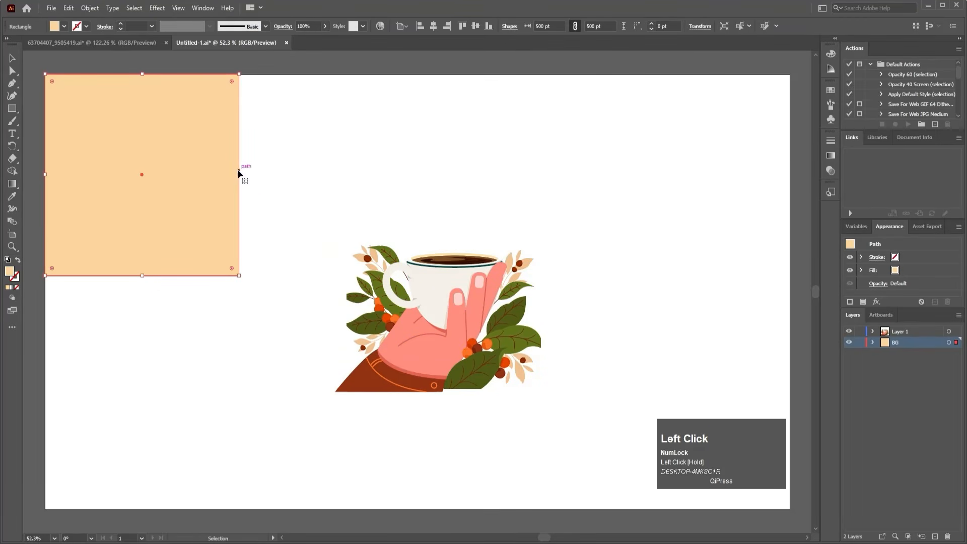
{"action": "left_click_drag", "start_coordinate": [241, 174], "coordinate": [725, 138]}
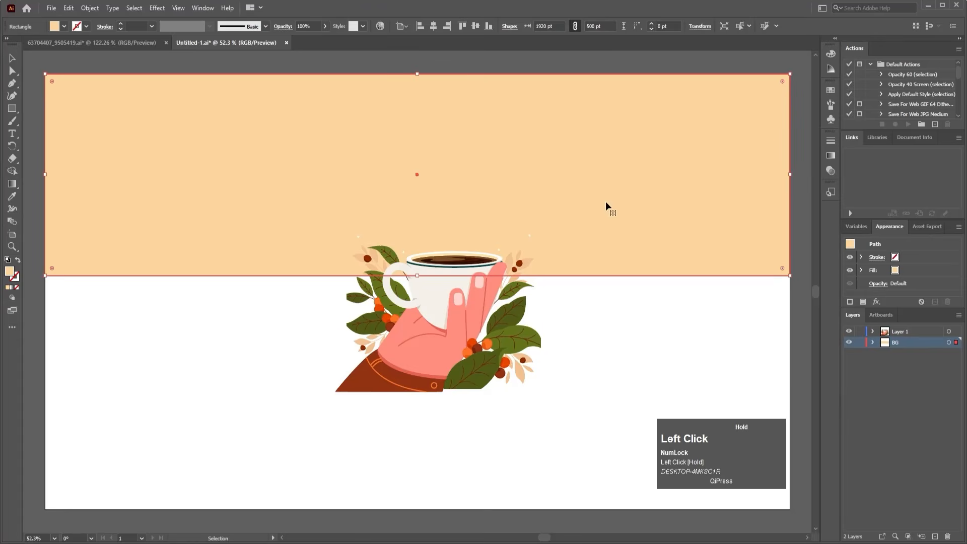
{"action": "left_click_drag", "start_coordinate": [431, 276], "coordinate": [432, 509]}
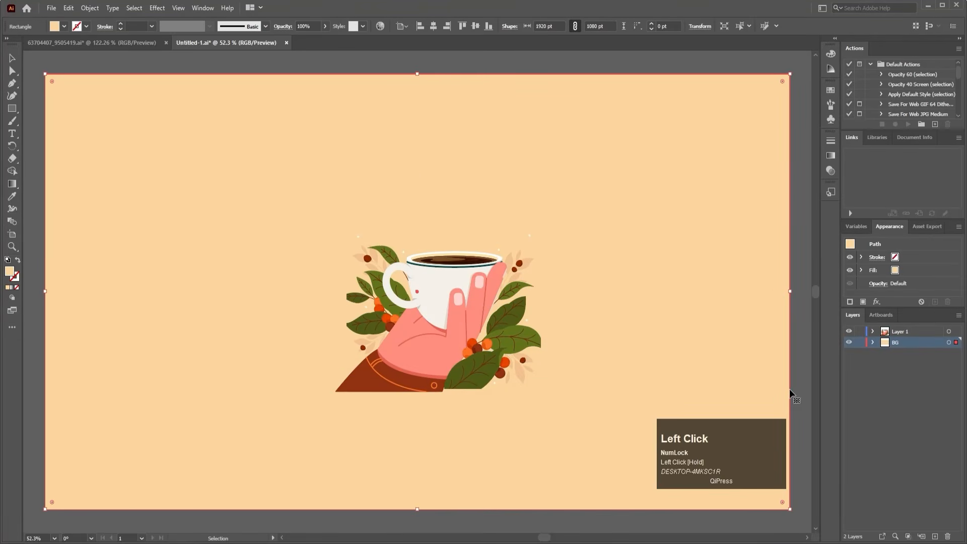
{"action": "left_click", "coordinate": [860, 344]}
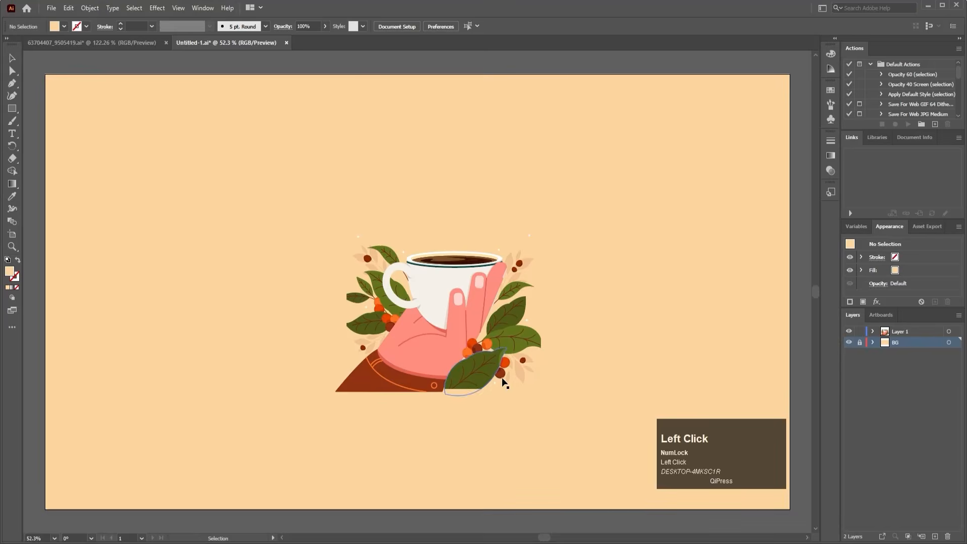
Enlarge the whole cup, hand and leaves illustration to about 740 × 711 pt and position it near the artboard's centre.
{"action": "left_click_drag", "start_coordinate": [526, 382], "coordinate": [318, 173]}
{"action": "key", "text": "e"}
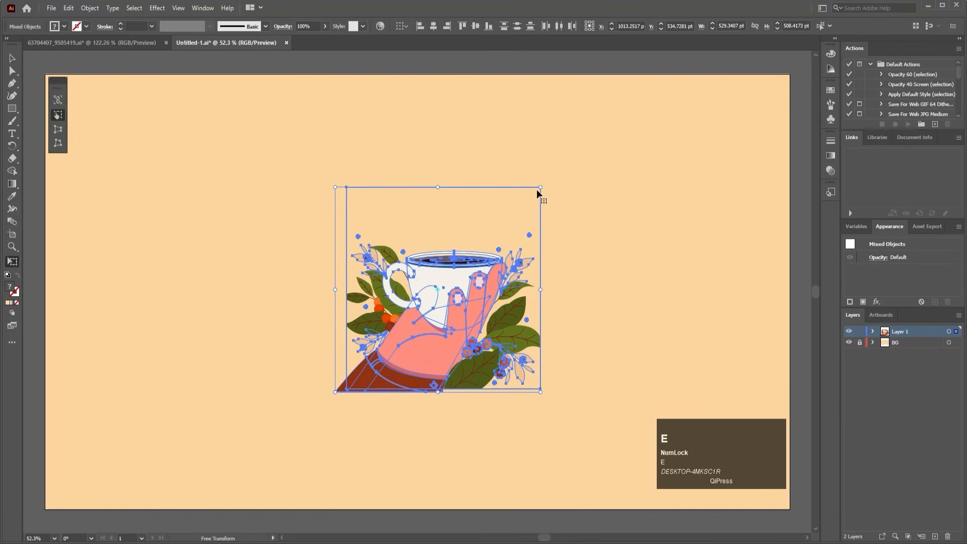
{"action": "left_click_drag", "start_coordinate": [538, 190], "coordinate": [694, 92]}
{"action": "left_click_drag", "start_coordinate": [495, 258], "coordinate": [434, 283]}
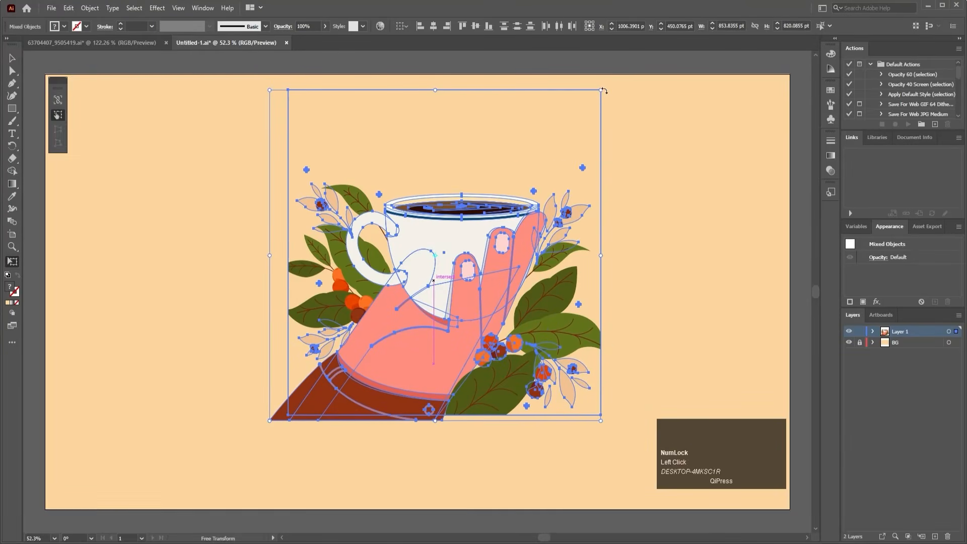
{"action": "left_click_drag", "start_coordinate": [606, 89], "coordinate": [553, 130]}
{"action": "left_click_drag", "start_coordinate": [423, 286], "coordinate": [442, 263]}
{"action": "key", "text": "v"}
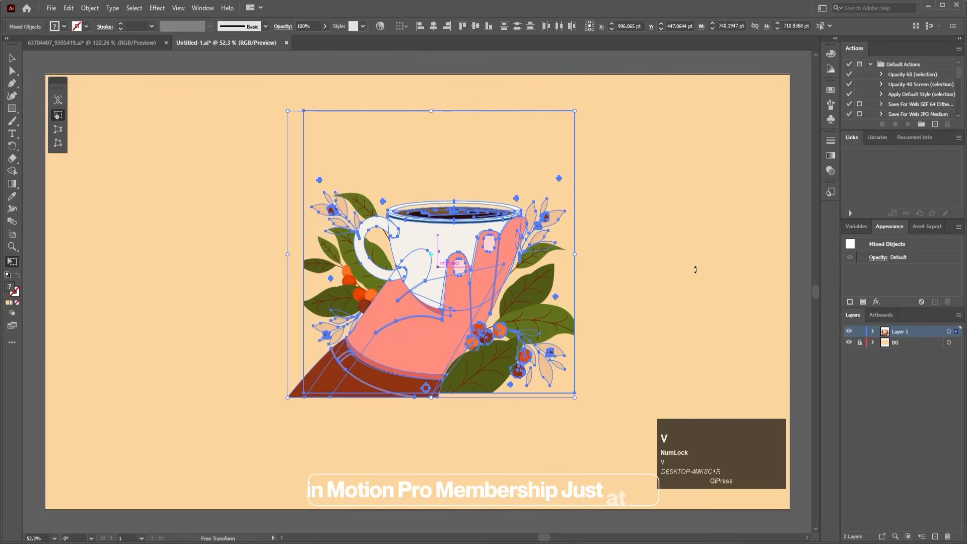
{"action": "left_click", "coordinate": [691, 270]}
Transfer the hand-and-cup group in place to a new layer and hide Layer 1.
{"action": "left_click", "coordinate": [462, 309]}
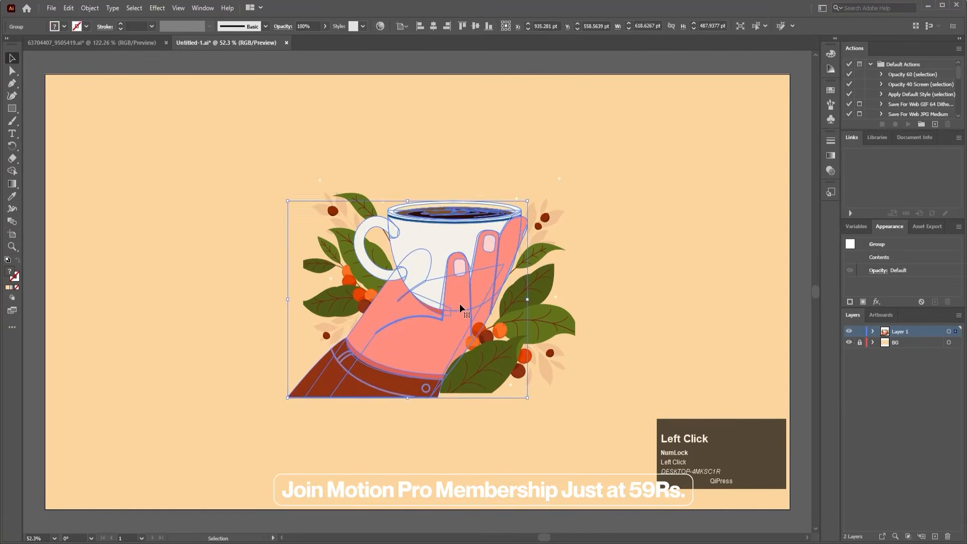
{"action": "key", "text": "ctrl+x"}
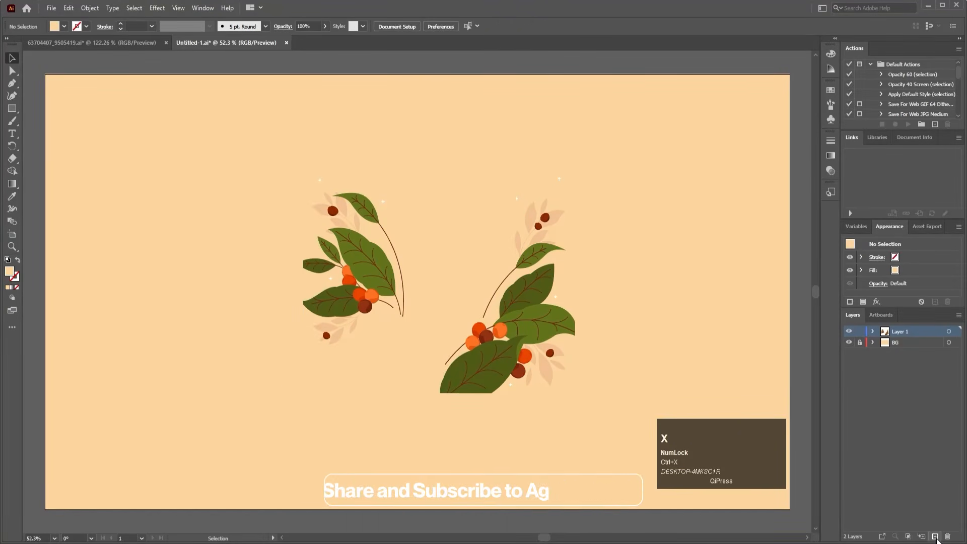
{"action": "left_click", "coordinate": [934, 536]}
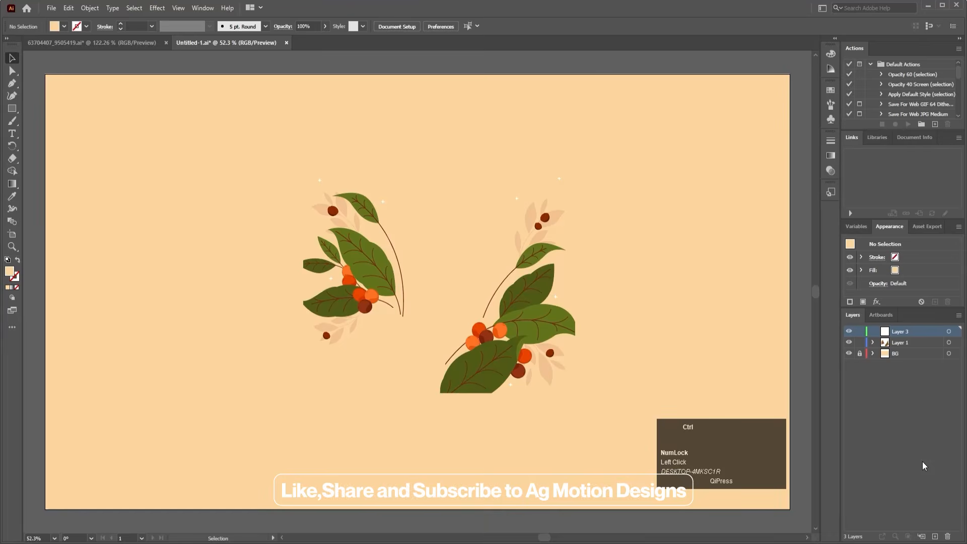
{"action": "key", "text": "ctrl+shift+v"}
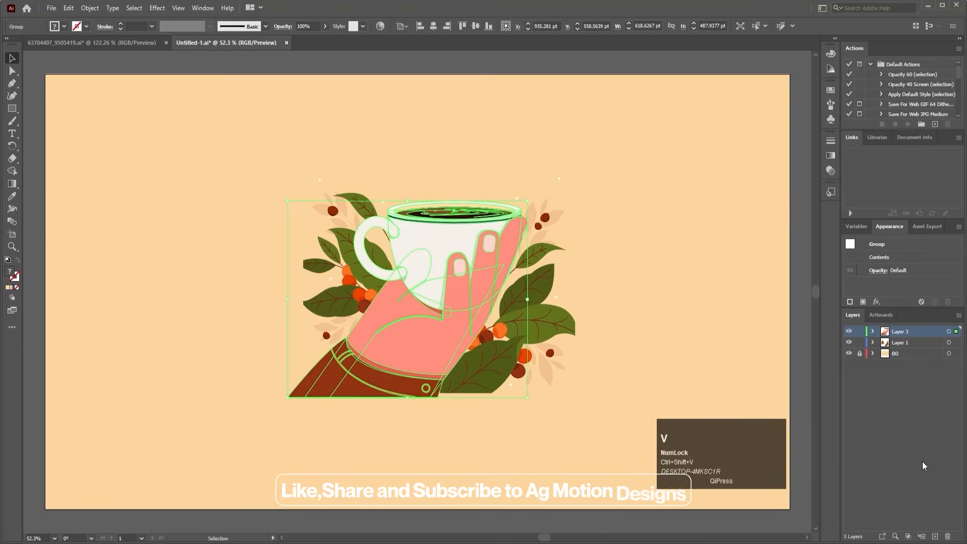
{"action": "left_click", "coordinate": [850, 343]}
{"action": "left_click", "coordinate": [634, 400]}
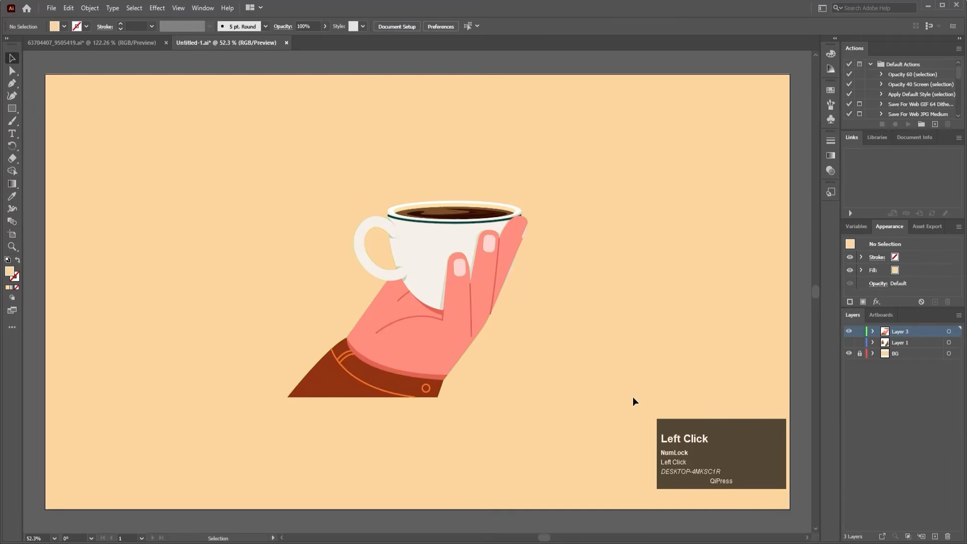
Ungroup the hand-and-cup artwork so its parts can be selected separately.
{"action": "left_click", "coordinate": [355, 394]}
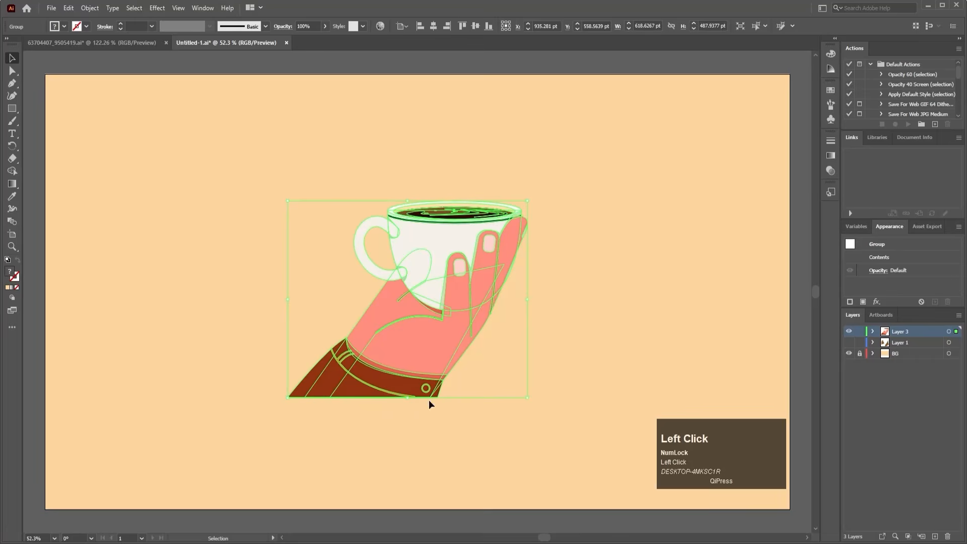
{"action": "right_click", "coordinate": [316, 389]}
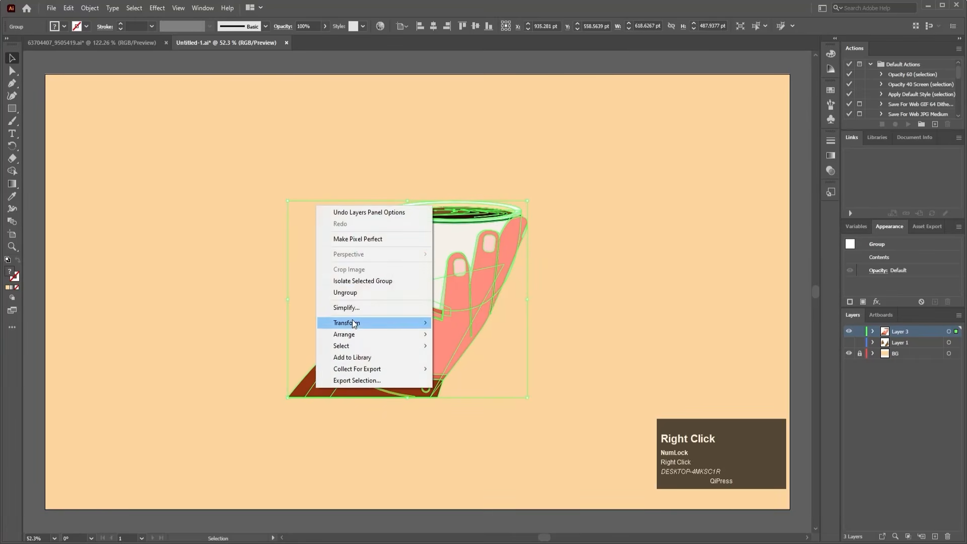
{"action": "left_click", "coordinate": [360, 294]}
{"action": "left_click", "coordinate": [359, 441]}
Extend the brown sleeve by moving its two lower corner anchors down to the artboard's lower edge.
{"action": "left_click", "coordinate": [345, 397]}
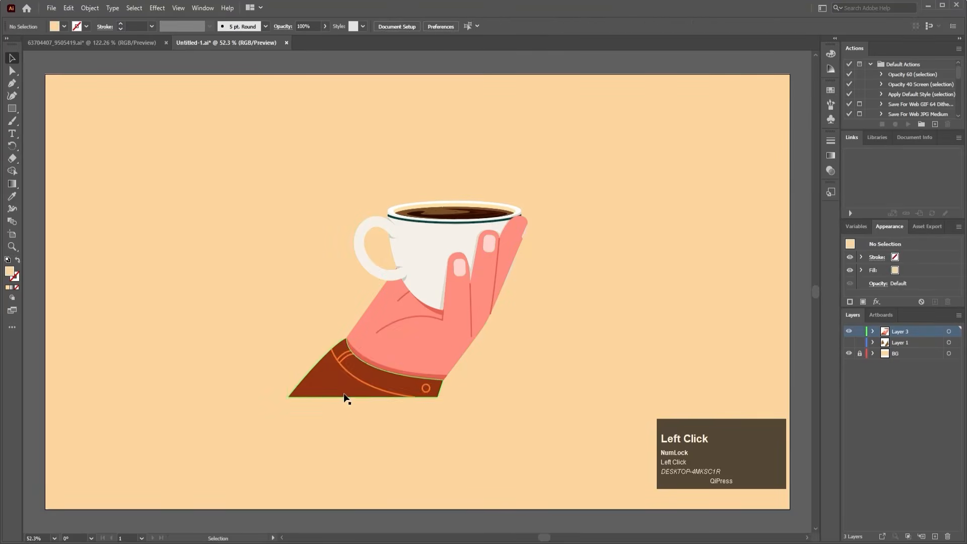
{"action": "key", "text": "a"}
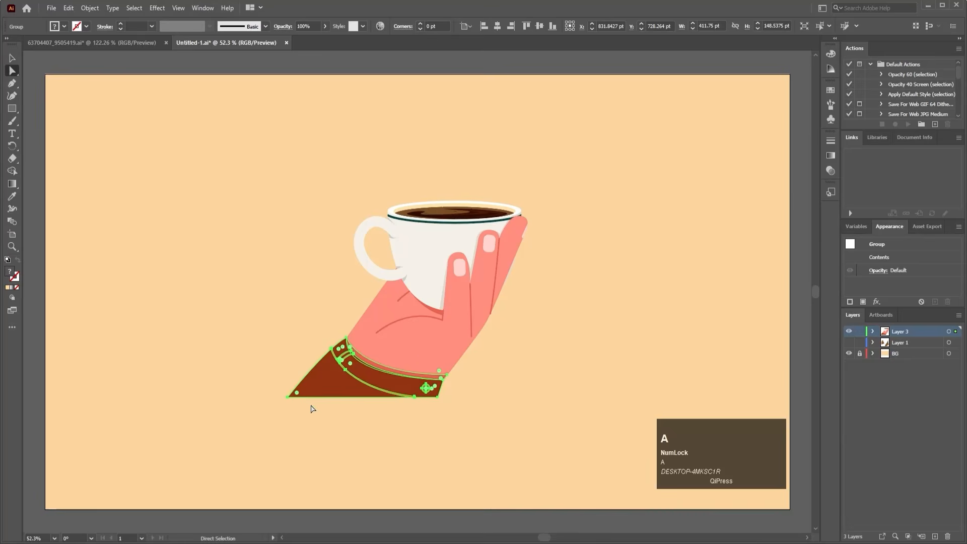
{"action": "left_click_drag", "start_coordinate": [278, 389], "coordinate": [210, 507]}
{"action": "left_click_drag", "start_coordinate": [453, 409], "coordinate": [410, 509]}
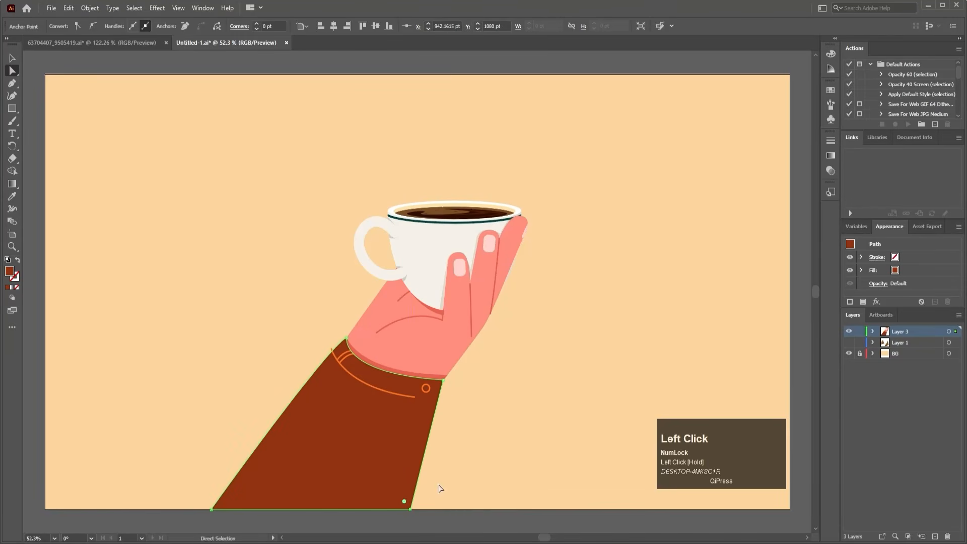
{"action": "key", "text": "c"}
{"action": "left_click", "coordinate": [500, 404]}
{"action": "left_click", "coordinate": [597, 292]}
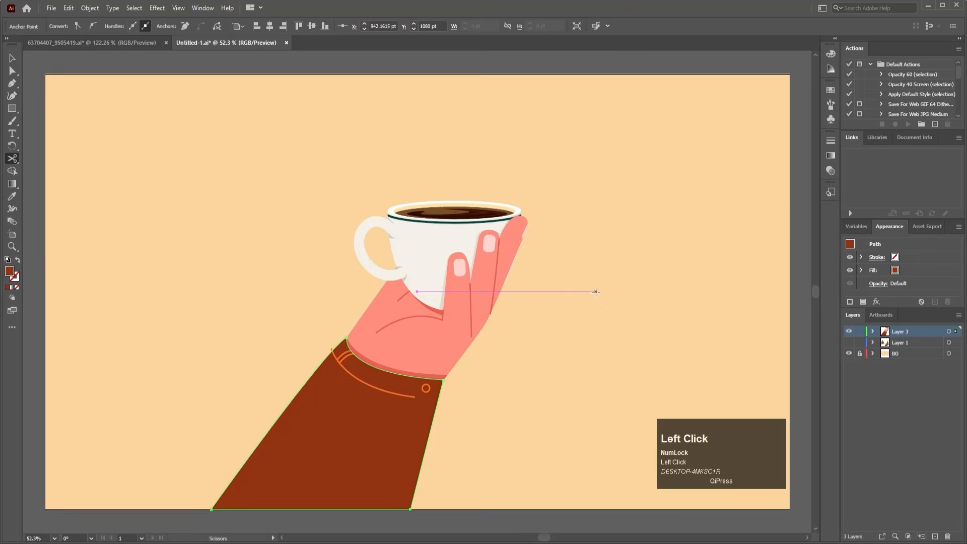
{"action": "key", "text": "v"}
{"action": "left_click", "coordinate": [903, 413]}
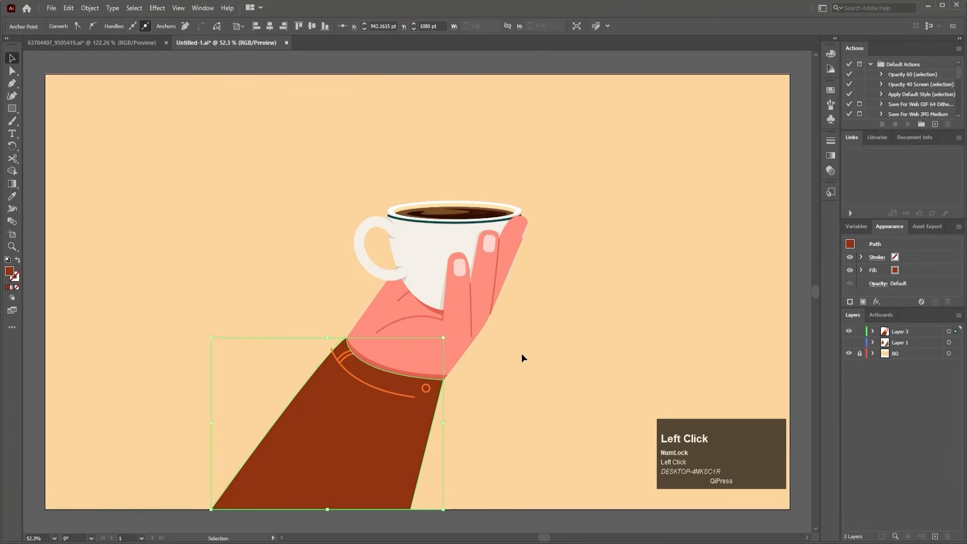
{"action": "left_click", "coordinate": [539, 349]}
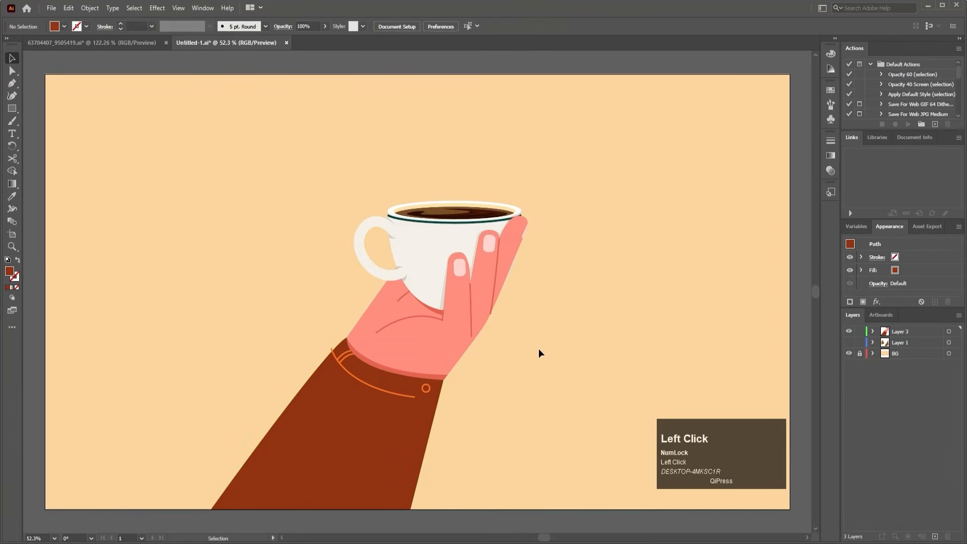
Transfer the group with the front fingers and palm in place to a new layer.
{"action": "left_click", "coordinate": [458, 333]}
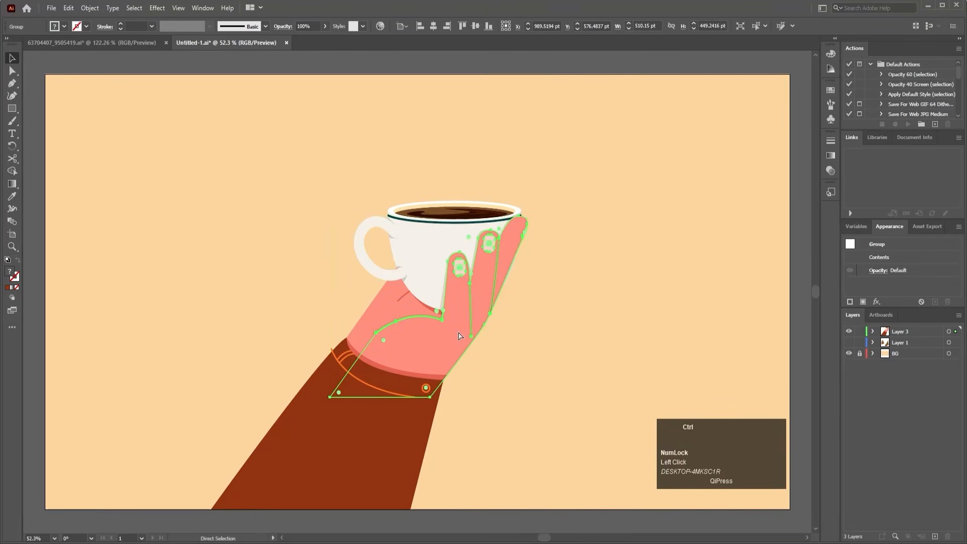
{"action": "key", "text": "ctrl+x"}
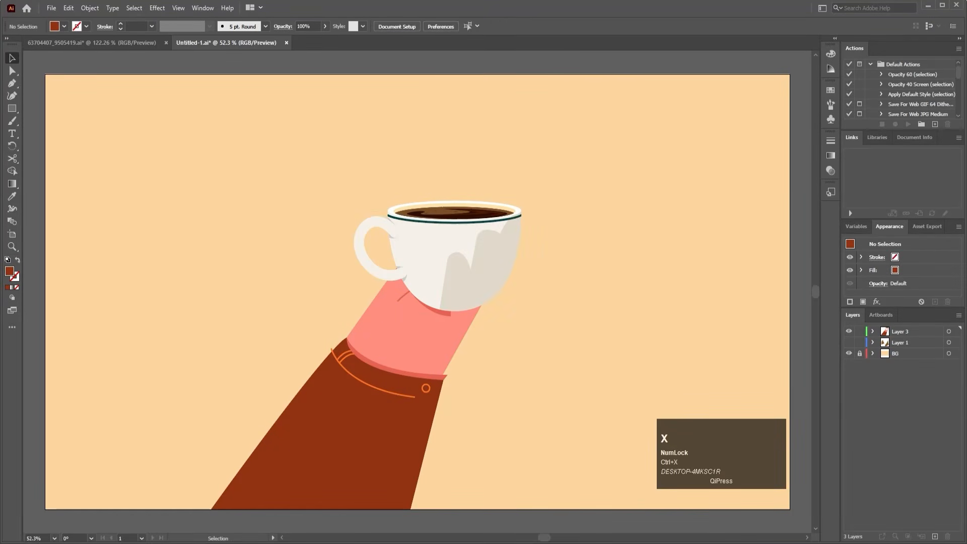
{"action": "left_click", "coordinate": [934, 537]}
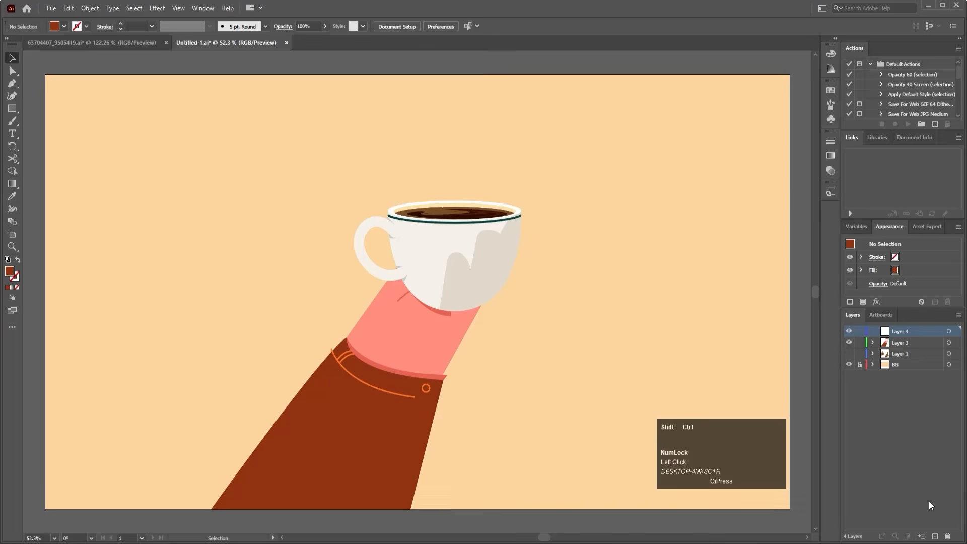
{"action": "key", "text": "ctrl+shift+v"}
Rename the layer holding the front fingers as Front Fingers.
{"action": "double_click", "coordinate": [903, 331]}
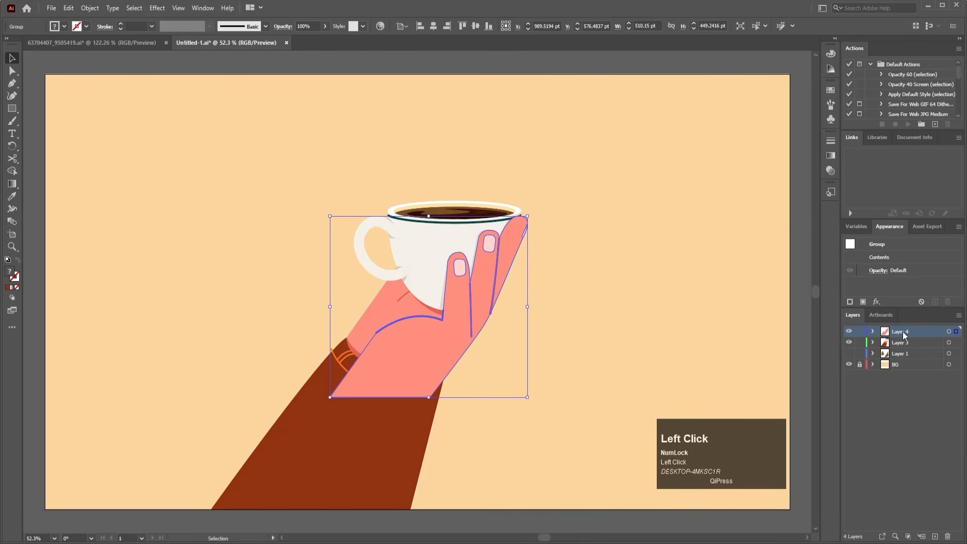
{"action": "type", "text": "Fr"}
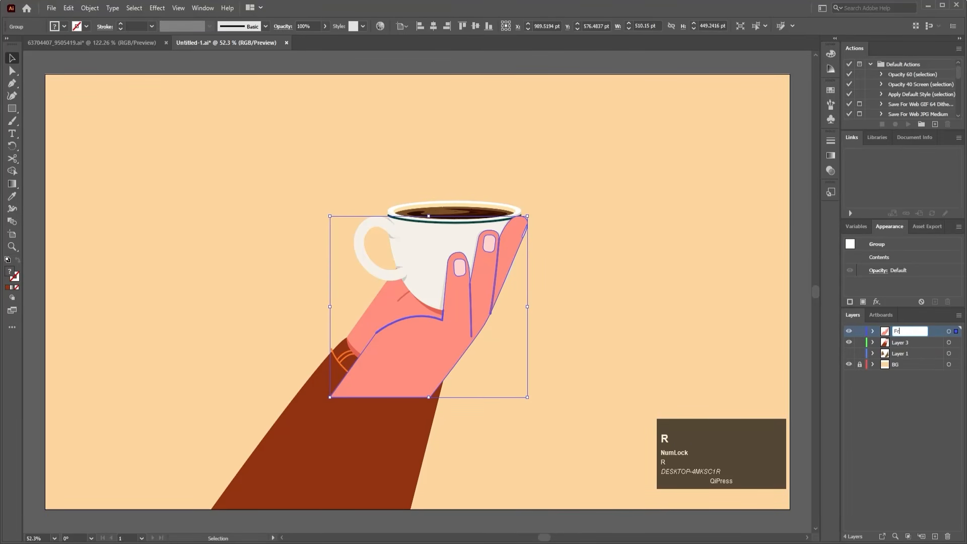
{"action": "type", "text": "ont FIngers"}
{"action": "key", "text": "Return"}
{"action": "double_click", "coordinate": [904, 330]}
{"action": "left_click", "coordinate": [914, 331]}
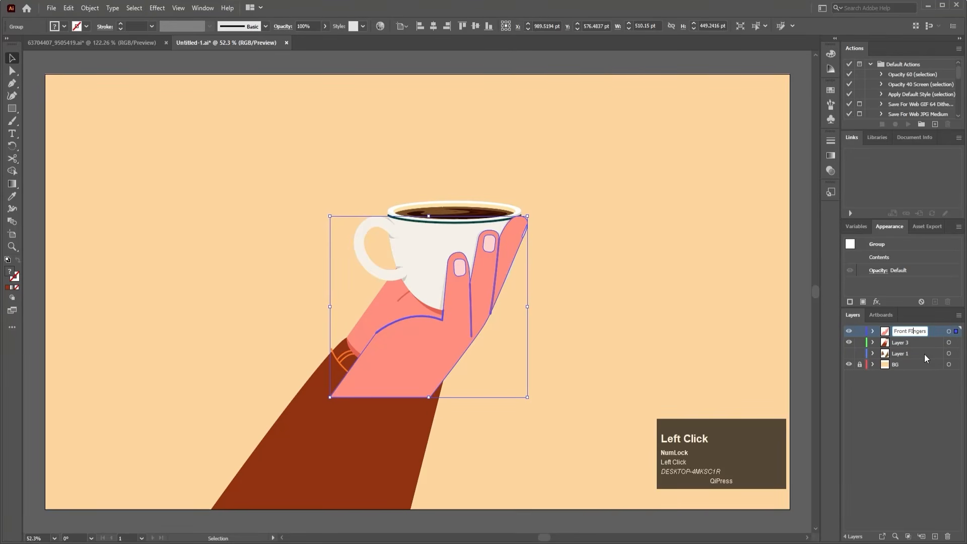
{"action": "type", "text": "i"}
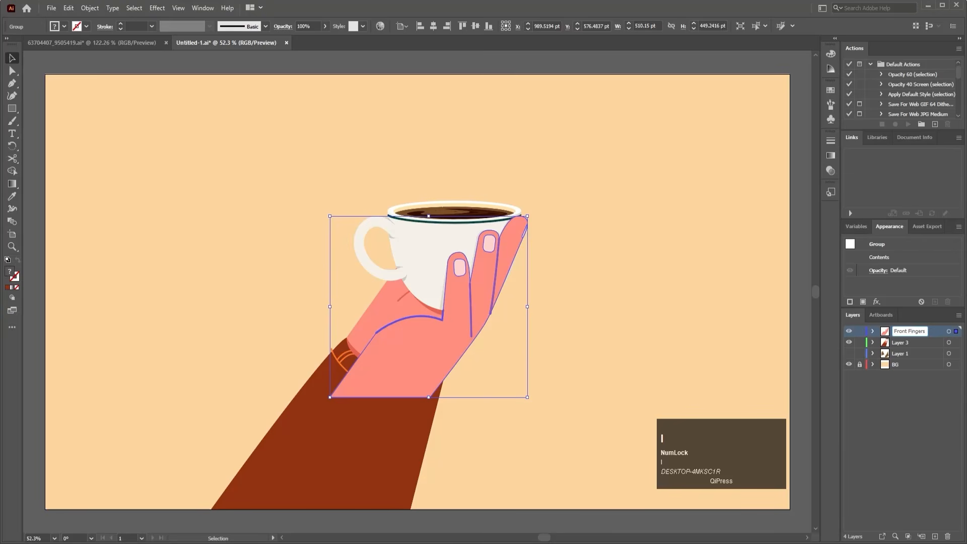
{"action": "key", "text": "Return"}
Hide the Front Fingers layer and transfer the cup group in place to a new layer above Layer 3.
{"action": "left_click", "coordinate": [848, 331]}
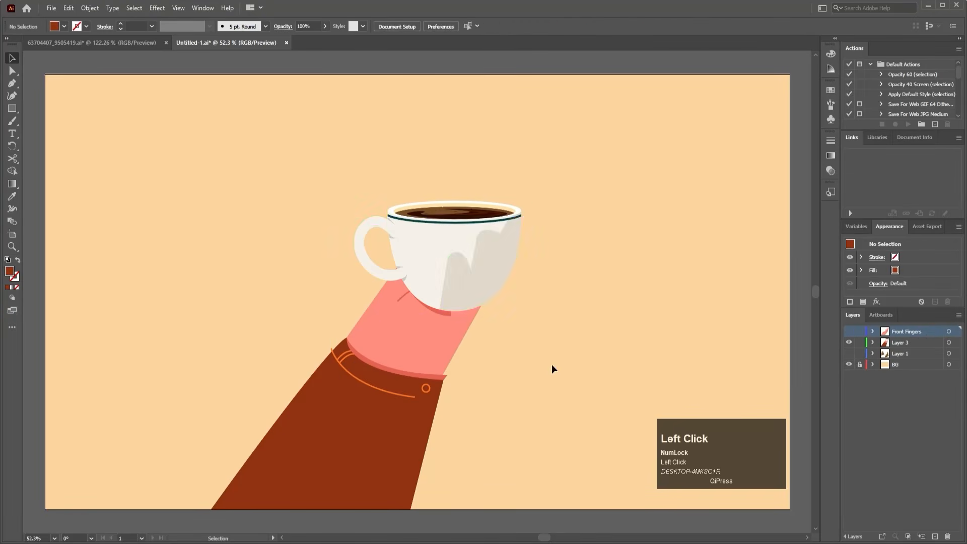
{"action": "left_click", "coordinate": [452, 279]}
{"action": "right_click", "coordinate": [452, 280]}
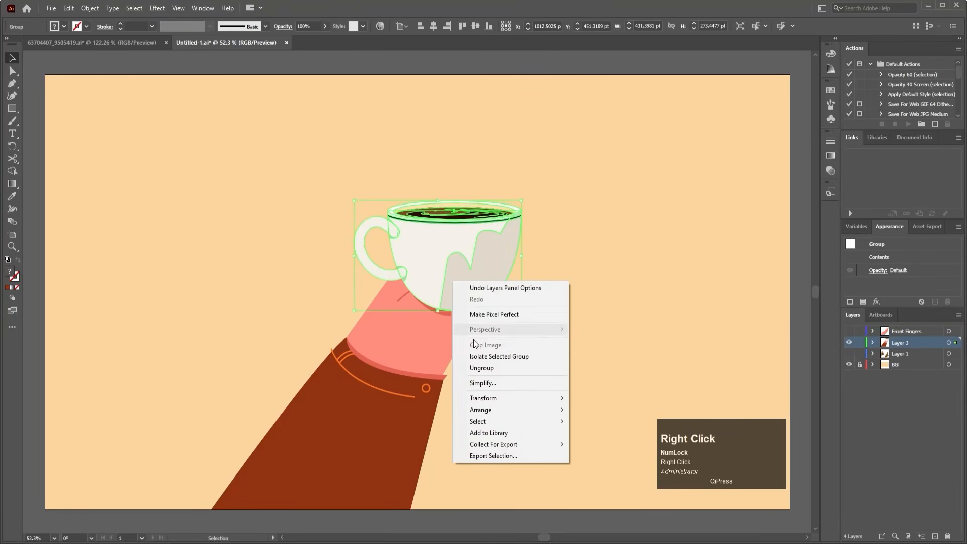
{"action": "left_click", "coordinate": [603, 193]}
{"action": "key", "text": "ctrl+x"}
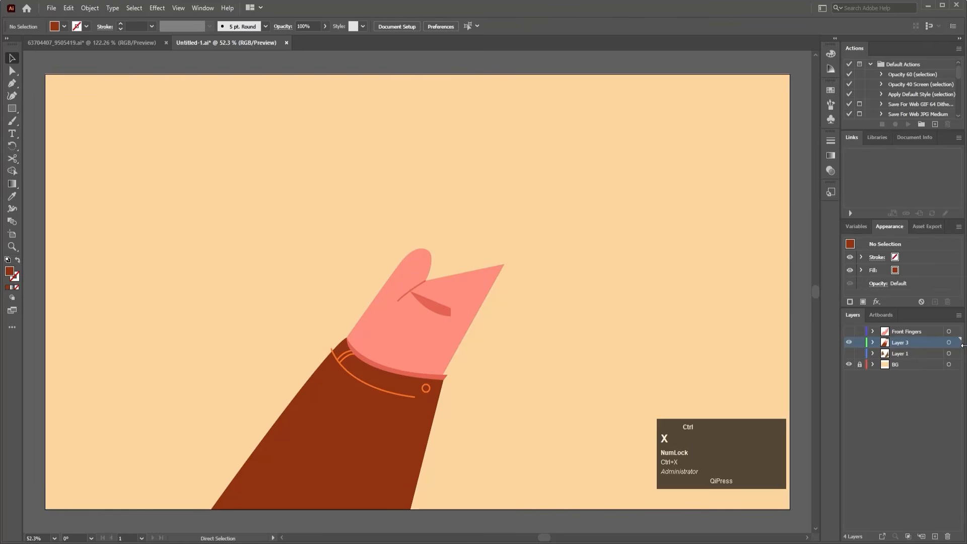
{"action": "left_click", "coordinate": [935, 537]}
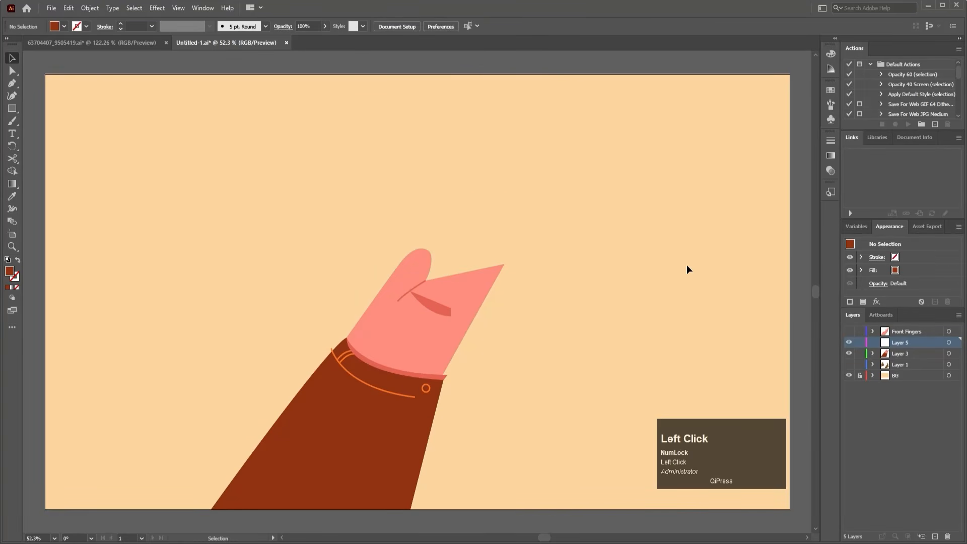
{"action": "key", "text": "ctrl+shift"}
{"action": "key", "text": "ctrl+shift+v"}
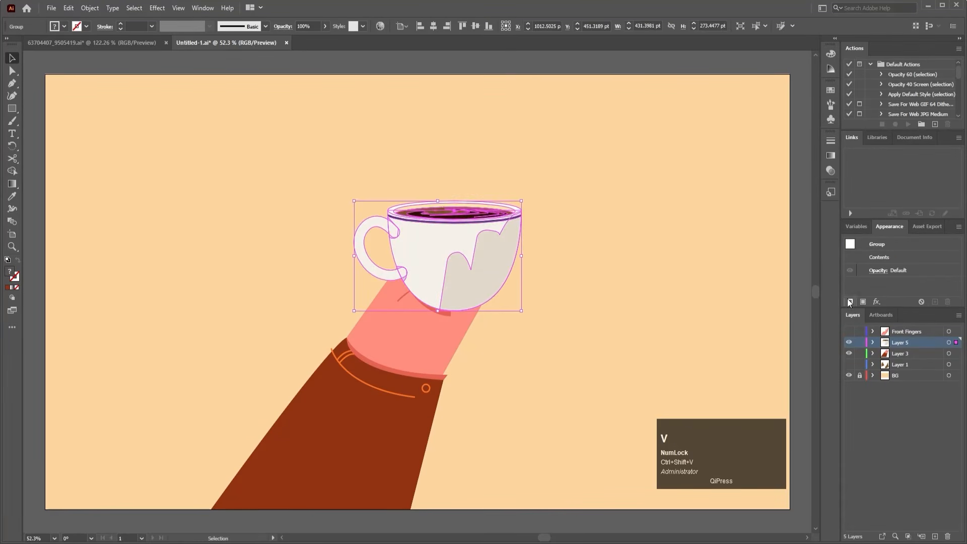
Rename the layer holding the coffee cup as Cup.
{"action": "double_click", "coordinate": [901, 343]}
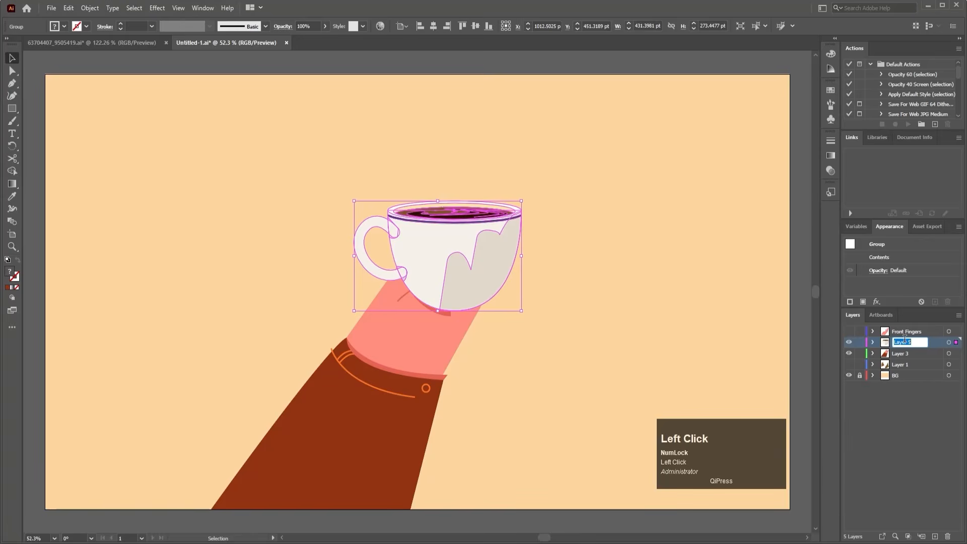
{"action": "type", "text": "CUp"}
{"action": "key", "text": "Return"}
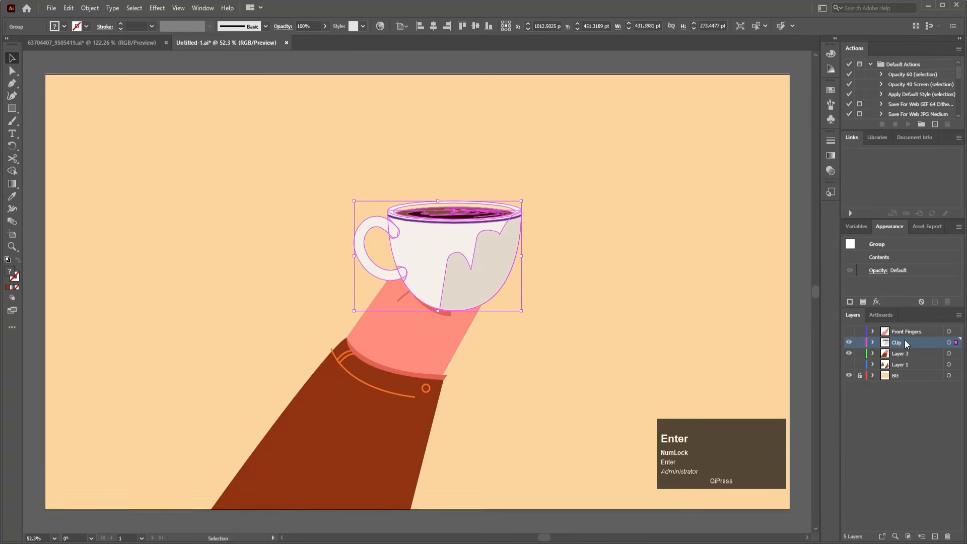
{"action": "double_click", "coordinate": [898, 346]}
{"action": "type", "text": "Cup"}
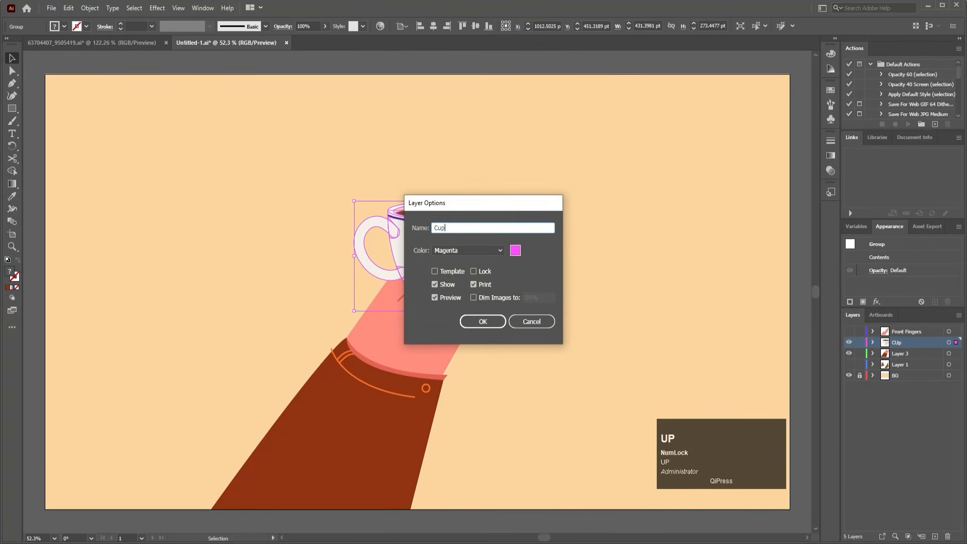
{"action": "key", "text": "Return"}
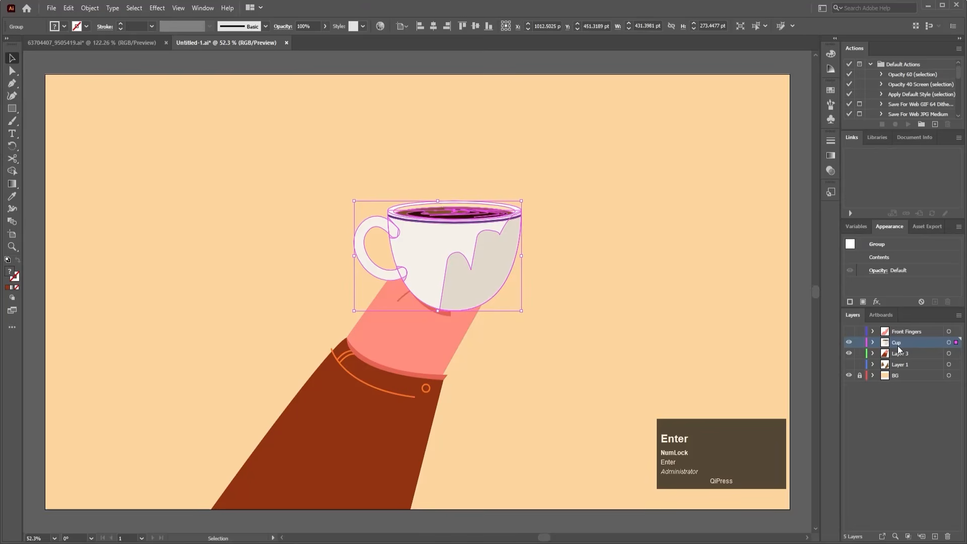
Ungroup the cup to delete its beige finger-shaped shadow, and hide the Cup layer.
{"action": "right_click", "coordinate": [446, 272]}
{"action": "left_click", "coordinate": [486, 355]}
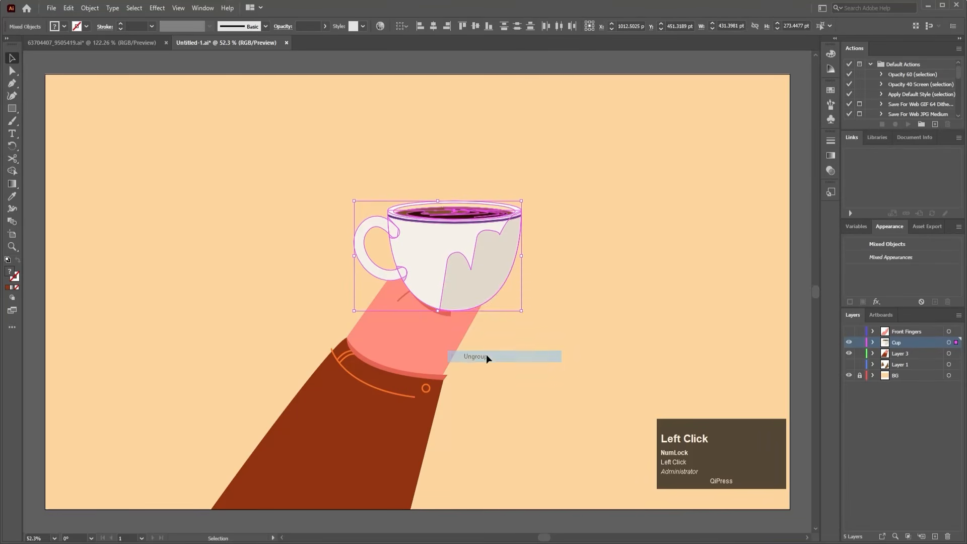
{"action": "left_click", "coordinate": [486, 343]}
{"action": "left_click", "coordinate": [490, 298]}
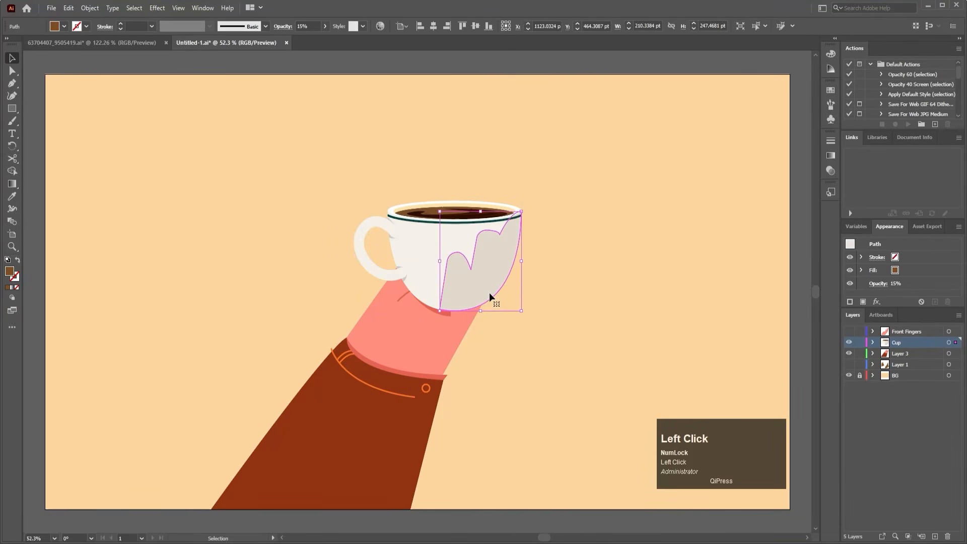
{"action": "key", "text": "Delete"}
{"action": "left_click", "coordinate": [850, 345]}
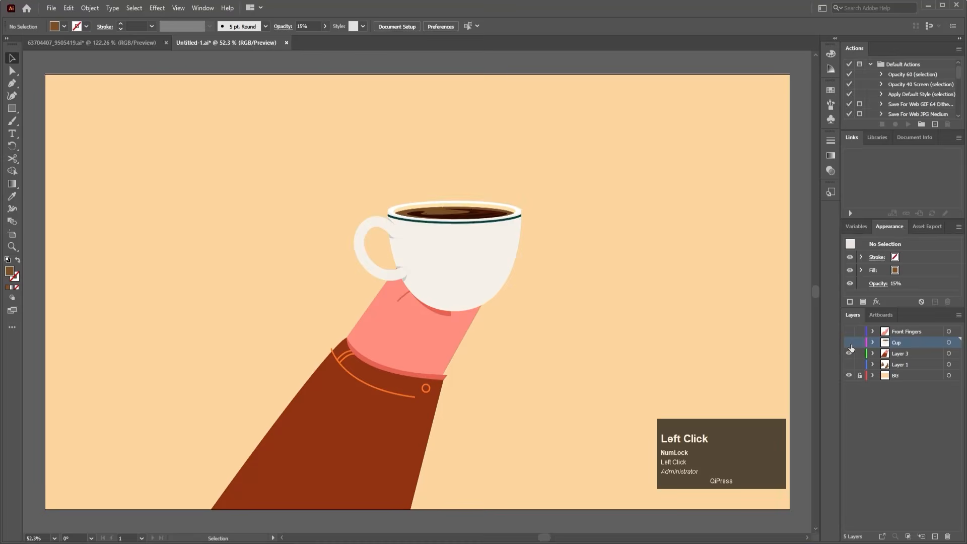
Rename Layer 3, which contains the arm and sleeve artwork, as Hand, and hide it.
{"action": "left_click", "coordinate": [398, 291]}
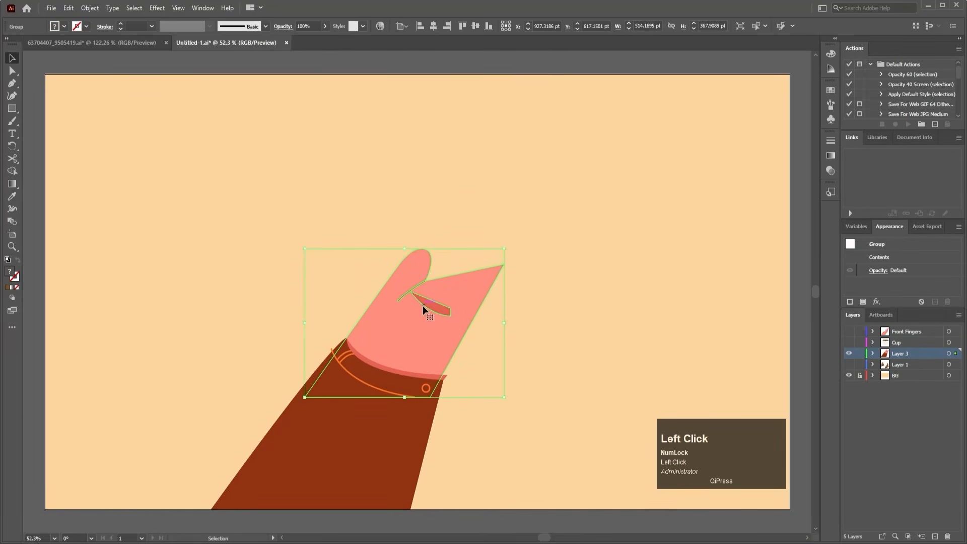
{"action": "left_click_drag", "start_coordinate": [467, 435], "coordinate": [257, 307]}
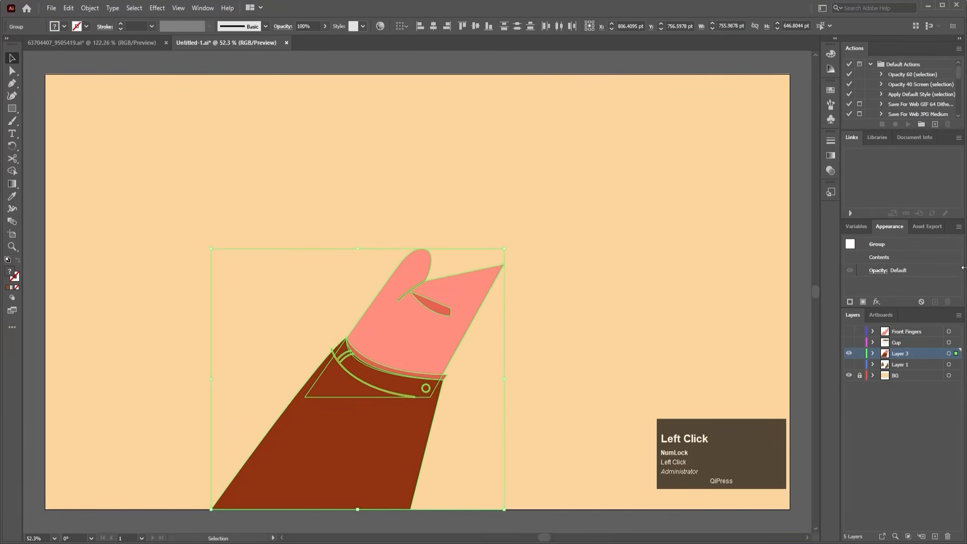
{"action": "double_click", "coordinate": [900, 353]}
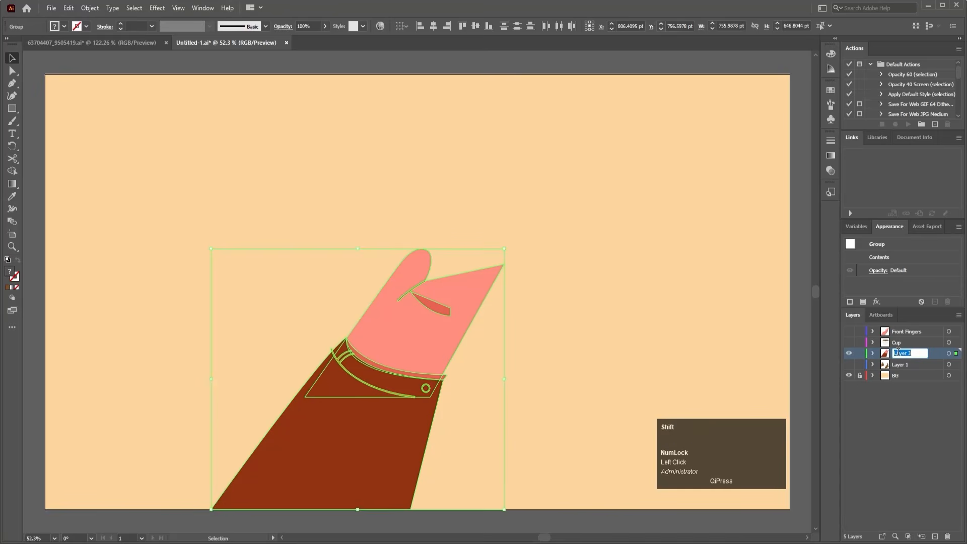
{"action": "type", "text": "Hand"}
{"action": "key", "text": "Return"}
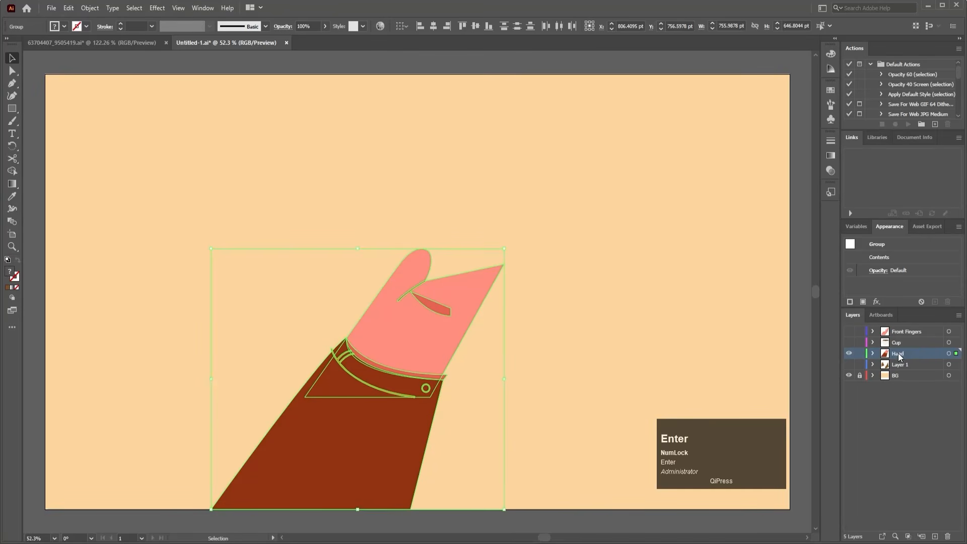
{"action": "left_click", "coordinate": [850, 354]}
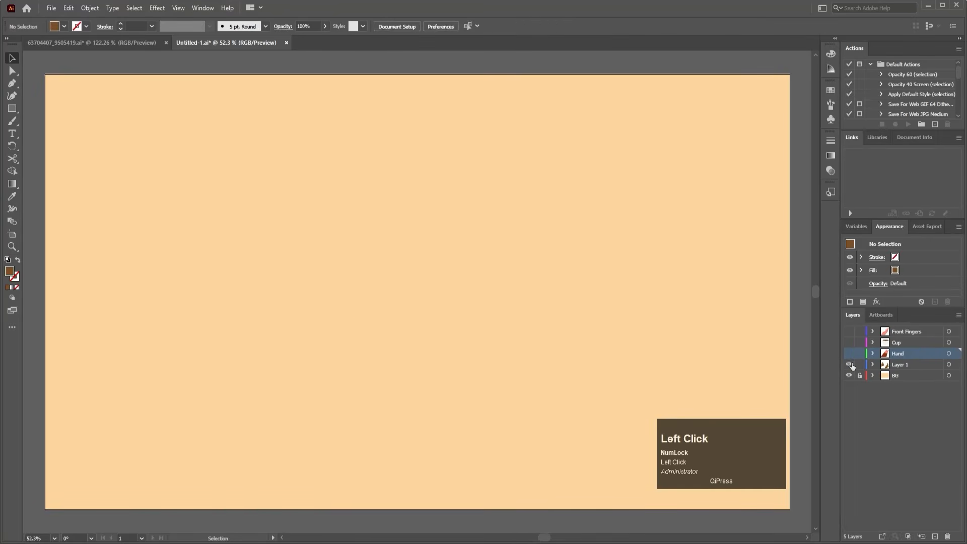
Show Layer 1 and release the clipping mask around its leaf and berry artwork.
{"action": "left_click", "coordinate": [849, 364]}
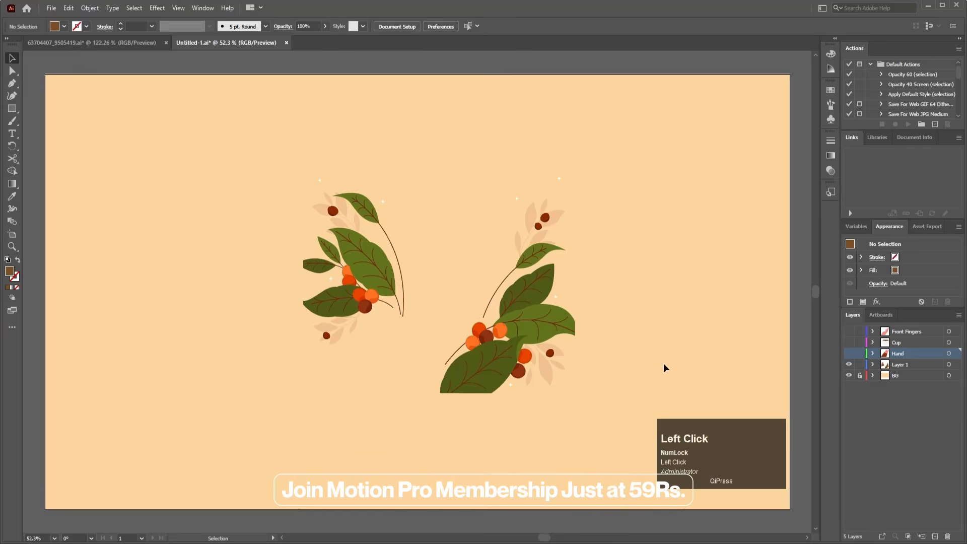
{"action": "left_click", "coordinate": [482, 391]}
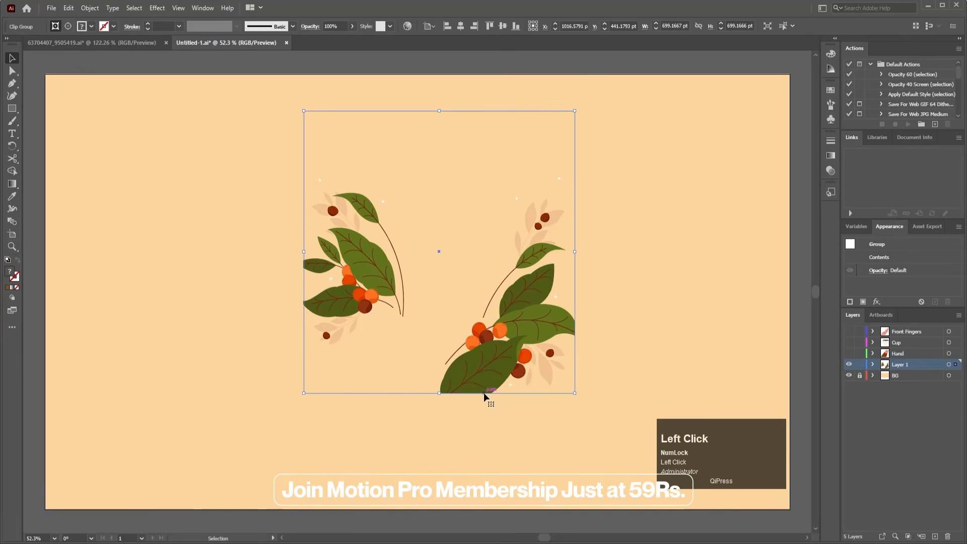
{"action": "right_click", "coordinate": [485, 395]}
{"action": "left_click", "coordinate": [531, 298]}
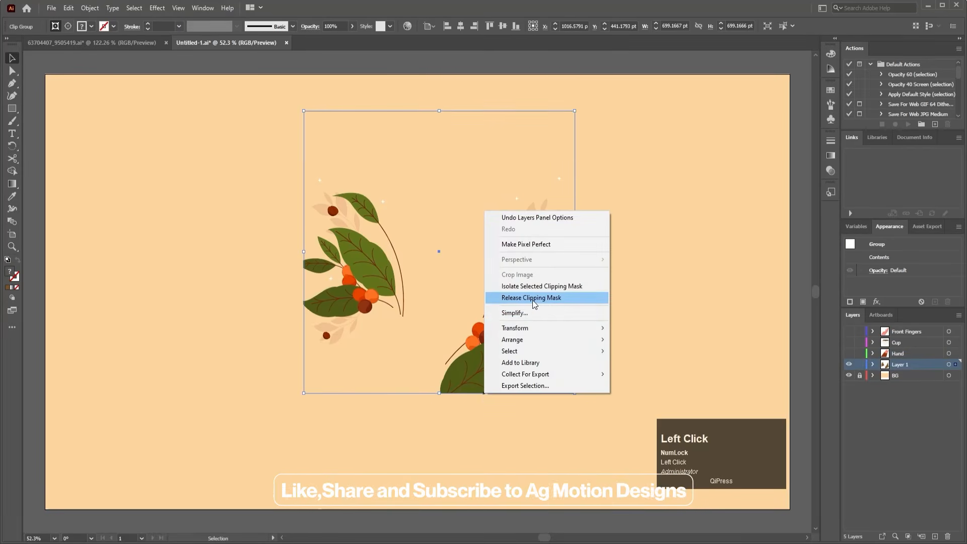
{"action": "scroll", "coordinate": [807, 307], "scroll_direction": "down", "scroll_amount": 5}
{"action": "scroll", "coordinate": [682, 294], "scroll_direction": "up", "scroll_amount": 5}
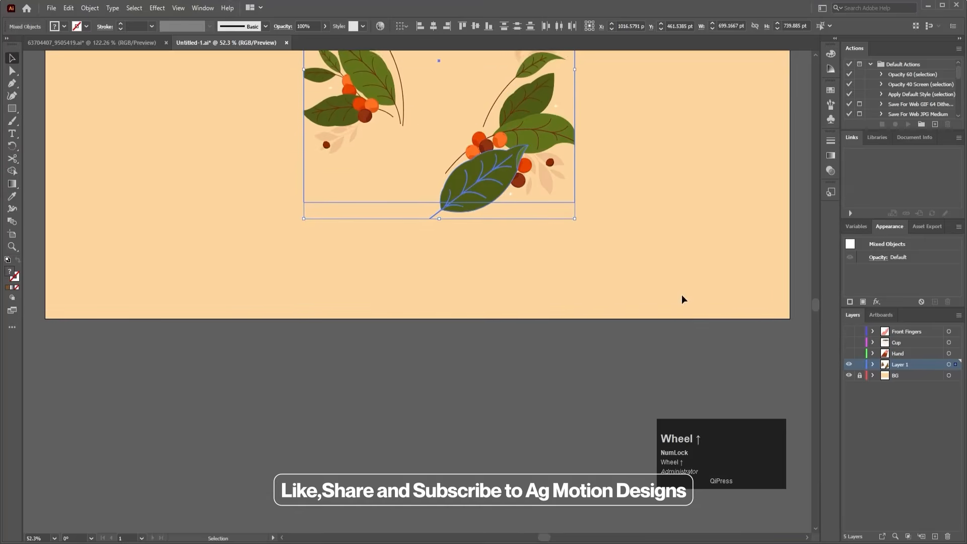
Try to delete the leftover clipping rectangle around the leaves, and undo that deletion.
{"action": "left_click_drag", "start_coordinate": [650, 177], "coordinate": [450, 128]}
{"action": "key", "text": "Delete"}
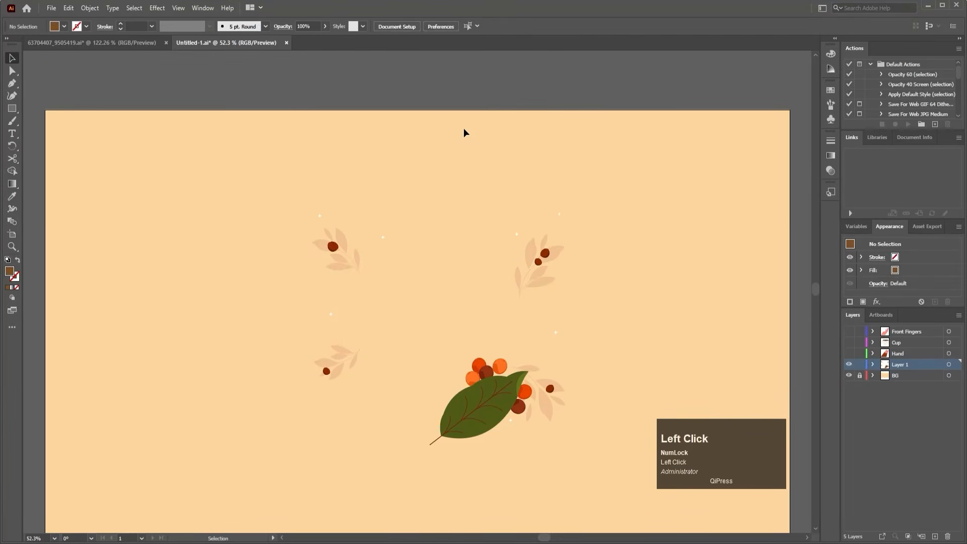
{"action": "key", "text": "ctrl+z"}
{"action": "left_click", "coordinate": [579, 172]}
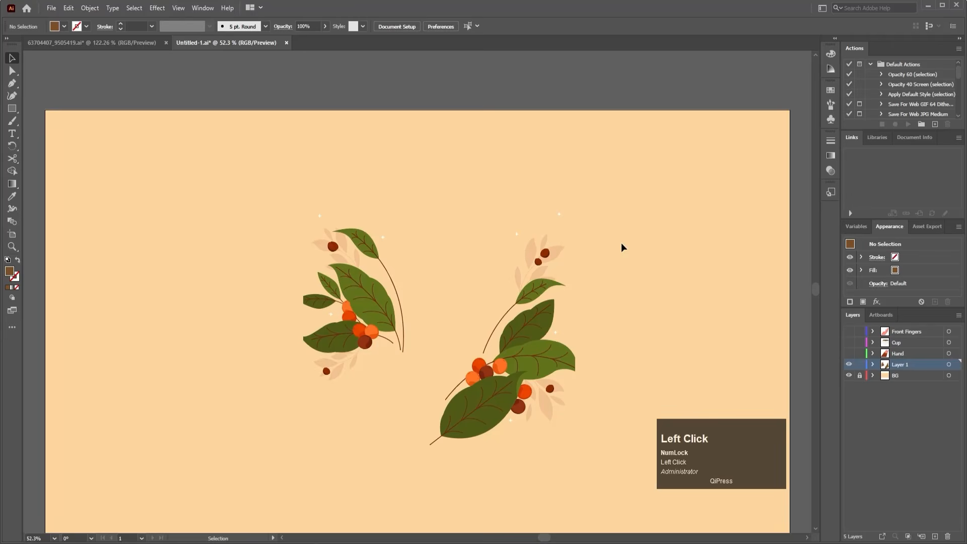
Release the remaining nested clipping mask on the leaf and berry artwork.
{"action": "left_click", "coordinate": [548, 335]}
{"action": "right_click", "coordinate": [545, 328]}
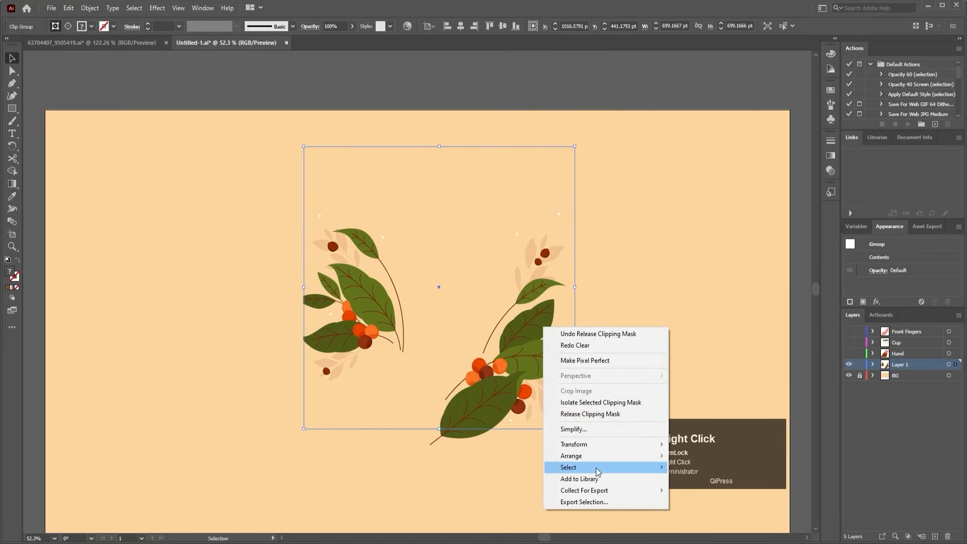
{"action": "left_click", "coordinate": [590, 414]}
{"action": "left_click", "coordinate": [619, 289]}
Delete the empty, unfilled clipping rectangle that surrounds the leaves and berries.
{"action": "left_click_drag", "start_coordinate": [626, 221], "coordinate": [487, 143]}
{"action": "left_click", "coordinate": [637, 174]}
{"action": "left_click", "coordinate": [510, 161]}
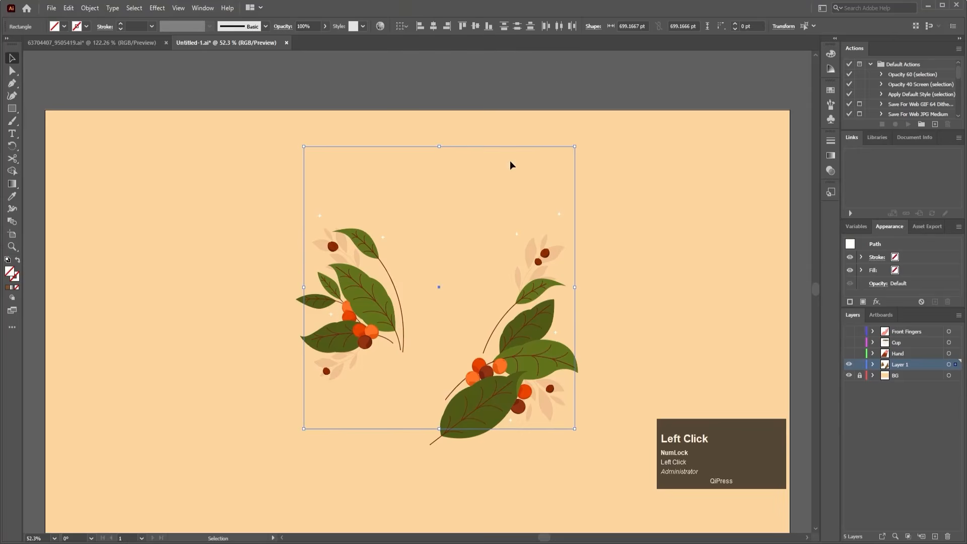
{"action": "right_click", "coordinate": [567, 180]}
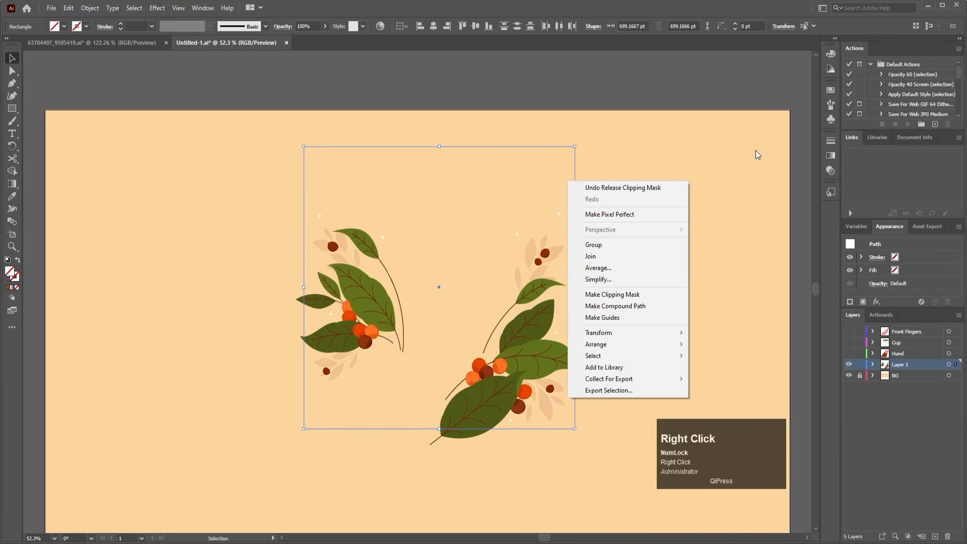
{"action": "left_click", "coordinate": [582, 181]}
{"action": "left_click_drag", "start_coordinate": [583, 184], "coordinate": [517, 152]}
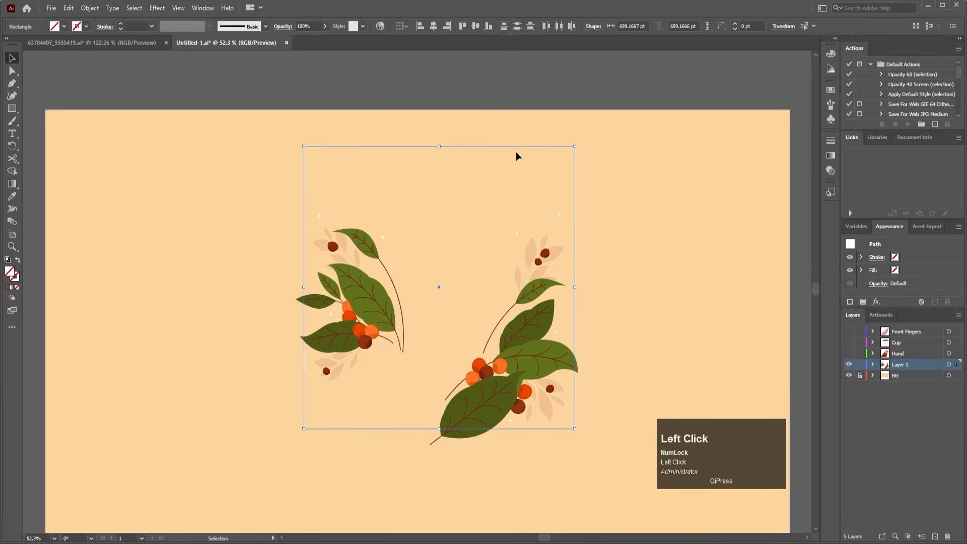
{"action": "left_click", "coordinate": [515, 152]}
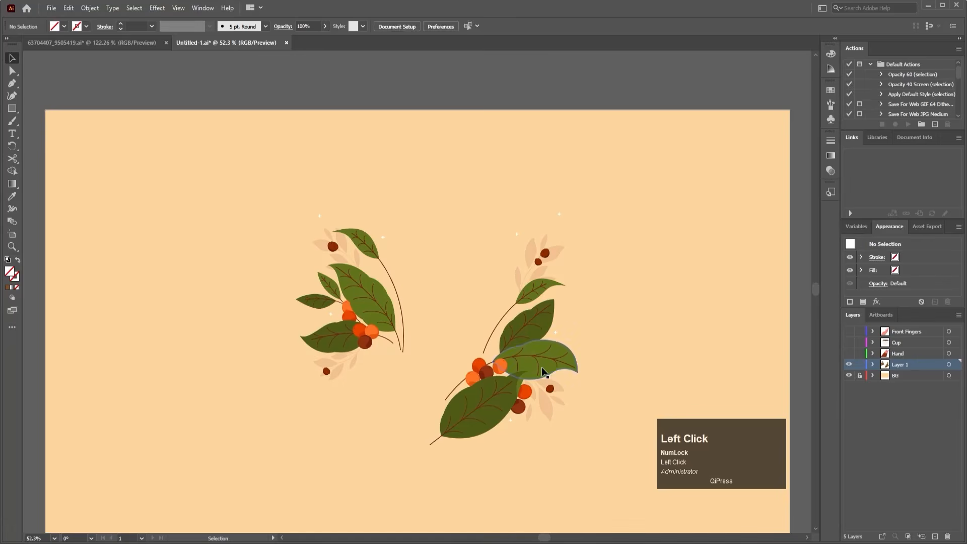
Expand Layer 1 and examine which leaves, berries and sparkles each of its groups contains.
{"action": "left_click", "coordinate": [520, 390]}
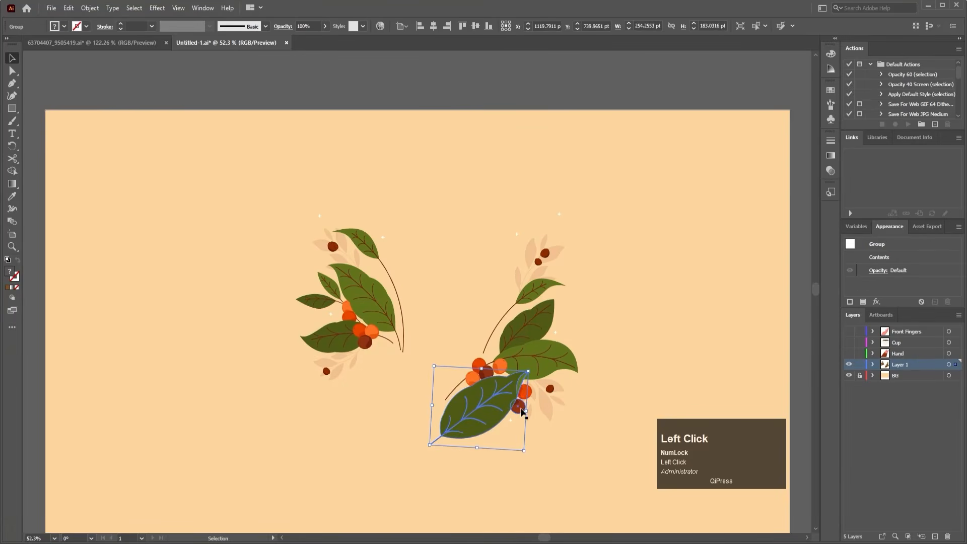
{"action": "left_click", "coordinate": [524, 408]}
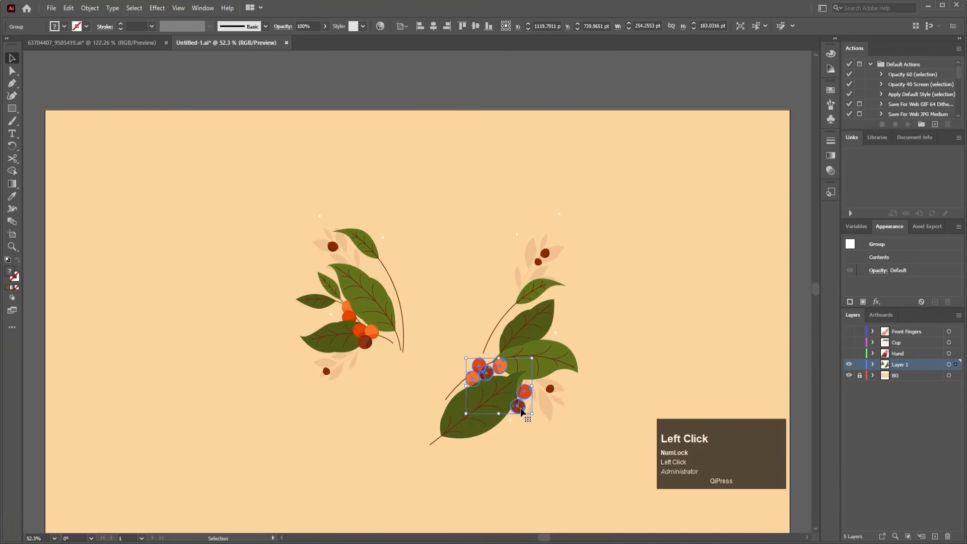
{"action": "left_click", "coordinate": [874, 365]}
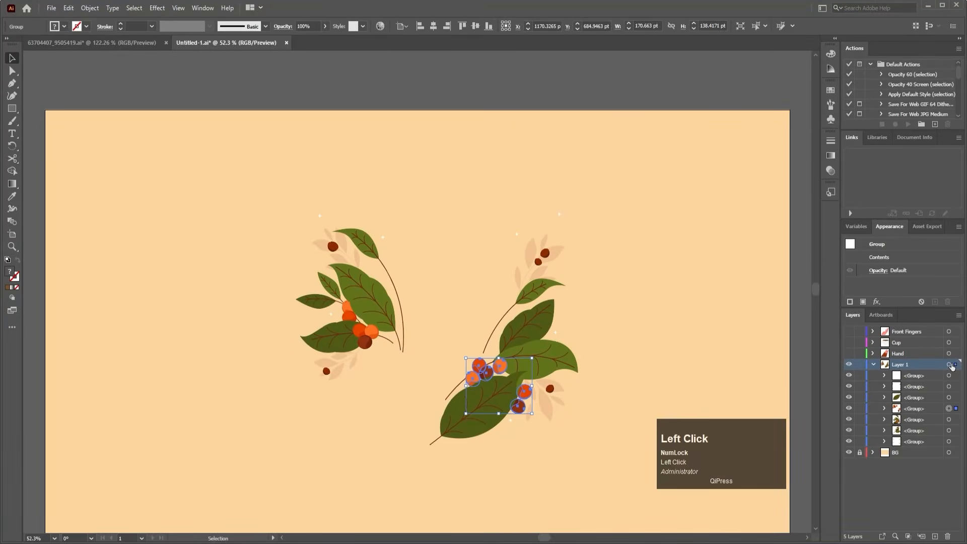
{"action": "left_click", "coordinate": [950, 365]}
{"action": "left_click", "coordinate": [910, 378]}
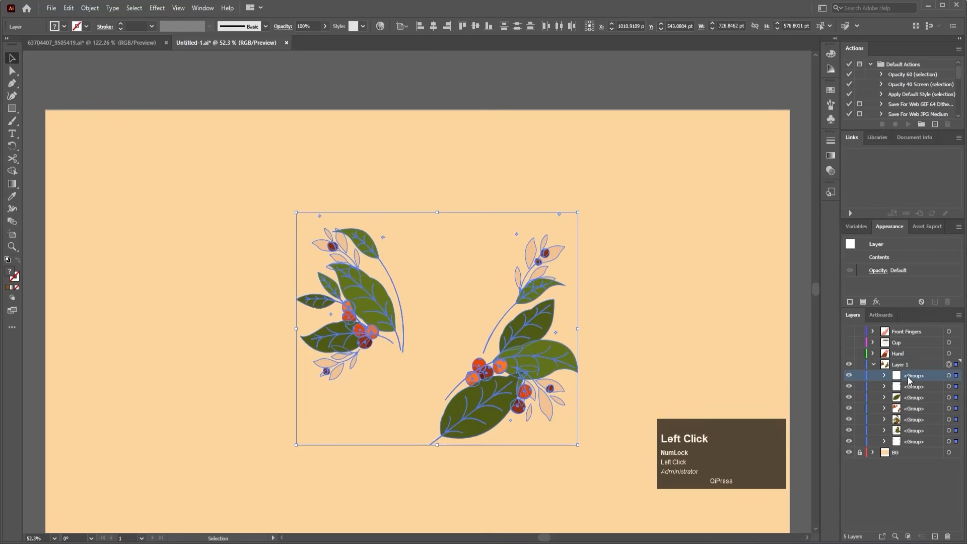
{"action": "left_click", "coordinate": [849, 376]}
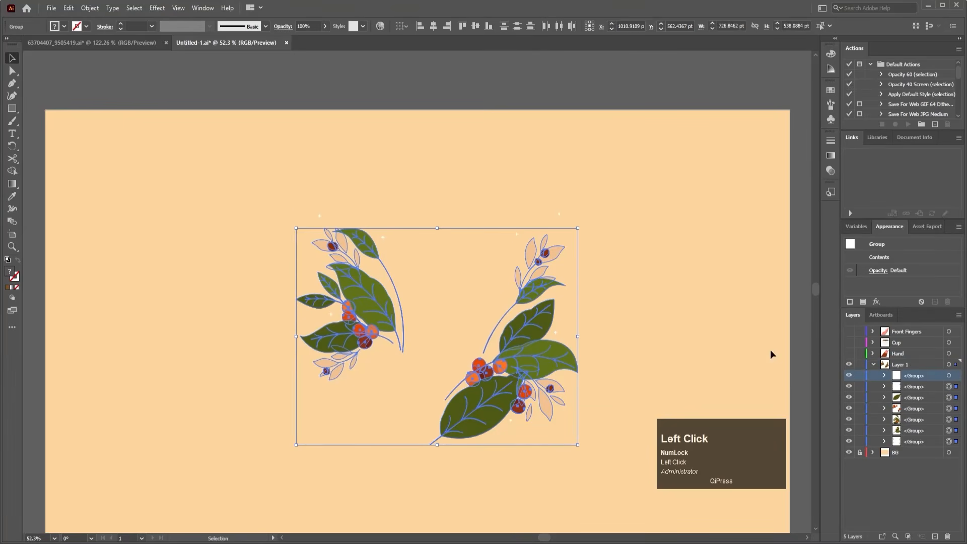
{"action": "left_click", "coordinate": [610, 235]}
{"action": "left_click", "coordinate": [517, 233]}
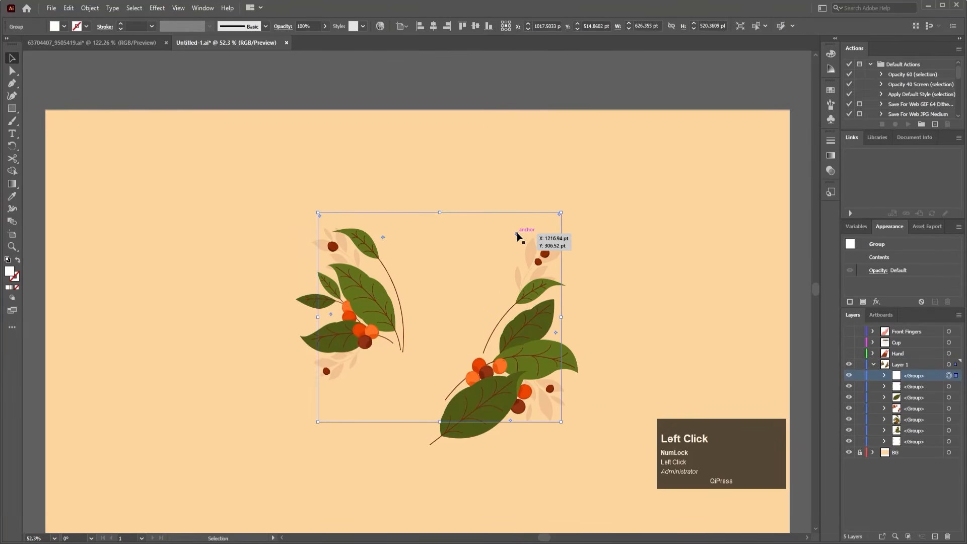
{"action": "left_click", "coordinate": [850, 377]}
{"action": "left_click", "coordinate": [906, 367]}
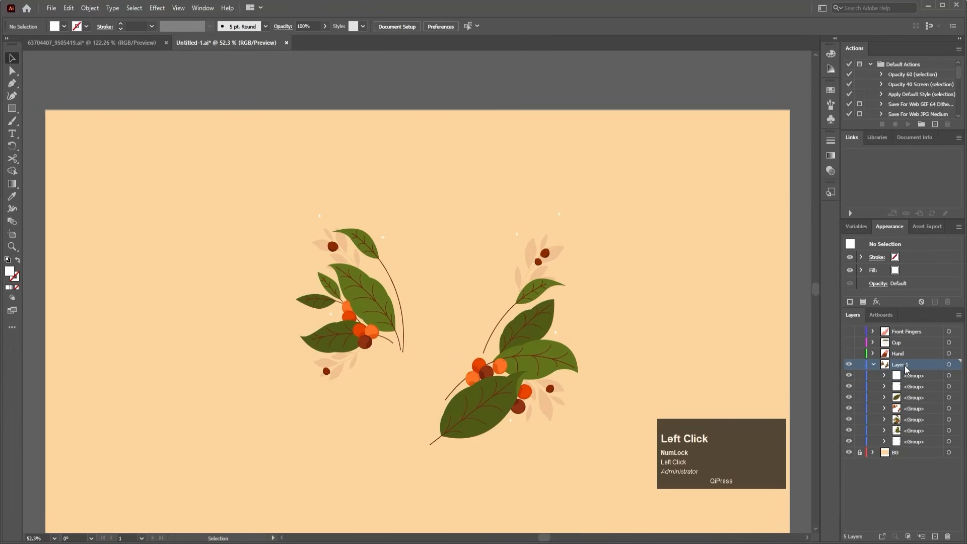
Release all the groups in Layer 1 to separate layers using the Sequence option.
{"action": "left_click", "coordinate": [955, 364]}
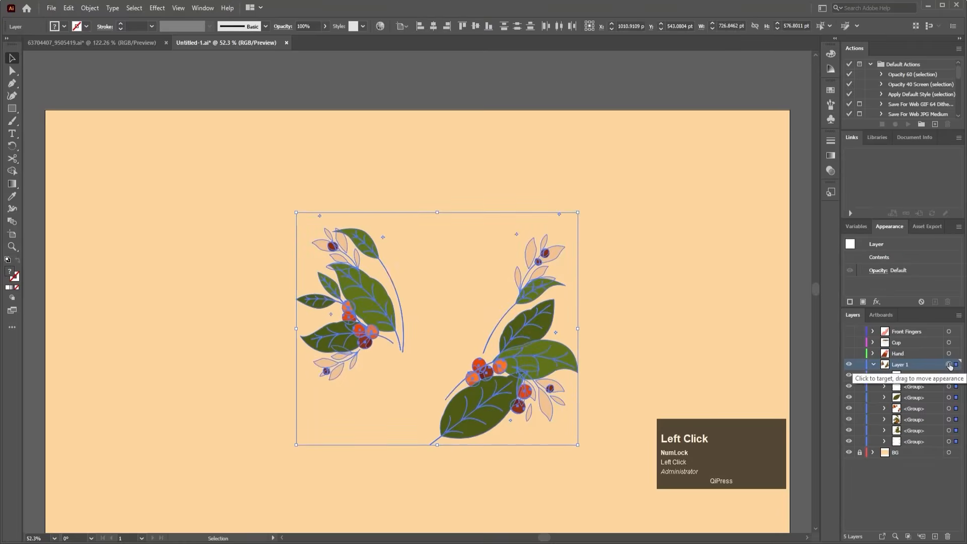
{"action": "left_click", "coordinate": [959, 316]}
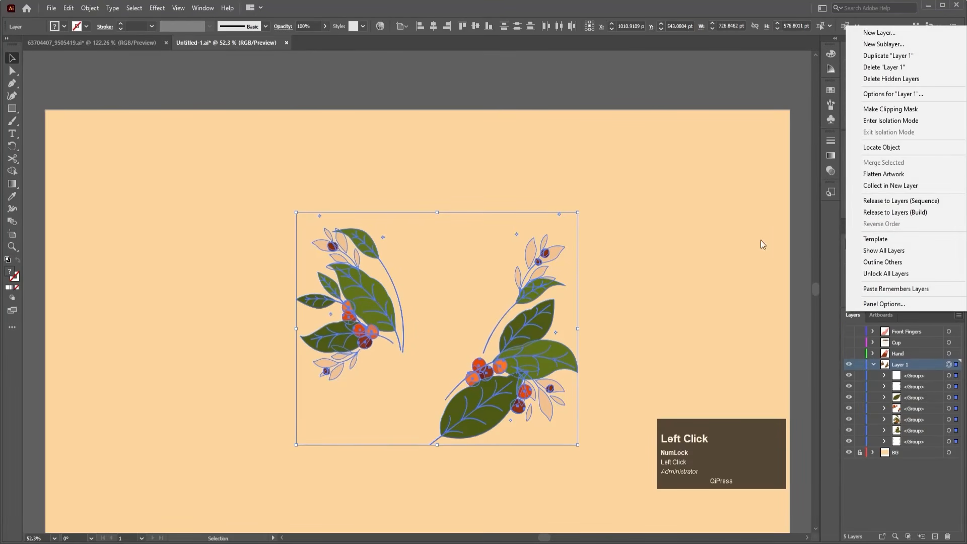
{"action": "left_click", "coordinate": [863, 202]}
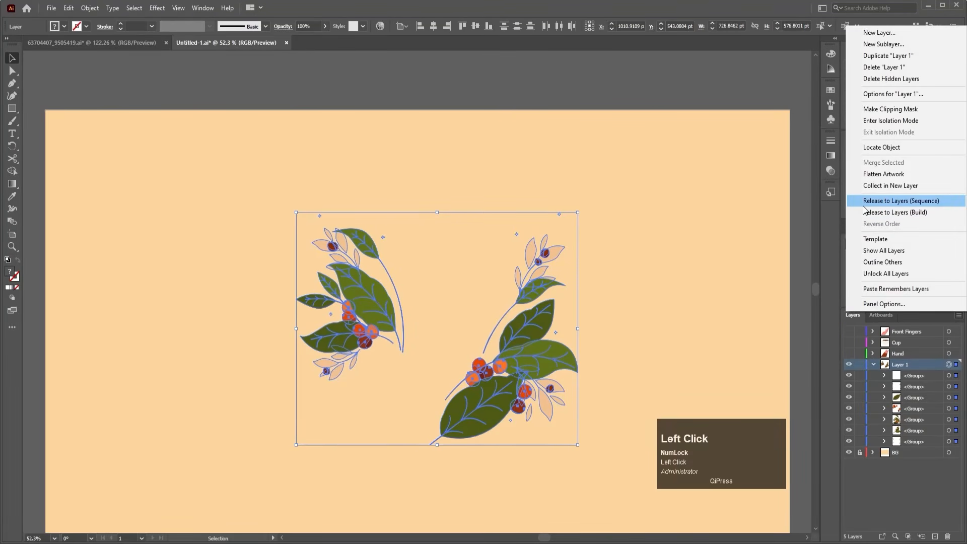
Move the released layers out of Layer 1 to the top level, and delete the emptied Layer 1.
{"action": "left_click", "coordinate": [905, 378], "text": "shift"}
{"action": "left_click_drag", "start_coordinate": [906, 379], "coordinate": [898, 448]}
{"action": "left_click", "coordinate": [896, 443]}
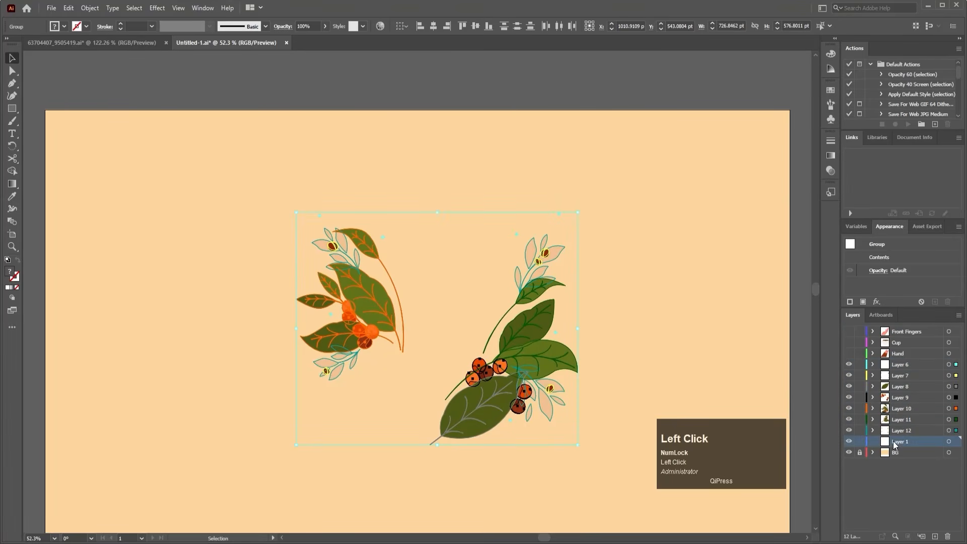
{"action": "left_click", "coordinate": [947, 536]}
{"action": "left_click", "coordinate": [730, 363]}
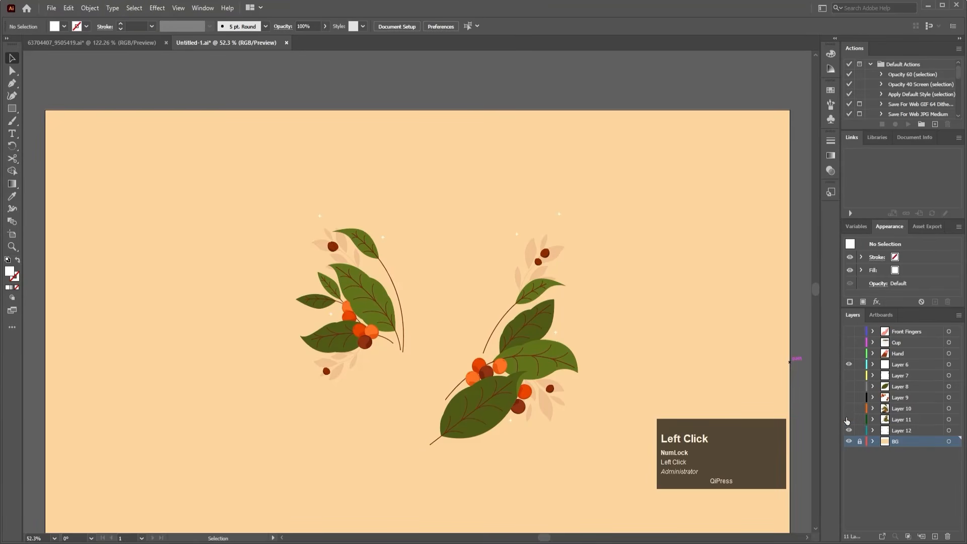
Finish hiding the layers from 7 to 12, and release the sparkle group in Layer 6 to layers using Sequence.
{"action": "left_click_drag", "start_coordinate": [847, 422], "coordinate": [847, 435]}
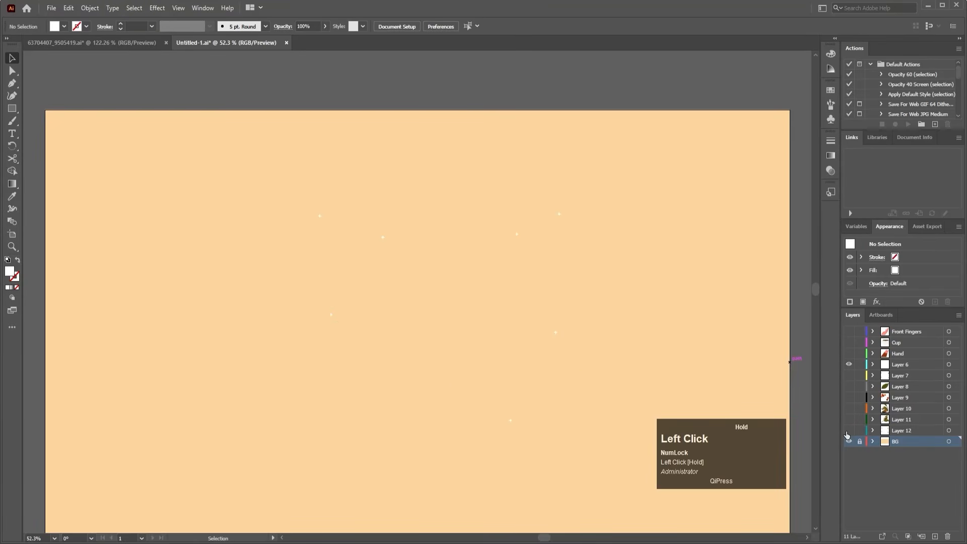
{"action": "left_click", "coordinate": [558, 332]}
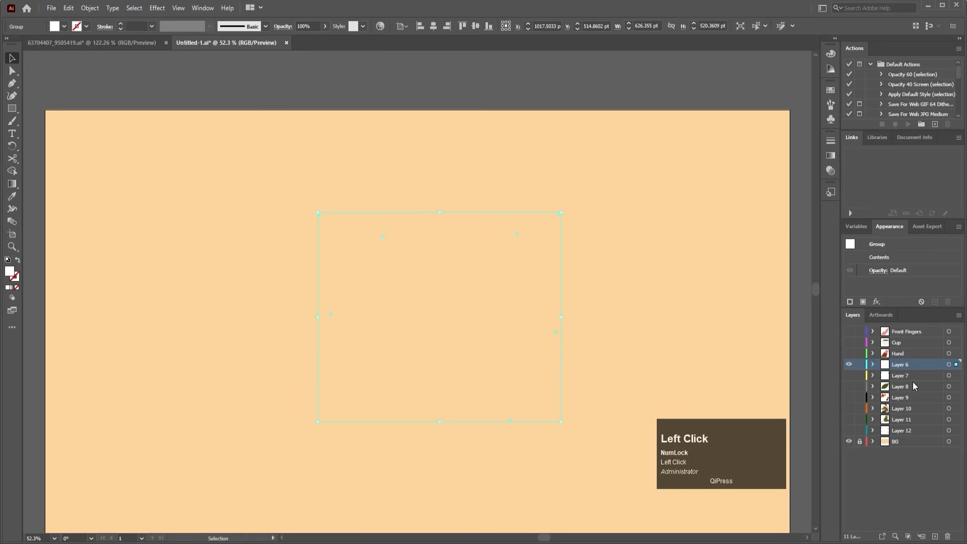
{"action": "left_click", "coordinate": [874, 364]}
{"action": "left_click", "coordinate": [885, 375]}
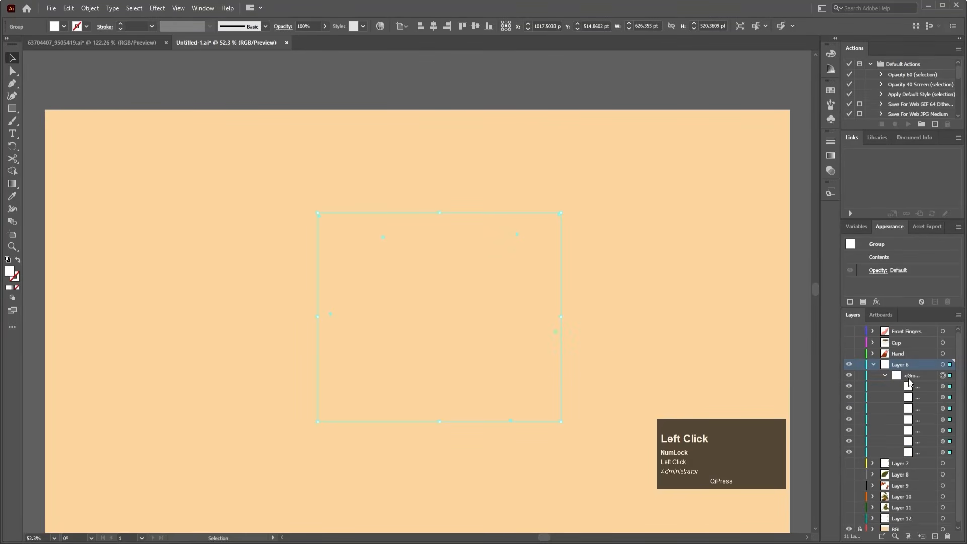
{"action": "left_click", "coordinate": [929, 377]}
{"action": "left_click", "coordinate": [959, 315]}
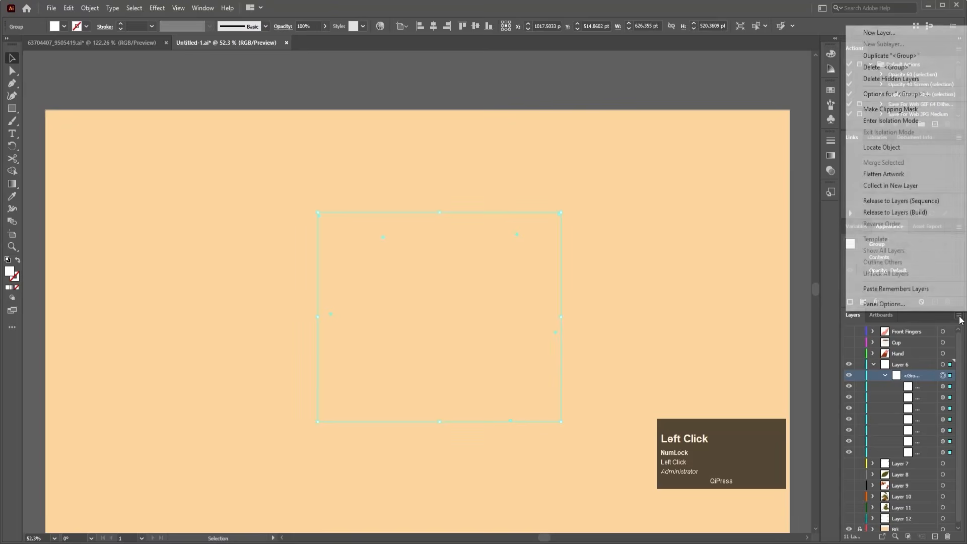
{"action": "left_click", "coordinate": [907, 201]}
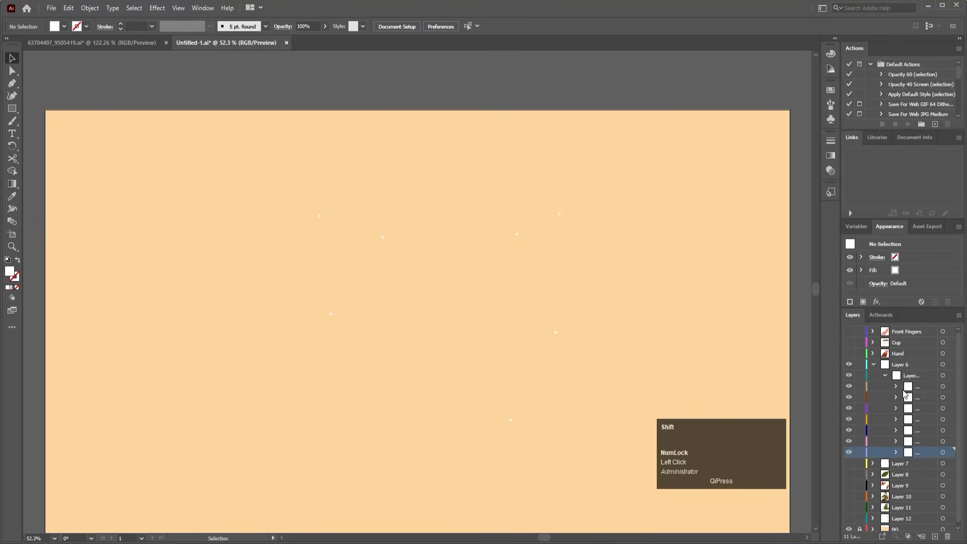
Move the released sparkle layers out of Layer 6 to the top level, and delete the emptied Layer 6.
{"action": "left_click", "coordinate": [901, 365]}
{"action": "left_click_drag", "start_coordinate": [901, 365], "coordinate": [890, 442]}
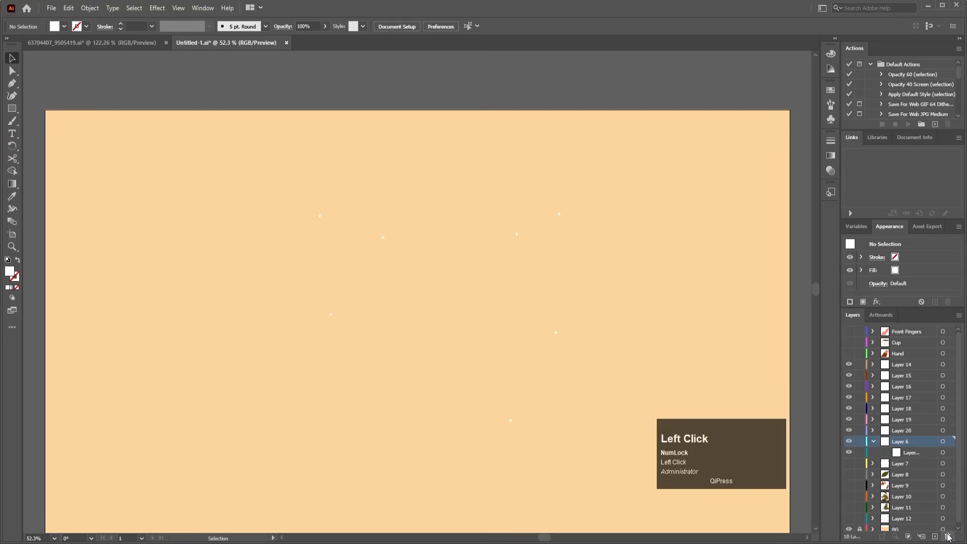
{"action": "left_click", "coordinate": [948, 537]}
Show Layer 7 and release its coffee bean group to separate layers using the Sequence option.
{"action": "left_click", "coordinate": [850, 444]}
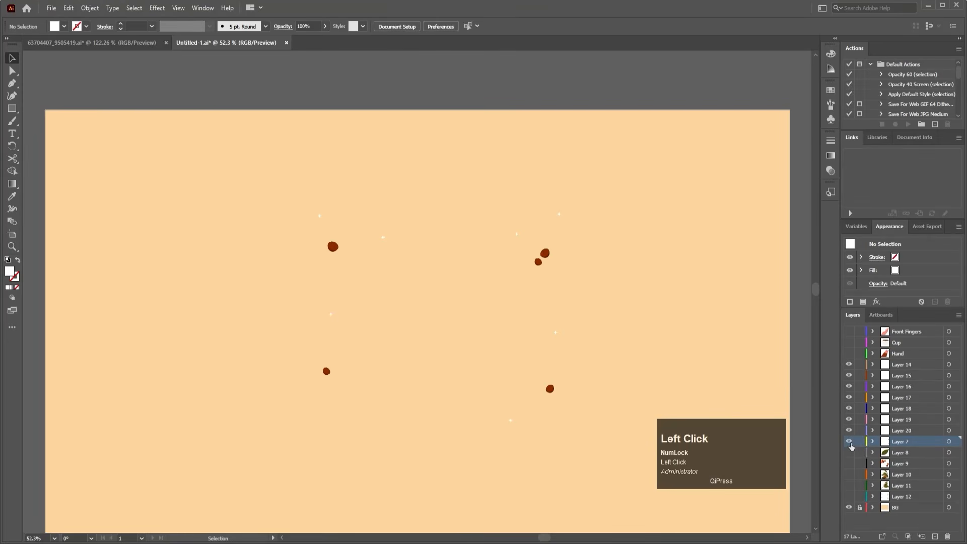
{"action": "left_click", "coordinate": [544, 263]}
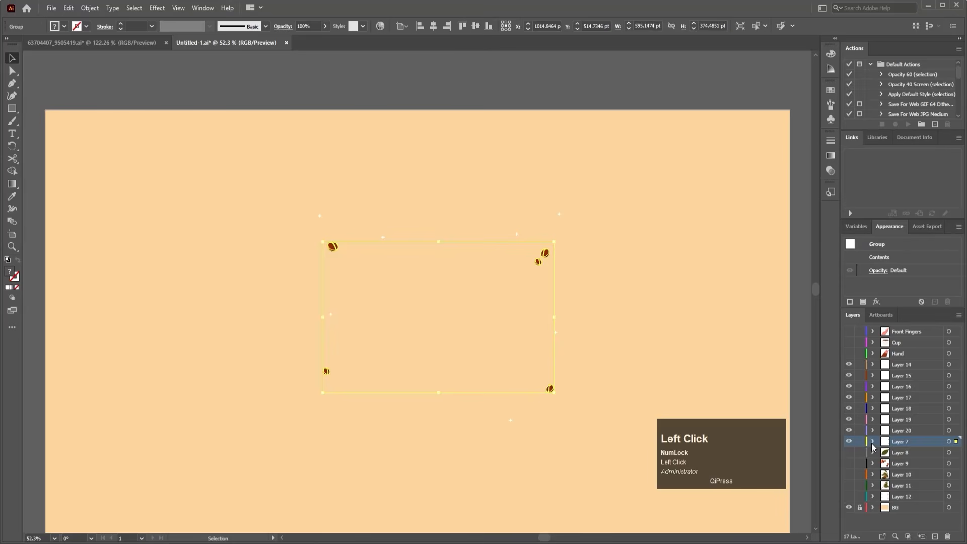
{"action": "left_click", "coordinate": [873, 442]}
{"action": "left_click", "coordinate": [884, 453]}
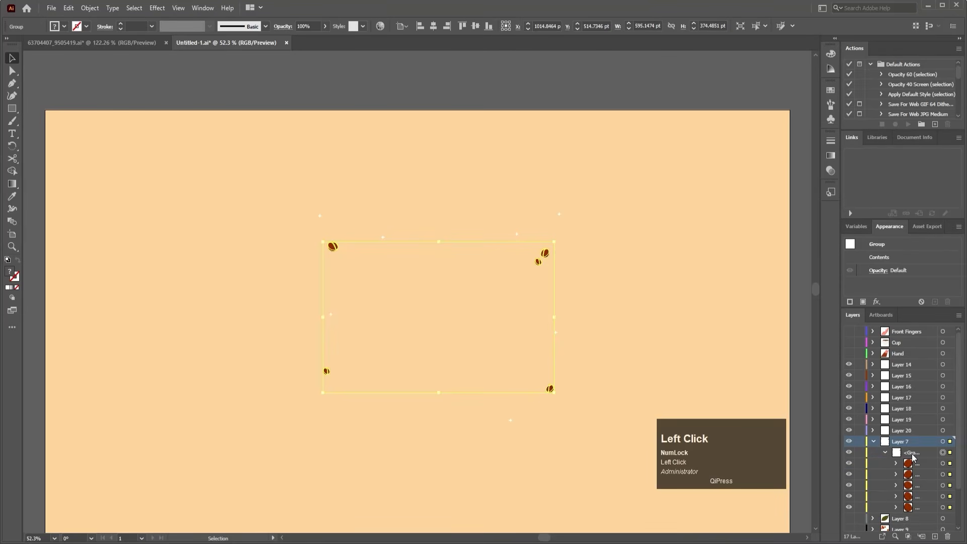
{"action": "left_click", "coordinate": [943, 452]}
{"action": "left_click", "coordinate": [959, 315]}
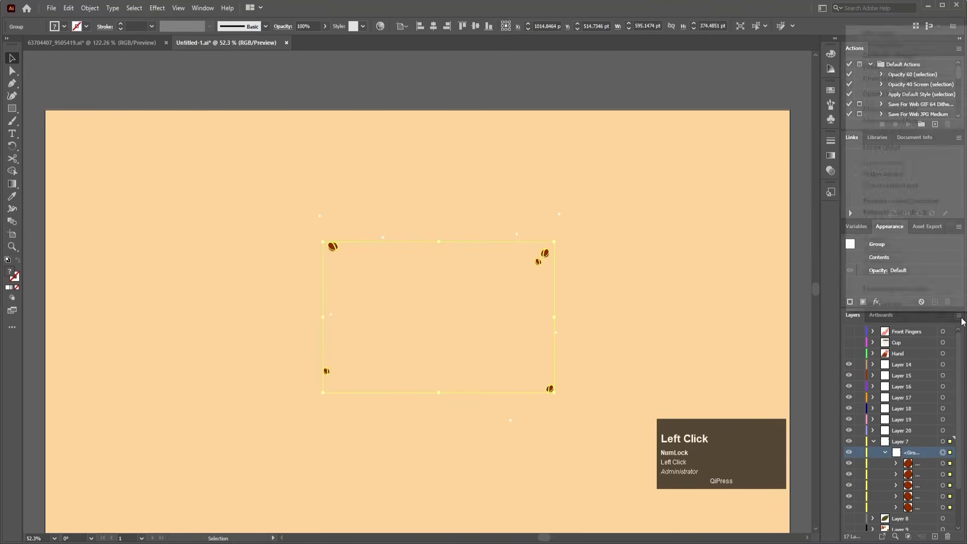
{"action": "left_click", "coordinate": [882, 203]}
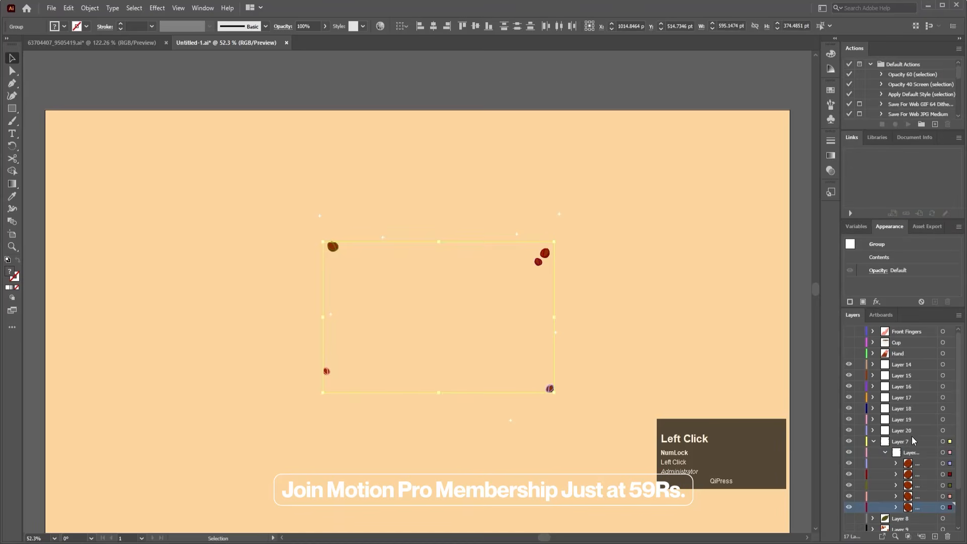
Move the released bean layers out of Layer 7 to the top level, and delete the emptied Layer 7.
{"action": "left_click", "coordinate": [923, 465], "text": "shift"}
{"action": "left_click_drag", "start_coordinate": [904, 442], "coordinate": [904, 437]}
{"action": "left_click", "coordinate": [892, 497]}
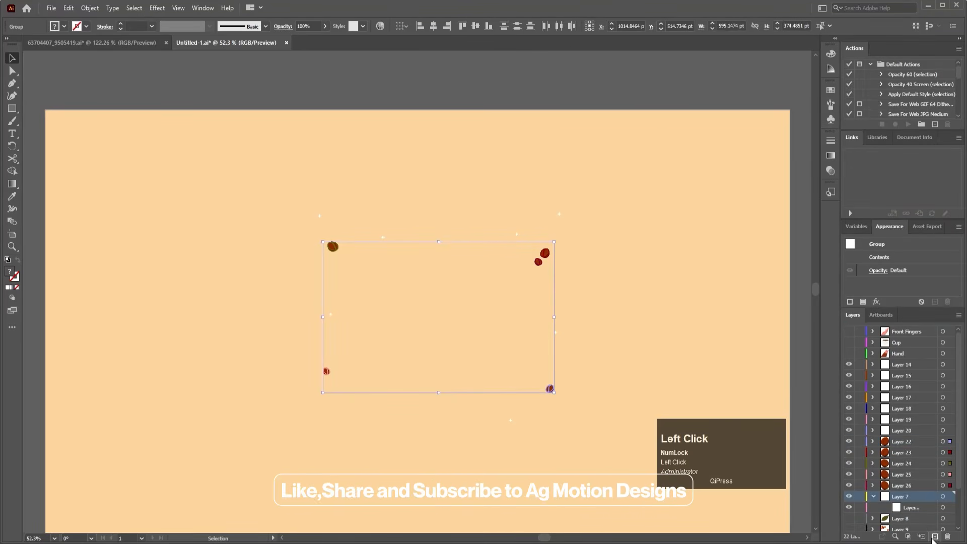
{"action": "left_click", "coordinate": [947, 537]}
Show Layers 8 and 9, and move the berry group from Layer 9 into the leaf's Layer 8, keeping its position.
{"action": "scroll", "coordinate": [903, 485], "scroll_direction": "down", "scroll_amount": 2}
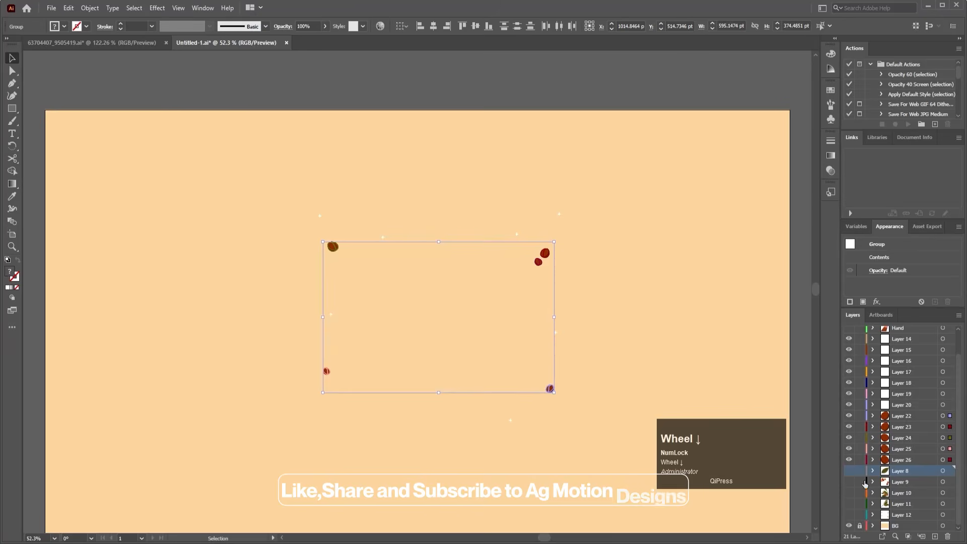
{"action": "left_click", "coordinate": [849, 470]}
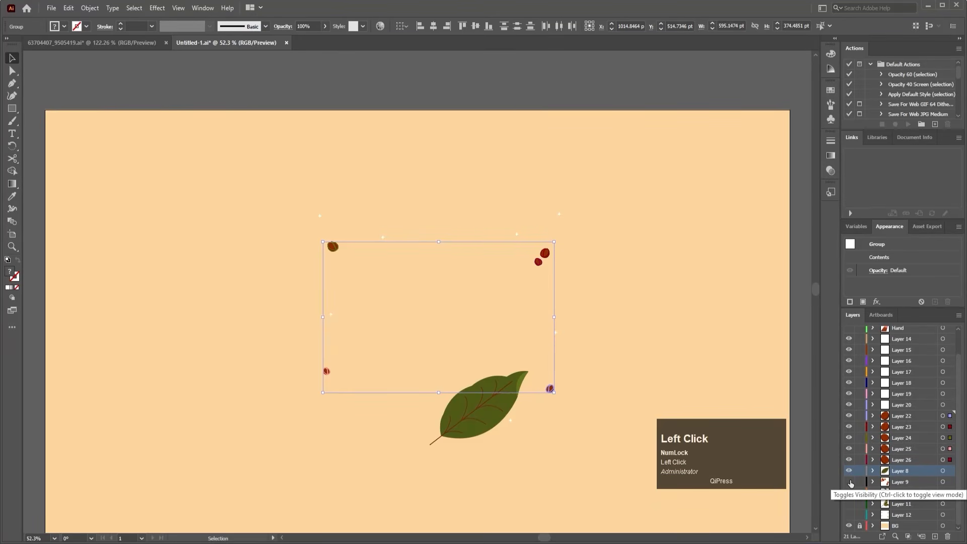
{"action": "left_click", "coordinate": [849, 482]}
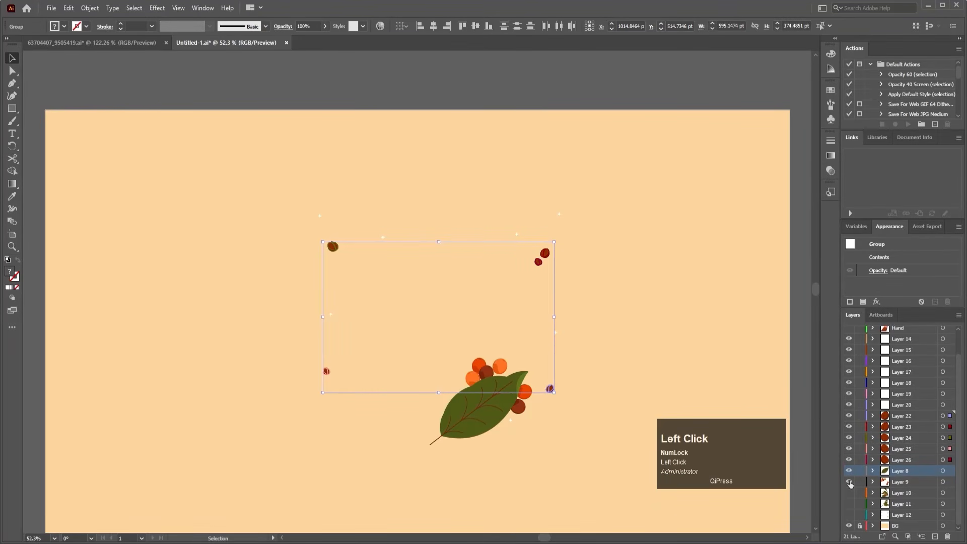
{"action": "left_click", "coordinate": [623, 468]}
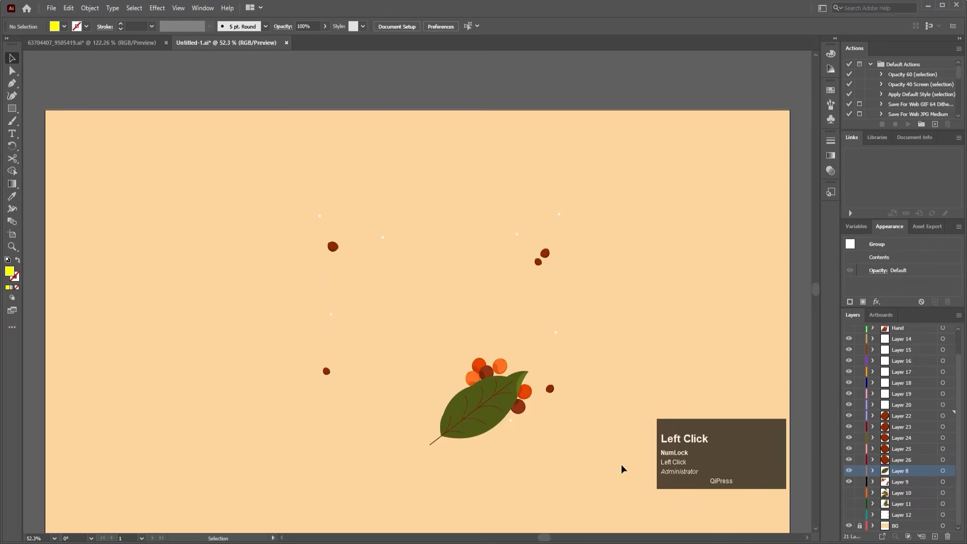
{"action": "left_click", "coordinate": [524, 412]}
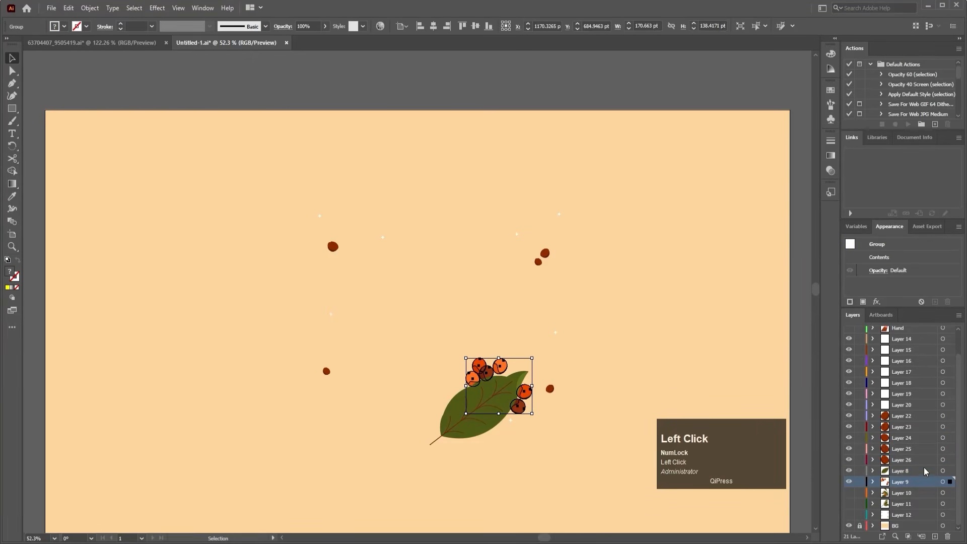
{"action": "key", "text": "ctrl+x"}
{"action": "left_click", "coordinate": [902, 474]}
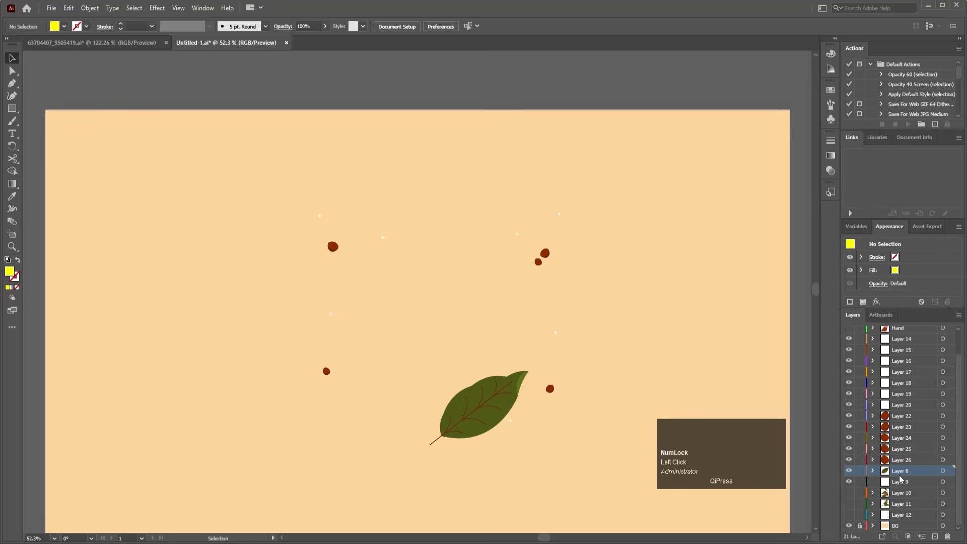
{"action": "key", "text": "ctrl+shift+v"}
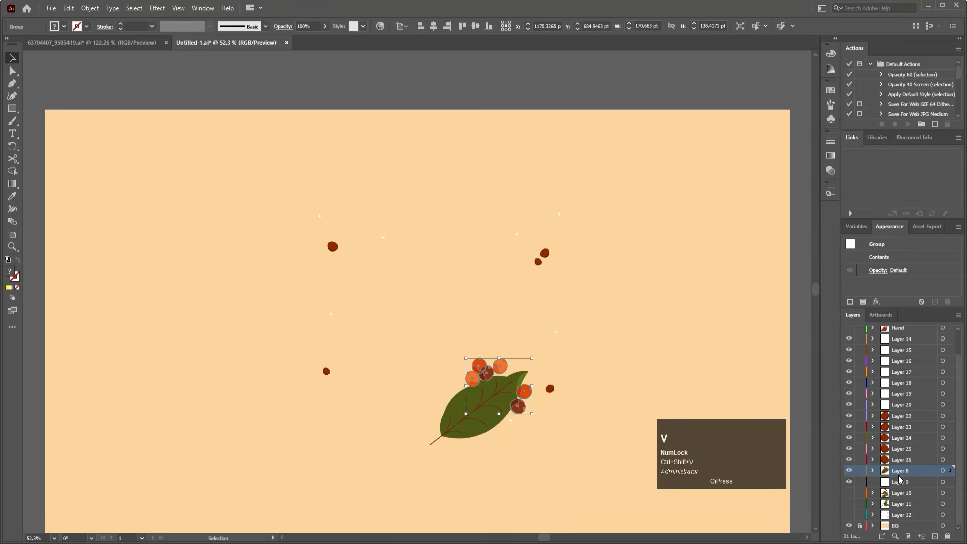
{"action": "left_click", "coordinate": [531, 439]}
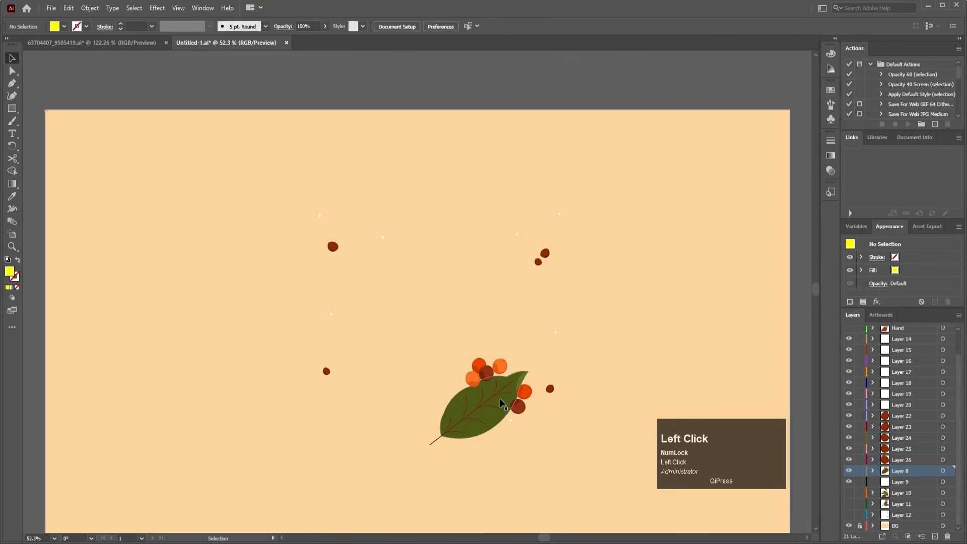
Hide the emptied Layer 9 and delete it.
{"action": "left_click", "coordinate": [850, 483]}
{"action": "left_click", "coordinate": [888, 482]}
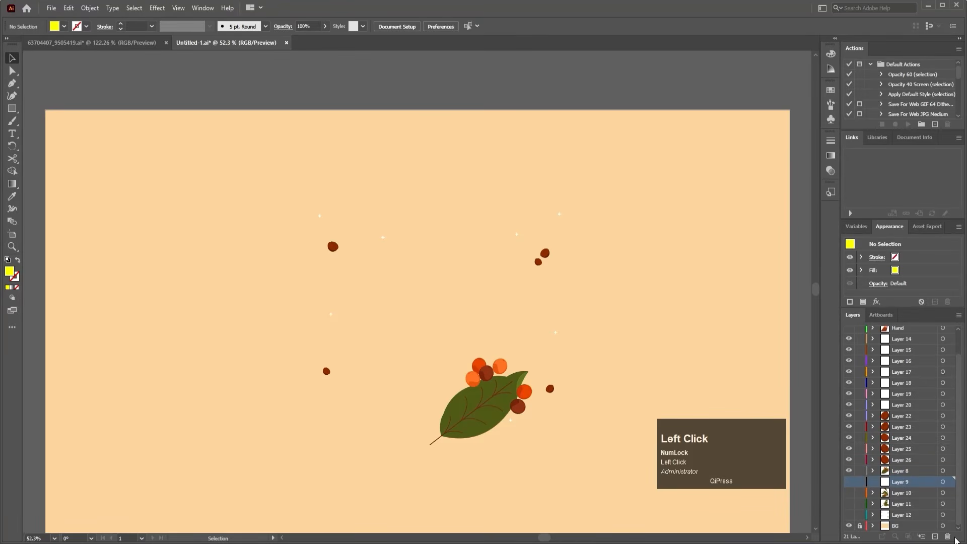
{"action": "left_click", "coordinate": [949, 537]}
Show Layer 10 and ungroup its leaf and berry branch so each leaf and berry can be selected separately.
{"action": "left_click", "coordinate": [848, 496]}
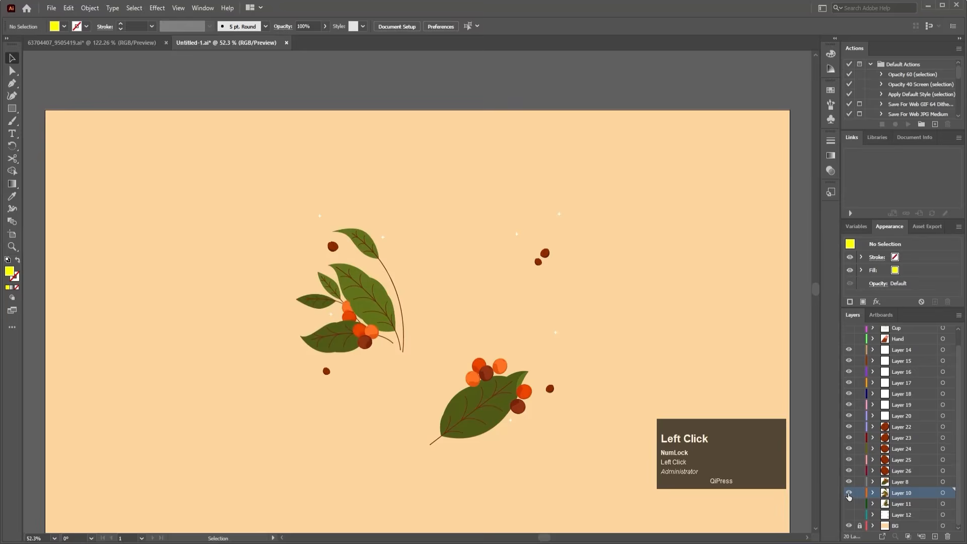
{"action": "left_click", "coordinate": [382, 303]}
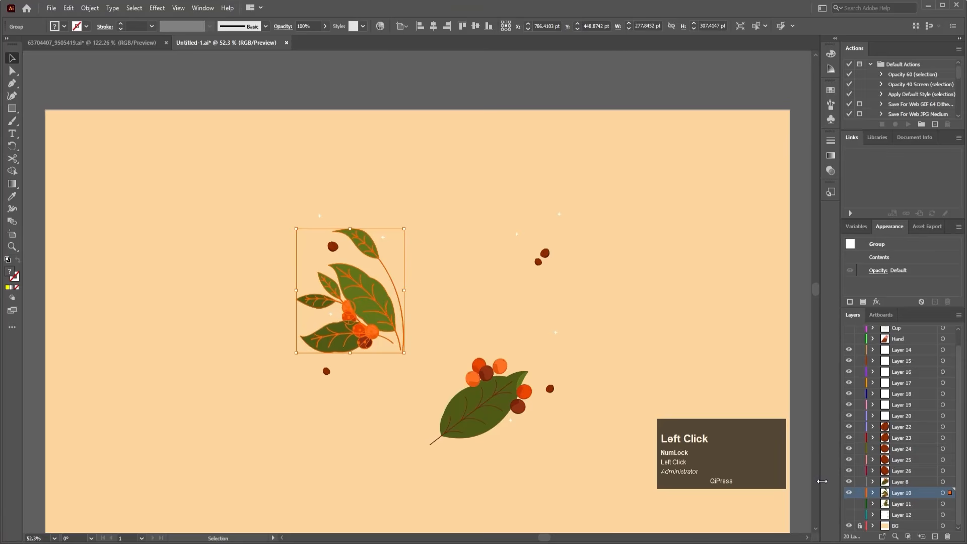
{"action": "left_click", "coordinate": [873, 493]}
{"action": "scroll", "coordinate": [882, 493], "scroll_direction": "down", "scroll_amount": 1}
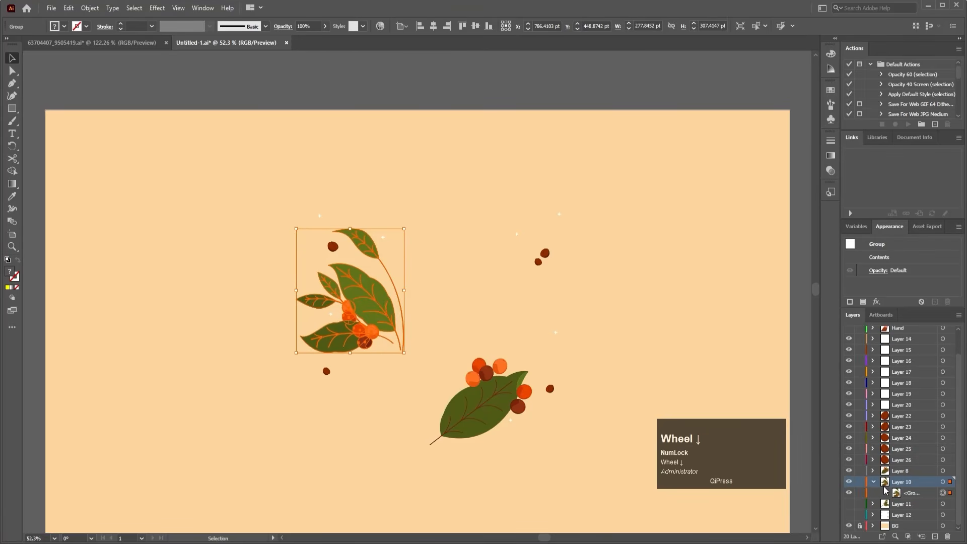
{"action": "left_click", "coordinate": [886, 493]}
{"action": "scroll", "coordinate": [886, 495], "scroll_direction": "down", "scroll_amount": 3}
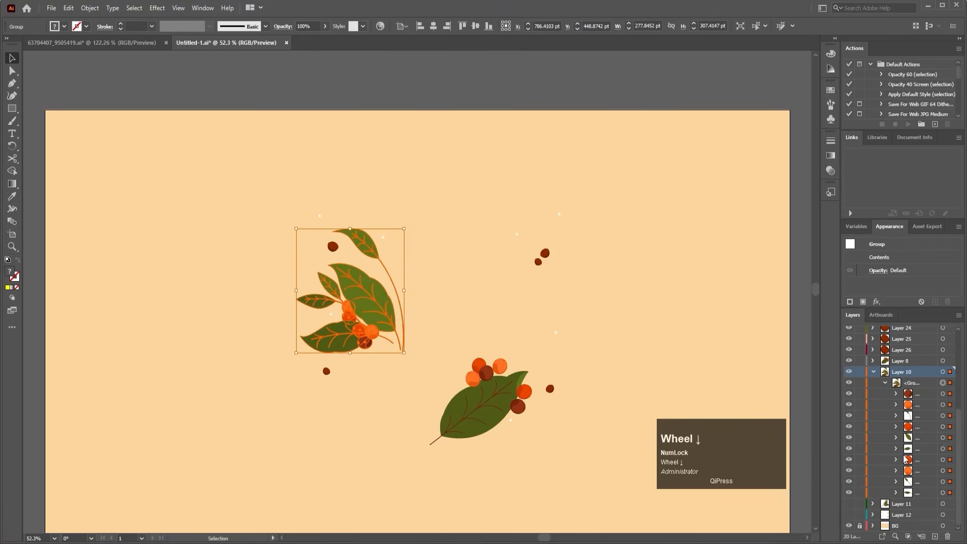
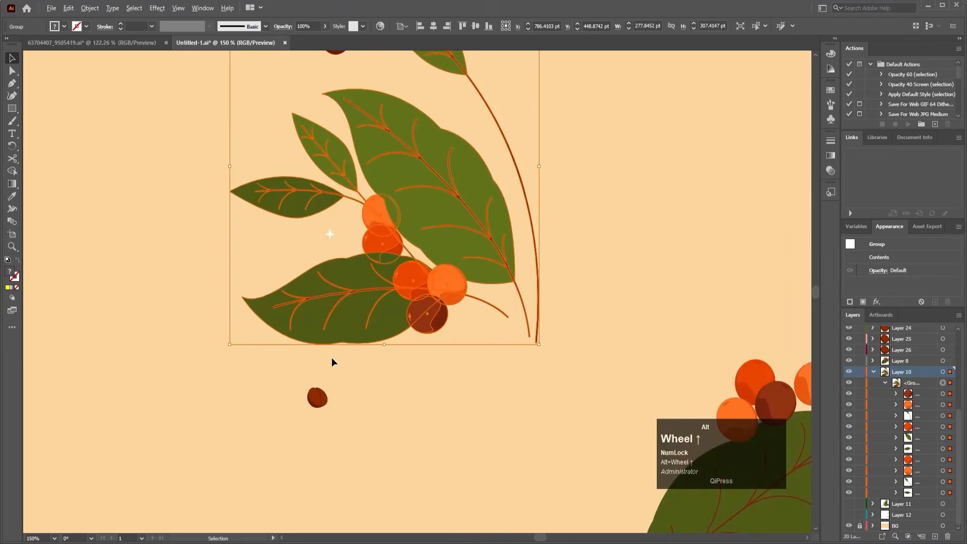
{"action": "scroll", "coordinate": [332, 357], "scroll_direction": "down", "scroll_amount": 3}
{"action": "left_click", "coordinate": [439, 343]}
{"action": "left_click", "coordinate": [445, 289]}
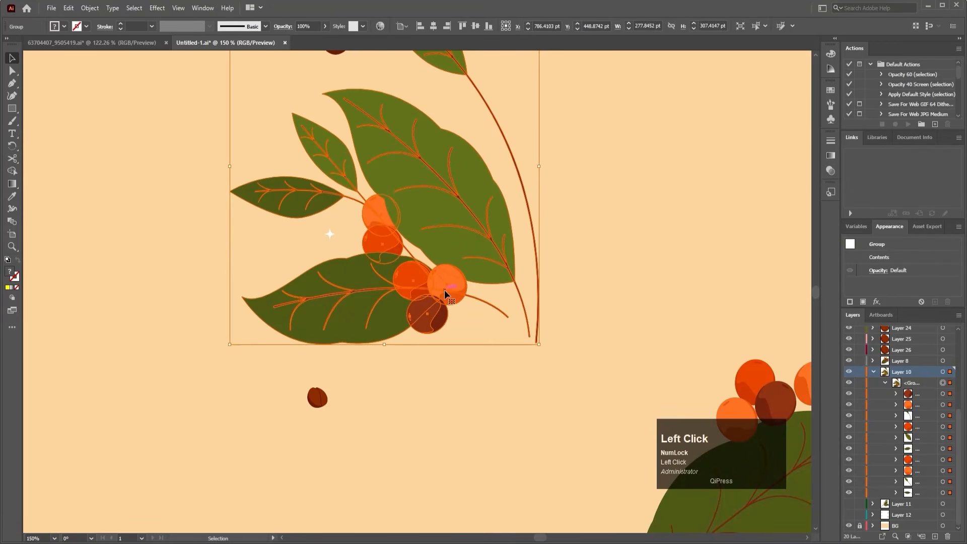
{"action": "right_click", "coordinate": [446, 289]}
{"action": "left_click", "coordinate": [474, 376]}
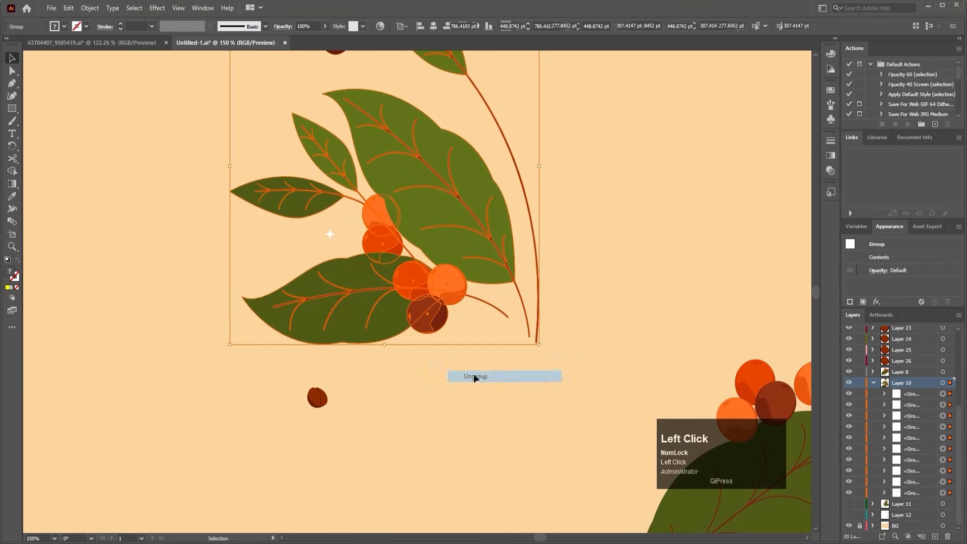
{"action": "left_click", "coordinate": [446, 367]}
{"action": "left_click", "coordinate": [436, 285]}
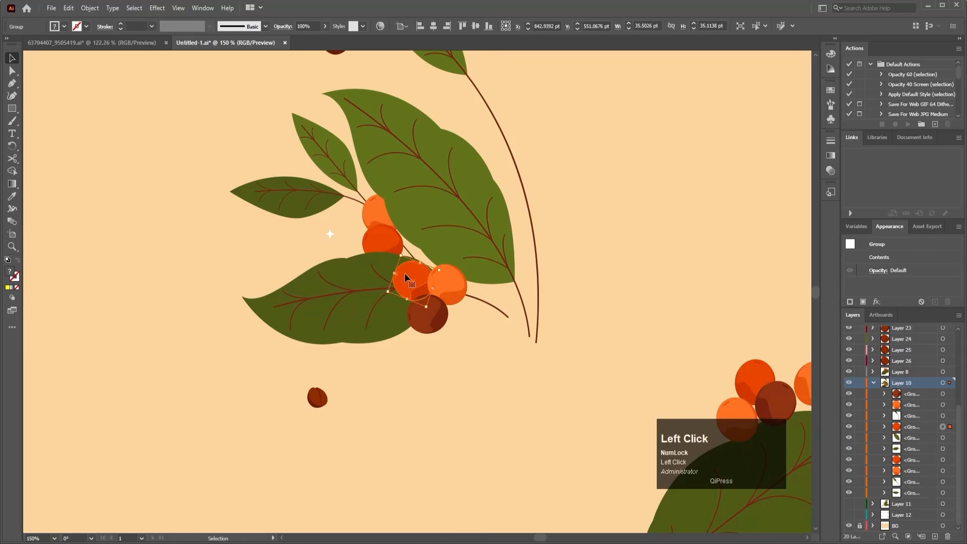
{"action": "left_click", "coordinate": [347, 300]}
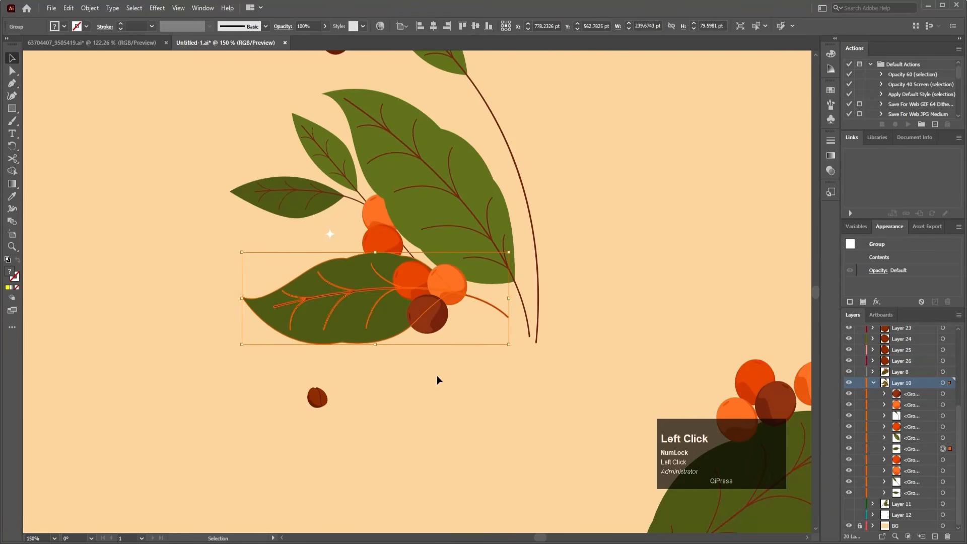
Release all the leaf and berry groups in Layer 10 to separate layers using the Sequence option.
{"action": "left_click", "coordinate": [946, 385]}
{"action": "left_click", "coordinate": [958, 316]}
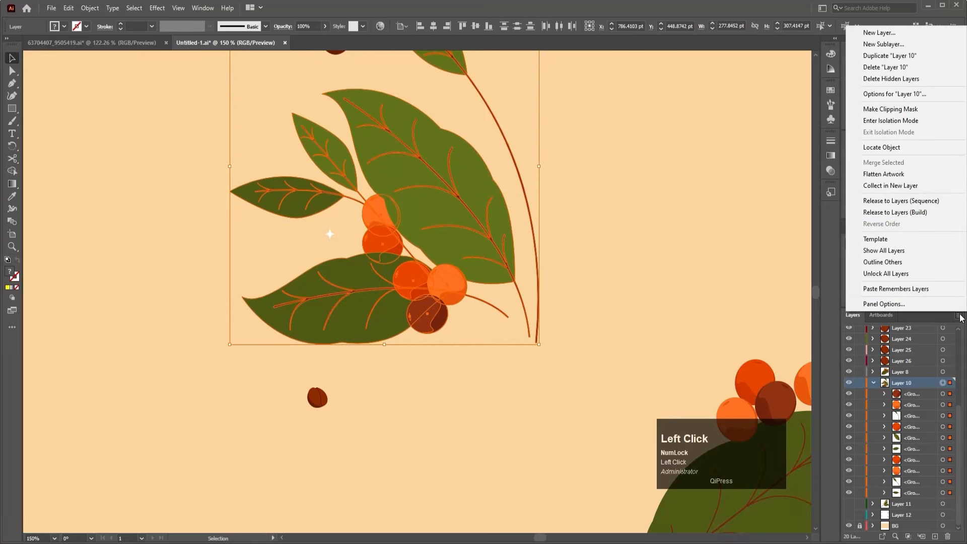
{"action": "left_click", "coordinate": [886, 201]}
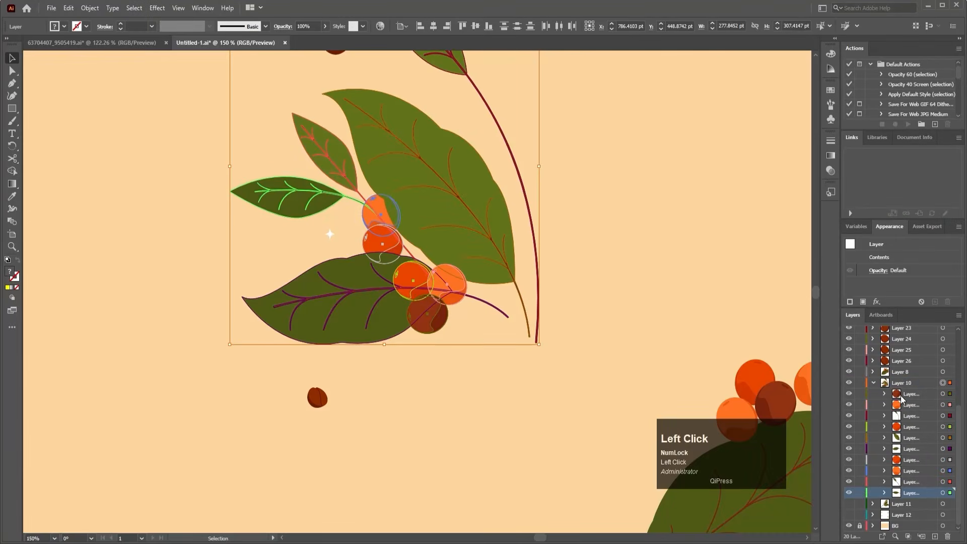
Move the released leaf and berry layers out of Layer 10 to the top level, and delete the emptied Layer 10.
{"action": "left_click", "coordinate": [913, 397], "text": "shift"}
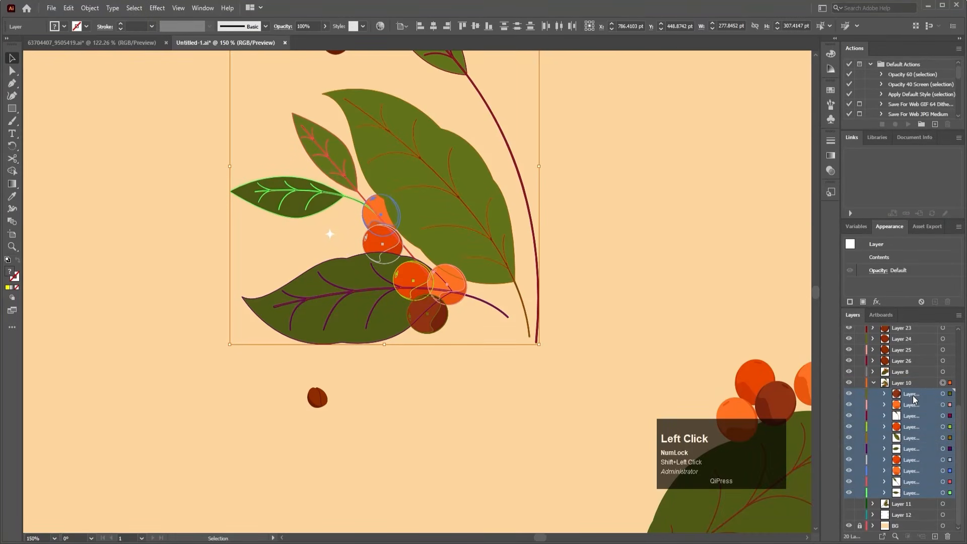
{"action": "left_click_drag", "start_coordinate": [913, 399], "coordinate": [888, 489]}
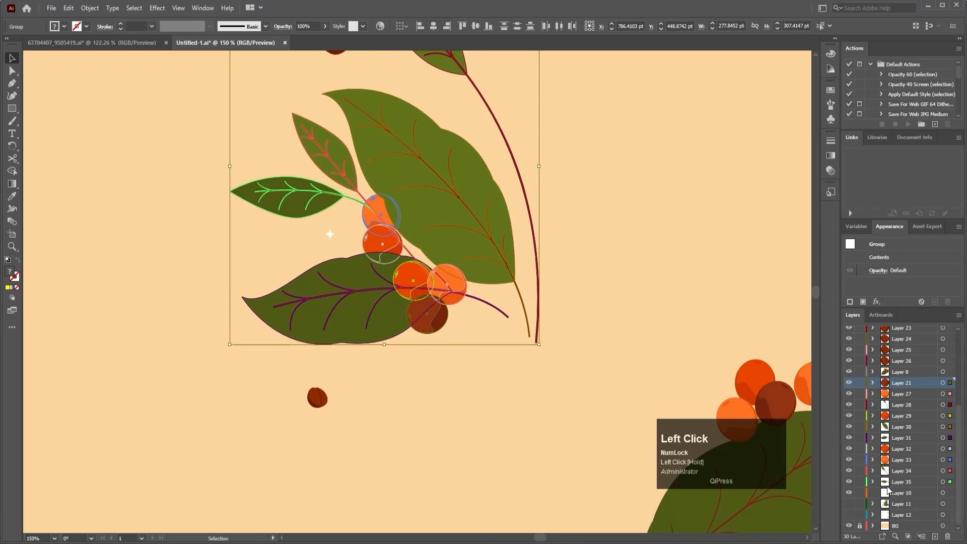
{"action": "left_click", "coordinate": [898, 494]}
{"action": "left_click", "coordinate": [947, 536]}
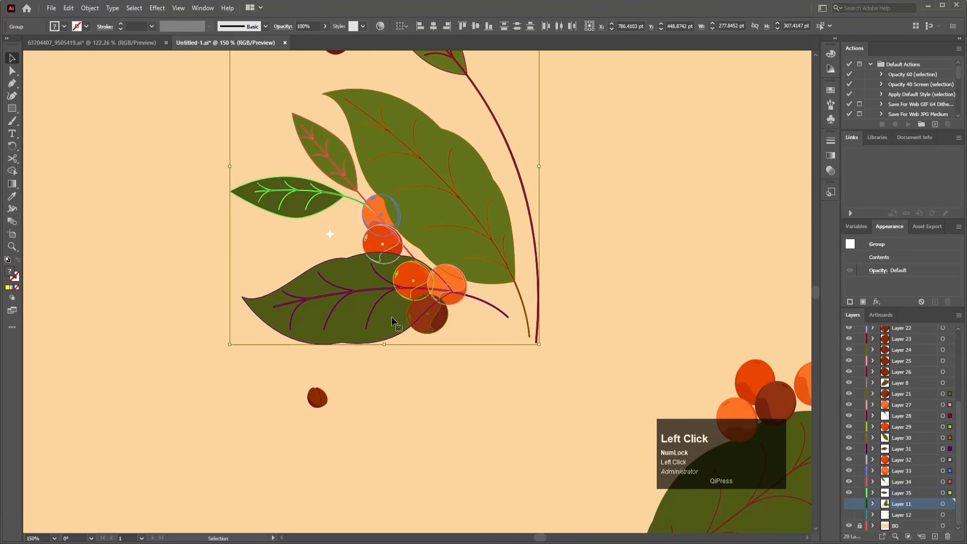
Group the lower dark green leaf with the three berries at its stem.
{"action": "left_click", "coordinate": [431, 364]}
{"action": "left_click", "coordinate": [426, 316]}
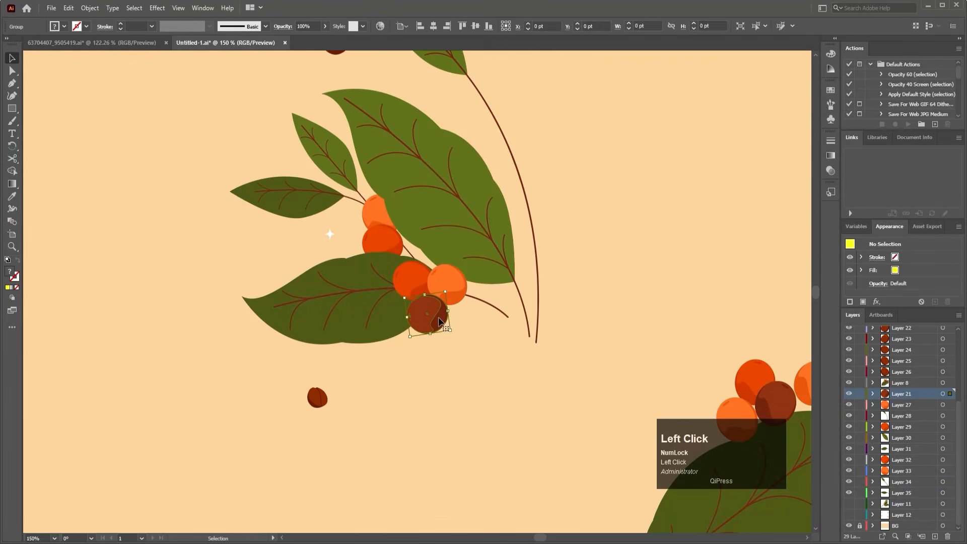
{"action": "left_click", "coordinate": [452, 282], "text": "shift"}
{"action": "left_click", "coordinate": [407, 282], "text": "shift"}
{"action": "left_click", "coordinate": [362, 283], "text": "shift"}
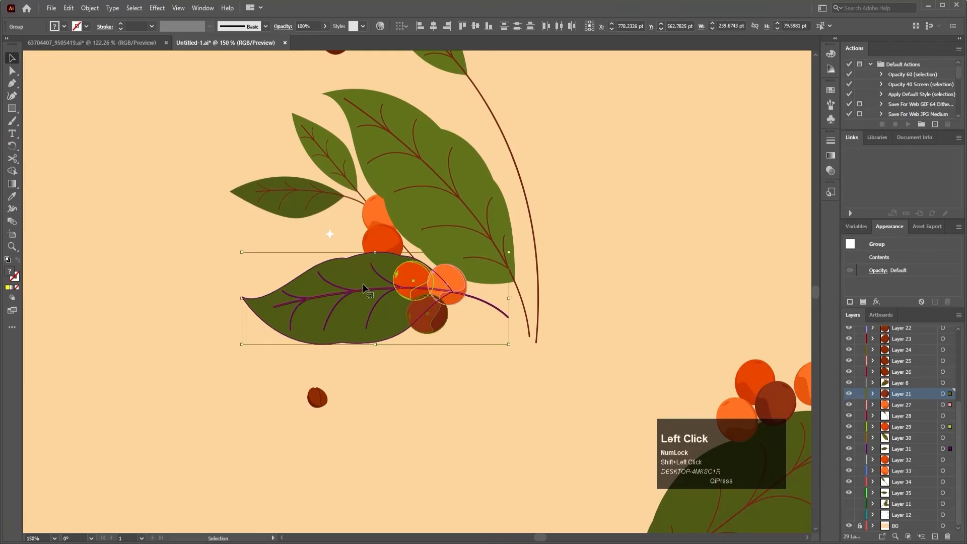
{"action": "key", "text": "ctrl"}
{"action": "key", "text": "ctrl+g"}
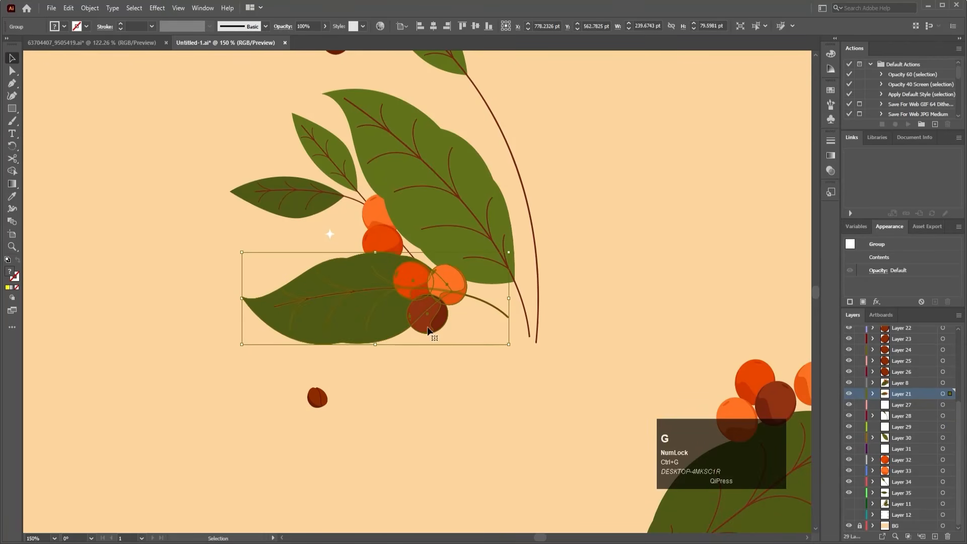
{"action": "left_click", "coordinate": [476, 437]}
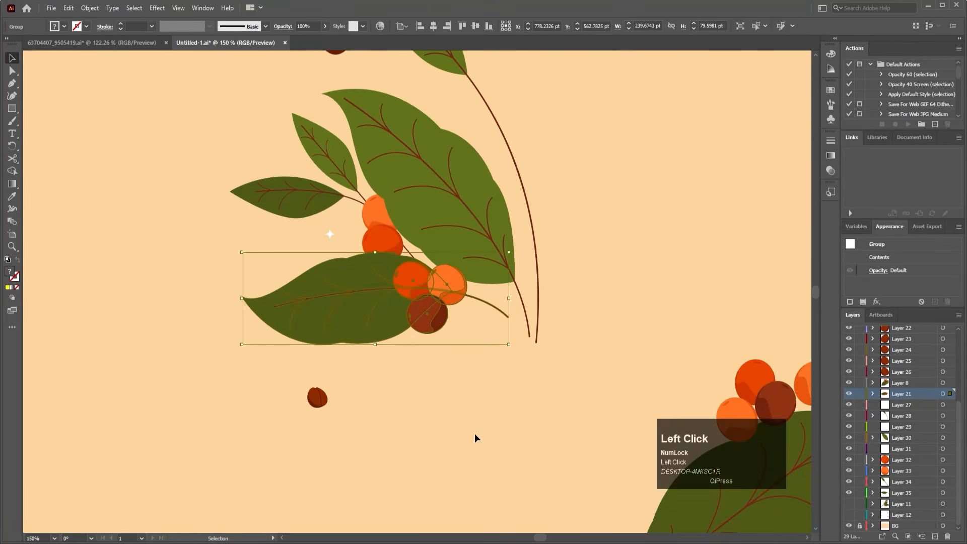
Group the two small leaves with the two orange berries beside the large light green leaf.
{"action": "left_click_drag", "start_coordinate": [349, 171], "coordinate": [359, 340]}
{"action": "left_click", "coordinate": [358, 337]}
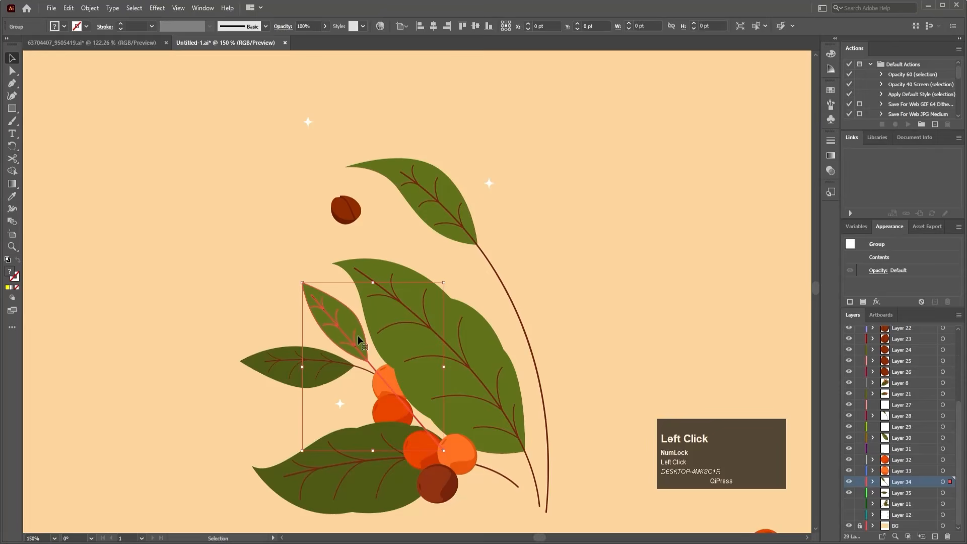
{"action": "left_click", "coordinate": [310, 379], "text": "shift"}
{"action": "left_click", "coordinate": [385, 404], "text": "shift"}
{"action": "left_click", "coordinate": [382, 389], "text": "shift"}
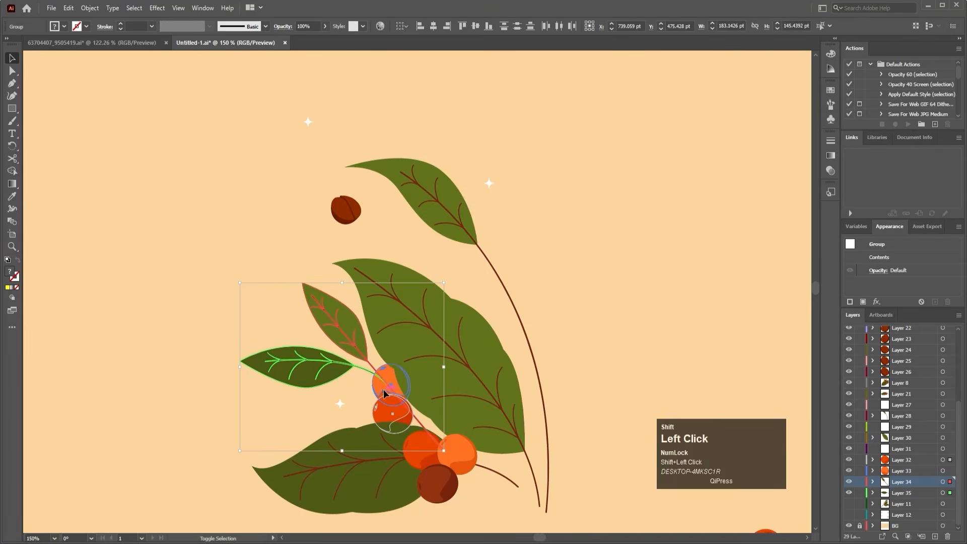
{"action": "key", "text": "ctrl+g"}
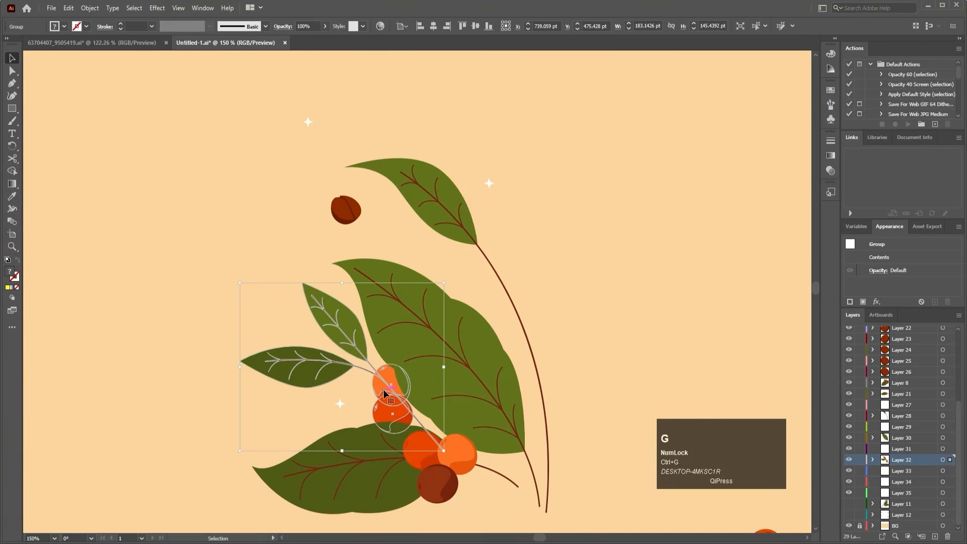
Delete the emptied Layers 33, 34, 35, 27, 29 and 31, and fit the artboard in the window.
{"action": "left_click", "coordinate": [352, 203]}
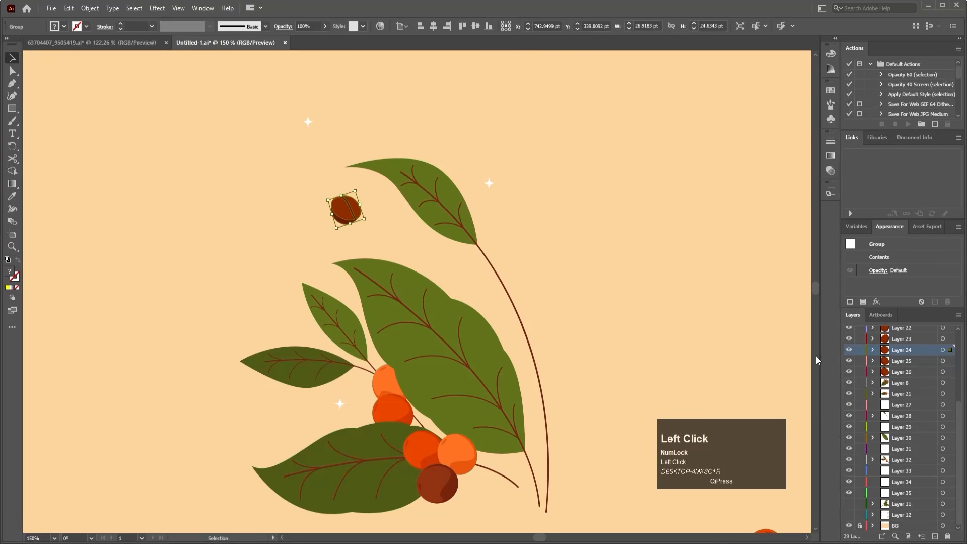
{"action": "left_click", "coordinate": [900, 474]}
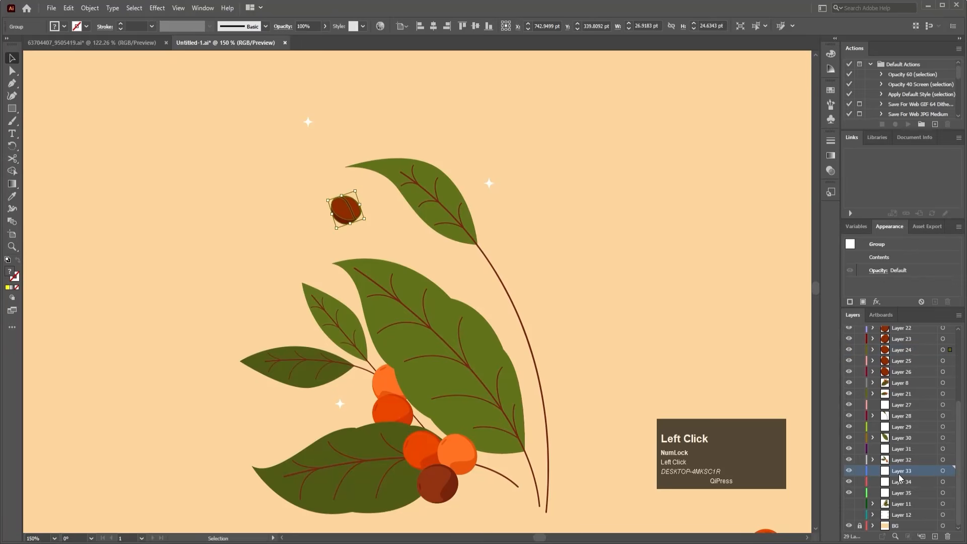
{"action": "left_click", "coordinate": [897, 496], "text": "shift"}
{"action": "left_click", "coordinate": [948, 537]}
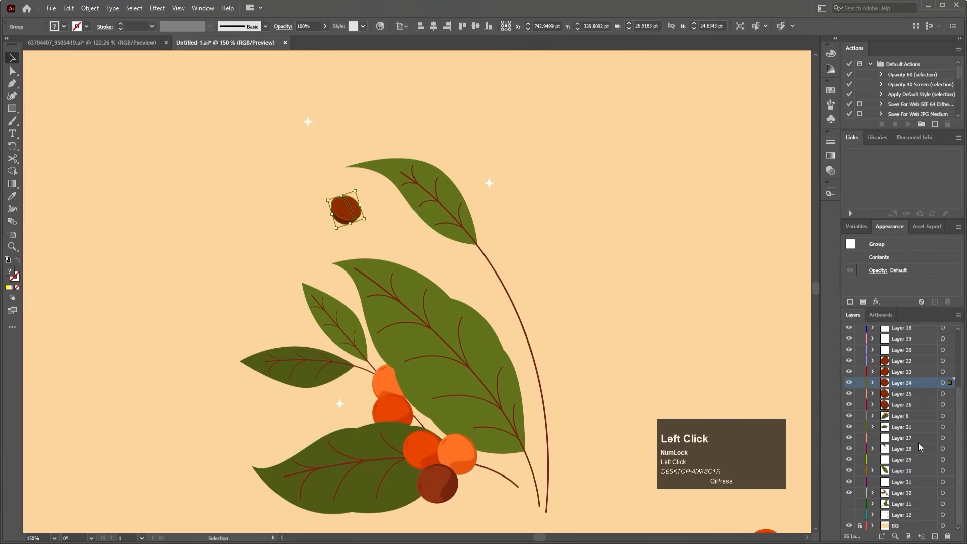
{"action": "left_click", "coordinate": [902, 460]}
{"action": "left_click", "coordinate": [902, 438], "text": "ctrl"}
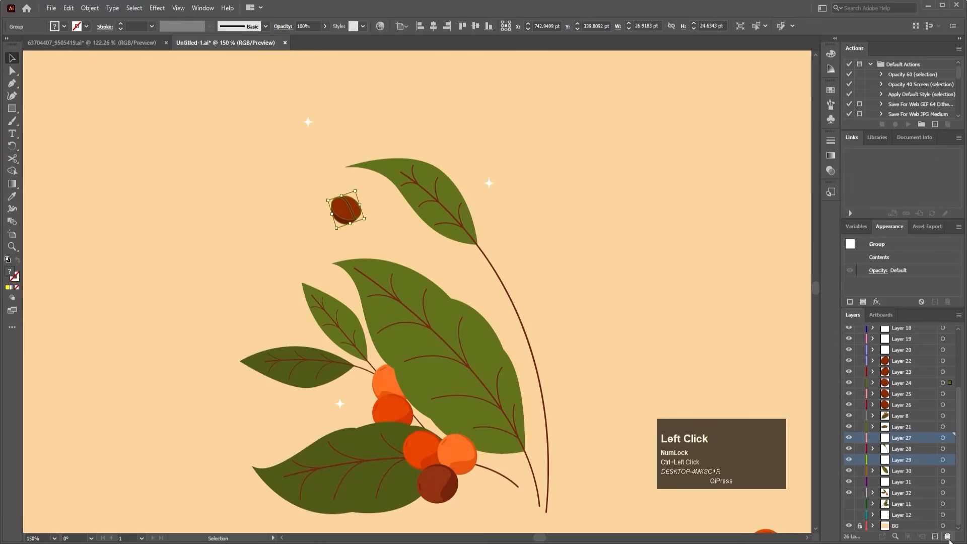
{"action": "left_click", "coordinate": [947, 537]}
{"action": "left_click", "coordinate": [902, 482]}
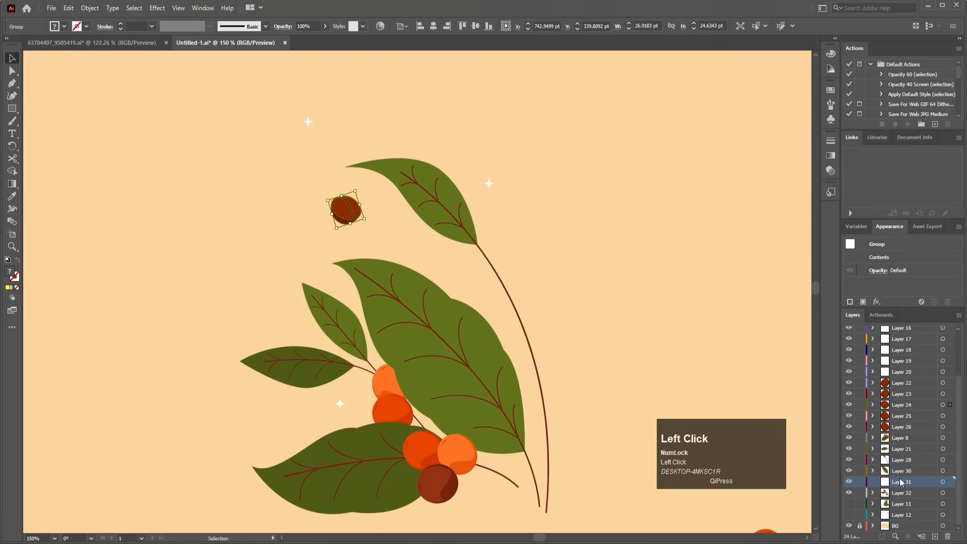
{"action": "left_click", "coordinate": [947, 537]}
{"action": "scroll", "coordinate": [904, 509], "scroll_direction": "down", "scroll_amount": 1}
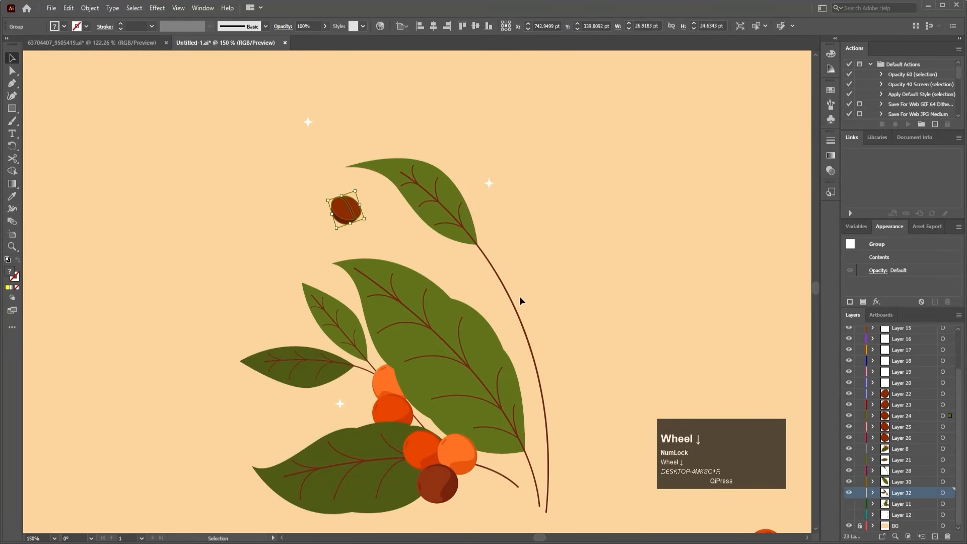
{"action": "left_click", "coordinate": [555, 237]}
{"action": "key", "text": "ctrl+0"}
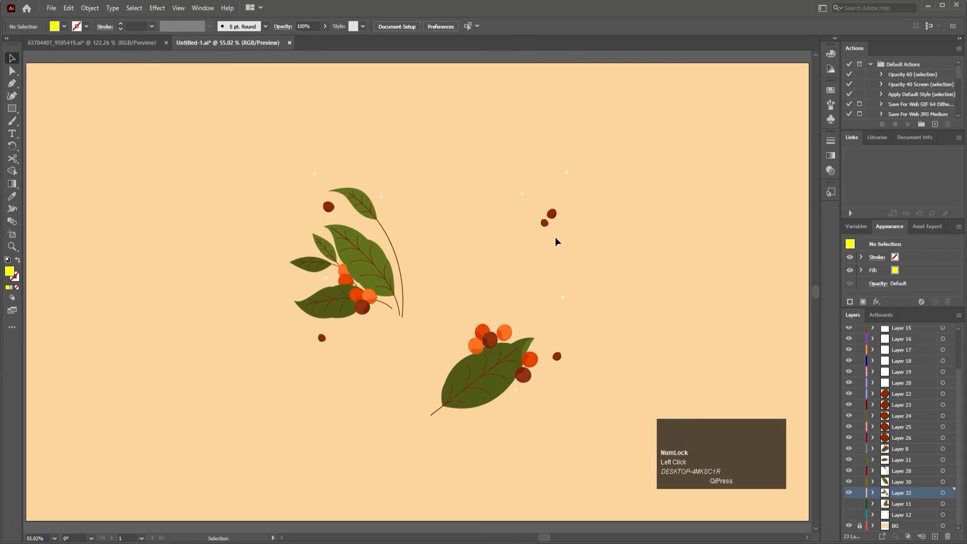
Show Layer 11 and release its group of leaf branches to separate layers using the Sequence option.
{"action": "scroll", "coordinate": [897, 481], "scroll_direction": "down", "scroll_amount": 1}
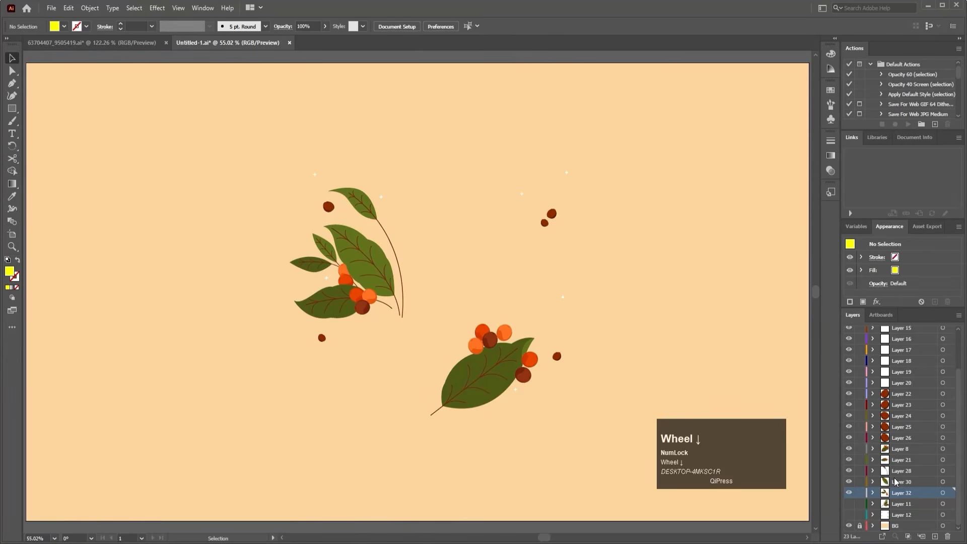
{"action": "left_click", "coordinate": [852, 503]}
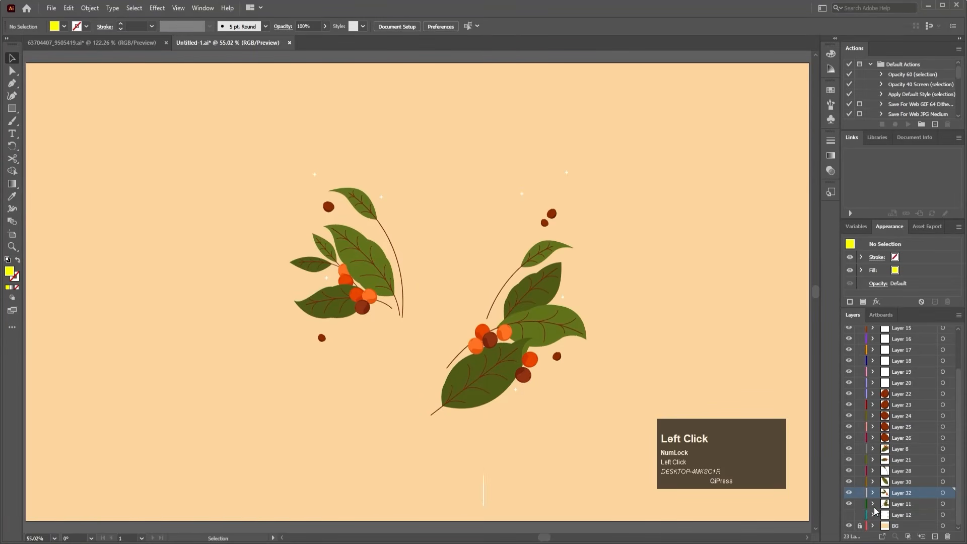
{"action": "left_click", "coordinate": [874, 506]}
{"action": "left_click", "coordinate": [885, 514]}
{"action": "scroll", "coordinate": [887, 516], "scroll_direction": "down", "scroll_amount": 2}
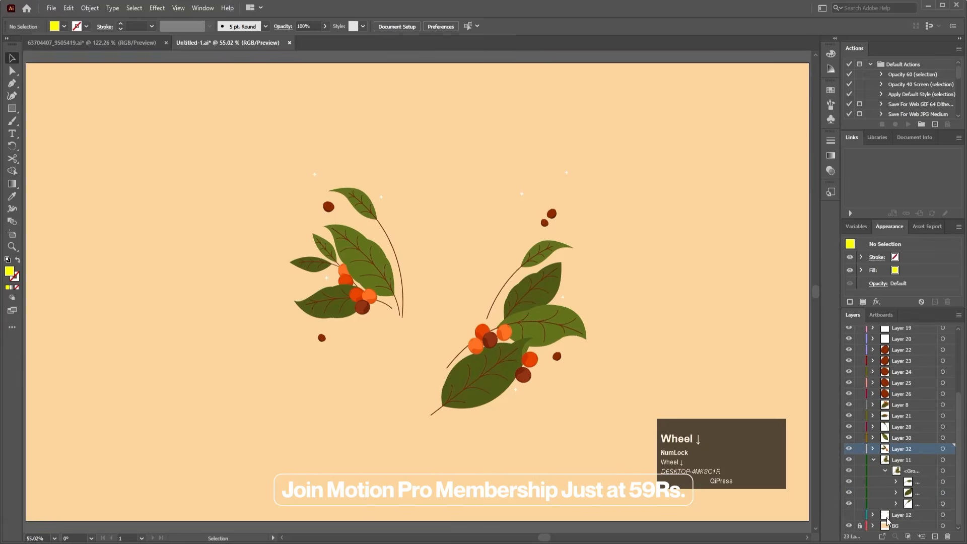
{"action": "left_click", "coordinate": [942, 471]}
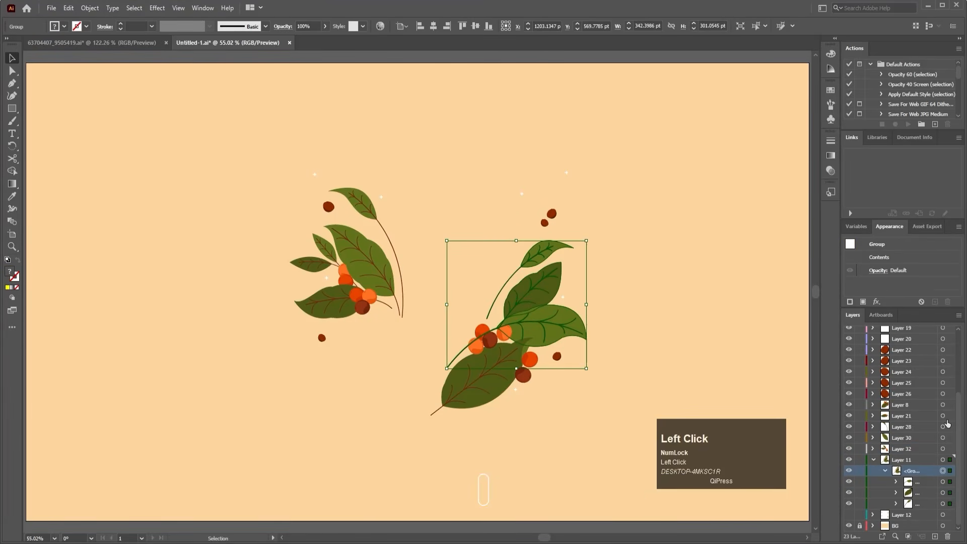
{"action": "left_click", "coordinate": [958, 315]}
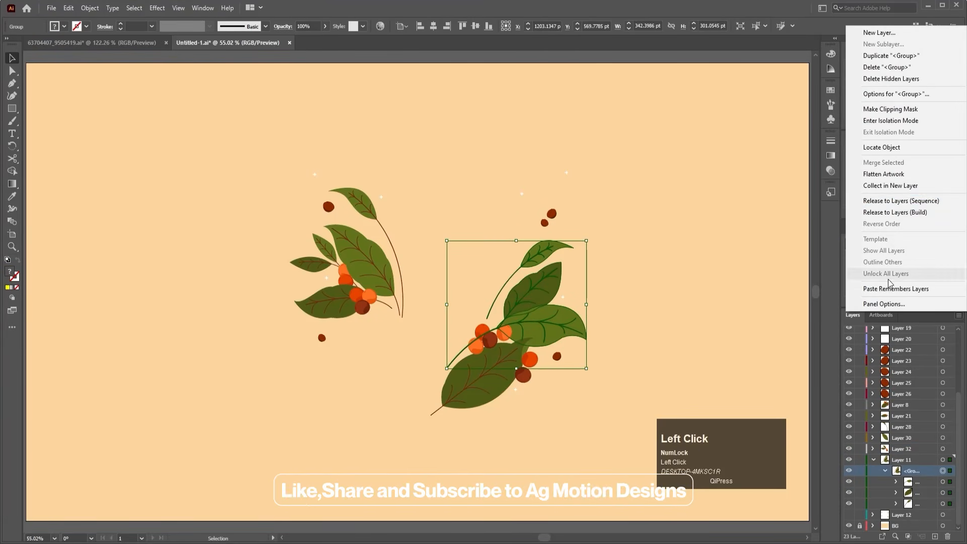
{"action": "left_click", "coordinate": [901, 200]}
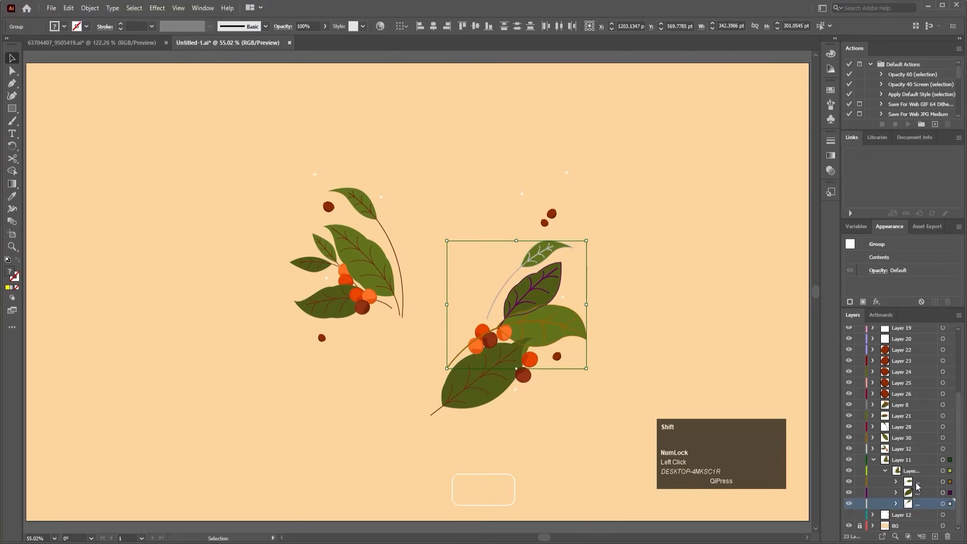
Move the three released leaf layers out of Layer 11 to the top level, and delete the emptied Layer 11.
{"action": "left_click", "coordinate": [918, 485], "text": "shift"}
{"action": "left_click_drag", "start_coordinate": [926, 486], "coordinate": [909, 455]}
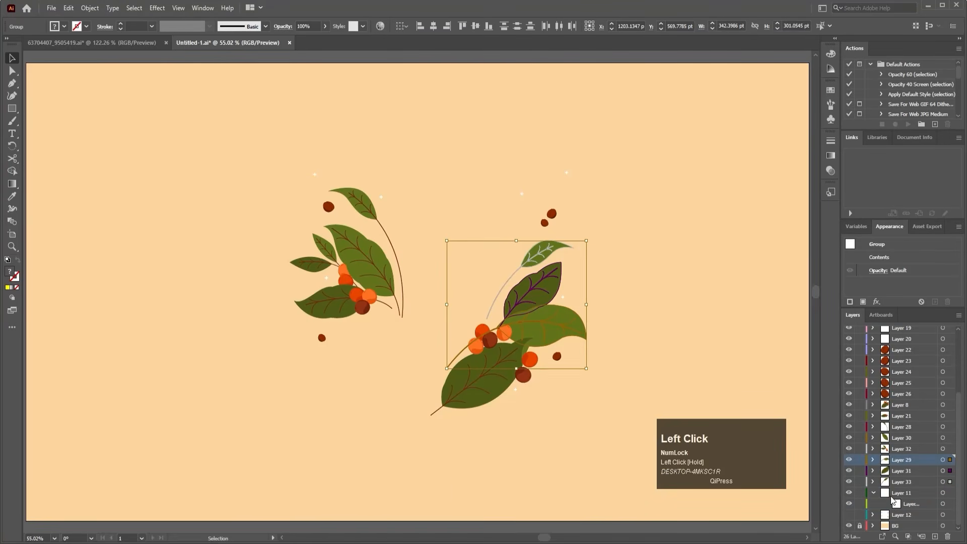
{"action": "left_click", "coordinate": [892, 498]}
{"action": "left_click", "coordinate": [947, 536]}
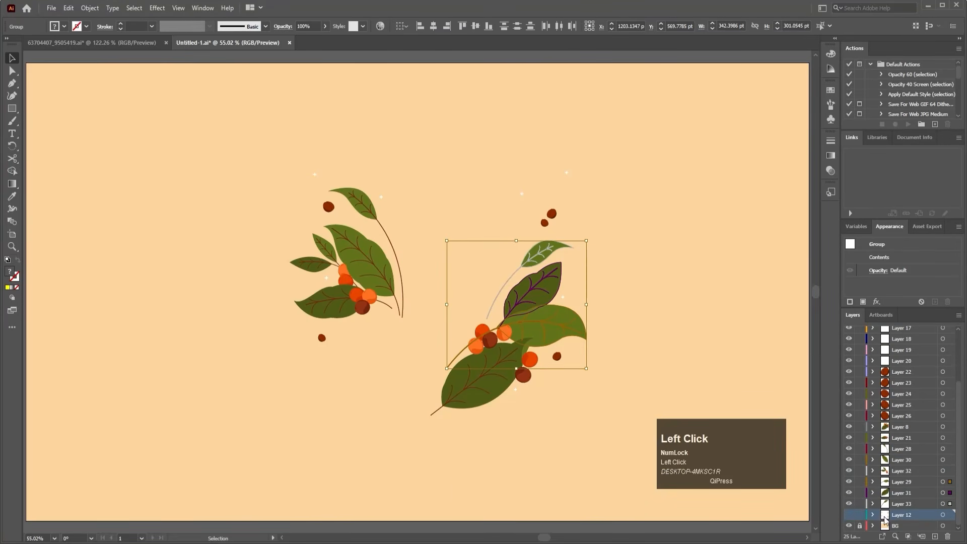
Show Layer 12 and release its group of pale background leaf sprigs to separate layers using the Sequence option.
{"action": "left_click", "coordinate": [849, 515]}
{"action": "left_click", "coordinate": [849, 515]}
{"action": "left_click", "coordinate": [848, 515]}
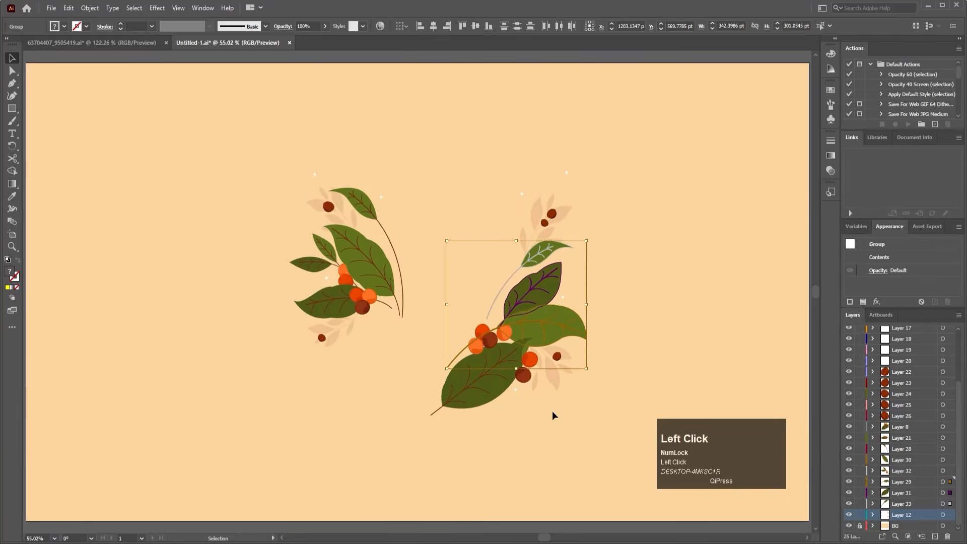
{"action": "left_click", "coordinate": [556, 373]}
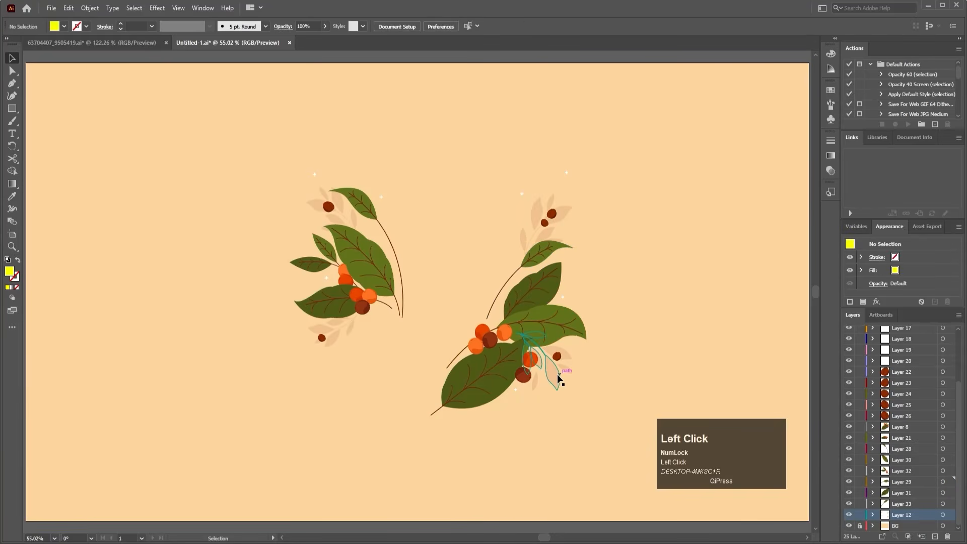
{"action": "left_click", "coordinate": [876, 515]}
{"action": "scroll", "coordinate": [877, 514], "scroll_direction": "down", "scroll_amount": 1}
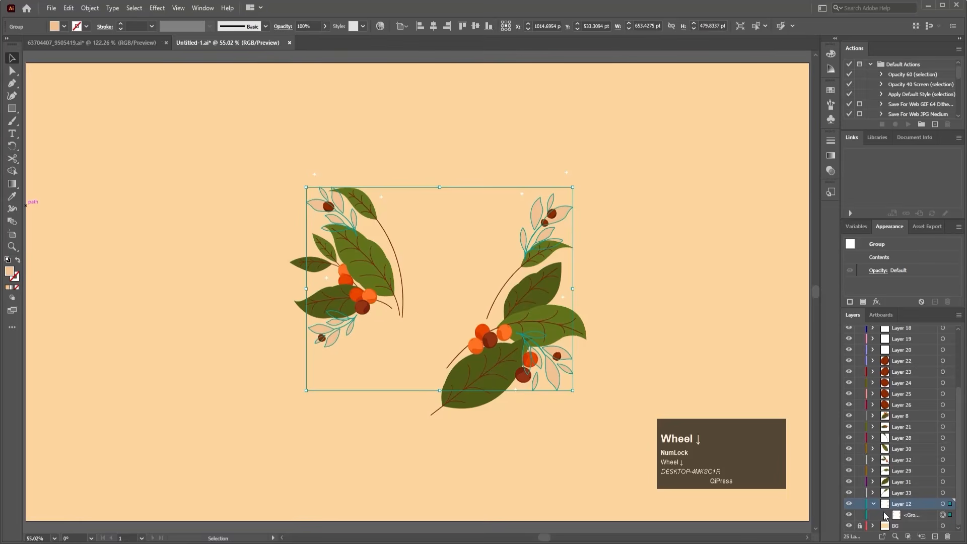
{"action": "left_click", "coordinate": [885, 515]}
{"action": "scroll", "coordinate": [913, 481], "scroll_direction": "down", "scroll_amount": 2}
{"action": "left_click", "coordinate": [912, 471]}
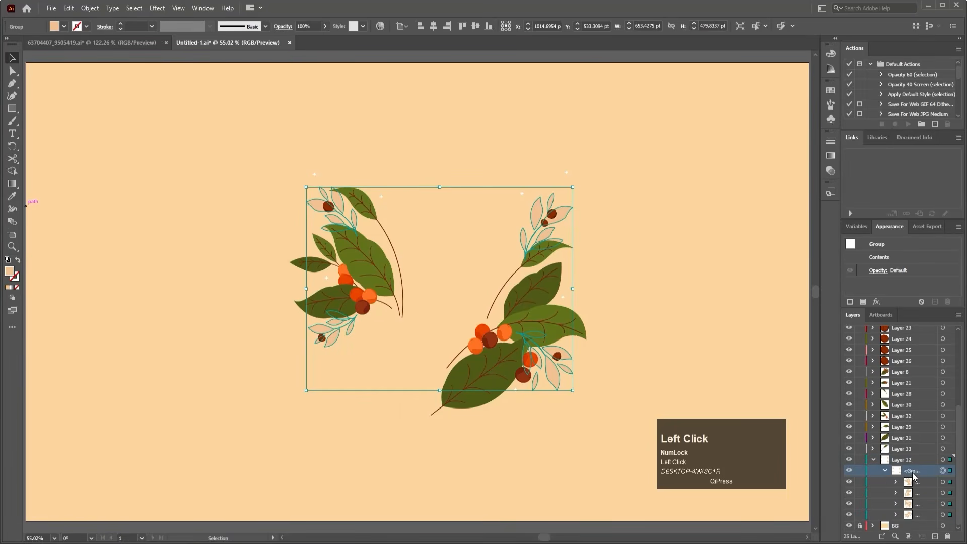
{"action": "left_click", "coordinate": [942, 472]}
{"action": "left_click", "coordinate": [960, 317]}
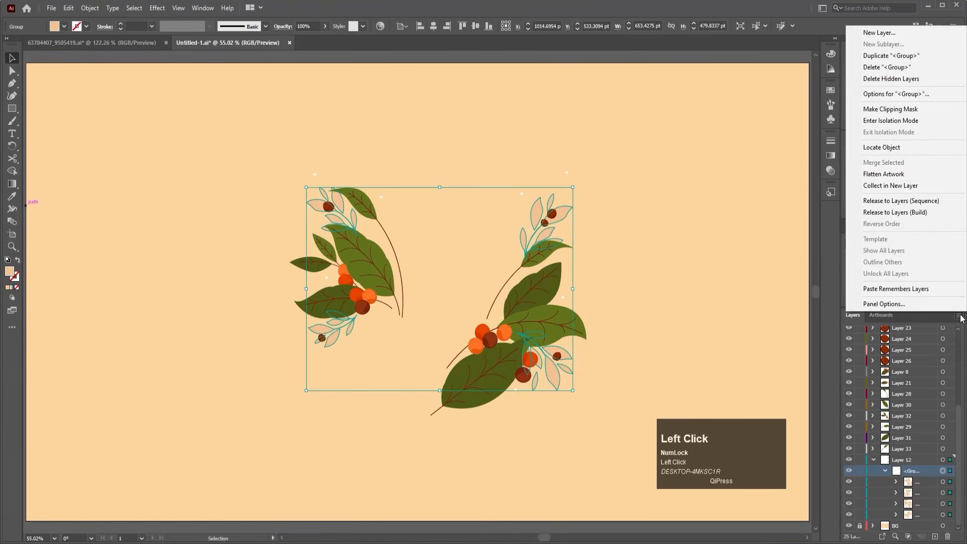
{"action": "left_click", "coordinate": [888, 204]}
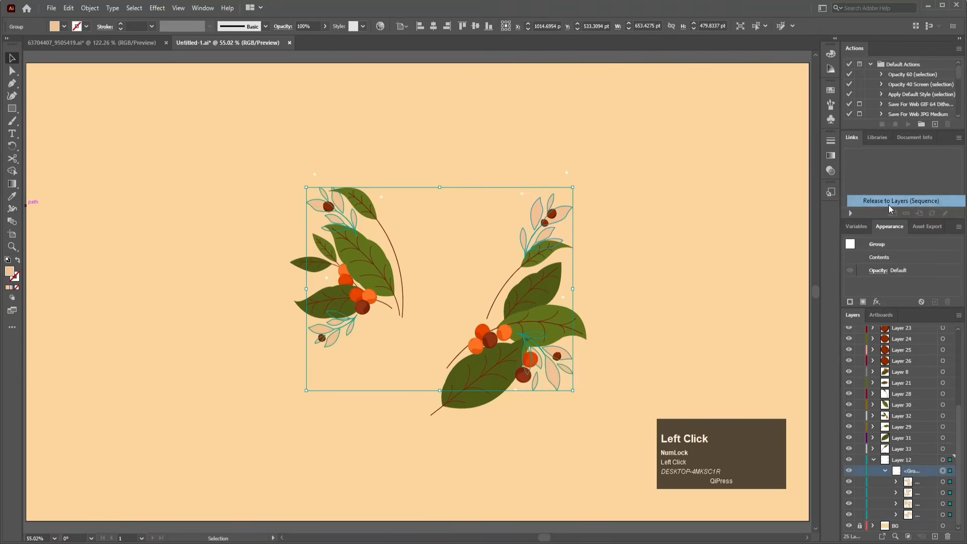
Move the four released sprig layers out of Layer 12 to the top level, and delete the emptied Layer 12.
{"action": "left_click", "coordinate": [919, 481], "text": "shift"}
{"action": "left_click_drag", "start_coordinate": [925, 481], "coordinate": [905, 456]}
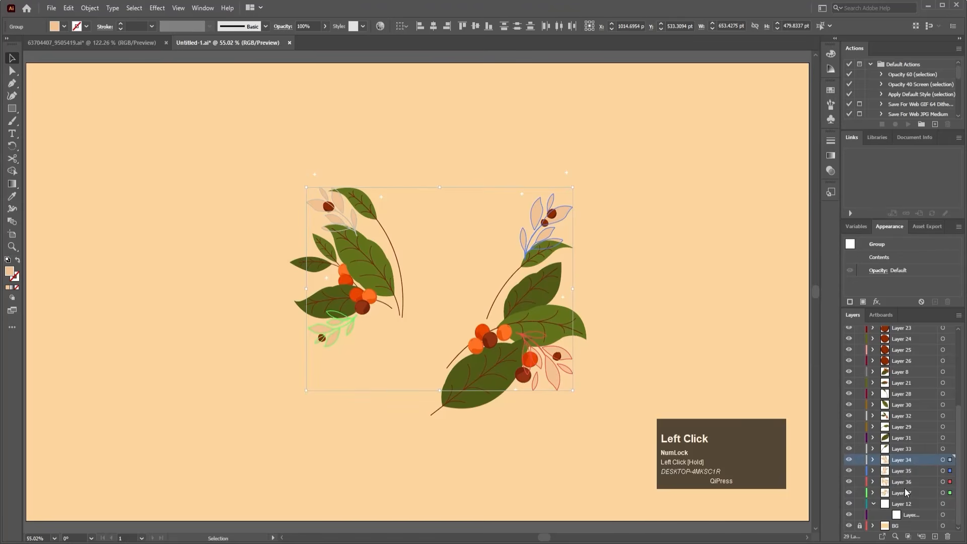
{"action": "left_click_drag", "start_coordinate": [897, 510], "coordinate": [948, 537]}
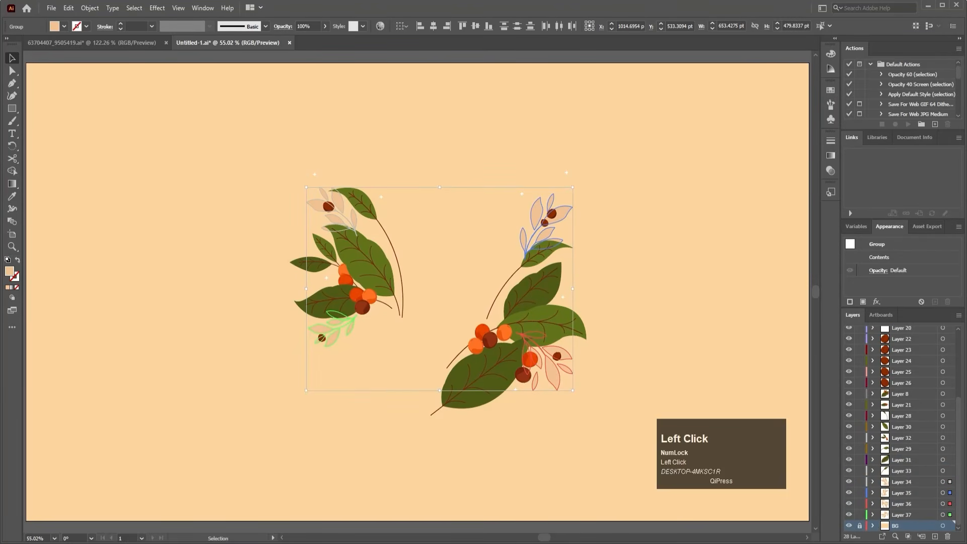
Show the Front Fingers, Cup and Hand layers again, and save the document.
{"action": "scroll", "coordinate": [883, 464], "scroll_direction": "up", "scroll_amount": 3}
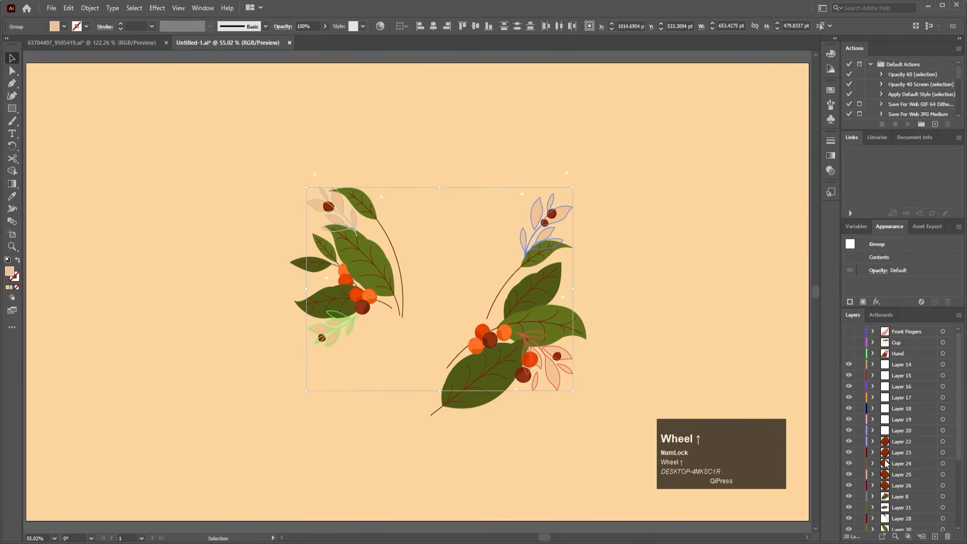
{"action": "left_click_drag", "start_coordinate": [849, 354], "coordinate": [848, 332]}
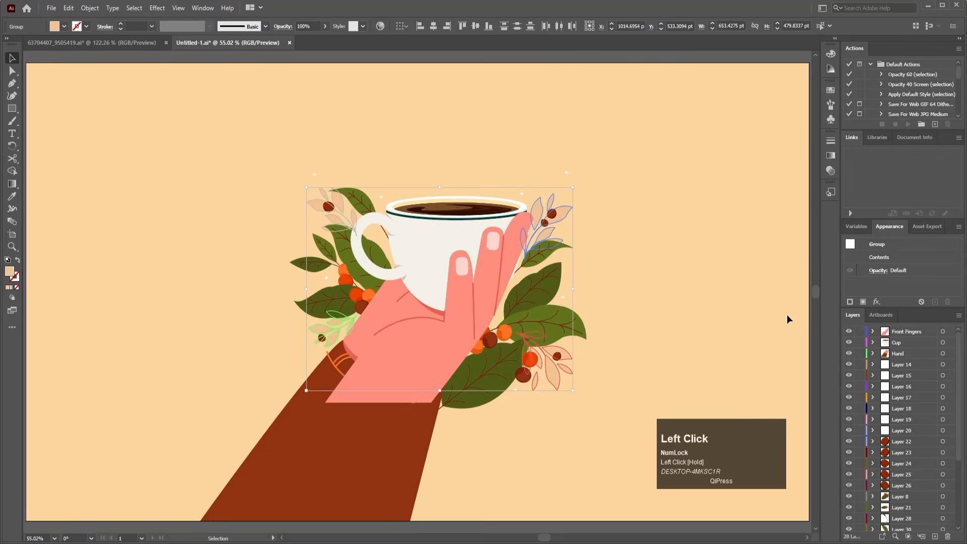
{"action": "left_click", "coordinate": [731, 277]}
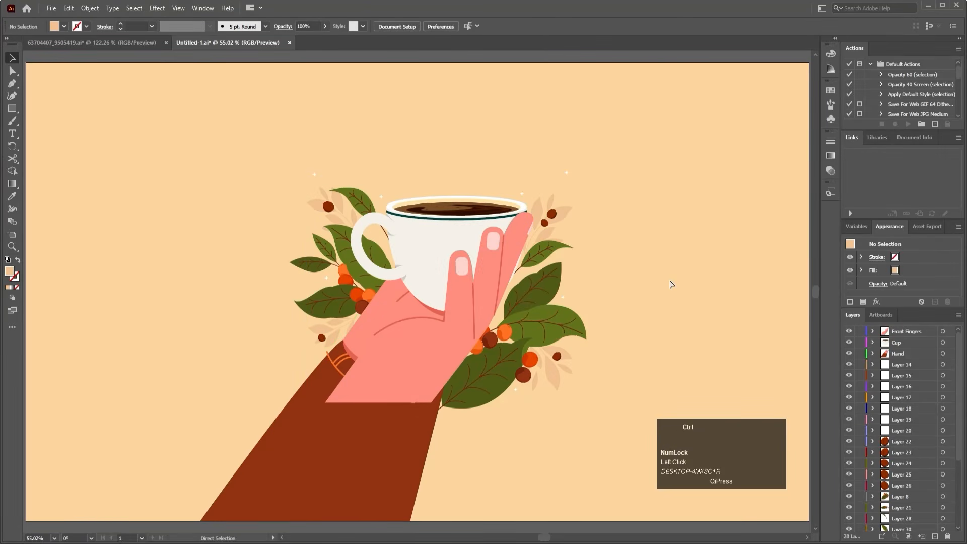
{"action": "key", "text": "ctrl+s"}
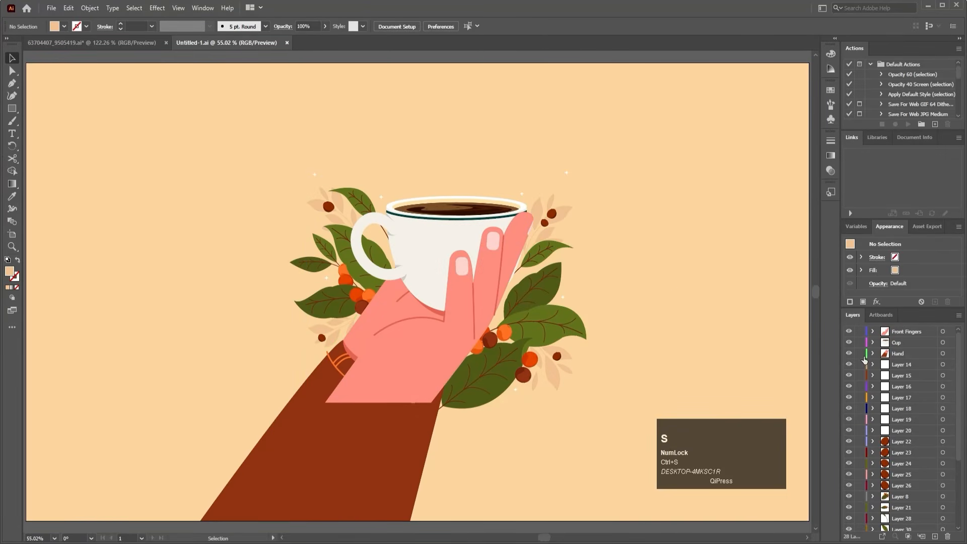
Hide all the sparkle, bean, leaf and berry layers from Layer 14 through Layer 37, keeping BG shown.
{"action": "left_click_drag", "start_coordinate": [849, 365], "coordinate": [845, 531]}
{"action": "left_click", "coordinate": [849, 526]}
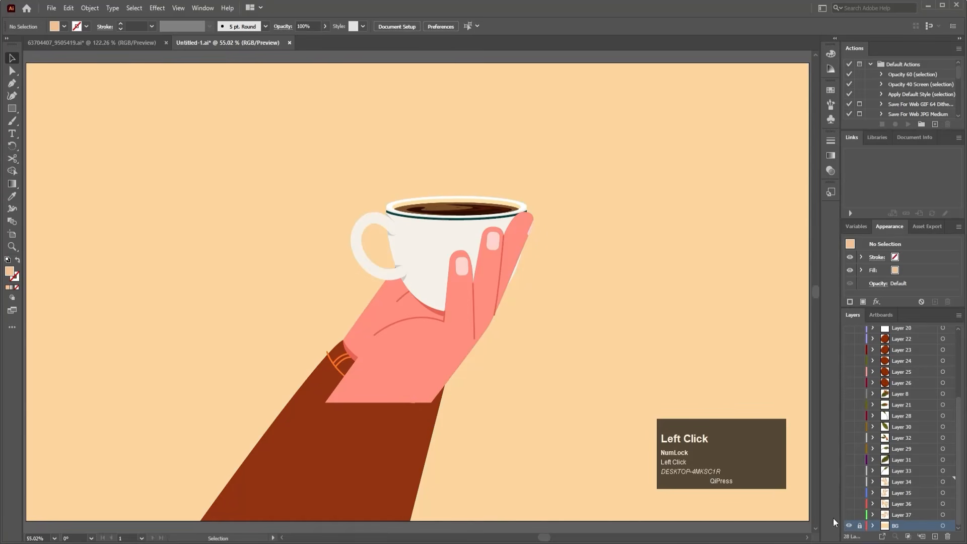
{"action": "scroll", "coordinate": [900, 390], "scroll_direction": "up", "scroll_amount": 3}
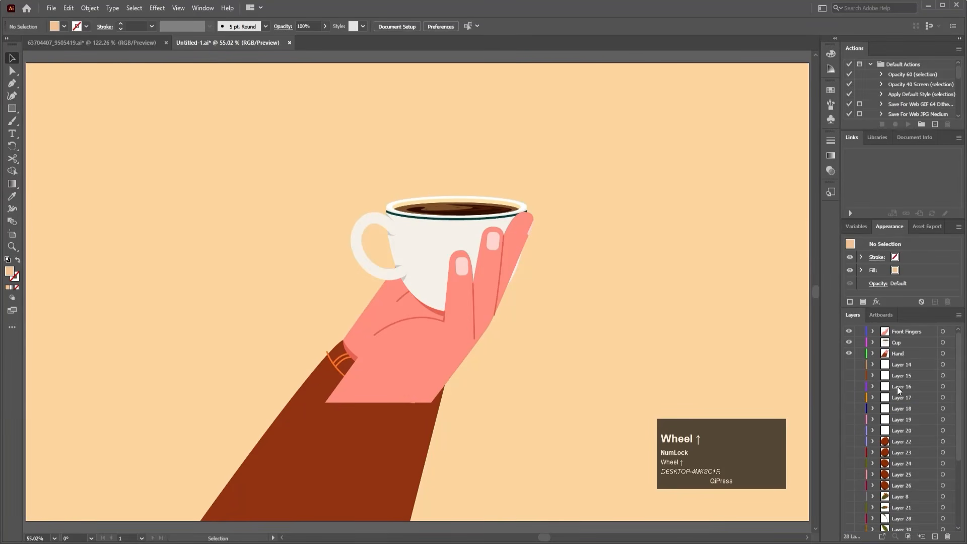
Hide the Front Fingers layer and check how the palm and sleeve artwork in the Hand layer is grouped.
{"action": "left_click", "coordinate": [456, 328]}
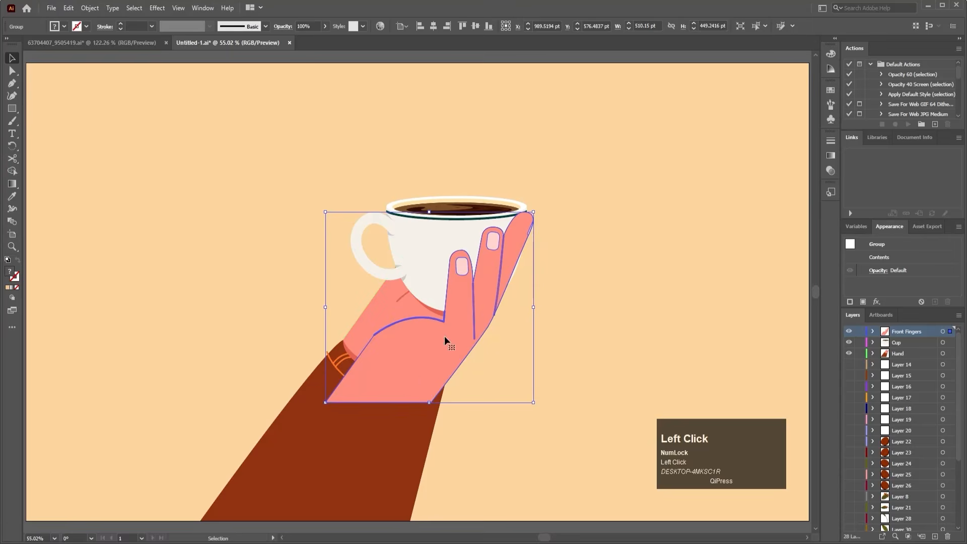
{"action": "left_click", "coordinate": [849, 332]}
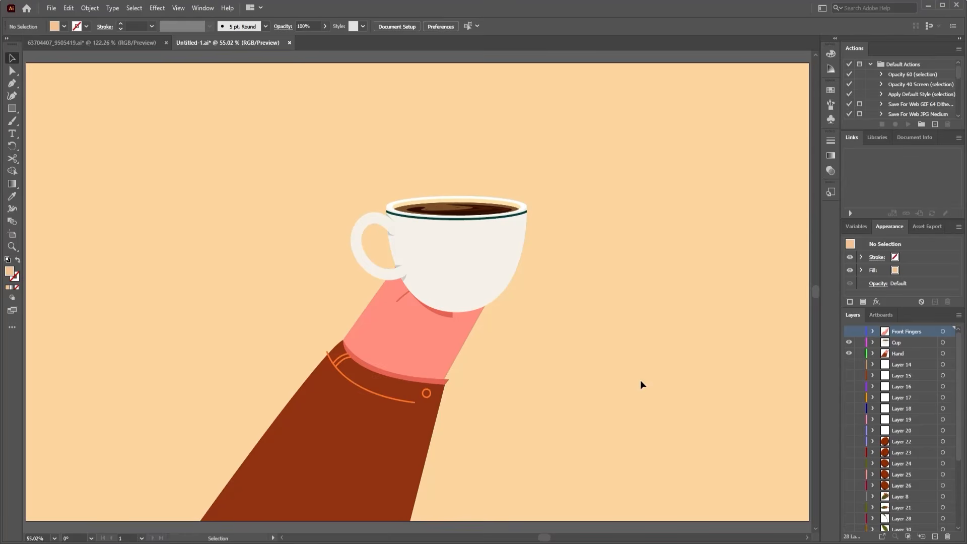
{"action": "left_click", "coordinate": [391, 355]}
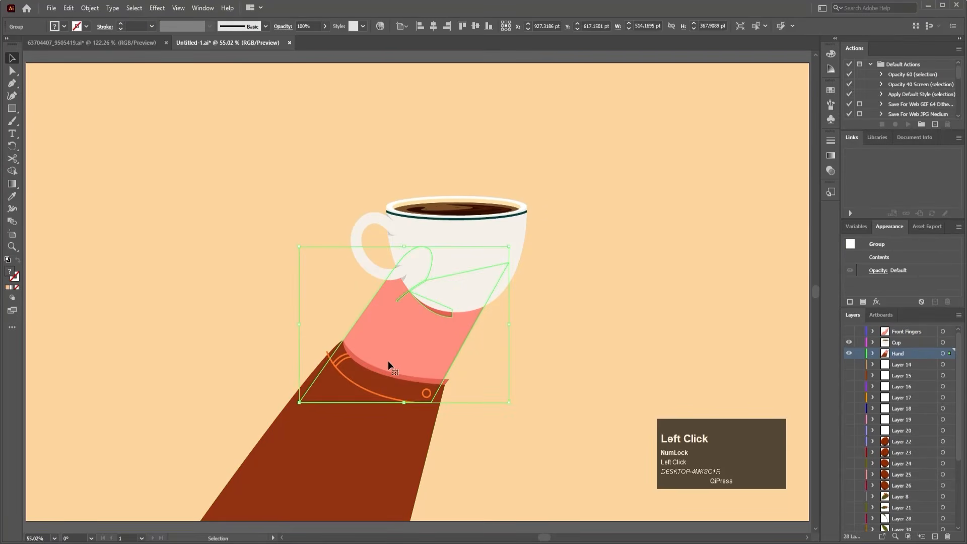
{"action": "left_click", "coordinate": [375, 371], "text": "shift"}
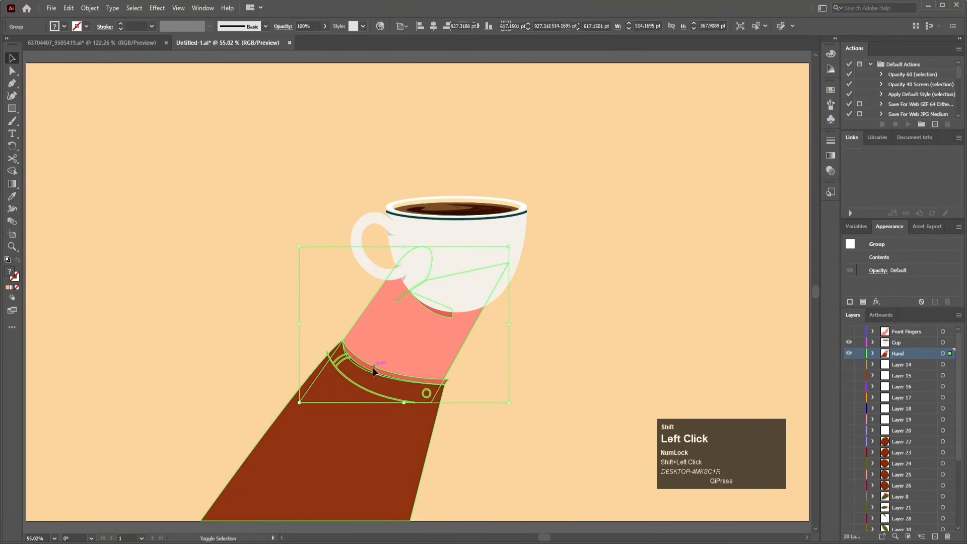
{"action": "left_click", "coordinate": [470, 373]}
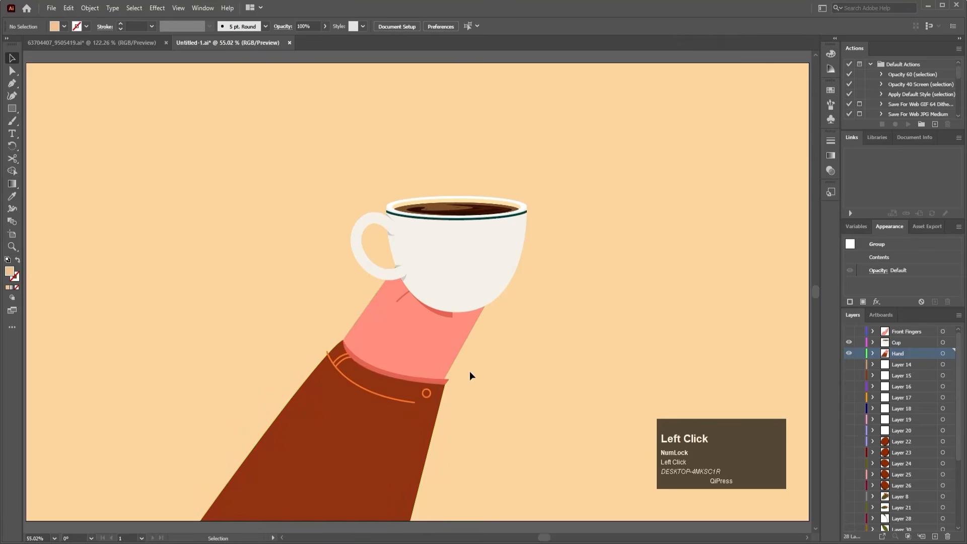
Ungroup the brown sleeve artwork and delete the red shadow strip along its cuff.
{"action": "left_click", "coordinate": [414, 382]}
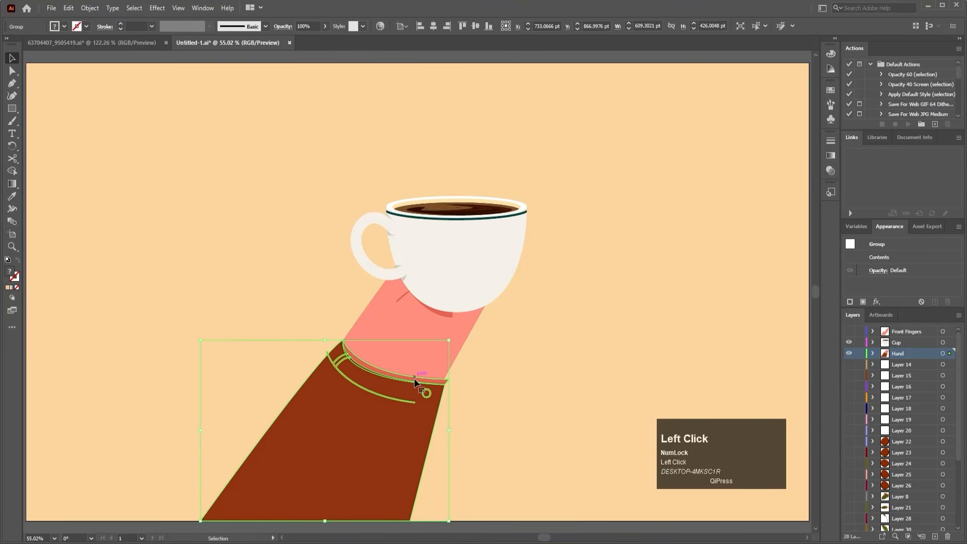
{"action": "right_click", "coordinate": [414, 379]}
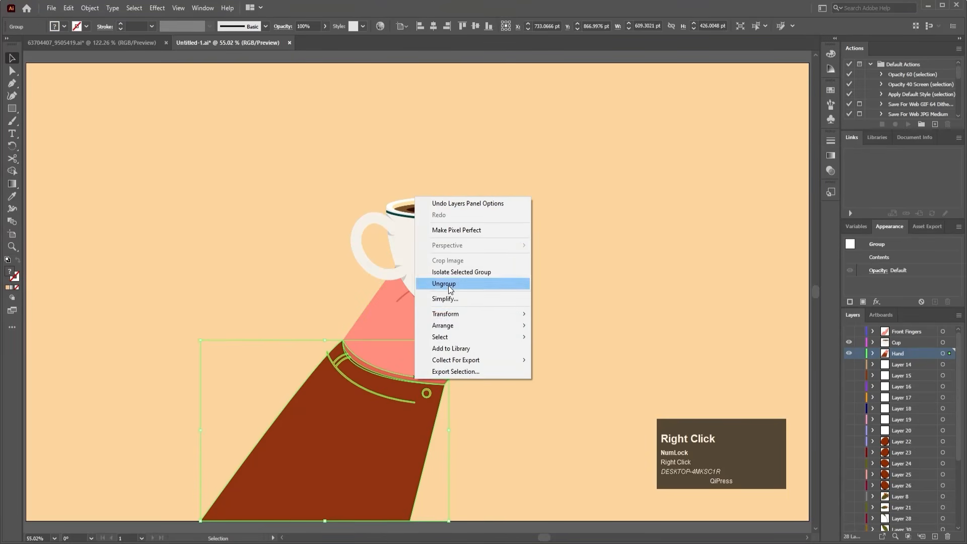
{"action": "left_click", "coordinate": [443, 283]}
{"action": "left_click", "coordinate": [460, 373]}
{"action": "left_click", "coordinate": [436, 382]}
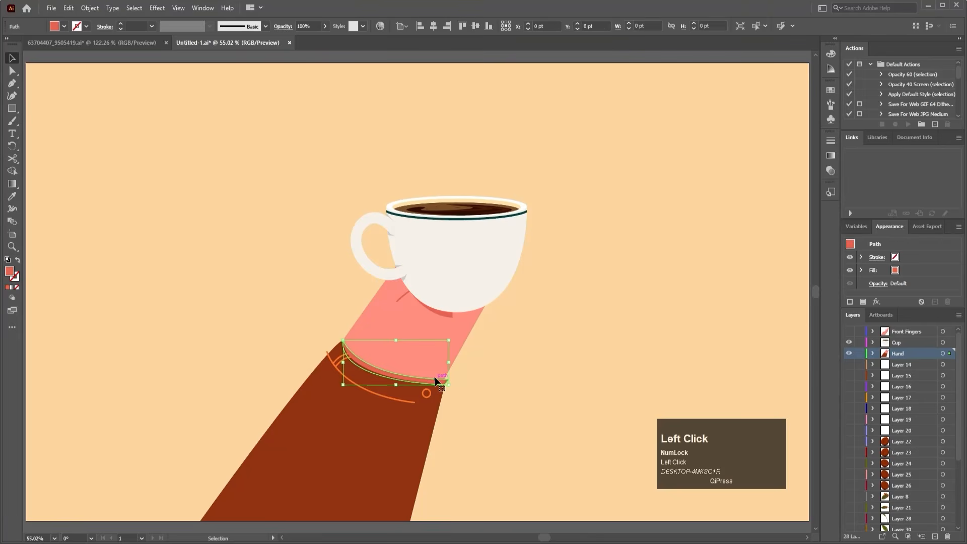
Cut the pink palm group from the Hand layer, paste it in place on a new layer above it, and name that layer "hand".
{"action": "left_click", "coordinate": [434, 363]}
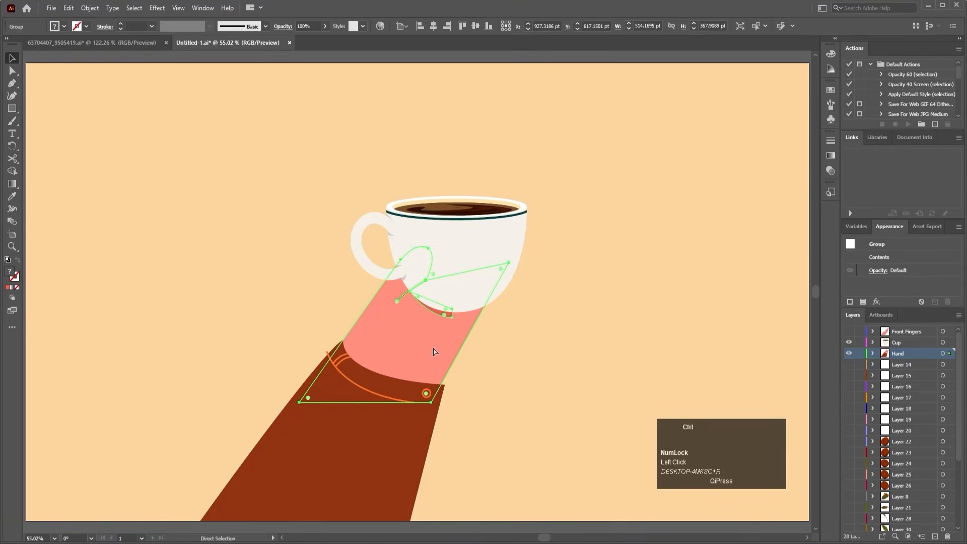
{"action": "key", "text": "ctrl+x"}
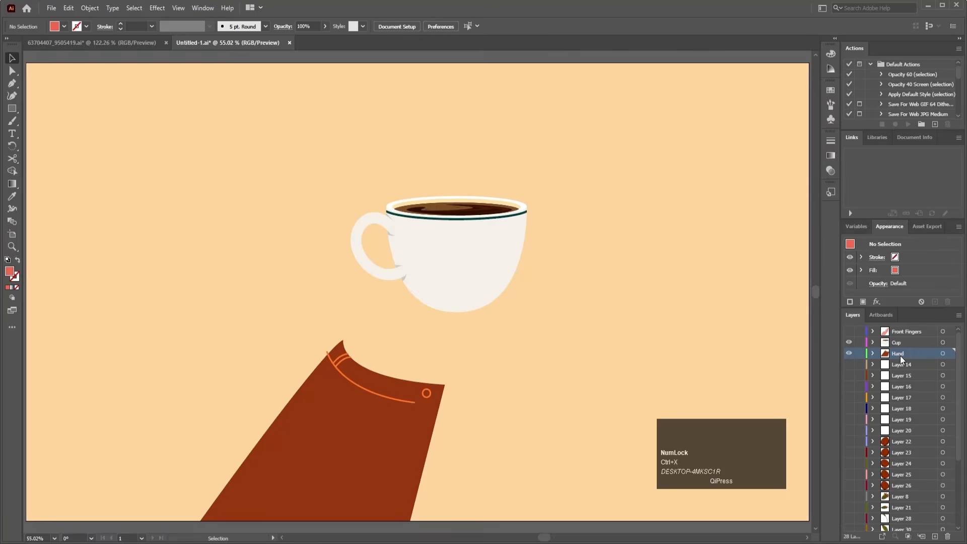
{"action": "left_click", "coordinate": [934, 537]}
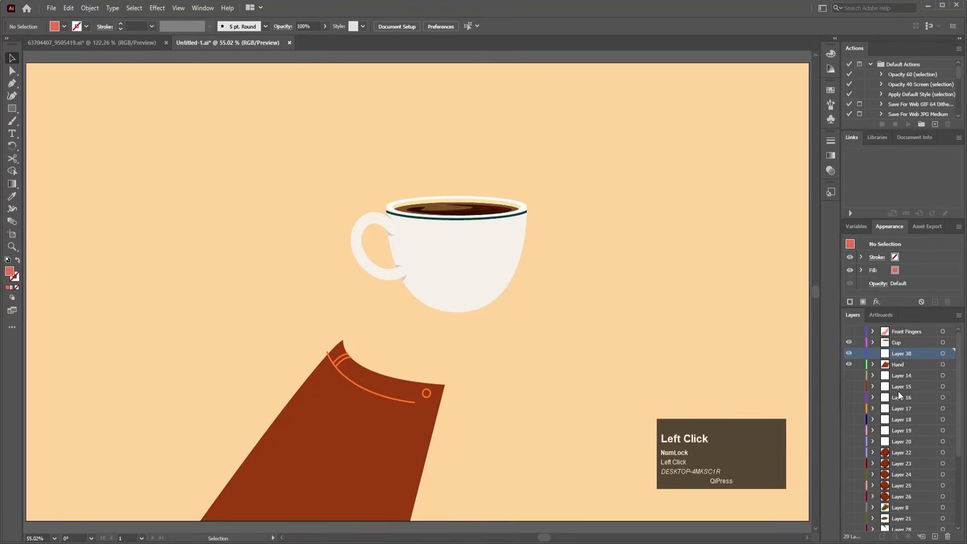
{"action": "key", "text": "ctrl+shift+v"}
{"action": "left_click", "coordinate": [899, 354]}
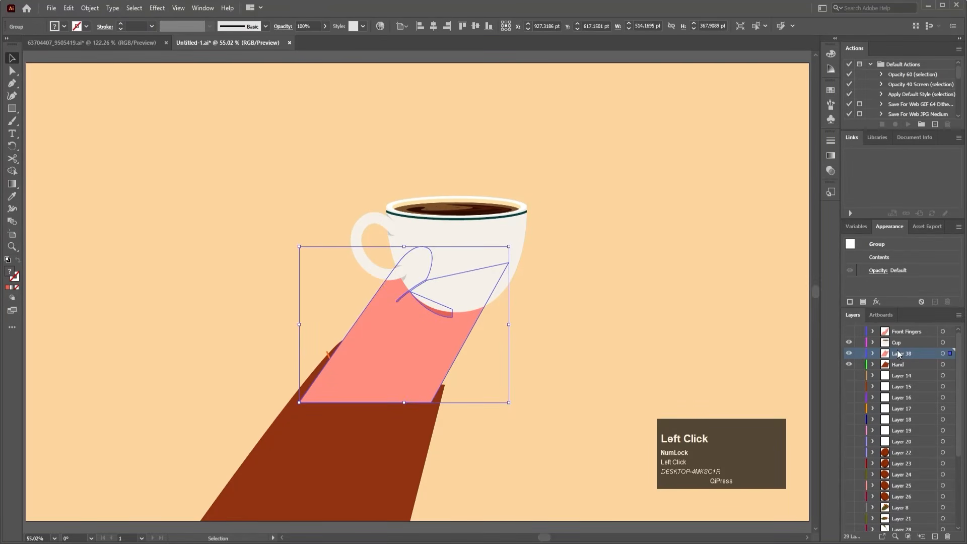
{"action": "double_click", "coordinate": [898, 354]}
{"action": "type", "text": "hand"}
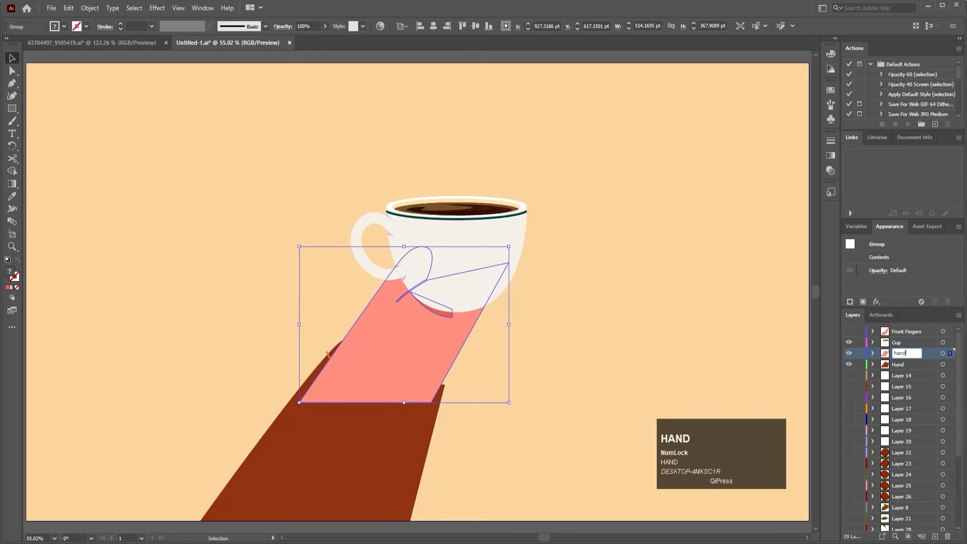
{"action": "key", "text": "Return"}
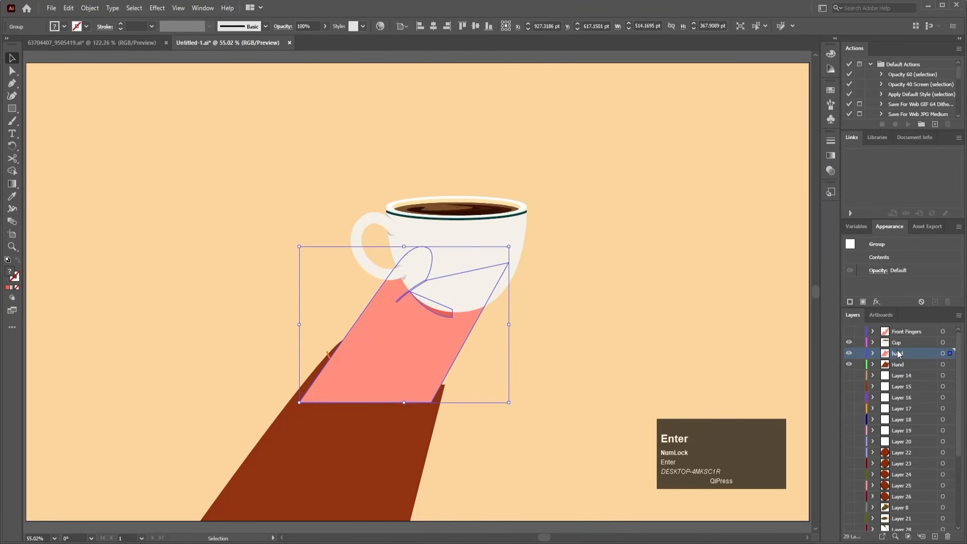
Show the Front Fingers layer again and move the sleeve's Hand layer above it to the top of the layer stack.
{"action": "left_click", "coordinate": [849, 332]}
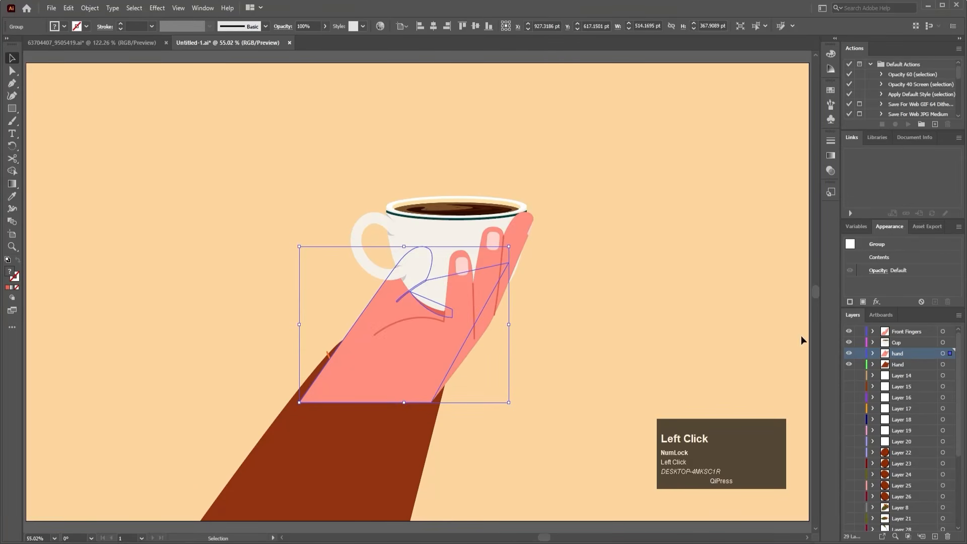
{"action": "left_click", "coordinate": [894, 363]}
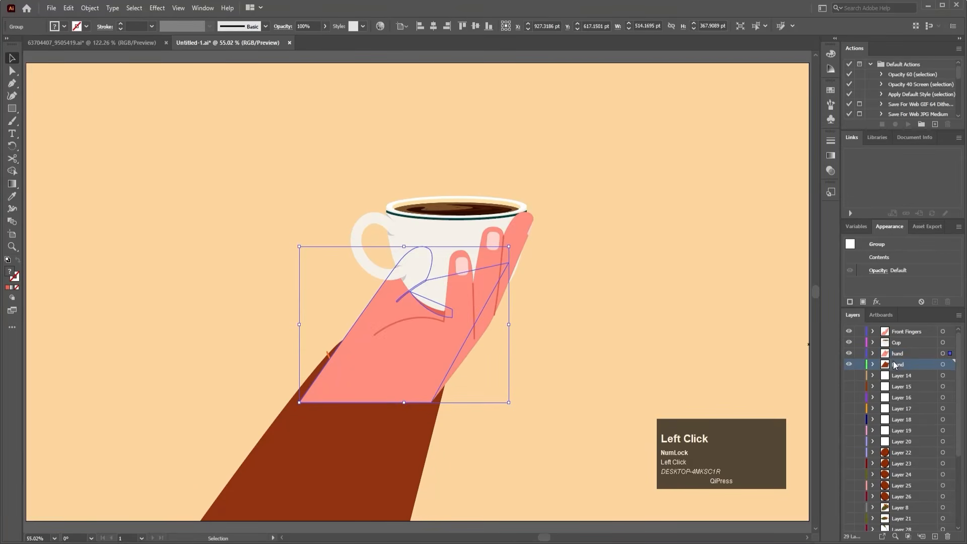
{"action": "left_click", "coordinate": [849, 363]}
{"action": "left_click_drag", "start_coordinate": [896, 365], "coordinate": [897, 327]}
{"action": "left_click", "coordinate": [689, 351]}
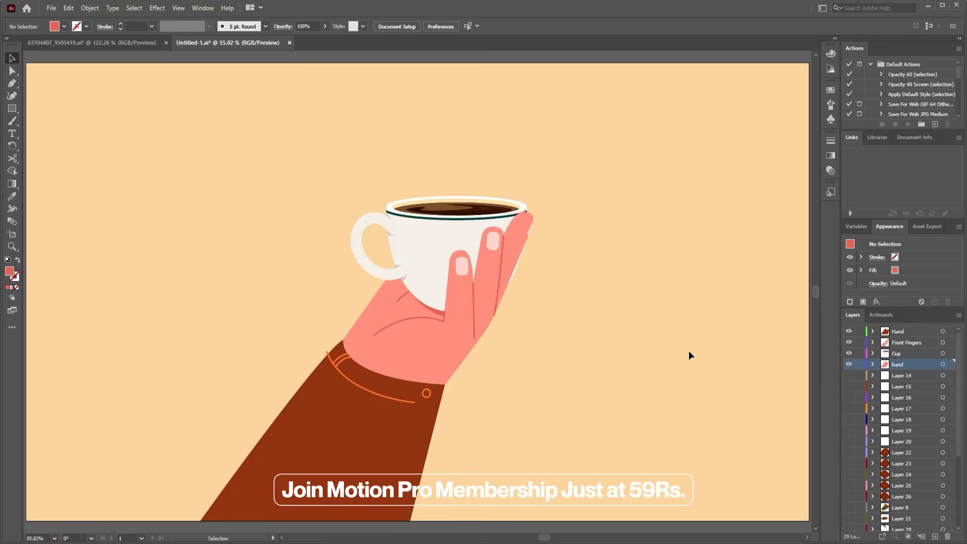
Save the document, show all the hidden layers from Layer 14 through Layer 37 again, and save once more.
{"action": "key", "text": "ctrl"}
{"action": "key", "text": "ctrl+s"}
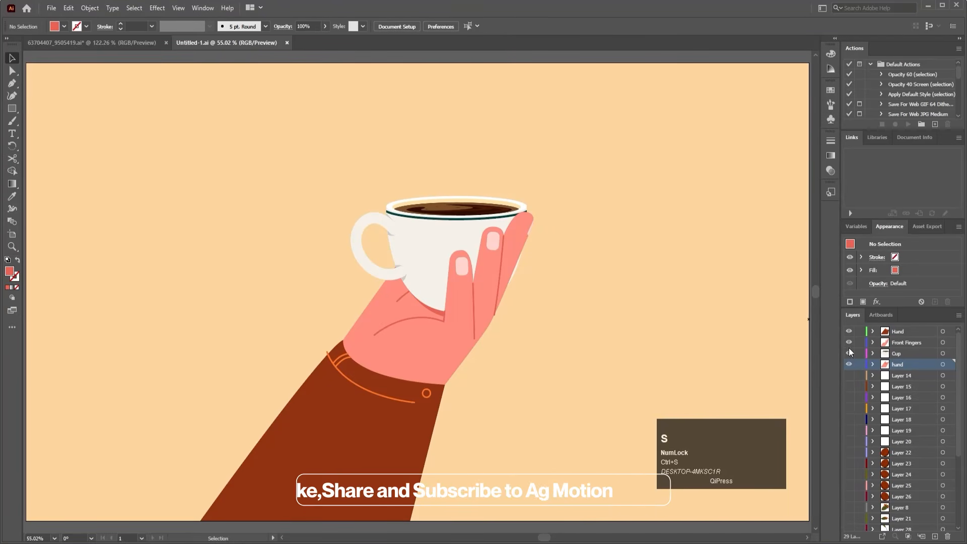
{"action": "left_click_drag", "start_coordinate": [851, 376], "coordinate": [849, 524]}
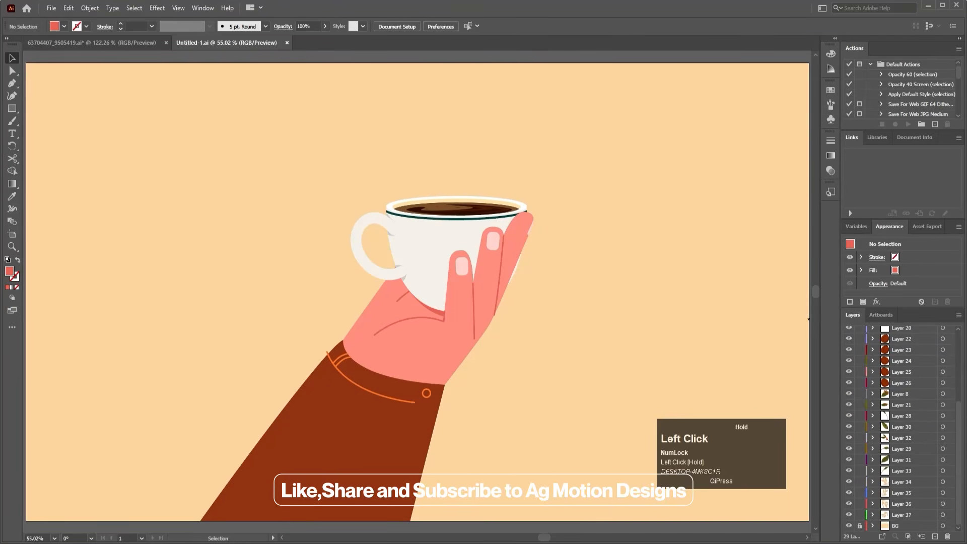
{"action": "key", "text": "ctrl+s"}
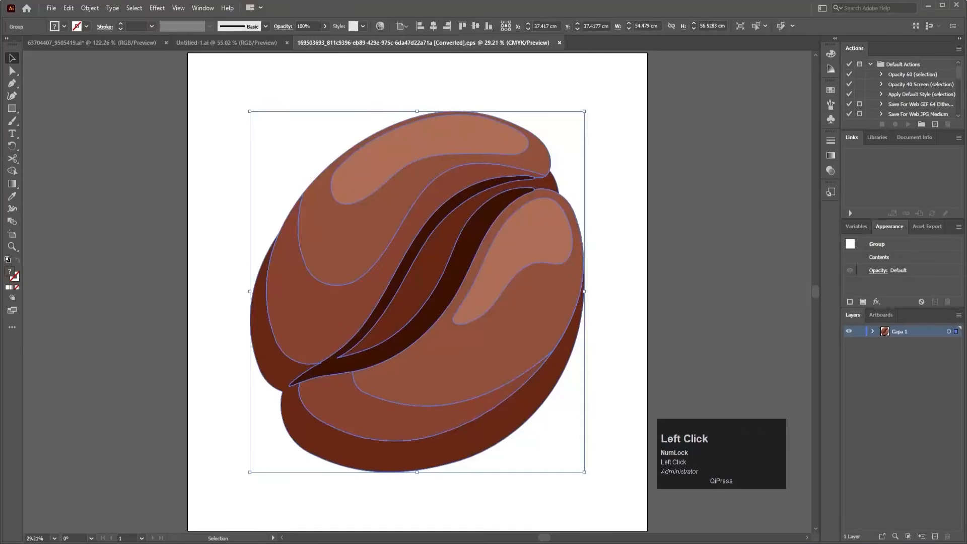
Copy the complete coffee bean group from the converted EPS document.
{"action": "left_click", "coordinate": [663, 246]}
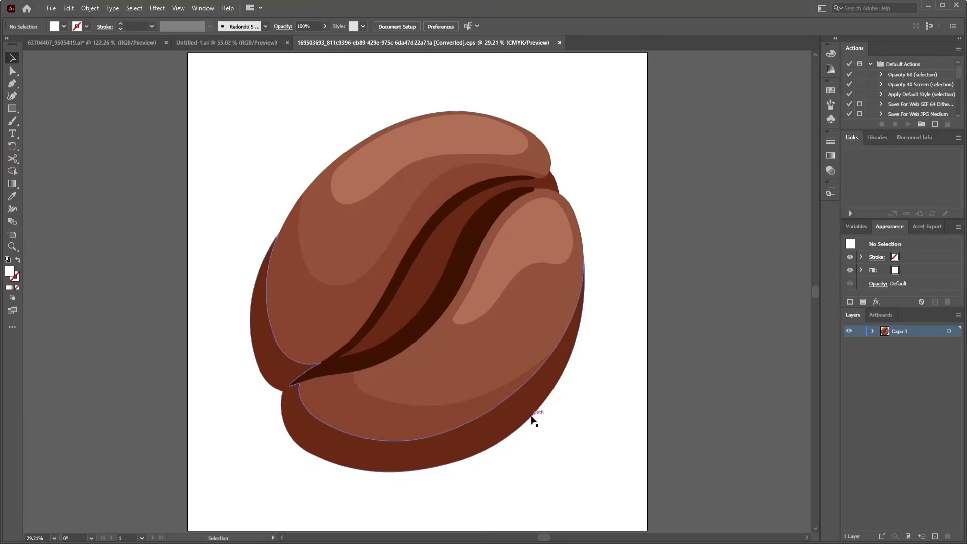
{"action": "scroll", "coordinate": [532, 418], "scroll_direction": "down", "scroll_amount": 2, "text": "alt"}
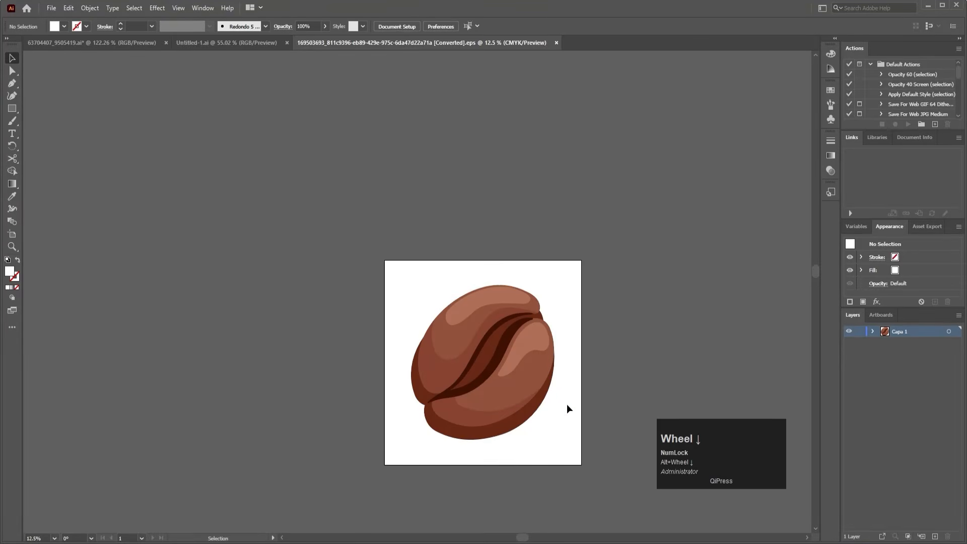
{"action": "key", "text": "ctrl+0"}
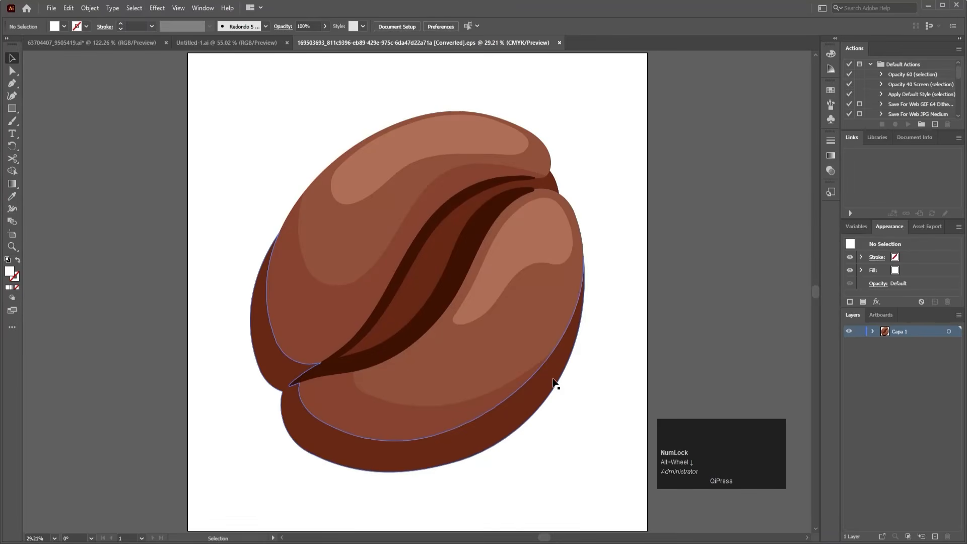
{"action": "left_click", "coordinate": [521, 276]}
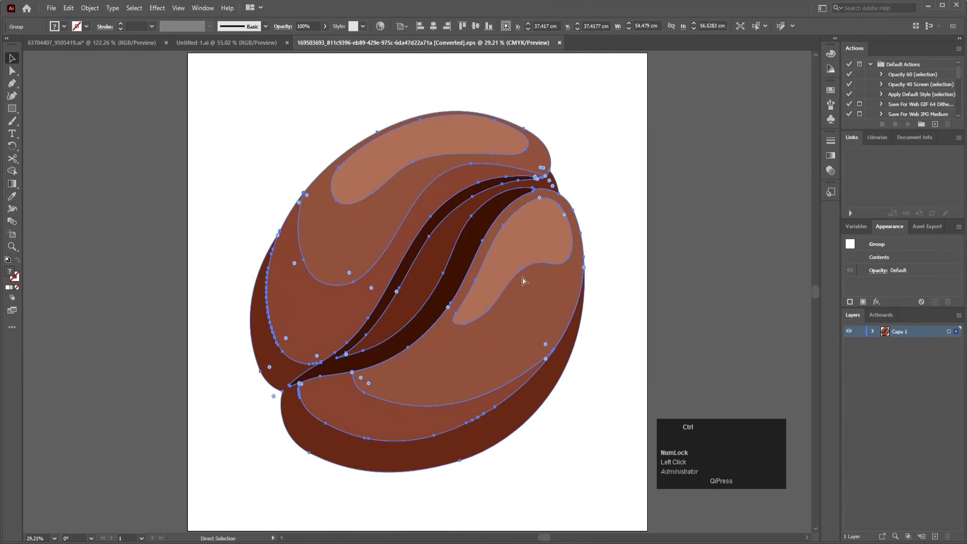
{"action": "key", "text": "ctrl+c"}
Switch to Untitled-1.ai, add a new layer above the Hand layer, and paste the coffee bean into it.
{"action": "left_click", "coordinate": [243, 43]}
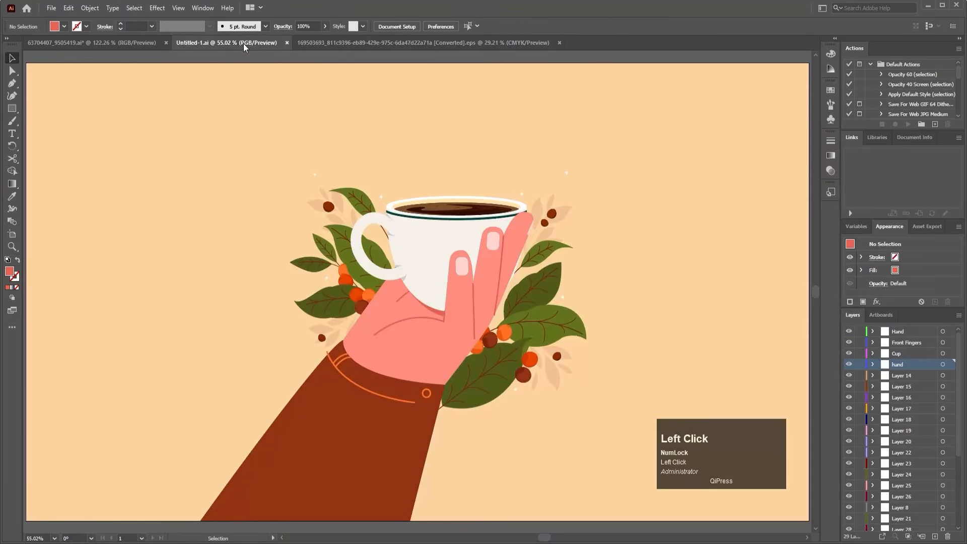
{"action": "left_click", "coordinate": [902, 334]}
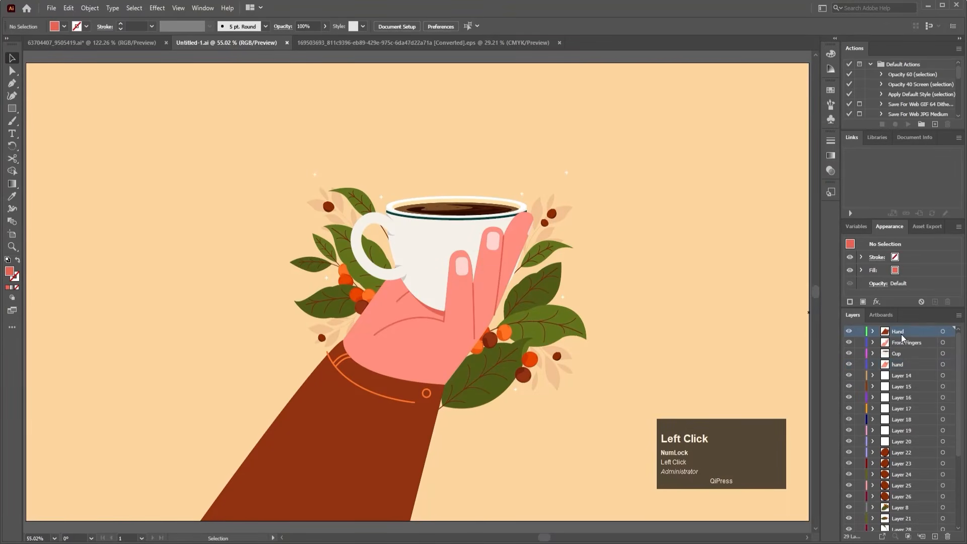
{"action": "scroll", "coordinate": [917, 385], "scroll_direction": "up", "scroll_amount": 1}
{"action": "left_click", "coordinate": [935, 536]}
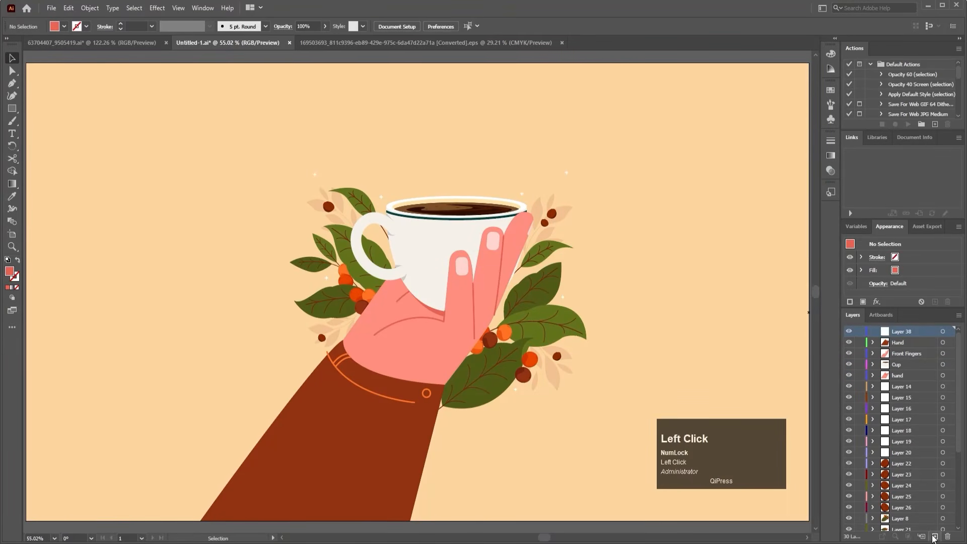
{"action": "key", "text": "ctrl+v"}
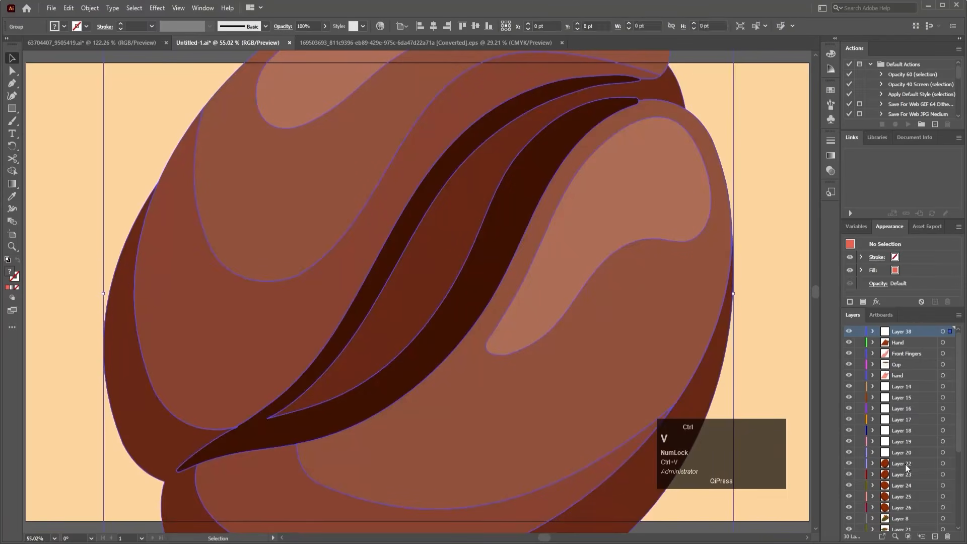
Scale the pasted coffee bean down to about 432 by 448 pt over the cup with Free Transform, and save the document.
{"action": "key", "text": "e"}
{"action": "scroll", "coordinate": [553, 394], "scroll_direction": "down", "scroll_amount": 3}
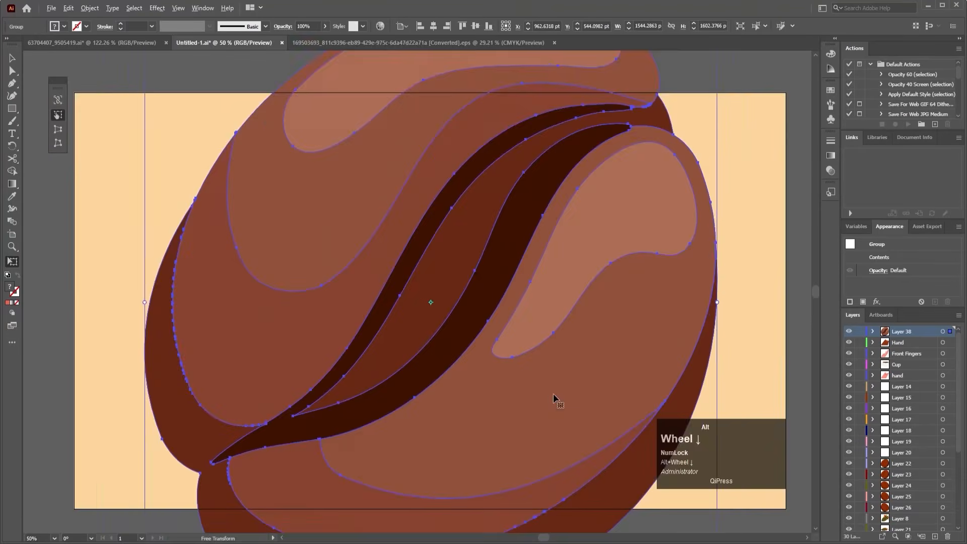
{"action": "left_click_drag", "start_coordinate": [663, 135], "coordinate": [505, 302]}
{"action": "scroll", "coordinate": [554, 393], "scroll_direction": "up", "scroll_amount": 3}
{"action": "key", "text": "ctrl"}
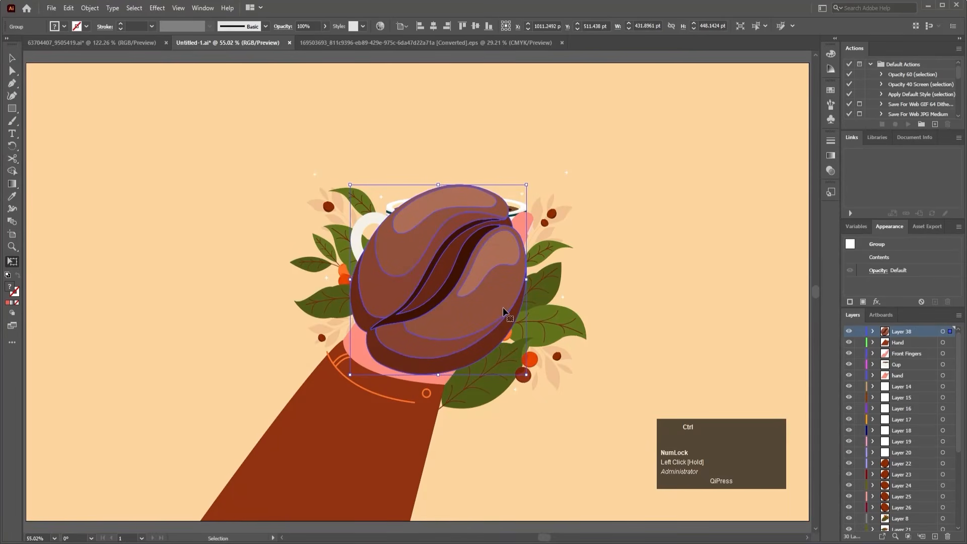
{"action": "key", "text": "ctrl+s"}
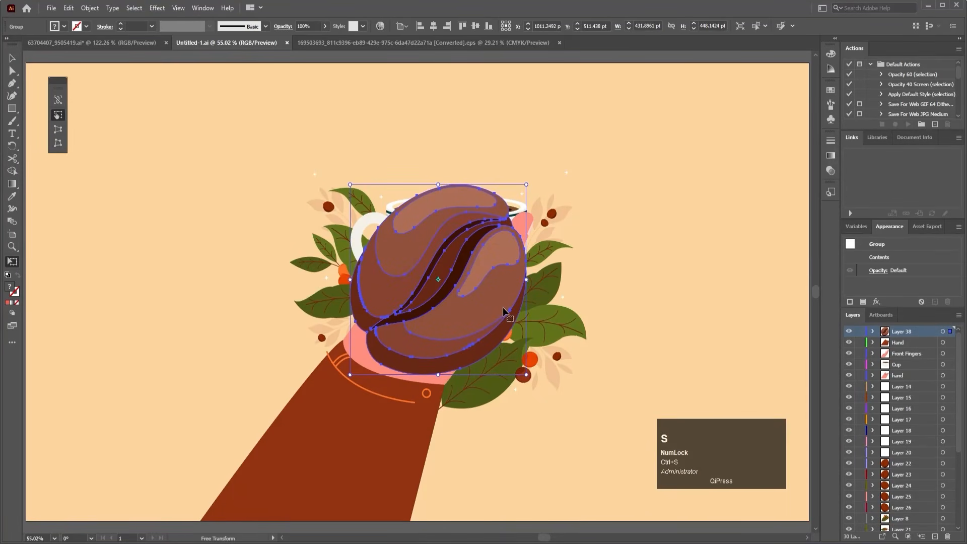
{"action": "left_click", "coordinate": [503, 312]}
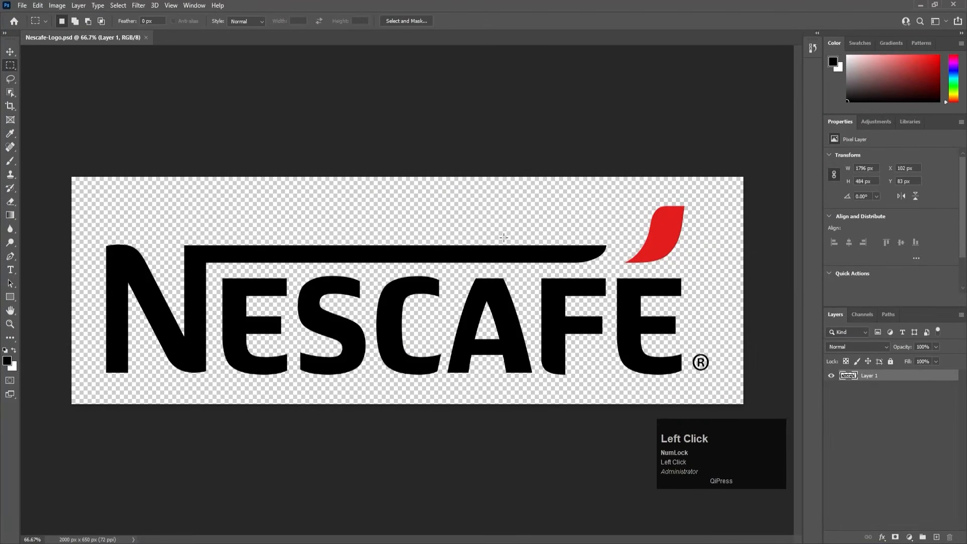
Cut the red accent above the final E of the Nescafé logo, paste it in place on a new layer, and hide that layer.
{"action": "key", "text": "v"}
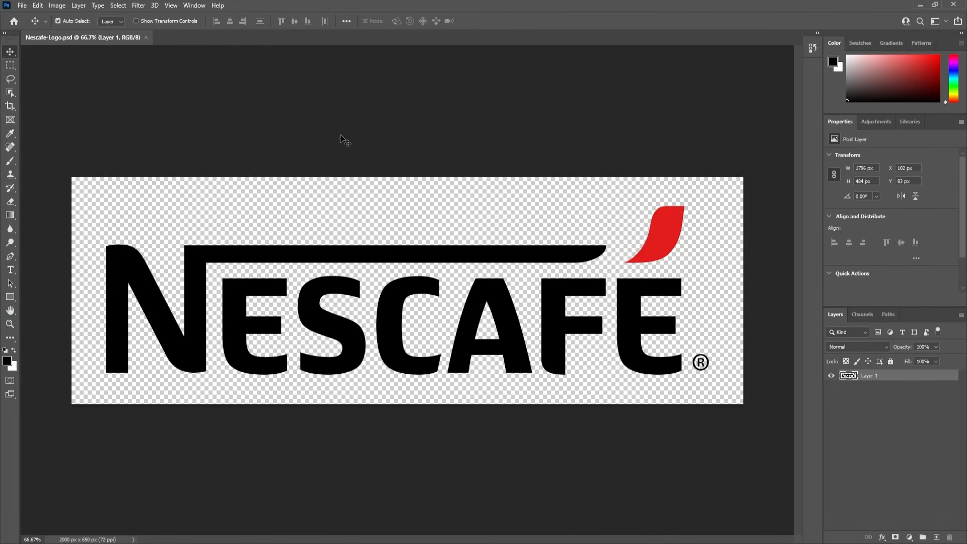
{"action": "left_click", "coordinate": [10, 66]}
{"action": "left_click_drag", "start_coordinate": [623, 183], "coordinate": [702, 270]}
{"action": "key", "text": "ctrl+x"}
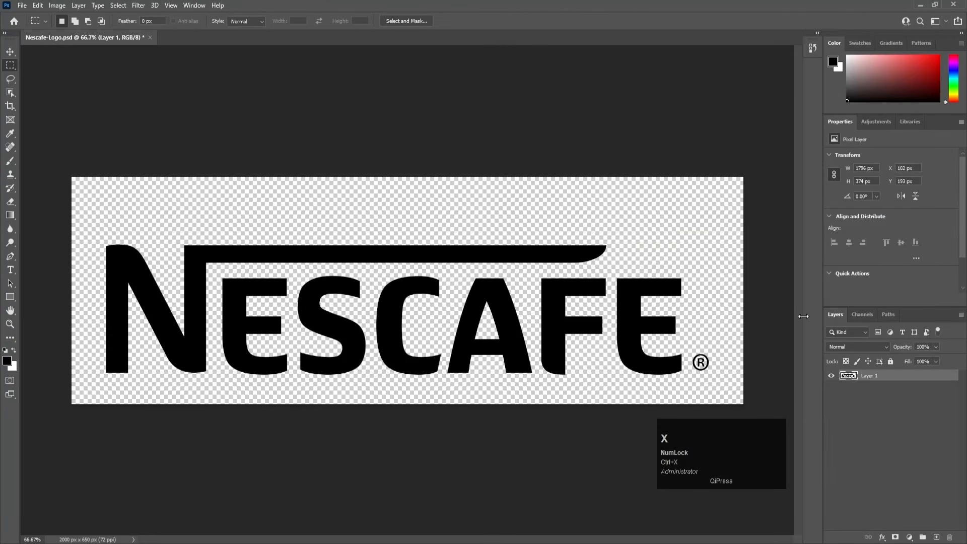
{"action": "left_click", "coordinate": [937, 537]}
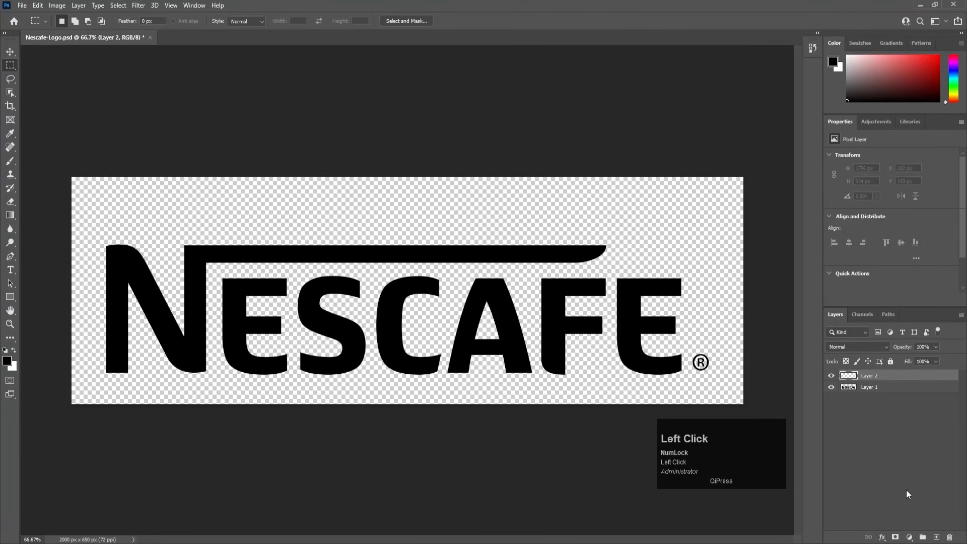
{"action": "key", "text": "ctrl+shift+v"}
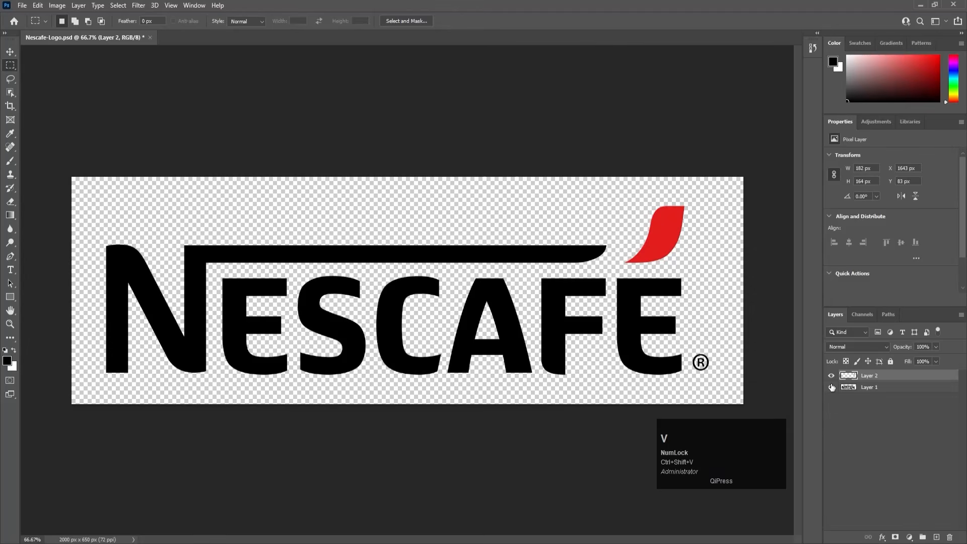
{"action": "left_click", "coordinate": [831, 375]}
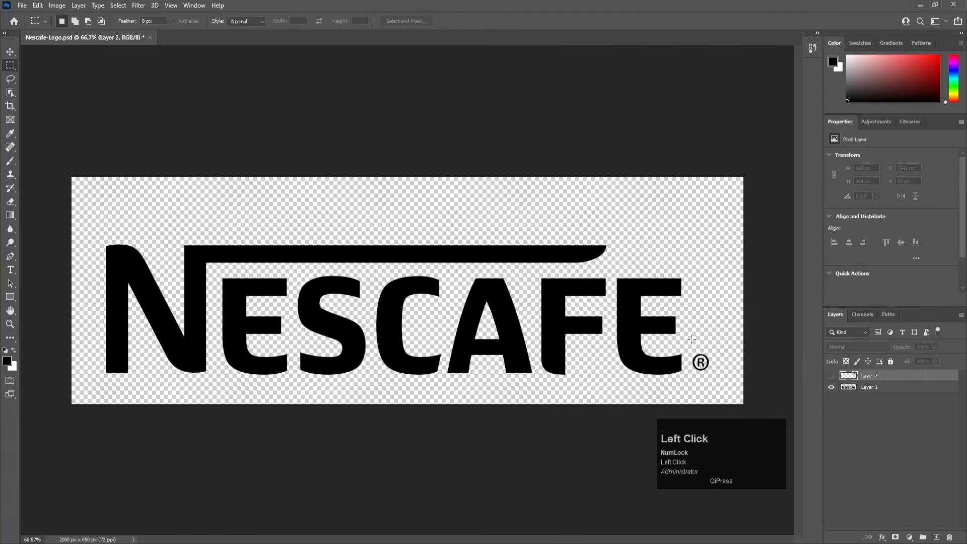
Cut the ® symbol from Layer 1, paste it in place on its own new layer, and hide that layer.
{"action": "left_click_drag", "start_coordinate": [691, 339], "coordinate": [723, 382]}
{"action": "left_click", "coordinate": [874, 390]}
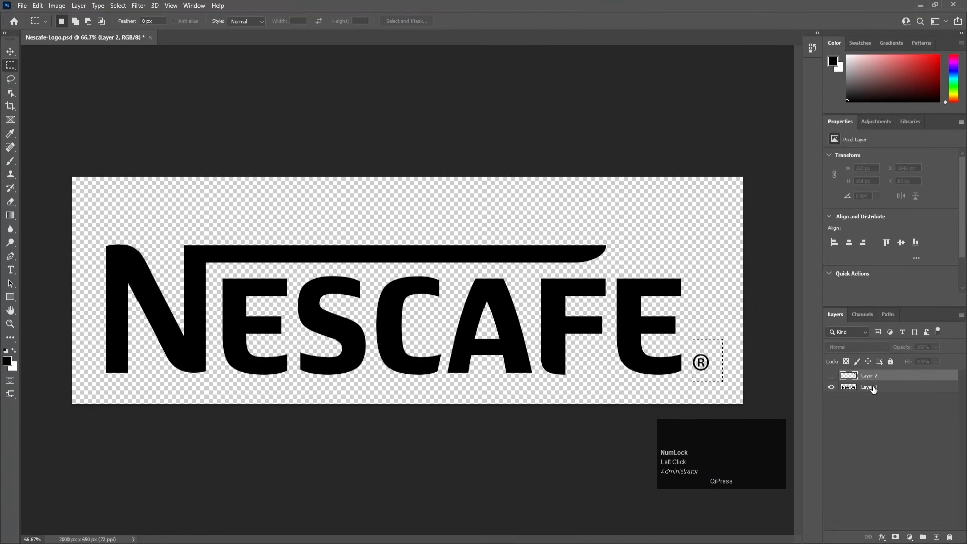
{"action": "key", "text": "ctrl+x"}
{"action": "left_click", "coordinate": [936, 536]}
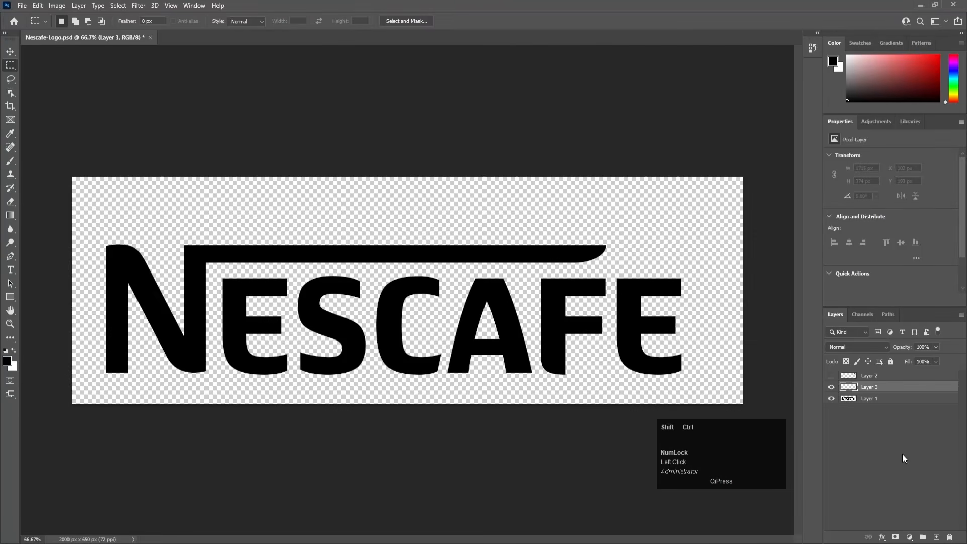
{"action": "key", "text": "ctrl+shift+v"}
{"action": "left_click", "coordinate": [832, 387]}
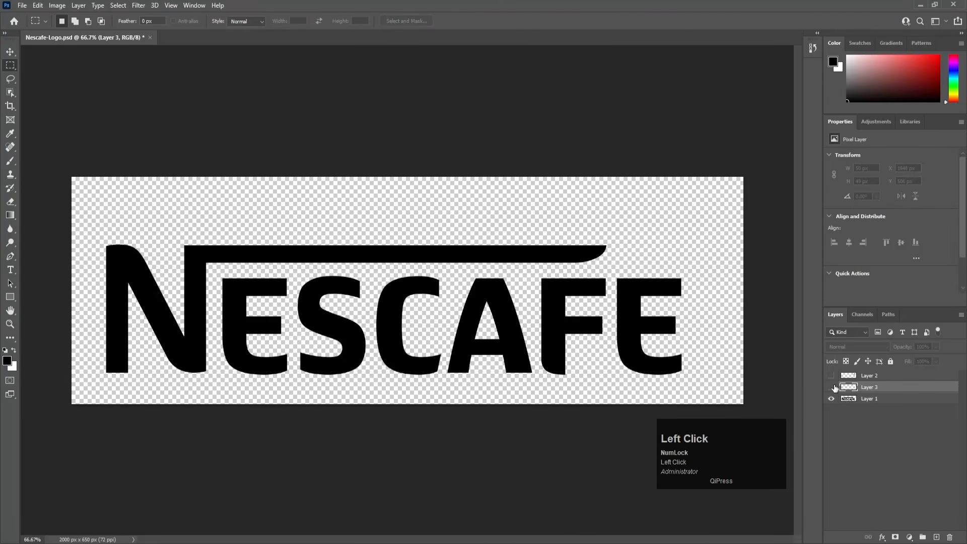
Cut the final letter E from Layer 1, paste it in place on its own new layer, and hide that layer.
{"action": "left_click", "coordinate": [860, 400]}
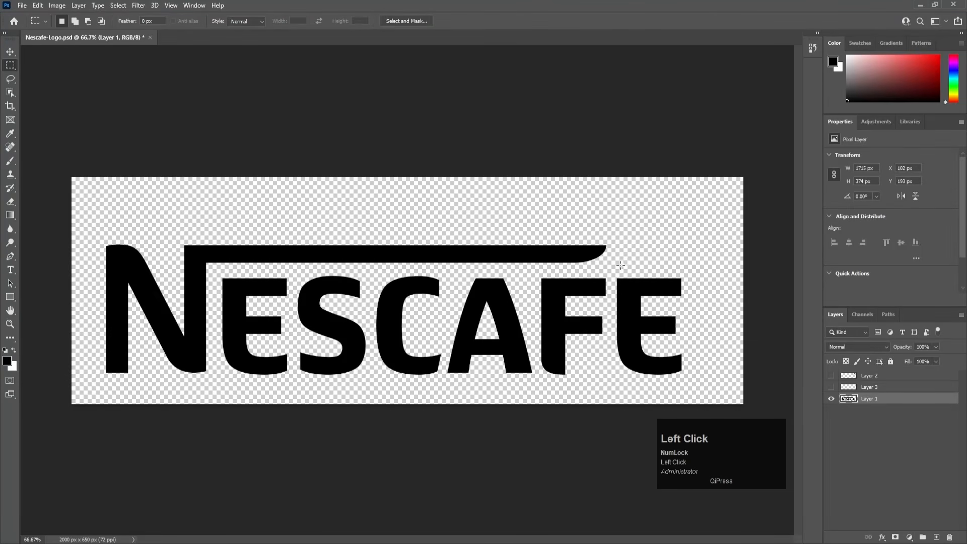
{"action": "left_click_drag", "start_coordinate": [613, 264], "coordinate": [690, 382]}
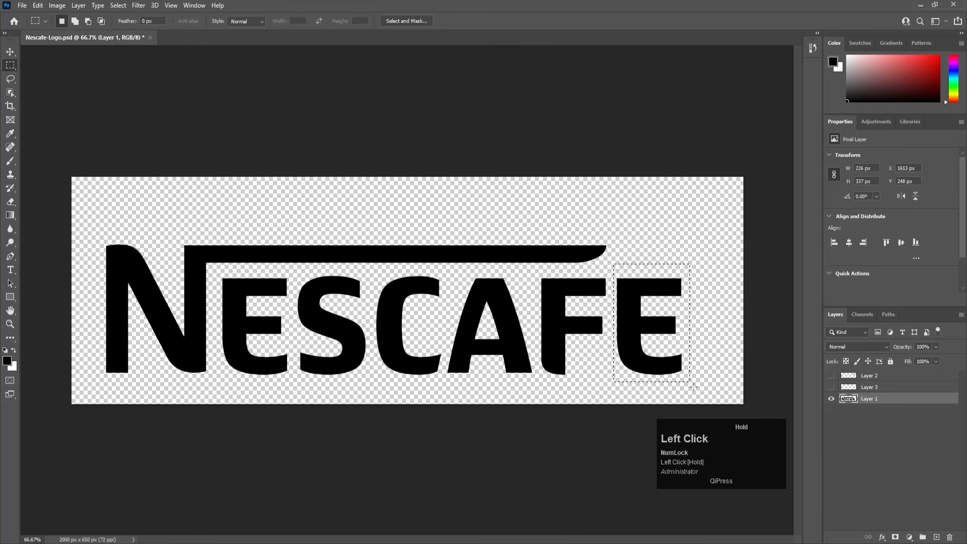
{"action": "key", "text": "ctrl+x"}
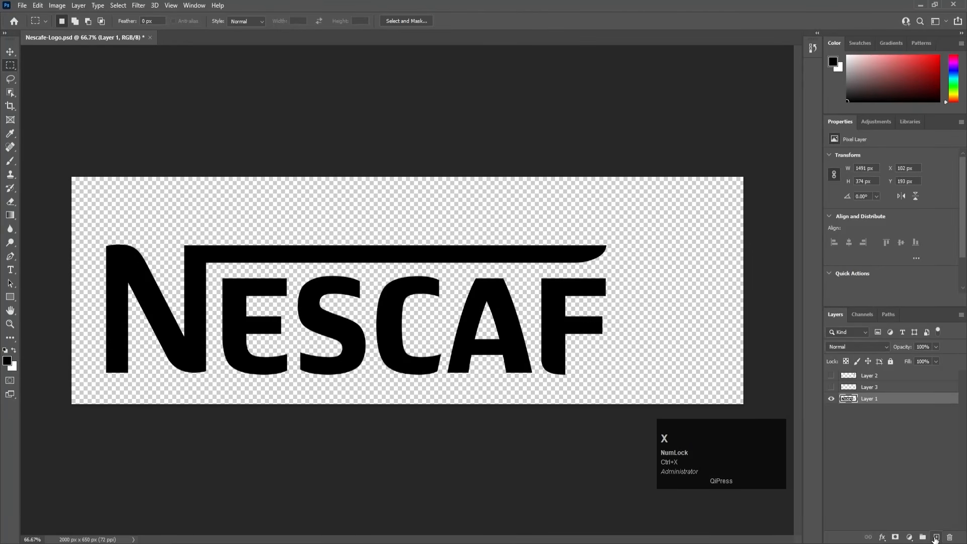
{"action": "left_click", "coordinate": [935, 537]}
{"action": "key", "text": "ctrl+shift+v"}
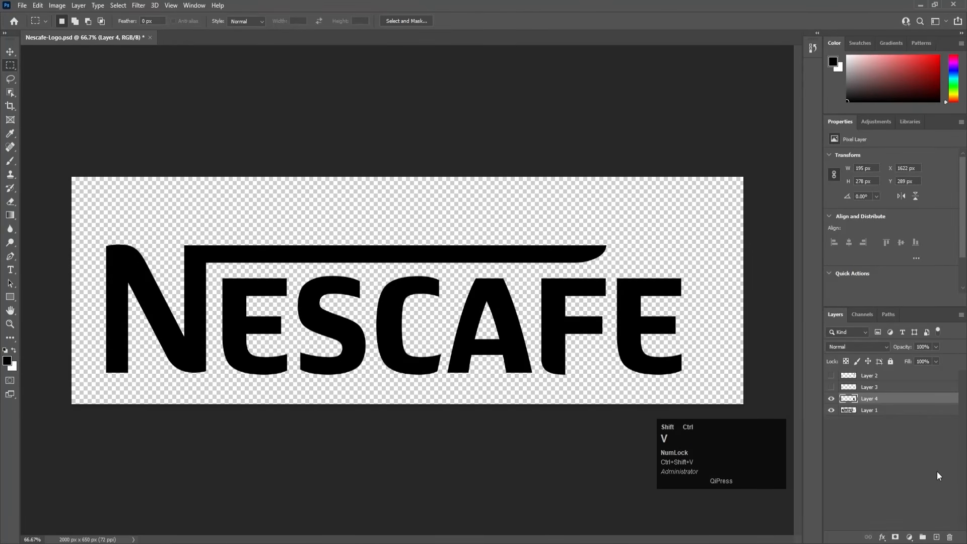
{"action": "left_click", "coordinate": [831, 398]}
Cut the letter F from Layer 1, paste it in place on its own new layer, and hide that layer.
{"action": "left_click", "coordinate": [836, 409]}
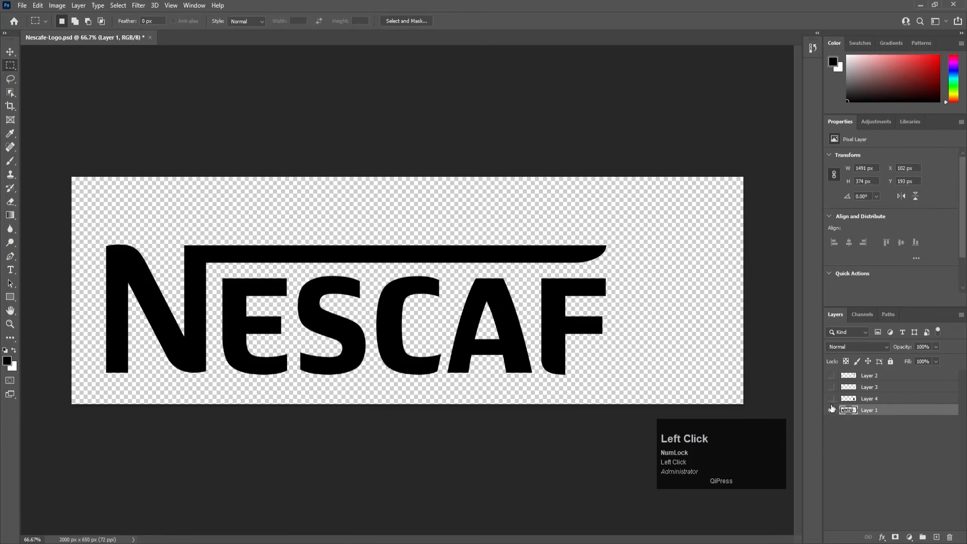
{"action": "left_click_drag", "start_coordinate": [537, 272], "coordinate": [615, 383]}
{"action": "key", "text": "ctrl+x"}
{"action": "left_click", "coordinate": [937, 536]}
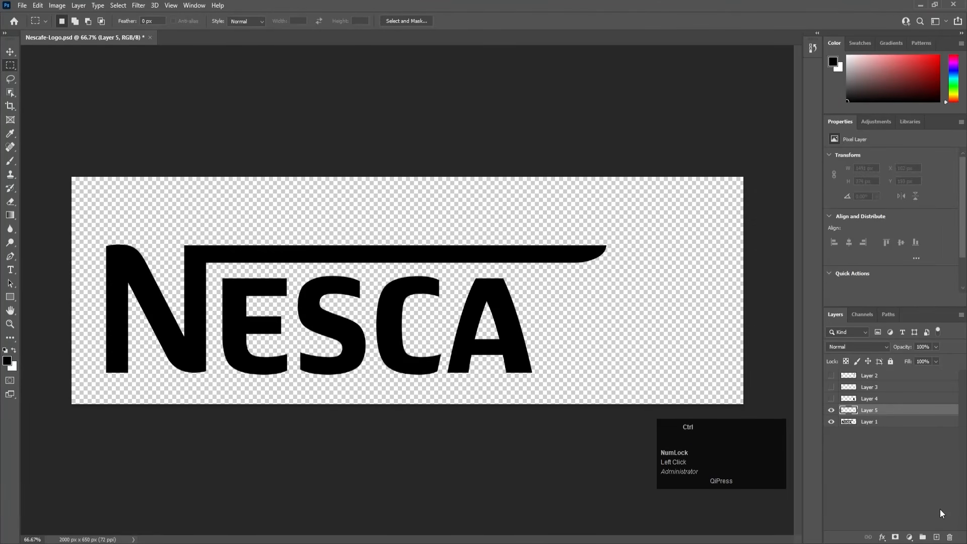
{"action": "key", "text": "ctrl+shift+v"}
{"action": "left_click", "coordinate": [832, 410]}
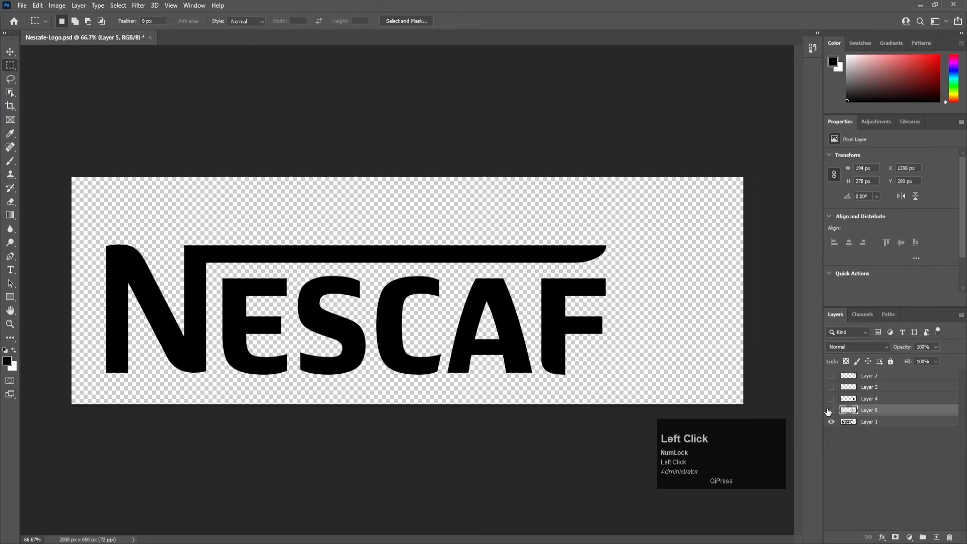
Cut the letter A from Layer 1, paste it in place on its own new layer, and hide that layer.
{"action": "left_click", "coordinate": [849, 422]}
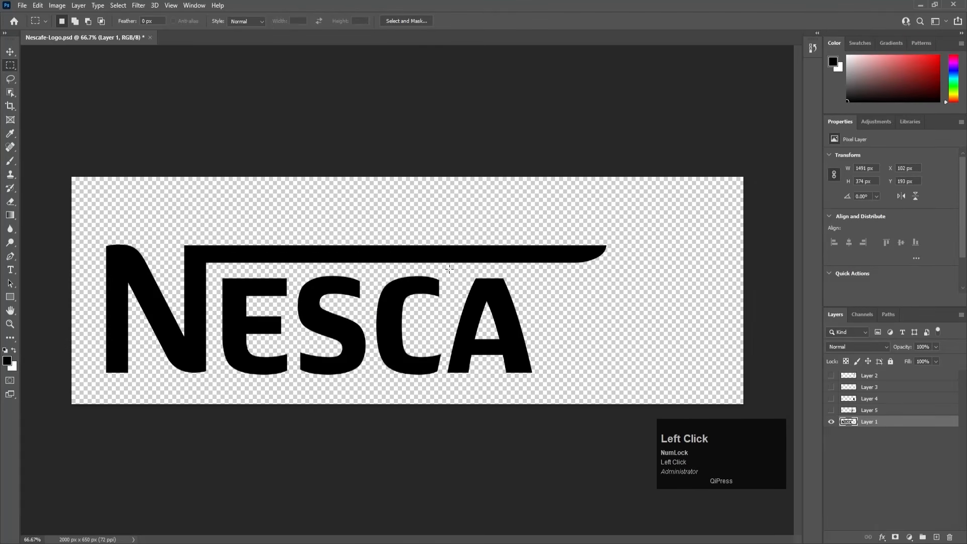
{"action": "left_click_drag", "start_coordinate": [449, 269], "coordinate": [544, 356]}
{"action": "key", "text": "ctrl+d"}
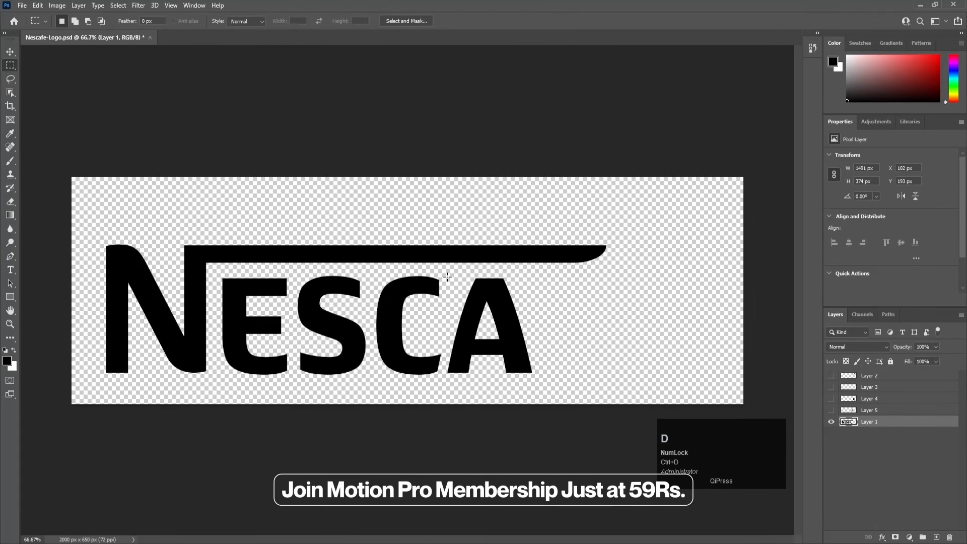
{"action": "left_click_drag", "start_coordinate": [447, 277], "coordinate": [558, 363]}
{"action": "key", "text": "ctrl+x"}
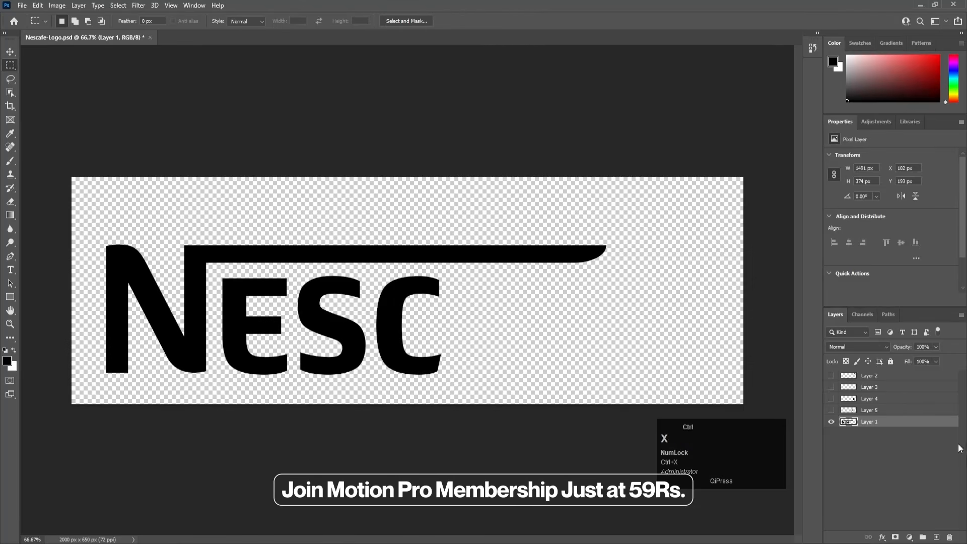
{"action": "left_click", "coordinate": [936, 537]}
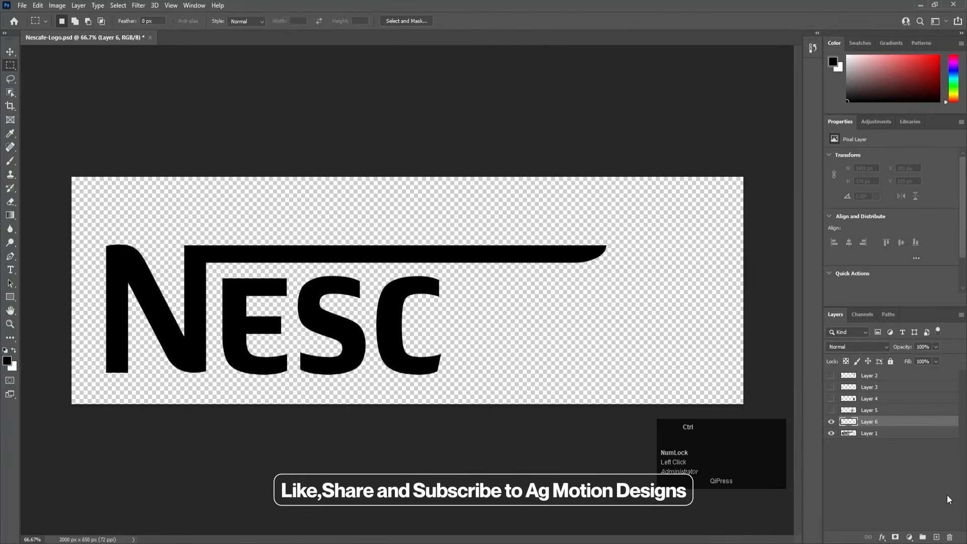
{"action": "key", "text": "ctrl+shift+v"}
{"action": "left_click", "coordinate": [832, 421]}
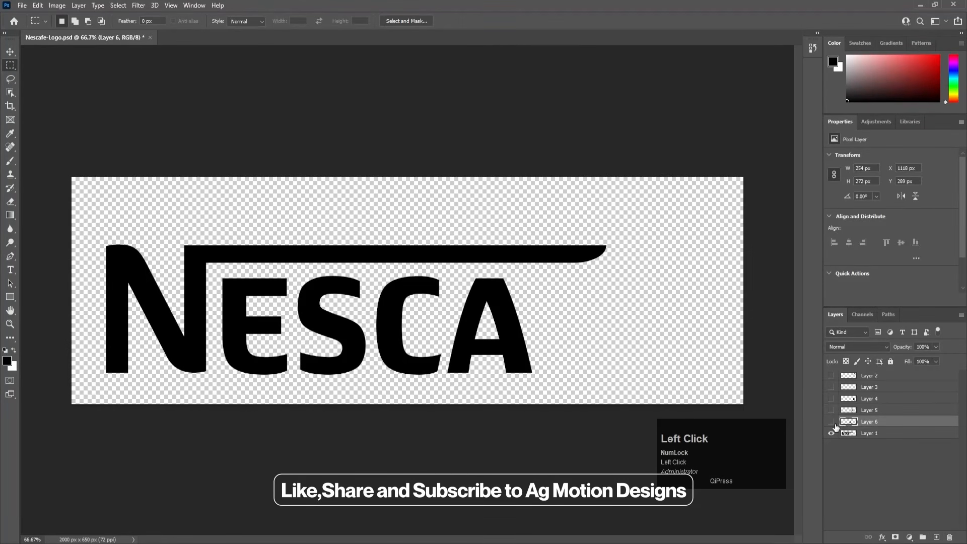
Cut the letter C from Layer 1, paste it in place on its own new layer, and hide that layer.
{"action": "left_click", "coordinate": [876, 433]}
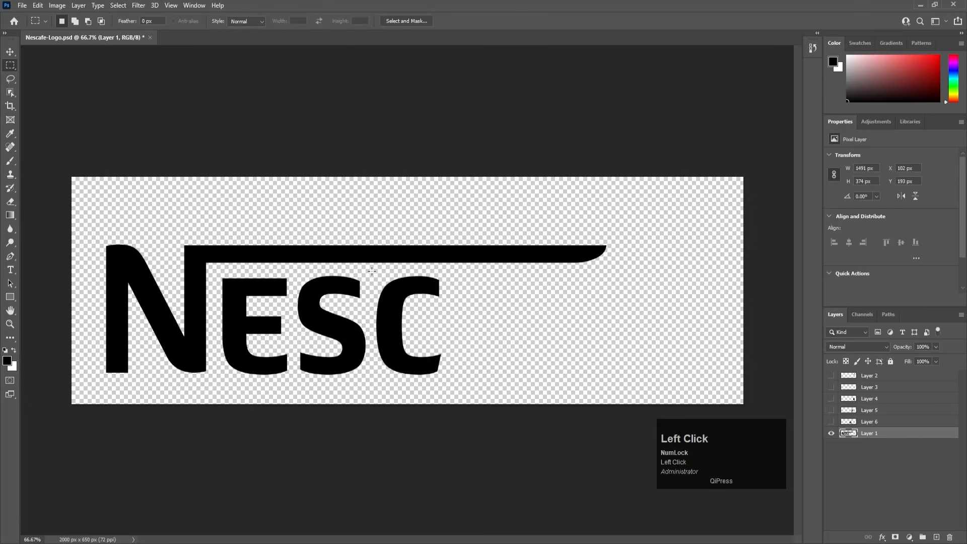
{"action": "left_click_drag", "start_coordinate": [372, 271], "coordinate": [450, 388]}
{"action": "key", "text": "ctrl+x"}
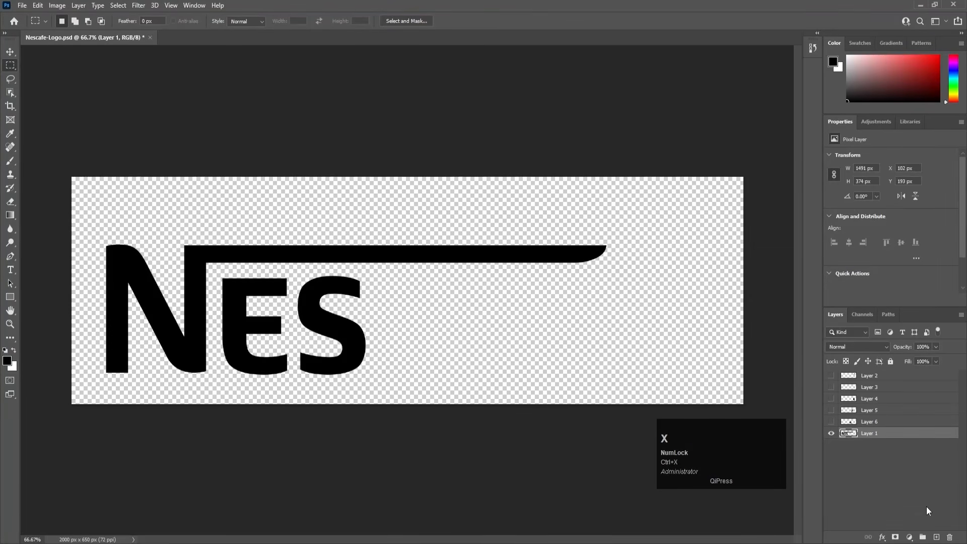
{"action": "left_click", "coordinate": [935, 538]}
{"action": "key", "text": "ctrl+shift+v"}
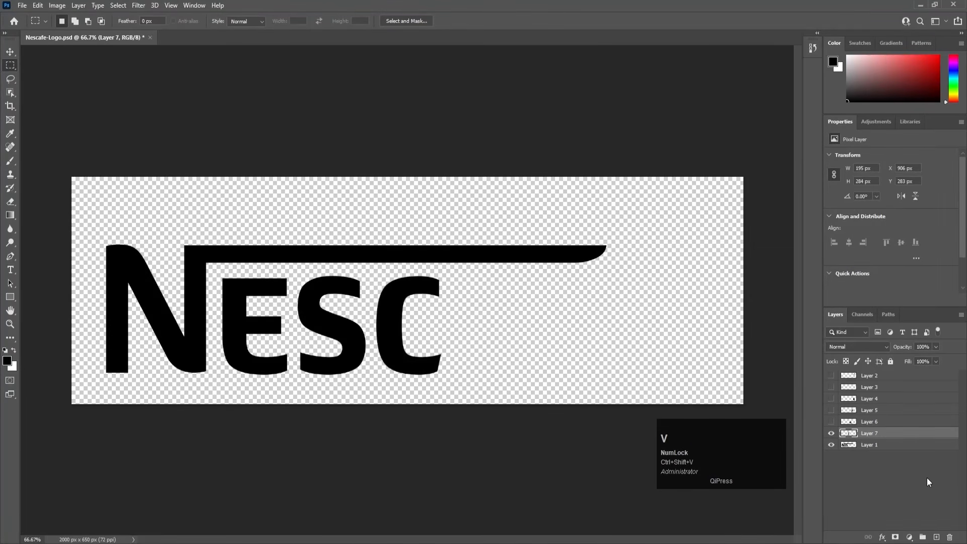
{"action": "left_click", "coordinate": [831, 433]}
Cut the letter S from Layer 1, paste it in place on its own new layer, and hide that layer.
{"action": "left_click", "coordinate": [851, 445]}
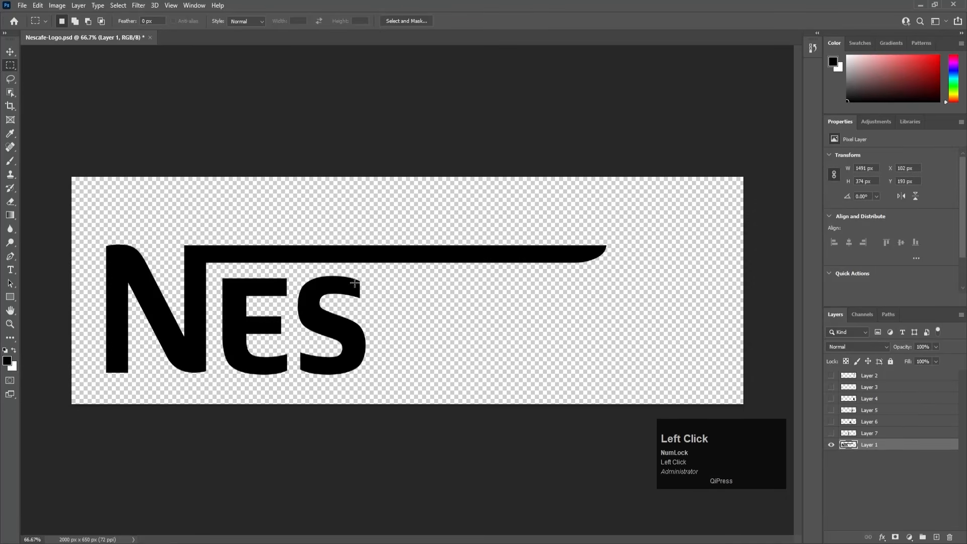
{"action": "left_click_drag", "start_coordinate": [293, 268], "coordinate": [378, 373]}
{"action": "key", "text": "ctrl+x"}
{"action": "left_click", "coordinate": [936, 537]}
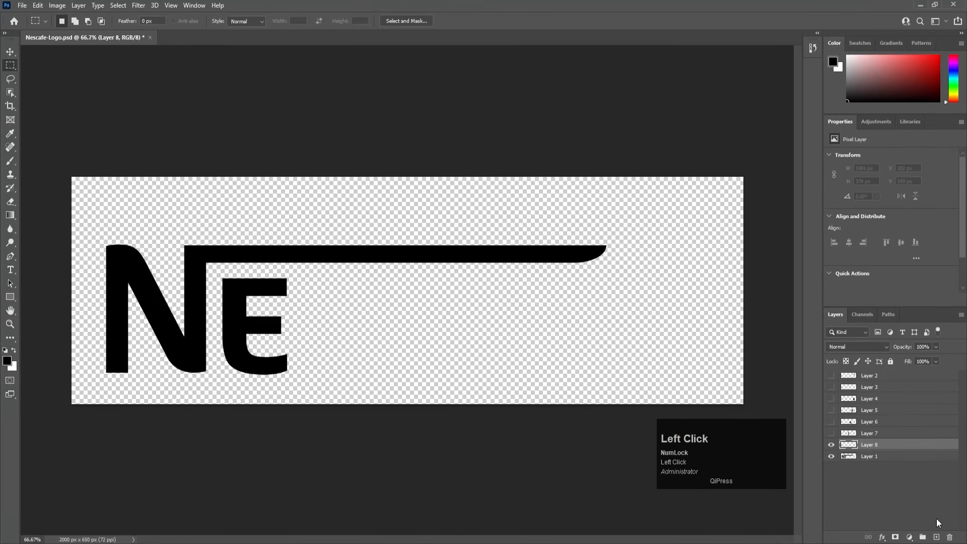
{"action": "key", "text": "ctrl+shift+v"}
{"action": "left_click", "coordinate": [831, 445]}
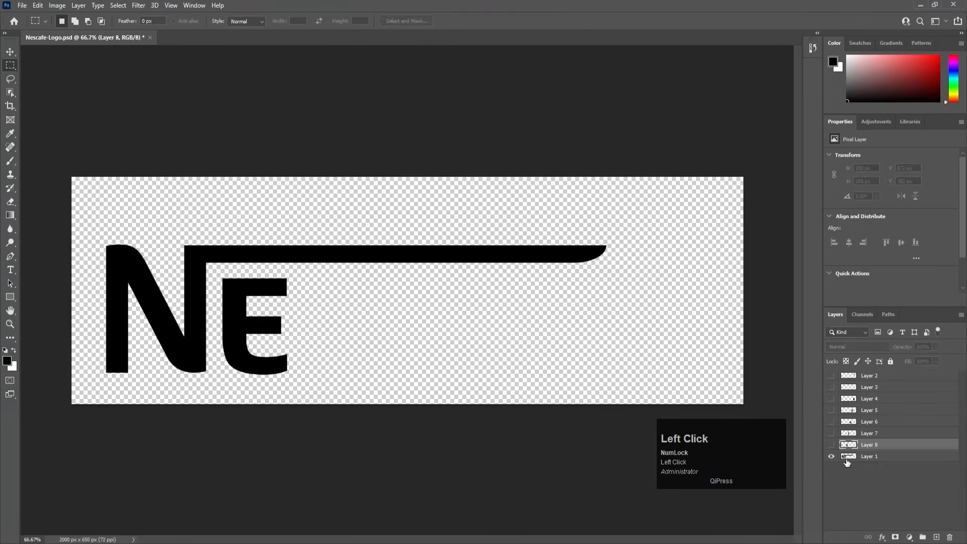
Cut the first letter E from Layer 1, paste it in place on its own new layer, and hide that layer.
{"action": "left_click", "coordinate": [849, 458]}
{"action": "scroll", "coordinate": [316, 294], "scroll_direction": "up", "scroll_amount": 1}
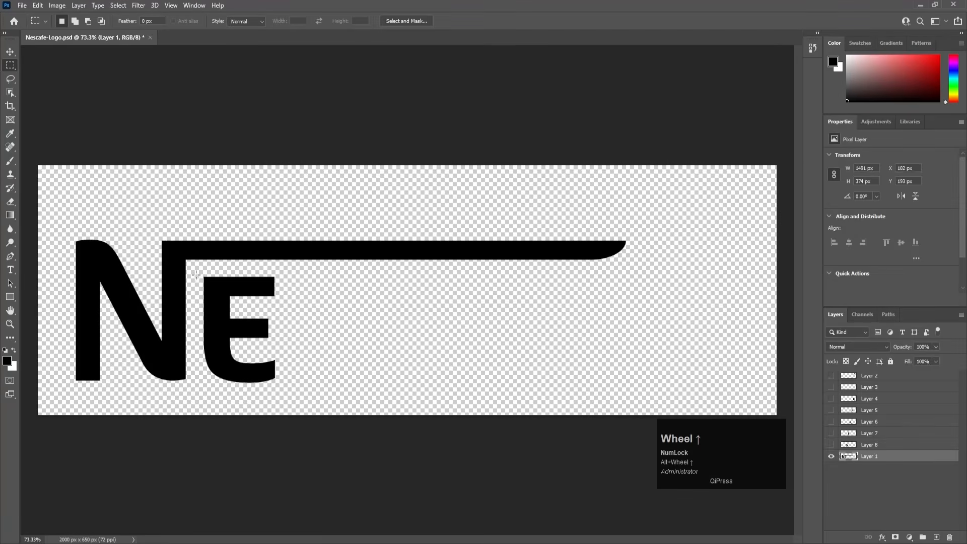
{"action": "left_click_drag", "start_coordinate": [196, 274], "coordinate": [281, 386]}
{"action": "key", "text": "ctrl+x"}
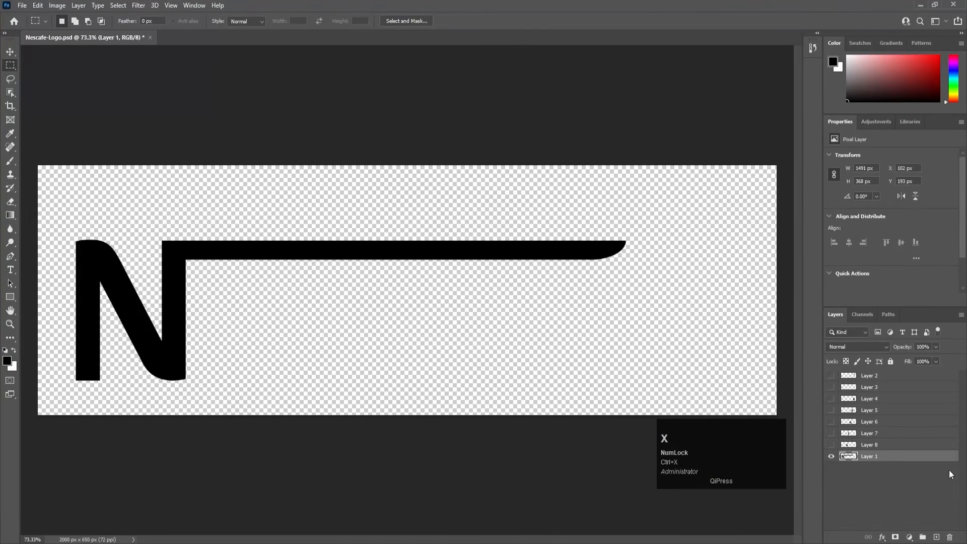
{"action": "left_click", "coordinate": [927, 505]}
{"action": "key", "text": "ctrl+shift+v"}
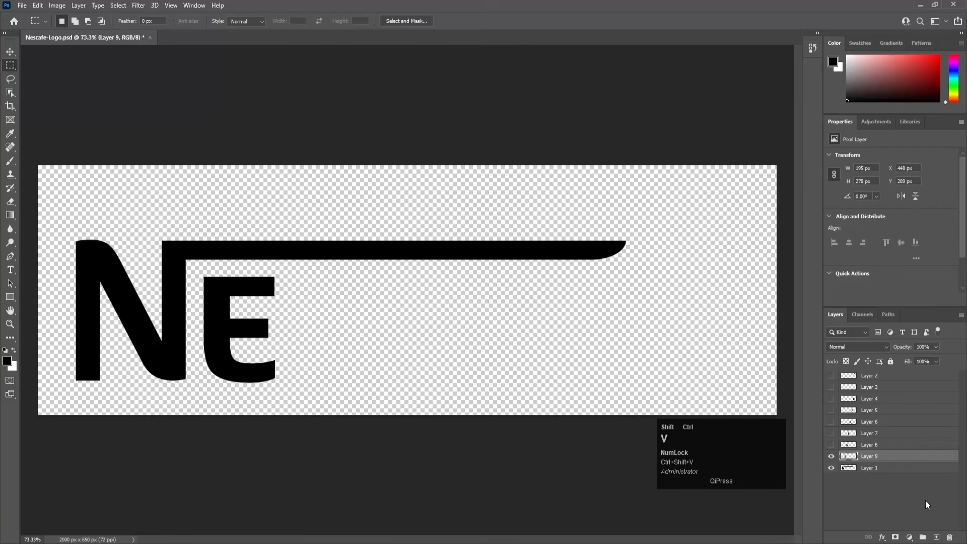
{"action": "left_click", "coordinate": [831, 455]}
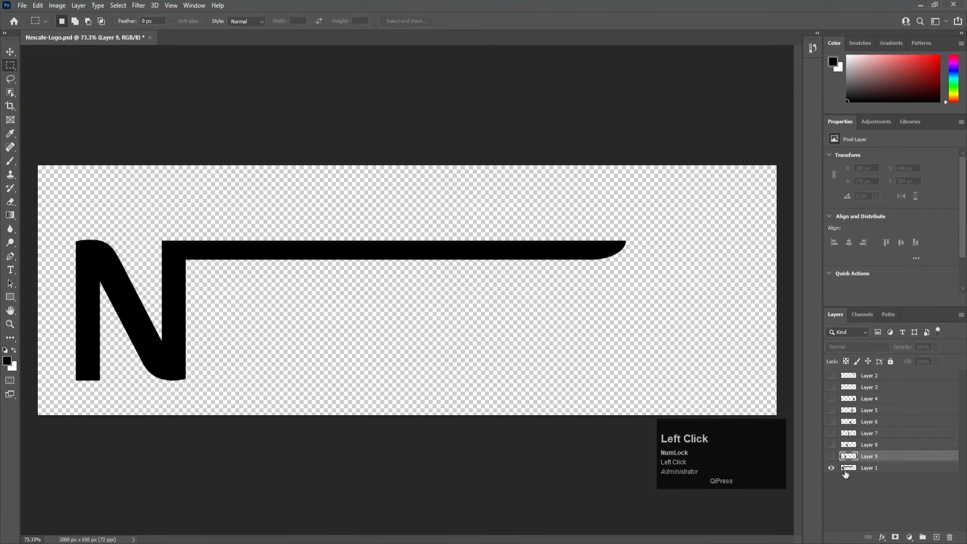
Cut the letter N from Layer 1 along its stem, separating it from the long bar, and paste it in place on a new layer.
{"action": "left_click", "coordinate": [869, 467]}
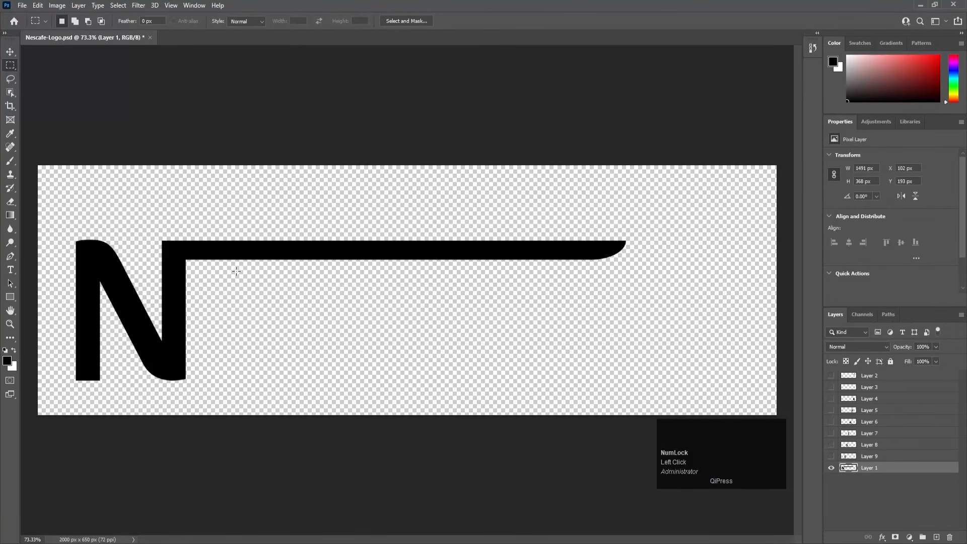
{"action": "key", "text": "space"}
{"action": "left_click_drag", "start_coordinate": [61, 216], "coordinate": [186, 414]}
{"action": "key", "text": "ctrl+x"}
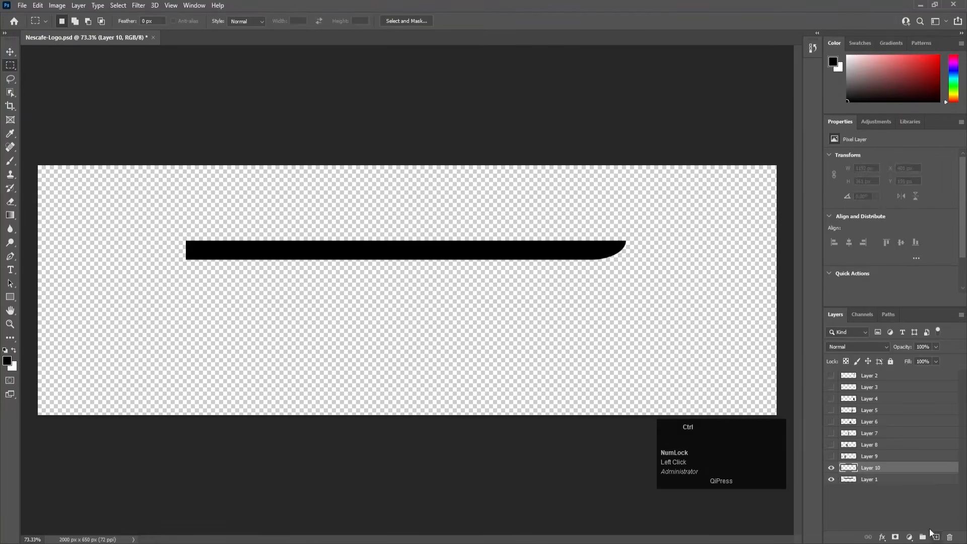
{"action": "key", "text": "ctrl+shift+v"}
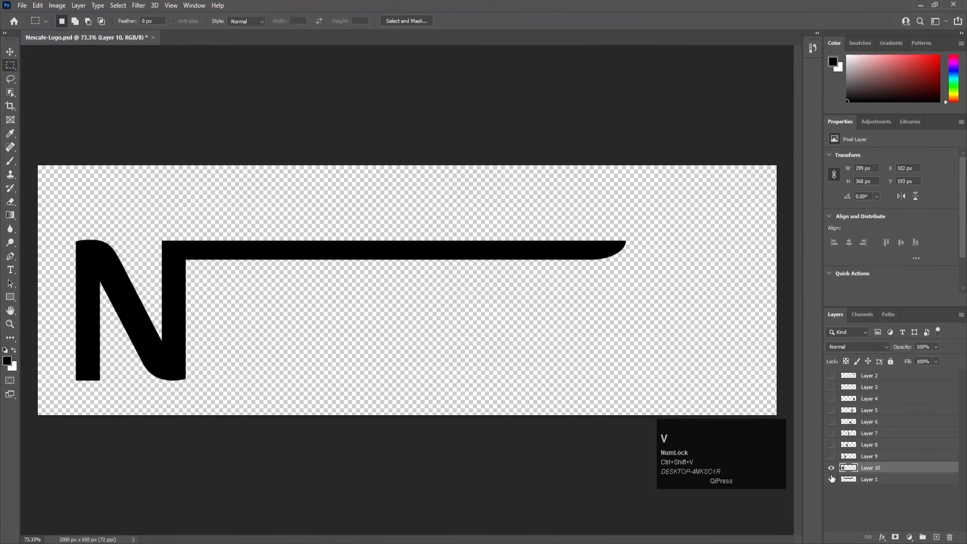
Check the N and bar layers by toggling their visibility, and show all the hidden layers from Layer 9 up to Layer 2.
{"action": "left_click", "coordinate": [831, 469]}
{"action": "left_click", "coordinate": [831, 469]}
{"action": "left_click", "coordinate": [832, 480]}
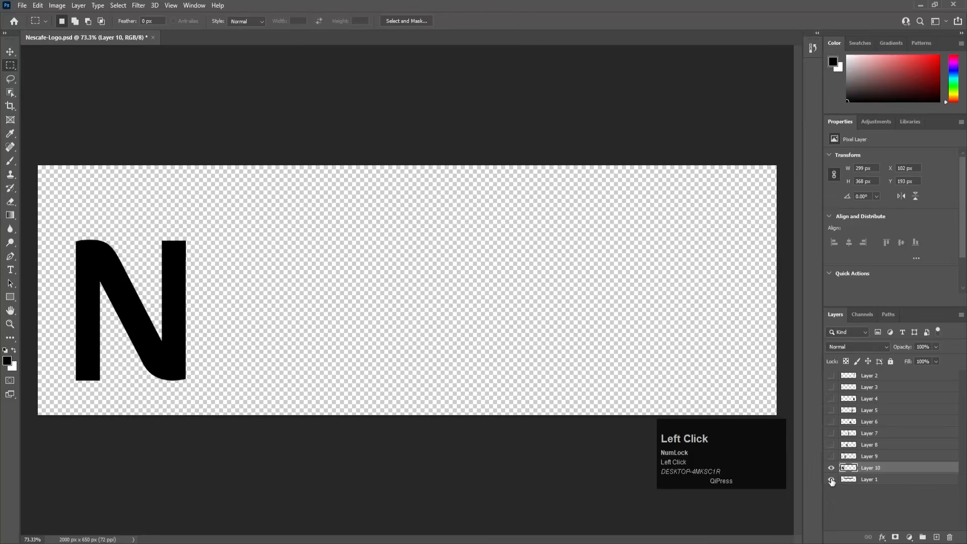
{"action": "left_click", "coordinate": [832, 480]}
{"action": "left_click_drag", "start_coordinate": [831, 456], "coordinate": [831, 375]}
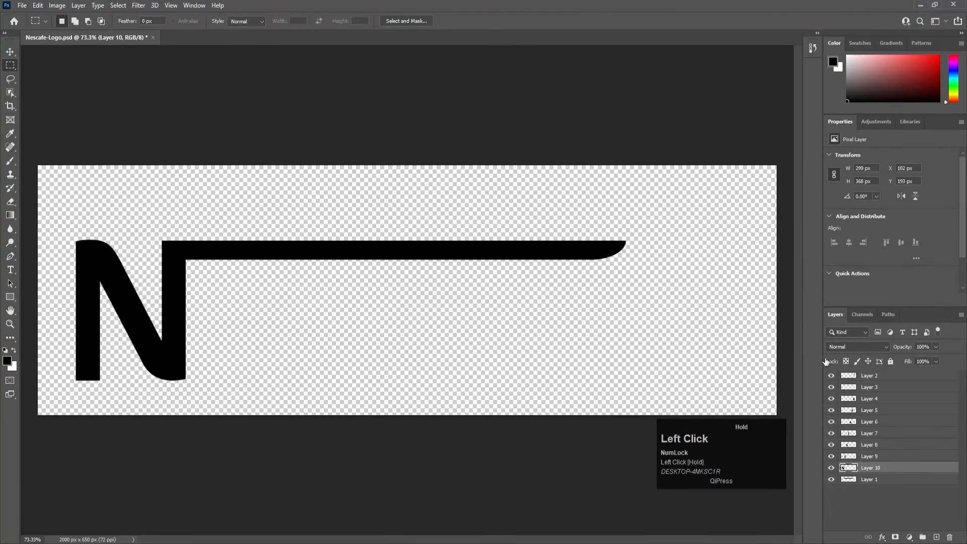
Save the Nescafe-Logo document with its separated letter layers.
{"action": "key", "text": "ctrl+s"}
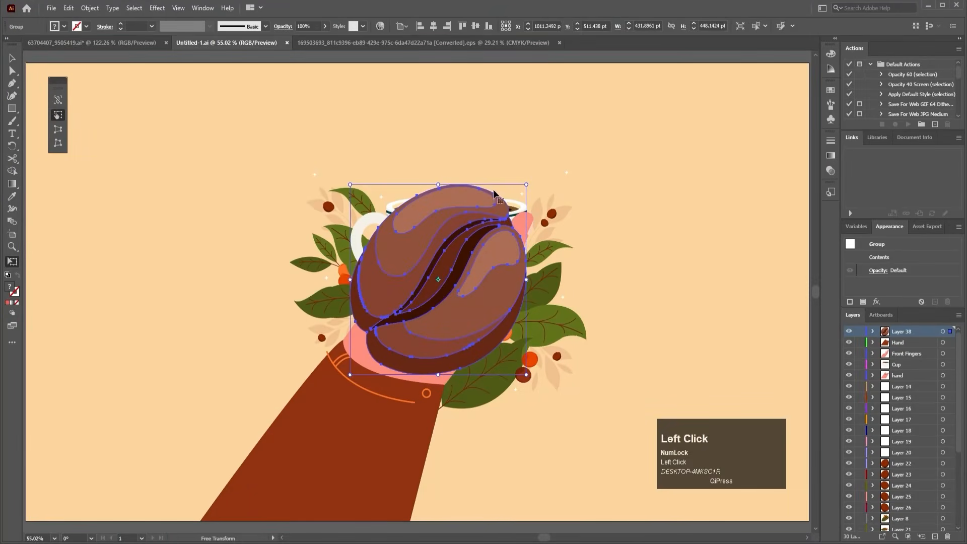
{"action": "key", "text": "v"}
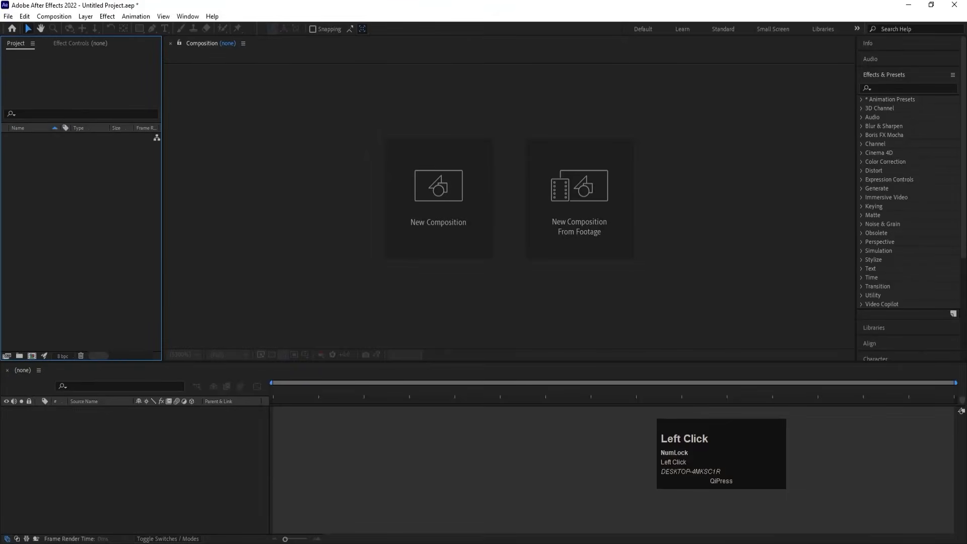
Switch to After Effects, create a composition named Main Animation with a white background, and display the title/action safe guides.
{"action": "left_click", "coordinate": [442, 197]}
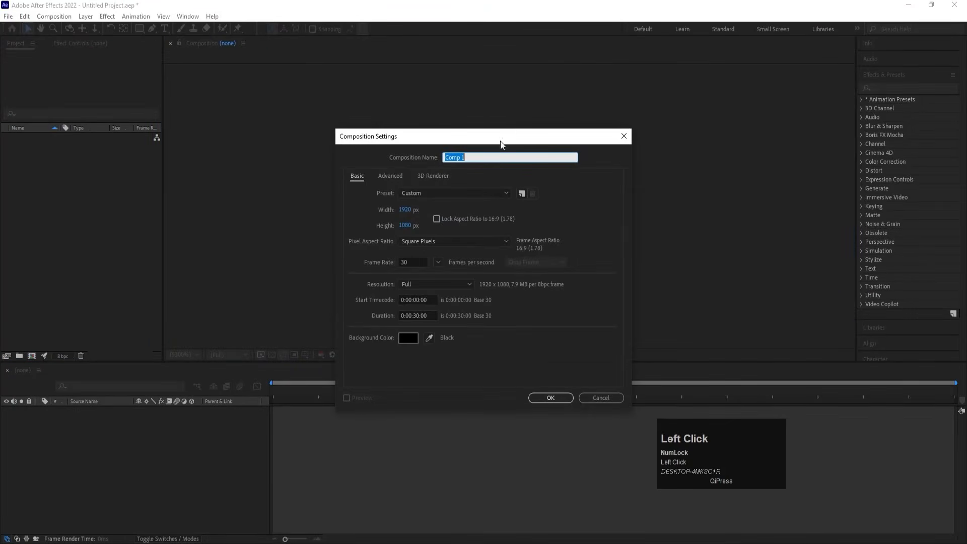
{"action": "key", "text": "shift"}
{"action": "type", "text": "Main Animation"}
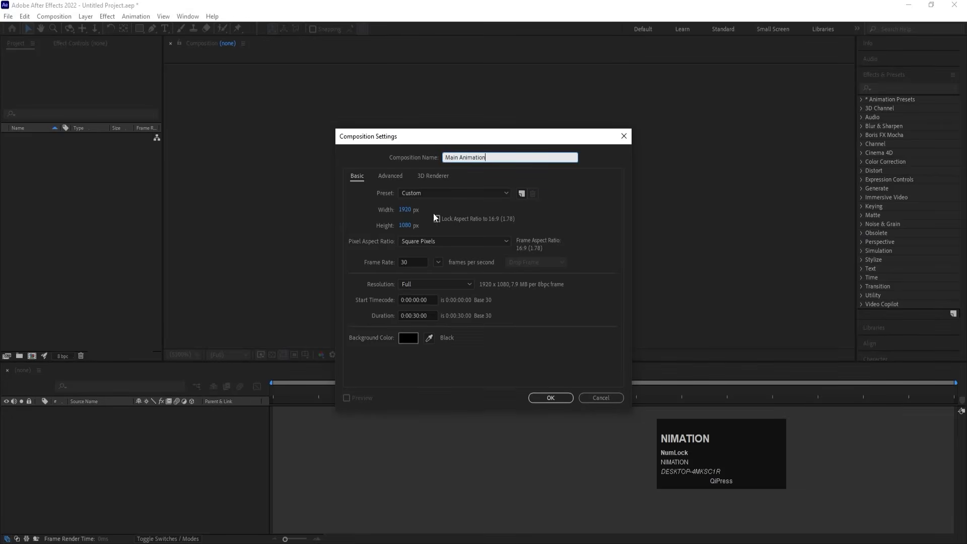
{"action": "left_click", "coordinate": [412, 337]}
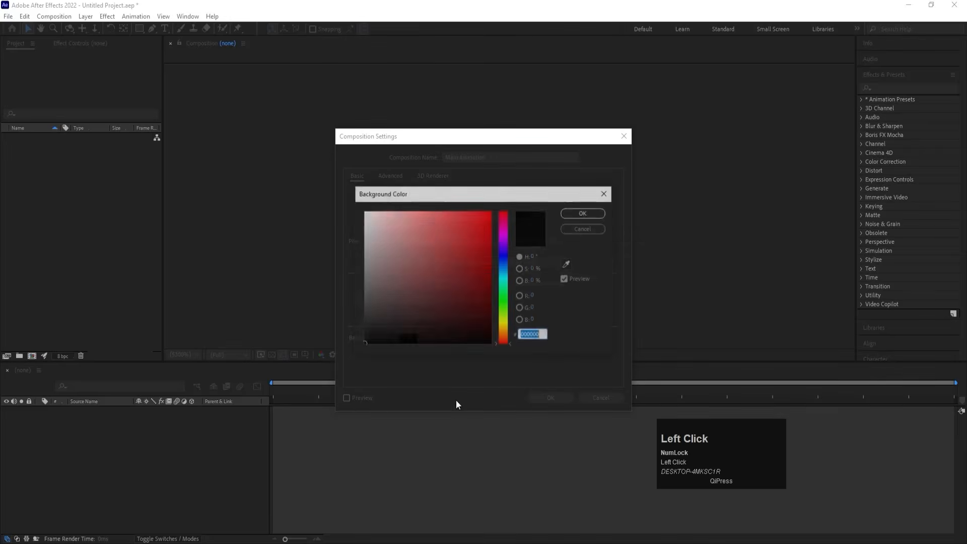
{"action": "left_click_drag", "start_coordinate": [348, 218], "coordinate": [334, 162]}
{"action": "key", "text": "Return"}
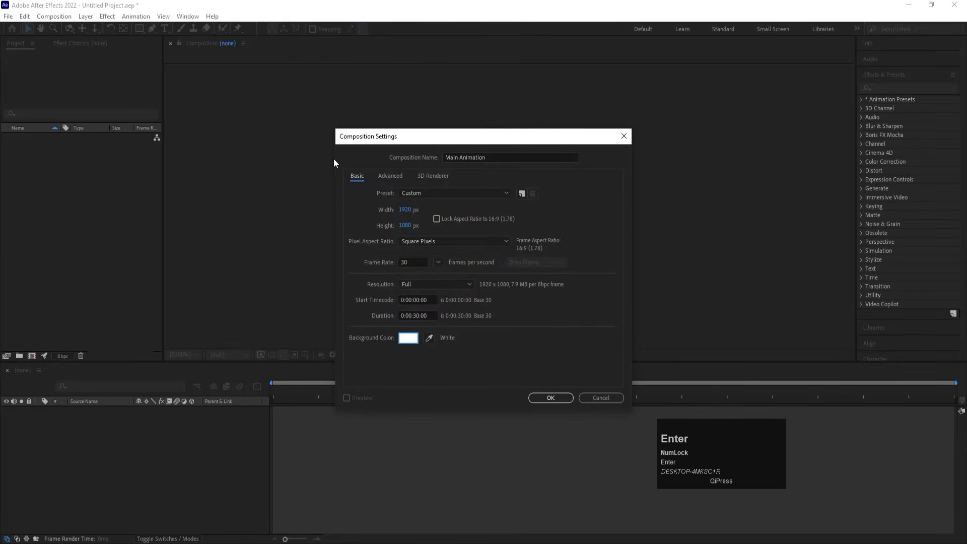
{"action": "key", "text": "Return"}
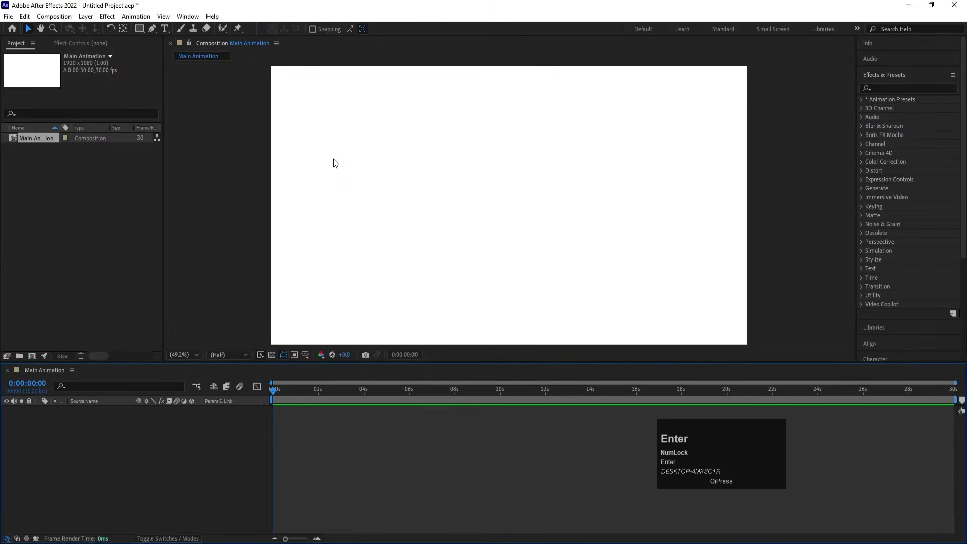
{"action": "left_click", "coordinate": [306, 354]}
{"action": "left_click", "coordinate": [333, 367]}
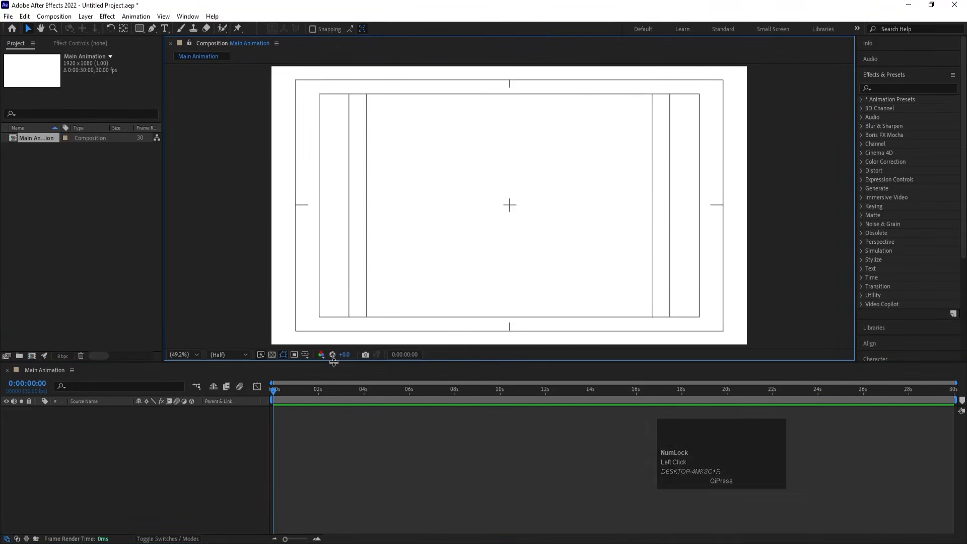
Import the Illustrator file Untitled-1 as Composition - Retain Layer Sizes and open the resulting composition.
{"action": "key", "text": "ctrl+i"}
{"action": "left_click", "coordinate": [233, 121]}
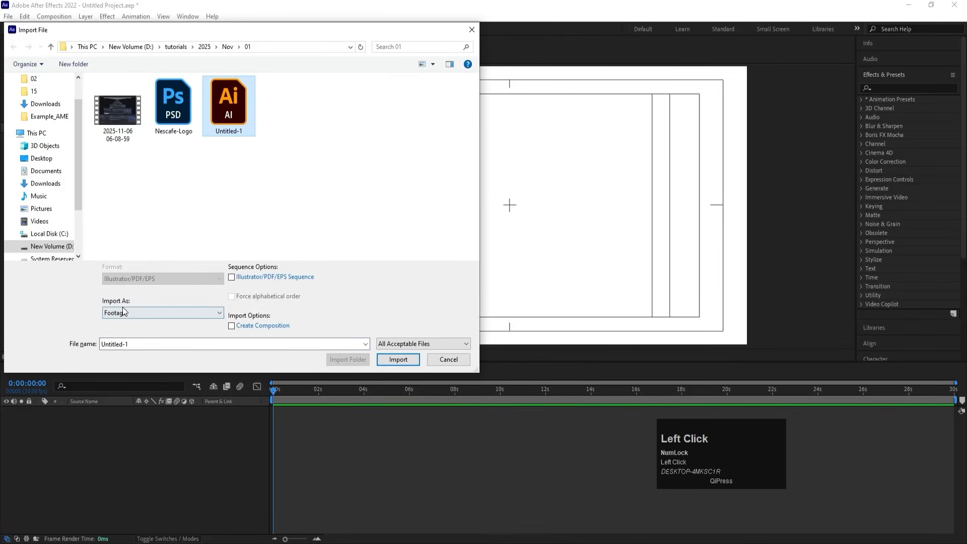
{"action": "left_click", "coordinate": [125, 313]}
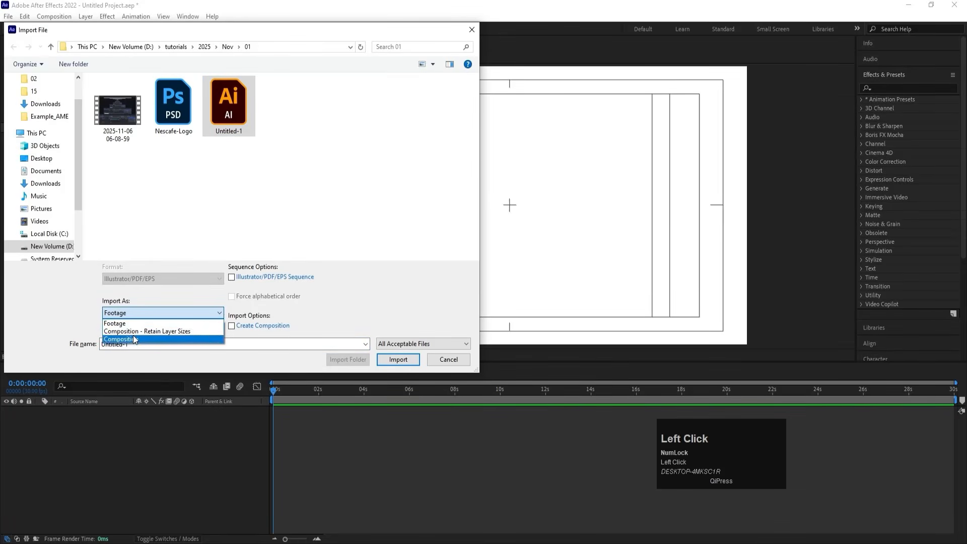
{"action": "left_click", "coordinate": [134, 332]}
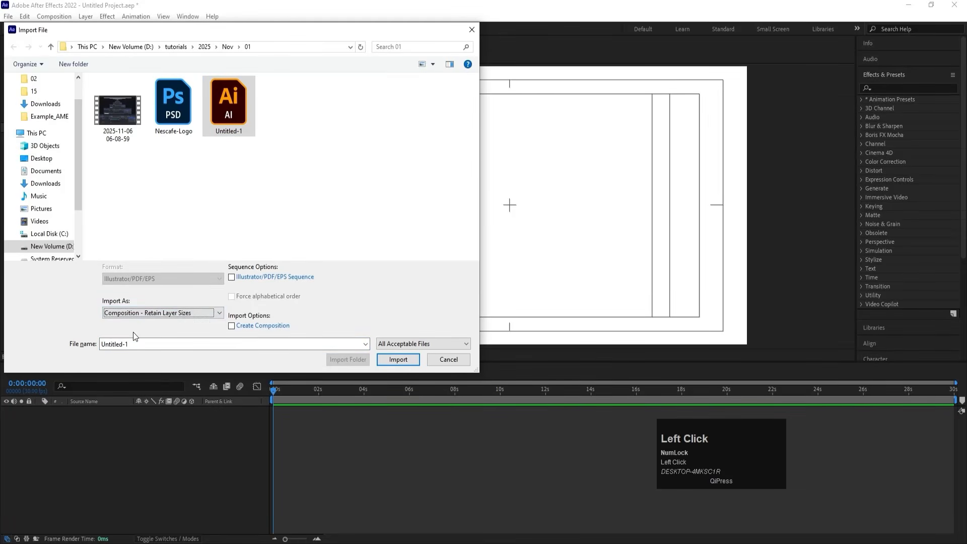
{"action": "left_click", "coordinate": [405, 358]}
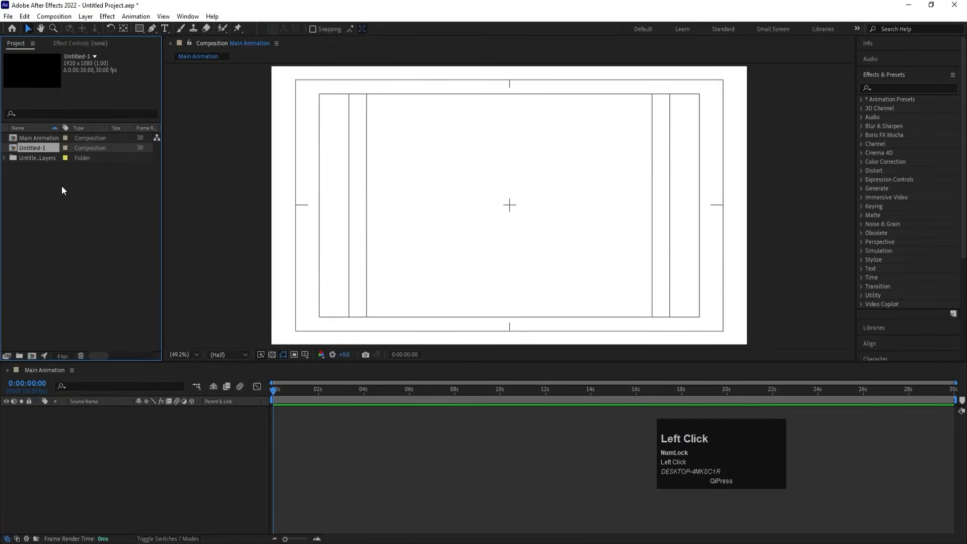
{"action": "double_click", "coordinate": [35, 148]}
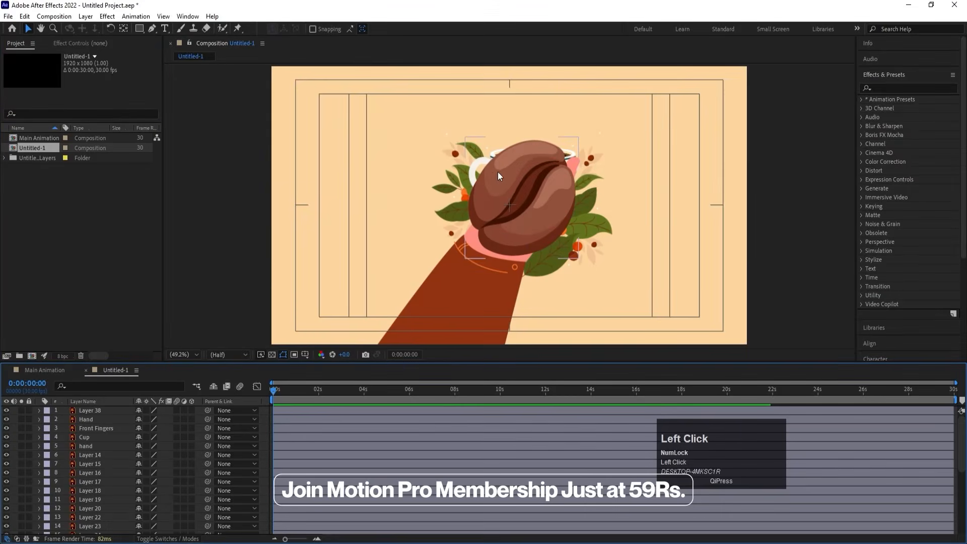
Cut the coffee bean layer from the Untitled-1 composition and paste it into Main Animation.
{"action": "left_click", "coordinate": [499, 174]}
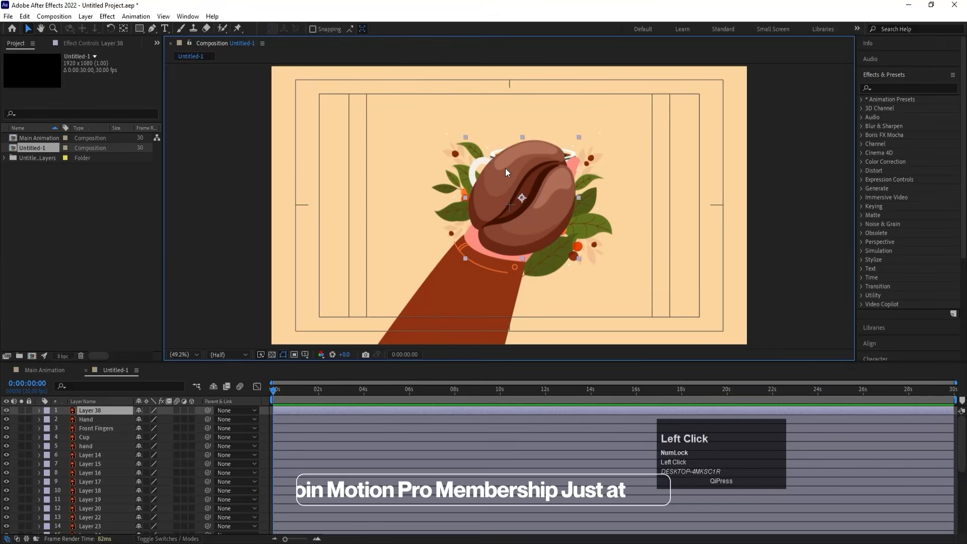
{"action": "key", "text": "ctrl+x"}
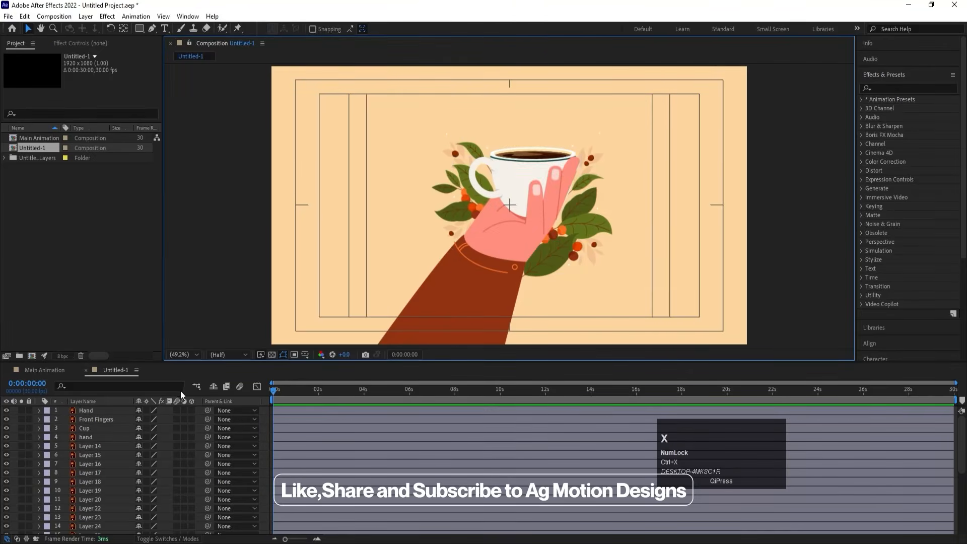
{"action": "left_click", "coordinate": [44, 370]}
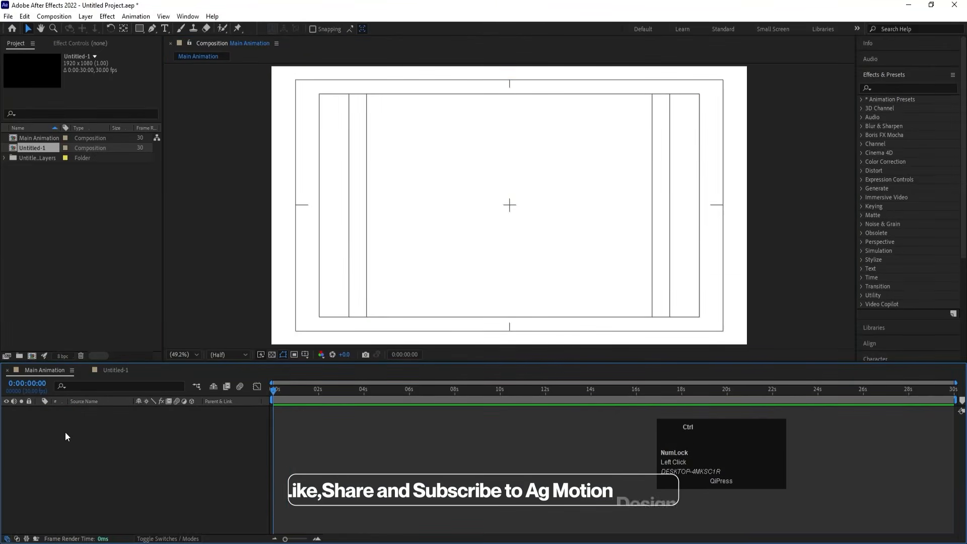
{"action": "key", "text": "ctrl+v"}
Scale the coffee bean to 57% and rotate it until its crease is roughly horizontal, placing it just right of the composition centre.
{"action": "key", "text": "s"}
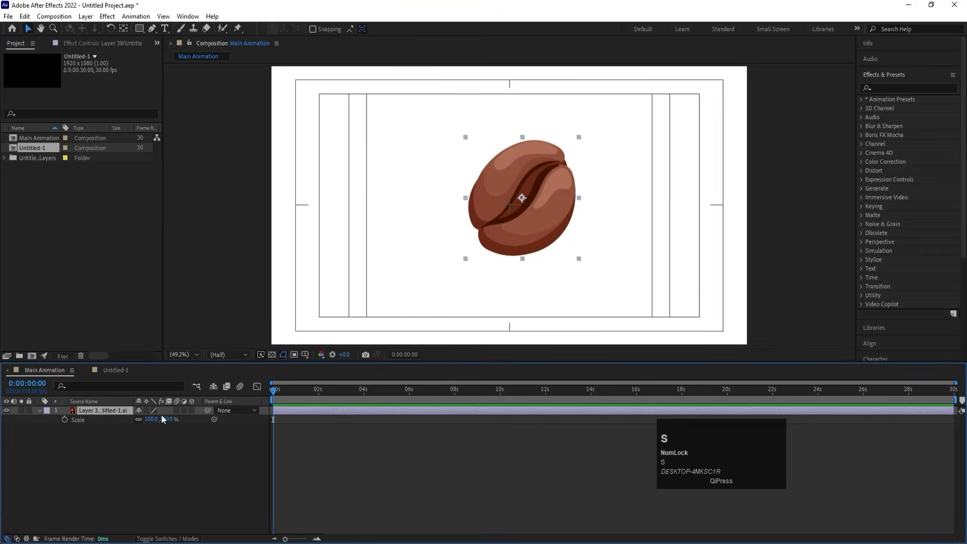
{"action": "left_click_drag", "start_coordinate": [153, 420], "coordinate": [132, 417]}
{"action": "key", "text": "v"}
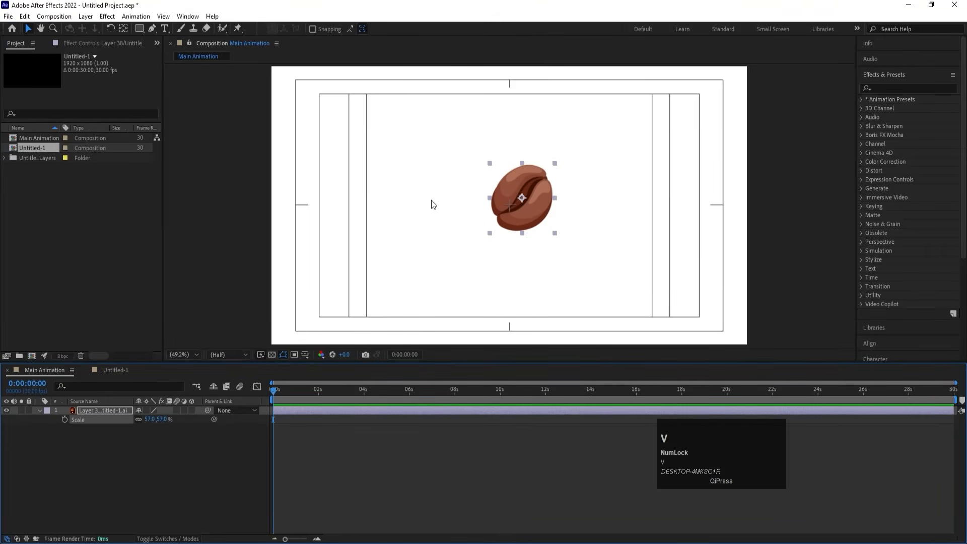
{"action": "key", "text": "w"}
{"action": "left_click_drag", "start_coordinate": [540, 192], "coordinate": [535, 218]}
{"action": "key", "text": "v"}
Duplicate the bean layer, place the copy left of centre, and rotate it so the two beans face each other.
{"action": "left_click", "coordinate": [105, 410]}
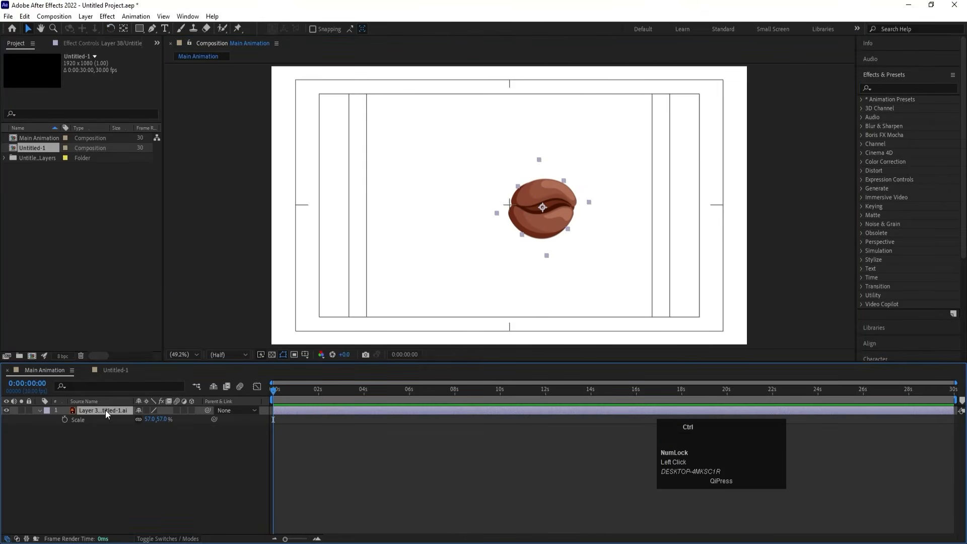
{"action": "key", "text": "ctrl+d"}
{"action": "left_click_drag", "start_coordinate": [564, 205], "coordinate": [464, 215]}
{"action": "key", "text": "w"}
{"action": "key", "text": "v"}
{"action": "left_click", "coordinate": [75, 492]}
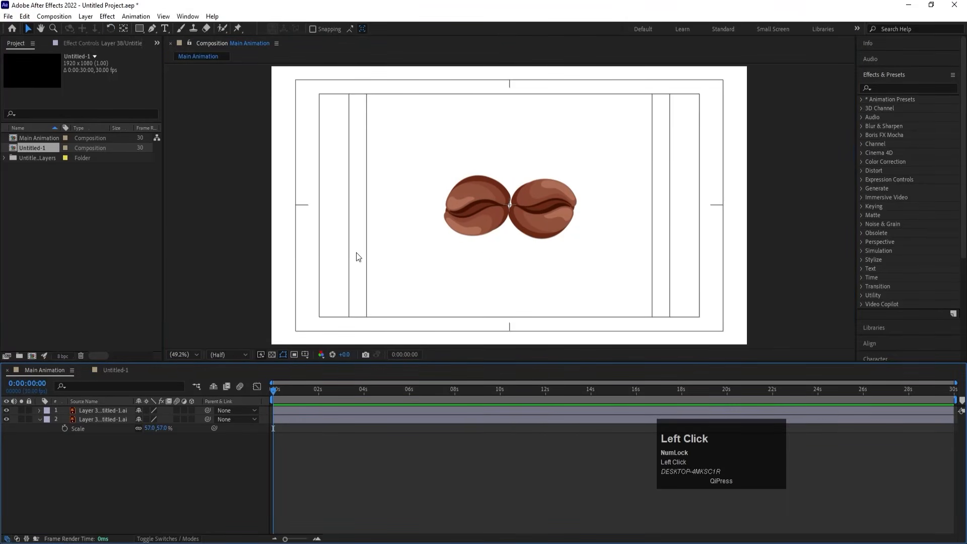
Nudge the two beans slightly inward so they meet at the composition centre.
{"action": "left_click", "coordinate": [542, 205]}
{"action": "left_click_drag", "start_coordinate": [549, 220], "coordinate": [546, 217]}
{"action": "left_click", "coordinate": [456, 217], "text": "shift"}
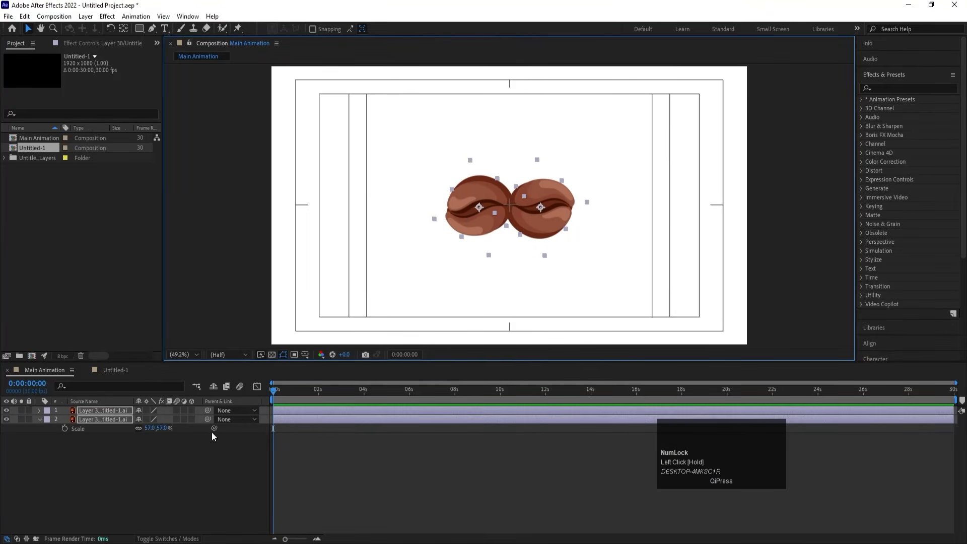
Add a null object to Main Animation and parent both bean layers to it.
{"action": "left_click", "coordinate": [180, 453]}
{"action": "right_click", "coordinate": [143, 463]}
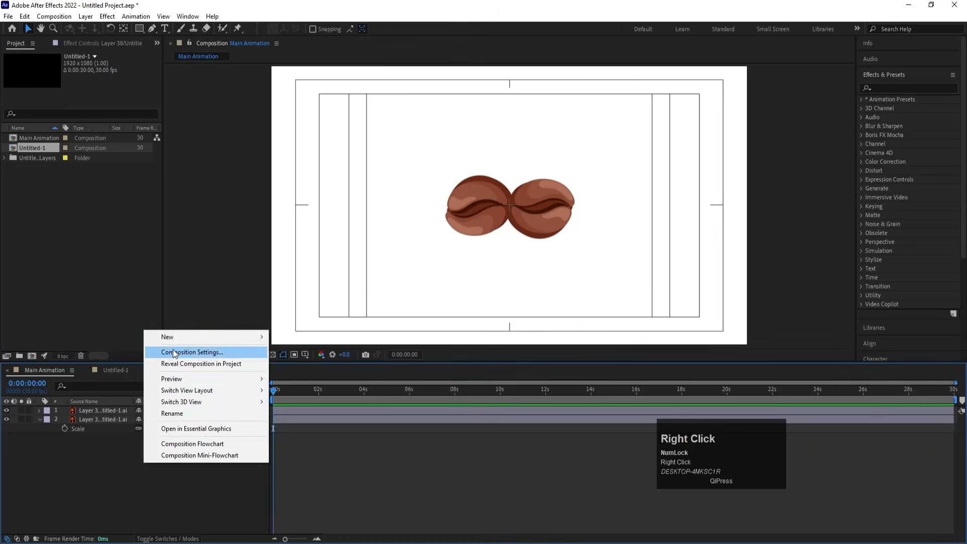
{"action": "left_click", "coordinate": [183, 336]}
{"action": "left_click", "coordinate": [310, 398]}
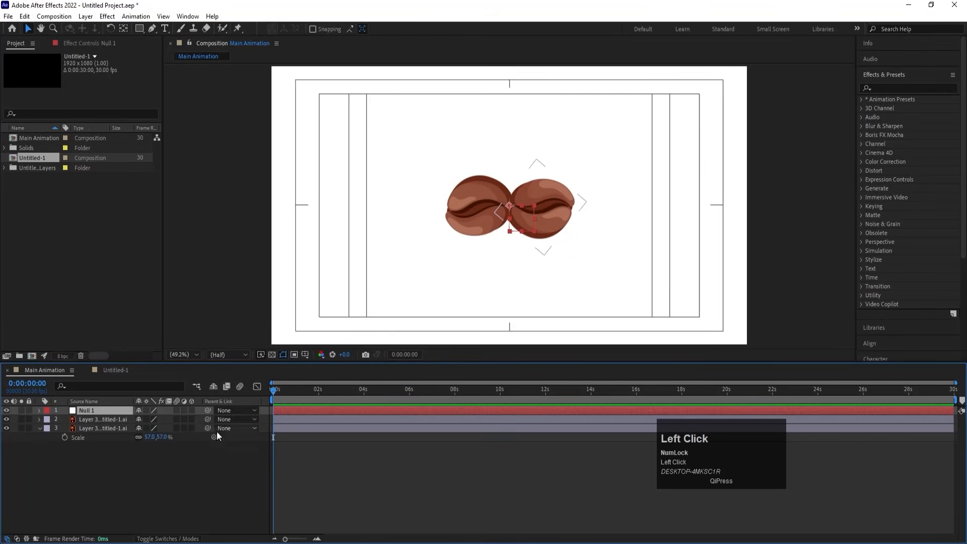
{"action": "left_click", "coordinate": [103, 421]}
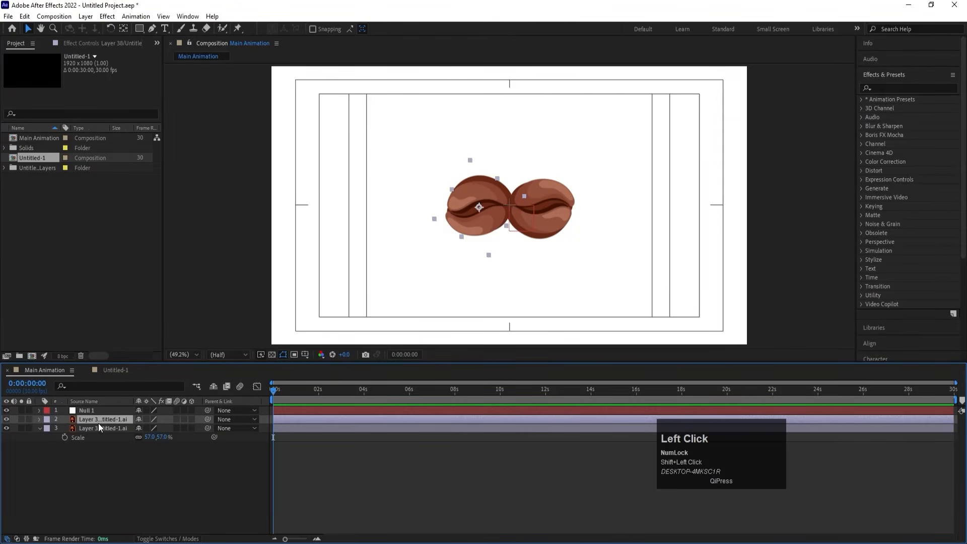
{"action": "left_click", "coordinate": [80, 432], "text": "shift"}
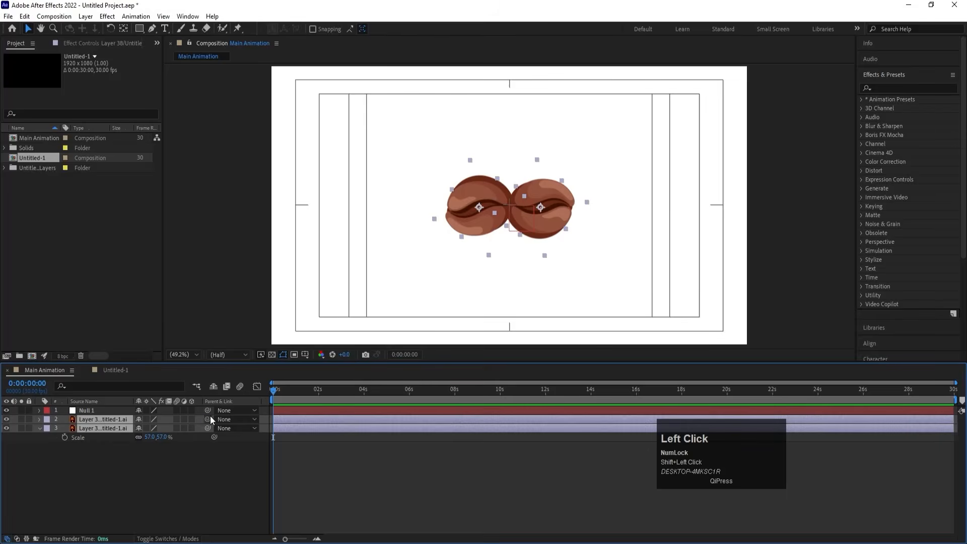
{"action": "left_click_drag", "start_coordinate": [210, 416], "coordinate": [100, 410]}
{"action": "left_click", "coordinate": [113, 455]}
Add Position keyframes to both bean layers at 0:00:00:00 and at 0:00:00:20.
{"action": "left_click", "coordinate": [110, 428]}
{"action": "left_click", "coordinate": [104, 420], "text": "shift"}
{"action": "key", "text": "p"}
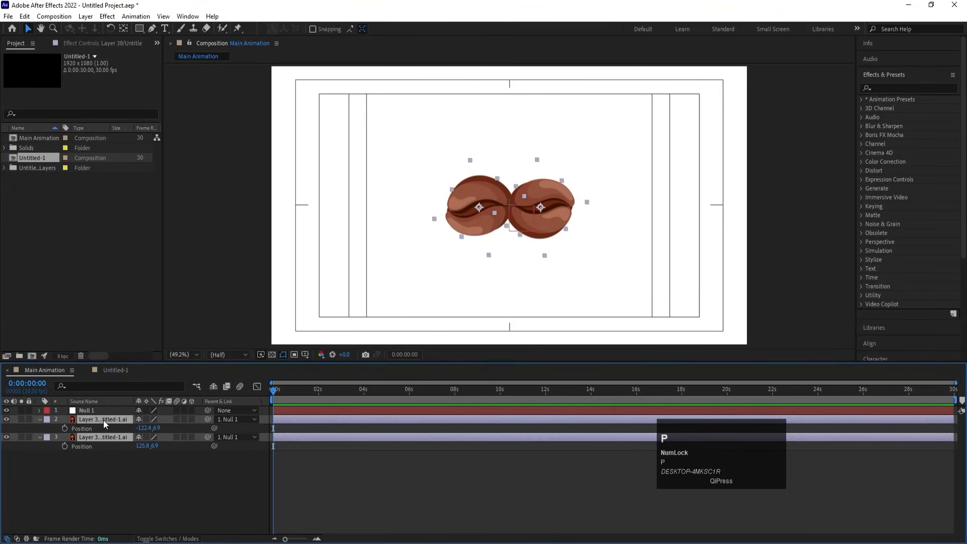
{"action": "left_click", "coordinate": [66, 427]}
{"action": "key", "text": "equal"}
{"action": "key", "text": "equal"}
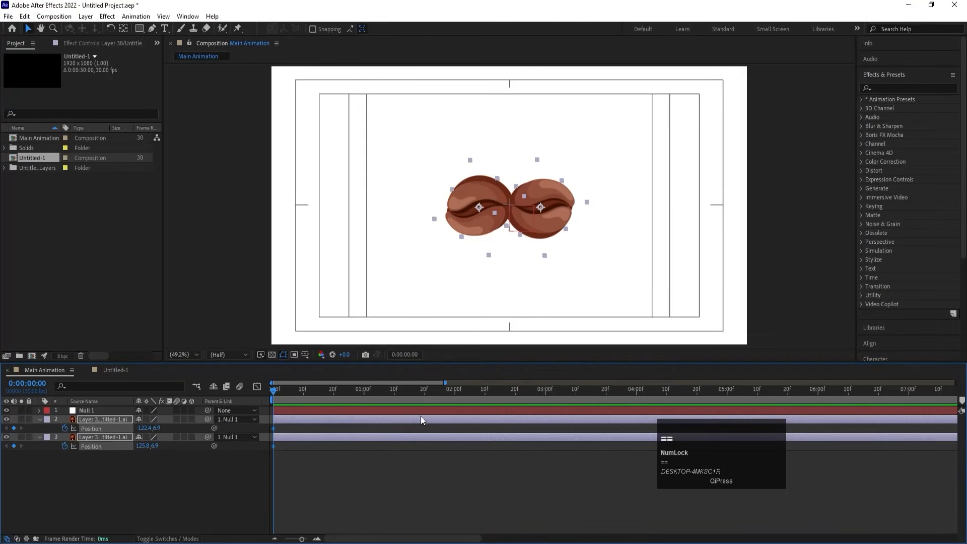
{"action": "left_click_drag", "start_coordinate": [340, 389], "coordinate": [333, 390]}
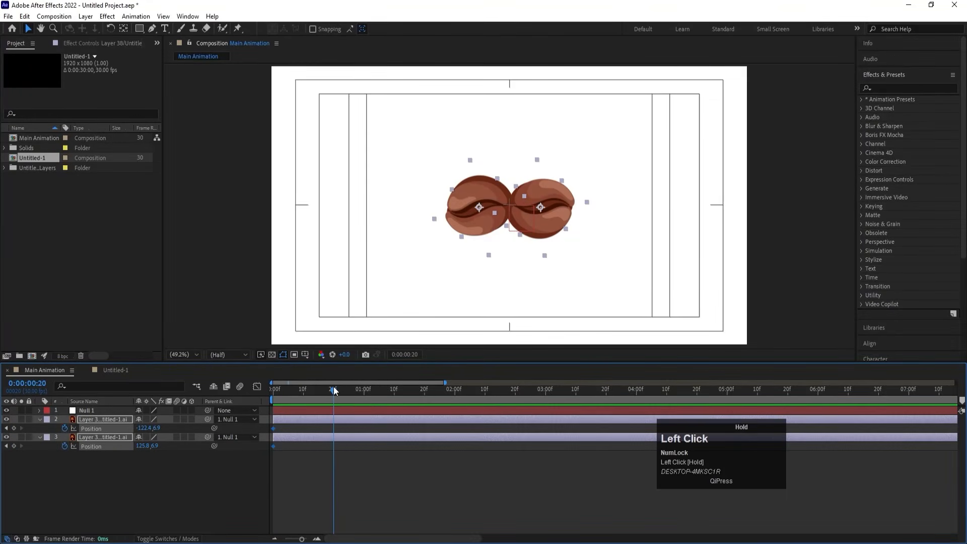
{"action": "left_click", "coordinate": [16, 428]}
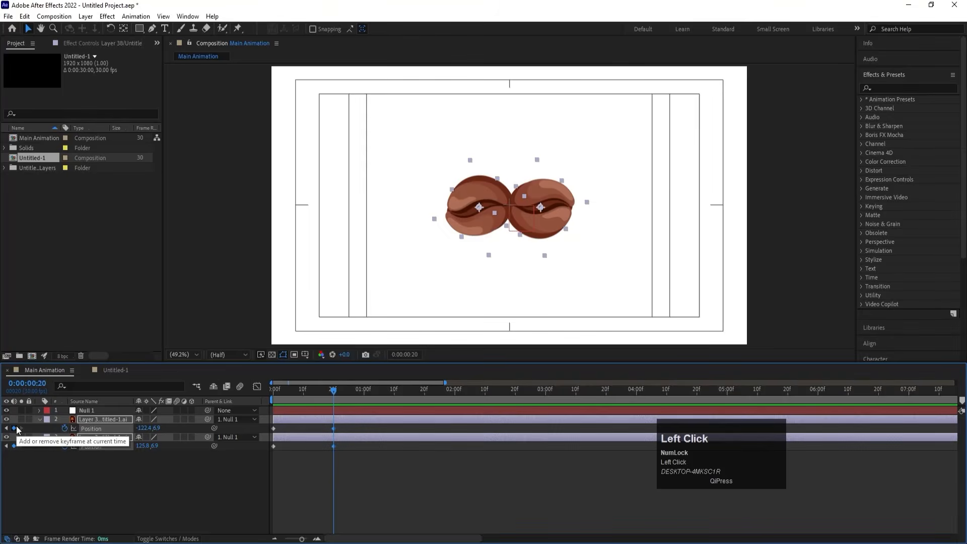
At 0:00:00:00, move the beans horizontally off the canvas, the right one to X 1134.6 and the left one to X -1104.7.
{"action": "key", "text": "j"}
{"action": "left_click", "coordinate": [101, 508]}
{"action": "key", "text": "v"}
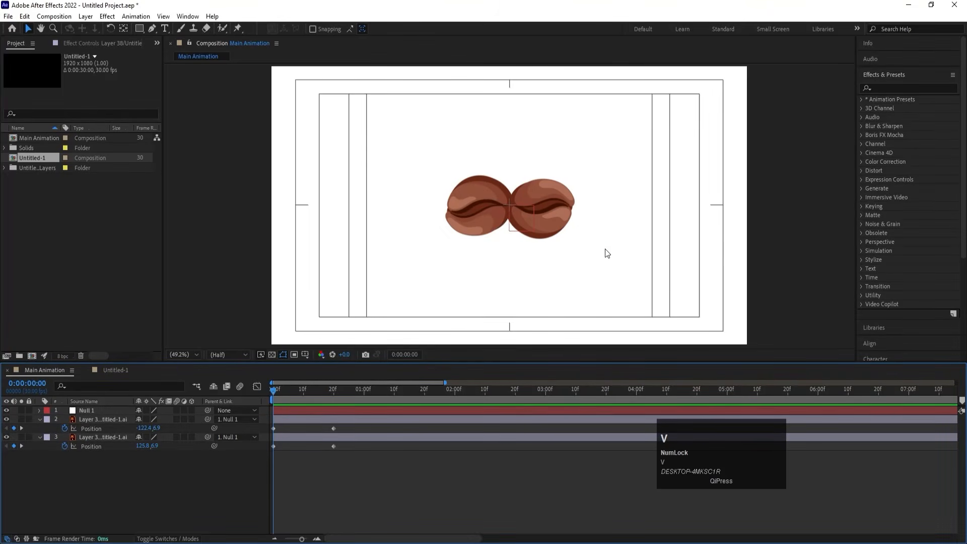
{"action": "left_click_drag", "start_coordinate": [564, 213], "coordinate": [814, 205]}
{"action": "left_click", "coordinate": [469, 220]}
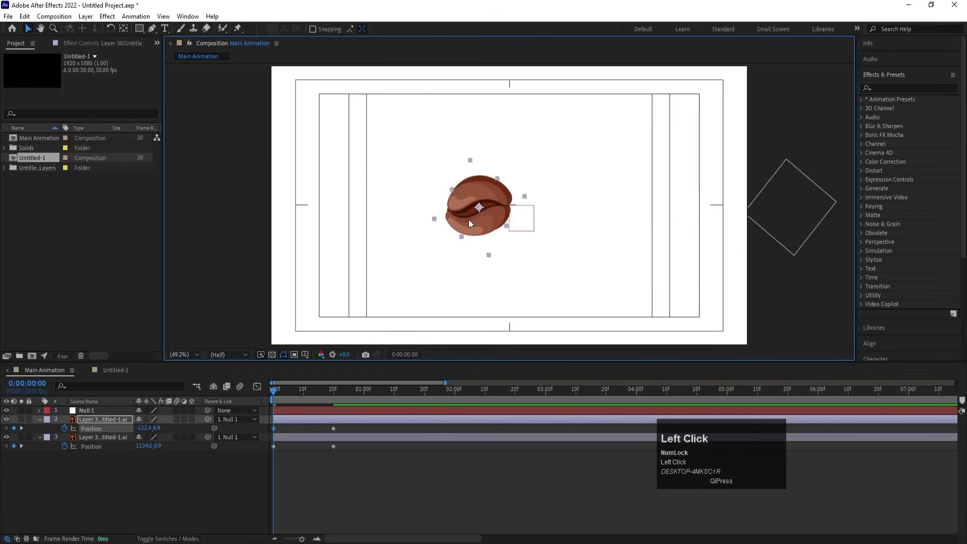
{"action": "left_click_drag", "start_coordinate": [470, 218], "coordinate": [210, 216]}
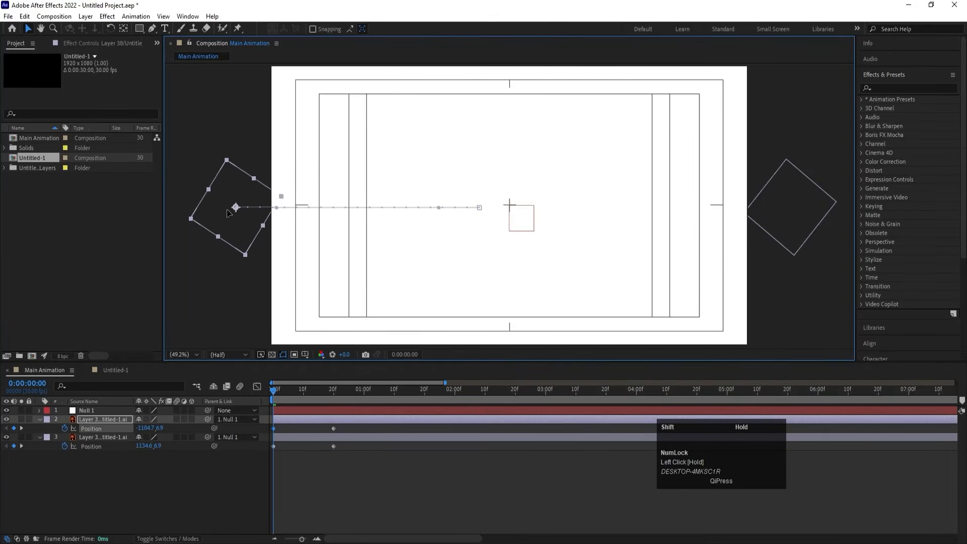
Apply Easy Ease to both beans' Position keyframes, reshape their speed curves for a longer slowdown into the centre, and preview the motion.
{"action": "left_click_drag", "start_coordinate": [352, 479], "coordinate": [267, 406]}
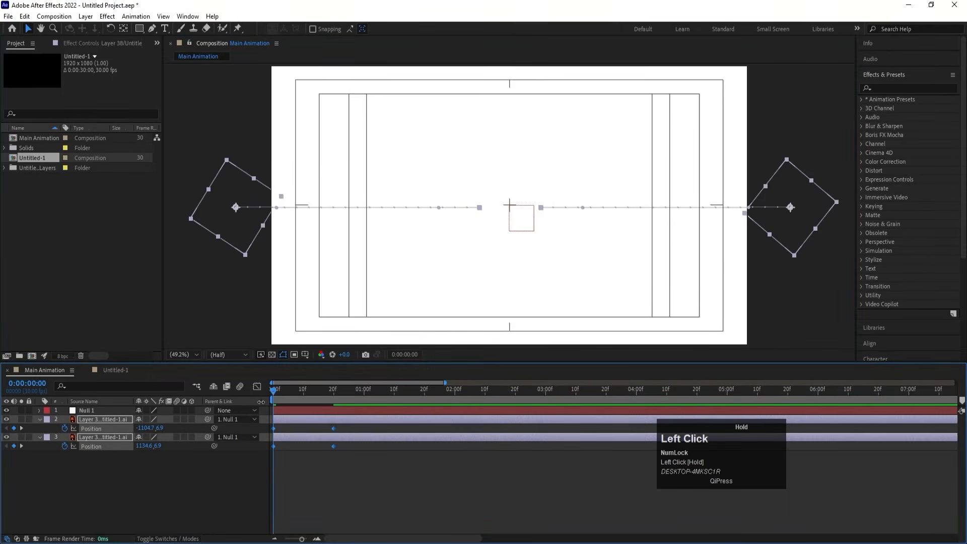
{"action": "key", "text": "F9"}
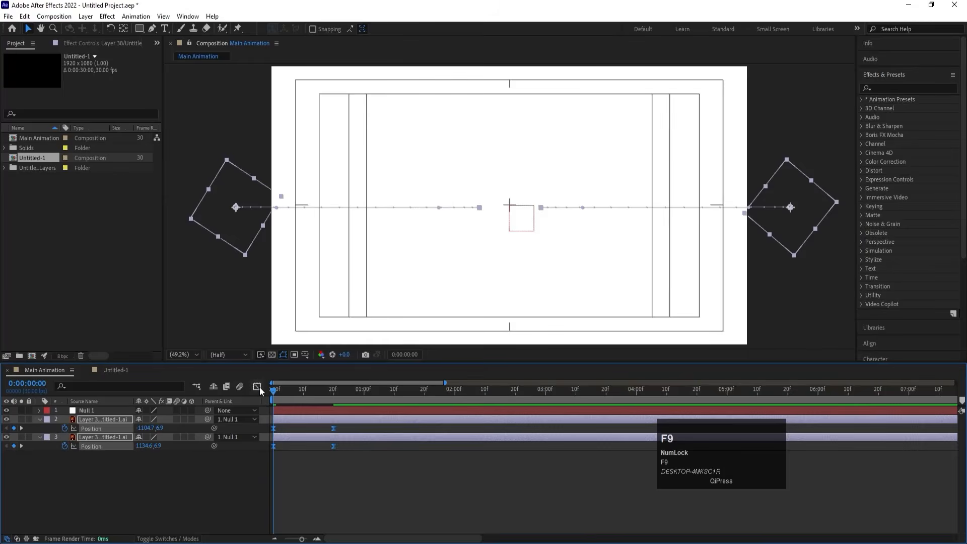
{"action": "left_click", "coordinate": [257, 387]}
{"action": "right_click", "coordinate": [339, 445]}
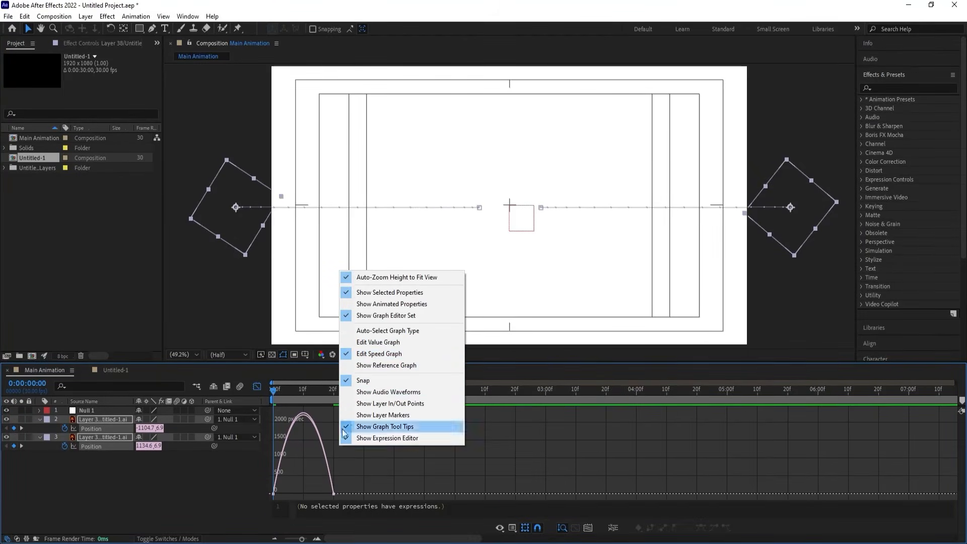
{"action": "left_click_drag", "start_coordinate": [364, 471], "coordinate": [276, 493]}
{"action": "left_click", "coordinate": [257, 389]}
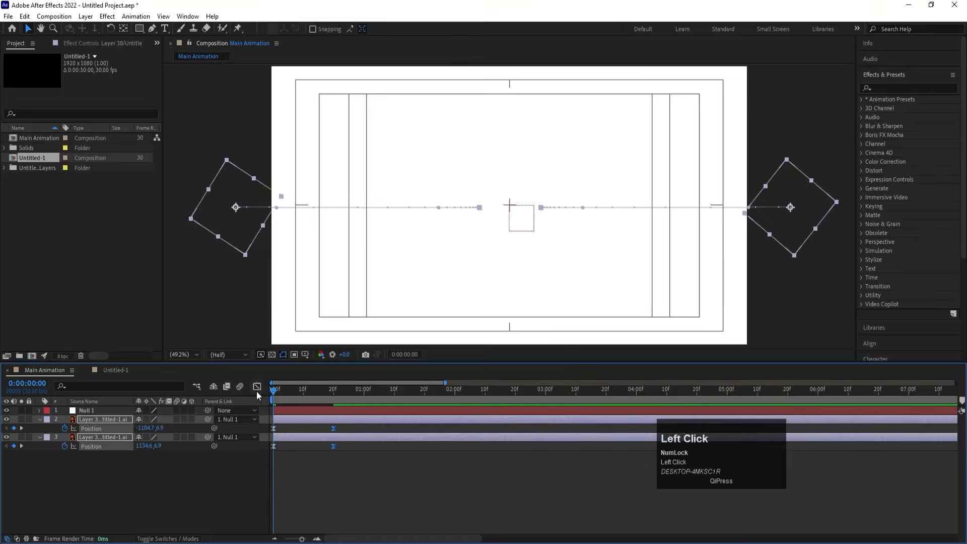
{"action": "key", "text": "space"}
{"action": "key", "text": "space"}
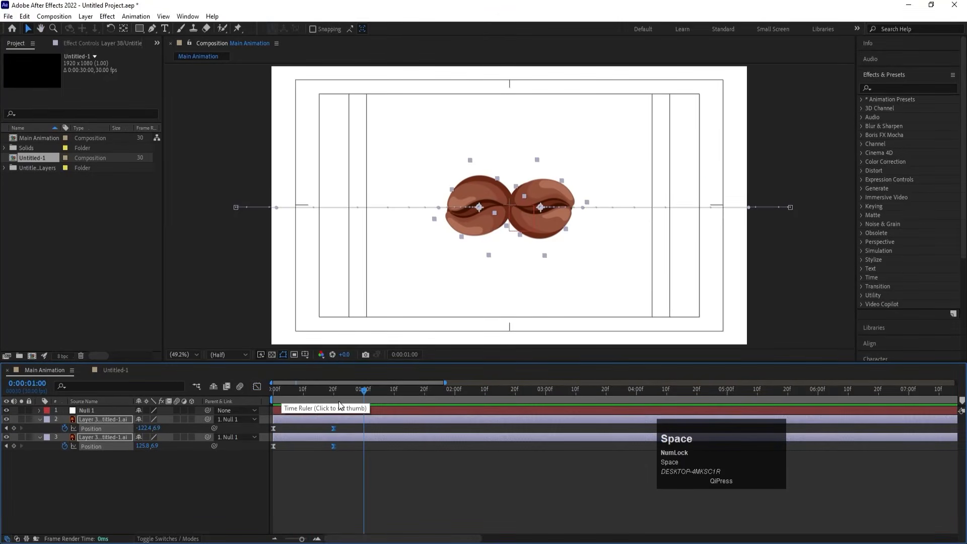
Keyframe the null's Rotation at 0° on 0:00:00:20 and at 180° on 0:00:01:10.
{"action": "left_click_drag", "start_coordinate": [337, 396], "coordinate": [334, 391]}
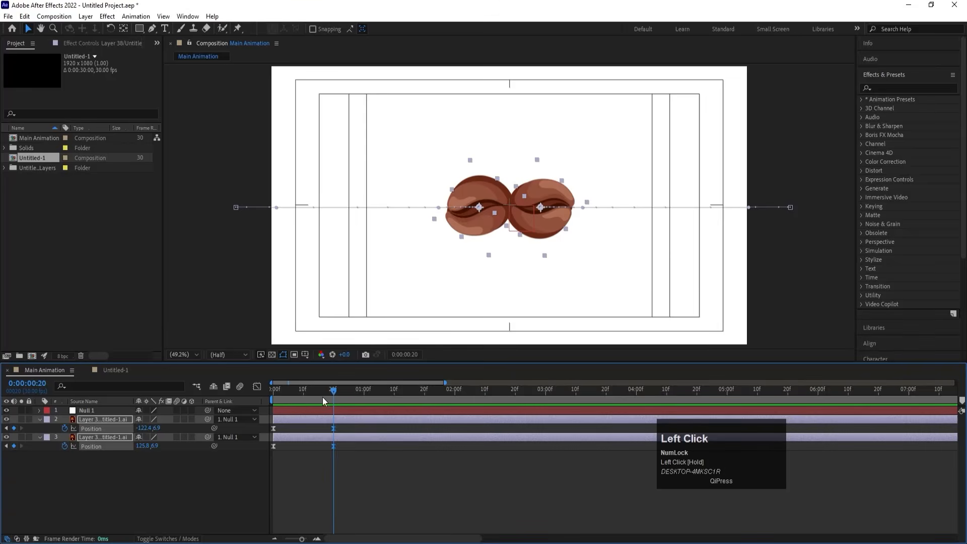
{"action": "left_click", "coordinate": [108, 410]}
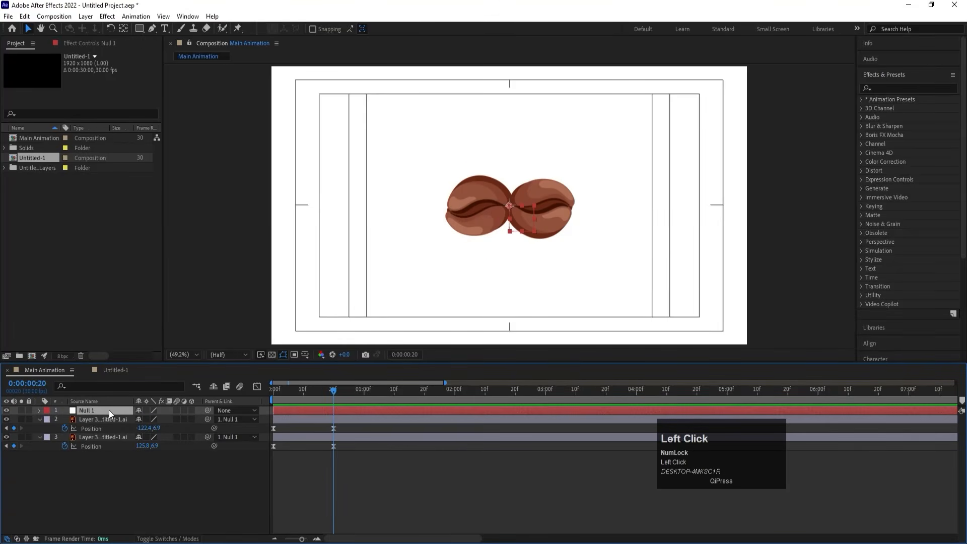
{"action": "key", "text": "r"}
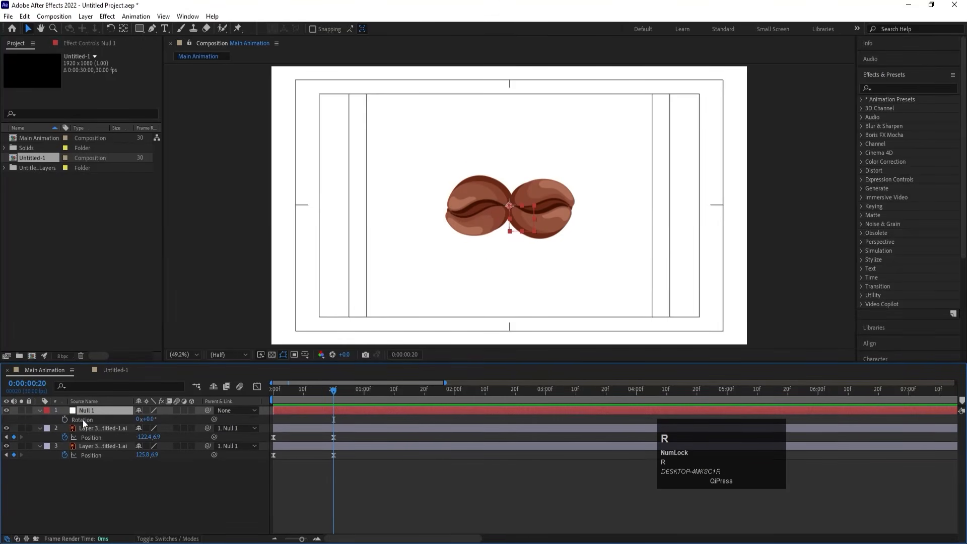
{"action": "left_click", "coordinate": [86, 419]}
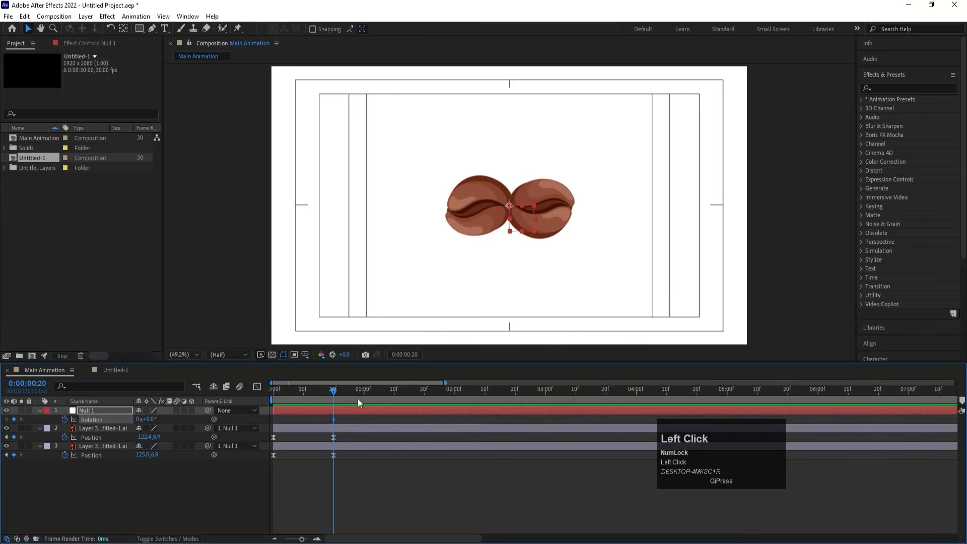
{"action": "left_click_drag", "start_coordinate": [385, 391], "coordinate": [393, 393]}
{"action": "left_click", "coordinate": [152, 420]}
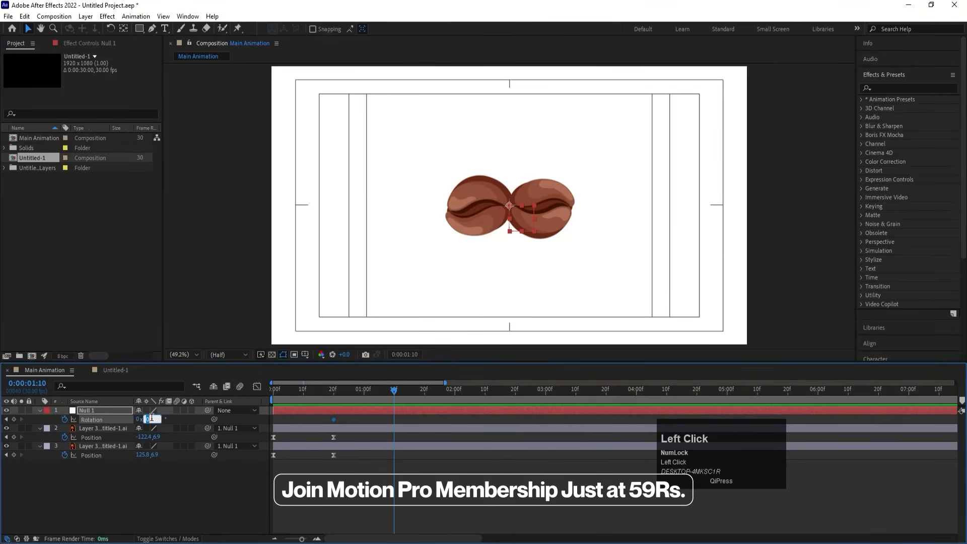
{"action": "type", "text": "180"}
{"action": "key", "text": "Return"}
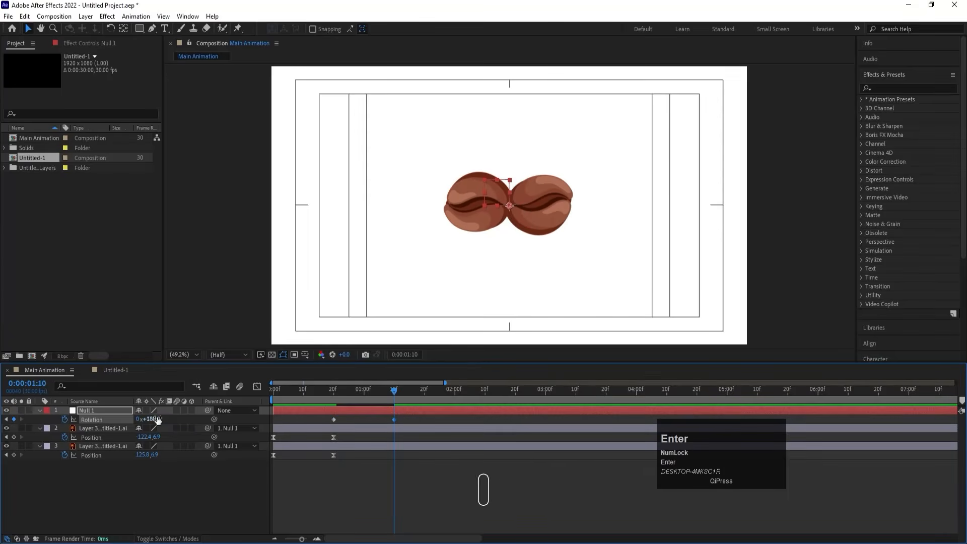
Apply Easy Ease to the null's Rotation keyframes, shape the speed graph into a sharp mid-spin peak, and preview from the start.
{"action": "left_click_drag", "start_coordinate": [410, 418], "coordinate": [321, 403]}
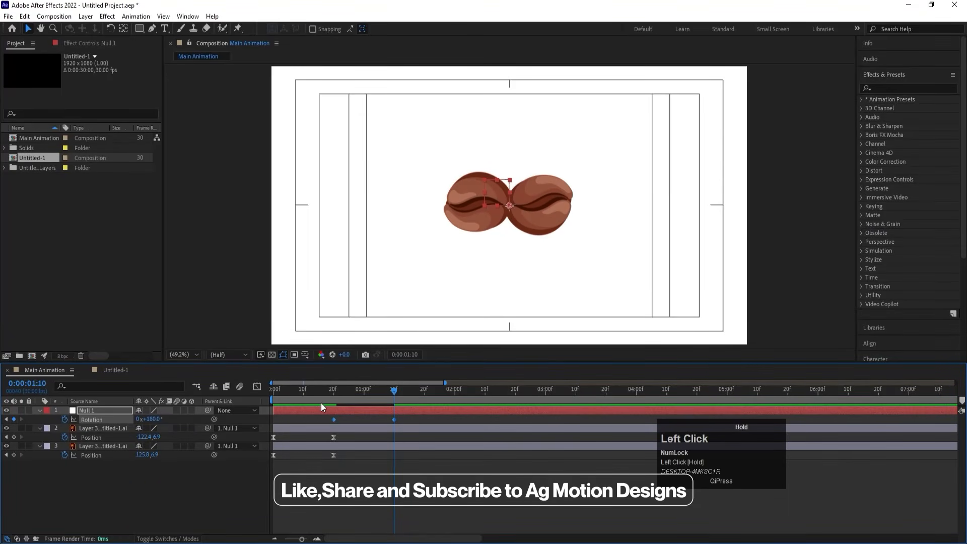
{"action": "key", "text": "F9"}
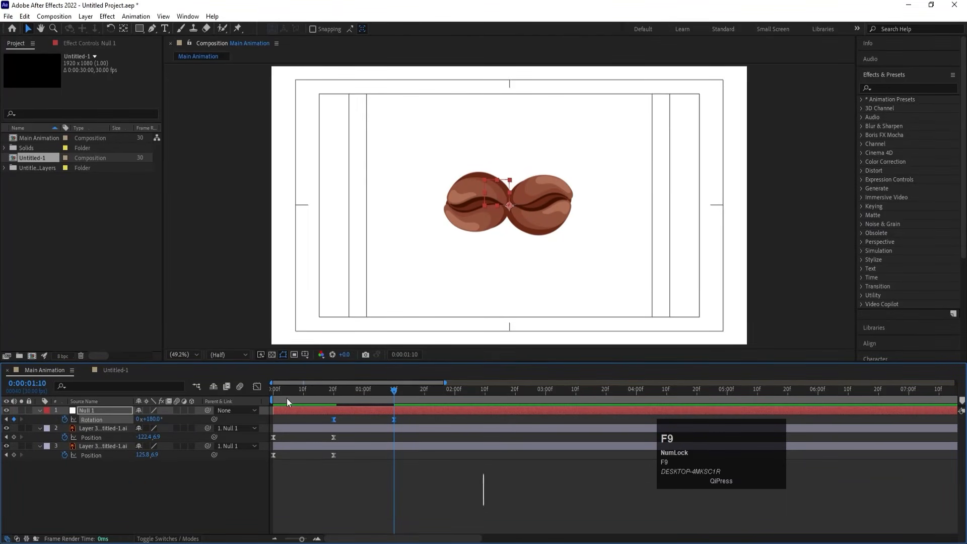
{"action": "left_click", "coordinate": [257, 386]}
{"action": "left_click_drag", "start_coordinate": [416, 463], "coordinate": [302, 509]}
{"action": "left_click_drag", "start_coordinate": [384, 491], "coordinate": [345, 467]}
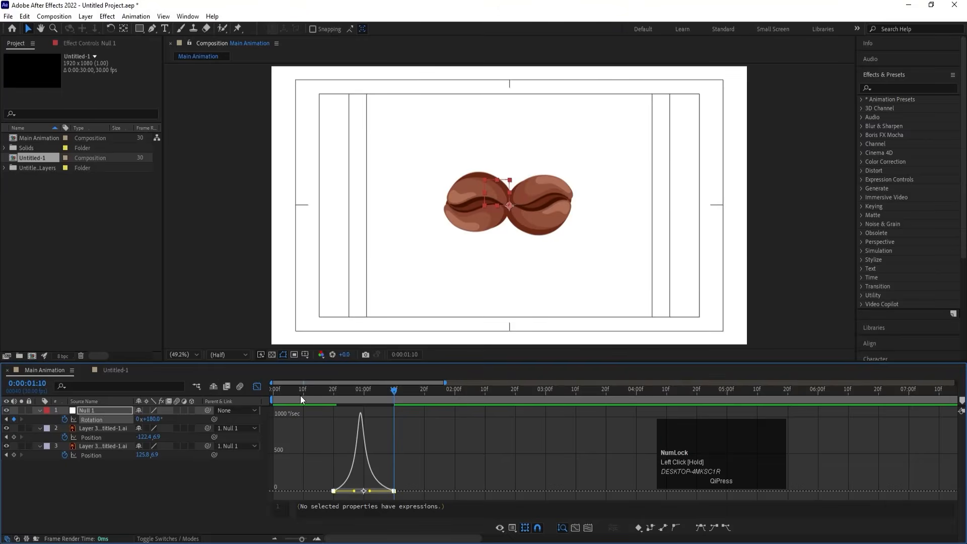
{"action": "left_click_drag", "start_coordinate": [300, 395], "coordinate": [253, 394]}
{"action": "left_click", "coordinate": [256, 387]}
{"action": "key", "text": "space"}
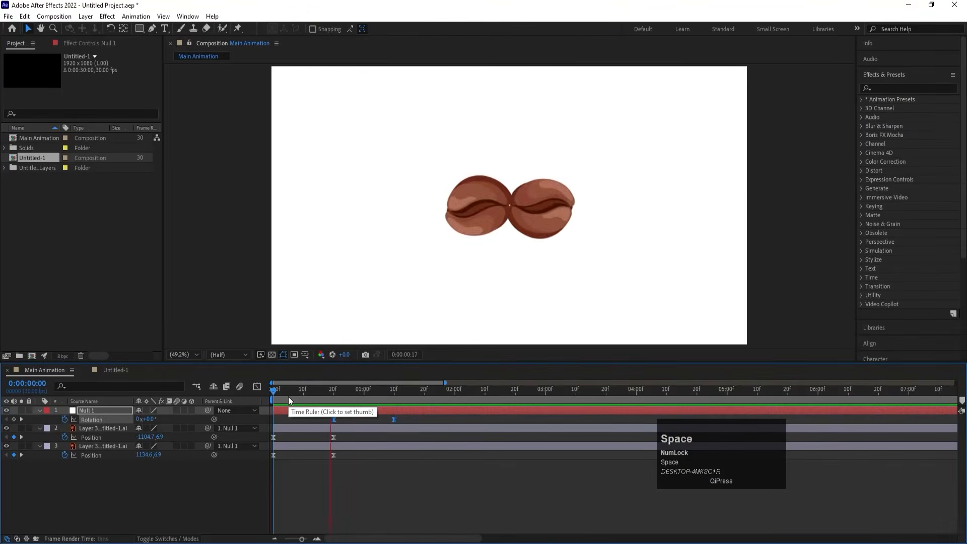
Retime Null 1's rotation keyframes to start at 0:00:00:10 and end at about 0:00:01:14, previewing the animation.
{"action": "key", "text": "space"}
{"action": "left_click_drag", "start_coordinate": [405, 421], "coordinate": [303, 416]}
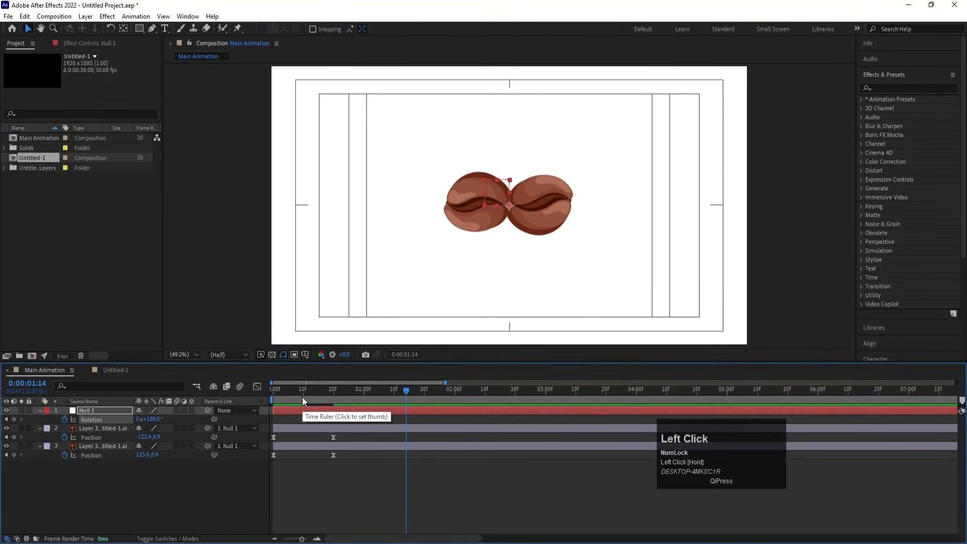
{"action": "key", "text": "space"}
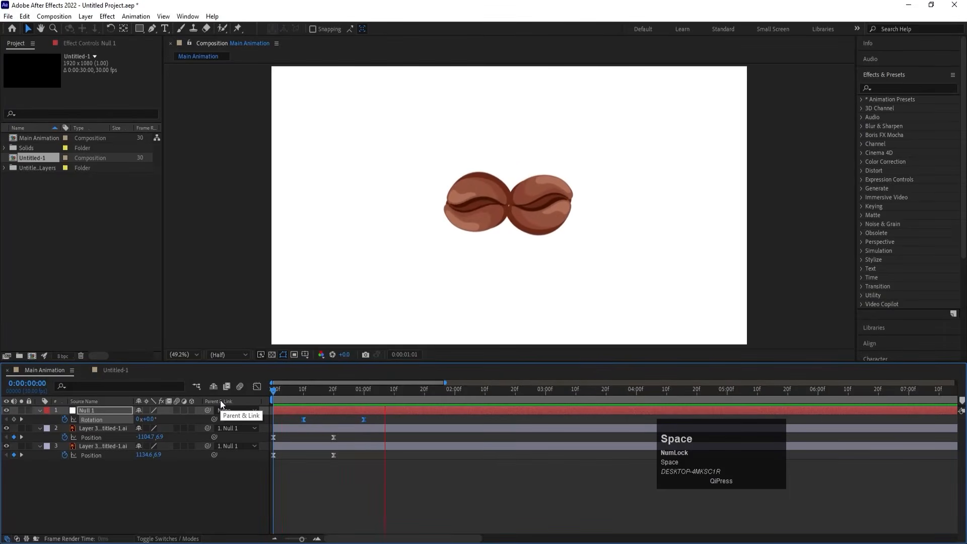
{"action": "key", "text": "space"}
{"action": "left_click_drag", "start_coordinate": [364, 420], "coordinate": [405, 425]}
{"action": "key", "text": "space"}
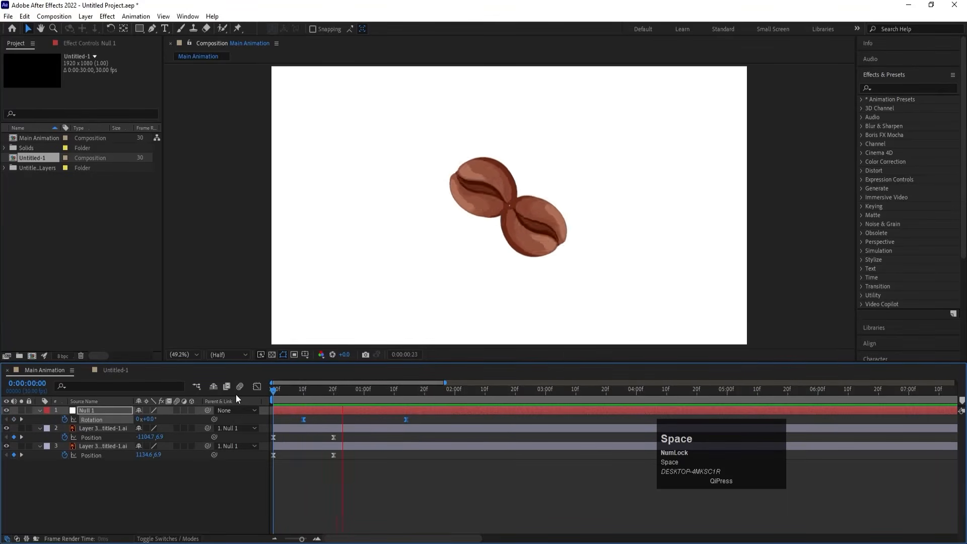
Add holding position keyframes to both coffee bean layers at 0:00:01:04.
{"action": "left_click", "coordinate": [409, 394]}
{"action": "left_click_drag", "start_coordinate": [411, 394], "coordinate": [379, 389]}
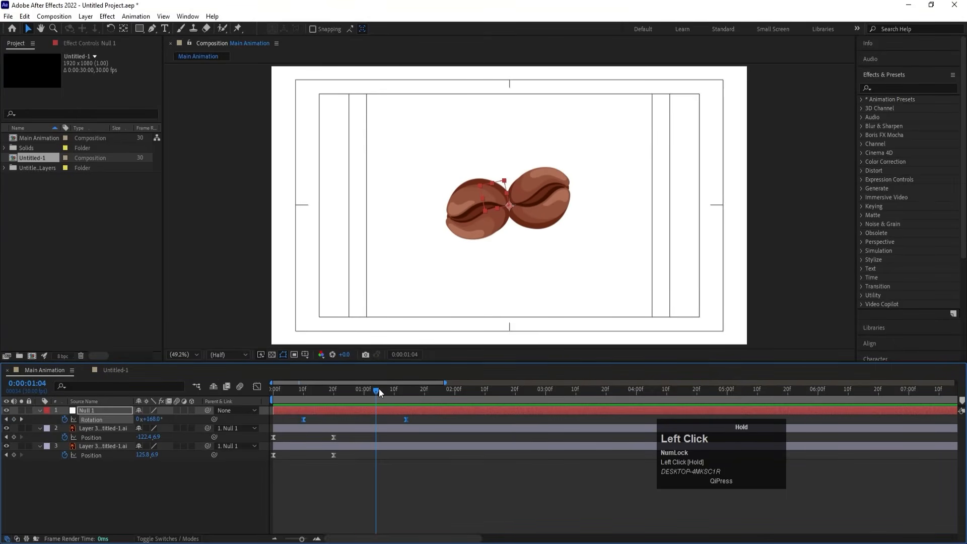
{"action": "left_click", "coordinate": [107, 429]}
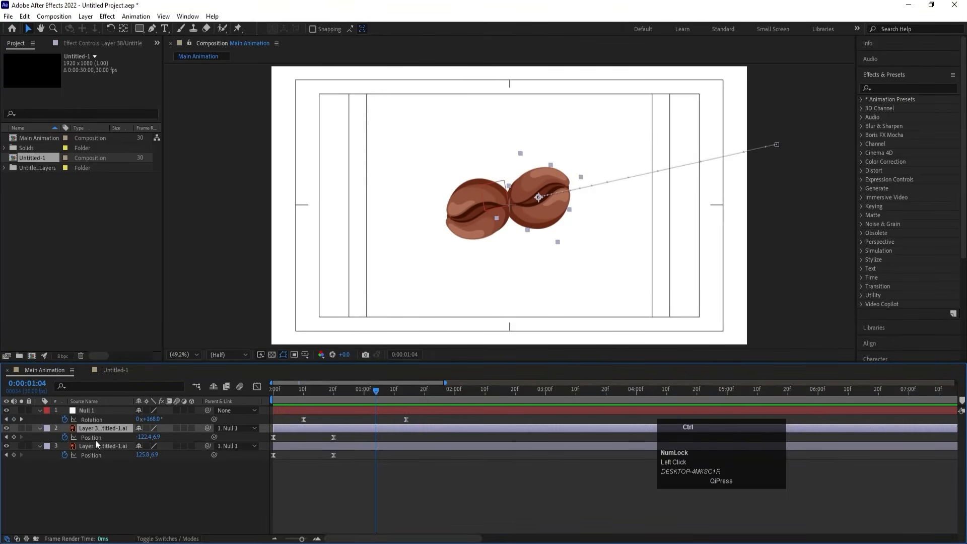
{"action": "left_click", "coordinate": [86, 448], "text": "ctrl"}
{"action": "left_click", "coordinate": [14, 437]}
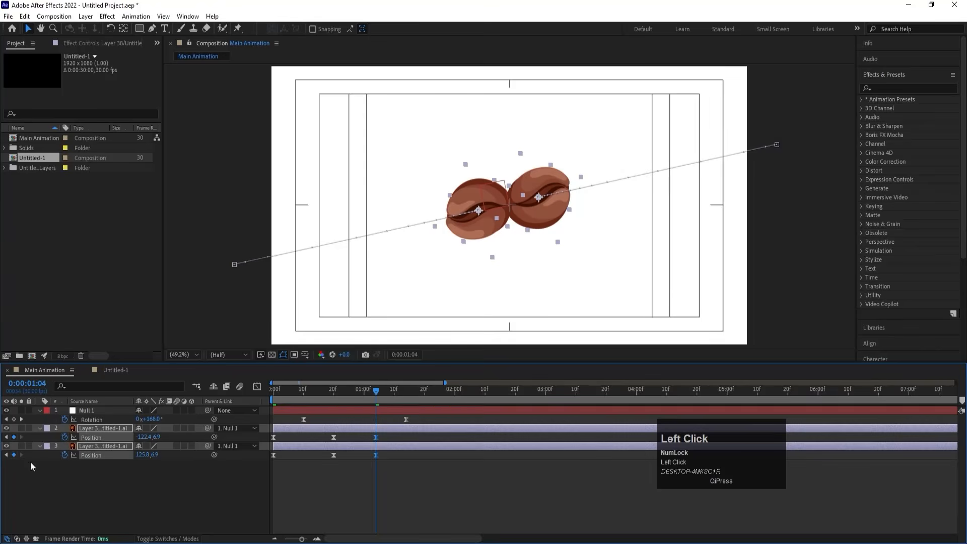
At 0:00:01:20, spread the beans apart horizontally, setting X position to about -401 on layer 2 and 373.9 on layer 3.
{"action": "left_click_drag", "start_coordinate": [398, 395], "coordinate": [424, 398]}
{"action": "left_click", "coordinate": [401, 464]}
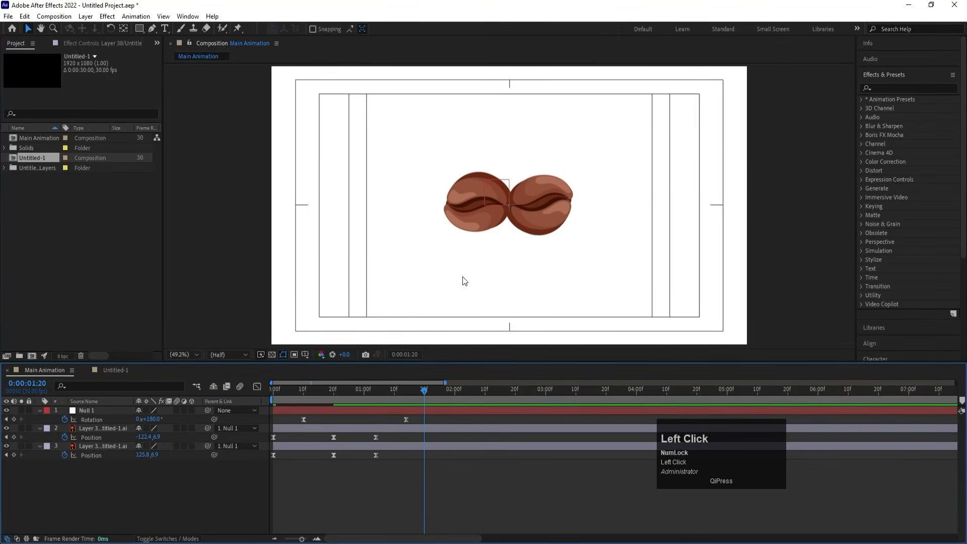
{"action": "left_click", "coordinate": [473, 228]}
{"action": "left_click_drag", "start_coordinate": [482, 216], "coordinate": [422, 215]}
{"action": "left_click", "coordinate": [518, 225]}
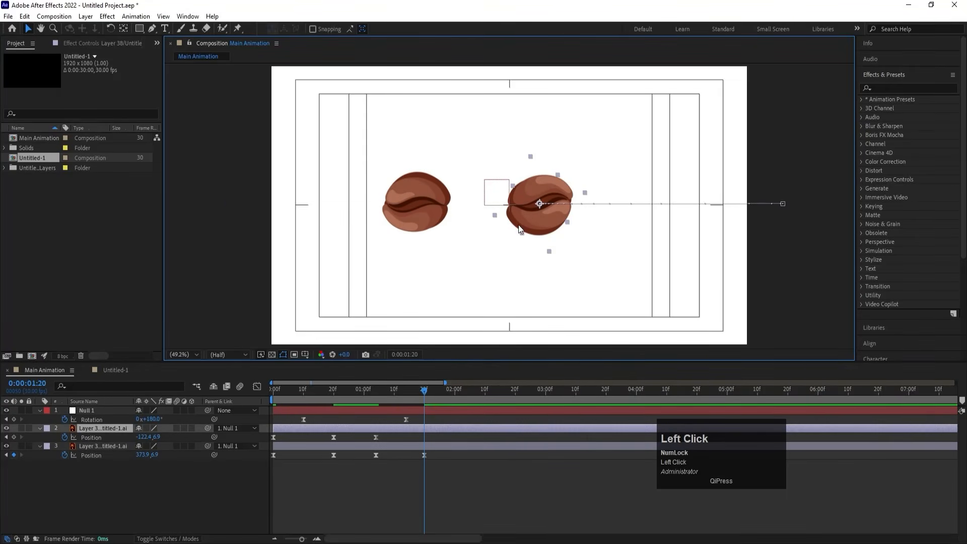
{"action": "left_click_drag", "start_coordinate": [528, 224], "coordinate": [599, 225]}
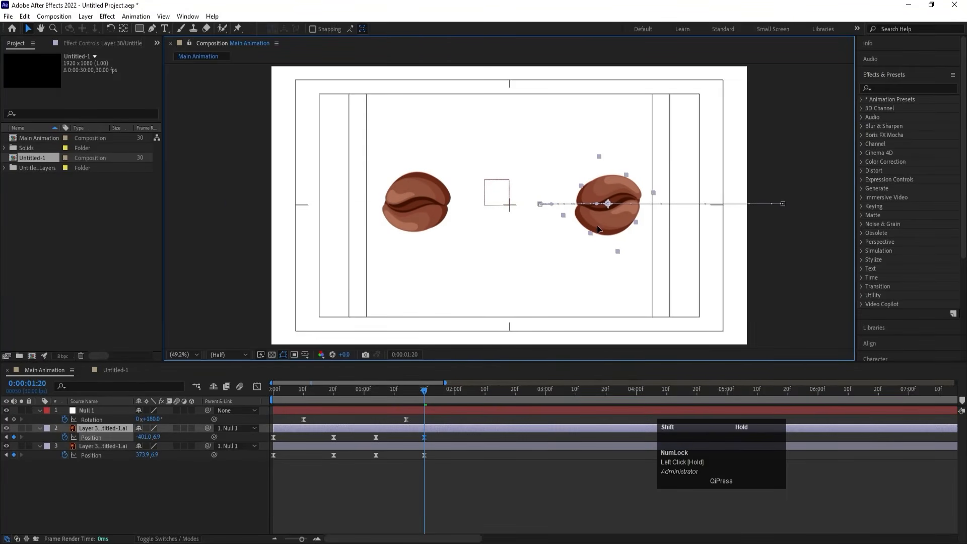
Set the current time to 0:00:02:07 and select layer 2's position keyframe at 0:00:01:04.
{"action": "left_click_drag", "start_coordinate": [433, 390], "coordinate": [476, 398]}
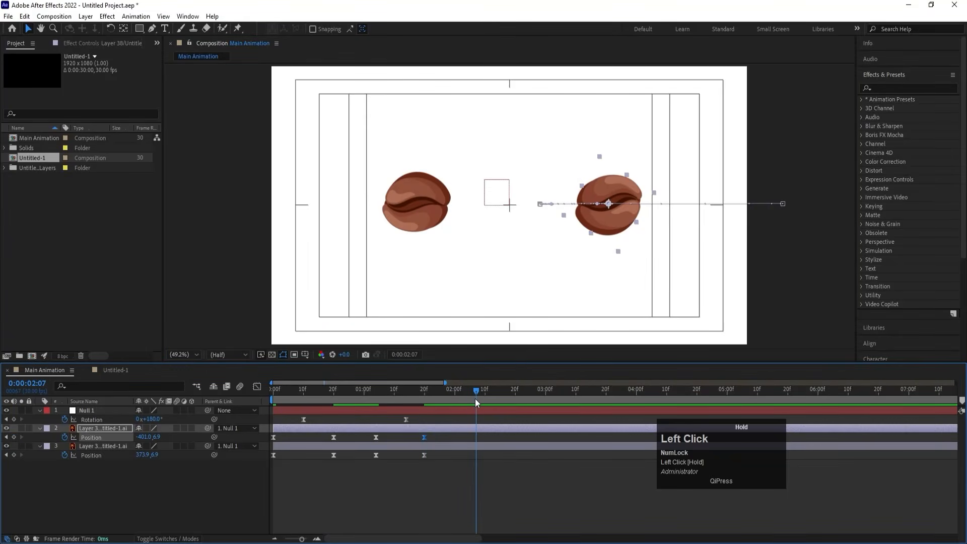
{"action": "left_click", "coordinate": [376, 436]}
{"action": "key", "text": "ctrl+x"}
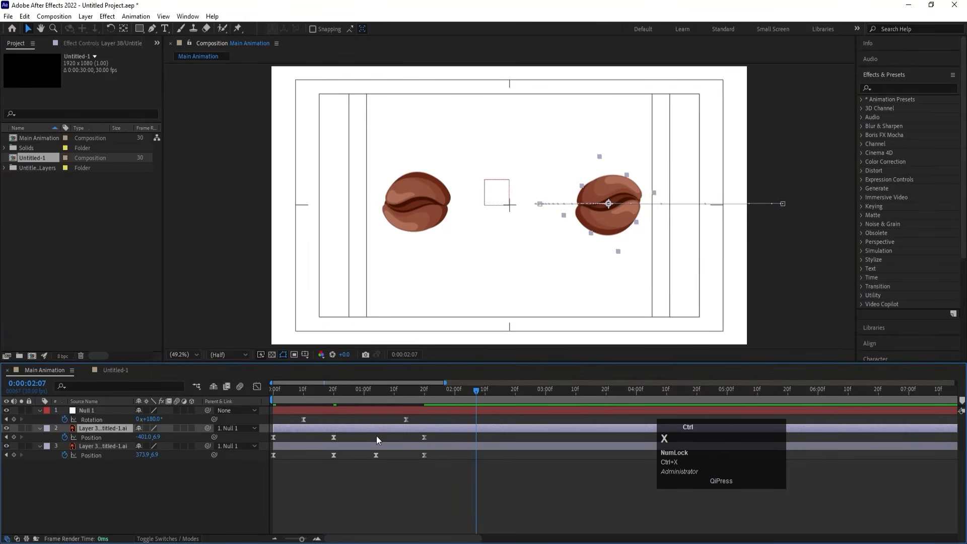
{"action": "key", "text": "ctrl+v"}
{"action": "key", "text": "ctrl+z"}
{"action": "key", "text": "ctrl+z"}
Copy both bean layers' position keyframes from 0:00:01:04 to 0:00:02:07 so the beans meet again.
{"action": "key", "text": "ctrl+c"}
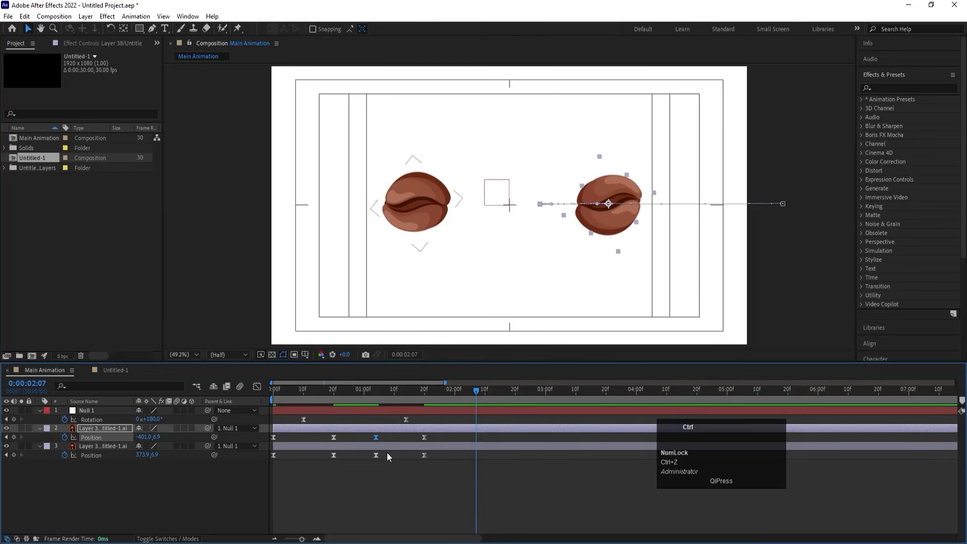
{"action": "key", "text": "ctrl+v"}
{"action": "left_click", "coordinate": [376, 456]}
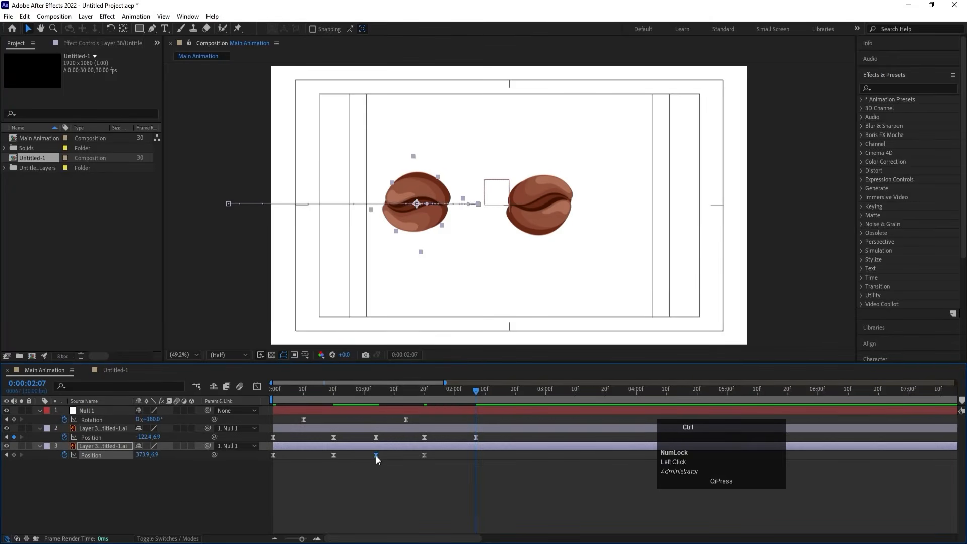
{"action": "key", "text": "ctrl+c"}
{"action": "key", "text": "ctrl+v"}
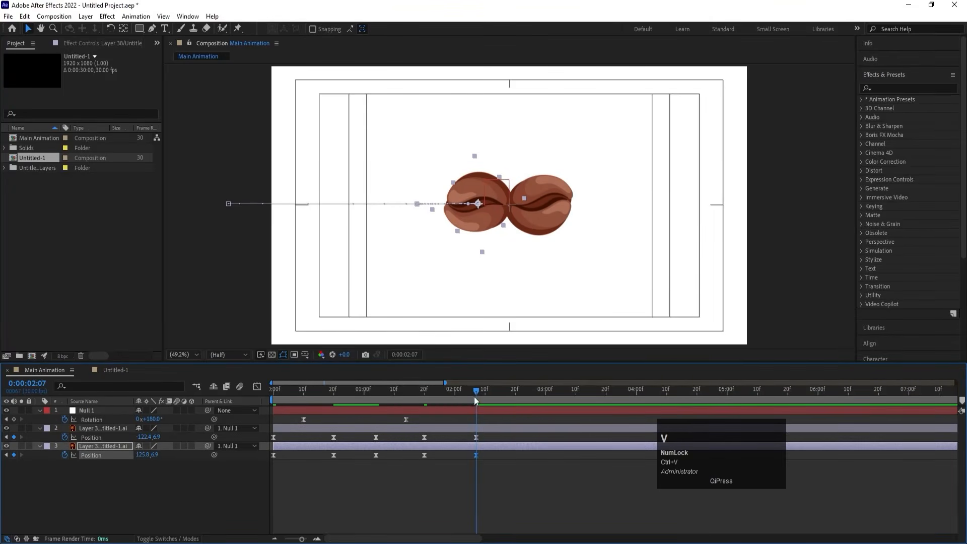
At 0:00:02:29, move the two beans horizontally out of the frame on opposite sides and preview the motion.
{"action": "left_click_drag", "start_coordinate": [474, 397], "coordinate": [543, 403]}
{"action": "left_click", "coordinate": [530, 244]}
{"action": "left_click_drag", "start_coordinate": [527, 225], "coordinate": [805, 222]}
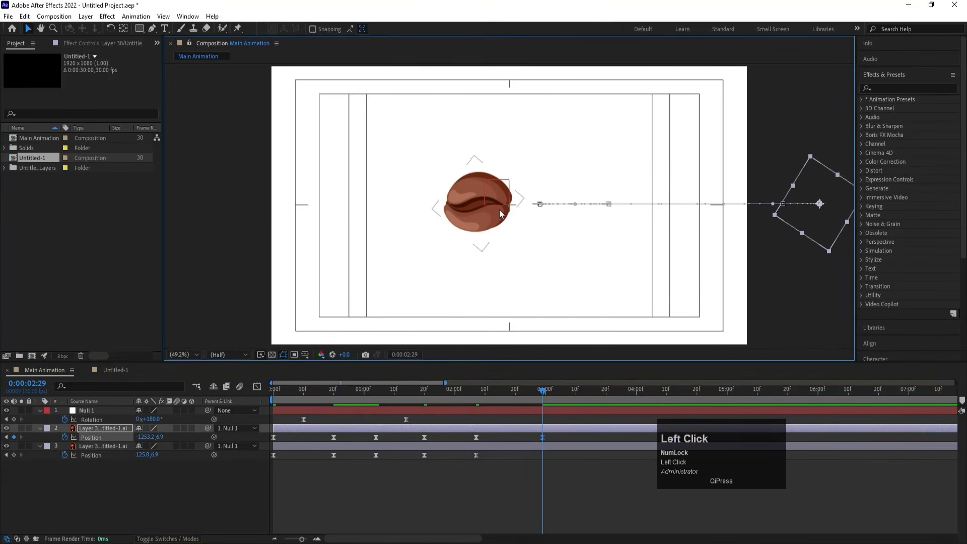
{"action": "left_click_drag", "start_coordinate": [500, 210], "coordinate": [200, 222]}
{"action": "left_click", "coordinate": [376, 393]}
{"action": "key", "text": "space"}
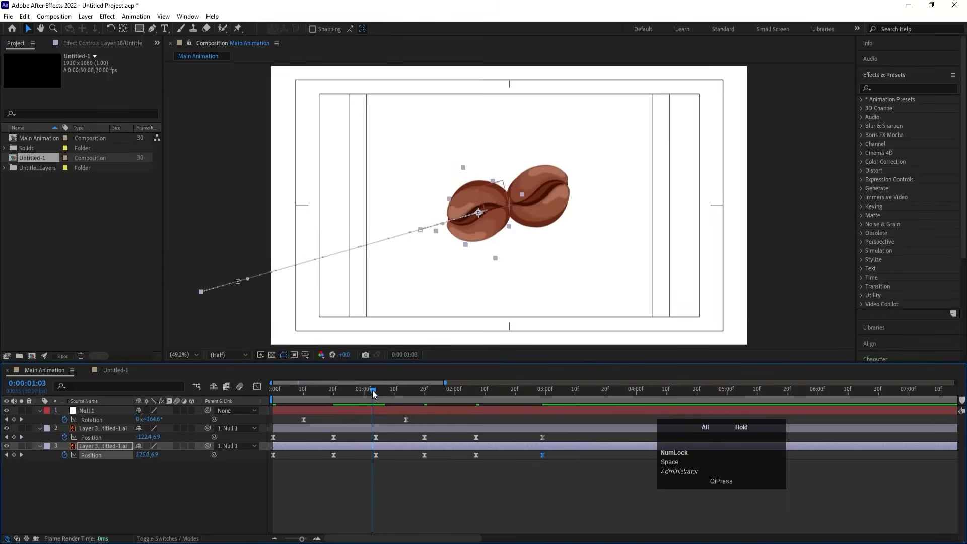
{"action": "key", "text": "space"}
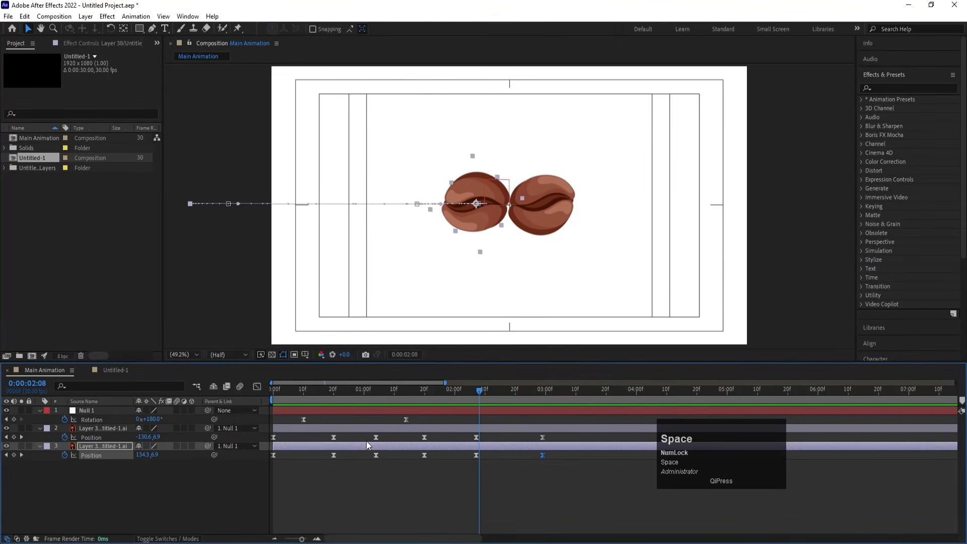
Apply Easy Ease to both beans' position keyframes from 0:00:01:04 onward and show their speed graph.
{"action": "left_click_drag", "start_coordinate": [367, 441], "coordinate": [559, 461]}
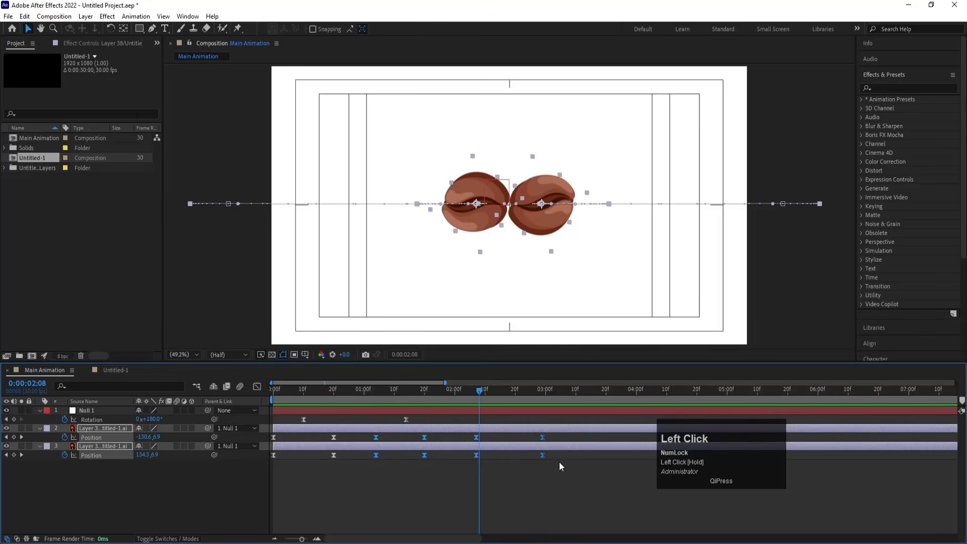
{"action": "key", "text": "F9"}
{"action": "left_click", "coordinate": [257, 386]}
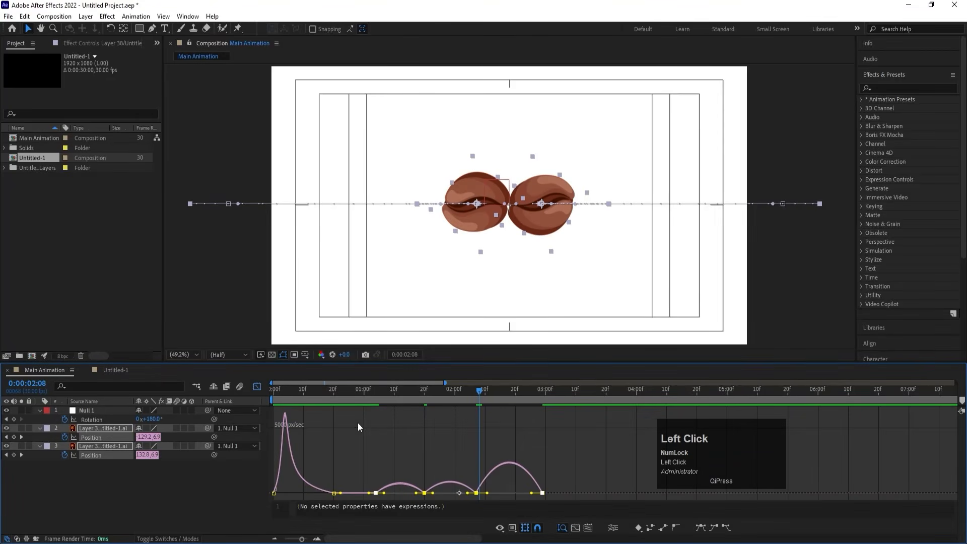
Extend both ease handles of the 0:00:01:20 position keyframes toward their neighbouring keyframes in the speed graph, and preview the bounce.
{"action": "mouse_move", "coordinate": [386, 397]}
{"action": "left_mouse_down"}
{"action": "mouse_move", "coordinate": [378, 388]}
{"action": "mouse_move", "coordinate": [397, 395]}
{"action": "left_mouse_up"}
{"action": "left_click", "coordinate": [424, 492]}
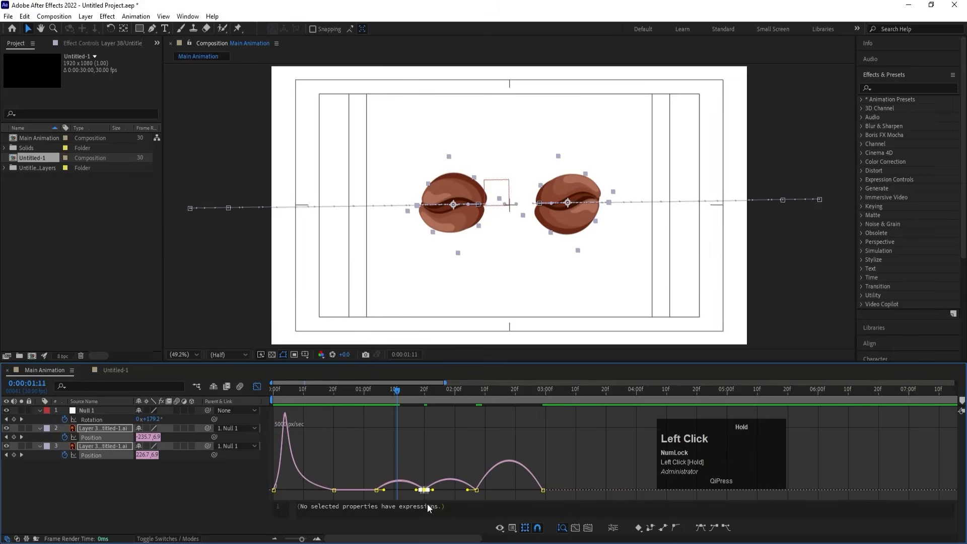
{"action": "left_click_drag", "start_coordinate": [416, 490], "coordinate": [378, 491]}
{"action": "left_click_drag", "start_coordinate": [417, 464], "coordinate": [446, 523]}
{"action": "left_click_drag", "start_coordinate": [434, 491], "coordinate": [472, 491]}
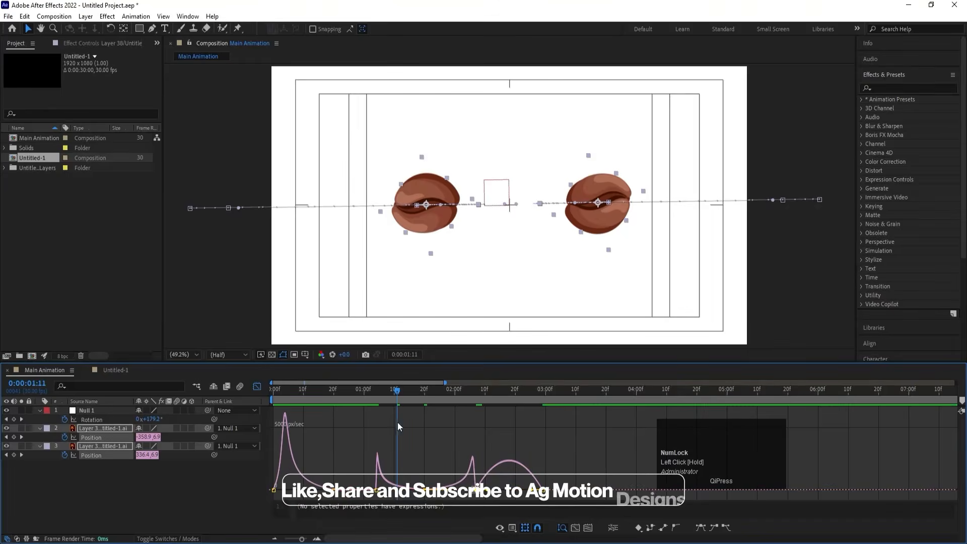
{"action": "left_click_drag", "start_coordinate": [373, 399], "coordinate": [368, 398]}
{"action": "key", "text": "space"}
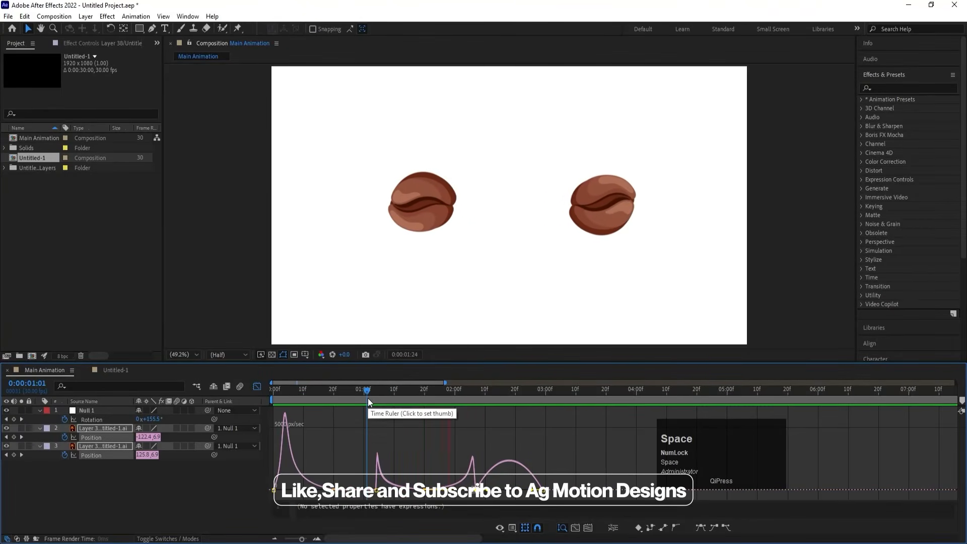
{"action": "key", "text": "space"}
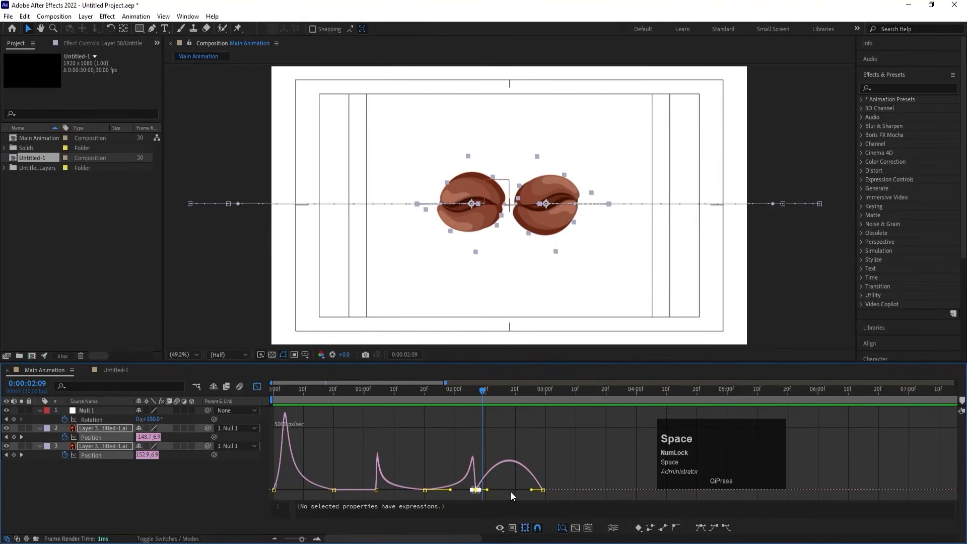
Adjust the speed curve of the beans' exit movement after 0:00:02:07, return to the layer timeline and preview from the start.
{"action": "left_click_drag", "start_coordinate": [514, 468], "coordinate": [478, 490]}
{"action": "left_click_drag", "start_coordinate": [299, 394], "coordinate": [275, 394]}
{"action": "left_click", "coordinate": [257, 386]}
{"action": "key", "text": "space"}
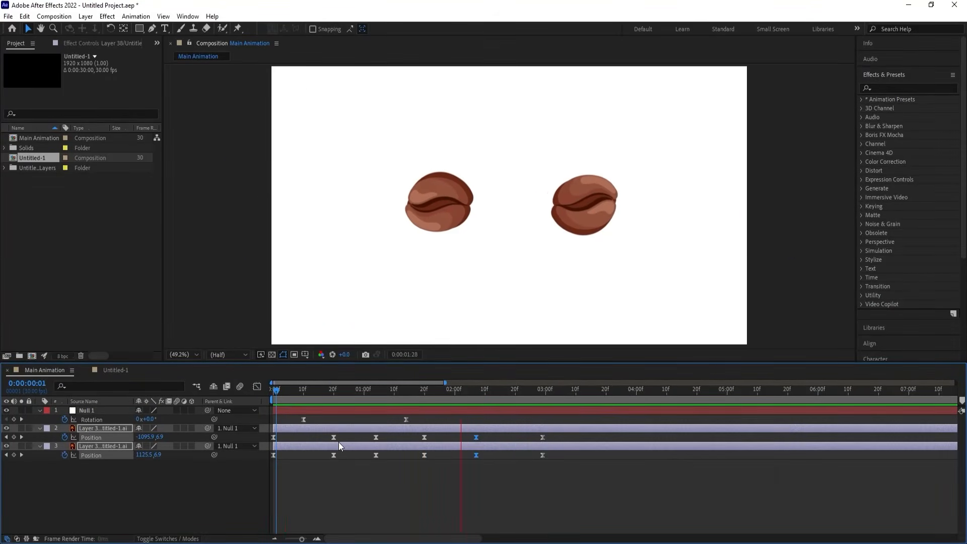
{"action": "key", "text": "space"}
Shift both beans' 0:00:01:20 position keyframes to about 0:00:01:15 and the 0:00:02:07 ones to about 0:00:01:26, then preview.
{"action": "left_click", "coordinate": [396, 392]}
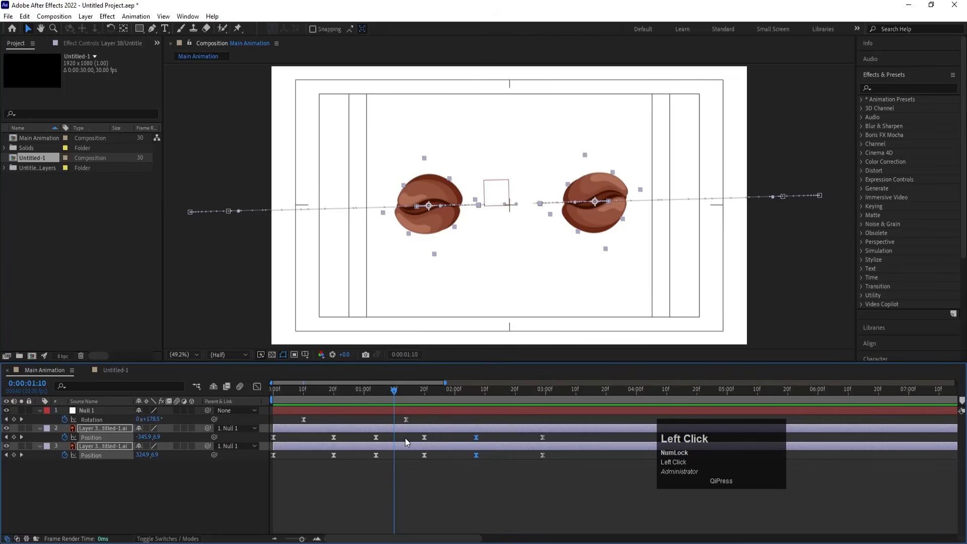
{"action": "left_click_drag", "start_coordinate": [398, 436], "coordinate": [488, 473]}
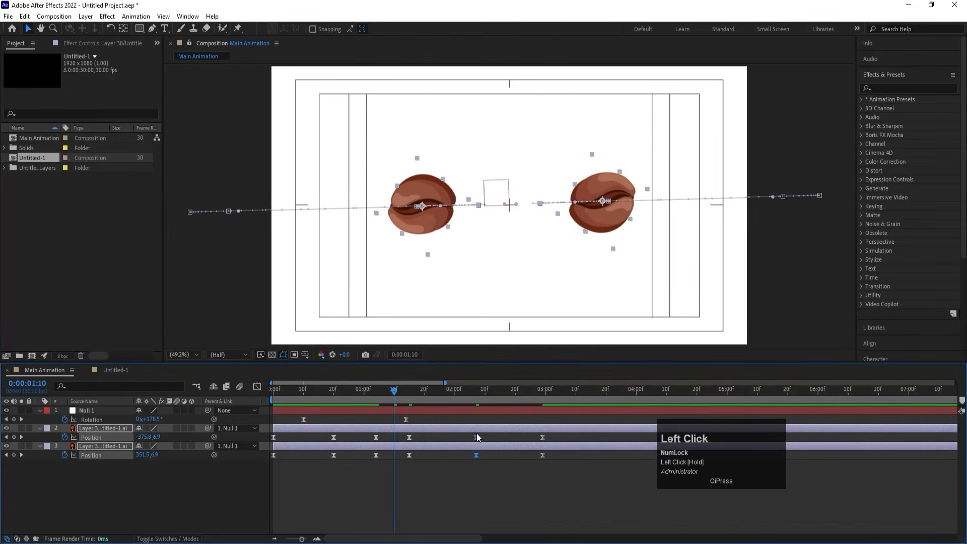
{"action": "left_click_drag", "start_coordinate": [476, 436], "coordinate": [444, 447]}
{"action": "left_click_drag", "start_coordinate": [394, 389], "coordinate": [380, 389]}
{"action": "key", "text": "space"}
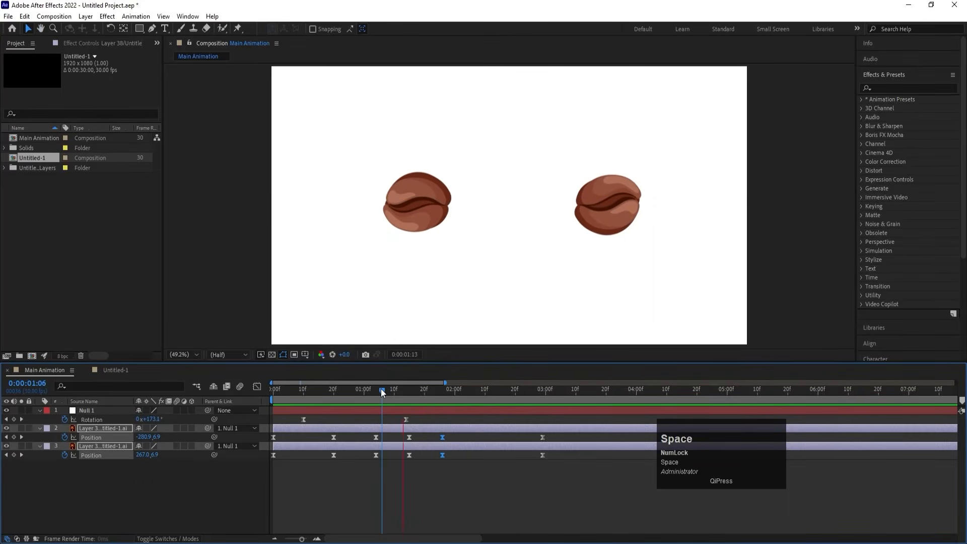
{"action": "key", "text": "space"}
{"action": "left_click", "coordinate": [274, 389]}
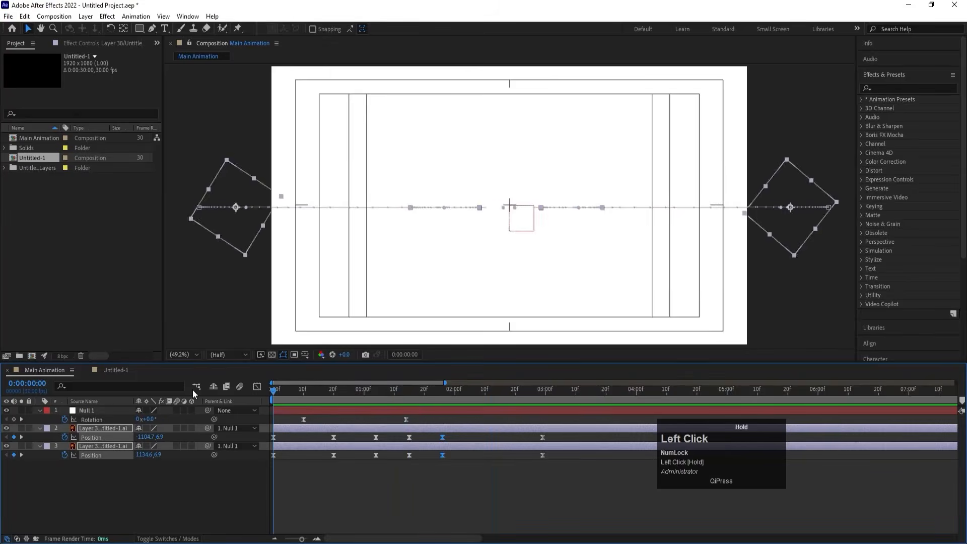
{"action": "key", "text": "space"}
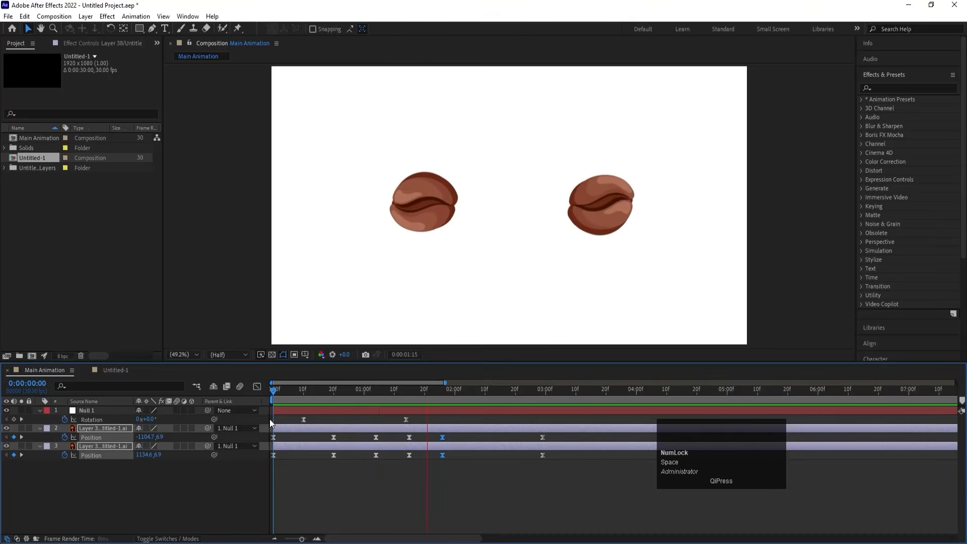
{"action": "key", "text": "space"}
Enable rotation keyframing on both bean layers at 0:00:00:00.
{"action": "left_click_drag", "start_coordinate": [436, 395], "coordinate": [241, 388]}
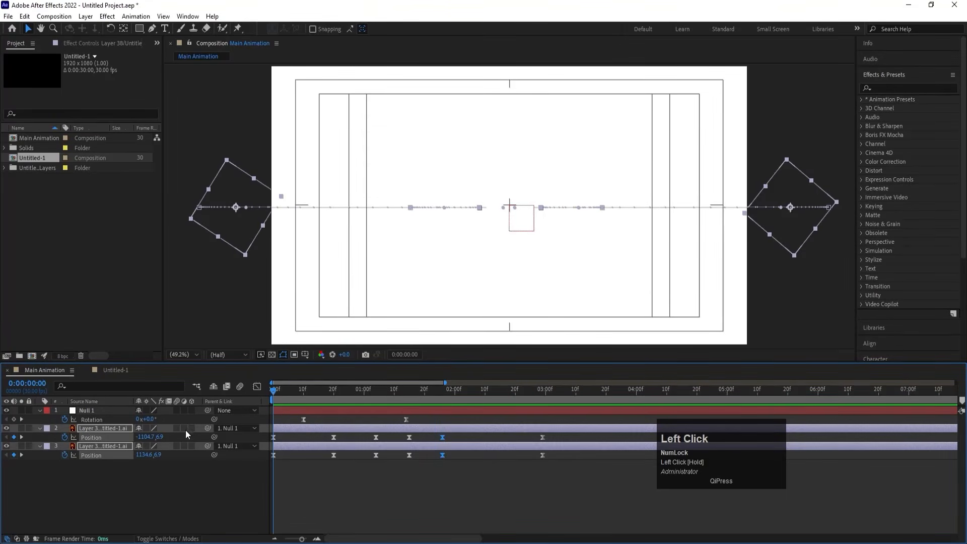
{"action": "key", "text": "r"}
{"action": "left_click", "coordinate": [65, 437]}
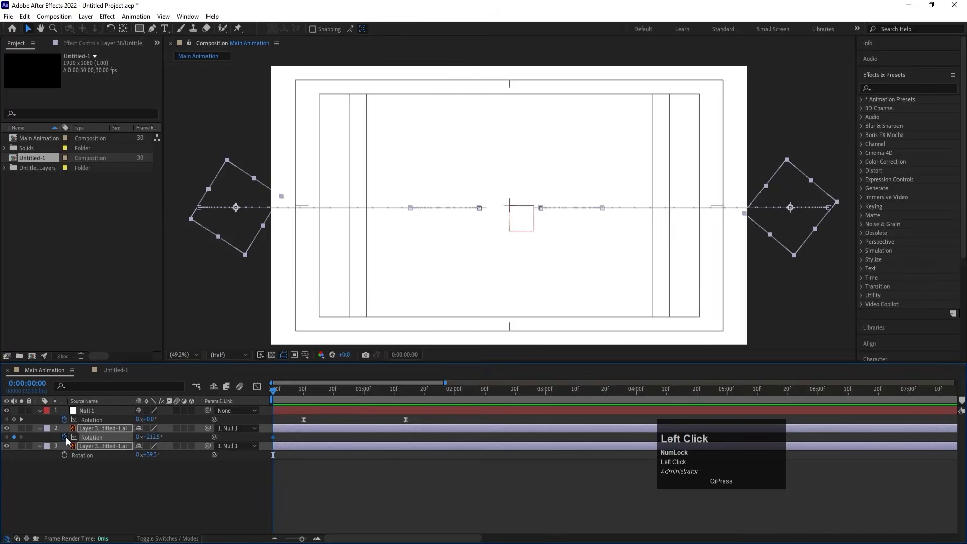
{"action": "left_click", "coordinate": [64, 455]}
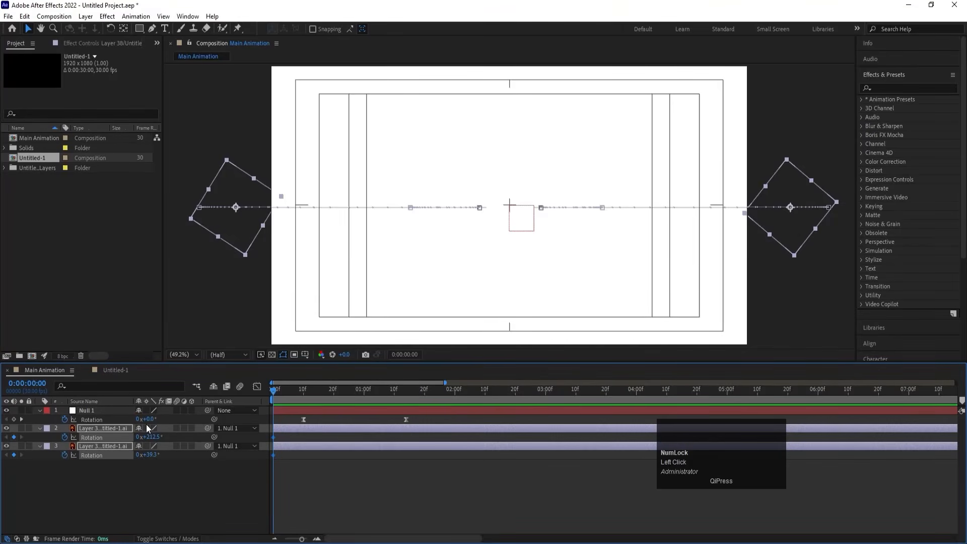
Show all animated properties of both bean layers, add rotation keyframes at 0:00:00:20, and return to the composition start.
{"action": "key", "text": "u"}
{"action": "key", "text": "j"}
{"action": "key", "text": "k"}
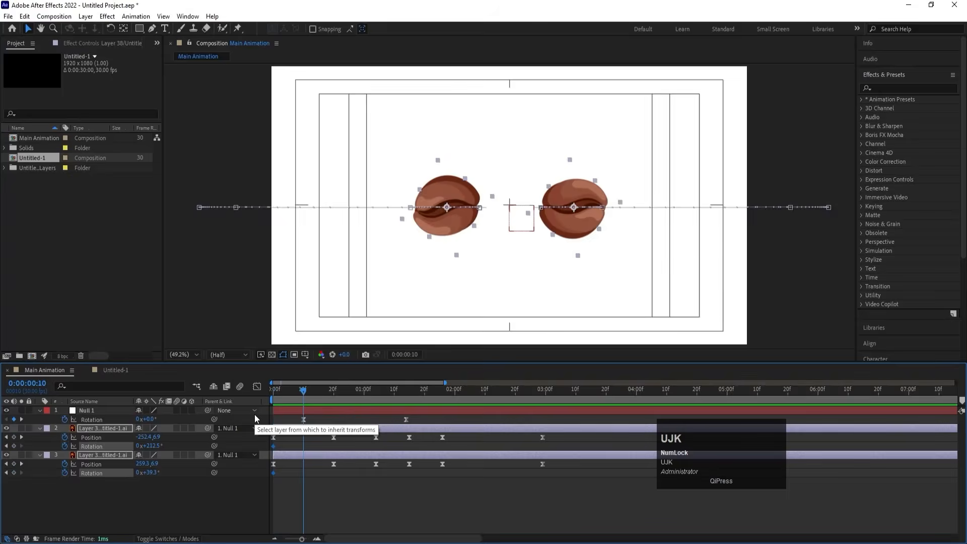
{"action": "left_click", "coordinate": [14, 447]}
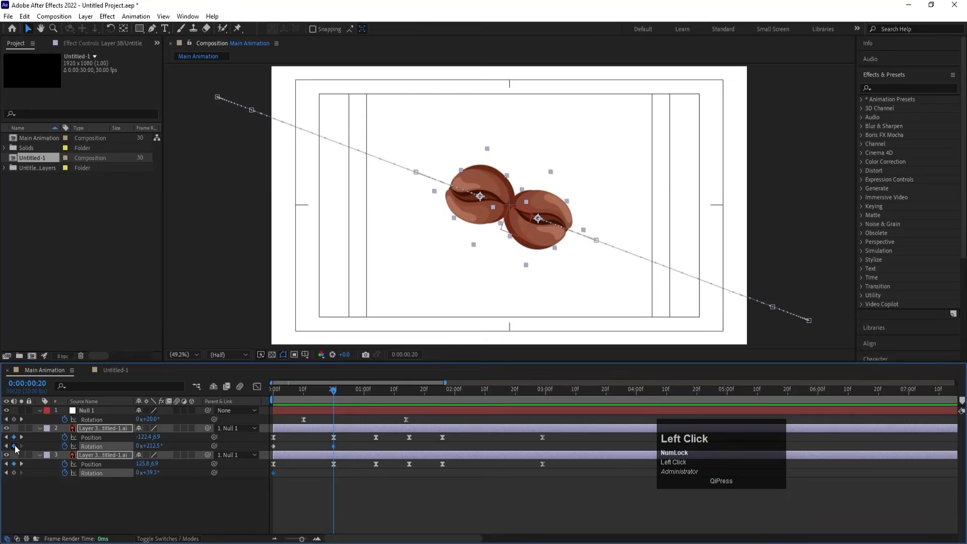
{"action": "left_click_drag", "start_coordinate": [303, 393], "coordinate": [116, 410]}
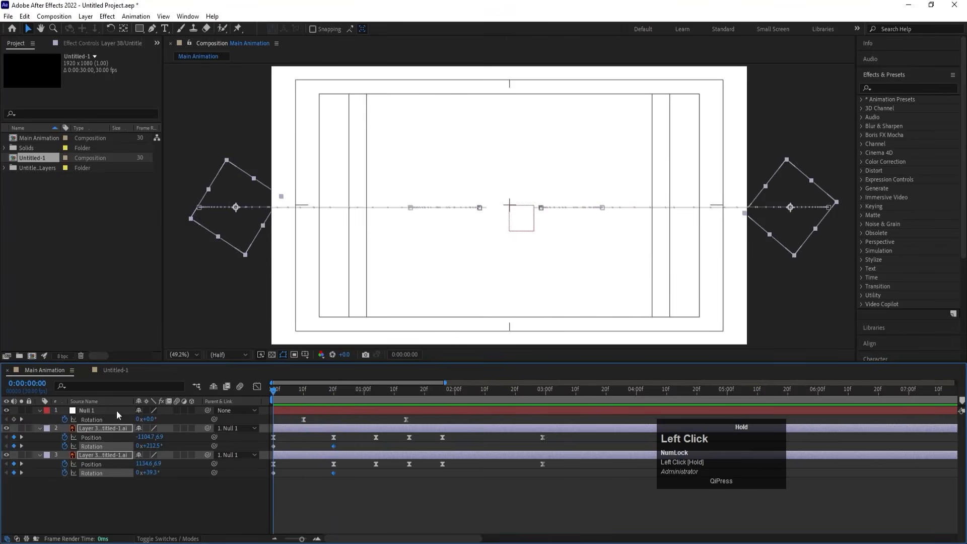
Set the 0:00:00:00 rotation to -40.5° on the first bean and 278.3° on the second, then preview the spin.
{"action": "left_click", "coordinate": [135, 504]}
{"action": "left_click_drag", "start_coordinate": [147, 446], "coordinate": [46, 464]}
{"action": "left_click_drag", "start_coordinate": [151, 474], "coordinate": [280, 455]}
{"action": "key", "text": "space"}
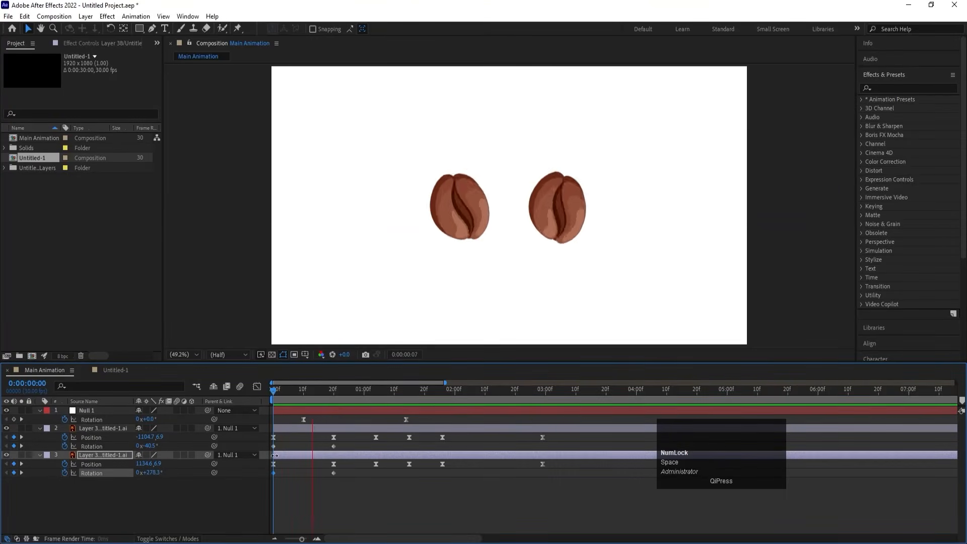
Easy-ease both beans' rotation keyframes, reshape their speed curve to peak early and slow down gradually, and preview from the start.
{"action": "left_click", "coordinate": [96, 446]}
{"action": "left_click", "coordinate": [99, 473], "text": "shift"}
{"action": "key", "text": "F9"}
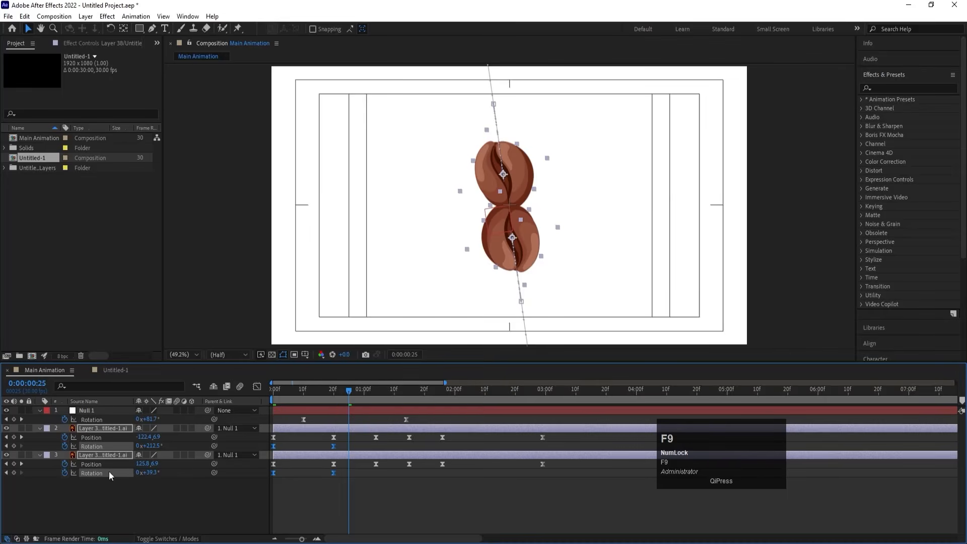
{"action": "left_click", "coordinate": [258, 385]}
{"action": "left_click_drag", "start_coordinate": [358, 425], "coordinate": [289, 455]}
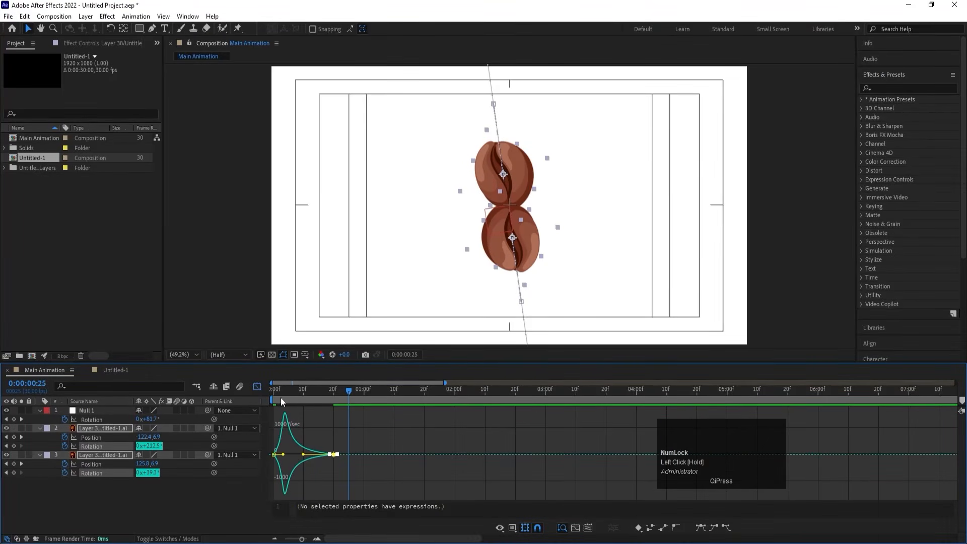
{"action": "left_click_drag", "start_coordinate": [283, 394], "coordinate": [267, 392]}
{"action": "key", "text": "space"}
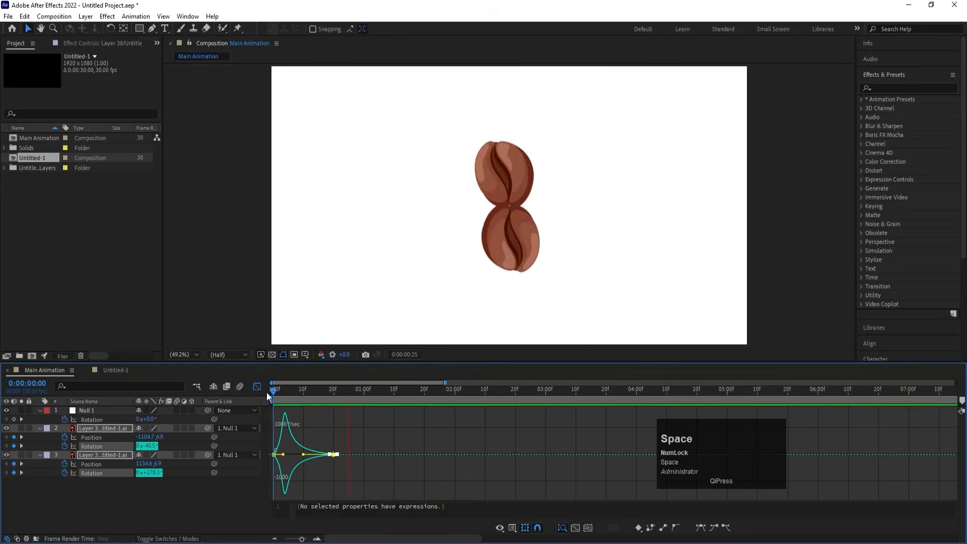
{"action": "key", "text": "space"}
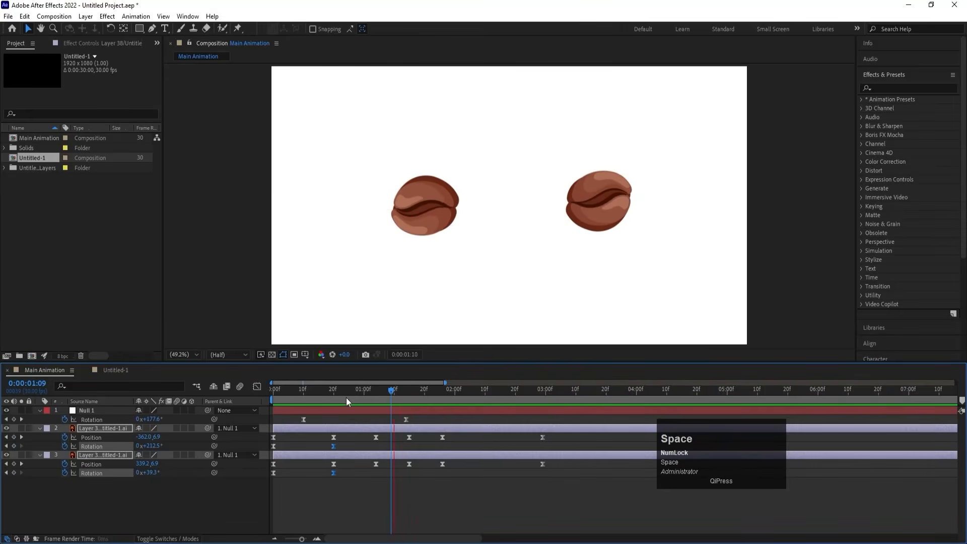
Add rotation keyframes to both beans at 0:00:01:26 and go to their last position keyframes at 0:00:02:29.
{"action": "key", "text": "space"}
{"action": "key", "text": "h"}
{"action": "key", "text": "j"}
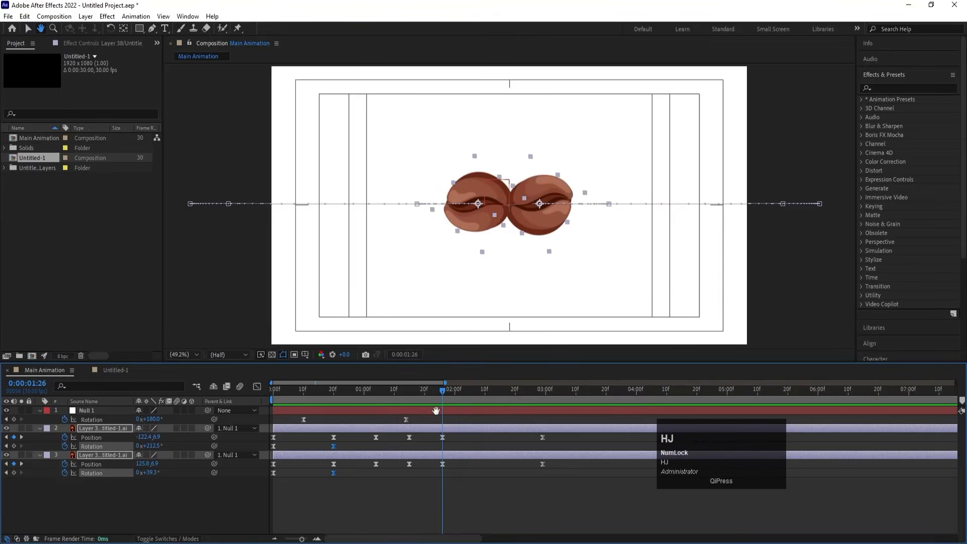
{"action": "key", "text": "v"}
{"action": "left_click", "coordinate": [14, 445]}
{"action": "key", "text": "k"}
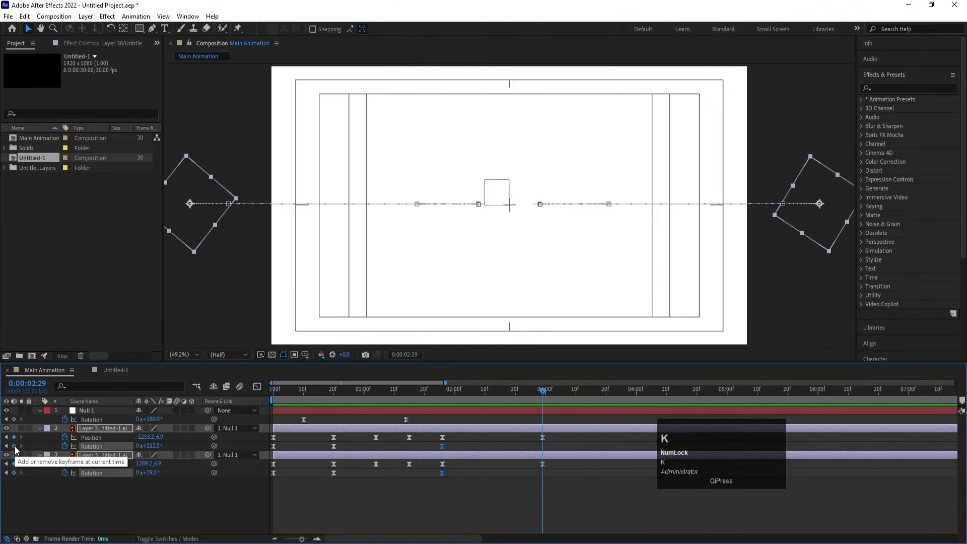
At 0:00:02:29, rotate the first bean separately to 1x+187.6° and the second to -246.5° for the exit spin.
{"action": "left_click_drag", "start_coordinate": [151, 446], "coordinate": [171, 447]}
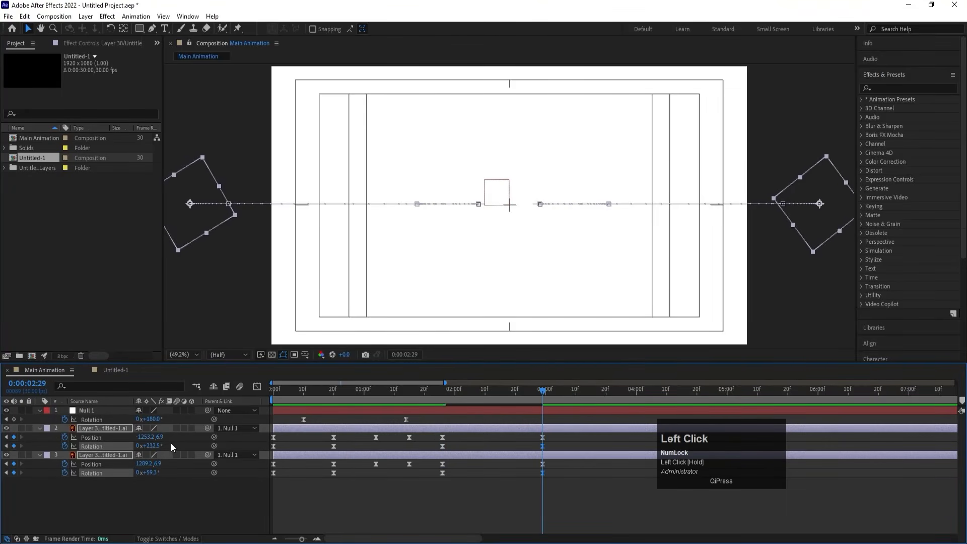
{"action": "key", "text": "ctrl+z"}
{"action": "left_click", "coordinate": [113, 428]}
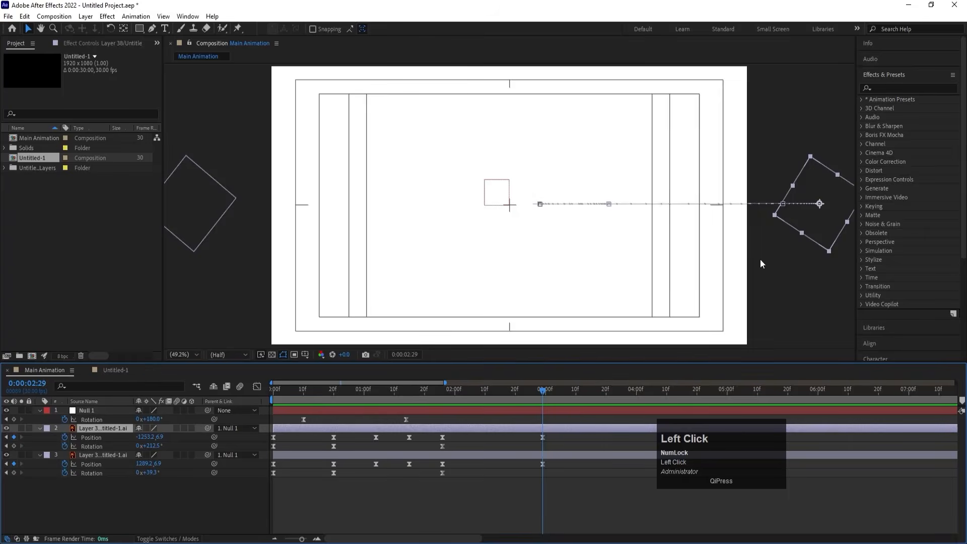
{"action": "key", "text": "w"}
{"action": "left_click_drag", "start_coordinate": [821, 208], "coordinate": [770, 245]}
{"action": "left_click", "coordinate": [540, 453]}
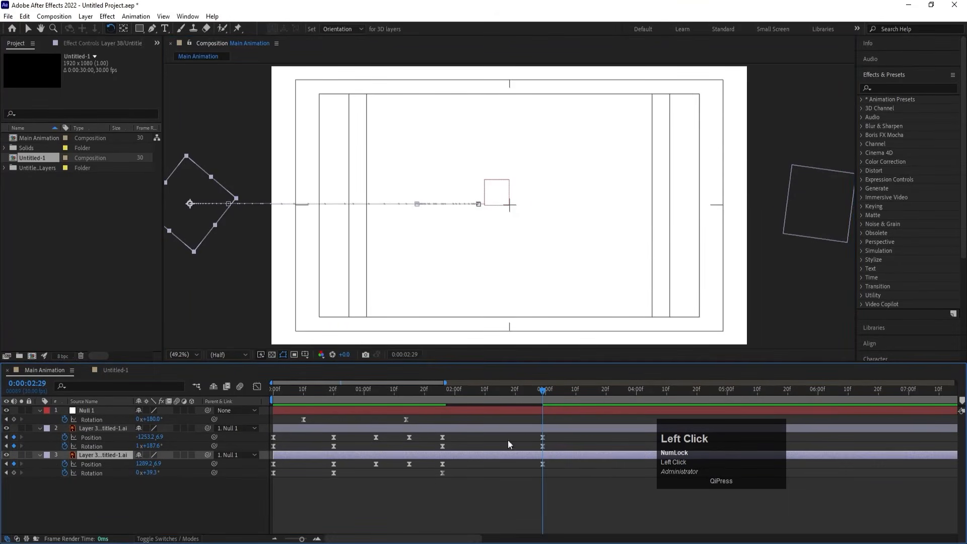
{"action": "left_click_drag", "start_coordinate": [207, 237], "coordinate": [170, 230]}
Easy-ease both beans' rotation keyframes at 0:00:01:26 and 0:00:02:29, then preview the exit and the whole animation.
{"action": "left_click_drag", "start_coordinate": [437, 444], "coordinate": [438, 497]}
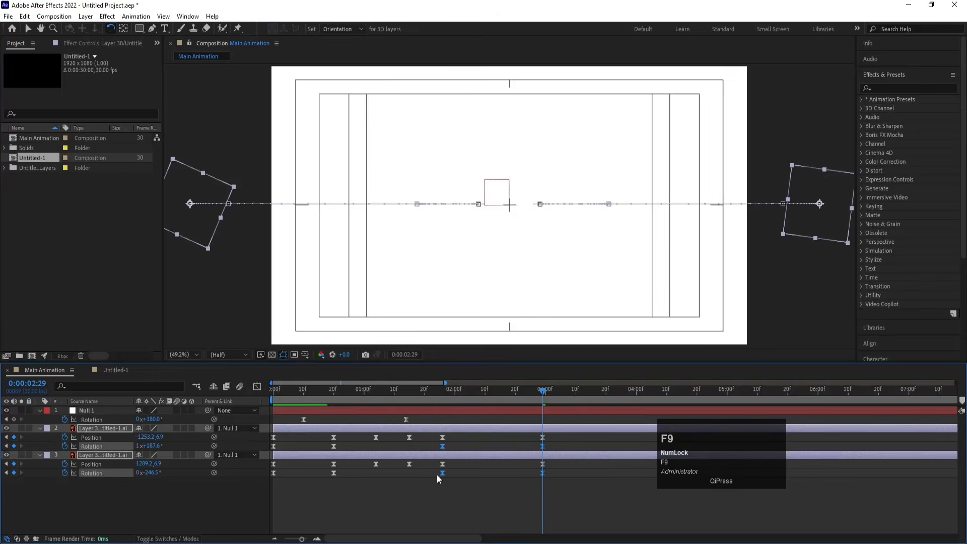
{"action": "left_click", "coordinate": [434, 388]}
{"action": "key", "text": "space"}
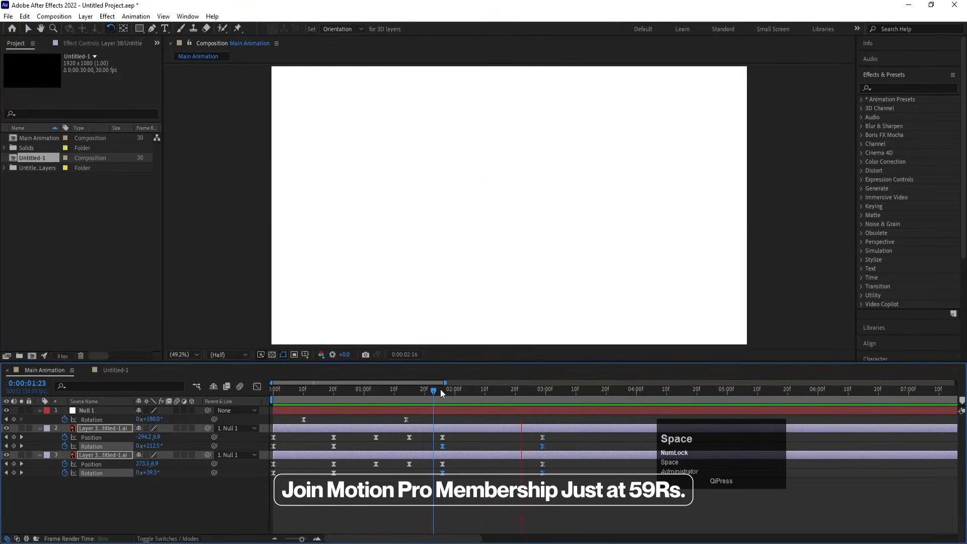
{"action": "left_click", "coordinate": [274, 389]}
{"action": "key", "text": "space"}
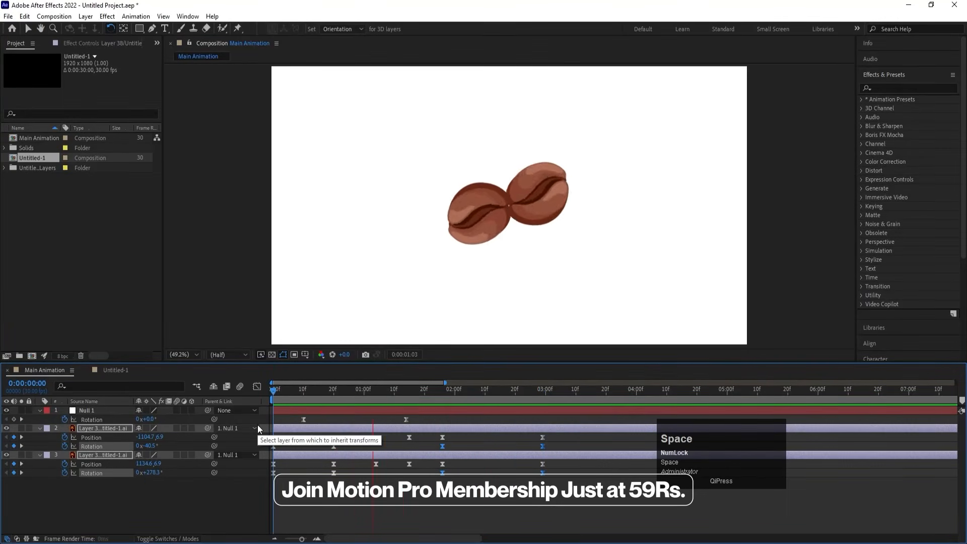
{"action": "key", "text": "space"}
Collapse the layer properties and add the Untitled-1 composition above all layers, starting at 0:00:01:26.
{"action": "left_click_drag", "start_coordinate": [453, 390], "coordinate": [442, 388]}
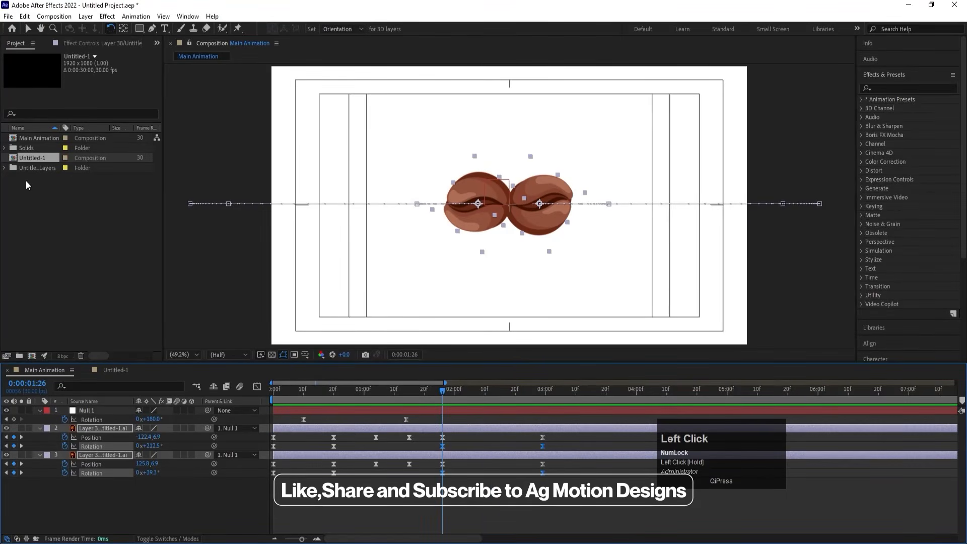
{"action": "left_click", "coordinate": [88, 498]}
{"action": "key", "text": "u"}
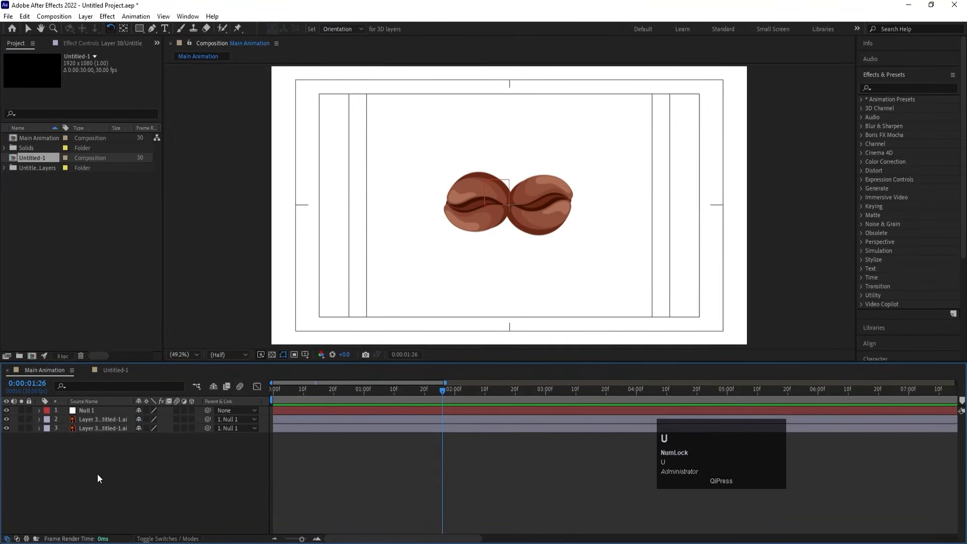
{"action": "left_click_drag", "start_coordinate": [30, 159], "coordinate": [101, 410]}
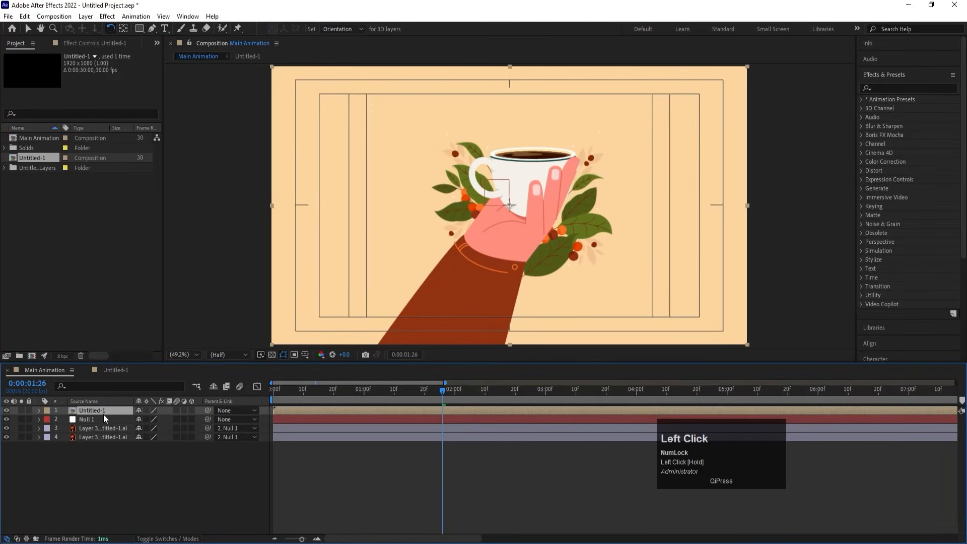
{"action": "key", "text": "bracketleft"}
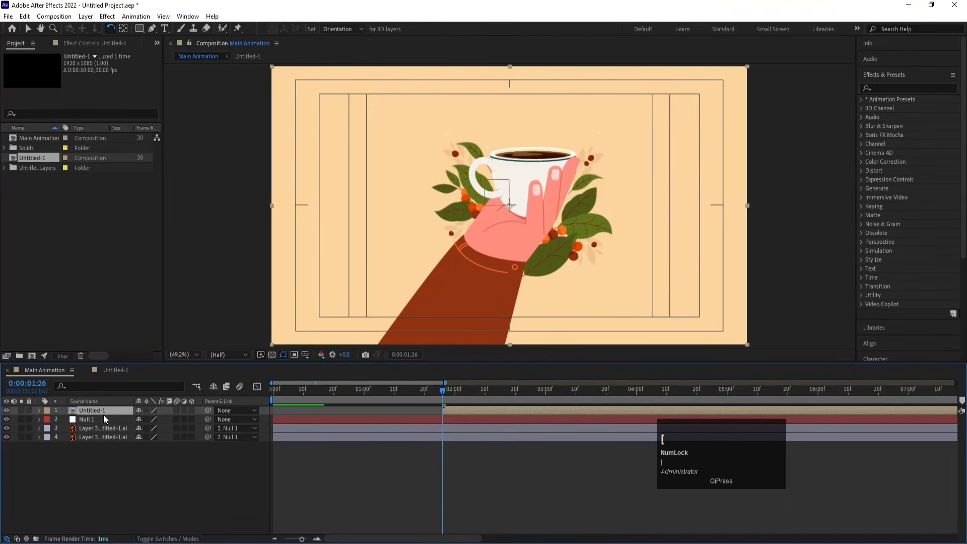
Open the nested Untitled-1 composition and enable continuous rasterization for all its layers.
{"action": "double_click", "coordinate": [101, 409]}
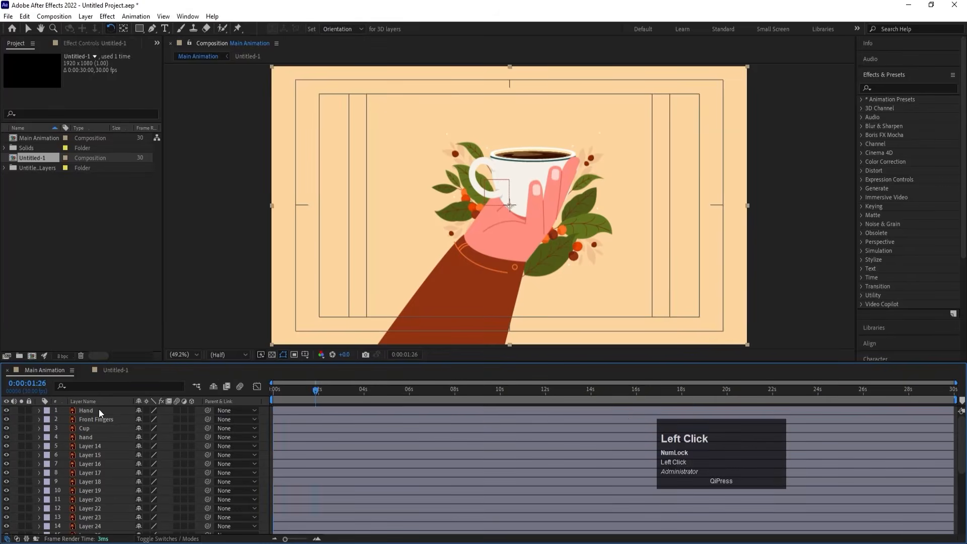
{"action": "key", "text": "ctrl+a"}
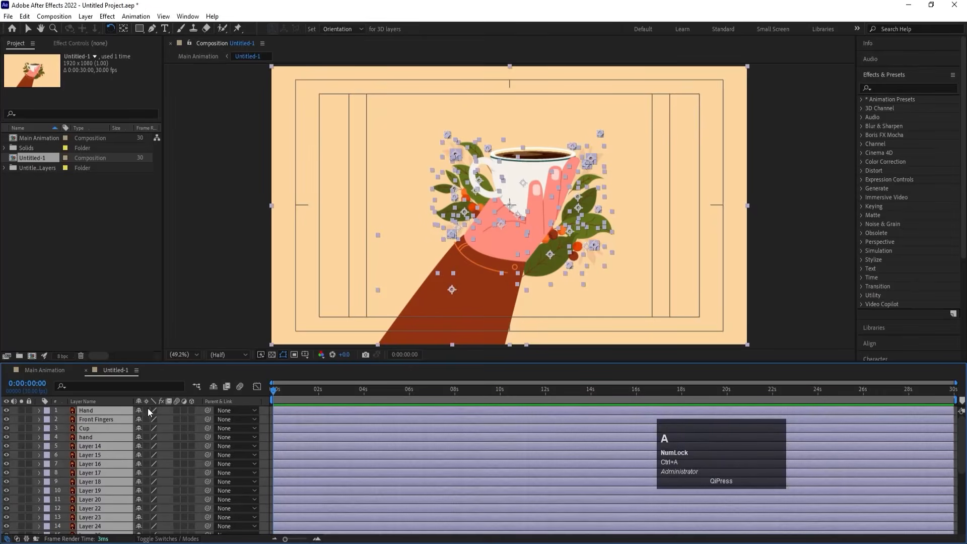
{"action": "left_click", "coordinate": [147, 410]}
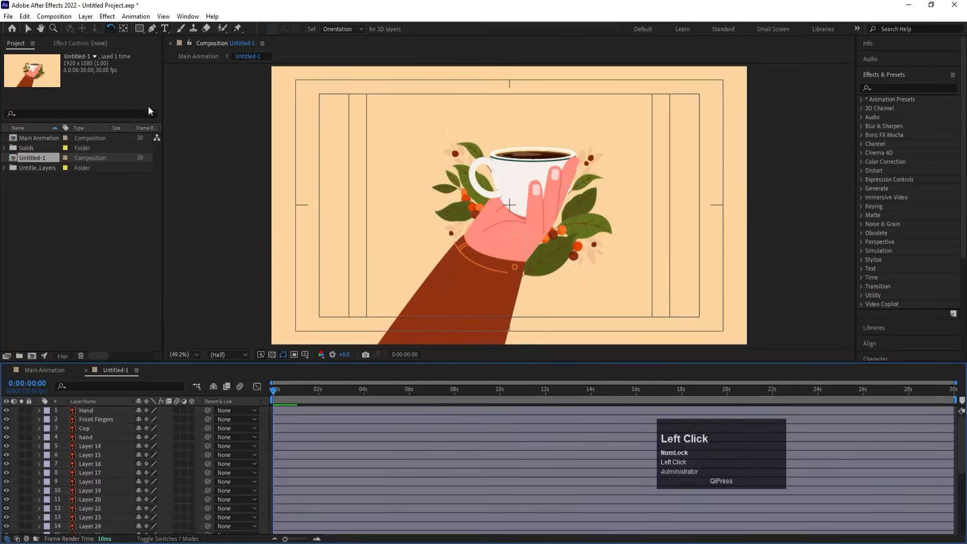
Draw a large circle without a stroke over the cup illustration using the Ellipse tool.
{"action": "left_click_drag", "start_coordinate": [139, 28], "coordinate": [171, 53]}
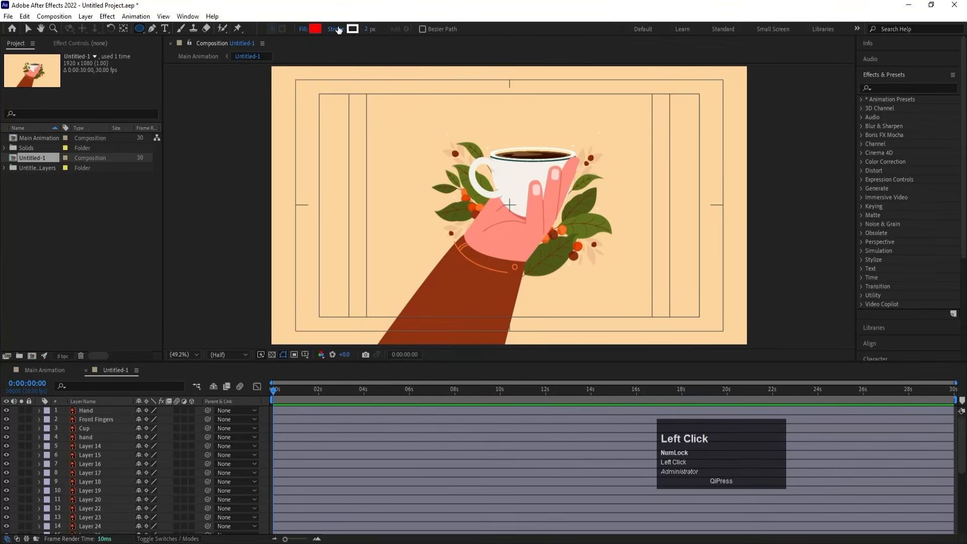
{"action": "left_click", "coordinate": [337, 29]}
{"action": "left_click", "coordinate": [433, 247]}
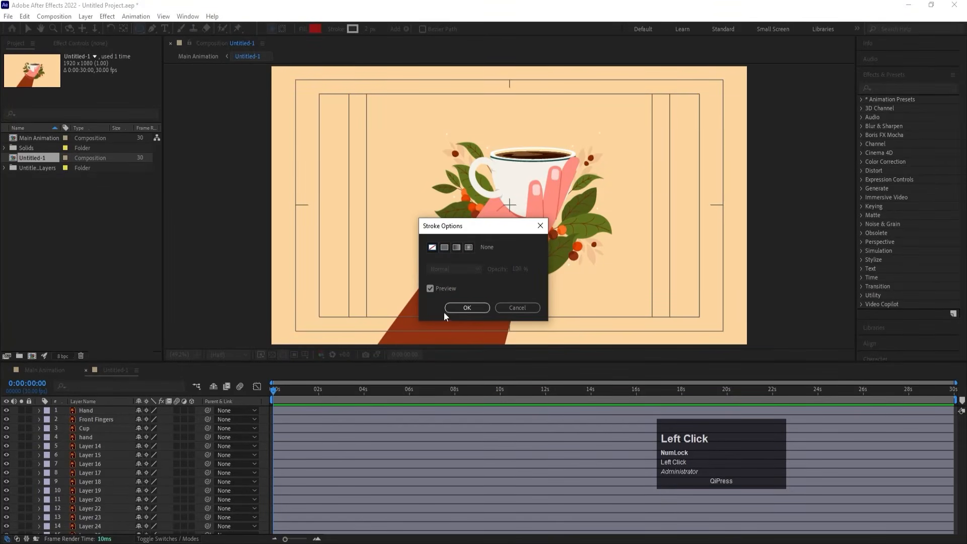
{"action": "left_click", "coordinate": [460, 307]}
{"action": "mouse_move", "coordinate": [378, 120]}
{"action": "left_mouse_down"}
{"action": "mouse_move", "coordinate": [526, 279]}
{"action": "mouse_move", "coordinate": [482, 292]}
{"action": "left_mouse_up"}
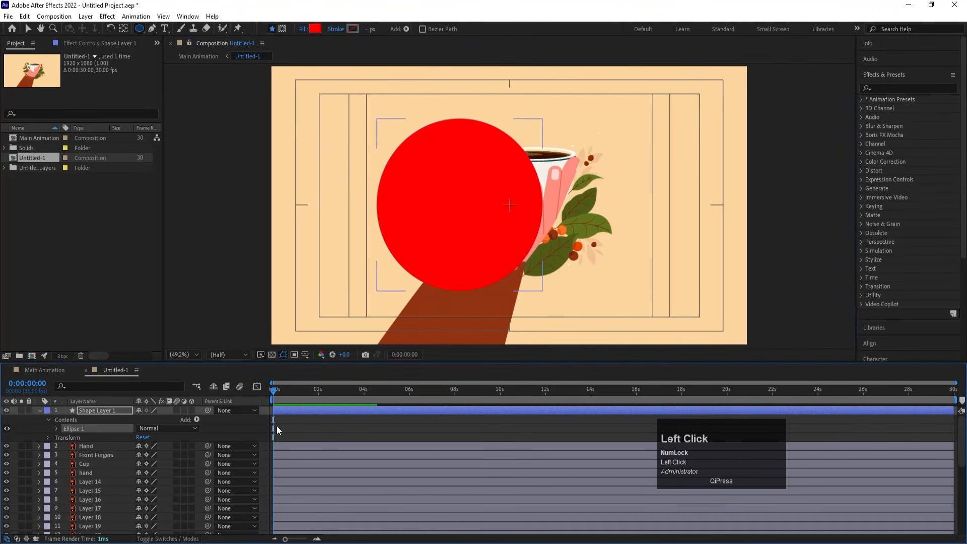
Change the circle's fill to the peach colour sampled from the composition background.
{"action": "left_click", "coordinate": [316, 28]}
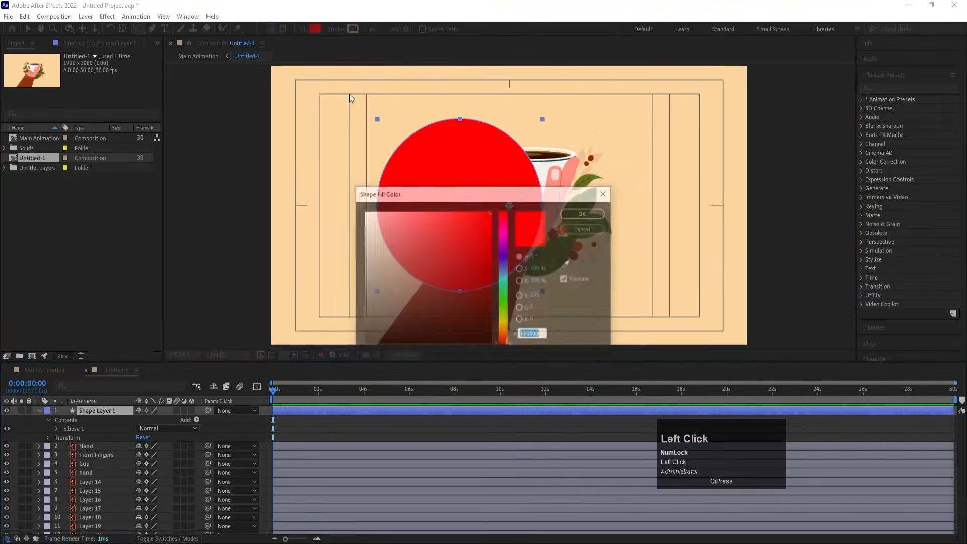
{"action": "left_click", "coordinate": [568, 264]}
{"action": "left_click", "coordinate": [639, 246]}
{"action": "left_click", "coordinate": [584, 213]}
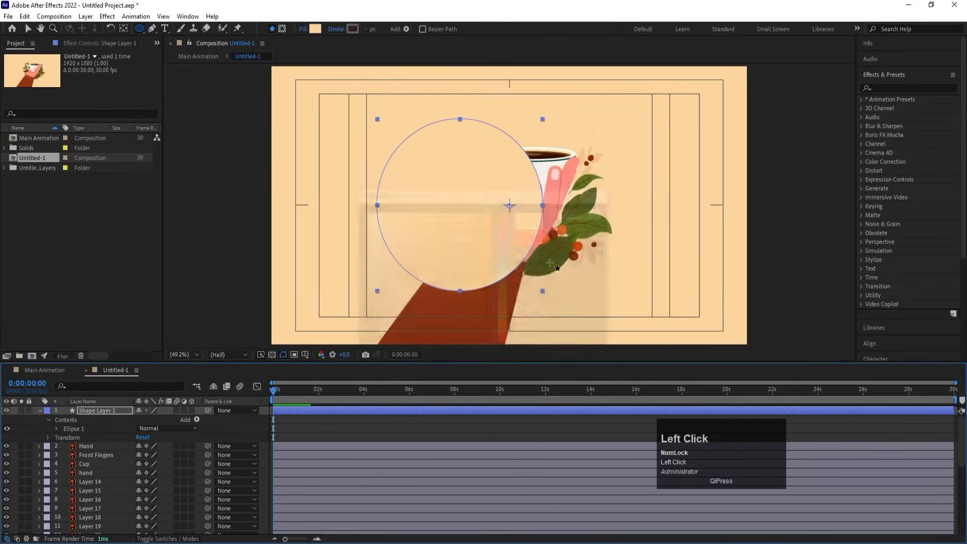
Delete the full-frame peach BG layer.
{"action": "left_click", "coordinate": [301, 418]}
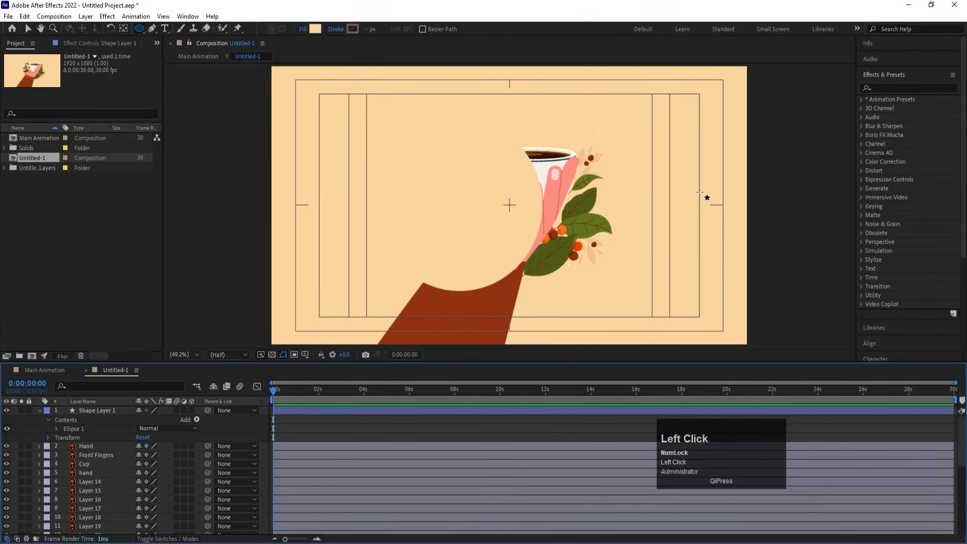
{"action": "key", "text": "v"}
{"action": "left_click", "coordinate": [715, 159]}
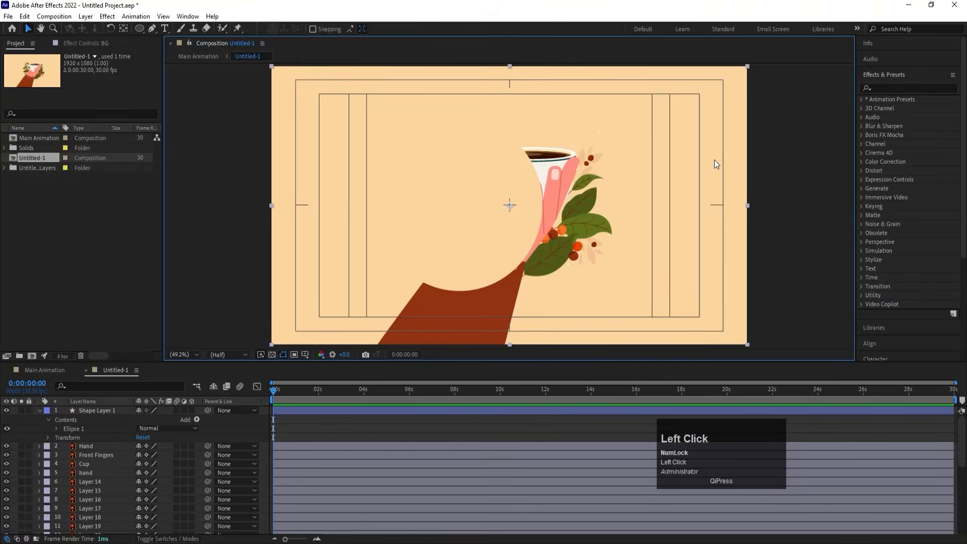
{"action": "key", "text": "Delete"}
Solo the circle shape layer and keep it selected.
{"action": "left_click", "coordinate": [457, 220]}
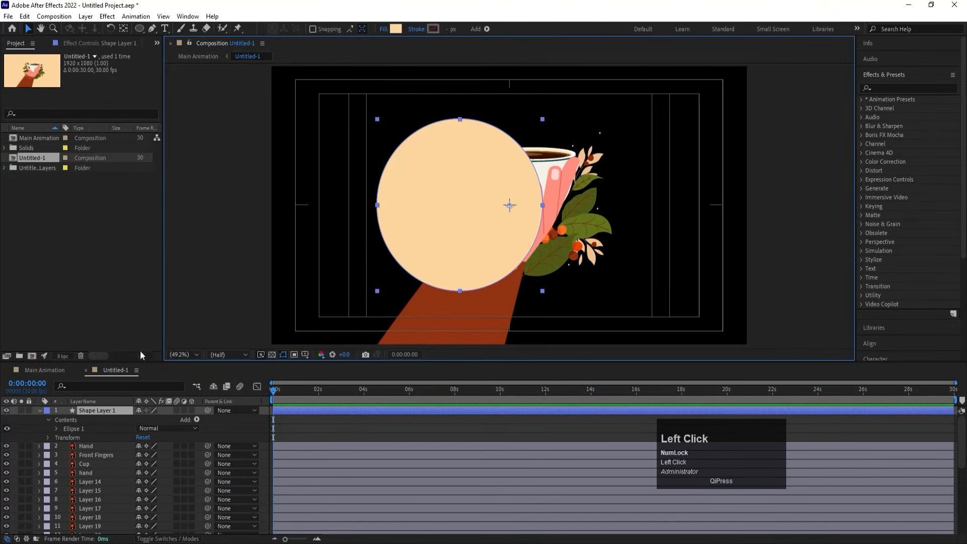
{"action": "left_click", "coordinate": [21, 411]}
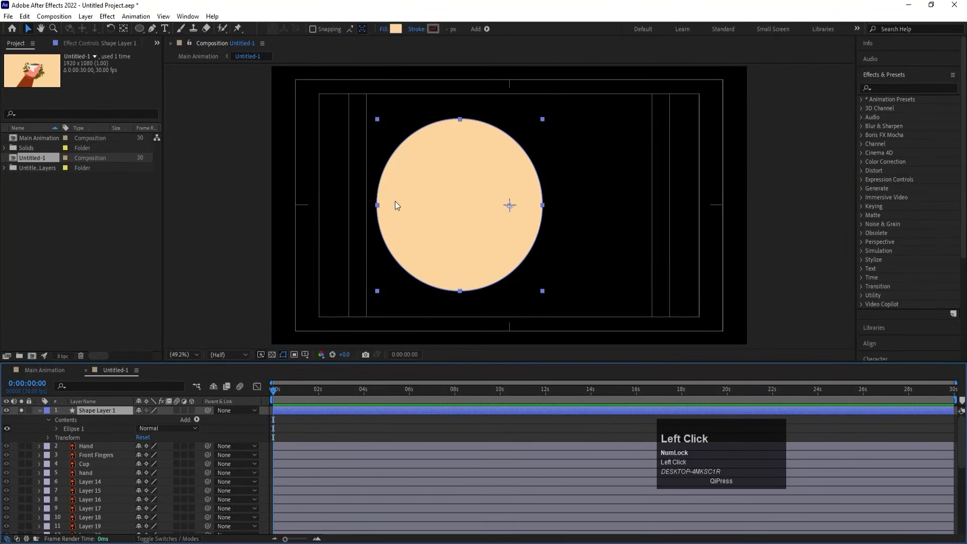
{"action": "left_click", "coordinate": [285, 416]}
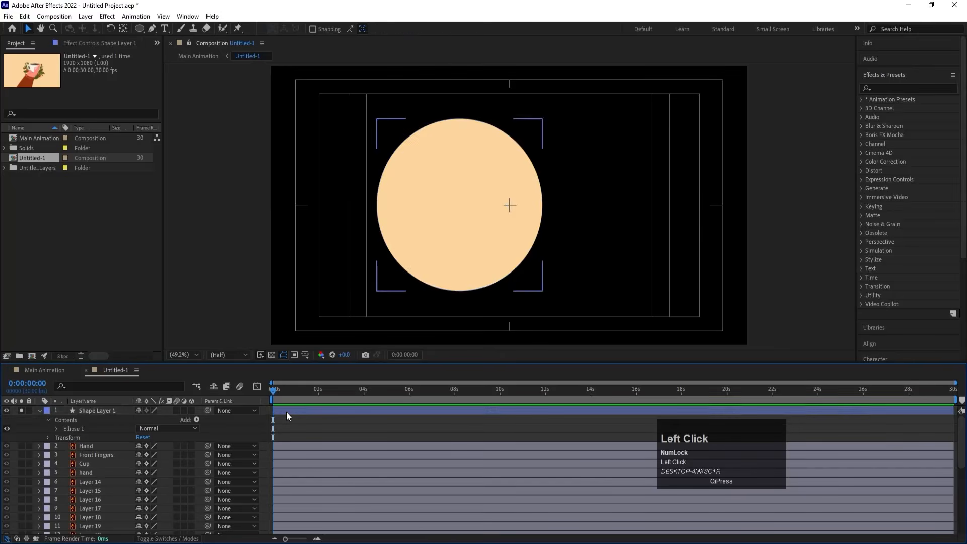
{"action": "left_click", "coordinate": [287, 412]}
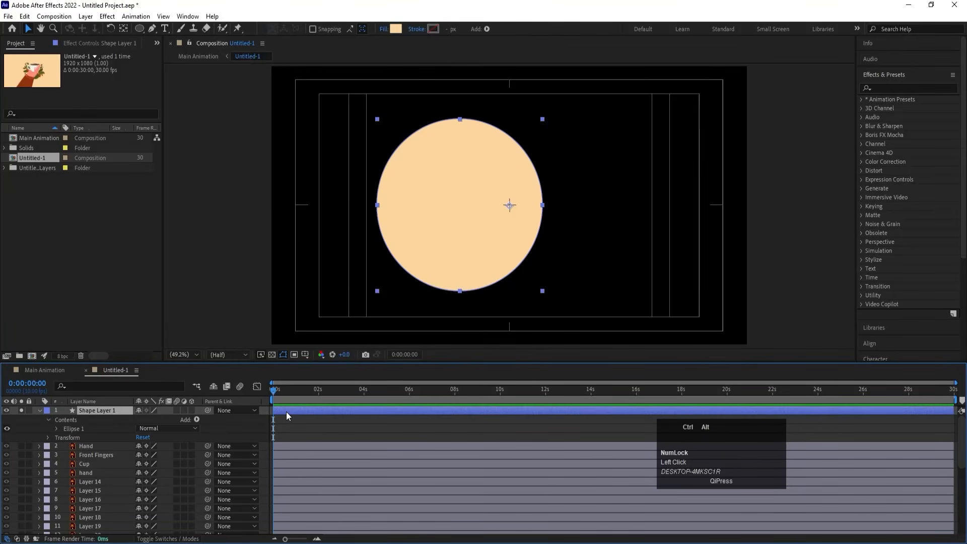
Centre the circle's anchor point within the shape and align the circle horizontally and vertically to the composition centre.
{"action": "key", "text": "ctrl+alt+Home"}
{"action": "left_click", "coordinate": [901, 73]}
{"action": "left_click", "coordinate": [872, 105]}
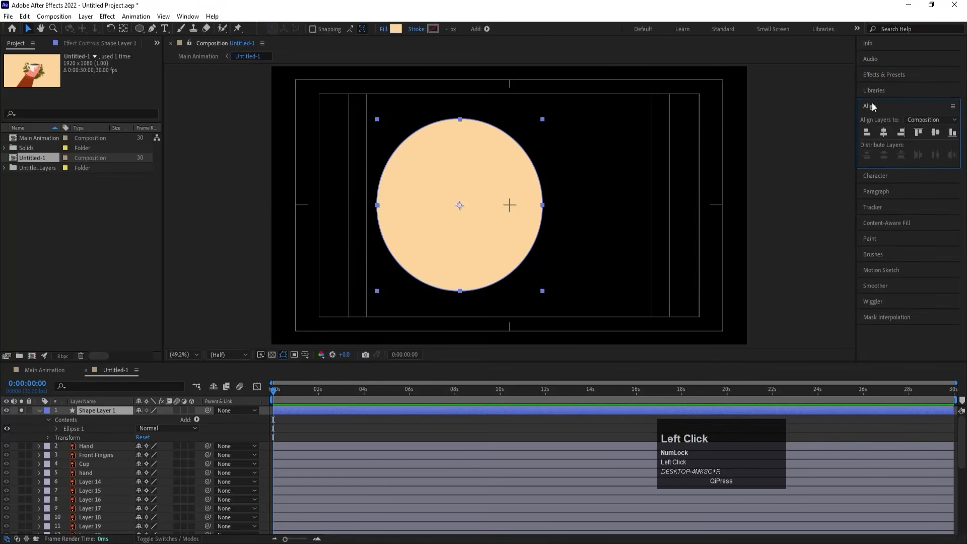
{"action": "left_click", "coordinate": [883, 134]}
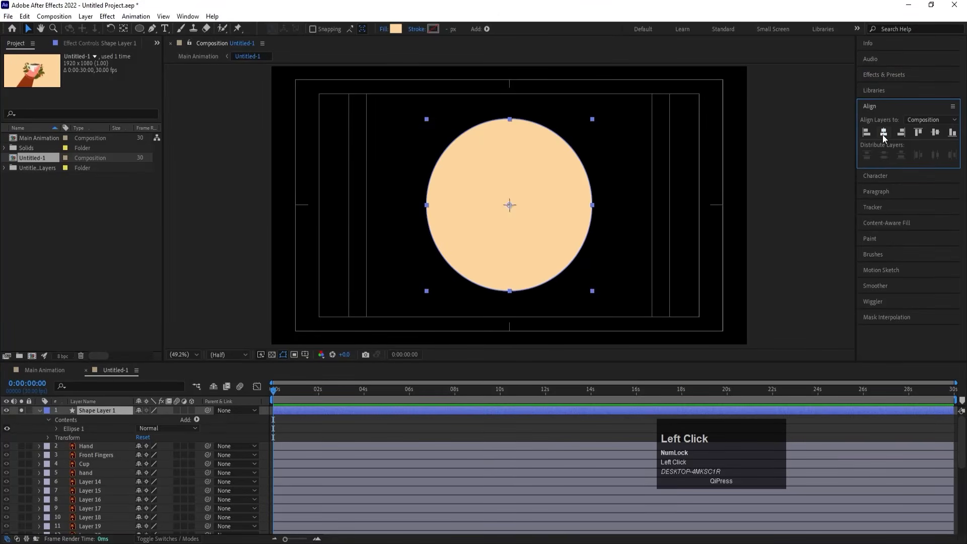
{"action": "left_click", "coordinate": [936, 132]}
Set the circle layer's scale to 0% at 0:00:00:00.
{"action": "key", "text": "s"}
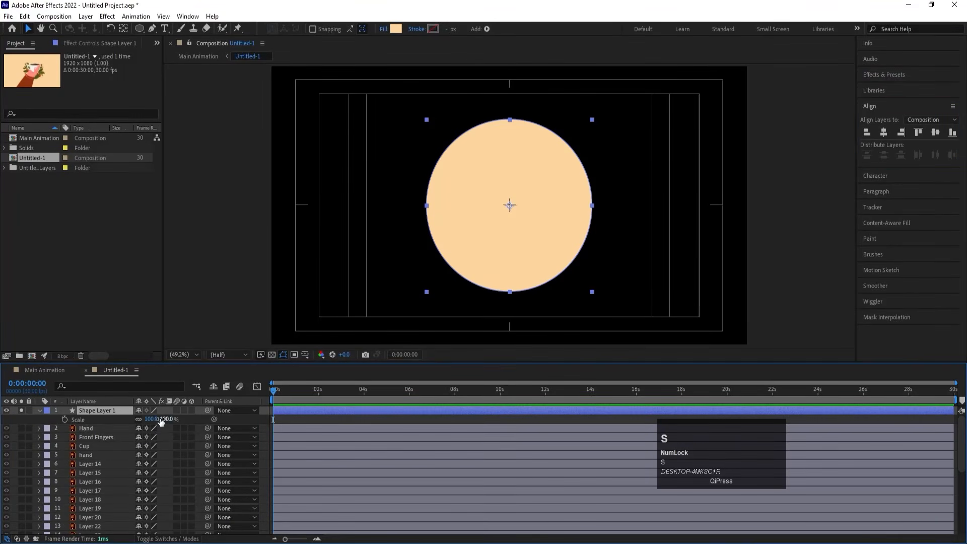
{"action": "left_click", "coordinate": [154, 419]}
{"action": "type", "text": "0"}
{"action": "key", "text": "Return"}
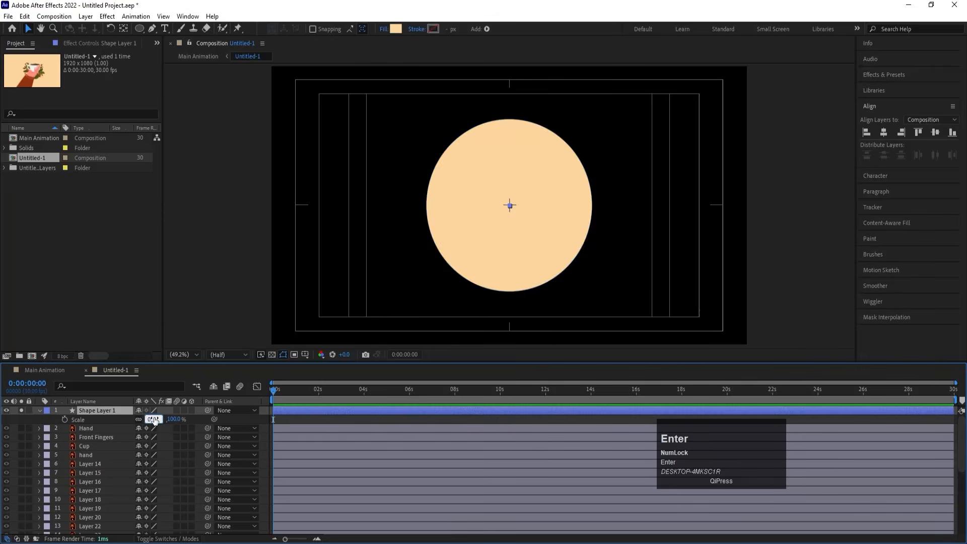
Keyframe the circle's scale from 0% at 0:00:00:00 to 356% at 0:00:01:00.
{"action": "left_click", "coordinate": [65, 419]}
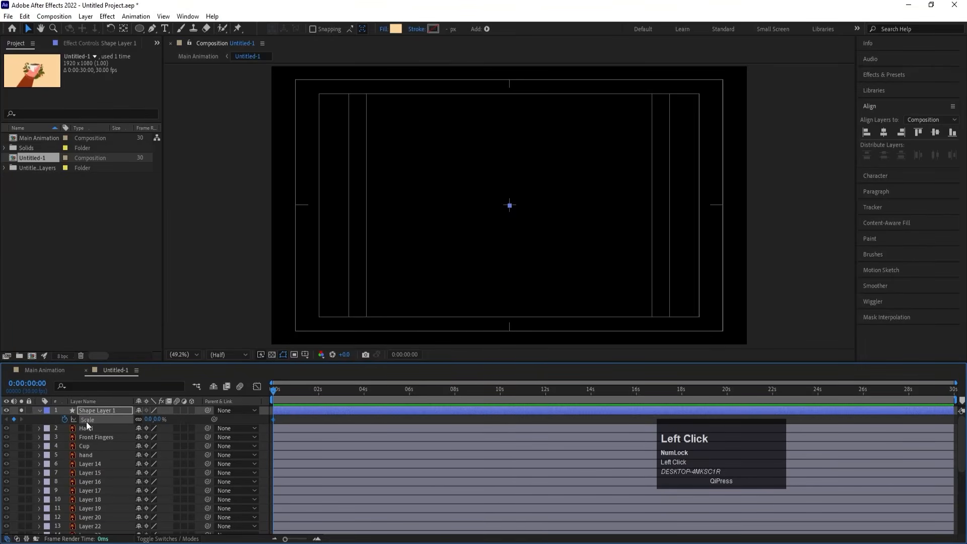
{"action": "key", "text": "equal"}
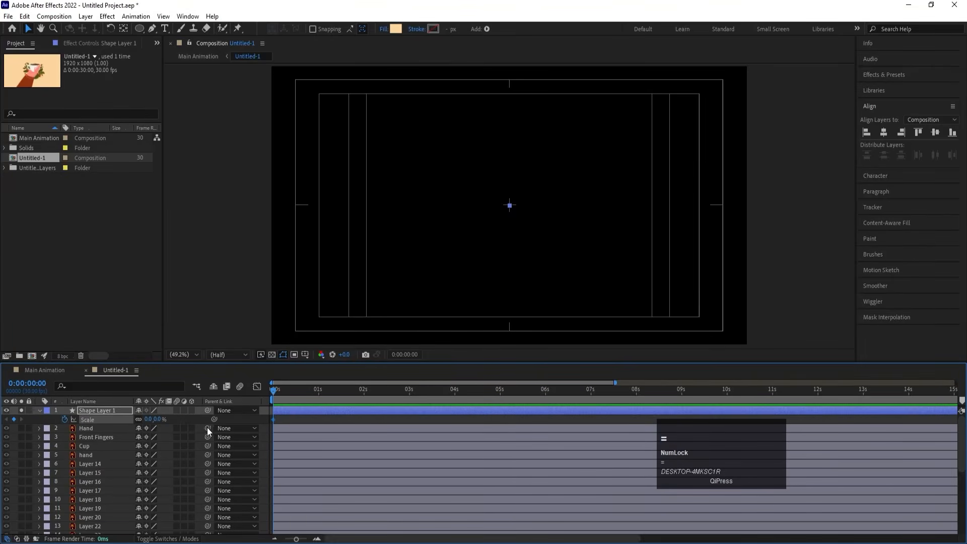
{"action": "left_click", "coordinate": [319, 390]}
{"action": "left_click_drag", "start_coordinate": [146, 423], "coordinate": [288, 385]}
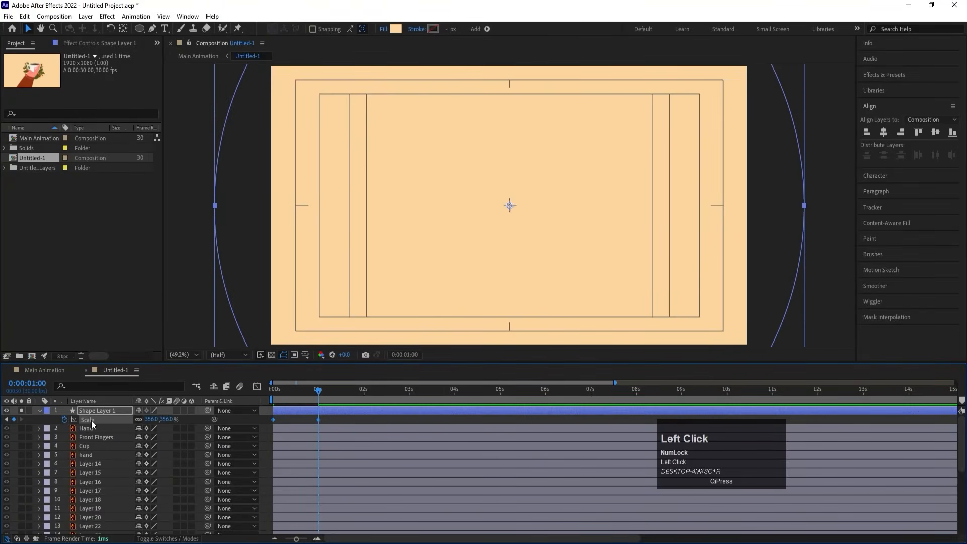
Apply Easy Ease to both scale keyframes and shape their speed graph to peak near the start and slow gradually towards 0:00:01:00.
{"action": "key", "text": "F9"}
{"action": "left_click_drag", "start_coordinate": [293, 400], "coordinate": [240, 403]}
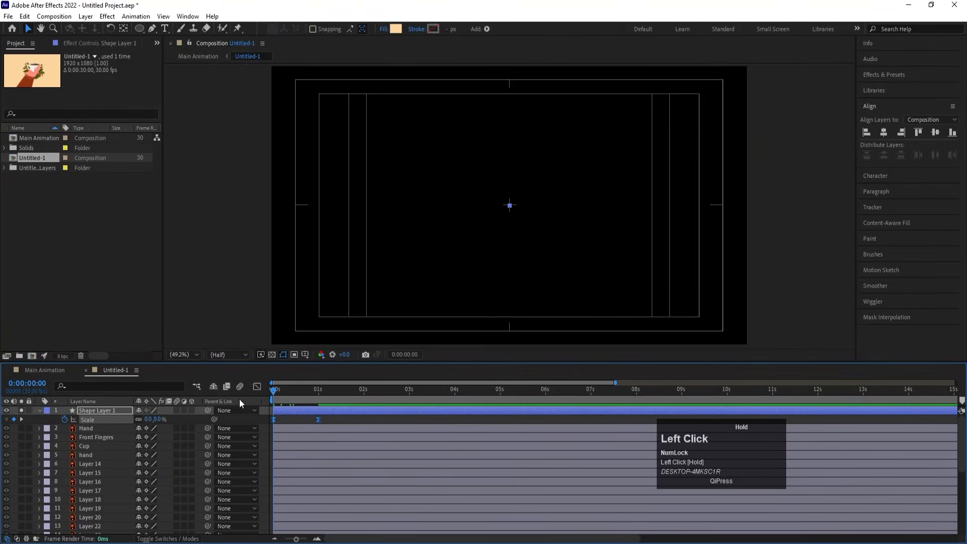
{"action": "left_click", "coordinate": [256, 386]}
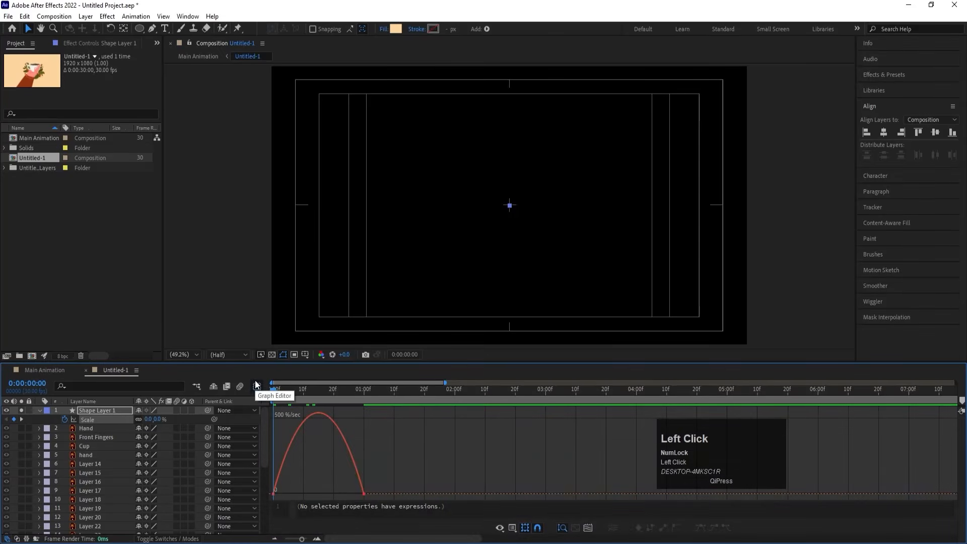
{"action": "left_click_drag", "start_coordinate": [382, 452], "coordinate": [272, 503]}
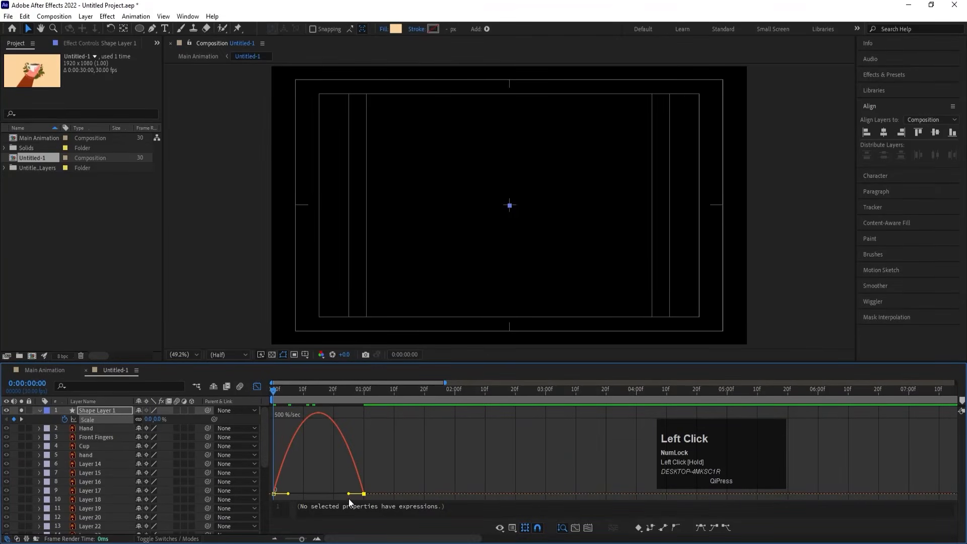
{"action": "left_click_drag", "start_coordinate": [348, 494], "coordinate": [279, 494]}
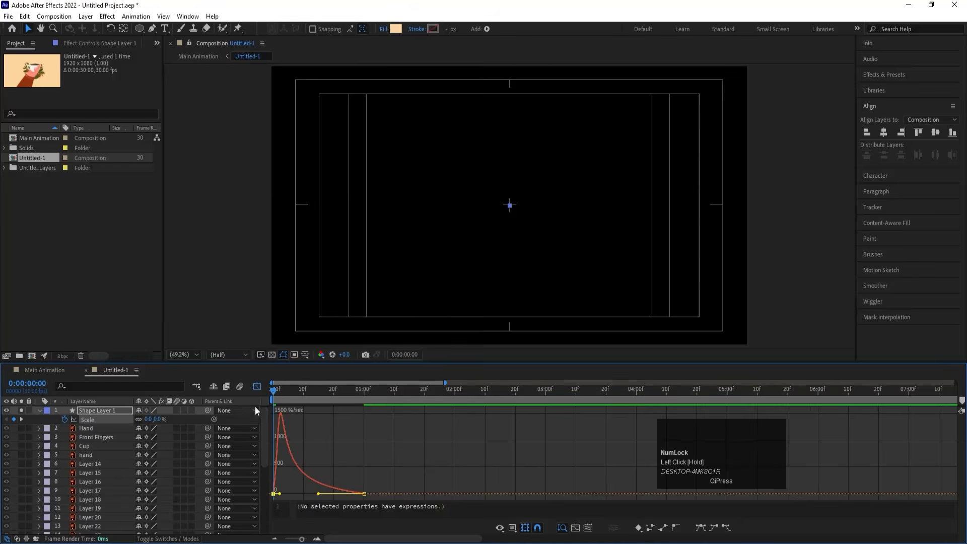
{"action": "left_click", "coordinate": [256, 388]}
Preview the circle's growth in the Untitled-1 composition and in Main Animation.
{"action": "key", "text": "space"}
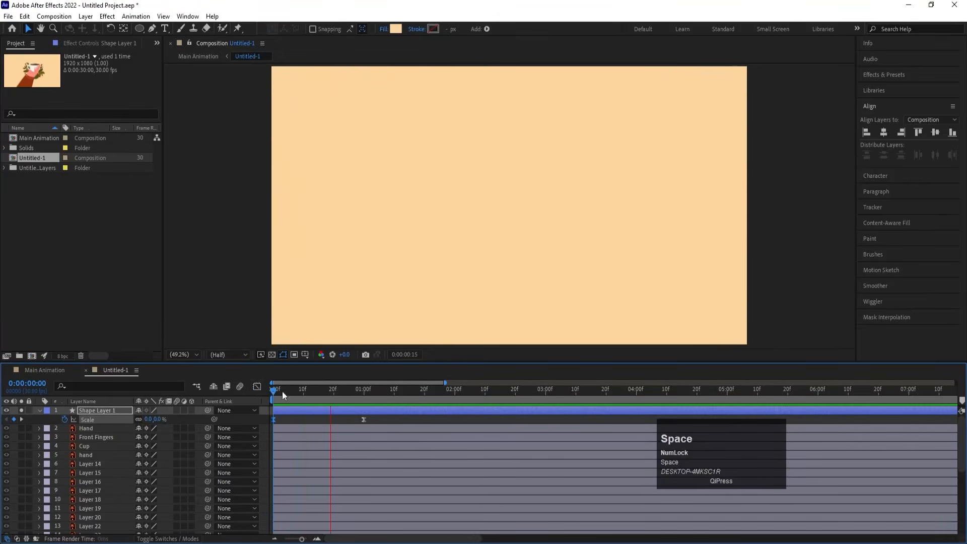
{"action": "left_click", "coordinate": [293, 408]}
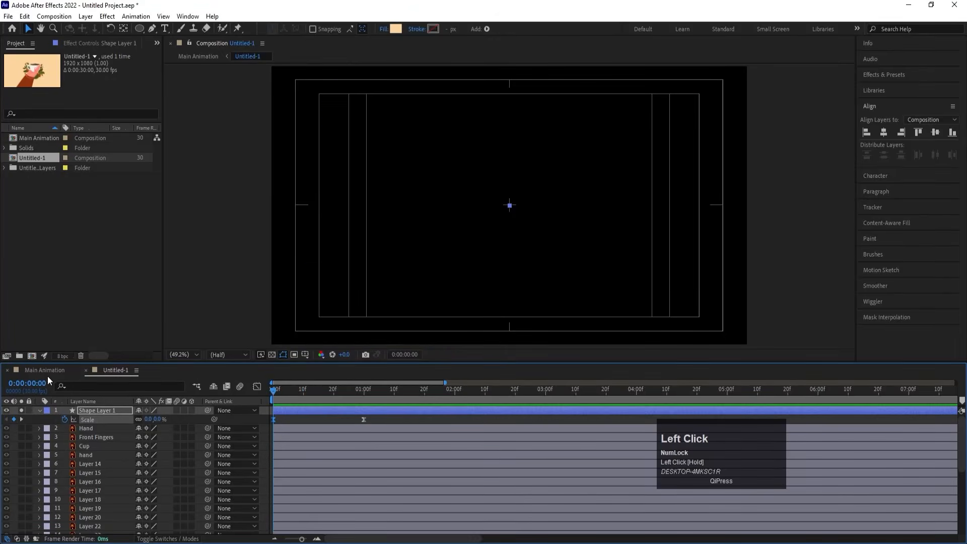
{"action": "left_click", "coordinate": [46, 370]}
{"action": "key", "text": "space"}
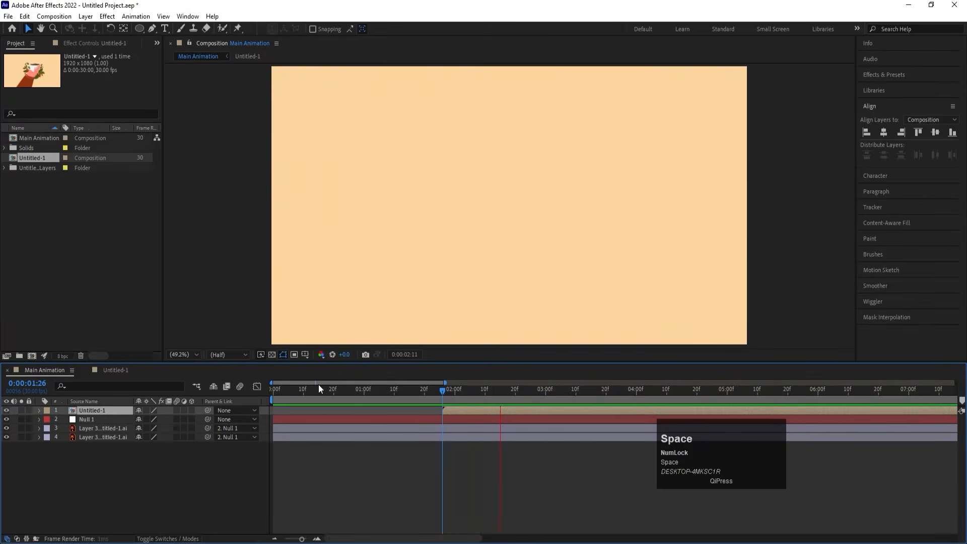
{"action": "left_click", "coordinate": [198, 401]}
{"action": "key", "text": "space"}
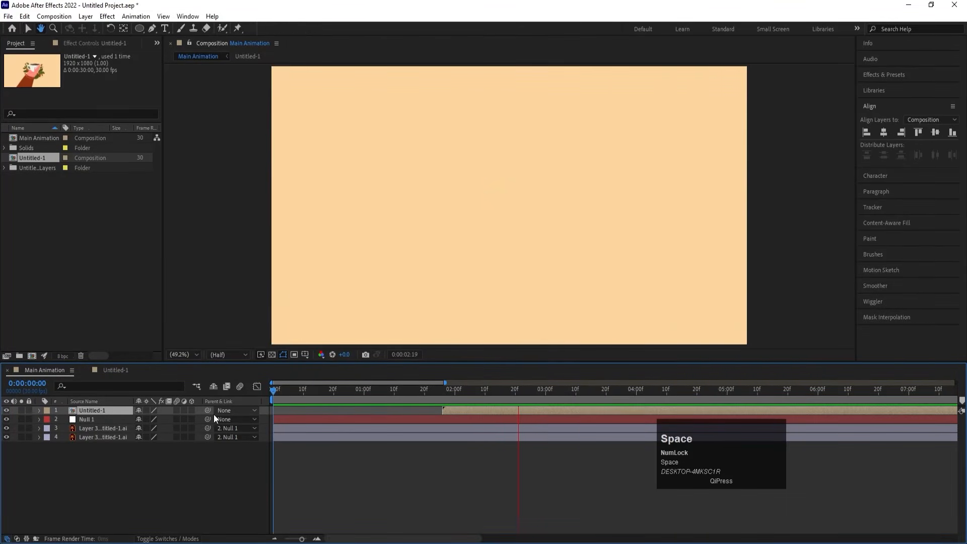
{"action": "left_click", "coordinate": [439, 464]}
In the Untitled-1 composition, turn off the circle layer's solo and move it below all the illustration layers.
{"action": "double_click", "coordinate": [448, 413]}
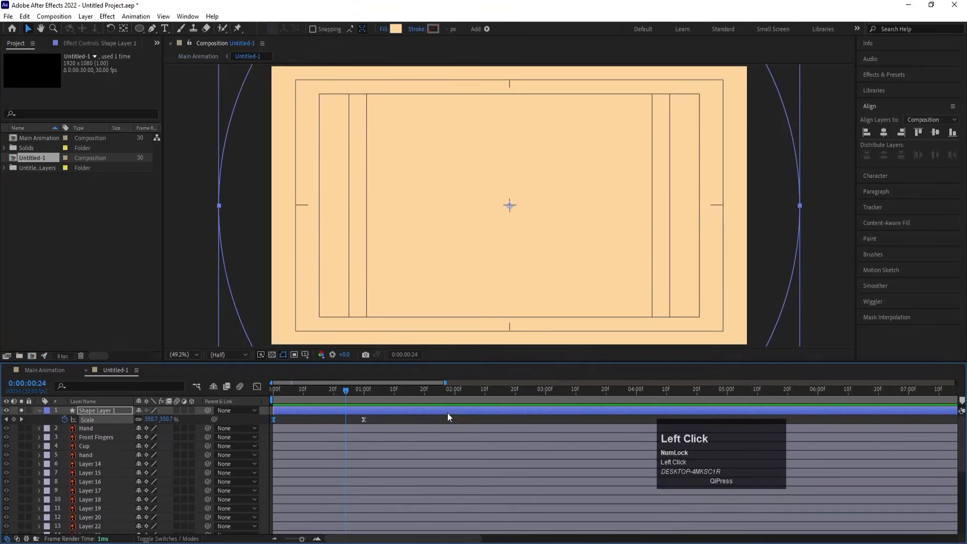
{"action": "left_click", "coordinate": [285, 422]}
{"action": "left_click_drag", "start_coordinate": [98, 410], "coordinate": [112, 535]}
{"action": "scroll", "coordinate": [107, 523], "scroll_direction": "down", "scroll_amount": 4}
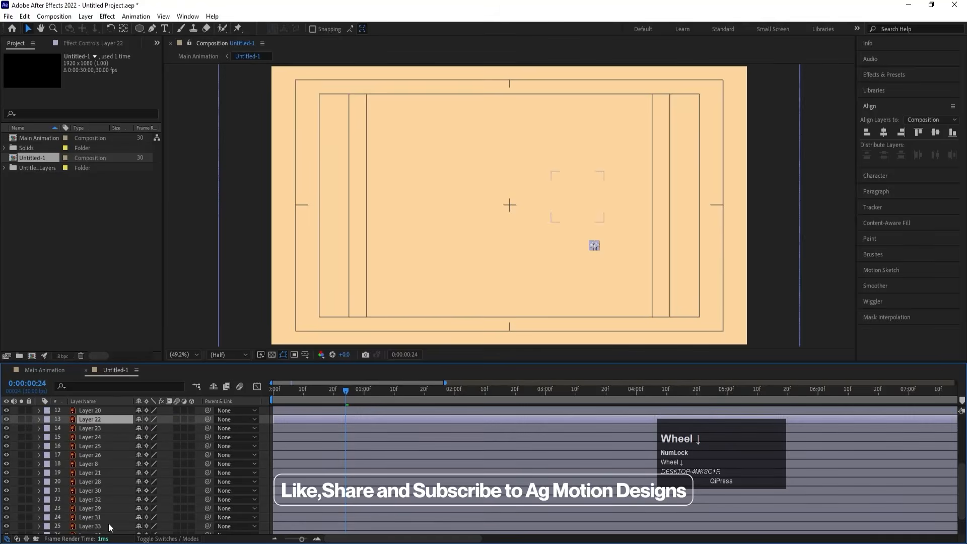
{"action": "scroll", "coordinate": [101, 469], "scroll_direction": "up", "scroll_amount": 4}
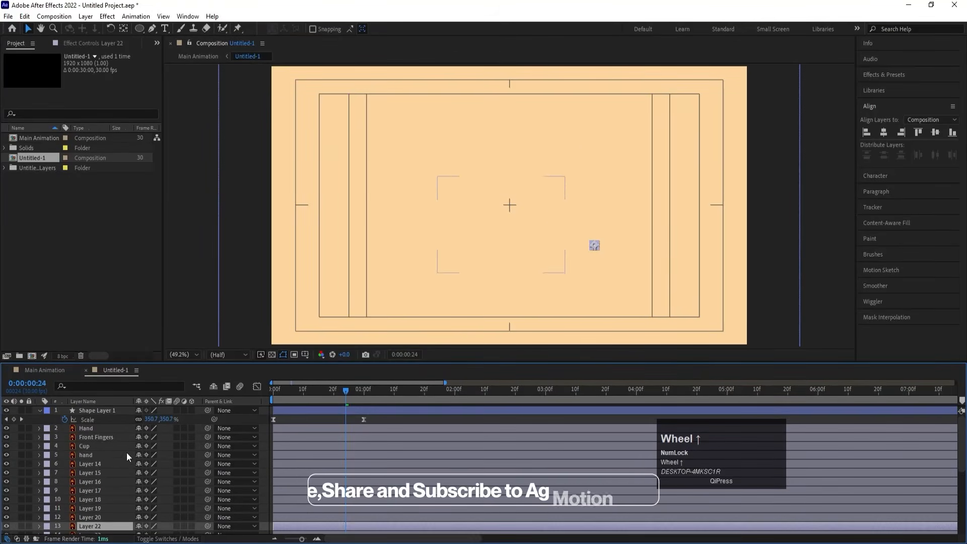
{"action": "left_click_drag", "start_coordinate": [107, 410], "coordinate": [109, 538]}
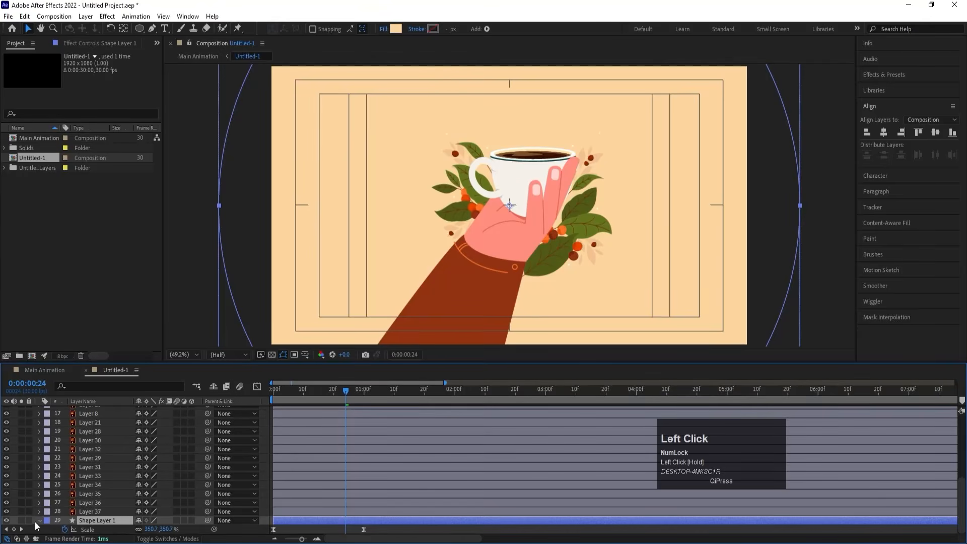
Rename the circle layer as Bg and lock it.
{"action": "key", "text": "Return"}
{"action": "type", "text": "Bg"}
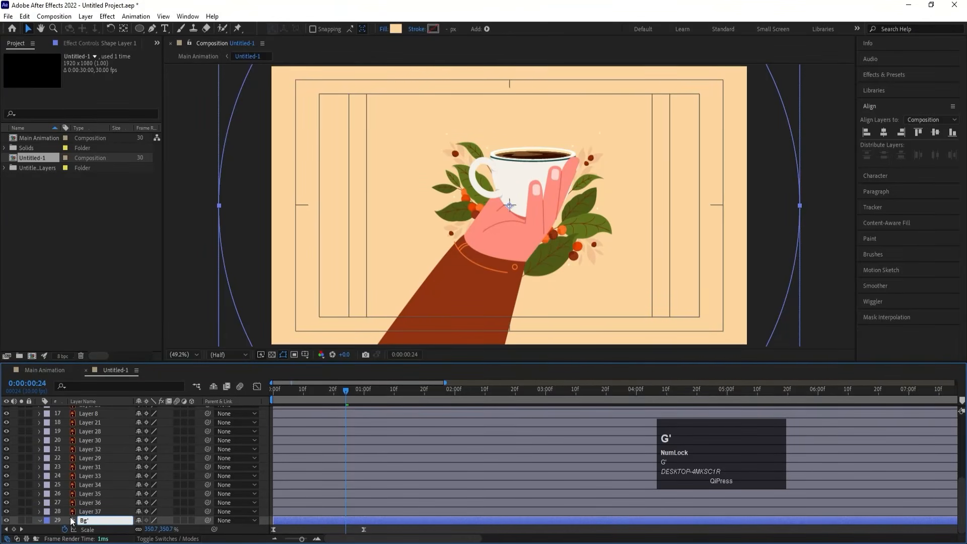
{"action": "key", "text": "Return"}
{"action": "left_click", "coordinate": [29, 521]}
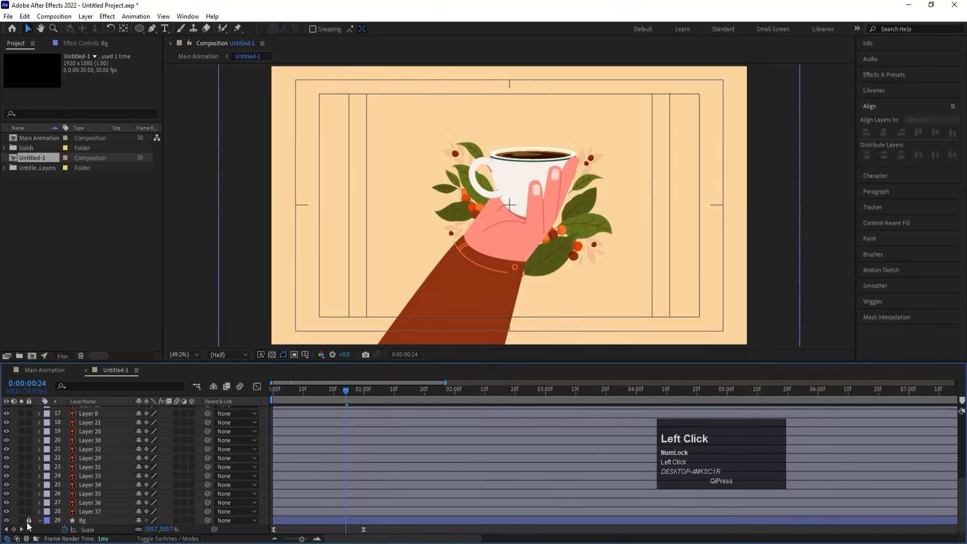
Precompose the Hand, Front Fingers, Cup and hand layers as Hand and collapse the precomp's transformations.
{"action": "scroll", "coordinate": [113, 467], "scroll_direction": "up", "scroll_amount": 5}
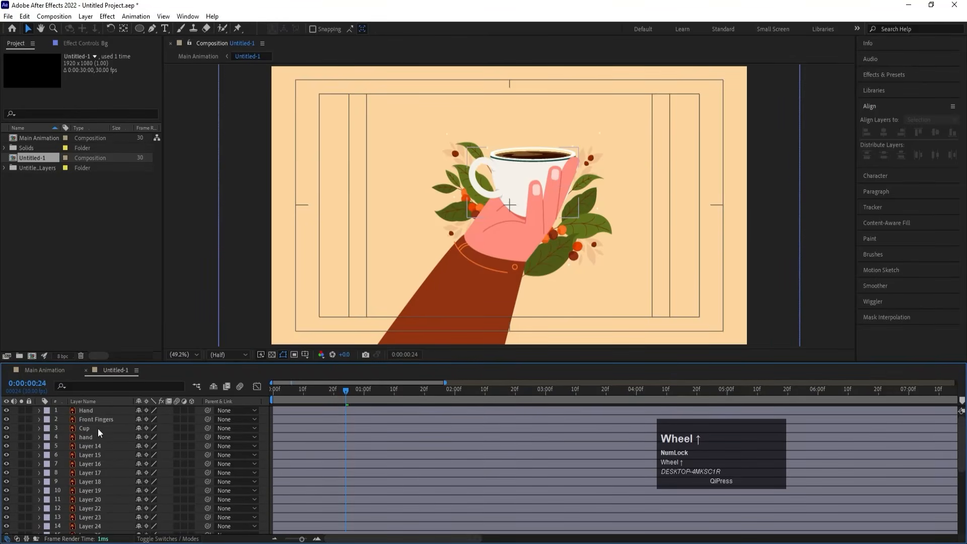
{"action": "left_click", "coordinate": [89, 411], "text": "shift"}
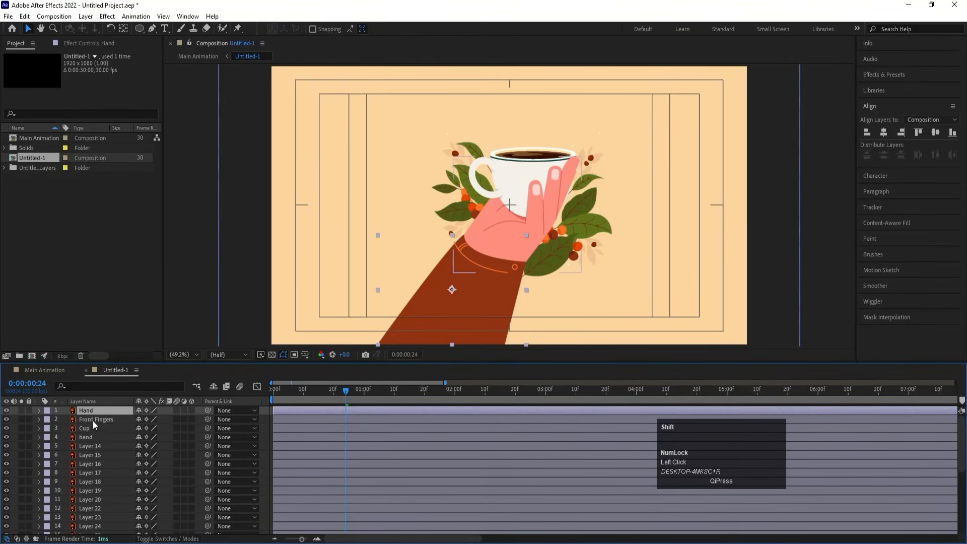
{"action": "left_click", "coordinate": [92, 421], "text": "shift"}
{"action": "left_click", "coordinate": [90, 429], "text": "shift"}
{"action": "left_click", "coordinate": [86, 436], "text": "shift"}
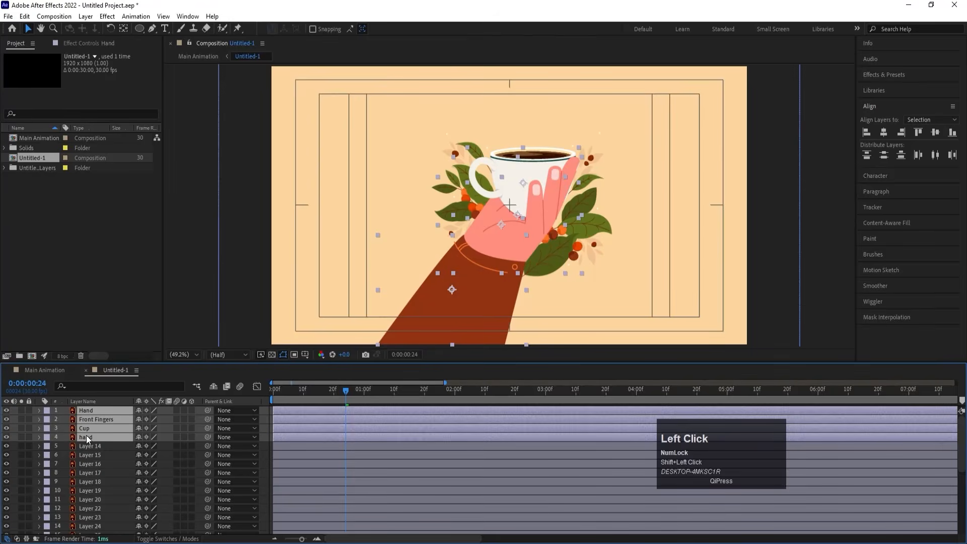
{"action": "key", "text": "ctrl+shift+c"}
{"action": "type", "text": "Ha"}
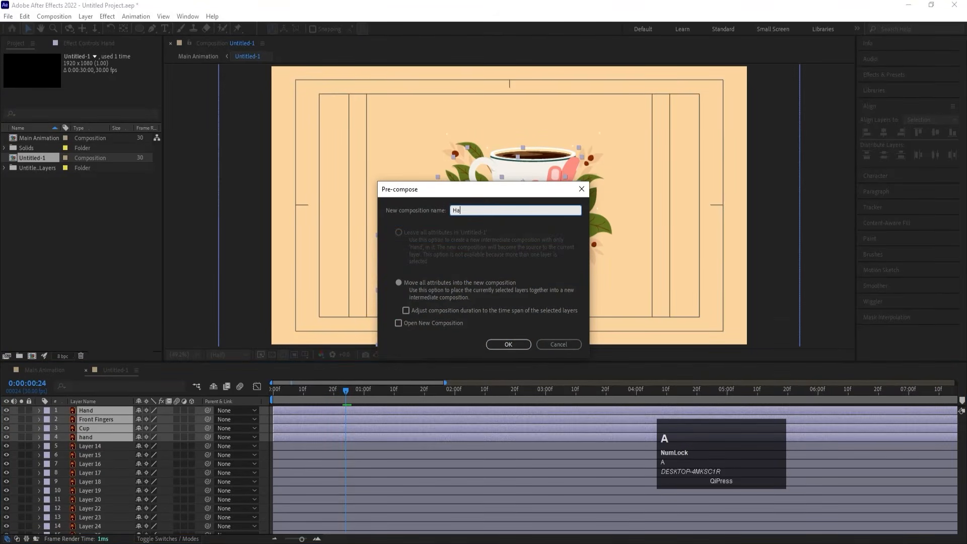
{"action": "type", "text": "nd"}
{"action": "key", "text": "Return"}
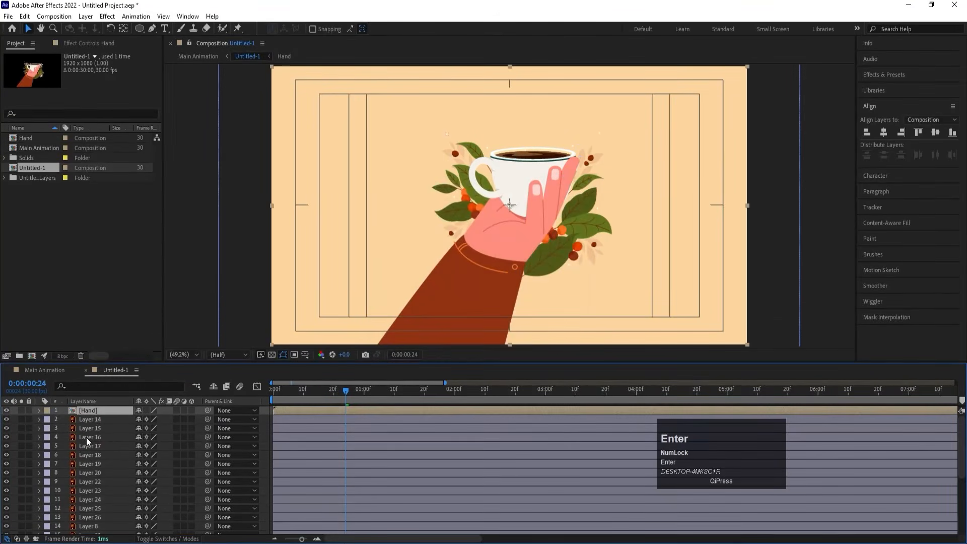
{"action": "left_click", "coordinate": [147, 410]}
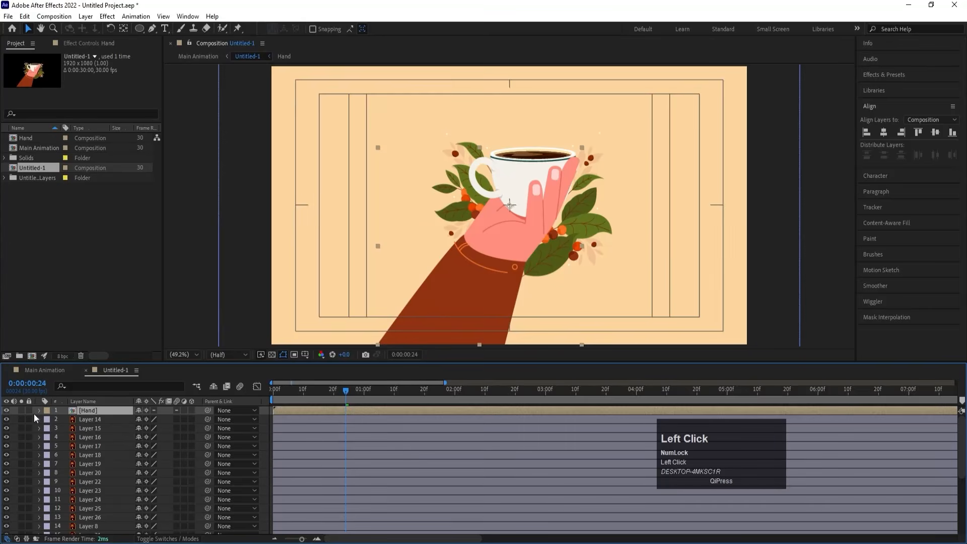
Hide the Hand precomp and precompose the small sparkle layers, Layer 14 to Layer 20, as White Sparkles.
{"action": "left_click", "coordinate": [7, 410]}
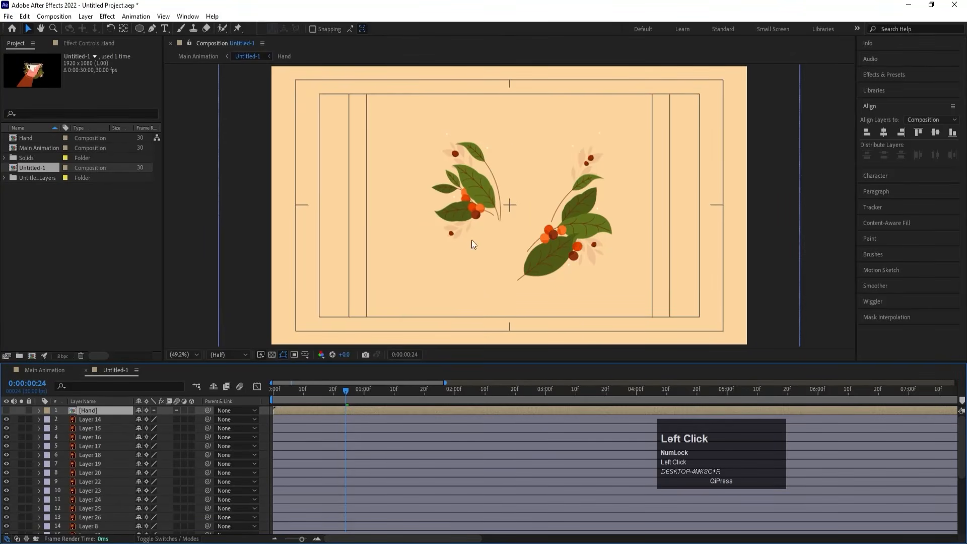
{"action": "left_click", "coordinate": [446, 134]}
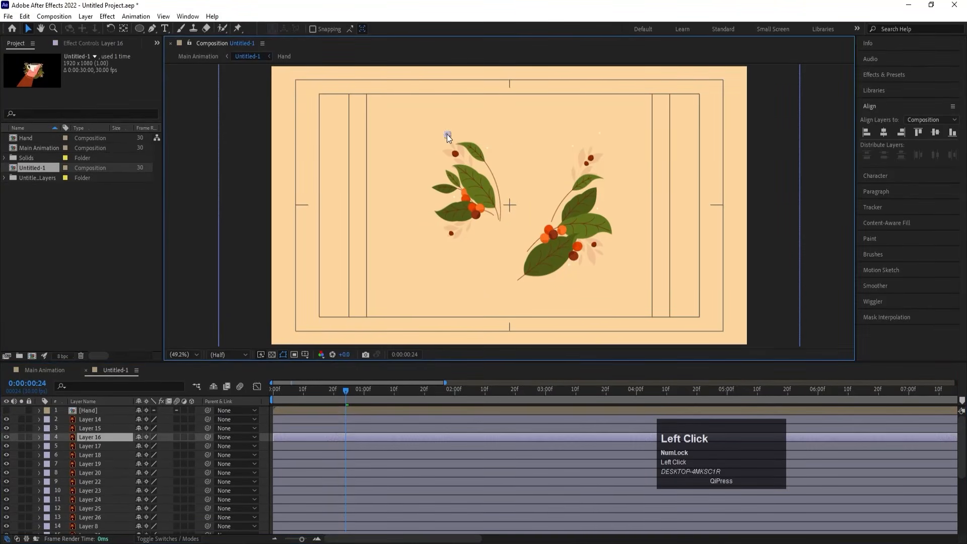
{"action": "left_click", "coordinate": [102, 419], "text": "shift"}
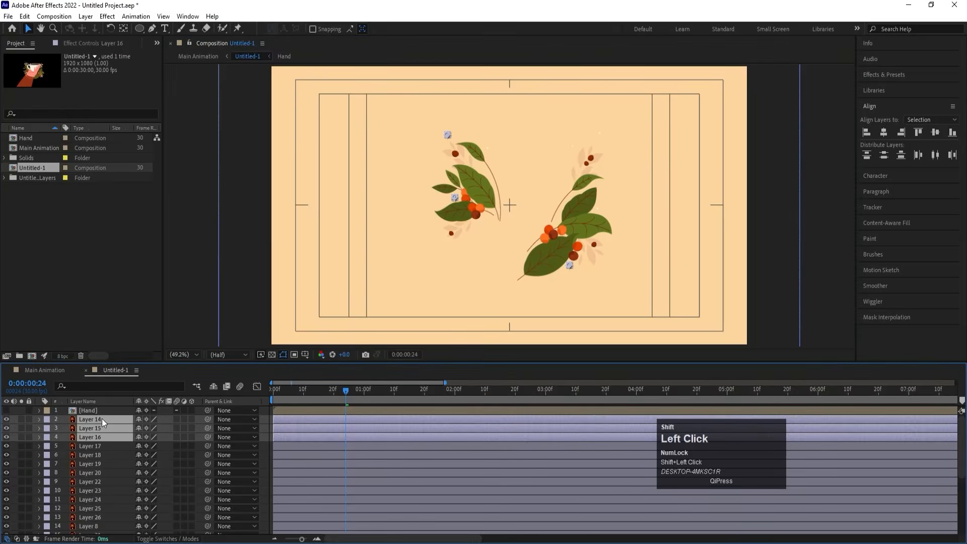
{"action": "left_click", "coordinate": [85, 447], "text": "shift"}
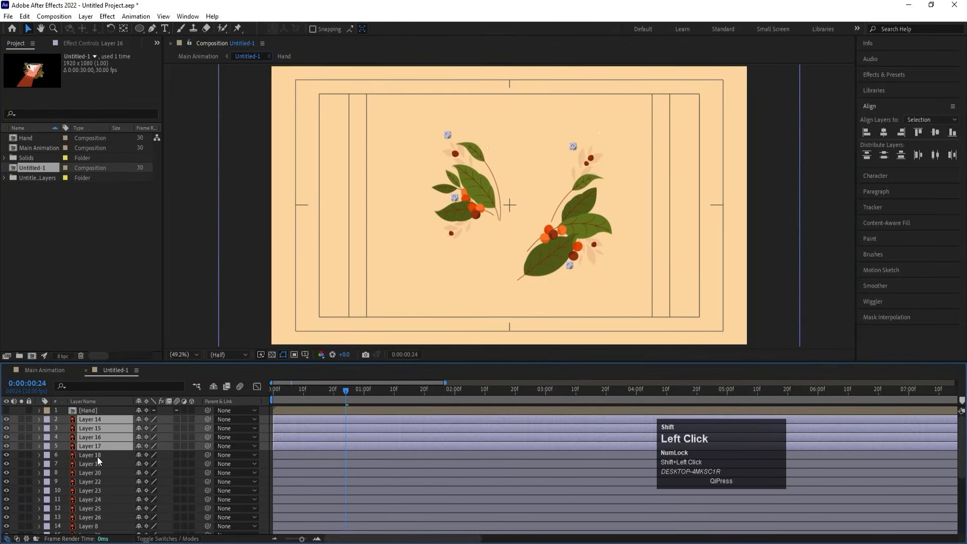
{"action": "left_click", "coordinate": [99, 454], "text": "shift"}
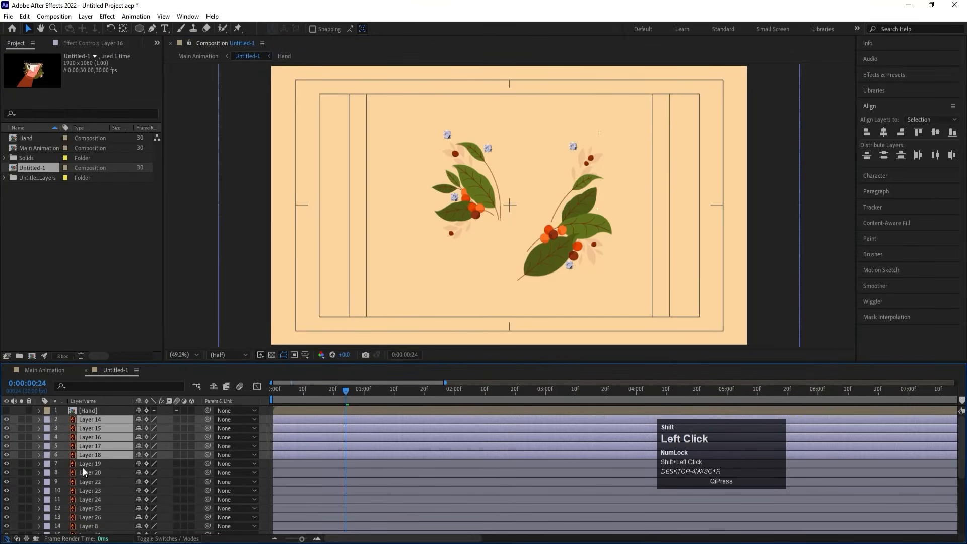
{"action": "left_click", "coordinate": [83, 467], "text": "shift"}
{"action": "left_click", "coordinate": [86, 472], "text": "shift"}
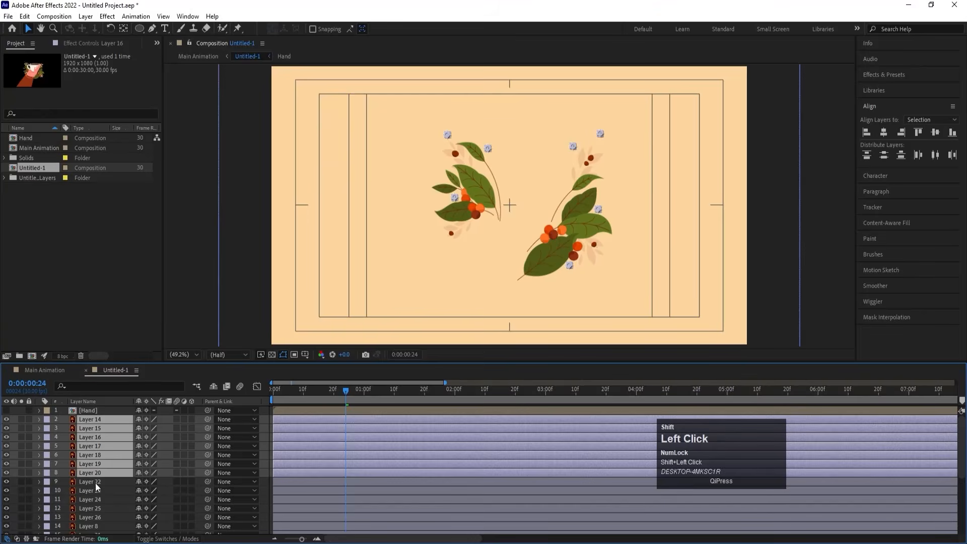
{"action": "left_click", "coordinate": [95, 483], "text": "shift"}
{"action": "left_click", "coordinate": [97, 490], "text": "shift"}
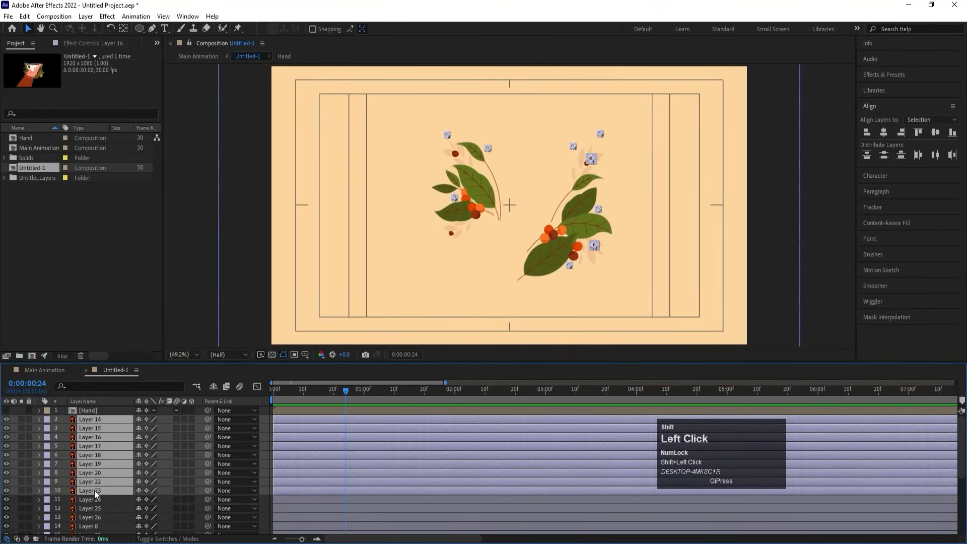
{"action": "left_click", "coordinate": [93, 490], "text": "ctrl"}
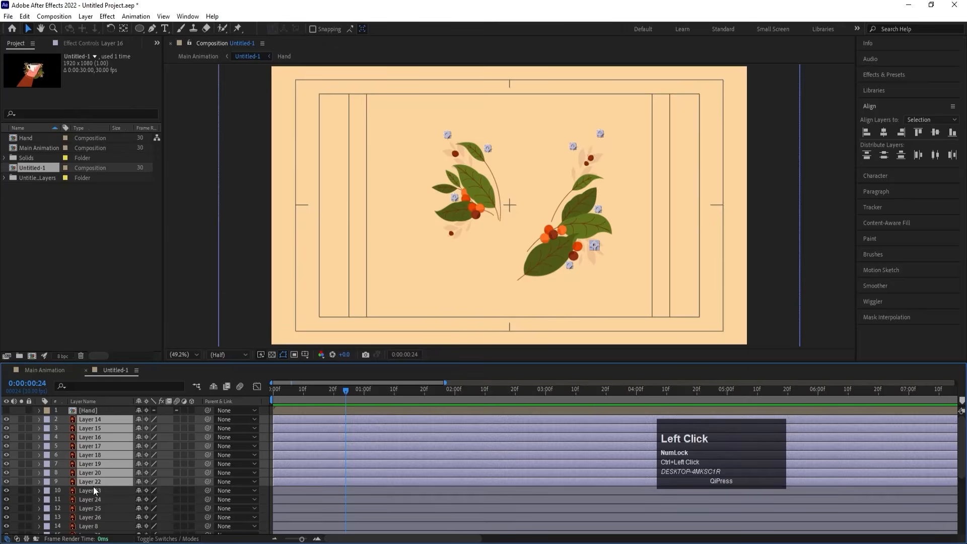
{"action": "left_click", "coordinate": [93, 484], "text": "ctrl"}
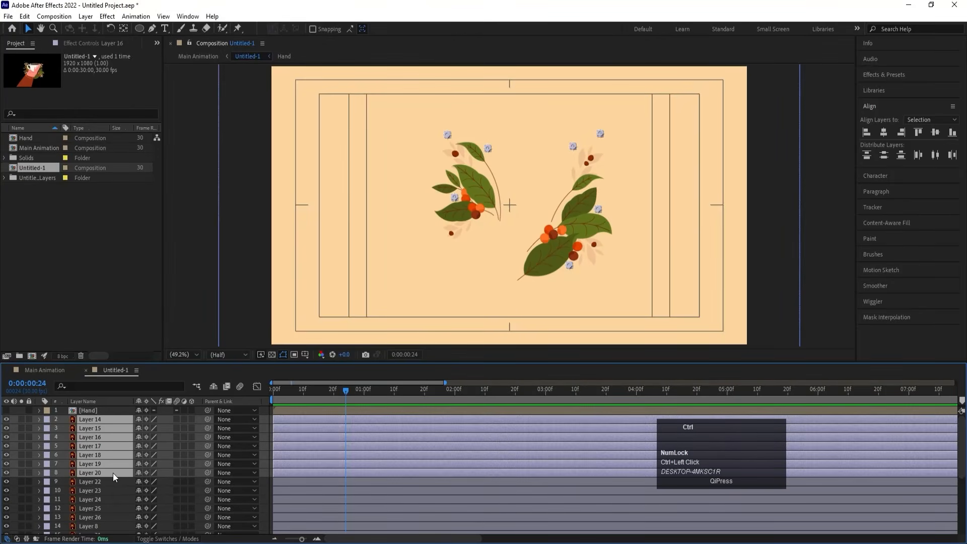
{"action": "key", "text": "ctrl+shift+c"}
{"action": "type", "text": "WHite"}
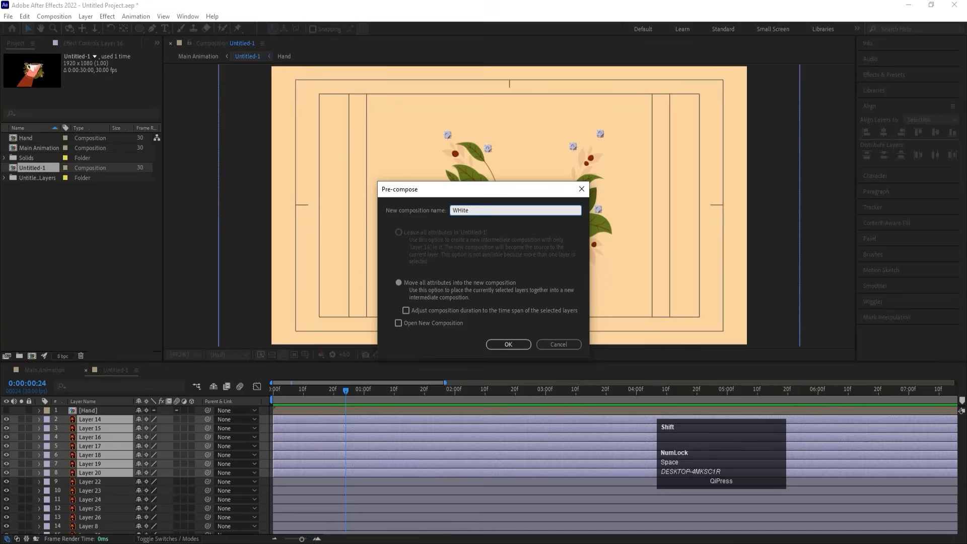
{"action": "key", "text": "ctrl+a"}
{"action": "type", "text": "White Sparkles"}
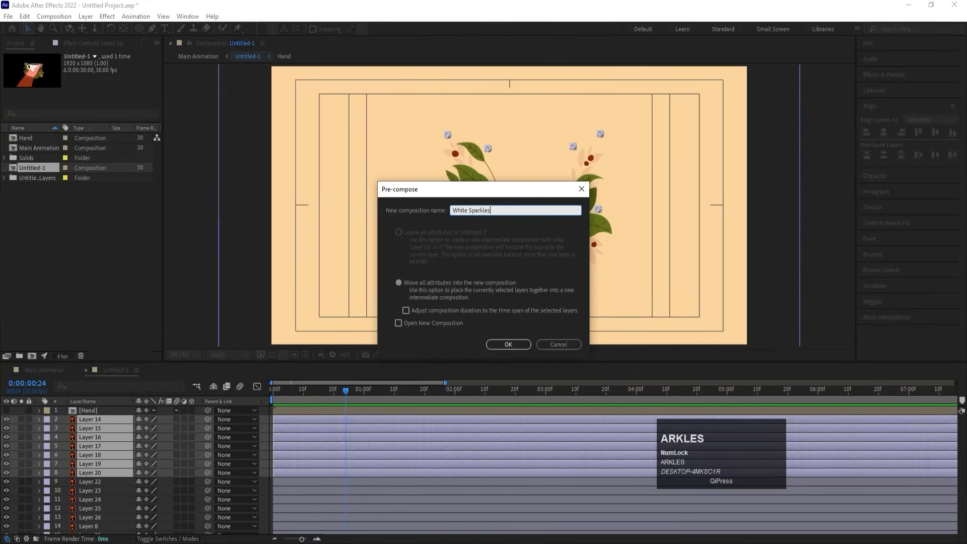
{"action": "key", "text": "Return"}
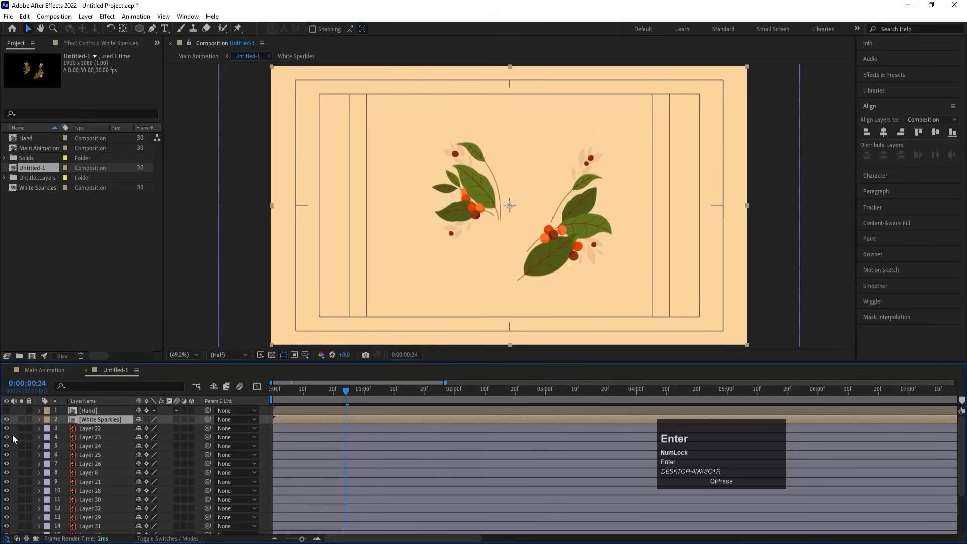
Collapse the White Sparkles precomp's transformations, hide it, and lock it together with the Hand precomp.
{"action": "left_click", "coordinate": [147, 419]}
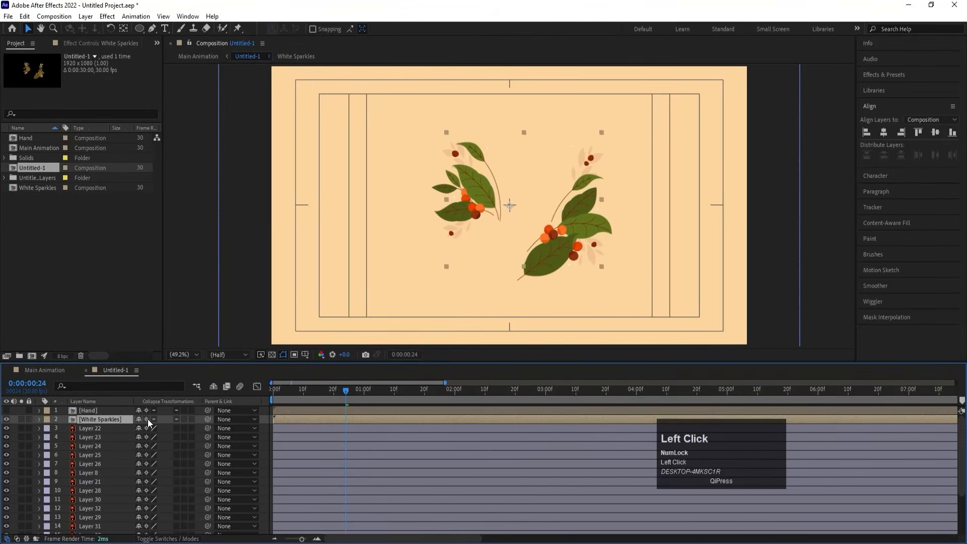
{"action": "left_click", "coordinate": [7, 419]}
{"action": "left_click_drag", "start_coordinate": [28, 419], "coordinate": [31, 408]}
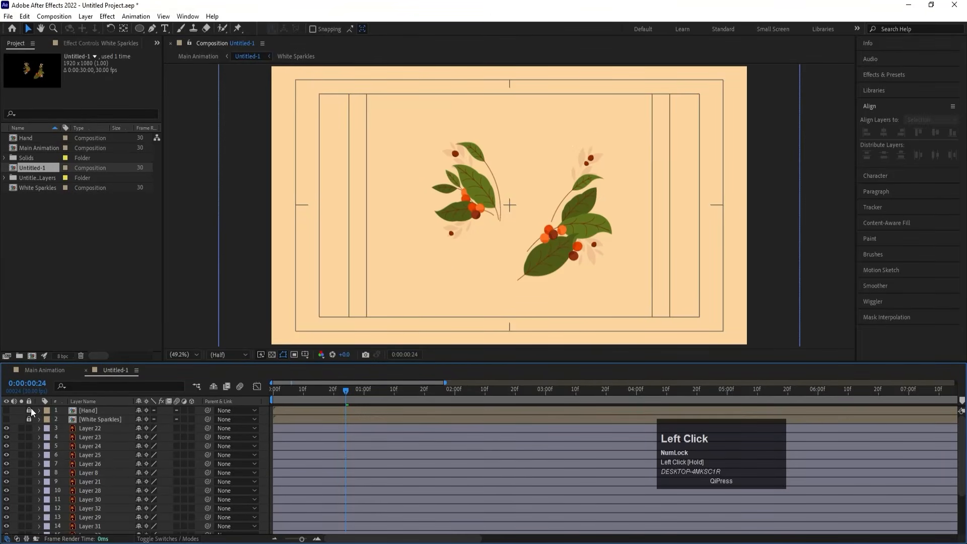
Precompose Layer 22 to Layer 26 as Coffe Beans with collapsed transformations, and hide and lock the precomp.
{"action": "left_click", "coordinate": [101, 427]}
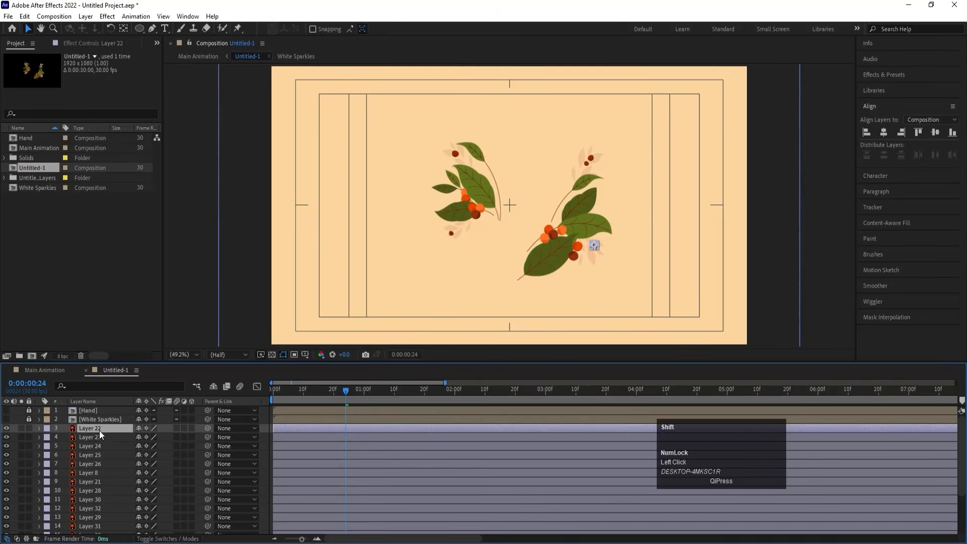
{"action": "left_click", "coordinate": [96, 435], "text": "shift"}
{"action": "left_click", "coordinate": [89, 447], "text": "shift"}
{"action": "left_click", "coordinate": [87, 455], "text": "shift"}
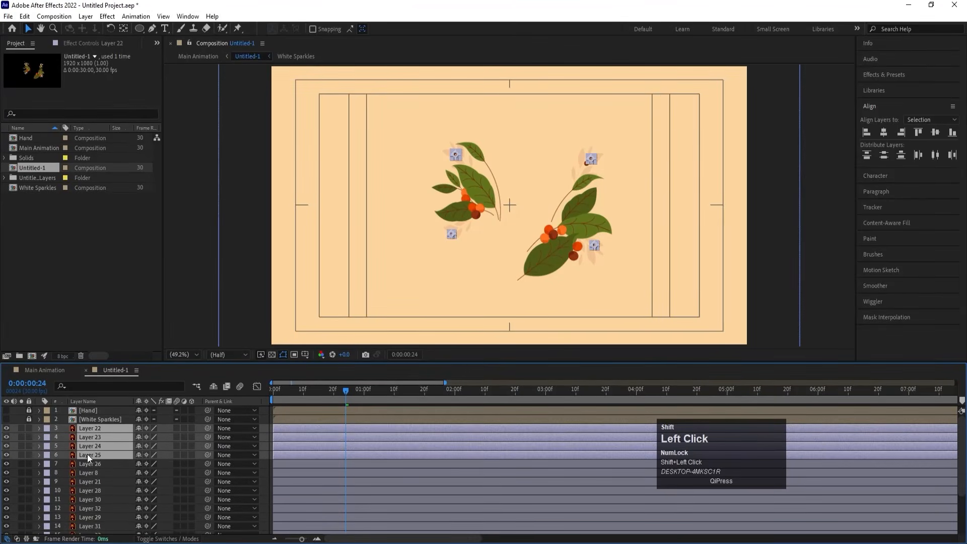
{"action": "left_click", "coordinate": [87, 462], "text": "shift"}
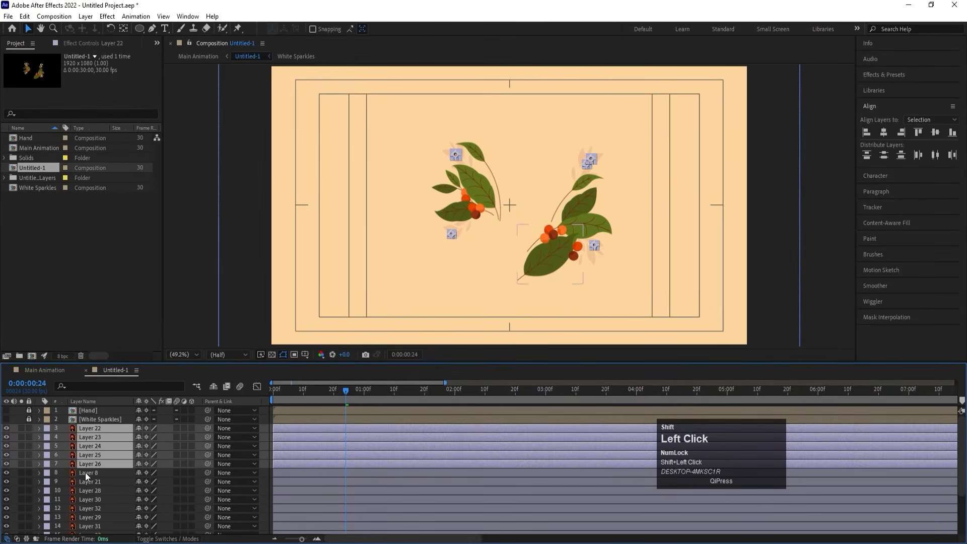
{"action": "left_click", "coordinate": [86, 472], "text": "shift"}
{"action": "left_click", "coordinate": [85, 473], "text": "ctrl"}
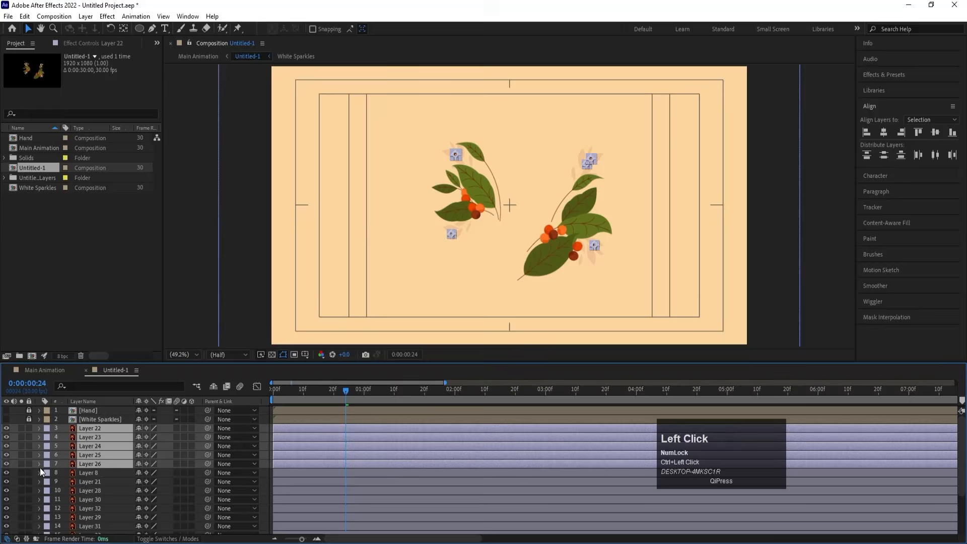
{"action": "left_click", "coordinate": [7, 464]}
{"action": "left_click", "coordinate": [7, 464]}
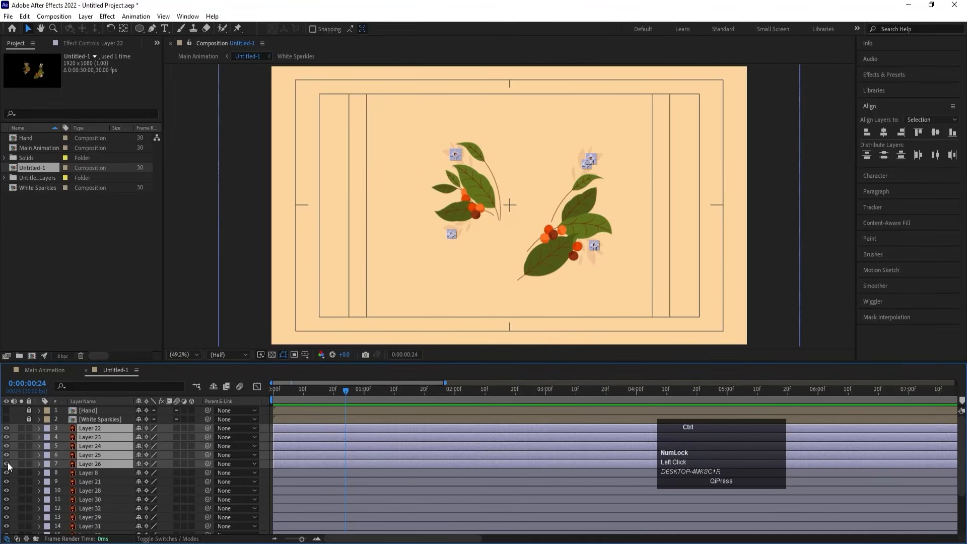
{"action": "key", "text": "ctrl+shift+c"}
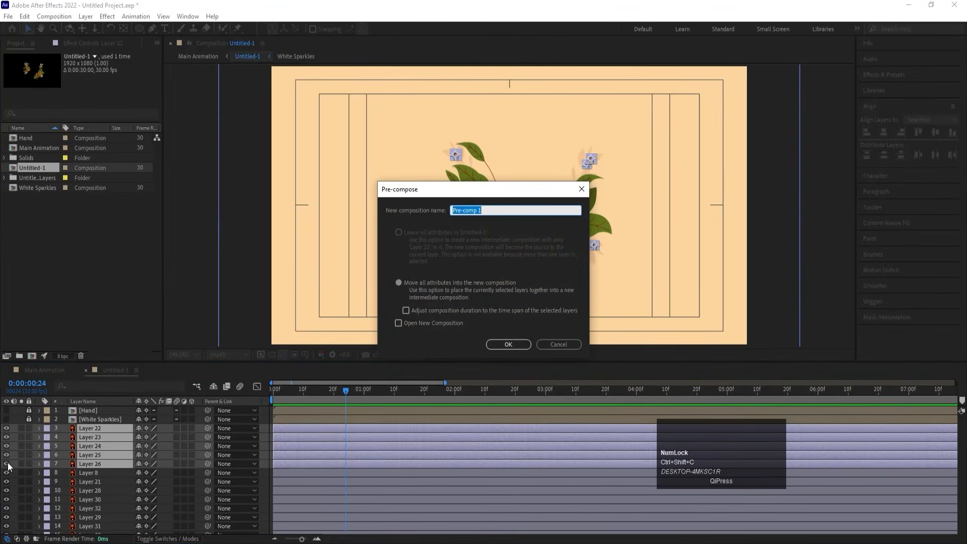
{"action": "type", "text": "Cofeee"}
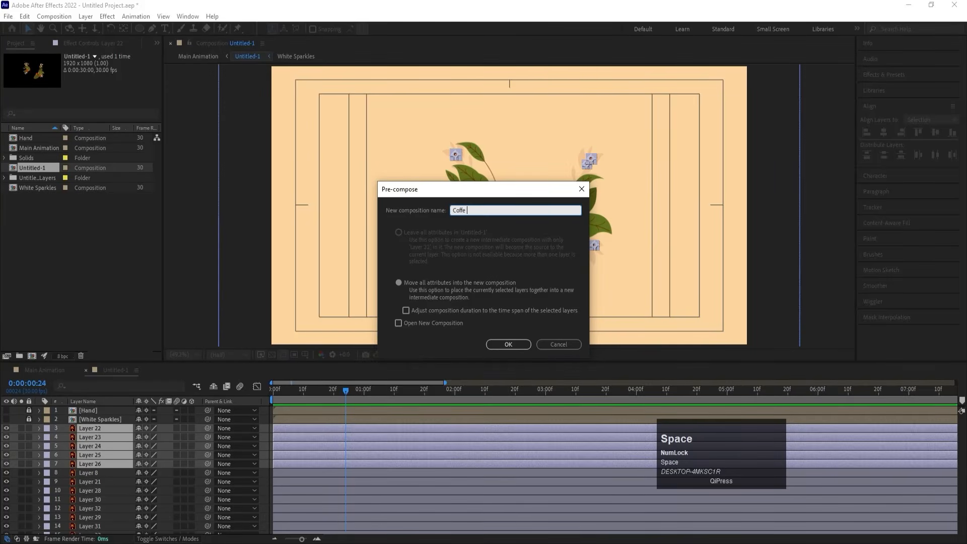
{"action": "type", "text": " Beans"}
{"action": "key", "text": "Return"}
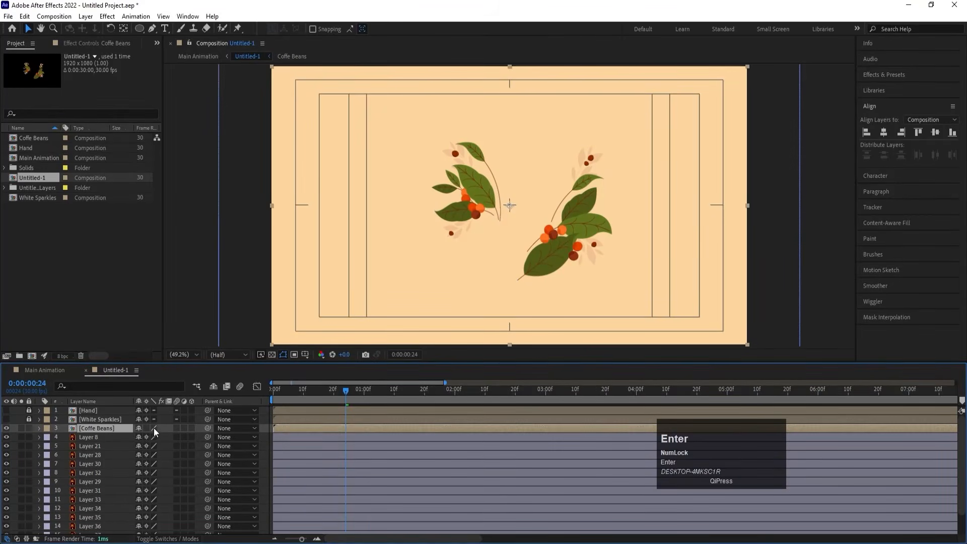
{"action": "left_click", "coordinate": [146, 428]}
{"action": "left_click", "coordinate": [29, 429]}
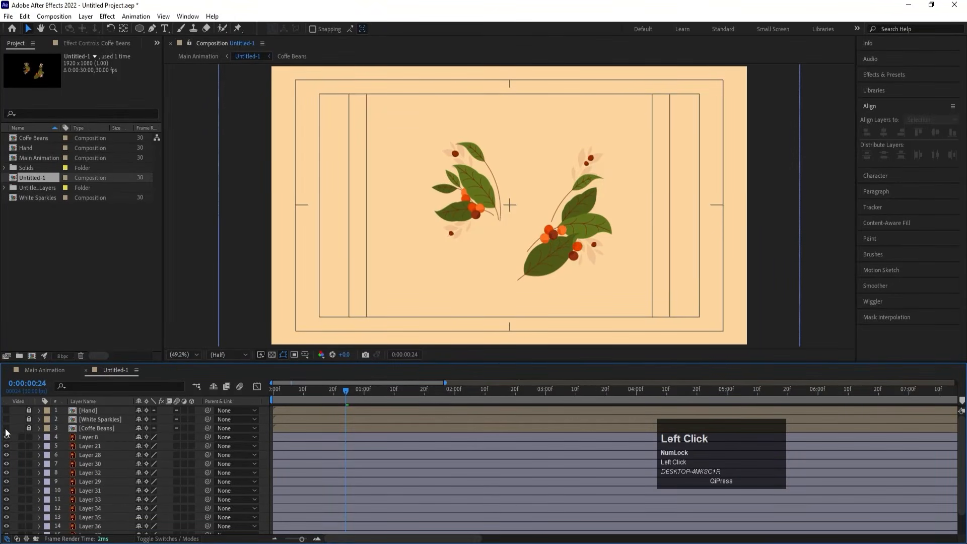
Precompose the pale leaf layers, Layer 34 to Layer 37, as Leafs Transperant with collapsed transformations, and hide the precomp.
{"action": "left_click", "coordinate": [442, 160]}
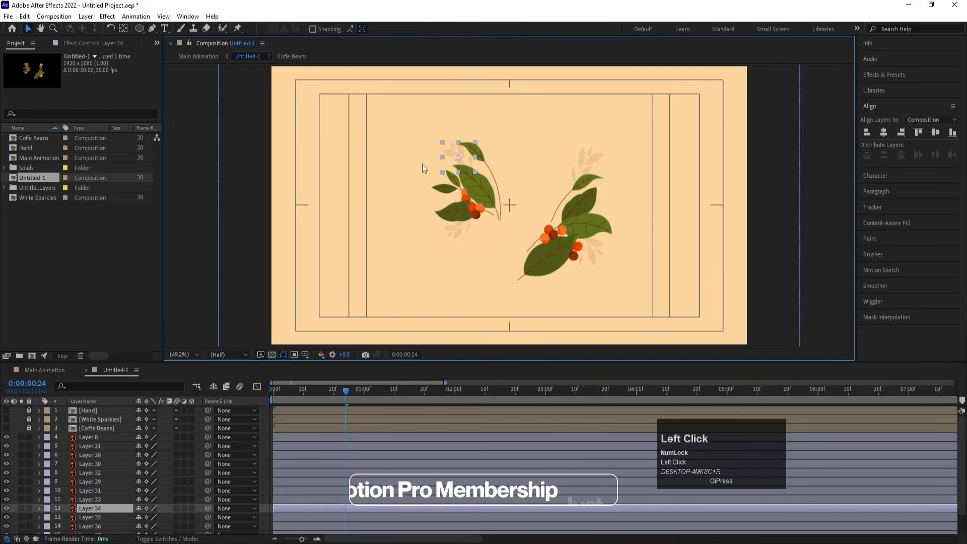
{"action": "scroll", "coordinate": [100, 479], "scroll_direction": "down", "scroll_amount": 2}
{"action": "left_click", "coordinate": [91, 512], "text": "shift"}
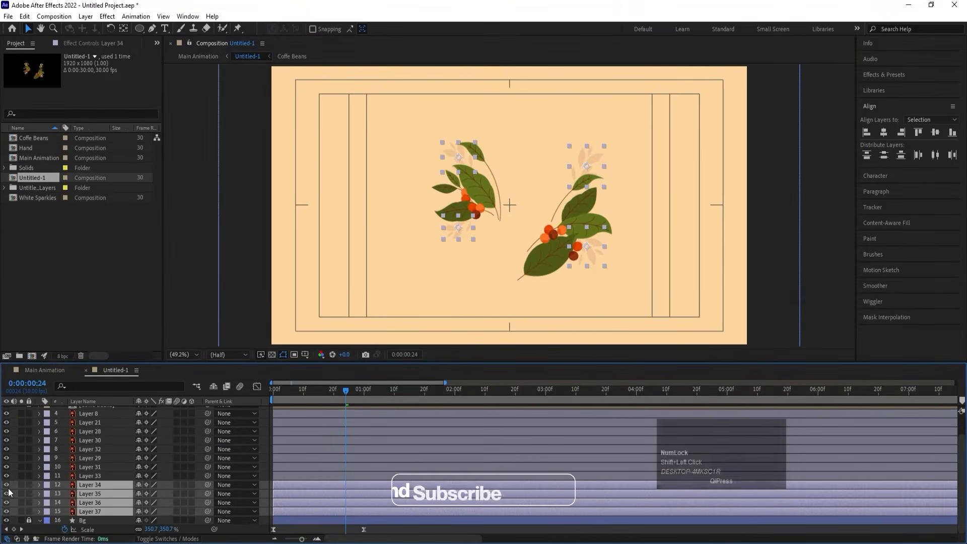
{"action": "key", "text": "ctrl+shift+c"}
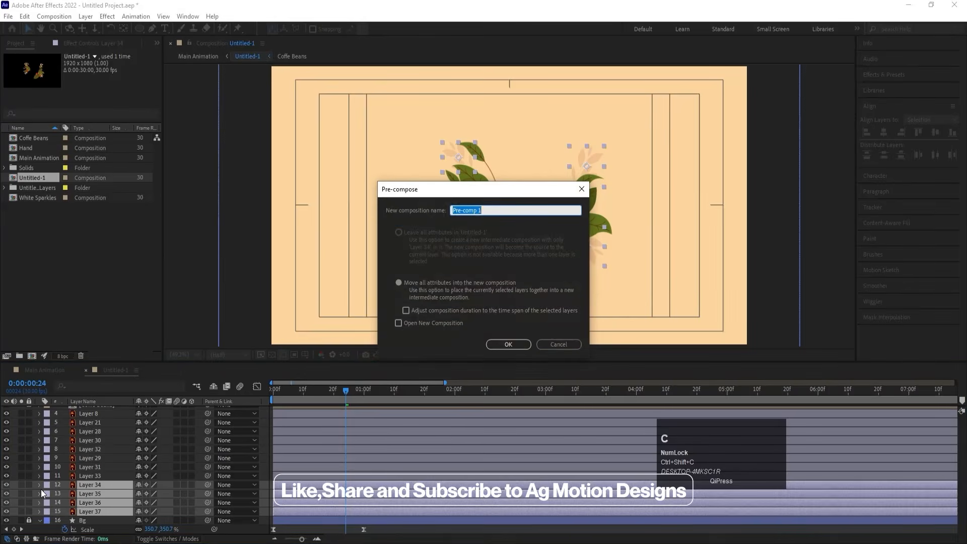
{"action": "type", "text": "Lea"}
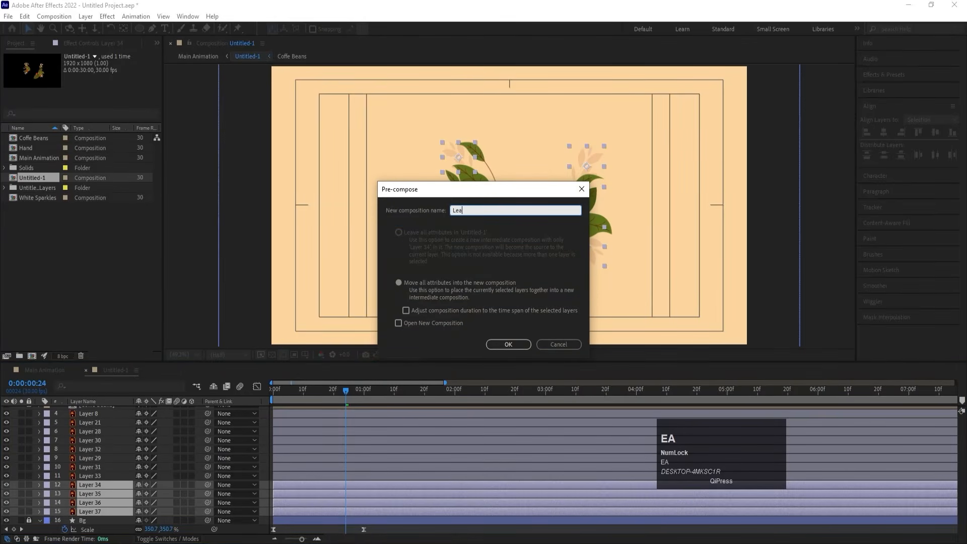
{"action": "type", "text": "fs Transperant"}
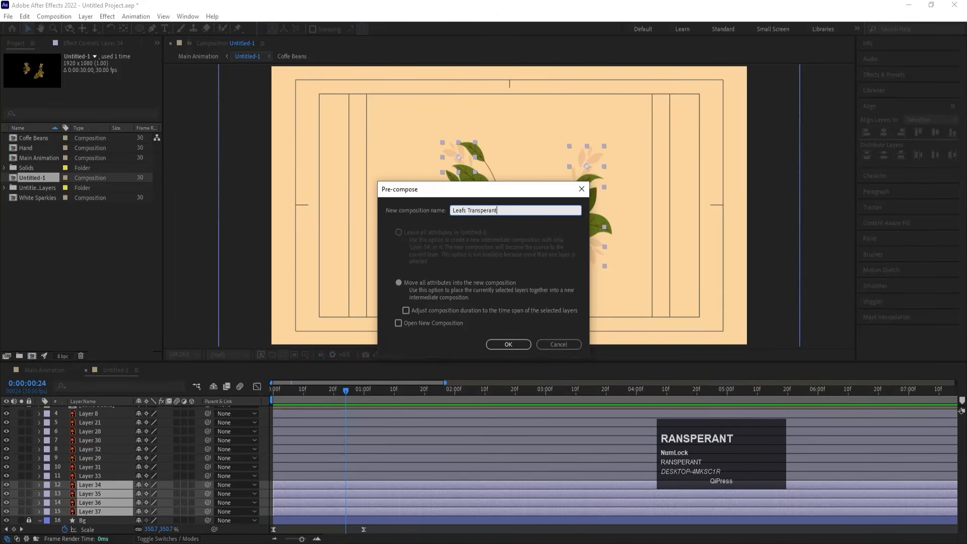
{"action": "key", "text": "Return"}
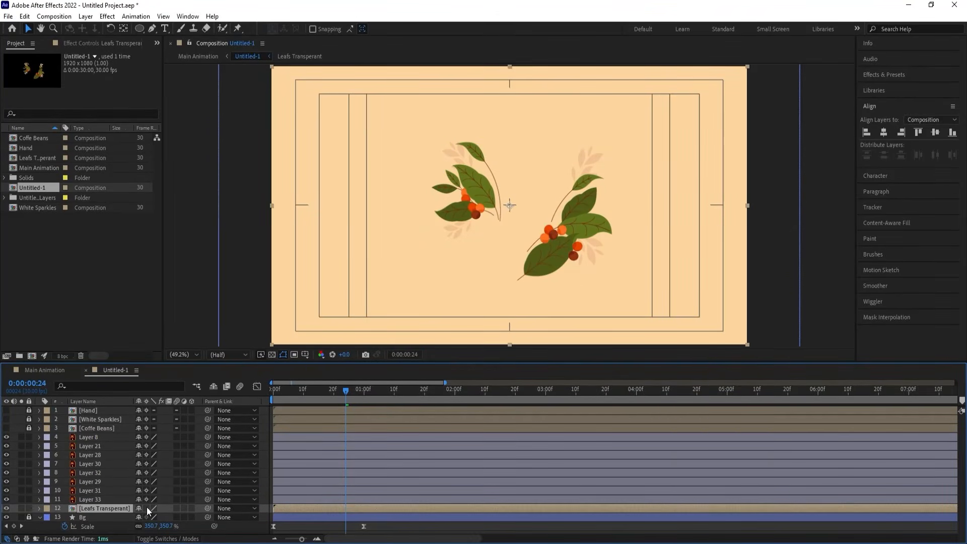
{"action": "left_click", "coordinate": [106, 509]}
{"action": "left_click", "coordinate": [7, 509]}
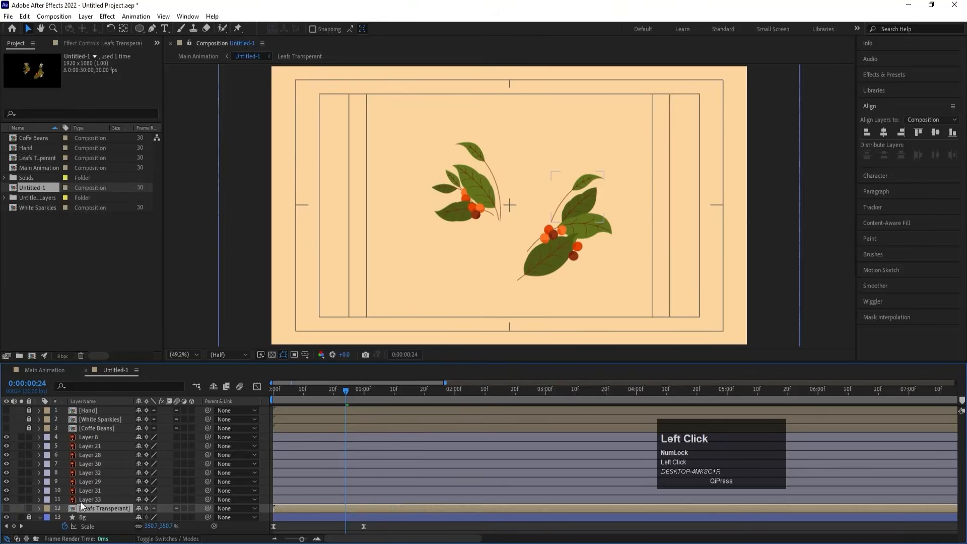
Precompose the green leaf layers, Layer 8 down to Layer 33, as Leaf with collapsed transformations, and hide and lock the precomp.
{"action": "left_click", "coordinate": [97, 499]}
{"action": "left_click", "coordinate": [101, 438], "text": "shift"}
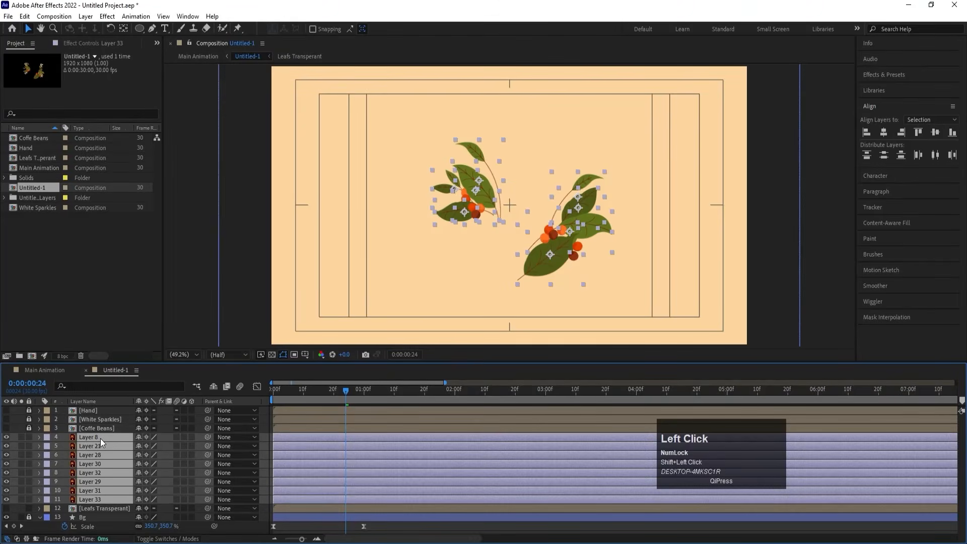
{"action": "key", "text": "ctrl+shift+c"}
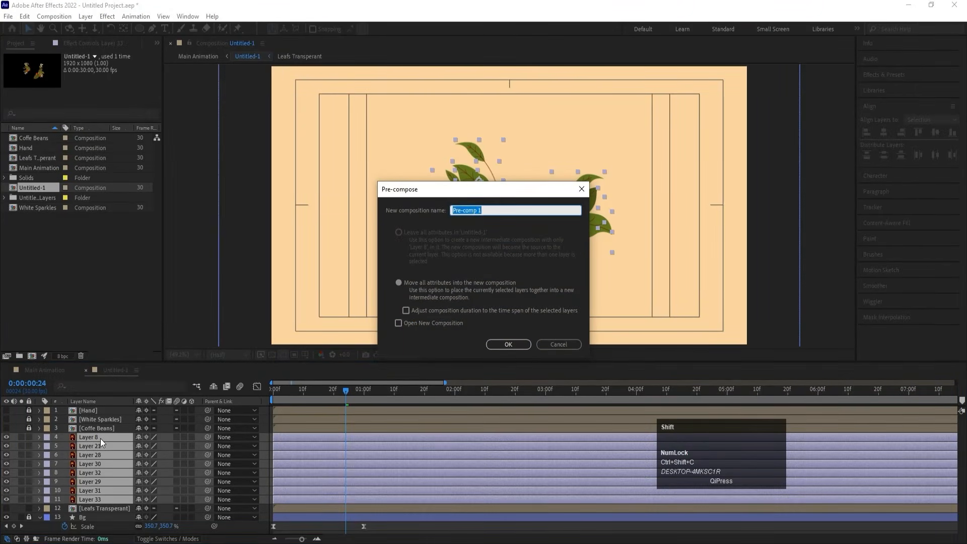
{"action": "type", "text": "Lea"}
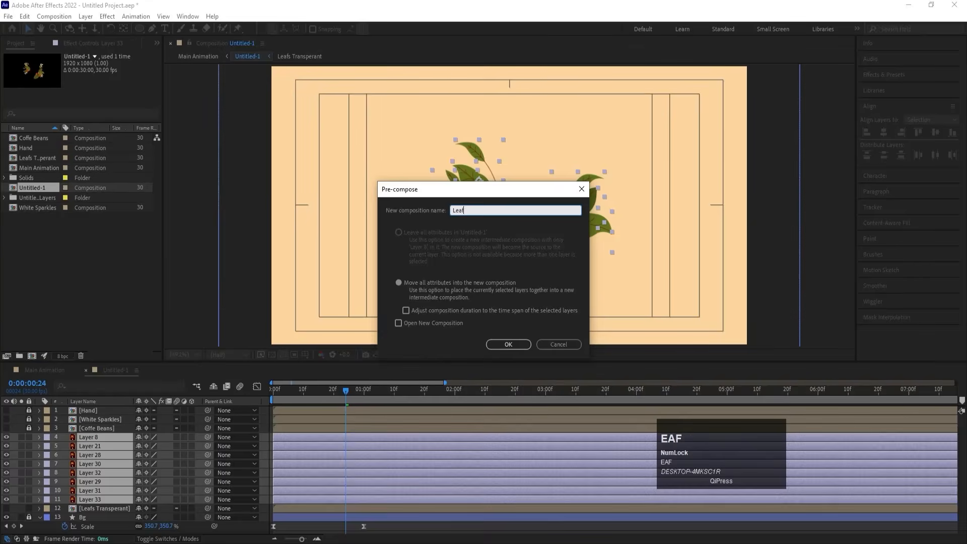
{"action": "type", "text": "f"}
{"action": "key", "text": "Return"}
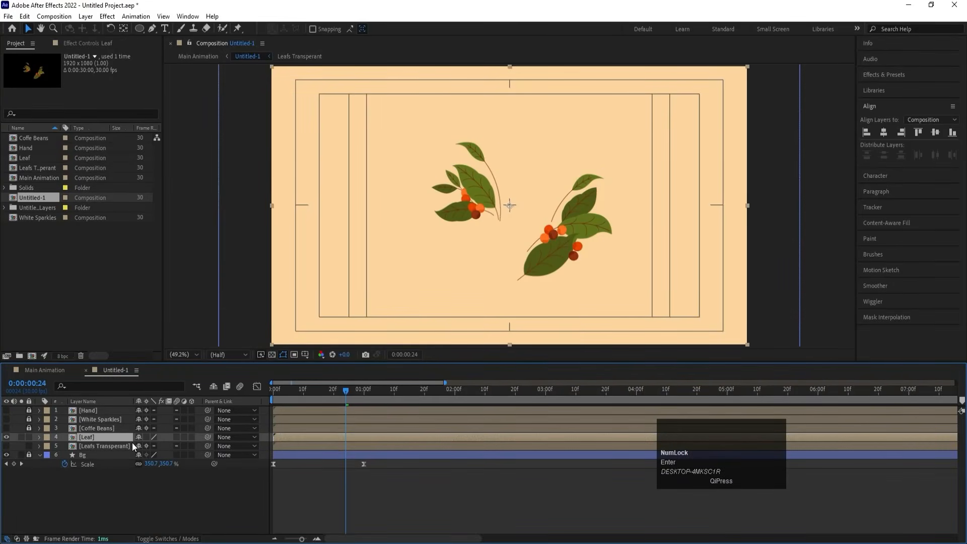
{"action": "left_click", "coordinate": [145, 439]}
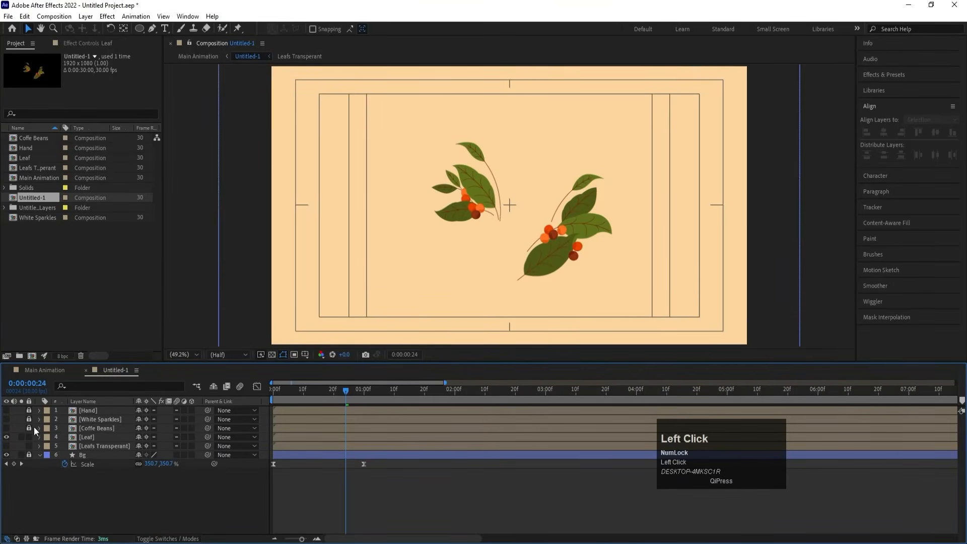
{"action": "left_click", "coordinate": [6, 438]}
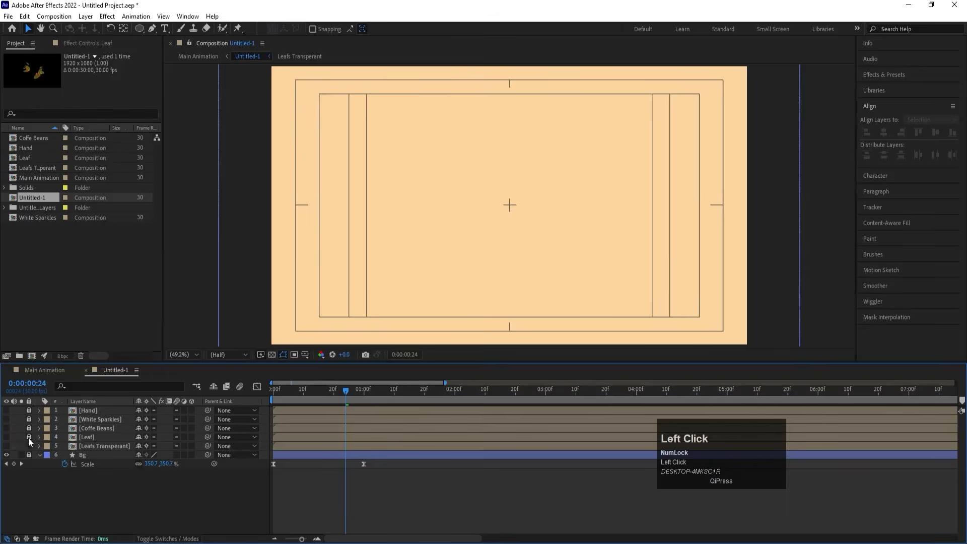
Make the Leafs Transperant precomp visible and open its composition.
{"action": "left_click", "coordinate": [6, 455]}
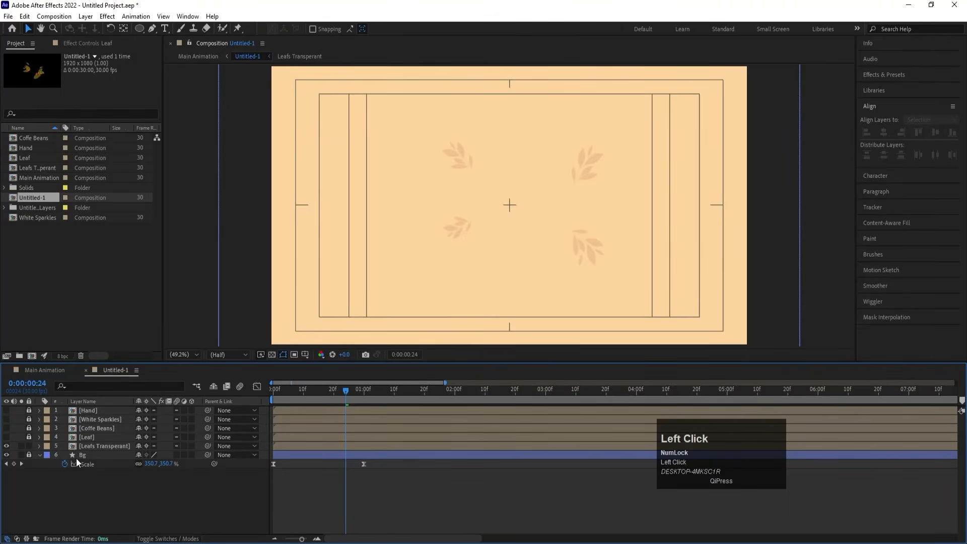
{"action": "left_click", "coordinate": [319, 389]}
{"action": "double_click", "coordinate": [89, 446]}
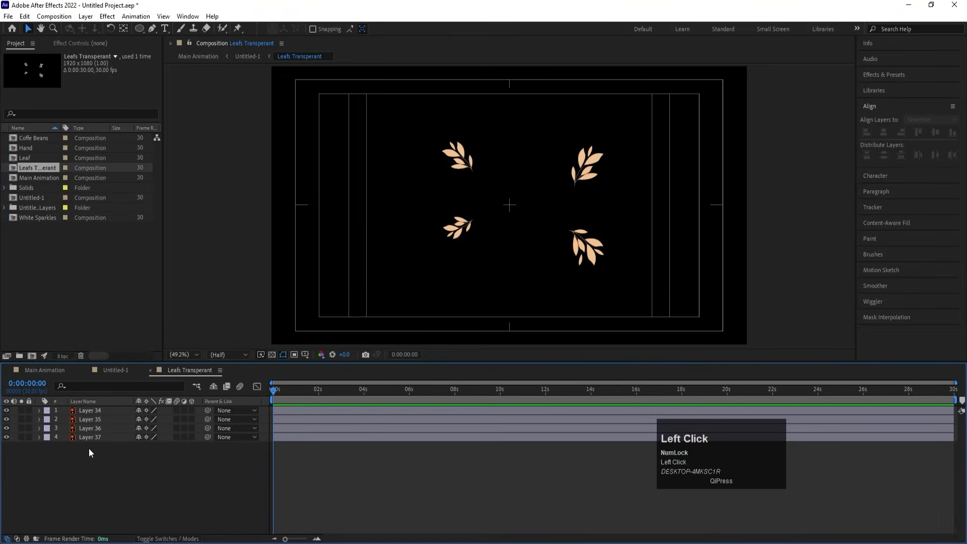
Move the anchor points of the two left leaf sprigs, Layer 37 and Layer 34, to the base of their stems.
{"action": "left_click", "coordinate": [470, 238]}
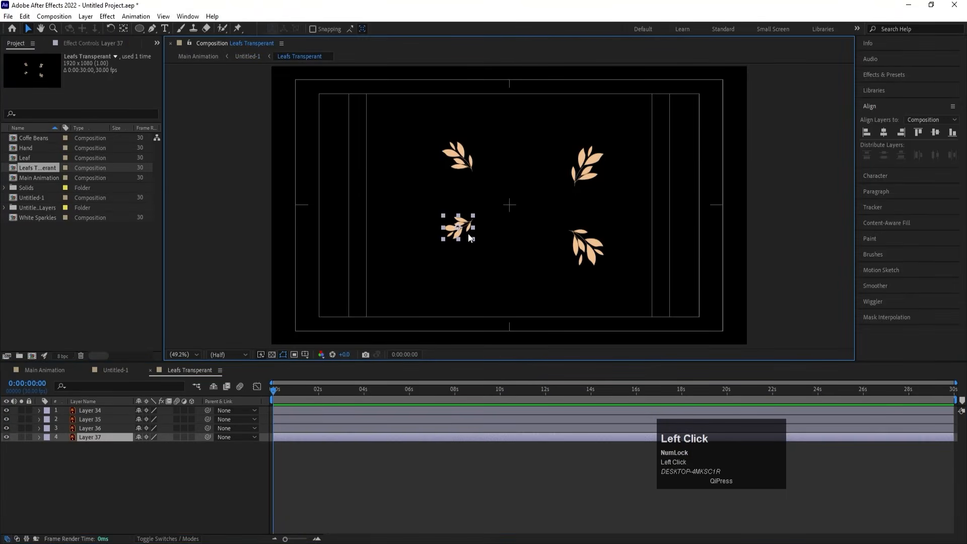
{"action": "key", "text": "y"}
{"action": "scroll", "coordinate": [468, 232], "scroll_direction": "up", "scroll_amount": 2}
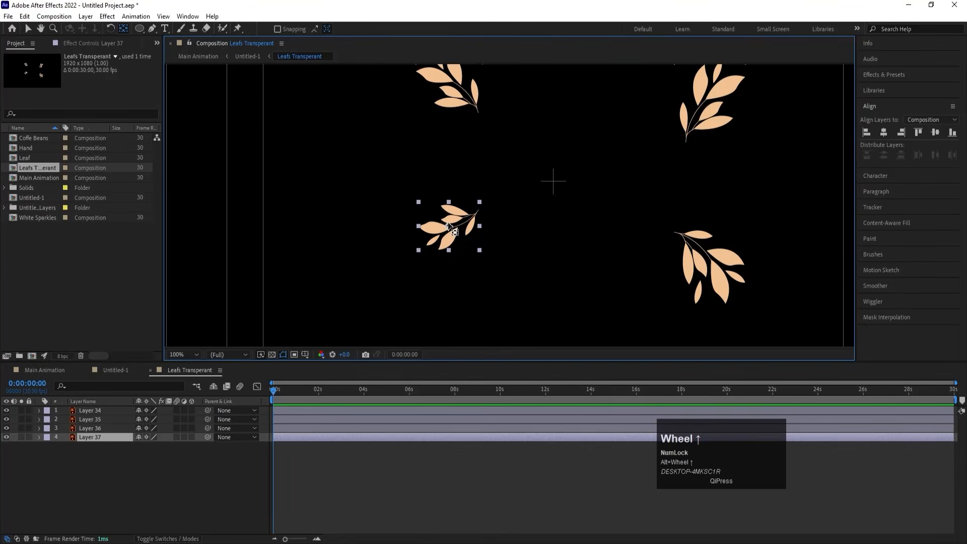
{"action": "left_click_drag", "start_coordinate": [449, 229], "coordinate": [476, 211]}
{"action": "left_click", "coordinate": [476, 108]}
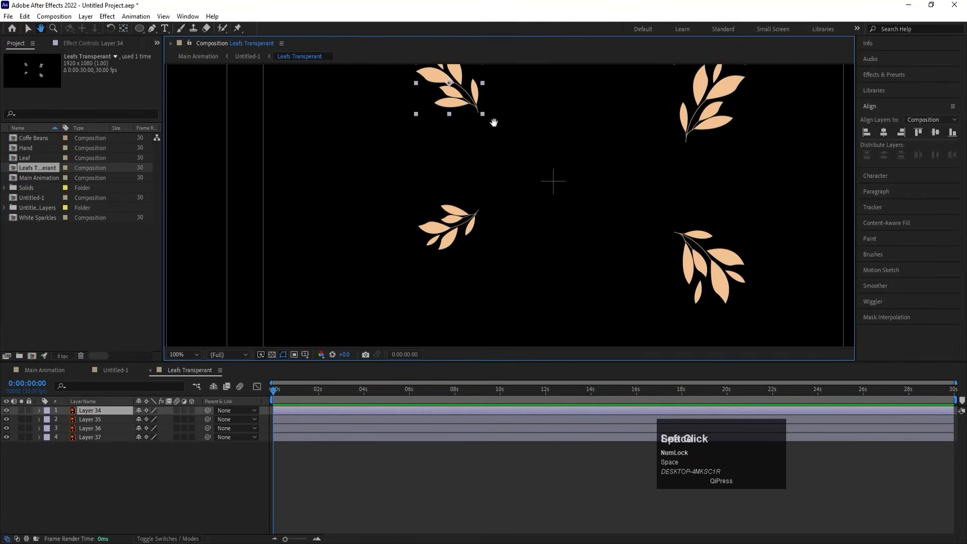
{"action": "left_click_drag", "start_coordinate": [476, 108], "coordinate": [421, 207]}
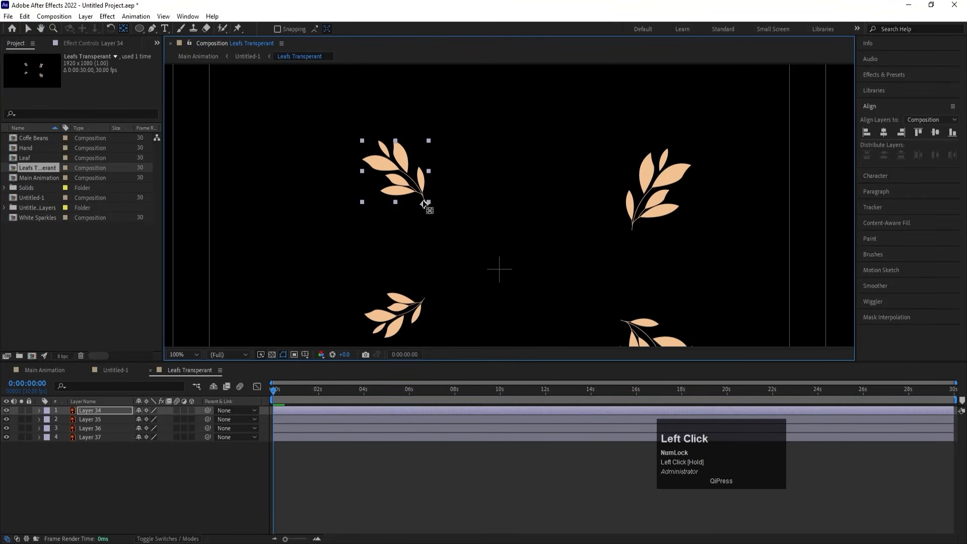
Move the anchor points of the two right leaf sprigs, Layer 35 and Layer 36, to the base of their stems.
{"action": "left_click", "coordinate": [660, 190]}
{"action": "mouse_move", "coordinate": [657, 190]}
{"action": "left_mouse_down"}
{"action": "mouse_move", "coordinate": [633, 233]}
{"action": "mouse_move", "coordinate": [656, 185]}
{"action": "left_mouse_up"}
{"action": "left_click", "coordinate": [648, 276]}
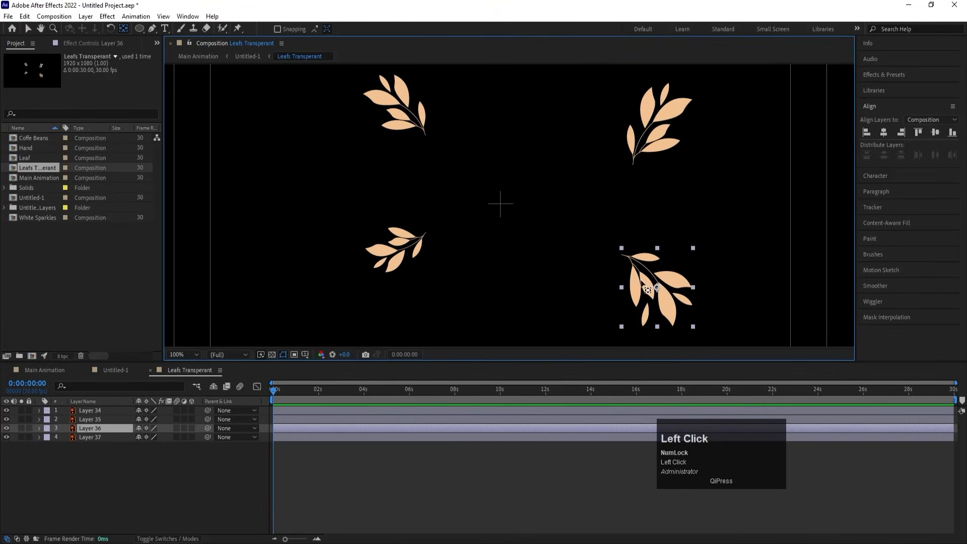
{"action": "left_click_drag", "start_coordinate": [657, 287], "coordinate": [623, 253]}
{"action": "left_click", "coordinate": [83, 459]}
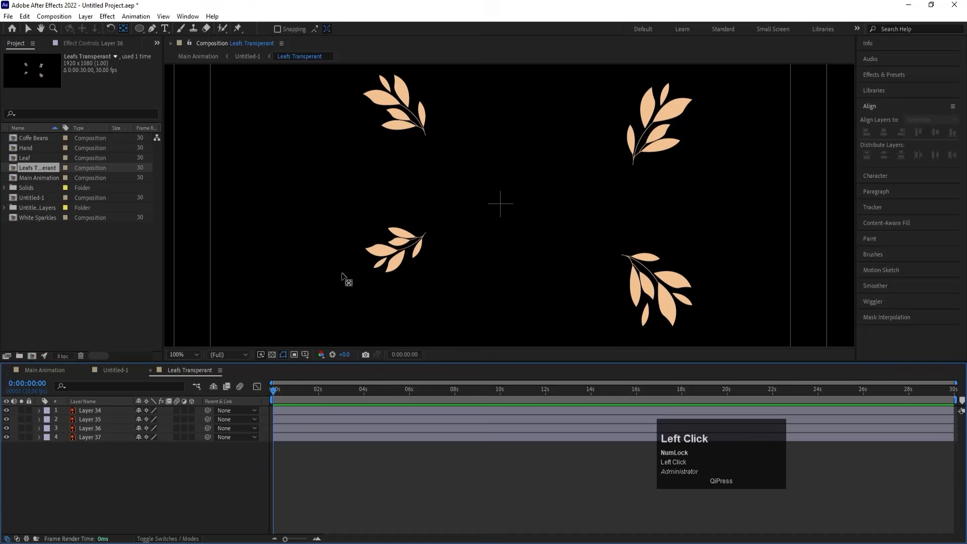
Rotate Layer 37 to about 15.9° around its stem base and set its first rotation keyframe at the start of the timeline.
{"action": "left_click", "coordinate": [375, 265]}
{"action": "key", "text": "r"}
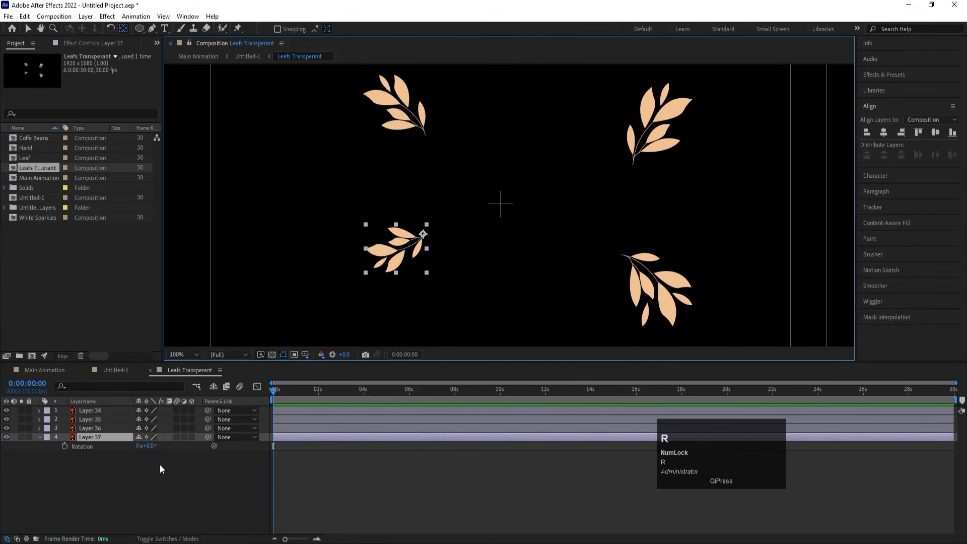
{"action": "key", "text": "equal"}
{"action": "key", "text": "equal"}
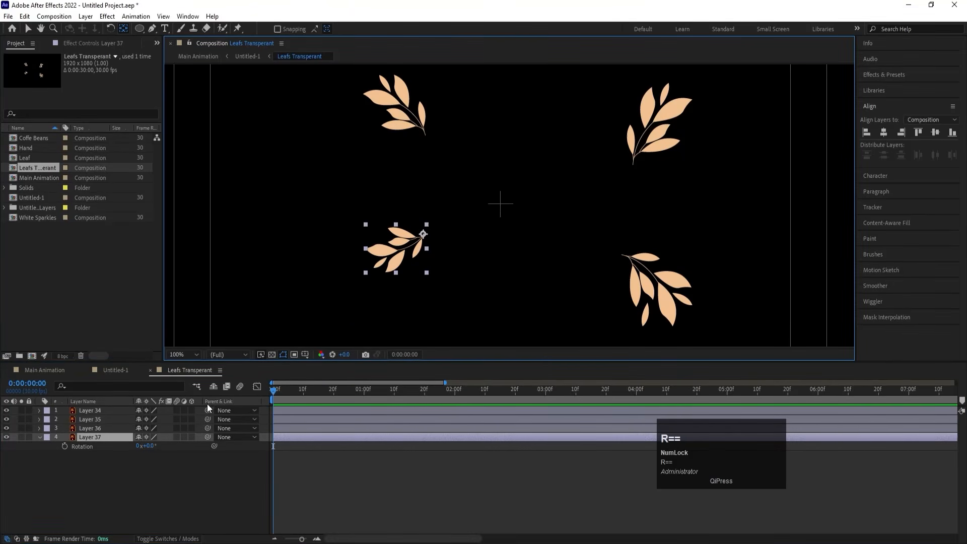
{"action": "key", "text": "w"}
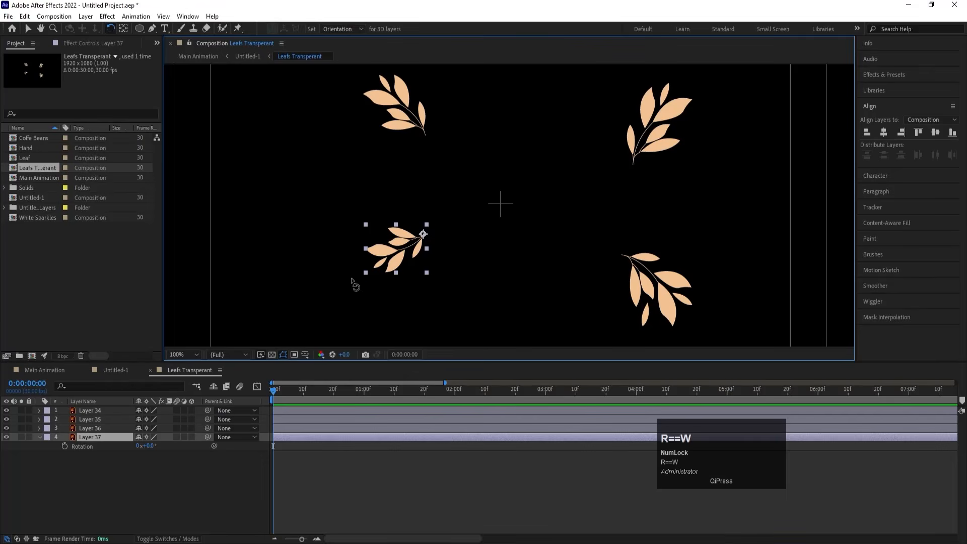
{"action": "left_click_drag", "start_coordinate": [354, 285], "coordinate": [343, 264]}
{"action": "left_click", "coordinate": [81, 446]}
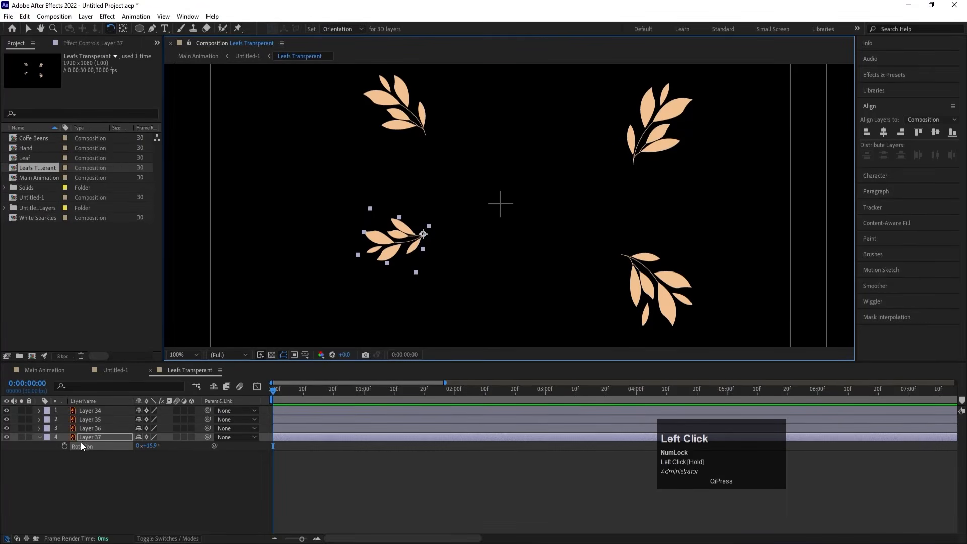
{"action": "left_click", "coordinate": [64, 446]}
Swing Layer 37 back and forth with alternating rotation keyframes roughly one second apart, down to about -9.2° at 0:00:04:21.
{"action": "key", "text": "space"}
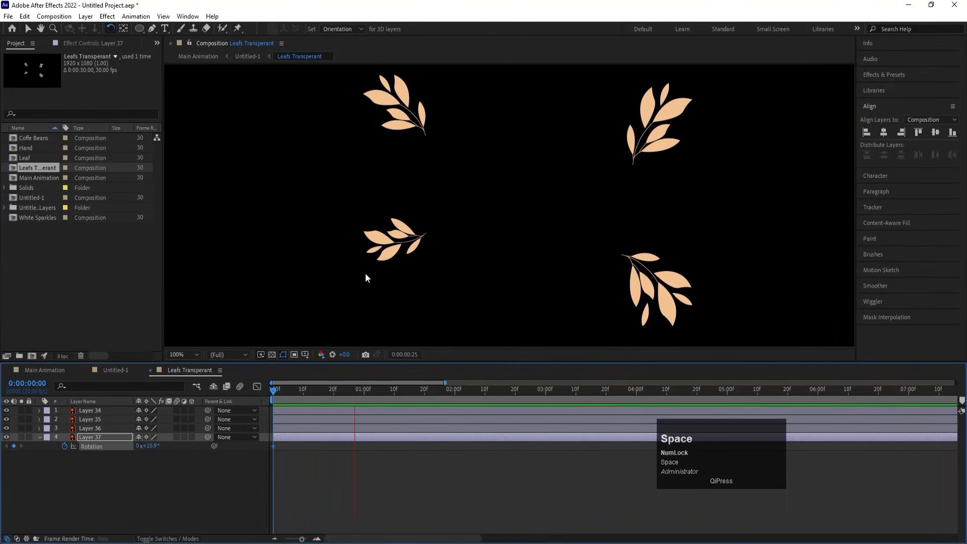
{"action": "key", "text": "space"}
{"action": "left_click_drag", "start_coordinate": [377, 242], "coordinate": [384, 267]}
{"action": "key", "text": "space"}
{"action": "key", "text": "space"}
{"action": "key", "text": "space"}
{"action": "key", "text": "space"}
{"action": "key", "text": "space"}
Copy Layer 37's first rotation keyframe to 0:00:05:21 and apply Easy Ease to all its rotation keyframes.
{"action": "key", "text": "space"}
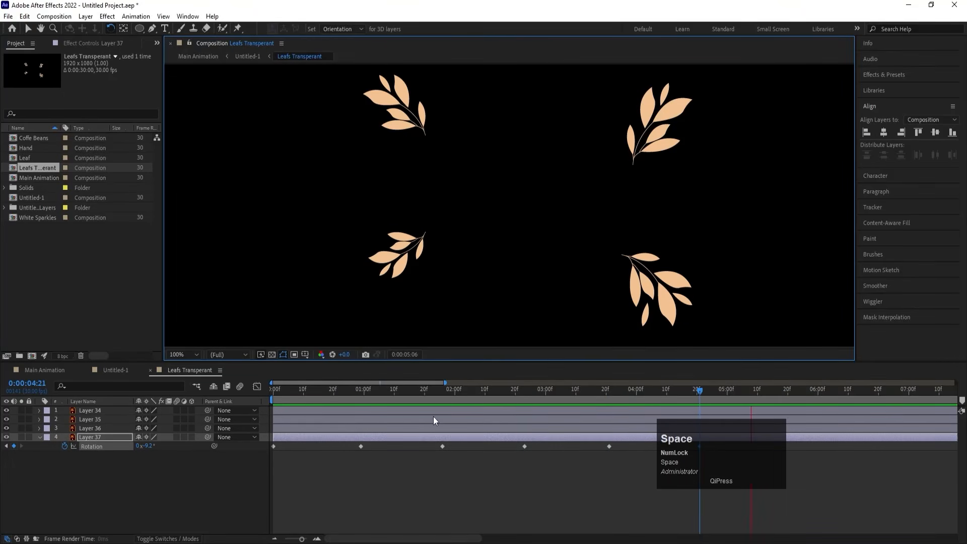
{"action": "key", "text": "space"}
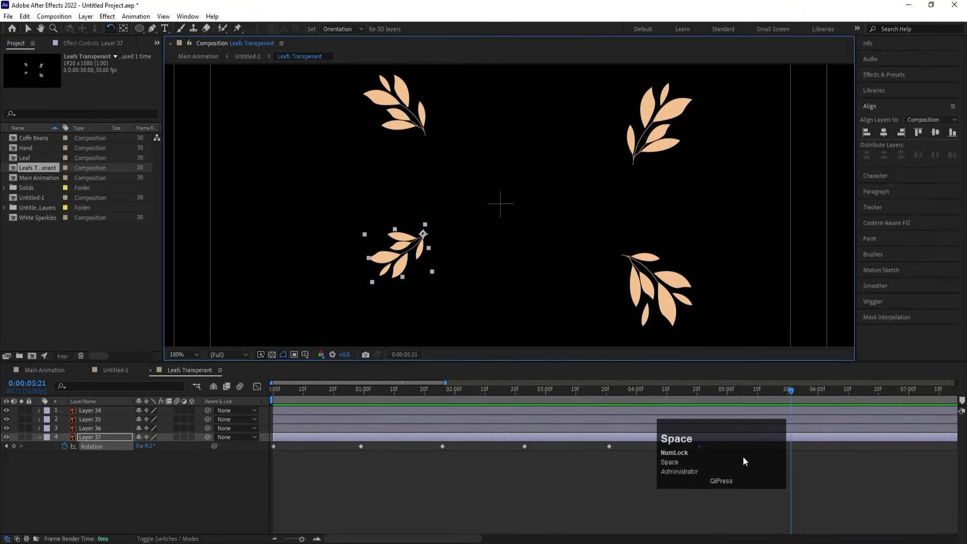
{"action": "left_click", "coordinate": [274, 446], "text": "ctrl"}
{"action": "key", "text": "ctrl+v"}
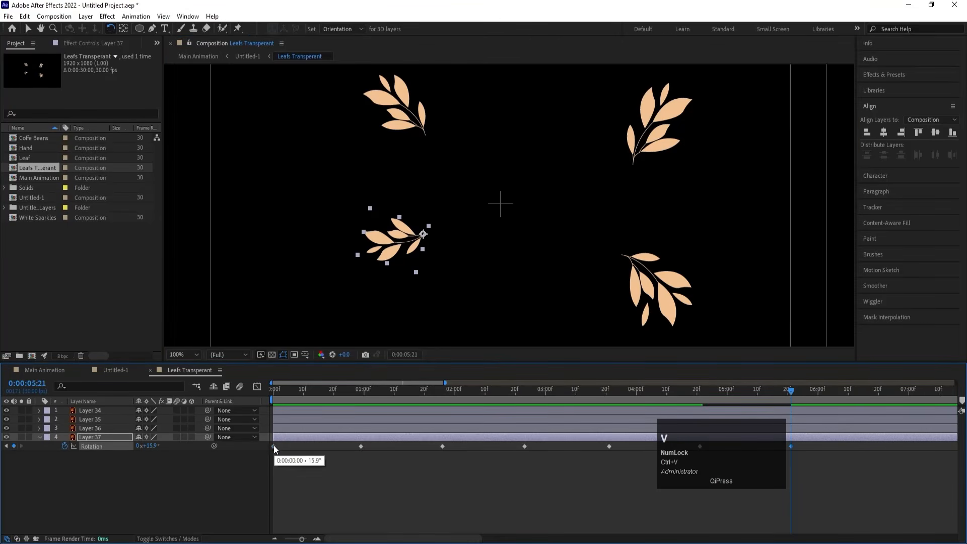
{"action": "left_click", "coordinate": [141, 476]}
{"action": "left_click", "coordinate": [103, 447]}
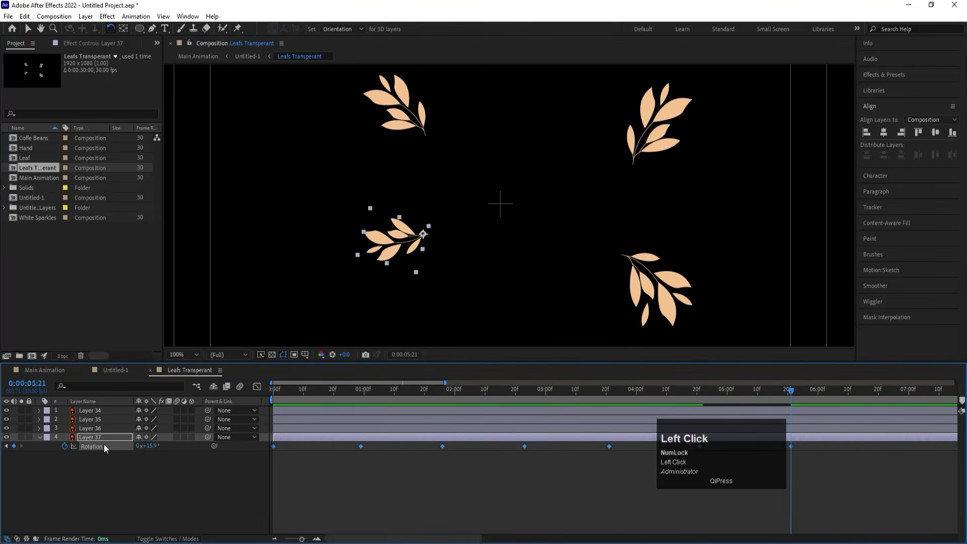
{"action": "key", "text": "F9"}
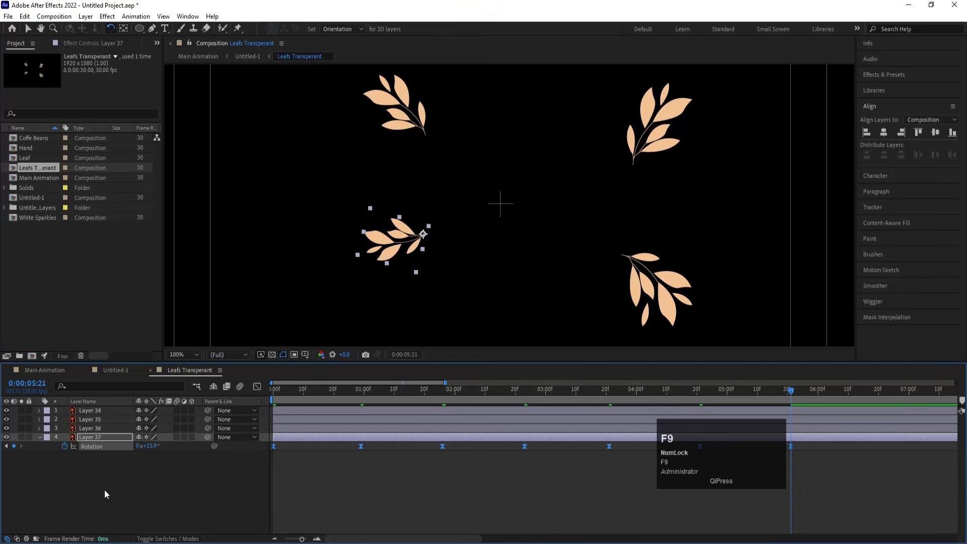
{"action": "left_click", "coordinate": [98, 510]}
Add the expression loopOut() to Layer 37's rotation.
{"action": "left_click", "coordinate": [65, 447], "text": "alt"}
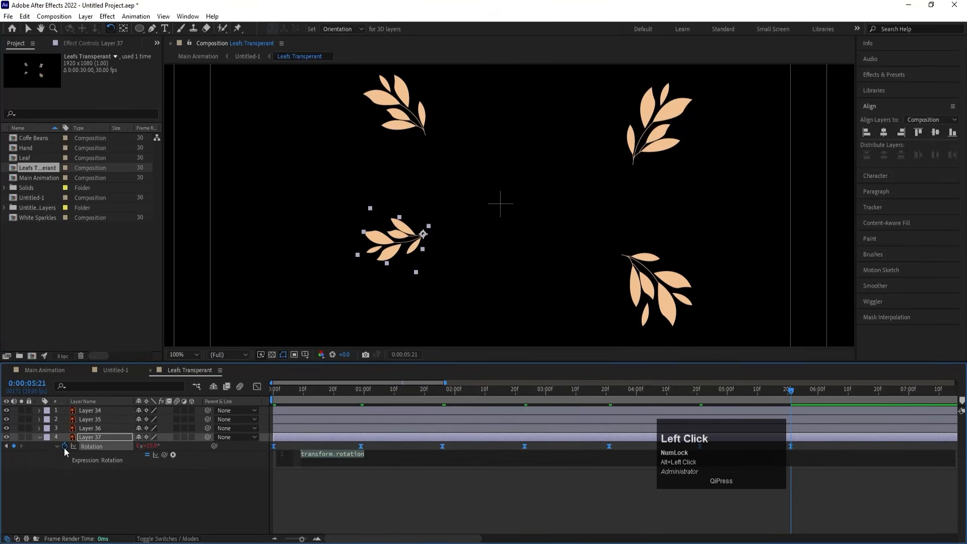
{"action": "type", "text": "loo"}
{"action": "key", "text": "Down"}
{"action": "key", "text": "Down"}
{"action": "key", "text": "Down"}
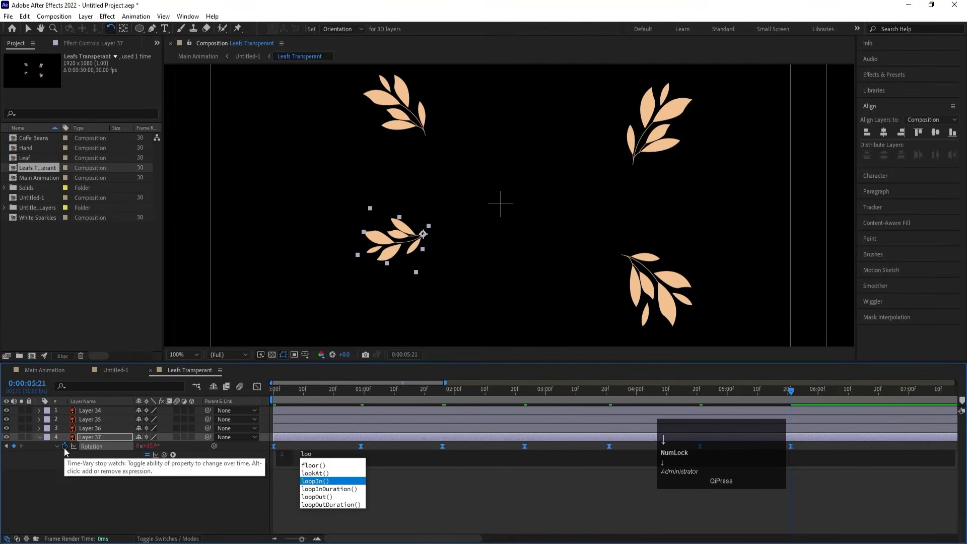
{"action": "key", "text": "Return"}
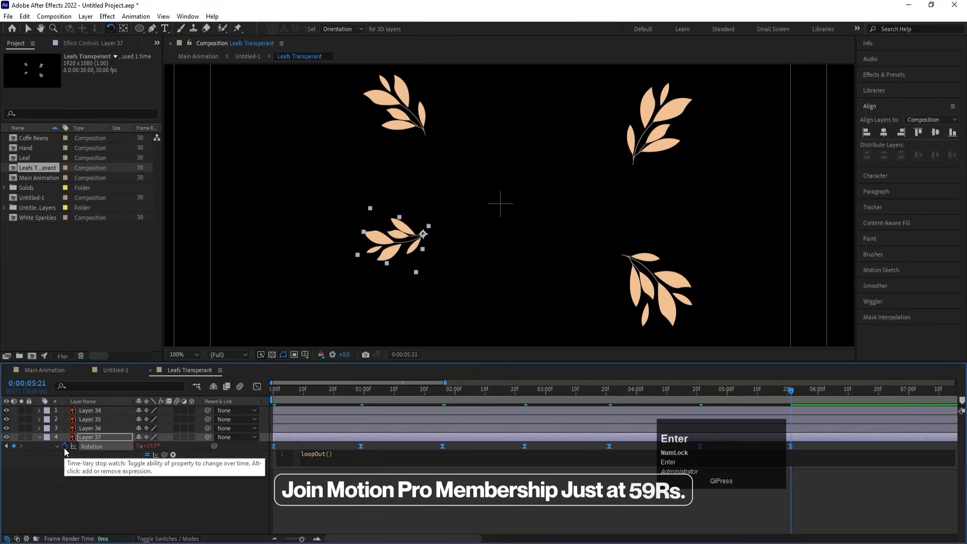
{"action": "left_click", "coordinate": [310, 455]}
{"action": "left_click", "coordinate": [311, 455]}
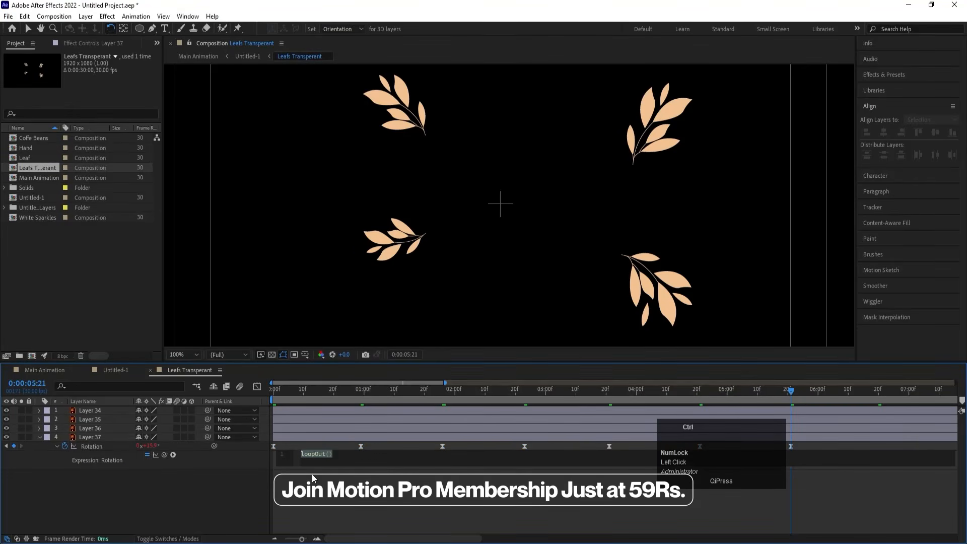
{"action": "left_click", "coordinate": [315, 474]}
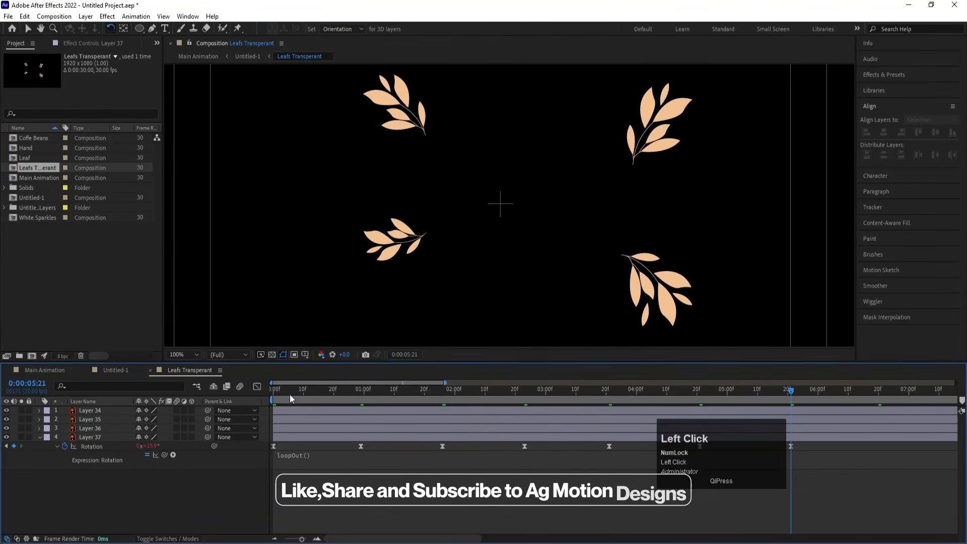
Copy Layer 37's looping rotation onto Layers 34, 35 and 36 from the start of the timeline, and preview the sway.
{"action": "left_click_drag", "start_coordinate": [291, 399], "coordinate": [180, 402]}
{"action": "left_click", "coordinate": [97, 446]}
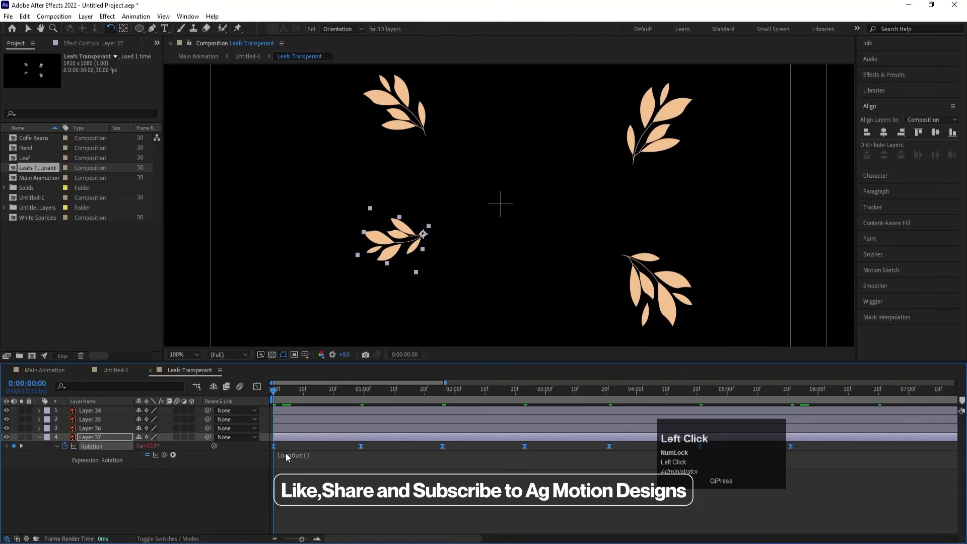
{"action": "left_click", "coordinate": [104, 475]}
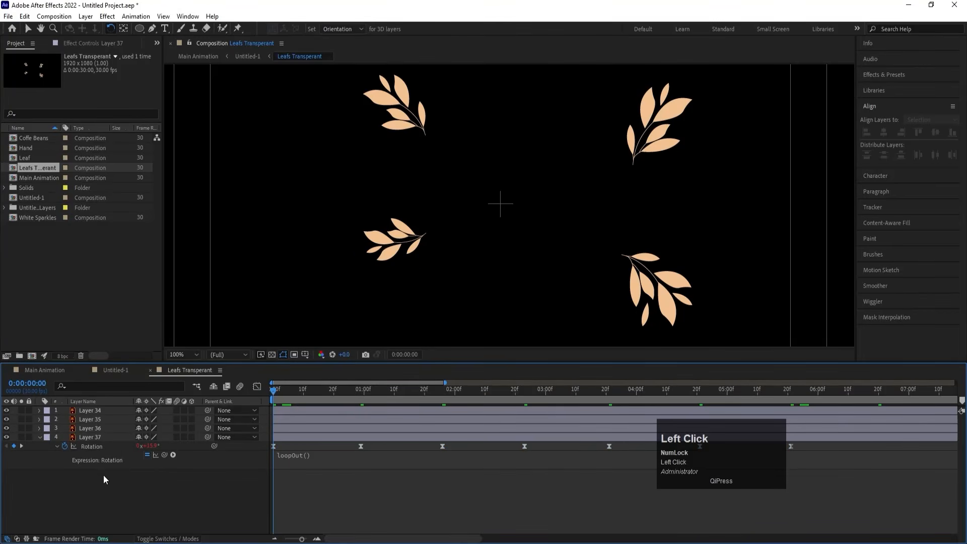
{"action": "left_click", "coordinate": [101, 447]}
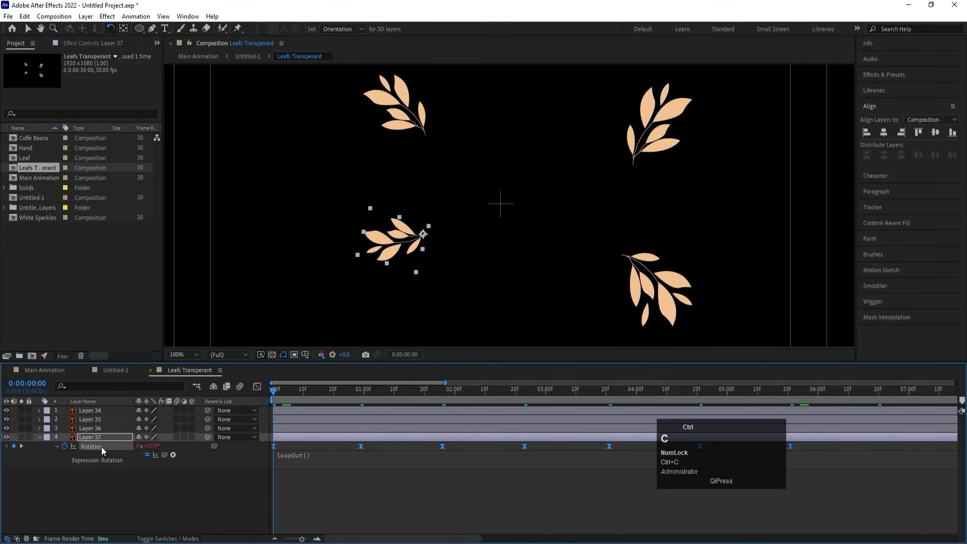
{"action": "left_click", "coordinate": [98, 428]}
{"action": "left_click", "coordinate": [98, 409], "text": "shift"}
{"action": "key", "text": "ctrl+v"}
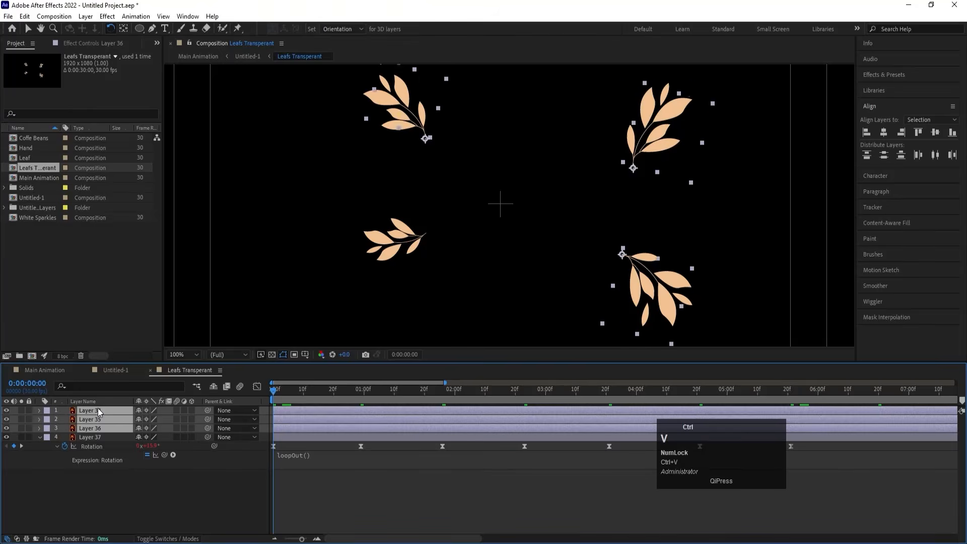
{"action": "left_click", "coordinate": [134, 474]}
{"action": "key", "text": "space"}
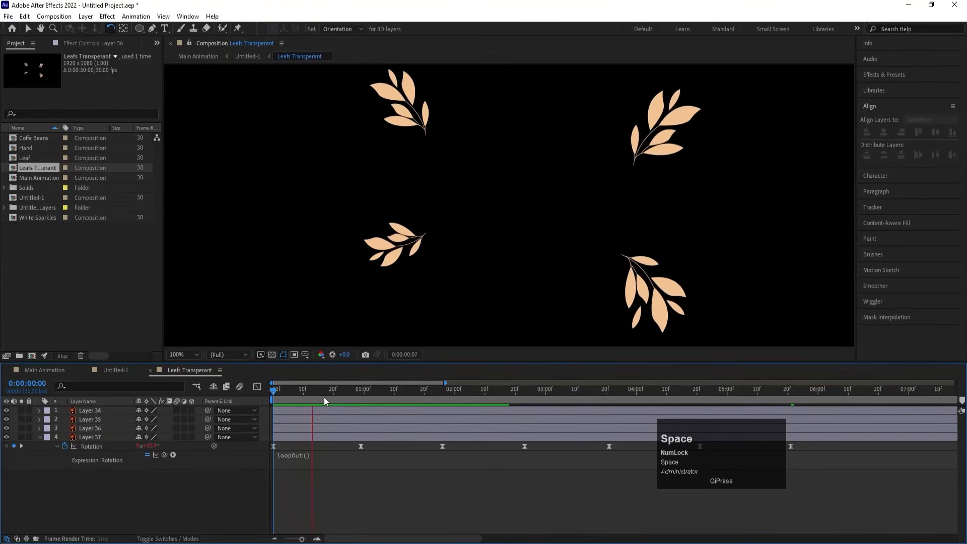
{"action": "key", "text": "space"}
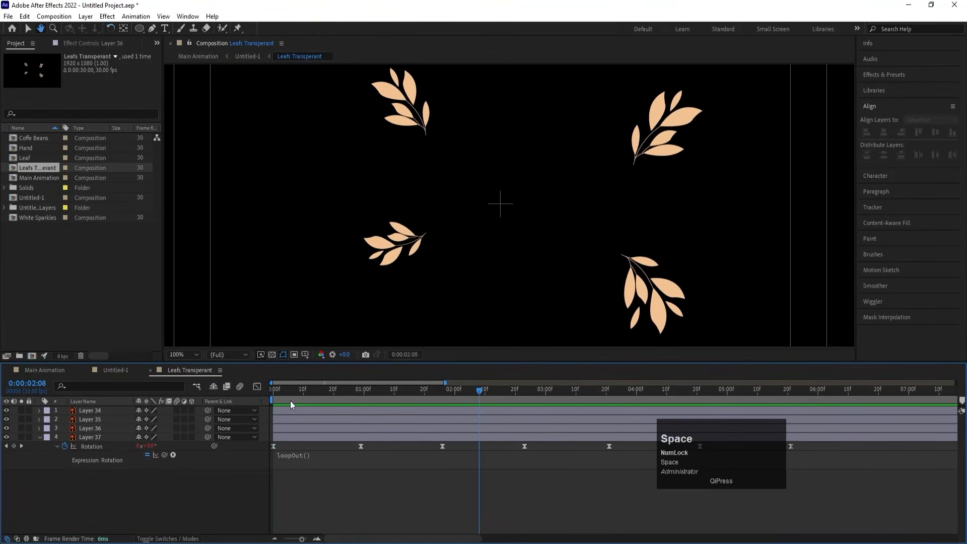
Animate the scale of all four leaf layers from 0% at the start to 100% at 0:00:01:00.
{"action": "left_click_drag", "start_coordinate": [288, 394], "coordinate": [266, 399]}
{"action": "left_click", "coordinate": [88, 437]}
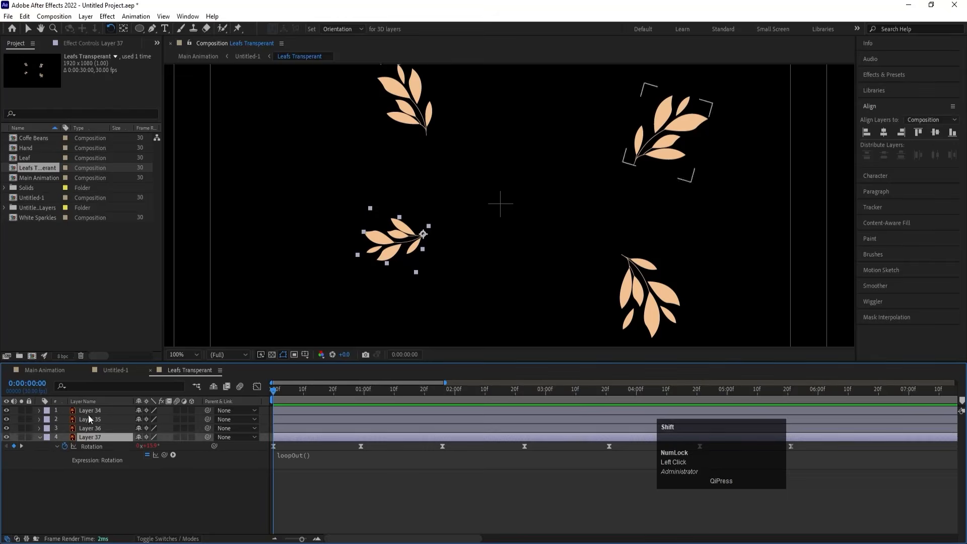
{"action": "left_click", "coordinate": [88, 411], "text": "shift"}
{"action": "key", "text": "s"}
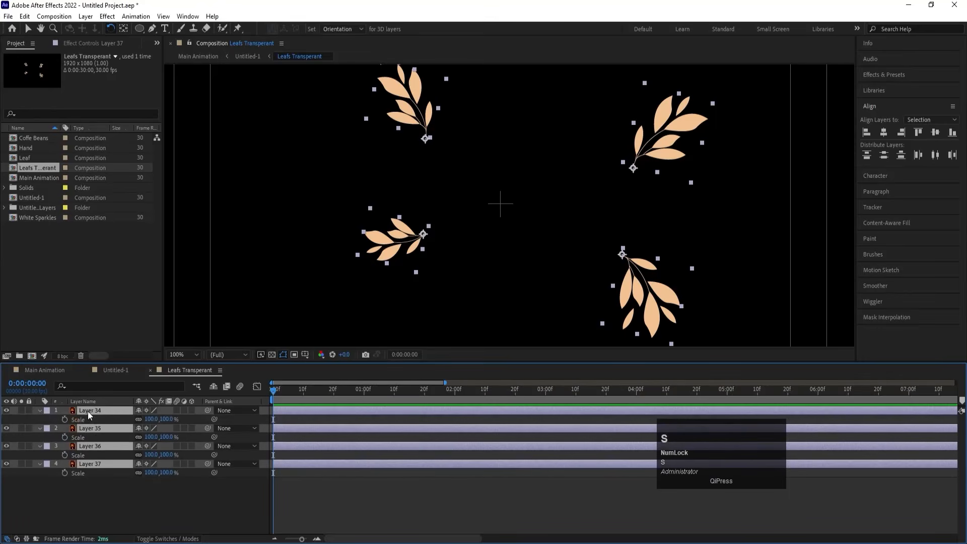
{"action": "left_click", "coordinate": [65, 419]}
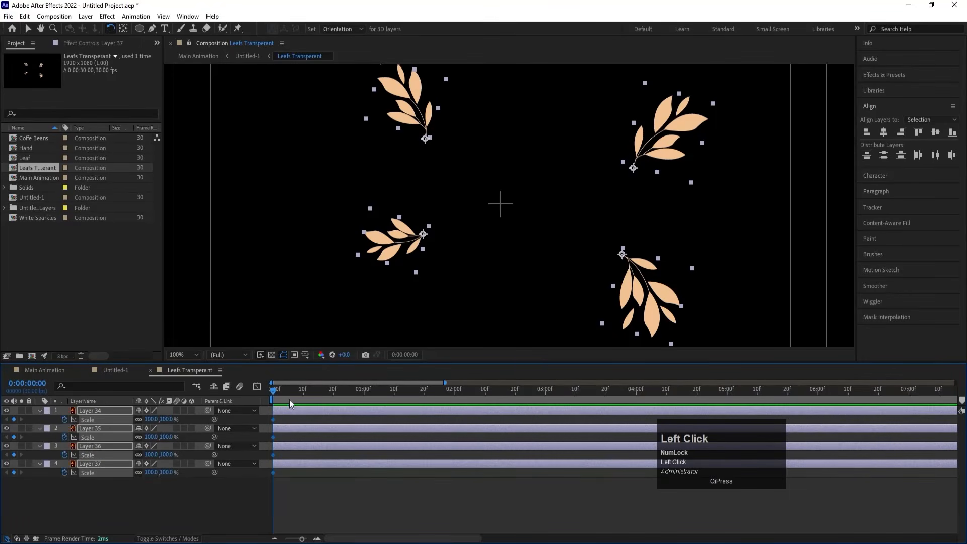
{"action": "left_click_drag", "start_coordinate": [332, 389], "coordinate": [364, 400]}
{"action": "left_click", "coordinate": [14, 420]}
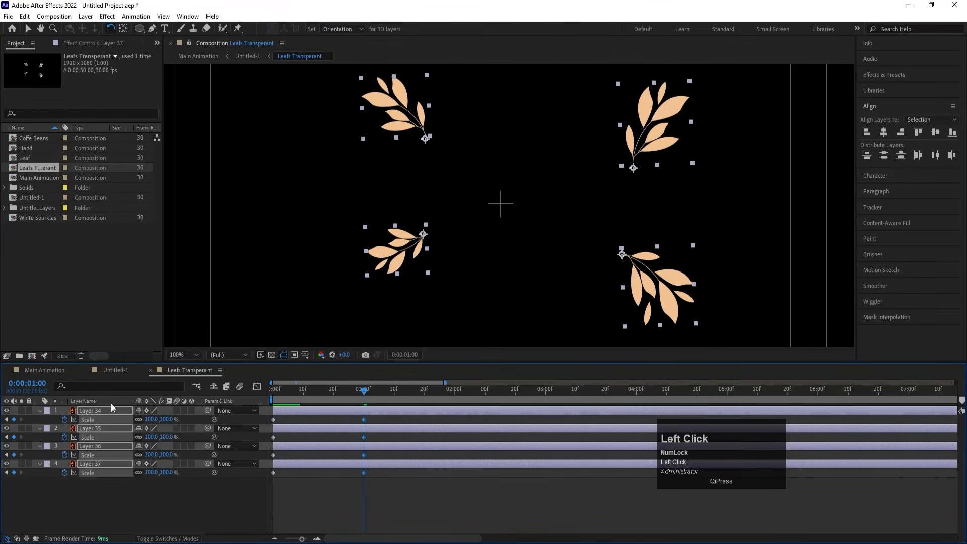
{"action": "key", "text": "Home"}
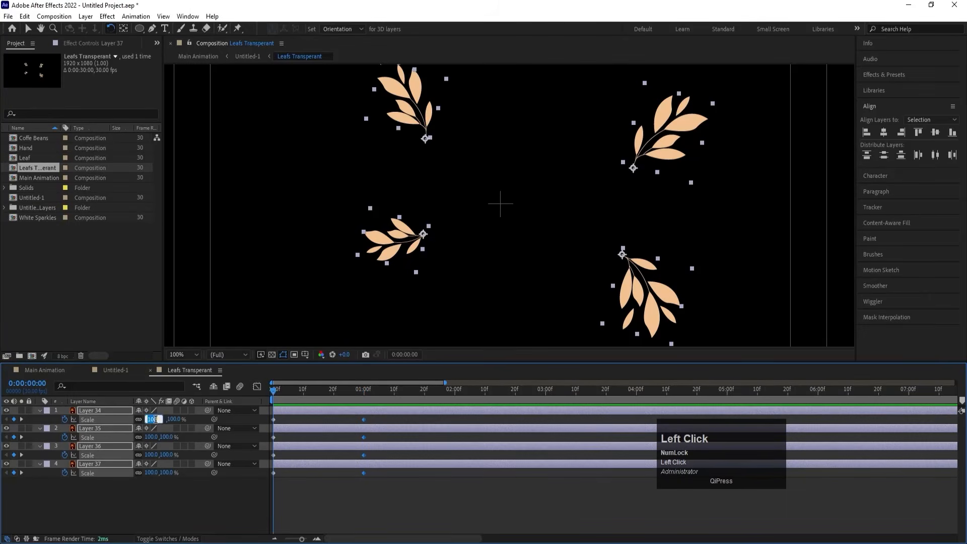
{"action": "key", "text": "Return"}
Apply Easy Ease to all the scale keyframes and reshape their speed curve into a fast start with a long, slow finish.
{"action": "left_click_drag", "start_coordinate": [406, 496], "coordinate": [200, 391]}
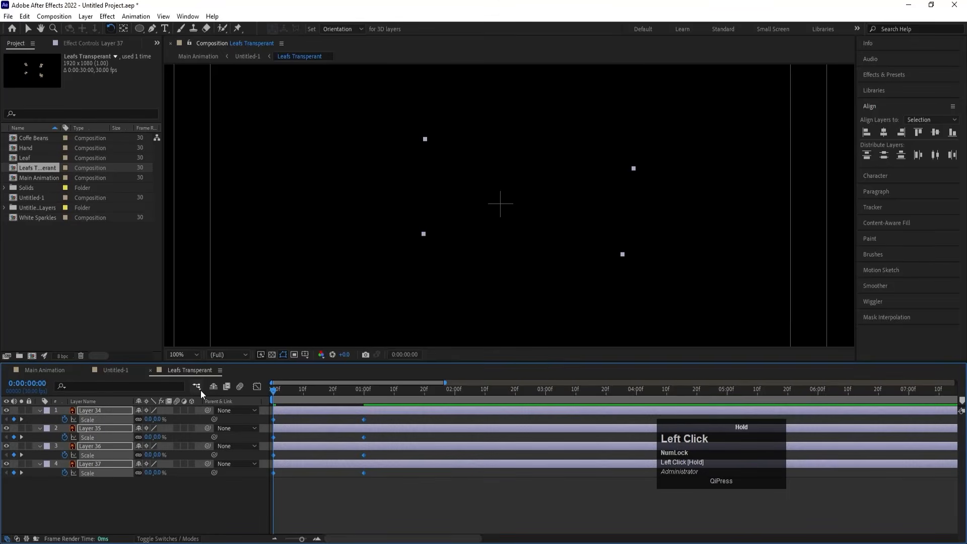
{"action": "key", "text": "F9"}
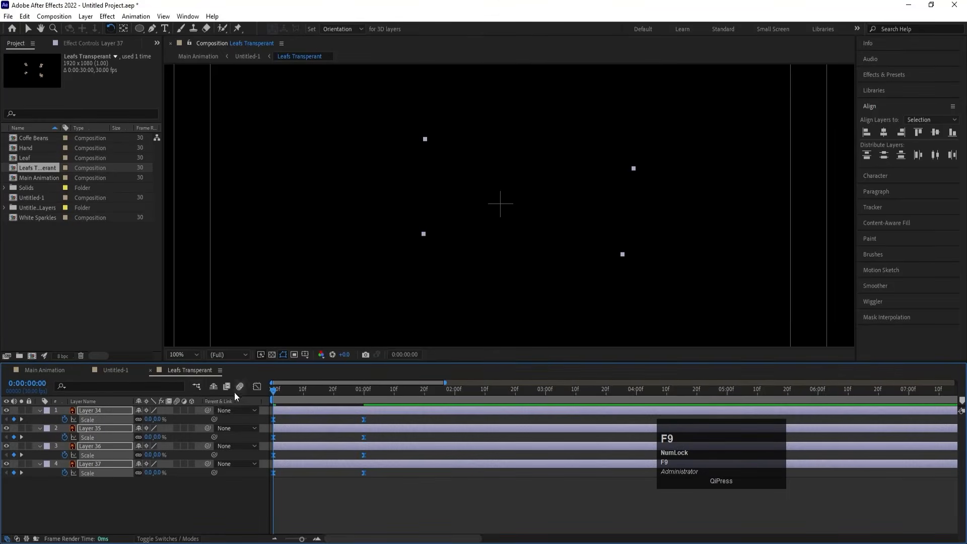
{"action": "left_click", "coordinate": [257, 388]}
{"action": "left_click_drag", "start_coordinate": [364, 490], "coordinate": [247, 518]}
{"action": "left_click_drag", "start_coordinate": [288, 490], "coordinate": [280, 490]}
{"action": "left_click", "coordinate": [260, 389]}
{"action": "left_click", "coordinate": [293, 484]}
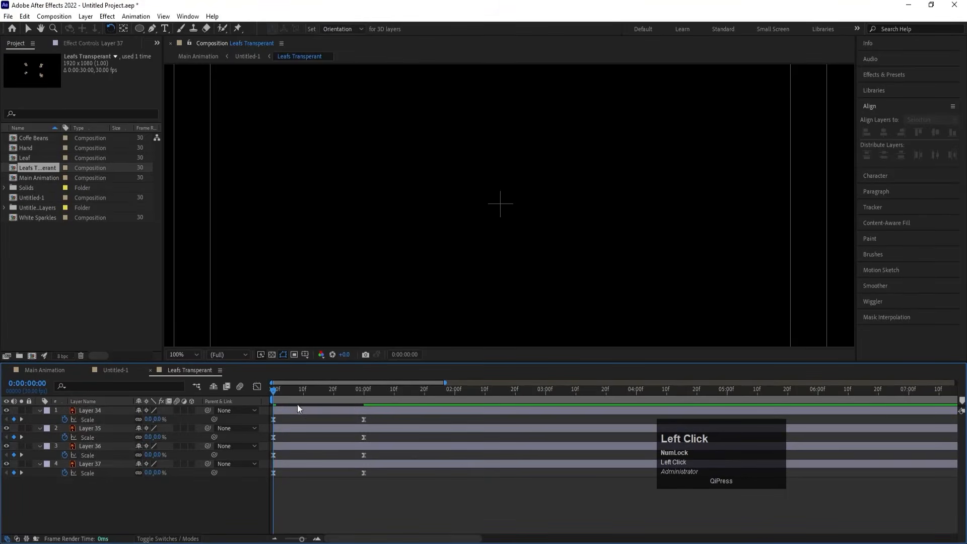
Stagger the leaf layers, starting Layer 36 at frame 10, Layer 35 at frame 20 and Layer 34 at one second, and preview the result.
{"action": "left_click", "coordinate": [303, 392]}
{"action": "left_click", "coordinate": [303, 441]}
{"action": "left_click", "coordinate": [301, 446]}
{"action": "key", "text": "bracketleft"}
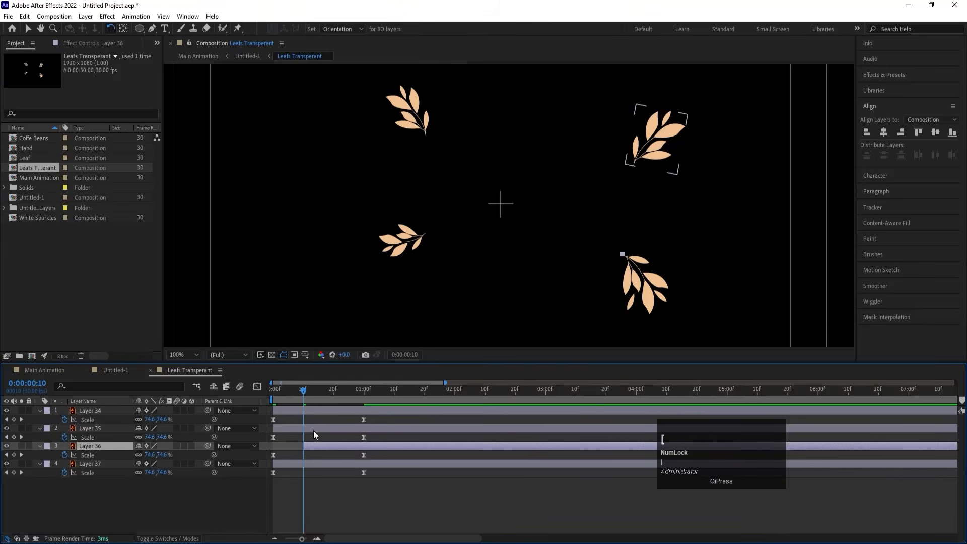
{"action": "left_click", "coordinate": [334, 395]}
{"action": "left_click", "coordinate": [334, 424]}
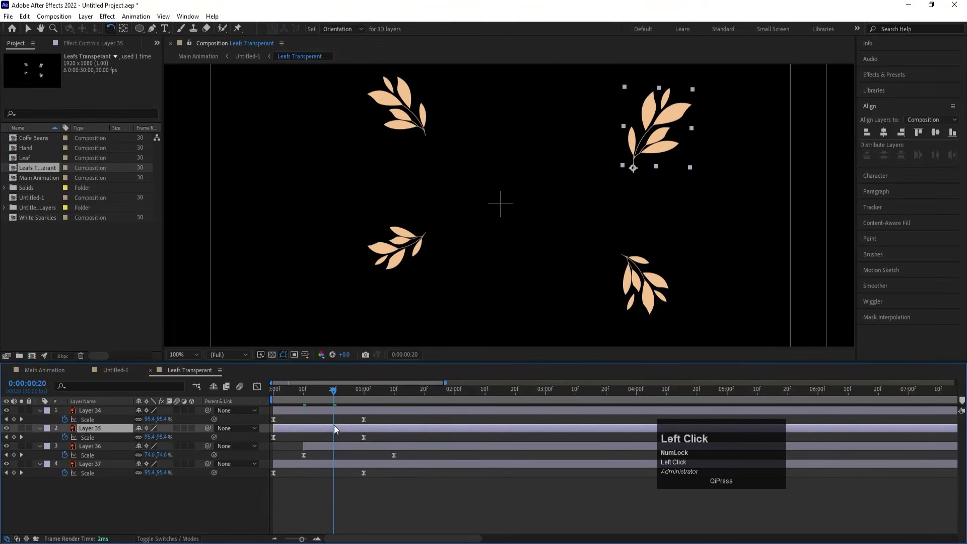
{"action": "key", "text": "bracketleft"}
{"action": "left_click", "coordinate": [363, 389]}
{"action": "left_click", "coordinate": [363, 410]}
{"action": "key", "text": "bracketleft"}
{"action": "left_click", "coordinate": [273, 390]}
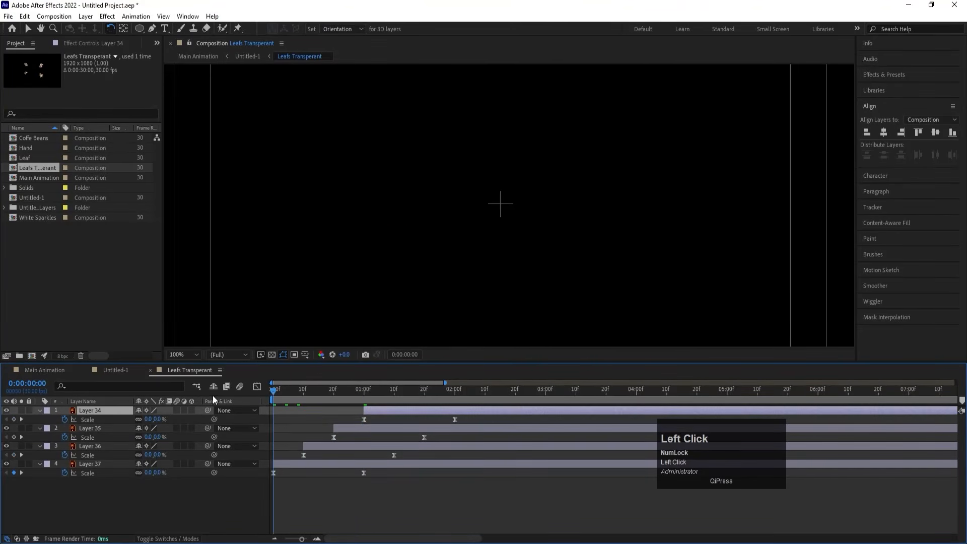
{"action": "key", "text": "space"}
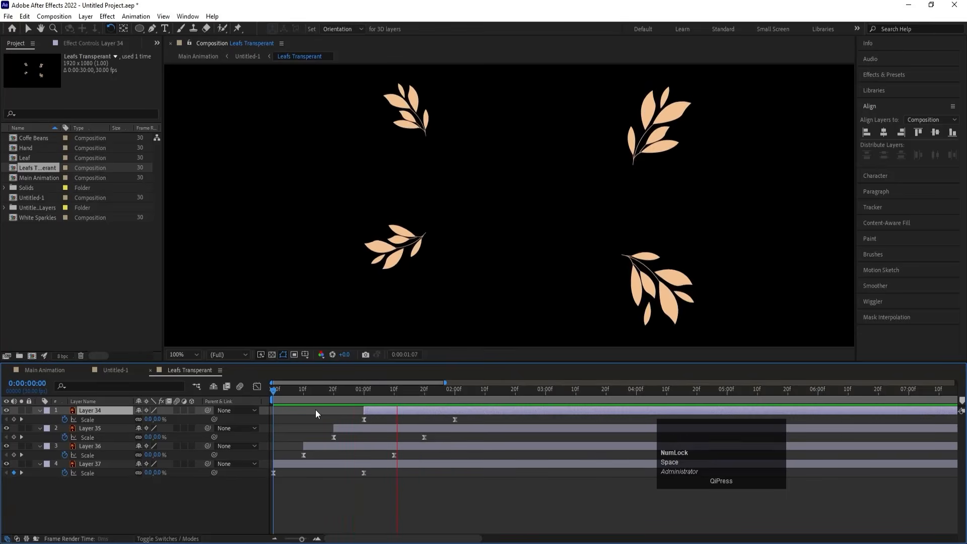
{"action": "key", "text": "space"}
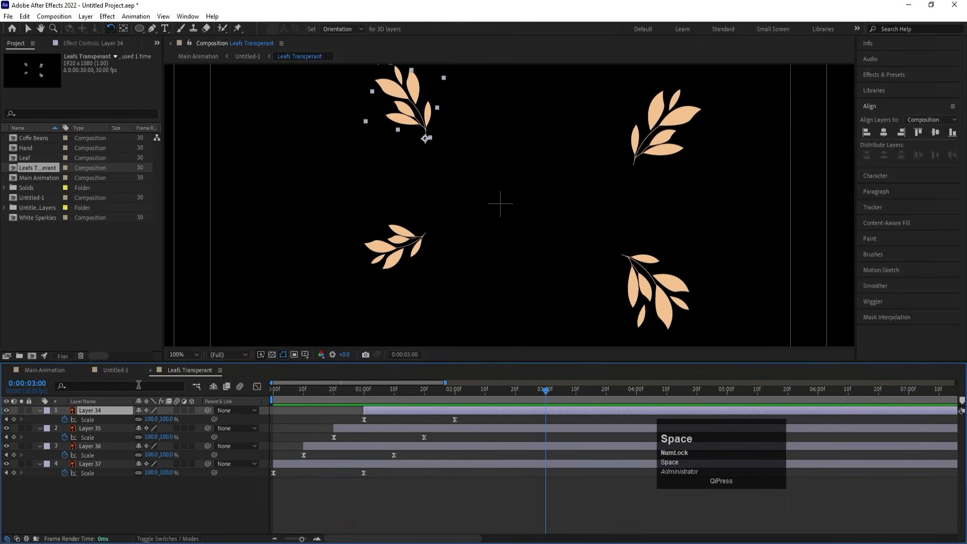
Display only the rotation keyframes of the four sprig layers in Leafs Transperant and select Layer 37's rotation.
{"action": "left_click", "coordinate": [95, 506]}
{"action": "key", "text": "r"}
{"action": "left_click", "coordinate": [89, 472]}
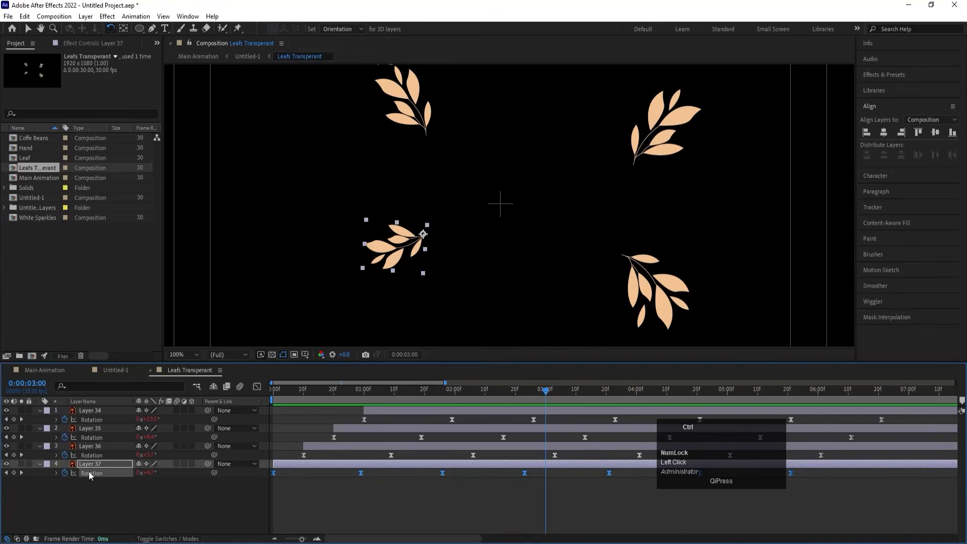
{"action": "left_click", "coordinate": [101, 499]}
Unlock and show the Leaf layer in Untitled-1, and open its composition at the start of the timeline.
{"action": "left_click", "coordinate": [115, 370]}
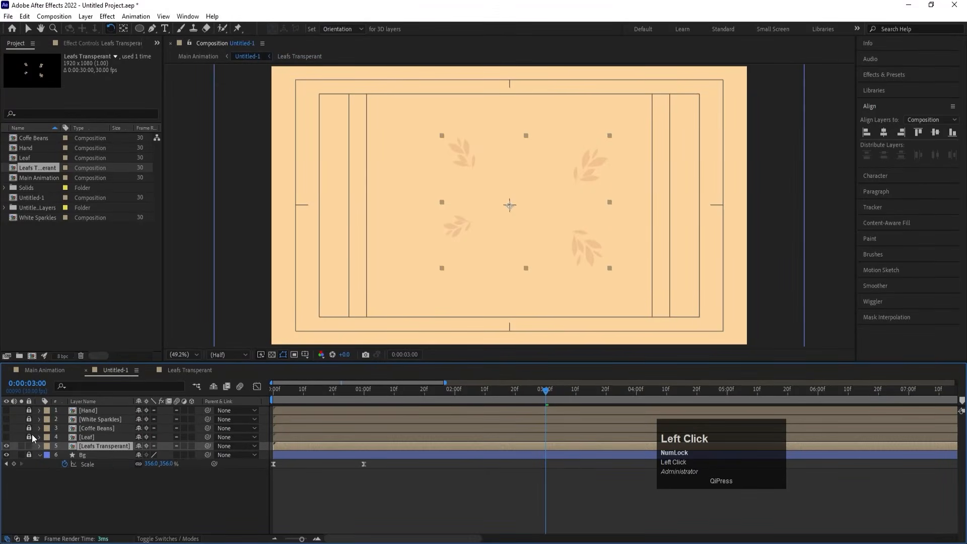
{"action": "left_click", "coordinate": [30, 437]}
{"action": "left_click", "coordinate": [7, 437]}
{"action": "double_click", "coordinate": [89, 437]}
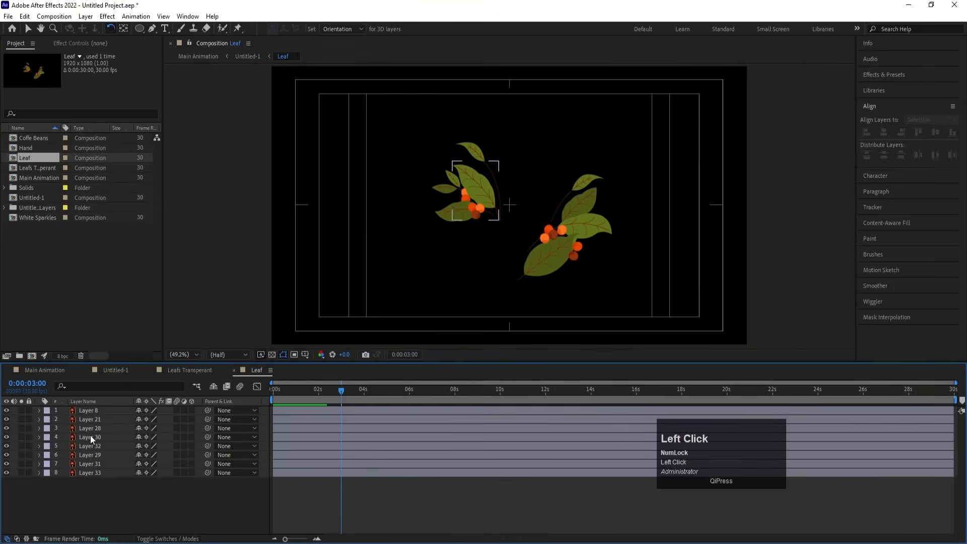
{"action": "left_click_drag", "start_coordinate": [294, 392], "coordinate": [136, 404]}
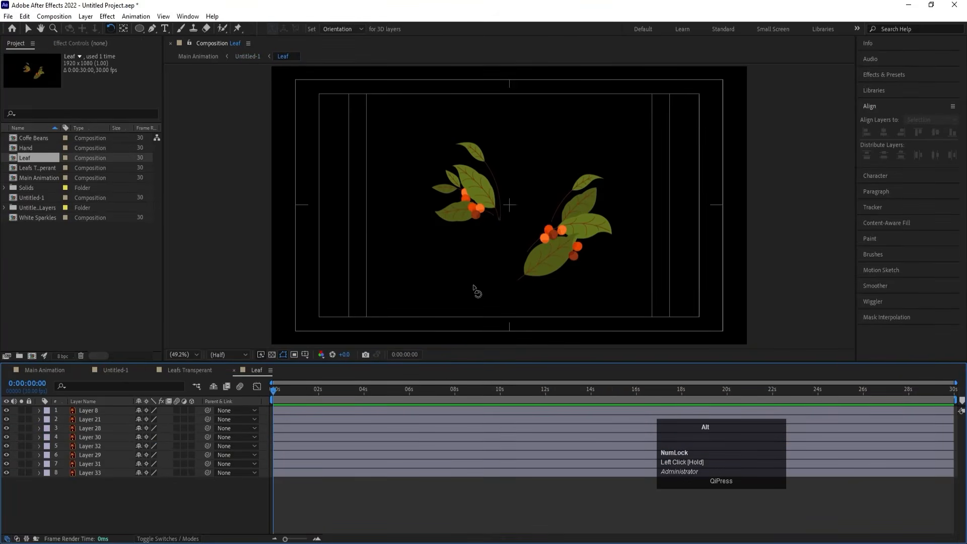
Set the Leaf composition's background color to white (FFFFFF).
{"action": "scroll", "coordinate": [473, 287], "scroll_direction": "up", "scroll_amount": 3}
{"action": "key", "text": "ctrl+k"}
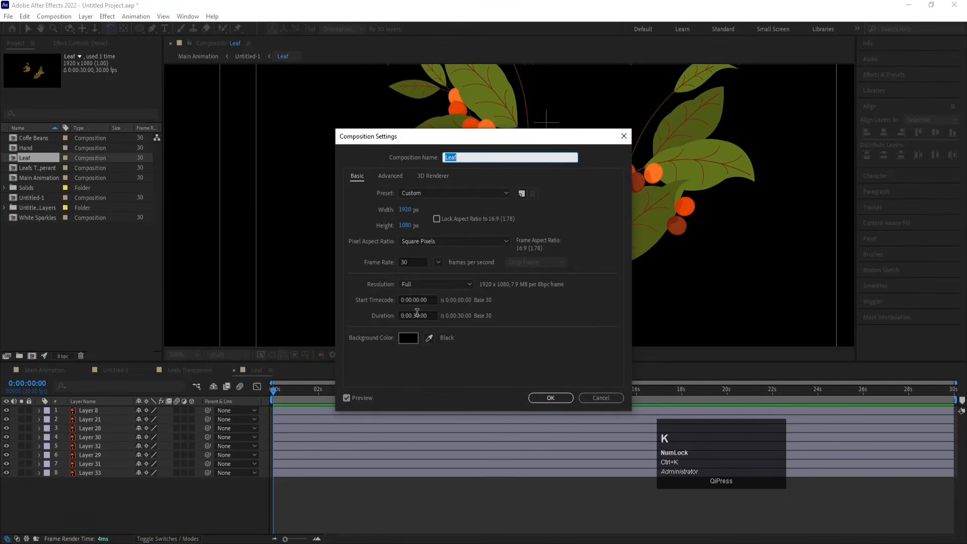
{"action": "left_click", "coordinate": [416, 338]}
{"action": "left_click_drag", "start_coordinate": [452, 265], "coordinate": [326, 169]}
{"action": "key", "text": "Return"}
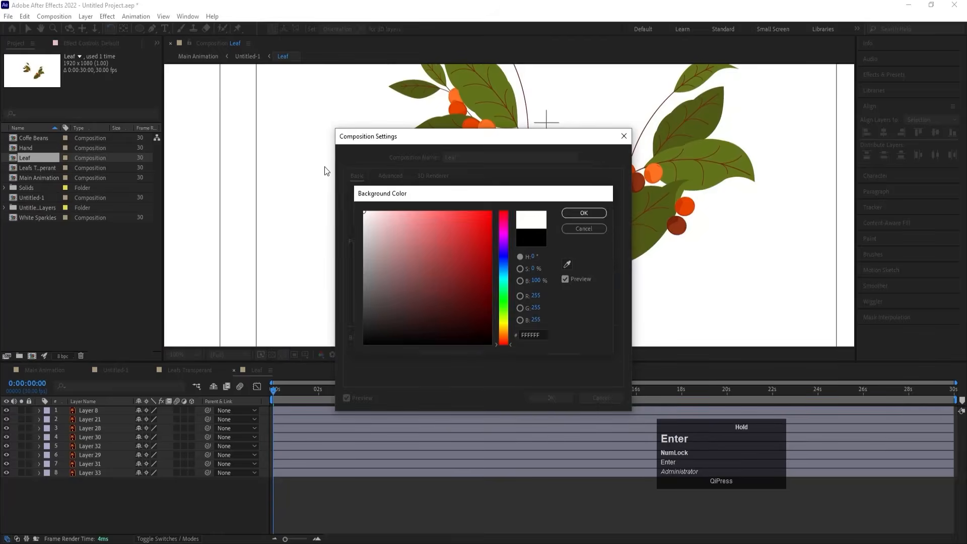
{"action": "key", "text": "Return"}
Move Layer 8's anchor point to the lower end of its stem and hide the layer.
{"action": "left_click", "coordinate": [618, 252]}
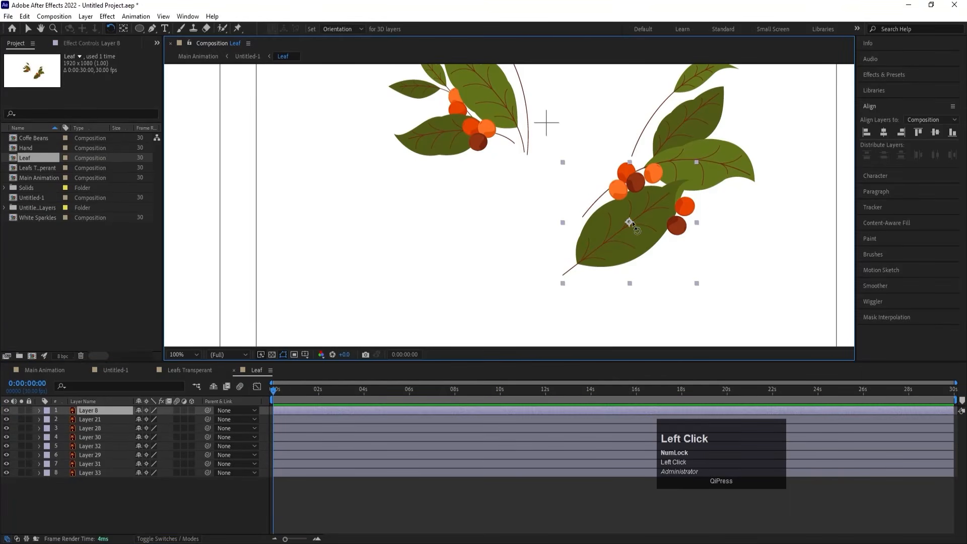
{"action": "left_click_drag", "start_coordinate": [633, 225], "coordinate": [598, 265]}
{"action": "key", "text": "ctrl+z"}
{"action": "key", "text": "y"}
{"action": "left_click_drag", "start_coordinate": [628, 230], "coordinate": [563, 273]}
{"action": "left_click", "coordinate": [7, 412]}
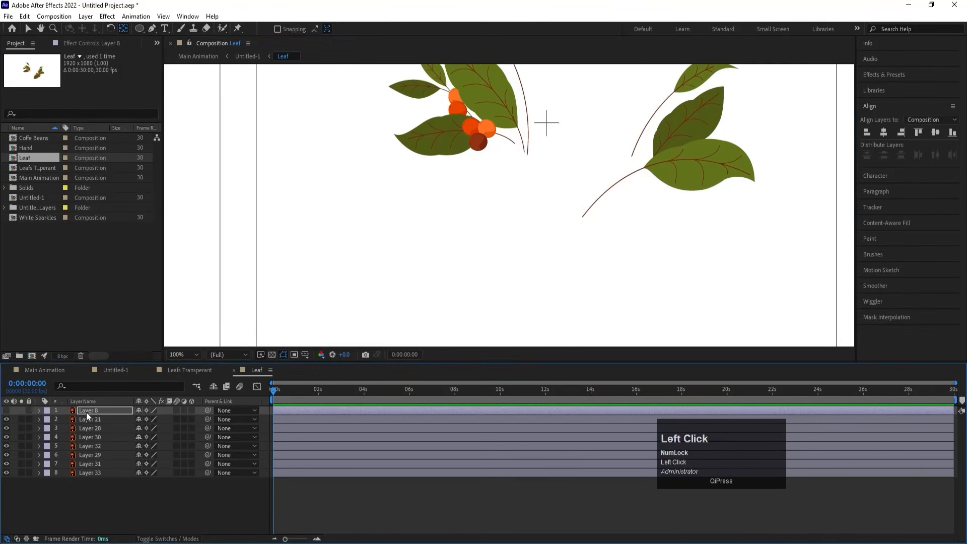
Move Layer 21's anchor point to the end of its stem and hide the layer.
{"action": "left_click", "coordinate": [87, 420]}
{"action": "key", "text": "space"}
{"action": "left_click_drag", "start_coordinate": [504, 186], "coordinate": [507, 257]}
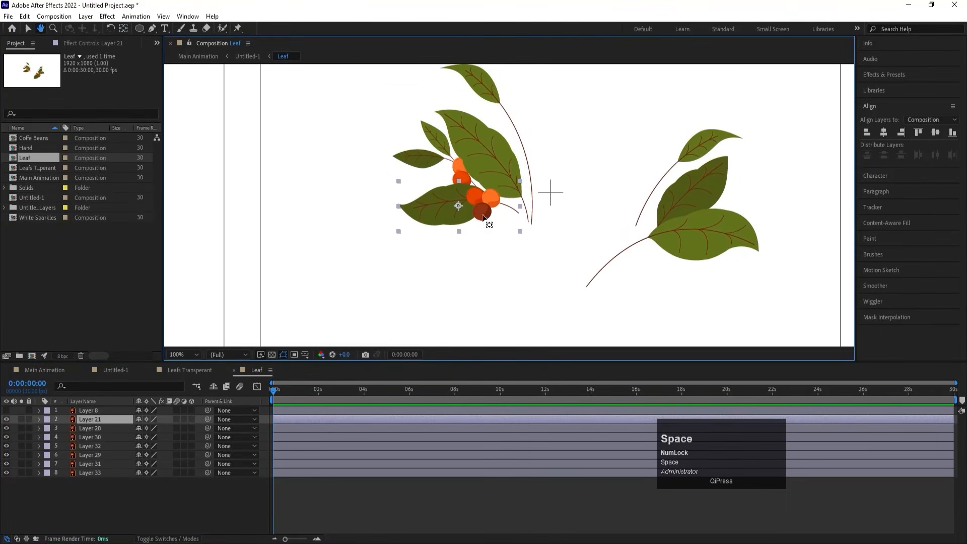
{"action": "left_click_drag", "start_coordinate": [459, 206], "coordinate": [521, 216]}
{"action": "left_click", "coordinate": [7, 419]}
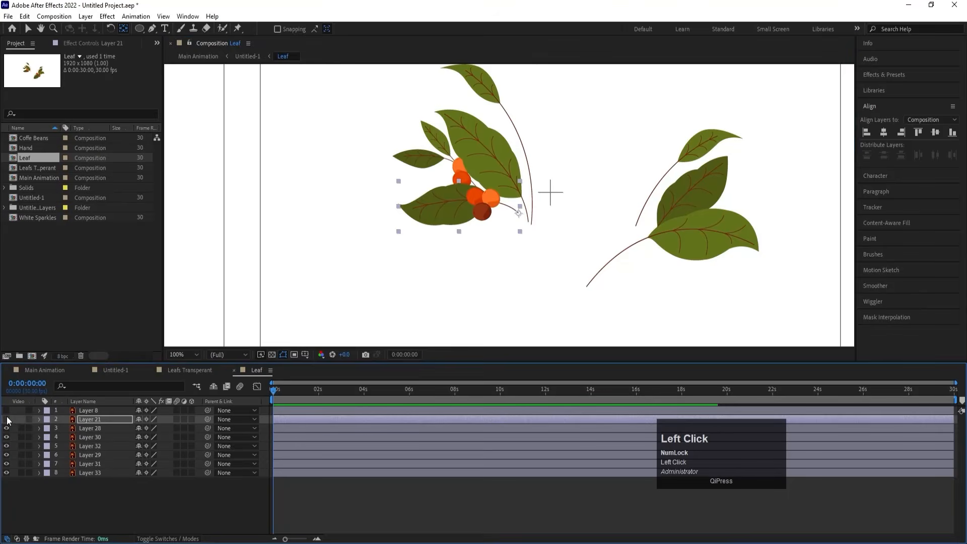
Move the anchor points of Layers 28 and 30 to the lower ends of their stems, hiding each finished layer.
{"action": "key", "text": "space"}
{"action": "left_click_drag", "start_coordinate": [486, 171], "coordinate": [527, 284]}
{"action": "left_click", "coordinate": [497, 212]}
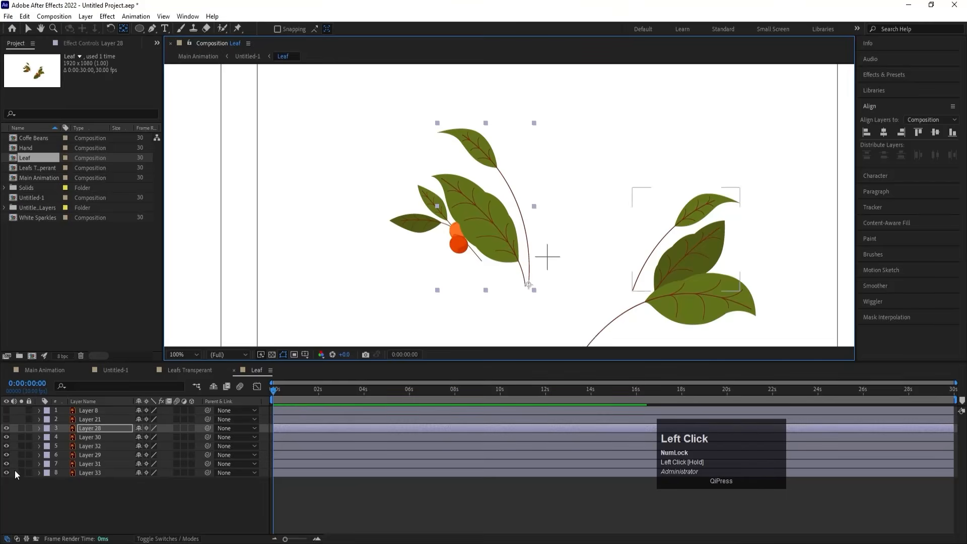
{"action": "left_click", "coordinate": [7, 429]}
{"action": "left_click", "coordinate": [484, 241]}
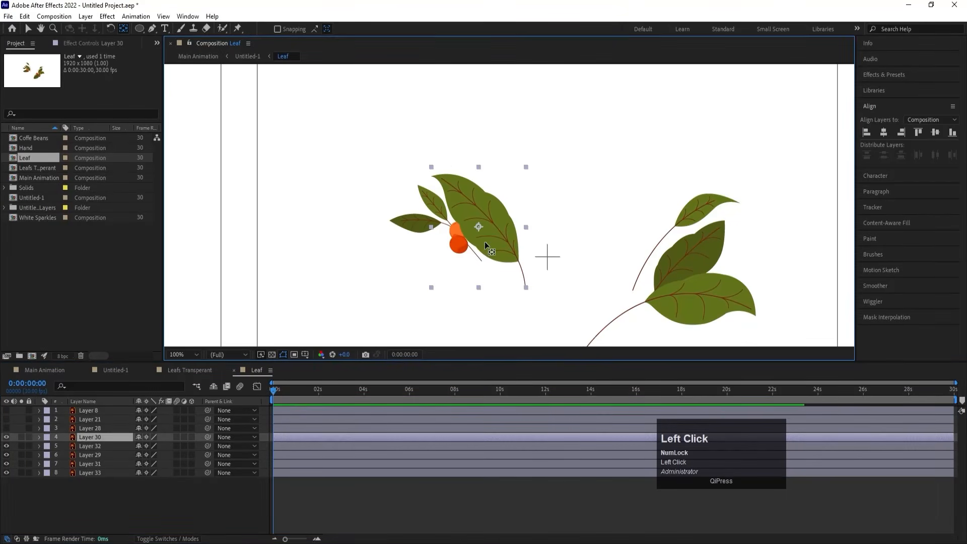
{"action": "left_click_drag", "start_coordinate": [485, 241], "coordinate": [524, 288]}
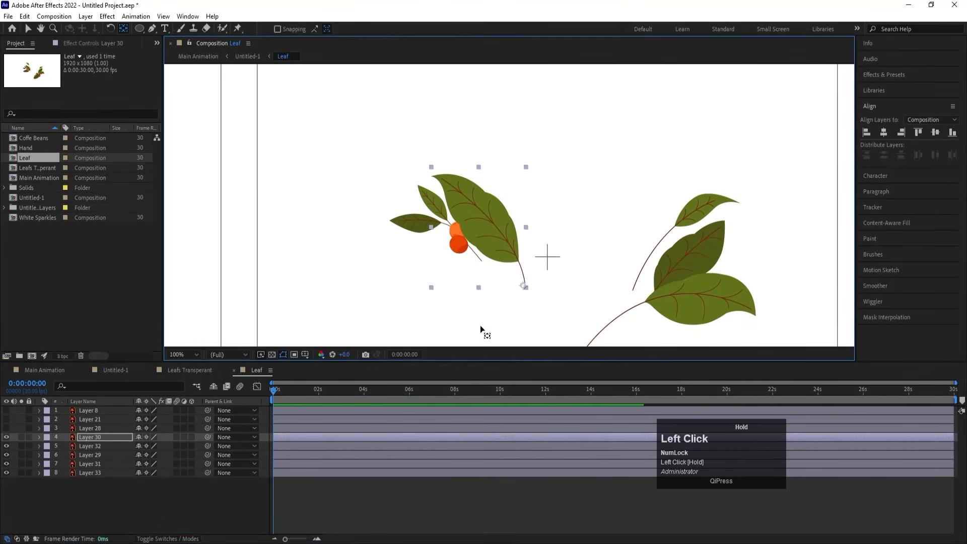
{"action": "left_click", "coordinate": [7, 437]}
Move the anchor points of Layers 32 and 29 to the ends of their stems, hiding each finished layer.
{"action": "left_click", "coordinate": [443, 199]}
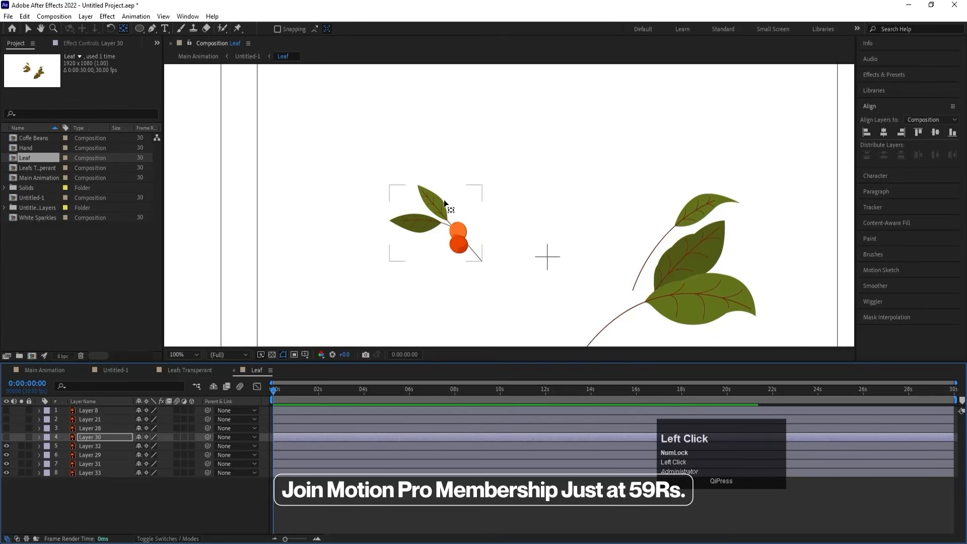
{"action": "left_click_drag", "start_coordinate": [440, 228], "coordinate": [481, 262]}
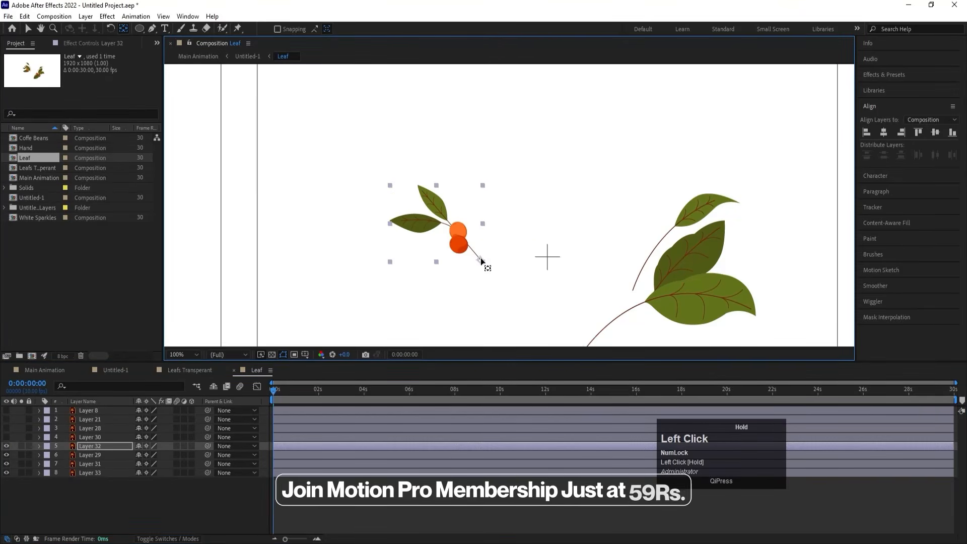
{"action": "left_click", "coordinate": [6, 446]}
{"action": "key", "text": "space"}
{"action": "left_click_drag", "start_coordinate": [517, 304], "coordinate": [436, 233]}
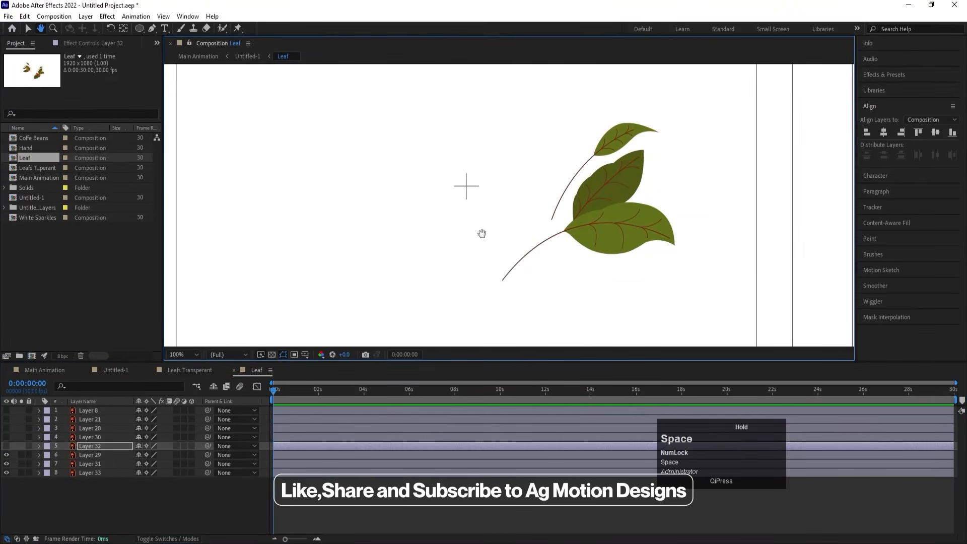
{"action": "left_click", "coordinate": [644, 255]}
{"action": "left_click_drag", "start_coordinate": [577, 250], "coordinate": [499, 279]}
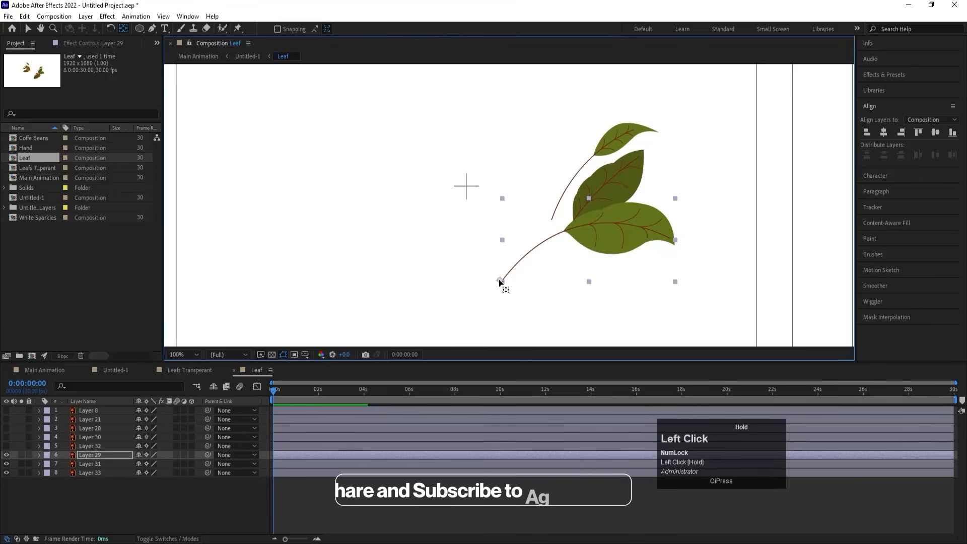
{"action": "left_click", "coordinate": [6, 455]}
Move Layer 31's anchor point to the base of its leaf stem and hide the layer.
{"action": "left_click", "coordinate": [93, 464]}
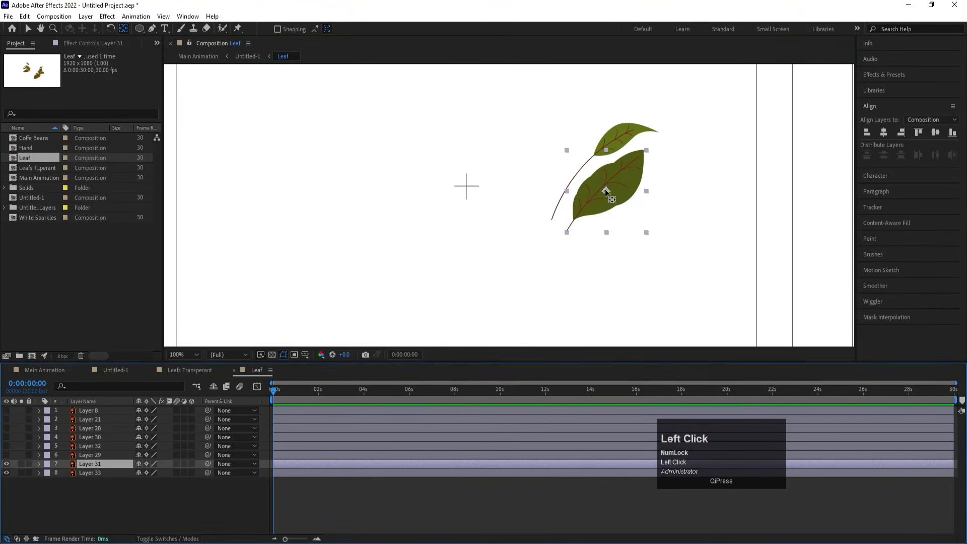
{"action": "left_click_drag", "start_coordinate": [607, 192], "coordinate": [567, 233]}
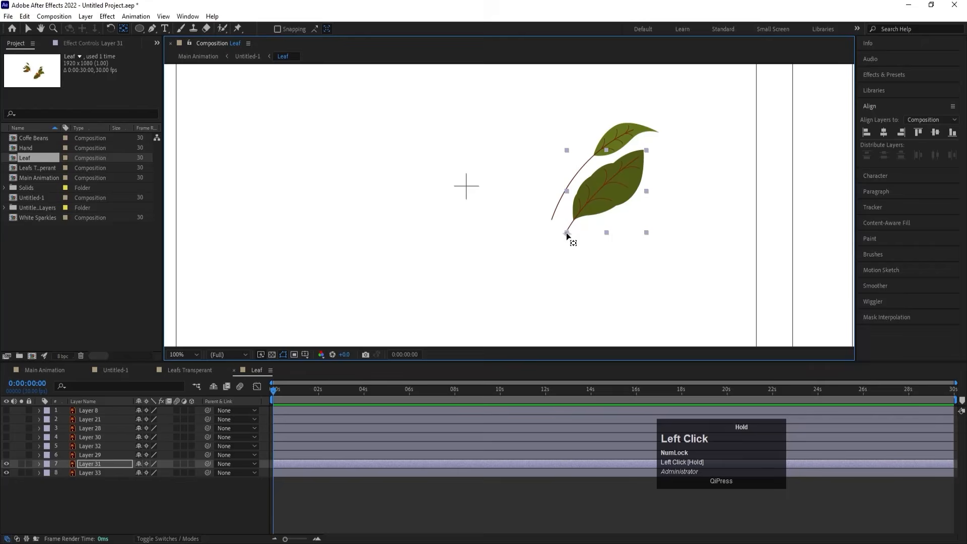
{"action": "left_click", "coordinate": [7, 464]}
Move Layer 33's anchor point to the lower end of its stem and make all the hidden leaf layers visible again.
{"action": "left_click", "coordinate": [101, 472]}
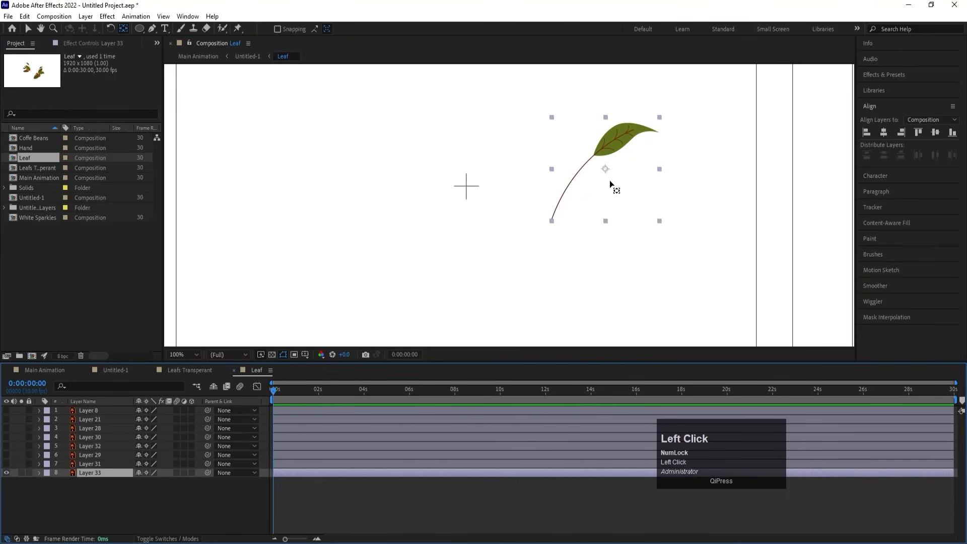
{"action": "left_click_drag", "start_coordinate": [606, 170], "coordinate": [551, 221]}
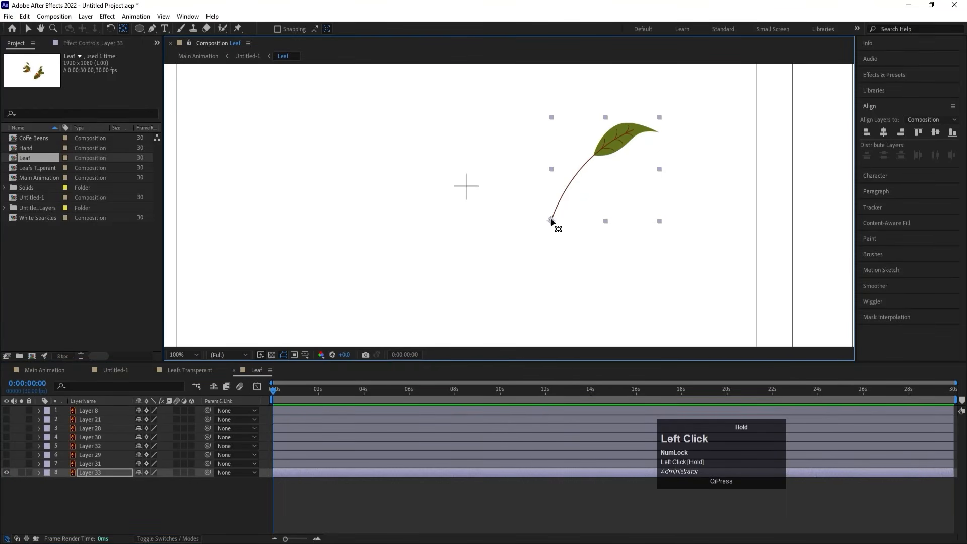
{"action": "left_click_drag", "start_coordinate": [8, 457], "coordinate": [7, 410]}
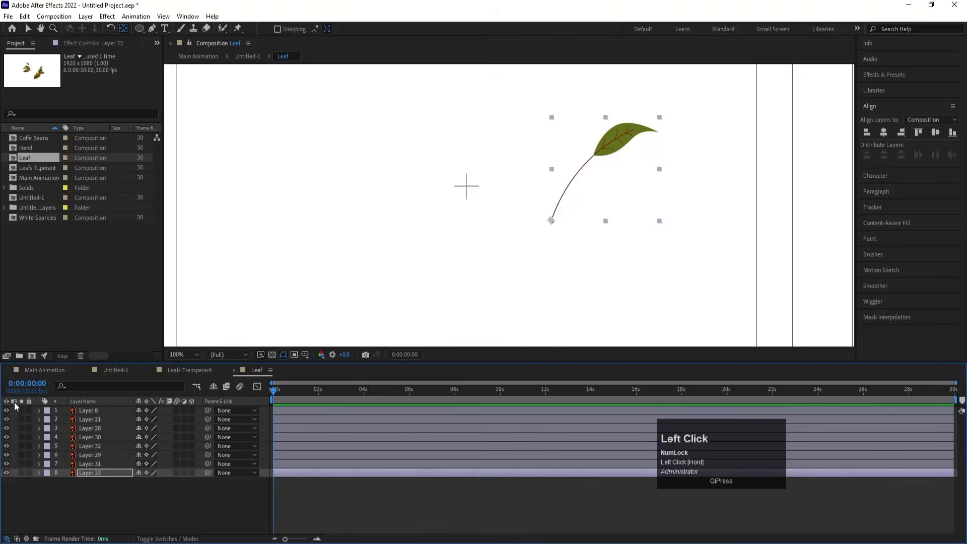
{"action": "left_click", "coordinate": [112, 499]}
Copy Layer 37's looping rotation from Leafs Transperant onto all eight layers of the Leaf composition at the start of the timeline.
{"action": "left_click", "coordinate": [183, 373]}
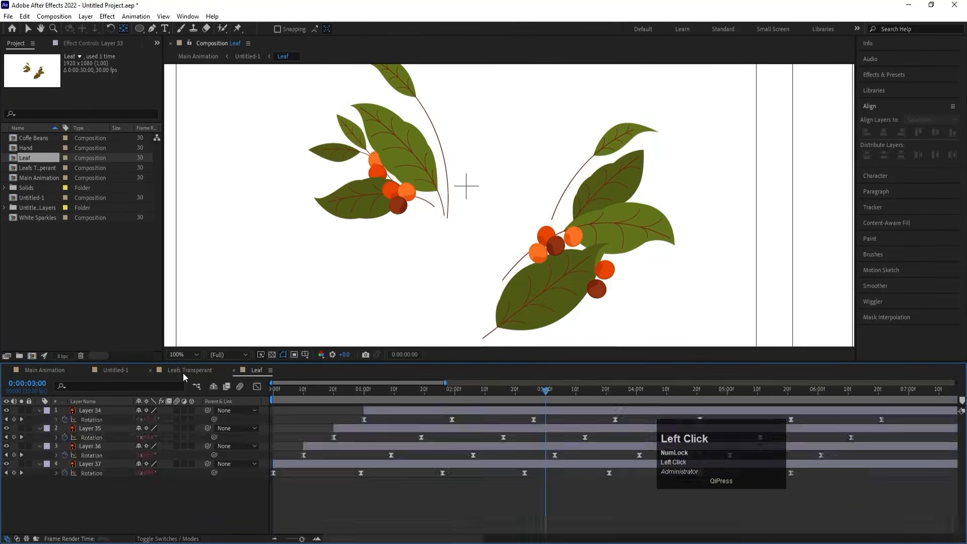
{"action": "left_click", "coordinate": [98, 473]}
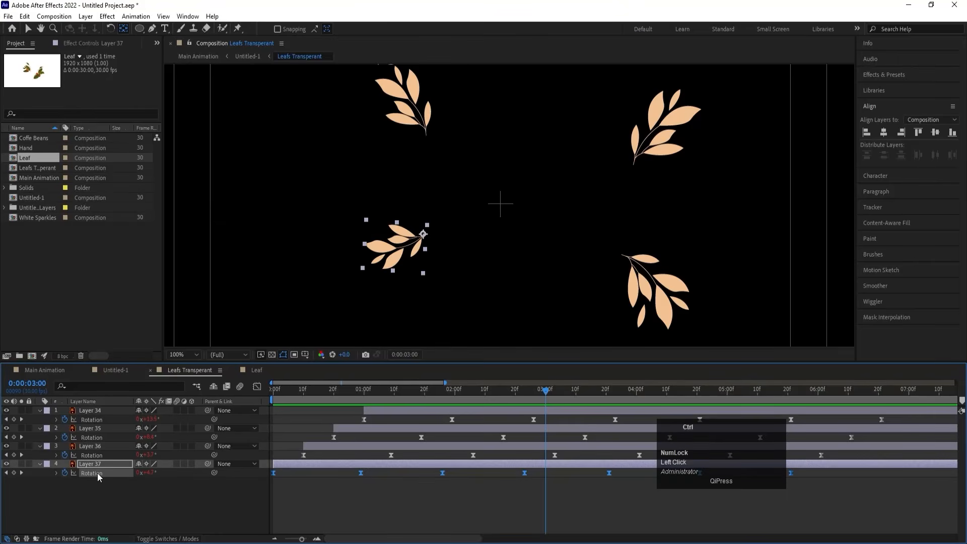
{"action": "key", "text": "ctrl+c"}
{"action": "left_click", "coordinate": [260, 368]}
{"action": "key", "text": "ctrl+a"}
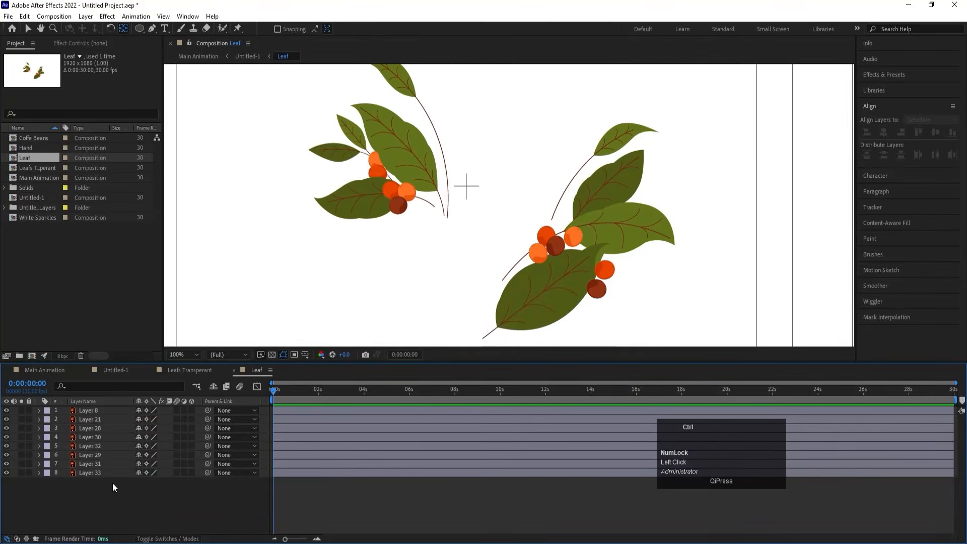
{"action": "key", "text": "ctrl+v"}
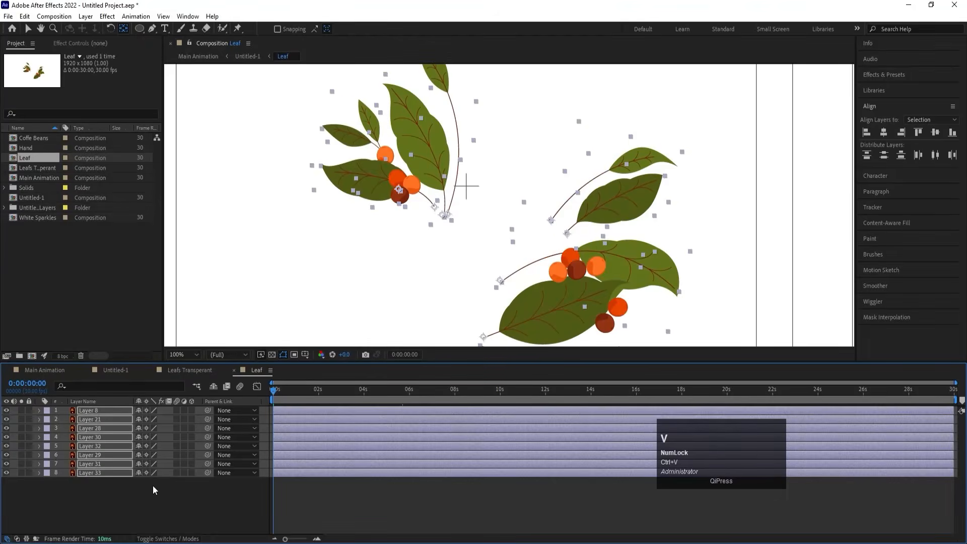
{"action": "left_click", "coordinate": [166, 483]}
Copy Layer 37's scale keyframes from Leafs Transperant onto all the Leaf composition's layers at 0:00:00:00 and display their keyframes.
{"action": "left_click", "coordinate": [195, 370]}
{"action": "key", "text": "s"}
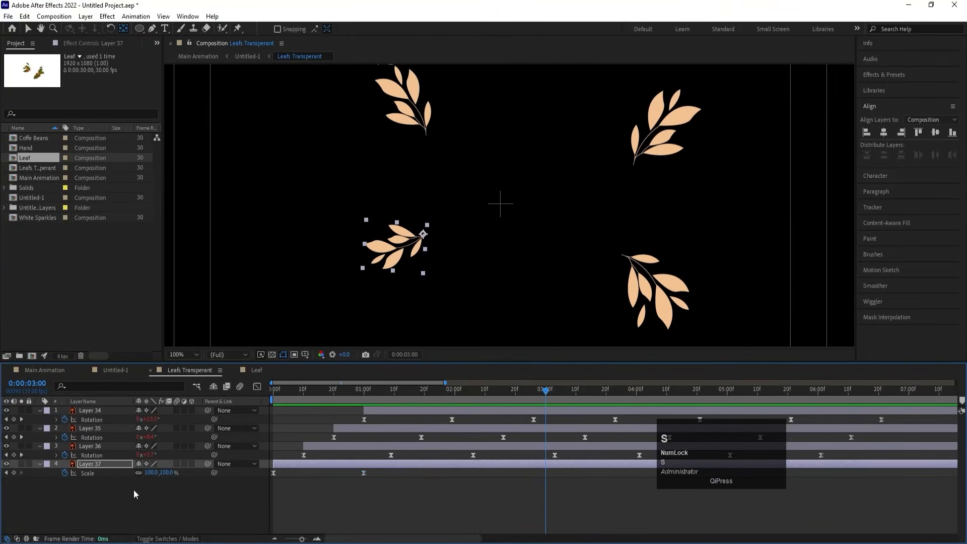
{"action": "left_click", "coordinate": [108, 473]}
{"action": "left_click", "coordinate": [145, 454], "text": "ctrl"}
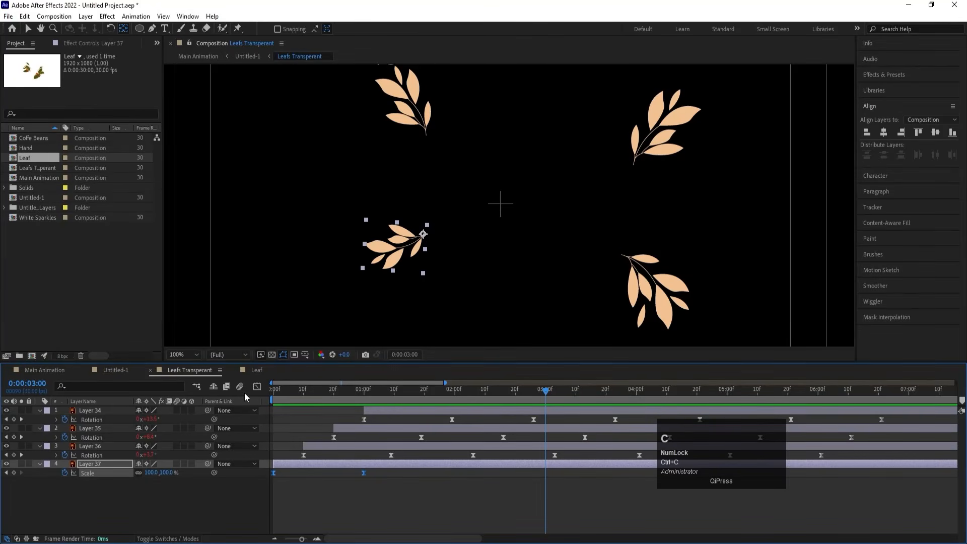
{"action": "left_click", "coordinate": [256, 370]}
{"action": "key", "text": "ctrl+a"}
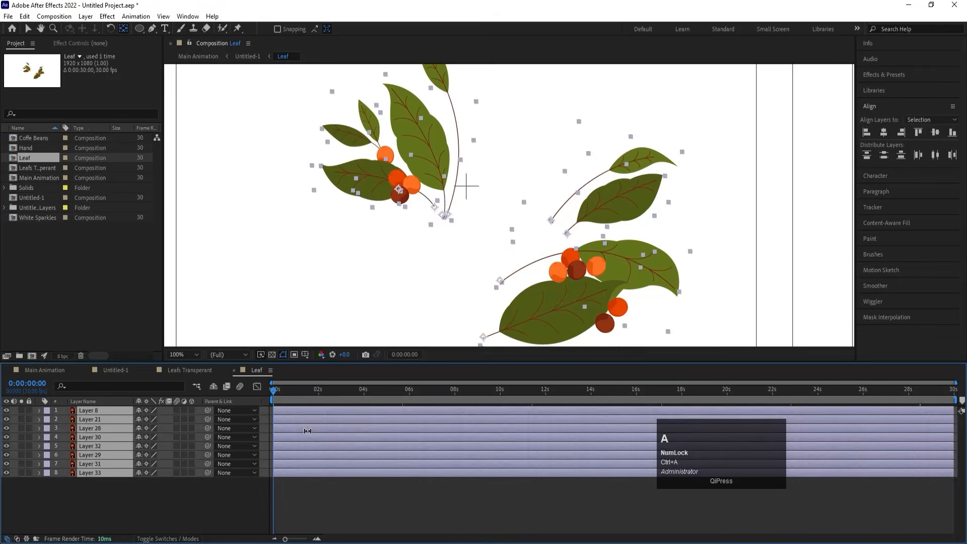
{"action": "key", "text": "ctrl+v"}
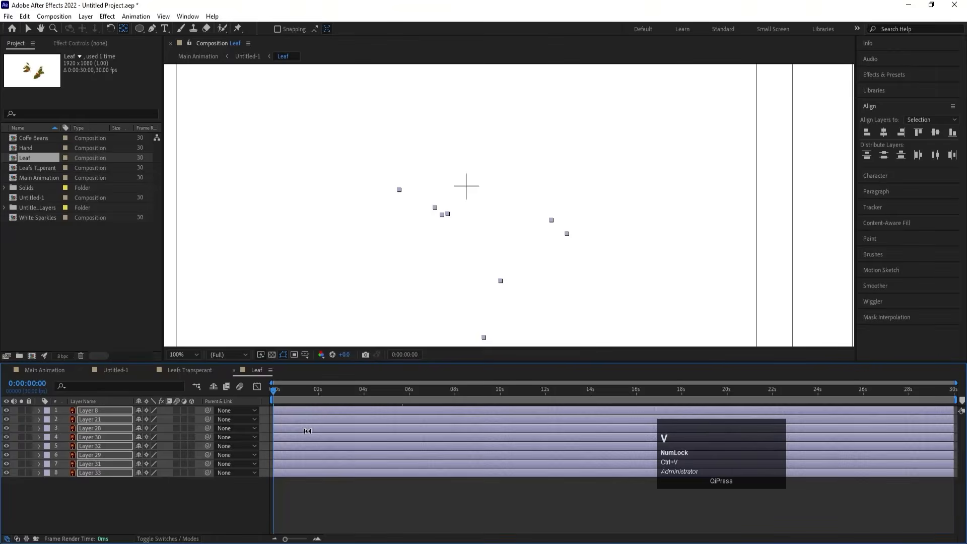
{"action": "key", "text": "u"}
Preview the scale-in and sway animation of the whole Leaf composition.
{"action": "left_click", "coordinate": [189, 354]}
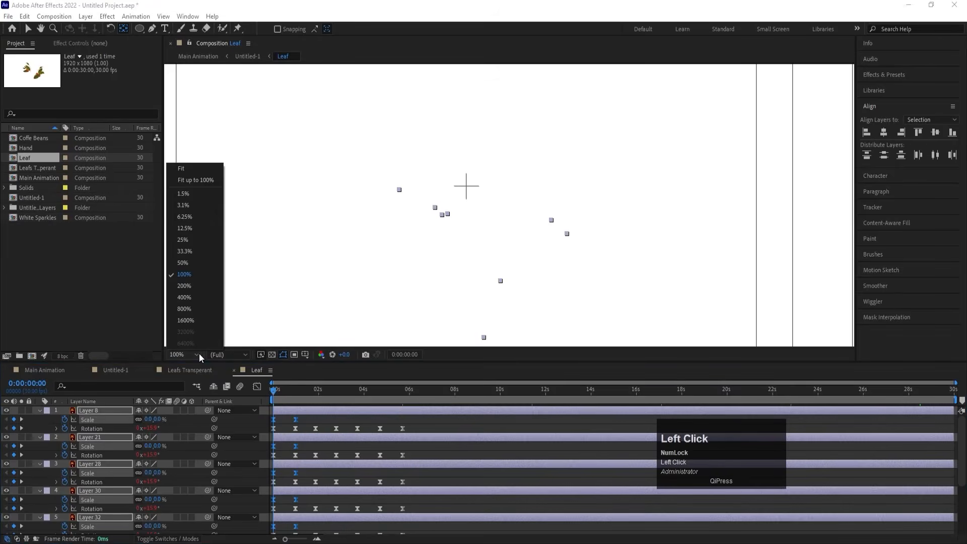
{"action": "left_click", "coordinate": [186, 173]}
{"action": "key", "text": "space"}
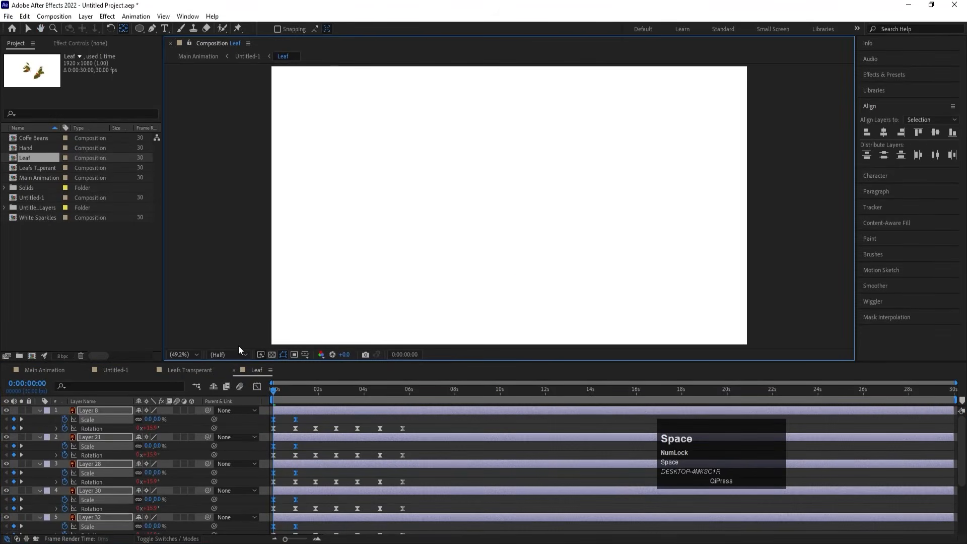
{"action": "left_click", "coordinate": [262, 400]}
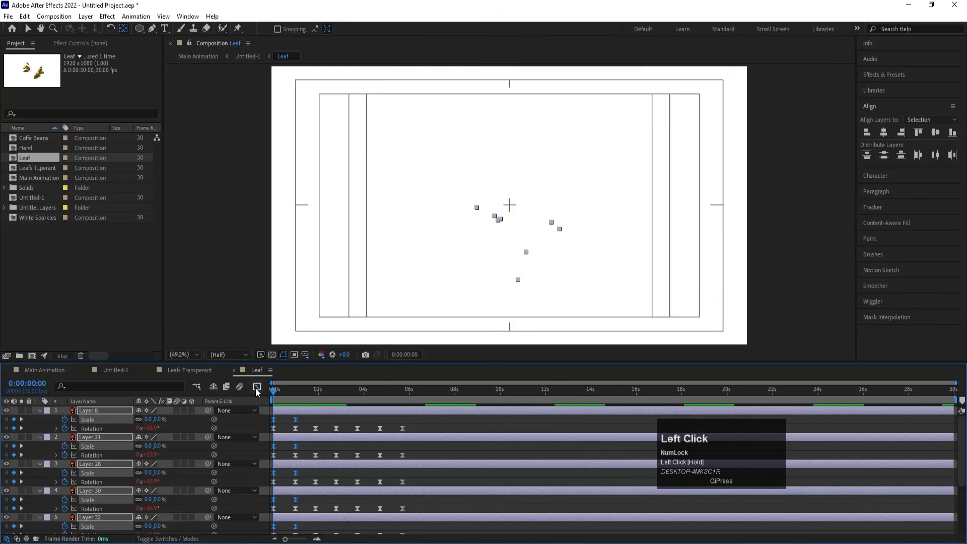
Trim all the Leaf composition's layers at 0:00:00:10 and sequence them one after another without overlap.
{"action": "key", "text": "equal"}
{"action": "key", "text": "equal"}
{"action": "key", "text": "equal"}
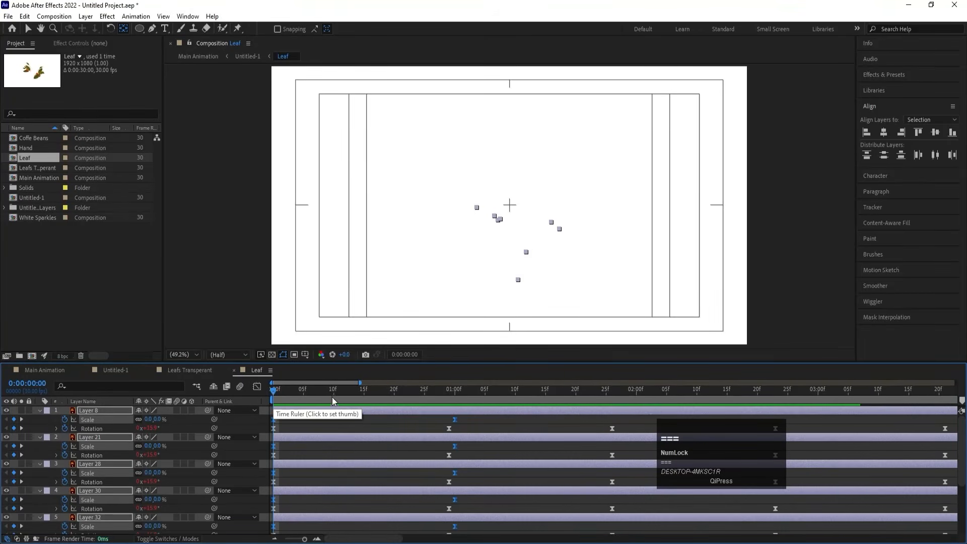
{"action": "left_click", "coordinate": [331, 397]}
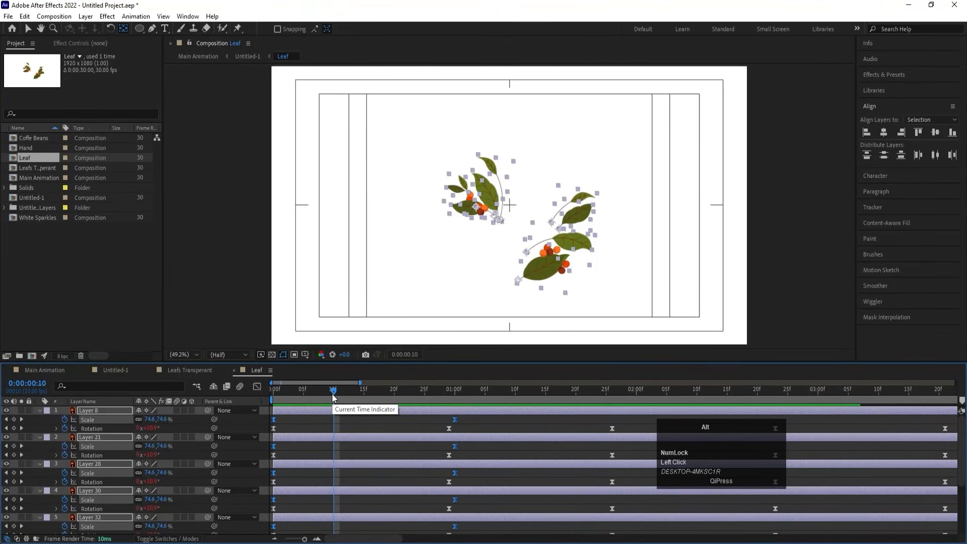
{"action": "key", "text": "alt+bracketright"}
{"action": "right_click", "coordinate": [332, 409]}
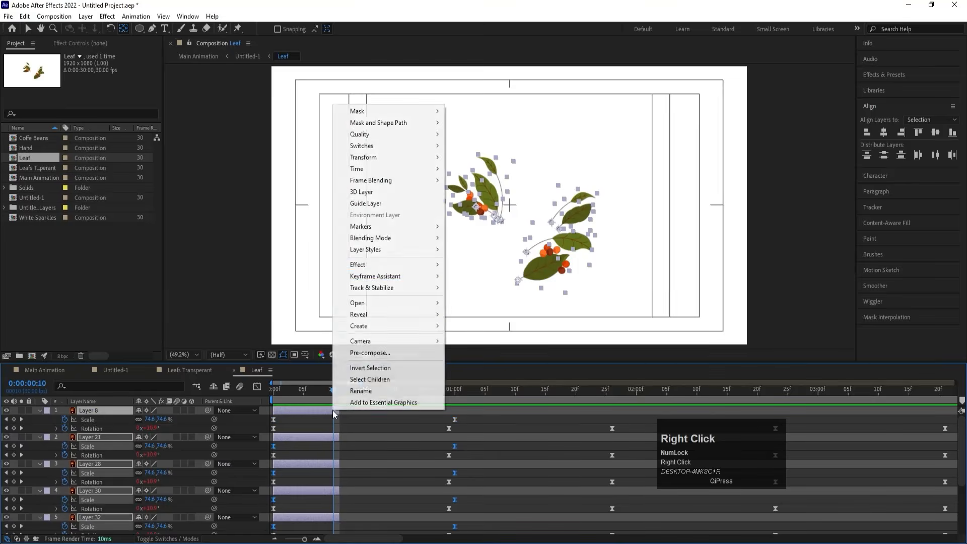
{"action": "left_click", "coordinate": [384, 278]}
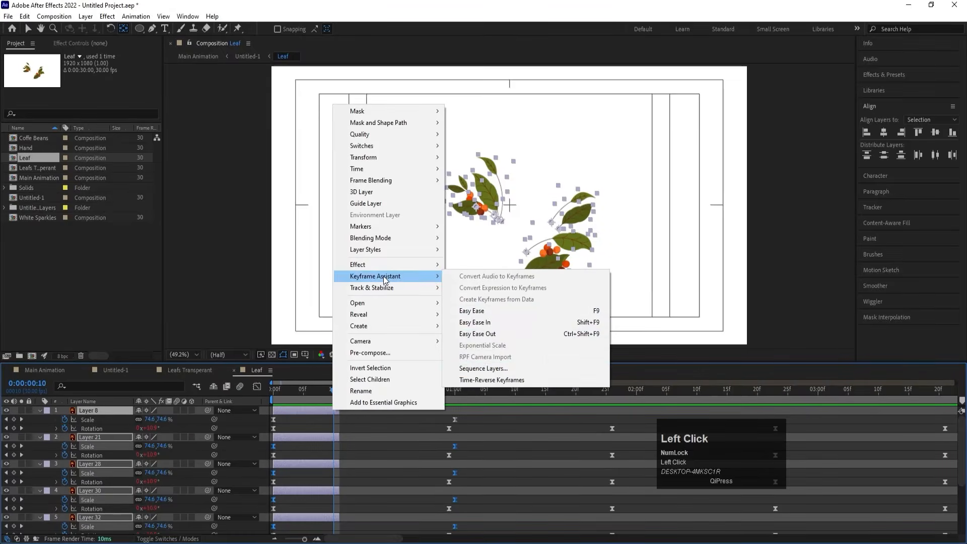
{"action": "left_click", "coordinate": [484, 368]}
{"action": "left_click", "coordinate": [501, 305]}
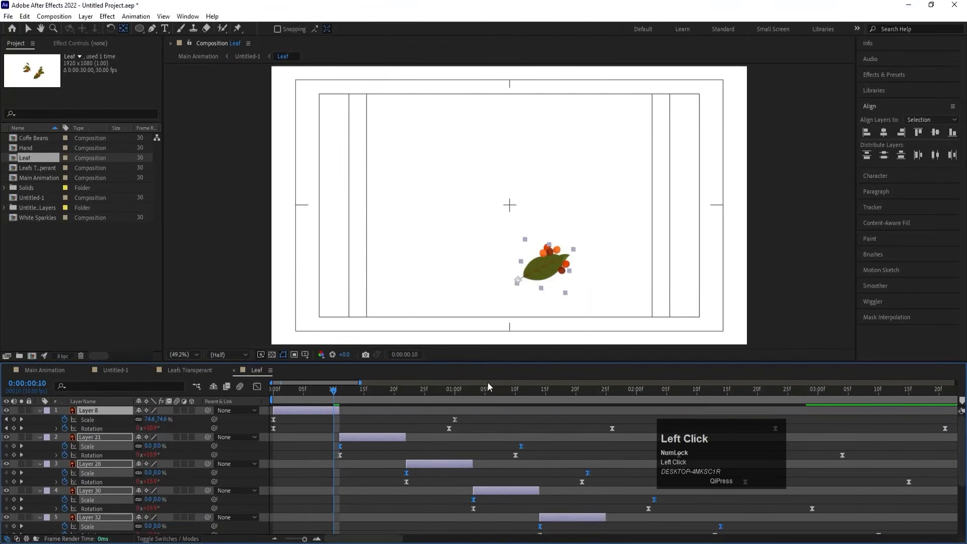
{"action": "scroll", "coordinate": [300, 416], "scroll_direction": "down", "scroll_amount": 5}
Extend the ends of the sequenced leaf layers, with Layer 8 ending at about 20 s, and preview the staggered growth.
{"action": "left_click_drag", "start_coordinate": [288, 409], "coordinate": [717, 409]}
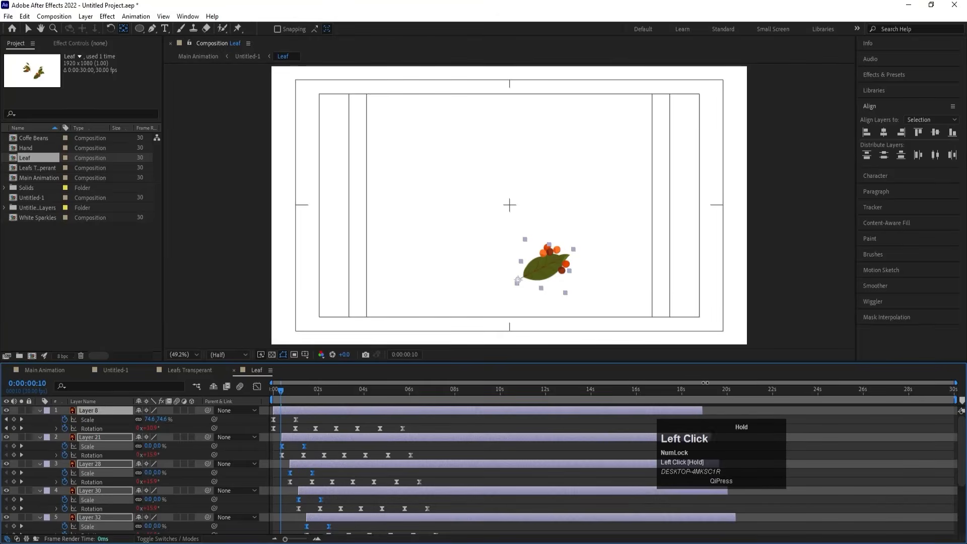
{"action": "key", "text": "space"}
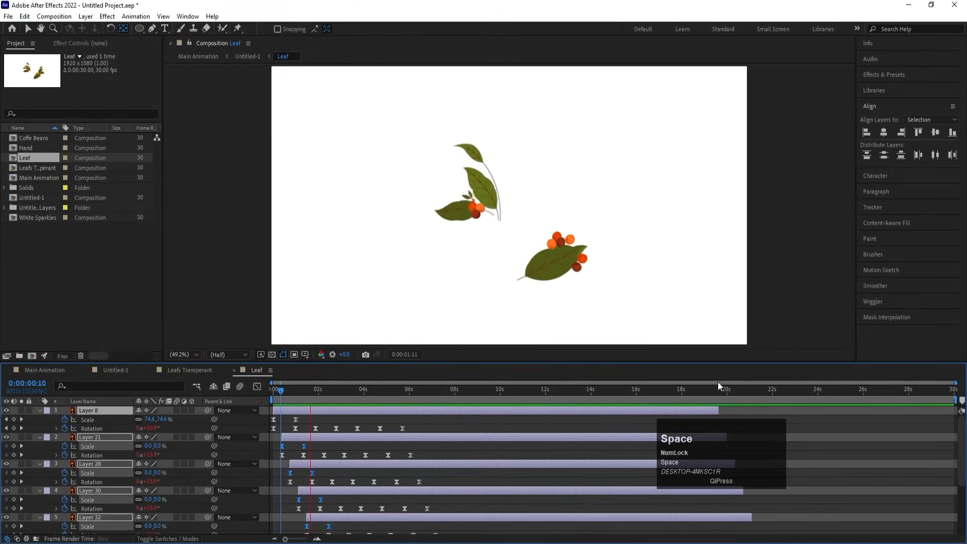
{"action": "key", "text": "space"}
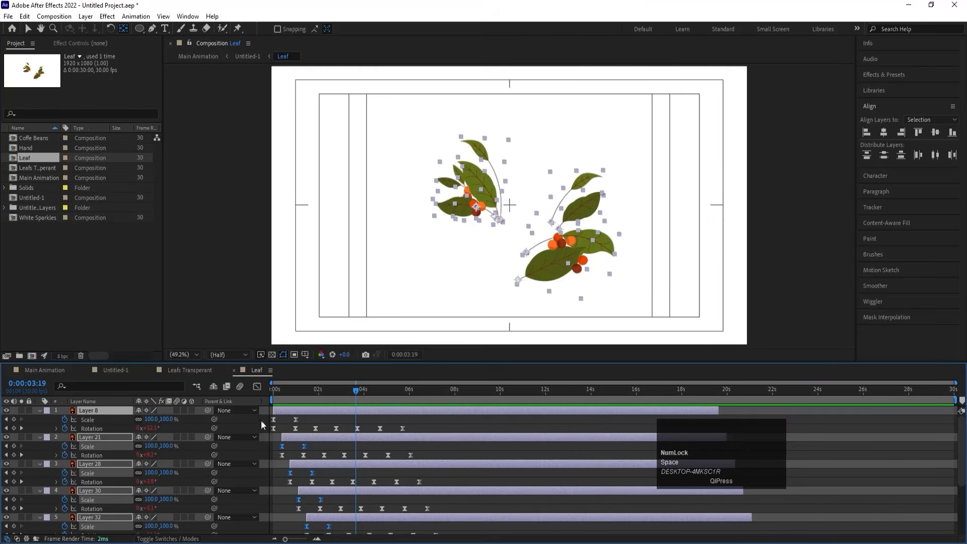
Move the start of all the Leaf composition's layers back to 0:00:00:00.
{"action": "left_click", "coordinate": [276, 394]}
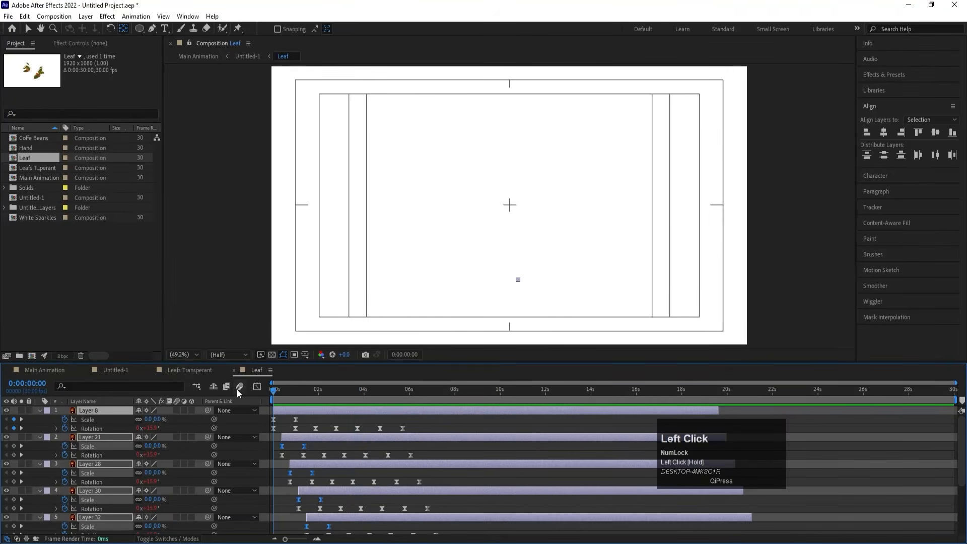
{"action": "key", "text": "equal"}
{"action": "key", "text": "equal"}
{"action": "key", "text": "equal"}
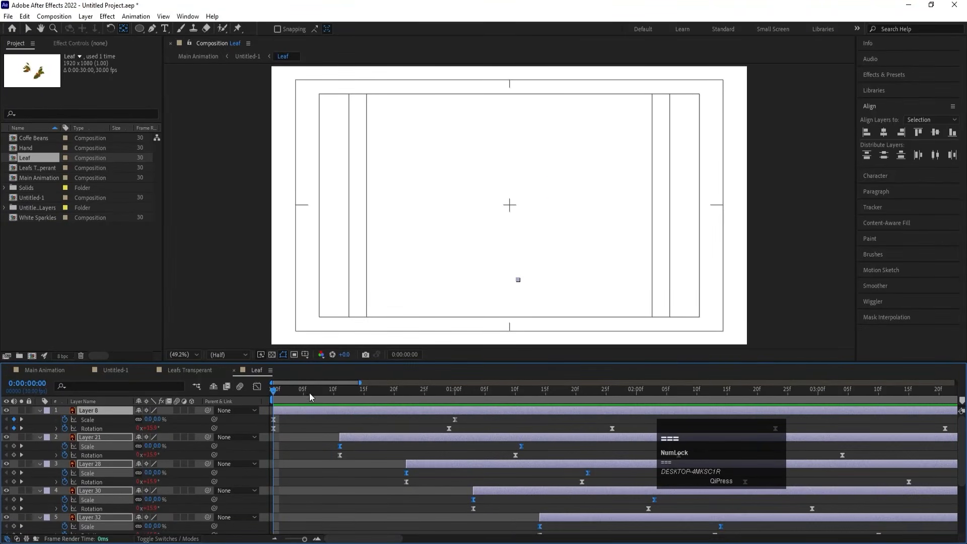
{"action": "left_click_drag", "start_coordinate": [303, 390], "coordinate": [207, 389]}
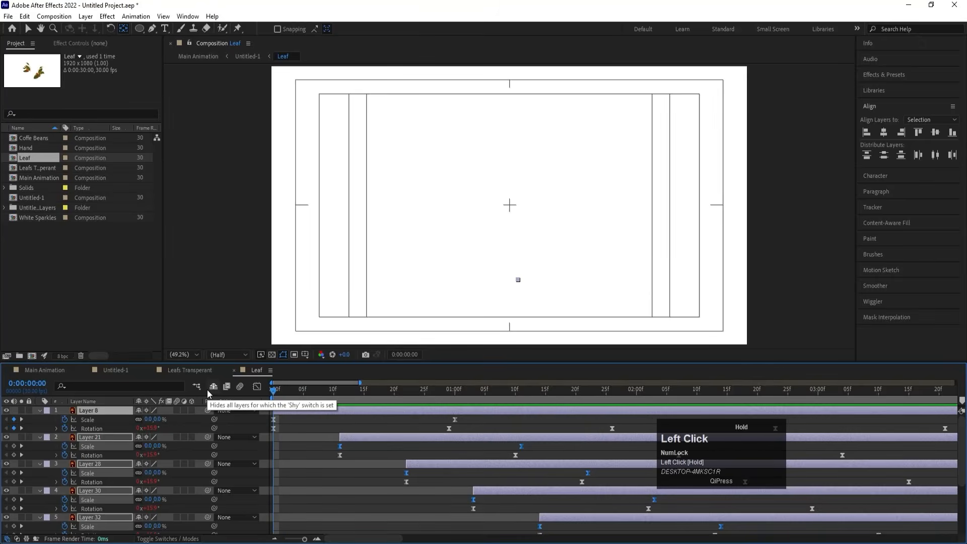
{"action": "key", "text": "bracketleft"}
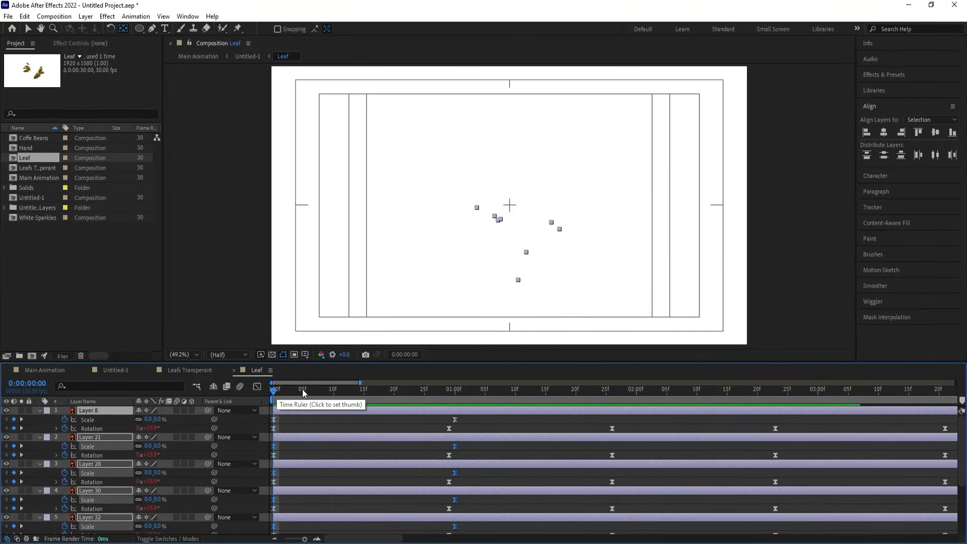
Trim all the Leaf composition's layers at 0:00:00:05 and sequence them without overlap.
{"action": "left_click", "coordinate": [302, 389]}
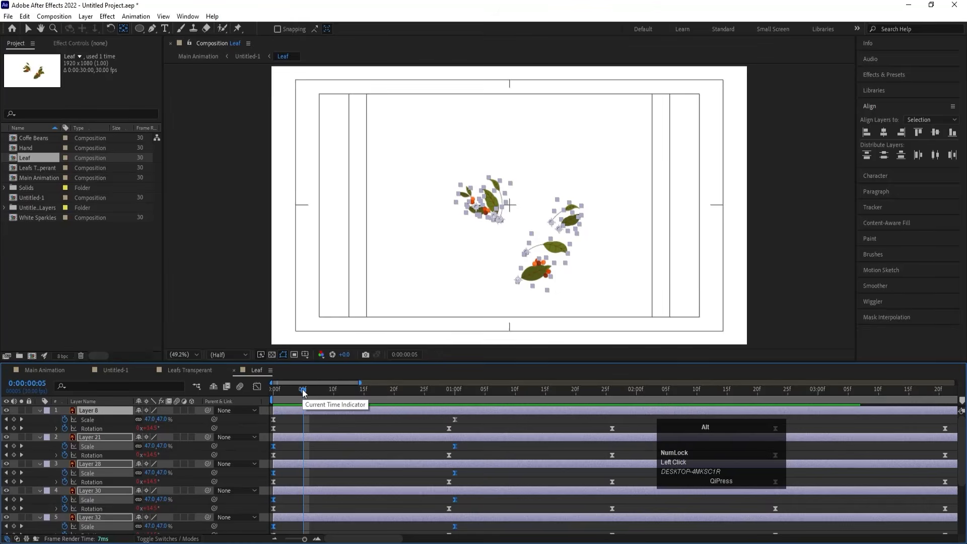
{"action": "key", "text": "alt+bracketright"}
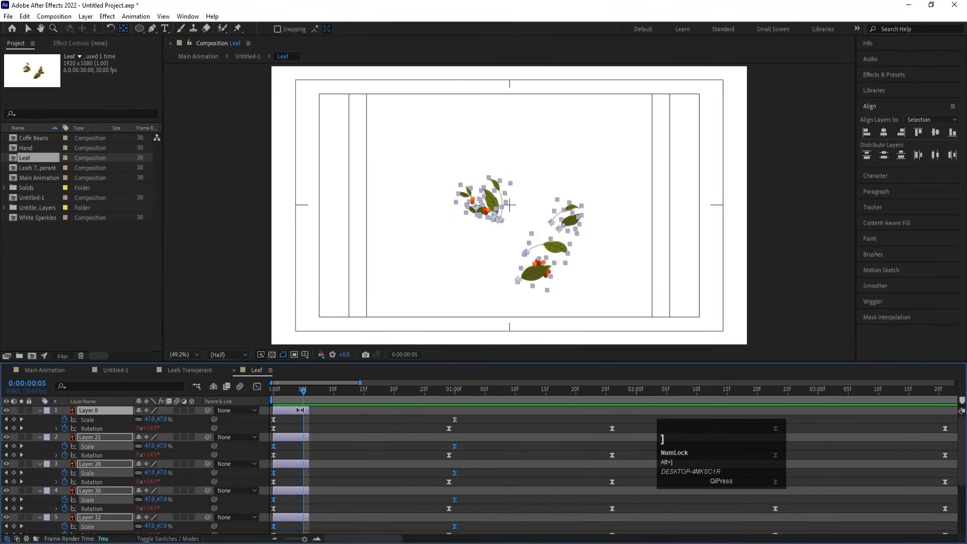
{"action": "right_click", "coordinate": [301, 410]}
{"action": "left_click", "coordinate": [353, 339]}
{"action": "left_click", "coordinate": [469, 367]}
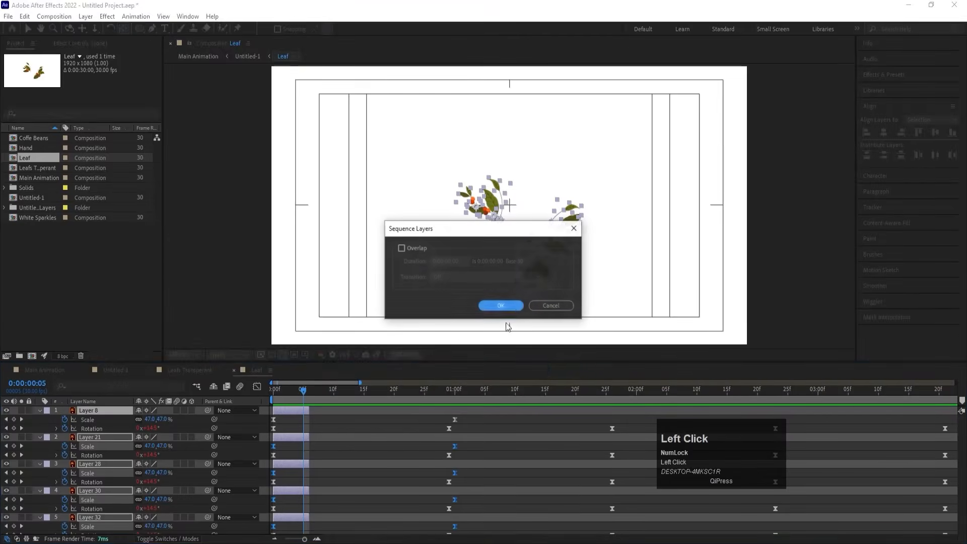
{"action": "left_click", "coordinate": [501, 305]}
Extend the sequenced leaf layers' ends, with Layer 8 ending at about 22 s, and preview the tighter stagger.
{"action": "key", "text": "minus"}
{"action": "key", "text": "minus"}
{"action": "key", "text": "minus"}
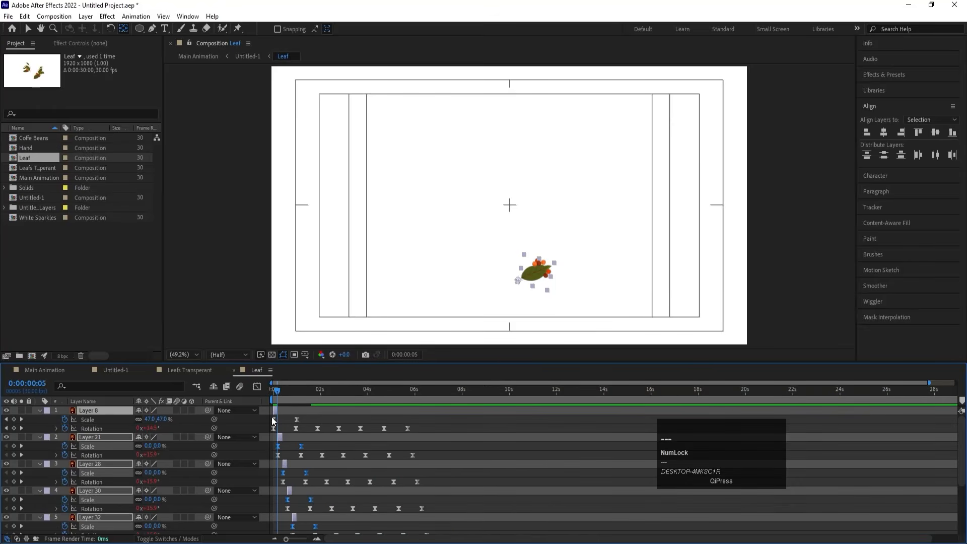
{"action": "left_click", "coordinate": [439, 391]}
{"action": "key", "text": "space"}
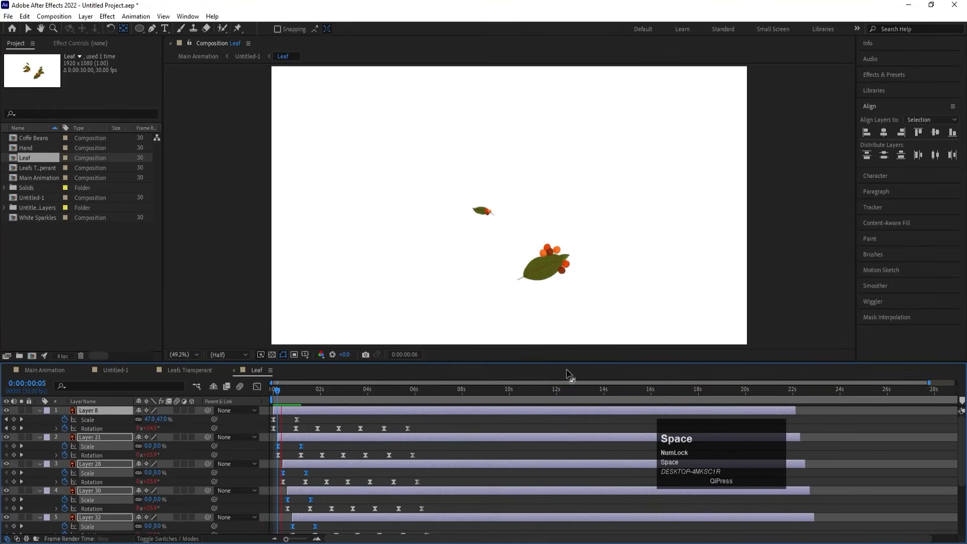
{"action": "key", "text": "space"}
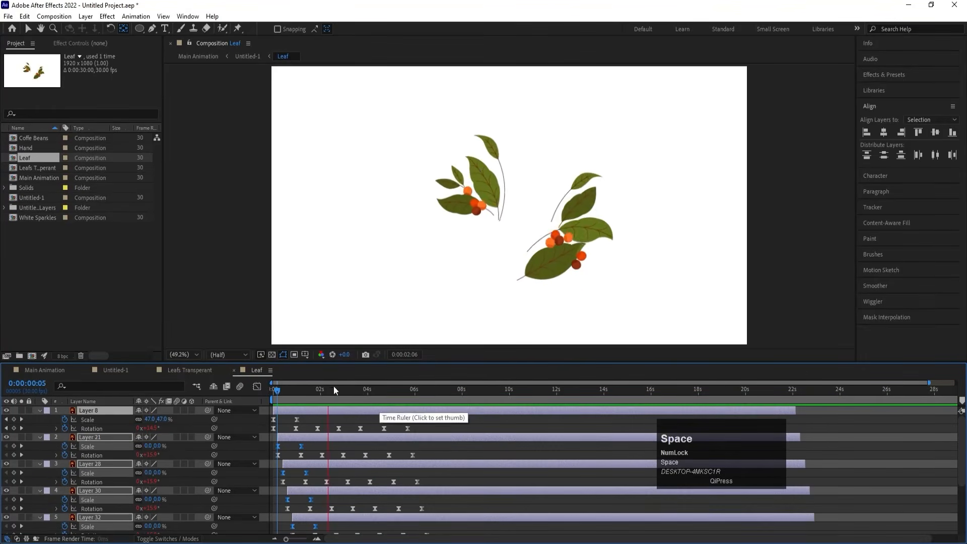
In the Untitled-1 composition, hide Leaf and Leafs Transperant, and show and unlock the Coffe Beans layer.
{"action": "left_click", "coordinate": [122, 368]}
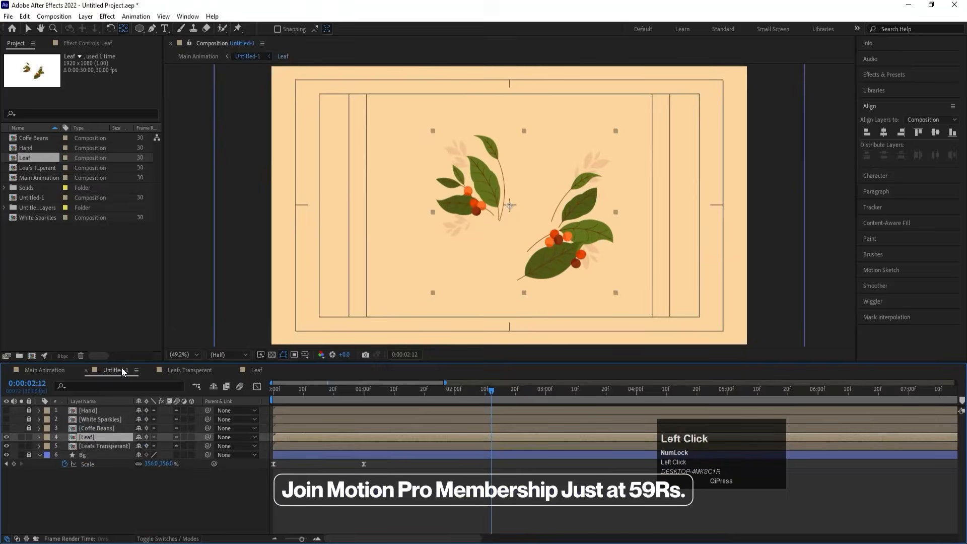
{"action": "left_click", "coordinate": [6, 437]}
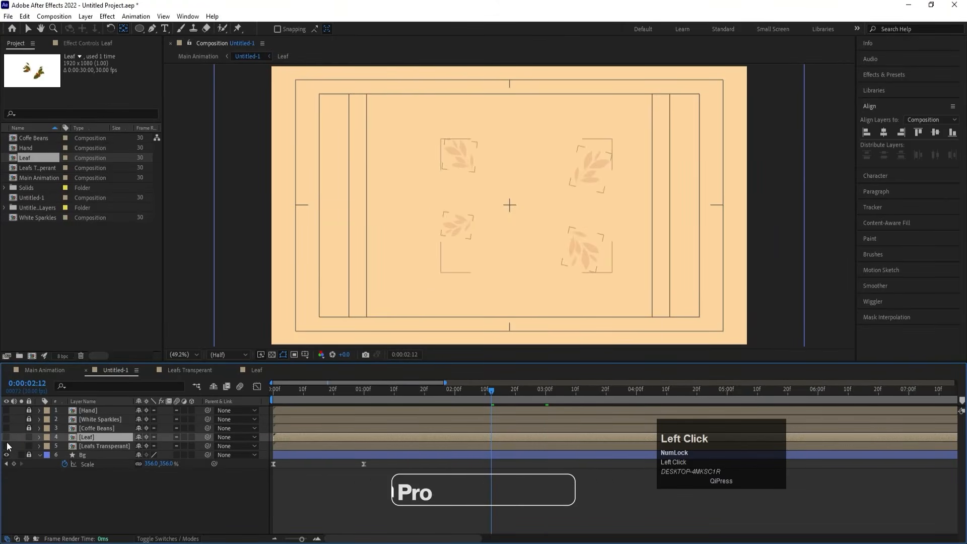
{"action": "left_click", "coordinate": [6, 429]}
{"action": "left_click", "coordinate": [22, 428]}
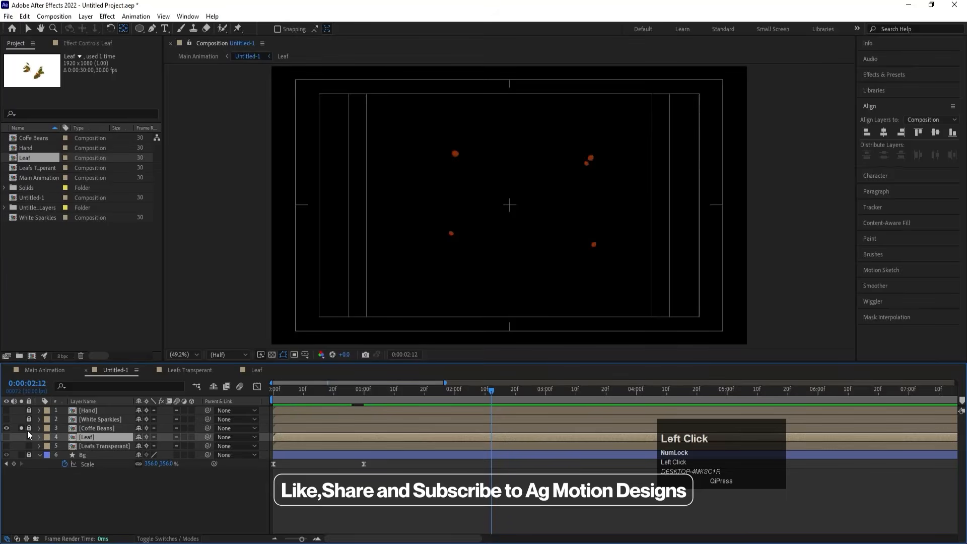
{"action": "left_click", "coordinate": [22, 428]}
Return to 0:00:00:00 and open the Coffe Beans composition.
{"action": "left_click", "coordinate": [96, 428]}
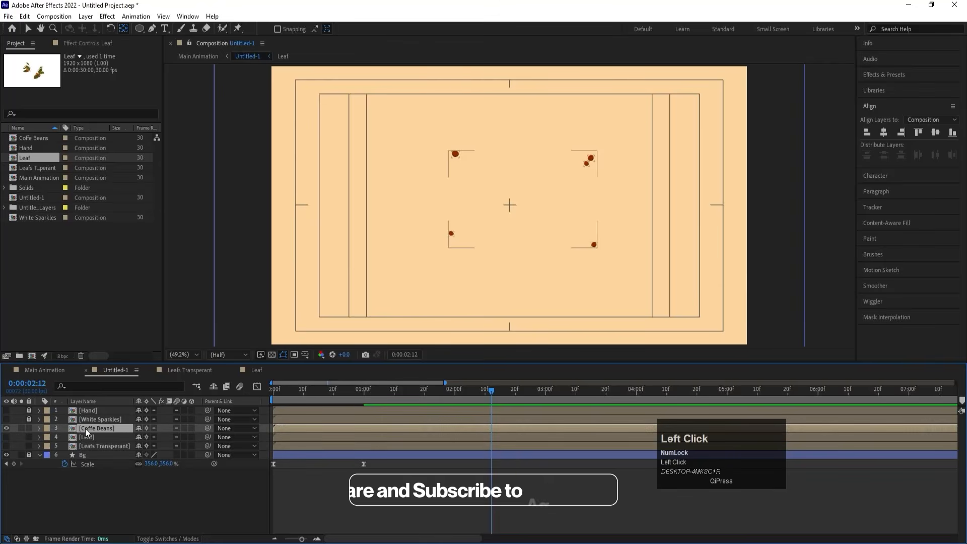
{"action": "left_click", "coordinate": [327, 389]}
{"action": "left_click_drag", "start_coordinate": [324, 386], "coordinate": [102, 413]}
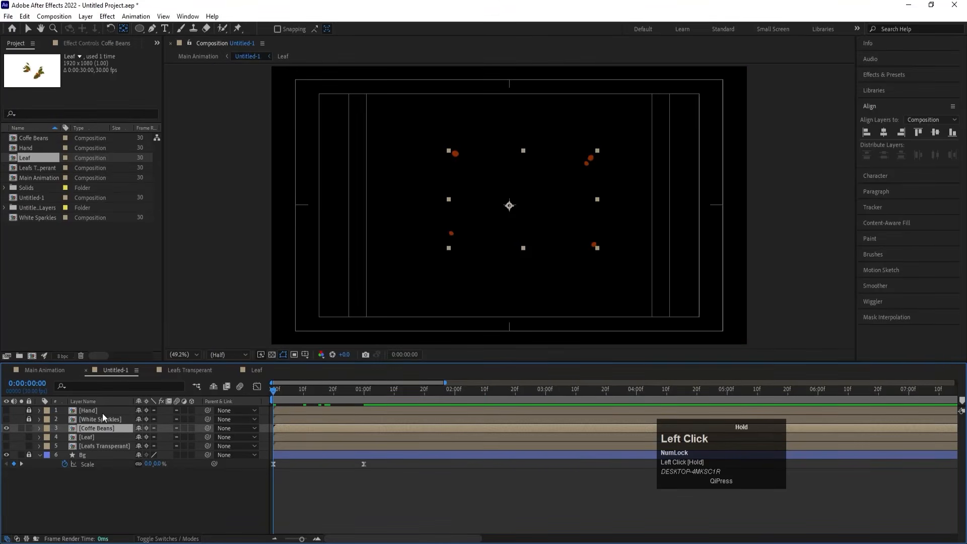
{"action": "double_click", "coordinate": [83, 430]}
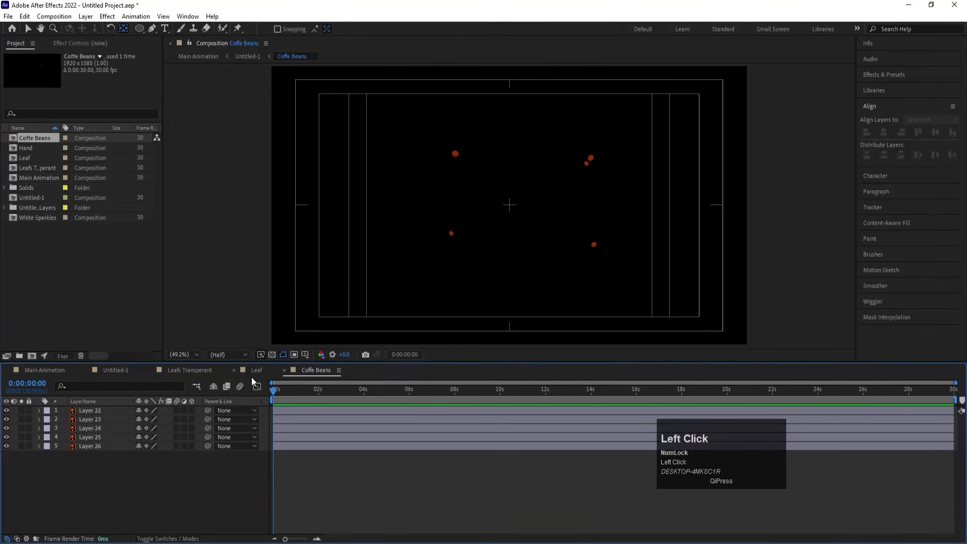
Paste the copied scale keyframes onto all five Coffe Beans layers at 0:00:00:00, display their scale and preview the growth.
{"action": "left_click_drag", "start_coordinate": [105, 473], "coordinate": [85, 415]}
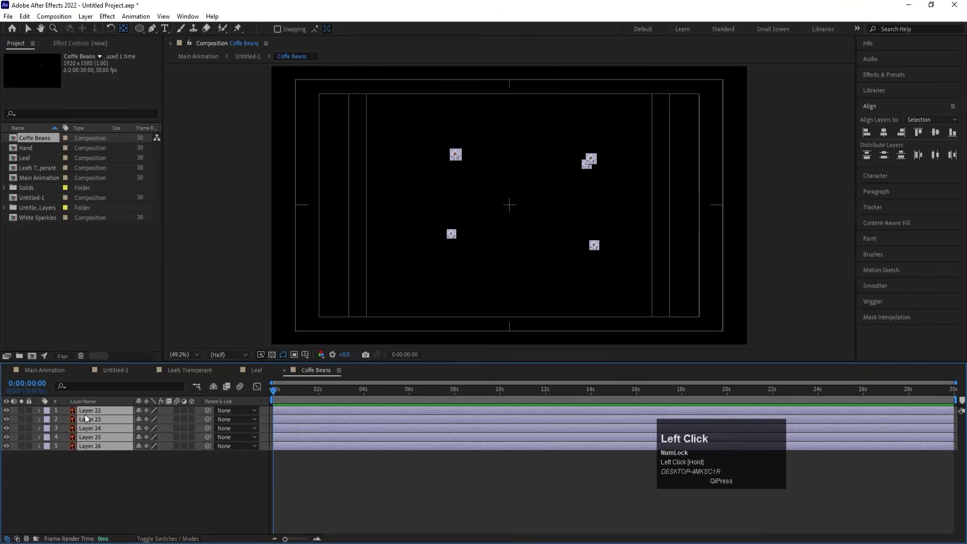
{"action": "key", "text": "v"}
{"action": "key", "text": "s"}
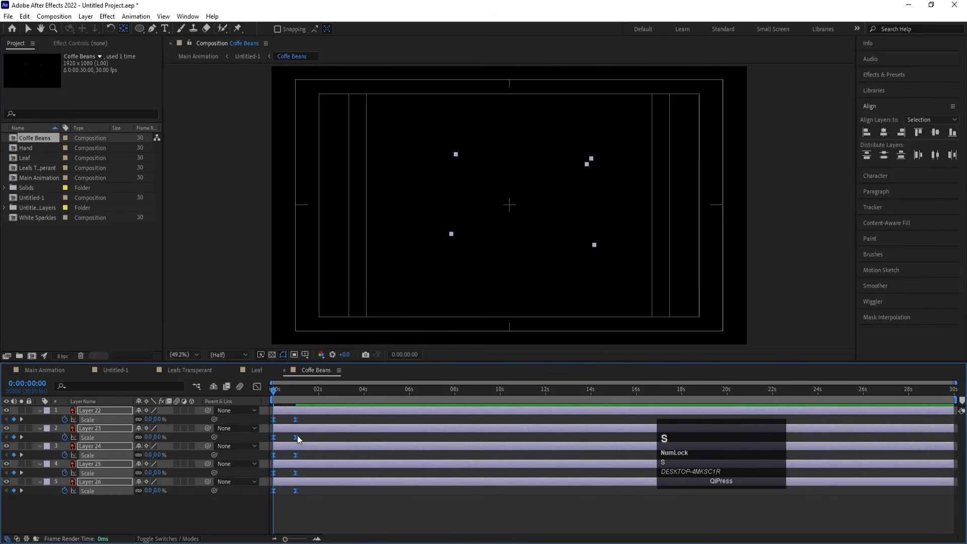
{"action": "left_click", "coordinate": [187, 370]}
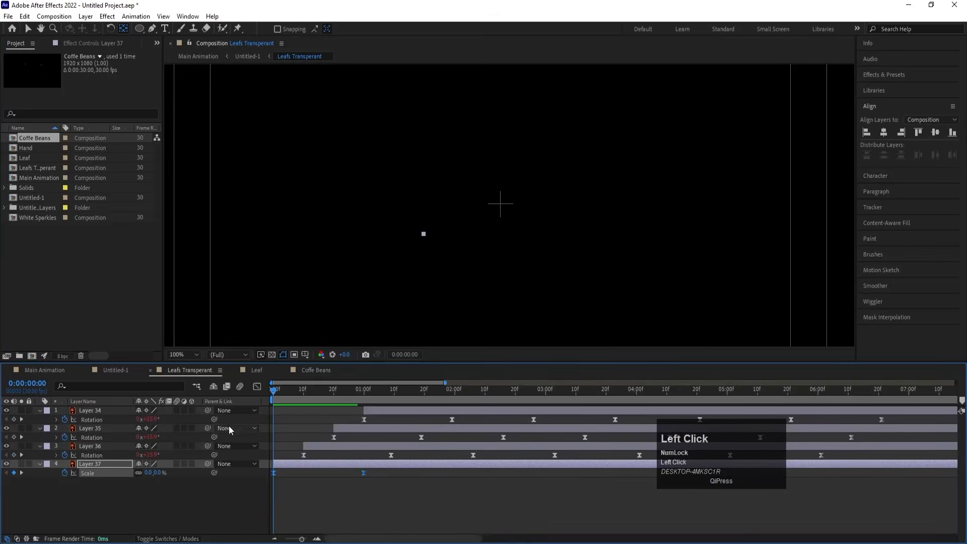
{"action": "left_click", "coordinate": [309, 371]}
{"action": "key", "text": "space"}
{"action": "key", "text": "space"}
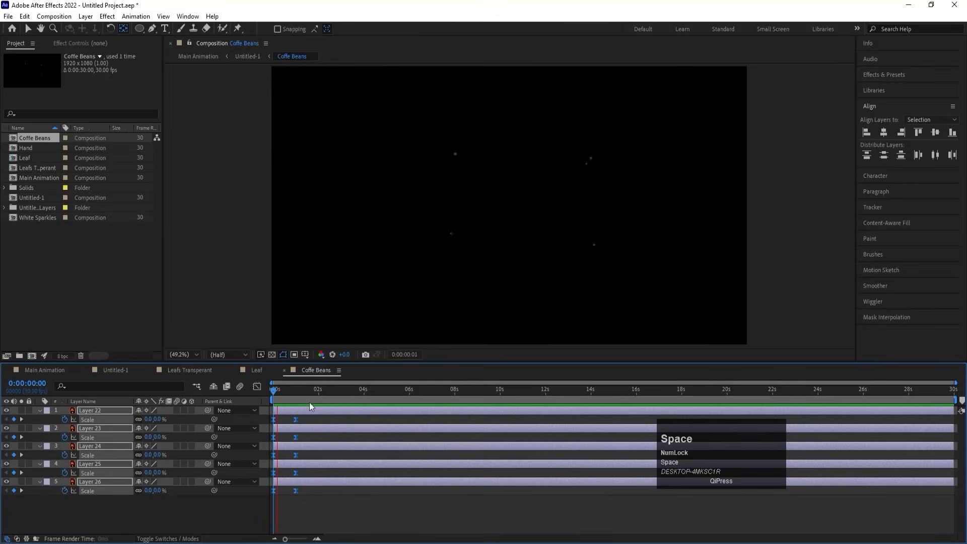
Trim all five Coffe Beans layers at 0:00:00:03 and sequence them without overlap.
{"action": "left_click", "coordinate": [233, 396]}
{"action": "key", "text": ";"}
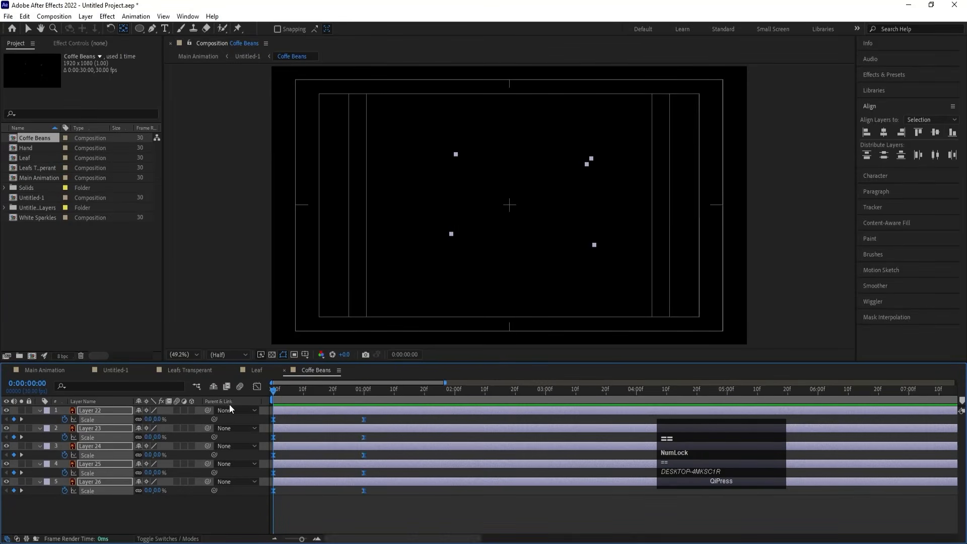
{"action": "left_click", "coordinate": [294, 394]}
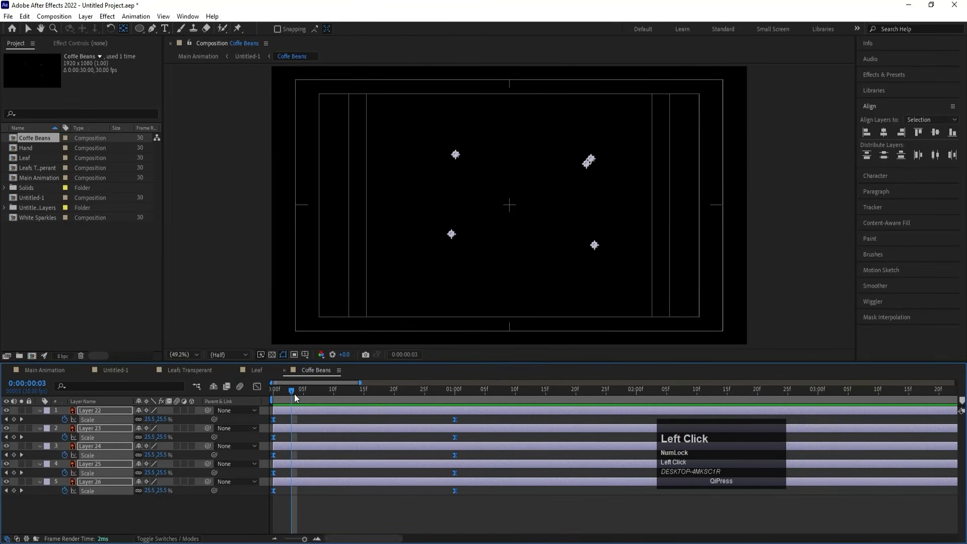
{"action": "key", "text": "alt+bracketright"}
{"action": "right_click", "coordinate": [298, 411]}
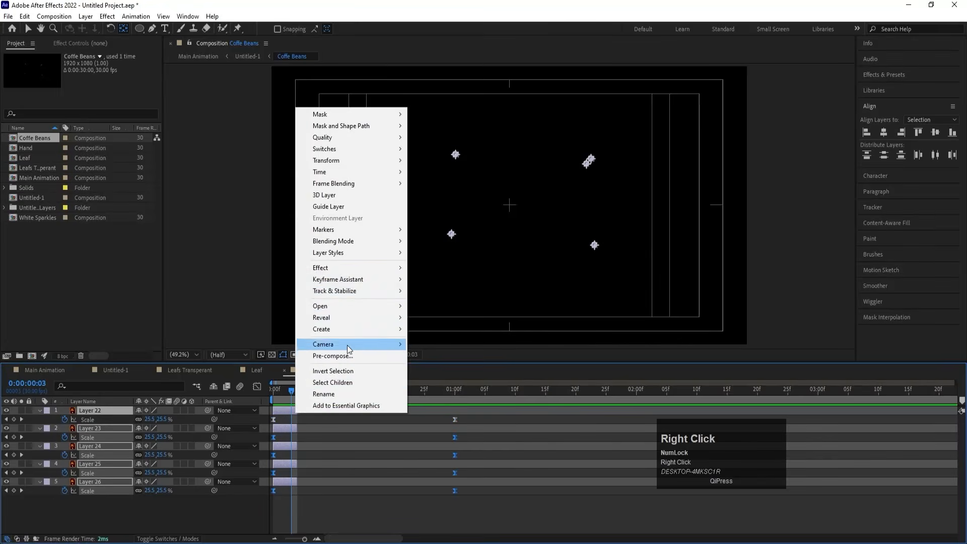
{"action": "left_click", "coordinate": [353, 279]}
{"action": "left_click", "coordinate": [455, 372]}
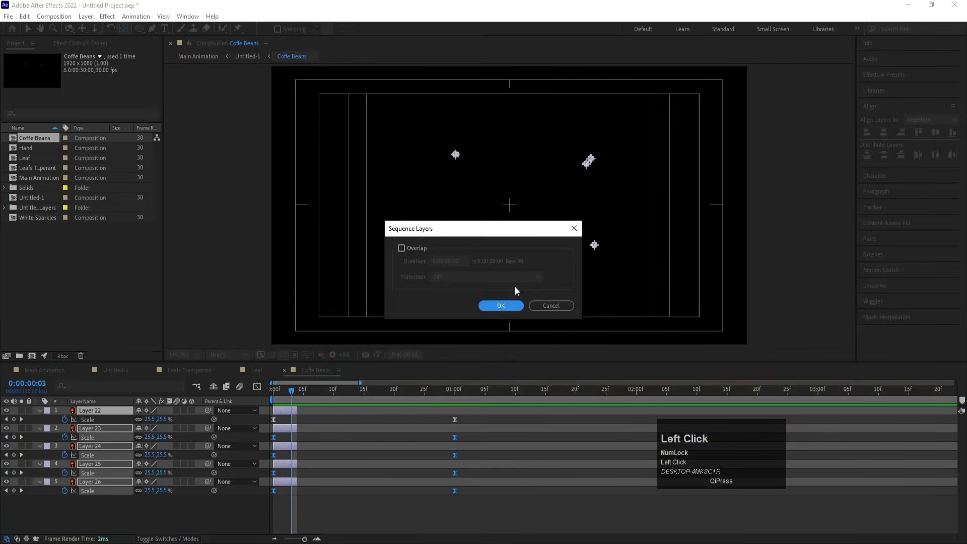
{"action": "left_click", "coordinate": [501, 306]}
Extend the sequenced bean layers' ends, with Layer 22 ending at about 23 s, and preview their staggered appearance.
{"action": "key", "text": "semicolon"}
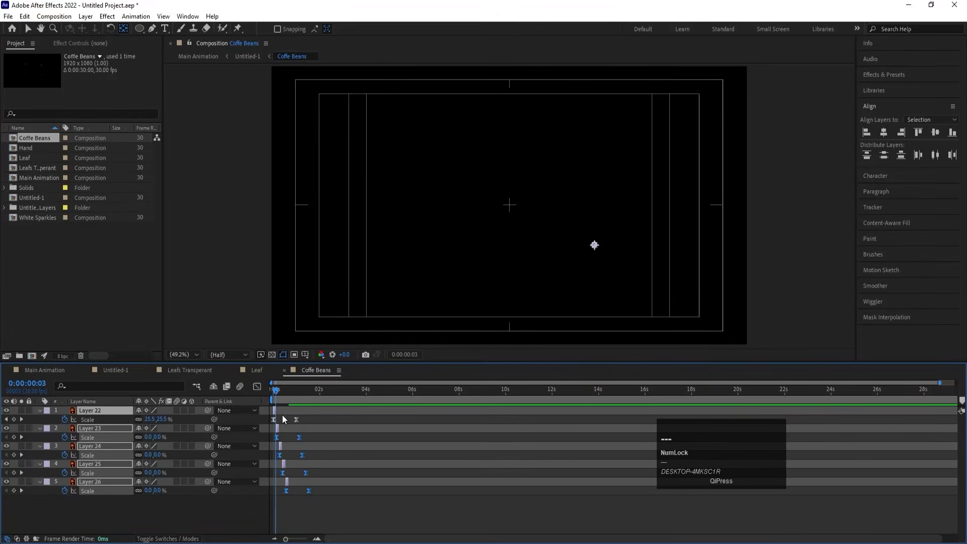
{"action": "left_click_drag", "start_coordinate": [282, 415], "coordinate": [815, 419]}
{"action": "key", "text": "space"}
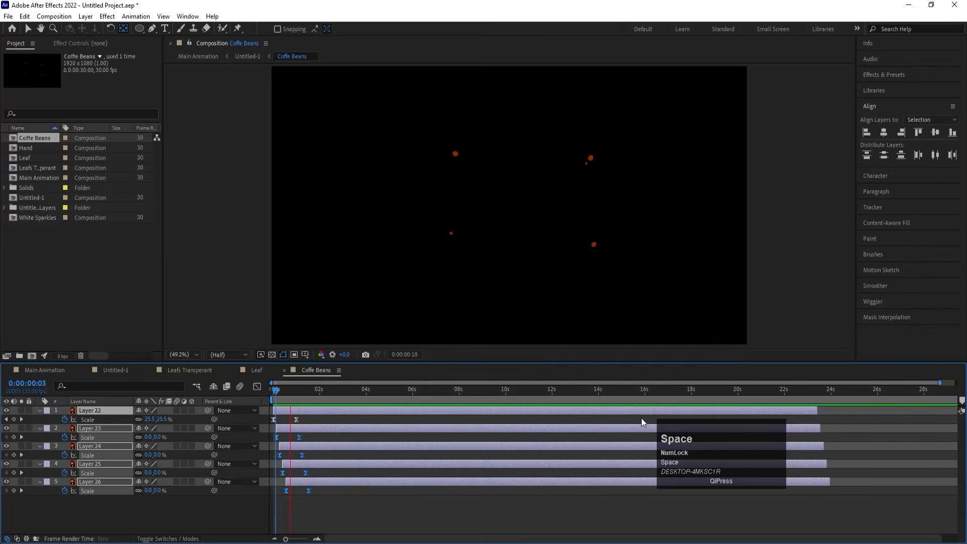
Apply the Wiggle - position preset to the five selected bean layers and preview their drifting motion.
{"action": "left_click", "coordinate": [880, 74]}
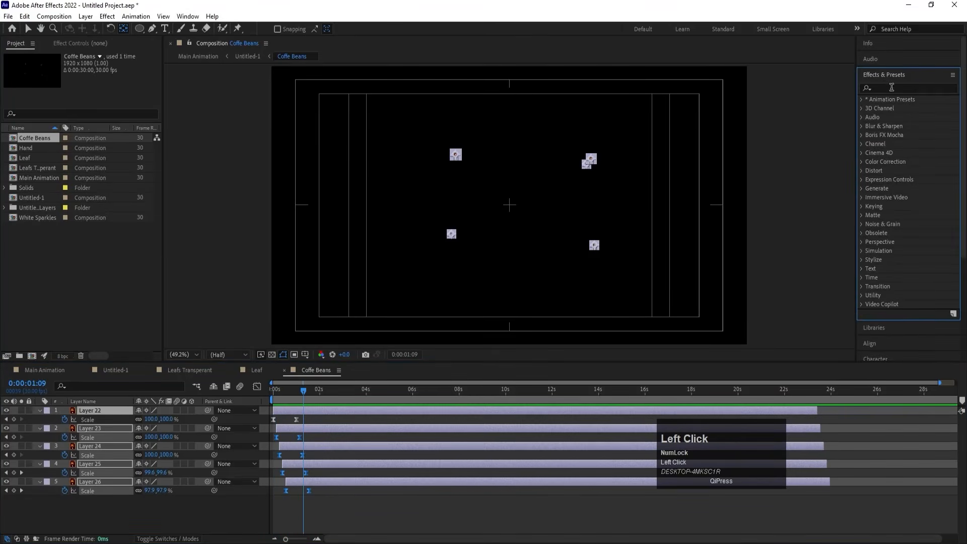
{"action": "left_click", "coordinate": [892, 88]}
{"action": "type", "text": "wigg"}
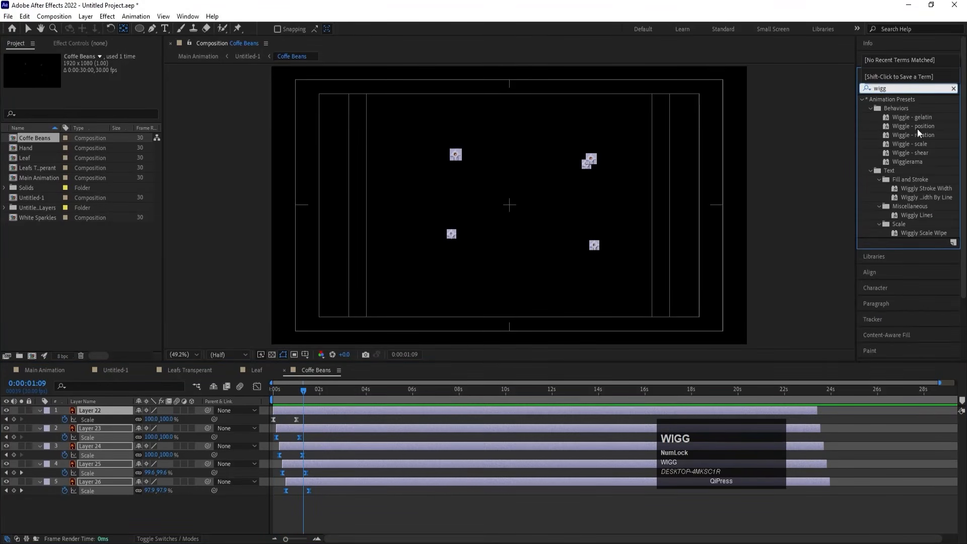
{"action": "double_click", "coordinate": [914, 126]}
{"action": "key", "text": "space"}
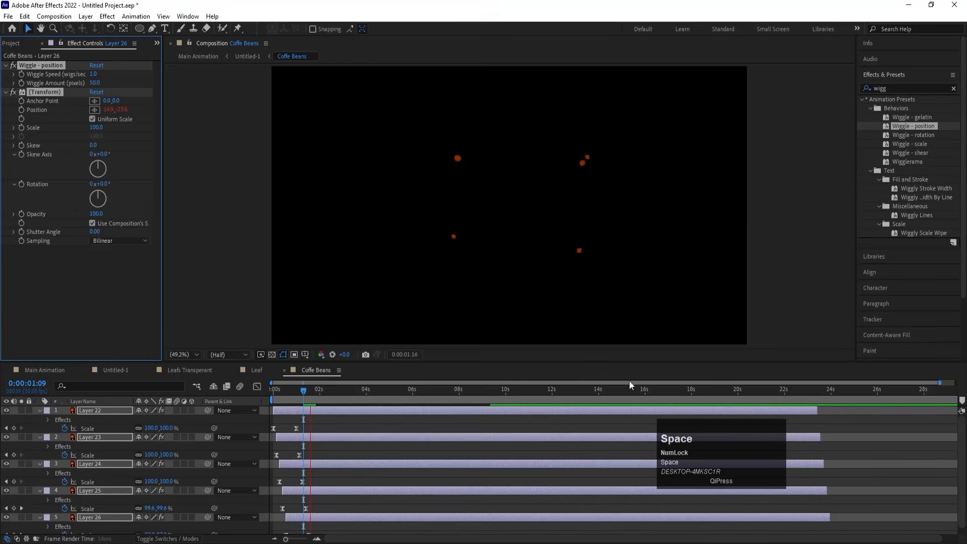
{"action": "key", "text": "space"}
In the Untitled-1 composition, hide Coffe Beans, show and unlock White Sparkles, and open the White Sparkles composition.
{"action": "left_click", "coordinate": [116, 371]}
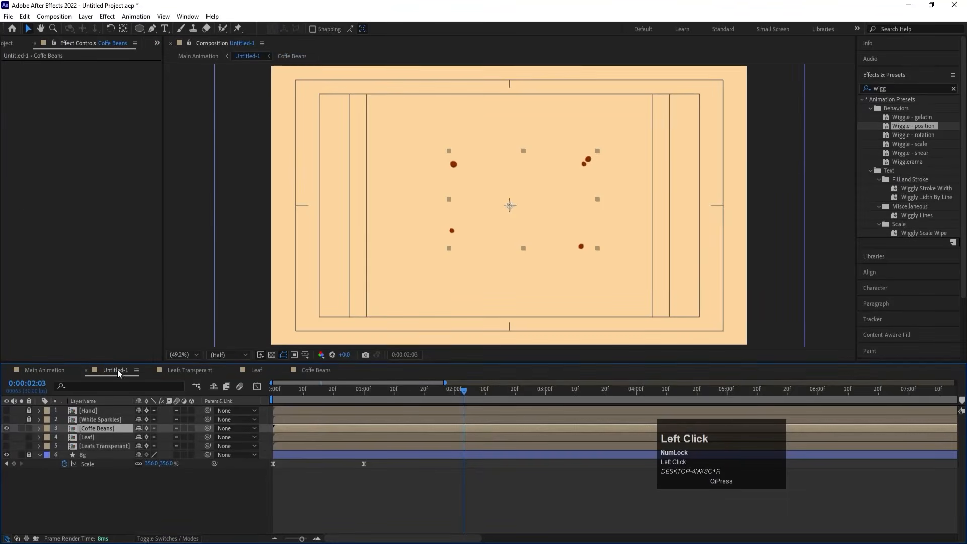
{"action": "left_click", "coordinate": [7, 428]}
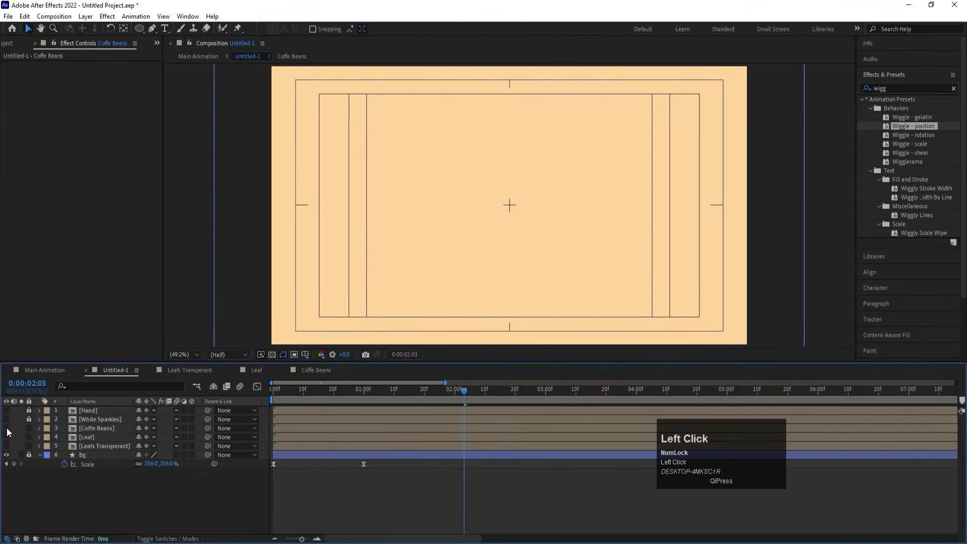
{"action": "left_click", "coordinate": [7, 420]}
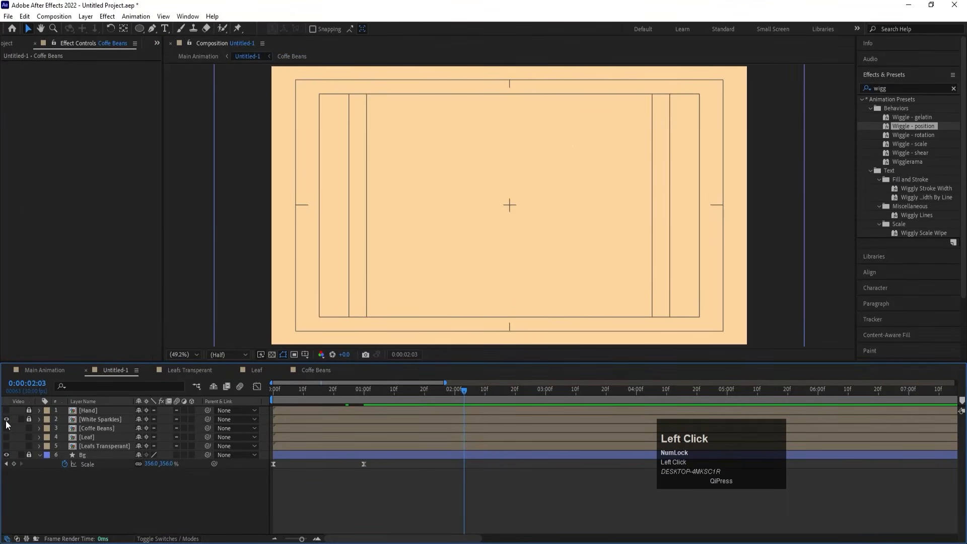
{"action": "double_click", "coordinate": [79, 419]}
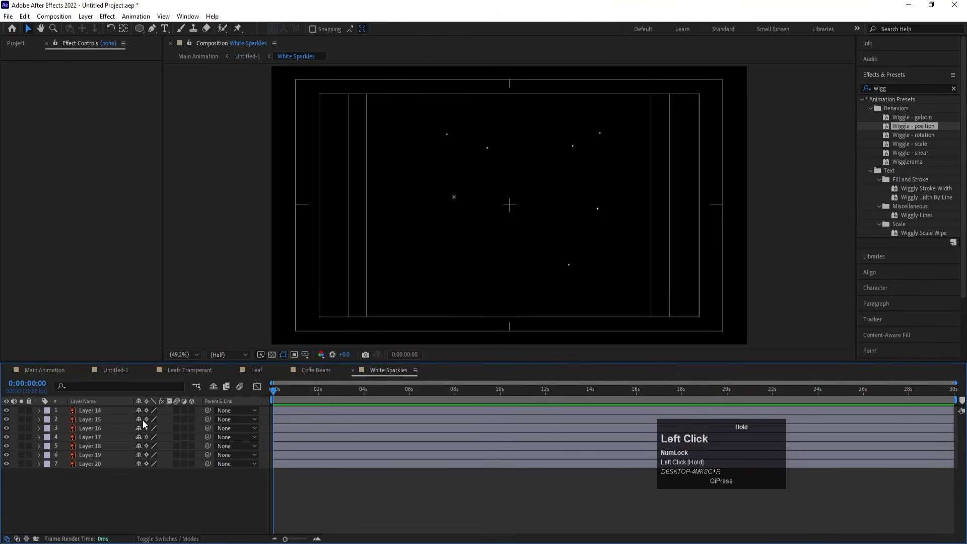
Paste Layer 37's scale keyframes from Leafs Transperant onto all seven White Sparkles layers at 0:00:00:00, and apply Wiggle - position to them.
{"action": "key", "text": "ctrl+a"}
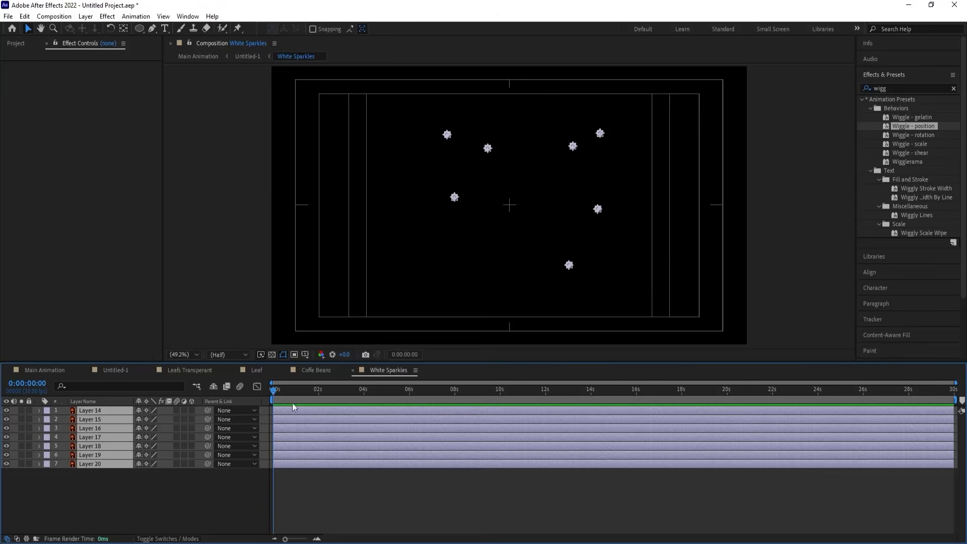
{"action": "left_click", "coordinate": [195, 371]}
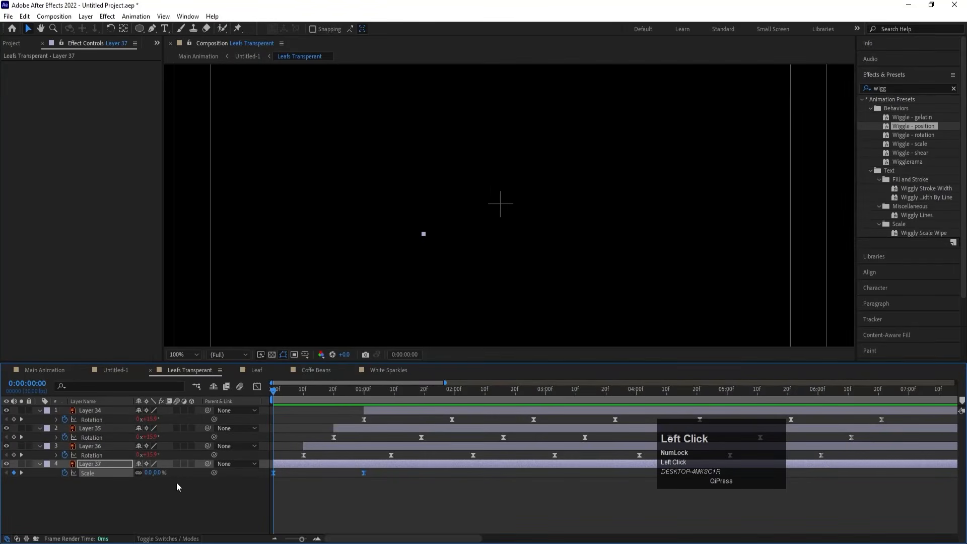
{"action": "left_click", "coordinate": [68, 478]}
{"action": "left_click", "coordinate": [84, 474]}
{"action": "left_click", "coordinate": [391, 371]}
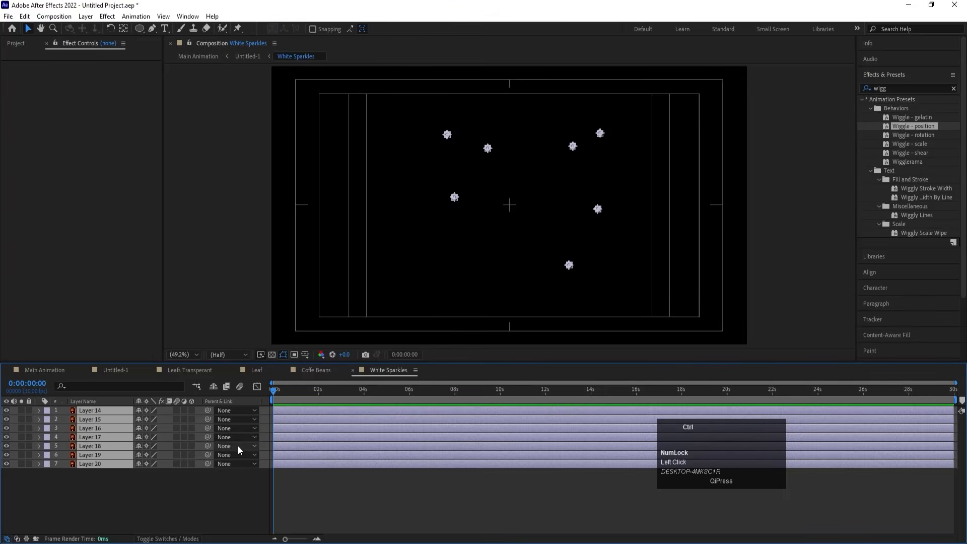
{"action": "key", "text": "ctrl+v"}
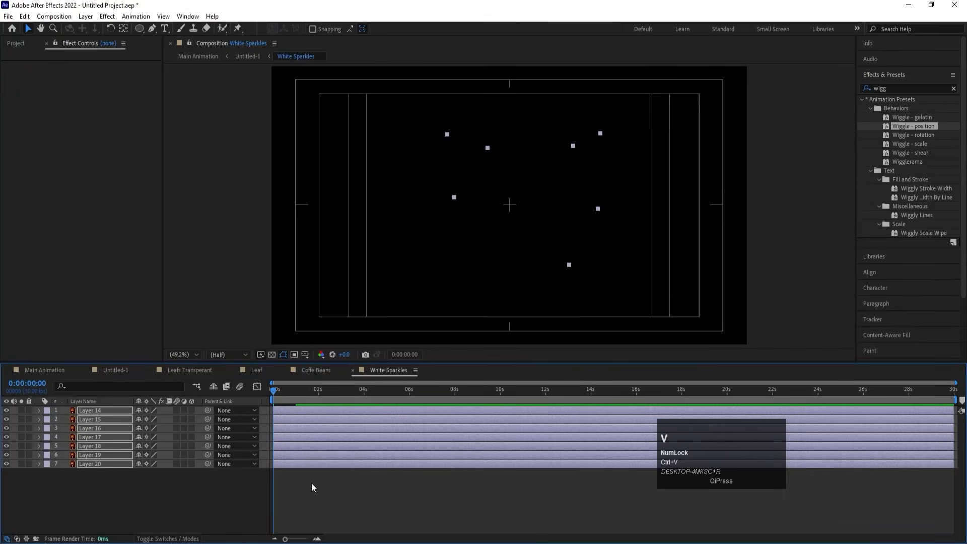
{"action": "key", "text": "u"}
{"action": "key", "text": "equal"}
{"action": "key", "text": "equal"}
{"action": "key", "text": "equal"}
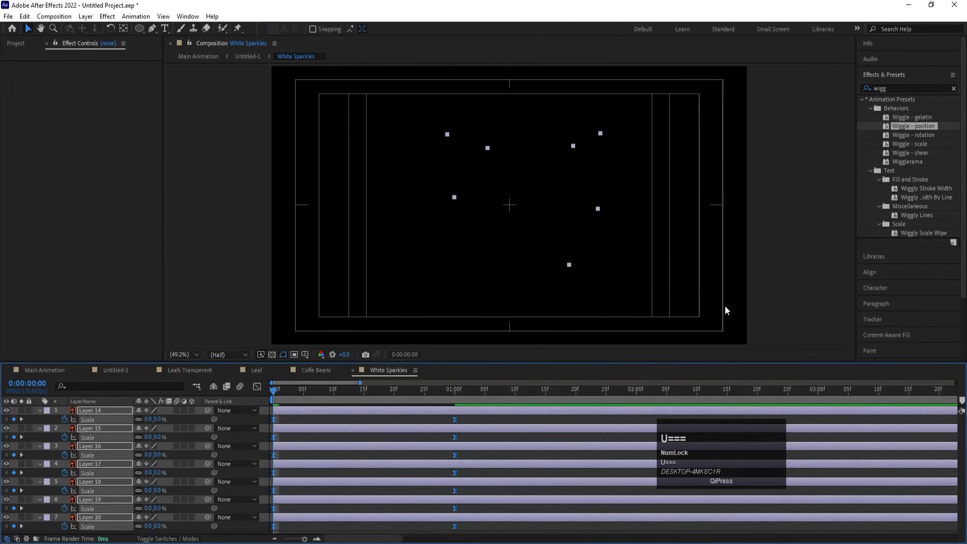
{"action": "double_click", "coordinate": [901, 126]}
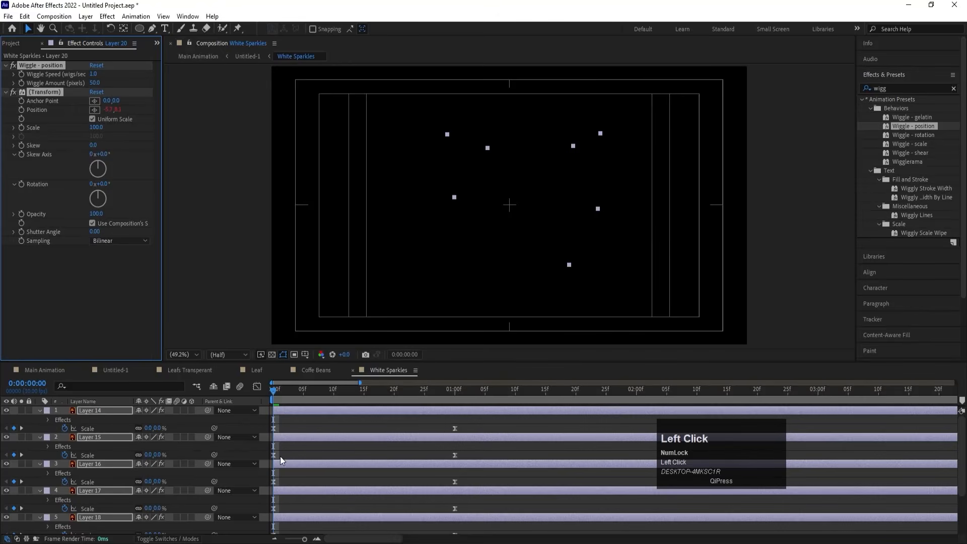
Trim all seven White Sparkles layers at 0:00:00:04 and sequence them one after another.
{"action": "left_click", "coordinate": [298, 391]}
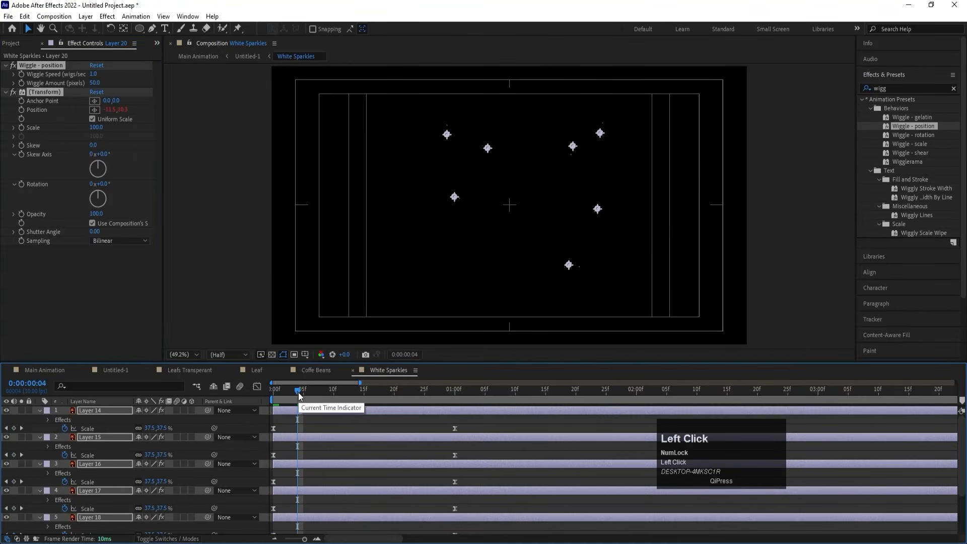
{"action": "key", "text": "alt+bracketright"}
{"action": "right_click", "coordinate": [290, 410]}
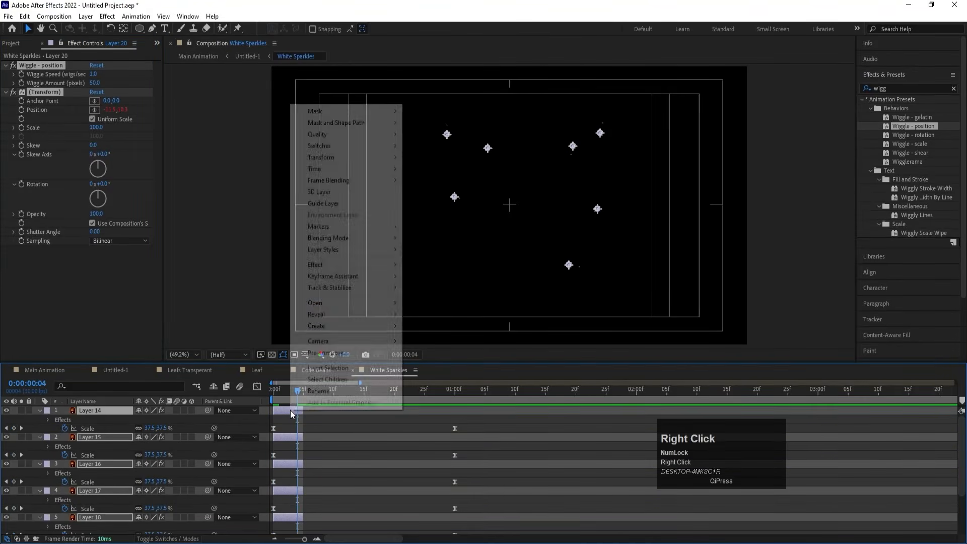
{"action": "left_click", "coordinate": [330, 276]}
{"action": "left_click", "coordinate": [429, 369]}
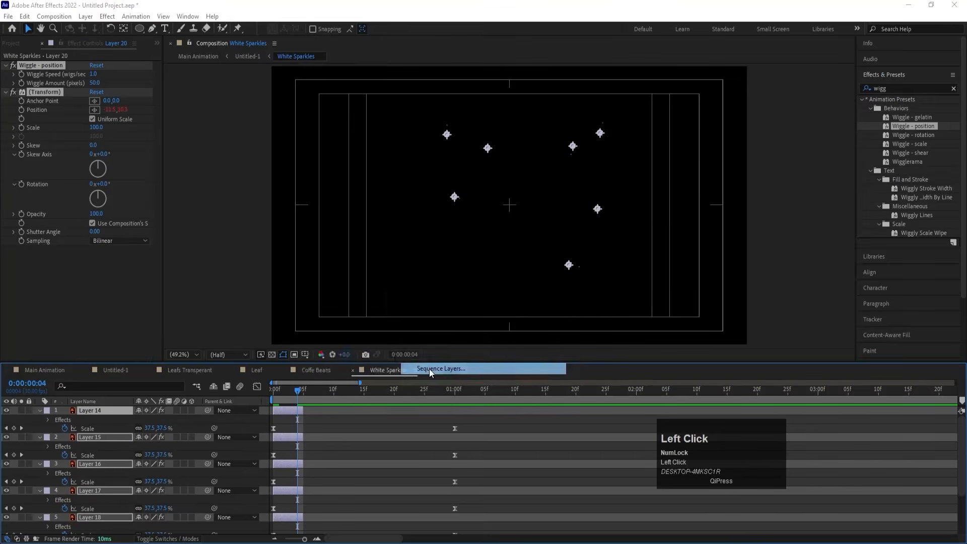
{"action": "left_click", "coordinate": [497, 309]}
Extend the ends of the sequenced sparkle layers to the composition's end and preview their staggered appearance.
{"action": "key", "text": "minus"}
{"action": "key", "text": "minus"}
{"action": "key", "text": "minus"}
{"action": "key", "text": "minus"}
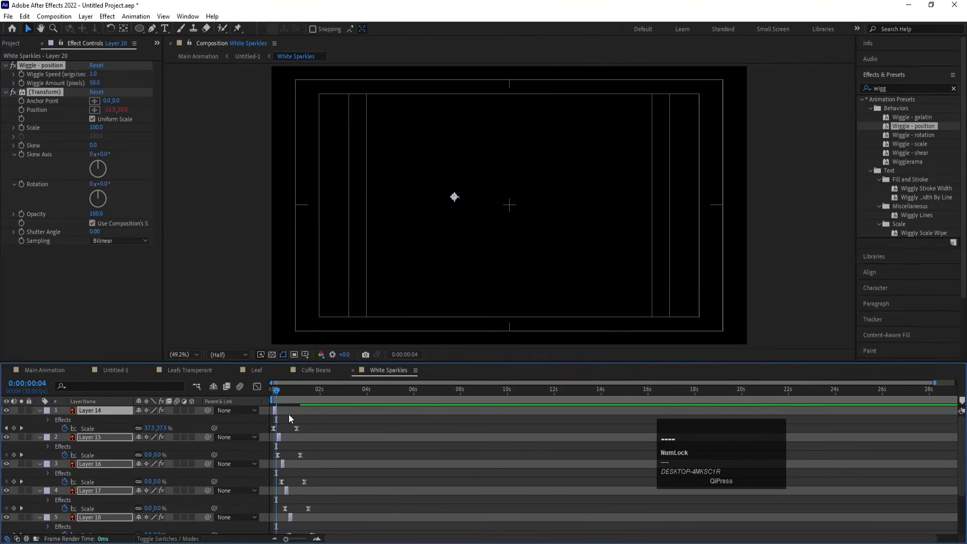
{"action": "left_click", "coordinate": [528, 413]}
{"action": "key", "text": "space"}
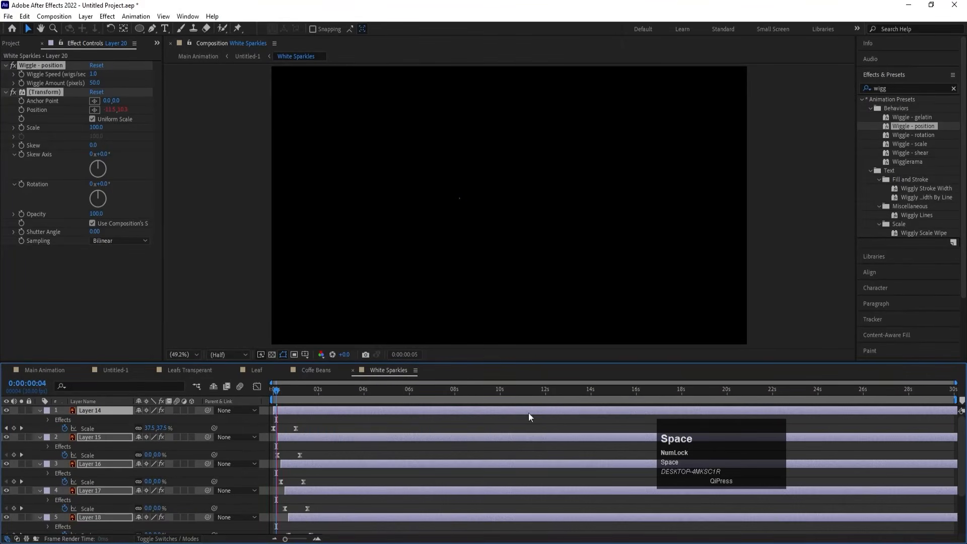
Return to Untitled-1, show the Coffe Beans, Leaf and Leafs Transperant layers, and preview the combined animation from the start.
{"action": "left_click", "coordinate": [126, 370]}
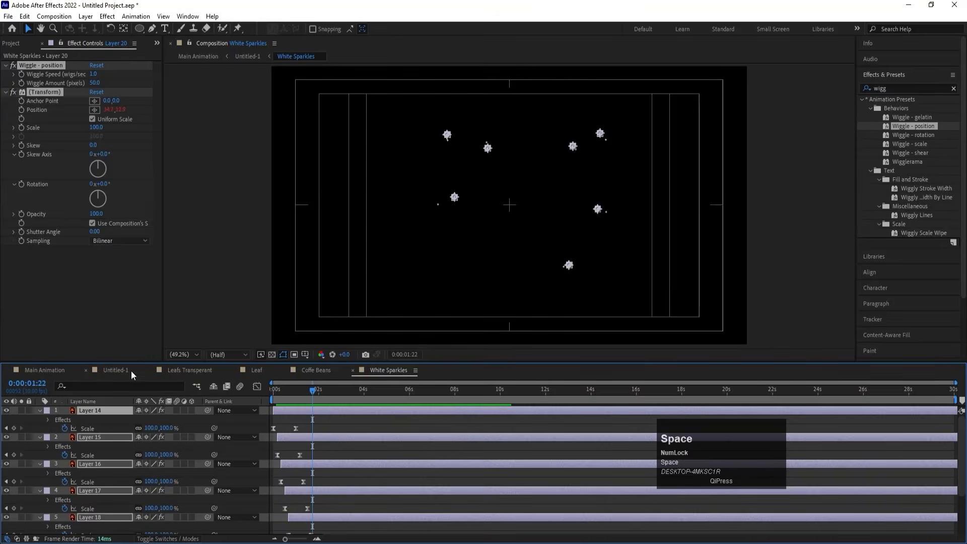
{"action": "left_click_drag", "start_coordinate": [316, 404], "coordinate": [7, 447]}
{"action": "key", "text": "space"}
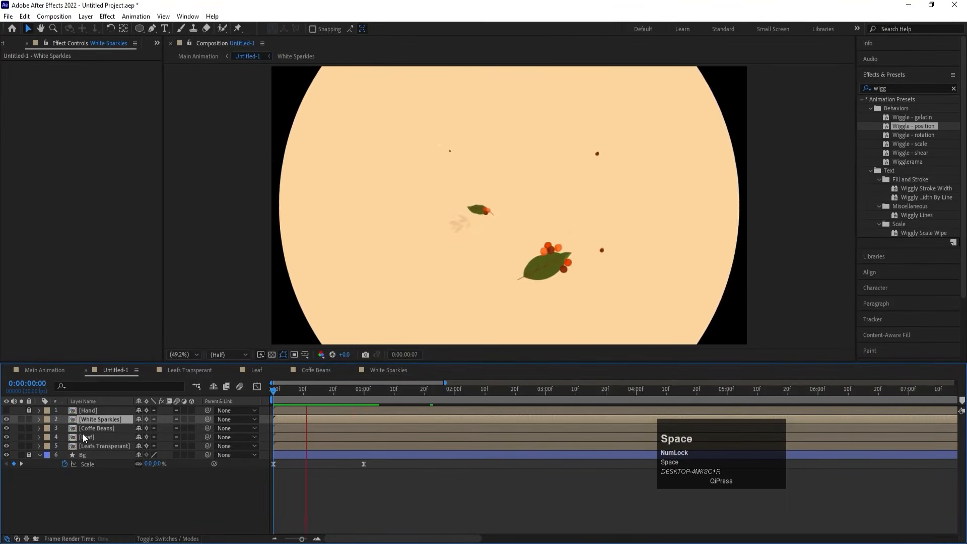
{"action": "key", "text": "space"}
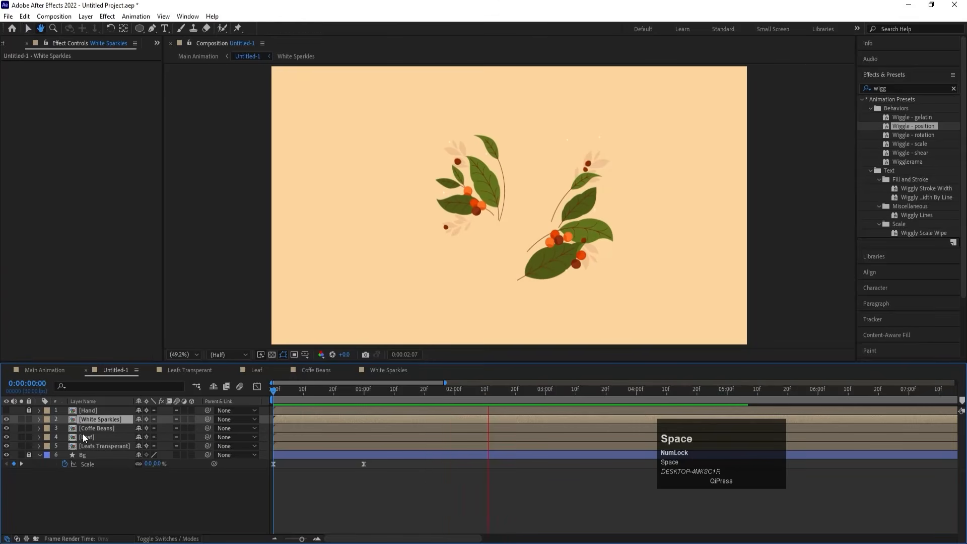
Show and unlock the Hand layer, open its composition and add a null object there.
{"action": "left_click", "coordinate": [6, 410]}
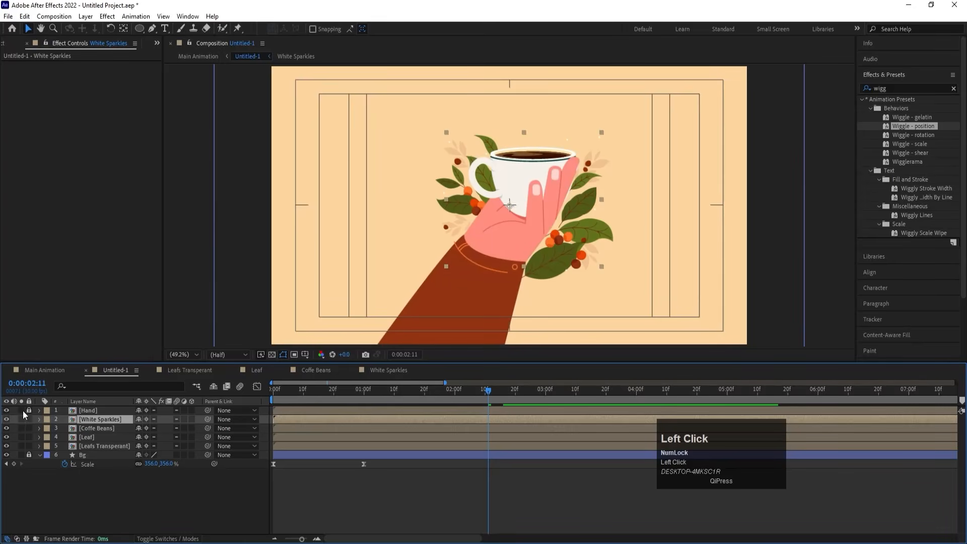
{"action": "double_click", "coordinate": [86, 411]}
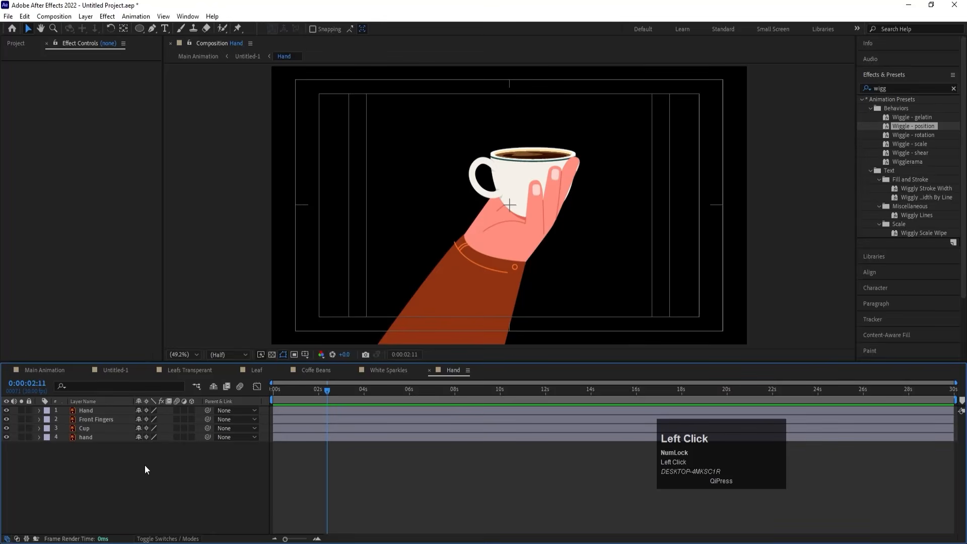
{"action": "right_click", "coordinate": [144, 475]}
{"action": "left_click", "coordinate": [170, 348]}
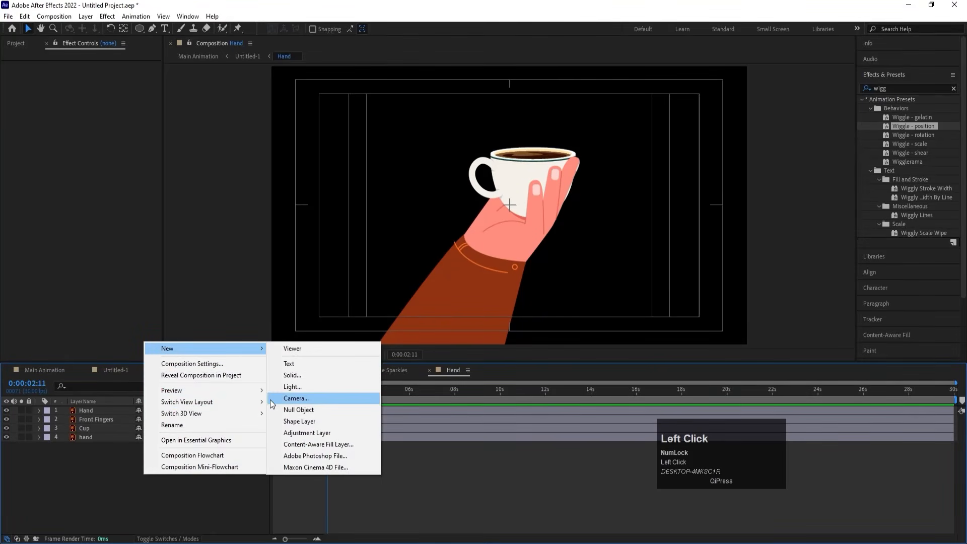
{"action": "left_click", "coordinate": [292, 410]}
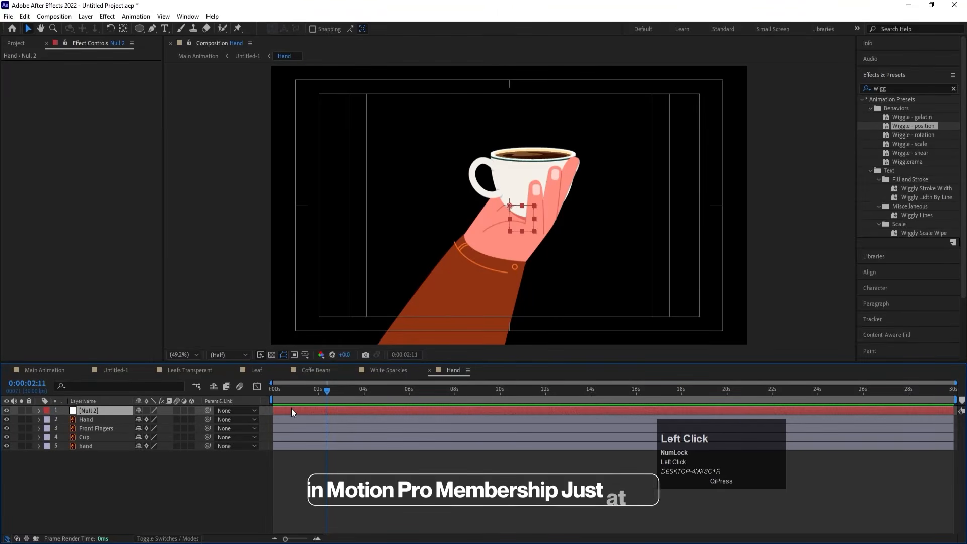
Centre the null's anchor point and set its scale to 527%.
{"action": "key", "text": "ctrl+alt+Home"}
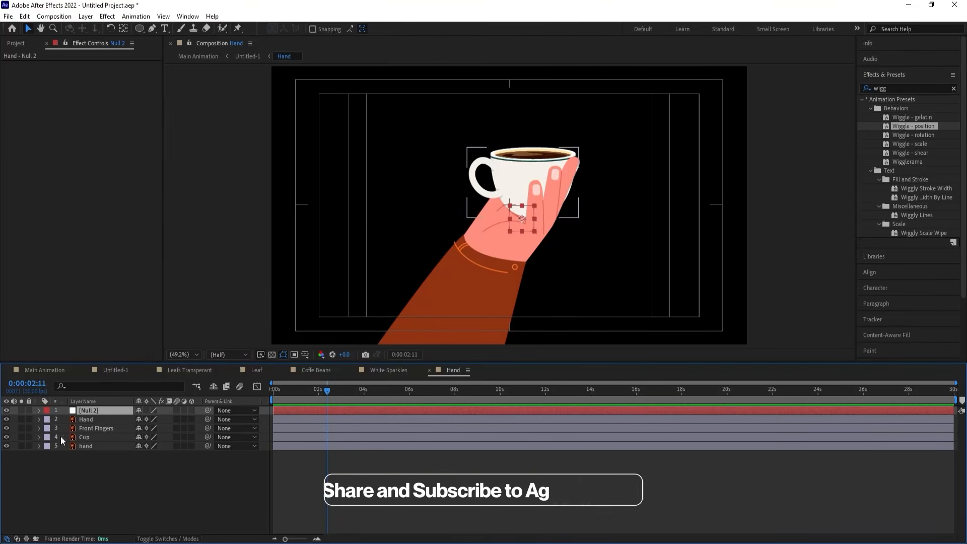
{"action": "key", "text": "s"}
{"action": "left_click_drag", "start_coordinate": [150, 419], "coordinate": [365, 419]}
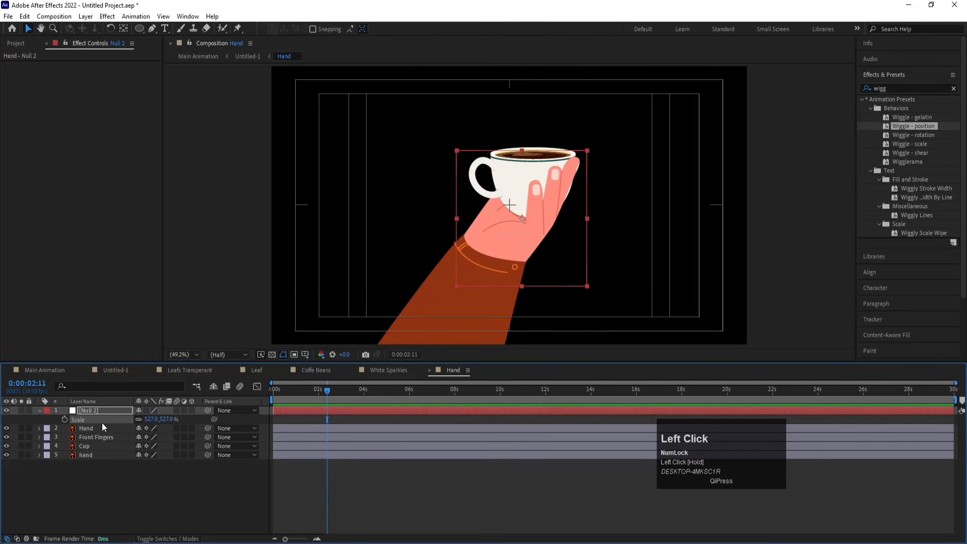
Parent the Hand, Front Fingers, Cup and hand layers to the null.
{"action": "left_click", "coordinate": [80, 428]}
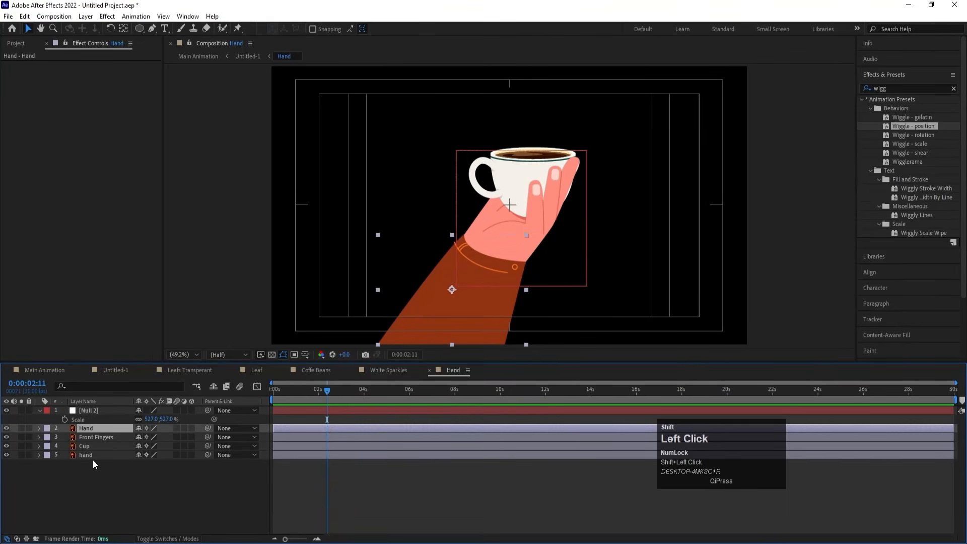
{"action": "left_click", "coordinate": [101, 452], "text": "shift"}
{"action": "left_click", "coordinate": [102, 453], "text": "shift"}
{"action": "left_click_drag", "start_coordinate": [208, 429], "coordinate": [102, 410]}
{"action": "left_click", "coordinate": [91, 494]}
Move the Front Fingers layer's anchor point to the wrist at the sleeve cuff, then test rotating it and undo the rotation.
{"action": "left_click", "coordinate": [86, 429]}
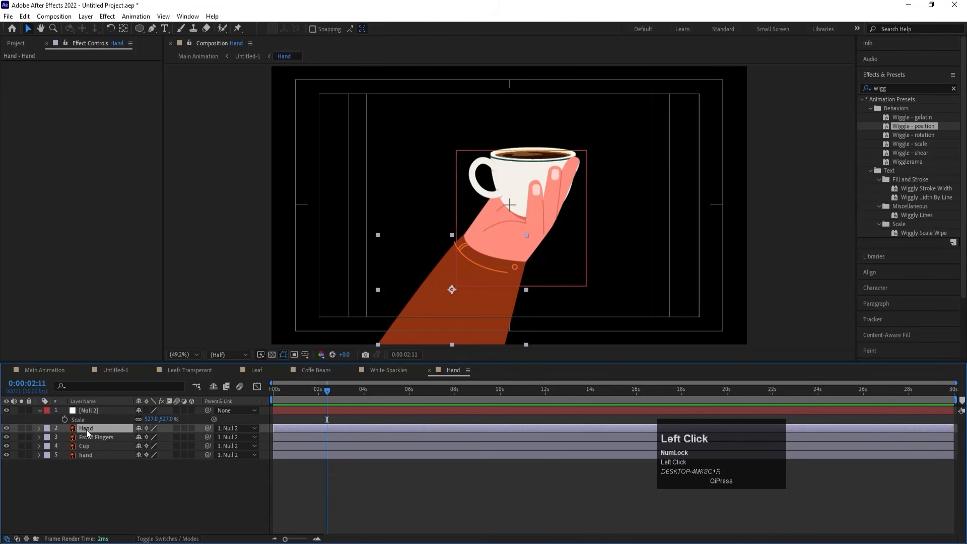
{"action": "left_click", "coordinate": [93, 437]}
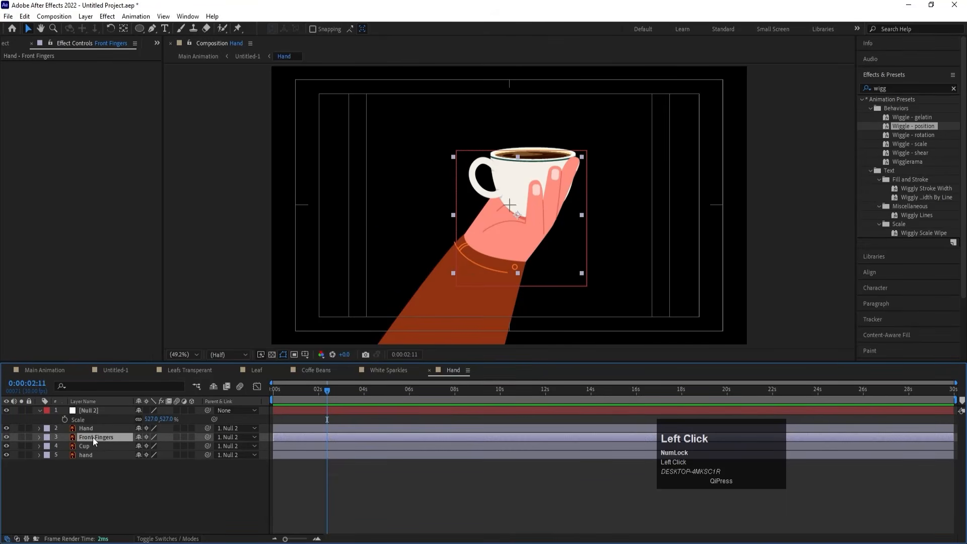
{"action": "key", "text": "t"}
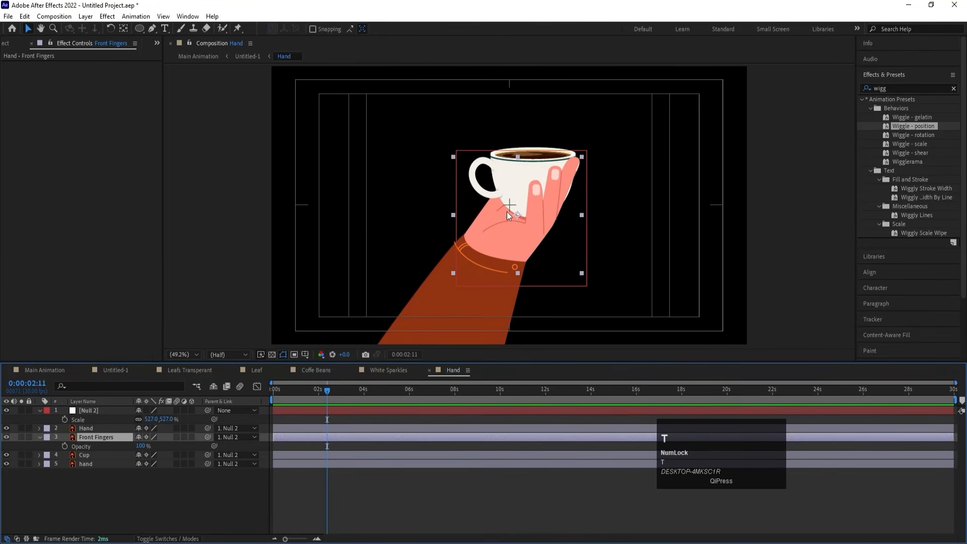
{"action": "key", "text": "y"}
{"action": "left_click_drag", "start_coordinate": [518, 214], "coordinate": [525, 261]}
{"action": "key", "text": "w"}
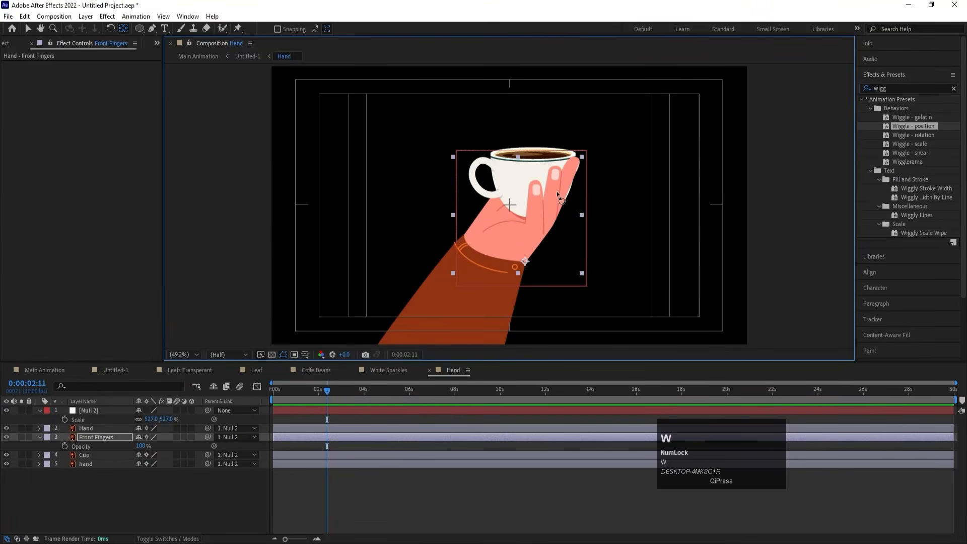
{"action": "left_click_drag", "start_coordinate": [562, 184], "coordinate": [575, 190]}
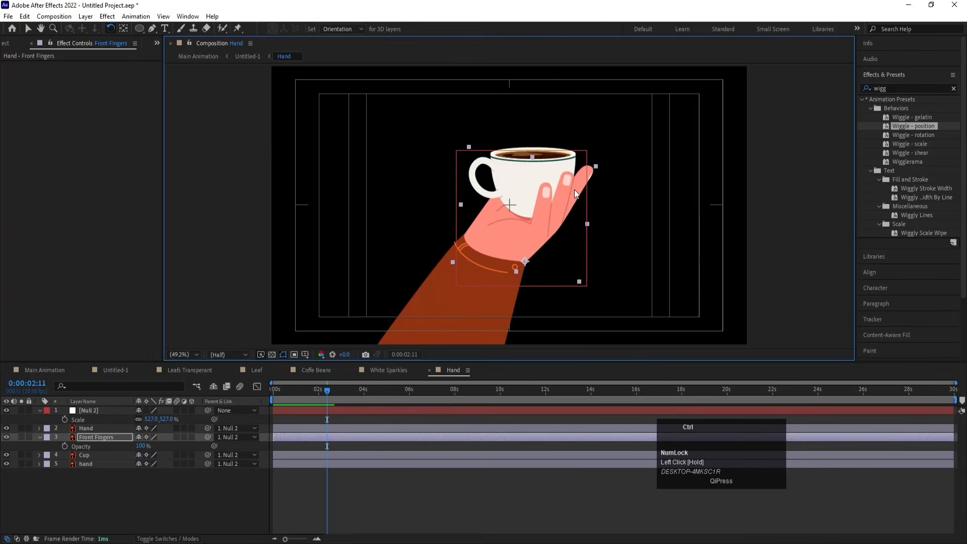
{"action": "key", "text": "ctrl+z"}
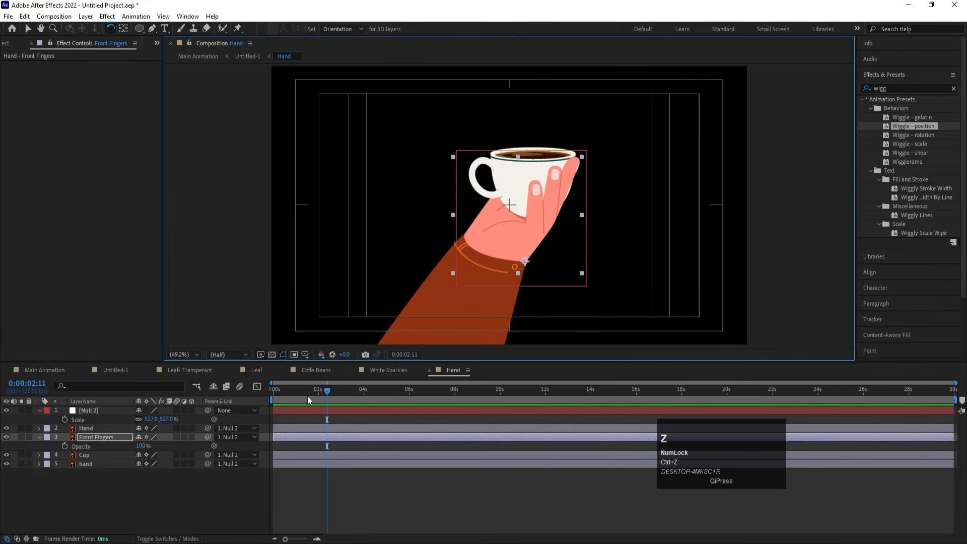
Keyframe the Front Fingers layer's rotation at 1° on the first frame and 3.3° at 0:00:00:27.
{"action": "left_click", "coordinate": [274, 391]}
{"action": "key", "text": "r"}
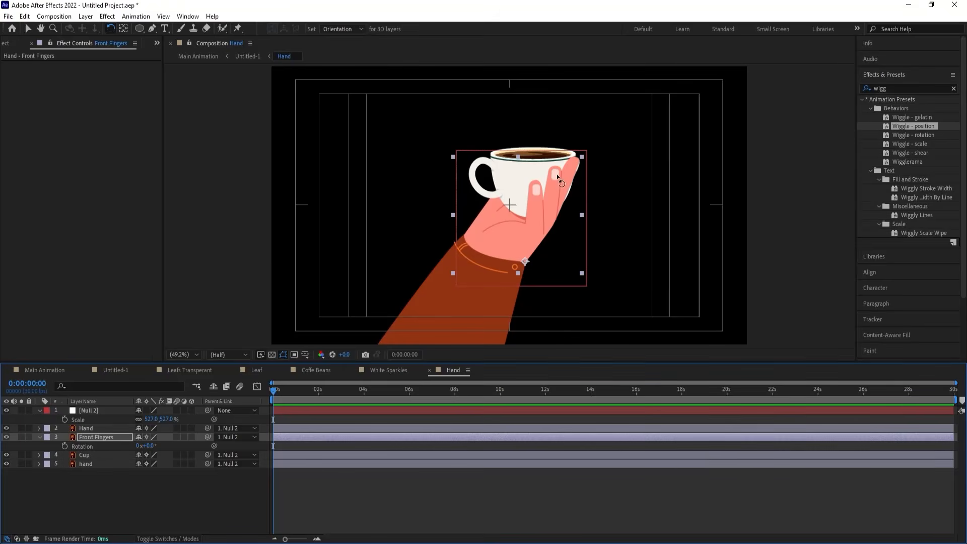
{"action": "left_click_drag", "start_coordinate": [569, 176], "coordinate": [536, 206]}
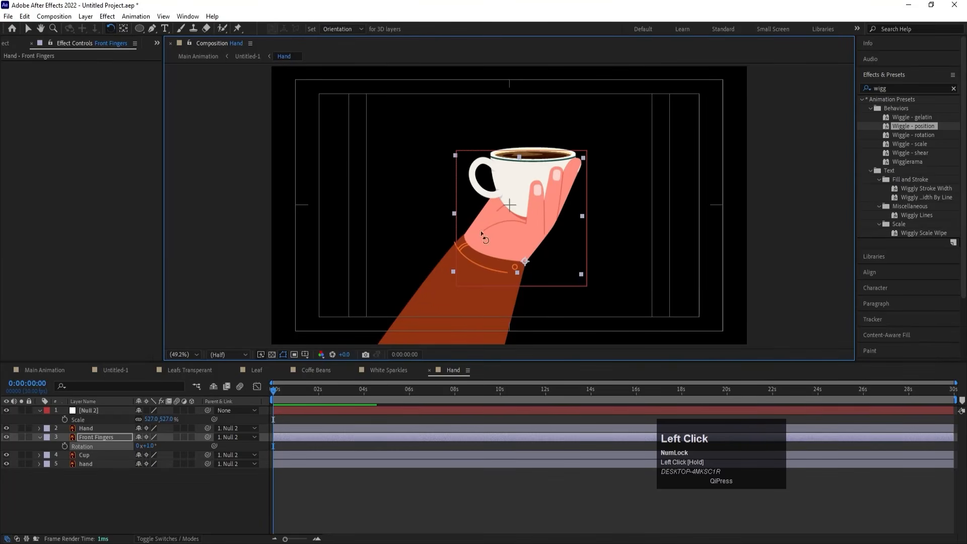
{"action": "left_click", "coordinate": [64, 447]}
{"action": "key", "text": "space"}
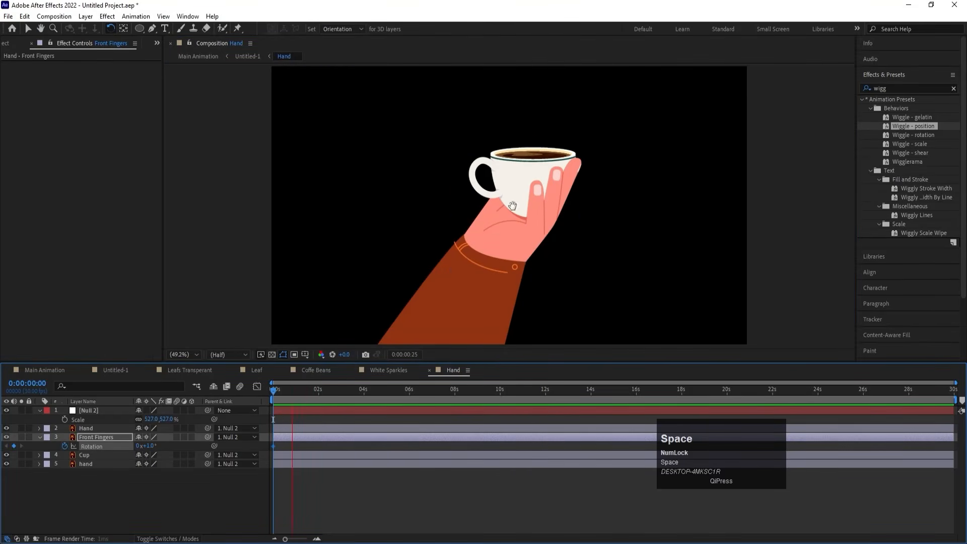
{"action": "key", "text": "space"}
{"action": "left_click_drag", "start_coordinate": [576, 170], "coordinate": [580, 180]}
Copy the first Front Fingers rotation keyframe to 0:00:01:26 and apply Easy Ease to all three keyframes.
{"action": "key", "text": "space"}
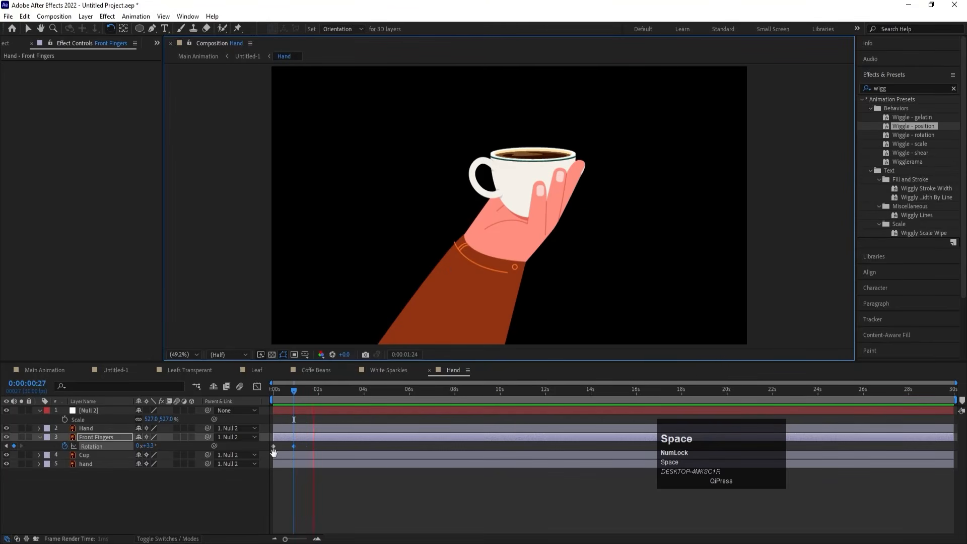
{"action": "key", "text": "space"}
{"action": "left_click", "coordinate": [274, 447]}
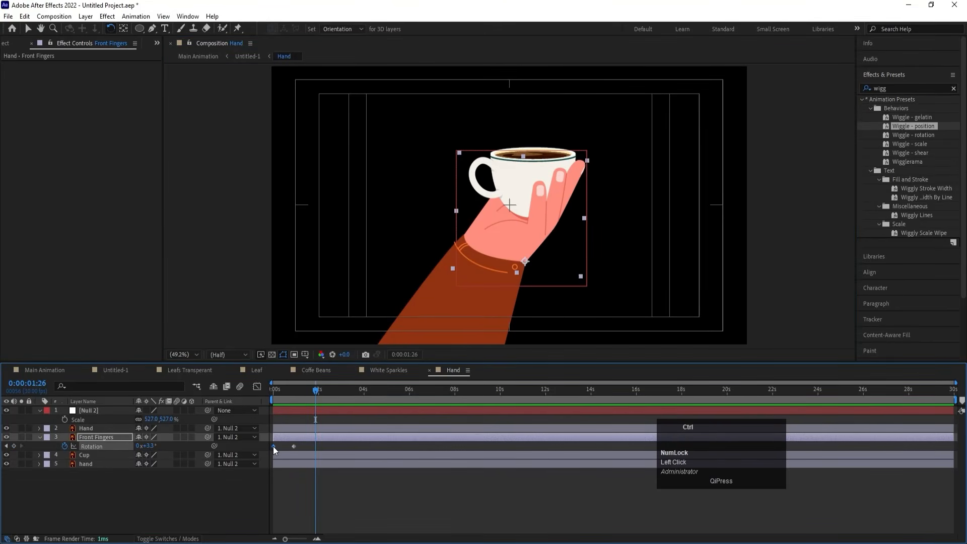
{"action": "key", "text": "ctrl+v"}
{"action": "left_click_drag", "start_coordinate": [353, 479], "coordinate": [250, 425]}
{"action": "key", "text": "F9"}
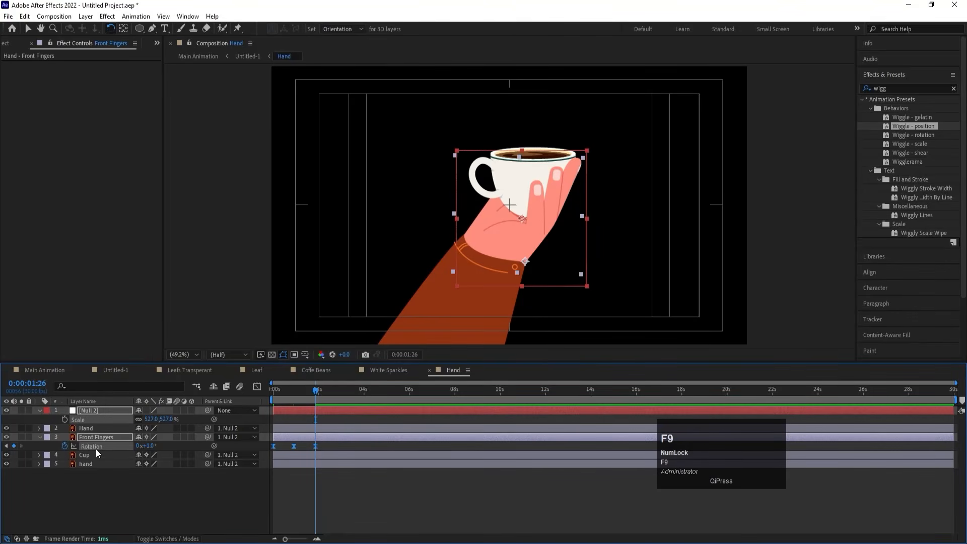
Add a loopOut() expression to the Front Fingers rotation and preview the looping motion.
{"action": "left_click", "coordinate": [65, 445], "text": "alt"}
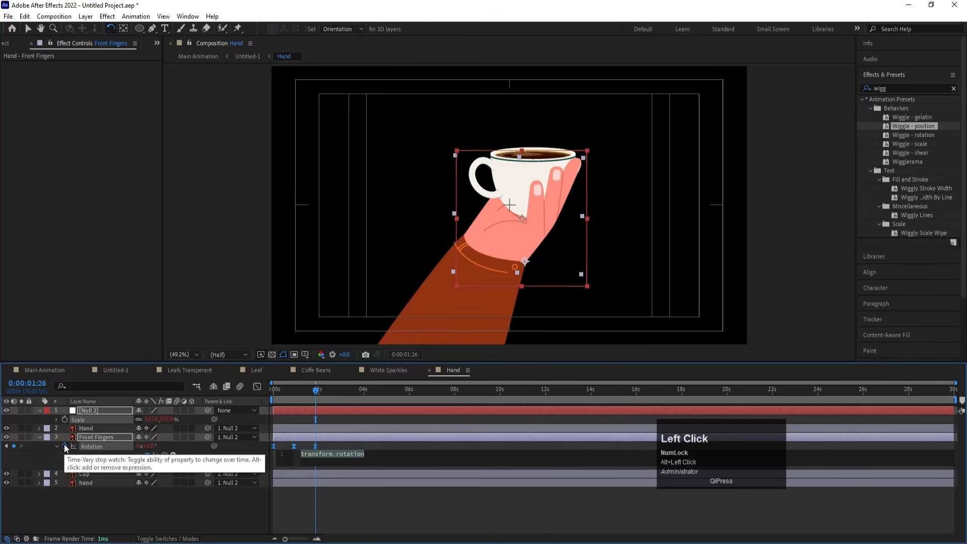
{"action": "type", "text": "loo"}
{"action": "key", "text": "Down"}
{"action": "key", "text": "Down"}
{"action": "key", "text": "Down"}
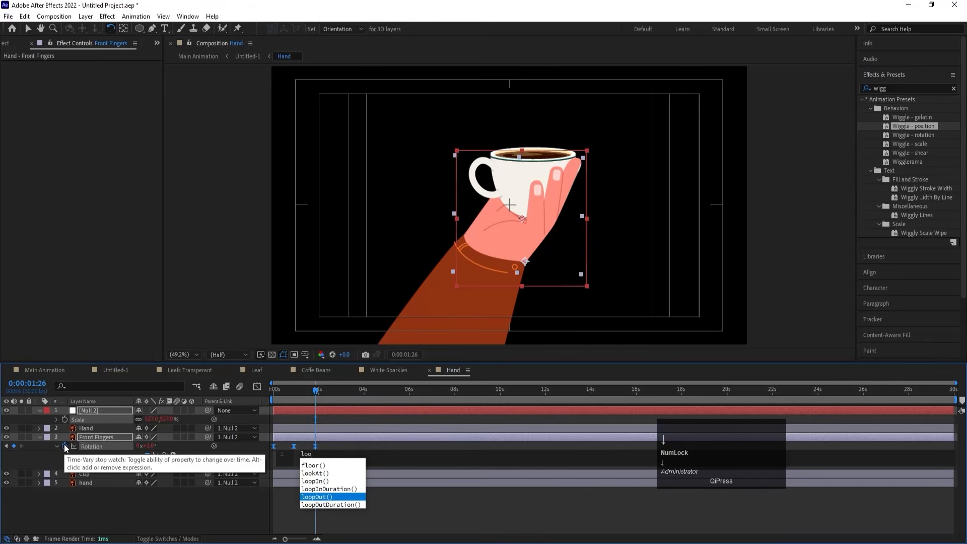
{"action": "key", "text": "Return"}
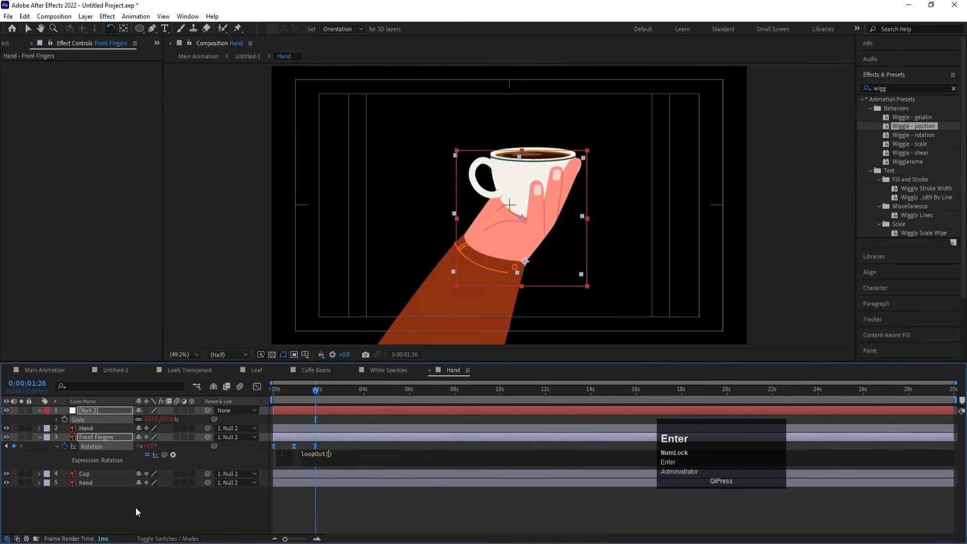
{"action": "left_click", "coordinate": [162, 518]}
{"action": "key", "text": "space"}
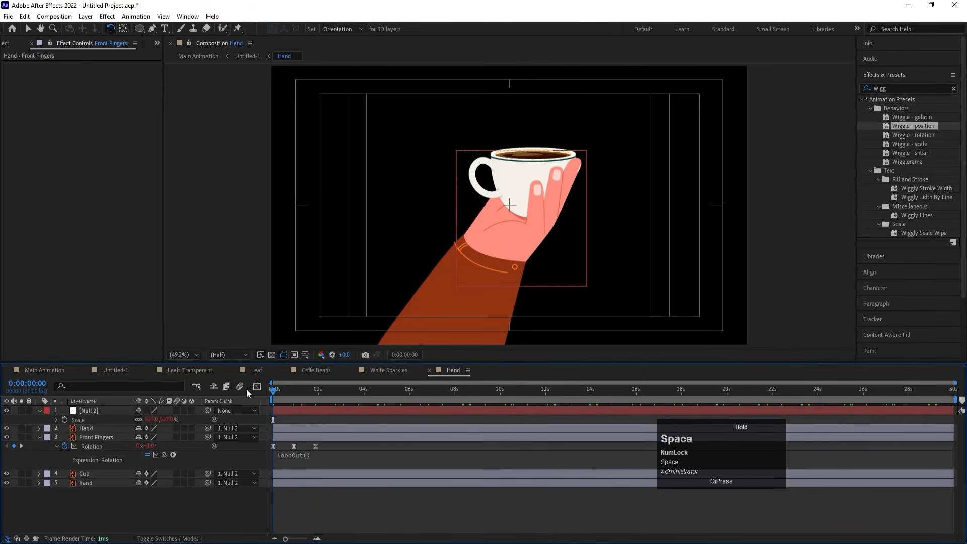
{"action": "left_click", "coordinate": [337, 394]}
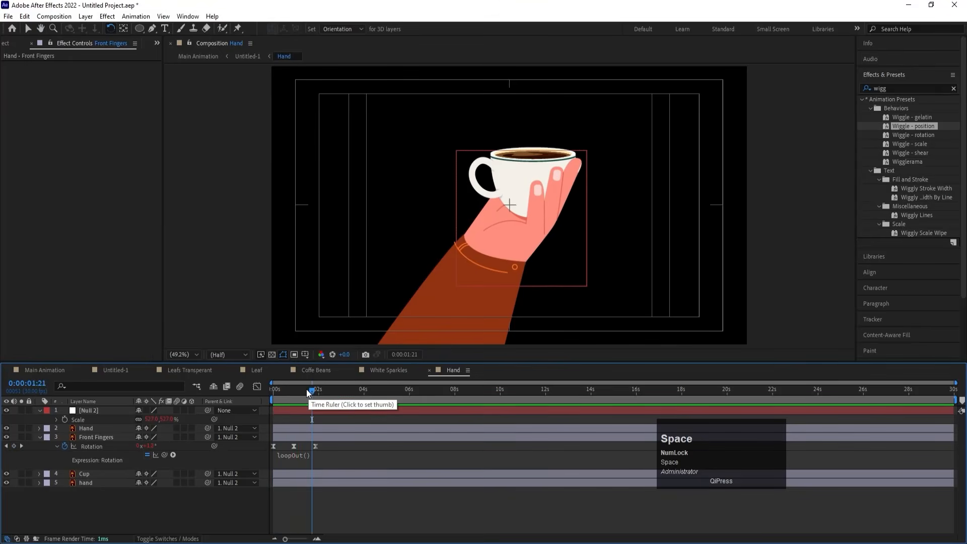
Scale the null up to 670% and move the hand and cup lower in the frame.
{"action": "left_click", "coordinate": [82, 410]}
{"action": "key", "text": "s"}
{"action": "key", "text": "s"}
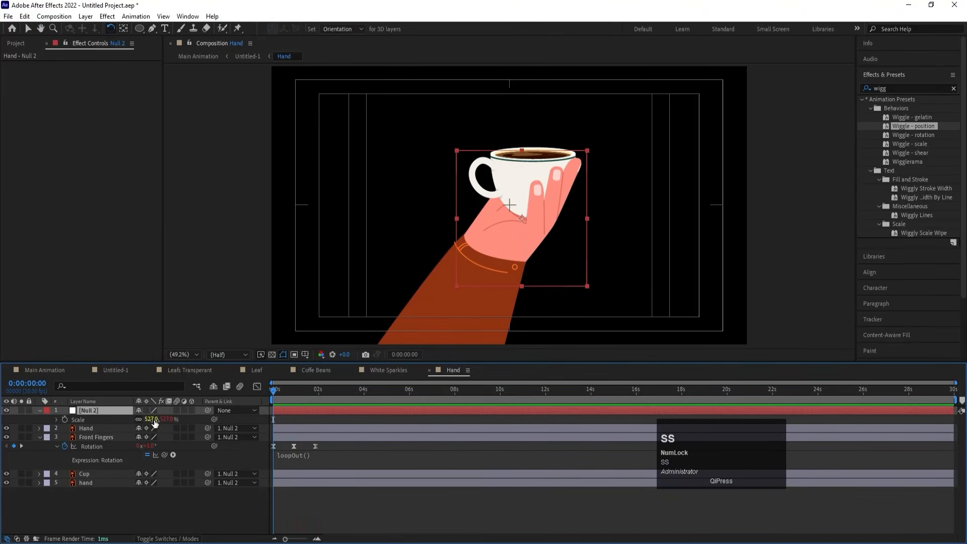
{"action": "left_click_drag", "start_coordinate": [153, 419], "coordinate": [211, 403]}
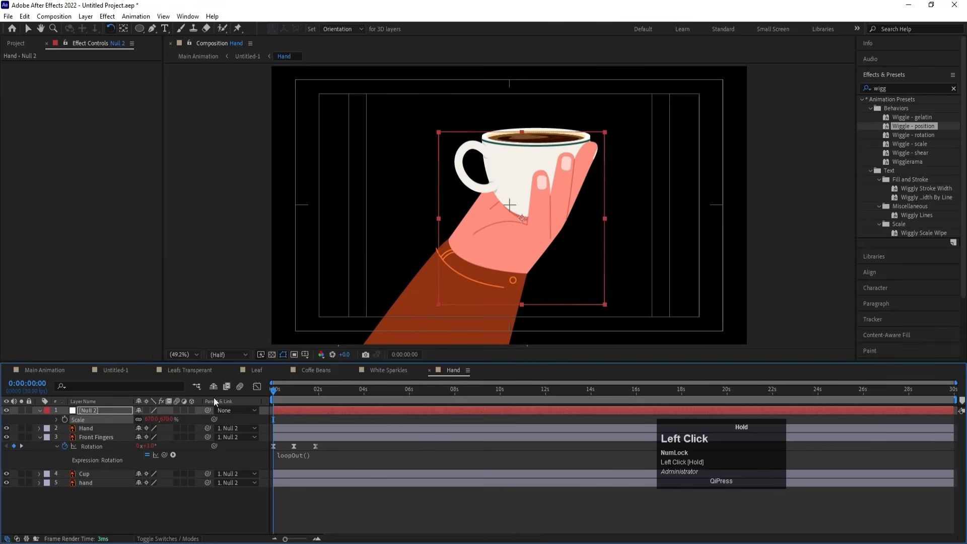
{"action": "key", "text": "v"}
{"action": "left_click_drag", "start_coordinate": [534, 250], "coordinate": [519, 287]}
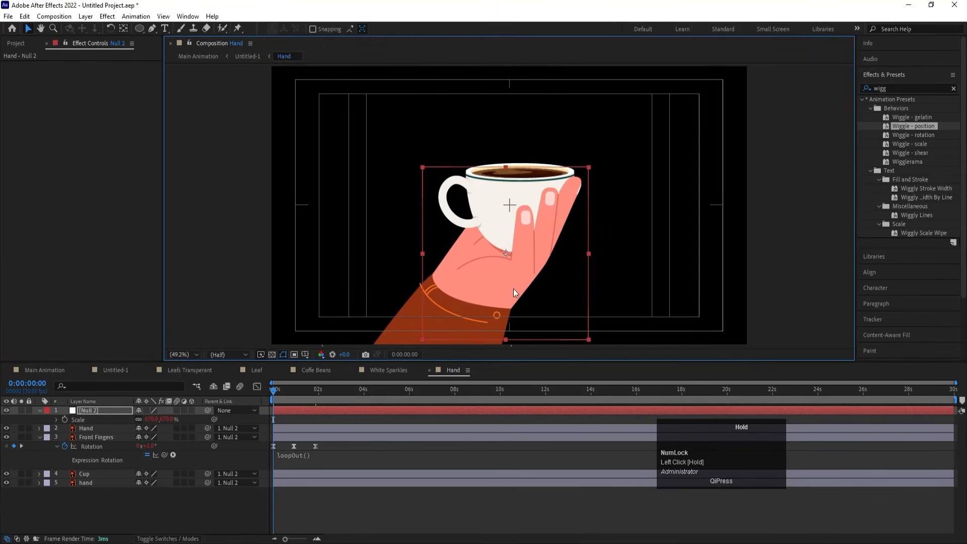
Keyframe the null's position to rise from Y 1442.3 at the start to the current pose at 0:00:01:10, with Easy Ease.
{"action": "left_click", "coordinate": [294, 396]}
{"action": "left_click", "coordinate": [80, 414]}
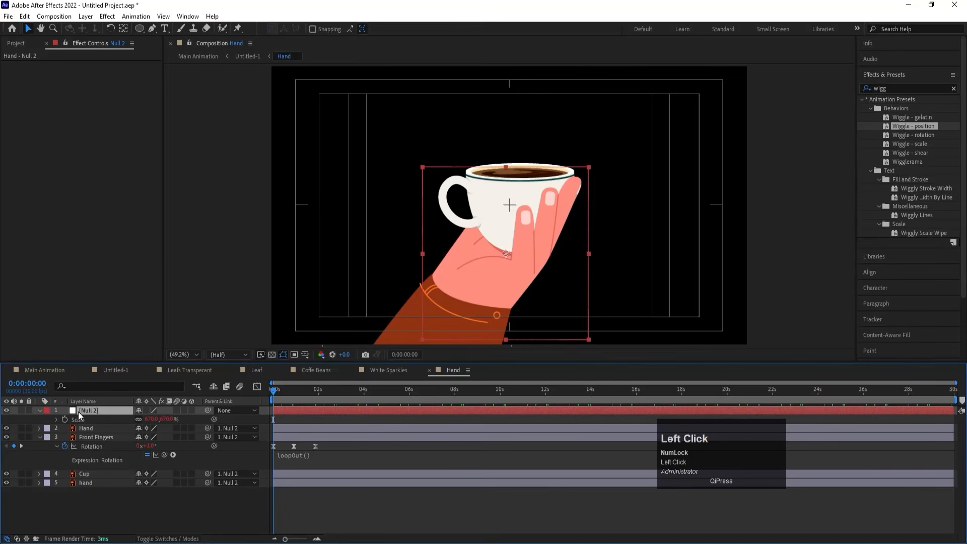
{"action": "key", "text": "p"}
{"action": "left_click", "coordinate": [65, 420]}
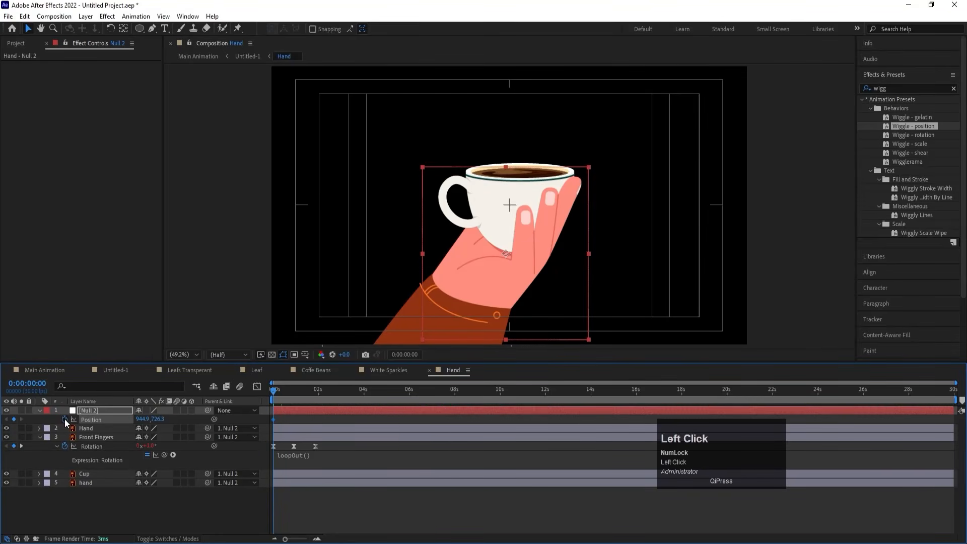
{"action": "key", "text": "equal"}
{"action": "key", "text": "equal"}
{"action": "left_click_drag", "start_coordinate": [352, 398], "coordinate": [390, 399]}
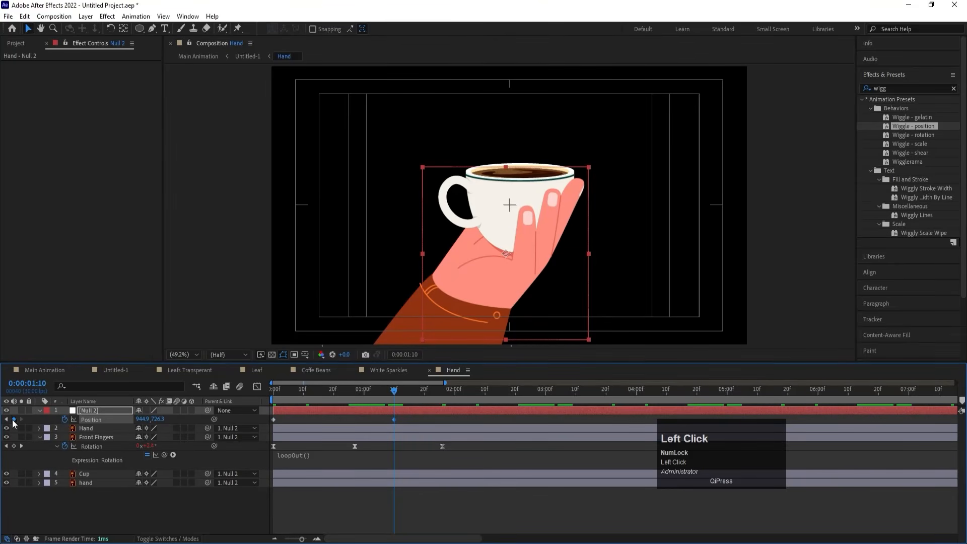
{"action": "left_click_drag", "start_coordinate": [312, 388], "coordinate": [267, 402]}
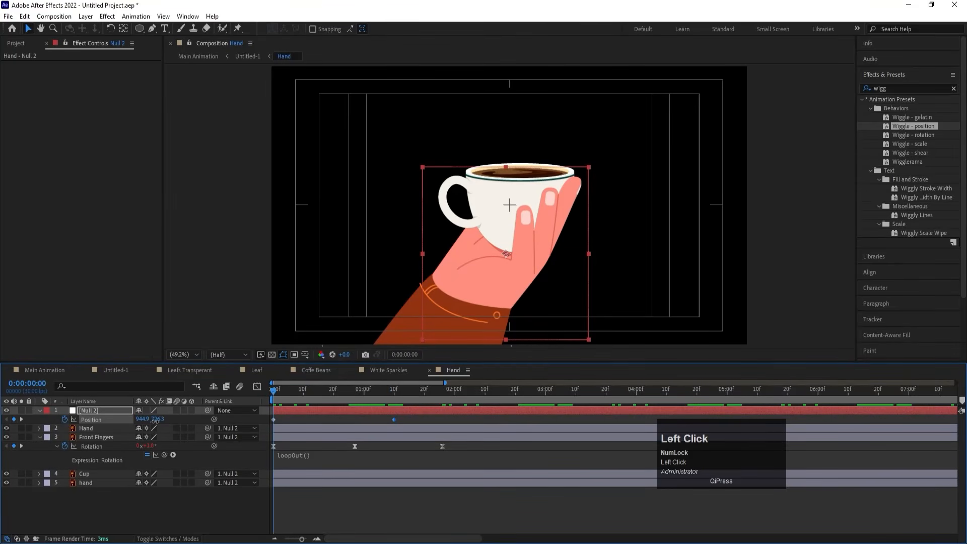
{"action": "left_click_drag", "start_coordinate": [155, 421], "coordinate": [522, 411]}
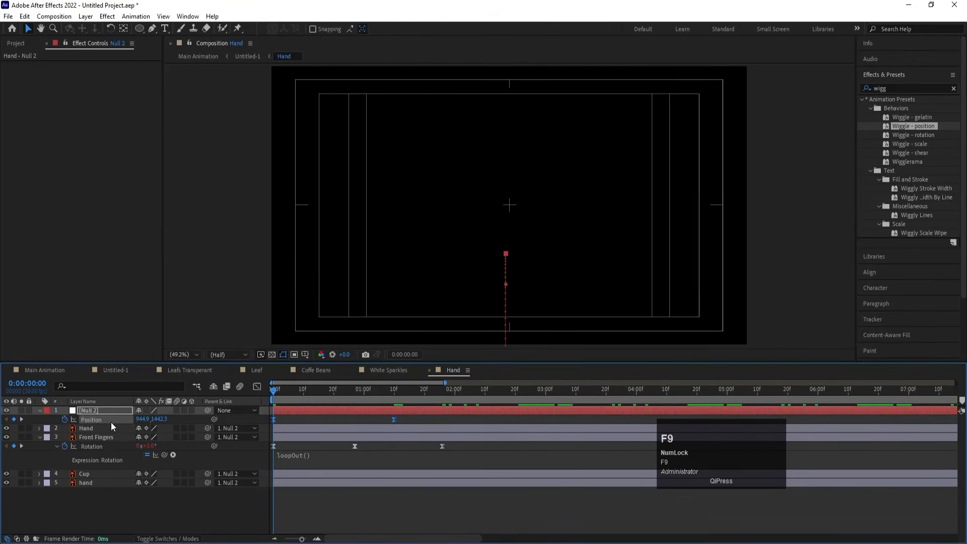
Lengthen the ease into the null's last position keyframe on the speed graph, then preview the rise.
{"action": "left_click", "coordinate": [257, 387]}
{"action": "left_click_drag", "start_coordinate": [436, 447], "coordinate": [359, 497]}
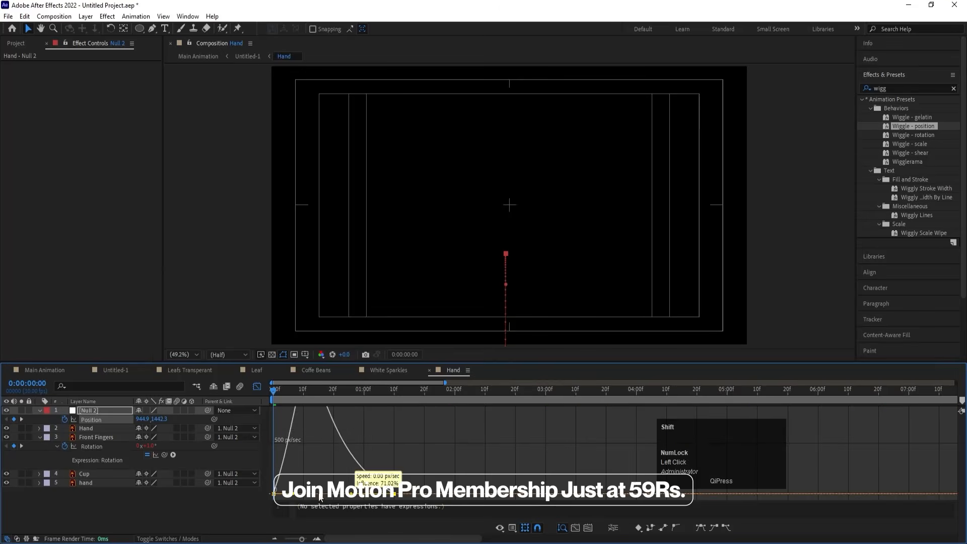
{"action": "key", "text": "space"}
{"action": "left_click", "coordinate": [257, 386]}
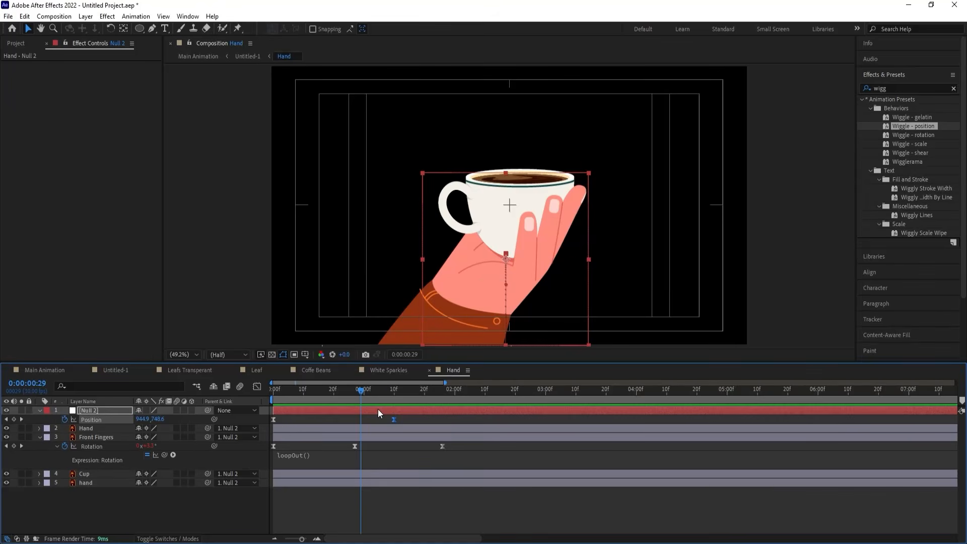
Unparent the Cup layer from the null at 0:00:01:10, setting its parent to None.
{"action": "key", "text": "k"}
{"action": "left_click", "coordinate": [94, 474]}
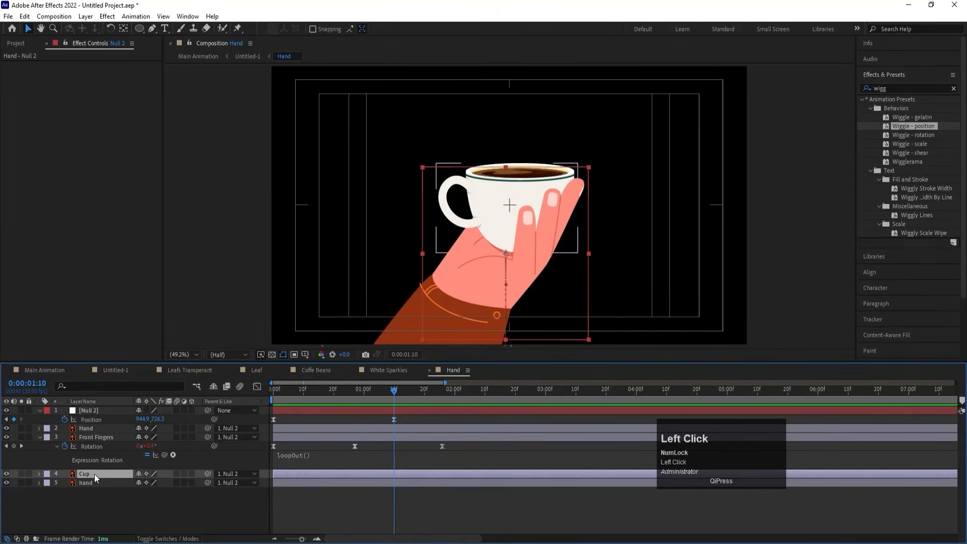
{"action": "left_click", "coordinate": [219, 473]}
{"action": "left_click", "coordinate": [233, 398]}
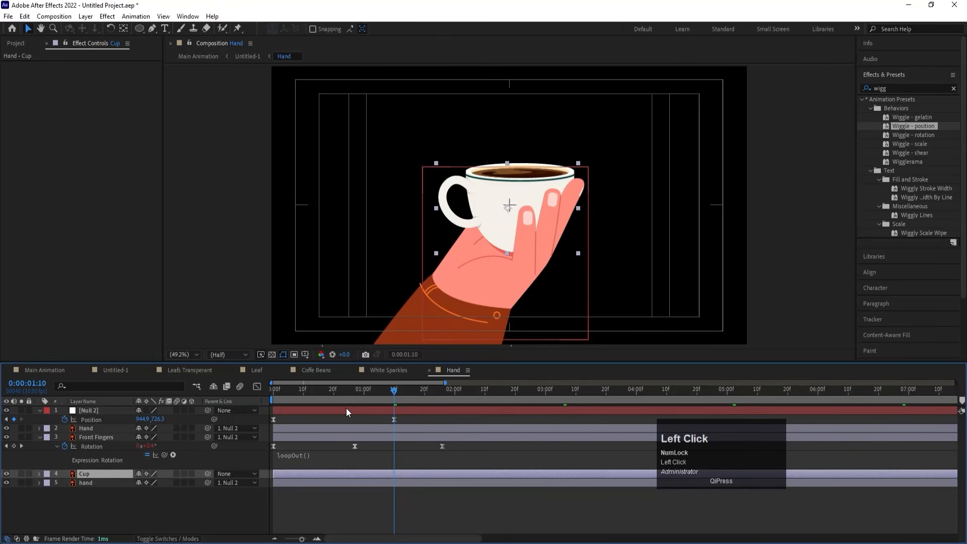
Move the Cup layer's start to 0:00:00:20 and set a position keyframe there.
{"action": "left_click_drag", "start_coordinate": [364, 390], "coordinate": [334, 393]}
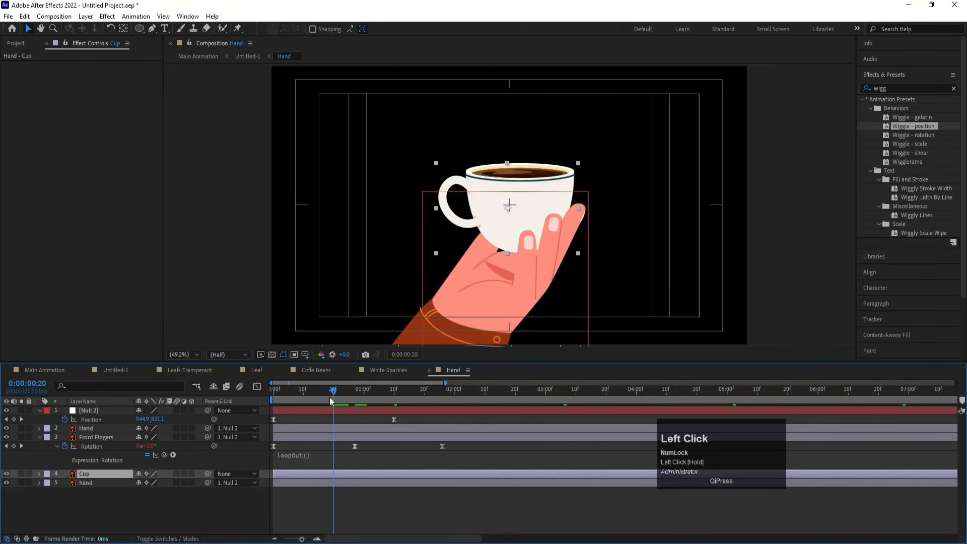
{"action": "key", "text": "bracketleft"}
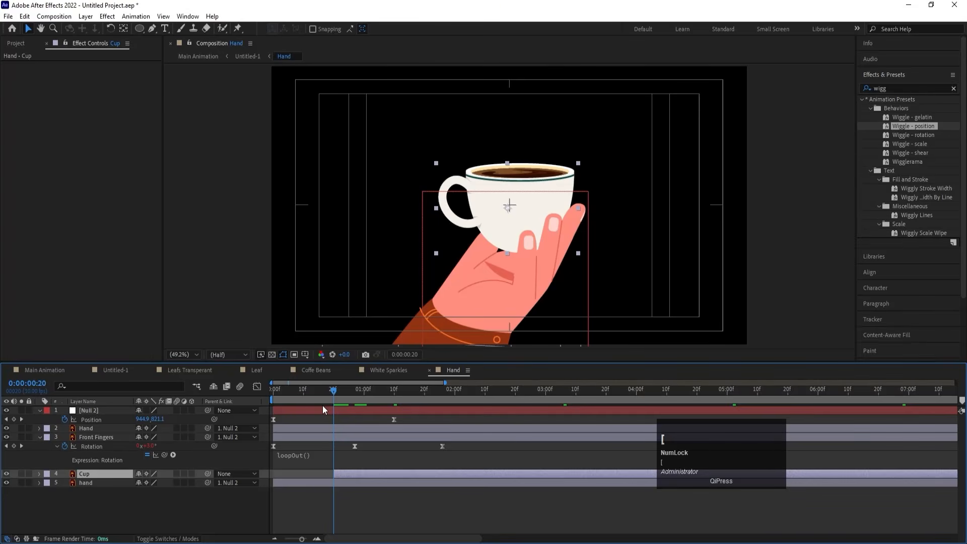
{"action": "key", "text": "p"}
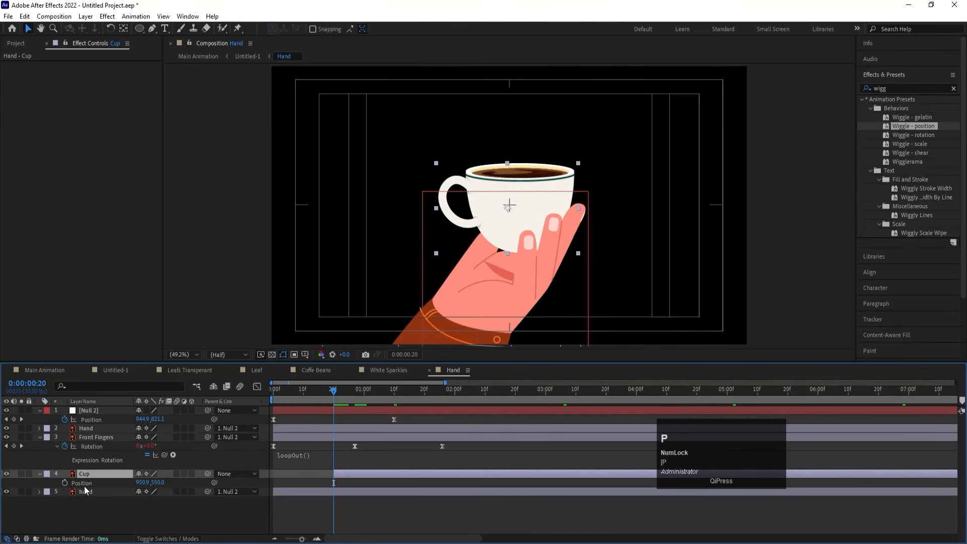
{"action": "left_click", "coordinate": [66, 482]}
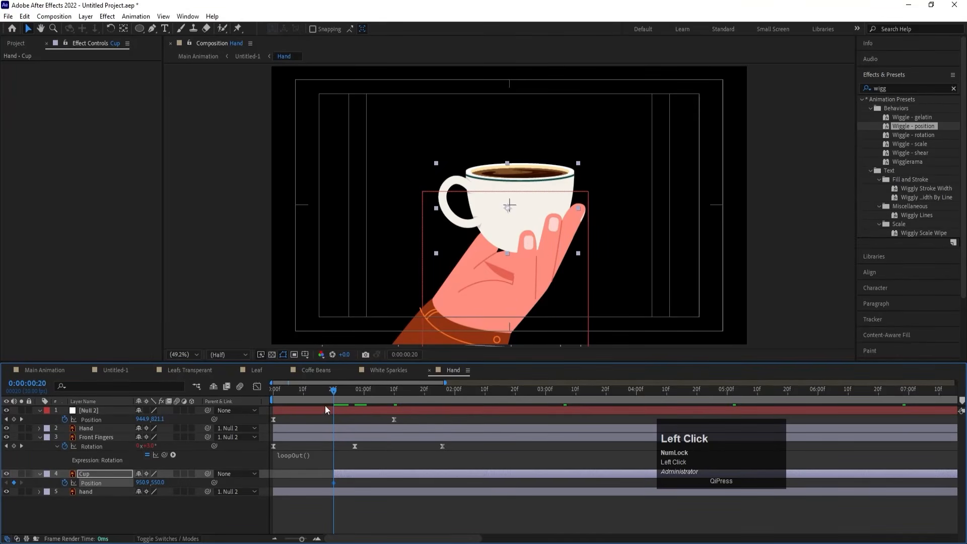
Move the null's last position keyframe earlier to 0:00:01:00 and preview the faster hand entrance.
{"action": "left_click_drag", "start_coordinate": [395, 419], "coordinate": [364, 410]}
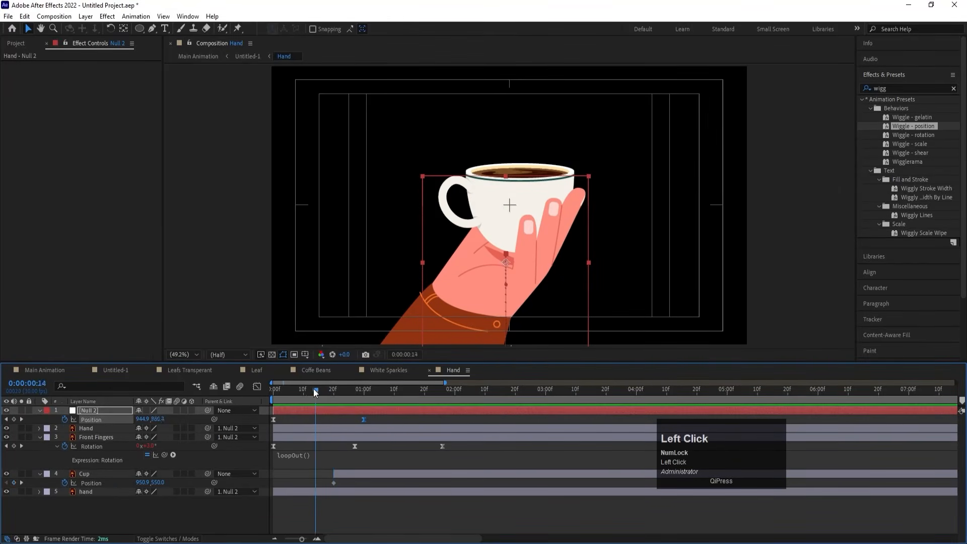
{"action": "key", "text": "space"}
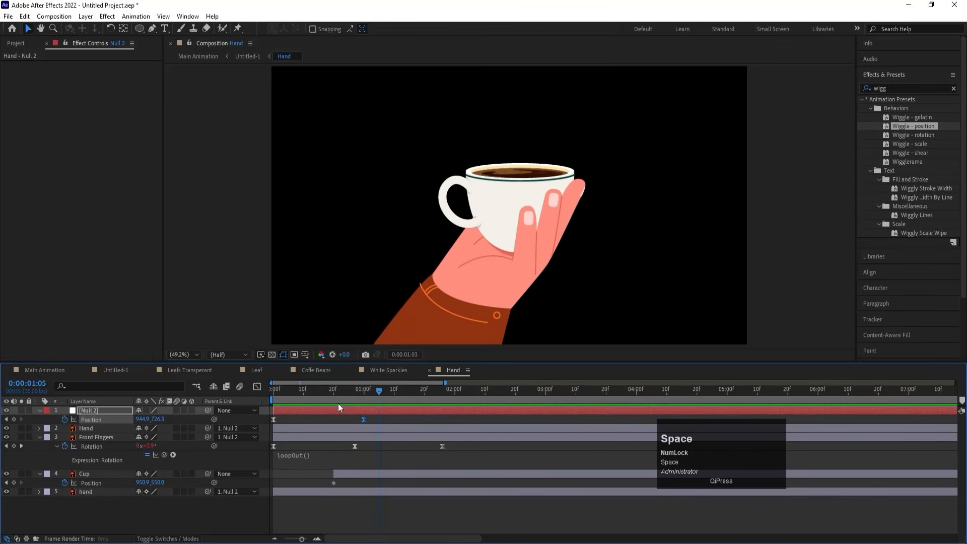
{"action": "key", "text": "space"}
{"action": "left_click_drag", "start_coordinate": [362, 392], "coordinate": [337, 388]}
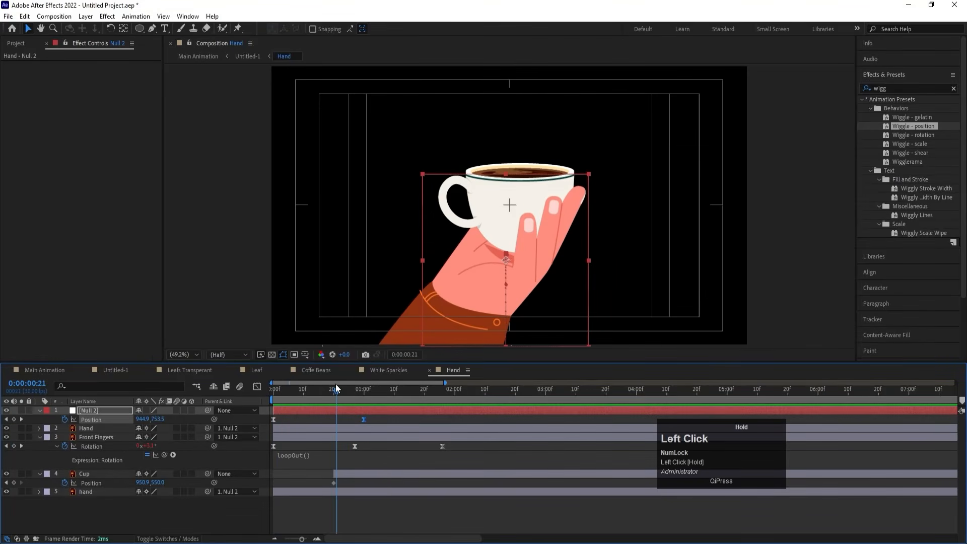
Move the Cup layer's anchor point to the base of the cup at its start frame, 0:00:00:20.
{"action": "left_click", "coordinate": [343, 478]}
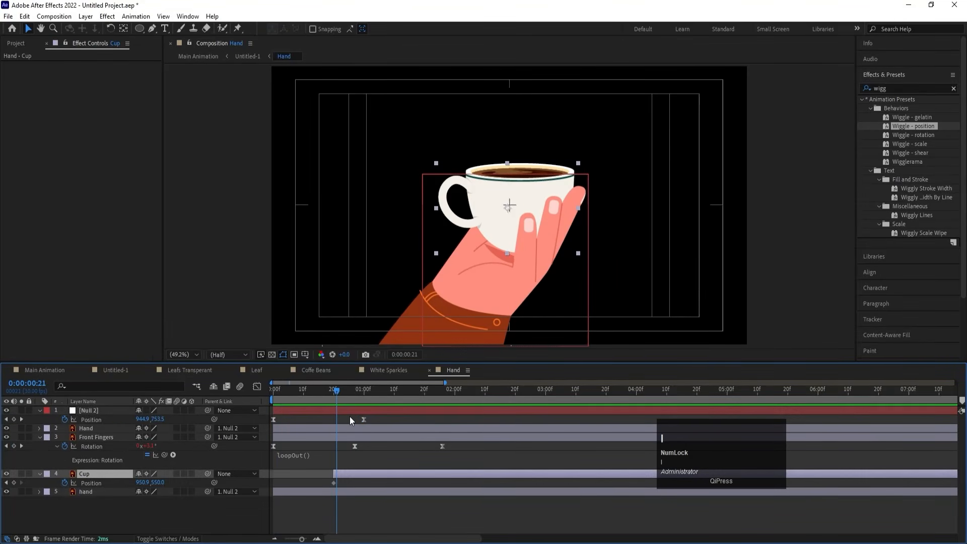
{"action": "key", "text": "Page_Up"}
{"action": "key", "text": "y"}
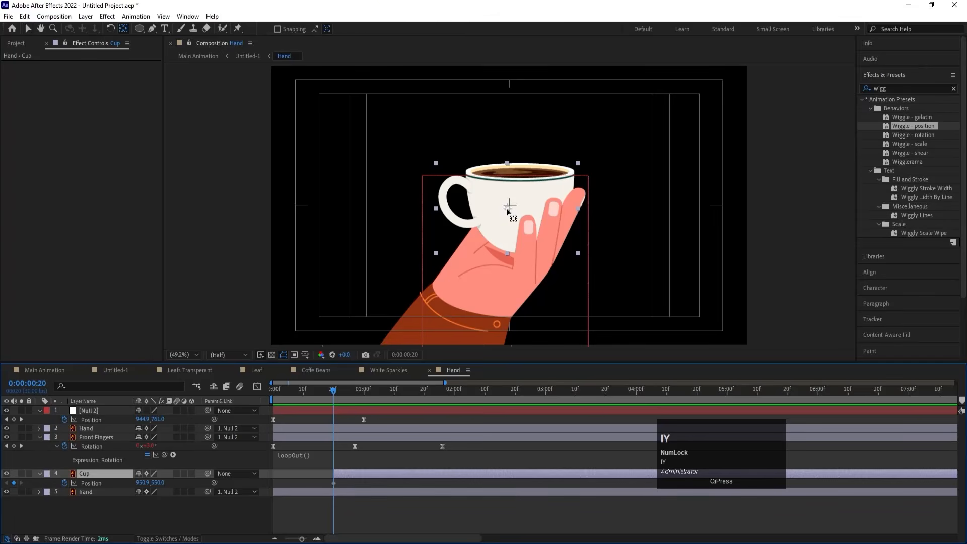
{"action": "left_click_drag", "start_coordinate": [508, 207], "coordinate": [518, 253]}
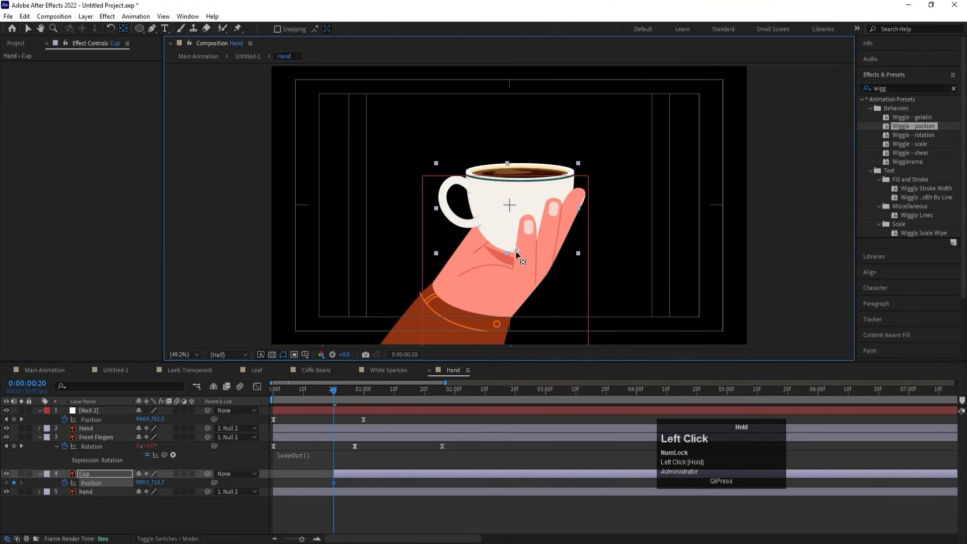
{"action": "left_click", "coordinate": [89, 476]}
{"action": "left_click", "coordinate": [92, 479]}
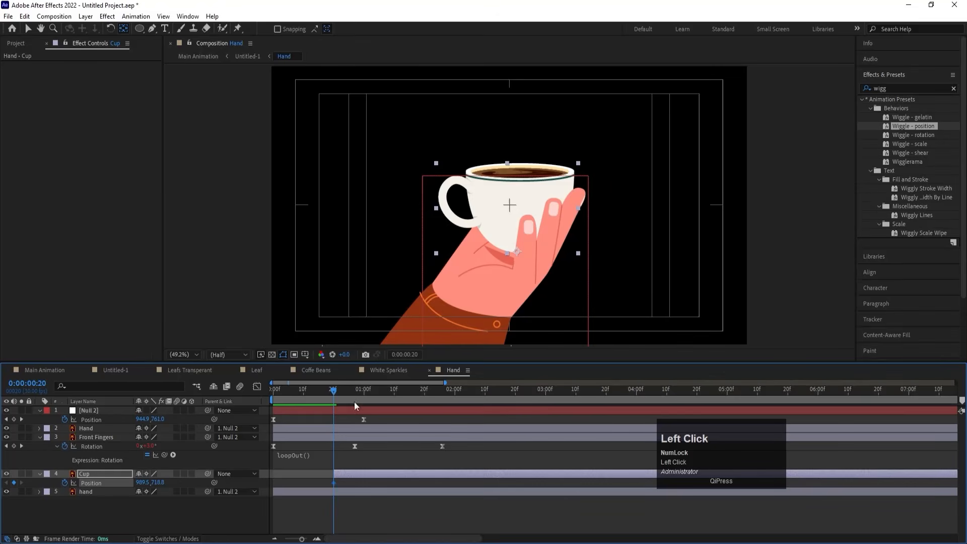
Add Cup position keyframes at 0:00:01:11 and 0:00:01:23, and raise the cup to Y 653.8 at 0:00:01:17 between them.
{"action": "left_click_drag", "start_coordinate": [335, 396], "coordinate": [398, 400]}
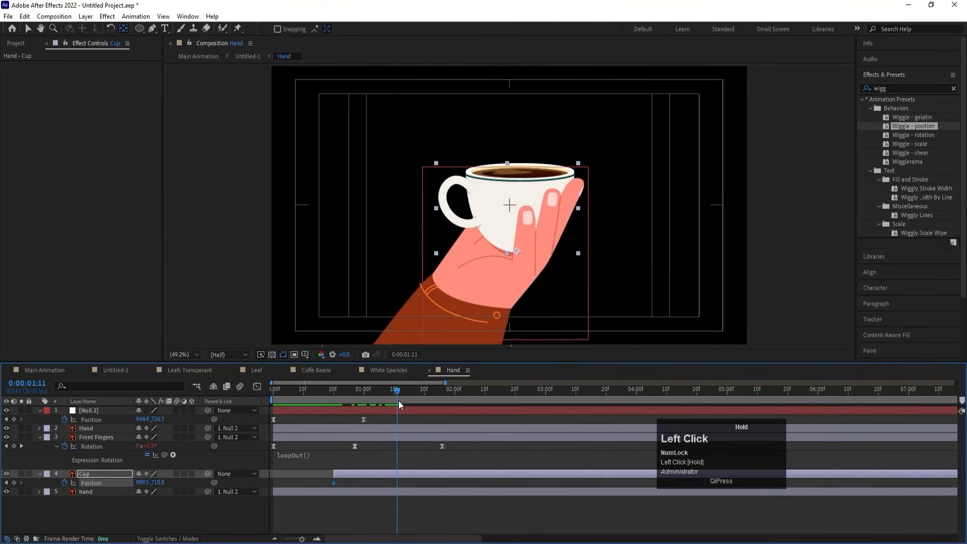
{"action": "left_click", "coordinate": [15, 482]}
{"action": "left_click_drag", "start_coordinate": [402, 393], "coordinate": [433, 393]}
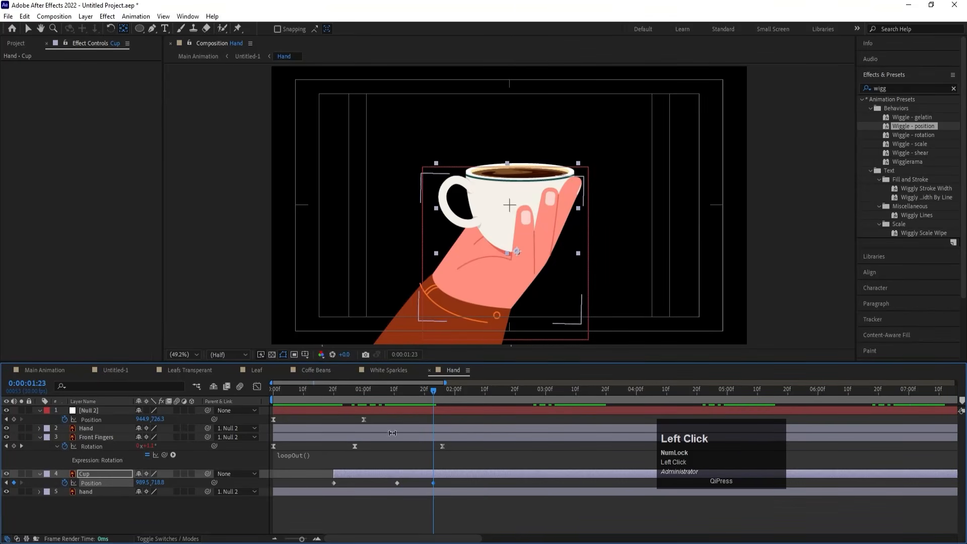
{"action": "left_click_drag", "start_coordinate": [430, 394], "coordinate": [413, 393]}
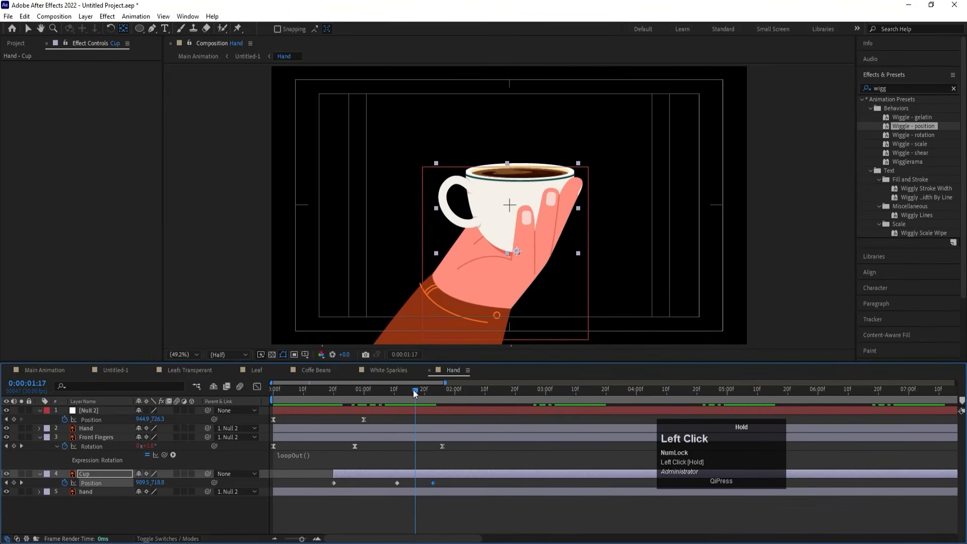
{"action": "left_click_drag", "start_coordinate": [157, 483], "coordinate": [135, 465]}
At the Cup layer's start frame, move the cup straight up above the frame to about Y -46.
{"action": "key", "text": "i"}
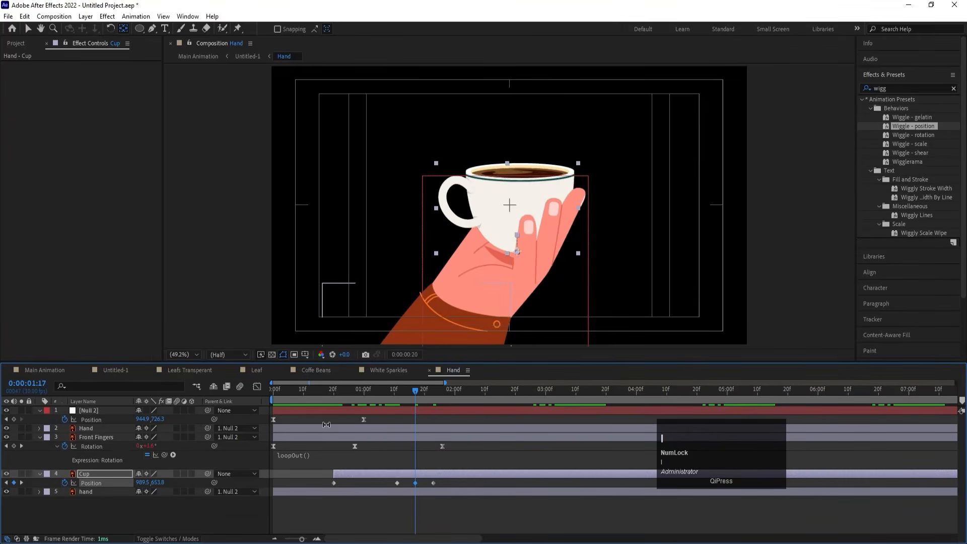
{"action": "key", "text": "v"}
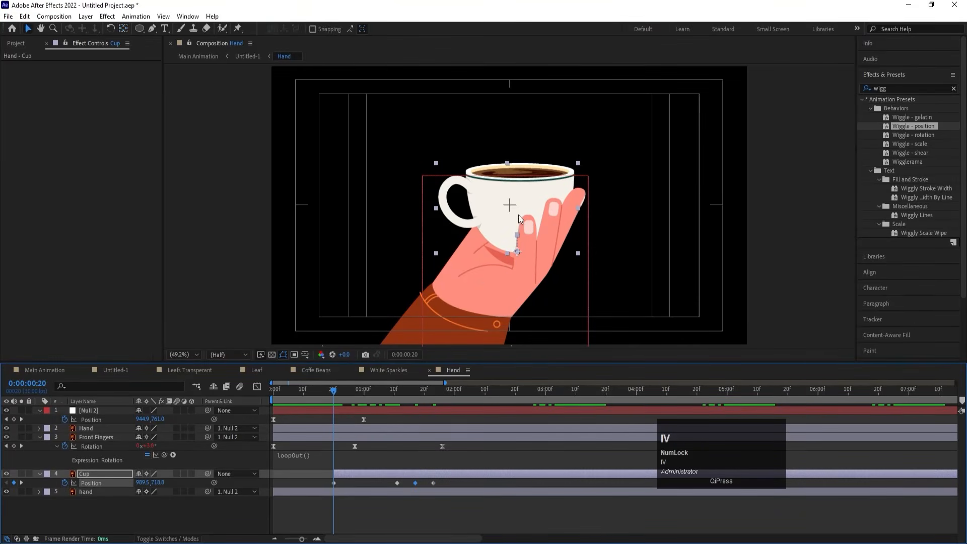
{"action": "left_click_drag", "start_coordinate": [518, 215], "coordinate": [522, 13]}
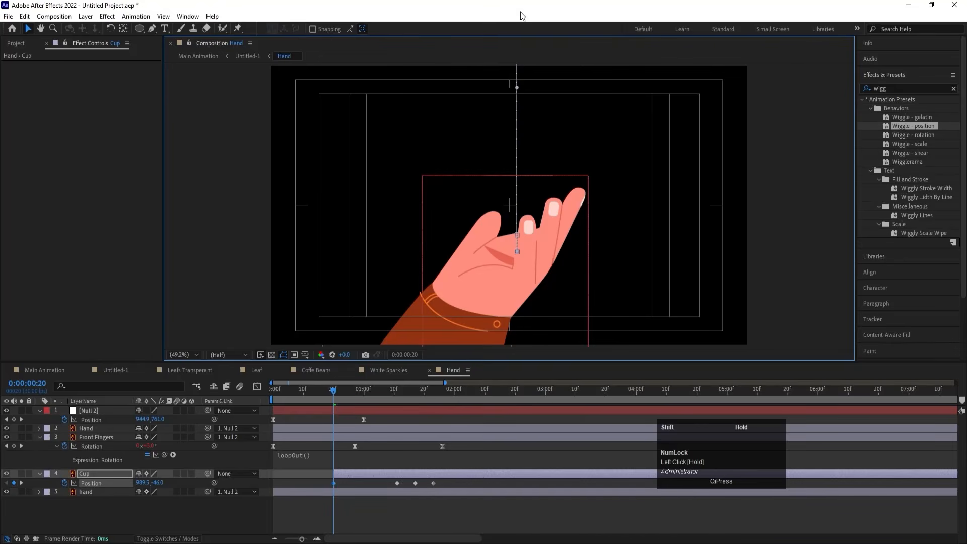
Apply Easy Ease to all of the Cup layer's position keyframes and open their speed graph.
{"action": "left_click", "coordinate": [111, 485]}
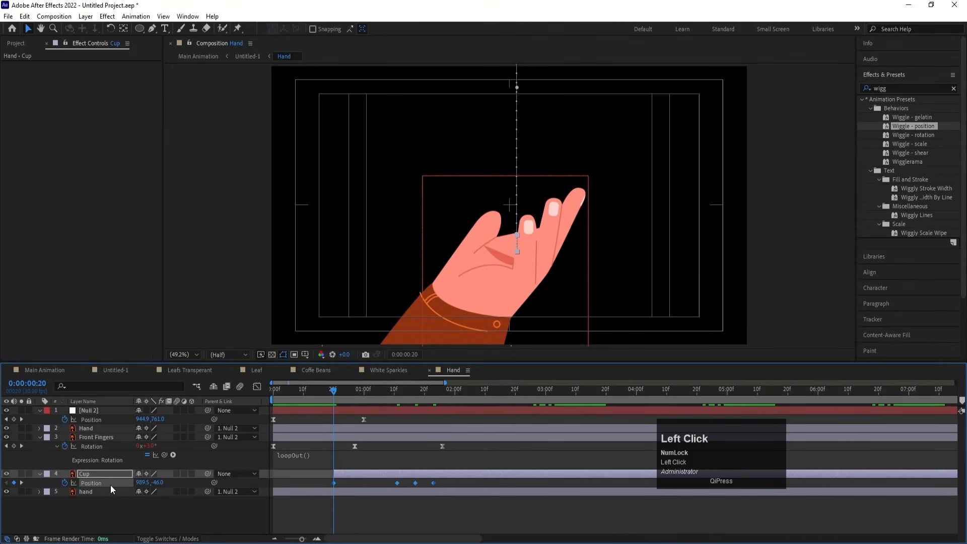
{"action": "key", "text": "F9"}
{"action": "left_click", "coordinate": [258, 386]}
{"action": "left_click_drag", "start_coordinate": [353, 491], "coordinate": [298, 521]}
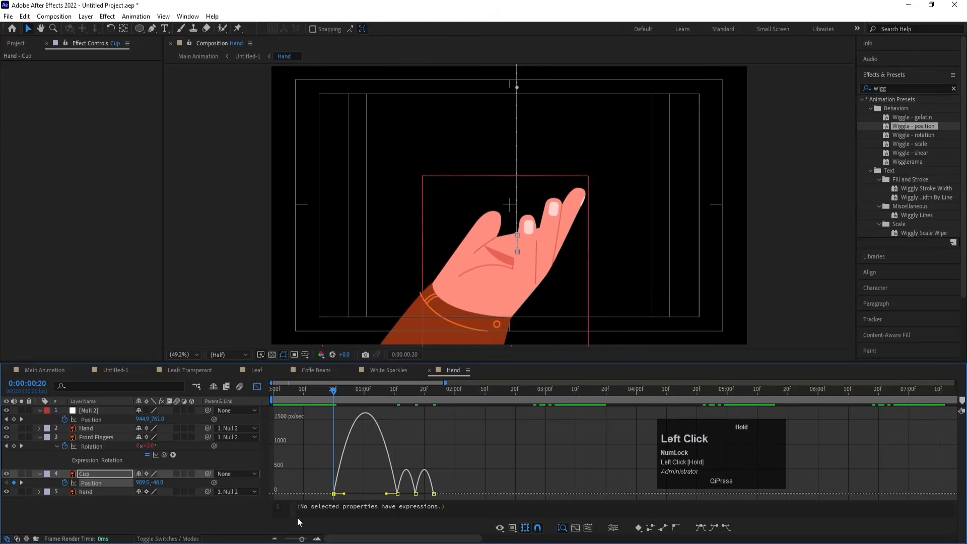
Shape the Cup's speed curve so the fall peaks just before landing and the bounce is slowest at its top.
{"action": "left_click_drag", "start_coordinate": [344, 493], "coordinate": [381, 494]}
{"action": "key", "text": "ctrl+z"}
{"action": "left_click", "coordinate": [360, 484]}
{"action": "key", "text": "="}
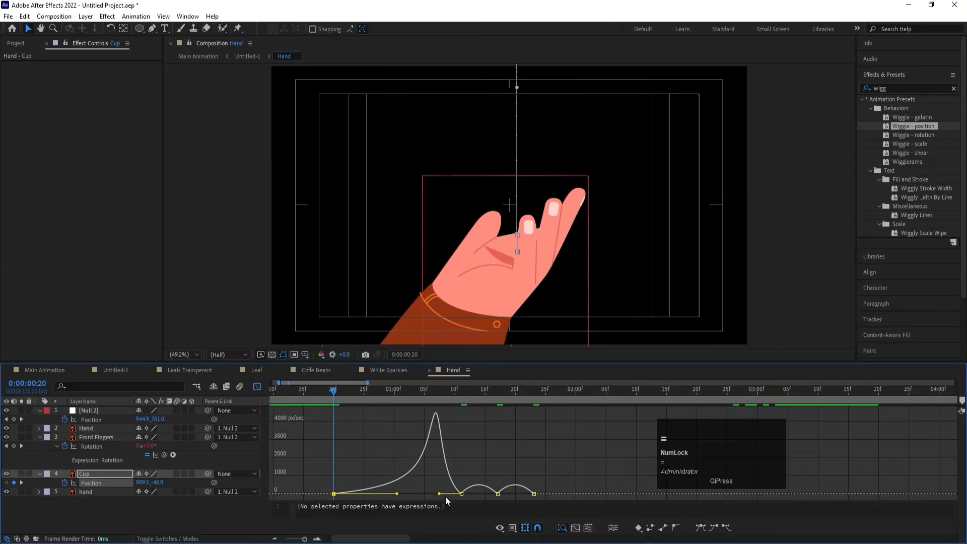
{"action": "left_click_drag", "start_coordinate": [440, 494], "coordinate": [528, 495]}
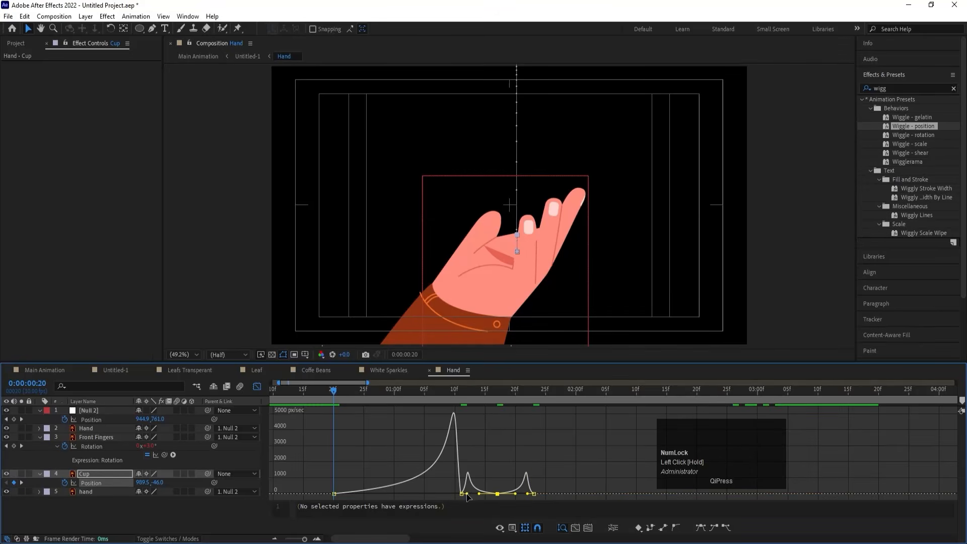
{"action": "left_click_drag", "start_coordinate": [469, 496], "coordinate": [464, 494]}
{"action": "left_click", "coordinate": [528, 495]}
{"action": "left_click_drag", "start_coordinate": [528, 498], "coordinate": [529, 496]}
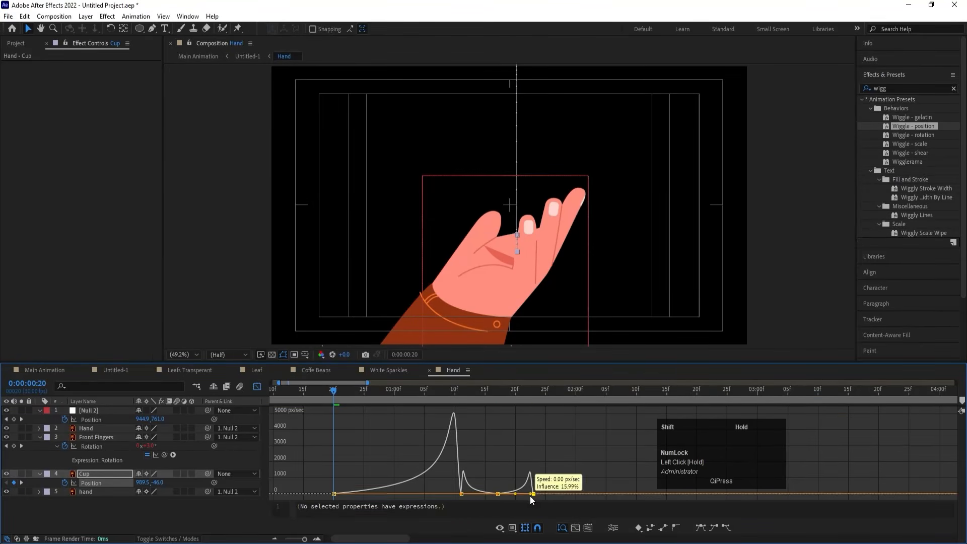
{"action": "left_click", "coordinate": [257, 386]}
Preview the cup dropping into the hand from the first frame of the composition.
{"action": "key", "text": "space"}
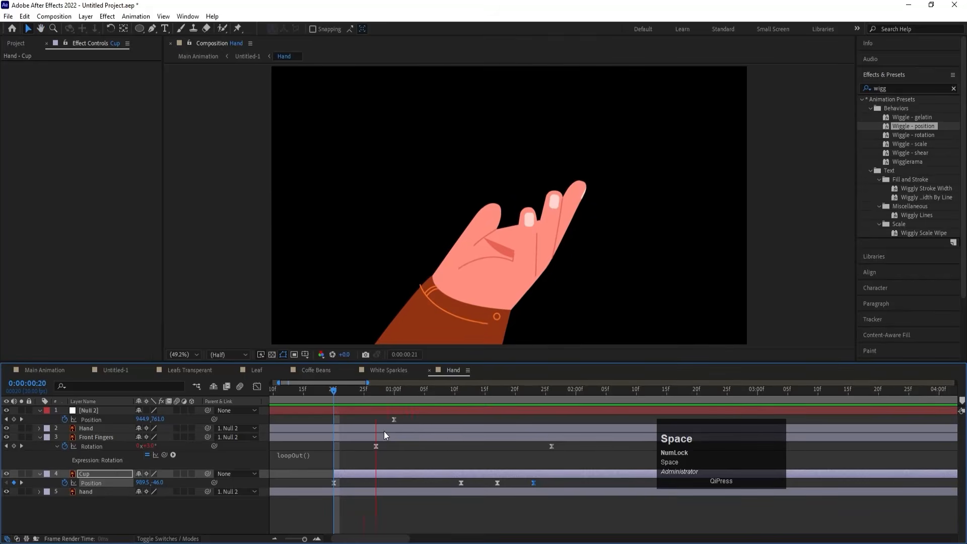
{"action": "left_click_drag", "start_coordinate": [355, 390], "coordinate": [165, 402]}
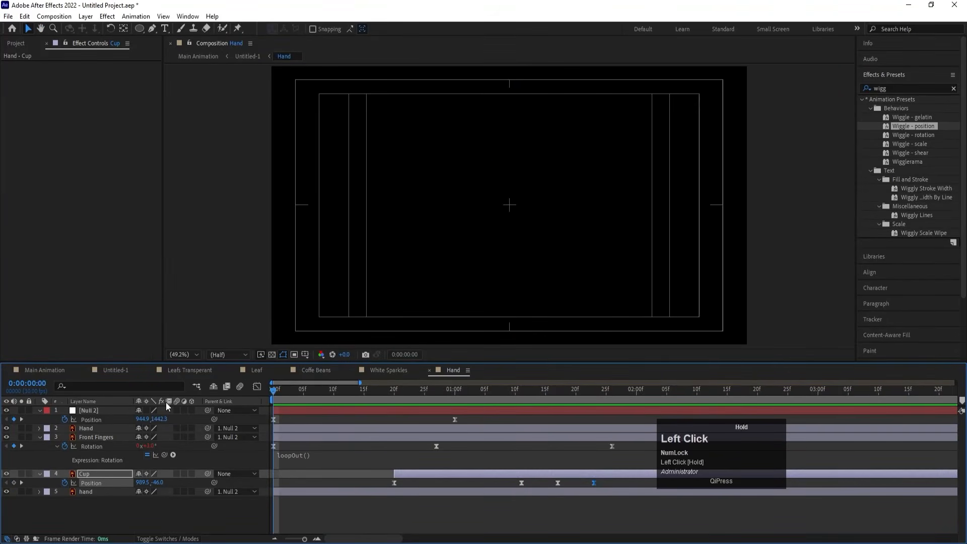
{"action": "key", "text": "space"}
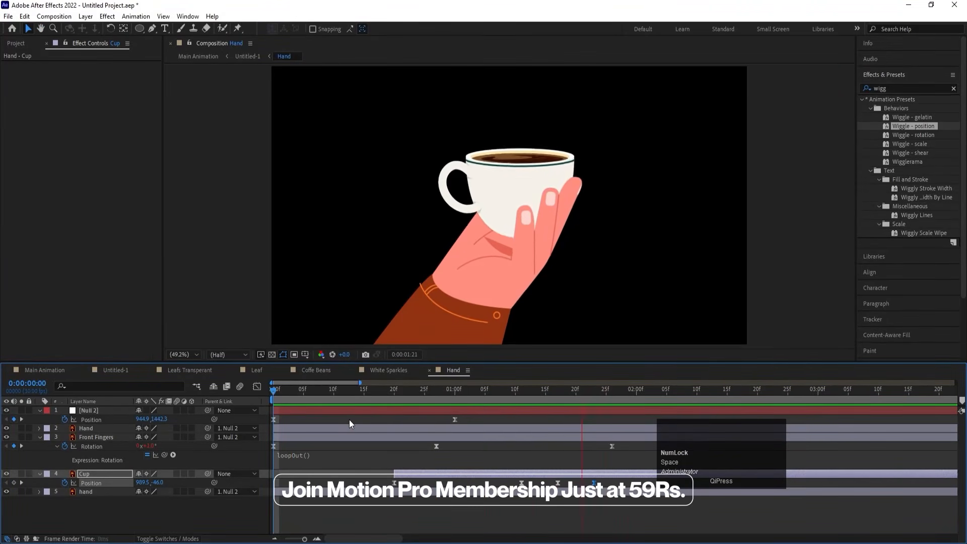
{"action": "key", "text": "space"}
Move the Cup layer's start to 0:00:00:07, shift its three landing keyframes earlier to begin at 0:00:00:22, and preview the drop.
{"action": "left_click_drag", "start_coordinate": [380, 393], "coordinate": [316, 389]}
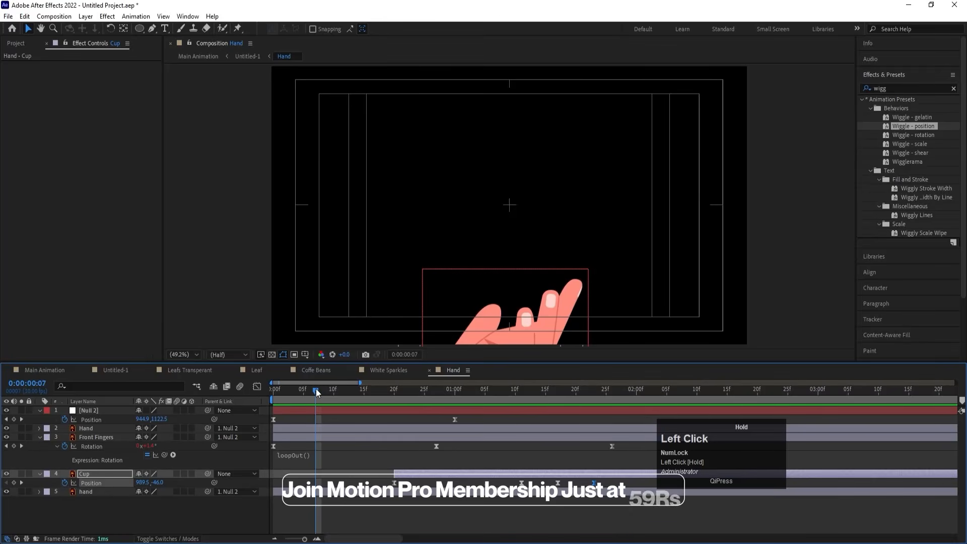
{"action": "key", "text": "["}
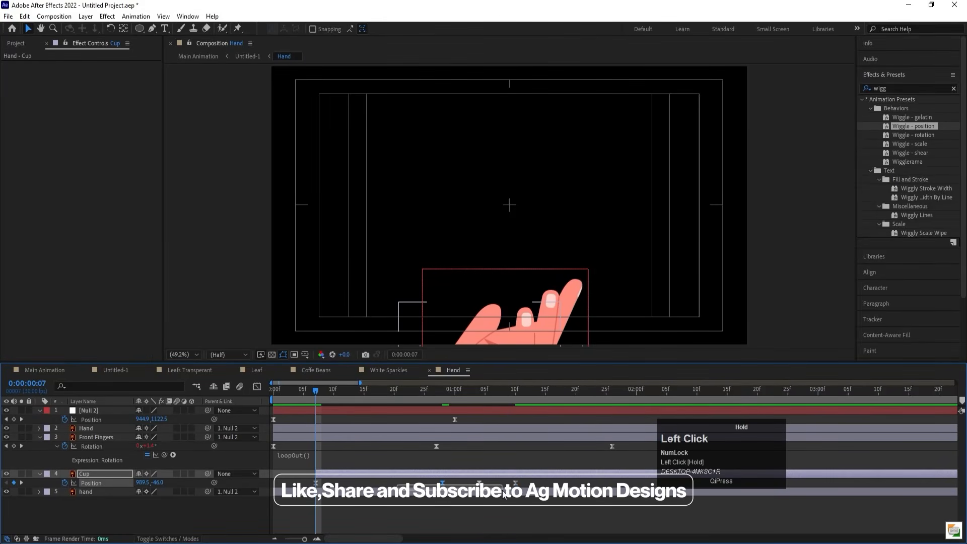
{"action": "left_click_drag", "start_coordinate": [519, 500], "coordinate": [520, 500]}
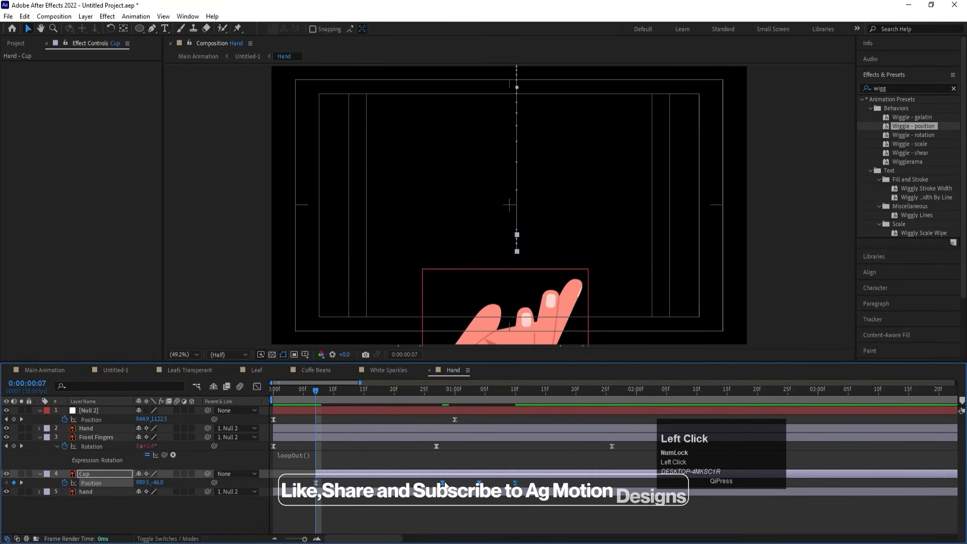
{"action": "left_click_drag", "start_coordinate": [445, 485], "coordinate": [406, 481]}
{"action": "key", "text": "space"}
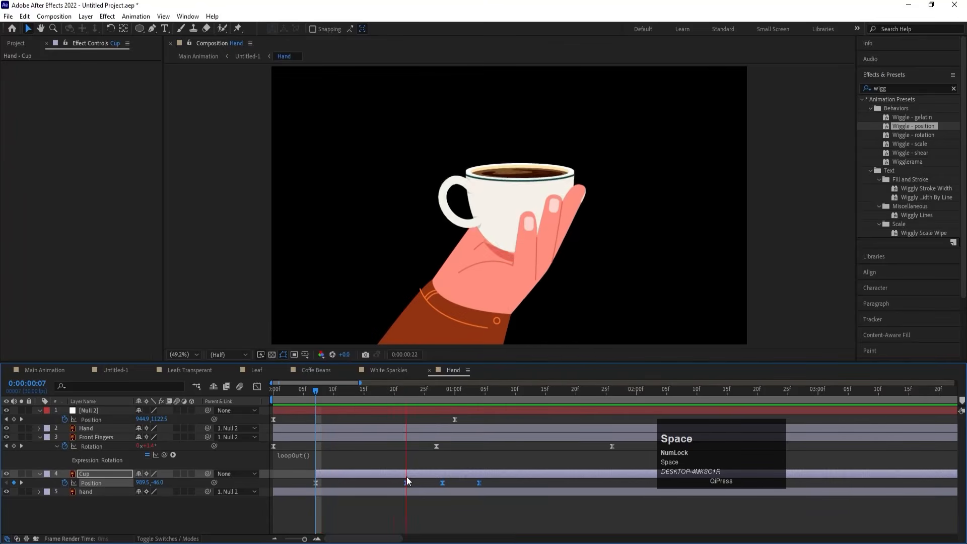
{"action": "key", "text": "space"}
Set the Cup's rotation to 10° and keyframe it at 0:00:00:18, shortly before the cup lands.
{"action": "left_click_drag", "start_coordinate": [420, 391], "coordinate": [385, 413]}
{"action": "key", "text": "space"}
{"action": "key", "text": "r"}
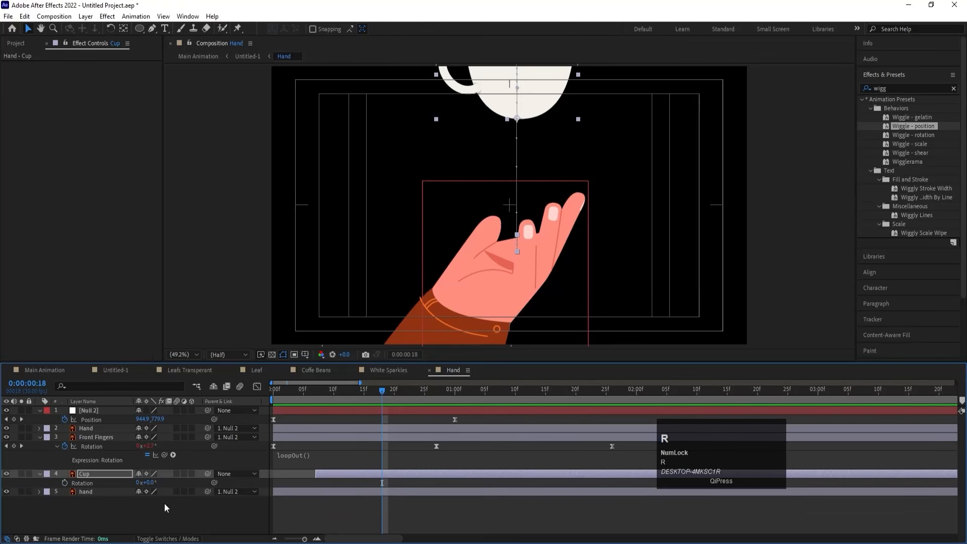
{"action": "left_click", "coordinate": [152, 482]}
{"action": "key", "text": "Return"}
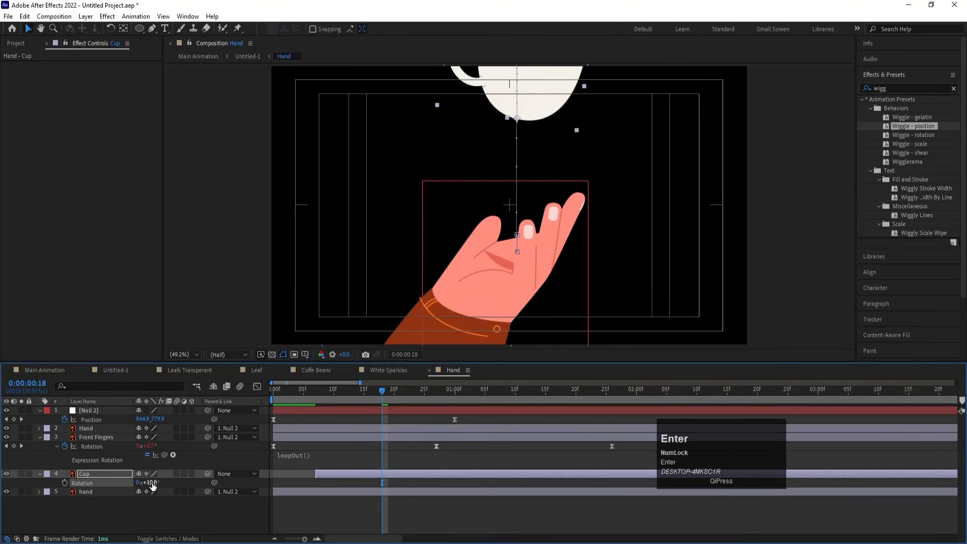
{"action": "left_click", "coordinate": [62, 479]}
Set the Cup's rotation to -10° at its first landing keyframe, 0:00:00:22.
{"action": "key", "text": "u"}
{"action": "key", "text": "k"}
{"action": "left_click", "coordinate": [153, 492]}
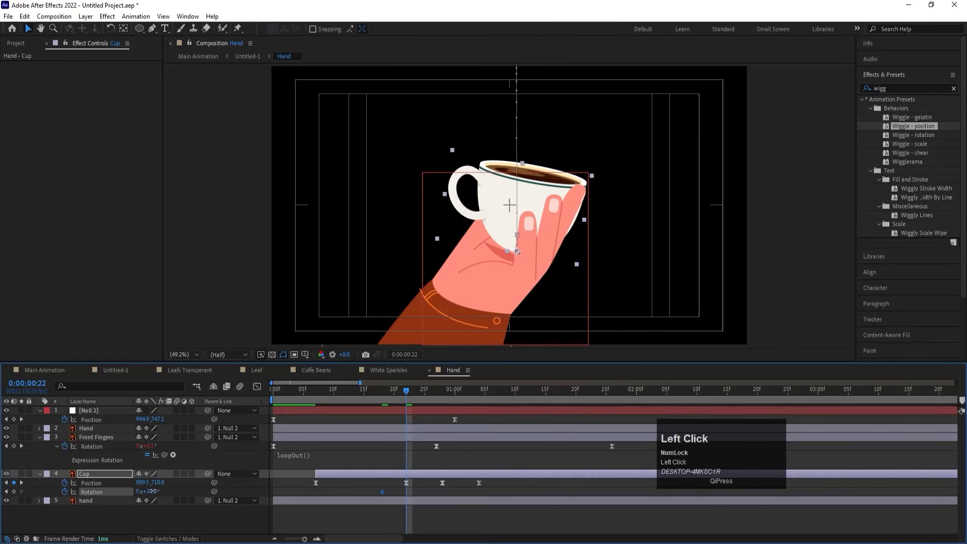
{"action": "type", "text": "-10"}
{"action": "key", "text": "Return"}
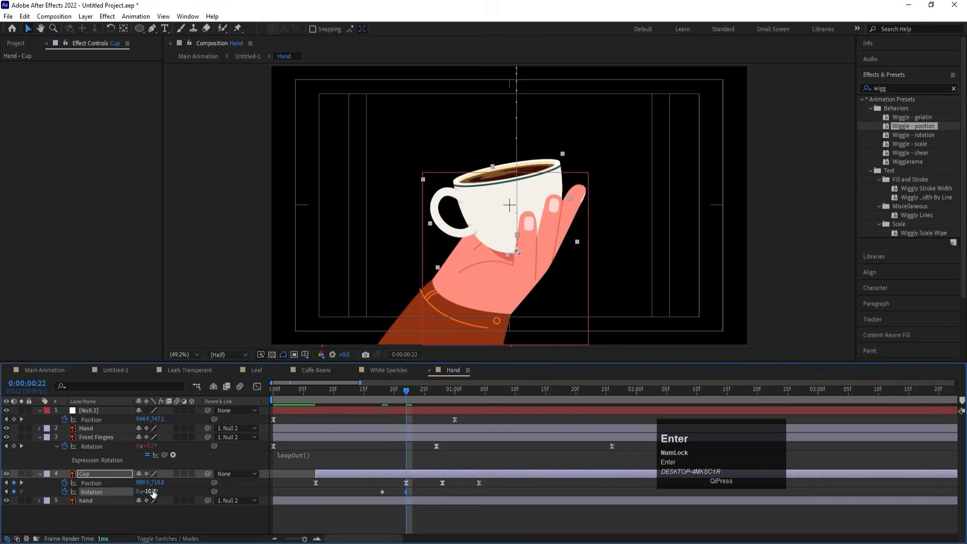
Set the Cup's rotation to 5° at the top of the bounce, 0:00:00:28.
{"action": "key", "text": "k"}
{"action": "key", "text": "k"}
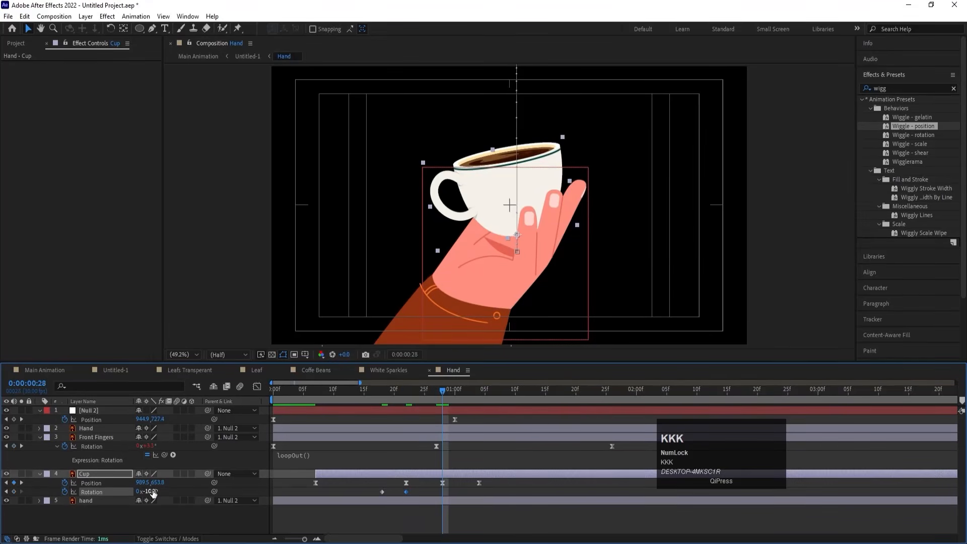
{"action": "key", "text": "k"}
{"action": "key", "text": "j"}
{"action": "left_click", "coordinate": [153, 491]}
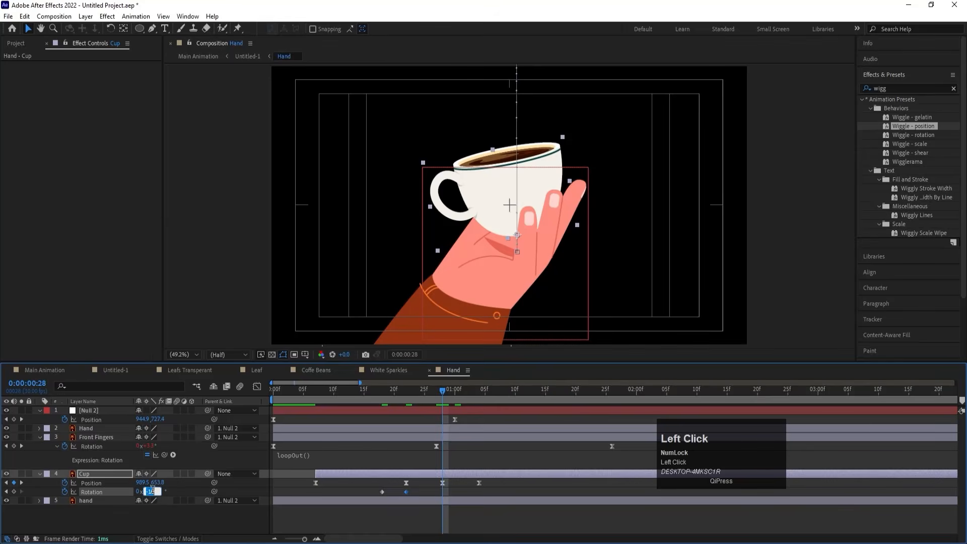
{"action": "type", "text": "5"}
{"action": "key", "text": "Return"}
Set the Cup's rotation to -5° at 0:00:01:04 and to 0° at 0:00:01:08.
{"action": "key", "text": "k"}
{"action": "key", "text": "k"}
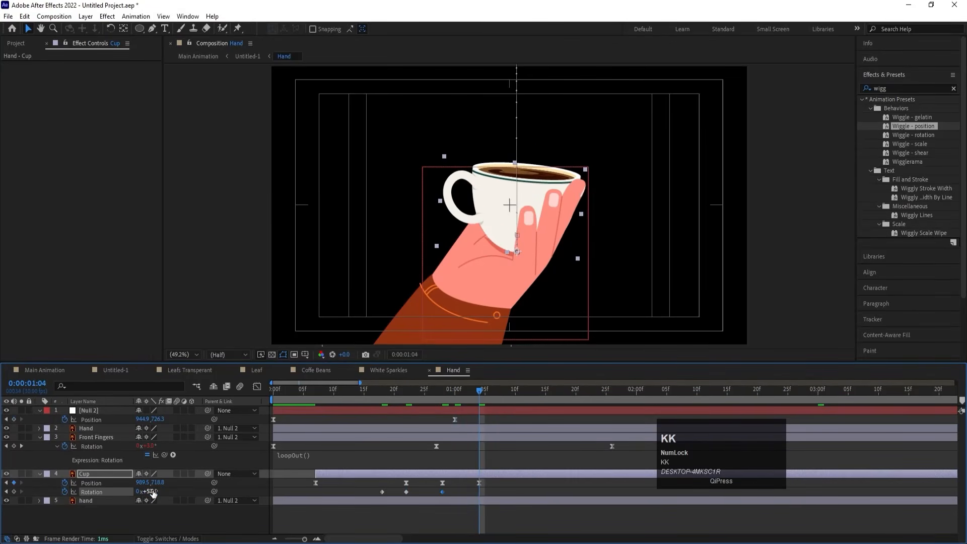
{"action": "left_click", "coordinate": [152, 491]}
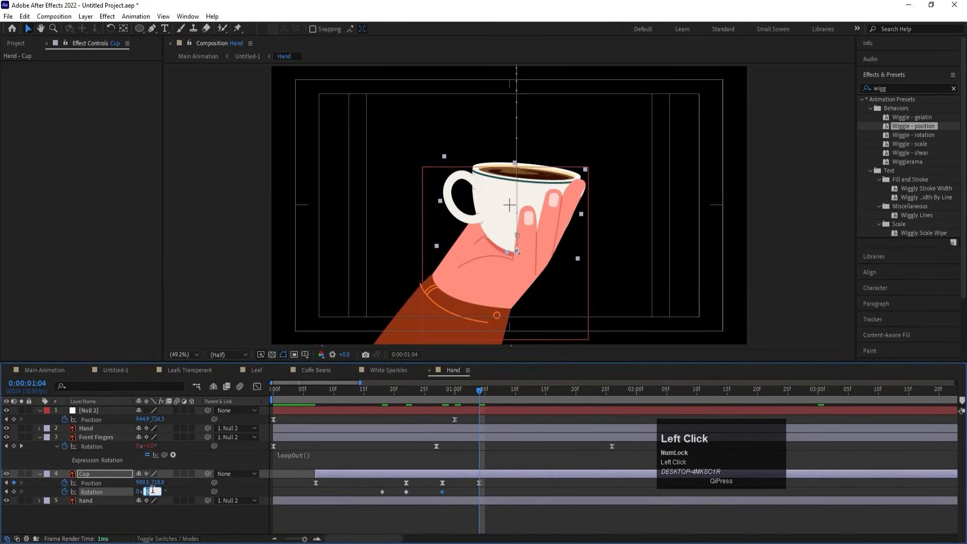
{"action": "key", "text": "Return"}
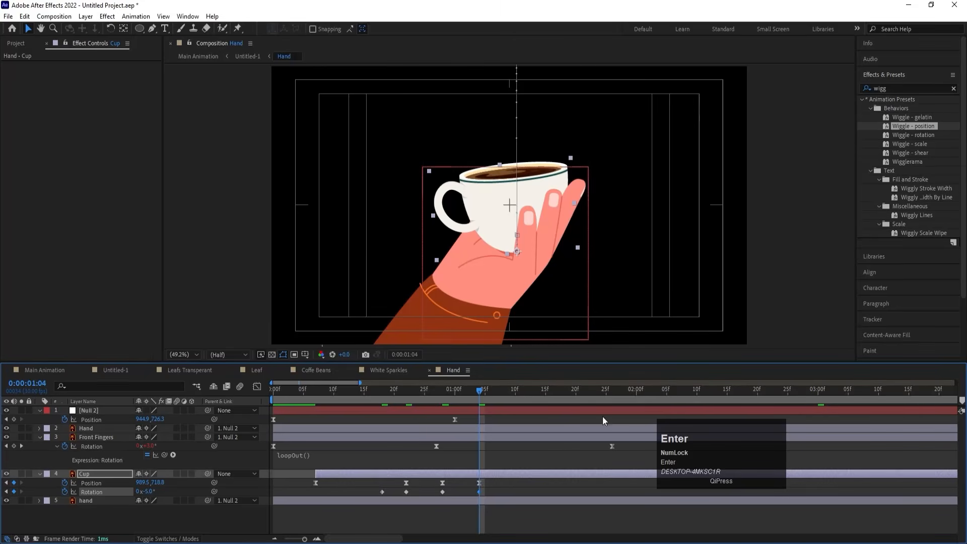
{"action": "left_click_drag", "start_coordinate": [477, 394], "coordinate": [504, 398]}
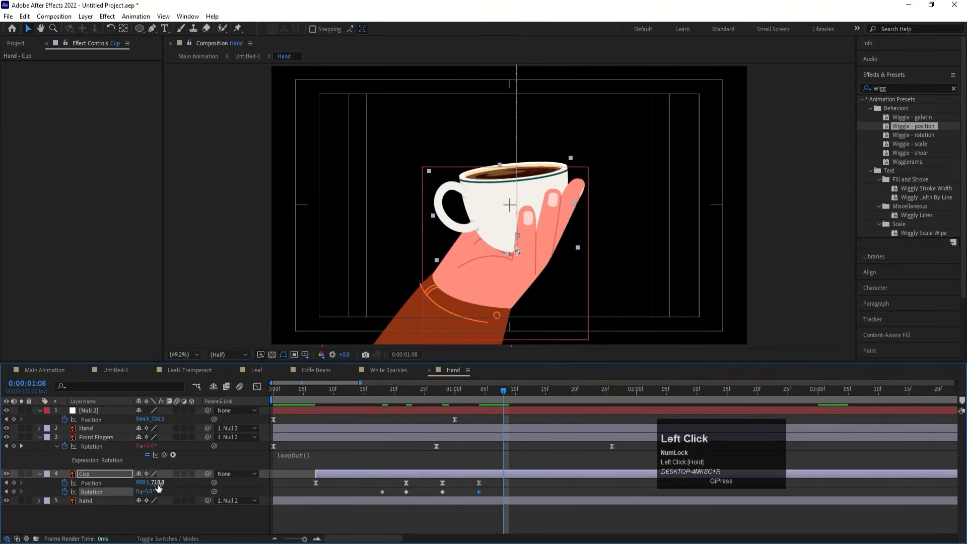
{"action": "type", "text": "0"}
{"action": "key", "text": "Return"}
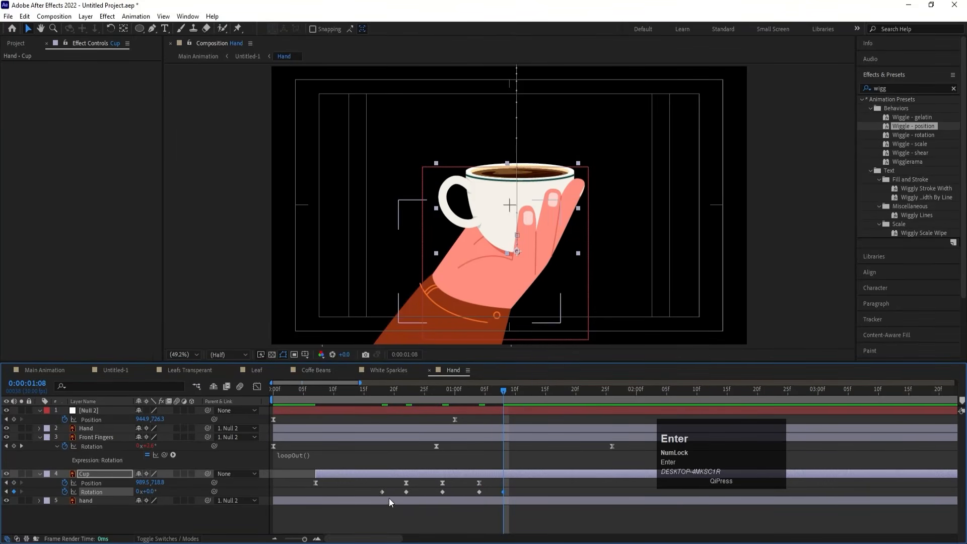
Move the Cup's first rotation keyframe to 0:00:00:17 and preview the wobble.
{"action": "left_click_drag", "start_coordinate": [382, 491], "coordinate": [376, 492]}
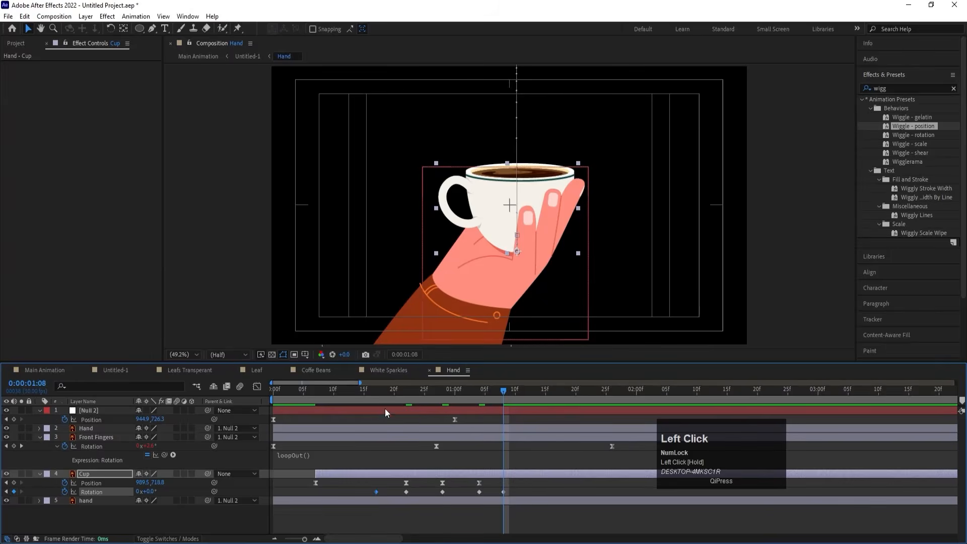
{"action": "left_click", "coordinate": [372, 394]}
{"action": "key", "text": "space"}
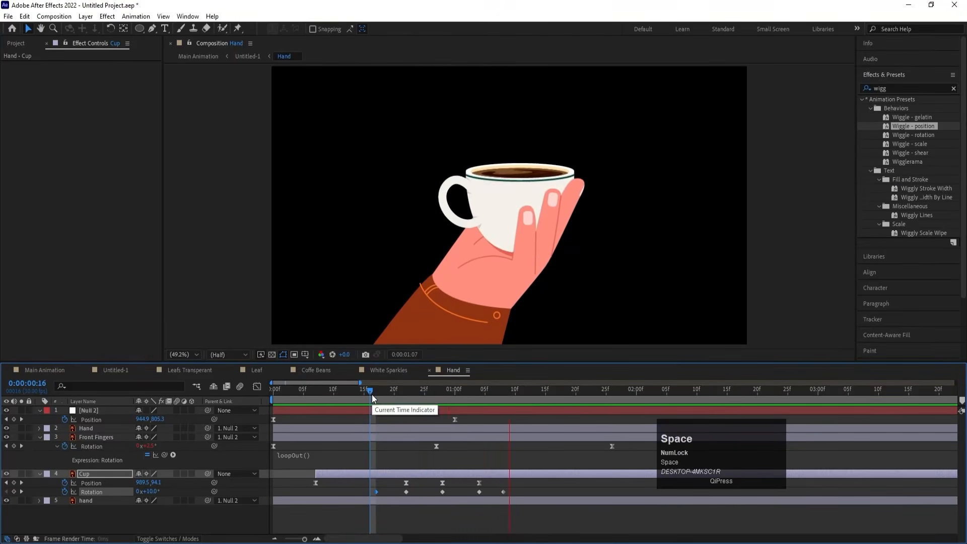
{"action": "left_click", "coordinate": [372, 394]}
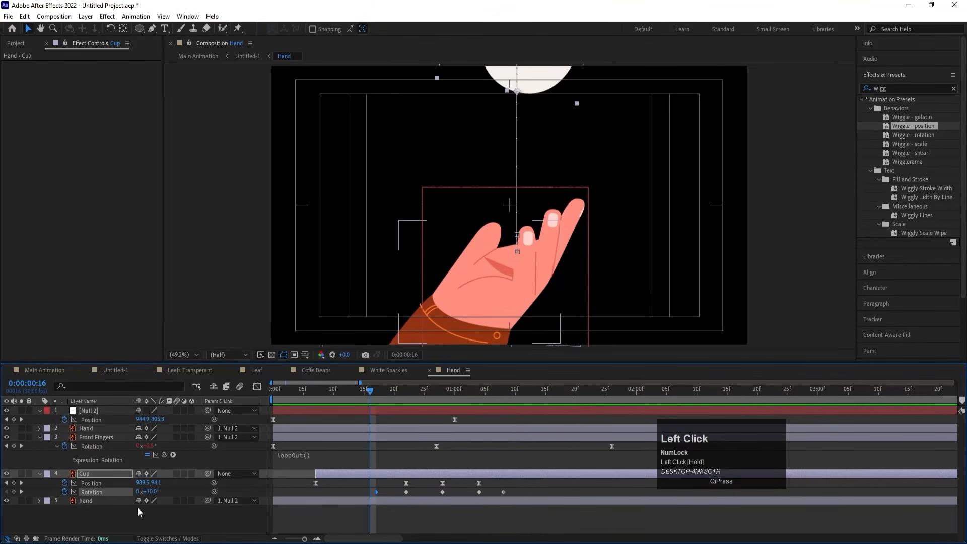
Apply Easy Ease to all Cup rotation keyframes, shift them two frames later to begin at 0:00:00:19, and preview the result.
{"action": "key", "text": "F9"}
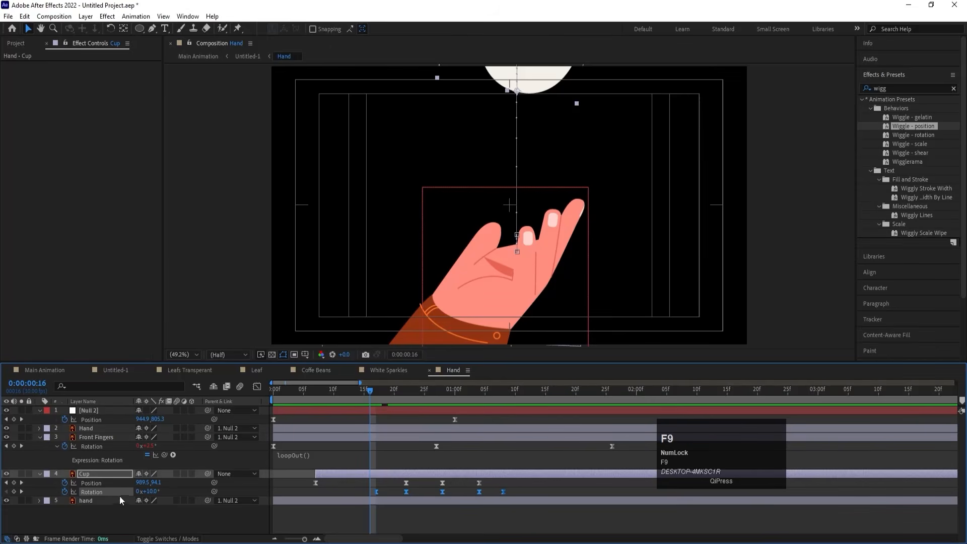
{"action": "left_click", "coordinate": [376, 491]}
{"action": "left_click_drag", "start_coordinate": [376, 492], "coordinate": [388, 491]}
{"action": "key", "text": "space"}
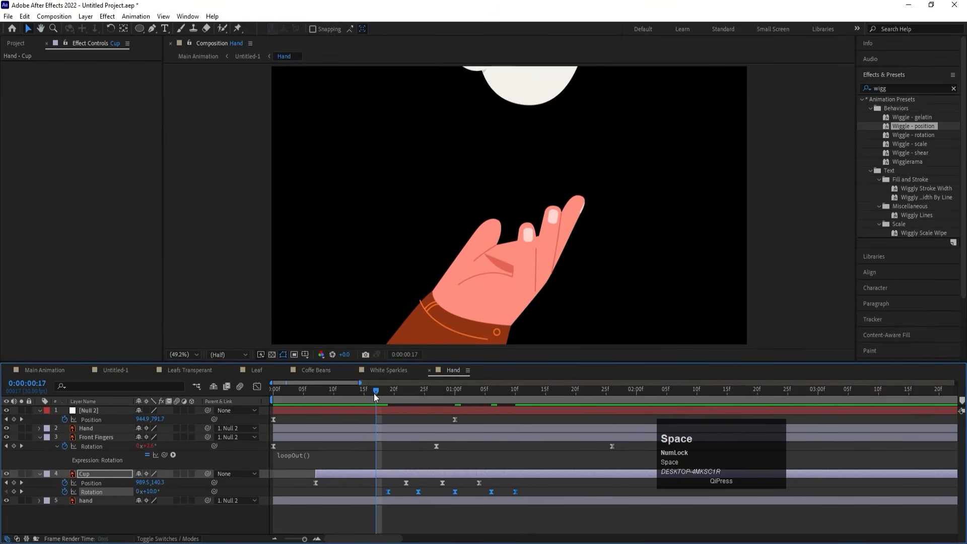
{"action": "left_click", "coordinate": [274, 405]}
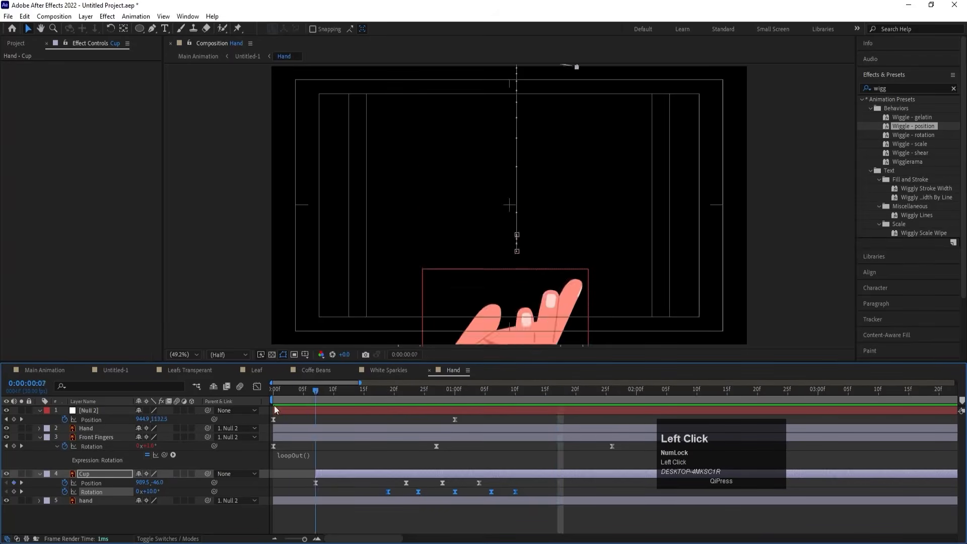
Play back the Hand composition from the start to check the cup's drop, bounce and wobble against the rising hand.
{"action": "key", "text": "space"}
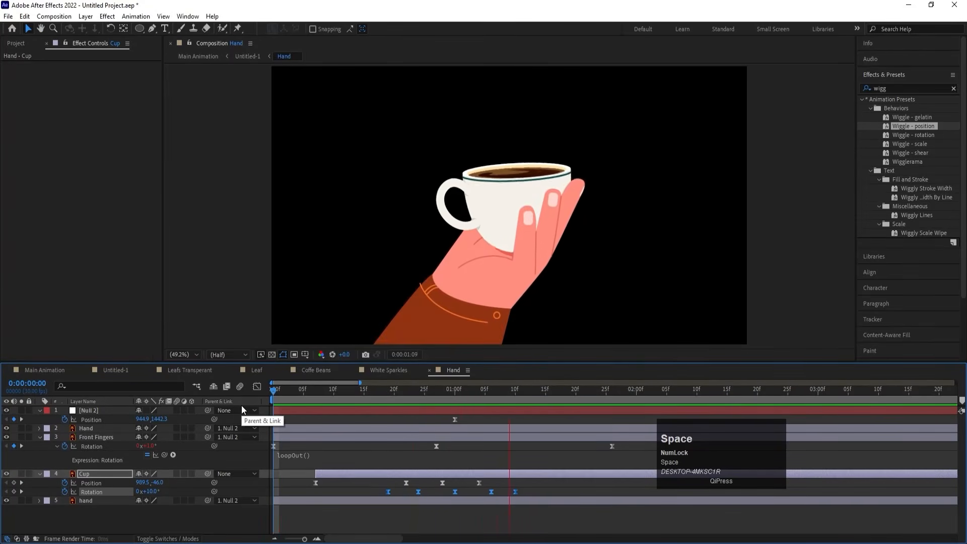
{"action": "key", "text": "space"}
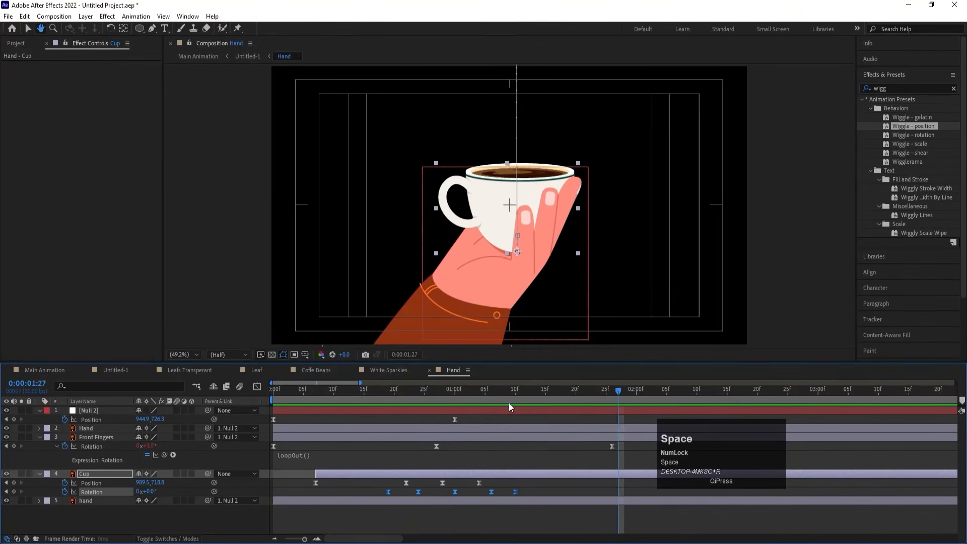
{"action": "left_click_drag", "start_coordinate": [503, 396], "coordinate": [226, 403]}
{"action": "key", "text": "space"}
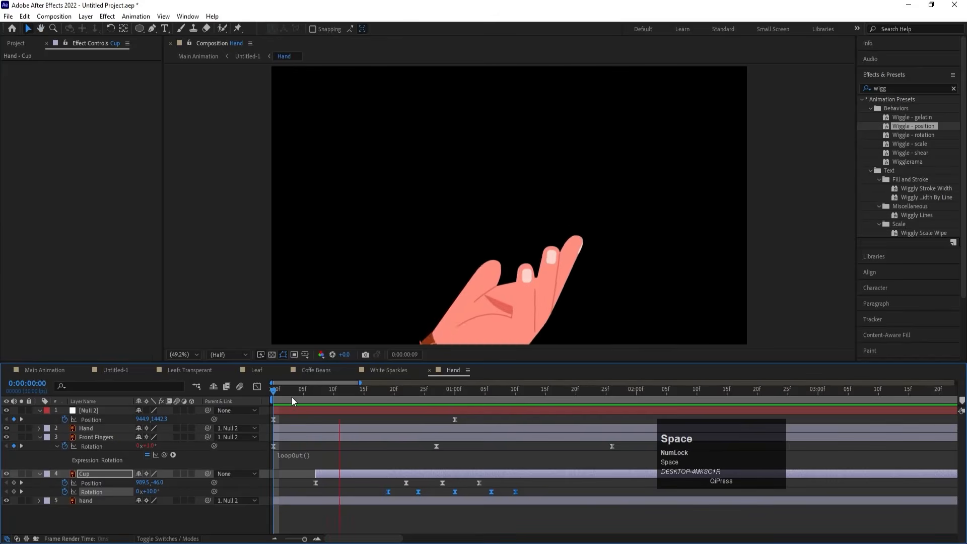
{"action": "left_click", "coordinate": [507, 414]}
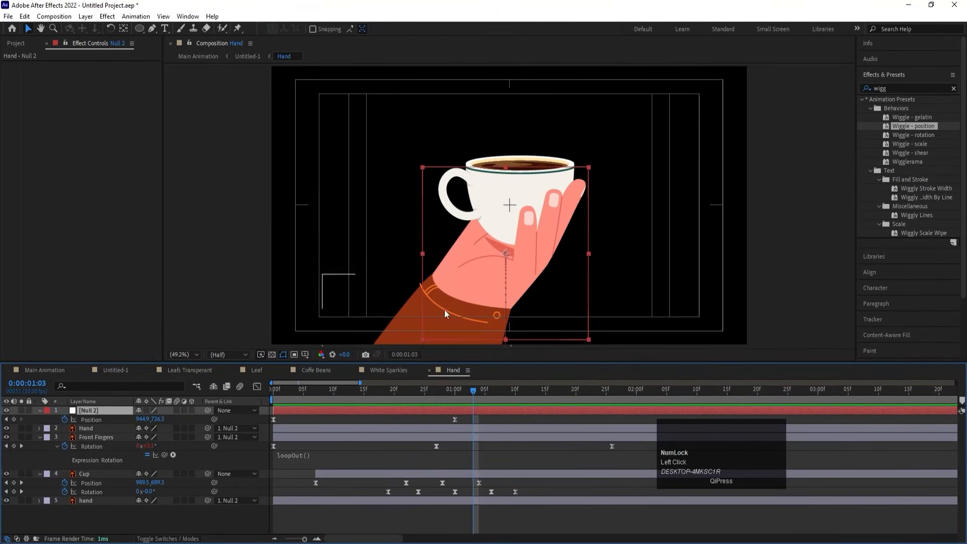
{"action": "key", "text": "space"}
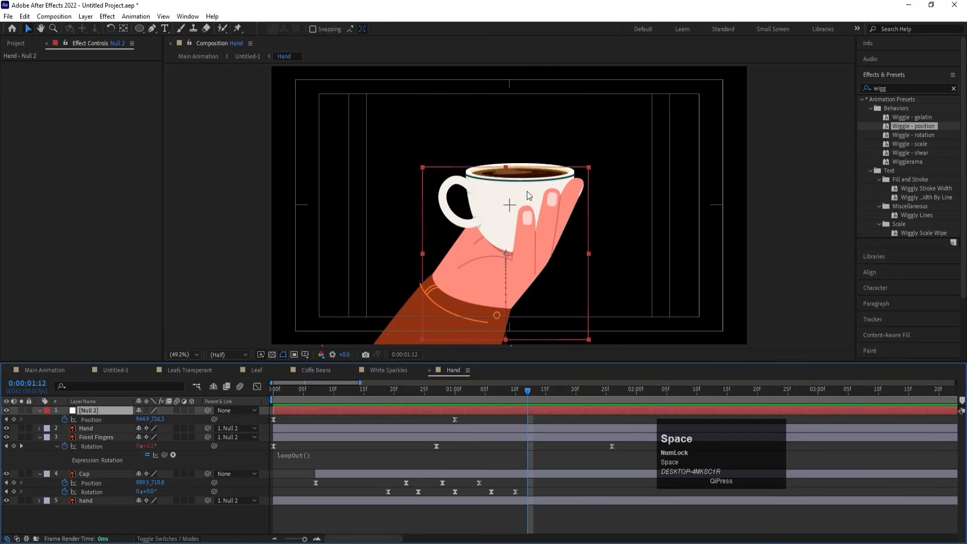
{"action": "left_click", "coordinate": [473, 417]}
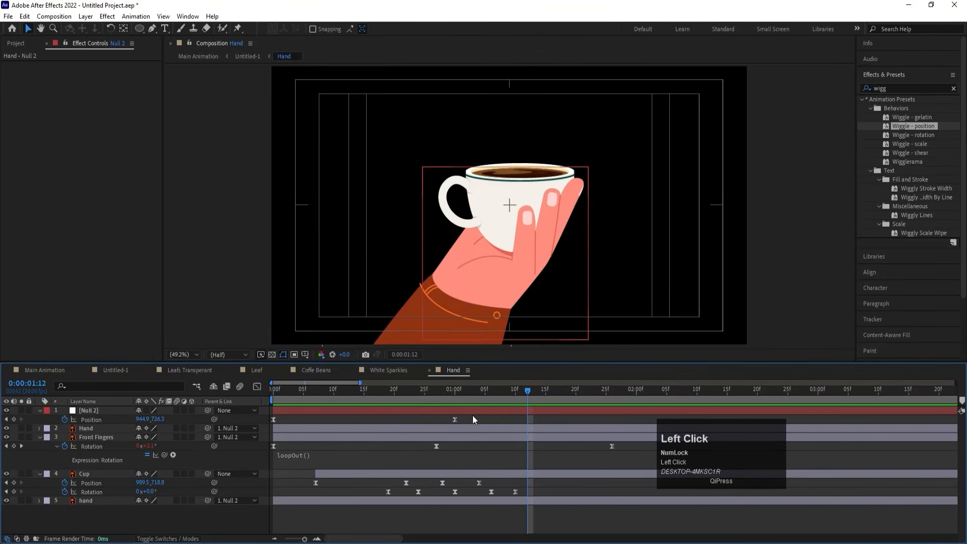
Change the Hand composition's background color to white (FFFFFF) in its composition settings.
{"action": "key", "text": "ctrl+k"}
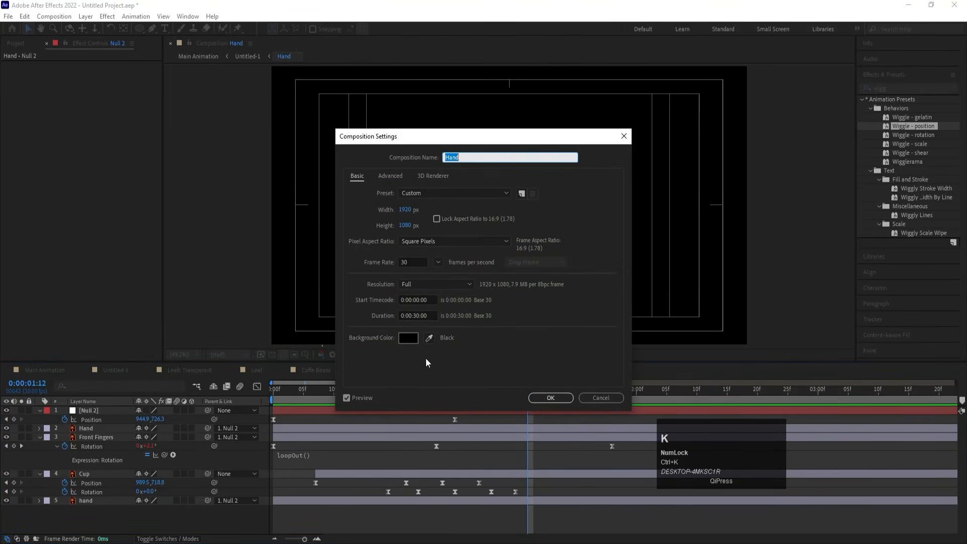
{"action": "left_click", "coordinate": [409, 337]}
{"action": "left_click_drag", "start_coordinate": [393, 315], "coordinate": [399, 180]}
{"action": "left_click_drag", "start_coordinate": [363, 232], "coordinate": [363, 211]}
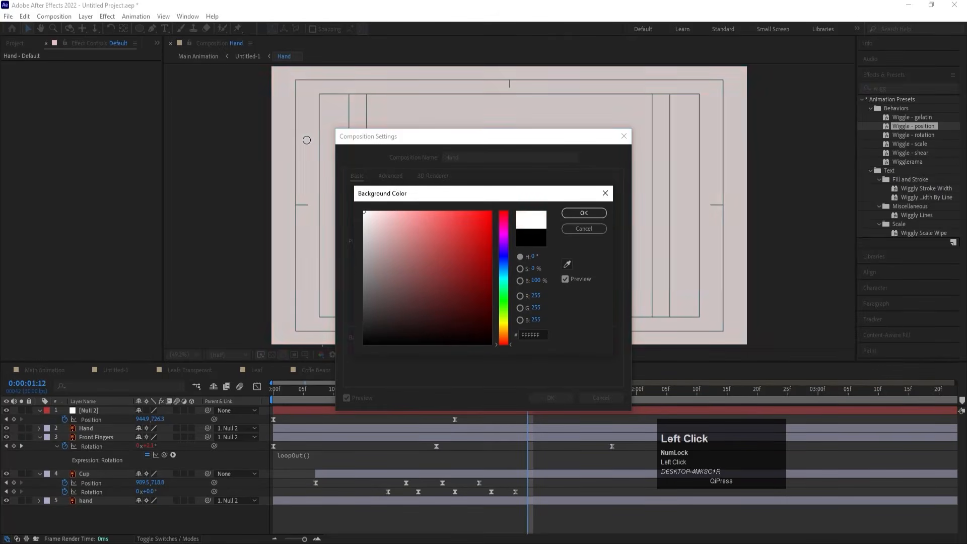
{"action": "key", "text": "Return"}
{"action": "key", "text": "Return"}
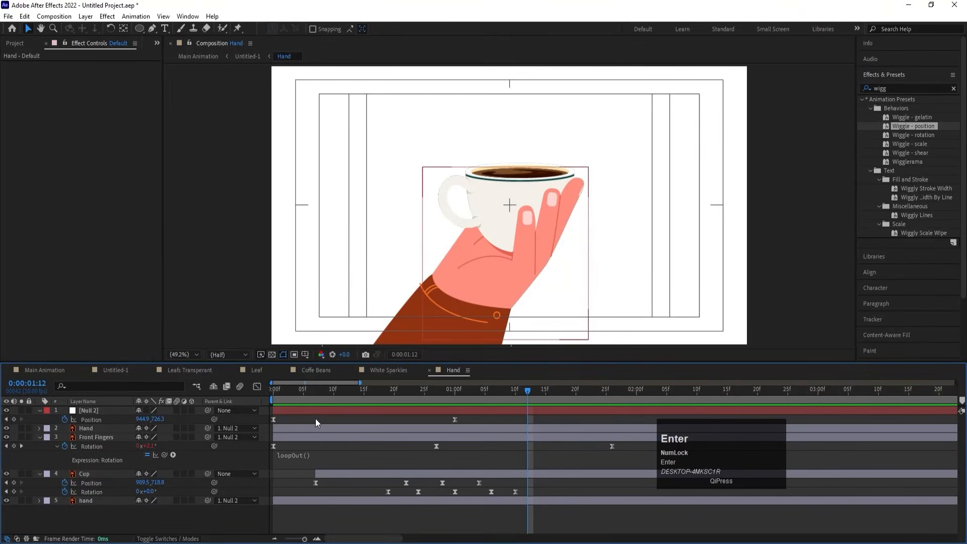
Collapse the expanded layer properties and open the Ellipse tool's shape fill color for editing.
{"action": "left_click", "coordinate": [314, 430]}
{"action": "key", "text": "u"}
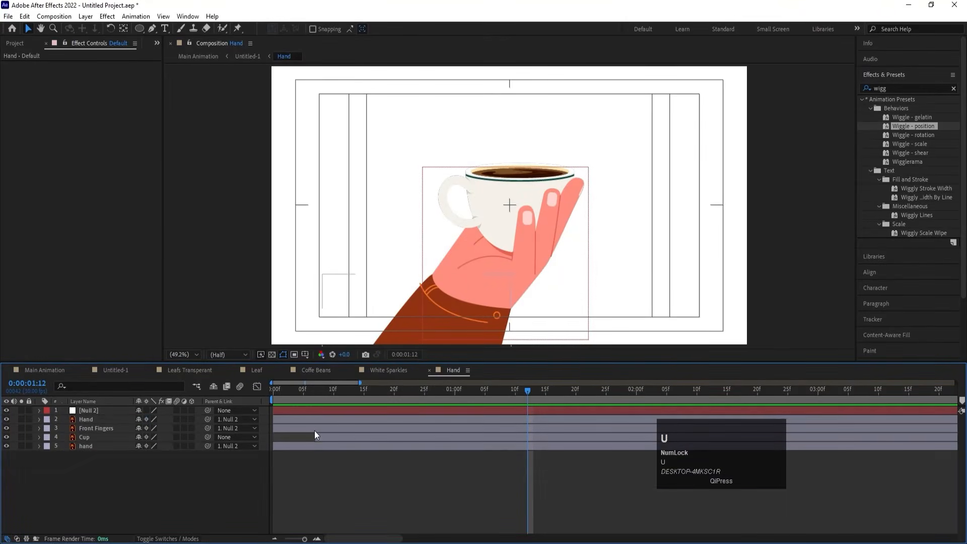
{"action": "left_click", "coordinate": [142, 28]}
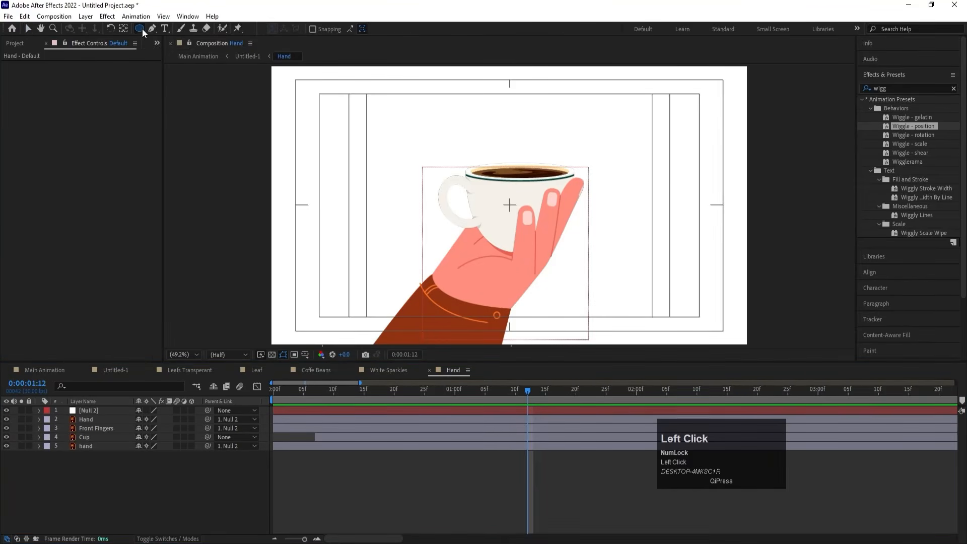
{"action": "left_click", "coordinate": [314, 29]}
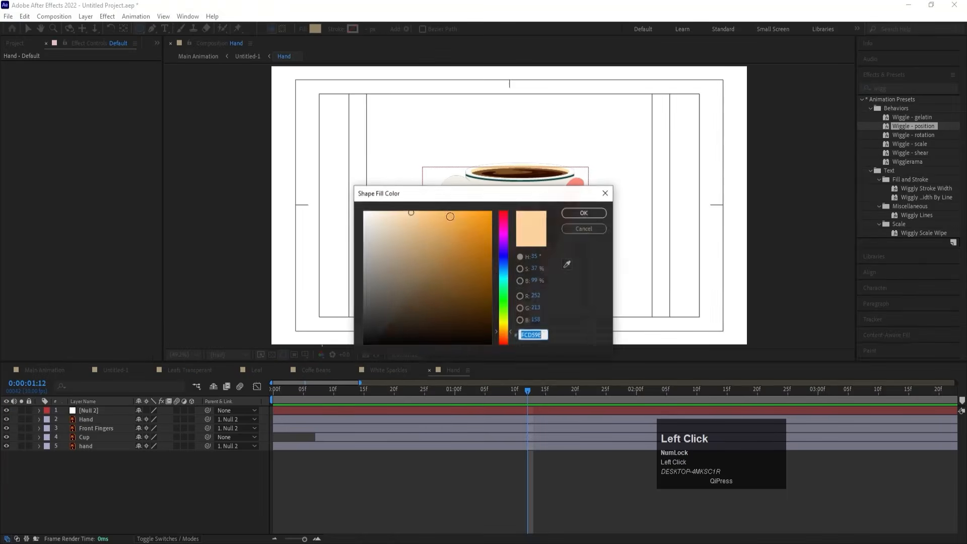
Sample the coffee's dark brown as the shape fill and draw a small circle over the cup's coffee surface.
{"action": "left_click", "coordinate": [566, 264]}
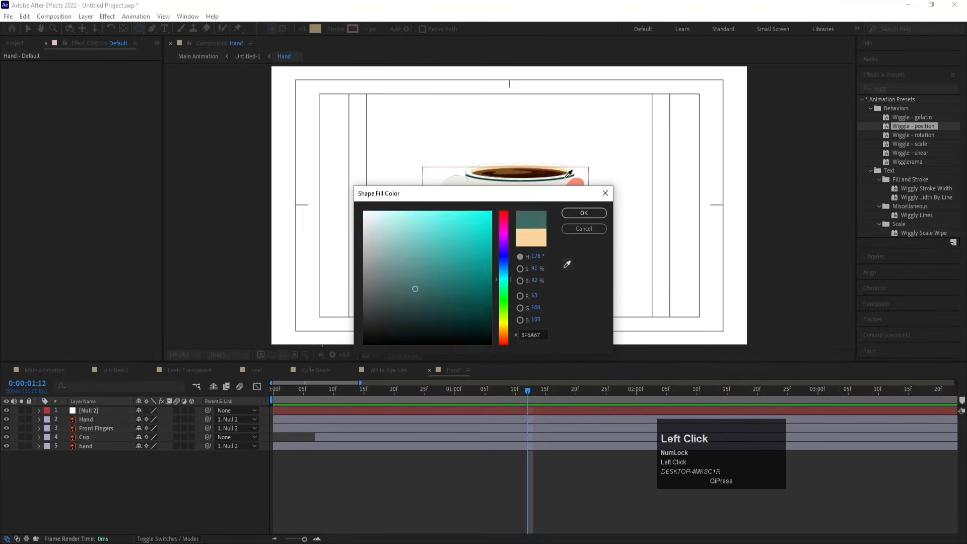
{"action": "left_click", "coordinate": [580, 214]}
{"action": "left_click_drag", "start_coordinate": [512, 159], "coordinate": [528, 172]}
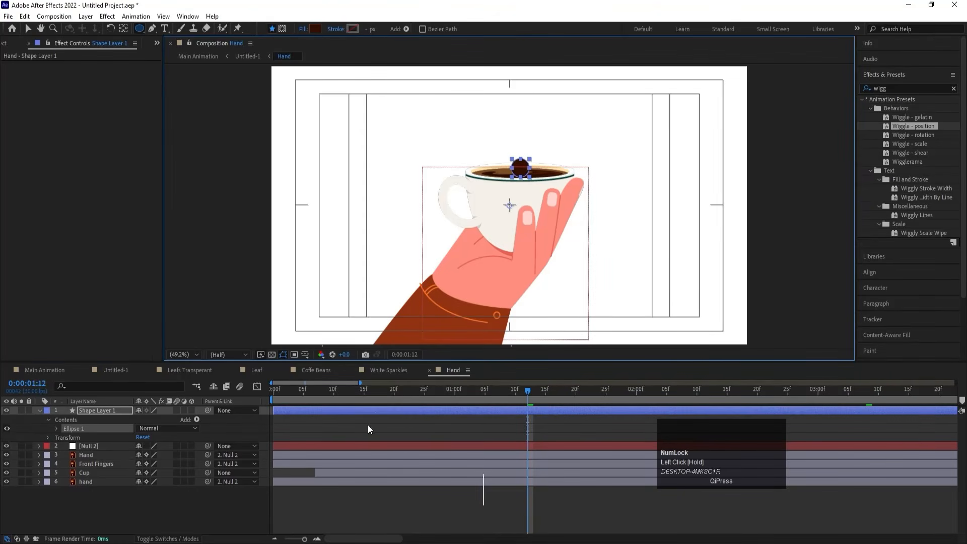
Center the circle layer's anchor point and reposition the circle slightly lower over the coffee, then fit the composition in view.
{"action": "left_click", "coordinate": [358, 413]}
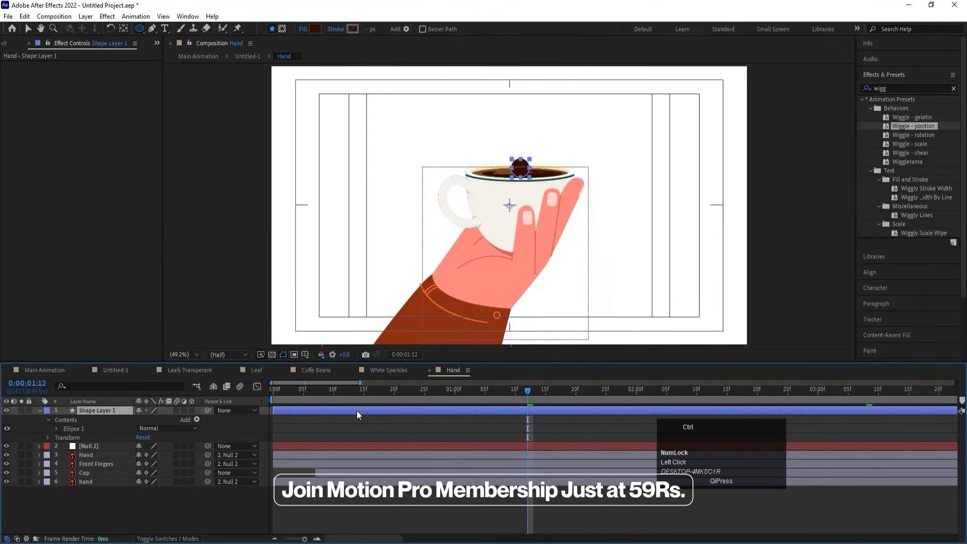
{"action": "key", "text": "ctrl+alt+Home"}
{"action": "key", "text": "v"}
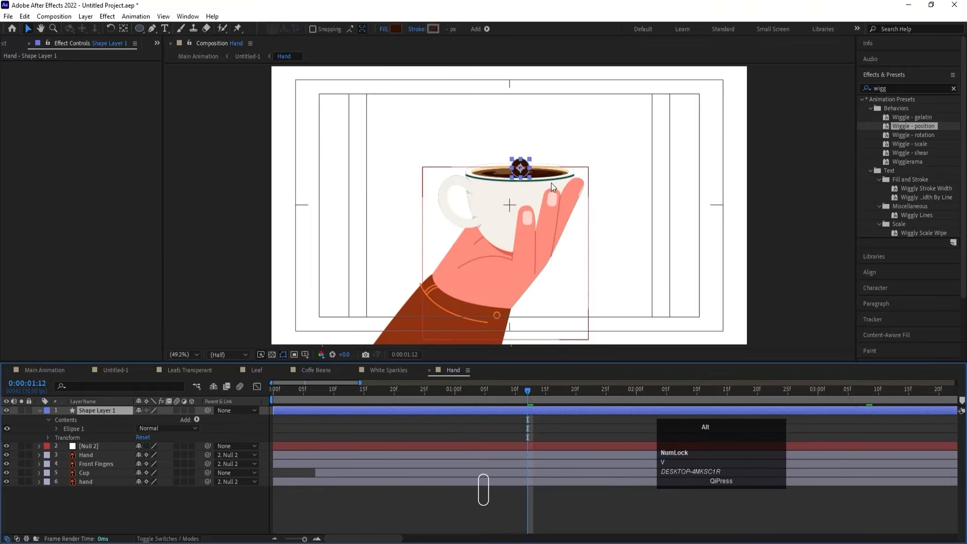
{"action": "scroll", "coordinate": [551, 183], "scroll_direction": "up", "scroll_amount": 3}
{"action": "left_click_drag", "start_coordinate": [452, 146], "coordinate": [444, 163]}
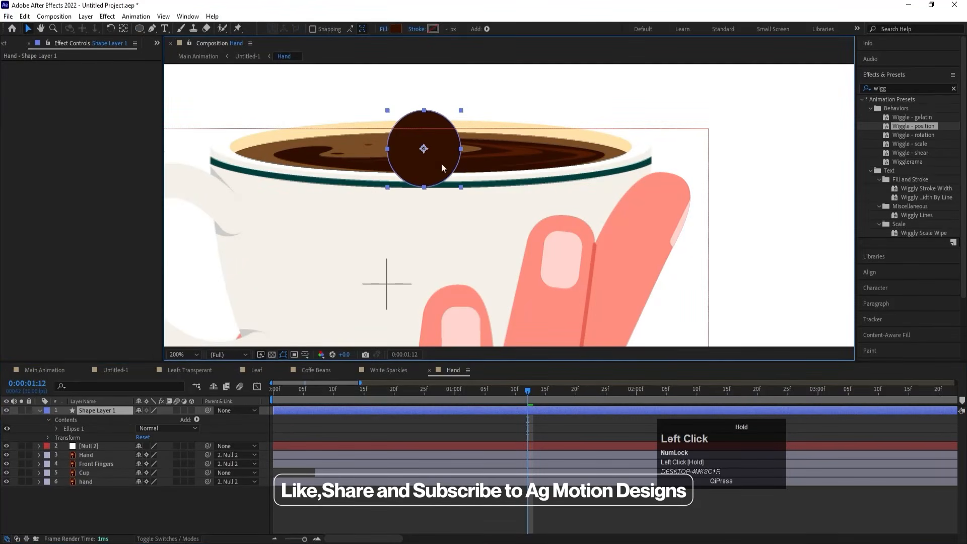
{"action": "left_click", "coordinate": [192, 354]}
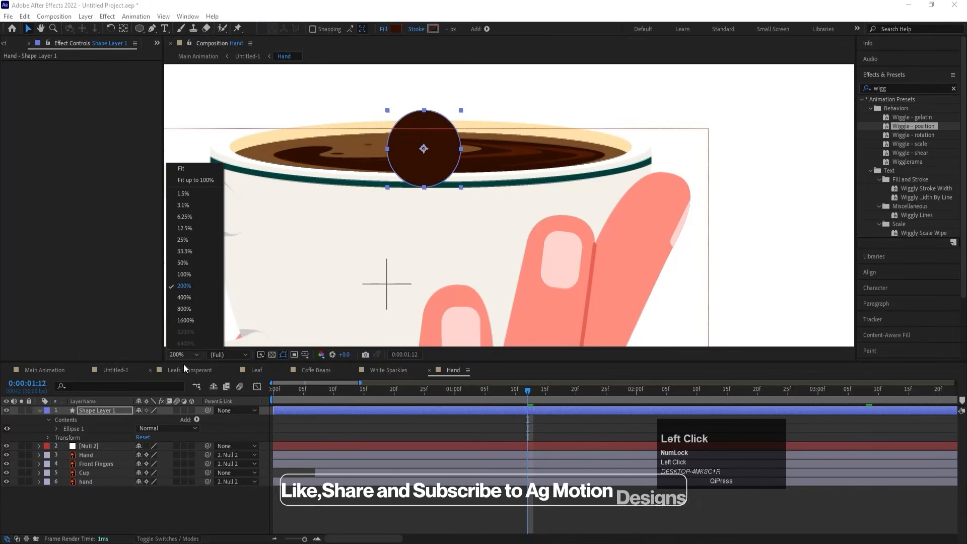
{"action": "left_click", "coordinate": [183, 174]}
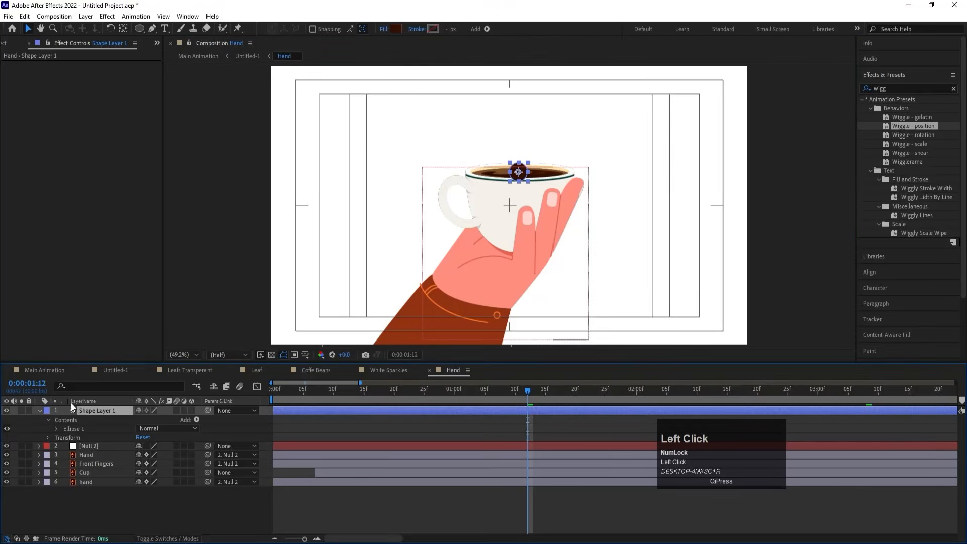
Start the circle layer at 0:00:01:12, separate its position dimensions, and set X and Y Position keyframes there.
{"action": "key", "text": "p"}
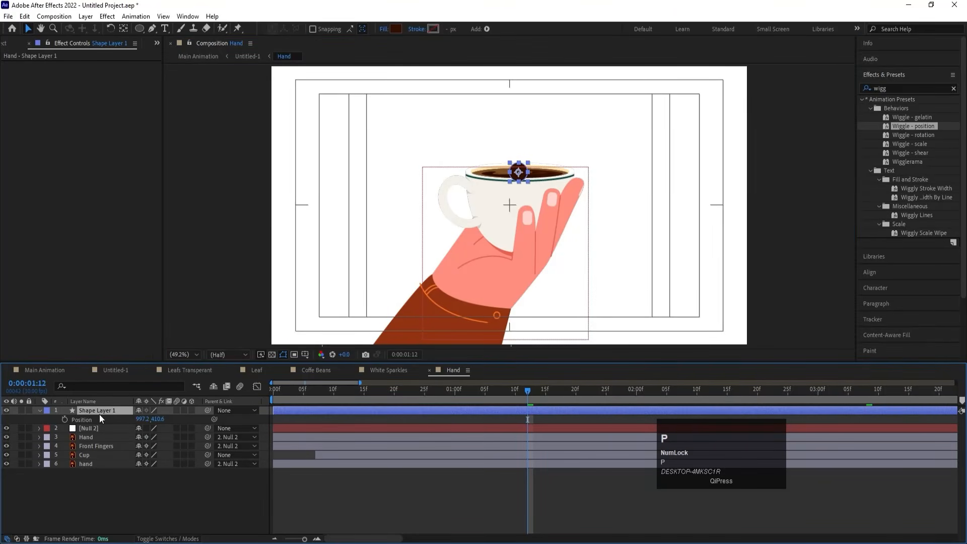
{"action": "key", "text": "bracketleft"}
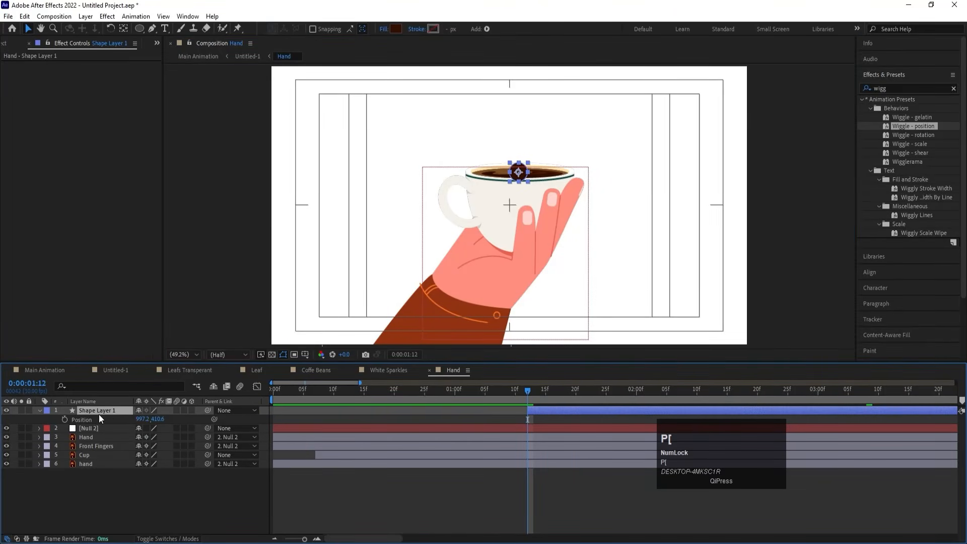
{"action": "left_click", "coordinate": [90, 419]}
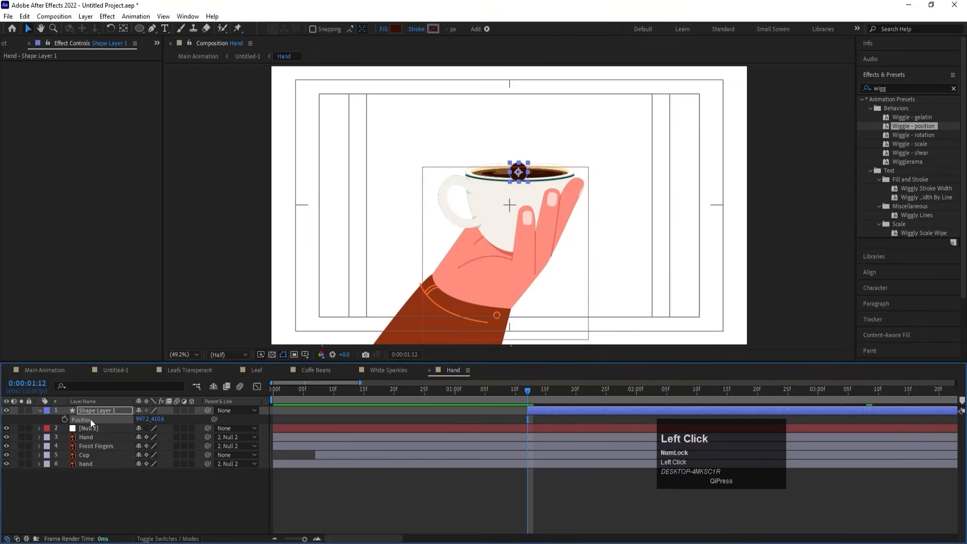
{"action": "right_click", "coordinate": [90, 419]}
{"action": "left_click", "coordinate": [121, 289]}
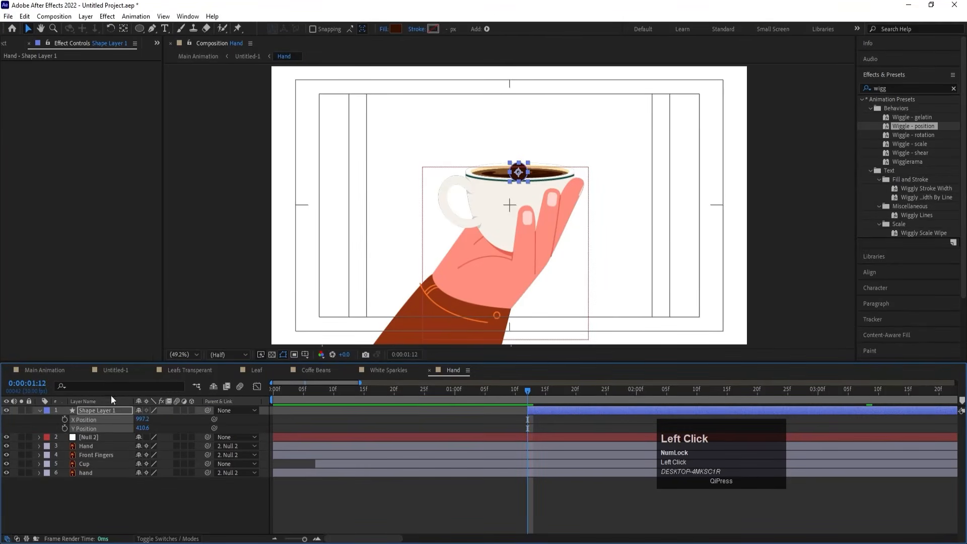
{"action": "left_click", "coordinate": [65, 420]}
At 0:00:02:18, keyframe the circle to the right of the hand at X 1423.2 and Y 603.6.
{"action": "key", "text": "space"}
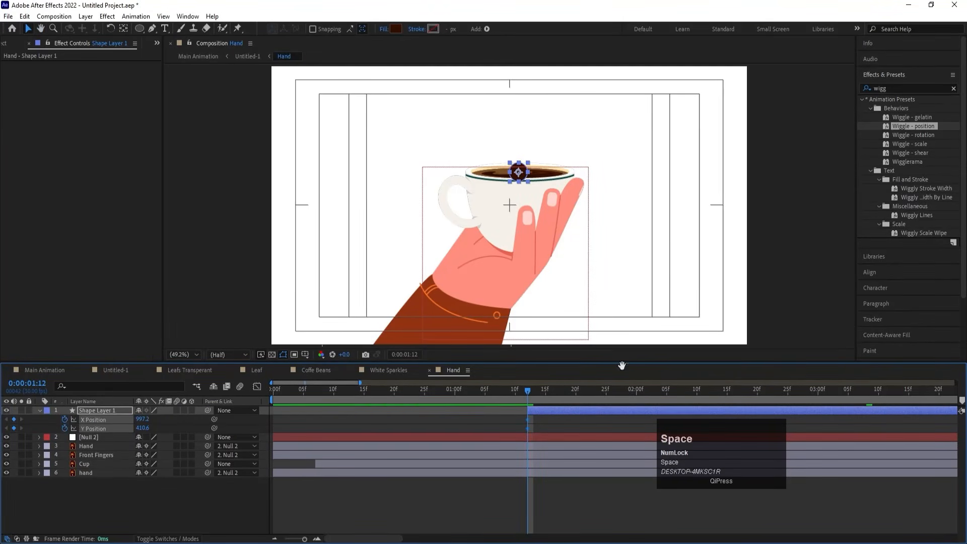
{"action": "left_click", "coordinate": [615, 415]}
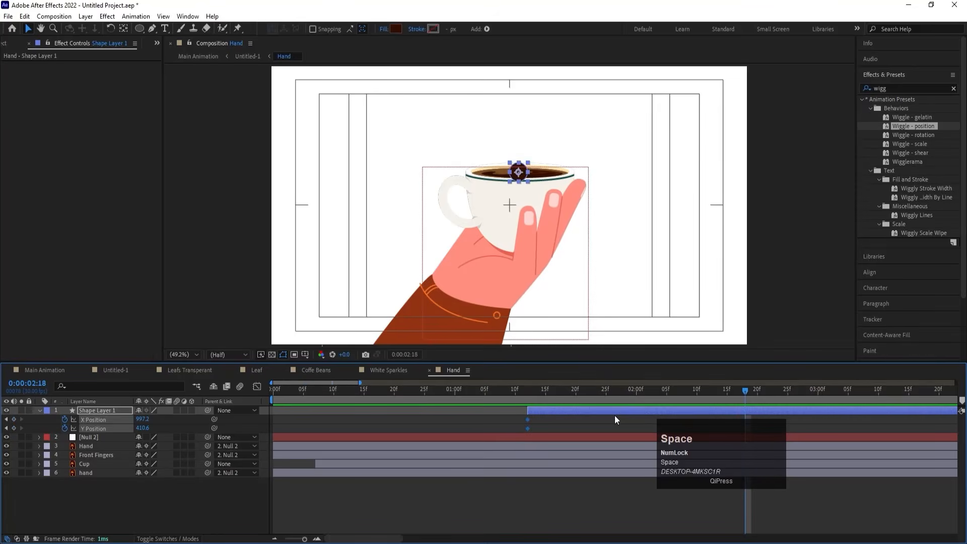
{"action": "left_click", "coordinate": [591, 412]}
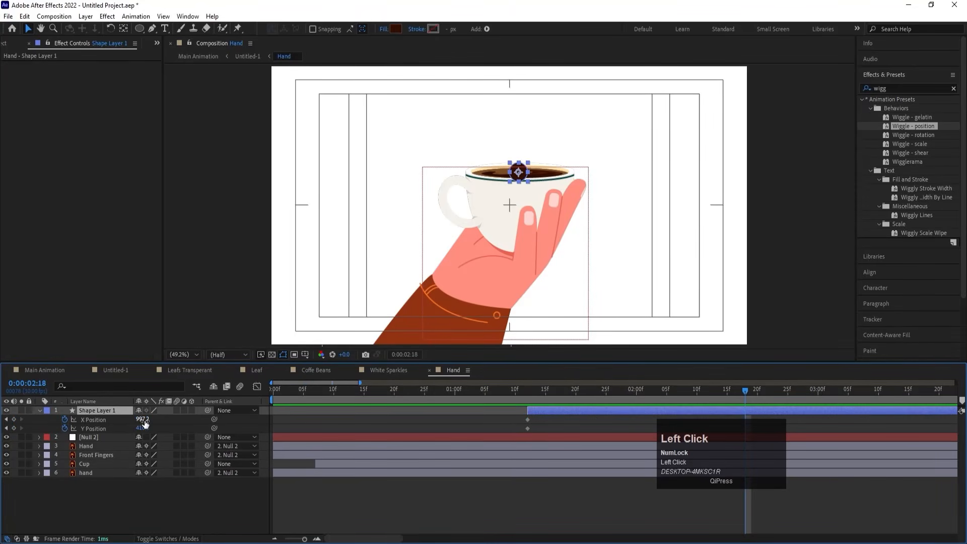
{"action": "left_click_drag", "start_coordinate": [145, 424], "coordinate": [73, 440]}
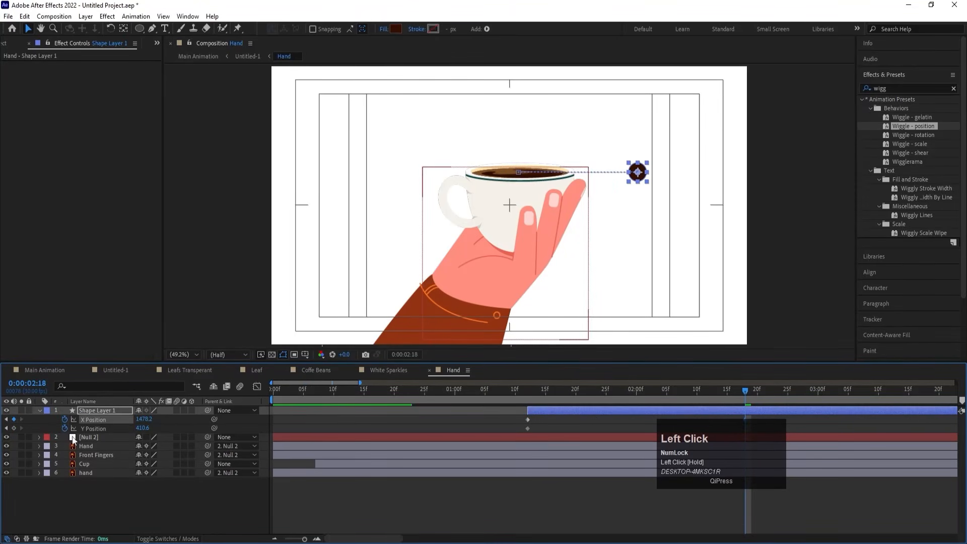
{"action": "left_click_drag", "start_coordinate": [138, 427], "coordinate": [117, 419]}
At 0:00:02:01, raise the circle to Y 183.4 and apply Easy Ease to its Y Position keyframes.
{"action": "left_click", "coordinate": [641, 388]}
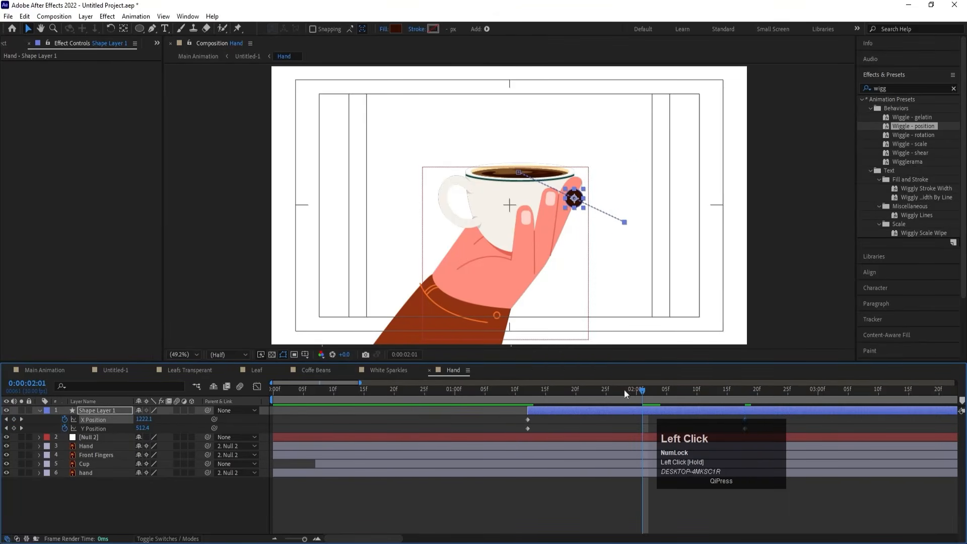
{"action": "left_click_drag", "start_coordinate": [137, 430], "coordinate": [57, 427]}
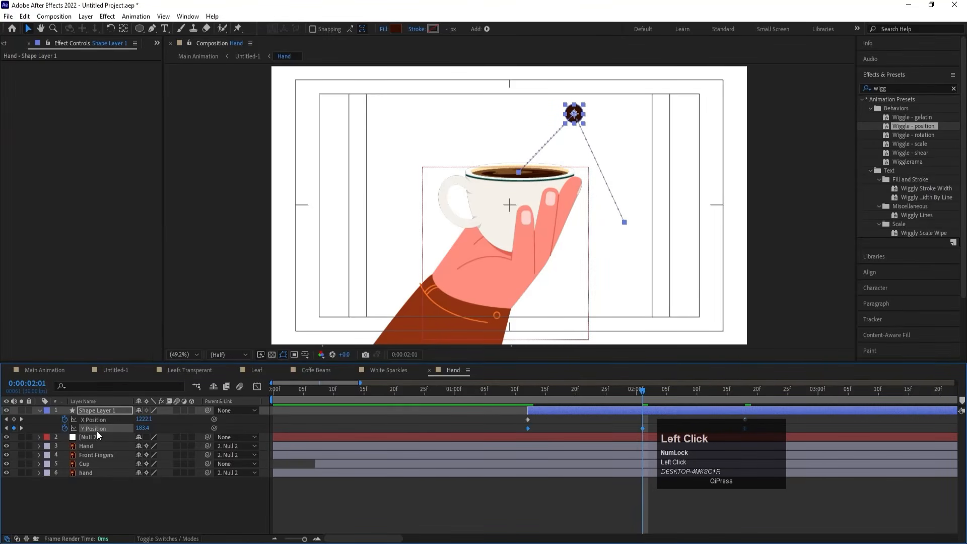
{"action": "key", "text": "F9"}
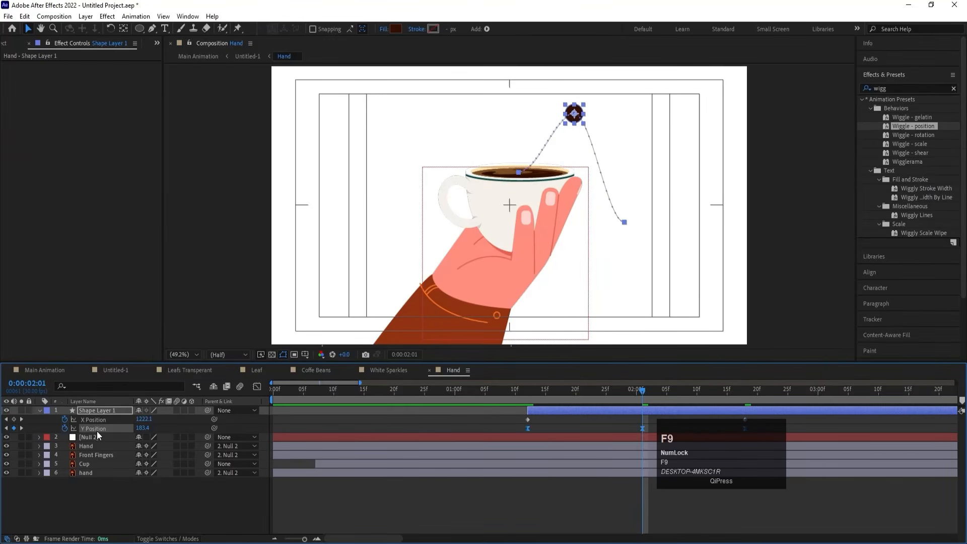
Shape the Y Position speed graph into a fast launch, slow peak and fast fall, and preview the arc.
{"action": "left_click", "coordinate": [256, 386]}
{"action": "left_click_drag", "start_coordinate": [648, 483], "coordinate": [548, 465]}
{"action": "left_click_drag", "start_coordinate": [659, 451], "coordinate": [719, 451]}
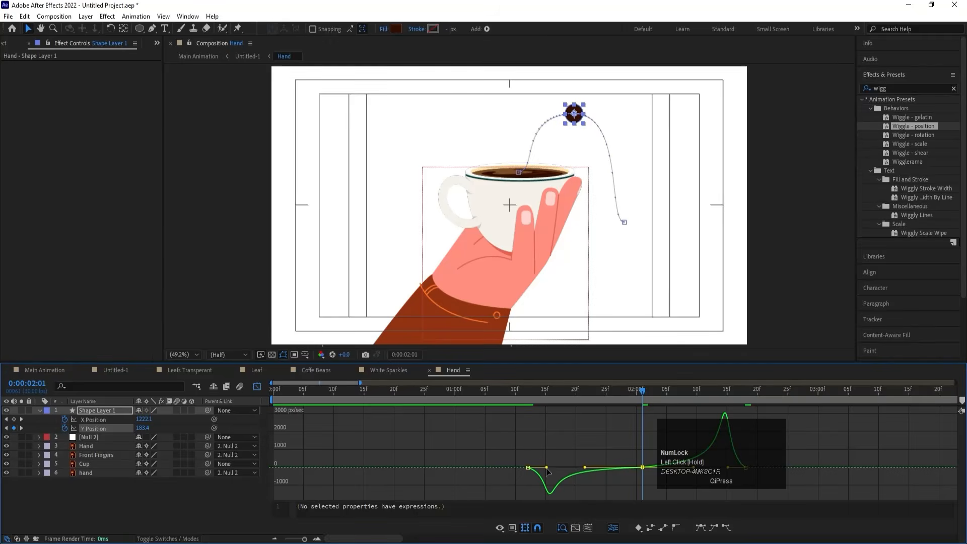
{"action": "left_click_drag", "start_coordinate": [548, 470], "coordinate": [534, 467]}
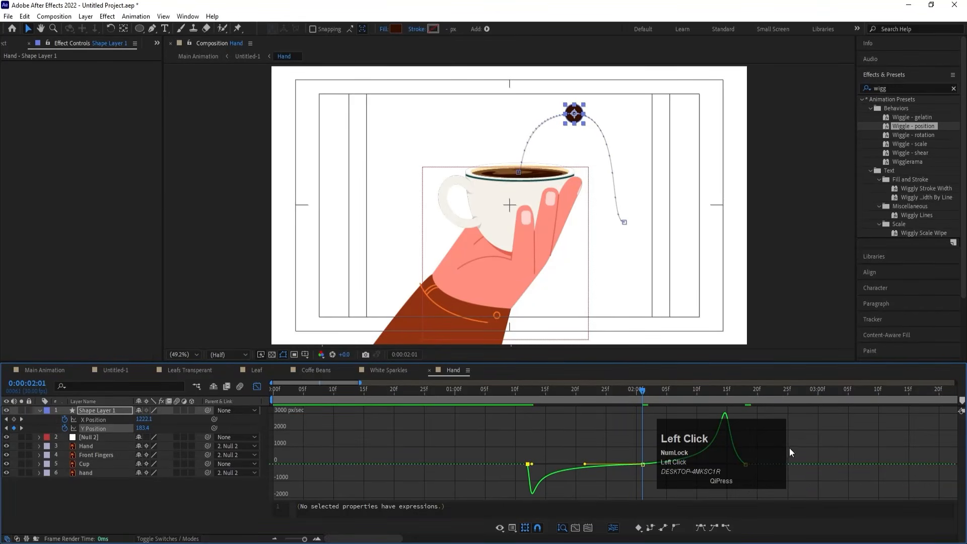
{"action": "left_click", "coordinate": [745, 464]}
{"action": "left_click_drag", "start_coordinate": [727, 467], "coordinate": [738, 466]}
{"action": "left_click", "coordinate": [528, 391]}
{"action": "key", "text": "space"}
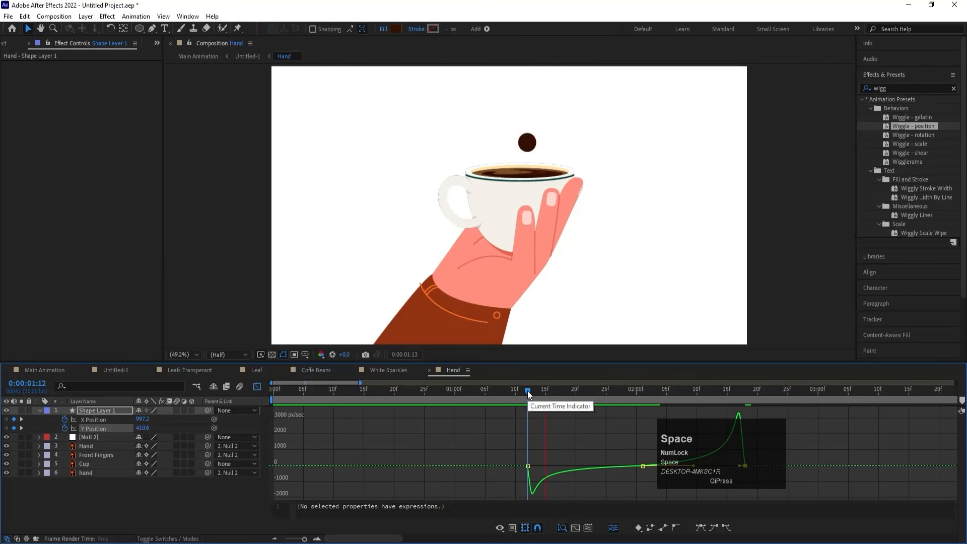
{"action": "key", "text": "space"}
{"action": "left_click", "coordinate": [257, 386]}
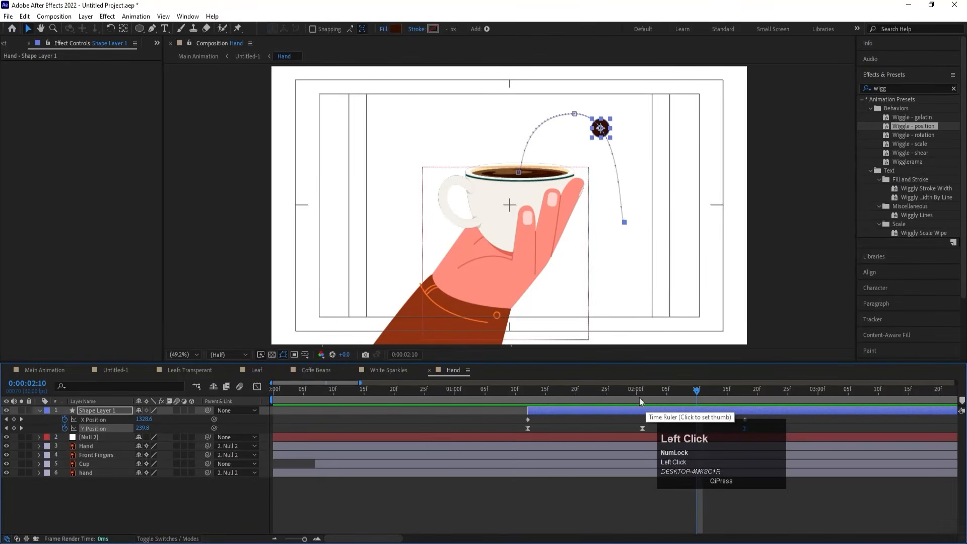
Compress the circle's position keyframes so the motion ends at 0:00:01:25, and preview the faster splash.
{"action": "left_click", "coordinate": [557, 396]}
{"action": "key", "text": "space"}
{"action": "key", "text": "space"}
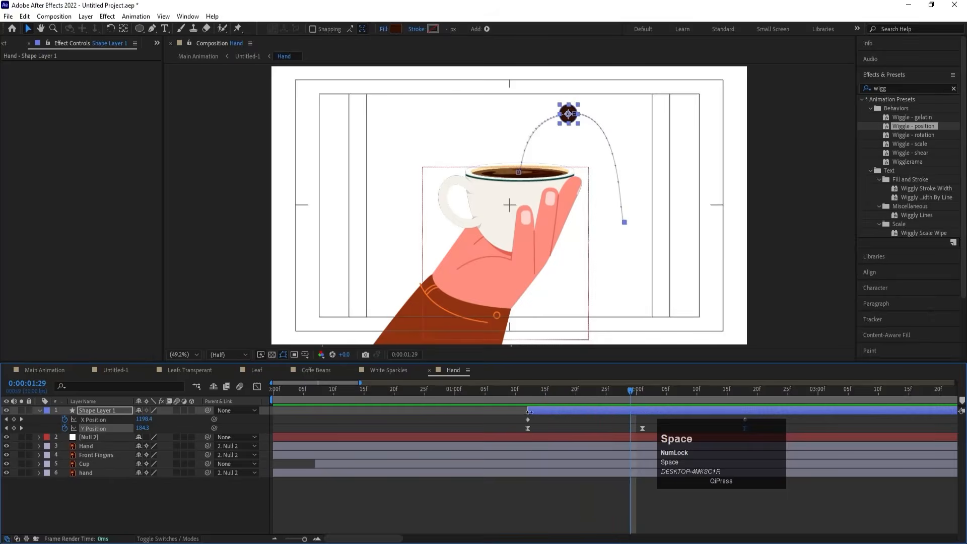
{"action": "left_click_drag", "start_coordinate": [512, 416], "coordinate": [609, 410]}
{"action": "left_click_drag", "start_coordinate": [560, 392], "coordinate": [525, 388]}
{"action": "key", "text": "space"}
{"action": "key", "text": "space"}
Animate the circle's scale from 100% at 0:00:01:12 to 0% at 0:00:01:25, and preview the shrinking drop.
{"action": "key", "text": "s"}
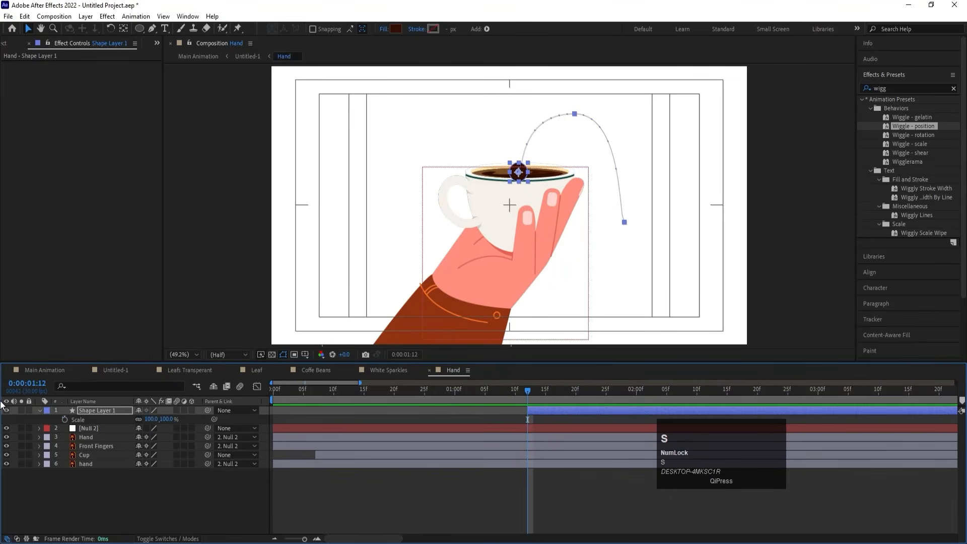
{"action": "left_click", "coordinate": [64, 416]}
{"action": "key", "text": "u"}
{"action": "key", "text": "k"}
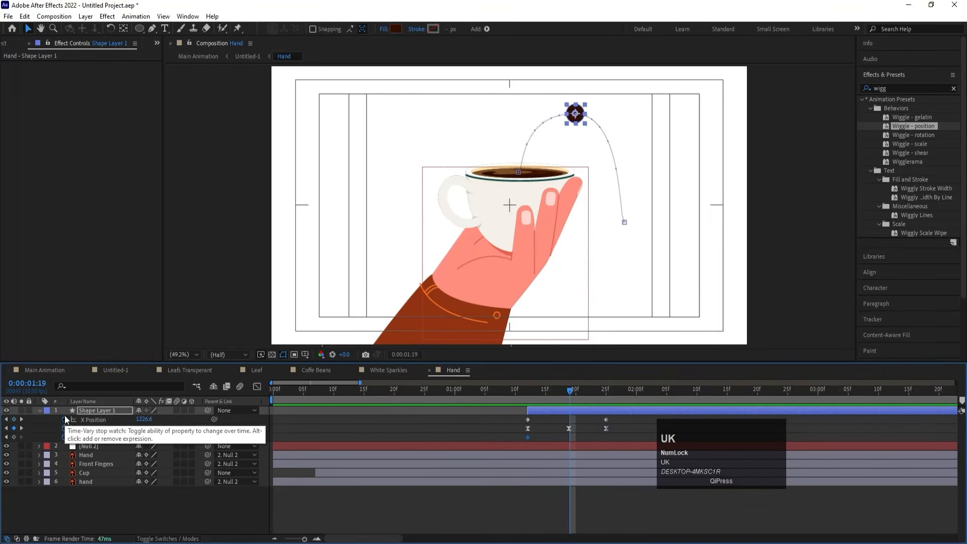
{"action": "key", "text": "k"}
{"action": "mouse_move", "coordinate": [148, 438]}
{"action": "left_mouse_down"}
{"action": "mouse_move", "coordinate": [126, 438]}
{"action": "mouse_move", "coordinate": [147, 439]}
{"action": "left_mouse_up"}
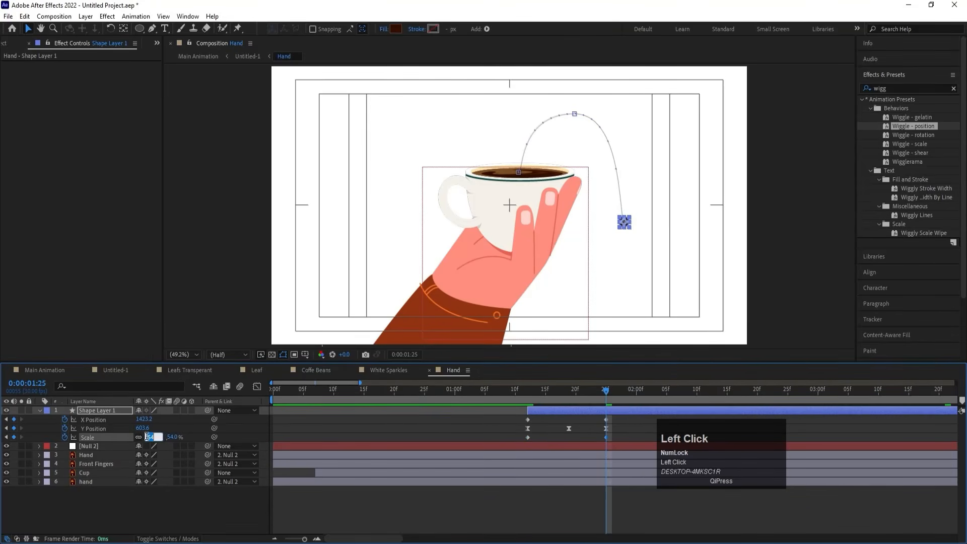
{"action": "type", "text": "0"}
{"action": "key", "text": "Return"}
{"action": "key", "text": "space"}
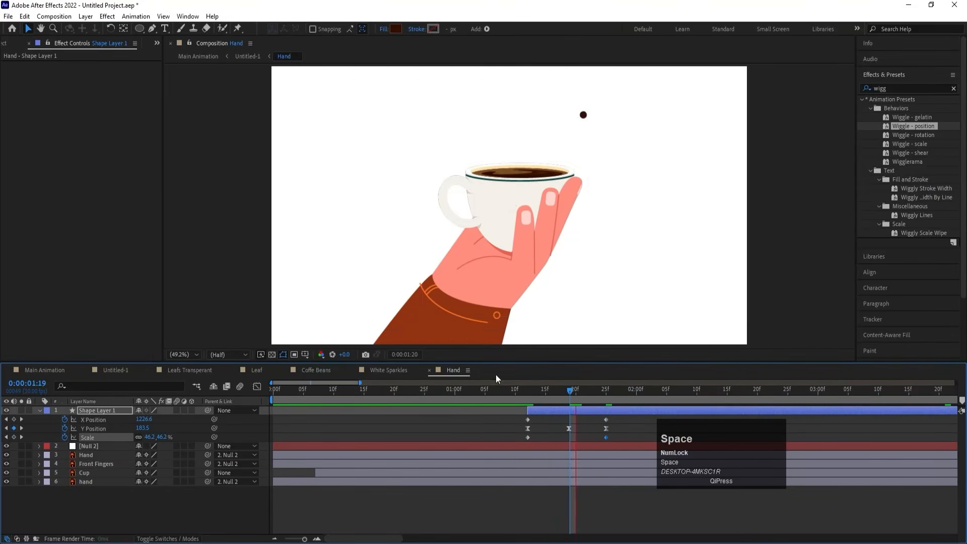
{"action": "key", "text": "space"}
{"action": "left_click", "coordinate": [520, 390]}
{"action": "key", "text": "space"}
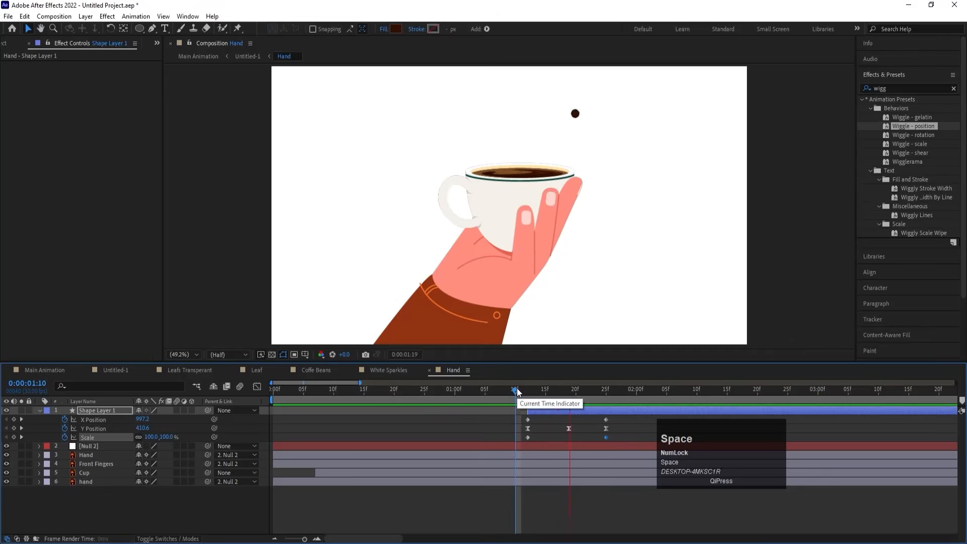
{"action": "key", "text": "space"}
Duplicate the circle layer and set the copy's end position at 0:00:01:25 to X 1378.2 and Y 461.6.
{"action": "left_click", "coordinate": [537, 429]}
{"action": "key", "text": "j"}
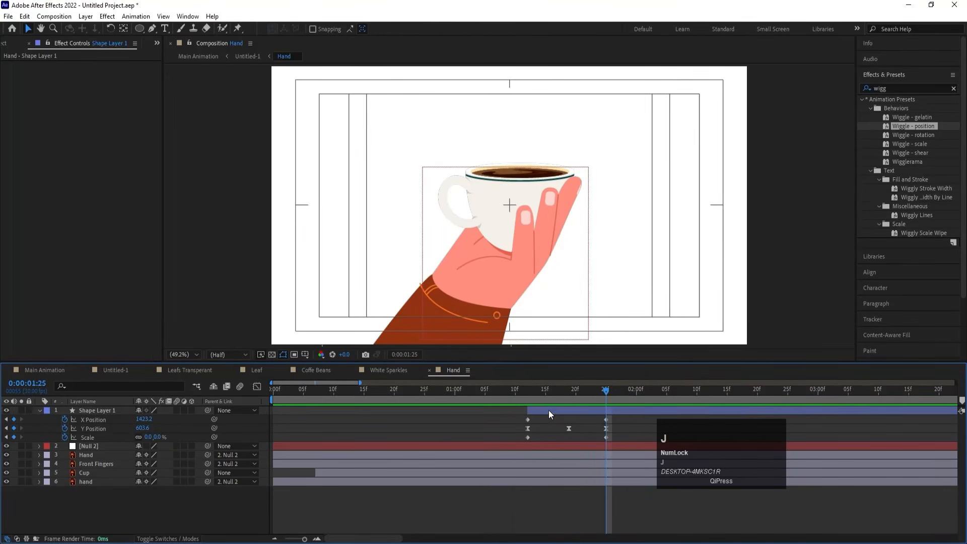
{"action": "left_click", "coordinate": [549, 410]}
{"action": "key", "text": "ctrl+d"}
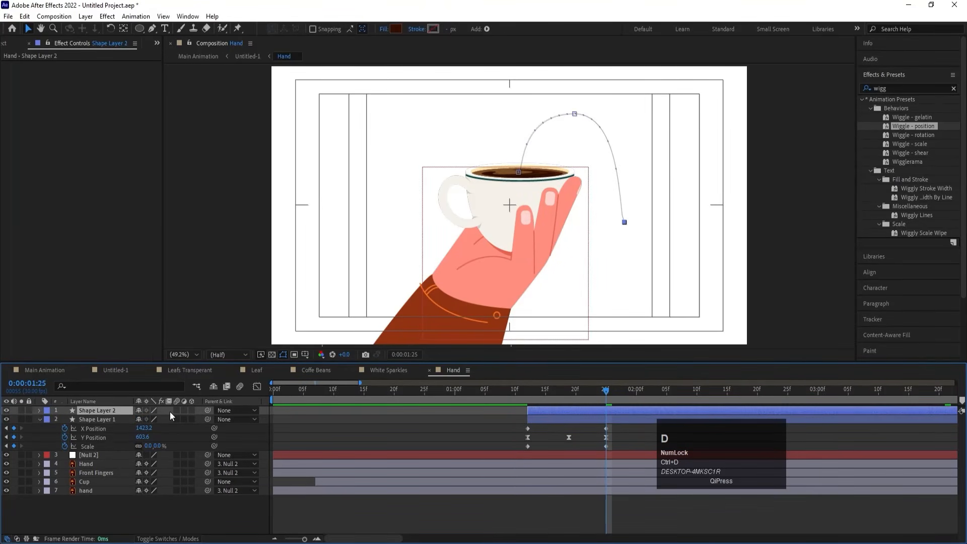
{"action": "key", "text": "u"}
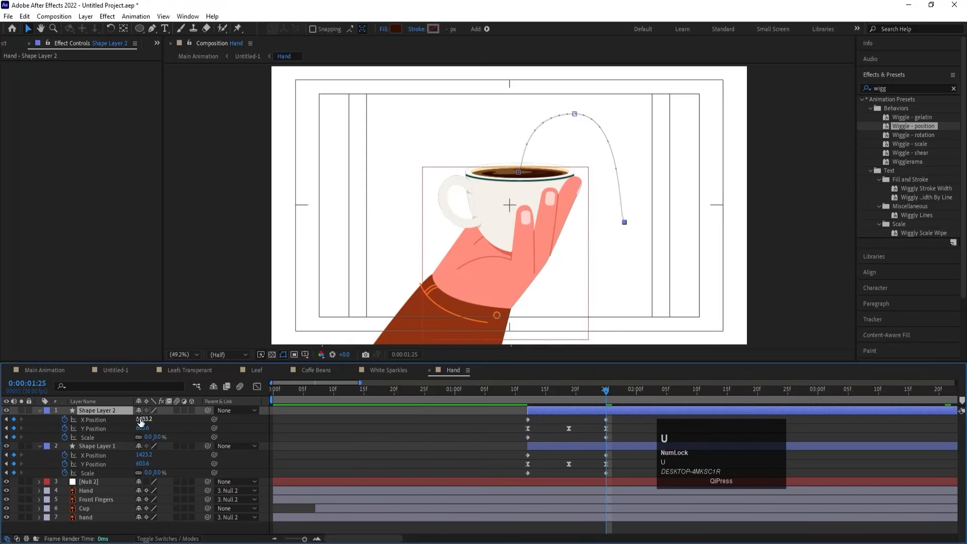
{"action": "left_click_drag", "start_coordinate": [140, 419], "coordinate": [65, 417]}
Shift the duplicated circle layer to start at 0:00:01:14 and preview both drops together.
{"action": "left_click_drag", "start_coordinate": [558, 389], "coordinate": [538, 398]}
{"action": "key", "text": "space"}
{"action": "key", "text": "["}
{"action": "key", "text": "space"}
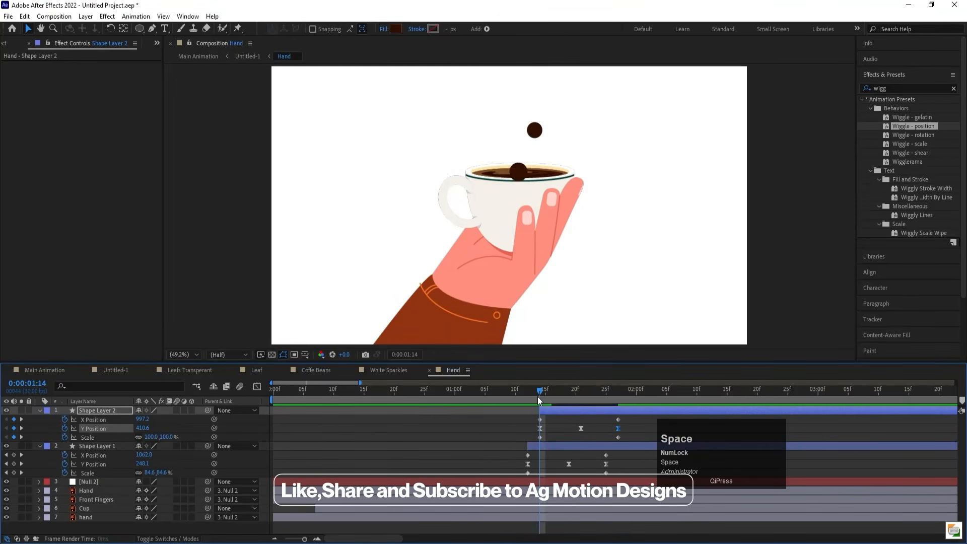
{"action": "key", "text": "space"}
{"action": "left_click_drag", "start_coordinate": [537, 397], "coordinate": [514, 396]}
{"action": "key", "text": "space"}
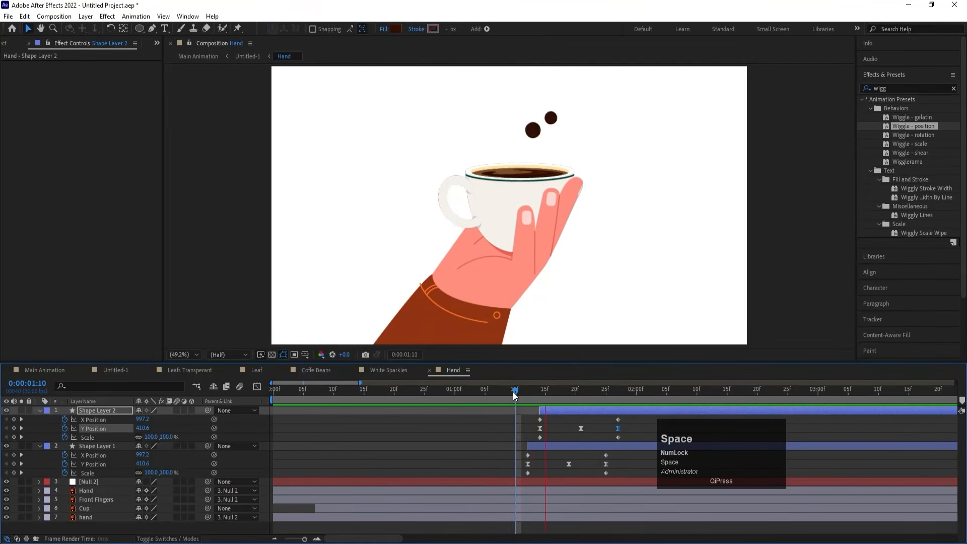
{"action": "key", "text": "space"}
Duplicate both coffee drop layers, Shape Layer 1 and Shape Layer 2.
{"action": "left_click", "coordinate": [537, 448]}
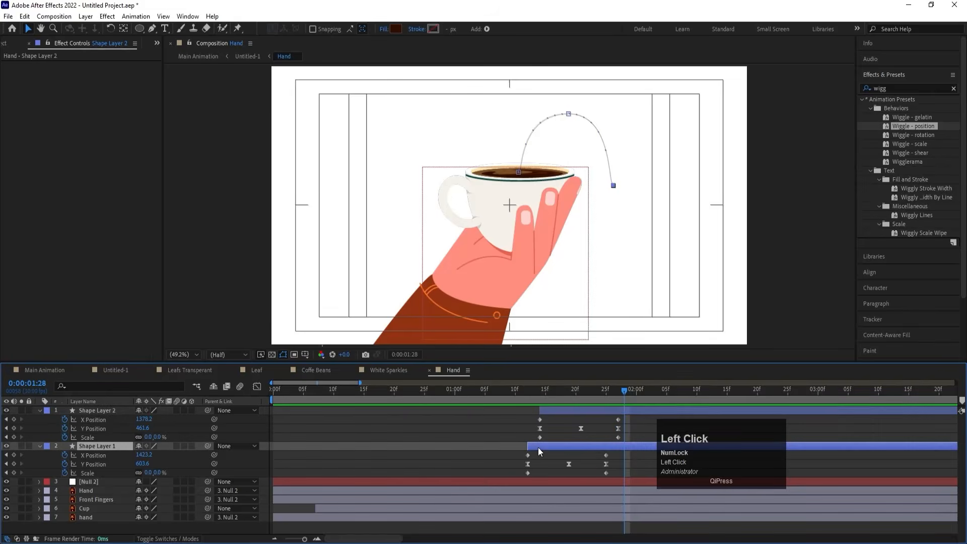
{"action": "left_click", "coordinate": [556, 409], "text": "shift"}
{"action": "key", "text": "ctrl+d"}
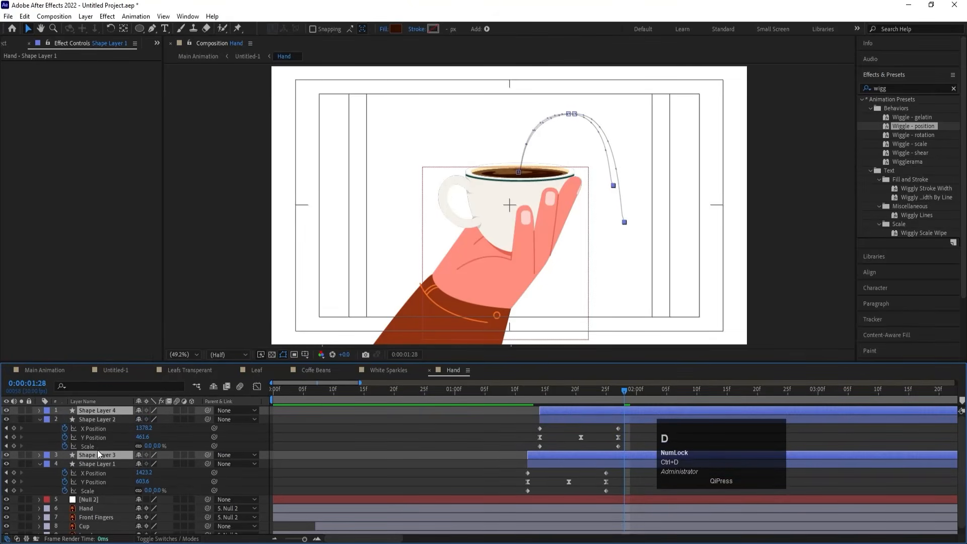
Move the duplicated drops above the originals and set Shape Layer 3's end position at 0:00:01:25 to X 1322.2, Y 748.6.
{"action": "left_click_drag", "start_coordinate": [106, 457], "coordinate": [100, 416]}
{"action": "key", "text": "u"}
{"action": "key", "text": "j"}
{"action": "key", "text": "j"}
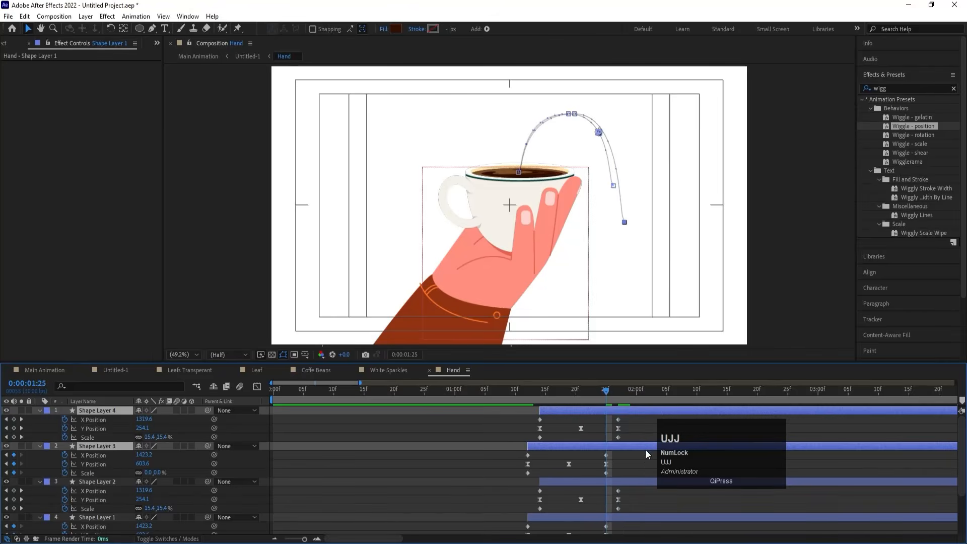
{"action": "left_click", "coordinate": [625, 462]}
{"action": "left_click", "coordinate": [608, 446]}
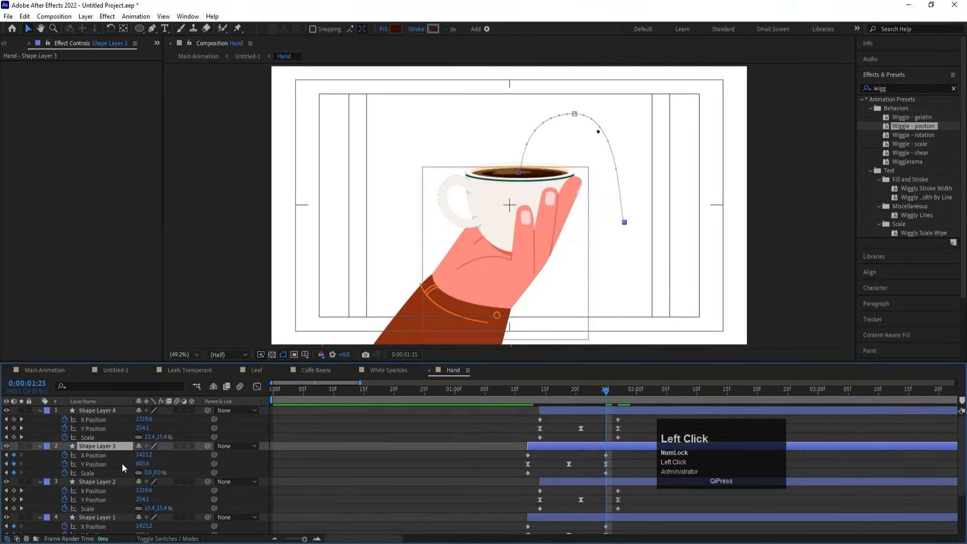
{"action": "left_click_drag", "start_coordinate": [144, 454], "coordinate": [87, 447]}
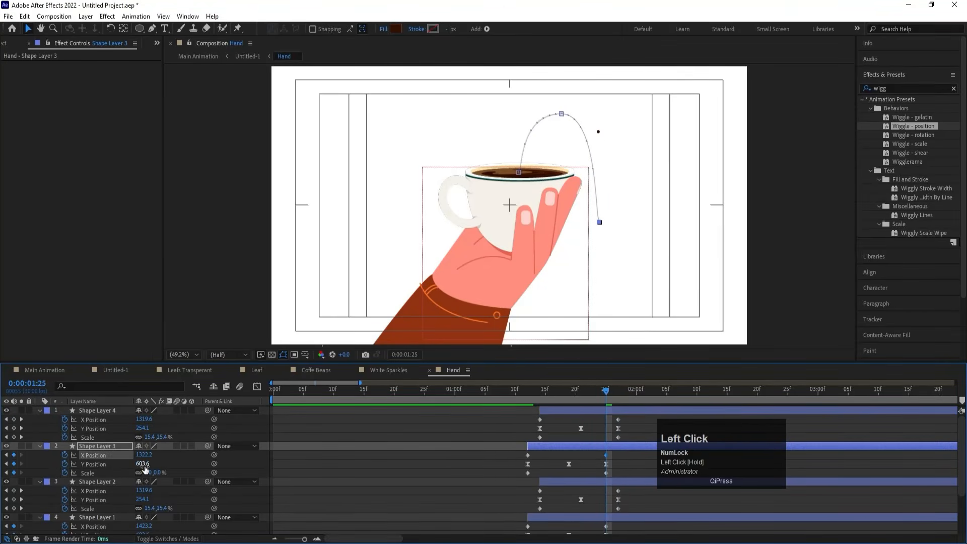
{"action": "left_click_drag", "start_coordinate": [142, 464], "coordinate": [235, 464]}
Set Shape Layer 4's end position at 0:00:01:27 to X 1327.2 and Y 591.6.
{"action": "key", "text": "k"}
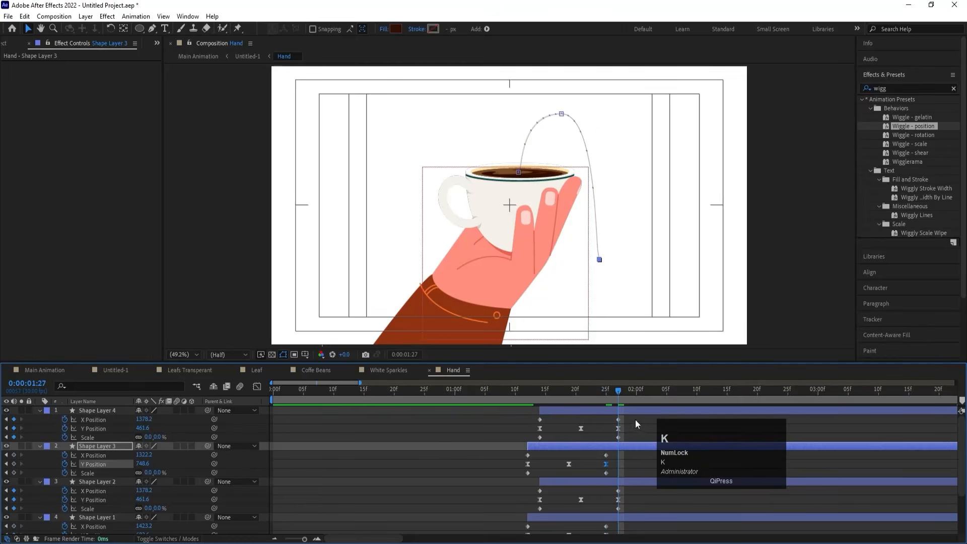
{"action": "left_click", "coordinate": [631, 410]}
{"action": "left_click_drag", "start_coordinate": [143, 420], "coordinate": [229, 433]}
Preview the four coffee drops splashing out of the cup and collapse the layers' keyframe properties.
{"action": "left_click", "coordinate": [543, 446], "text": "shift"}
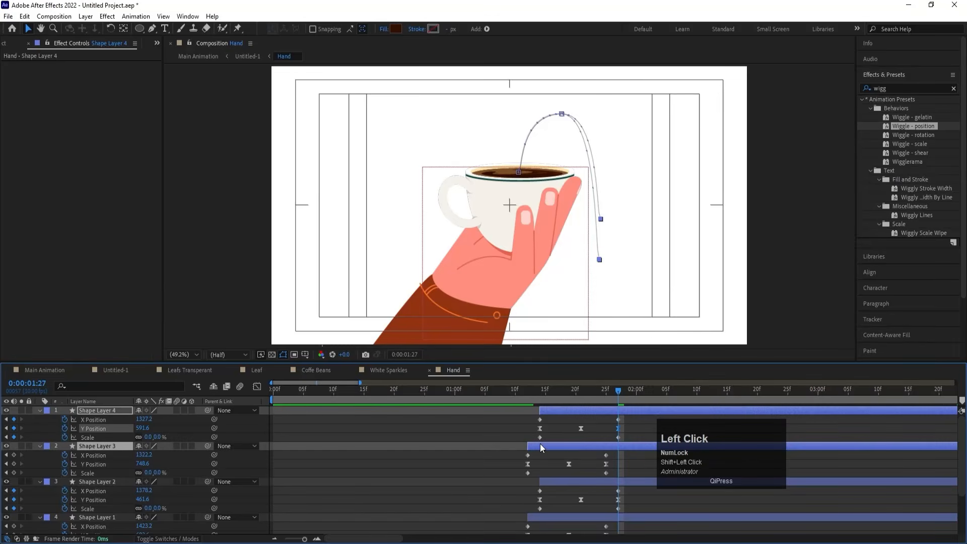
{"action": "key", "text": "space"}
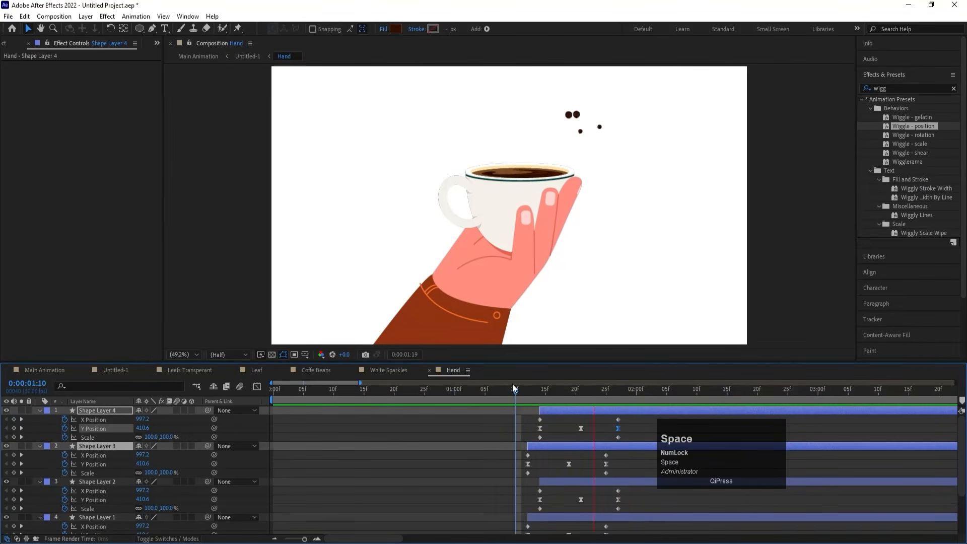
{"action": "left_click", "coordinate": [527, 395]}
{"action": "key", "text": "space"}
{"action": "left_click", "coordinate": [527, 395]}
{"action": "key", "text": "space"}
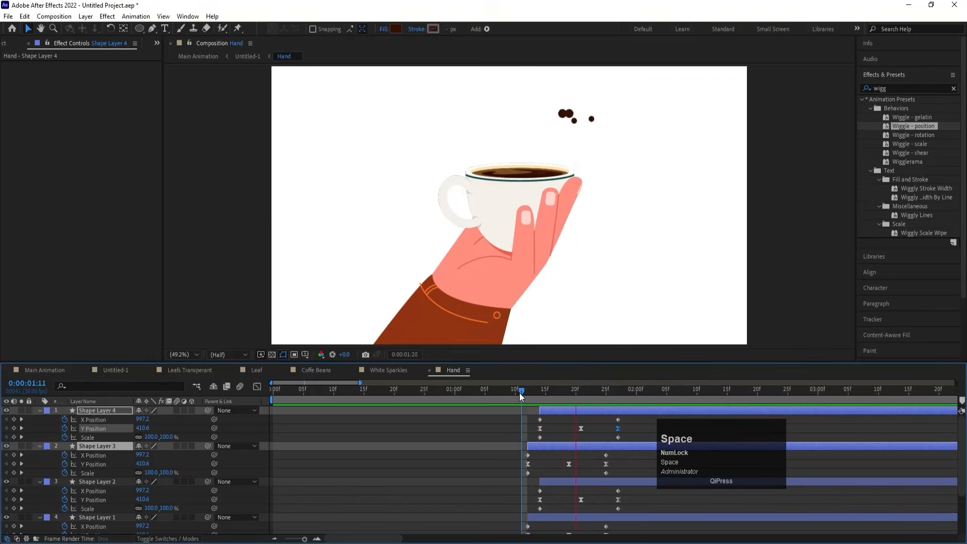
{"action": "key", "text": "space"}
{"action": "left_click", "coordinate": [549, 437]}
{"action": "key", "text": "u"}
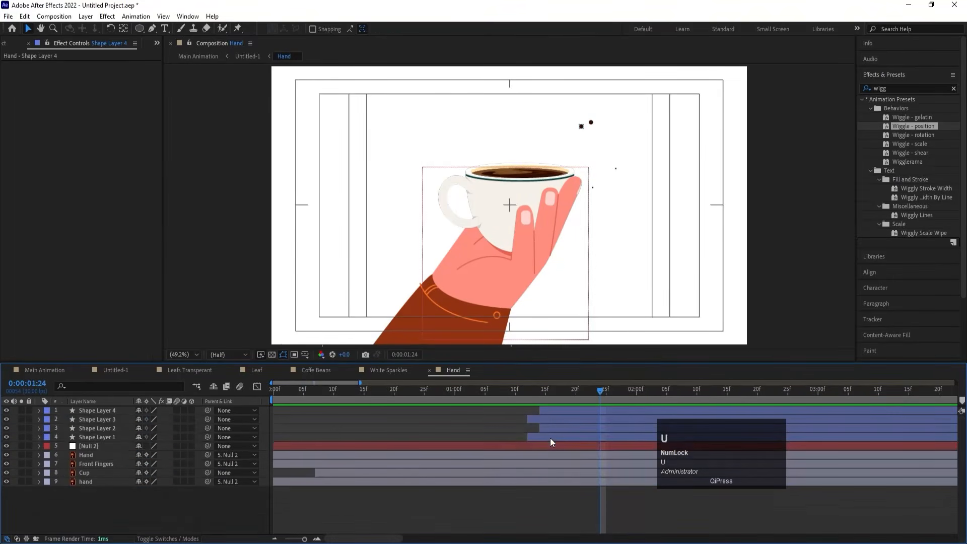
Add a null object to the Hand composition and move it to the top of the layer stack.
{"action": "left_click", "coordinate": [545, 438]}
{"action": "right_click", "coordinate": [131, 502]}
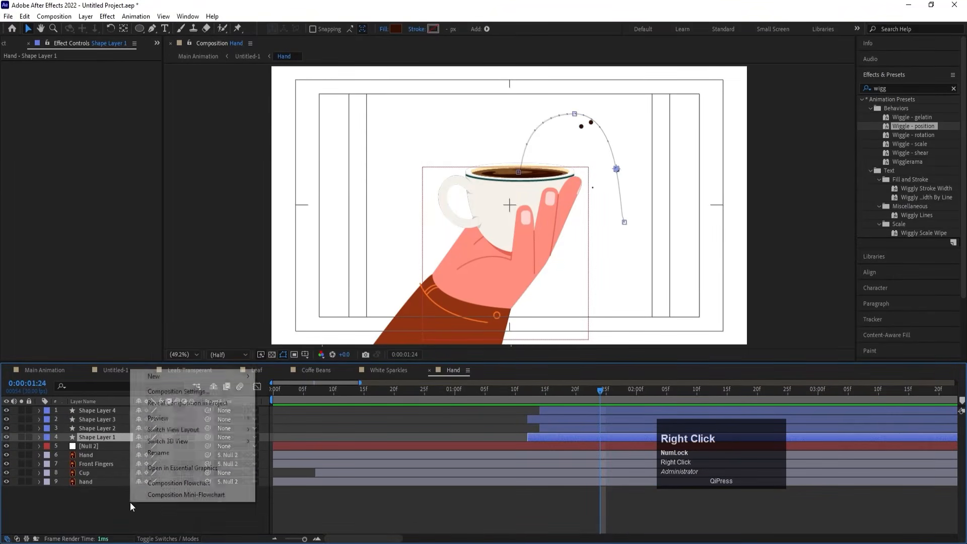
{"action": "mouse_move", "coordinate": [154, 381]}
{"action": "left_click", "coordinate": [321, 438]}
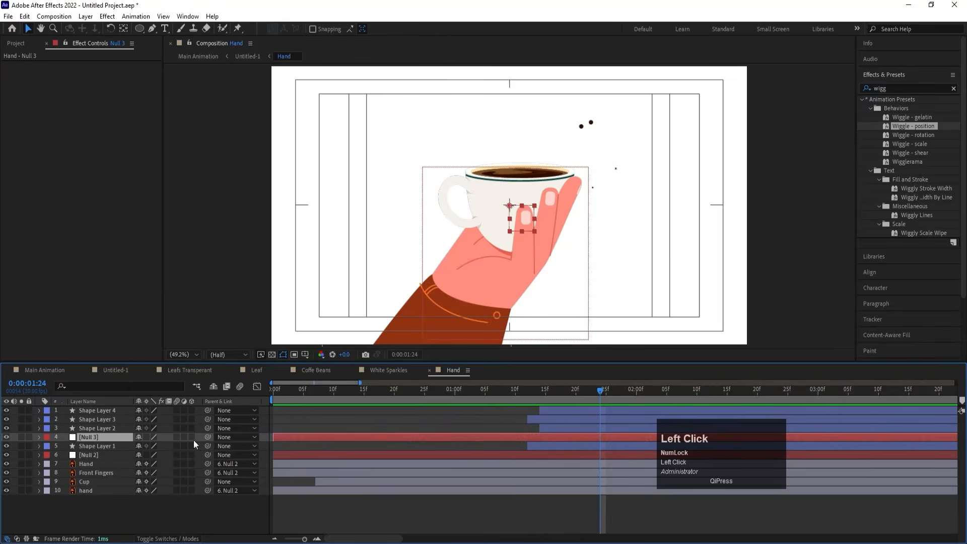
{"action": "left_click_drag", "start_coordinate": [71, 441], "coordinate": [91, 410]}
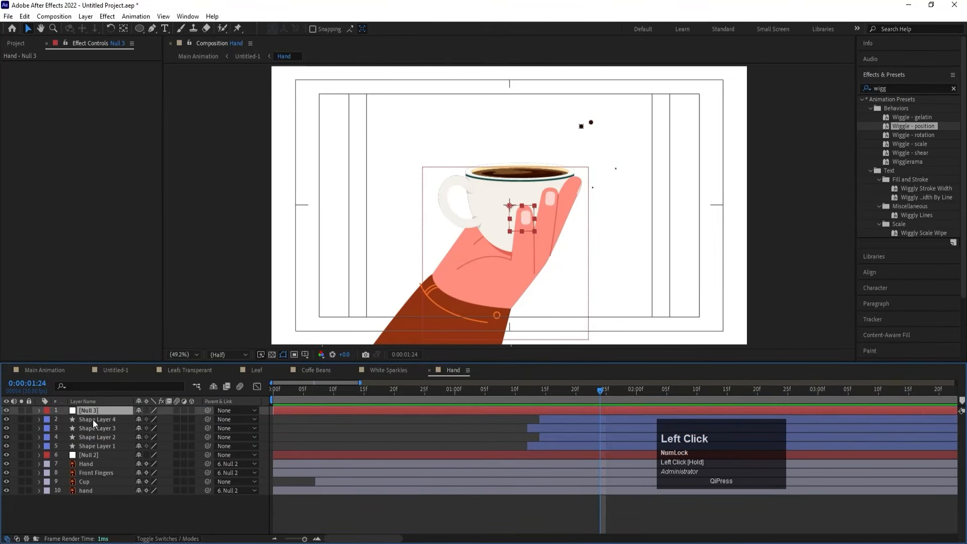
Duplicate the four drop layers, Shape Layer 1 to 4, and parent the copies to Null 3.
{"action": "left_click", "coordinate": [93, 419]}
{"action": "left_click", "coordinate": [92, 444], "text": "shift"}
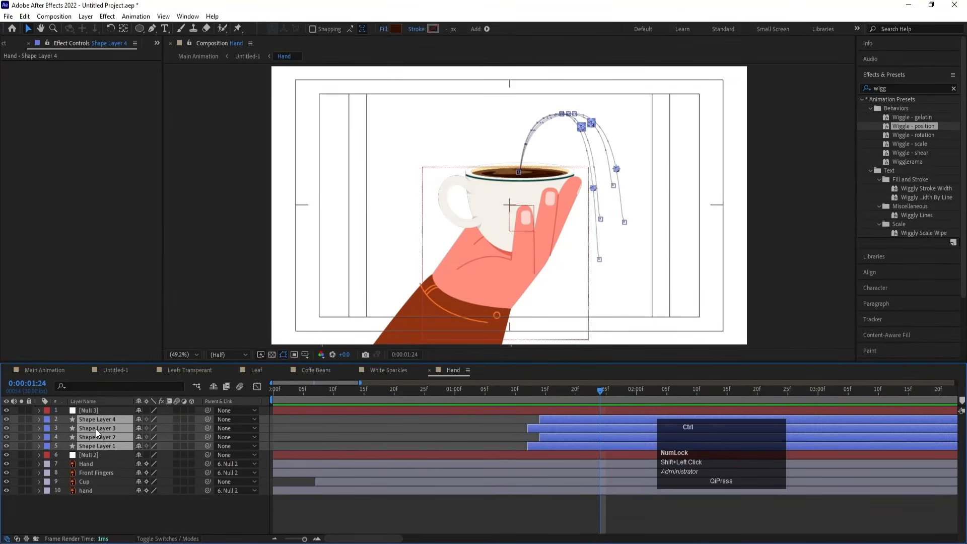
{"action": "key", "text": "ctrl+d"}
{"action": "left_click_drag", "start_coordinate": [99, 438], "coordinate": [100, 426]}
{"action": "left_click_drag", "start_coordinate": [200, 421], "coordinate": [84, 412]}
Mirror the duplicated drops by setting Null 3's horizontal scale to -100%, and preview the splash on both sides.
{"action": "left_click", "coordinate": [101, 408]}
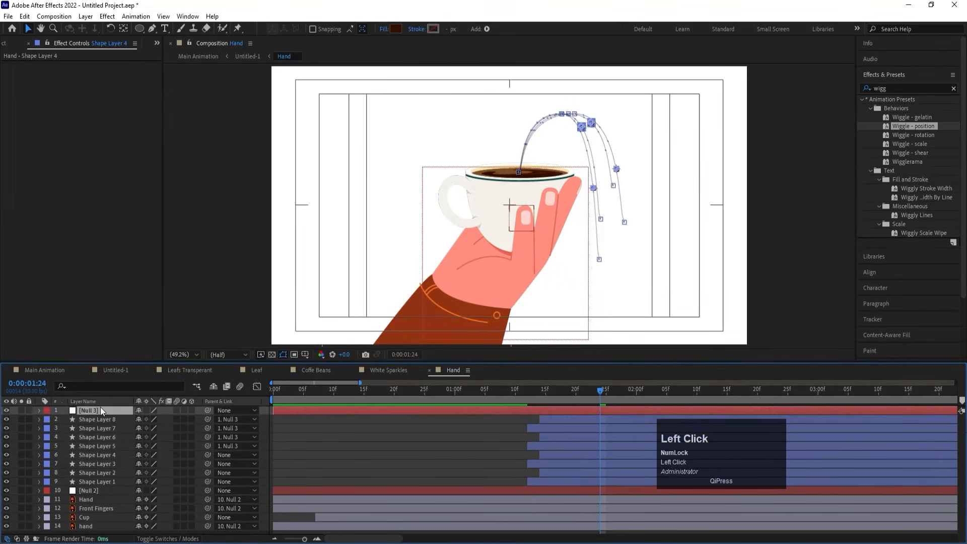
{"action": "key", "text": "s"}
{"action": "left_click", "coordinate": [138, 419]}
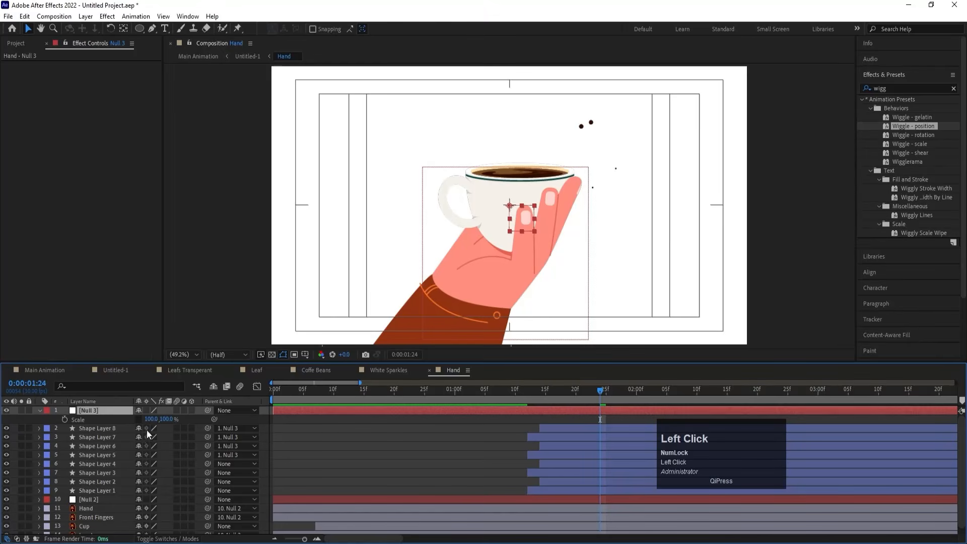
{"action": "left_click", "coordinate": [150, 419]}
{"action": "type", "text": "-"}
{"action": "key", "text": "Return"}
{"action": "left_click", "coordinate": [289, 543]}
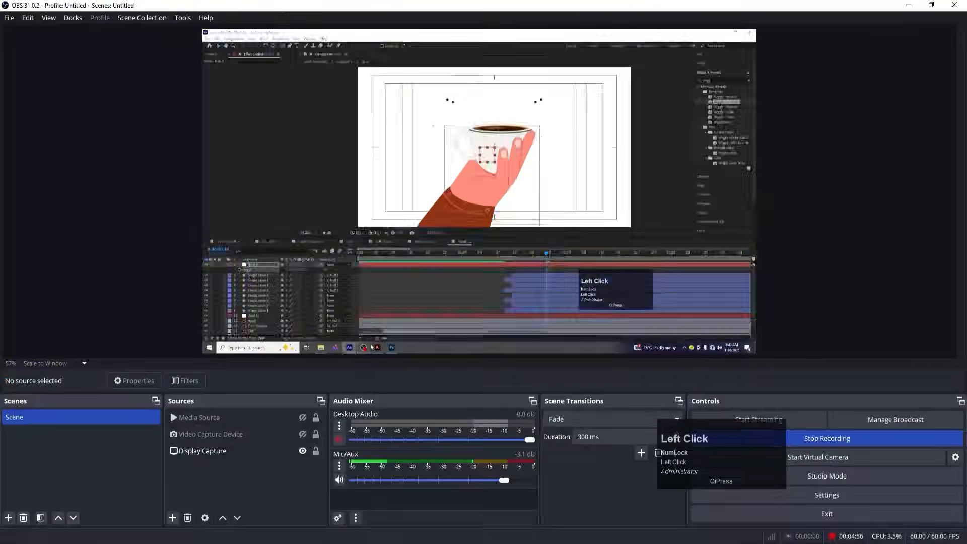
{"action": "left_click", "coordinate": [289, 543]}
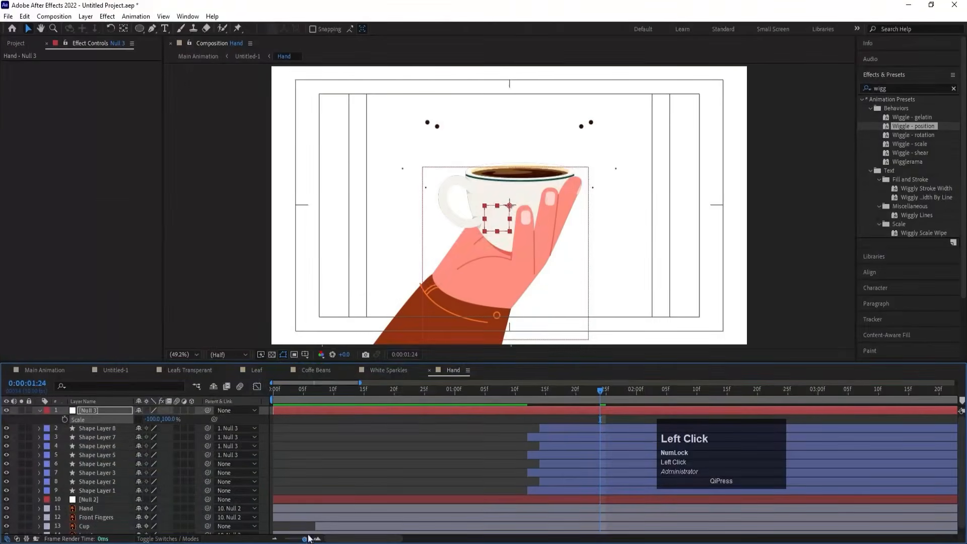
{"action": "left_click_drag", "start_coordinate": [557, 387], "coordinate": [544, 406]}
{"action": "key", "text": "space"}
{"action": "left_click", "coordinate": [545, 407]}
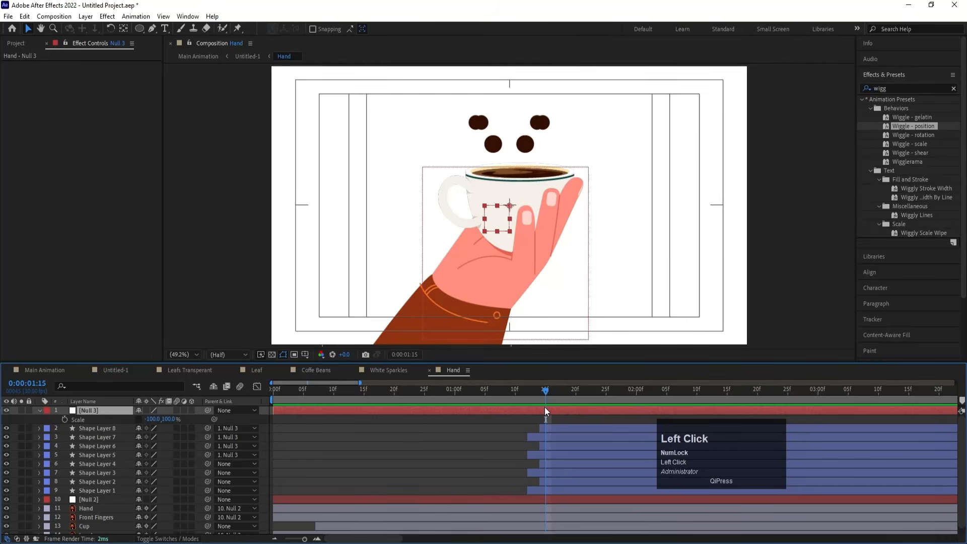
Parent the original drop layers, Shape Layer 1 to 4, to Null 3.
{"action": "left_click", "coordinate": [90, 466]}
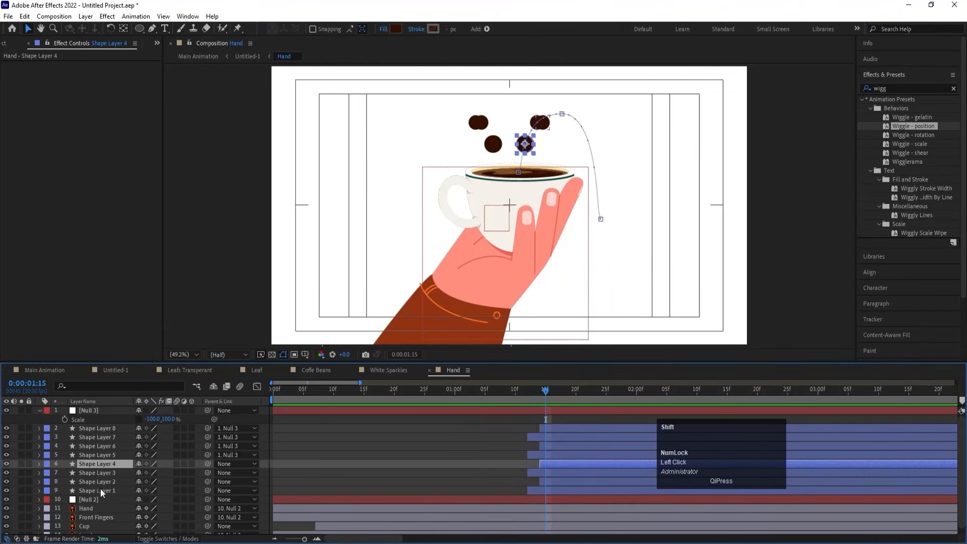
{"action": "left_click", "coordinate": [101, 489], "text": "shift"}
{"action": "left_click_drag", "start_coordinate": [212, 462], "coordinate": [94, 407]}
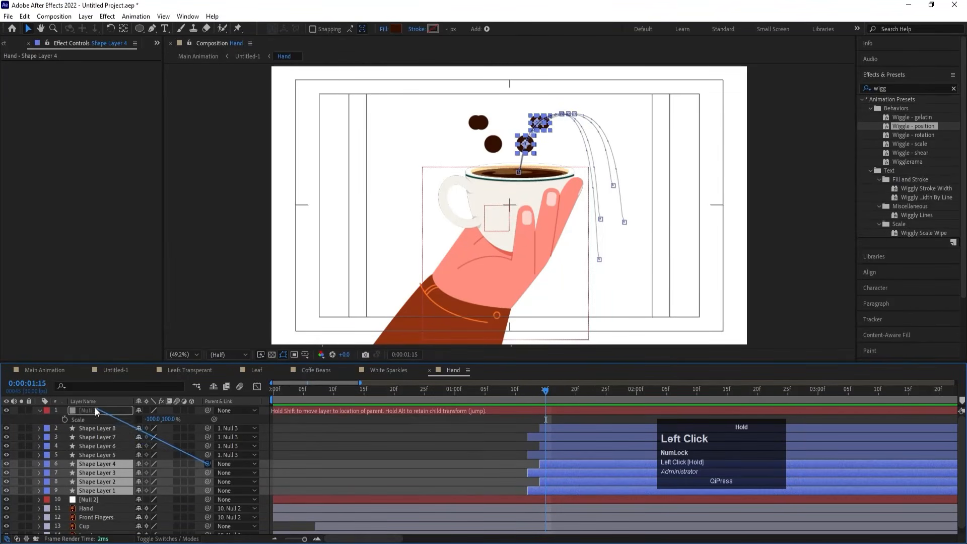
Shift all the drops at 0:00:01:12 by setting Null 3's X position to 1006.
{"action": "left_click", "coordinate": [95, 407]}
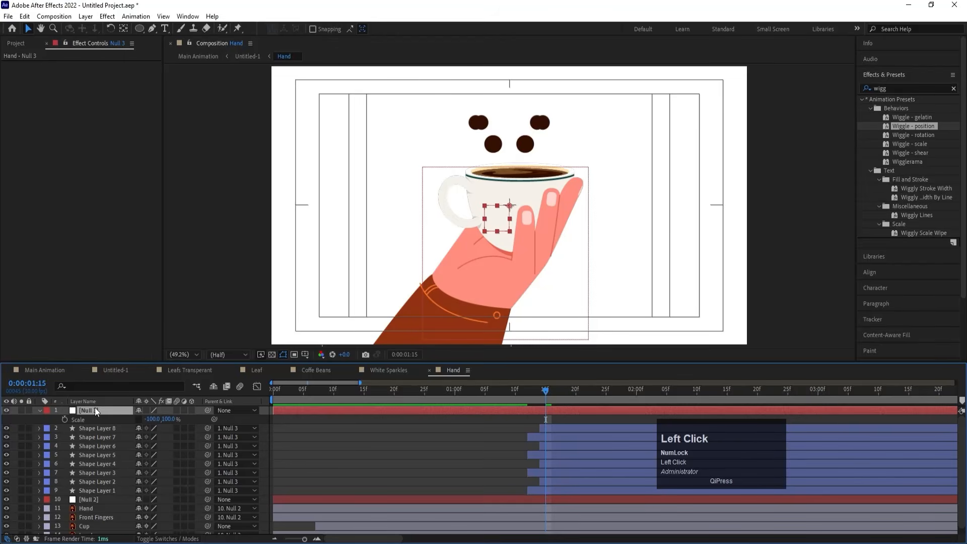
{"action": "left_click_drag", "start_coordinate": [533, 394], "coordinate": [530, 391]}
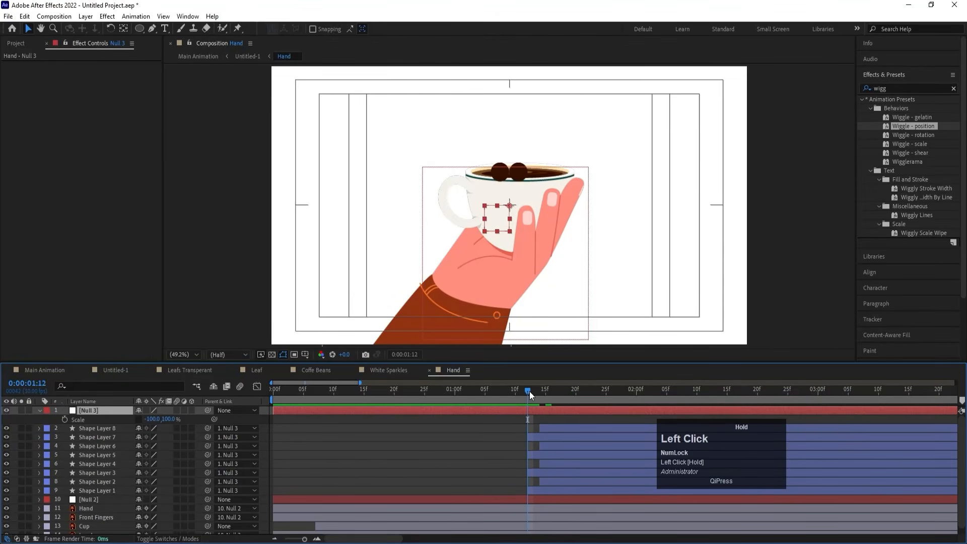
{"action": "key", "text": "p"}
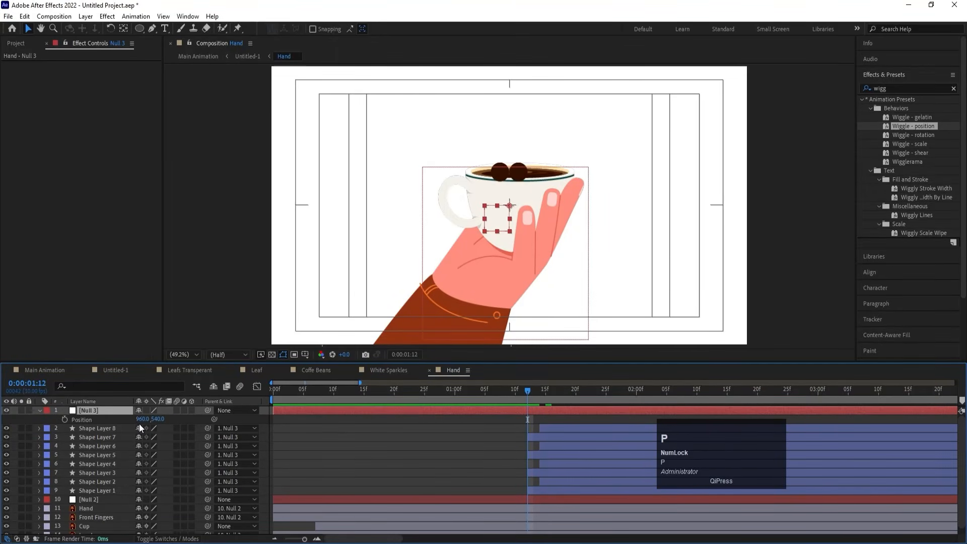
{"action": "left_click_drag", "start_coordinate": [144, 419], "coordinate": [169, 419]}
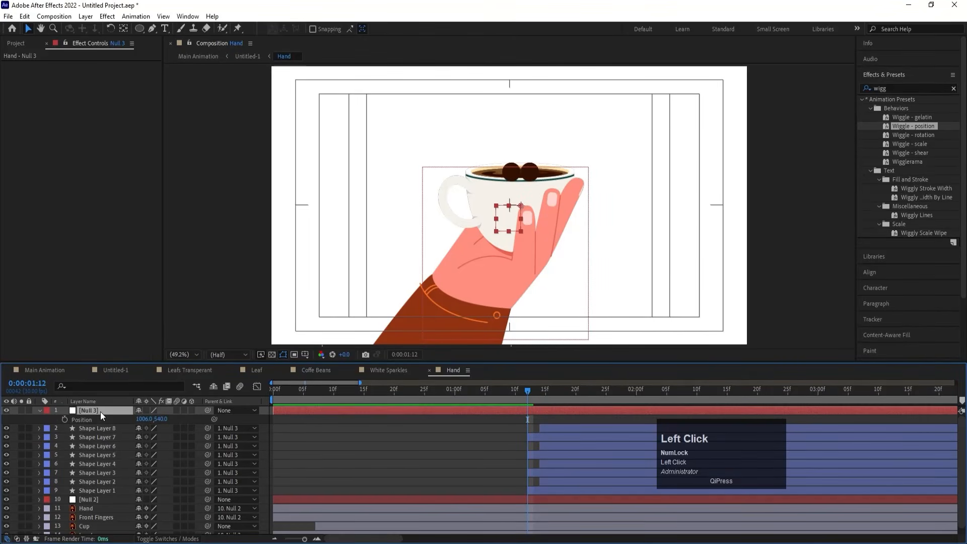
Delete Null 3 and preview the two-sided coffee splash from about 0:00:01:07.
{"action": "key", "text": "Delete"}
{"action": "key", "text": "space"}
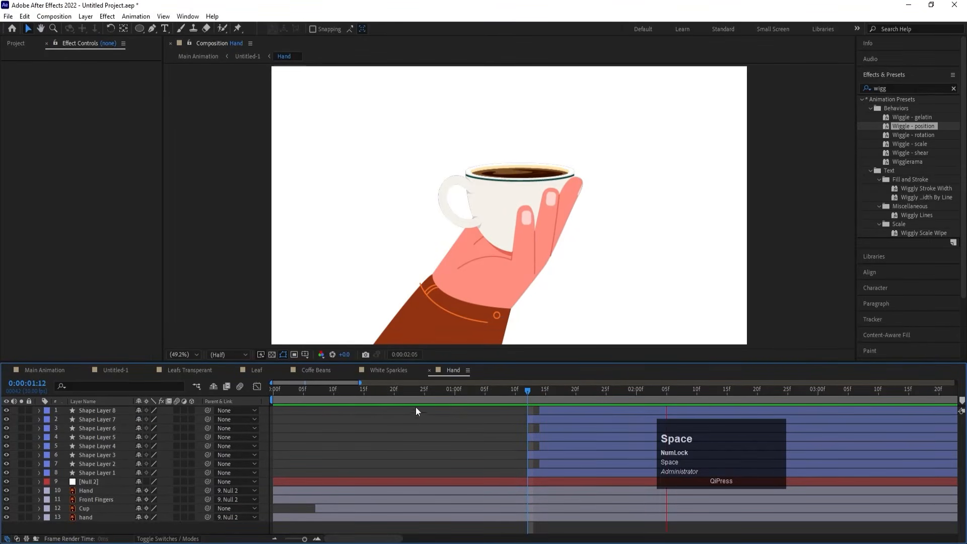
{"action": "left_click_drag", "start_coordinate": [528, 389], "coordinate": [497, 383]}
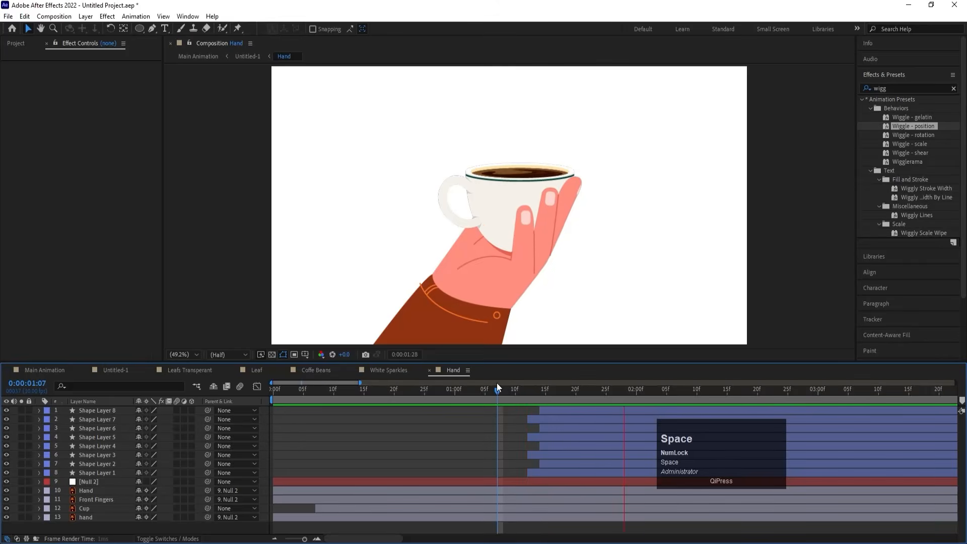
{"action": "left_click_drag", "start_coordinate": [497, 383], "coordinate": [525, 404]}
{"action": "key", "text": "space"}
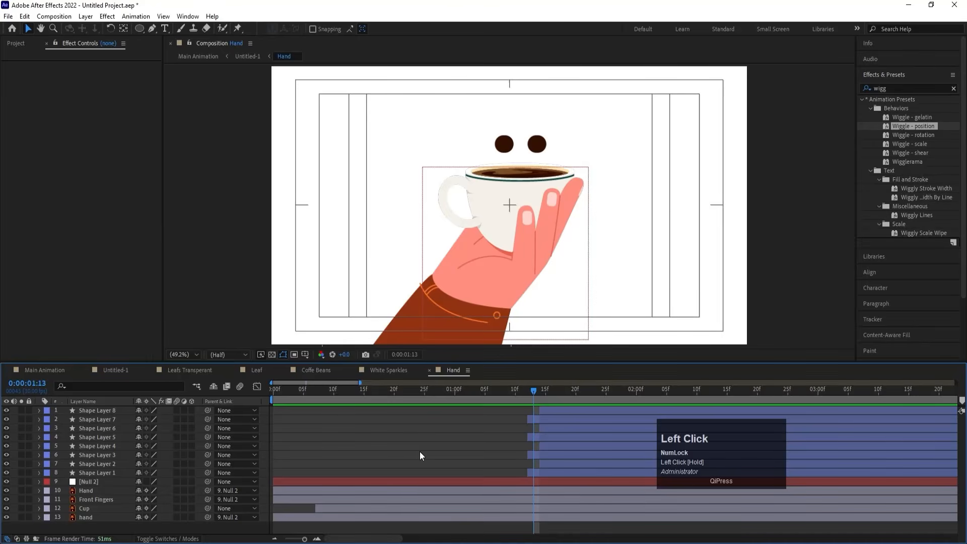
Draw an arched Pen path from the coffee surface over and down beyond the fingers, and start its layer at 0:00:01:12.
{"action": "key", "text": "g"}
{"action": "left_click", "coordinate": [516, 173]}
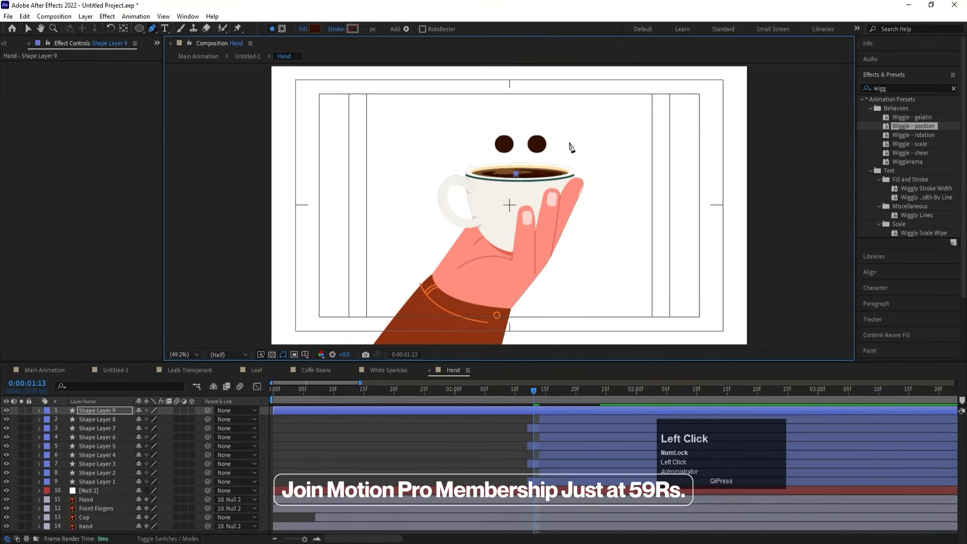
{"action": "left_click_drag", "start_coordinate": [686, 227], "coordinate": [774, 463]}
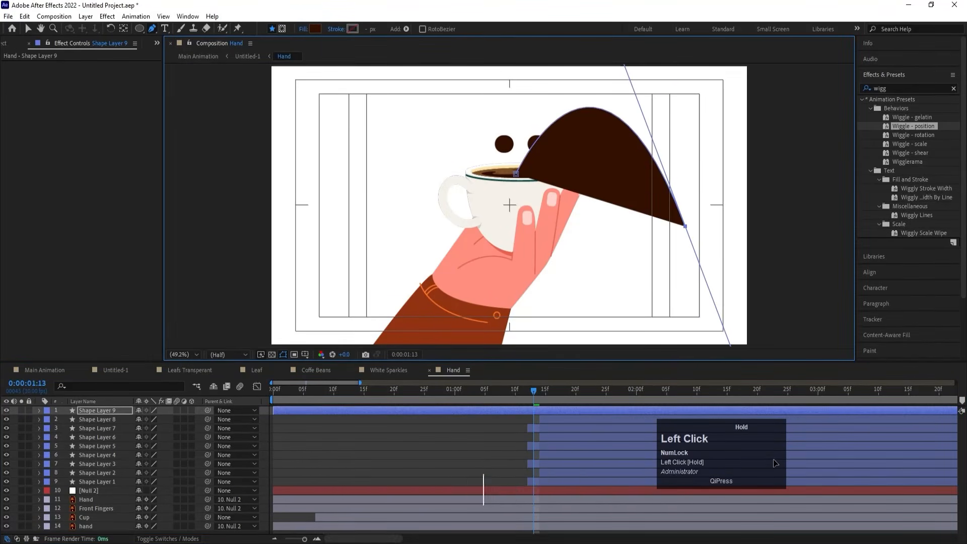
{"action": "left_click", "coordinate": [525, 389]}
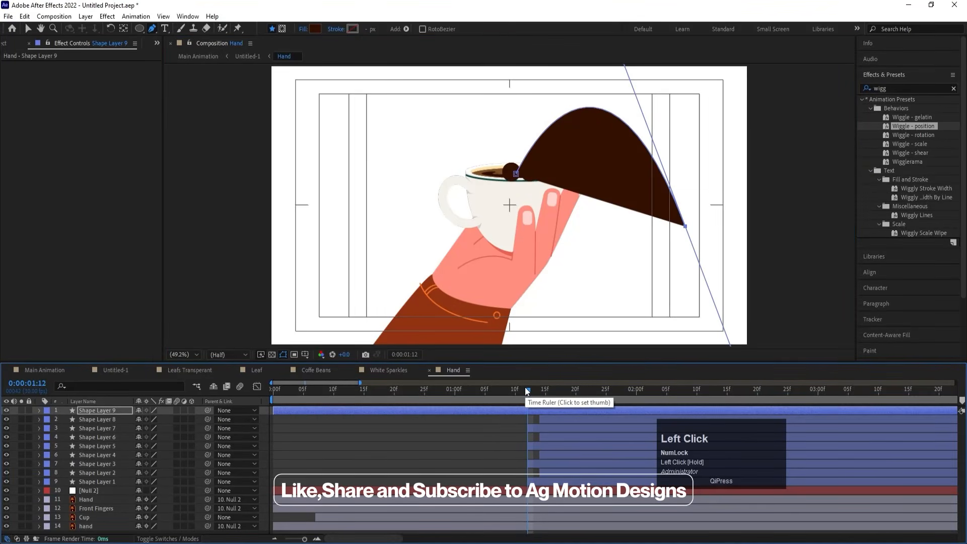
{"action": "key", "text": "bracketleft"}
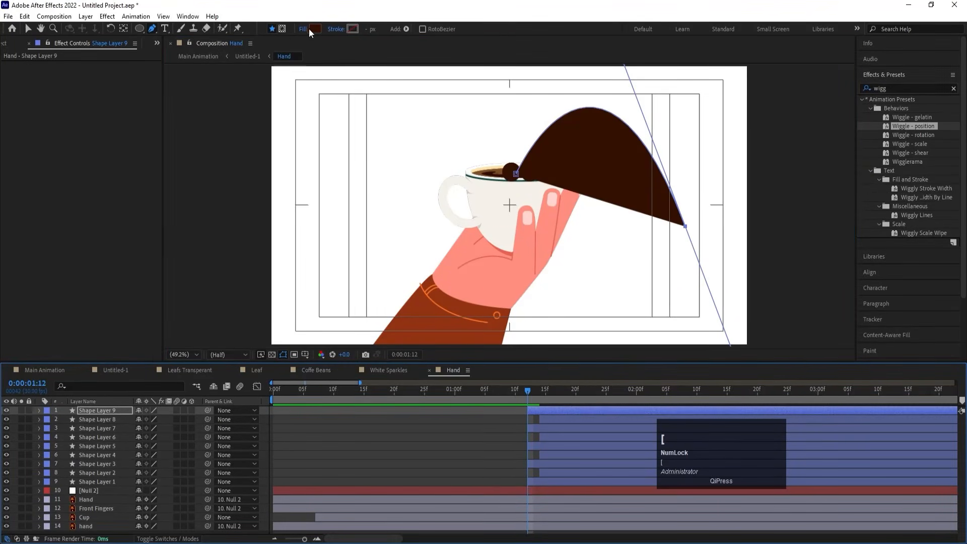
Set the arched path's fill to None and its stroke to a dark brown sampled from the coffee.
{"action": "left_click", "coordinate": [308, 29]}
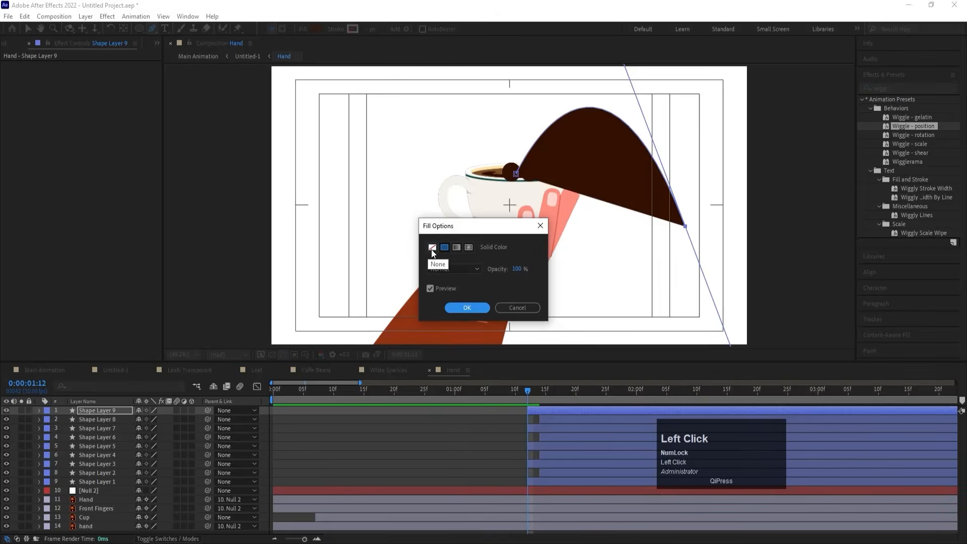
{"action": "left_click", "coordinate": [432, 246]}
{"action": "left_click", "coordinate": [470, 308]}
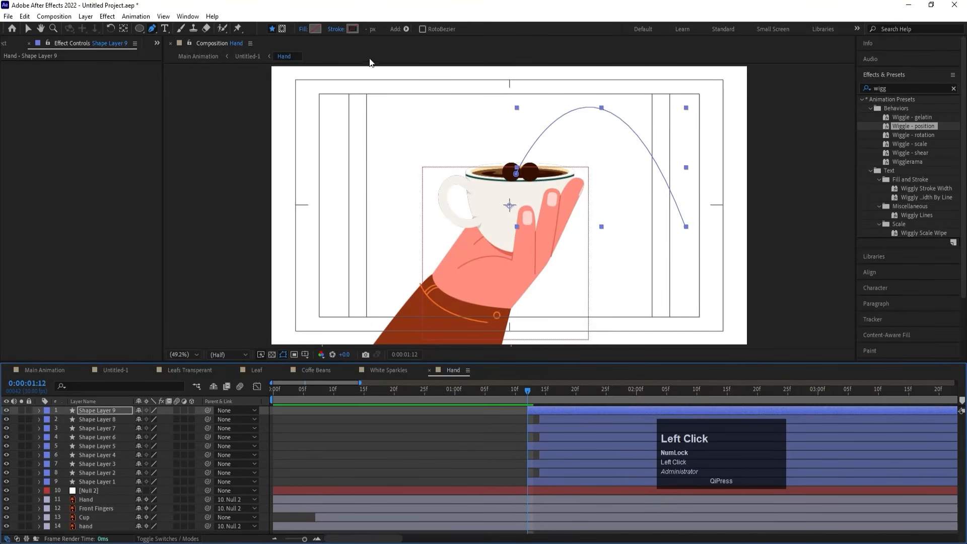
{"action": "left_click", "coordinate": [355, 30]}
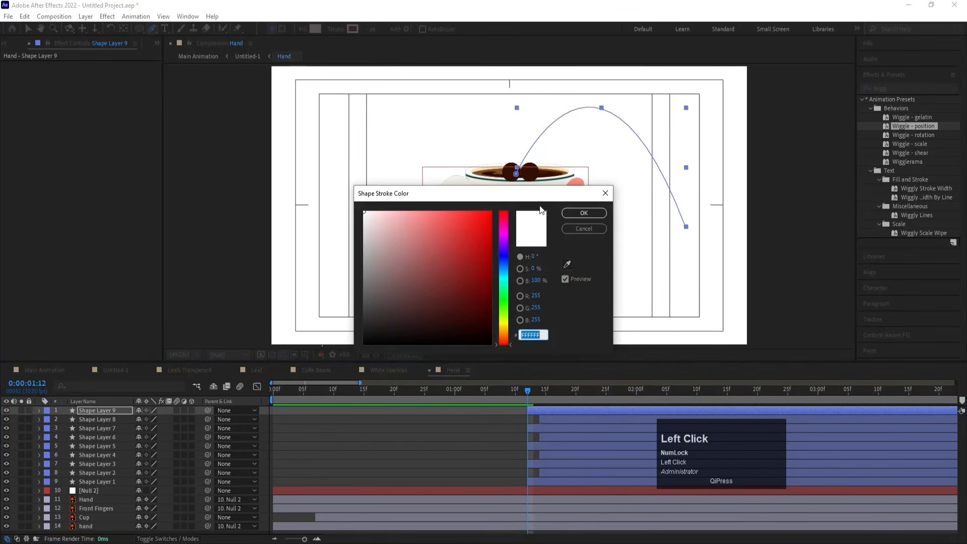
{"action": "left_click", "coordinate": [566, 265]}
{"action": "left_click", "coordinate": [533, 176]}
{"action": "left_click", "coordinate": [574, 213]}
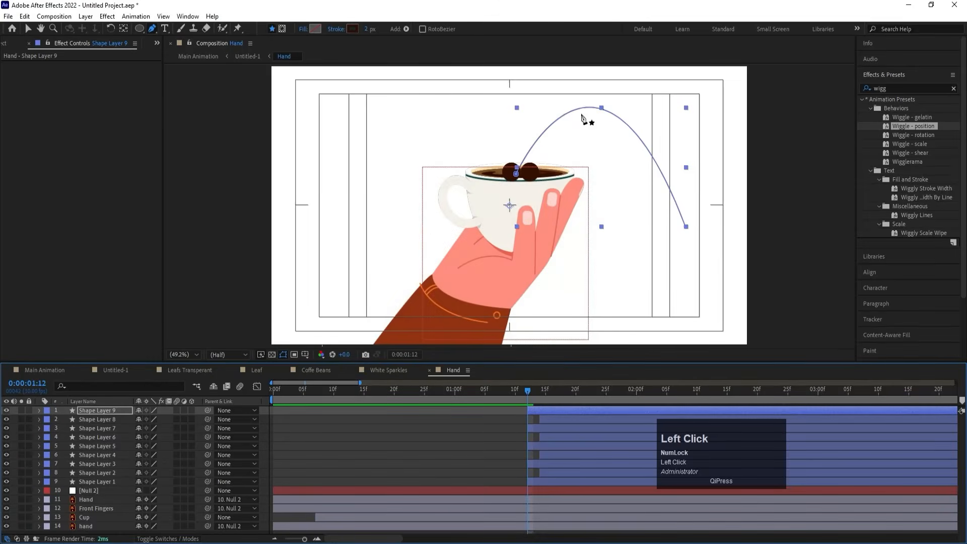
Widen and round the arched path's top by lengthening both direction handles of its apex point and levelling them.
{"action": "left_click", "coordinate": [600, 112]}
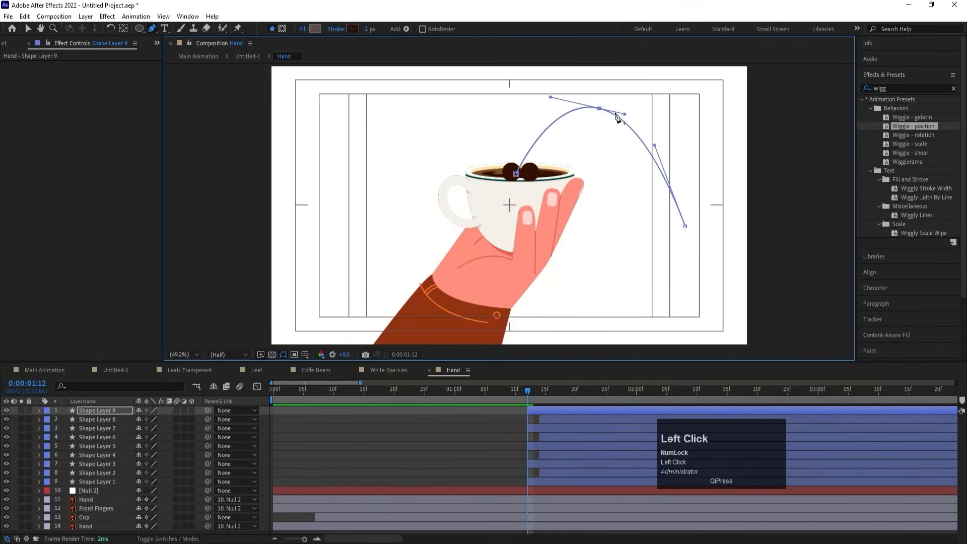
{"action": "left_click_drag", "start_coordinate": [623, 116], "coordinate": [671, 142]}
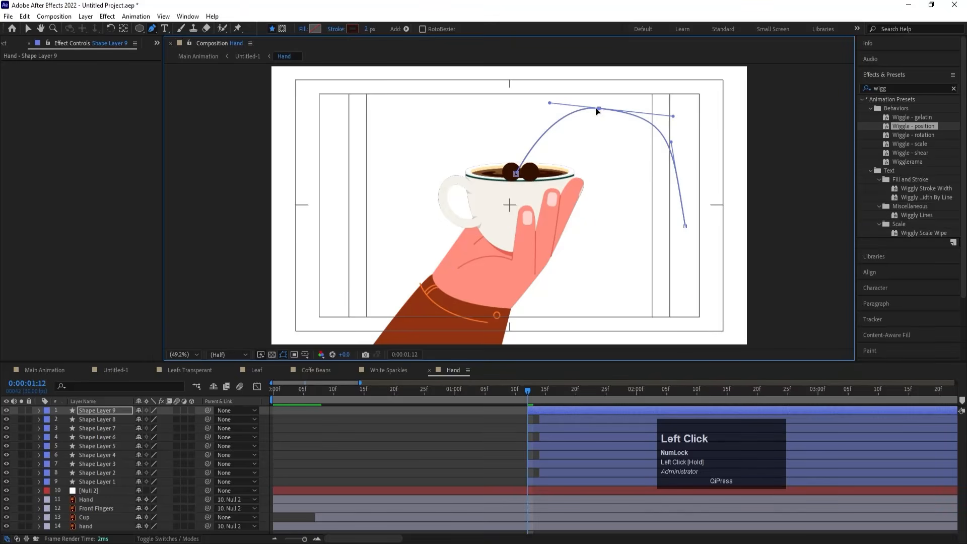
{"action": "left_click_drag", "start_coordinate": [550, 105], "coordinate": [525, 108]}
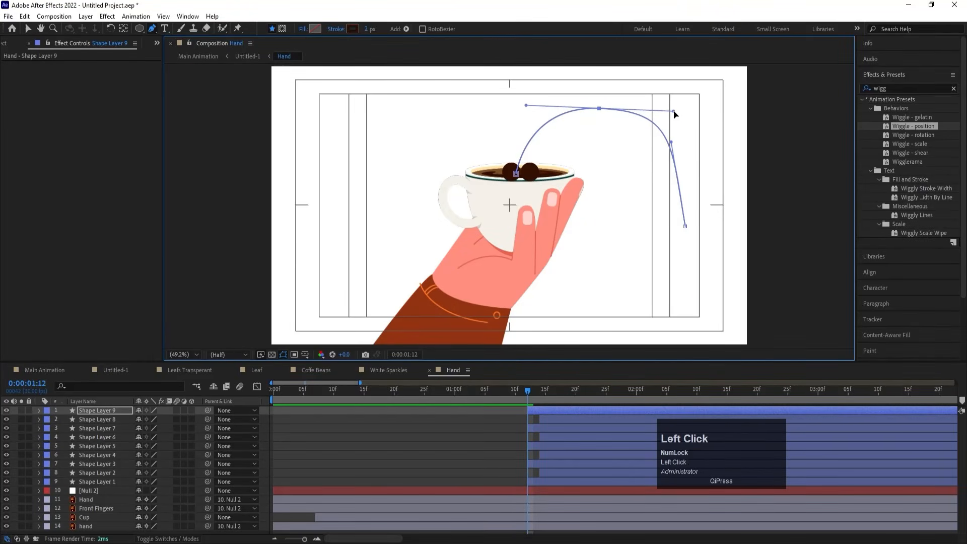
{"action": "left_click_drag", "start_coordinate": [674, 112], "coordinate": [662, 114]}
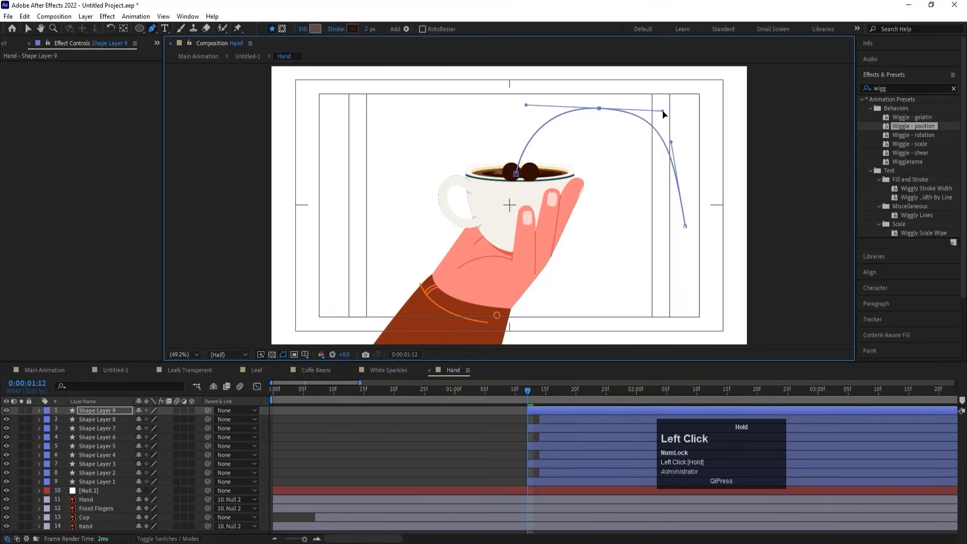
Add Trim Paths to Shape Layer 9 and keyframe its Start and End at 0% at 0:00:01:12.
{"action": "left_click", "coordinate": [101, 410]}
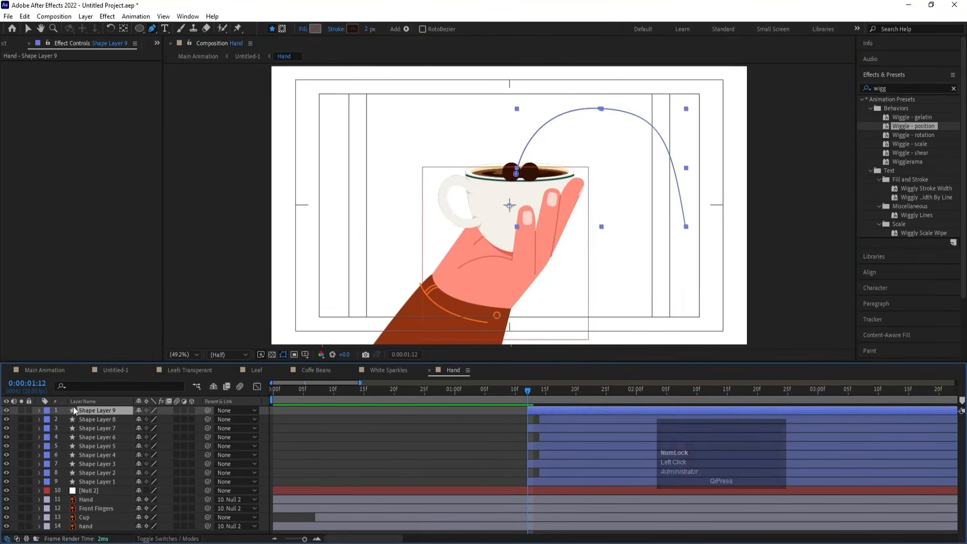
{"action": "left_click", "coordinate": [40, 410]}
{"action": "left_click", "coordinate": [197, 419]}
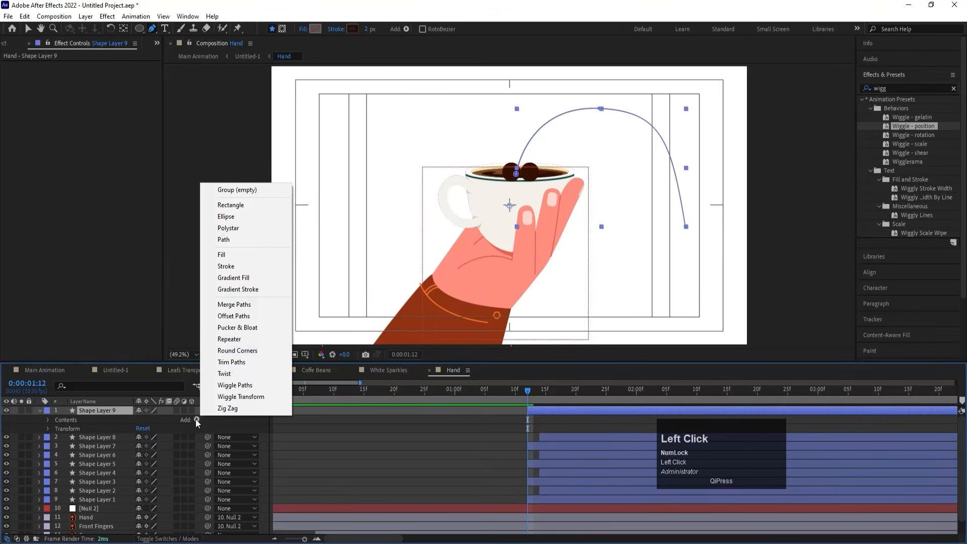
{"action": "left_click", "coordinate": [234, 362]}
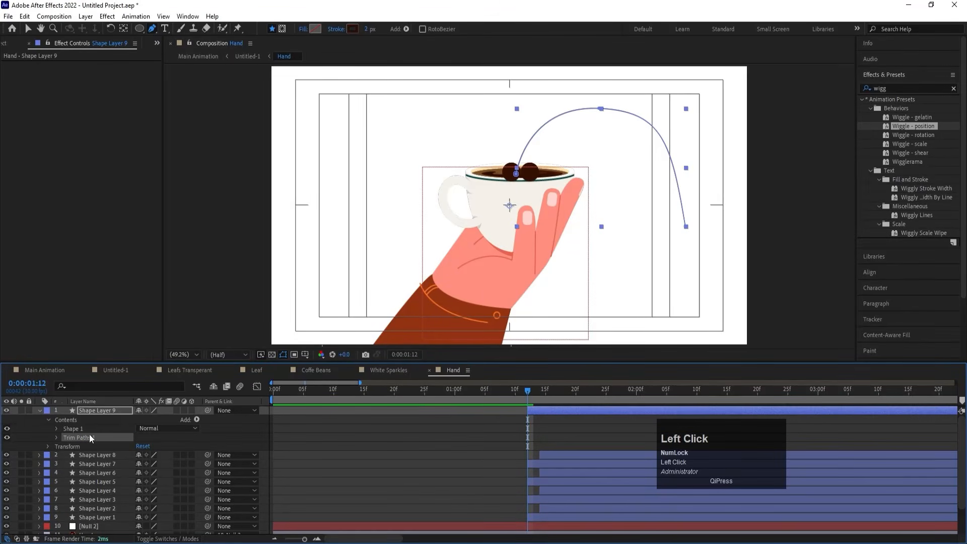
{"action": "left_click", "coordinate": [56, 437]}
{"action": "left_click_drag", "start_coordinate": [143, 454], "coordinate": [130, 453]}
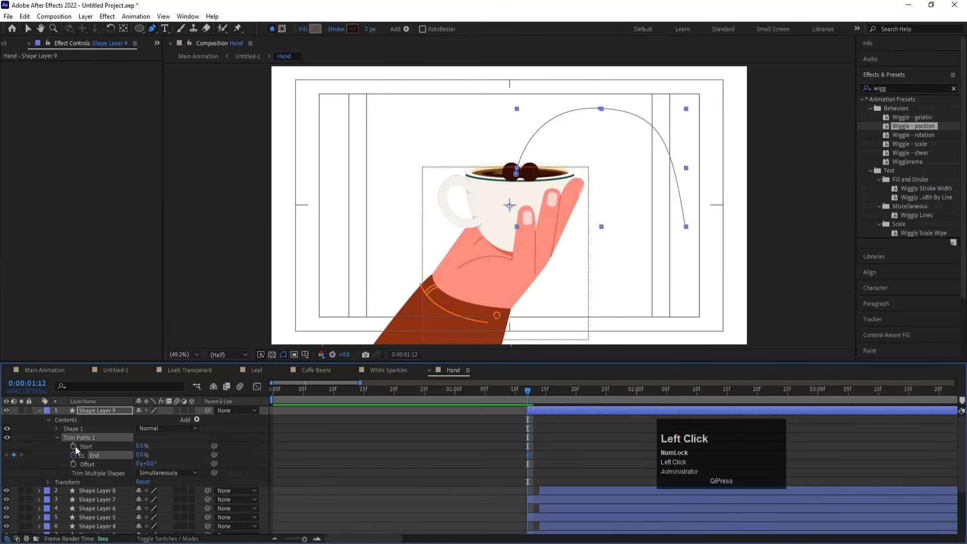
{"action": "left_click", "coordinate": [74, 446]}
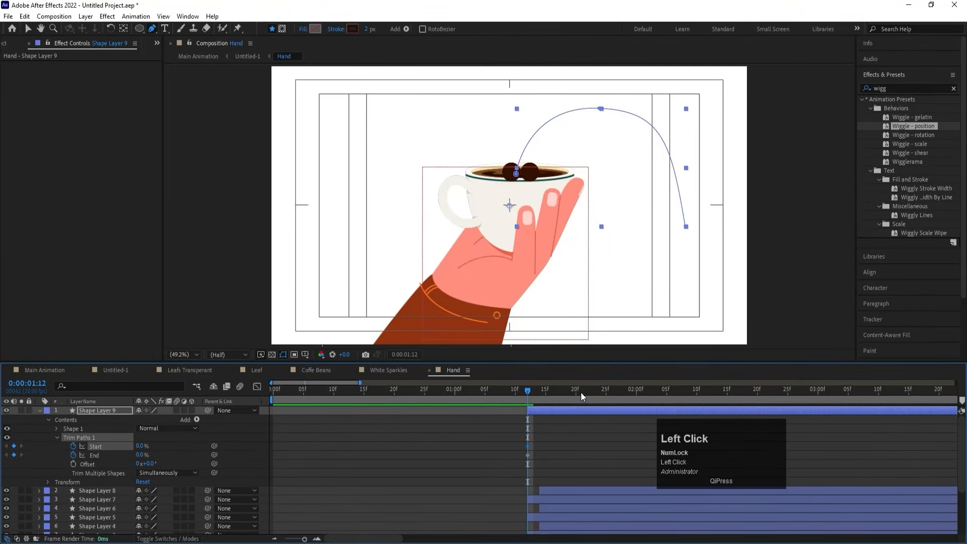
Set Trim Paths End and Start to 100% at 0:00:01:23.
{"action": "left_click", "coordinate": [592, 397]}
{"action": "left_click", "coordinate": [515, 445]}
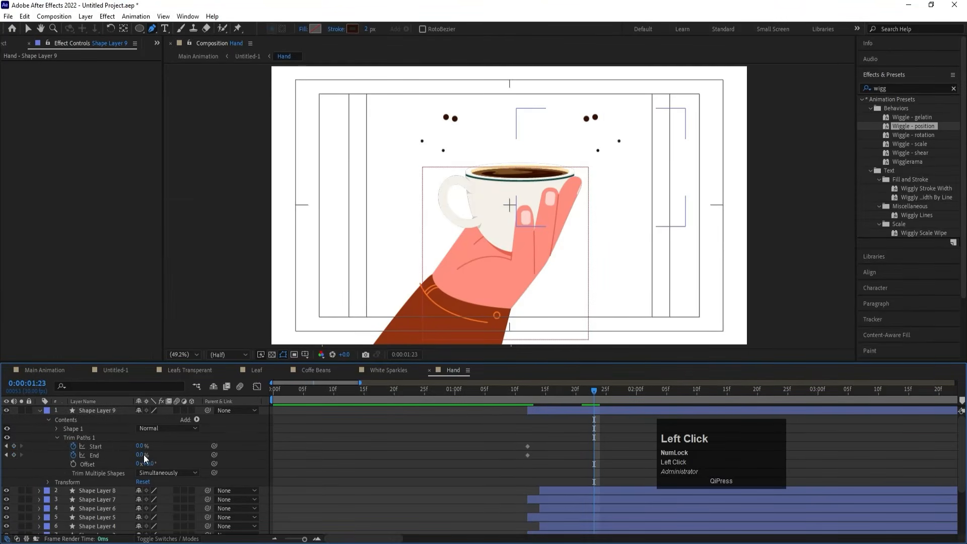
{"action": "left_click_drag", "start_coordinate": [147, 455], "coordinate": [243, 447]}
{"action": "left_click_drag", "start_coordinate": [144, 446], "coordinate": [211, 447]}
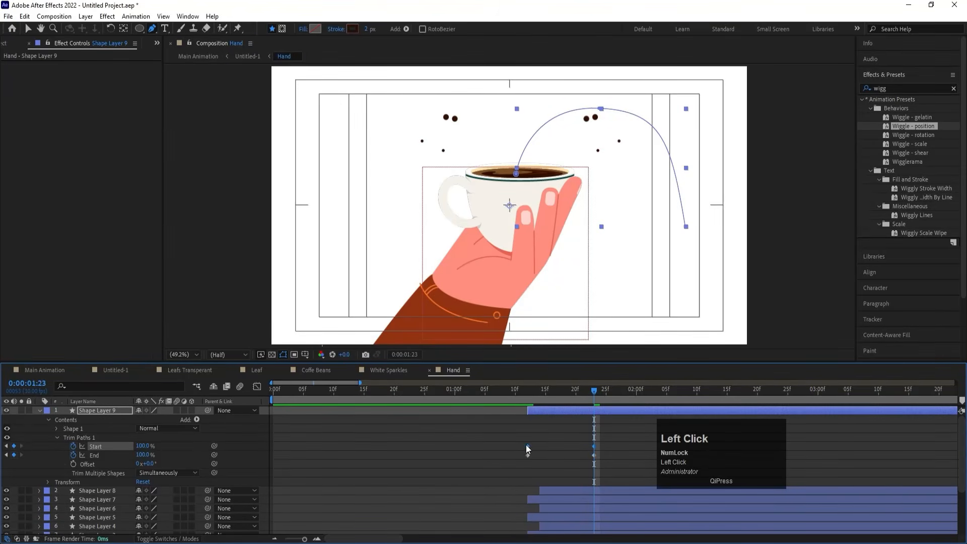
Try delaying both Trim Paths Start keyframes by four frames, to 0:00:01:16 and 0:00:01:27, and preview the stroke.
{"action": "left_click_drag", "start_coordinate": [526, 445], "coordinate": [550, 446]}
{"action": "left_click", "coordinate": [514, 397]}
{"action": "key", "text": "space"}
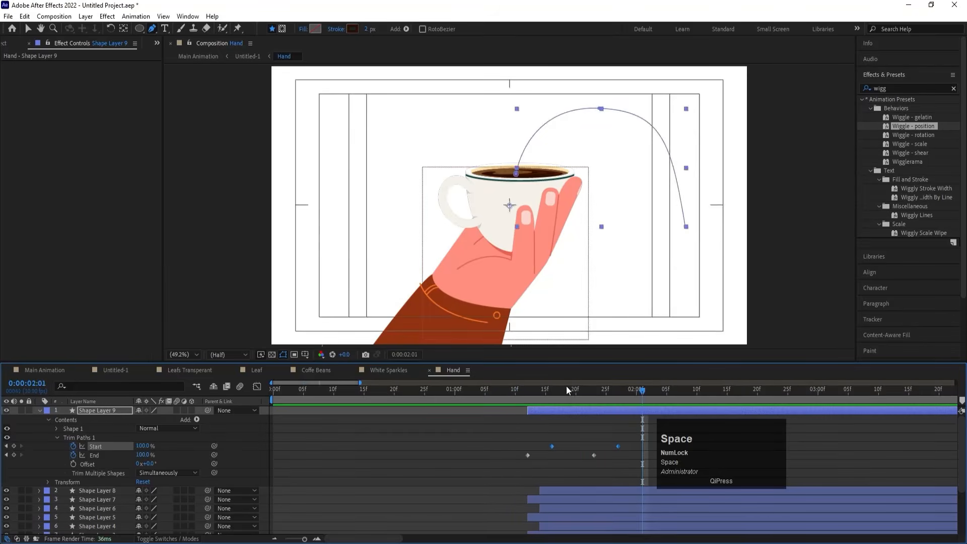
{"action": "left_click", "coordinate": [470, 398]}
{"action": "left_click", "coordinate": [445, 397]}
{"action": "key", "text": "space"}
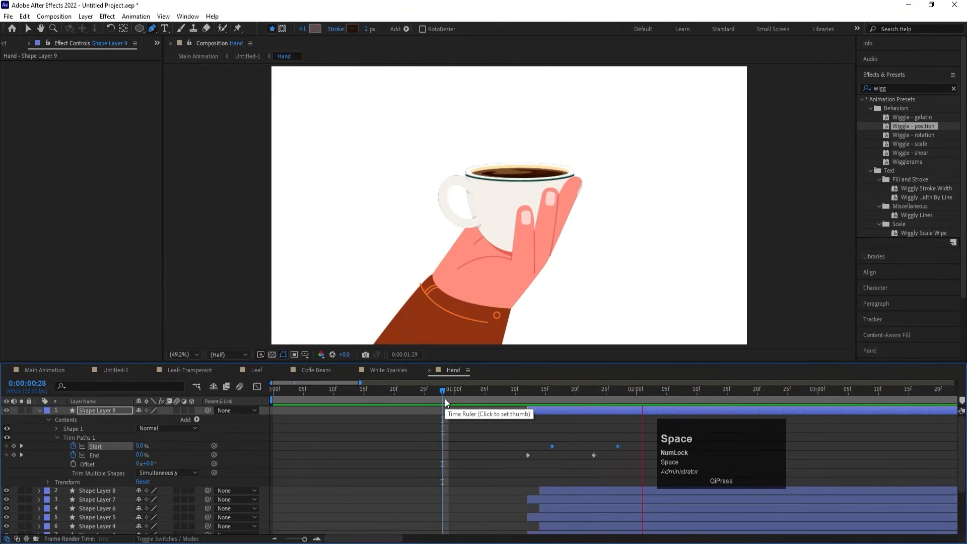
{"action": "key", "text": "space"}
{"action": "left_click", "coordinate": [522, 396]}
{"action": "key", "text": "space"}
{"action": "key", "text": "space"}
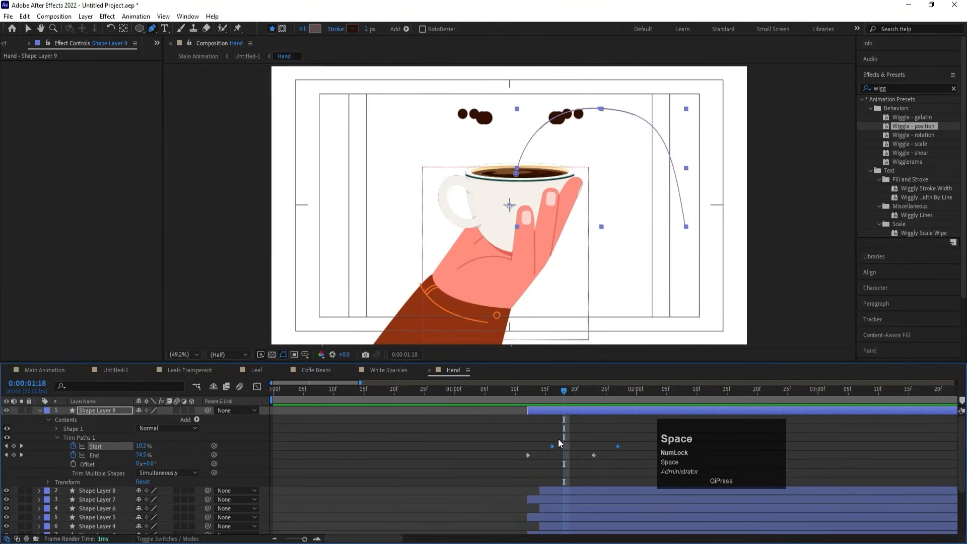
Place the Trim Paths Start keyframes at 0:00:01:14 and 0:00:01:25, two frames behind End, and preview the stroke.
{"action": "left_click", "coordinate": [556, 438]}
{"action": "left_click_drag", "start_coordinate": [534, 432], "coordinate": [605, 445]}
{"action": "key", "text": "space"}
{"action": "key", "text": "space"}
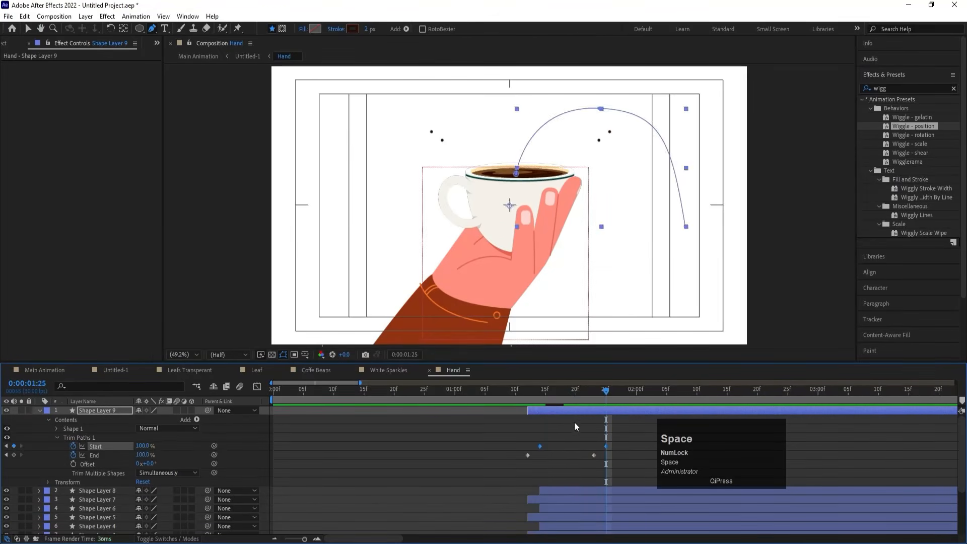
{"action": "left_click", "coordinate": [512, 386]}
{"action": "key", "text": "space"}
{"action": "key", "text": "space"}
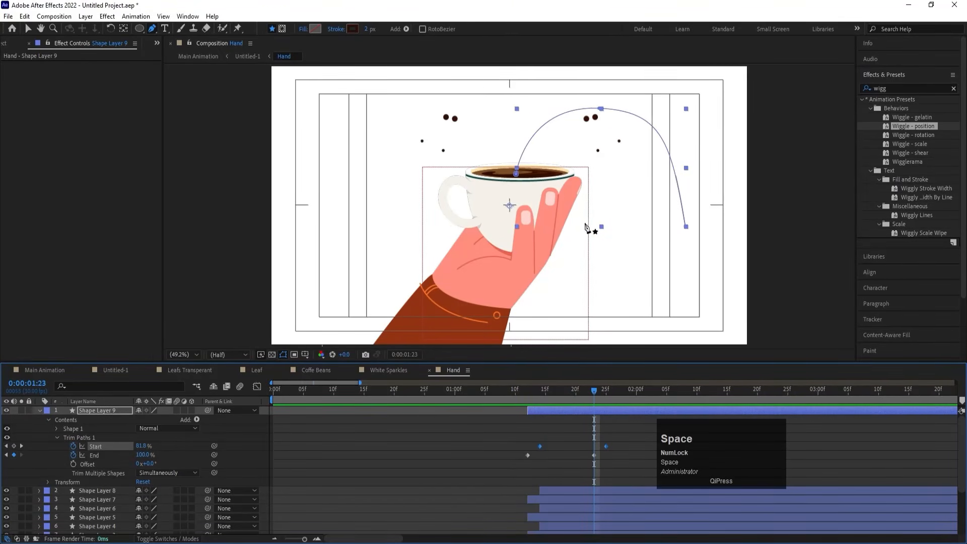
Refine the arc's falling side by shortening the apex's outer handle and moving the end point's handle slightly outward.
{"action": "left_click", "coordinate": [600, 109]}
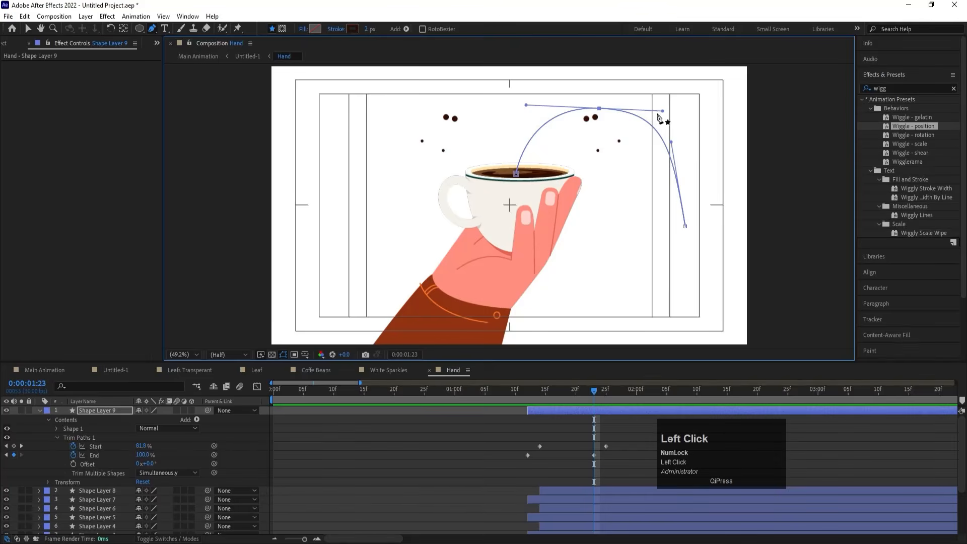
{"action": "left_click_drag", "start_coordinate": [663, 111], "coordinate": [647, 110]}
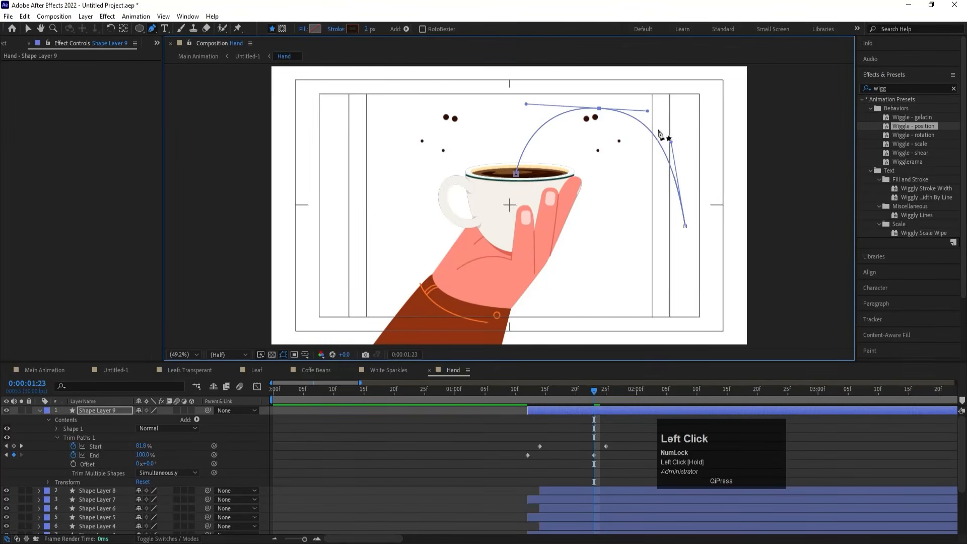
{"action": "left_click_drag", "start_coordinate": [667, 142], "coordinate": [678, 137]}
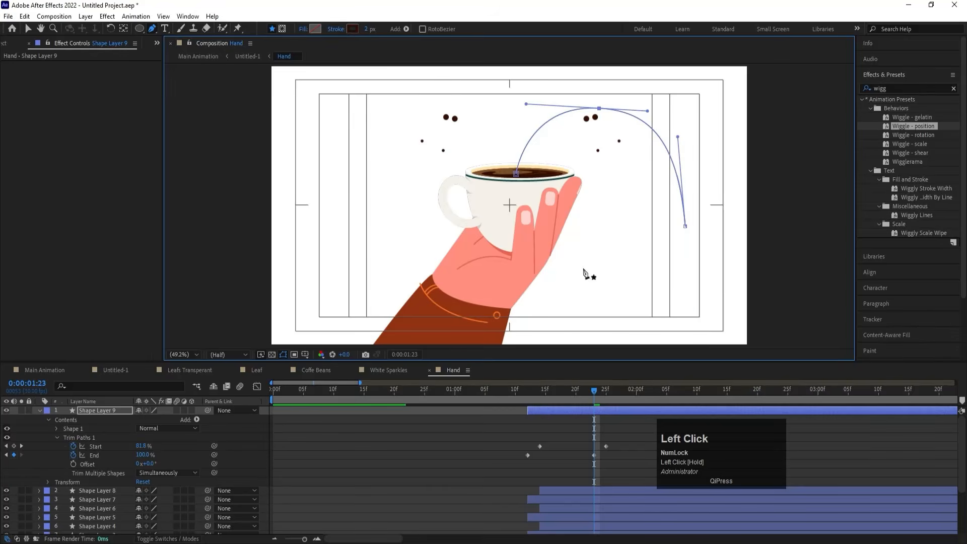
Duplicate Shape Layer 9 and reshape the copy into a lower arc that ends further down and slightly inward.
{"action": "left_click", "coordinate": [555, 410]}
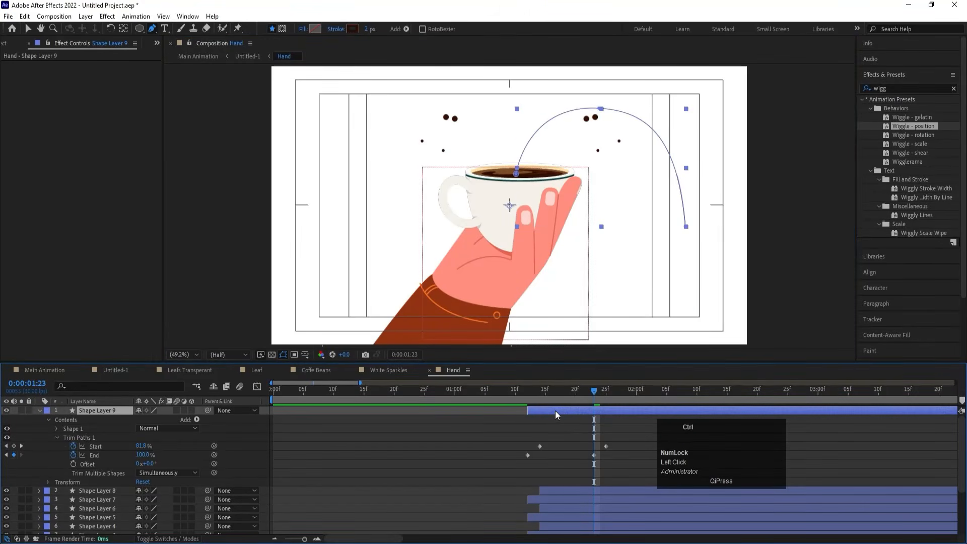
{"action": "key", "text": "ctrl+d"}
{"action": "key", "text": "u"}
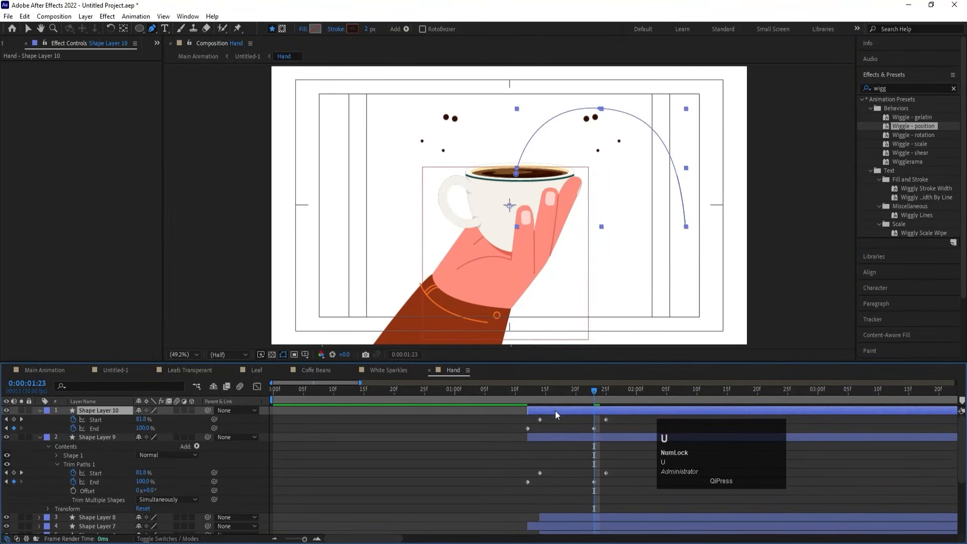
{"action": "left_click_drag", "start_coordinate": [602, 112], "coordinate": [642, 161]}
{"action": "left_click_drag", "start_coordinate": [687, 227], "coordinate": [677, 250]}
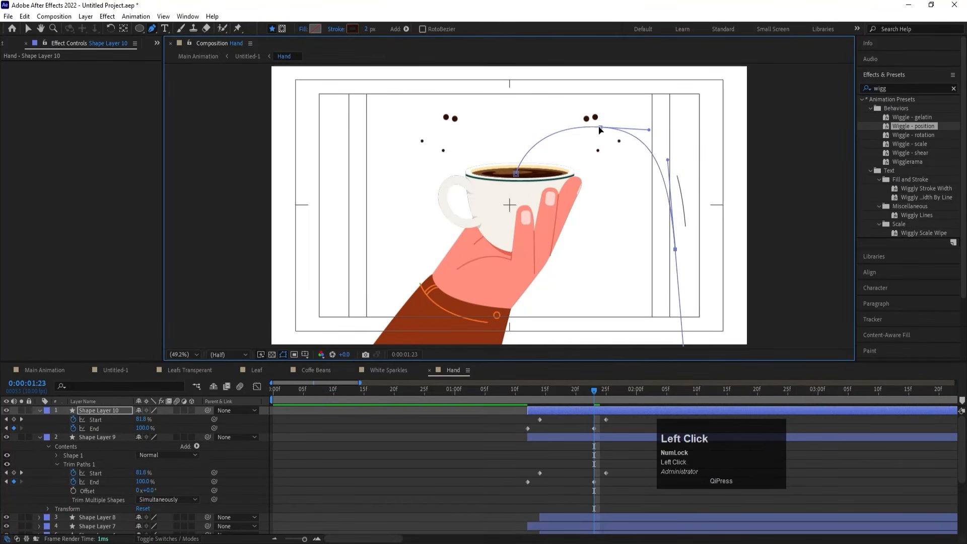
{"action": "left_click_drag", "start_coordinate": [596, 128], "coordinate": [594, 130]}
Preview both arcs and shift the duplicated arc's layer one frame later, to start at 0:00:01:13.
{"action": "left_click", "coordinate": [508, 382]}
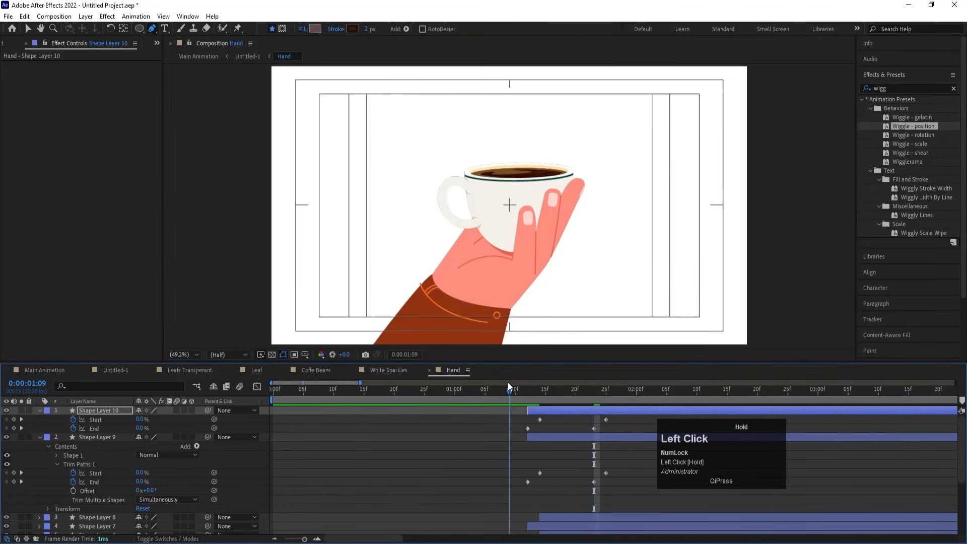
{"action": "key", "text": "space"}
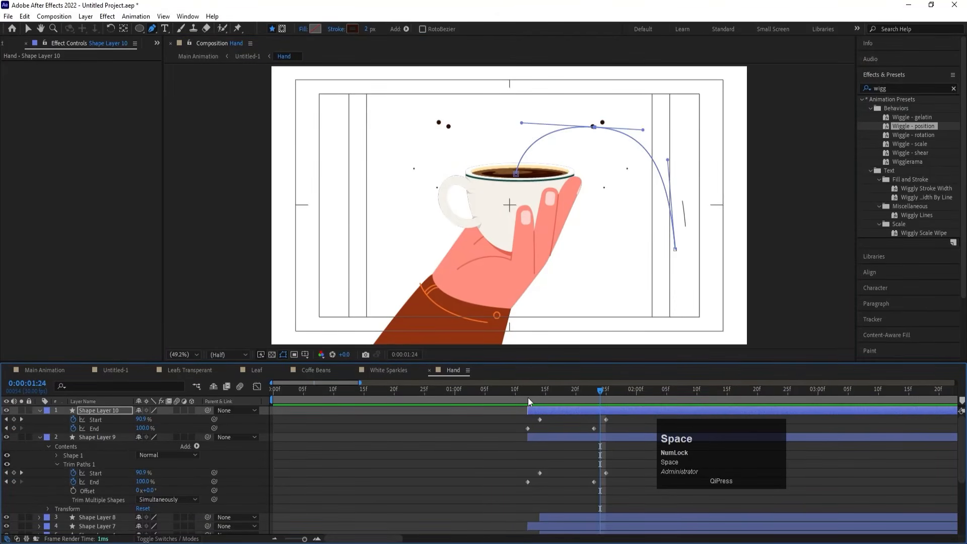
{"action": "left_click", "coordinate": [549, 409]}
{"action": "left_click_drag", "start_coordinate": [549, 409], "coordinate": [554, 412]}
{"action": "key", "text": "space"}
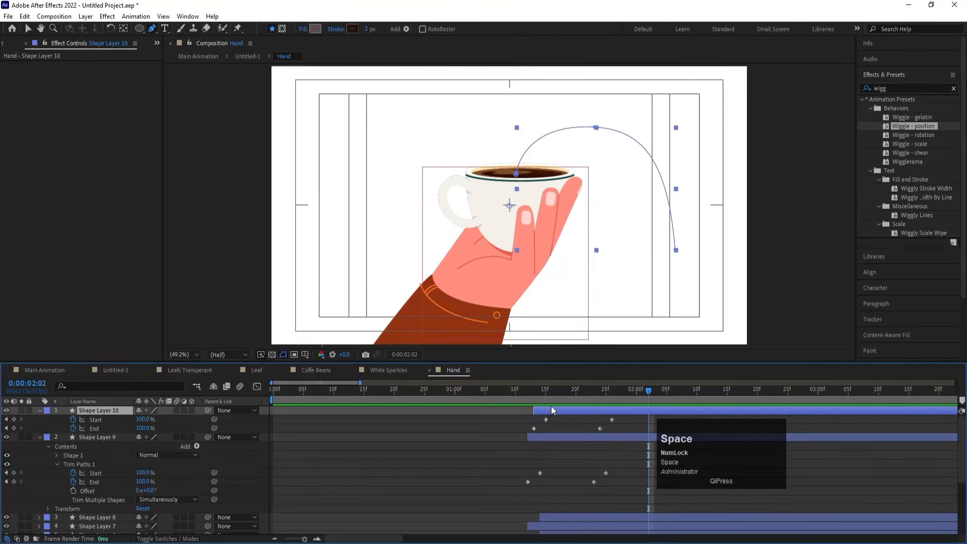
Narrow the duplicated arc by moving its end point inward and down and adjusting its apex, and preview from 0:00:01:00.
{"action": "left_click_drag", "start_coordinate": [676, 255], "coordinate": [659, 274]}
{"action": "left_click_drag", "start_coordinate": [594, 129], "coordinate": [526, 130]}
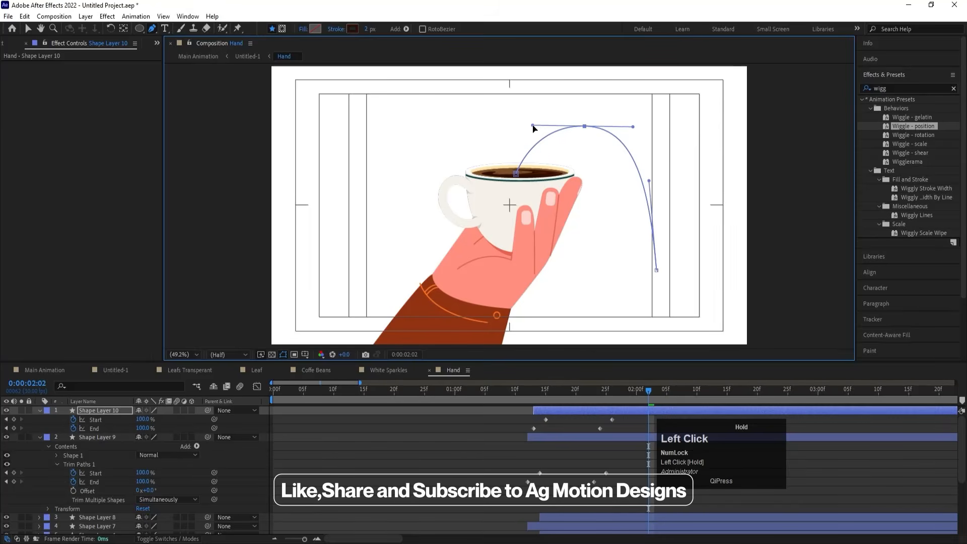
{"action": "left_click_drag", "start_coordinate": [635, 129], "coordinate": [638, 137]}
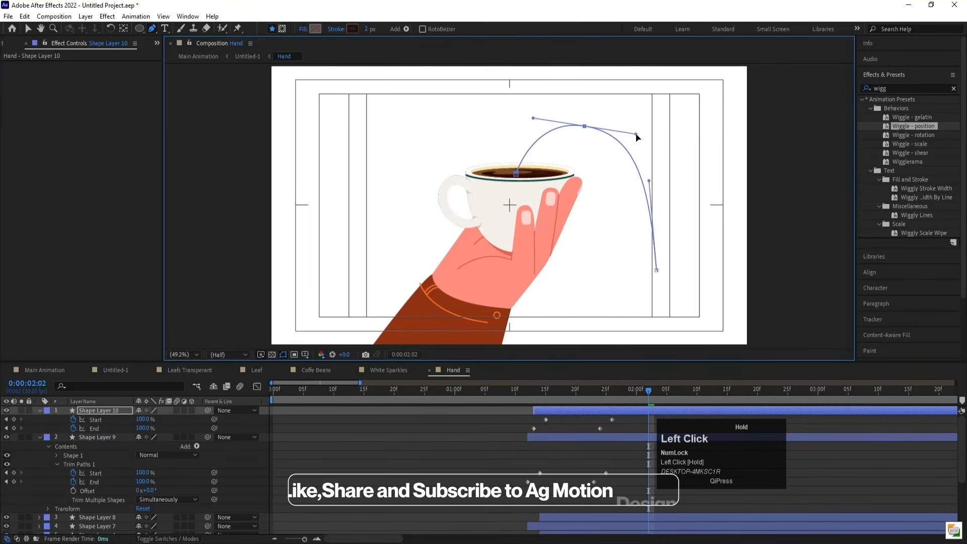
{"action": "left_click_drag", "start_coordinate": [528, 393], "coordinate": [455, 373]}
{"action": "key", "text": "space"}
{"action": "key", "text": "space"}
{"action": "key", "text": "space"}
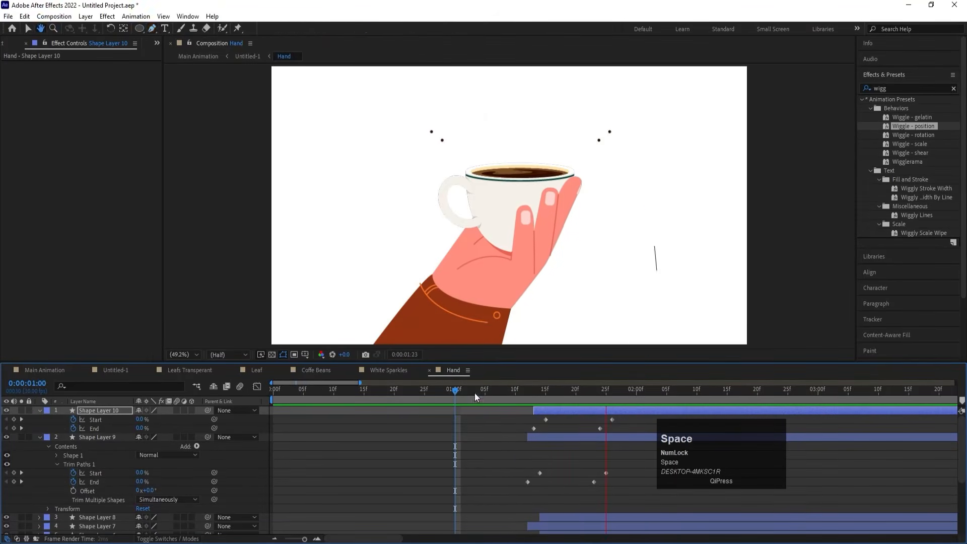
Collapse the expanded layer properties and add a new null object to the Hand composition.
{"action": "left_click", "coordinate": [564, 426]}
{"action": "key", "text": "u"}
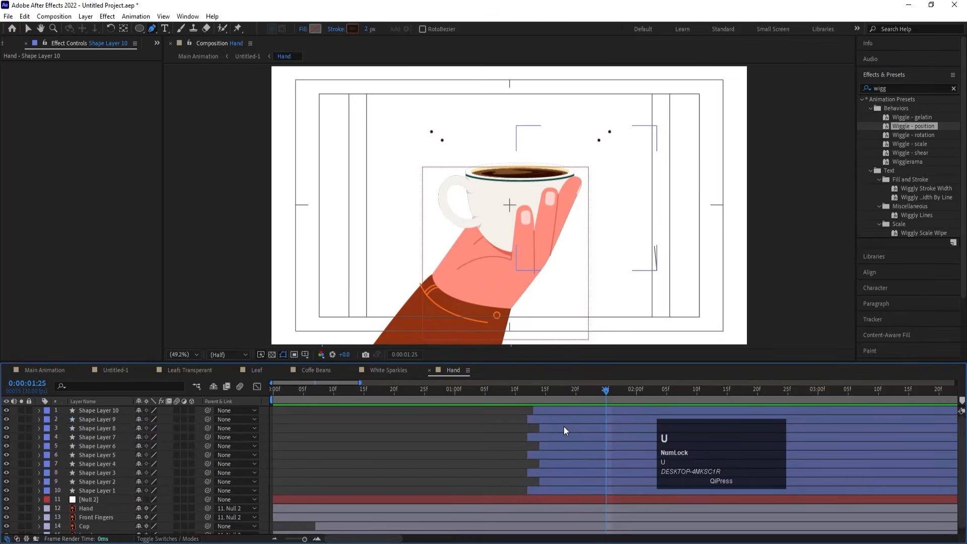
{"action": "right_click", "coordinate": [264, 417]}
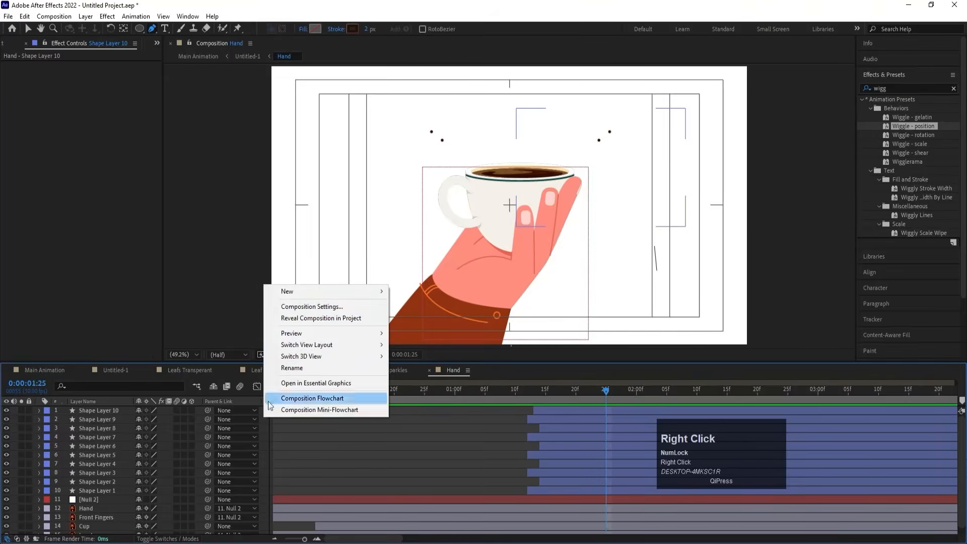
{"action": "left_click", "coordinate": [285, 292]}
{"action": "left_click", "coordinate": [422, 354]}
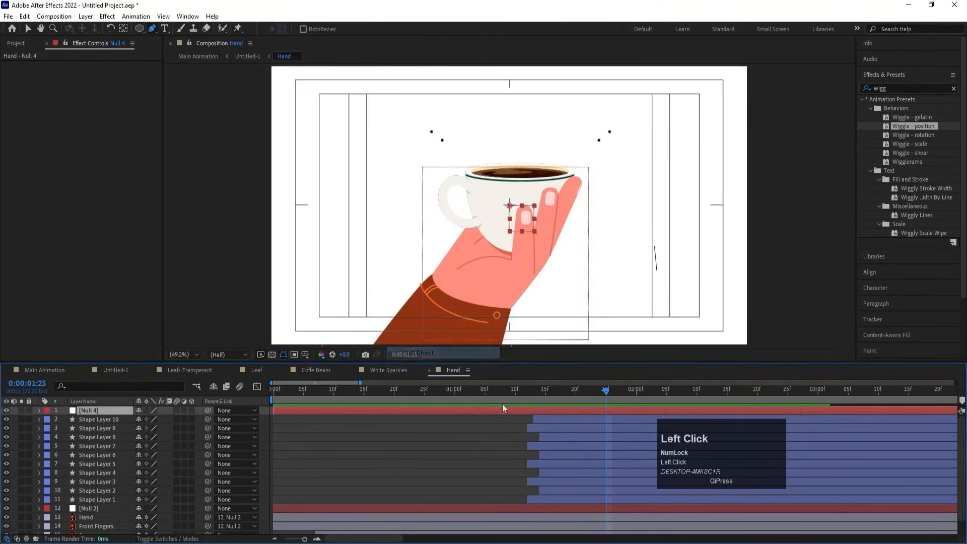
Duplicate Shape Layers 9 and 10, place the copies directly below Null 4, and parent them to Null 4.
{"action": "left_click", "coordinate": [543, 420]}
{"action": "left_click", "coordinate": [530, 427], "text": "shift"}
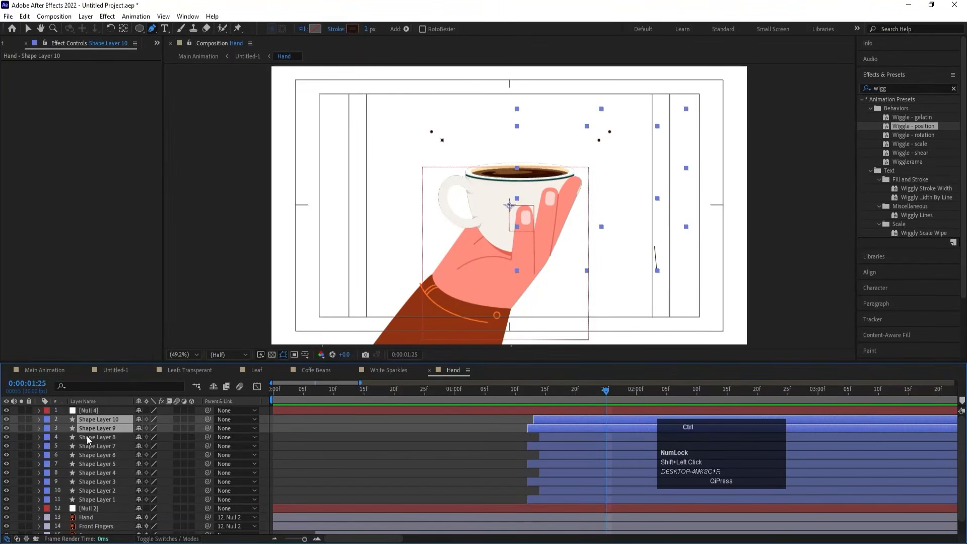
{"action": "key", "text": "ctrl+d"}
{"action": "left_click_drag", "start_coordinate": [105, 438], "coordinate": [100, 426]}
{"action": "left_click_drag", "start_coordinate": [207, 419], "coordinate": [93, 413]}
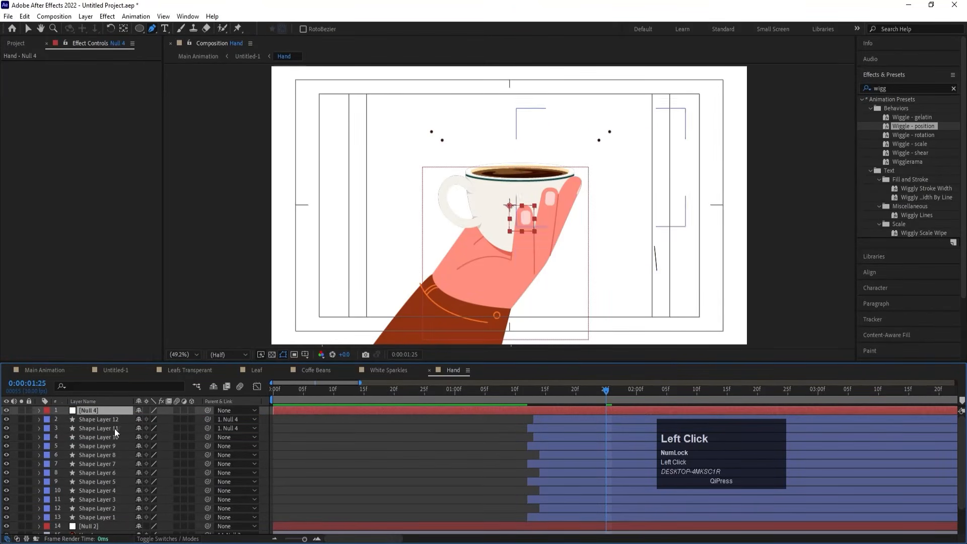
Mirror the duplicated arcs to the opposite side by unlinking Null 4's scale and setting its horizontal value to -100%.
{"action": "key", "text": "s"}
{"action": "left_click", "coordinate": [138, 420]}
{"action": "left_click", "coordinate": [150, 418]}
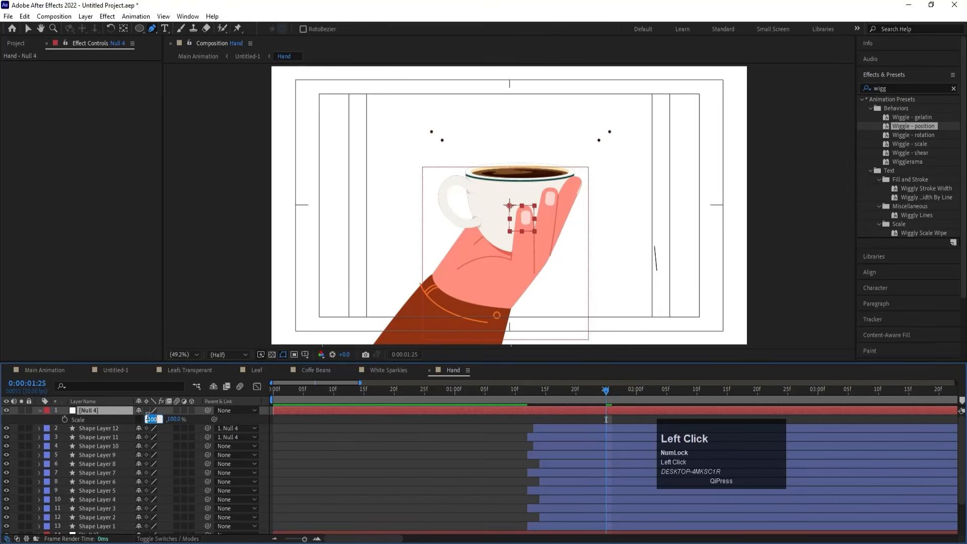
{"action": "type", "text": "-100"}
{"action": "key", "text": "Return"}
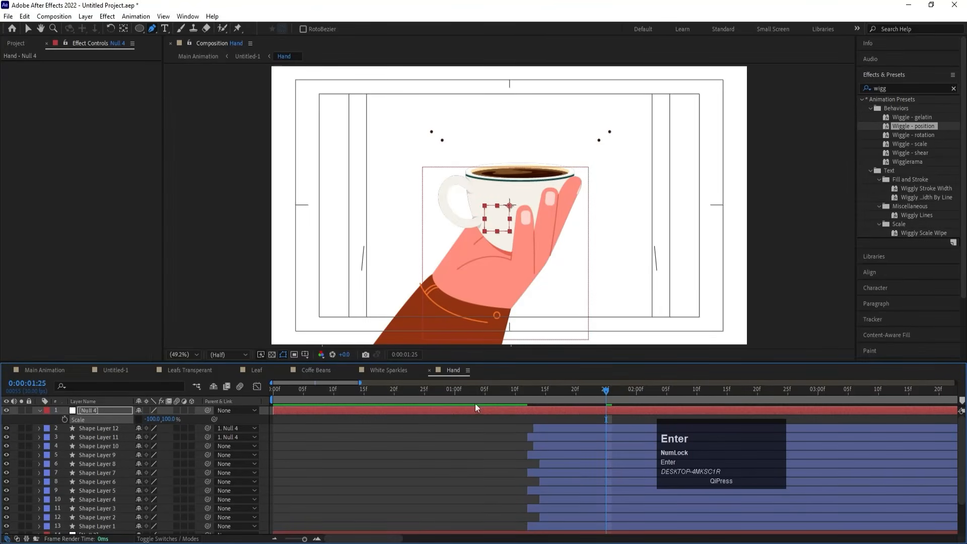
Preview the mirrored splash from 0:00:01:11 and shift Null 4's horizontal position to 1015 to align the mirrored arcs.
{"action": "left_click", "coordinate": [512, 388]}
{"action": "key", "text": "space"}
{"action": "key", "text": "space"}
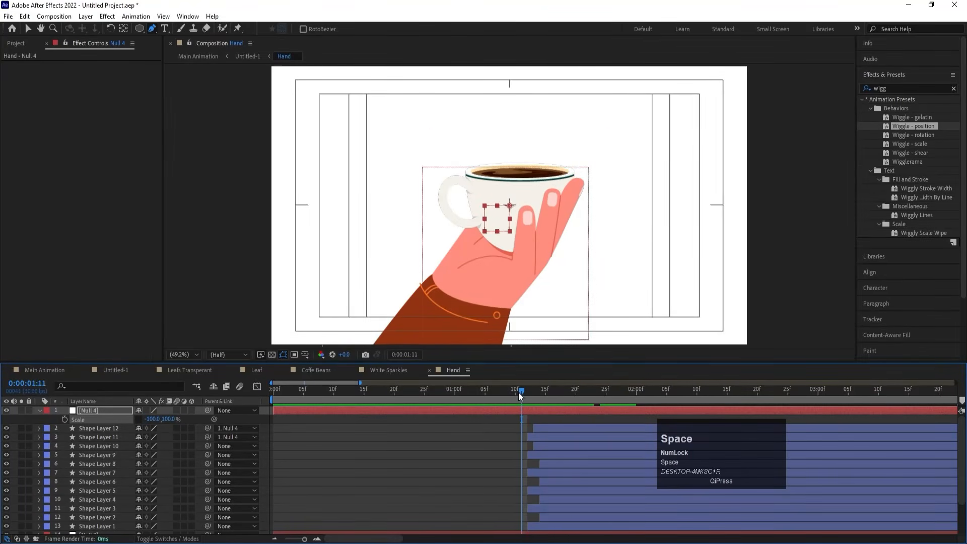
{"action": "key", "text": "space"}
{"action": "key", "text": "space"}
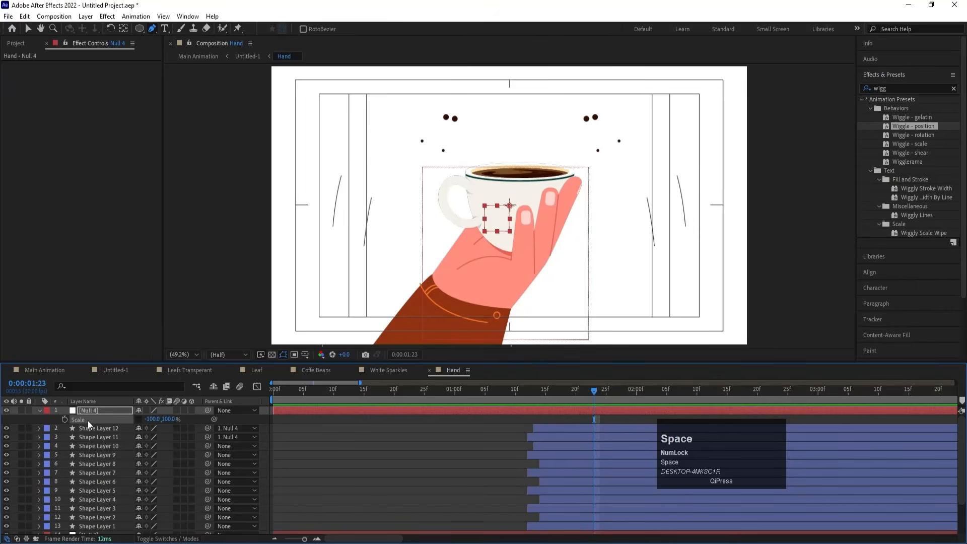
{"action": "key", "text": "p"}
{"action": "left_click_drag", "start_coordinate": [143, 420], "coordinate": [568, 418]}
{"action": "left_click", "coordinate": [546, 391]}
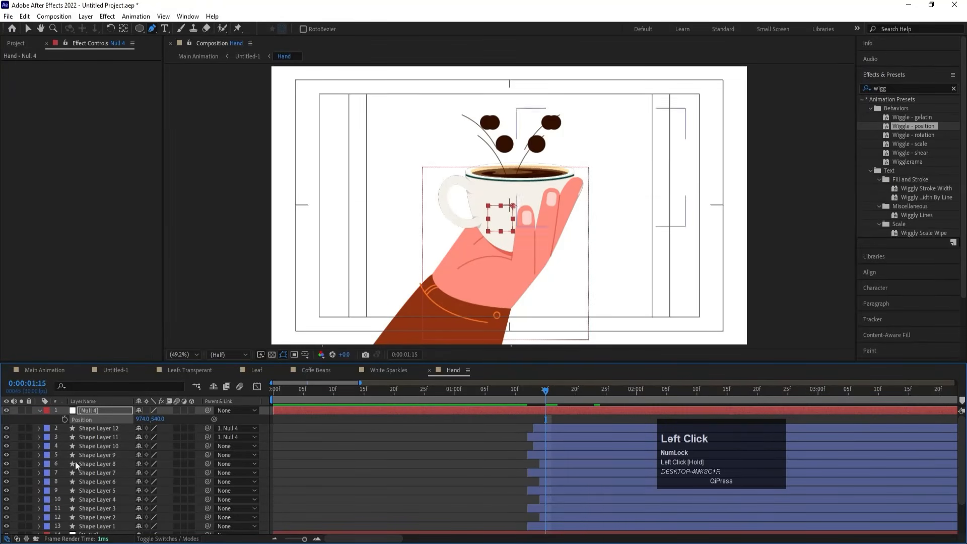
{"action": "left_click_drag", "start_coordinate": [138, 423], "coordinate": [159, 424]}
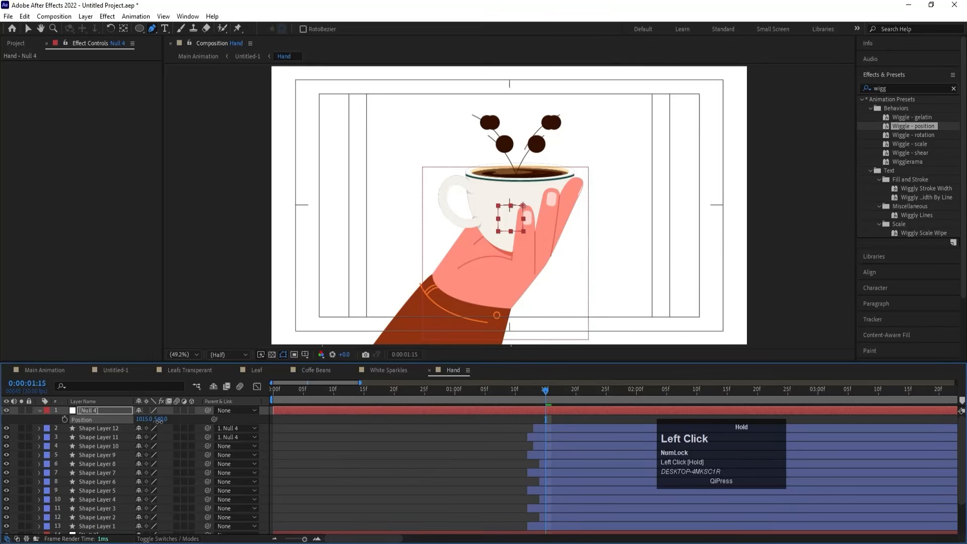
{"action": "left_click", "coordinate": [464, 418]}
Thicken the strokes of the arcs on Shape Layers 12 and 10 to 18 px at 0:00:01:19.
{"action": "left_click", "coordinate": [576, 426]}
{"action": "left_click", "coordinate": [570, 391]}
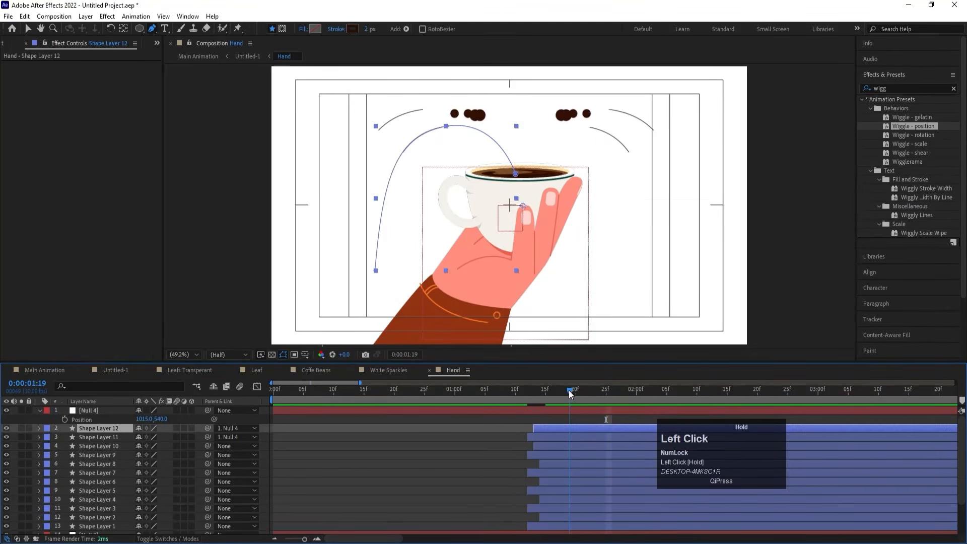
{"action": "left_click", "coordinate": [539, 446], "text": "ctrl"}
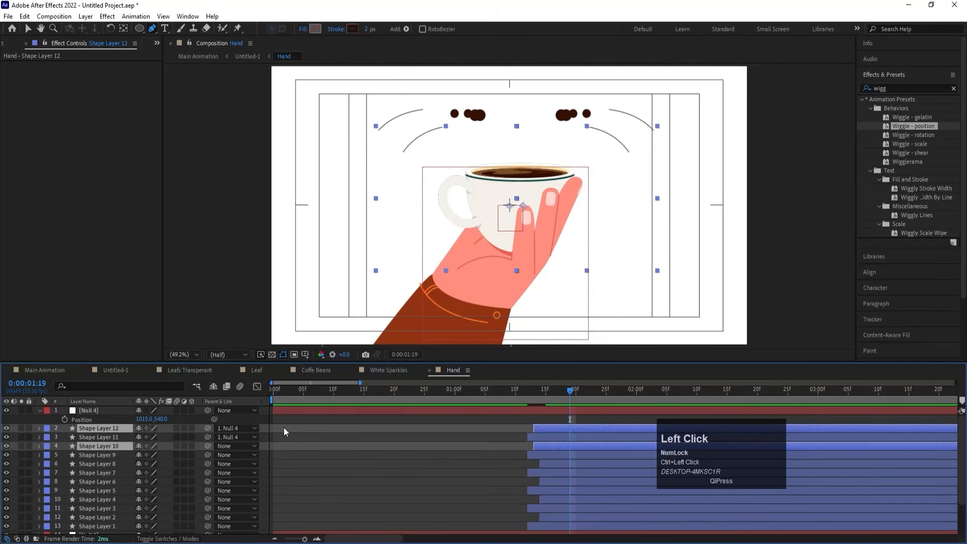
{"action": "left_click", "coordinate": [371, 29]}
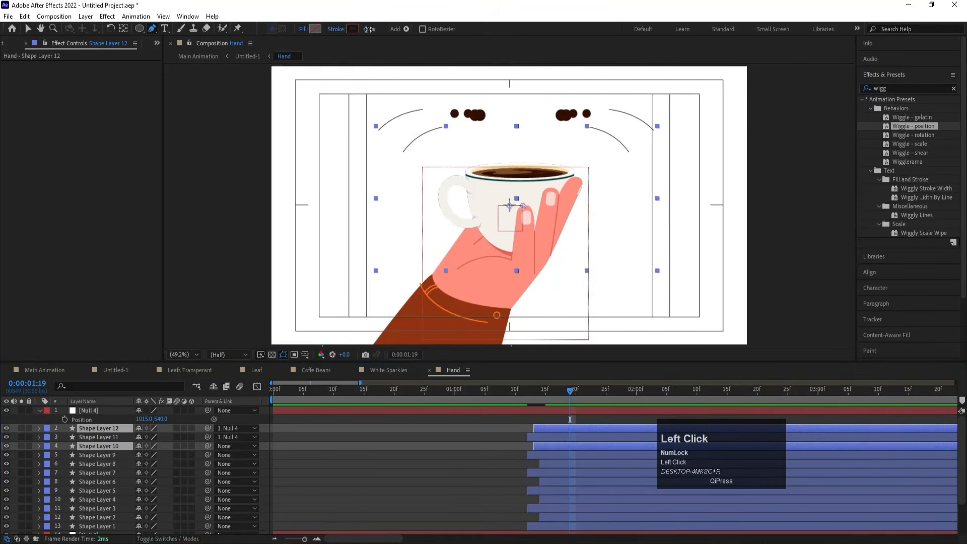
{"action": "left_click_drag", "start_coordinate": [371, 31], "coordinate": [379, 33]}
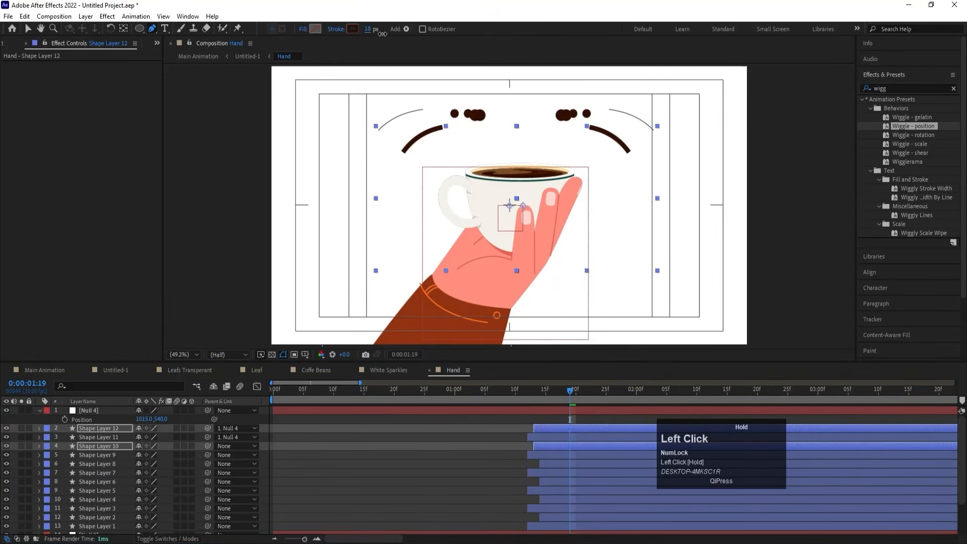
Filter the layer properties by "cap" and set the Line Cap of Shape Layers 12 and 10 to Round Cap.
{"action": "left_click", "coordinate": [85, 386]}
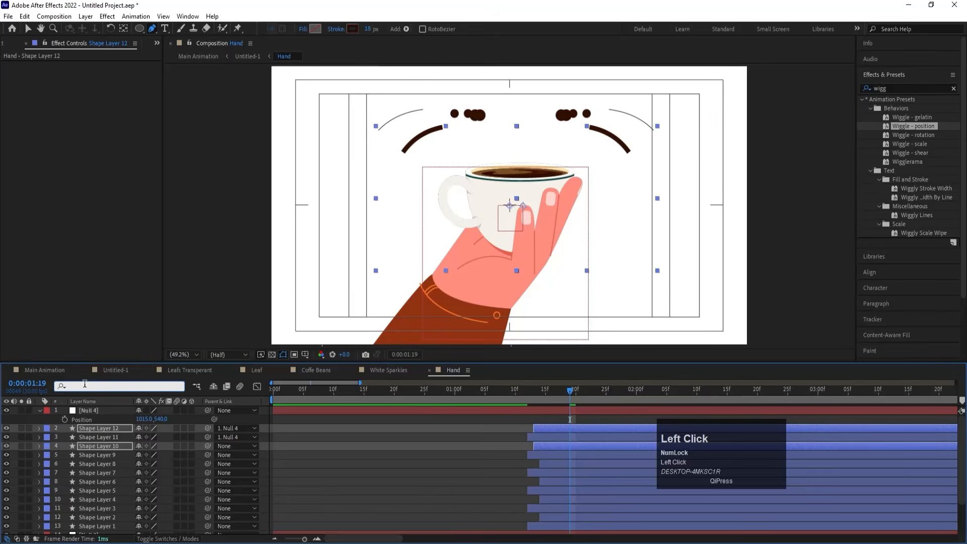
{"action": "type", "text": "cap"}
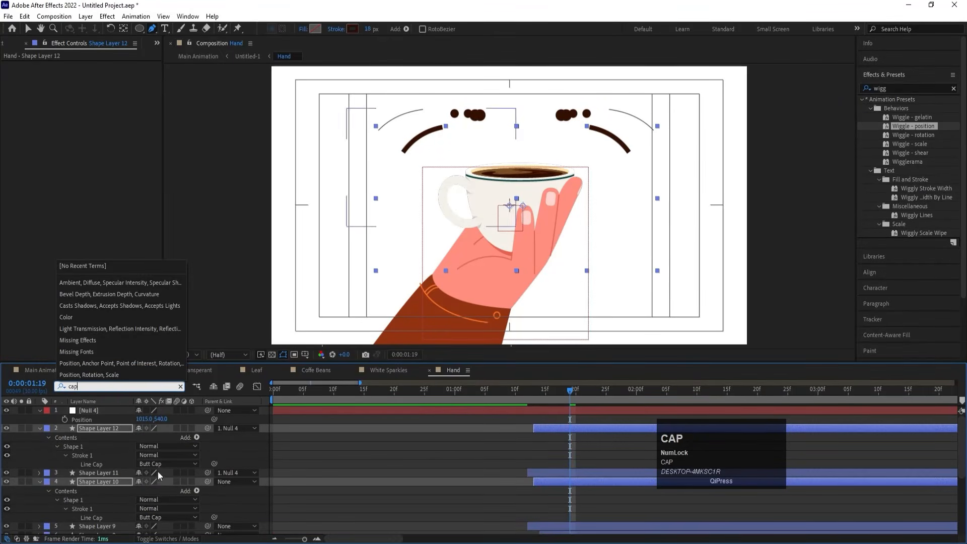
{"action": "left_click", "coordinate": [164, 464]}
{"action": "left_click", "coordinate": [164, 485]}
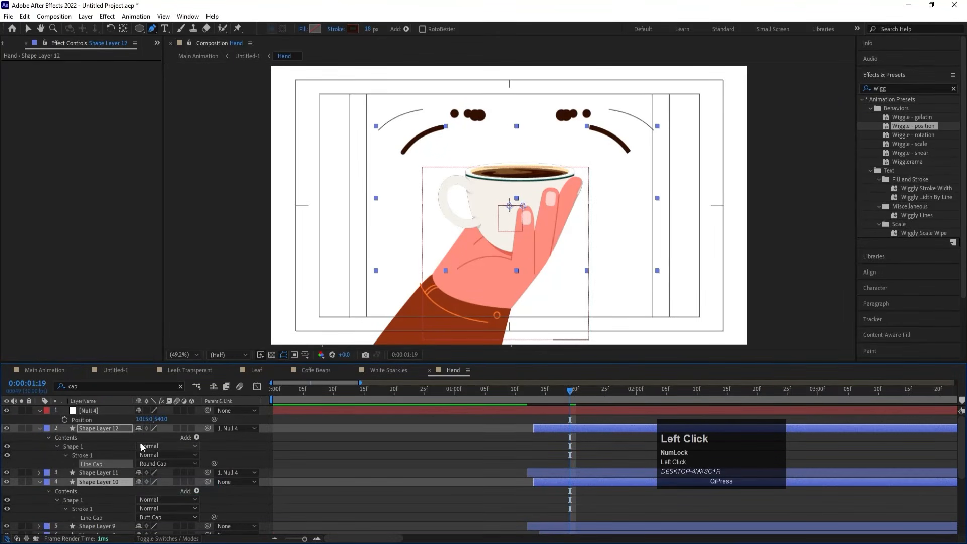
{"action": "left_click", "coordinate": [166, 517]}
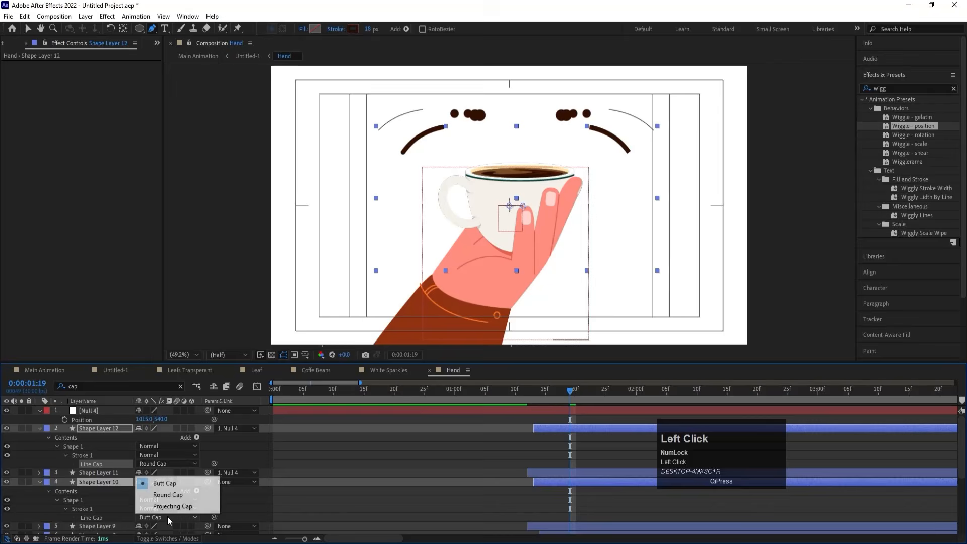
{"action": "left_click", "coordinate": [183, 496]}
Filter the properties by "taper" and set the taper Start Length to 99% on Shape Layer 12 and 100% on Shape Layer 10.
{"action": "left_click", "coordinate": [92, 386]}
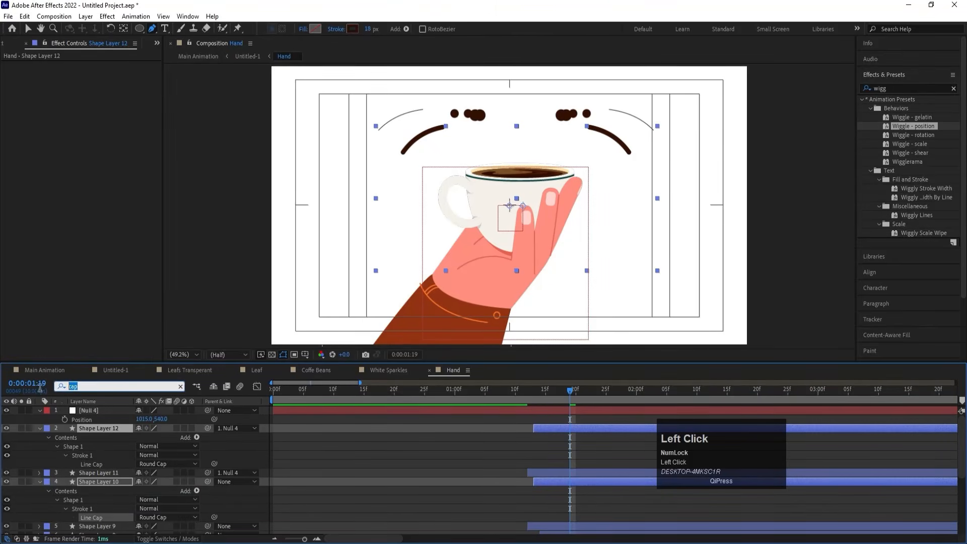
{"action": "type", "text": "taper"}
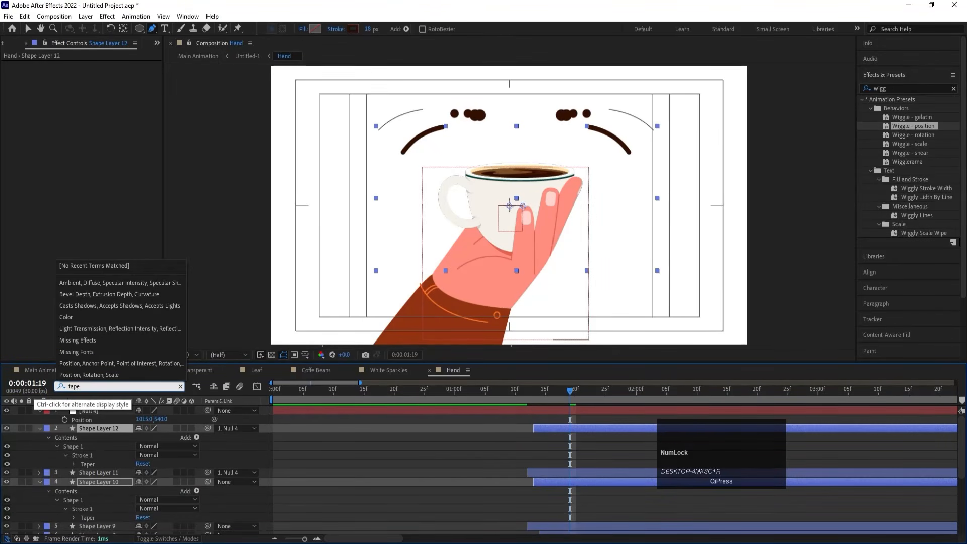
{"action": "left_click", "coordinate": [250, 445]}
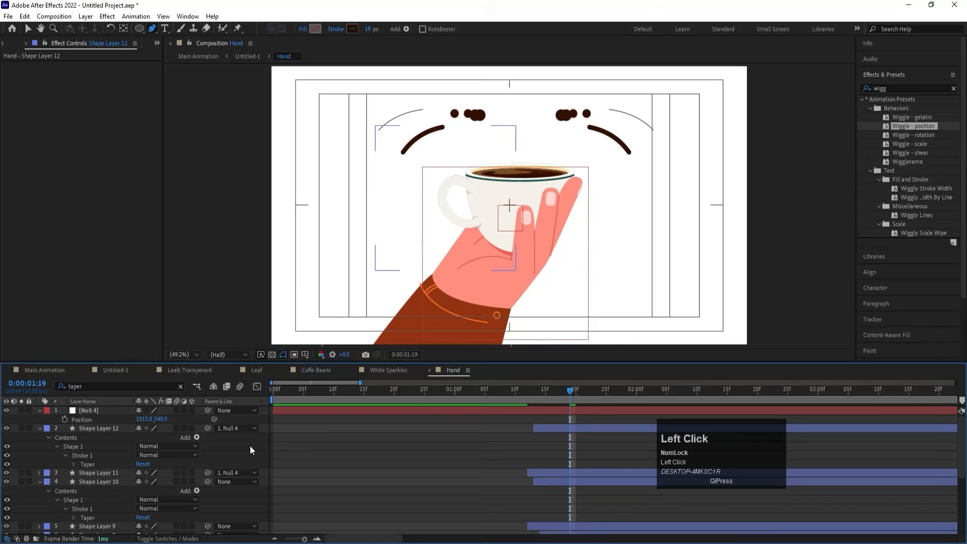
{"action": "left_click", "coordinate": [74, 463]}
{"action": "scroll", "coordinate": [84, 473], "scroll_direction": "down", "scroll_amount": 2}
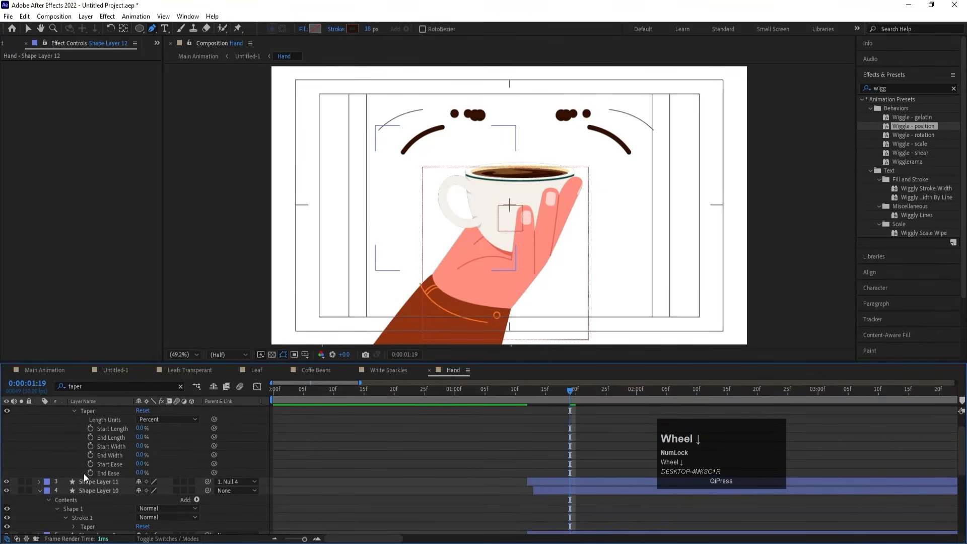
{"action": "left_click_drag", "start_coordinate": [146, 426], "coordinate": [161, 429]}
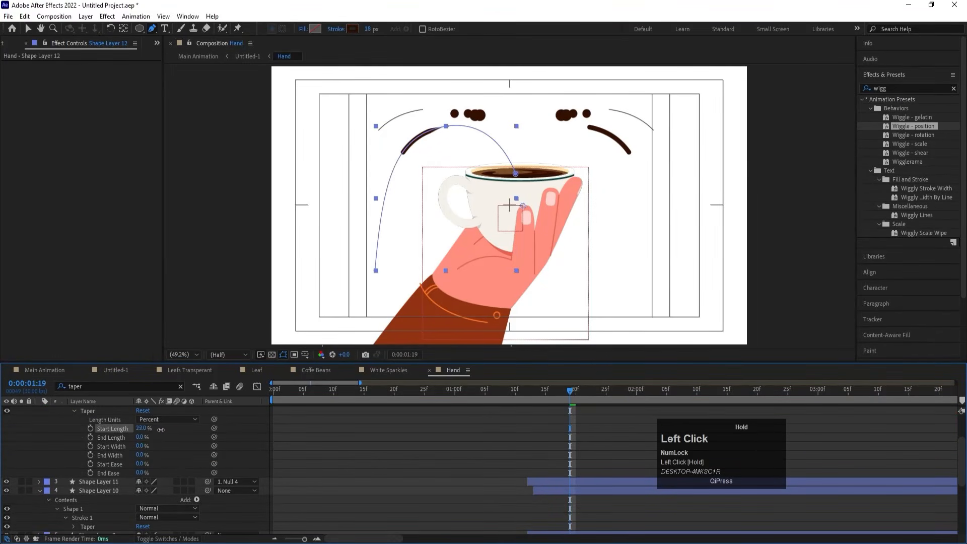
{"action": "scroll", "coordinate": [130, 474], "scroll_direction": "down", "scroll_amount": 3}
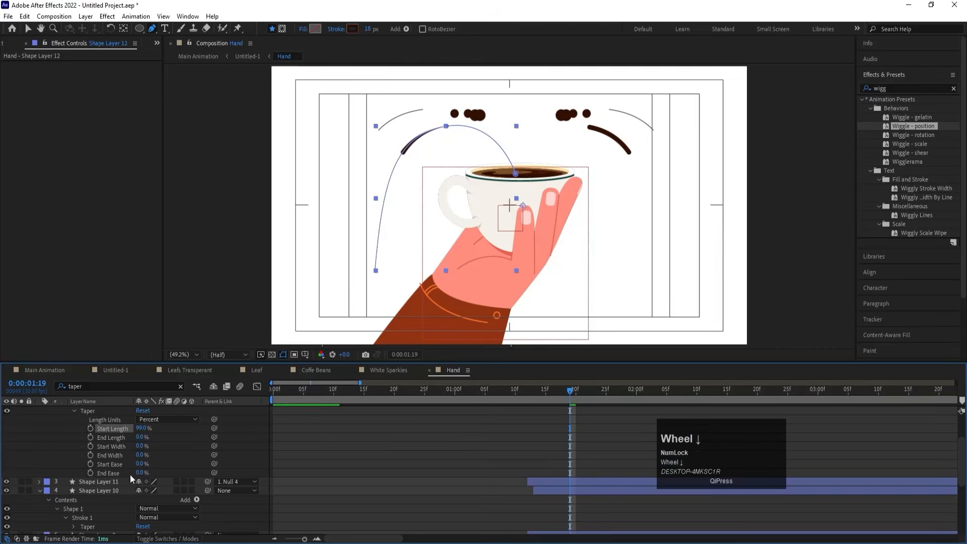
{"action": "left_click", "coordinate": [74, 447]}
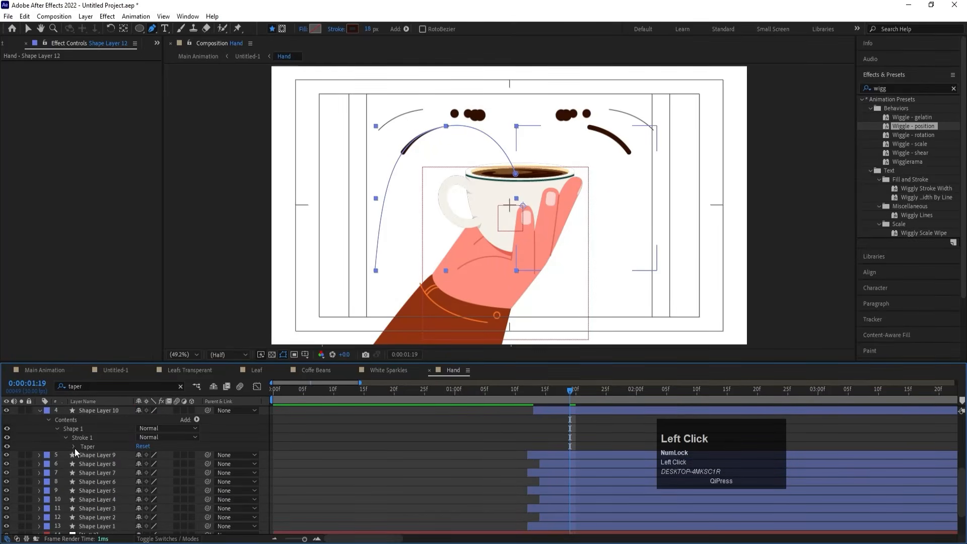
{"action": "left_click_drag", "start_coordinate": [143, 465], "coordinate": [182, 462]}
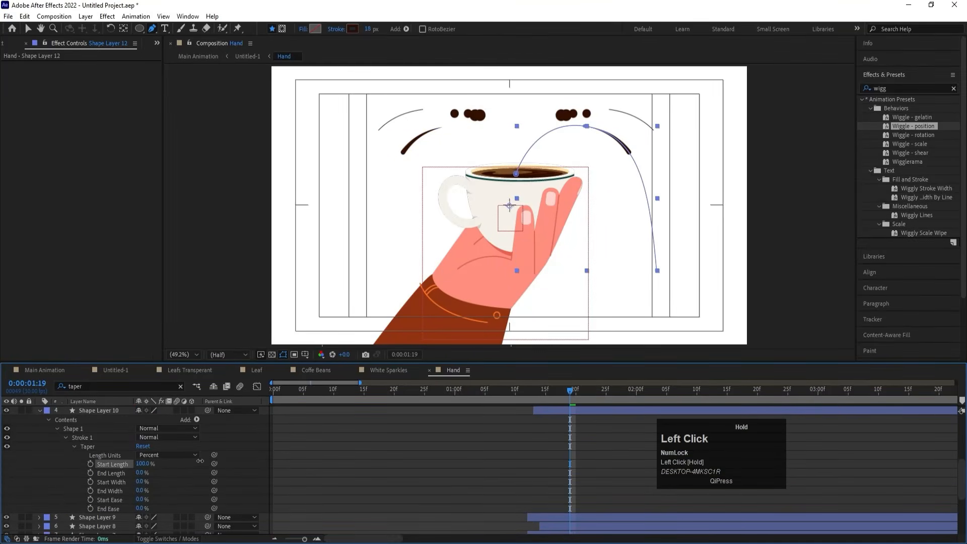
Preview the tapered arcs from around 0:00:01:09 and collapse the expanded layer properties.
{"action": "key", "text": "space"}
{"action": "left_click", "coordinate": [544, 389]}
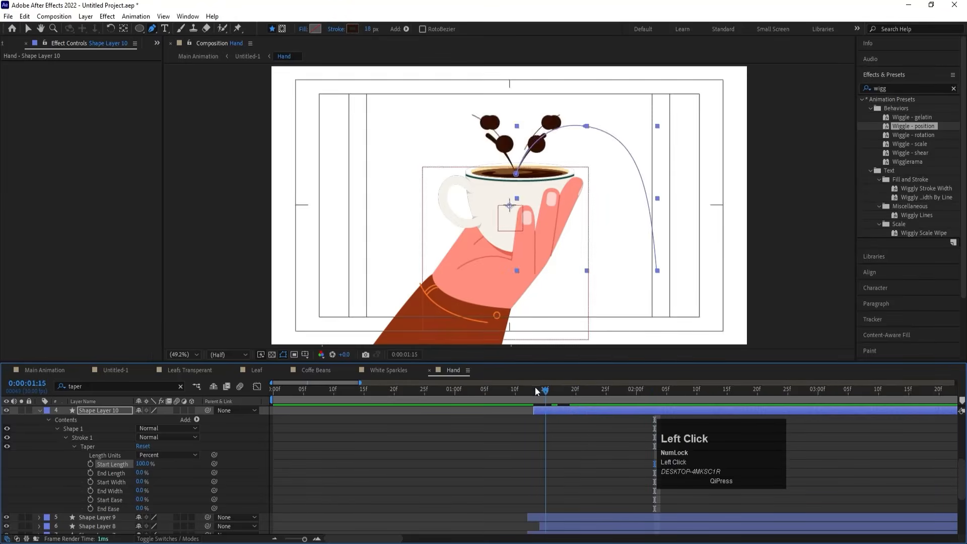
{"action": "left_click_drag", "start_coordinate": [535, 387], "coordinate": [516, 382]}
{"action": "key", "text": "space"}
{"action": "key", "text": "space"}
{"action": "left_click", "coordinate": [546, 437]}
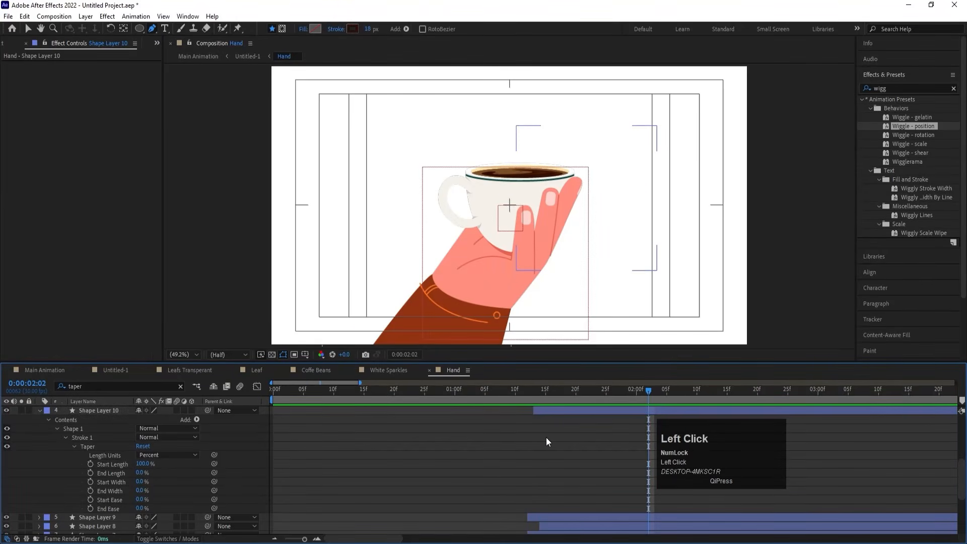
{"action": "key", "text": "y"}
{"action": "key", "text": "u"}
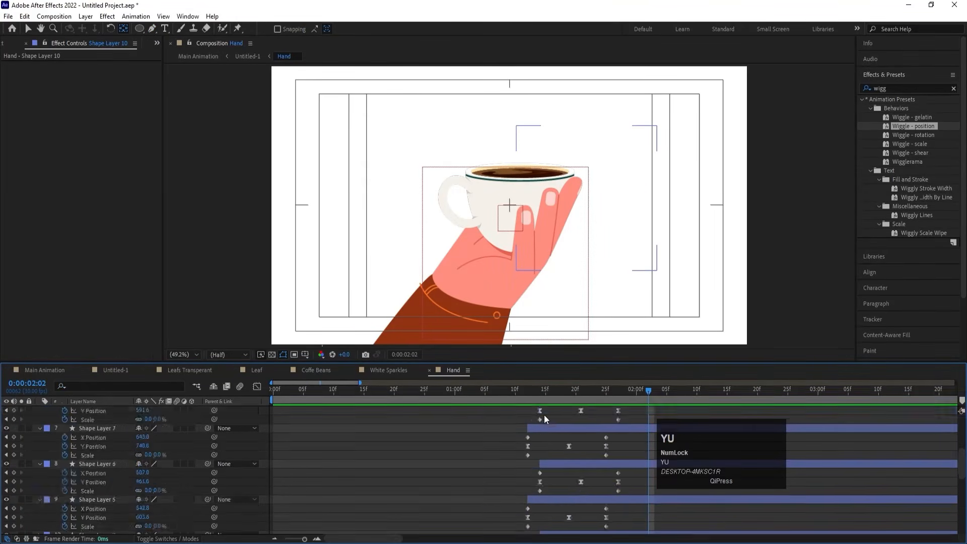
{"action": "key", "text": "u"}
{"action": "left_click", "coordinate": [513, 385]}
{"action": "key", "text": "space"}
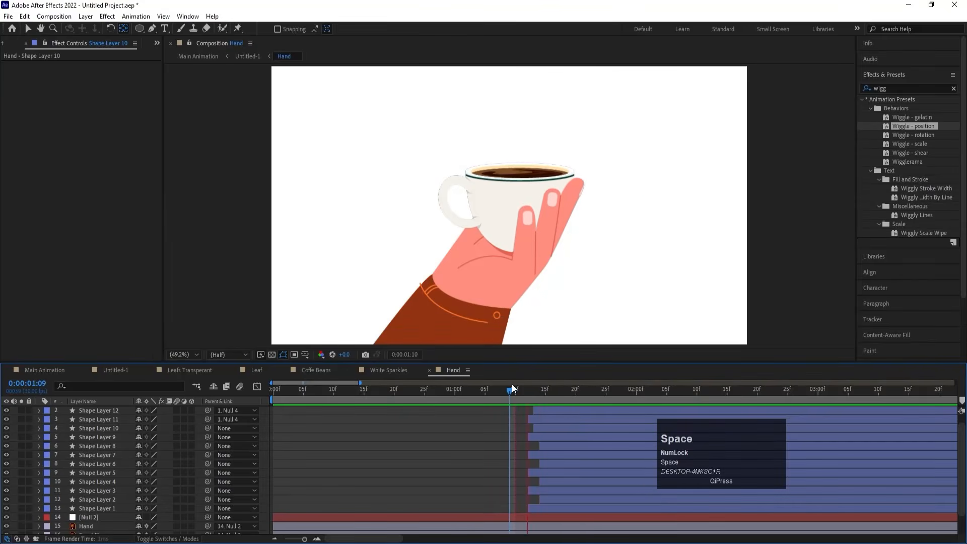
{"action": "key", "text": "space"}
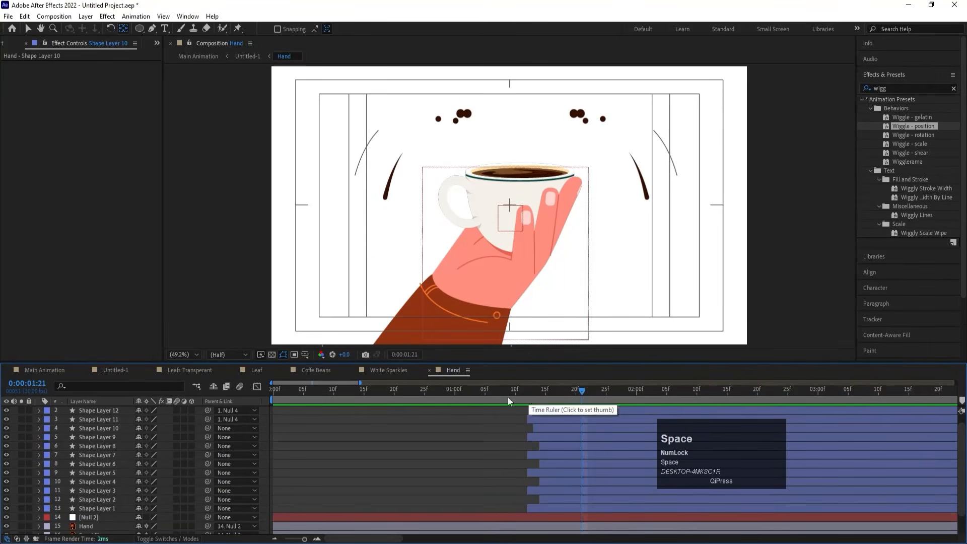
Delete Null 4 from the Hand composition.
{"action": "scroll", "coordinate": [75, 414], "scroll_direction": "up", "scroll_amount": 1}
{"action": "left_click", "coordinate": [98, 411]}
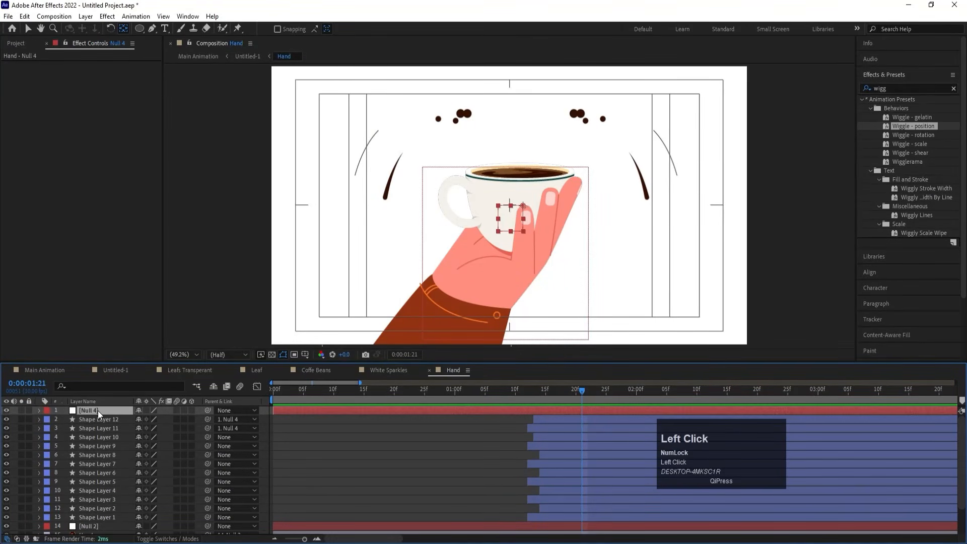
{"action": "key", "text": "Delete"}
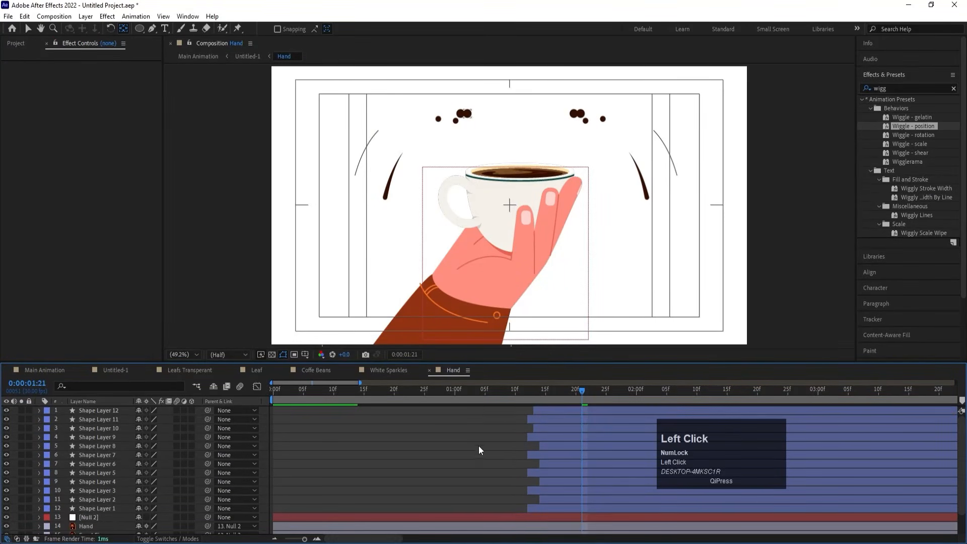
Move all twelve shape layers earlier together so Shape Layer 12 starts at 0:00:00:22, and preview from 0:00:00:17.
{"action": "left_click", "coordinate": [525, 507]}
{"action": "left_click", "coordinate": [527, 391]}
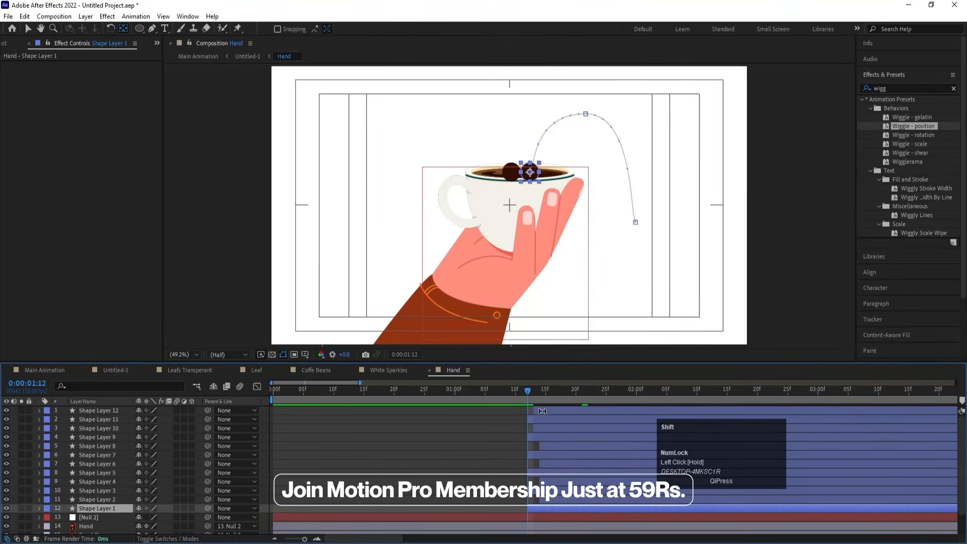
{"action": "left_click", "coordinate": [502, 407], "text": "shift"}
{"action": "left_click_drag", "start_coordinate": [490, 393], "coordinate": [408, 419]}
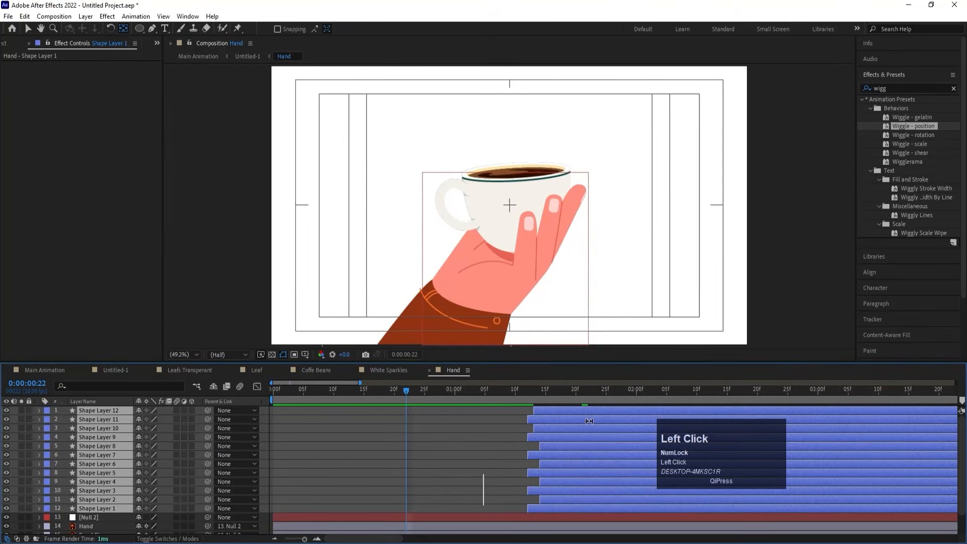
{"action": "left_click_drag", "start_coordinate": [589, 421], "coordinate": [464, 421]}
{"action": "key", "text": "space"}
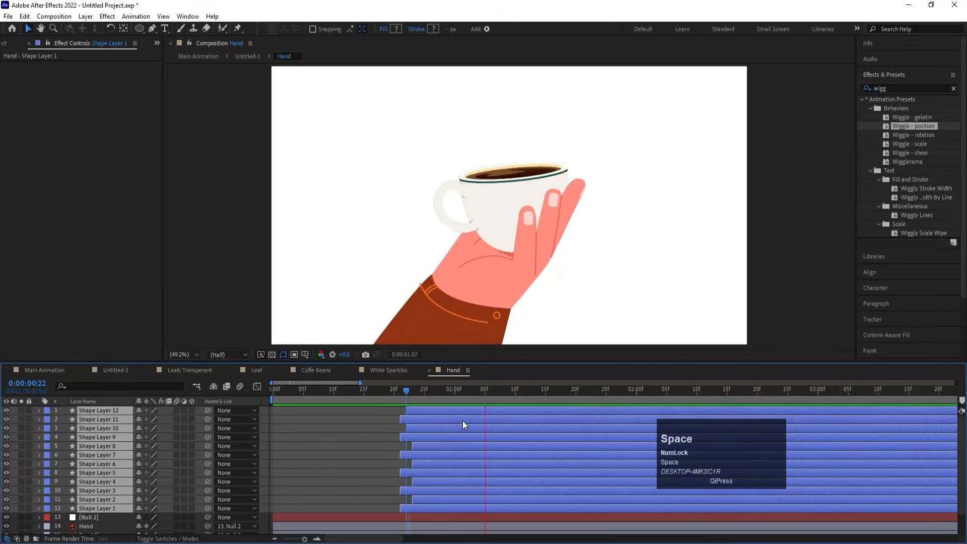
{"action": "left_click", "coordinate": [375, 392]}
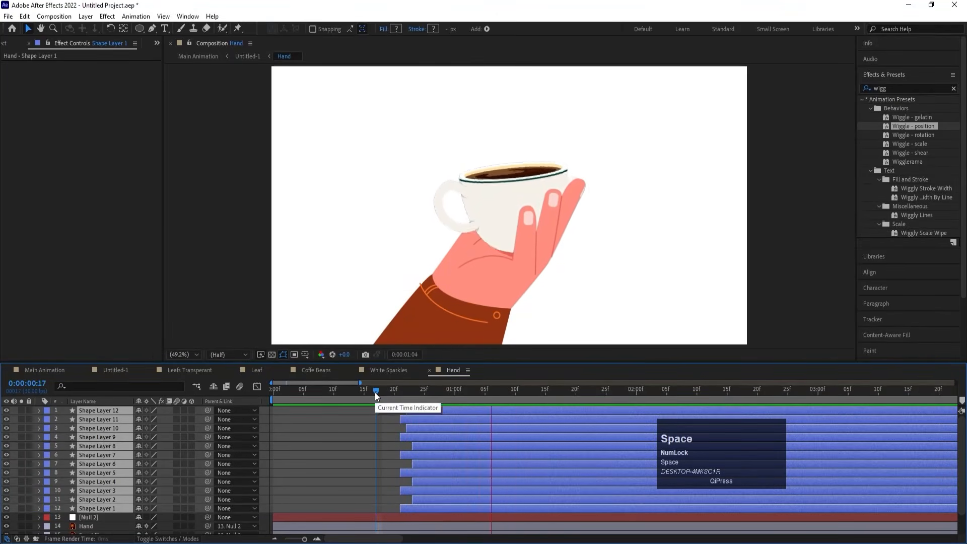
{"action": "left_click", "coordinate": [367, 413]}
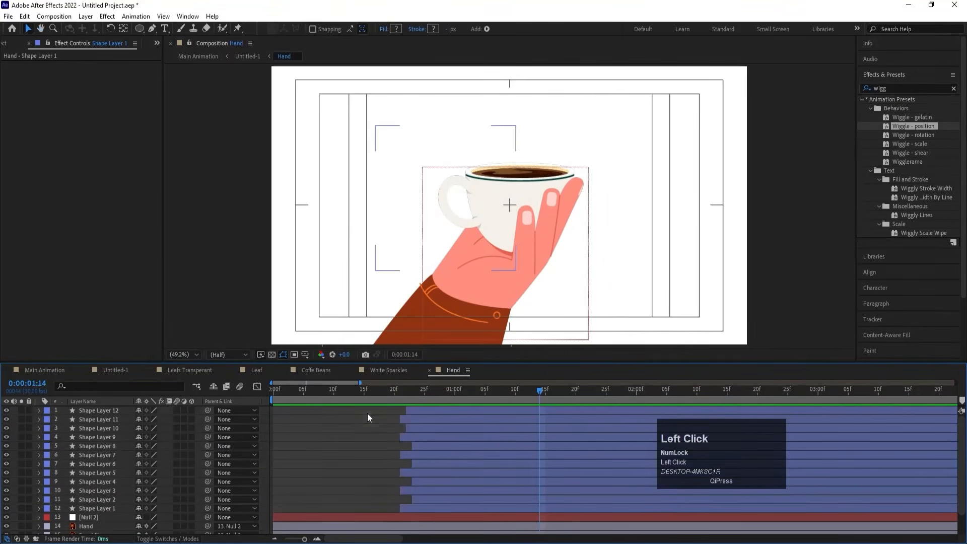
Switch to the Untitled-1 composition, add a new null object, and select the White Sparkles layer.
{"action": "left_click", "coordinate": [120, 370]}
{"action": "key", "text": "space"}
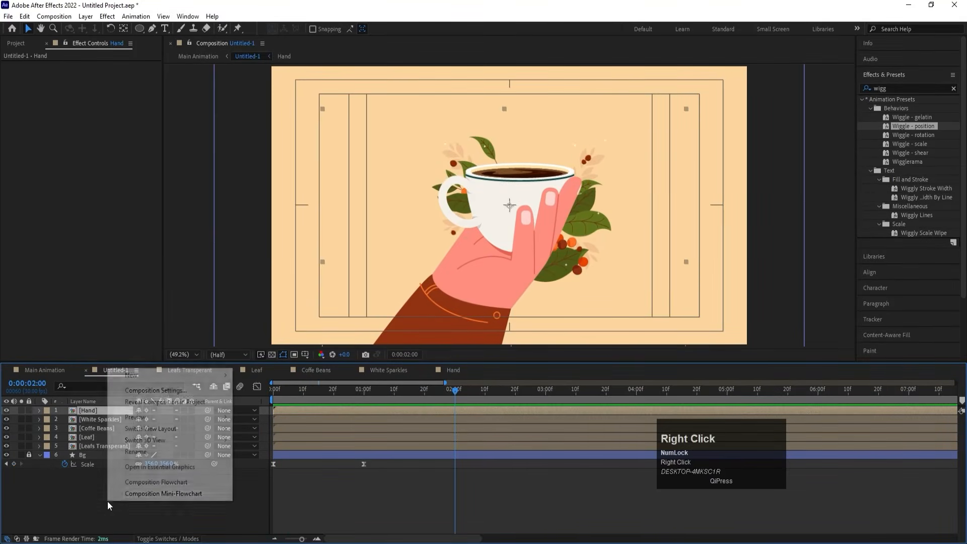
{"action": "right_click", "coordinate": [106, 469]}
{"action": "mouse_move", "coordinate": [146, 376]}
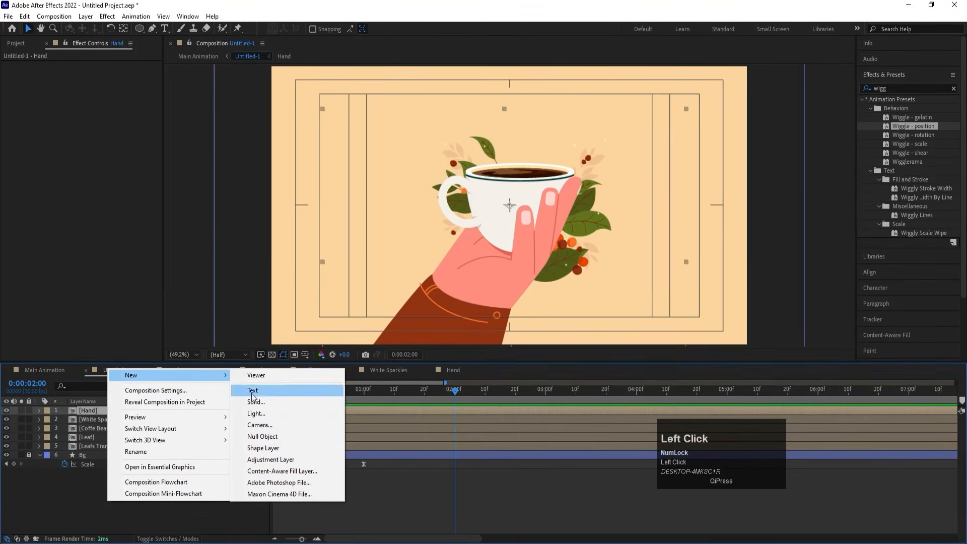
{"action": "left_click", "coordinate": [263, 436]}
{"action": "left_click", "coordinate": [93, 427]}
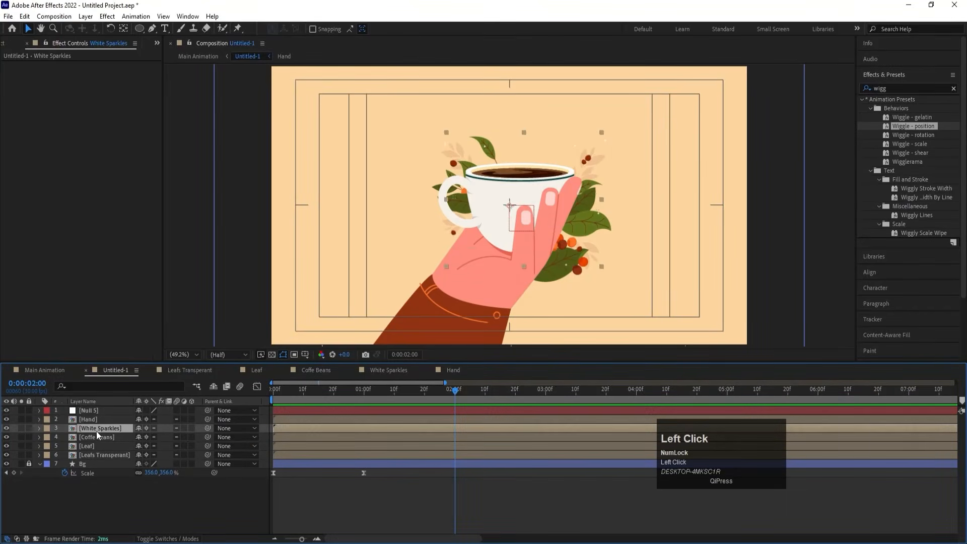
Parent the White Sparkles, Coffe Beans, Leaf and Leafs Transperant layers to Null 5, and scale the null to 133%.
{"action": "left_click", "coordinate": [92, 457], "text": "shift"}
{"action": "left_click_drag", "start_coordinate": [207, 428], "coordinate": [111, 410]}
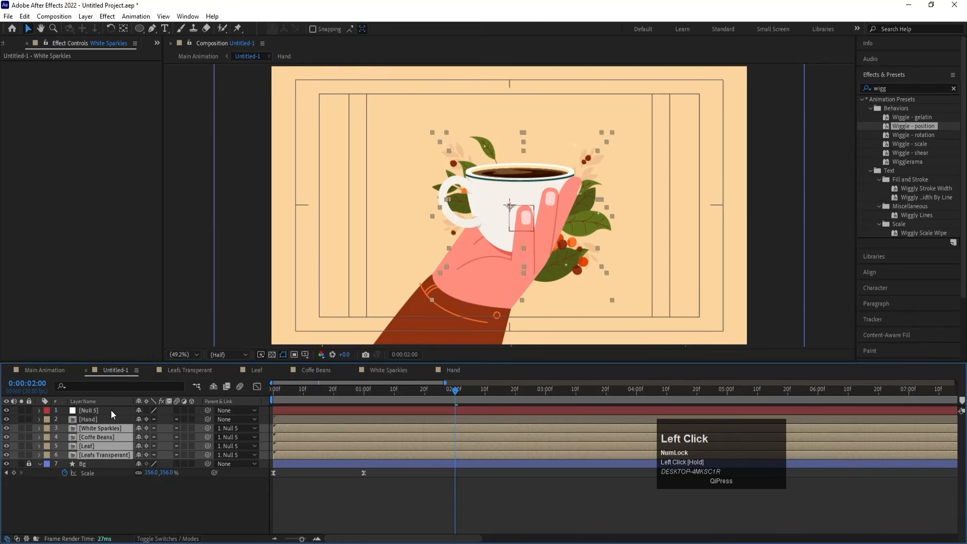
{"action": "left_click", "coordinate": [111, 410]}
{"action": "key", "text": "s"}
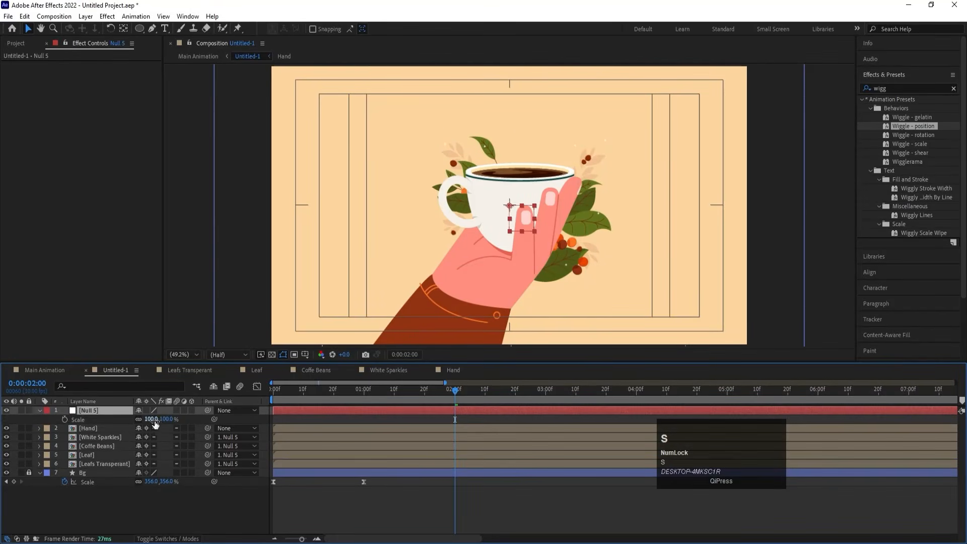
{"action": "left_click_drag", "start_coordinate": [153, 419], "coordinate": [172, 420]}
Move Null 5 to about 909, 552 and preview the composition from the beginning.
{"action": "key", "text": "v"}
{"action": "left_click_drag", "start_coordinate": [527, 208], "coordinate": [504, 231]}
{"action": "left_click_drag", "start_coordinate": [287, 397], "coordinate": [273, 397]}
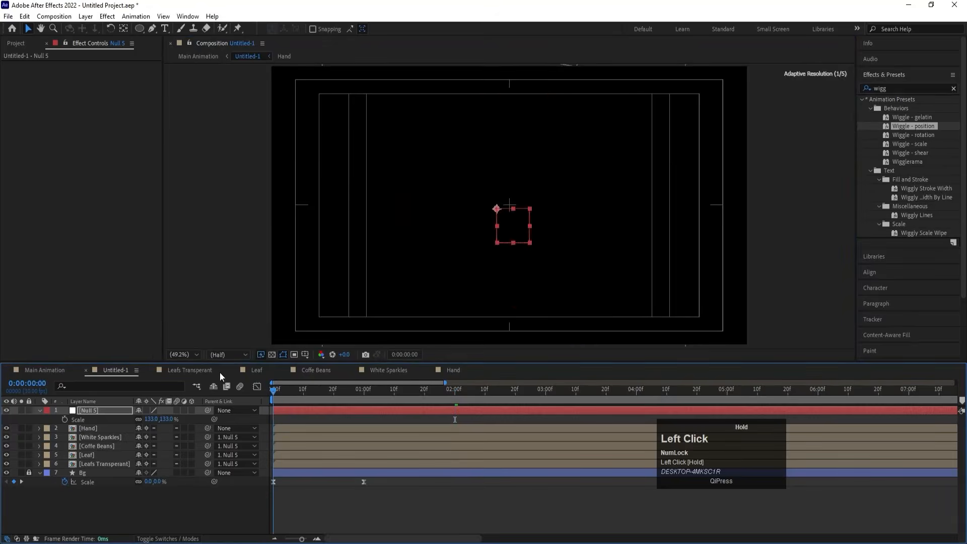
{"action": "key", "text": "space"}
{"action": "key", "text": "space"}
{"action": "key", "text": "space"}
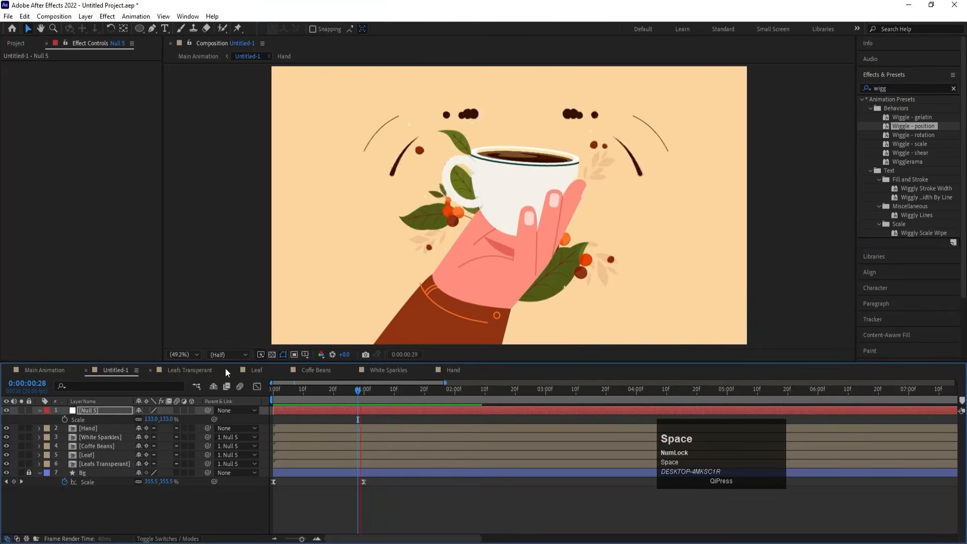
{"action": "key", "text": "space"}
{"action": "key", "text": "space"}
{"action": "key", "text": "space"}
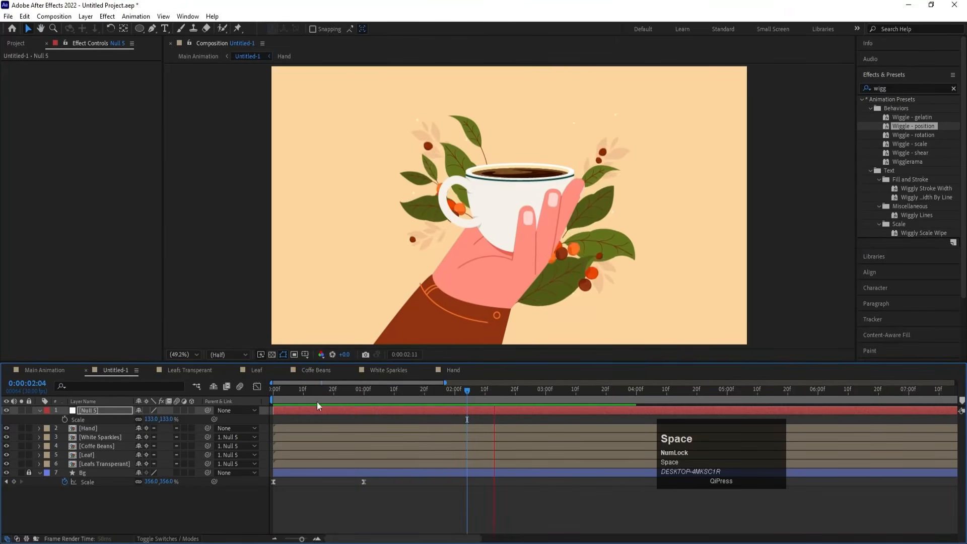
Keyframe Null 5's position at 0:00:02:16 and again at 0:00:03:19 with Y lowered to 1474.2, out of frame.
{"action": "left_click", "coordinate": [89, 412]}
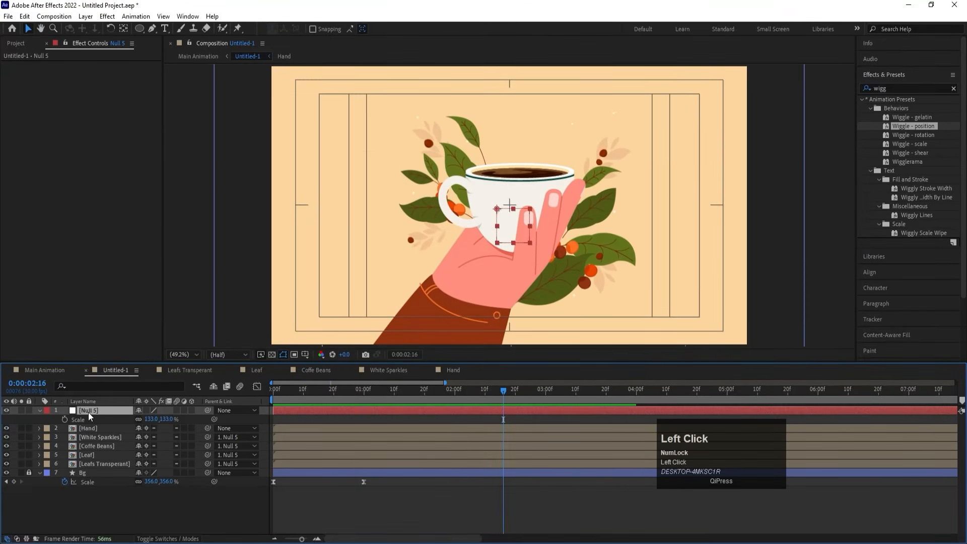
{"action": "key", "text": "p"}
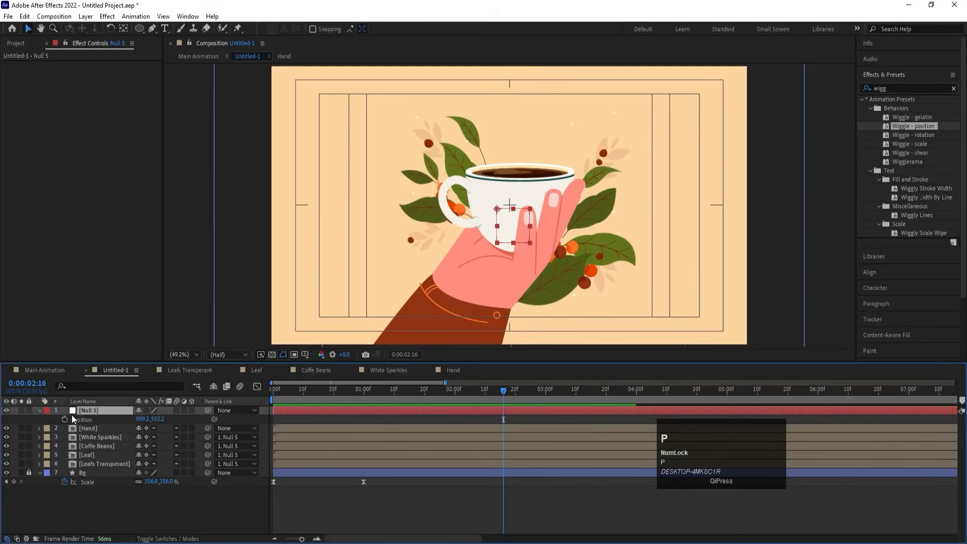
{"action": "left_click", "coordinate": [66, 418]}
{"action": "key", "text": "space"}
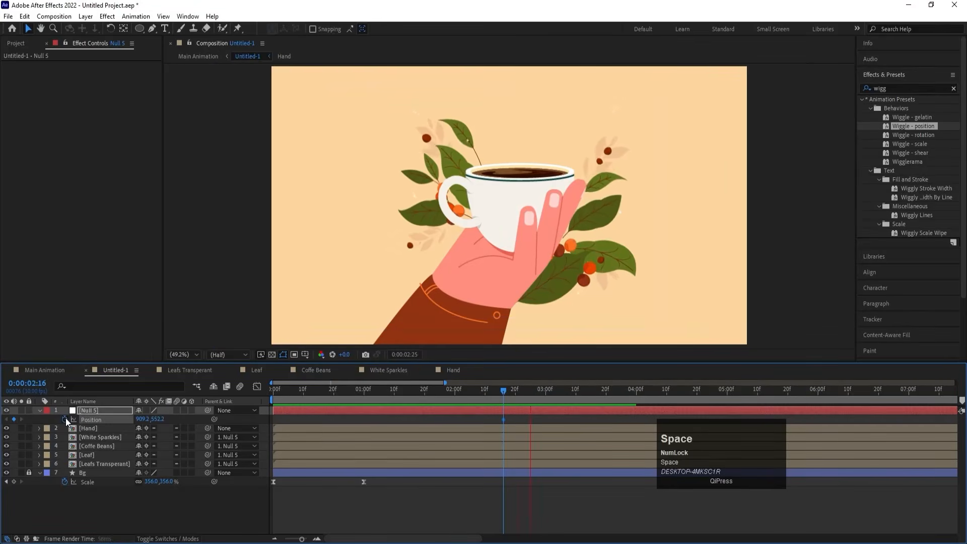
{"action": "key", "text": "space"}
{"action": "left_click_drag", "start_coordinate": [157, 419], "coordinate": [554, 491]}
{"action": "key", "text": "j"}
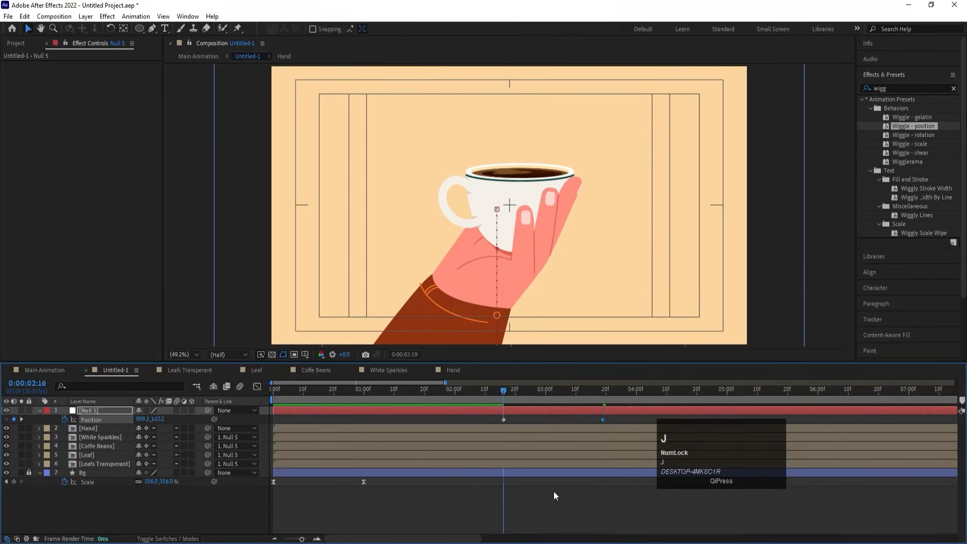
Parent the Hand layer to Null 5 and preview the exit movement from 0:00:02:16.
{"action": "left_click", "coordinate": [83, 431]}
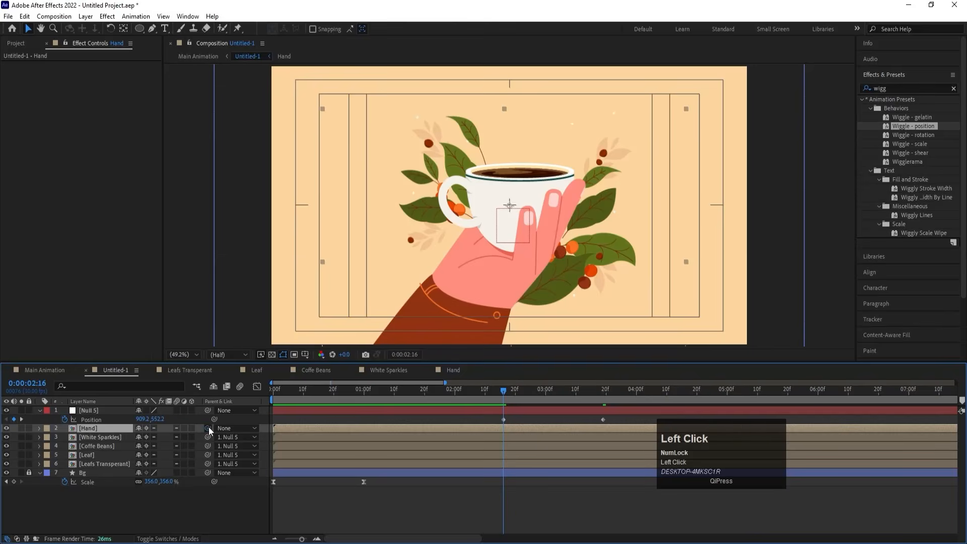
{"action": "left_click_drag", "start_coordinate": [208, 428], "coordinate": [108, 412]}
{"action": "key", "text": "space"}
{"action": "key", "text": "space"}
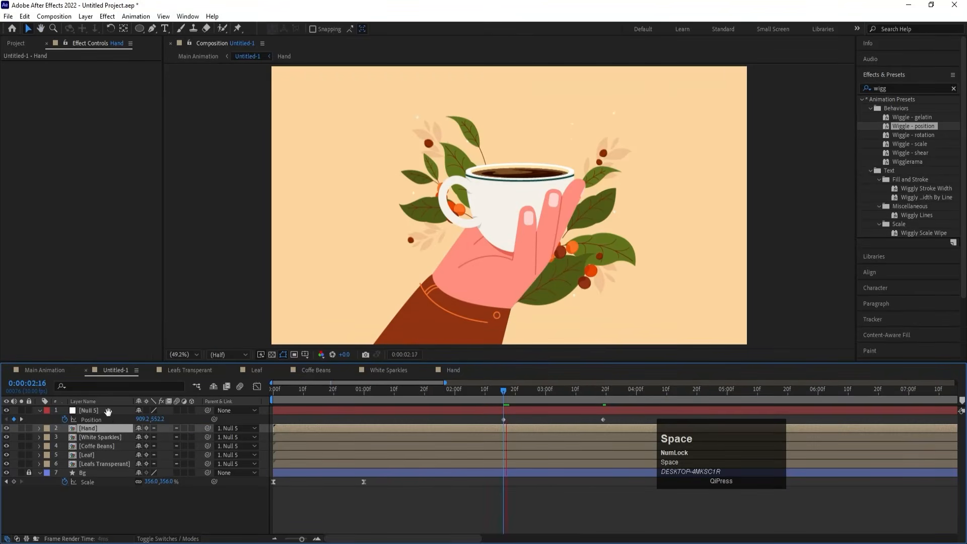
Apply Easy Ease to Null 5's position keyframes, shape a slow-start speed curve peaking near the end, and preview from the beginning.
{"action": "left_click", "coordinate": [100, 421]}
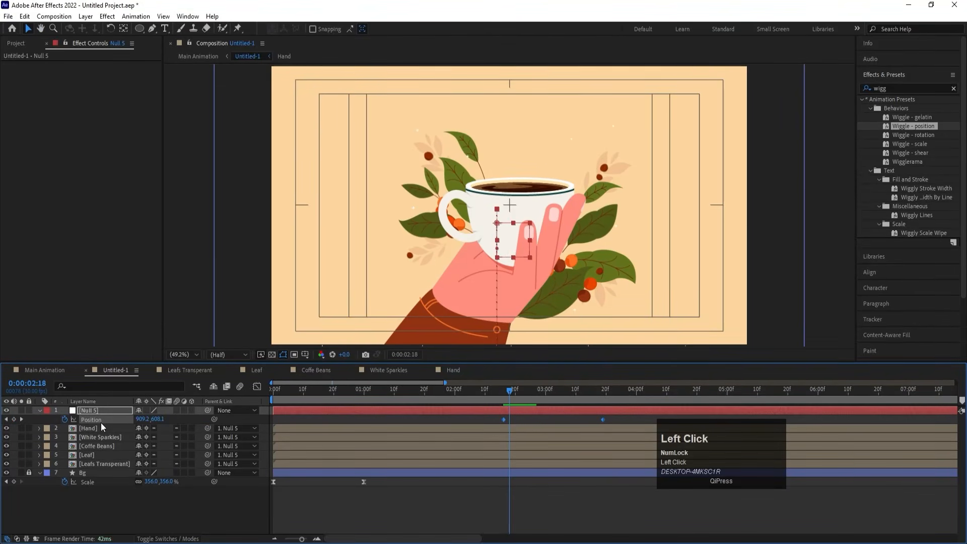
{"action": "key", "text": "F9"}
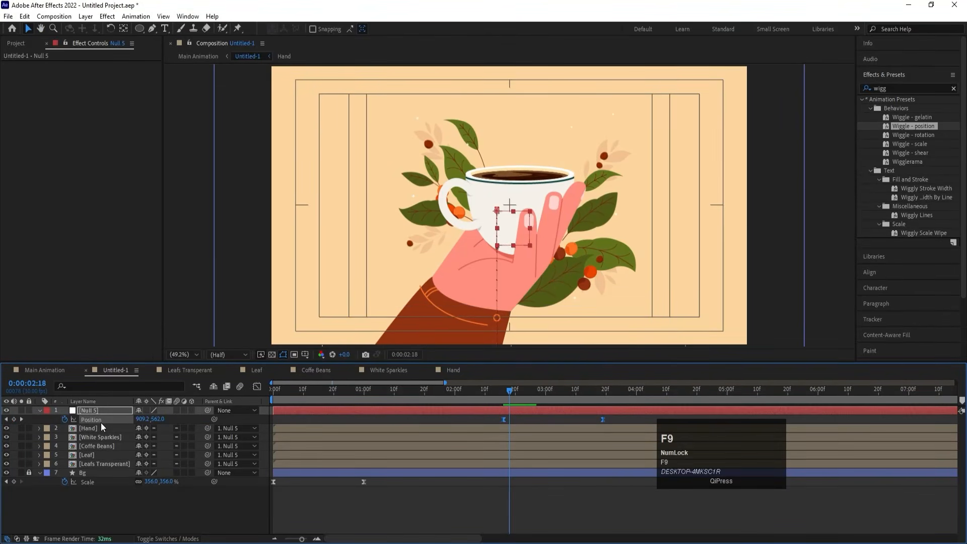
{"action": "left_click", "coordinate": [257, 387]}
{"action": "left_click_drag", "start_coordinate": [494, 463], "coordinate": [586, 497]}
{"action": "key", "text": "space"}
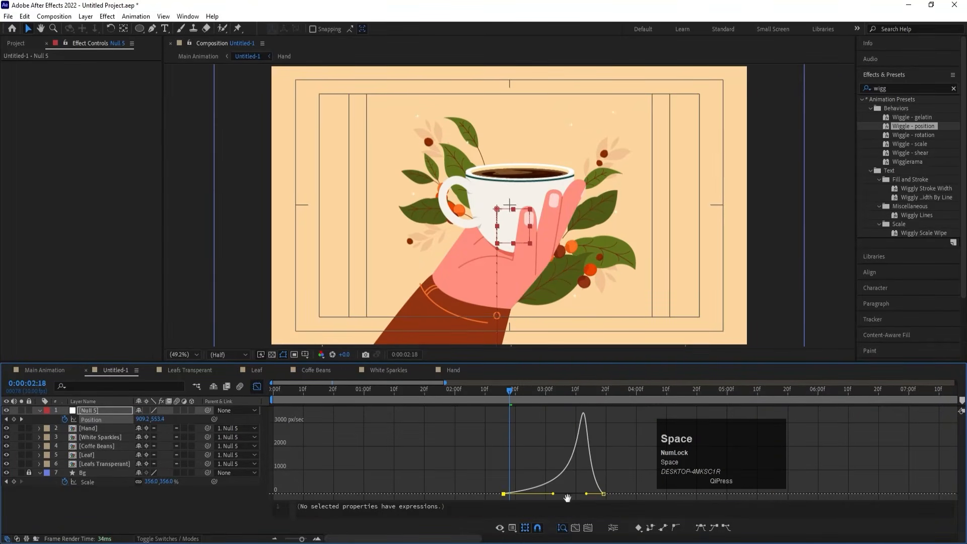
{"action": "left_click", "coordinate": [256, 391]}
{"action": "key", "text": "space"}
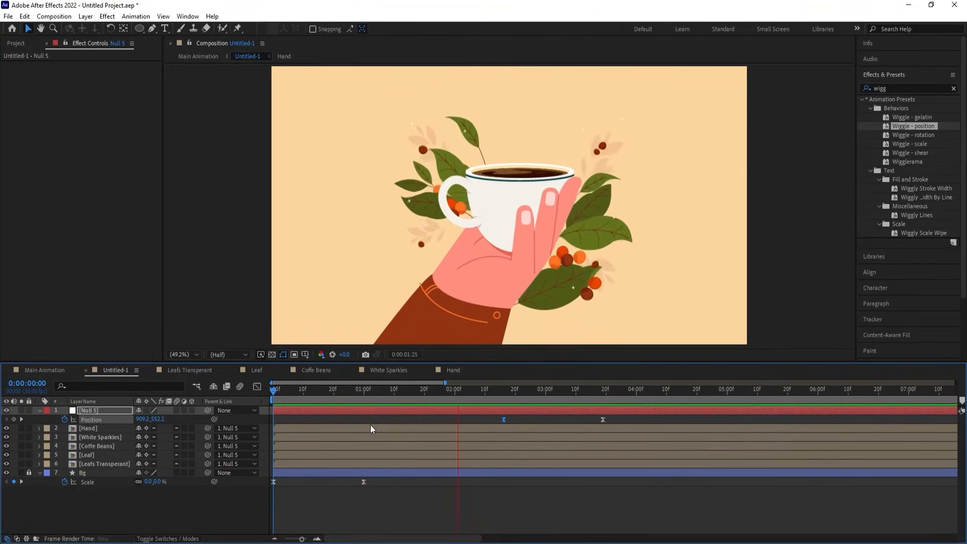
{"action": "key", "text": "space"}
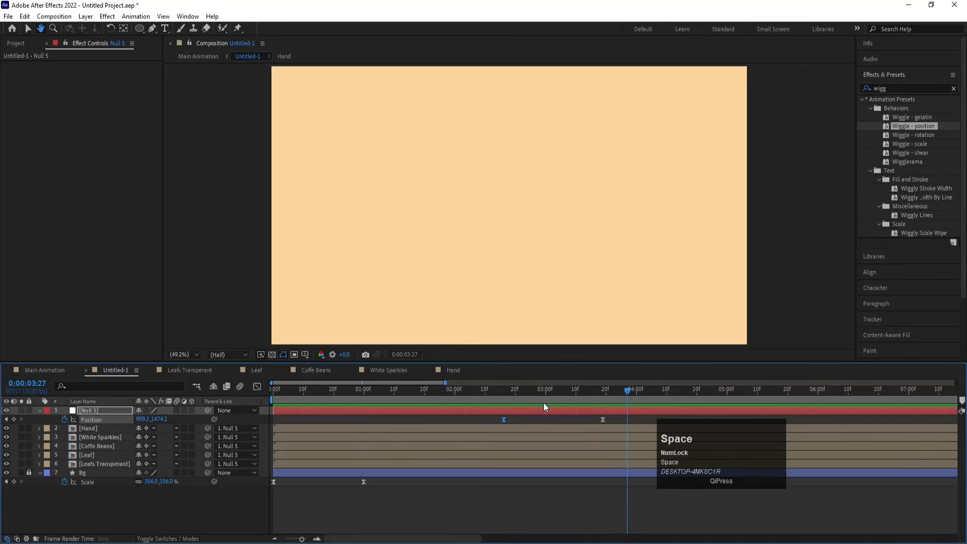
Return to 0:00:02:16 and import Nescafe-Logo.psd as a composition that retains layer sizes.
{"action": "left_click_drag", "start_coordinate": [513, 388], "coordinate": [504, 384]}
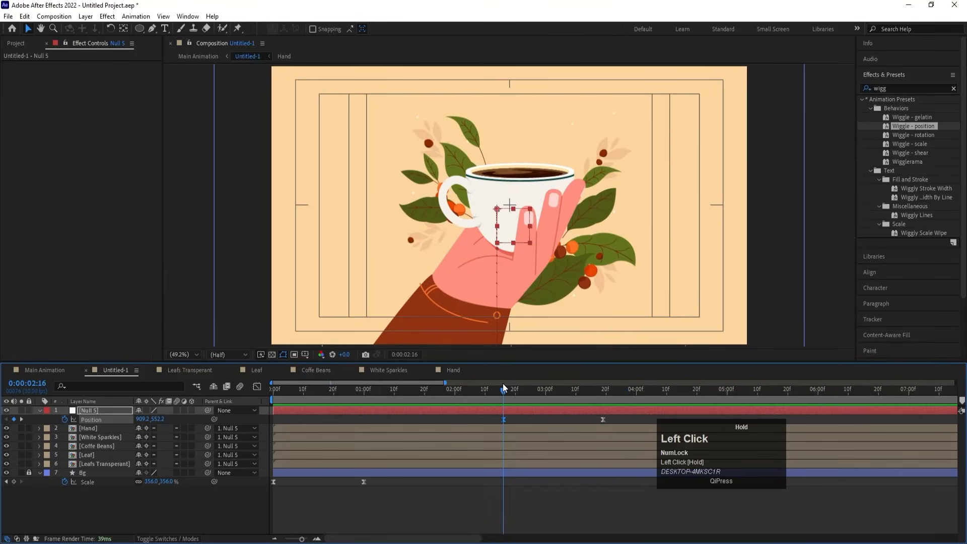
{"action": "key", "text": "ctrl+i"}
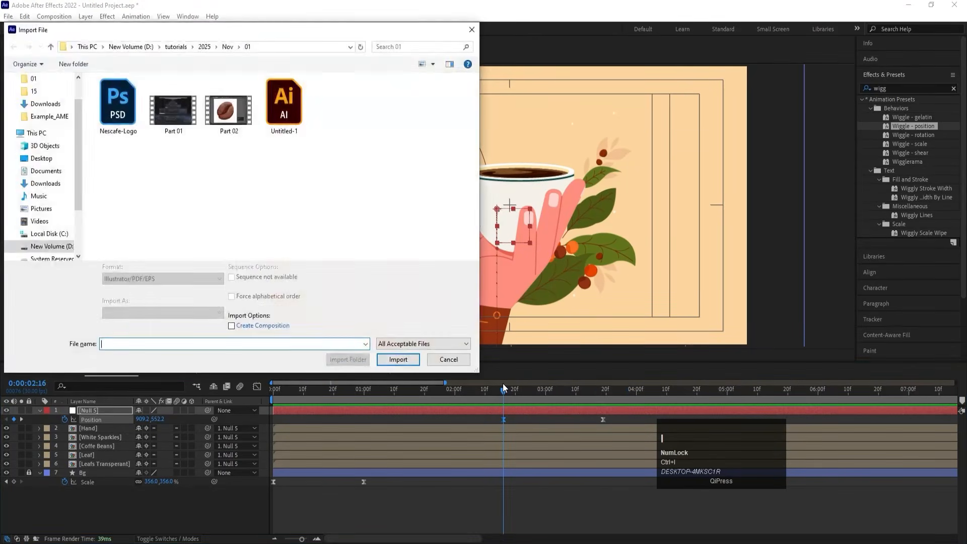
{"action": "left_click", "coordinate": [105, 125]}
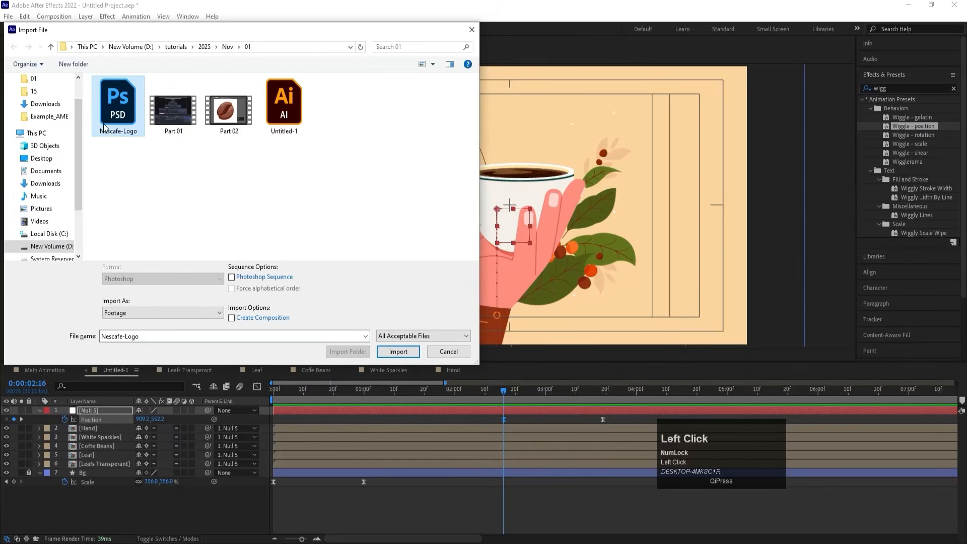
{"action": "left_click", "coordinate": [137, 311]}
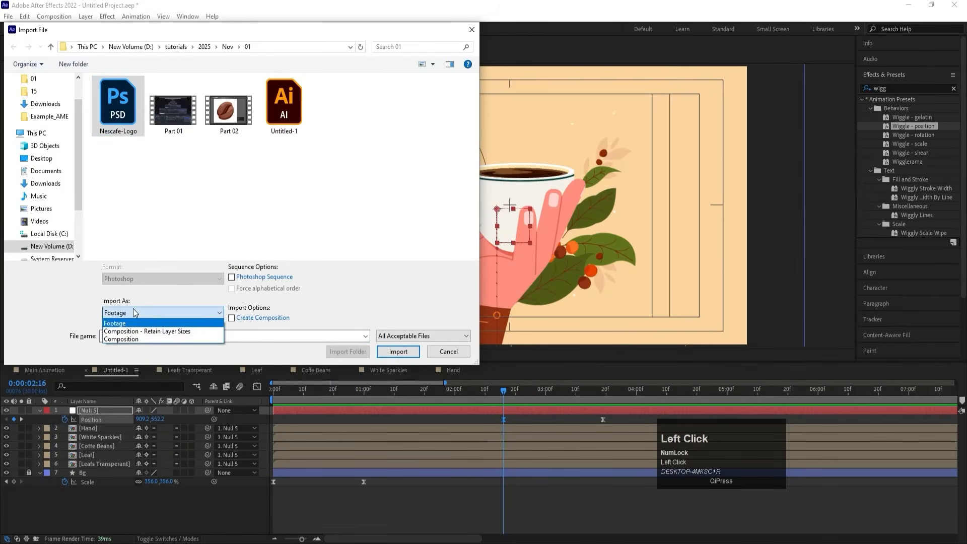
{"action": "left_click", "coordinate": [137, 331]}
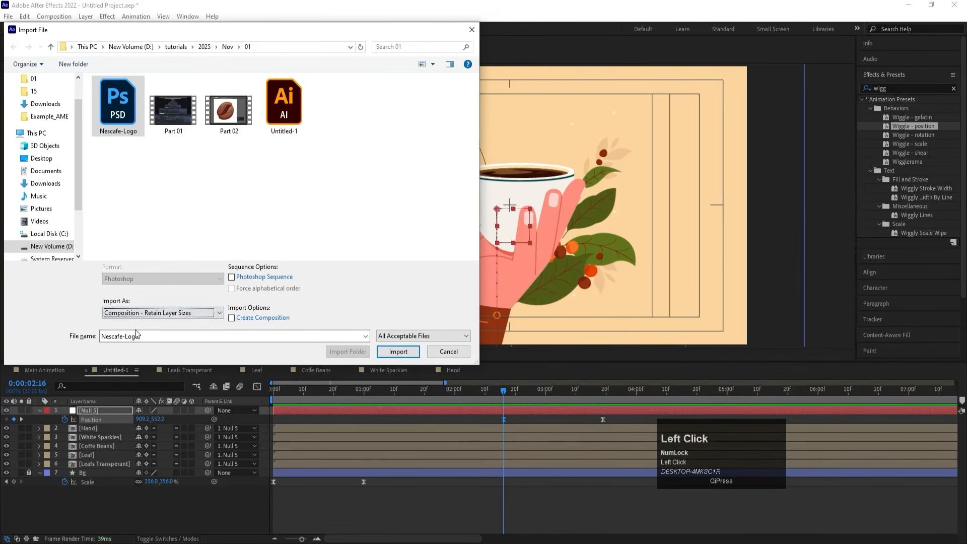
{"action": "left_click", "coordinate": [410, 352]}
{"action": "left_click", "coordinate": [516, 338]}
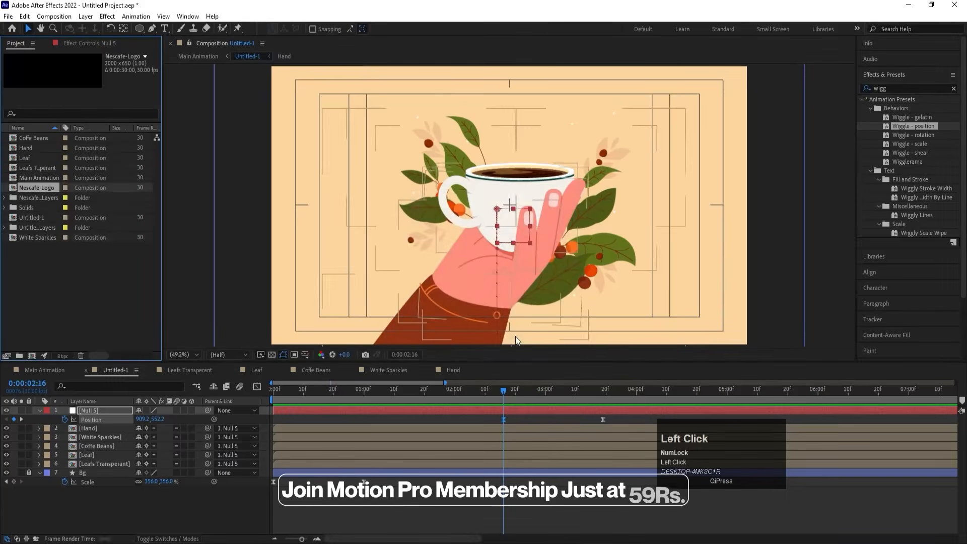
Copy all ten layers of the Nescafe-Logo composition into the Untitled-1 composition.
{"action": "double_click", "coordinate": [42, 187]}
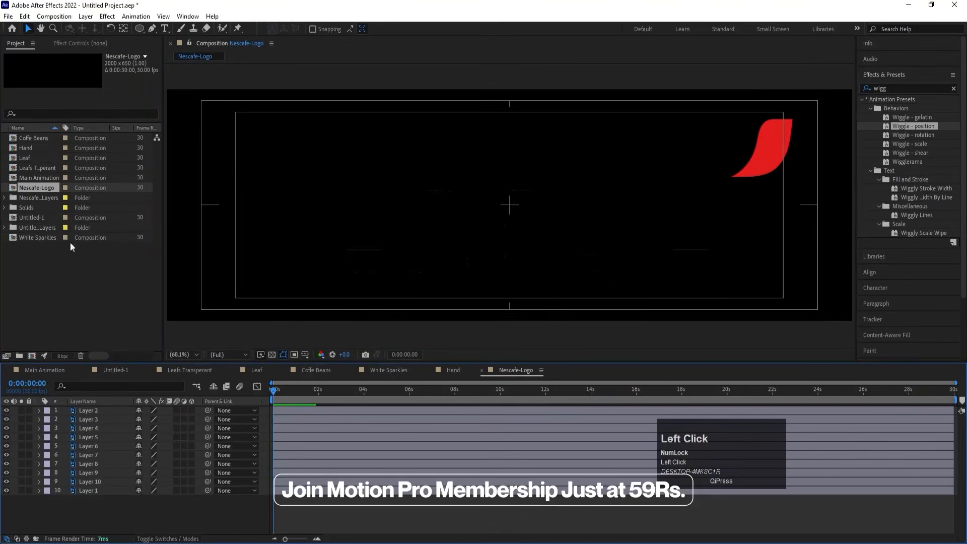
{"action": "left_click_drag", "start_coordinate": [97, 498], "coordinate": [90, 399]}
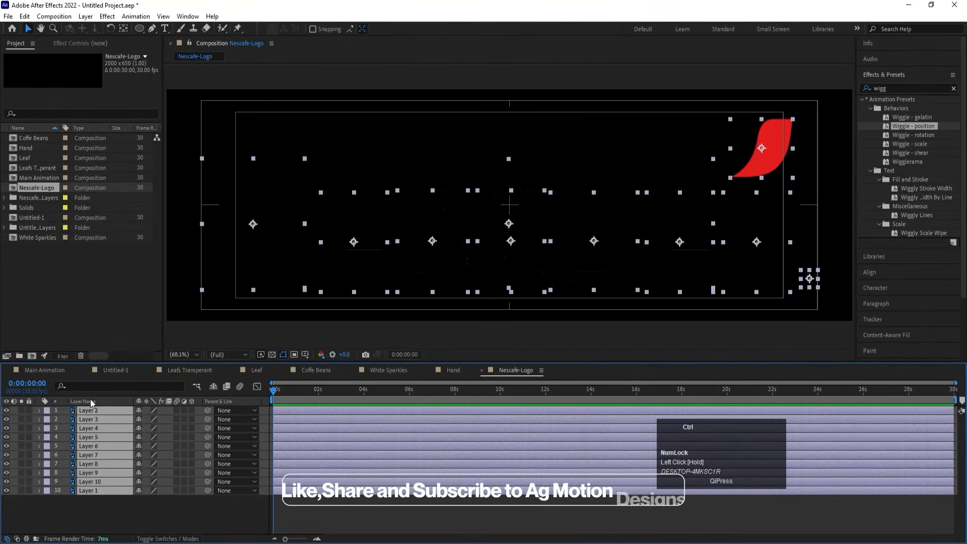
{"action": "key", "text": "ctrl+c"}
{"action": "left_click", "coordinate": [114, 371]}
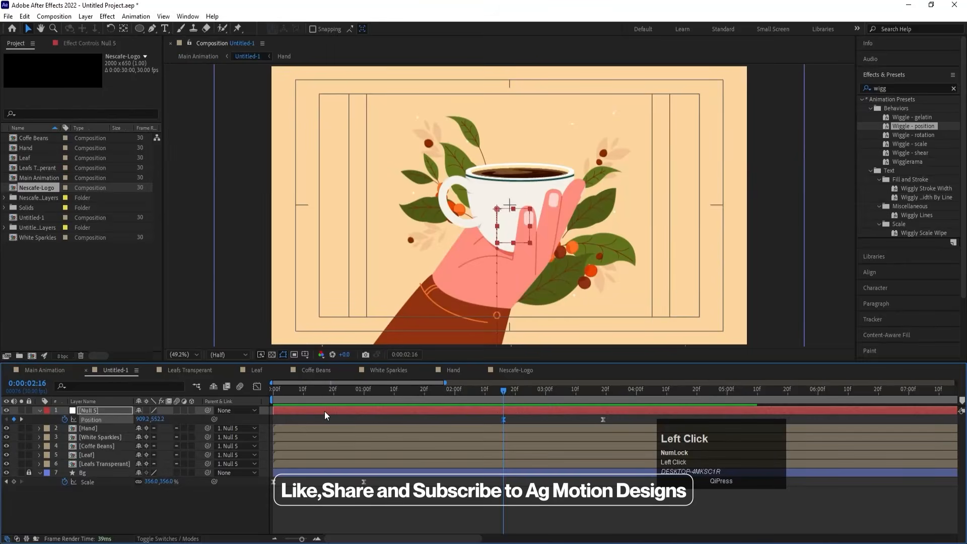
{"action": "key", "text": "ctrl+v"}
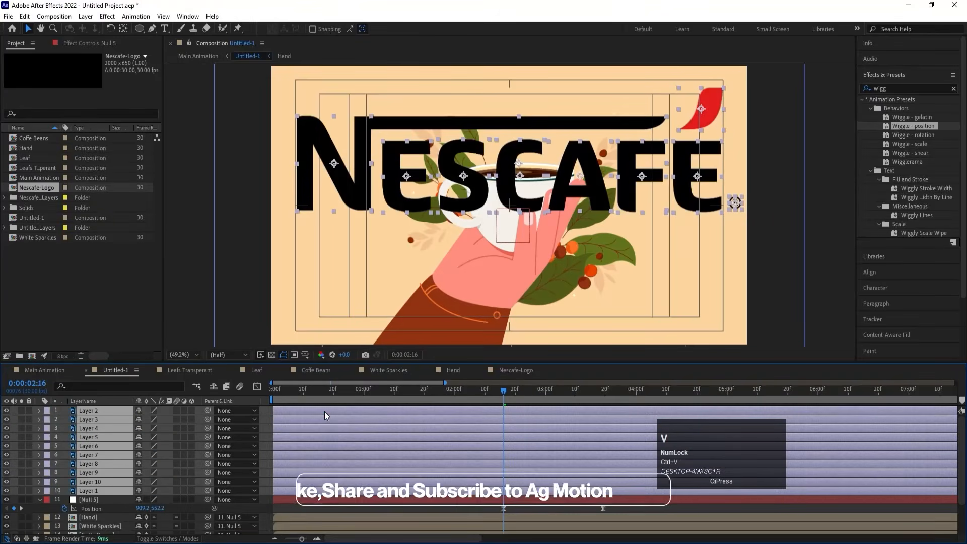
Add a null object, parent all ten logo layers to it, and shrink and move the logo over the cup, with the null at 965, 601.
{"action": "right_click", "coordinate": [260, 412]}
{"action": "left_click", "coordinate": [285, 286]}
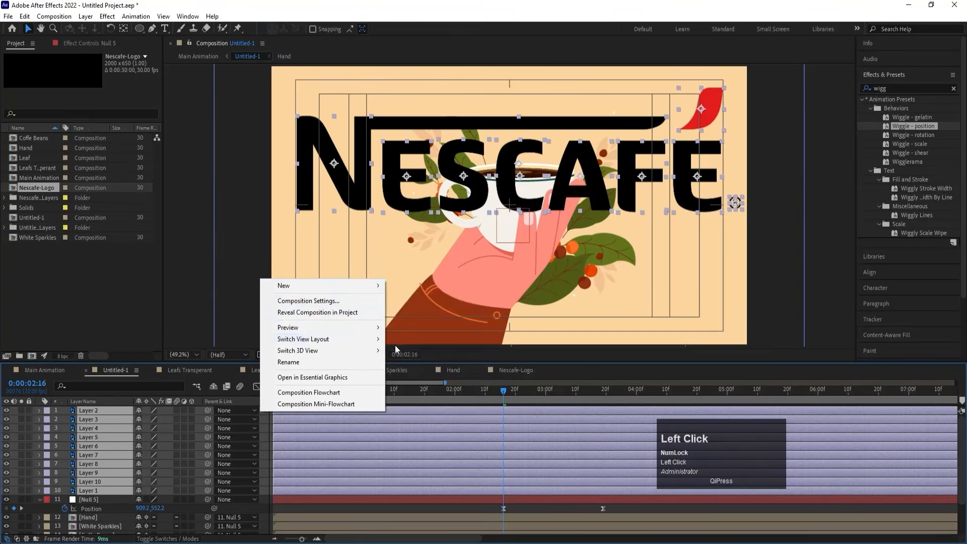
{"action": "left_click", "coordinate": [415, 347]}
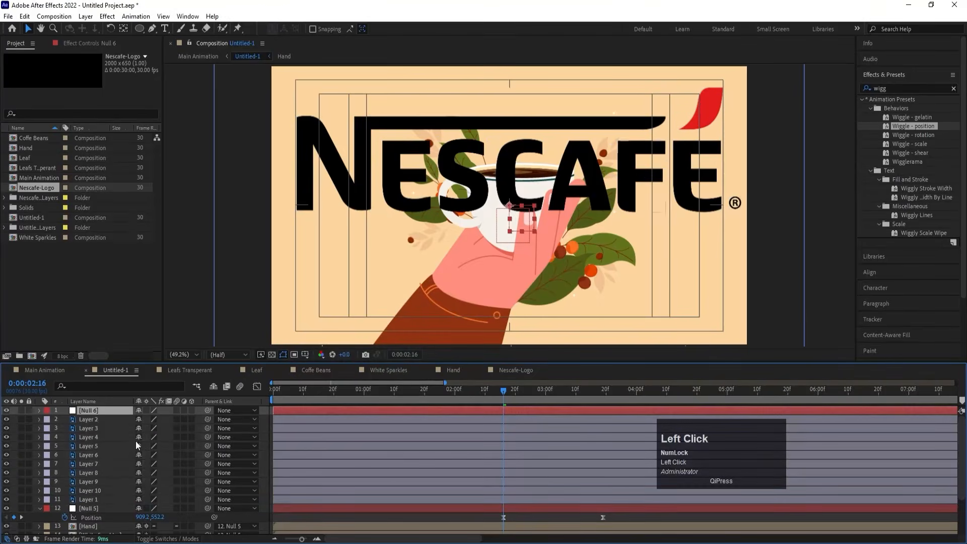
{"action": "left_click", "coordinate": [92, 419]}
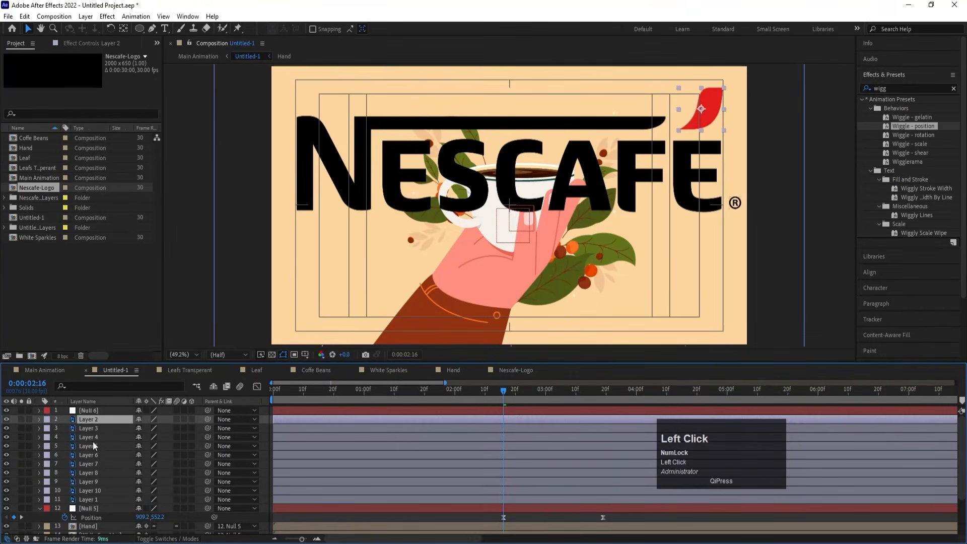
{"action": "left_click", "coordinate": [91, 500], "text": "shift"}
{"action": "left_click_drag", "start_coordinate": [208, 417], "coordinate": [147, 419]}
{"action": "key", "text": "s"}
{"action": "key", "text": "p"}
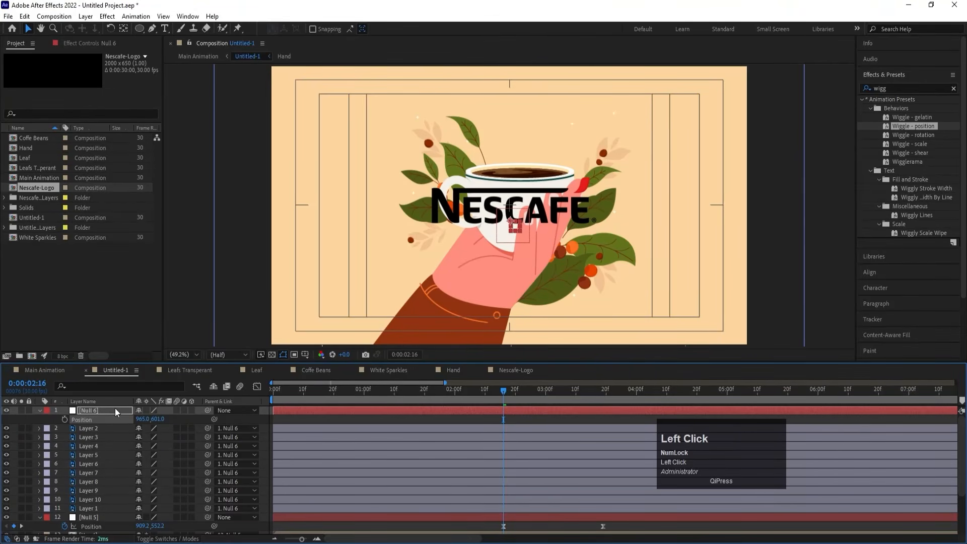
Delete Null 6 and trim the start of the ten logo layers to 0:00:02:16.
{"action": "key", "text": "Delete"}
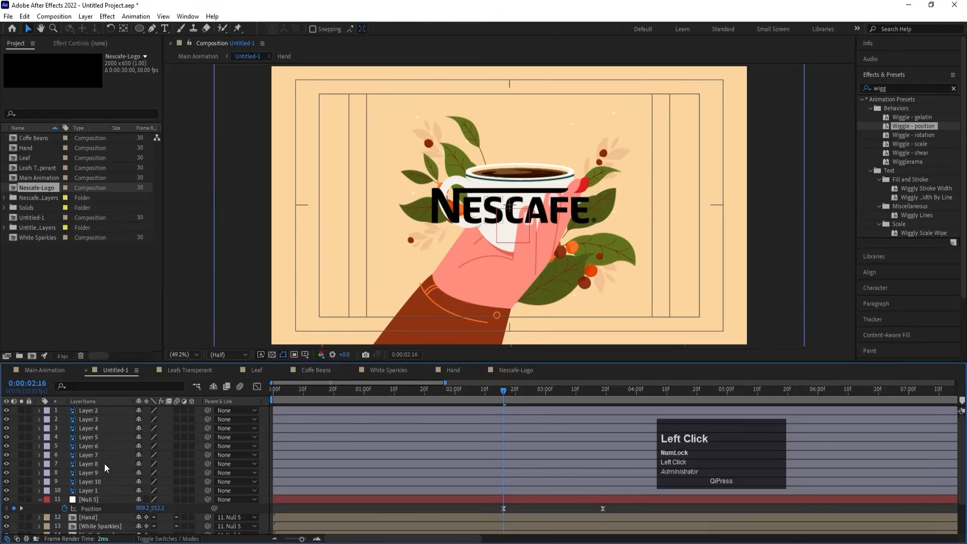
{"action": "left_click", "coordinate": [94, 490]}
{"action": "left_click", "coordinate": [97, 409], "text": "shift"}
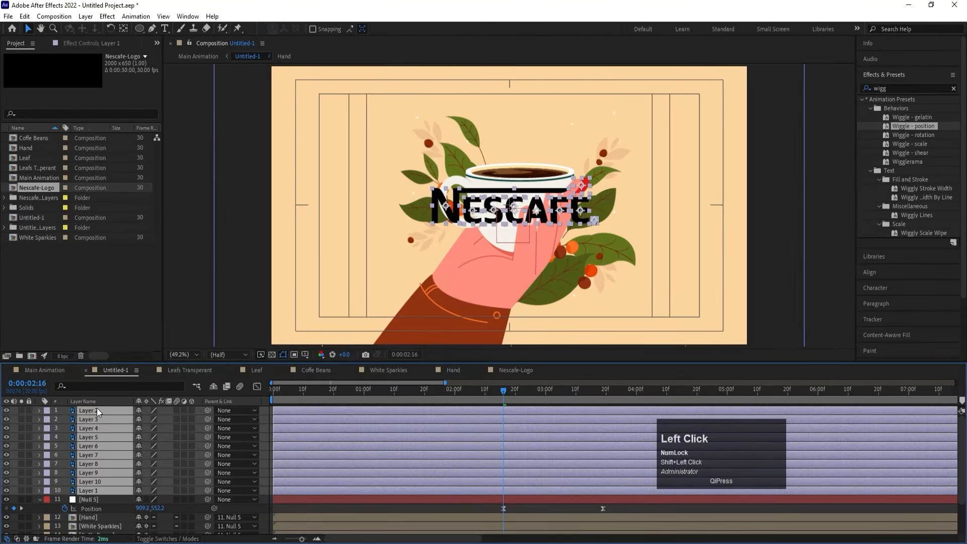
{"action": "key", "text": "alt+bracketleft"}
Preview the logo over the exiting cup from 0:00:02:16 and go to 0:00:03:00.
{"action": "key", "text": "space"}
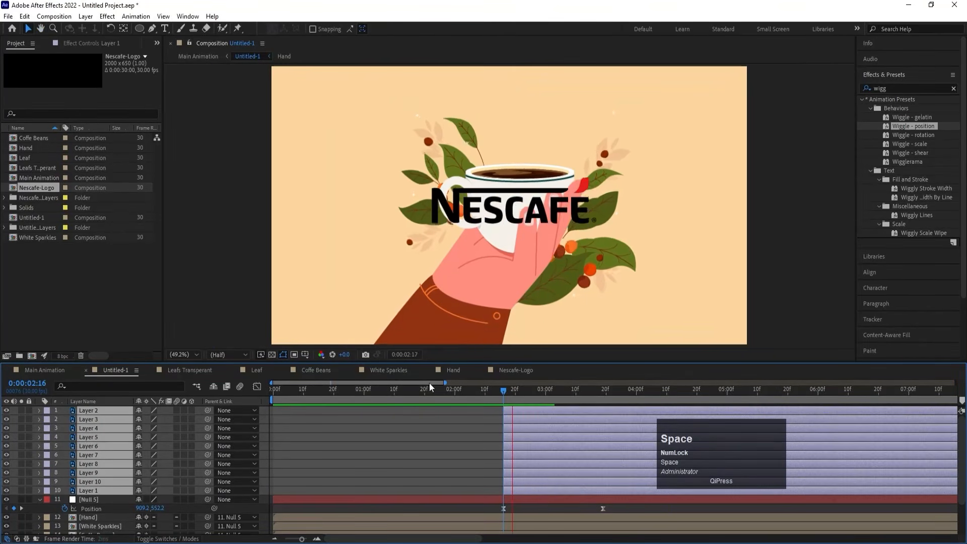
{"action": "key", "text": "space"}
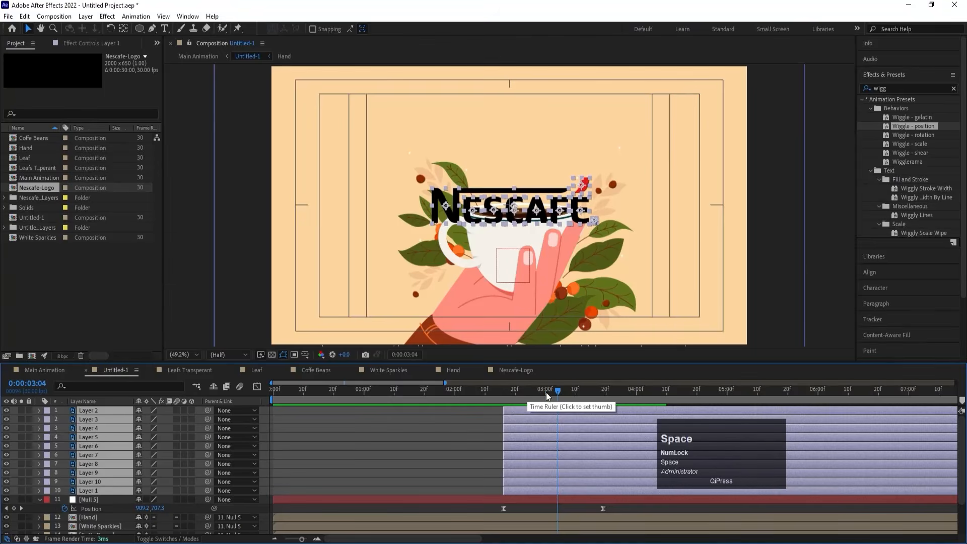
{"action": "left_click", "coordinate": [546, 391]}
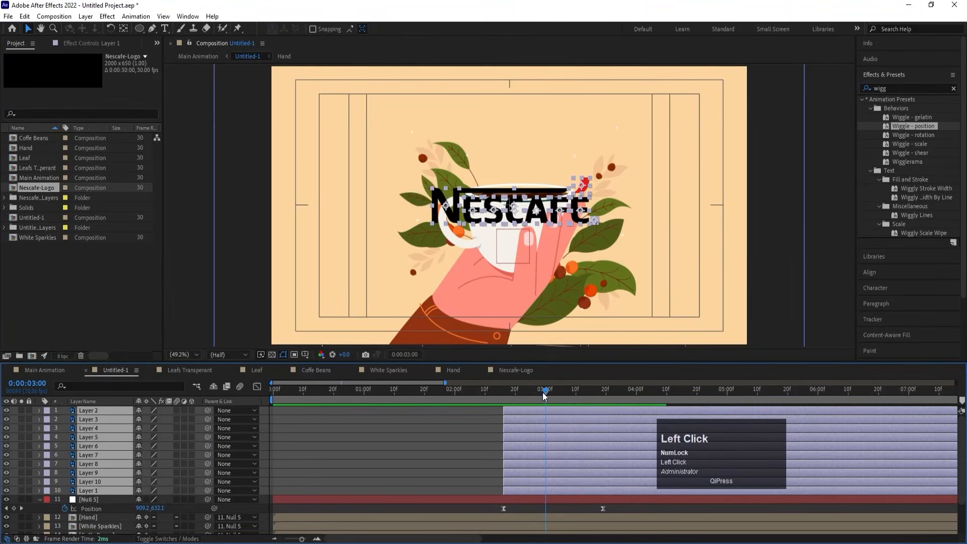
Move the start of the ten logo layers to 0:00:02:29 and show their Position properties.
{"action": "left_click_drag", "start_coordinate": [544, 393], "coordinate": [540, 393]}
{"action": "key", "text": "bracketleft"}
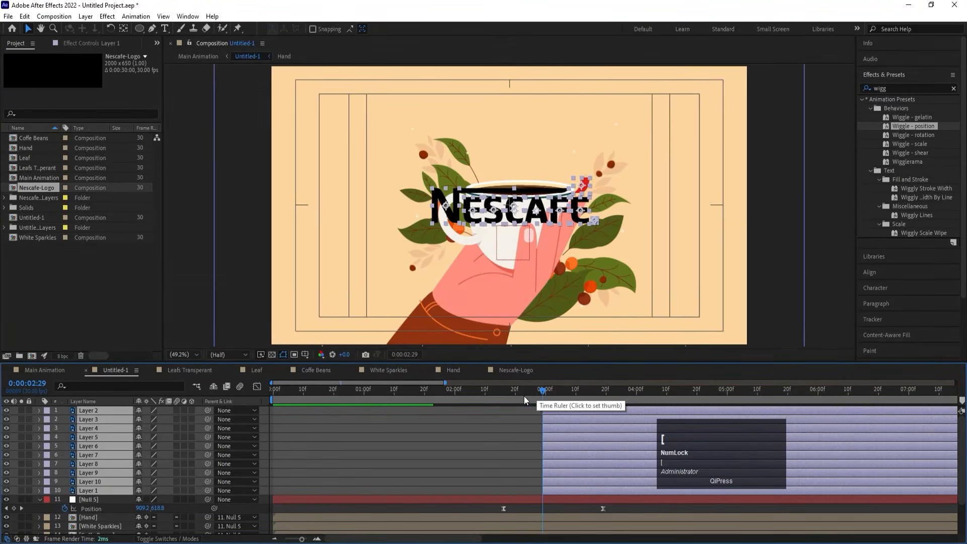
{"action": "key", "text": "p"}
{"action": "scroll", "coordinate": [537, 456], "scroll_direction": "down", "scroll_amount": 3}
{"action": "scroll", "coordinate": [537, 457], "scroll_direction": "down", "scroll_amount": 3}
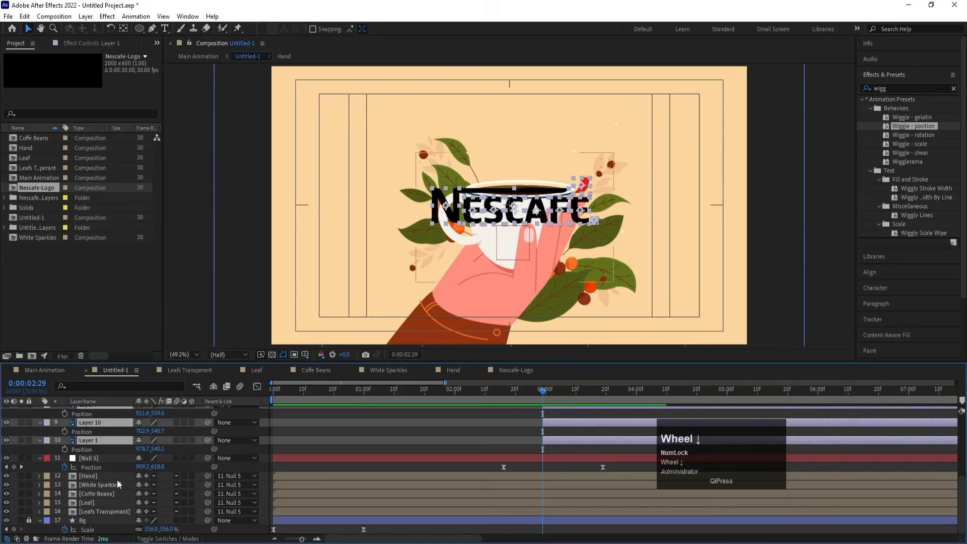
Select the Position property of all ten logo layers and separate it into X and Y dimensions.
{"action": "left_click", "coordinate": [97, 450]}
{"action": "left_click", "coordinate": [91, 433], "text": "ctrl"}
{"action": "left_click", "coordinate": [90, 415], "text": "ctrl"}
{"action": "scroll", "coordinate": [93, 421], "scroll_direction": "up", "scroll_amount": 2}
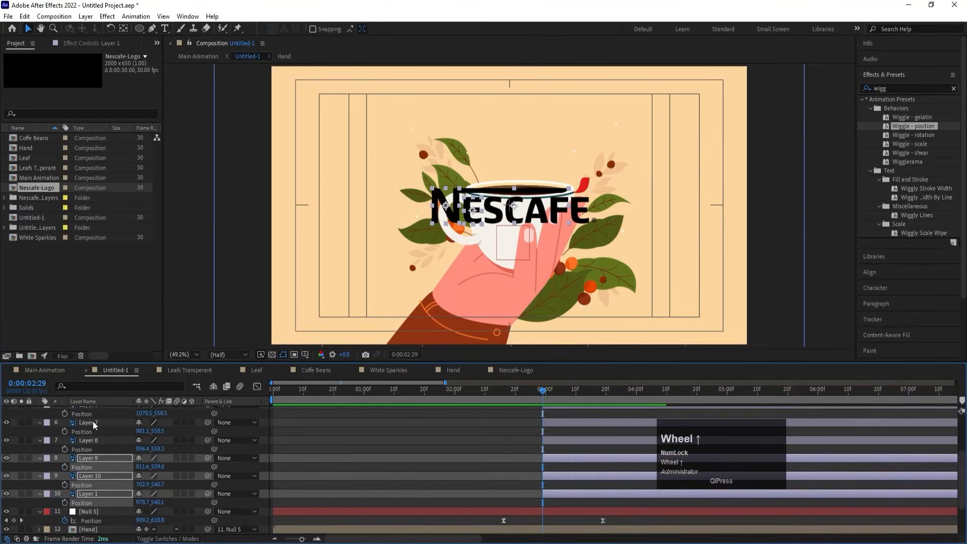
{"action": "left_click", "coordinate": [84, 446], "text": "ctrl"}
{"action": "left_click", "coordinate": [86, 431], "text": "ctrl"}
{"action": "left_click", "coordinate": [87, 416], "text": "ctrl"}
{"action": "scroll", "coordinate": [94, 440], "scroll_direction": "up", "scroll_amount": 3}
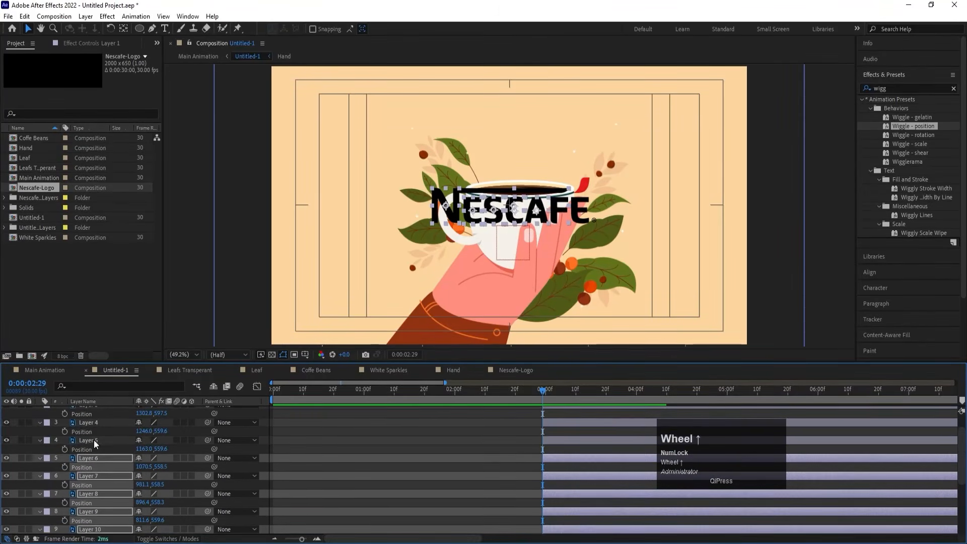
{"action": "left_click", "coordinate": [81, 448], "text": "shift"}
{"action": "left_click", "coordinate": [86, 432], "text": "shift"}
{"action": "left_click", "coordinate": [89, 415], "text": "shift"}
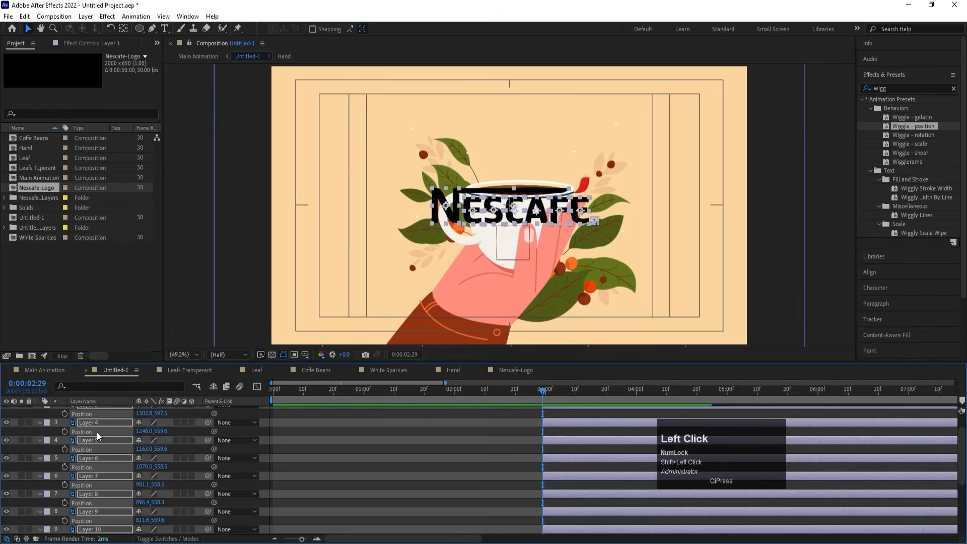
{"action": "scroll", "coordinate": [93, 428], "scroll_direction": "up", "scroll_amount": 2}
{"action": "left_click", "coordinate": [87, 419], "text": "shift"}
{"action": "right_click", "coordinate": [87, 419]}
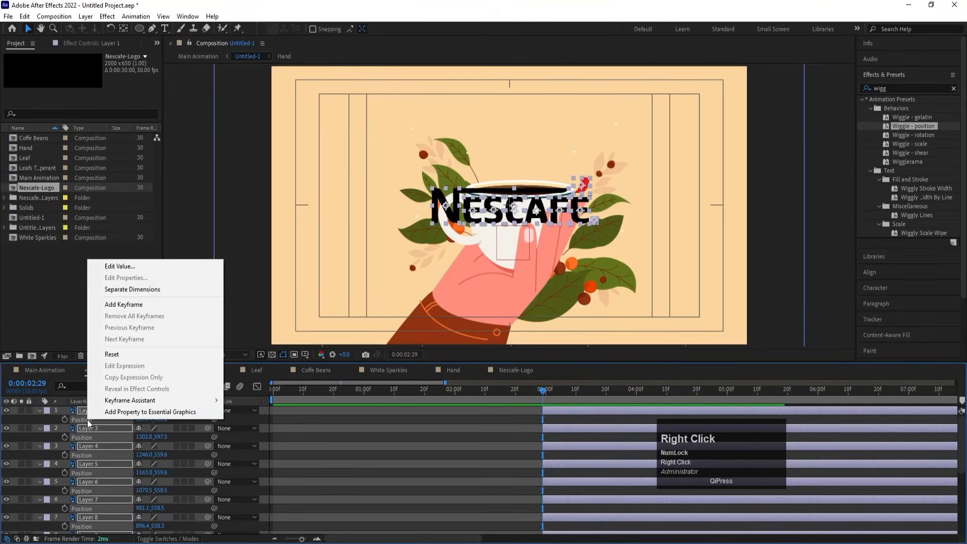
{"action": "left_click", "coordinate": [125, 294]}
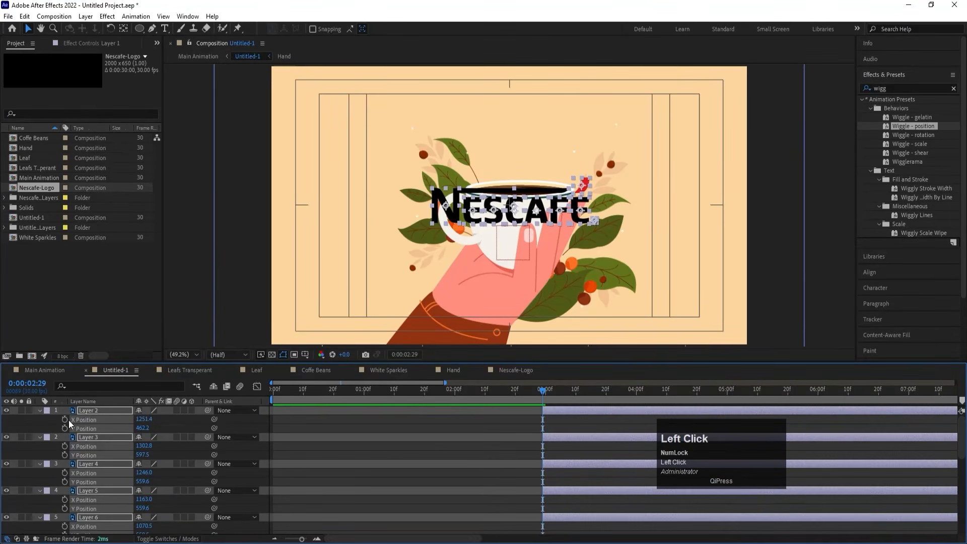
Keyframe the X and Y Position of all ten logo layers at 0:00:02:29, 0:00:03:18 and 0:00:03:27.
{"action": "left_click", "coordinate": [68, 419]}
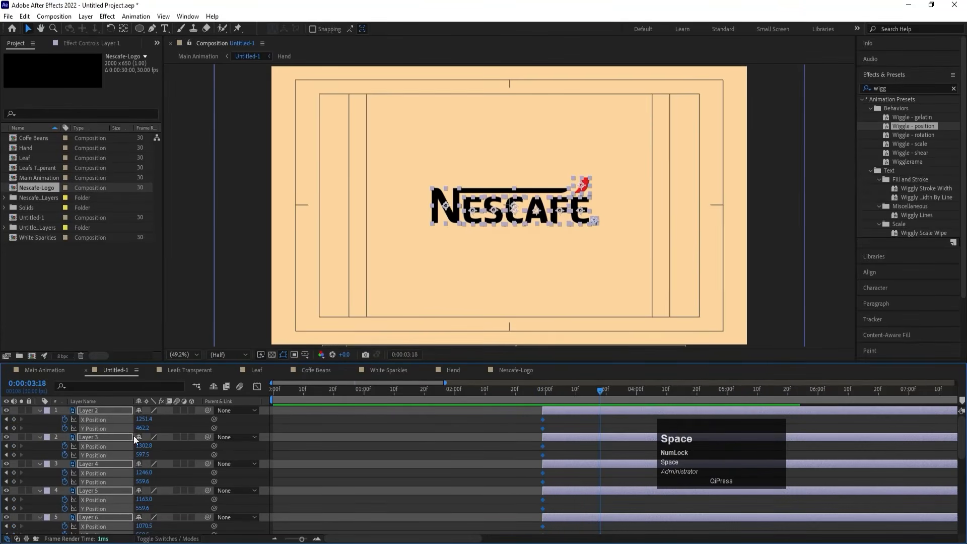
{"action": "left_click", "coordinate": [17, 422]}
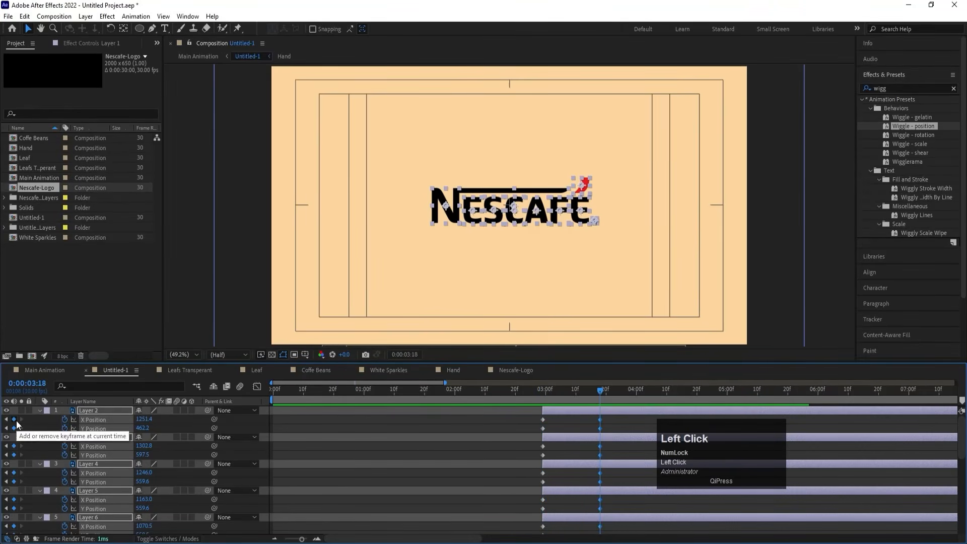
{"action": "key", "text": "space"}
{"action": "key", "text": "space"}
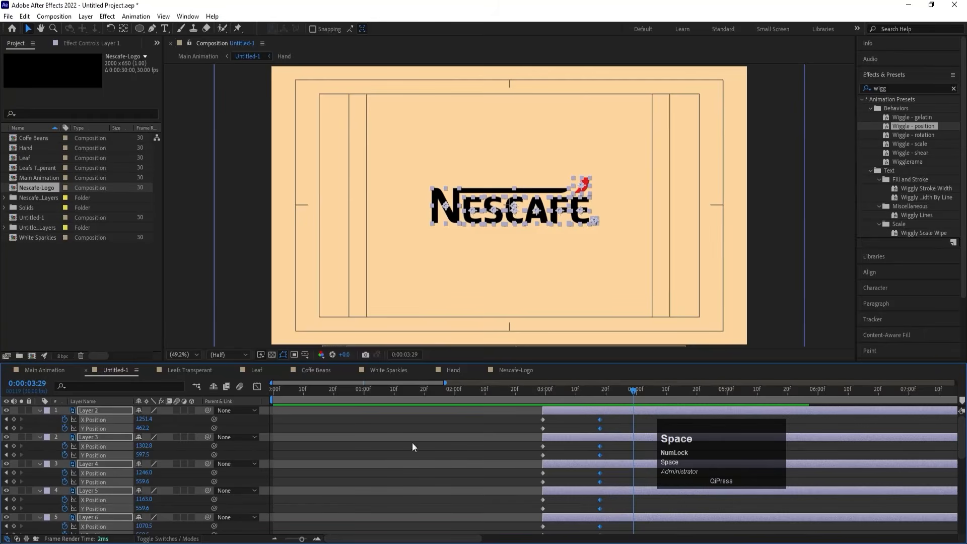
{"action": "left_click", "coordinate": [14, 419]}
At 0:00:03:23, raise all ten logo layers together in Y Position, bringing Layer 9 to 533.6 and Layer 10 to 514.7.
{"action": "left_click_drag", "start_coordinate": [633, 419], "coordinate": [615, 383]}
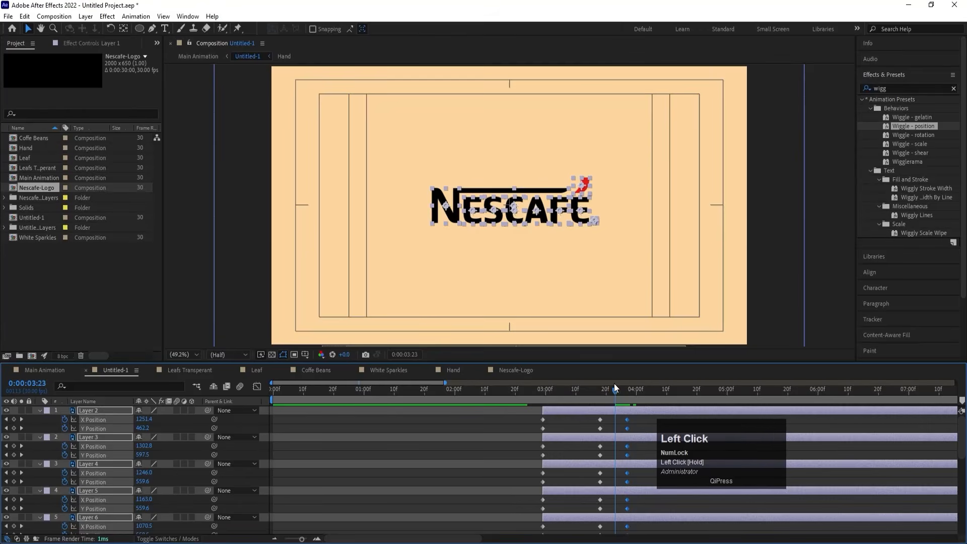
{"action": "left_click", "coordinate": [164, 425]}
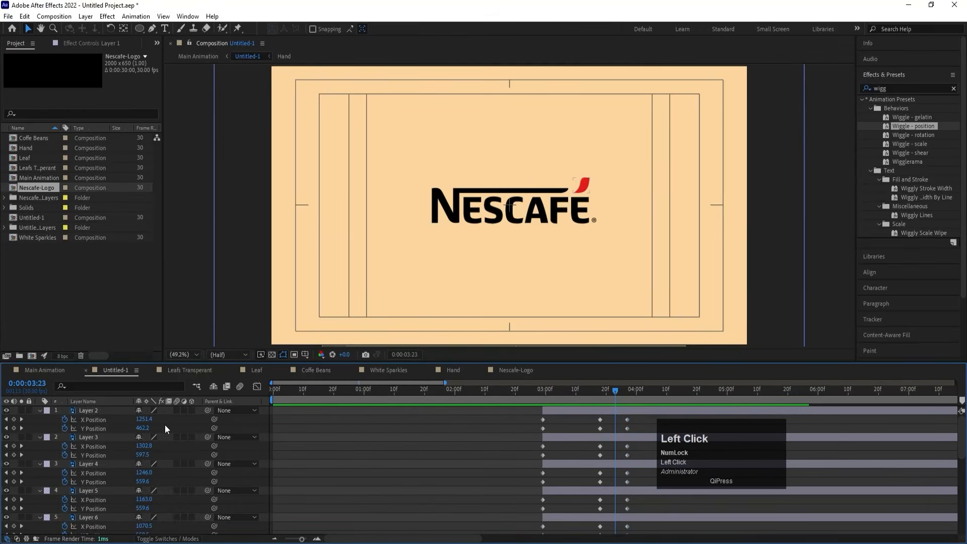
{"action": "left_click", "coordinate": [92, 413]}
{"action": "scroll", "coordinate": [102, 488], "scroll_direction": "down", "scroll_amount": 7}
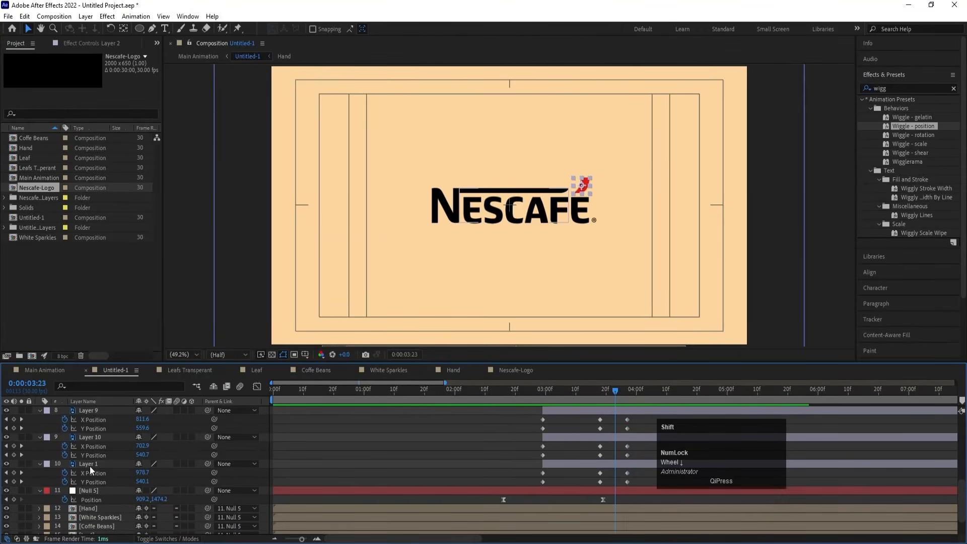
{"action": "left_click", "coordinate": [88, 464], "text": "shift"}
{"action": "left_click_drag", "start_coordinate": [137, 482], "coordinate": [114, 474]}
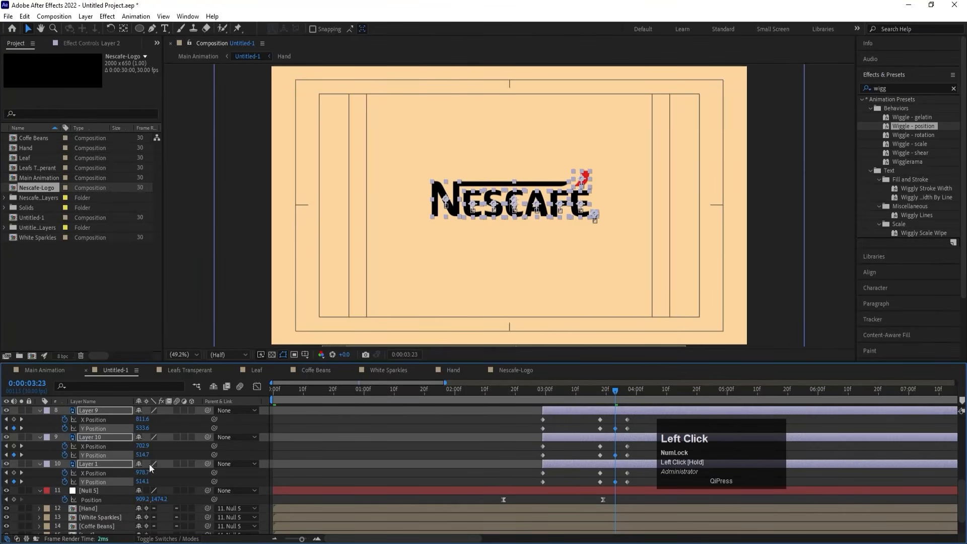
{"action": "left_click", "coordinate": [557, 457]}
{"action": "key", "text": "k"}
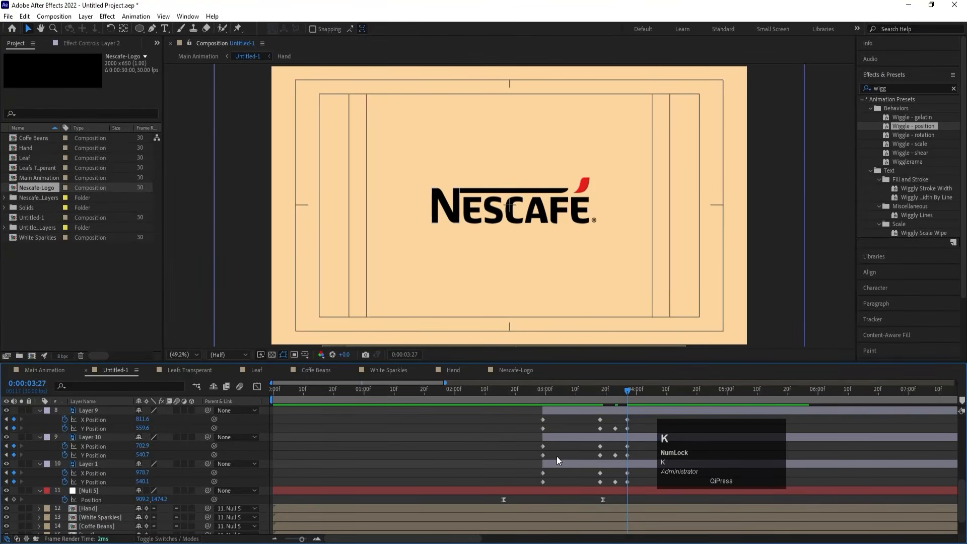
Remove all X and Y Position keyframes from Layer 1, the logo's long bar, and lock that layer.
{"action": "left_click", "coordinate": [486, 196]}
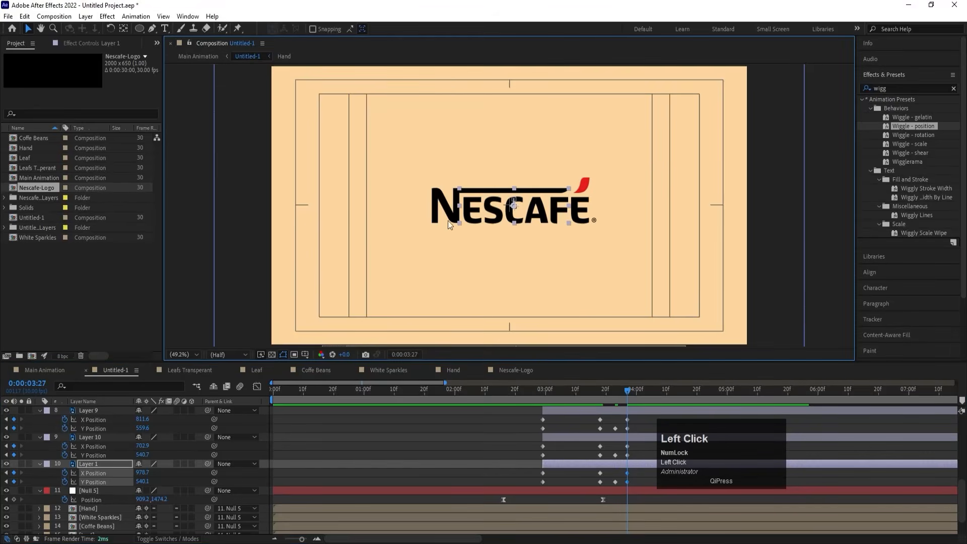
{"action": "left_click", "coordinate": [7, 464]}
{"action": "left_click", "coordinate": [7, 464]}
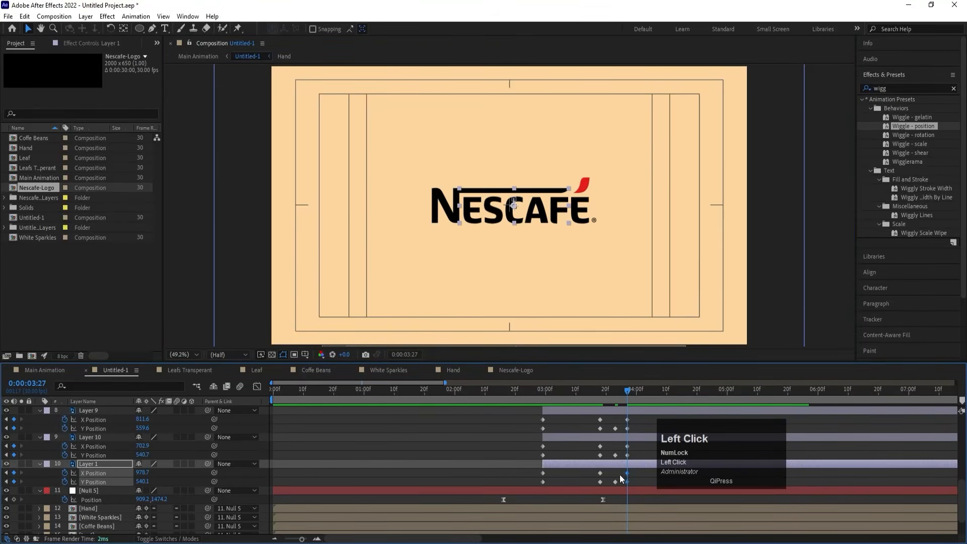
{"action": "left_click_drag", "start_coordinate": [633, 474], "coordinate": [515, 488]}
{"action": "left_click", "coordinate": [28, 464]}
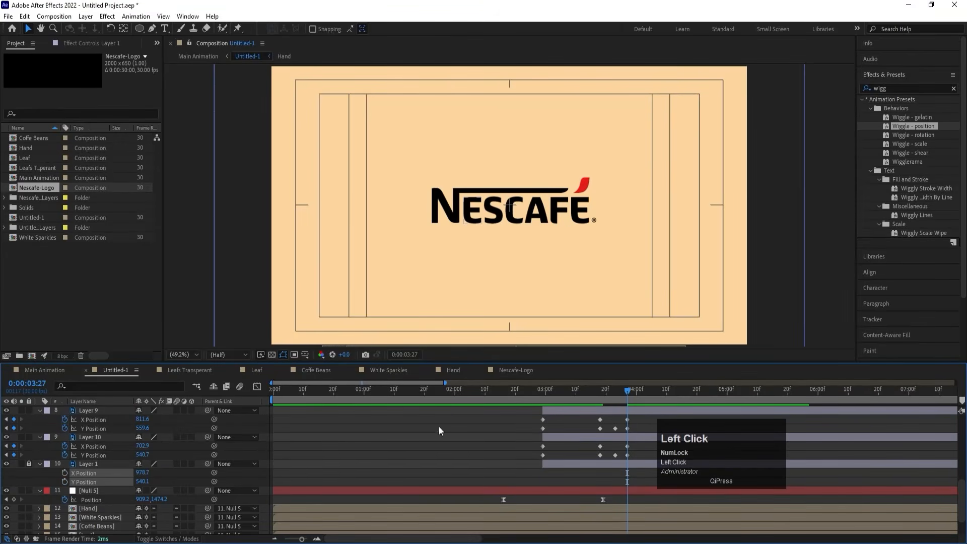
At 0:00:03:08, raise logo Layers 2 to 10 together in Y Position, bringing Layer 9 to 245.6 and Layer 10 to 226.7.
{"action": "key", "text": "j"}
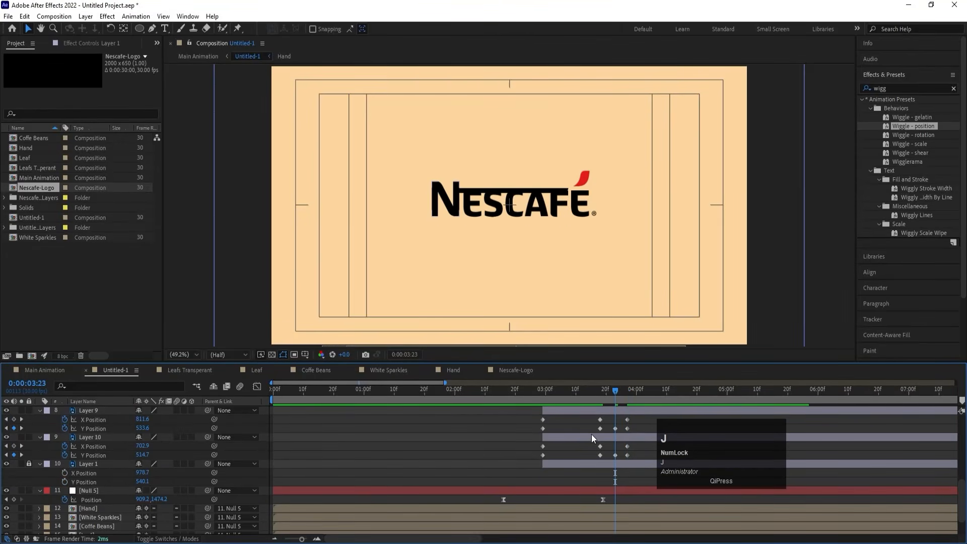
{"action": "left_click", "coordinate": [599, 434]}
{"action": "key", "text": "j"}
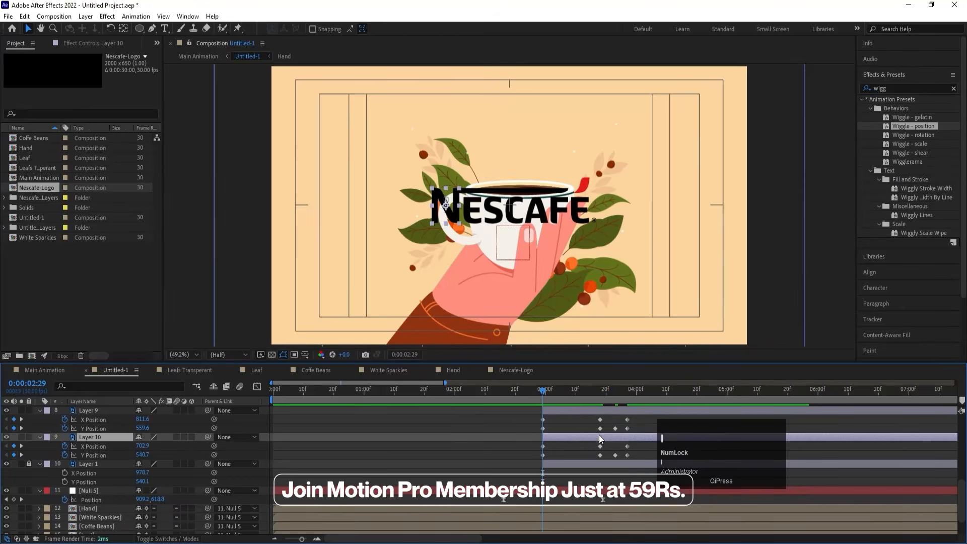
{"action": "scroll", "coordinate": [557, 437], "scroll_direction": "up", "scroll_amount": 4}
{"action": "scroll", "coordinate": [557, 436], "scroll_direction": "up", "scroll_amount": 3}
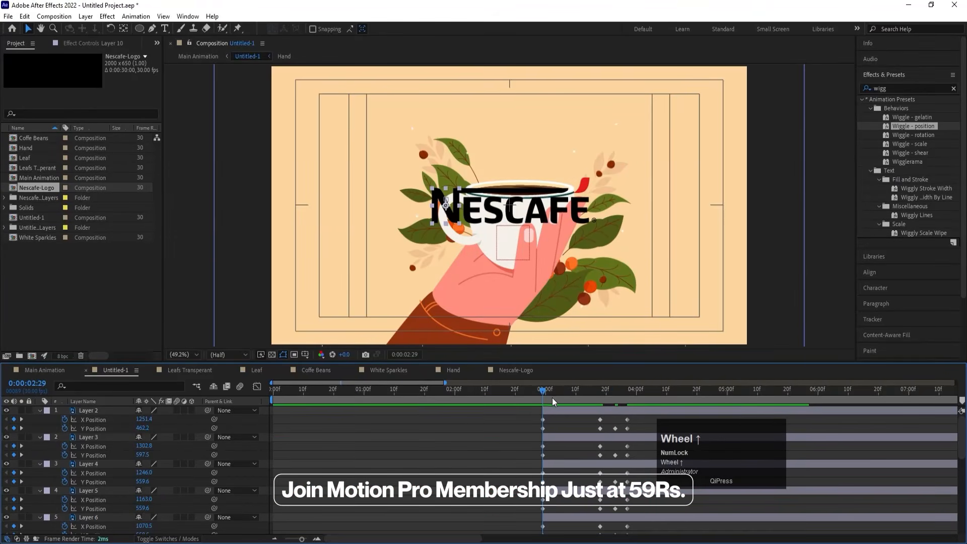
{"action": "left_click_drag", "start_coordinate": [552, 397], "coordinate": [570, 401]}
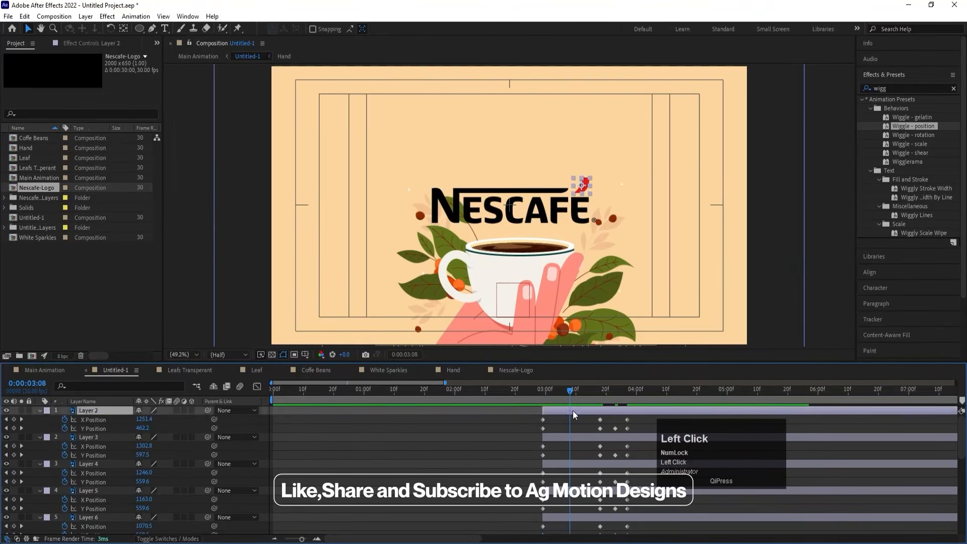
{"action": "left_click", "coordinate": [573, 410]}
{"action": "scroll", "coordinate": [572, 418], "scroll_direction": "down", "scroll_amount": 5}
{"action": "left_click", "coordinate": [571, 439], "text": "shift"}
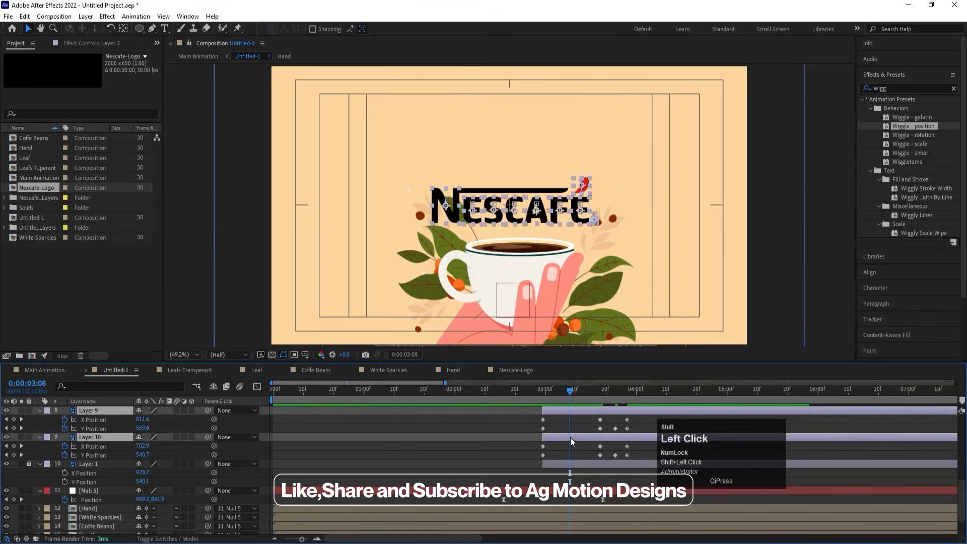
{"action": "left_click_drag", "start_coordinate": [143, 455], "coordinate": [15, 427]}
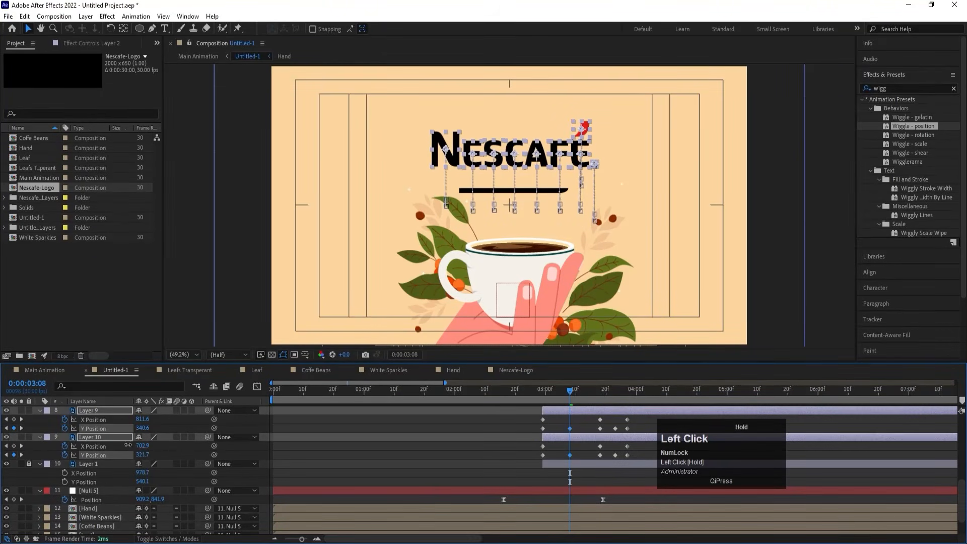
{"action": "left_click_drag", "start_coordinate": [143, 427], "coordinate": [62, 427]}
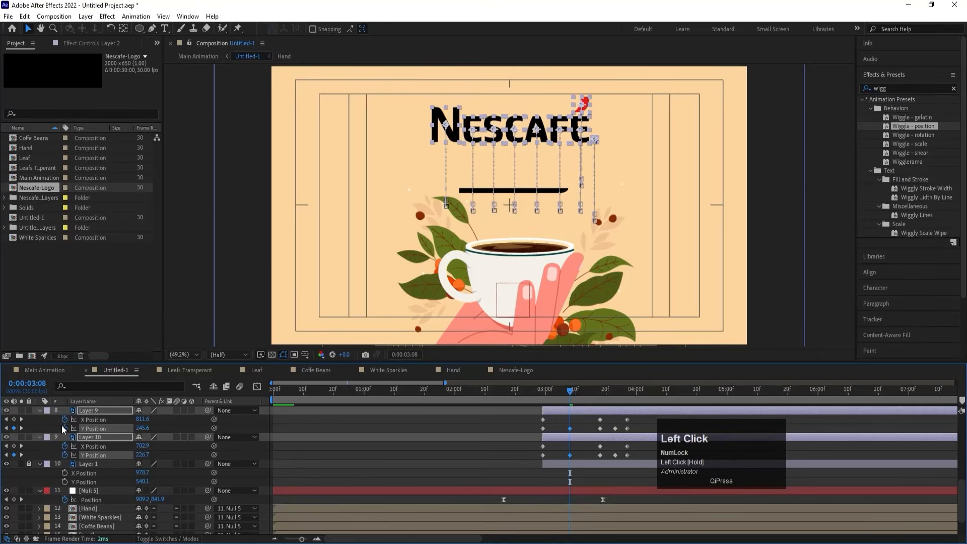
At 0:00:02:29, align Layers 2 to 10 on their horizontal and vertical centers and shift them over the cup to X Position 1011.3.
{"action": "key", "text": "j"}
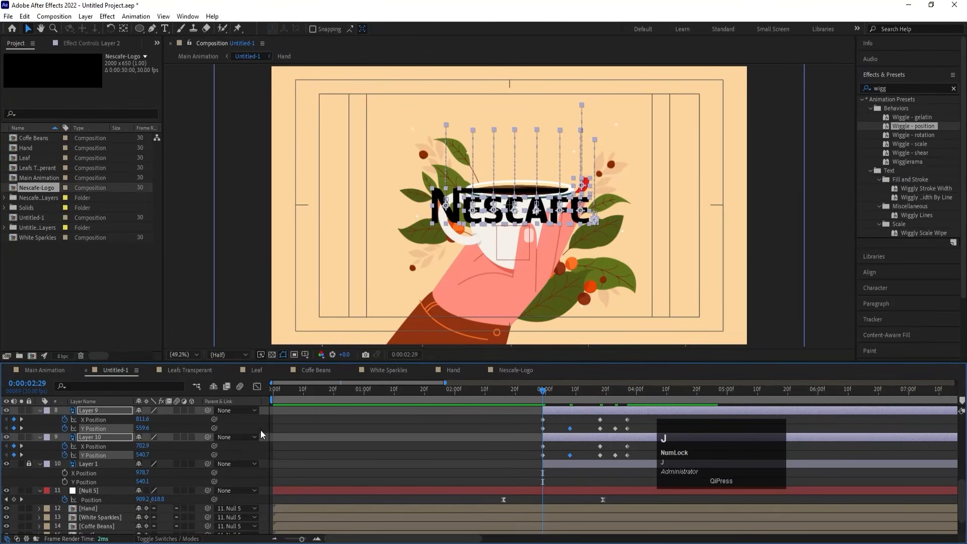
{"action": "left_click", "coordinate": [875, 273]}
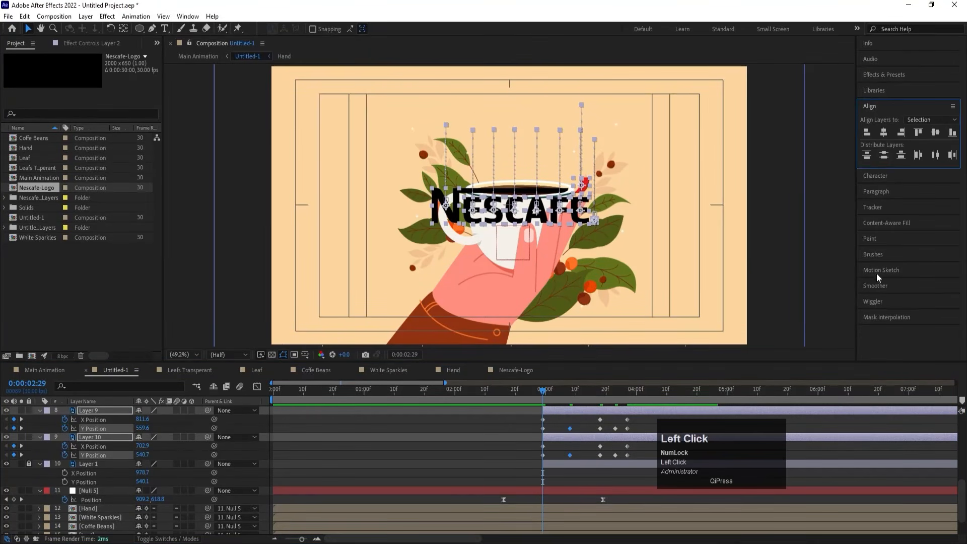
{"action": "left_click", "coordinate": [883, 132]}
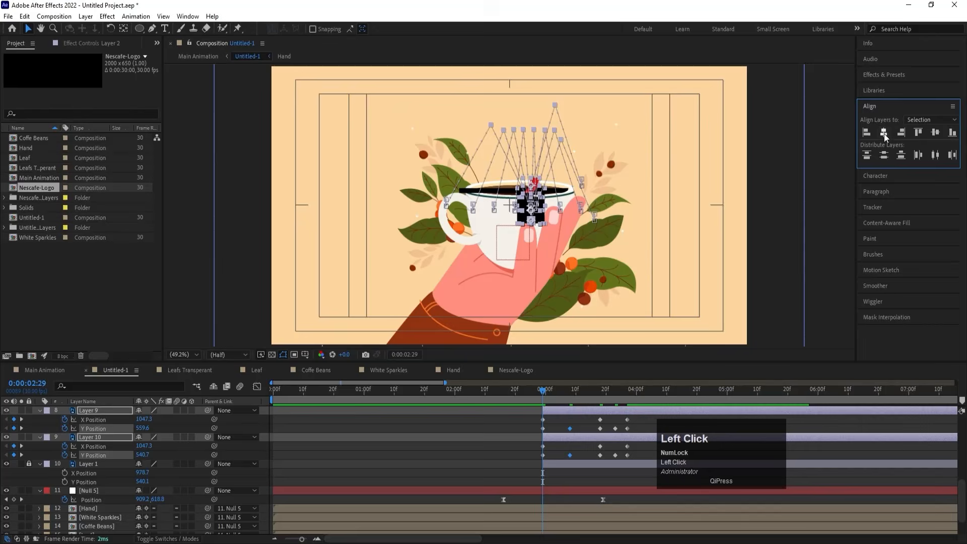
{"action": "left_click", "coordinate": [936, 134]}
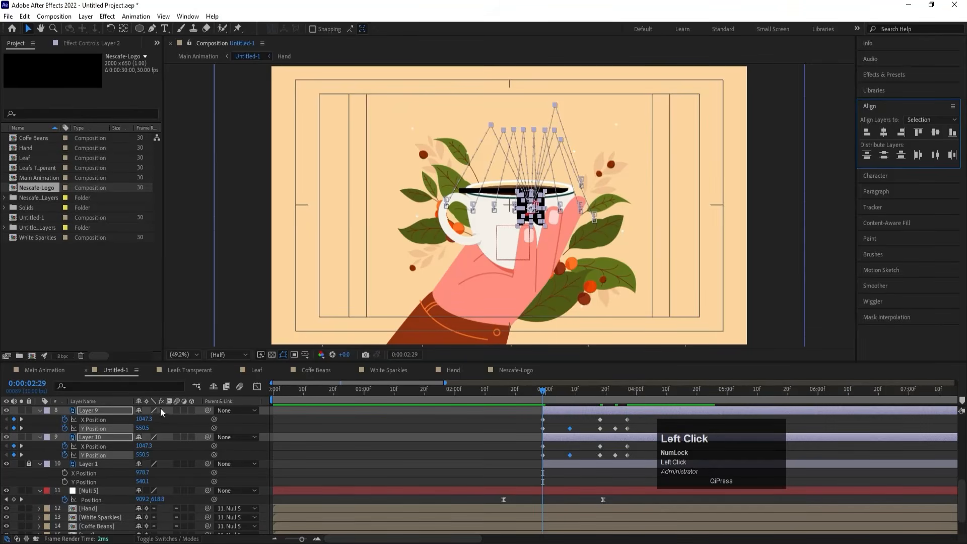
{"action": "left_click_drag", "start_coordinate": [143, 419], "coordinate": [124, 412]}
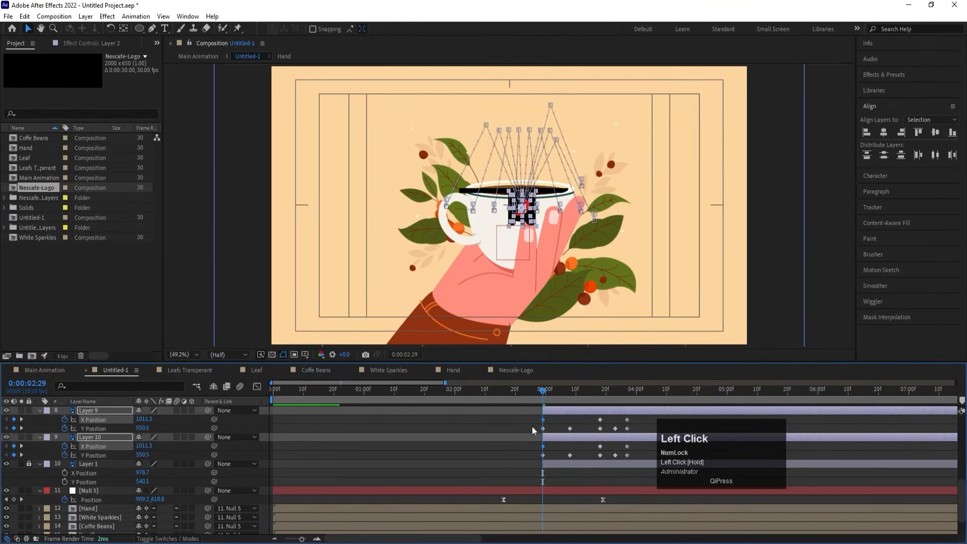
Filter the timeline properties by "y" and apply Easy Ease to all Y Position keyframes of Layers 2 to 10.
{"action": "left_click", "coordinate": [131, 388]}
{"action": "type", "text": "y"}
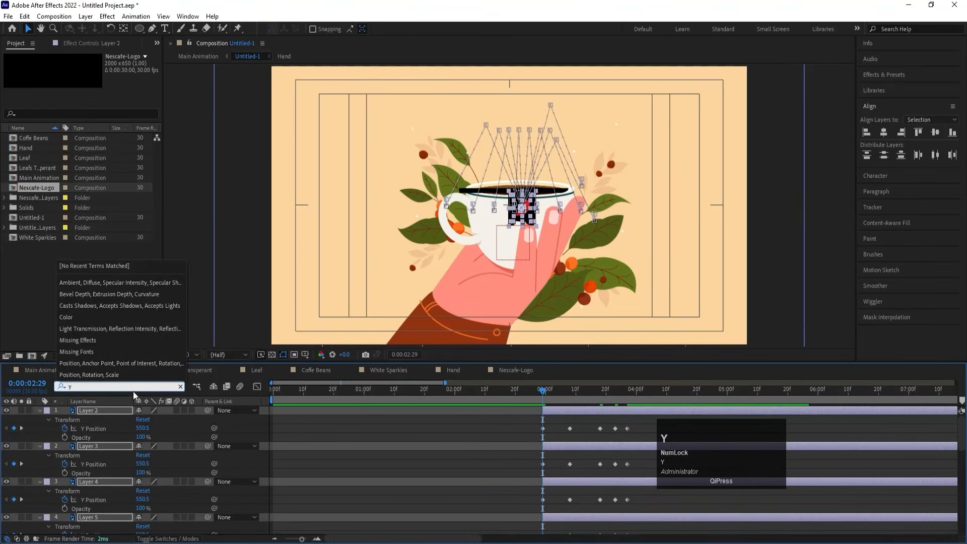
{"action": "left_click", "coordinate": [470, 434]}
{"action": "scroll", "coordinate": [524, 458], "scroll_direction": "down", "scroll_amount": 5}
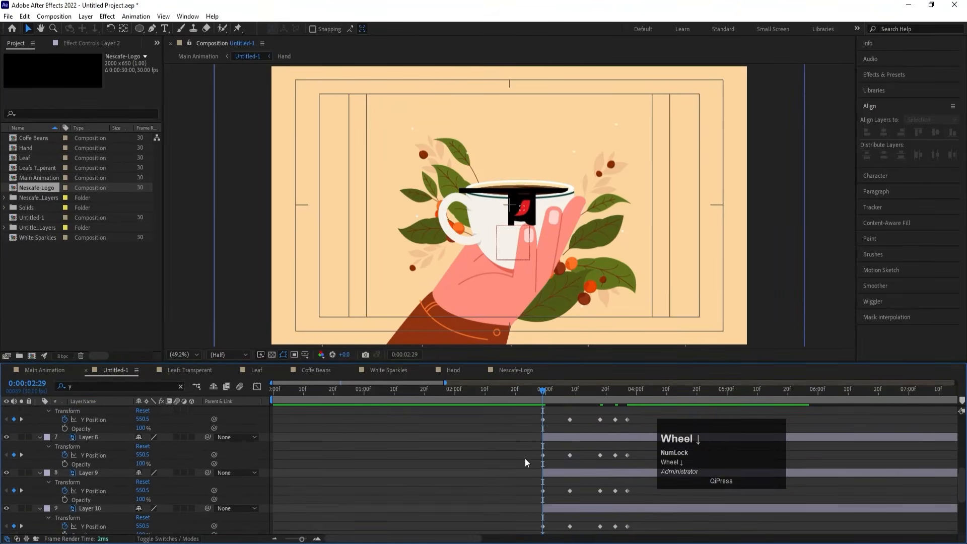
{"action": "left_click_drag", "start_coordinate": [639, 450], "coordinate": [527, 309]}
{"action": "key", "text": "F9"}
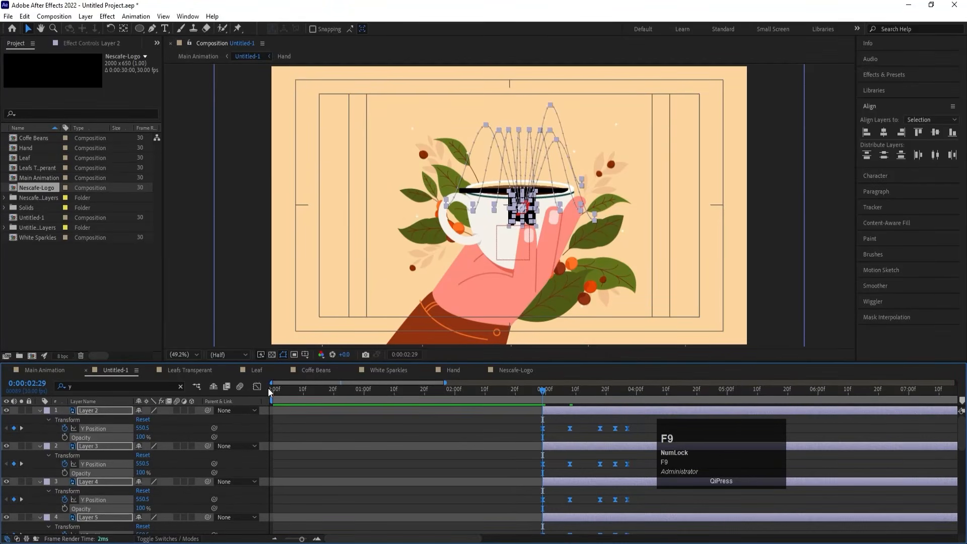
Reshape the Y Position speed curves of Layers 2 to 10 for a fast launch, a slow peak at 0:00:03:08 and a fast fall.
{"action": "left_click", "coordinate": [257, 387]}
{"action": "key", "text": "equal"}
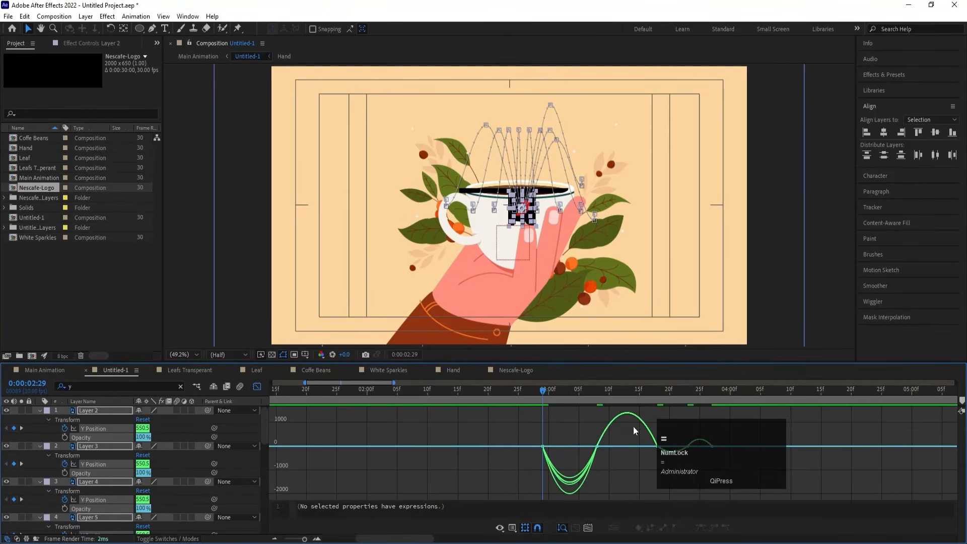
{"action": "left_click_drag", "start_coordinate": [609, 484], "coordinate": [608, 484]}
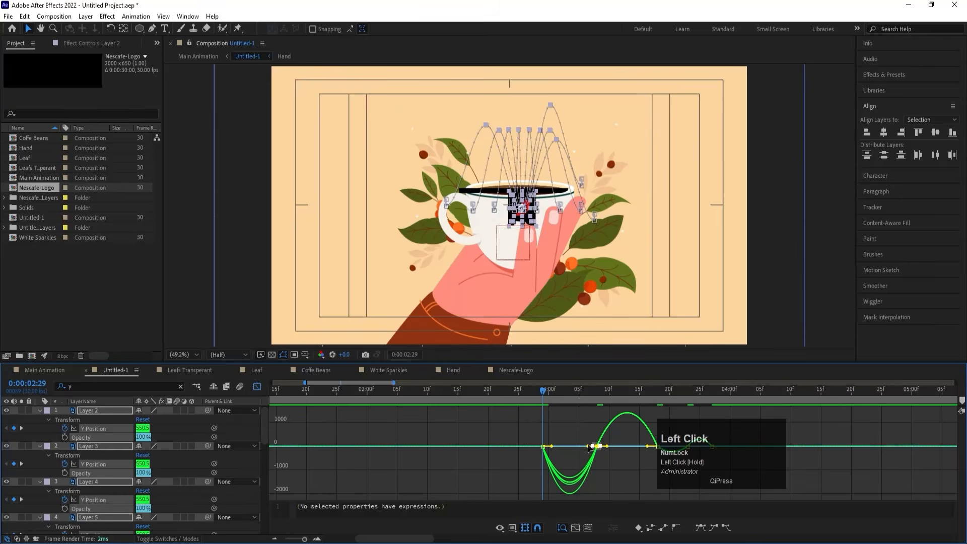
{"action": "left_click_drag", "start_coordinate": [589, 447], "coordinate": [552, 442]}
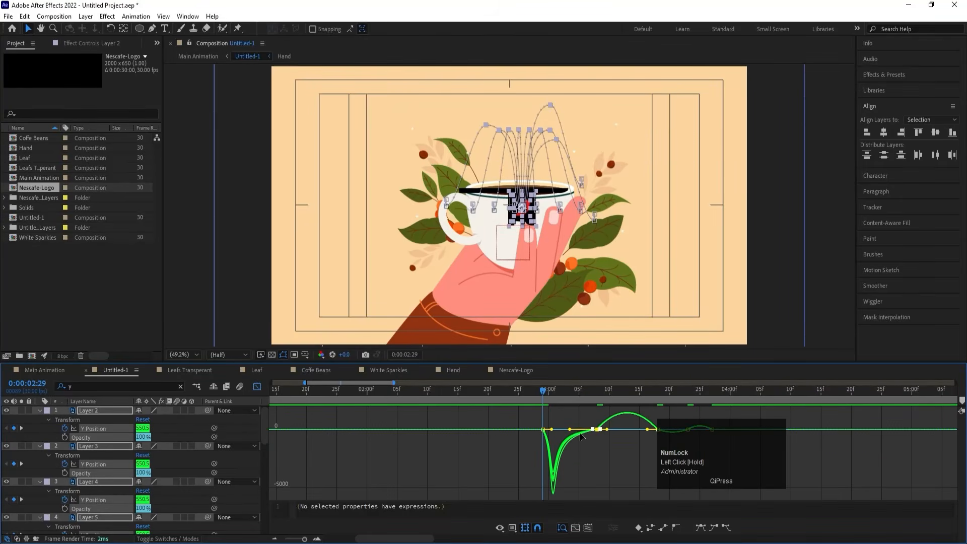
{"action": "left_click_drag", "start_coordinate": [608, 434], "coordinate": [648, 433]}
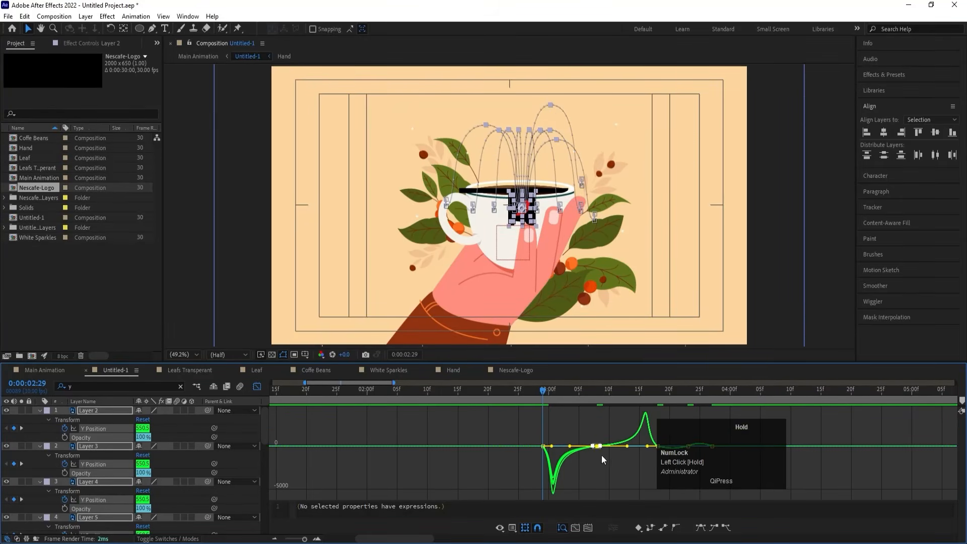
{"action": "left_click_drag", "start_coordinate": [564, 429], "coordinate": [543, 446]}
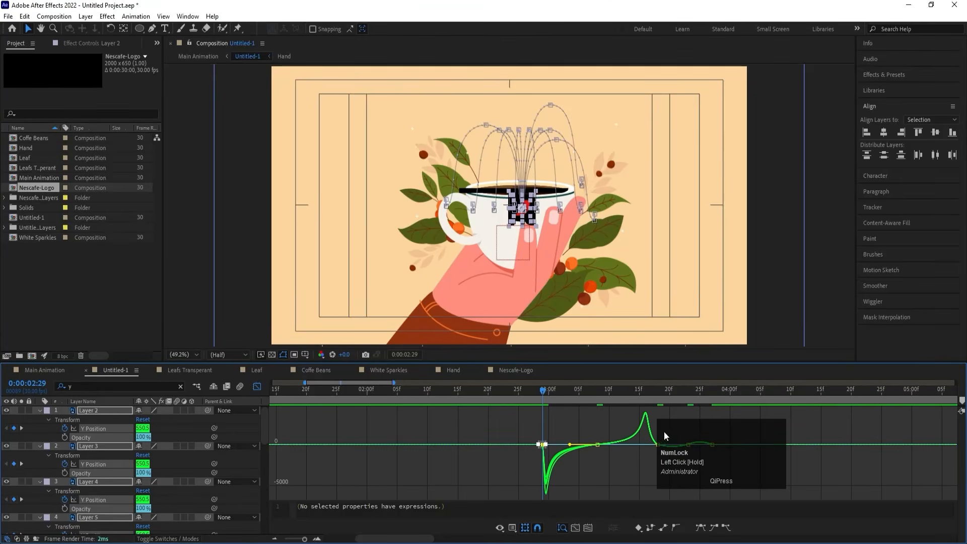
Widen the speed influence around the bounce peak at 0:00:03:23, tighten it at the landing and final keyframes, and preview the logo animation.
{"action": "left_click_drag", "start_coordinate": [666, 428], "coordinate": [694, 470]}
{"action": "key", "text": "equal"}
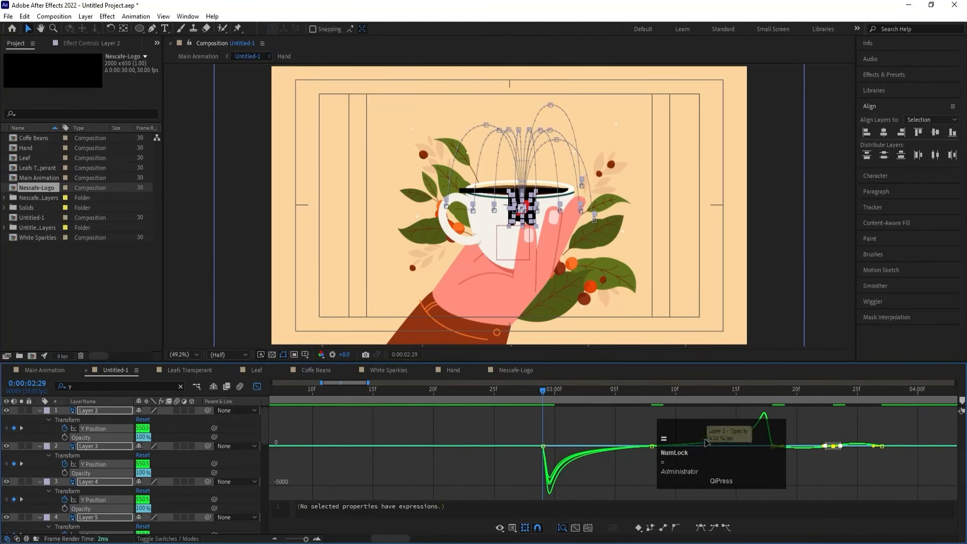
{"action": "left_click_drag", "start_coordinate": [808, 436], "coordinate": [847, 475]}
{"action": "left_click_drag", "start_coordinate": [843, 450], "coordinate": [876, 449]}
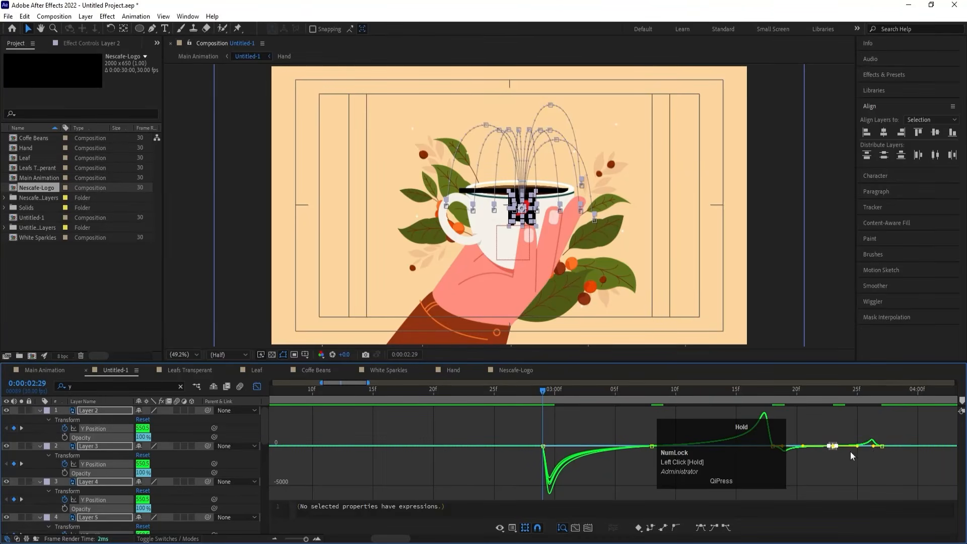
{"action": "left_click_drag", "start_coordinate": [761, 459], "coordinate": [775, 444]}
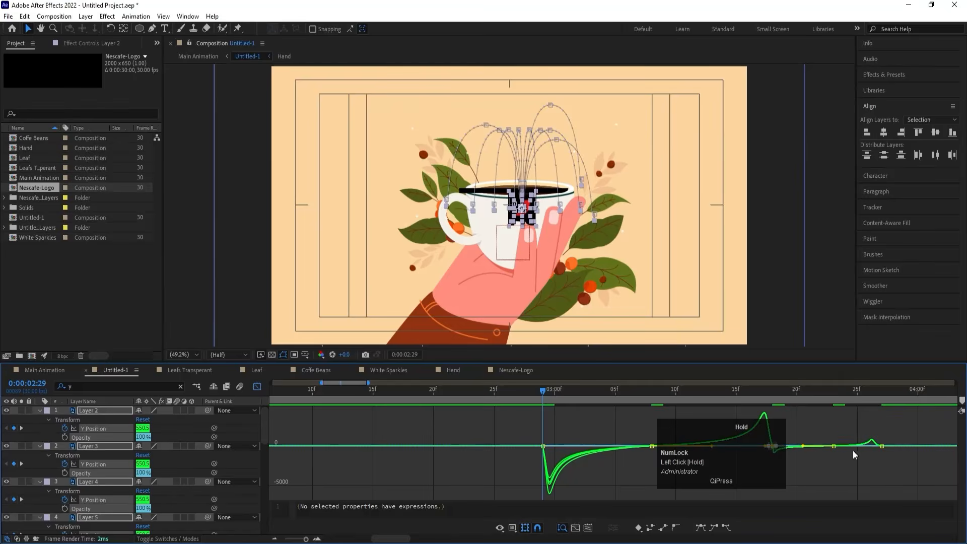
{"action": "mouse_move", "coordinate": [872, 464]}
{"action": "left_mouse_down"}
{"action": "mouse_move", "coordinate": [894, 429]}
{"action": "mouse_move", "coordinate": [880, 451]}
{"action": "left_mouse_up"}
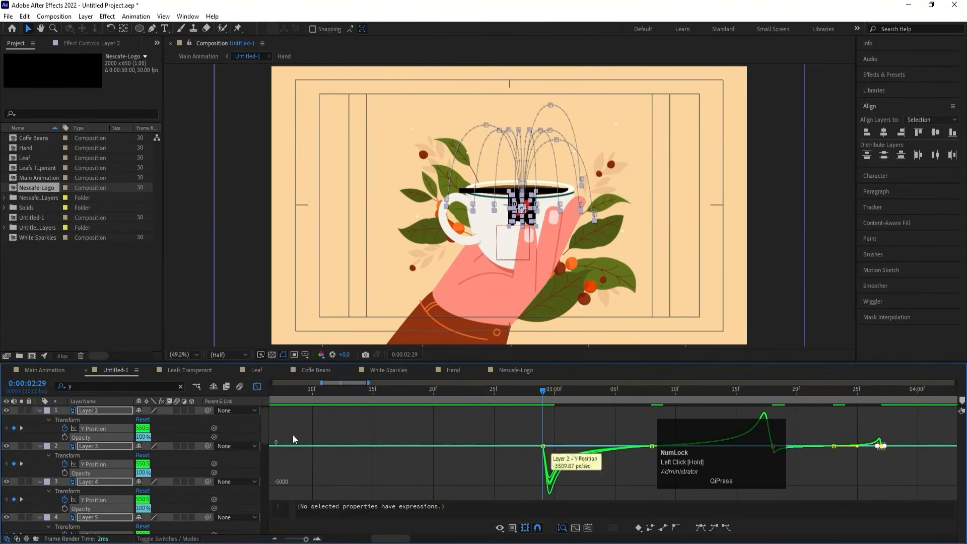
{"action": "left_click", "coordinate": [258, 387]}
{"action": "key", "text": "space"}
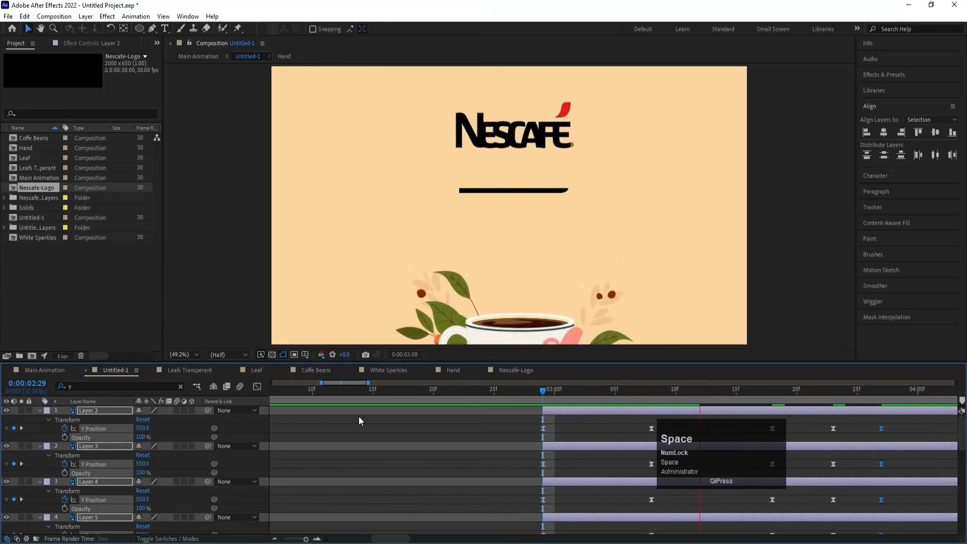
{"action": "key", "text": "space"}
{"action": "key", "text": "minus"}
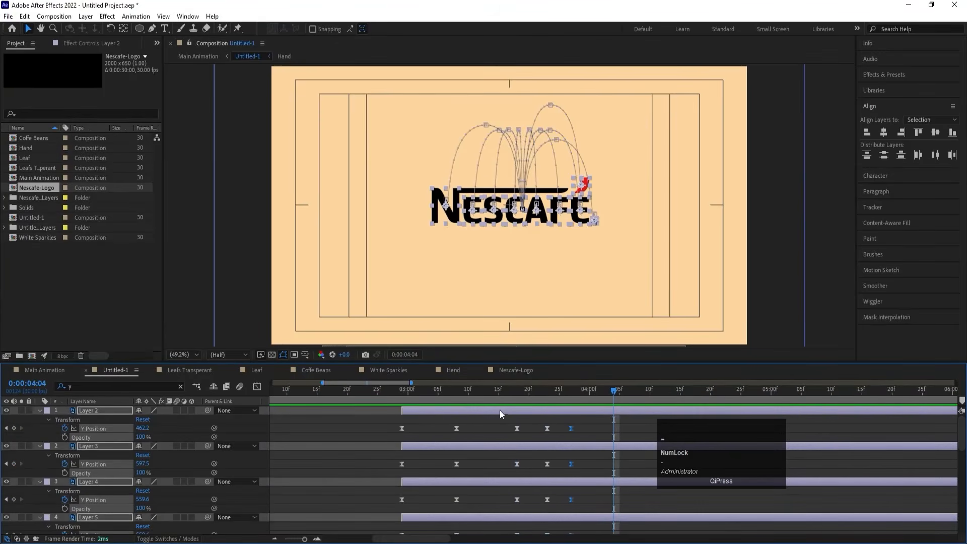
Keyframe Rotation on Layers 2 to 10 from 0° at 0:00:02:29 to one full turn at 0:00:03:18, and preview it.
{"action": "left_click_drag", "start_coordinate": [451, 402], "coordinate": [405, 387]}
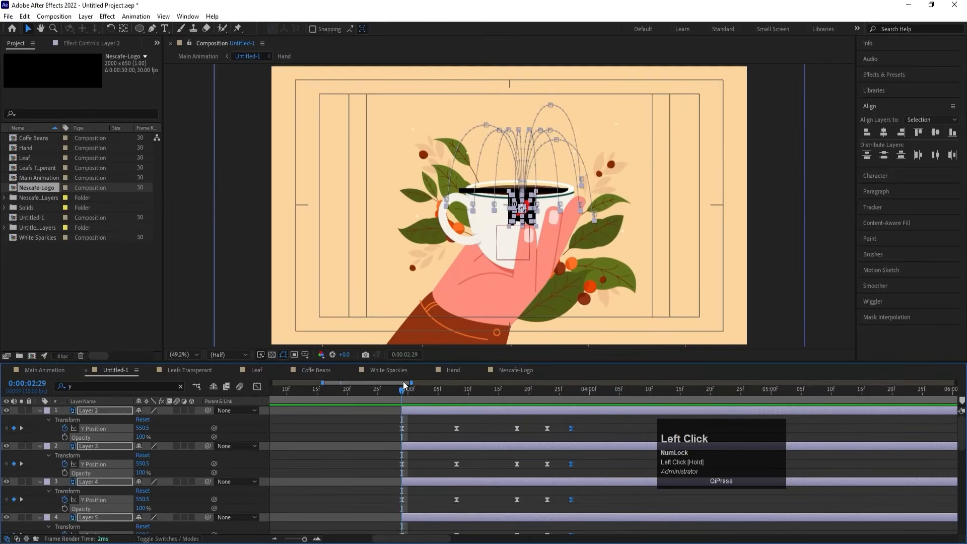
{"action": "key", "text": "r"}
{"action": "left_click", "coordinate": [65, 420]}
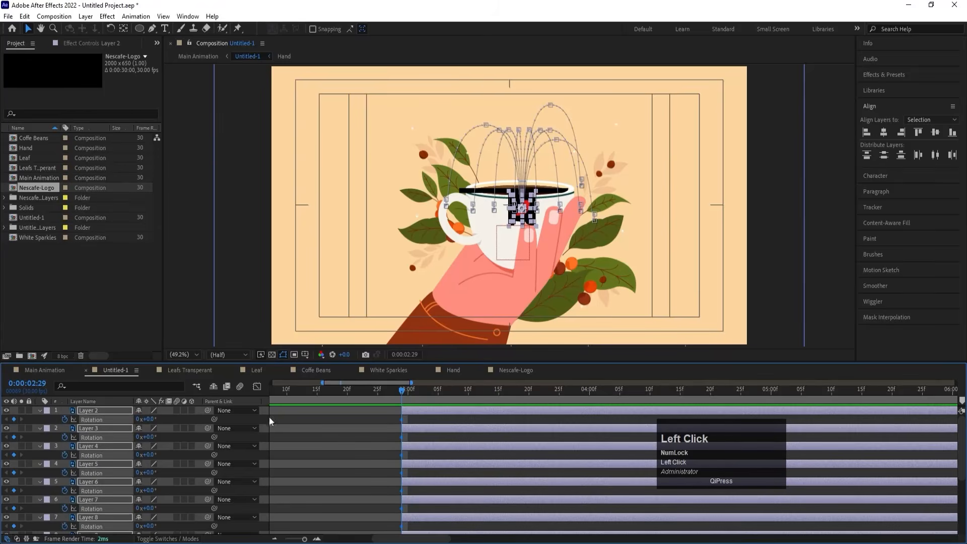
{"action": "key", "text": "u"}
{"action": "left_click", "coordinate": [493, 395]}
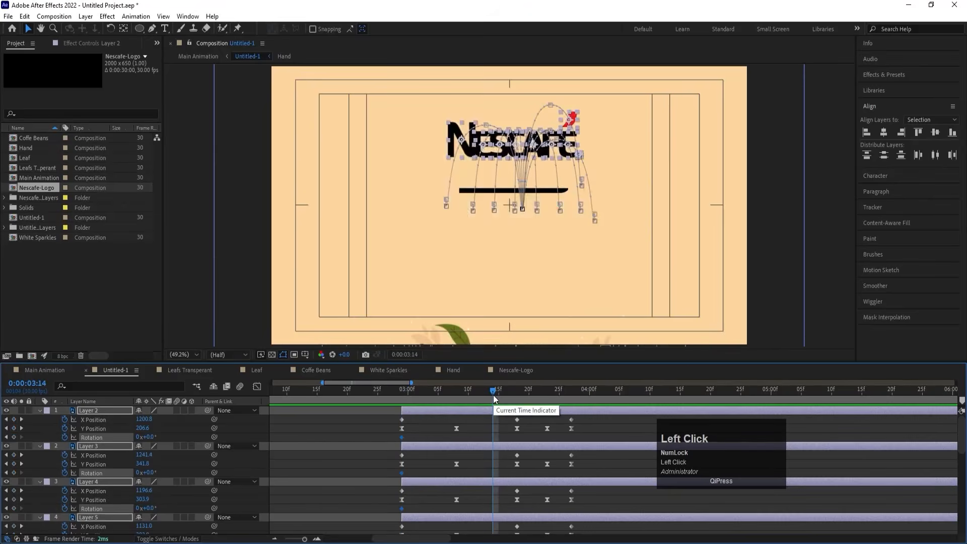
{"action": "key", "text": "k"}
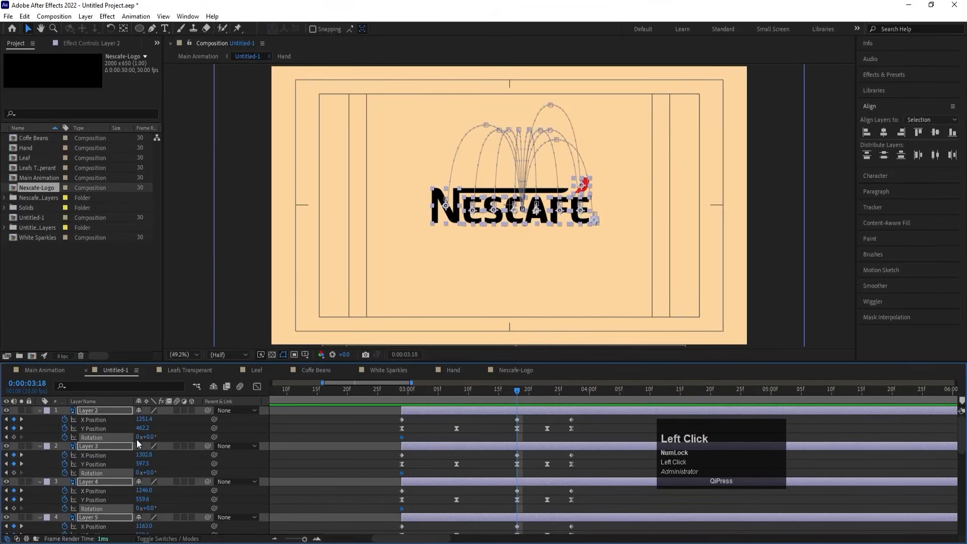
{"action": "left_click", "coordinate": [402, 393]}
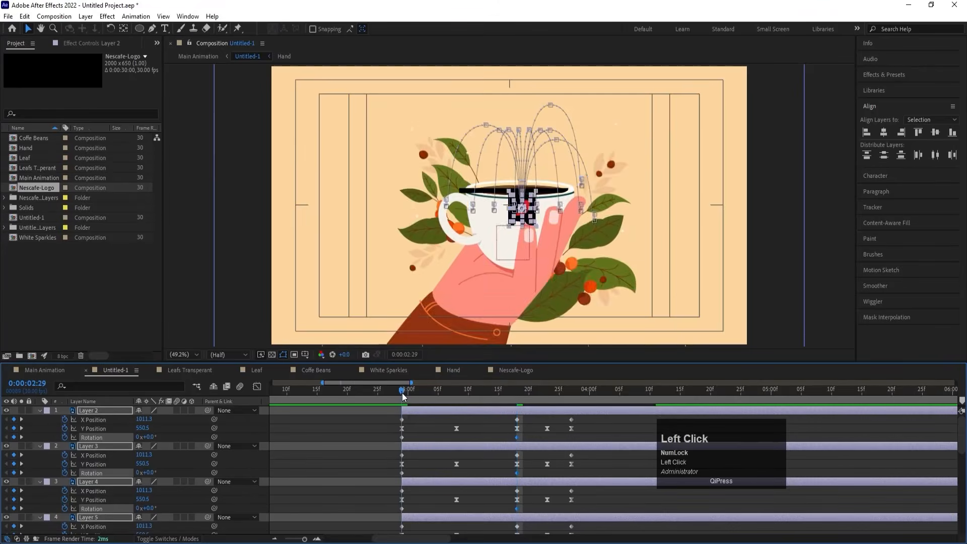
{"action": "key", "text": "space"}
{"action": "key", "text": "space"}
{"action": "left_click", "coordinate": [403, 396]}
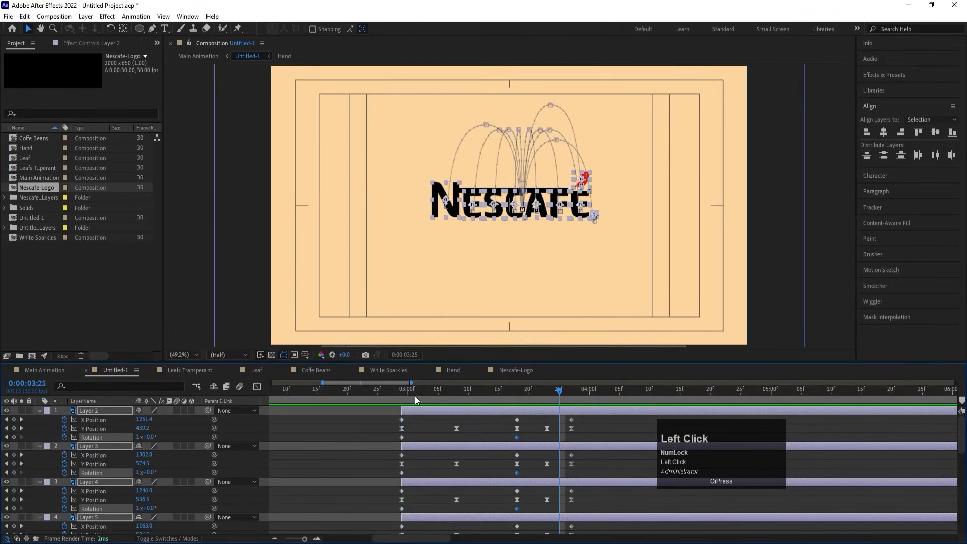
Collapse the layer properties and stagger the logo layers by one frame, starting Layer 9 at 0:00:03:00 and Layer 8 at 0:00:03:01.
{"action": "left_click", "coordinate": [415, 429]}
{"action": "key", "text": "u"}
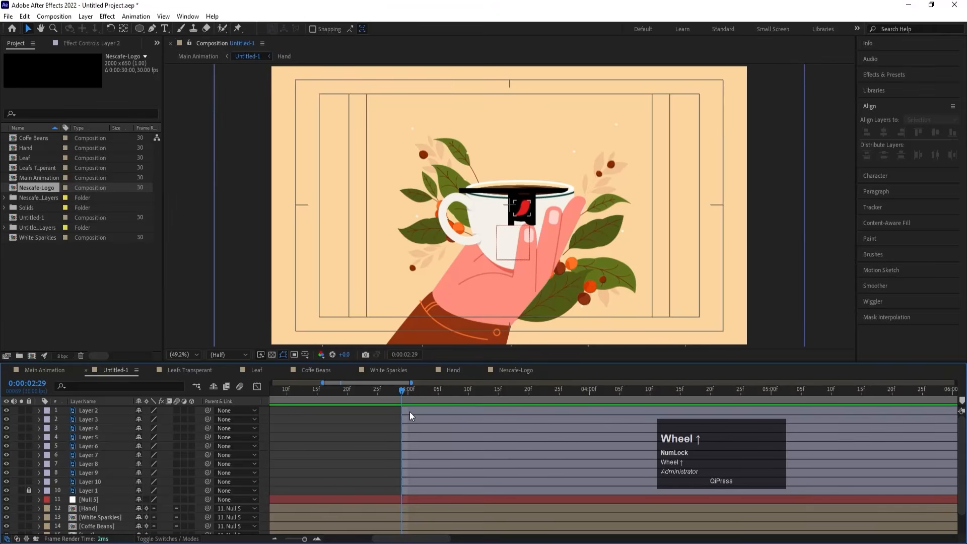
{"action": "left_click", "coordinate": [410, 412]}
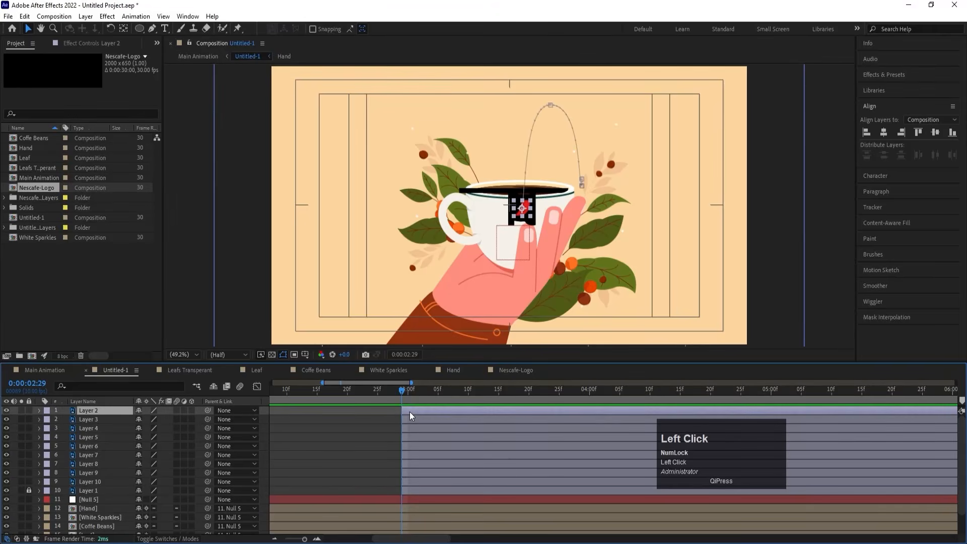
{"action": "left_click", "coordinate": [407, 479]}
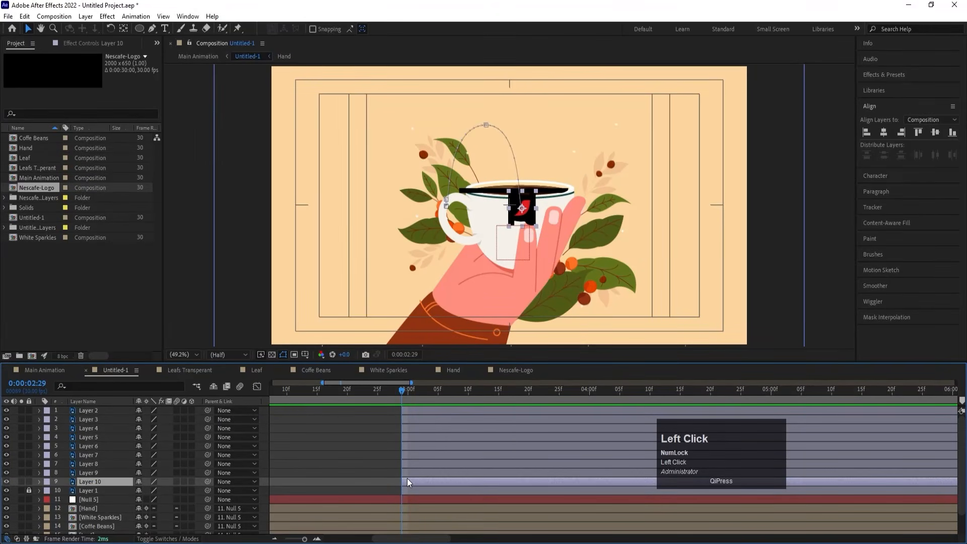
{"action": "key", "text": "Page_Down"}
{"action": "left_click", "coordinate": [411, 472]}
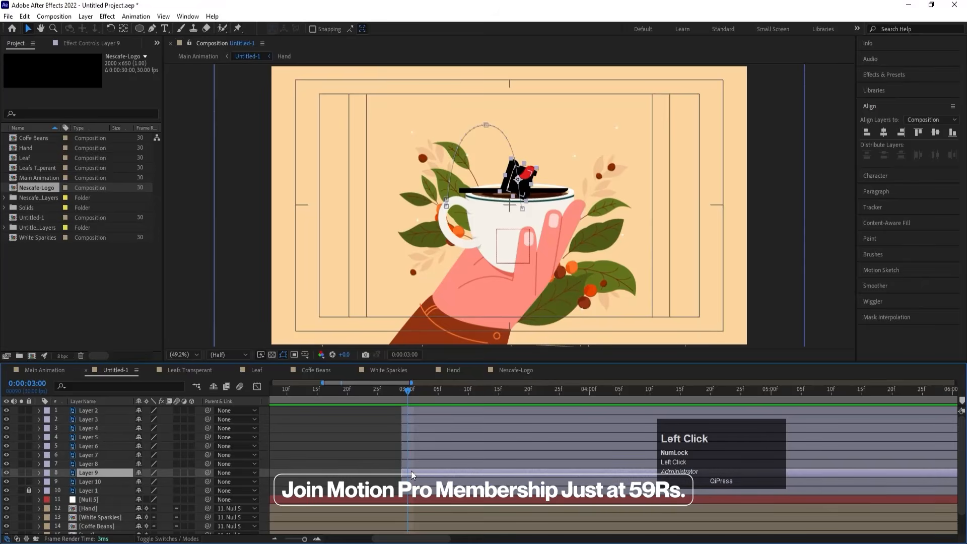
{"action": "key", "text": "Page_Down"}
{"action": "left_click", "coordinate": [418, 464]}
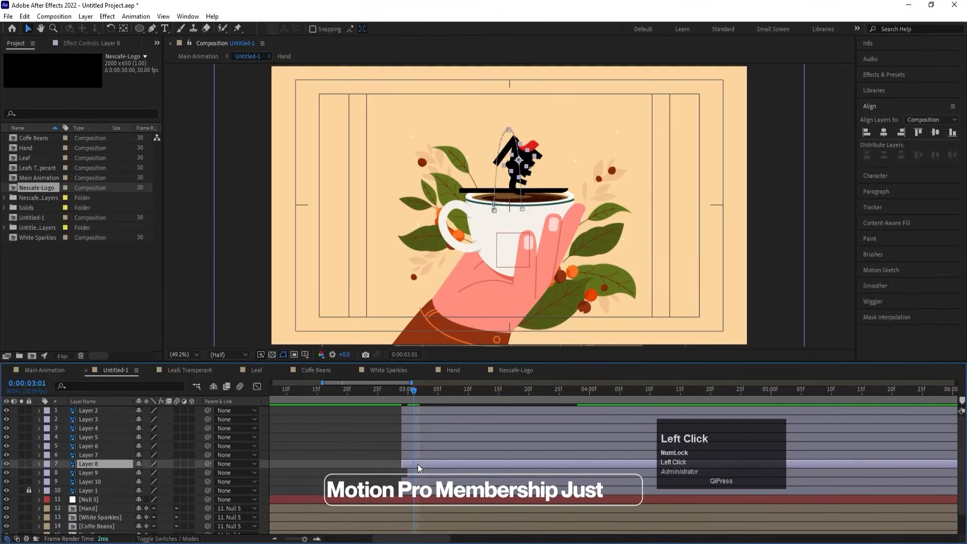
Start Layer 7 at 0:00:03:02 and Layer 6 at 0:00:03:03, and preview the stagger.
{"action": "key", "text": "Page_Down"}
{"action": "left_click", "coordinate": [418, 455]}
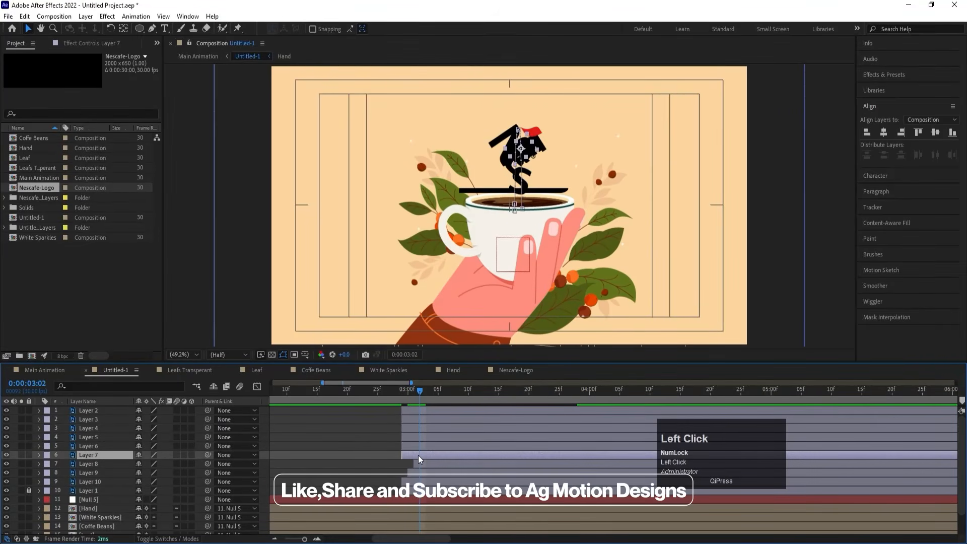
{"action": "key", "text": "Page_Down"}
{"action": "left_click", "coordinate": [419, 444]}
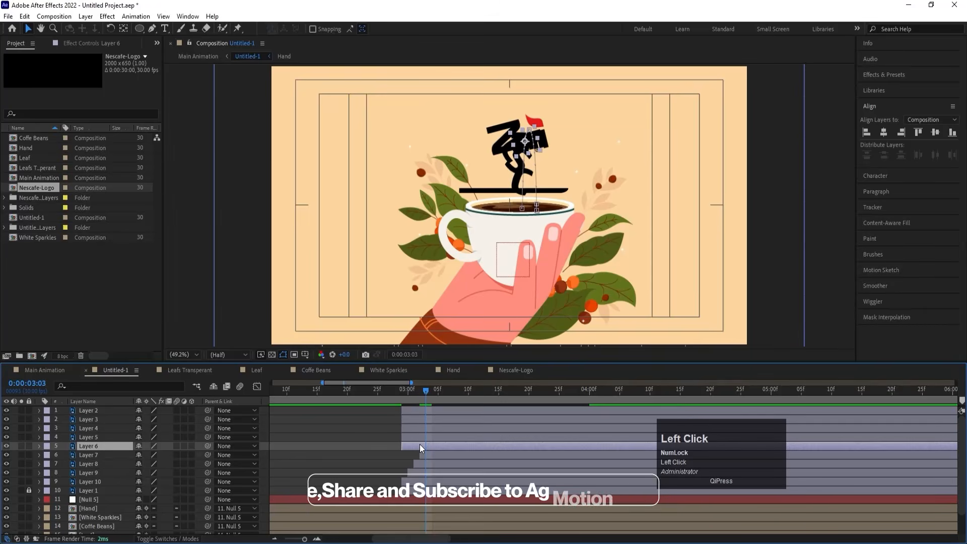
{"action": "key", "text": "bracketleft"}
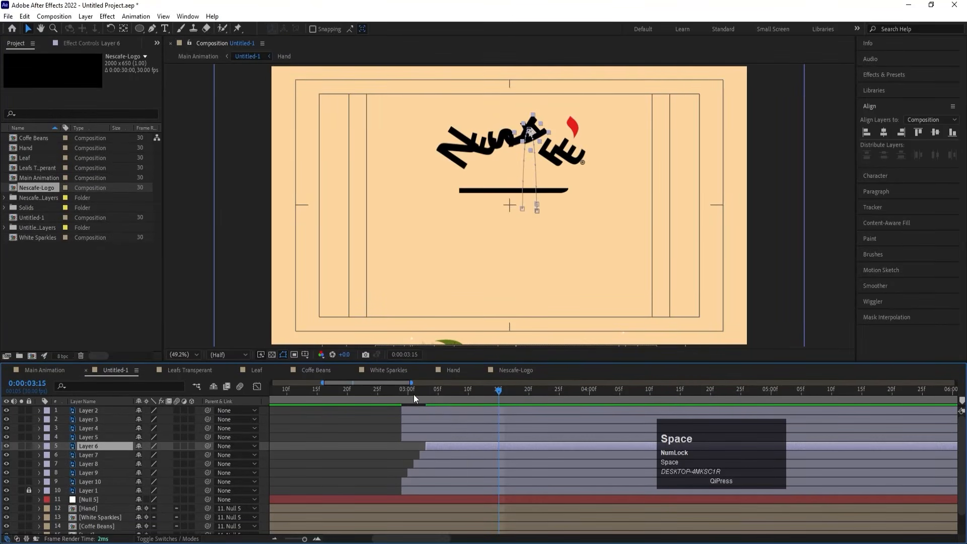
{"action": "key", "text": "space"}
Start Layer 5 at 0:00:03:04 and Layer 4 at 0:00:03:05.
{"action": "key", "text": "Page_Down"}
{"action": "left_click", "coordinate": [431, 438]}
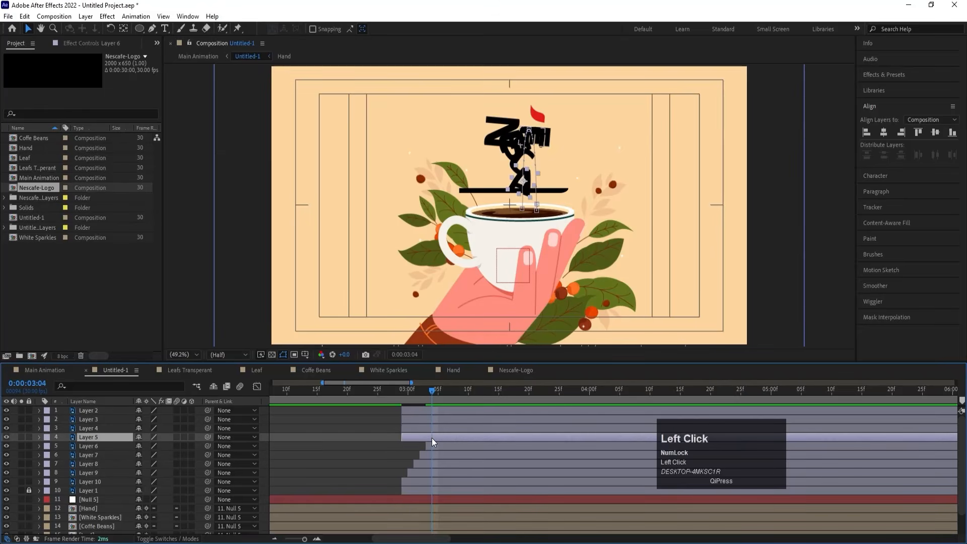
{"action": "key", "text": "bracketleft"}
{"action": "key", "text": "Page_Down"}
{"action": "left_click", "coordinate": [433, 427]}
{"action": "key", "text": "bracketleft"}
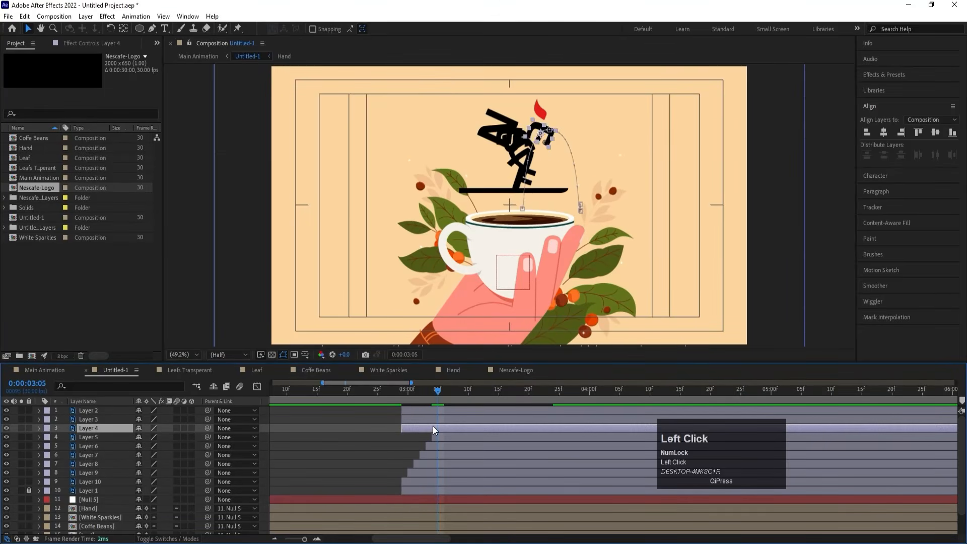
Start Layer 3 at 0:00:03:06 and Layer 2 at 0:00:03:07, and preview the staggered reveal from 0:00:02:29.
{"action": "key", "text": "Page_Down"}
{"action": "left_click", "coordinate": [437, 419]}
{"action": "key", "text": "bracketleft"}
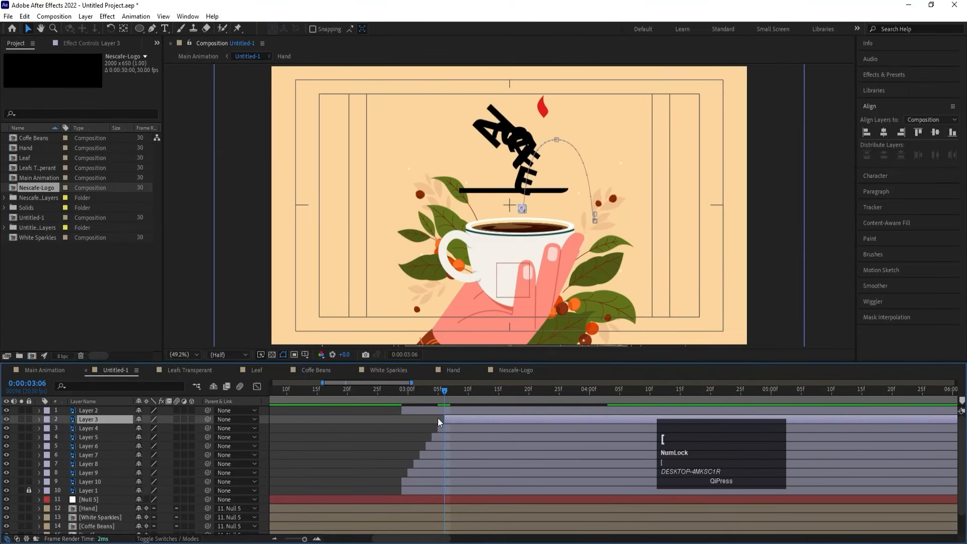
{"action": "key", "text": "Page_Down"}
{"action": "left_click", "coordinate": [443, 410]}
{"action": "key", "text": "bracketleft"}
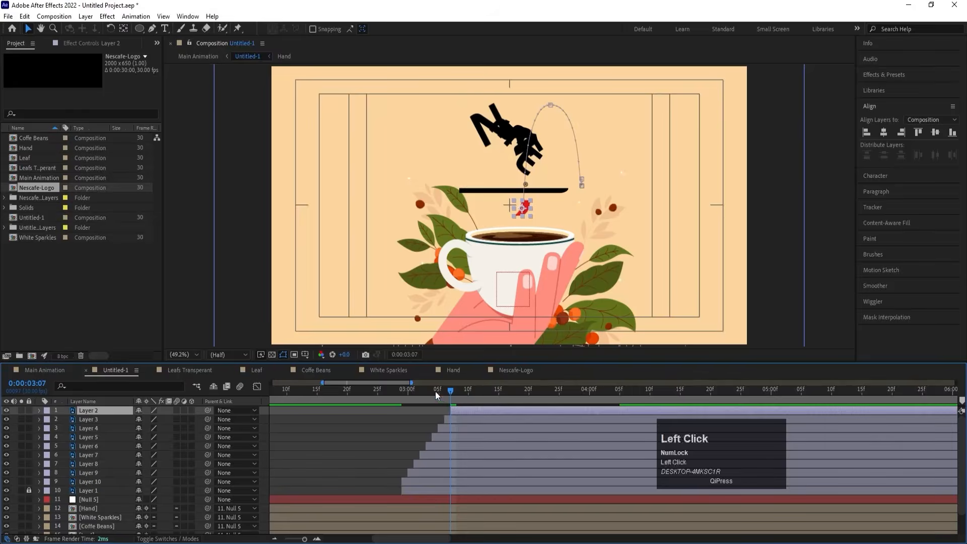
{"action": "left_click", "coordinate": [400, 390]}
{"action": "key", "text": "space"}
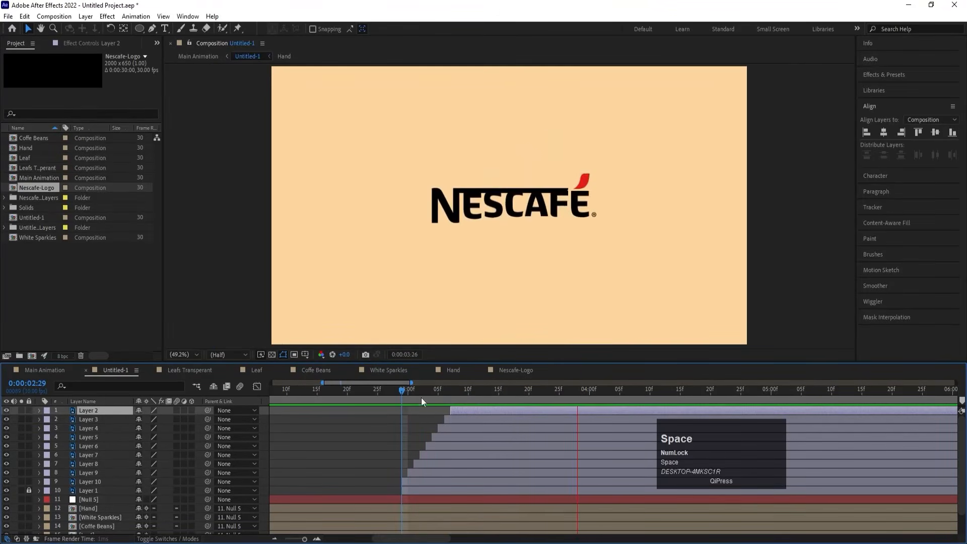
Unlock Layer 1, the logo's long bar, and move its start to 0:00:04:00.
{"action": "left_click", "coordinate": [597, 390]}
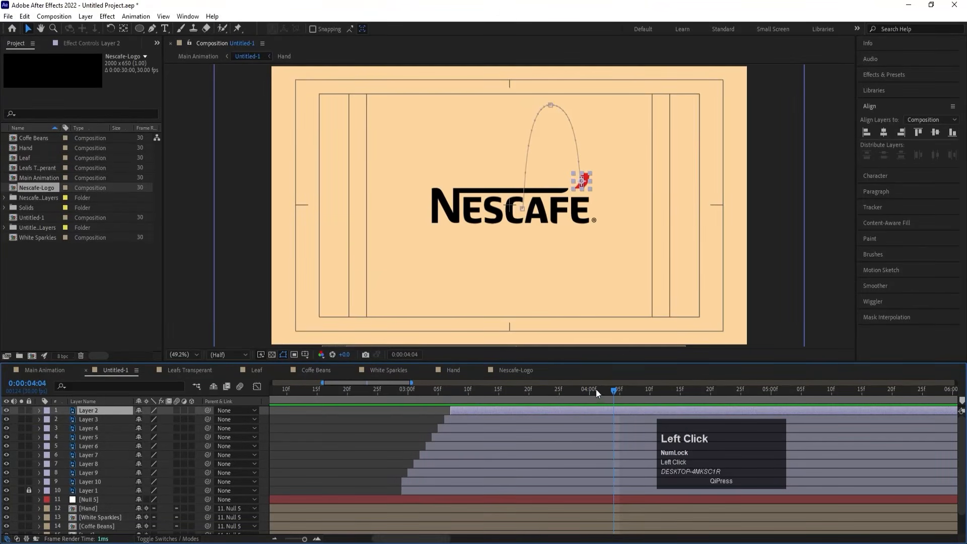
{"action": "left_click_drag", "start_coordinate": [596, 389], "coordinate": [592, 390]}
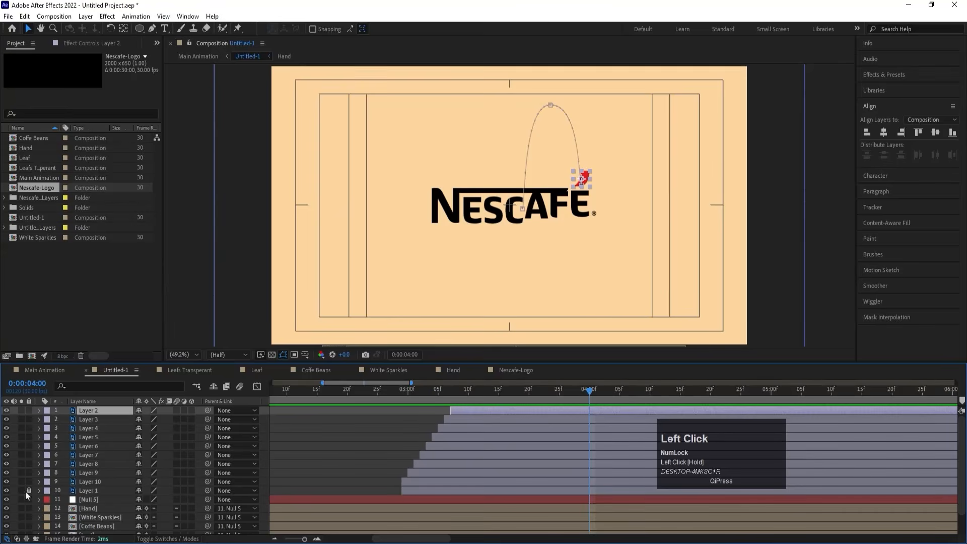
{"action": "left_click", "coordinate": [110, 492]}
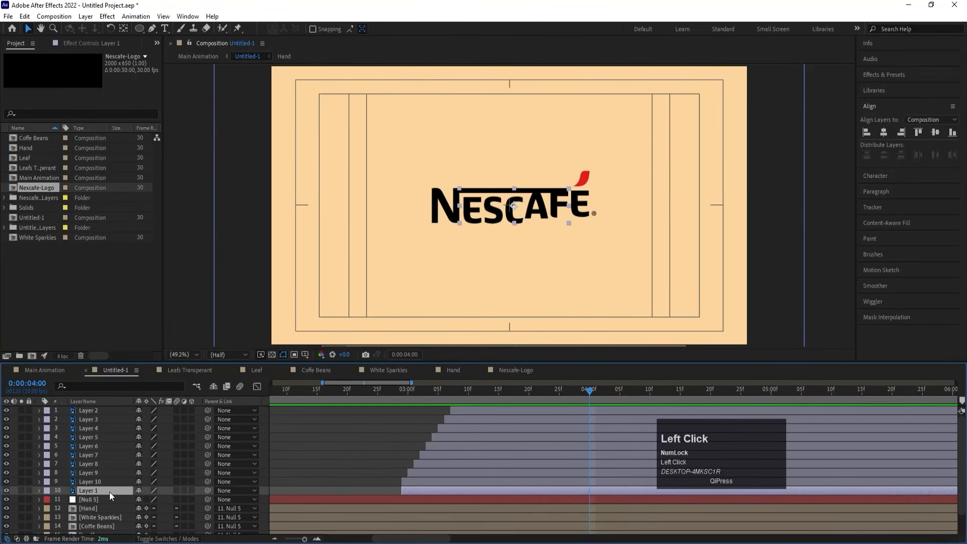
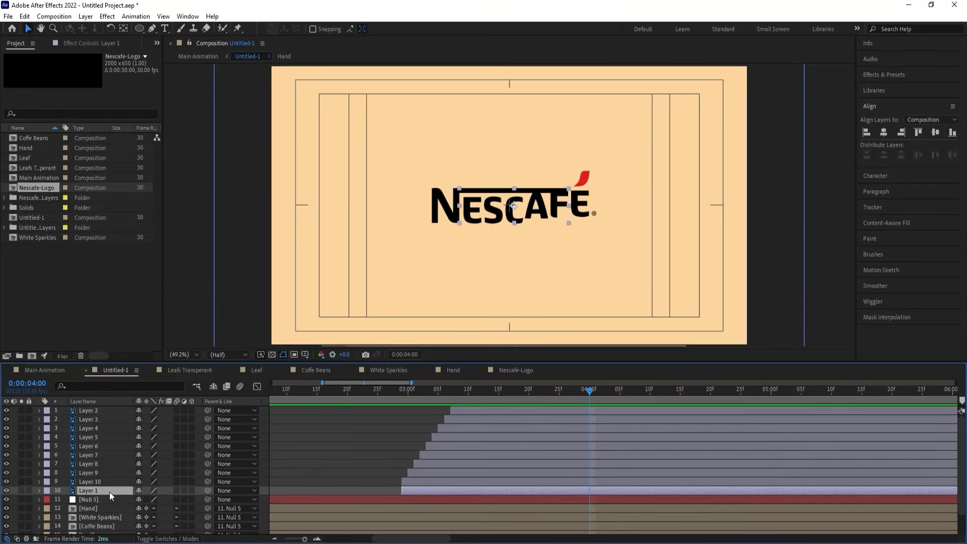
{"action": "key", "text": "bracketleft"}
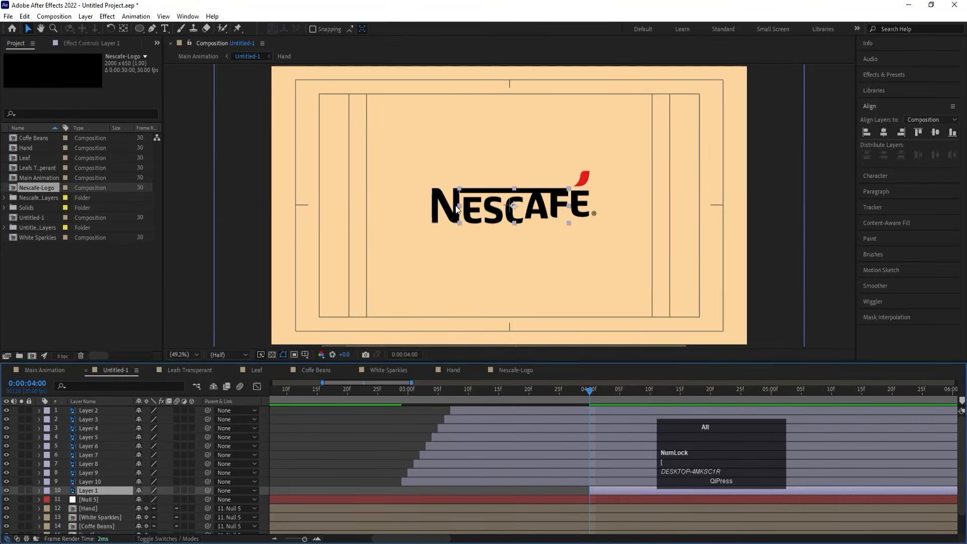
Move Layer 1's anchor point to the bar's left end, where it meets the letter N.
{"action": "scroll", "coordinate": [456, 207], "scroll_direction": "up", "scroll_amount": 2}
{"action": "key", "text": "y"}
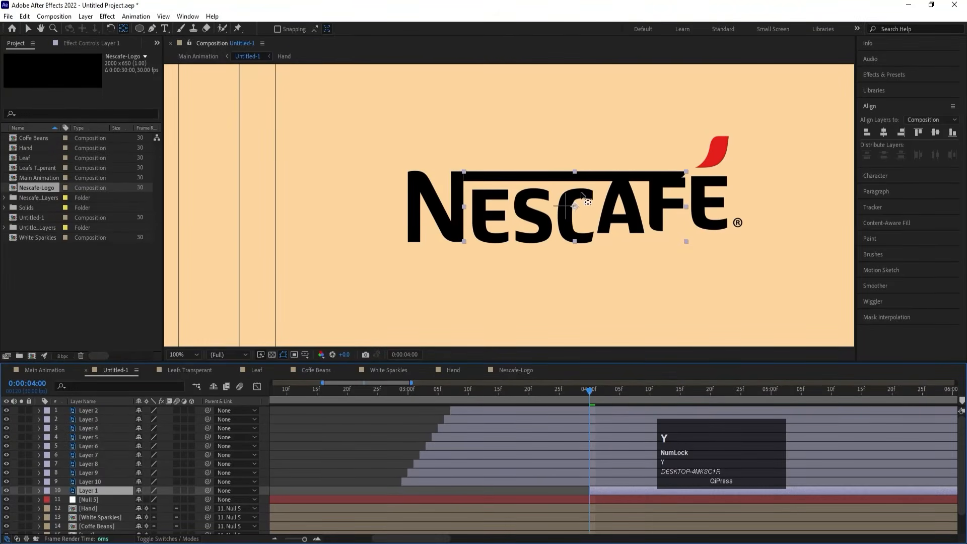
{"action": "left_click_drag", "start_coordinate": [579, 208], "coordinate": [510, 186]}
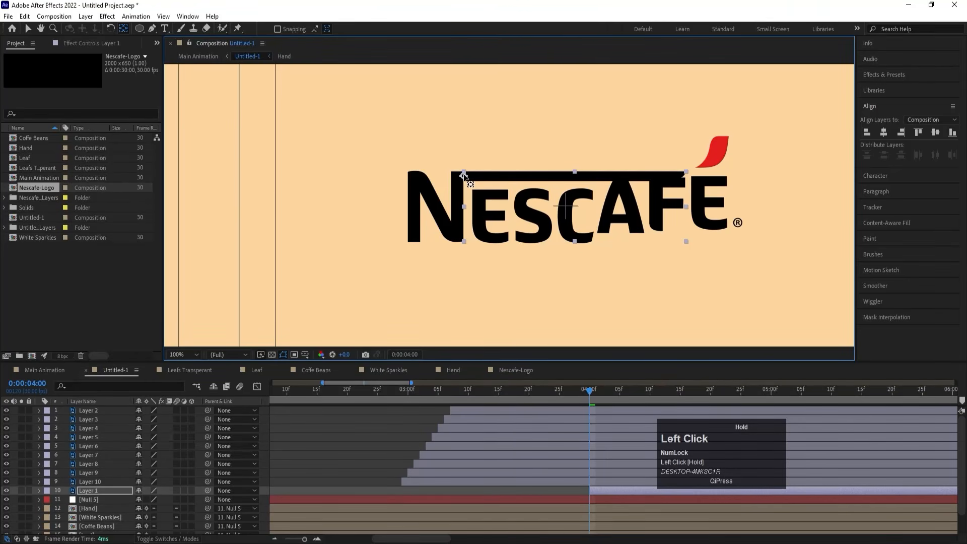
Unlink Layer 1's Scale and keyframe its width at 0% at 0:00:04:00 and 37% at 0:00:04:26.
{"action": "key", "text": "s"}
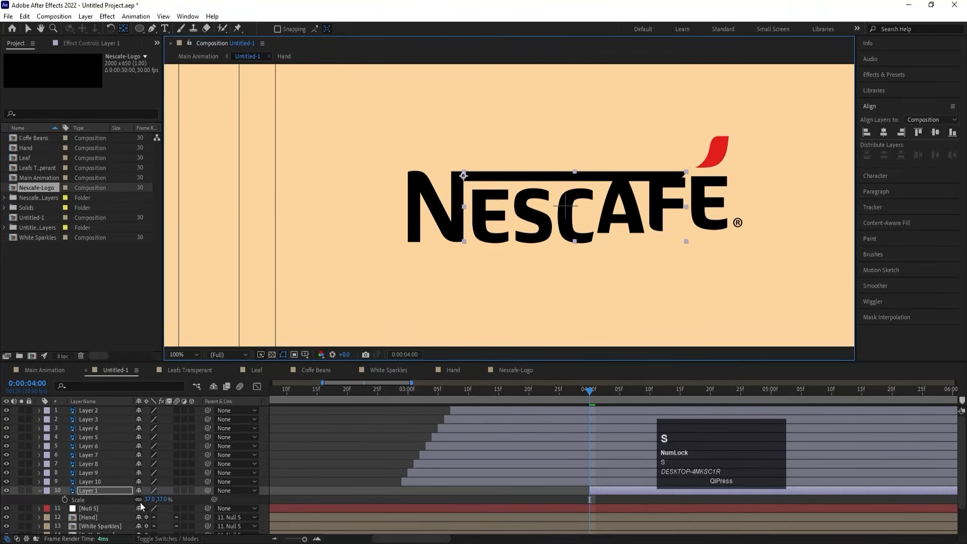
{"action": "left_click", "coordinate": [140, 503]}
{"action": "left_click", "coordinate": [65, 500]}
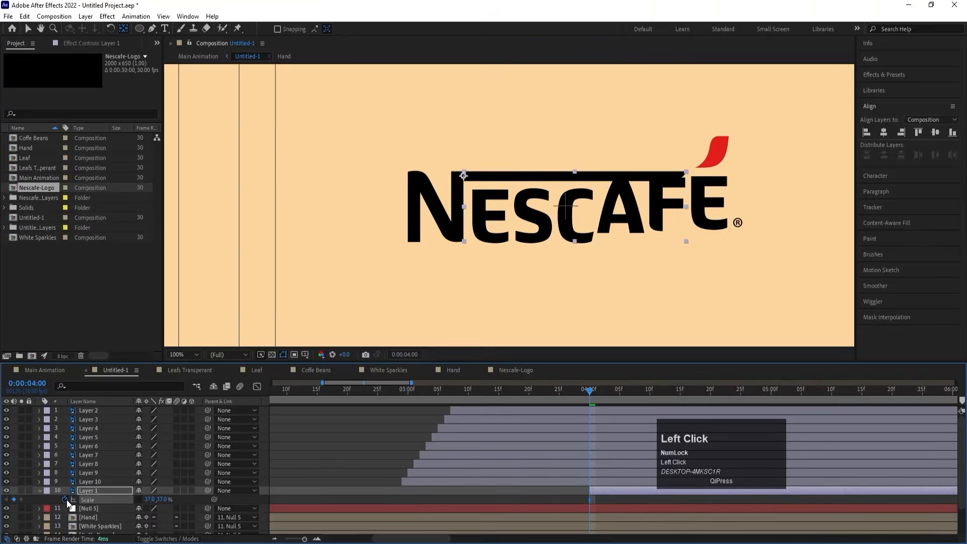
{"action": "key", "text": "space"}
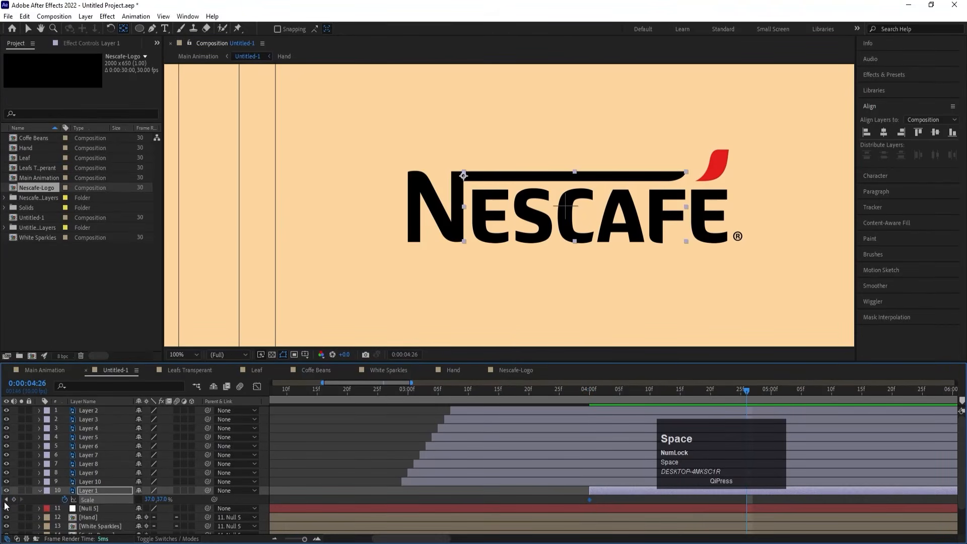
{"action": "key", "text": "j"}
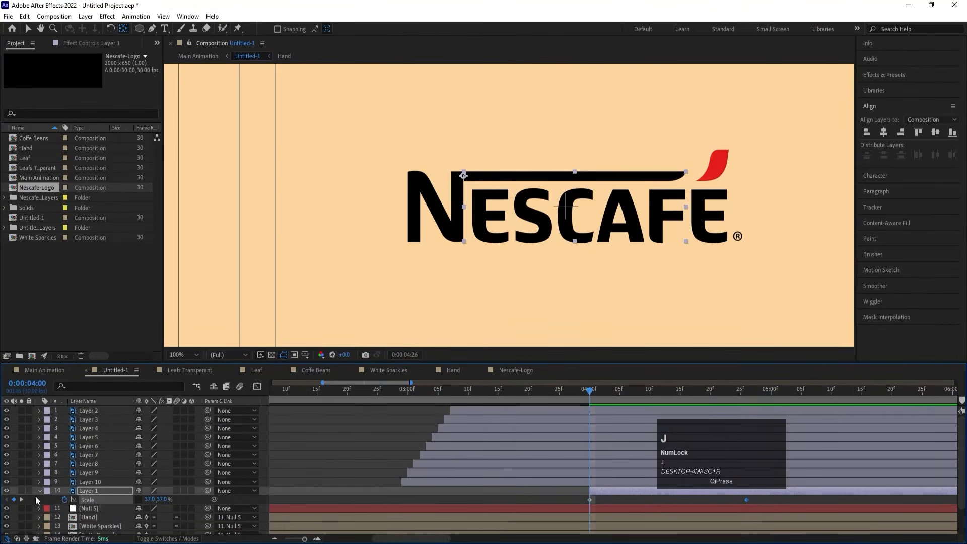
{"action": "left_click", "coordinate": [153, 499]}
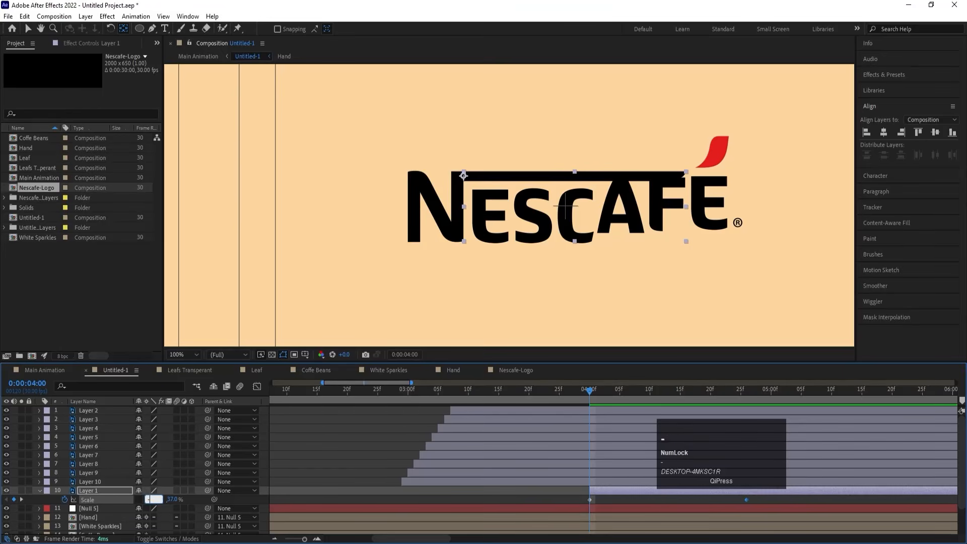
{"action": "type", "text": "-"}
{"action": "key", "text": "Return"}
Ease Layer 1's Scale keyframes and shape the speed curve to peak early and slow gradually toward the end.
{"action": "key", "text": "minus"}
{"action": "key", "text": "minus"}
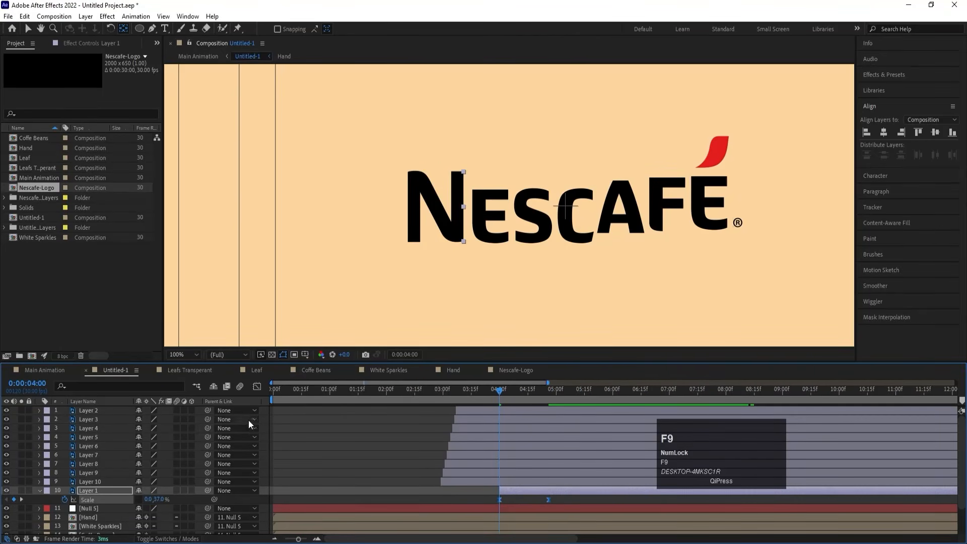
{"action": "left_click", "coordinate": [257, 387]}
{"action": "left_click_drag", "start_coordinate": [570, 470], "coordinate": [310, 413]}
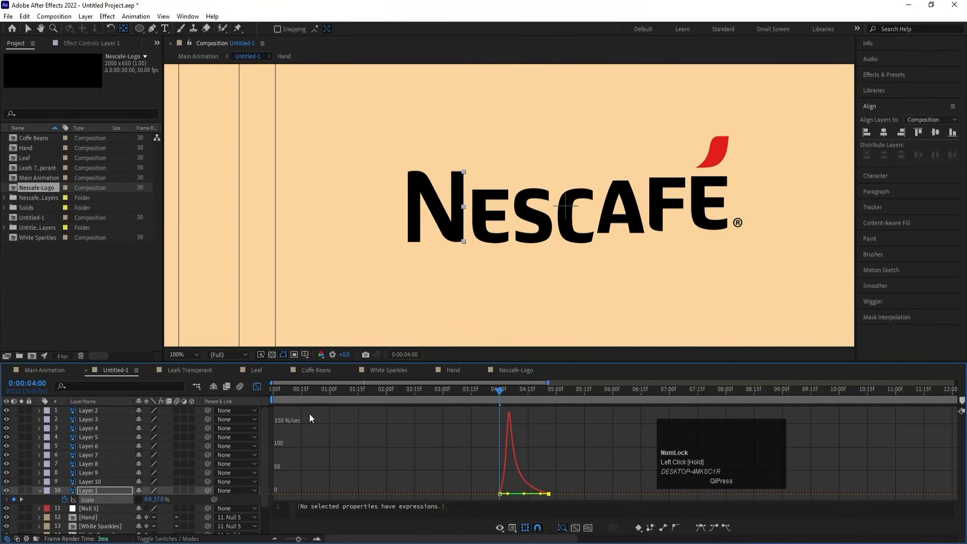
{"action": "left_click", "coordinate": [256, 388]}
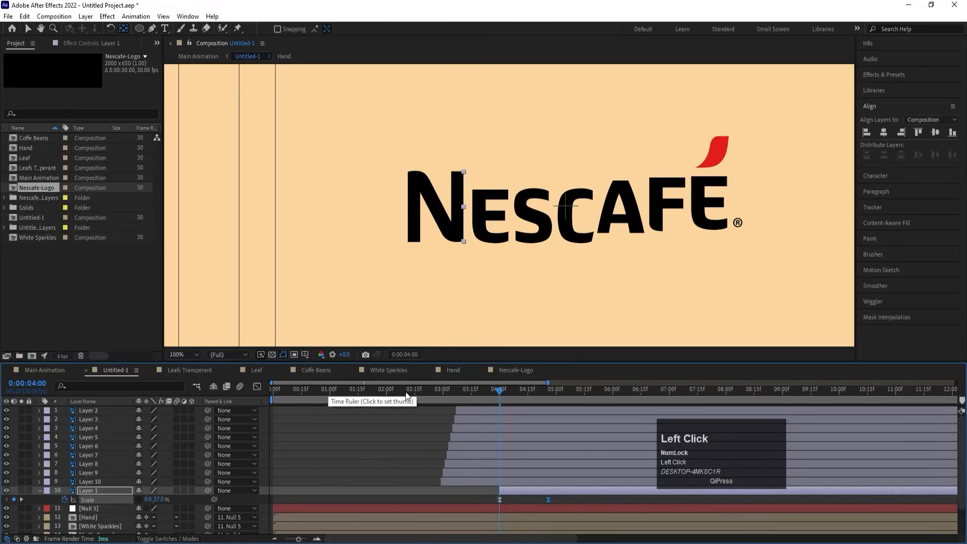
Fit the composition in the viewer and preview the logo and bar reveal from 0:00:02:25 and 0:00:01:11.
{"action": "key", "text": "space"}
{"action": "left_click", "coordinate": [435, 387]}
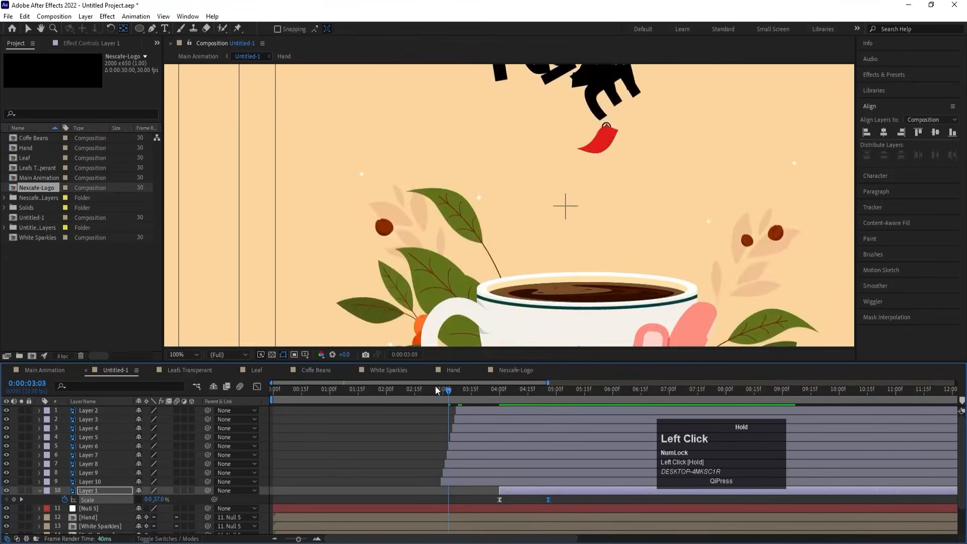
{"action": "left_click", "coordinate": [179, 349]}
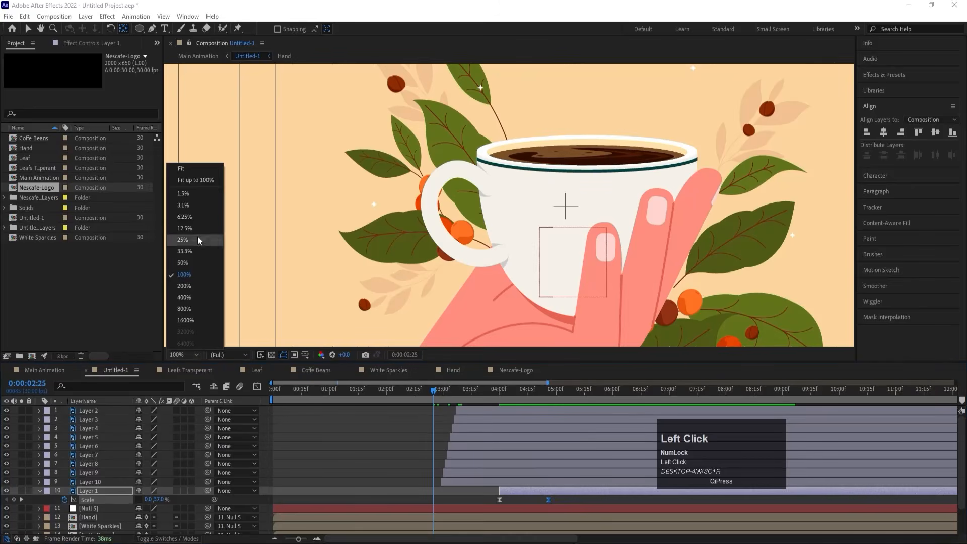
{"action": "left_click", "coordinate": [180, 169]}
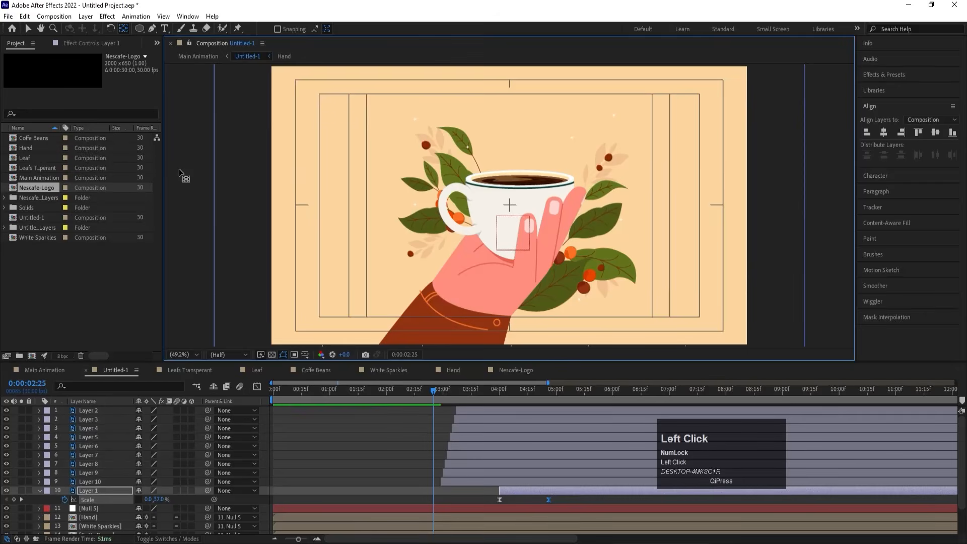
{"action": "key", "text": "space"}
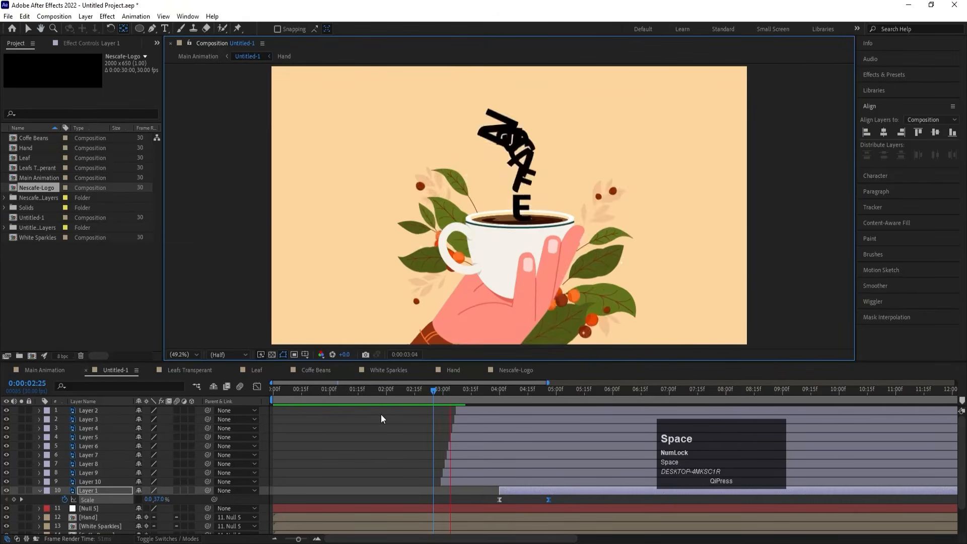
{"action": "key", "text": "space"}
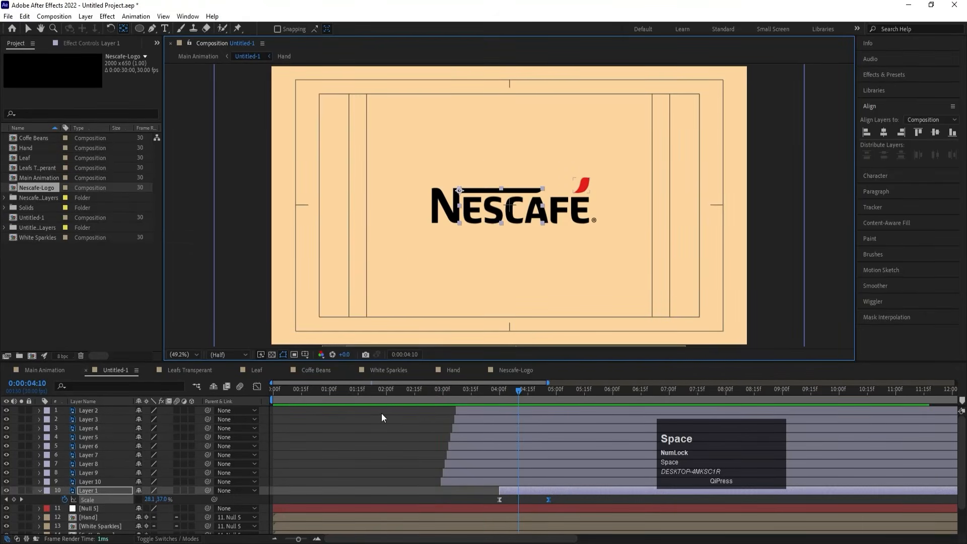
{"action": "key", "text": "space"}
{"action": "left_click", "coordinate": [434, 392]}
{"action": "key", "text": "space"}
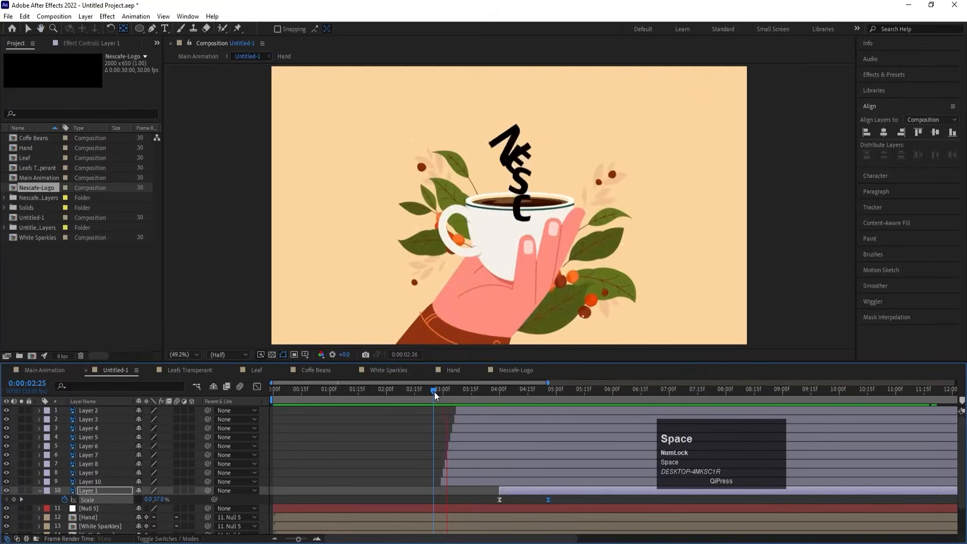
{"action": "left_click", "coordinate": [436, 392]}
{"action": "left_click", "coordinate": [352, 389]}
{"action": "key", "text": "space"}
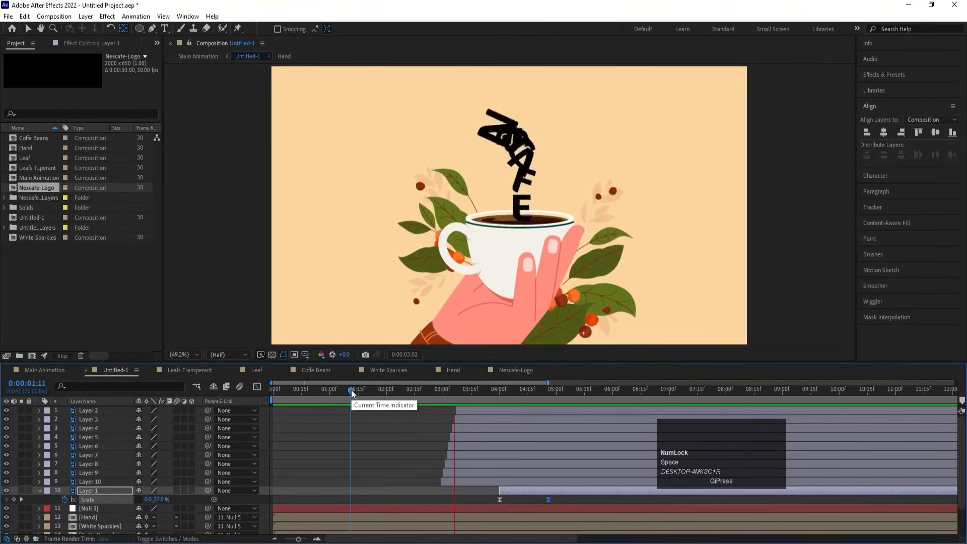
{"action": "key", "text": "space"}
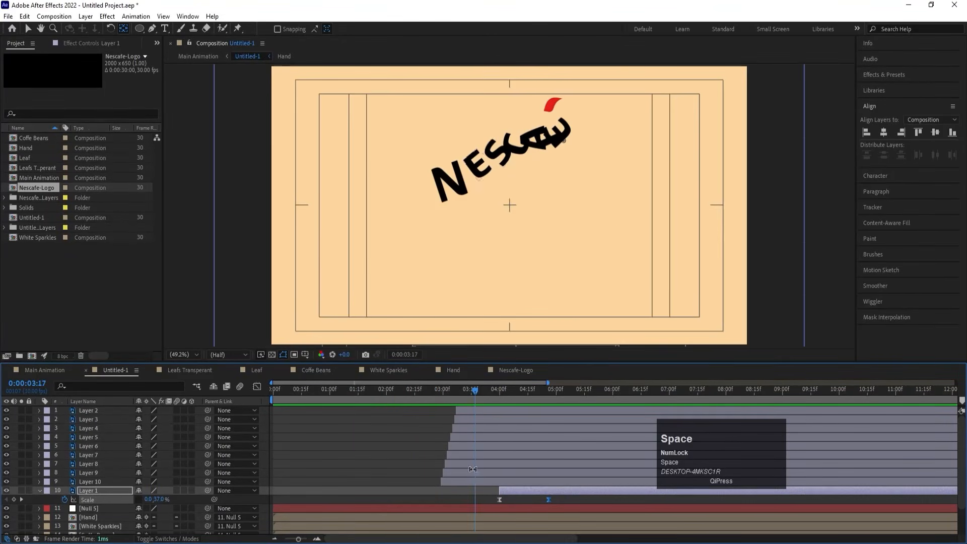
Enable motion blur on the Nescafe logo layers and move them below Leafs Transperant, directly above Bg.
{"action": "left_click", "coordinate": [483, 415], "text": "shift"}
{"action": "left_click", "coordinate": [176, 410]}
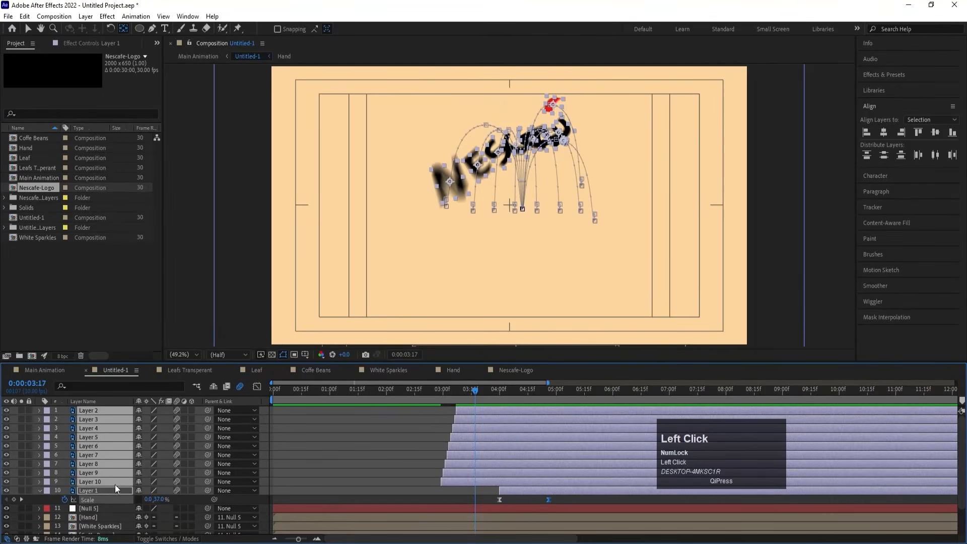
{"action": "left_click_drag", "start_coordinate": [108, 489], "coordinate": [120, 527]}
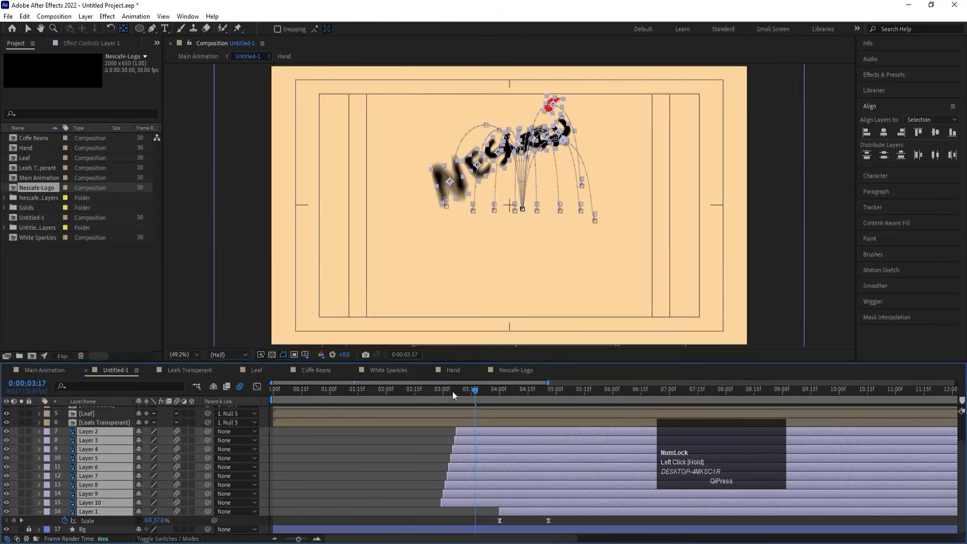
Preview the Untitled-1 composition and the Main Animation composition from their first frames.
{"action": "left_click_drag", "start_coordinate": [453, 391], "coordinate": [218, 391]}
{"action": "key", "text": "space"}
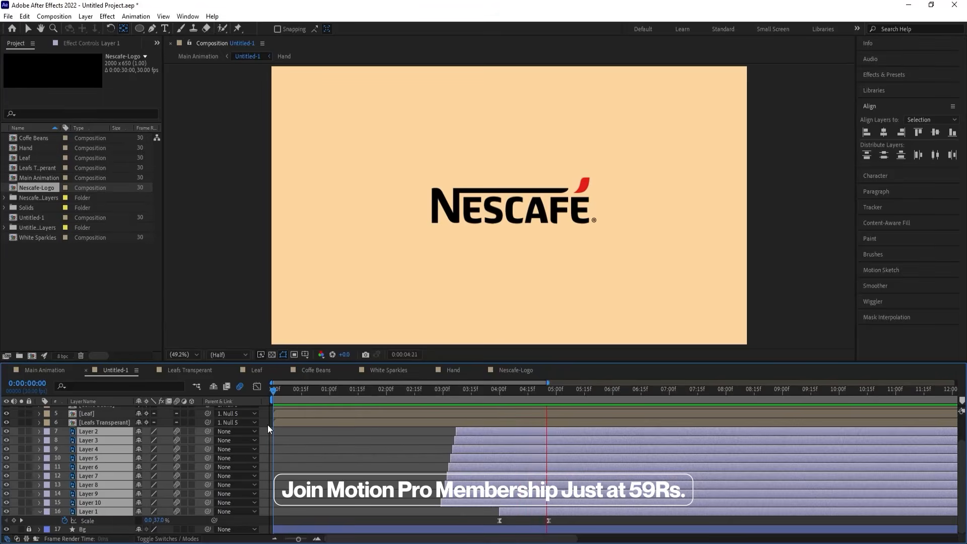
{"action": "key", "text": "space"}
{"action": "left_click", "coordinate": [60, 370]}
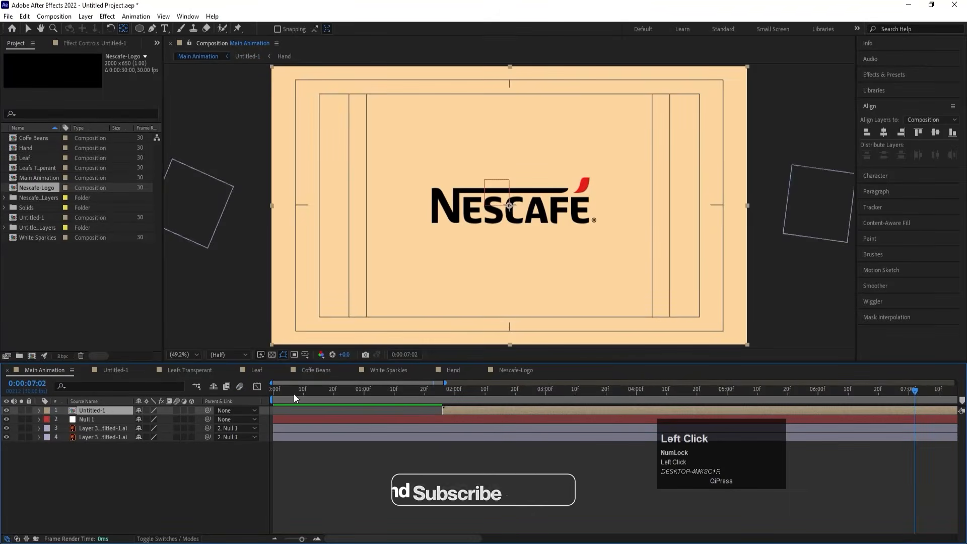
{"action": "left_click_drag", "start_coordinate": [294, 394], "coordinate": [248, 390]}
{"action": "key", "text": "space"}
{"action": "key", "text": "minus"}
{"action": "key", "text": "minus"}
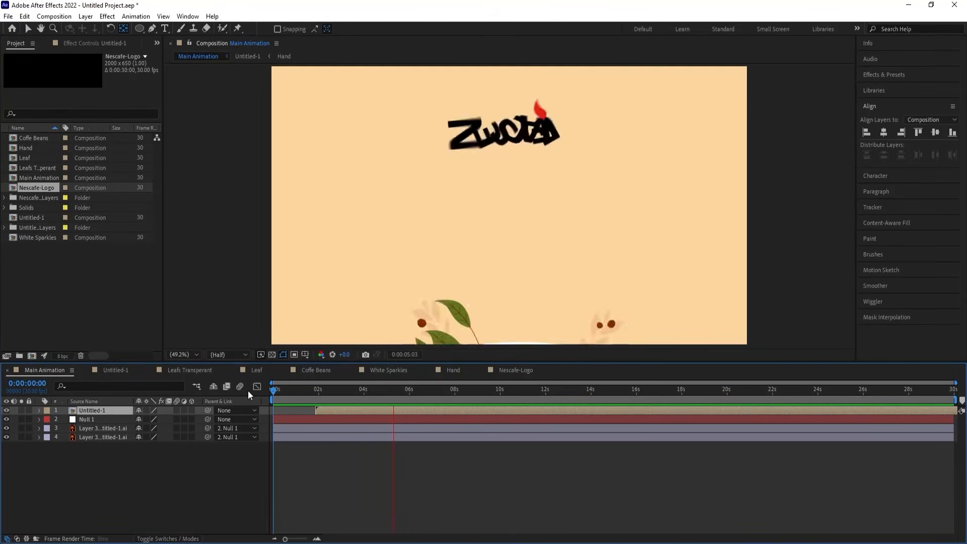
{"action": "key", "text": "space"}
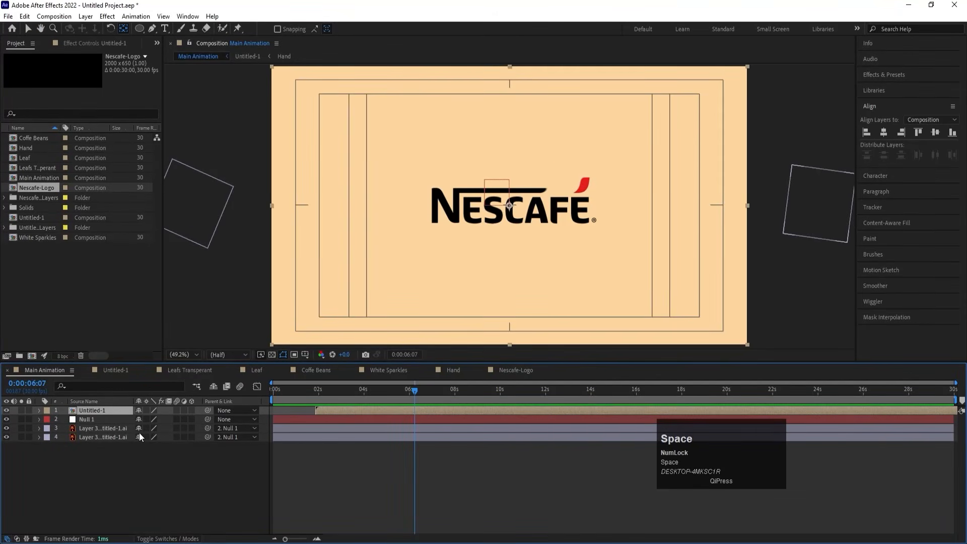
Enable motion blur on the two Illustrator layers in Main Animation and on all layers in the Hand composition.
{"action": "left_click_drag", "start_coordinate": [177, 428], "coordinate": [176, 455]}
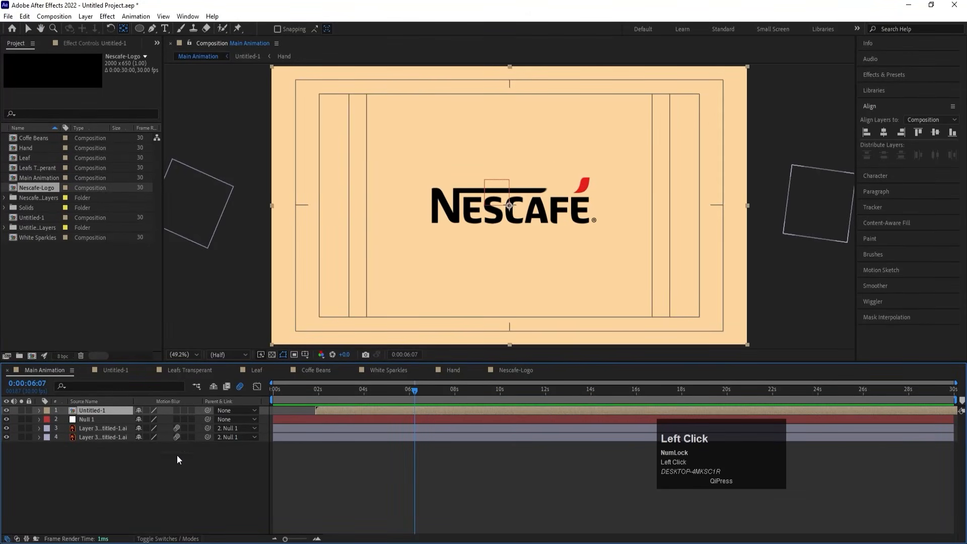
{"action": "double_click", "coordinate": [95, 410]}
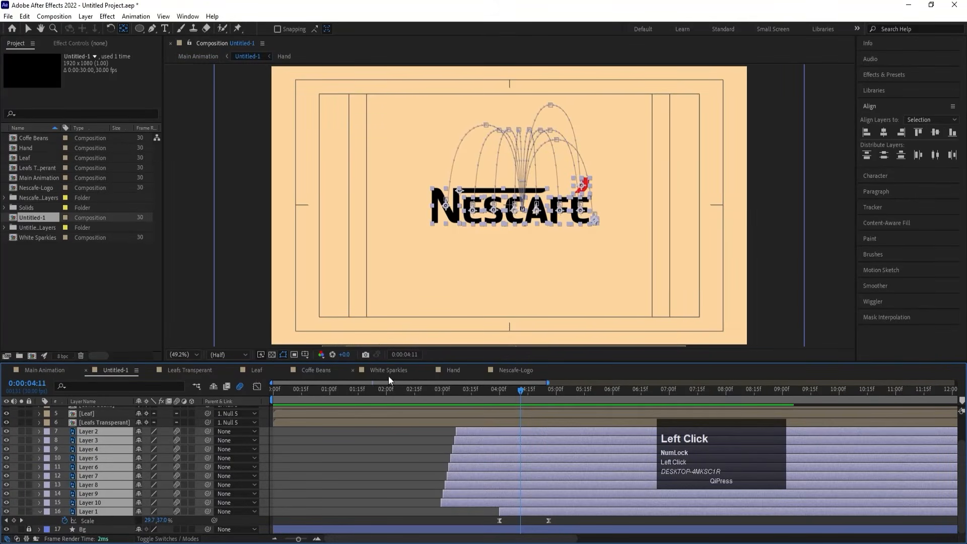
{"action": "left_click", "coordinate": [457, 370]}
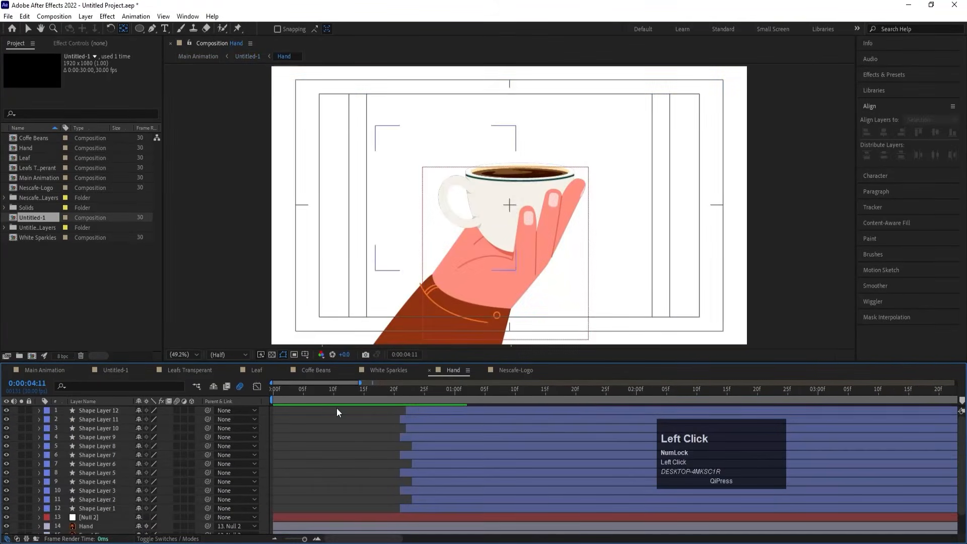
{"action": "key", "text": "ctrl+a"}
{"action": "left_click", "coordinate": [179, 410]}
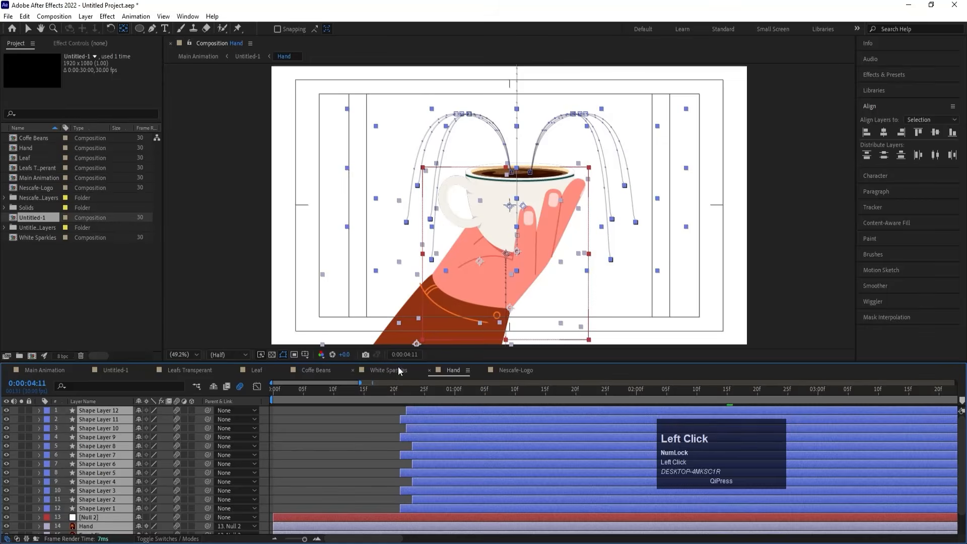
Enable motion blur on all layers in the White Sparkles and Coffe Beans compositions.
{"action": "left_click", "coordinate": [398, 370]}
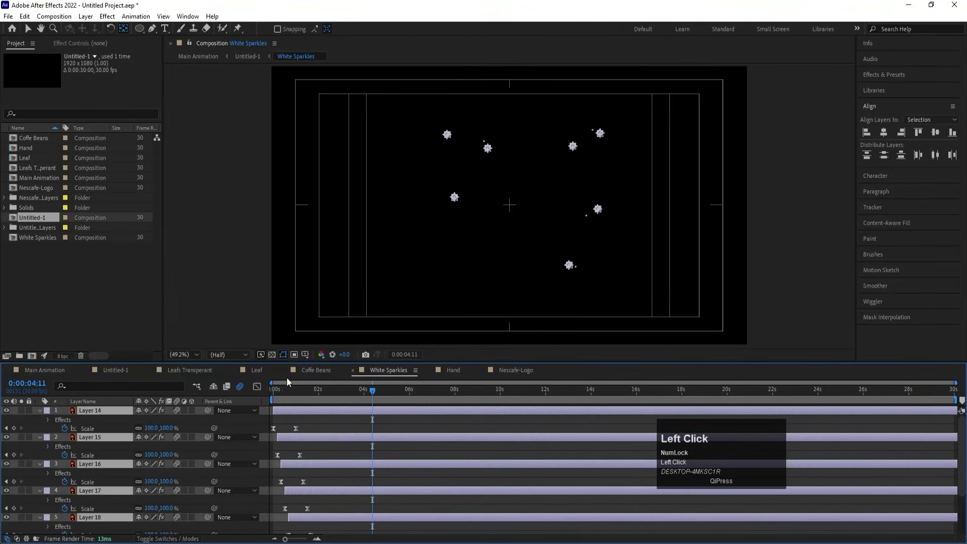
{"action": "left_click", "coordinate": [311, 370]}
{"action": "key", "text": "ctrl+a"}
{"action": "left_click", "coordinate": [176, 411]}
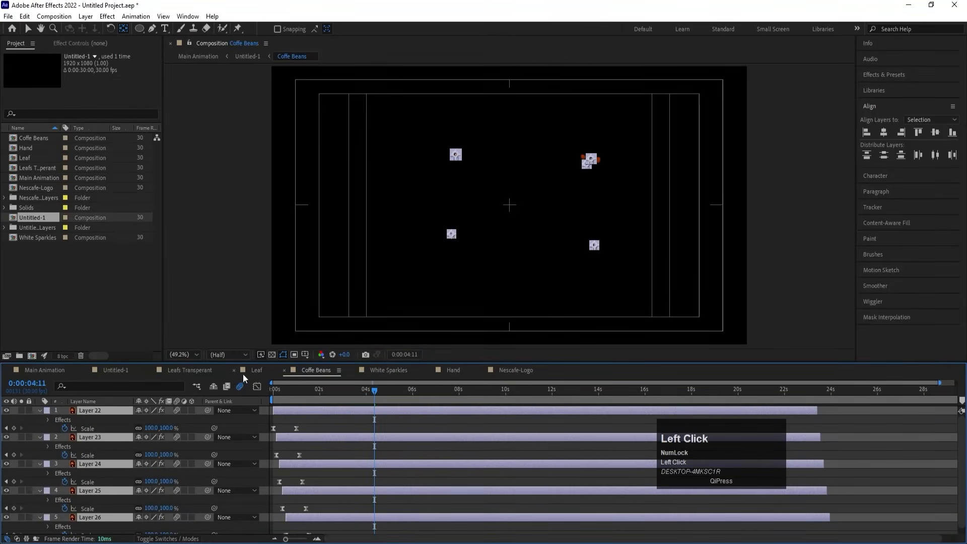
Enable motion blur on all layers in the Leaf and Leafs Transperant compositions.
{"action": "left_click", "coordinate": [245, 371]}
{"action": "key", "text": "ctrl+a"}
{"action": "left_click", "coordinate": [174, 410]}
{"action": "left_click", "coordinate": [191, 371]}
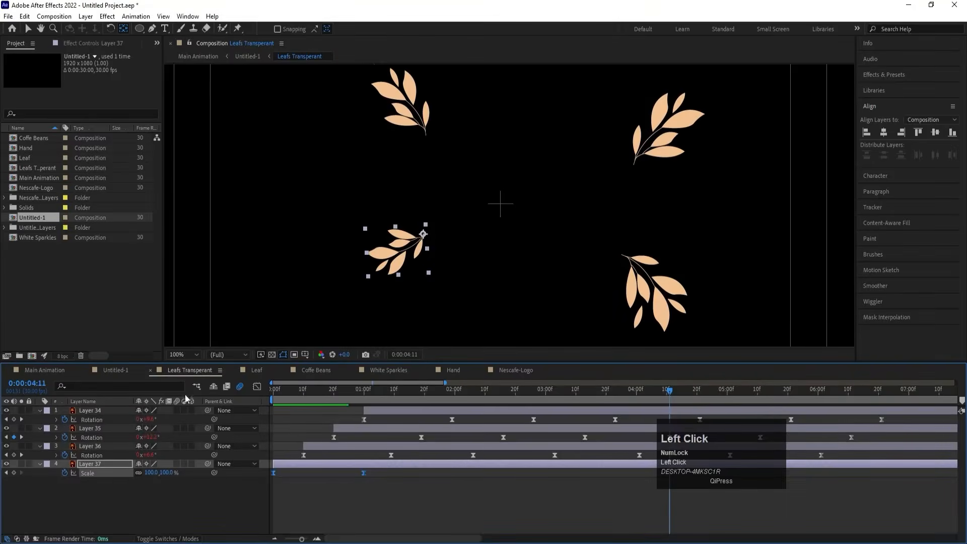
{"action": "key", "text": "ctrl+a"}
{"action": "left_click", "coordinate": [177, 410]}
Preview Untitled-1 from the first frame with motion blur, dismissing any error that interrupts playback.
{"action": "left_click", "coordinate": [129, 373]}
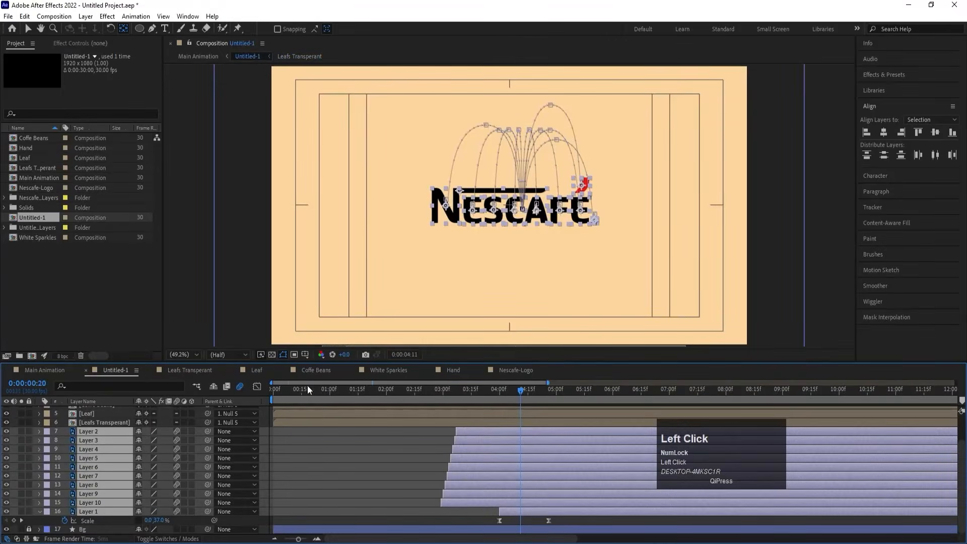
{"action": "key", "text": "space"}
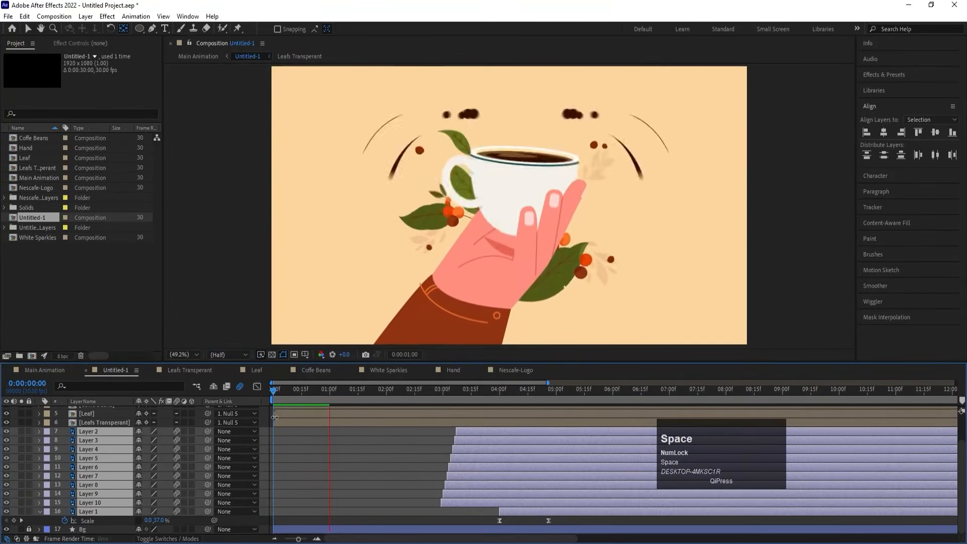
{"action": "scroll", "coordinate": [340, 457], "scroll_direction": "up", "scroll_amount": 1}
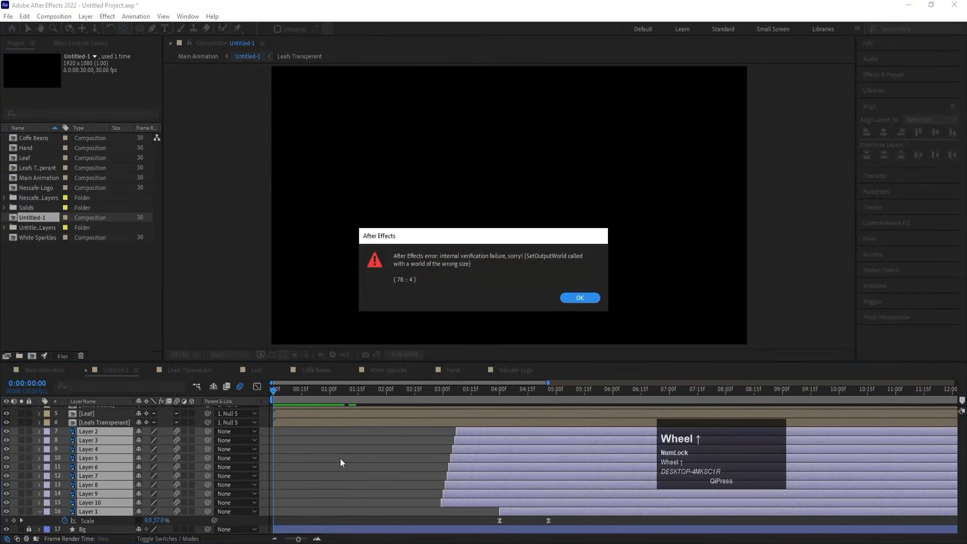
{"action": "left_click", "coordinate": [573, 298]}
{"action": "key", "text": "space"}
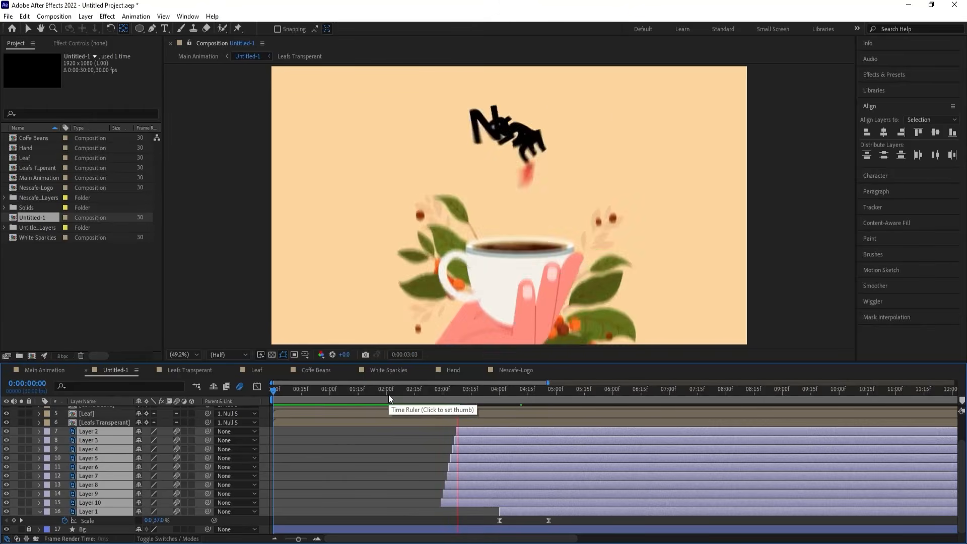
Preview Untitled-1 from the start through the moment the logo letters burst out of the cup.
{"action": "key", "text": "space"}
{"action": "left_click", "coordinate": [305, 388]}
{"action": "key", "text": "space"}
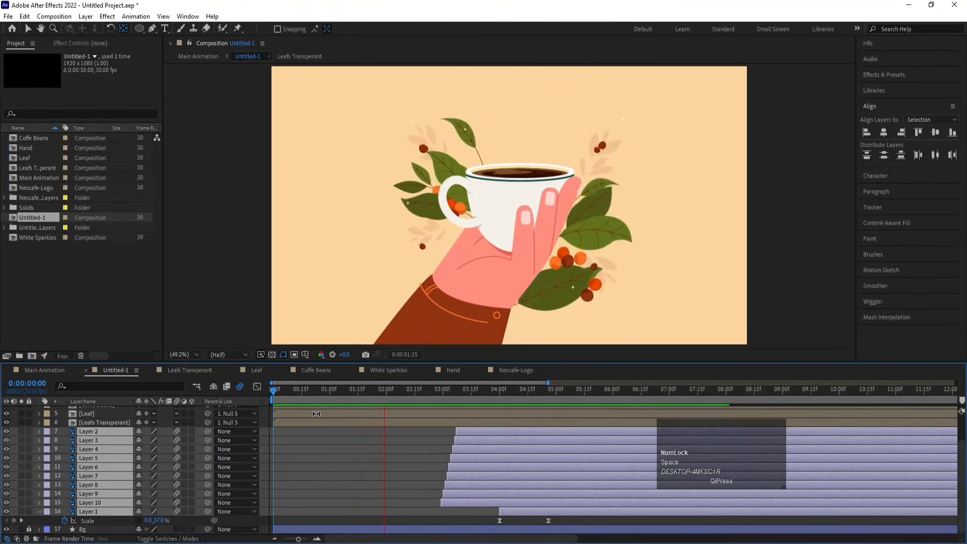
{"action": "scroll", "coordinate": [315, 414], "scroll_direction": "up", "scroll_amount": 3}
{"action": "key", "text": "space"}
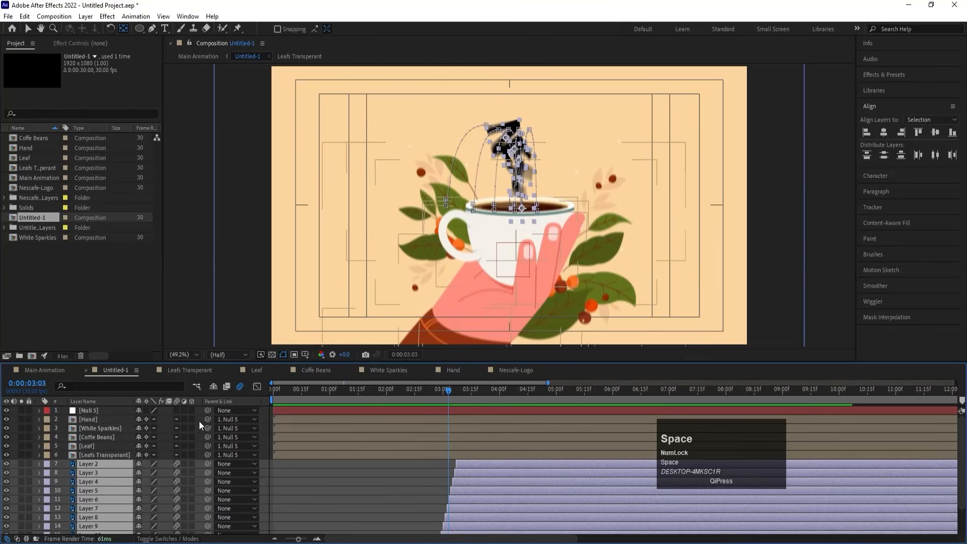
Reveal the position keyframes of Null 5 and go to its last keyframe at 0:00:03:19.
{"action": "left_click", "coordinate": [102, 419]}
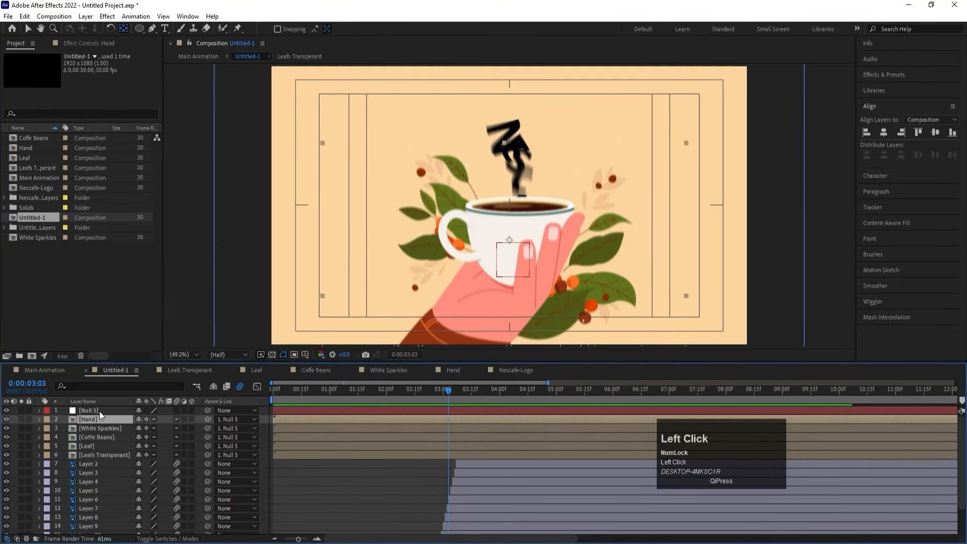
{"action": "left_click", "coordinate": [90, 409]}
{"action": "key", "text": "space"}
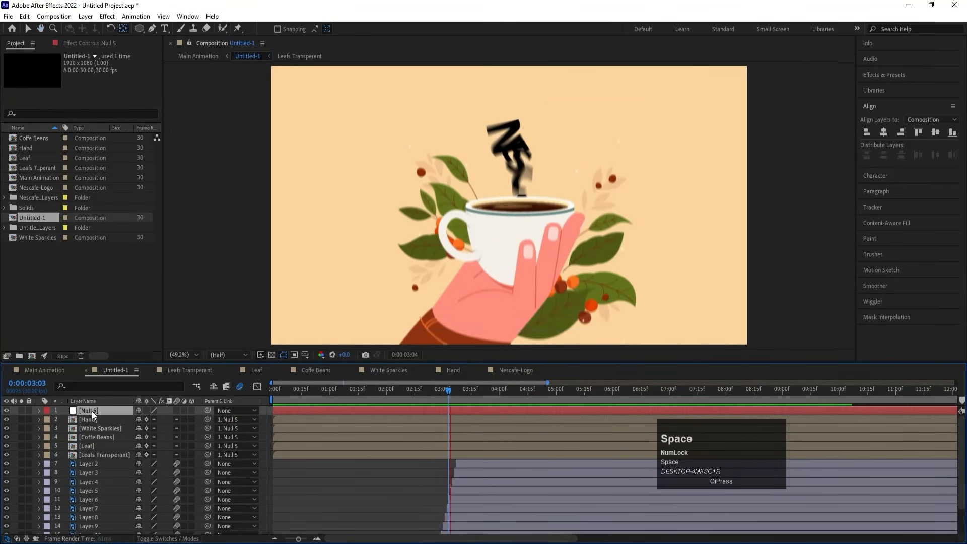
{"action": "key", "text": "p"}
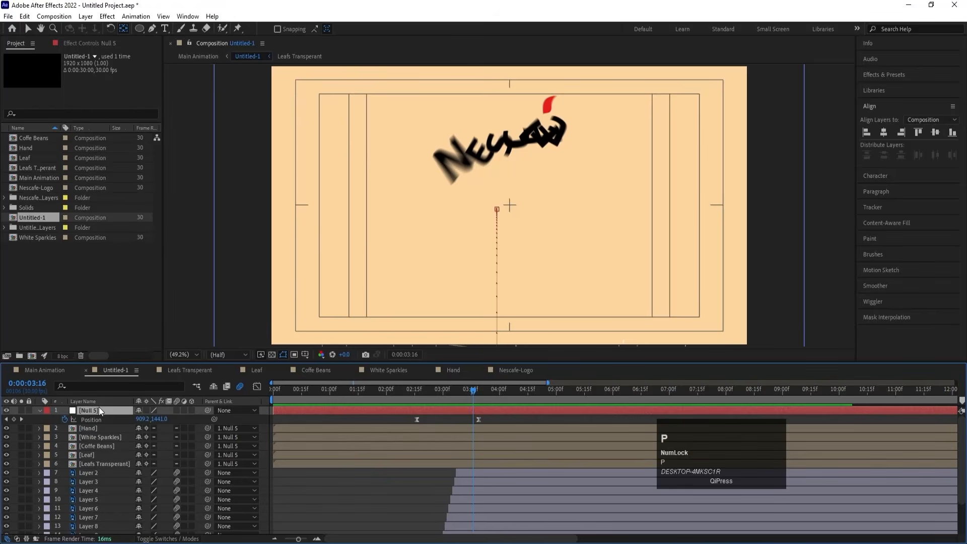
{"action": "key", "text": "k"}
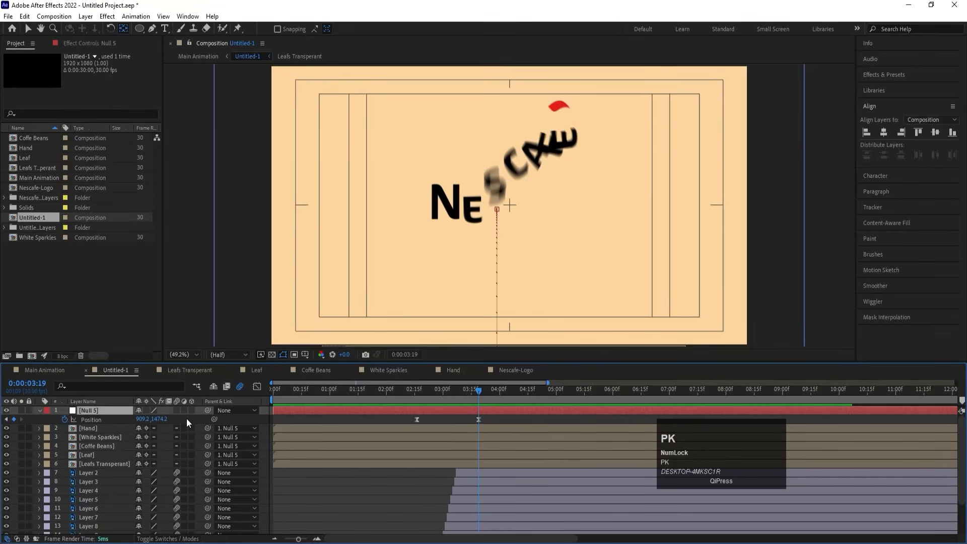
Add a new null object to Untitled-1, parent Null 5 to it, and rename the new null Wiggle.
{"action": "right_click", "coordinate": [187, 419]}
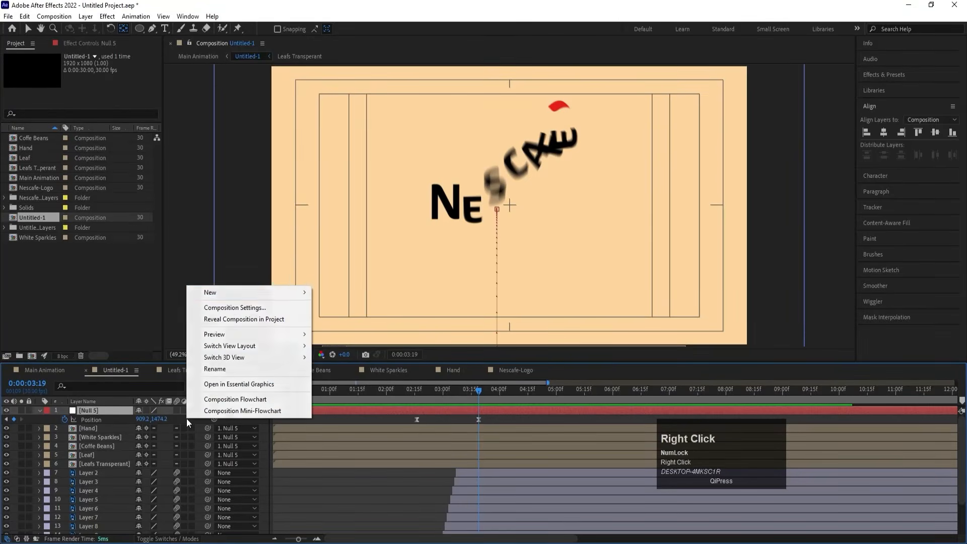
{"action": "left_click", "coordinate": [226, 294]}
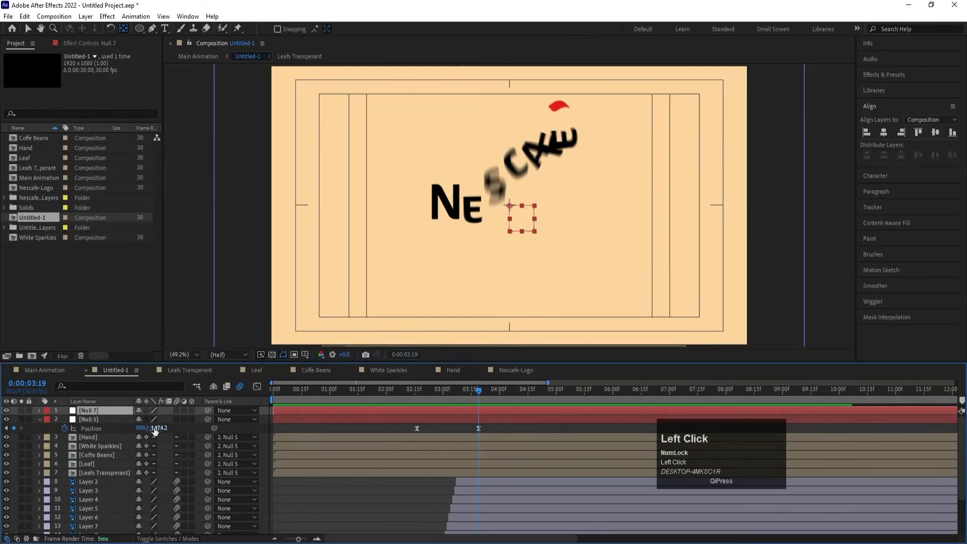
{"action": "left_click", "coordinate": [105, 419]}
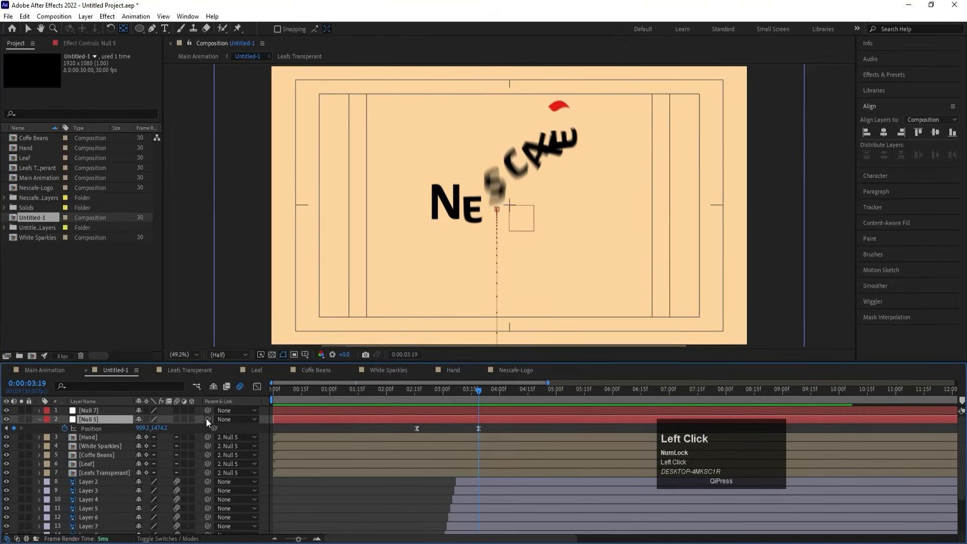
{"action": "left_click_drag", "start_coordinate": [121, 419], "coordinate": [110, 412]}
{"action": "left_click", "coordinate": [109, 412]}
{"action": "key", "text": "Return"}
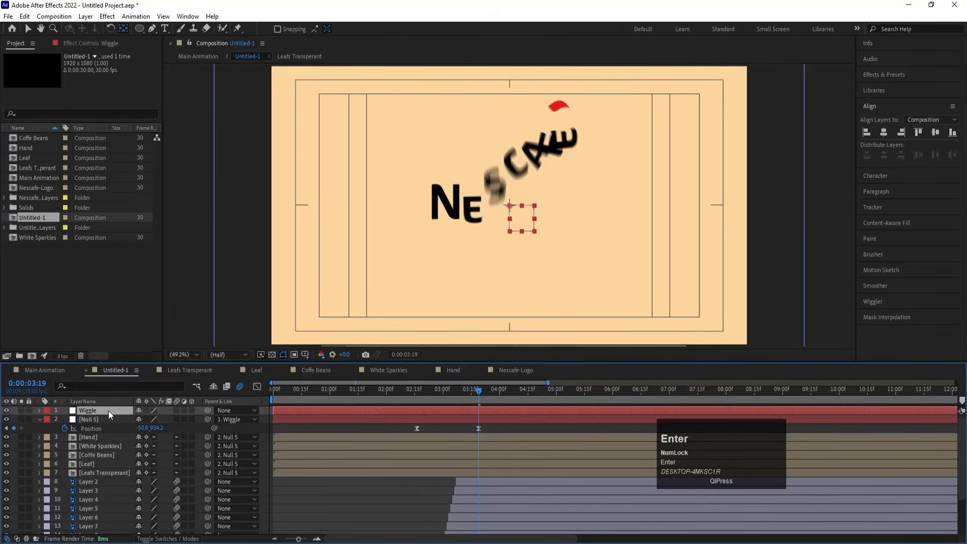
Add the expression wiggle(3,3) to the Wiggle null's position and preview the composition from the start.
{"action": "key", "text": "p"}
{"action": "left_click", "coordinate": [68, 420], "text": "alt"}
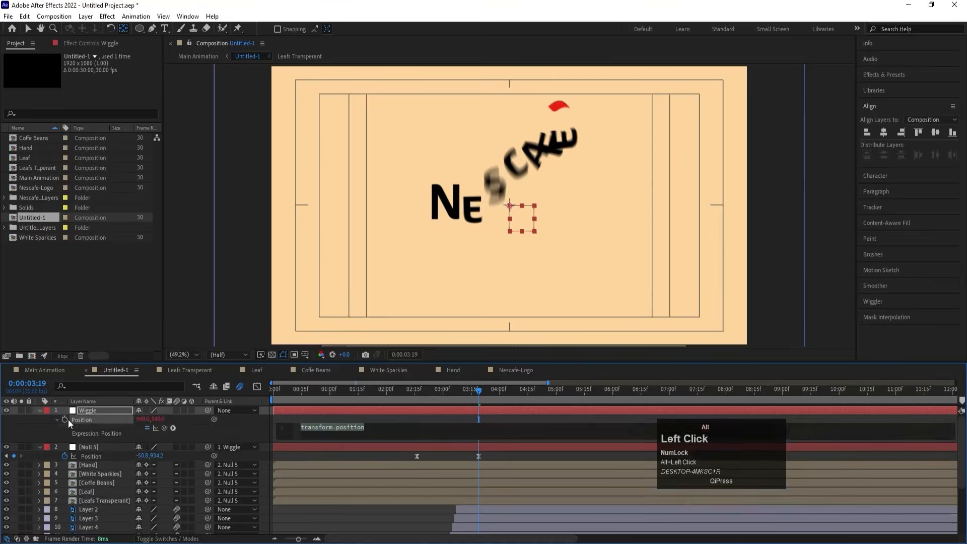
{"action": "type", "text": "wig"}
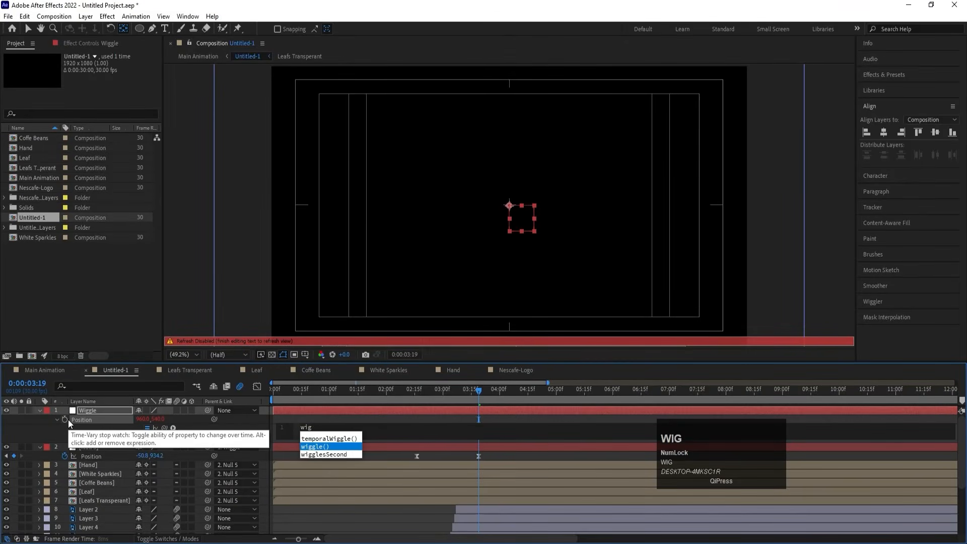
{"action": "key", "text": "Return"}
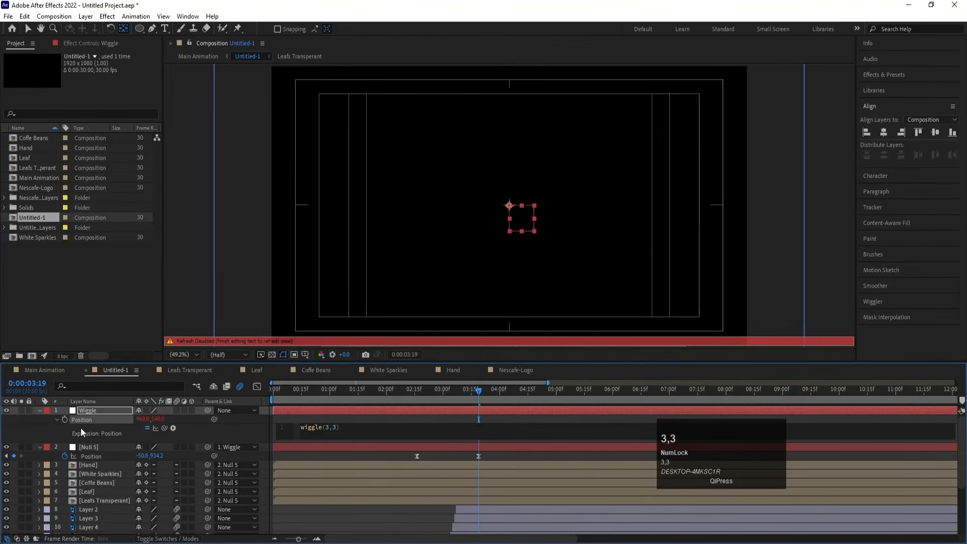
{"action": "left_click", "coordinate": [261, 413]}
{"action": "key", "text": "space"}
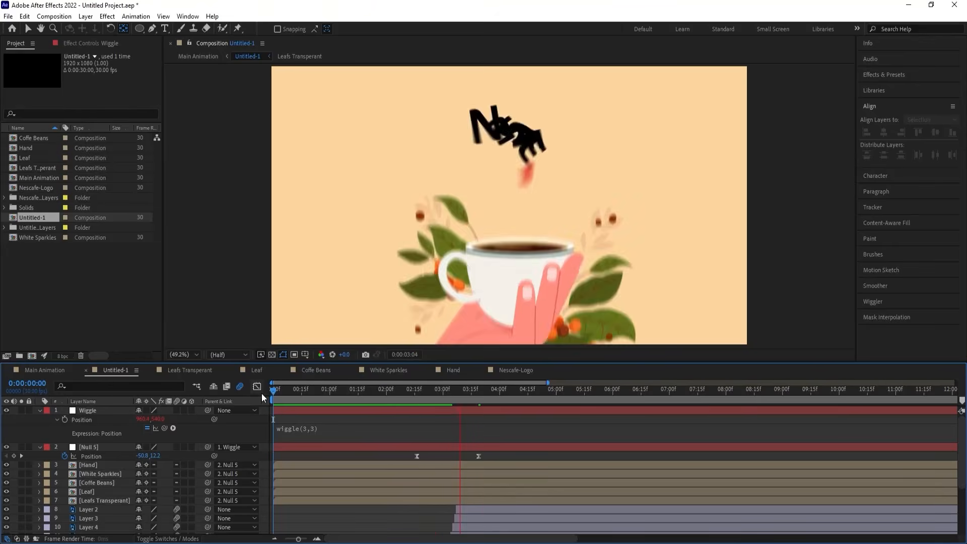
{"action": "key", "text": "space"}
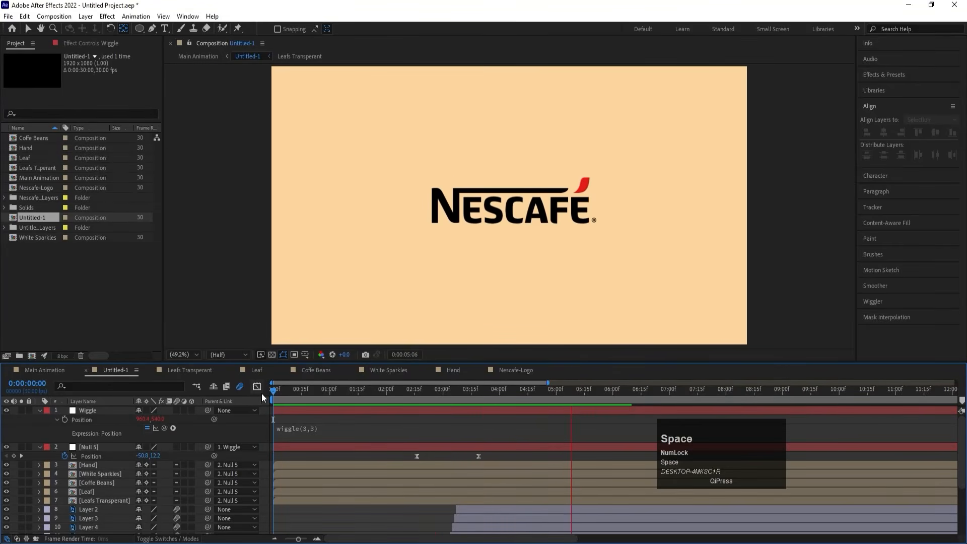
End the Main Animation work area at 0:00:07:23, where the logo is complete, and preview it.
{"action": "left_click", "coordinate": [44, 370]}
{"action": "key", "text": "space"}
{"action": "key", "text": "space"}
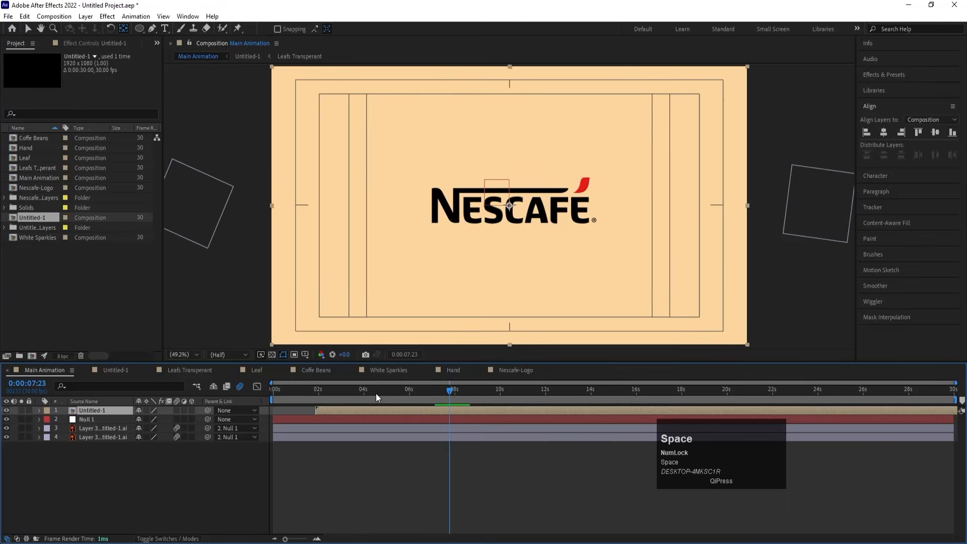
{"action": "key", "text": "space"}
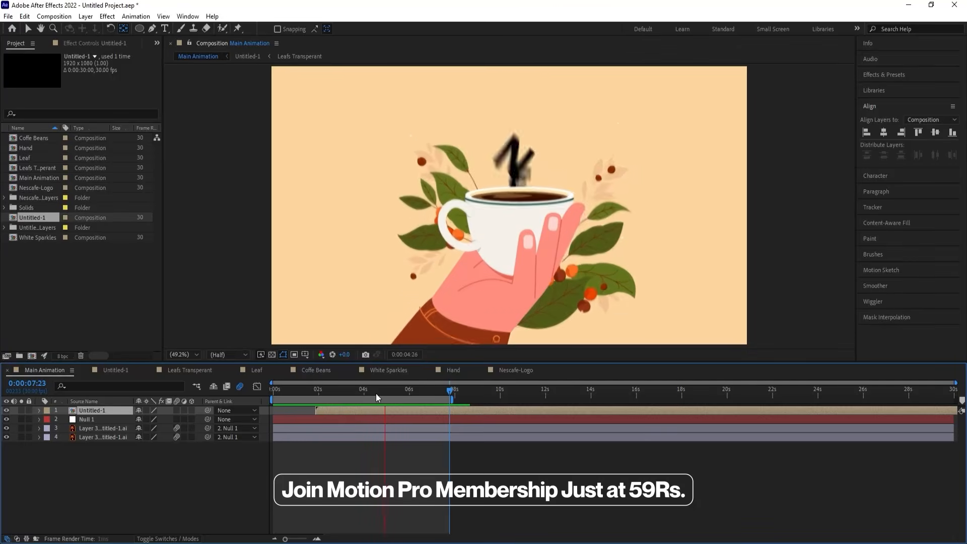
{"action": "key", "text": "space"}
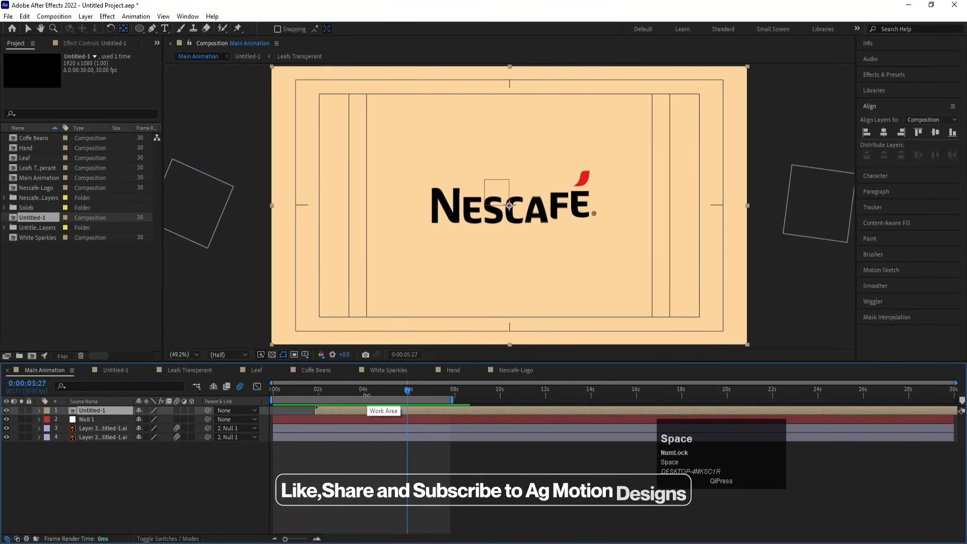
Keyframe the Untitled-1 layer's scale at 120% at its in point, 0:00:01:26, in Main Animation.
{"action": "key", "text": "i"}
{"action": "key", "text": "s"}
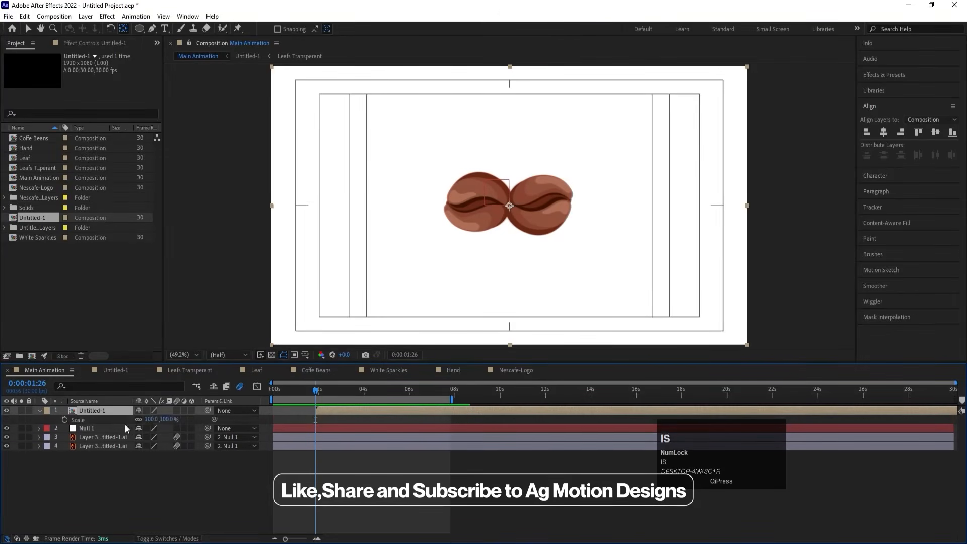
{"action": "left_click", "coordinate": [152, 420]}
{"action": "type", "text": "120"}
{"action": "key", "text": "Return"}
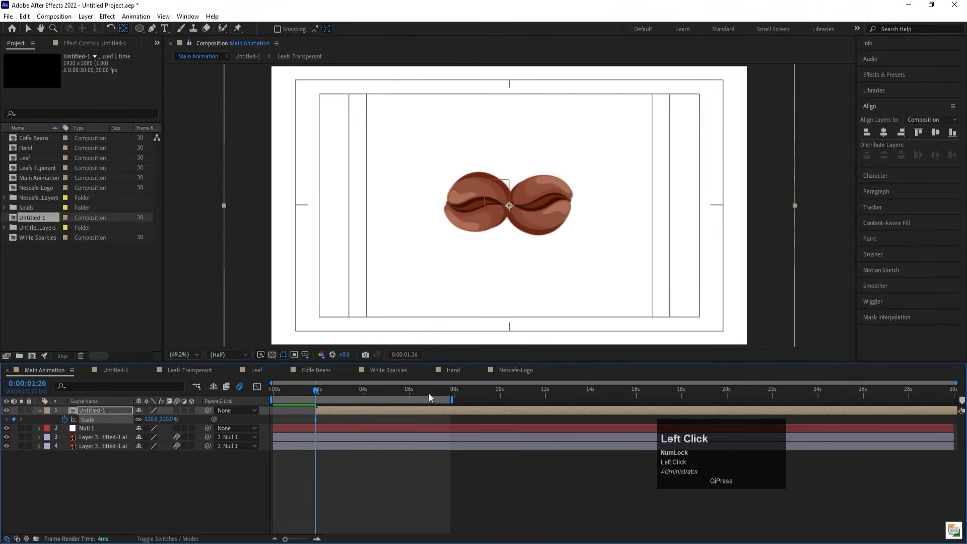
Keyframe the Untitled-1 layer's scale at 100% at 0:00:07:22 and preview the slow zoom-out from the layer's start.
{"action": "left_click_drag", "start_coordinate": [429, 394], "coordinate": [448, 397]}
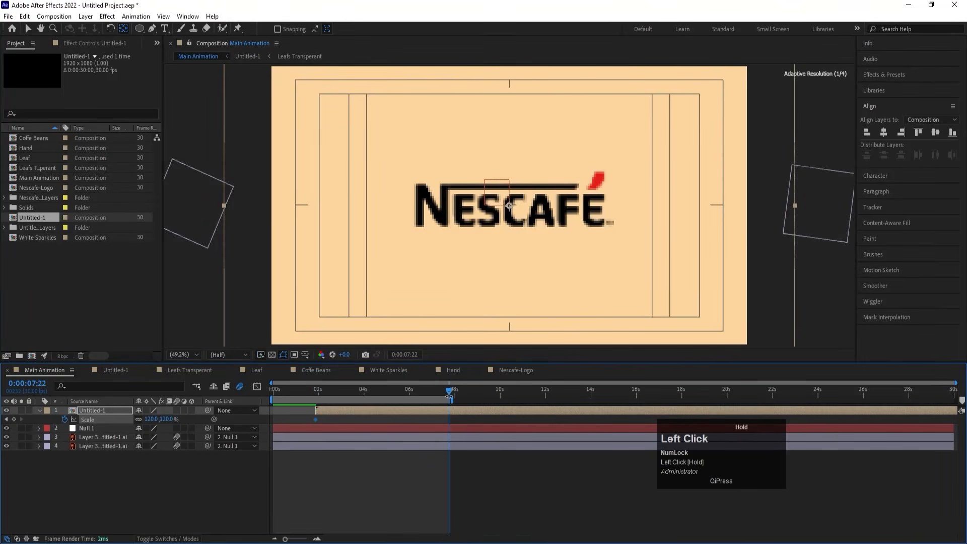
{"action": "type", "text": "100"}
{"action": "key", "text": "Return"}
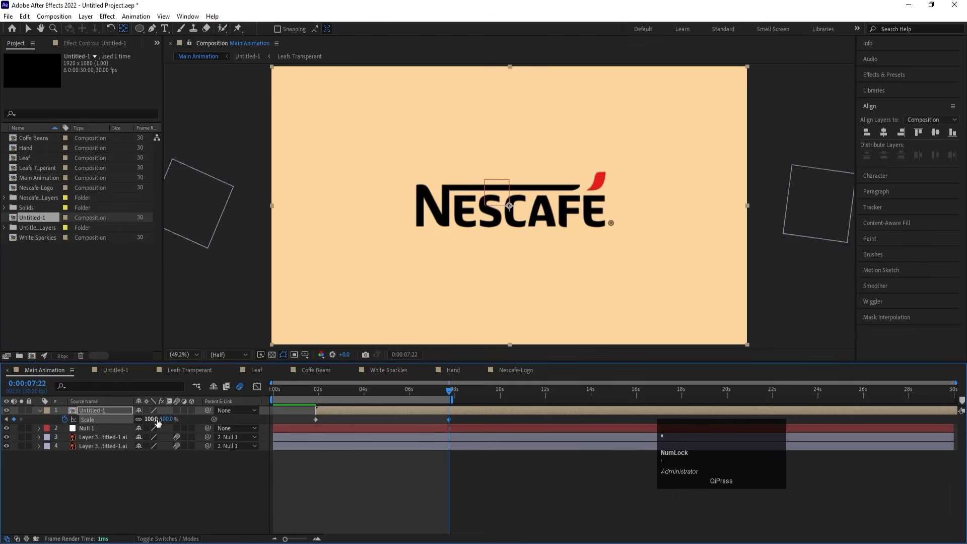
{"action": "key", "text": "space"}
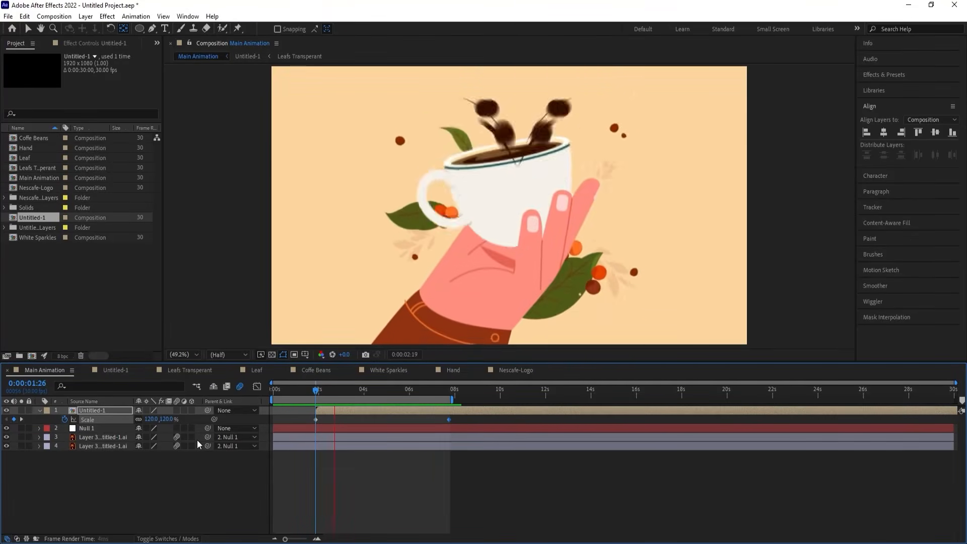
{"action": "key", "text": "space"}
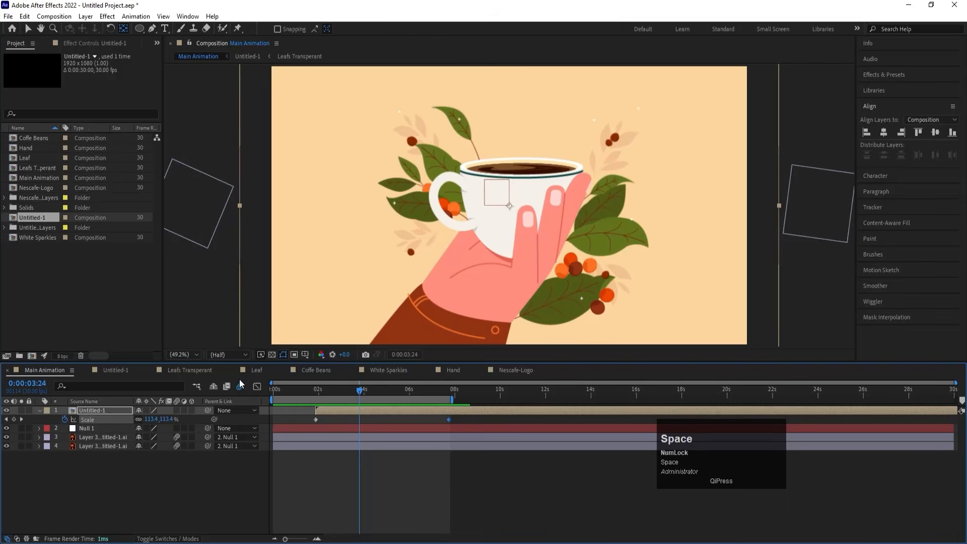
Set the preview resolution to Full and add an adjustment layer above Untitled-1 in Main Animation.
{"action": "left_click", "coordinate": [214, 355]}
{"action": "left_click", "coordinate": [228, 380]}
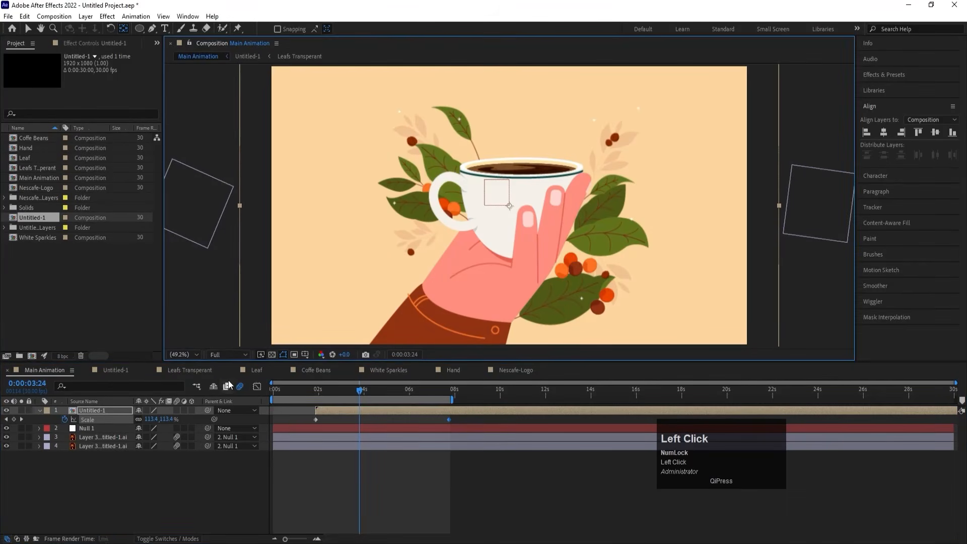
{"action": "right_click", "coordinate": [183, 467]}
{"action": "mouse_move", "coordinate": [205, 340]}
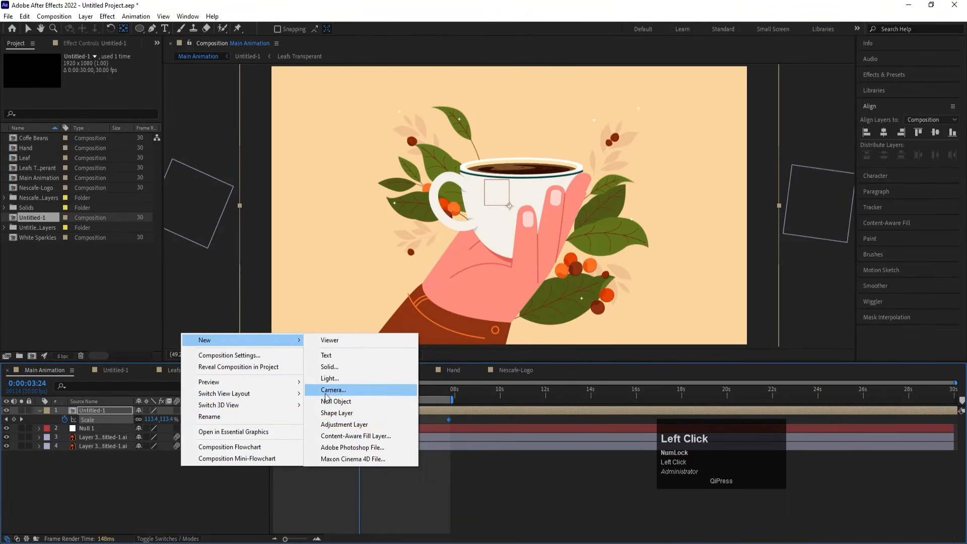
{"action": "left_click", "coordinate": [325, 424]}
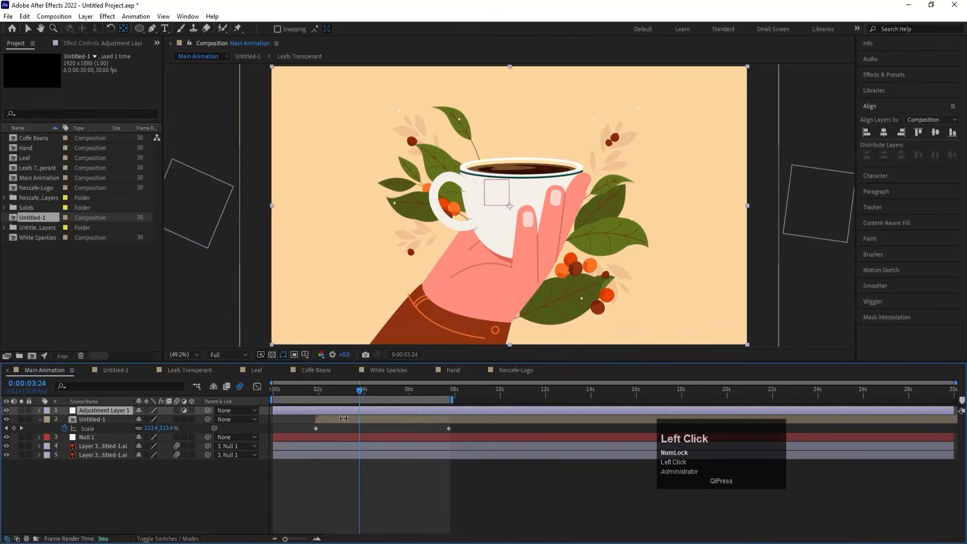
Apply Posterize Time to the adjustment layer with a frame rate of 15 and preview from the start.
{"action": "left_click", "coordinate": [872, 76]}
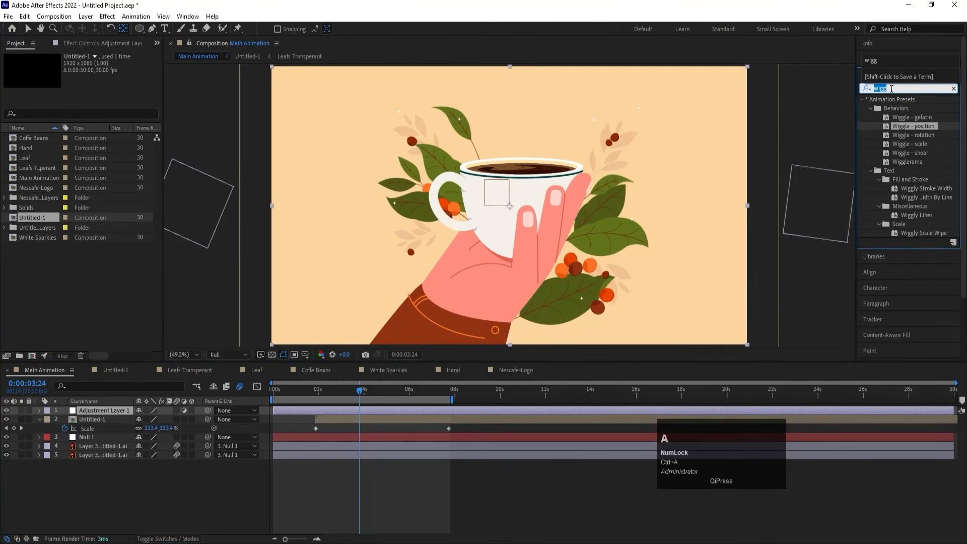
{"action": "type", "text": "o"}
{"action": "type", "text": "post"}
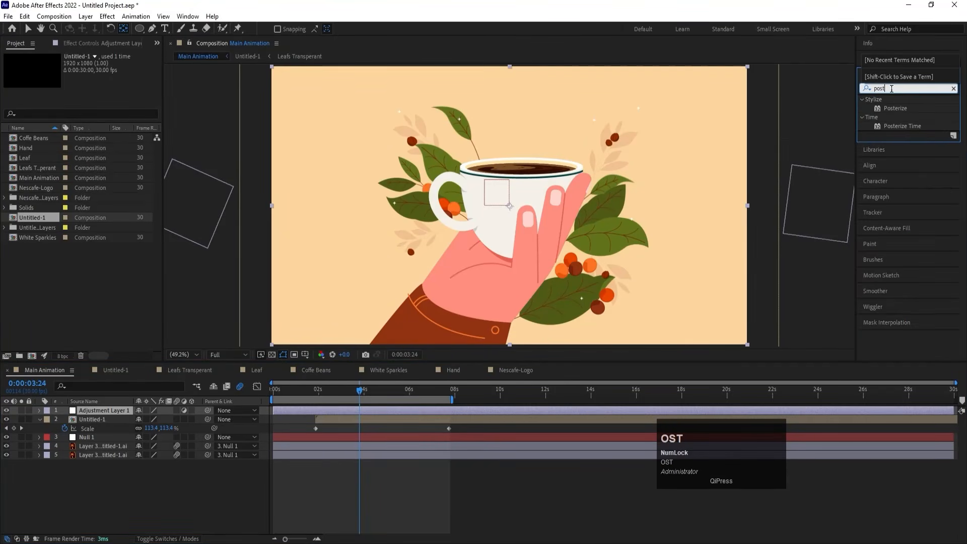
{"action": "double_click", "coordinate": [892, 126]}
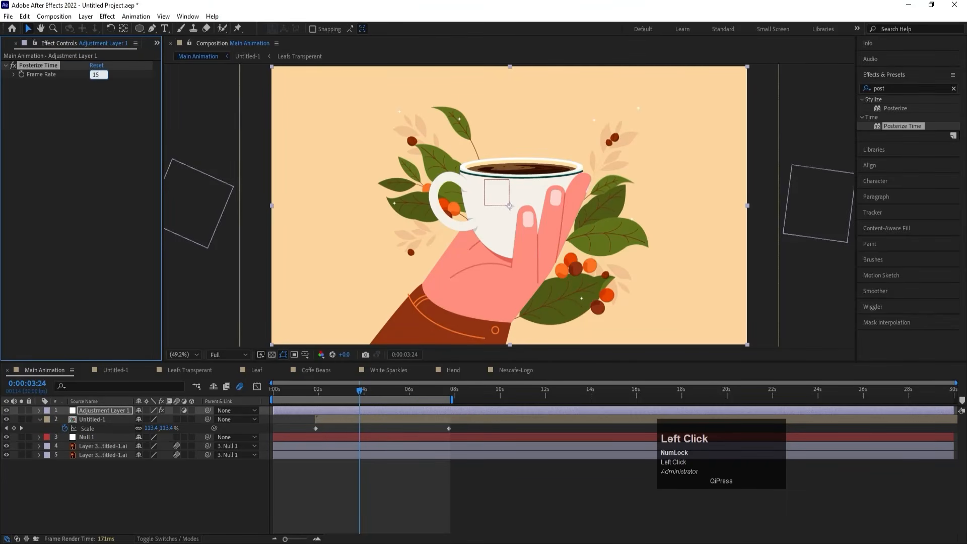
{"action": "key", "text": "space"}
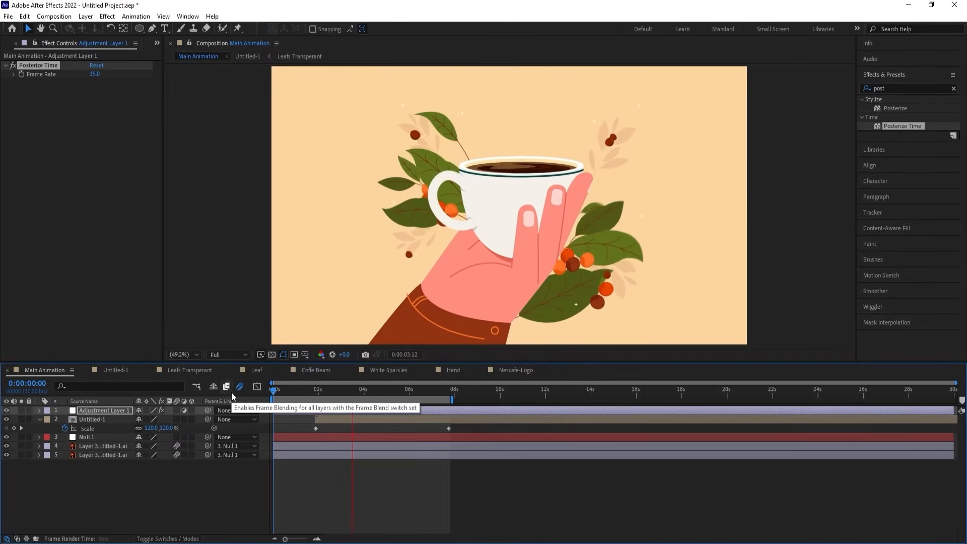
{"action": "key", "text": "space"}
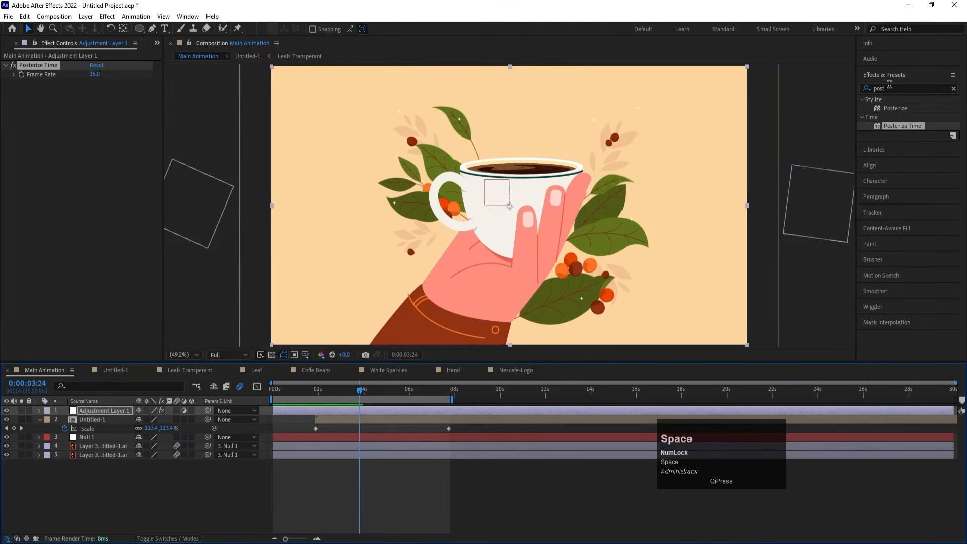
Apply the Noise effect to the adjustment layer with an amount of 25% and preview the result.
{"action": "left_click", "coordinate": [889, 87]}
{"action": "type", "text": "noi"}
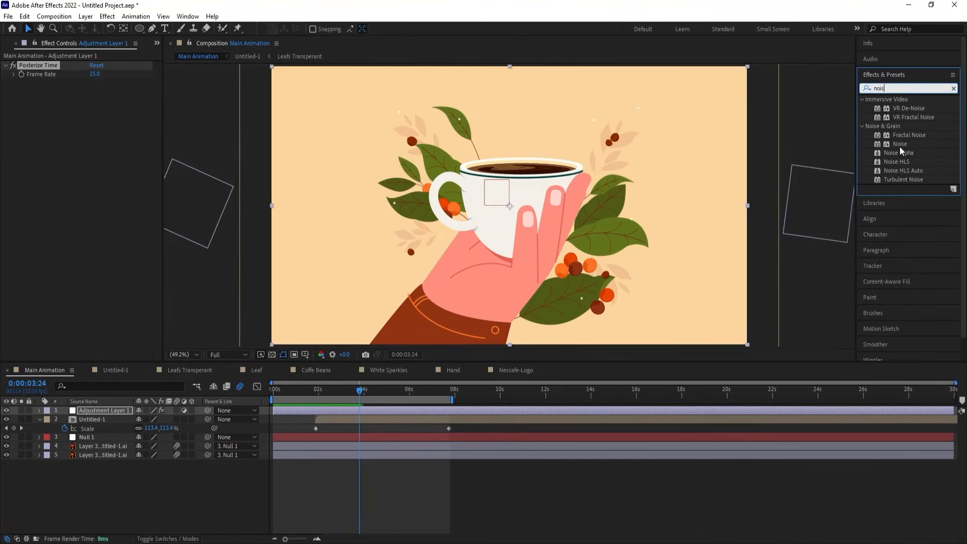
{"action": "double_click", "coordinate": [899, 145]}
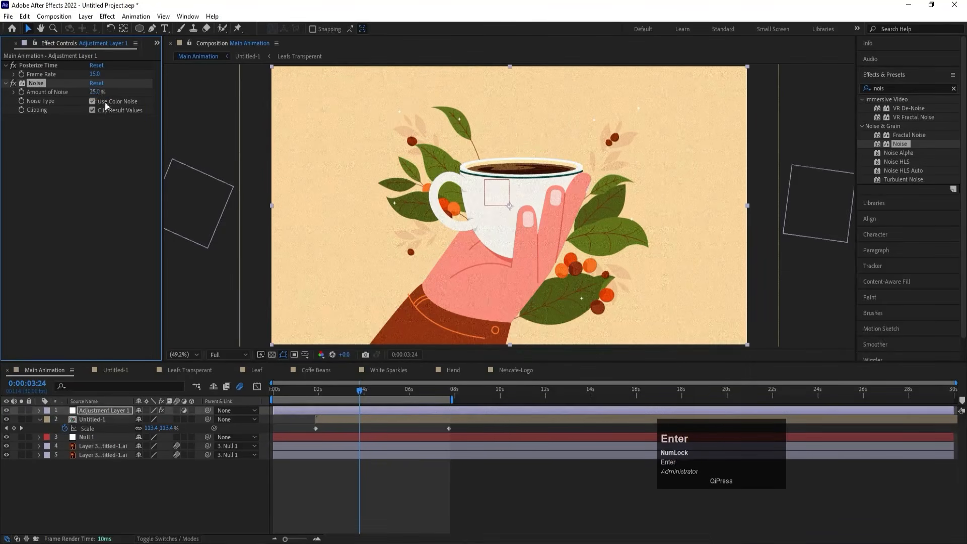
{"action": "key", "text": "space"}
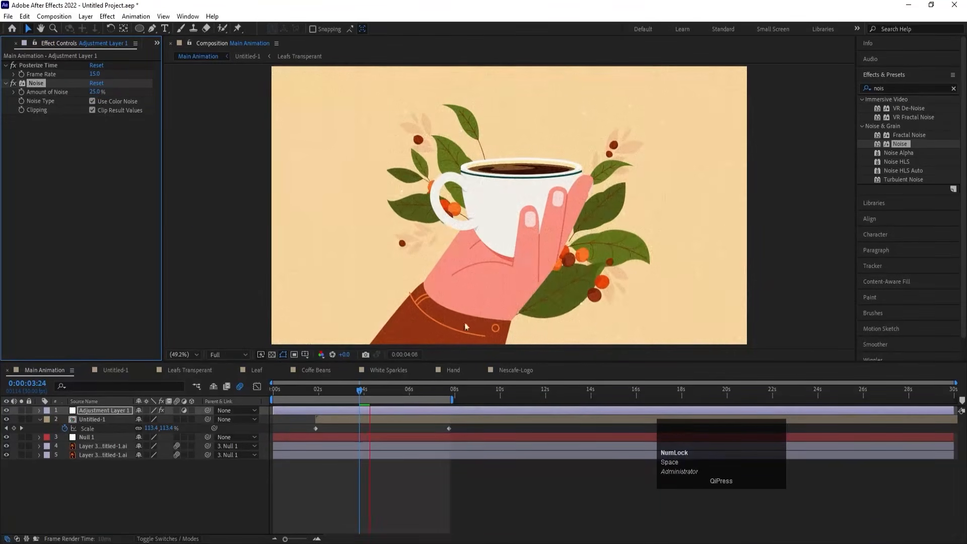
Preview the animation with the noise and reduced frame rate from the start of the composition.
{"action": "key", "text": "space"}
{"action": "left_click", "coordinate": [415, 390]}
{"action": "left_click_drag", "start_coordinate": [415, 390], "coordinate": [169, 401]}
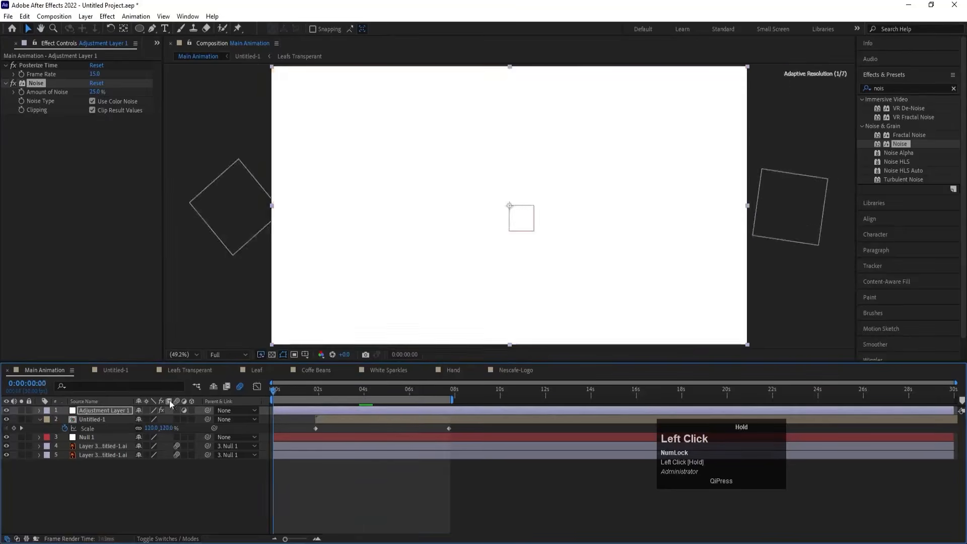
{"action": "key", "text": "space"}
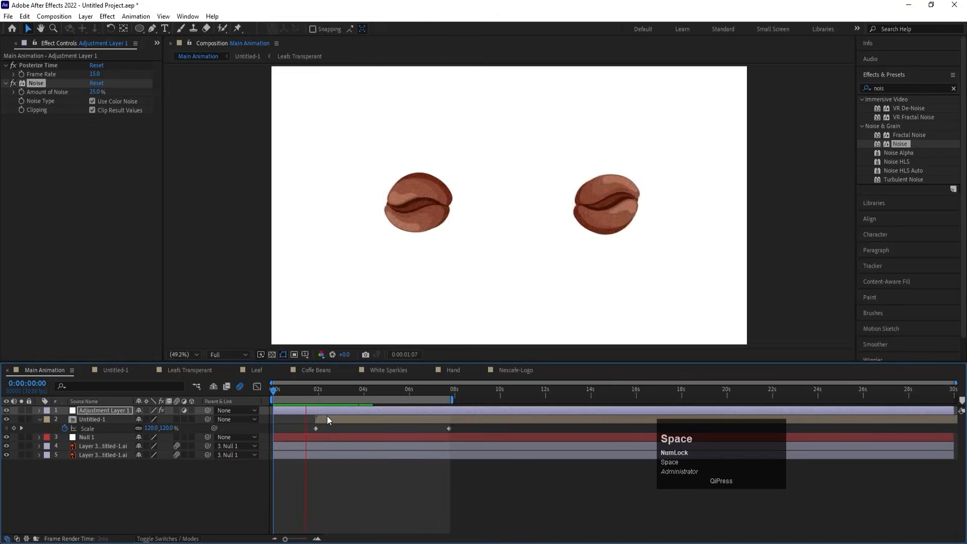
Create a 1920 x 1080 px solid, sampling its colour from the beige circle and lightening it to F8E8AA.
{"action": "left_click", "coordinate": [107, 478]}
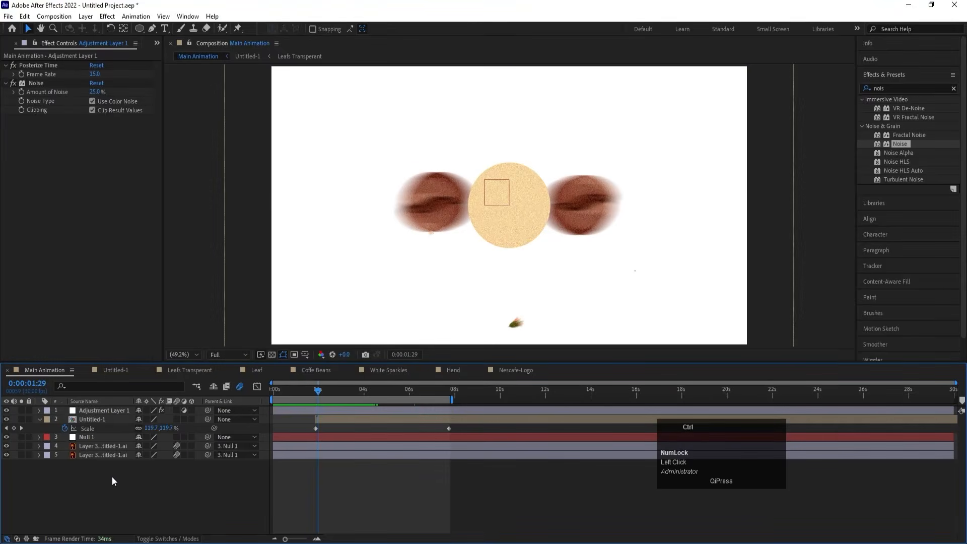
{"action": "key", "text": "ctrl+y"}
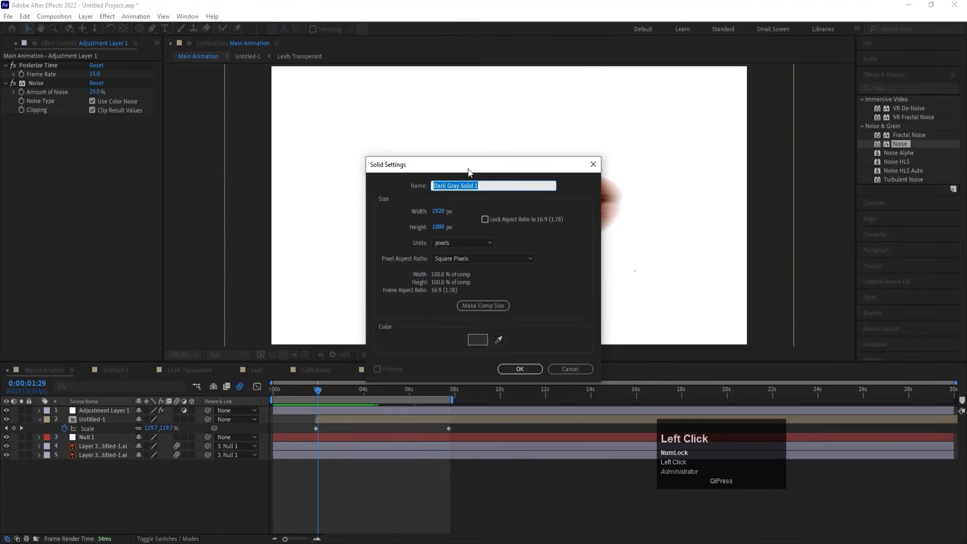
{"action": "left_click_drag", "start_coordinate": [468, 172], "coordinate": [649, 238]}
{"action": "left_click_drag", "start_coordinate": [678, 374], "coordinate": [468, 237]}
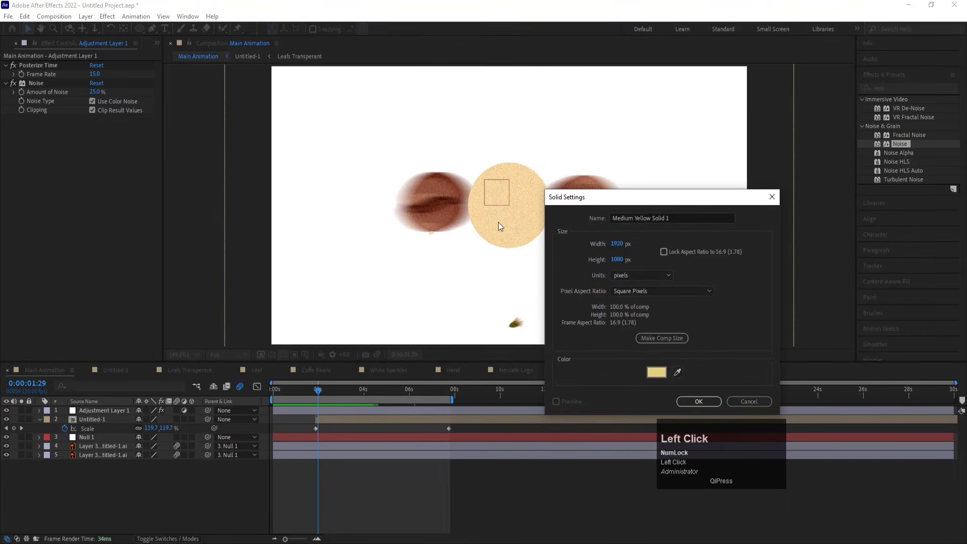
{"action": "left_click", "coordinate": [658, 372]}
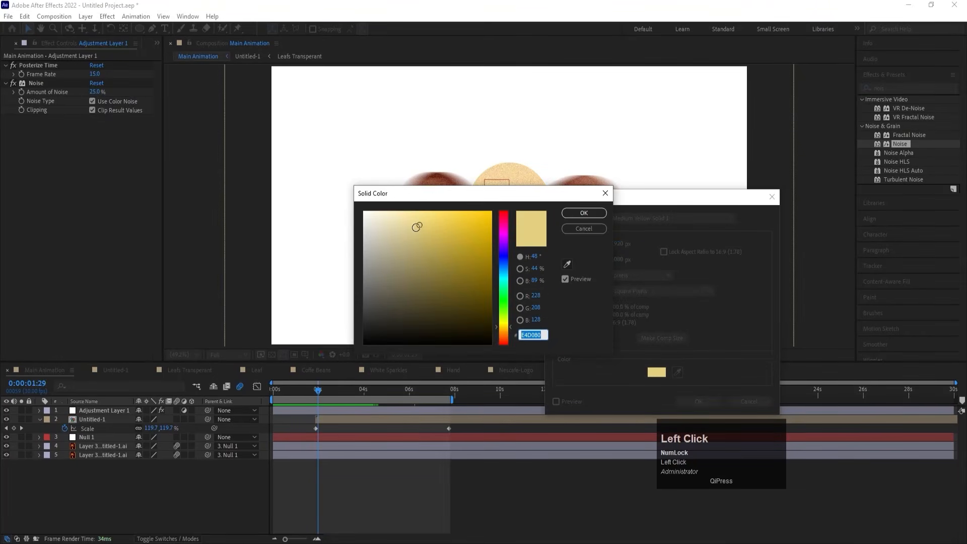
{"action": "key", "text": "Return"}
{"action": "key", "text": "Return"}
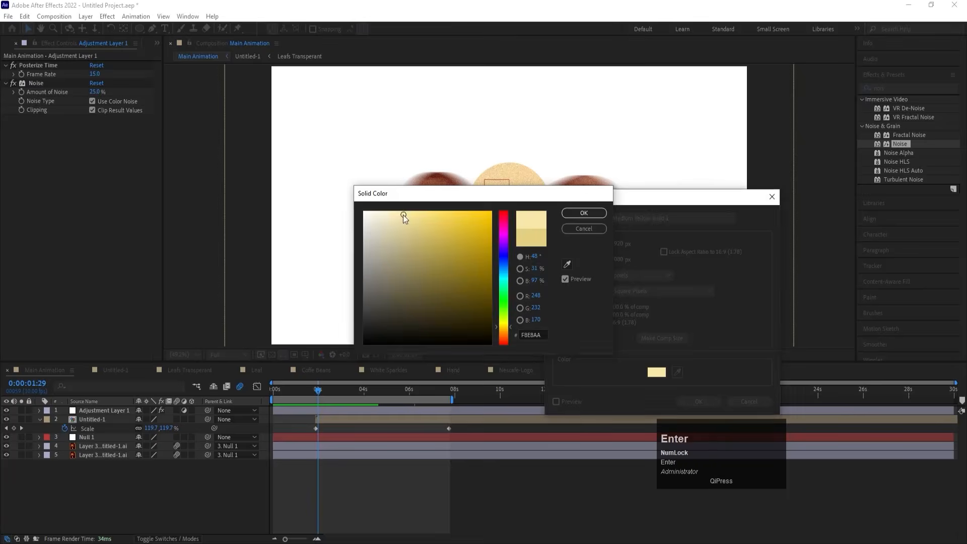
Move the yellow solid below all other layers in Main Animation and preview from the start.
{"action": "left_click", "coordinate": [115, 410]}
{"action": "left_click_drag", "start_coordinate": [115, 410], "coordinate": [123, 504]}
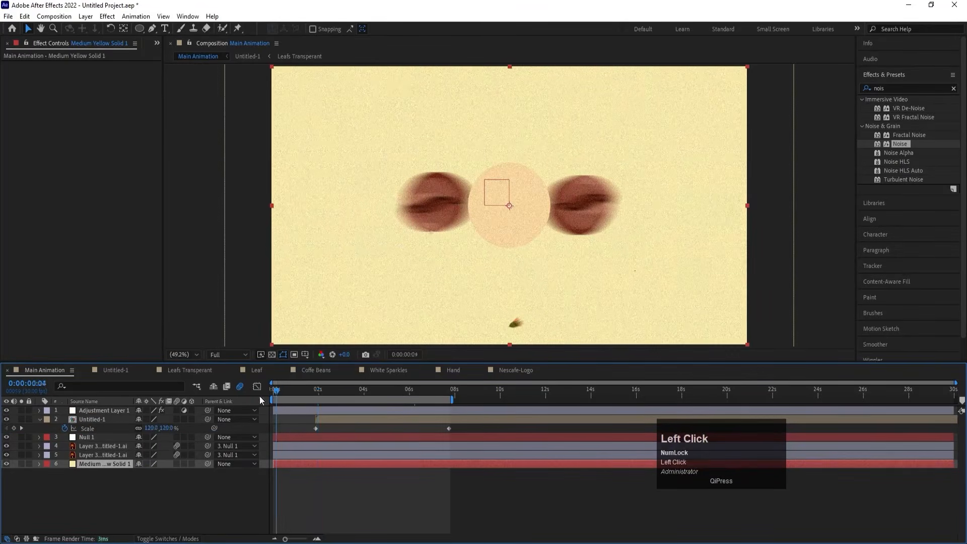
{"action": "key", "text": "space"}
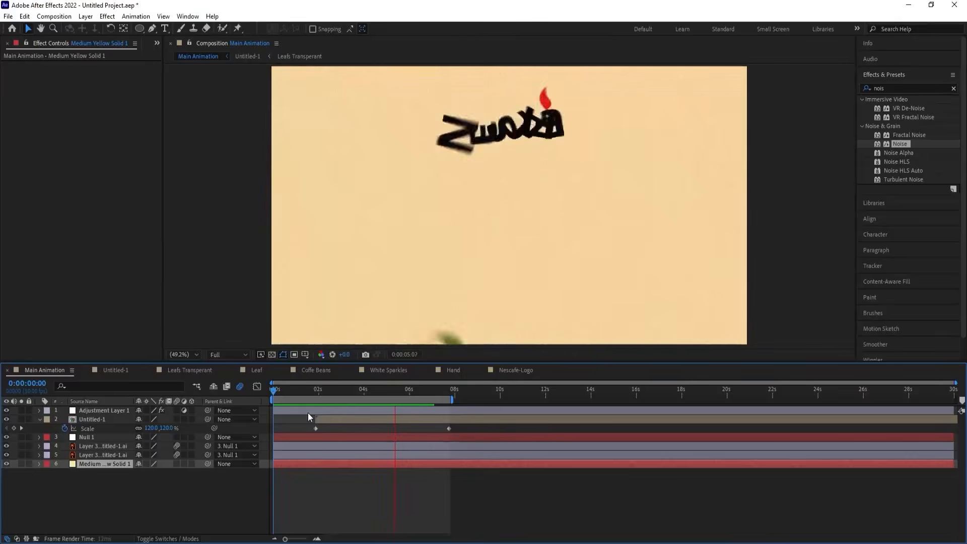
{"action": "key", "text": "space"}
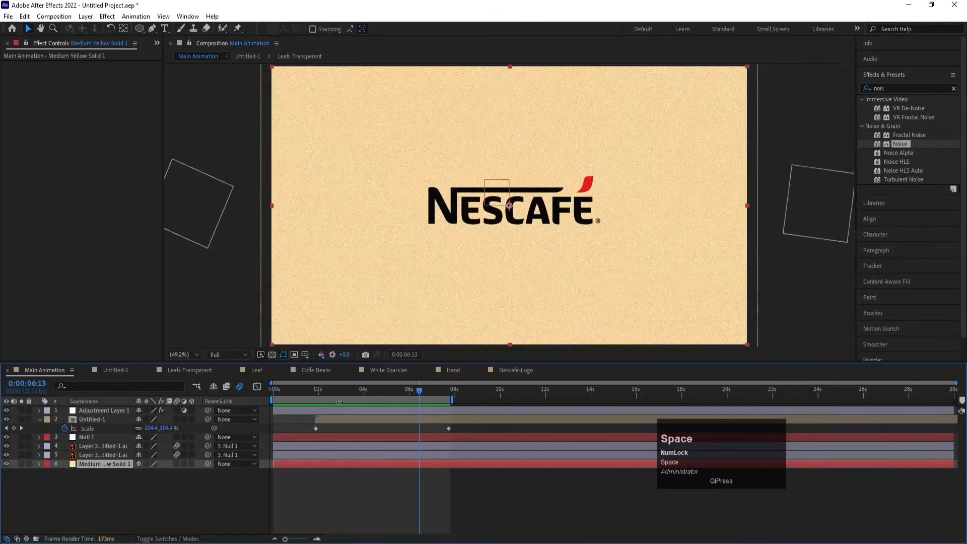
Pre-compose Untitled-1, Null 1 and the two parented Illustrator layers into a new composition named Animation.
{"action": "left_click", "coordinate": [340, 391]}
{"action": "left_click", "coordinate": [116, 455]}
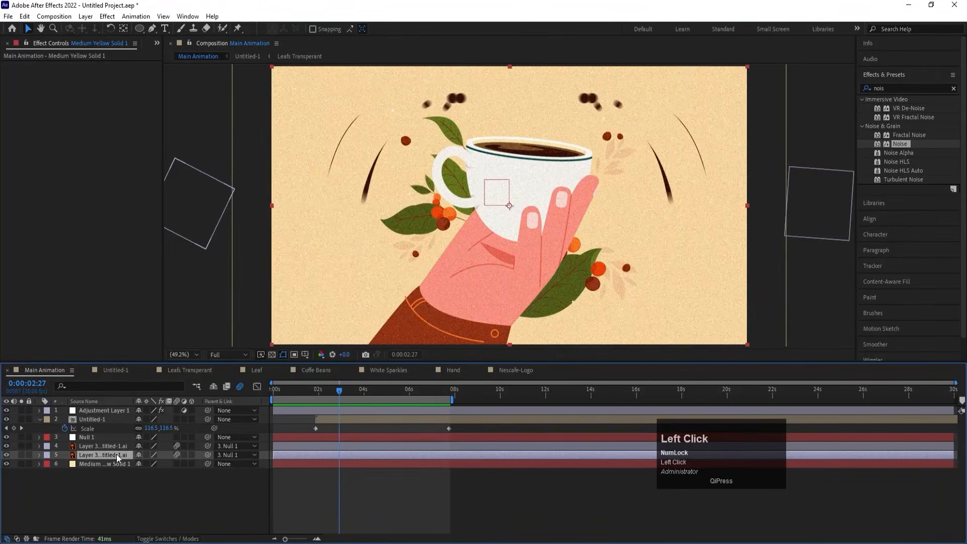
{"action": "left_click", "coordinate": [110, 417], "text": "shift"}
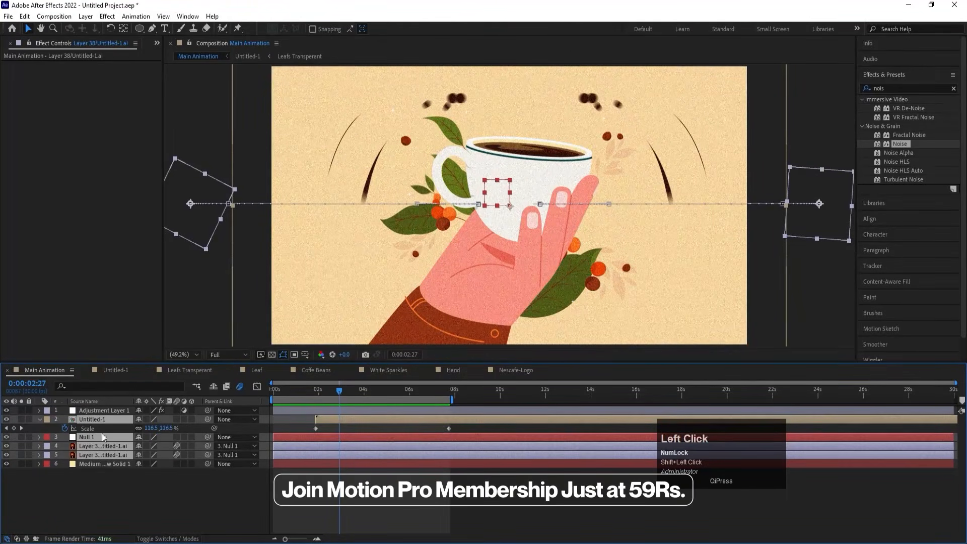
{"action": "key", "text": "ctrl+shift+c"}
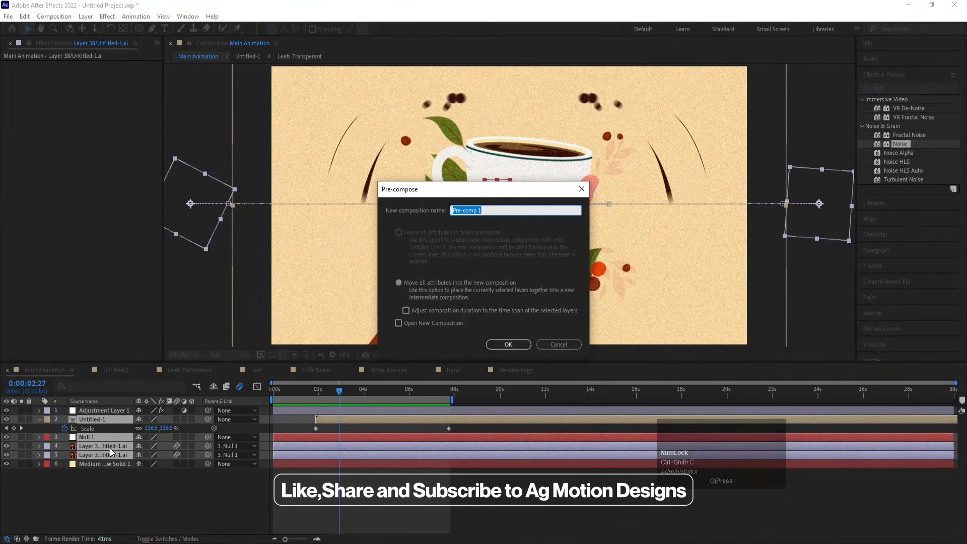
{"action": "type", "text": "An"}
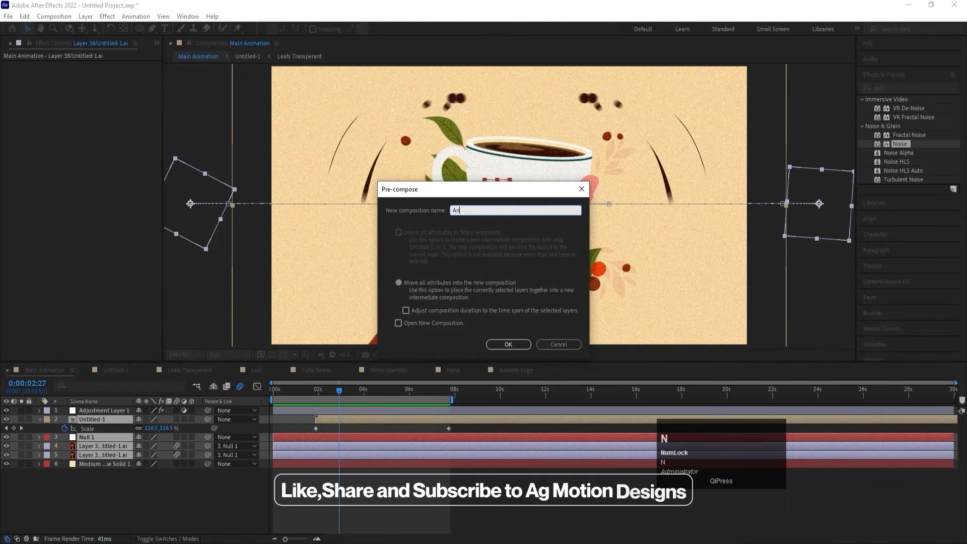
{"action": "type", "text": "imation"}
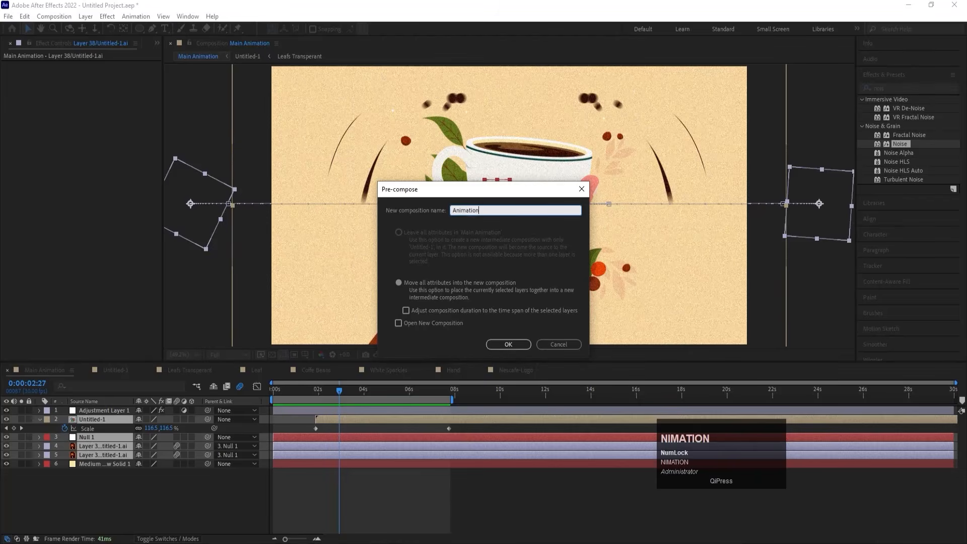
{"action": "key", "text": "Return"}
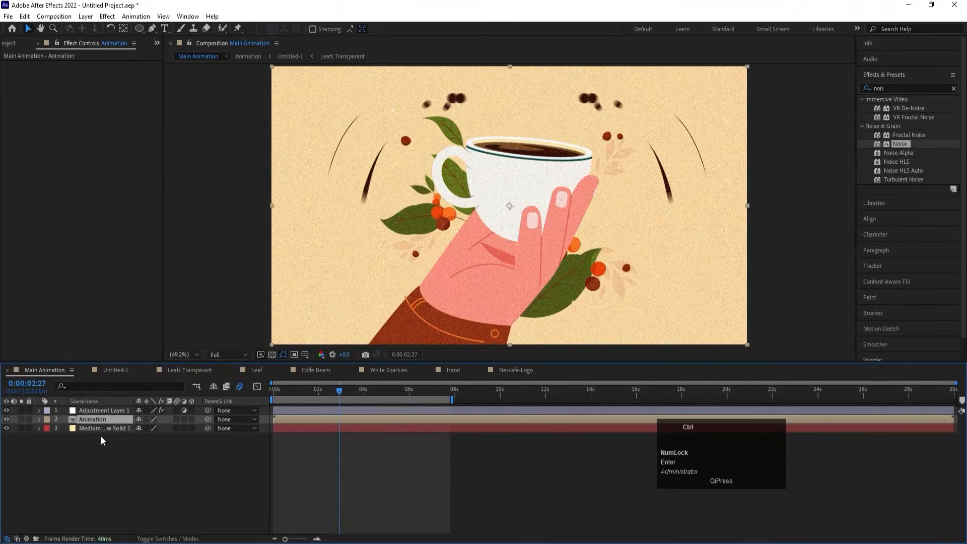
Duplicate the Animation layer and apply Find Edges with Invert enabled to the upper copy.
{"action": "key", "text": "ctrl+d"}
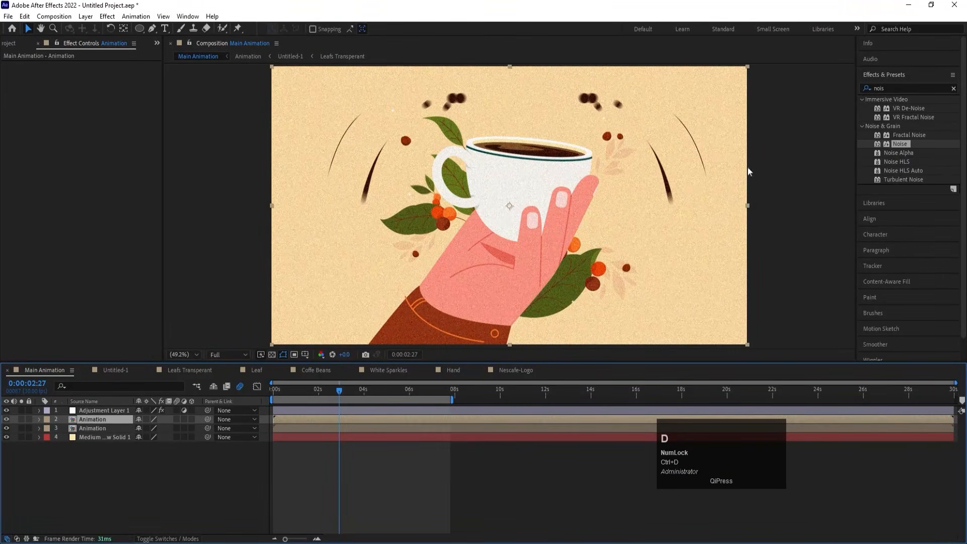
{"action": "left_click", "coordinate": [909, 88]}
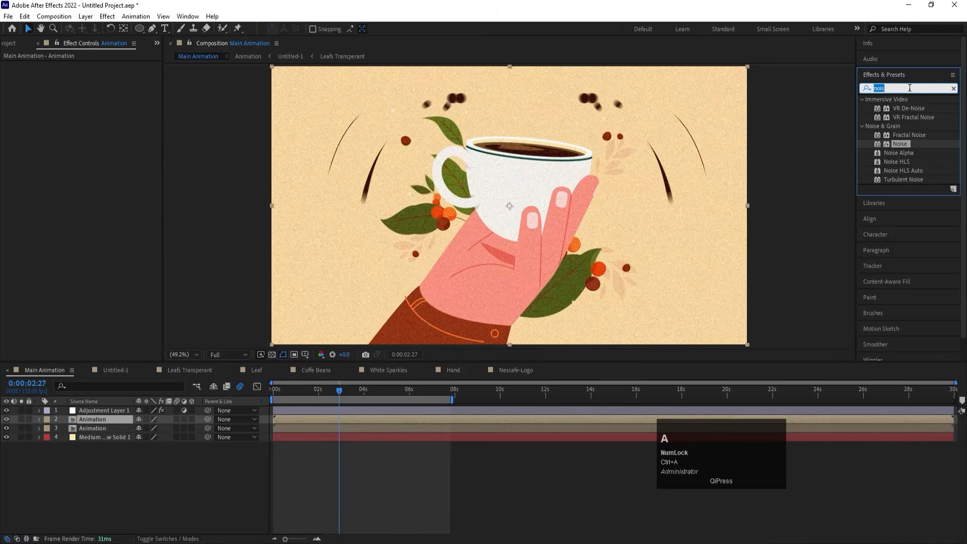
{"action": "type", "text": "find"}
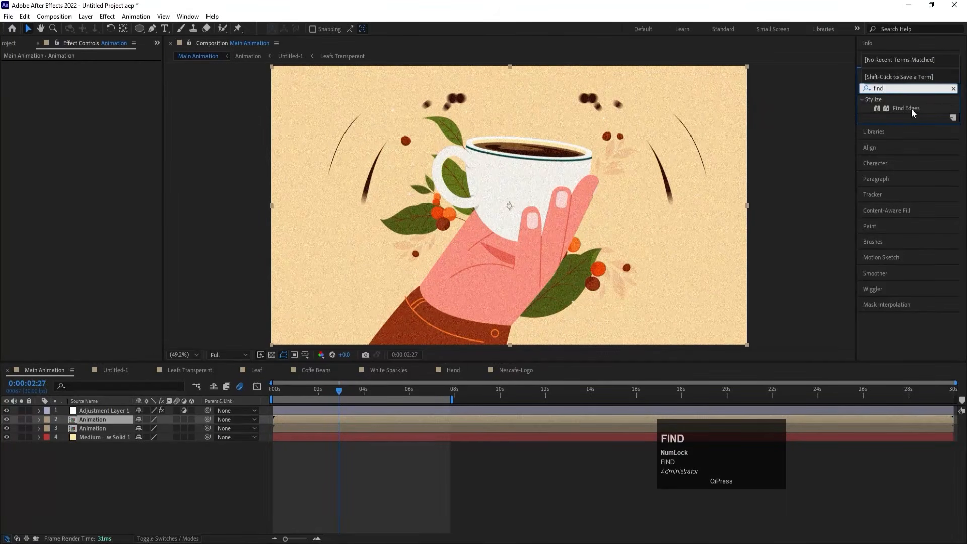
{"action": "double_click", "coordinate": [910, 108]}
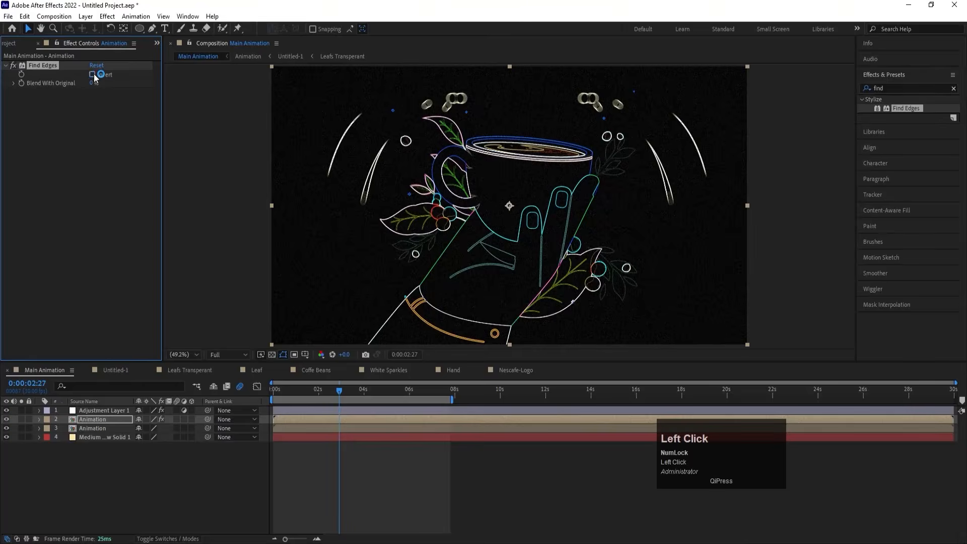
{"action": "left_click", "coordinate": [93, 75]}
{"action": "left_click", "coordinate": [94, 75]}
Set the upper Animation layer's blending mode to Screen and dismiss the duplicate-files notification.
{"action": "key", "text": "F4"}
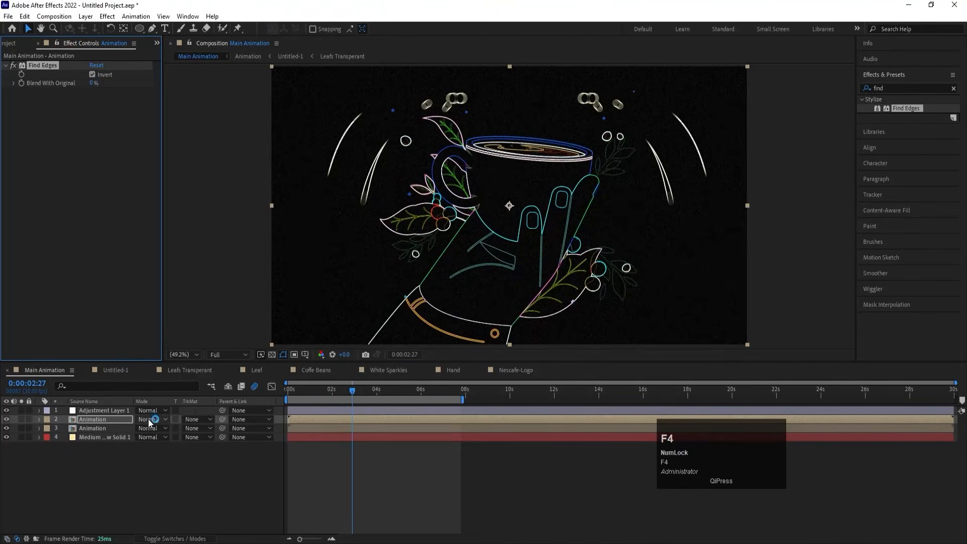
{"action": "left_click", "coordinate": [149, 421]}
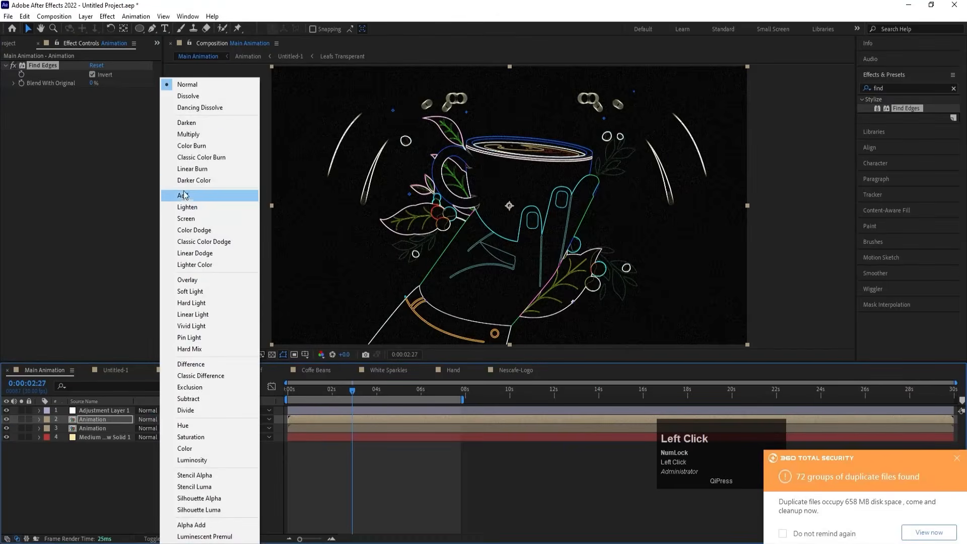
{"action": "left_click", "coordinate": [187, 218]}
{"action": "left_click", "coordinate": [956, 459]}
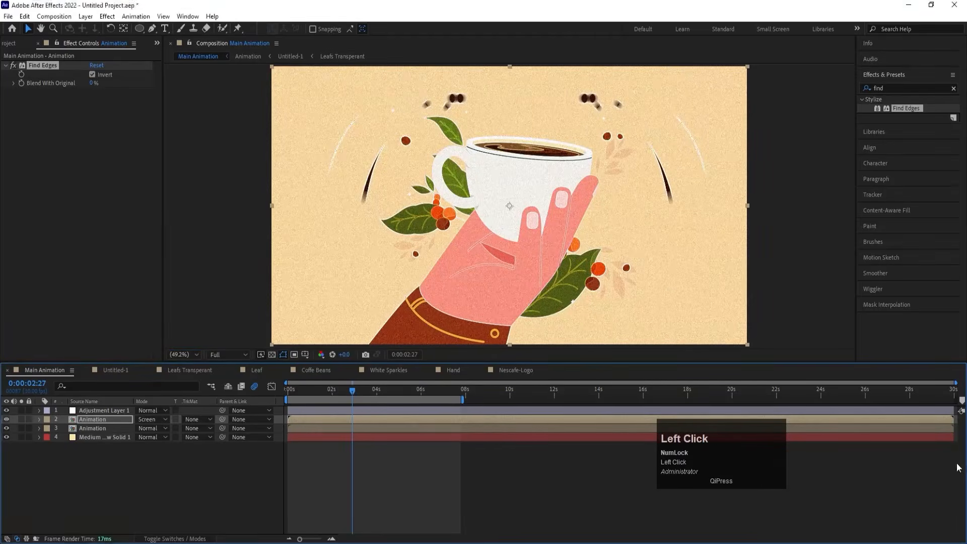
Try Find Edges without Invert and the Multiply and Overlay modes on the upper Animation layer, returning to inverted edges with Screen.
{"action": "left_click", "coordinate": [92, 75]}
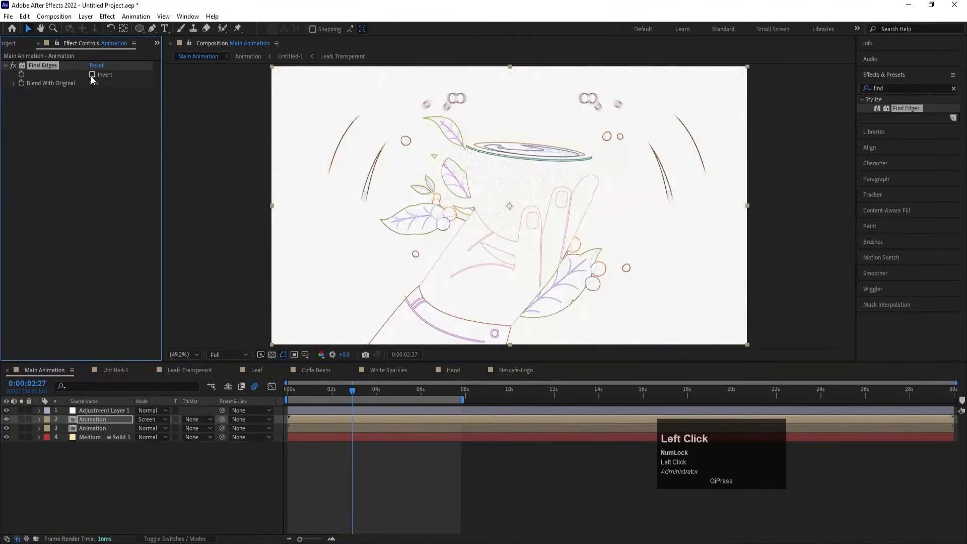
{"action": "left_click", "coordinate": [92, 75]}
{"action": "left_click", "coordinate": [144, 420]}
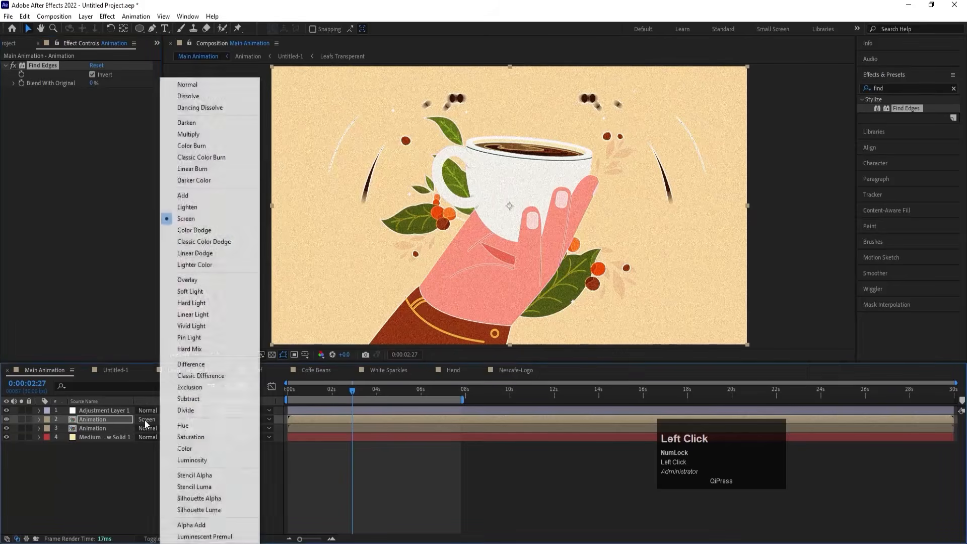
{"action": "left_click", "coordinate": [188, 134]}
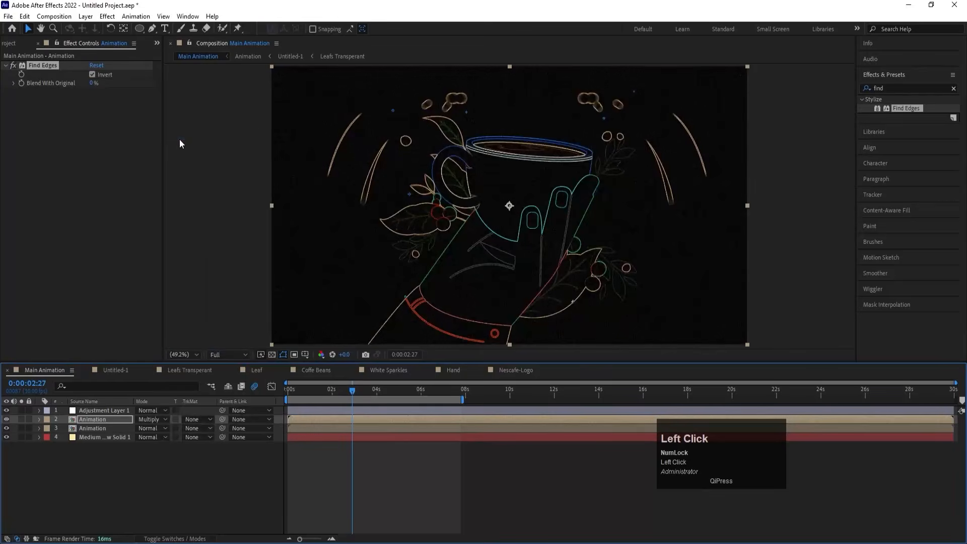
{"action": "left_click", "coordinate": [170, 419]}
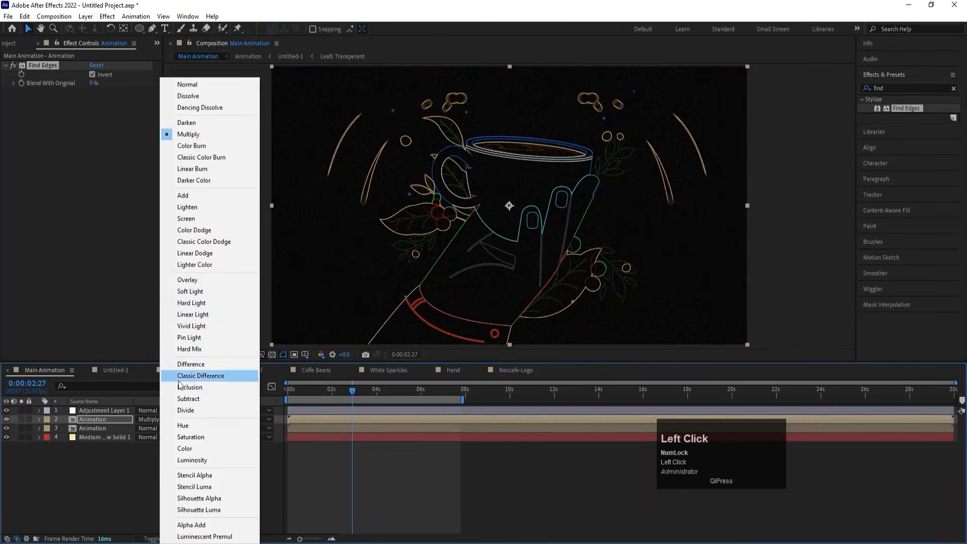
{"action": "left_click", "coordinate": [192, 277]}
{"action": "left_click", "coordinate": [151, 419]}
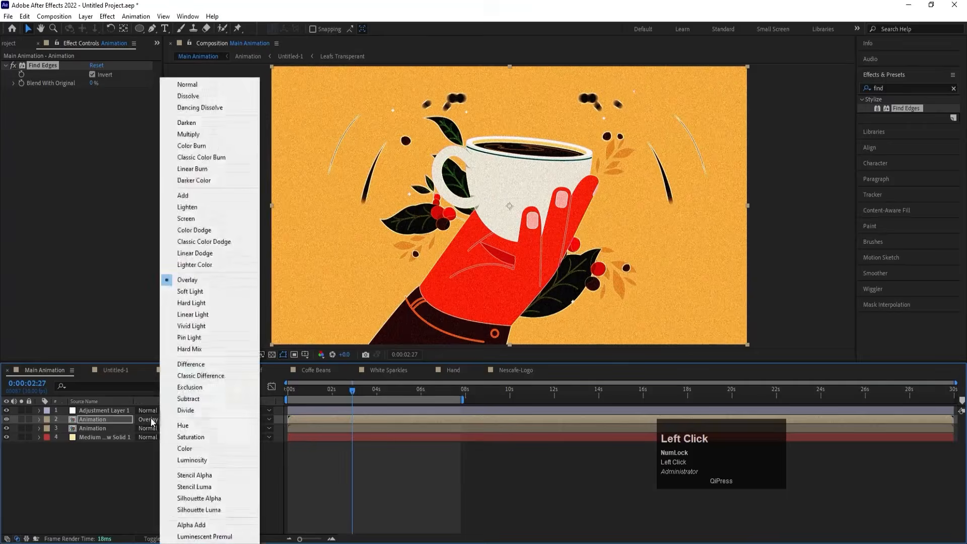
{"action": "left_click", "coordinate": [186, 222]}
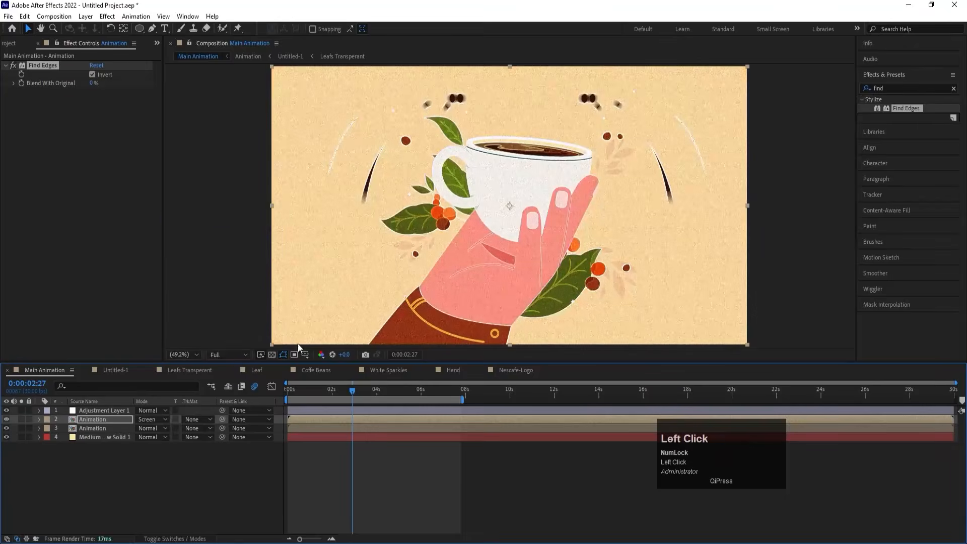
Preview the Screen-blended edge outlines over the artwork, replaying from near the start of Main Animation.
{"action": "key", "text": "space"}
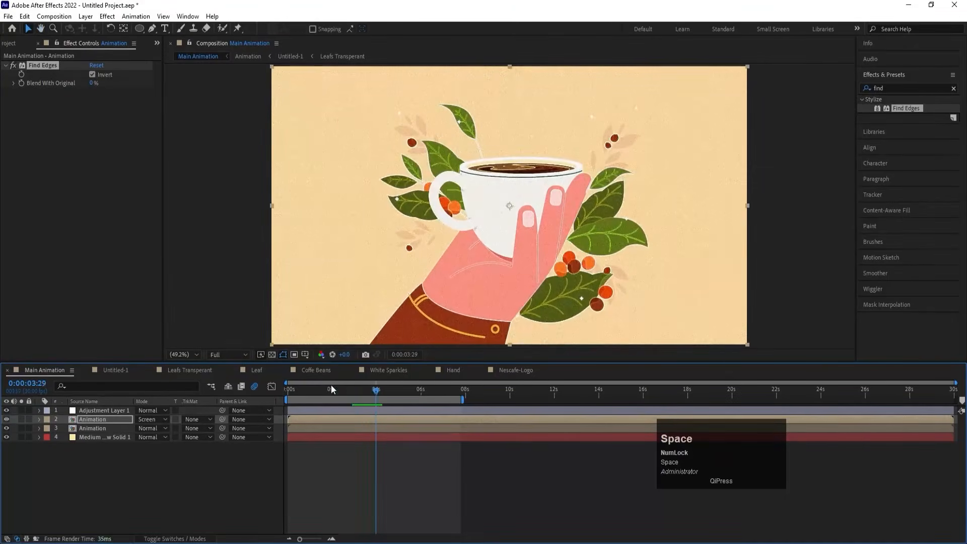
{"action": "left_click_drag", "start_coordinate": [329, 390], "coordinate": [272, 391]}
{"action": "key", "text": "space"}
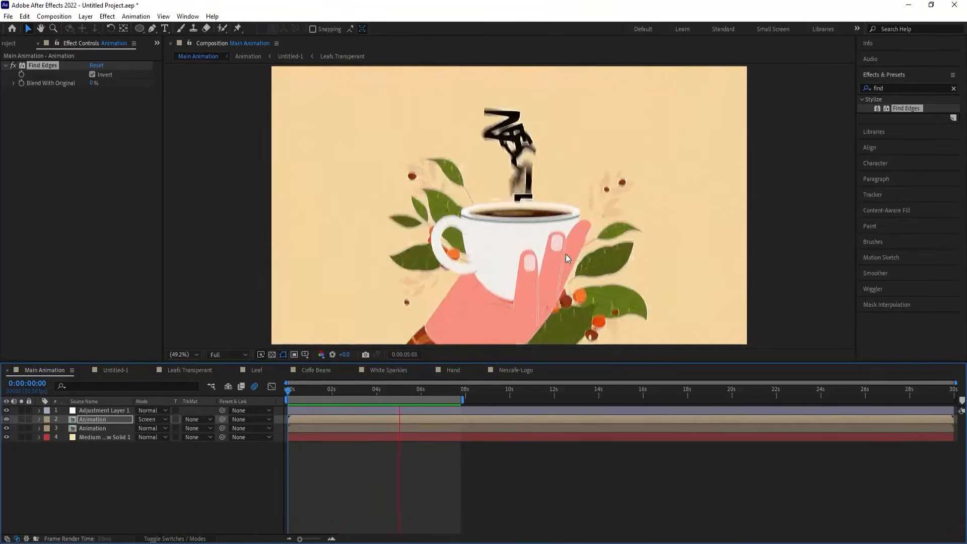
{"action": "key", "text": "space"}
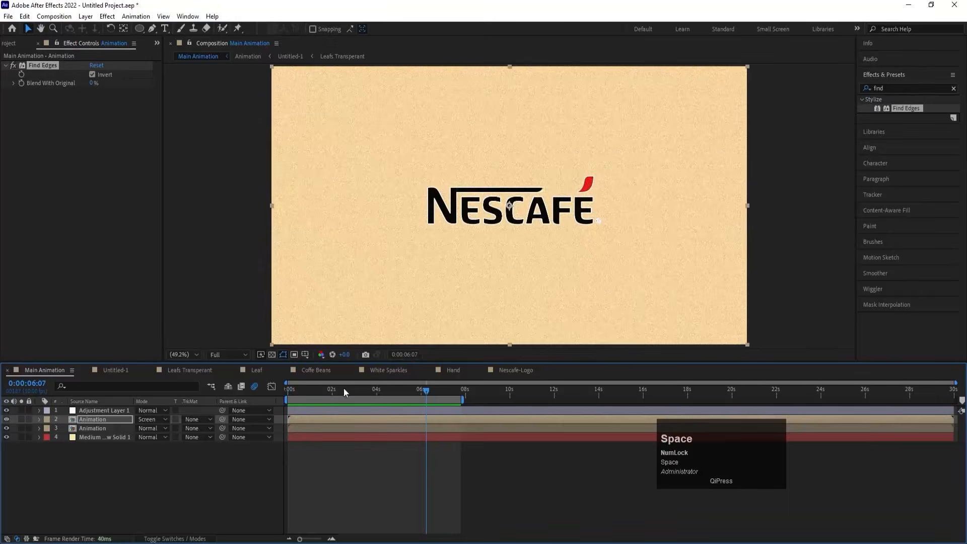
{"action": "left_click", "coordinate": [296, 391]}
{"action": "key", "text": "space"}
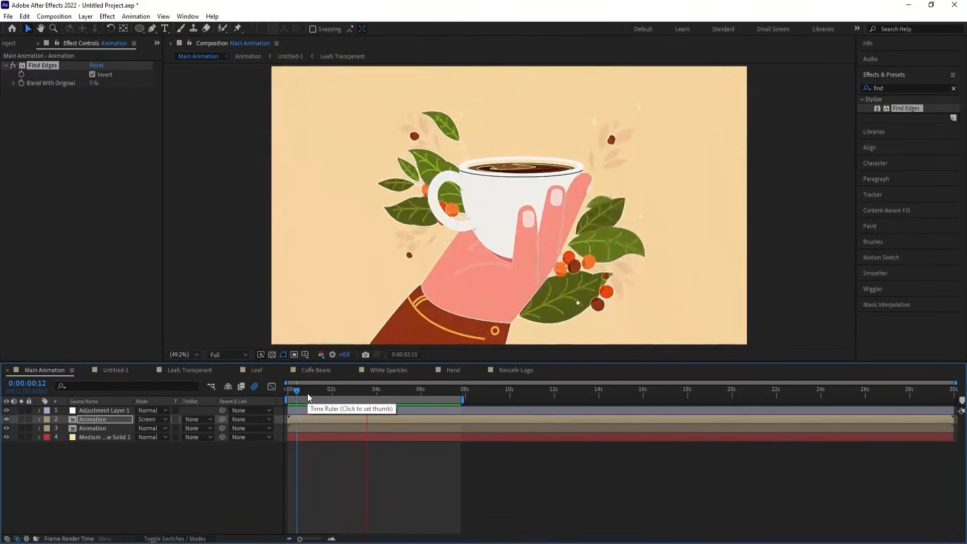
{"action": "key", "text": "space"}
Nudge the upper Animation layer slightly to the right of the original artwork, moving it part of the way back to fine-tune the outline offset.
{"action": "key", "text": "Right"}
{"action": "key", "text": "Right"}
{"action": "key", "text": "Right"}
{"action": "key", "text": "Right"}
{"action": "key", "text": "Right"}
{"action": "key", "text": "Right"}
{"action": "key", "text": "Right"}
{"action": "key", "text": "Right"}
{"action": "key", "text": "Right"}
{"action": "key", "text": "Right"}
{"action": "key", "text": "Right"}
{"action": "key", "text": "Right"}
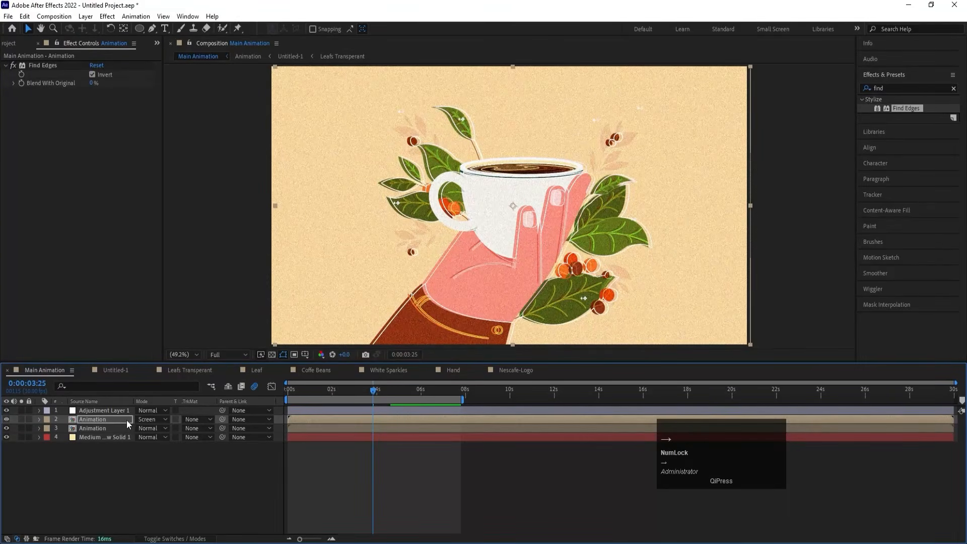
{"action": "key", "text": "Left"}
{"action": "key", "text": "Left"}
{"action": "key", "text": "Left"}
{"action": "key", "text": "Left"}
{"action": "key", "text": "Left"}
{"action": "key", "text": "Left"}
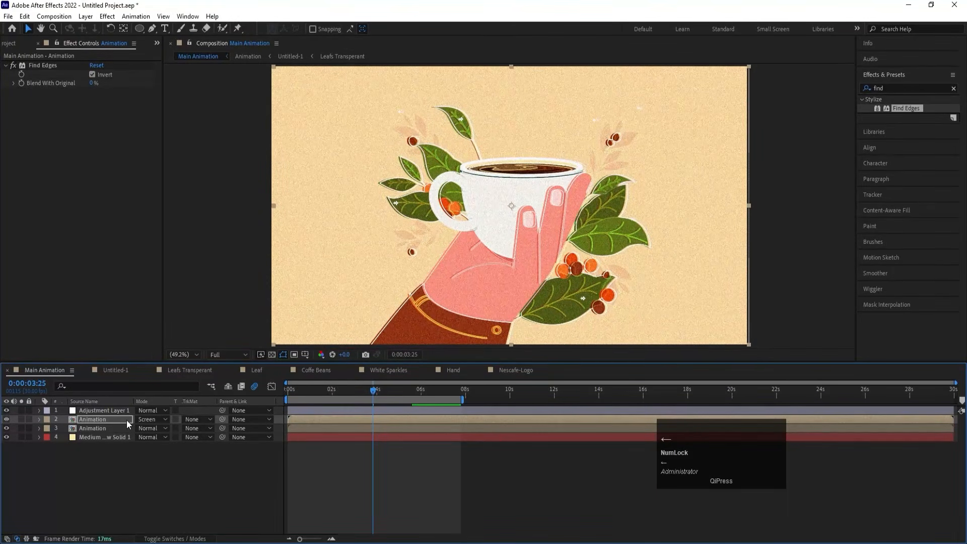
Play ahead to the Nescafe logo and nudge the upper Animation layer slightly left, with a small correction back right, to tighten the outline offset.
{"action": "key", "text": "space"}
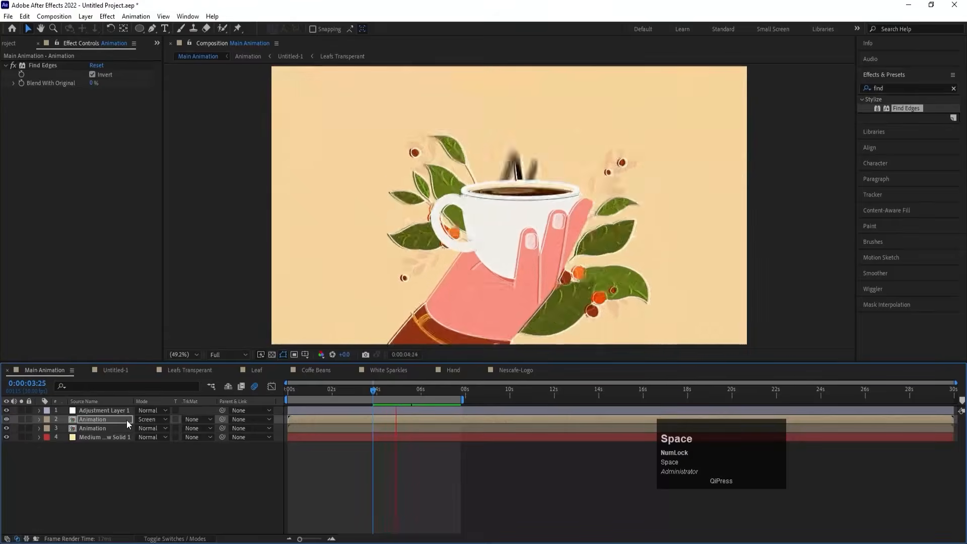
{"action": "key", "text": "space"}
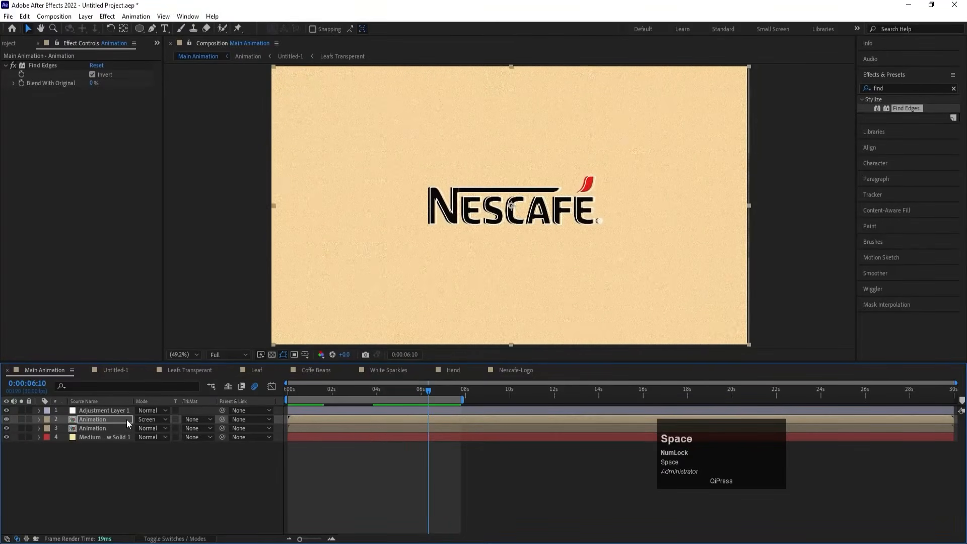
{"action": "key", "text": "Left"}
{"action": "key", "text": "Left"}
{"action": "key", "text": "Left"}
{"action": "key", "text": "Left"}
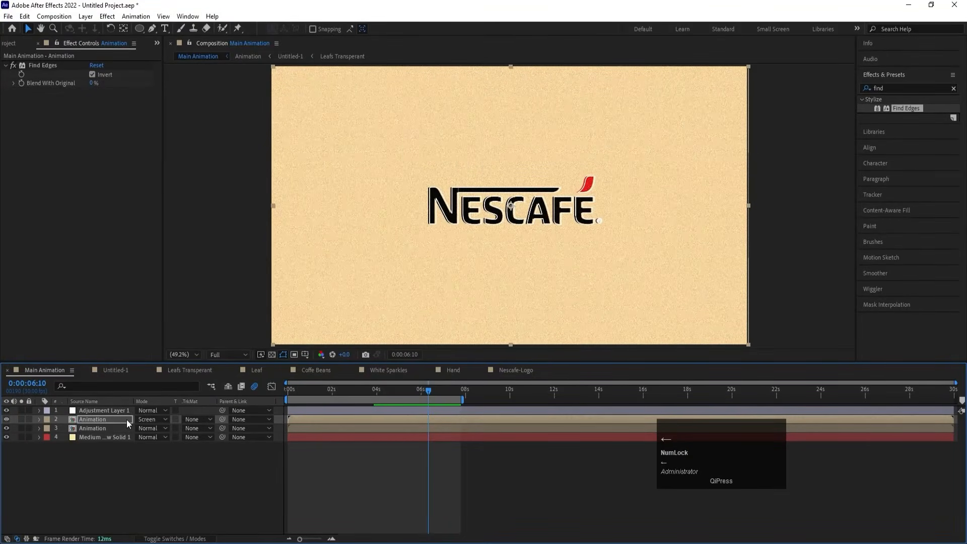
{"action": "key", "text": "Right"}
{"action": "key", "text": "Right"}
Preview Main Animation from the beginning through to the logo to check the adjusted outline offset.
{"action": "left_click", "coordinate": [288, 391]}
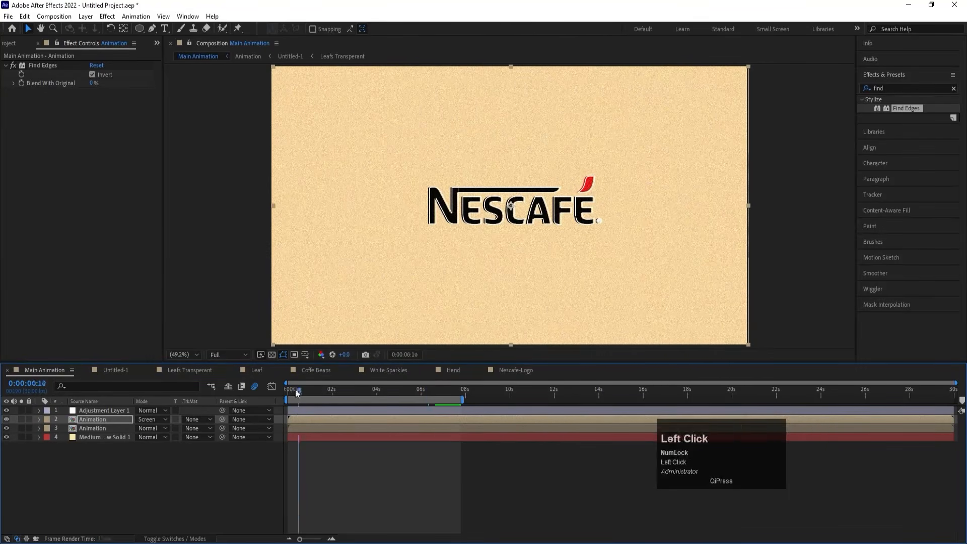
{"action": "key", "text": "space"}
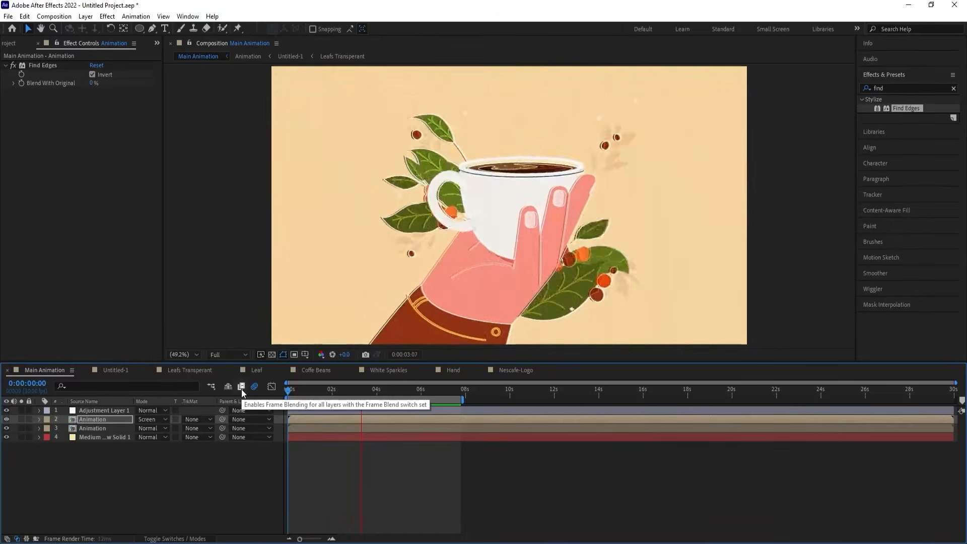
{"action": "key", "text": "space"}
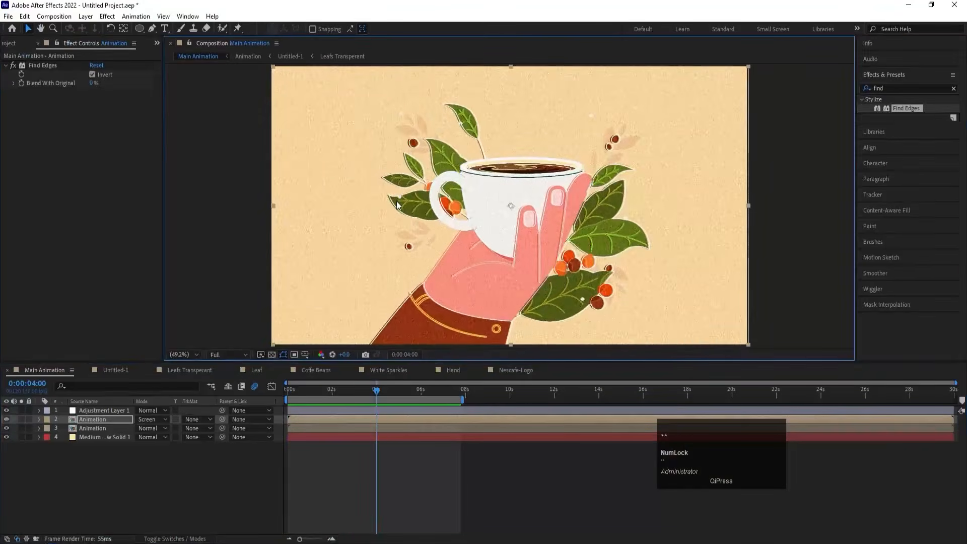
{"action": "key", "text": "space"}
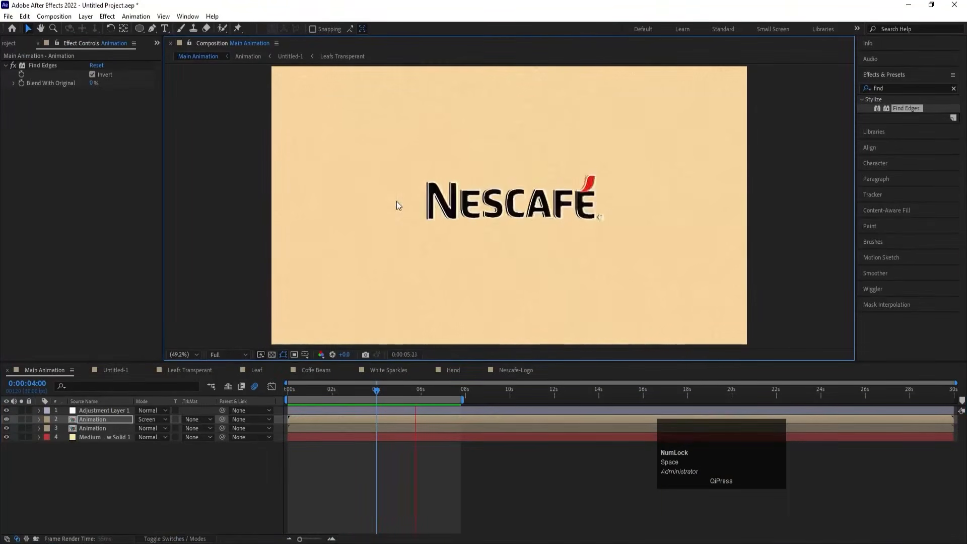